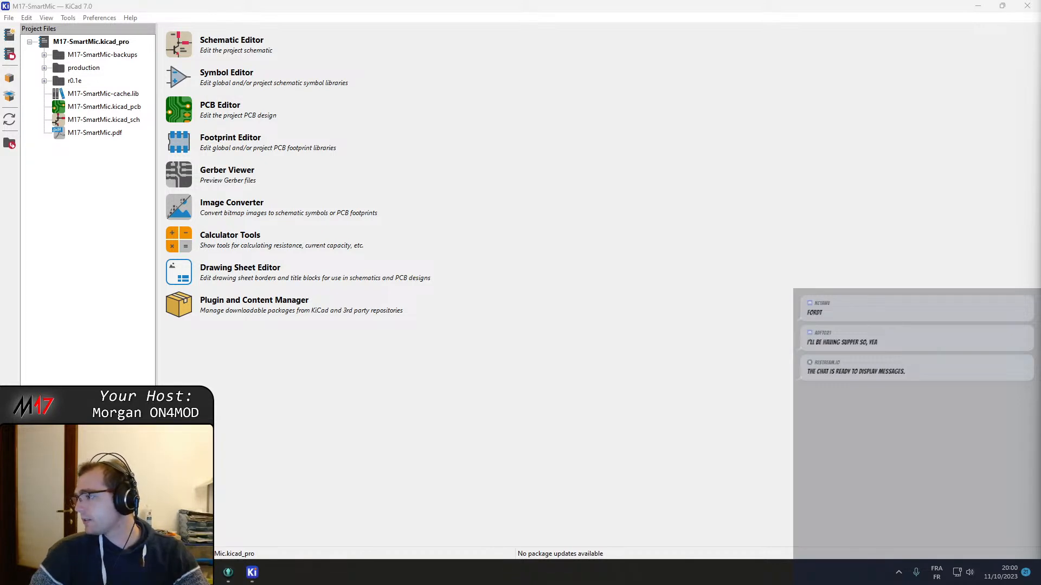
{"action": "key", "text": "XF86AudioLowerVolume"}
{"action": "key", "text": "XF86AudioLowerVolume"}
{"action": "key", "text": "XF86AudioLowerVolume"}
{"action": "key", "text": "XF86AudioLowerVolume"}
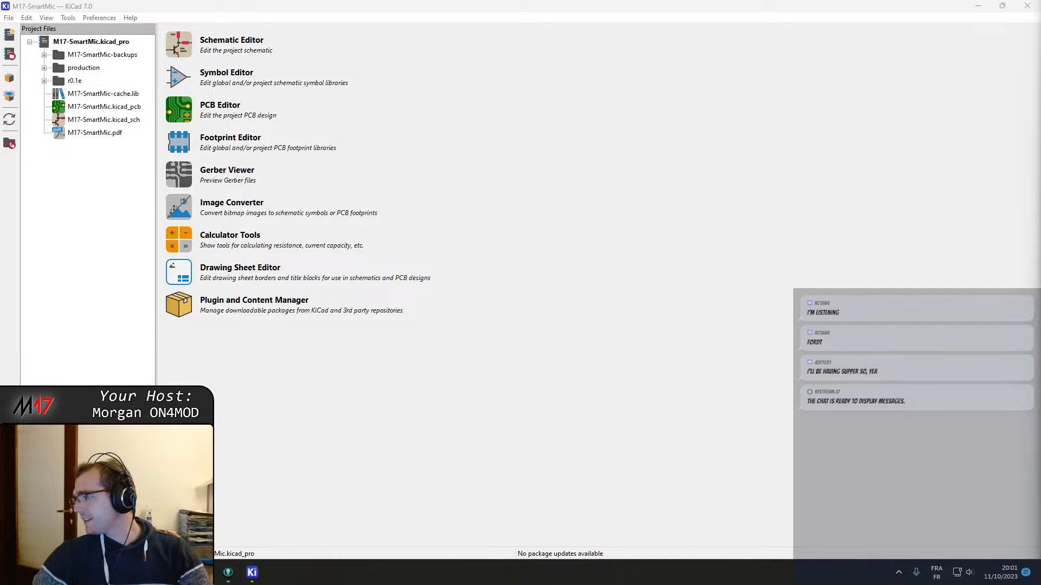
{"action": "left_click", "coordinate": [541, 352]}
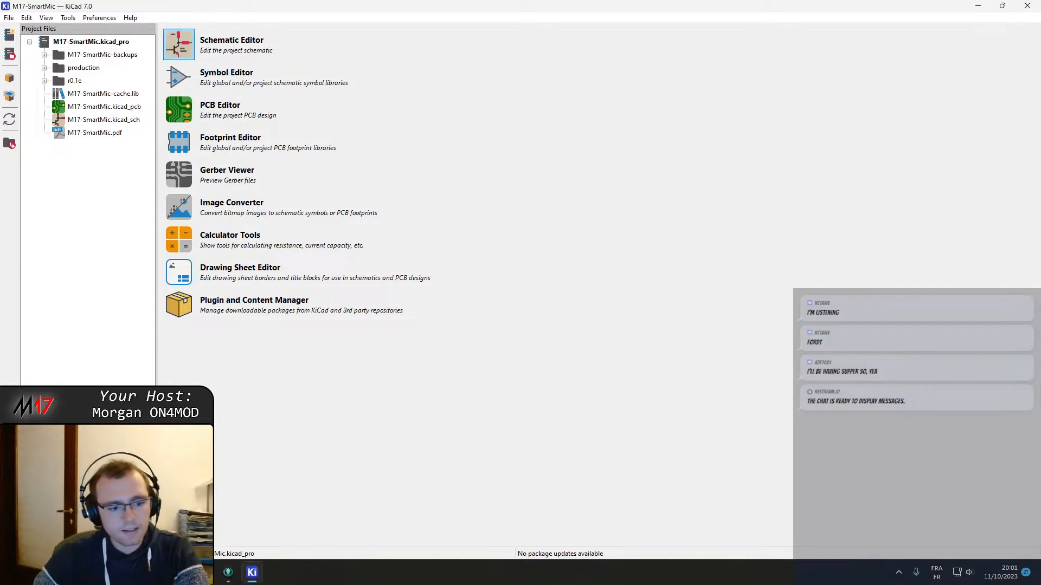
Switch to GitKraken, examine the diffs of all three hardware files in the "Updated audio output stage" commit, and close the program
{"action": "left_click", "coordinate": [224, 574]}
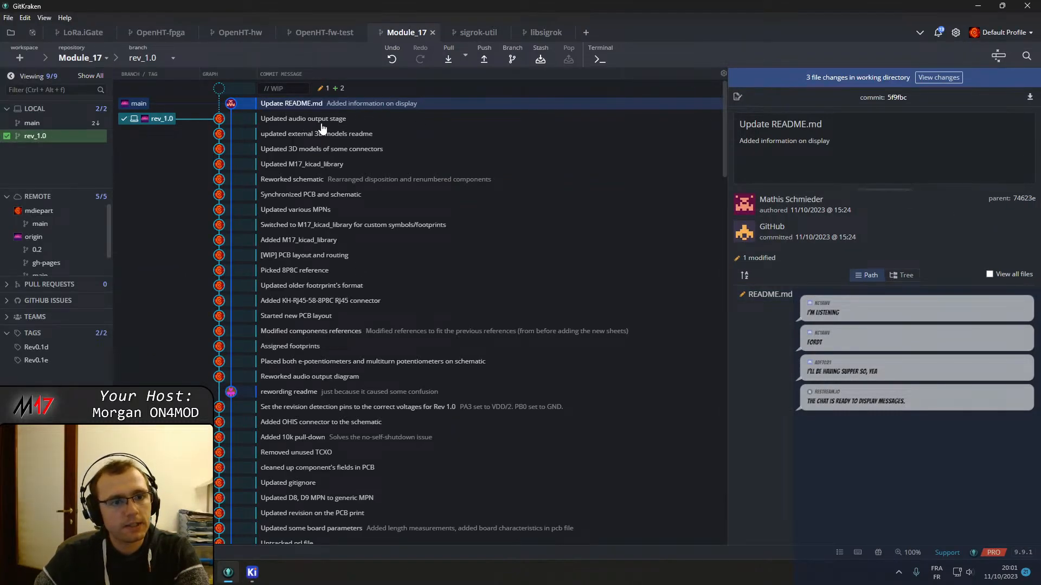
{"action": "left_click", "coordinate": [342, 120]}
{"action": "left_click", "coordinate": [351, 134]}
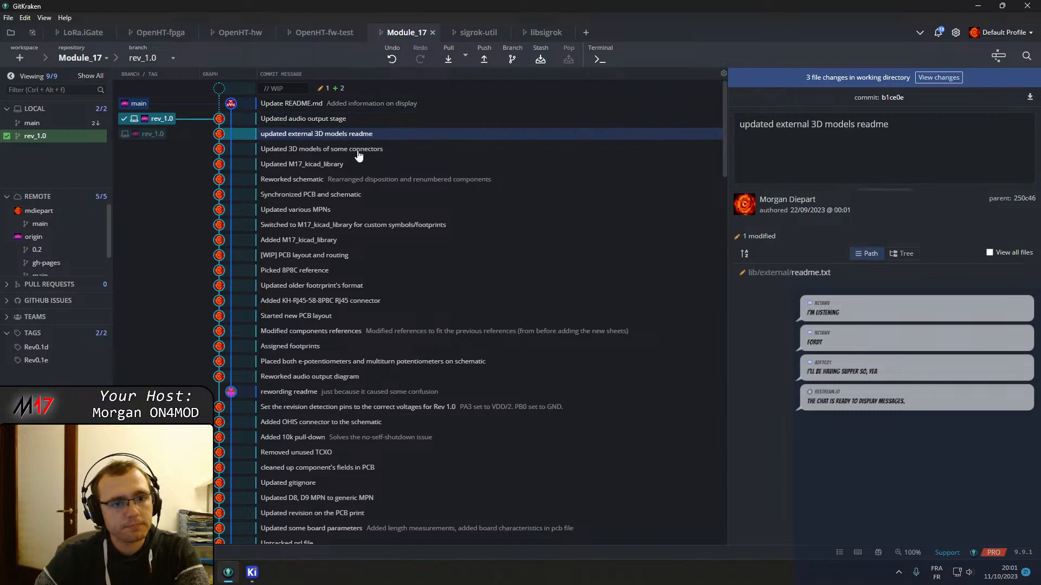
{"action": "left_click", "coordinate": [345, 120]}
{"action": "left_click", "coordinate": [789, 273]}
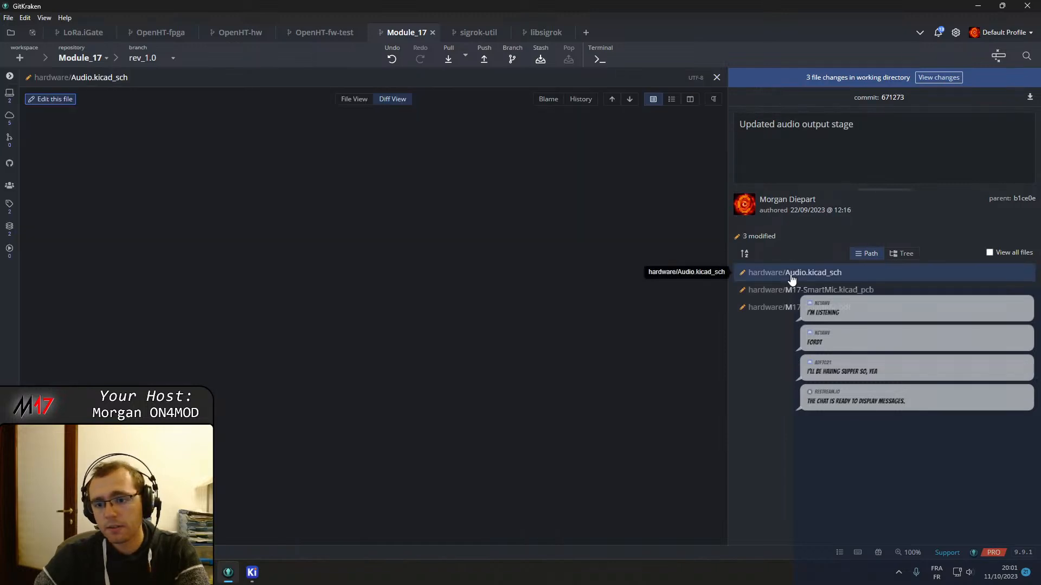
{"action": "scroll", "coordinate": [288, 313], "scroll_direction": "down", "scroll_amount": 10}
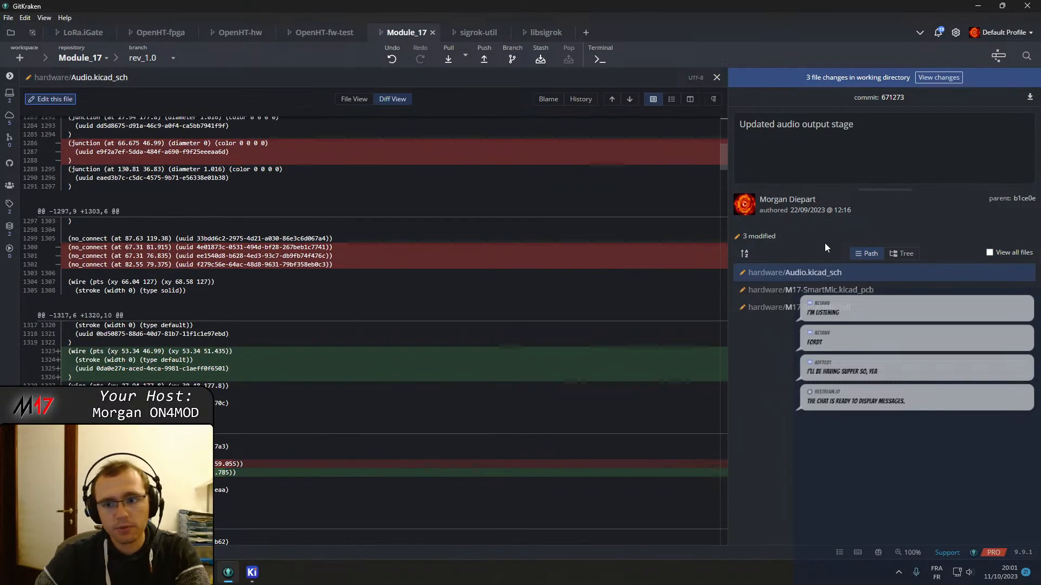
{"action": "left_click", "coordinate": [824, 291]}
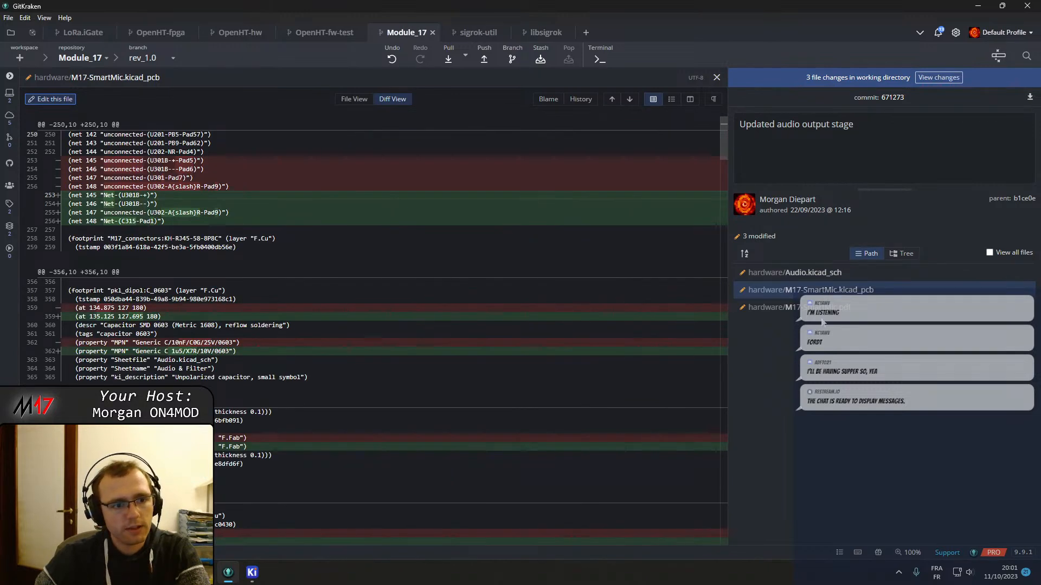
{"action": "left_click", "coordinate": [822, 310]}
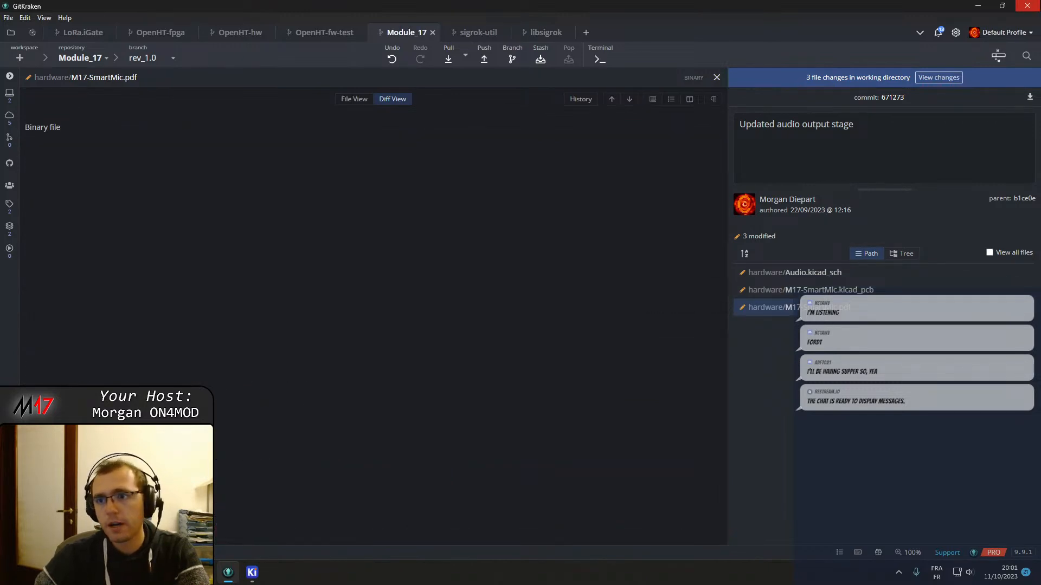
{"action": "left_click", "coordinate": [1037, 5]}
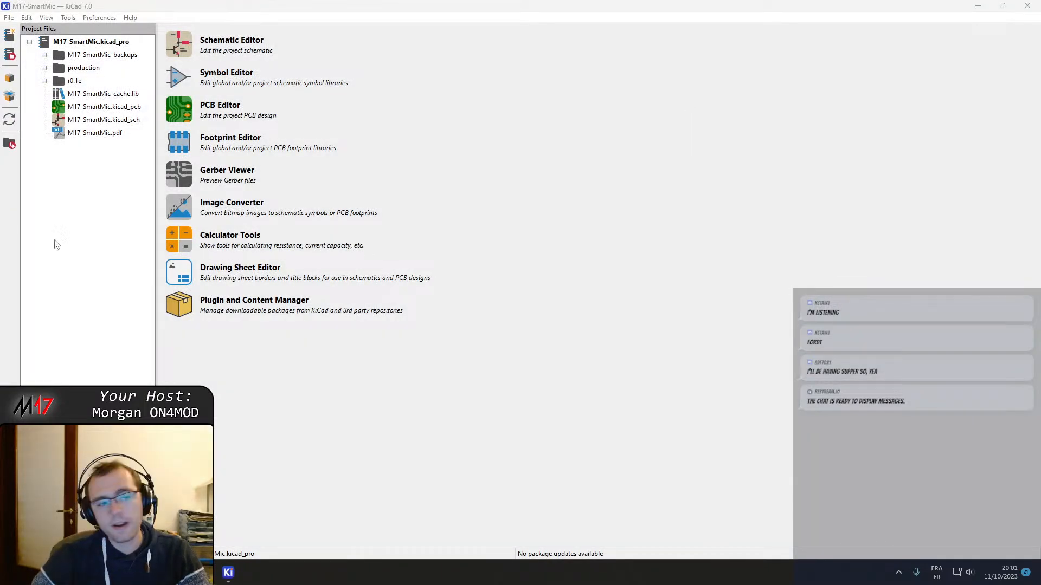
Open the M17-SmartMic.kicad_sch schematic and enter its Baseband sheet
{"action": "double_click", "coordinate": [87, 120]}
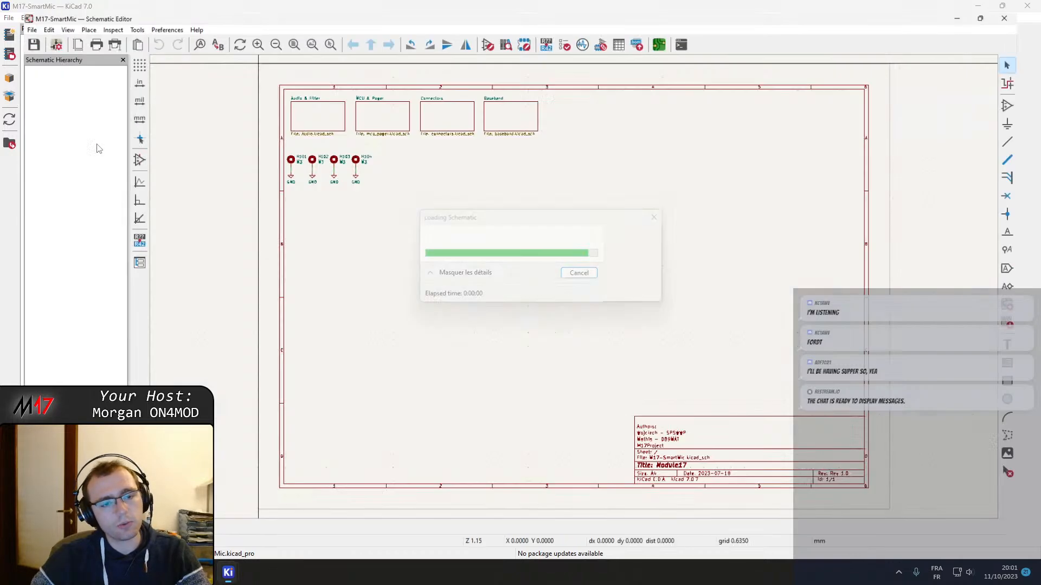
{"action": "double_click", "coordinate": [509, 116]}
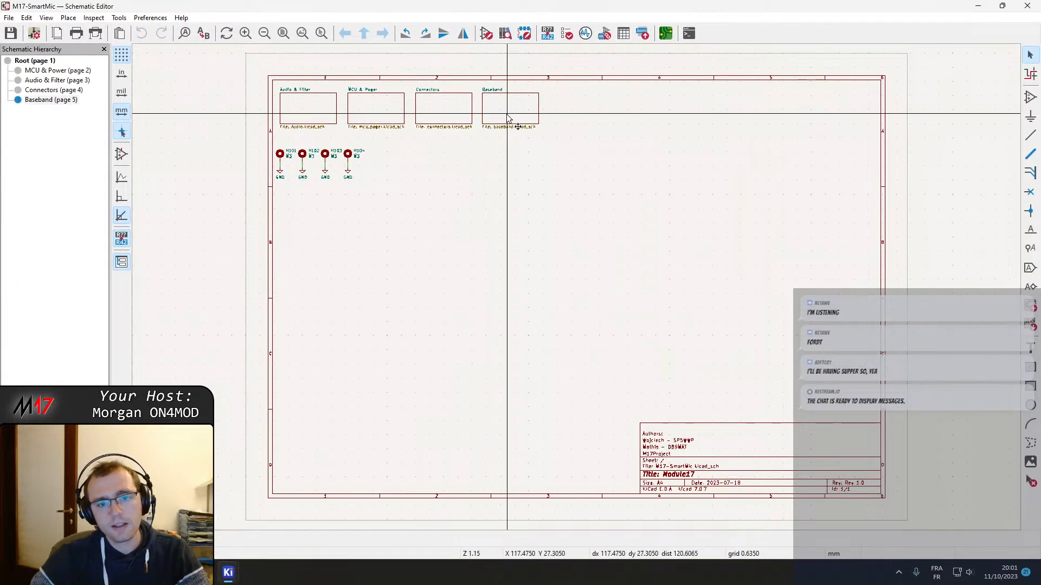
{"action": "middle_click_drag", "start_coordinate": [646, 251], "coordinate": [630, 251]}
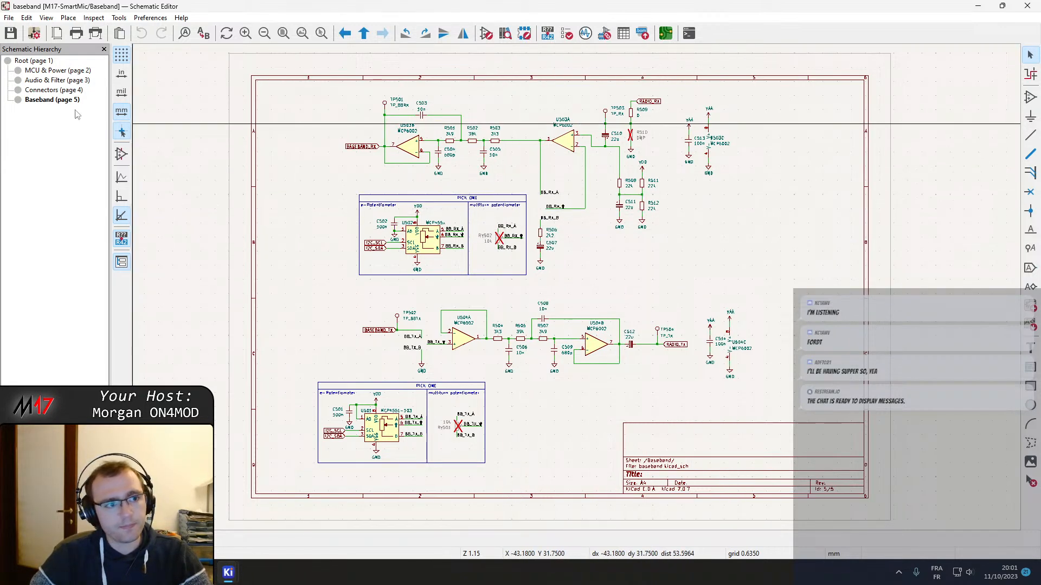
Go through the Connectors and Audio & Filter sheets and view the whole MCU & Power sheet
{"action": "left_click", "coordinate": [49, 90]}
{"action": "left_click", "coordinate": [46, 80]}
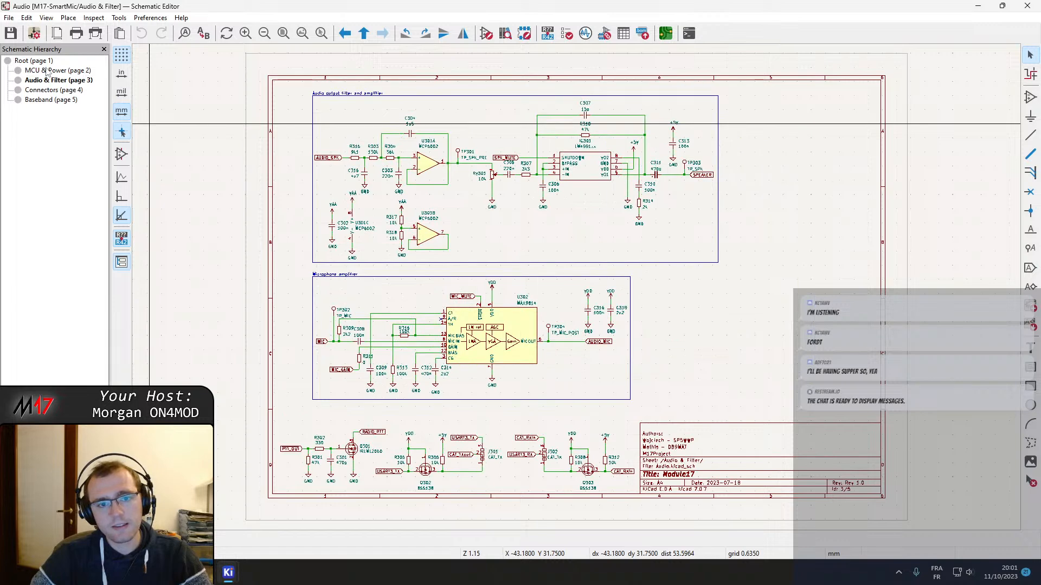
{"action": "left_click", "coordinate": [50, 70]}
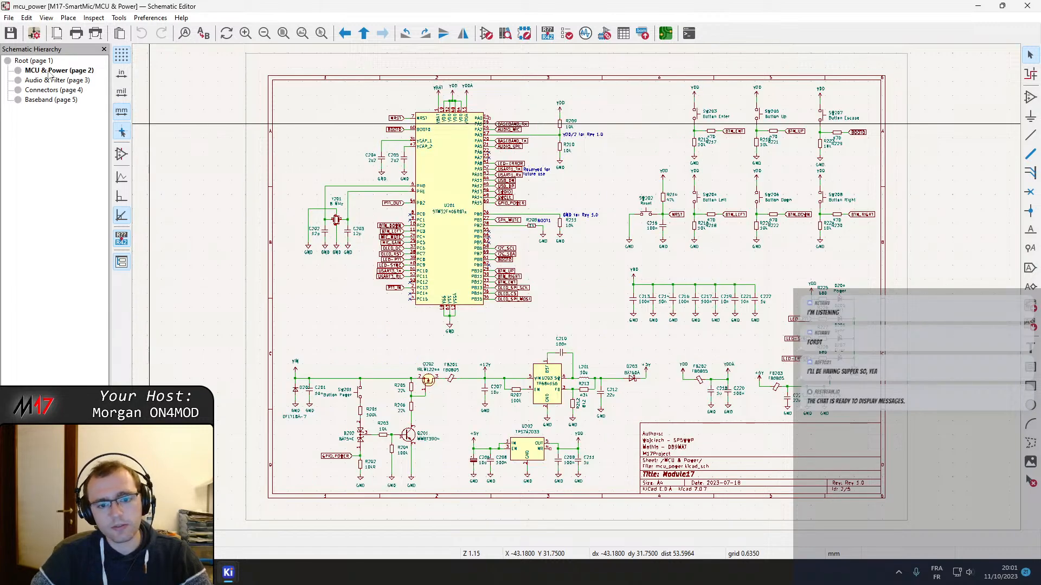
{"action": "middle_click_drag", "start_coordinate": [562, 328], "coordinate": [521, 307]}
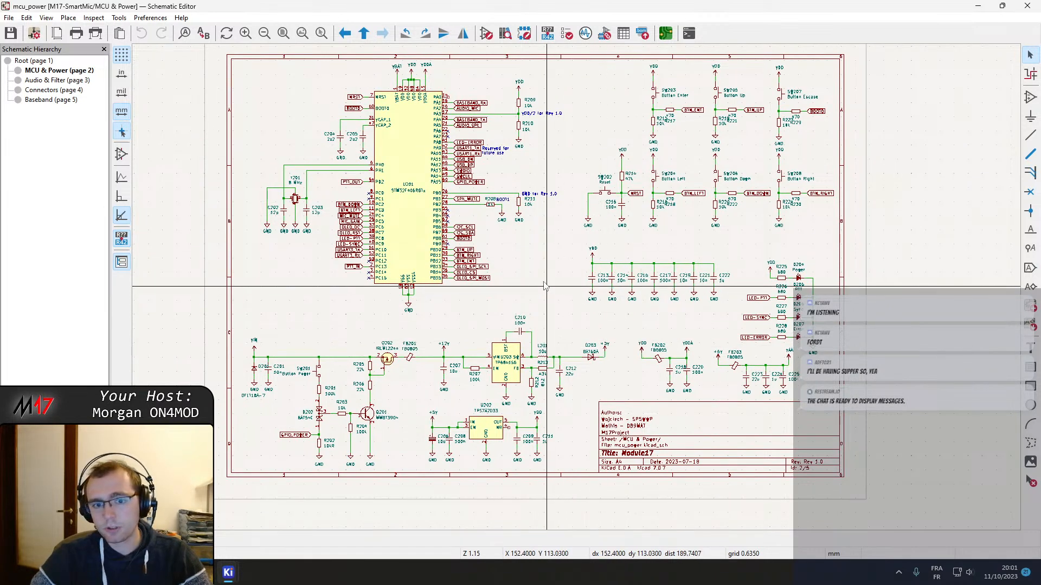
{"action": "middle_click_drag", "start_coordinate": [536, 274], "coordinate": [540, 300]}
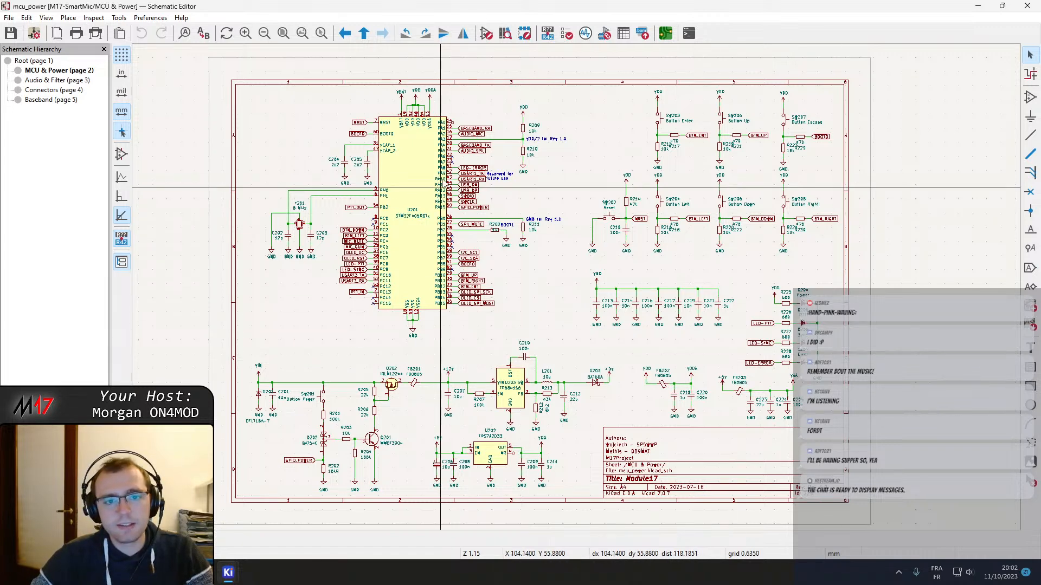
{"action": "middle_click_drag", "start_coordinate": [327, 140], "coordinate": [298, 149]}
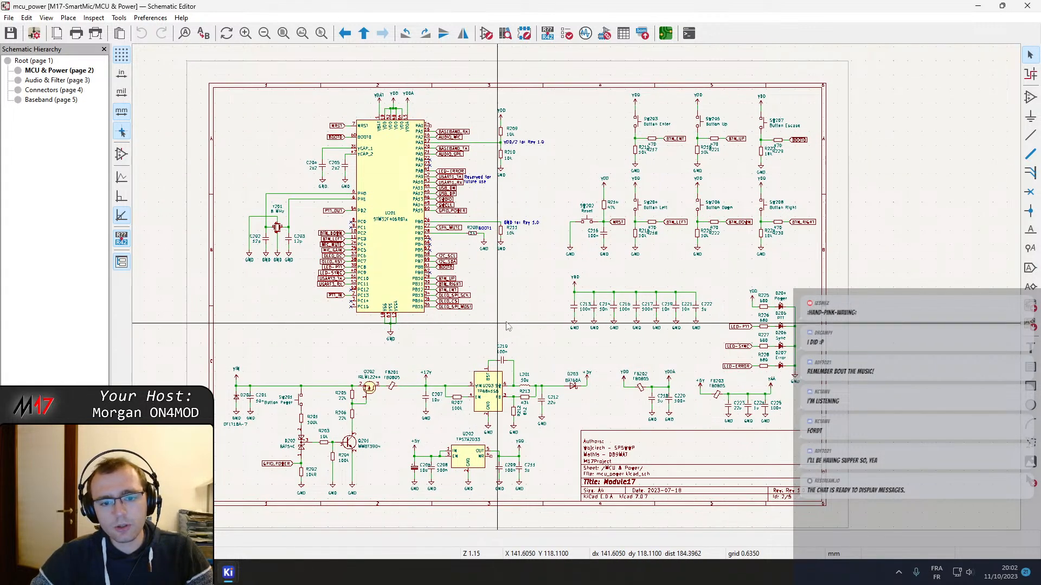
Examine the button and reset circuits and the revision-detection resistors beside the microcontroller on the MCU & Power sheet
{"action": "middle_click_drag", "start_coordinate": [538, 298], "coordinate": [463, 248]}
{"action": "scroll", "coordinate": [464, 248], "scroll_direction": "up", "scroll_amount": 5}
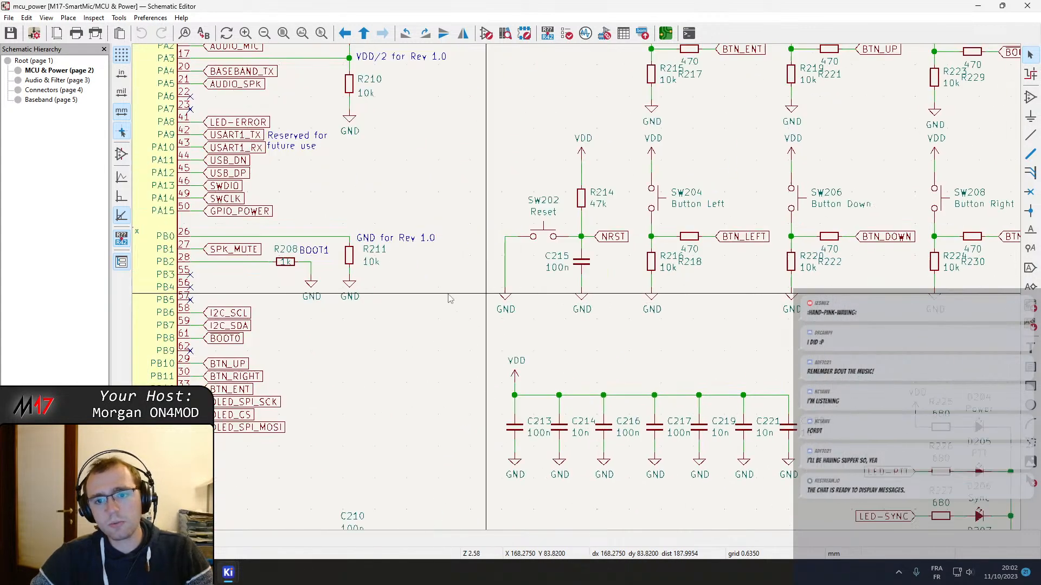
{"action": "middle_click_drag", "start_coordinate": [677, 258], "coordinate": [570, 266]}
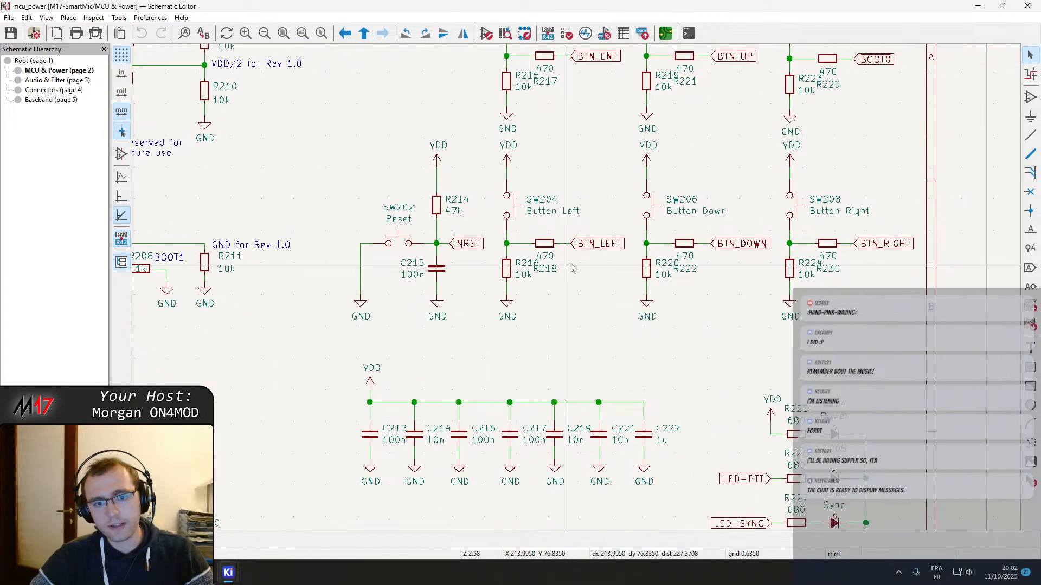
{"action": "scroll", "coordinate": [555, 251], "scroll_direction": "up", "scroll_amount": 4}
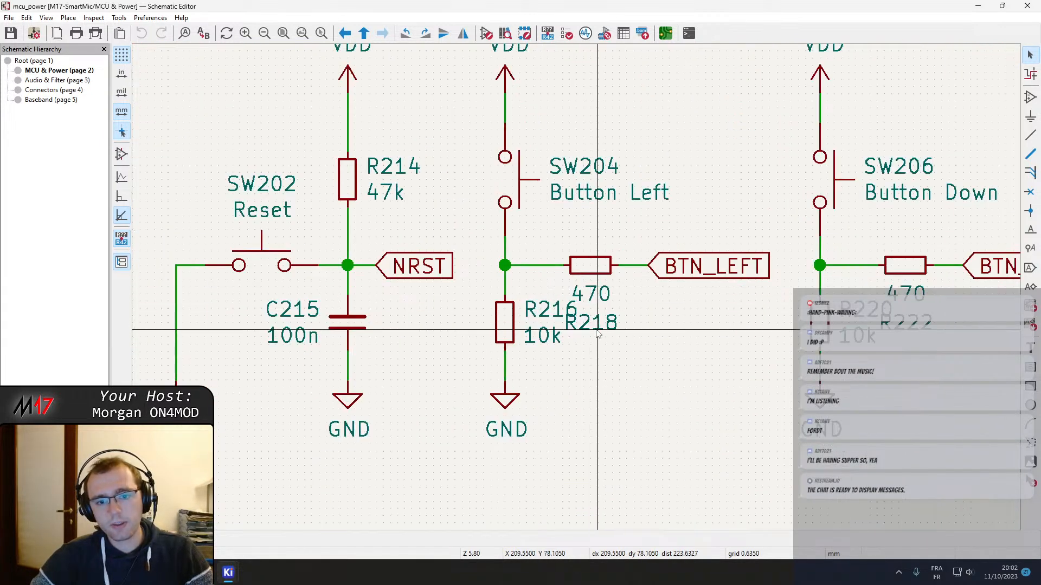
{"action": "left_click", "coordinate": [586, 332]}
{"action": "scroll", "coordinate": [579, 293], "scroll_direction": "down", "scroll_amount": 4}
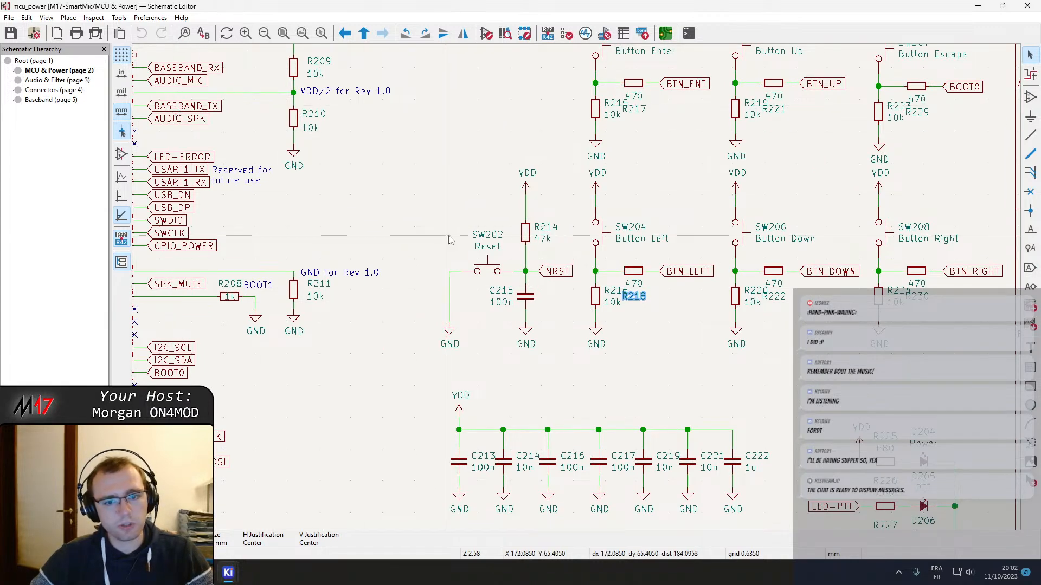
{"action": "middle_click_drag", "start_coordinate": [441, 204], "coordinate": [504, 212]}
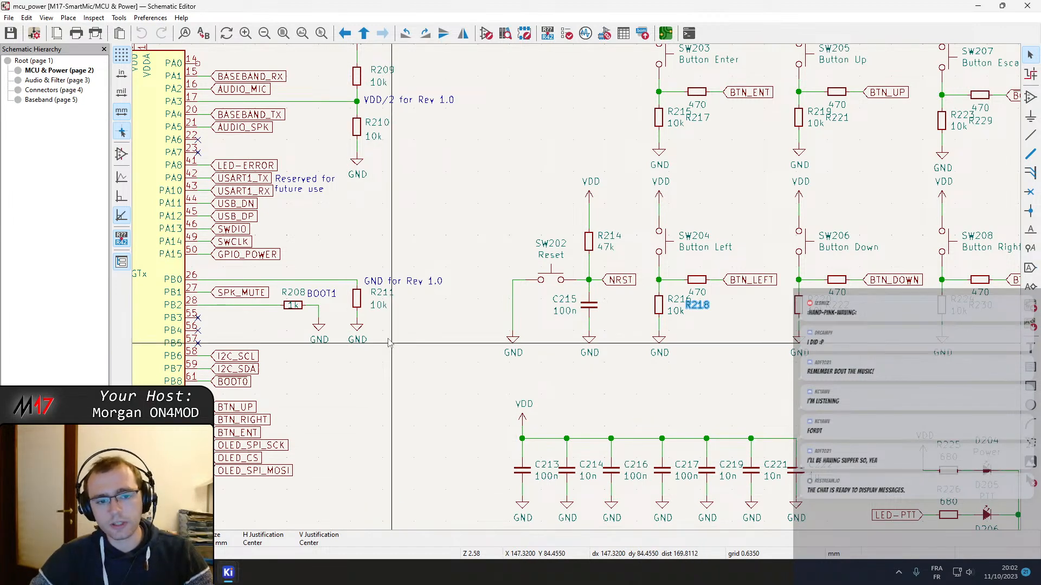
{"action": "left_click", "coordinate": [382, 293]}
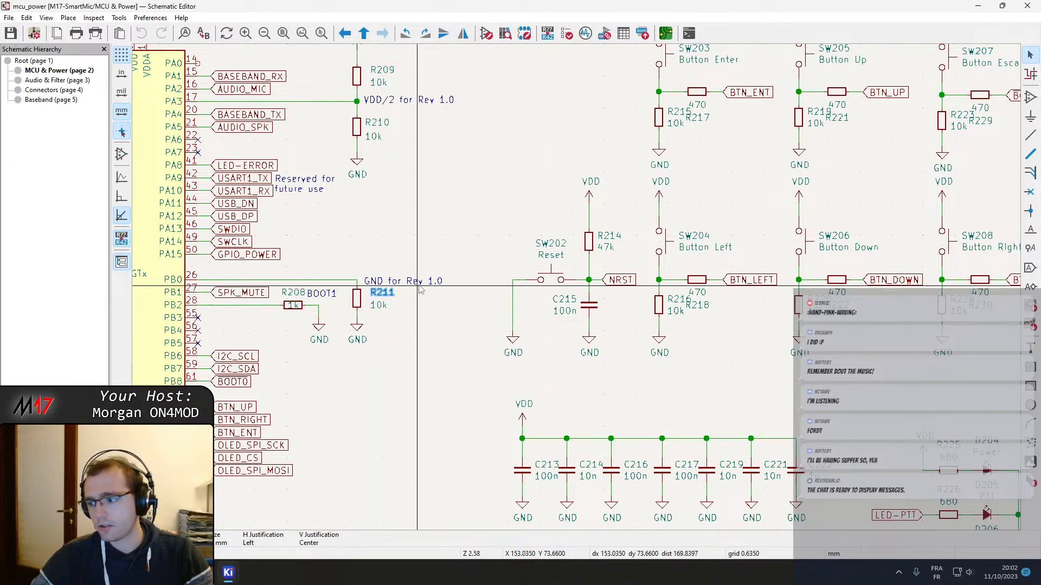
{"action": "middle_click_drag", "start_coordinate": [434, 235], "coordinate": [581, 330]}
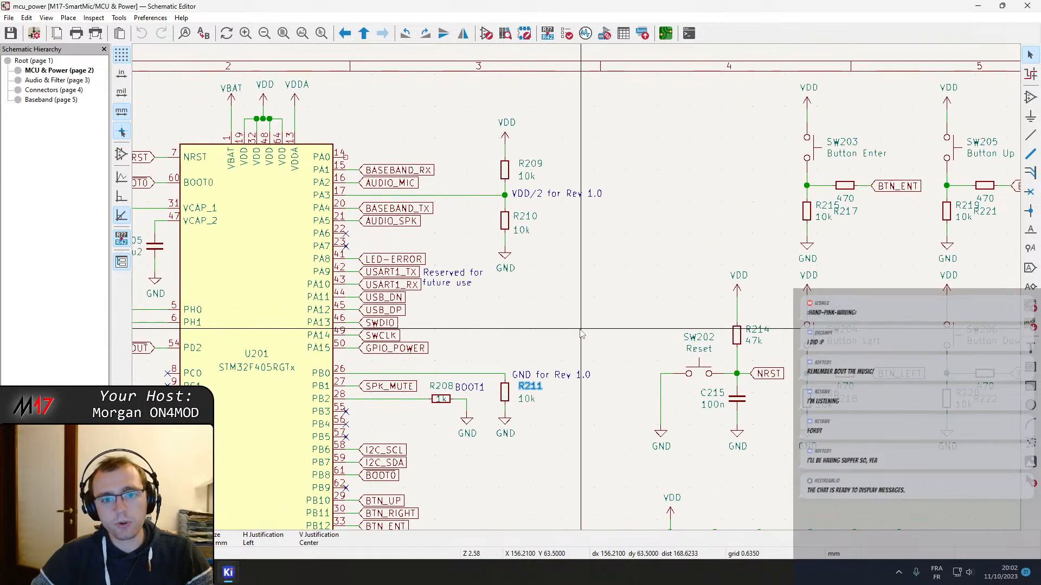
{"action": "middle_click_drag", "start_coordinate": [533, 298], "coordinate": [555, 284]}
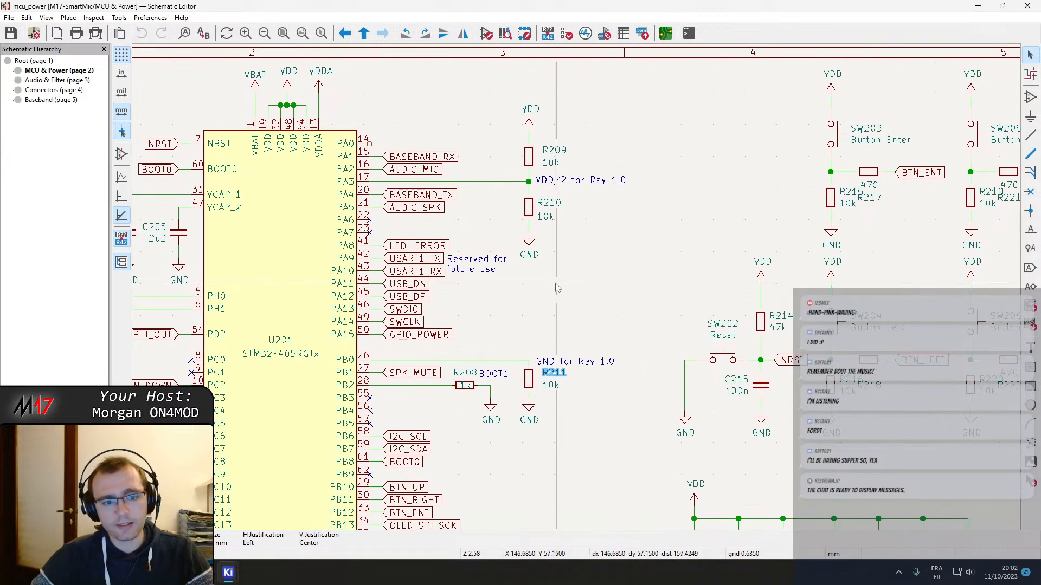
{"action": "right_click", "coordinate": [592, 292]}
{"action": "left_click", "coordinate": [574, 290]}
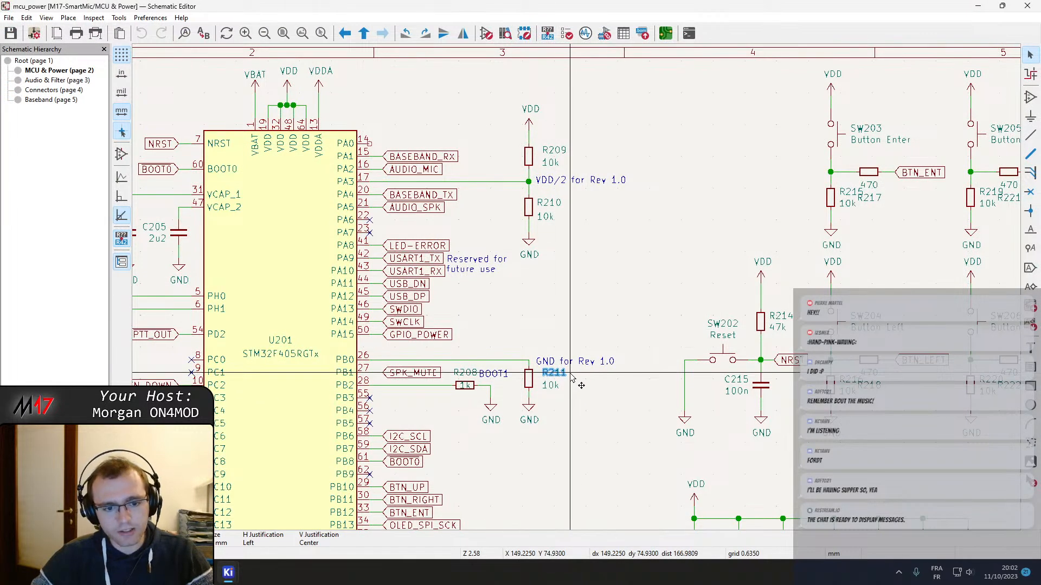
Return to the KiCad project window and open the M17-SmartMic.kicad_pcb board layout
{"action": "mouse_move", "coordinate": [233, 577]}
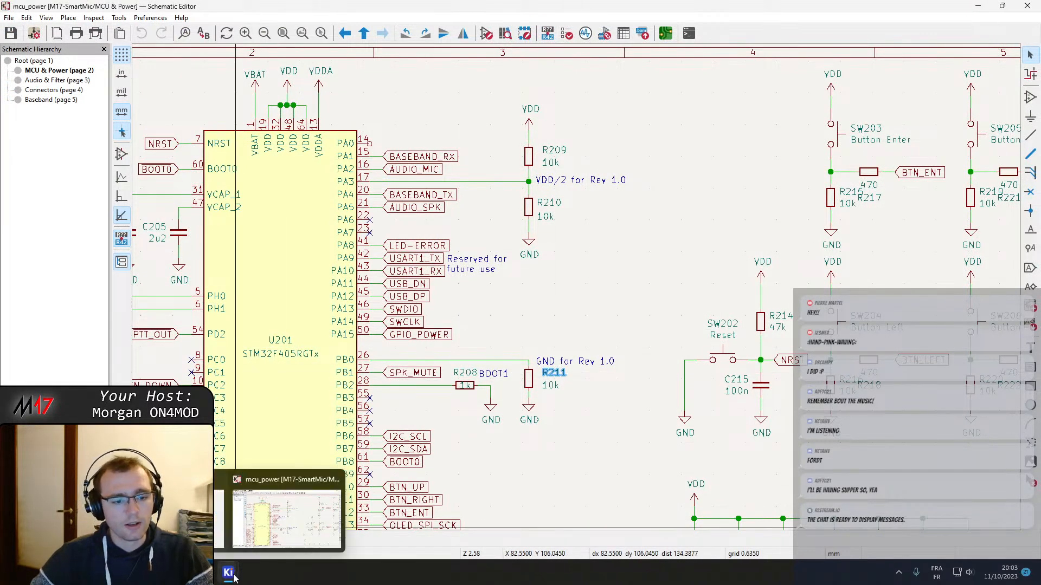
{"action": "mouse_move", "coordinate": [184, 520]}
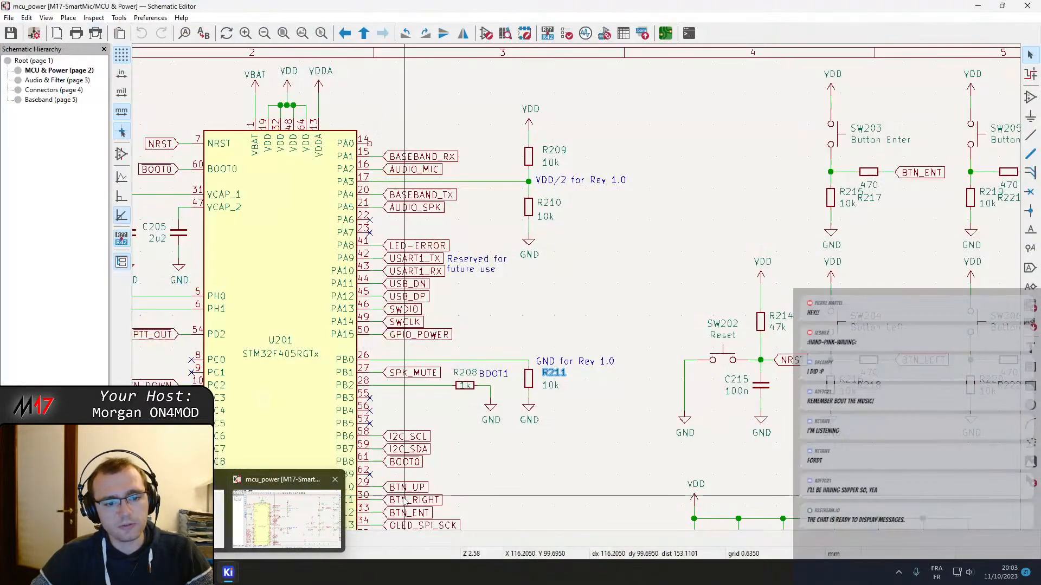
{"action": "left_click", "coordinate": [184, 520]}
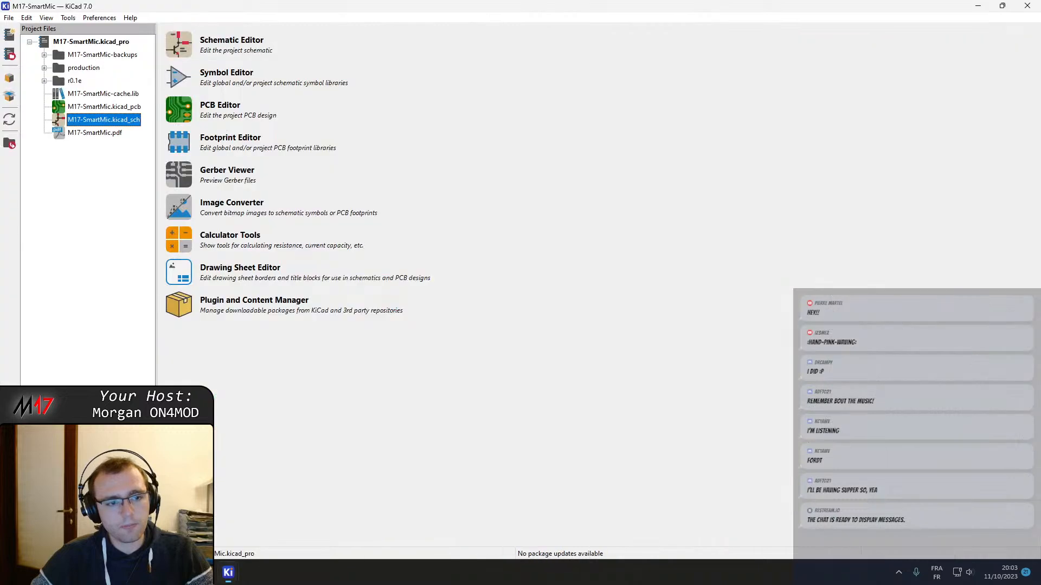
{"action": "left_click", "coordinate": [88, 110]}
{"action": "double_click", "coordinate": [89, 110]}
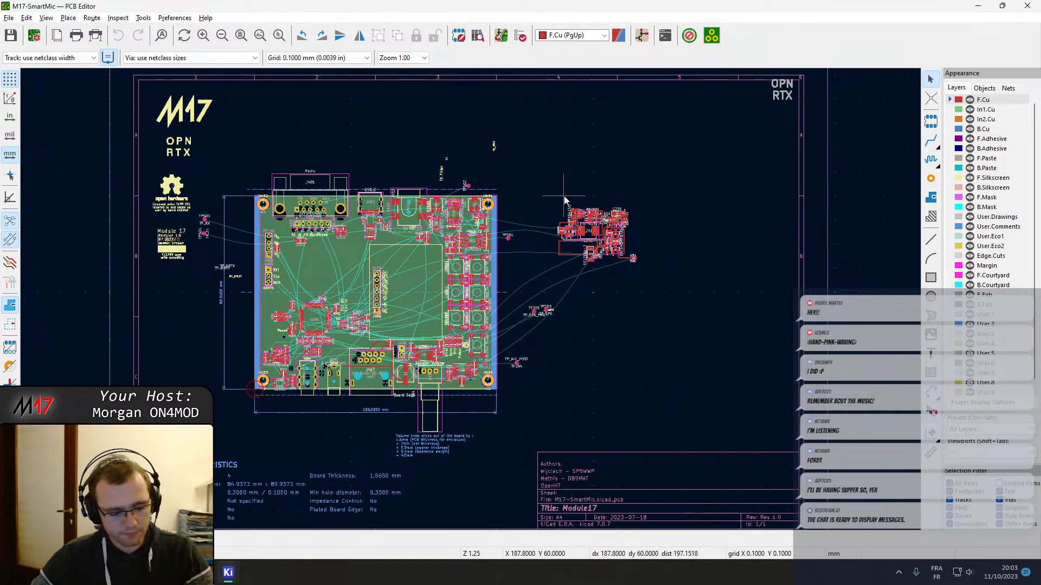
Show the board in the 3D Viewer and inspect its connectors, potentiometer and component placement from several angles
{"action": "key", "text": "alt+3"}
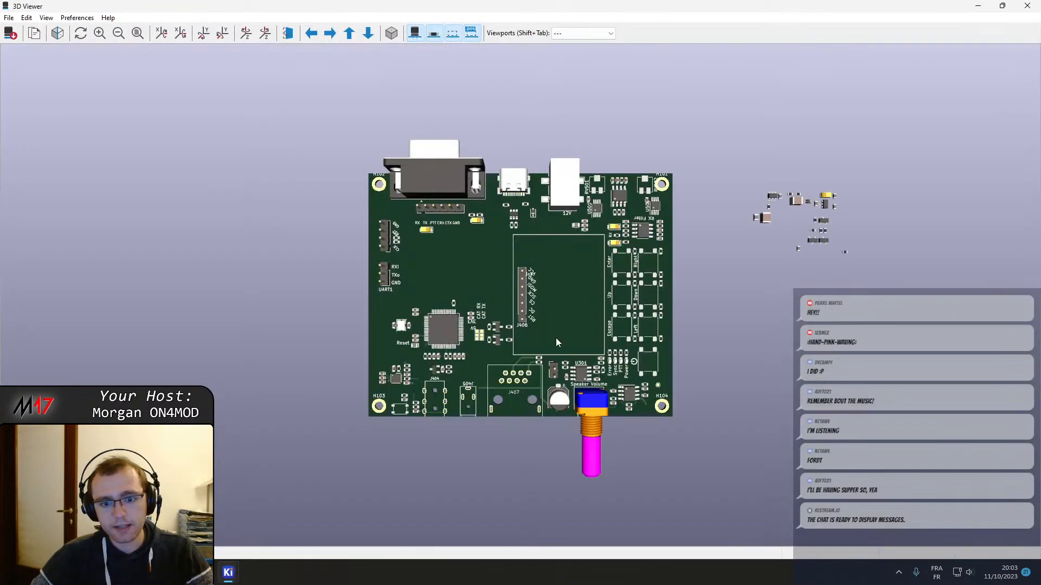
{"action": "left_click_drag", "start_coordinate": [557, 342], "coordinate": [461, 337]}
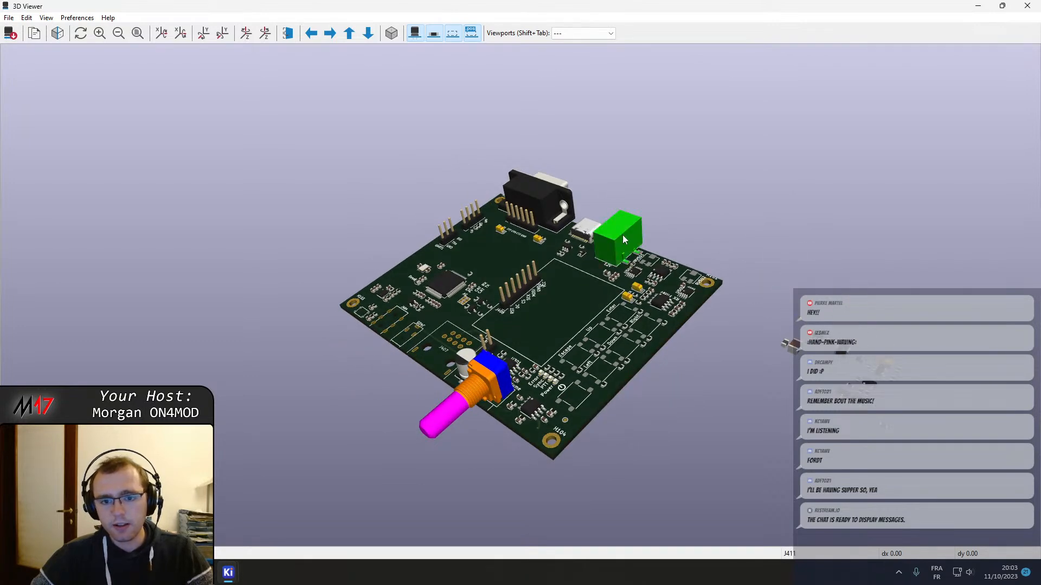
{"action": "left_click_drag", "start_coordinate": [622, 235], "coordinate": [596, 382]}
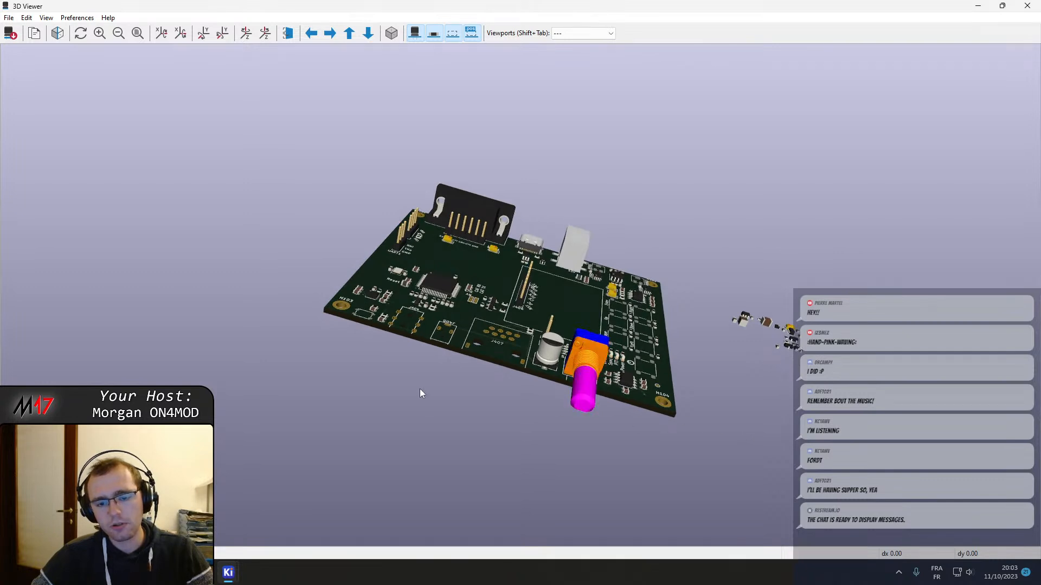
{"action": "left_click_drag", "start_coordinate": [420, 388], "coordinate": [575, 415]}
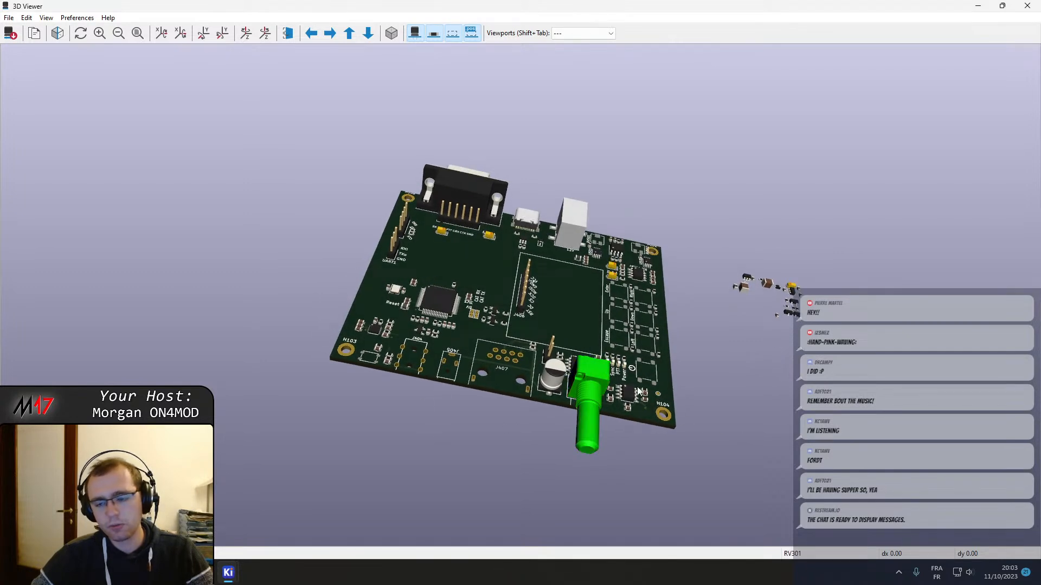
{"action": "left_click_drag", "start_coordinate": [704, 369], "coordinate": [680, 314]}
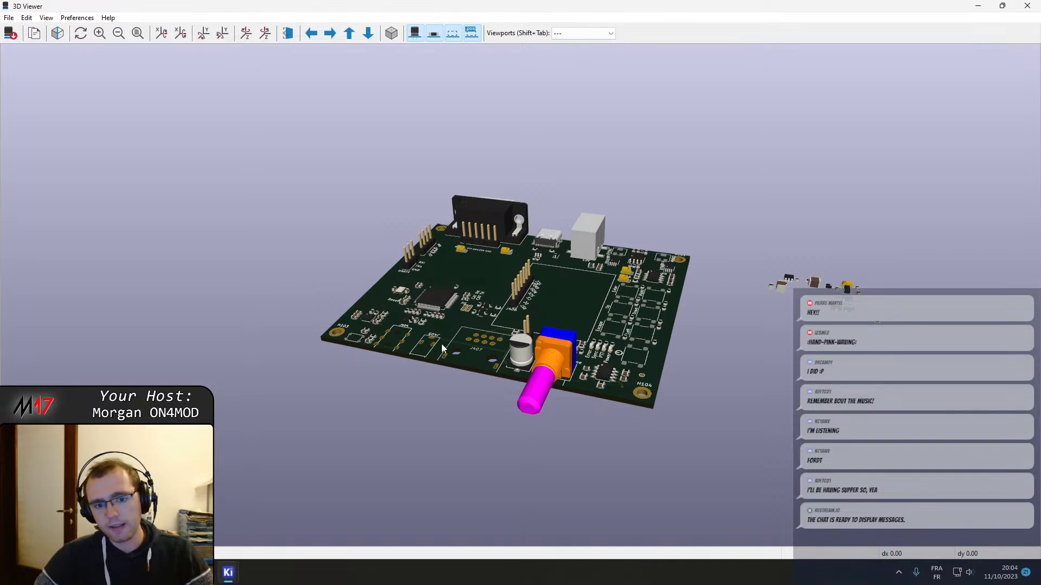
Examine the 3D board from above, covering the button pads, volume potentiometer, microcontroller, pin headers and the DB9, USB and 12V connectors
{"action": "left_click_drag", "start_coordinate": [452, 325], "coordinate": [526, 427]}
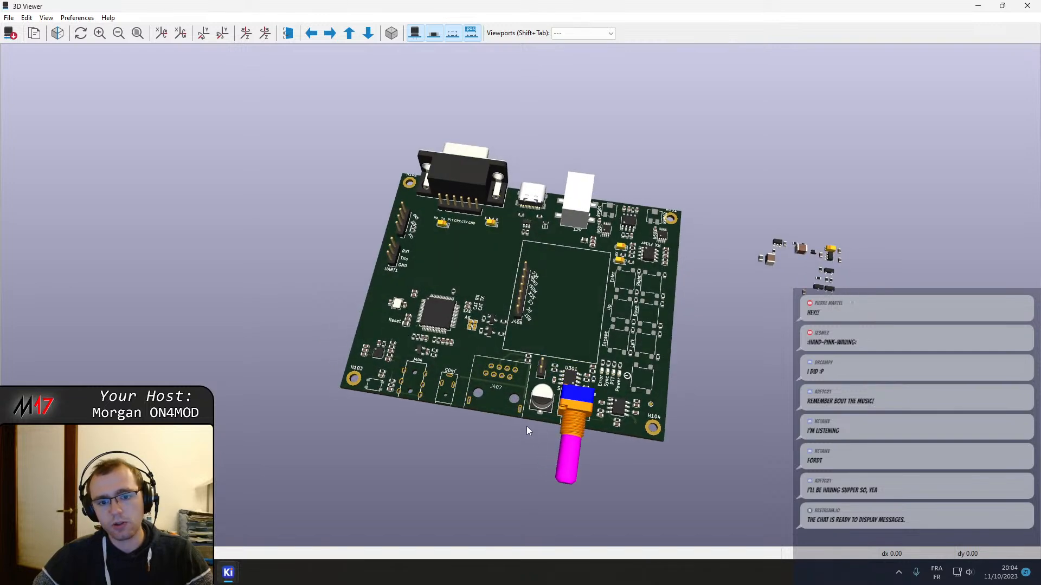
{"action": "left_click_drag", "start_coordinate": [319, 298], "coordinate": [352, 373]}
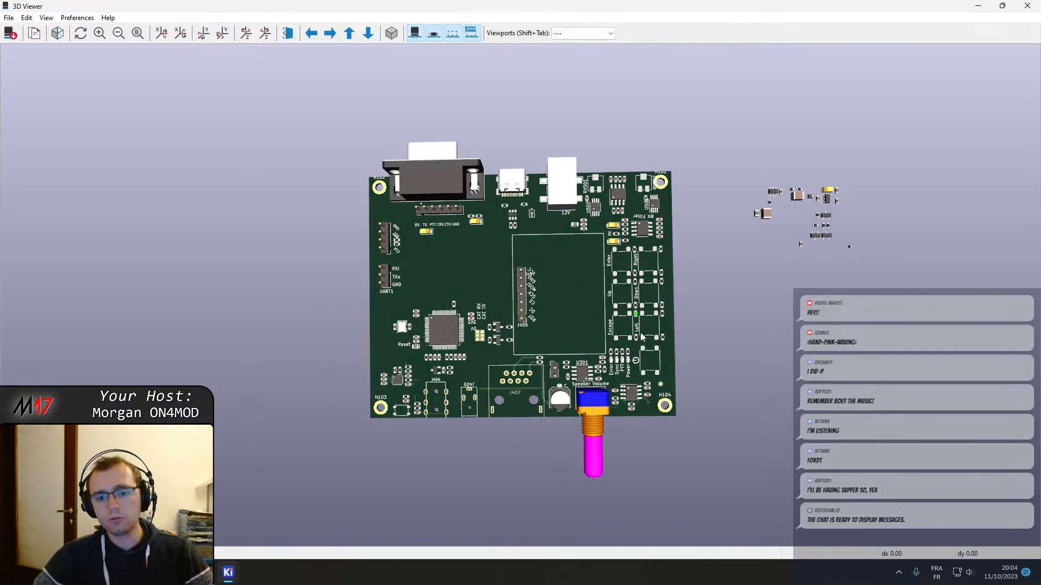
{"action": "scroll", "coordinate": [509, 314], "scroll_direction": "up", "scroll_amount": 2}
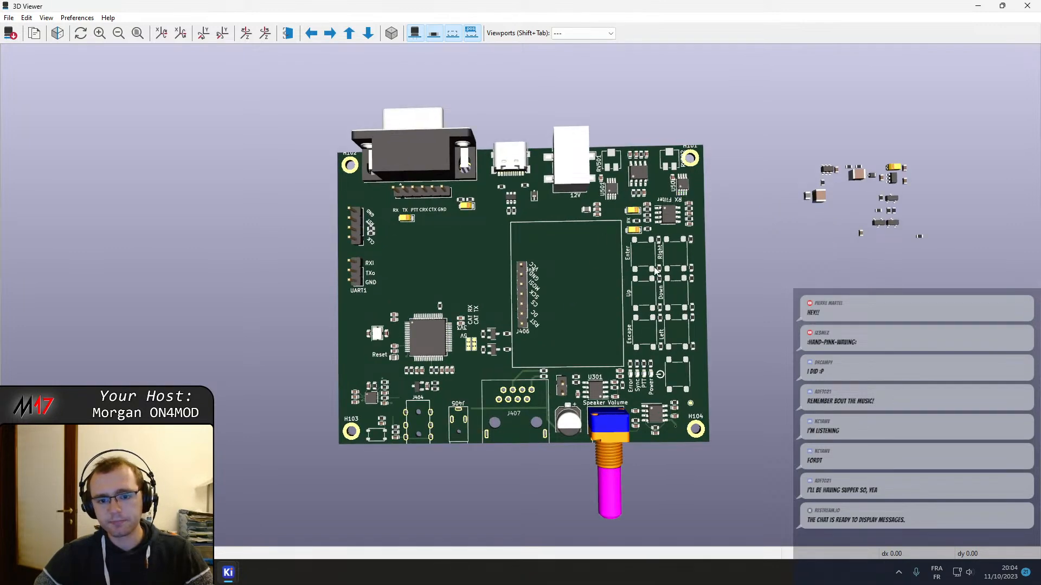
{"action": "scroll", "coordinate": [613, 327], "scroll_direction": "up", "scroll_amount": 5}
{"action": "middle_click_drag", "start_coordinate": [377, 263], "coordinate": [262, 237]}
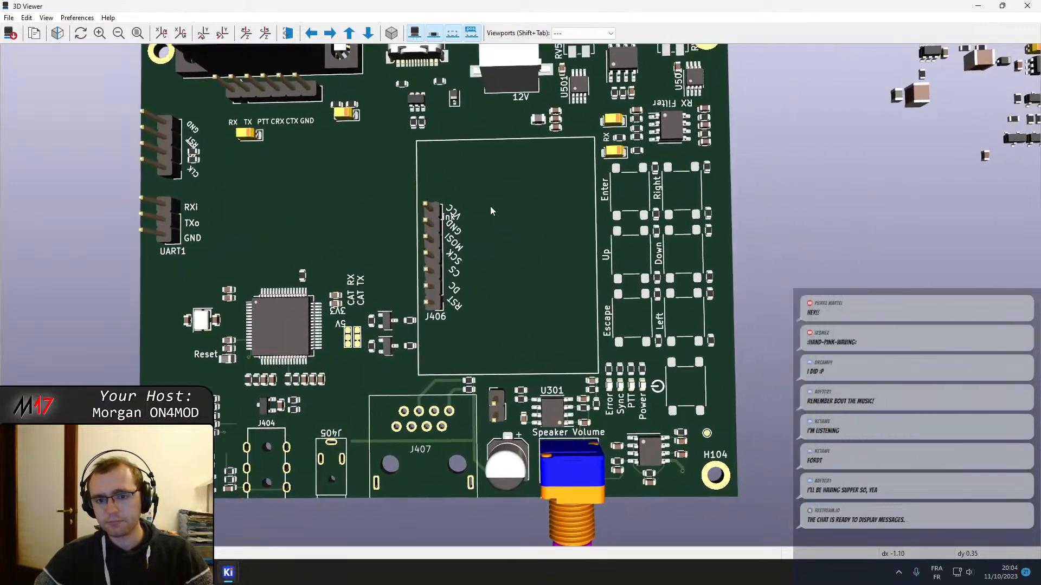
{"action": "middle_click_drag", "start_coordinate": [491, 211], "coordinate": [539, 344]}
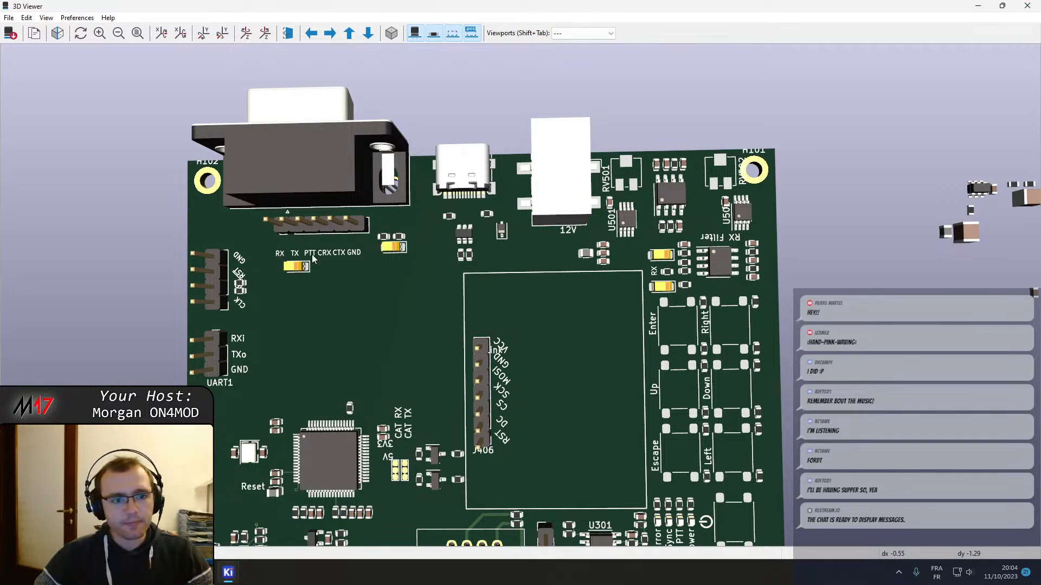
{"action": "middle_click_drag", "start_coordinate": [311, 255], "coordinate": [375, 242]}
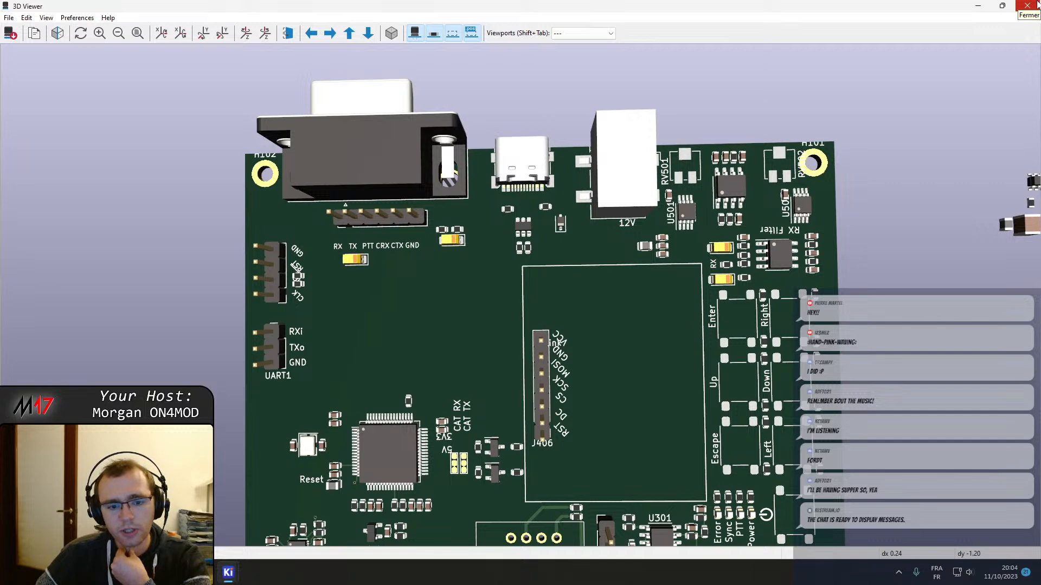
Return to the MCU & Power schematic sheet and follow the supply circuit from VIN through Q202 and U203 to +5V
{"action": "left_click", "coordinate": [977, 5]}
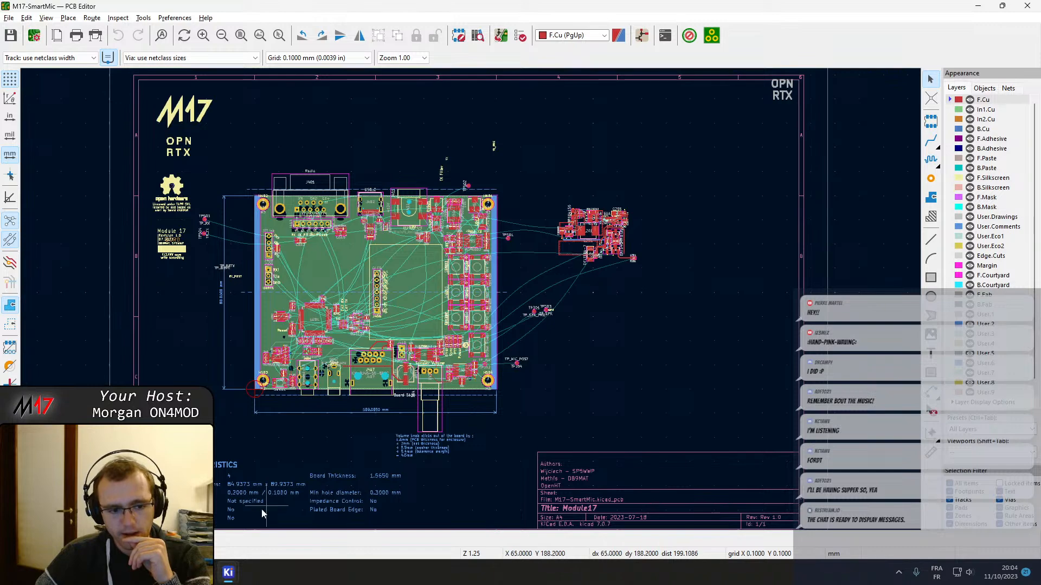
{"action": "mouse_move", "coordinate": [229, 573]}
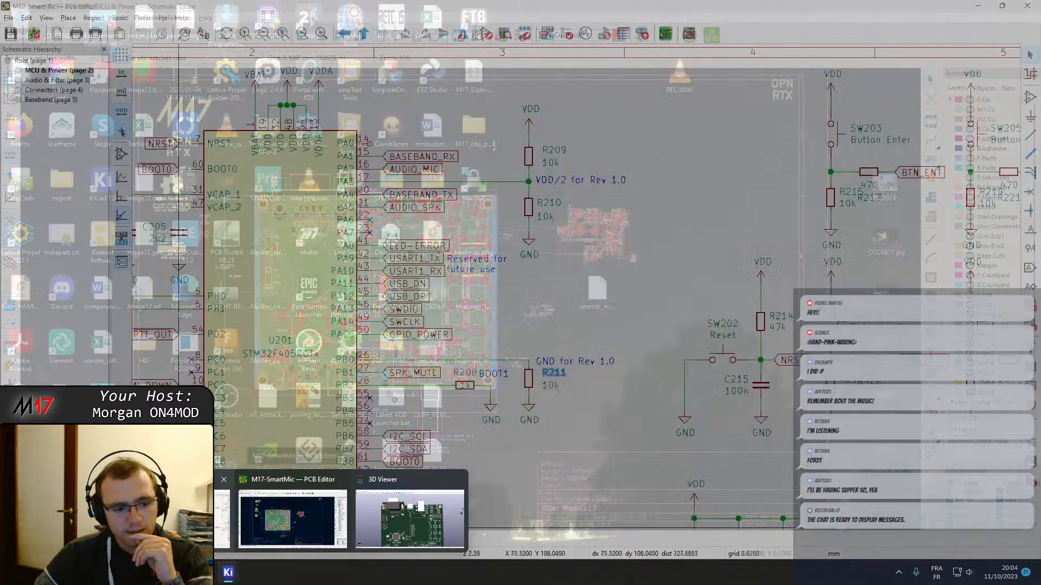
{"action": "left_click", "coordinate": [195, 523]}
{"action": "scroll", "coordinate": [537, 310], "scroll_direction": "down", "scroll_amount": 2}
{"action": "middle_click_drag", "start_coordinate": [502, 324], "coordinate": [278, 337]}
{"action": "middle_click_drag", "start_coordinate": [477, 336], "coordinate": [795, 217]}
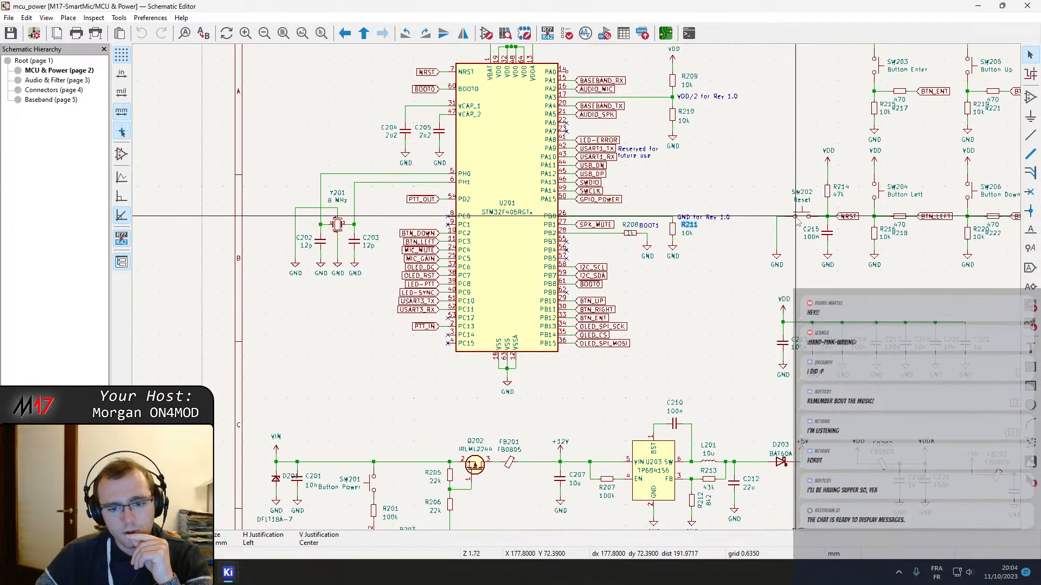
{"action": "middle_click_drag", "start_coordinate": [686, 356], "coordinate": [746, 239]}
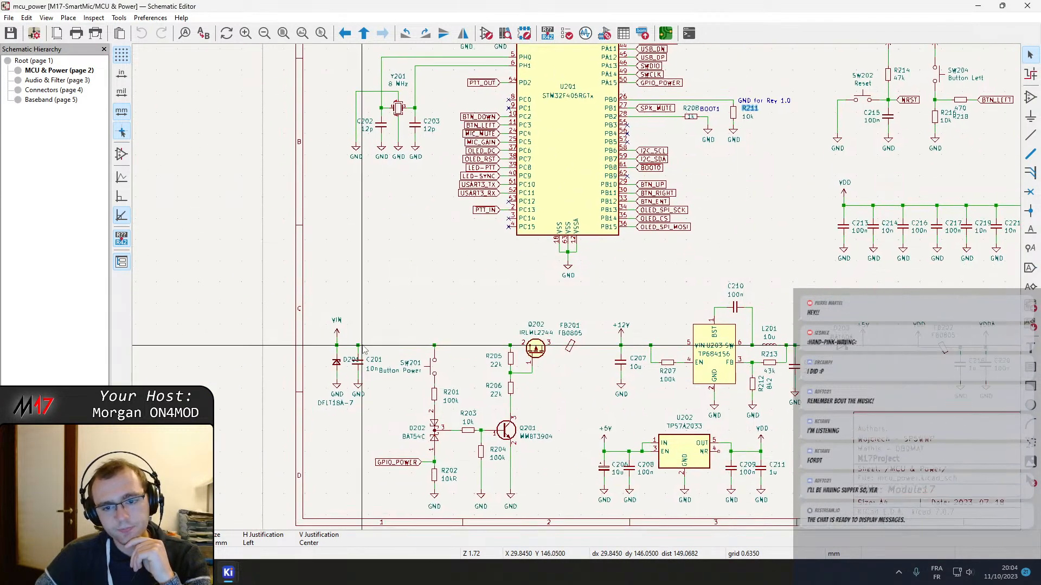
{"action": "middle_click_drag", "start_coordinate": [591, 283], "coordinate": [411, 212]}
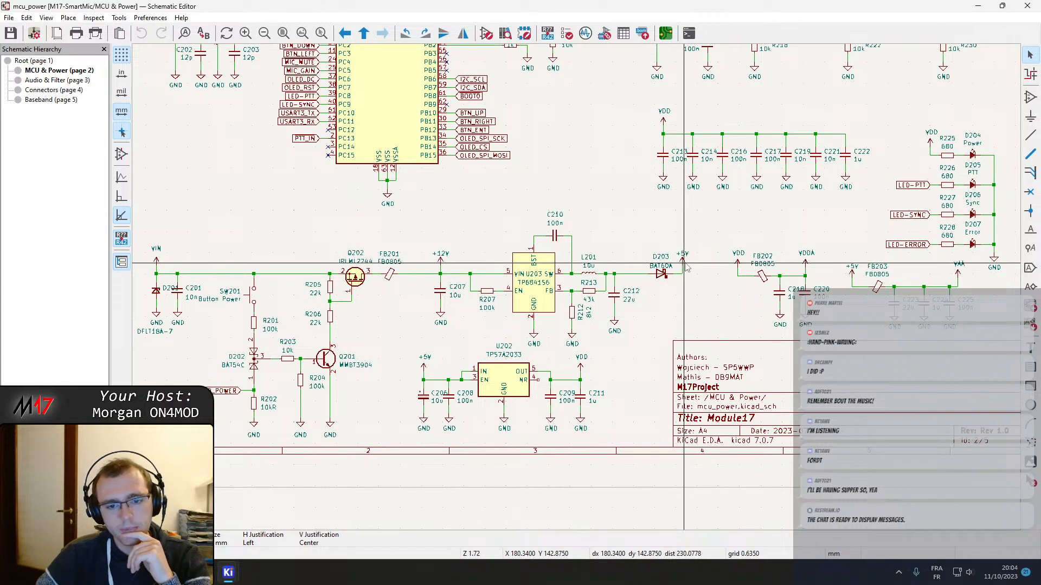
{"action": "middle_click_drag", "start_coordinate": [434, 301], "coordinate": [510, 270]}
{"action": "middle_click_drag", "start_coordinate": [645, 270], "coordinate": [526, 271]}
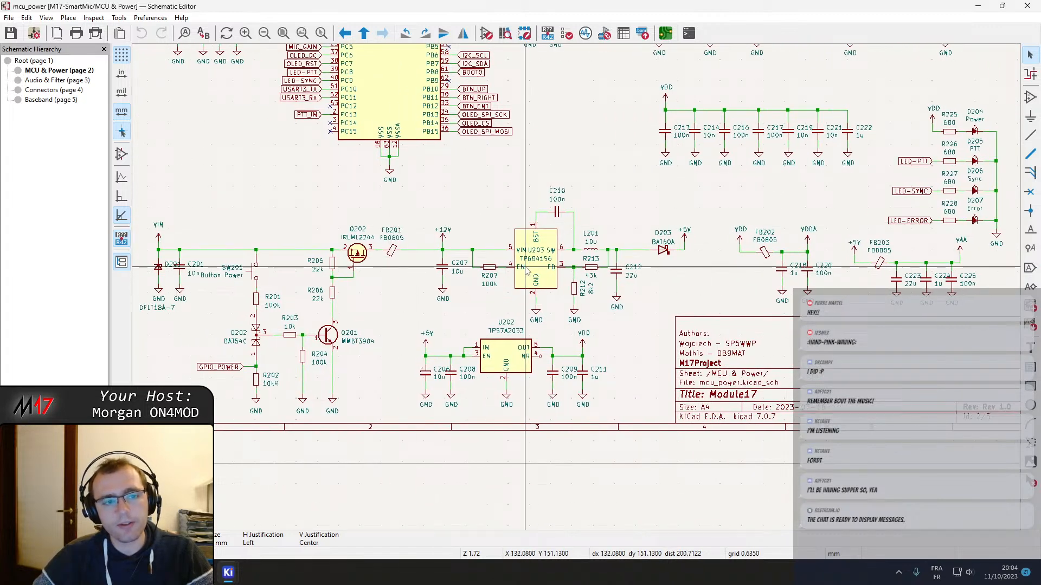
Inspect the U203 buck converter and the U202 TPS7A2033 regulator, including their part descriptions and surrounding components
{"action": "left_click", "coordinate": [553, 243]}
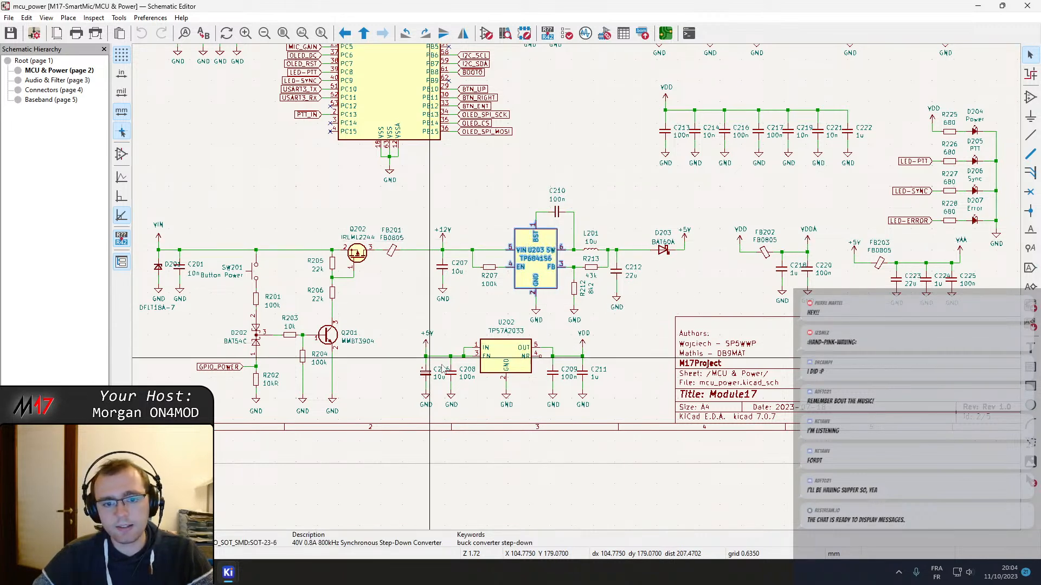
{"action": "left_click", "coordinate": [508, 357]}
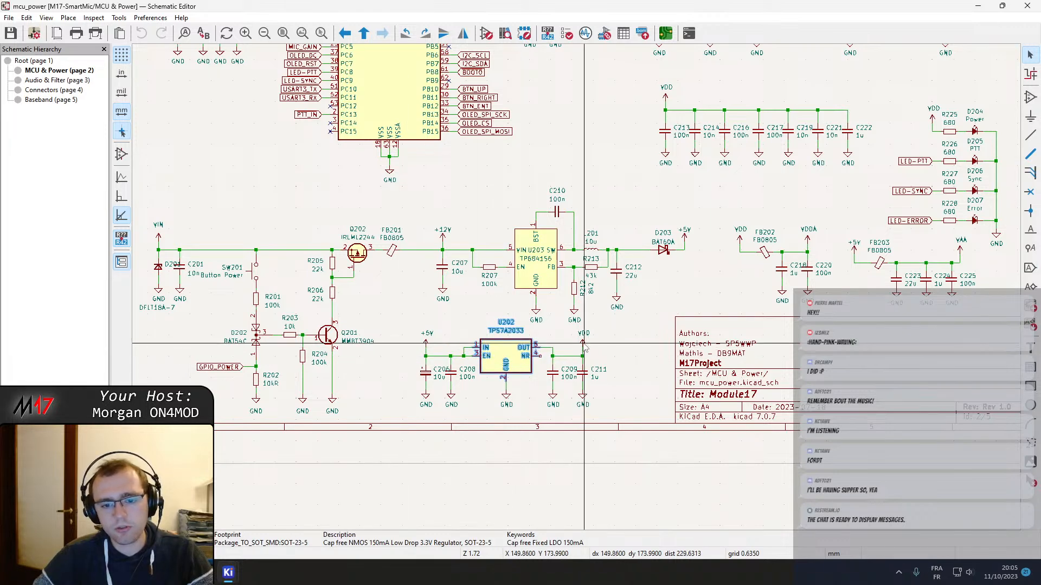
{"action": "scroll", "coordinate": [587, 347], "scroll_direction": "up", "scroll_amount": 2}
{"action": "middle_click_drag", "start_coordinate": [719, 243], "coordinate": [641, 283]}
{"action": "middle_click_drag", "start_coordinate": [426, 240], "coordinate": [430, 283]}
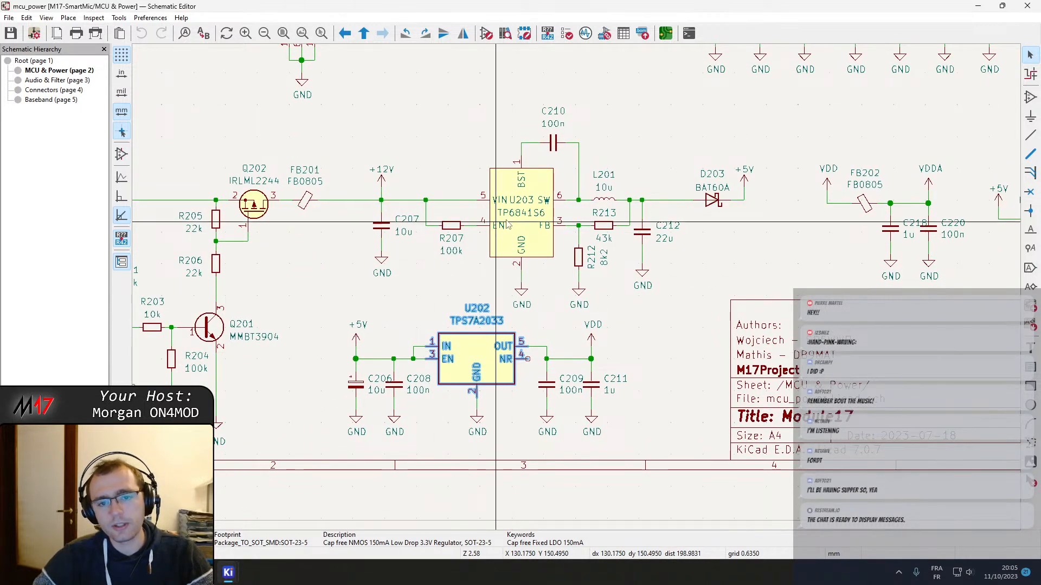
{"action": "middle_click_drag", "start_coordinate": [511, 234], "coordinate": [414, 314]}
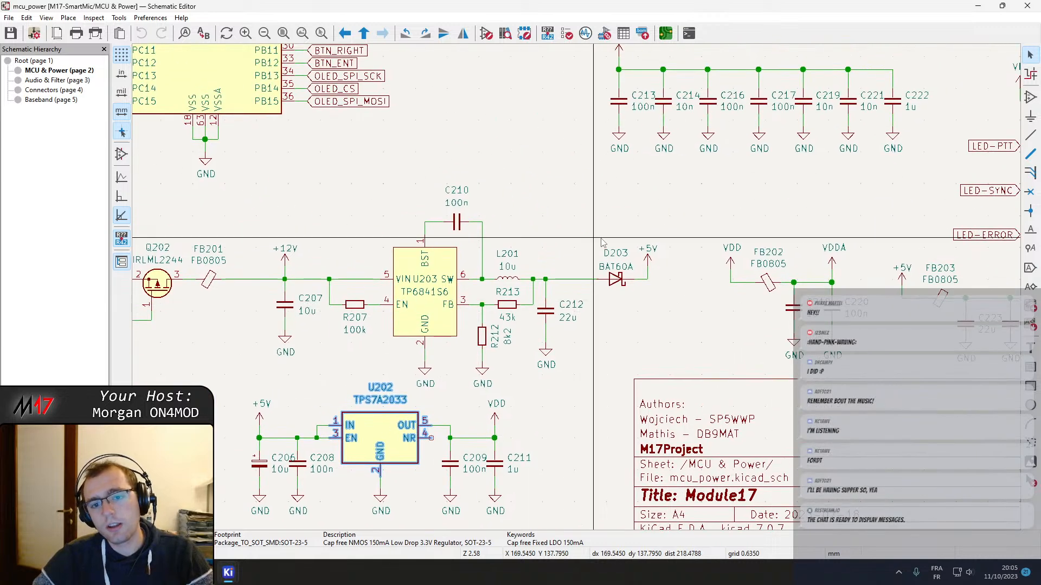
Check the +5V power symbol behind diode D203 and the FB202 and FB203 filters feeding VDDA and VAA
{"action": "left_click", "coordinate": [650, 256]}
{"action": "right_click", "coordinate": [552, 174]}
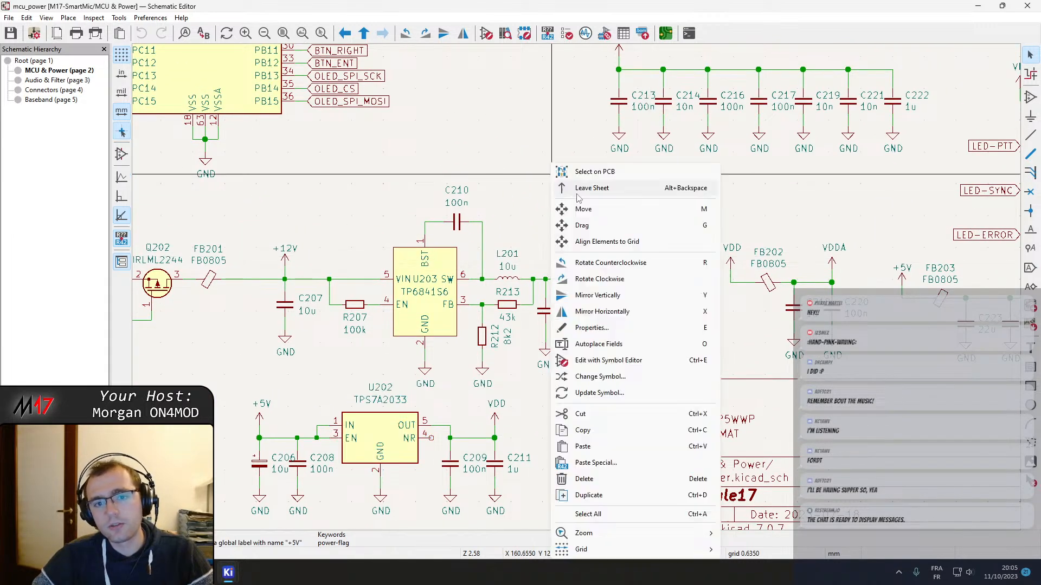
{"action": "left_click", "coordinate": [484, 155]}
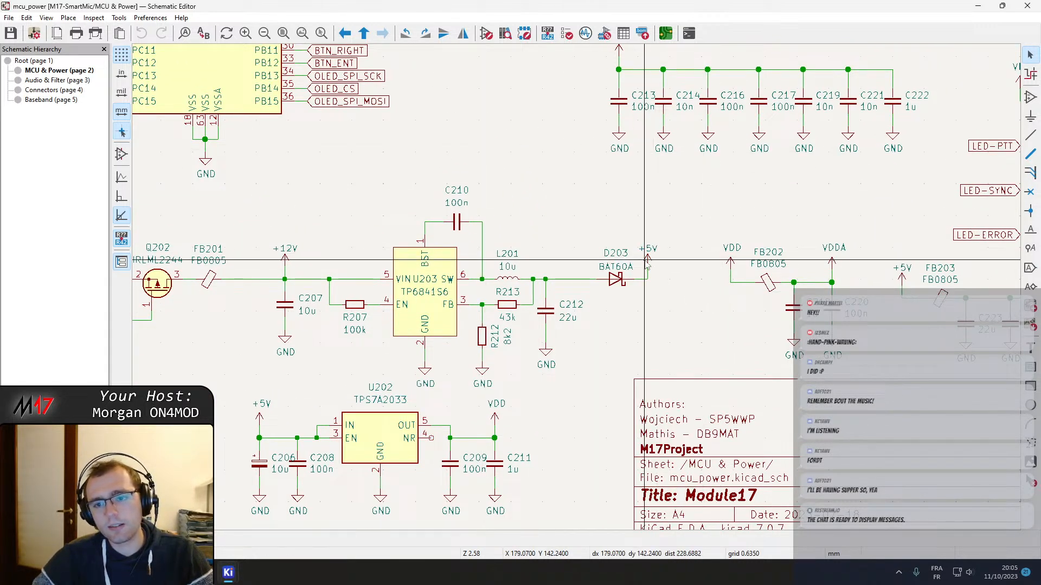
{"action": "left_click", "coordinate": [648, 257]}
{"action": "middle_click_drag", "start_coordinate": [689, 221], "coordinate": [304, 192]}
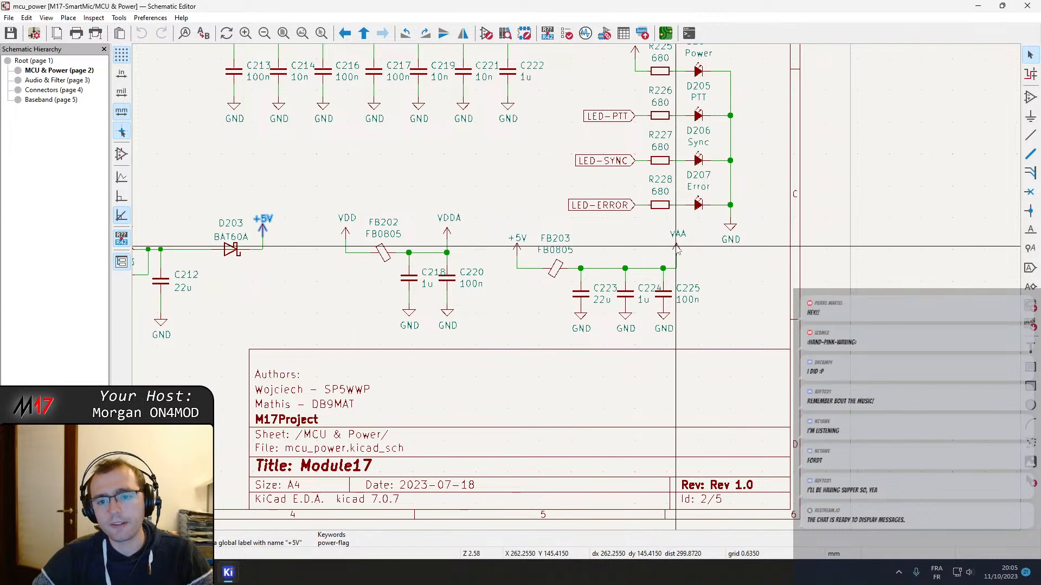
{"action": "scroll", "coordinate": [677, 249], "scroll_direction": "down", "scroll_amount": 3}
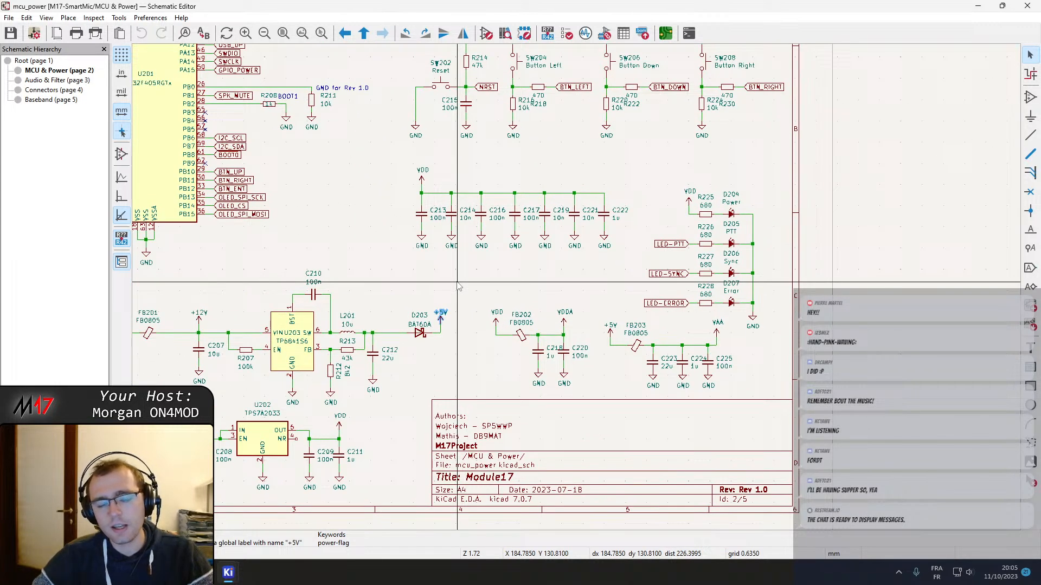
Leave the MCU & Power sheet for the root sheet and open the Audio & Filter sheet
{"action": "middle_click_drag", "start_coordinate": [458, 284], "coordinate": [729, 422]}
{"action": "right_click", "coordinate": [634, 344]}
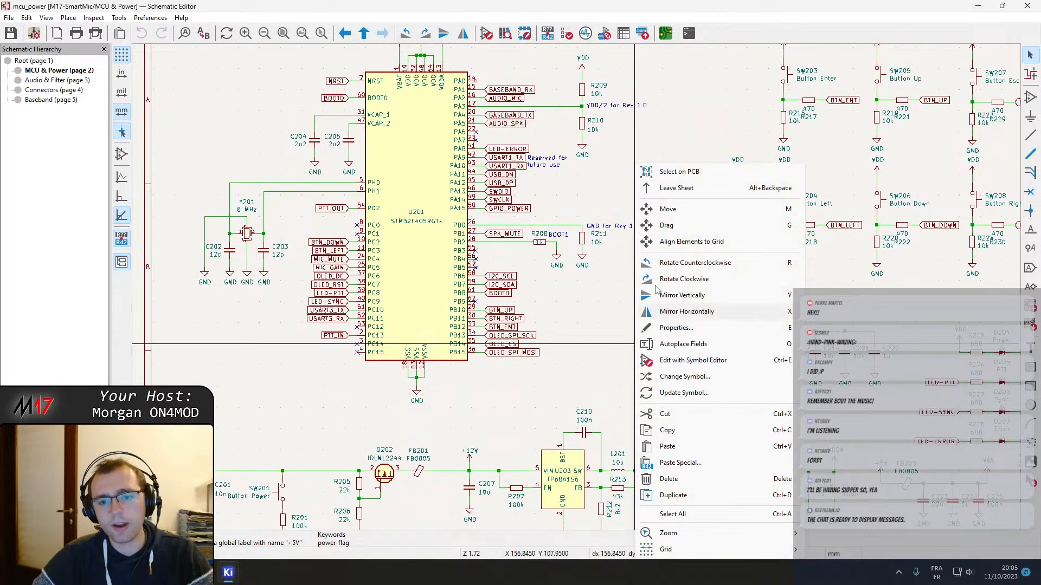
{"action": "left_click", "coordinate": [677, 187]}
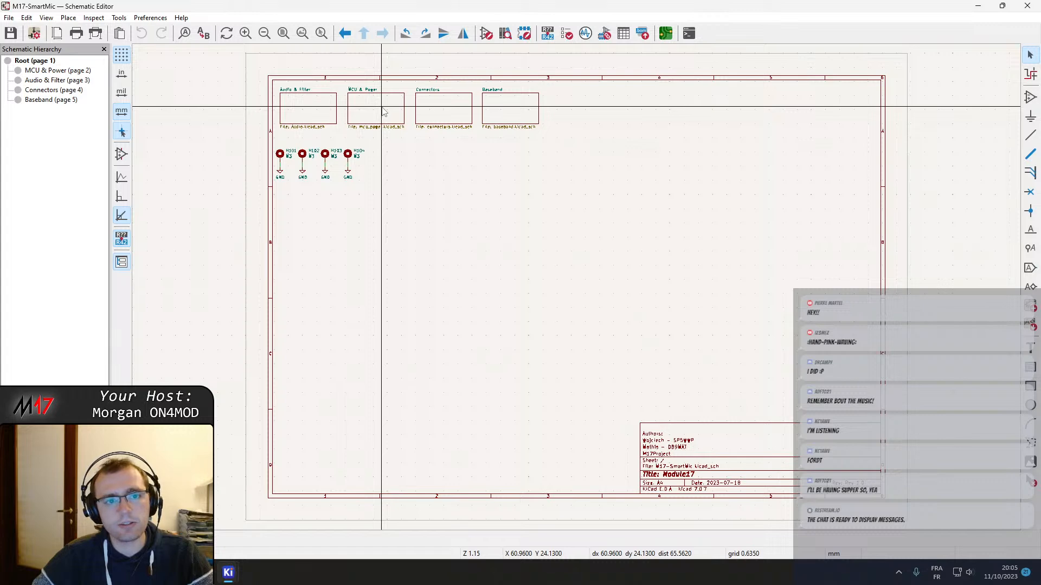
{"action": "double_click", "coordinate": [366, 109]}
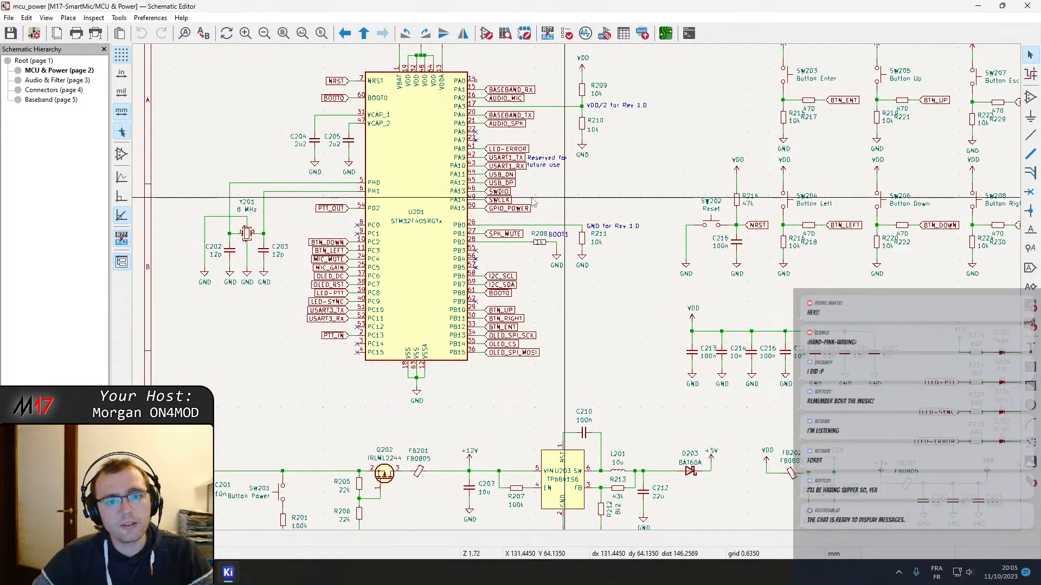
{"action": "left_click", "coordinate": [47, 81]}
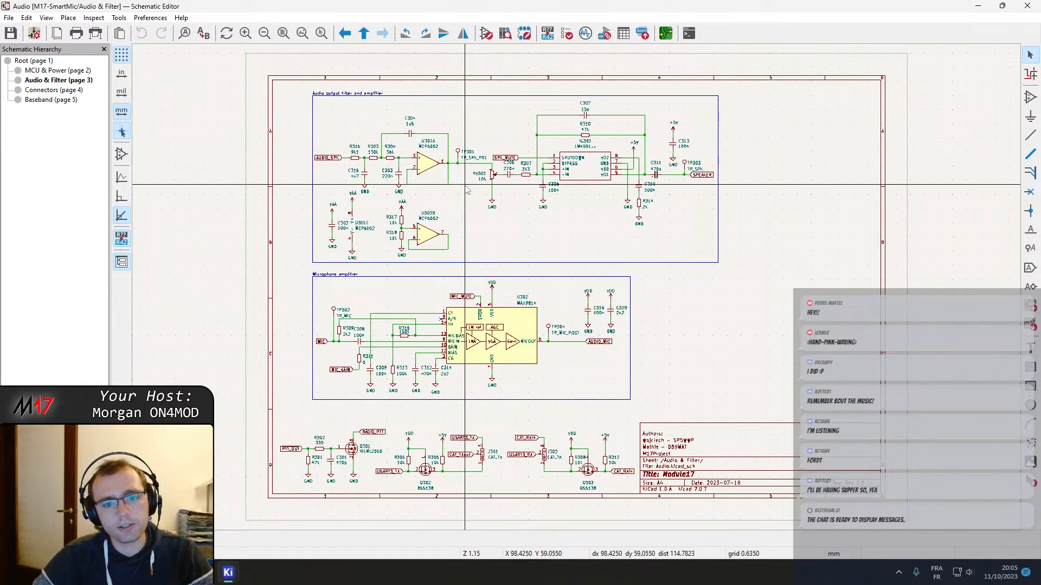
Inspect op-amps U301A and U301B and the VAA supply at C302 in the audio output filter
{"action": "scroll", "coordinate": [468, 190], "scroll_direction": "up", "scroll_amount": 3}
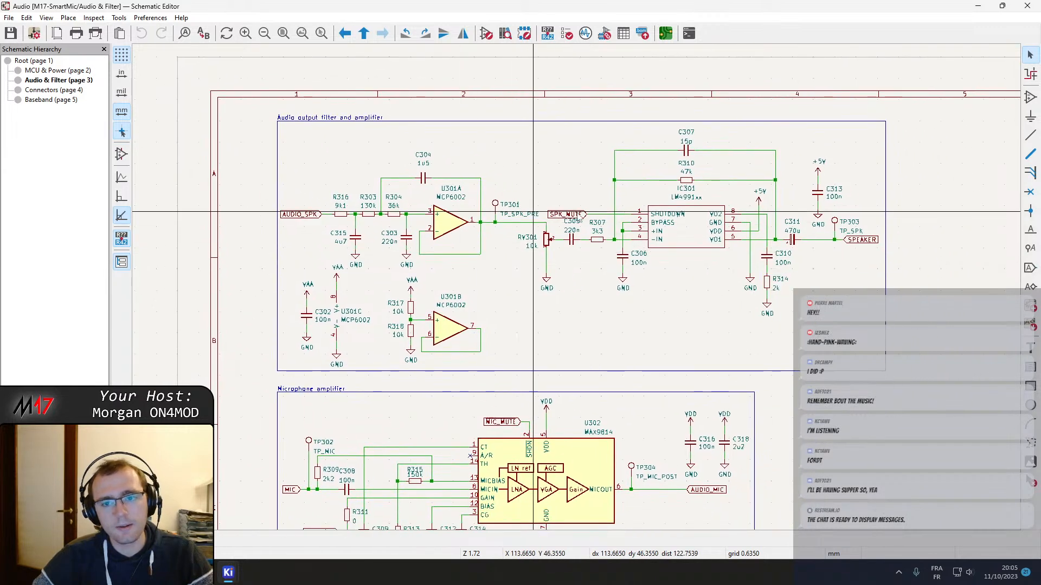
{"action": "left_click", "coordinate": [455, 228]}
{"action": "left_click", "coordinate": [447, 335]}
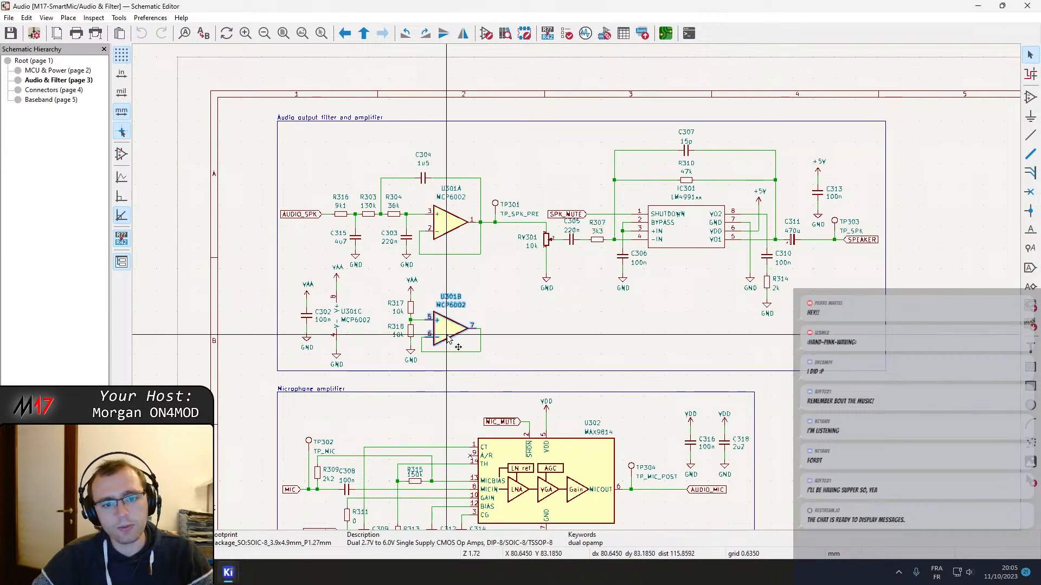
{"action": "left_click", "coordinate": [307, 301]}
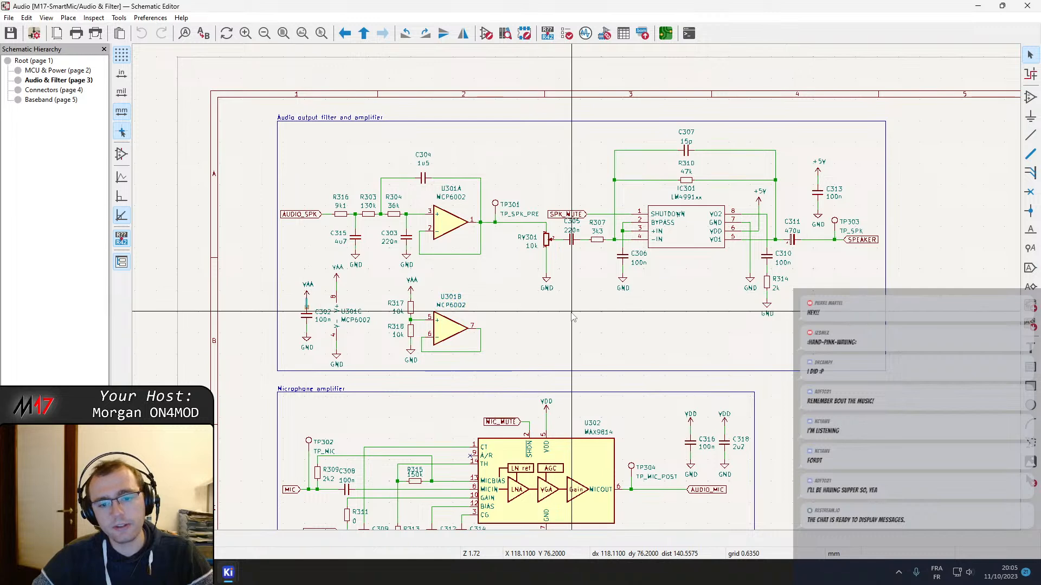
{"action": "middle_click_drag", "start_coordinate": [569, 309], "coordinate": [465, 305]}
{"action": "middle_click_drag", "start_coordinate": [529, 305], "coordinate": [416, 291]}
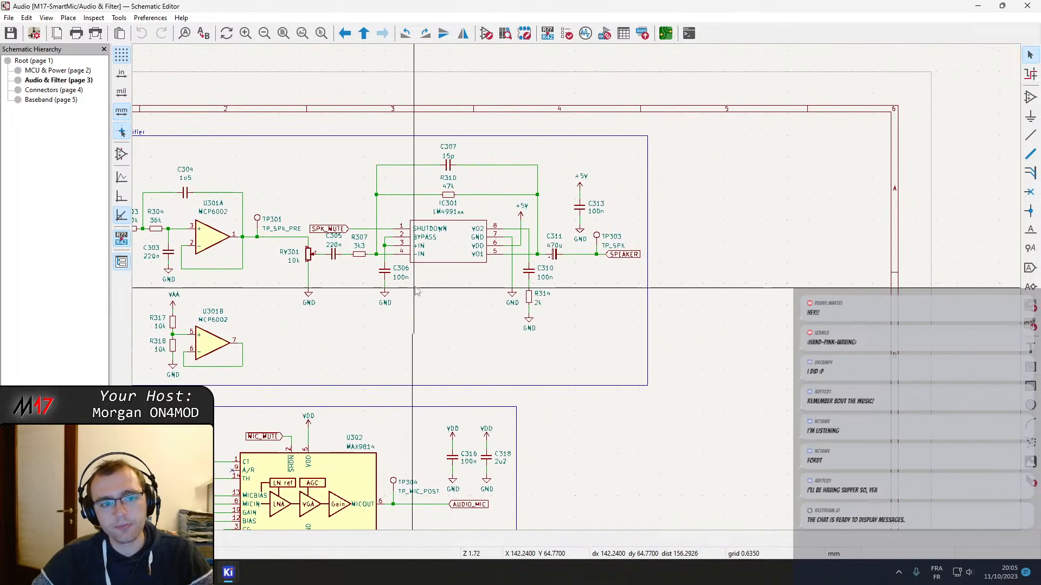
Inspect the LM4991 speaker amplifier IC301 with its +5V supply, and trace back to the MCP6002 filter stage on VAA
{"action": "left_click", "coordinate": [446, 252]}
{"action": "scroll", "coordinate": [446, 252], "scroll_direction": "up", "scroll_amount": 2}
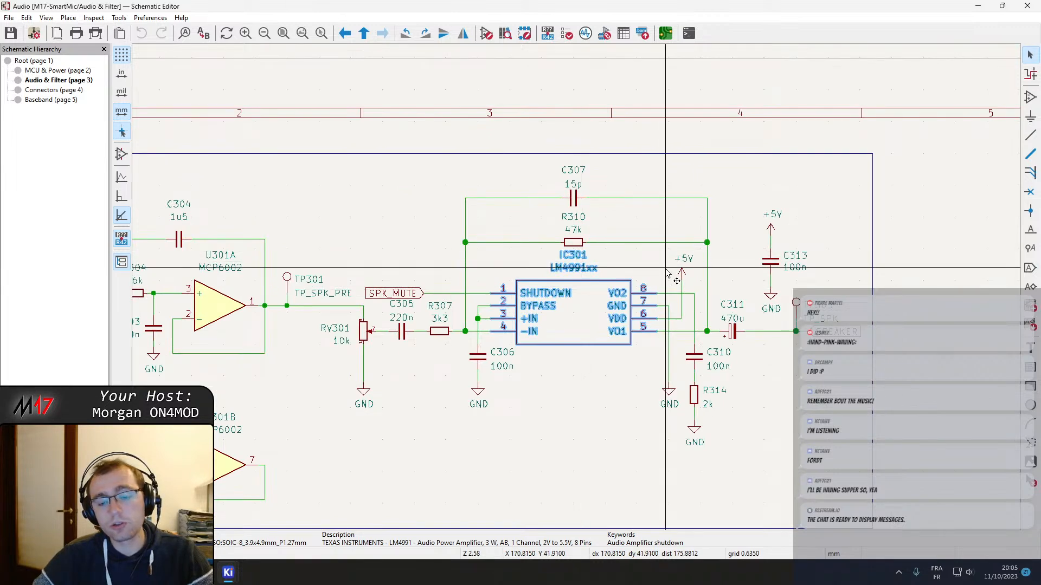
{"action": "middle_click_drag", "start_coordinate": [667, 271], "coordinate": [576, 251]}
{"action": "left_click", "coordinate": [576, 251]}
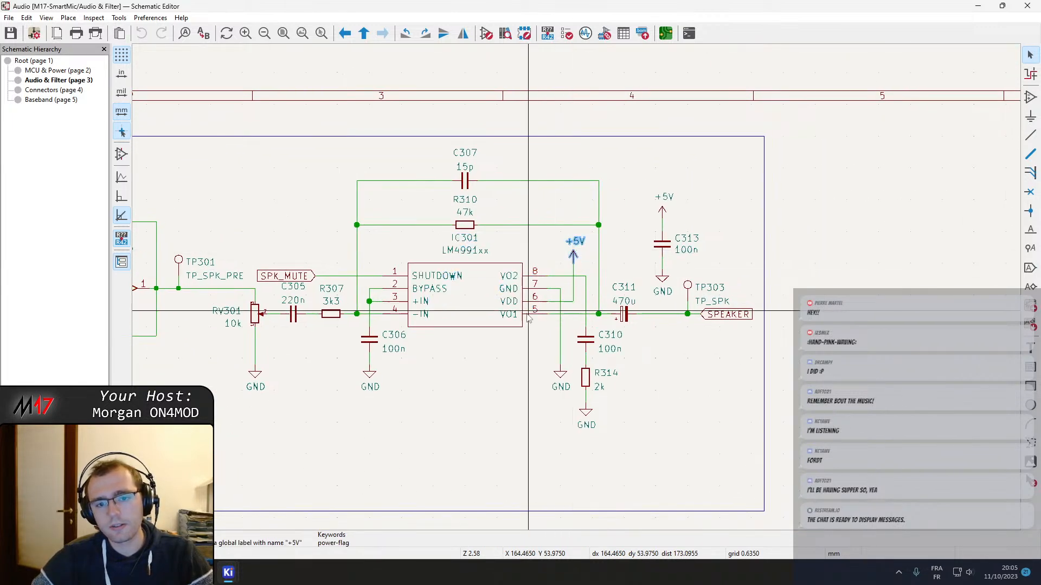
{"action": "middle_click_drag", "start_coordinate": [496, 375], "coordinate": [631, 325]}
{"action": "left_click", "coordinate": [629, 245]}
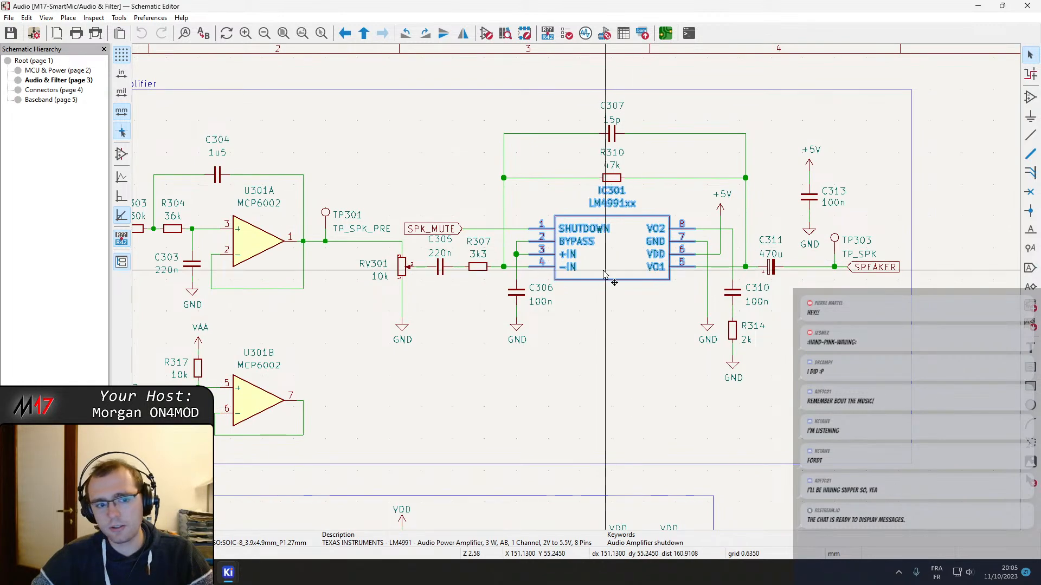
{"action": "middle_click_drag", "start_coordinate": [605, 274], "coordinate": [803, 231]}
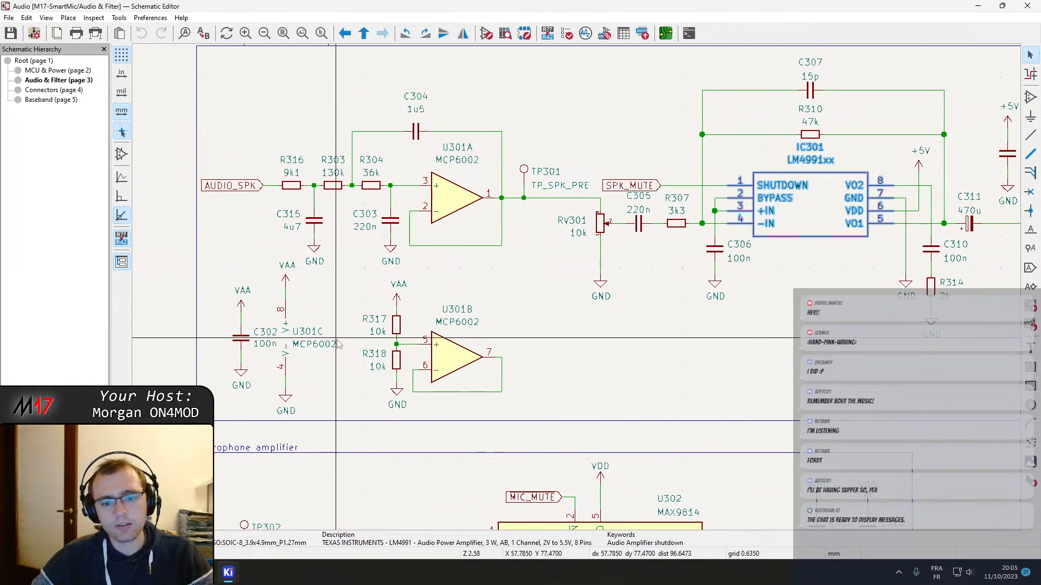
{"action": "middle_click_drag", "start_coordinate": [337, 344], "coordinate": [359, 281]}
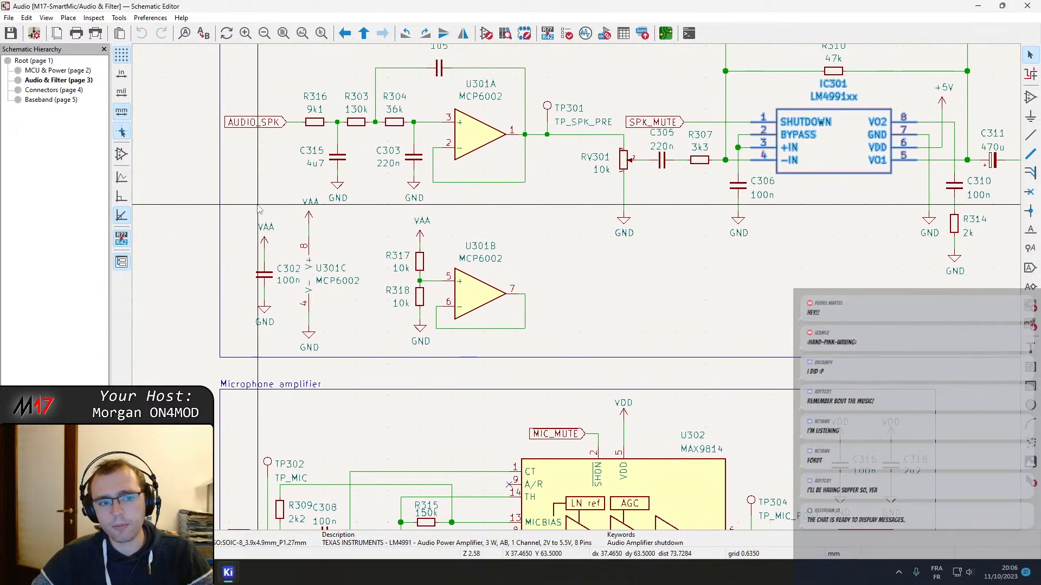
Return through the root sheet to the MCU & Power sheet and view its power supply section
{"action": "right_click", "coordinate": [256, 113]}
{"action": "left_click", "coordinate": [296, 139]}
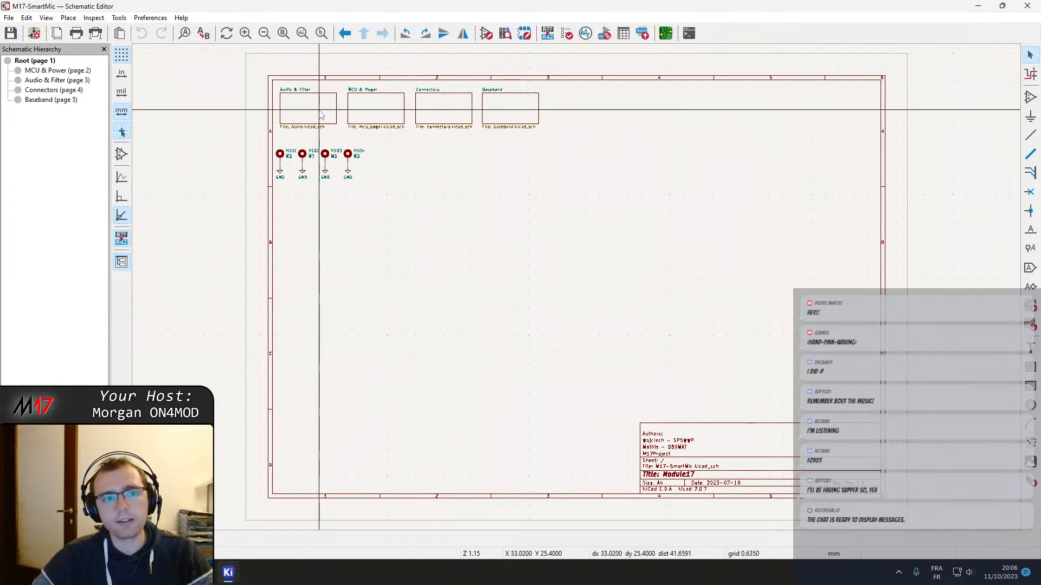
{"action": "double_click", "coordinate": [386, 111]}
{"action": "middle_click_drag", "start_coordinate": [729, 474], "coordinate": [640, 344]}
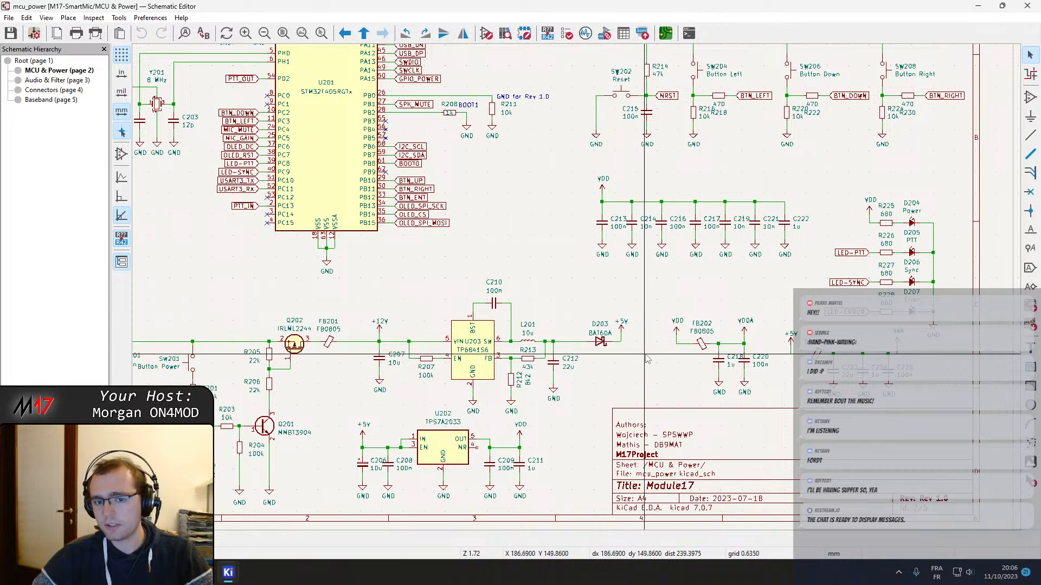
{"action": "middle_click_drag", "start_coordinate": [600, 347], "coordinate": [451, 318]}
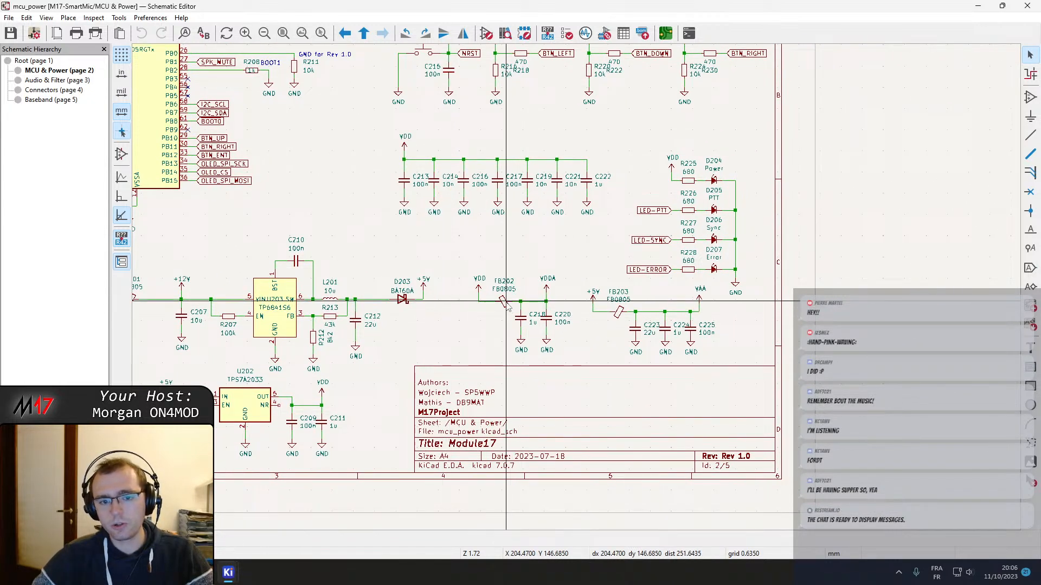
{"action": "scroll", "coordinate": [660, 363], "scroll_direction": "up", "scroll_amount": 3}
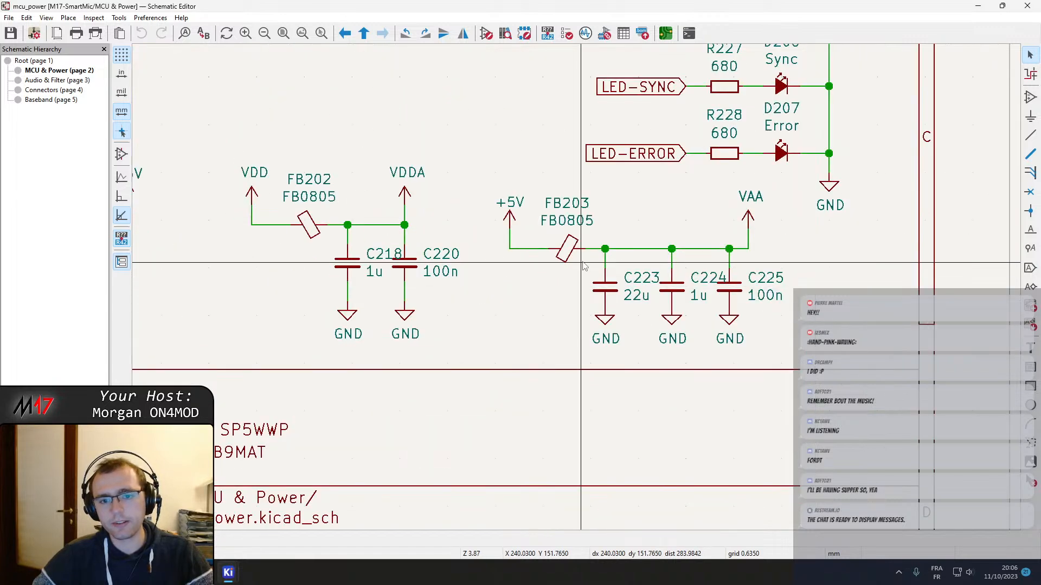
{"action": "double_click", "coordinate": [569, 250]}
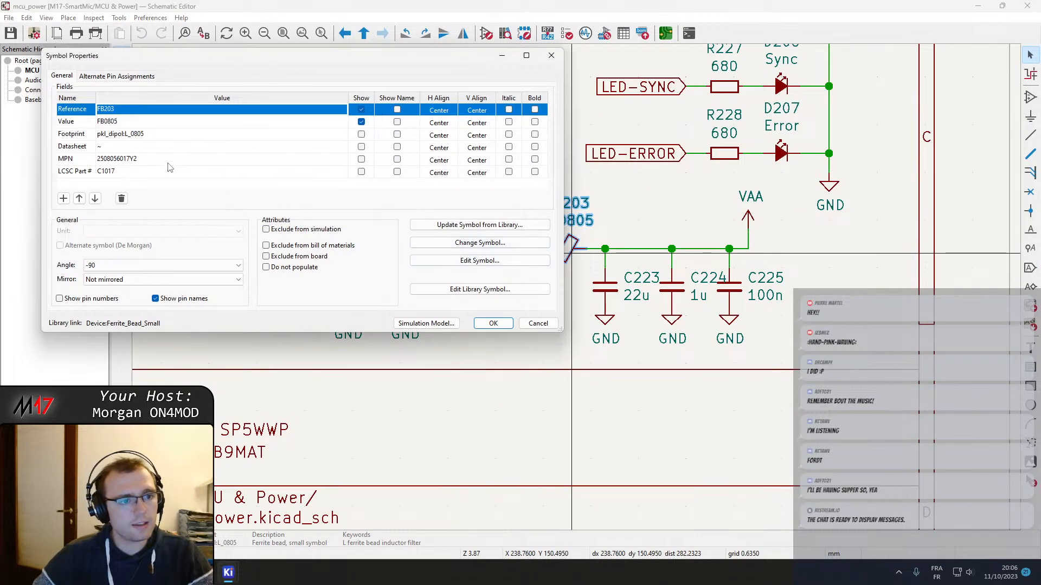
{"action": "left_click", "coordinate": [163, 162]}
{"action": "key", "text": "ctrl+c"}
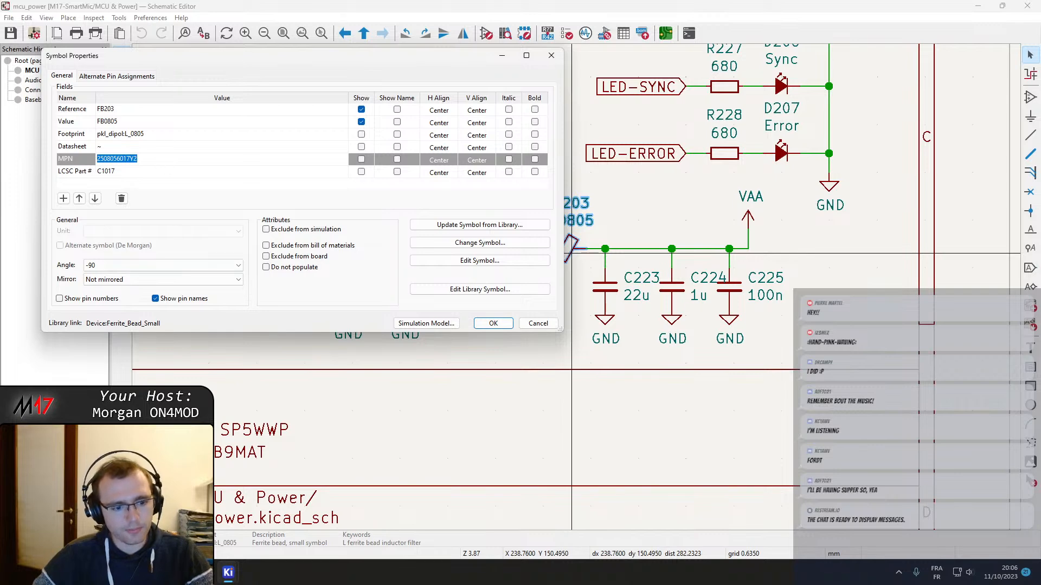
{"action": "left_click", "coordinate": [606, 5]}
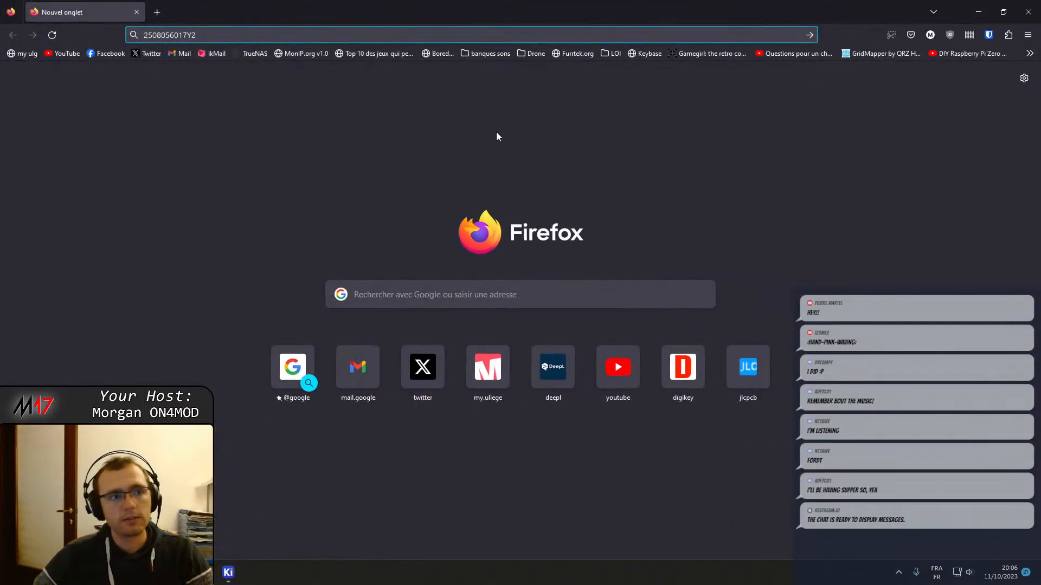
{"action": "key", "text": "ctrl+v"}
{"action": "key", "text": "Return"}
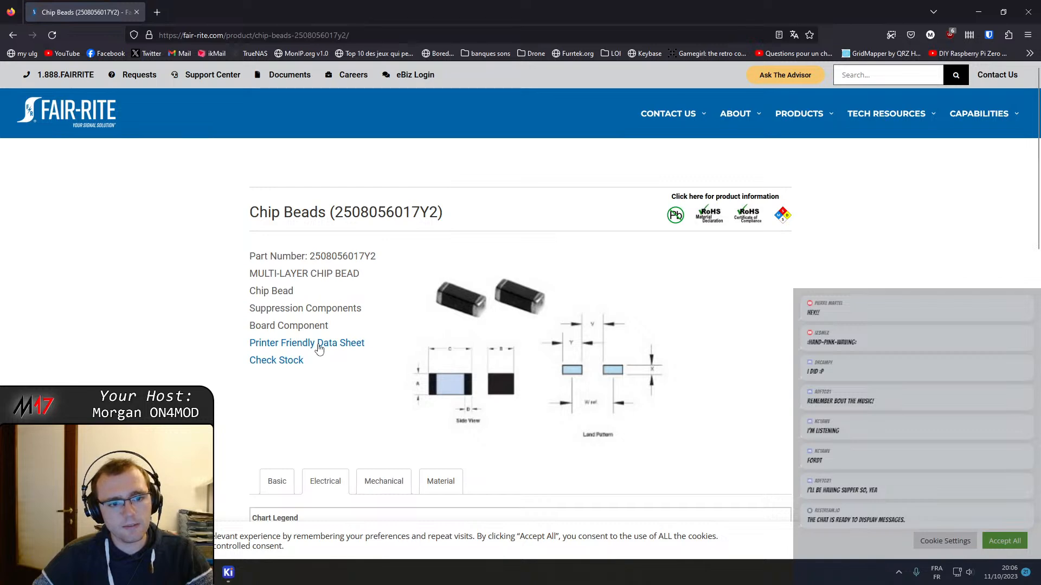
{"action": "left_click", "coordinate": [183, 5]}
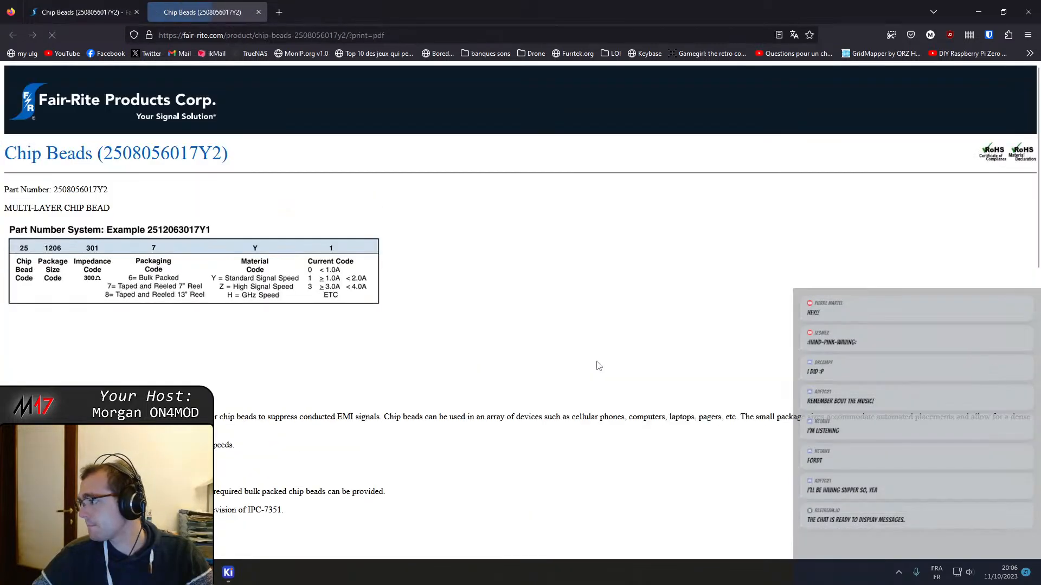
{"action": "scroll", "coordinate": [695, 438], "scroll_direction": "down", "scroll_amount": 14}
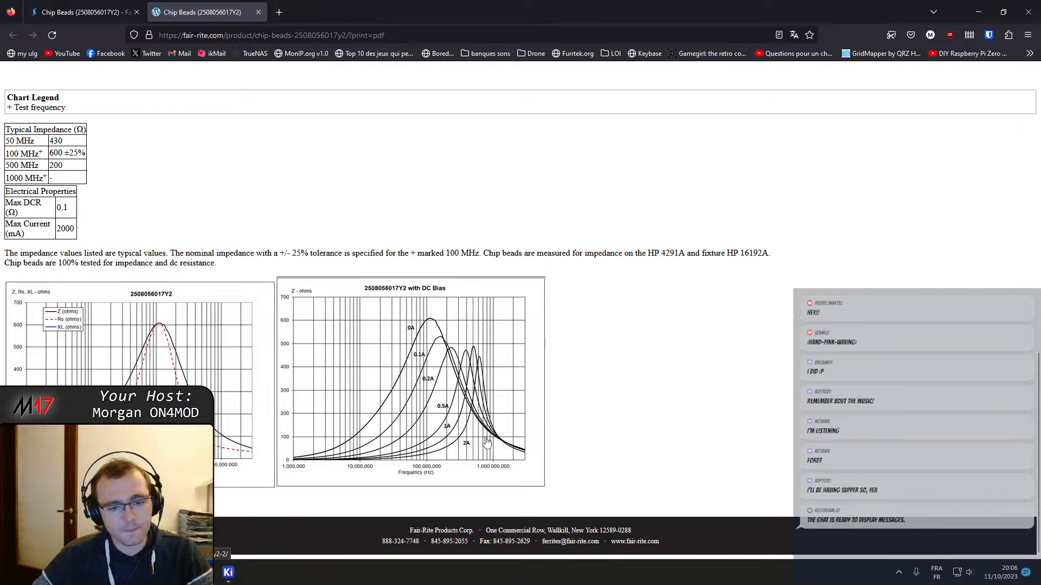
{"action": "left_click", "coordinate": [87, 12]}
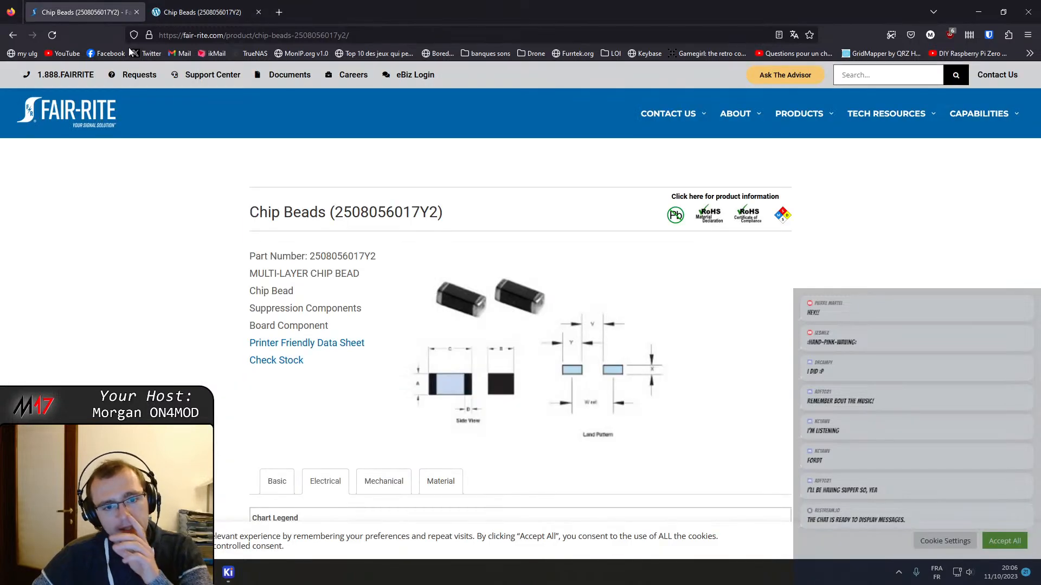
{"action": "left_click", "coordinate": [179, 12]}
{"action": "mouse_move", "coordinate": [225, 570]}
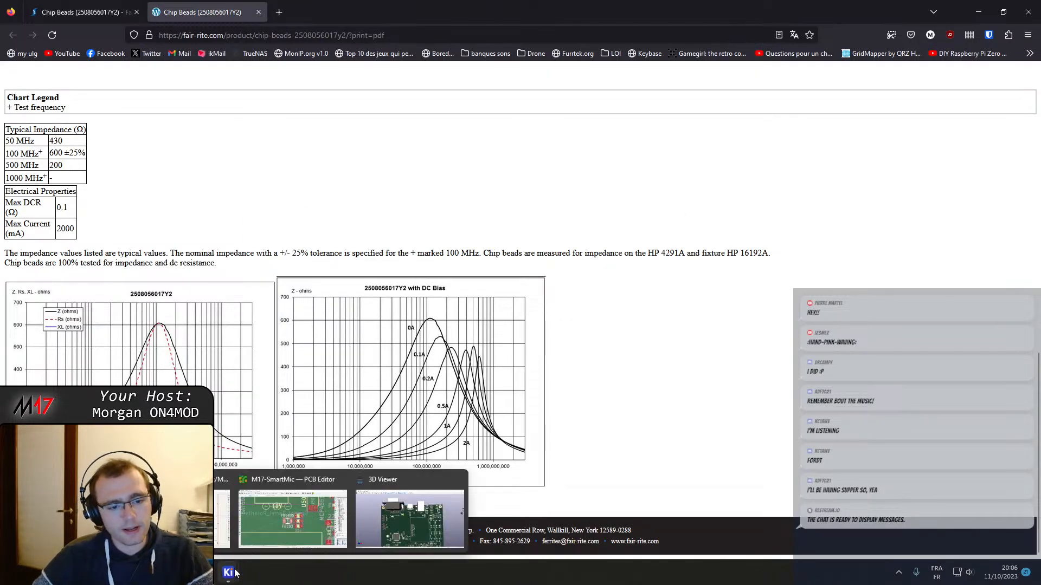
Switch back to the KiCad Schematic Editor, cancel the FB203 properties and view the power supply section
{"action": "left_click", "coordinate": [268, 529]}
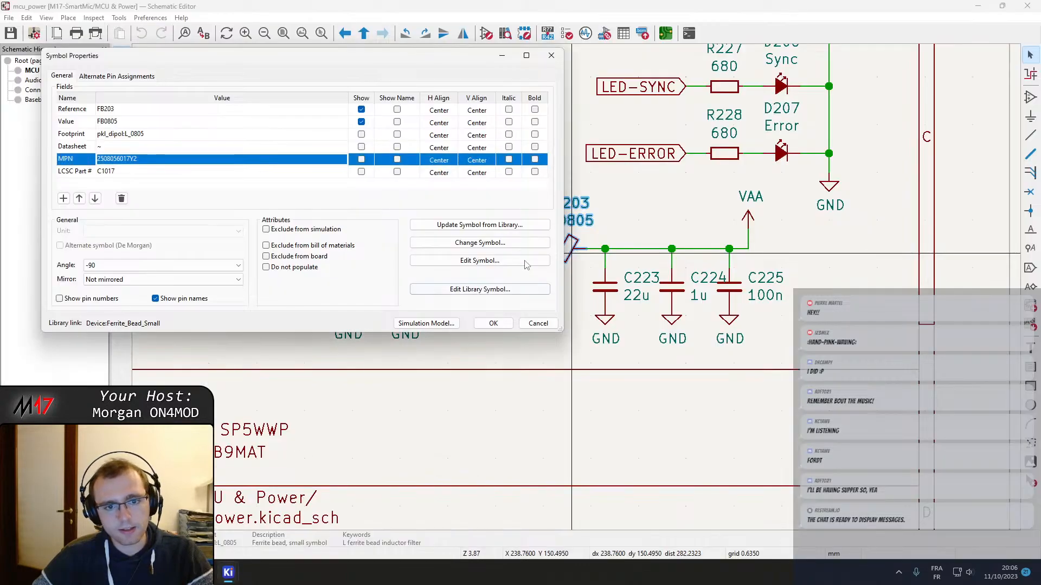
{"action": "left_click", "coordinate": [535, 324]}
{"action": "scroll", "coordinate": [490, 332], "scroll_direction": "down", "scroll_amount": 3}
{"action": "middle_click_drag", "start_coordinate": [450, 224], "coordinate": [666, 460]}
{"action": "middle_click_drag", "start_coordinate": [544, 470], "coordinate": [530, 227]}
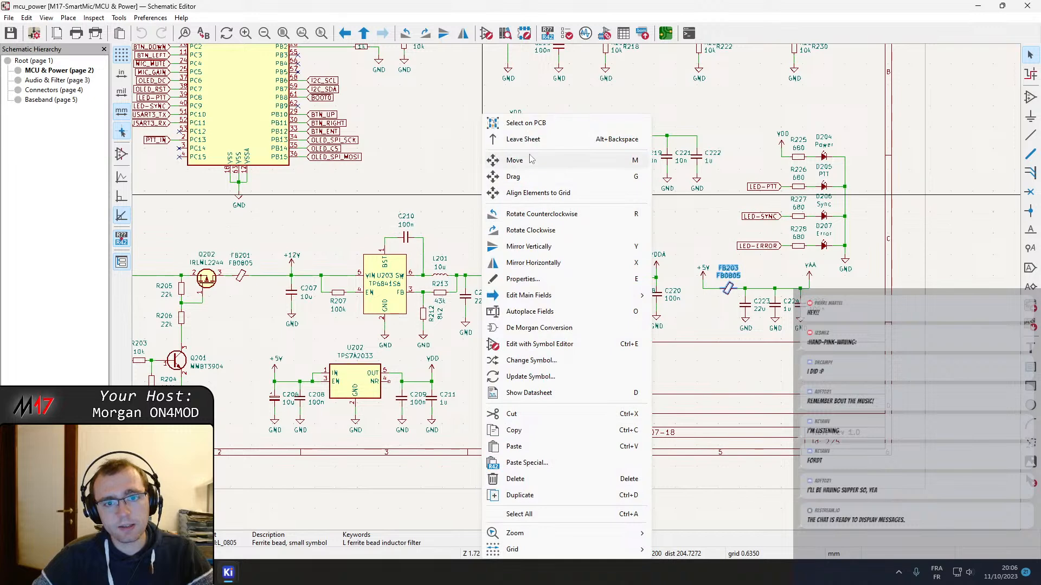
Open the Audio & Filter sheet and inspect op-amps U301A and U301B in the audio output filter
{"action": "left_click", "coordinate": [51, 80]}
{"action": "middle_click_drag", "start_coordinate": [356, 154], "coordinate": [350, 254]}
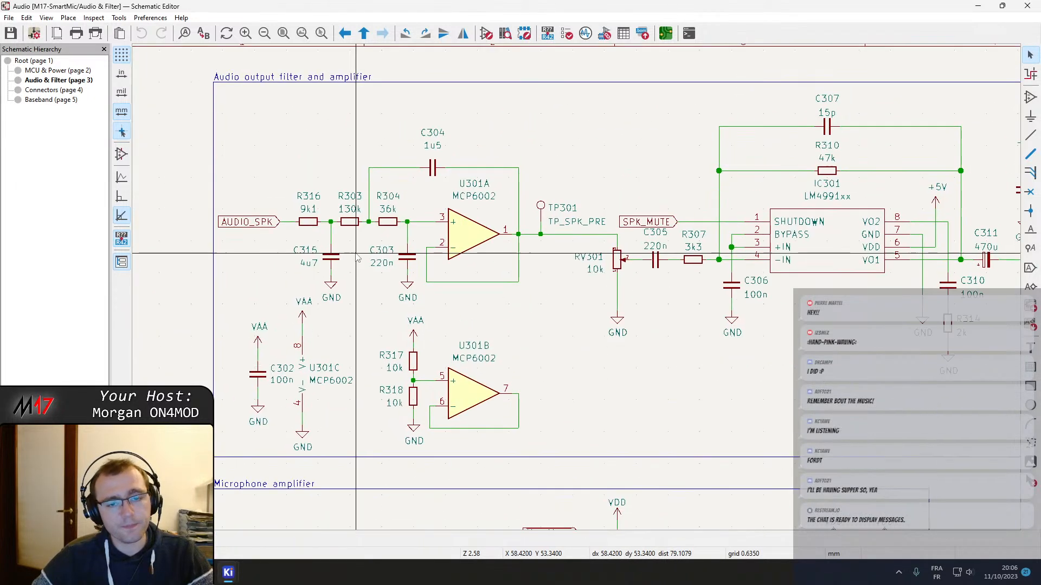
{"action": "left_click", "coordinate": [469, 237]}
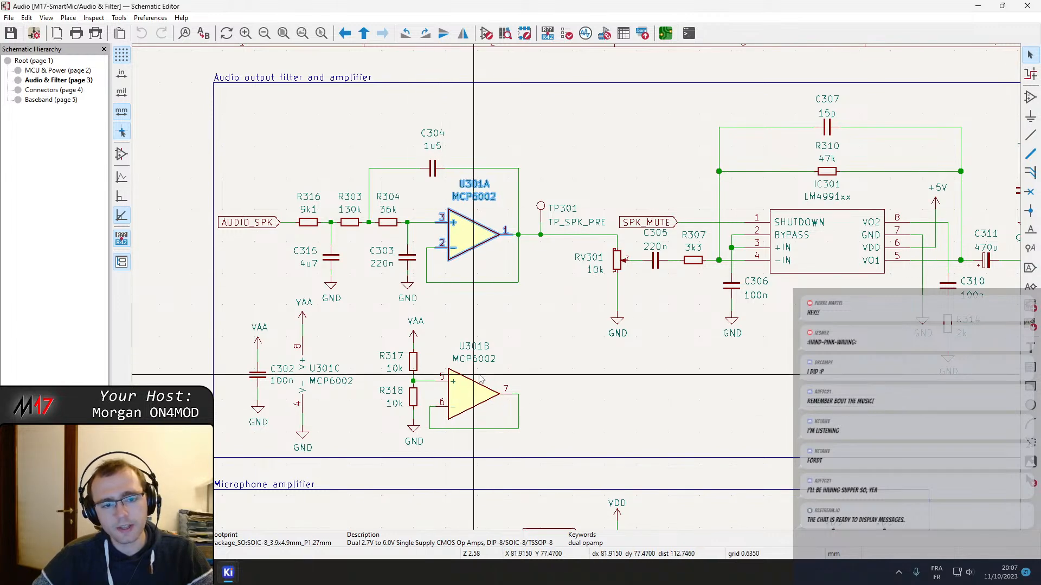
{"action": "scroll", "coordinate": [488, 271], "scroll_direction": "down", "scroll_amount": 5}
{"action": "middle_click_drag", "start_coordinate": [729, 266], "coordinate": [488, 469]}
View the Connectors sheet, then inspect the MCP6002 op-amps U503 and U504 and their VAA supplies on the Baseband sheet
{"action": "left_click", "coordinate": [57, 90]}
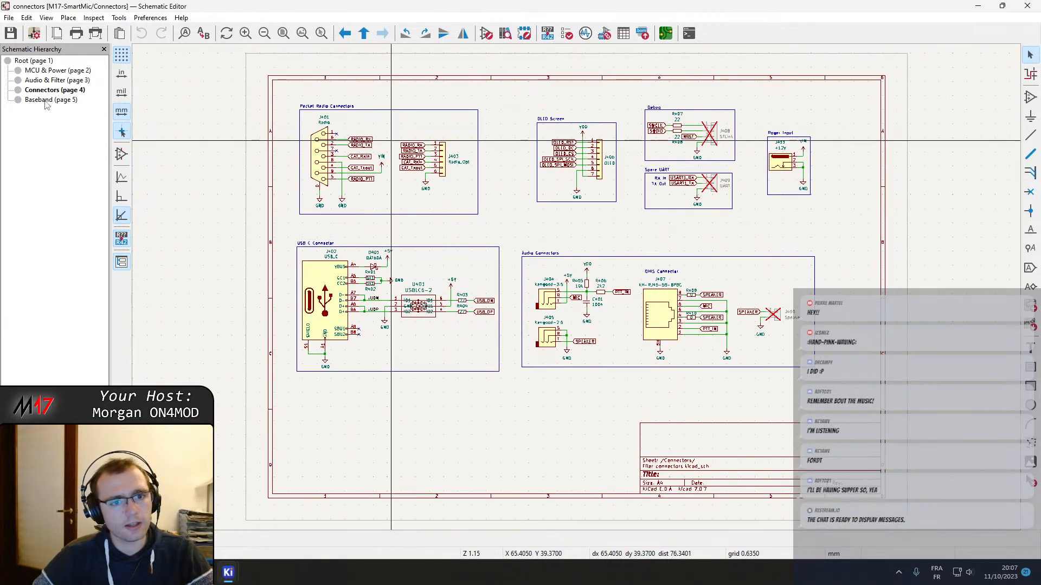
{"action": "left_click", "coordinate": [48, 100]}
{"action": "scroll", "coordinate": [579, 293], "scroll_direction": "up", "scroll_amount": 2}
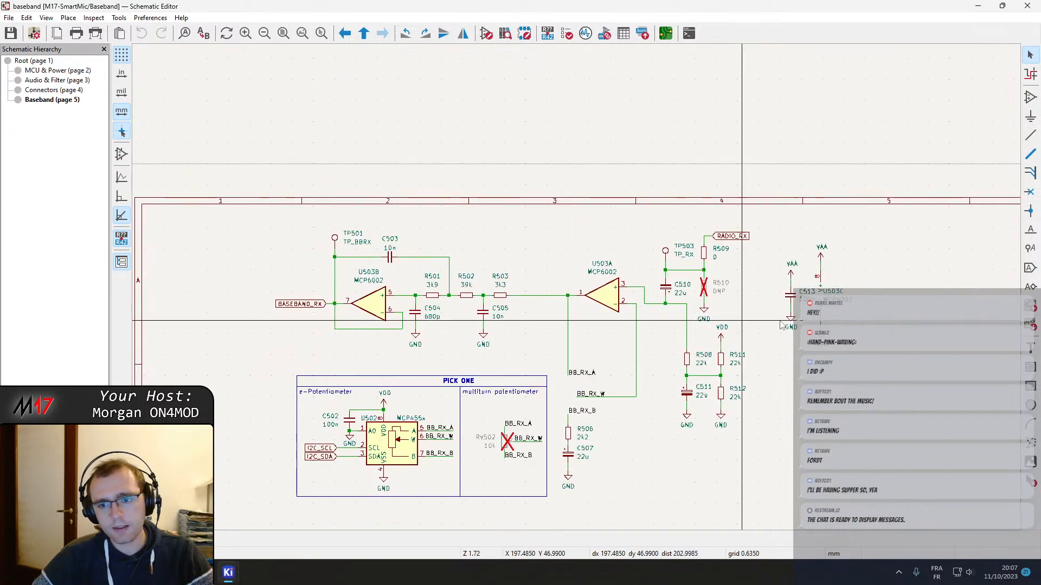
{"action": "scroll", "coordinate": [770, 282], "scroll_direction": "down", "scroll_amount": 5, "text": "shift"}
{"action": "middle_click_drag", "start_coordinate": [757, 266], "coordinate": [474, 299]}
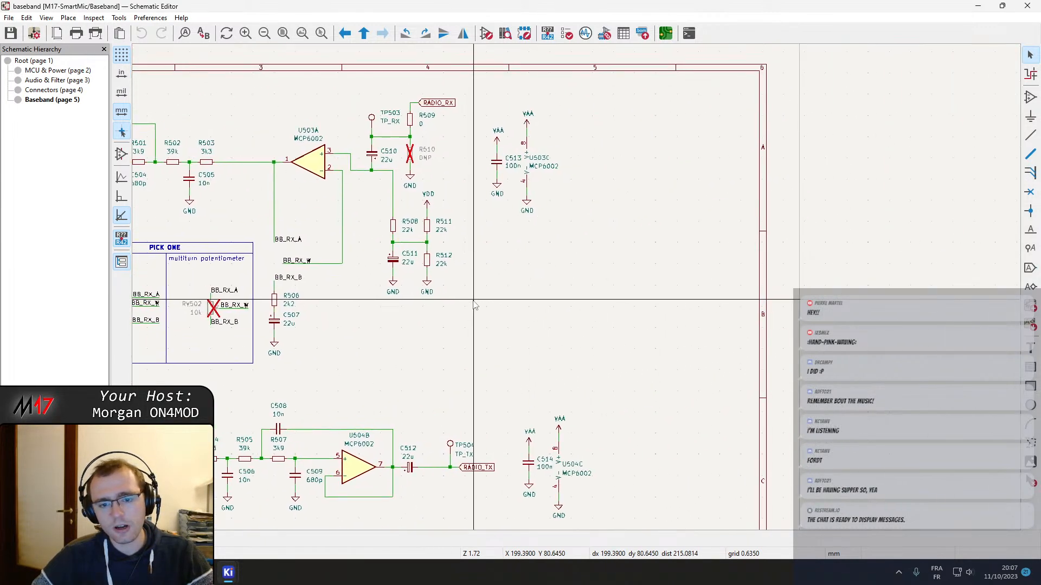
{"action": "middle_click_drag", "start_coordinate": [494, 341], "coordinate": [676, 277]}
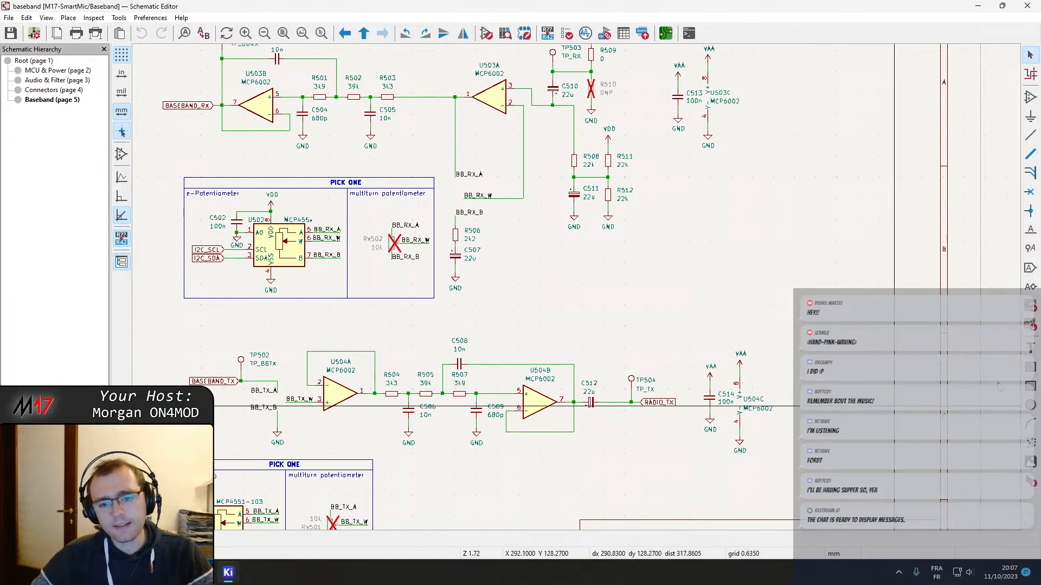
{"action": "middle_click_drag", "start_coordinate": [278, 261], "coordinate": [426, 305]}
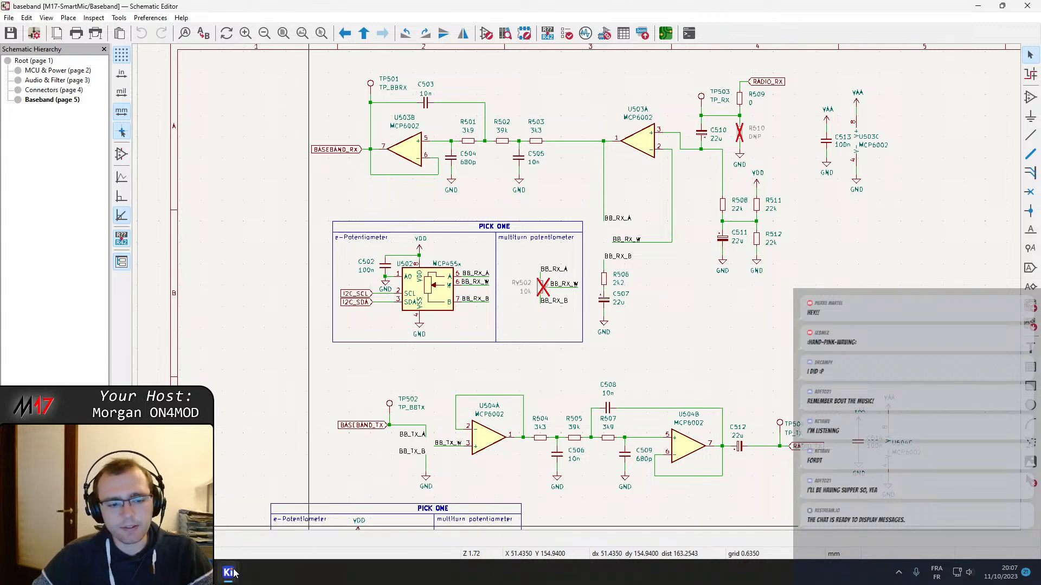
Switch to the data sheet in Firefox and try to open the DC bias impedance chart at full size
{"action": "left_click", "coordinate": [204, 572]}
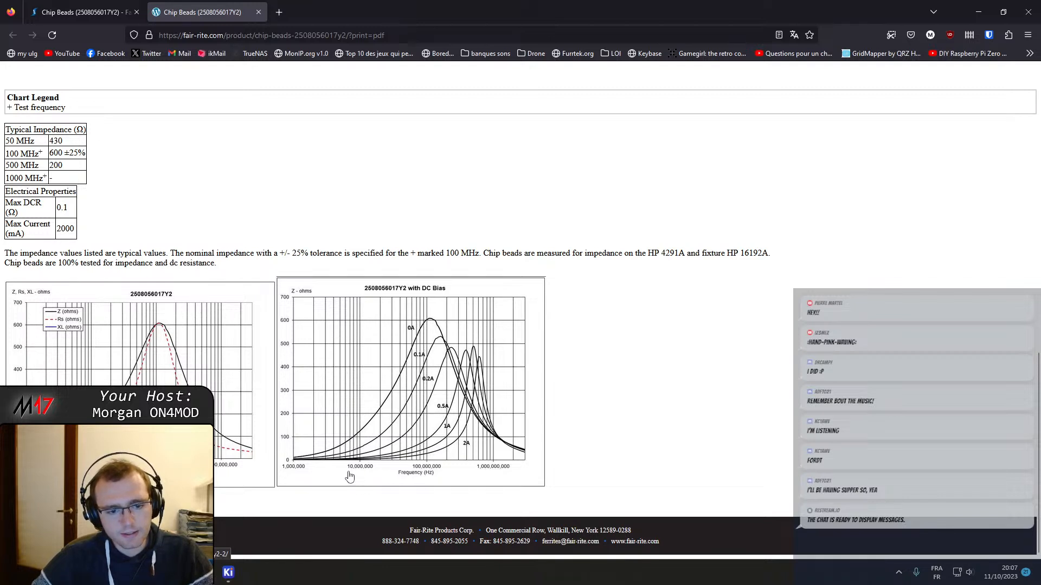
{"action": "left_click", "coordinate": [292, 466]}
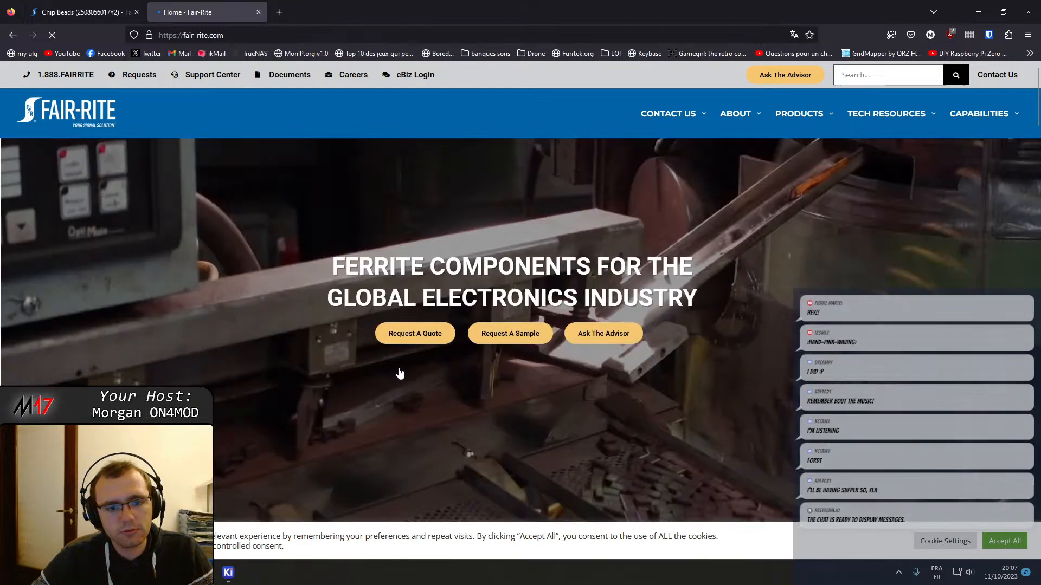
{"action": "scroll", "coordinate": [400, 373], "scroll_direction": "down", "scroll_amount": 5}
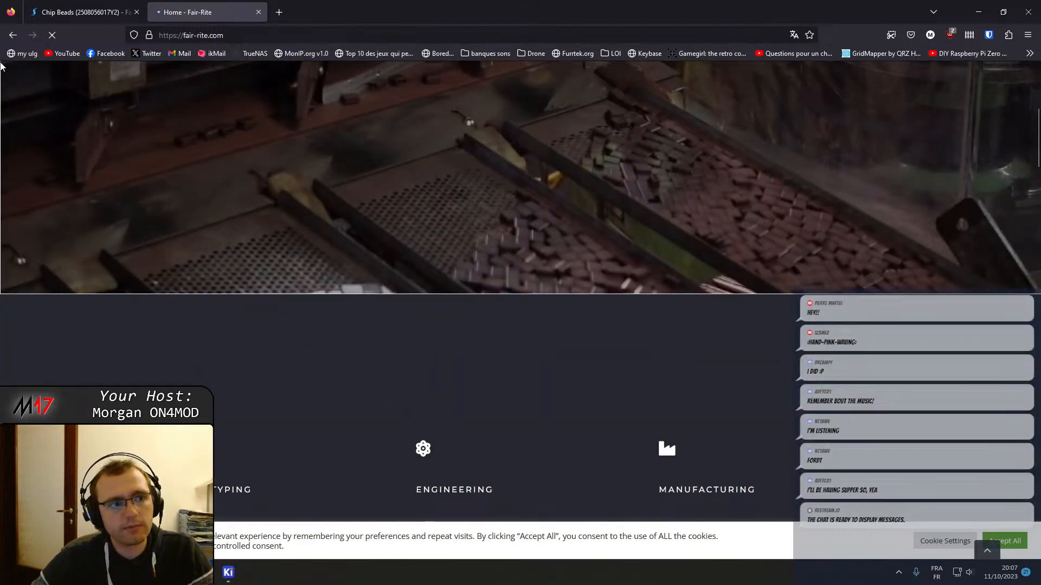
{"action": "left_click", "coordinate": [13, 35]}
{"action": "right_click", "coordinate": [337, 415]}
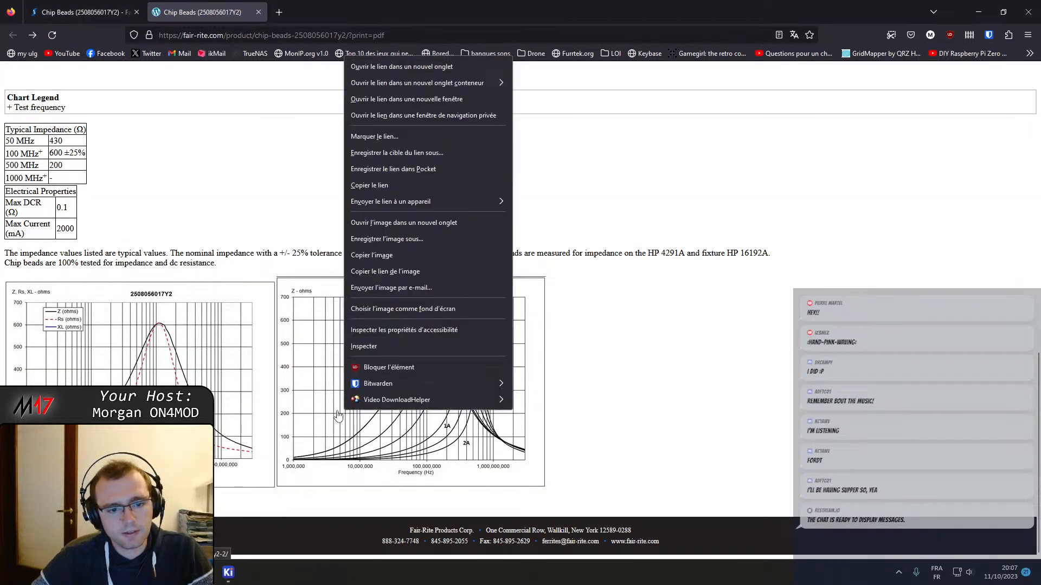
{"action": "left_click", "coordinate": [781, 398]}
{"action": "middle_click", "coordinate": [410, 385]}
{"action": "left_click", "coordinate": [329, 8]}
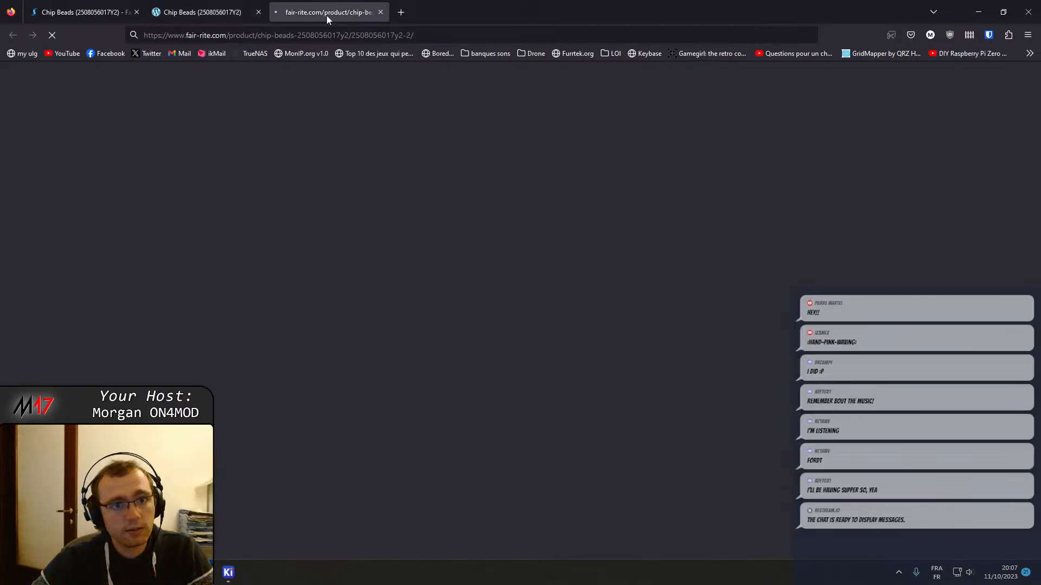
{"action": "key", "text": "ctrl+w"}
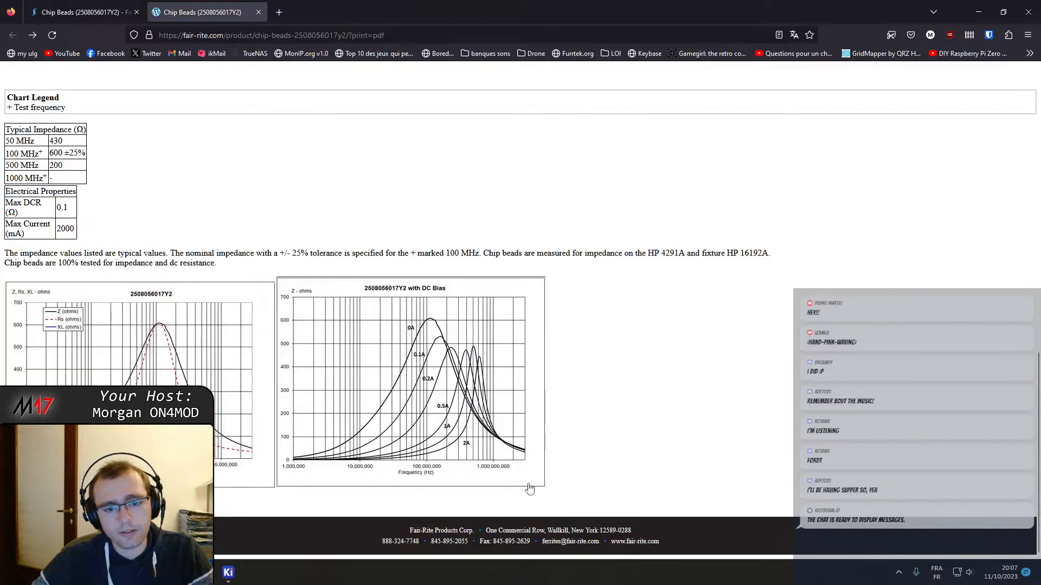
Enlarge the data sheet page to 220% and compare the ferrite bead's Z, Rs, XL chart with its DC bias chart
{"action": "scroll", "coordinate": [304, 489], "scroll_direction": "up", "scroll_amount": 6, "text": "ctrl"}
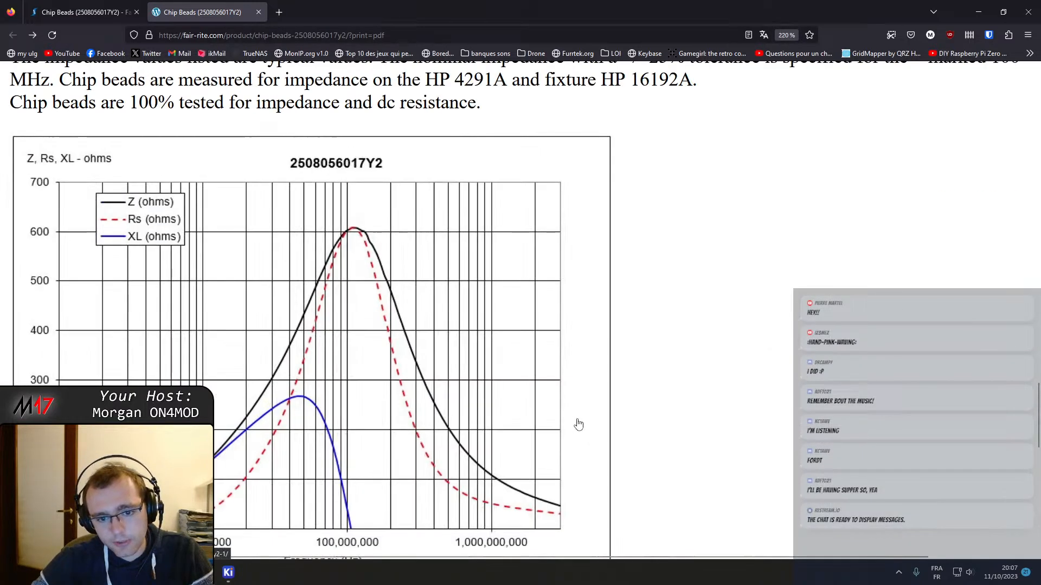
{"action": "scroll", "coordinate": [247, 343], "scroll_direction": "up", "scroll_amount": 3}
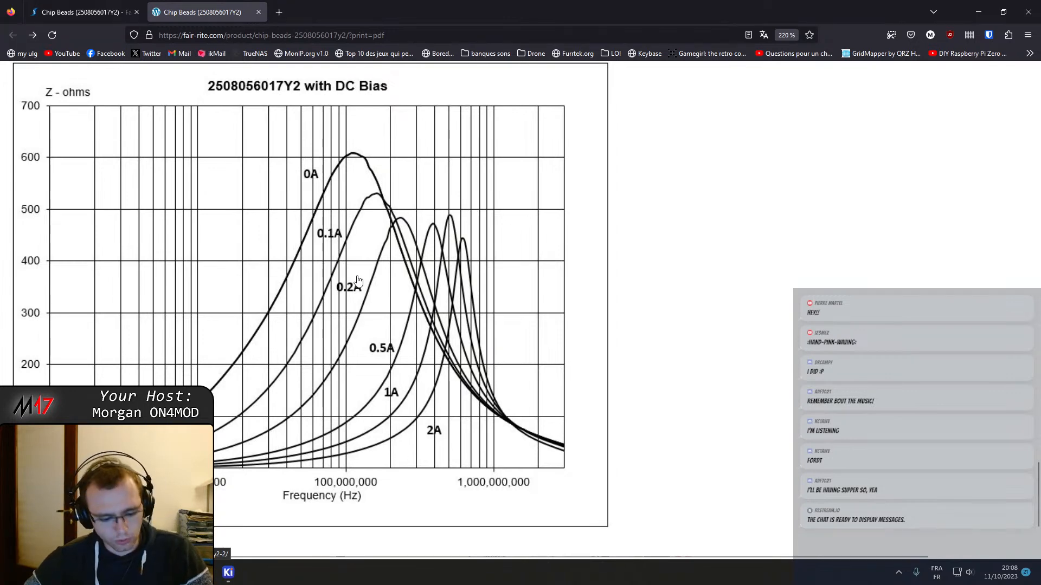
{"action": "scroll", "coordinate": [477, 333], "scroll_direction": "up", "scroll_amount": 5}
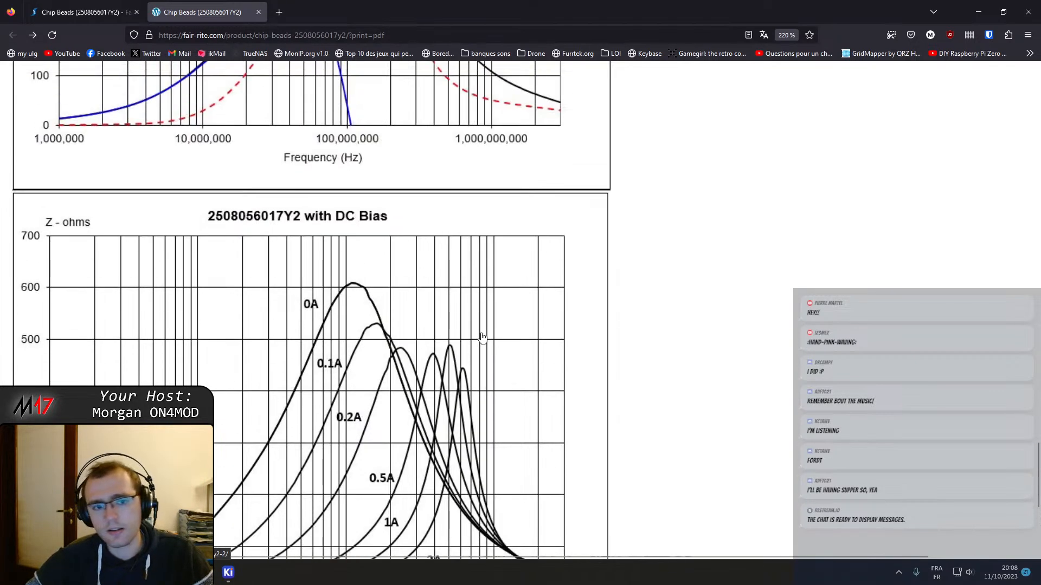
{"action": "scroll", "coordinate": [445, 330], "scroll_direction": "up", "scroll_amount": 3}
{"action": "scroll", "coordinate": [388, 222], "scroll_direction": "down", "scroll_amount": 8}
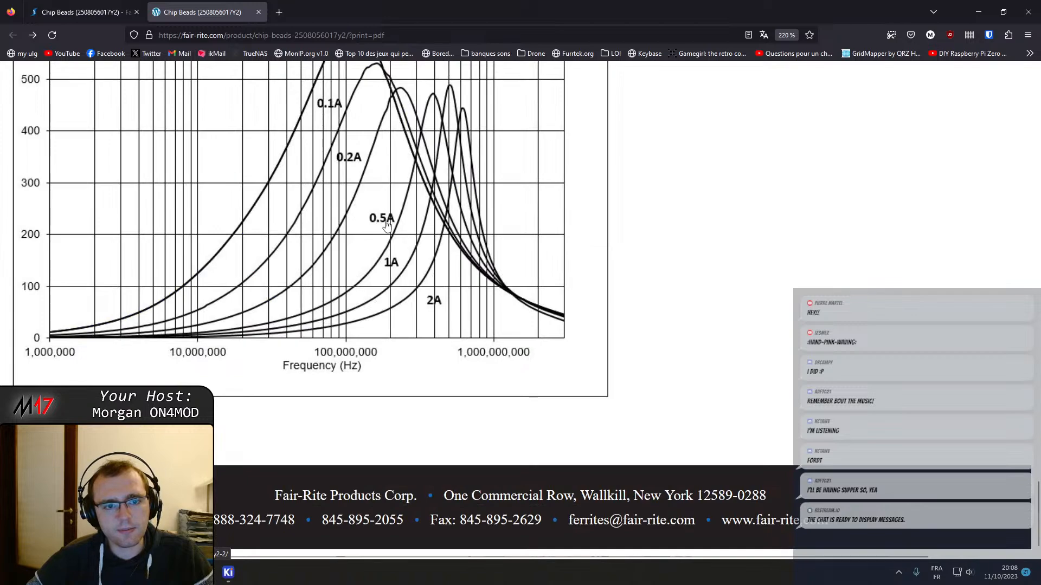
{"action": "scroll", "coordinate": [374, 247], "scroll_direction": "up", "scroll_amount": 4}
{"action": "scroll", "coordinate": [374, 247], "scroll_direction": "down", "scroll_amount": 2}
{"action": "scroll", "coordinate": [374, 246], "scroll_direction": "up", "scroll_amount": 2}
{"action": "scroll", "coordinate": [376, 251], "scroll_direction": "up", "scroll_amount": 5}
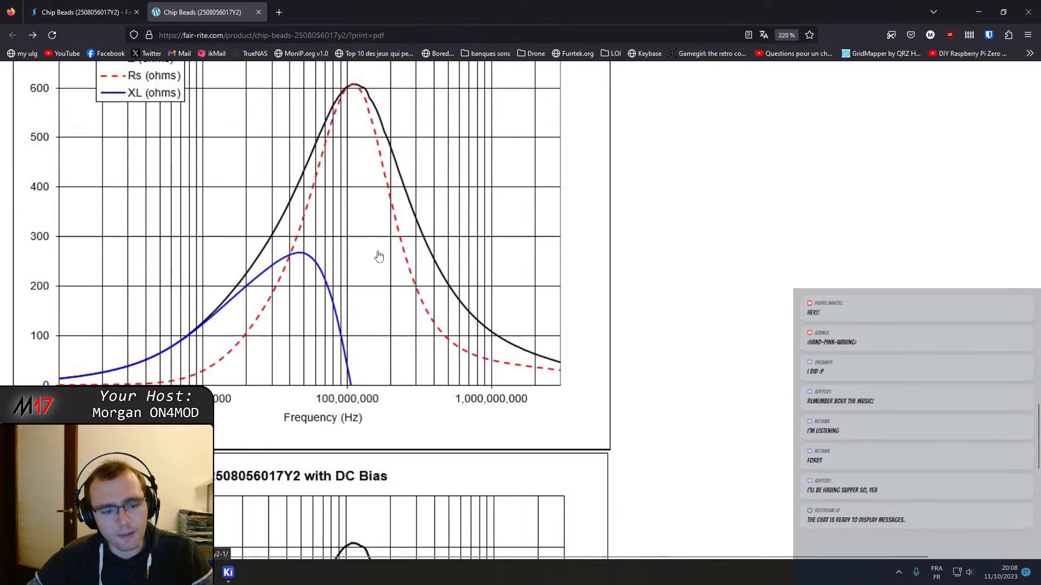
{"action": "scroll", "coordinate": [381, 280], "scroll_direction": "up", "scroll_amount": 3}
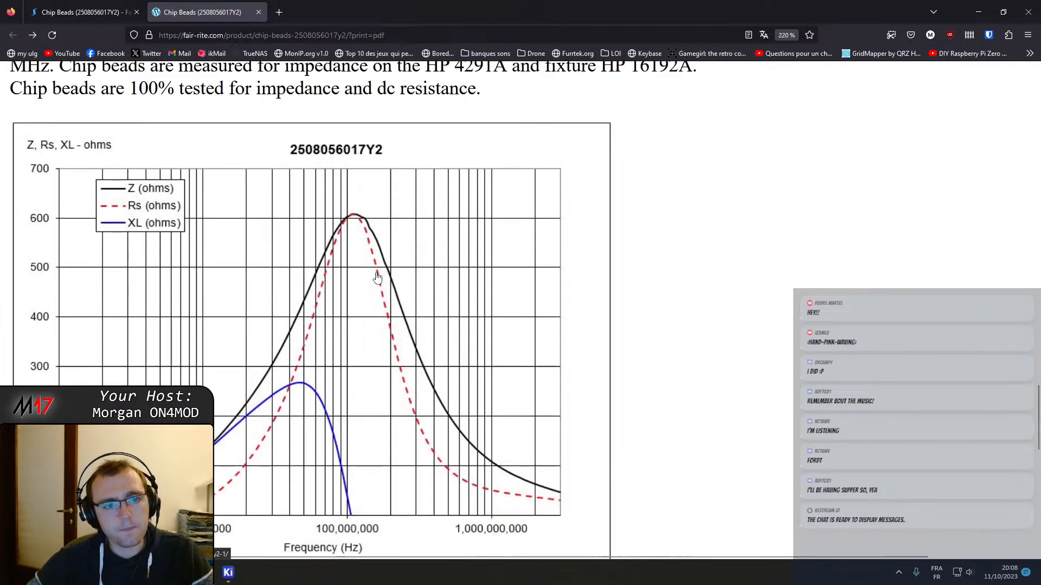
{"action": "scroll", "coordinate": [358, 283], "scroll_direction": "down", "scroll_amount": 10}
{"action": "scroll", "coordinate": [360, 294], "scroll_direction": "up", "scroll_amount": 10}
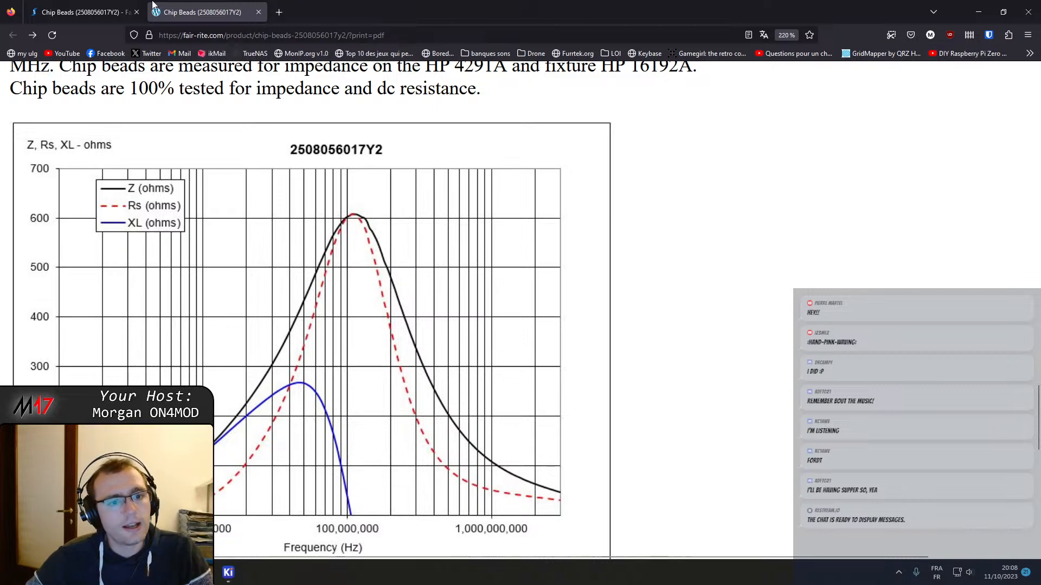
Return to the KiCad Schematic Editor and view the whole Baseband sheet with its RX and TX filter chains
{"action": "left_click", "coordinate": [982, 3]}
{"action": "middle_click_drag", "start_coordinate": [666, 313], "coordinate": [574, 184]}
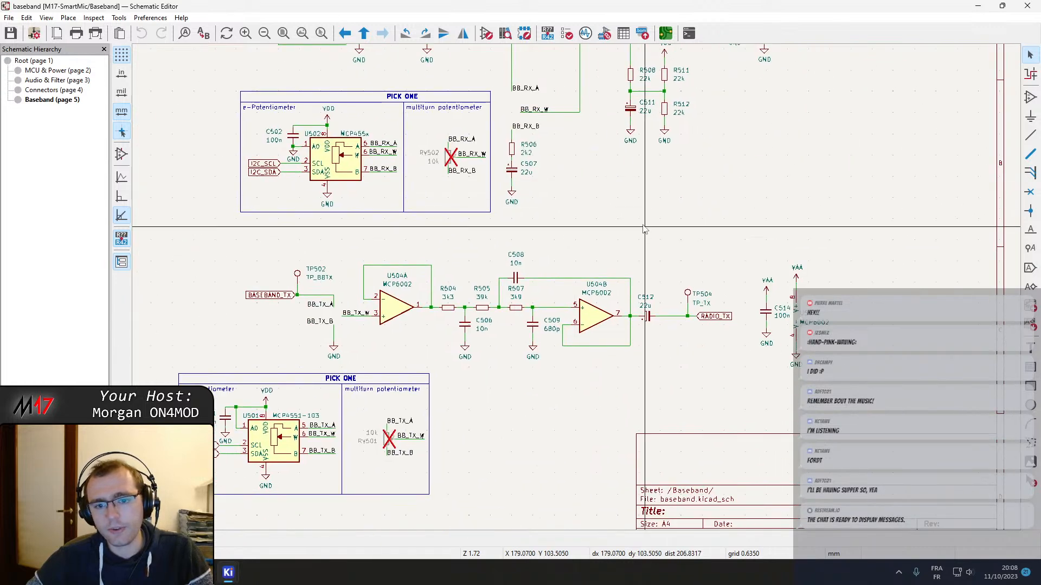
{"action": "scroll", "coordinate": [644, 228], "scroll_direction": "down", "scroll_amount": 3}
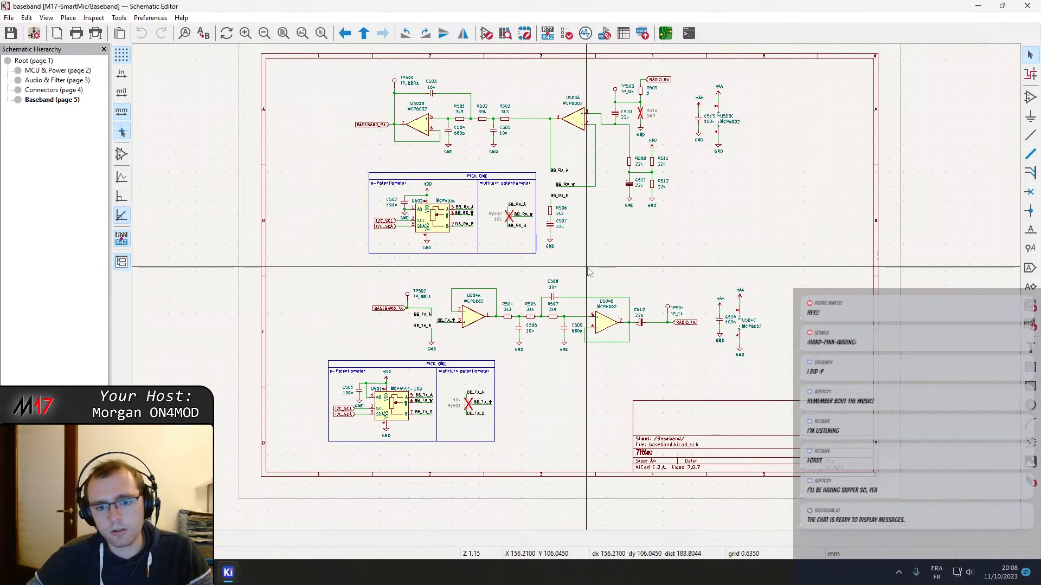
{"action": "middle_click_drag", "start_coordinate": [597, 268], "coordinate": [556, 308]}
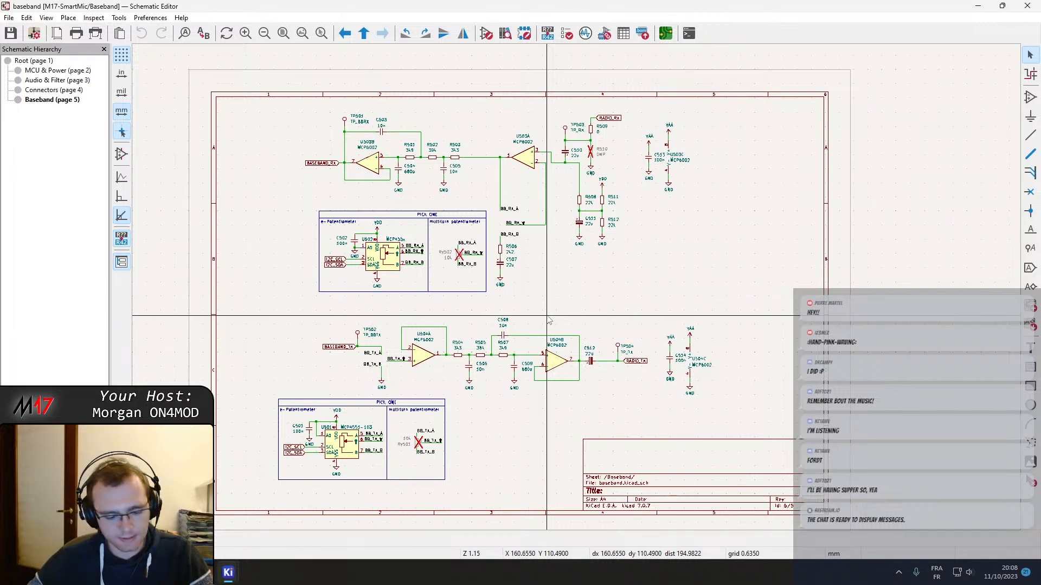
Leave the Baseband sheet, open the MCU & Power sheet from the root sheet and examine microcontroller U201 and its pin connections
{"action": "middle_click_drag", "start_coordinate": [568, 287], "coordinate": [596, 335]}
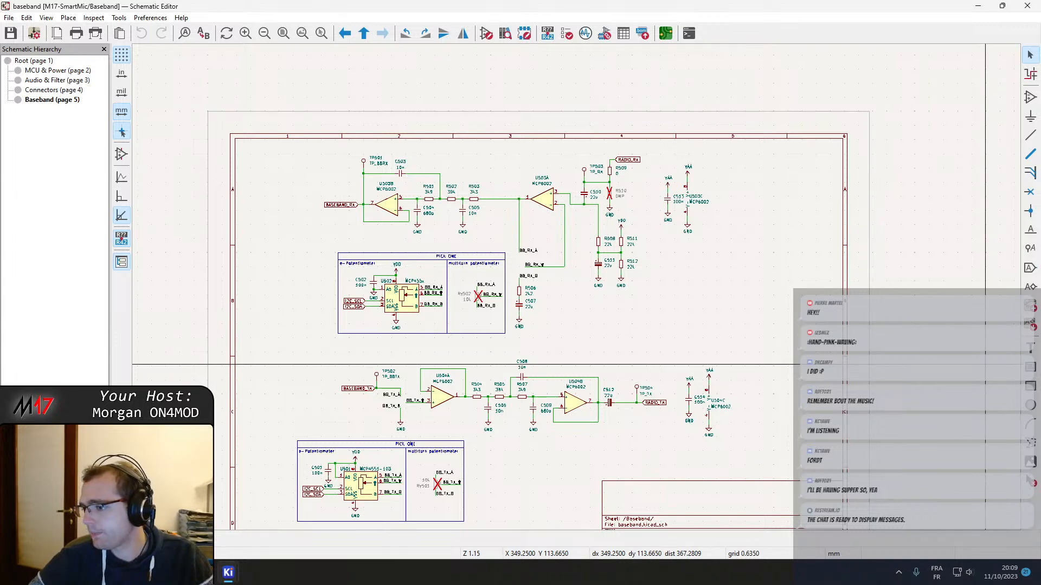
{"action": "middle_click_drag", "start_coordinate": [579, 344], "coordinate": [601, 322]}
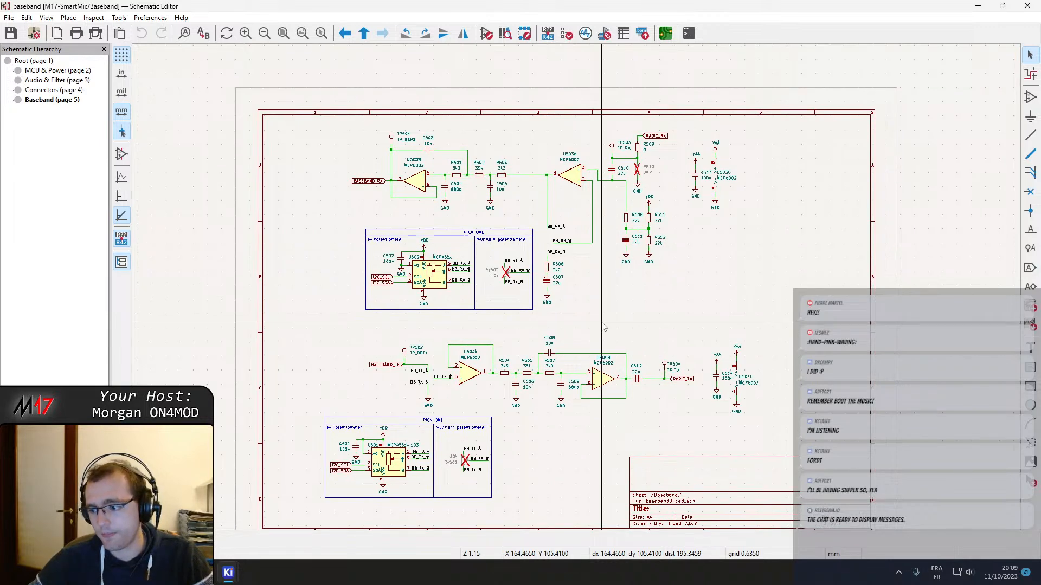
{"action": "right_click", "coordinate": [604, 327]}
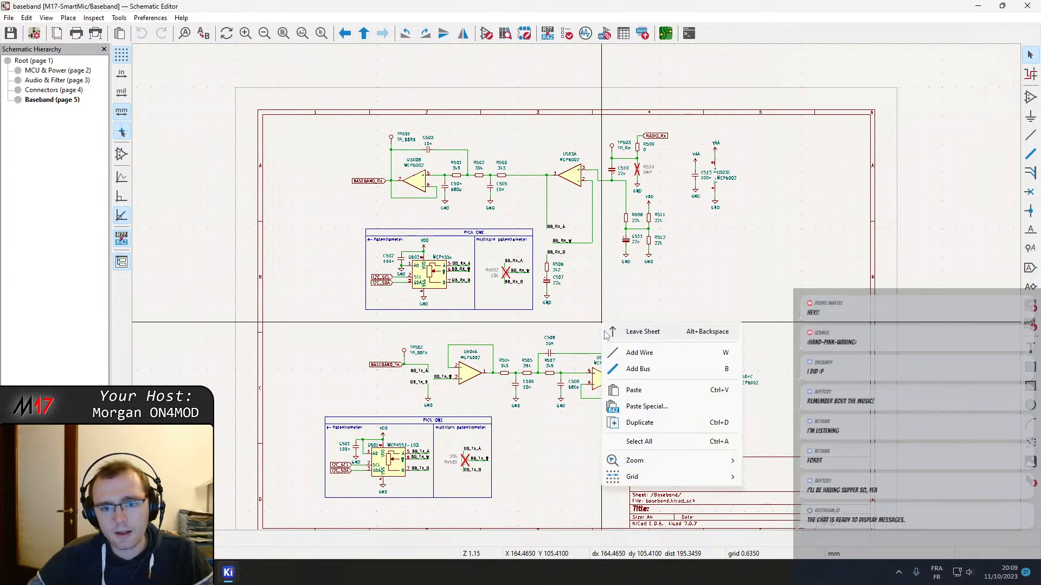
{"action": "left_click", "coordinate": [672, 332]}
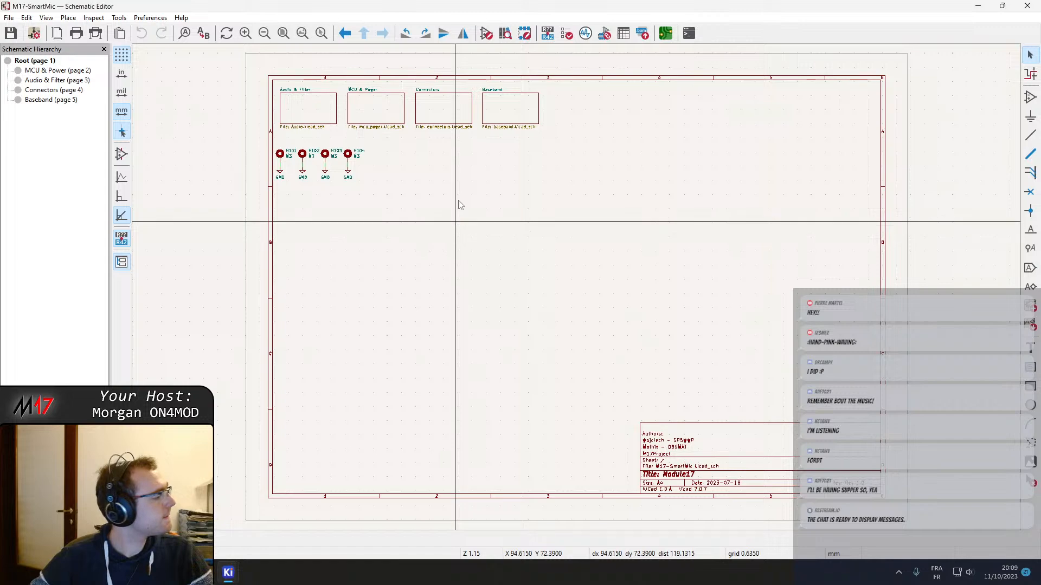
{"action": "double_click", "coordinate": [349, 101]}
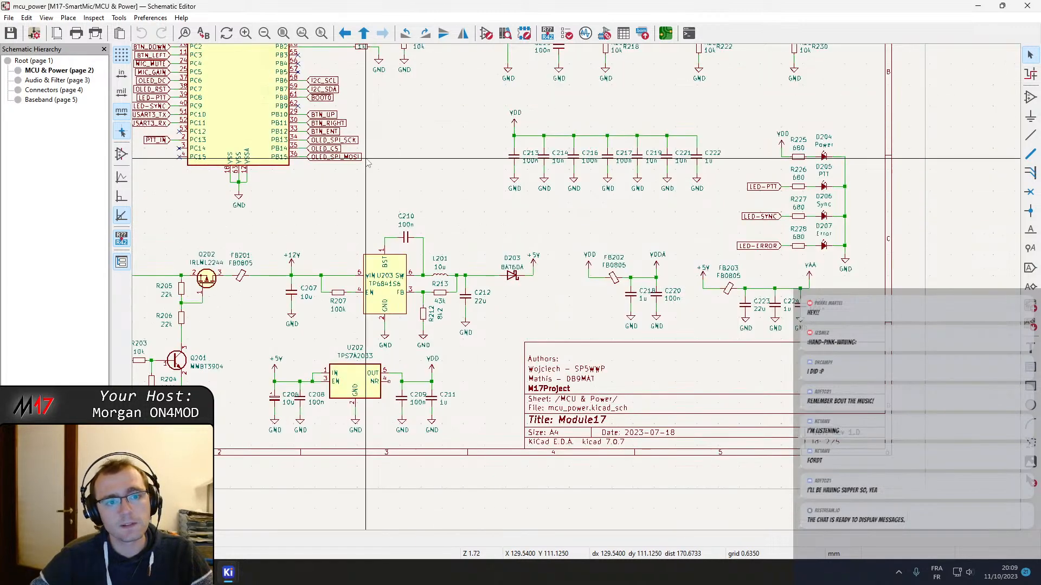
{"action": "middle_click_drag", "start_coordinate": [369, 158], "coordinate": [586, 365]}
{"action": "middle_click_drag", "start_coordinate": [586, 219], "coordinate": [575, 293]}
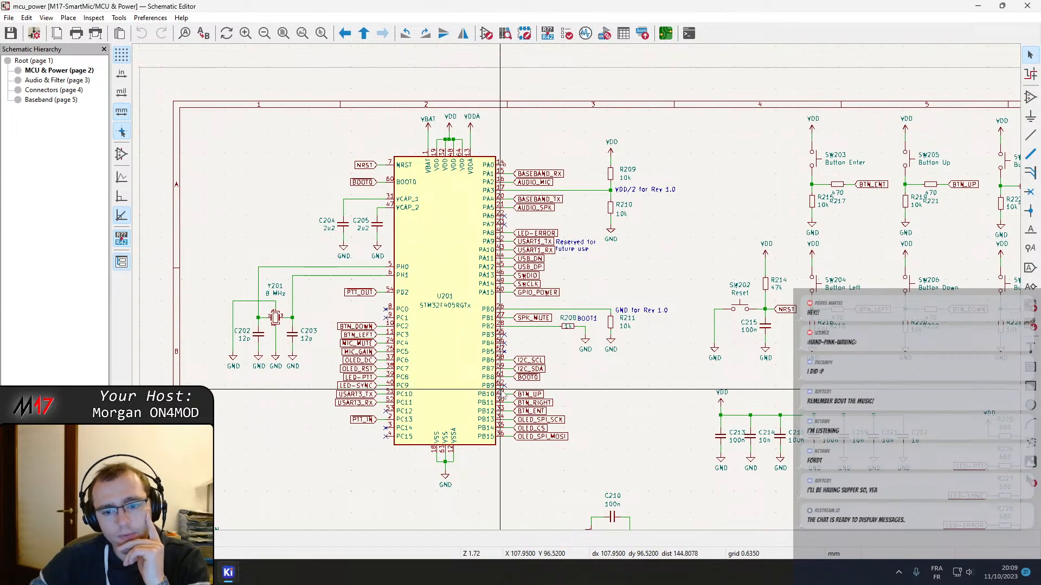
{"action": "middle_click_drag", "start_coordinate": [504, 394], "coordinate": [561, 376]}
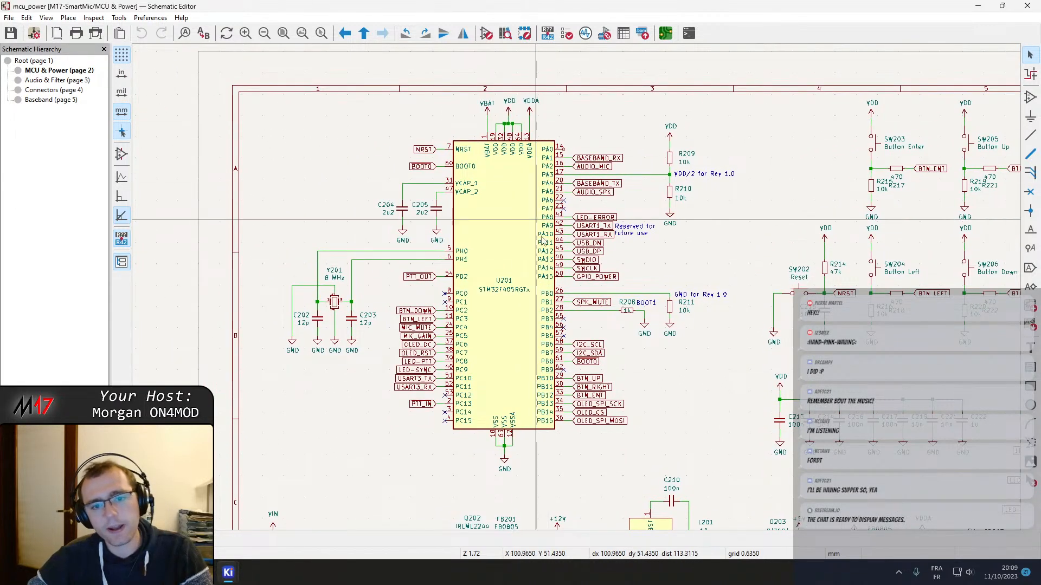
Open the value field of microcontroller U201 for viewing and close it without making changes
{"action": "middle_click_drag", "start_coordinate": [512, 230], "coordinate": [390, 160]}
{"action": "left_click", "coordinate": [390, 161]}
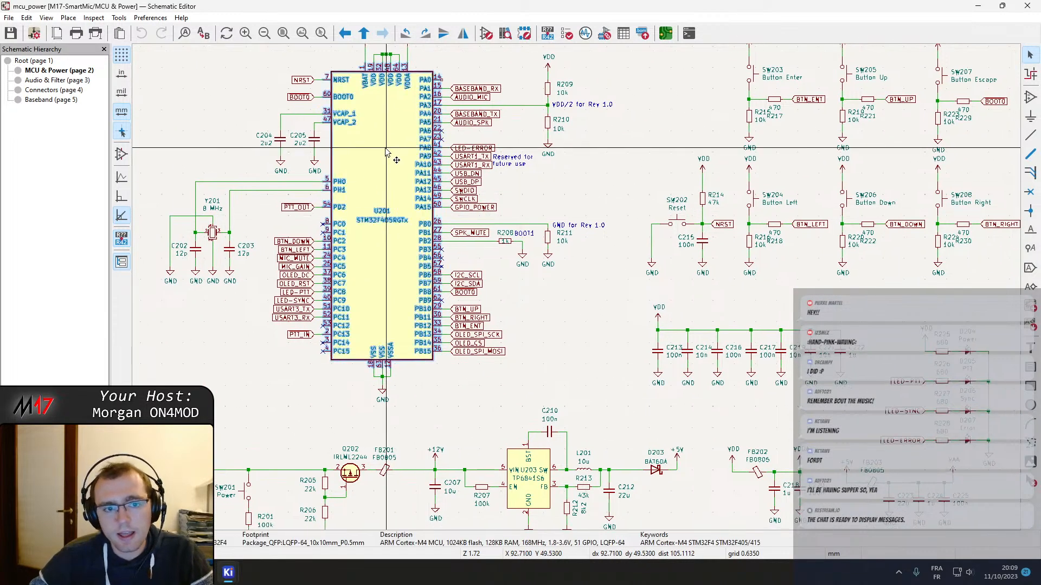
{"action": "double_click", "coordinate": [387, 221]}
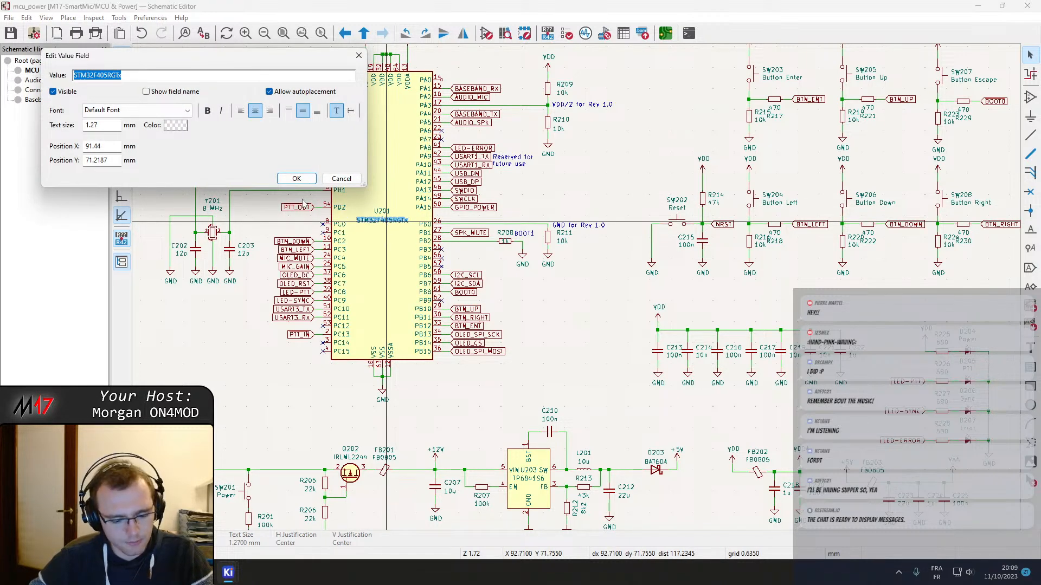
{"action": "key", "text": "Escape"}
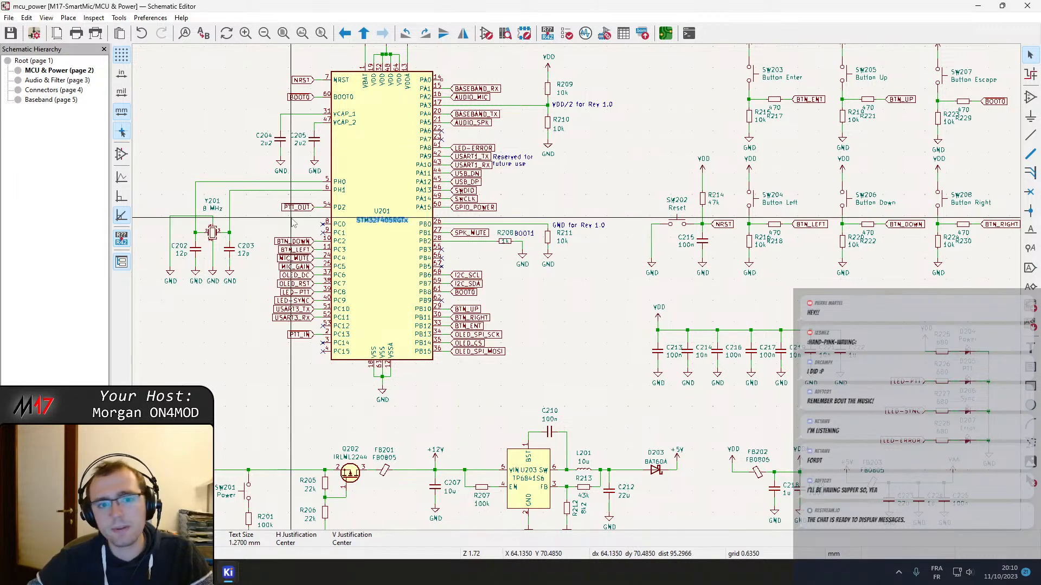
{"action": "middle_click_drag", "start_coordinate": [379, 216], "coordinate": [436, 283]}
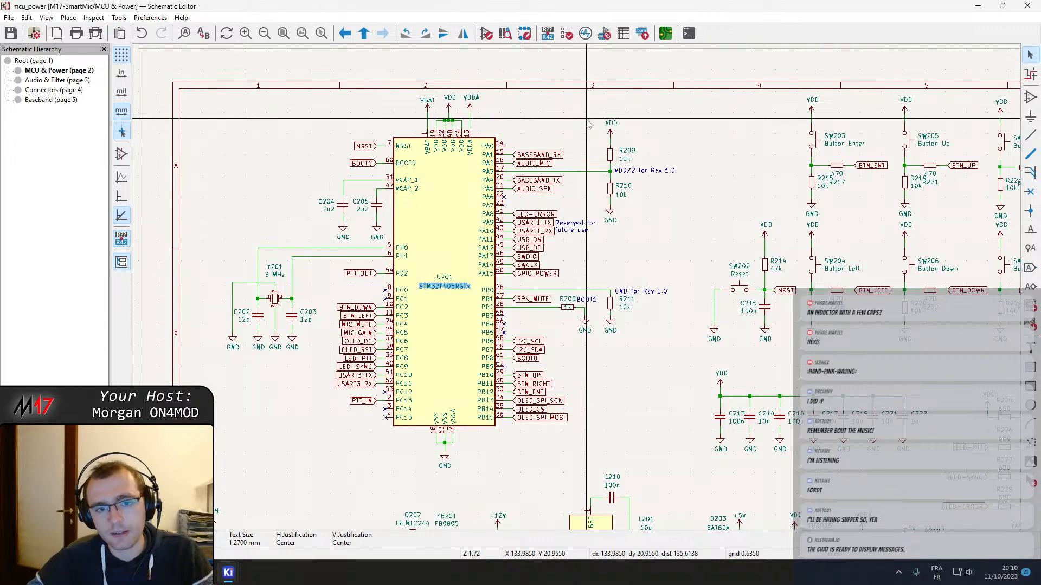
Examine the power section of the MCU & Power sheet, from the VIN input through the U203 and U202 regulators to the VAA filter
{"action": "middle_click_drag", "start_coordinate": [582, 120], "coordinate": [318, 27]}
{"action": "middle_click_drag", "start_coordinate": [423, 466], "coordinate": [504, 299]}
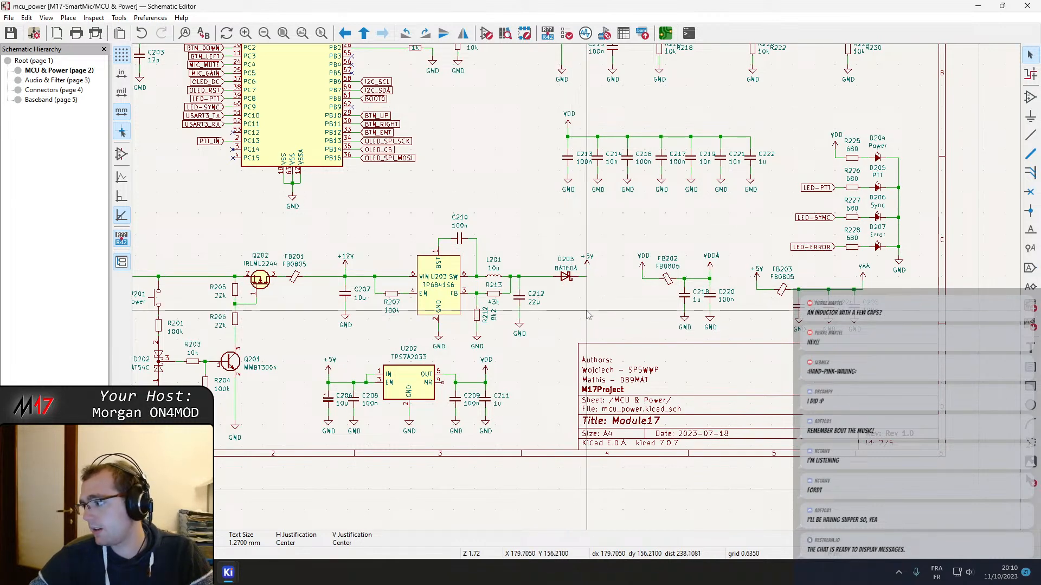
{"action": "middle_click_drag", "start_coordinate": [471, 187], "coordinate": [592, 223]}
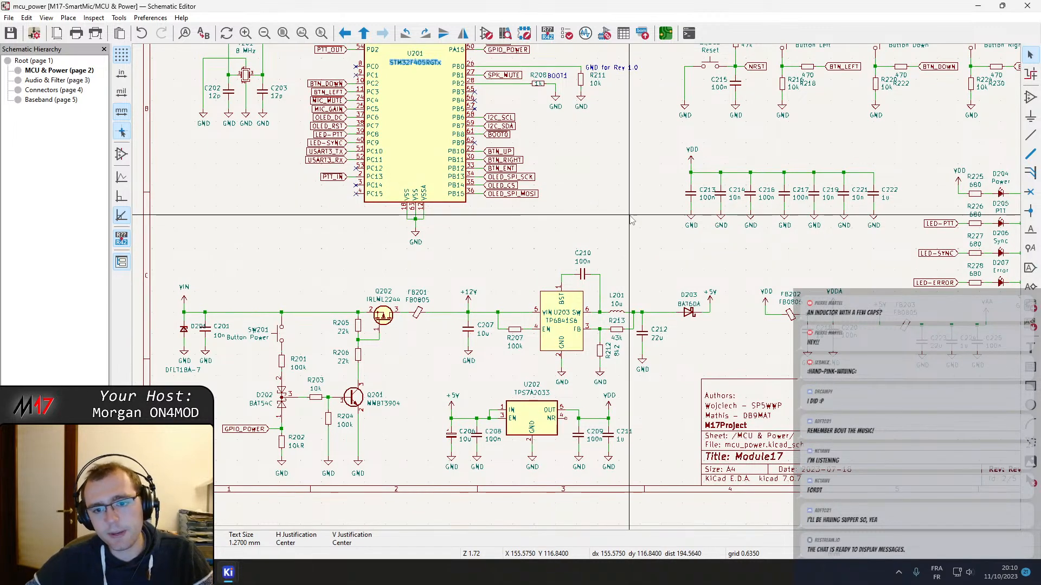
{"action": "mouse_move", "coordinate": [629, 216]}
{"action": "middle_mouse_down"}
{"action": "mouse_move", "coordinate": [517, 216]}
{"action": "mouse_move", "coordinate": [568, 251]}
{"action": "mouse_move", "coordinate": [621, 341]}
{"action": "middle_mouse_up"}
{"action": "middle_click_drag", "start_coordinate": [625, 288], "coordinate": [647, 384]}
{"action": "scroll", "coordinate": [639, 382], "scroll_direction": "down", "scroll_amount": 2}
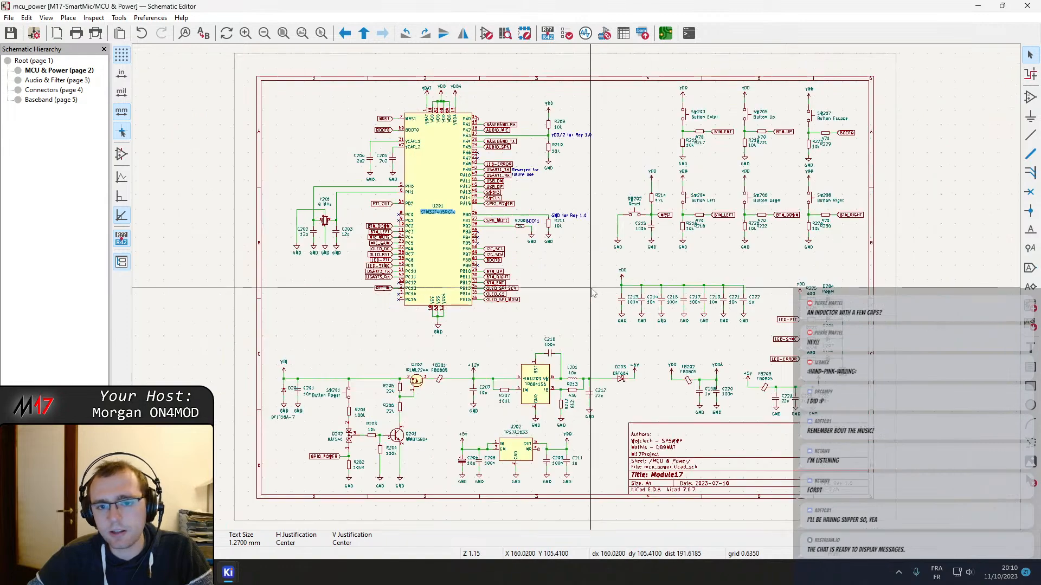
{"action": "middle_click_drag", "start_coordinate": [569, 325], "coordinate": [532, 195]}
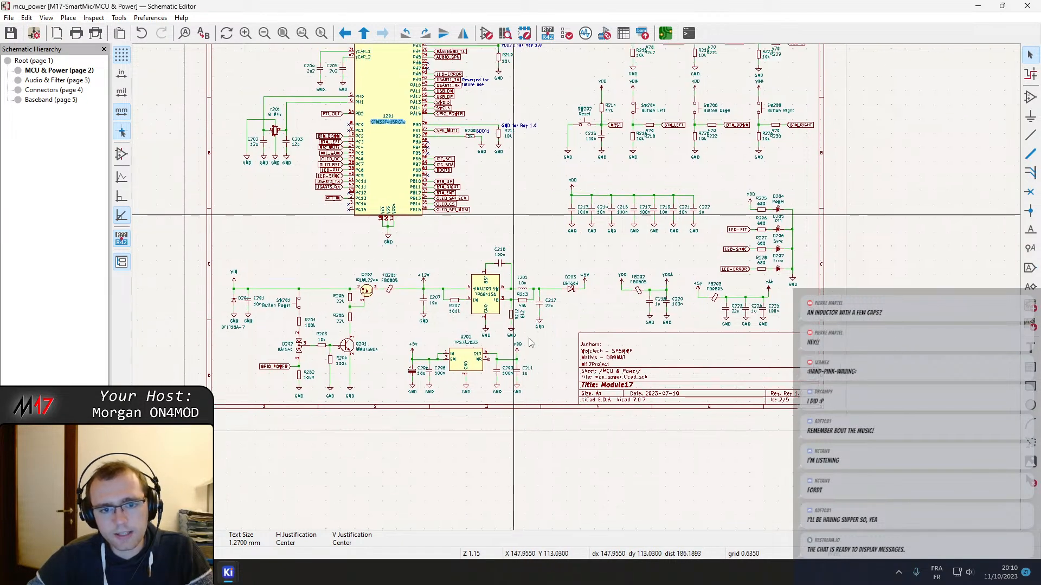
Examine the microcontroller's VBAT, VDD and VDDA supply pins, then check the symbol properties of ferrite beads FB202 and FB203
{"action": "scroll", "coordinate": [388, 211], "scroll_direction": "up", "scroll_amount": 3}
{"action": "scroll", "coordinate": [578, 293], "scroll_direction": "down", "scroll_amount": 2}
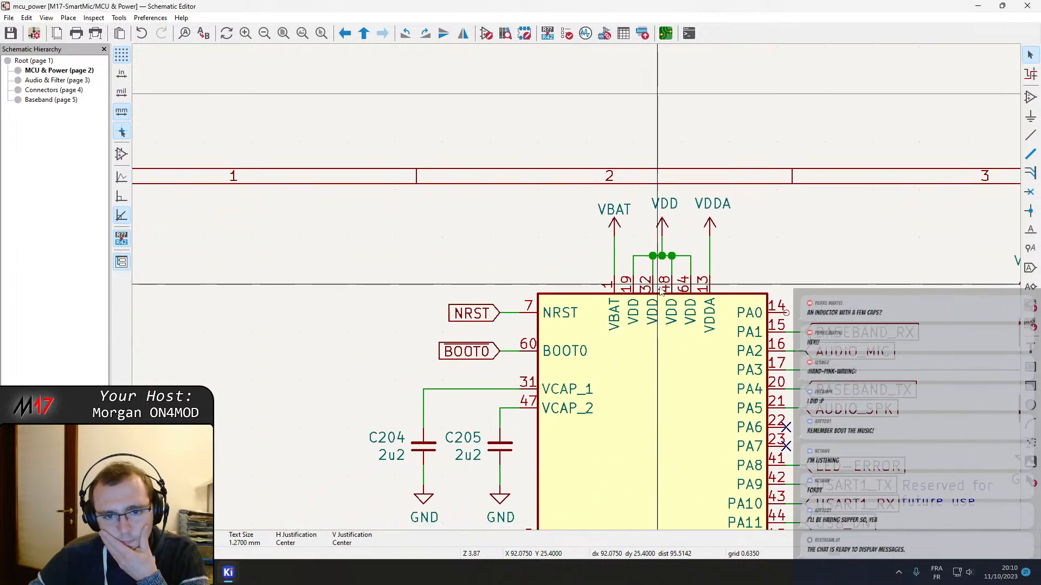
{"action": "middle_click_drag", "start_coordinate": [562, 277], "coordinate": [396, 157]}
{"action": "middle_click_drag", "start_coordinate": [874, 414], "coordinate": [648, 228]}
{"action": "double_click", "coordinate": [554, 386]}
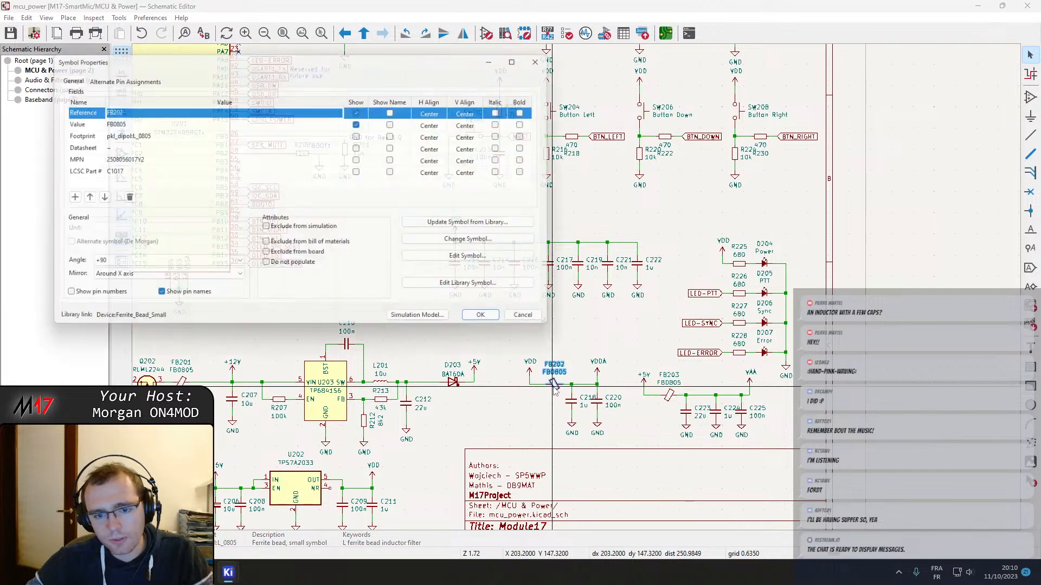
{"action": "key", "text": "Escape"}
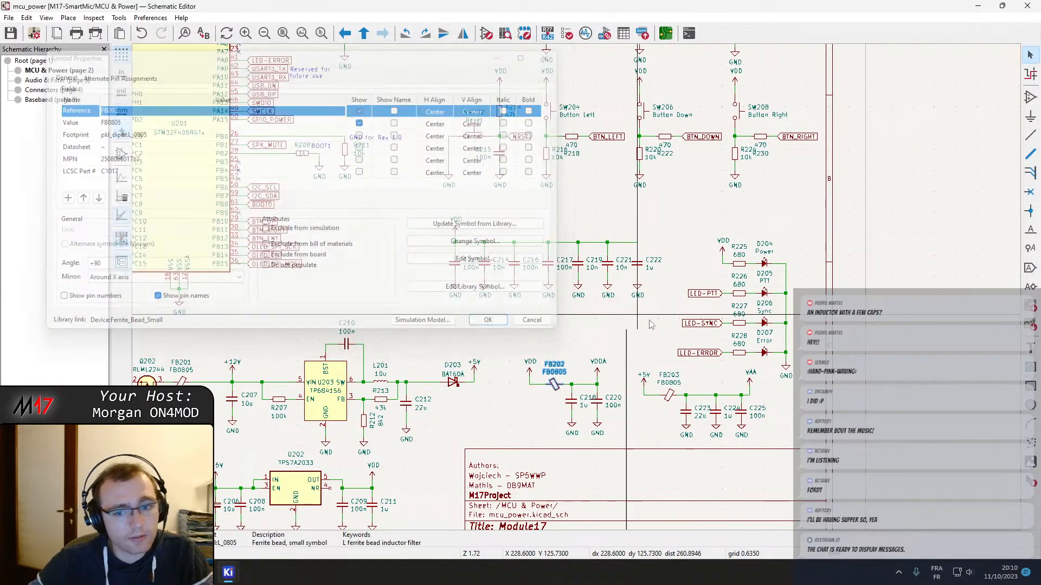
{"action": "double_click", "coordinate": [669, 396]}
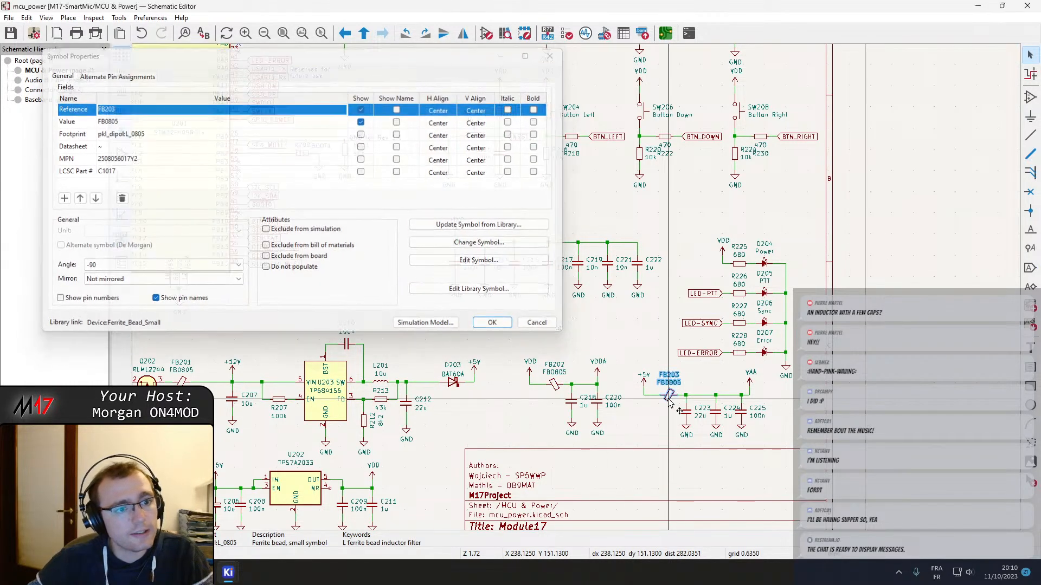
{"action": "key", "text": "Escape"}
{"action": "left_click", "coordinate": [670, 401]}
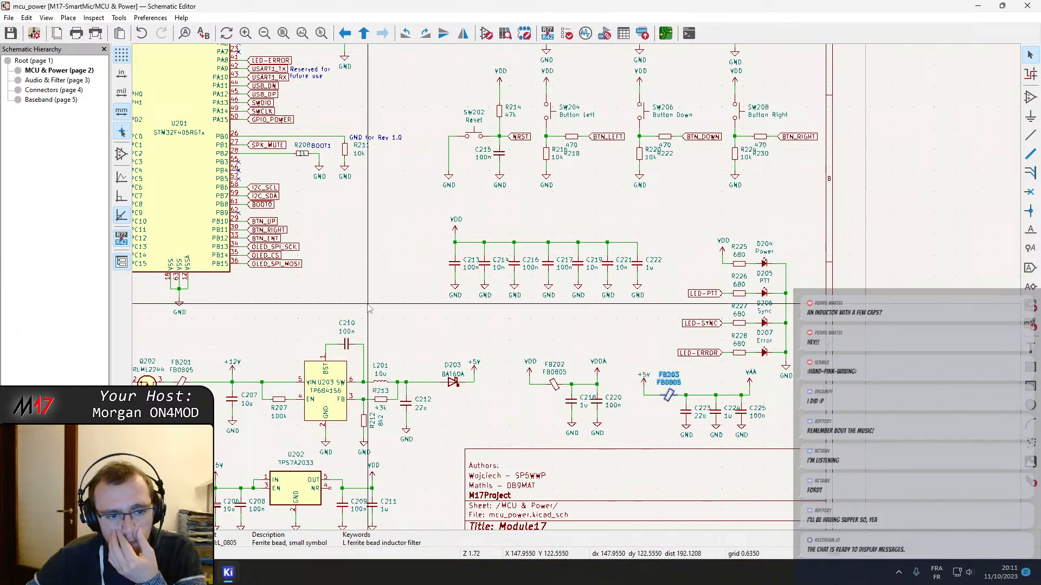
Review the +12V to +5V buck converter around U203 and the overall layout of the MCU & Power sheet
{"action": "middle_click_drag", "start_coordinate": [368, 305], "coordinate": [565, 216]}
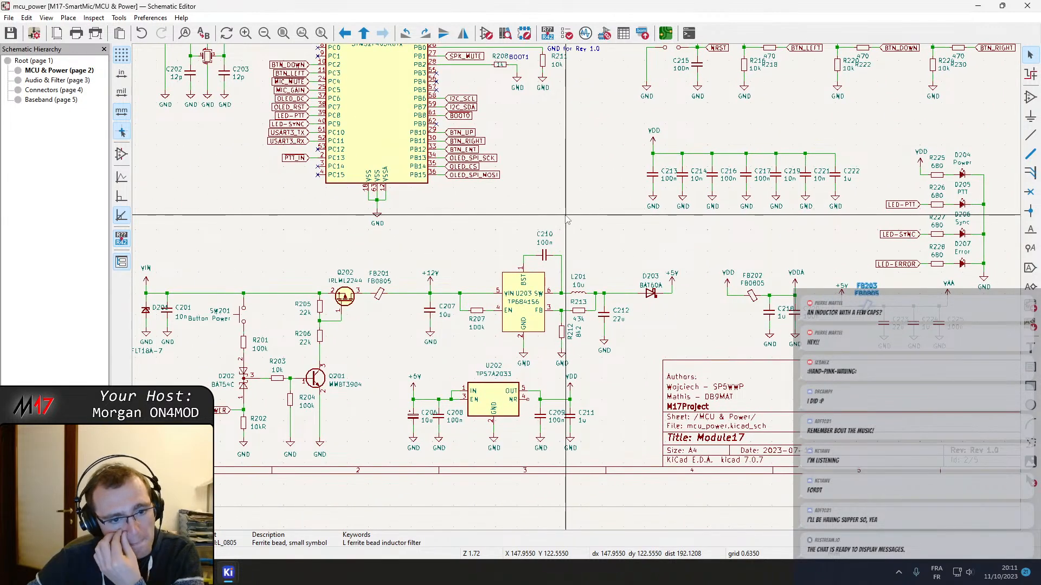
{"action": "scroll", "coordinate": [565, 218], "scroll_direction": "down", "scroll_amount": 3}
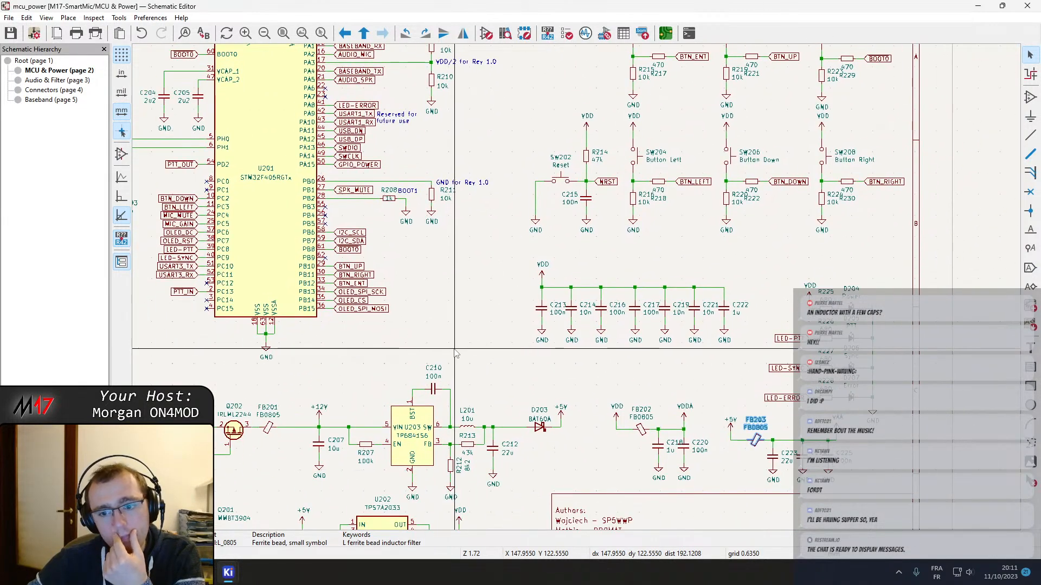
{"action": "middle_click_drag", "start_coordinate": [740, 203], "coordinate": [697, 288]}
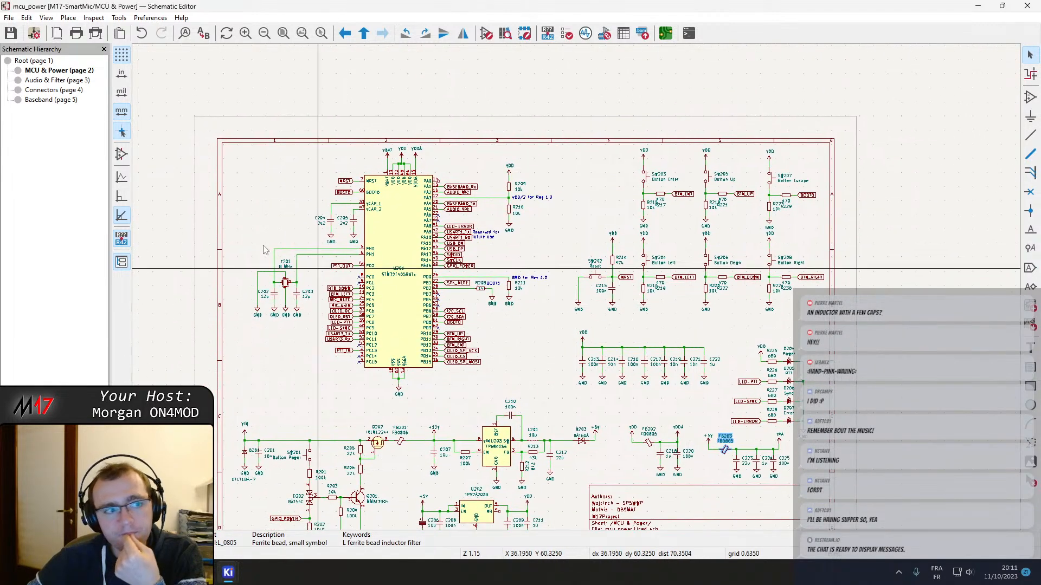
Open the Connectors sheet and examine diode D401 between the USB-C connector's VBUS pin and the +5V rail
{"action": "left_click", "coordinate": [52, 89]}
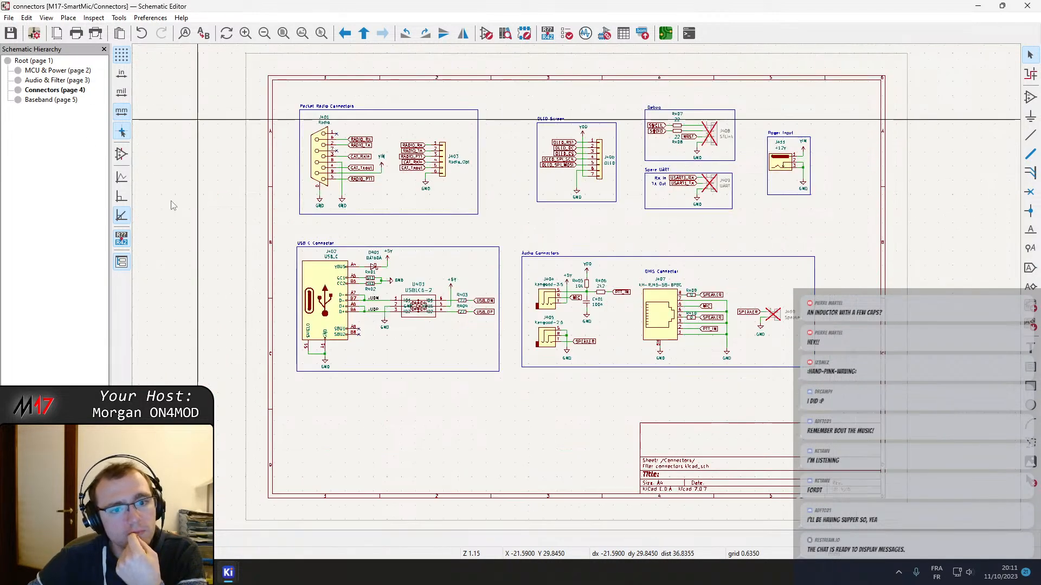
{"action": "scroll", "coordinate": [525, 288], "scroll_direction": "up", "scroll_amount": 2}
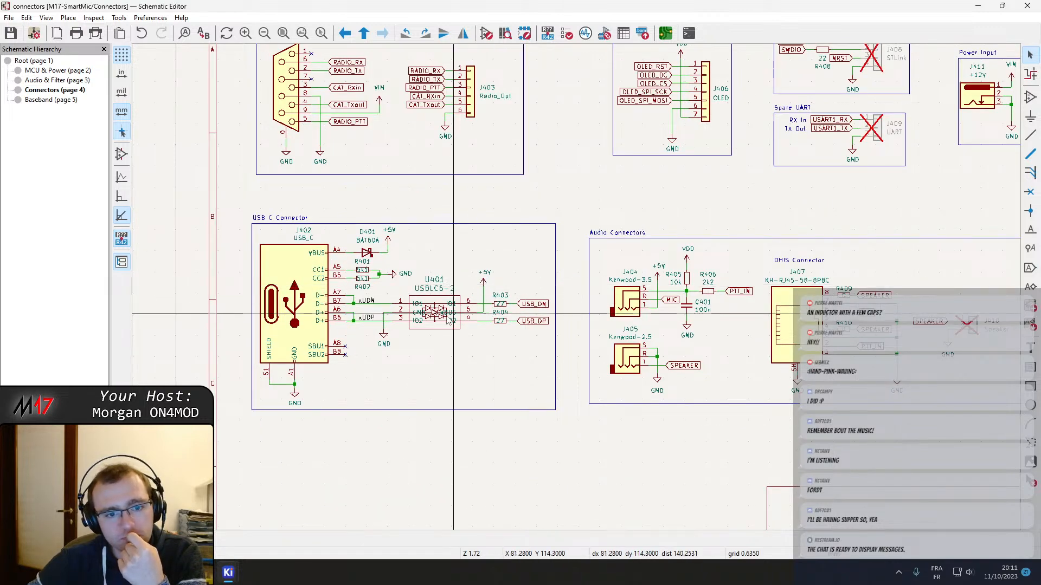
{"action": "scroll", "coordinate": [404, 247], "scroll_direction": "up", "scroll_amount": 3}
{"action": "scroll", "coordinate": [576, 288], "scroll_direction": "up", "scroll_amount": 3}
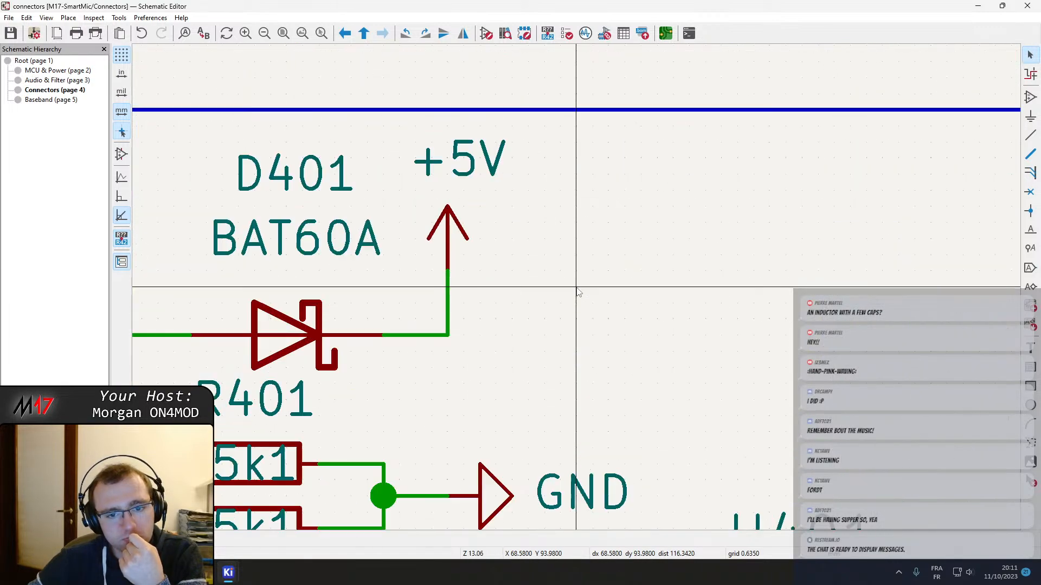
{"action": "scroll", "coordinate": [577, 288], "scroll_direction": "down", "scroll_amount": 2}
{"action": "middle_click_drag", "start_coordinate": [577, 290], "coordinate": [515, 263]}
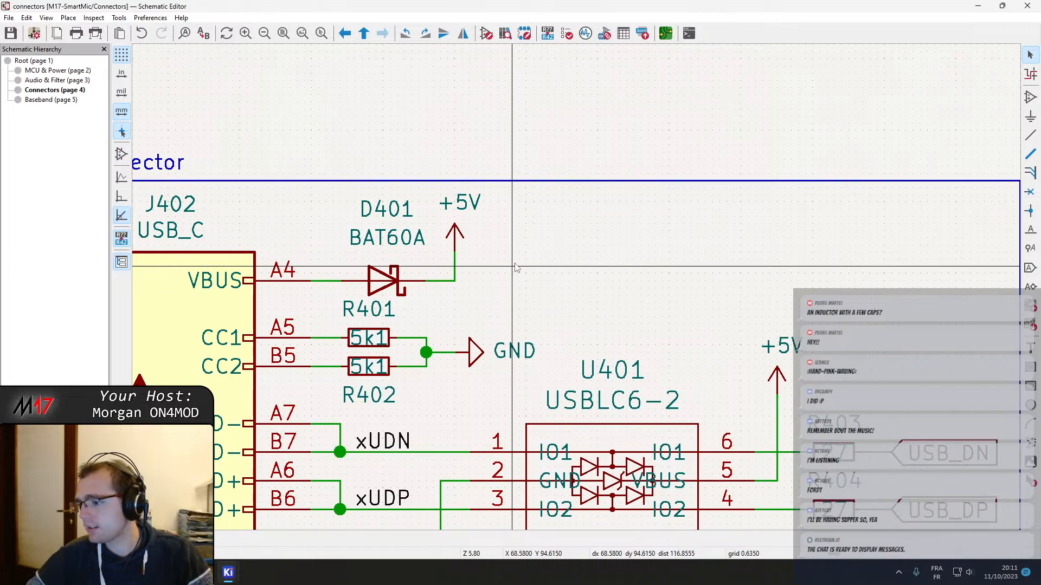
{"action": "scroll", "coordinate": [516, 267], "scroll_direction": "down", "scroll_amount": 1}
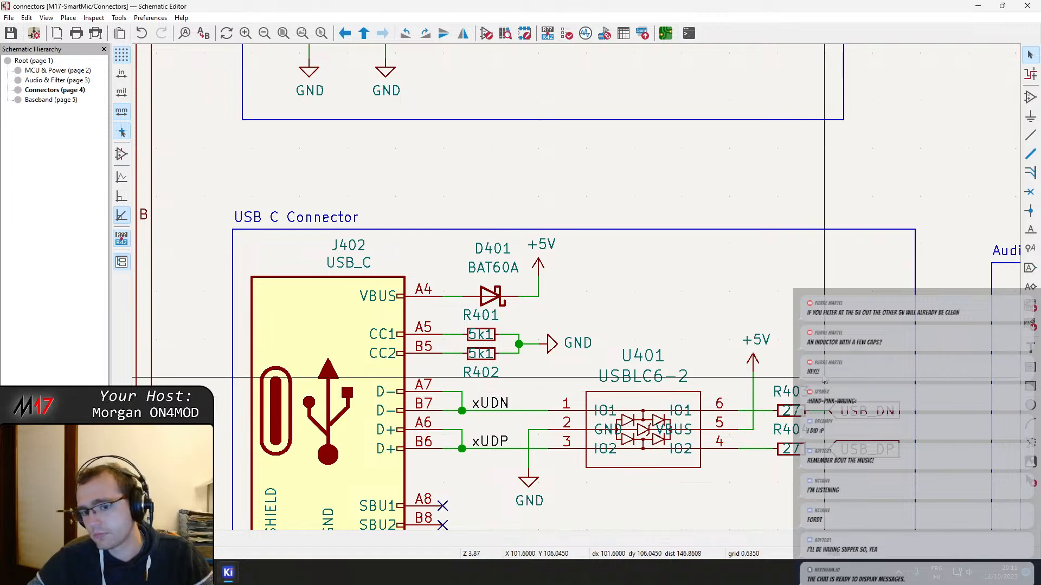
Examine the USBLC6-2 protection device U401, its +5V connection and series resistors R403 and R404 on the USB data lines
{"action": "middle_click_drag", "start_coordinate": [796, 356], "coordinate": [713, 284]}
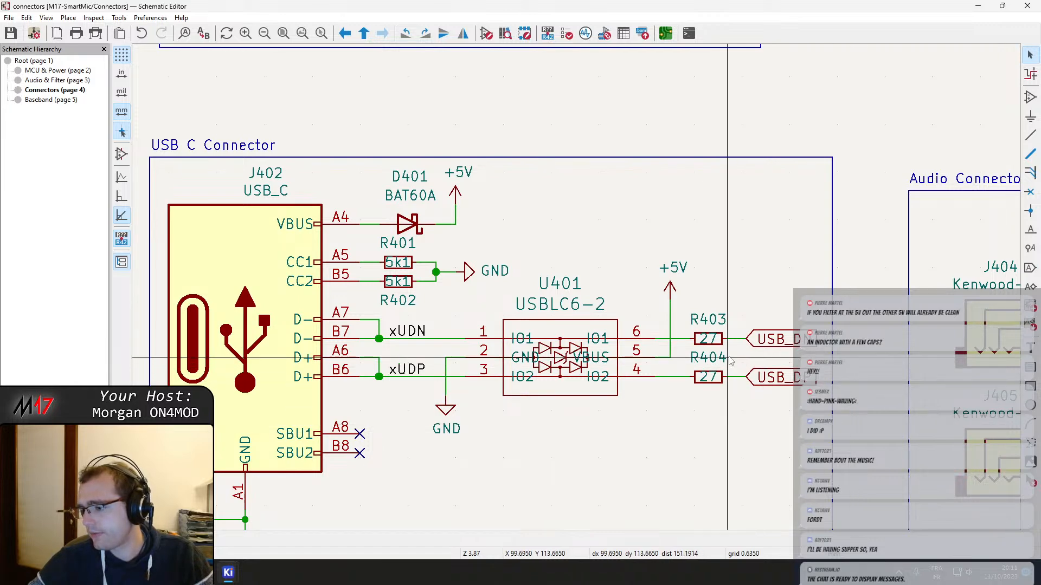
{"action": "middle_click_drag", "start_coordinate": [614, 256], "coordinate": [577, 223]}
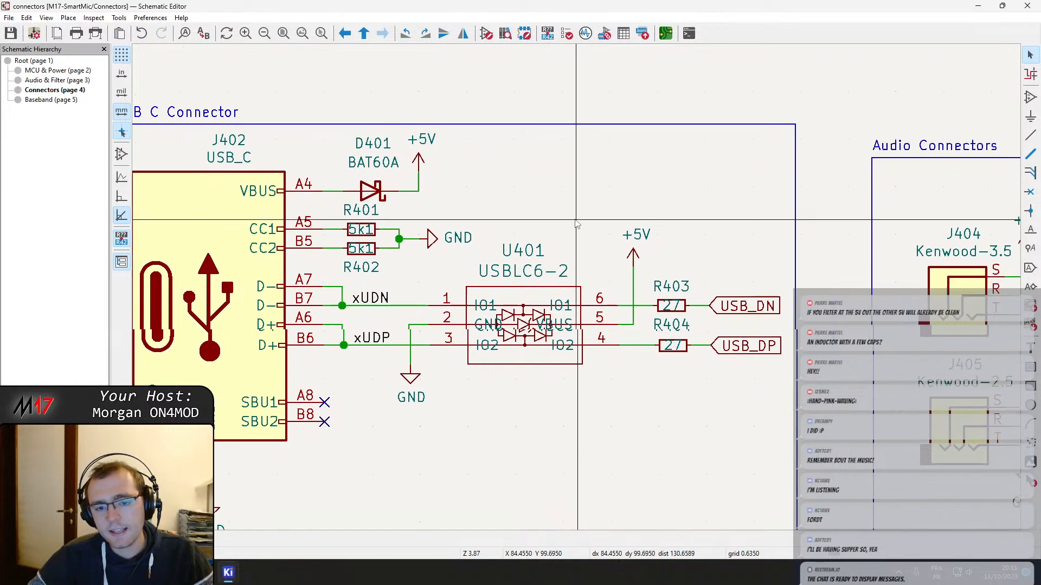
{"action": "scroll", "coordinate": [577, 223], "scroll_direction": "down", "scroll_amount": 2}
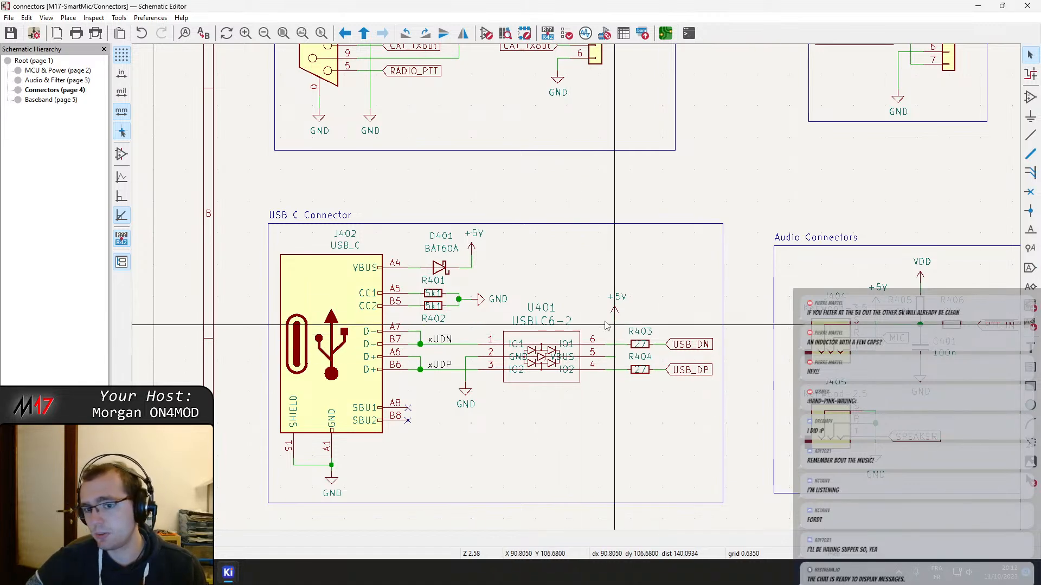
{"action": "middle_click_drag", "start_coordinate": [612, 300], "coordinate": [468, 216]}
Return to the root sheet, open the Audio & Filter sheet and view the audio output filter and amplifier section
{"action": "right_click", "coordinate": [467, 216]}
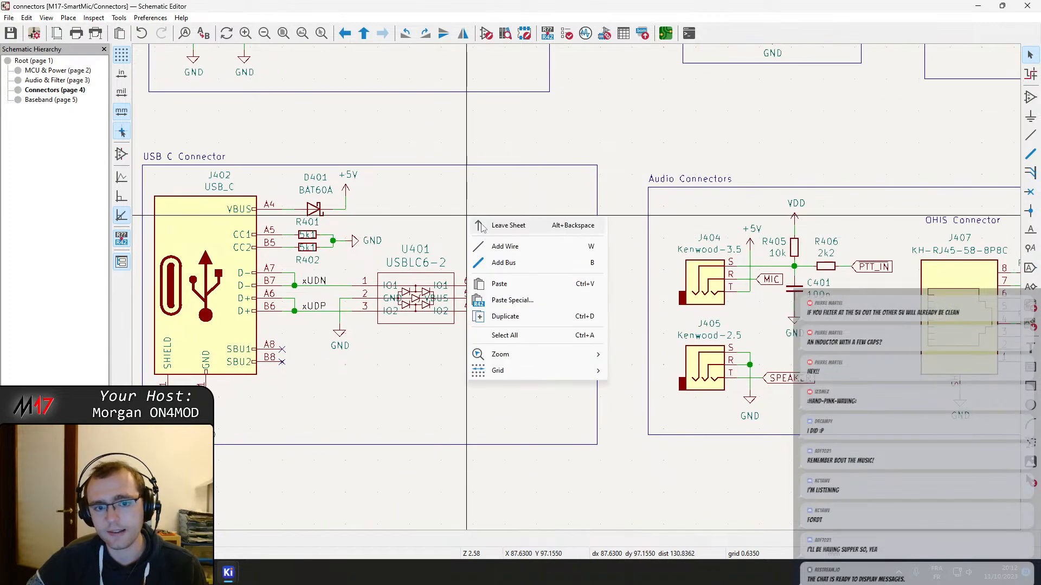
{"action": "left_click", "coordinate": [488, 228]}
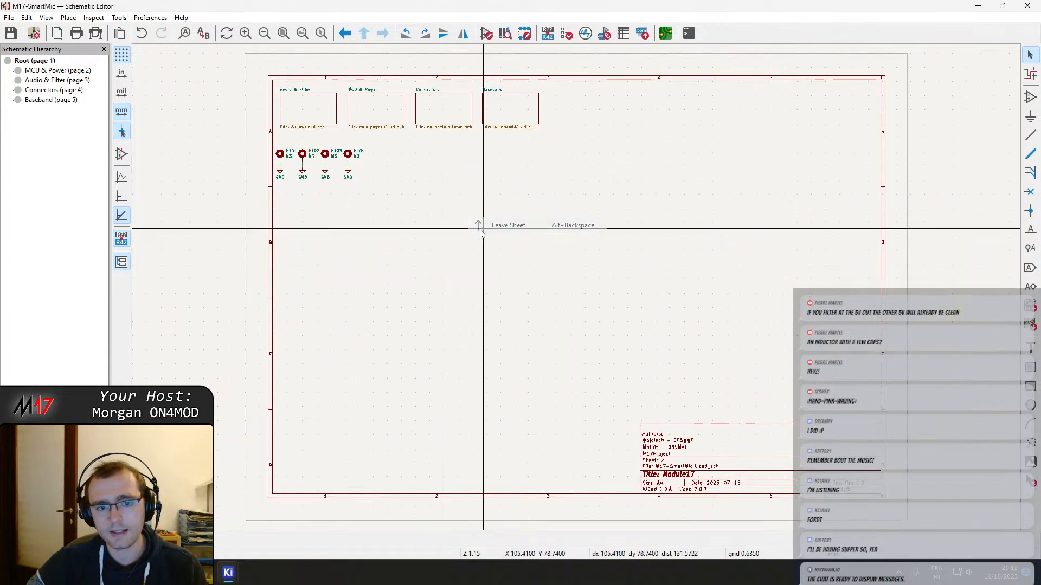
{"action": "double_click", "coordinate": [305, 108]}
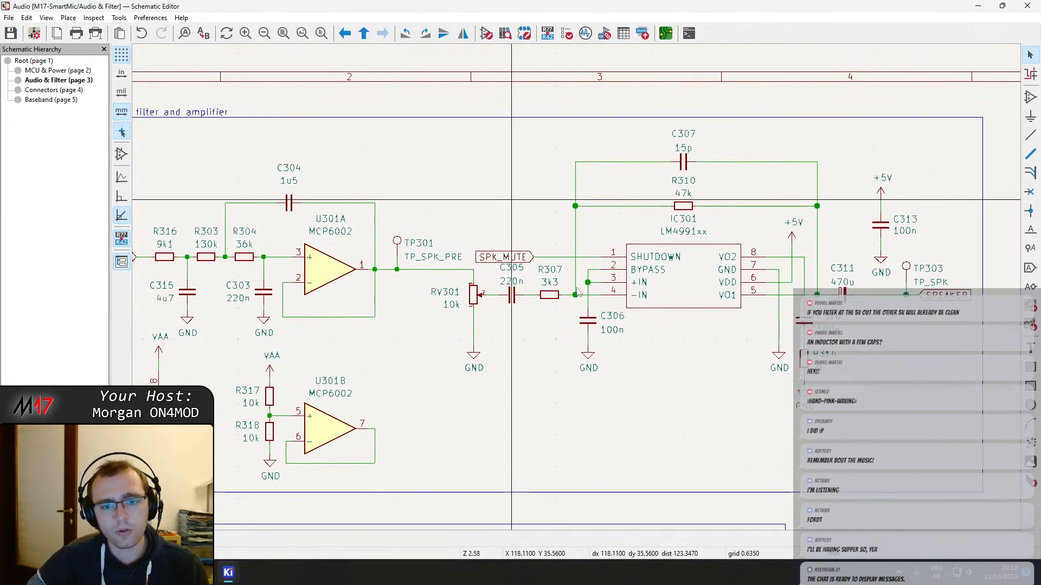
{"action": "scroll", "coordinate": [578, 293], "scroll_direction": "down", "scroll_amount": 3}
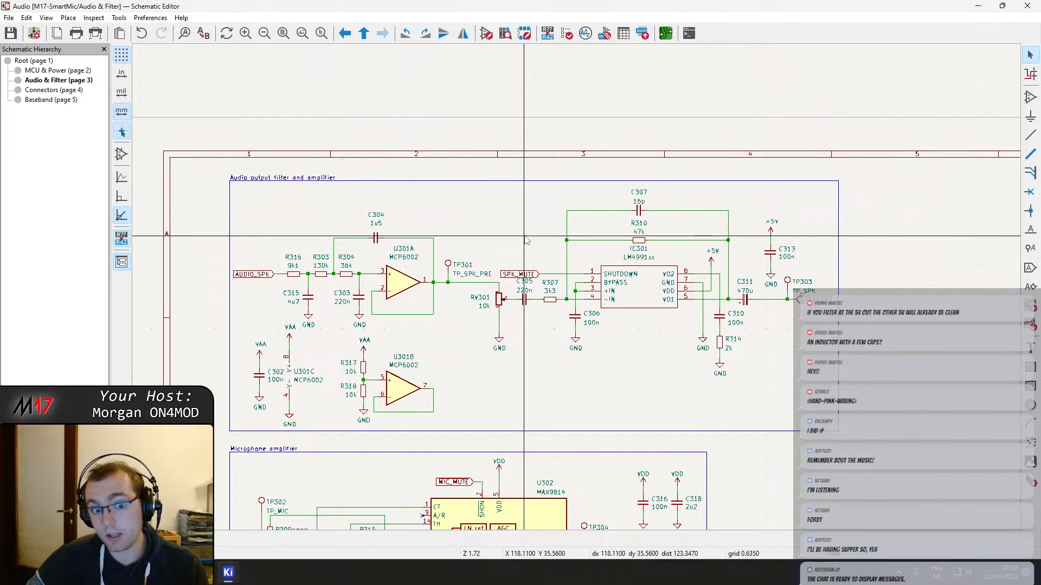
Examine the audio output and microphone amplifier sections, focusing on op-amp U301A and speaker amplifier IC301
{"action": "scroll", "coordinate": [525, 240], "scroll_direction": "down", "scroll_amount": 3, "text": "shift"}
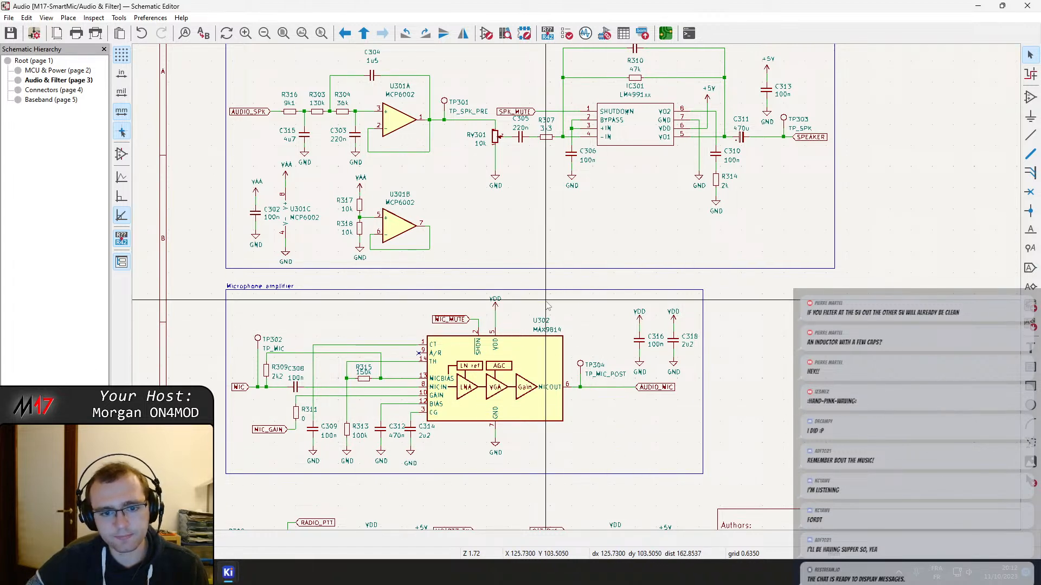
{"action": "middle_click_drag", "start_coordinate": [546, 302], "coordinate": [610, 378]}
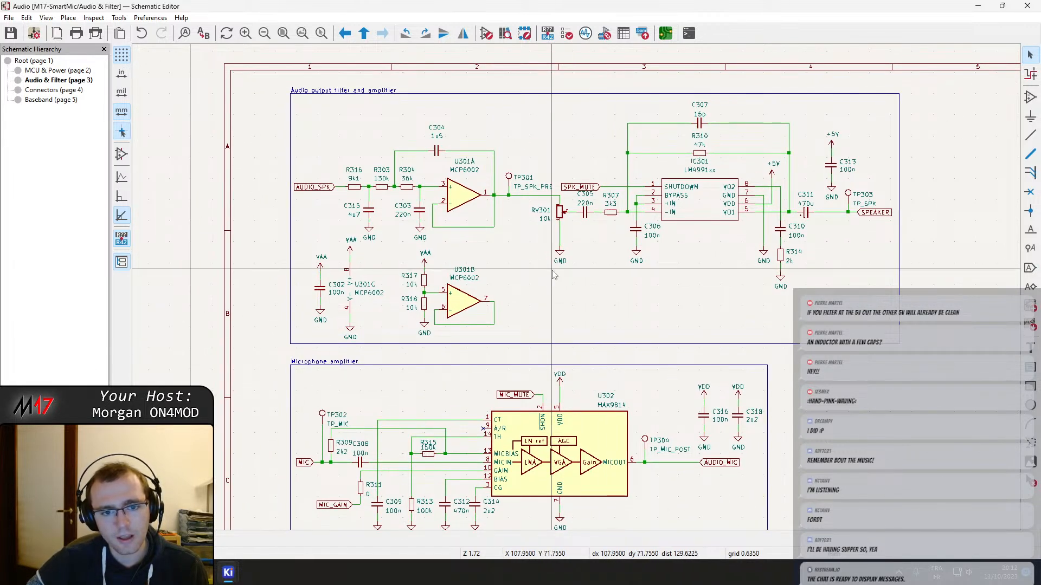
{"action": "middle_click_drag", "start_coordinate": [467, 194], "coordinate": [456, 231]}
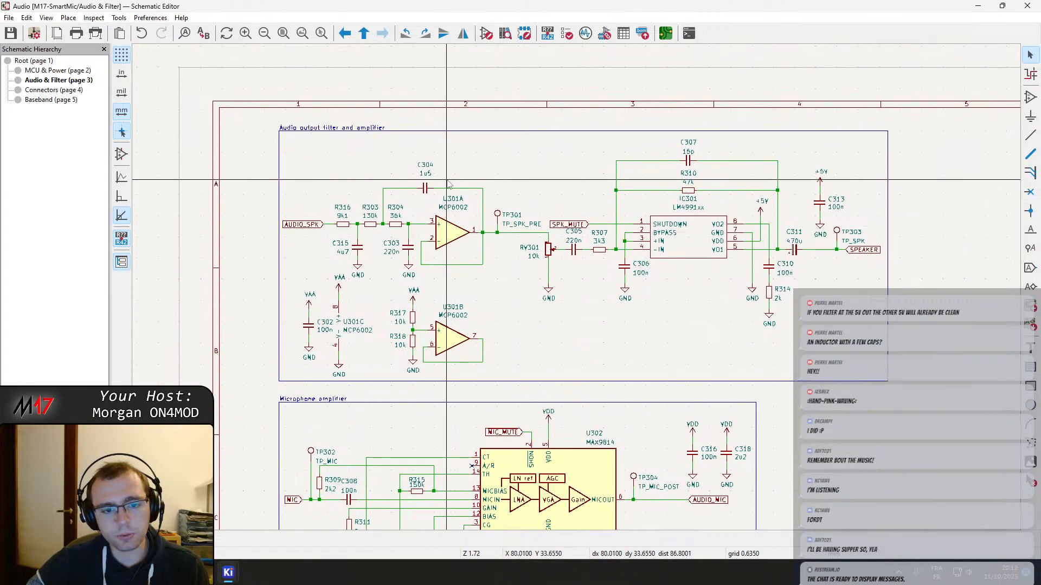
{"action": "left_click", "coordinate": [457, 309]}
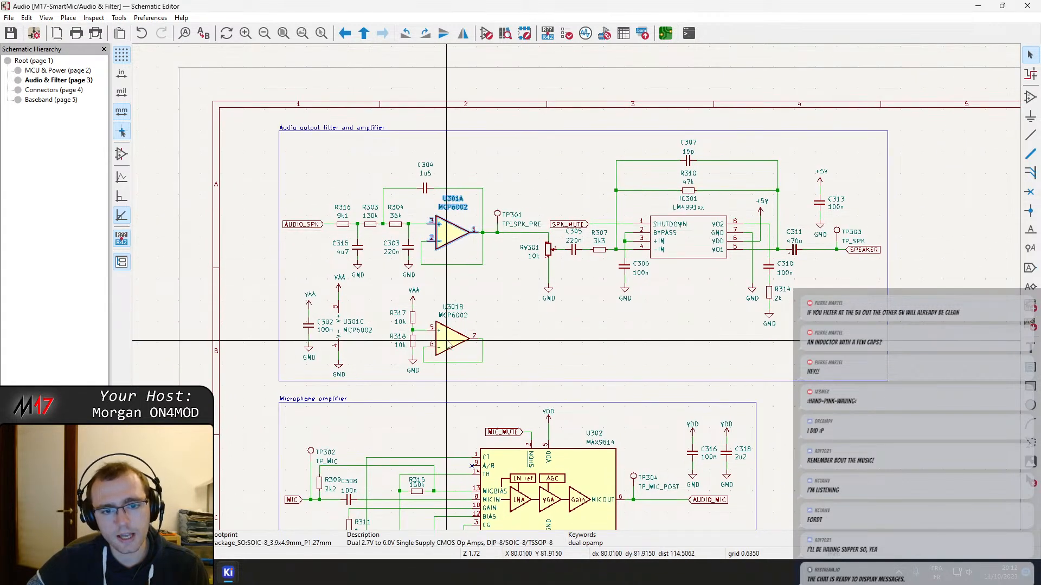
{"action": "left_click", "coordinate": [686, 248]}
{"action": "middle_click_drag", "start_coordinate": [687, 256], "coordinate": [584, 258]}
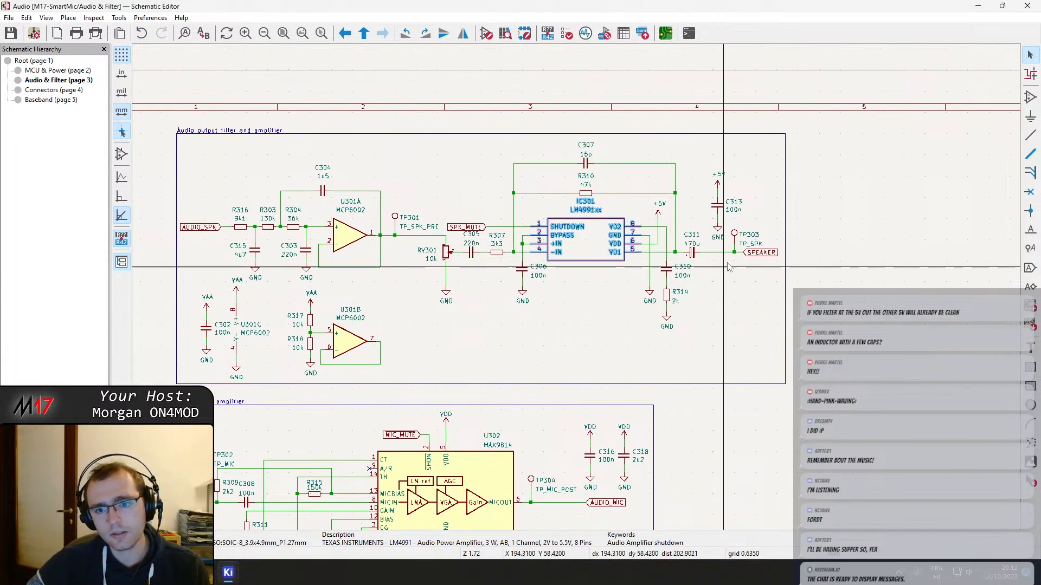
Open the properties of speaker amplifier IC301 and follow its linked LM4991 datasheet in the web browser
{"action": "double_click", "coordinate": [596, 253]}
{"action": "left_click", "coordinate": [534, 324]}
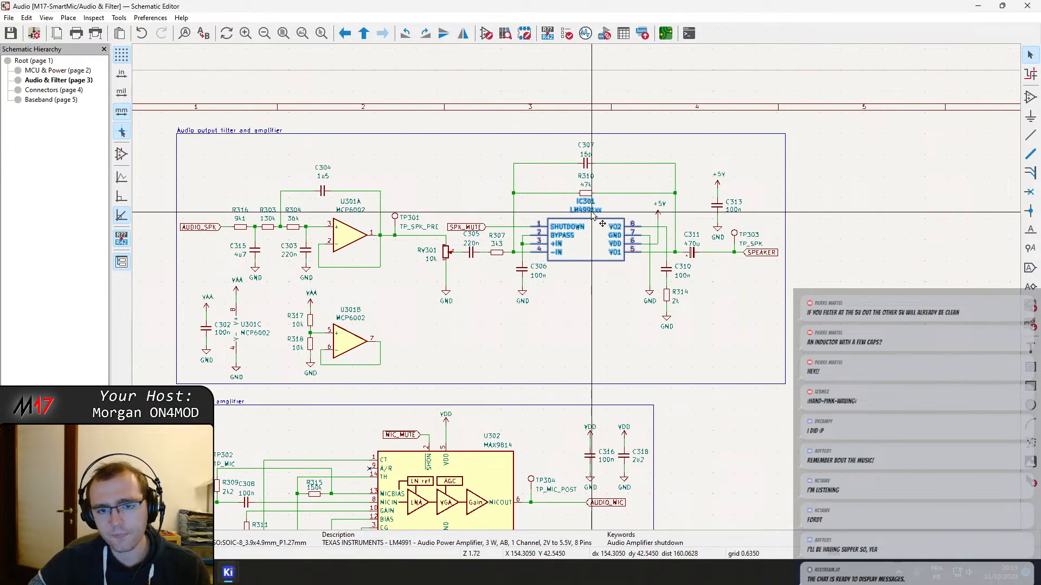
{"action": "scroll", "coordinate": [592, 213], "scroll_direction": "up", "scroll_amount": 2}
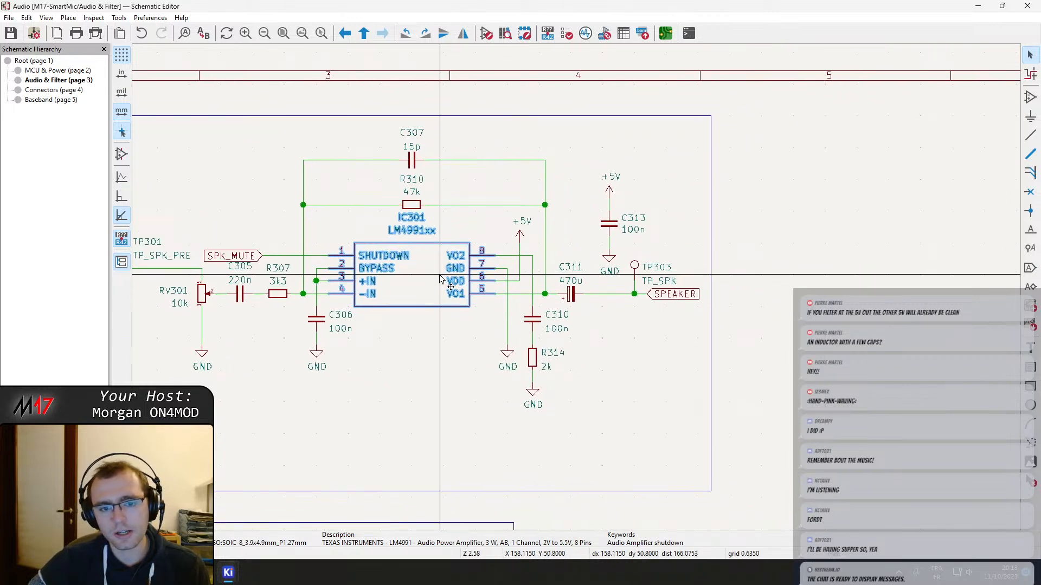
{"action": "key", "text": "Escape"}
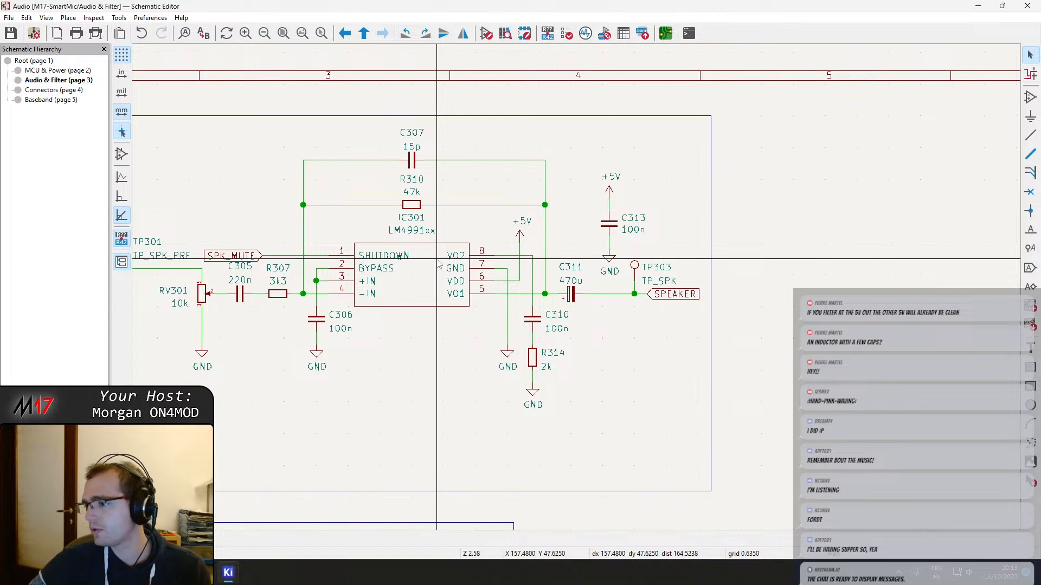
{"action": "double_click", "coordinate": [414, 281]}
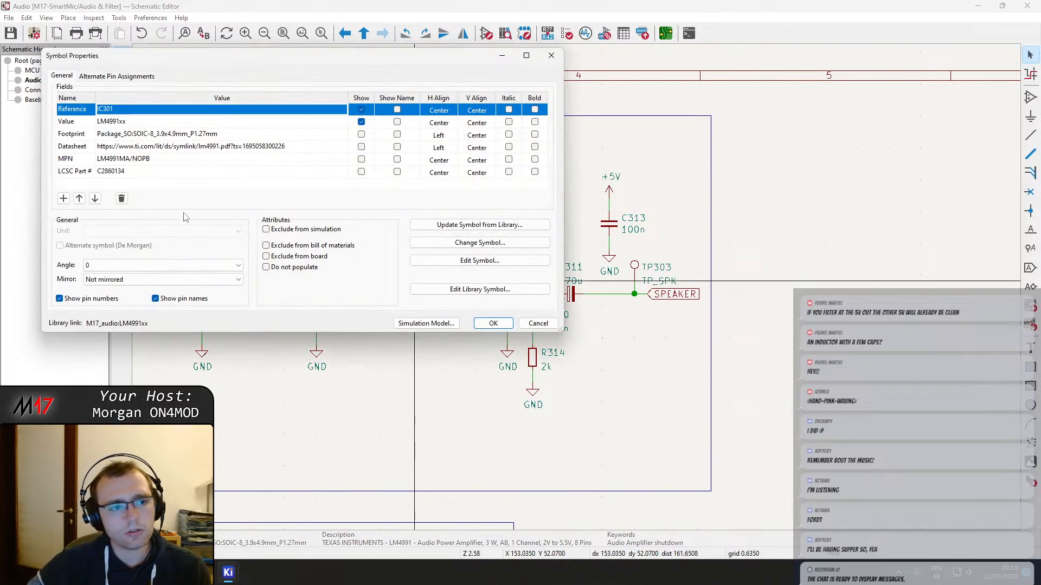
{"action": "left_click", "coordinate": [160, 147]}
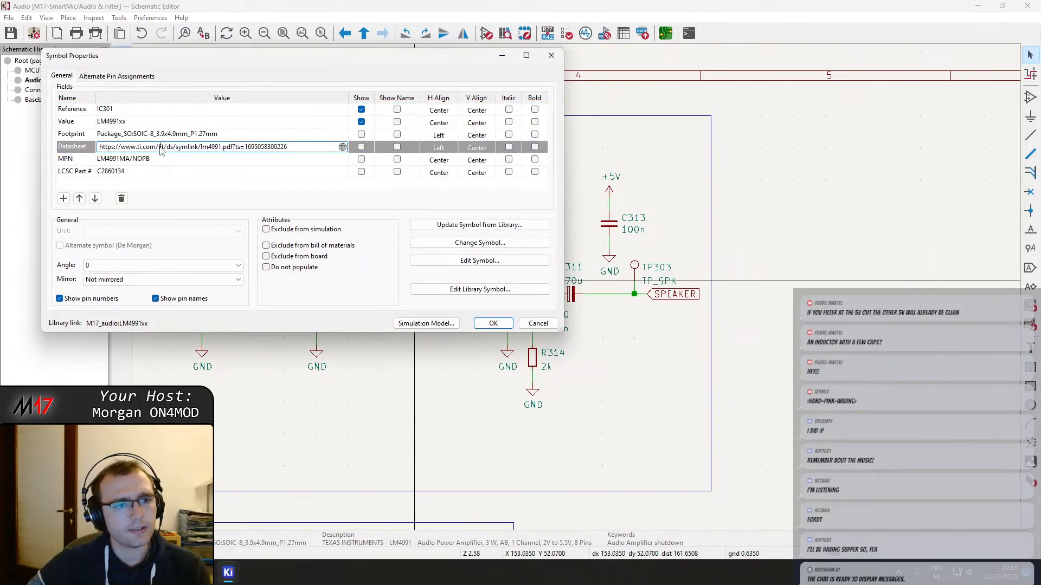
{"action": "left_click", "coordinate": [342, 147]}
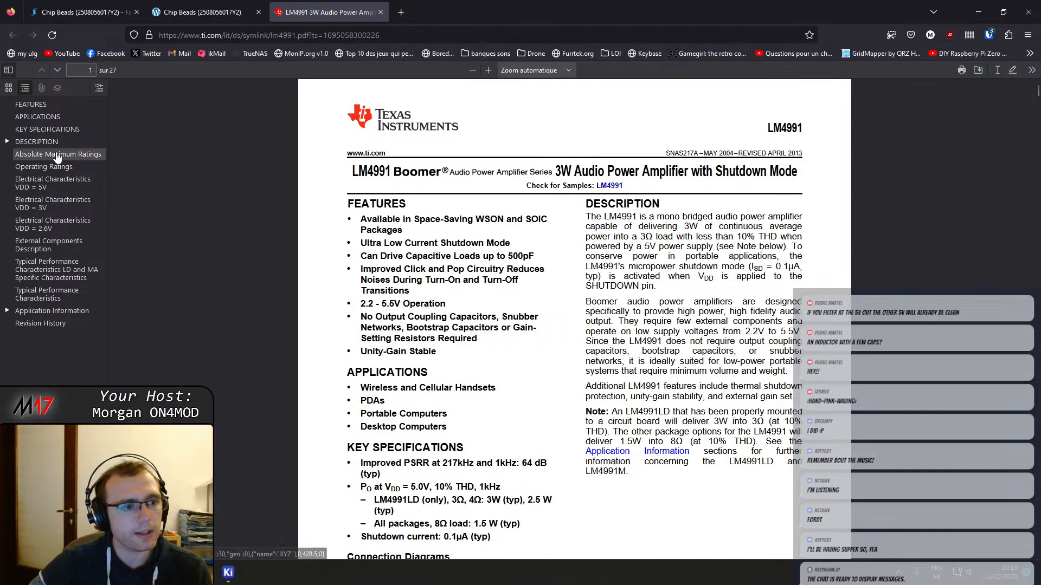
Go to the Electrical Characteristics for VDD = 5V and examine the output power at 10% THD+N for the different loads
{"action": "left_click", "coordinate": [70, 202]}
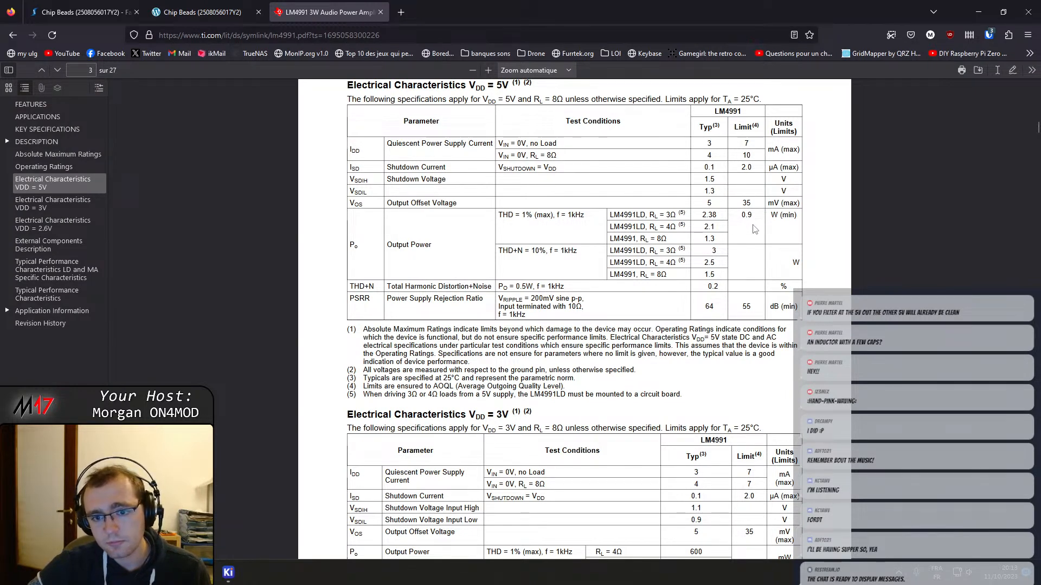
{"action": "left_click_drag", "start_coordinate": [708, 257], "coordinate": [720, 255]}
{"action": "double_click", "coordinate": [713, 250]}
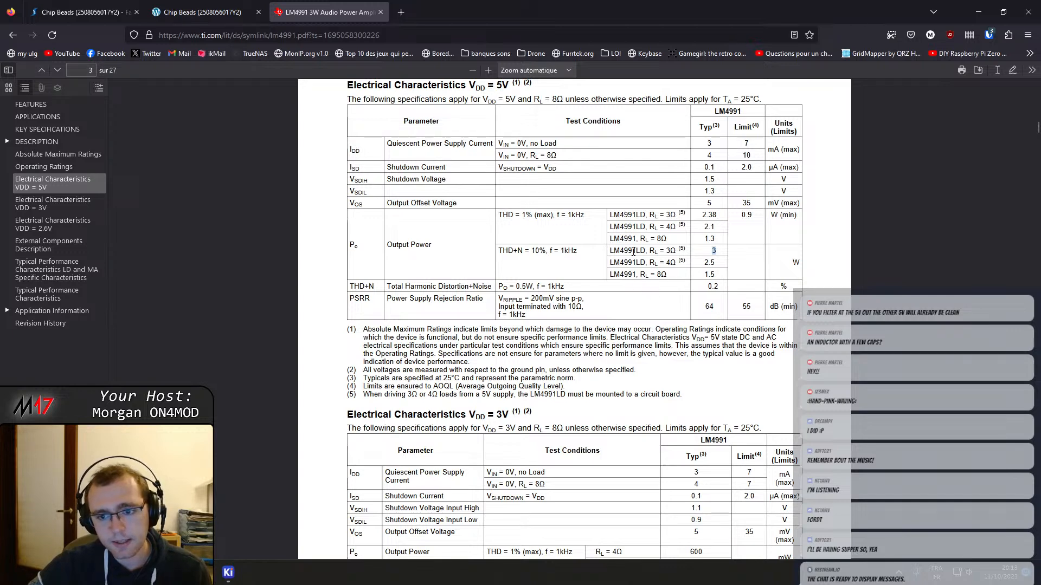
{"action": "scroll", "coordinate": [598, 206], "scroll_direction": "down", "scroll_amount": 2}
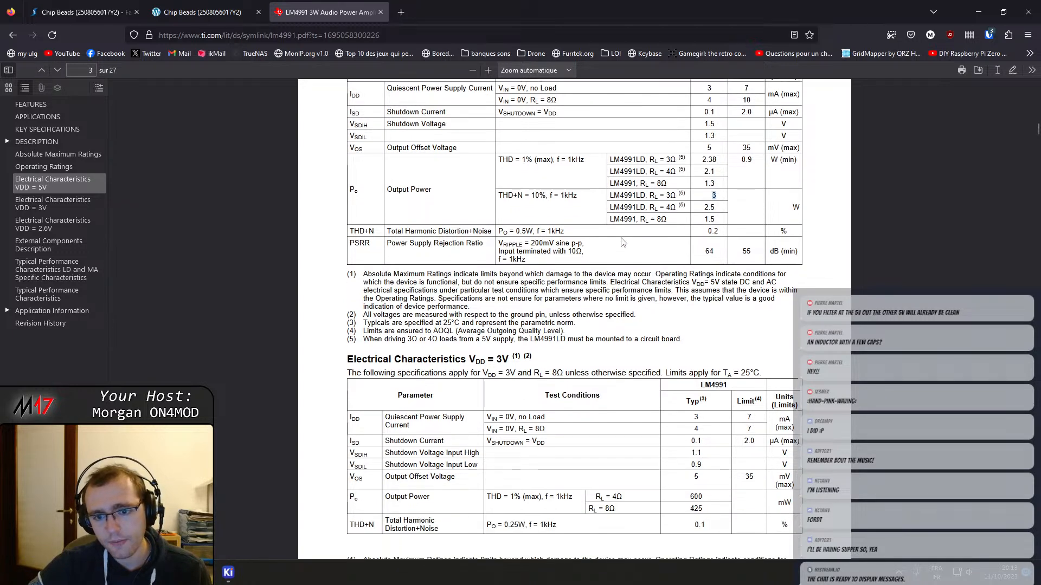
{"action": "scroll", "coordinate": [631, 325], "scroll_direction": "up", "scroll_amount": 6}
{"action": "scroll", "coordinate": [542, 352], "scroll_direction": "down", "scroll_amount": 15}
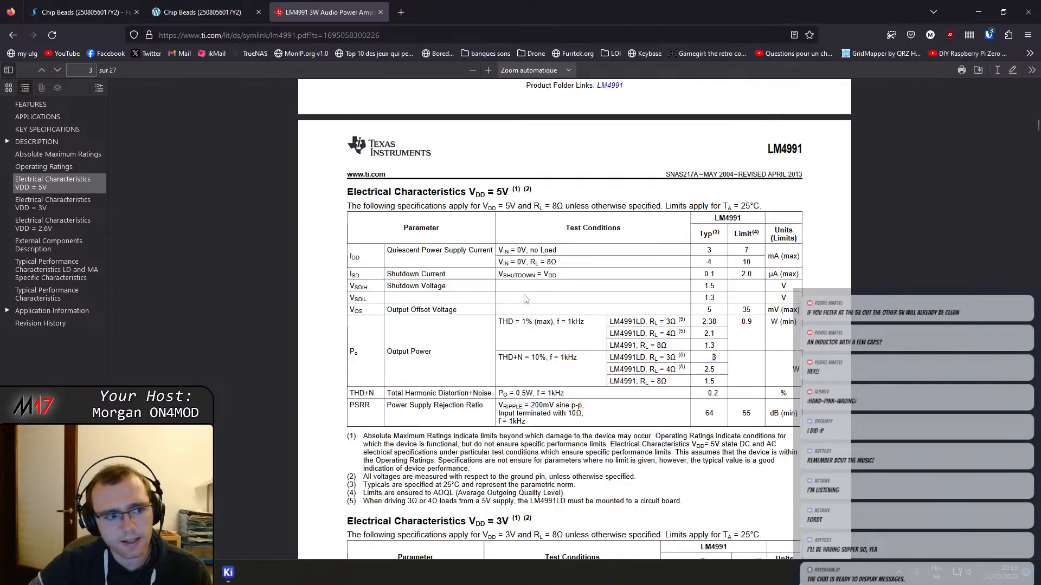
Examine the THD+N versus frequency and output power graphs in the datasheet's Typical Performance Characteristics
{"action": "scroll", "coordinate": [454, 383], "scroll_direction": "down", "scroll_amount": 10}
{"action": "scroll", "coordinate": [456, 379], "scroll_direction": "up", "scroll_amount": 5}
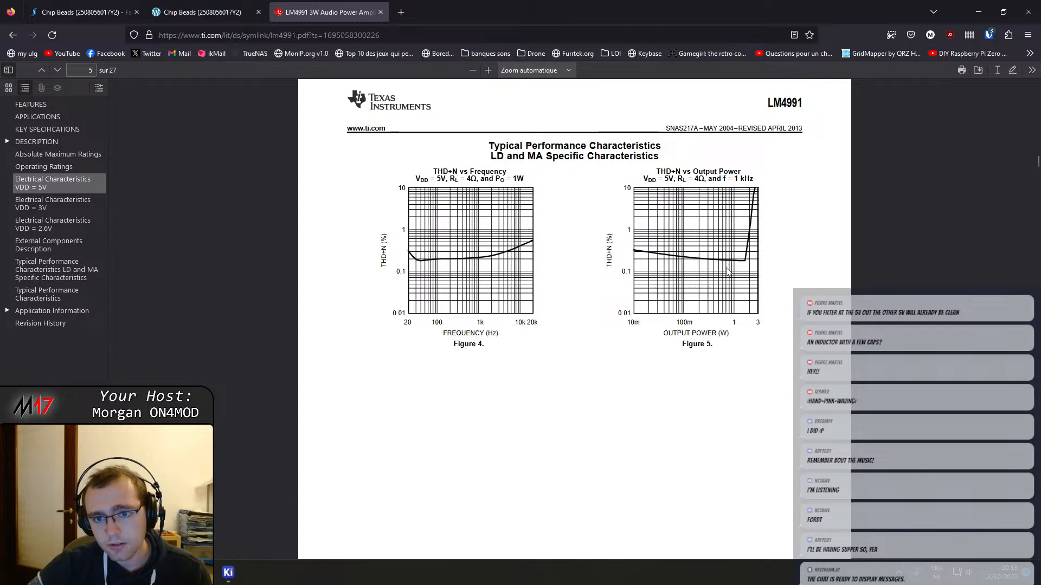
{"action": "scroll", "coordinate": [727, 273], "scroll_direction": "down", "scroll_amount": 10}
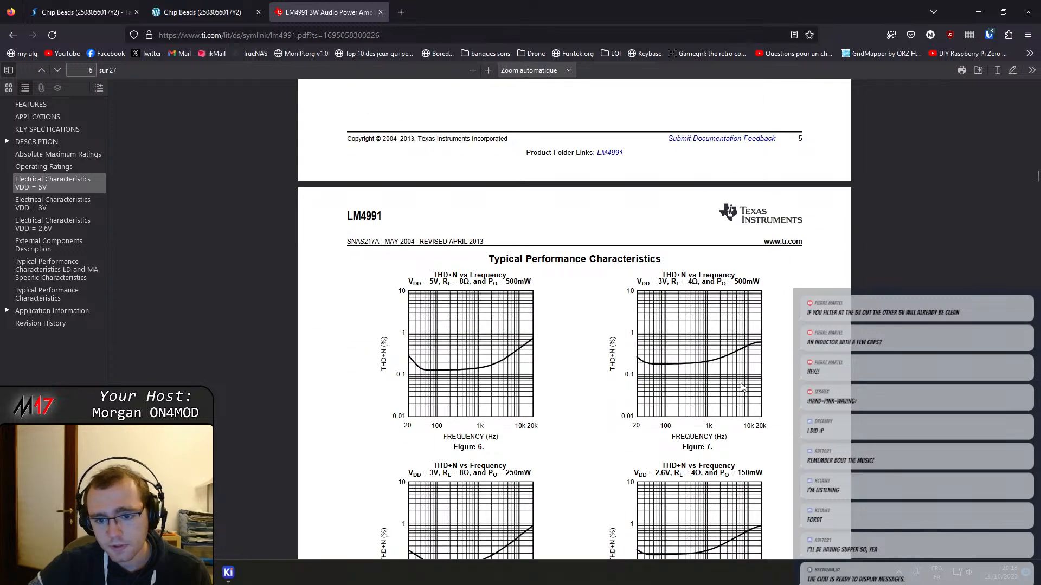
{"action": "scroll", "coordinate": [742, 387], "scroll_direction": "down", "scroll_amount": 5}
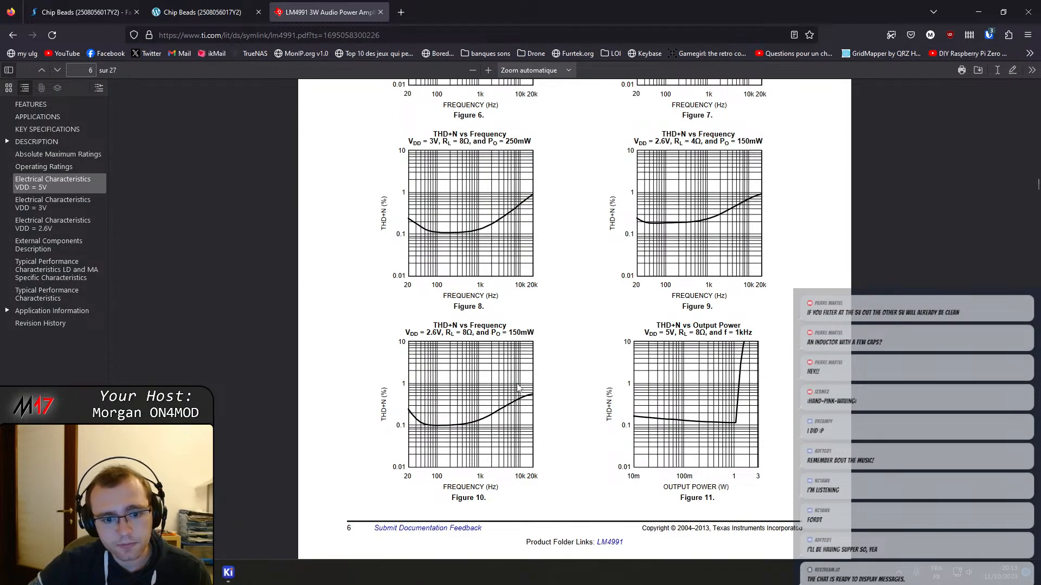
{"action": "scroll", "coordinate": [757, 487], "scroll_direction": "down", "scroll_amount": 2}
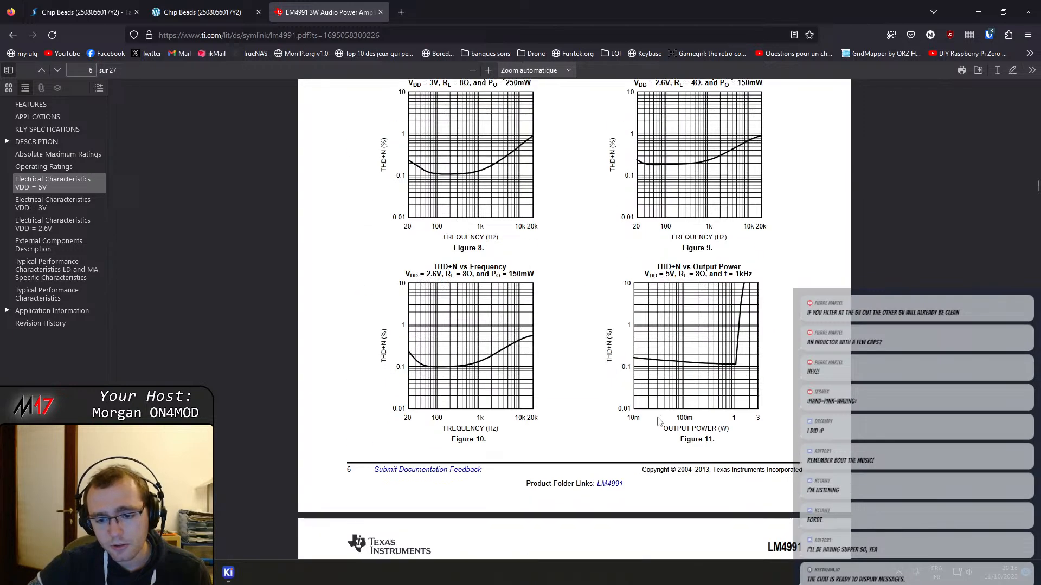
{"action": "scroll", "coordinate": [672, 353], "scroll_direction": "down", "scroll_amount": 5}
{"action": "scroll", "coordinate": [572, 288], "scroll_direction": "down", "scroll_amount": 4}
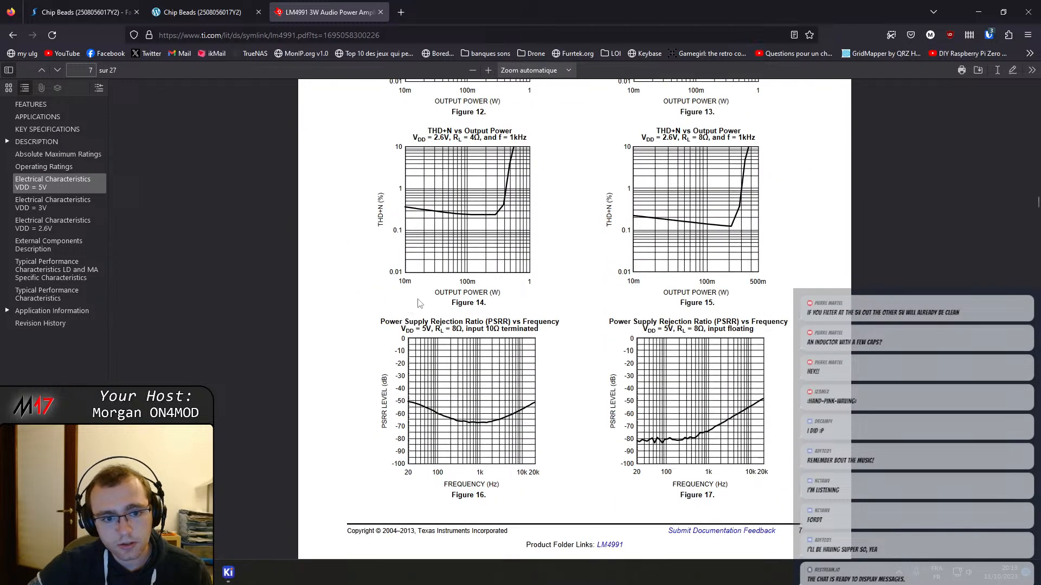
Examine the power supply rejection ratio, open loop frequency response and noise floor graphs in the LM4991 datasheet
{"action": "scroll", "coordinate": [473, 422], "scroll_direction": "down", "scroll_amount": 7}
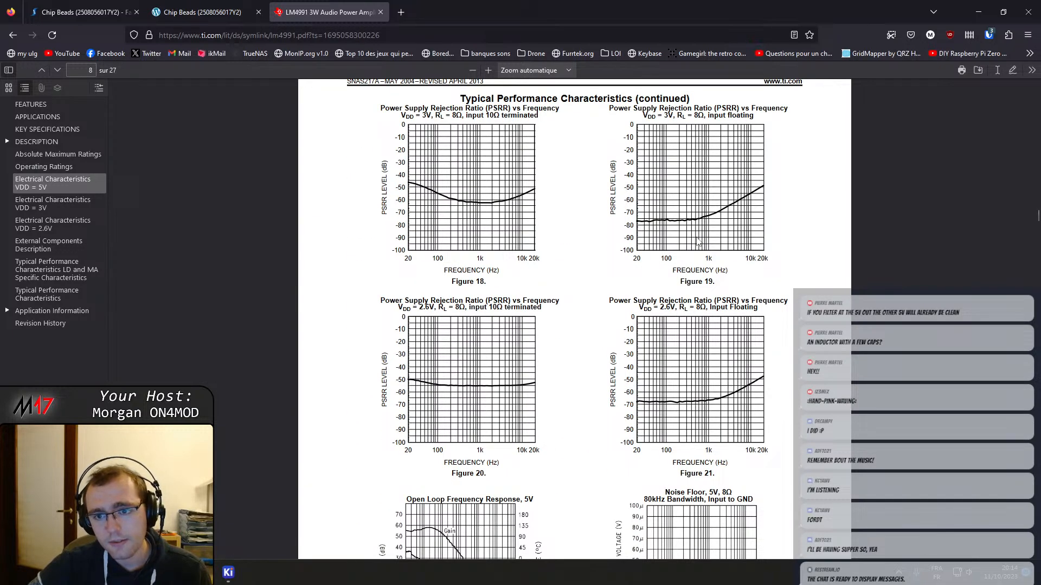
{"action": "scroll", "coordinate": [699, 241], "scroll_direction": "up", "scroll_amount": 1}
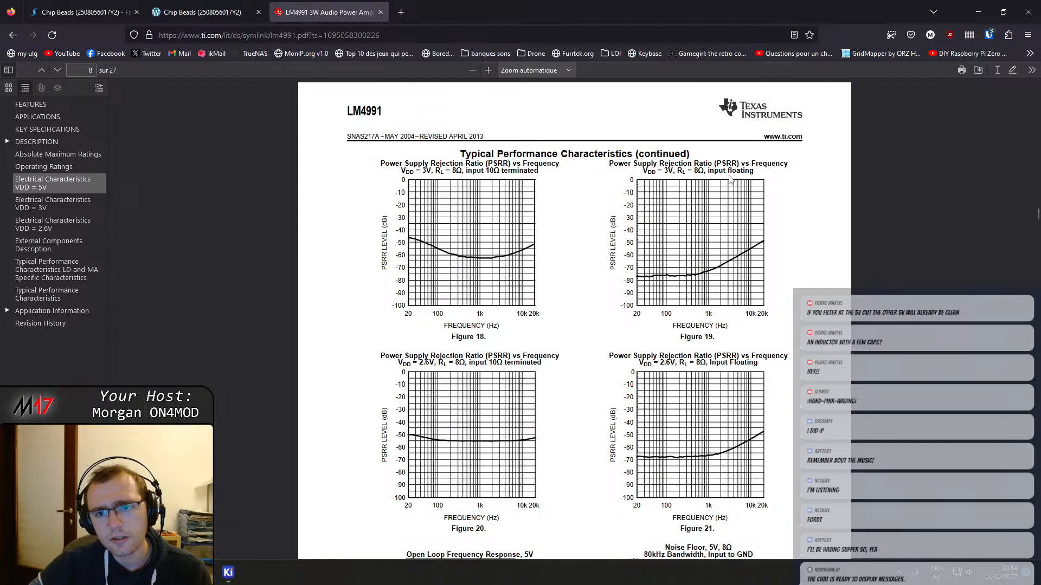
{"action": "scroll", "coordinate": [762, 222], "scroll_direction": "up", "scroll_amount": 1}
{"action": "scroll", "coordinate": [756, 282], "scroll_direction": "down", "scroll_amount": 2}
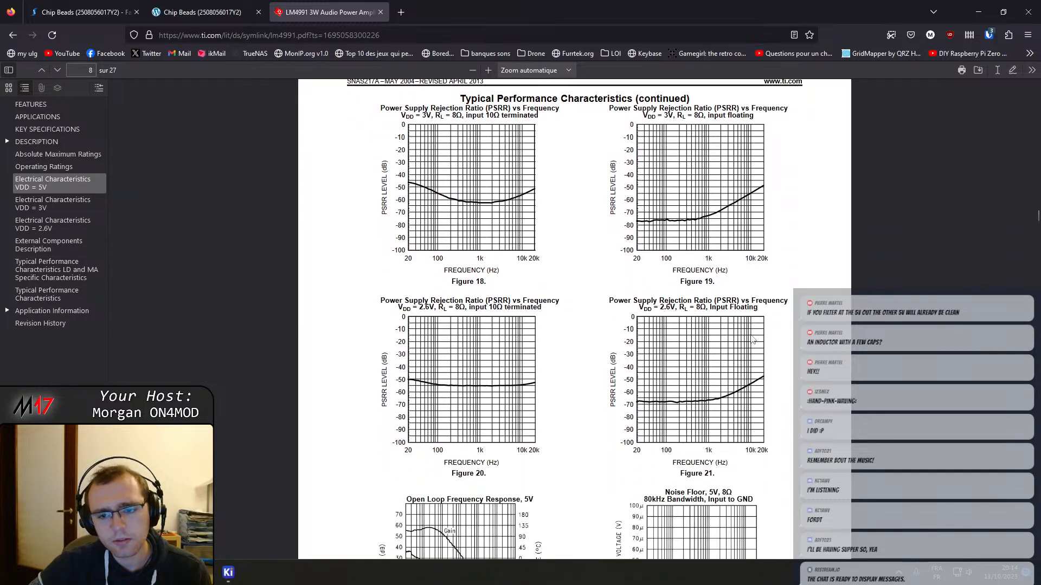
{"action": "scroll", "coordinate": [481, 324], "scroll_direction": "down", "scroll_amount": 3}
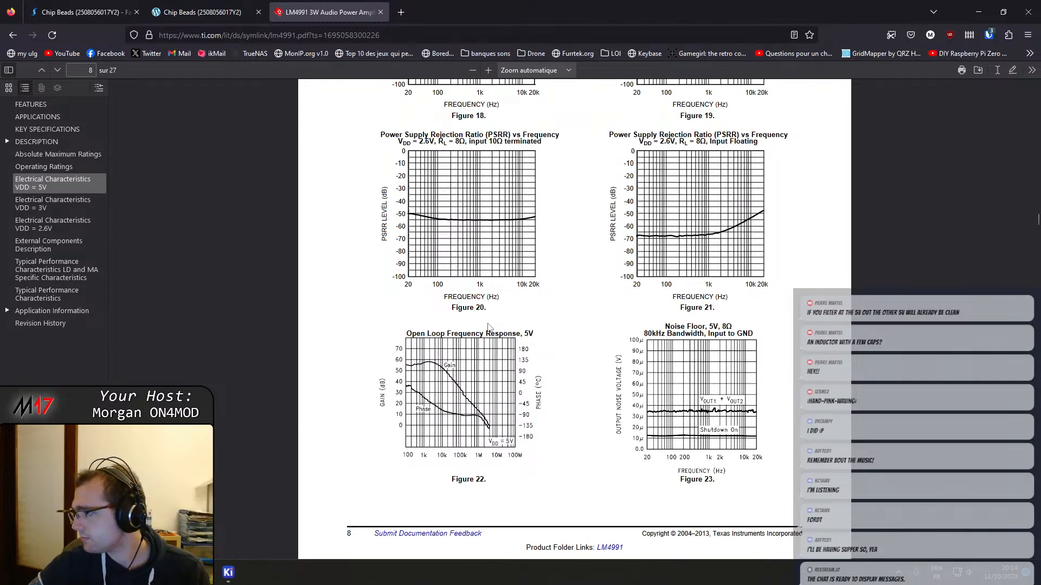
{"action": "scroll", "coordinate": [488, 325], "scroll_direction": "down", "scroll_amount": 4}
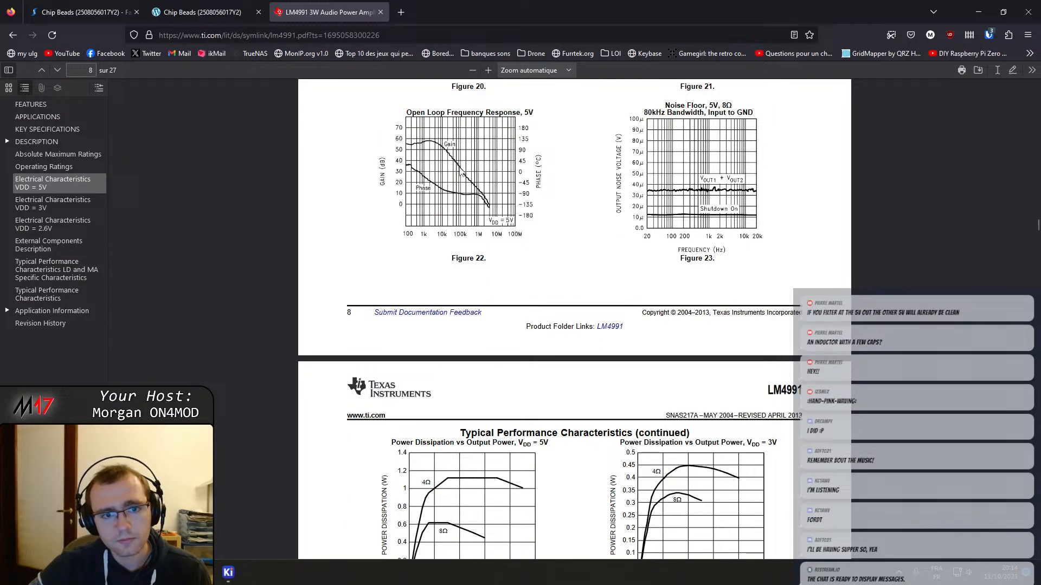
{"action": "scroll", "coordinate": [461, 173], "scroll_direction": "up", "scroll_amount": 1}
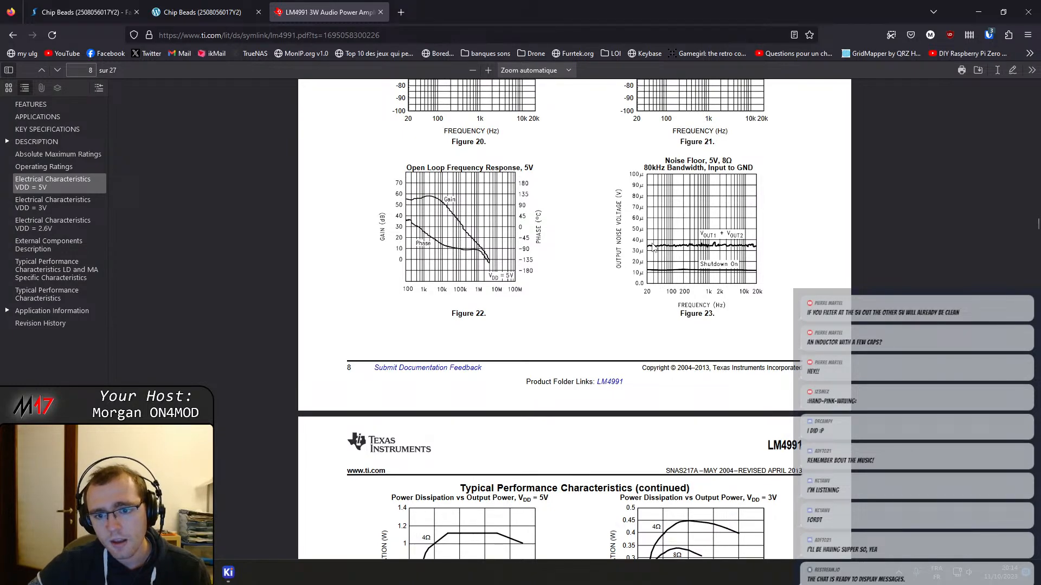
Review the power dissipation versus output power graphs and the frequency response versus input capacitor size graph
{"action": "scroll", "coordinate": [653, 248], "scroll_direction": "down", "scroll_amount": 5}
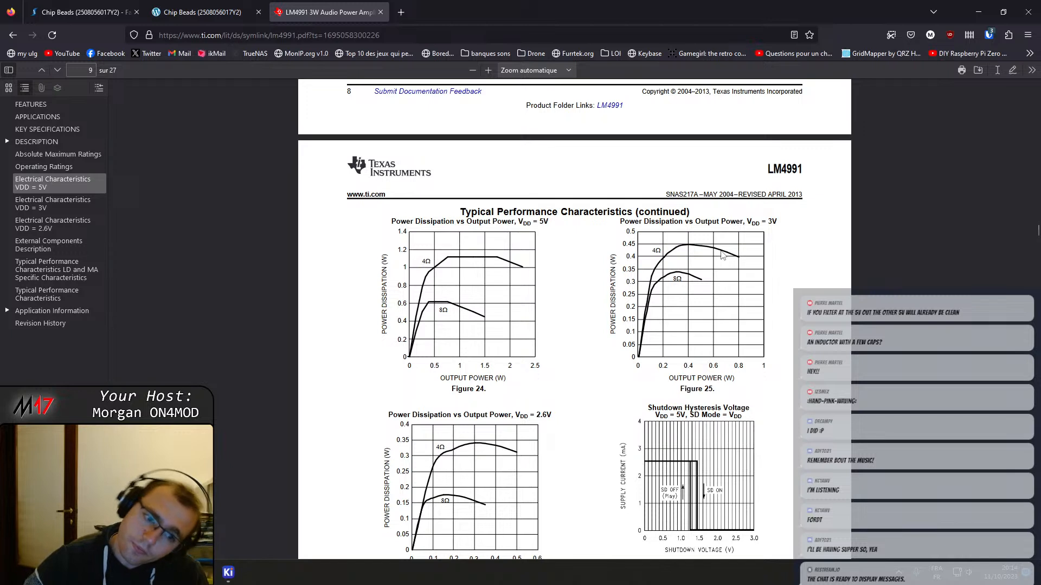
{"action": "scroll", "coordinate": [722, 256], "scroll_direction": "down", "scroll_amount": 3}
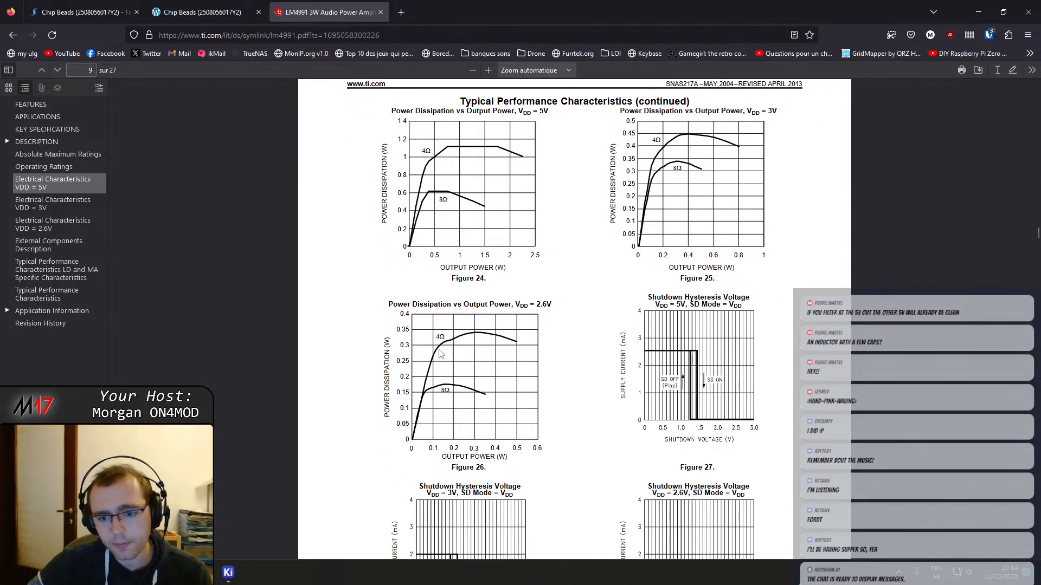
{"action": "scroll", "coordinate": [496, 373], "scroll_direction": "down", "scroll_amount": 3}
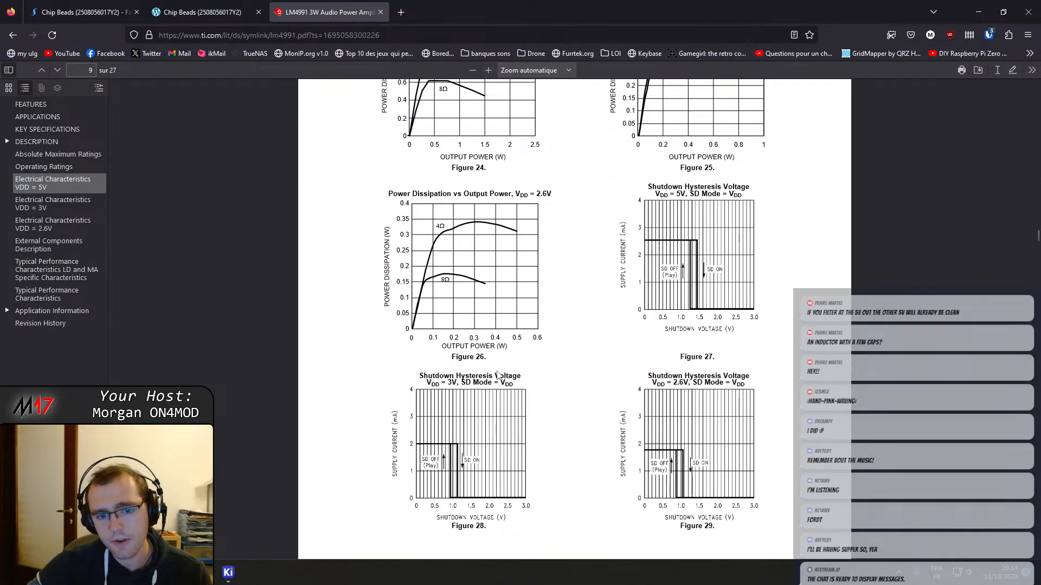
{"action": "scroll", "coordinate": [498, 347], "scroll_direction": "up", "scroll_amount": 5}
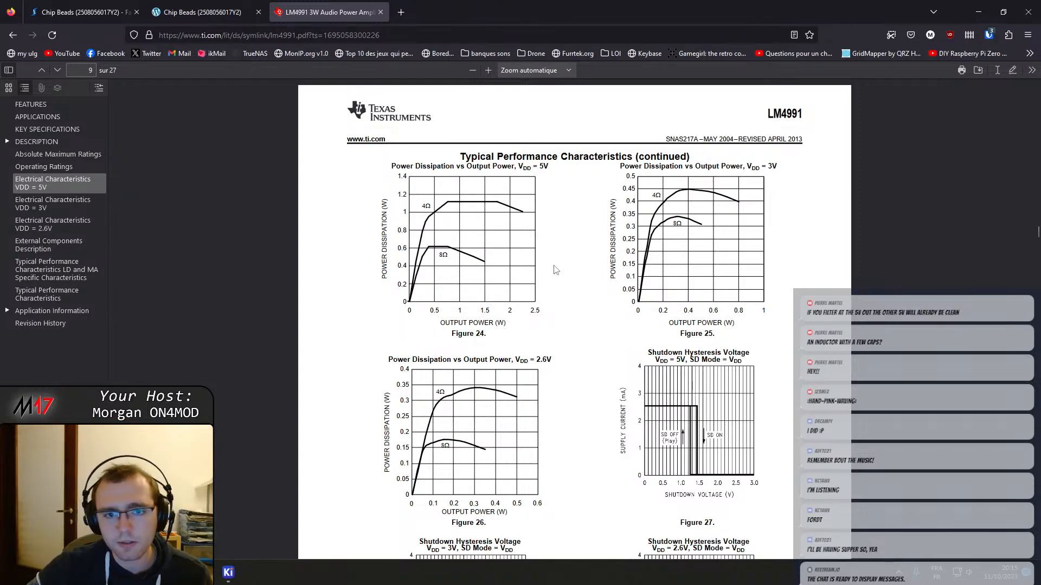
{"action": "scroll", "coordinate": [558, 274], "scroll_direction": "down", "scroll_amount": 6}
{"action": "scroll", "coordinate": [558, 286], "scroll_direction": "down", "scroll_amount": 10}
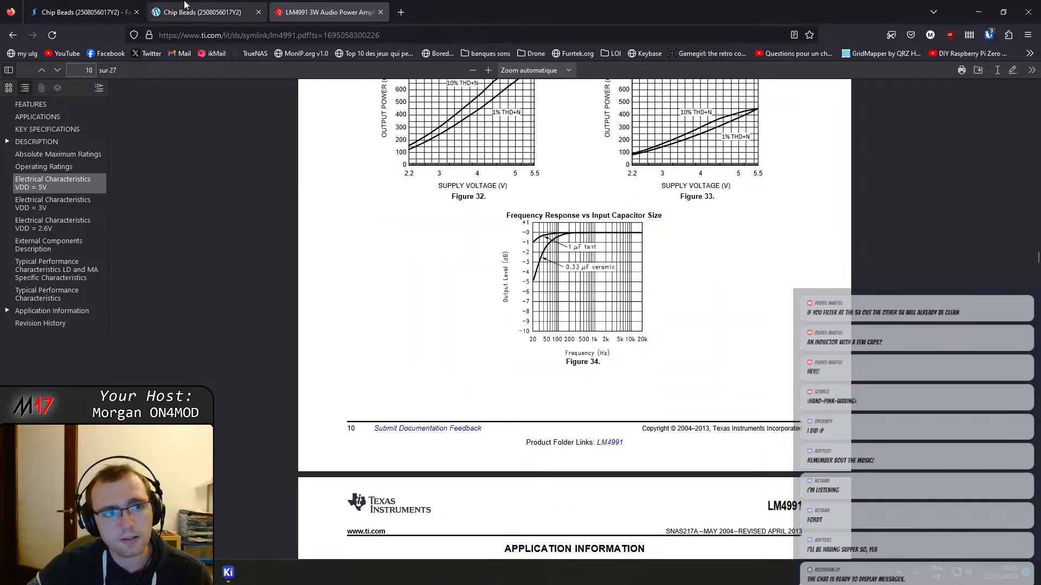
{"action": "left_click", "coordinate": [199, 14]}
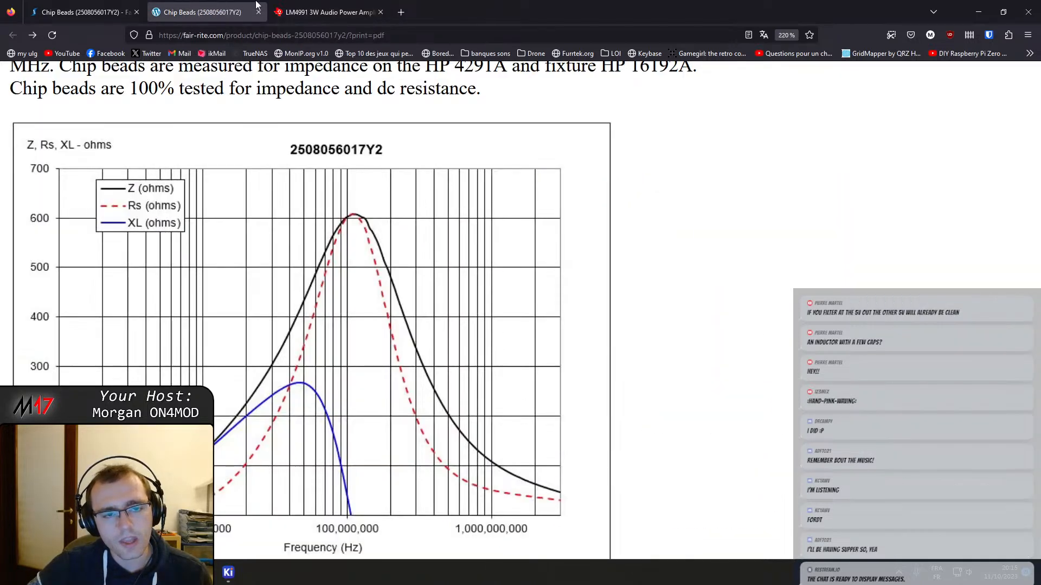
{"action": "left_click", "coordinate": [322, 14]}
{"action": "key", "text": "super"}
{"action": "type", "text": "steam"}
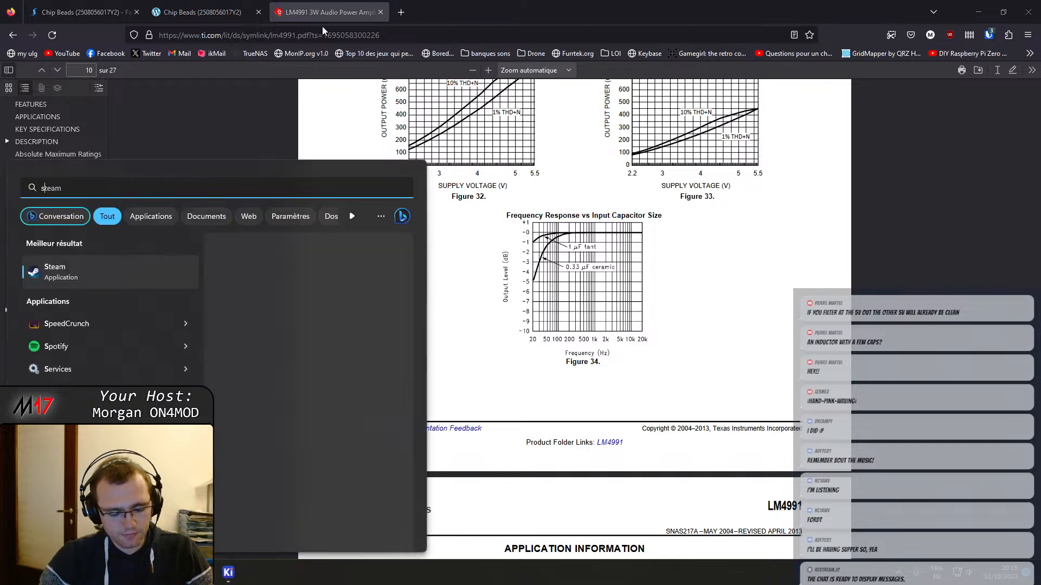
{"action": "type", "text": "peedCrunch"}
{"action": "key", "text": "Return"}
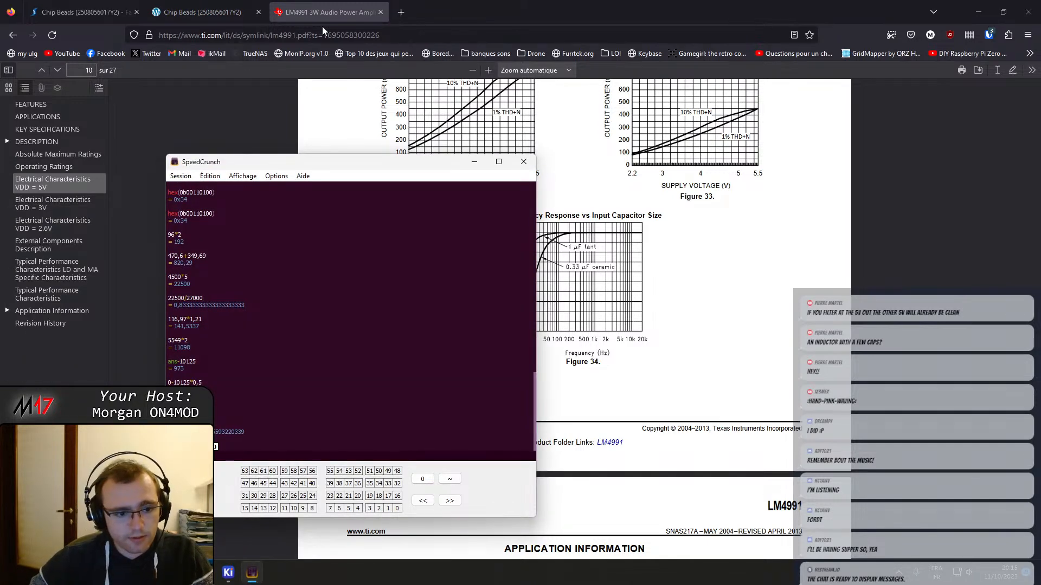
{"action": "type", "text": ",75"}
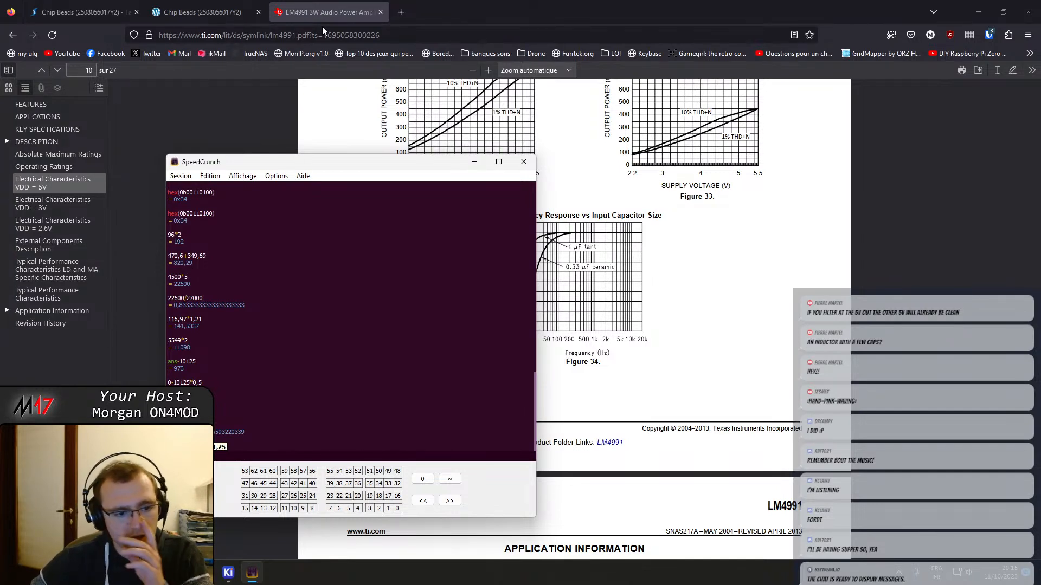
{"action": "key", "text": "Return"}
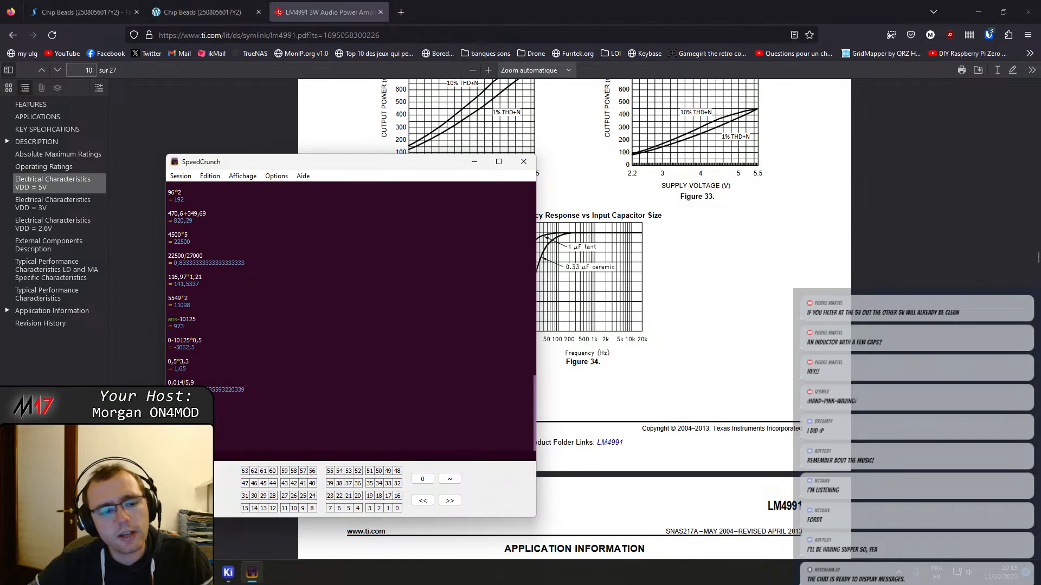
Switch to KiCad's Schematic Editor, close the LM4991xx symbol properties without changes, and leave the Audio & Filter sheet for the root sheet
{"action": "mouse_move", "coordinate": [249, 577]}
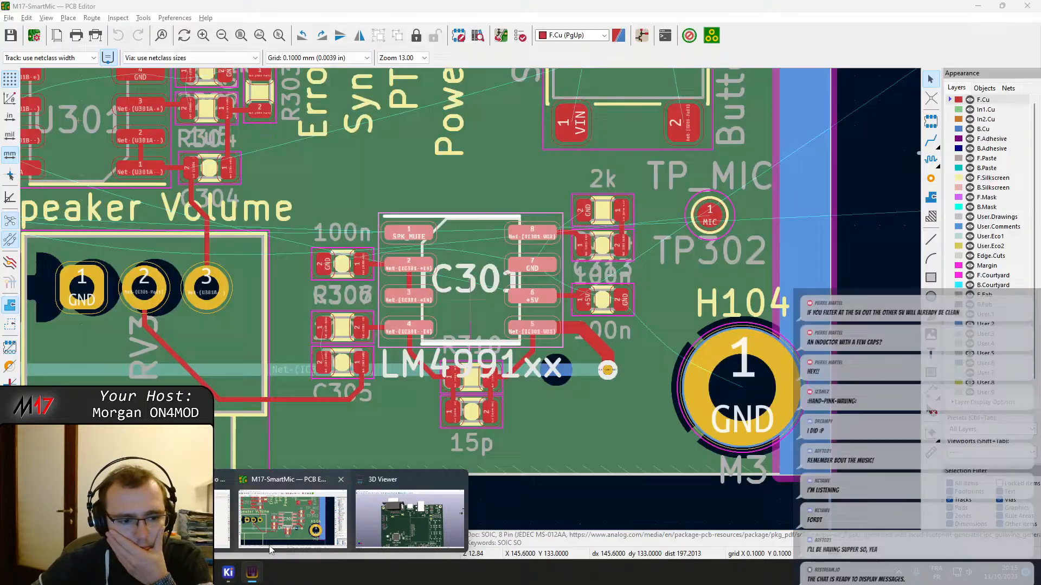
{"action": "mouse_move", "coordinate": [202, 522]}
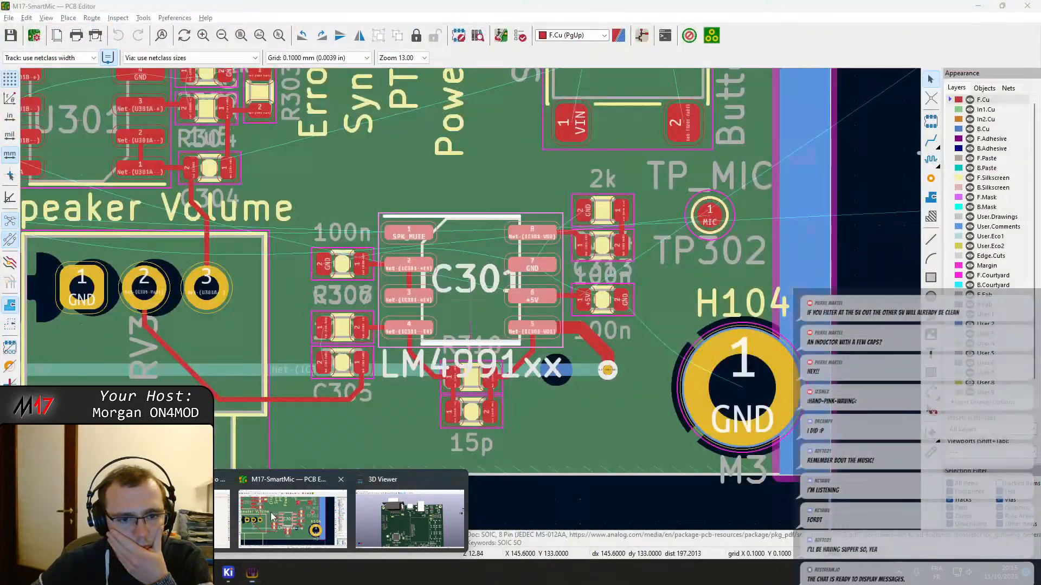
{"action": "left_click", "coordinate": [293, 519]}
{"action": "scroll", "coordinate": [471, 302], "scroll_direction": "up", "scroll_amount": 2}
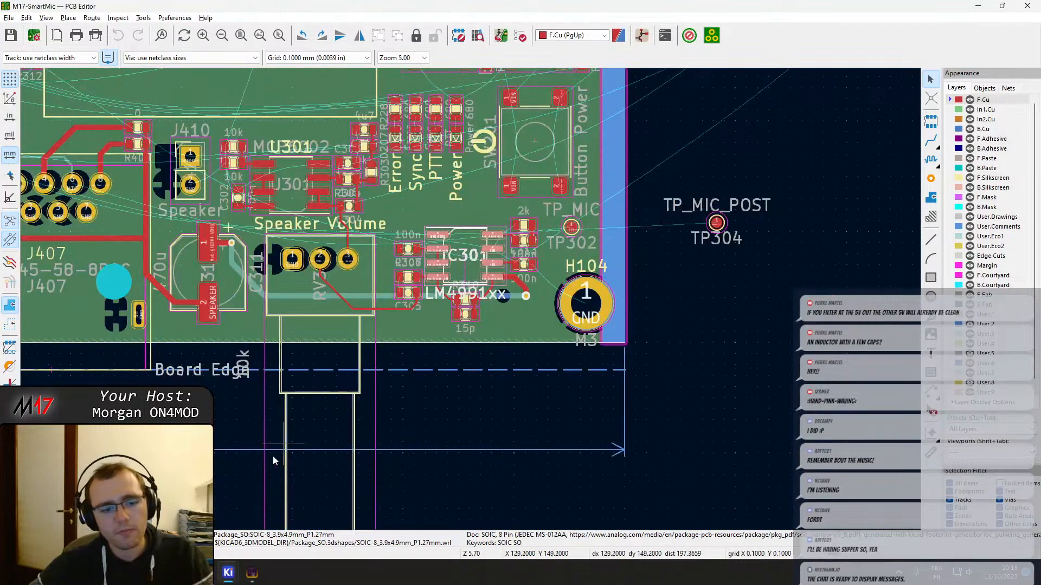
{"action": "left_click", "coordinate": [228, 572]}
{"action": "left_click", "coordinate": [199, 522]}
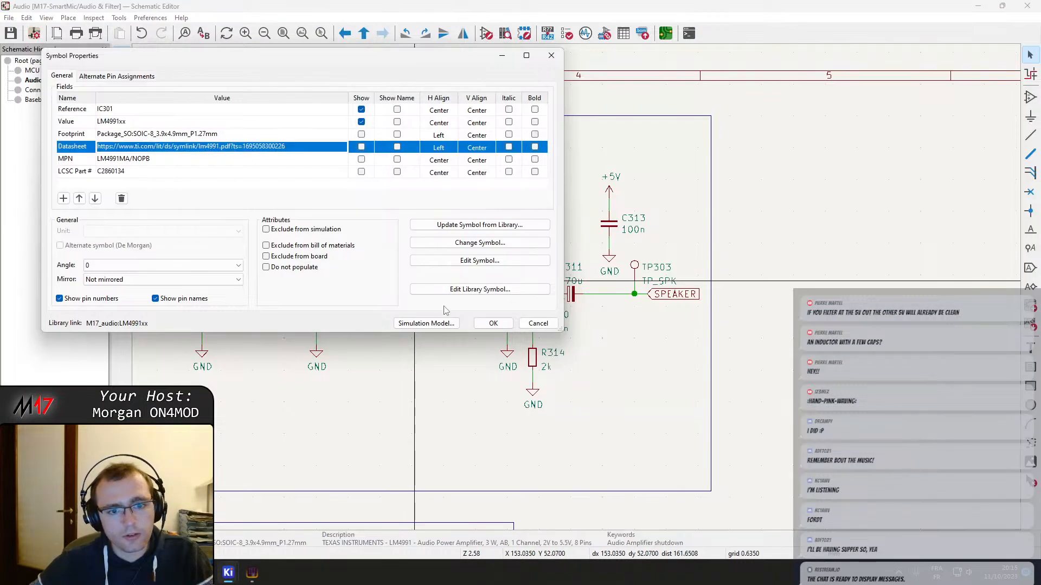
{"action": "key", "text": "Escape"}
{"action": "scroll", "coordinate": [455, 328], "scroll_direction": "down", "scroll_amount": 3}
{"action": "right_click", "coordinate": [456, 328]}
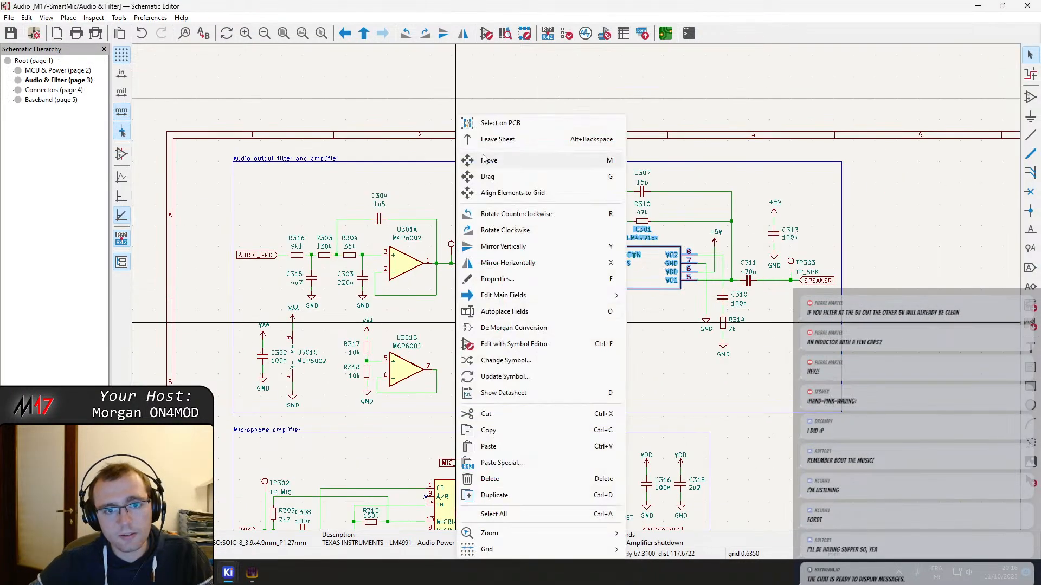
{"action": "left_click", "coordinate": [487, 123]}
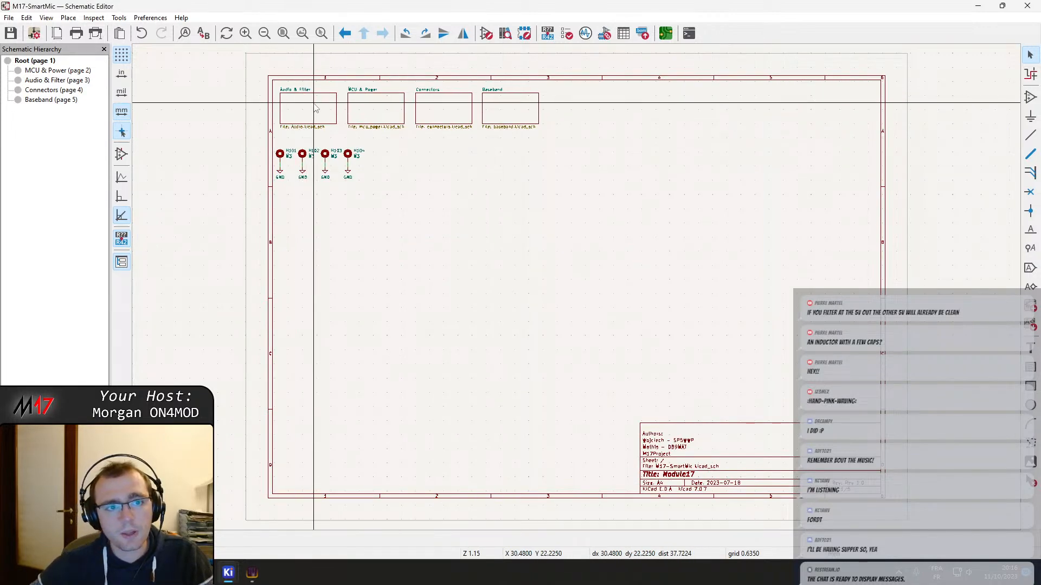
{"action": "double_click", "coordinate": [316, 108]}
{"action": "scroll", "coordinate": [564, 316], "scroll_direction": "down", "scroll_amount": 10}
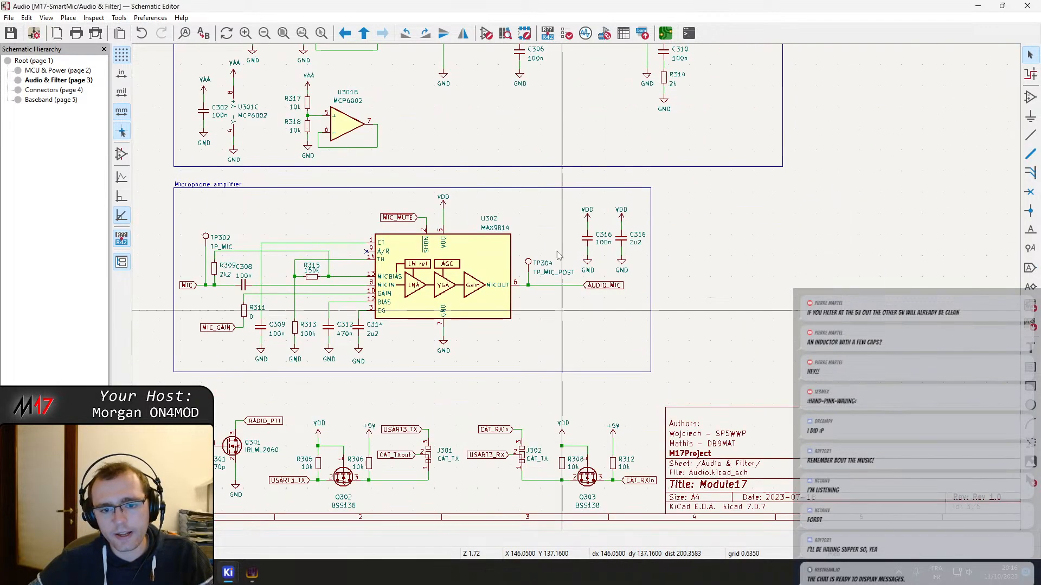
{"action": "right_click", "coordinate": [563, 316]}
{"action": "left_click", "coordinate": [591, 319]}
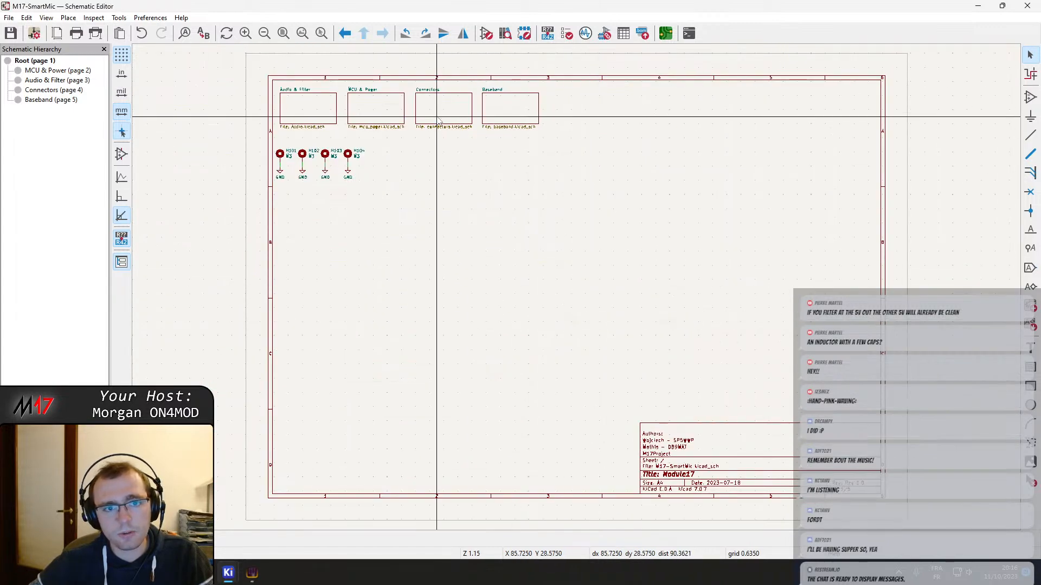
Open the MCU & Power sheet and copy the ferrite bead FB202 between VDD and VDDA
{"action": "double_click", "coordinate": [347, 125]}
{"action": "scroll", "coordinate": [738, 293], "scroll_direction": "up", "scroll_amount": 3}
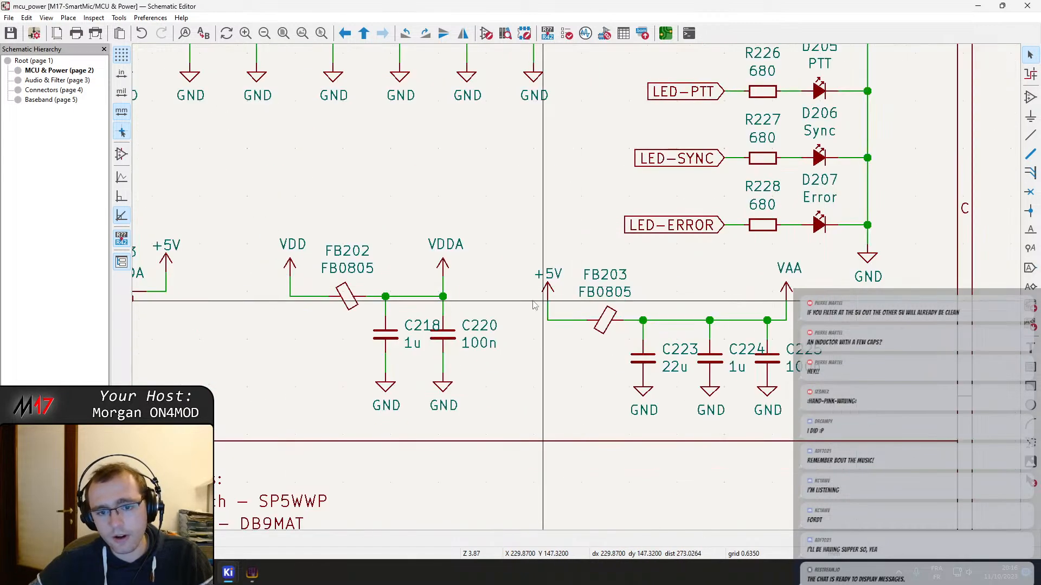
{"action": "left_click", "coordinate": [349, 298]}
{"action": "scroll", "coordinate": [372, 302], "scroll_direction": "down", "scroll_amount": 4}
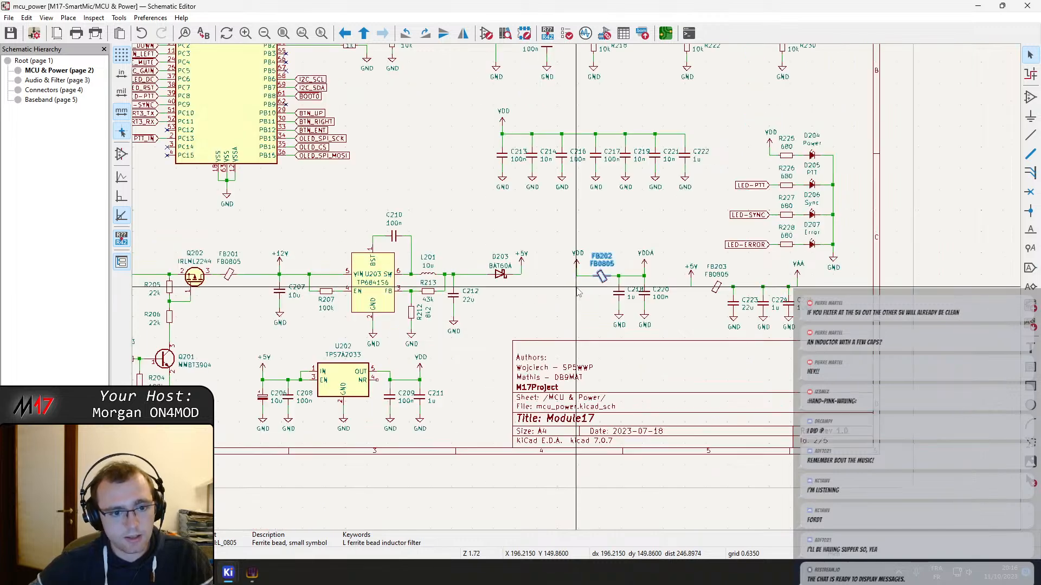
Open the Connectors sheet and paste the copied ferrite bead next to diode D401 in the USB C Connector block
{"action": "right_click", "coordinate": [581, 295]}
{"action": "left_click", "coordinate": [621, 139]}
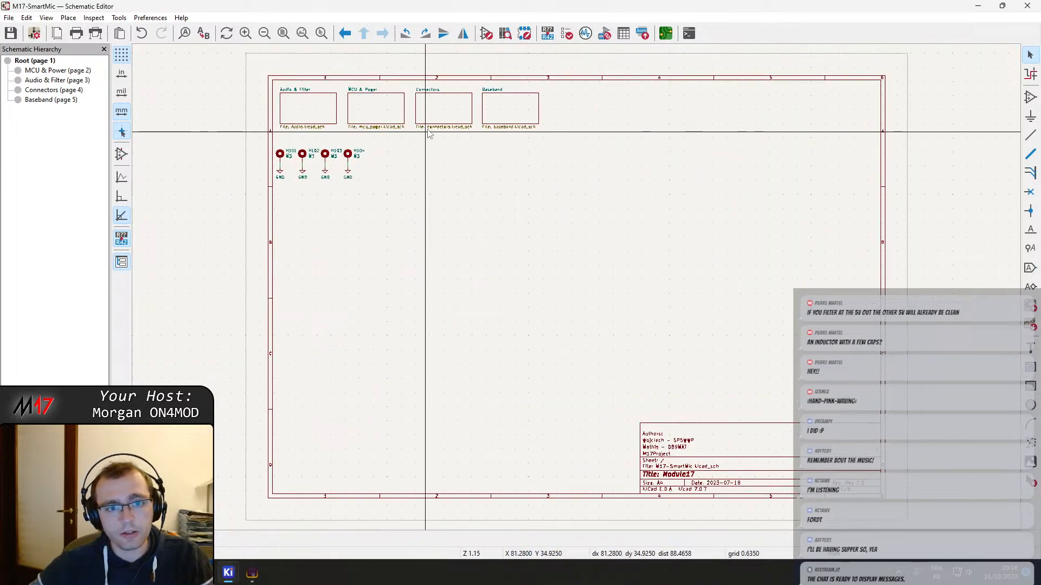
{"action": "left_click", "coordinate": [380, 110]}
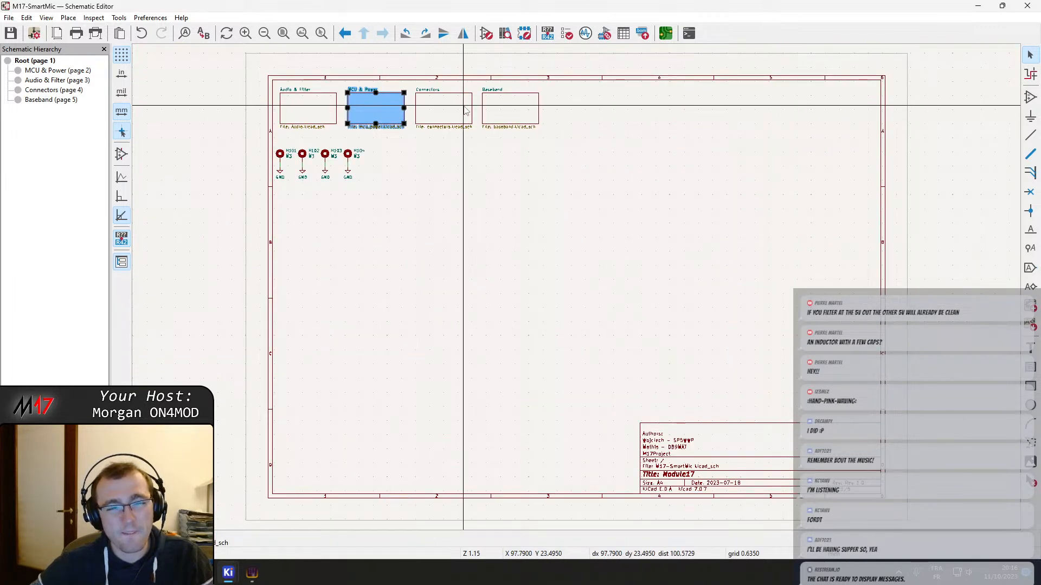
{"action": "double_click", "coordinate": [464, 110]}
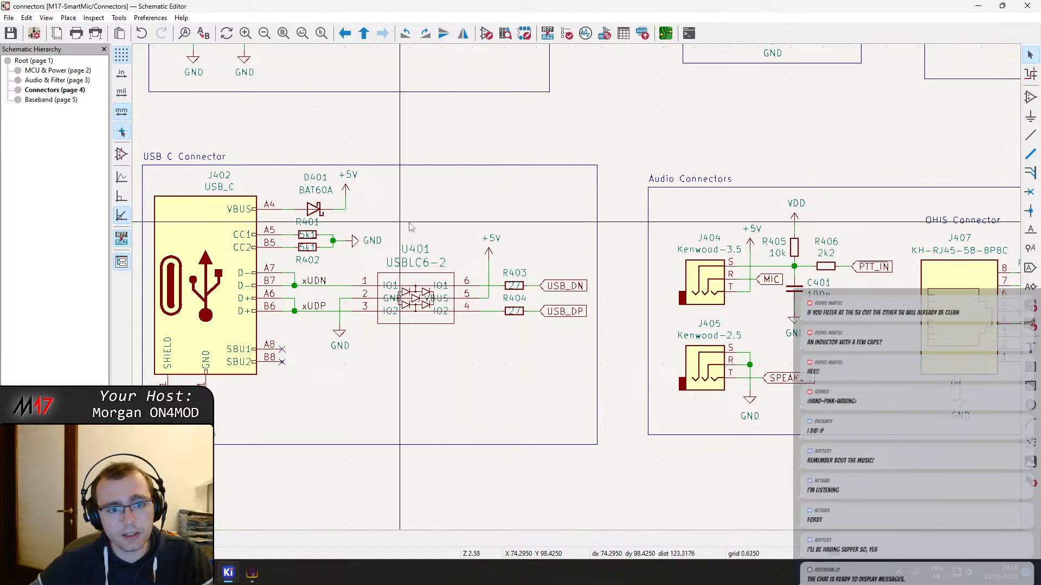
{"action": "scroll", "coordinate": [464, 247], "scroll_direction": "up", "scroll_amount": 2}
{"action": "left_click", "coordinate": [460, 235]}
{"action": "key", "text": "Escape"}
{"action": "key", "text": "ctrl+v"}
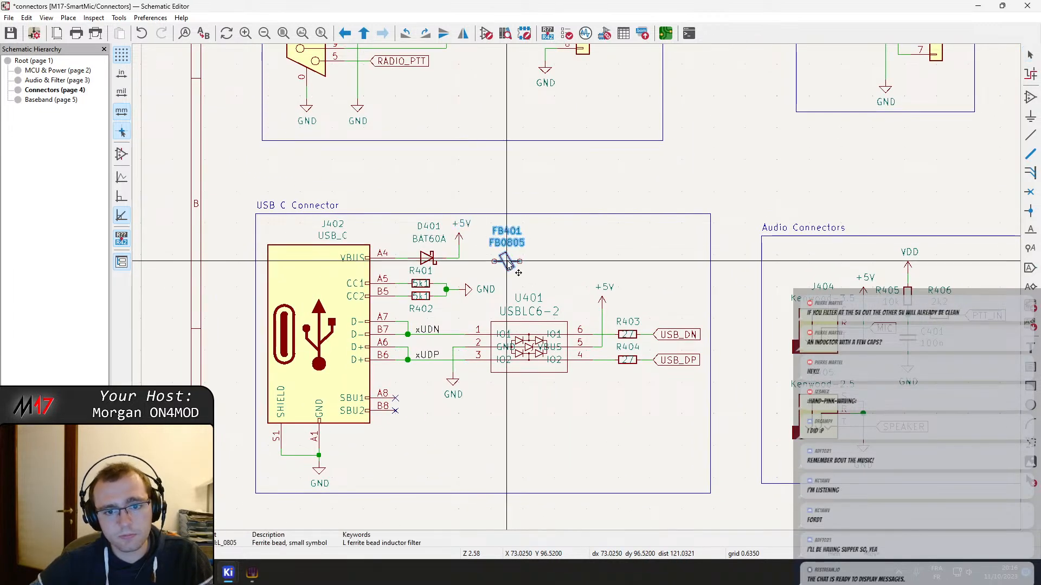
{"action": "left_click", "coordinate": [507, 262]}
{"action": "key", "text": "Escape"}
Move the +5V power symbol away from D401's output and delete the leftover vertical wire stub
{"action": "left_click", "coordinate": [458, 234]}
{"action": "key", "text": "m"}
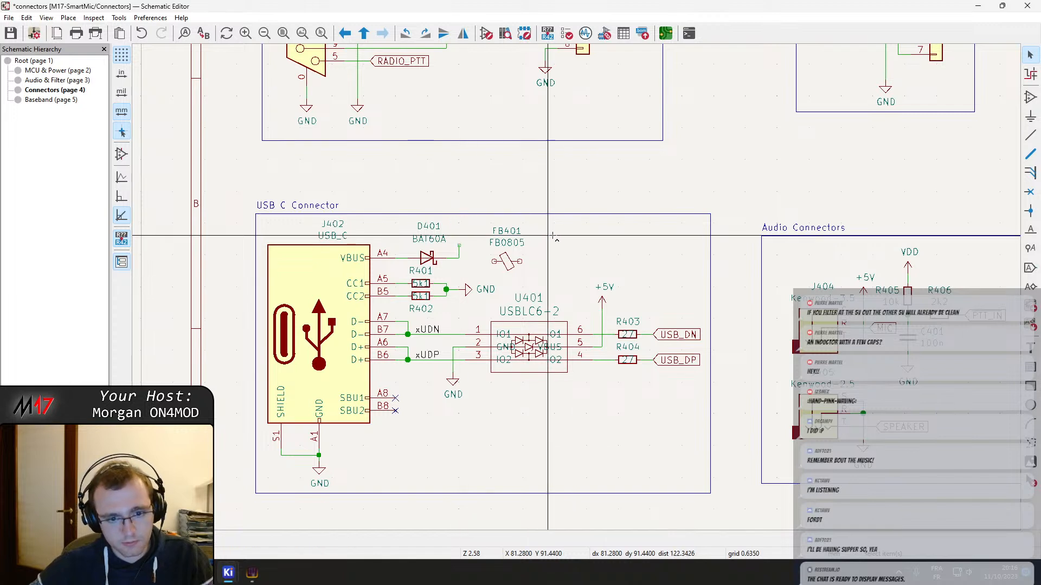
{"action": "left_click", "coordinate": [567, 234]}
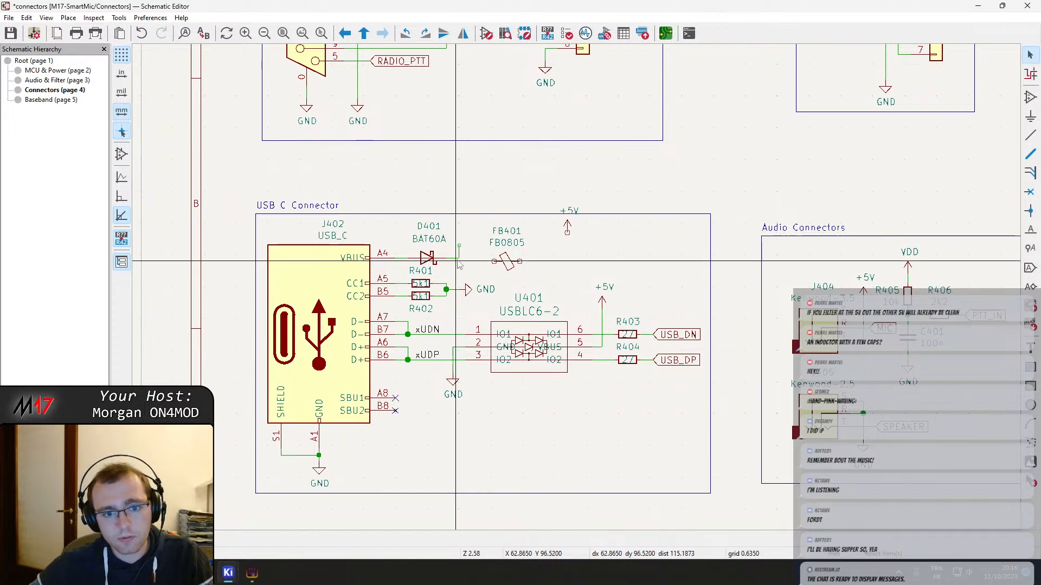
{"action": "left_click", "coordinate": [461, 260]}
Place the pasted ferrite bead in series after D401 and wire its free end to the repositioned +5V symbol
{"action": "left_click_drag", "start_coordinate": [505, 263], "coordinate": [484, 258]}
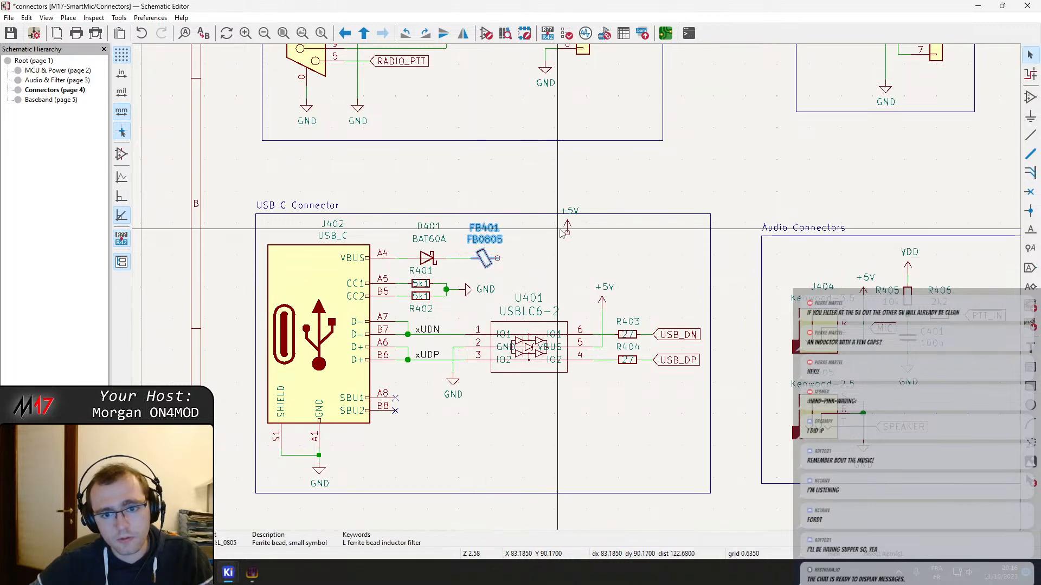
{"action": "left_click_drag", "start_coordinate": [567, 228], "coordinate": [532, 250]}
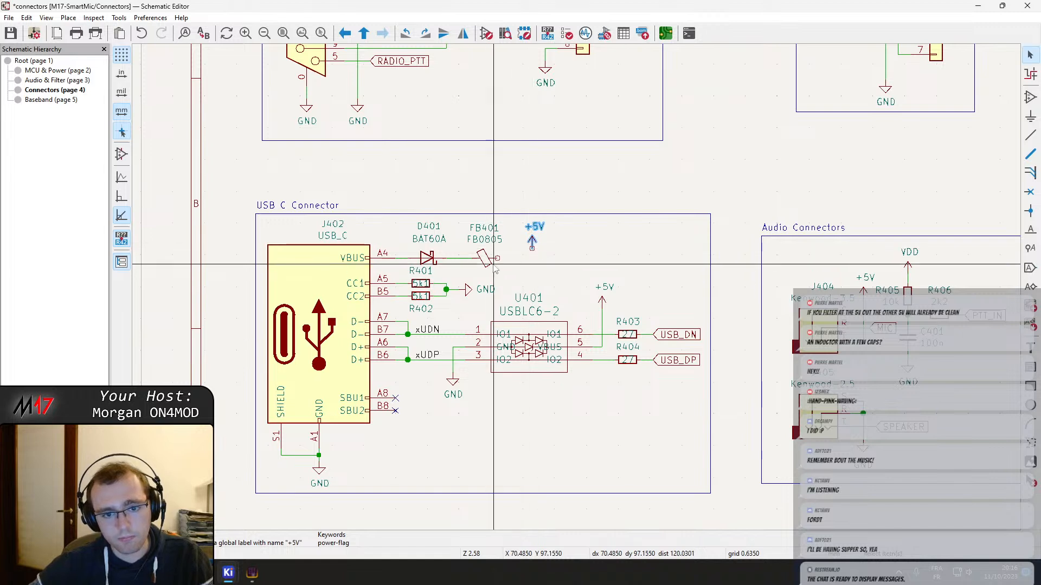
{"action": "key", "text": "w"}
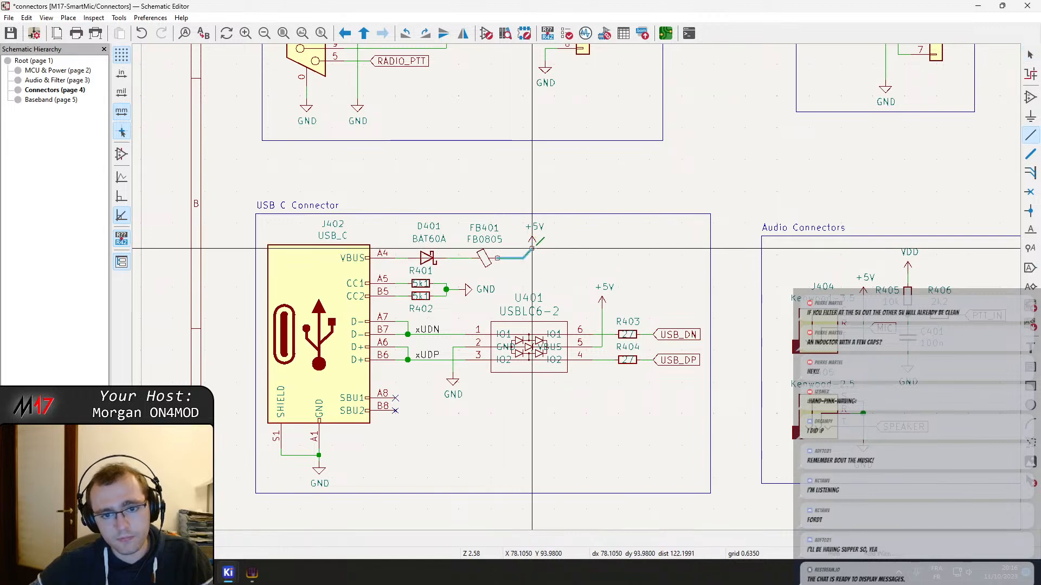
{"action": "left_click", "coordinate": [532, 248]}
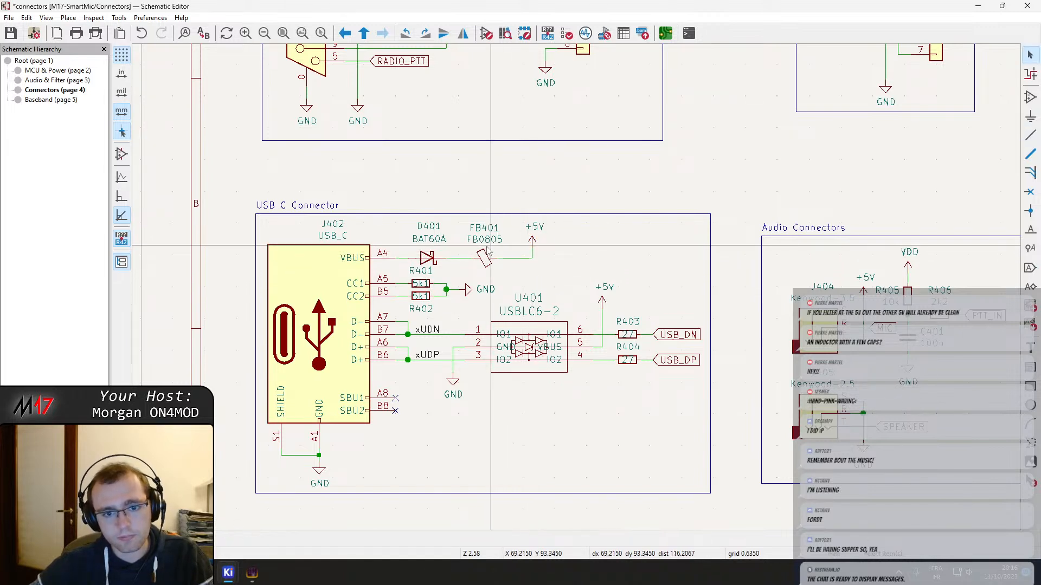
{"action": "key", "text": "alt+Tab"}
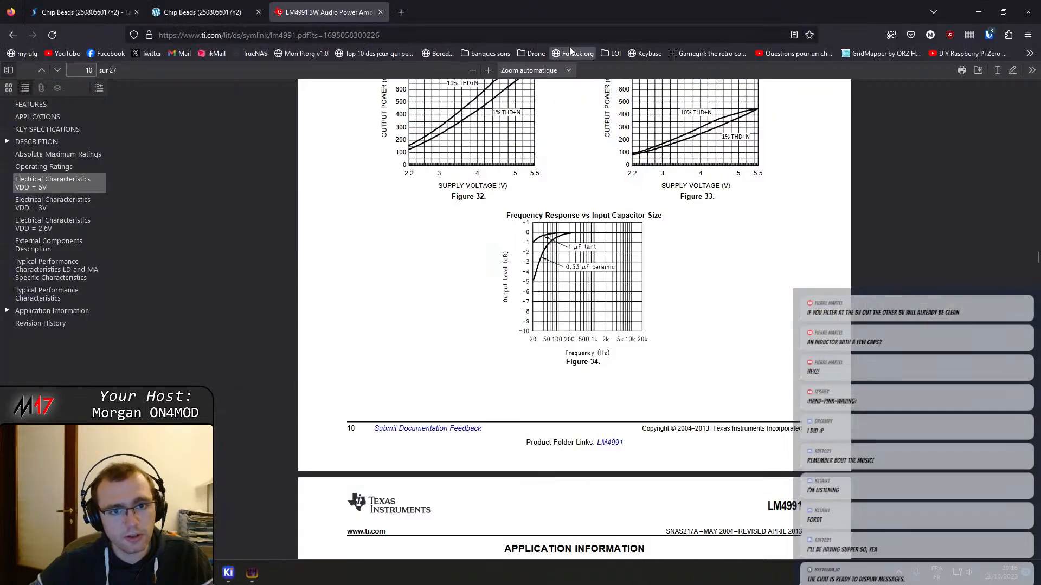
{"action": "key", "text": "ctrl+t"}
{"action": "key", "text": "ctrl+v"}
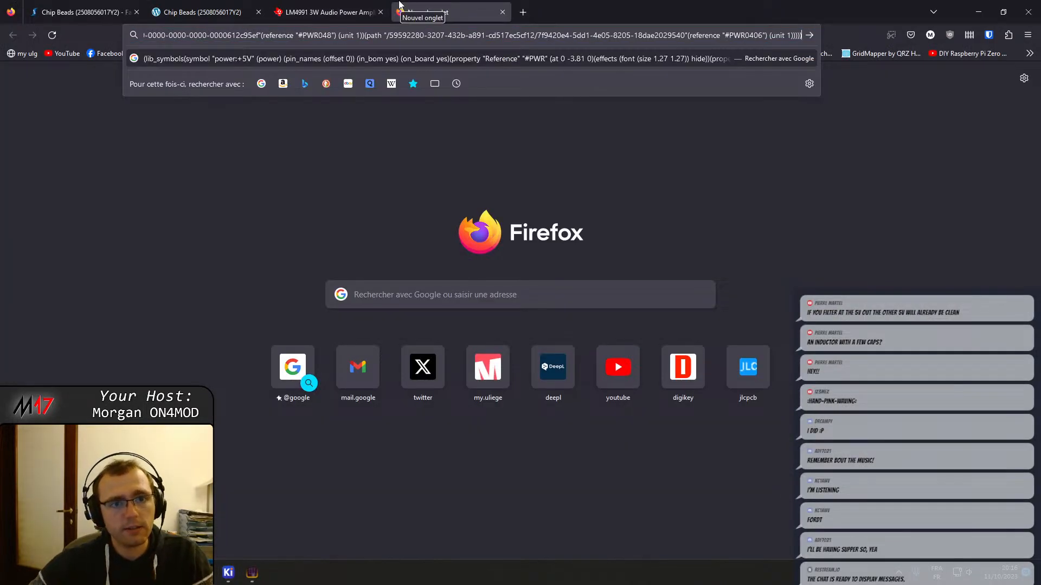
{"action": "middle_click", "coordinate": [399, 7]}
{"action": "left_click", "coordinate": [252, 573]}
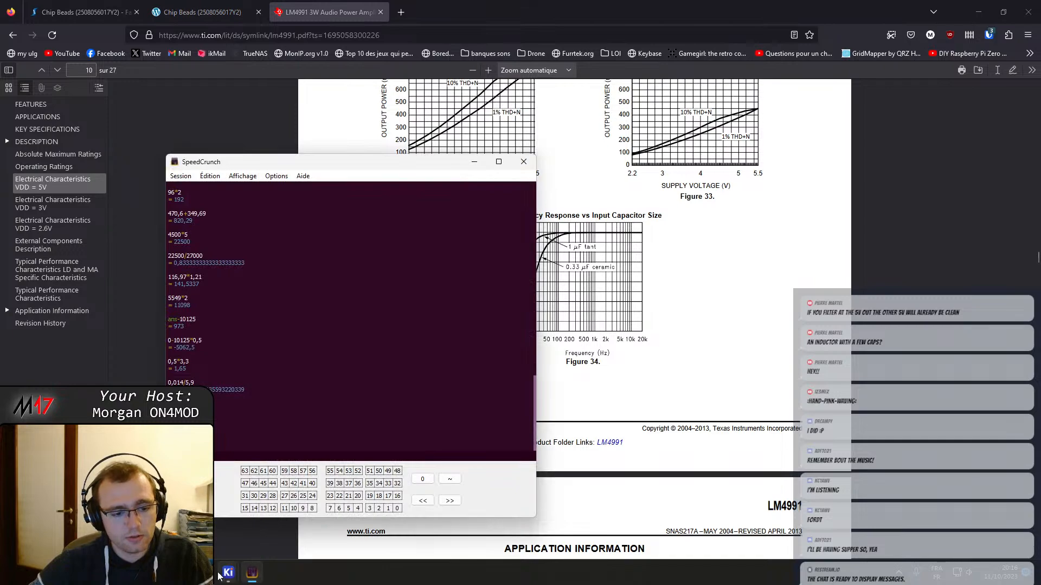
Look up the MPN of the new ferrite bead beside D401 in its symbol properties
{"action": "mouse_move", "coordinate": [222, 575]}
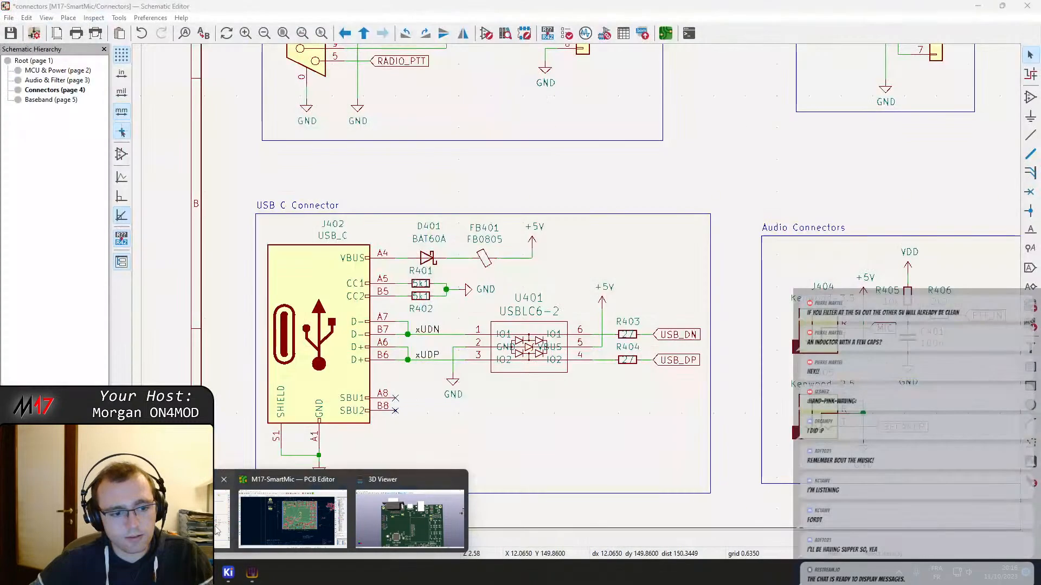
{"action": "left_click", "coordinate": [217, 530]}
{"action": "double_click", "coordinate": [482, 258]}
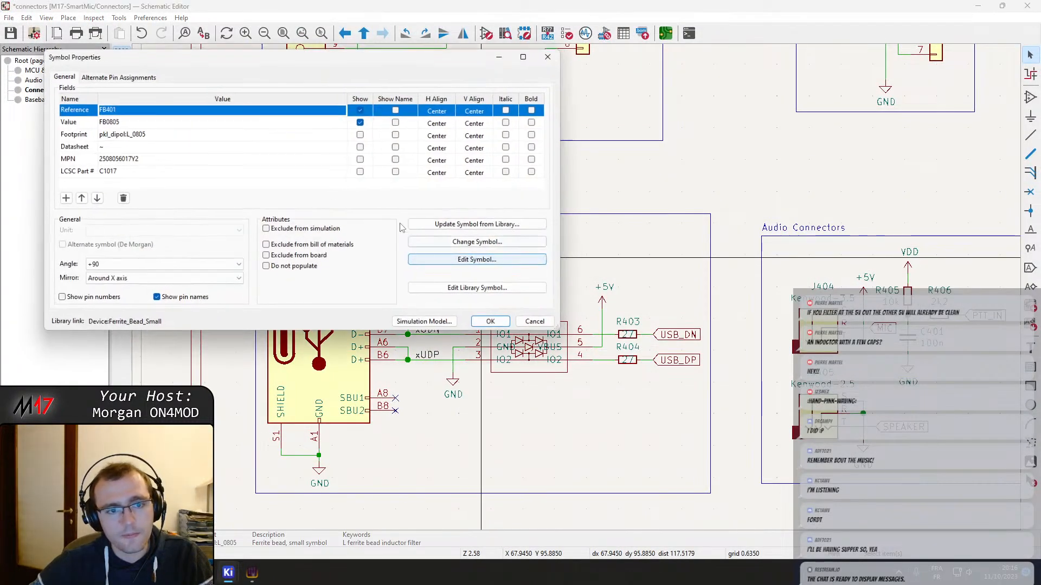
{"action": "left_click", "coordinate": [118, 160]}
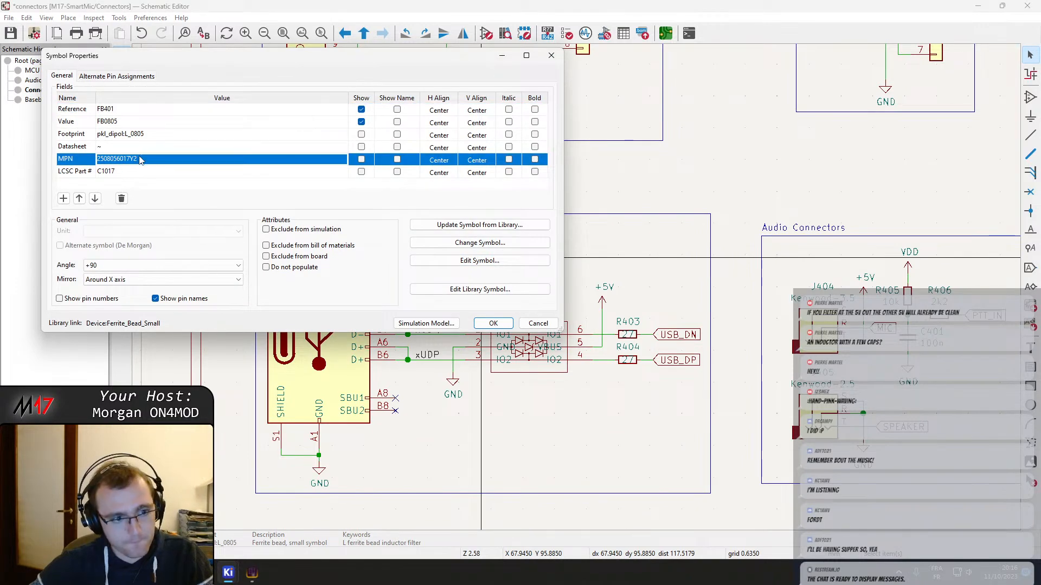
{"action": "key", "text": "Escape"}
{"action": "left_click", "coordinate": [156, 573]}
{"action": "left_click", "coordinate": [398, 4]}
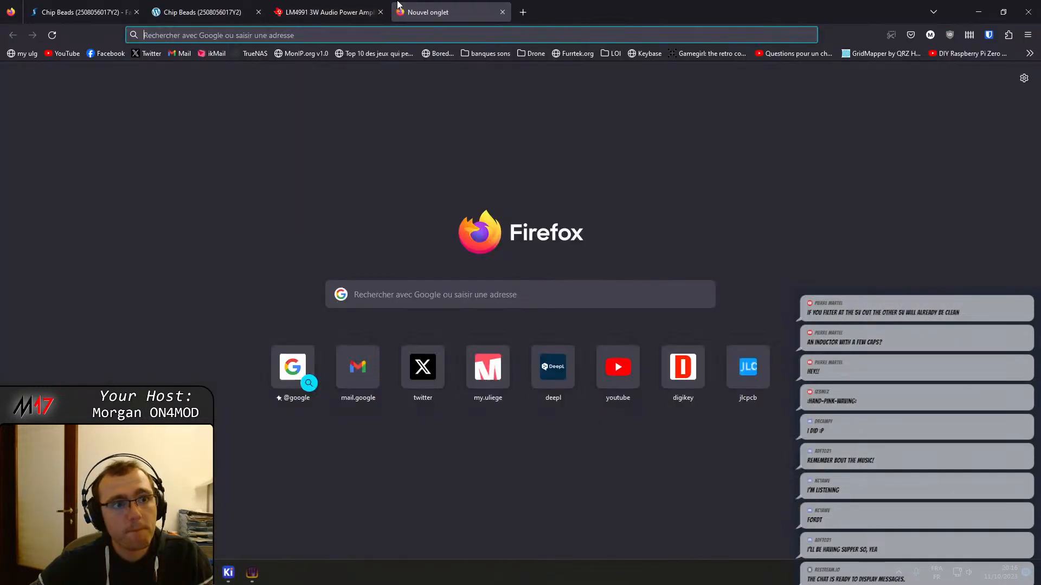
{"action": "left_click", "coordinate": [202, 12]}
{"action": "scroll", "coordinate": [342, 272], "scroll_direction": "up", "scroll_amount": 5}
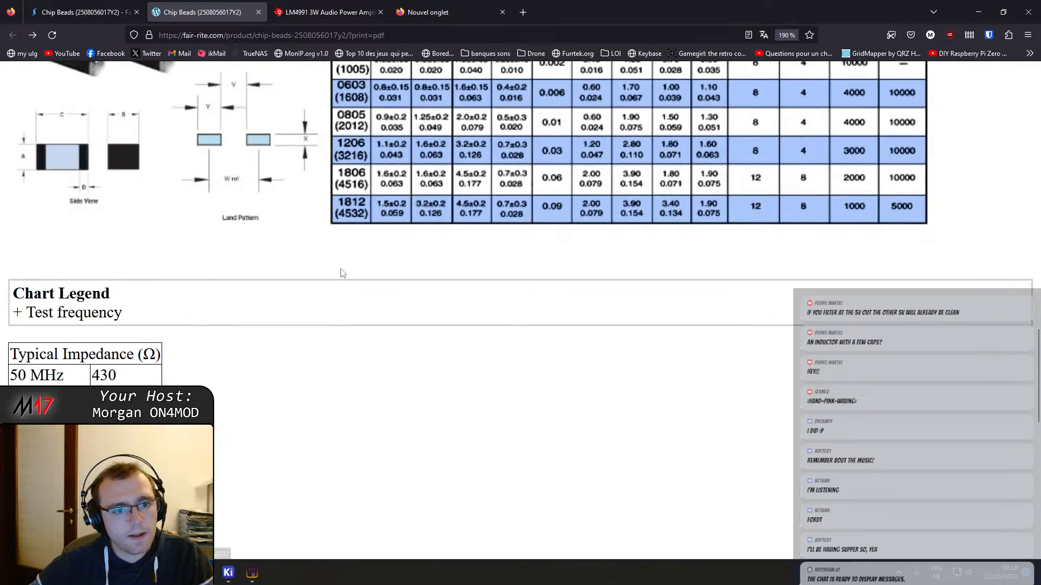
{"action": "scroll", "coordinate": [342, 272], "scroll_direction": "down", "scroll_amount": 2, "text": "ctrl"}
{"action": "key", "text": "ctrl+0"}
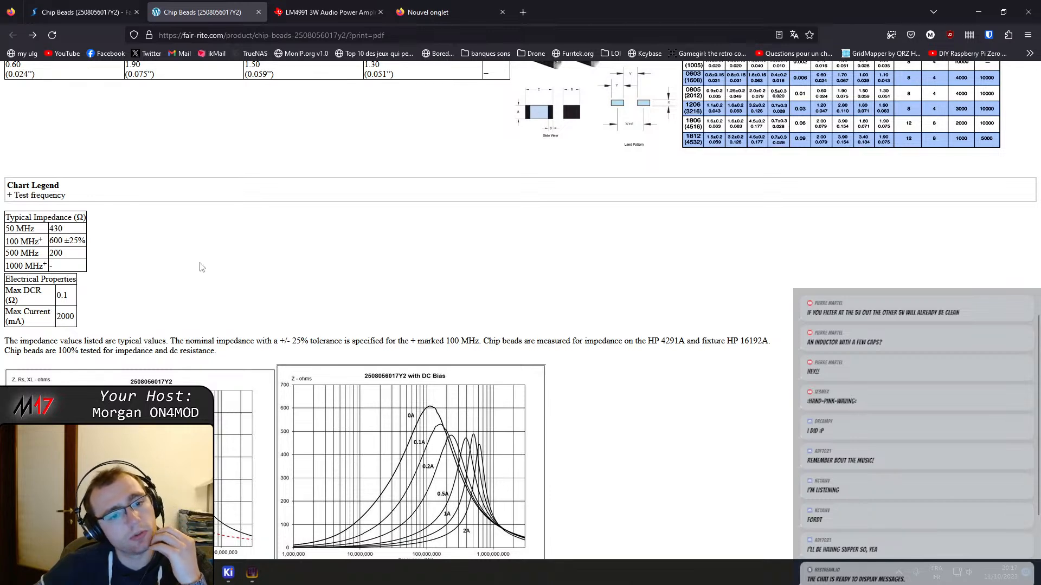
{"action": "scroll", "coordinate": [200, 268], "scroll_direction": "up", "scroll_amount": 2}
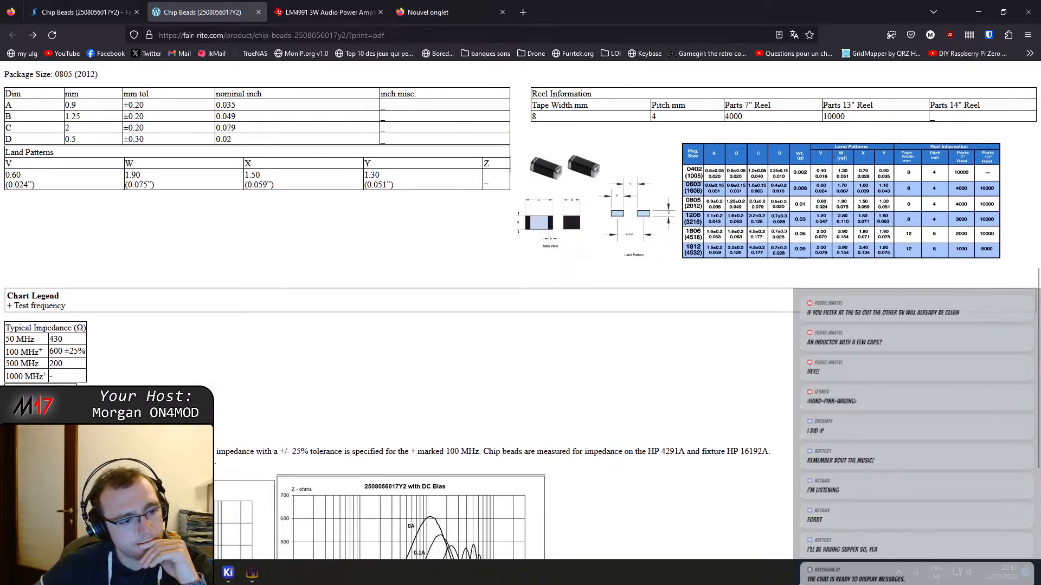
Compare the 0805 bead's package dimensions and land patterns with its impedance curves under DC bias
{"action": "scroll", "coordinate": [201, 268], "scroll_direction": "down", "scroll_amount": 3}
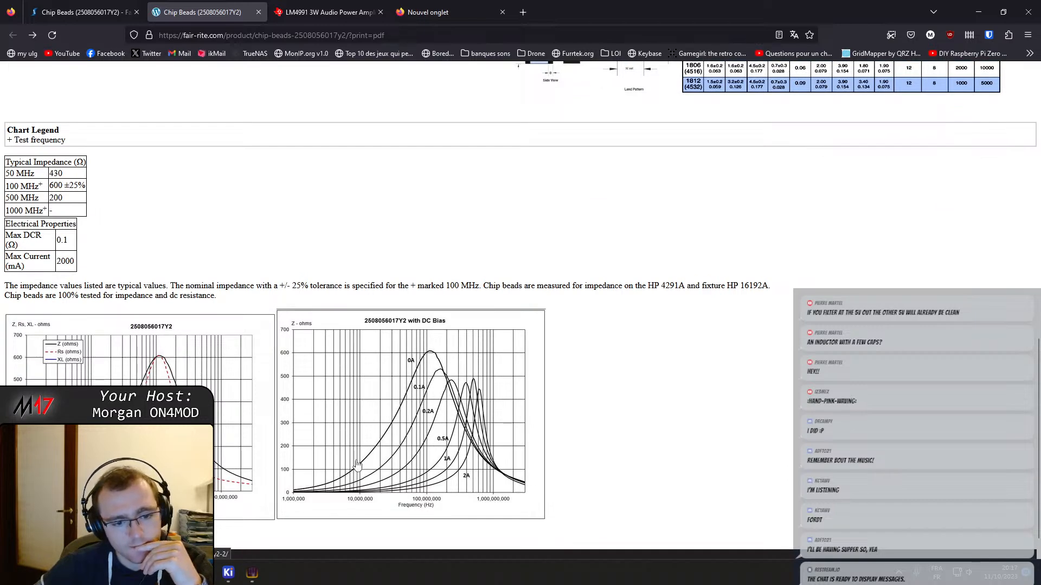
{"action": "scroll", "coordinate": [357, 464], "scroll_direction": "up", "scroll_amount": 8}
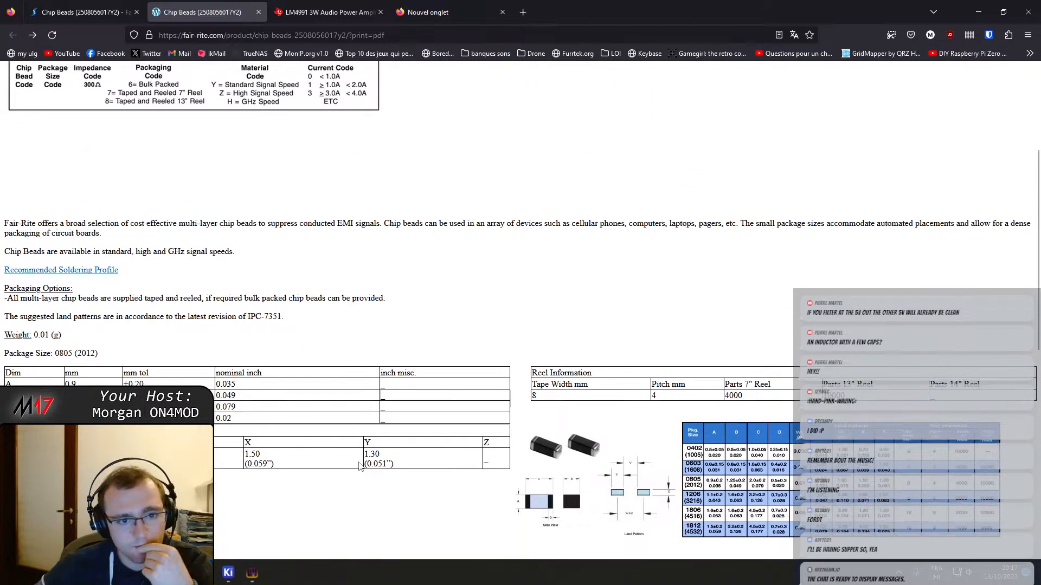
{"action": "scroll", "coordinate": [358, 450], "scroll_direction": "up", "scroll_amount": 4}
{"action": "scroll", "coordinate": [200, 339], "scroll_direction": "down", "scroll_amount": 4}
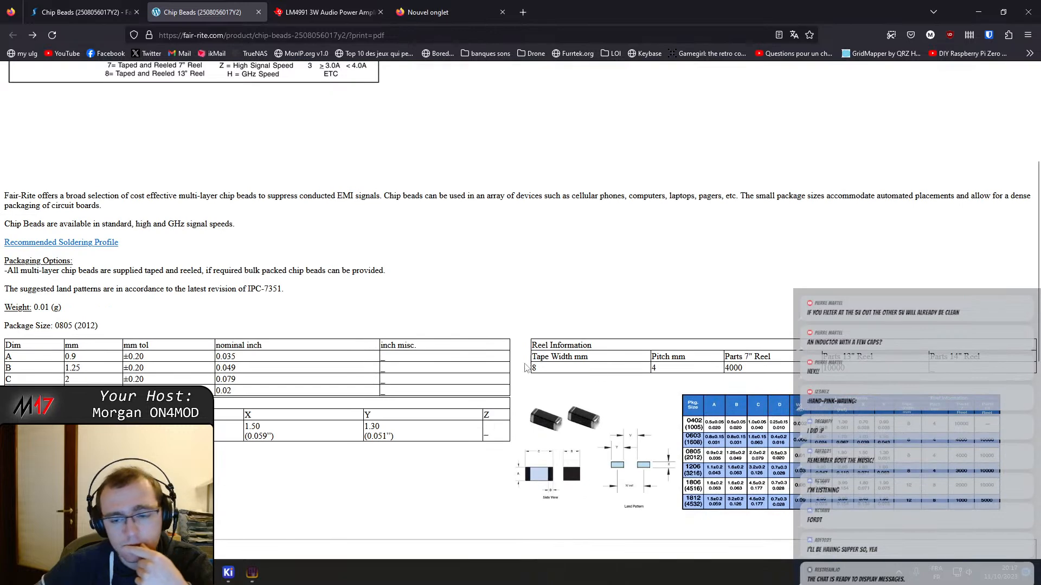
{"action": "scroll", "coordinate": [718, 398], "scroll_direction": "down", "scroll_amount": 5}
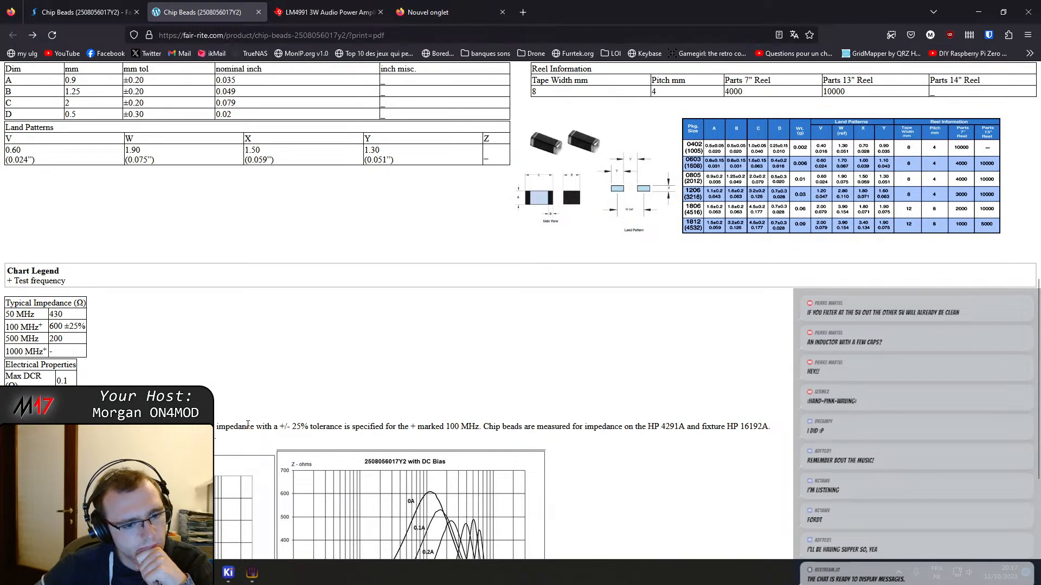
{"action": "scroll", "coordinate": [247, 424], "scroll_direction": "down", "scroll_amount": 3}
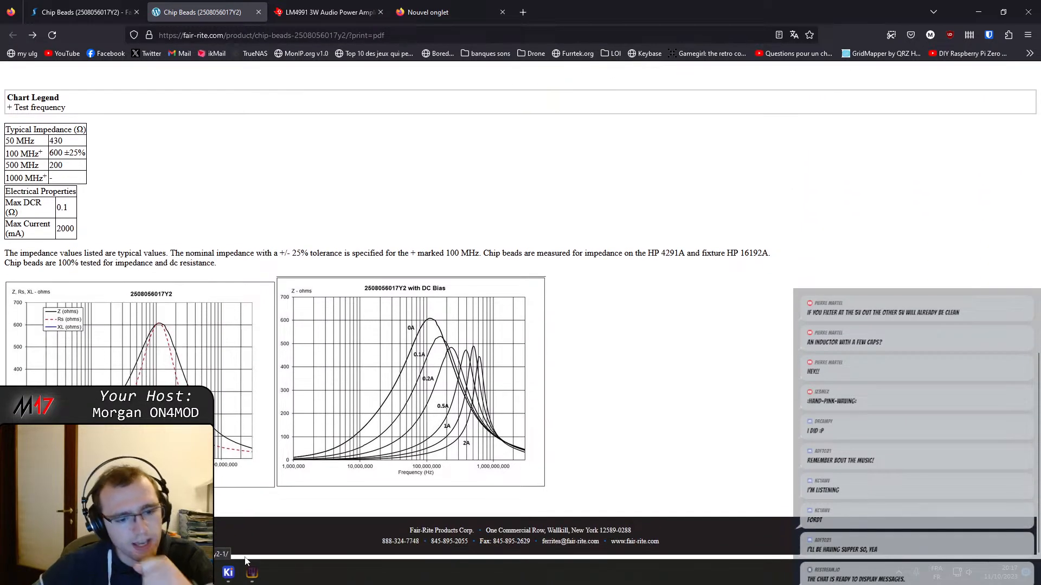
Switch to the Schematic Editor and examine the USB C supply path with FB401 and the other connector blocks on the sheet
{"action": "mouse_move", "coordinate": [256, 575]}
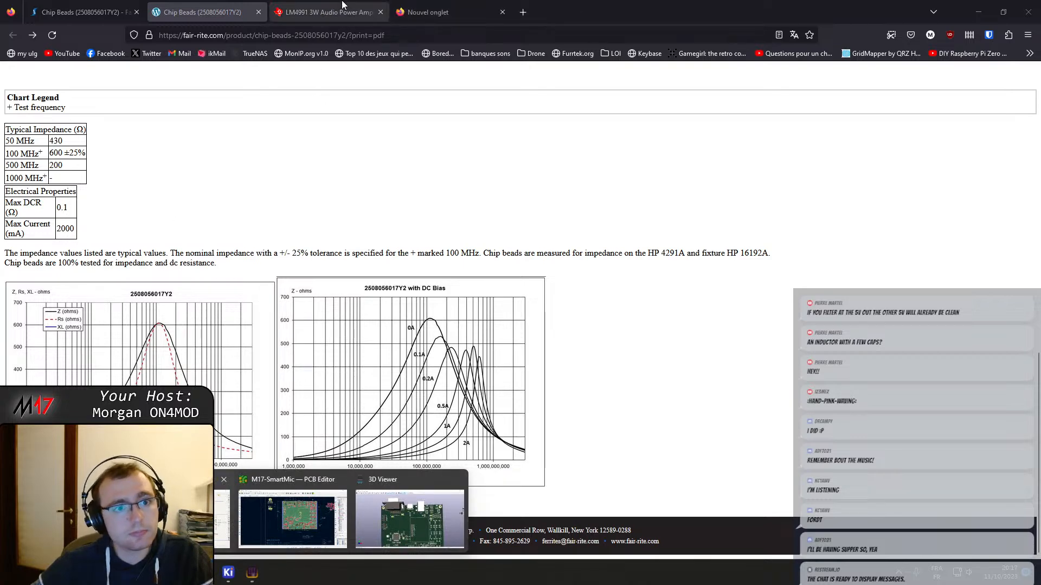
{"action": "left_click", "coordinate": [261, 521]}
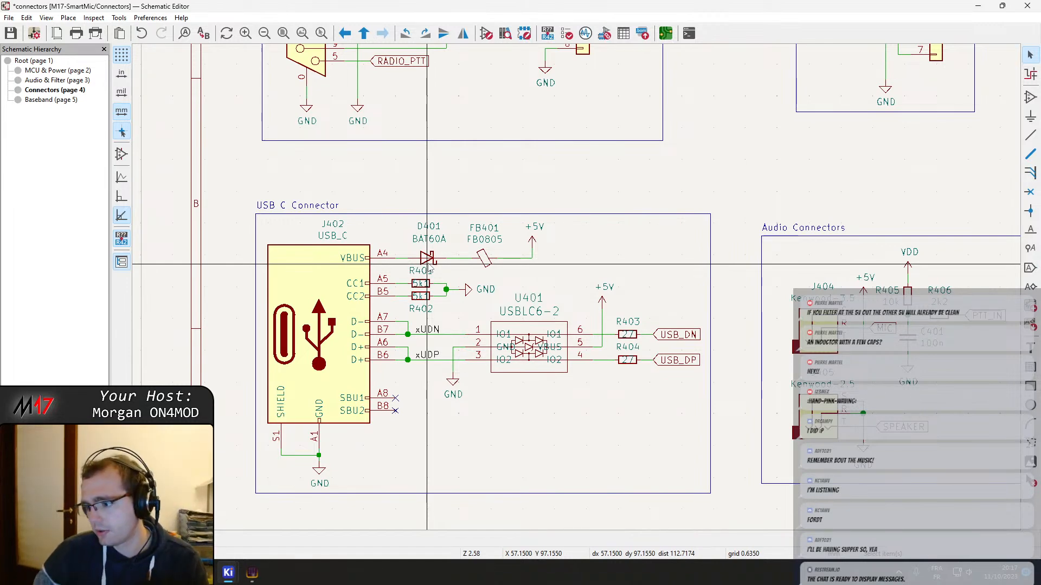
{"action": "left_click", "coordinate": [331, 271]}
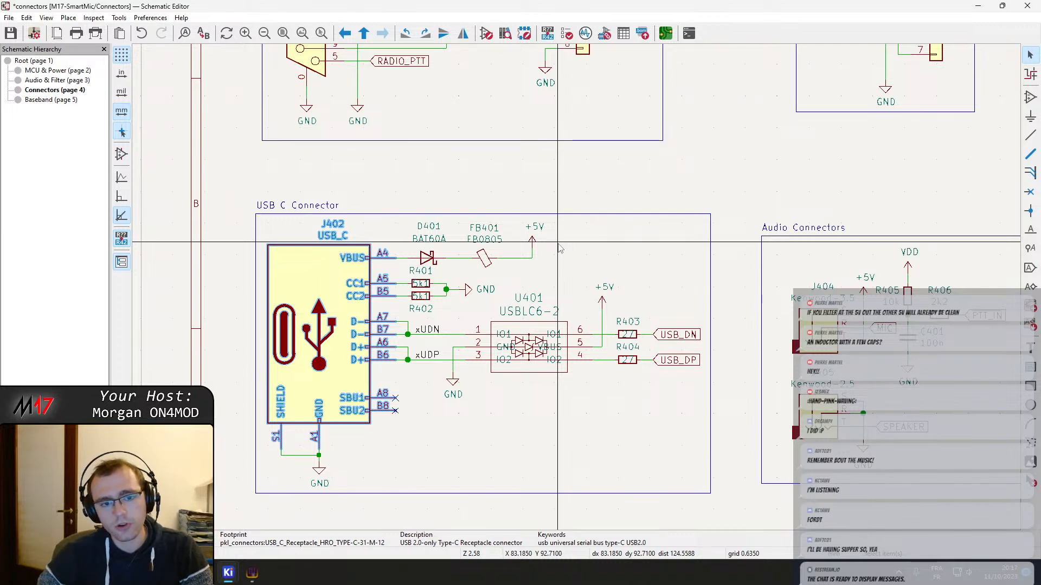
{"action": "middle_click_drag", "start_coordinate": [578, 244], "coordinate": [522, 274]}
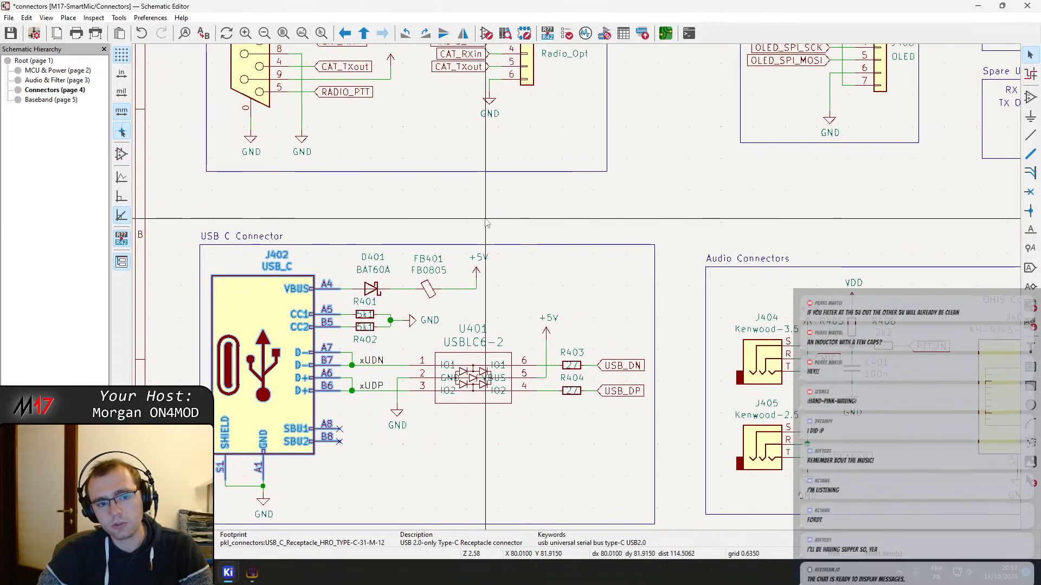
{"action": "middle_click_drag", "start_coordinate": [489, 242], "coordinate": [518, 247]}
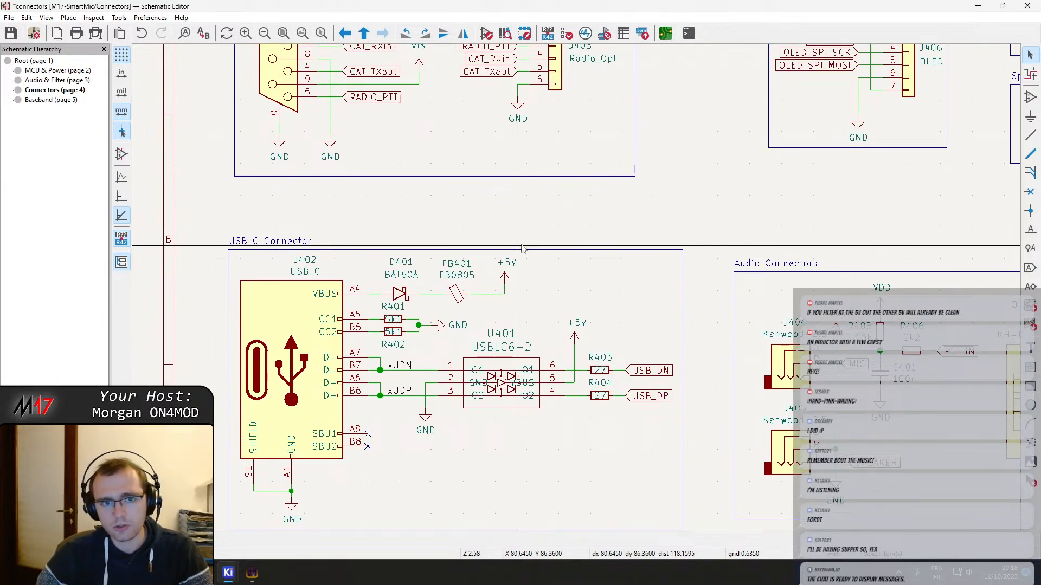
{"action": "middle_click_drag", "start_coordinate": [531, 217], "coordinate": [505, 365]}
{"action": "middle_click_drag", "start_coordinate": [621, 263], "coordinate": [400, 248]}
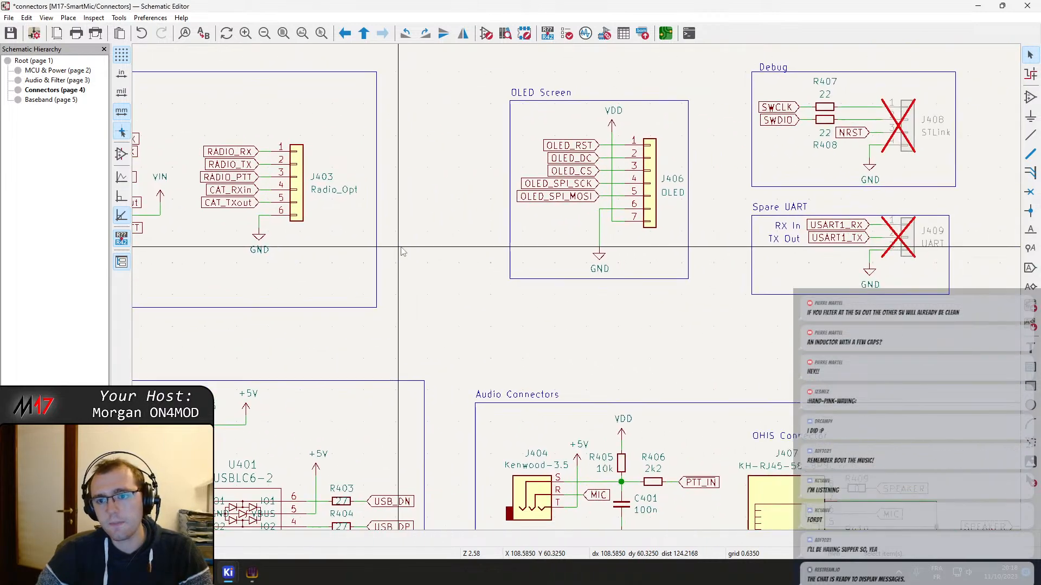
{"action": "scroll", "coordinate": [605, 316], "scroll_direction": "down", "scroll_amount": 2}
{"action": "middle_click_drag", "start_coordinate": [578, 297], "coordinate": [483, 199]}
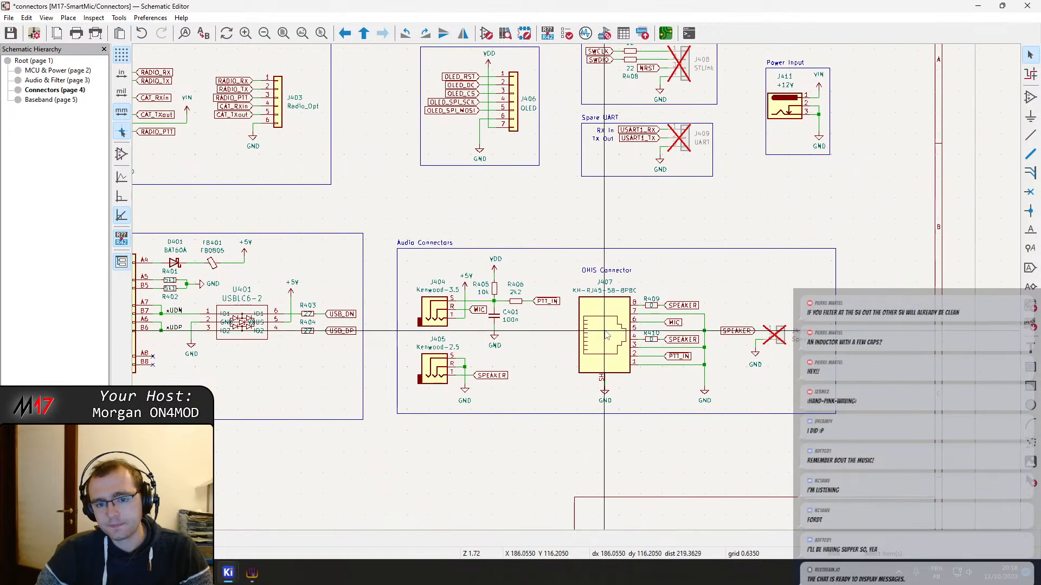
{"action": "middle_click_drag", "start_coordinate": [382, 234], "coordinate": [598, 327]}
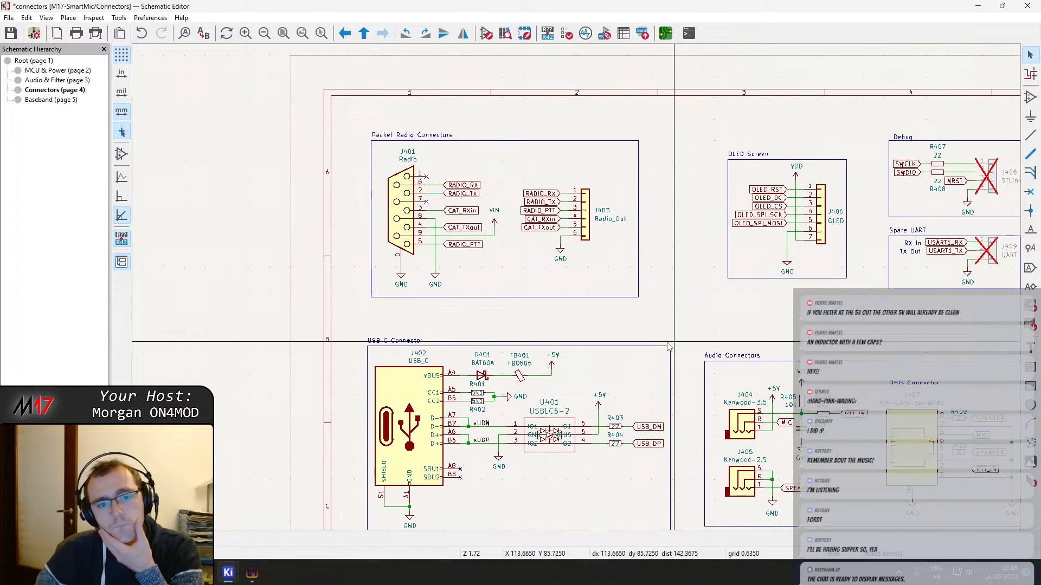
Go through the root, Audio & Filter and MCU & Power sheets and back to Connectors to inspect the Power Input block
{"action": "right_click", "coordinate": [599, 327]}
{"action": "left_click", "coordinate": [609, 331]}
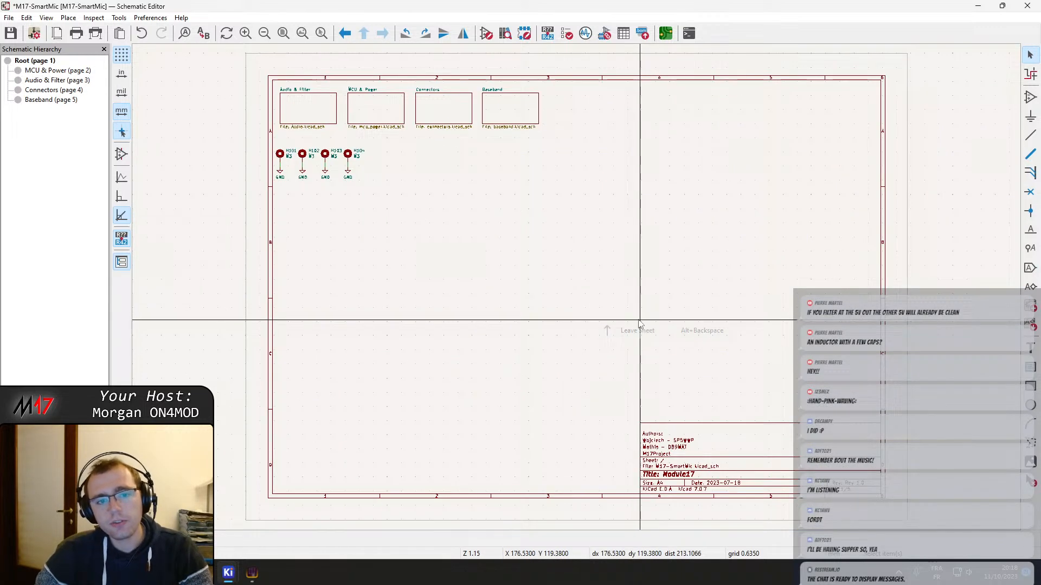
{"action": "double_click", "coordinate": [320, 107]}
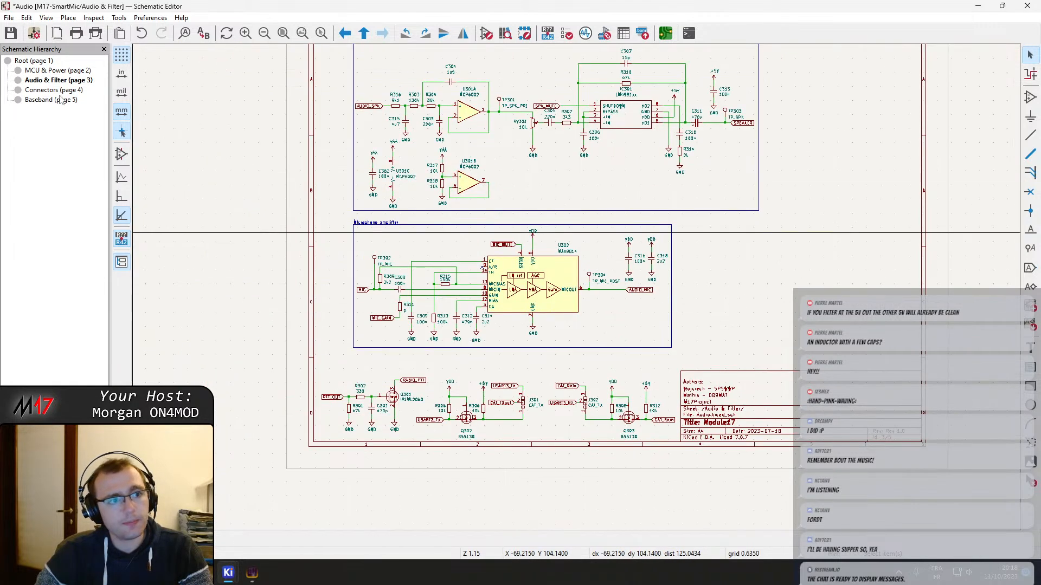
{"action": "left_click", "coordinate": [57, 71]}
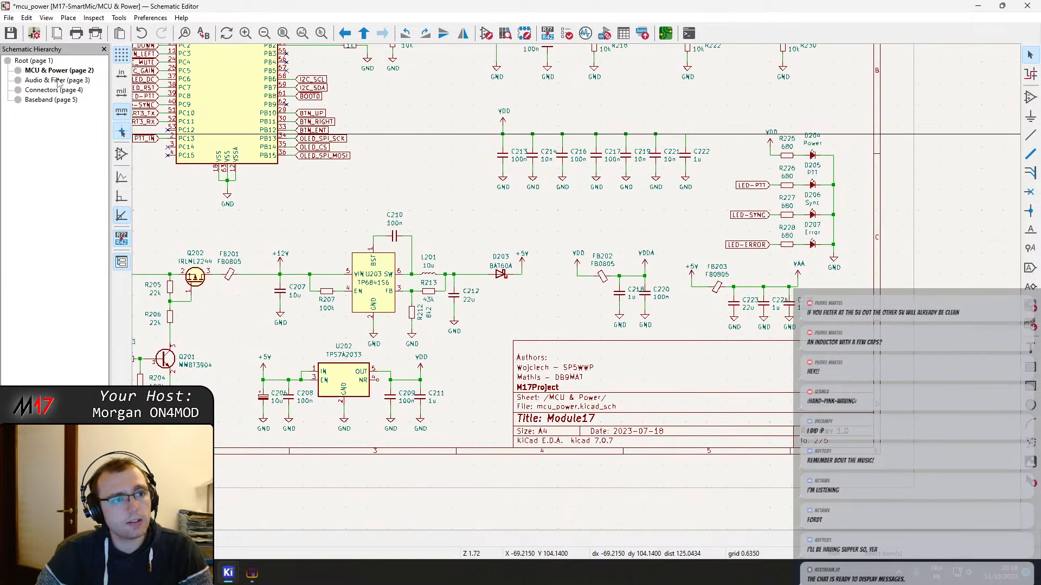
{"action": "left_click", "coordinate": [50, 90]}
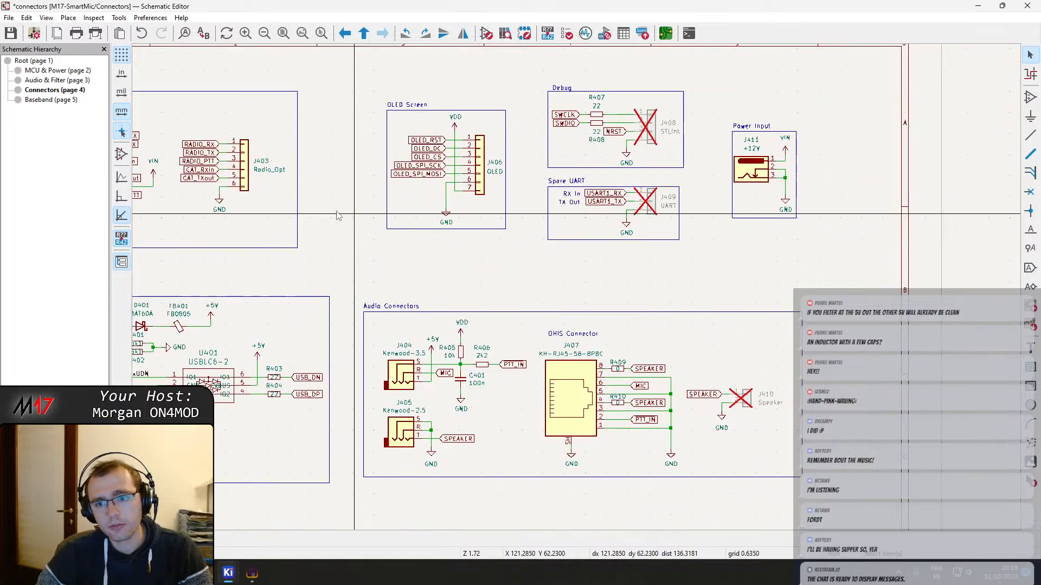
{"action": "middle_click_drag", "start_coordinate": [336, 212], "coordinate": [332, 210]}
{"action": "scroll", "coordinate": [854, 129], "scroll_direction": "up", "scroll_amount": 1}
{"action": "scroll", "coordinate": [495, 308], "scroll_direction": "down", "scroll_amount": 1}
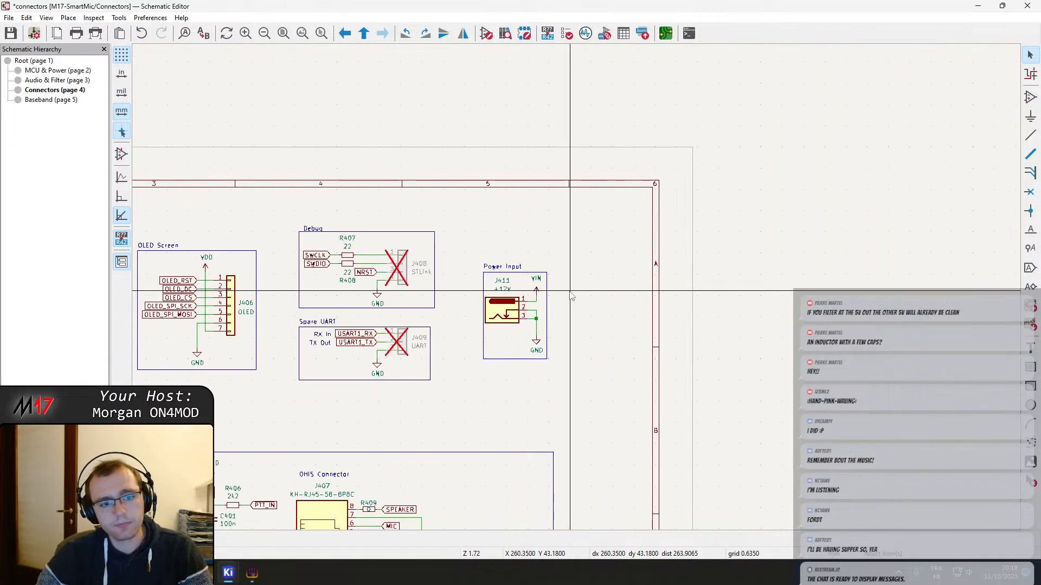
{"action": "scroll", "coordinate": [571, 296], "scroll_direction": "up", "scroll_amount": 3}
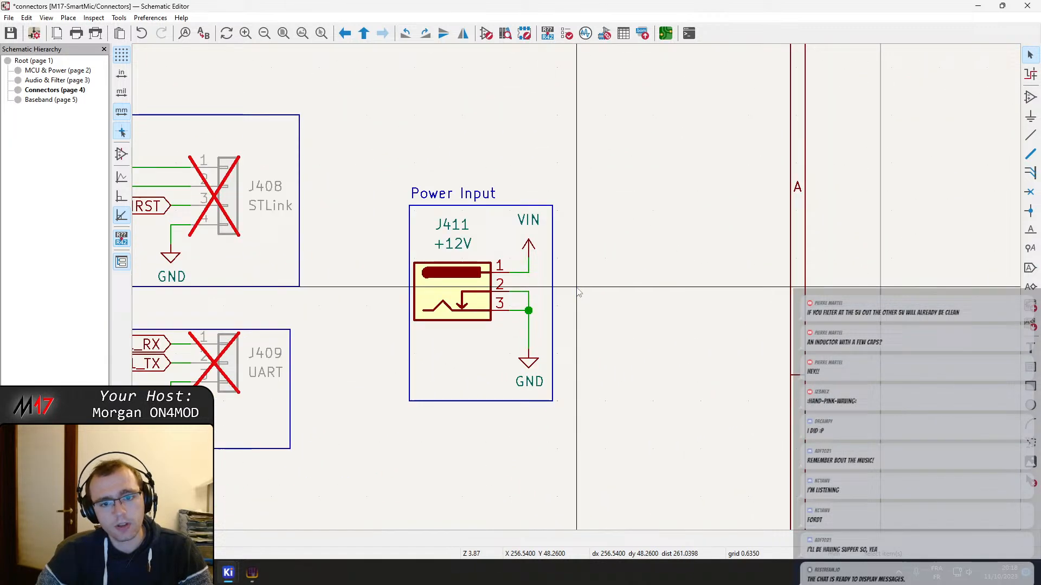
Try to widen the frame around the Power Input connector J411 and undo the resize
{"action": "left_click", "coordinate": [553, 301]}
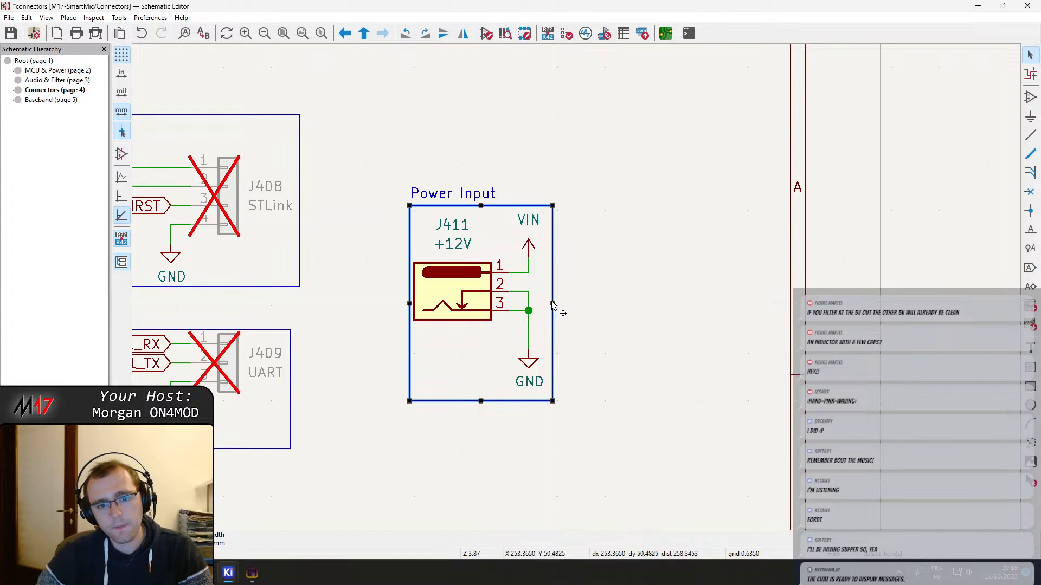
{"action": "left_click_drag", "start_coordinate": [553, 303], "coordinate": [629, 305]}
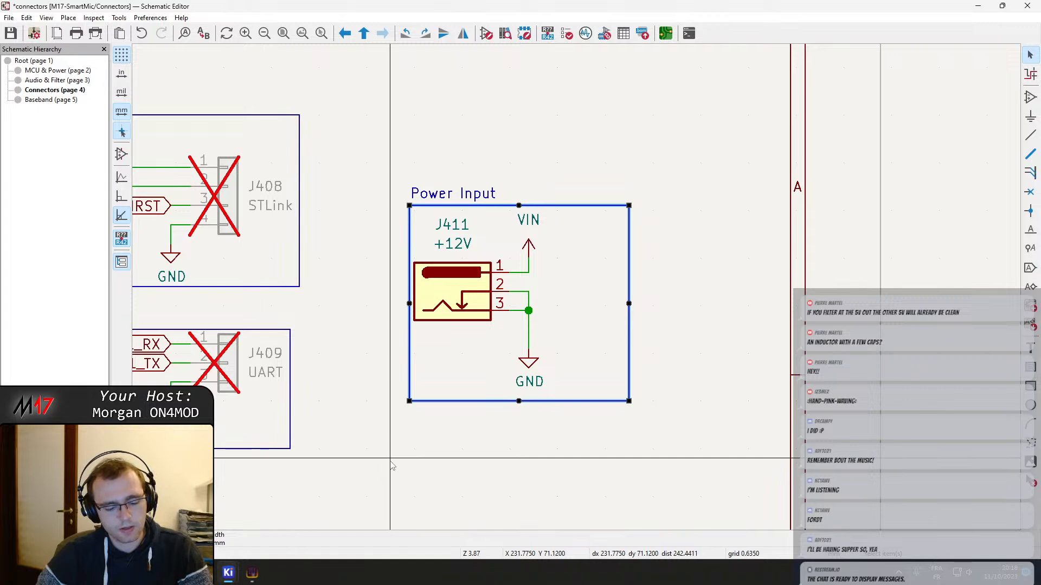
{"action": "key", "text": "ctrl+z"}
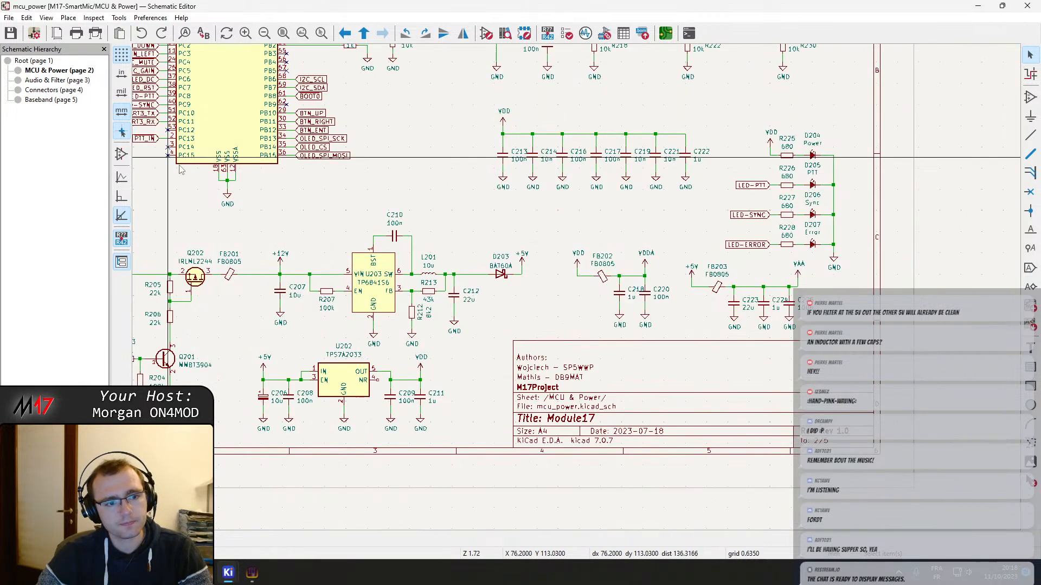
Examine the VIN input on the MCU & Power sheet, including protection diode D201 and capacitor C201
{"action": "middle_click_drag", "start_coordinate": [308, 264], "coordinate": [548, 227]}
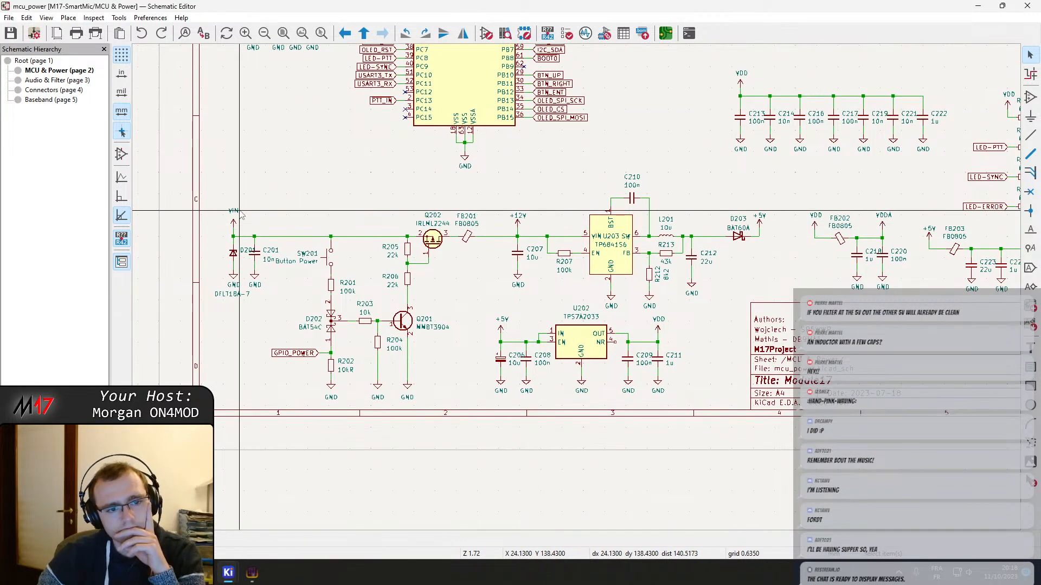
{"action": "scroll", "coordinate": [248, 229], "scroll_direction": "up", "scroll_amount": 4}
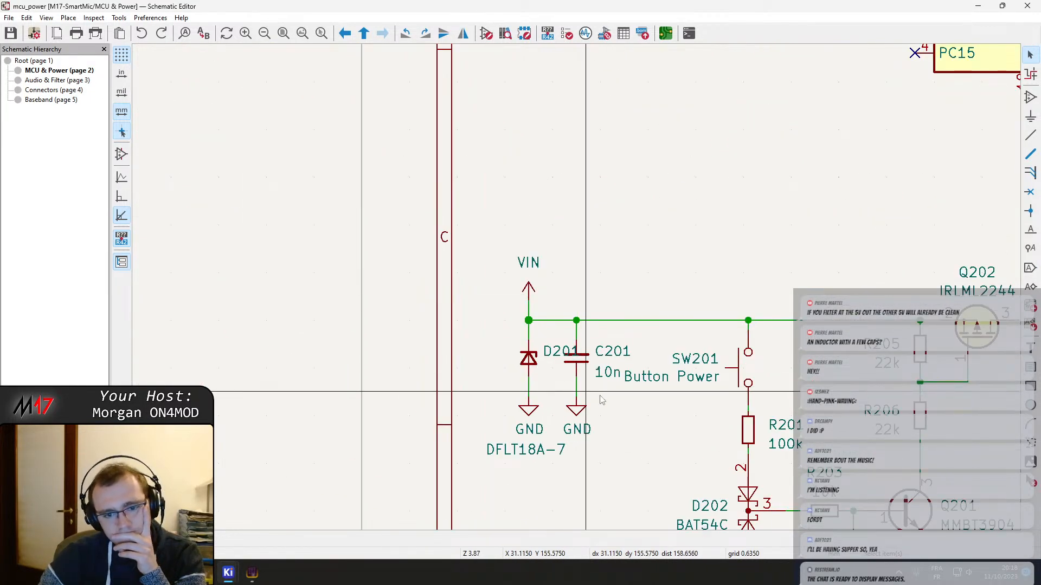
{"action": "middle_click_drag", "start_coordinate": [586, 391], "coordinate": [485, 351]}
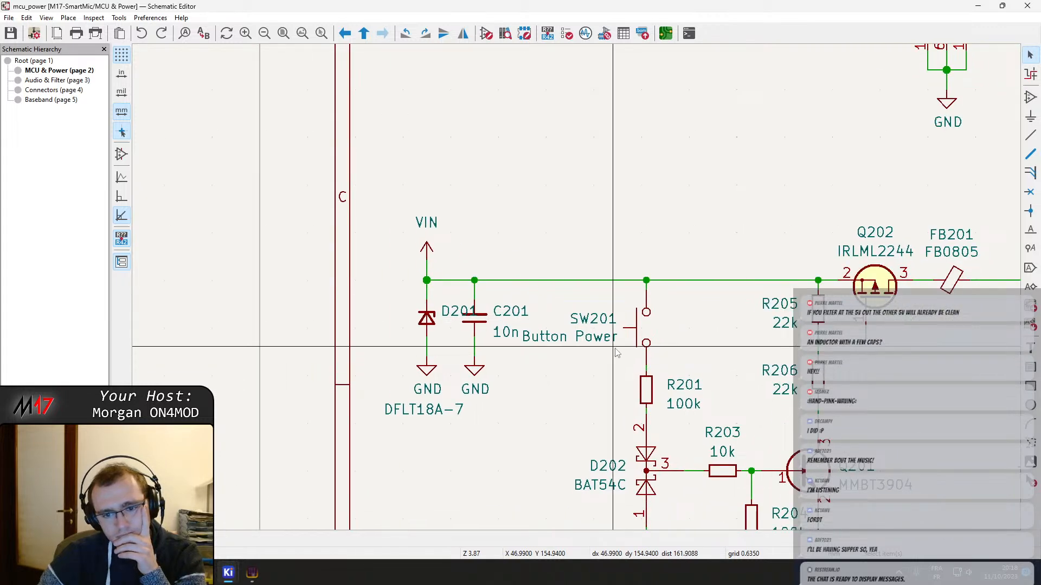
{"action": "middle_click_drag", "start_coordinate": [616, 352], "coordinate": [535, 281]}
{"action": "scroll", "coordinate": [524, 318], "scroll_direction": "down", "scroll_amount": 1}
{"action": "scroll", "coordinate": [626, 335], "scroll_direction": "down", "scroll_amount": 1}
{"action": "scroll", "coordinate": [486, 268], "scroll_direction": "up", "scroll_amount": 4}
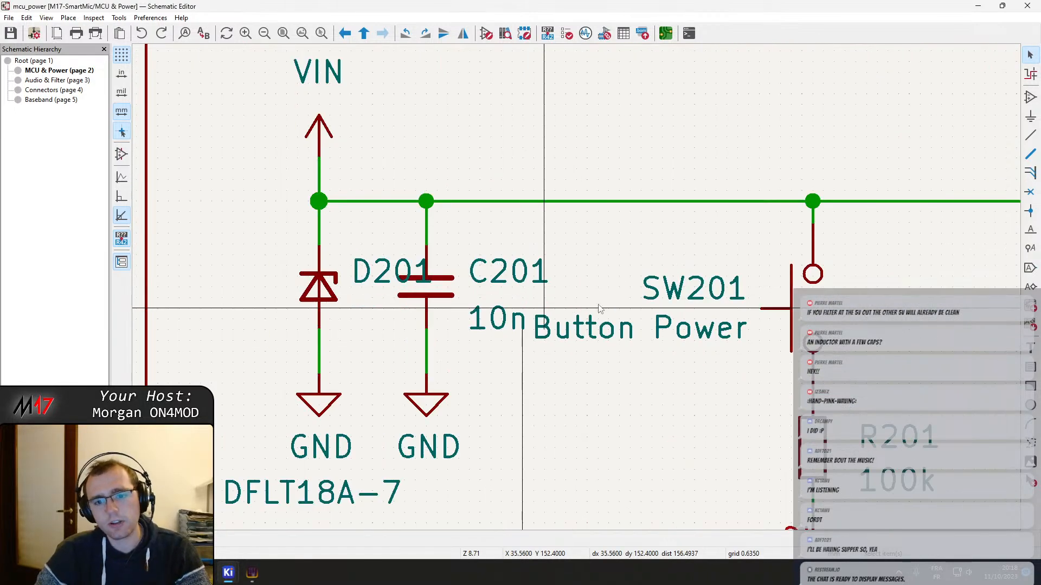
Trace the power-switching circuit from SW201 and the GPIO_POWER label through Q201 to MOSFET Q202
{"action": "scroll", "coordinate": [600, 308], "scroll_direction": "down", "scroll_amount": 4}
{"action": "scroll", "coordinate": [601, 343], "scroll_direction": "up", "scroll_amount": 1}
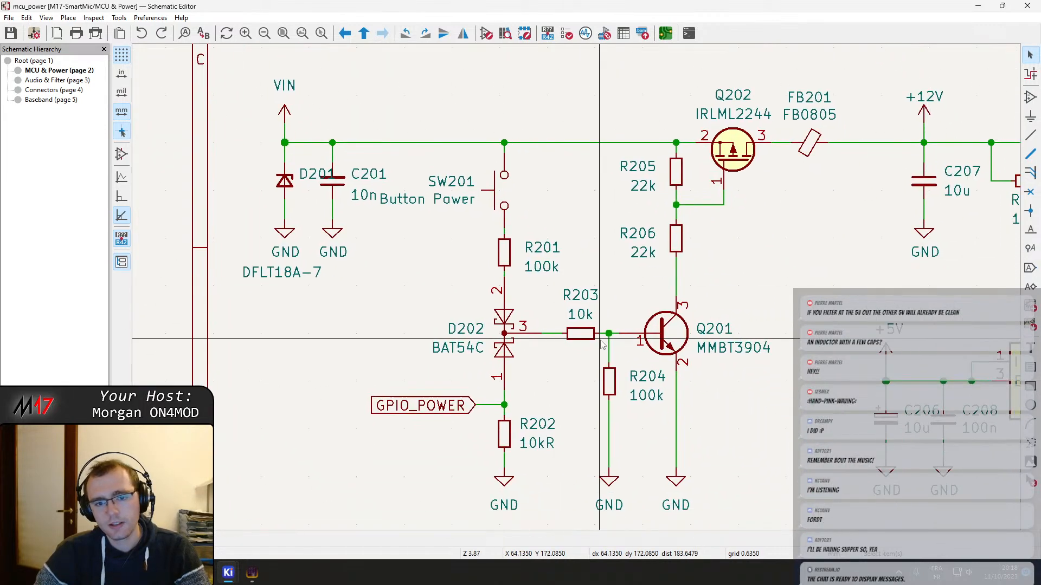
{"action": "middle_click_drag", "start_coordinate": [534, 345], "coordinate": [500, 333]}
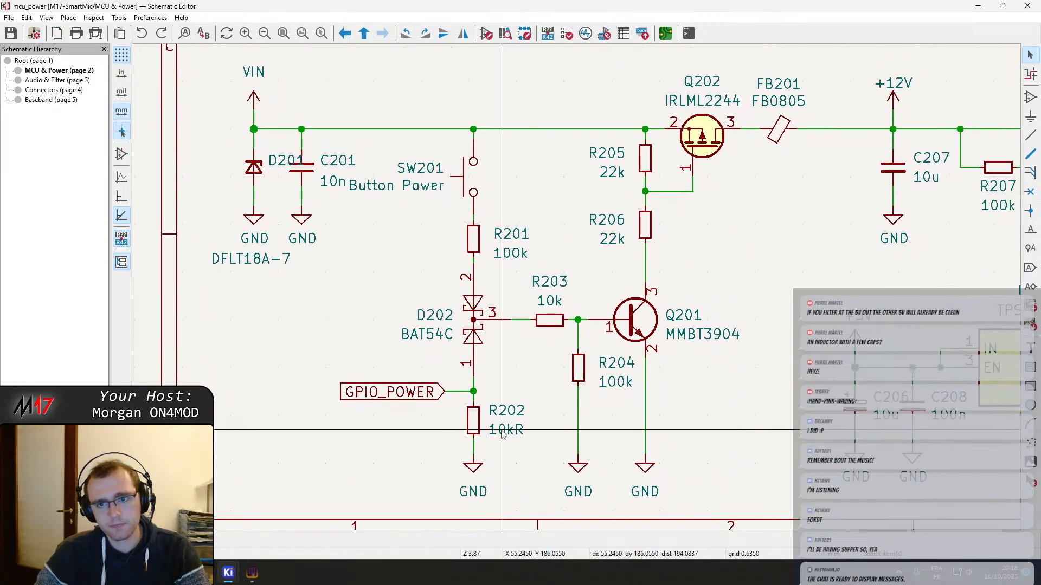
{"action": "middle_click_drag", "start_coordinate": [716, 336], "coordinate": [507, 345]}
{"action": "scroll", "coordinate": [507, 347], "scroll_direction": "down", "scroll_amount": 2}
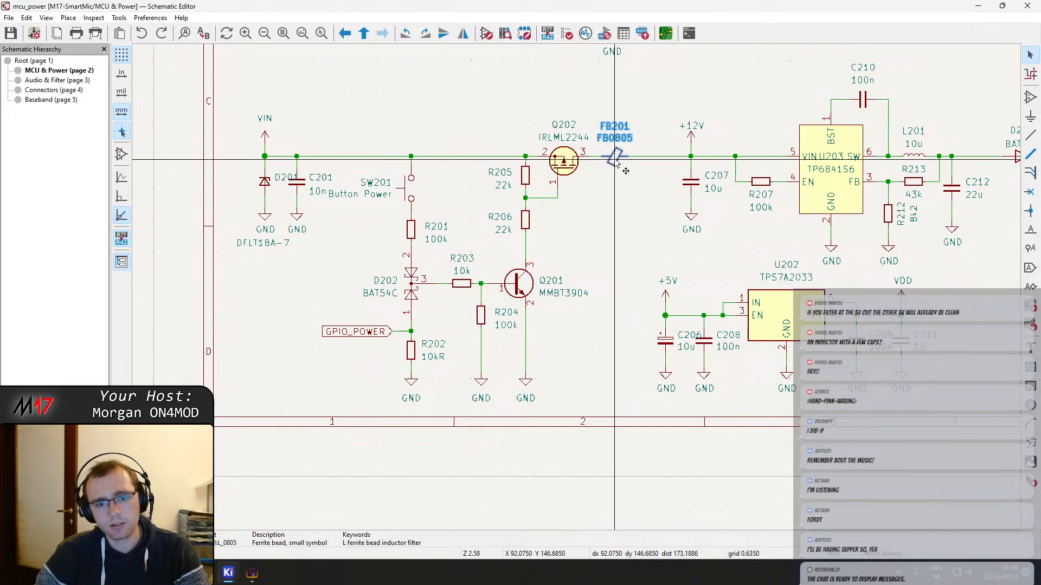
{"action": "left_click", "coordinate": [389, 333]}
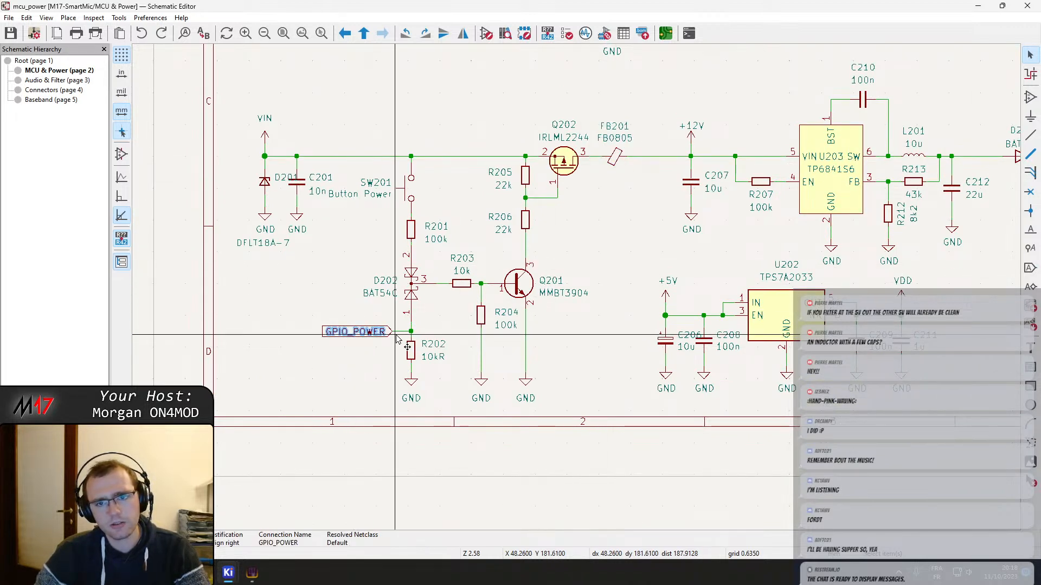
{"action": "left_click", "coordinate": [566, 163]}
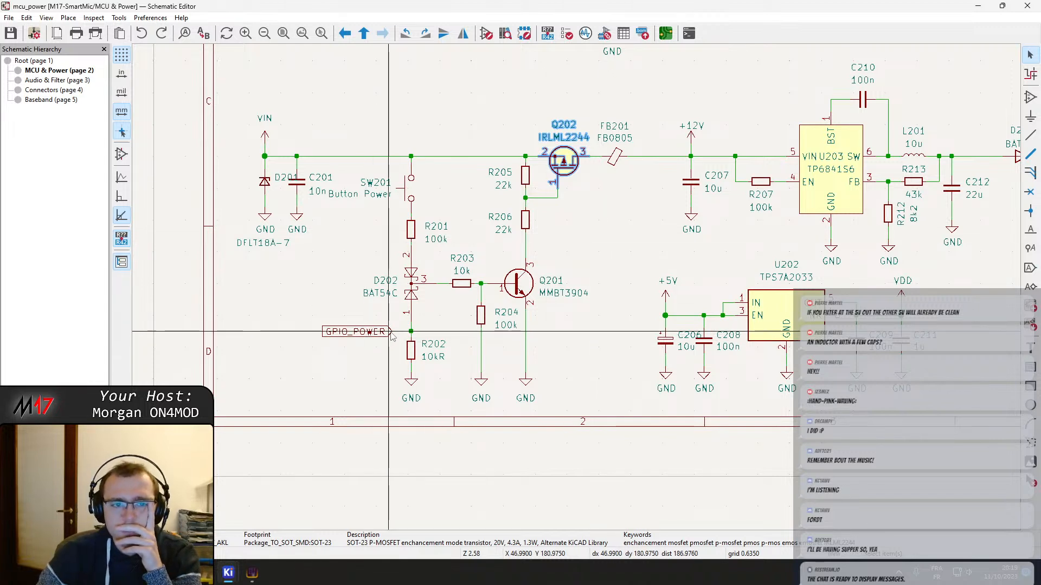
Move ferrite bead FB201 farther from Q202 along the +12V line
{"action": "left_click", "coordinate": [616, 161]}
{"action": "middle_click_drag", "start_coordinate": [641, 202], "coordinate": [543, 268]}
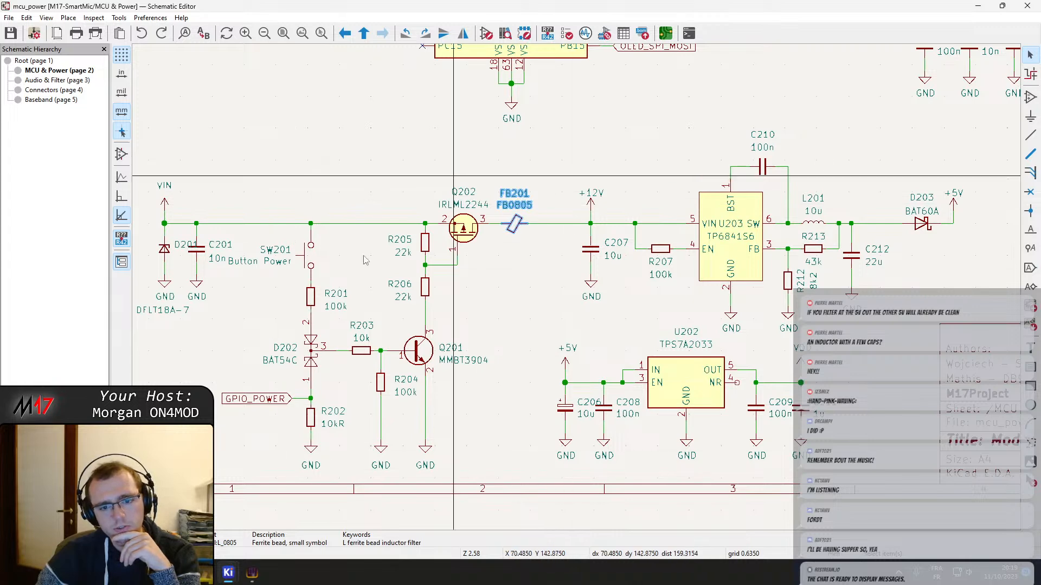
{"action": "middle_click_drag", "start_coordinate": [513, 278], "coordinate": [563, 297]}
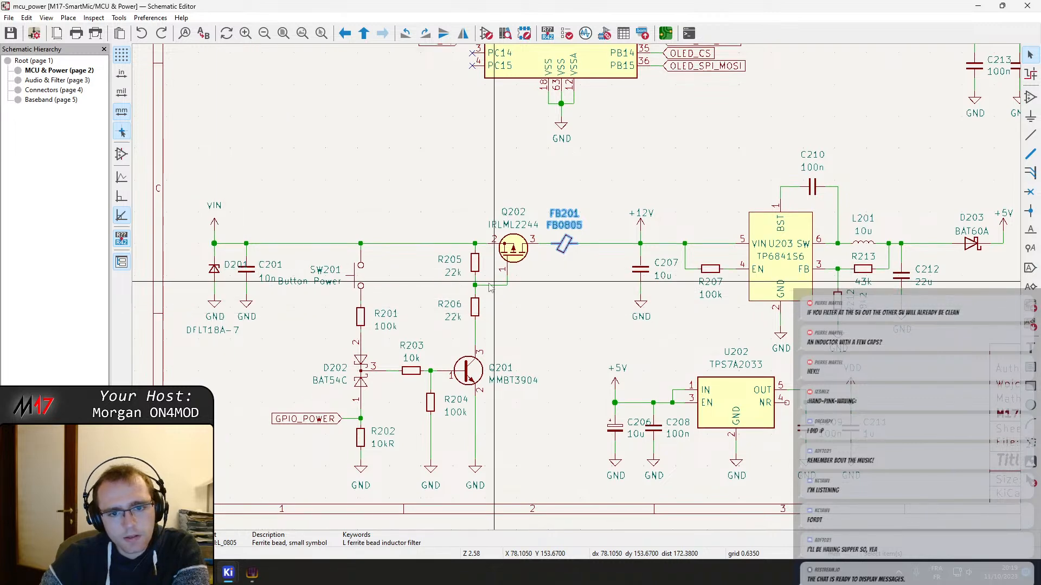
{"action": "key", "text": "m"}
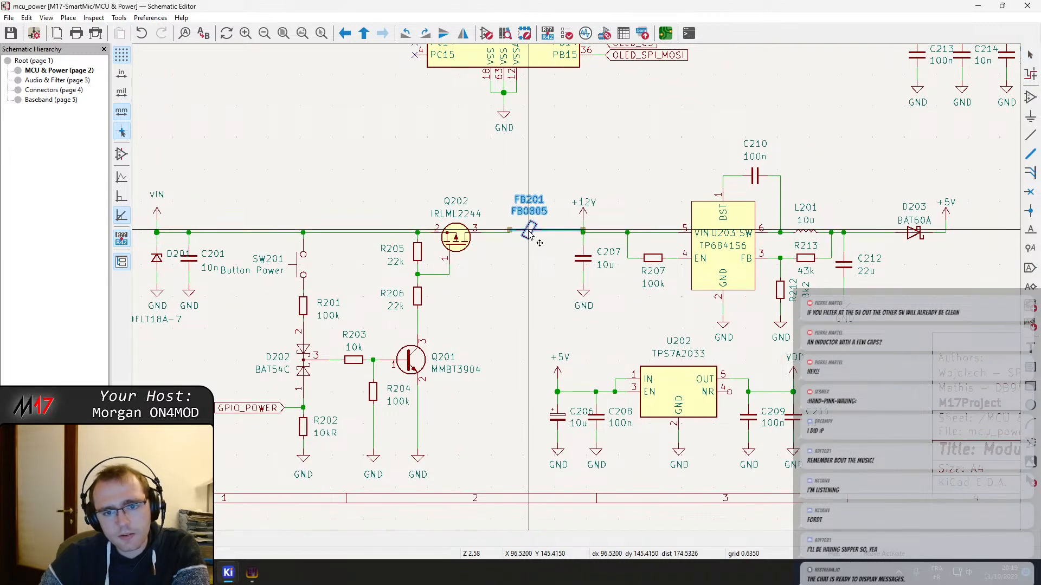
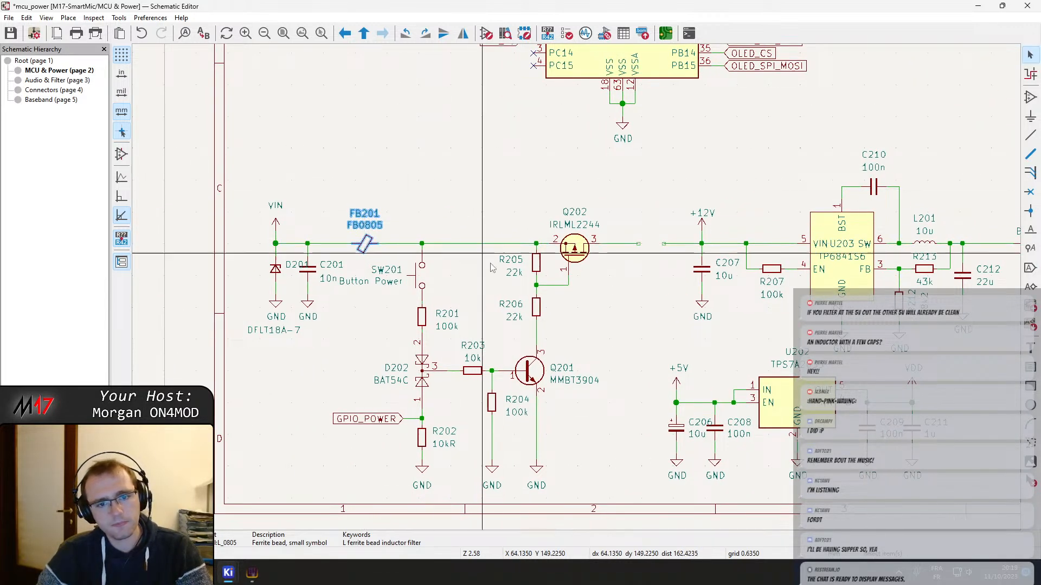
Place ferrite bead FB201 in the VIN line before SW201 and move MOSFET Q202 closer to the +12V symbol
{"action": "left_click", "coordinate": [364, 244]}
{"action": "middle_click_drag", "start_coordinate": [666, 248], "coordinate": [607, 233]}
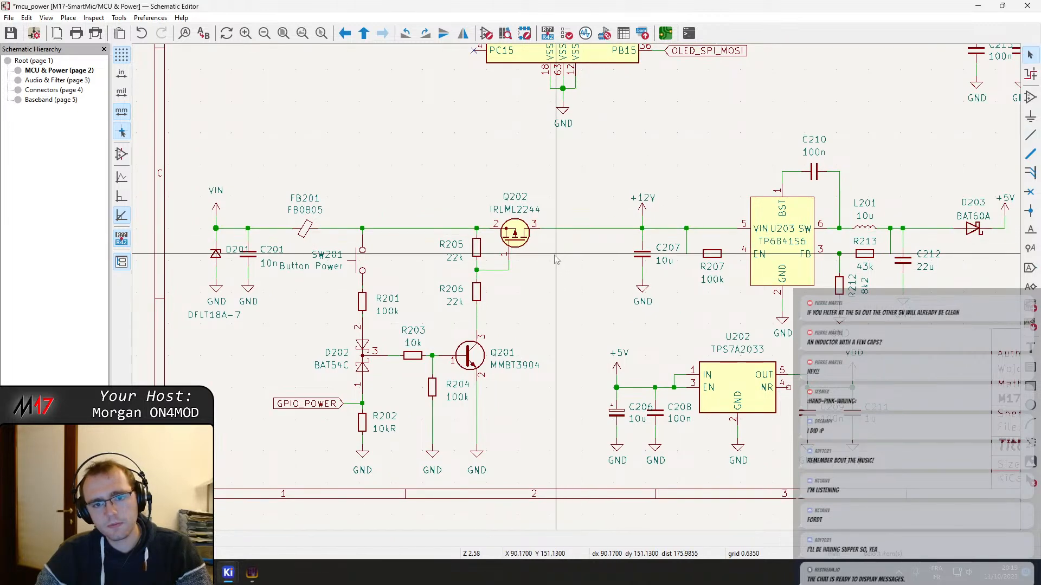
{"action": "left_click_drag", "start_coordinate": [515, 234], "coordinate": [564, 246]}
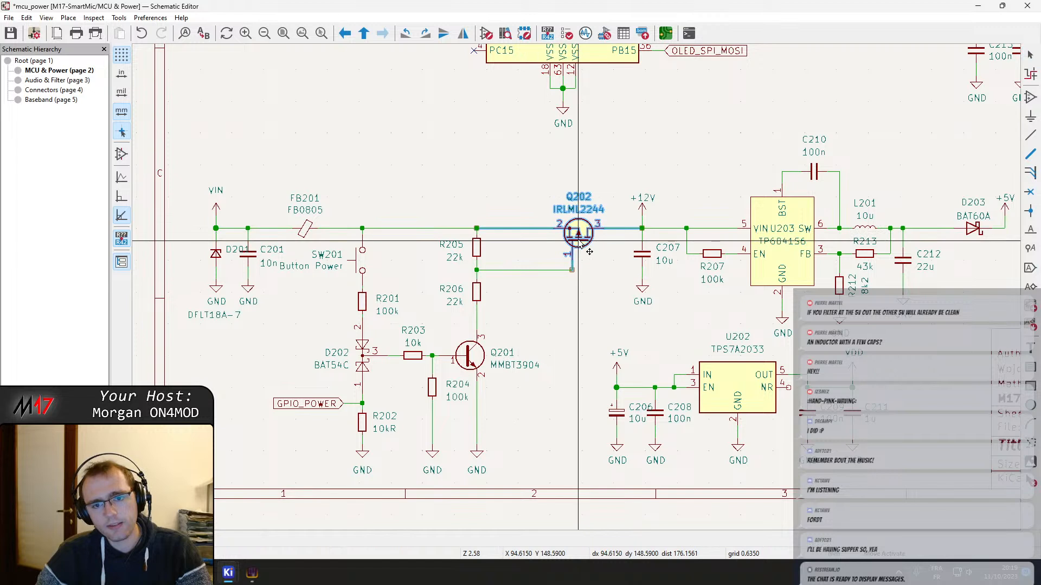
{"action": "left_click", "coordinate": [583, 245]}
Shift the power-switching circuit from SW201 through Q201 toward Q202 and delete the leftover wire stub beside R205 and R206
{"action": "left_click_drag", "start_coordinate": [521, 467], "coordinate": [342, 312]}
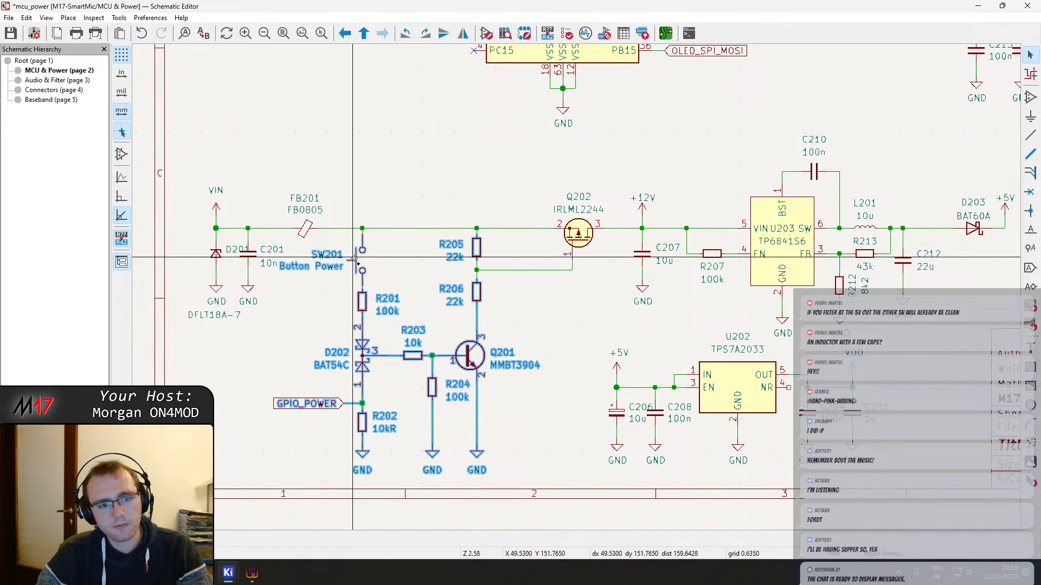
{"action": "key", "text": "m"}
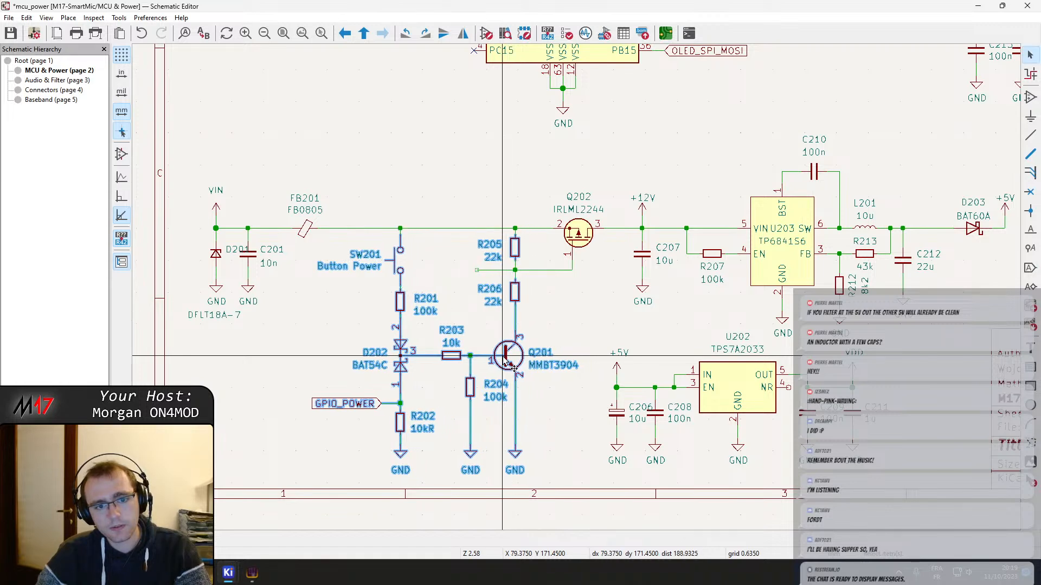
{"action": "left_click", "coordinate": [506, 362]}
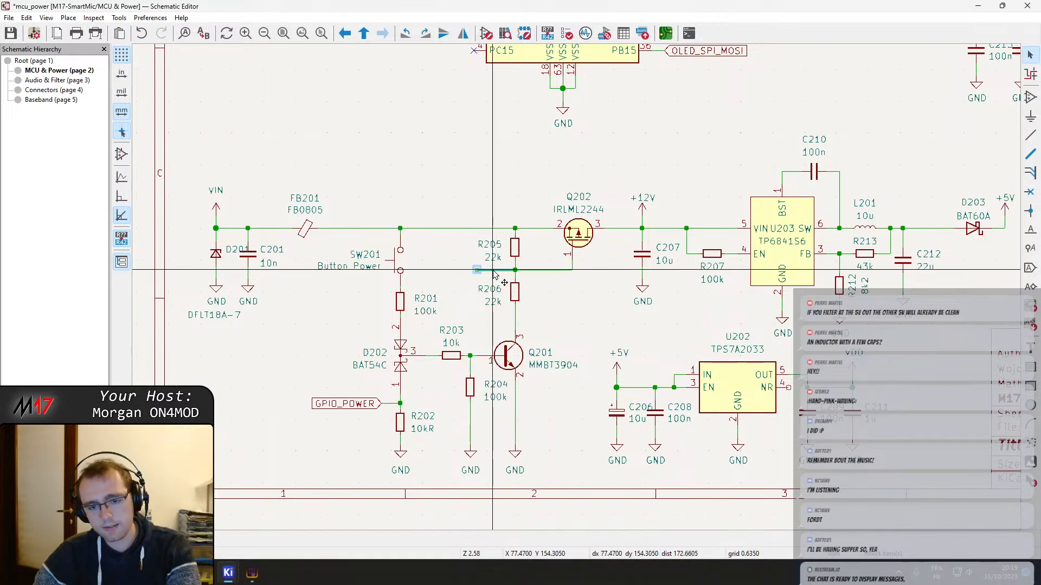
{"action": "key", "text": "Delete"}
Move ferrite bead FB201 along the VIN line closer to SW201
{"action": "middle_click_drag", "start_coordinate": [464, 282], "coordinate": [537, 263]}
{"action": "left_click", "coordinate": [388, 209]}
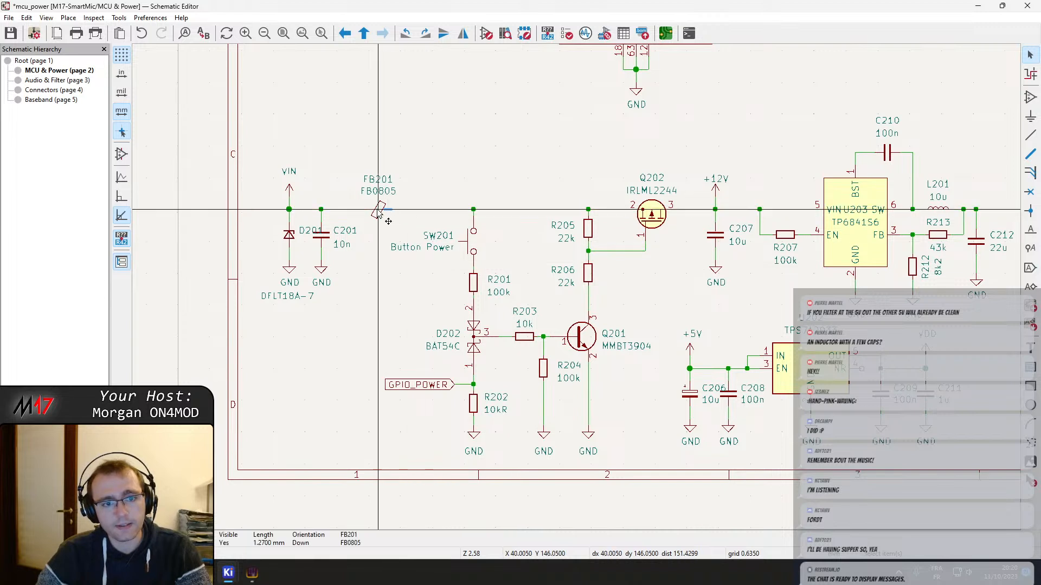
{"action": "left_click_drag", "start_coordinate": [378, 209], "coordinate": [435, 210]}
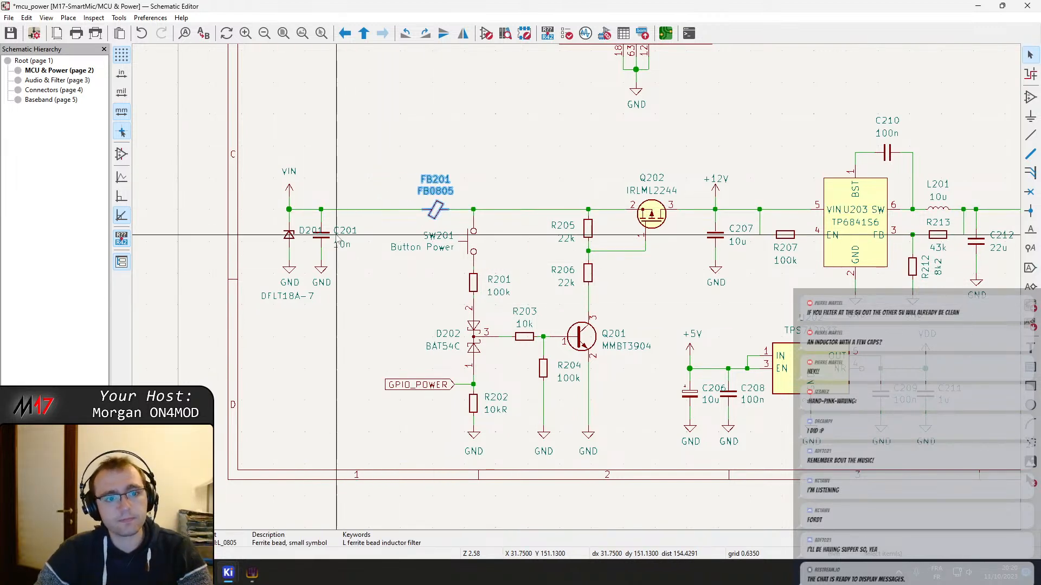
Move capacitor C201 with its GND symbol farther from D201 along the VIN line and save the schematic
{"action": "left_click_drag", "start_coordinate": [341, 293], "coordinate": [353, 236]}
{"action": "left_click", "coordinate": [321, 333]}
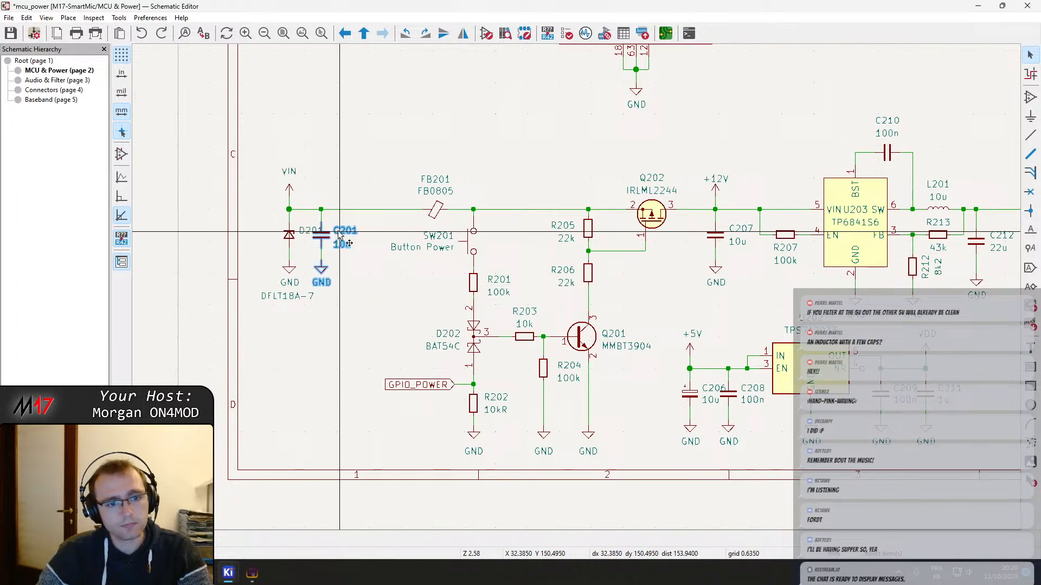
{"action": "left_click", "coordinate": [310, 232], "text": "shift"}
{"action": "left_click", "coordinate": [307, 232], "text": "ctrl+shift"}
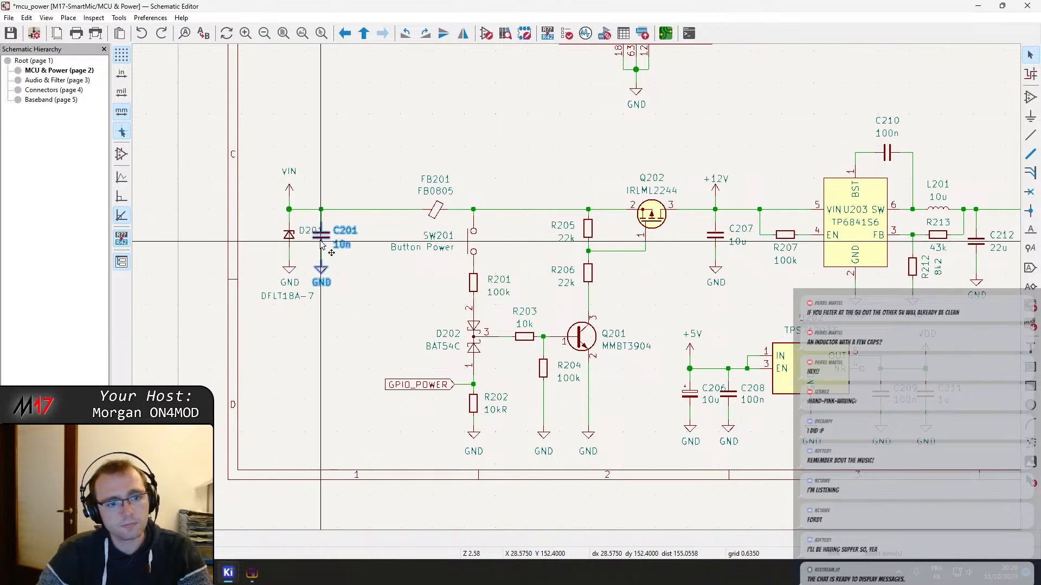
{"action": "left_click_drag", "start_coordinate": [322, 240], "coordinate": [354, 237]}
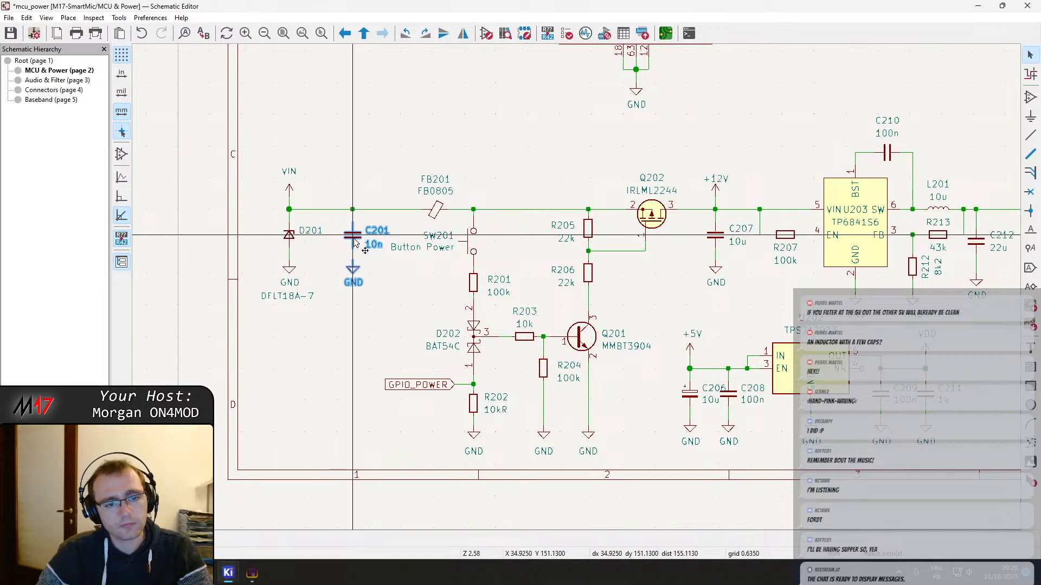
{"action": "left_click", "coordinate": [353, 299]}
{"action": "middle_click_drag", "start_coordinate": [424, 281], "coordinate": [379, 280]}
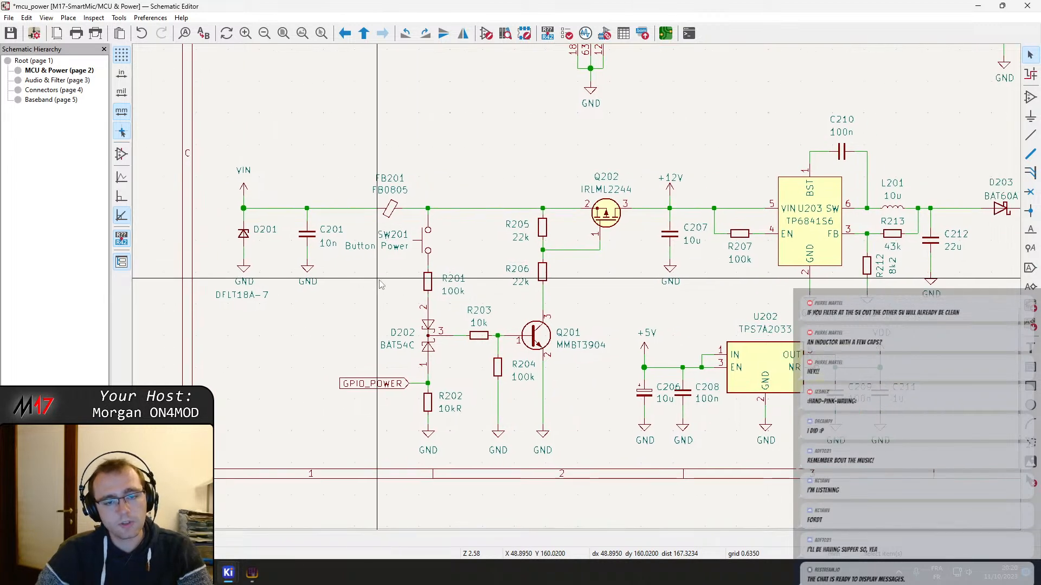
{"action": "key", "text": "ctrl+s"}
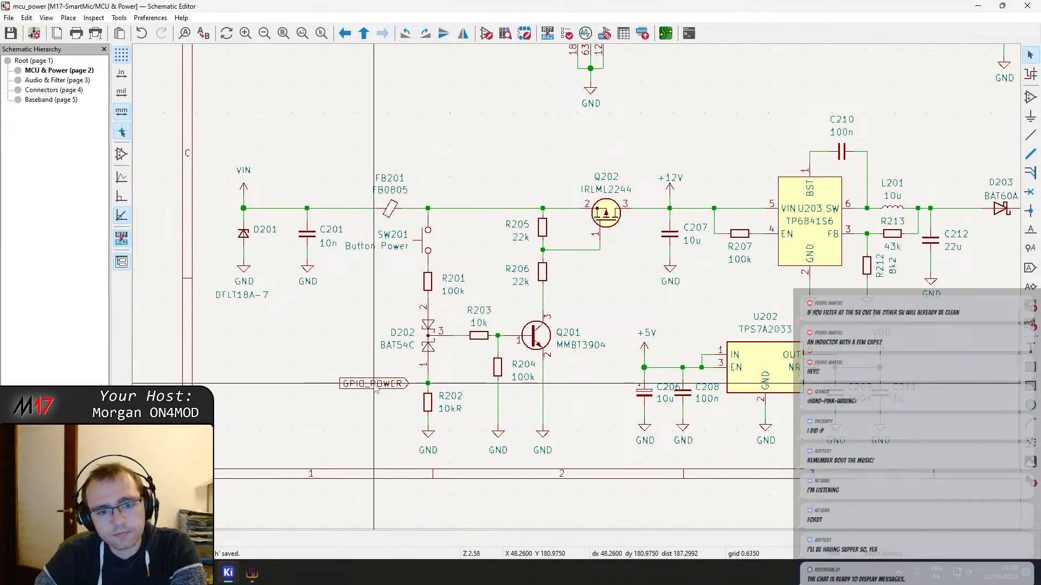
Move the DFLT18A-7 value text of diode D201 directly beneath its reference
{"action": "middle_click_drag", "start_coordinate": [517, 191], "coordinate": [496, 181]}
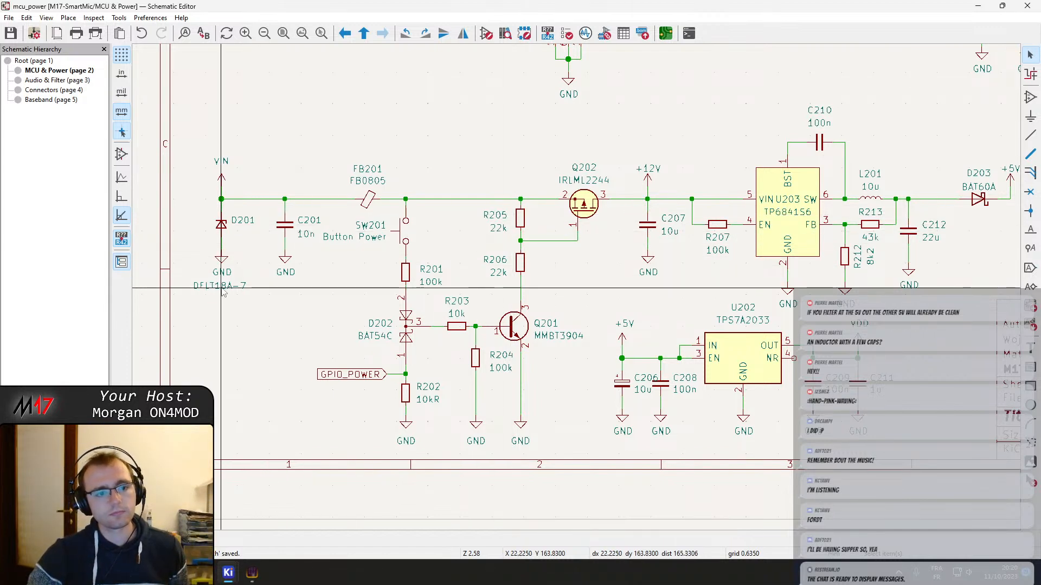
{"action": "left_click_drag", "start_coordinate": [227, 290], "coordinate": [227, 233]}
{"action": "left_click", "coordinate": [229, 239]}
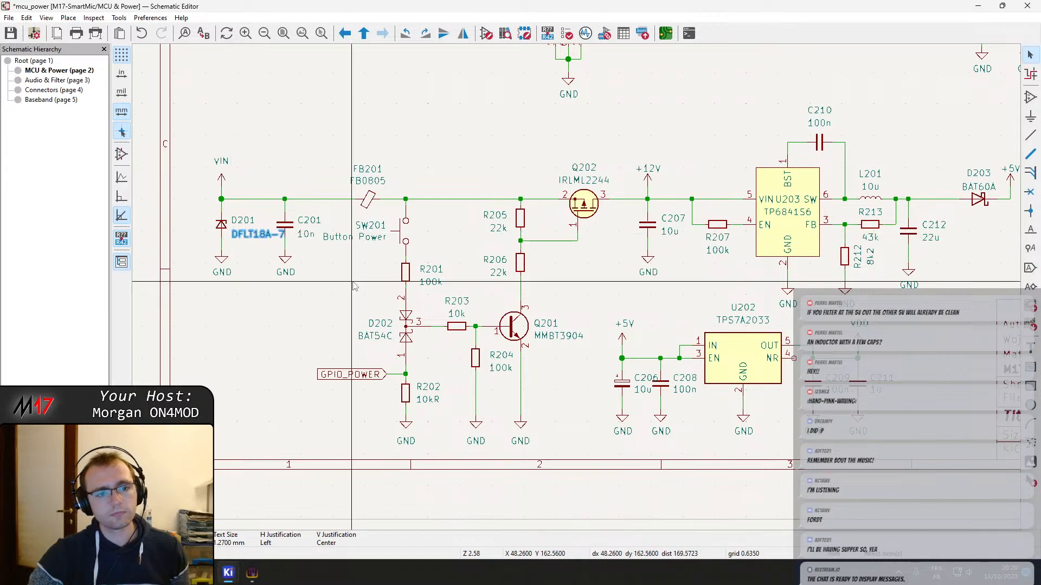
Move FB201 nearer to C201, shift D201 with its VIN and GND symbols away from C201, and save the schematic
{"action": "scroll", "coordinate": [229, 239], "scroll_direction": "up", "scroll_amount": 2}
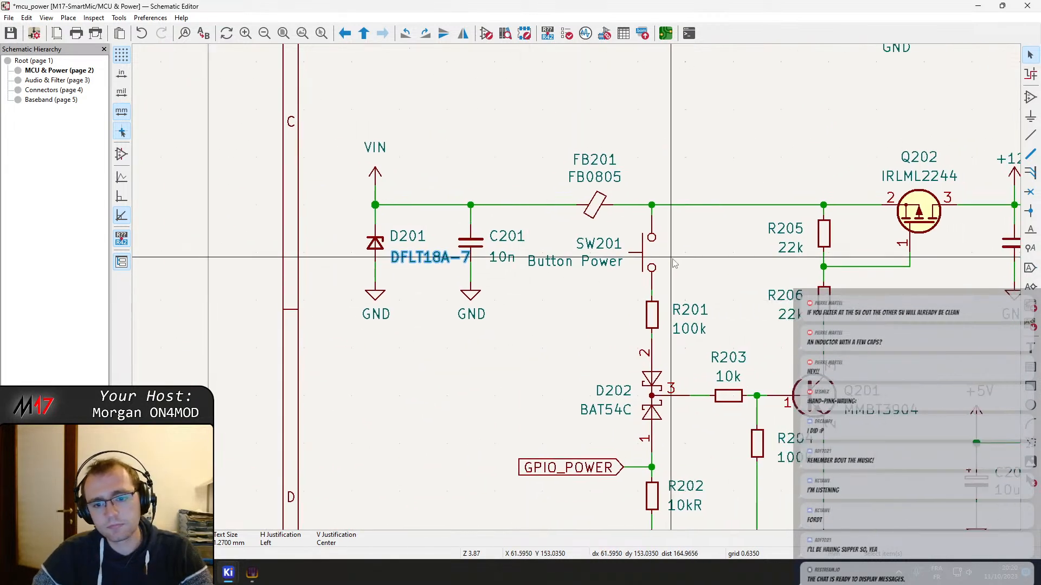
{"action": "scroll", "coordinate": [524, 308], "scroll_direction": "down", "scroll_amount": 2}
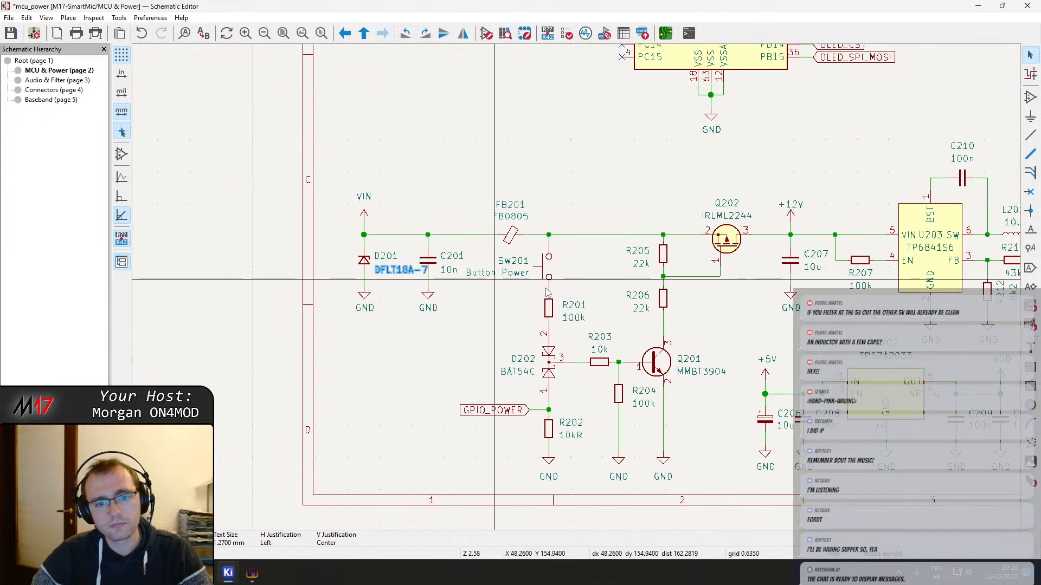
{"action": "scroll", "coordinate": [595, 319], "scroll_direction": "up", "scroll_amount": 2}
{"action": "double_click", "coordinate": [710, 245]}
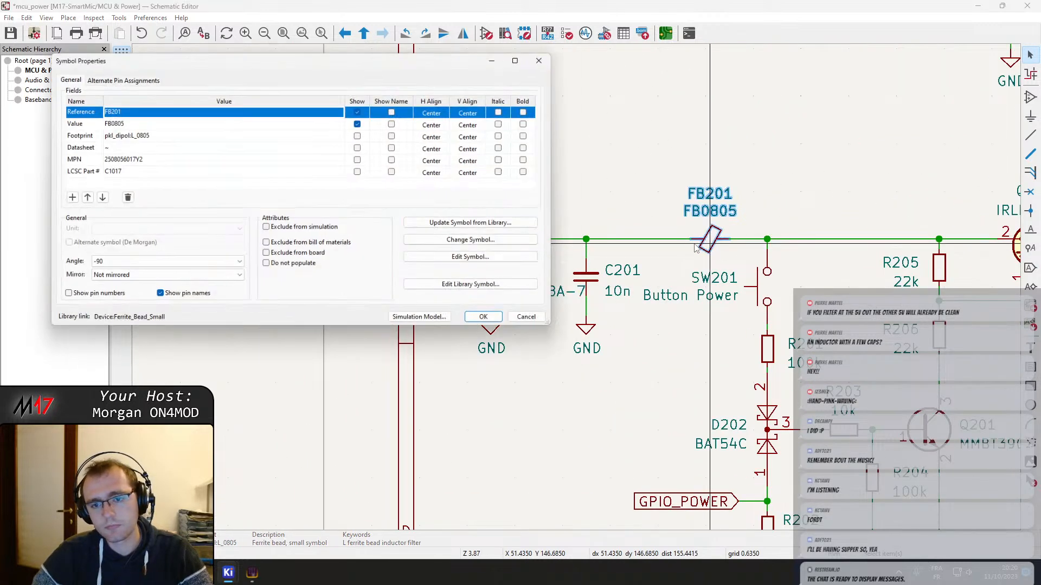
{"action": "key", "text": "Escape"}
{"action": "left_click_drag", "start_coordinate": [710, 243], "coordinate": [677, 242]}
{"action": "left_click_drag", "start_coordinate": [599, 394], "coordinate": [486, 288]}
{"action": "left_click", "coordinate": [495, 346]}
{"action": "left_click_drag", "start_coordinate": [510, 393], "coordinate": [436, 172]}
{"action": "left_click_drag", "start_coordinate": [495, 278], "coordinate": [473, 277]}
{"action": "left_click", "coordinate": [578, 398]}
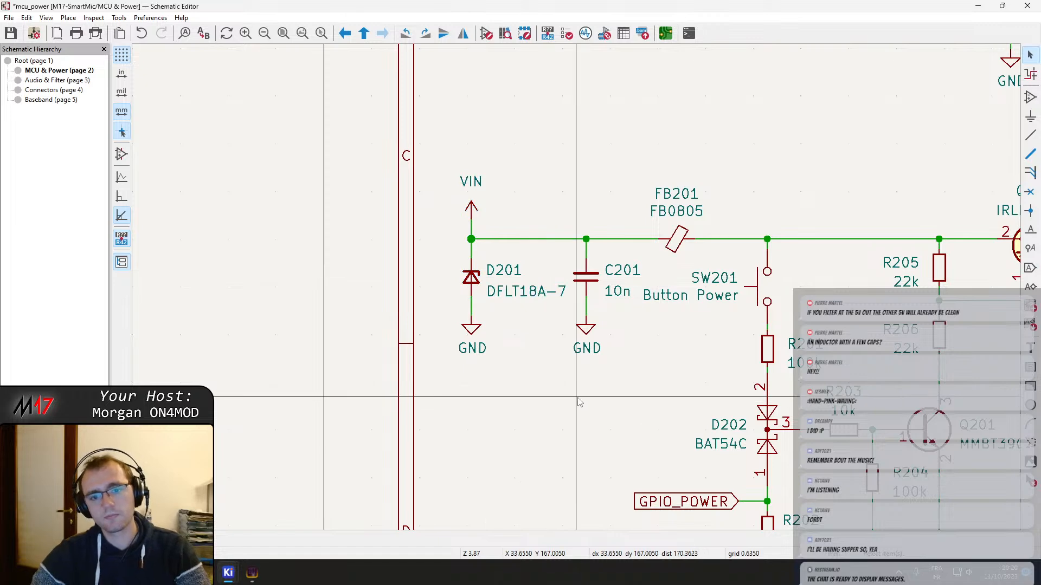
{"action": "key", "text": "ctrl+s"}
Examine the MCU & Power sheet overview and the VBAT, VDD and VDDA supply pins of U201
{"action": "scroll", "coordinate": [579, 398], "scroll_direction": "down", "scroll_amount": 2}
{"action": "middle_click_drag", "start_coordinate": [582, 401], "coordinate": [456, 296]}
{"action": "scroll", "coordinate": [689, 280], "scroll_direction": "down", "scroll_amount": 3}
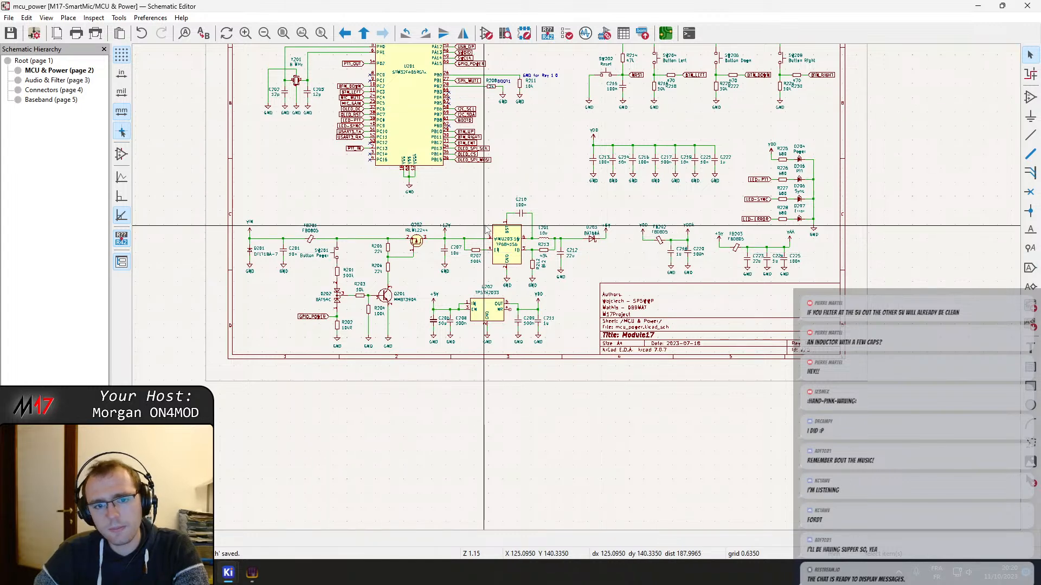
{"action": "middle_click_drag", "start_coordinate": [481, 228], "coordinate": [545, 377]}
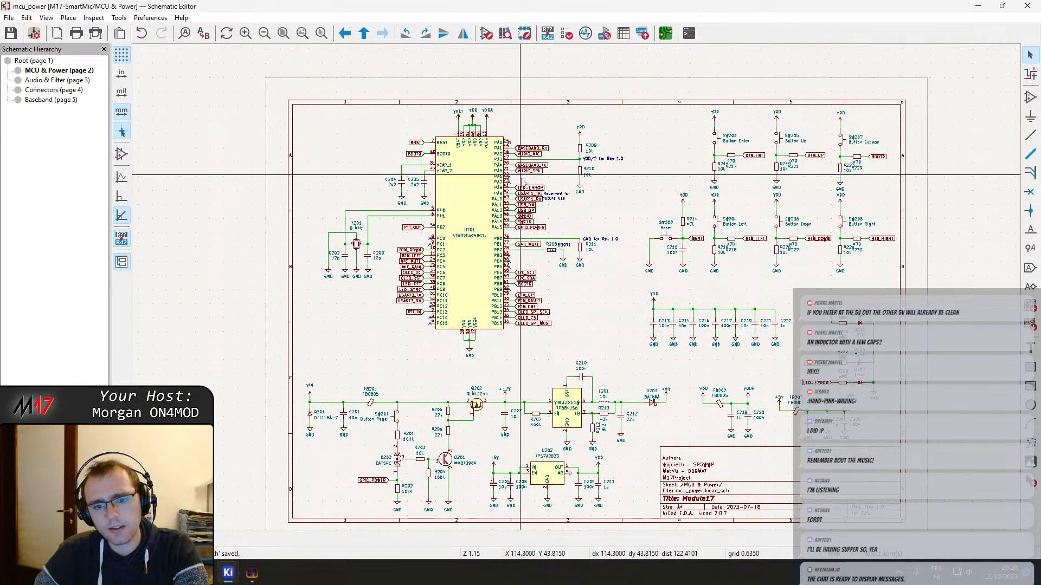
{"action": "middle_click_drag", "start_coordinate": [484, 239], "coordinate": [508, 290]}
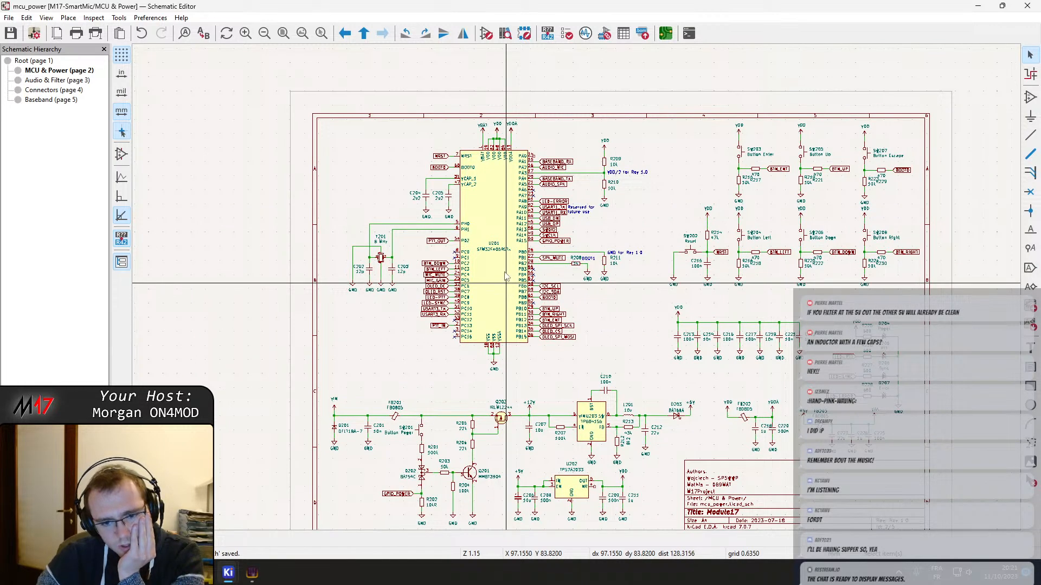
{"action": "scroll", "coordinate": [494, 152], "scroll_direction": "up", "scroll_amount": 5}
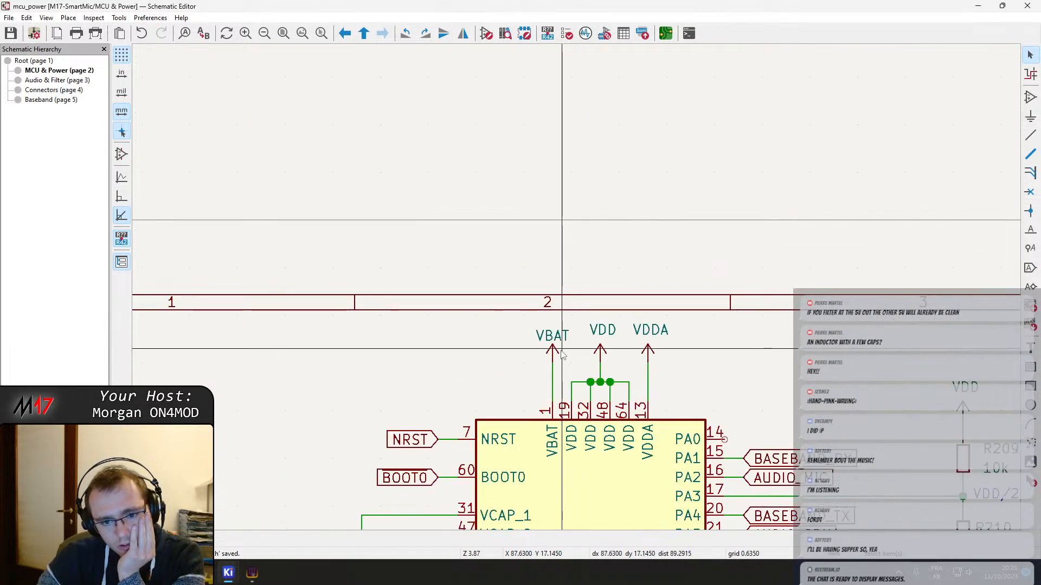
{"action": "left_click", "coordinate": [553, 352]}
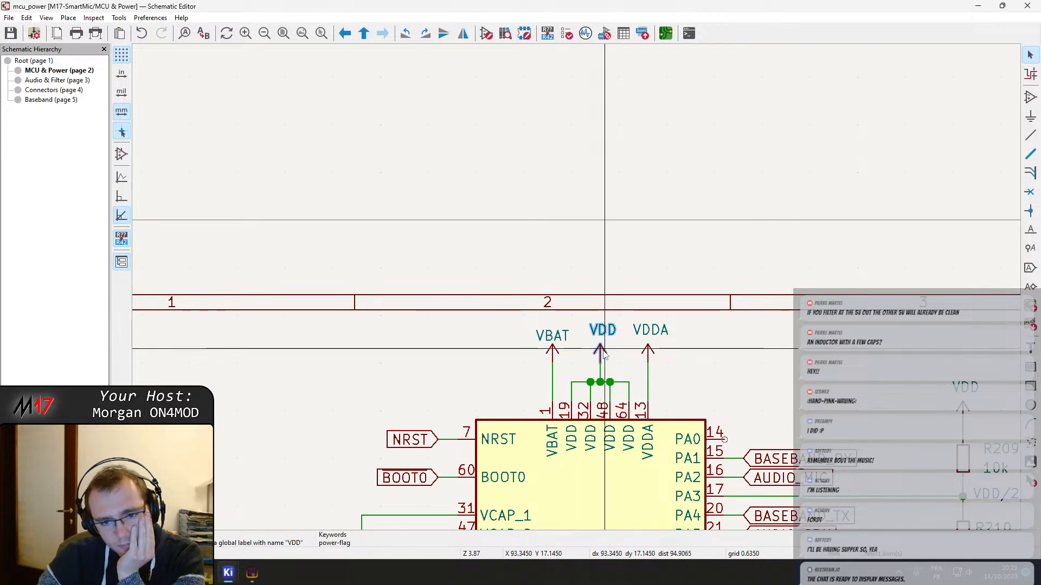
{"action": "scroll", "coordinate": [603, 355], "scroll_direction": "down", "scroll_amount": 3}
{"action": "scroll", "coordinate": [549, 288], "scroll_direction": "up", "scroll_amount": 1}
{"action": "double_click", "coordinate": [541, 276]}
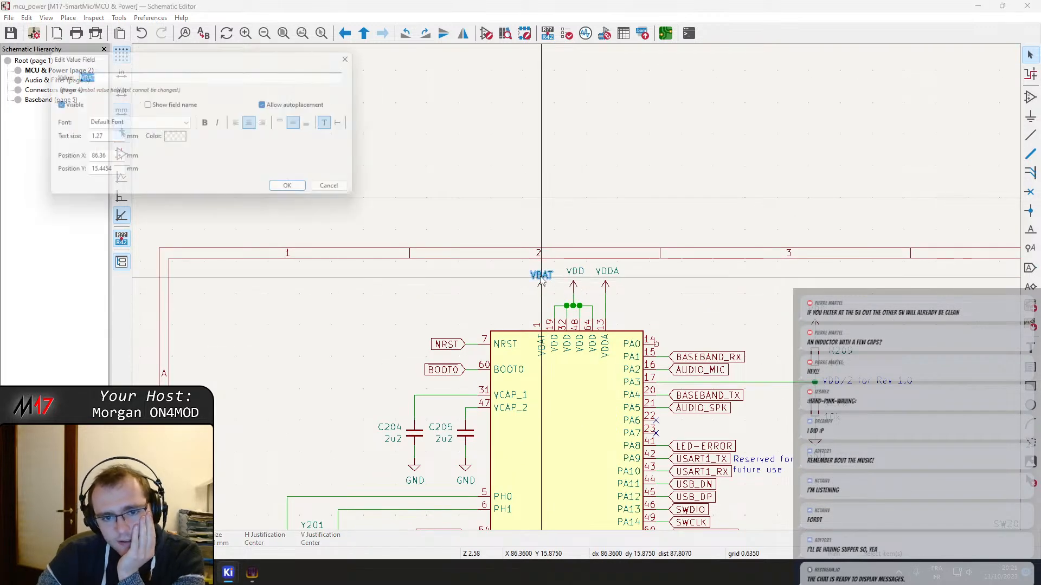
{"action": "key", "text": "Escape"}
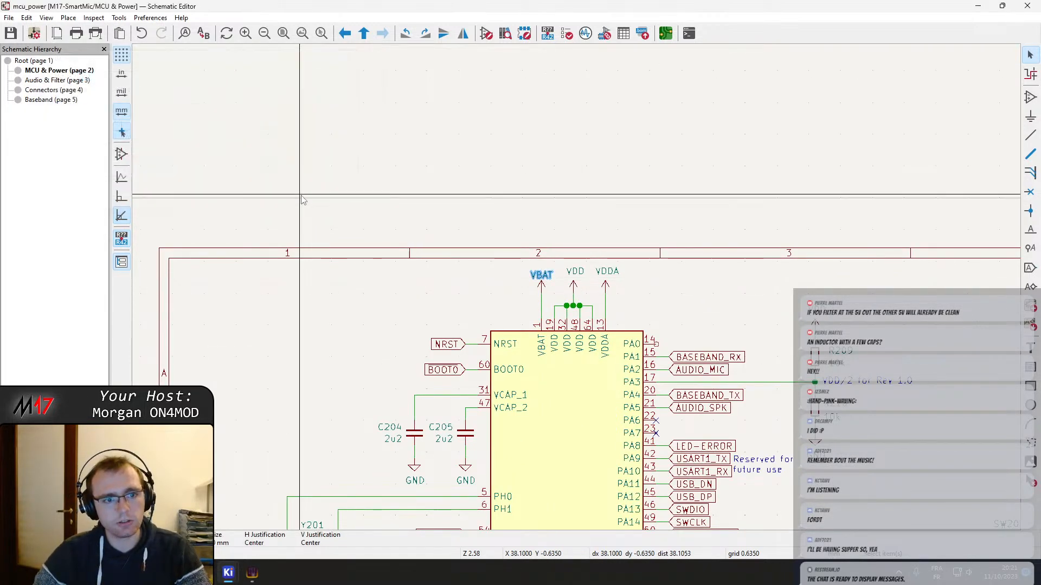
Search the current sheet for VBAT and inspect the supply pins of U201
{"action": "key", "text": "ctrl+f"}
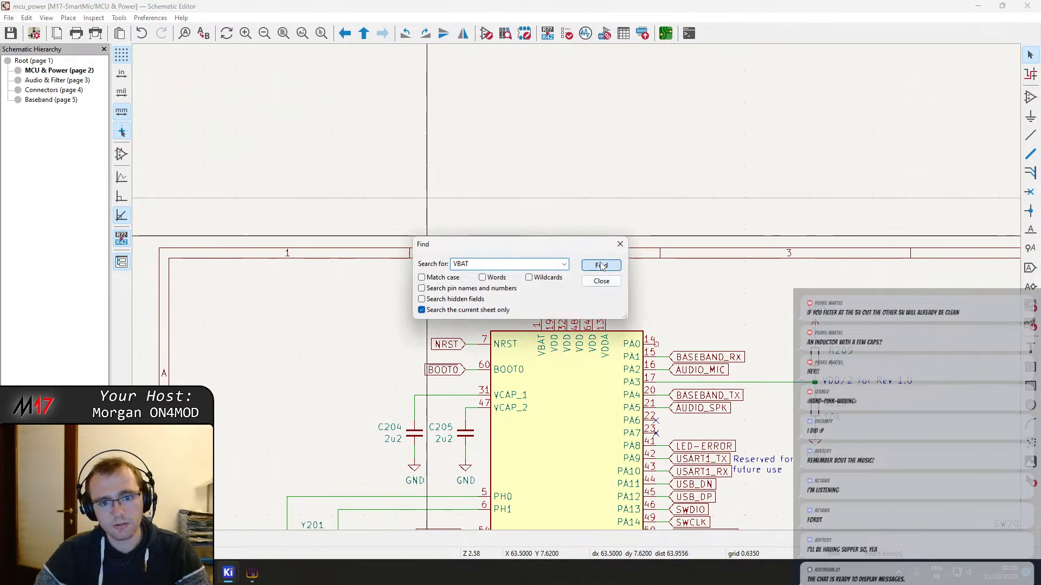
{"action": "left_click", "coordinate": [601, 266]}
{"action": "left_click", "coordinate": [601, 266]}
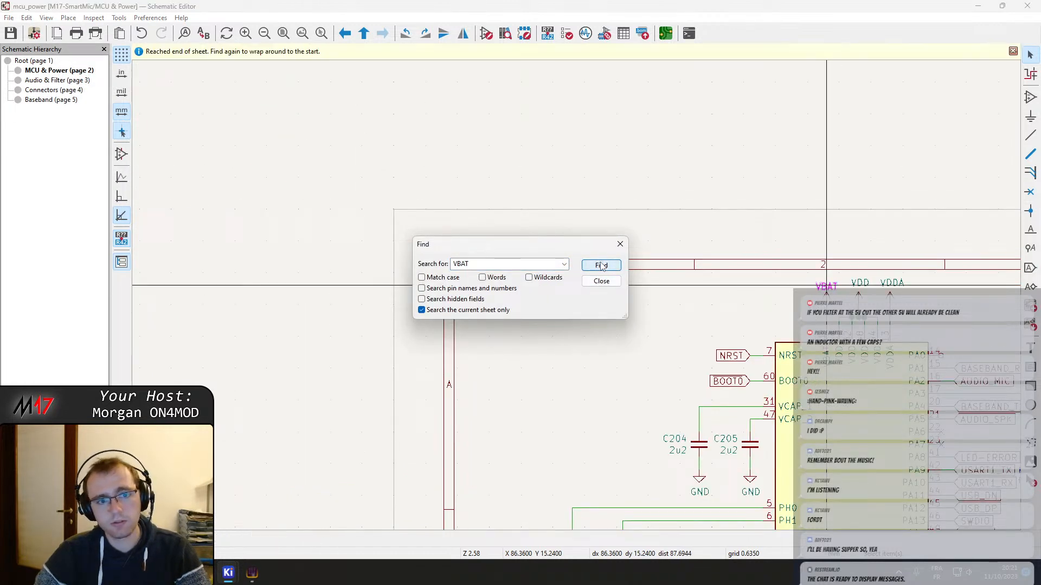
{"action": "key", "text": "Escape"}
{"action": "middle_click_drag", "start_coordinate": [868, 340], "coordinate": [572, 271]}
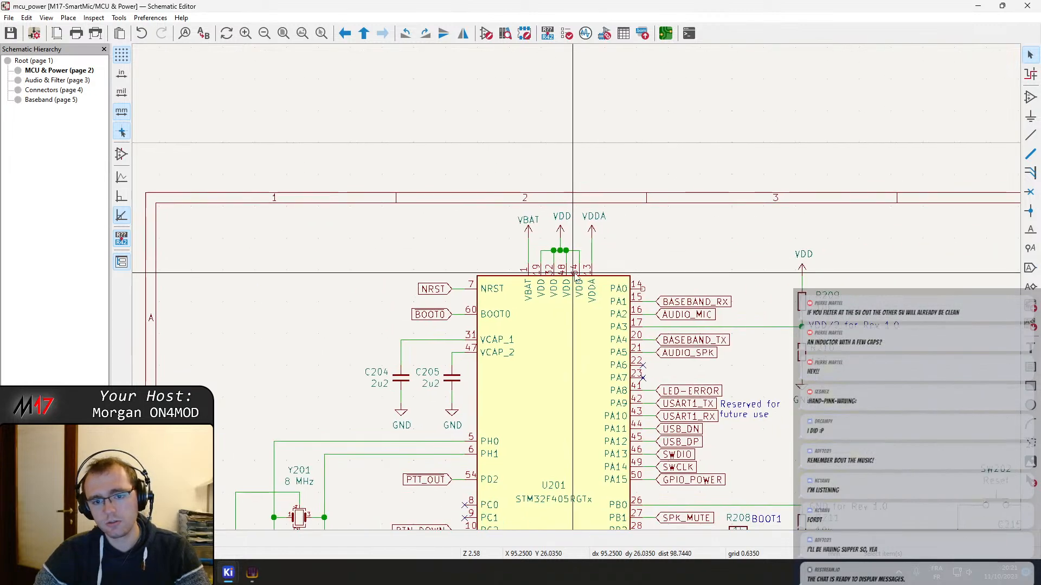
{"action": "scroll", "coordinate": [572, 263], "scroll_direction": "up", "scroll_amount": 4}
Switch to the PCB Editor, examine U201's VBAT pad and the neighbouring VDD decoupling capacitors, and return to the schematic
{"action": "mouse_move", "coordinate": [224, 574]}
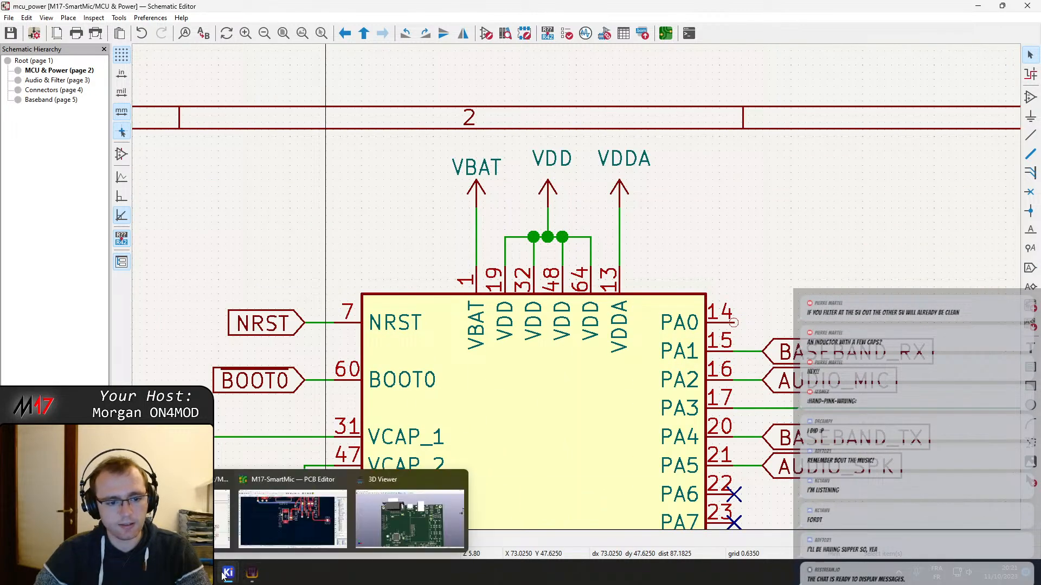
{"action": "left_click", "coordinate": [297, 529]}
{"action": "scroll", "coordinate": [470, 296], "scroll_direction": "down", "scroll_amount": 6}
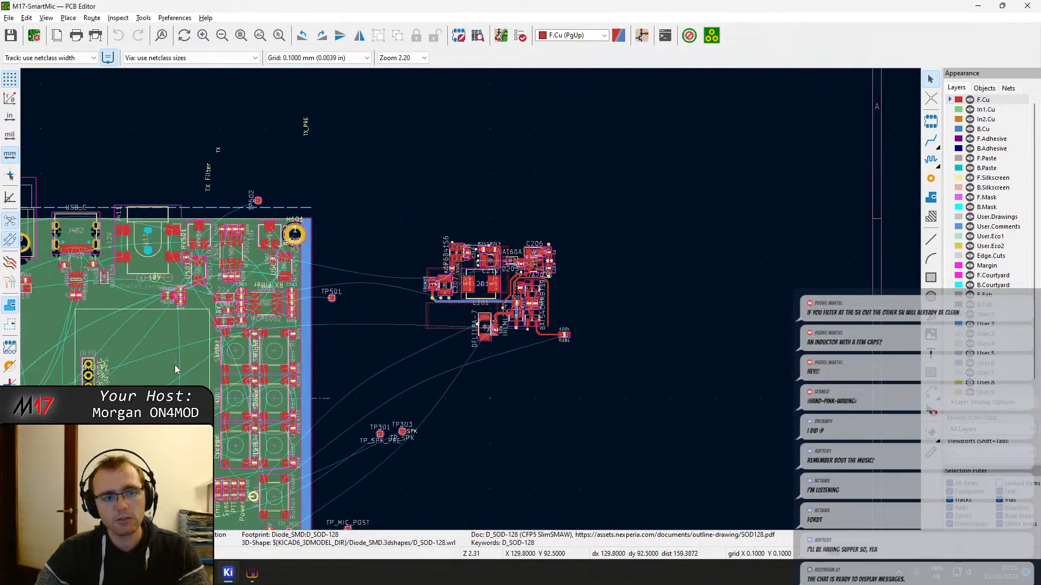
{"action": "scroll", "coordinate": [470, 300], "scroll_direction": "up", "scroll_amount": 8}
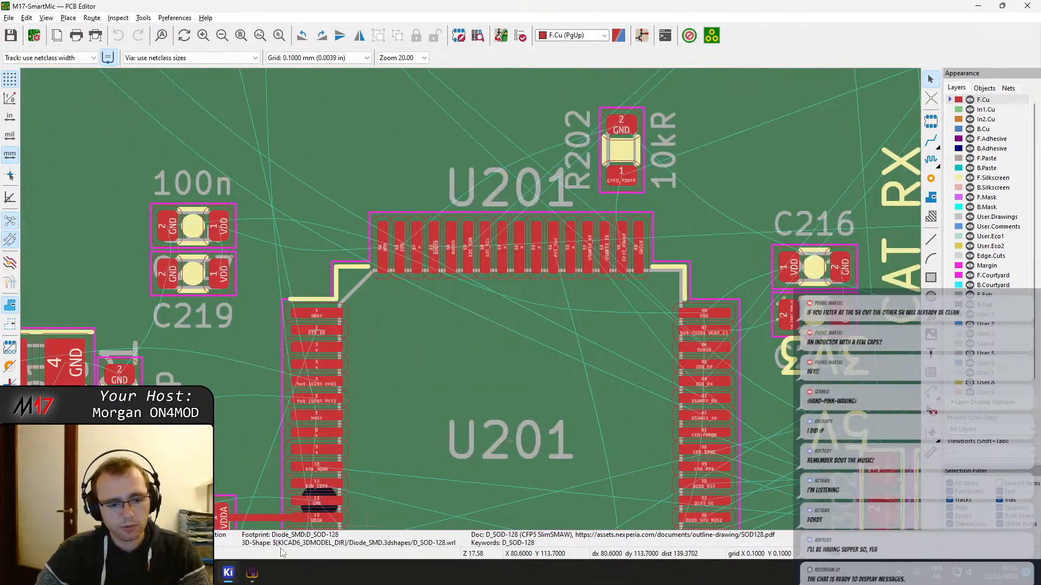
{"action": "mouse_move", "coordinate": [246, 569]}
{"action": "mouse_move", "coordinate": [222, 518]}
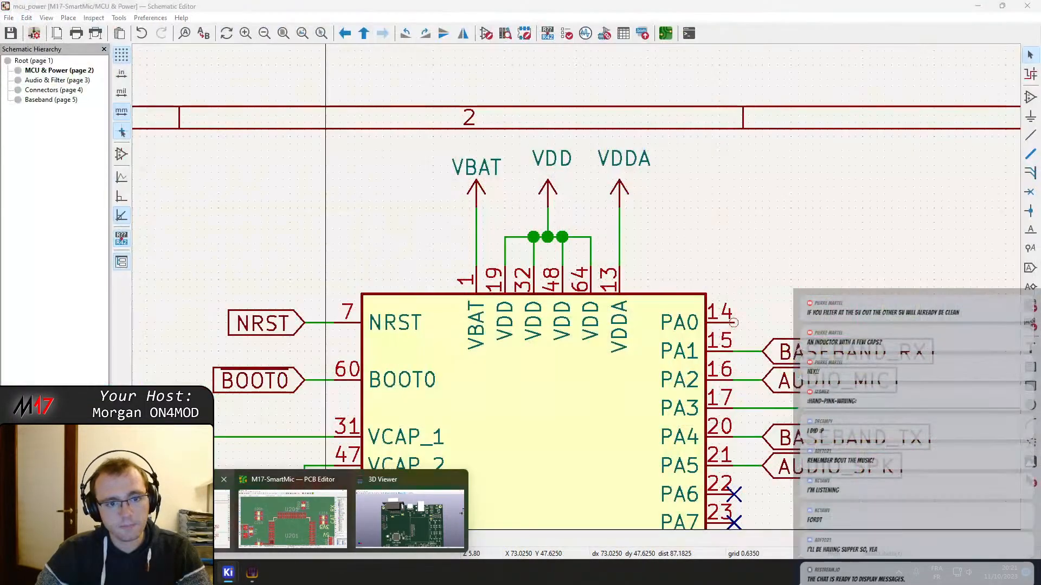
{"action": "left_click", "coordinate": [293, 518]}
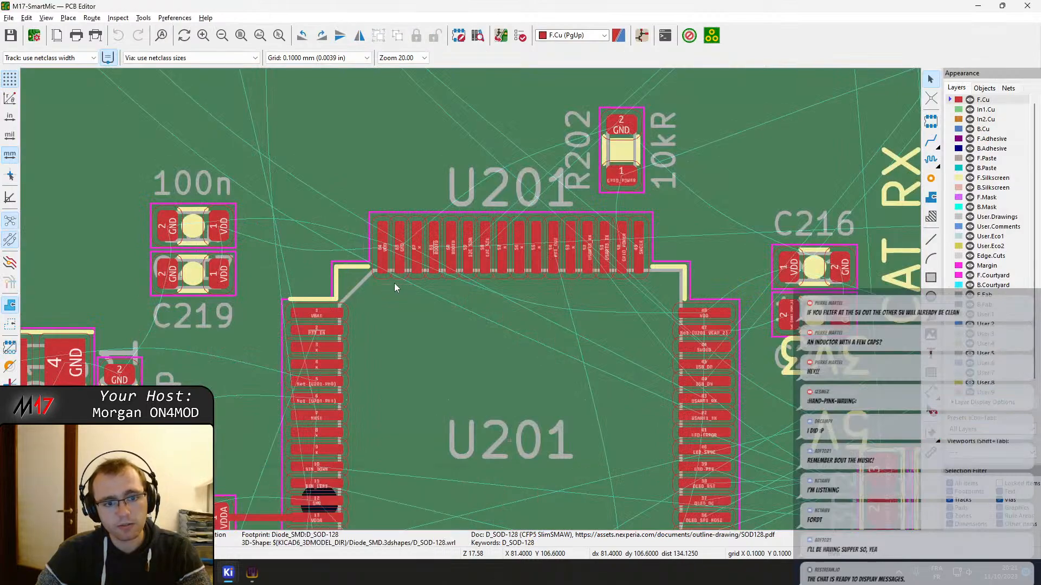
{"action": "scroll", "coordinate": [470, 300], "scroll_direction": "up", "scroll_amount": 3}
{"action": "key", "text": "x"}
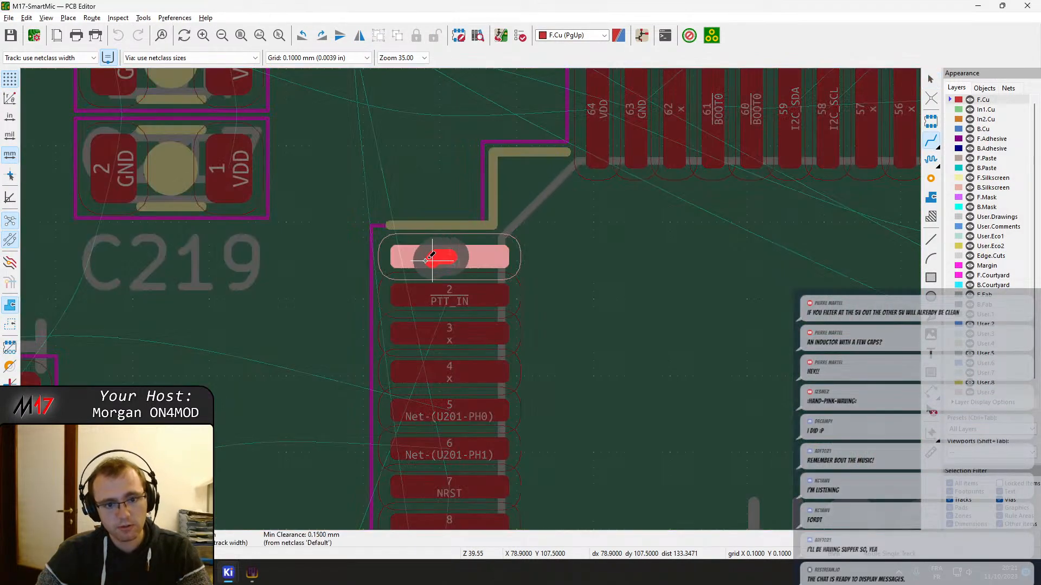
{"action": "scroll", "coordinate": [529, 229], "scroll_direction": "down", "scroll_amount": 10}
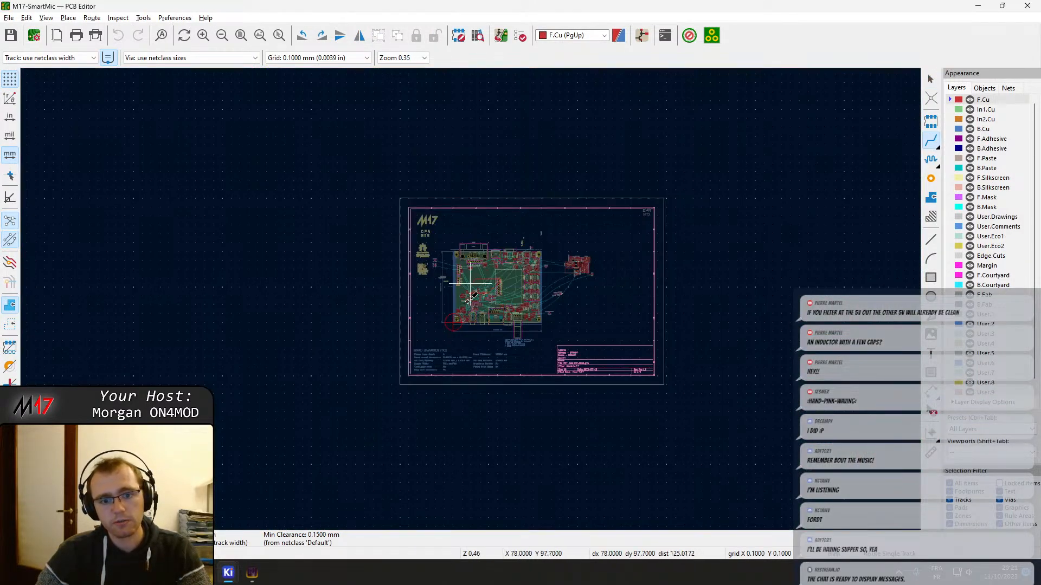
{"action": "scroll", "coordinate": [467, 301], "scroll_direction": "up", "scroll_amount": 9}
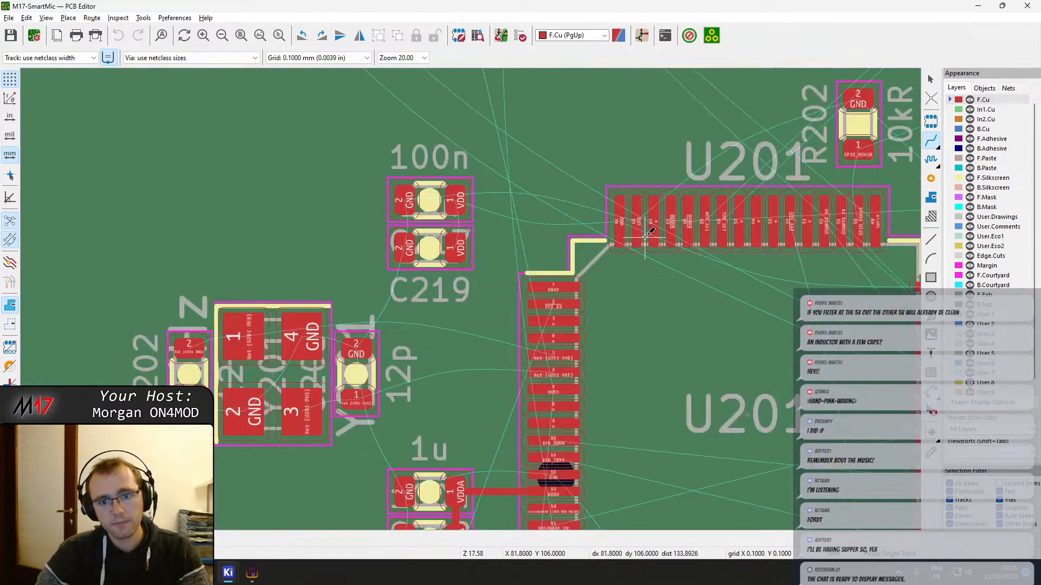
{"action": "scroll", "coordinate": [664, 241], "scroll_direction": "up", "scroll_amount": 2}
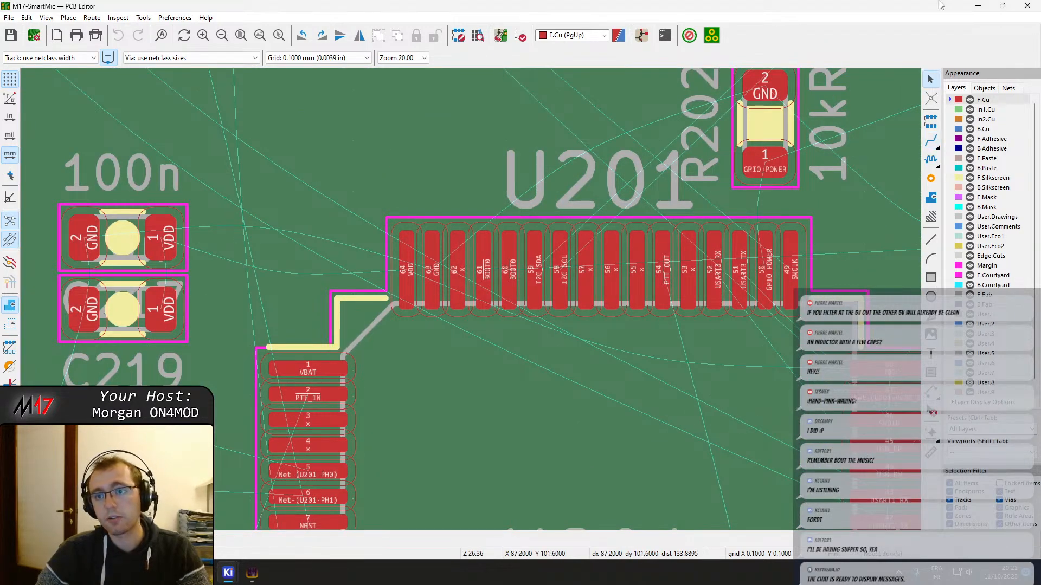
{"action": "left_click", "coordinate": [977, 5]}
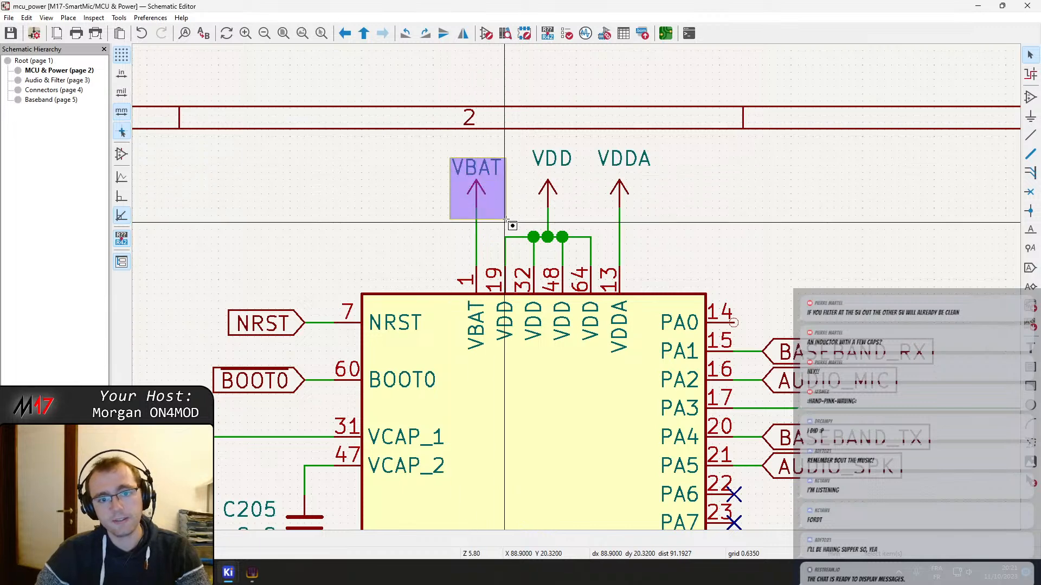
Delete the VBAT power symbol and its wire above U201, and place a no-connect flag on VBAT pin 1
{"action": "left_click", "coordinate": [476, 200]}
{"action": "key", "text": "Delete"}
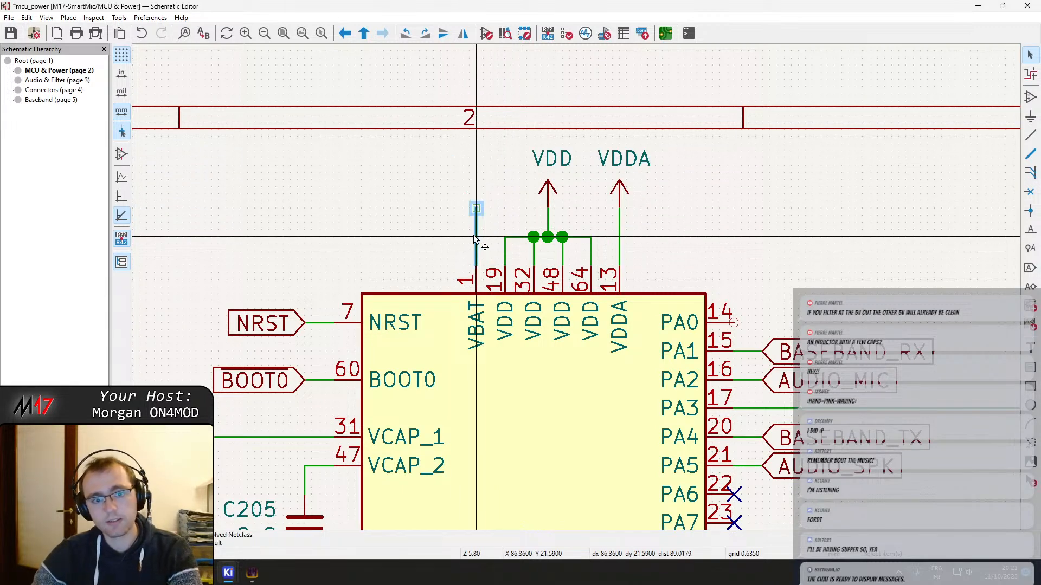
{"action": "key", "text": "Delete"}
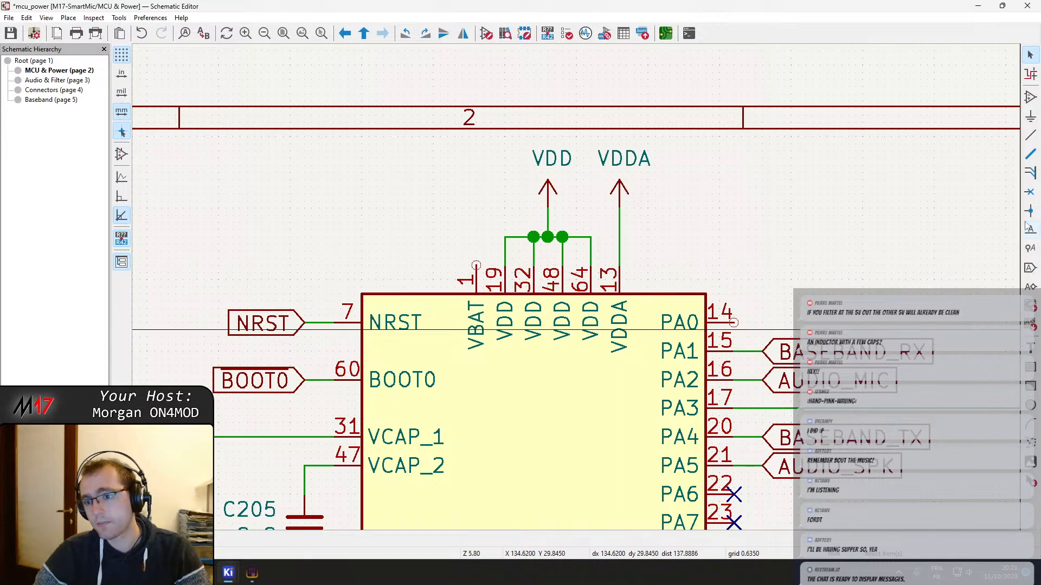
{"action": "left_click", "coordinate": [1030, 193]}
{"action": "left_click", "coordinate": [476, 265]}
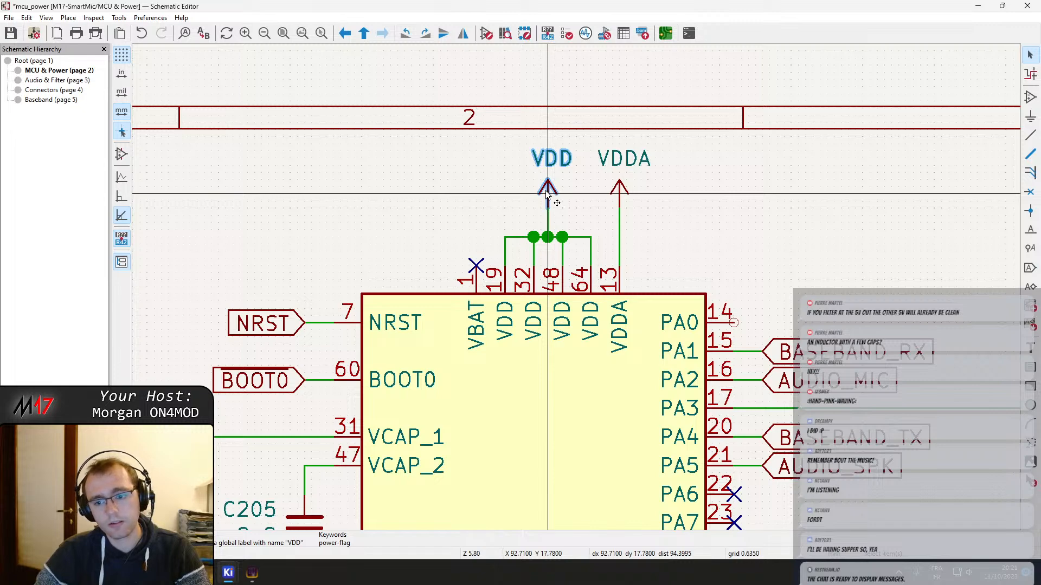
Examine the VDD decoupling capacitor bank C213 to C222 and the value field of its VDD power symbol
{"action": "scroll", "coordinate": [628, 341], "scroll_direction": "down", "scroll_amount": 4}
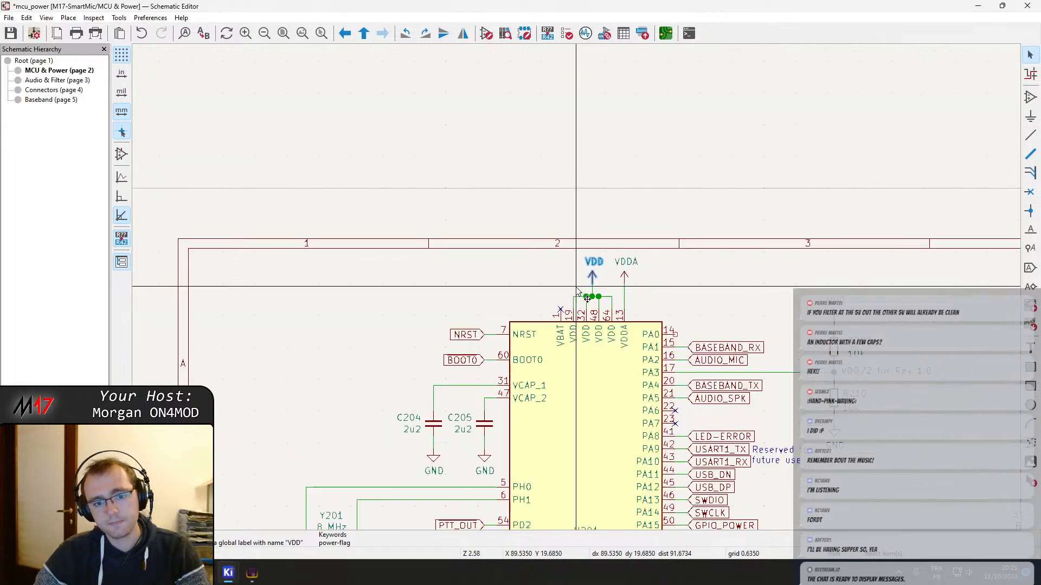
{"action": "middle_click_drag", "start_coordinate": [532, 332], "coordinate": [546, 186]}
{"action": "middle_click_drag", "start_coordinate": [548, 330], "coordinate": [200, 206]}
{"action": "middle_click_drag", "start_coordinate": [704, 371], "coordinate": [639, 344]}
{"action": "double_click", "coordinate": [639, 337]}
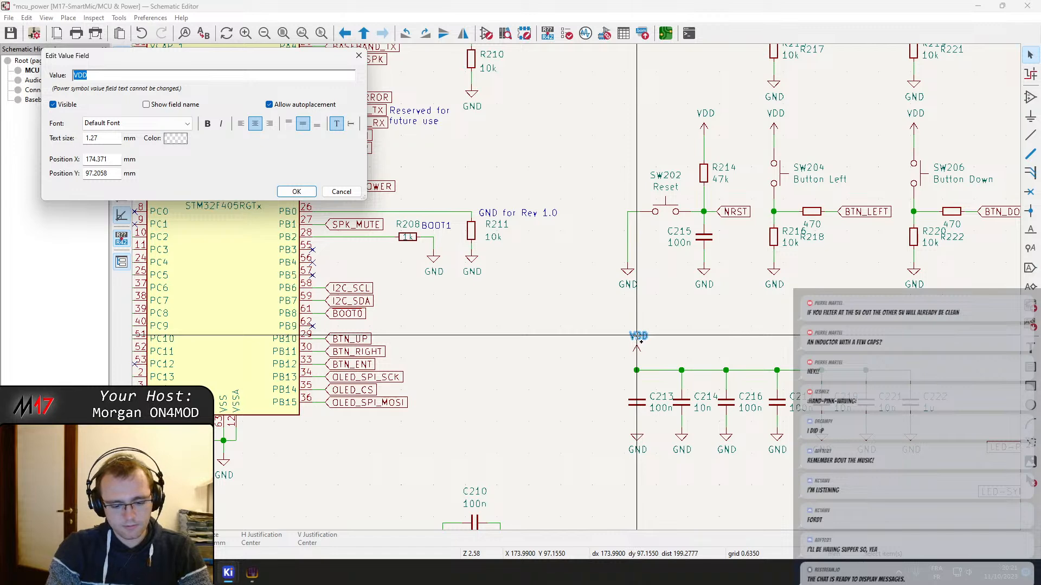
{"action": "key", "text": "Escape"}
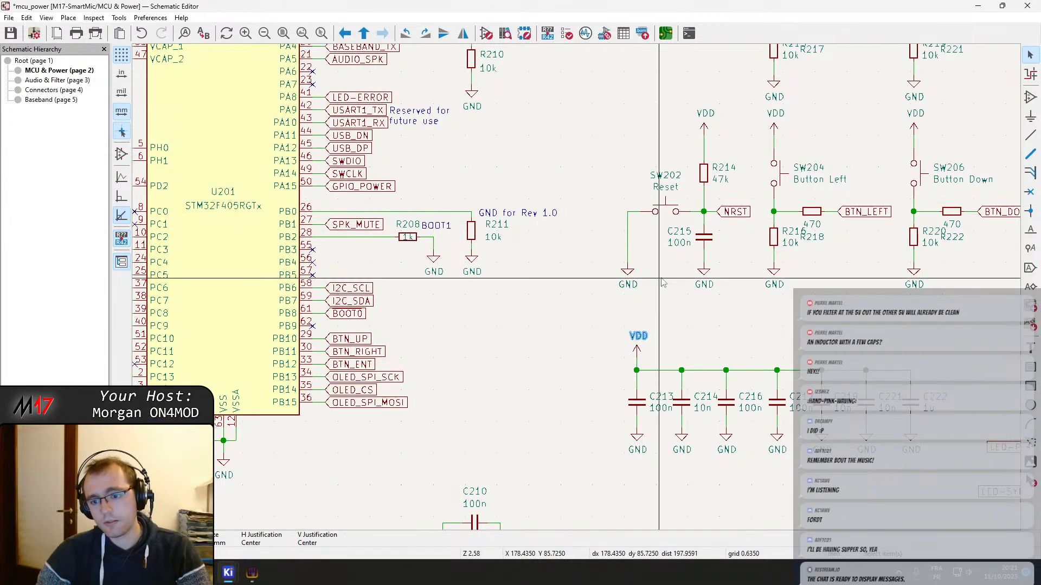
{"action": "middle_click_drag", "start_coordinate": [663, 284], "coordinate": [566, 259]}
{"action": "scroll", "coordinate": [567, 260], "scroll_direction": "down", "scroll_amount": 2}
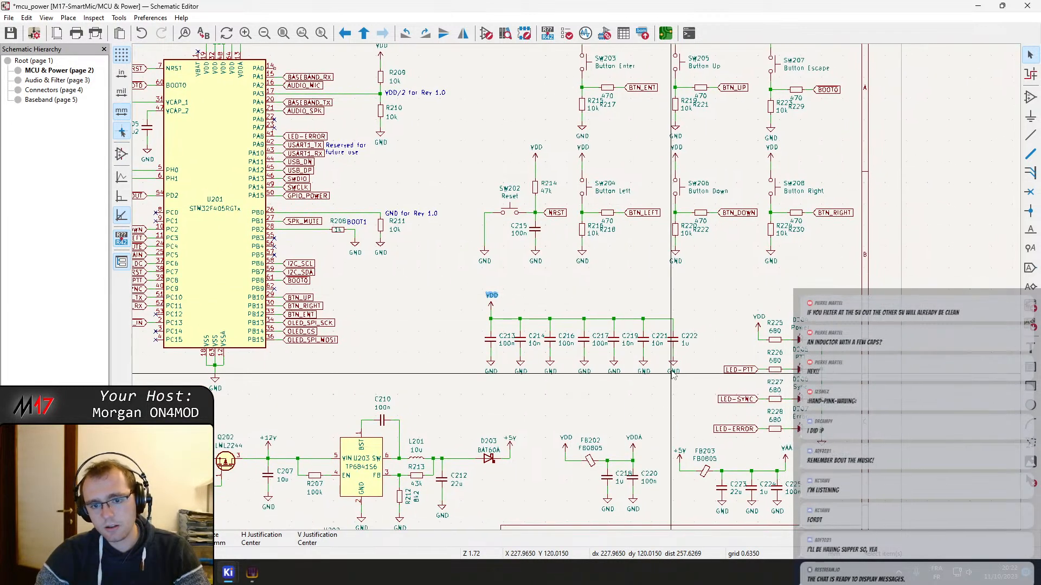
{"action": "scroll", "coordinate": [644, 346], "scroll_direction": "up", "scroll_amount": 3}
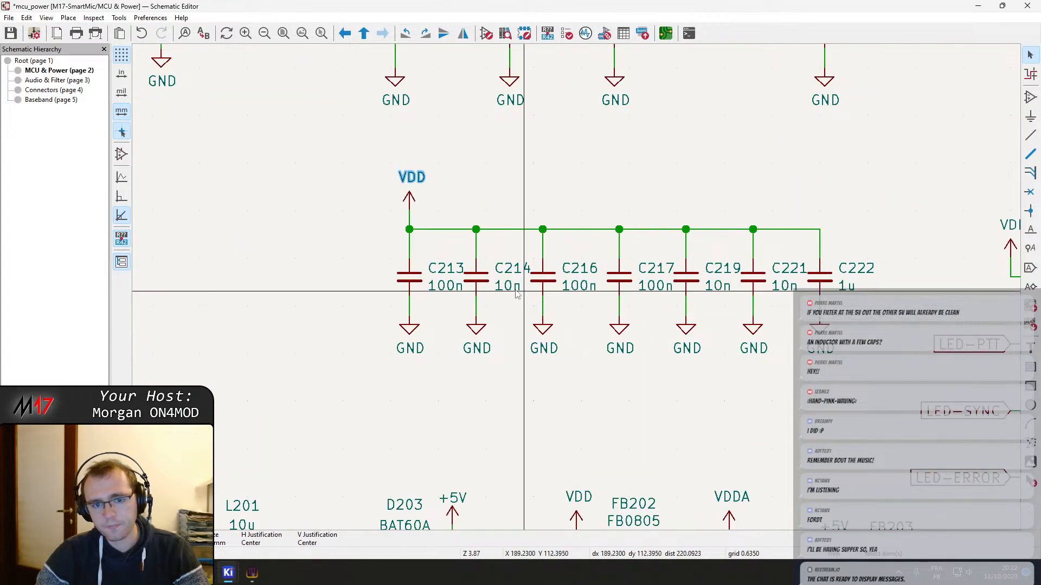
{"action": "scroll", "coordinate": [520, 227], "scroll_direction": "down", "scroll_amount": 5}
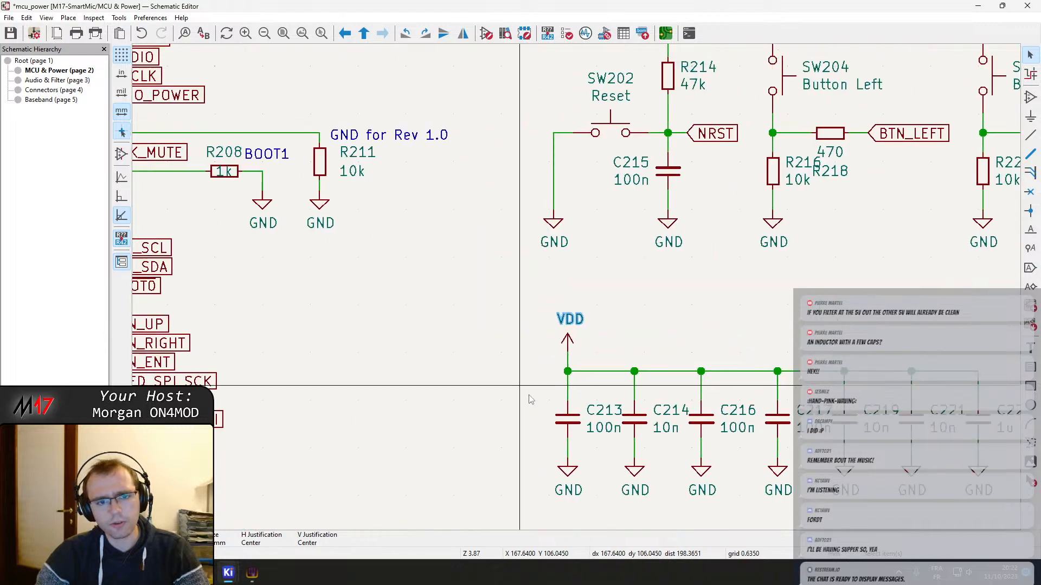
Compare U201's VDD and VDDA supply pins with the decoupling capacitors C213 to C222 on the VDD rail
{"action": "scroll", "coordinate": [514, 191], "scroll_direction": "up", "scroll_amount": 5}
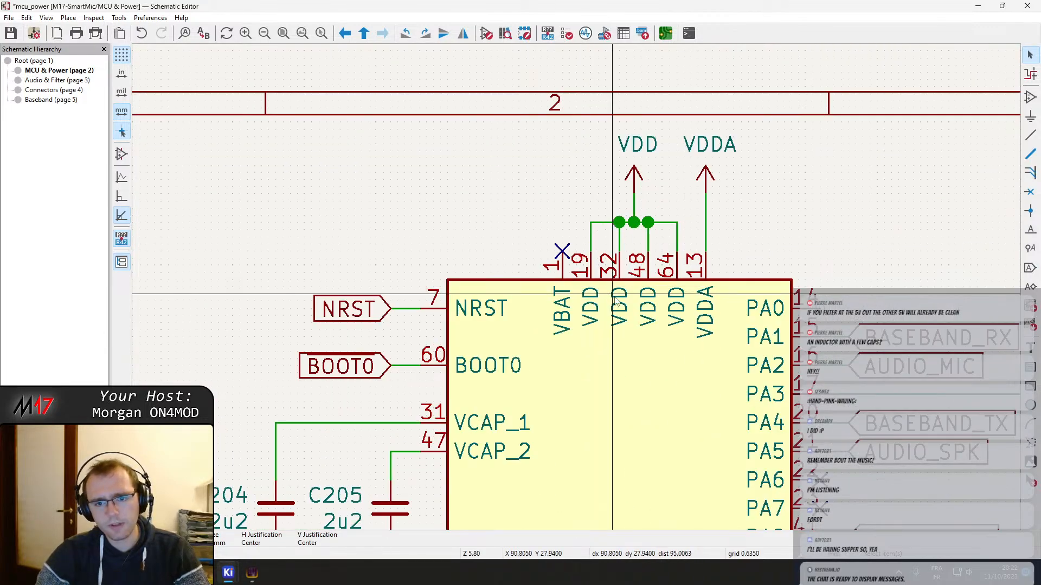
{"action": "scroll", "coordinate": [555, 244], "scroll_direction": "up", "scroll_amount": 3}
{"action": "scroll", "coordinate": [575, 293], "scroll_direction": "down", "scroll_amount": 3}
{"action": "middle_click_drag", "start_coordinate": [724, 382], "coordinate": [565, 224]}
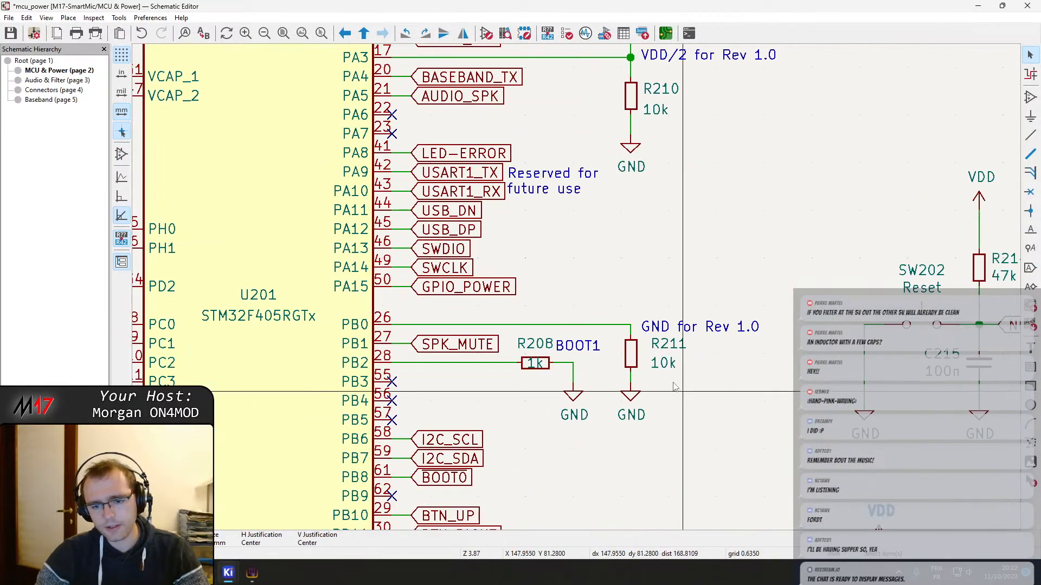
{"action": "middle_click_drag", "start_coordinate": [675, 388], "coordinate": [493, 96]}
{"action": "middle_click_drag", "start_coordinate": [713, 295], "coordinate": [439, 212]}
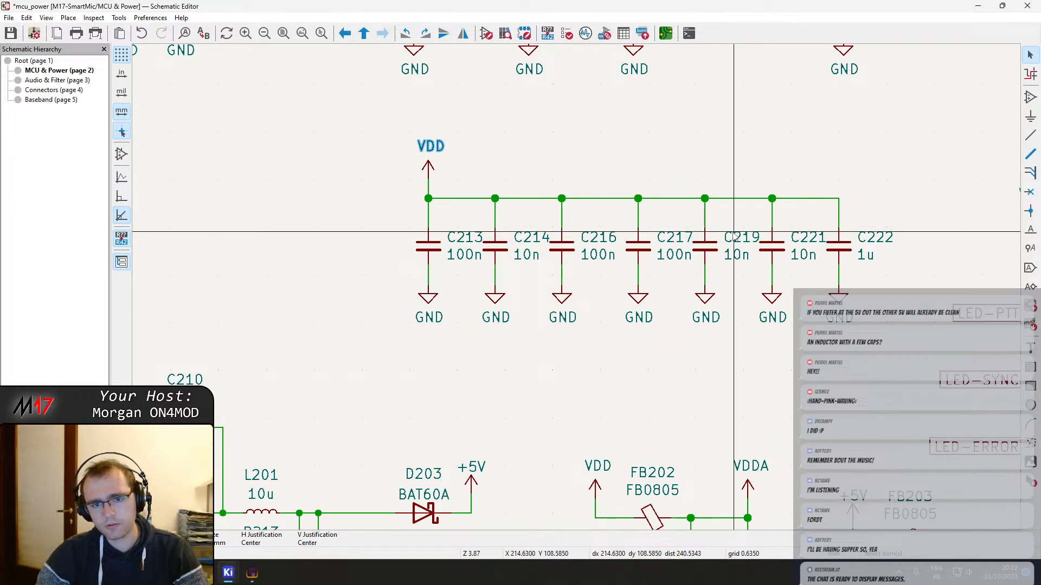
{"action": "scroll", "coordinate": [527, 167], "scroll_direction": "down", "scroll_amount": 2}
{"action": "middle_click_drag", "start_coordinate": [454, 359], "coordinate": [553, 483]}
{"action": "scroll", "coordinate": [360, 173], "scroll_direction": "up", "scroll_amount": 3}
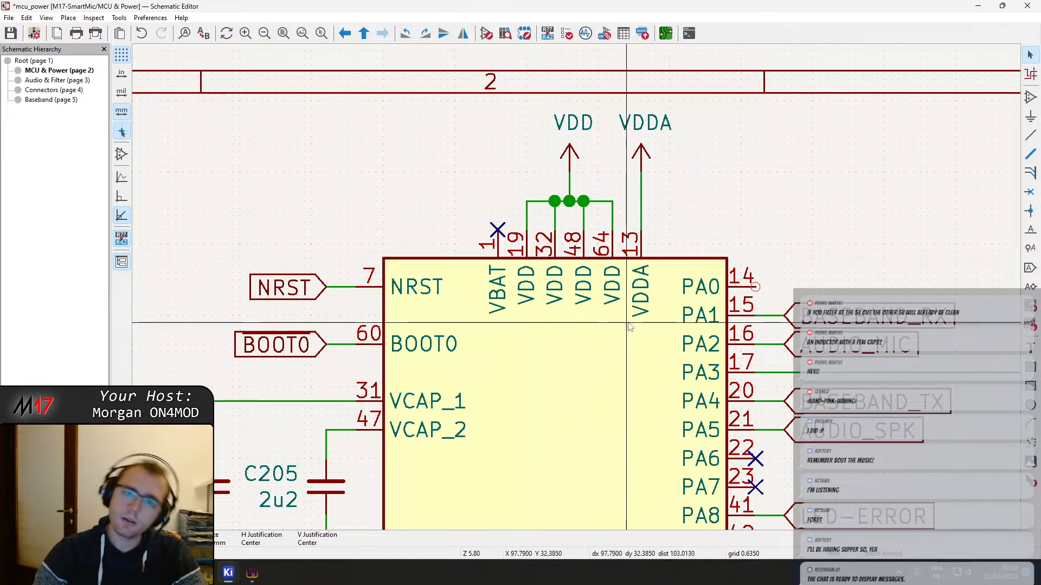
{"action": "scroll", "coordinate": [631, 328], "scroll_direction": "down", "scroll_amount": 3}
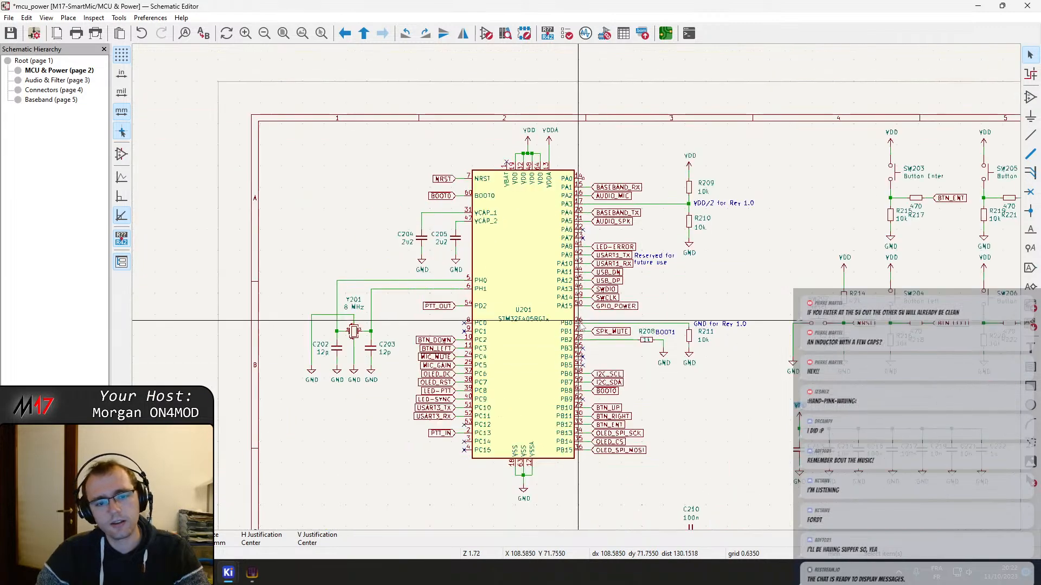
{"action": "middle_click_drag", "start_coordinate": [783, 404], "coordinate": [519, 263]}
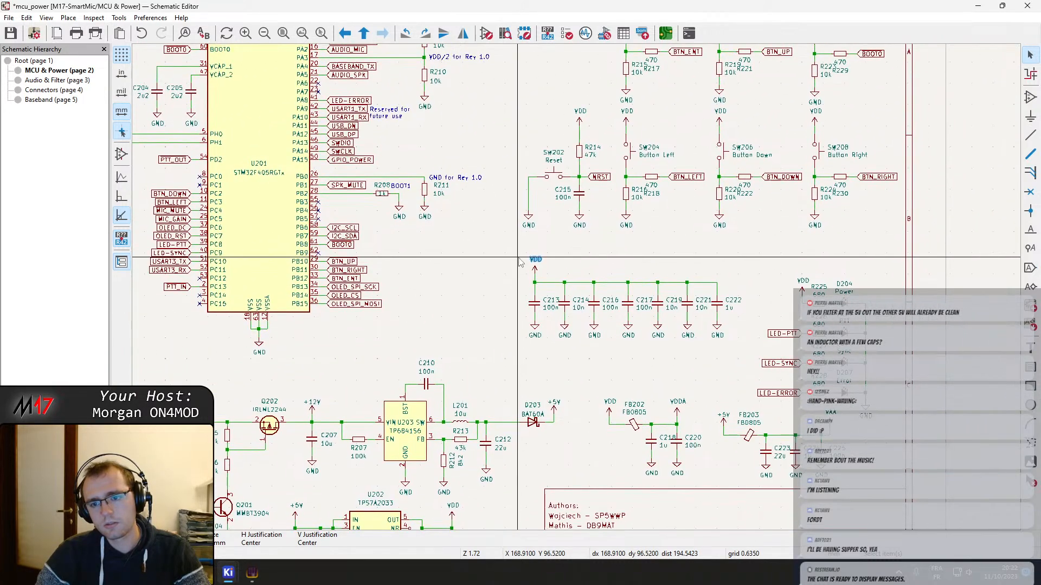
{"action": "scroll", "coordinate": [542, 276], "scroll_direction": "up", "scroll_amount": 2}
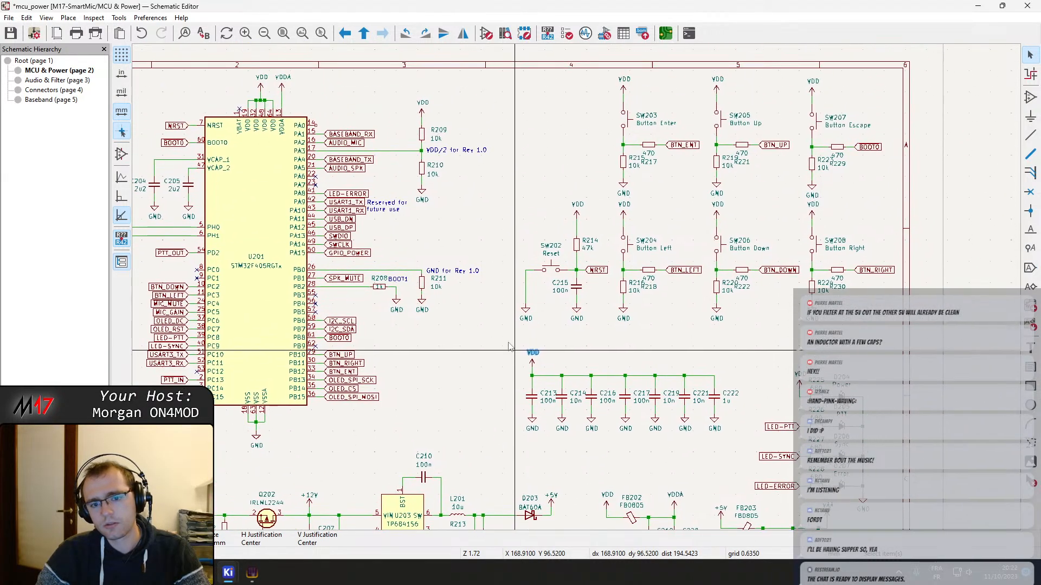
Move the VDD power symbol of the decoupling bank to the left of C213 with its wire extended, and inspect its value field
{"action": "scroll", "coordinate": [578, 292], "scroll_direction": "up", "scroll_amount": 1}
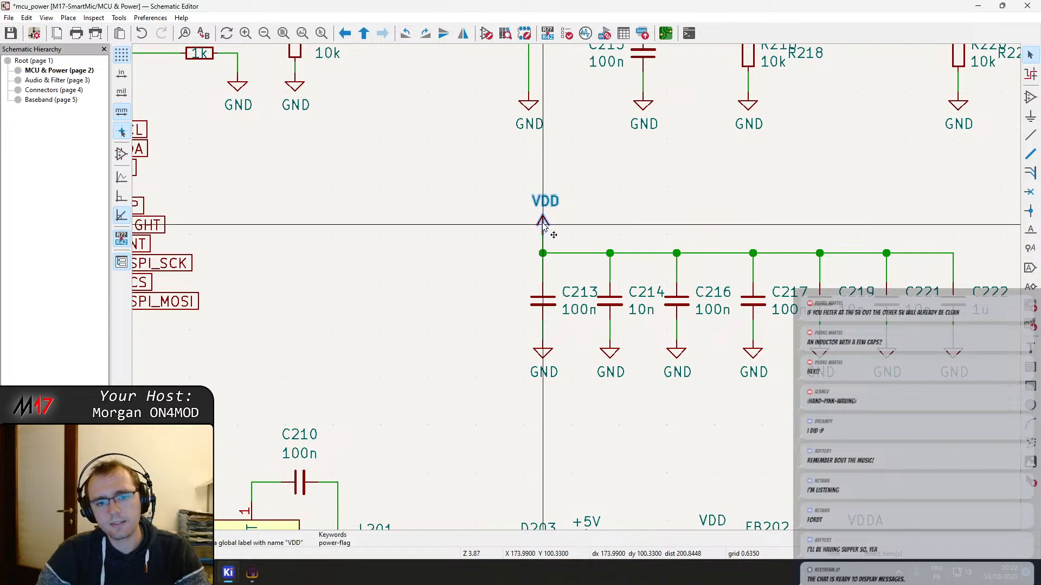
{"action": "left_click_drag", "start_coordinate": [545, 226], "coordinate": [379, 230]}
{"action": "double_click", "coordinate": [388, 198]}
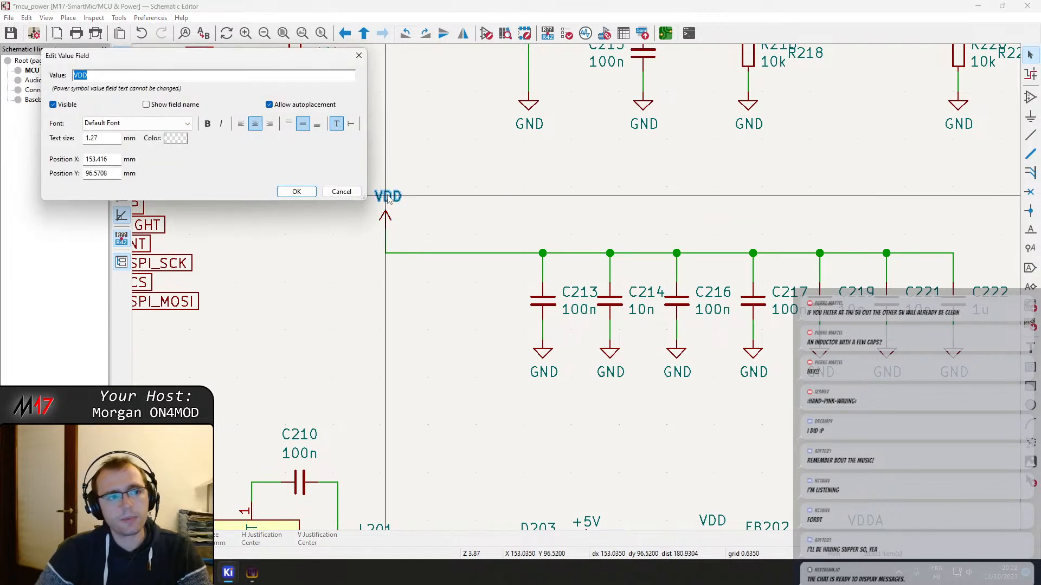
{"action": "key", "text": "Escape"}
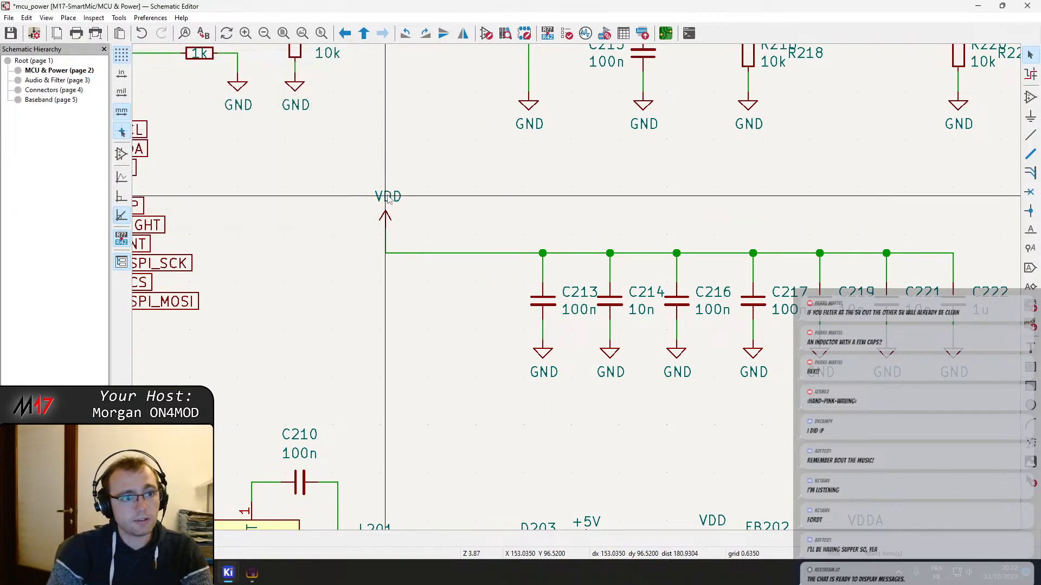
{"action": "double_click", "coordinate": [400, 198]}
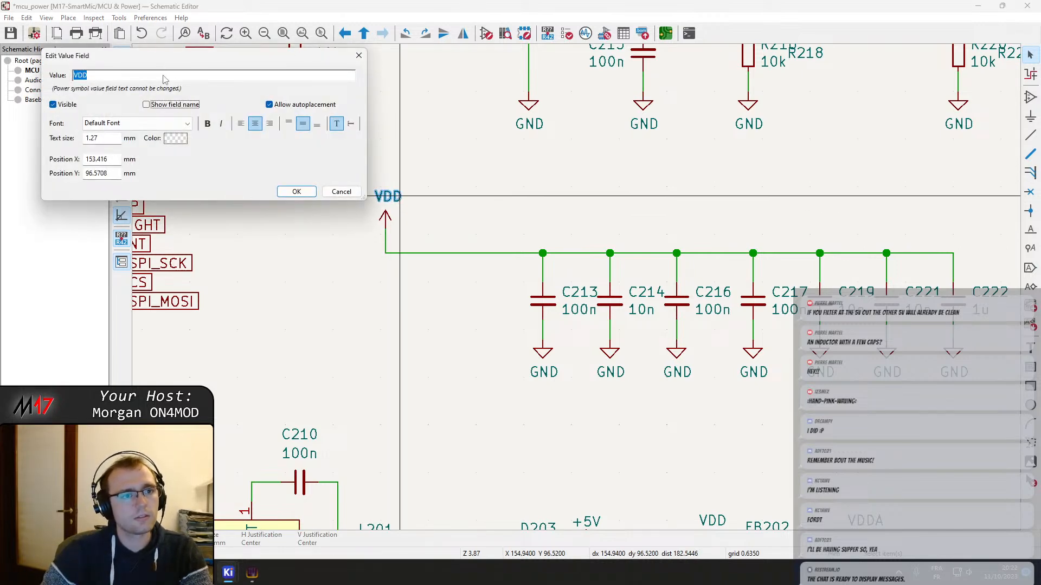
{"action": "key", "text": "Escape"}
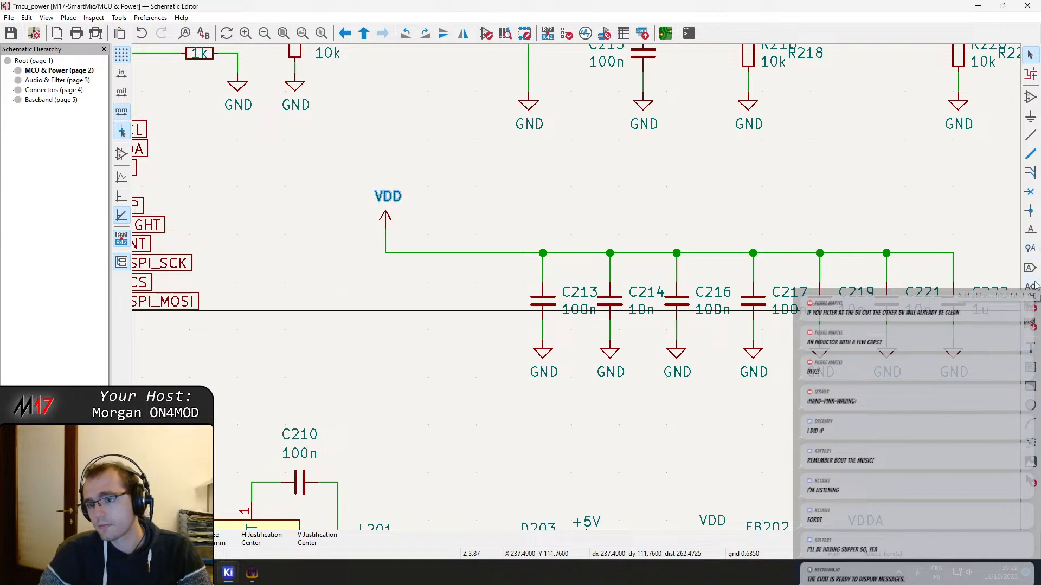
Place a net label VDD_MCU on the extended rail wire between the VDD symbol and C213
{"action": "left_click", "coordinate": [1030, 229]}
{"action": "left_click", "coordinate": [423, 235]}
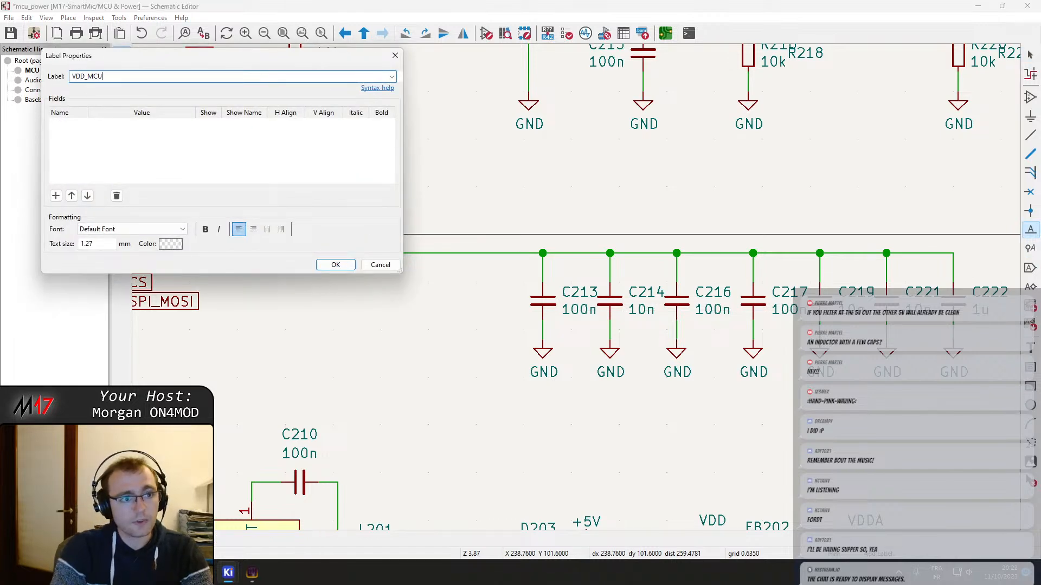
{"action": "type", "text": "VDD_MCU"}
{"action": "key", "text": "Return"}
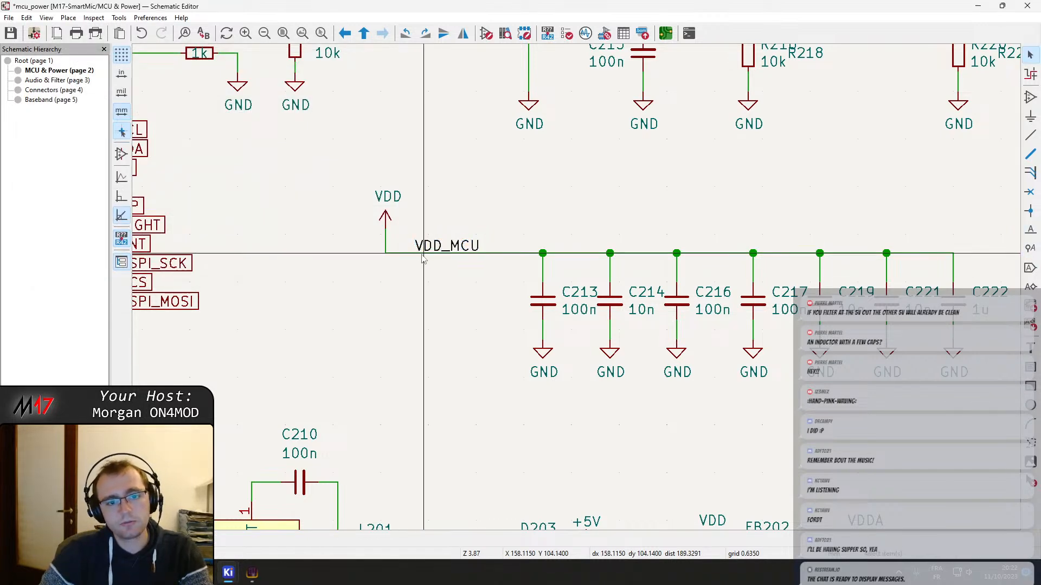
{"action": "left_click", "coordinate": [423, 255]}
Delete the decoupling bank's VDD power symbol with its vertical wire, and align the VDD_MCU label with the rail wire's free end
{"action": "key", "text": "Delete"}
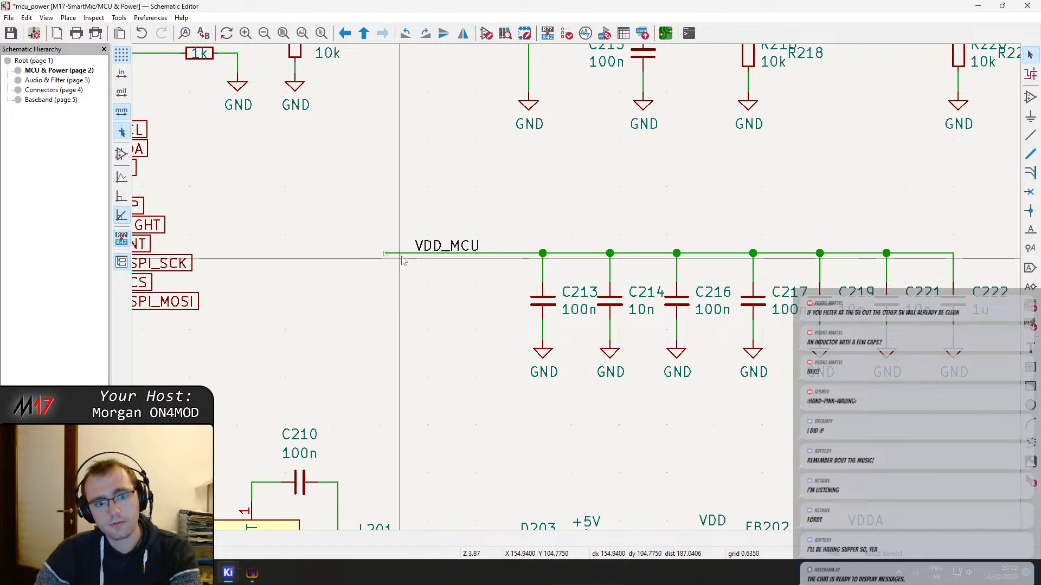
{"action": "left_click", "coordinate": [403, 256]}
{"action": "left_click_drag", "start_coordinate": [417, 254], "coordinate": [439, 250]}
{"action": "key", "text": "ctrl+z"}
{"action": "scroll", "coordinate": [449, 247], "scroll_direction": "down", "scroll_amount": 5}
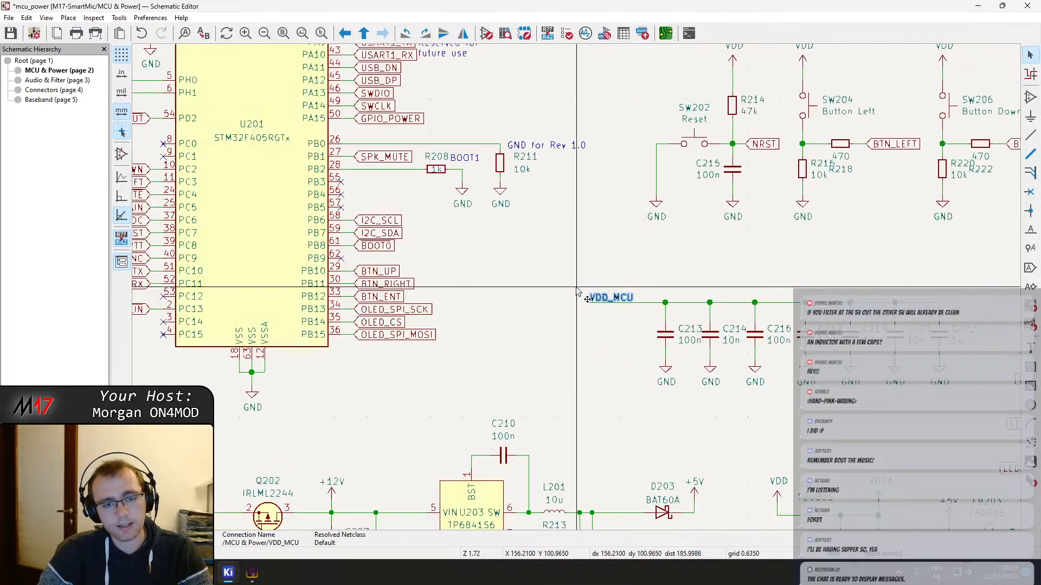
Replace the VDD power symbol feeding U201's VDD pins with a VDD_MCU net label on the wire's free end, and save the schematic
{"action": "scroll", "coordinate": [599, 312], "scroll_direction": "up", "scroll_amount": 5}
{"action": "middle_click_drag", "start_coordinate": [682, 362], "coordinate": [589, 337]}
{"action": "key", "text": "ctrl+v"}
{"action": "left_click", "coordinate": [590, 338]}
{"action": "key", "text": "Delete"}
{"action": "scroll", "coordinate": [668, 348], "scroll_direction": "up", "scroll_amount": 5}
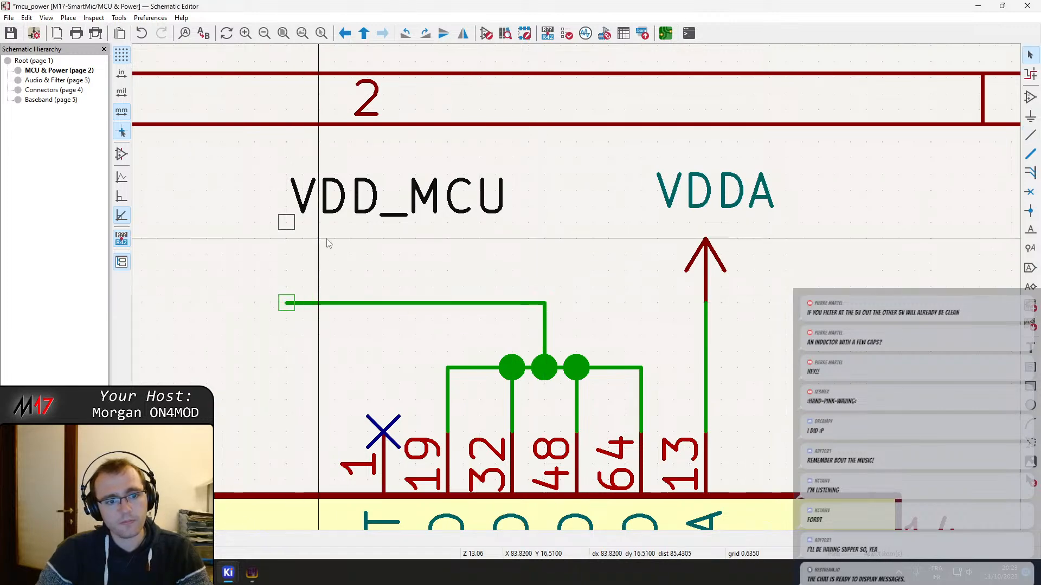
{"action": "left_click_drag", "start_coordinate": [339, 207], "coordinate": [288, 292]}
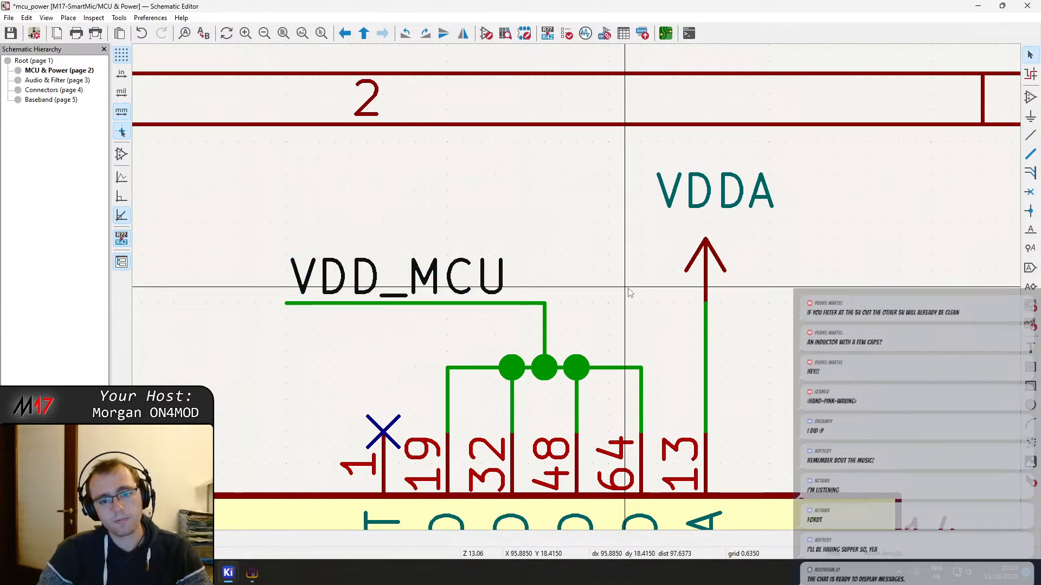
{"action": "scroll", "coordinate": [635, 300], "scroll_direction": "down", "scroll_amount": 5}
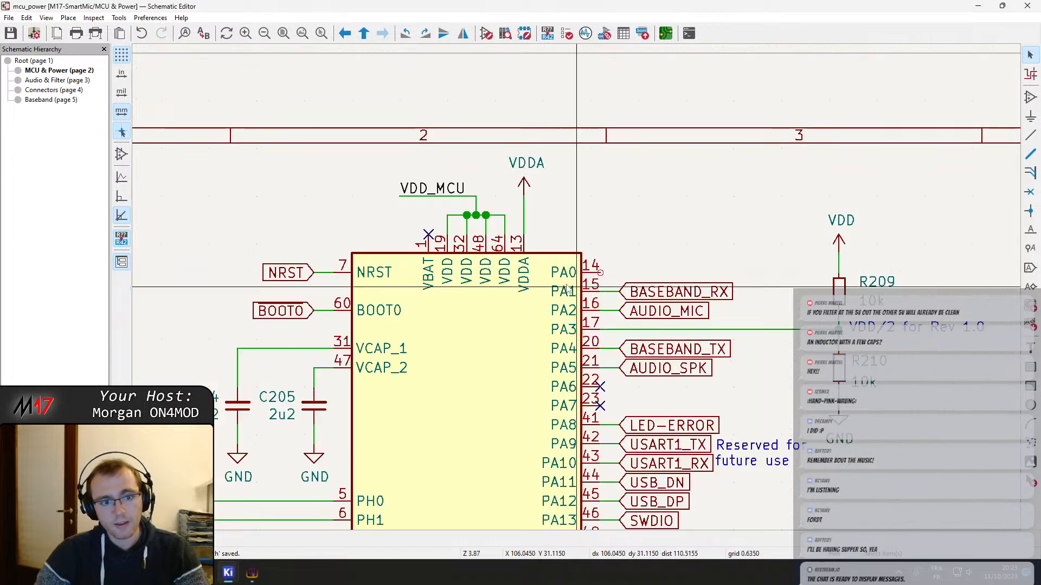
Move the C213 and C214 pair with its ground symbols left along the rail, close to the VDD_MCU label
{"action": "middle_click_drag", "start_coordinate": [705, 488], "coordinate": [527, 262]}
{"action": "scroll", "coordinate": [753, 426], "scroll_direction": "down", "scroll_amount": 1}
{"action": "middle_click_drag", "start_coordinate": [576, 287], "coordinate": [451, 121]}
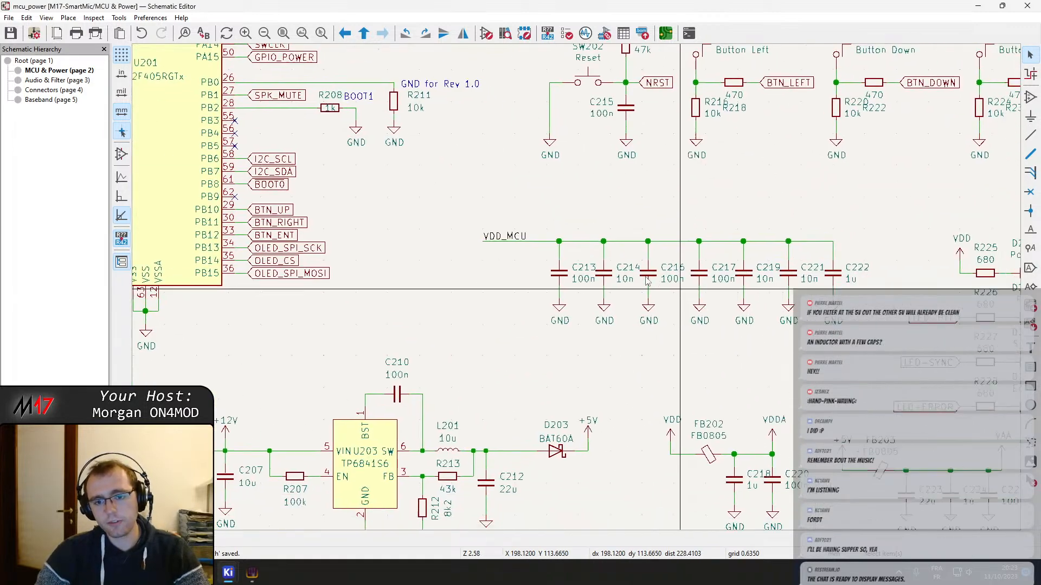
{"action": "scroll", "coordinate": [679, 286], "scroll_direction": "up", "scroll_amount": 2}
{"action": "middle_click_drag", "start_coordinate": [361, 258], "coordinate": [479, 304]}
{"action": "left_click_drag", "start_coordinate": [556, 436], "coordinate": [399, 268]}
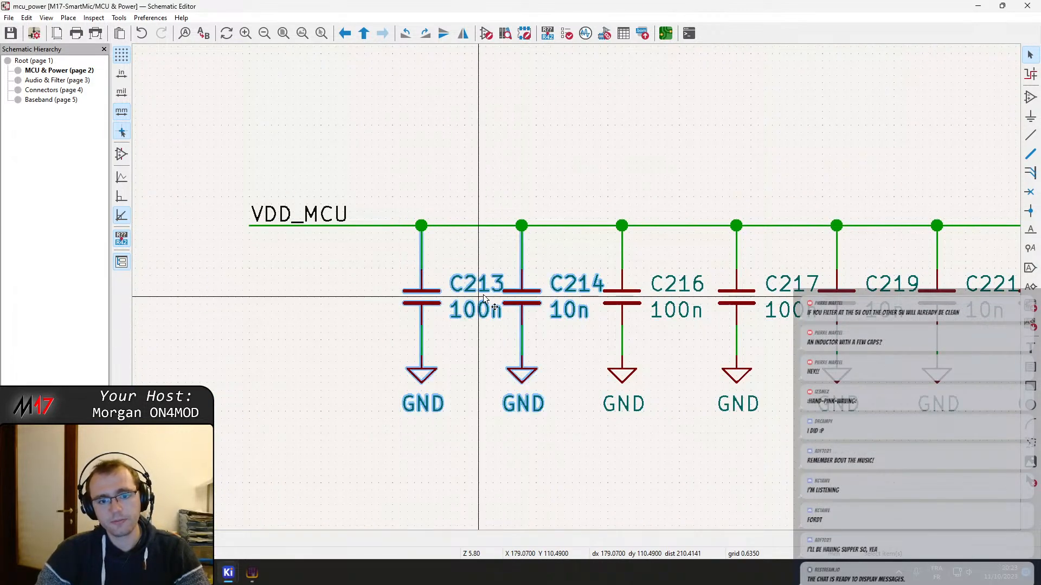
{"action": "left_click_drag", "start_coordinate": [521, 297], "coordinate": [450, 297]}
{"action": "left_click", "coordinate": [573, 351]}
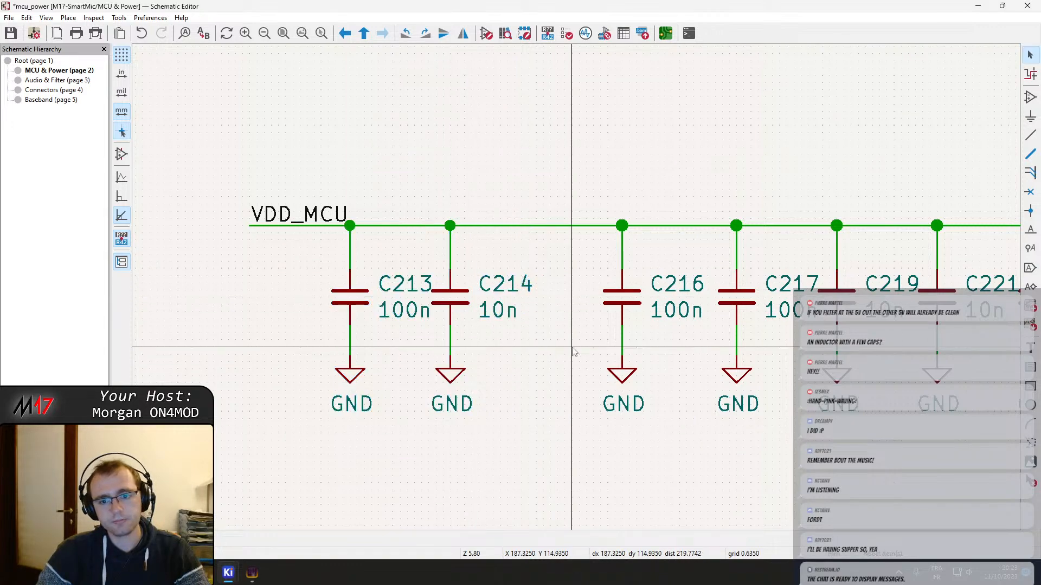
Move C216 left toward C214 and realign its ground symbol directly beneath it
{"action": "middle_click_drag", "start_coordinate": [709, 376], "coordinate": [567, 346]}
{"action": "double_click", "coordinate": [488, 280]}
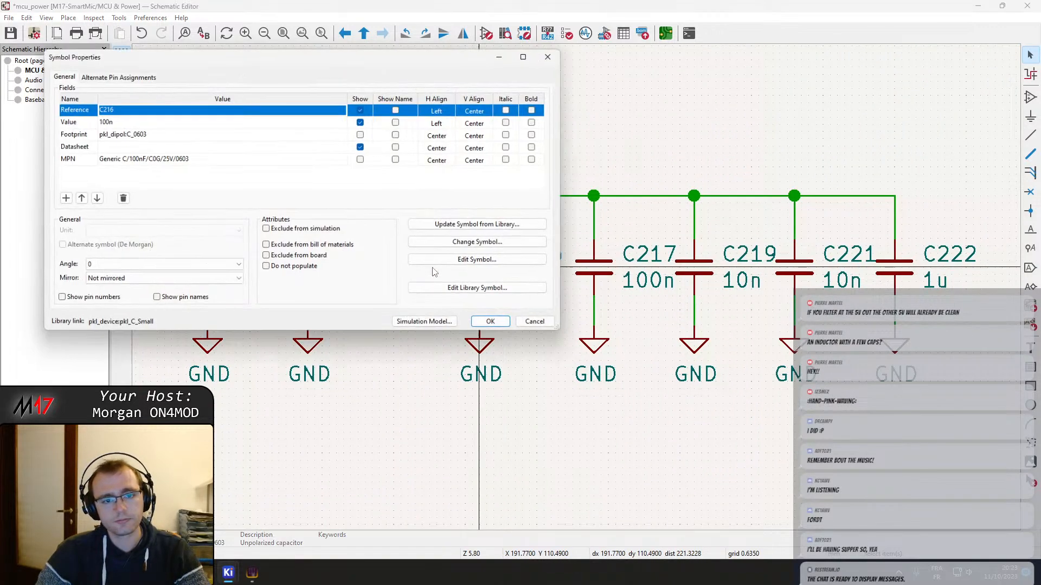
{"action": "key", "text": "Escape"}
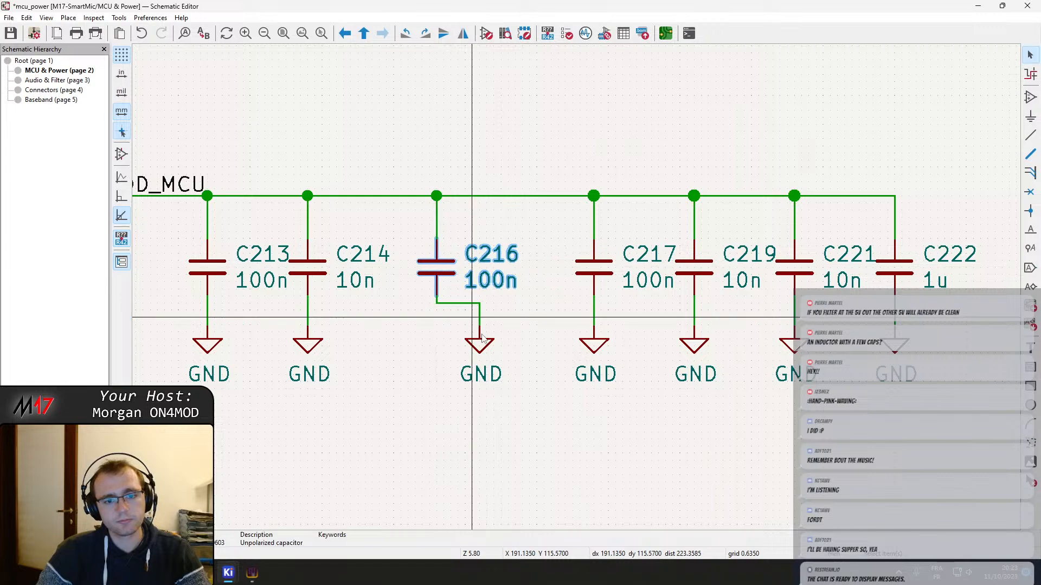
{"action": "left_click_drag", "start_coordinate": [480, 351], "coordinate": [434, 326]}
{"action": "middle_click_drag", "start_coordinate": [503, 337], "coordinate": [485, 331]}
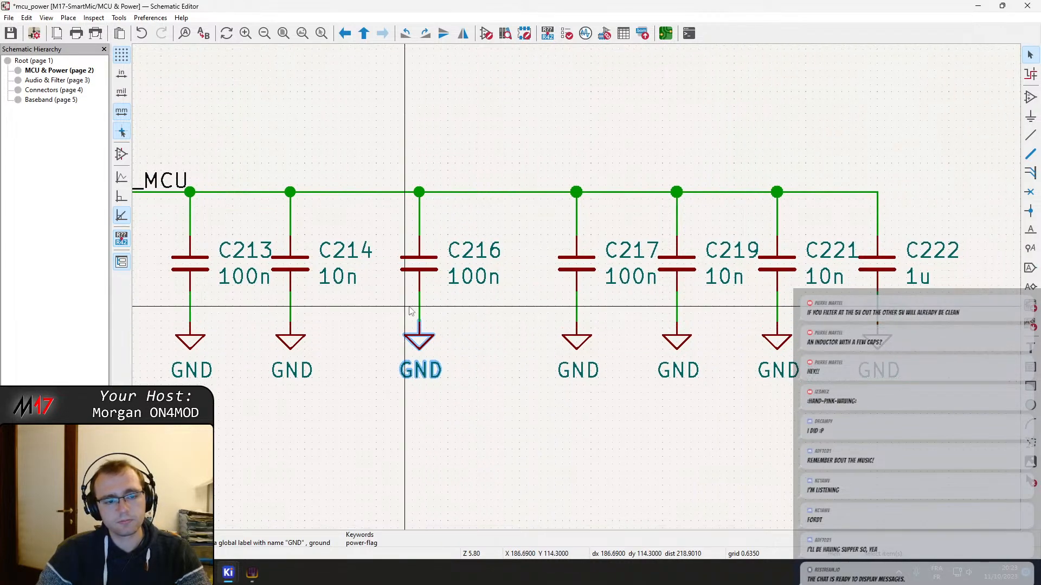
{"action": "middle_click_drag", "start_coordinate": [411, 311], "coordinate": [498, 328]}
{"action": "left_click", "coordinate": [564, 324]}
Cut C219 with its wires and ground symbol, and paste it onto the rail between C216 and C217
{"action": "middle_click_drag", "start_coordinate": [798, 329], "coordinate": [748, 295]}
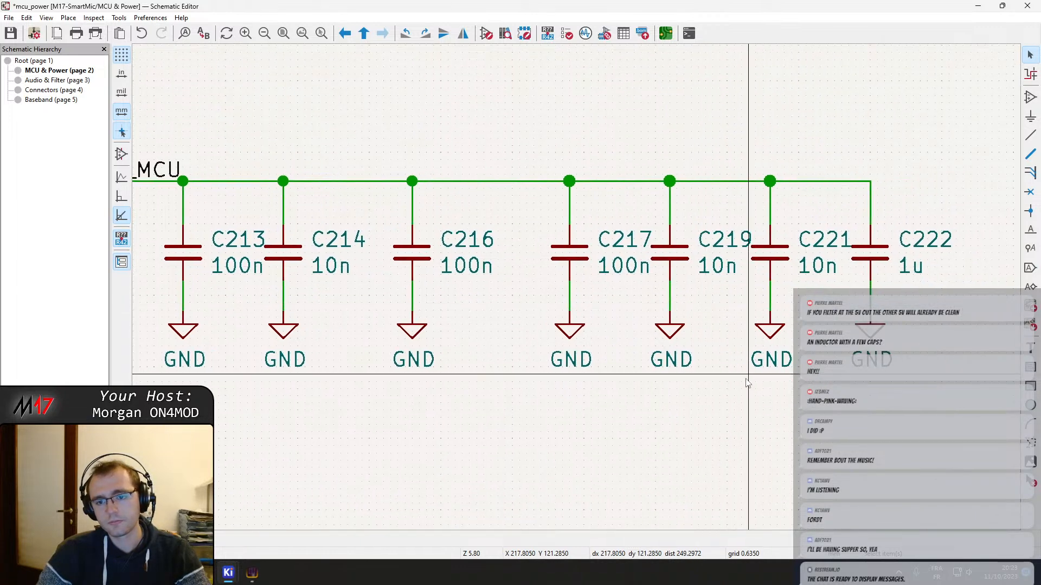
{"action": "left_click_drag", "start_coordinate": [744, 378], "coordinate": [664, 219]}
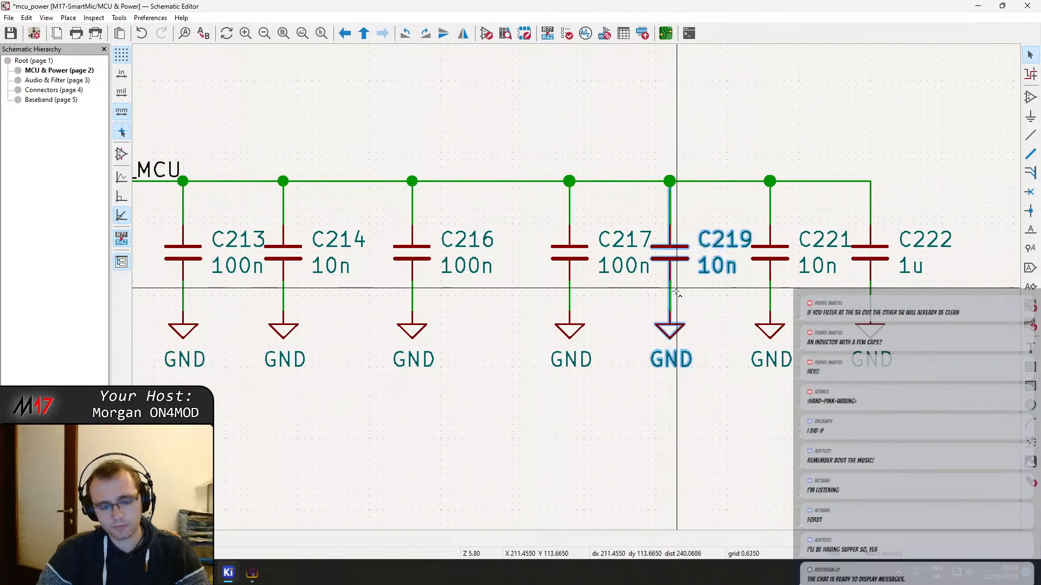
{"action": "key", "text": "Delete"}
{"action": "key", "text": "ctrl+v"}
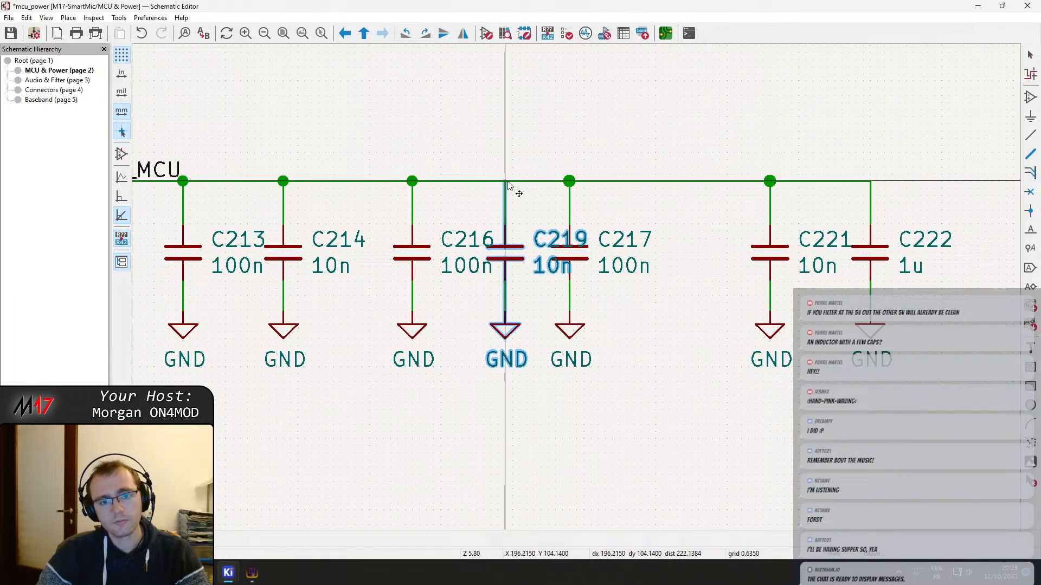
{"action": "left_click", "coordinate": [505, 181]}
Shift C217 right to make room, and move C219 with its ground symbol slightly right, clear of C216
{"action": "left_click", "coordinate": [589, 303]}
{"action": "left_click_drag", "start_coordinate": [585, 352], "coordinate": [680, 366]}
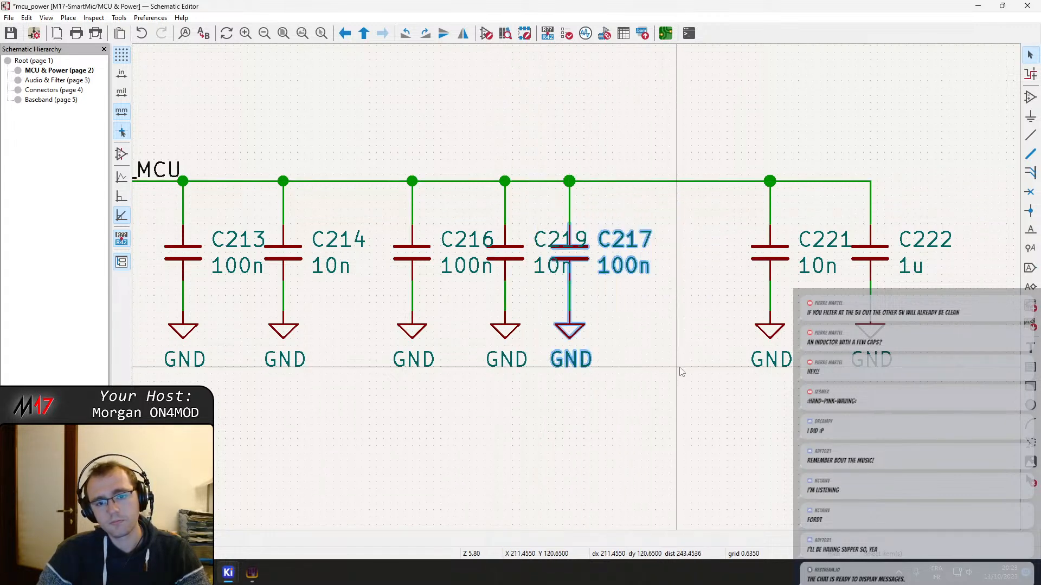
{"action": "left_click_drag", "start_coordinate": [577, 255], "coordinate": [612, 252]}
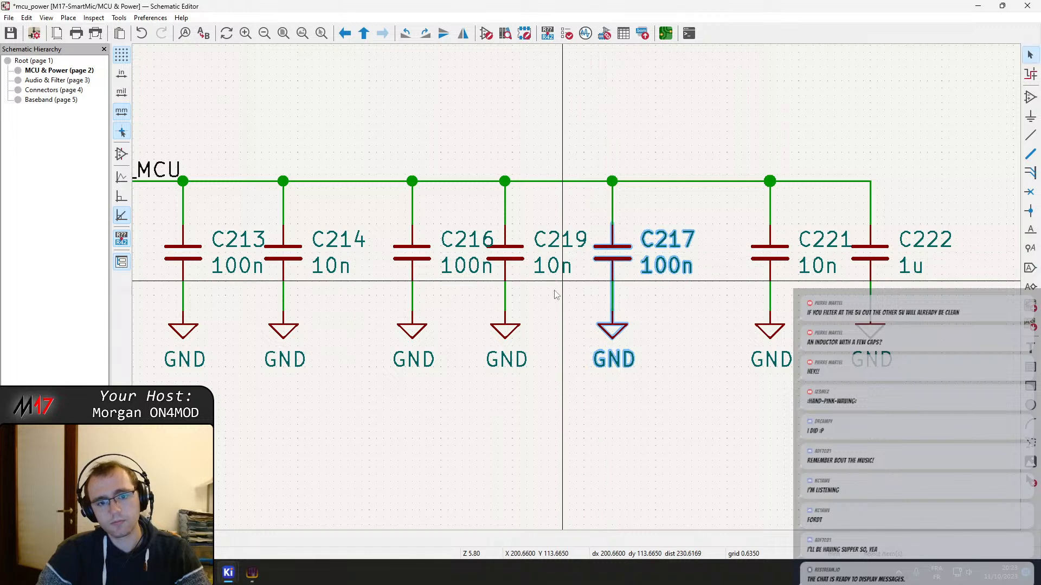
{"action": "left_click", "coordinate": [507, 241]}
{"action": "left_click_drag", "start_coordinate": [507, 242], "coordinate": [513, 253]}
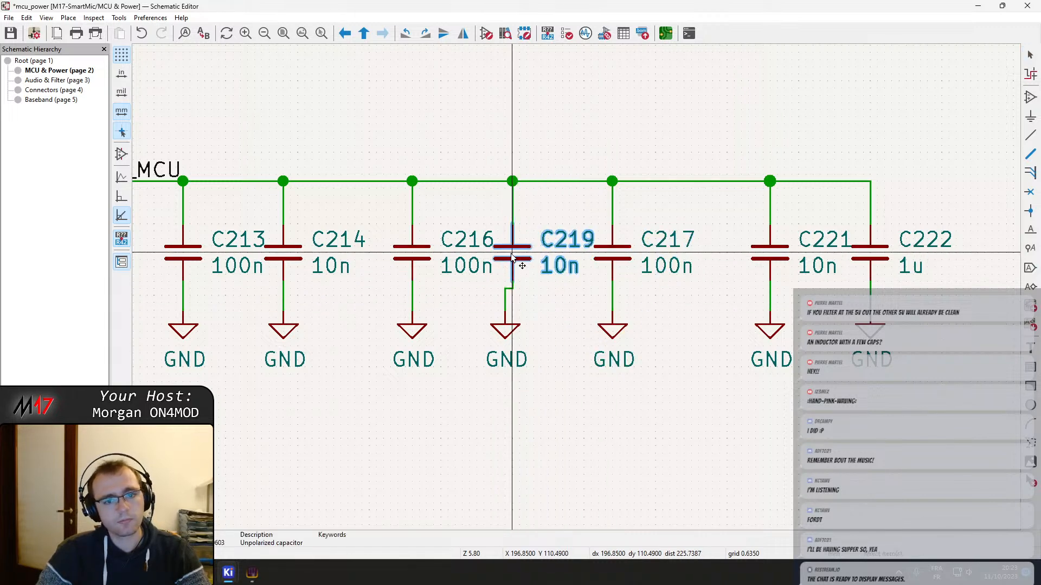
{"action": "left_click_drag", "start_coordinate": [504, 331], "coordinate": [513, 330]}
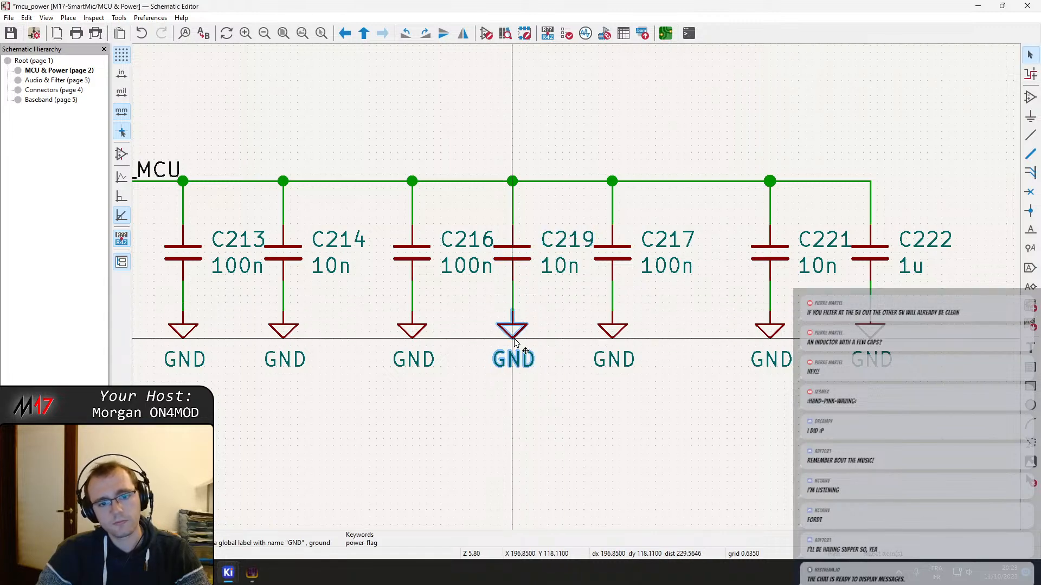
{"action": "middle_click_drag", "start_coordinate": [492, 324], "coordinate": [354, 320]}
{"action": "left_click", "coordinate": [484, 264]}
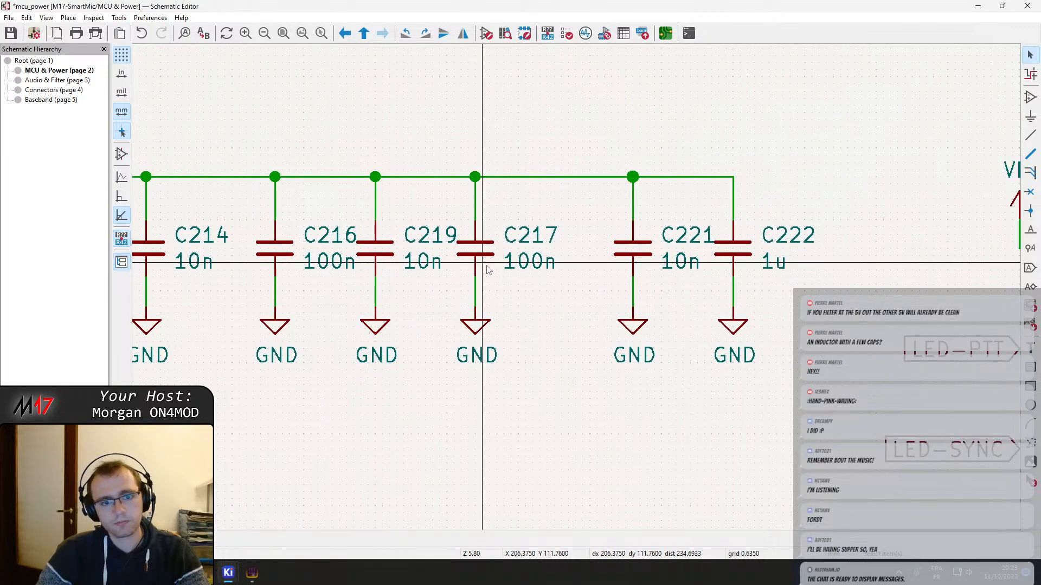
Move C217 further right and C221 left with their ground symbols so they form a pair on the rail
{"action": "left_click_drag", "start_coordinate": [527, 379], "coordinate": [468, 254]}
{"action": "left_click", "coordinate": [461, 223]}
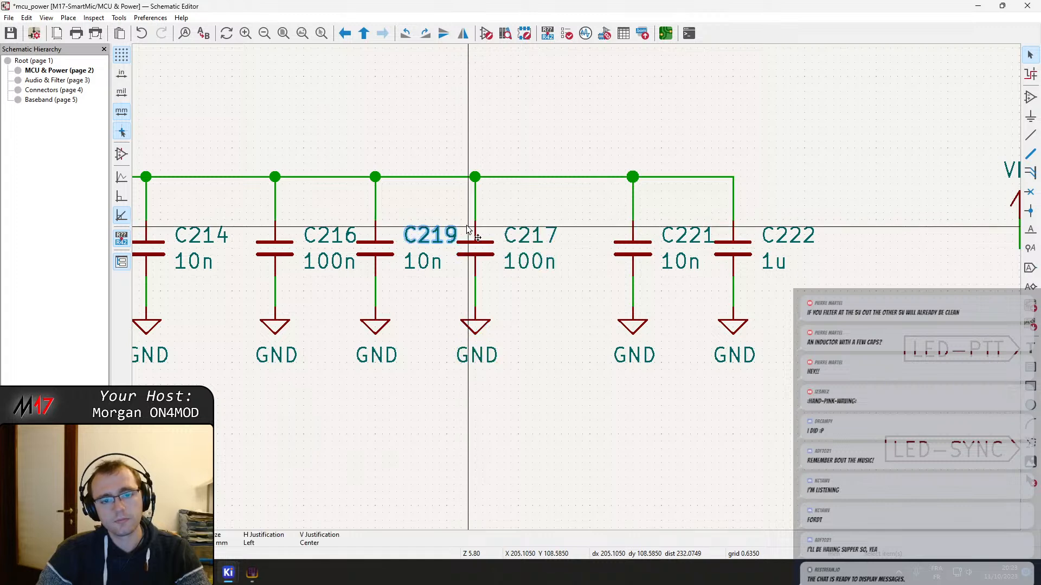
{"action": "key", "text": "Escape"}
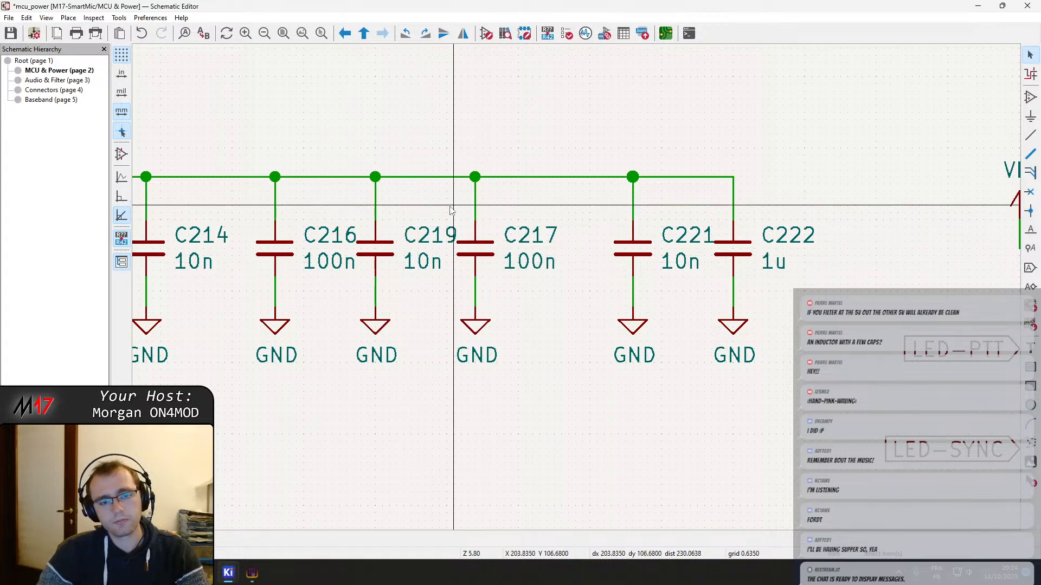
{"action": "left_click_drag", "start_coordinate": [446, 202], "coordinate": [558, 376]}
{"action": "left_click_drag", "start_coordinate": [482, 253], "coordinate": [507, 252]}
{"action": "middle_click_drag", "start_coordinate": [529, 283], "coordinate": [452, 282]}
{"action": "left_click", "coordinate": [454, 282]}
{"action": "left_click_drag", "start_coordinate": [591, 381], "coordinate": [528, 250]}
{"action": "left_click", "coordinate": [674, 267]}
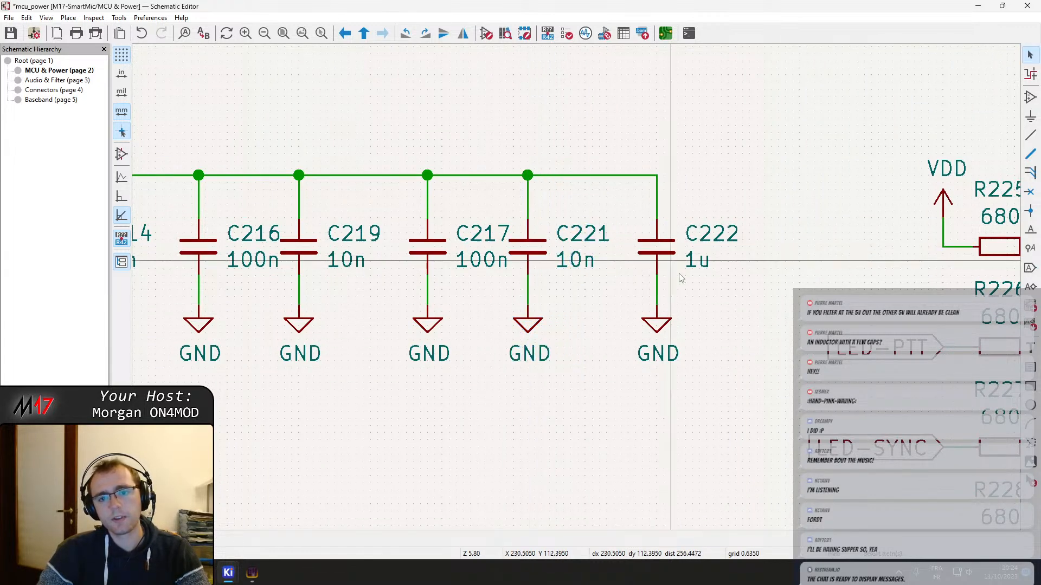
Move C222 right along the rail, and duplicate the C217 and C221 pair into the free space below the rail
{"action": "left_click_drag", "start_coordinate": [728, 387], "coordinate": [778, 251]}
{"action": "left_click_drag", "start_coordinate": [604, 409], "coordinate": [413, 239]}
{"action": "key", "text": "ctrl+d"}
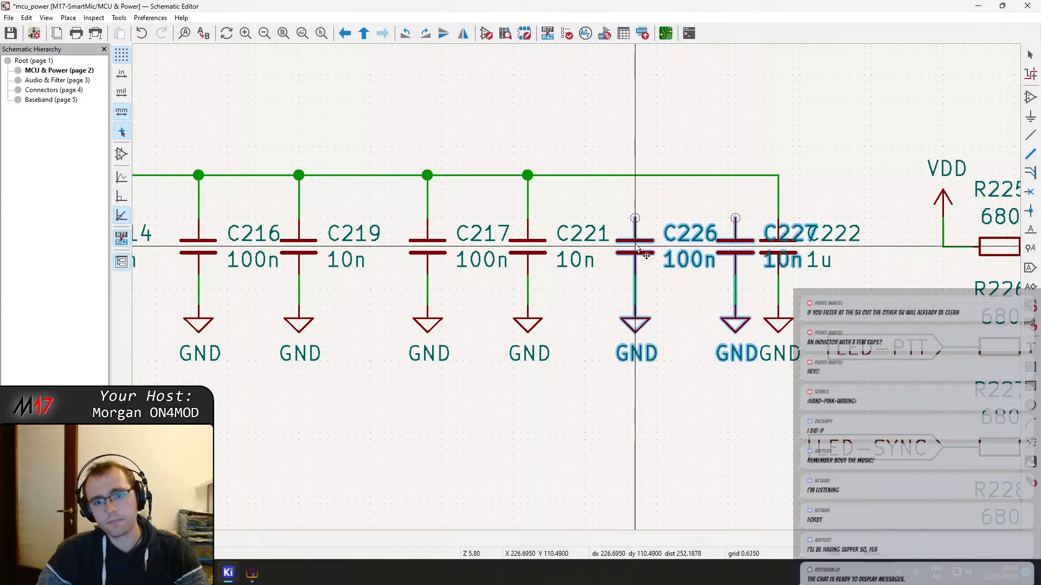
{"action": "left_click", "coordinate": [593, 442]}
{"action": "scroll", "coordinate": [569, 353], "scroll_direction": "down", "scroll_amount": 5}
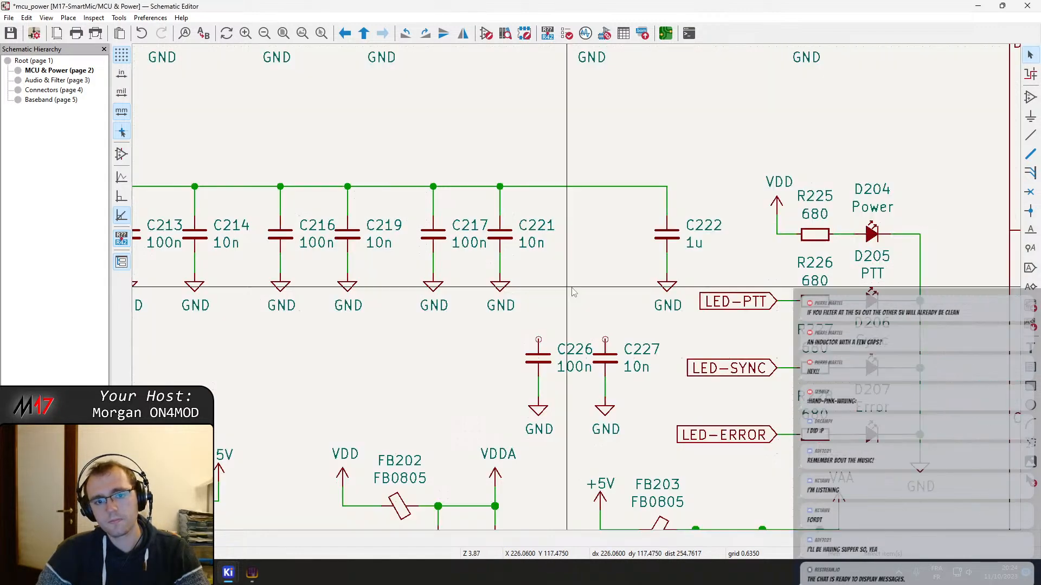
{"action": "middle_click_drag", "start_coordinate": [429, 335], "coordinate": [435, 336]}
{"action": "left_click_drag", "start_coordinate": [376, 227], "coordinate": [672, 316]}
{"action": "key", "text": "Escape"}
{"action": "scroll", "coordinate": [363, 286], "scroll_direction": "up", "scroll_amount": 6}
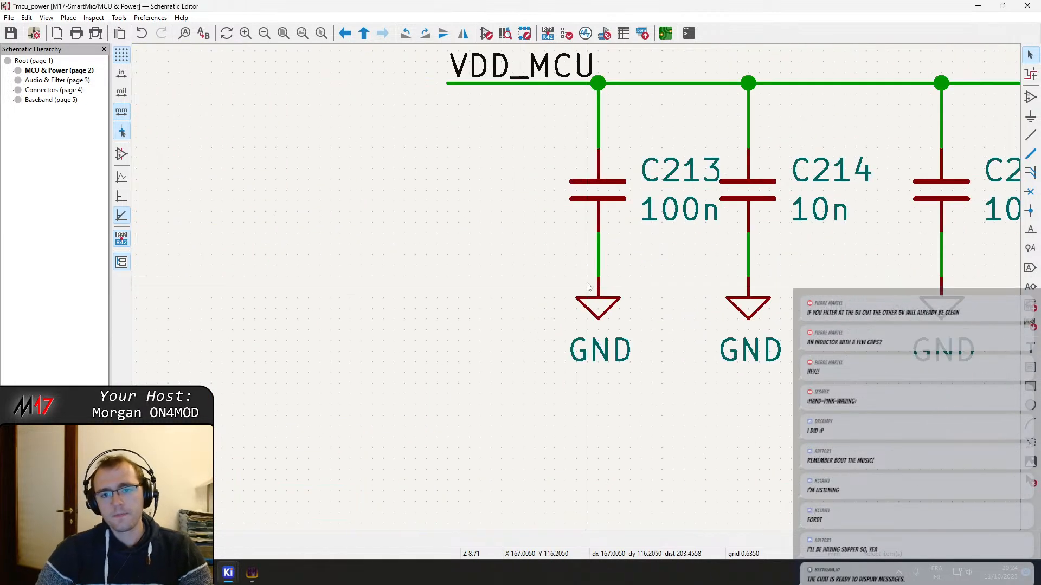
{"action": "middle_click_drag", "start_coordinate": [520, 281], "coordinate": [496, 289]}
{"action": "middle_click_drag", "start_coordinate": [717, 215], "coordinate": [549, 220]}
{"action": "middle_click_drag", "start_coordinate": [645, 209], "coordinate": [517, 180]}
{"action": "left_click_drag", "start_coordinate": [499, 168], "coordinate": [806, 382]}
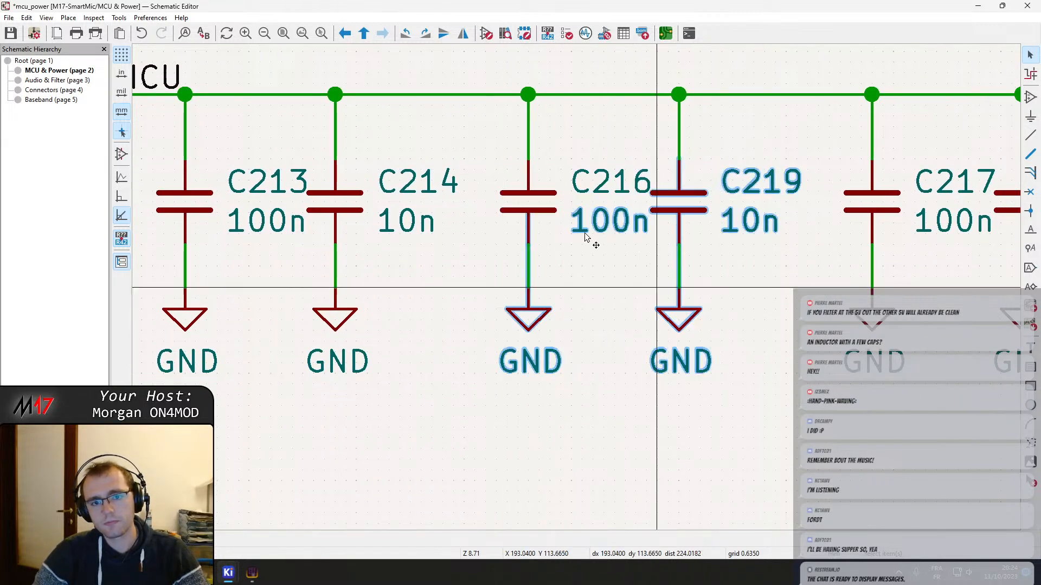
{"action": "left_click_drag", "start_coordinate": [536, 192], "coordinate": [746, 332]}
{"action": "key", "text": "ctrl+z"}
{"action": "left_click", "coordinate": [723, 343]}
Move the C216 and C219 pair closer to C214, and the C217 and C221 pair closer to C219
{"action": "left_click_drag", "start_coordinate": [769, 417], "coordinate": [509, 165]}
{"action": "left_click_drag", "start_coordinate": [526, 203], "coordinate": [509, 206]}
{"action": "mouse_move", "coordinate": [675, 244]}
{"action": "middle_mouse_down"}
{"action": "mouse_move", "coordinate": [393, 213]}
{"action": "mouse_move", "coordinate": [577, 248]}
{"action": "middle_mouse_up"}
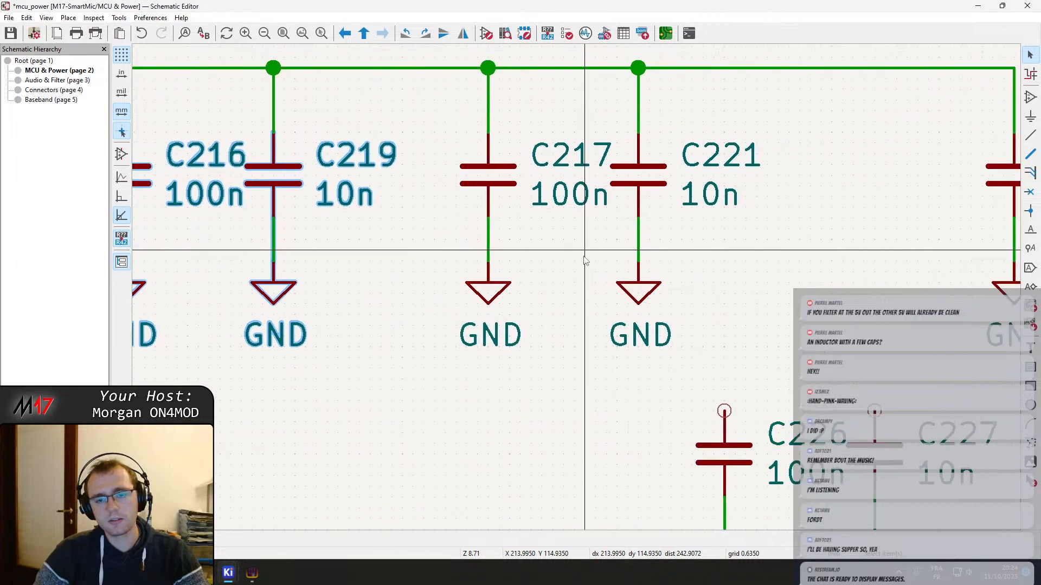
{"action": "left_click_drag", "start_coordinate": [705, 371], "coordinate": [443, 175]}
{"action": "scroll", "coordinate": [581, 294], "scroll_direction": "down", "scroll_amount": 1}
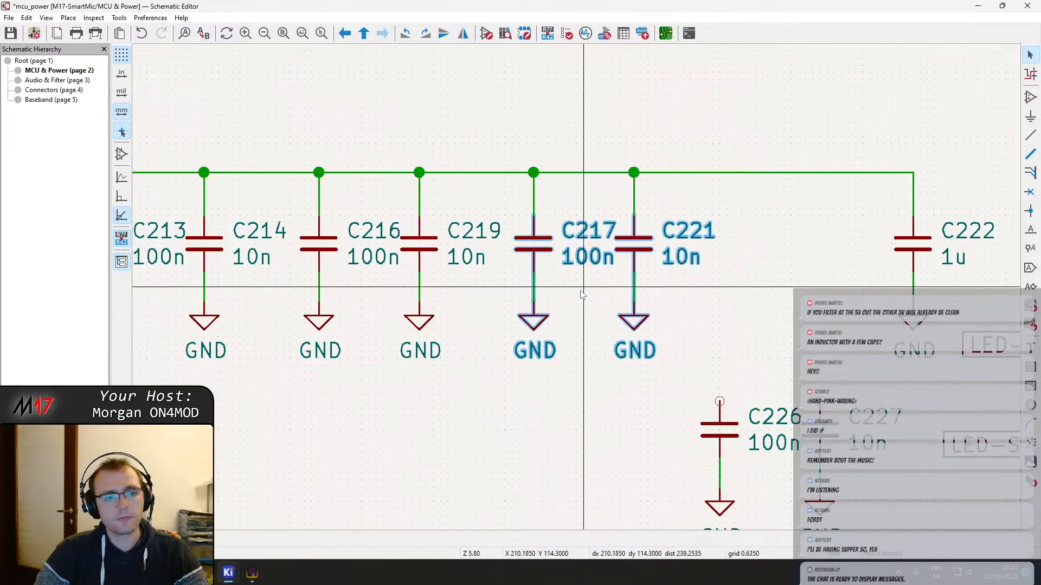
Move the duplicated capacitors C226 and C227 with their ground symbols up into the row between C221 and C222
{"action": "middle_click_drag", "start_coordinate": [581, 295], "coordinate": [451, 291]}
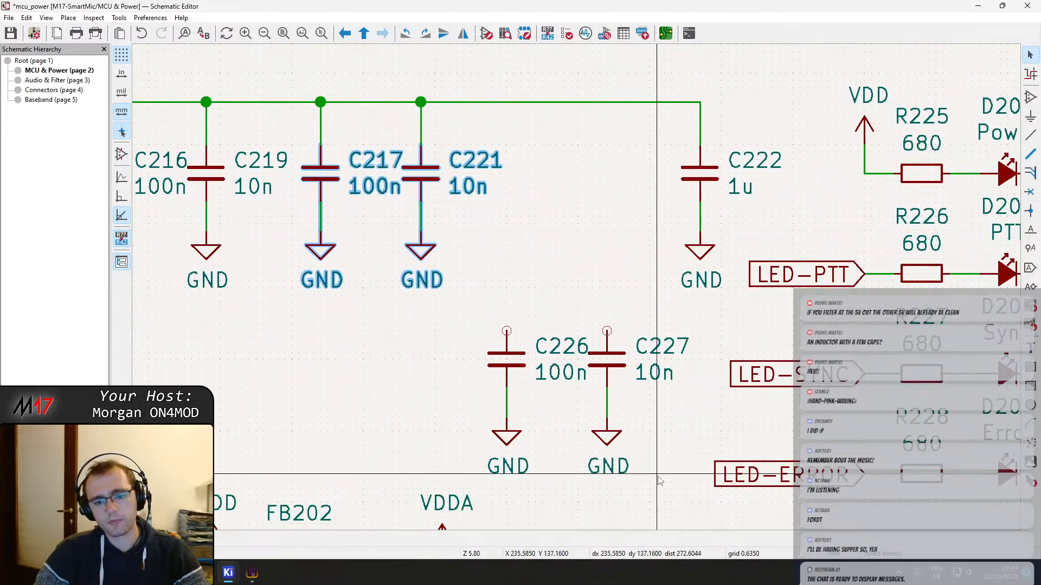
{"action": "left_click_drag", "start_coordinate": [659, 480], "coordinate": [534, 176]}
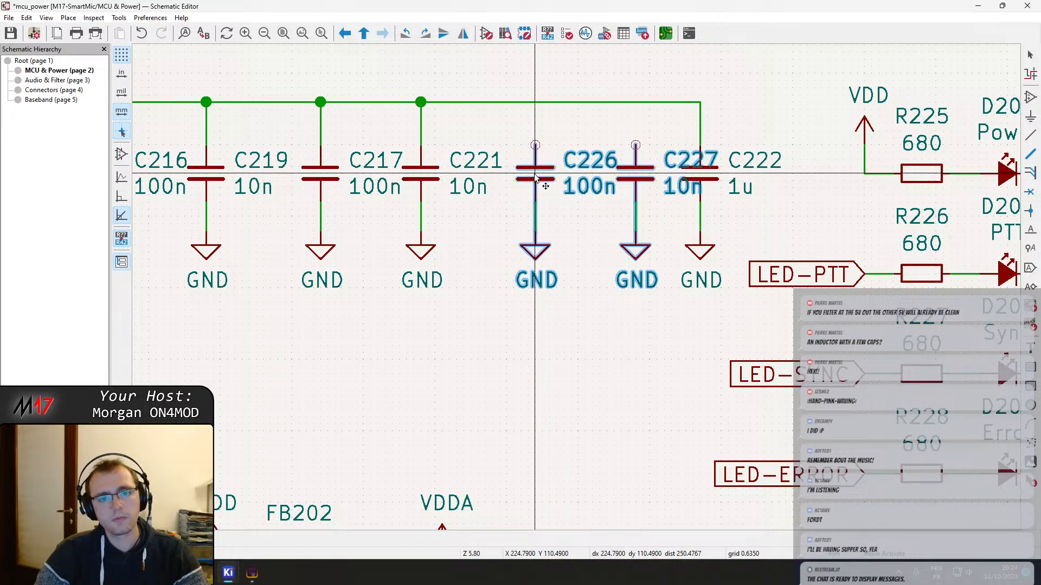
{"action": "middle_click_drag", "start_coordinate": [564, 175], "coordinate": [416, 170]}
Move C222 with its wires and ground symbol slightly right, clear of C227, extending the rail
{"action": "left_click", "coordinate": [565, 171]}
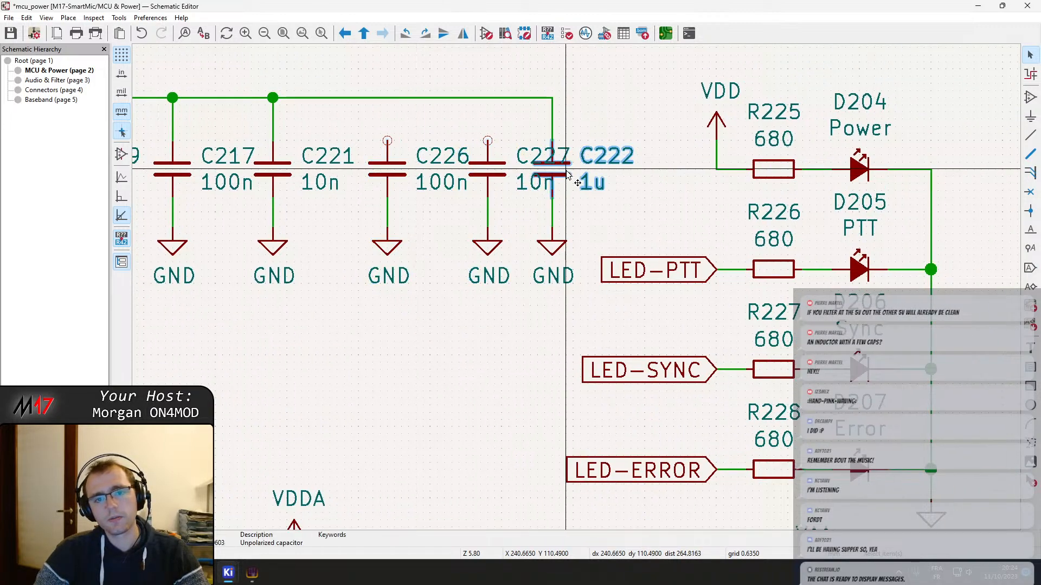
{"action": "left_click", "coordinate": [558, 245], "text": "shift"}
{"action": "left_click", "coordinate": [551, 212], "text": "shift"}
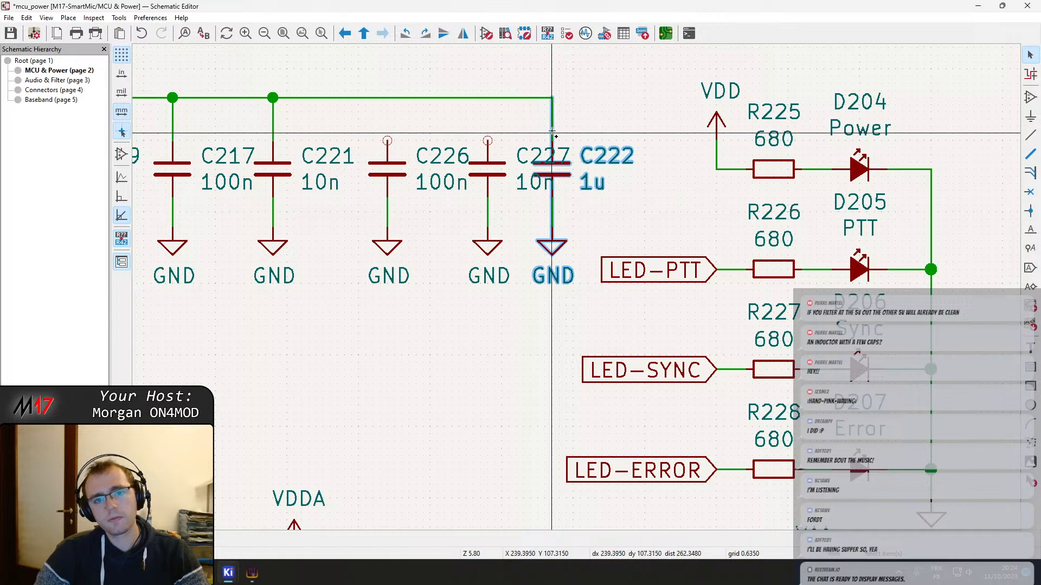
{"action": "left_click_drag", "start_coordinate": [551, 133], "coordinate": [577, 142]}
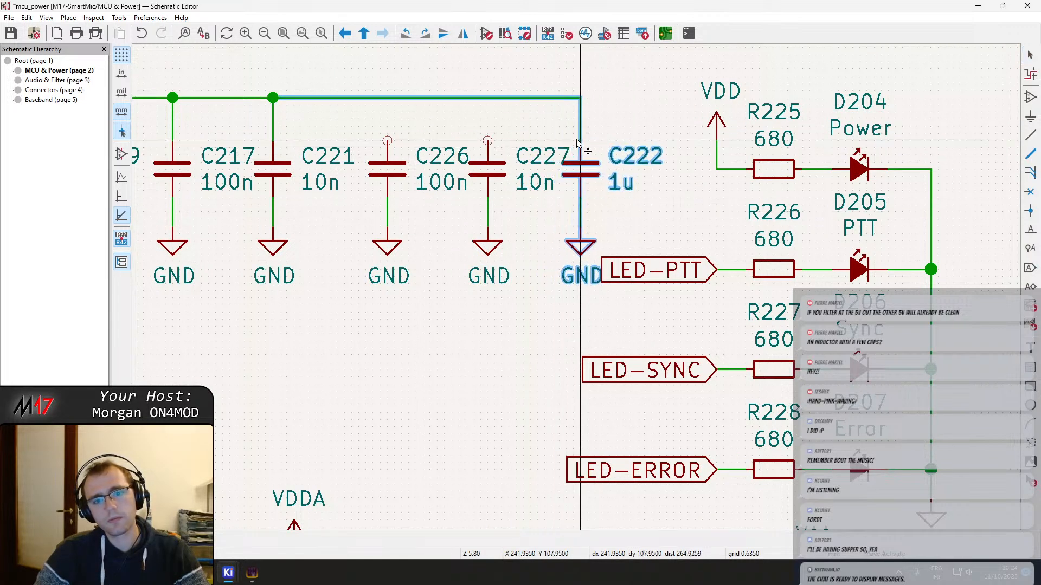
{"action": "left_click", "coordinate": [570, 146]}
Wire the open upper pins of C227 and C226 to the VDD_MCU rail
{"action": "key", "text": "w"}
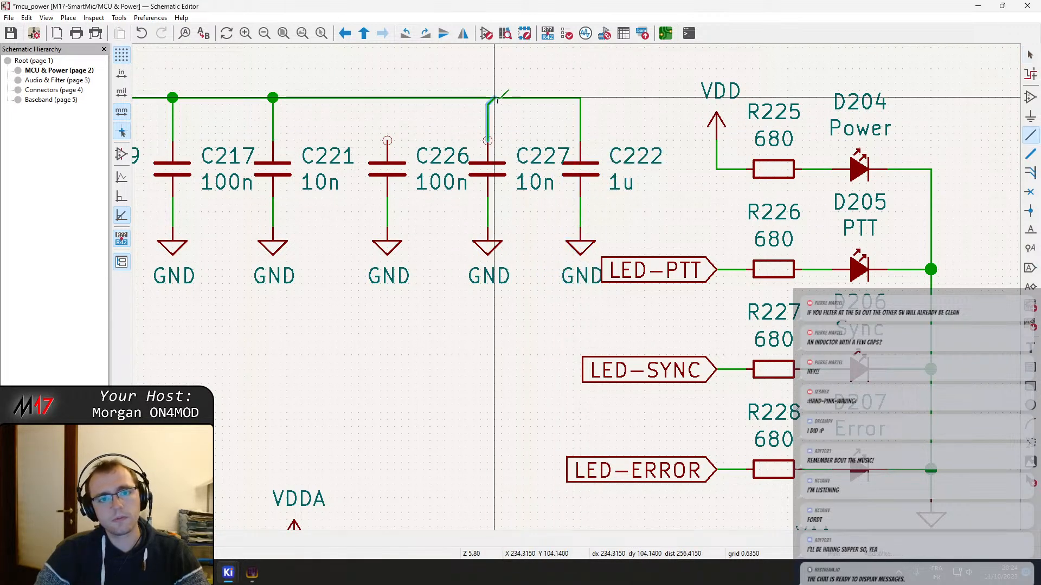
{"action": "left_click", "coordinate": [387, 140]}
{"action": "scroll", "coordinate": [388, 102], "scroll_direction": "down", "scroll_amount": 4}
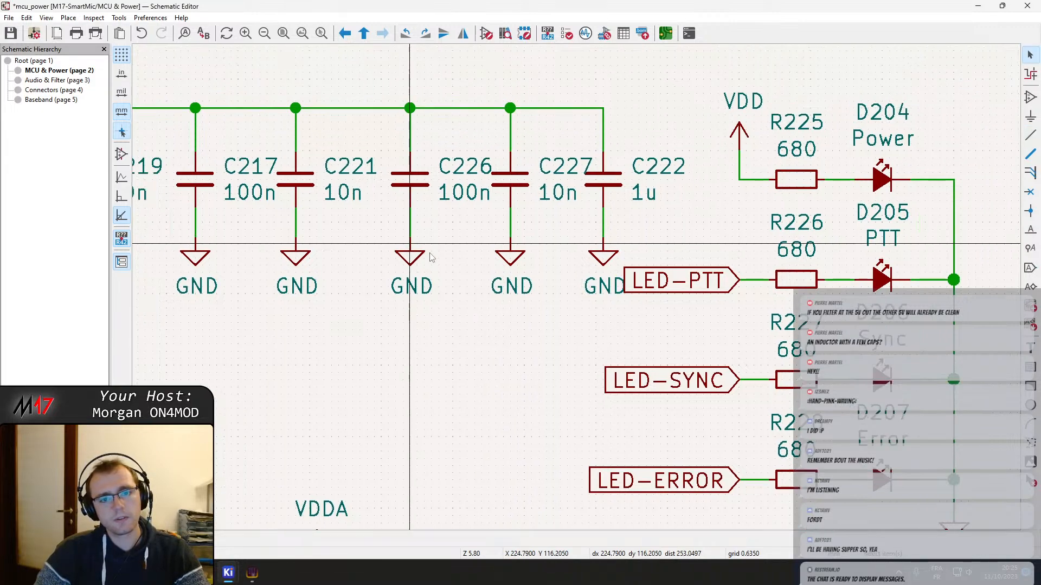
Move the whole VDD_MCU decoupling capacitor row left, away from the LED labels, shift C222 with its ground slightly right, and save
{"action": "left_click_drag", "start_coordinate": [280, 204], "coordinate": [720, 327]}
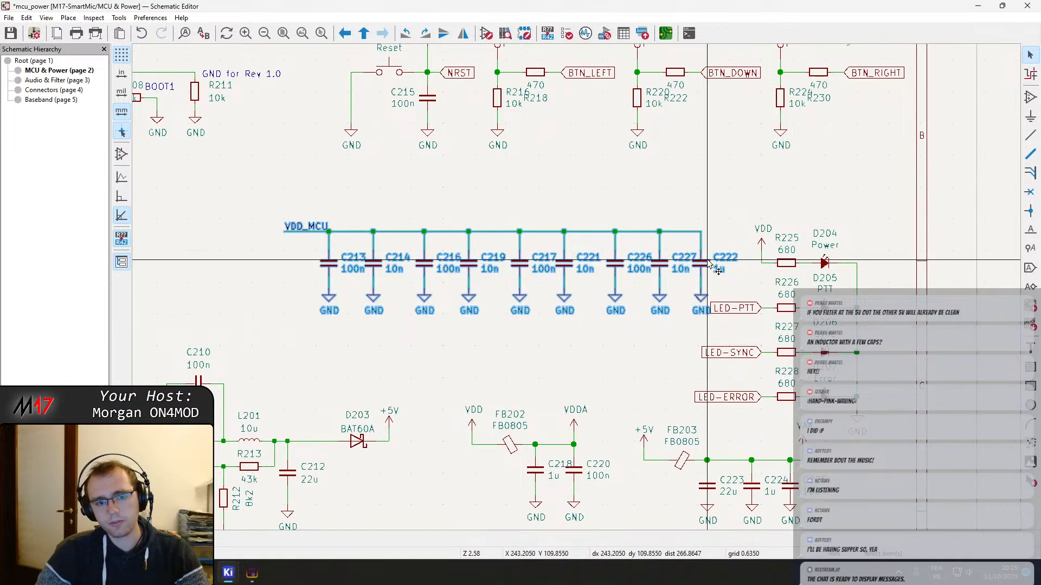
{"action": "left_click_drag", "start_coordinate": [703, 262], "coordinate": [620, 249]}
{"action": "left_click", "coordinate": [638, 270]}
{"action": "left_click_drag", "start_coordinate": [650, 306], "coordinate": [613, 237]}
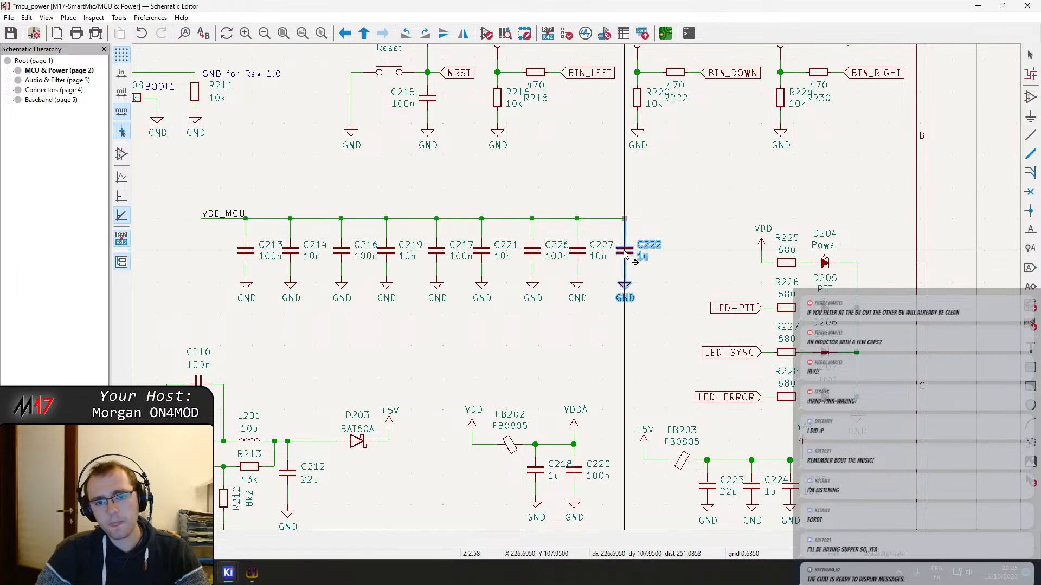
{"action": "left_click", "coordinate": [622, 323]}
{"action": "key", "text": "ctrl+s"}
Review the MCU & Power sheet from the VDD_MCU capacitor row to the VDD pins of U201
{"action": "middle_click_drag", "start_coordinate": [452, 305], "coordinate": [510, 320]}
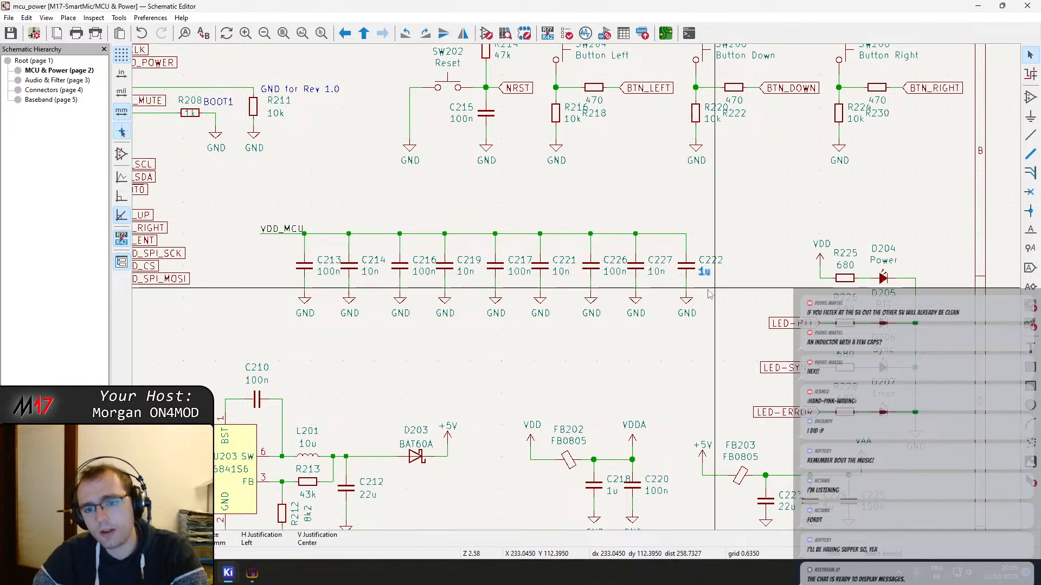
{"action": "middle_click_drag", "start_coordinate": [535, 307], "coordinate": [626, 364]}
{"action": "left_click", "coordinate": [621, 355]}
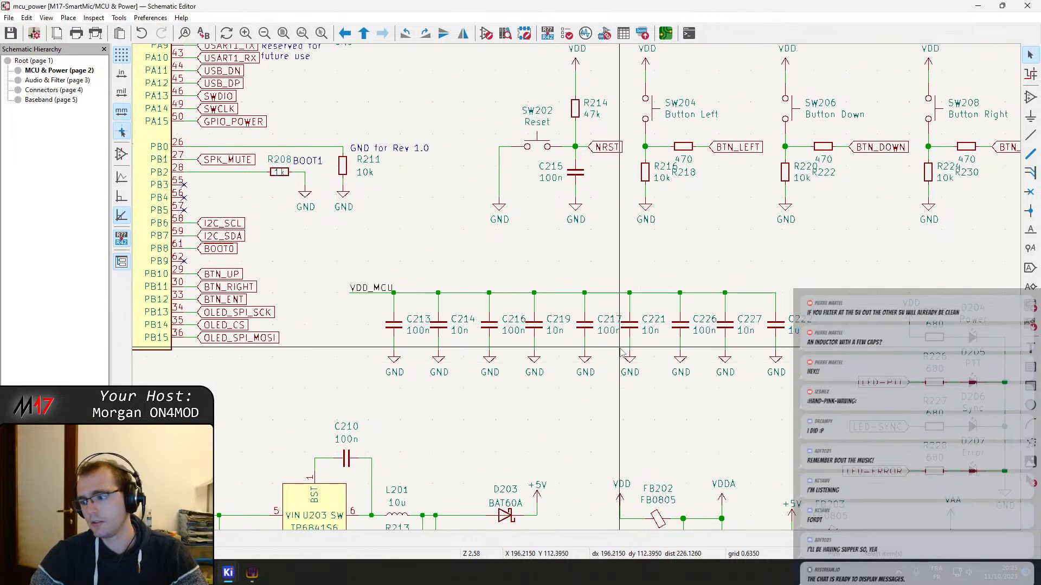
{"action": "scroll", "coordinate": [336, 268], "scroll_direction": "down", "scroll_amount": 3}
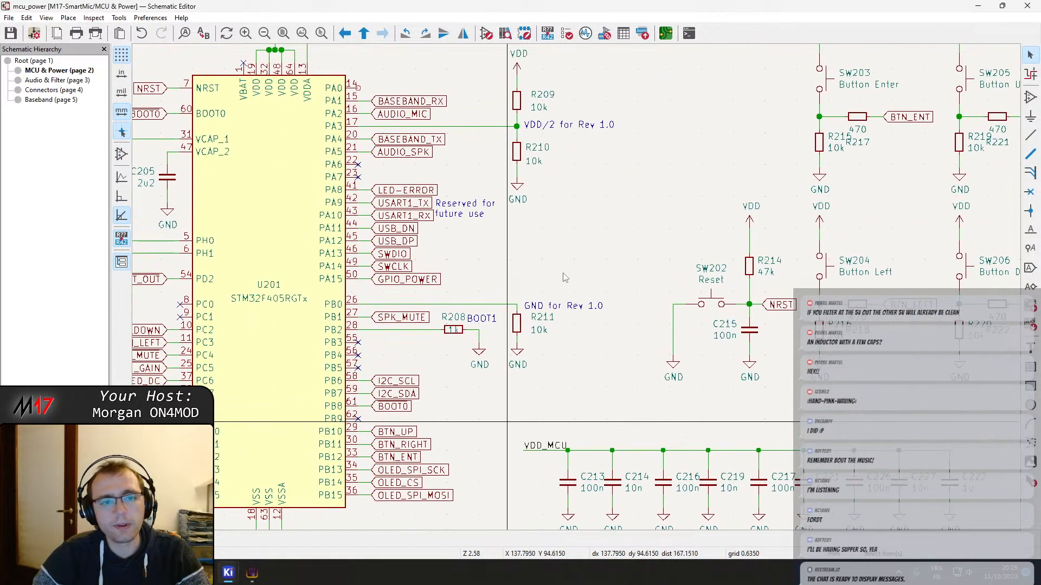
{"action": "scroll", "coordinate": [481, 249], "scroll_direction": "up", "scroll_amount": 2}
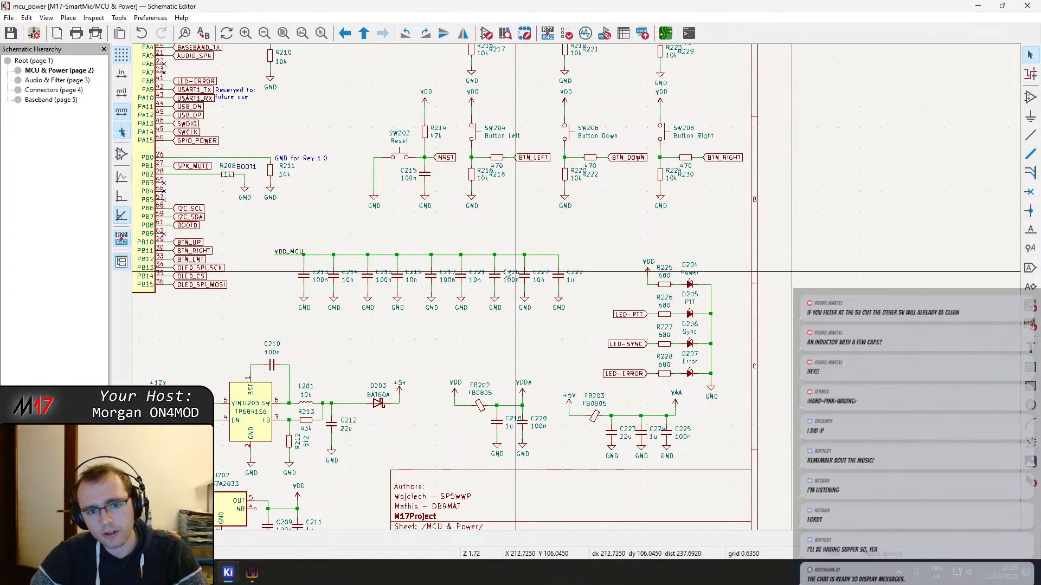
{"action": "middle_click_drag", "start_coordinate": [501, 268], "coordinate": [571, 279]}
{"action": "key", "text": "ctrl+s"}
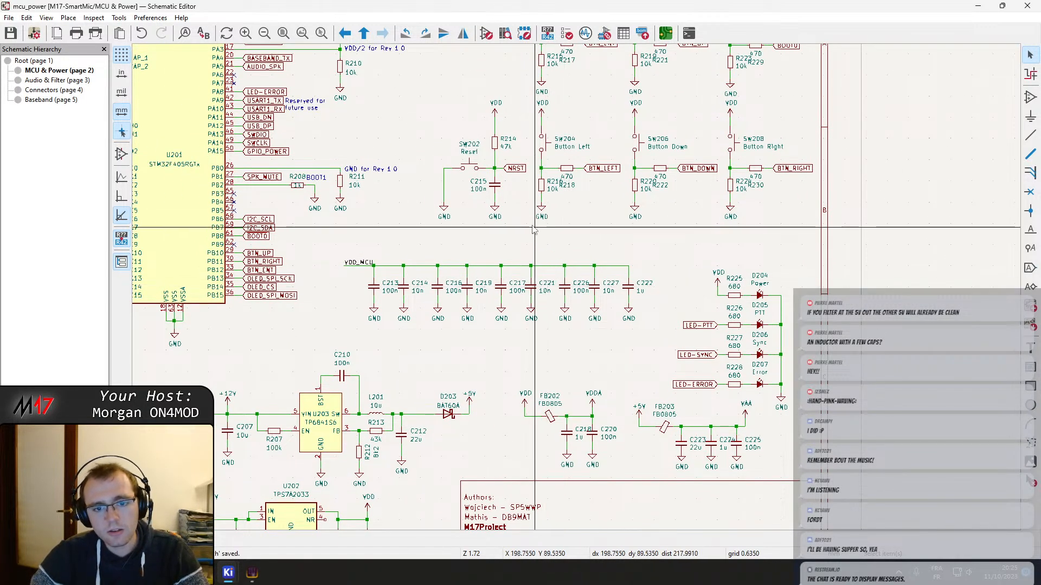
{"action": "middle_click_drag", "start_coordinate": [531, 231], "coordinate": [684, 276]}
{"action": "middle_click_drag", "start_coordinate": [677, 318], "coordinate": [646, 327]}
{"action": "middle_click_drag", "start_coordinate": [598, 295], "coordinate": [784, 388]}
{"action": "middle_click_drag", "start_coordinate": [497, 232], "coordinate": [645, 266]}
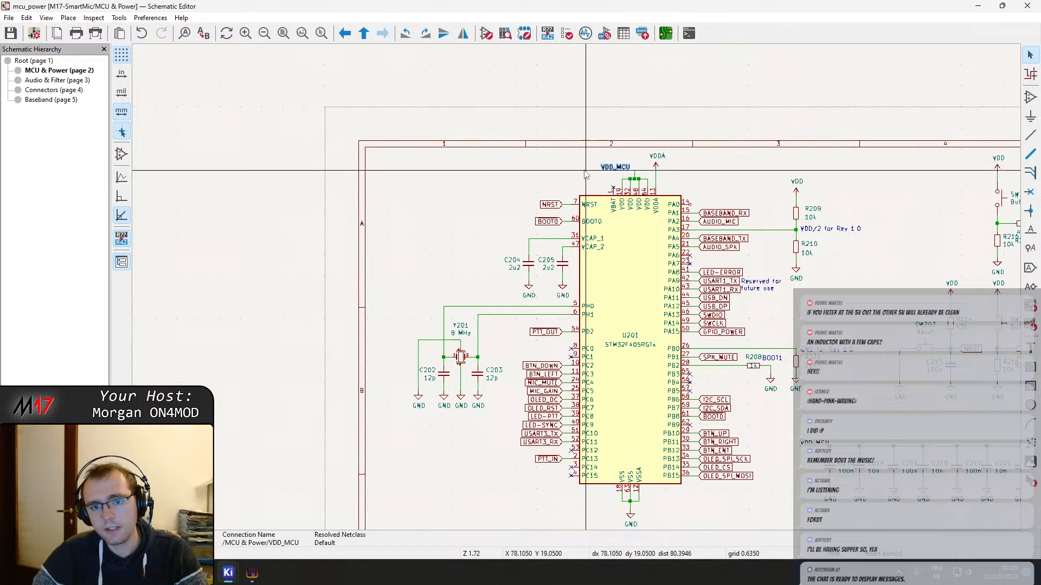
Duplicate ferrite bead FB202, place the copy FB204 left of the VDD_MCU label, and connect it to the VDD_MCU wire
{"action": "scroll", "coordinate": [607, 380], "scroll_direction": "down", "scroll_amount": 2}
{"action": "middle_click_drag", "start_coordinate": [607, 379], "coordinate": [389, 164]}
{"action": "key", "text": "ctrl+d"}
{"action": "middle_click_drag", "start_coordinate": [485, 204], "coordinate": [559, 284]}
{"action": "key", "text": "Escape"}
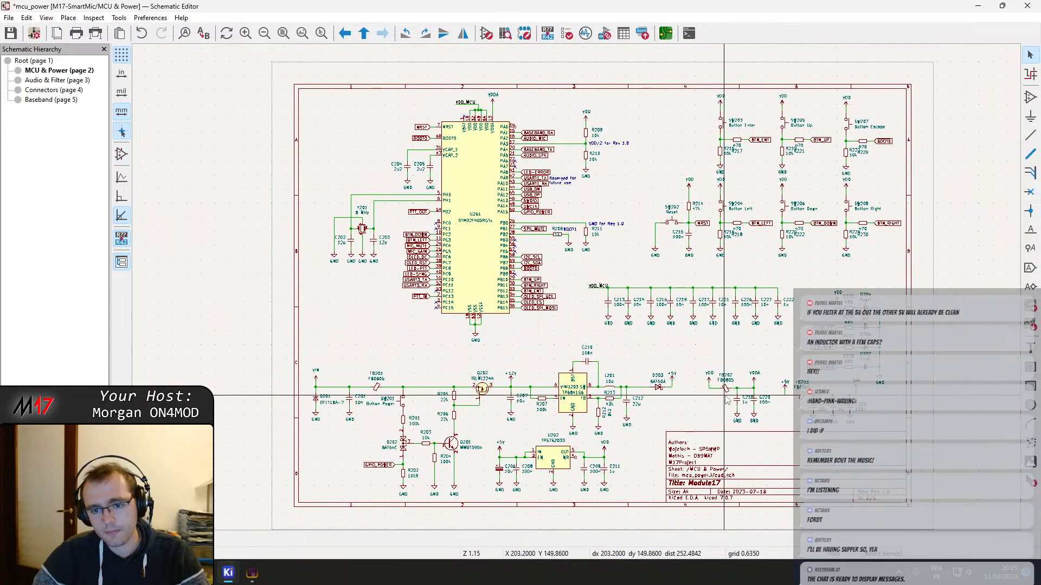
{"action": "scroll", "coordinate": [439, 110], "scroll_direction": "up", "scroll_amount": 5}
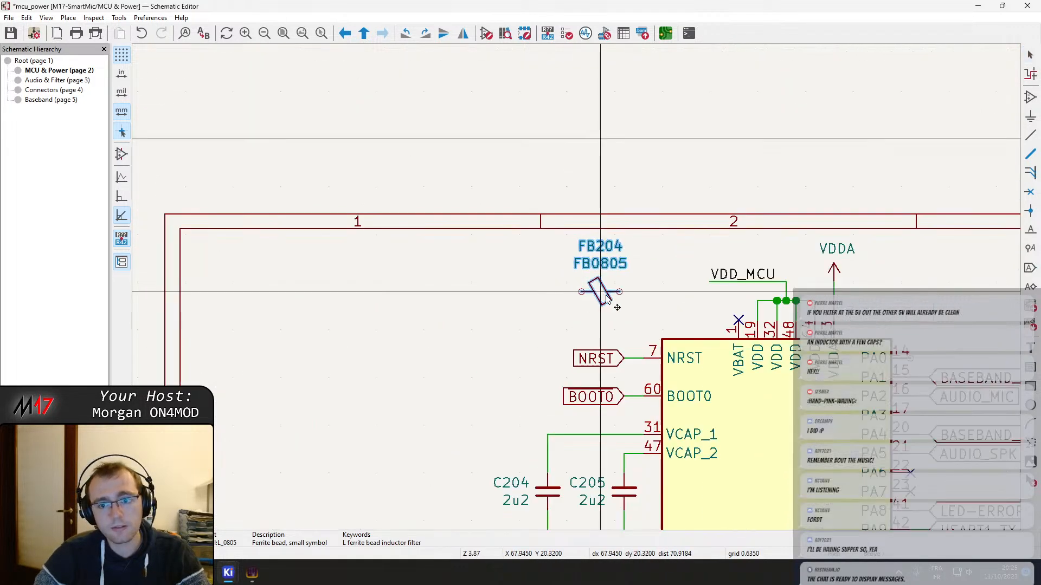
{"action": "left_click", "coordinate": [653, 287]}
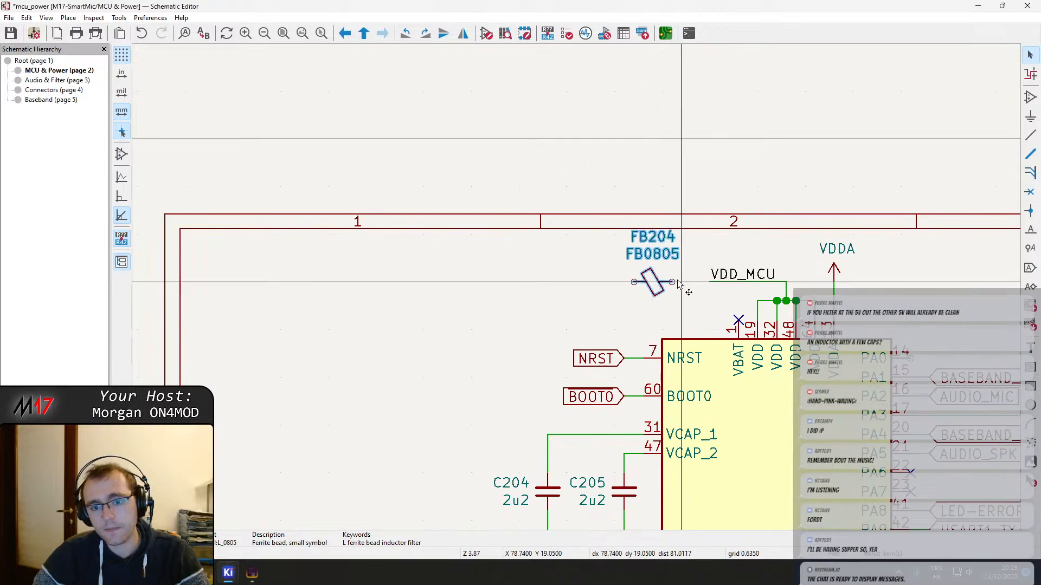
{"action": "left_click", "coordinate": [672, 282]}
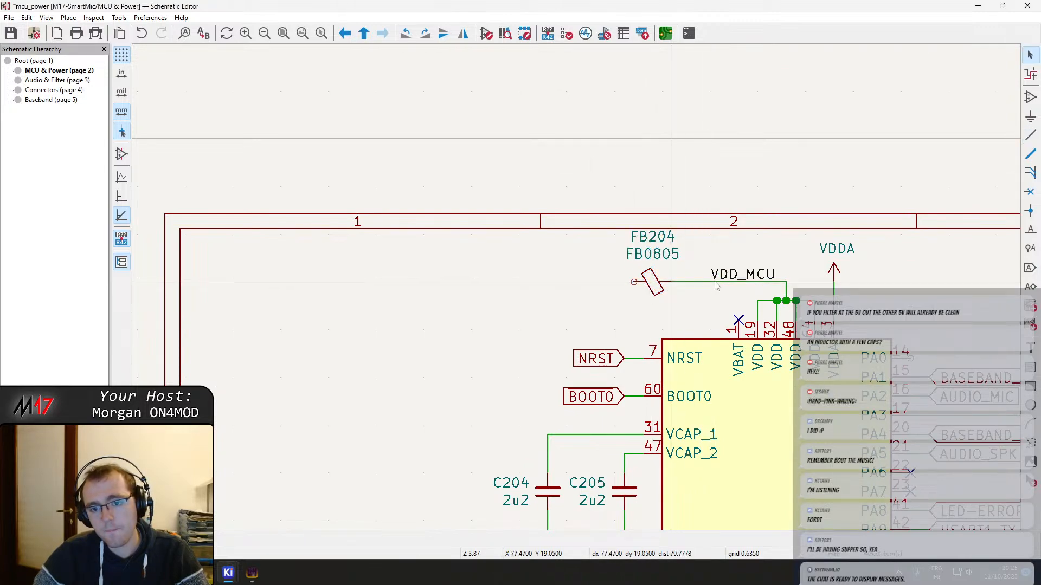
Place a copy of the VDD power symbol beside FB204, wire it to the bead's open pin, and save the schematic
{"action": "scroll", "coordinate": [717, 286], "scroll_direction": "down", "scroll_amount": 4}
{"action": "scroll", "coordinate": [560, 282], "scroll_direction": "up", "scroll_amount": 3}
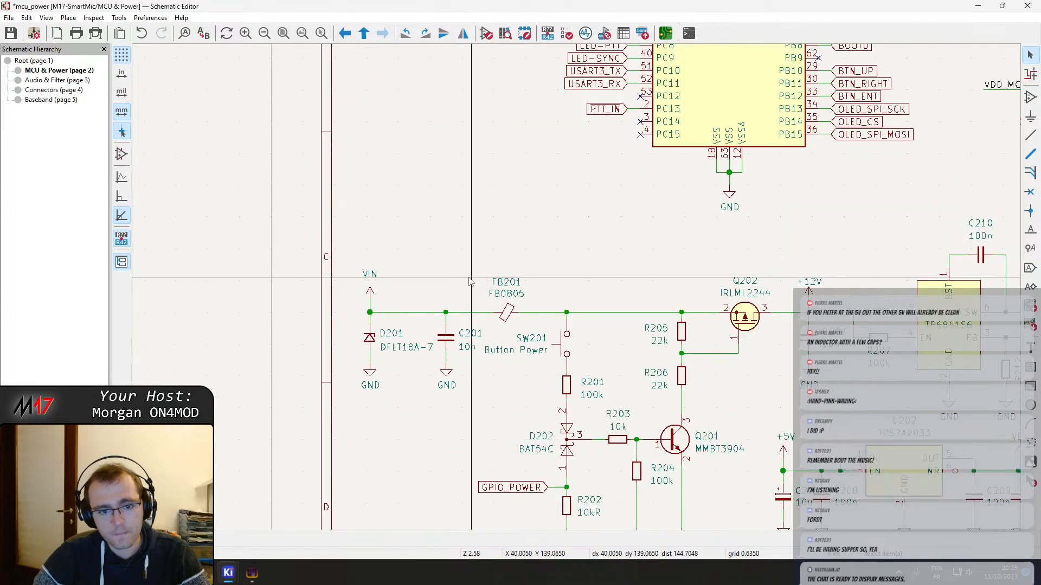
{"action": "middle_click_drag", "start_coordinate": [828, 290], "coordinate": [341, 194]}
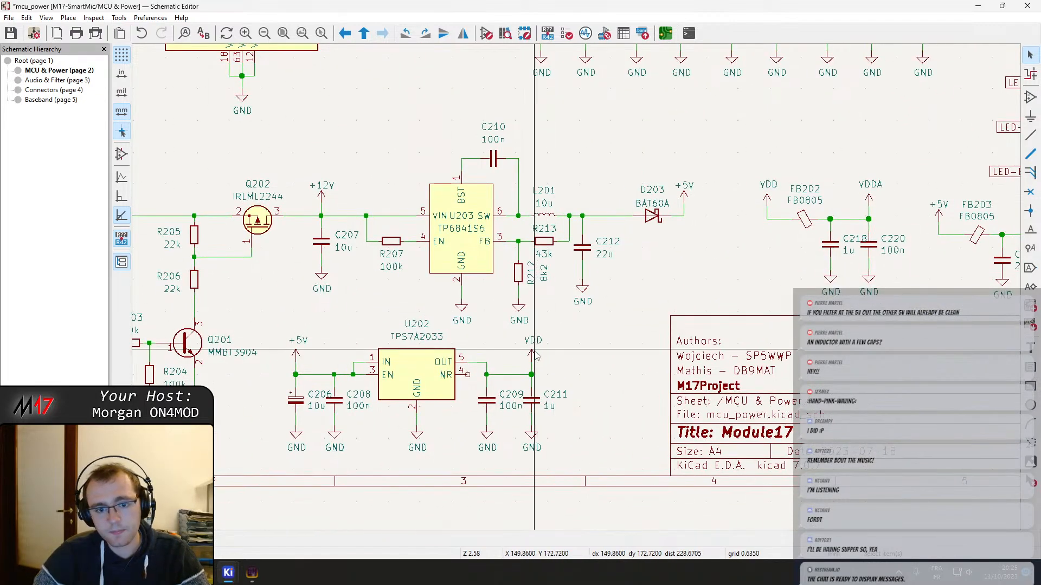
{"action": "scroll", "coordinate": [532, 342], "scroll_direction": "down", "scroll_amount": 3}
{"action": "scroll", "coordinate": [578, 292], "scroll_direction": "up", "scroll_amount": 5}
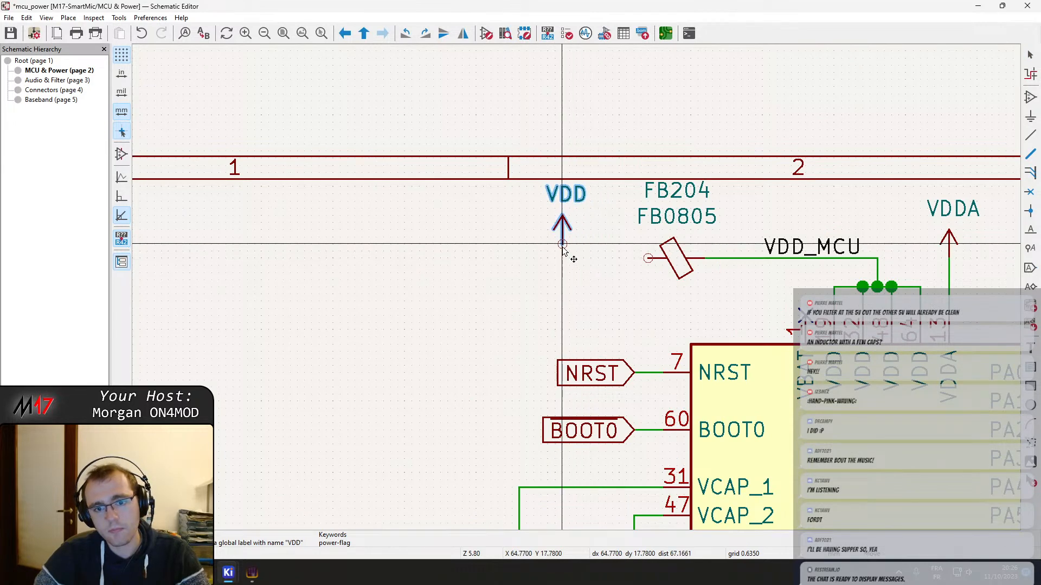
{"action": "key", "text": "w"}
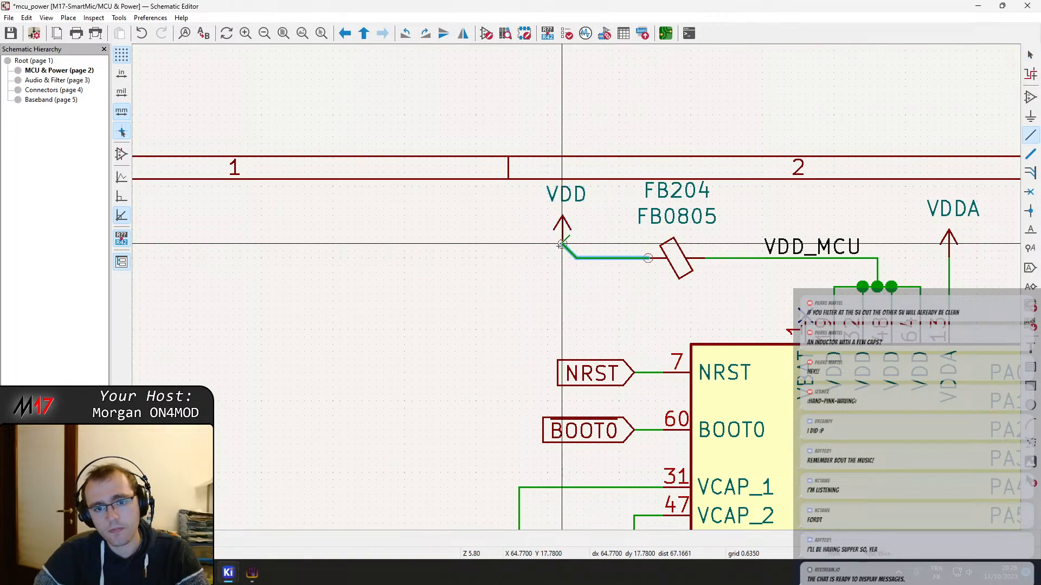
{"action": "left_click", "coordinate": [562, 244]}
{"action": "key", "text": "ctrl+s"}
Compare the ferrite bead filters FB202 for VDDA and FB203 for VAA with the rest of the power section
{"action": "scroll", "coordinate": [562, 244], "scroll_direction": "down", "scroll_amount": 5}
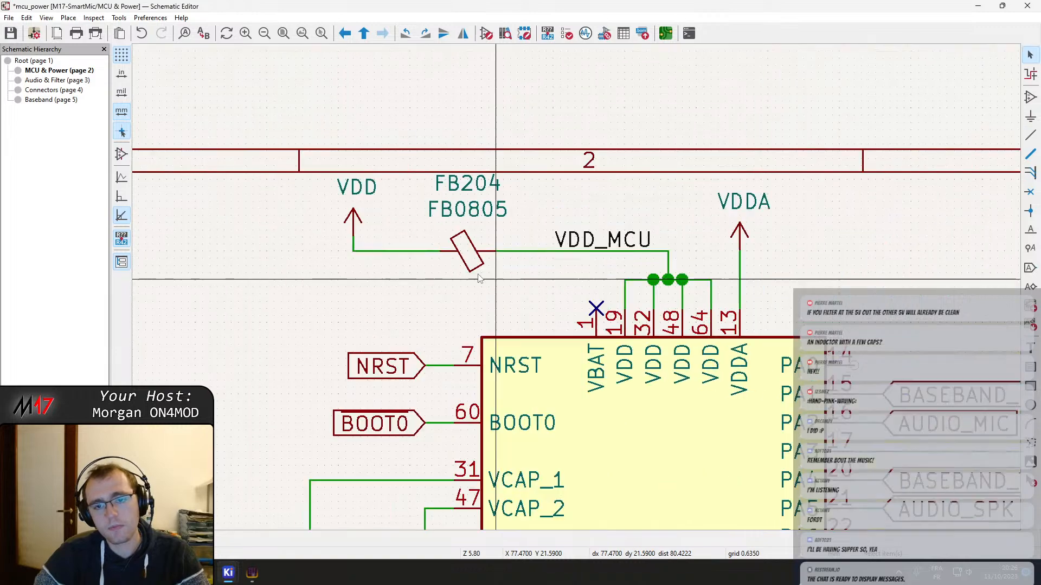
{"action": "middle_click_drag", "start_coordinate": [505, 281], "coordinate": [416, 216]}
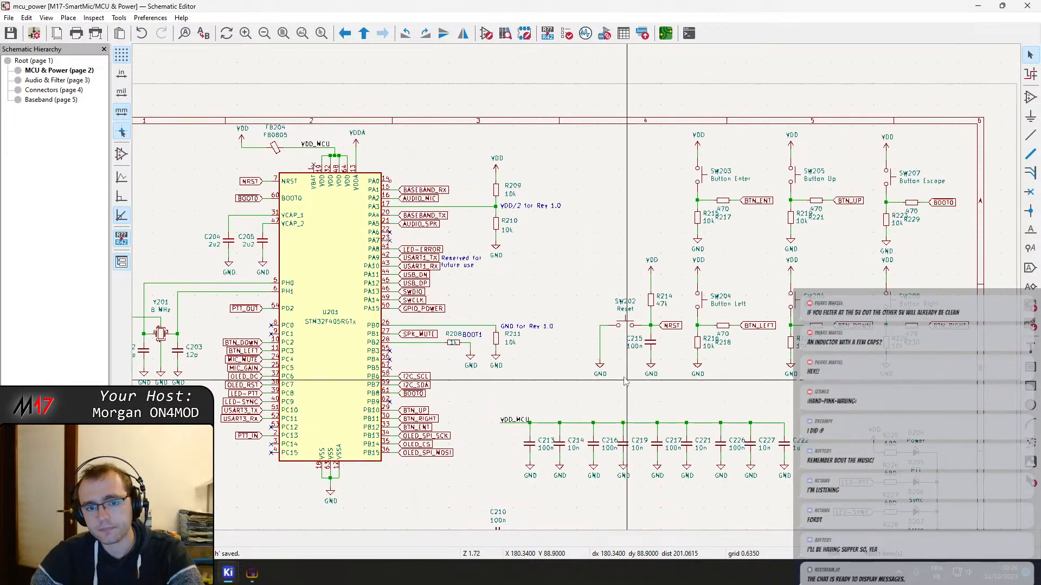
{"action": "middle_click_drag", "start_coordinate": [625, 376], "coordinate": [587, 156]}
{"action": "middle_click_drag", "start_coordinate": [717, 375], "coordinate": [596, 306]}
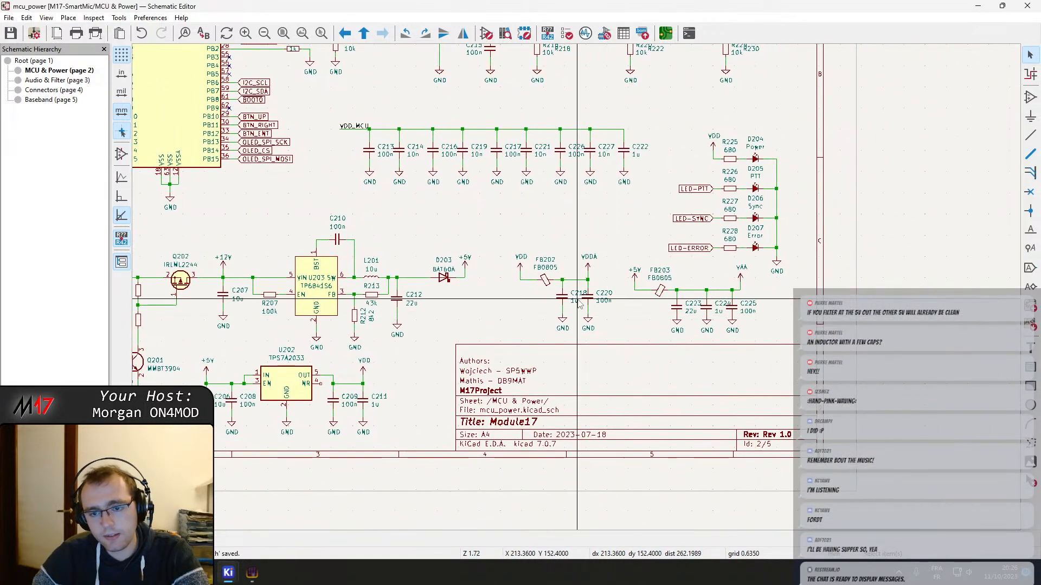
{"action": "left_click", "coordinate": [659, 293]}
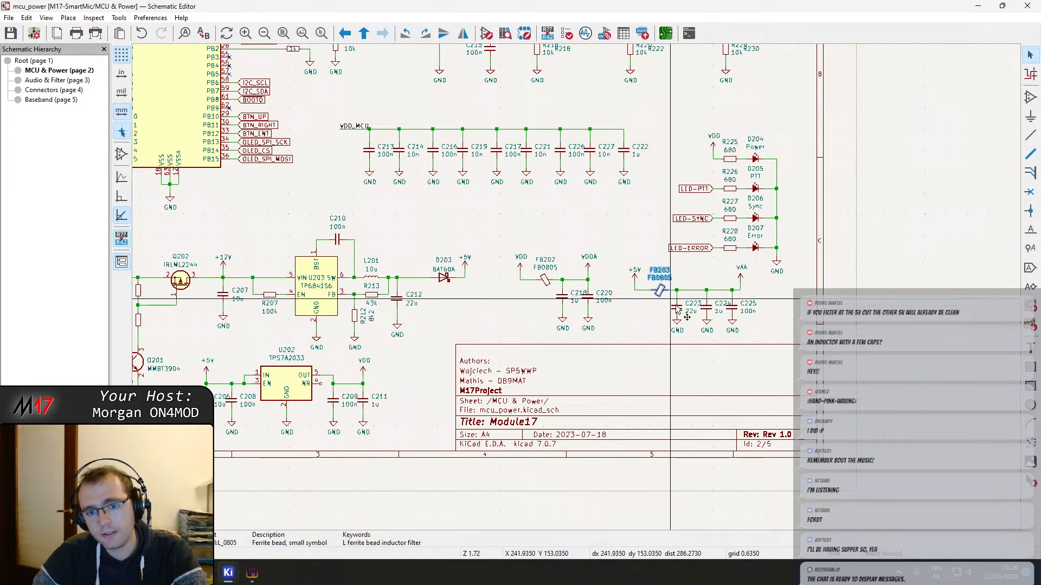
{"action": "scroll", "coordinate": [578, 293], "scroll_direction": "up", "scroll_amount": 5}
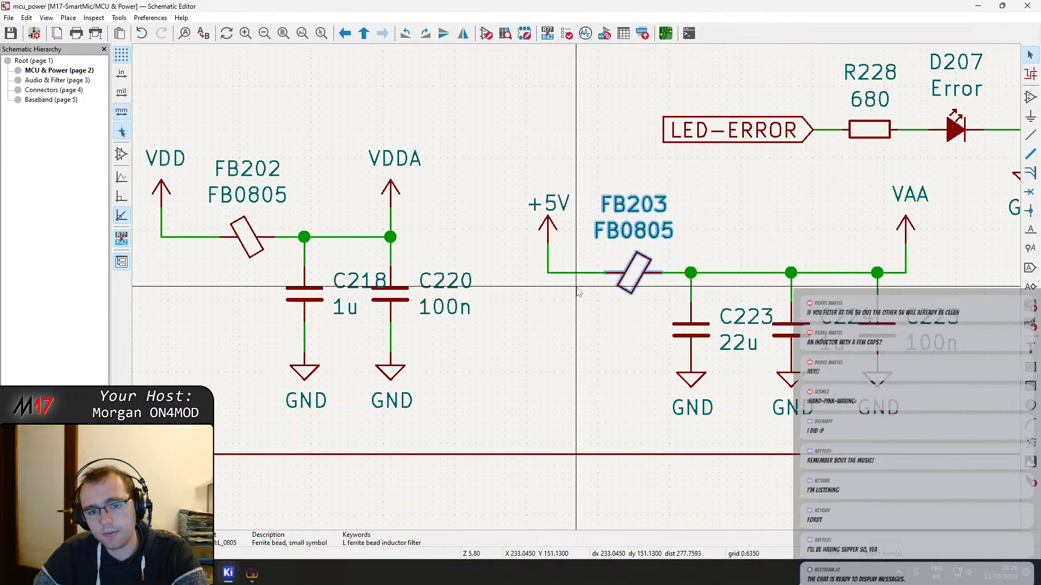
{"action": "scroll", "coordinate": [564, 295], "scroll_direction": "down", "scroll_amount": 4}
{"action": "scroll", "coordinate": [545, 298], "scroll_direction": "up", "scroll_amount": 2}
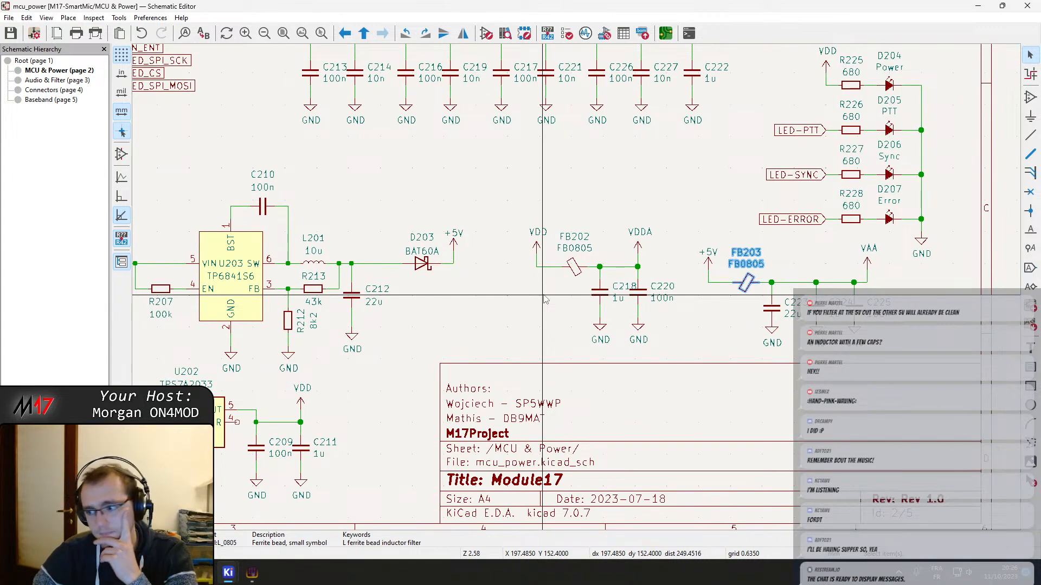
Move diode D203 closer to C212 and shift the +5V symbol right with its wire, making room on the 5 V output
{"action": "middle_click_drag", "start_coordinate": [482, 294], "coordinate": [592, 256]}
{"action": "scroll", "coordinate": [515, 250], "scroll_direction": "up", "scroll_amount": 2}
{"action": "scroll", "coordinate": [578, 289], "scroll_direction": "down", "scroll_amount": 2}
{"action": "middle_click_drag", "start_coordinate": [578, 327], "coordinate": [608, 354]}
{"action": "scroll", "coordinate": [624, 304], "scroll_direction": "up", "scroll_amount": 2}
{"action": "left_click_drag", "start_coordinate": [579, 270], "coordinate": [517, 270]}
{"action": "middle_click_drag", "start_coordinate": [962, 337], "coordinate": [674, 314]}
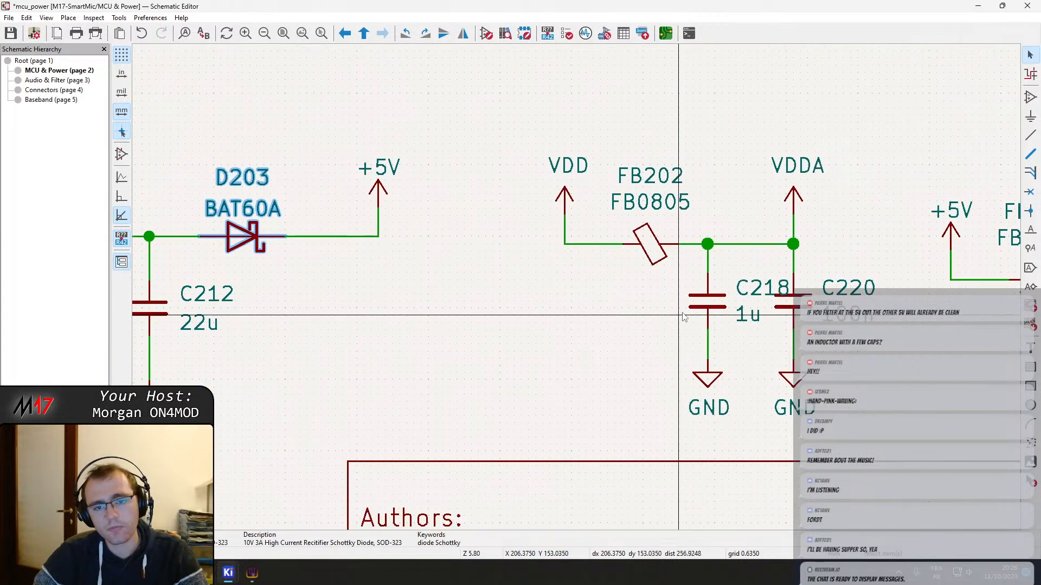
{"action": "left_click", "coordinate": [675, 314]}
{"action": "scroll", "coordinate": [674, 314], "scroll_direction": "down", "scroll_amount": 2}
{"action": "left_click_drag", "start_coordinate": [443, 213], "coordinate": [492, 221]}
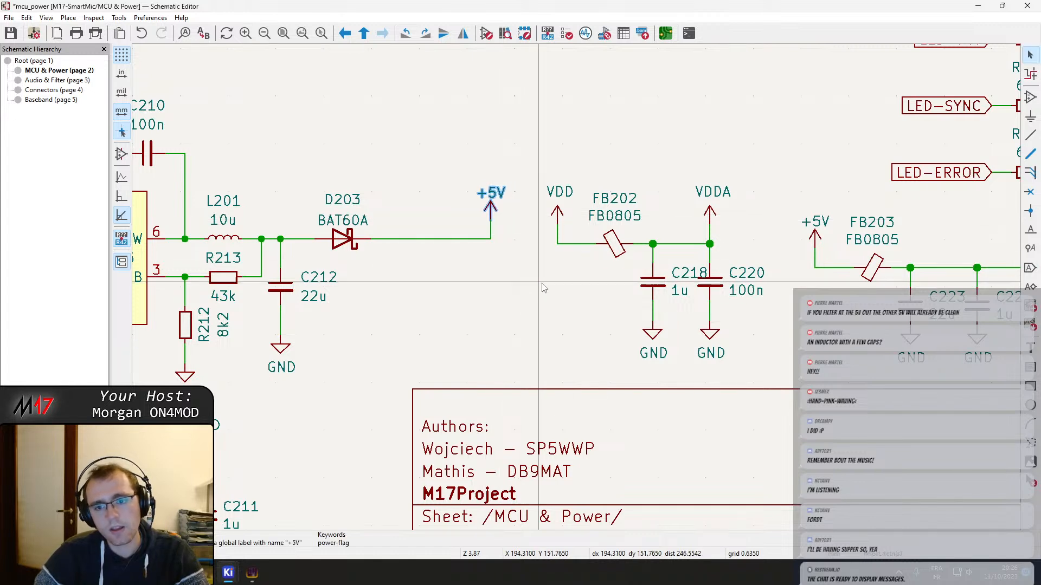
Examine the 5 V supply output after D203 and the VAA filter, including capacitor C223
{"action": "middle_click_drag", "start_coordinate": [595, 320], "coordinate": [543, 310]}
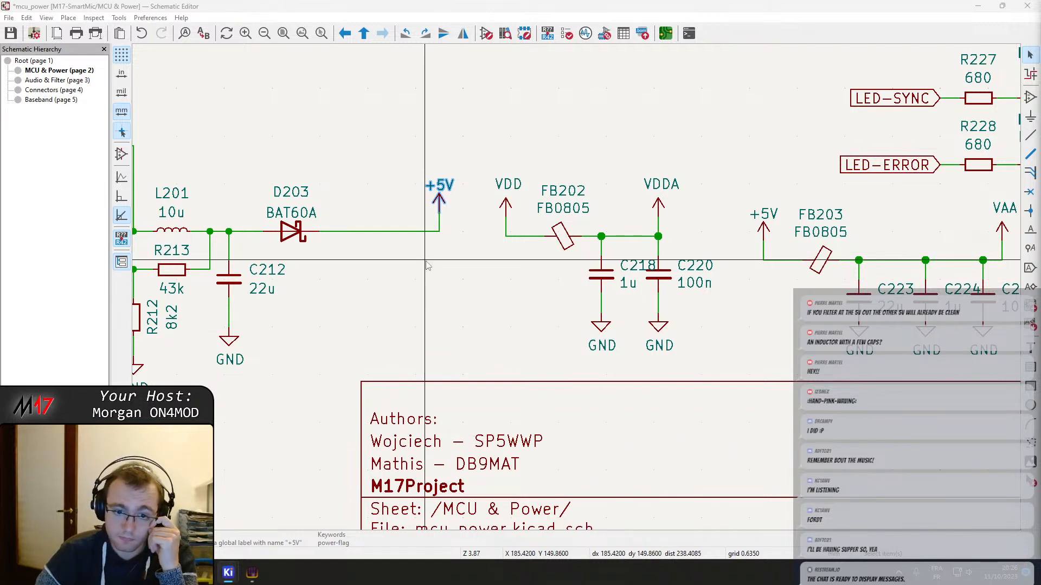
{"action": "middle_click_drag", "start_coordinate": [432, 267], "coordinate": [554, 376]}
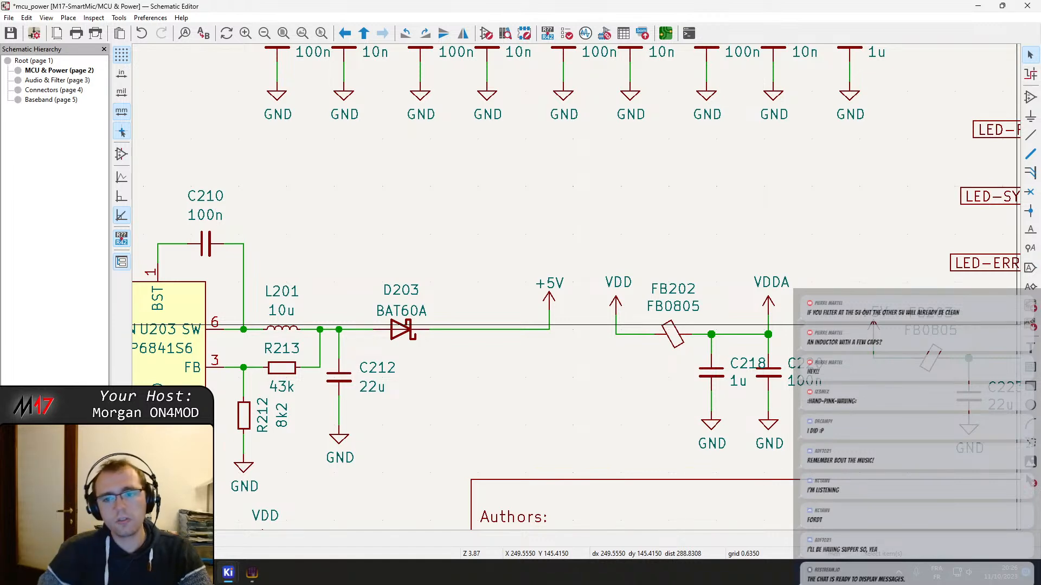
{"action": "middle_click_drag", "start_coordinate": [516, 251], "coordinate": [442, 282]}
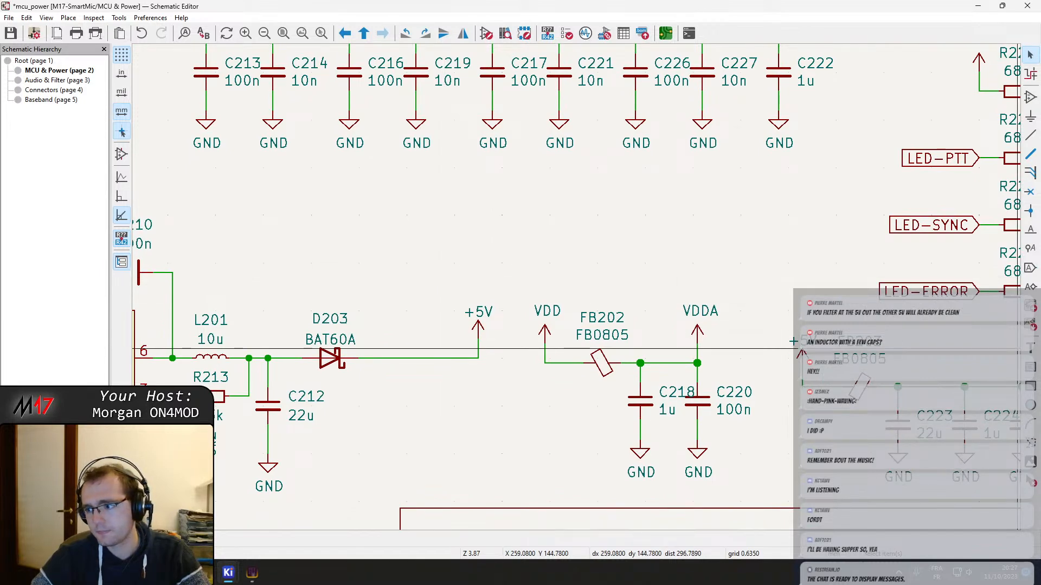
{"action": "middle_click_drag", "start_coordinate": [372, 350], "coordinate": [768, 207]}
{"action": "scroll", "coordinate": [767, 208], "scroll_direction": "down", "scroll_amount": 2}
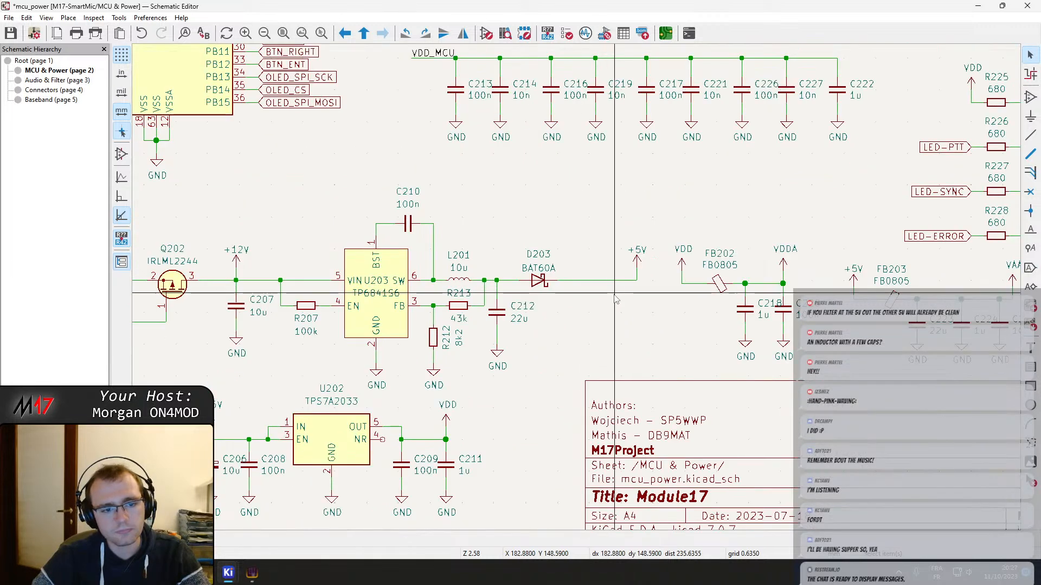
{"action": "middle_click_drag", "start_coordinate": [615, 298], "coordinate": [788, 331]}
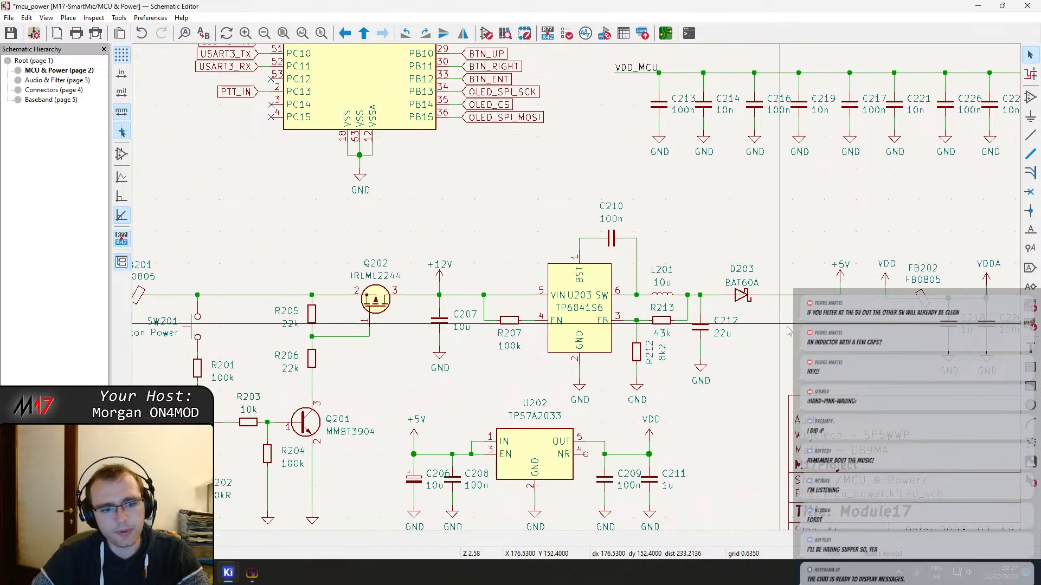
{"action": "middle_click_drag", "start_coordinate": [668, 354], "coordinate": [523, 312]}
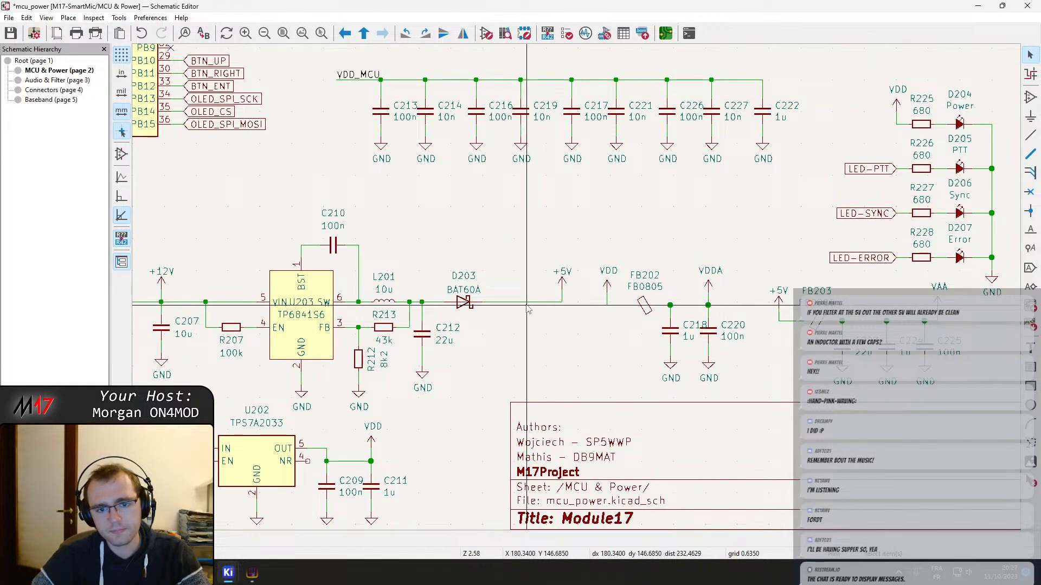
{"action": "middle_click_drag", "start_coordinate": [672, 326], "coordinate": [456, 302]}
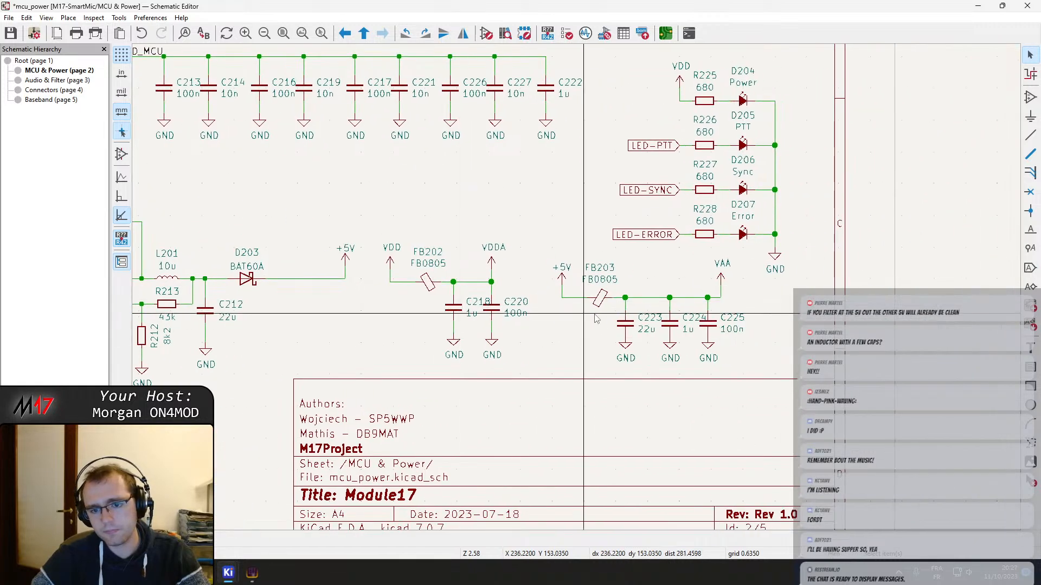
{"action": "left_click", "coordinate": [622, 322]}
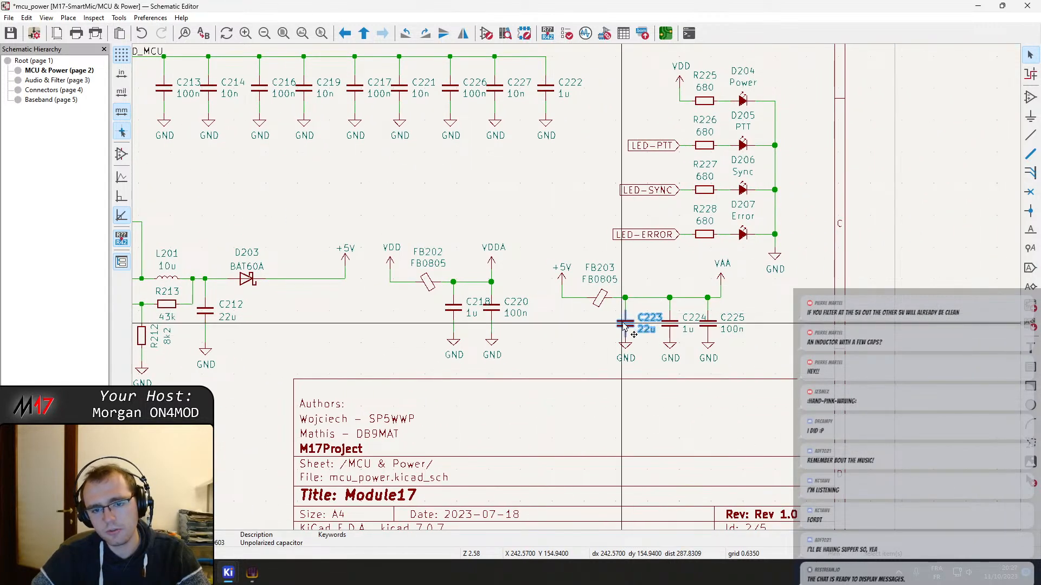
{"action": "scroll", "coordinate": [623, 324], "scroll_direction": "up", "scroll_amount": 3}
{"action": "scroll", "coordinate": [577, 292], "scroll_direction": "down", "scroll_amount": 2}
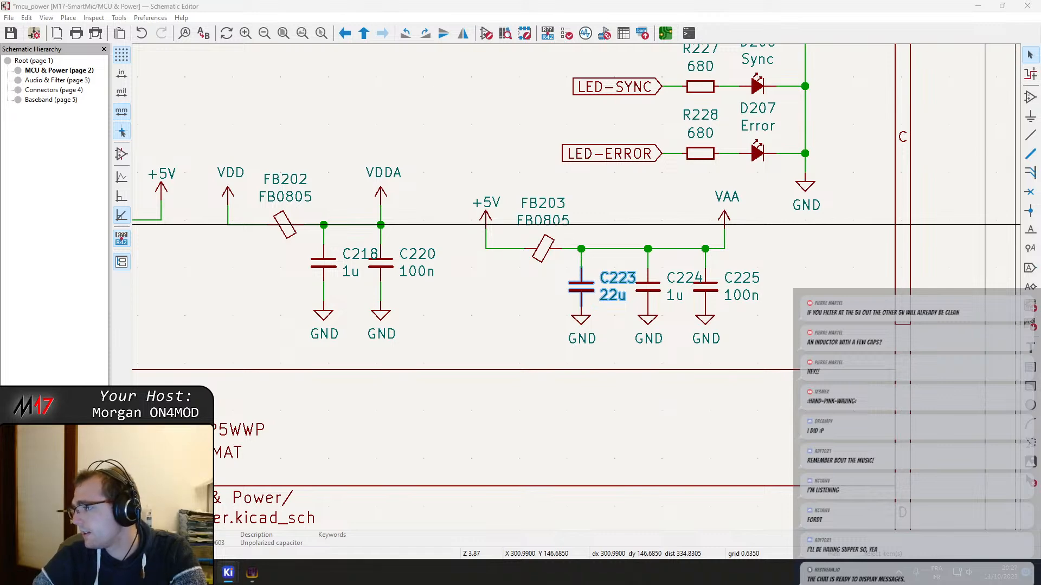
Switch to the browser and look over the Low Pass Filter Calculator page on electronicbase.net
{"action": "left_click_drag", "start_coordinate": [1040, 168], "coordinate": [770, 1]}
{"action": "scroll", "coordinate": [558, 418], "scroll_direction": "down", "scroll_amount": 1}
{"action": "scroll", "coordinate": [558, 418], "scroll_direction": "up", "scroll_amount": 9}
{"action": "scroll", "coordinate": [558, 419], "scroll_direction": "down", "scroll_amount": 5}
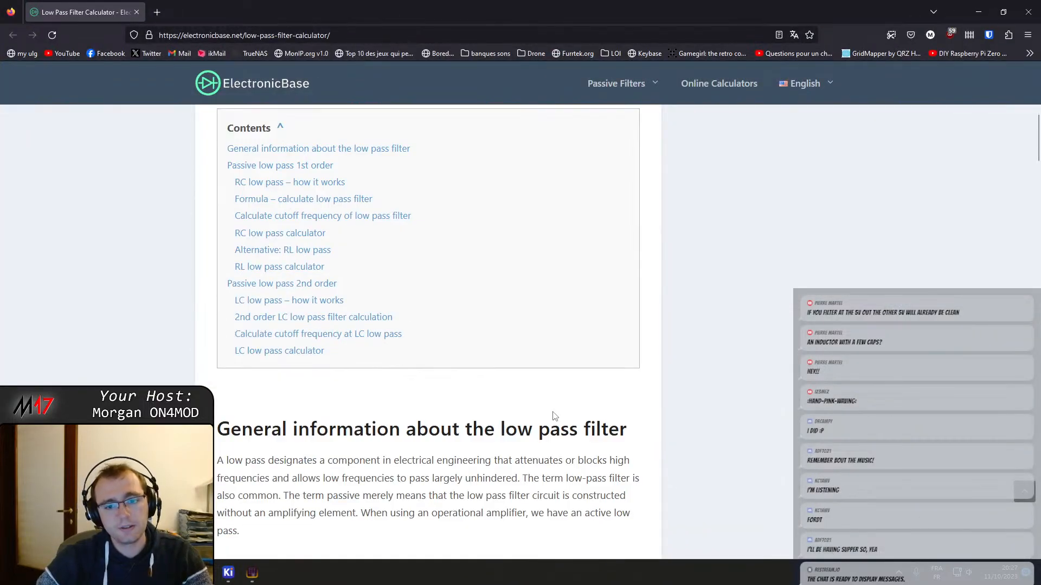
{"action": "scroll", "coordinate": [553, 418], "scroll_direction": "up", "scroll_amount": 6}
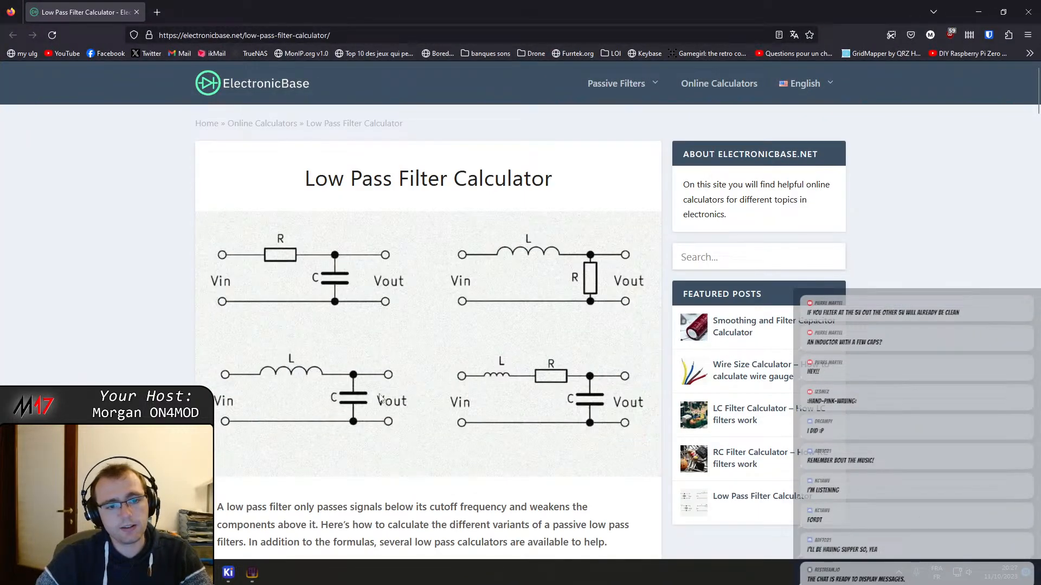
Search the page for "lc", follow the 2nd order LC low pass filter calculation link to the LC low pass calculator, and end the search
{"action": "scroll", "coordinate": [335, 409], "scroll_direction": "down", "scroll_amount": 10}
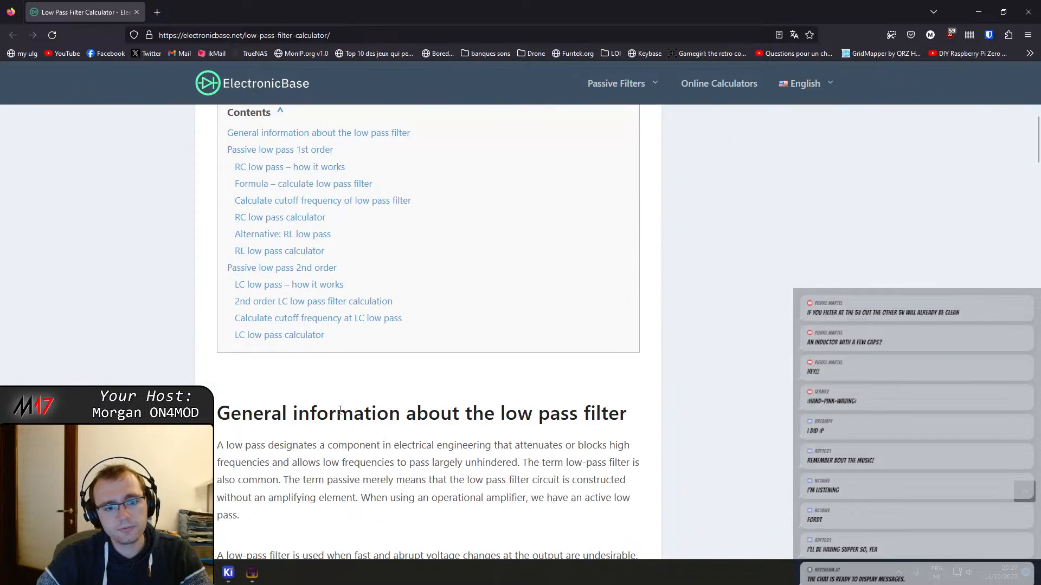
{"action": "key", "text": "ctrl+f"}
{"action": "type", "text": "lc"}
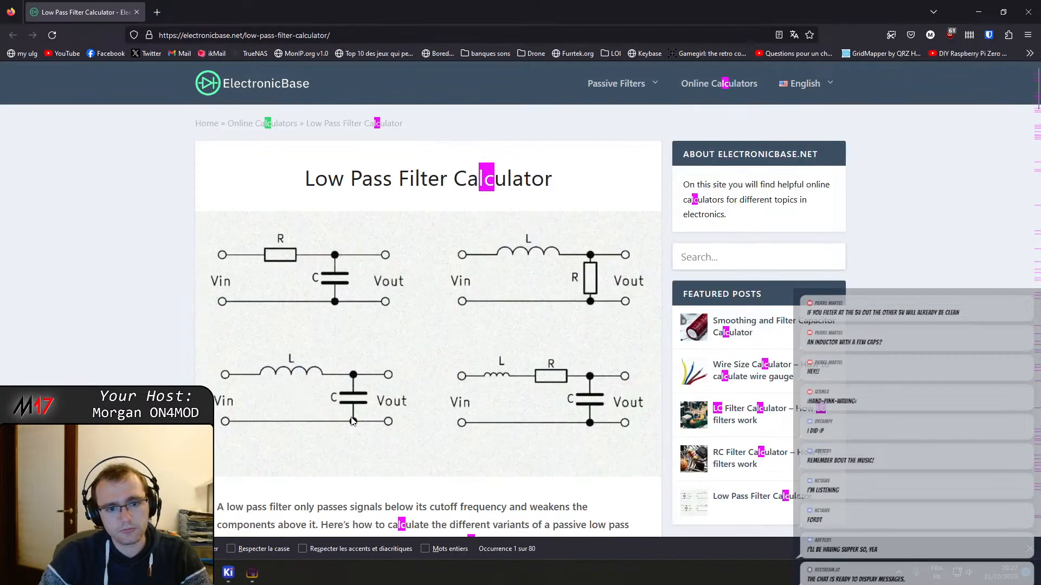
{"action": "key", "text": "Return"}
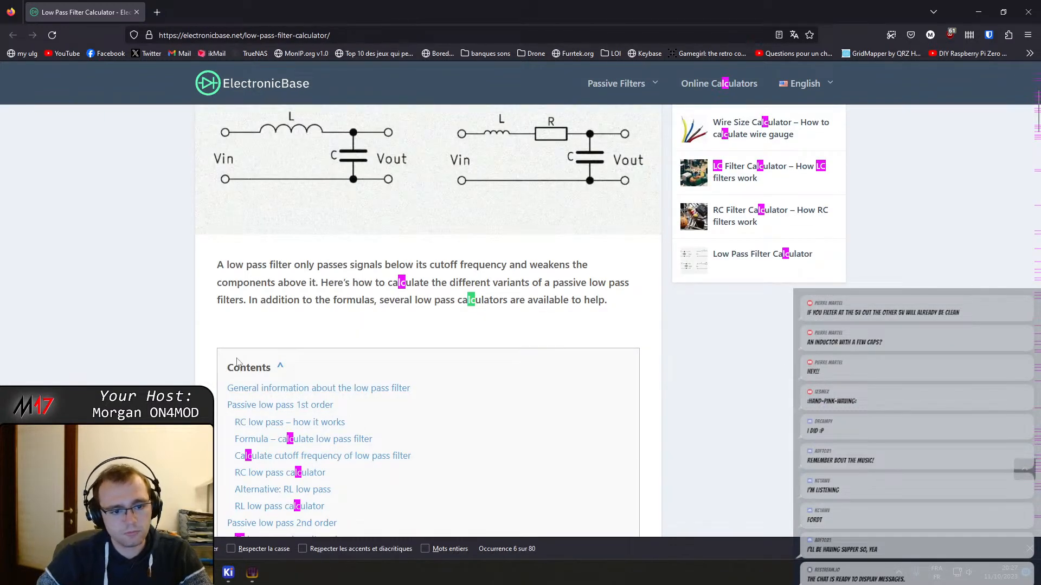
{"action": "scroll", "coordinate": [295, 511], "scroll_direction": "down", "scroll_amount": 3}
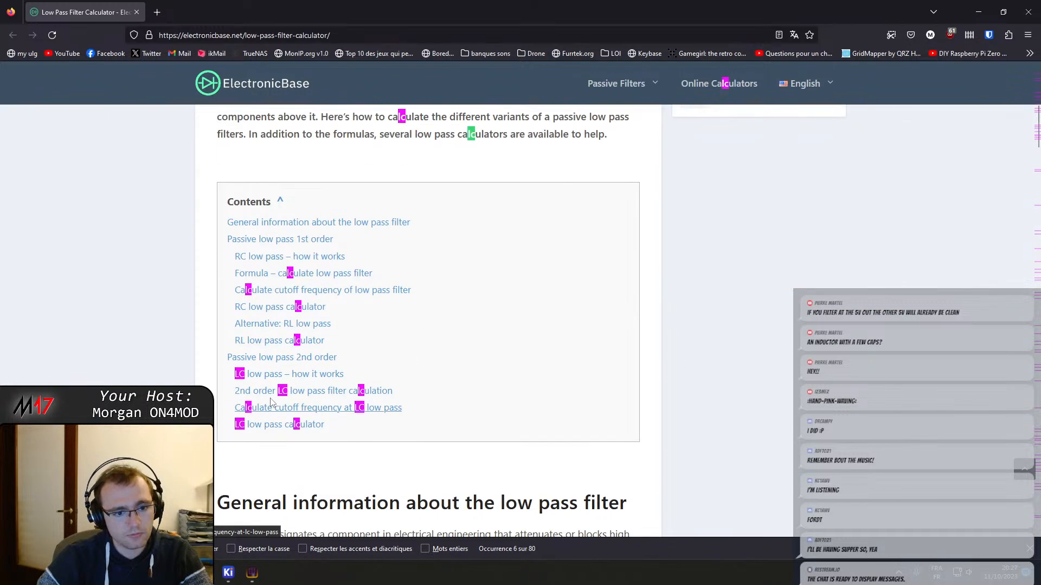
{"action": "left_click", "coordinate": [274, 391]}
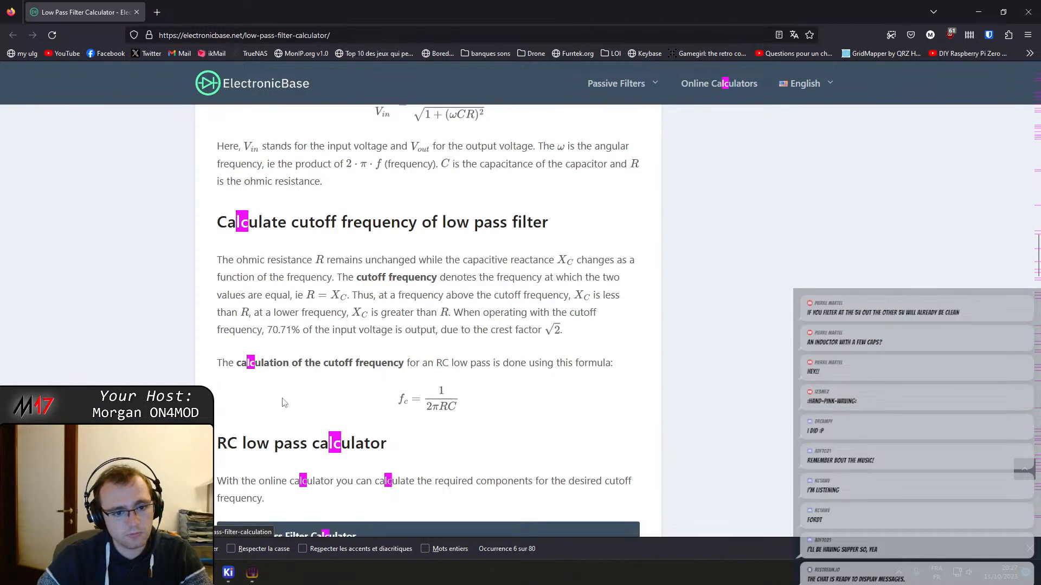
{"action": "scroll", "coordinate": [293, 405], "scroll_direction": "down", "scroll_amount": 2}
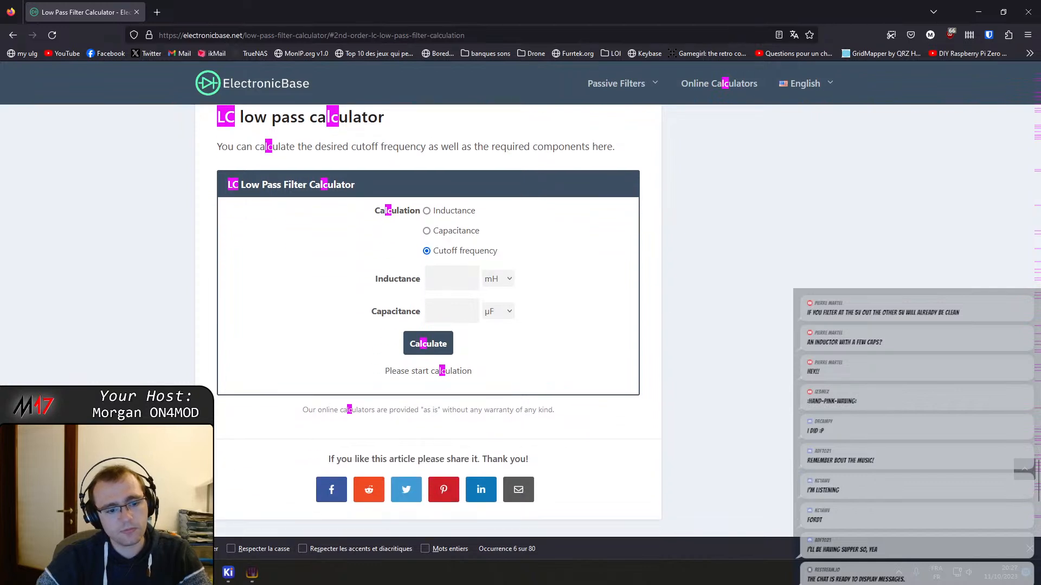
{"action": "left_click", "coordinate": [1029, 549]}
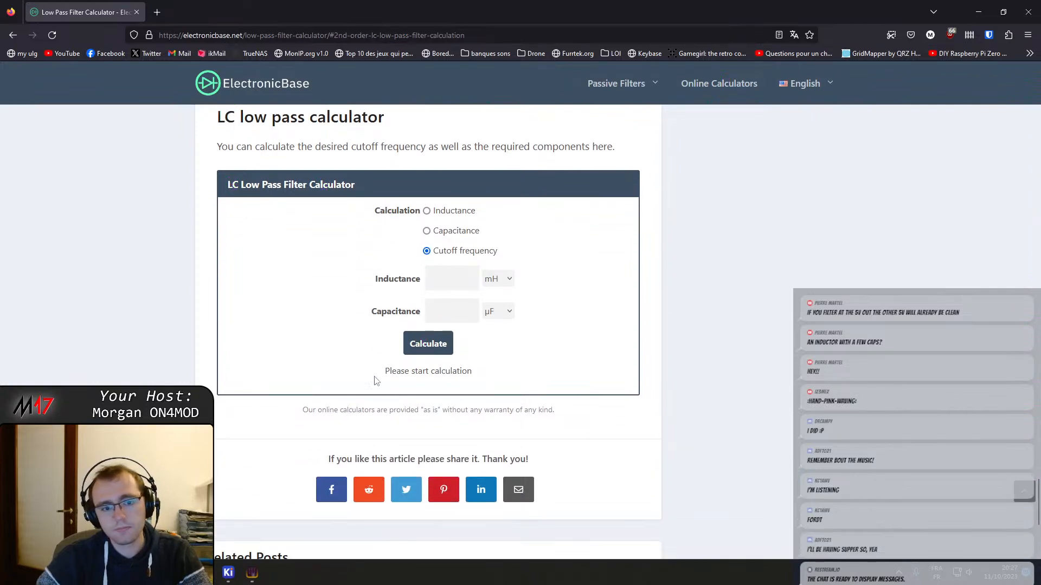
Calculate the LC low pass cutoff frequency for an inductance of 150 µH and a capacitance of 22 µF
{"action": "left_click", "coordinate": [459, 274]}
{"action": "left_click", "coordinate": [450, 311]}
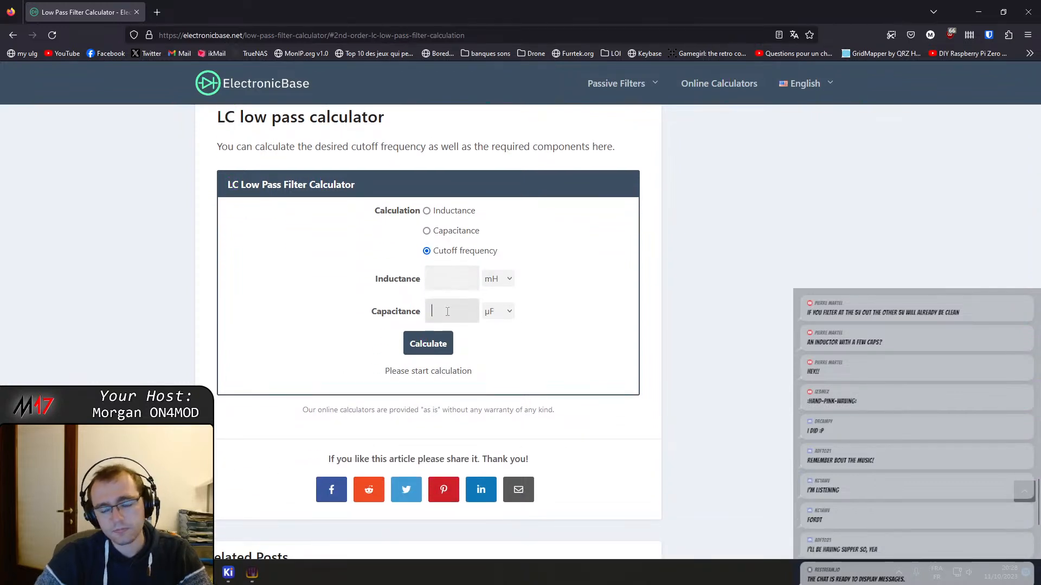
{"action": "type", "text": "22"}
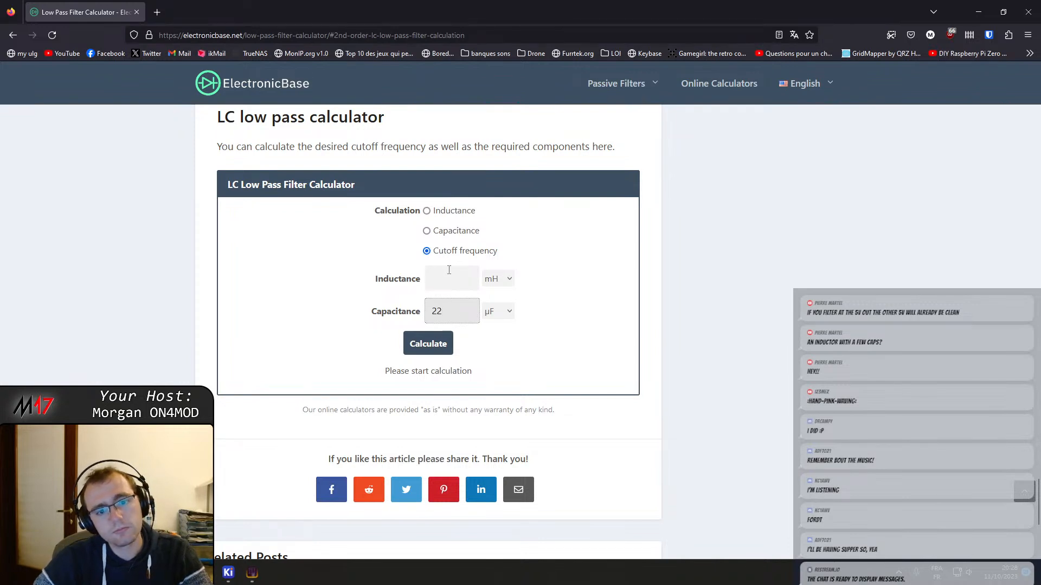
{"action": "left_click", "coordinate": [506, 280]}
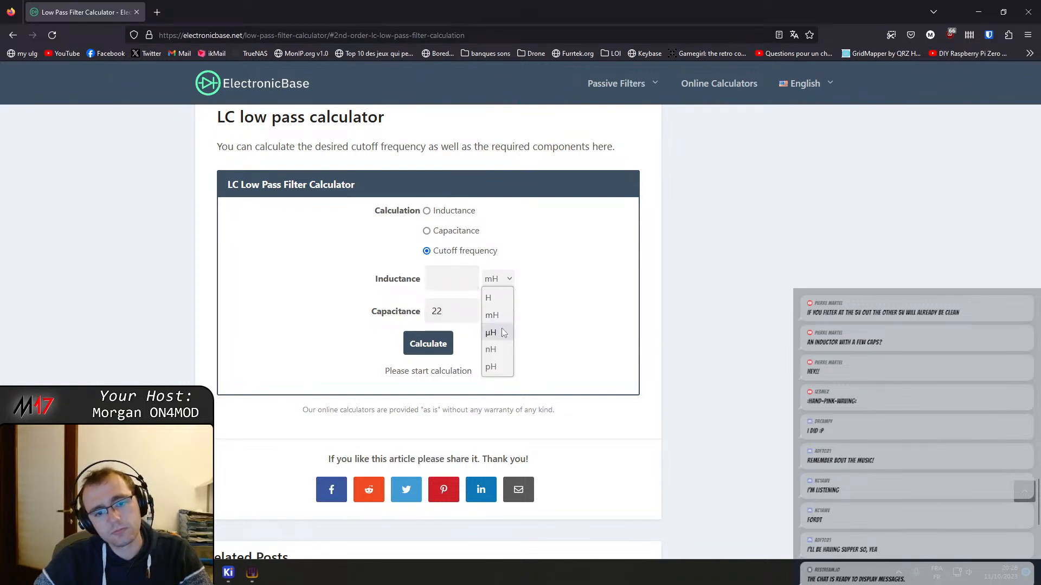
{"action": "left_click", "coordinate": [503, 333]}
{"action": "left_click", "coordinate": [458, 275]}
{"action": "type", "text": "150"}
{"action": "key", "text": "Return"}
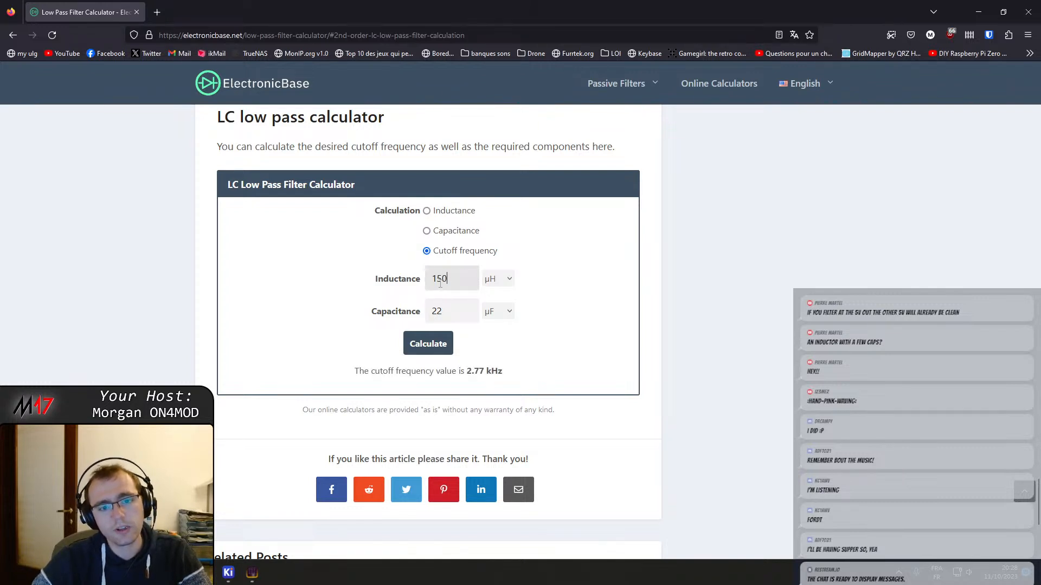
Recalculate the cutoff frequency with an inductance of 50 µH and again with 10 µH, using the same capacitance
{"action": "left_click_drag", "start_coordinate": [458, 275], "coordinate": [432, 283]}
{"action": "type", "text": "50"}
{"action": "key", "text": "Return"}
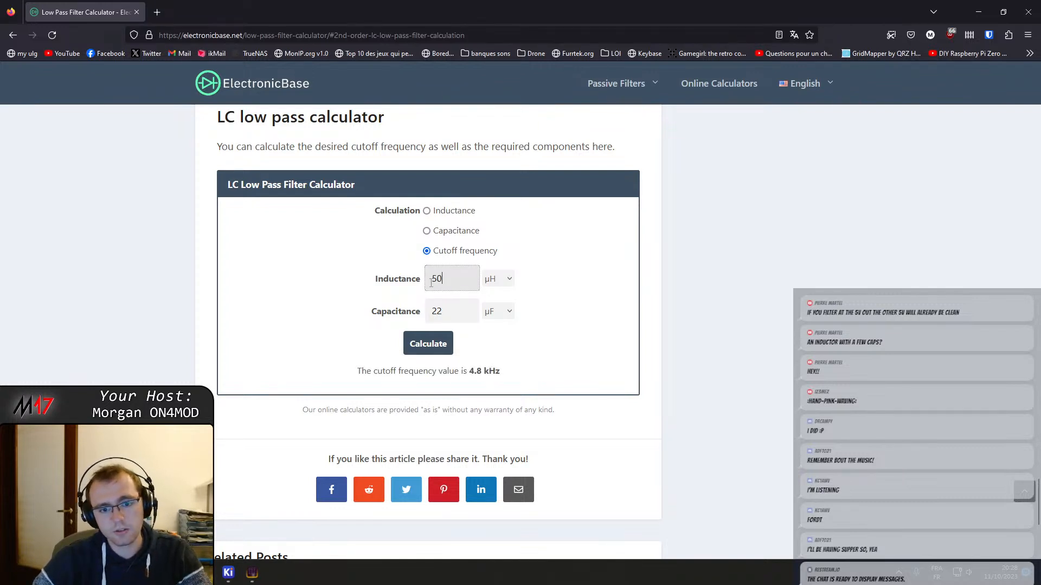
{"action": "left_click_drag", "start_coordinate": [443, 285], "coordinate": [408, 279]}
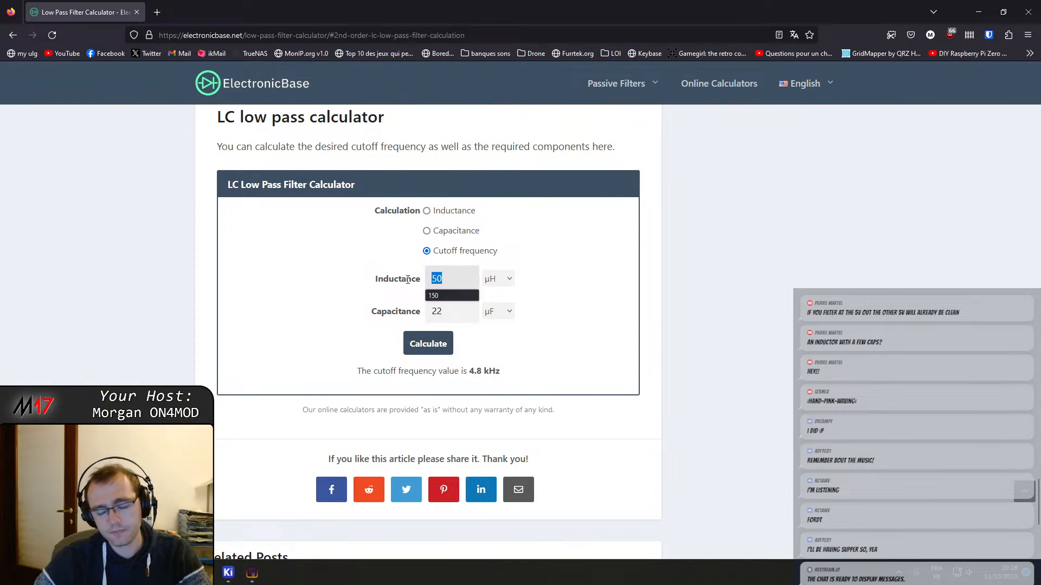
{"action": "type", "text": "10"}
{"action": "key", "text": "Return"}
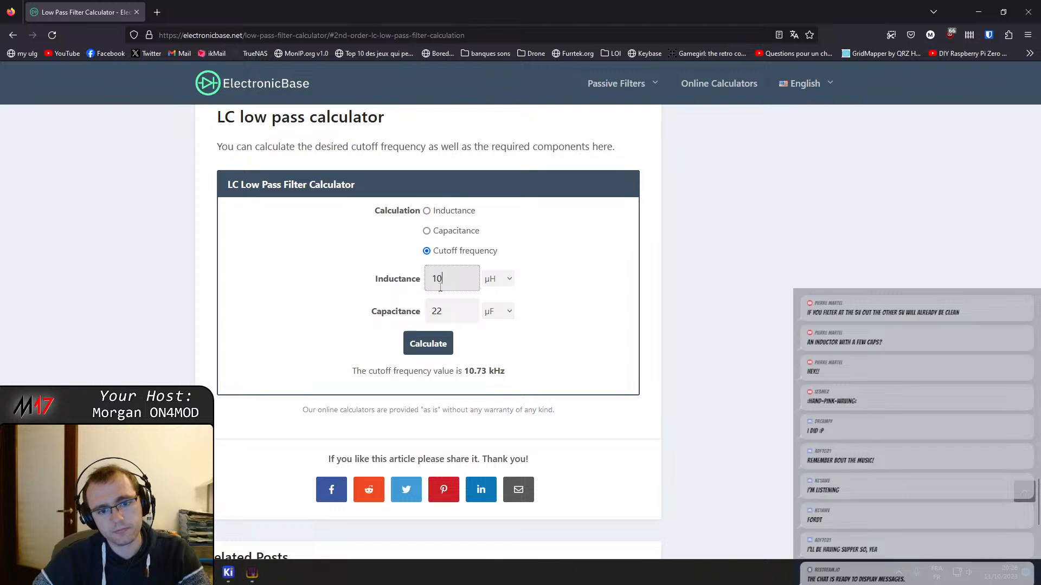
Switch to the KiCad schematic editor and examine inductor L201 and the surrounding 5 V converter circuit
{"action": "left_click", "coordinate": [251, 573]}
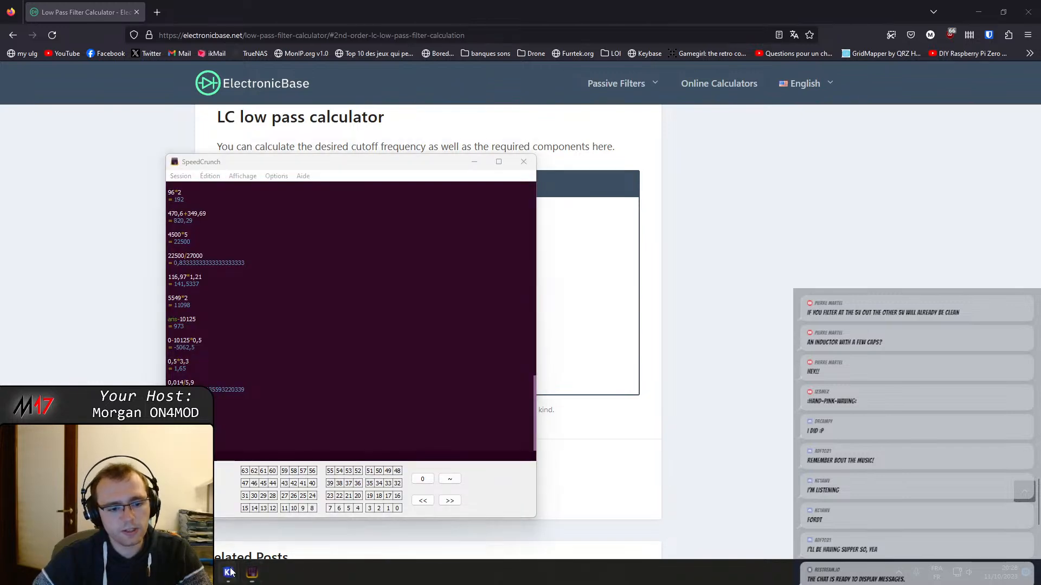
{"action": "mouse_move", "coordinate": [228, 573]}
{"action": "left_click", "coordinate": [222, 509]}
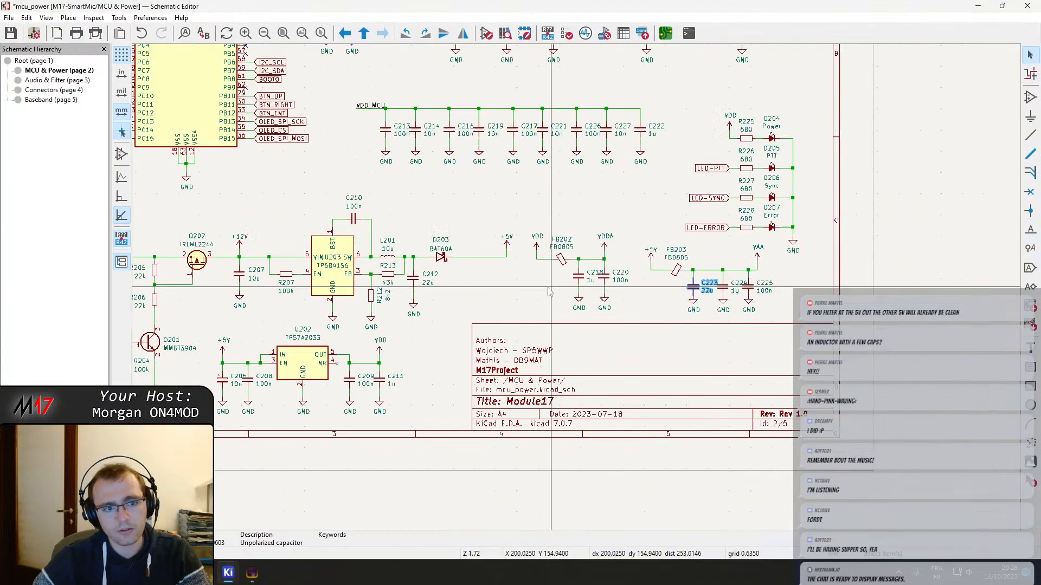
{"action": "scroll", "coordinate": [403, 271], "scroll_direction": "up", "scroll_amount": 3}
{"action": "left_click", "coordinate": [553, 249]}
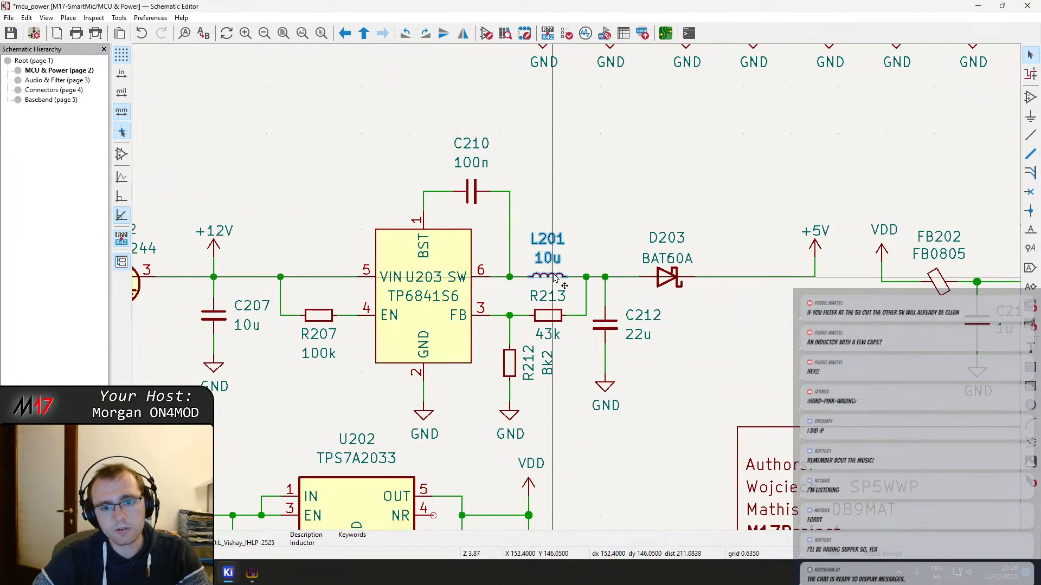
{"action": "scroll", "coordinate": [618, 290], "scroll_direction": "down", "scroll_amount": 3}
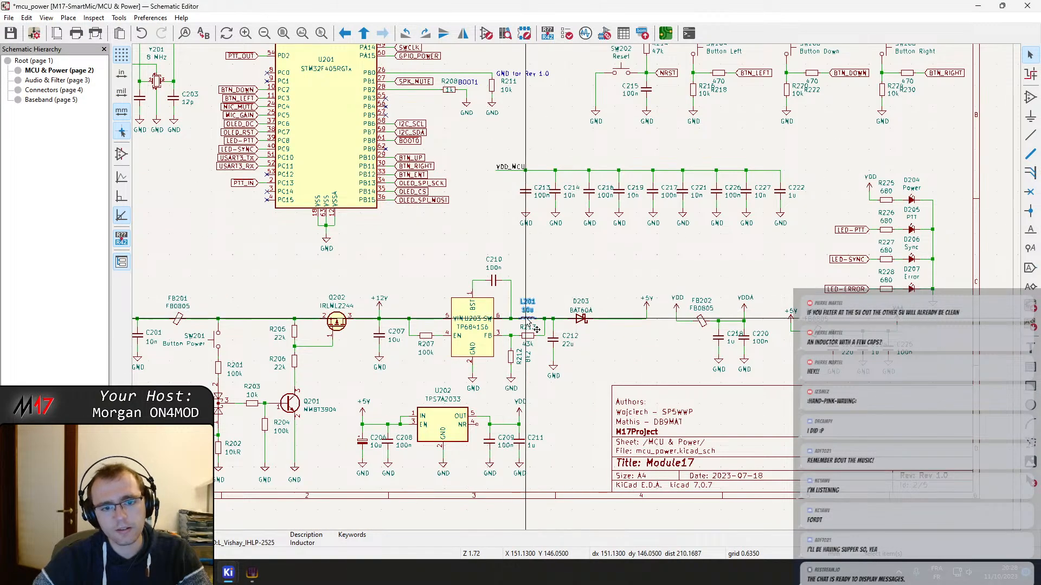
{"action": "middle_click_drag", "start_coordinate": [618, 287], "coordinate": [432, 365]}
{"action": "middle_click_drag", "start_coordinate": [499, 212], "coordinate": [584, 308]}
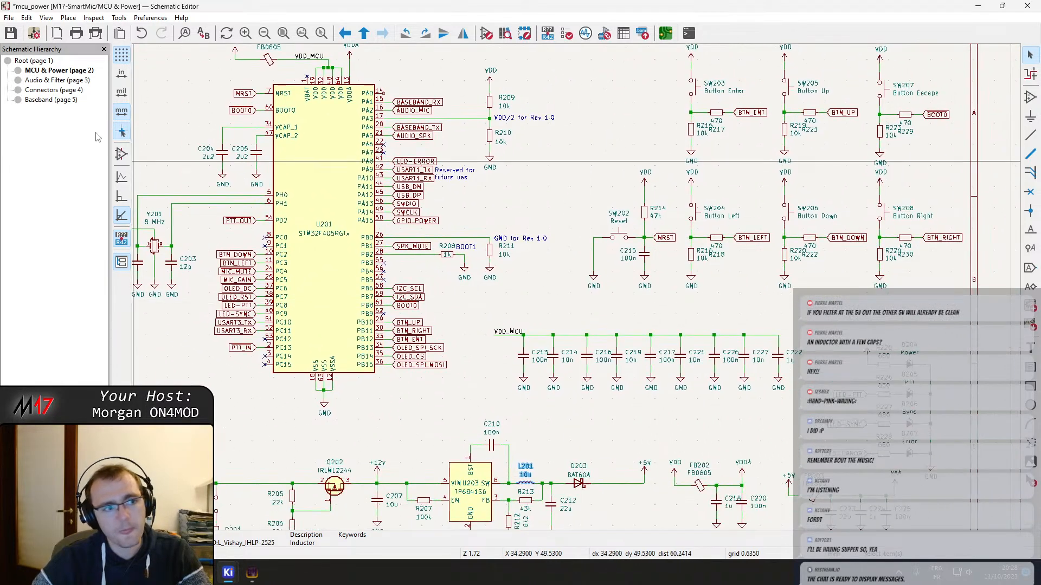
Look through the Audio & Filter, Connectors and Baseband sheets, and return to the power section of the MCU & Power sheet
{"action": "left_click", "coordinate": [65, 80]}
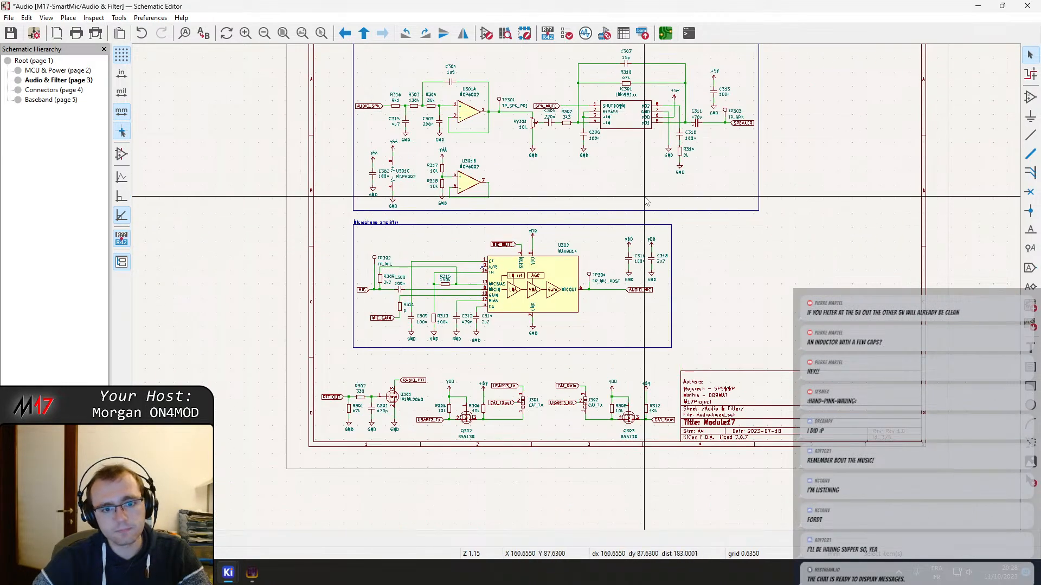
{"action": "scroll", "coordinate": [561, 239], "scroll_direction": "down", "scroll_amount": 3}
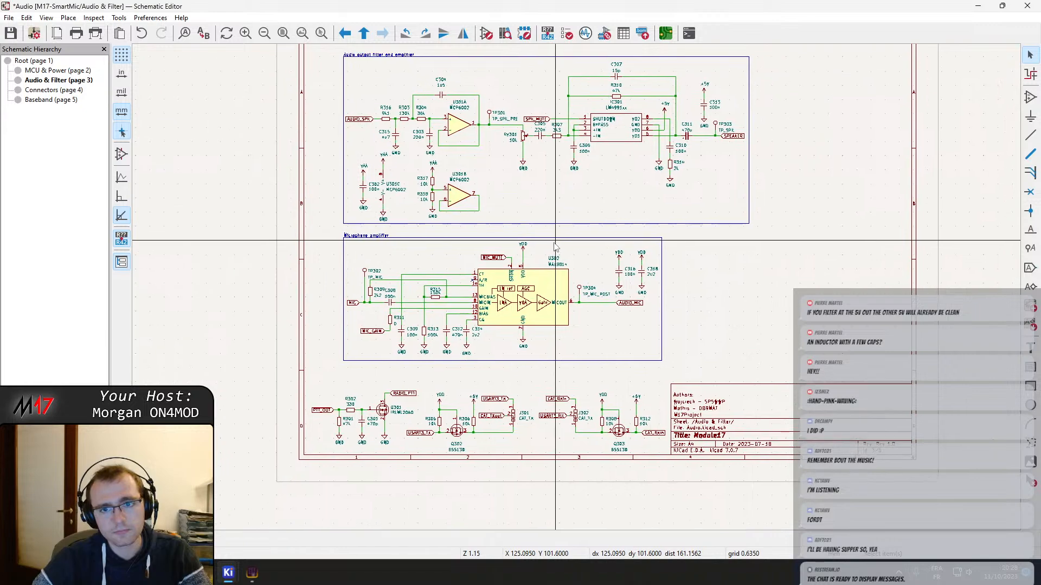
{"action": "left_click", "coordinate": [41, 92]}
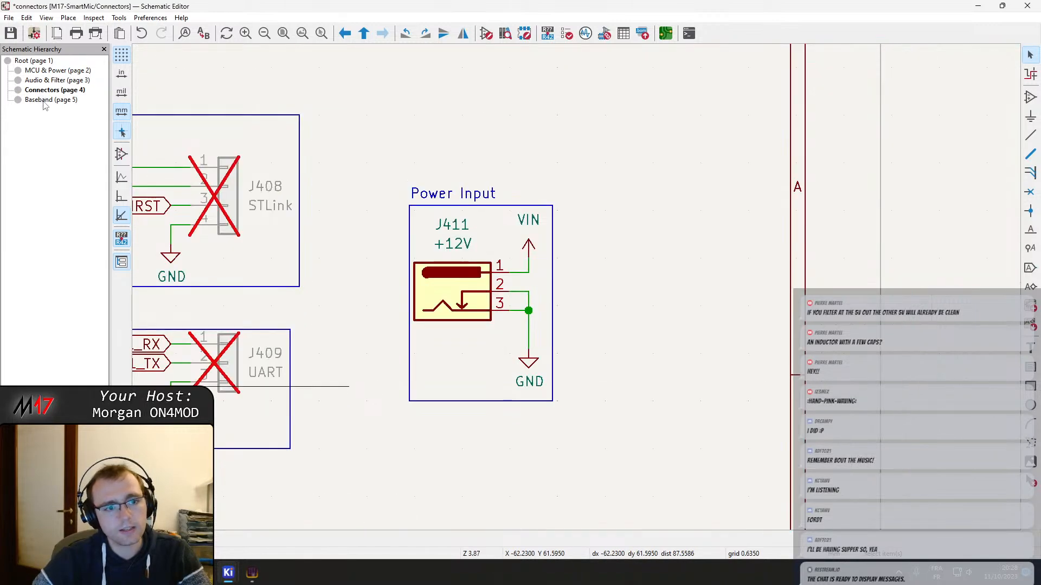
{"action": "left_click", "coordinate": [44, 101]}
{"action": "scroll", "coordinate": [577, 283], "scroll_direction": "up", "scroll_amount": 2}
{"action": "scroll", "coordinate": [602, 258], "scroll_direction": "down", "scroll_amount": 2}
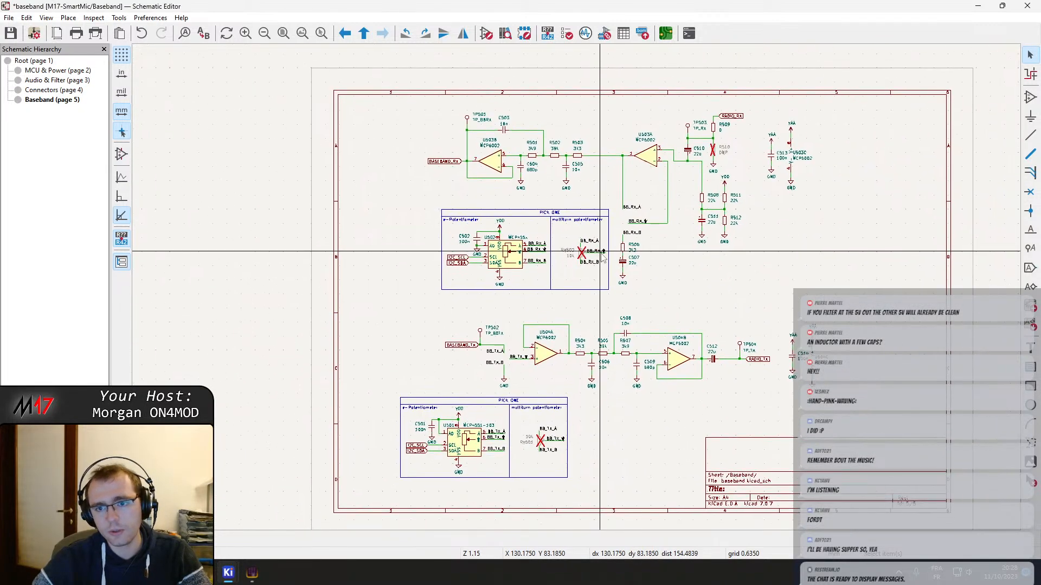
{"action": "scroll", "coordinate": [657, 300], "scroll_direction": "up", "scroll_amount": 2}
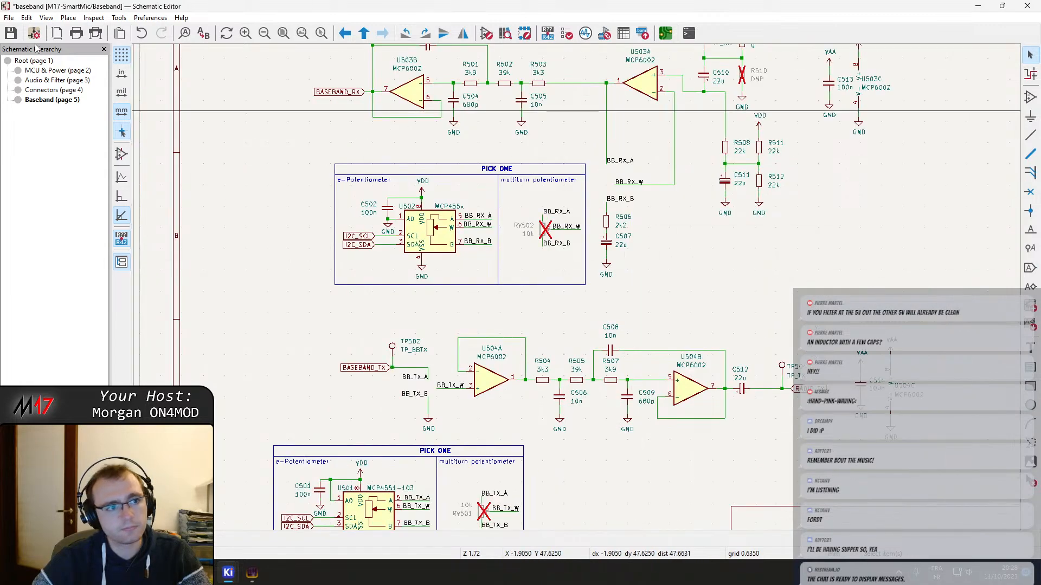
{"action": "left_click", "coordinate": [47, 81]}
{"action": "left_click", "coordinate": [48, 71]}
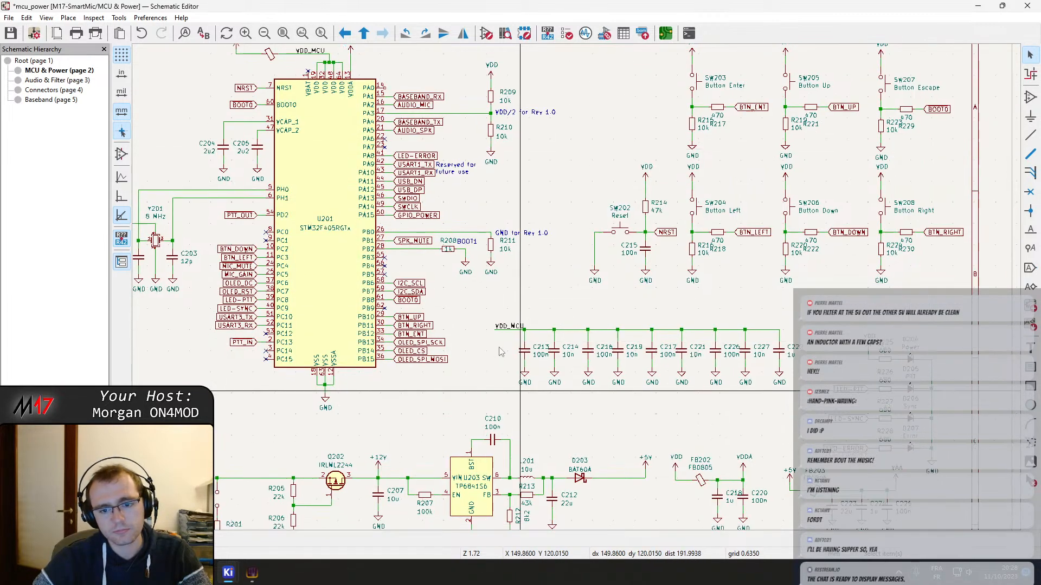
{"action": "middle_click_drag", "start_coordinate": [519, 391], "coordinate": [396, 217]}
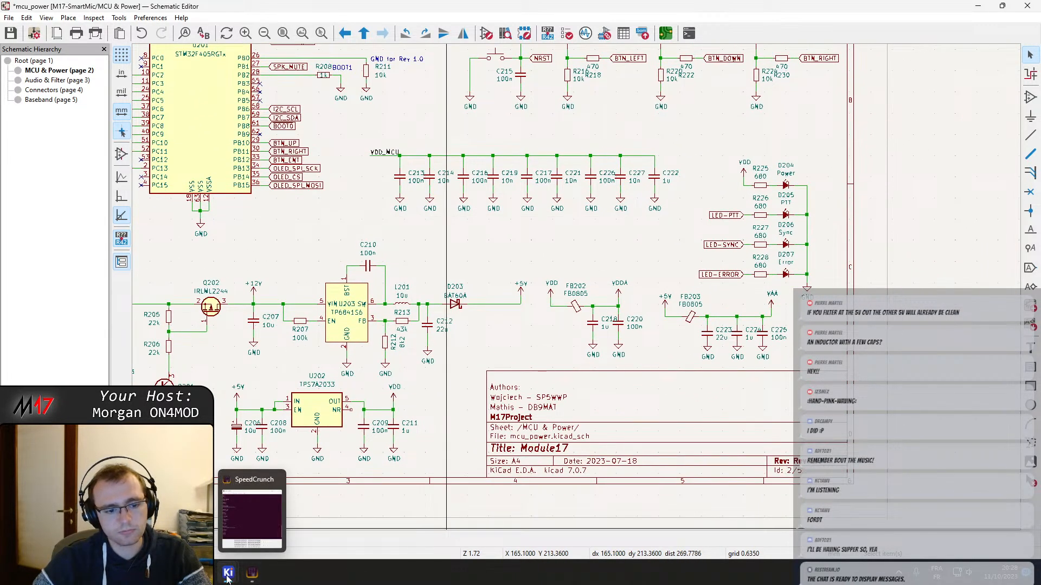
Switch to the browser and recalculate the LC low pass cutoff frequency with an inductance of 5 µH
{"action": "left_click", "coordinate": [156, 573]}
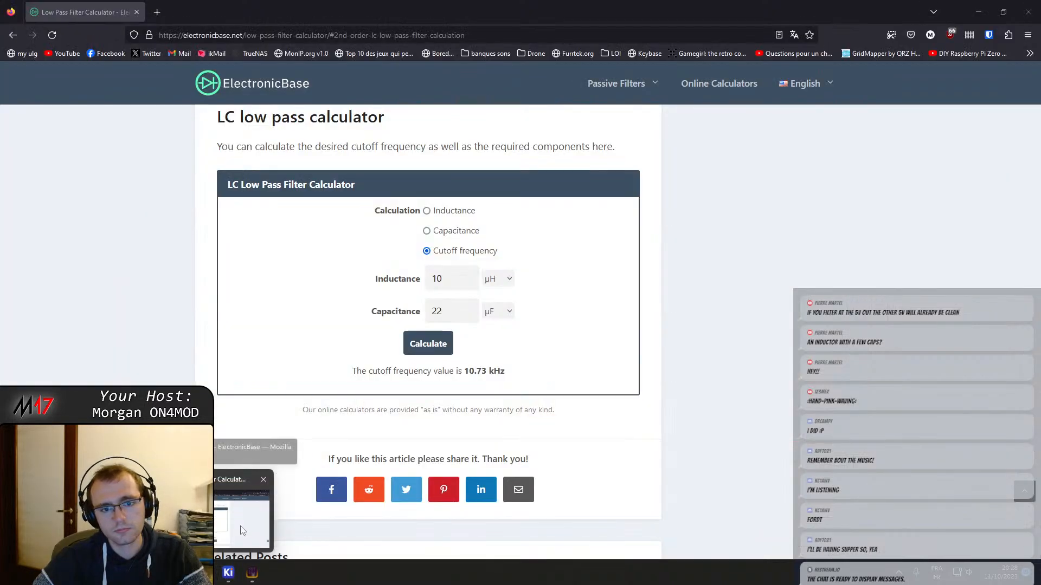
{"action": "left_click", "coordinate": [242, 531]}
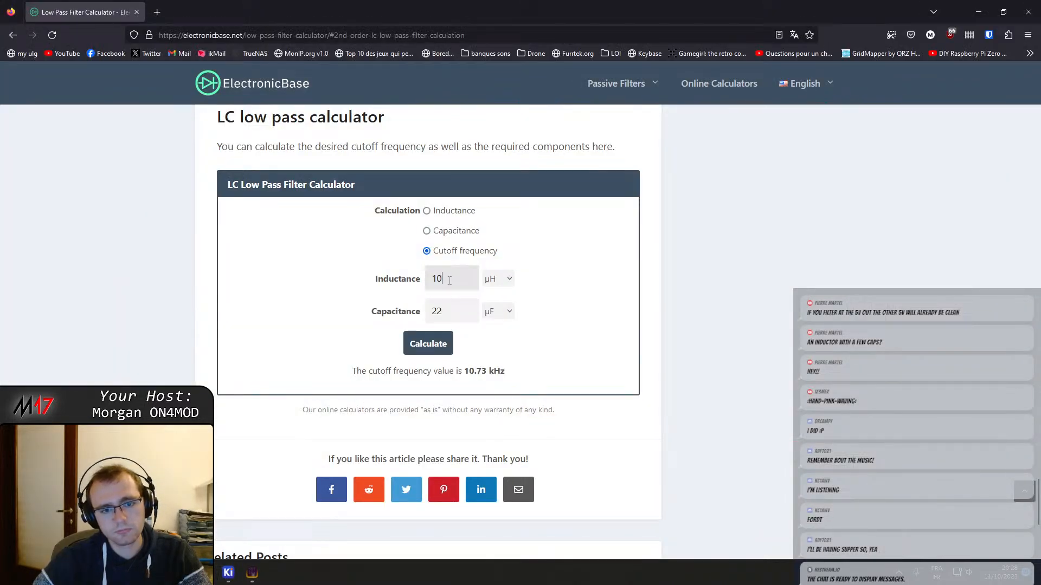
{"action": "left_click_drag", "start_coordinate": [449, 282], "coordinate": [412, 281]}
{"action": "type", "text": "5"}
{"action": "key", "text": "Return"}
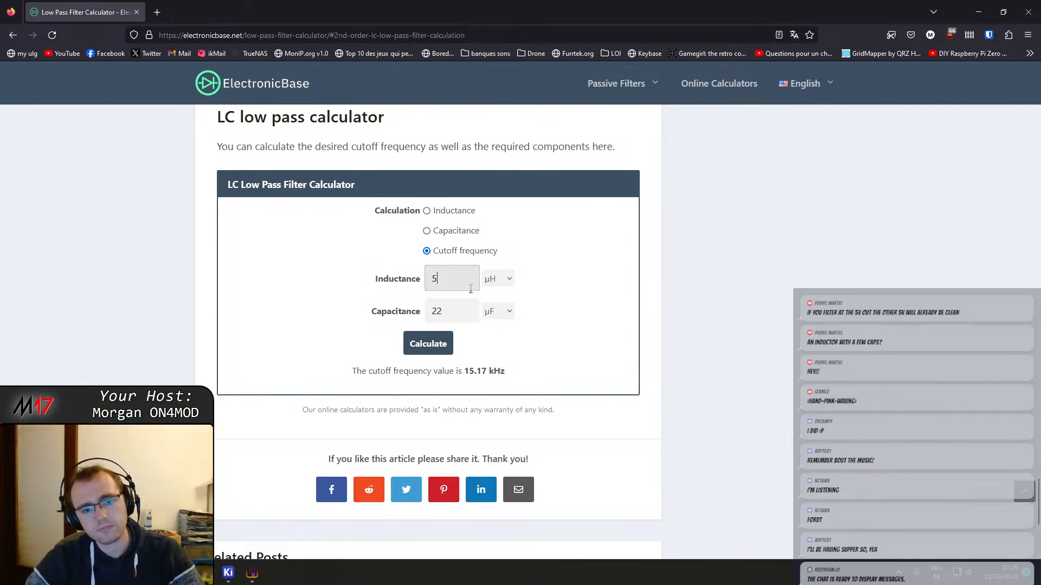
{"action": "left_click", "coordinate": [442, 281]}
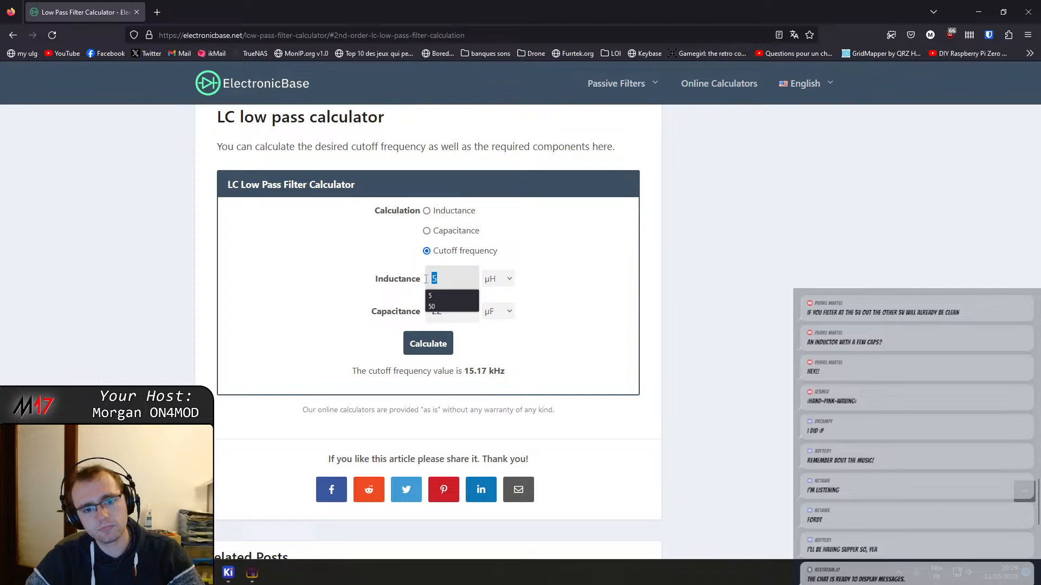
{"action": "left_click", "coordinate": [601, 306]}
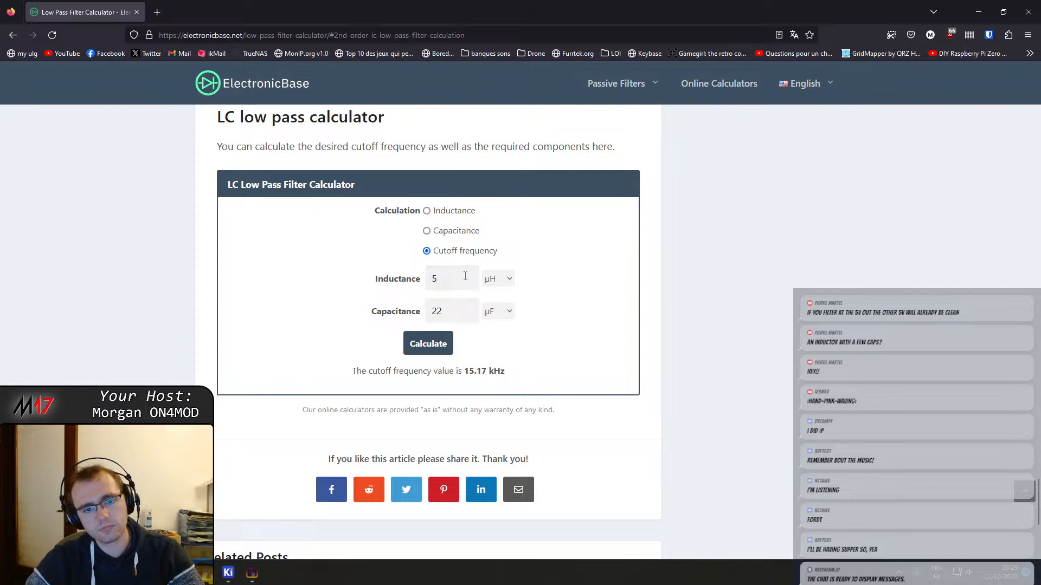
{"action": "left_click_drag", "start_coordinate": [465, 276], "coordinate": [376, 276]}
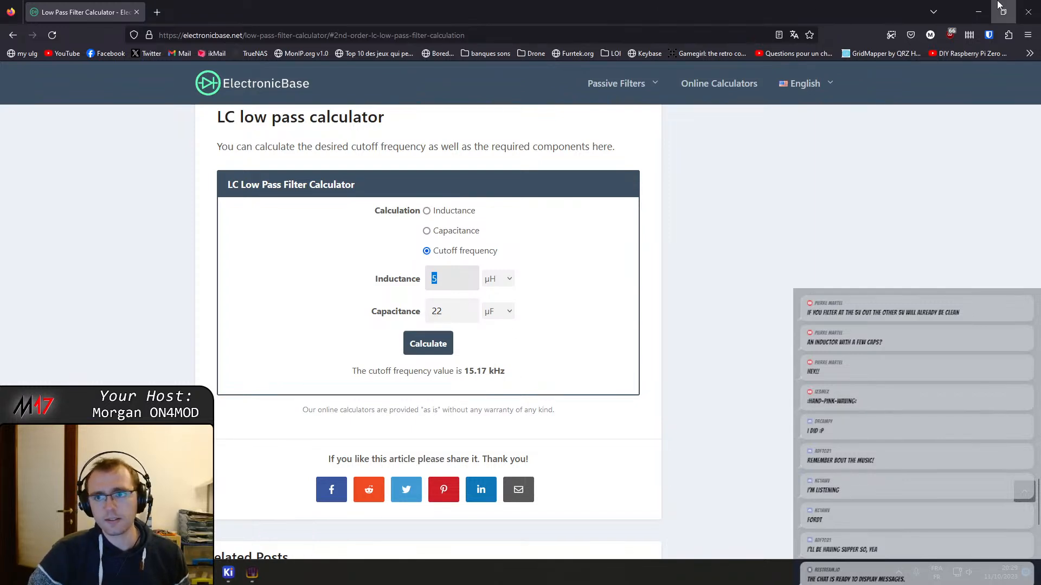
Switch to the KiCad schematic editor and duplicate inductor L201, placing the copy in the line between diode D203 and the +5V symbol
{"action": "key", "text": "alt+Tab"}
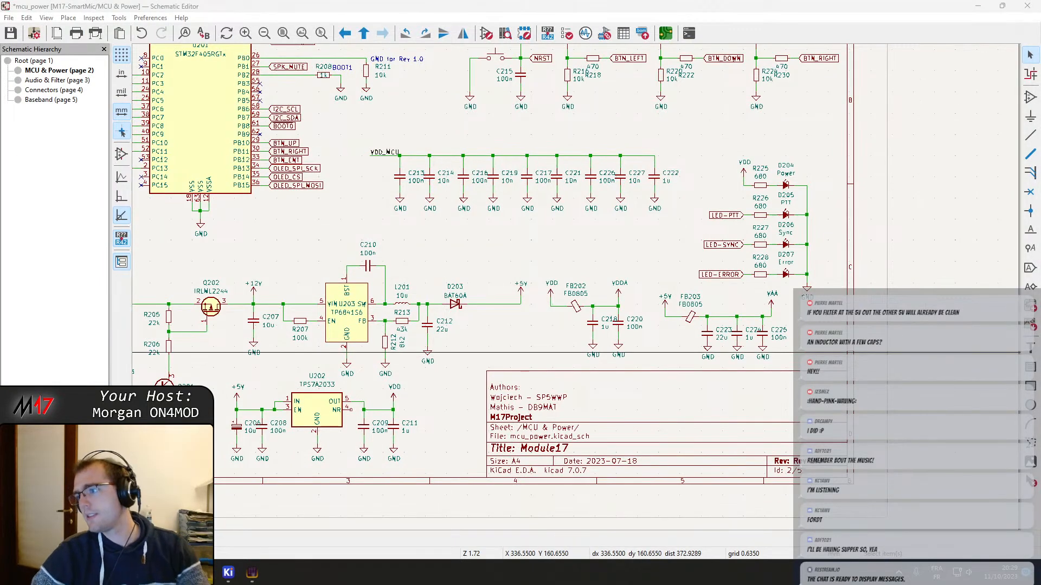
{"action": "scroll", "coordinate": [610, 368], "scroll_direction": "up", "scroll_amount": 4}
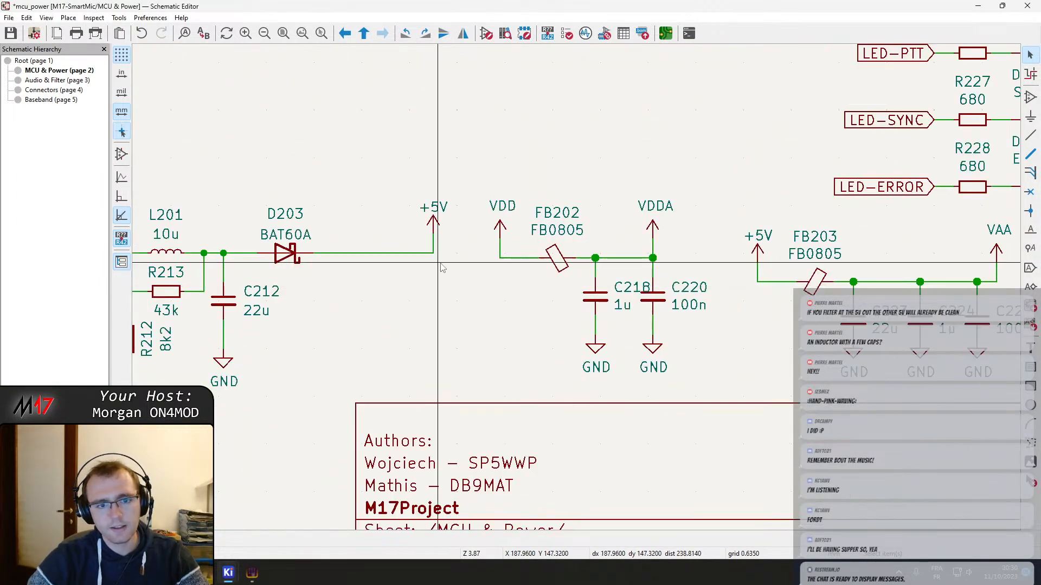
{"action": "middle_click_drag", "start_coordinate": [472, 271], "coordinate": [573, 316]}
{"action": "left_click", "coordinate": [306, 315]}
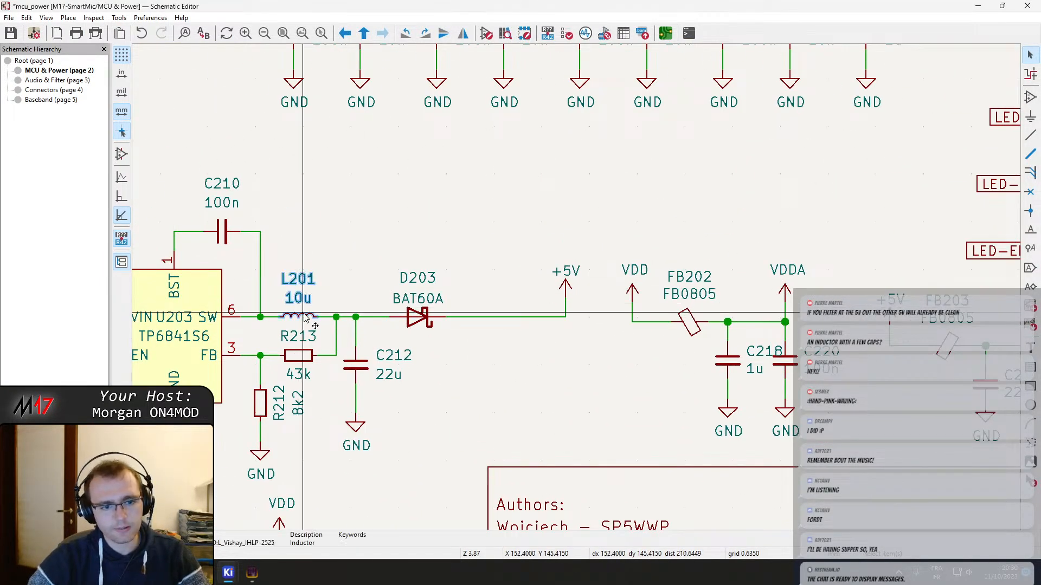
{"action": "key", "text": "ctrl+d"}
{"action": "left_click", "coordinate": [479, 304]}
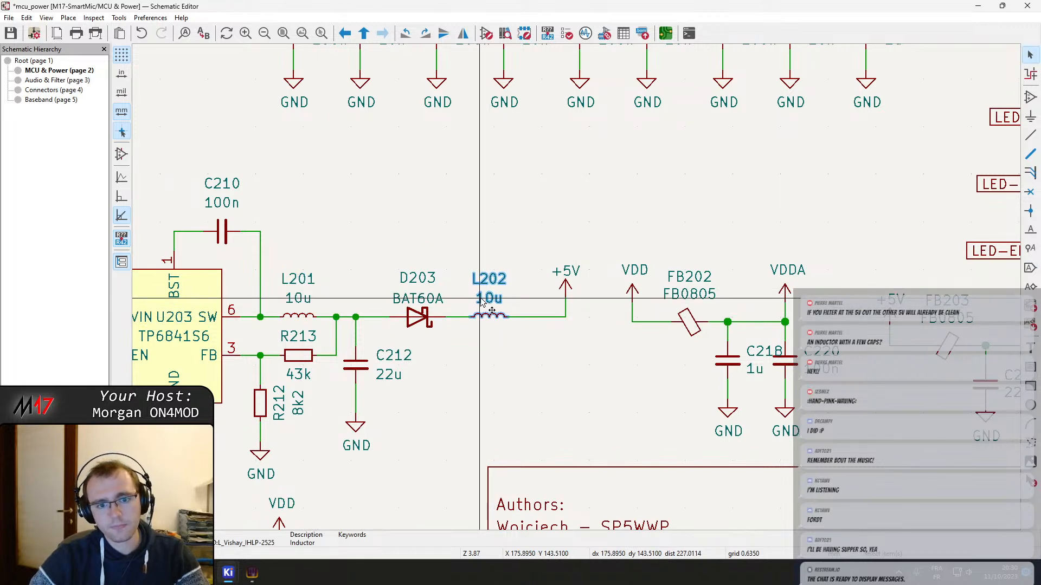
Set the value of the new inductor after D203 to 5u
{"action": "key", "text": "v"}
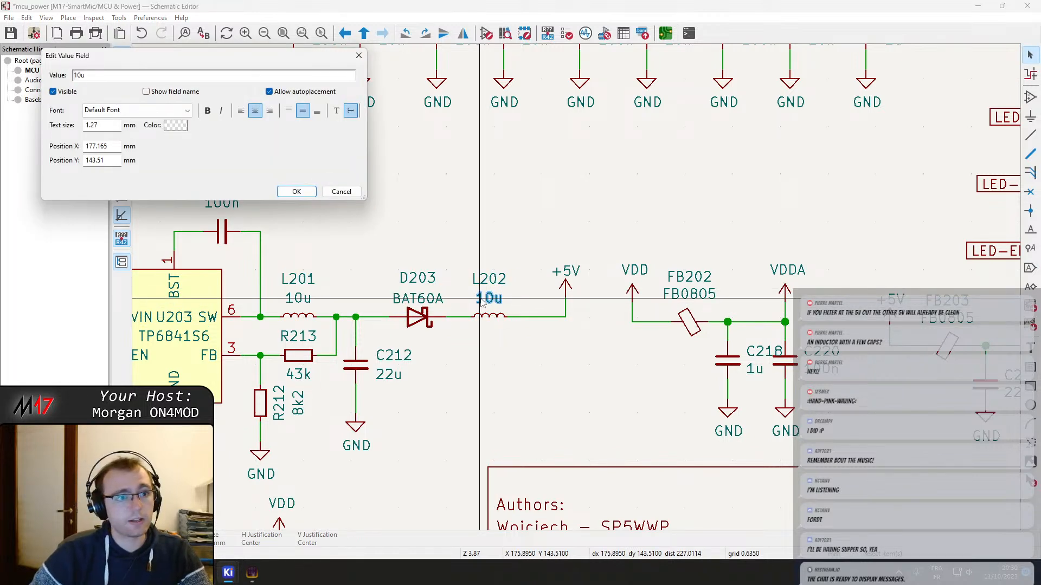
{"action": "type", "text": "5"}
{"action": "key", "text": "Return"}
Look through the Inductor_SMD, pkl_misc and pkl_pin_headers footprint libraries for a footprint for inductor L202, leaving its assigned footprint as is
{"action": "double_click", "coordinate": [496, 315]}
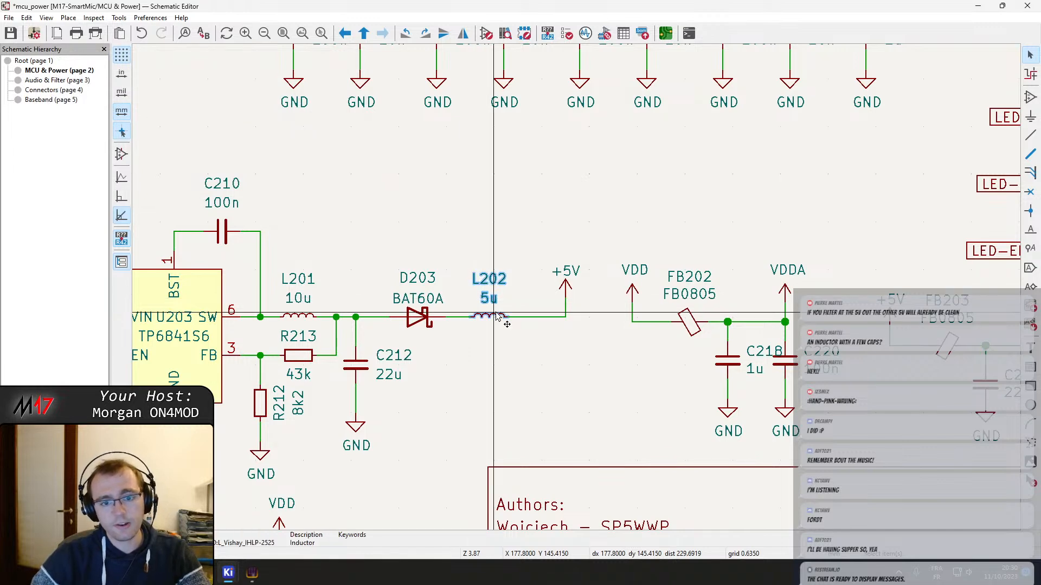
{"action": "left_click", "coordinate": [183, 135]}
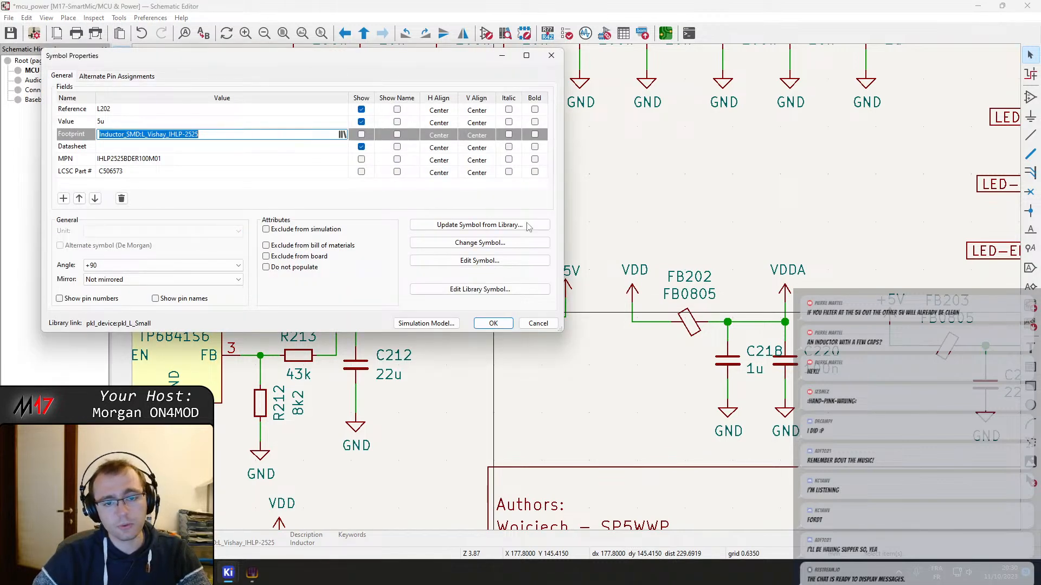
{"action": "left_click", "coordinate": [342, 134]}
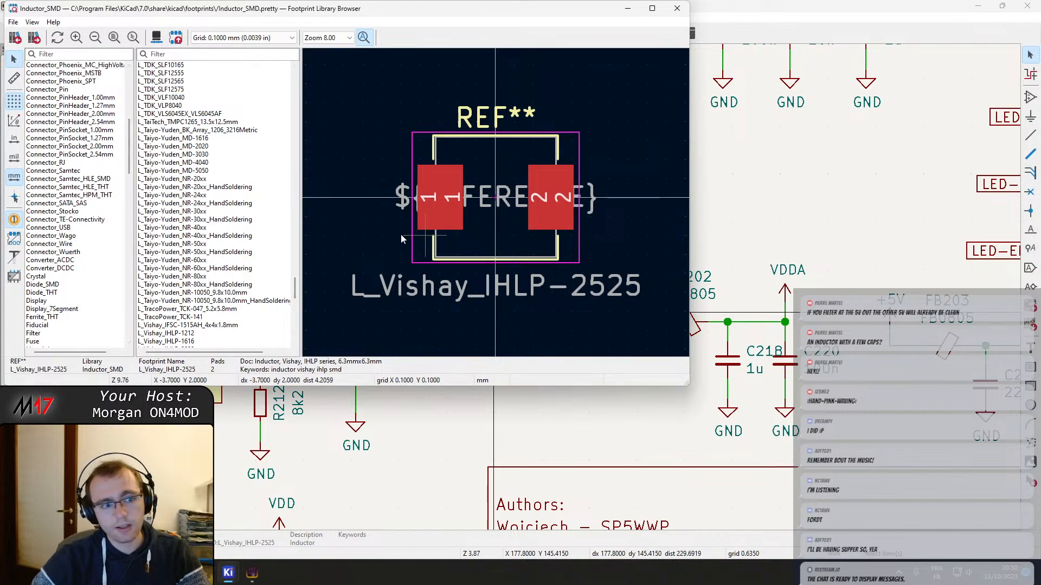
{"action": "scroll", "coordinate": [89, 307], "scroll_direction": "down", "scroll_amount": 7}
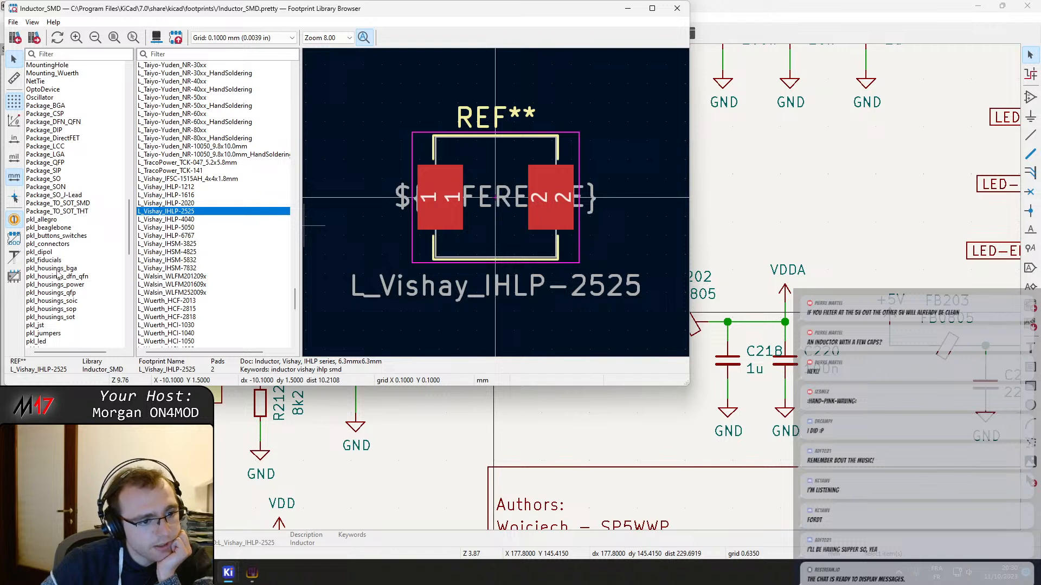
{"action": "scroll", "coordinate": [55, 326], "scroll_direction": "down", "scroll_amount": 4}
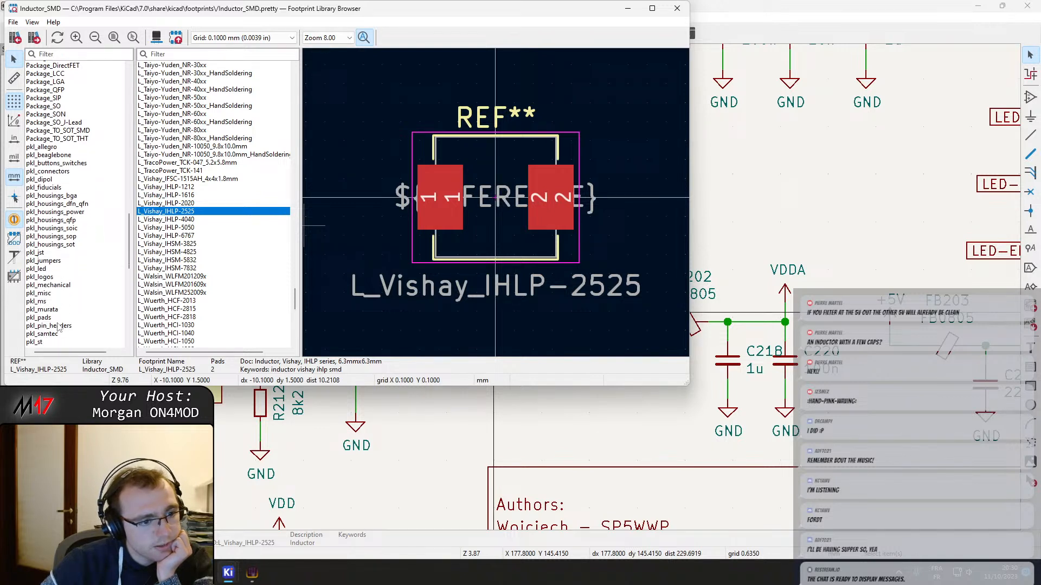
{"action": "scroll", "coordinate": [58, 326], "scroll_direction": "down", "scroll_amount": 2}
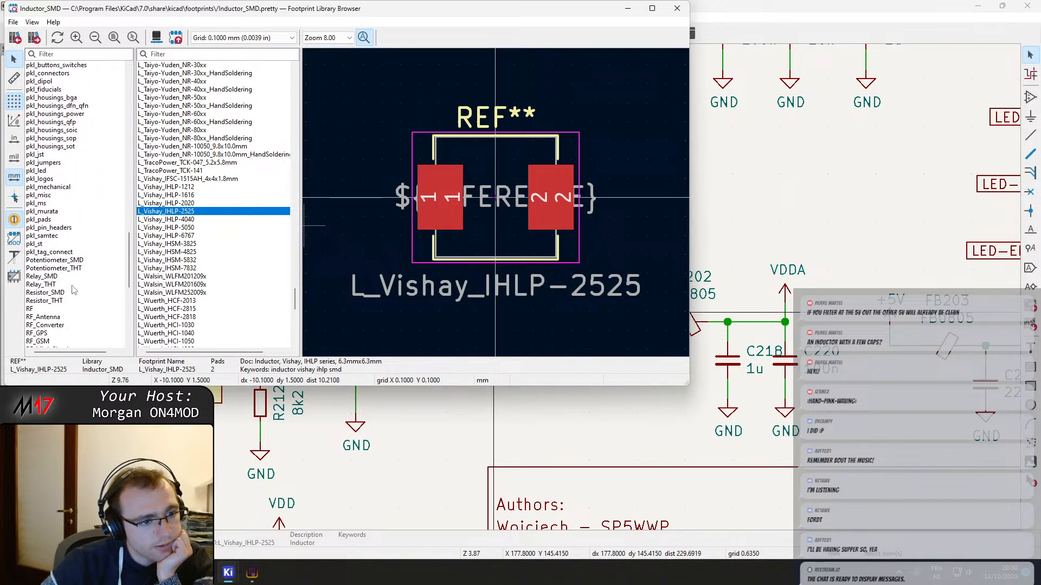
{"action": "scroll", "coordinate": [72, 288], "scroll_direction": "up", "scroll_amount": 3}
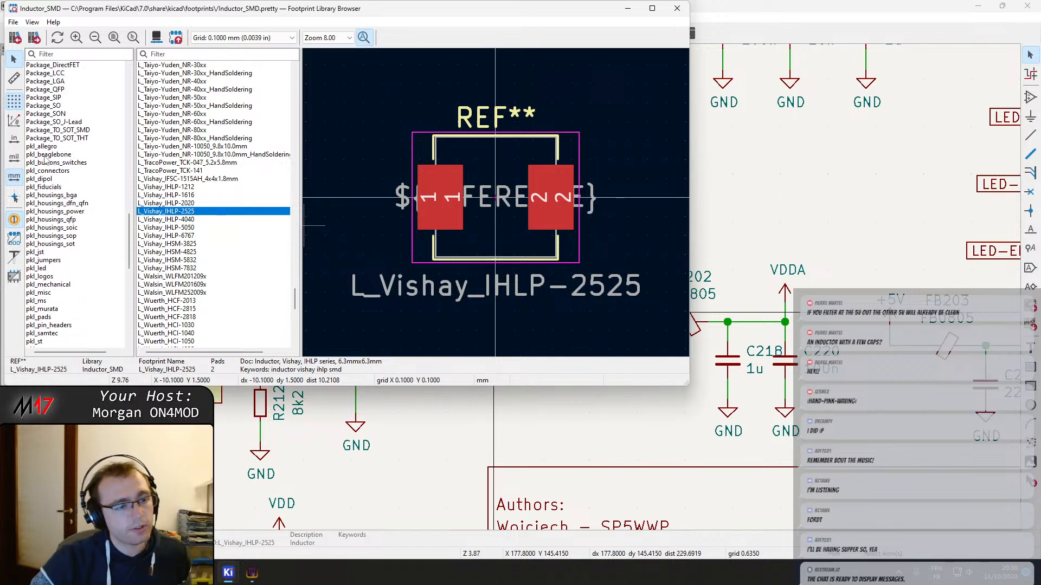
{"action": "left_click", "coordinate": [64, 294]}
{"action": "left_click", "coordinate": [64, 317]}
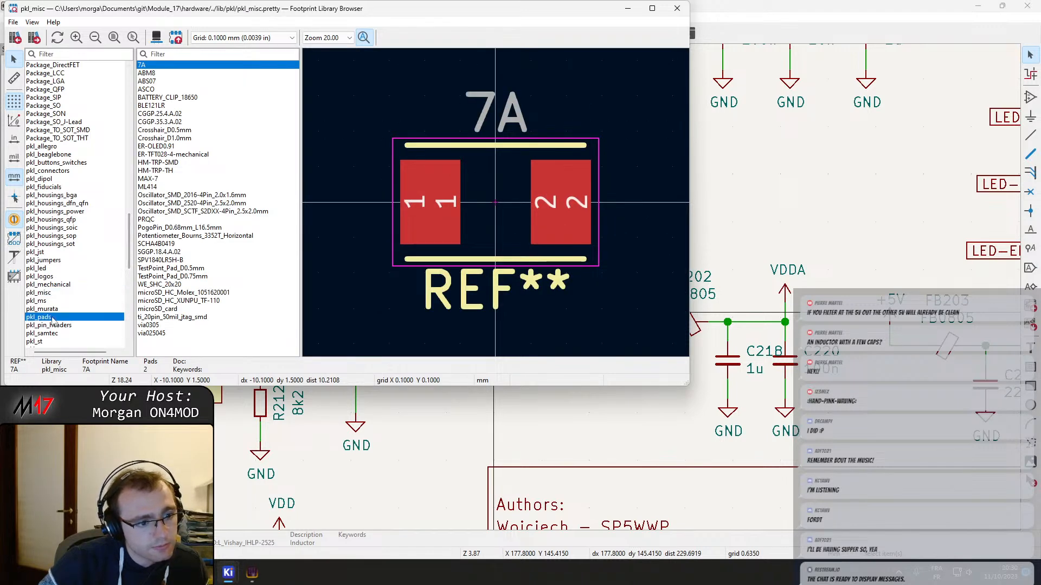
{"action": "left_click", "coordinate": [68, 326]}
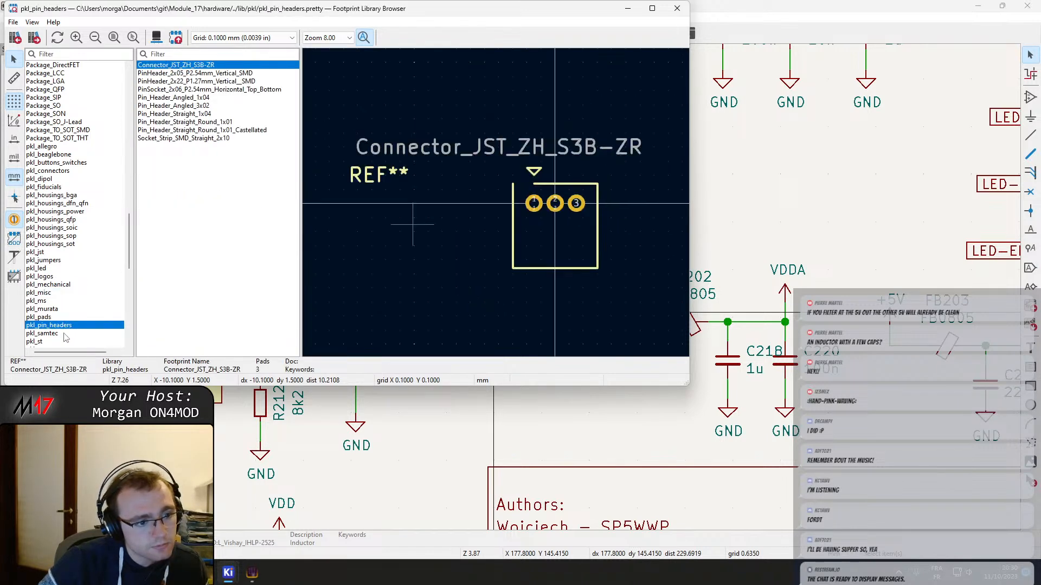
{"action": "scroll", "coordinate": [60, 332], "scroll_direction": "down", "scroll_amount": 1}
{"action": "scroll", "coordinate": [72, 325], "scroll_direction": "down", "scroll_amount": 5}
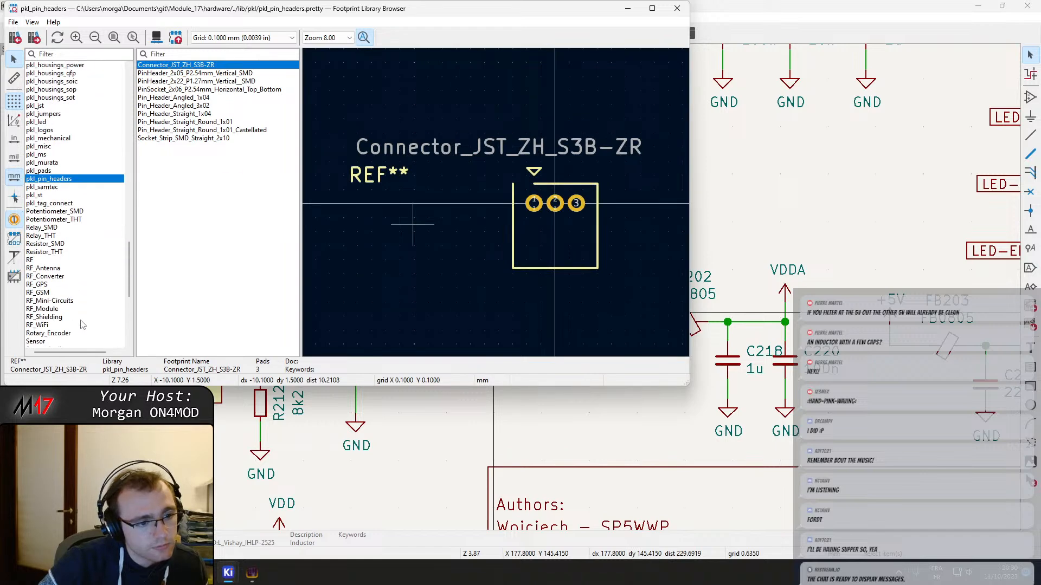
{"action": "left_click", "coordinate": [677, 8]}
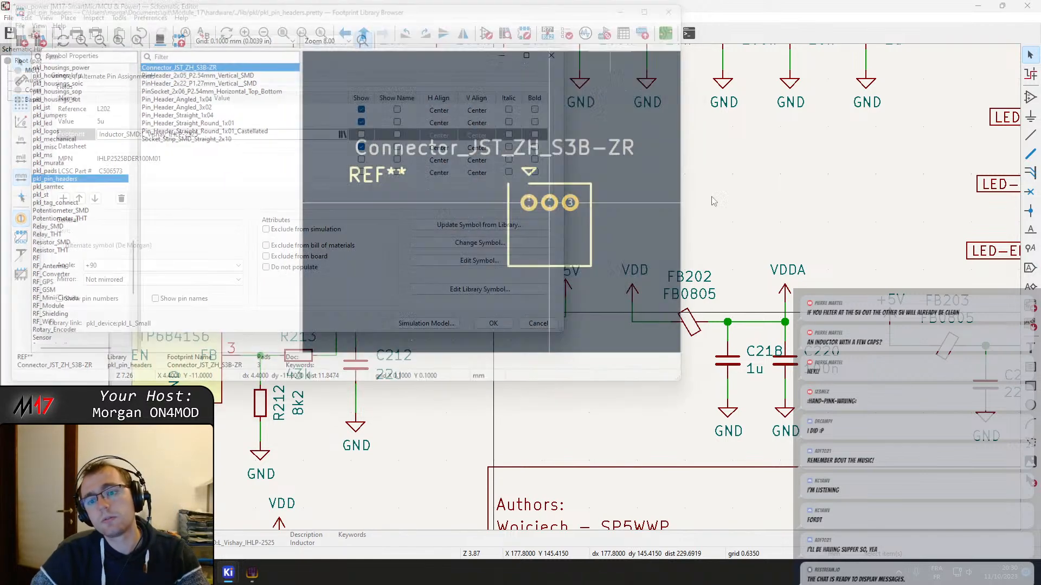
{"action": "key", "text": "Escape"}
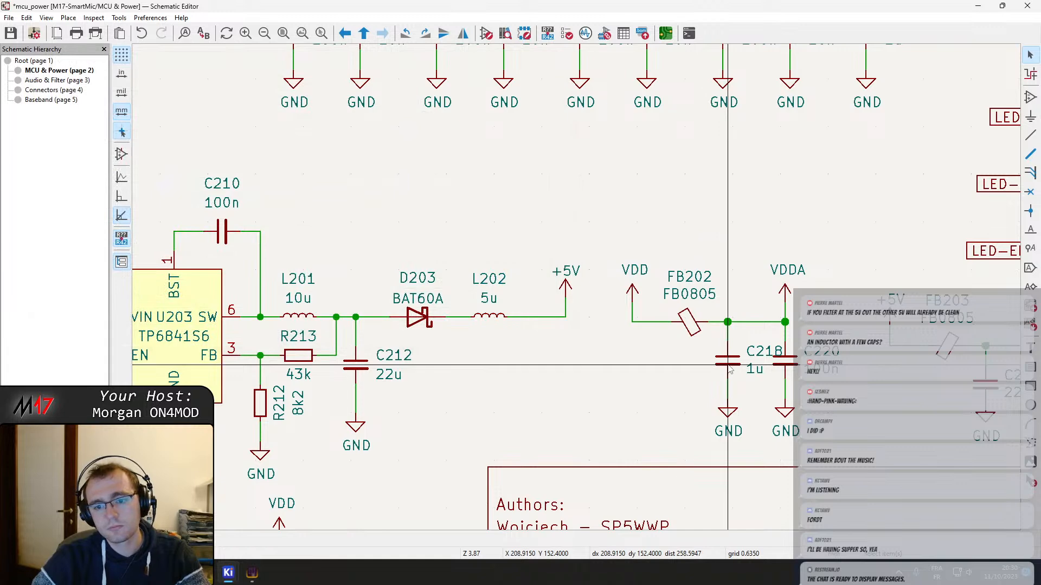
Check the footprint of capacitor C218 for reference and assign the pkl_dipol library's L_0603 footprint to inductor L202
{"action": "double_click", "coordinate": [730, 367]}
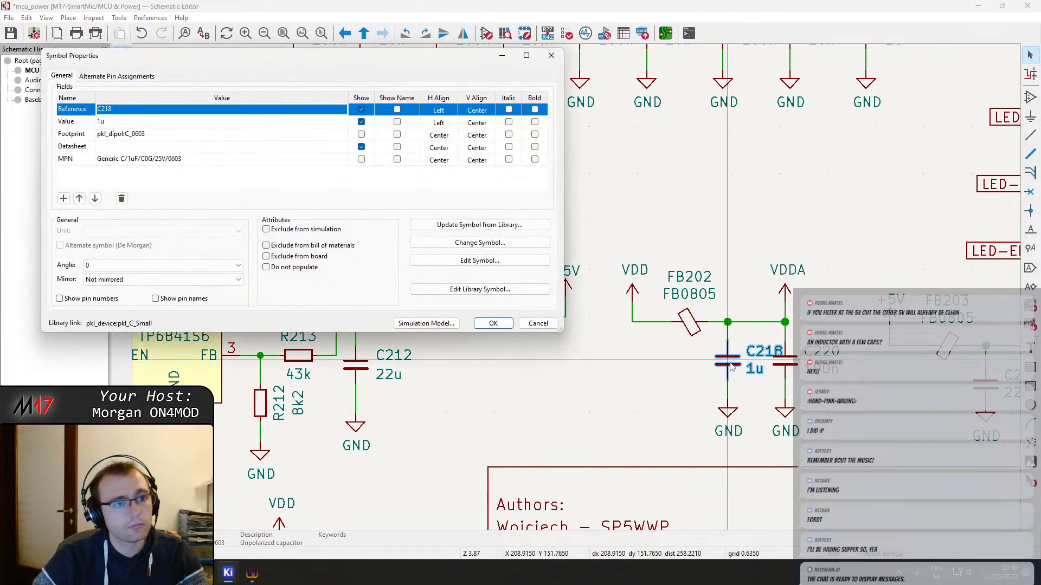
{"action": "left_click", "coordinate": [484, 323]}
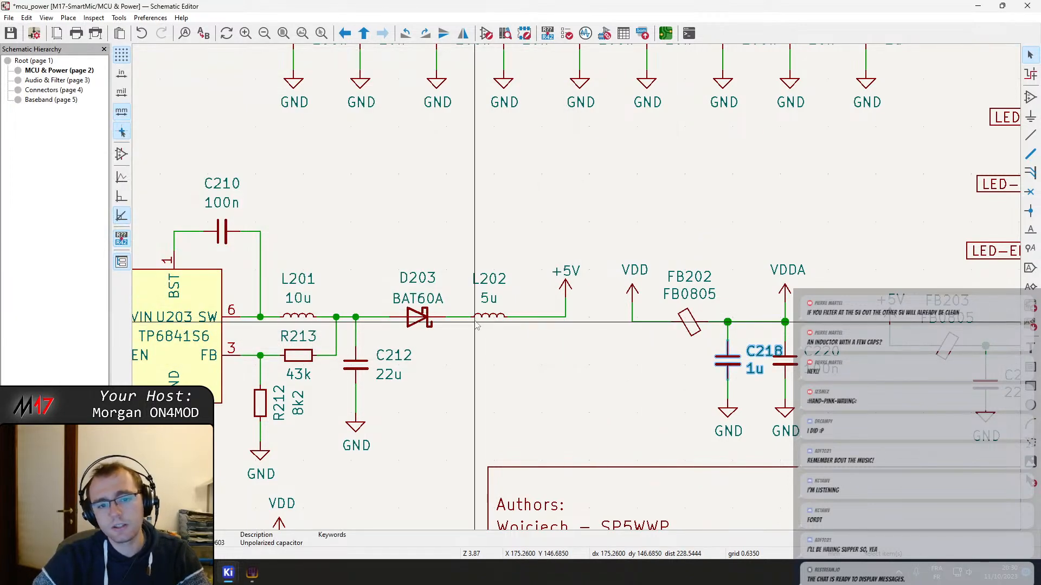
{"action": "double_click", "coordinate": [484, 322]}
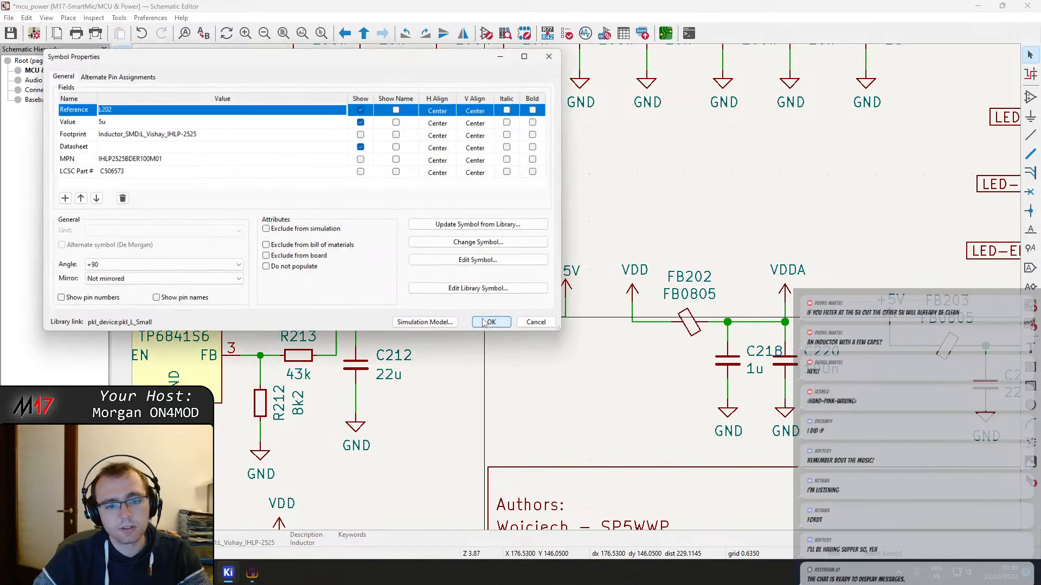
{"action": "left_click", "coordinate": [325, 134]}
{"action": "left_click", "coordinate": [342, 134]}
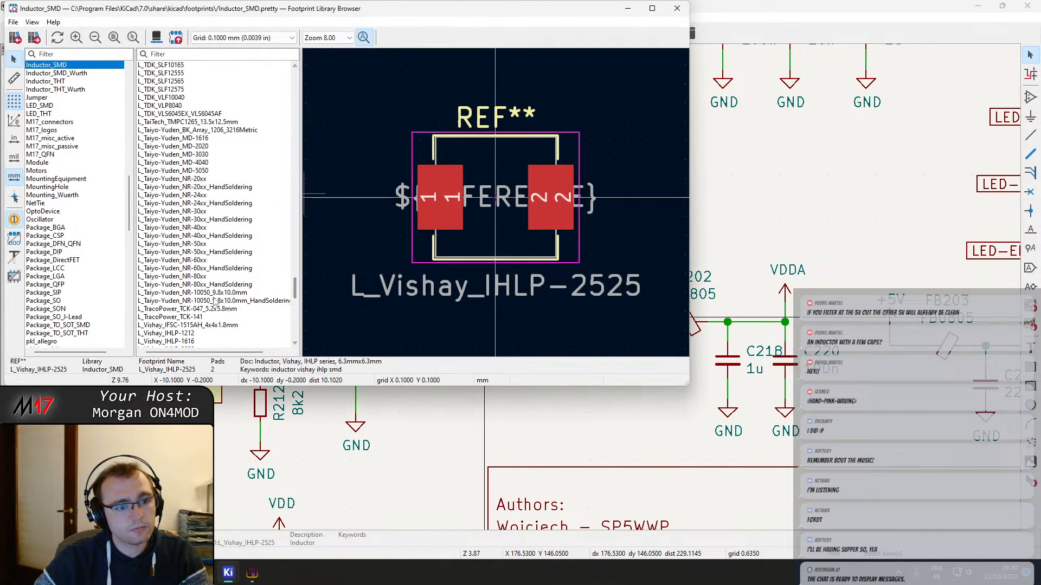
{"action": "scroll", "coordinate": [85, 293], "scroll_direction": "down", "scroll_amount": 7}
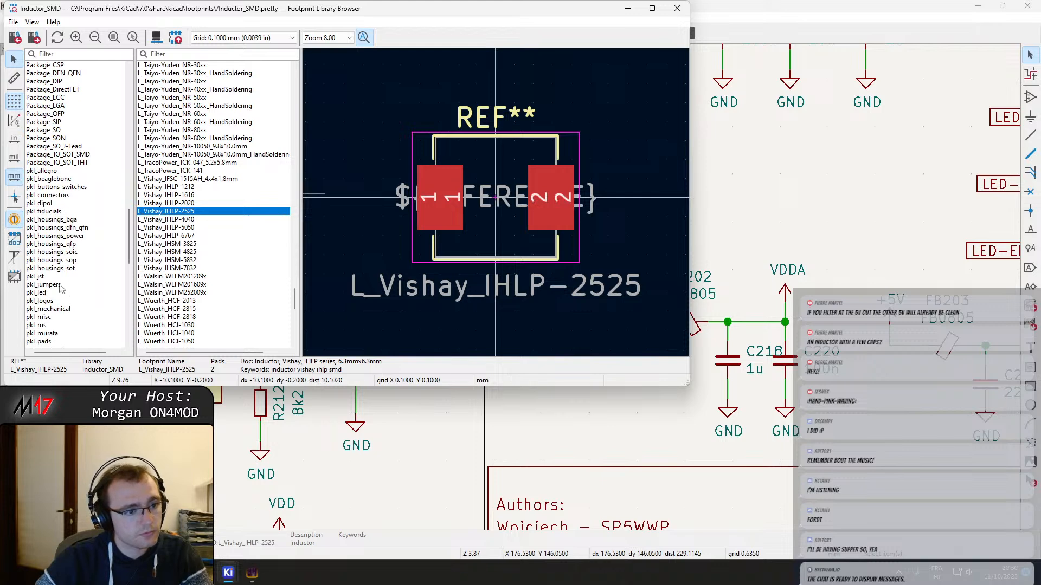
{"action": "left_click", "coordinate": [50, 204]}
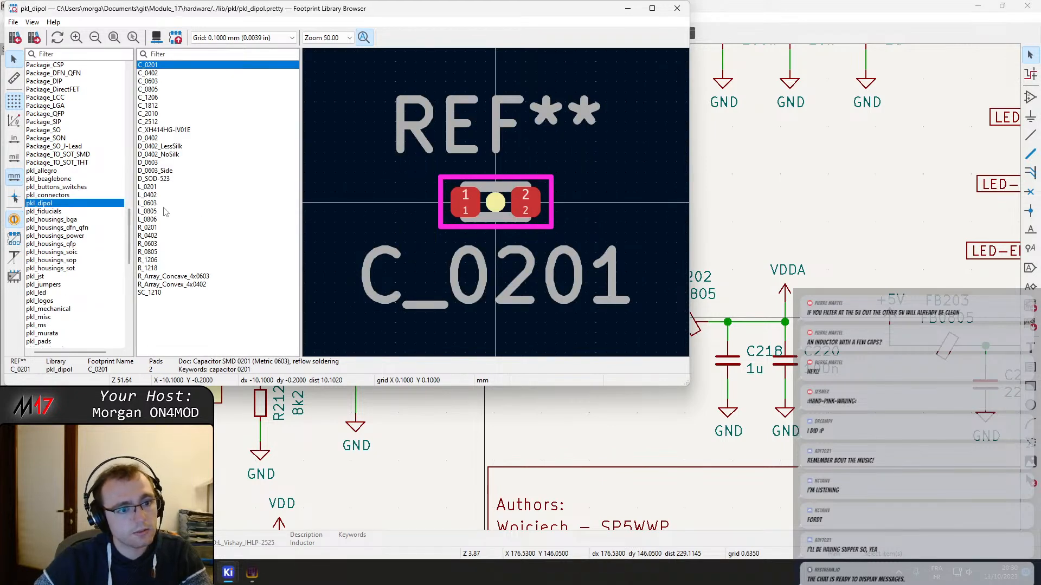
{"action": "left_click", "coordinate": [155, 203]}
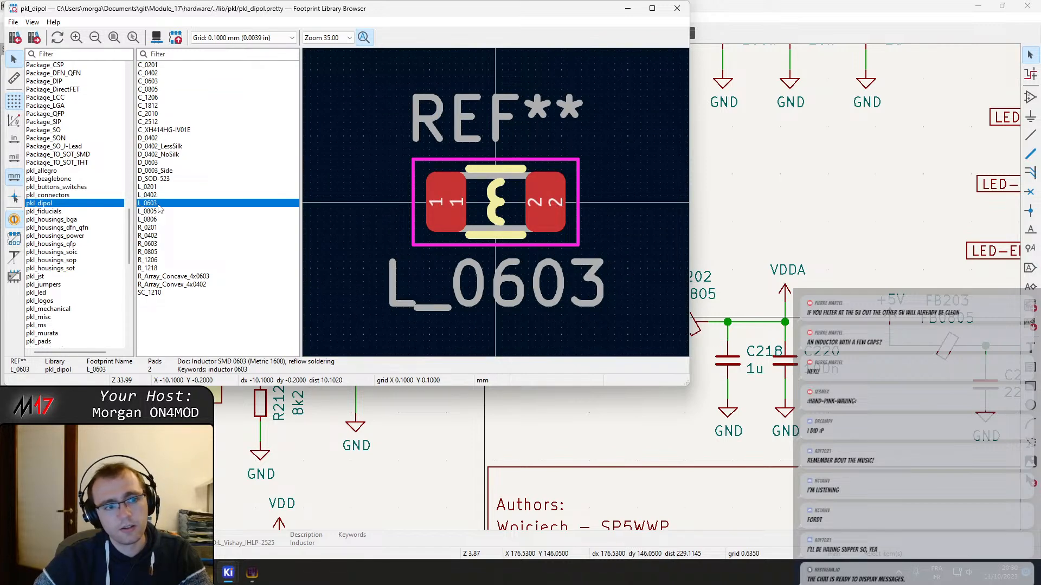
{"action": "double_click", "coordinate": [155, 203]}
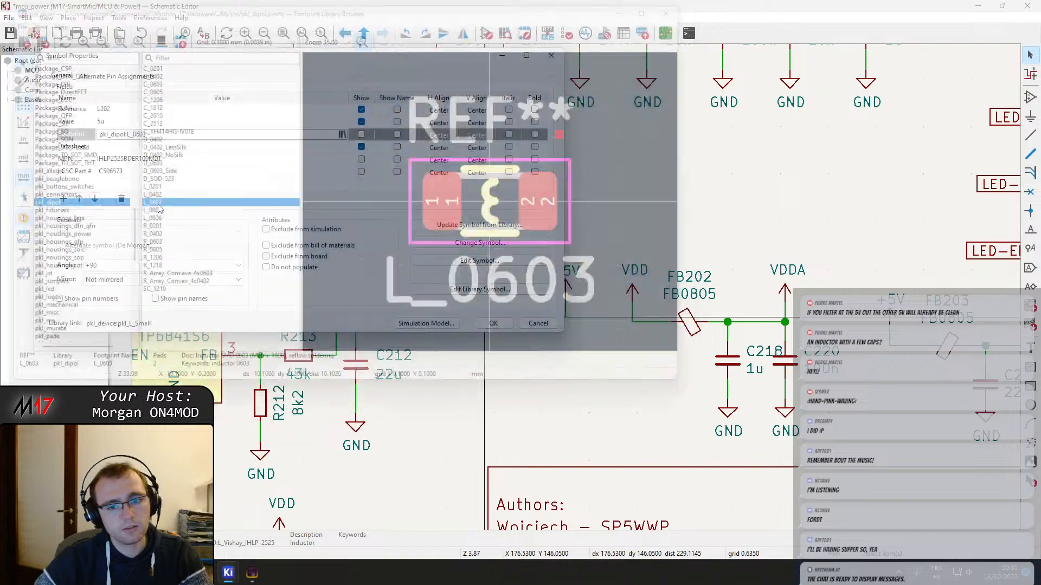
{"action": "left_click", "coordinate": [490, 324]}
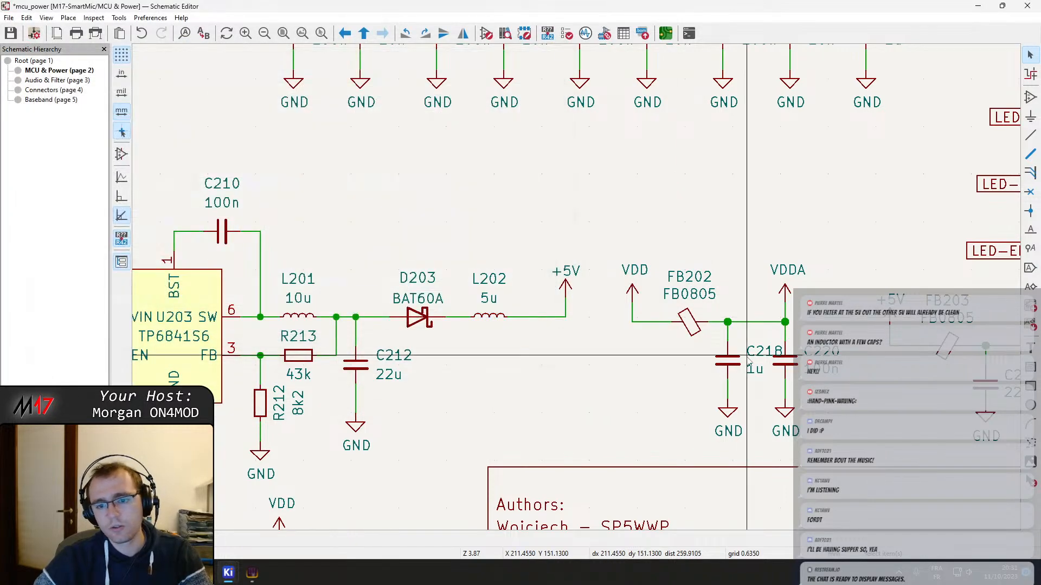
Check the part number format of capacitor C218 and set the MPN of inductor L202 to "Generic L 10u"
{"action": "left_click", "coordinate": [728, 362]}
{"action": "double_click", "coordinate": [729, 365]}
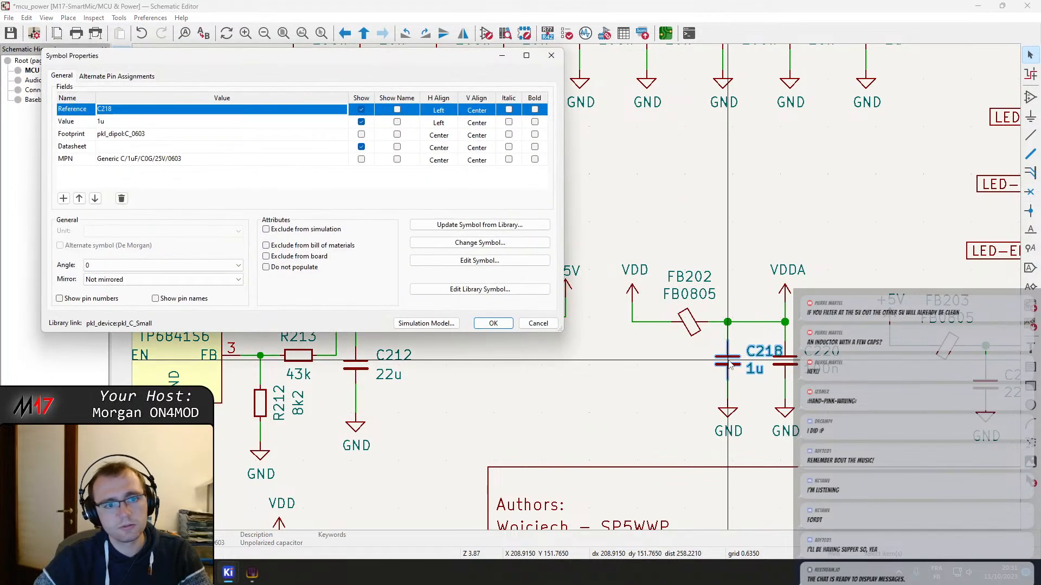
{"action": "left_click", "coordinate": [488, 322]}
{"action": "double_click", "coordinate": [481, 320]}
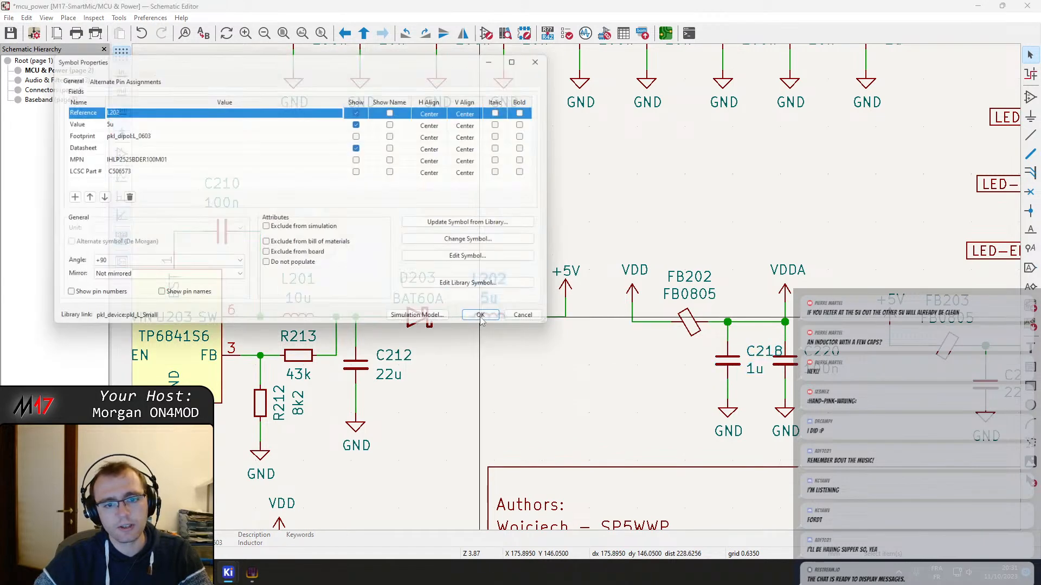
{"action": "left_click", "coordinate": [169, 163]}
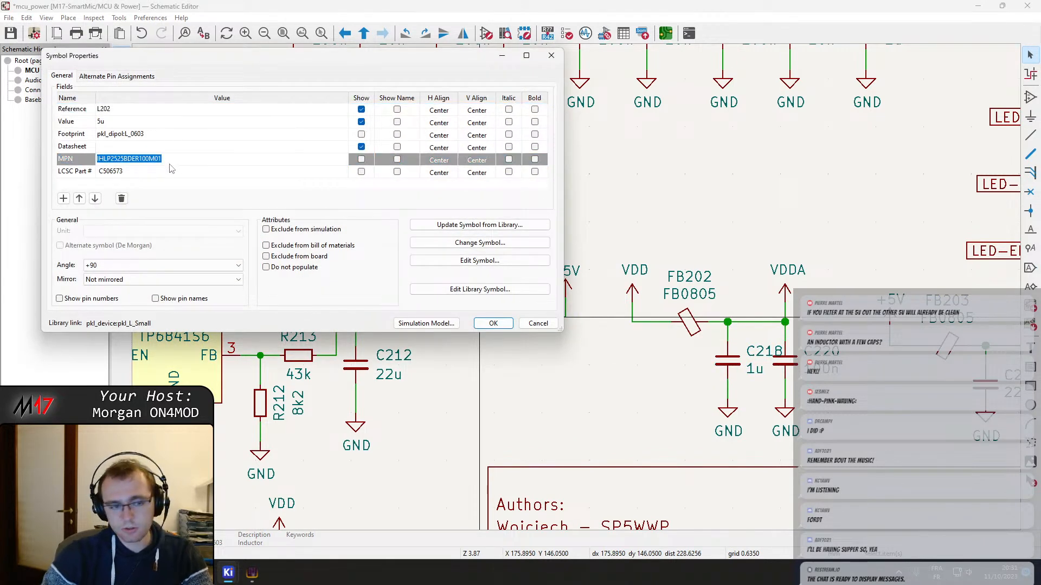
{"action": "type", "text": "Generic L"}
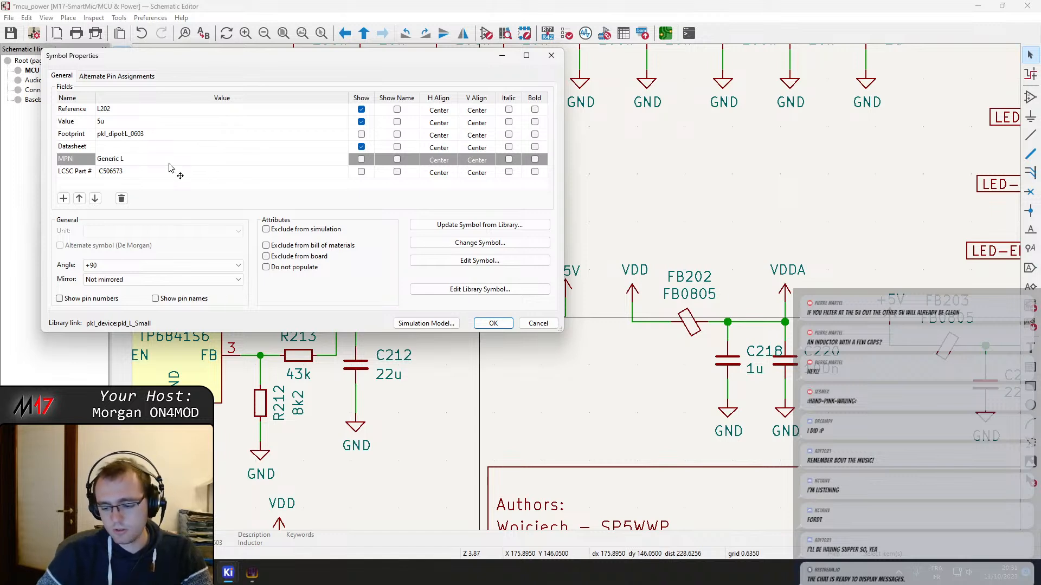
{"action": "type", "text": " 10"}
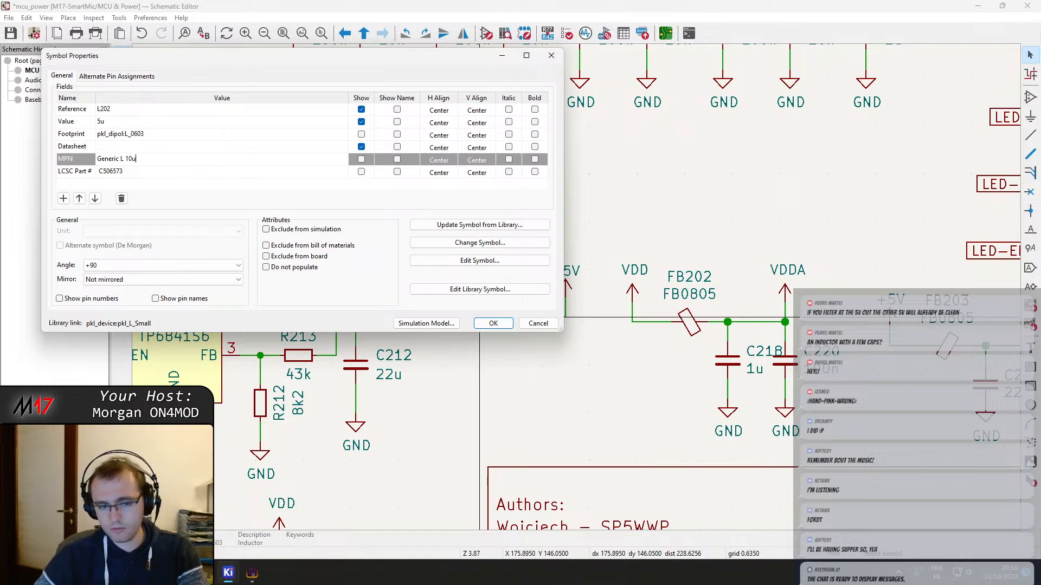
{"action": "type", "text": "u"}
{"action": "left_click", "coordinate": [493, 323]}
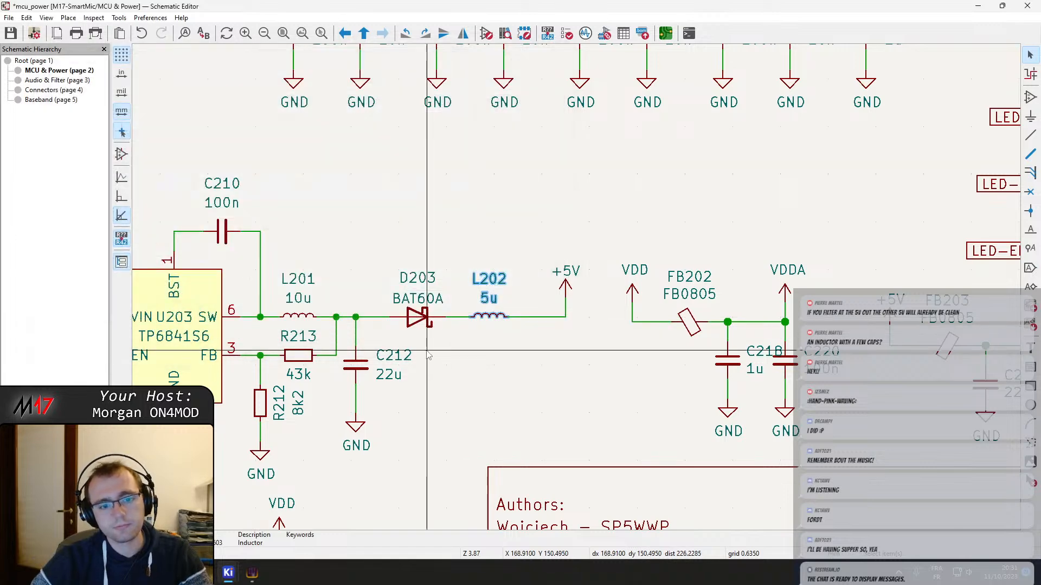
Check the part number format of resistor R213 near the 5 V converter for reference
{"action": "left_click", "coordinate": [713, 370]}
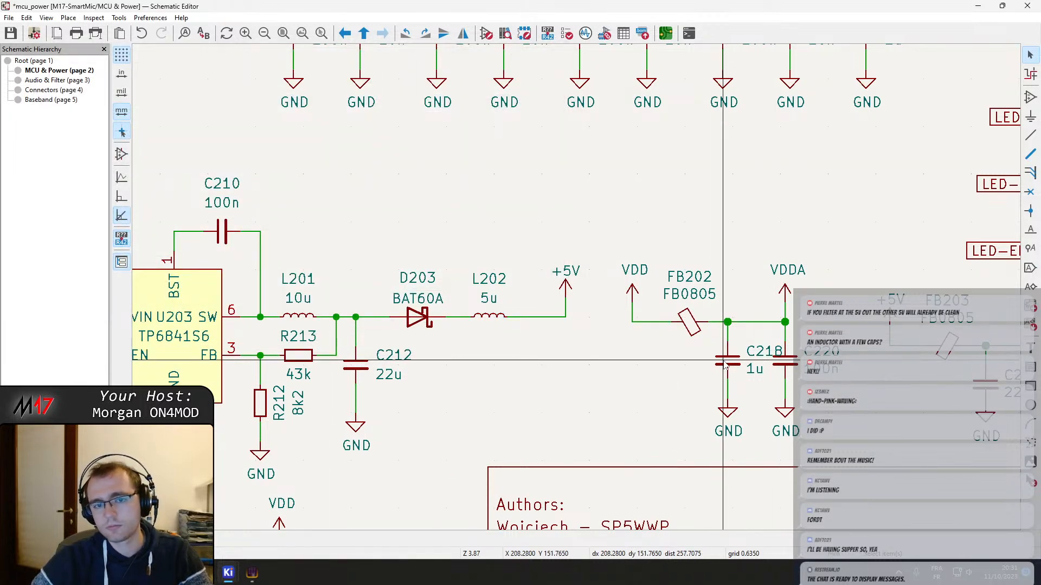
{"action": "middle_click_drag", "start_coordinate": [641, 189], "coordinate": [584, 282]}
{"action": "middle_click_drag", "start_coordinate": [588, 318], "coordinate": [628, 297]}
{"action": "scroll", "coordinate": [454, 345], "scroll_direction": "down", "scroll_amount": 1}
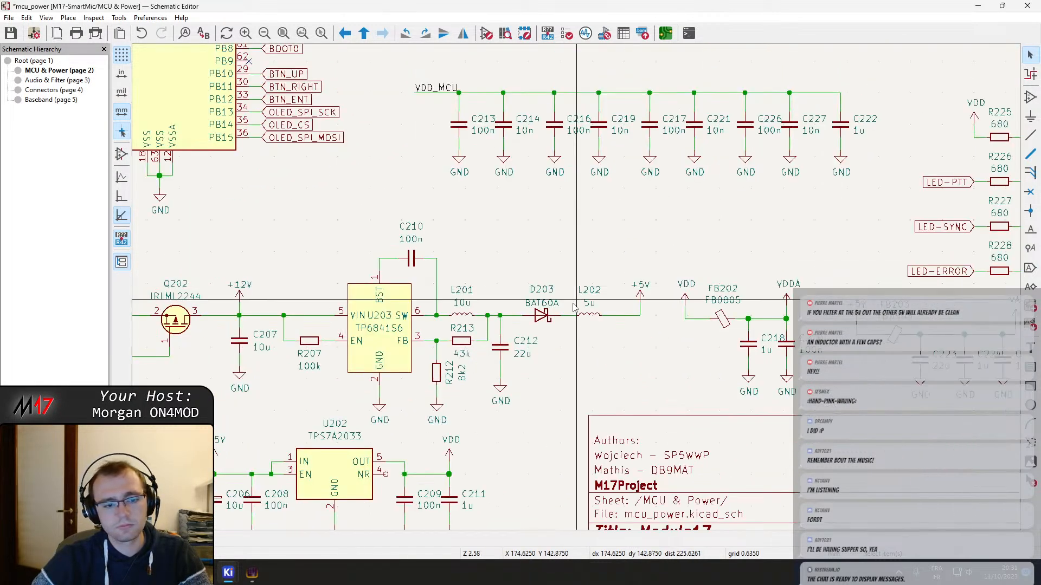
{"action": "double_click", "coordinate": [462, 347]}
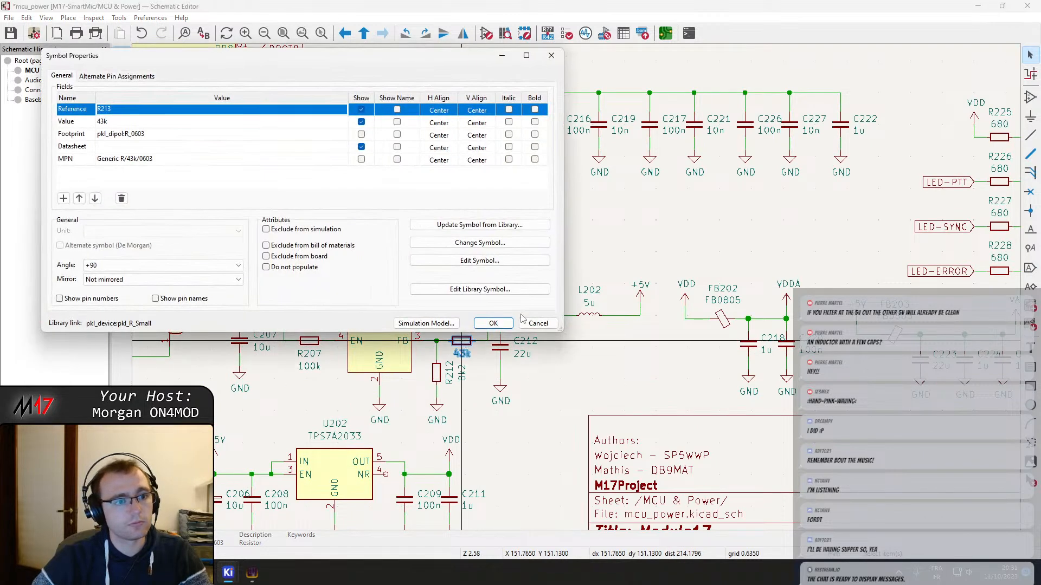
{"action": "key", "text": "Escape"}
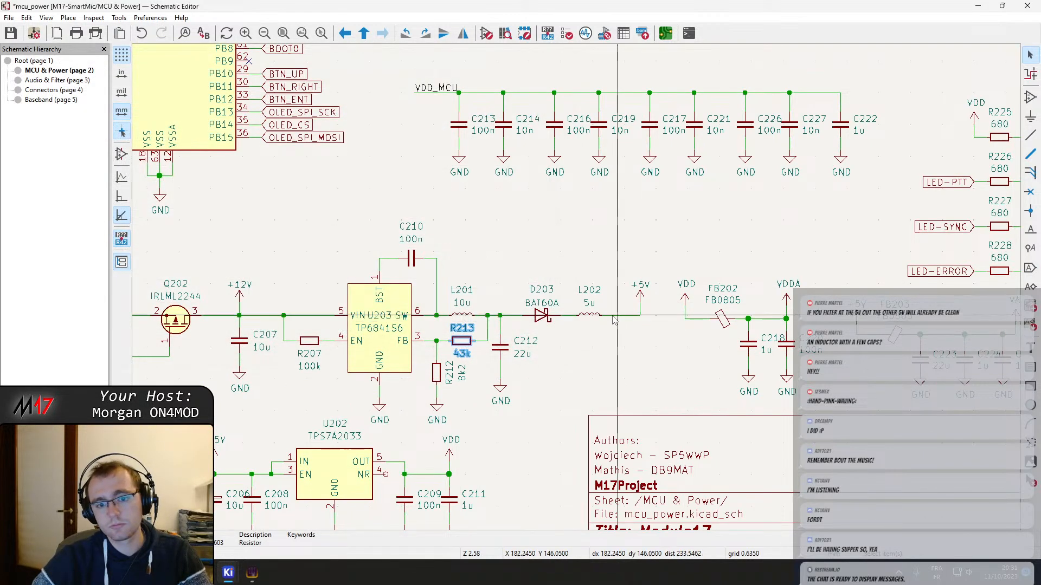
Set the MPN of inductor L202 to "Generic L/10u/0603/1A"
{"action": "double_click", "coordinate": [588, 310]}
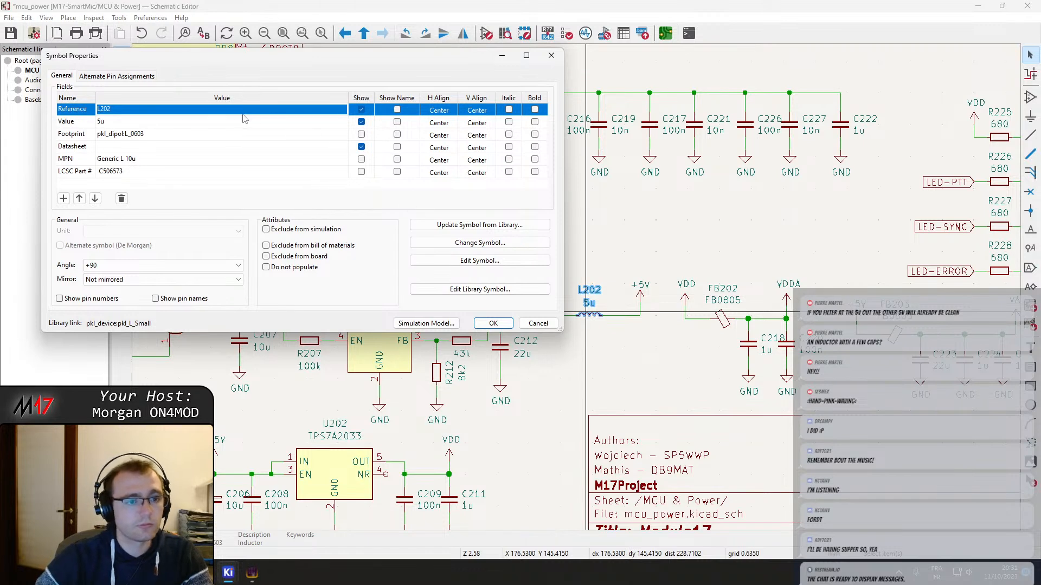
{"action": "left_click", "coordinate": [205, 161]}
{"action": "left_click", "coordinate": [205, 162]}
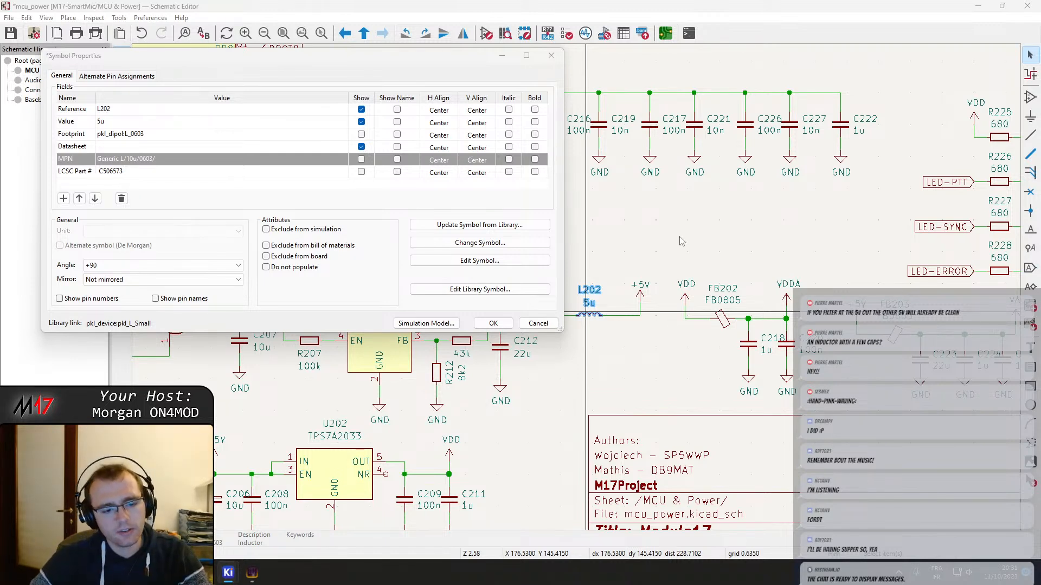
{"action": "left_click", "coordinate": [253, 573]}
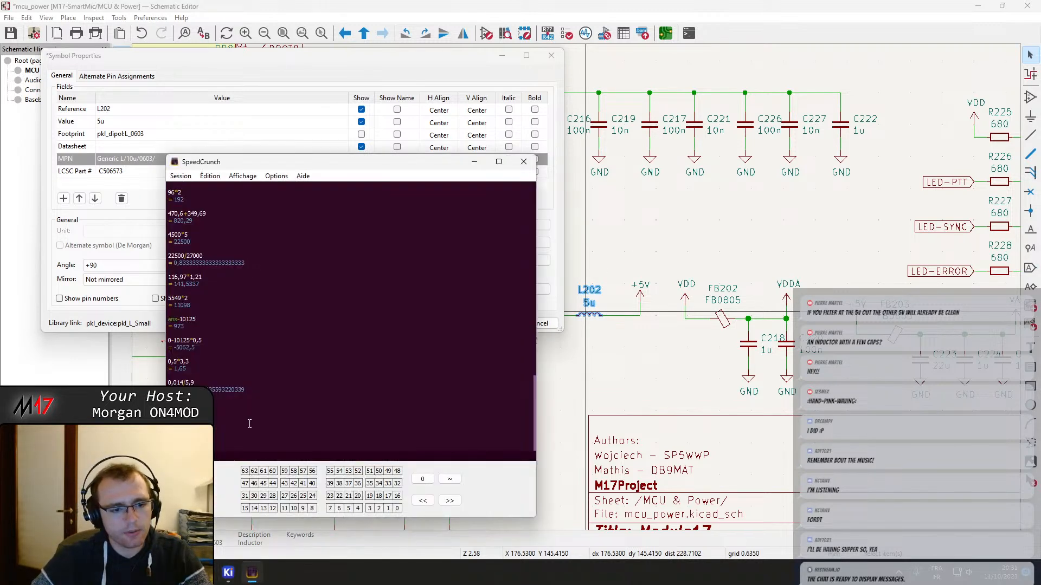
{"action": "left_click", "coordinate": [154, 159]}
{"action": "left_click", "coordinate": [162, 161]}
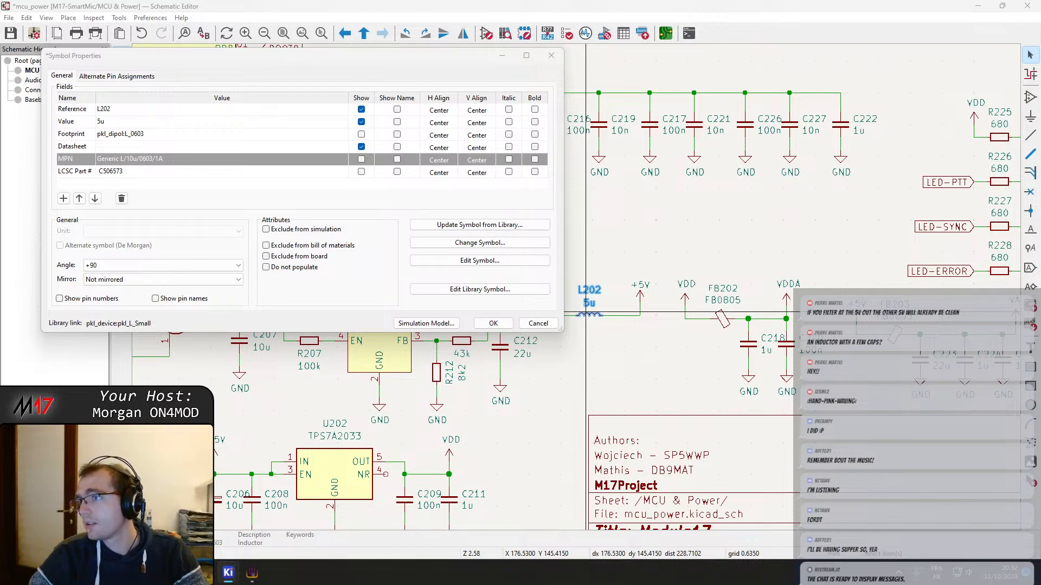
Switch to DigiKey's fixed inductor catalogue in the browser and select 5 µH as the only inductance to filter by
{"action": "left_click_drag", "start_coordinate": [1040, 41], "coordinate": [446, 0]}
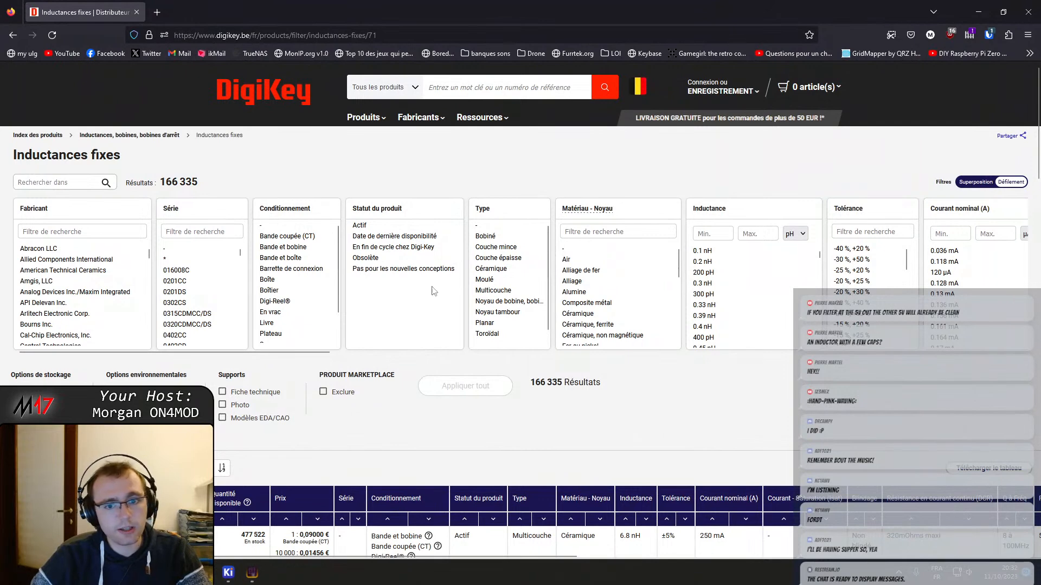
{"action": "left_click_drag", "start_coordinate": [329, 351], "coordinate": [398, 353]}
{"action": "scroll", "coordinate": [563, 307], "scroll_direction": "down", "scroll_amount": 5}
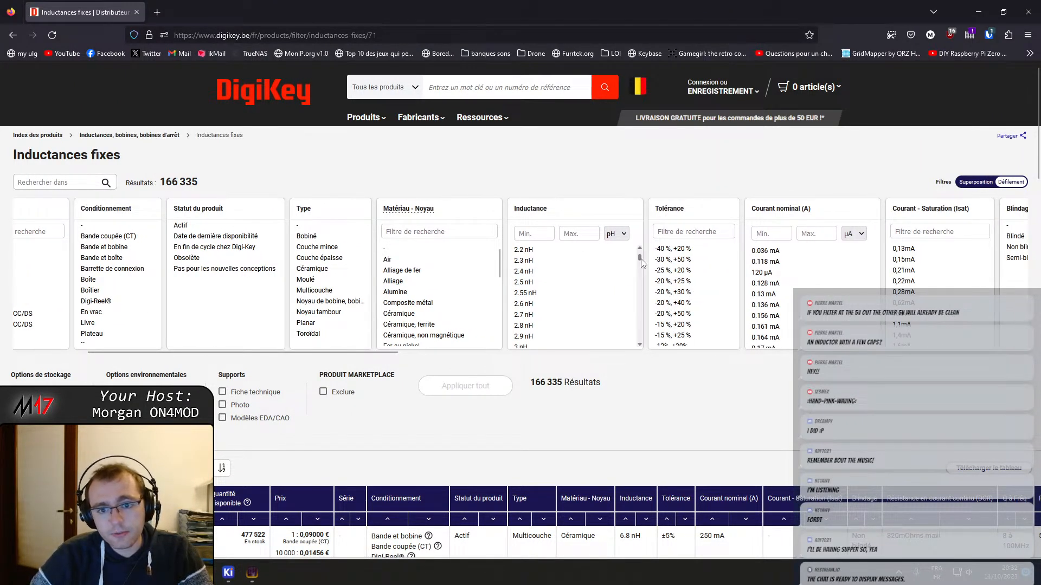
{"action": "left_click_drag", "start_coordinate": [640, 259], "coordinate": [638, 293]}
{"action": "scroll", "coordinate": [553, 316], "scroll_direction": "up", "scroll_amount": 3}
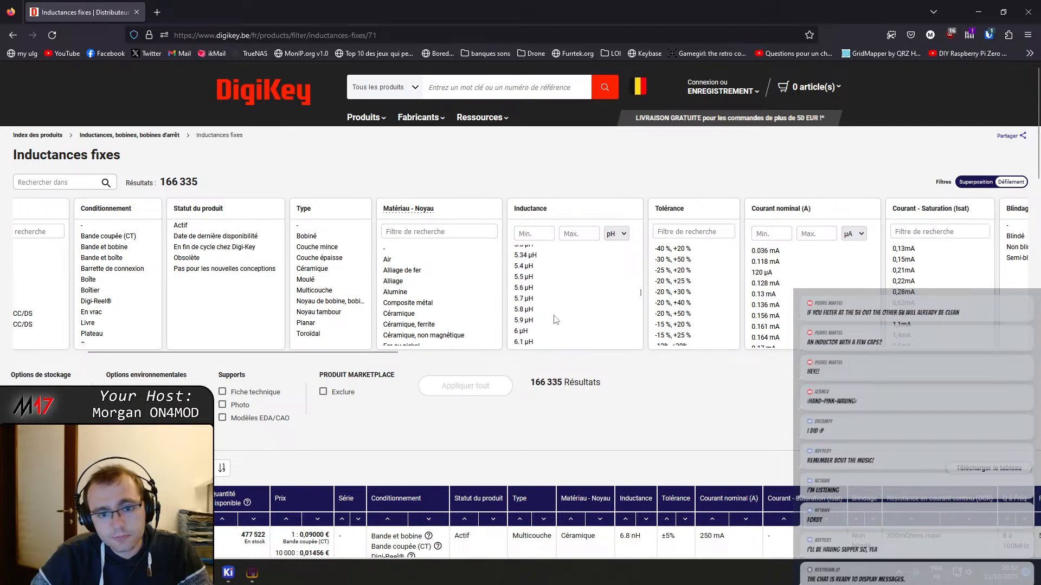
{"action": "scroll", "coordinate": [553, 319], "scroll_direction": "up", "scroll_amount": 3}
{"action": "left_click", "coordinate": [530, 305]}
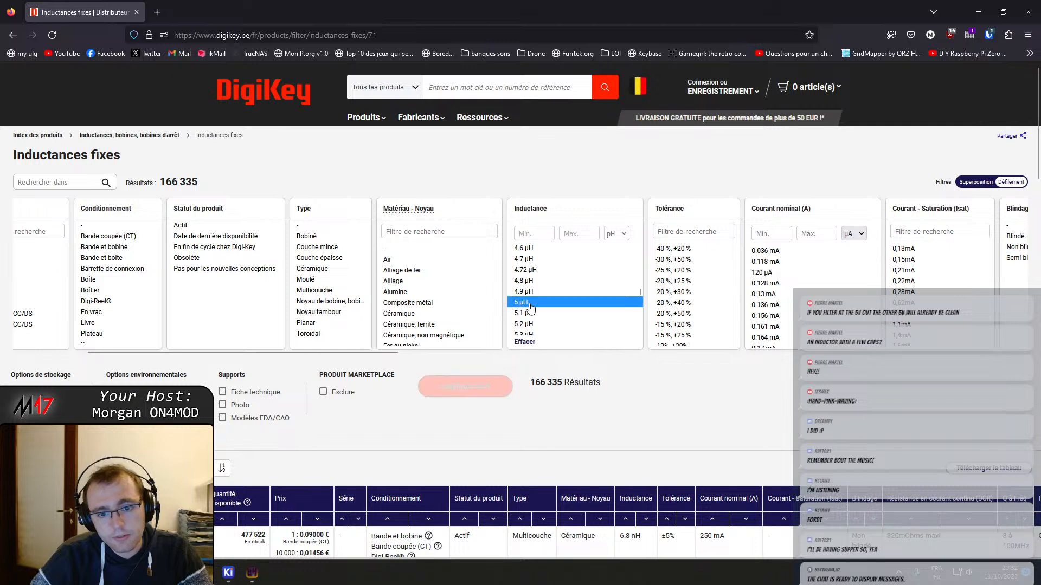
{"action": "left_click", "coordinate": [536, 314]}
{"action": "left_click", "coordinate": [537, 304]}
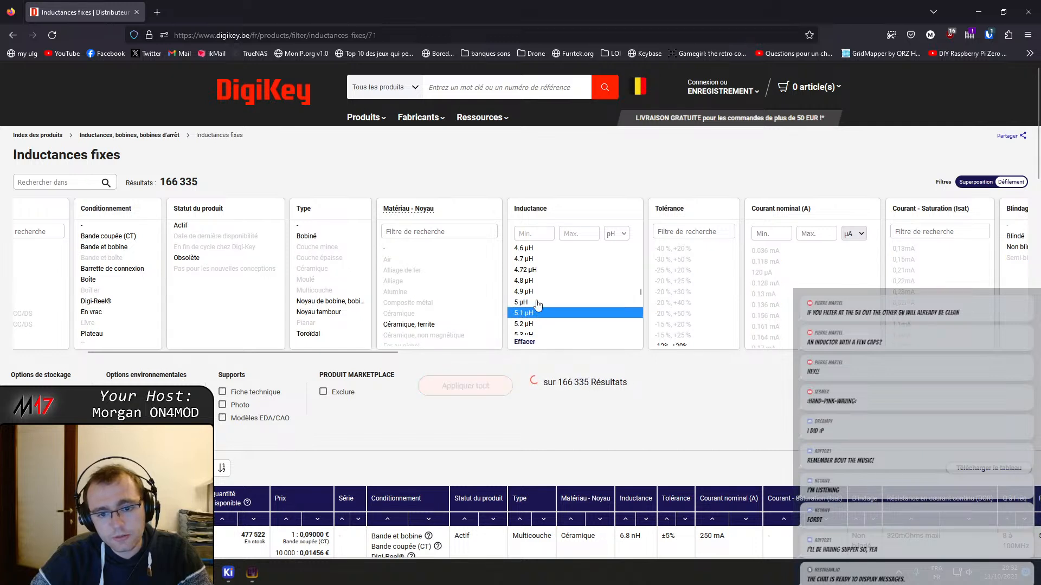
{"action": "left_click", "coordinate": [536, 294]}
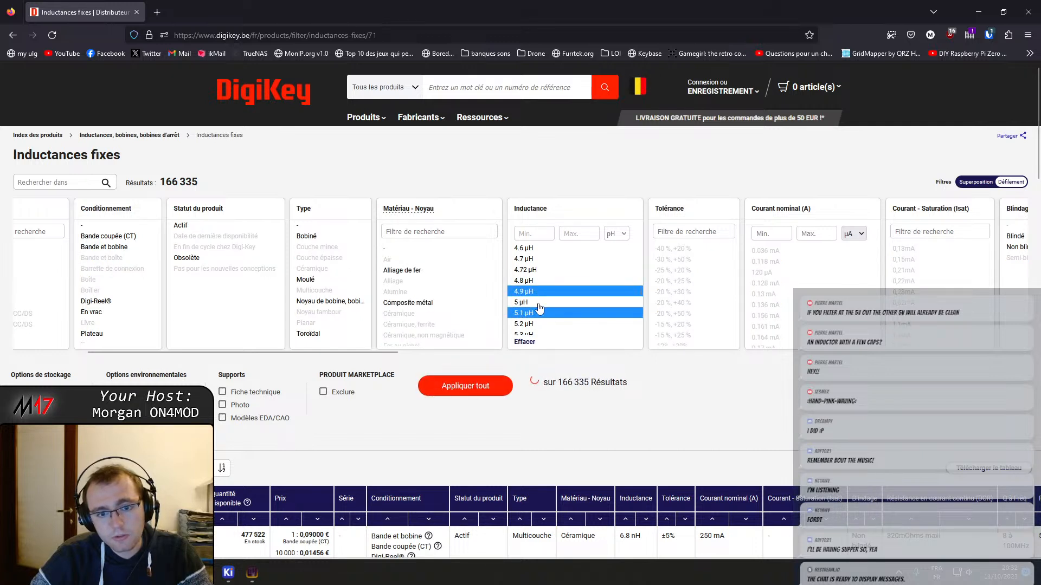
{"action": "left_click", "coordinate": [537, 312]}
{"action": "left_click", "coordinate": [537, 302]}
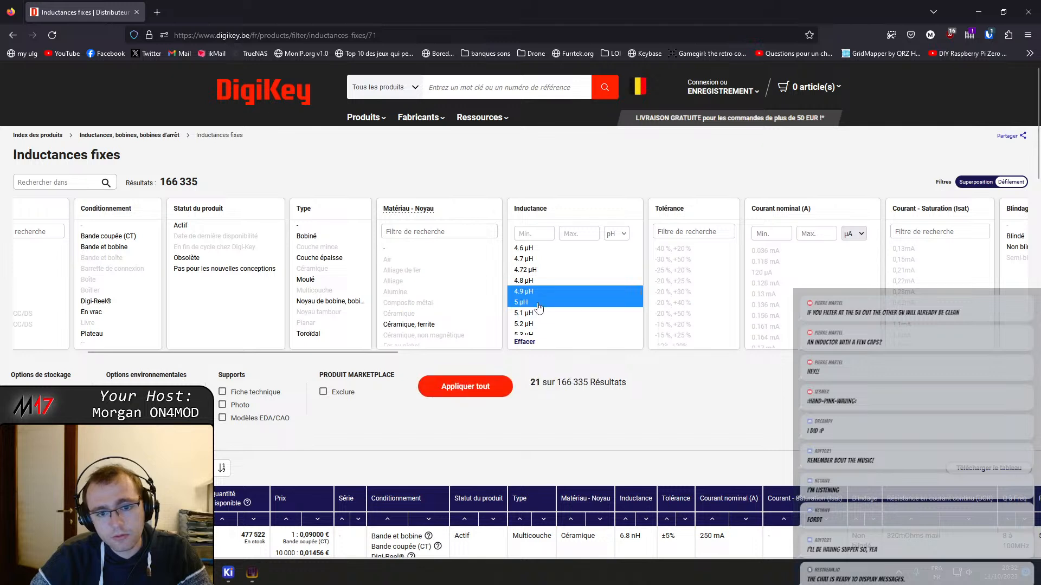
{"action": "left_click", "coordinate": [536, 291]}
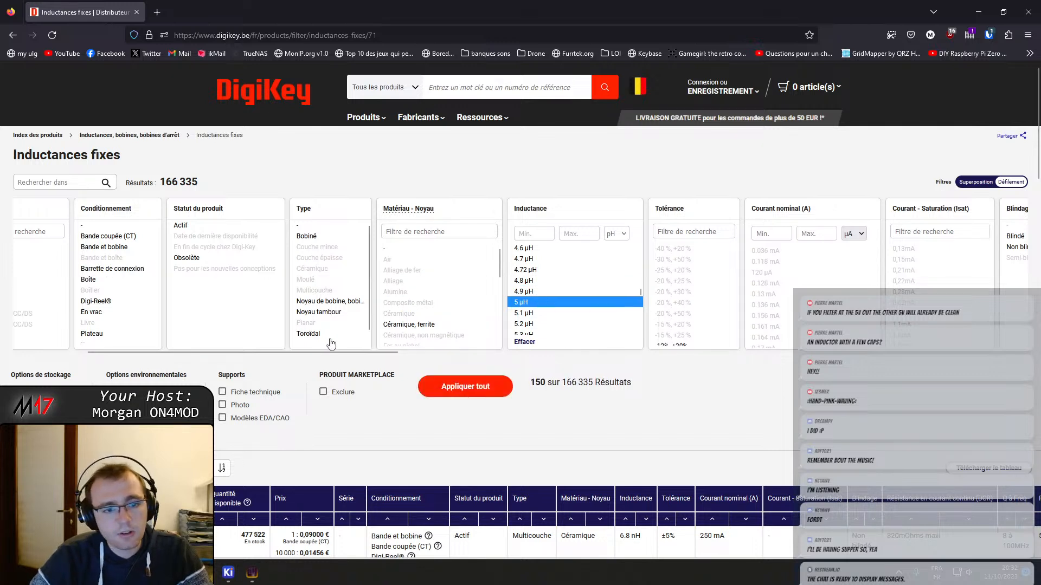
Restrict the inductor search by stock option, reselect 5 µH as the inductance, and apply the filters
{"action": "left_click", "coordinate": [14, 392]}
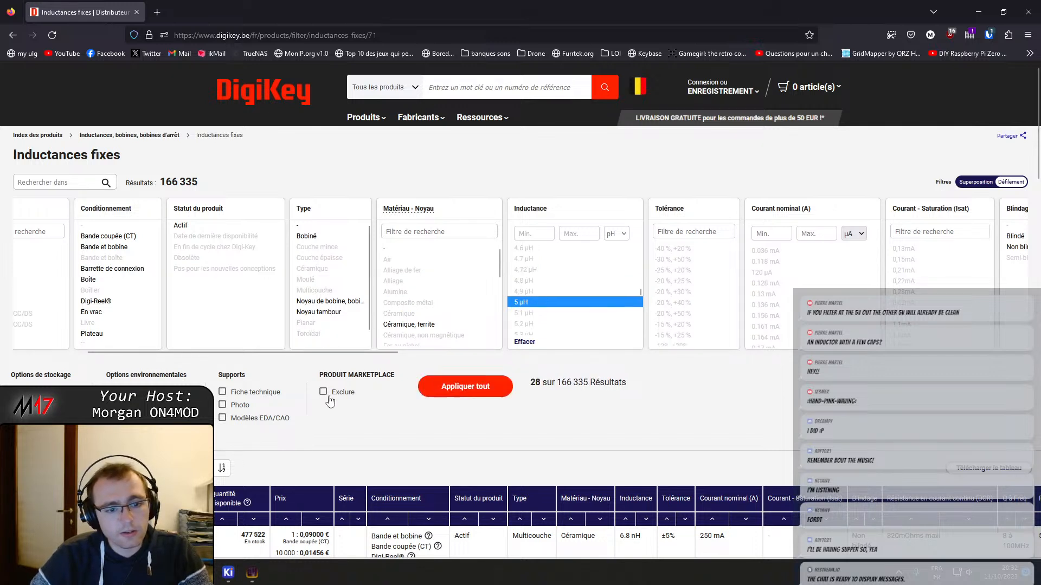
{"action": "left_click", "coordinate": [325, 393]}
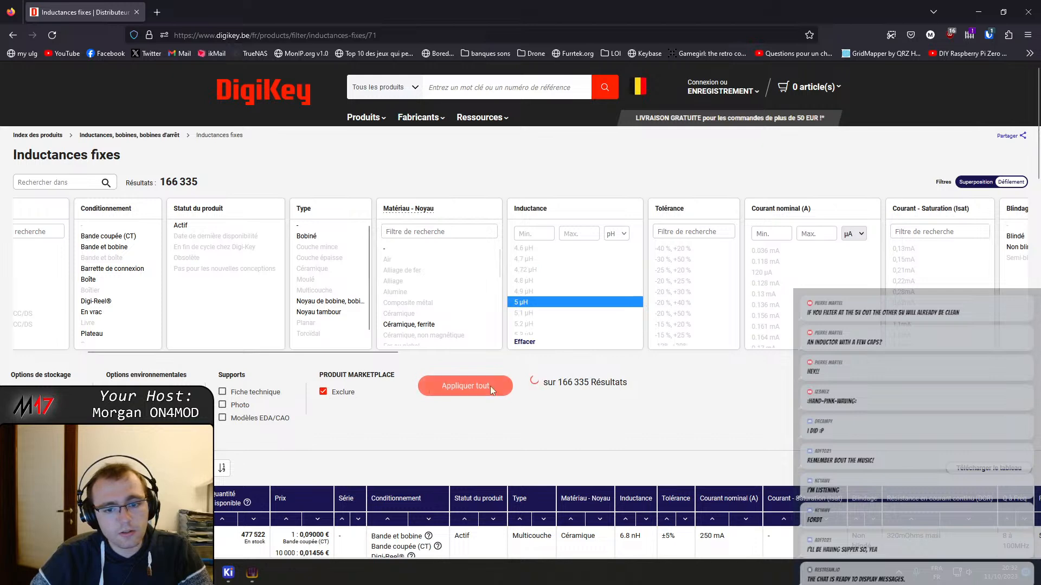
{"action": "left_click", "coordinate": [340, 398]}
{"action": "left_click", "coordinate": [534, 303]}
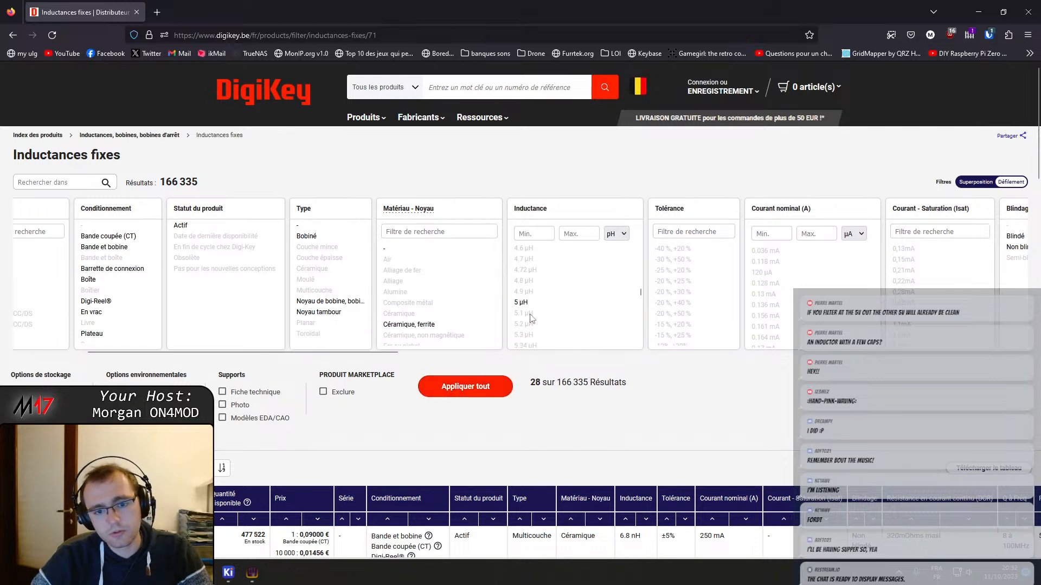
{"action": "left_click", "coordinate": [528, 313]}
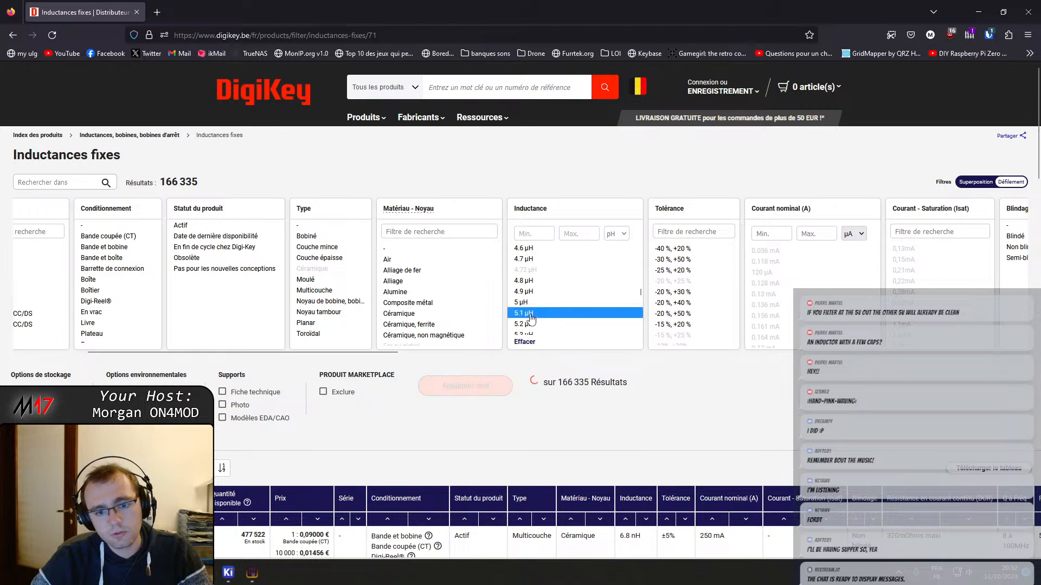
{"action": "left_click", "coordinate": [530, 315]}
{"action": "left_click", "coordinate": [528, 302]}
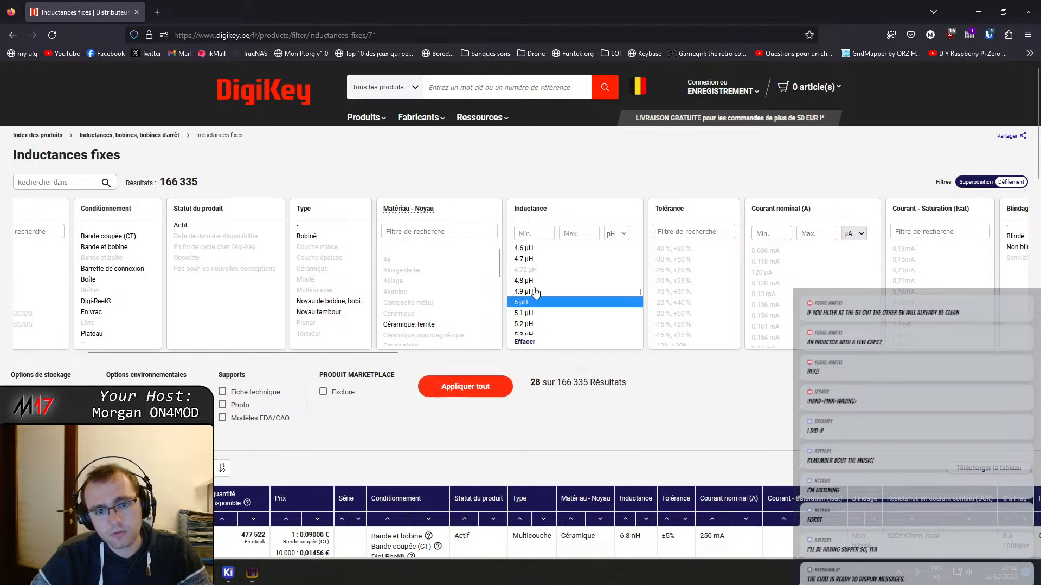
{"action": "left_click", "coordinate": [458, 386]}
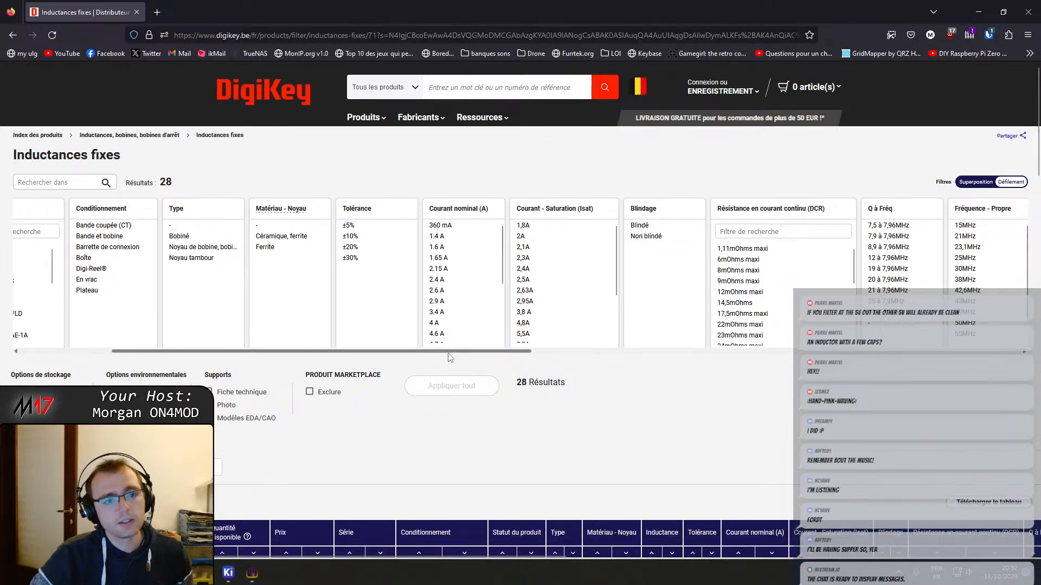
Examine the rated current, saturation current, mounting type and package options of the 5 µH inductors
{"action": "scroll", "coordinate": [469, 259], "scroll_direction": "down", "scroll_amount": 2}
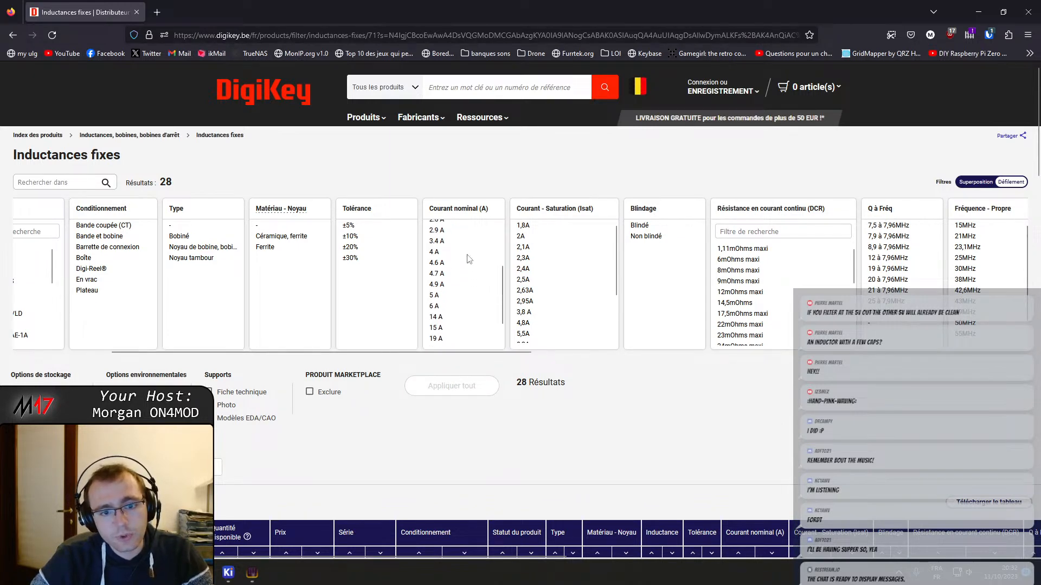
{"action": "scroll", "coordinate": [469, 259], "scroll_direction": "down", "scroll_amount": 1}
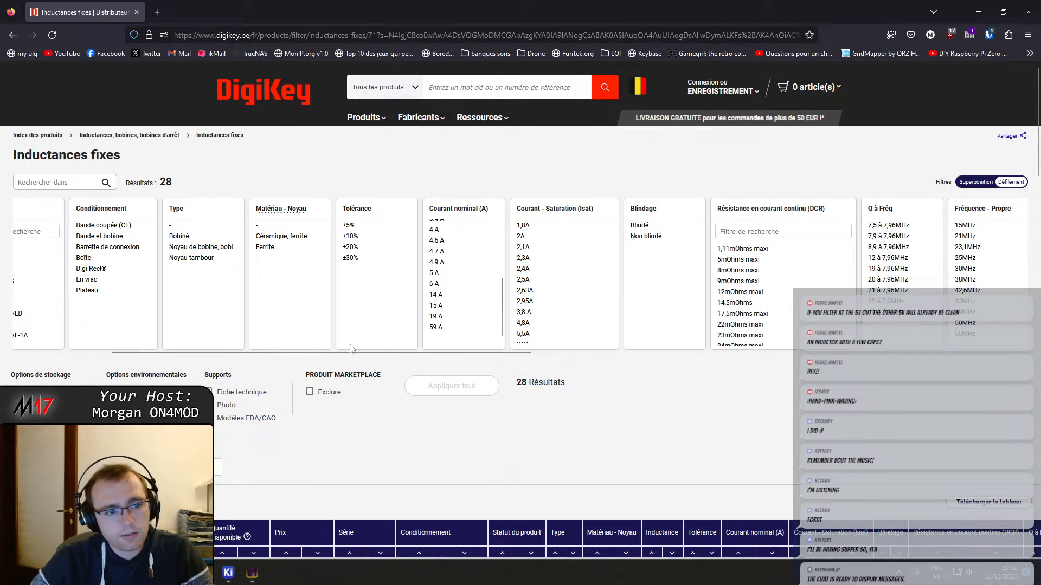
{"action": "left_click_drag", "start_coordinate": [350, 351], "coordinate": [89, 349]}
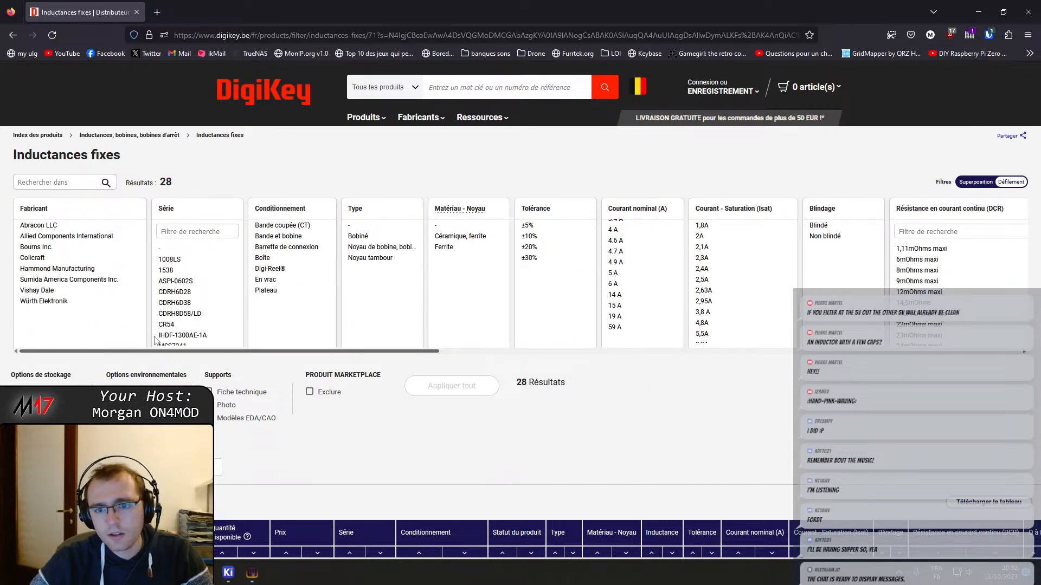
{"action": "scroll", "coordinate": [477, 339], "scroll_direction": "right", "scroll_amount": 8}
{"action": "scroll", "coordinate": [588, 333], "scroll_direction": "right", "scroll_amount": 2}
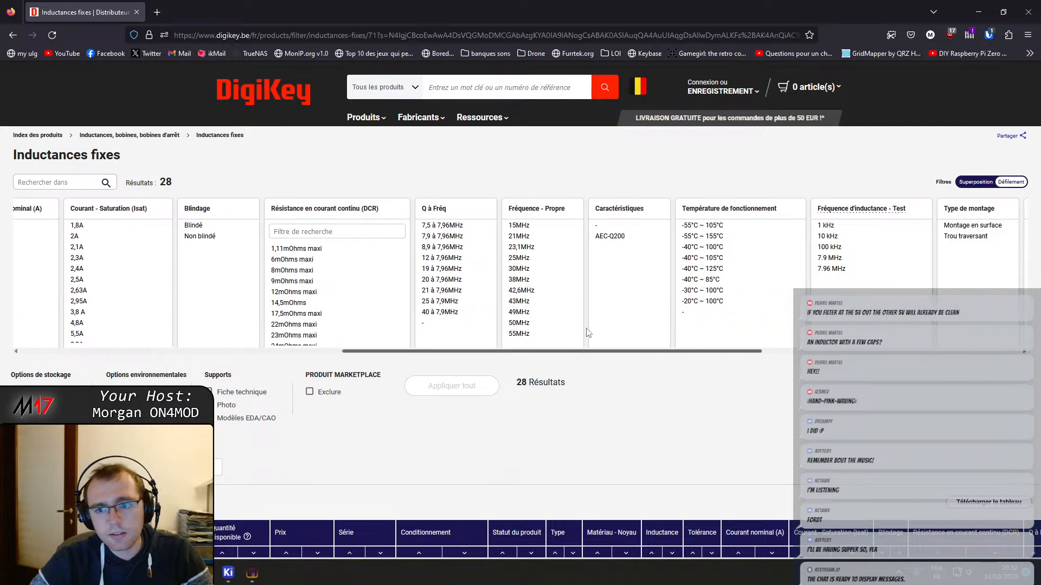
{"action": "scroll", "coordinate": [624, 336], "scroll_direction": "right", "scroll_amount": 6}
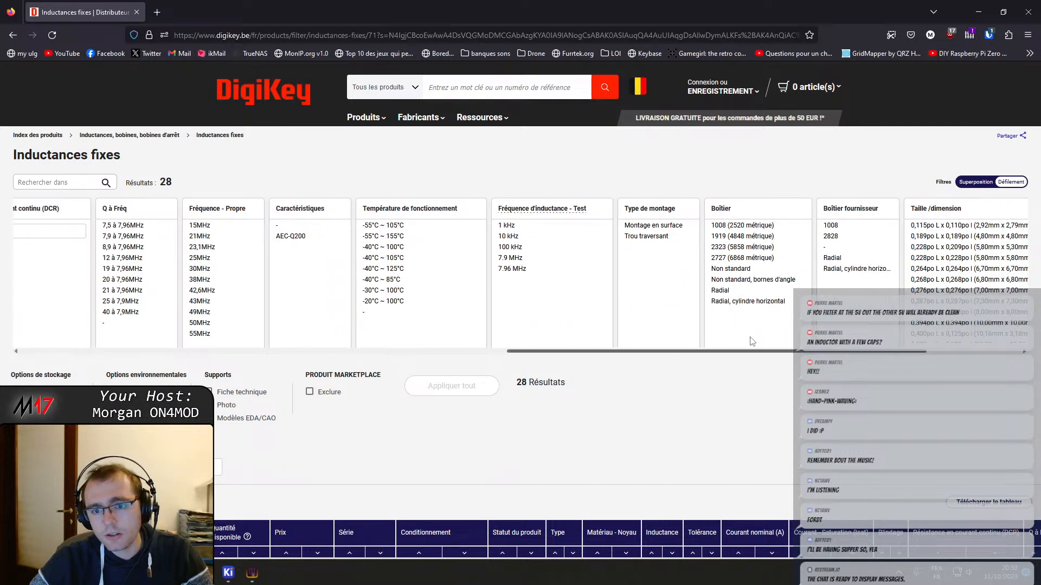
{"action": "left_click_drag", "start_coordinate": [750, 337], "coordinate": [750, 337]}
{"action": "scroll", "coordinate": [751, 340], "scroll_direction": "right", "scroll_amount": 6}
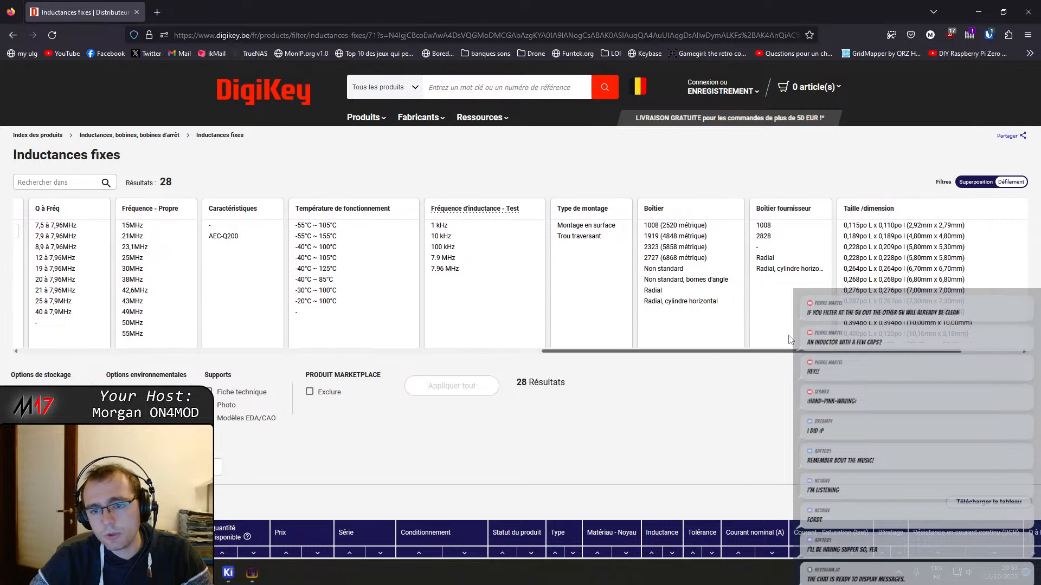
{"action": "scroll", "coordinate": [612, 307], "scroll_direction": "right", "scroll_amount": 1}
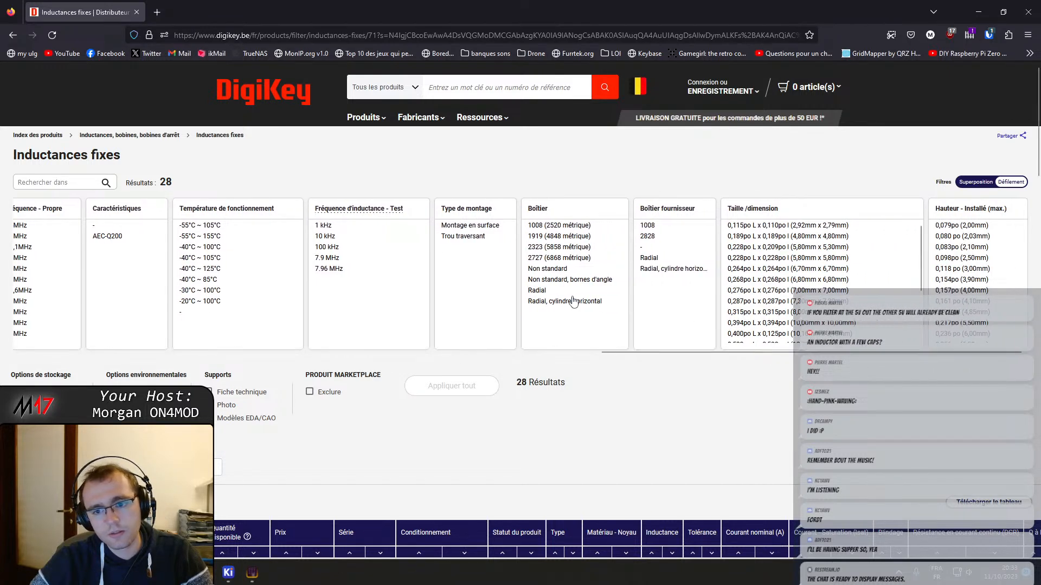
{"action": "left_click_drag", "start_coordinate": [743, 352], "coordinate": [531, 358]}
Remove the 5 µH inductance filter and restrict the inductors to the 0603 (1608 metric) package
{"action": "left_click", "coordinate": [208, 467]}
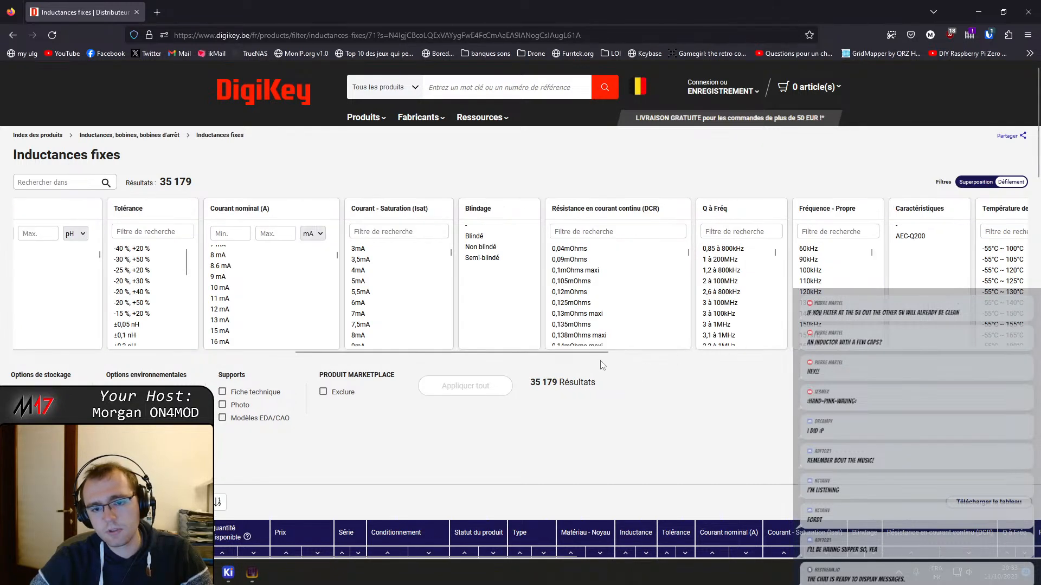
{"action": "left_click_drag", "start_coordinate": [591, 353], "coordinate": [974, 373]}
{"action": "scroll", "coordinate": [596, 303], "scroll_direction": "down", "scroll_amount": 10}
{"action": "scroll", "coordinate": [595, 309], "scroll_direction": "down", "scroll_amount": 10}
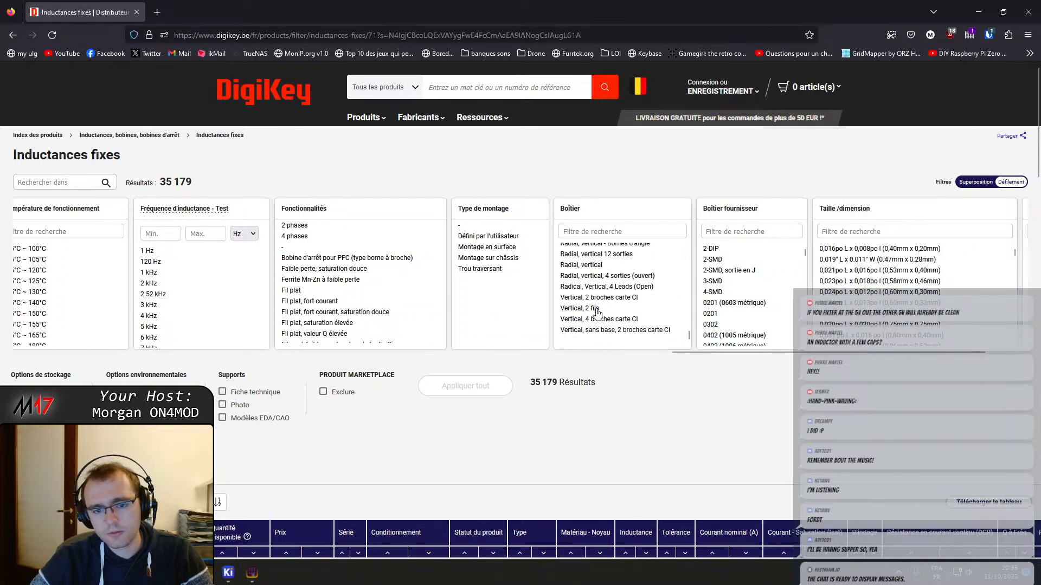
{"action": "scroll", "coordinate": [641, 316], "scroll_direction": "up", "scroll_amount": 10}
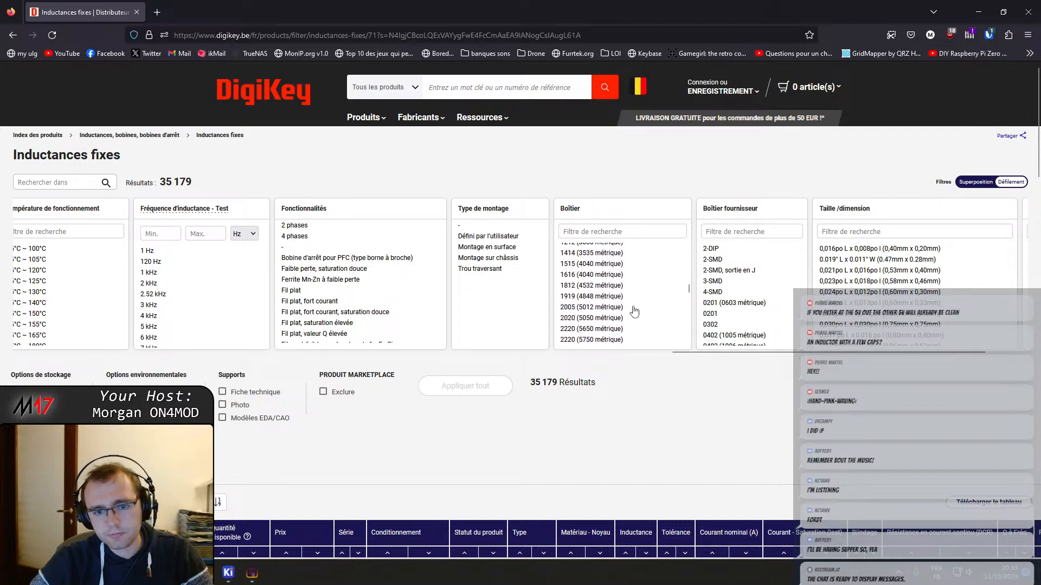
{"action": "scroll", "coordinate": [632, 310], "scroll_direction": "up", "scroll_amount": 5}
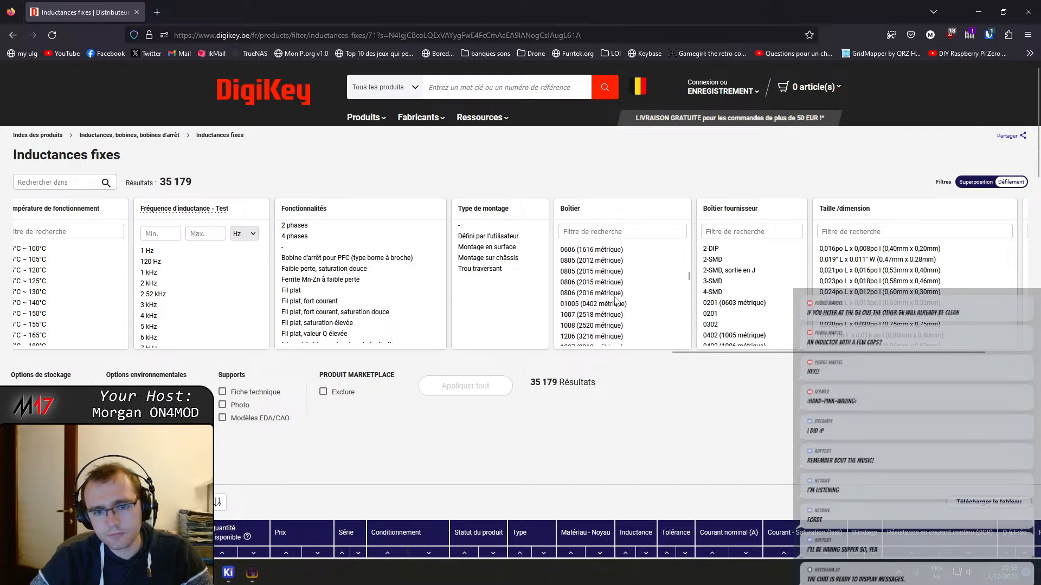
{"action": "scroll", "coordinate": [597, 281], "scroll_direction": "up", "scroll_amount": 2}
{"action": "left_click", "coordinate": [585, 273]}
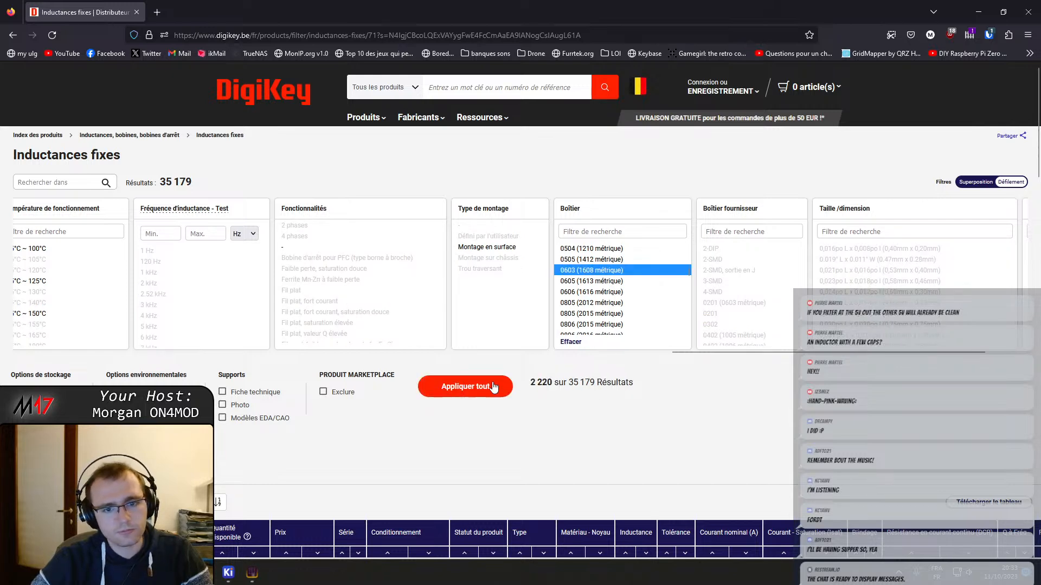
{"action": "left_click", "coordinate": [492, 387]}
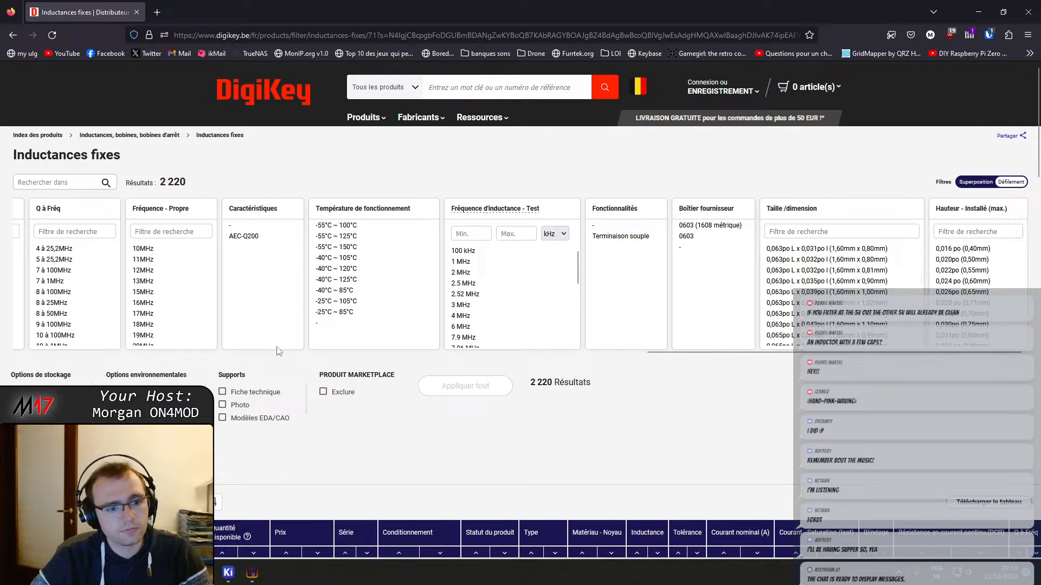
Filter the 0603 inductors by an inductance of 4.7 µH and apply the filter
{"action": "left_click_drag", "start_coordinate": [666, 353], "coordinate": [139, 398]}
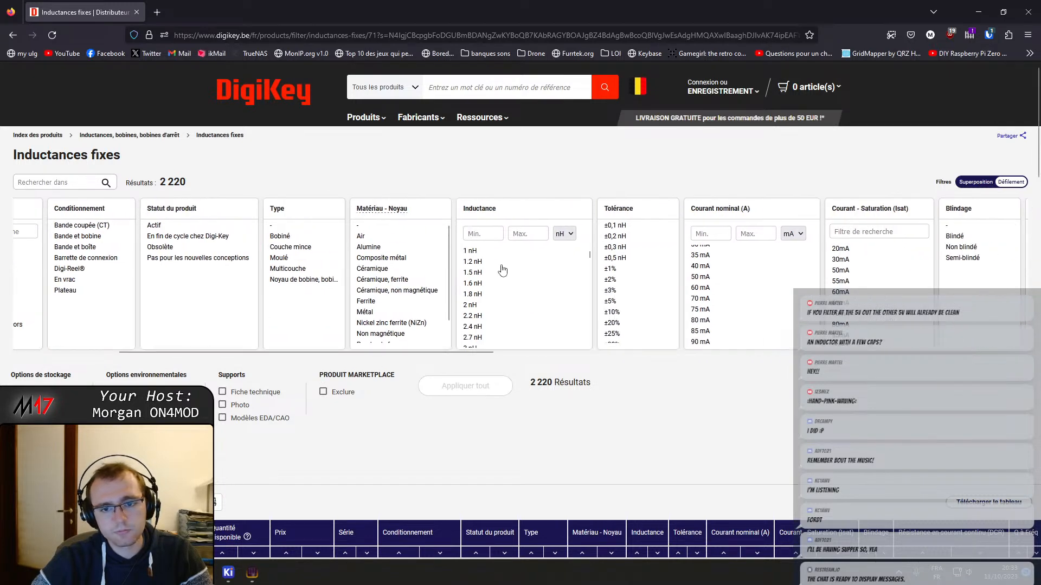
{"action": "scroll", "coordinate": [560, 274], "scroll_direction": "down", "scroll_amount": 10}
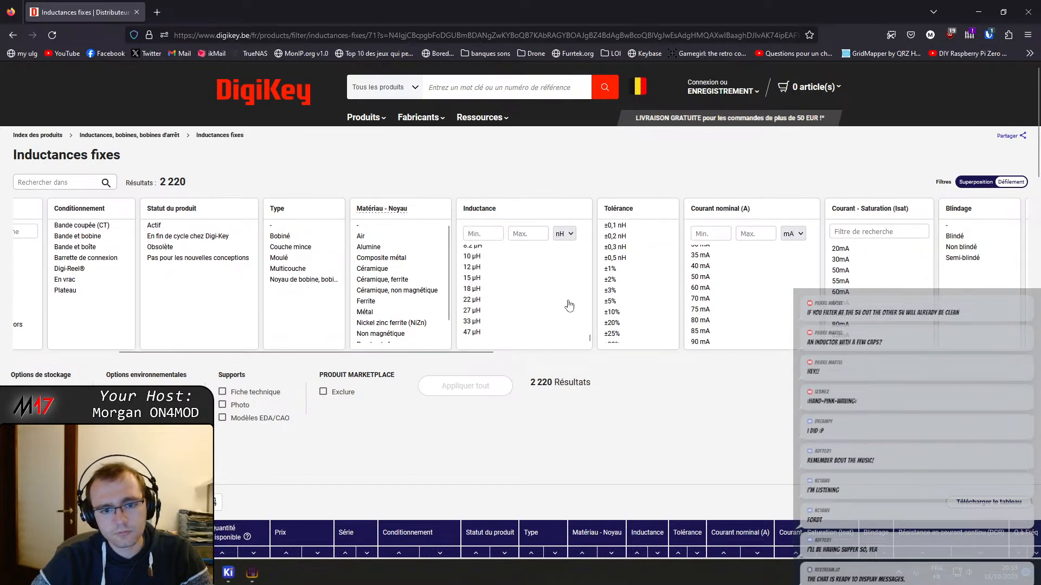
{"action": "scroll", "coordinate": [569, 306], "scroll_direction": "up", "scroll_amount": 3}
{"action": "scroll", "coordinate": [520, 320], "scroll_direction": "down", "scroll_amount": 1}
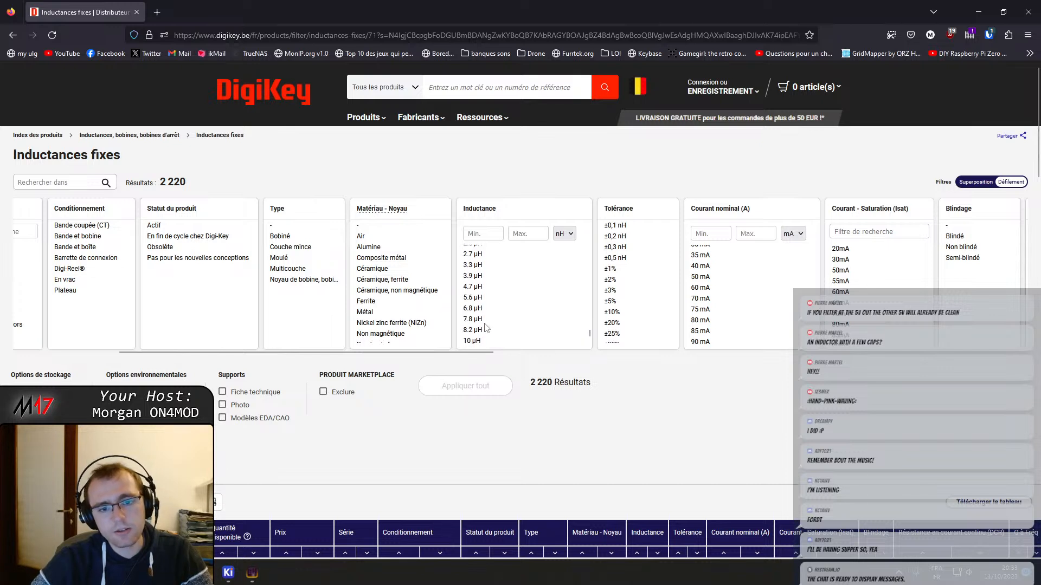
{"action": "left_click", "coordinate": [474, 290]}
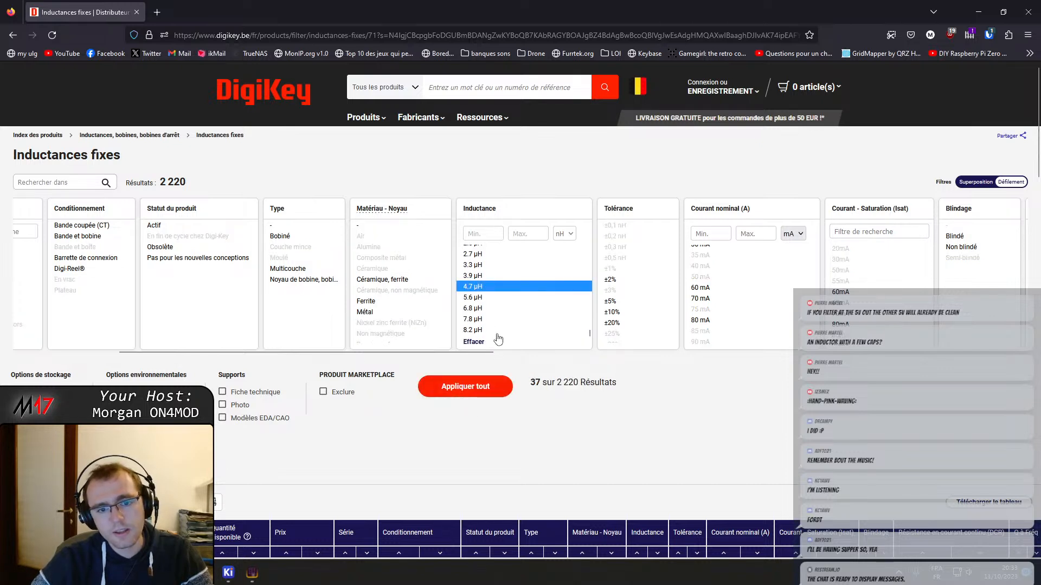
{"action": "left_click", "coordinate": [476, 385]}
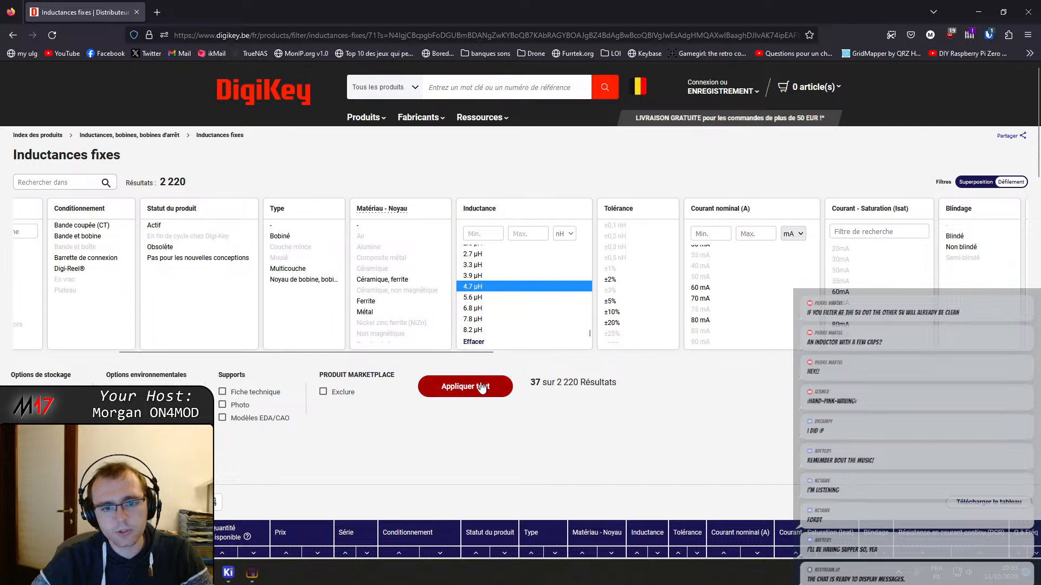
Examine the rated current and saturation current options of the 4.7 µH 0603 inductors
{"action": "scroll", "coordinate": [494, 345], "scroll_direction": "down", "scroll_amount": 1}
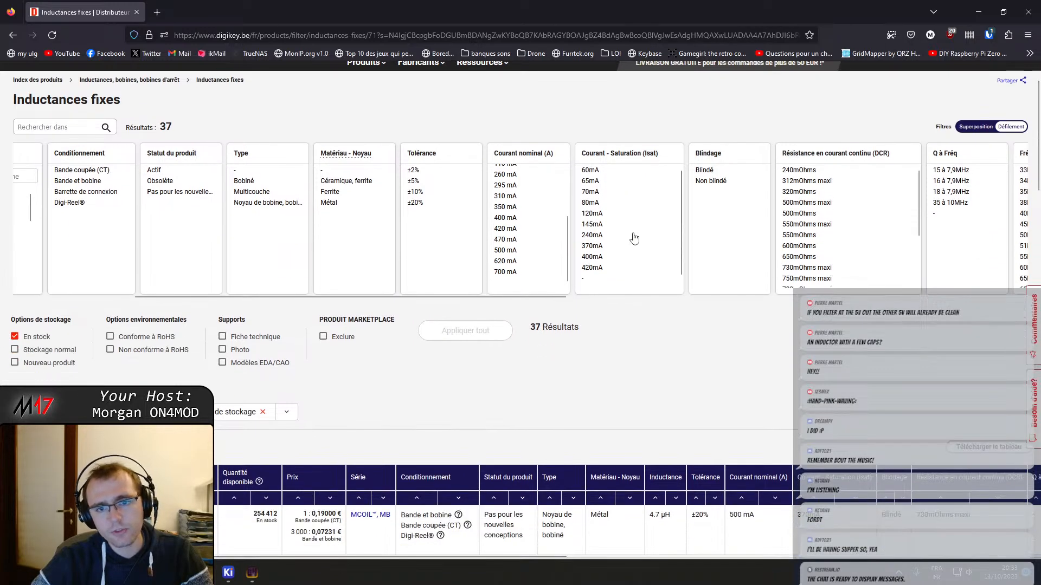
{"action": "scroll", "coordinate": [554, 240], "scroll_direction": "down", "scroll_amount": 2}
{"action": "scroll", "coordinate": [566, 252], "scroll_direction": "up", "scroll_amount": 2}
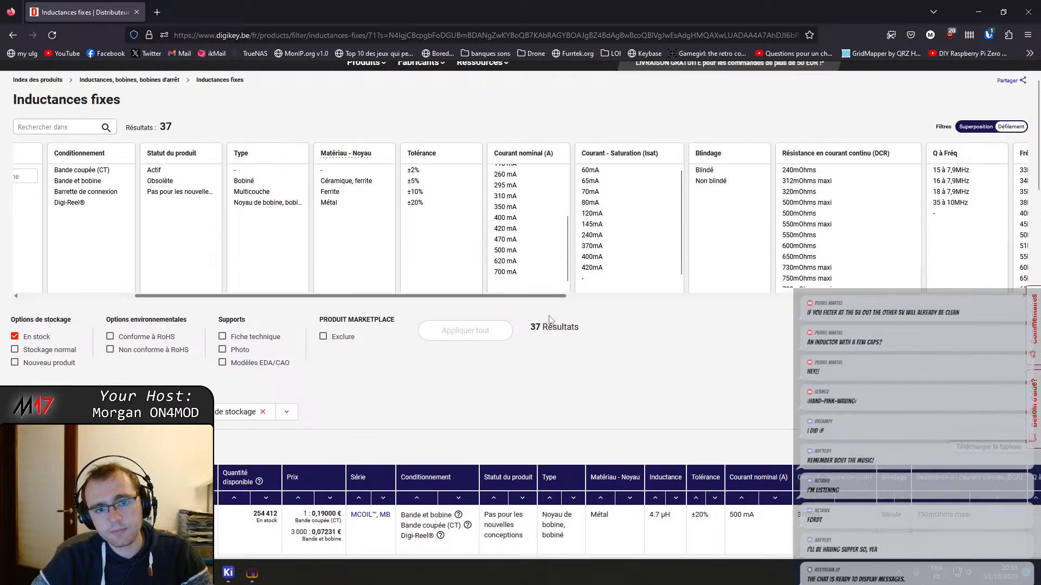
{"action": "left_click_drag", "start_coordinate": [568, 254], "coordinate": [566, 275]}
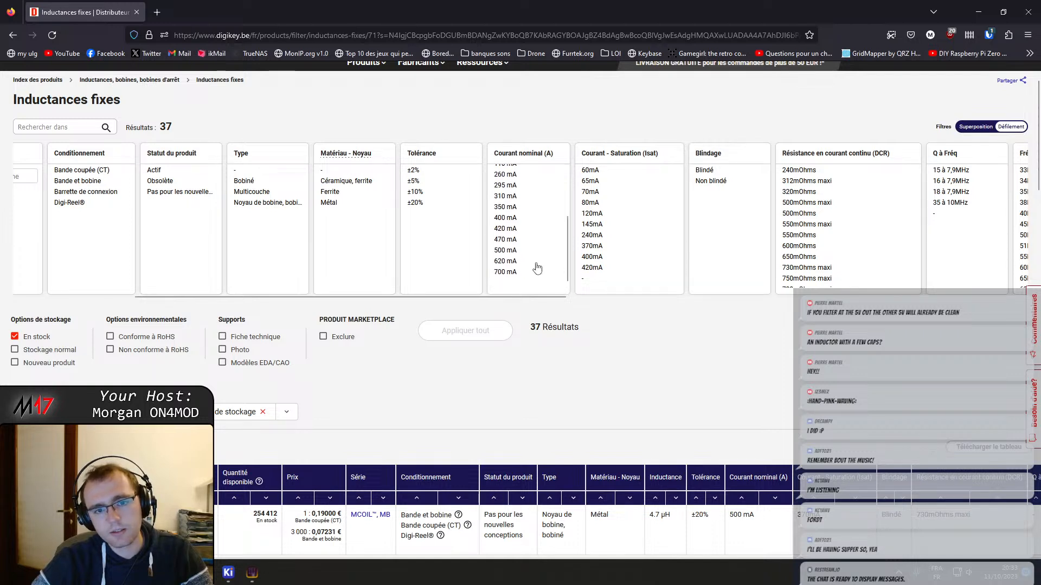
{"action": "scroll", "coordinate": [615, 256], "scroll_direction": "down", "scroll_amount": 1}
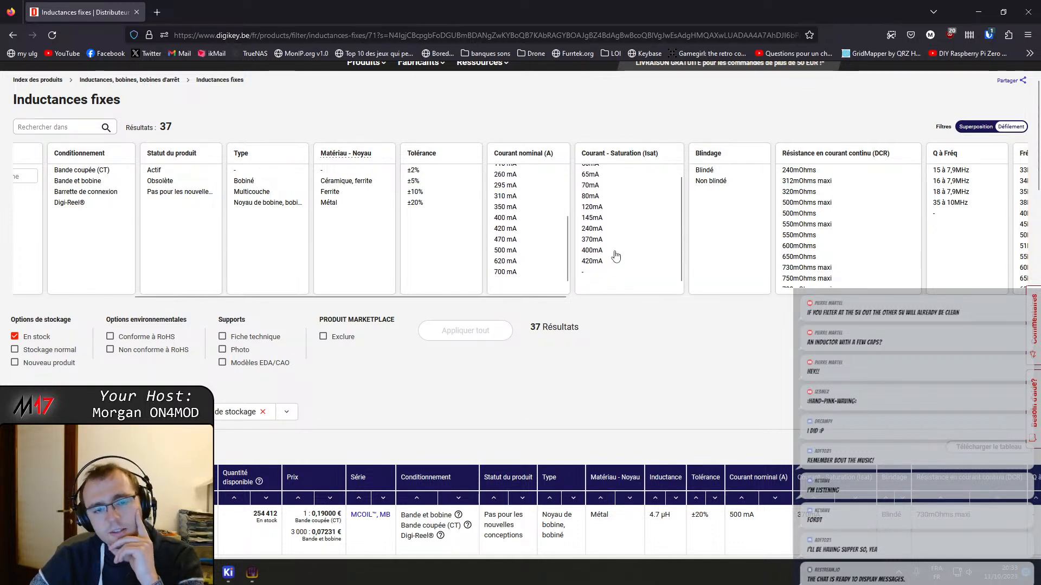
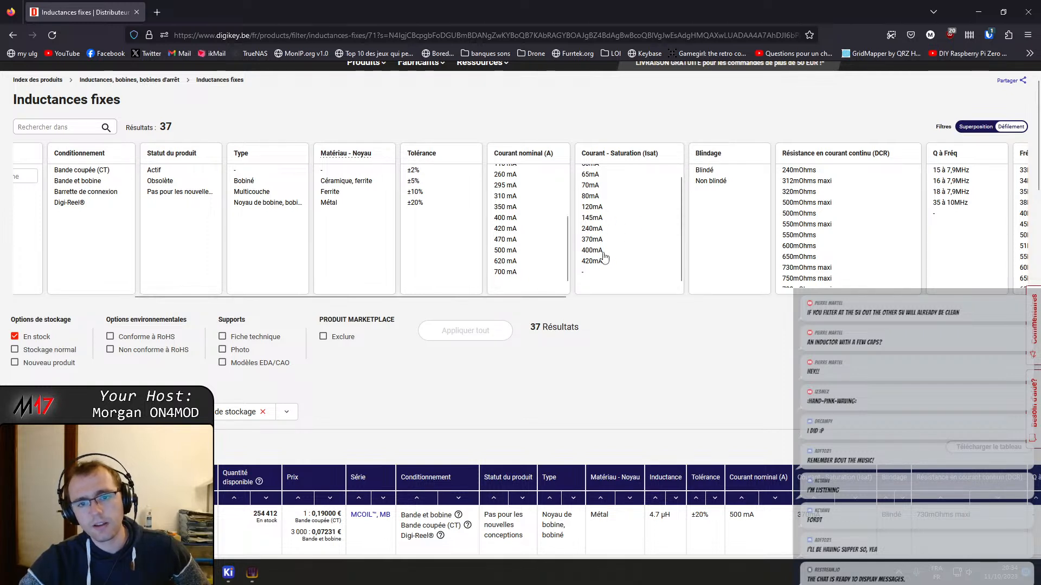
Replace the 4.7 µH inductance filter of the 0603 inductors with 2.2 µH and apply it
{"action": "scroll", "coordinate": [585, 269], "scroll_direction": "up", "scroll_amount": 1}
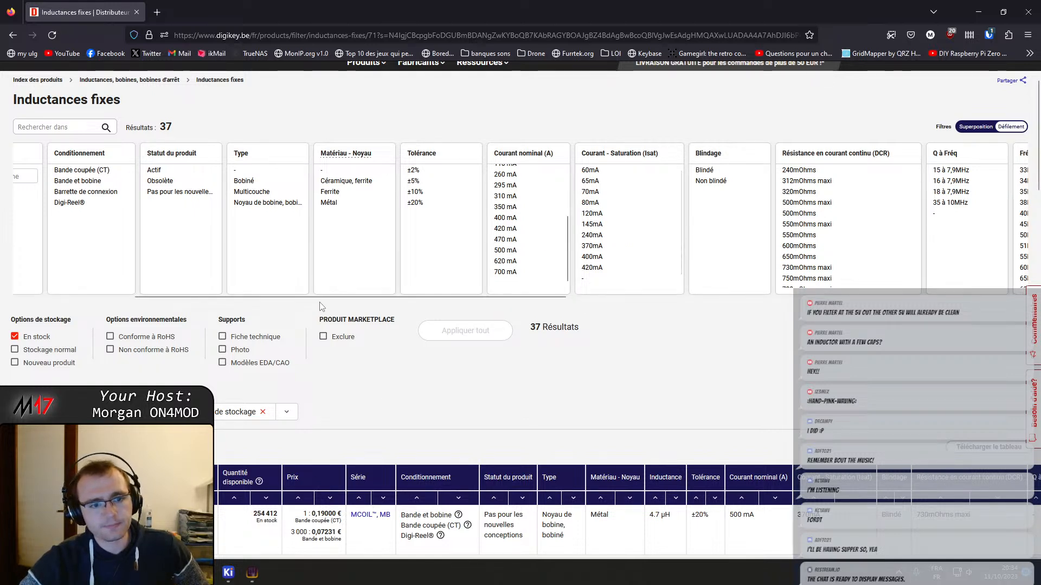
{"action": "scroll", "coordinate": [314, 308], "scroll_direction": "left", "scroll_amount": 3}
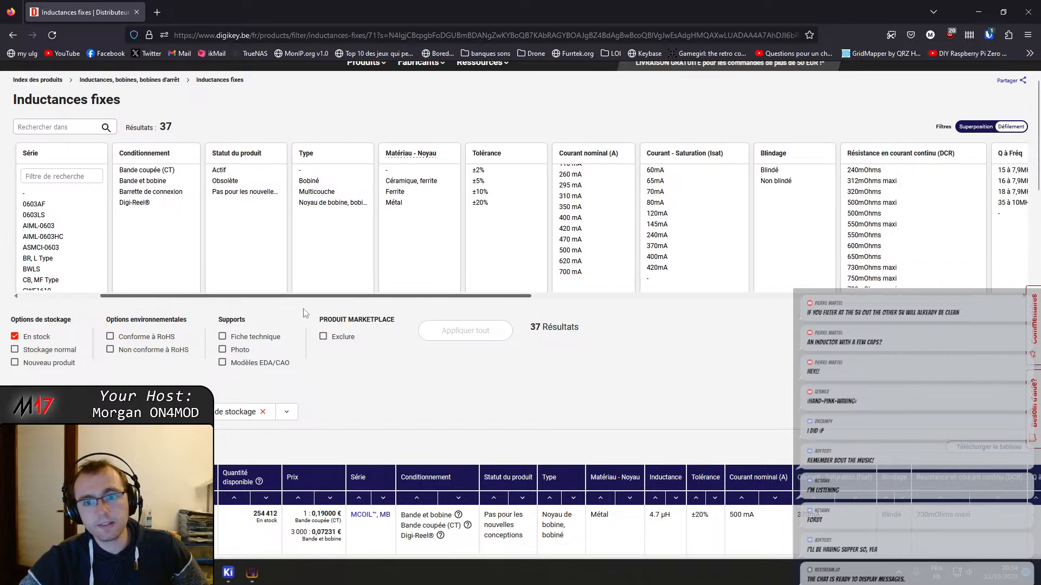
{"action": "scroll", "coordinate": [304, 313], "scroll_direction": "right", "scroll_amount": 1}
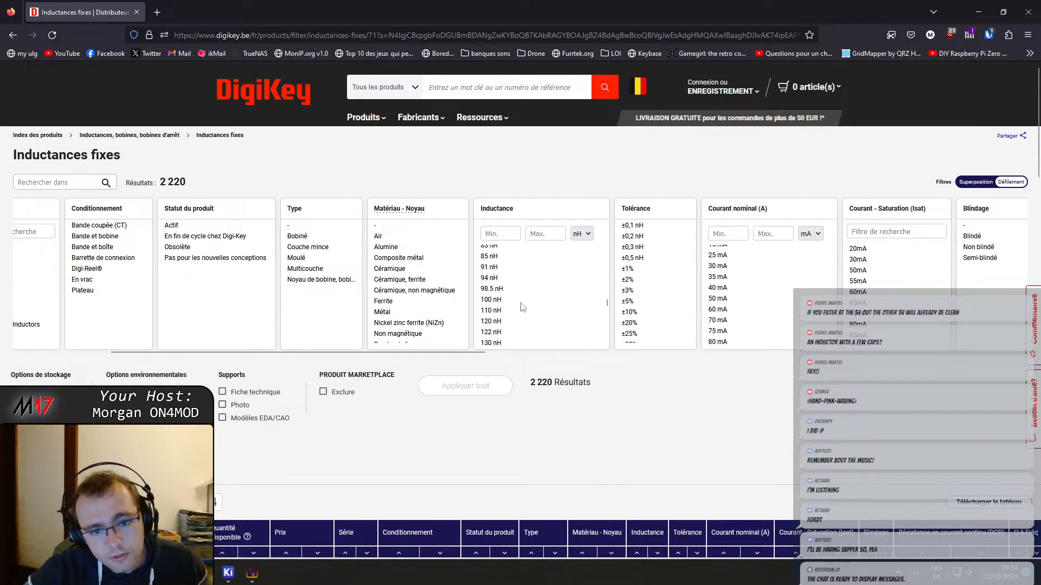
{"action": "scroll", "coordinate": [522, 308], "scroll_direction": "down", "scroll_amount": 5}
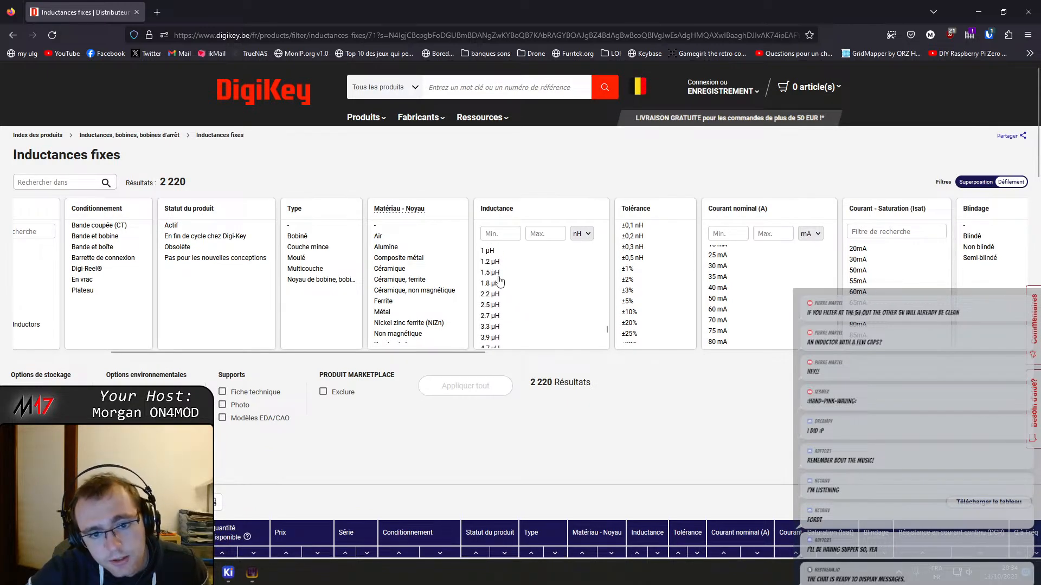
{"action": "left_click", "coordinate": [494, 283]}
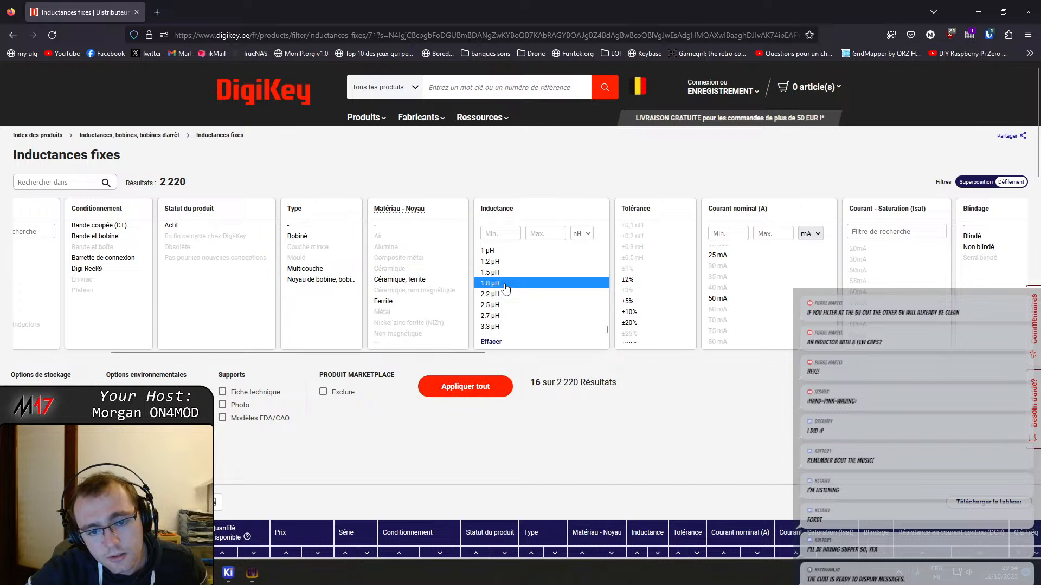
{"action": "left_click", "coordinate": [505, 285]}
{"action": "left_click", "coordinate": [503, 284]}
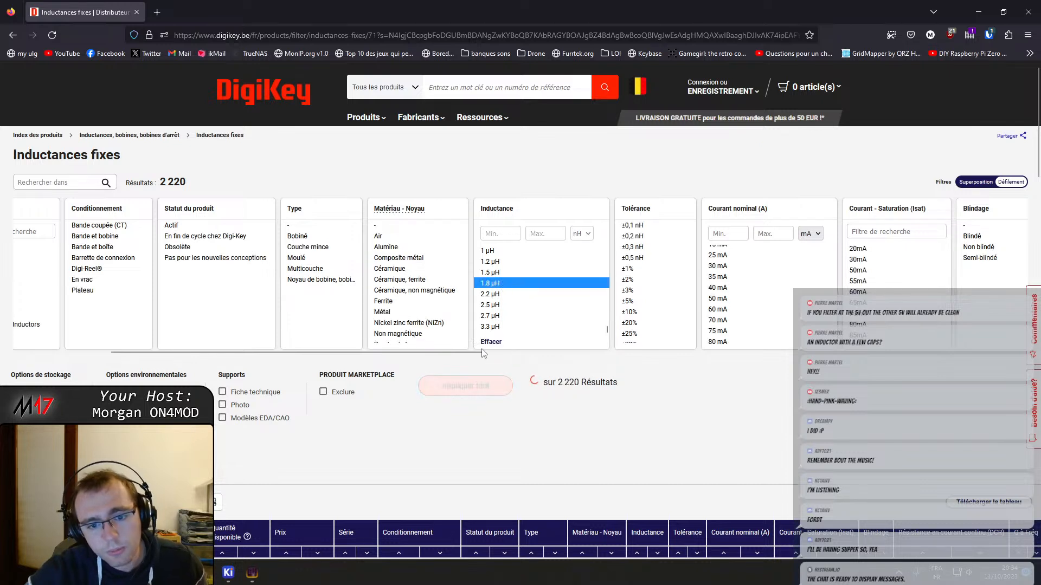
{"action": "left_click", "coordinate": [508, 287]}
{"action": "left_click", "coordinate": [506, 294]}
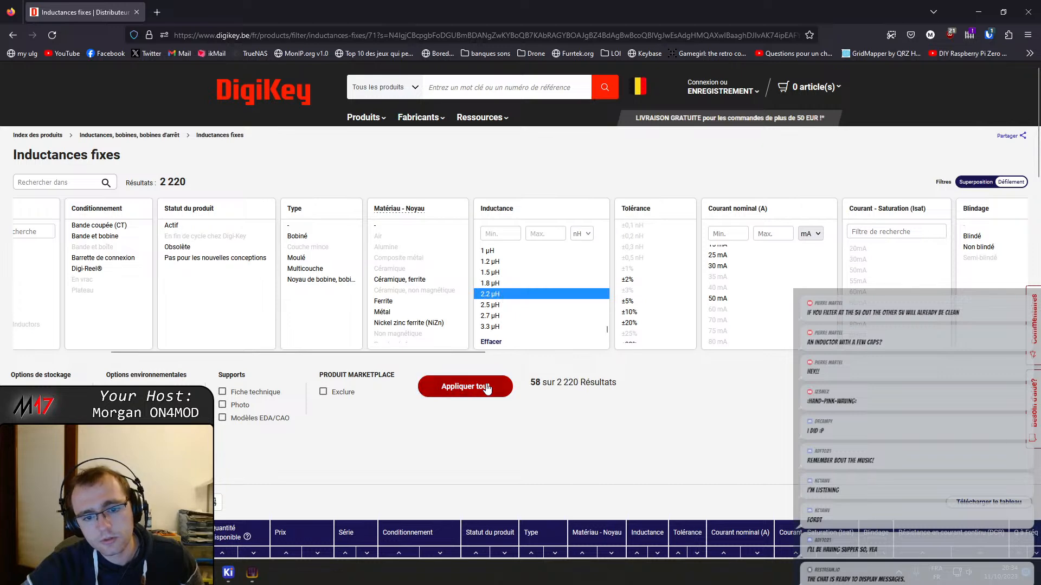
Examine the rated current, saturation current and DC resistance options of the 2.2 µH 0603 inductors
{"action": "scroll", "coordinate": [626, 292], "scroll_direction": "down", "scroll_amount": 5}
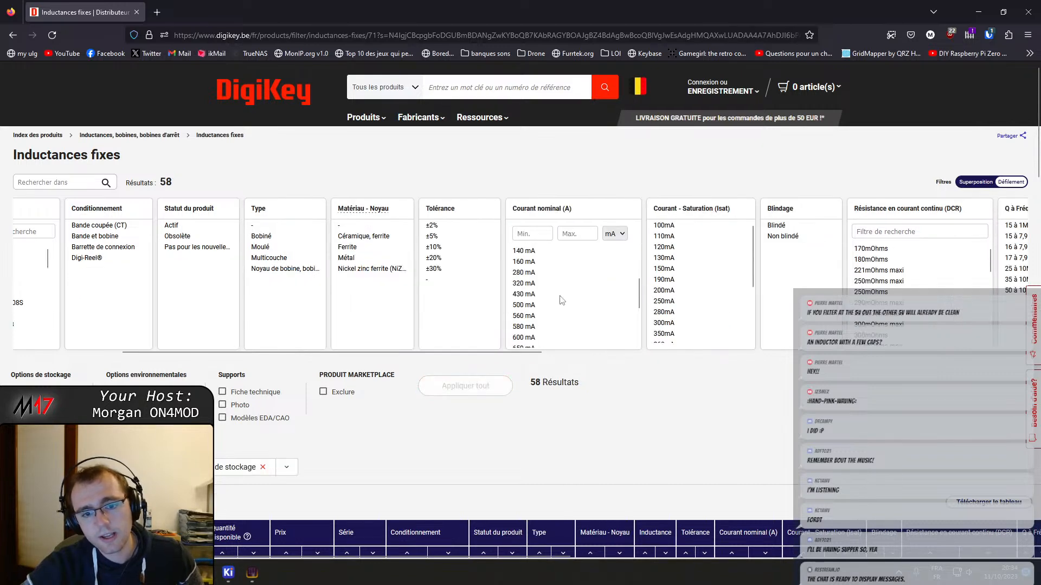
{"action": "scroll", "coordinate": [696, 280], "scroll_direction": "down", "scroll_amount": 5}
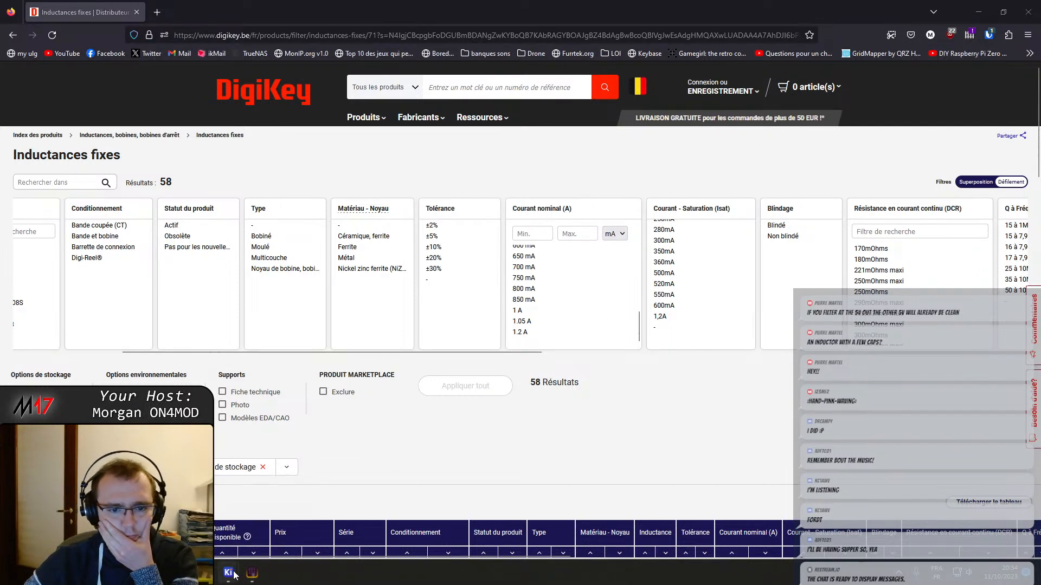
{"action": "mouse_move", "coordinate": [228, 573]}
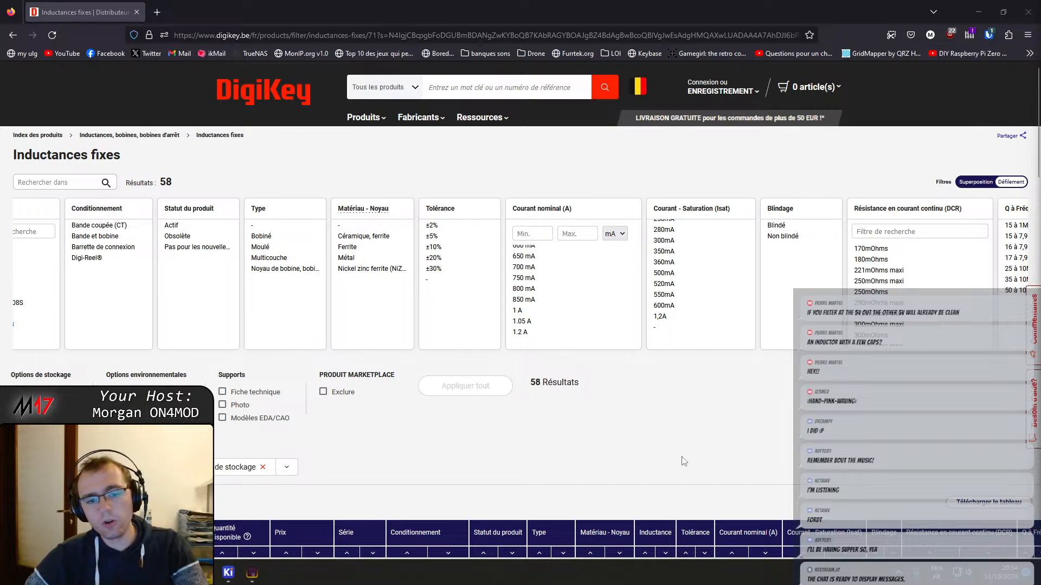
{"action": "scroll", "coordinate": [604, 276], "scroll_direction": "down", "scroll_amount": 3}
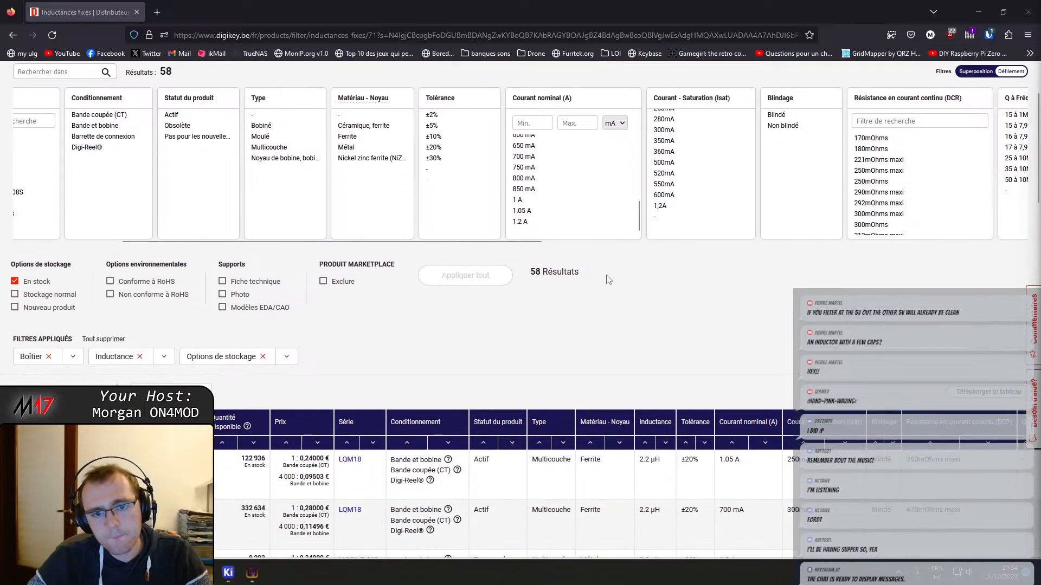
{"action": "scroll", "coordinate": [622, 352], "scroll_direction": "up", "scroll_amount": 3}
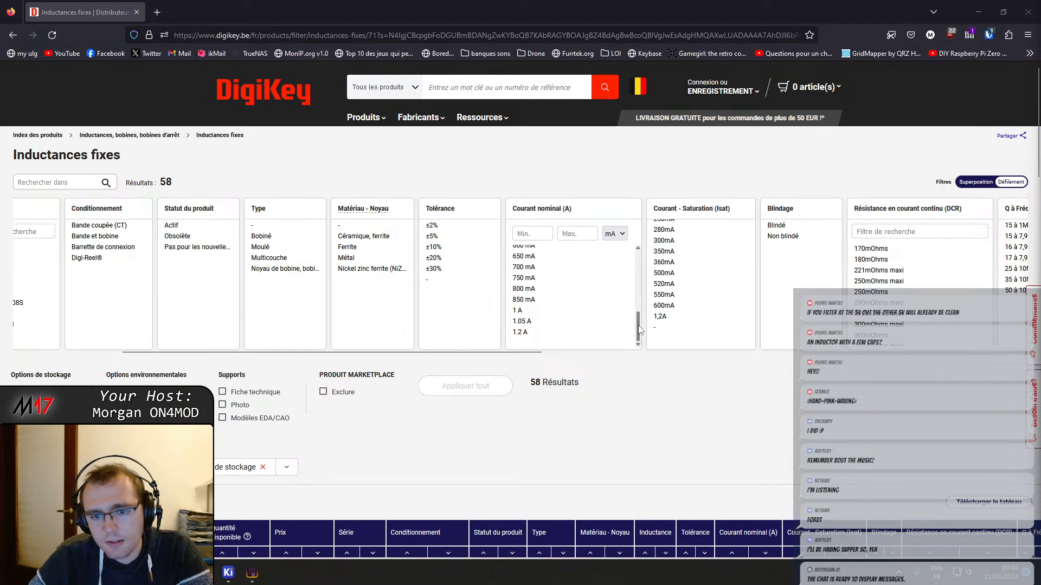
{"action": "left_click_drag", "start_coordinate": [640, 329], "coordinate": [638, 270]}
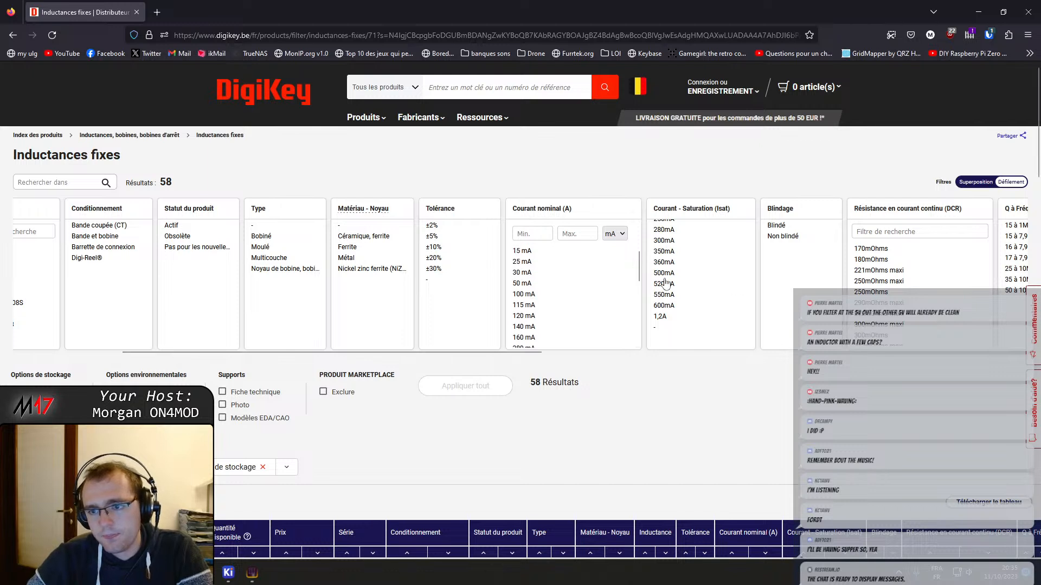
{"action": "scroll", "coordinate": [871, 302], "scroll_direction": "down", "scroll_amount": 1}
{"action": "scroll", "coordinate": [870, 300], "scroll_direction": "down", "scroll_amount": 2}
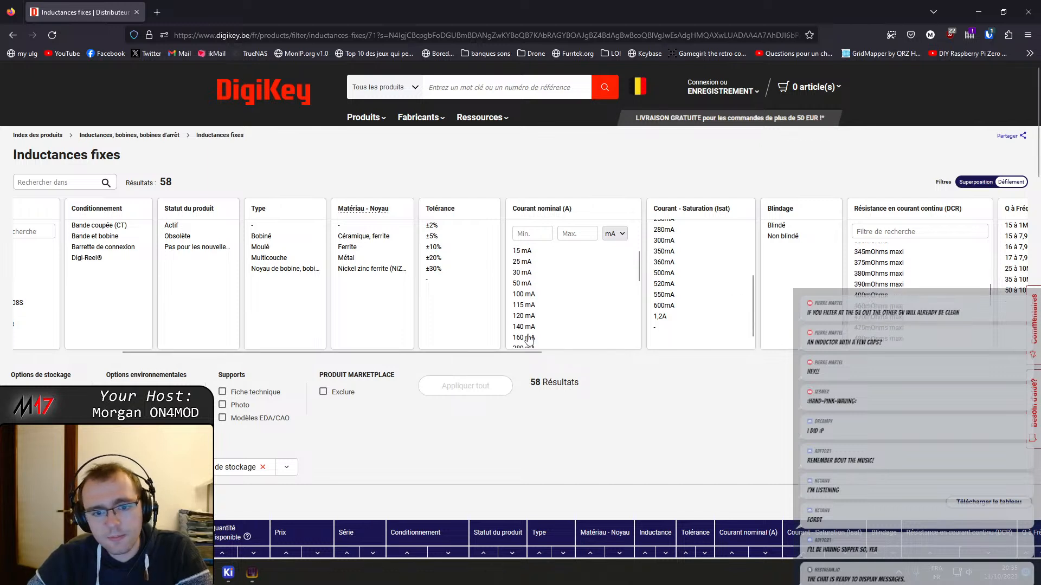
Remove the 0603 package filter and restrict the 2.2 µH inductors to supplier packages 0805 (2012 metric) and 0805
{"action": "left_click_drag", "start_coordinate": [516, 353], "coordinate": [462, 353]}
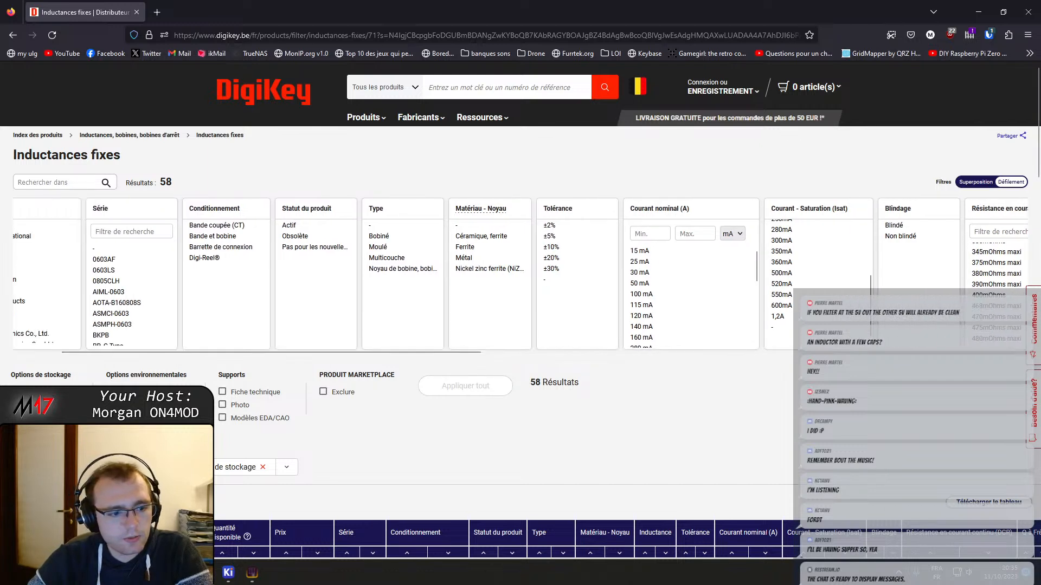
{"action": "left_click", "coordinate": [137, 467]}
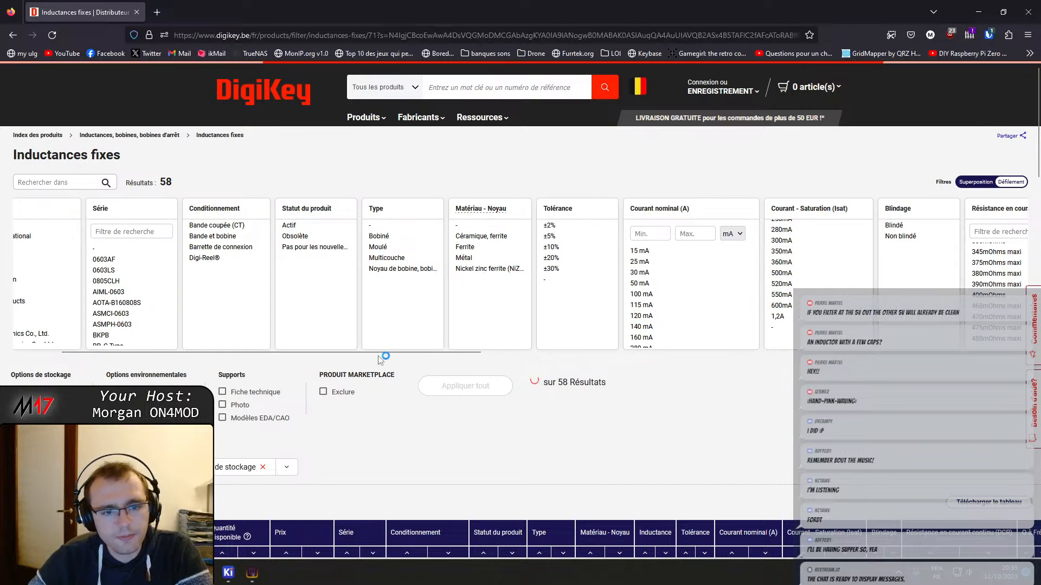
{"action": "left_click_drag", "start_coordinate": [381, 352], "coordinate": [964, 336]}
{"action": "scroll", "coordinate": [721, 307], "scroll_direction": "down", "scroll_amount": 2}
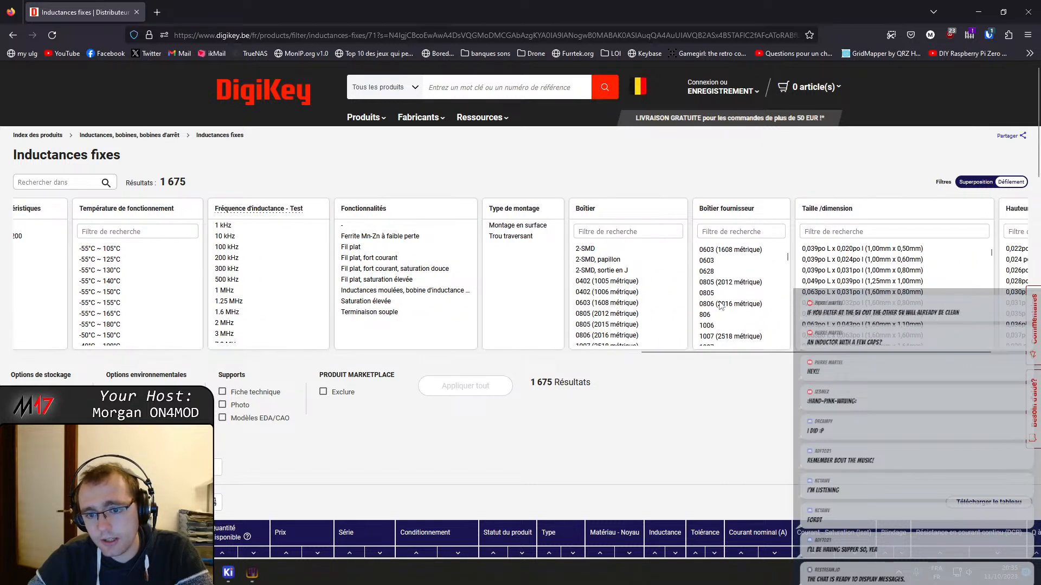
{"action": "left_click_drag", "start_coordinate": [721, 284], "coordinate": [721, 293]}
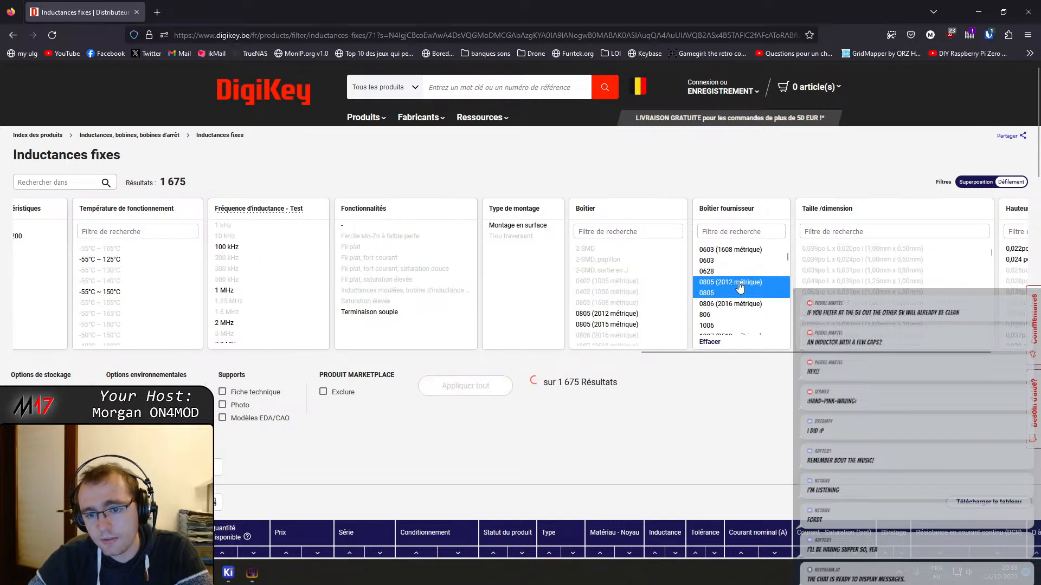
{"action": "left_click", "coordinate": [439, 398]}
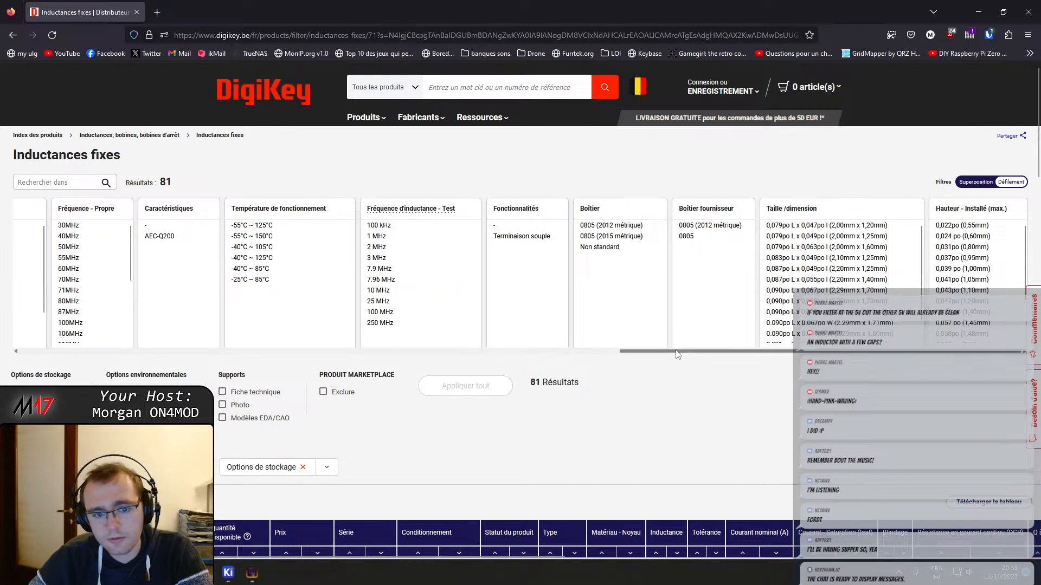
Filter the 0805 inductors by all saturation currents from 700 mA to 2 A and apply the filter
{"action": "left_click_drag", "start_coordinate": [675, 352], "coordinate": [173, 392]}
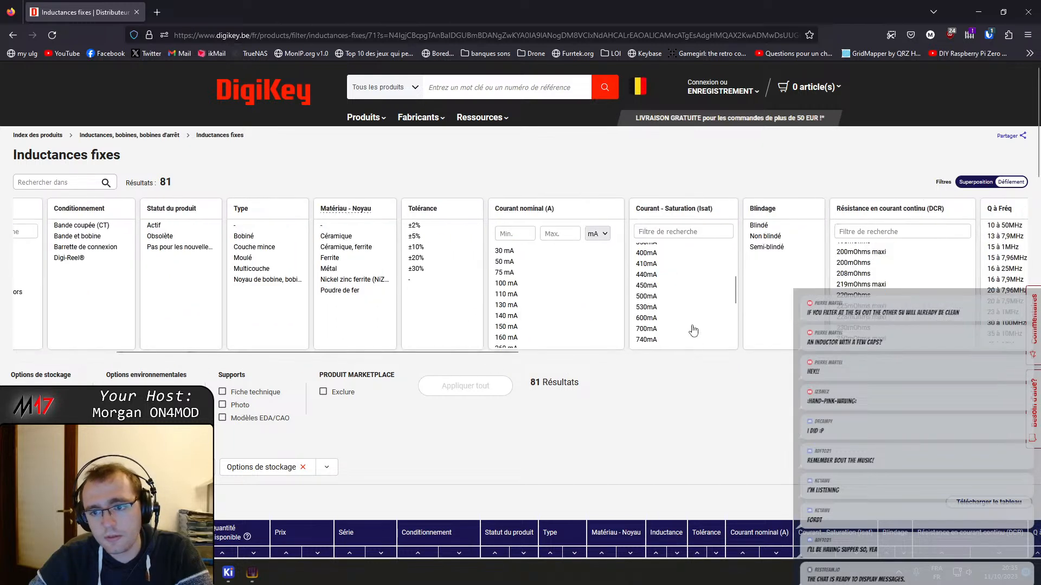
{"action": "scroll", "coordinate": [697, 280], "scroll_direction": "down", "scroll_amount": 5}
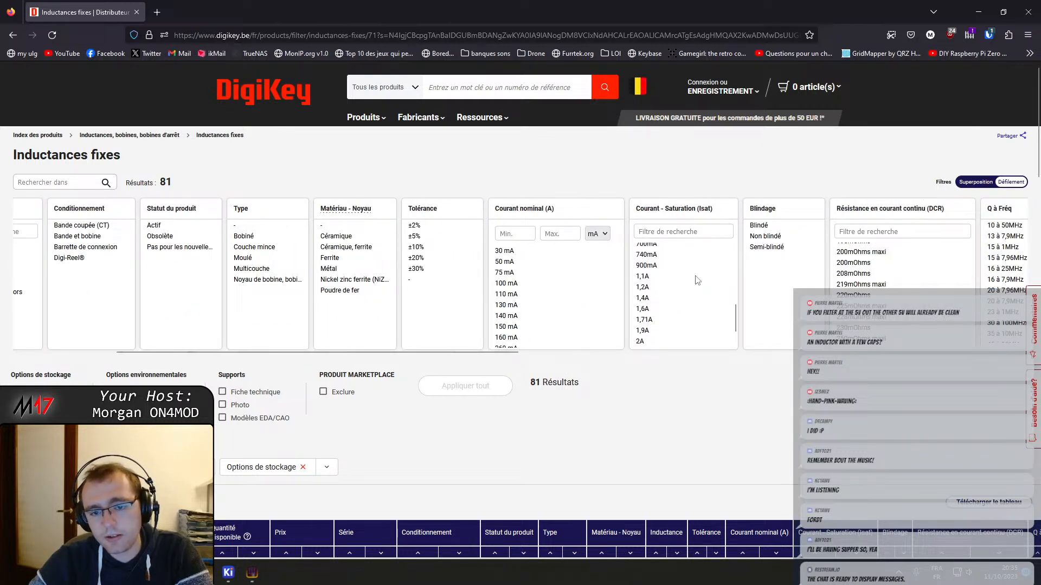
{"action": "scroll", "coordinate": [696, 280], "scroll_direction": "up", "scroll_amount": 1}
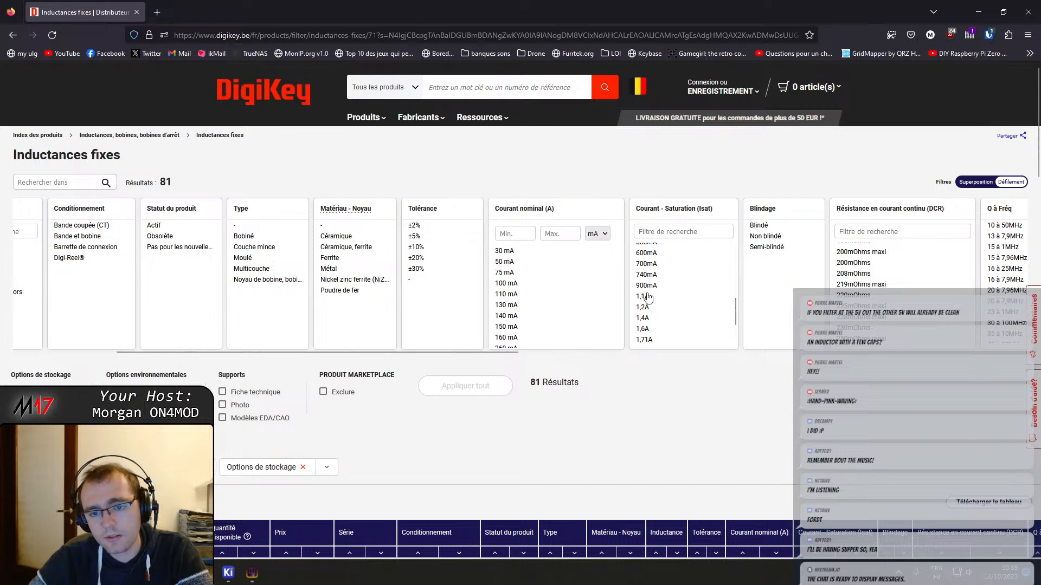
{"action": "left_click", "coordinate": [651, 264]}
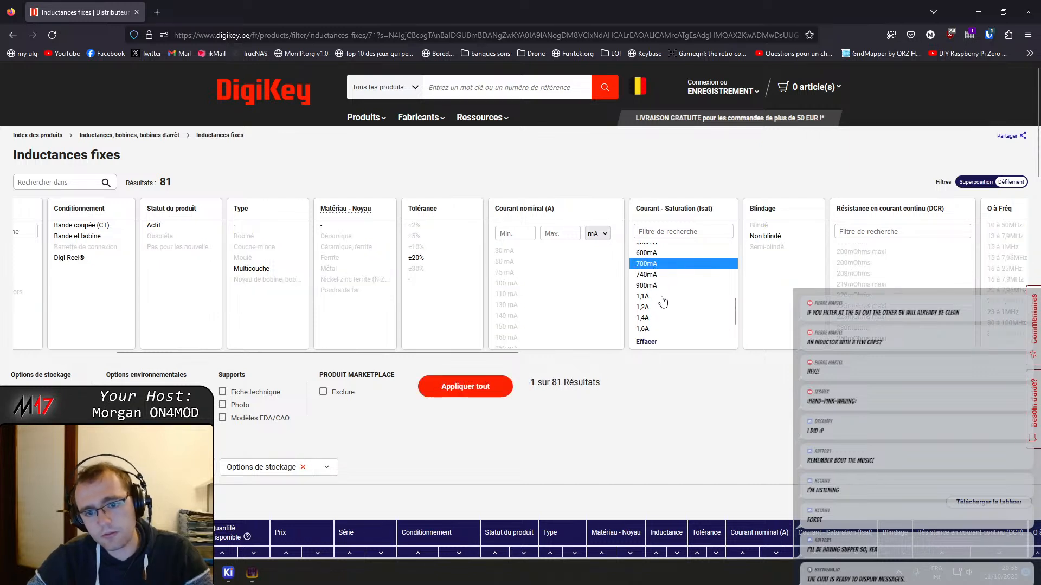
{"action": "scroll", "coordinate": [663, 301], "scroll_direction": "down", "scroll_amount": 2}
{"action": "left_click", "coordinate": [645, 318], "text": "shift"}
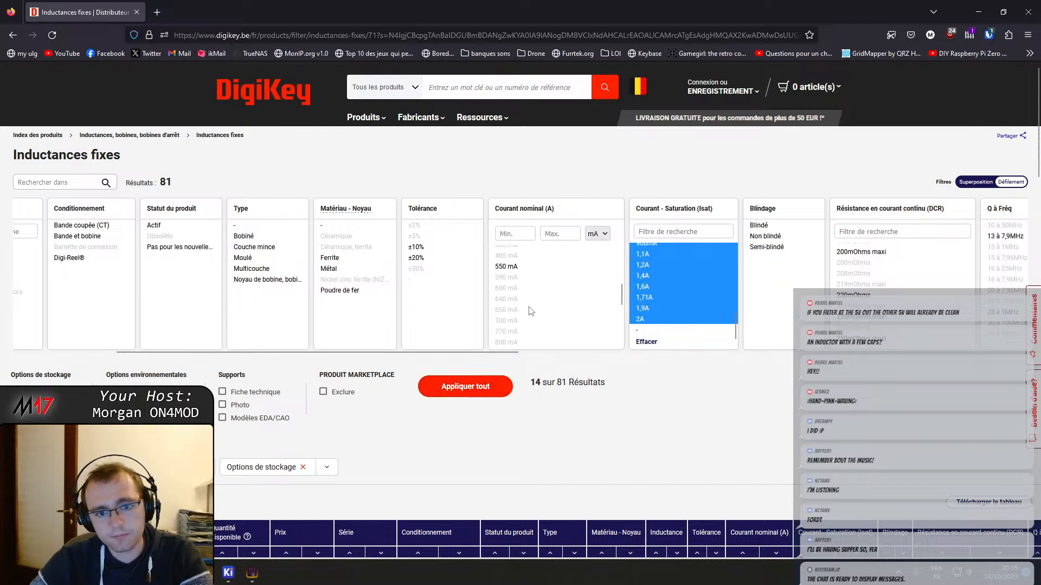
{"action": "scroll", "coordinate": [531, 311], "scroll_direction": "down", "scroll_amount": 3}
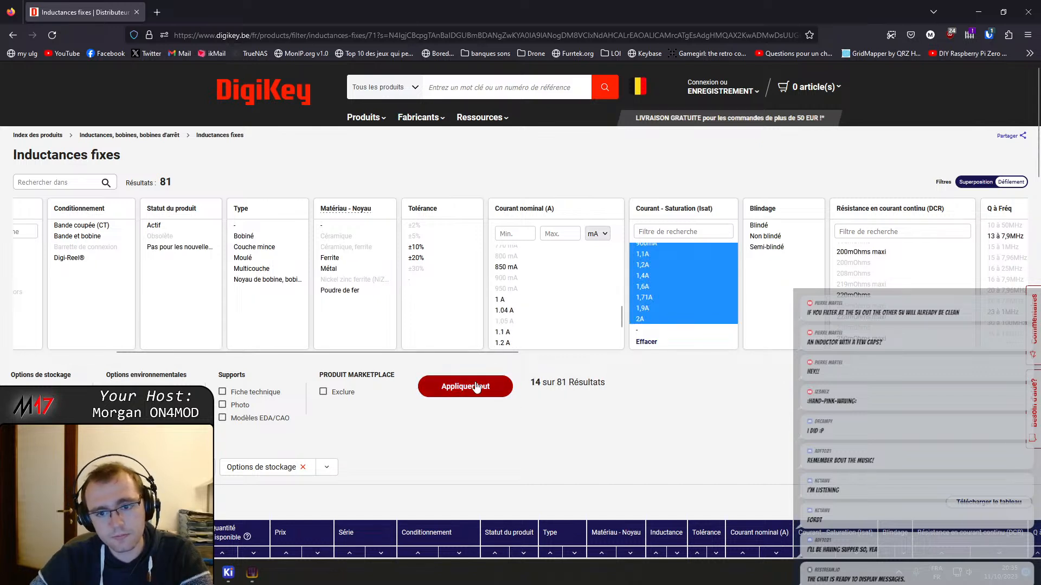
{"action": "left_click", "coordinate": [465, 387]}
Sort the filtered inductors by ascending price and review the cheapest parts
{"action": "scroll", "coordinate": [300, 337], "scroll_direction": "down", "scroll_amount": 4}
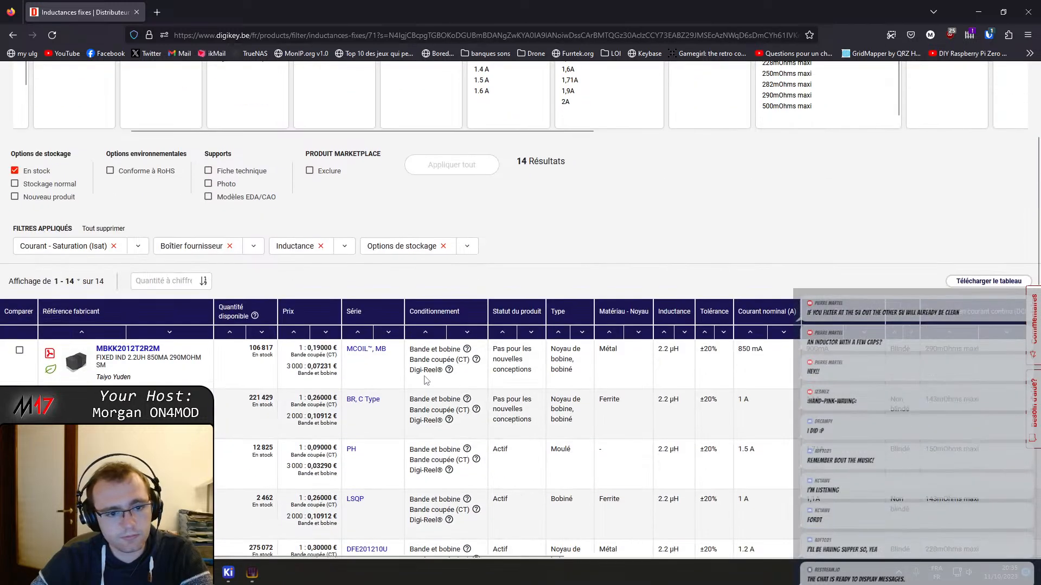
{"action": "left_click", "coordinate": [293, 332]}
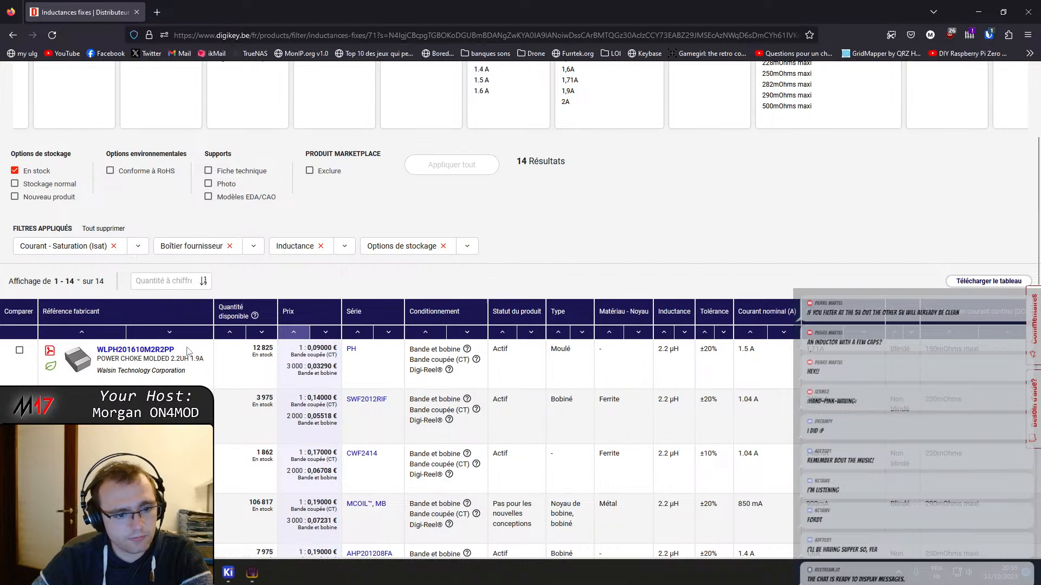
{"action": "scroll", "coordinate": [187, 351], "scroll_direction": "down", "scroll_amount": 1}
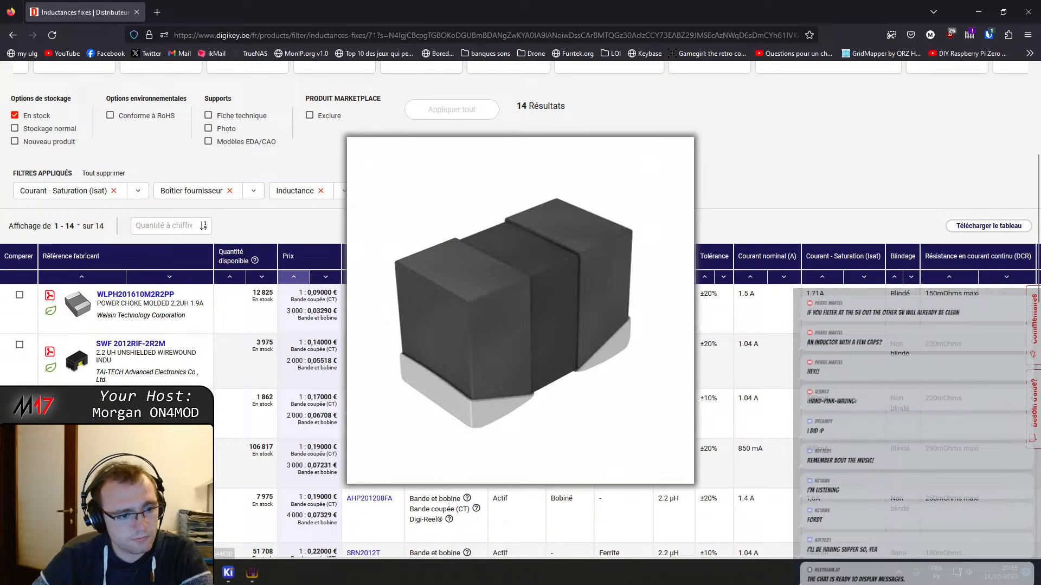
{"action": "scroll", "coordinate": [366, 417], "scroll_direction": "up", "scroll_amount": 5}
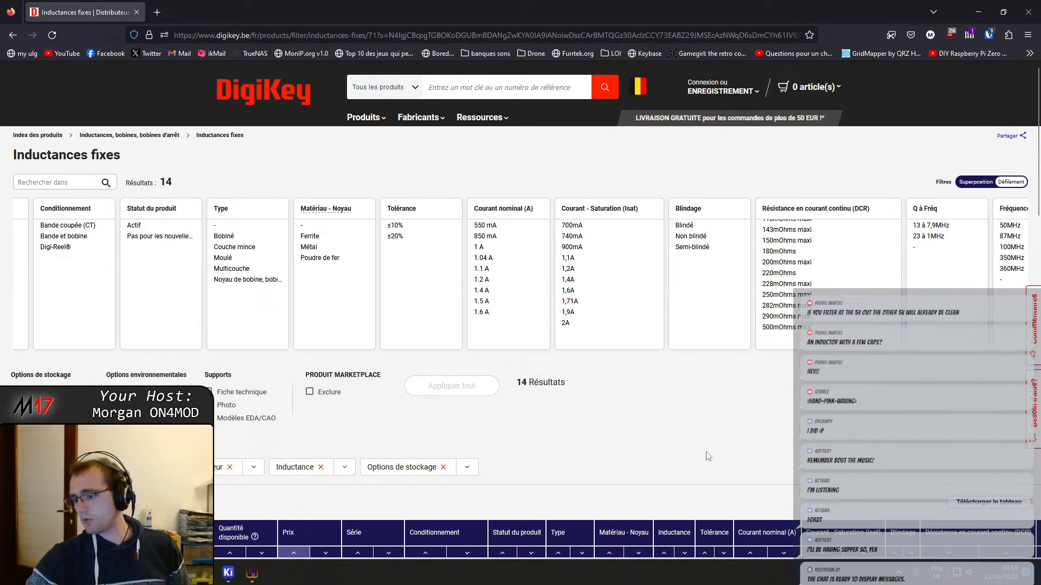
Switch to the KiCad Schematic Editor and change L202's footprint to L_0805 from the pkl_dipol library
{"action": "mouse_move", "coordinate": [242, 571]}
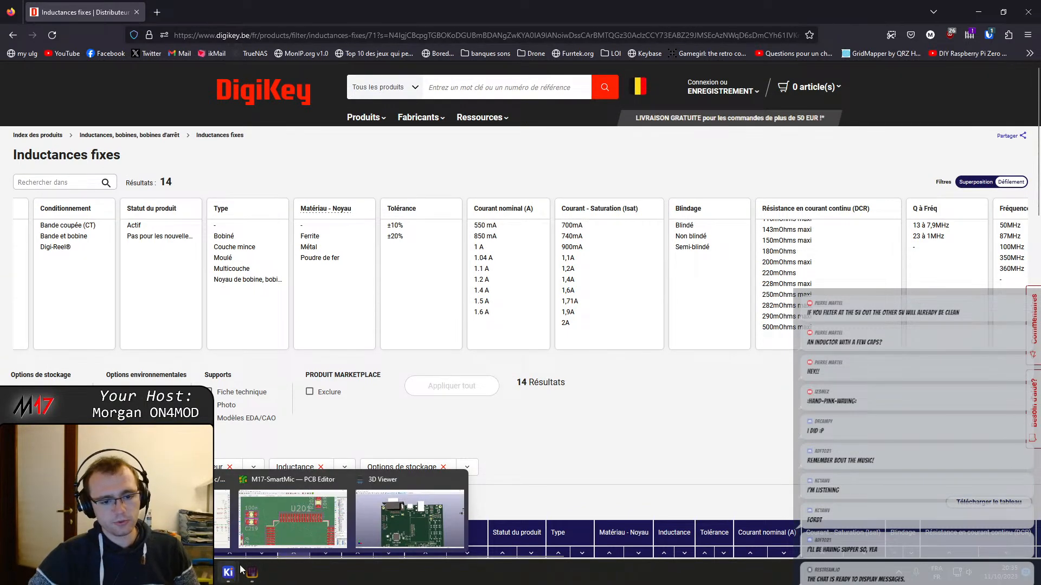
{"action": "left_click", "coordinate": [205, 513]}
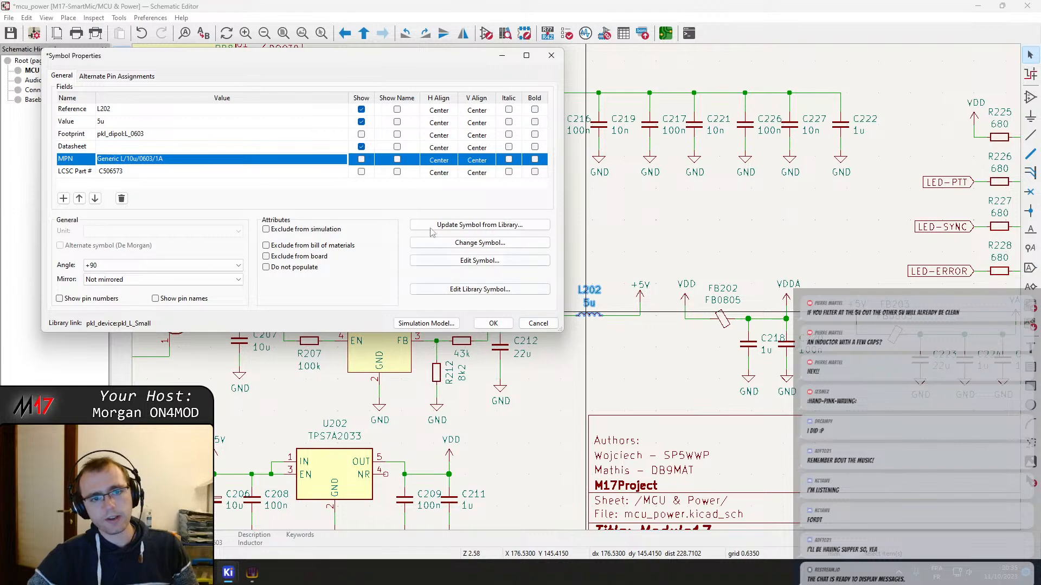
{"action": "left_click", "coordinate": [271, 134]}
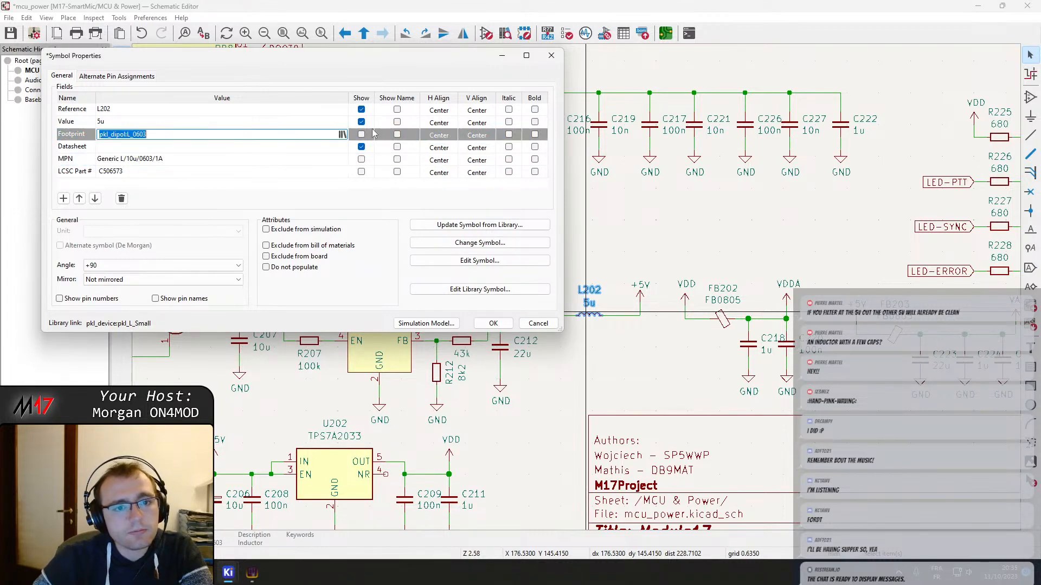
{"action": "left_click", "coordinate": [343, 135]}
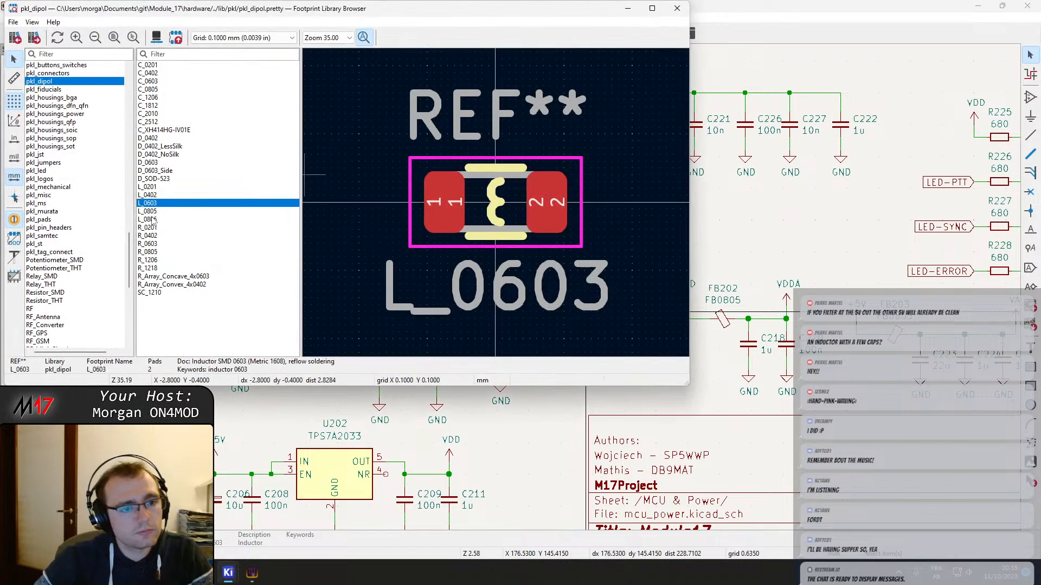
{"action": "double_click", "coordinate": [149, 210]}
Set L202's MPN to Generic L/10u/0805/1A and accept the symbol properties
{"action": "left_click", "coordinate": [153, 159]}
{"action": "left_click", "coordinate": [153, 160]}
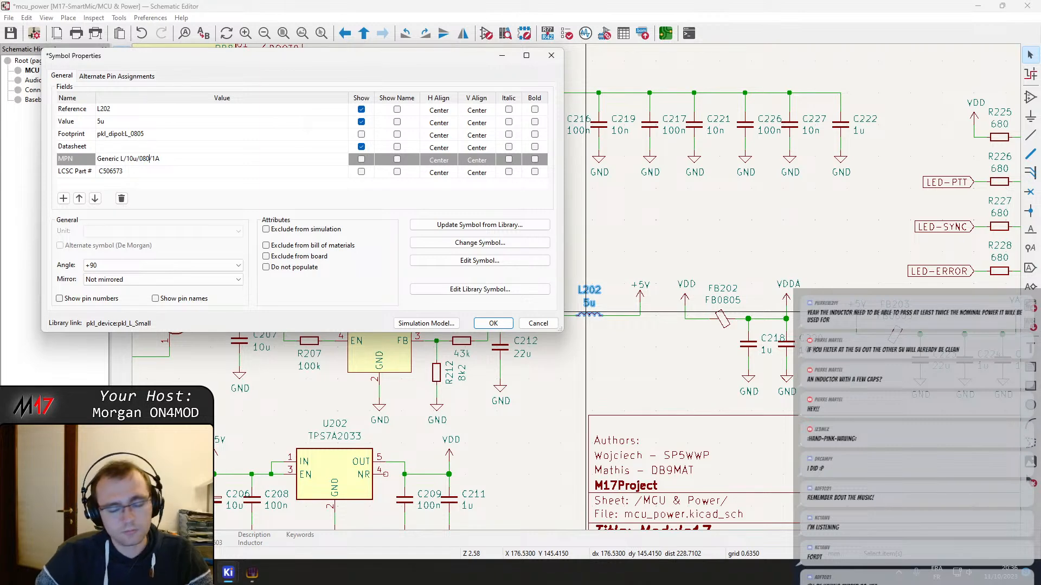
{"action": "left_click", "coordinate": [494, 323]}
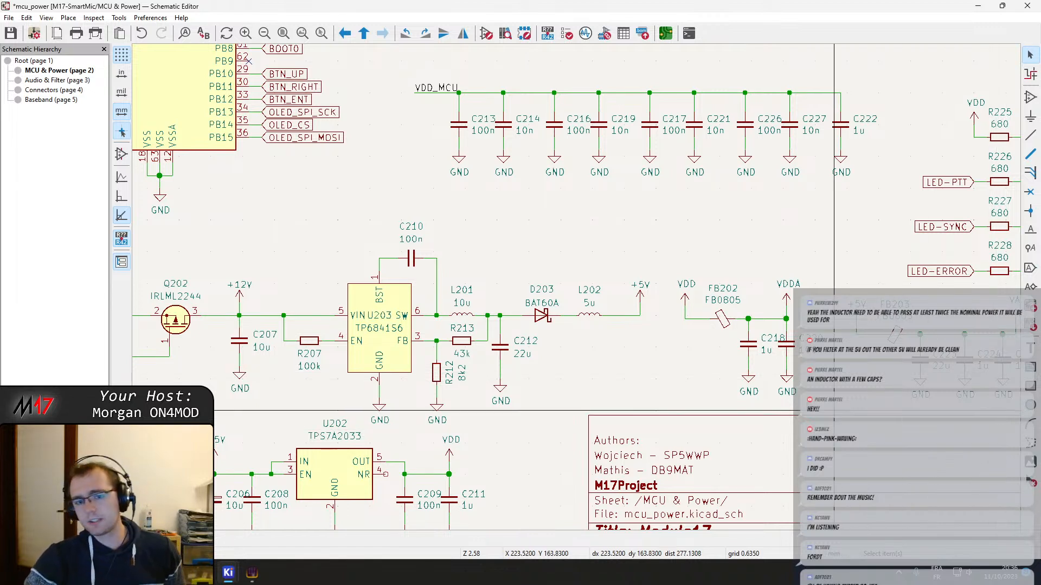
Save the schematic and change L202's MPN to Generic L/5u/0805/1A
{"action": "key", "text": "ctrl+s"}
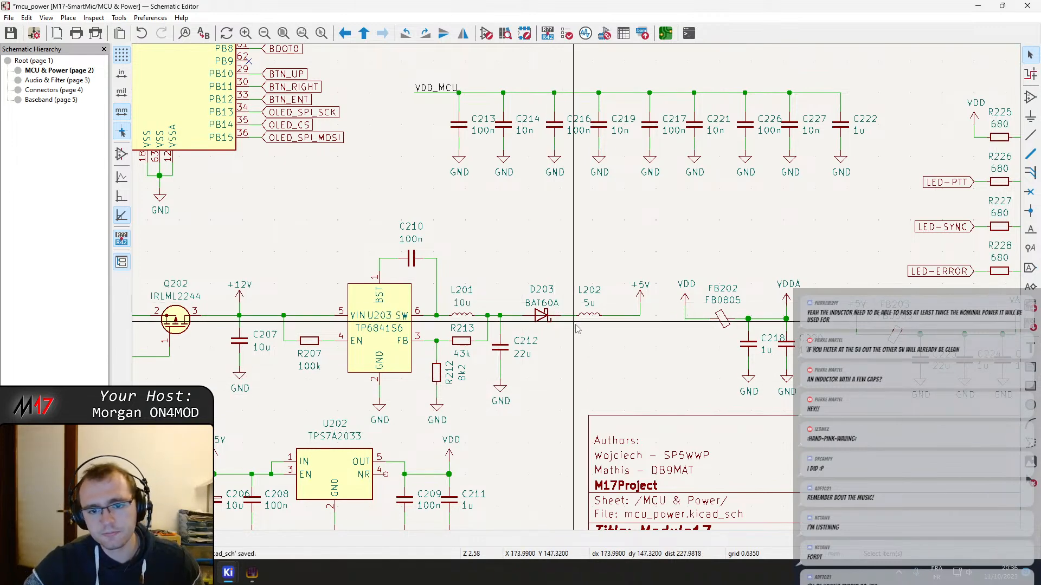
{"action": "double_click", "coordinate": [592, 319]}
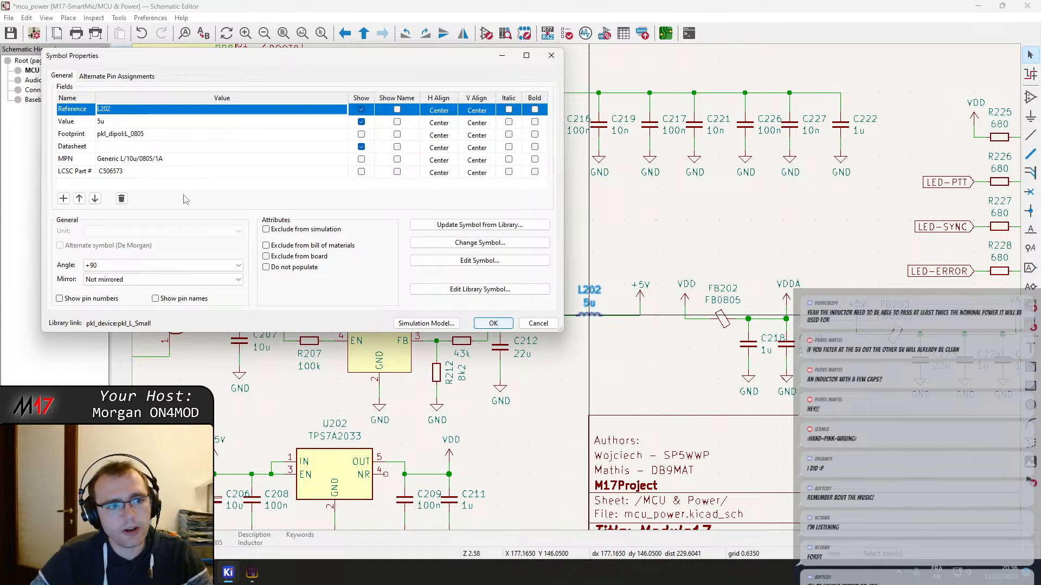
{"action": "left_click", "coordinate": [133, 161]}
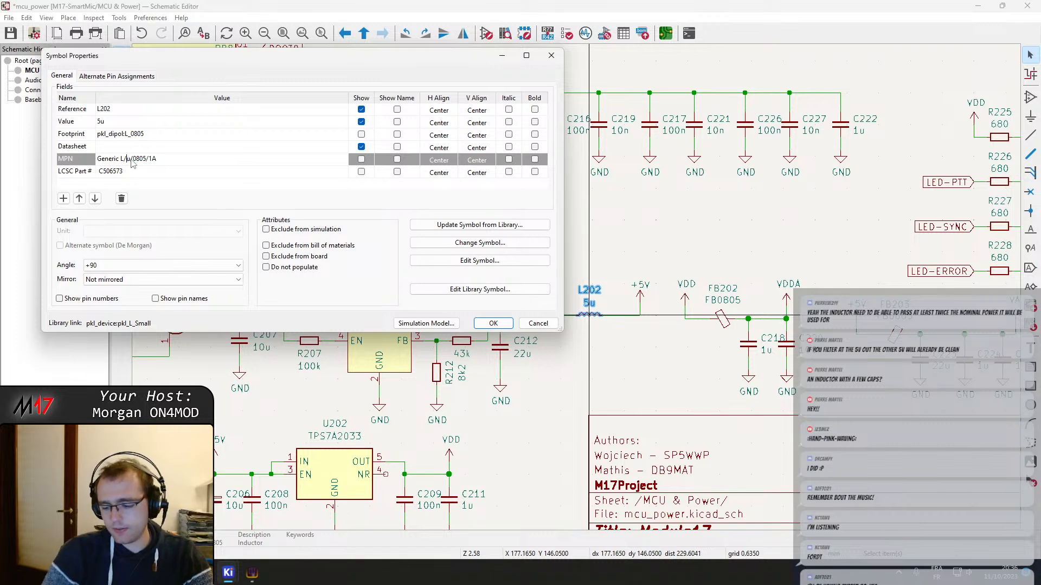
{"action": "left_click", "coordinate": [494, 323]}
Move capacitor C223 with its GND symbol from the VAA filter to the output of L202 and wire it to the +5V line
{"action": "middle_click_drag", "start_coordinate": [707, 340], "coordinate": [586, 320]}
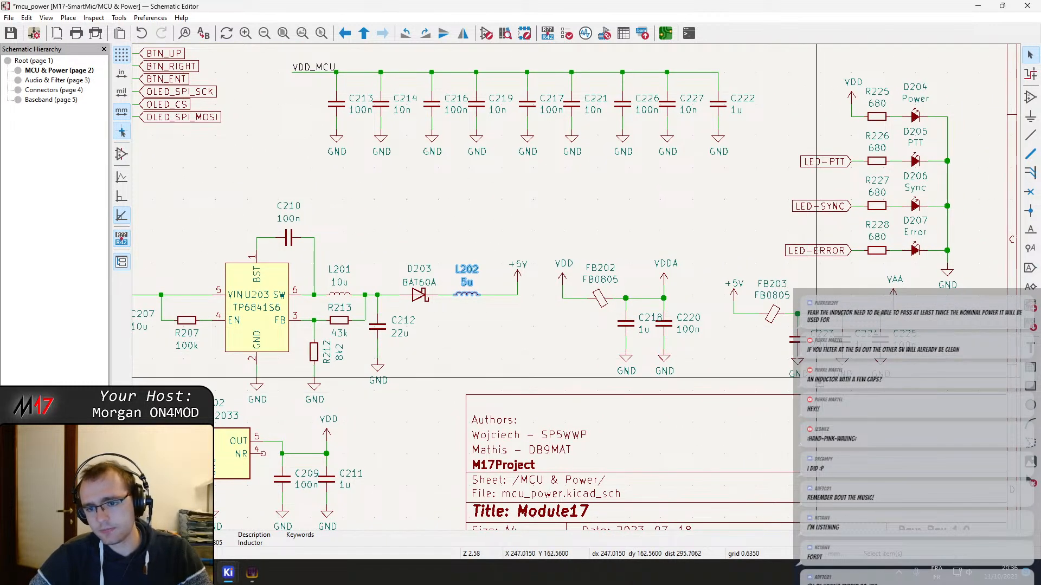
{"action": "left_click", "coordinate": [795, 341]}
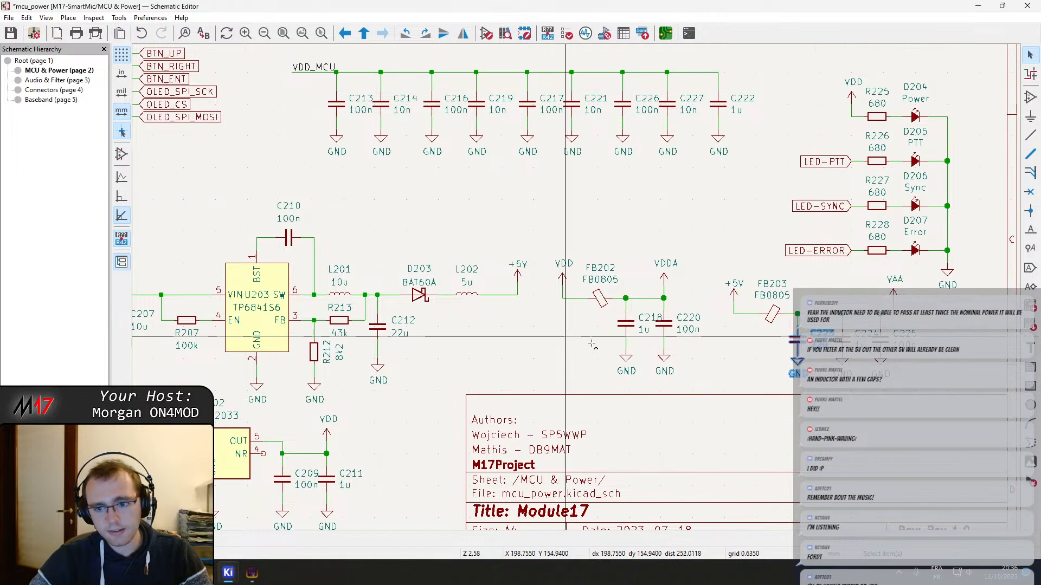
{"action": "mouse_move", "coordinate": [799, 341]}
{"action": "left_mouse_down"}
{"action": "mouse_move", "coordinate": [638, 359]}
{"action": "mouse_move", "coordinate": [683, 371]}
{"action": "left_mouse_up"}
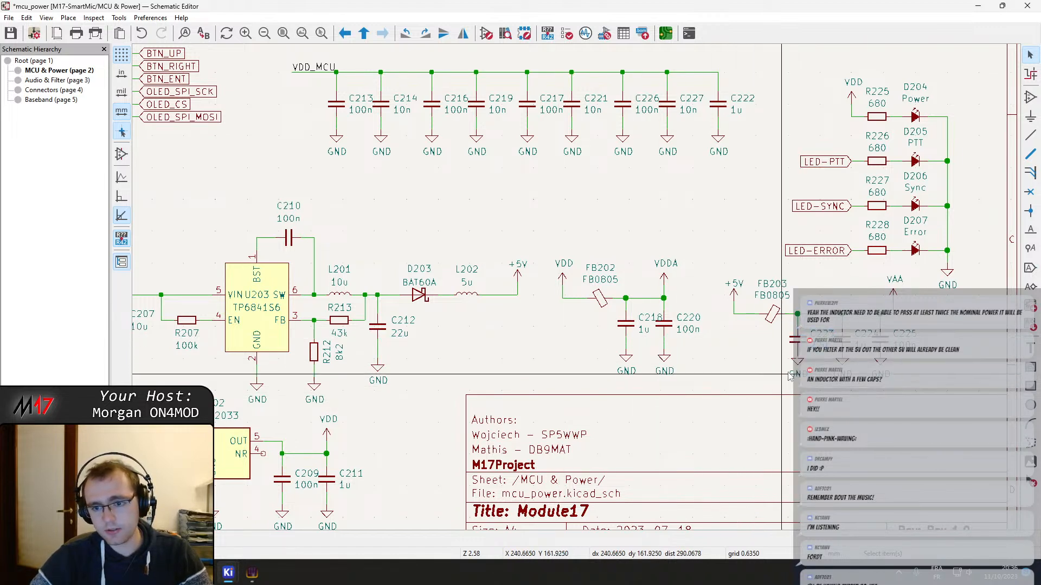
{"action": "right_click", "coordinate": [794, 339]}
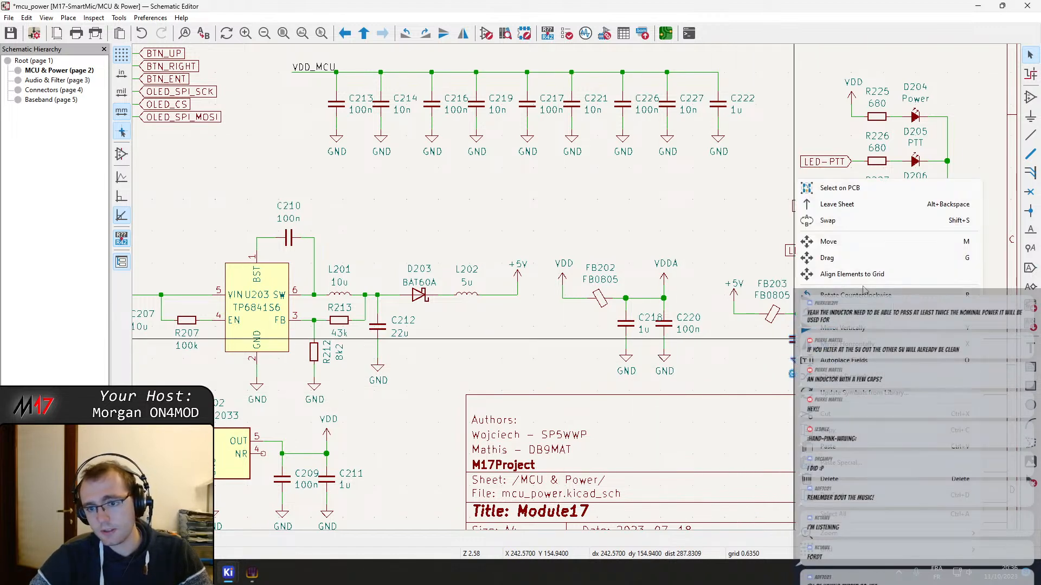
{"action": "left_click", "coordinate": [837, 243]}
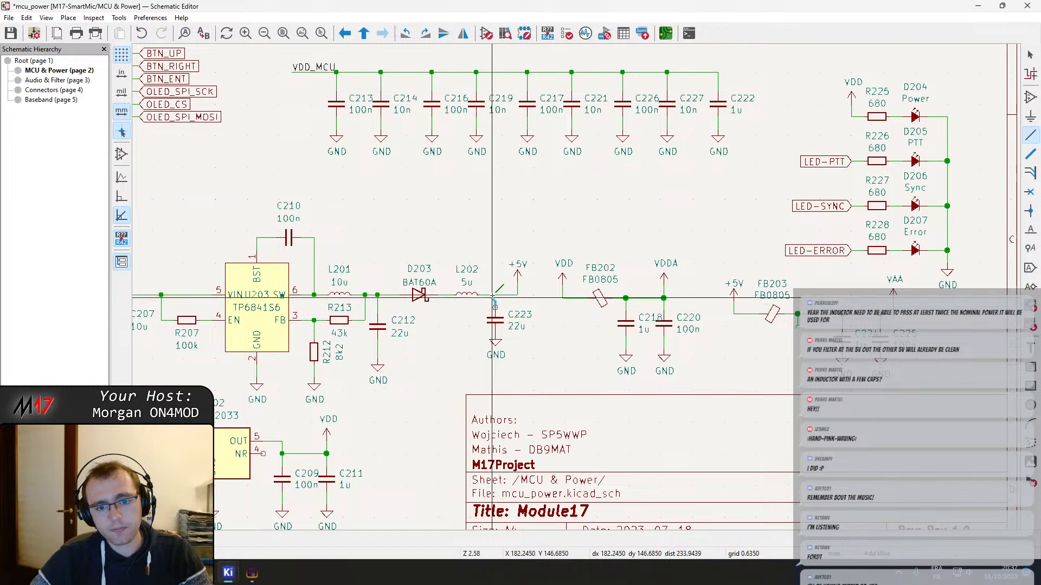
{"action": "left_click", "coordinate": [495, 307]}
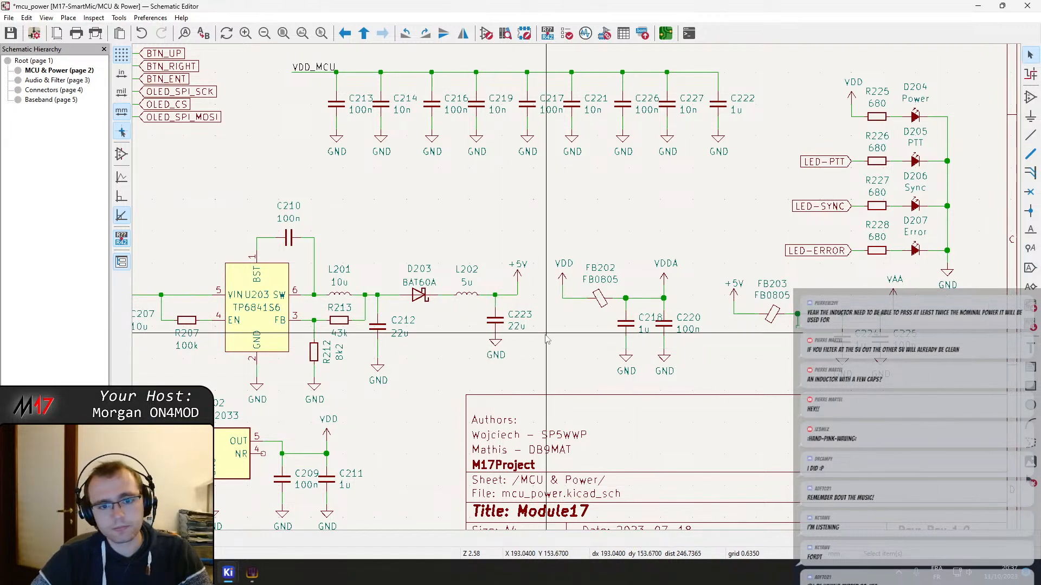
Move diode D203 along the 5 V output line closer to C212
{"action": "scroll", "coordinate": [545, 288], "scroll_direction": "up", "scroll_amount": 2}
{"action": "scroll", "coordinate": [579, 289], "scroll_direction": "down", "scroll_amount": 5}
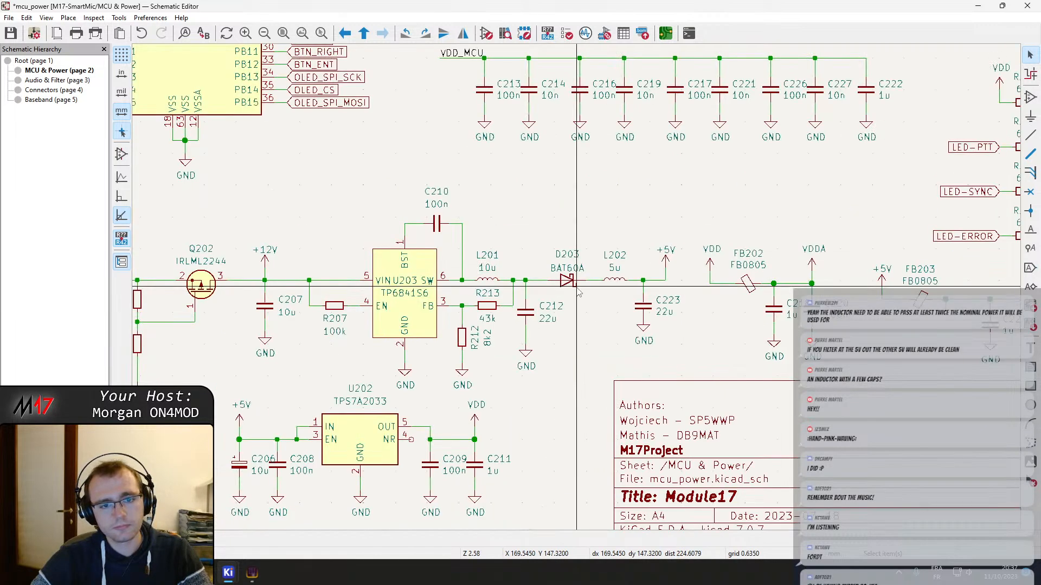
{"action": "scroll", "coordinate": [579, 290], "scroll_direction": "up", "scroll_amount": 5}
{"action": "mouse_move", "coordinate": [579, 290]}
{"action": "left_mouse_down"}
{"action": "mouse_move", "coordinate": [565, 291]}
{"action": "mouse_move", "coordinate": [574, 291]}
{"action": "left_mouse_up"}
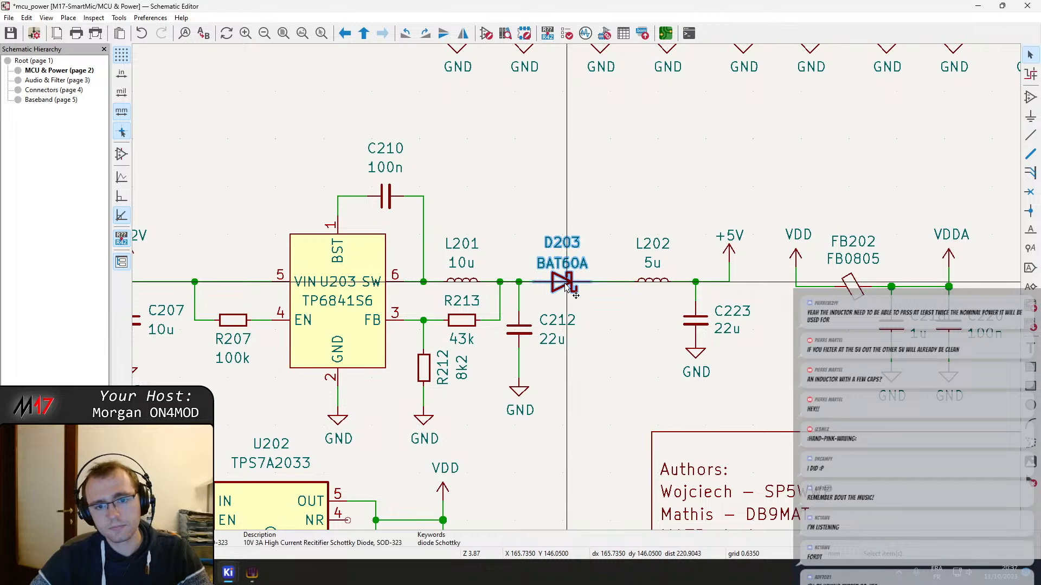
{"action": "double_click", "coordinate": [574, 291]}
{"action": "key", "text": "Escape"}
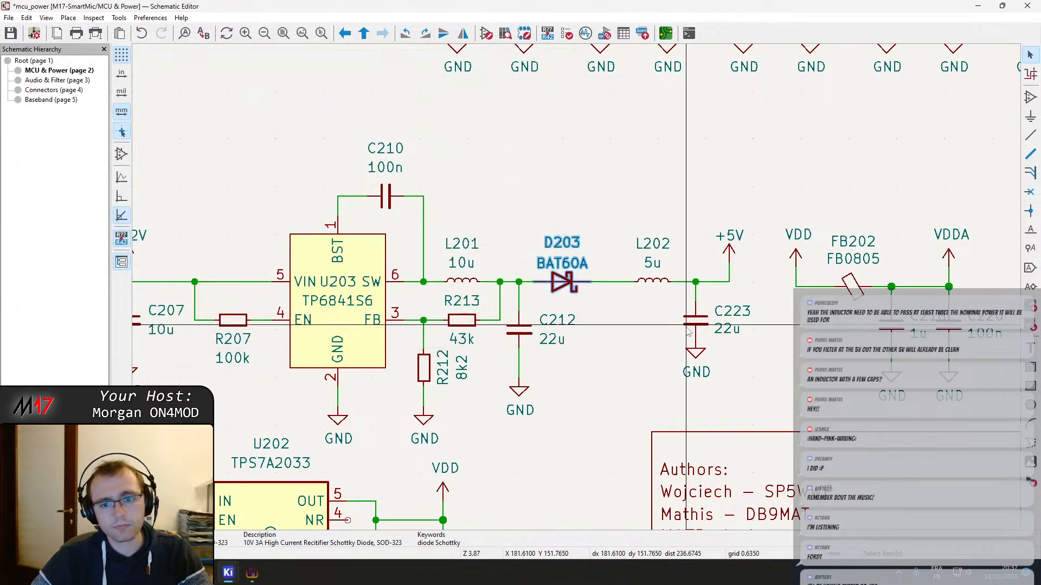
Move C223 with its GND symbol closer to the +5V symbol and shift L202 along the line toward C223
{"action": "scroll", "coordinate": [684, 325], "scroll_direction": "up", "scroll_amount": 2}
{"action": "middle_click_drag", "start_coordinate": [685, 326], "coordinate": [505, 285]}
{"action": "scroll", "coordinate": [631, 305], "scroll_direction": "down", "scroll_amount": 2}
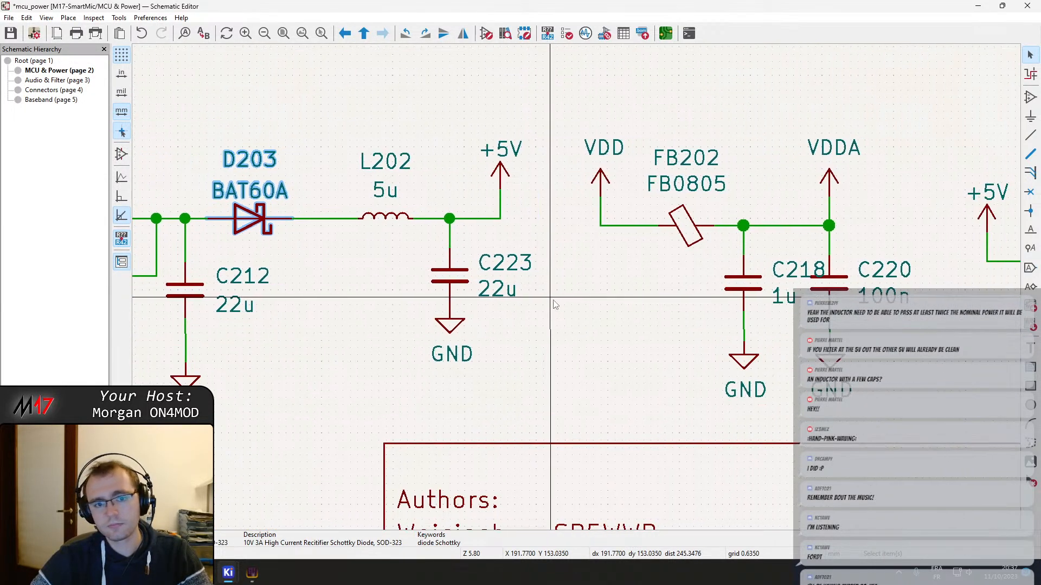
{"action": "left_click", "coordinate": [510, 293]}
{"action": "left_click_drag", "start_coordinate": [508, 289], "coordinate": [504, 271]}
{"action": "left_click_drag", "start_coordinate": [519, 288], "coordinate": [532, 287]}
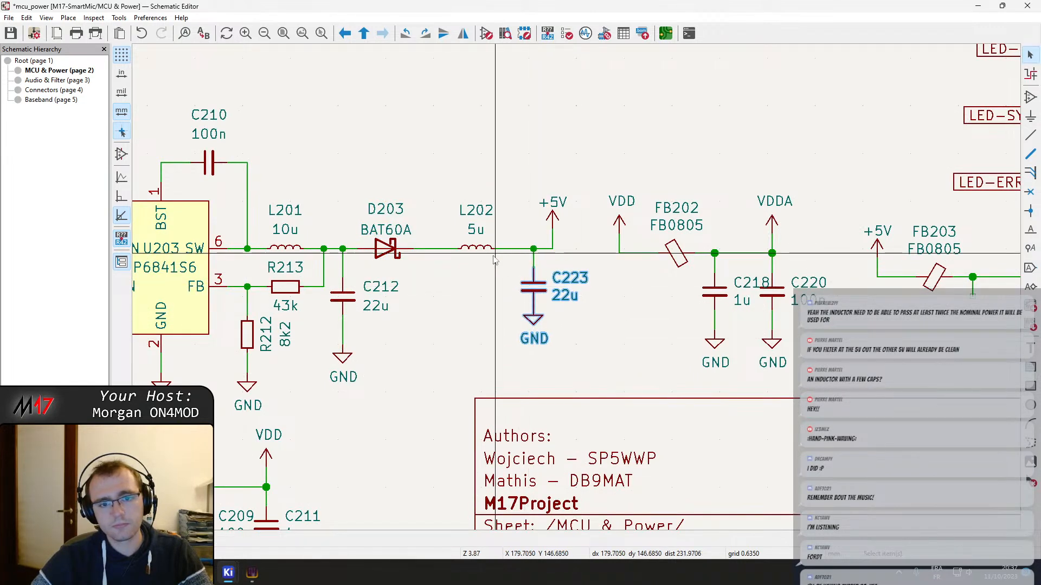
{"action": "left_click", "coordinate": [488, 255]}
{"action": "left_click_drag", "start_coordinate": [477, 249], "coordinate": [500, 251]}
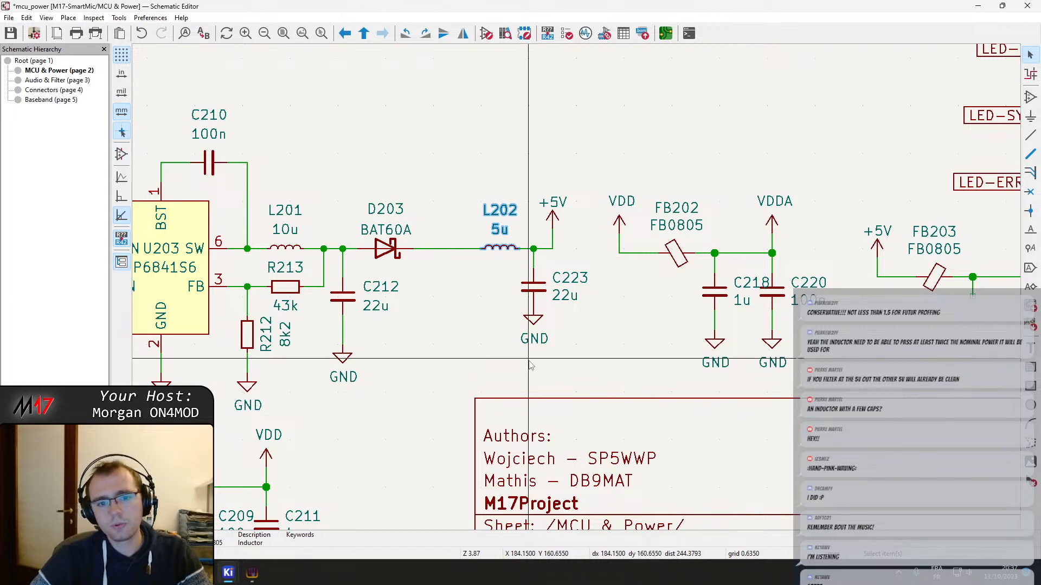
Examine the 5 V converter output stage around D203, L202 and C223 in the context of the whole sheet
{"action": "scroll", "coordinate": [597, 255], "scroll_direction": "down", "scroll_amount": 5}
{"action": "middle_click_drag", "start_coordinate": [553, 230], "coordinate": [585, 358]}
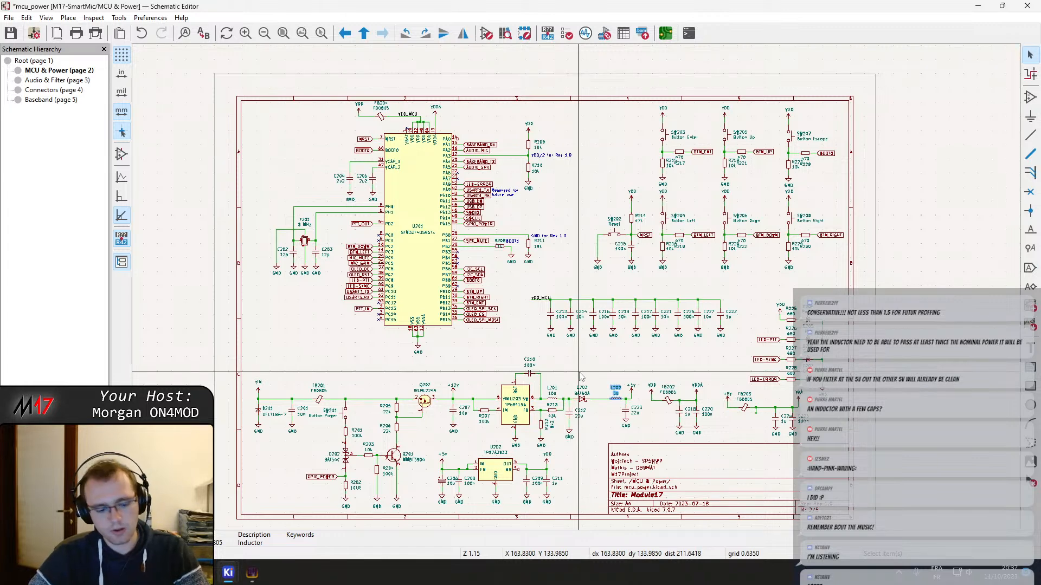
{"action": "scroll", "coordinate": [579, 374], "scroll_direction": "up", "scroll_amount": 2}
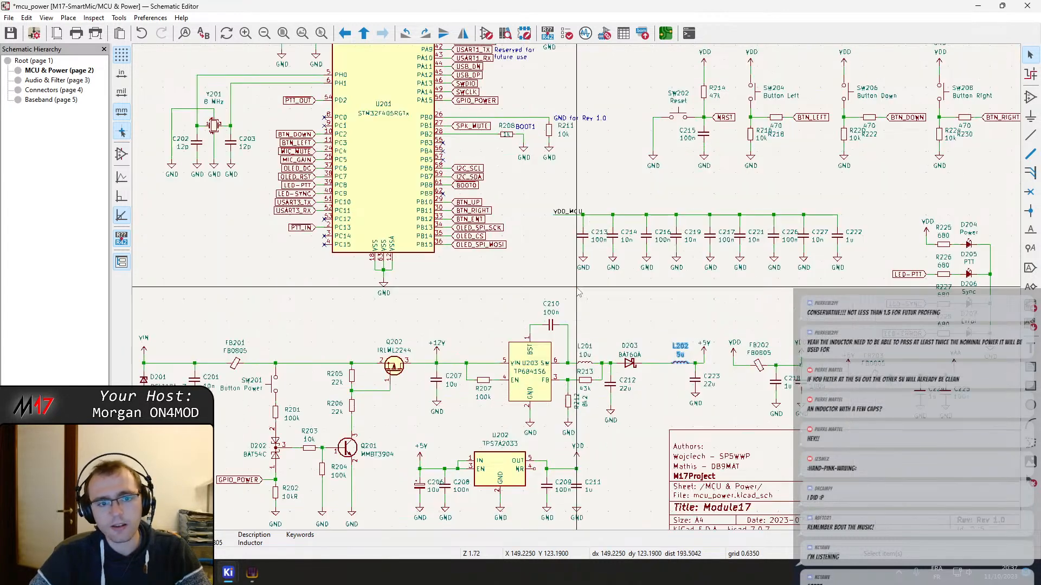
{"action": "middle_click_drag", "start_coordinate": [594, 295], "coordinate": [554, 334]}
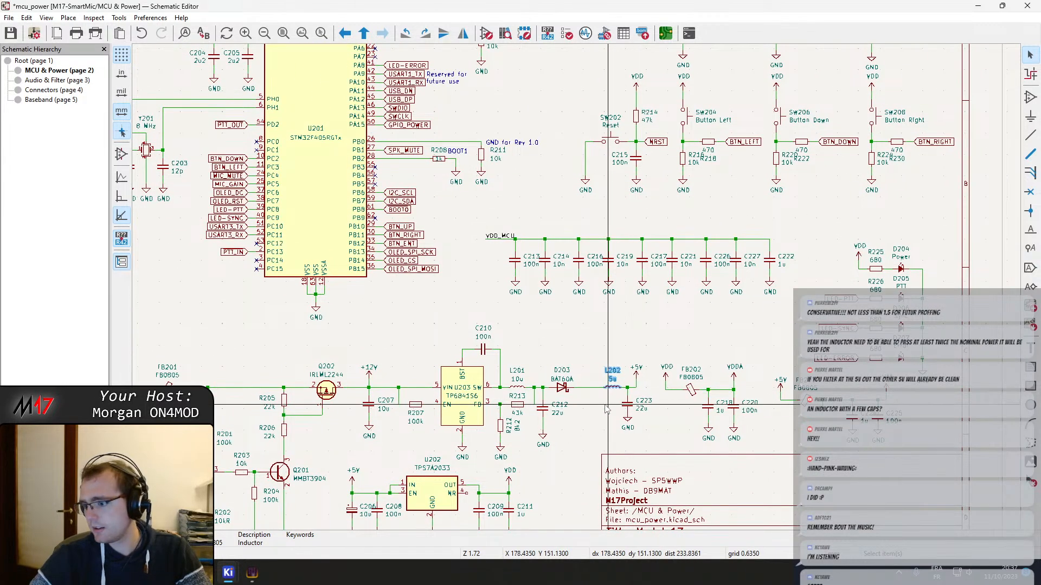
{"action": "scroll", "coordinate": [606, 410], "scroll_direction": "up", "scroll_amount": 3}
{"action": "middle_click_drag", "start_coordinate": [552, 277], "coordinate": [615, 262]}
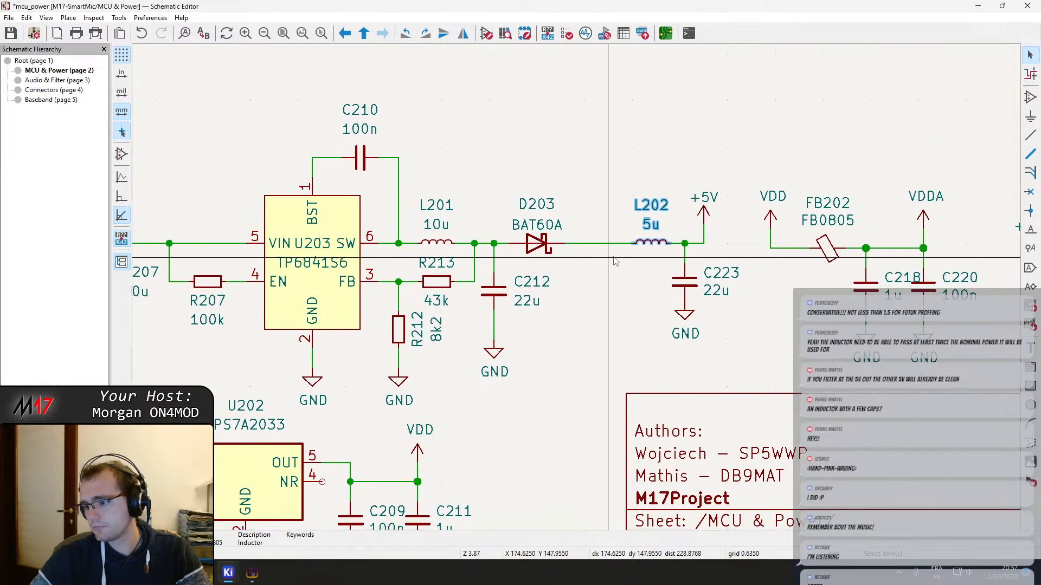
{"action": "left_click_drag", "start_coordinate": [709, 337], "coordinate": [673, 282]}
{"action": "left_click", "coordinate": [544, 242]}
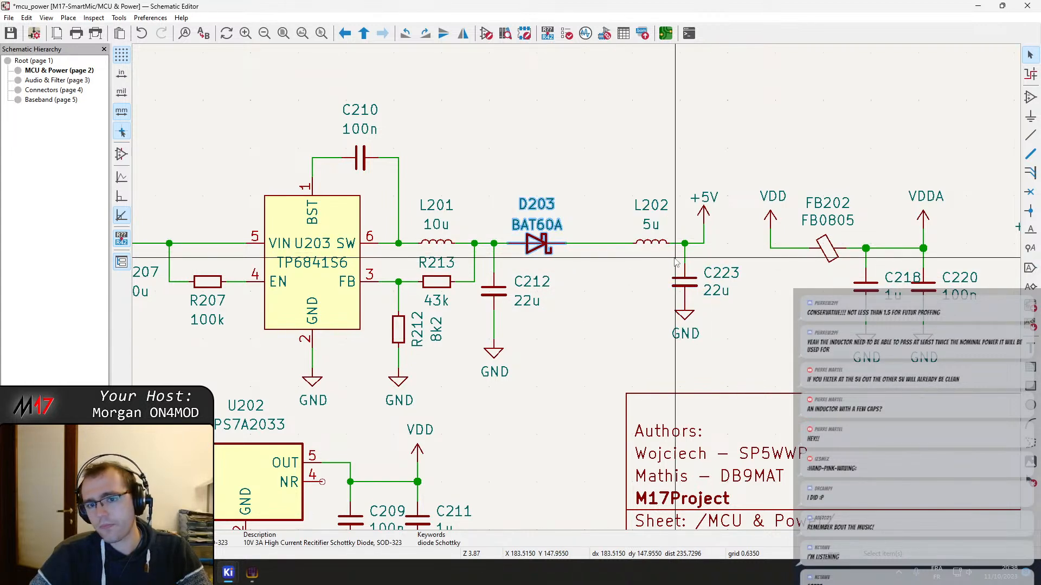
{"action": "left_click_drag", "start_coordinate": [714, 345], "coordinate": [663, 233]}
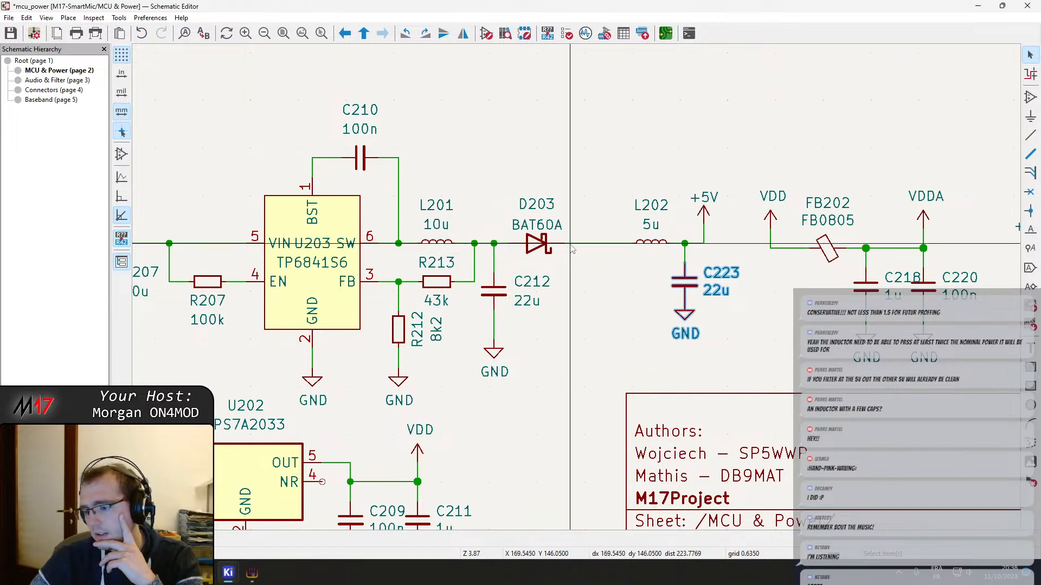
{"action": "left_click", "coordinate": [537, 243]}
{"action": "left_click", "coordinate": [620, 156]}
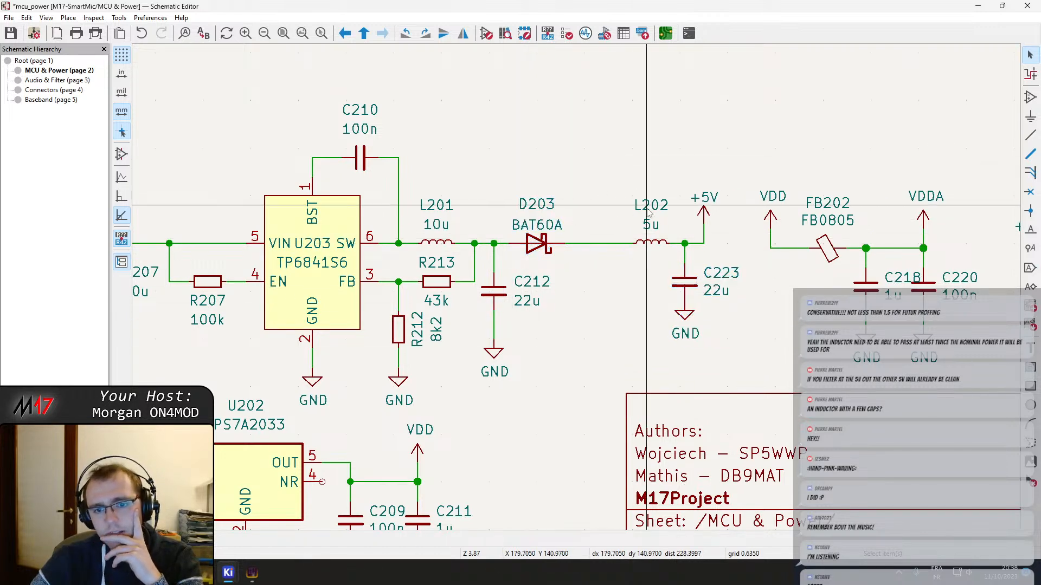
{"action": "scroll", "coordinate": [535, 153], "scroll_direction": "right", "scroll_amount": 3}
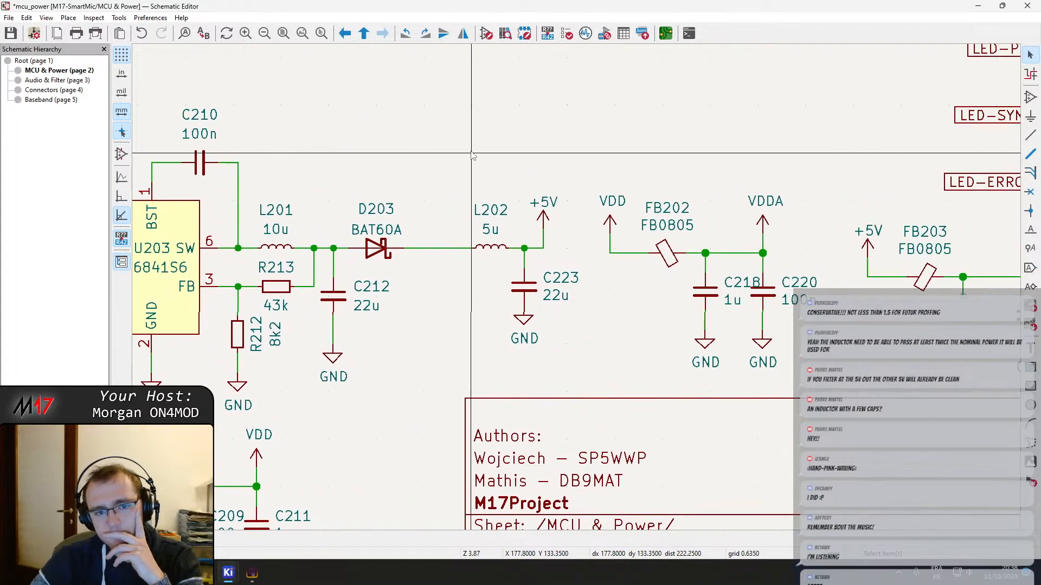
Switch to the browser to check the Fair-Rite chip bead datasheet, close its tab and return to the KiCad Schematic Editor
{"action": "mouse_move", "coordinate": [251, 573]}
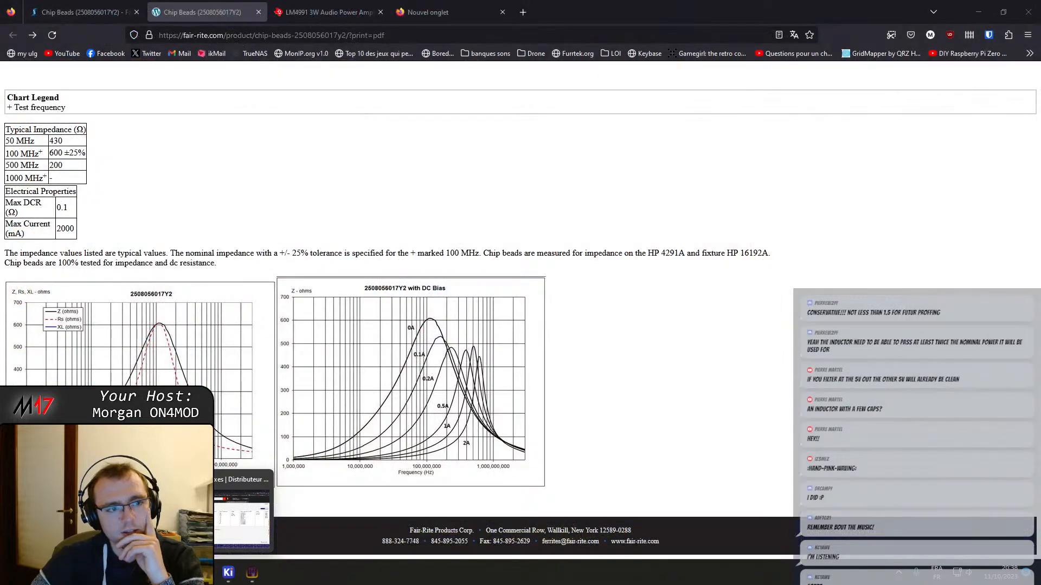
{"action": "left_click", "coordinate": [108, 515]}
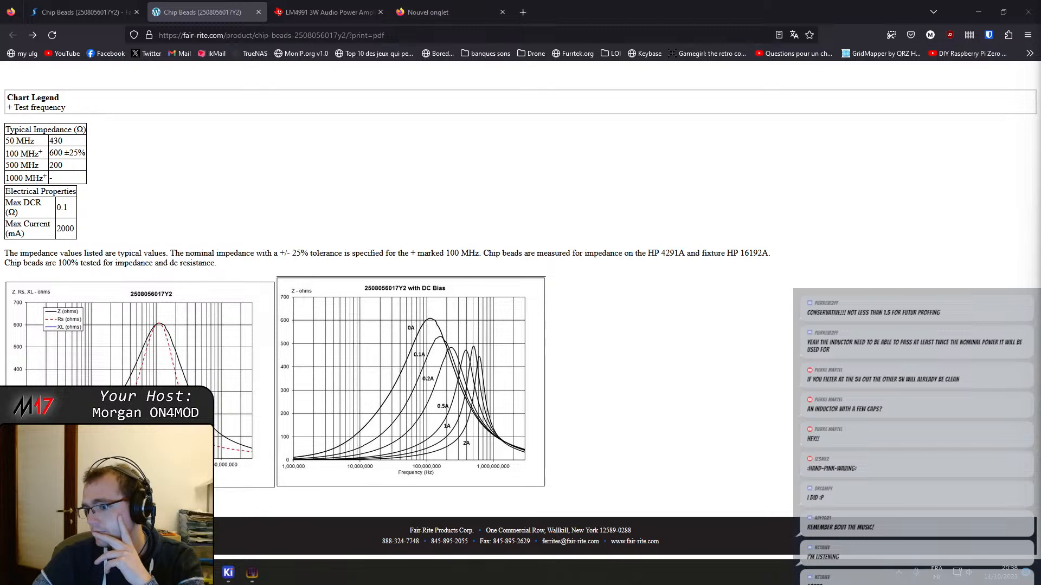
{"action": "key", "text": "super+d"}
{"action": "key", "text": "super+d"}
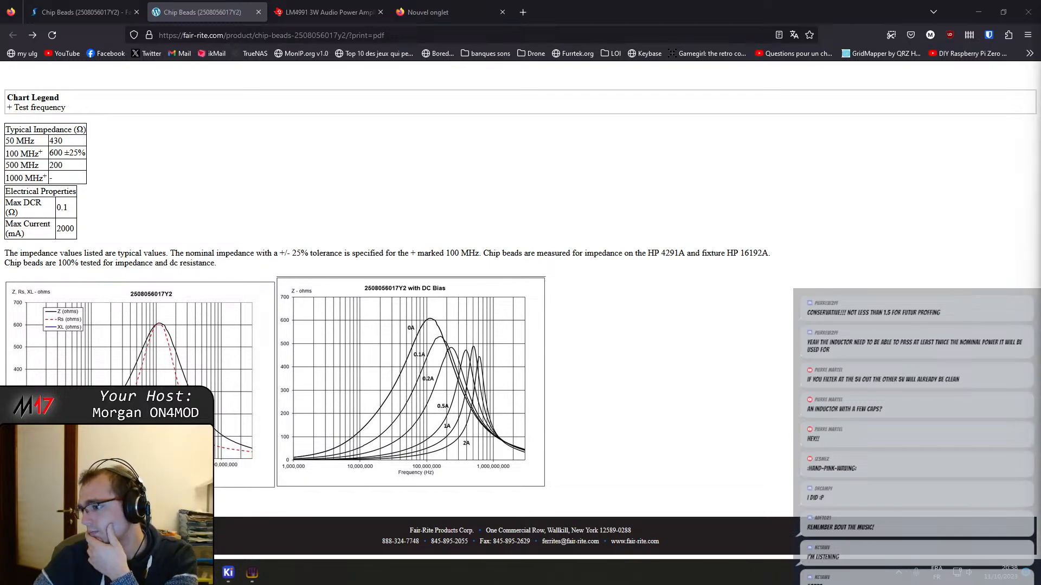
{"action": "key", "text": "ctrl+w"}
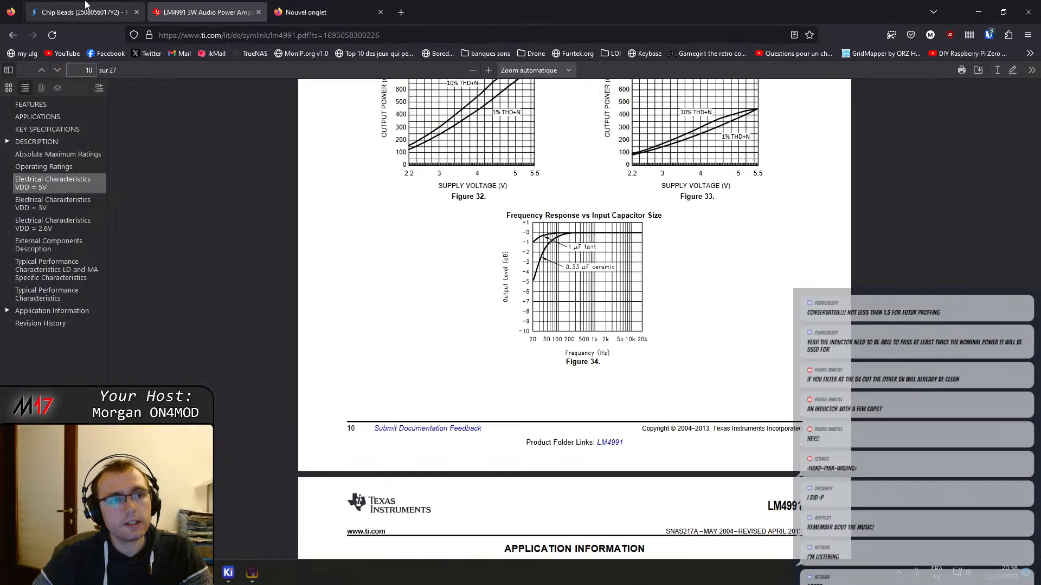
{"action": "left_click", "coordinate": [976, 12]}
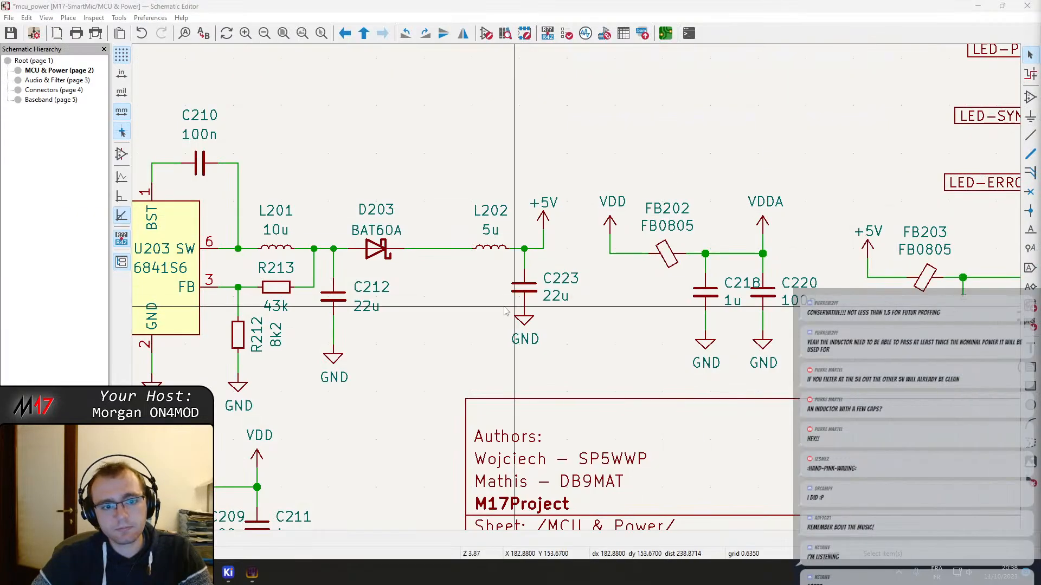
Shift L202 back toward D203 and move C223 with its GND symbol away from the +5V symbol to even out the spacing
{"action": "left_click_drag", "start_coordinate": [466, 255], "coordinate": [442, 255]}
{"action": "left_click_drag", "start_coordinate": [538, 350], "coordinate": [484, 291]}
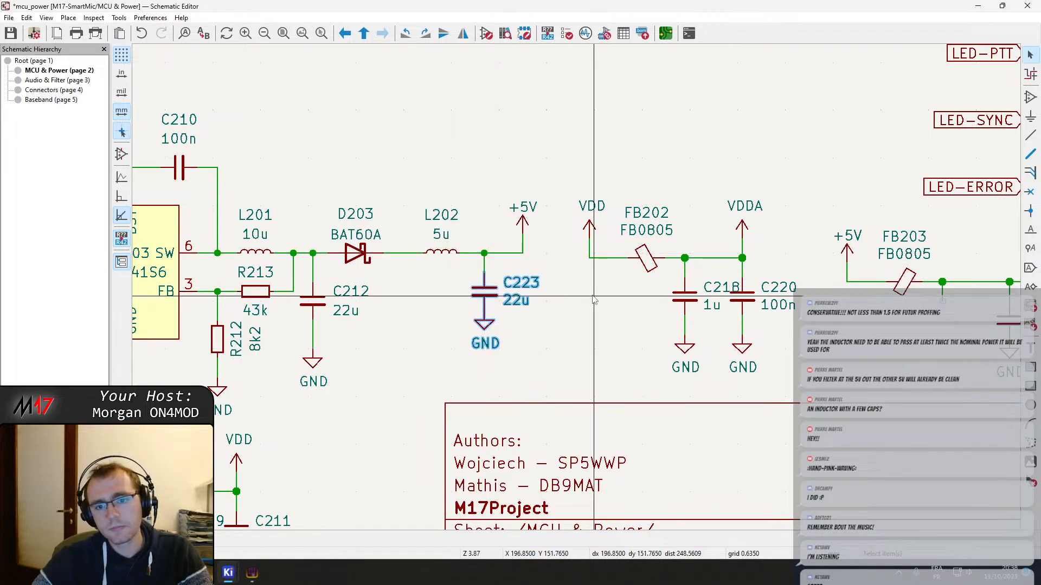
{"action": "middle_click_drag", "start_coordinate": [594, 300], "coordinate": [502, 302]}
{"action": "left_click", "coordinate": [558, 317]}
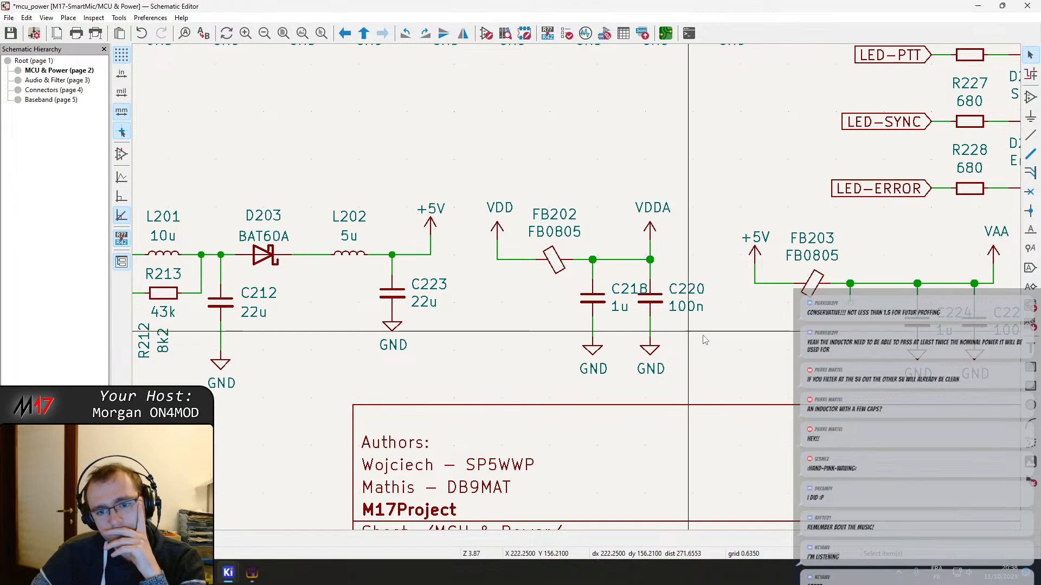
Delete the leftover wire stub at FB203's output where C223 was connected
{"action": "middle_click_drag", "start_coordinate": [682, 348], "coordinate": [568, 344]}
{"action": "left_click", "coordinate": [674, 296]}
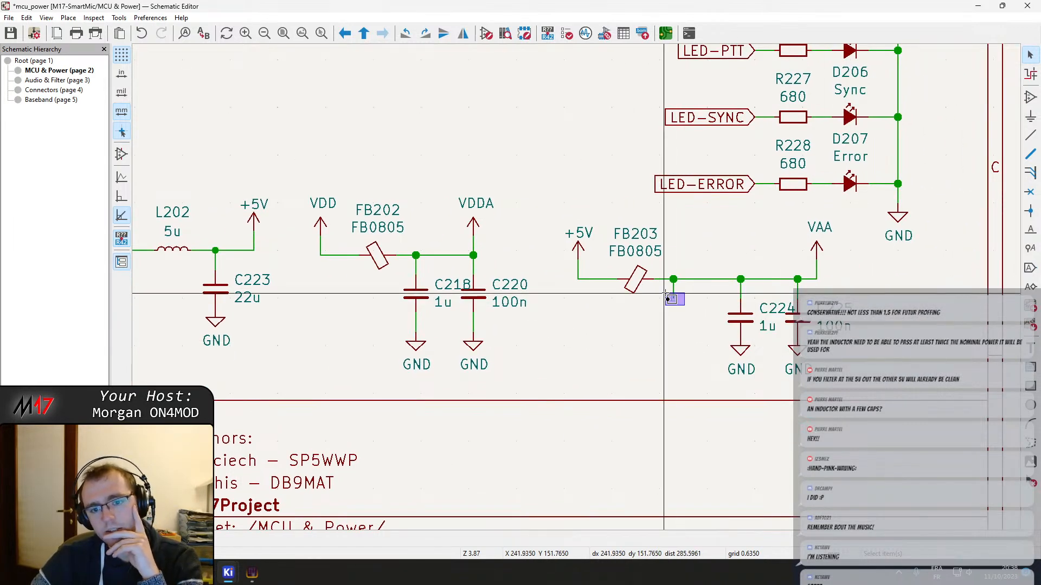
{"action": "key", "text": "Delete"}
Move FB203 and its +5V symbol closer to C224 and save the schematic
{"action": "left_click_drag", "start_coordinate": [639, 280], "coordinate": [697, 280]}
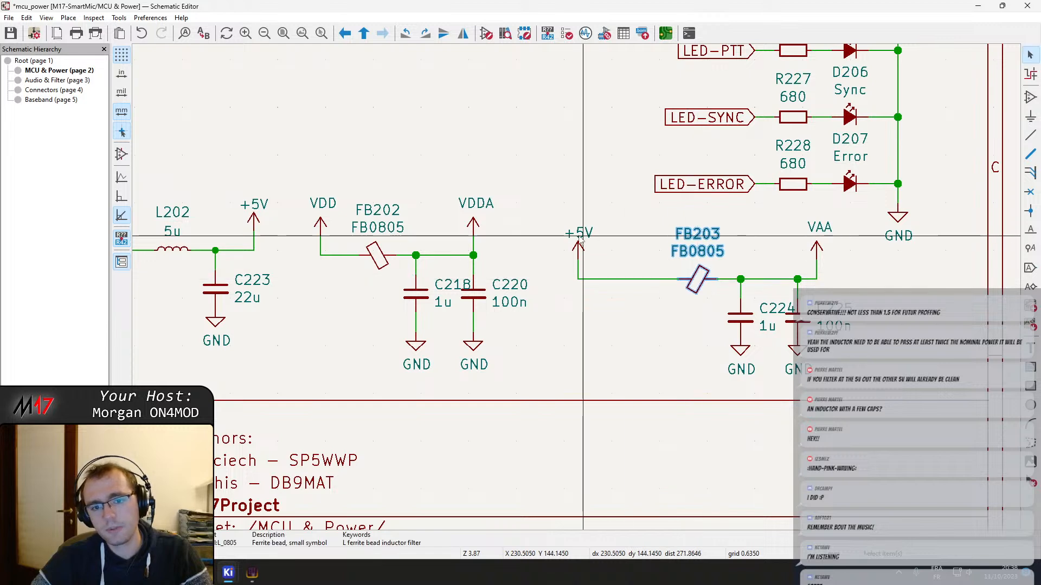
{"action": "left_click_drag", "start_coordinate": [580, 250], "coordinate": [639, 265]}
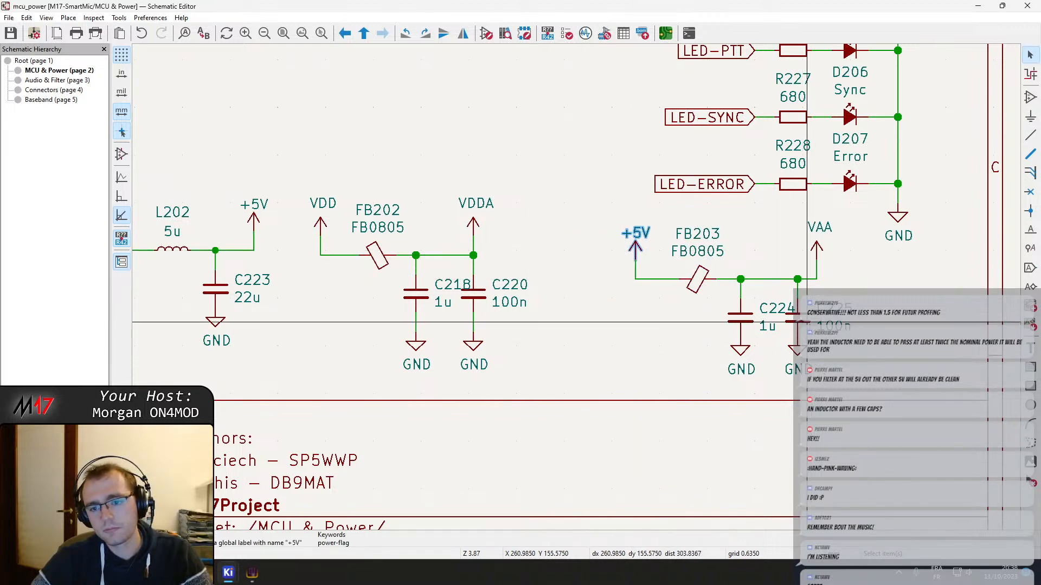
{"action": "key", "text": "Escape"}
{"action": "key", "text": "ctrl+s"}
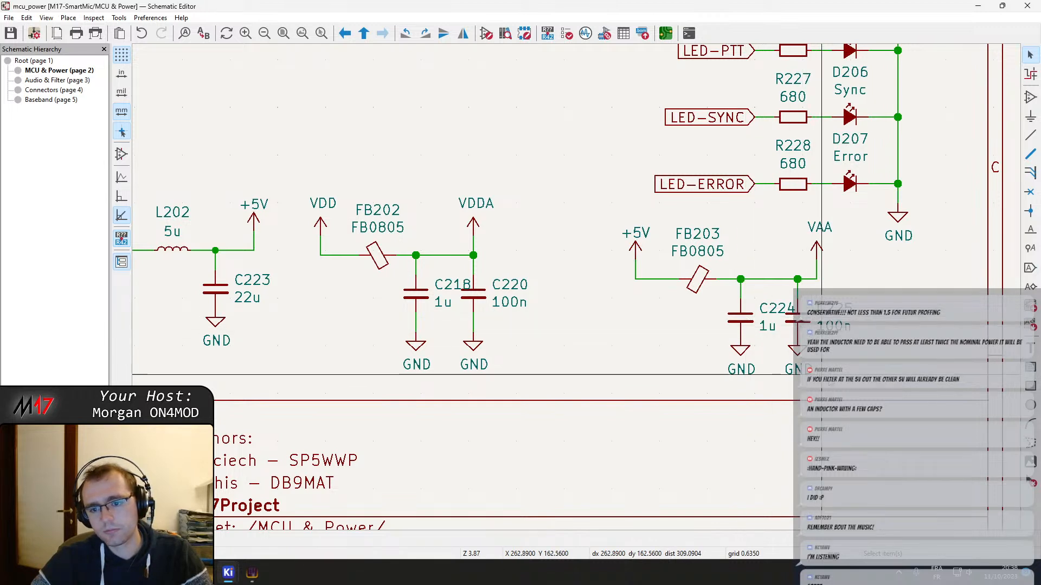
Align C225 and its GND symbol under the VAA symbol, and shift C218 with its GND symbol toward FB202
{"action": "left_click_drag", "start_coordinate": [818, 372], "coordinate": [817, 320]}
{"action": "left_click_drag", "start_coordinate": [432, 371], "coordinate": [404, 300]}
{"action": "left_click", "coordinate": [402, 299]}
Shift FB202 and its VDD symbol away from C218 to even out the spacing, and save the schematic
{"action": "left_click", "coordinate": [377, 254]}
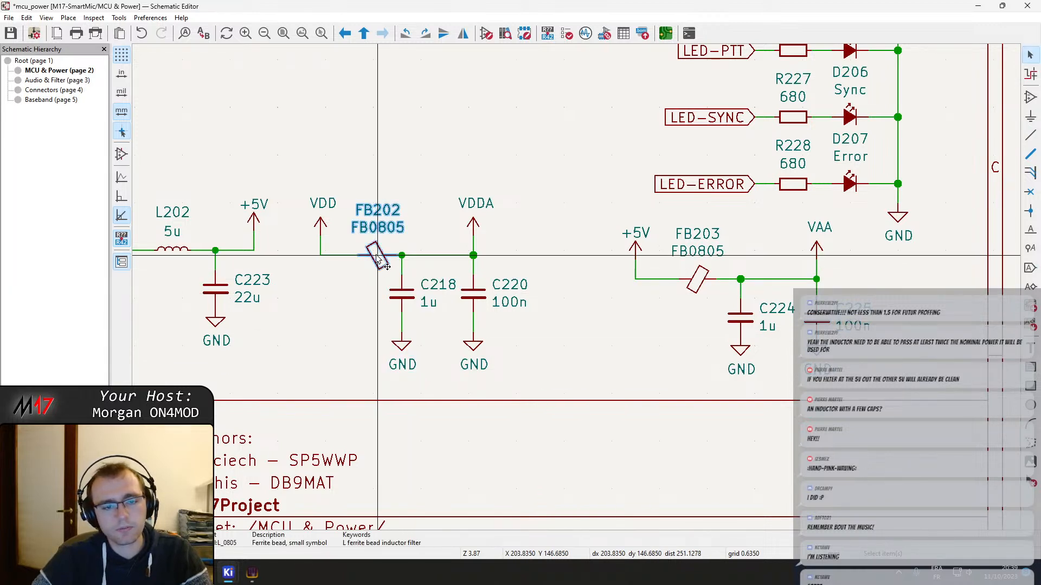
{"action": "left_click_drag", "start_coordinate": [378, 254], "coordinate": [373, 265]}
{"action": "left_click", "coordinate": [373, 266]}
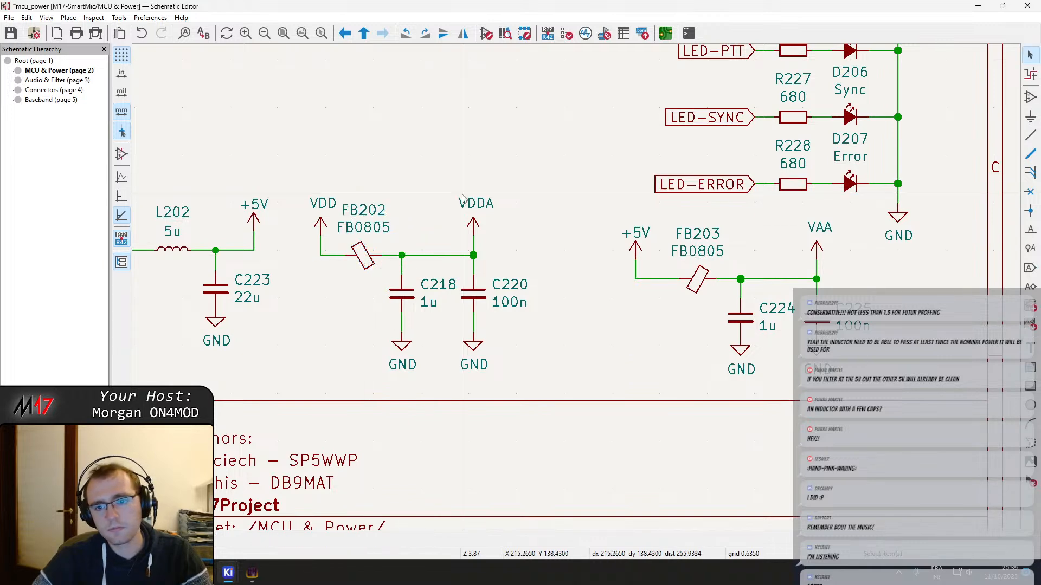
{"action": "left_click_drag", "start_coordinate": [320, 227], "coordinate": [313, 241]}
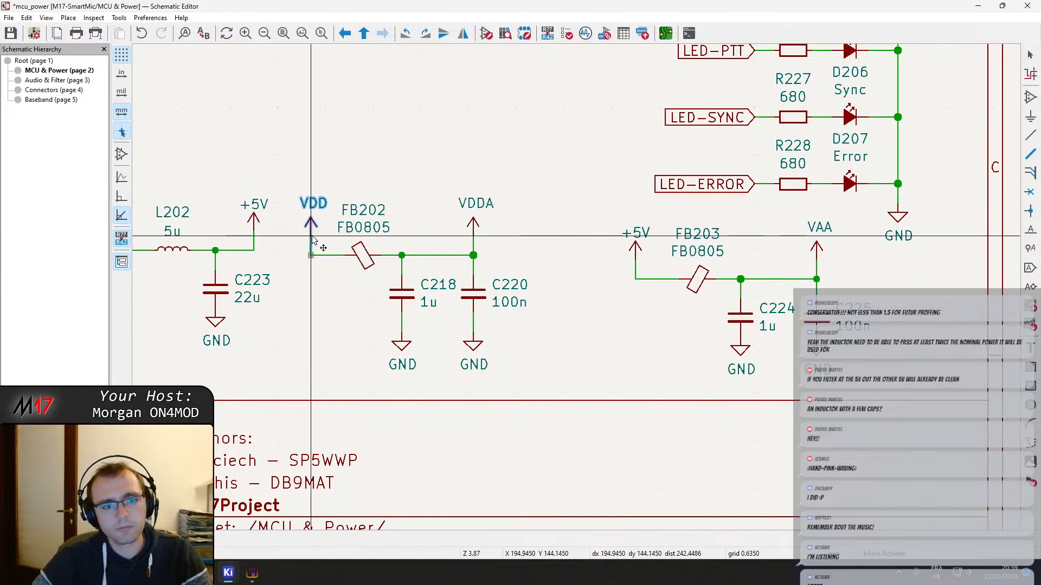
{"action": "middle_click_drag", "start_coordinate": [359, 311], "coordinate": [645, 298]}
{"action": "key", "text": "ctrl+s"}
{"action": "left_click", "coordinate": [417, 299]}
Examine the buck converter's 5 V output, the supply filters and the MCU decoupling capacitors on the MCU & Power sheet
{"action": "scroll", "coordinate": [404, 323], "scroll_direction": "down", "scroll_amount": 2}
{"action": "scroll", "coordinate": [645, 301], "scroll_direction": "down", "scroll_amount": 2}
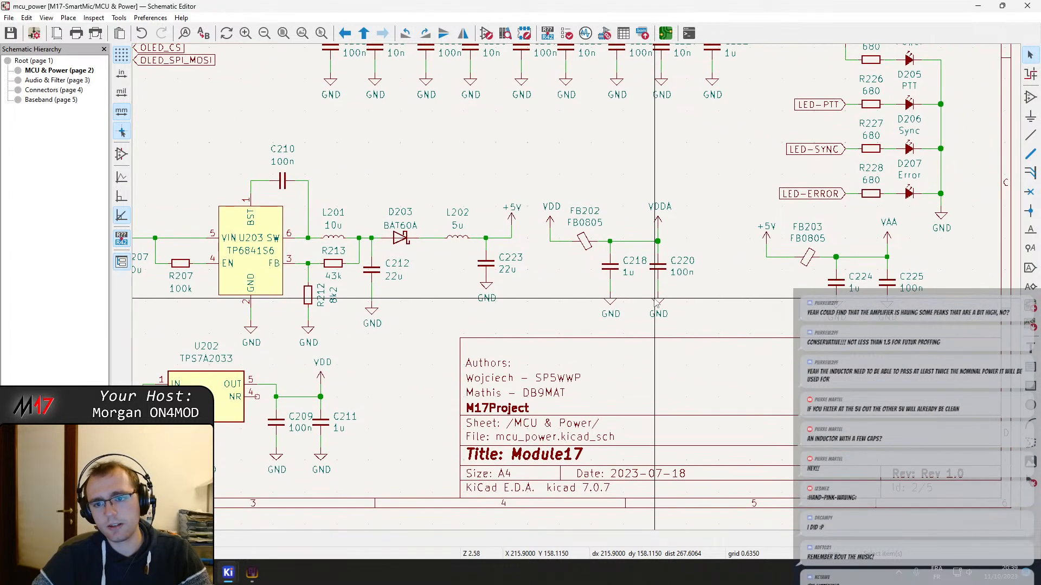
{"action": "middle_click_drag", "start_coordinate": [512, 211], "coordinate": [612, 219]}
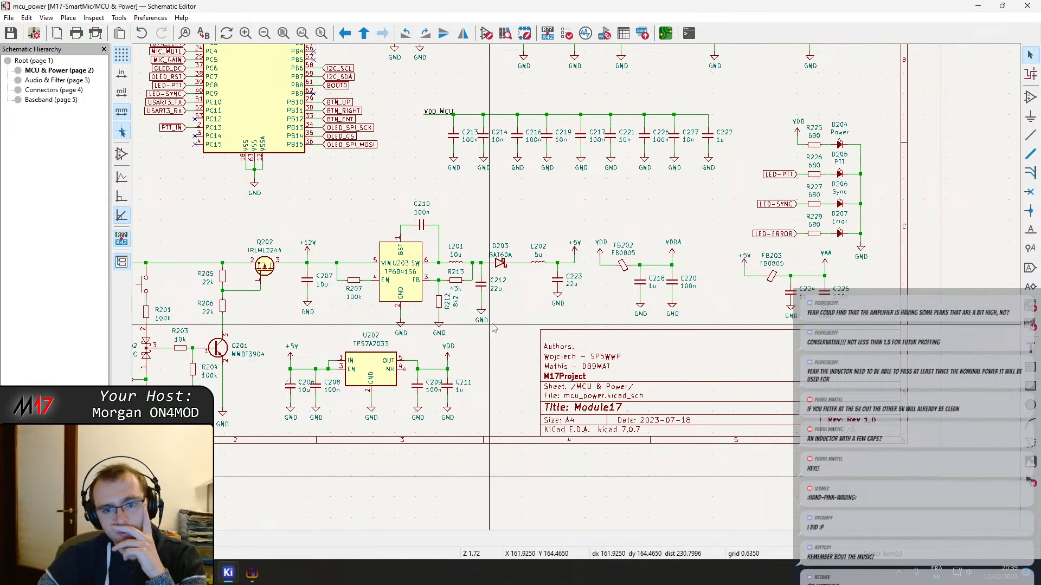
{"action": "middle_click_drag", "start_coordinate": [494, 322], "coordinate": [549, 349]}
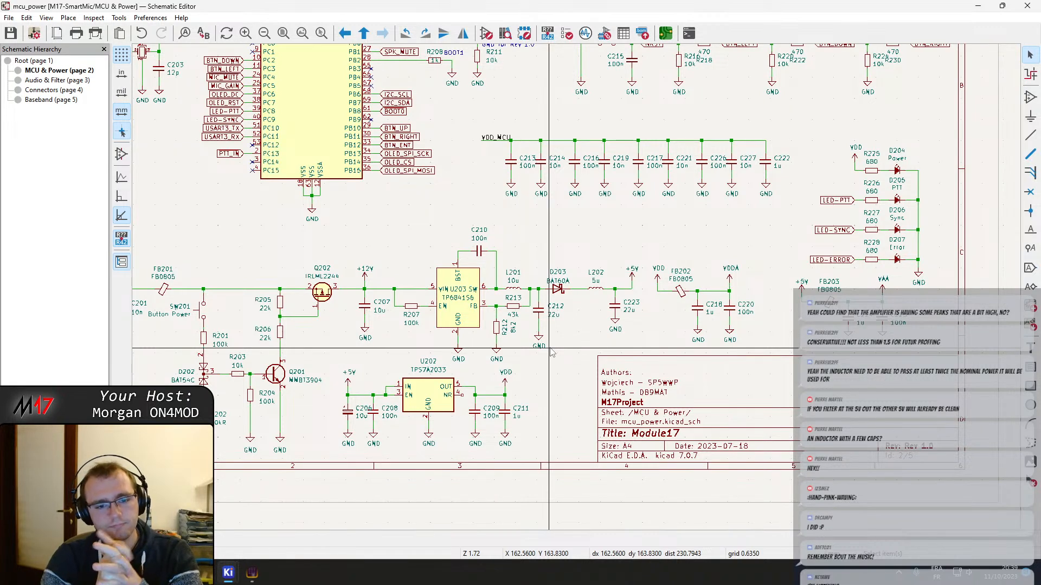
{"action": "scroll", "coordinate": [562, 290], "scroll_direction": "up", "scroll_amount": 3}
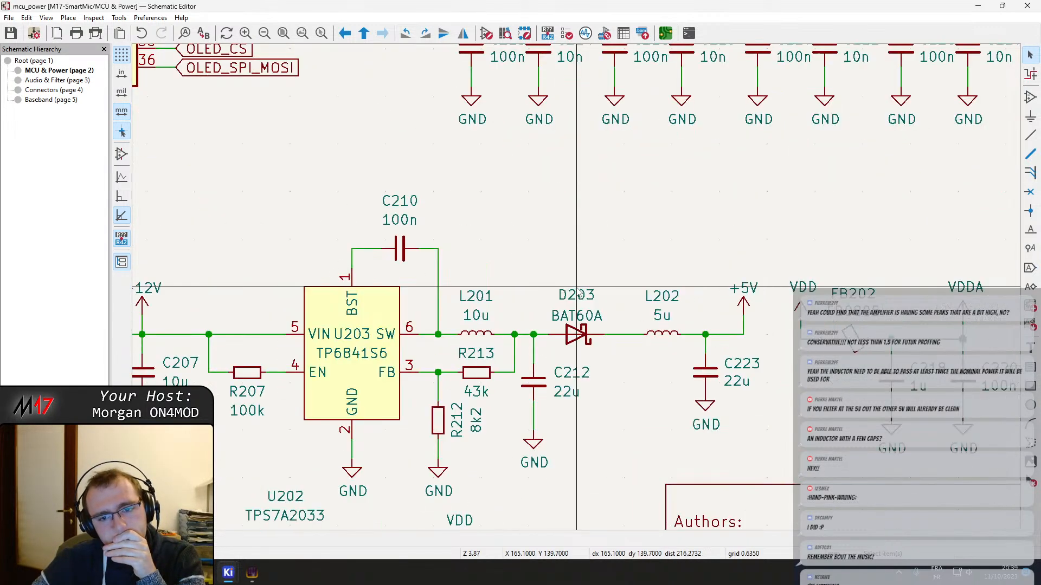
{"action": "scroll", "coordinate": [585, 329], "scroll_direction": "down", "scroll_amount": 3}
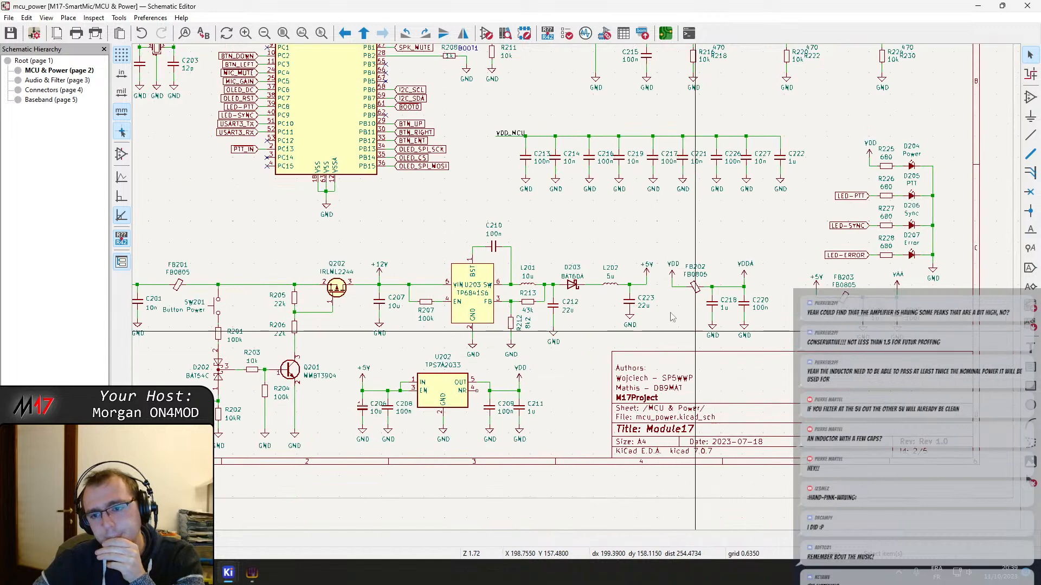
{"action": "middle_click_drag", "start_coordinate": [561, 243], "coordinate": [607, 253]}
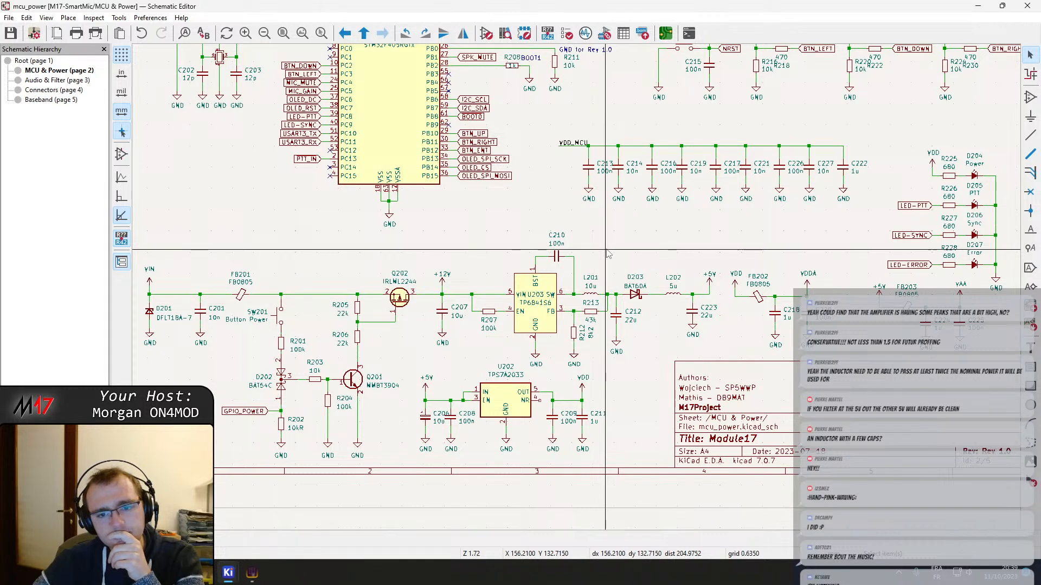
{"action": "middle_click_drag", "start_coordinate": [606, 250], "coordinate": [548, 246]}
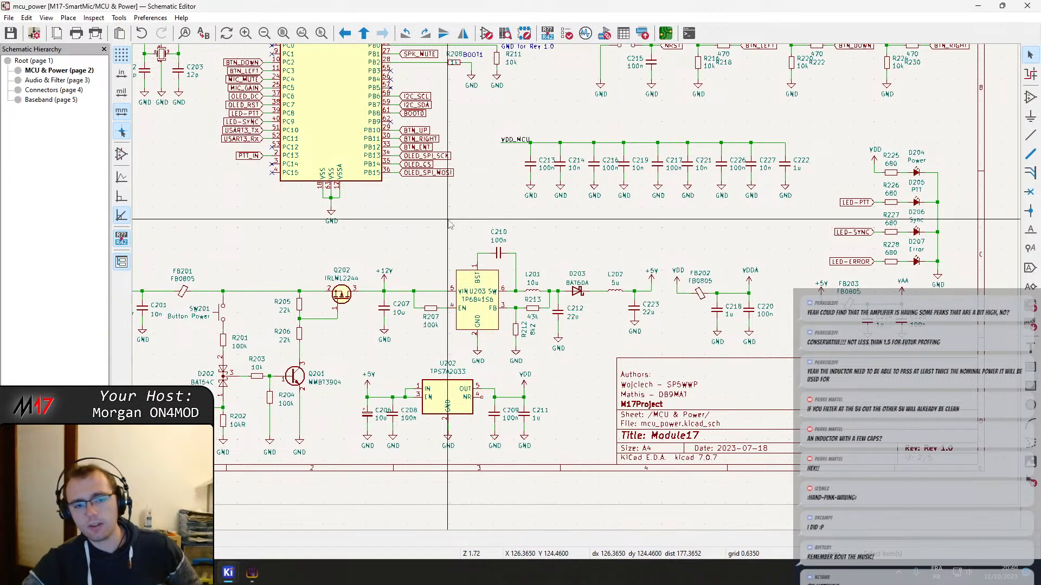
{"action": "middle_click_drag", "start_coordinate": [459, 223], "coordinate": [323, 174]}
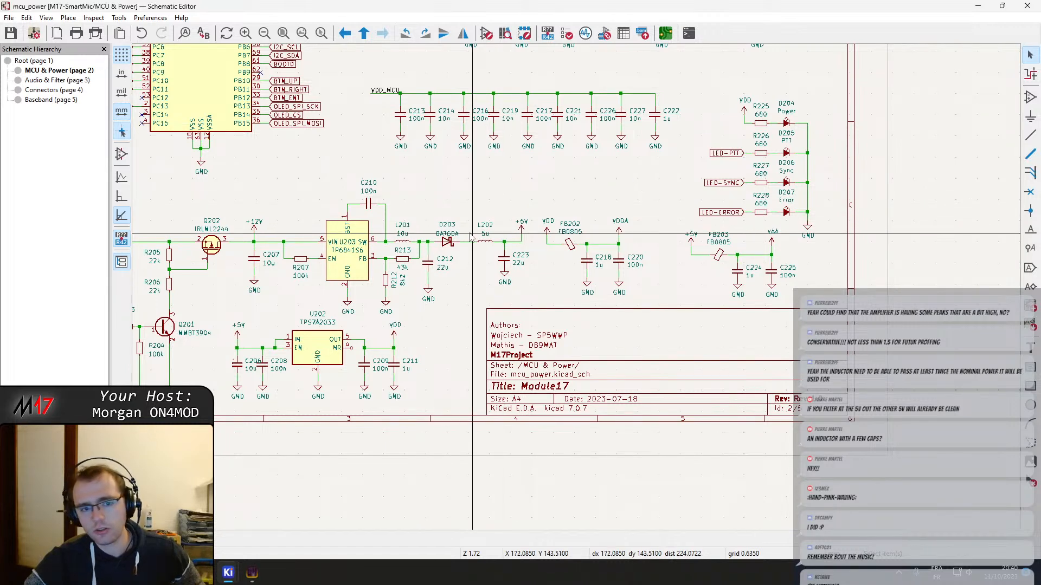
{"action": "middle_click_drag", "start_coordinate": [473, 227], "coordinate": [534, 268]}
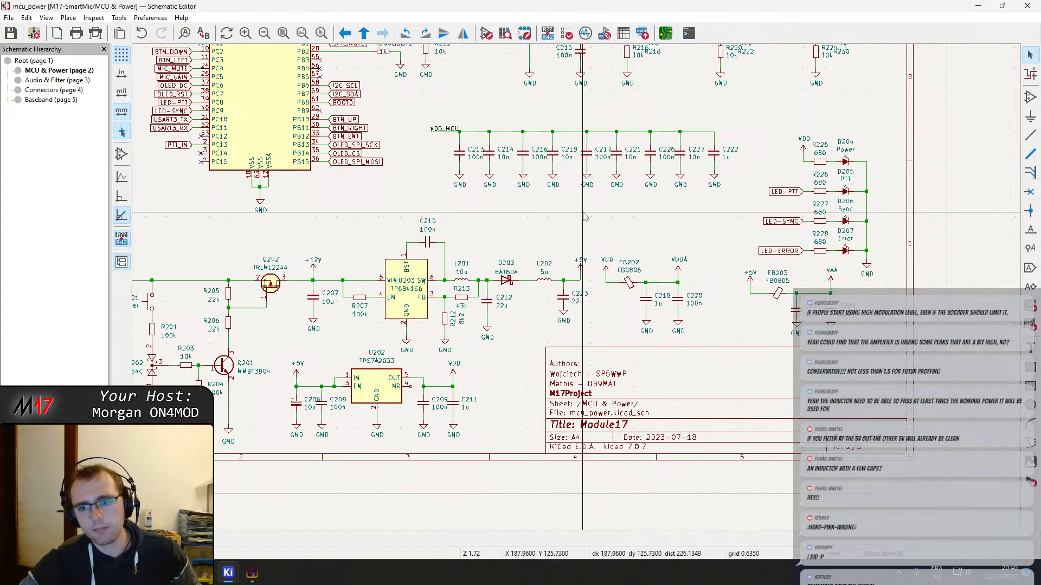
{"action": "middle_click_drag", "start_coordinate": [584, 215], "coordinate": [642, 360]}
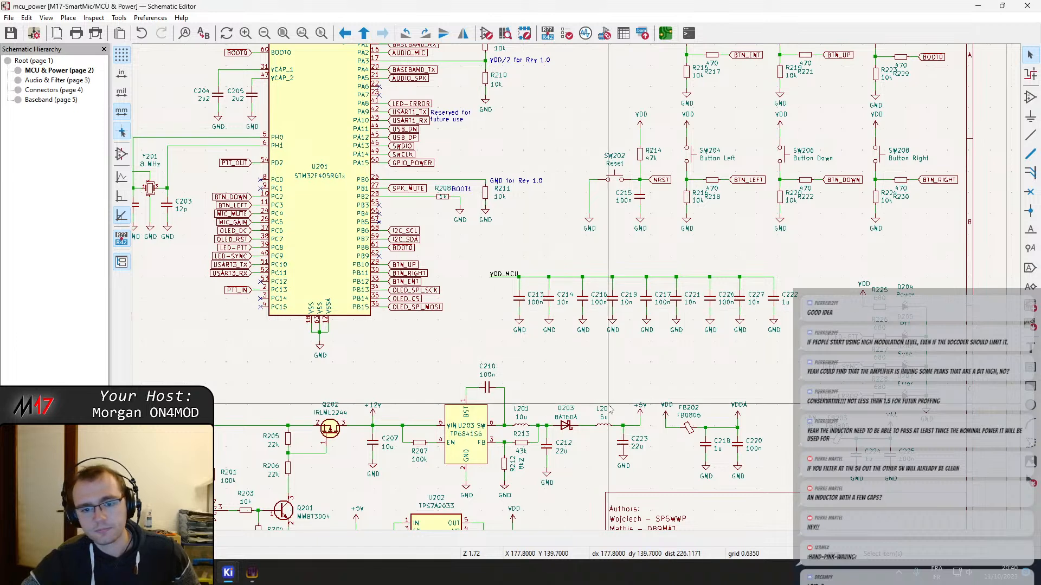
{"action": "middle_click_drag", "start_coordinate": [590, 407], "coordinate": [617, 286]}
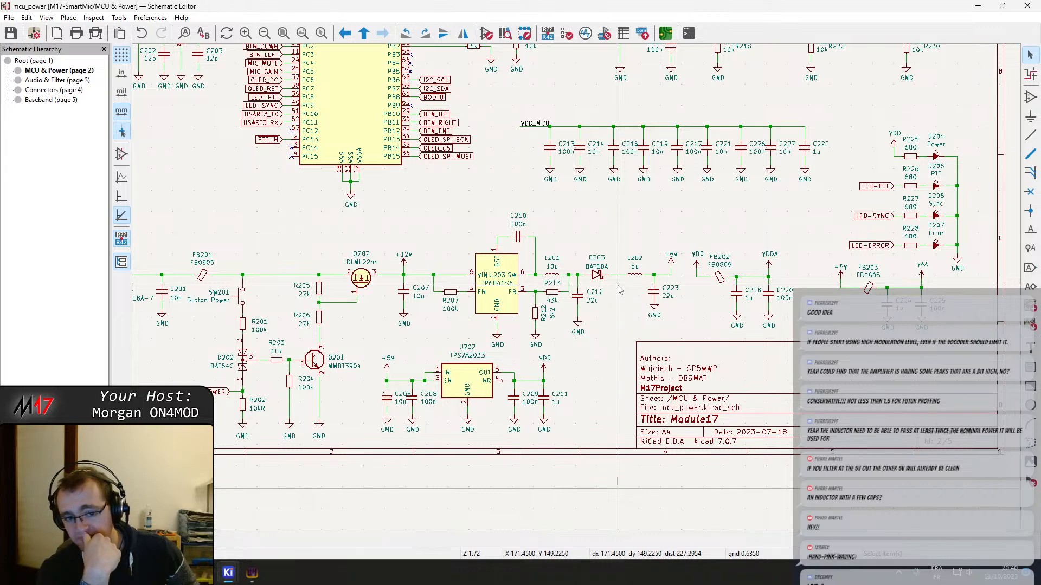
{"action": "scroll", "coordinate": [620, 291], "scroll_direction": "up", "scroll_amount": 2}
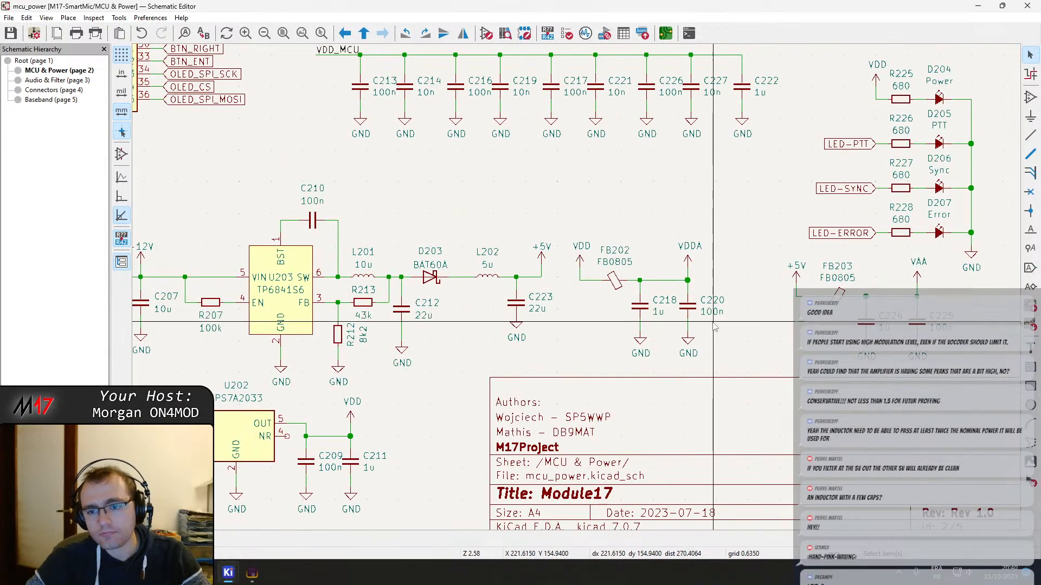
{"action": "middle_click_drag", "start_coordinate": [712, 322], "coordinate": [572, 298]}
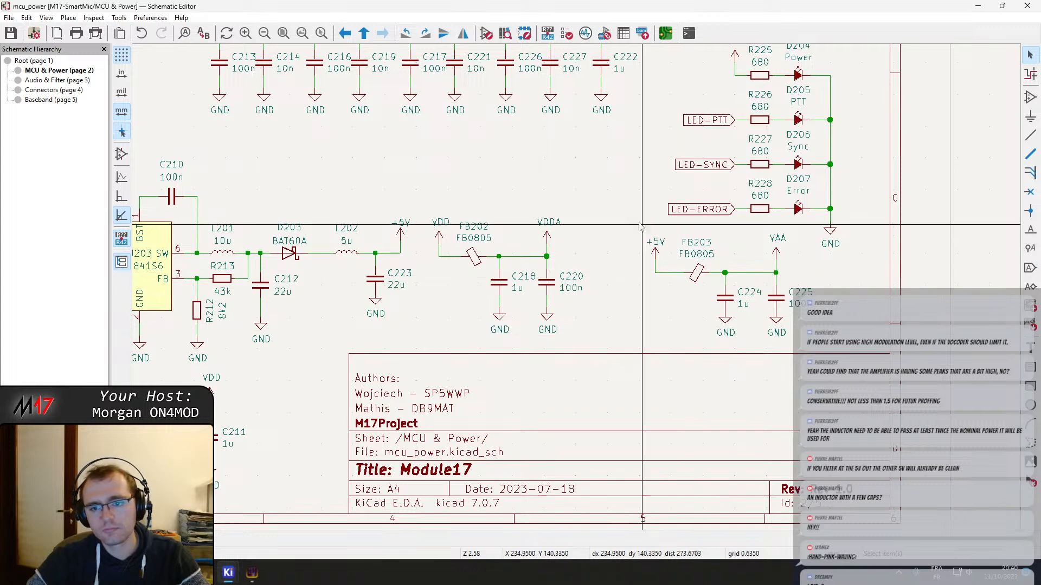
Move the whole status LED block, D204 to D207 with its resistors and labels, upward and slightly closer to the sheet border
{"action": "scroll", "coordinate": [819, 228], "scroll_direction": "down", "scroll_amount": 2}
{"action": "middle_click_drag", "start_coordinate": [572, 280], "coordinate": [584, 317]}
{"action": "left_click_drag", "start_coordinate": [483, 180], "coordinate": [653, 336]}
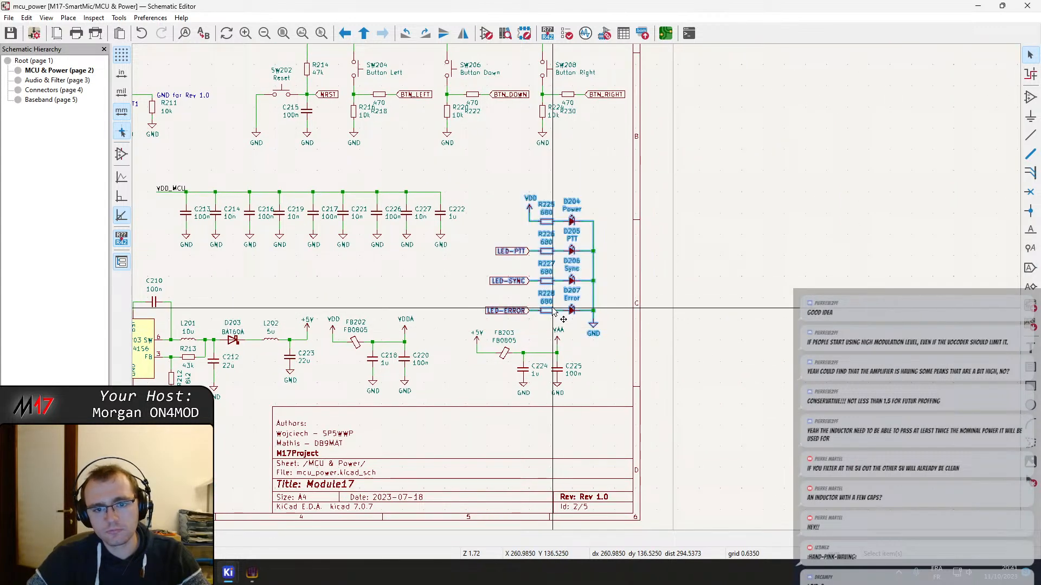
{"action": "left_click_drag", "start_coordinate": [554, 311], "coordinate": [563, 280]}
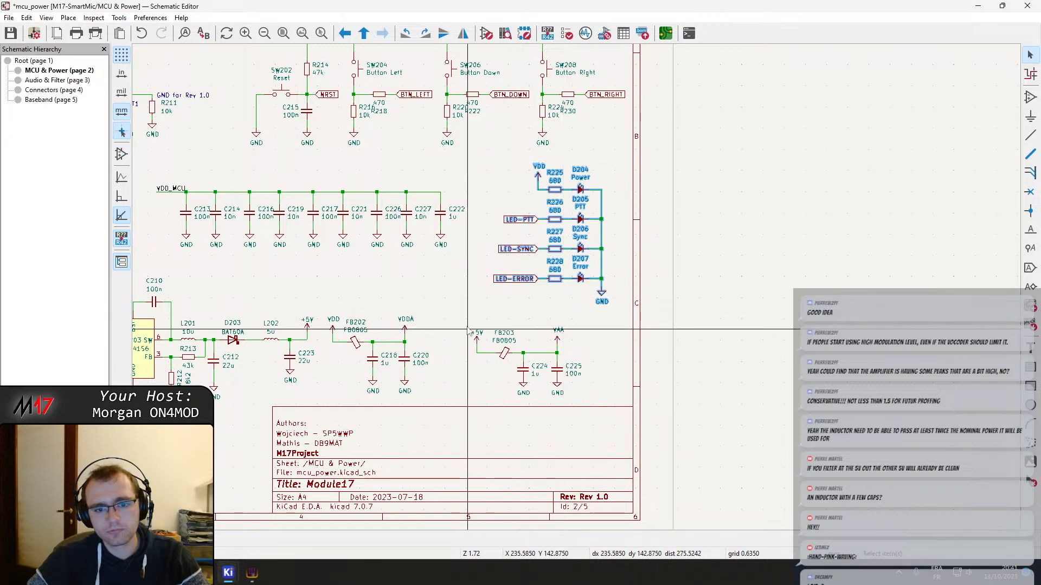
Move the FB203 filter group closer to the sheet border and place the FB202 filter group beside it, away from the 5 V output
{"action": "left_click_drag", "start_coordinate": [464, 310], "coordinate": [622, 420]}
{"action": "left_click_drag", "start_coordinate": [557, 370], "coordinate": [596, 366]}
{"action": "left_click_drag", "start_coordinate": [455, 411], "coordinate": [476, 364]}
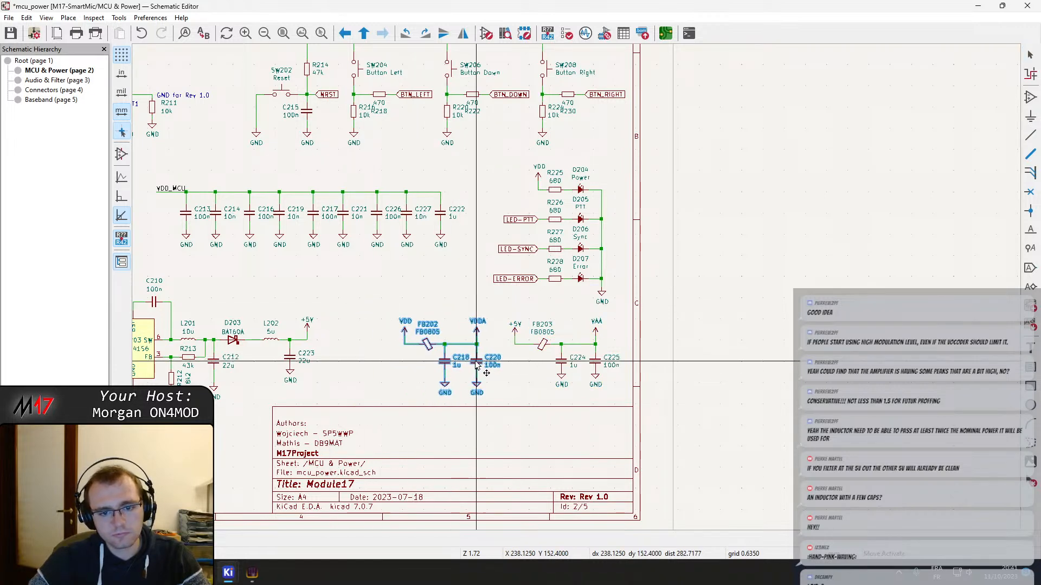
{"action": "left_click", "coordinate": [476, 366]}
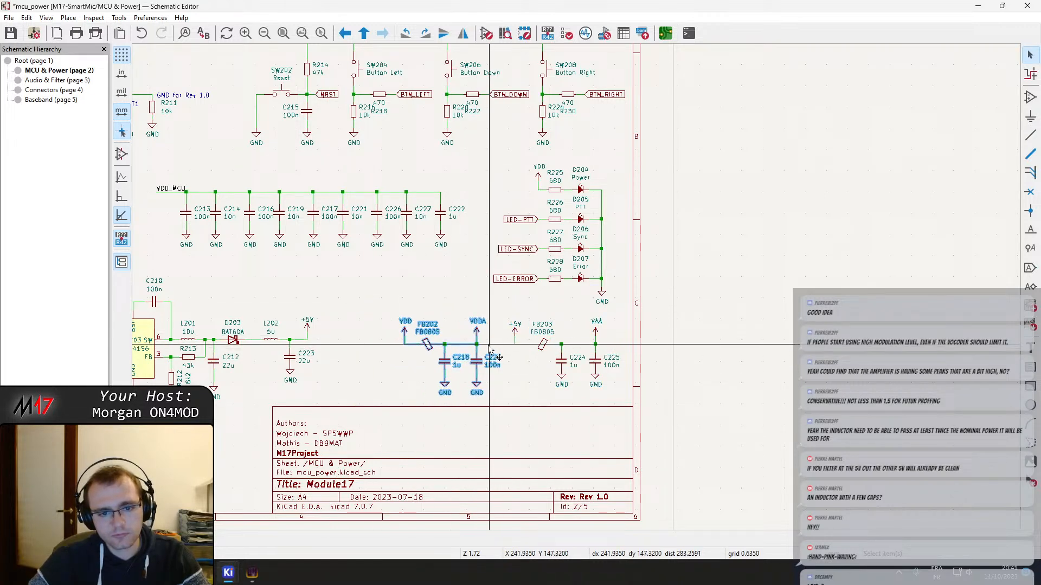
{"action": "middle_click_drag", "start_coordinate": [422, 344], "coordinate": [573, 320]}
{"action": "left_click", "coordinate": [491, 347]}
{"action": "scroll", "coordinate": [487, 323], "scroll_direction": "up", "scroll_amount": 2}
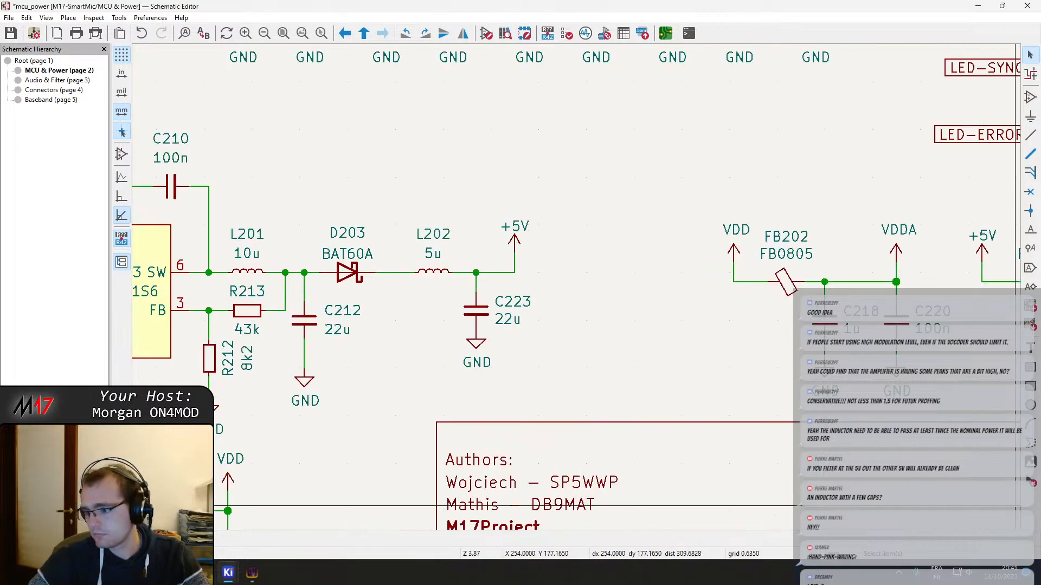
{"action": "key", "text": "super+d"}
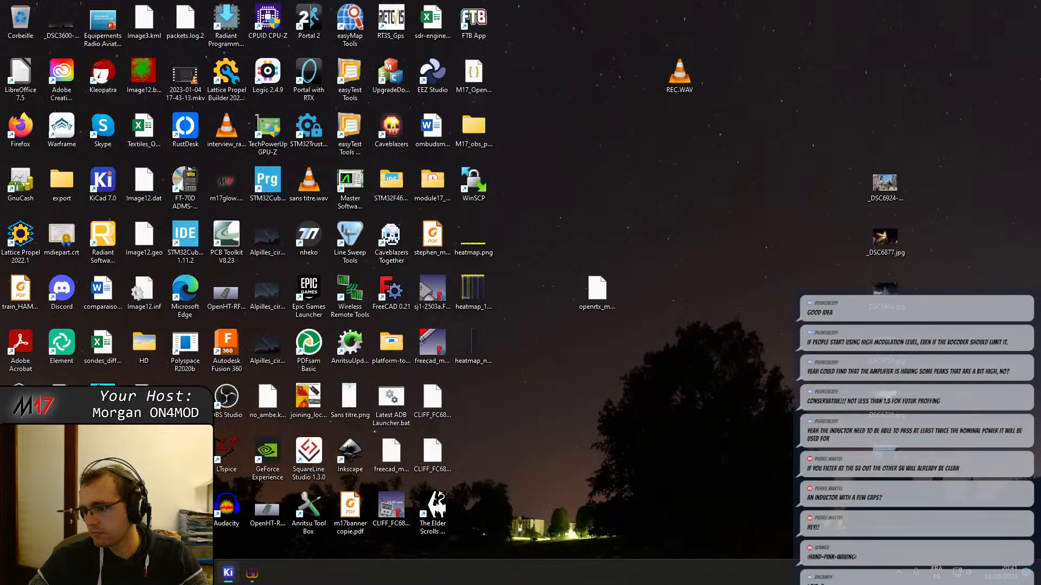
{"action": "key", "text": "super+d"}
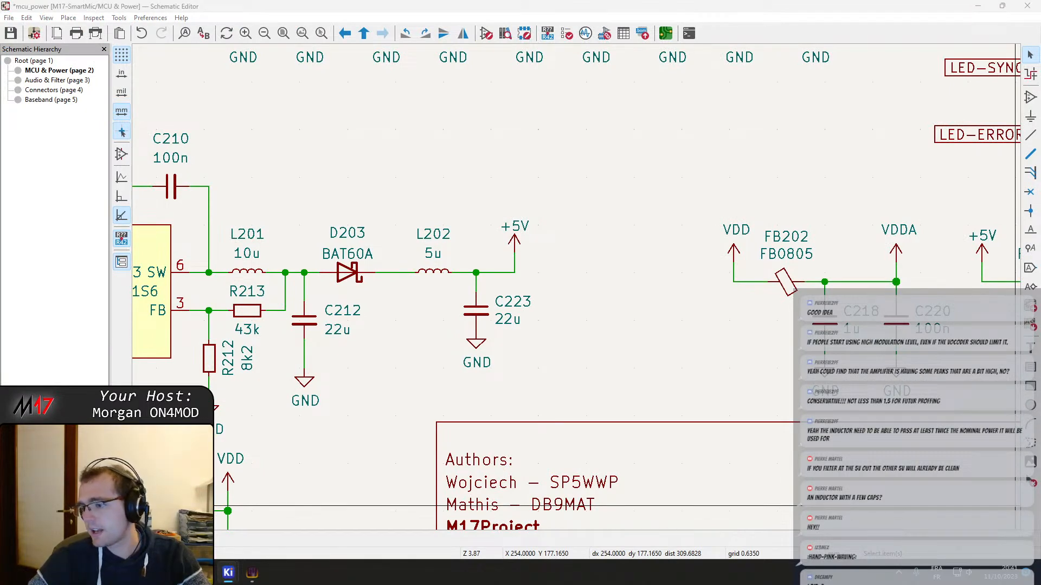
Move the +5V symbol away from C223 to make room on the output wire after L202
{"action": "middle_click_drag", "start_coordinate": [567, 347], "coordinate": [525, 376]}
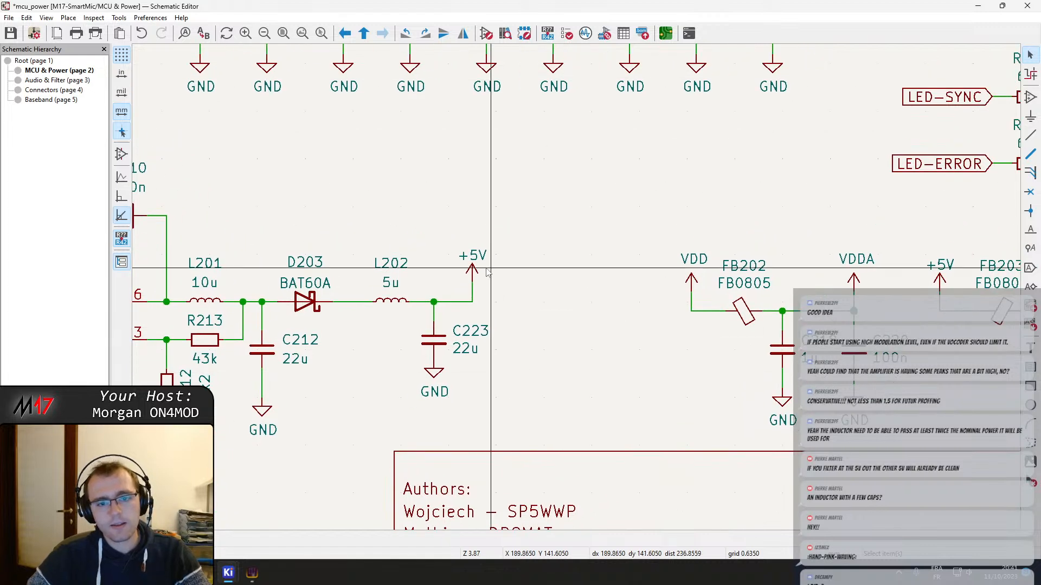
{"action": "left_click", "coordinate": [474, 269]}
{"action": "left_click_drag", "start_coordinate": [472, 269], "coordinate": [595, 287]}
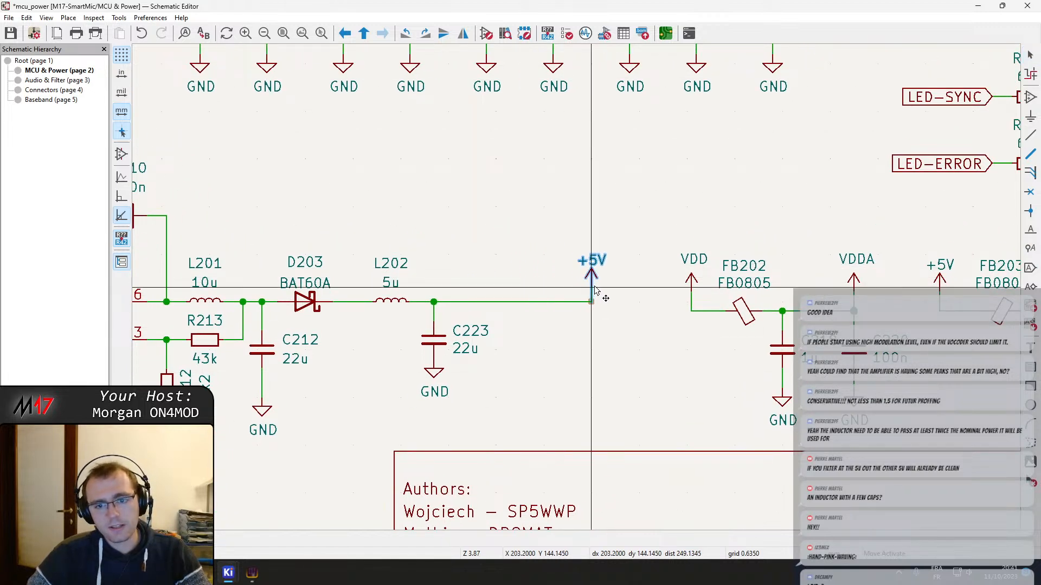
{"action": "left_click", "coordinate": [597, 288]}
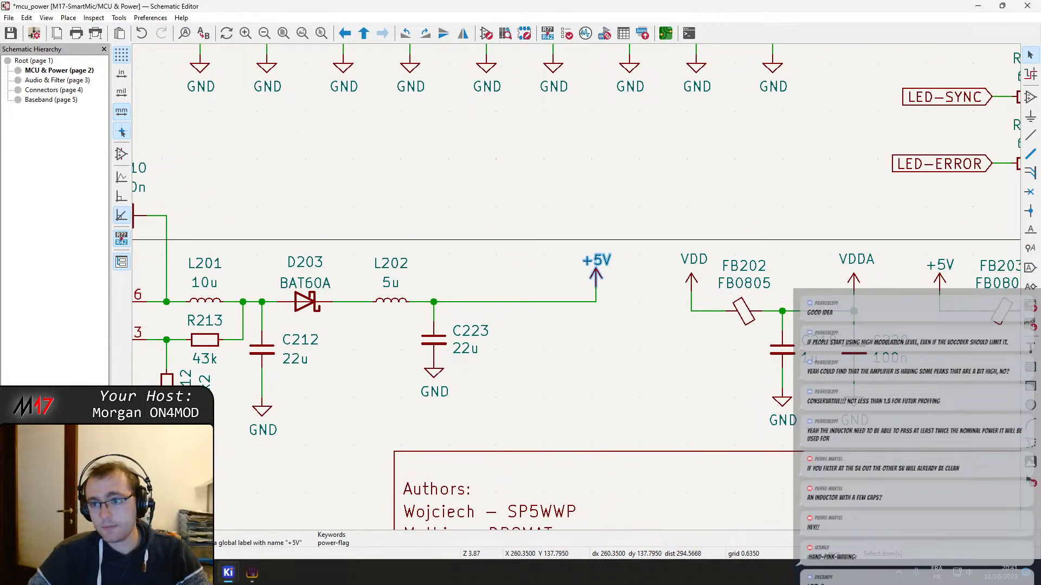
Insert a Jumper_2_Bridged symbol in the wire between C223 and the +5V symbol, and save the schematic
{"action": "key", "text": "a"}
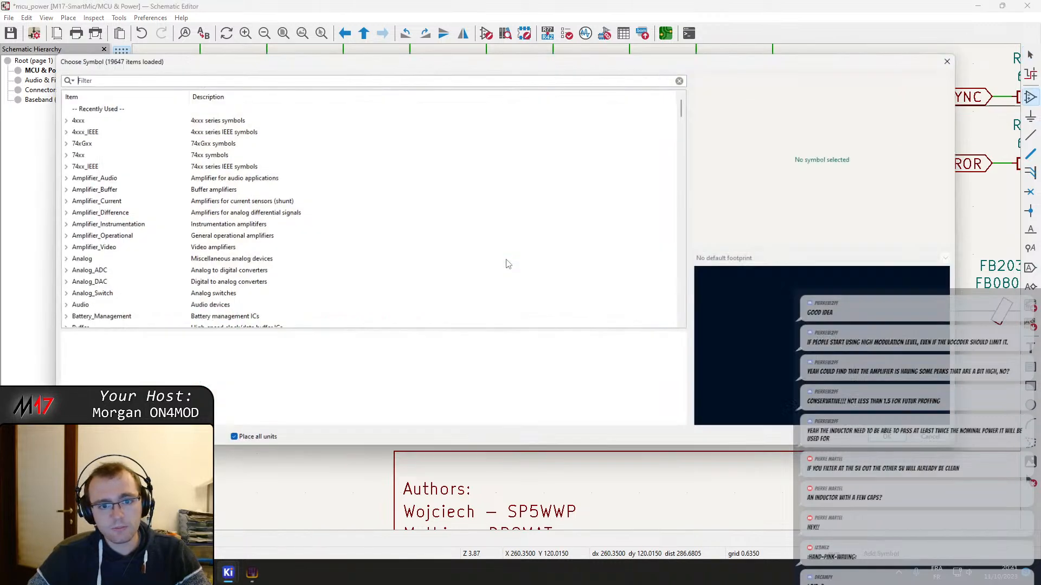
{"action": "type", "text": "jump"}
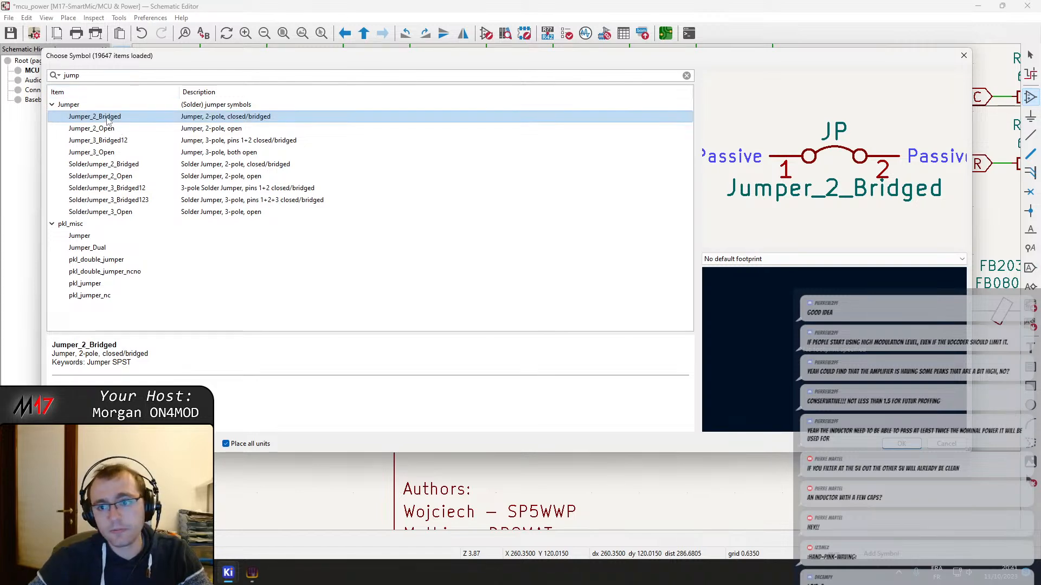
{"action": "double_click", "coordinate": [108, 117]}
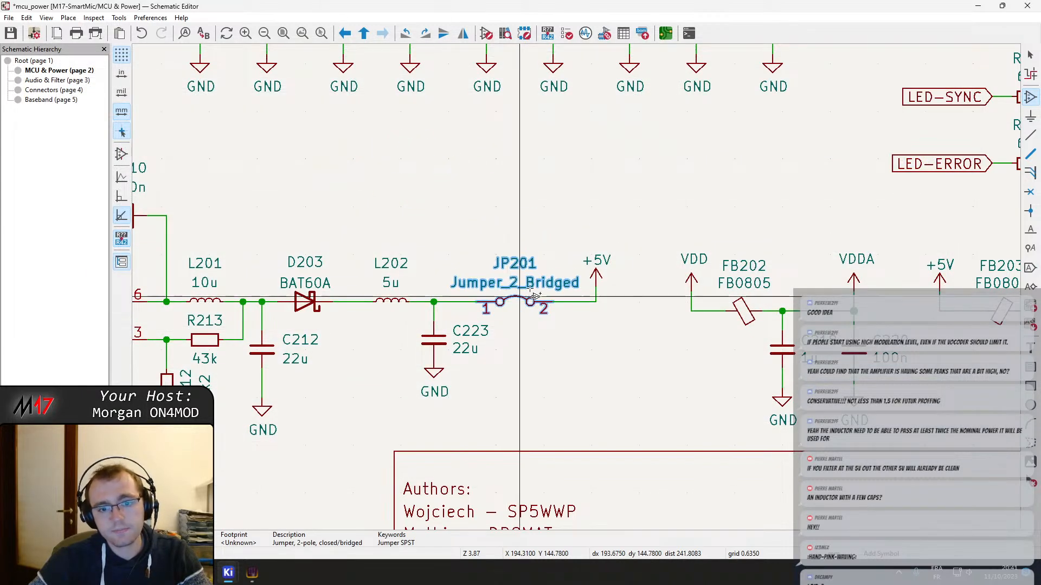
{"action": "left_click", "coordinate": [519, 302]}
{"action": "key", "text": "ctrl+s"}
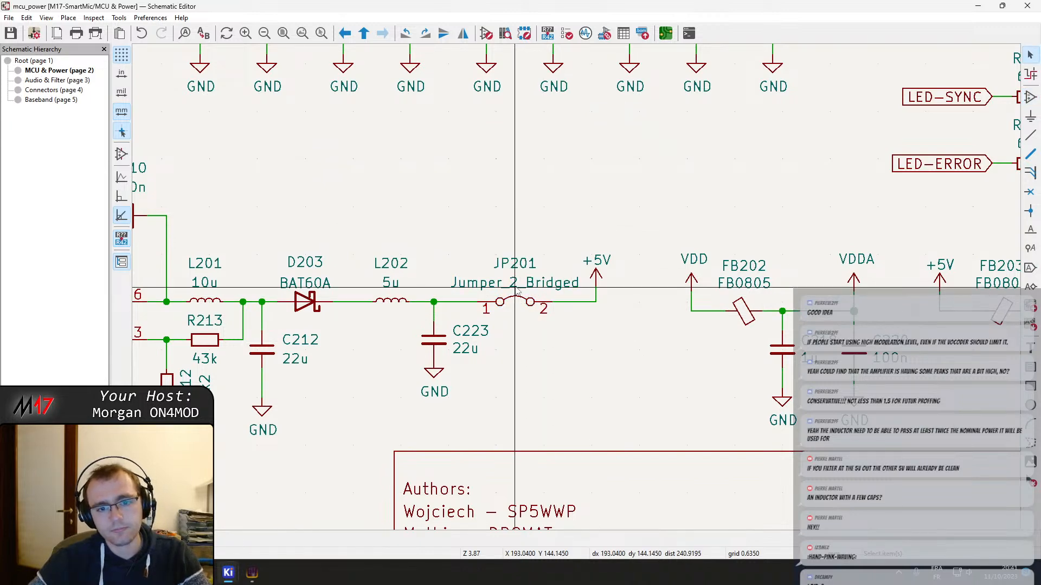
{"action": "left_click", "coordinate": [550, 308]}
{"action": "scroll", "coordinate": [572, 328], "scroll_direction": "down", "scroll_amount": 3}
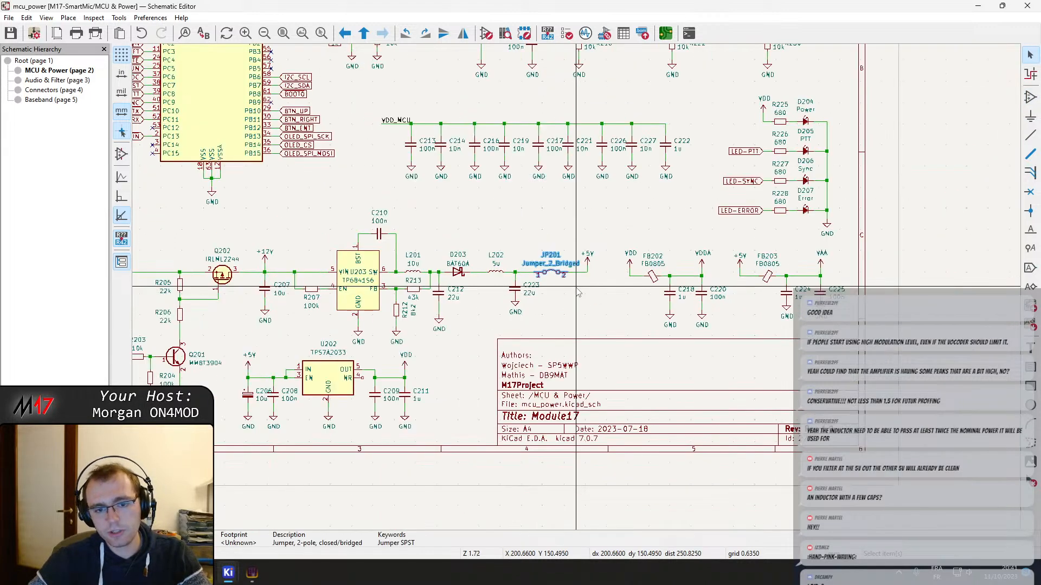
{"action": "middle_click_drag", "start_coordinate": [567, 311], "coordinate": [597, 310]}
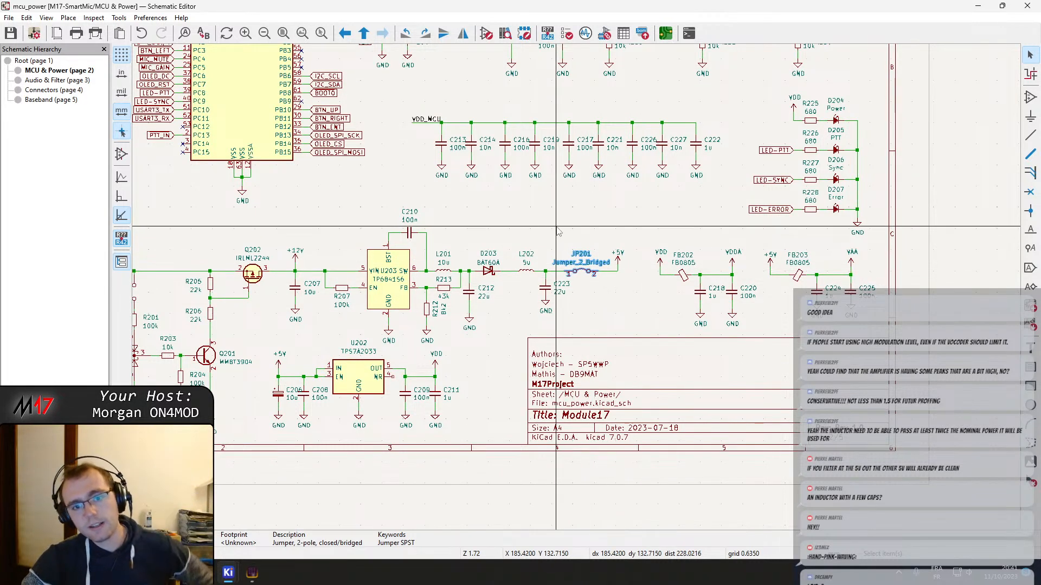
{"action": "middle_click_drag", "start_coordinate": [548, 224], "coordinate": [609, 347]}
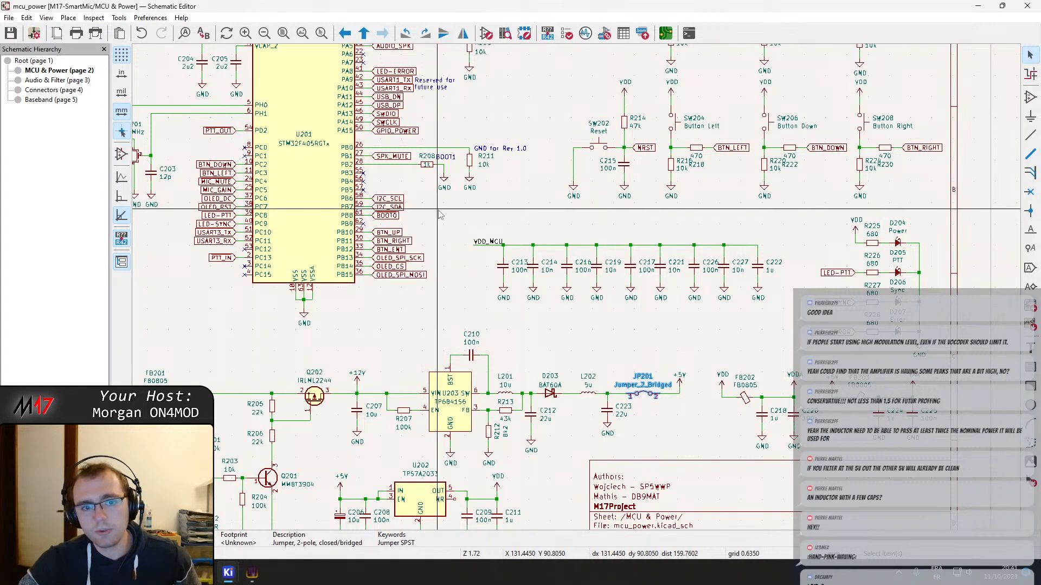
{"action": "middle_click_drag", "start_coordinate": [618, 219], "coordinate": [612, 321]}
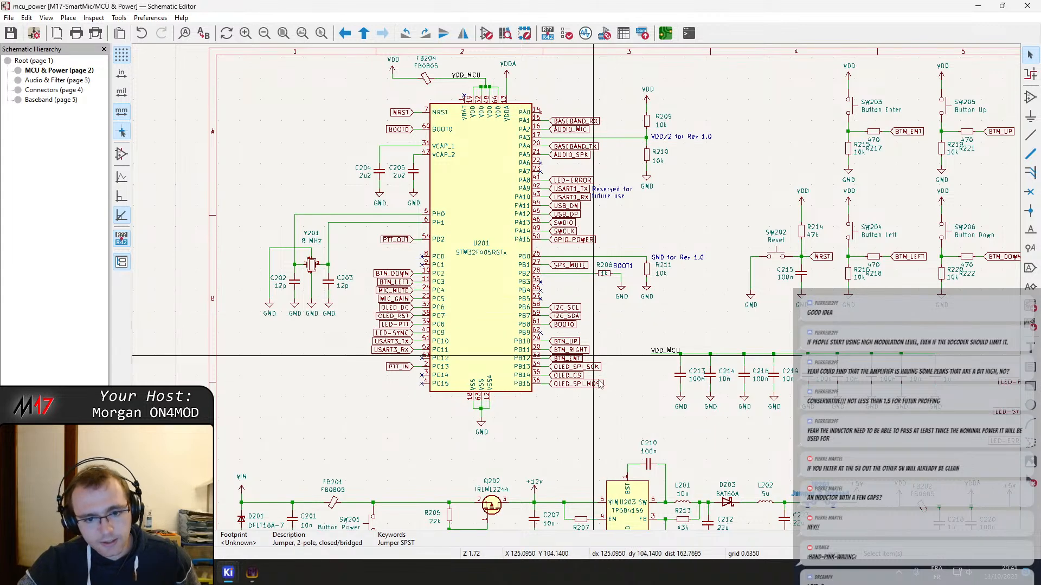
{"action": "middle_click_drag", "start_coordinate": [630, 437], "coordinate": [540, 293]}
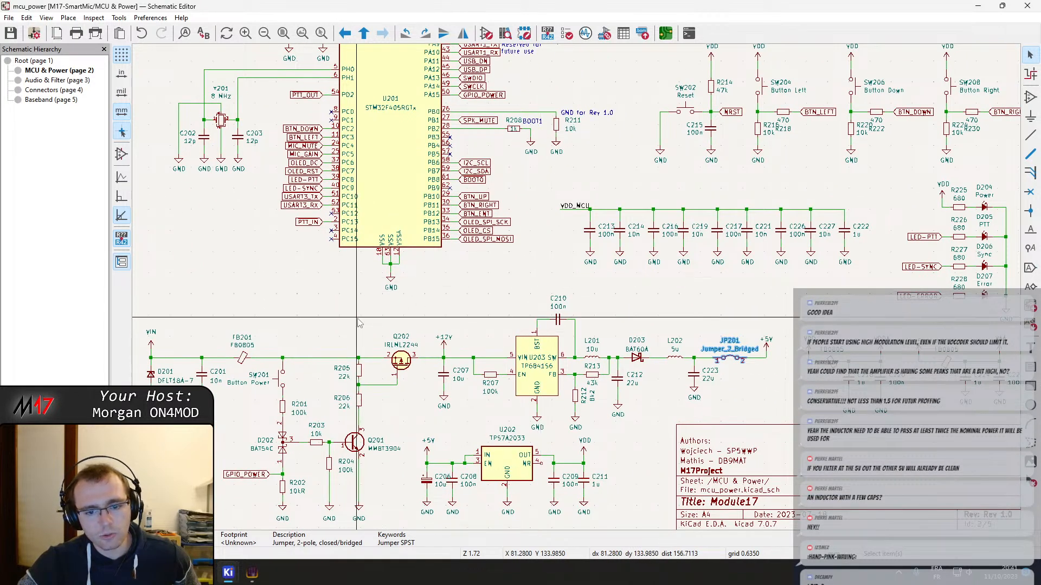
Review the MCU & Power sheet, focusing on the 5 V output around L202, C223 and jumper JP201
{"action": "middle_click_drag", "start_coordinate": [380, 316], "coordinate": [341, 310]}
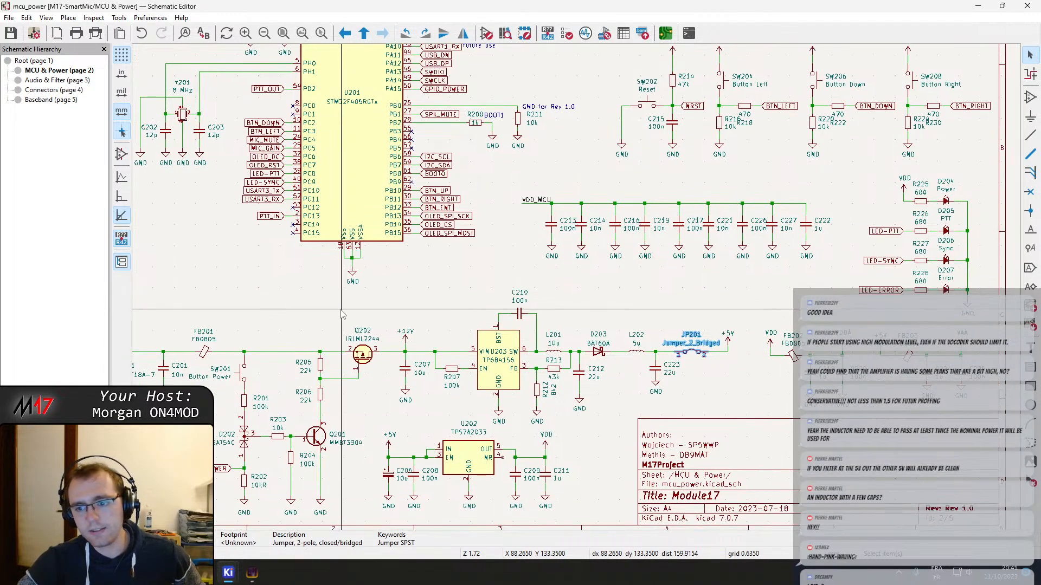
{"action": "middle_click_drag", "start_coordinate": [648, 170], "coordinate": [597, 284]}
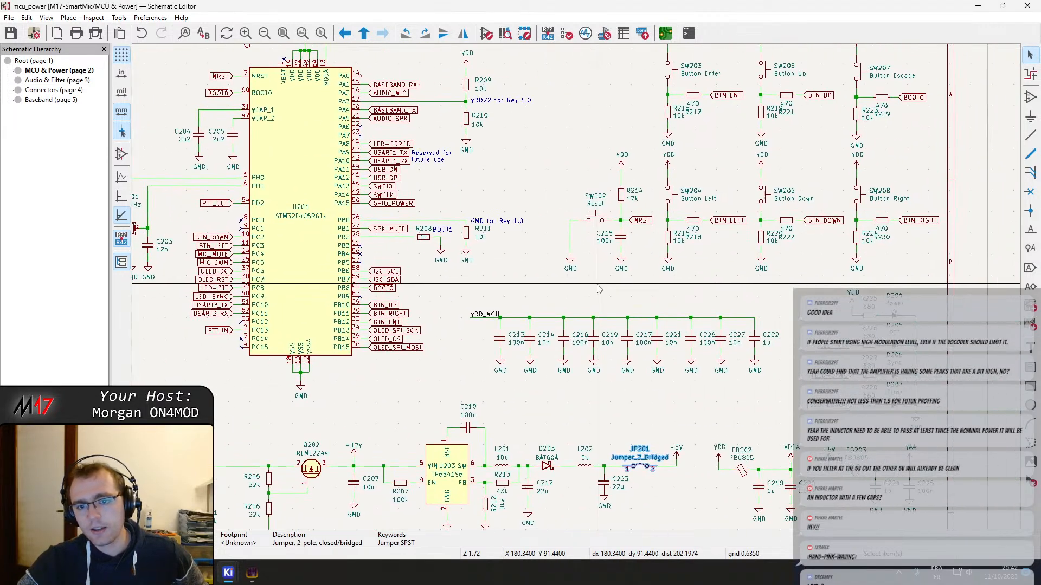
{"action": "scroll", "coordinate": [657, 484], "scroll_direction": "up", "scroll_amount": 2}
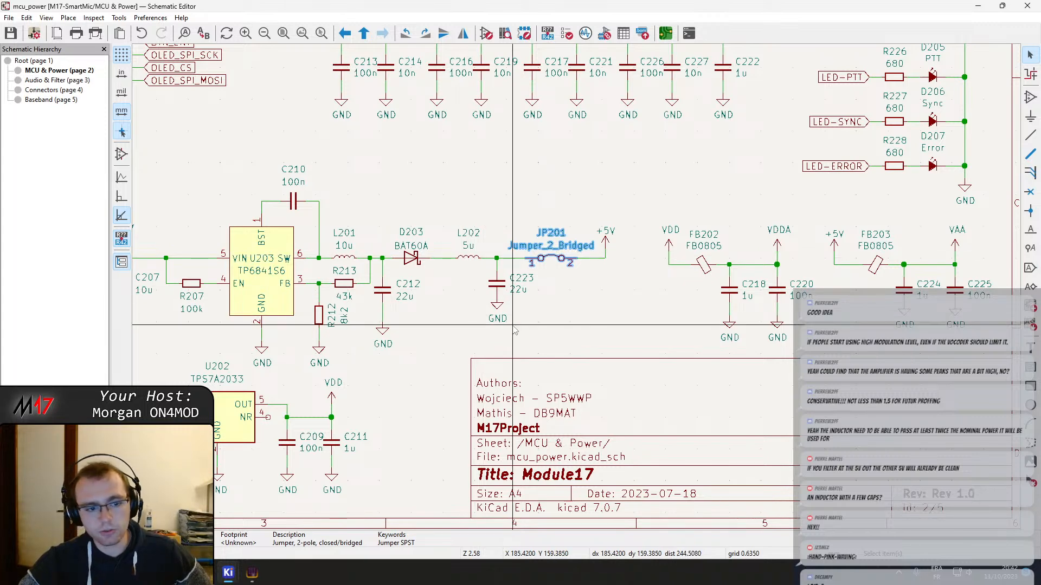
{"action": "middle_click_drag", "start_coordinate": [533, 314], "coordinate": [551, 335]}
{"action": "scroll", "coordinate": [551, 335], "scroll_direction": "up", "scroll_amount": 1}
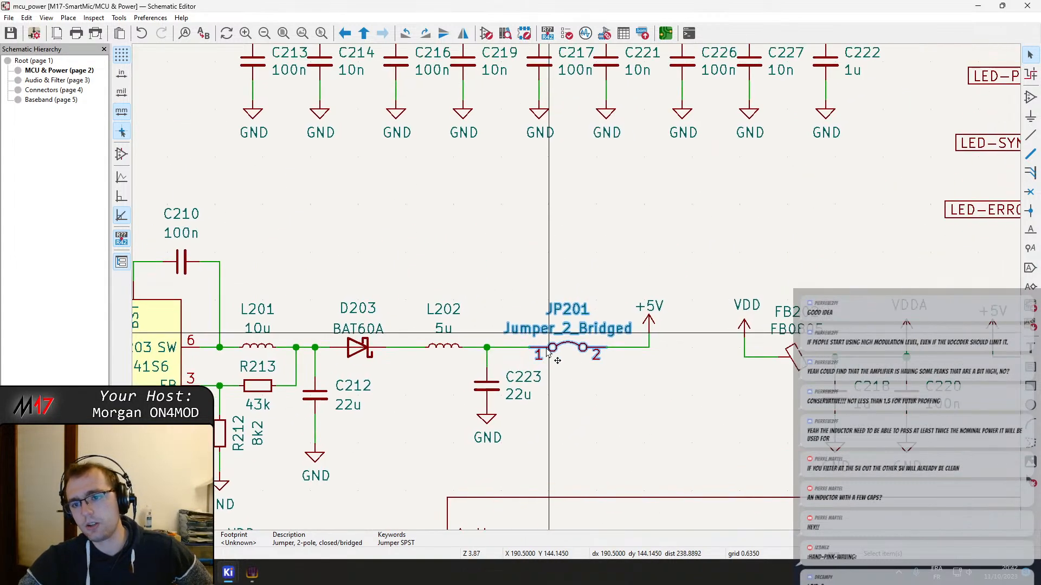
{"action": "scroll", "coordinate": [576, 290], "scroll_direction": "down", "scroll_amount": 2}
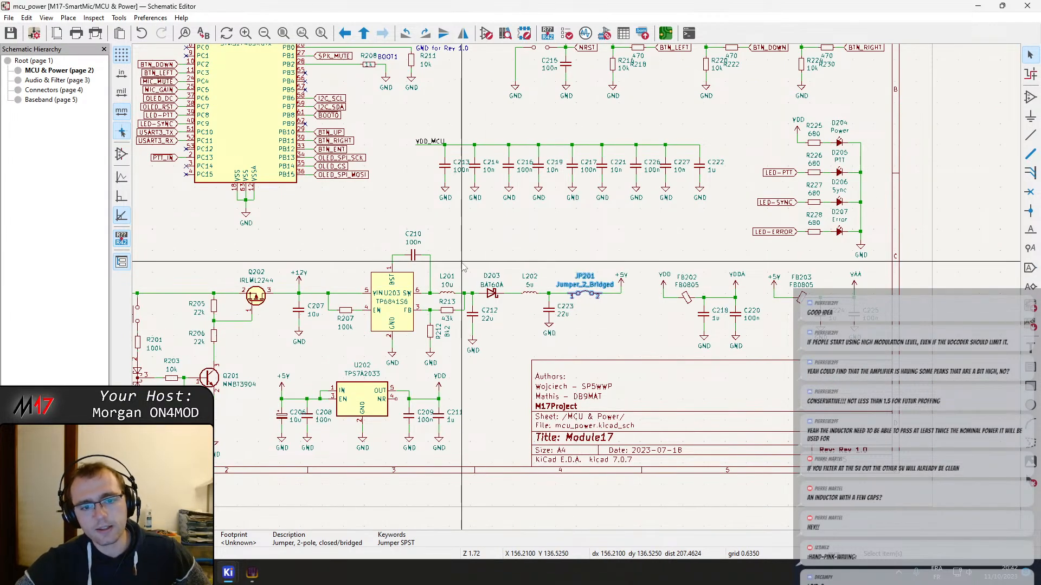
{"action": "scroll", "coordinate": [576, 291], "scroll_direction": "down", "scroll_amount": 1}
{"action": "middle_click_drag", "start_coordinate": [579, 297], "coordinate": [489, 450]}
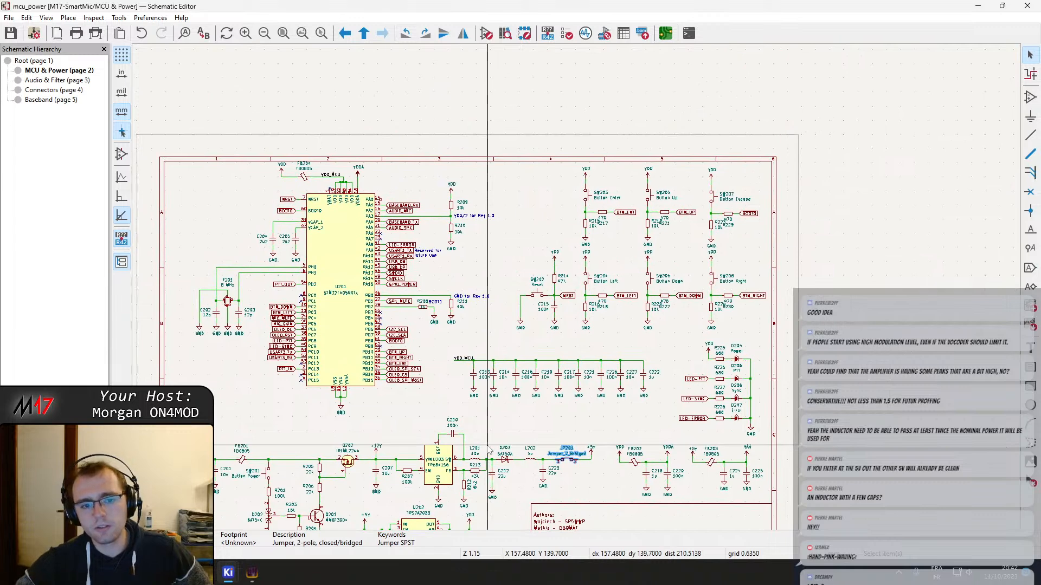
{"action": "middle_click_drag", "start_coordinate": [457, 327], "coordinate": [547, 345]}
Open the Baseband sheet and examine its op-amp stages, bias dividers and supply connections
{"action": "left_click", "coordinate": [59, 80]}
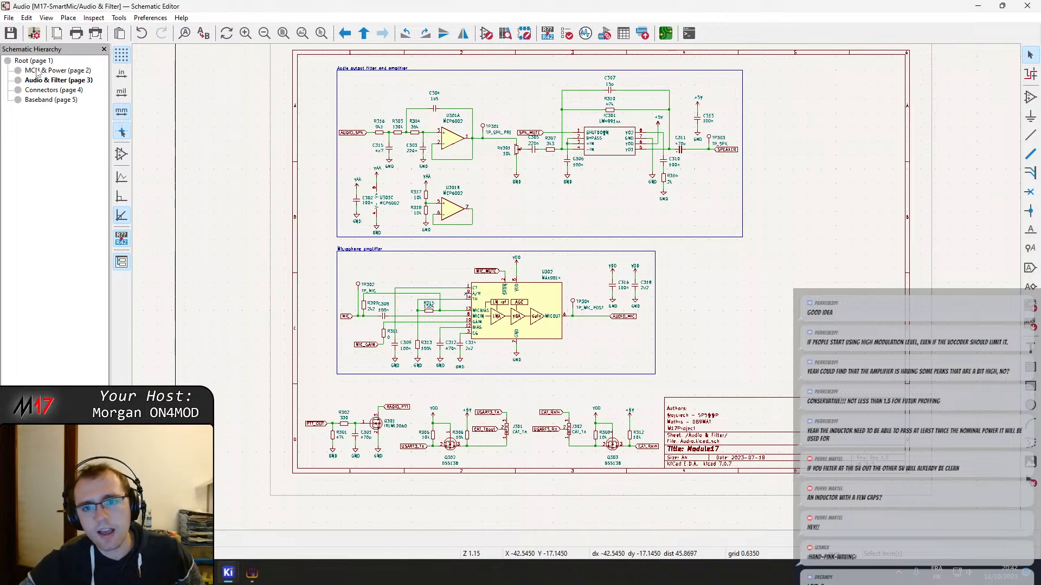
{"action": "left_click", "coordinate": [49, 101]}
{"action": "scroll", "coordinate": [499, 156], "scroll_direction": "down", "scroll_amount": 2}
{"action": "middle_click_drag", "start_coordinate": [499, 156], "coordinate": [469, 245]}
{"action": "scroll", "coordinate": [666, 237], "scroll_direction": "up", "scroll_amount": 5}
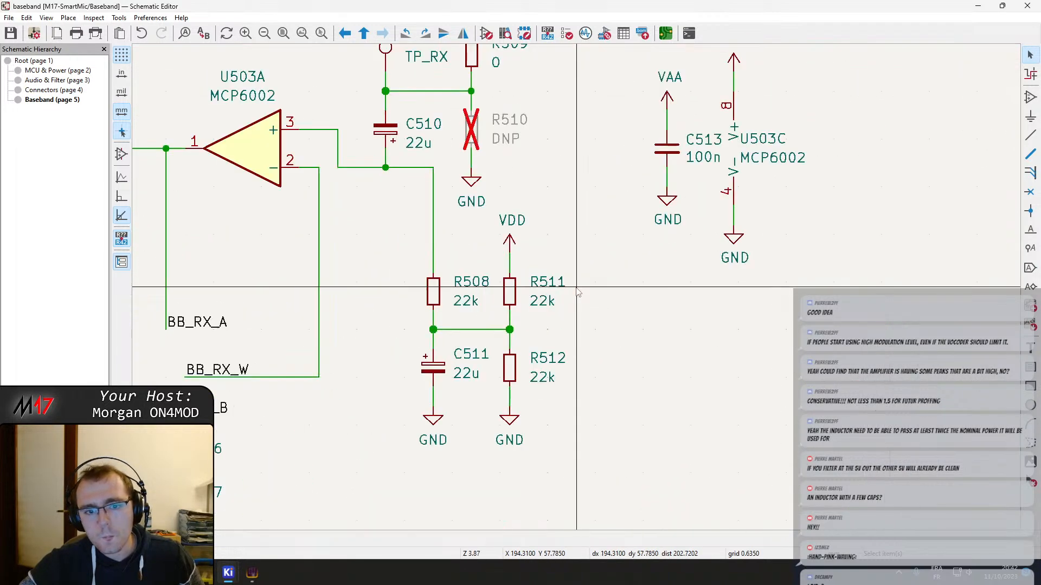
{"action": "middle_click_drag", "start_coordinate": [464, 332], "coordinate": [568, 355]}
{"action": "scroll", "coordinate": [569, 355], "scroll_direction": "down", "scroll_amount": 5}
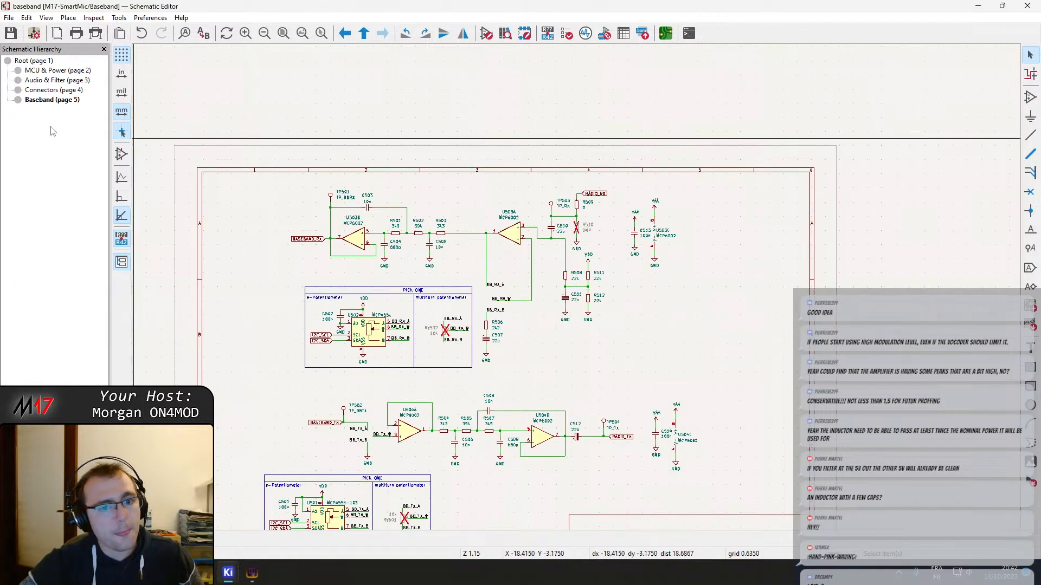
{"action": "scroll", "coordinate": [320, 229], "scroll_direction": "up", "scroll_amount": 1}
{"action": "middle_click_drag", "start_coordinate": [721, 332], "coordinate": [608, 186]}
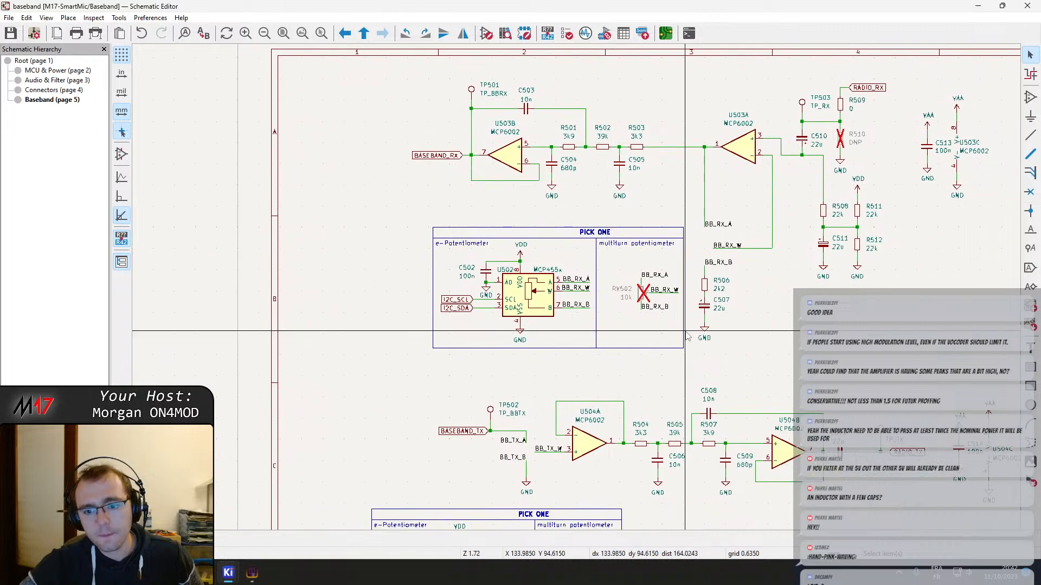
Inspect the speaker amplifier on the Audio & Filter sheet and the Connectors power input, and return to MCU & Power to check its supply section
{"action": "left_click", "coordinate": [57, 79]}
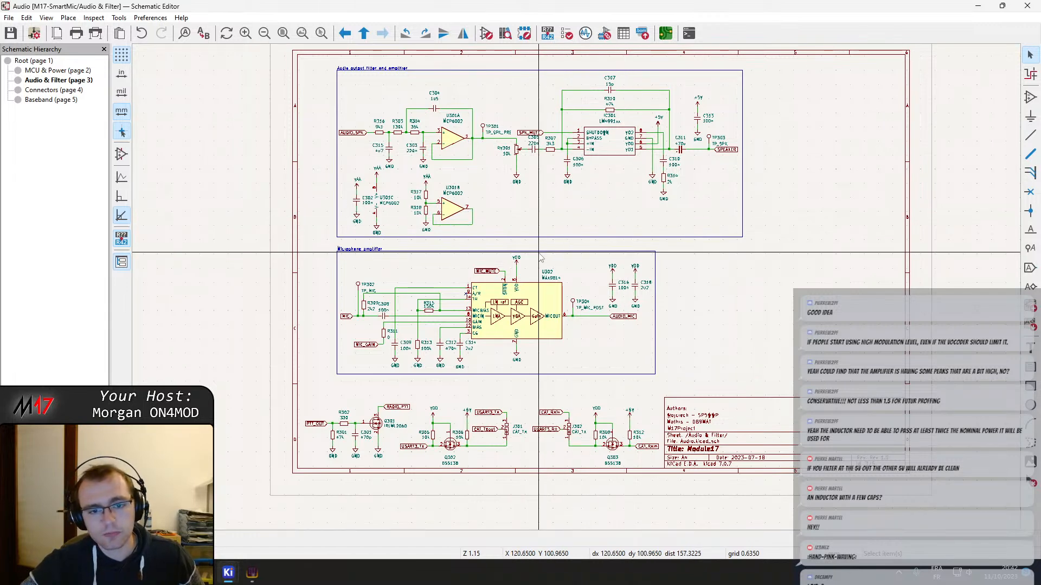
{"action": "mouse_move", "coordinate": [539, 253]}
{"action": "middle_mouse_down"}
{"action": "mouse_move", "coordinate": [537, 235]}
{"action": "mouse_move", "coordinate": [532, 267]}
{"action": "middle_mouse_up"}
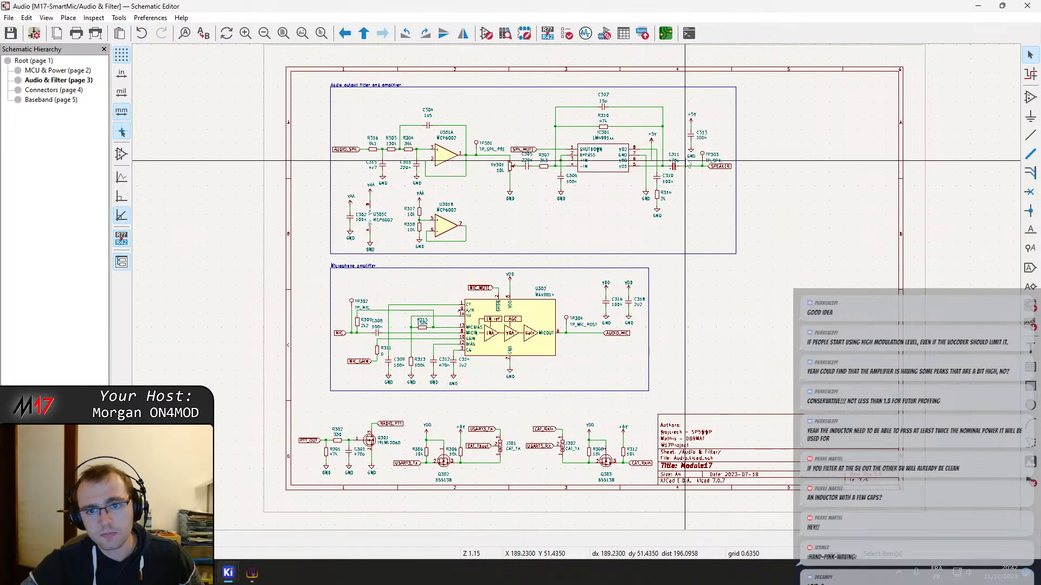
{"action": "scroll", "coordinate": [676, 142], "scroll_direction": "up", "scroll_amount": 2}
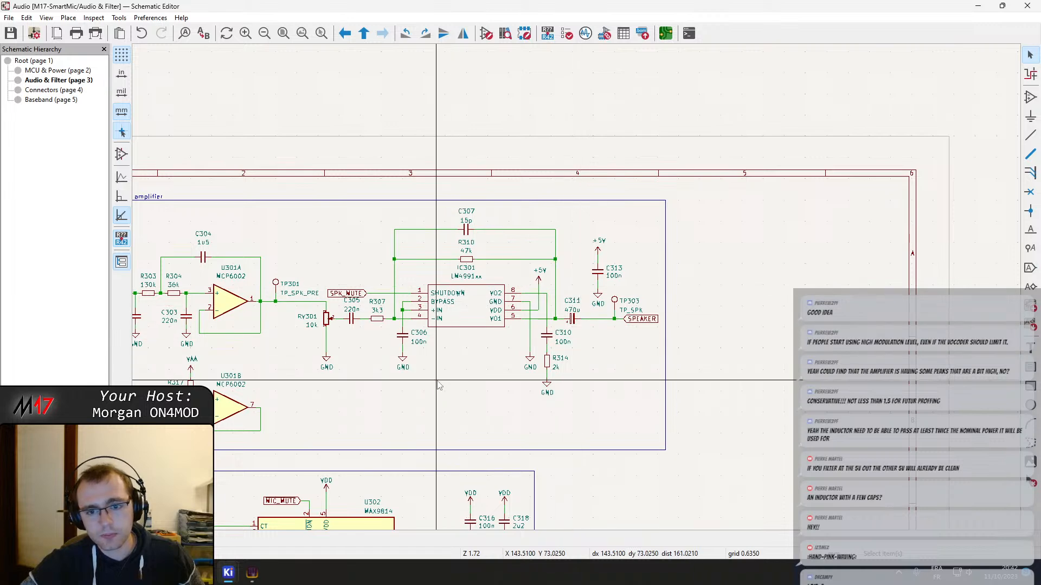
{"action": "middle_click_drag", "start_coordinate": [435, 380], "coordinate": [586, 256]}
{"action": "scroll", "coordinate": [586, 256], "scroll_direction": "down", "scroll_amount": 2}
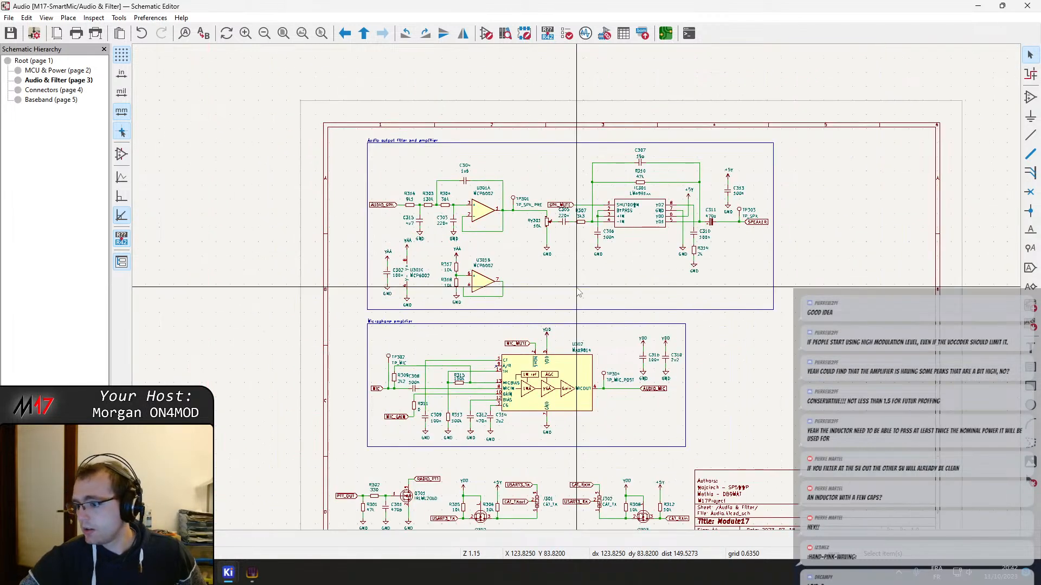
{"action": "left_click", "coordinate": [40, 90]}
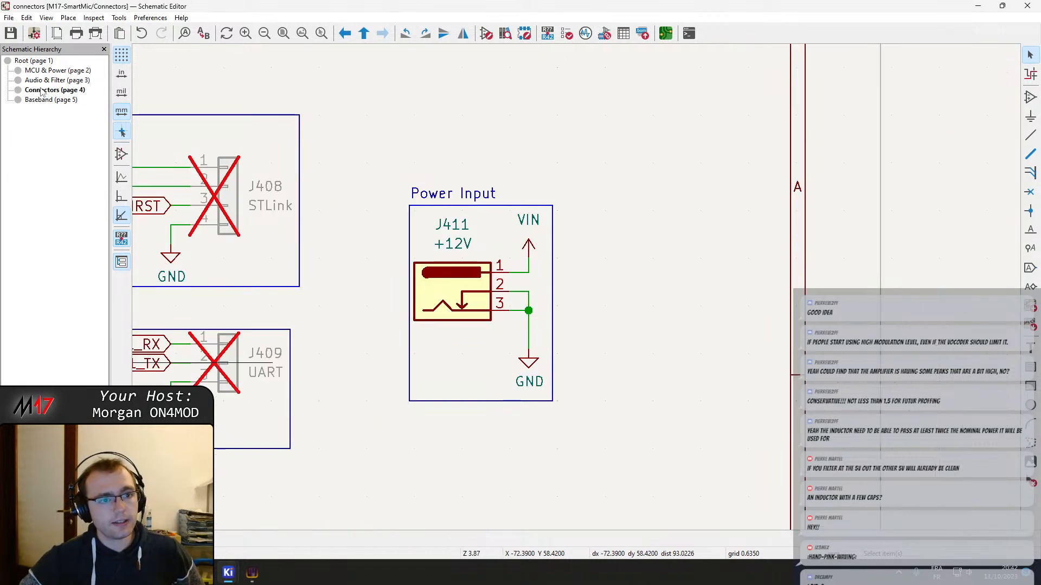
{"action": "left_click", "coordinate": [49, 71]}
{"action": "middle_click_drag", "start_coordinate": [490, 418], "coordinate": [457, 228]}
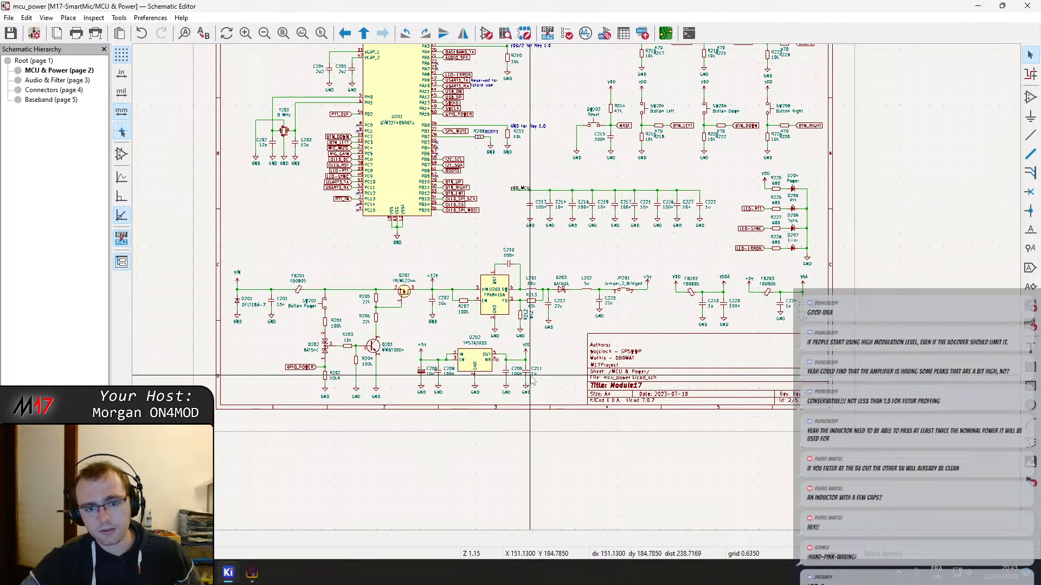
{"action": "scroll", "coordinate": [444, 361], "scroll_direction": "up", "scroll_amount": 2}
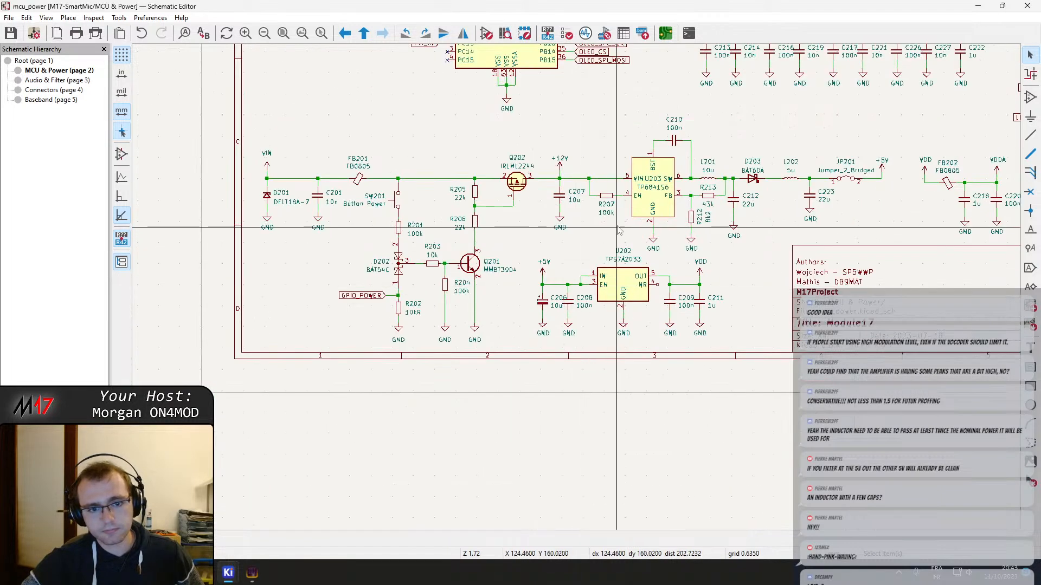
{"action": "scroll", "coordinate": [432, 325], "scroll_direction": "down", "scroll_amount": 2}
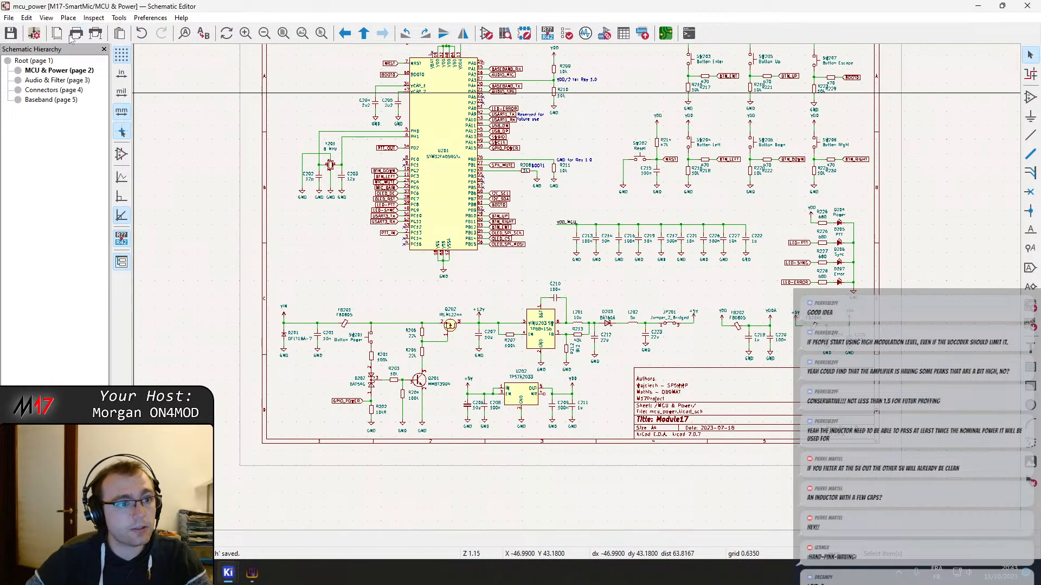
{"action": "left_click", "coordinate": [96, 33]}
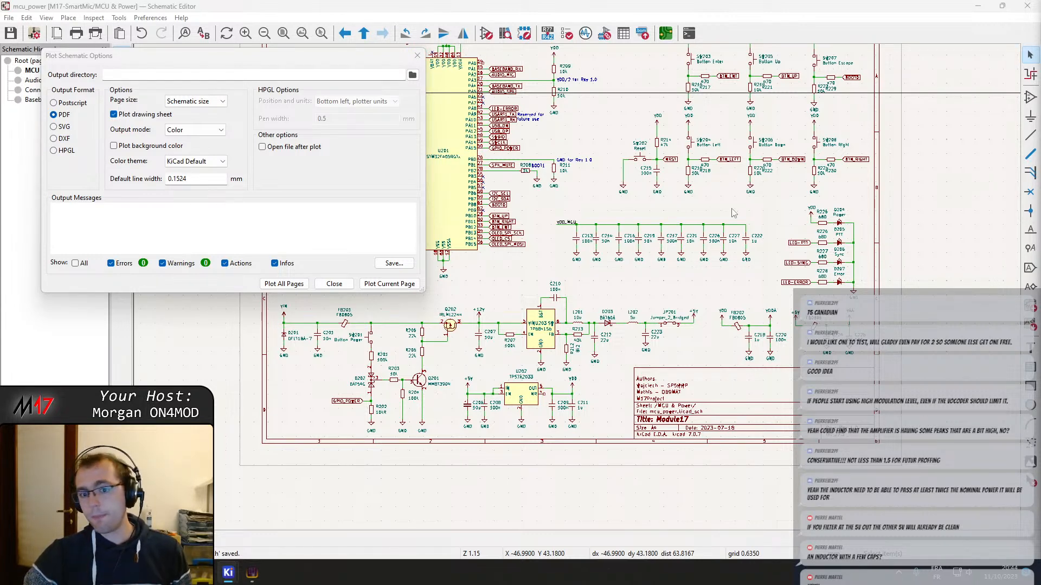
{"action": "left_click_drag", "start_coordinate": [386, 57], "coordinate": [540, 74]}
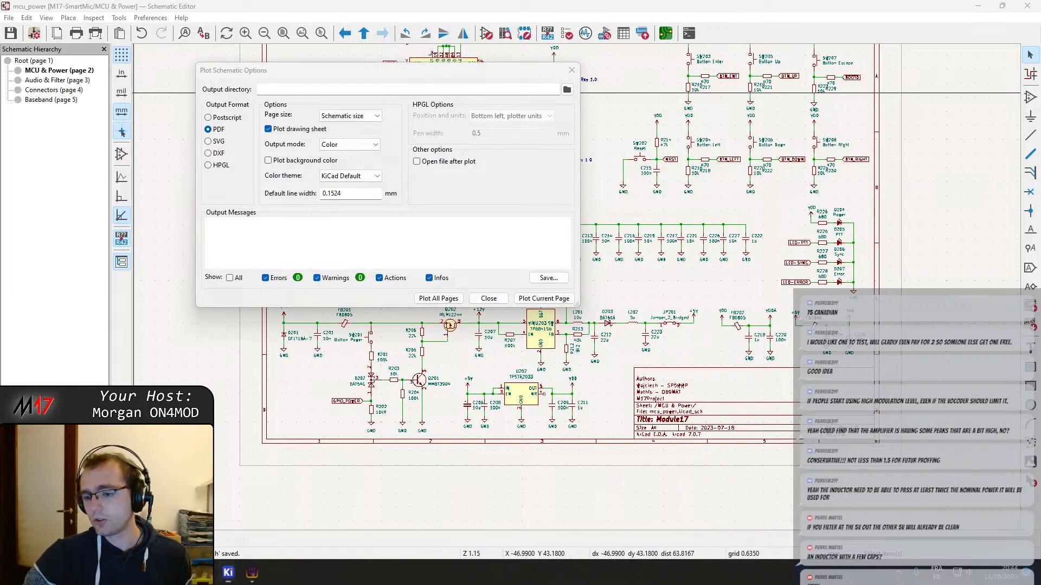
{"action": "left_click", "coordinate": [1000, 568]}
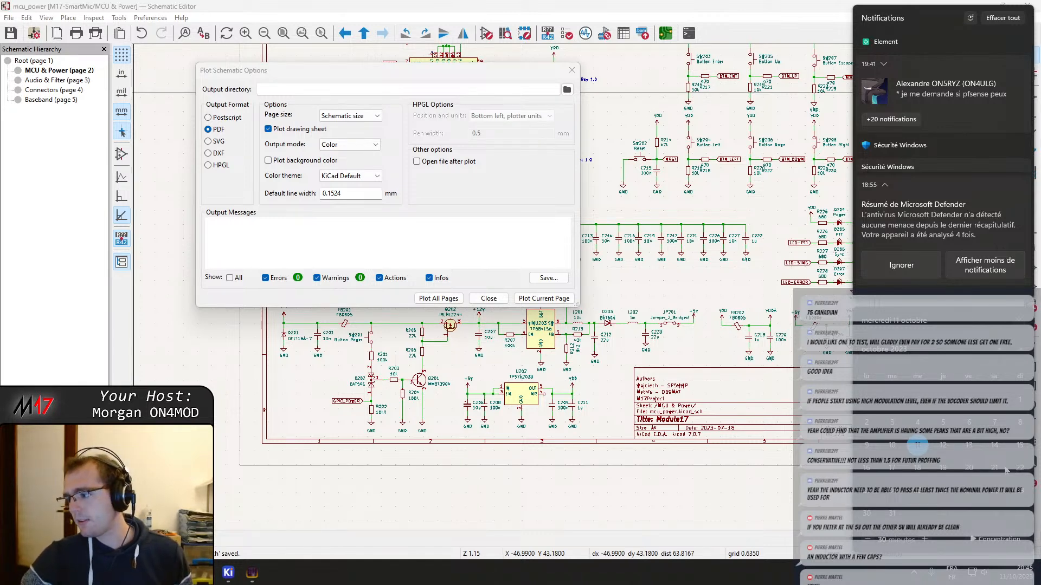
{"action": "left_click", "coordinate": [821, 15]}
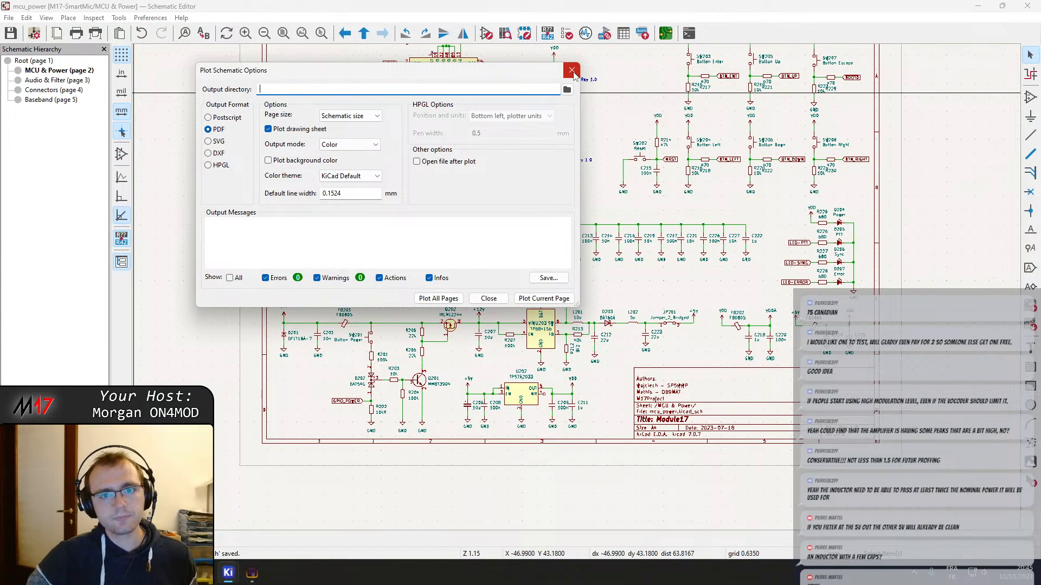
{"action": "left_click", "coordinate": [572, 71]}
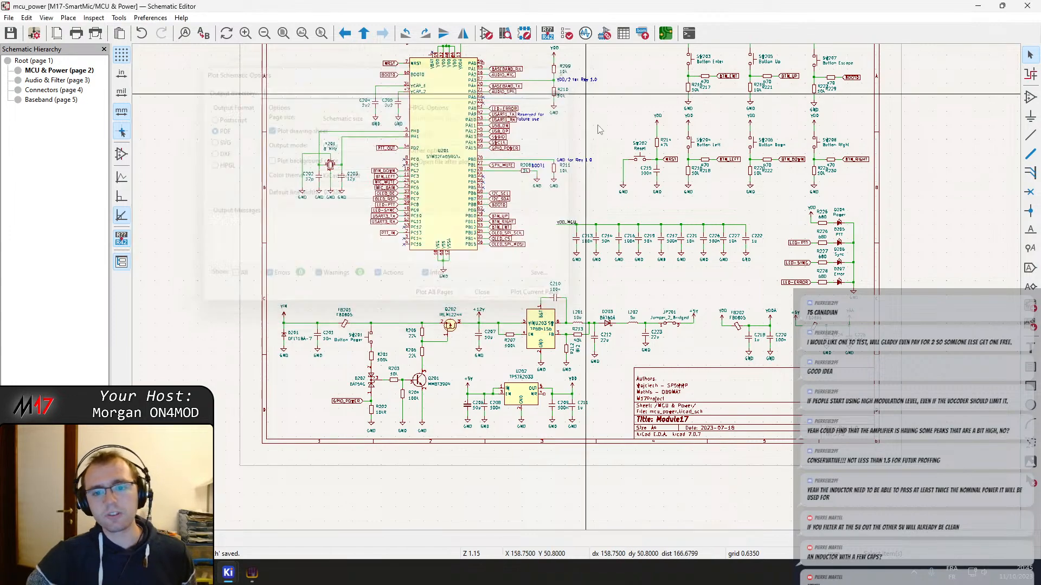
{"action": "left_click", "coordinate": [666, 33]}
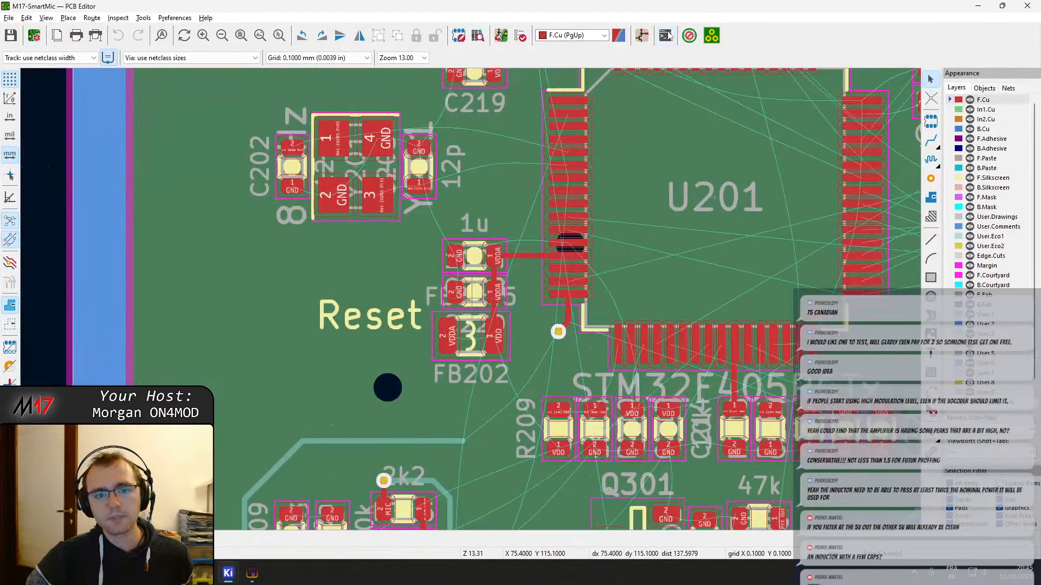
{"action": "left_click", "coordinate": [1024, 6]}
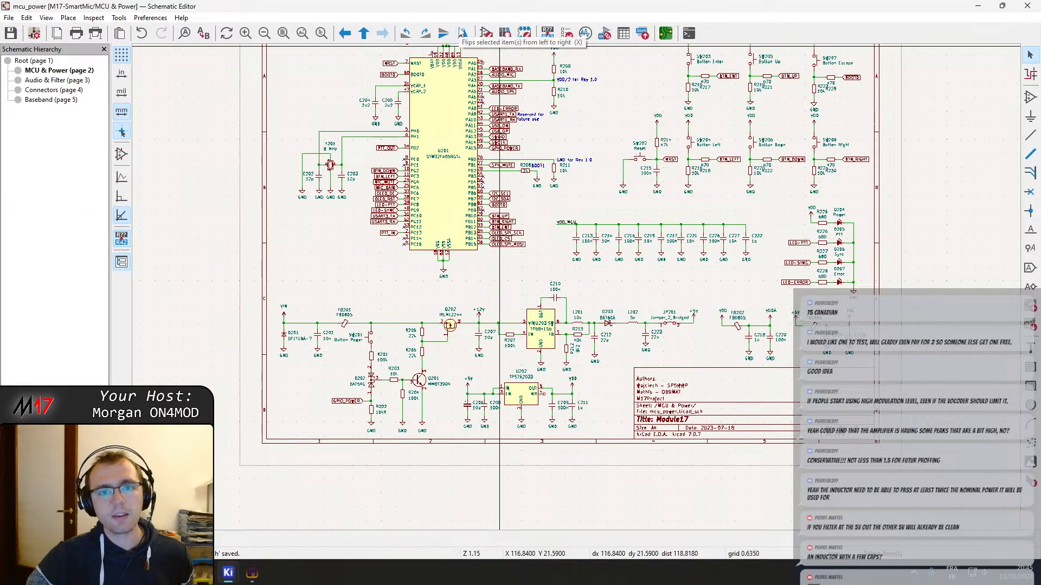
Plot all schematic pages to PDF in color at schematic size, including the drawing sheet
{"action": "left_click", "coordinate": [96, 33]}
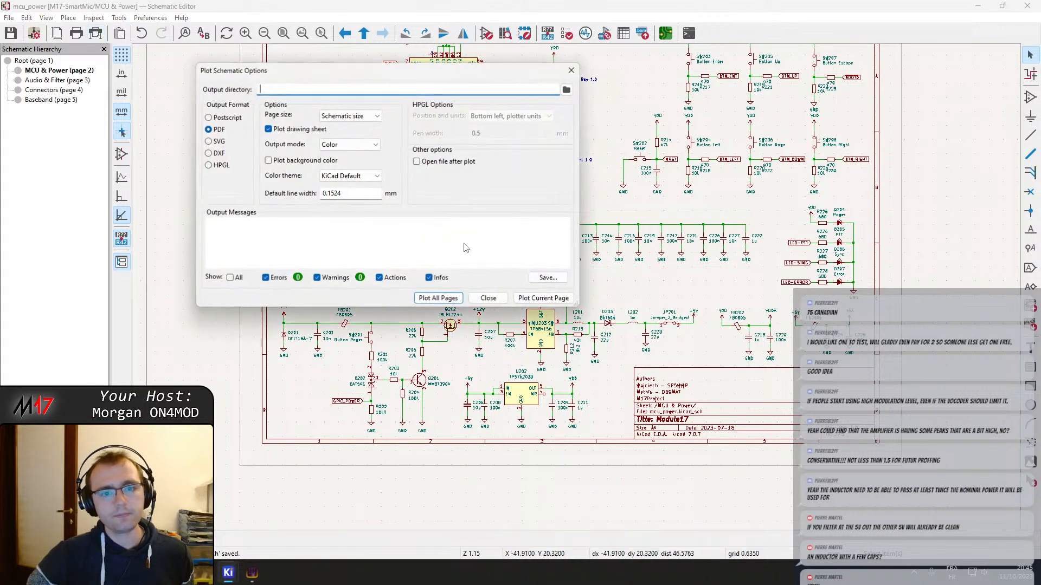
{"action": "left_click", "coordinate": [436, 298]}
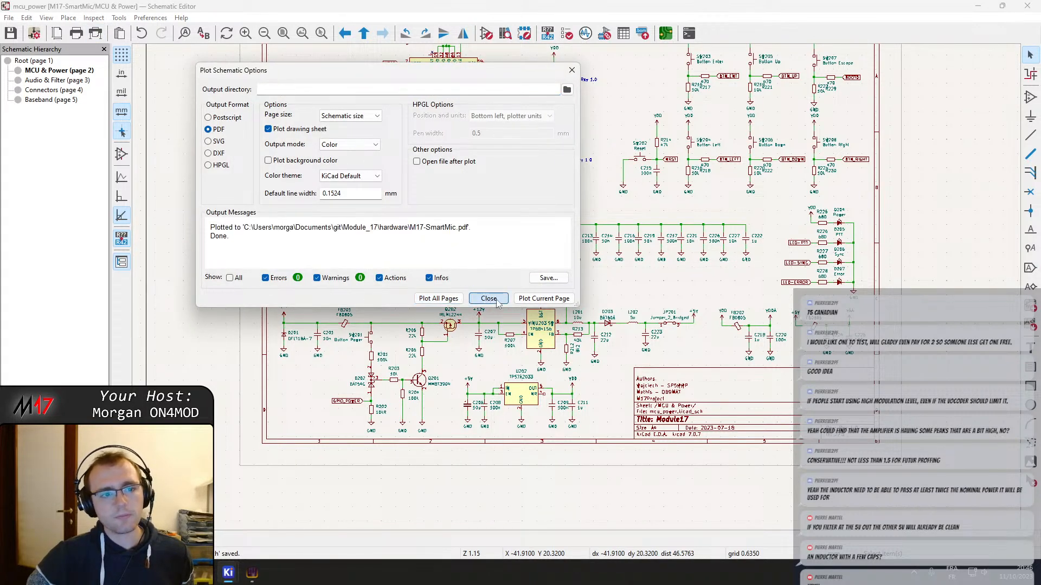
{"action": "left_click", "coordinate": [488, 298]}
Open the footprint assignment tool and select the Jumper_2_Bridged entry JP201
{"action": "middle_click_drag", "start_coordinate": [646, 222], "coordinate": [590, 296]}
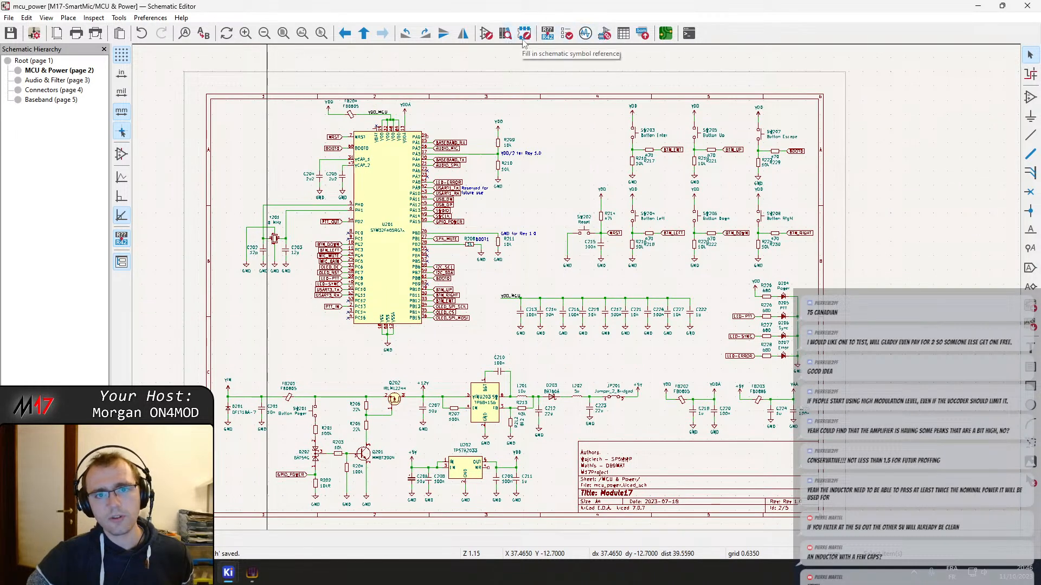
{"action": "left_click", "coordinate": [604, 33]}
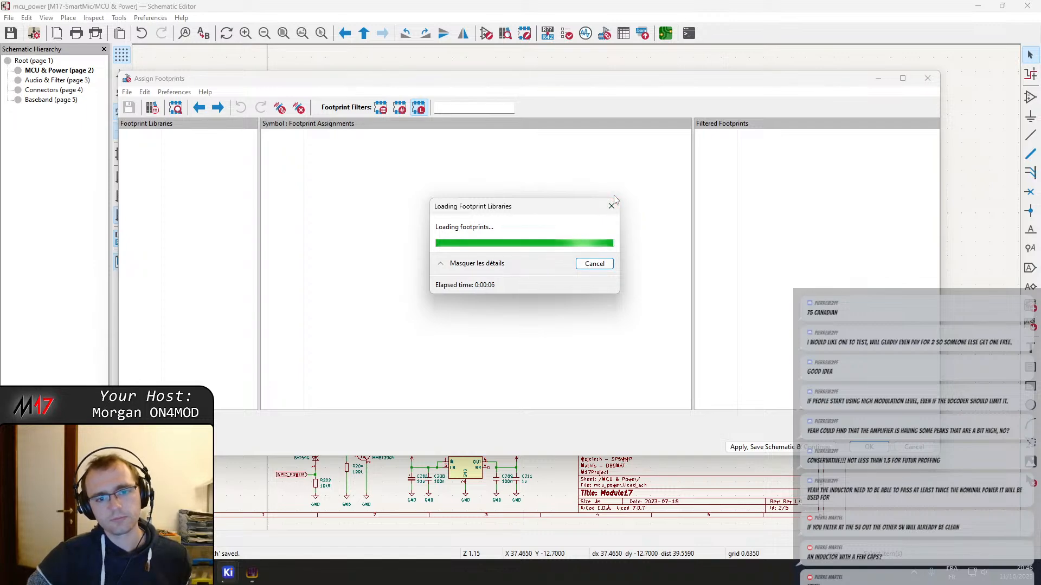
{"action": "left_click_drag", "start_coordinate": [687, 155], "coordinate": [707, 255]}
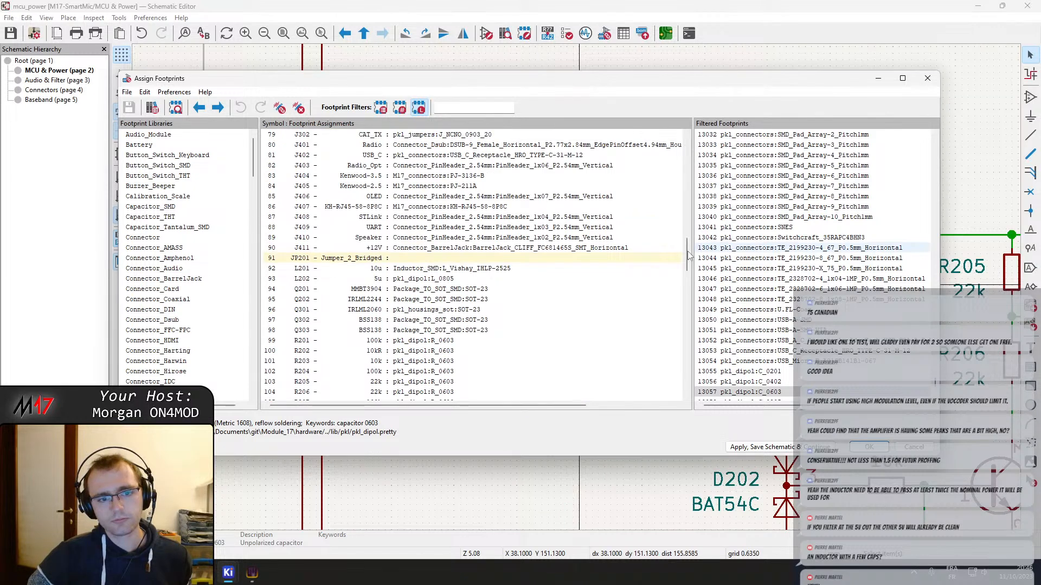
{"action": "left_click", "coordinate": [444, 260]}
{"action": "scroll", "coordinate": [567, 318], "scroll_direction": "down", "scroll_amount": 5}
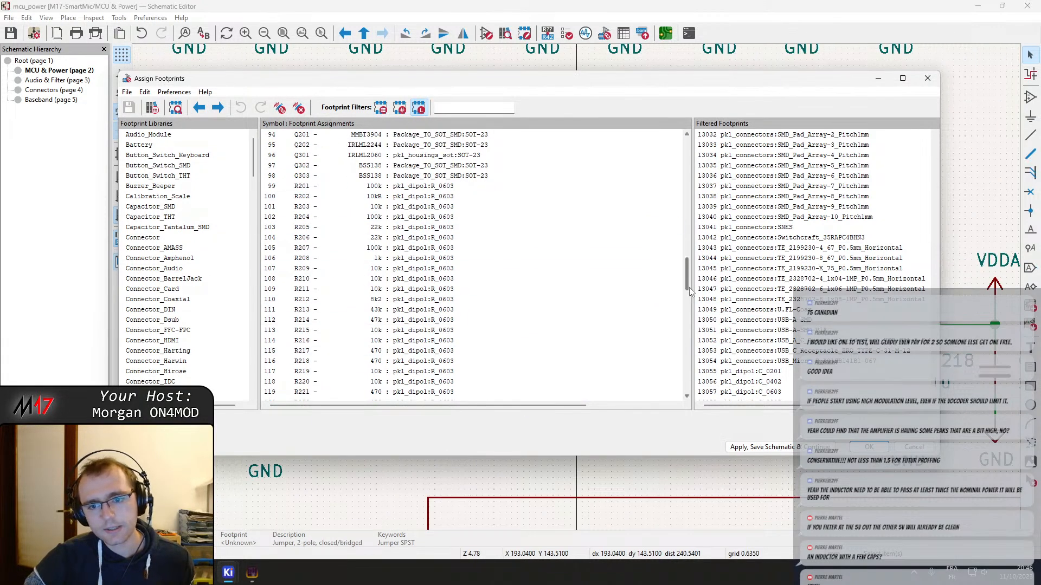
{"action": "mouse_move", "coordinate": [688, 282]}
{"action": "left_mouse_down"}
{"action": "mouse_move", "coordinate": [687, 263]}
{"action": "mouse_move", "coordinate": [691, 300]}
{"action": "mouse_move", "coordinate": [689, 266]}
{"action": "left_mouse_up"}
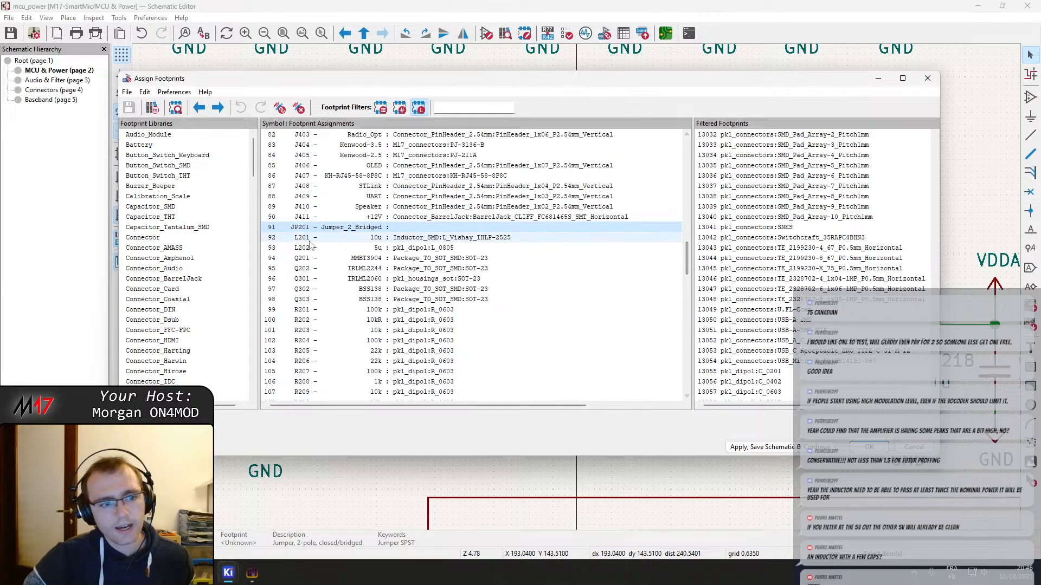
Limit the footprint choices for JP201 to the Connector_PinHeader_2.54mm library
{"action": "scroll", "coordinate": [216, 239], "scroll_direction": "down", "scroll_amount": 13}
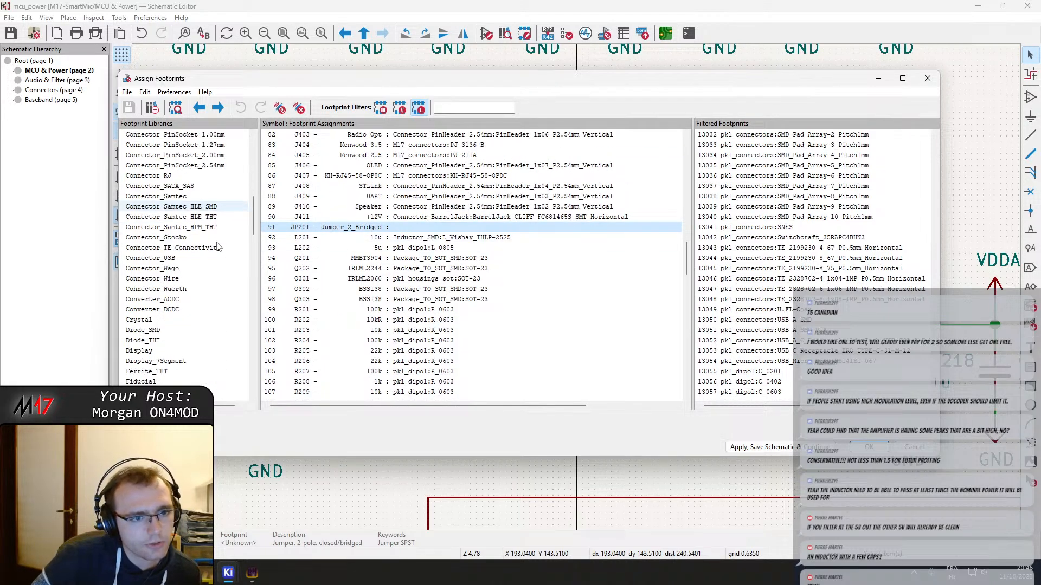
{"action": "scroll", "coordinate": [212, 245], "scroll_direction": "up", "scroll_amount": 3}
{"action": "scroll", "coordinate": [198, 244], "scroll_direction": "up", "scroll_amount": 4}
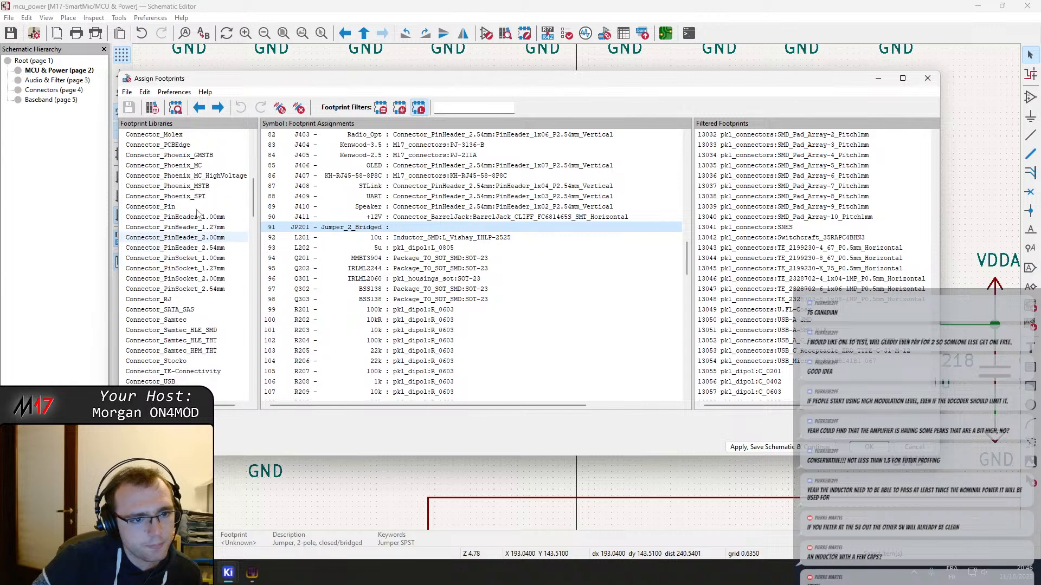
{"action": "scroll", "coordinate": [199, 331], "scroll_direction": "up", "scroll_amount": 6}
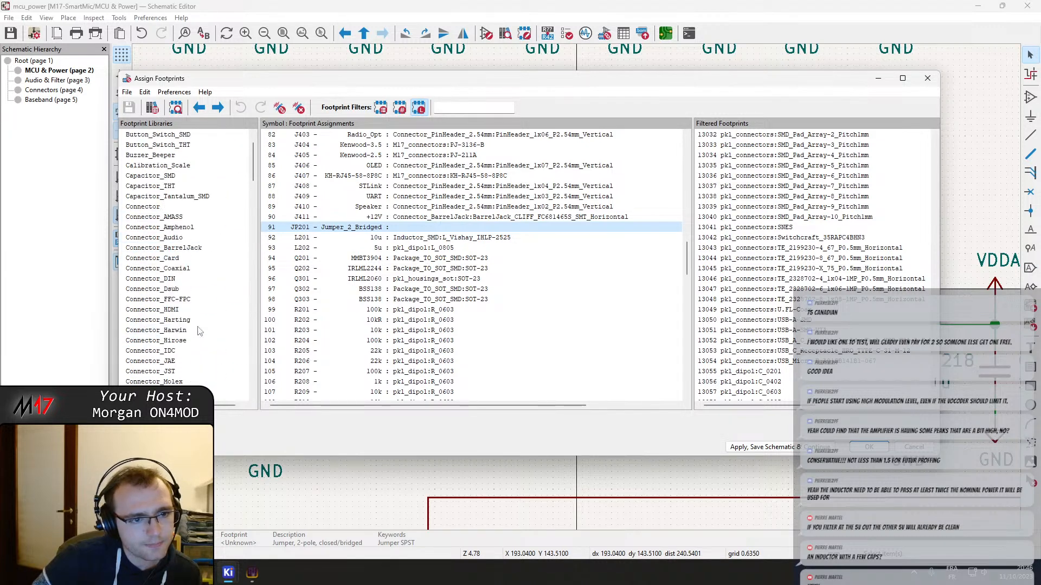
{"action": "scroll", "coordinate": [187, 255], "scroll_direction": "down", "scroll_amount": 4}
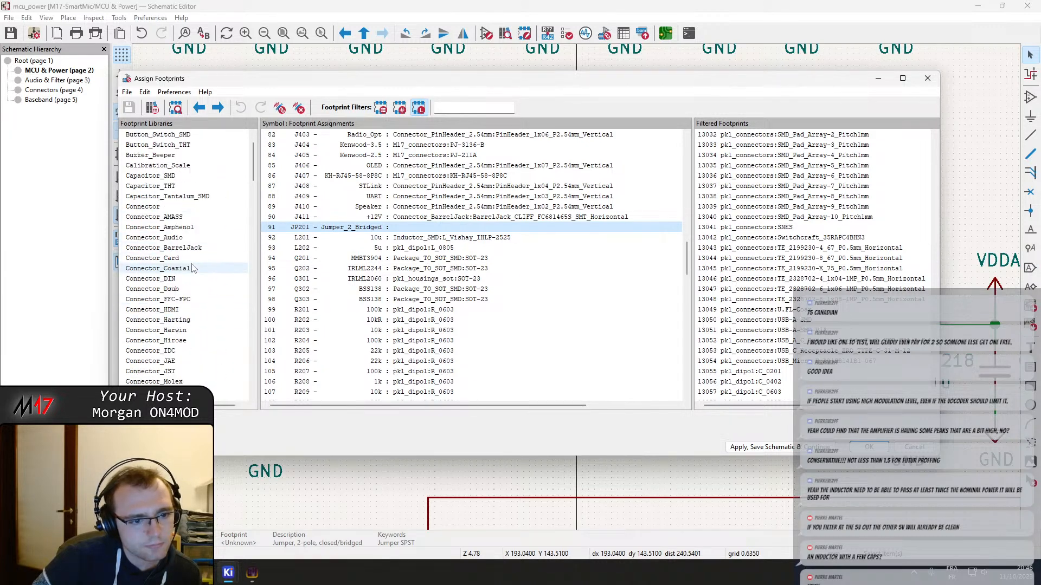
{"action": "scroll", "coordinate": [194, 318], "scroll_direction": "down", "scroll_amount": 2}
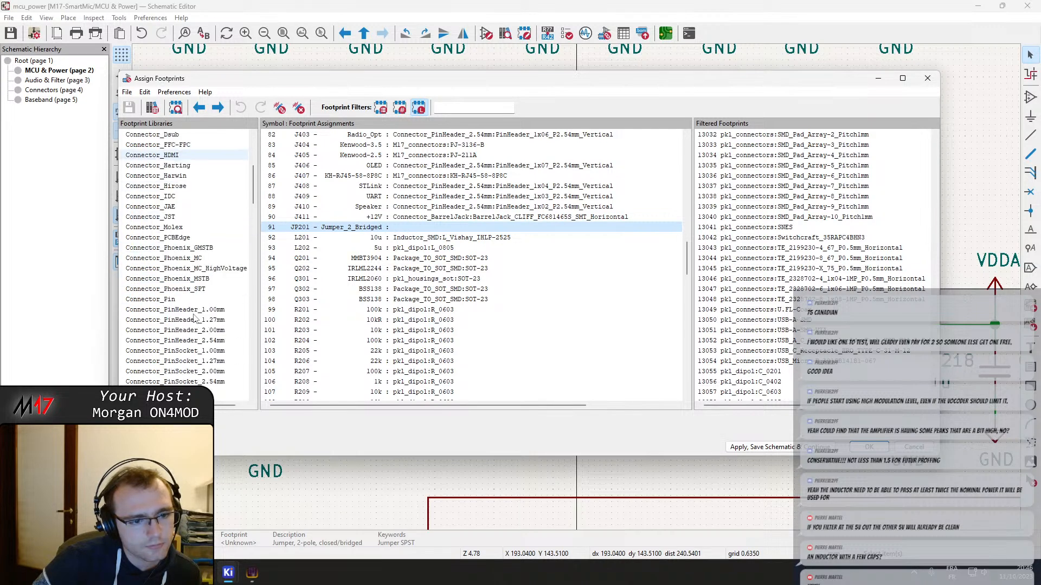
{"action": "left_click", "coordinate": [200, 340]}
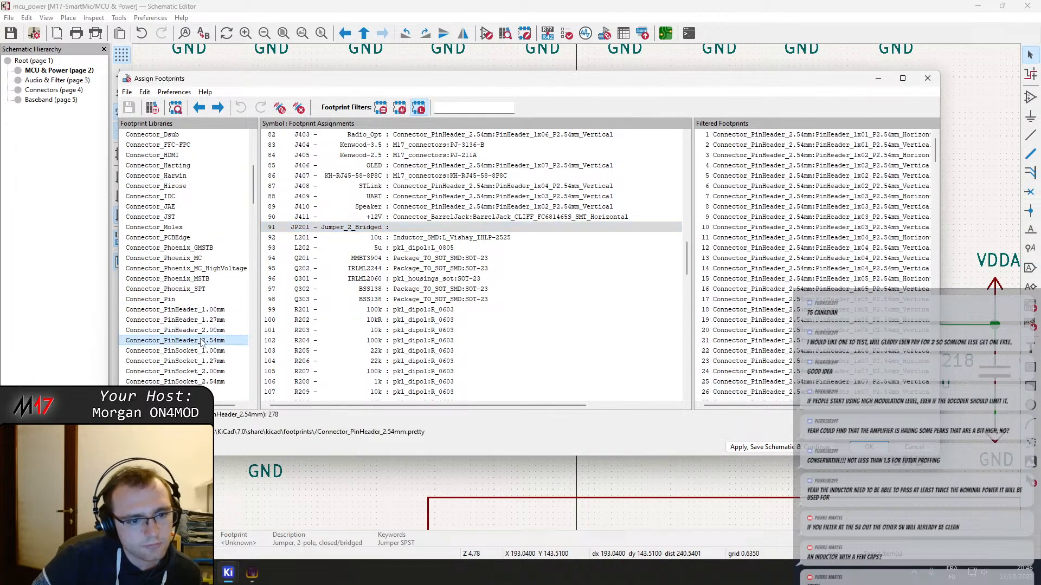
Preview the PinHeader_1x02_P2.54mm_Vertical footprint and assign it to JP201
{"action": "left_click", "coordinate": [809, 166]}
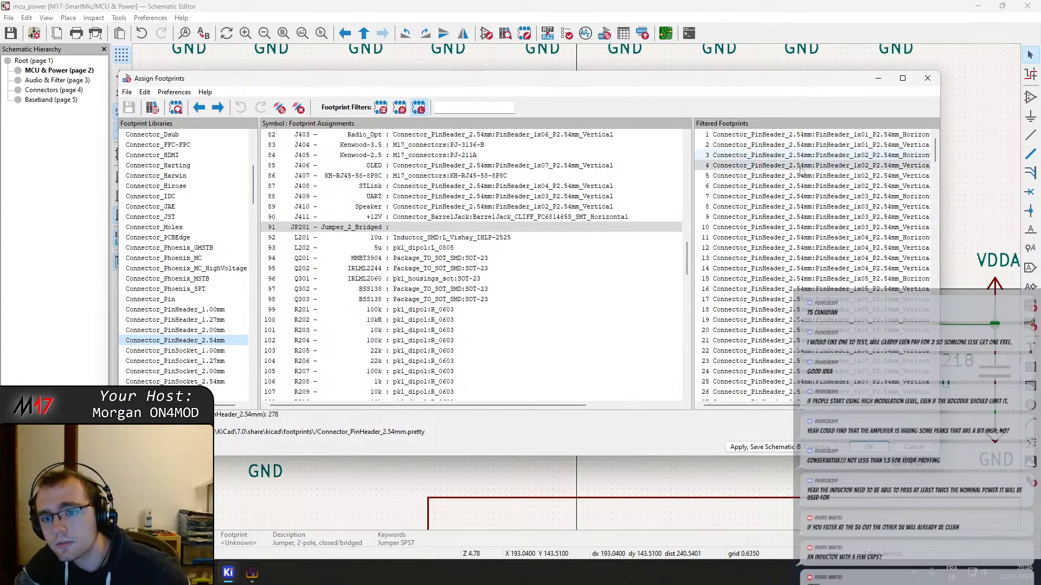
{"action": "left_click", "coordinate": [175, 108]}
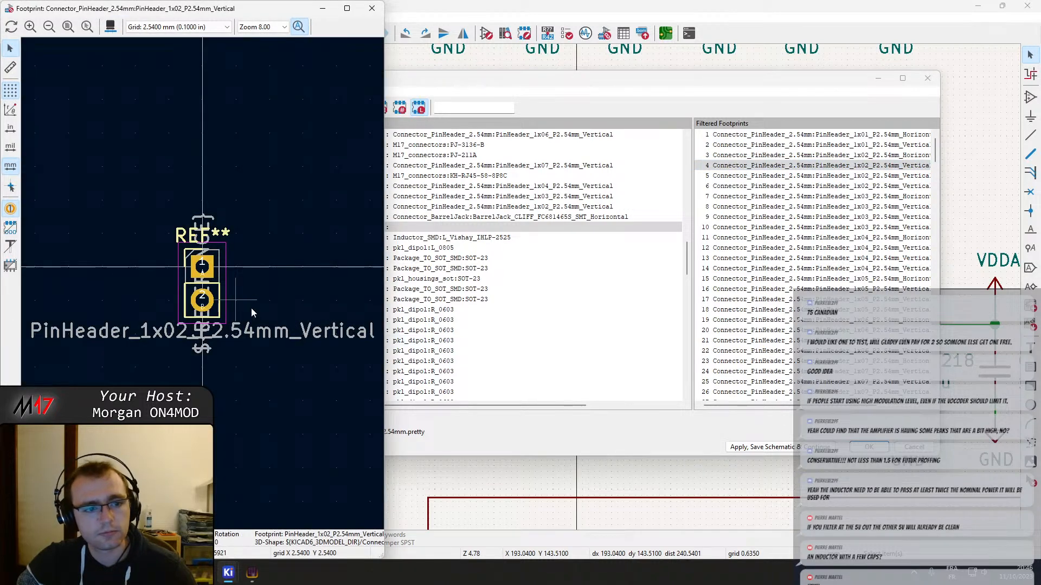
{"action": "left_click", "coordinate": [371, 9]}
{"action": "double_click", "coordinate": [807, 168]}
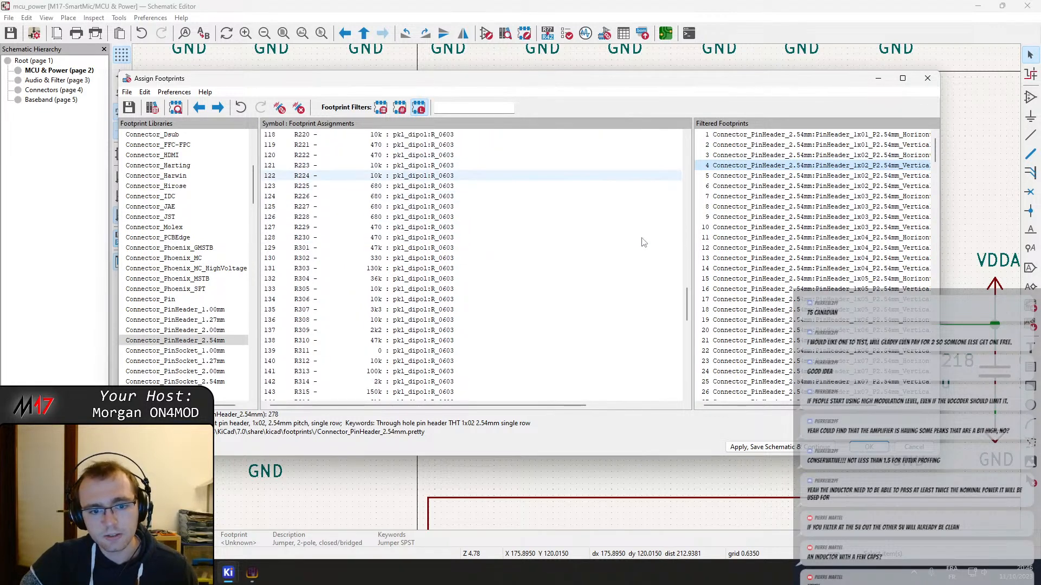
Check the remaining footprint assignments, accept them and save the schematic
{"action": "scroll", "coordinate": [642, 239], "scroll_direction": "down", "scroll_amount": 20}
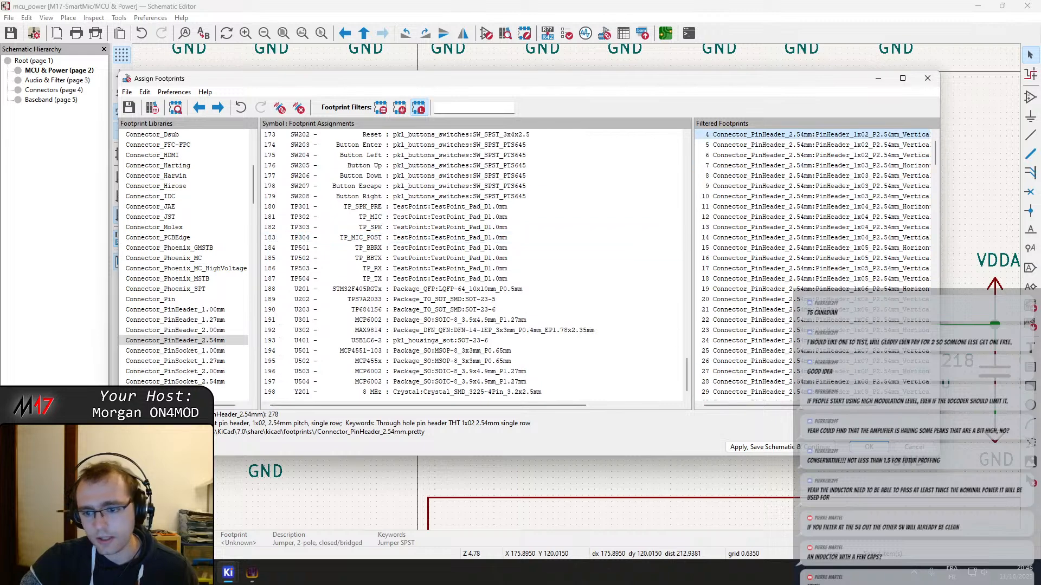
{"action": "left_click", "coordinate": [868, 447]}
{"action": "left_click", "coordinate": [10, 34]}
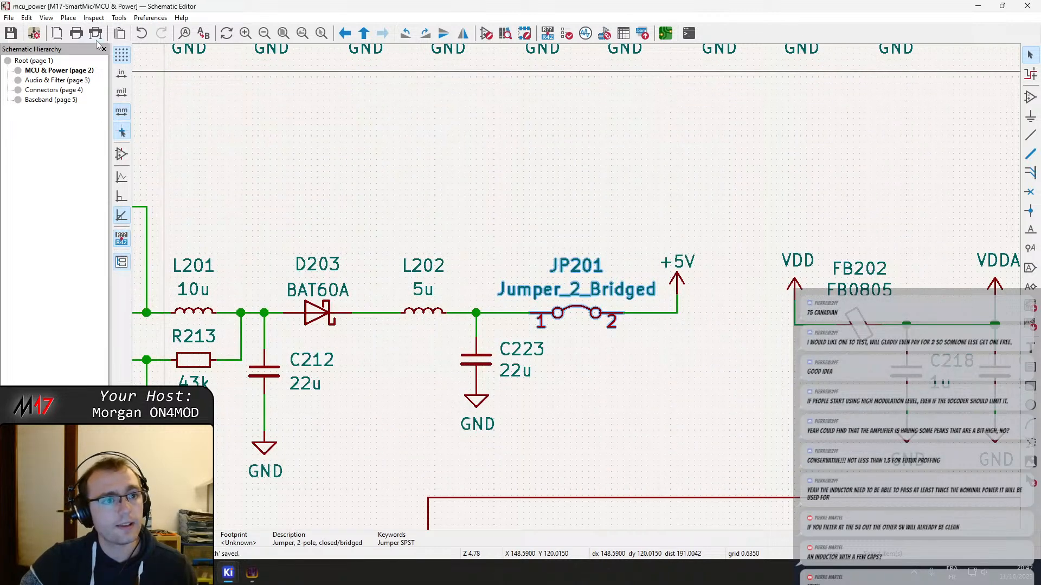
Plot all schematic pages again with the existing plot settings
{"action": "left_click", "coordinate": [96, 34]}
{"action": "left_click", "coordinate": [438, 298]}
{"action": "left_click", "coordinate": [488, 298]}
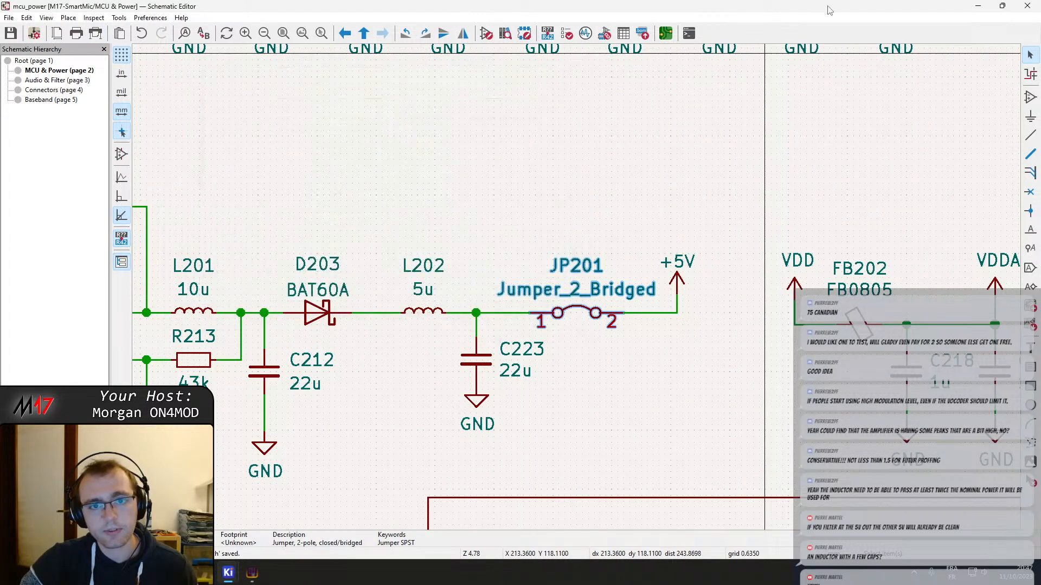
Open the board in the PCB Editor and review the full list of changes proposed by Update PCB from Schematic
{"action": "left_click", "coordinate": [665, 34]}
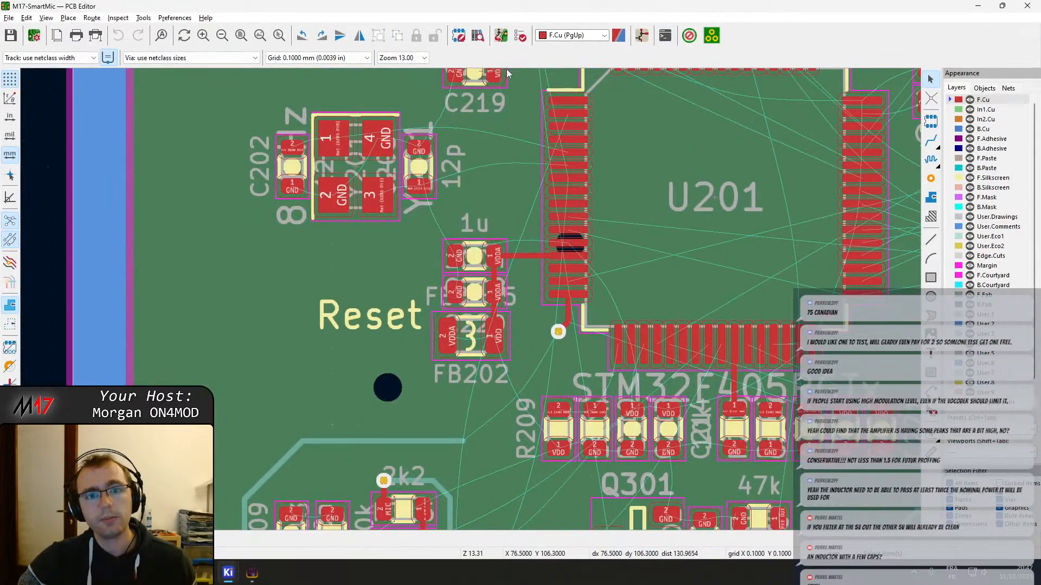
{"action": "left_click", "coordinate": [499, 39]}
{"action": "scroll", "coordinate": [106, 201], "scroll_direction": "up", "scroll_amount": 10}
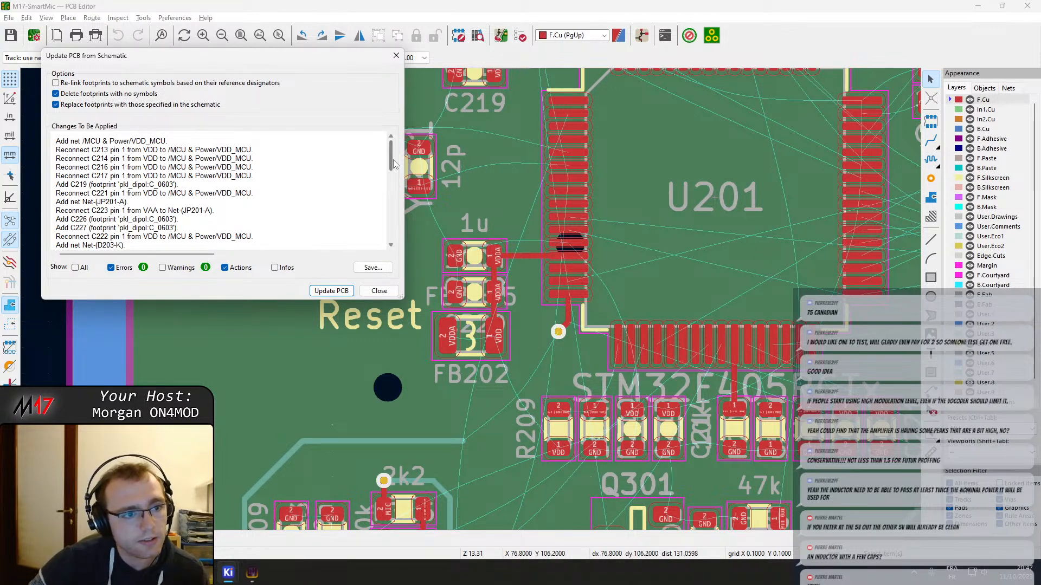
{"action": "scroll", "coordinate": [394, 163], "scroll_direction": "down", "scroll_amount": 3}
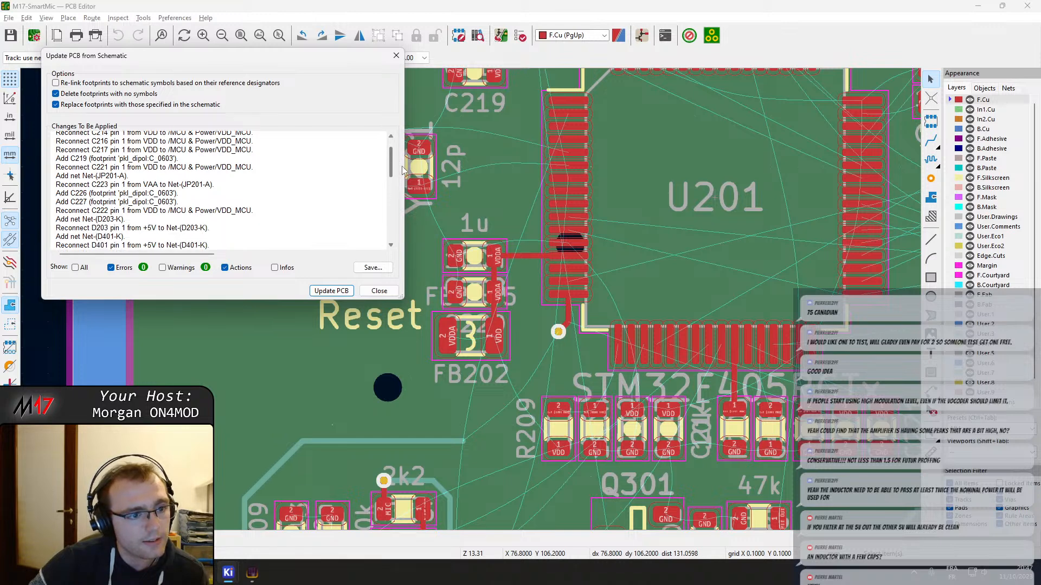
{"action": "scroll", "coordinate": [404, 167], "scroll_direction": "down", "scroll_amount": 1}
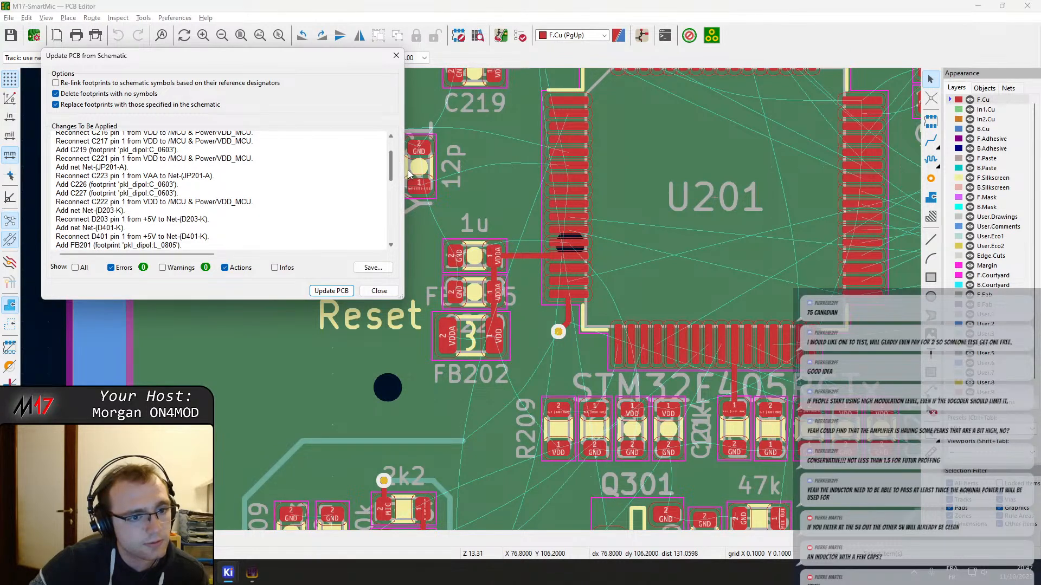
{"action": "scroll", "coordinate": [408, 170], "scroll_direction": "down", "scroll_amount": 1}
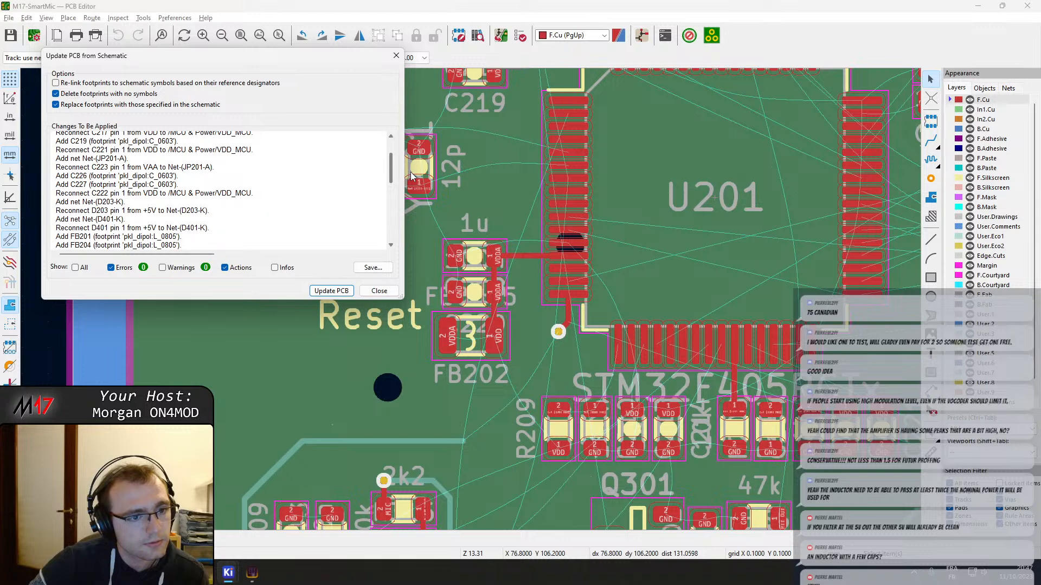
{"action": "scroll", "coordinate": [412, 178], "scroll_direction": "down", "scroll_amount": 2}
{"action": "scroll", "coordinate": [412, 181], "scroll_direction": "down", "scroll_amount": 3}
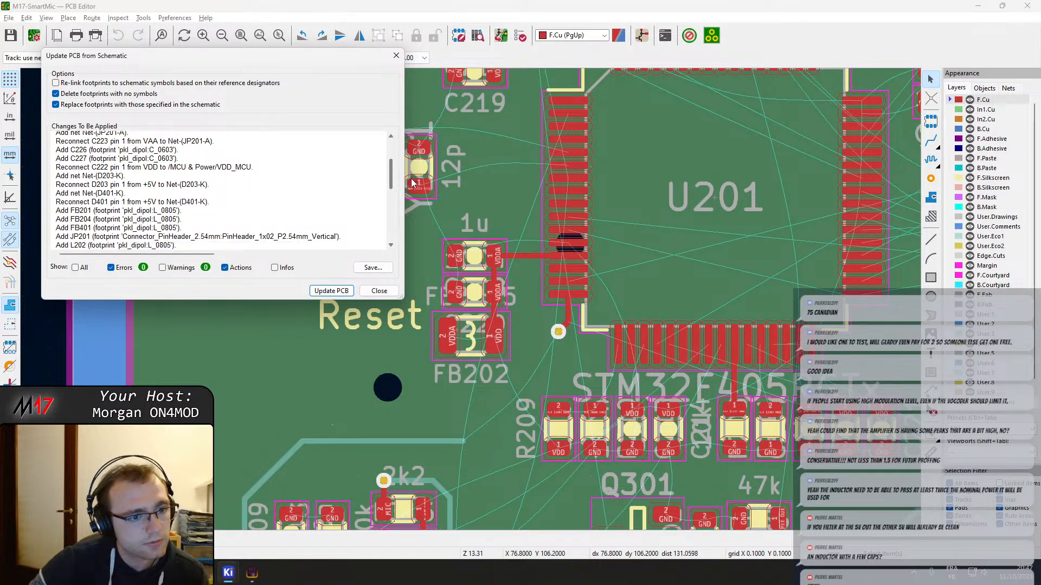
{"action": "scroll", "coordinate": [412, 187], "scroll_direction": "down", "scroll_amount": 2}
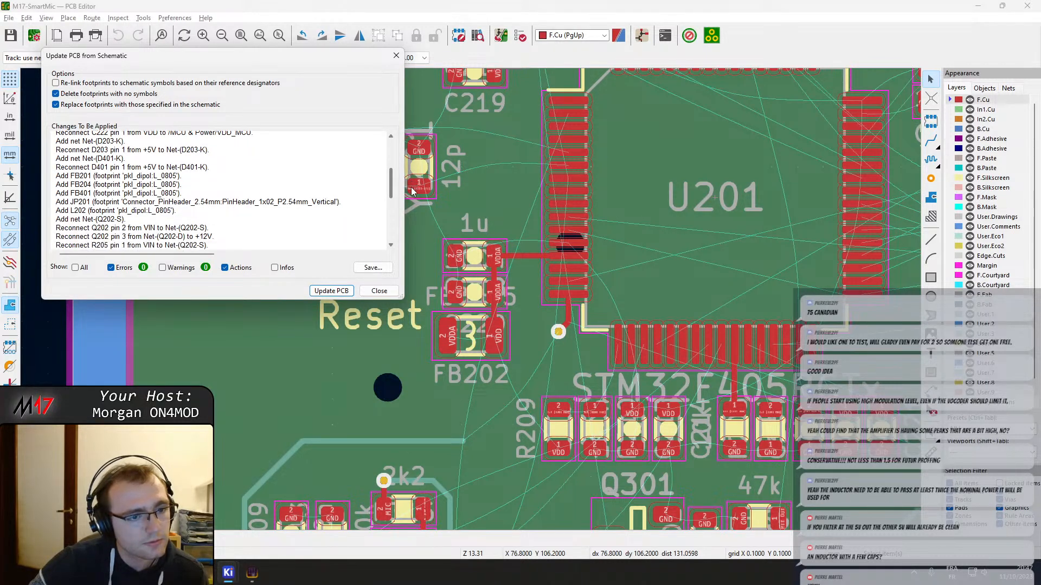
{"action": "scroll", "coordinate": [412, 192], "scroll_direction": "down", "scroll_amount": 1}
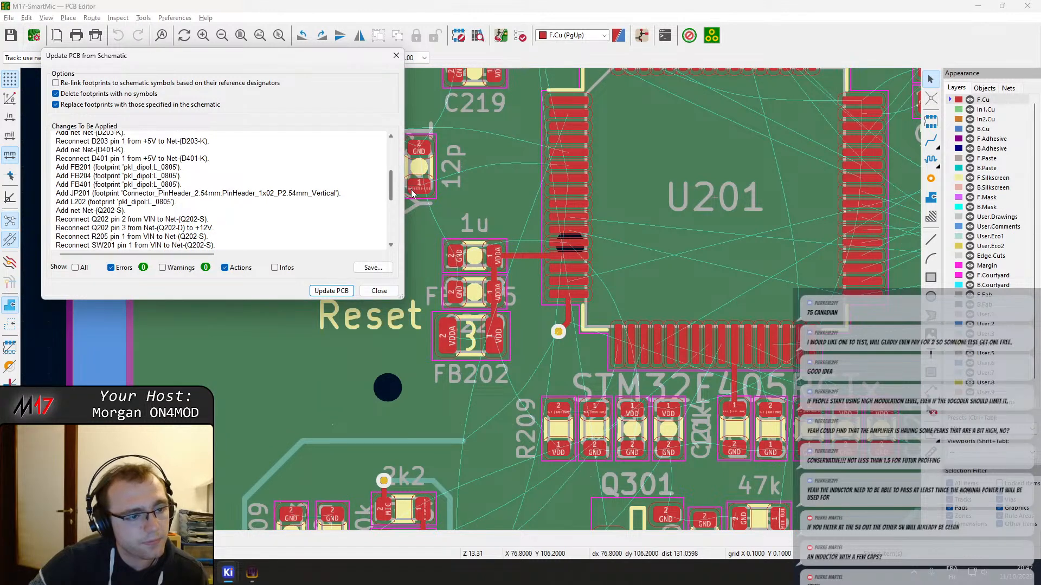
{"action": "scroll", "coordinate": [411, 193], "scroll_direction": "down", "scroll_amount": 4}
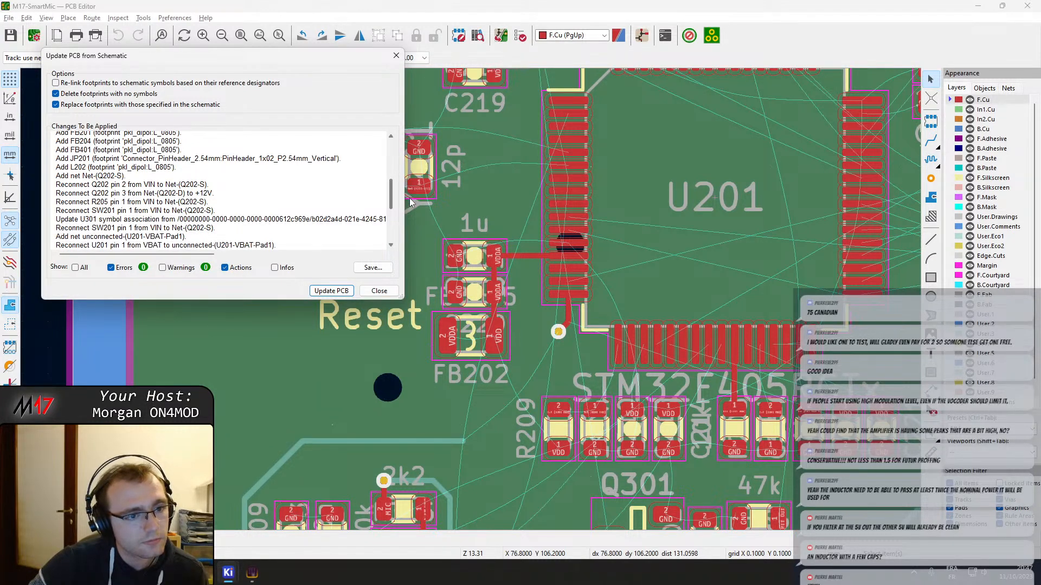
{"action": "scroll", "coordinate": [410, 201], "scroll_direction": "down", "scroll_amount": 4}
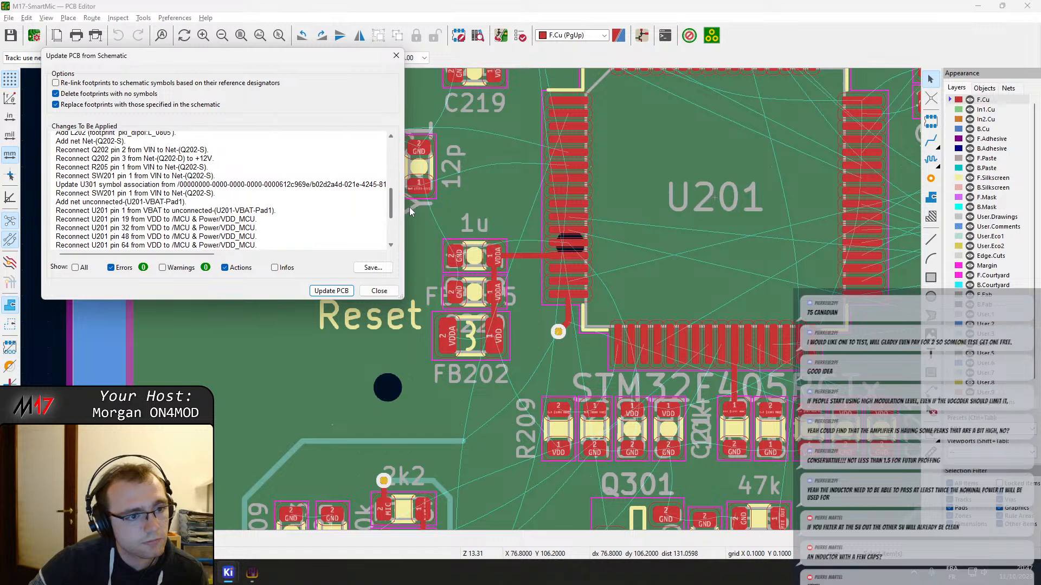
{"action": "scroll", "coordinate": [408, 213], "scroll_direction": "down", "scroll_amount": 4}
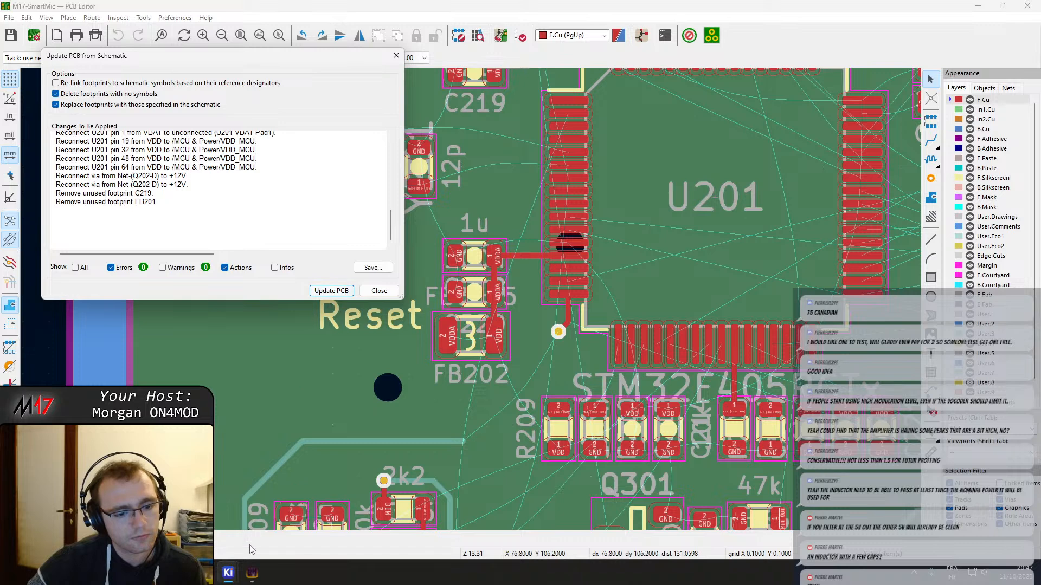
Close the board update dialog without applying it and examine the MCU decoupling capacitors and 5 V supply in the schematic
{"action": "mouse_move", "coordinate": [223, 581]}
{"action": "left_click", "coordinate": [222, 515]}
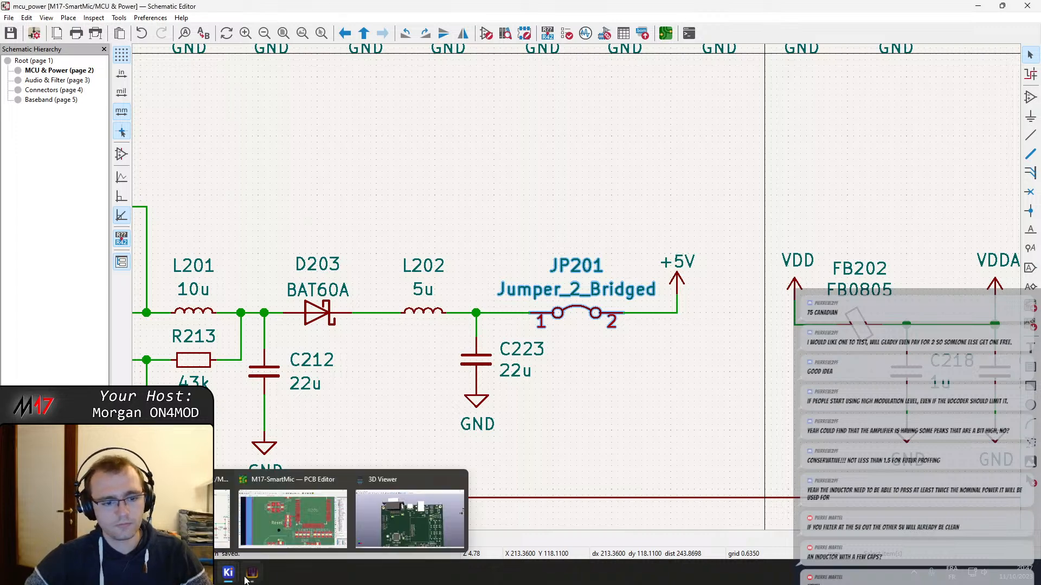
{"action": "mouse_move", "coordinate": [228, 574]}
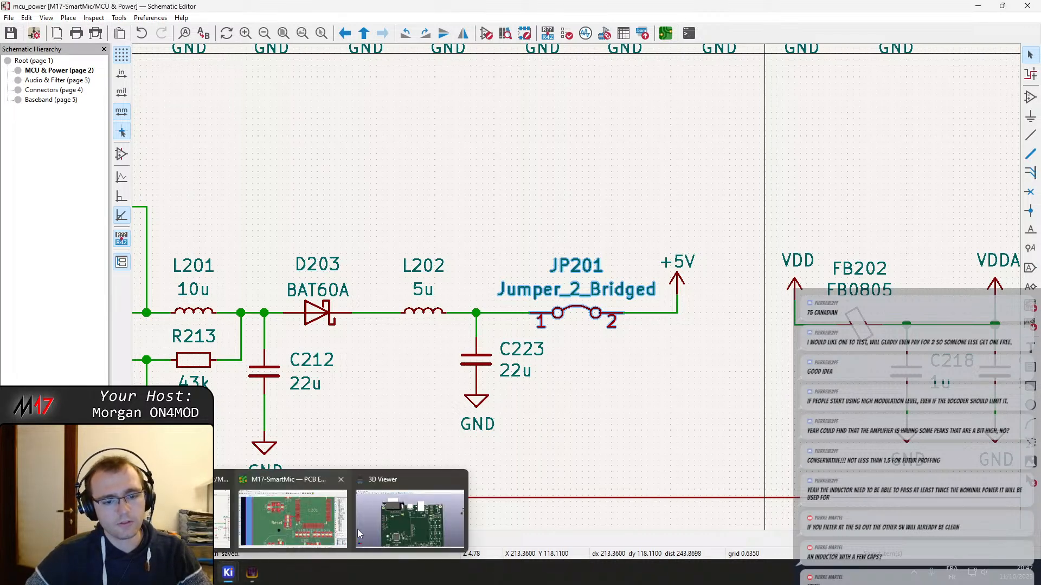
{"action": "left_click", "coordinate": [291, 528]}
{"action": "left_click", "coordinate": [379, 291]}
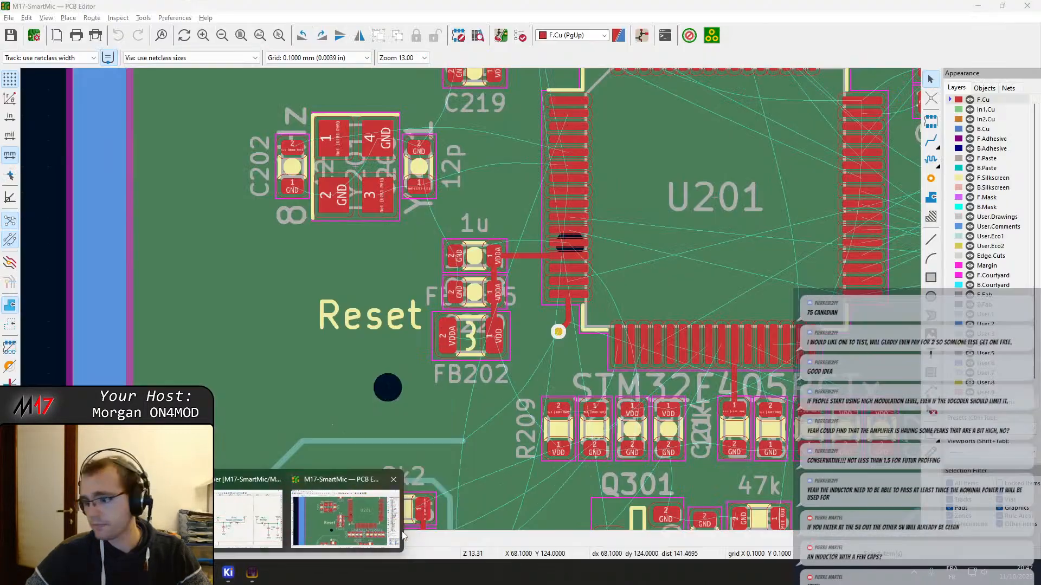
{"action": "mouse_move", "coordinate": [227, 574]}
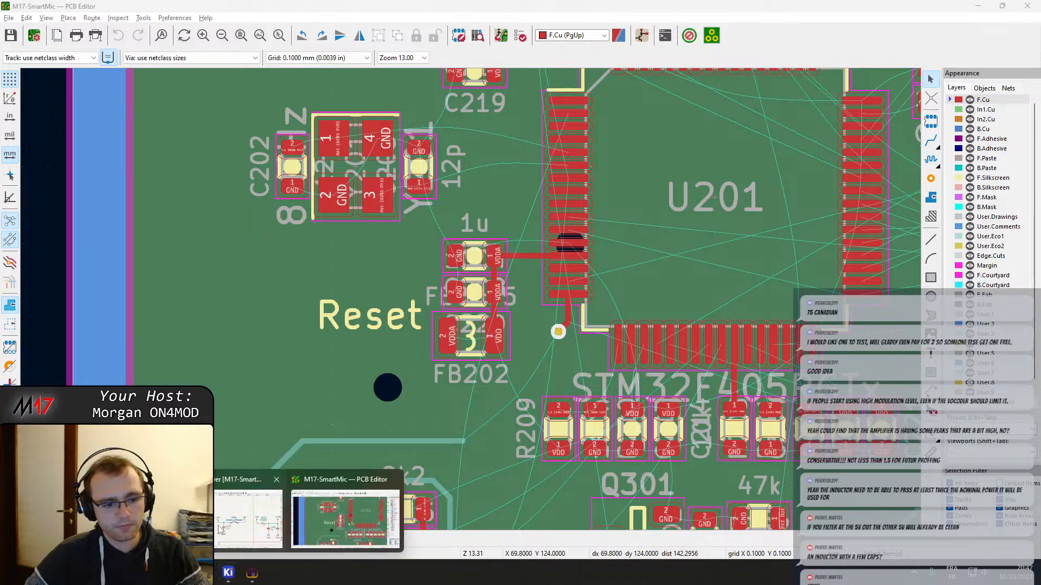
{"action": "left_click", "coordinate": [251, 531]}
{"action": "scroll", "coordinate": [623, 300], "scroll_direction": "down", "scroll_amount": 4}
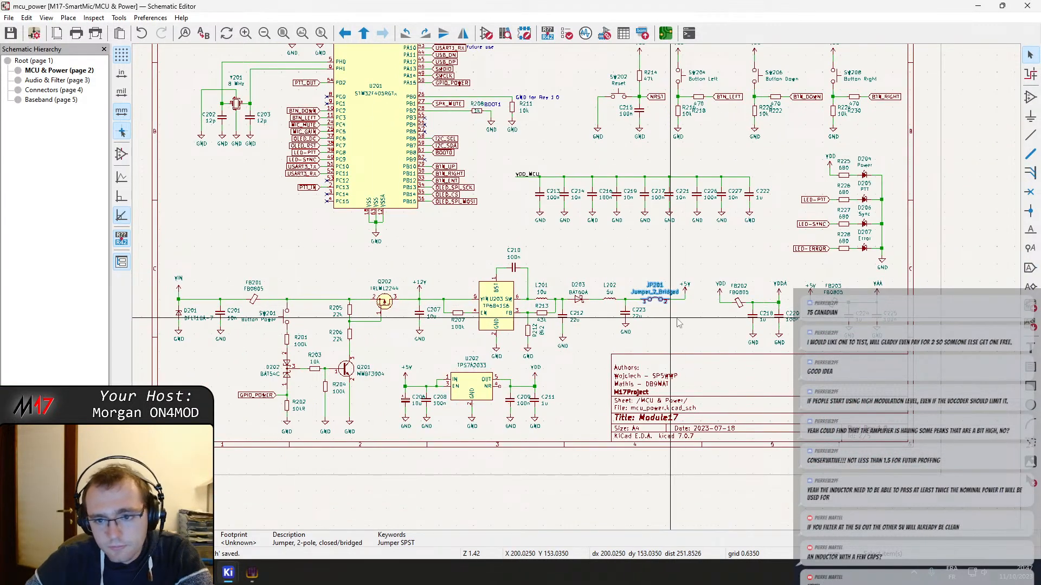
{"action": "scroll", "coordinate": [802, 316], "scroll_direction": "up", "scroll_amount": 4}
{"action": "middle_click_drag", "start_coordinate": [394, 331], "coordinate": [596, 342]}
{"action": "left_click", "coordinate": [520, 233]}
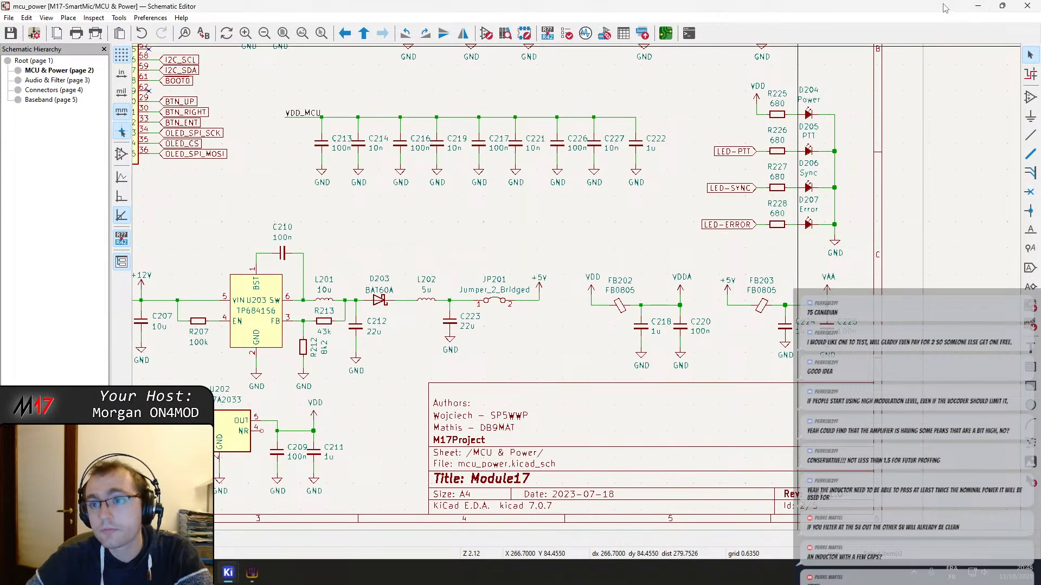
Update the PCB from the schematic and place the group of new footprints outside the board's left edge, beside the 80 mm dimension
{"action": "left_click", "coordinate": [665, 33]}
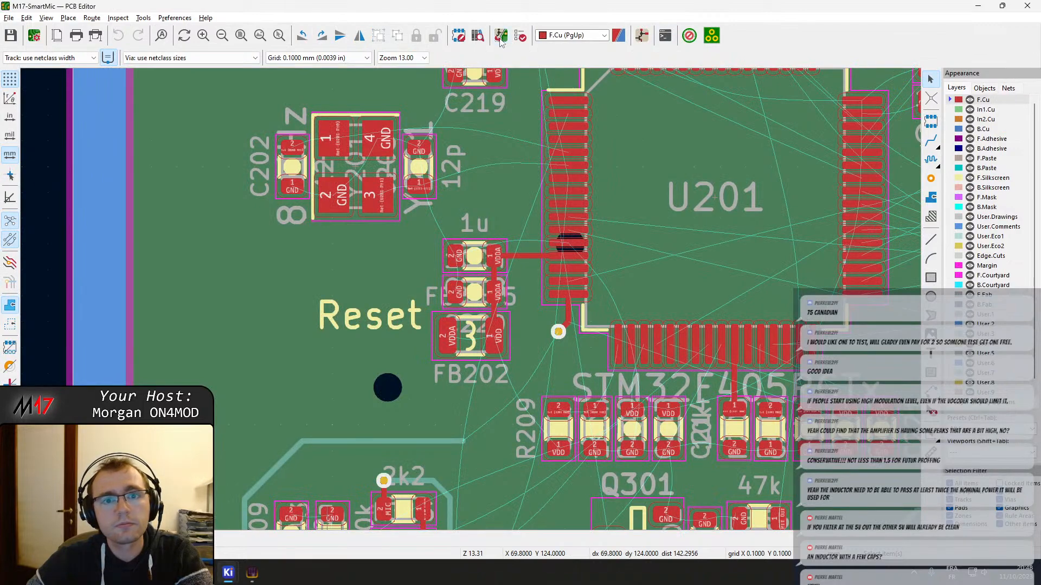
{"action": "left_click", "coordinate": [330, 292]}
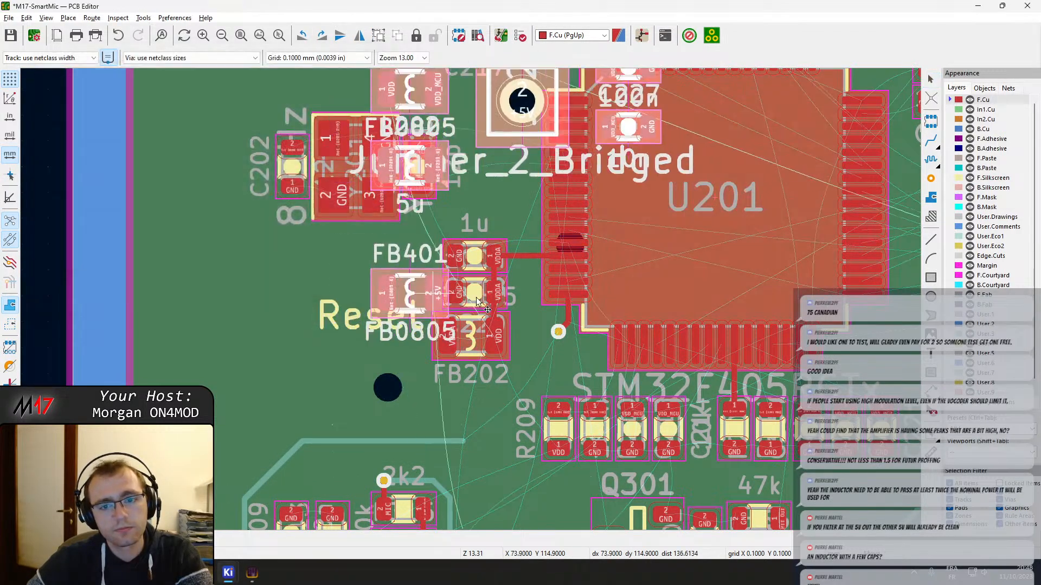
{"action": "scroll", "coordinate": [447, 313], "scroll_direction": "down", "scroll_amount": 6}
{"action": "left_click", "coordinate": [237, 321]}
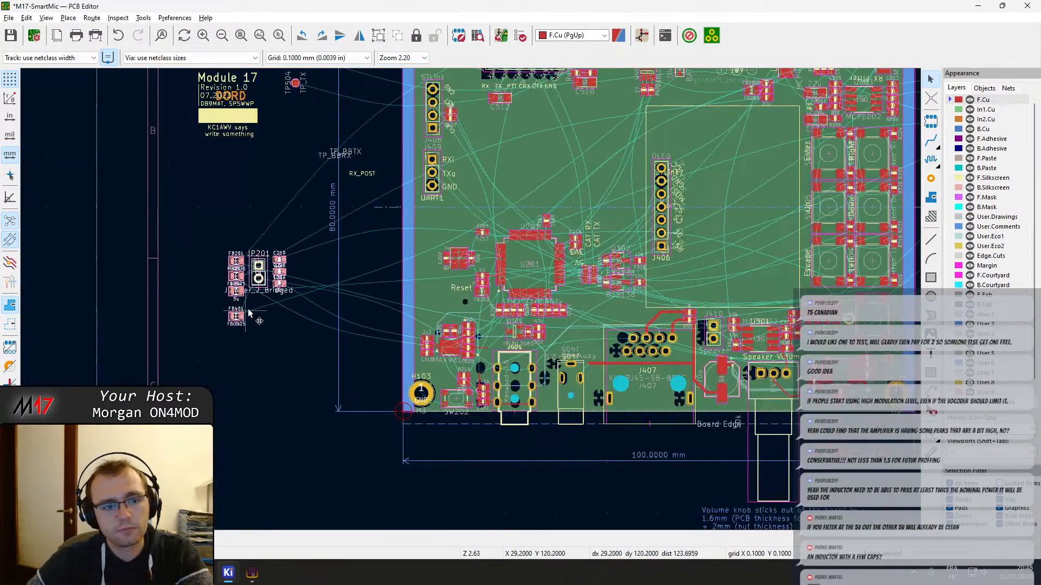
{"action": "scroll", "coordinate": [274, 285], "scroll_direction": "up", "scroll_amount": 2}
{"action": "scroll", "coordinate": [473, 315], "scroll_direction": "down", "scroll_amount": 1}
{"action": "left_click", "coordinate": [533, 371]}
{"action": "scroll", "coordinate": [534, 312], "scroll_direction": "down", "scroll_amount": 1}
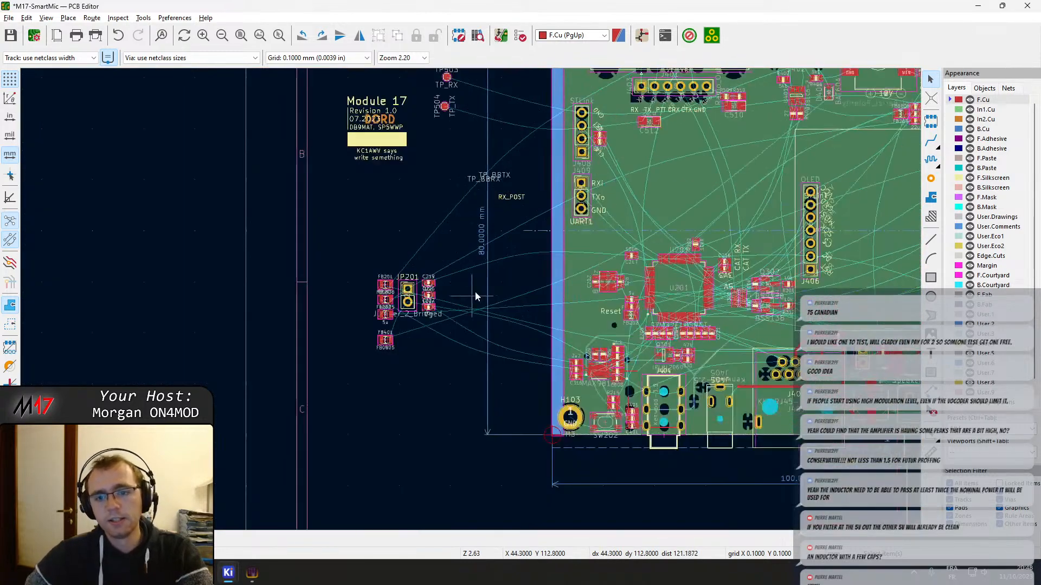
{"action": "scroll", "coordinate": [600, 143], "scroll_direction": "up", "scroll_amount": 1}
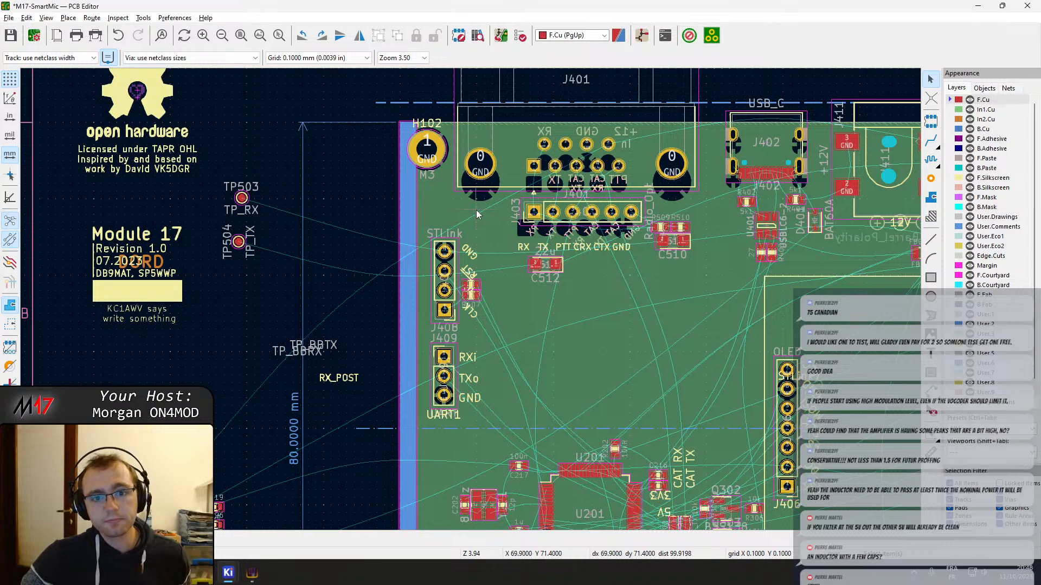
{"action": "scroll", "coordinate": [477, 212], "scroll_direction": "down", "scroll_amount": 1}
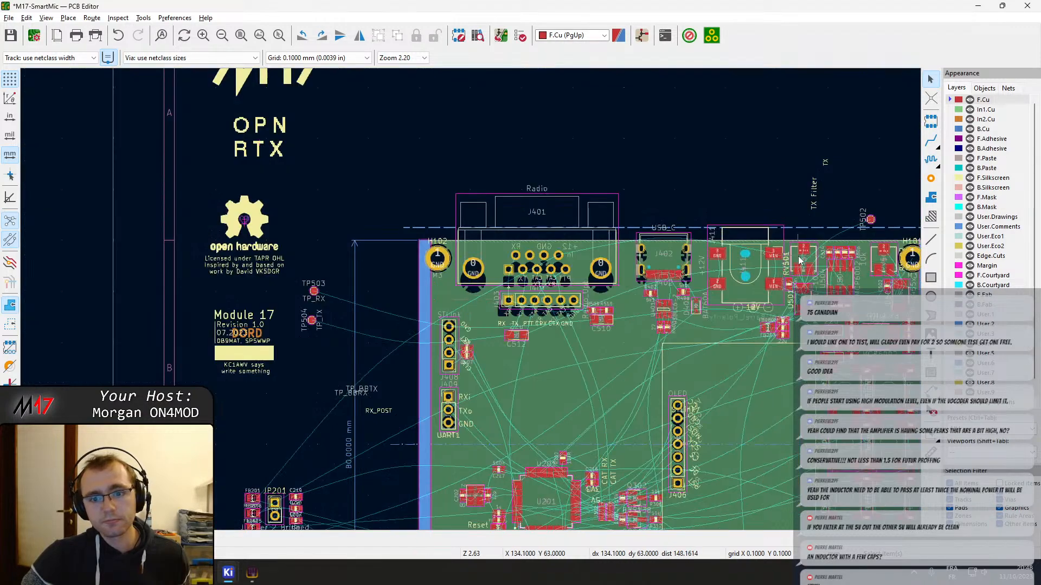
Move jumper JP201 out of the new footprint group and place it left of the ferrite beads outside the board
{"action": "middle_click_drag", "start_coordinate": [799, 260], "coordinate": [595, 199]}
{"action": "scroll", "coordinate": [494, 192], "scroll_direction": "up", "scroll_amount": 3}
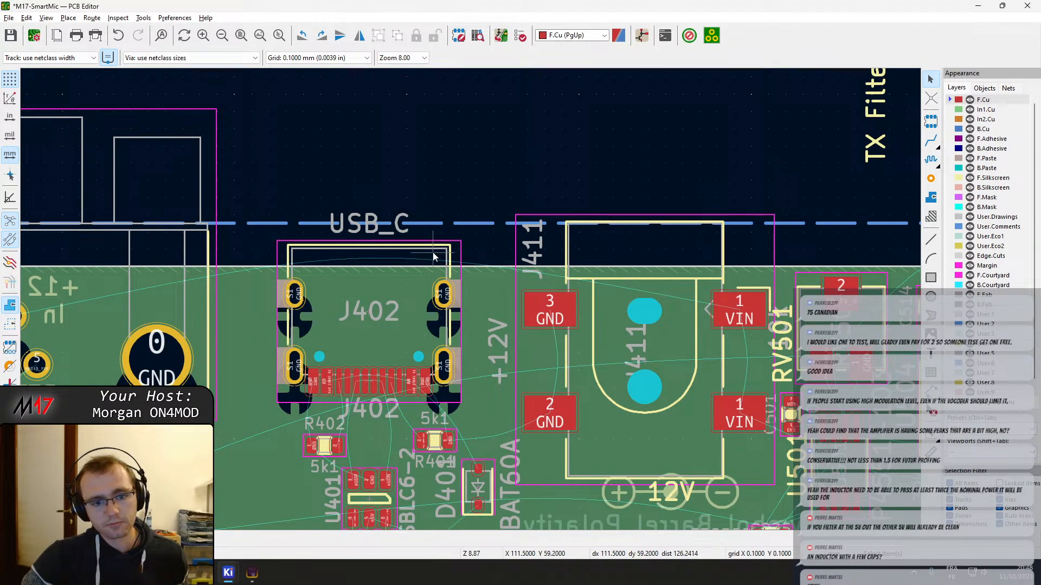
{"action": "scroll", "coordinate": [487, 271], "scroll_direction": "down", "scroll_amount": 1}
{"action": "middle_click_drag", "start_coordinate": [342, 387], "coordinate": [770, 206]}
{"action": "scroll", "coordinate": [238, 298], "scroll_direction": "down", "scroll_amount": 1}
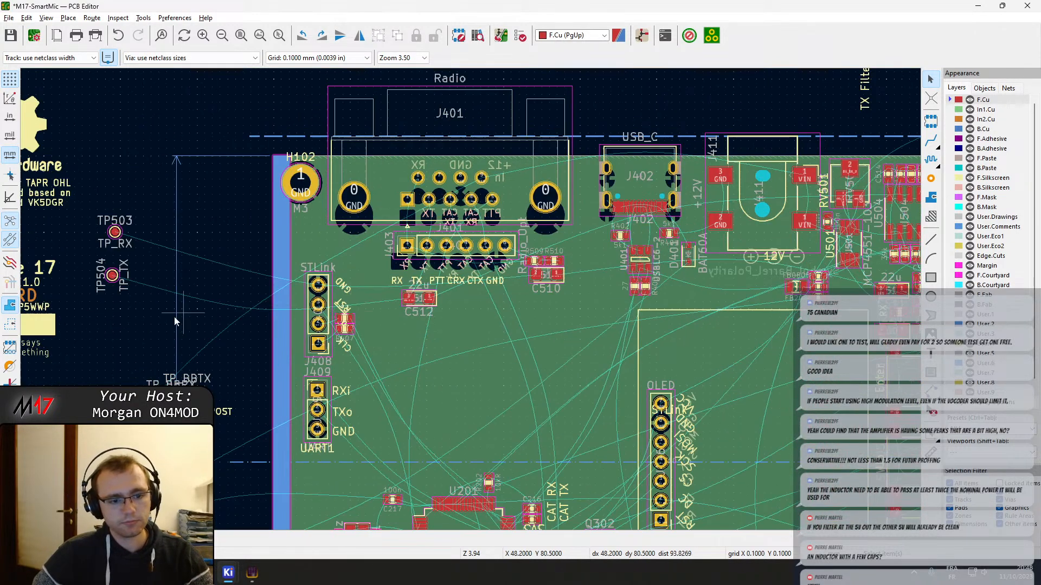
{"action": "scroll", "coordinate": [176, 319], "scroll_direction": "down", "scroll_amount": 1}
{"action": "middle_click_drag", "start_coordinate": [199, 321], "coordinate": [820, 17]}
{"action": "middle_click_drag", "start_coordinate": [698, 188], "coordinate": [555, 320]}
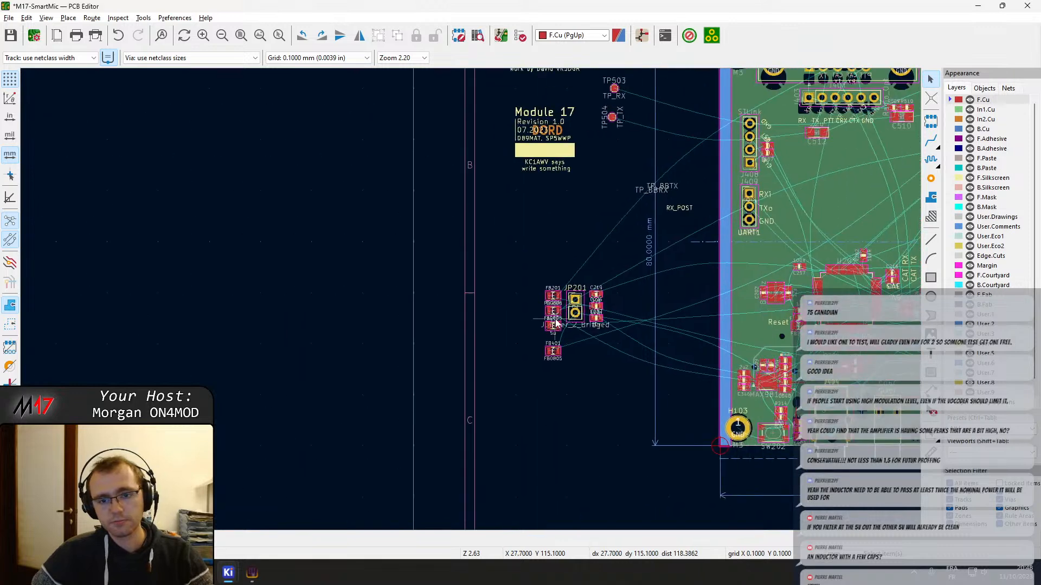
{"action": "left_click_drag", "start_coordinate": [587, 314], "coordinate": [709, 210]}
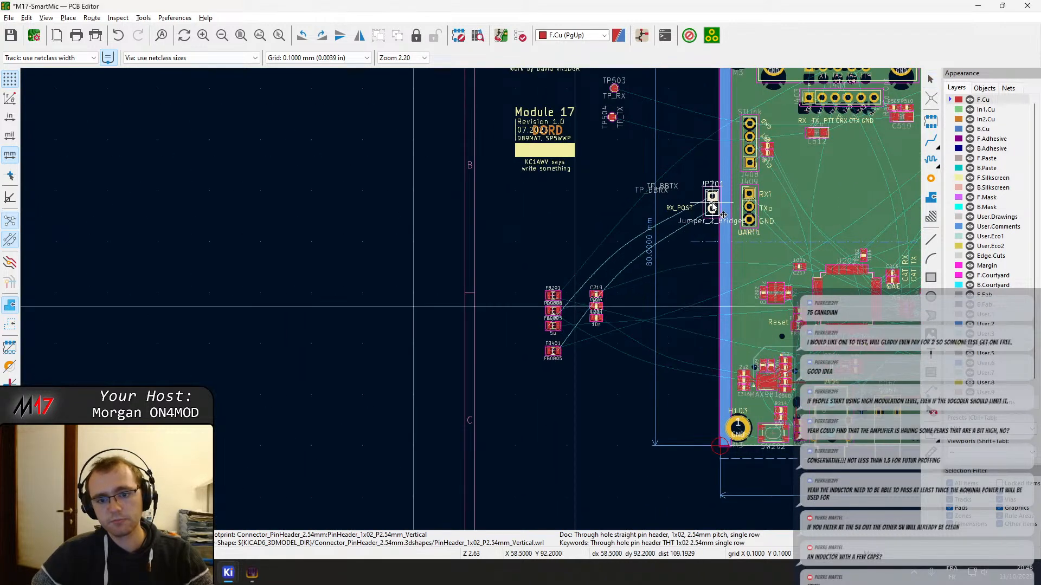
{"action": "middle_click_drag", "start_coordinate": [708, 210], "coordinate": [507, 283]}
Move ferrite bead FB401 onto the board below diode D401 near the USB-C connector, rotated by 180 degrees
{"action": "left_click_drag", "start_coordinate": [506, 283], "coordinate": [277, 368]}
{"action": "left_click_drag", "start_coordinate": [351, 425], "coordinate": [677, 220]}
{"action": "middle_click_drag", "start_coordinate": [677, 220], "coordinate": [440, 344]}
{"action": "left_click_drag", "start_coordinate": [440, 343], "coordinate": [591, 326]}
{"action": "scroll", "coordinate": [591, 326], "scroll_direction": "up", "scroll_amount": 3}
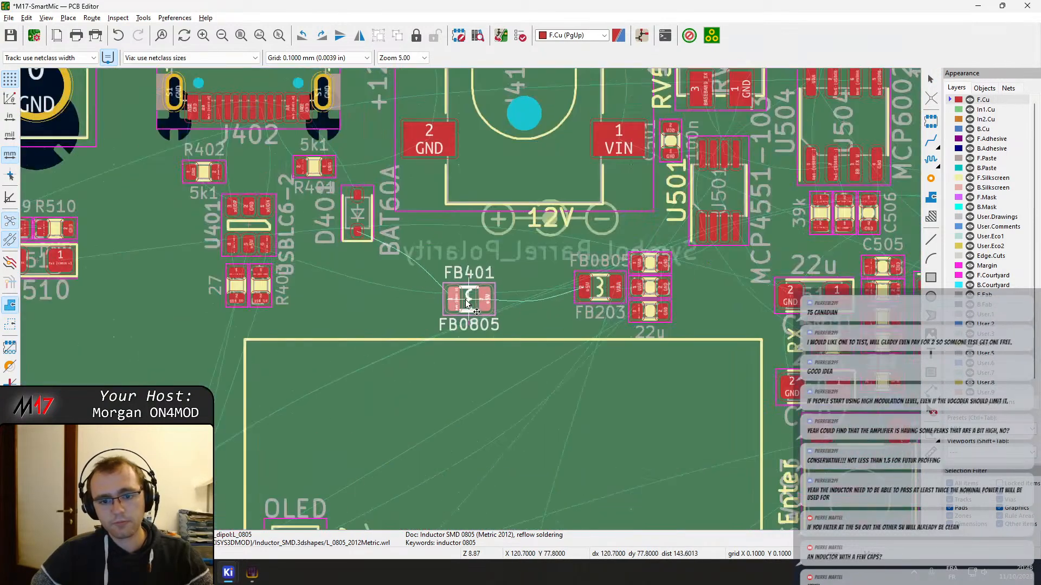
{"action": "left_click_drag", "start_coordinate": [468, 301], "coordinate": [340, 266]}
{"action": "key", "text": "r"}
{"action": "key", "text": "r"}
Check the footprint properties of FB401 without changing them, and save the board
{"action": "double_click", "coordinate": [338, 264]}
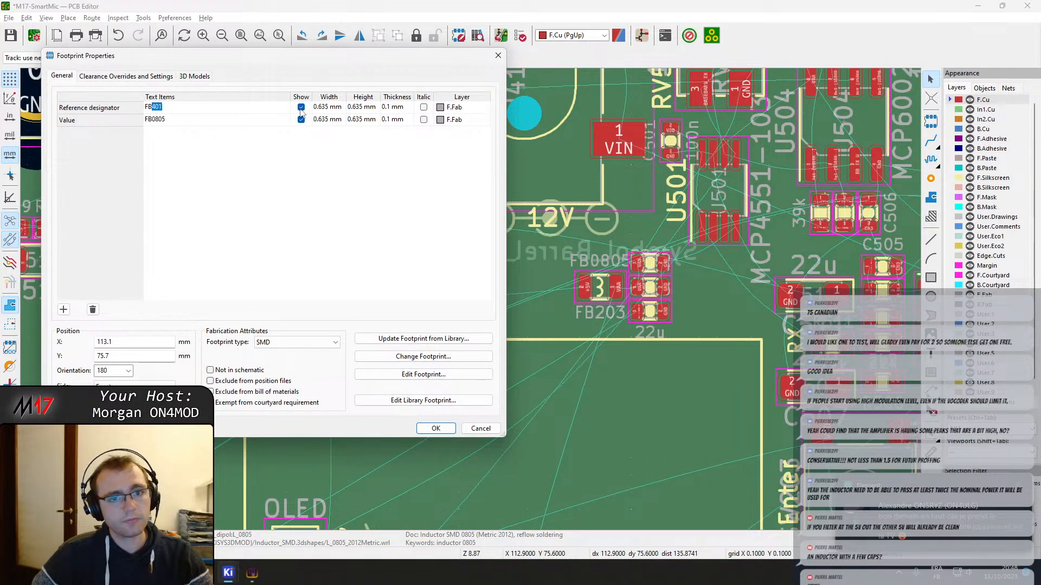
{"action": "key", "text": "Return"}
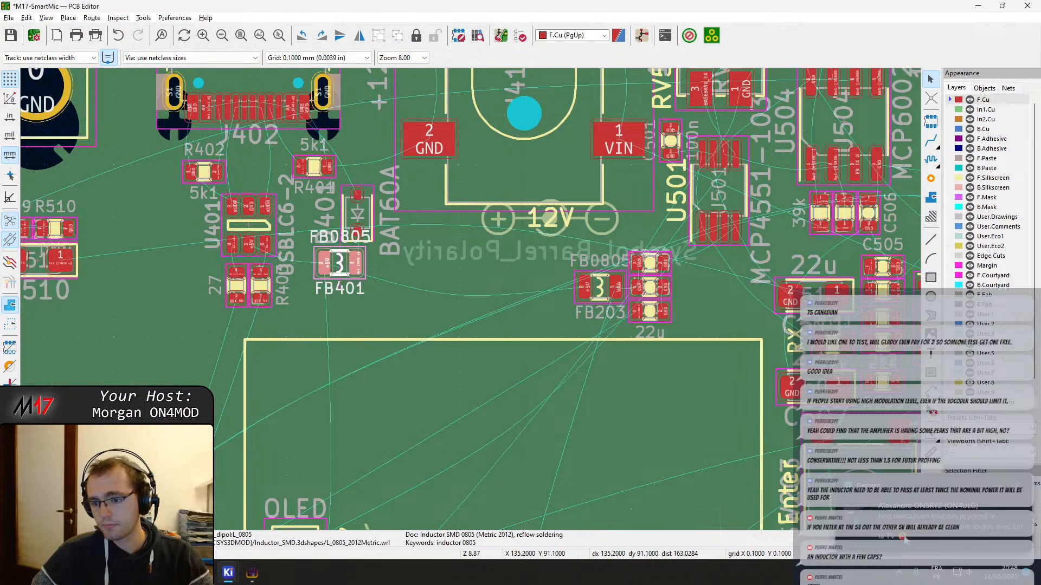
{"action": "left_click", "coordinate": [412, 282]}
{"action": "key", "text": "ctrl+s"}
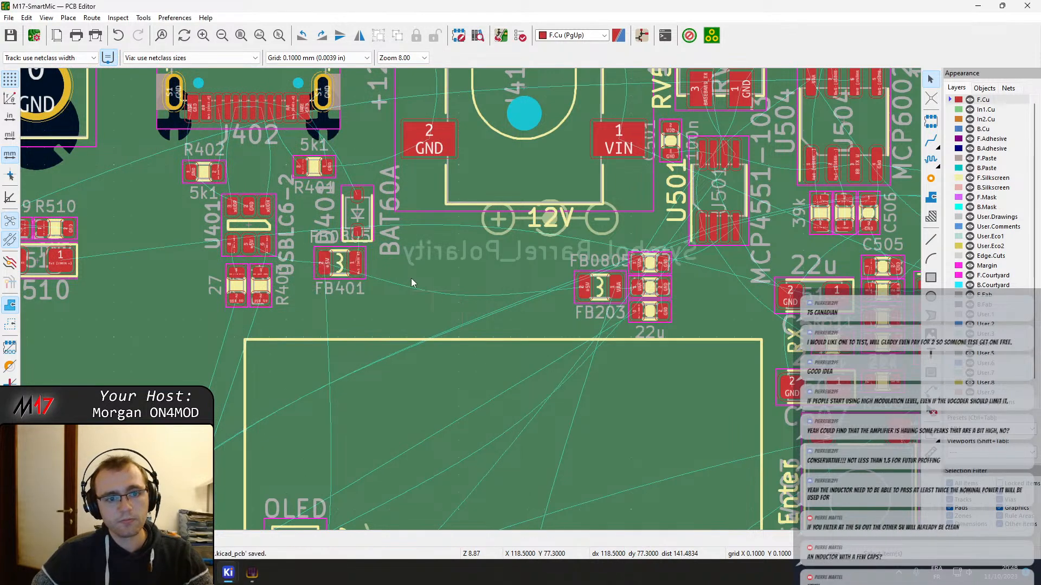
Move the 5k1 resistors R402 and R401 up close to the USB-C connector J402, with R401 beside its right-hand shield pins
{"action": "scroll", "coordinate": [356, 277], "scroll_direction": "up", "scroll_amount": 3}
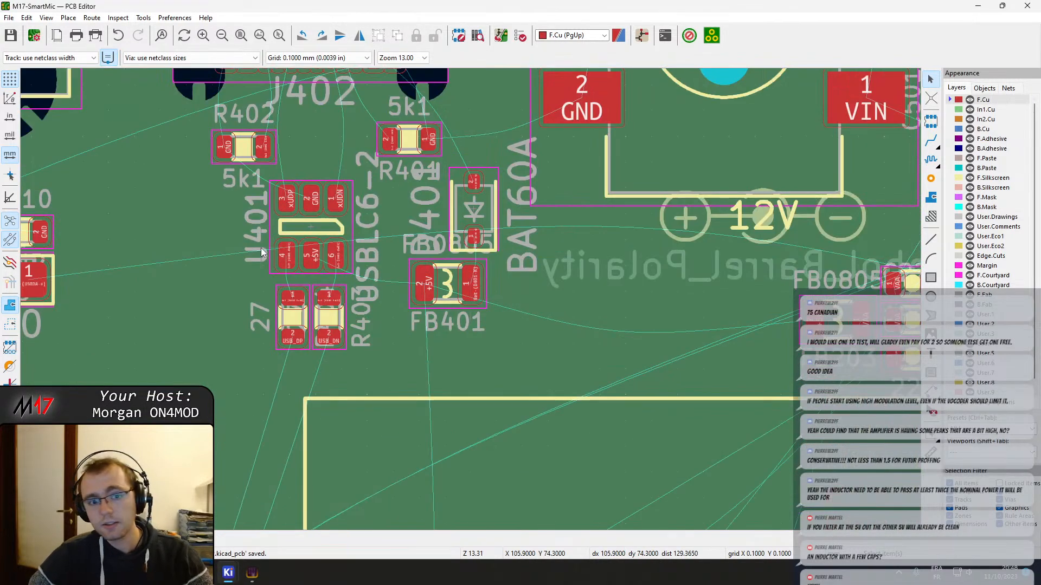
{"action": "middle_click_drag", "start_coordinate": [376, 248], "coordinate": [474, 393]}
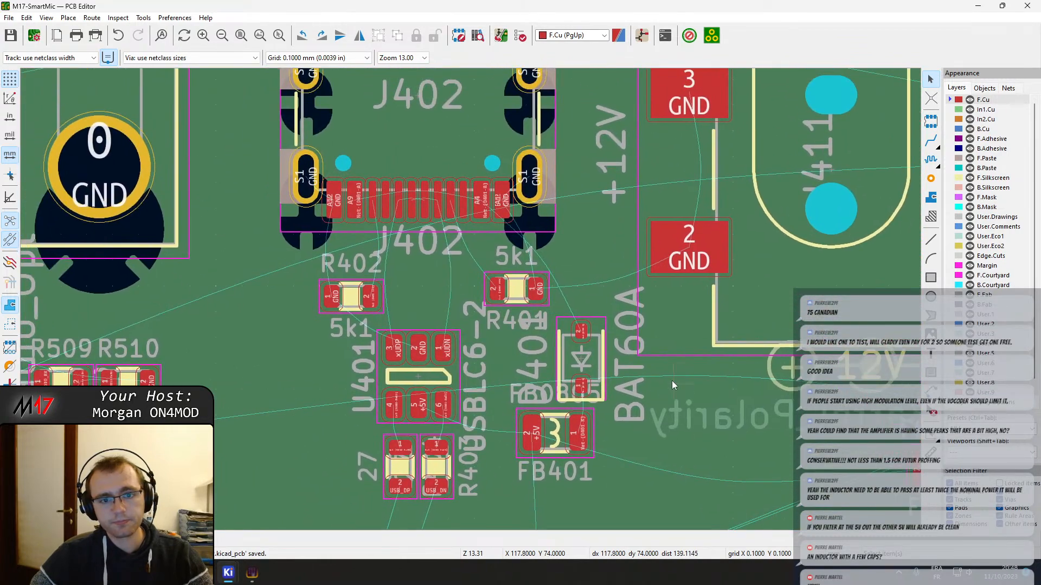
{"action": "left_click_drag", "start_coordinate": [521, 296], "coordinate": [500, 296]}
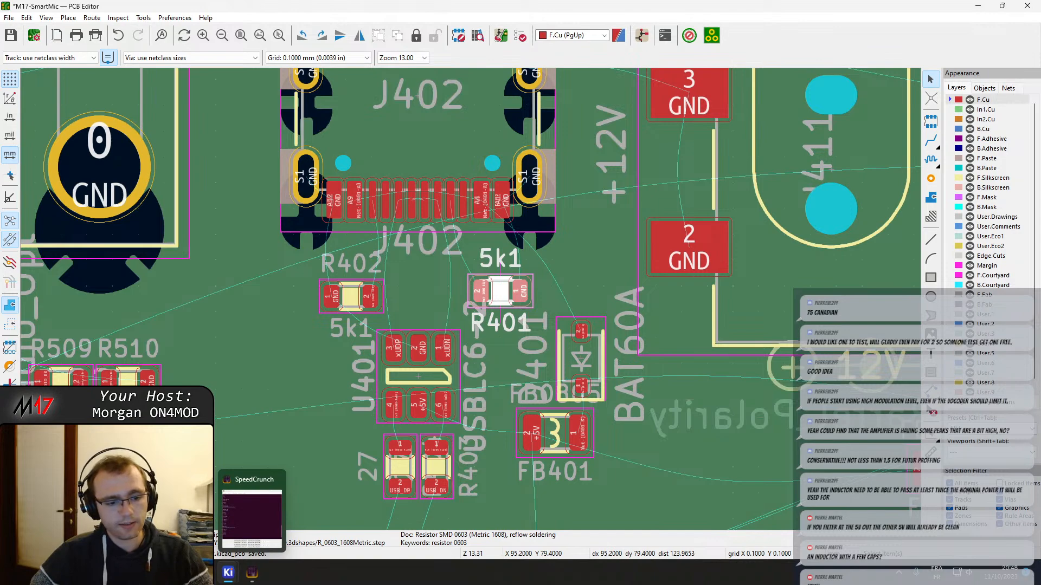
{"action": "mouse_move", "coordinate": [233, 576]}
{"action": "left_click", "coordinate": [263, 536]}
{"action": "left_click_drag", "start_coordinate": [533, 5], "coordinate": [1040, 158]}
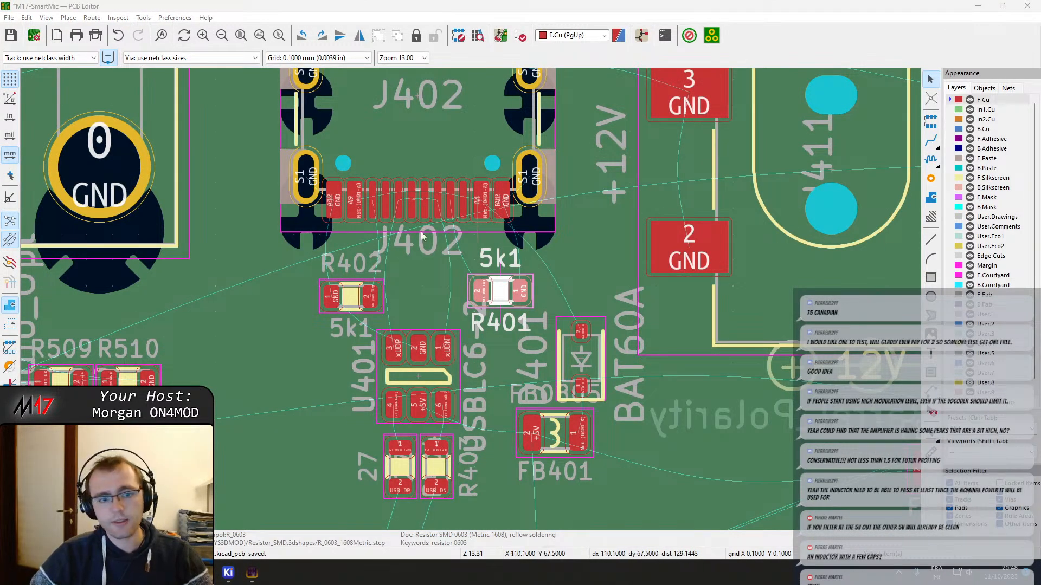
{"action": "scroll", "coordinate": [314, 281], "scroll_direction": "up", "scroll_amount": 2}
{"action": "left_click", "coordinate": [519, 313]}
{"action": "key", "text": "m"}
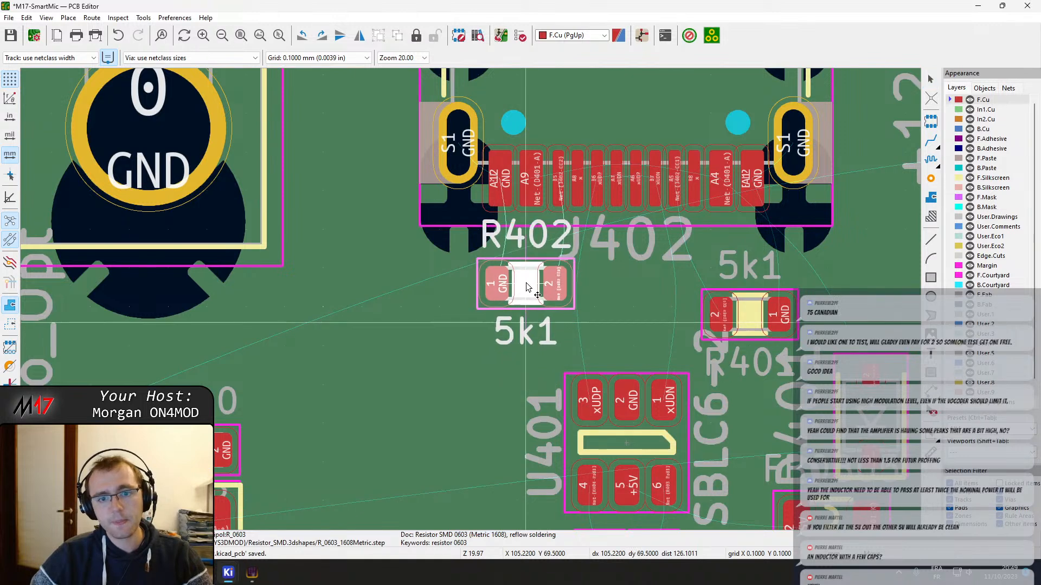
{"action": "left_click", "coordinate": [524, 273]}
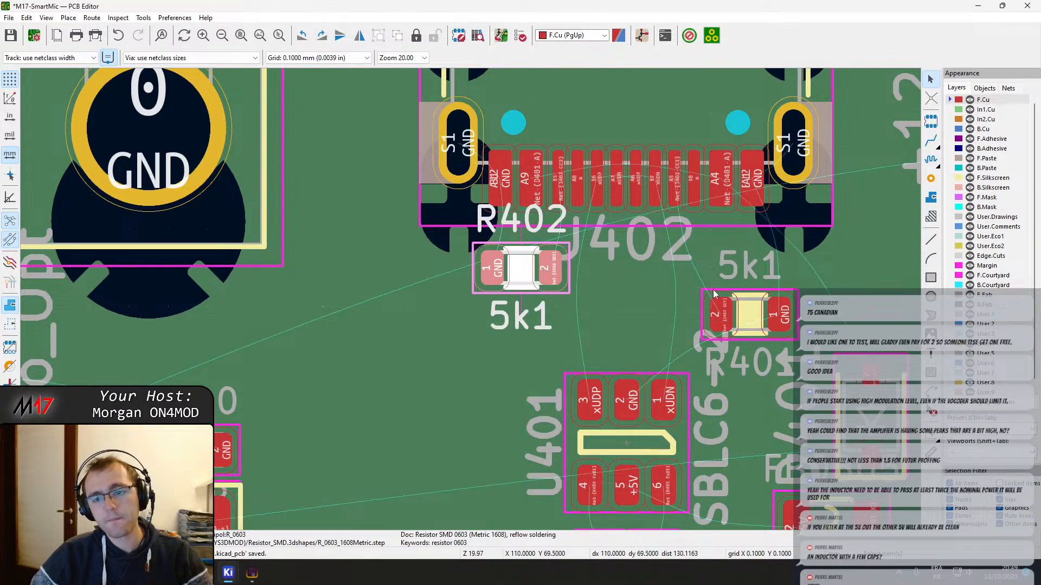
{"action": "key", "text": "m"}
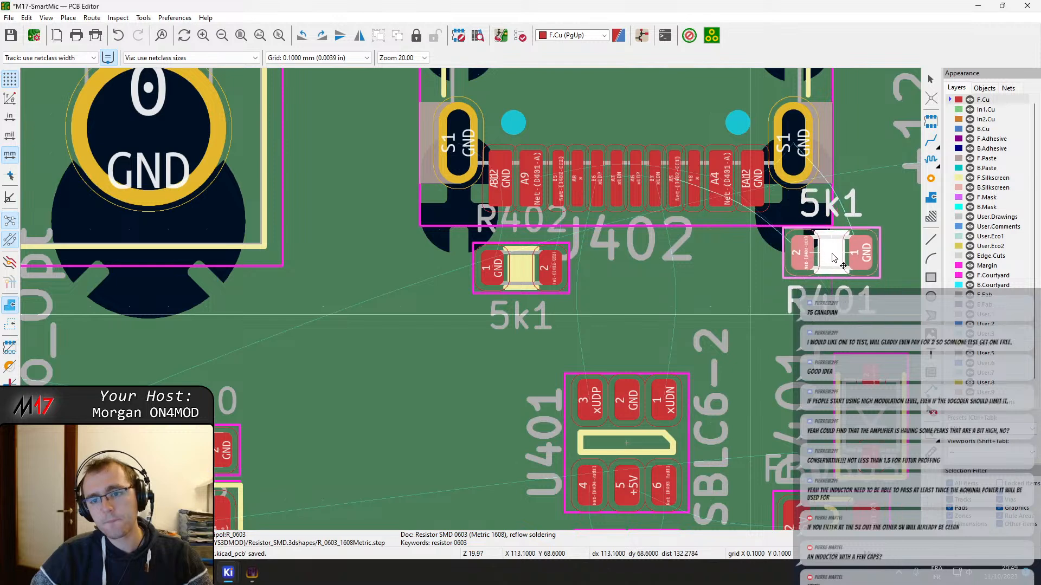
{"action": "left_click", "coordinate": [830, 252]}
Place diode D401 under J402 next to R401, and shift R402 outward below the connector's left shield pins
{"action": "left_click", "coordinate": [870, 415]}
{"action": "key", "text": "m"}
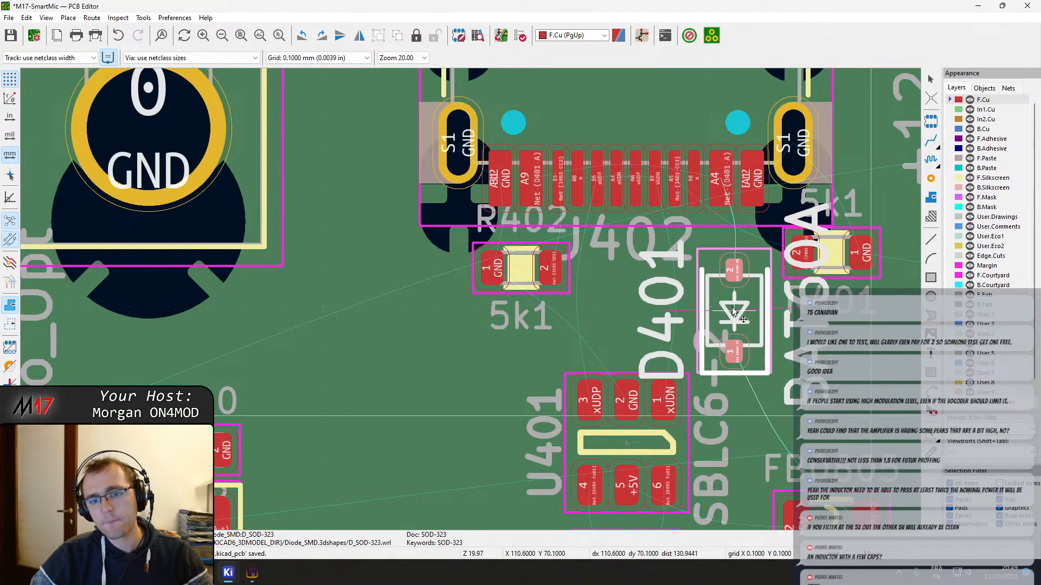
{"action": "left_click", "coordinate": [738, 308]}
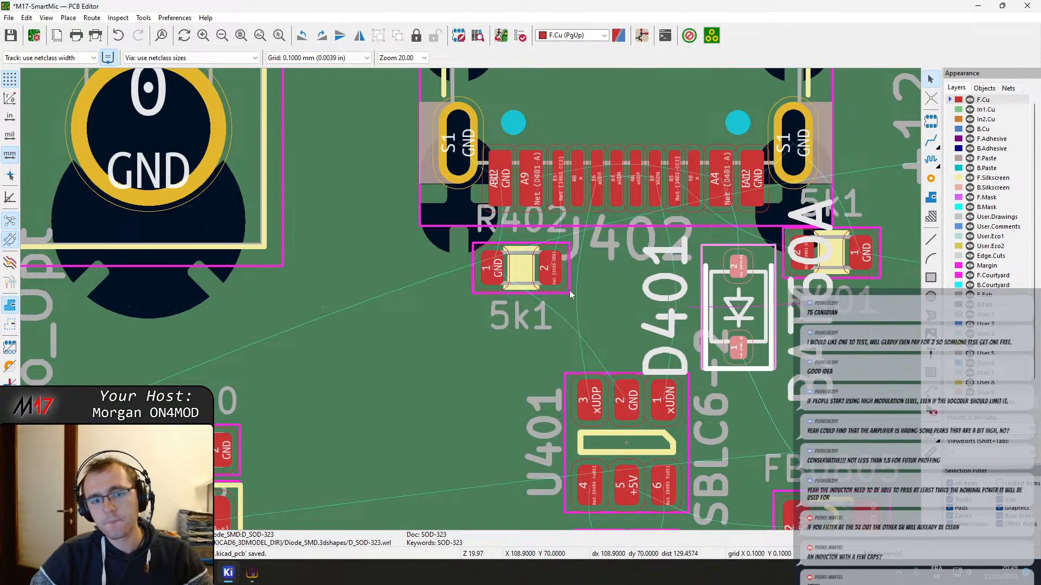
{"action": "key", "text": "m"}
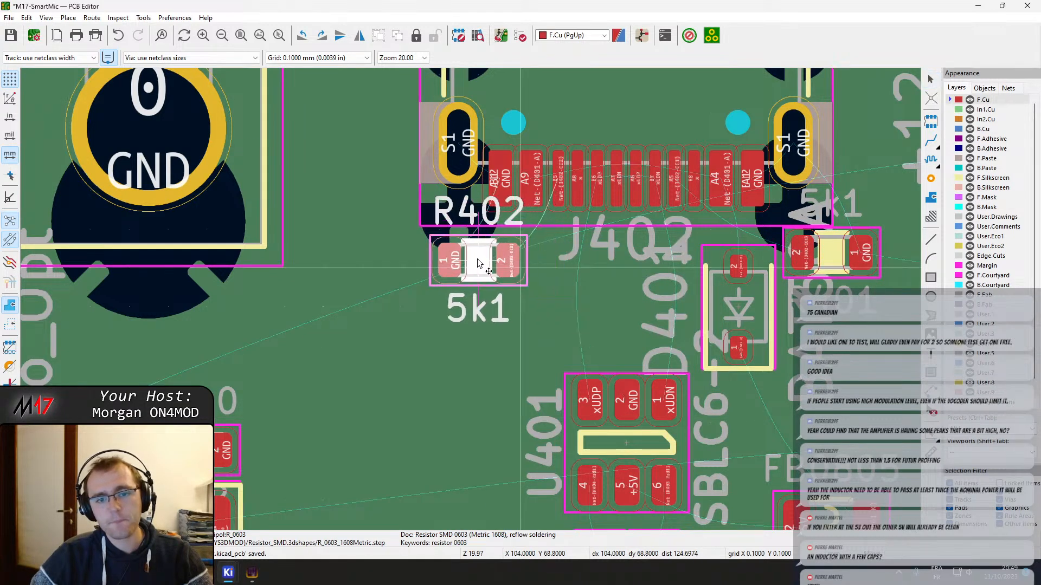
{"action": "left_click", "coordinate": [462, 256]}
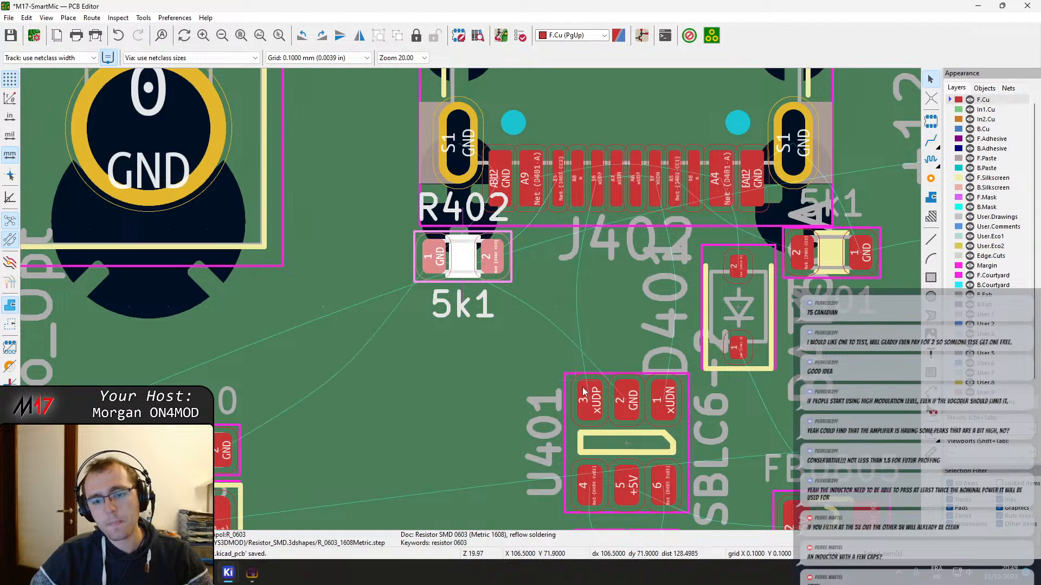
Move the USB protection chip U401 up closer to the USB-C connector, beside diode D401
{"action": "middle_click_drag", "start_coordinate": [619, 409], "coordinate": [545, 359]}
{"action": "left_click", "coordinate": [547, 360]}
{"action": "left_click", "coordinate": [552, 403]}
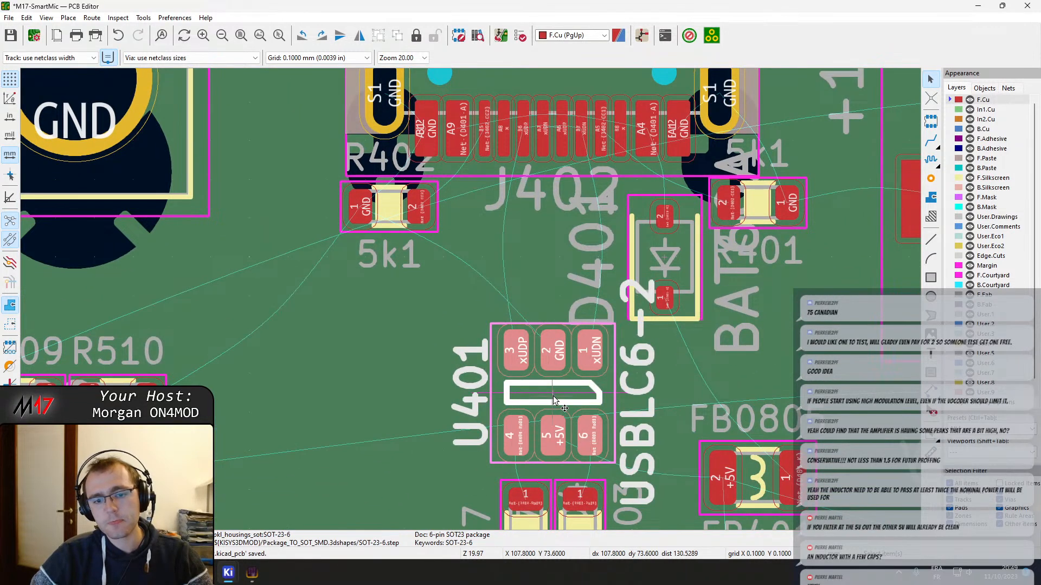
{"action": "key", "text": "m"}
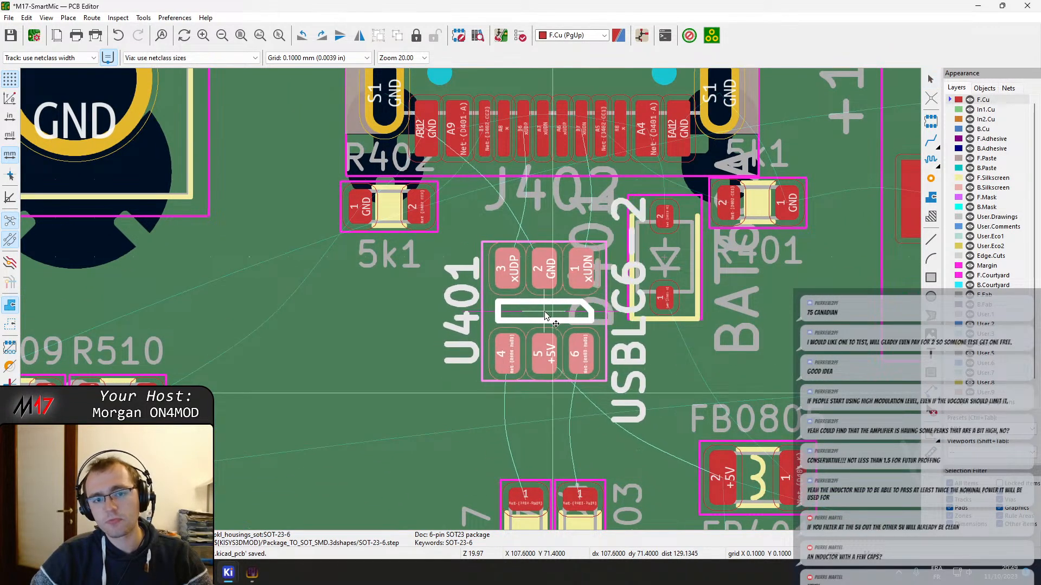
{"action": "left_click", "coordinate": [546, 334]}
Move the pair of 27-ohm USB data-line resistors together up to directly below U401
{"action": "middle_click_drag", "start_coordinate": [550, 386], "coordinate": [530, 342]}
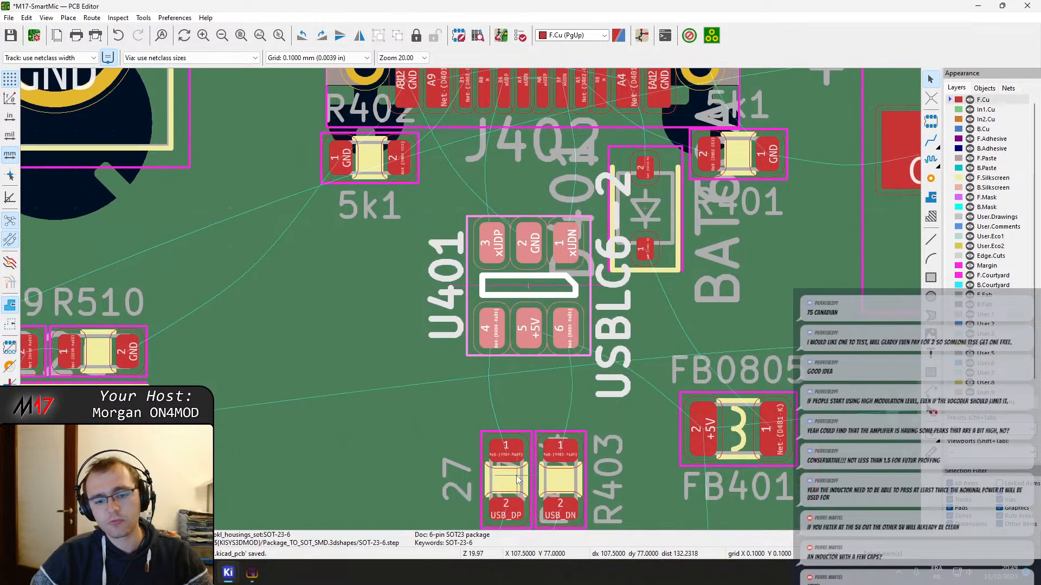
{"action": "left_click", "coordinate": [505, 433]}
{"action": "left_click", "coordinate": [560, 434], "text": "shift"}
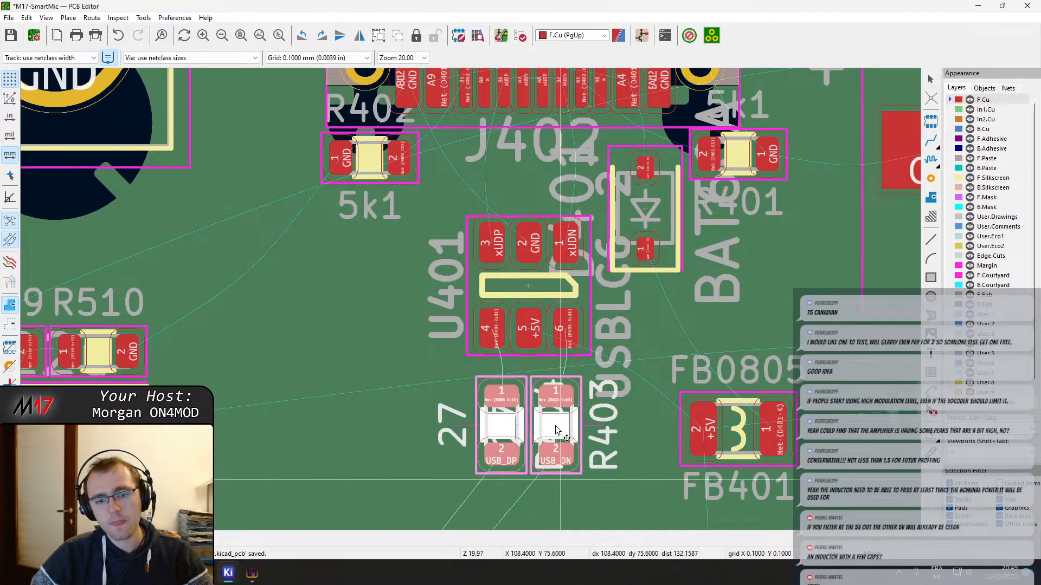
{"action": "left_click", "coordinate": [557, 430]}
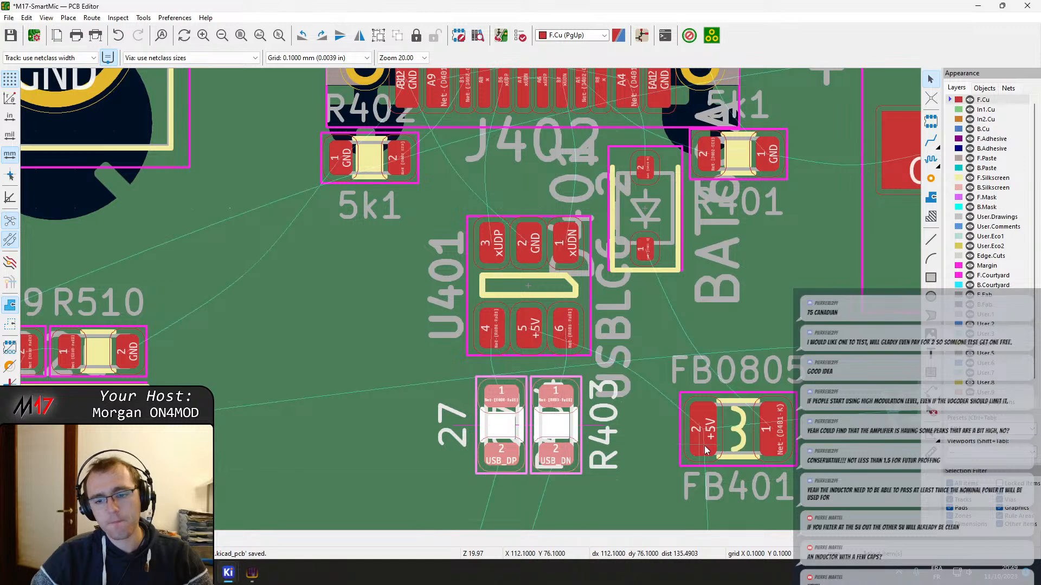
Rotate ferrite bead FB401 to vertical and place it just below and to the right of diode D401
{"action": "left_click", "coordinate": [732, 450]}
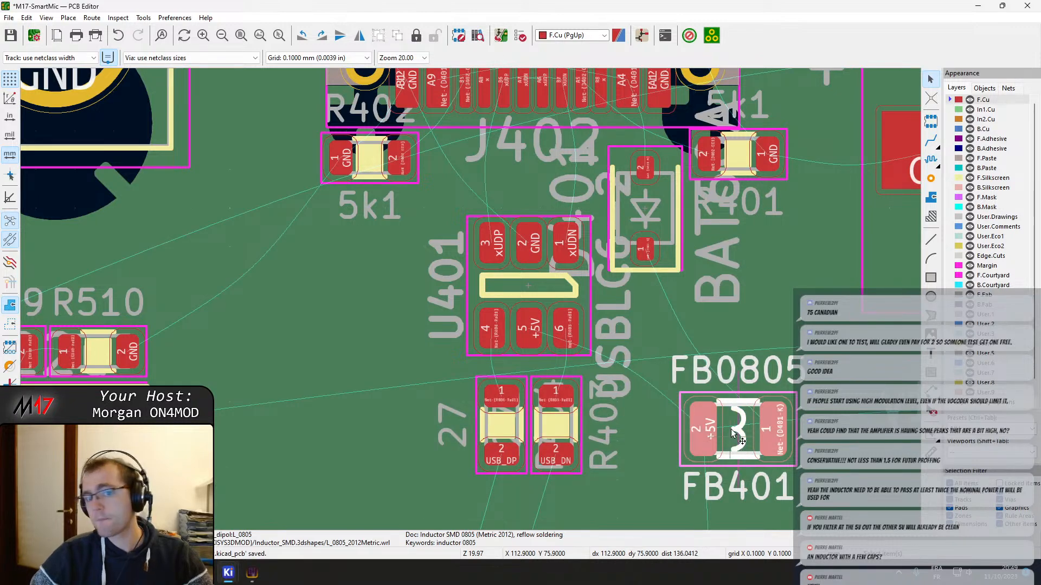
{"action": "left_click_drag", "start_coordinate": [731, 434], "coordinate": [718, 391]}
{"action": "double_click", "coordinate": [717, 391]}
{"action": "key", "text": "Escape"}
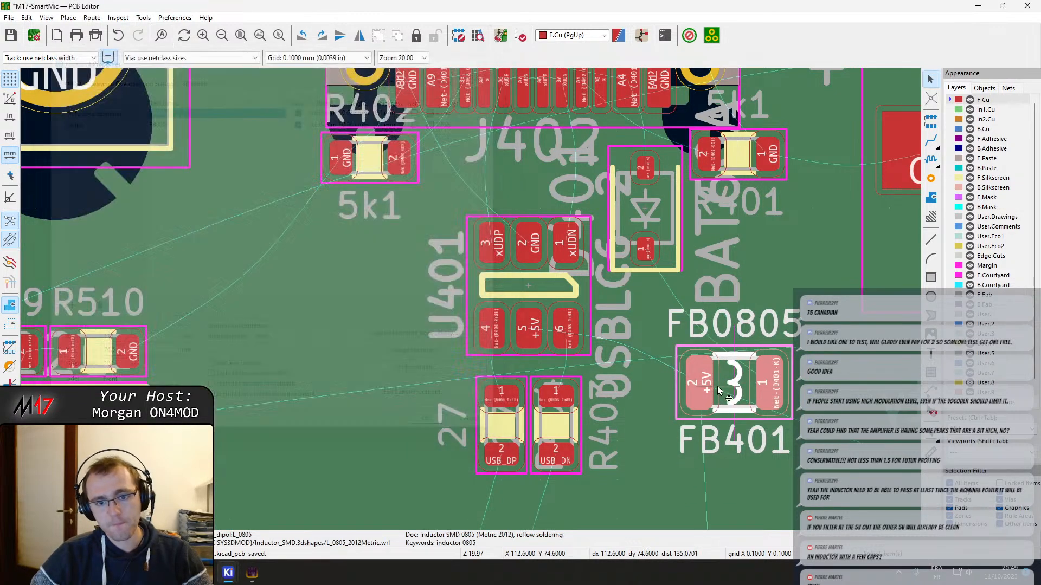
{"action": "key", "text": "m"}
{"action": "key", "text": "r"}
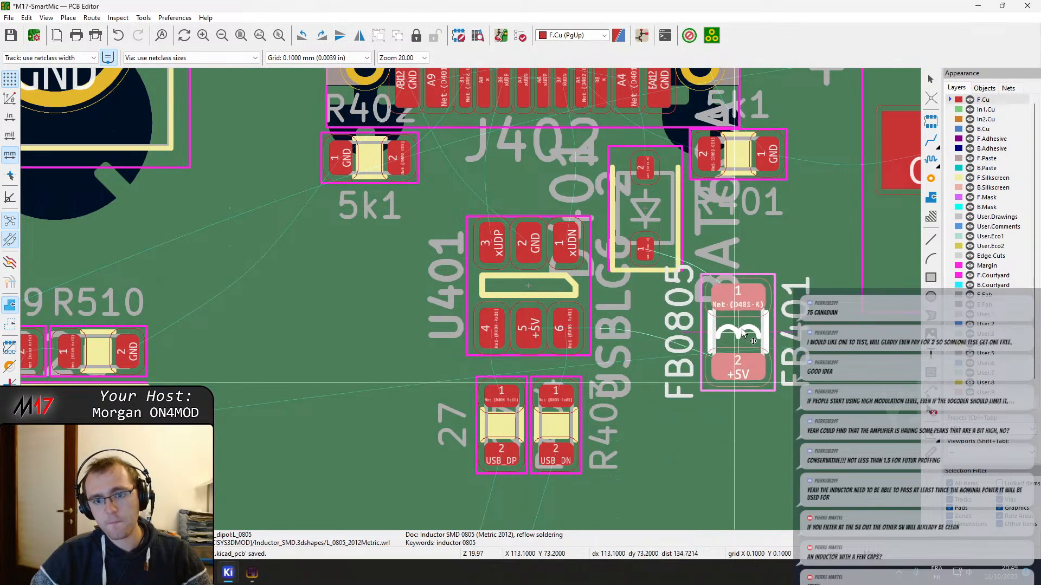
{"action": "left_click", "coordinate": [728, 343]}
Stack D401 directly above the vertical FB401 beside U401 and the 27-ohm resistors, and save the board
{"action": "left_click", "coordinate": [653, 218]}
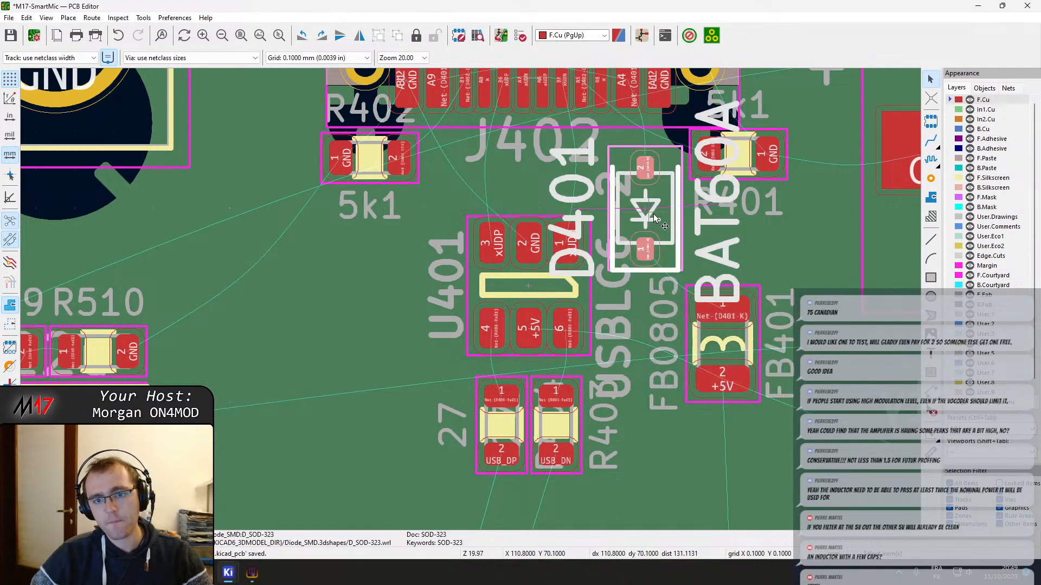
{"action": "left_click_drag", "start_coordinate": [654, 218], "coordinate": [702, 353]}
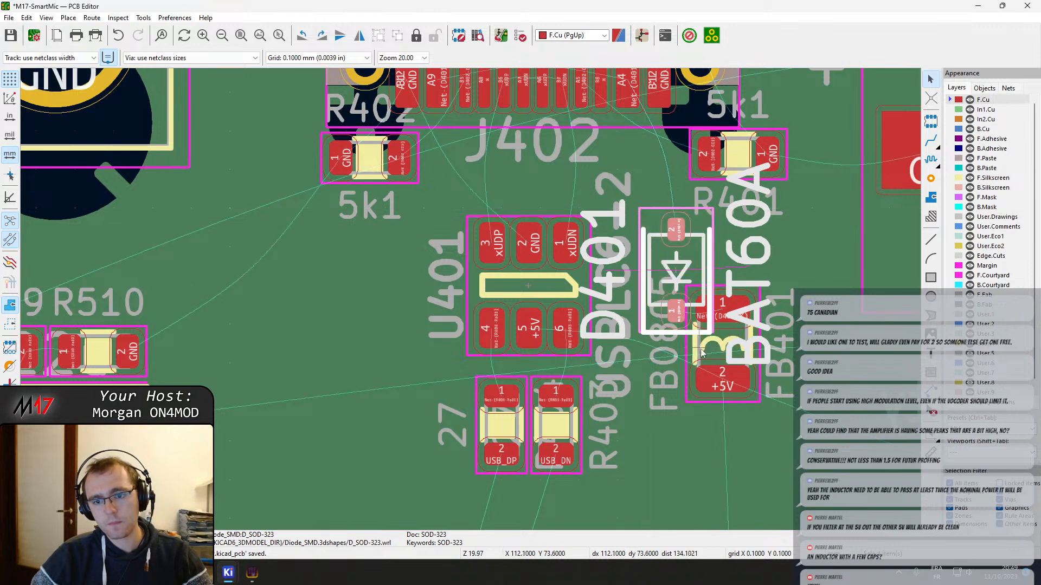
{"action": "left_click_drag", "start_coordinate": [686, 313], "coordinate": [686, 313]}
{"action": "left_click_drag", "start_coordinate": [723, 353], "coordinate": [677, 413]}
{"action": "left_click", "coordinate": [687, 272], "text": "shift"}
{"action": "mouse_move", "coordinate": [688, 272]}
{"action": "left_mouse_down"}
{"action": "mouse_move", "coordinate": [676, 271]}
{"action": "mouse_move", "coordinate": [691, 279]}
{"action": "left_mouse_up"}
{"action": "key", "text": "ctrl+s"}
Examine the USB-C placement, the rest of the board layout and the routed power circuit outside the board's right edge
{"action": "scroll", "coordinate": [555, 266], "scroll_direction": "down", "scroll_amount": 4}
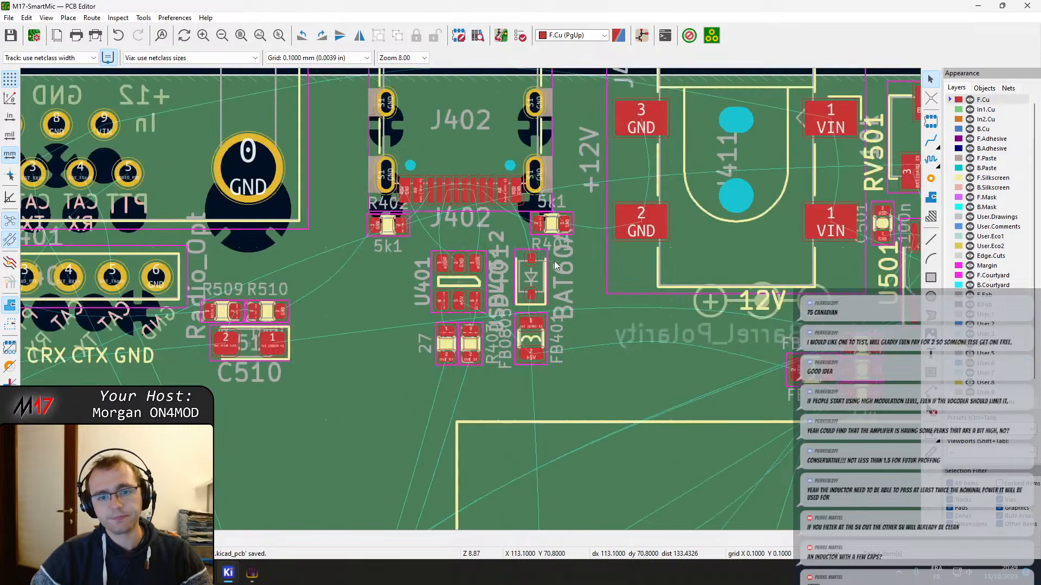
{"action": "scroll", "coordinate": [538, 226], "scroll_direction": "up", "scroll_amount": 2}
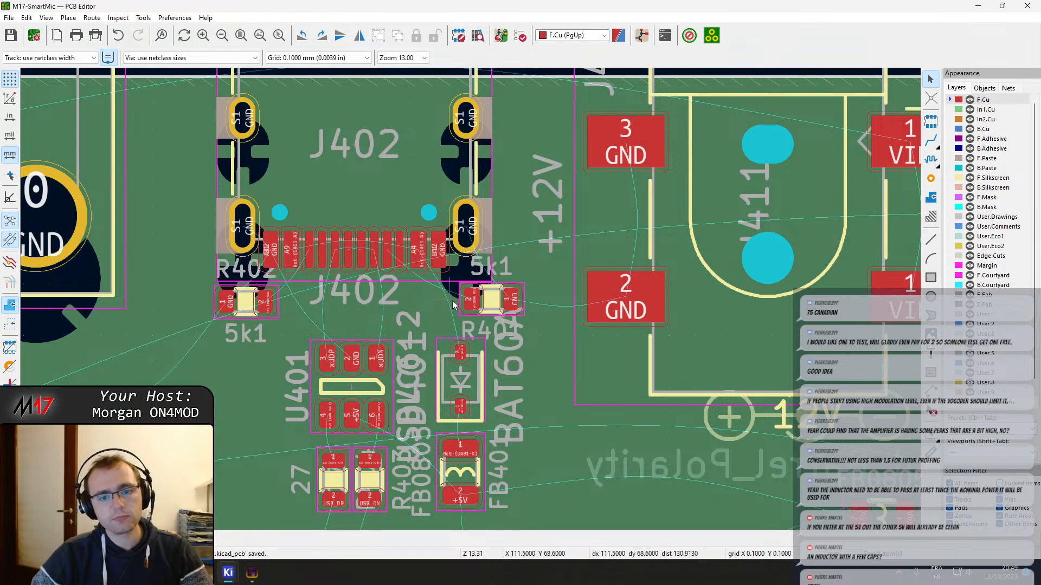
{"action": "scroll", "coordinate": [470, 299], "scroll_direction": "down", "scroll_amount": 4}
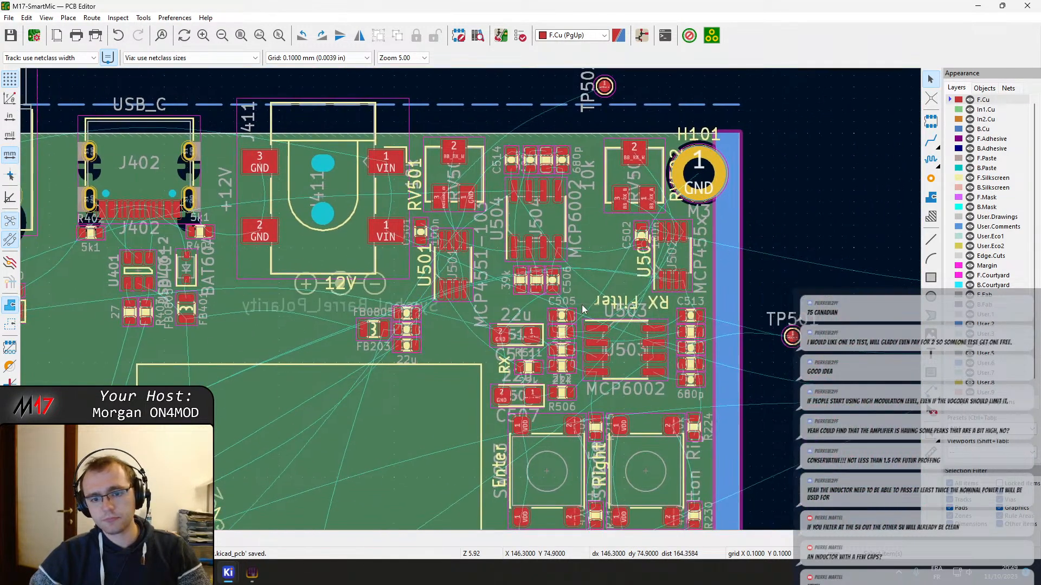
{"action": "scroll", "coordinate": [581, 305], "scroll_direction": "down", "scroll_amount": 4}
{"action": "middle_click_drag", "start_coordinate": [309, 286], "coordinate": [376, 205]}
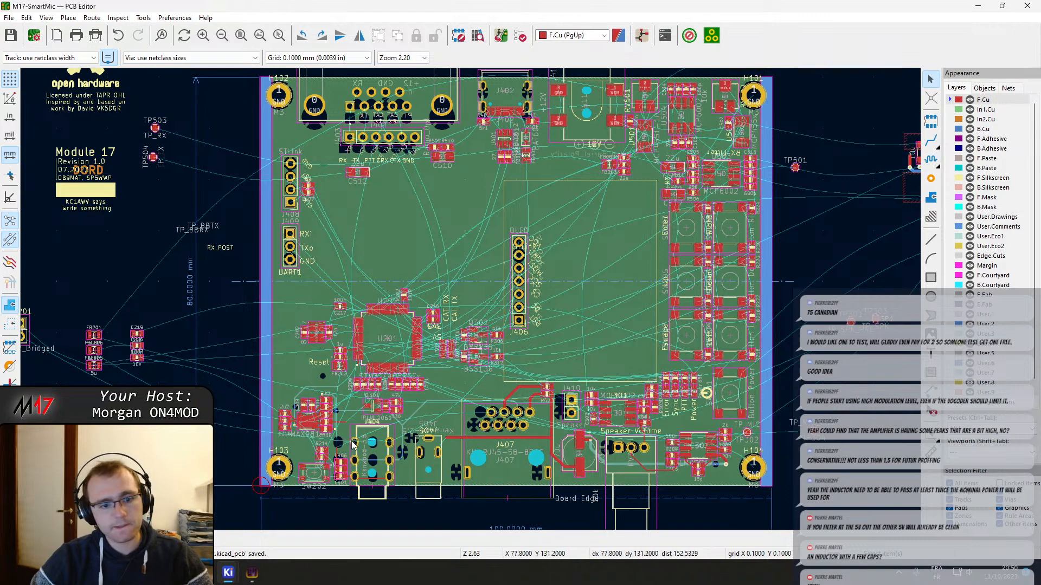
{"action": "middle_click_drag", "start_coordinate": [610, 441], "coordinate": [479, 377]}
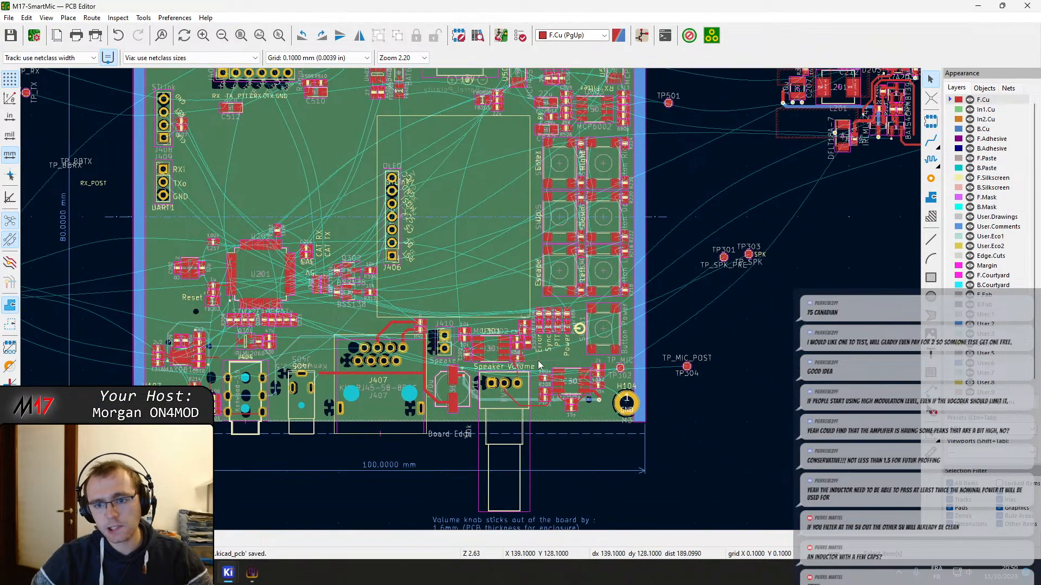
{"action": "middle_click_drag", "start_coordinate": [473, 212], "coordinate": [537, 476]}
{"action": "middle_click_drag", "start_coordinate": [484, 431], "coordinate": [214, 337]}
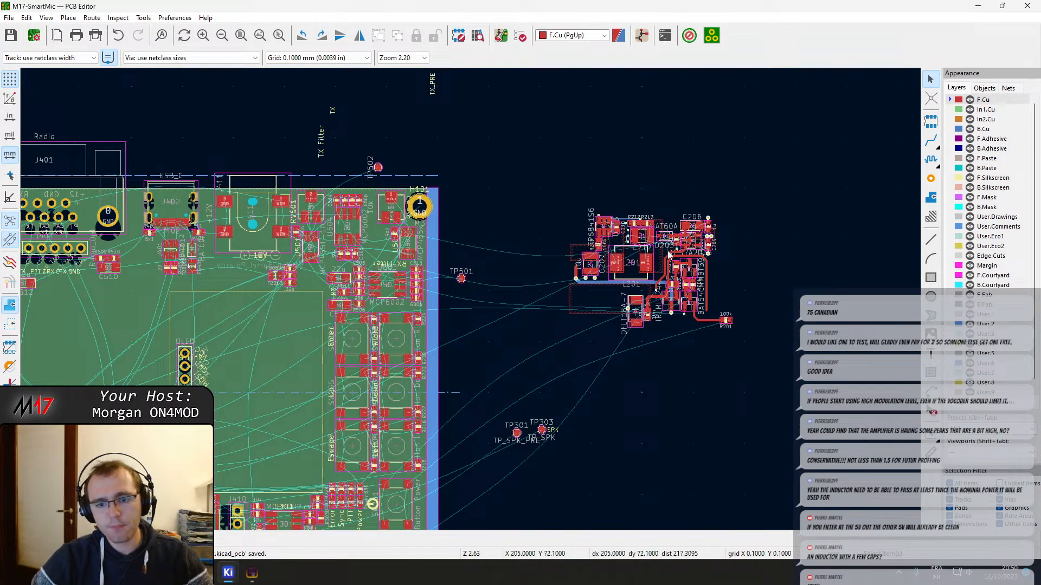
Examine the board layout around U201 and the connectors, and the unplaced parts outside the board's left edge
{"action": "middle_click_drag", "start_coordinate": [388, 380], "coordinate": [667, 339]}
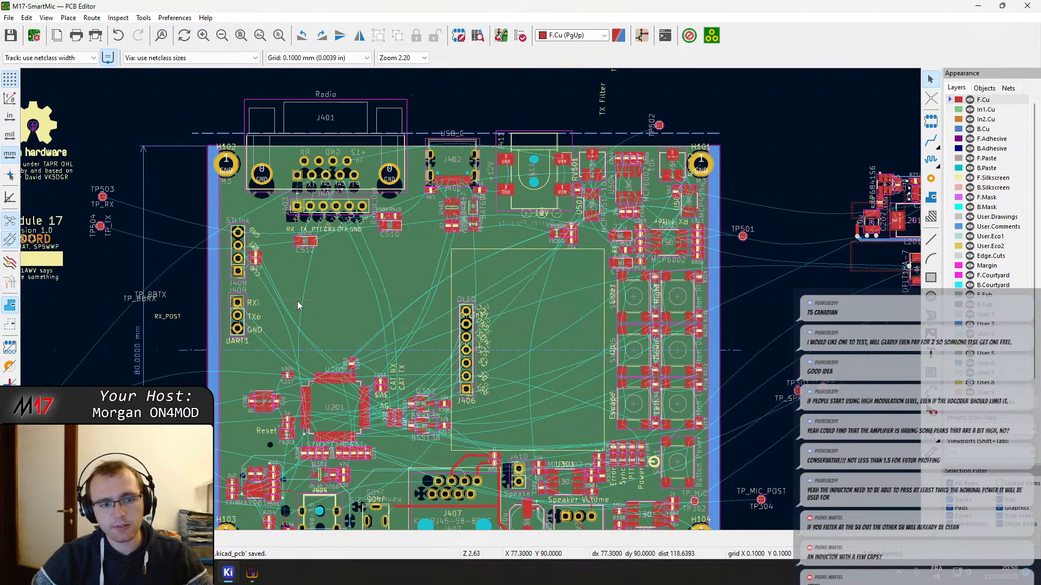
{"action": "scroll", "coordinate": [349, 445], "scroll_direction": "up", "scroll_amount": 2}
{"action": "scroll", "coordinate": [467, 332], "scroll_direction": "down", "scroll_amount": 1}
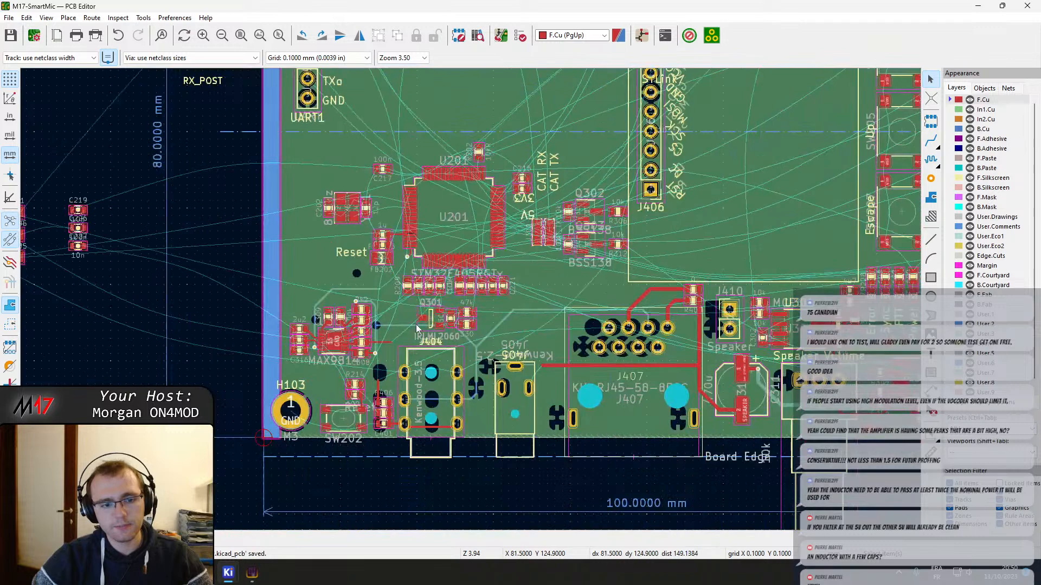
{"action": "middle_click_drag", "start_coordinate": [374, 342], "coordinate": [436, 310]}
{"action": "scroll", "coordinate": [436, 310], "scroll_direction": "down", "scroll_amount": 1}
{"action": "middle_click_drag", "start_coordinate": [244, 214], "coordinate": [308, 323]}
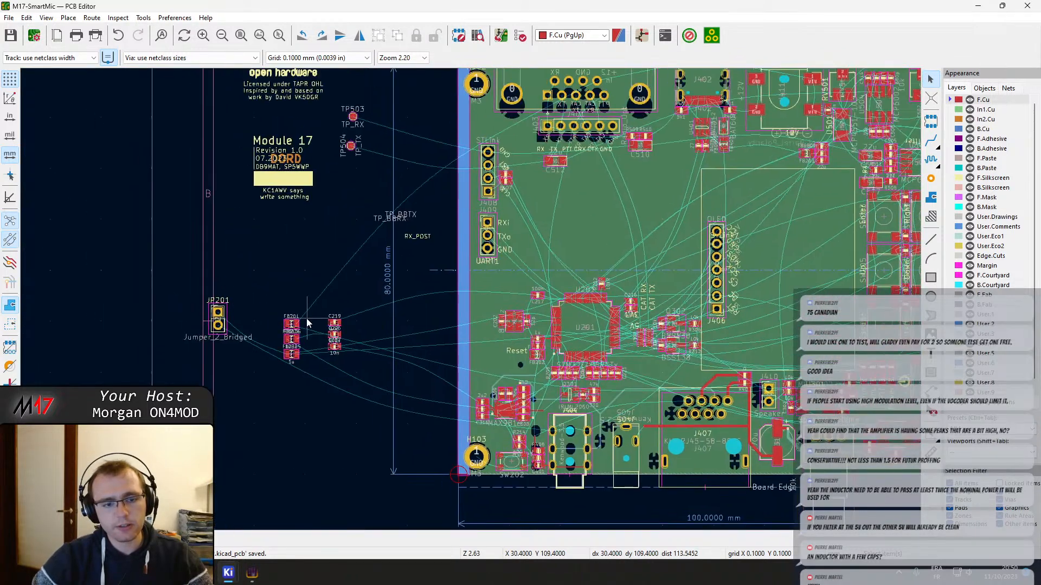
{"action": "middle_click_drag", "start_coordinate": [422, 369], "coordinate": [320, 244]}
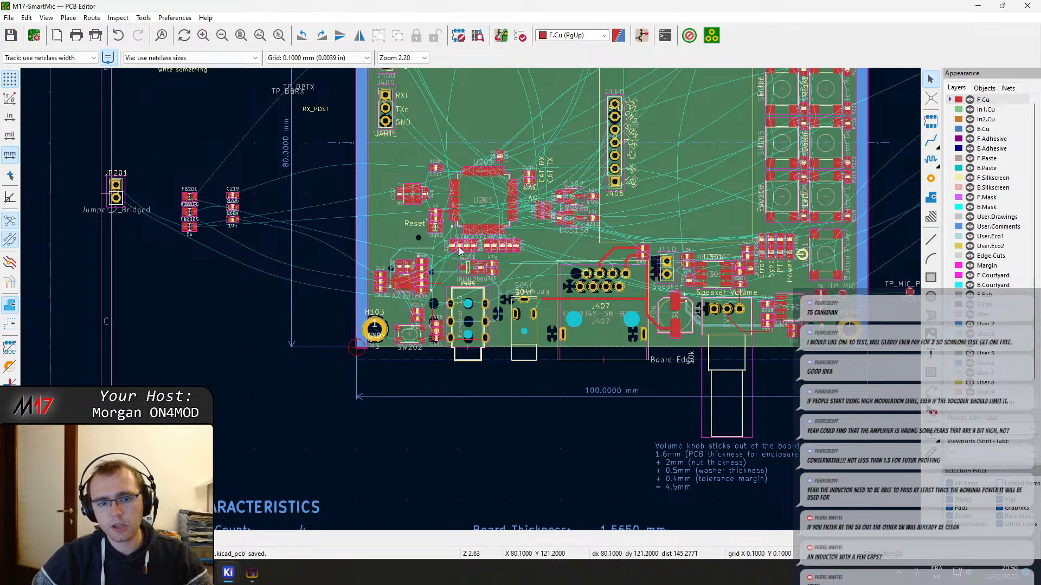
{"action": "middle_click_drag", "start_coordinate": [460, 250], "coordinate": [440, 376]}
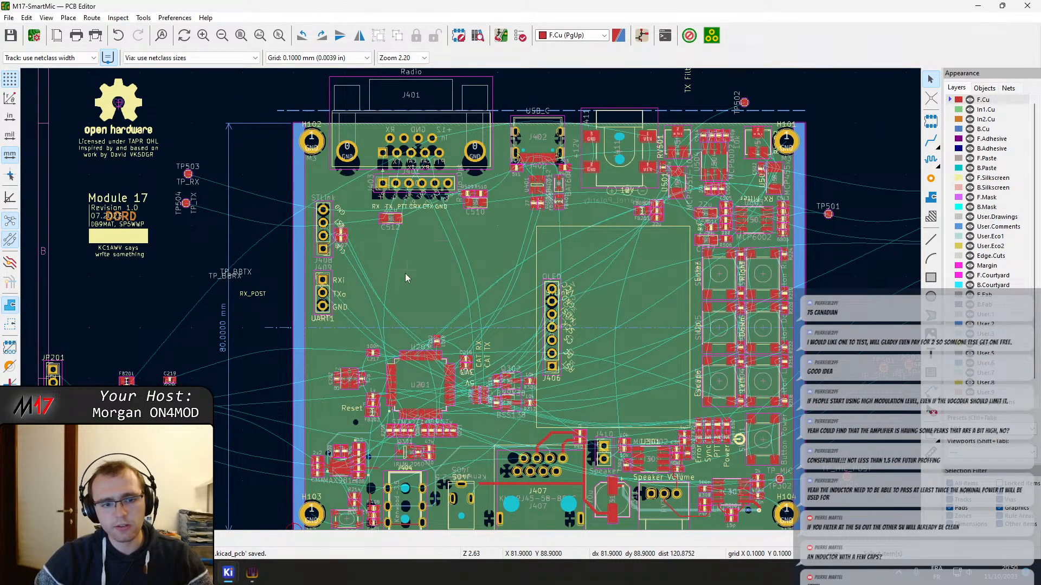
{"action": "middle_click_drag", "start_coordinate": [300, 332], "coordinate": [398, 271]}
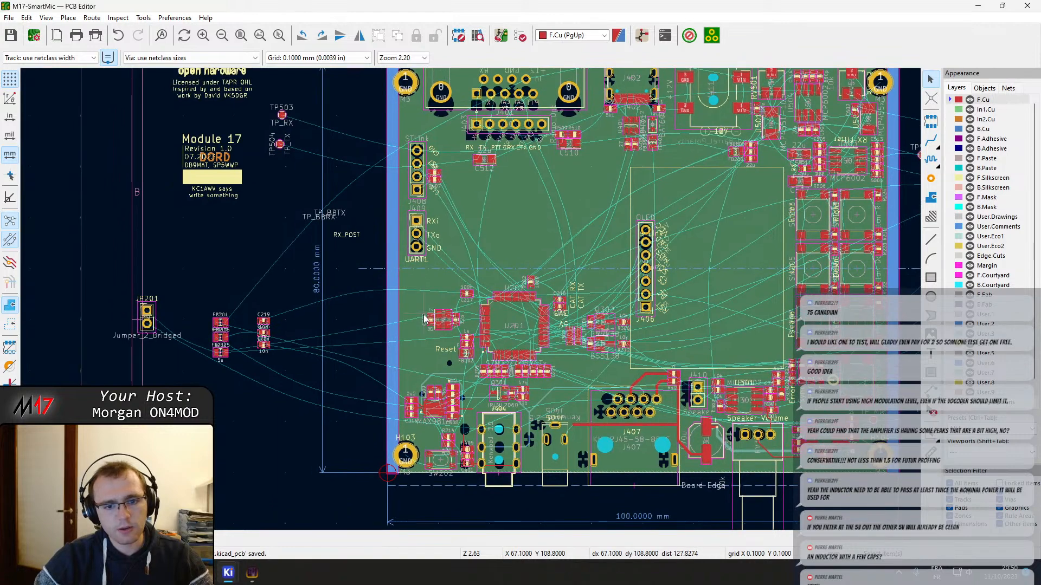
Move jumper JP201 onto the board above and left of the OLED header, and move C219 just below the unplaced C226 and C227
{"action": "left_click", "coordinate": [148, 314]}
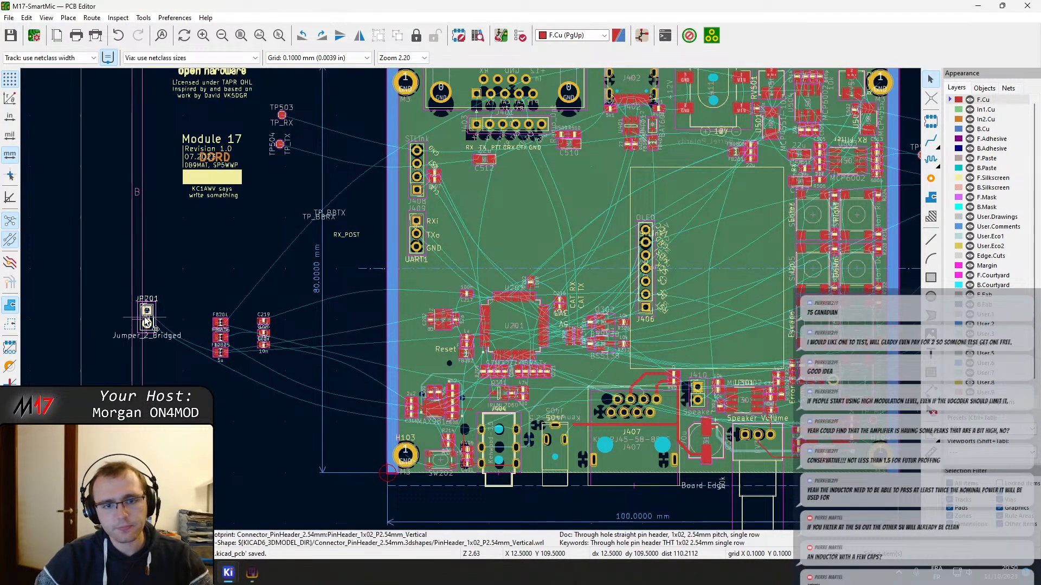
{"action": "left_click_drag", "start_coordinate": [146, 323], "coordinate": [601, 201]}
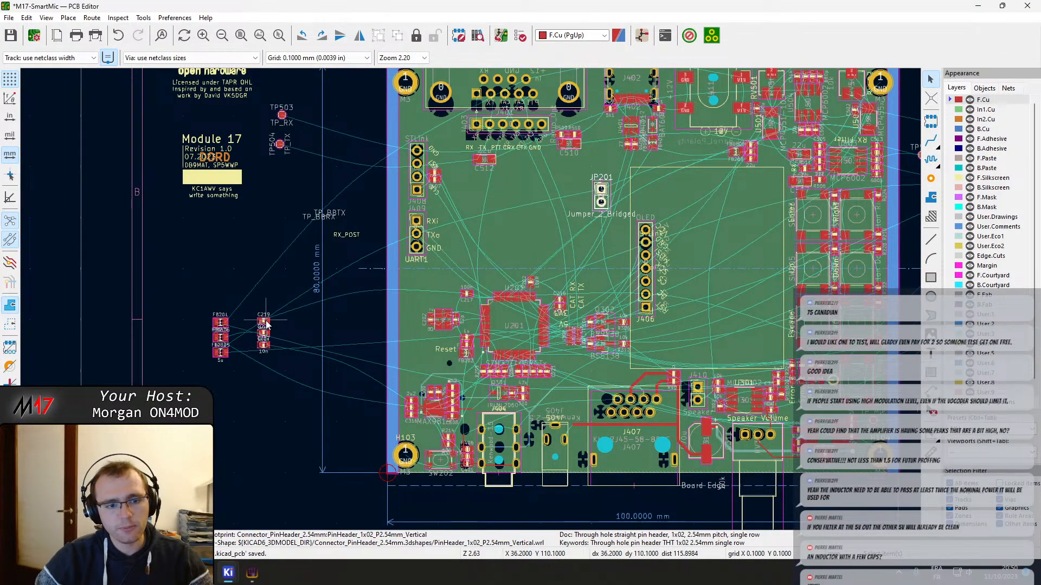
{"action": "left_click", "coordinate": [263, 324]}
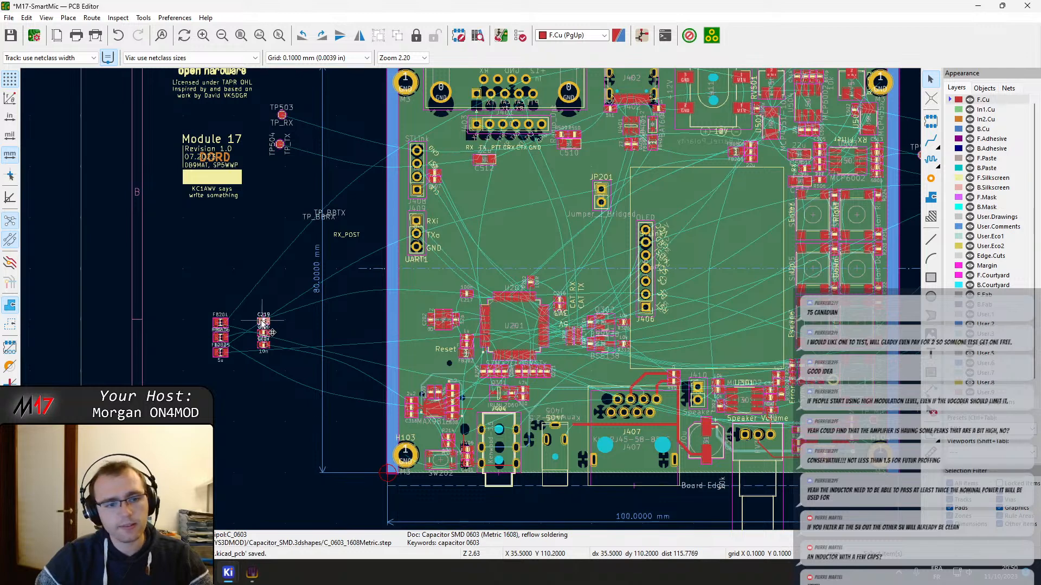
{"action": "left_click_drag", "start_coordinate": [263, 321], "coordinate": [270, 361]}
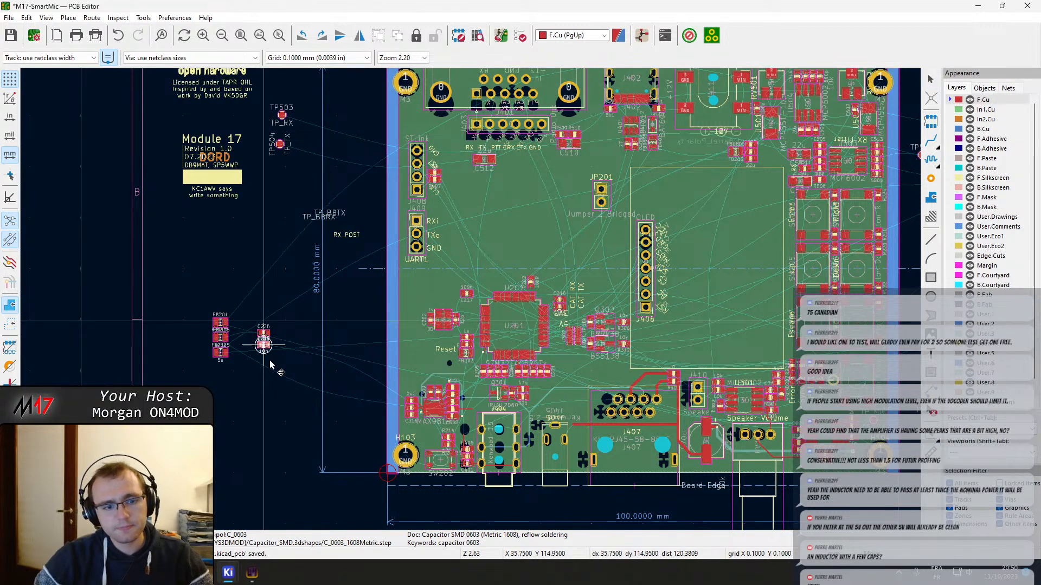
{"action": "left_click", "coordinate": [261, 380]}
Move the 1u capacitor C222 out of the component row below U201 into the free area to its right
{"action": "scroll", "coordinate": [298, 383], "scroll_direction": "up", "scroll_amount": 5}
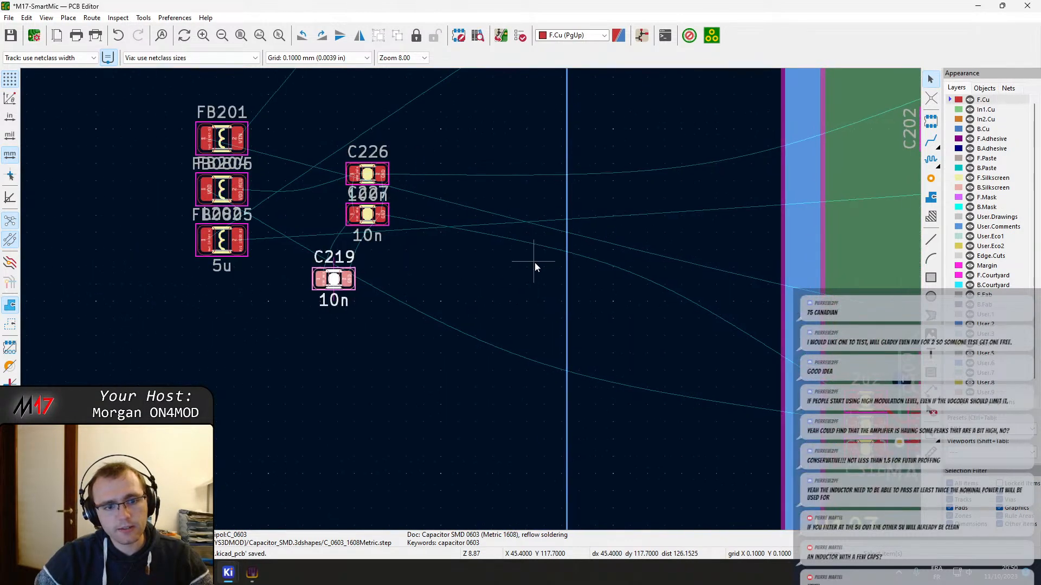
{"action": "middle_click_drag", "start_coordinate": [535, 263], "coordinate": [454, 297]}
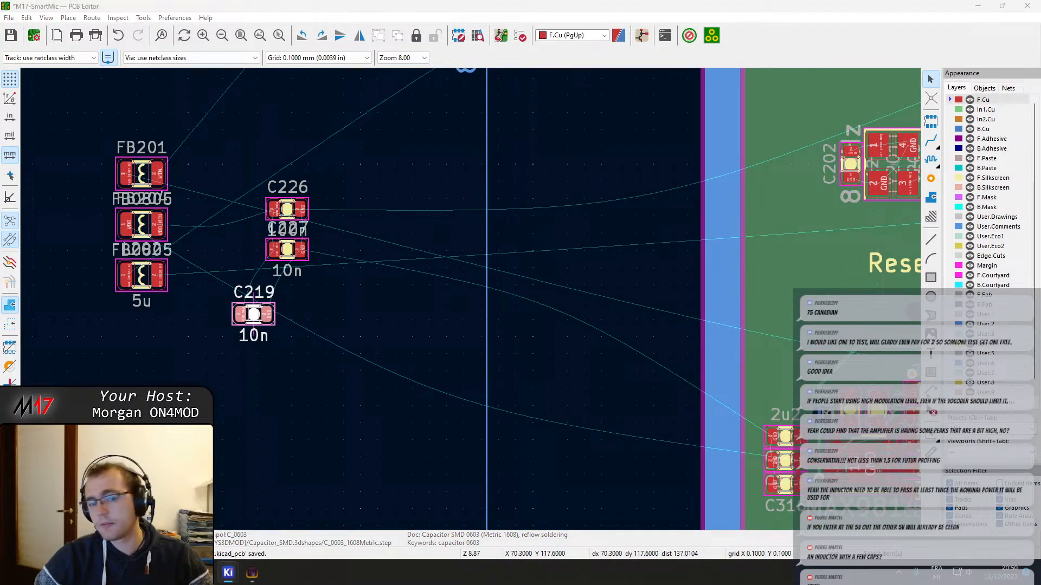
{"action": "middle_click_drag", "start_coordinate": [676, 258], "coordinate": [263, 234]}
{"action": "scroll", "coordinate": [581, 223], "scroll_direction": "up", "scroll_amount": 1}
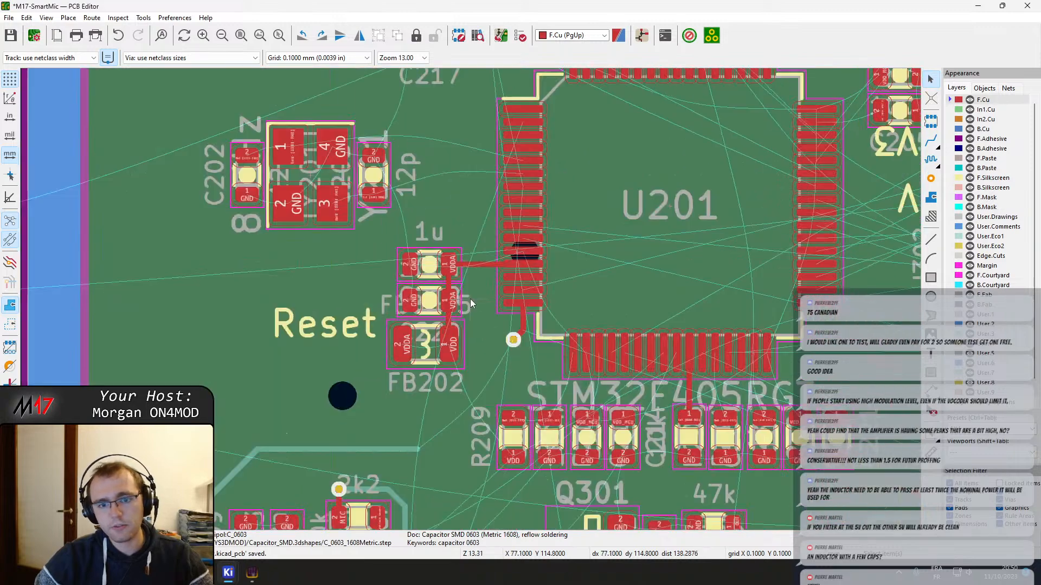
{"action": "scroll", "coordinate": [472, 301], "scroll_direction": "up", "scroll_amount": 2}
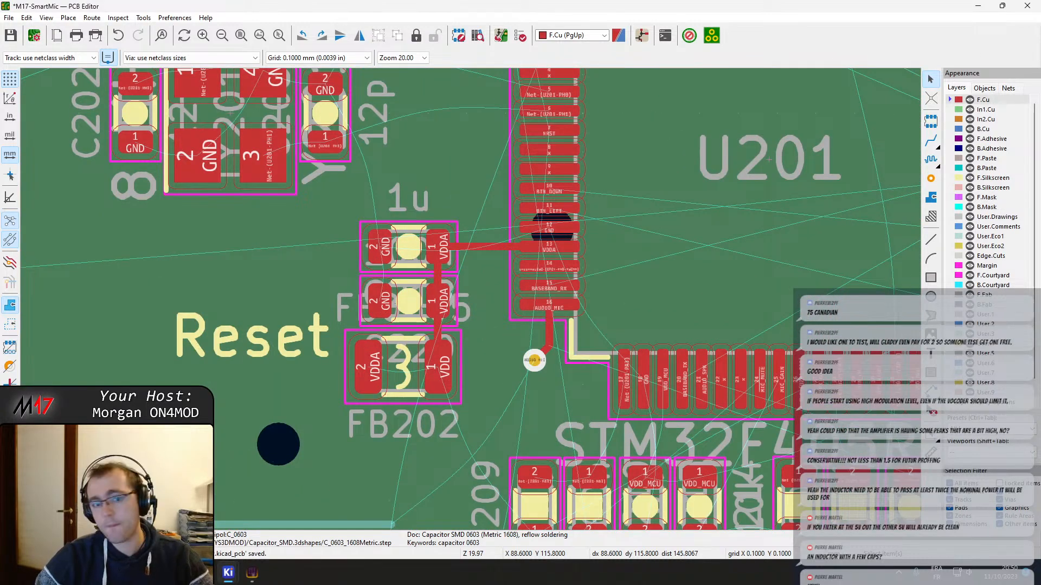
{"action": "left_click", "coordinate": [473, 275]}
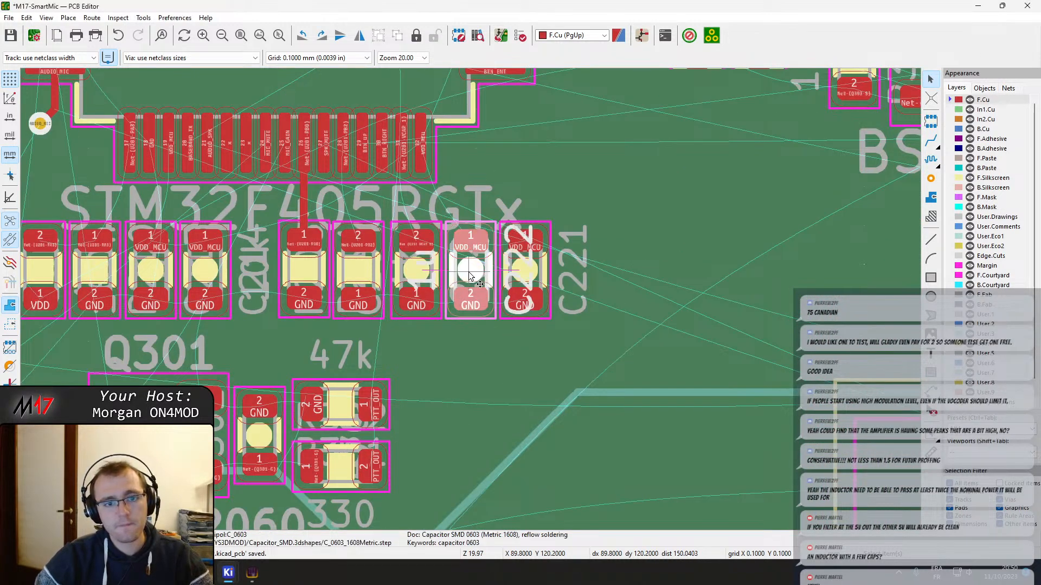
{"action": "key", "text": "m"}
{"action": "scroll", "coordinate": [522, 332], "scroll_direction": "down", "scroll_amount": 3}
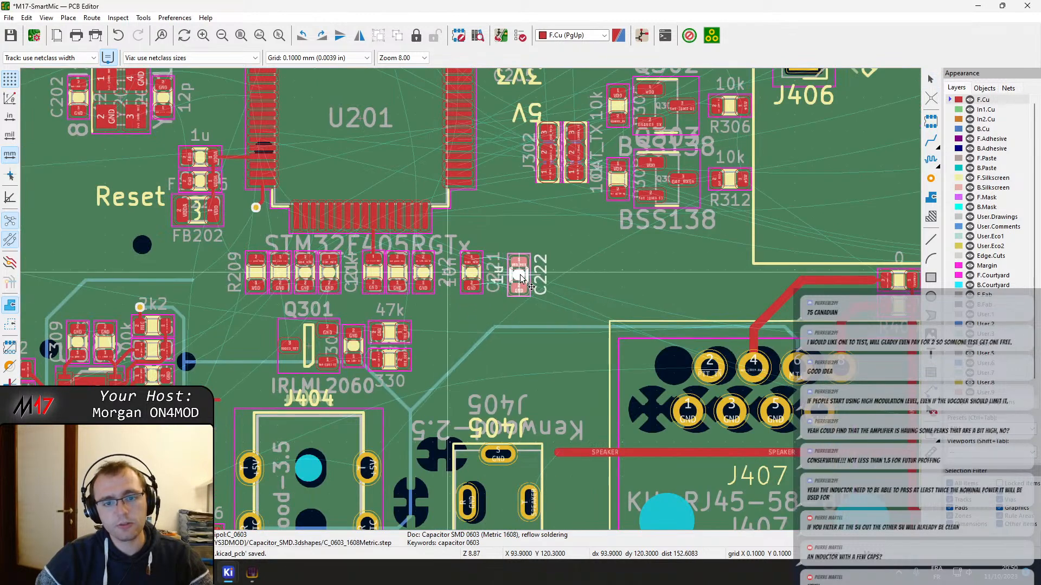
{"action": "left_click", "coordinate": [557, 258]}
Move the 10n capacitor C221 farther right of the 2u2 capacitor, leaving a gap in the row below U201
{"action": "left_click", "coordinate": [473, 276]}
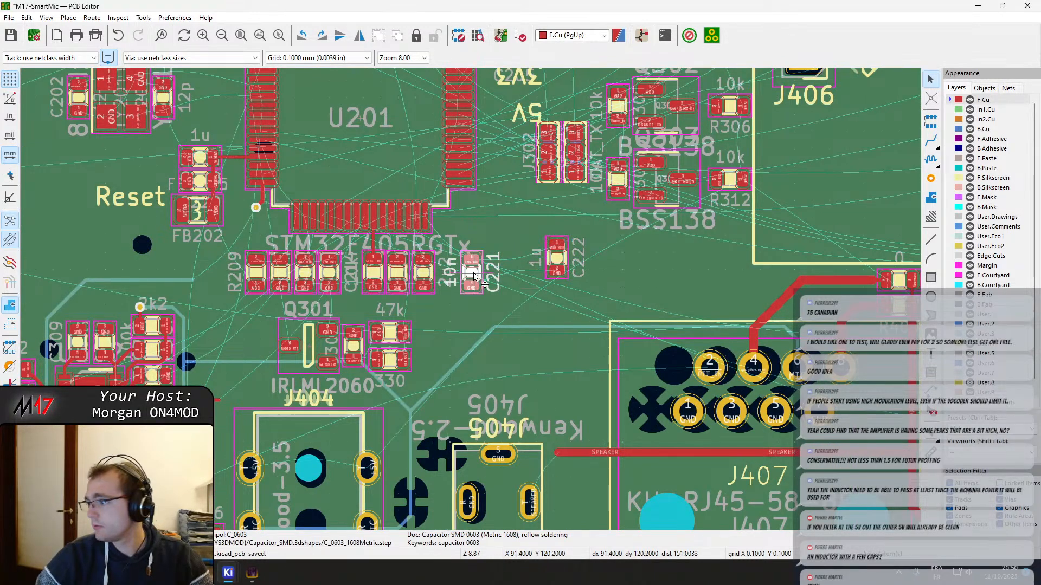
{"action": "scroll", "coordinate": [474, 276], "scroll_direction": "up", "scroll_amount": 3}
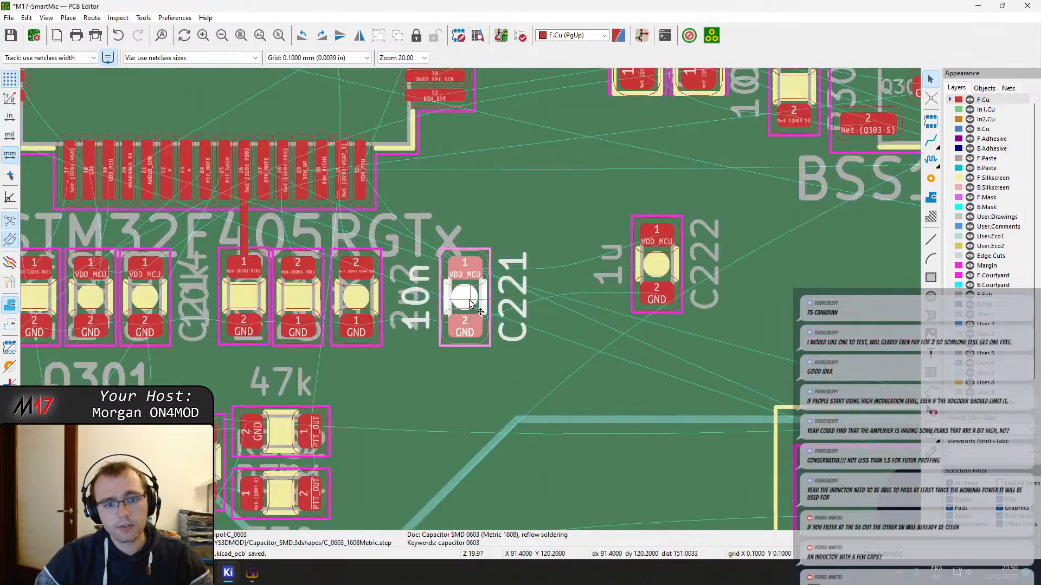
{"action": "left_click", "coordinate": [358, 301]}
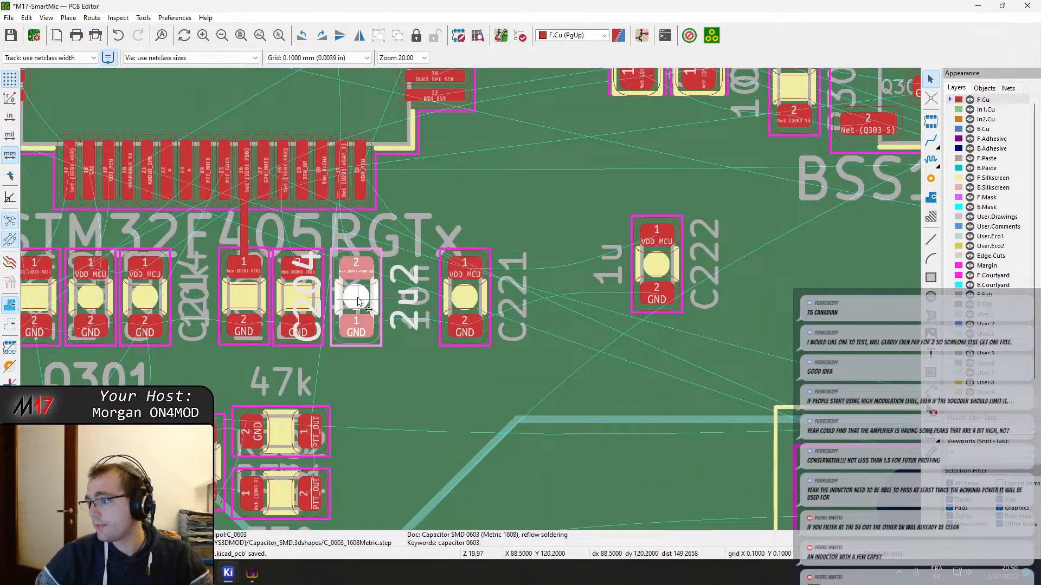
{"action": "left_click", "coordinate": [458, 294]}
{"action": "key", "text": "m"}
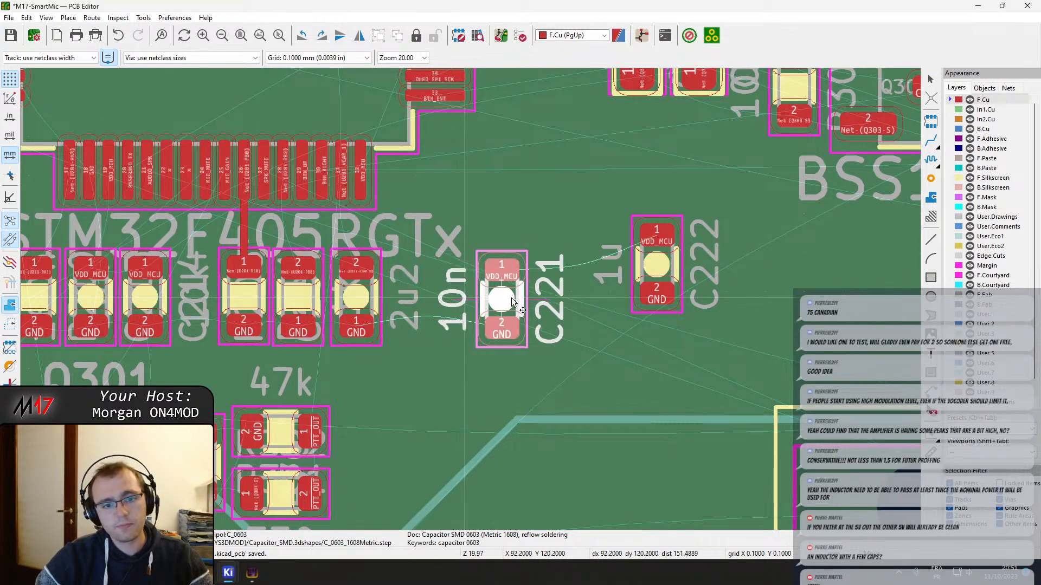
{"action": "left_click", "coordinate": [532, 302]}
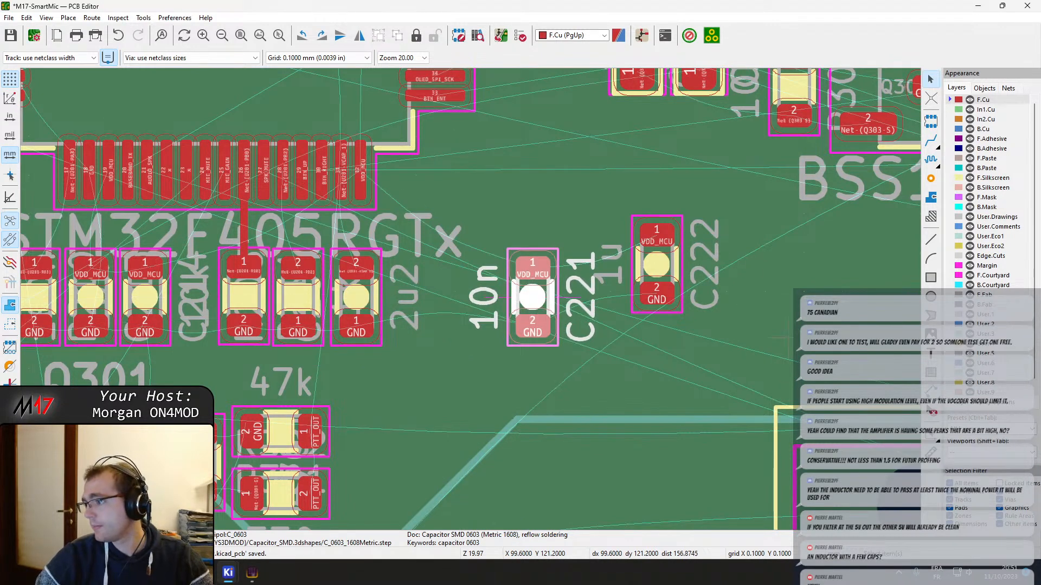
Rotate the 100n capacitor C217 to vertical, place it right of the 2u2 capacitor below U201, and set C221 directly beside it
{"action": "scroll", "coordinate": [453, 303], "scroll_direction": "down", "scroll_amount": 5}
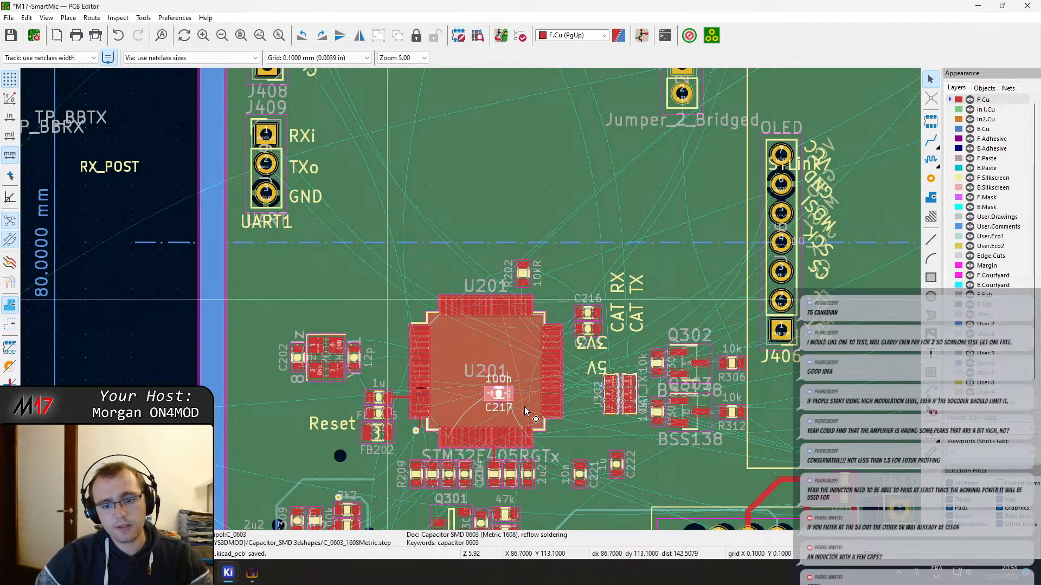
{"action": "scroll", "coordinate": [388, 303], "scroll_direction": "up", "scroll_amount": 4}
{"action": "key", "text": "r"}
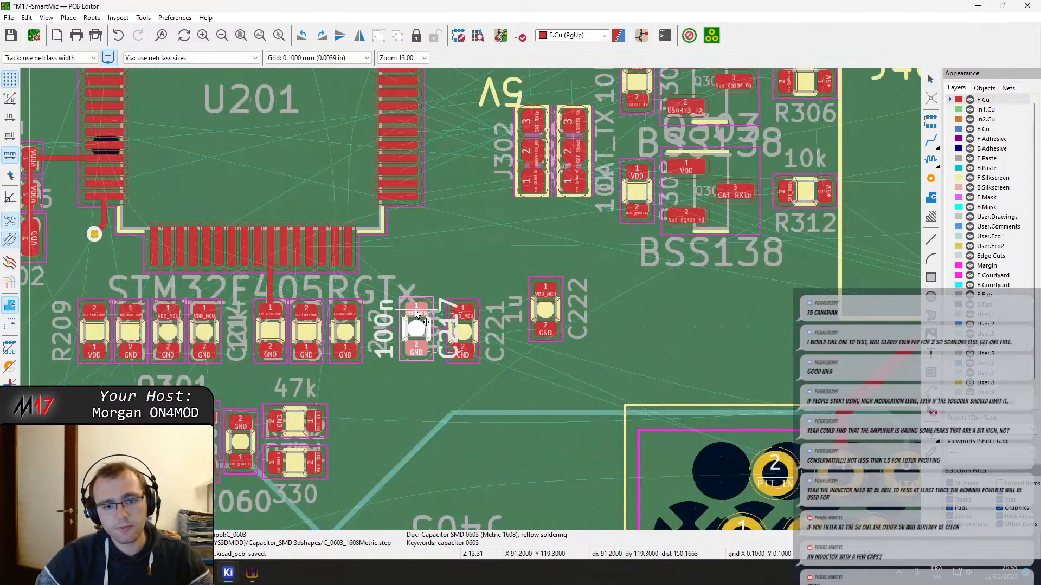
{"action": "left_click", "coordinate": [456, 330]}
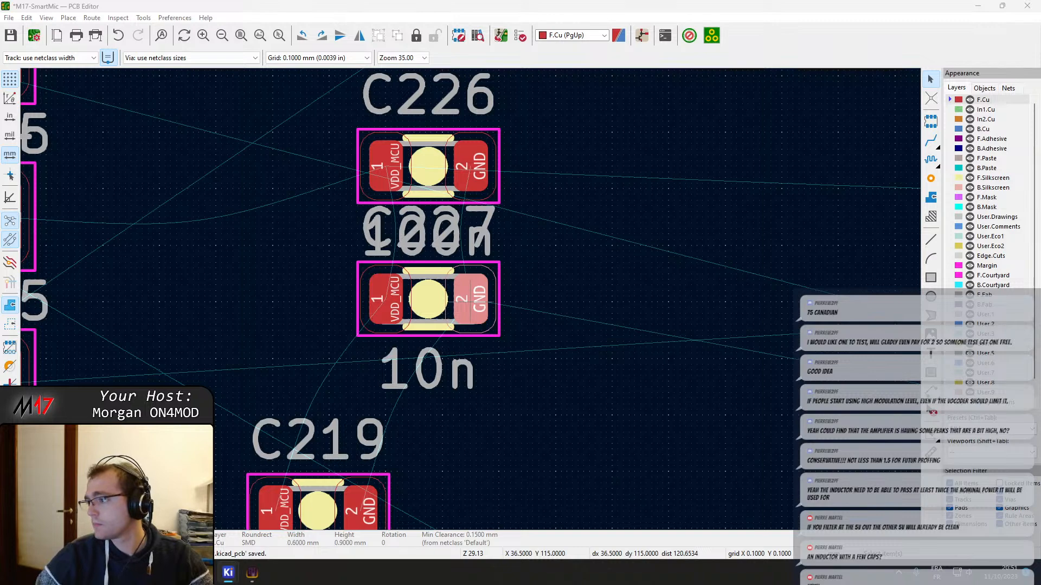
Move capacitors C226 (100n) and C227 (10n) together onto the board, just above pins 63 and 64 of U201
{"action": "scroll", "coordinate": [456, 299], "scroll_direction": "down", "scroll_amount": 2}
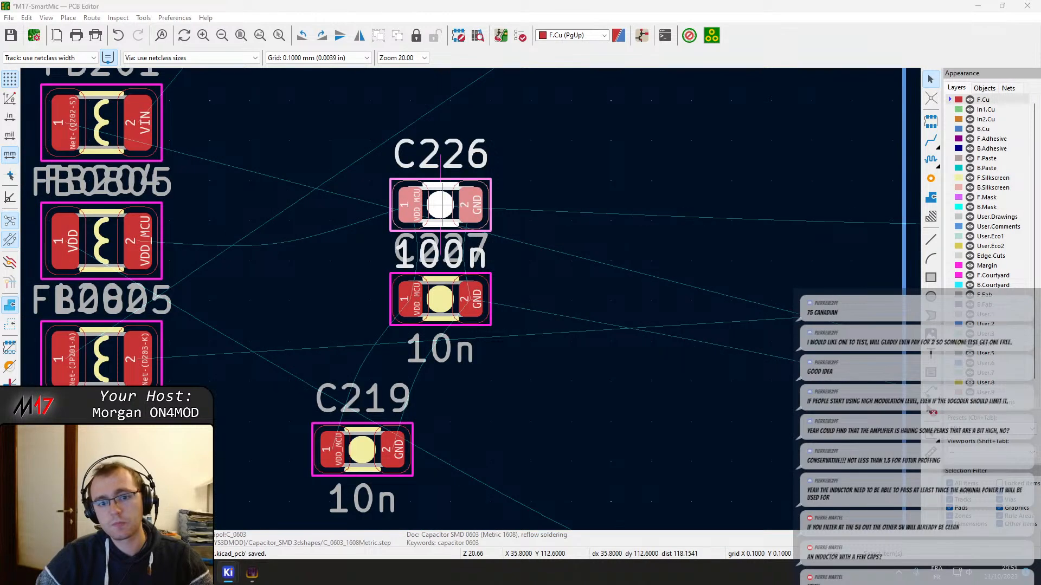
{"action": "left_click", "coordinate": [446, 307]}
{"action": "scroll", "coordinate": [445, 307], "scroll_direction": "down", "scroll_amount": 5}
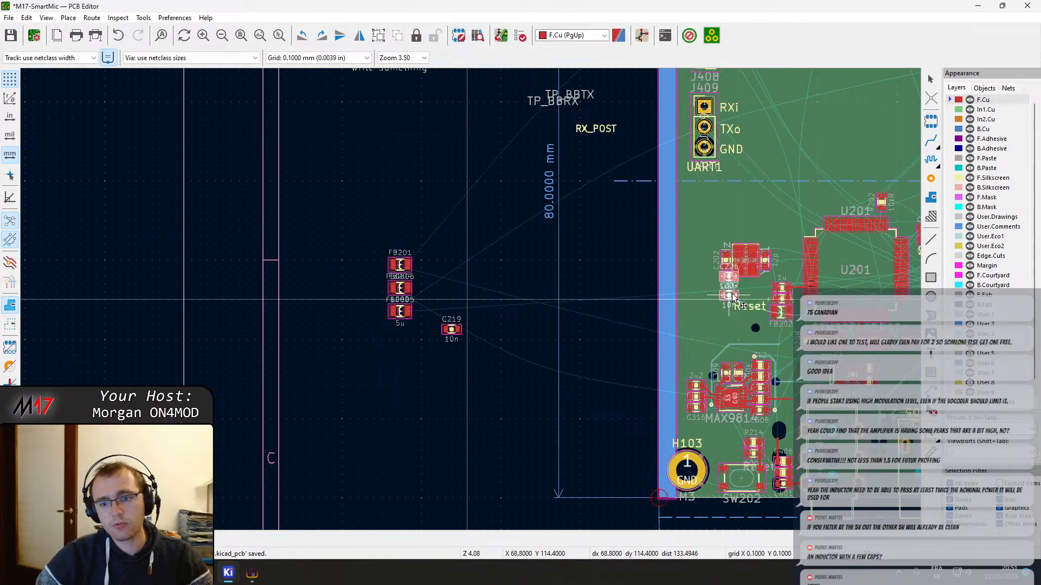
{"action": "scroll", "coordinate": [607, 334], "scroll_direction": "up", "scroll_amount": 5}
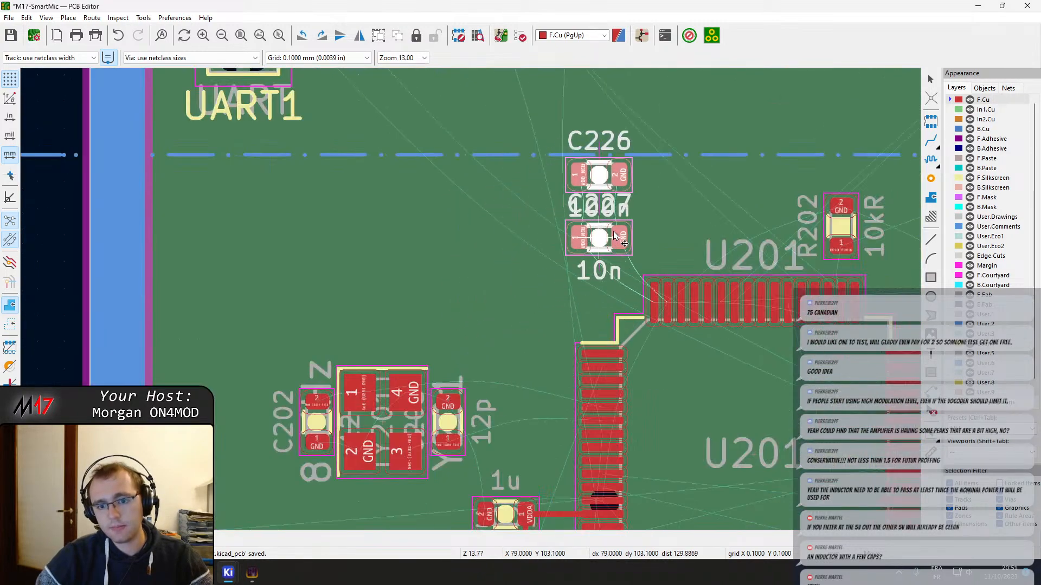
{"action": "scroll", "coordinate": [588, 240], "scroll_direction": "up", "scroll_amount": 3}
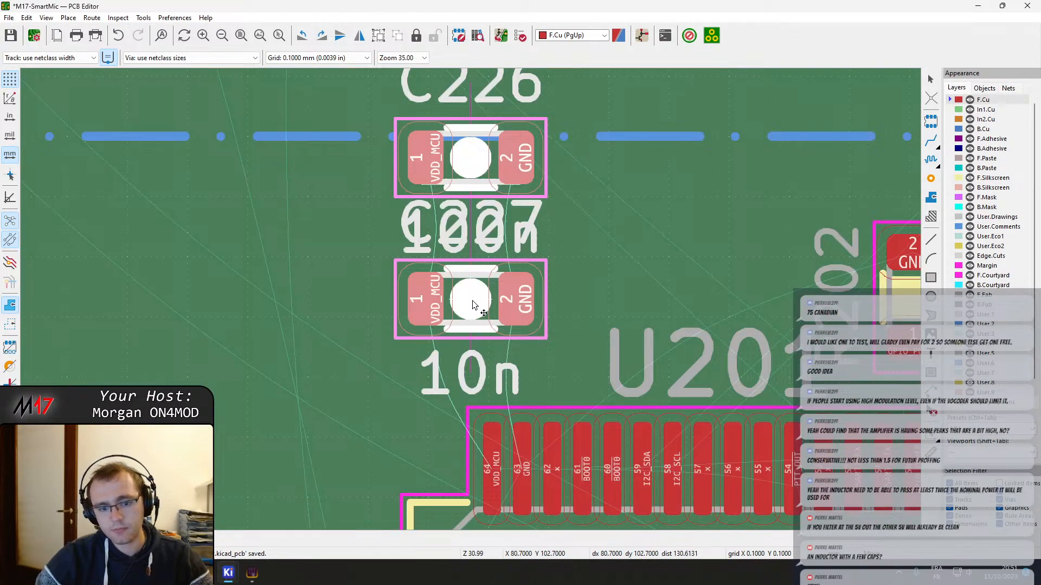
{"action": "left_click", "coordinate": [471, 303]}
{"action": "scroll", "coordinate": [455, 326], "scroll_direction": "down", "scroll_amount": 3}
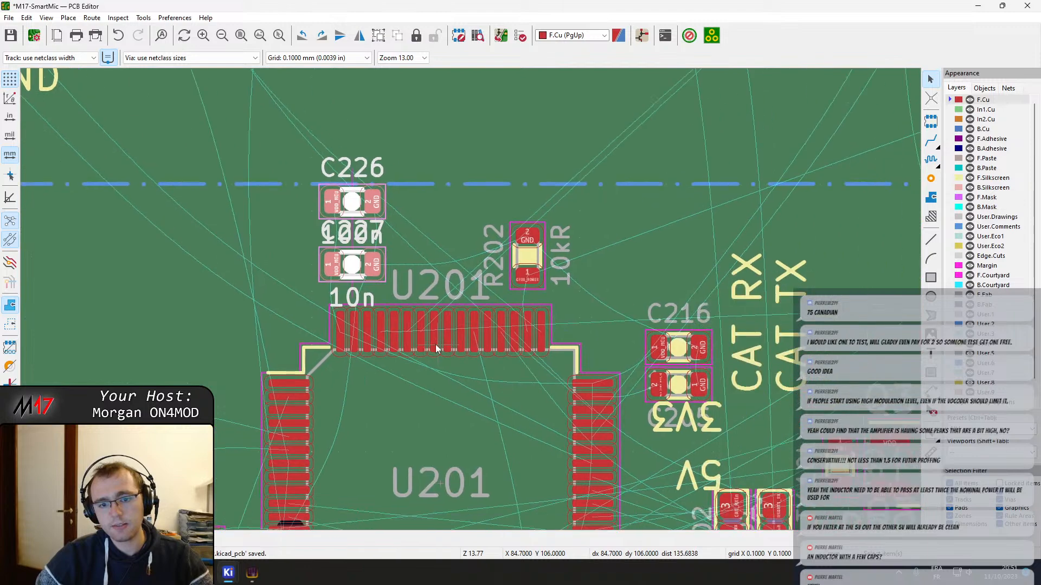
Examine the VDD_MCU supply pins around U201 and the capacitors near them, including C216 and C205
{"action": "scroll", "coordinate": [382, 365], "scroll_direction": "down", "scroll_amount": 3}
{"action": "scroll", "coordinate": [471, 303], "scroll_direction": "up", "scroll_amount": 5}
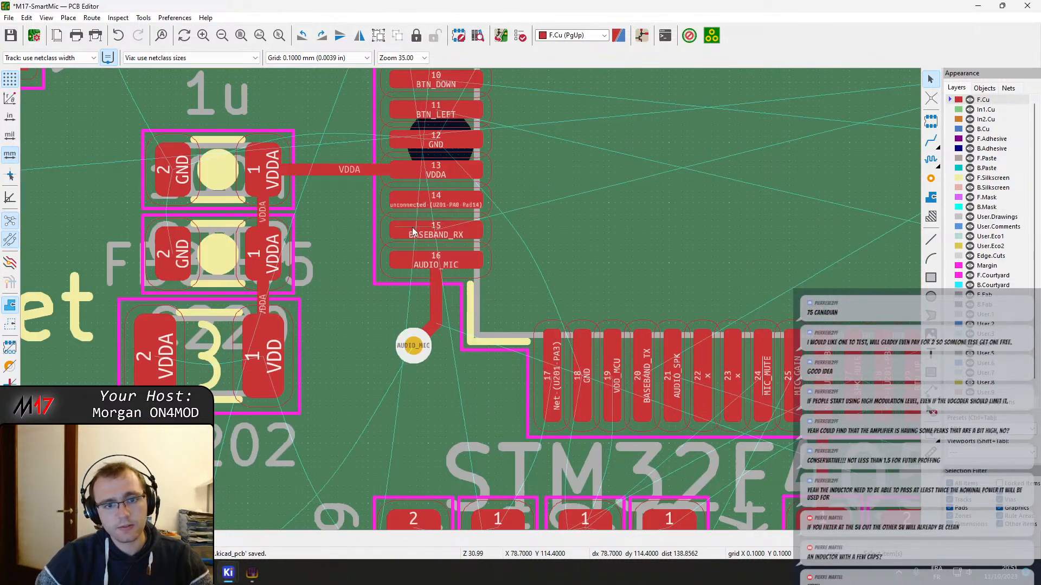
{"action": "middle_click_drag", "start_coordinate": [525, 374], "coordinate": [451, 217]}
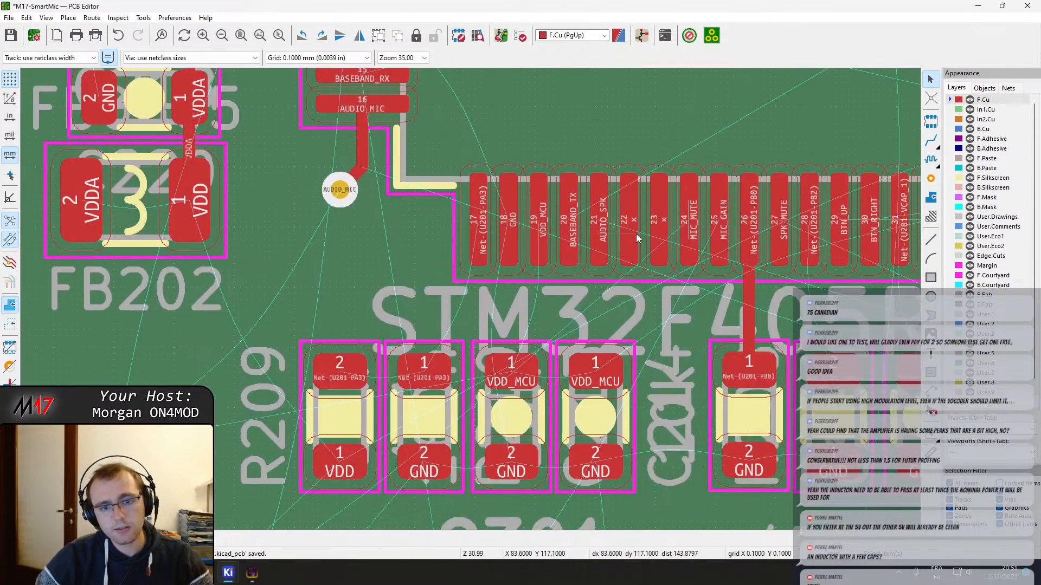
{"action": "middle_click_drag", "start_coordinate": [740, 317], "coordinate": [295, 245]}
{"action": "scroll", "coordinate": [294, 245], "scroll_direction": "down", "scroll_amount": 1}
{"action": "scroll", "coordinate": [553, 206], "scroll_direction": "down", "scroll_amount": 1}
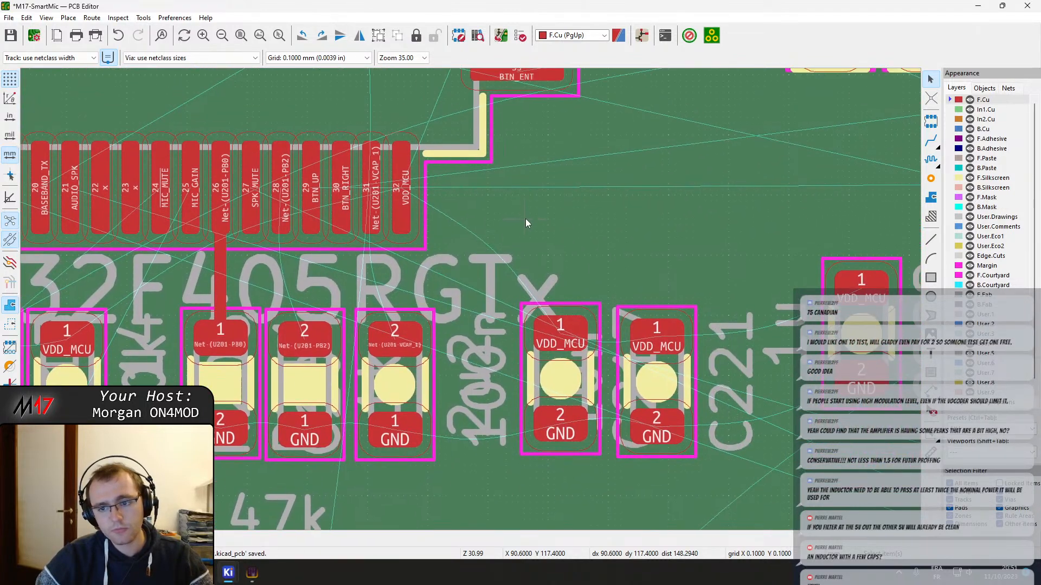
{"action": "scroll", "coordinate": [489, 295], "scroll_direction": "down", "scroll_amount": 1}
{"action": "scroll", "coordinate": [460, 253], "scroll_direction": "down", "scroll_amount": 2}
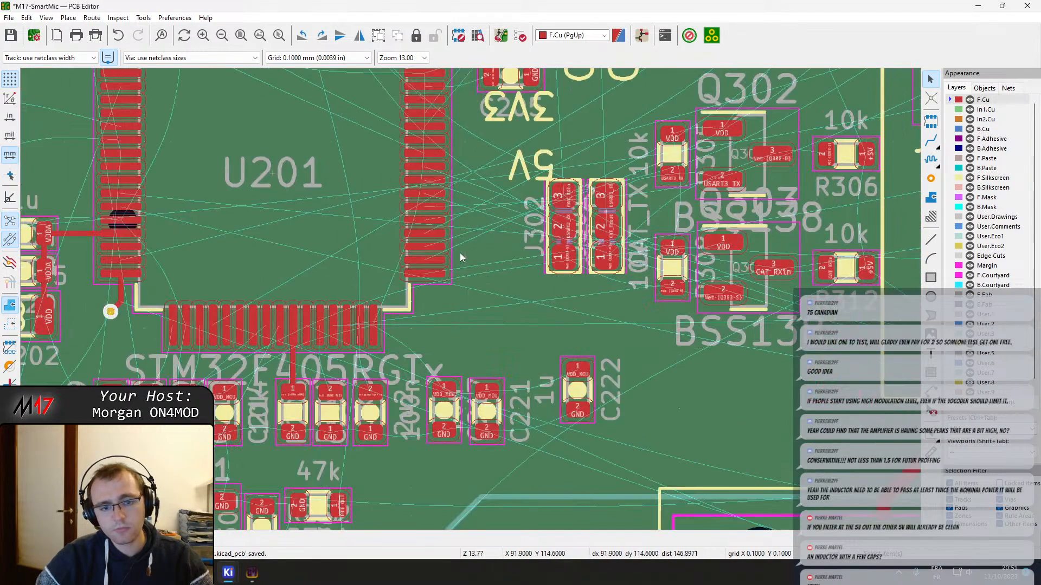
{"action": "scroll", "coordinate": [455, 236], "scroll_direction": "up", "scroll_amount": 5}
{"action": "scroll", "coordinate": [454, 235], "scroll_direction": "down", "scroll_amount": 2}
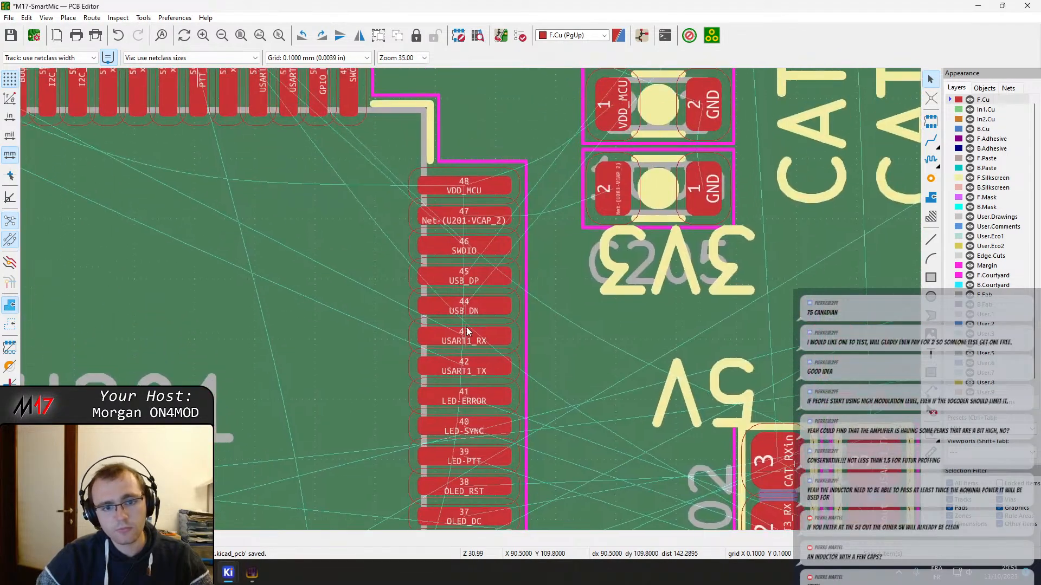
{"action": "scroll", "coordinate": [499, 263], "scroll_direction": "up", "scroll_amount": 2}
{"action": "left_click", "coordinate": [689, 247]}
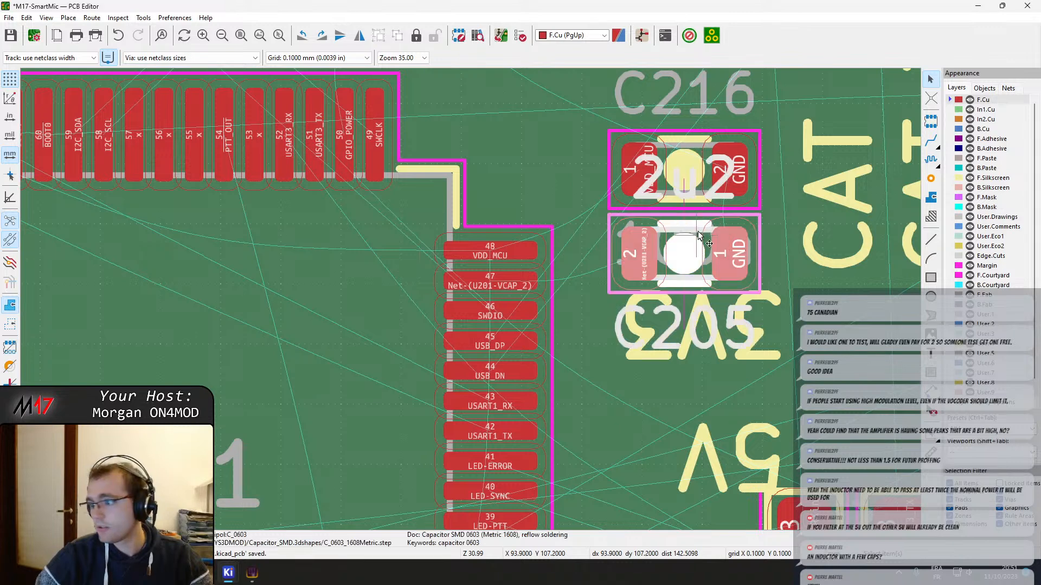
Move the 10n capacitor C219 from outside the board to a spot just above C216, beside U201
{"action": "left_click", "coordinate": [690, 172]}
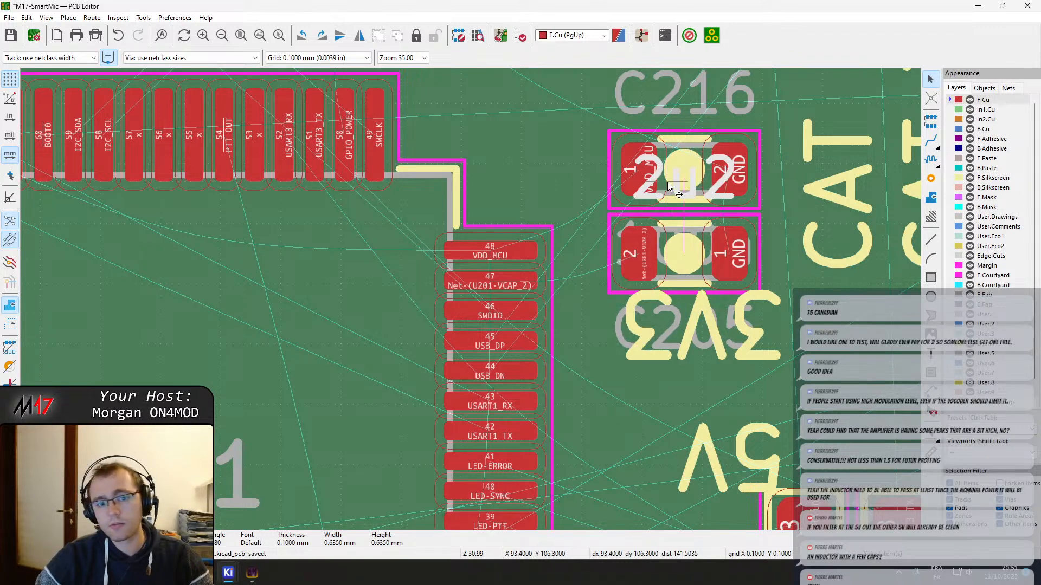
{"action": "left_click", "coordinate": [667, 186]}
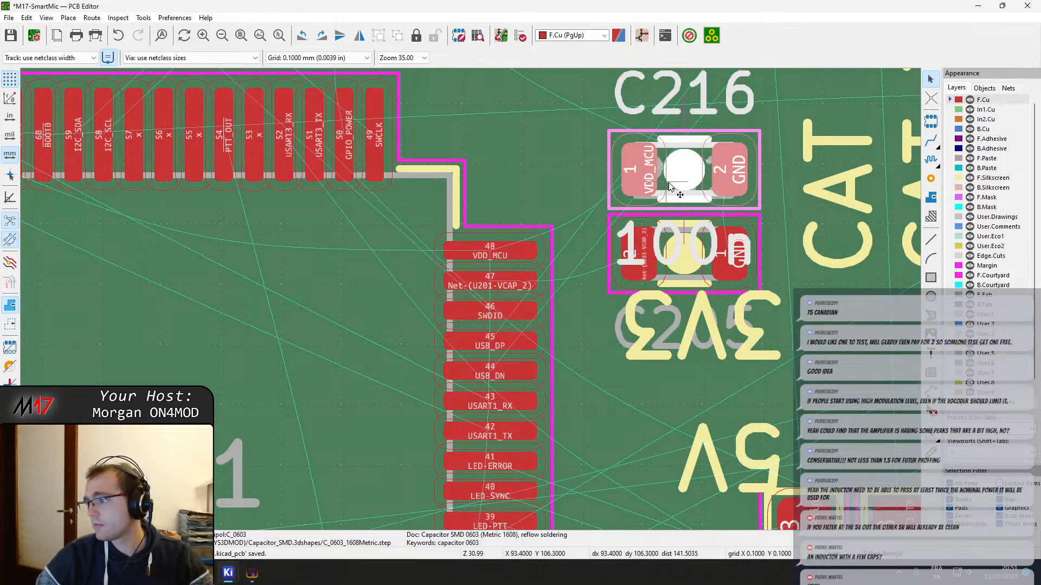
{"action": "scroll", "coordinate": [471, 300], "scroll_direction": "down", "scroll_amount": 5}
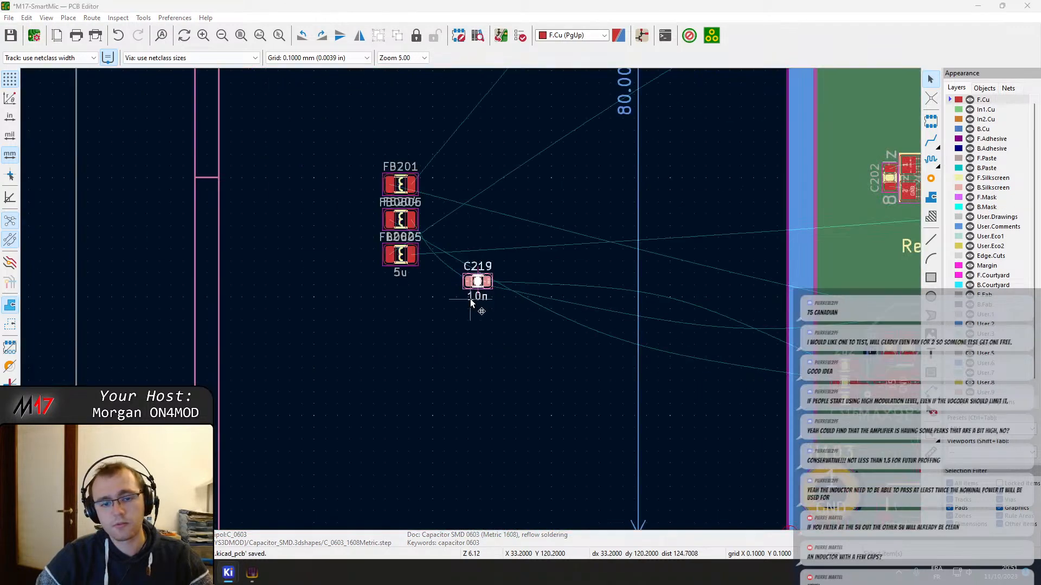
{"action": "key", "text": "m"}
{"action": "middle_click_drag", "start_coordinate": [814, 217], "coordinate": [365, 284]}
{"action": "scroll", "coordinate": [473, 275], "scroll_direction": "up", "scroll_amount": 2}
{"action": "scroll", "coordinate": [504, 274], "scroll_direction": "up", "scroll_amount": 2}
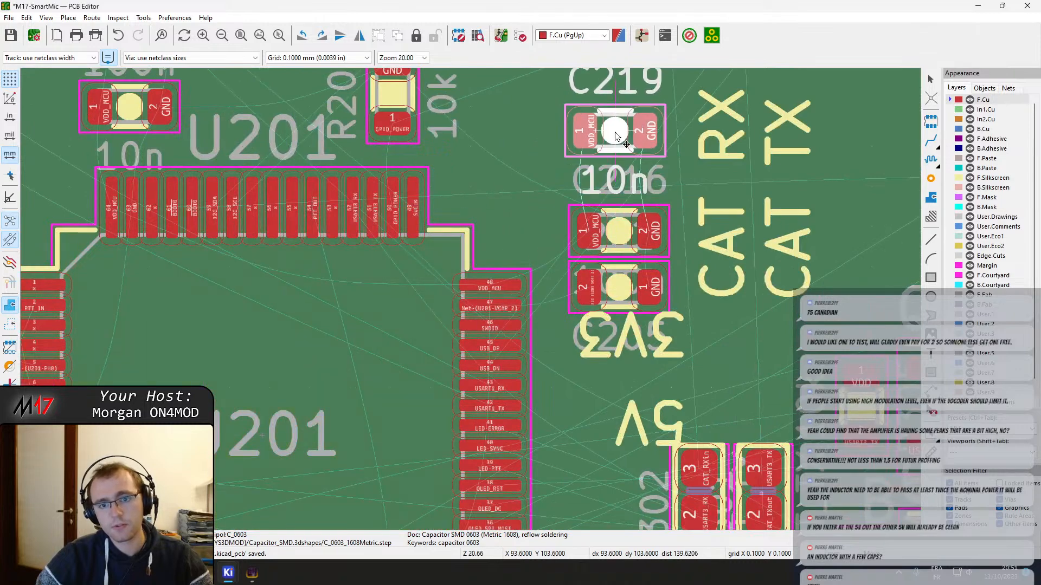
{"action": "left_click", "coordinate": [616, 132]}
Examine the VDD_MCU decoupling capacitors C213 and C214 in the row below U201
{"action": "scroll", "coordinate": [412, 325], "scroll_direction": "down", "scroll_amount": 3}
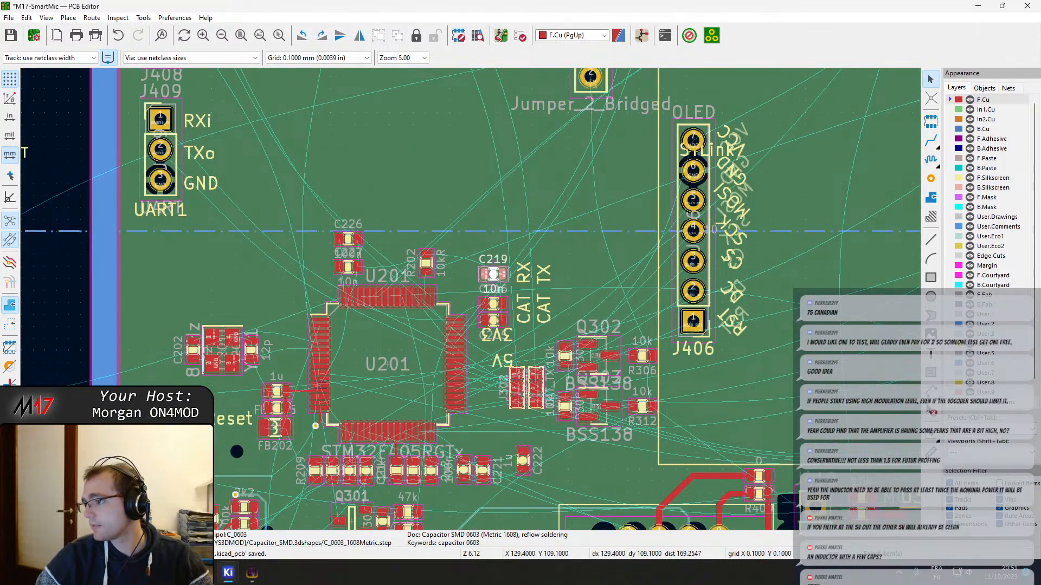
{"action": "scroll", "coordinate": [349, 469], "scroll_direction": "up", "scroll_amount": 4}
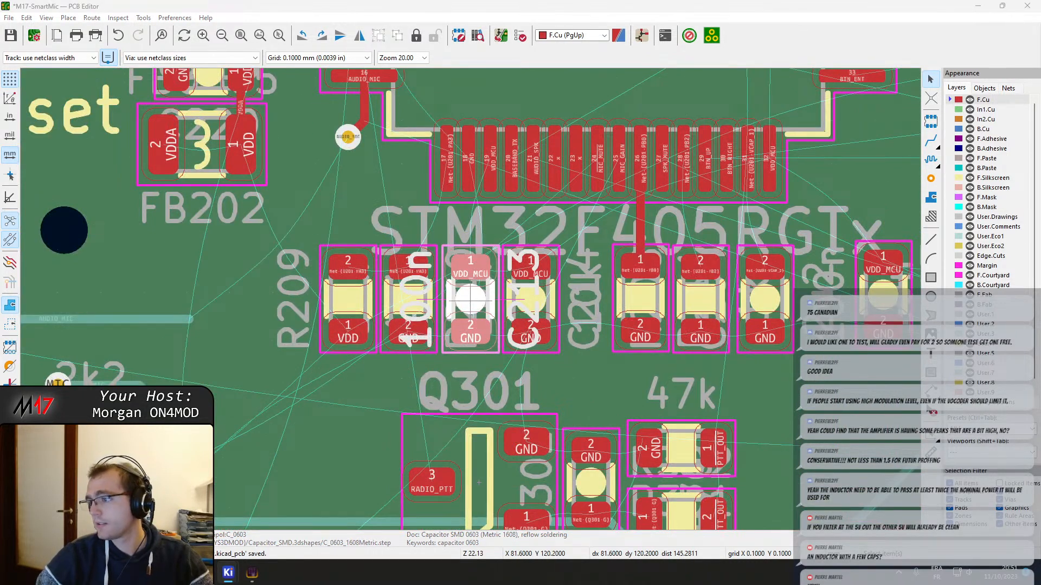
{"action": "scroll", "coordinate": [515, 256], "scroll_direction": "up", "scroll_amount": 2}
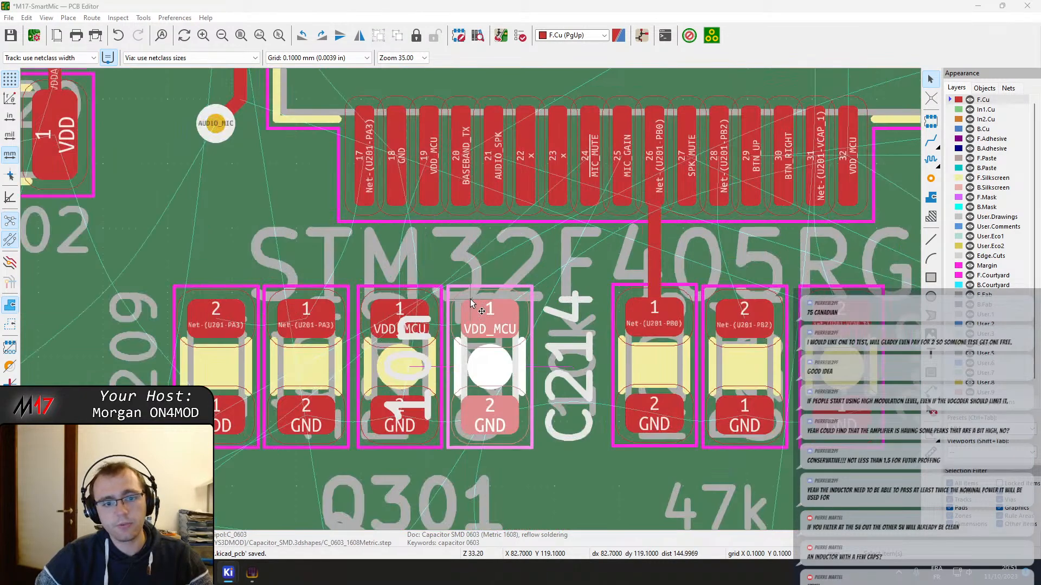
{"action": "scroll", "coordinate": [471, 303], "scroll_direction": "down", "scroll_amount": 4}
{"action": "mouse_move", "coordinate": [596, 233]}
{"action": "middle_mouse_down"}
{"action": "mouse_move", "coordinate": [448, 329]}
{"action": "mouse_move", "coordinate": [615, 236]}
{"action": "middle_mouse_up"}
{"action": "scroll", "coordinate": [471, 303], "scroll_direction": "down", "scroll_amount": 3}
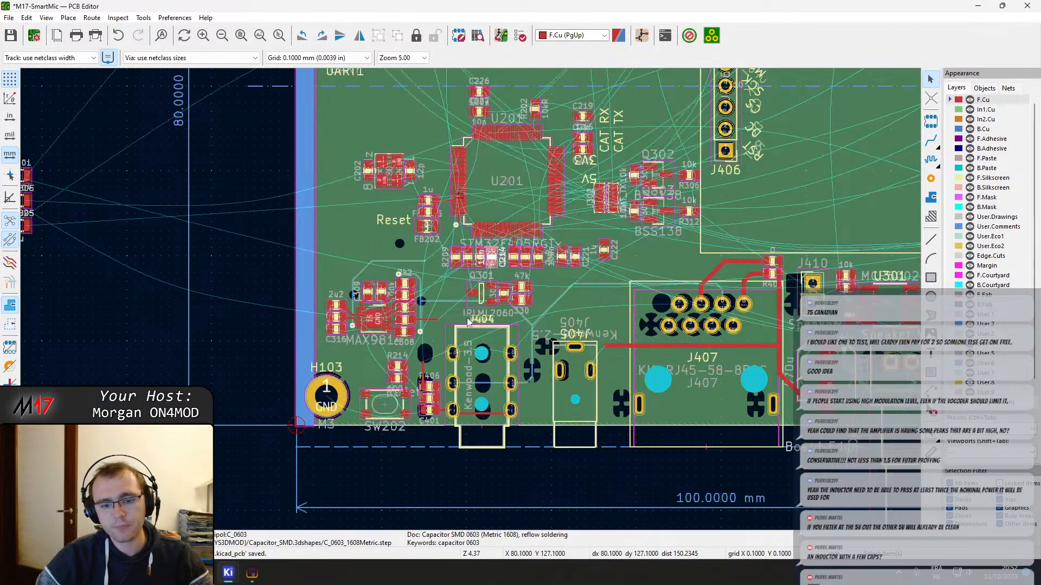
Move the ferrite bead FB201 from outside the board to the area beside the 12V barrel jack J411
{"action": "middle_click_drag", "start_coordinate": [453, 246], "coordinate": [603, 463]}
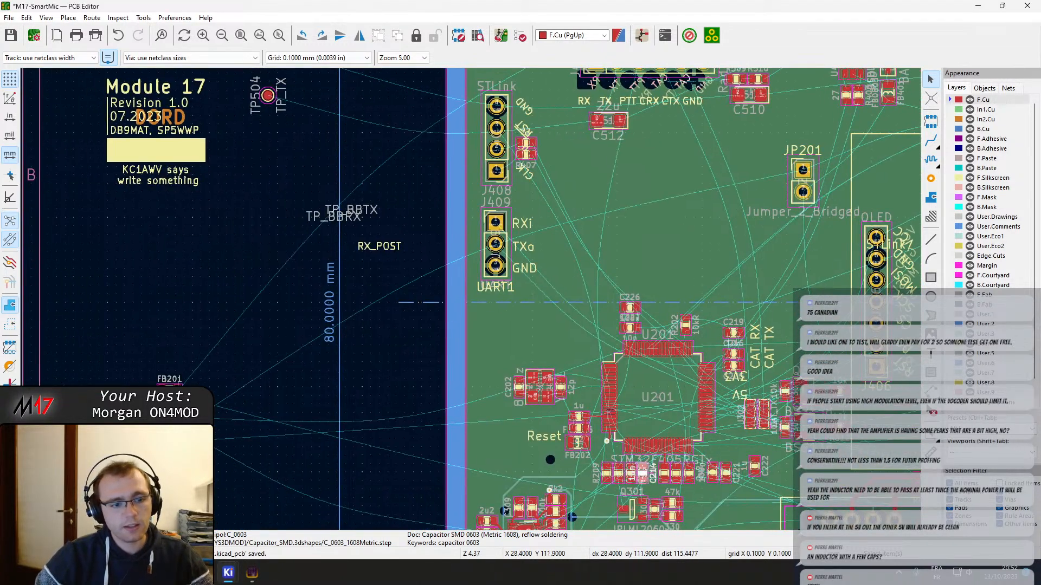
{"action": "left_click", "coordinate": [169, 393]}
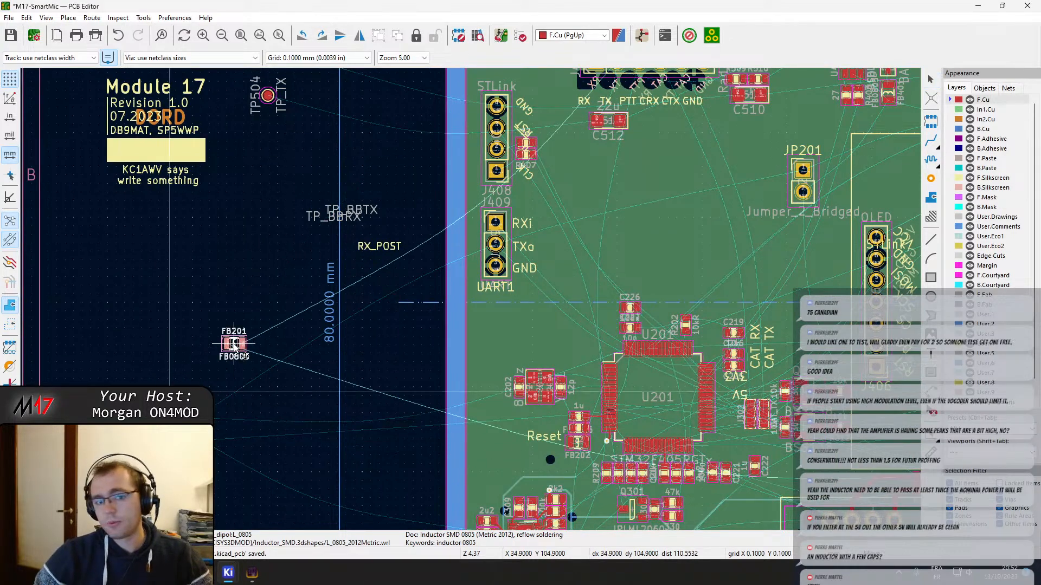
{"action": "scroll", "coordinate": [560, 228], "scroll_direction": "down", "scroll_amount": 4}
{"action": "scroll", "coordinate": [559, 226], "scroll_direction": "up", "scroll_amount": 6}
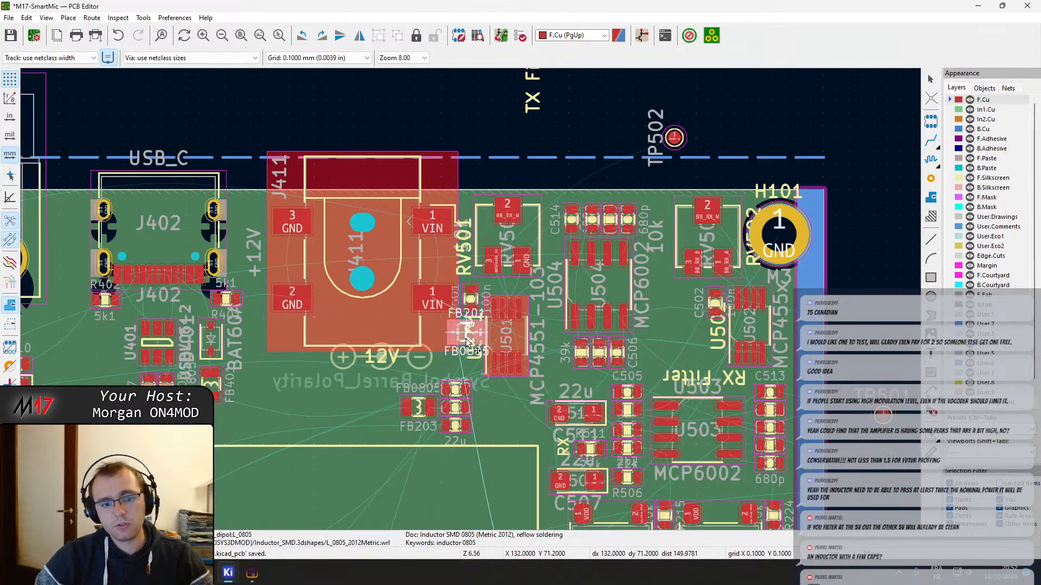
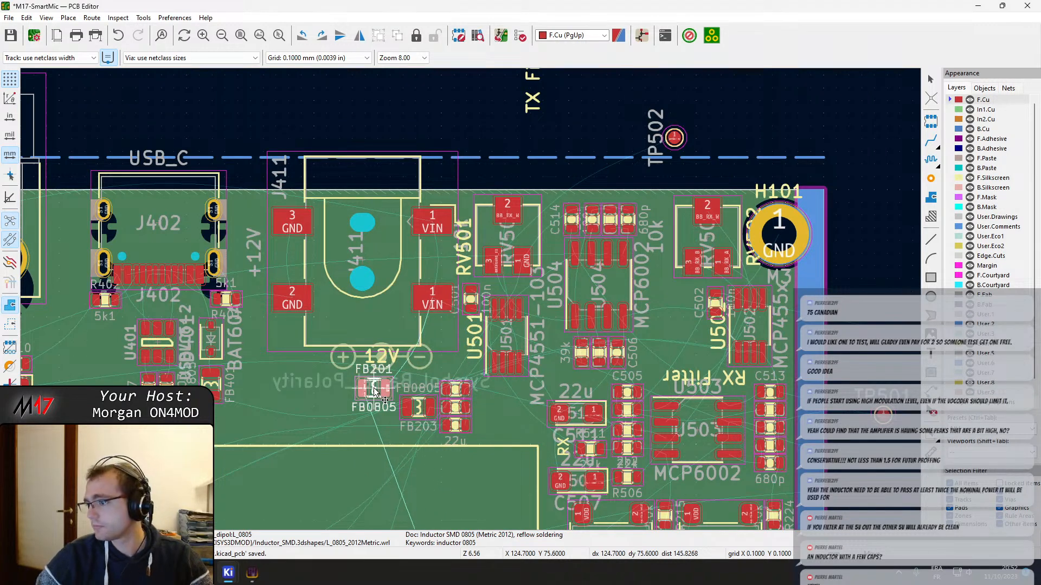
Place FB201 below the barrel jack J411, and move the ferrite bead FB204 just outside the upper-left corner of U201
{"action": "left_click", "coordinate": [374, 390]}
{"action": "scroll", "coordinate": [474, 302], "scroll_direction": "down", "scroll_amount": 3}
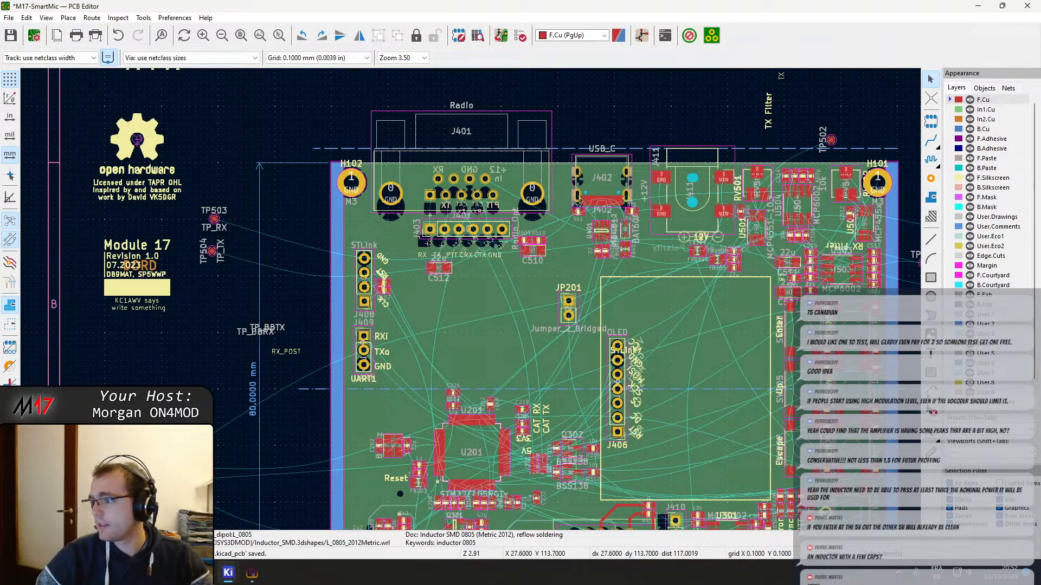
{"action": "key", "text": "m"}
{"action": "middle_click_drag", "start_coordinate": [448, 452], "coordinate": [379, 370]}
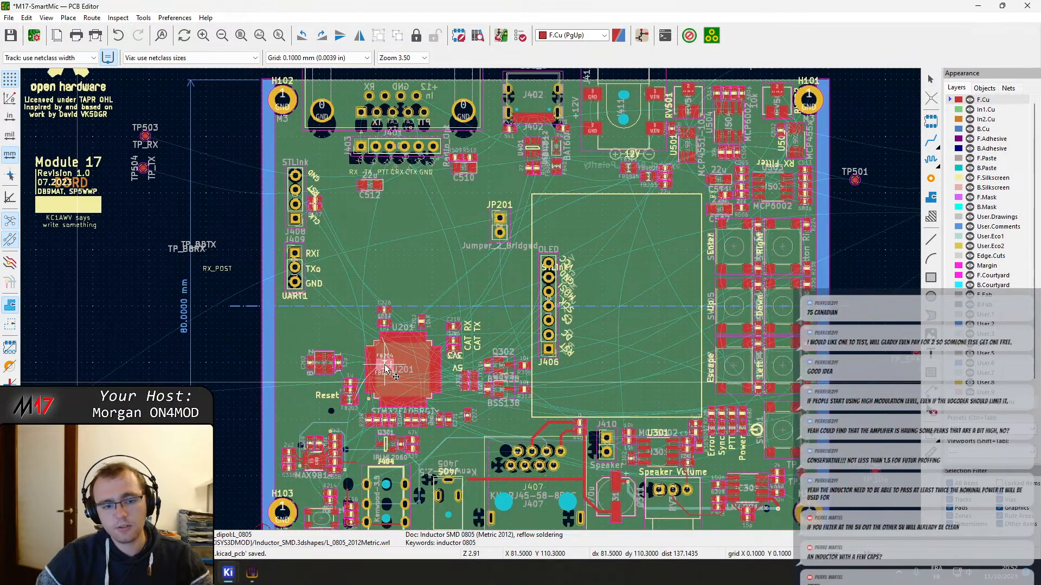
{"action": "left_click", "coordinate": [342, 339]}
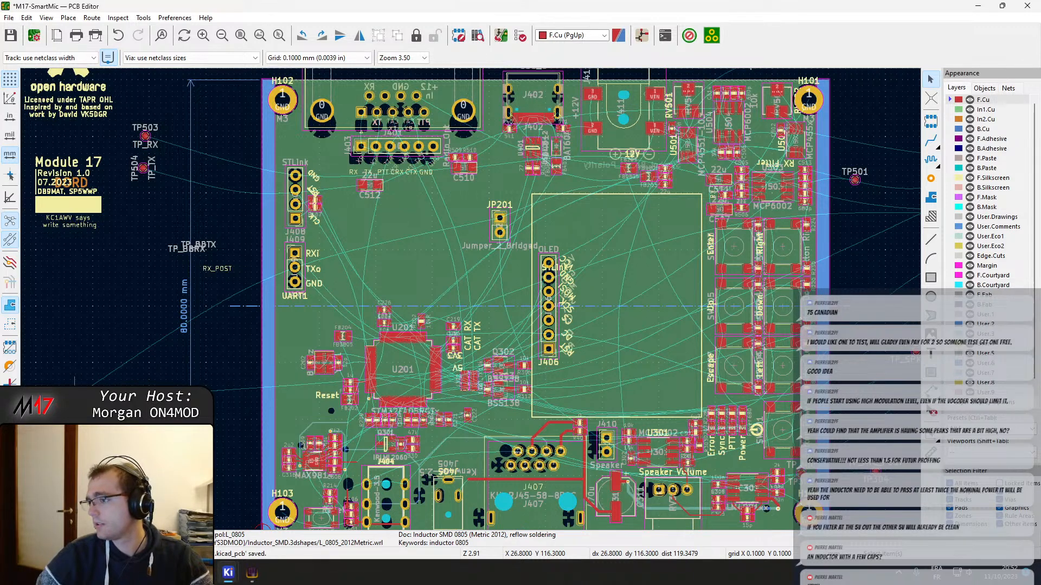
Move the inductor L202 to a spot just above the power supply circuit parked outside the board, beside C206
{"action": "key", "text": "m"}
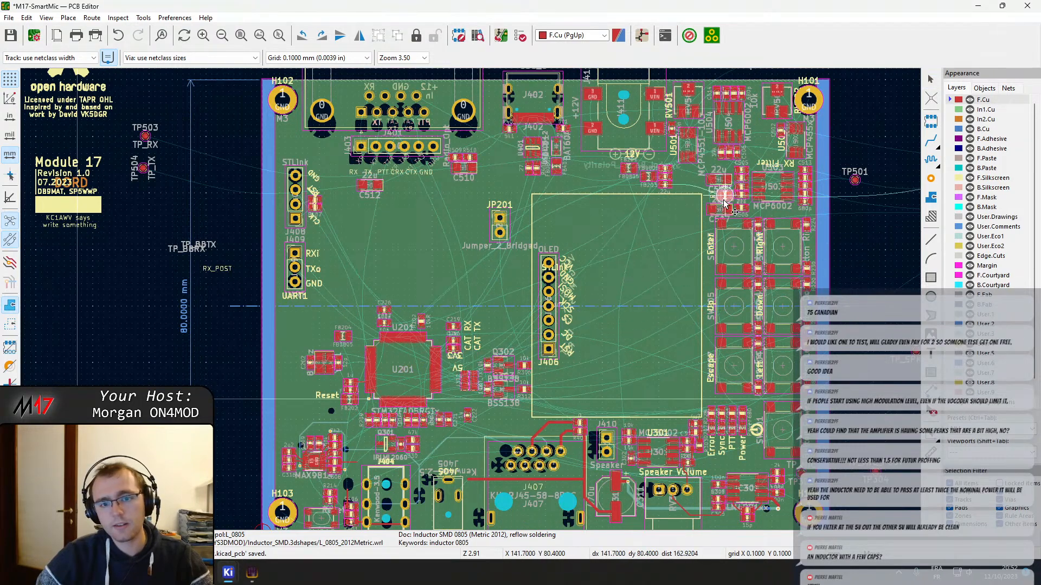
{"action": "middle_click_drag", "start_coordinate": [725, 202], "coordinate": [540, 286]}
{"action": "middle_click_drag", "start_coordinate": [773, 263], "coordinate": [456, 252]}
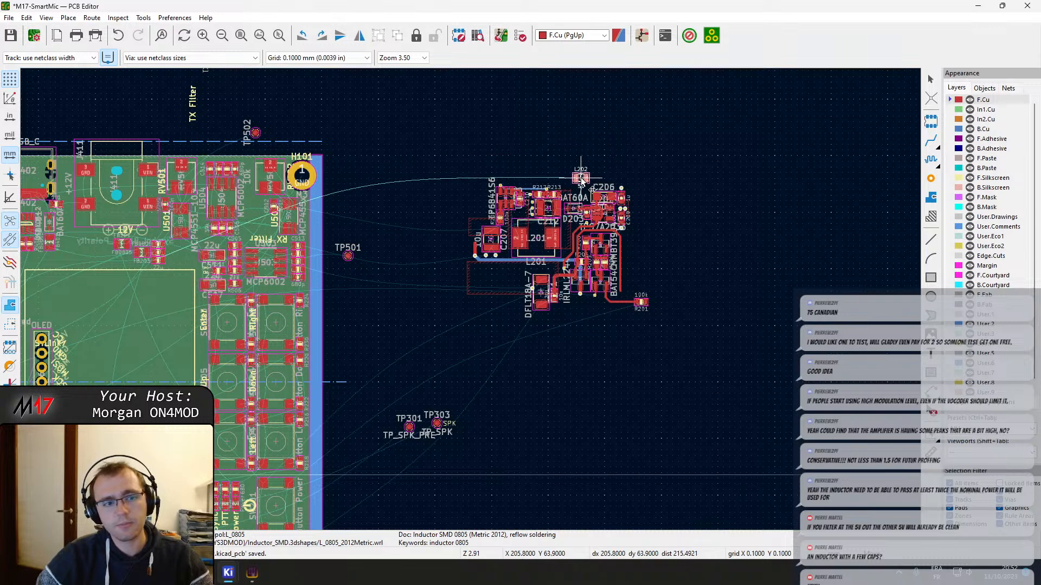
{"action": "left_click", "coordinate": [581, 177]}
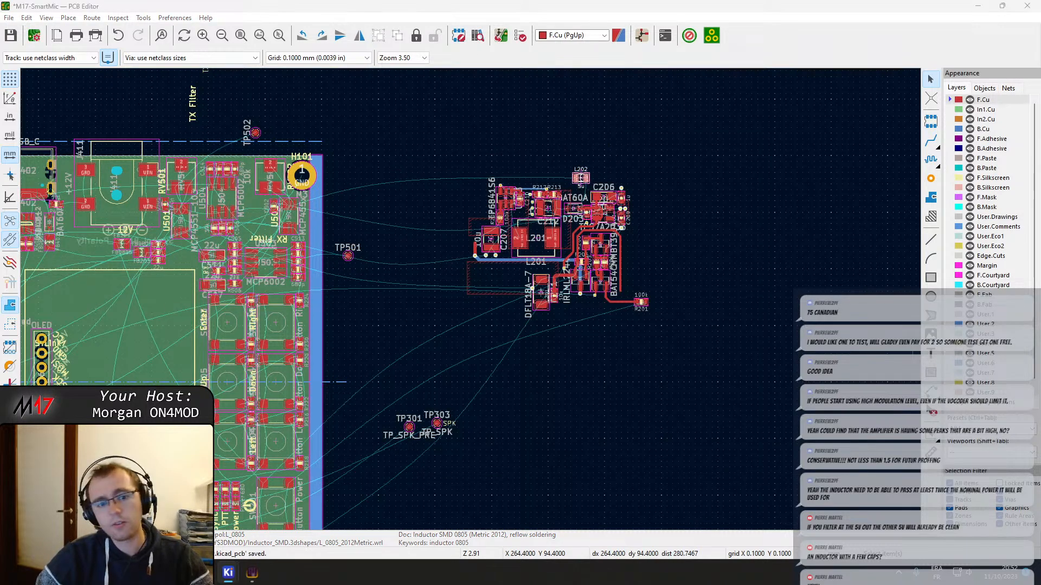
Move the 22u capacitor C223 from beside FB203 to the parked power supply circuit, next to L202
{"action": "scroll", "coordinate": [470, 298], "scroll_direction": "down", "scroll_amount": 6}
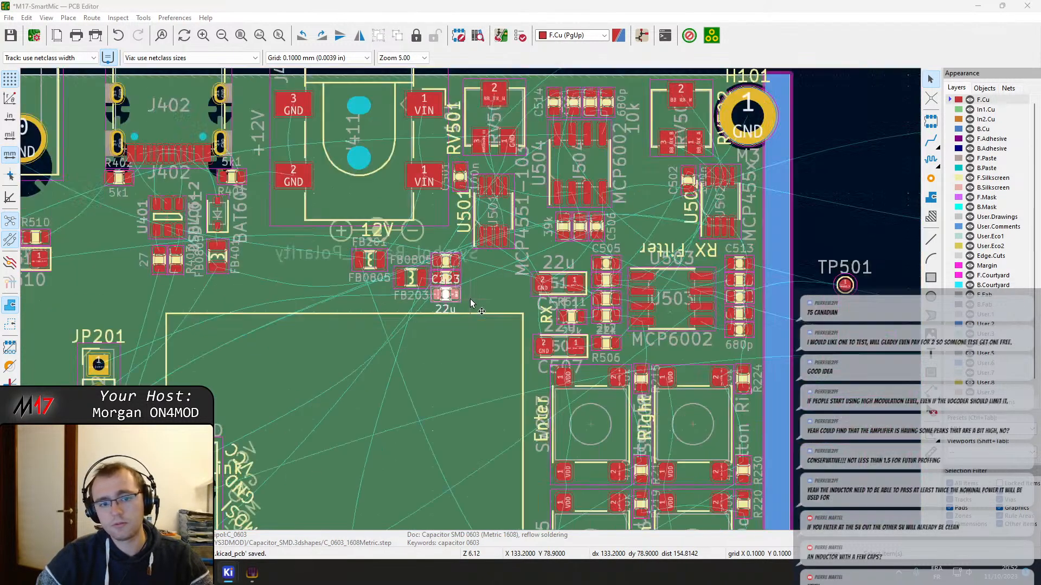
{"action": "scroll", "coordinate": [469, 298], "scroll_direction": "up", "scroll_amount": 3}
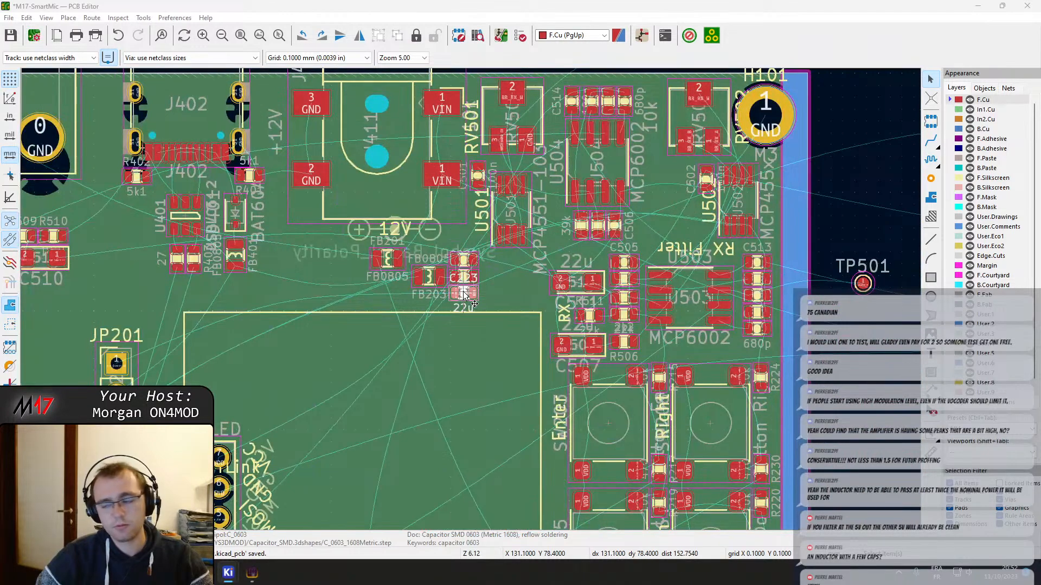
{"action": "key", "text": "m"}
{"action": "scroll", "coordinate": [666, 314], "scroll_direction": "down", "scroll_amount": 2}
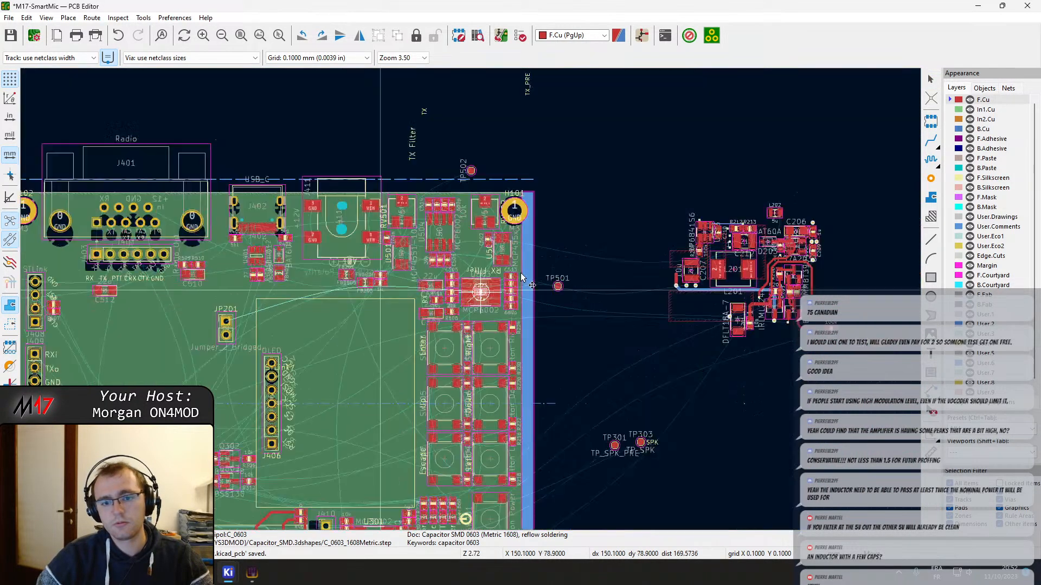
{"action": "left_click", "coordinate": [797, 212]}
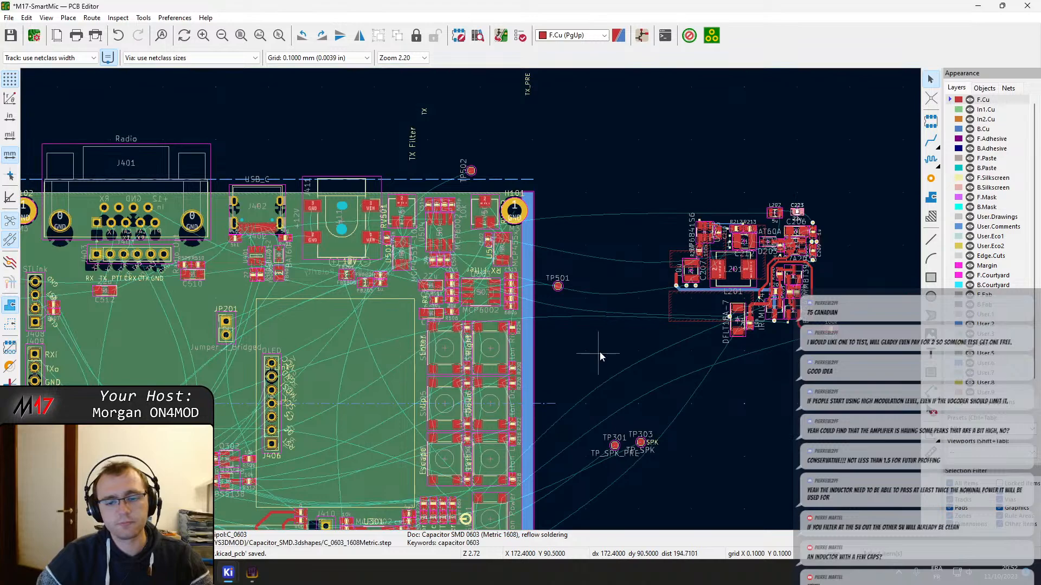
Arrange the loose texts TP_BBRX and RX_POST in a column directly beneath TP_BBTX, outside the board
{"action": "scroll", "coordinate": [460, 393], "scroll_direction": "down", "scroll_amount": 3}
{"action": "scroll", "coordinate": [465, 294], "scroll_direction": "up", "scroll_amount": 6}
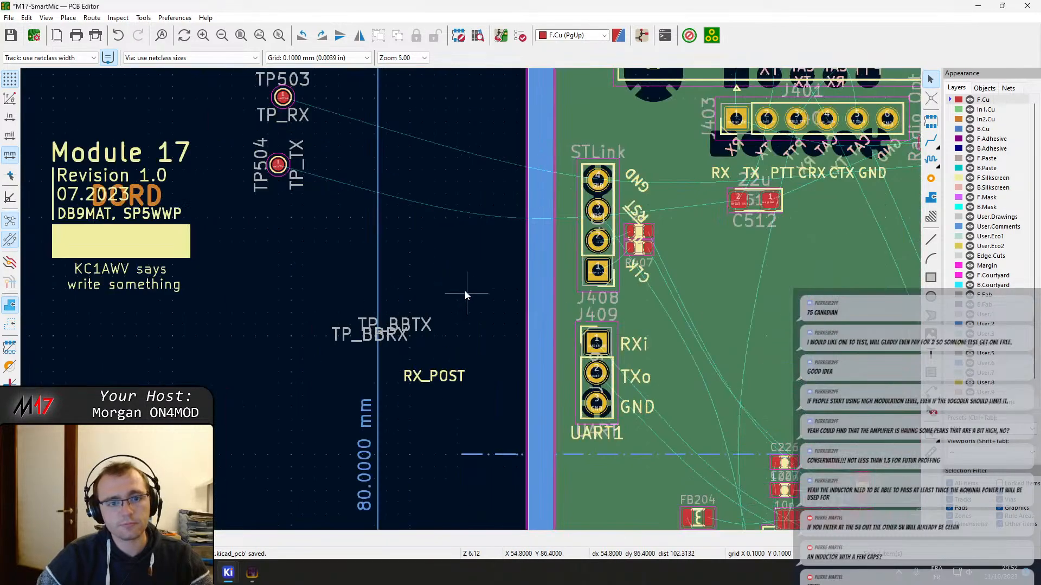
{"action": "scroll", "coordinate": [465, 294], "scroll_direction": "down", "scroll_amount": 3}
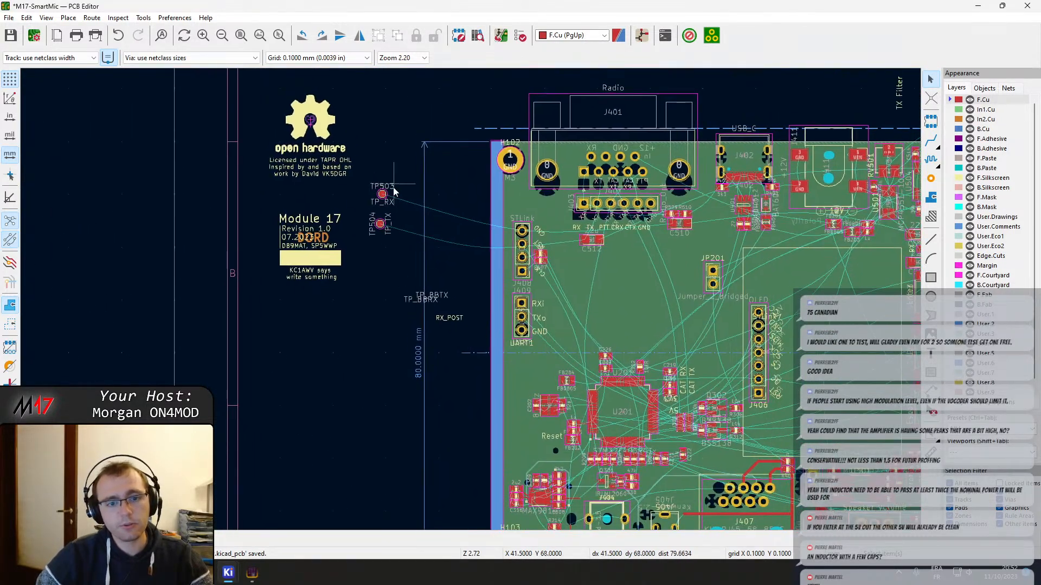
{"action": "scroll", "coordinate": [438, 298], "scroll_direction": "up", "scroll_amount": 5}
{"action": "left_click_drag", "start_coordinate": [477, 271], "coordinate": [329, 254]}
{"action": "left_click_drag", "start_coordinate": [370, 301], "coordinate": [328, 284]}
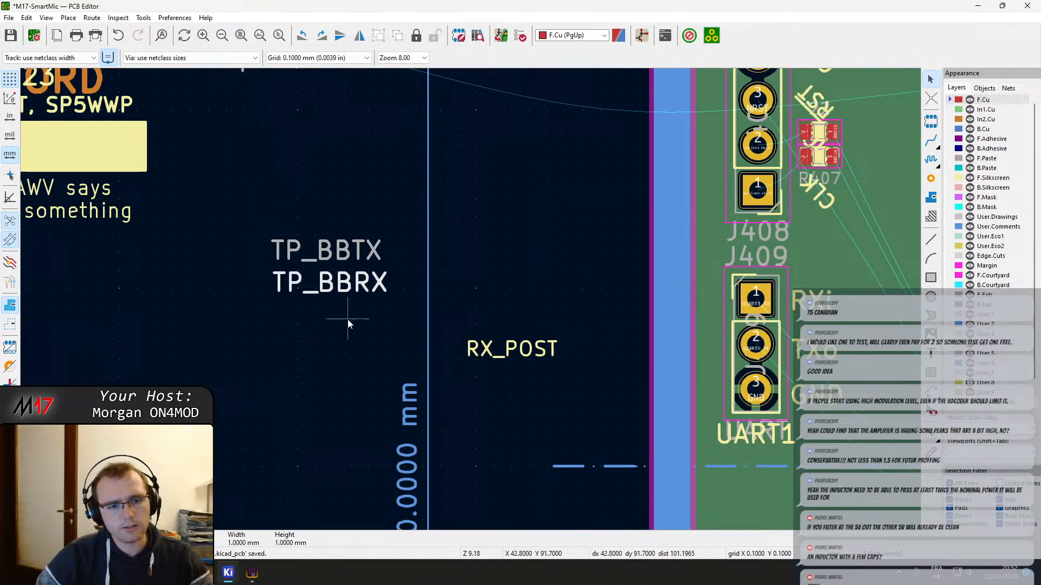
{"action": "scroll", "coordinate": [486, 227], "scroll_direction": "down", "scroll_amount": 3}
{"action": "left_click_drag", "start_coordinate": [487, 403], "coordinate": [394, 390]}
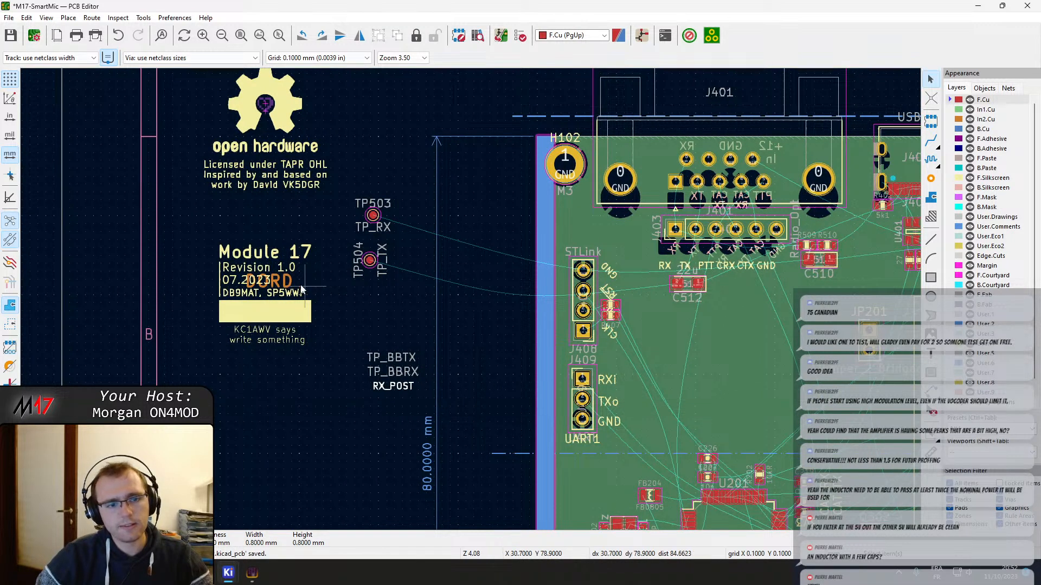
{"action": "left_click_drag", "start_coordinate": [398, 296], "coordinate": [360, 181]}
{"action": "mouse_move", "coordinate": [372, 216]}
{"action": "left_mouse_down"}
{"action": "mouse_move", "coordinate": [332, 370]}
{"action": "mouse_move", "coordinate": [351, 357]}
{"action": "left_mouse_up"}
{"action": "key", "text": "ctrl+z"}
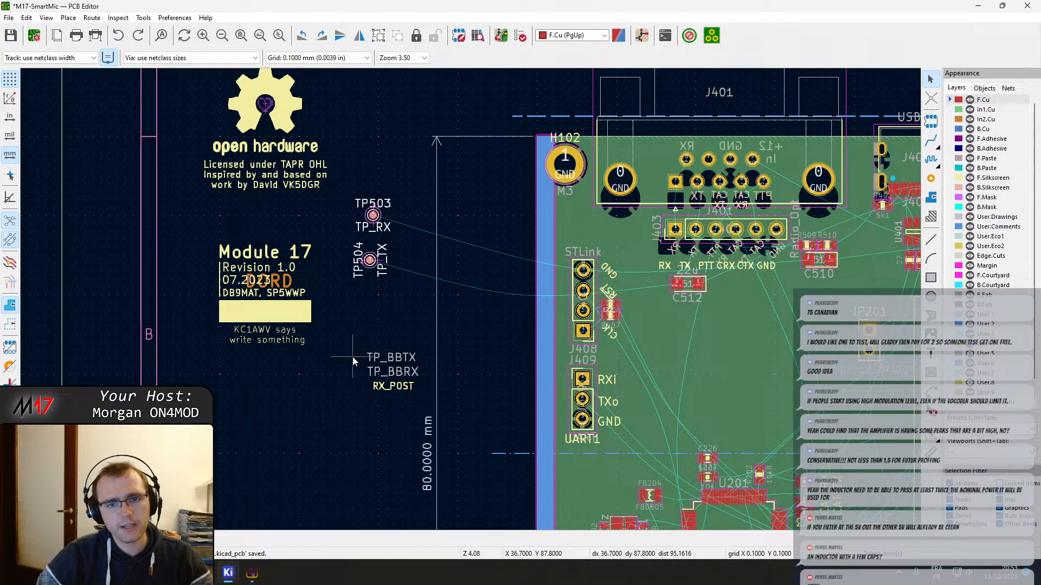
Move the test points TP503 and TP504 together down beside the TP_BBTX, TP_BBRX and RX_POST texts
{"action": "left_click", "coordinate": [374, 215]}
{"action": "left_click", "coordinate": [372, 261], "text": "shift"}
{"action": "left_click_drag", "start_coordinate": [372, 261], "coordinate": [341, 432]}
Gather the TX and TX Filter texts and the test point TP502 beside the TX_PRE text above the board
{"action": "scroll", "coordinate": [448, 392], "scroll_direction": "down", "scroll_amount": 1}
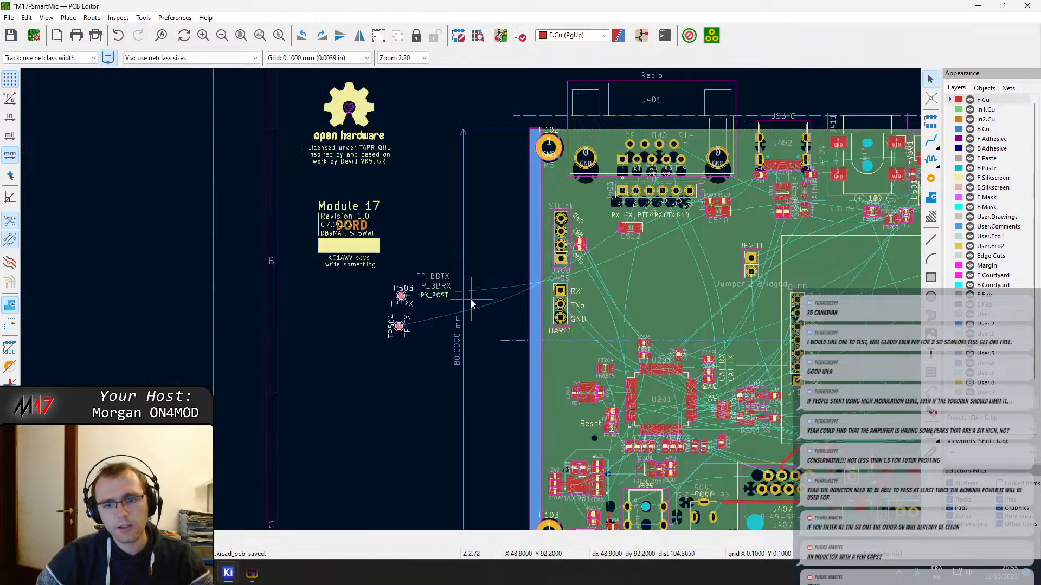
{"action": "scroll", "coordinate": [470, 300], "scroll_direction": "down", "scroll_amount": 5}
{"action": "scroll", "coordinate": [469, 298], "scroll_direction": "up", "scroll_amount": 8}
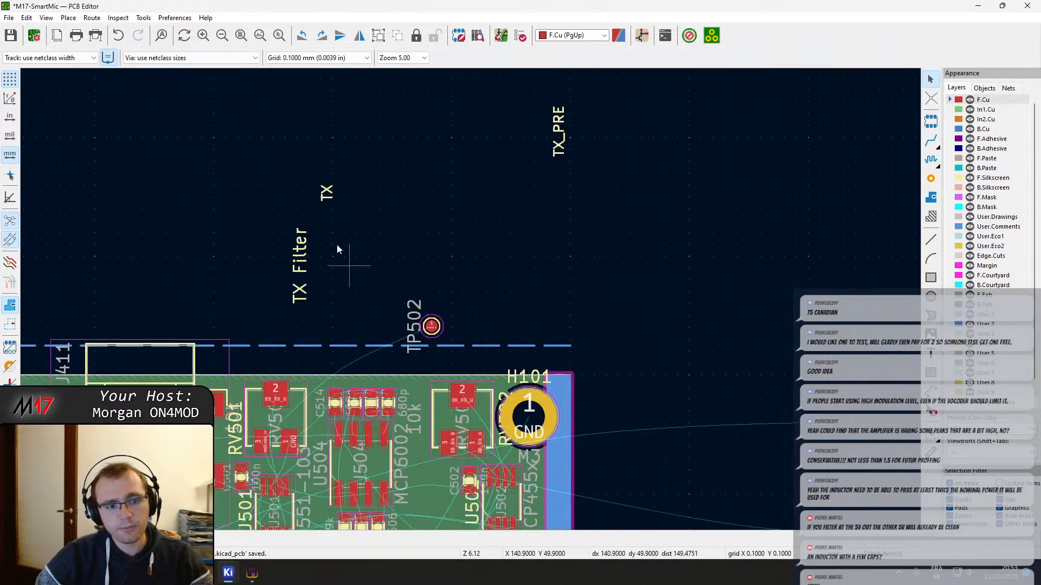
{"action": "left_click_drag", "start_coordinate": [241, 140], "coordinate": [367, 306]}
{"action": "left_click_drag", "start_coordinate": [306, 291], "coordinate": [512, 157]}
{"action": "left_click_drag", "start_coordinate": [430, 327], "coordinate": [553, 185]}
Move the test point TP501 from beside the board to the group around TP502 above the board
{"action": "scroll", "coordinate": [558, 315], "scroll_direction": "down", "scroll_amount": 3}
{"action": "middle_click_drag", "start_coordinate": [501, 428], "coordinate": [468, 260]}
{"action": "left_click", "coordinate": [469, 246]}
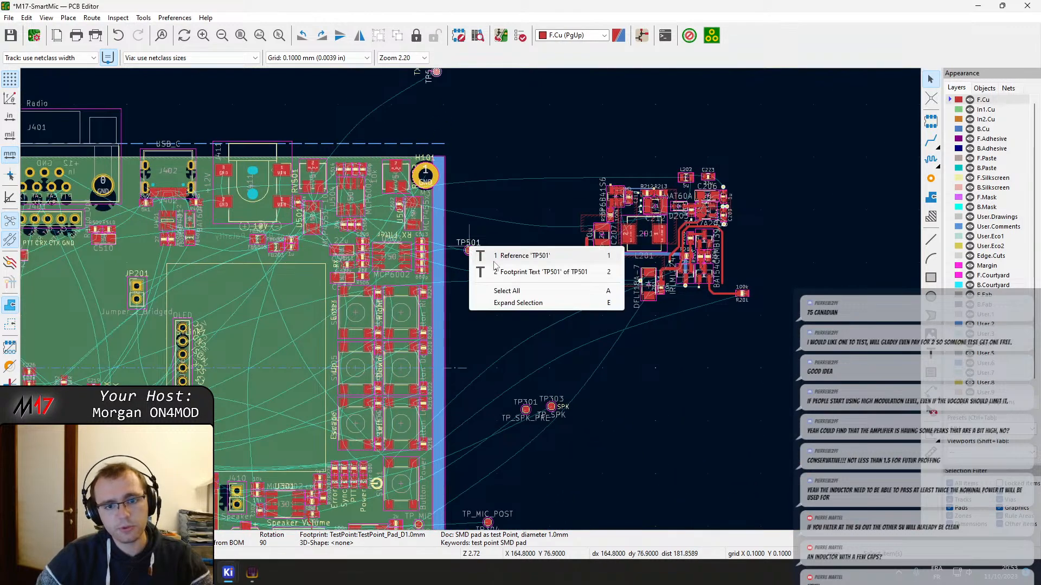
{"action": "key", "text": "Escape"}
{"action": "left_click", "coordinate": [469, 252]}
{"action": "key", "text": "m"}
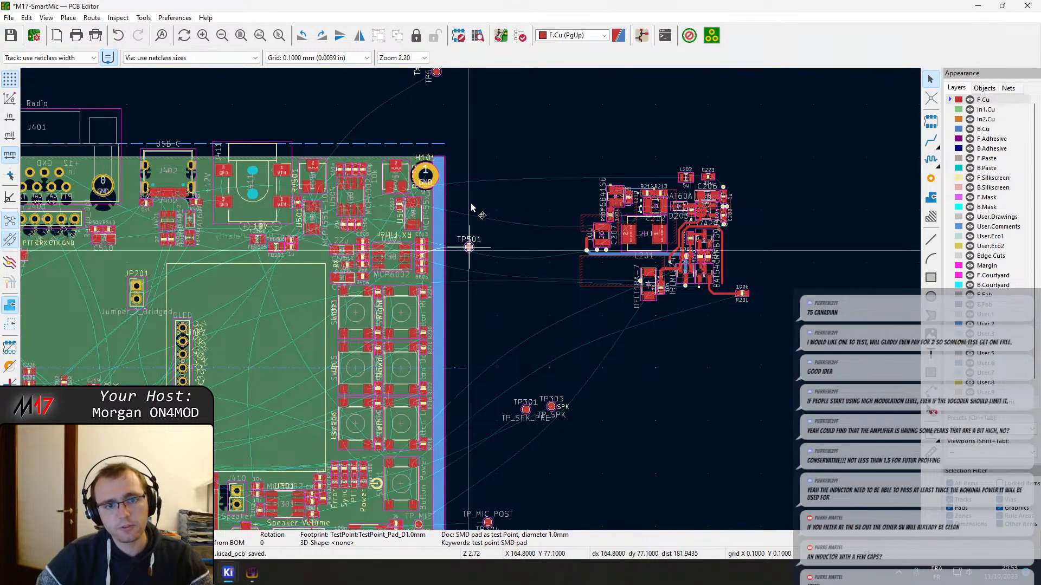
{"action": "middle_click_drag", "start_coordinate": [453, 146], "coordinate": [461, 382]}
{"action": "left_click", "coordinate": [460, 298]}
Move the speaker test points TP301 and TP303 with their labels to the test point group above the board
{"action": "middle_click_drag", "start_coordinate": [474, 423], "coordinate": [438, 146]}
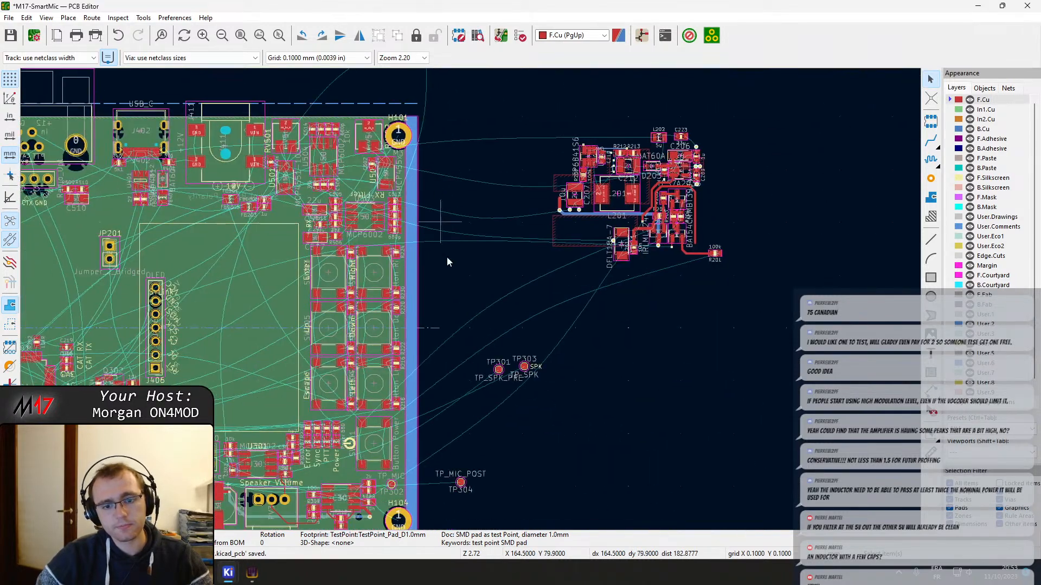
{"action": "left_click_drag", "start_coordinate": [482, 356], "coordinate": [560, 397]}
{"action": "key", "text": "m"}
{"action": "middle_click_drag", "start_coordinate": [486, 233], "coordinate": [589, 498]}
{"action": "left_click", "coordinate": [554, 304]}
Move the microphone test point TP304 from beside the board's lower corner to the test point group above the board
{"action": "scroll", "coordinate": [572, 387], "scroll_direction": "down", "scroll_amount": 3}
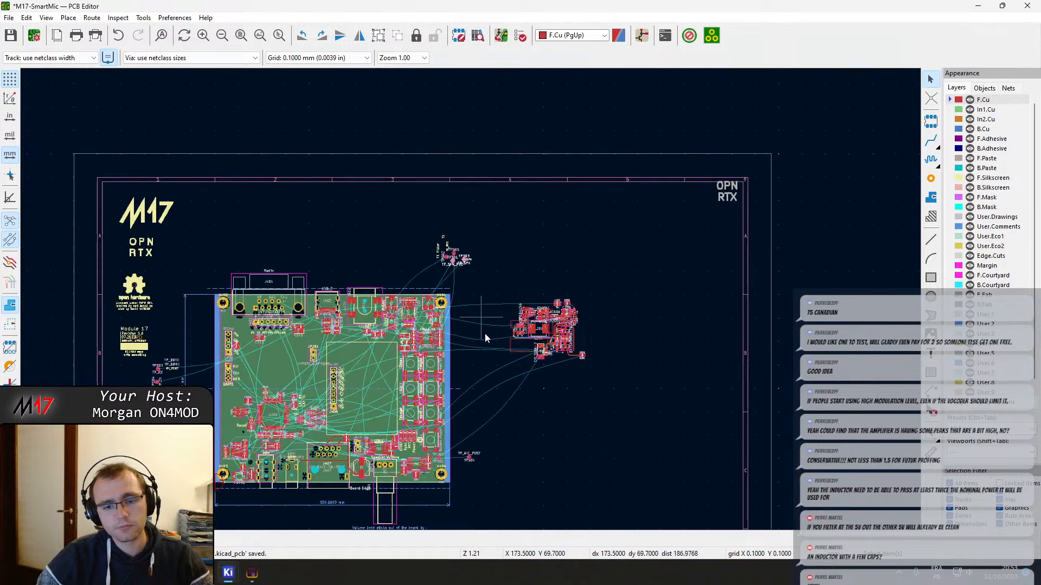
{"action": "middle_click_drag", "start_coordinate": [467, 449], "coordinate": [458, 327]}
{"action": "left_click", "coordinate": [458, 337]}
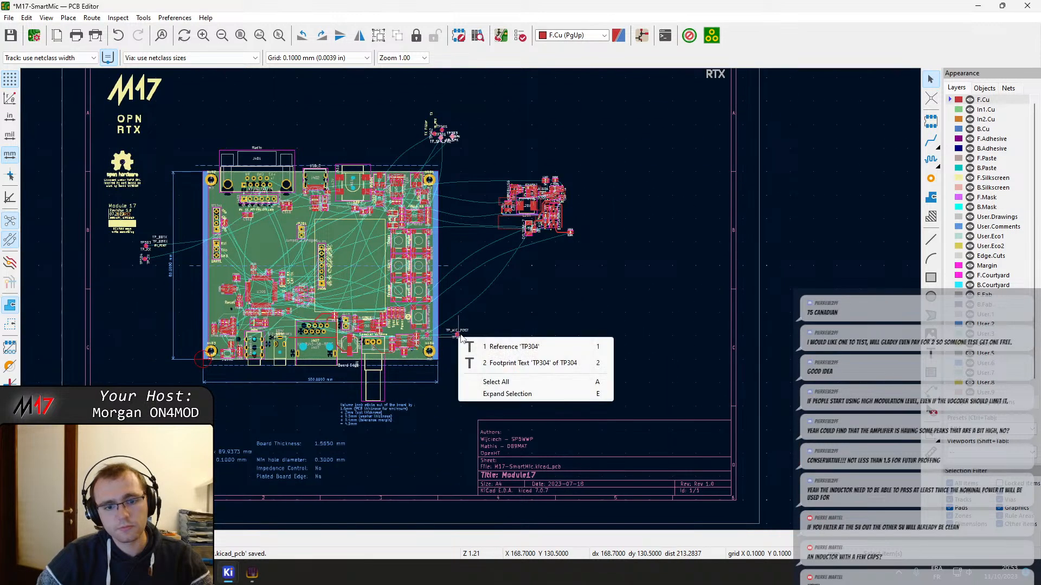
{"action": "left_click", "coordinate": [494, 366]}
{"action": "left_click", "coordinate": [469, 351]}
{"action": "left_click", "coordinate": [458, 336]}
{"action": "key", "text": "m"}
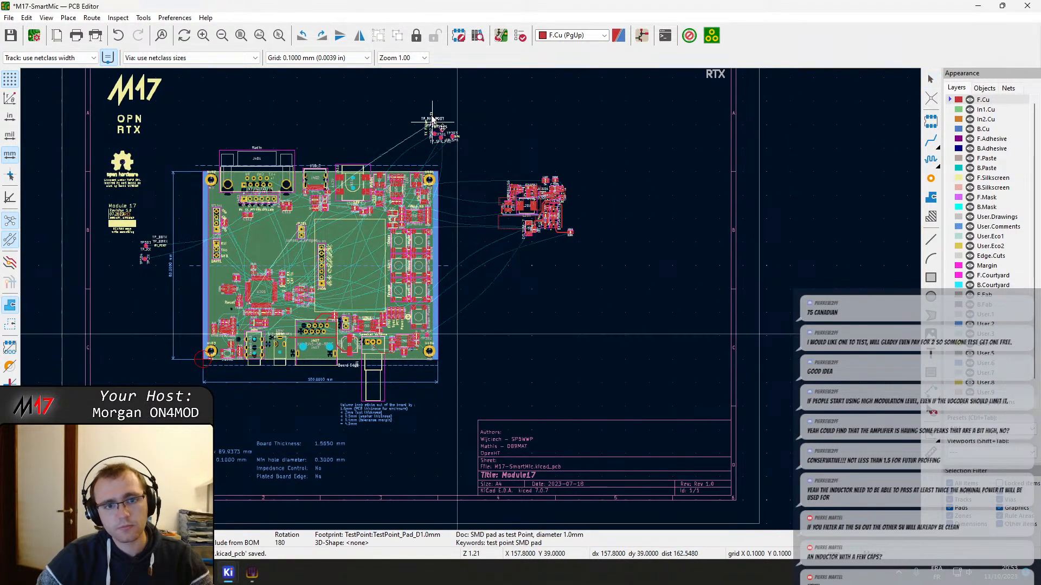
{"action": "left_click", "coordinate": [429, 126]}
Move the whole group of test points and TX texts from above the board to the area below TP504
{"action": "left_click_drag", "start_coordinate": [419, 113], "coordinate": [477, 155]}
{"action": "key", "text": "m"}
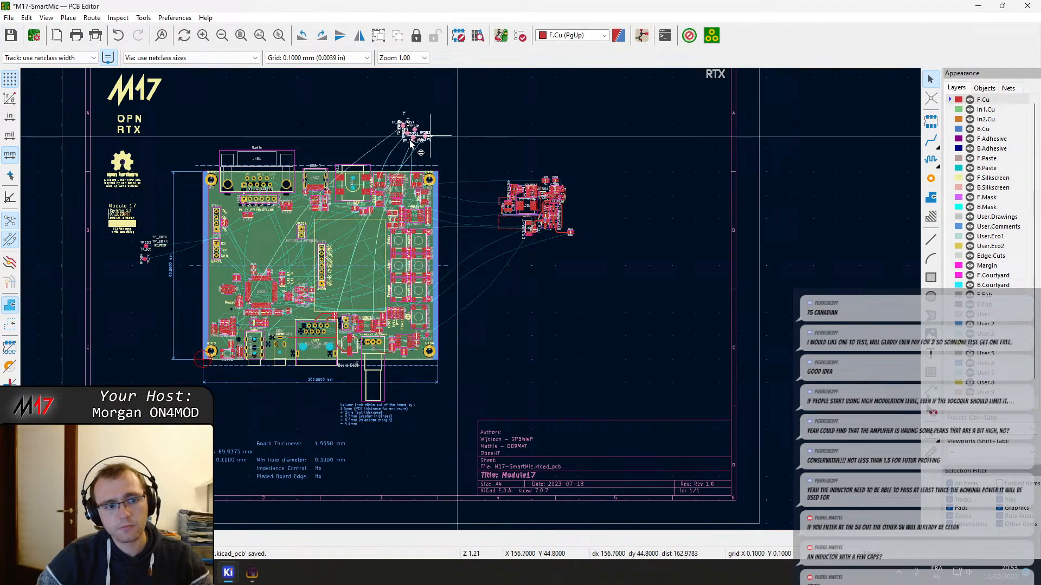
{"action": "left_click", "coordinate": [155, 285]}
{"action": "left_click", "coordinate": [558, 346]}
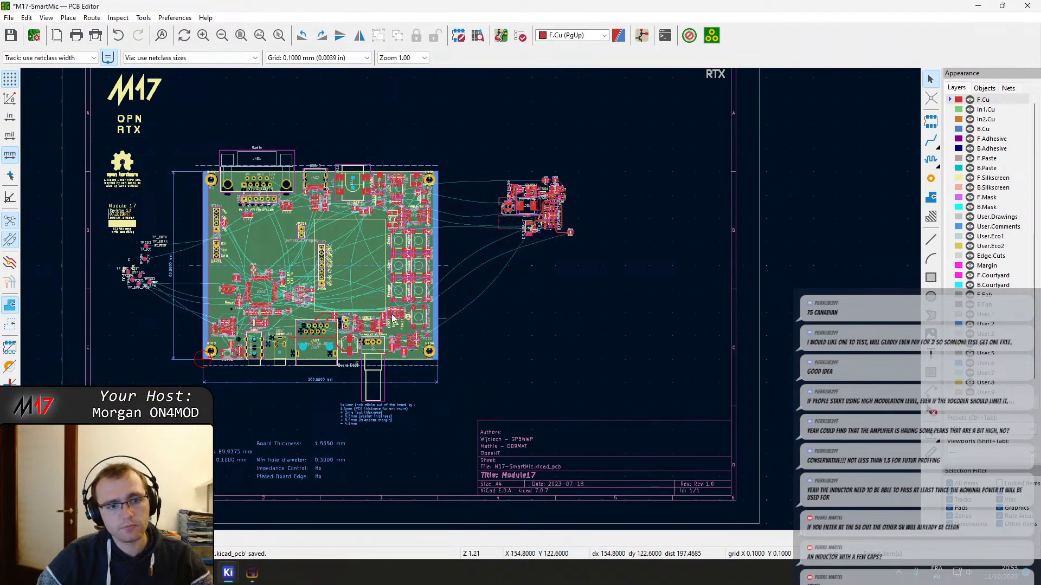
Move the OPN RTX text from the drawing sheet's upper-right corner to beside the test points near TP503
{"action": "middle_click_drag", "start_coordinate": [375, 183], "coordinate": [482, 298]}
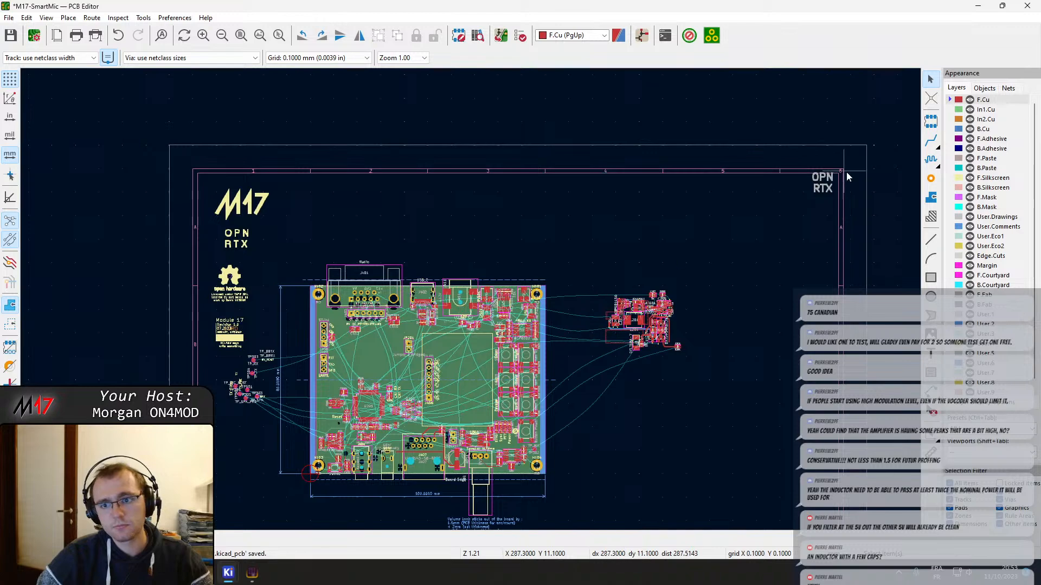
{"action": "left_click", "coordinate": [835, 193]}
{"action": "key", "text": "m"}
{"action": "left_click", "coordinate": [219, 367]}
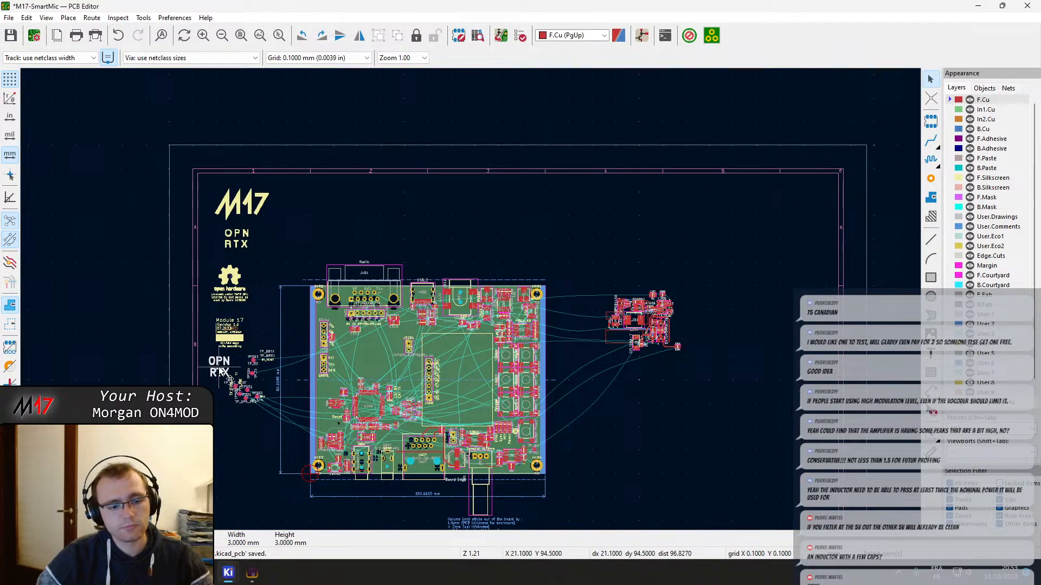
Save the board layout with the rearranged test points and texts
{"action": "middle_click_drag", "start_coordinate": [353, 443], "coordinate": [395, 304]}
{"action": "scroll", "coordinate": [466, 373], "scroll_direction": "up", "scroll_amount": 5}
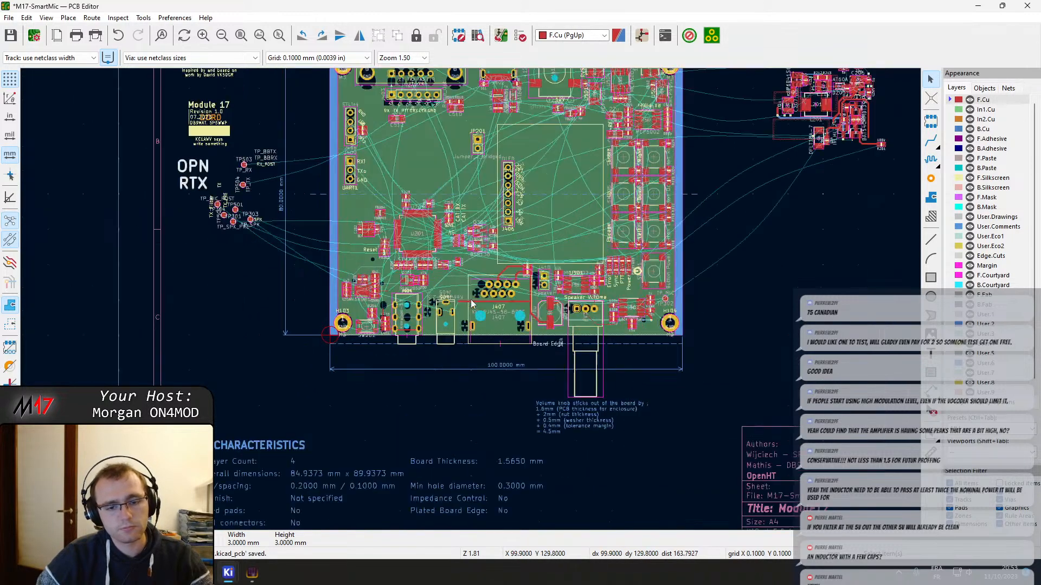
{"action": "scroll", "coordinate": [470, 300], "scroll_direction": "down", "scroll_amount": 2}
{"action": "middle_click_drag", "start_coordinate": [359, 177], "coordinate": [440, 223]}
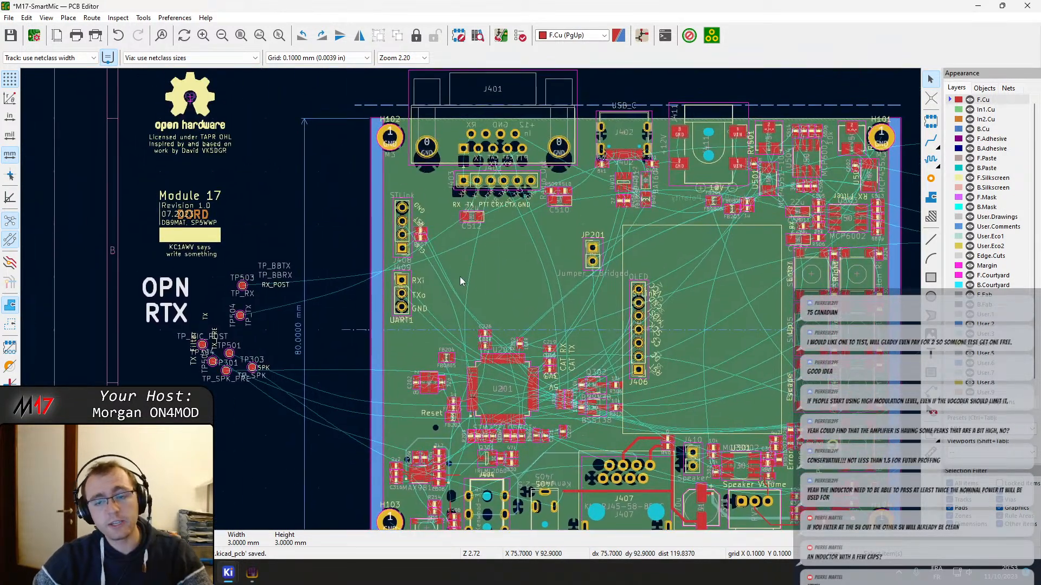
{"action": "middle_click_drag", "start_coordinate": [758, 211], "coordinate": [672, 200]}
{"action": "key", "text": "ctrl+s"}
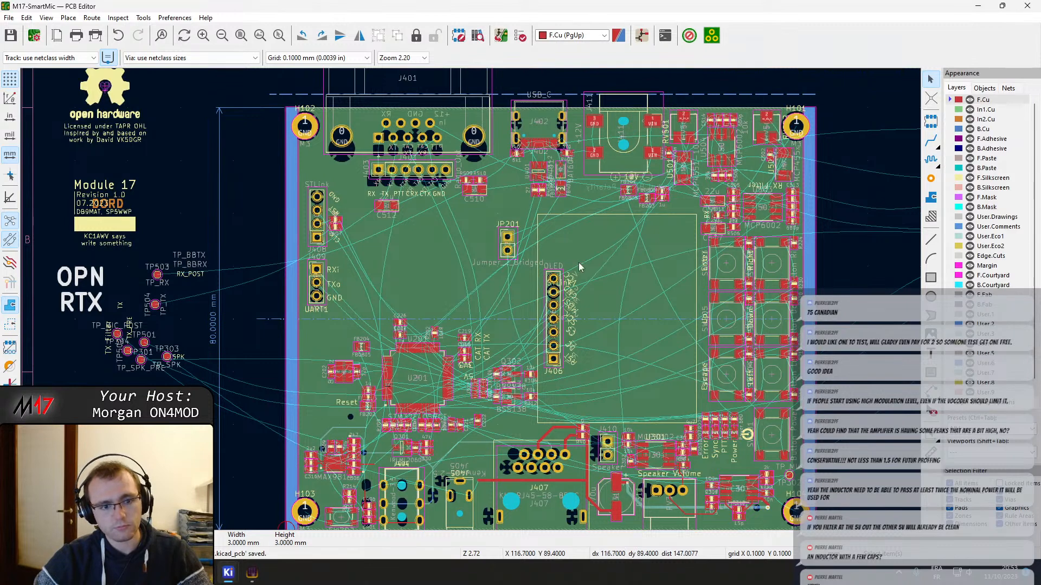
Refill all copper zones on the board
{"action": "left_click", "coordinate": [556, 252]}
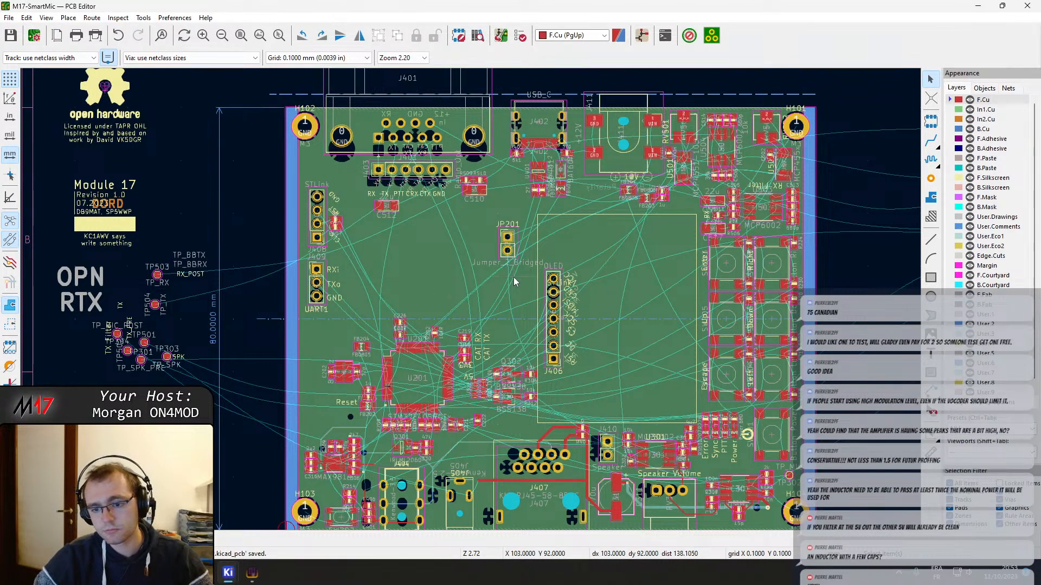
{"action": "middle_click_drag", "start_coordinate": [513, 278], "coordinate": [568, 246]}
{"action": "key", "text": "b"}
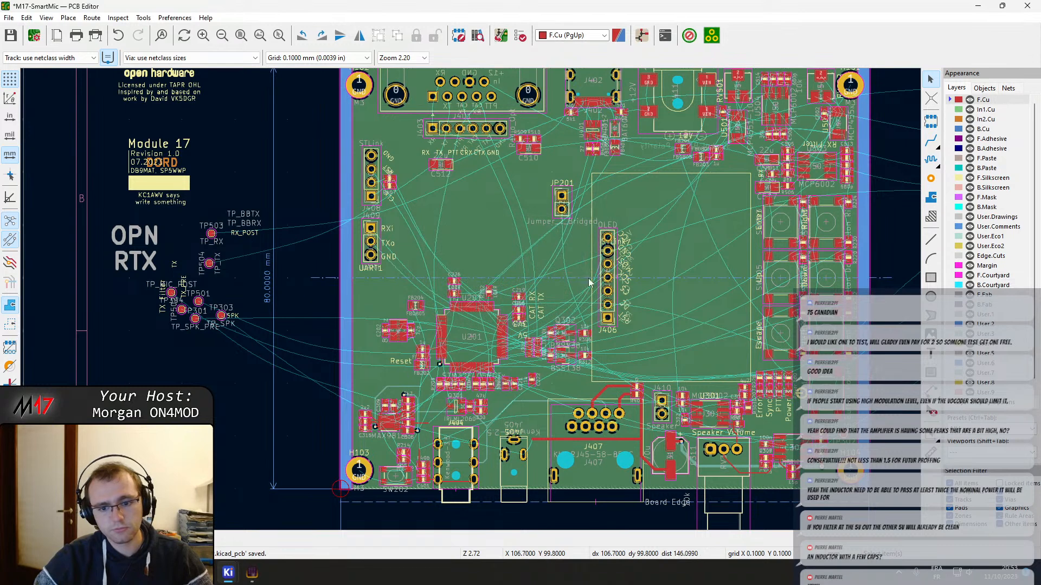
{"action": "middle_click_drag", "start_coordinate": [654, 240], "coordinate": [629, 347]}
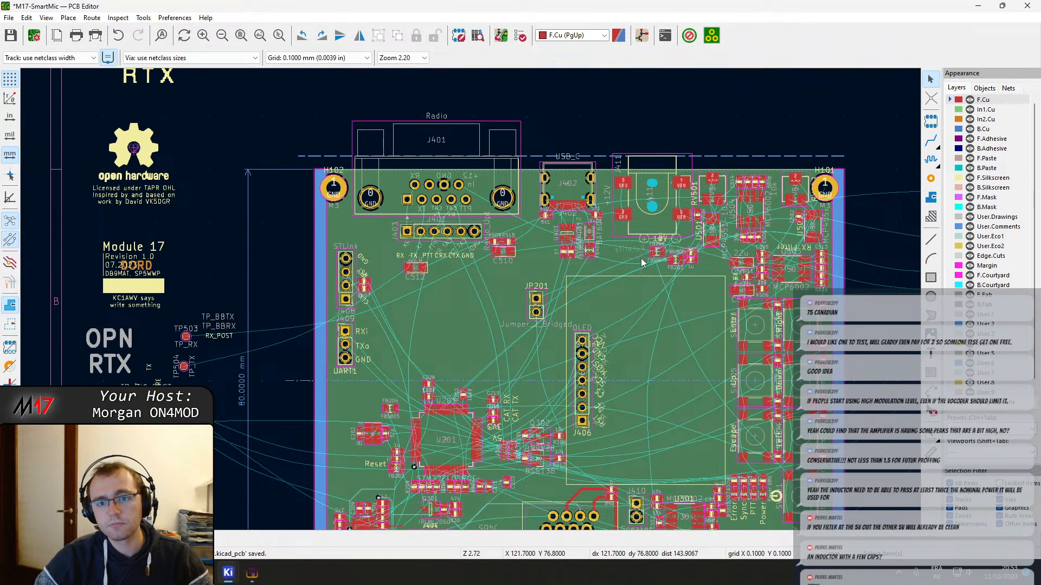
{"action": "mouse_move", "coordinate": [643, 259]}
{"action": "middle_mouse_down"}
{"action": "mouse_move", "coordinate": [649, 207]}
{"action": "mouse_move", "coordinate": [650, 249]}
{"action": "middle_mouse_up"}
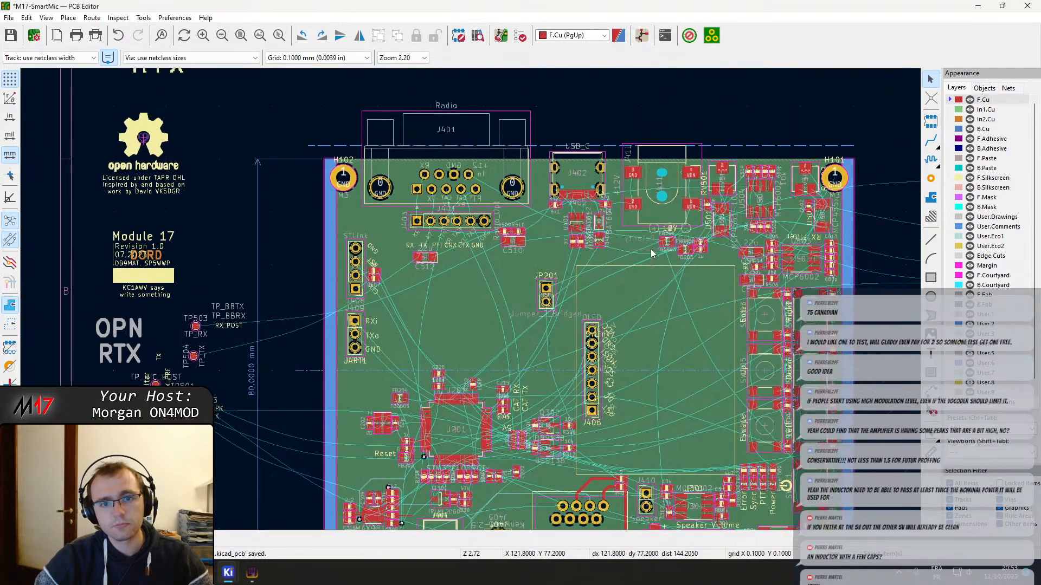
{"action": "scroll", "coordinate": [586, 173], "scroll_direction": "up", "scroll_amount": 2}
{"action": "scroll", "coordinate": [470, 299], "scroll_direction": "down", "scroll_amount": 2}
{"action": "middle_click_drag", "start_coordinate": [460, 431], "coordinate": [516, 292]}
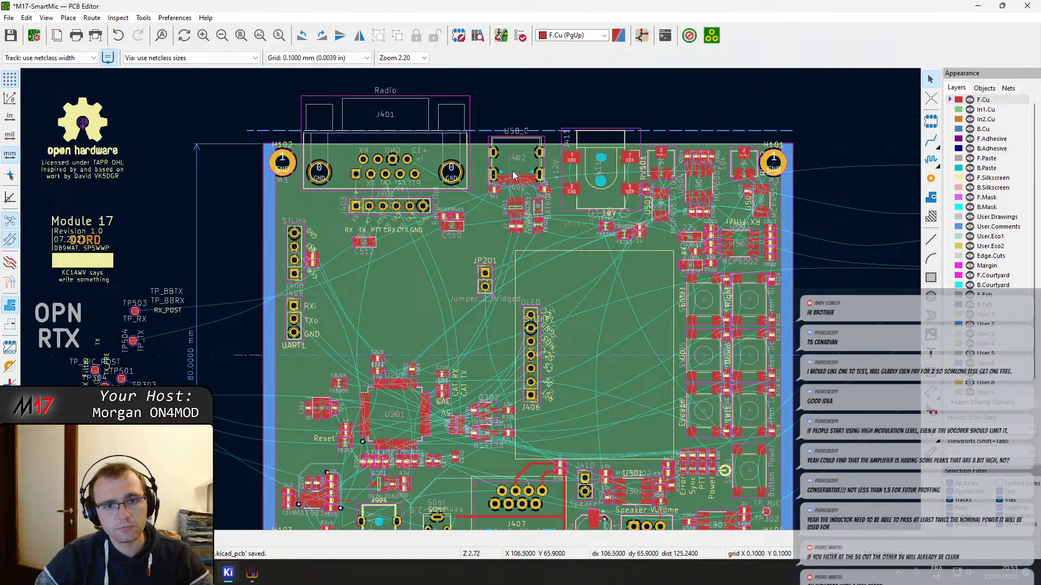
Examine the connectors and parts along the board's lower and upper edges
{"action": "middle_click_drag", "start_coordinate": [575, 347], "coordinate": [510, 149]}
{"action": "scroll", "coordinate": [539, 334], "scroll_direction": "up", "scroll_amount": 2}
{"action": "middle_click_drag", "start_coordinate": [417, 335], "coordinate": [464, 345]}
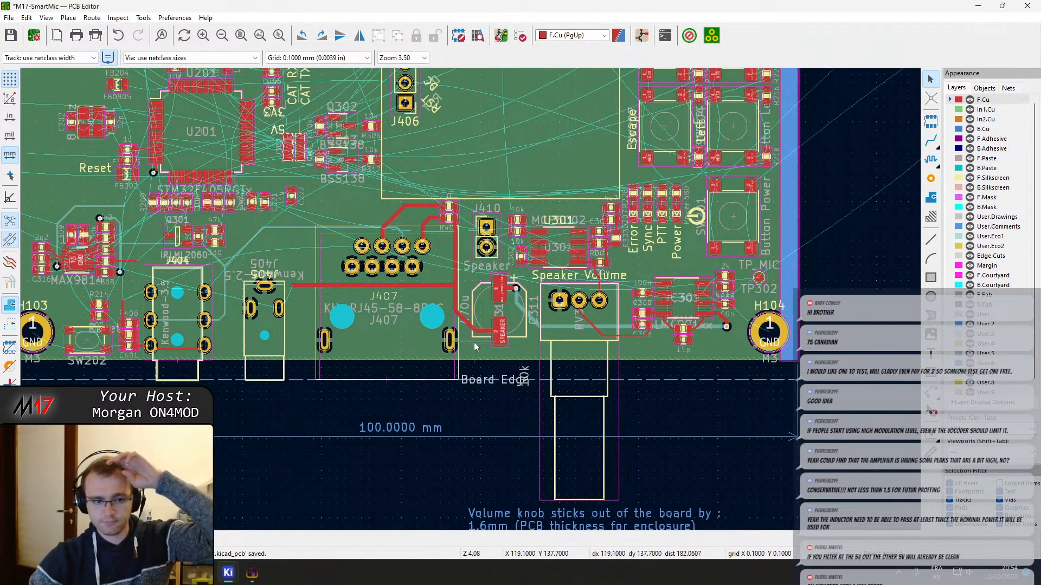
{"action": "middle_click_drag", "start_coordinate": [277, 288], "coordinate": [473, 264]}
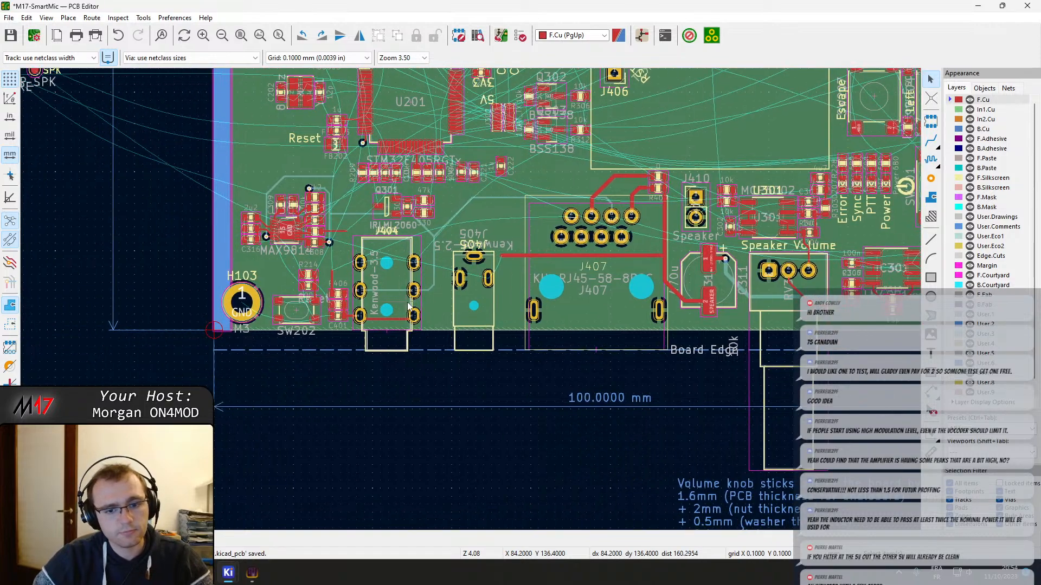
{"action": "middle_click_drag", "start_coordinate": [429, 126], "coordinate": [412, 527]}
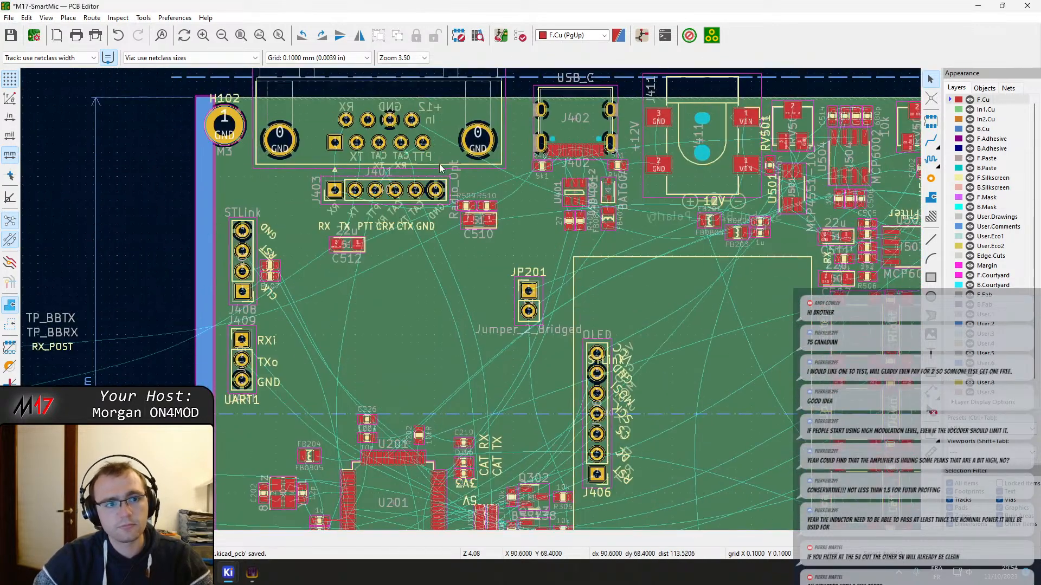
{"action": "middle_click_drag", "start_coordinate": [458, 102], "coordinate": [471, 299]}
{"action": "scroll", "coordinate": [471, 300], "scroll_direction": "down", "scroll_amount": 1}
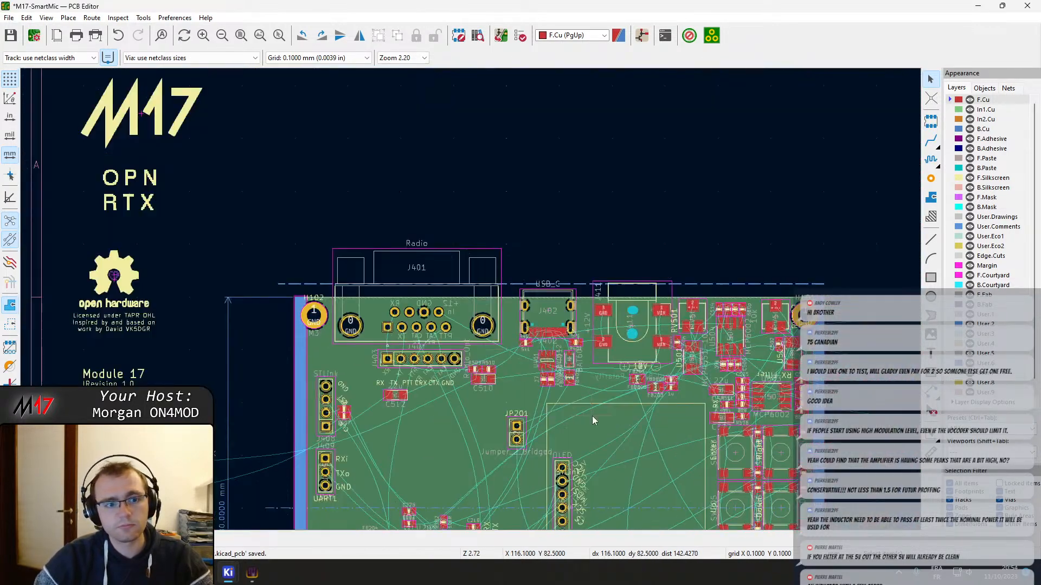
{"action": "middle_click_drag", "start_coordinate": [592, 416], "coordinate": [554, 309]}
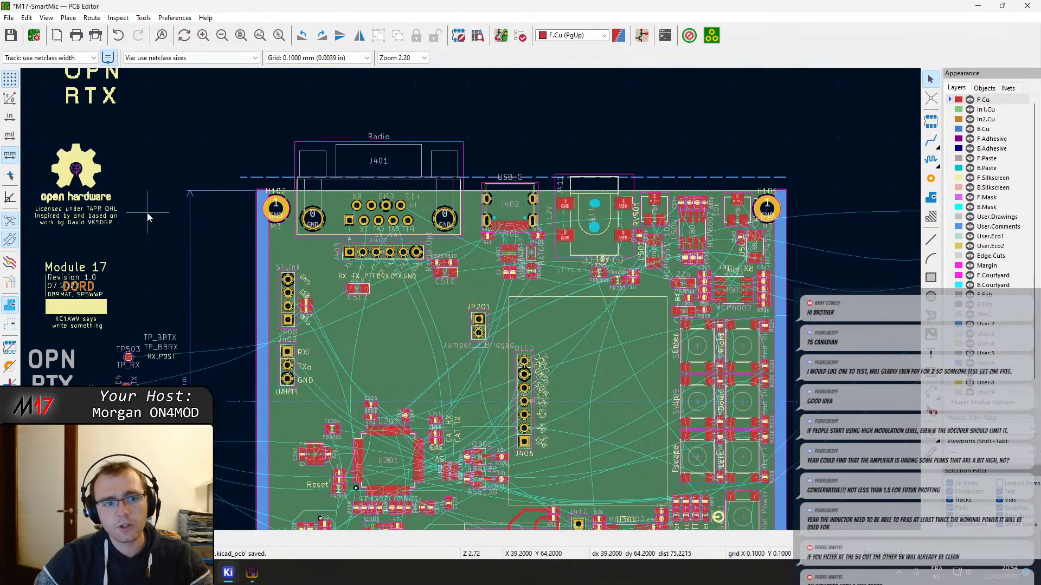
{"action": "scroll", "coordinate": [150, 217], "scroll_direction": "up", "scroll_amount": 3}
{"action": "middle_click_drag", "start_coordinate": [795, 227], "coordinate": [729, 256]}
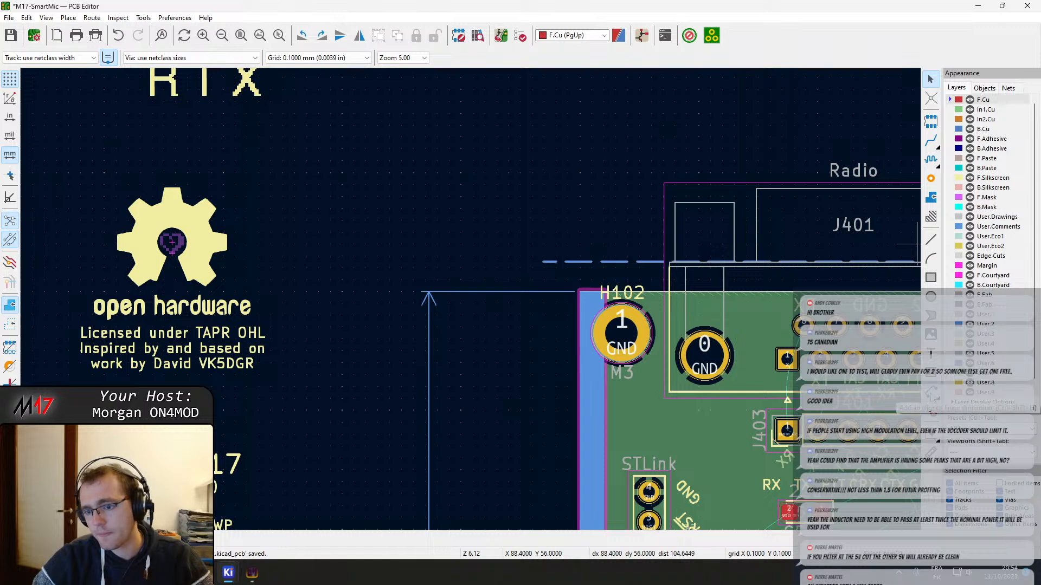
{"action": "left_click", "coordinate": [931, 392]}
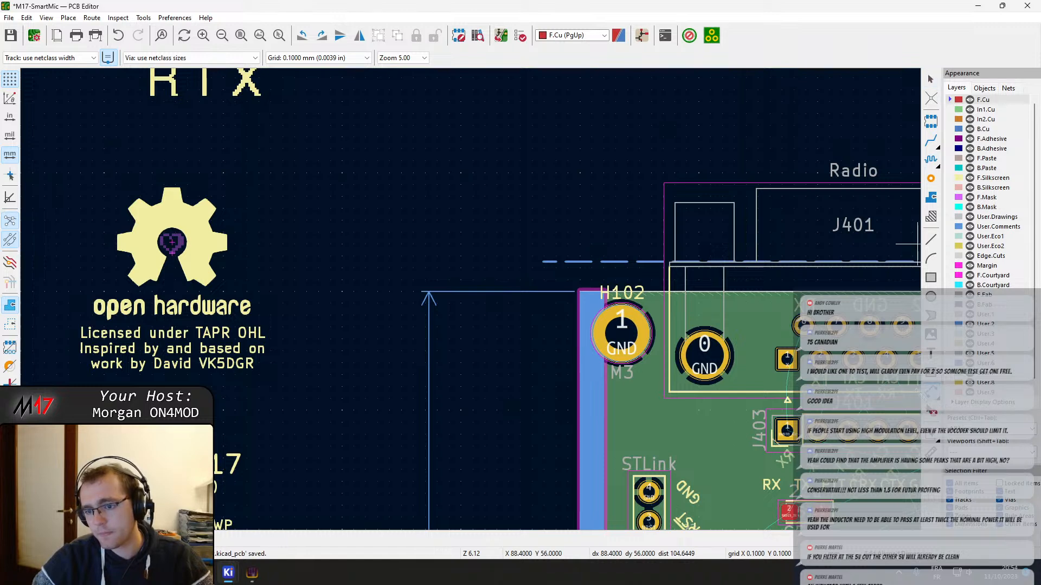
{"action": "left_click", "coordinate": [579, 292]}
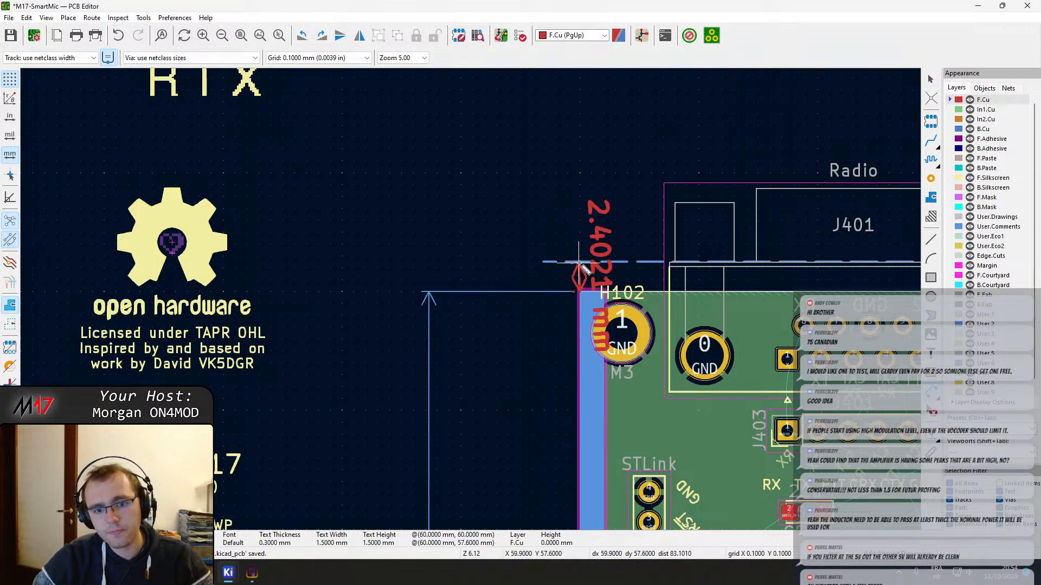
{"action": "key", "text": "Escape"}
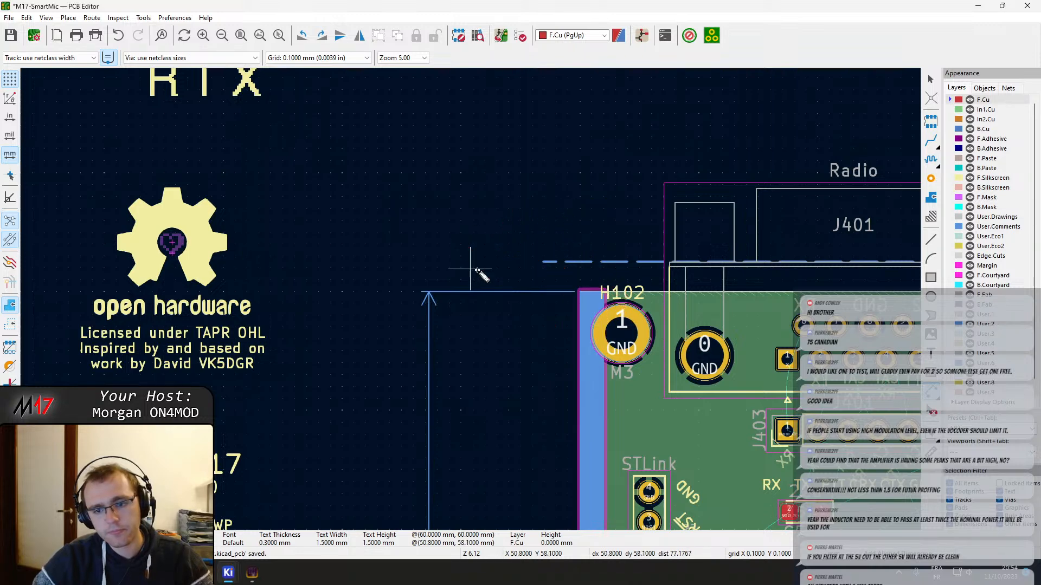
Add a vertical dimension from the board corner at H102 to the dashed line above it, aligned with the board-height dimension
{"action": "left_click", "coordinate": [932, 394]}
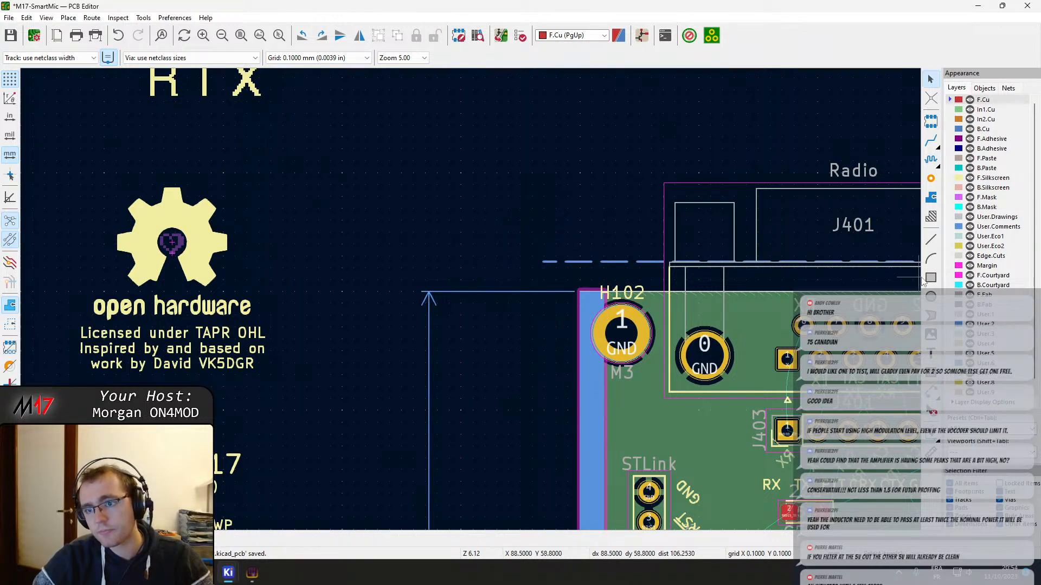
{"action": "middle_click_drag", "start_coordinate": [435, 261], "coordinate": [365, 251]}
{"action": "scroll", "coordinate": [366, 254], "scroll_direction": "up", "scroll_amount": 8}
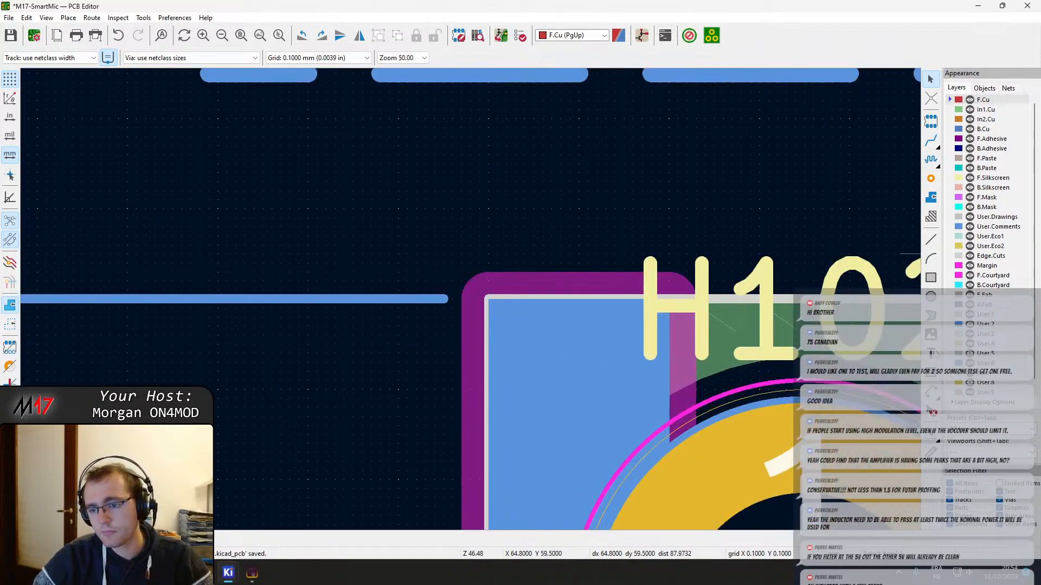
{"action": "middle_click_drag", "start_coordinate": [536, 197], "coordinate": [551, 279]}
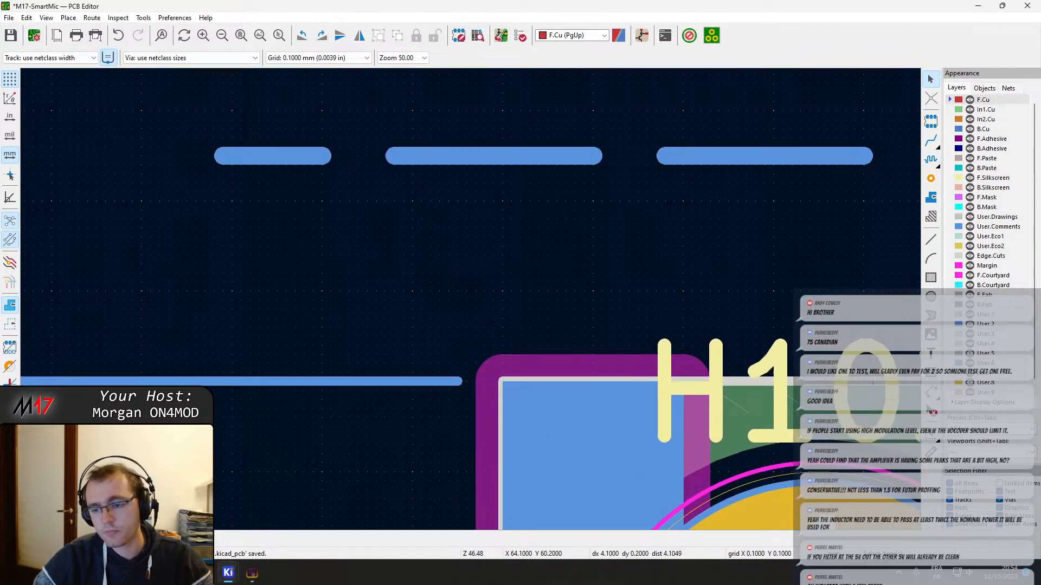
{"action": "key", "text": "ctrl+v"}
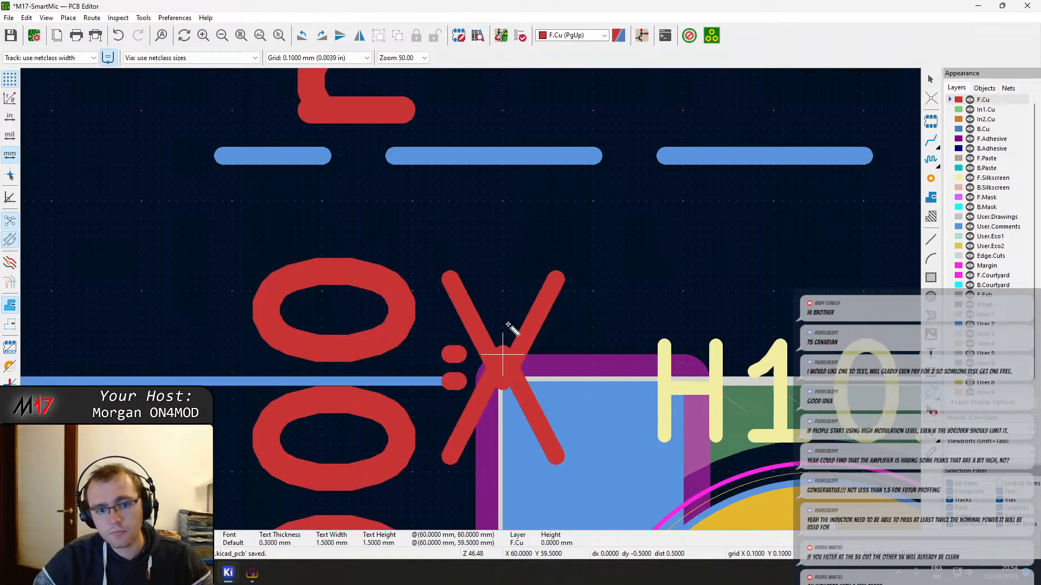
{"action": "left_click", "coordinate": [504, 158]}
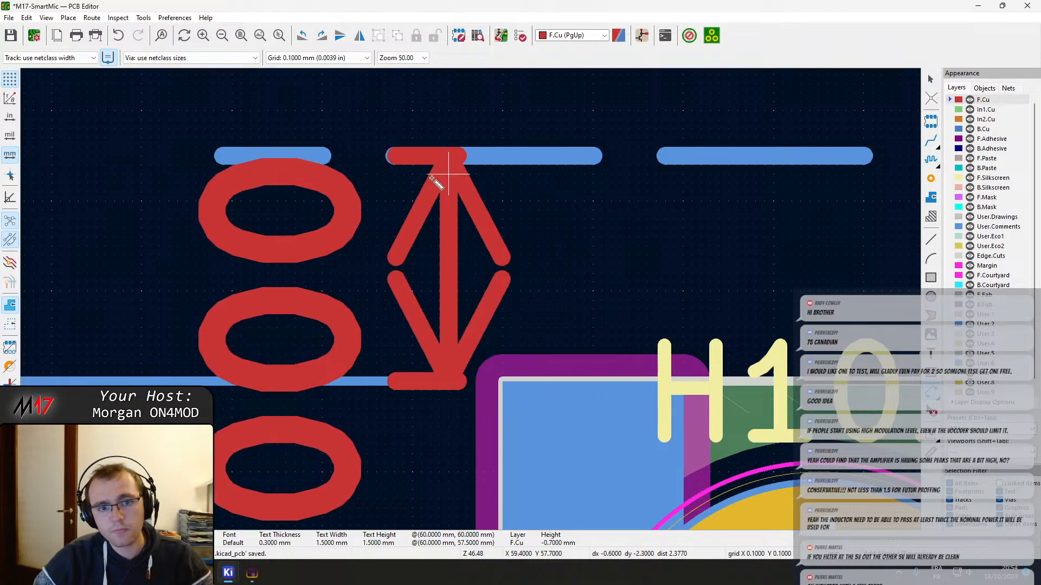
{"action": "scroll", "coordinate": [154, 191], "scroll_direction": "down", "scroll_amount": 5}
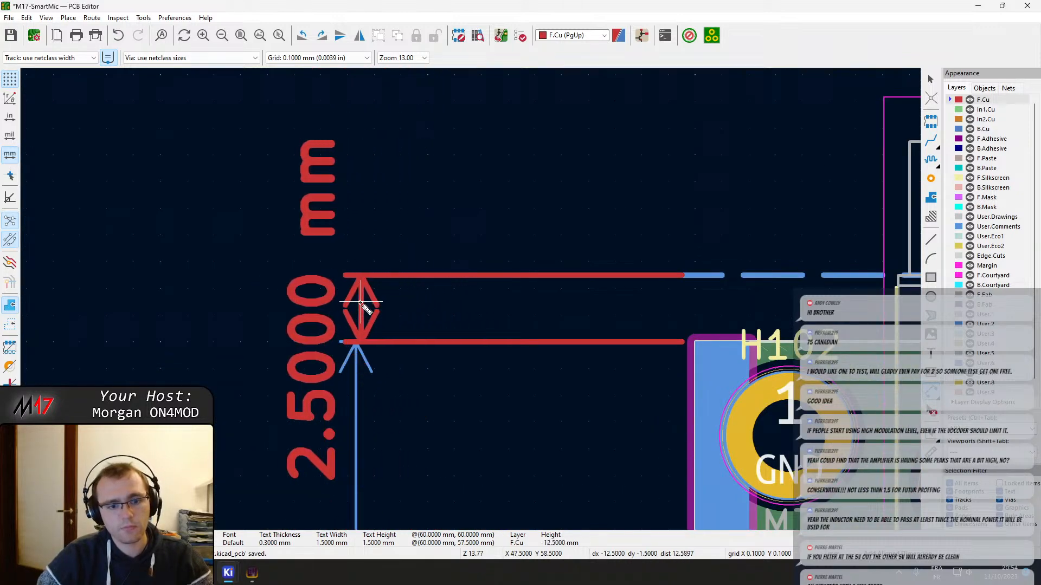
{"action": "left_click", "coordinate": [356, 302]}
{"action": "key", "text": "Escape"}
Assign the new dimension between the board edge and the dashed line to the User.Comments layer
{"action": "double_click", "coordinate": [357, 308]}
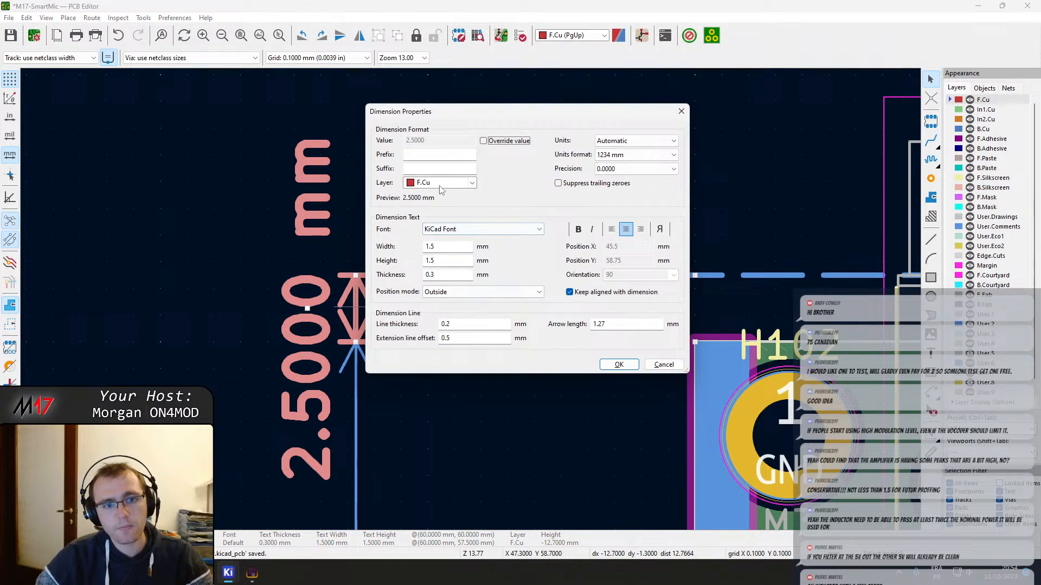
{"action": "left_click", "coordinate": [440, 187]}
{"action": "left_click", "coordinate": [428, 304]}
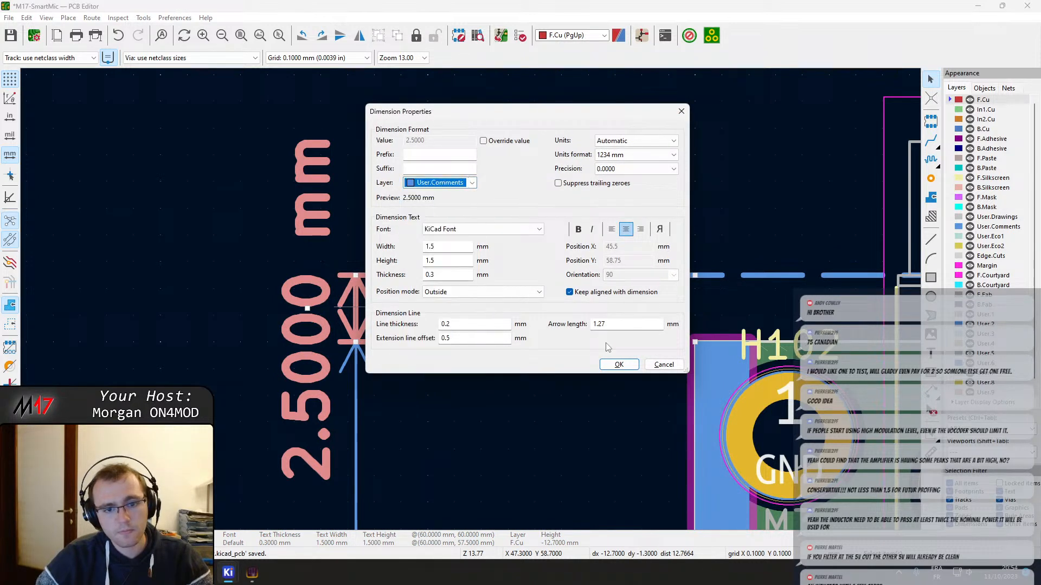
{"action": "left_click", "coordinate": [618, 364]}
{"action": "scroll", "coordinate": [470, 299], "scroll_direction": "down", "scroll_amount": 5}
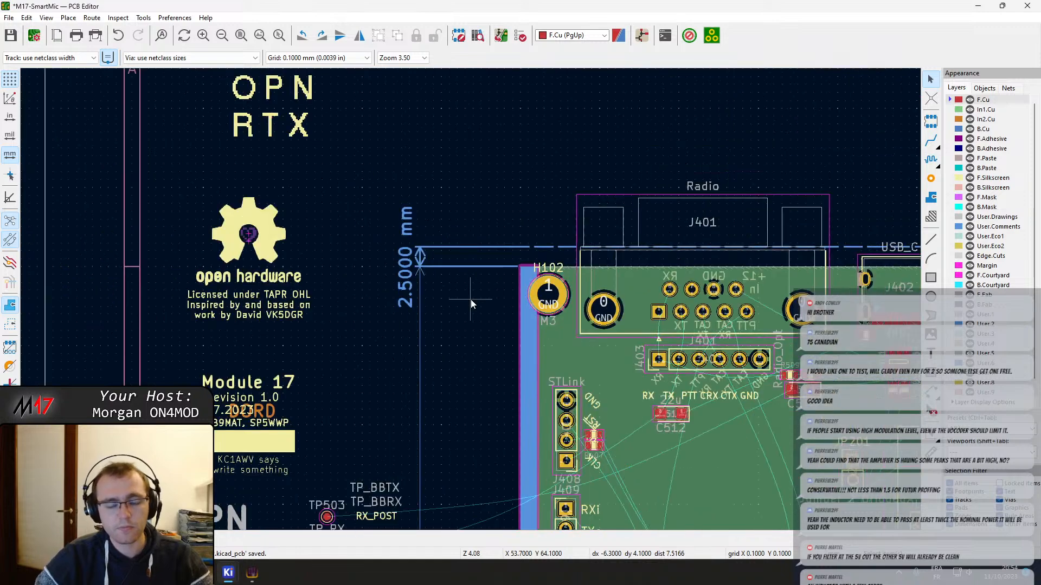
Compare the text settings of the new dimension with those of the board-height dimension
{"action": "double_click", "coordinate": [480, 266]}
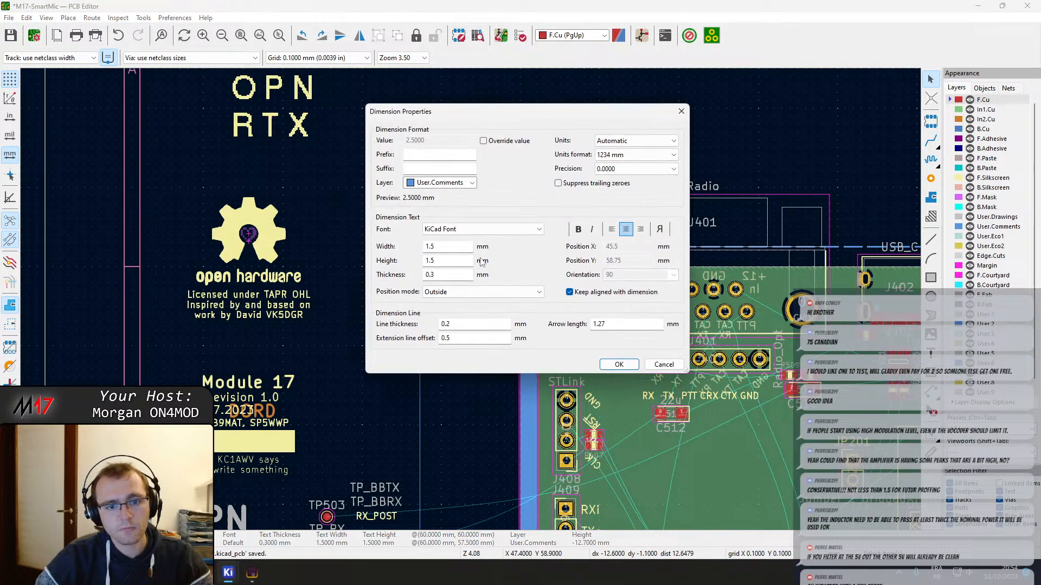
{"action": "key", "text": "Escape"}
{"action": "double_click", "coordinate": [421, 388]}
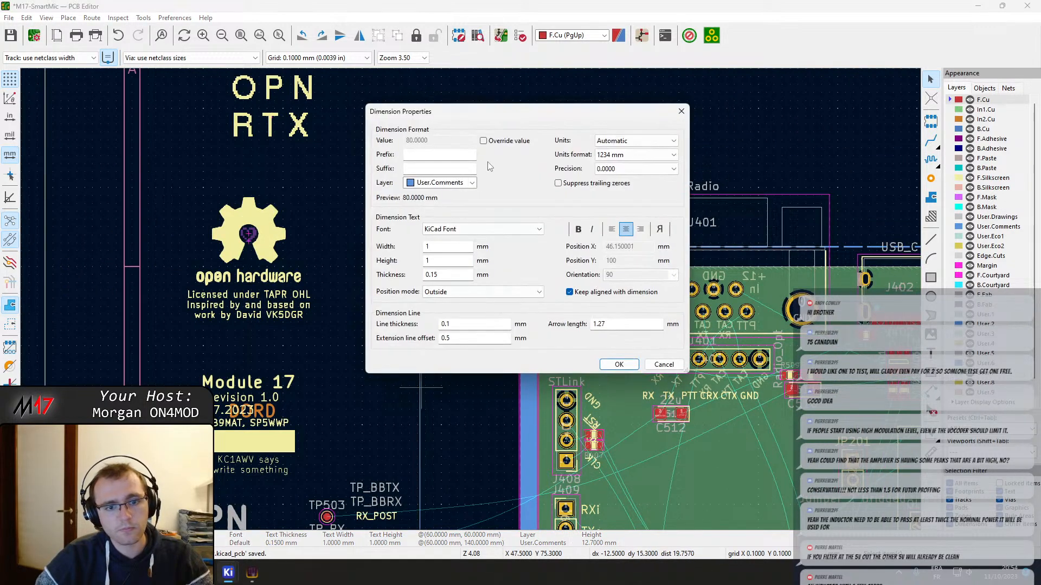
{"action": "key", "text": "Escape"}
Set the new dimension's text width and height to 1 mm and its text thickness to 0.5 mm
{"action": "double_click", "coordinate": [421, 259]}
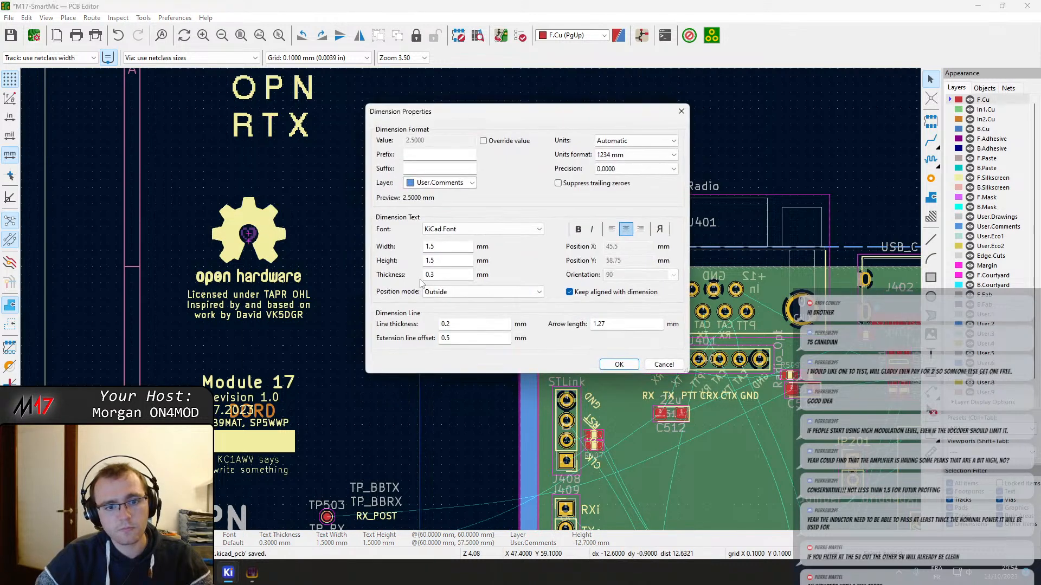
{"action": "left_click", "coordinate": [455, 246]}
{"action": "type", "text": "1"}
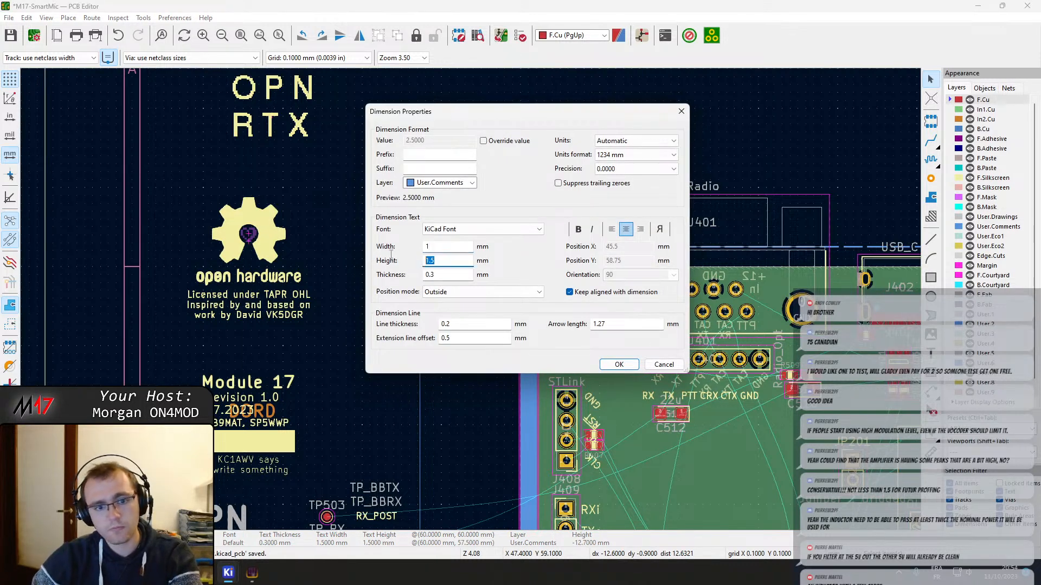
{"action": "type", "text": ".5"}
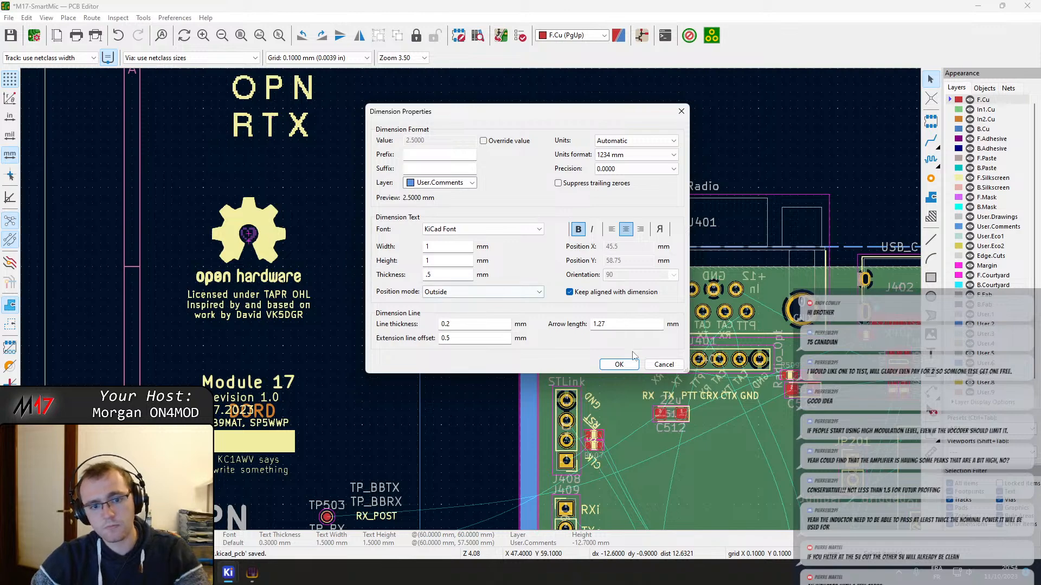
{"action": "left_click", "coordinate": [618, 364]}
Recheck the board-height dimension's properties and set the new dimension's text thickness to 0.15 mm
{"action": "left_click", "coordinate": [422, 349]}
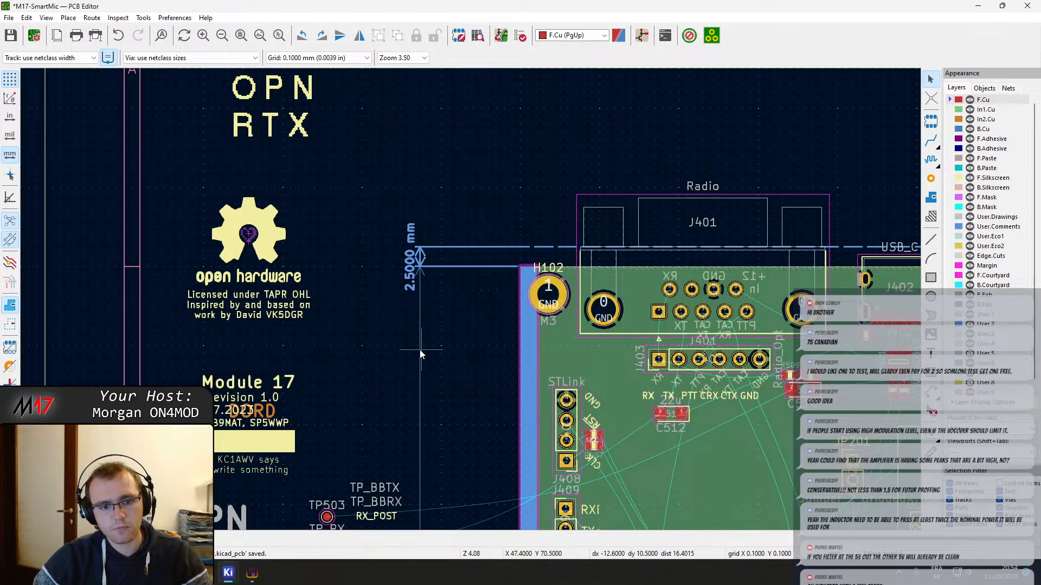
{"action": "double_click", "coordinate": [419, 349]}
{"action": "key", "text": "Escape"}
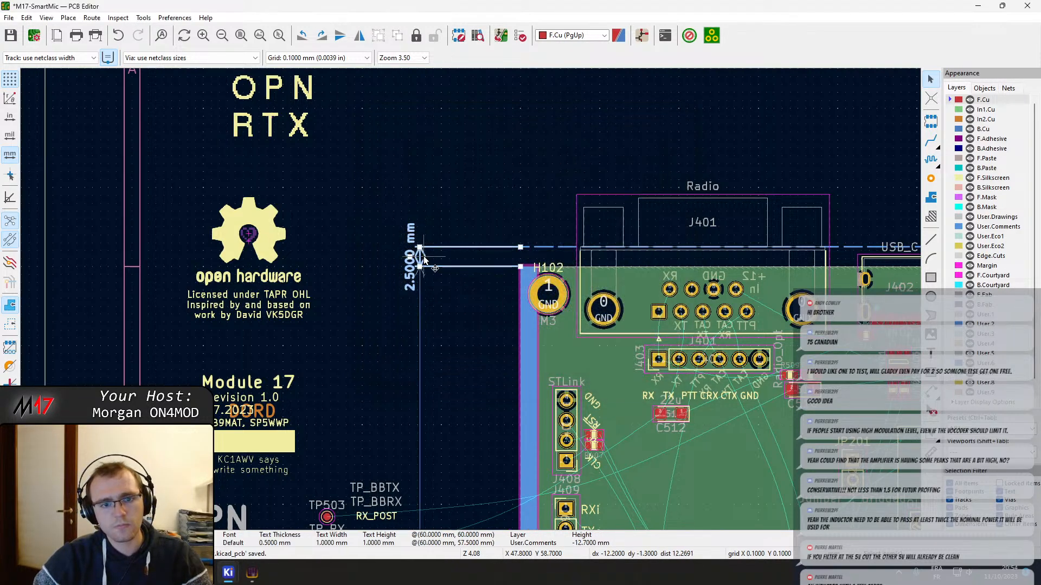
{"action": "double_click", "coordinate": [424, 256]}
{"action": "left_click", "coordinate": [435, 275]}
{"action": "key", "text": "Return"}
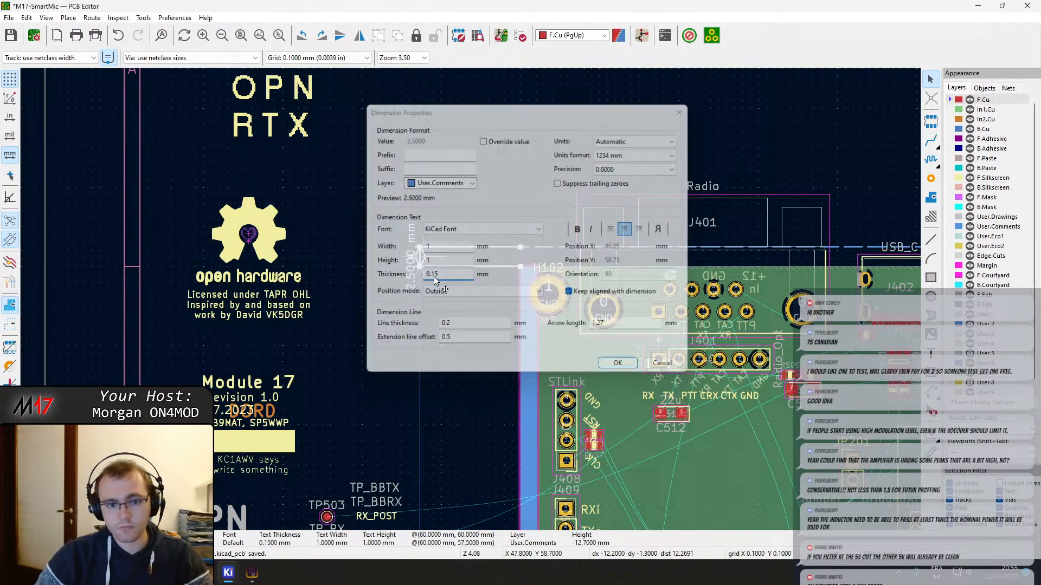
Move the new dimension's text above its arrows so it clears the extension lines, and save the board
{"action": "scroll", "coordinate": [434, 277], "scroll_direction": "up", "scroll_amount": 5}
{"action": "double_click", "coordinate": [429, 287]}
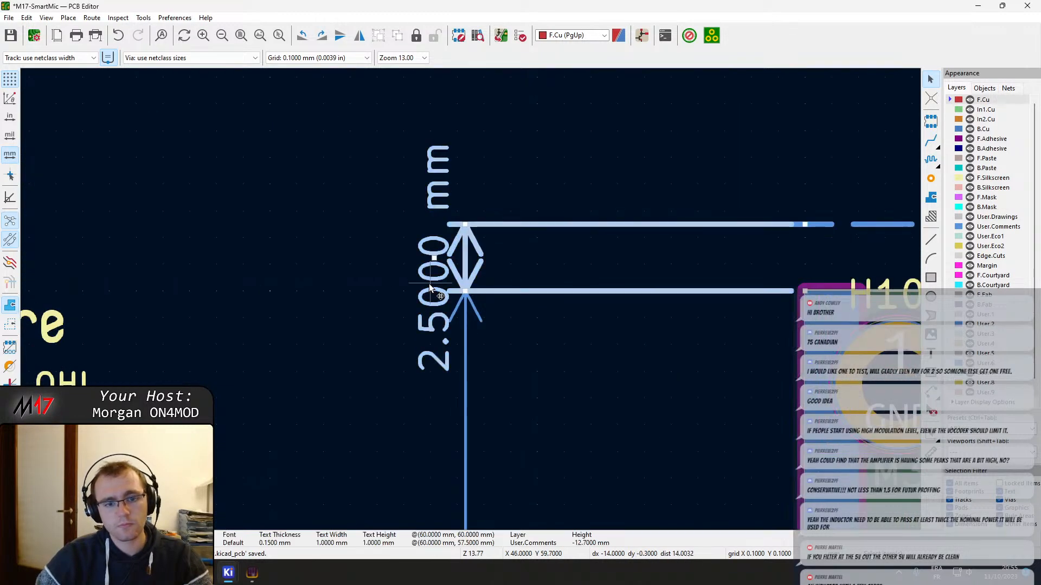
{"action": "key", "text": "Escape"}
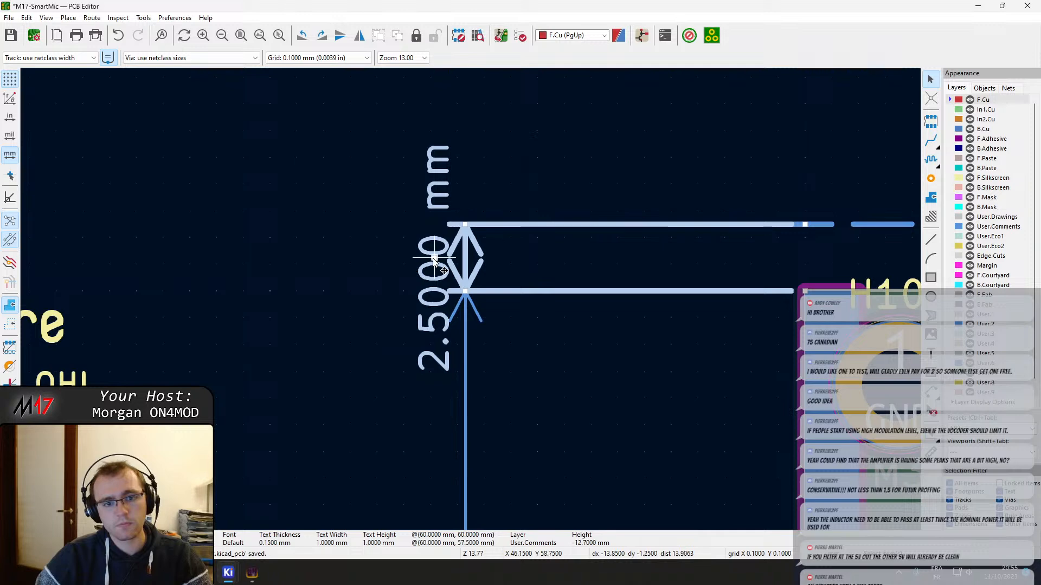
{"action": "left_click_drag", "start_coordinate": [433, 258], "coordinate": [402, 184]}
{"action": "scroll", "coordinate": [472, 302], "scroll_direction": "down", "scroll_amount": 5}
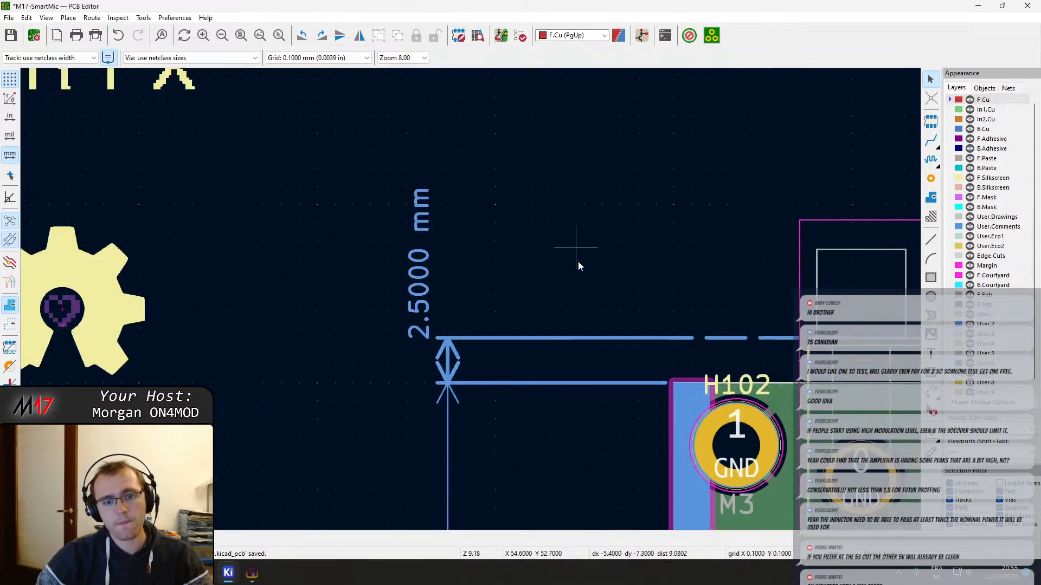
{"action": "key", "text": "ctrl+s"}
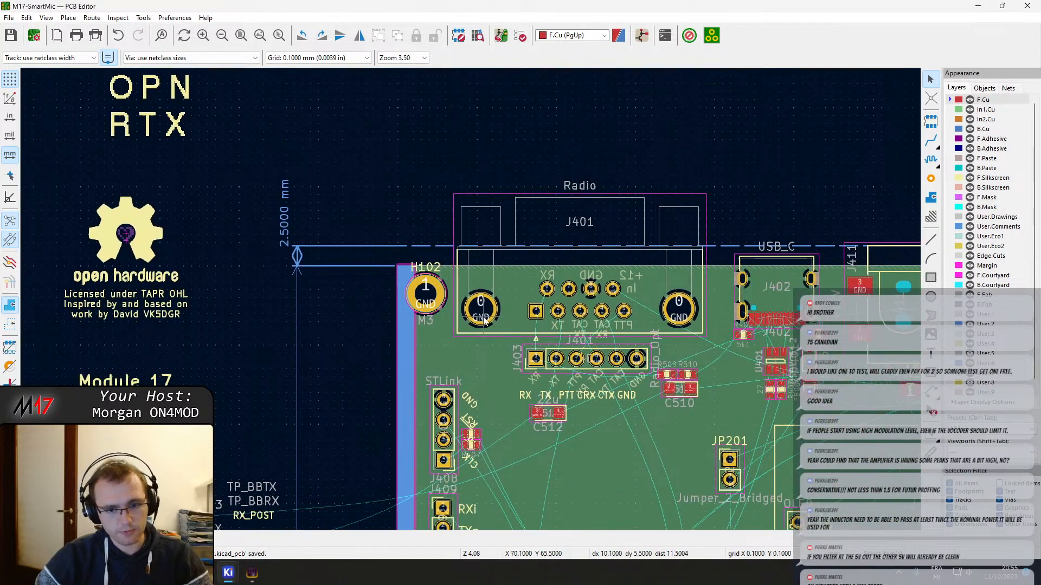
{"action": "middle_click_drag", "start_coordinate": [631, 247], "coordinate": [473, 305]}
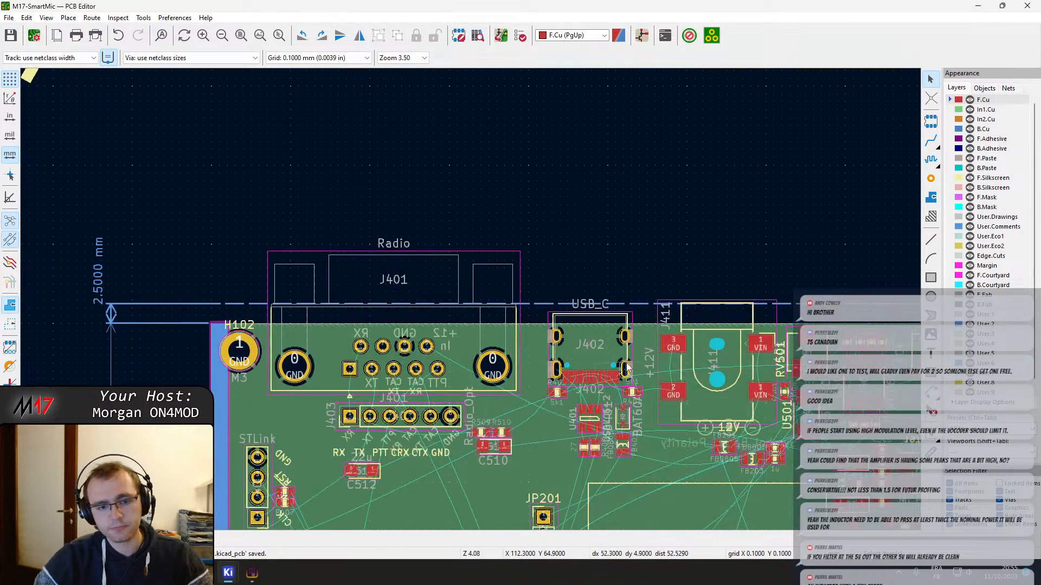
{"action": "middle_click_drag", "start_coordinate": [627, 368], "coordinate": [598, 301]}
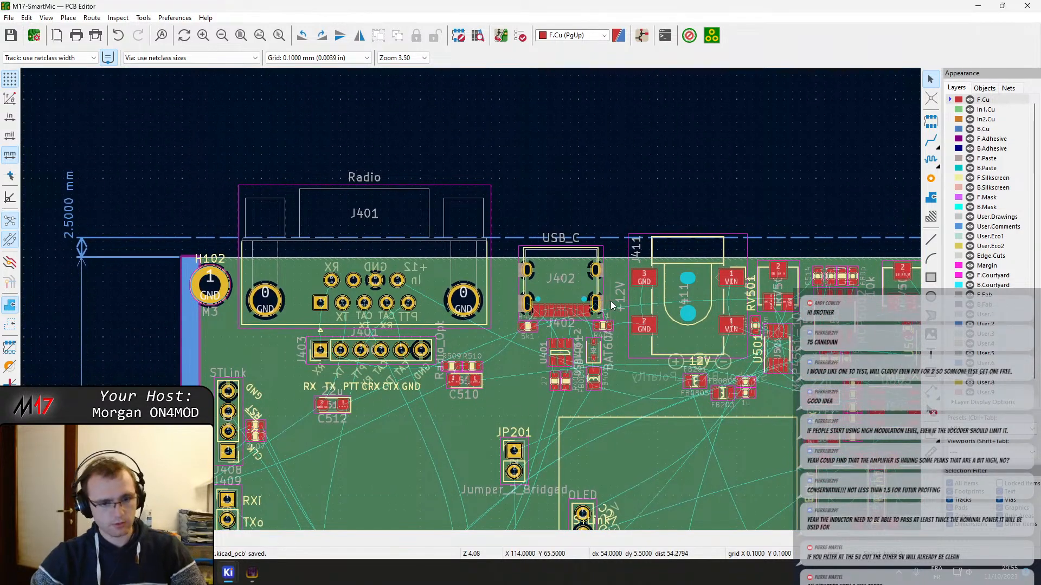
{"action": "scroll", "coordinate": [612, 305], "scroll_direction": "down", "scroll_amount": 4}
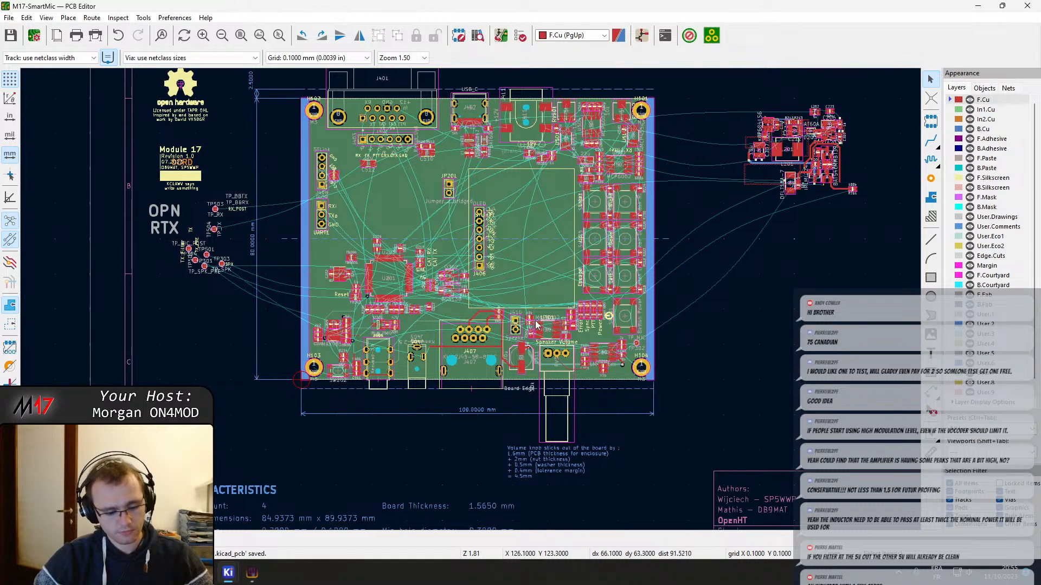
{"action": "middle_click_drag", "start_coordinate": [549, 290], "coordinate": [580, 256]}
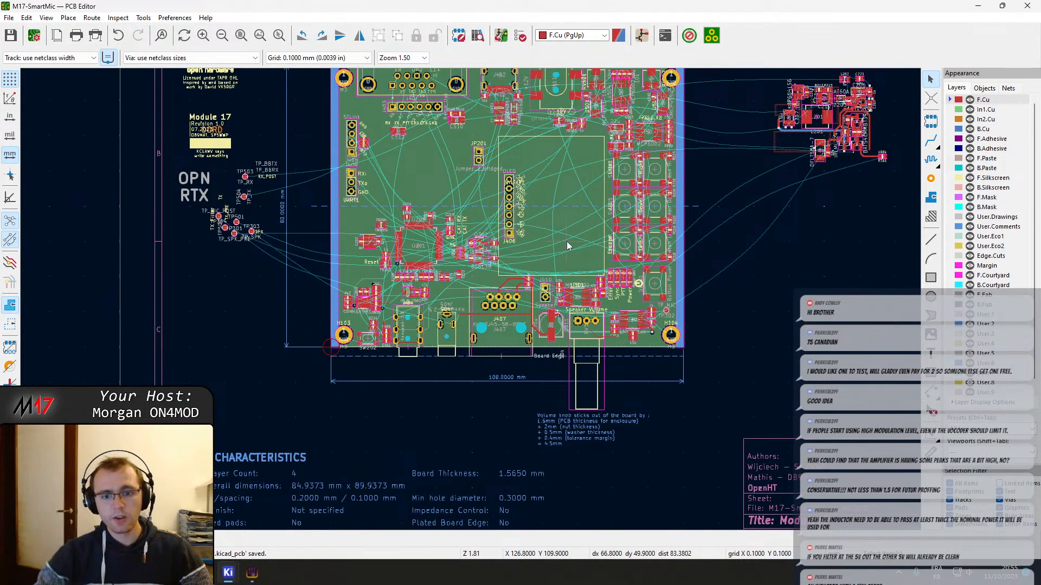
{"action": "middle_click_drag", "start_coordinate": [533, 190], "coordinate": [564, 445]}
{"action": "scroll", "coordinate": [492, 317], "scroll_direction": "up", "scroll_amount": 2}
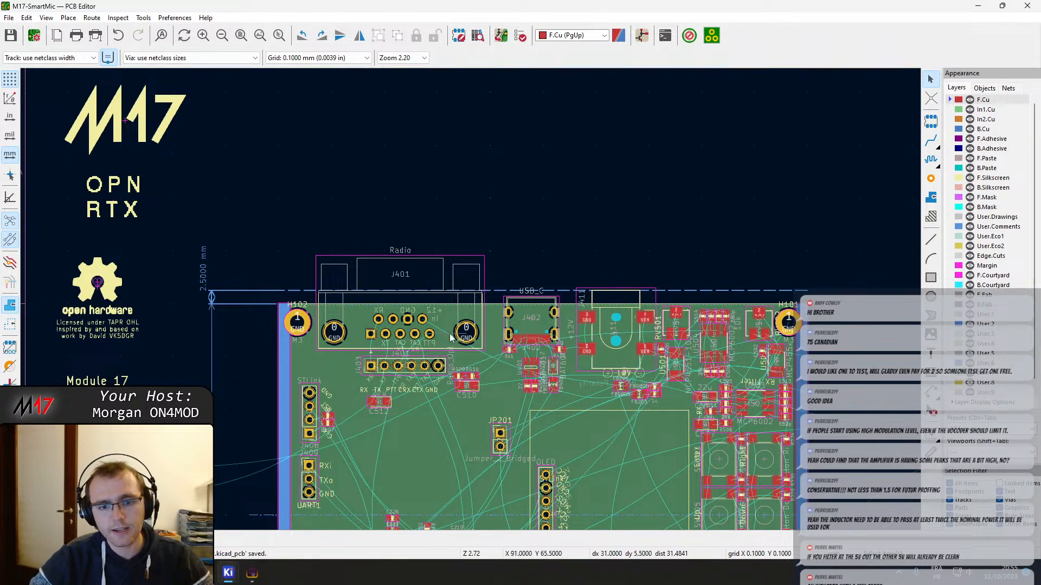
Examine how the Radio, USB_C and 12V connectors along the board's upper edge sit relative to the board-edge line
{"action": "scroll", "coordinate": [529, 304], "scroll_direction": "up", "scroll_amount": 5}
{"action": "middle_click_drag", "start_coordinate": [580, 225], "coordinate": [565, 229]}
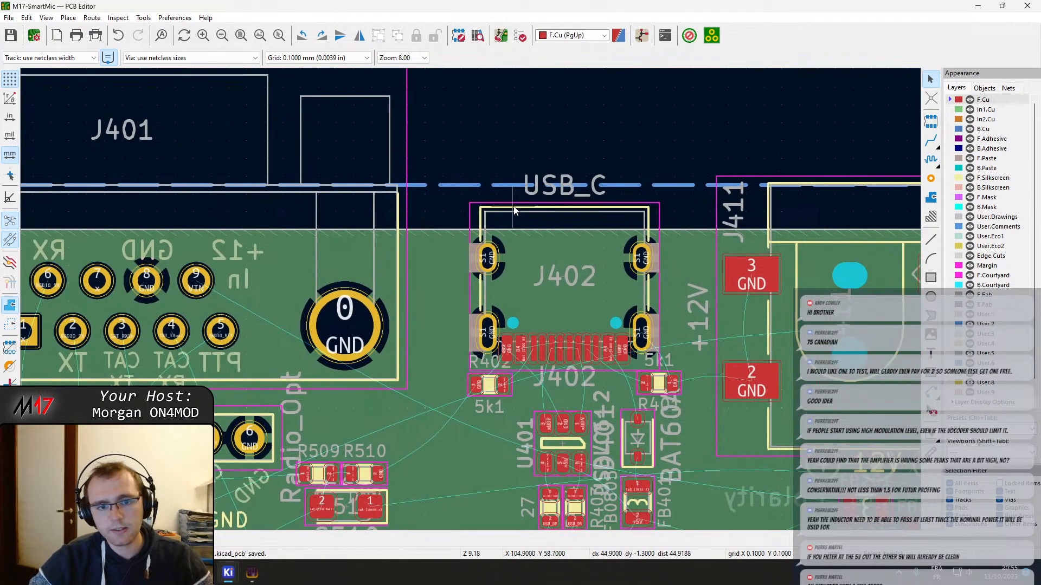
{"action": "scroll", "coordinate": [514, 210], "scroll_direction": "down", "scroll_amount": 2}
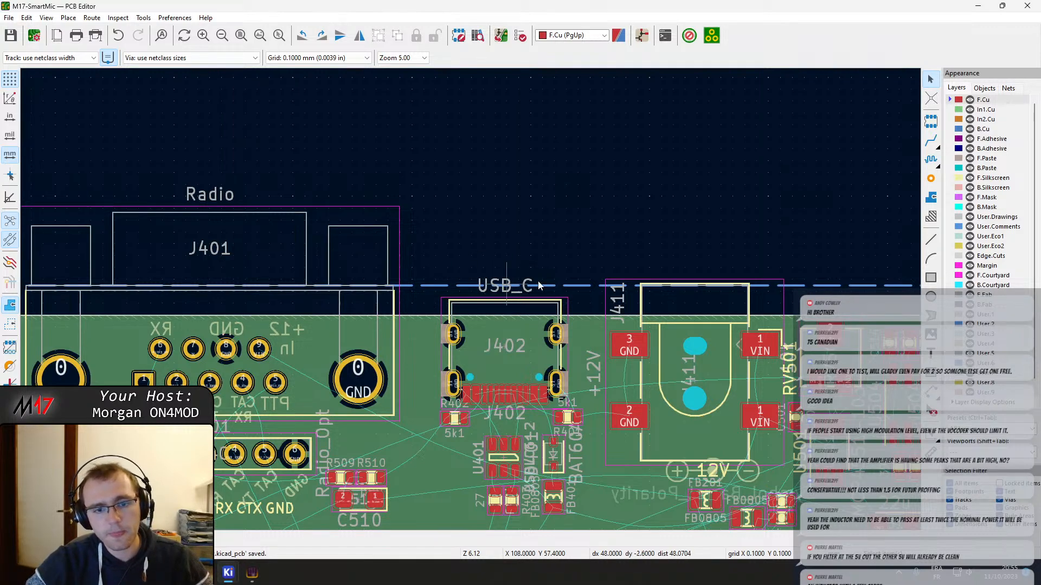
{"action": "middle_click_drag", "start_coordinate": [227, 298], "coordinate": [379, 265]}
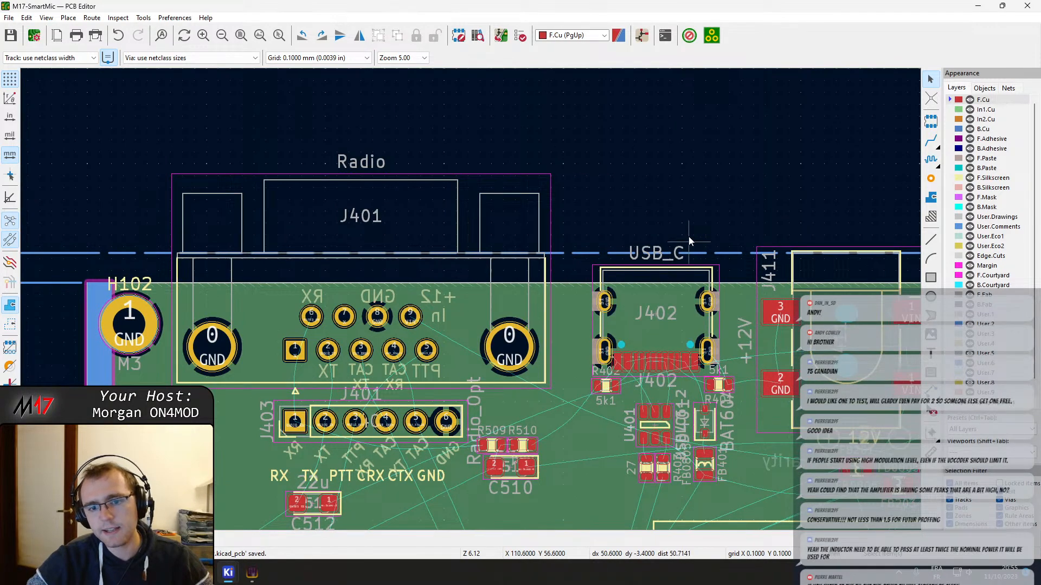
{"action": "middle_click_drag", "start_coordinate": [690, 240], "coordinate": [565, 157]}
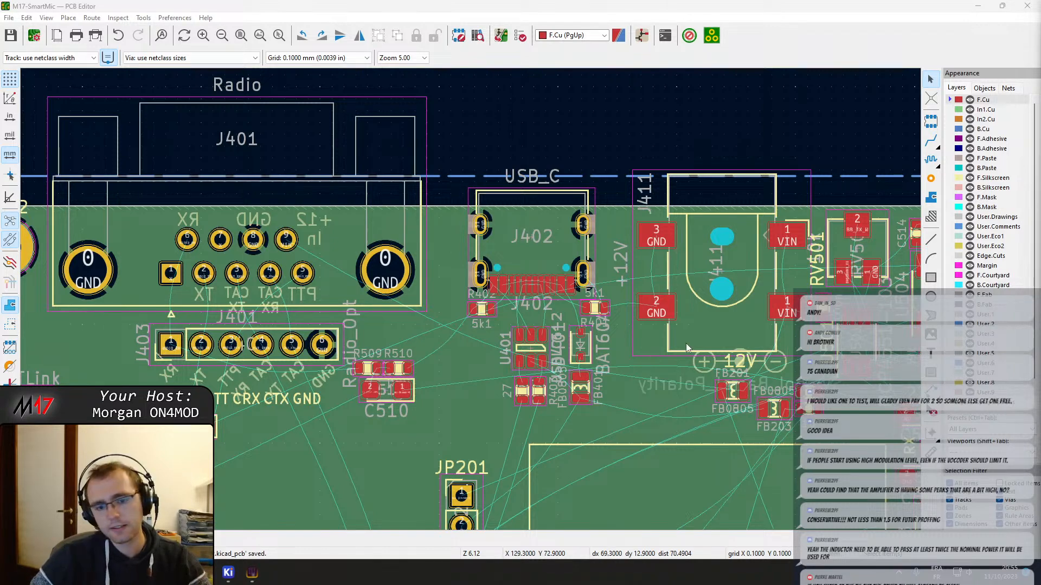
{"action": "scroll", "coordinate": [685, 348], "scroll_direction": "down", "scroll_amount": 5}
{"action": "scroll", "coordinate": [494, 264], "scroll_direction": "up", "scroll_amount": 3}
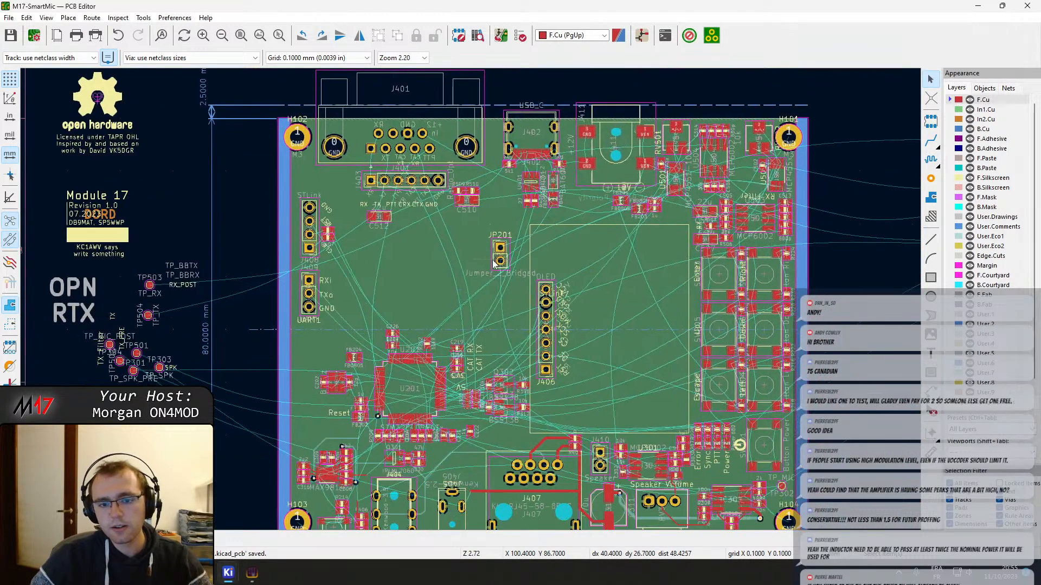
Inspect the speaker trace around J407 and the pad nets of amplifier IC301 near mounting hole H104
{"action": "scroll", "coordinate": [518, 278], "scroll_direction": "up", "scroll_amount": 3}
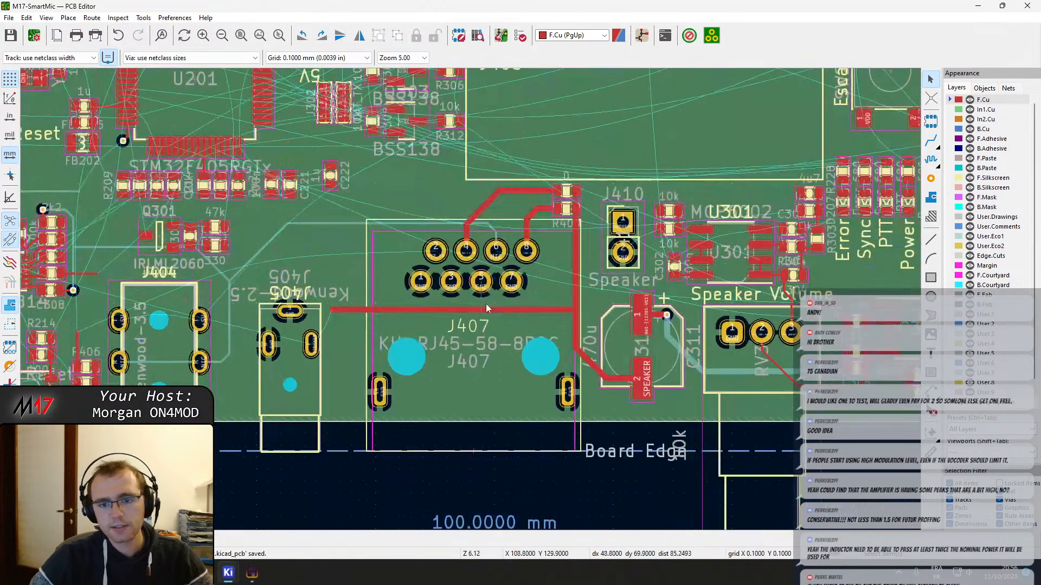
{"action": "left_click", "coordinate": [485, 305]}
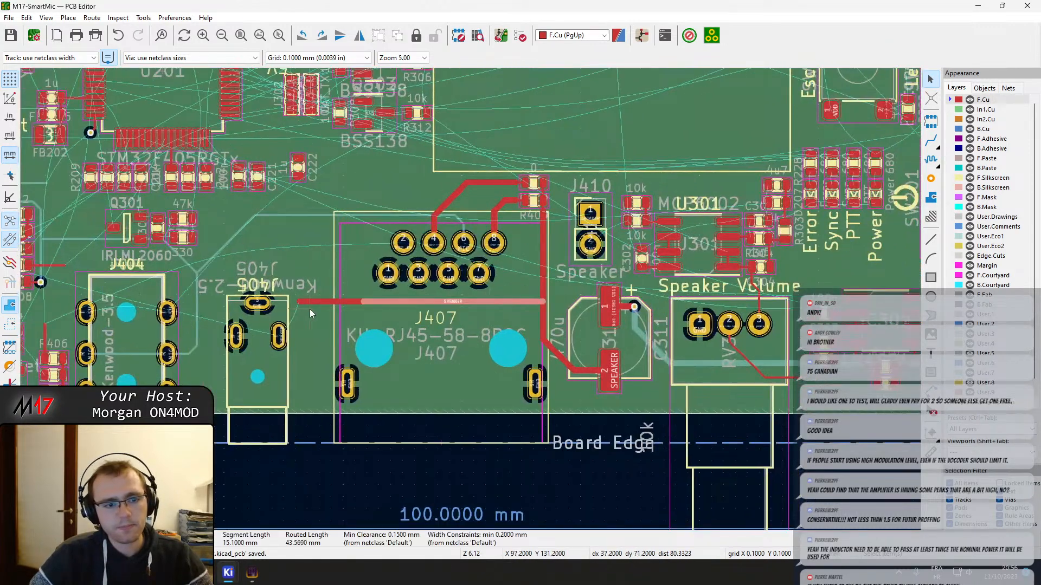
{"action": "middle_click_drag", "start_coordinate": [310, 309], "coordinate": [612, 349]}
{"action": "middle_click_drag", "start_coordinate": [824, 323], "coordinate": [318, 295]}
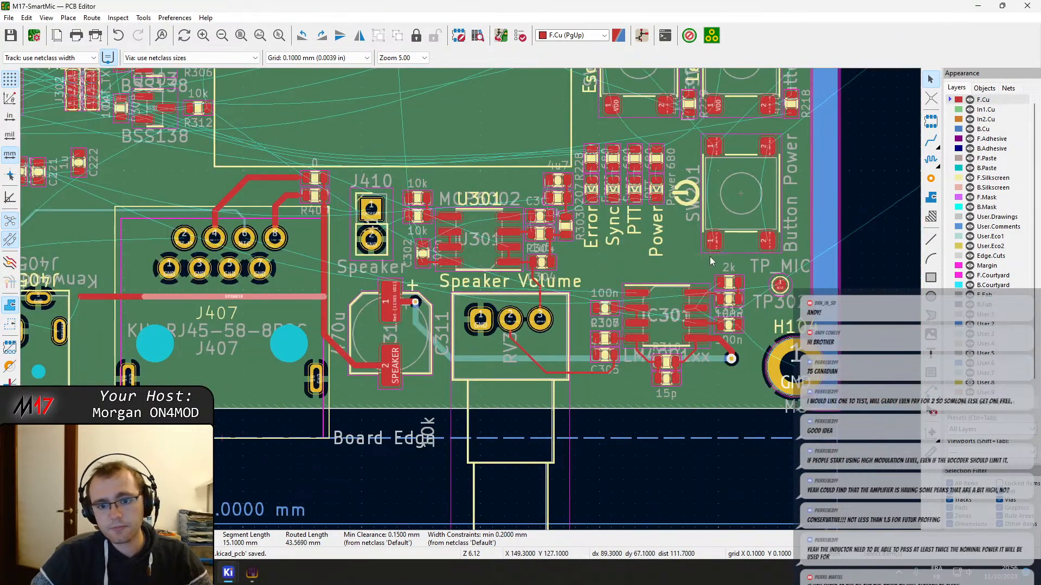
{"action": "scroll", "coordinate": [721, 325], "scroll_direction": "up", "scroll_amount": 7}
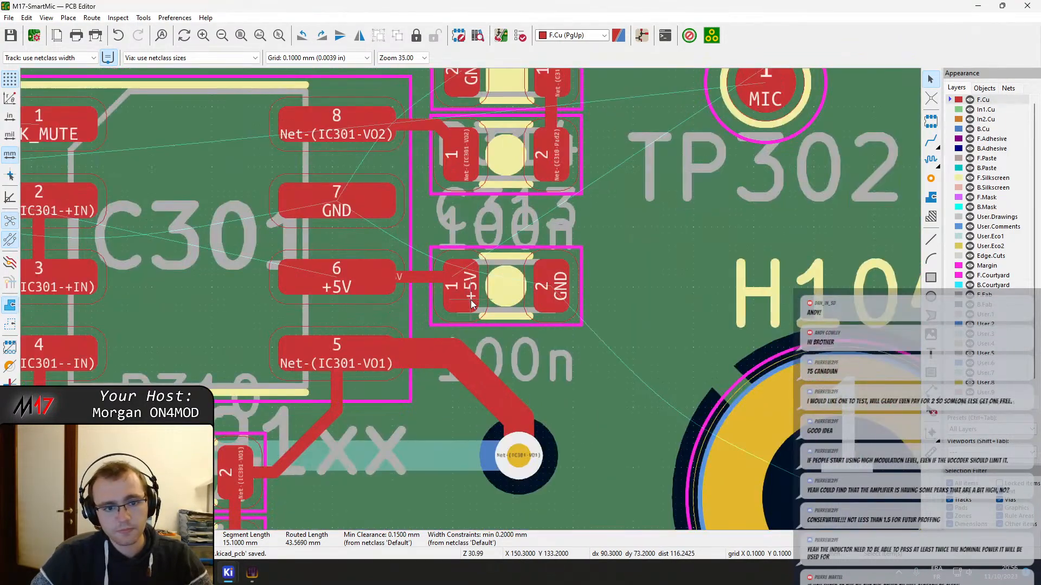
{"action": "scroll", "coordinate": [467, 296], "scroll_direction": "down", "scroll_amount": 2}
{"action": "scroll", "coordinate": [458, 312], "scroll_direction": "down", "scroll_amount": 1}
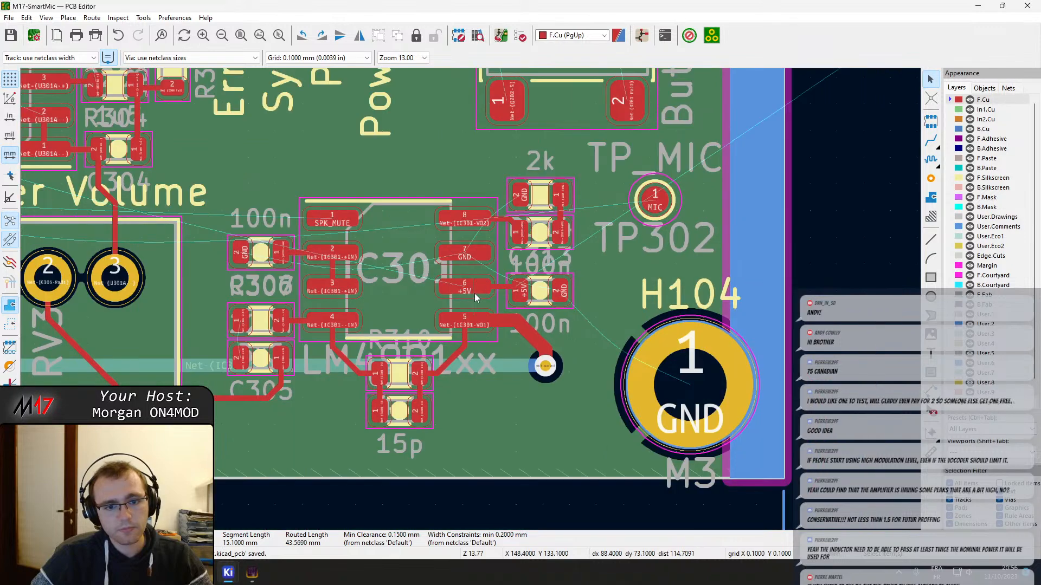
{"action": "middle_click_drag", "start_coordinate": [477, 289], "coordinate": [472, 343]}
{"action": "scroll", "coordinate": [505, 357], "scroll_direction": "up", "scroll_amount": 2}
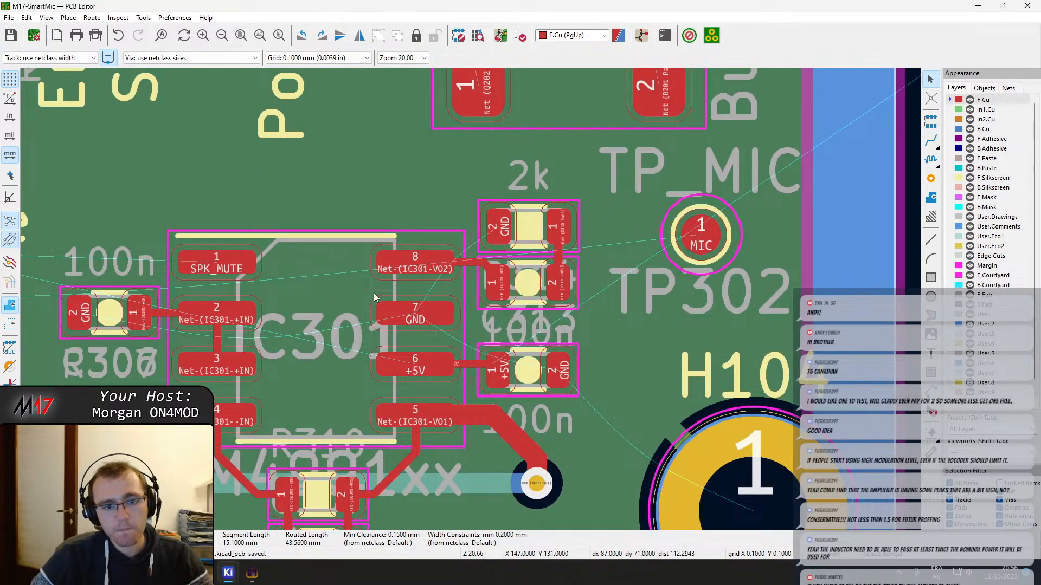
{"action": "middle_click_drag", "start_coordinate": [374, 297], "coordinate": [505, 308]}
{"action": "middle_click_drag", "start_coordinate": [350, 310], "coordinate": [453, 316]}
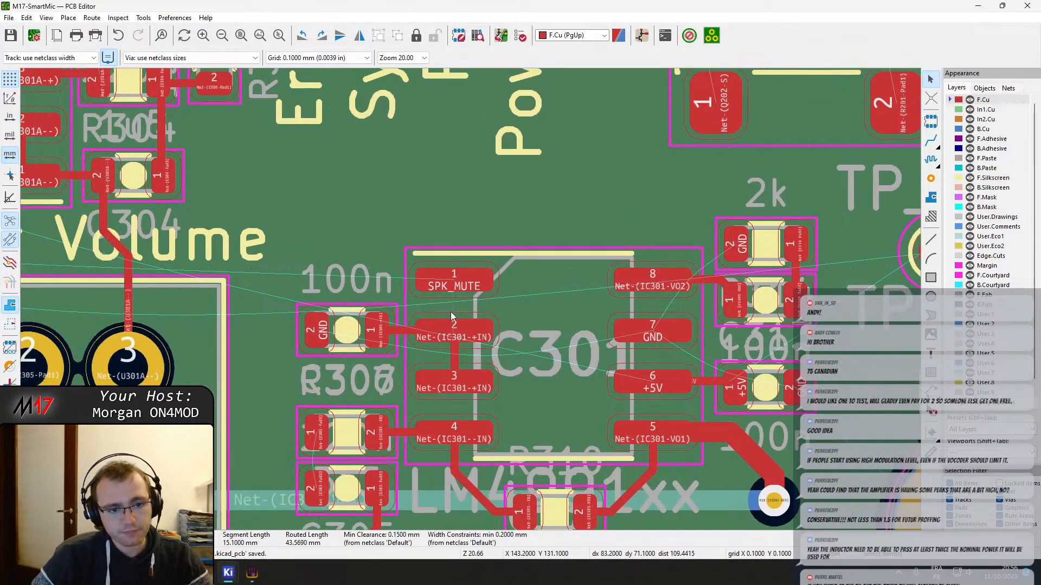
{"action": "middle_click_drag", "start_coordinate": [445, 365], "coordinate": [480, 377]}
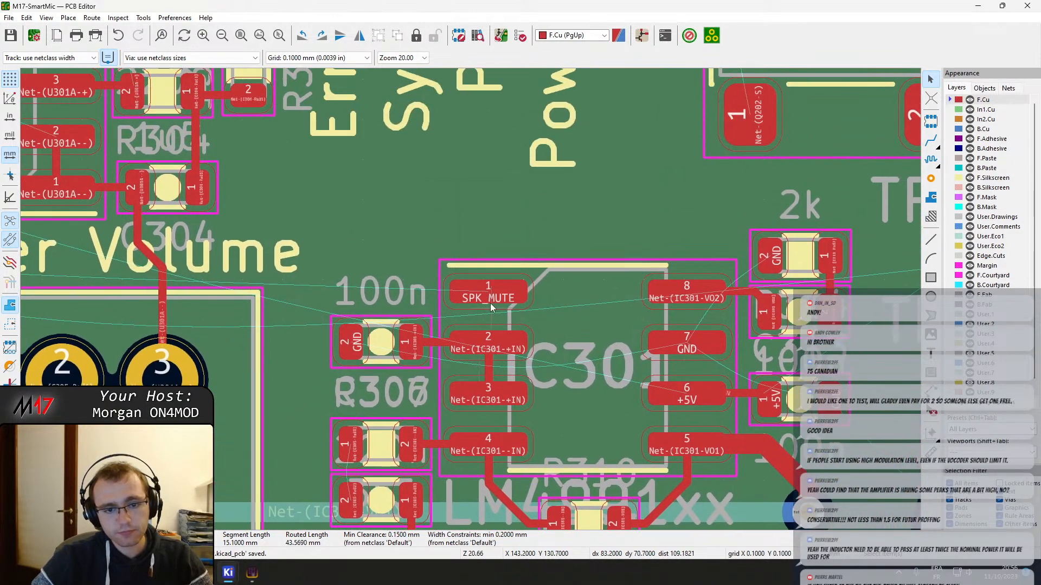
Refill all copper zones and start the SPK_MUTE track at IC301 pin 1, dropping to B.Cu through a via beside it
{"action": "key", "text": "x"}
{"action": "scroll", "coordinate": [466, 297], "scroll_direction": "down", "scroll_amount": 10}
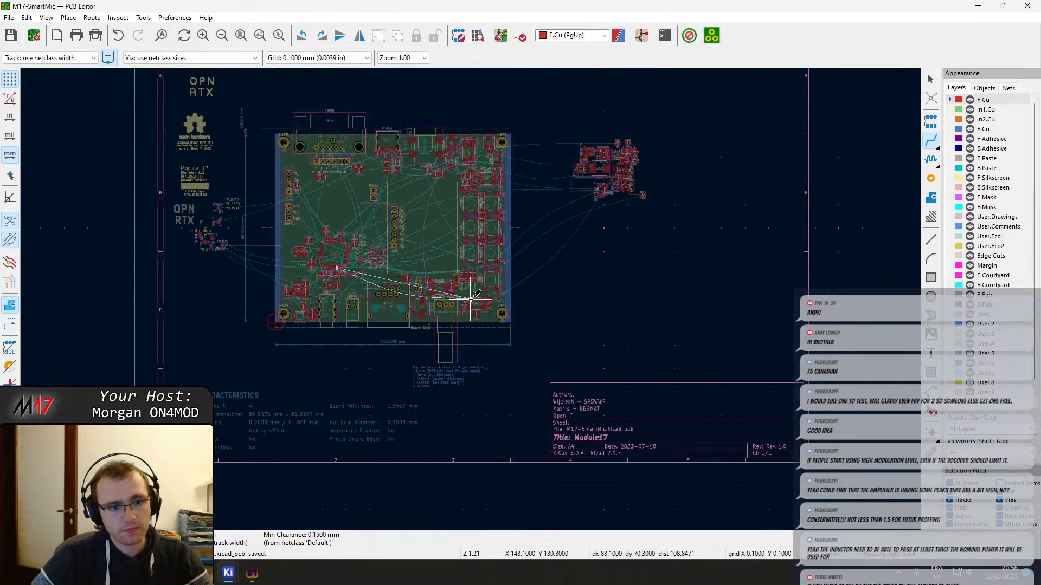
{"action": "scroll", "coordinate": [437, 291], "scroll_direction": "up", "scroll_amount": 9}
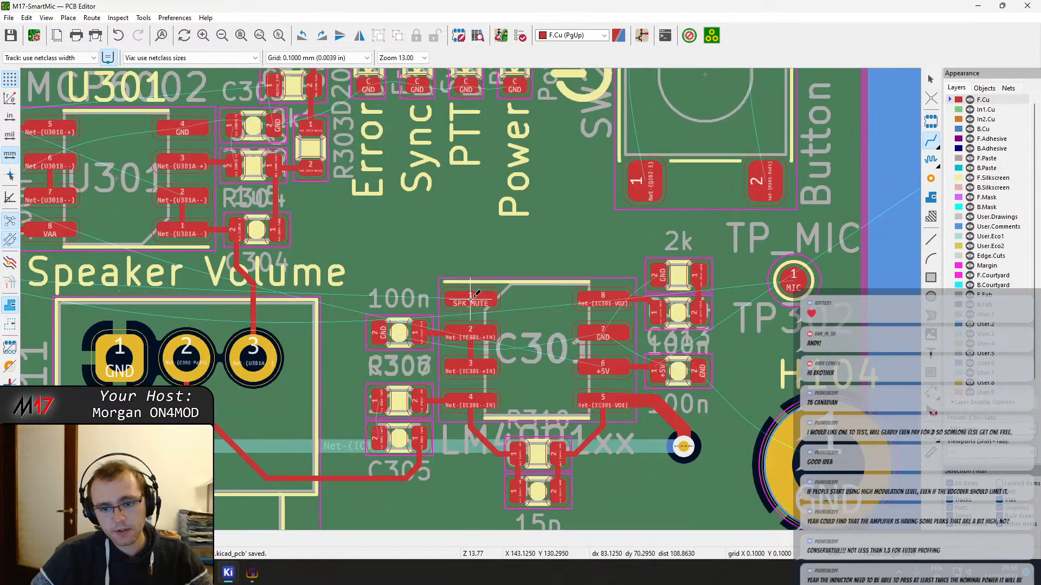
{"action": "key", "text": "b"}
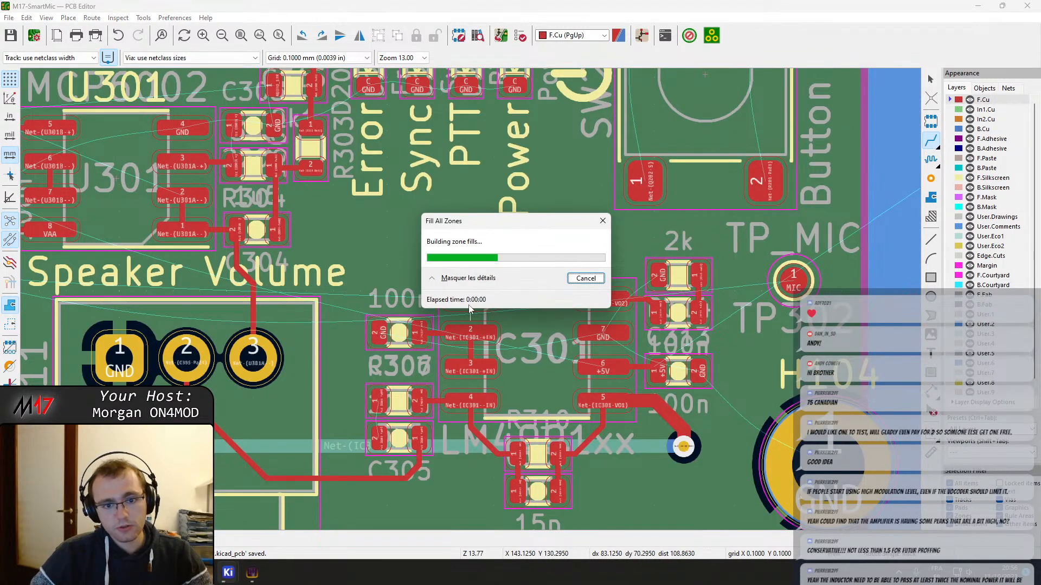
{"action": "left_click", "coordinate": [469, 301]}
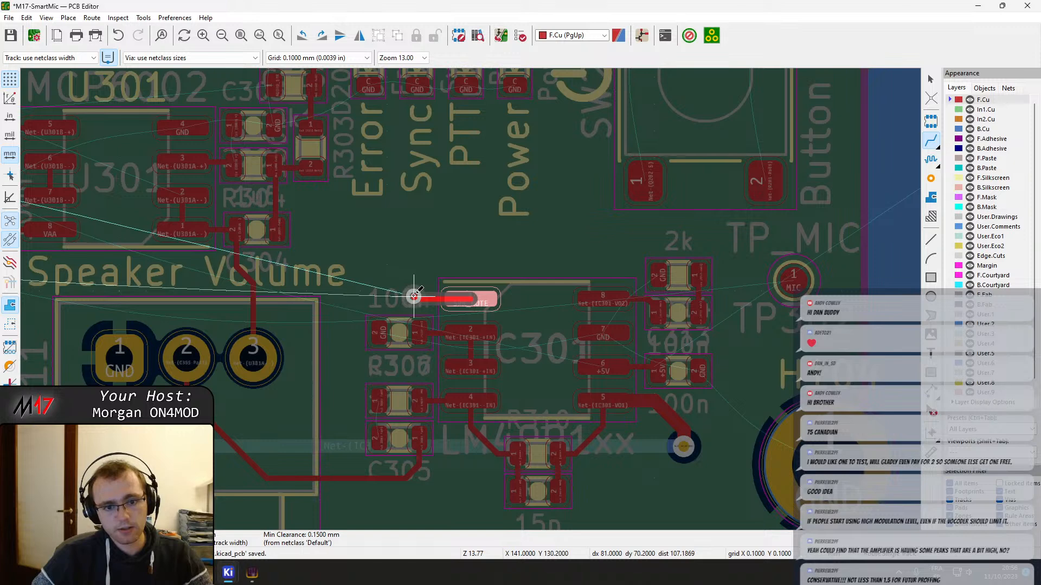
{"action": "key", "text": "v"}
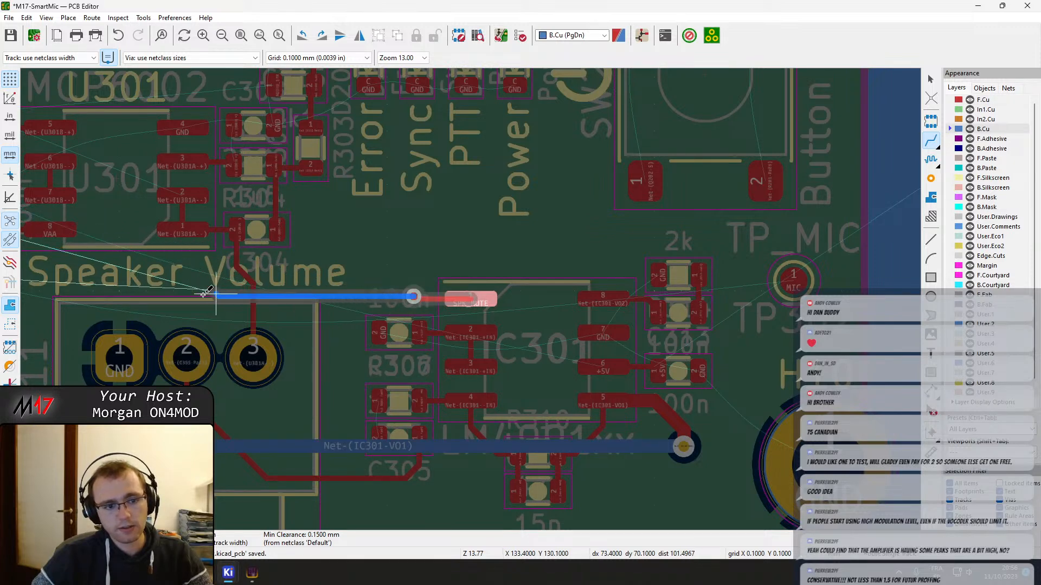
Route SPK_MUTE on B.Cu past J410 and above J407 to a via inside U201, and finish it on F.Cu at the U201 pad
{"action": "scroll", "coordinate": [203, 294], "scroll_direction": "down", "scroll_amount": 3}
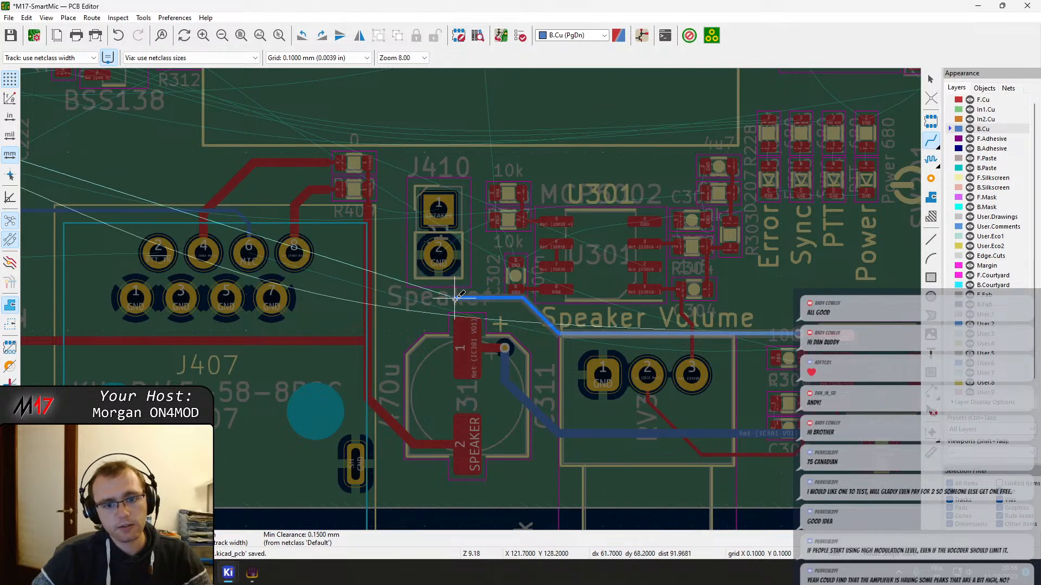
{"action": "left_click", "coordinate": [312, 212]}
{"action": "middle_click_drag", "start_coordinate": [175, 168], "coordinate": [404, 307]}
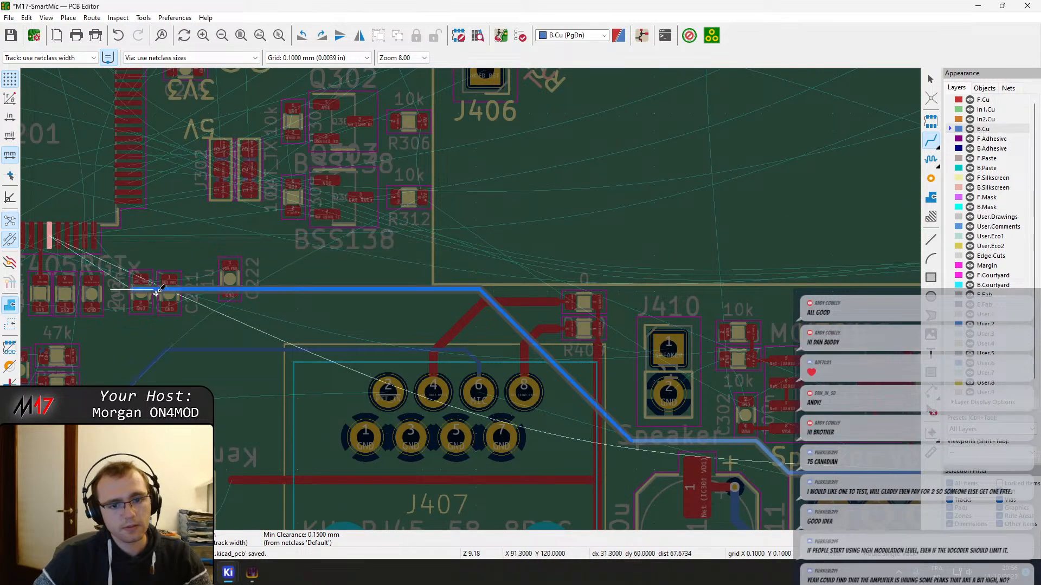
{"action": "middle_click_drag", "start_coordinate": [74, 206], "coordinate": [161, 242]}
{"action": "left_click", "coordinate": [161, 241]}
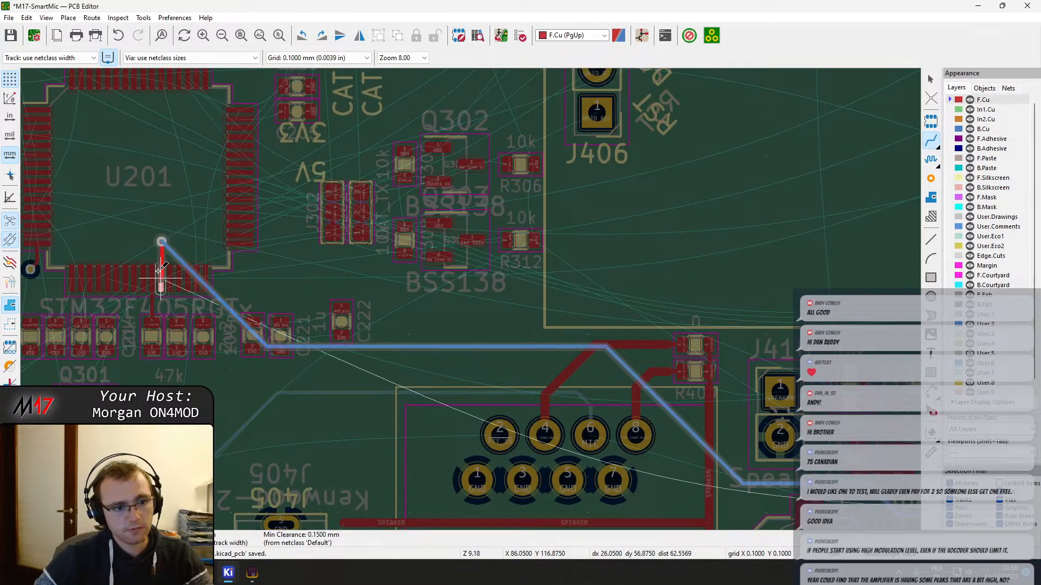
{"action": "left_click", "coordinate": [161, 279]}
Check the SPK_MUTE track from U201 past J407 and U301 back to IC301 and its surrounding parts
{"action": "scroll", "coordinate": [465, 324], "scroll_direction": "up", "scroll_amount": 1}
{"action": "middle_click_drag", "start_coordinate": [465, 324], "coordinate": [493, 232]}
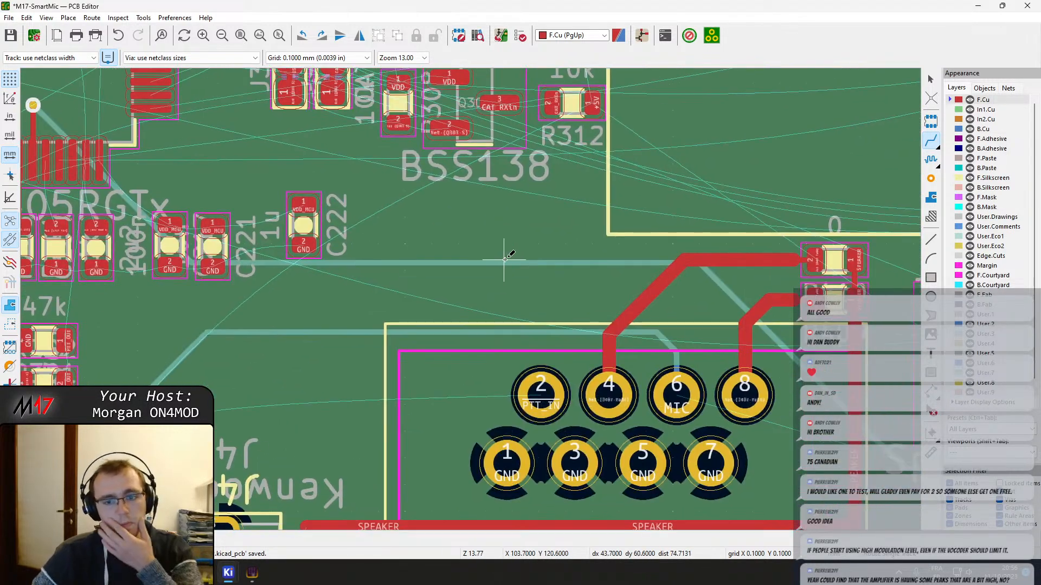
{"action": "middle_click_drag", "start_coordinate": [888, 380], "coordinate": [637, 279]}
{"action": "middle_click_drag", "start_coordinate": [825, 369], "coordinate": [516, 320]}
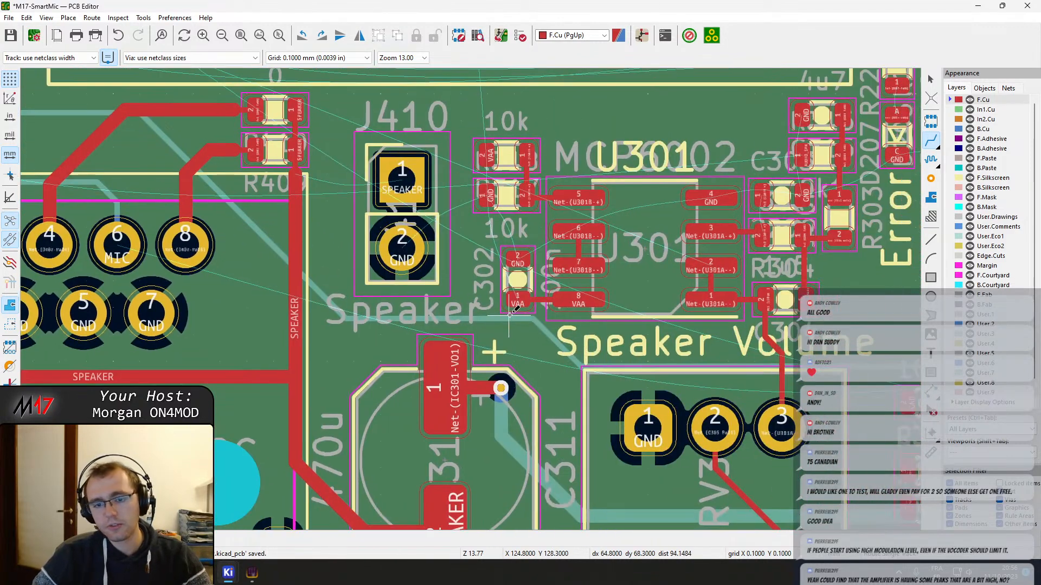
{"action": "middle_click_drag", "start_coordinate": [622, 308], "coordinate": [519, 274]}
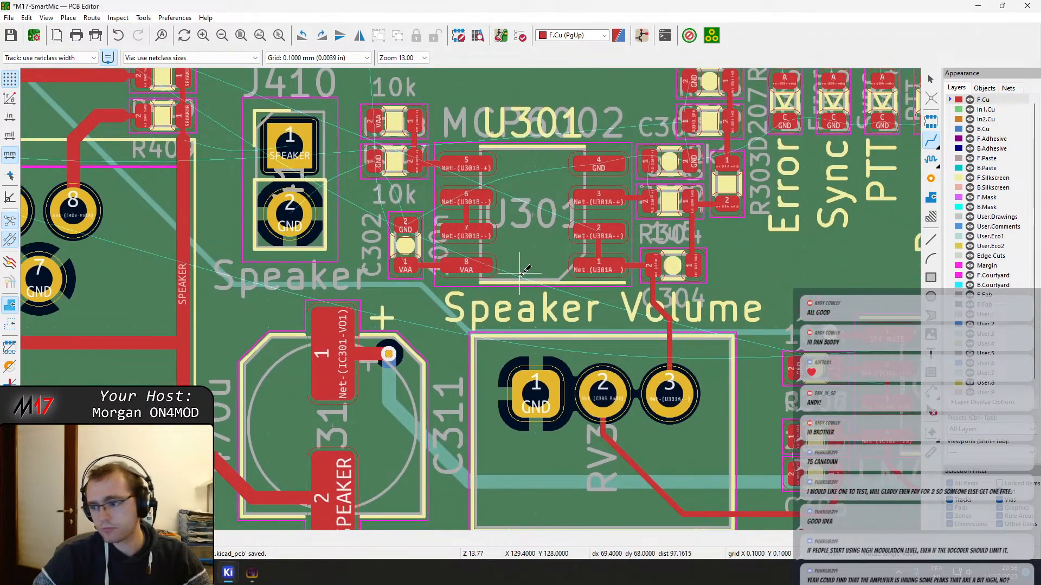
{"action": "middle_click_drag", "start_coordinate": [480, 219], "coordinate": [471, 217]}
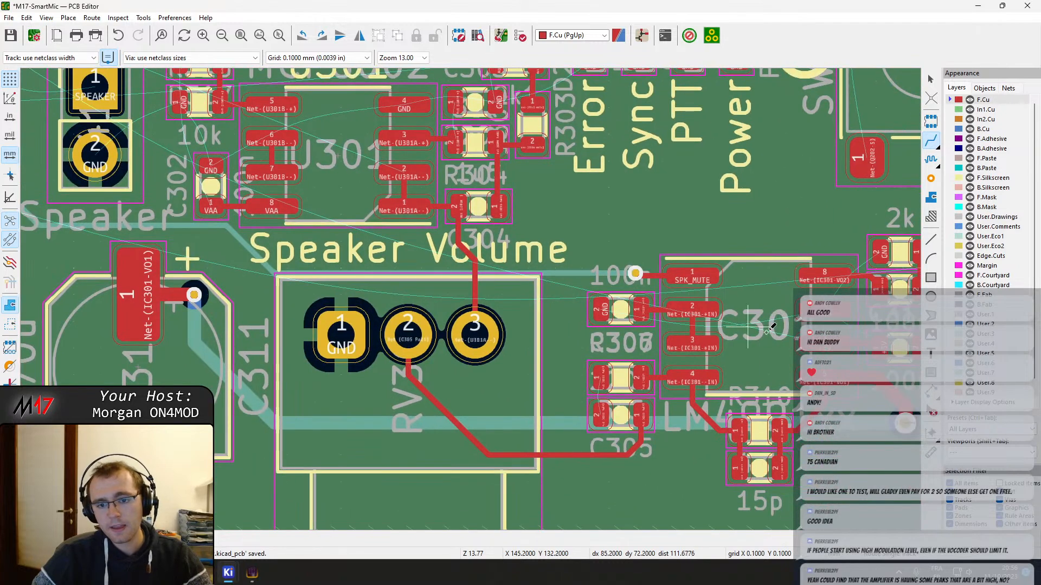
{"action": "middle_click_drag", "start_coordinate": [789, 336], "coordinate": [563, 310]}
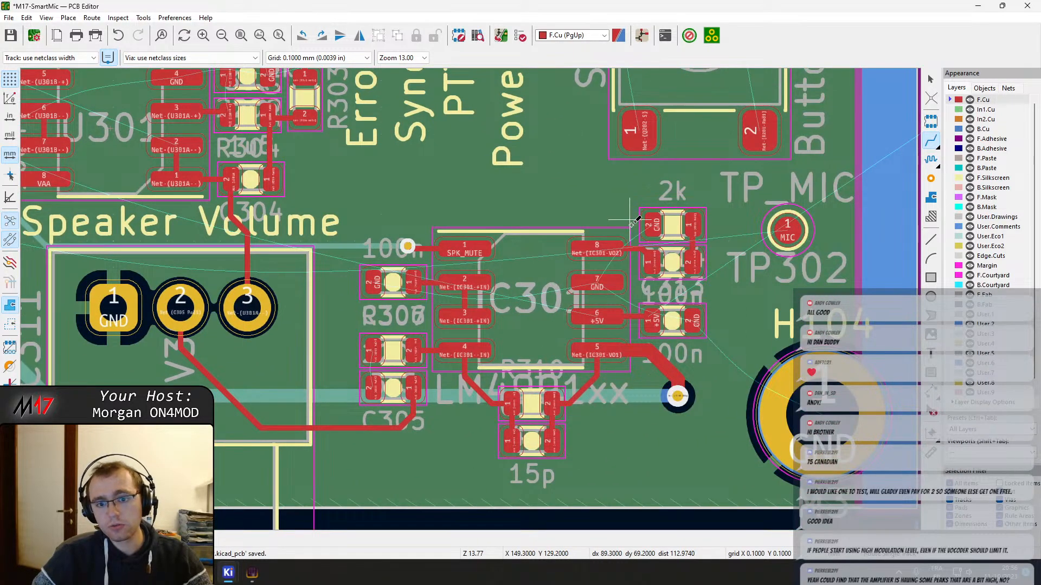
{"action": "middle_click_drag", "start_coordinate": [704, 239], "coordinate": [625, 295]}
Move the TP_MIC test point TP302 from beside IC301 to the group of loose test points outside the board
{"action": "key", "text": "Escape"}
{"action": "left_click", "coordinate": [709, 291]}
{"action": "key", "text": "m"}
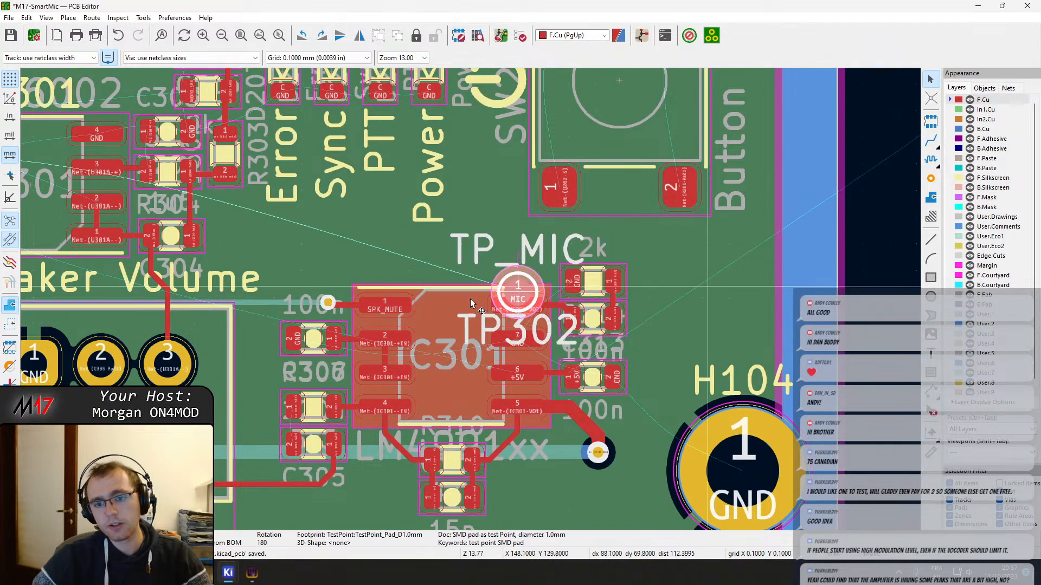
{"action": "scroll", "coordinate": [464, 293], "scroll_direction": "down", "scroll_amount": 5}
{"action": "middle_click_drag", "start_coordinate": [190, 281], "coordinate": [782, 346]}
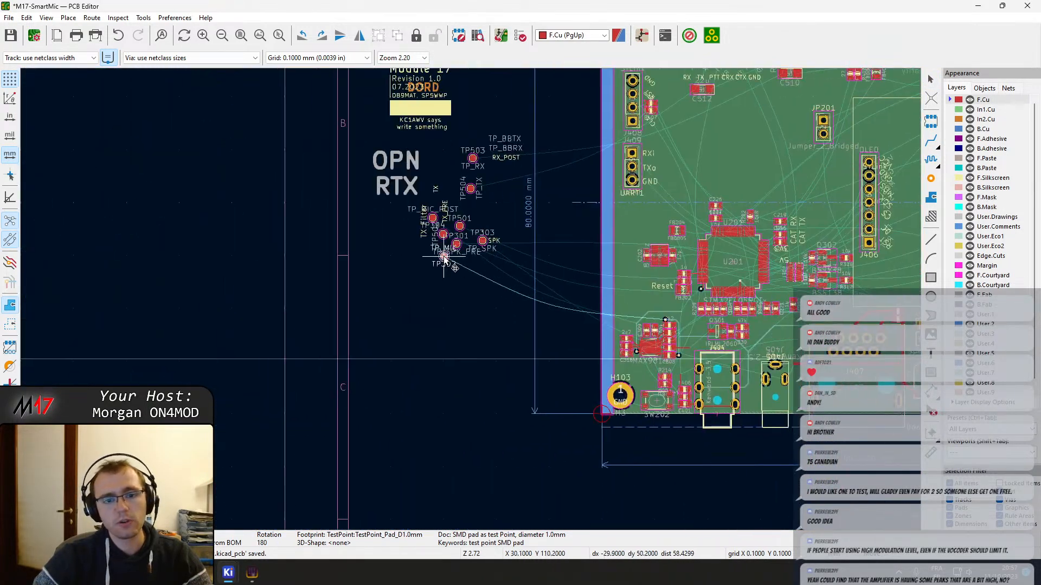
{"action": "left_click", "coordinate": [418, 259]}
Examine the speaker resistors near J410 and the nets of op-amp U301 and its neighbouring passives
{"action": "middle_click_drag", "start_coordinate": [609, 277], "coordinate": [395, 351]}
{"action": "scroll", "coordinate": [719, 359], "scroll_direction": "up", "scroll_amount": 3}
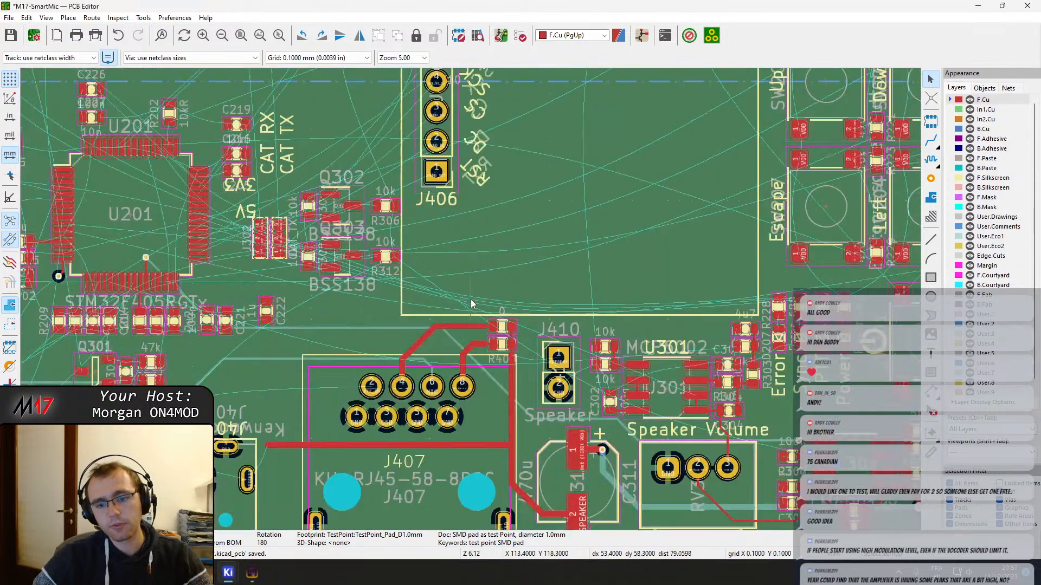
{"action": "middle_click_drag", "start_coordinate": [522, 340], "coordinate": [332, 254]}
{"action": "scroll", "coordinate": [332, 258], "scroll_direction": "up", "scroll_amount": 3}
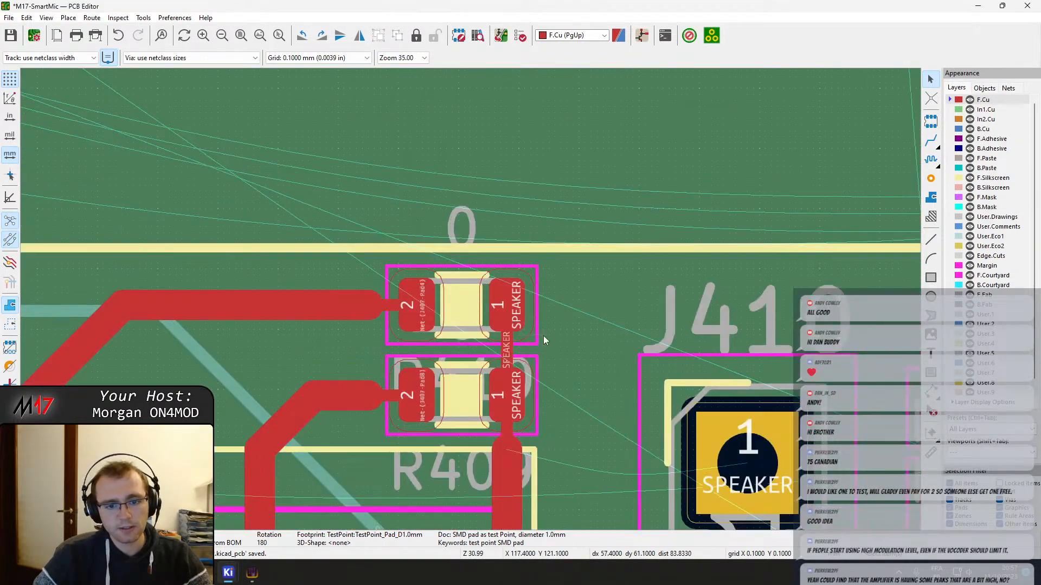
{"action": "middle_click_drag", "start_coordinate": [617, 379], "coordinate": [399, 134]}
{"action": "scroll", "coordinate": [606, 266], "scroll_direction": "down", "scroll_amount": 3}
{"action": "scroll", "coordinate": [428, 302], "scroll_direction": "up", "scroll_amount": 2}
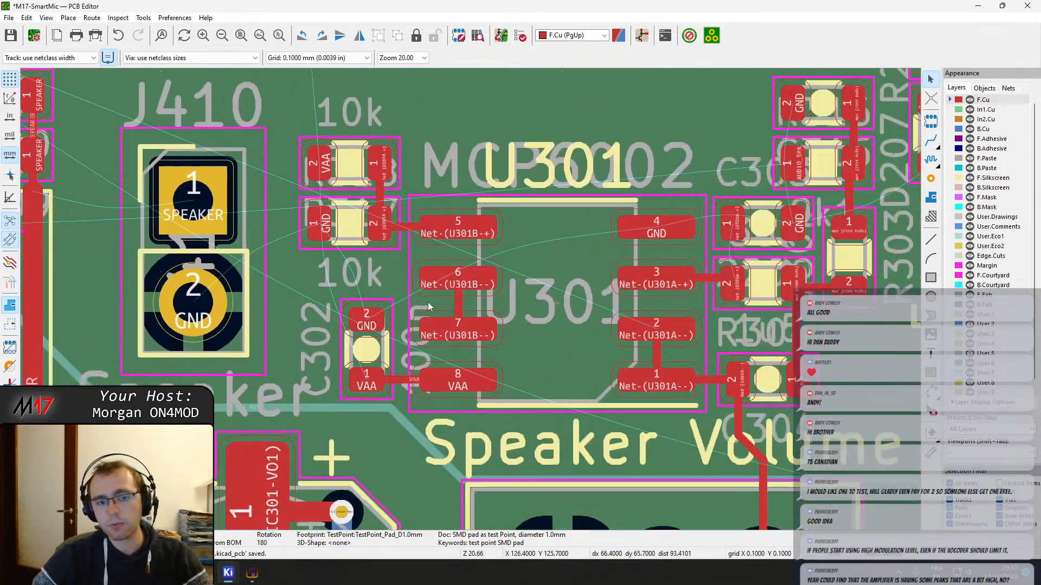
{"action": "middle_click_drag", "start_coordinate": [622, 226], "coordinate": [311, 324]}
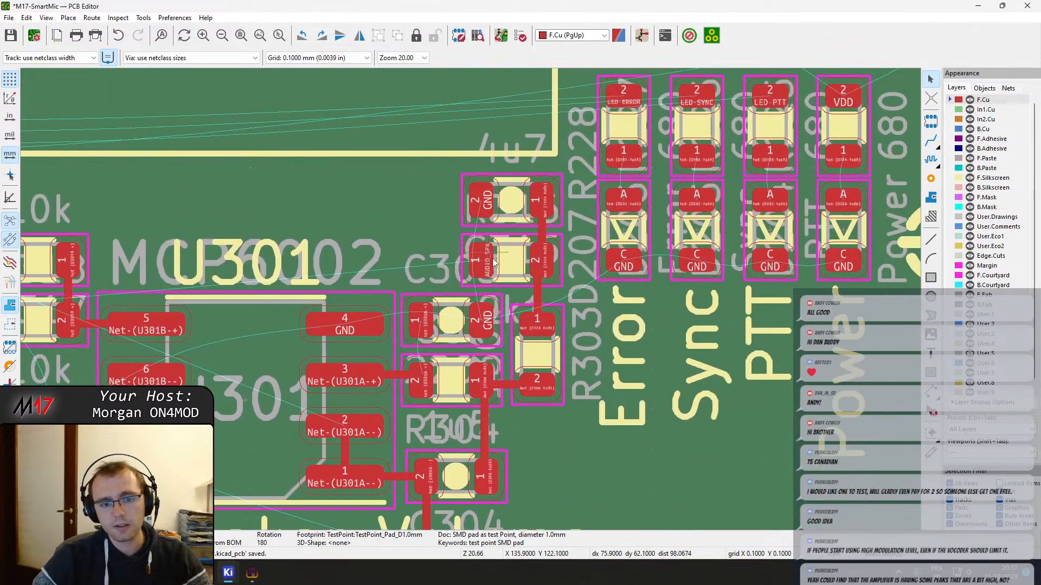
Route AUDIO_SPK on F.Cu from the pad beside U301, above J410 and J407, to a via just above C222
{"action": "key", "text": "x"}
{"action": "scroll", "coordinate": [471, 299], "scroll_direction": "down", "scroll_amount": 5}
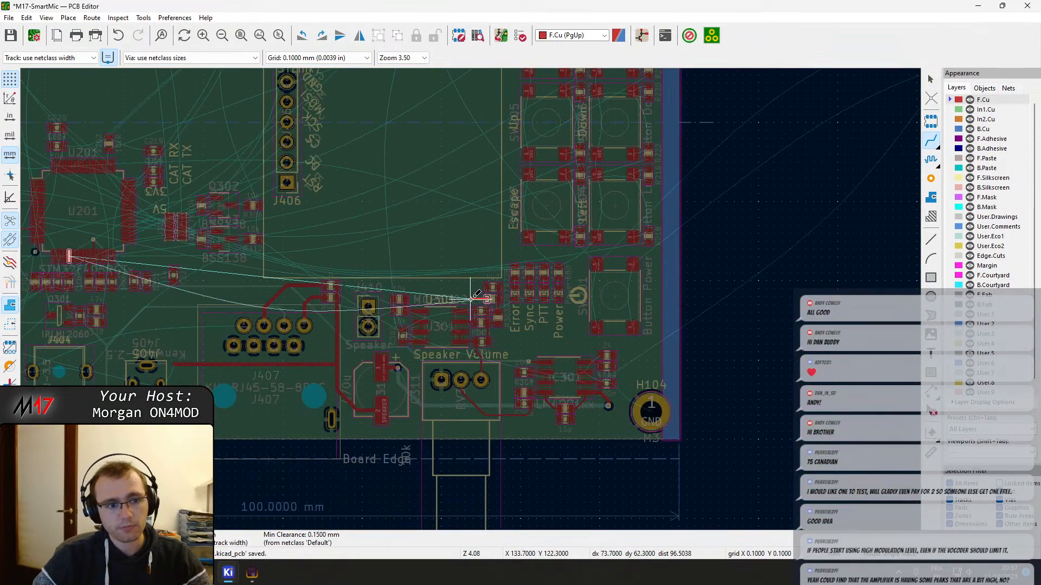
{"action": "scroll", "coordinate": [470, 298], "scroll_direction": "up", "scroll_amount": 4}
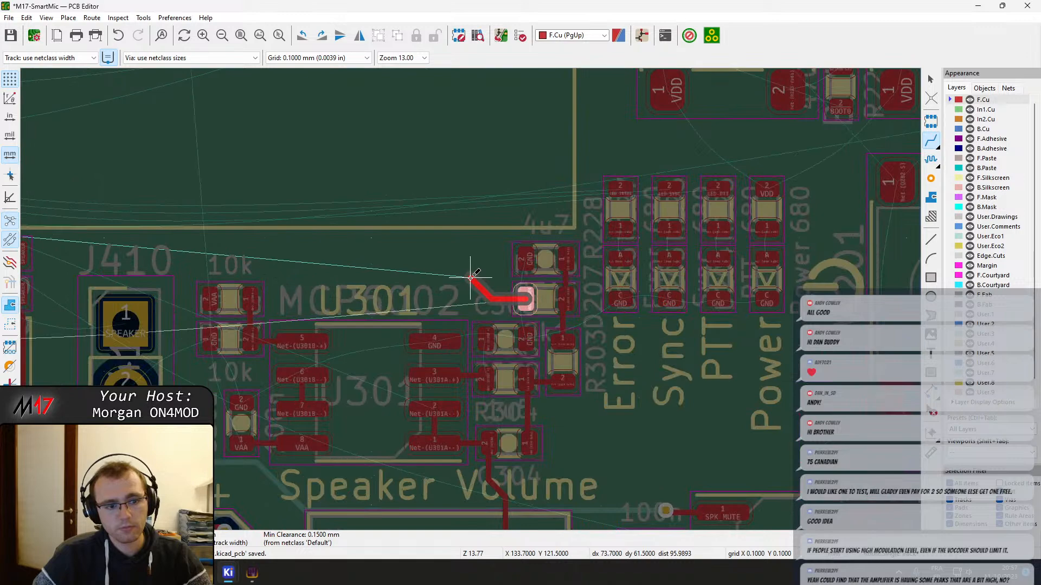
{"action": "scroll", "coordinate": [471, 277], "scroll_direction": "down", "scroll_amount": 4}
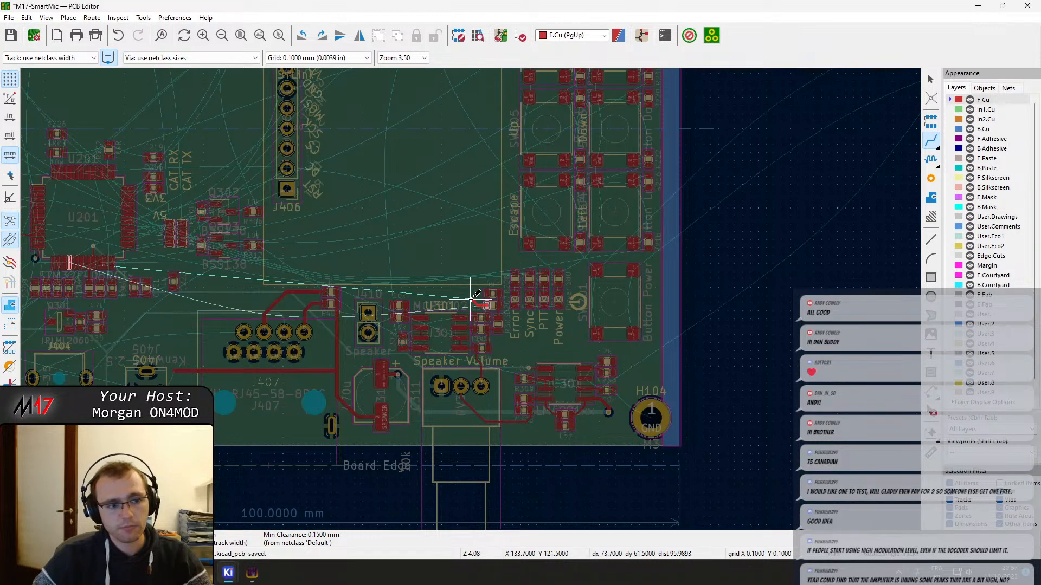
{"action": "scroll", "coordinate": [471, 298], "scroll_direction": "up", "scroll_amount": 2}
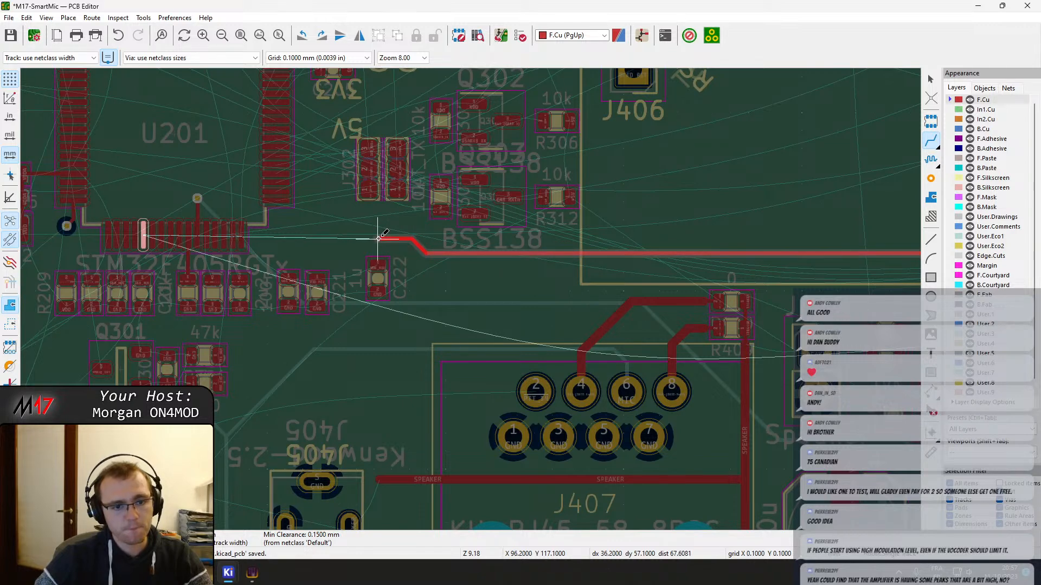
{"action": "key", "text": "v"}
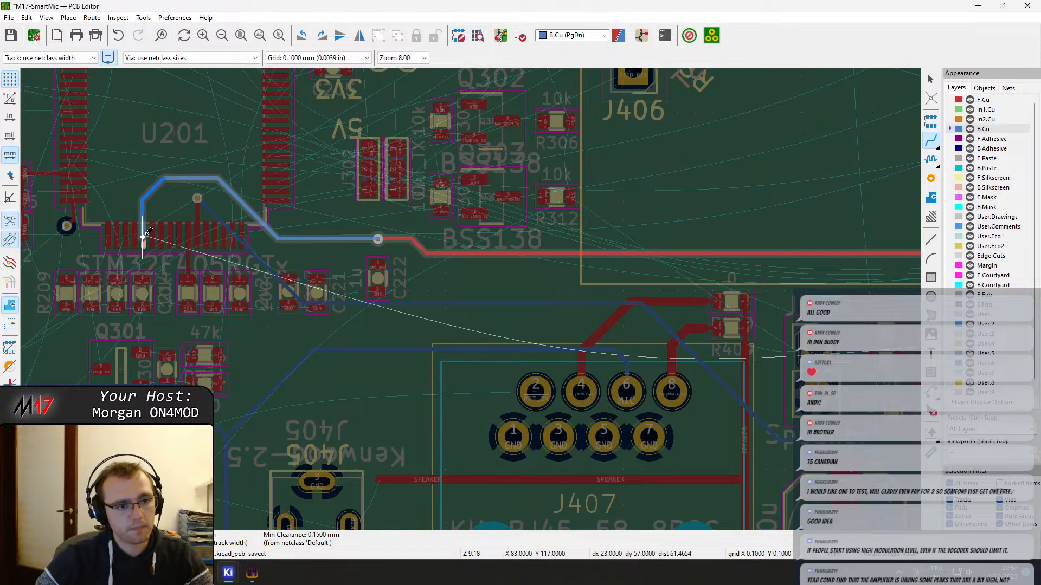
Continue AUDIO_SPK on B.Cu to a via inside U201 and finish it on F.Cu at U201 pad 21
{"action": "scroll", "coordinate": [143, 237], "scroll_direction": "up", "scroll_amount": 7}
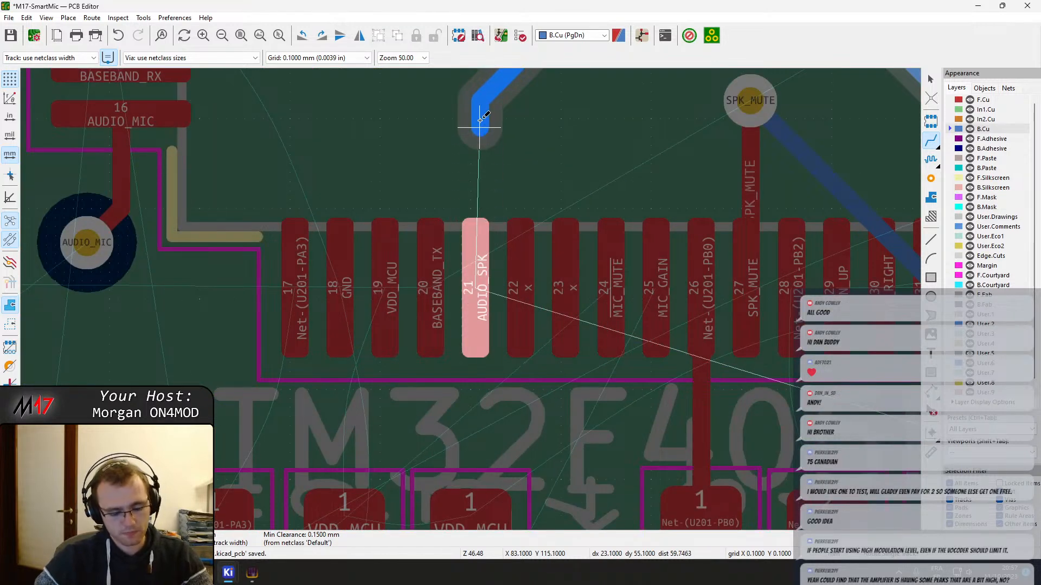
{"action": "key", "text": "v"}
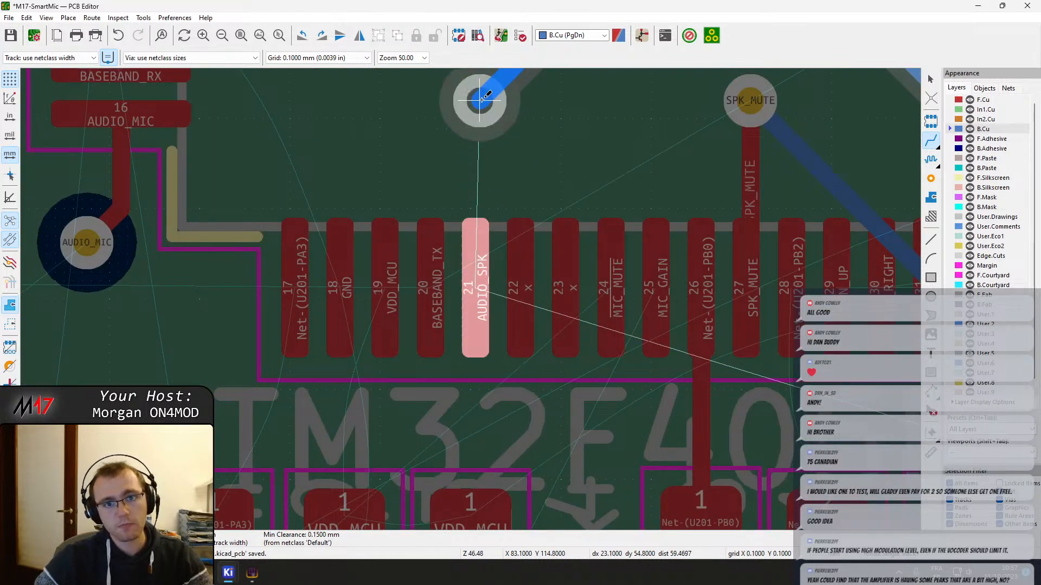
{"action": "left_click", "coordinate": [479, 105]}
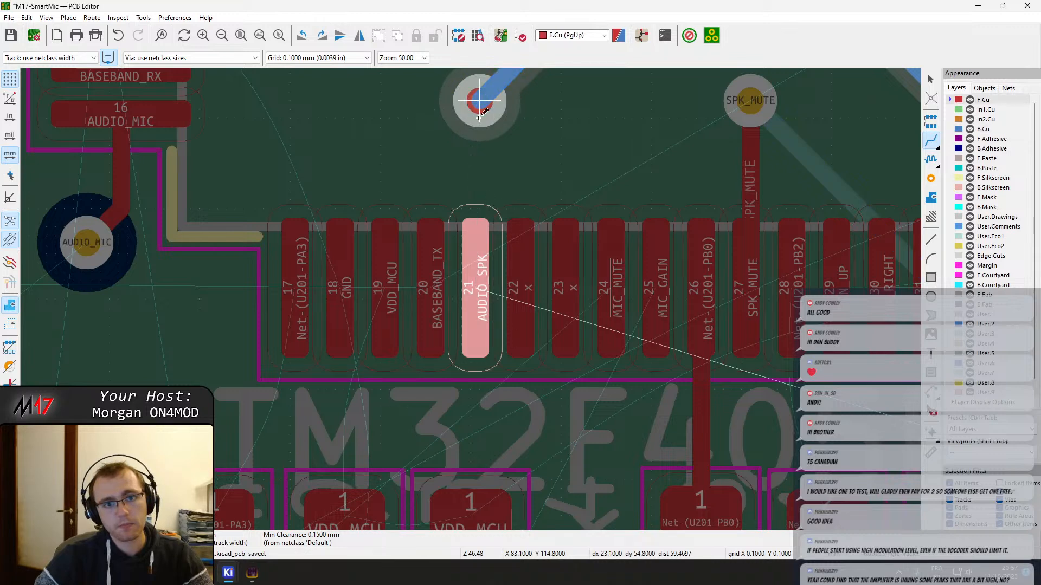
{"action": "left_click", "coordinate": [476, 305]}
{"action": "key", "text": "Escape"}
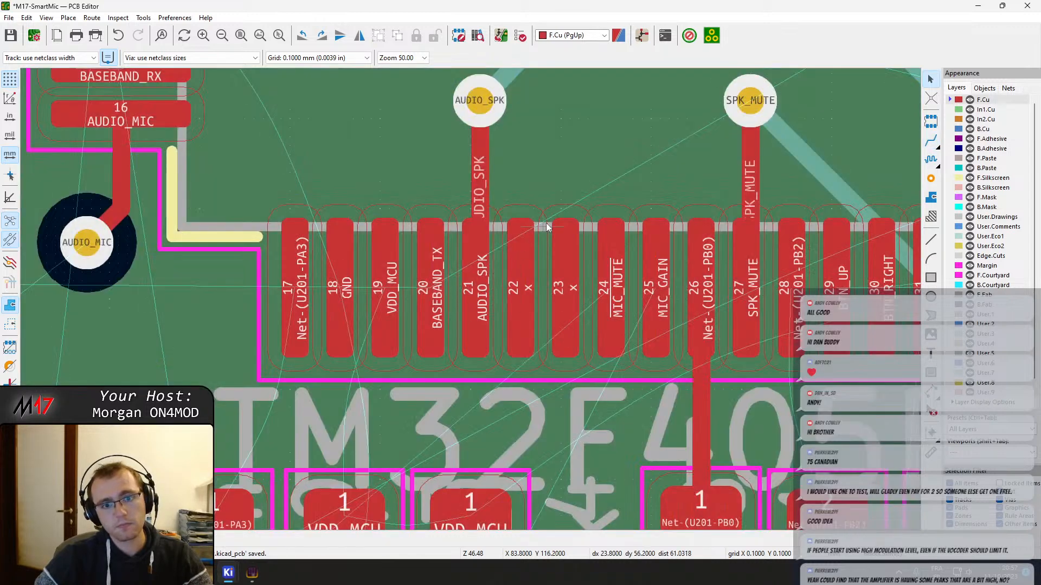
Shift the short AUDIO_SPK track between its via and U201 pad 21 to line up with the pad
{"action": "left_click", "coordinate": [488, 175]}
{"action": "left_click_drag", "start_coordinate": [489, 177], "coordinate": [474, 292]}
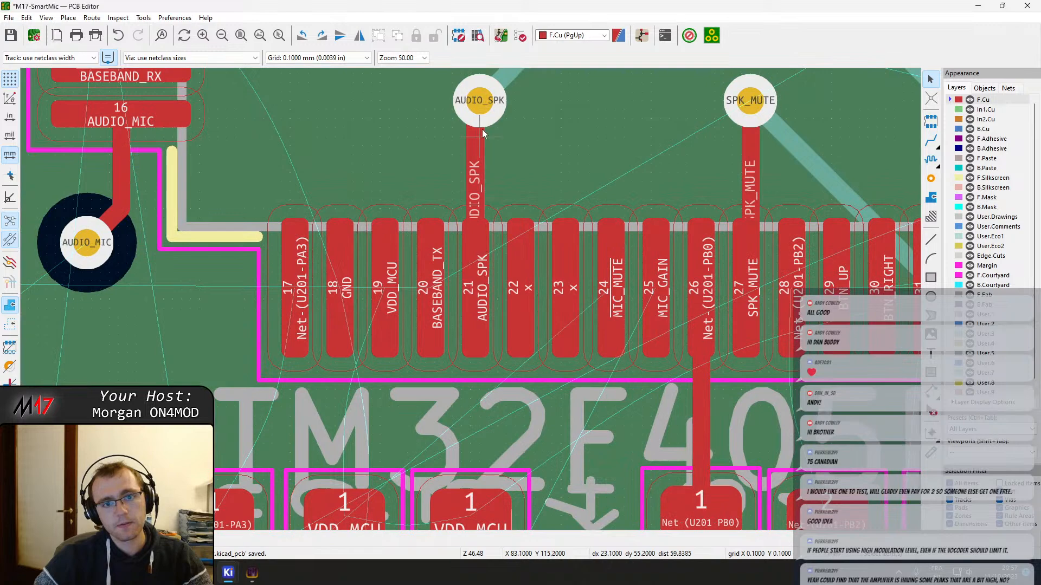
{"action": "middle_click_drag", "start_coordinate": [481, 125], "coordinate": [478, 198]}
Check the AUDIO_SPK track from U201 past C222 and J410 back to the parts around U301
{"action": "scroll", "coordinate": [607, 235], "scroll_direction": "down", "scroll_amount": 2}
{"action": "middle_click_drag", "start_coordinate": [561, 333], "coordinate": [406, 280]}
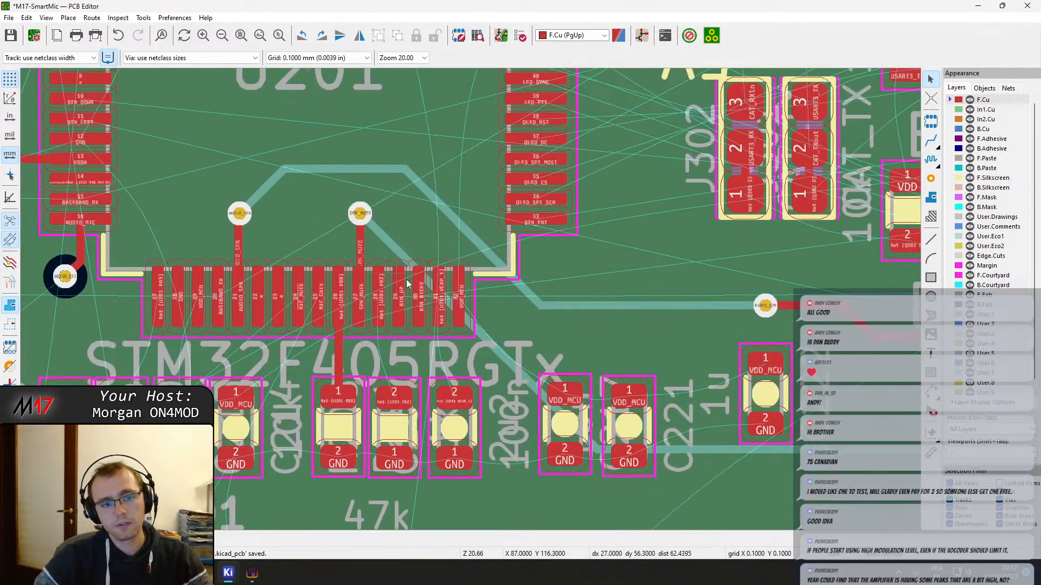
{"action": "middle_click_drag", "start_coordinate": [585, 354], "coordinate": [263, 260]}
{"action": "middle_click_drag", "start_coordinate": [614, 247], "coordinate": [504, 237]}
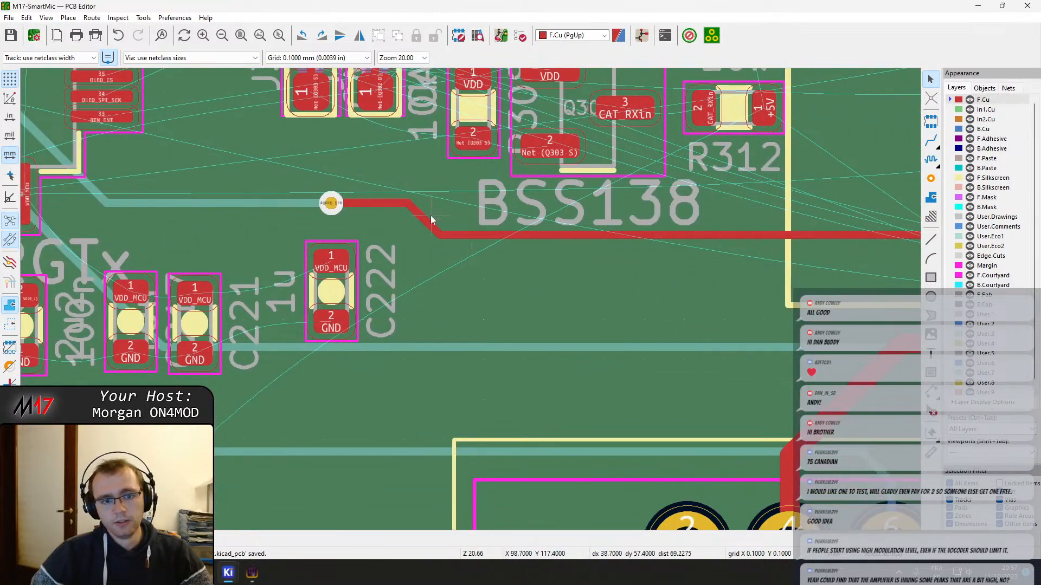
{"action": "scroll", "coordinate": [438, 218], "scroll_direction": "down", "scroll_amount": 1}
{"action": "middle_click_drag", "start_coordinate": [605, 325], "coordinate": [340, 277]}
{"action": "middle_click_drag", "start_coordinate": [681, 341], "coordinate": [284, 260]}
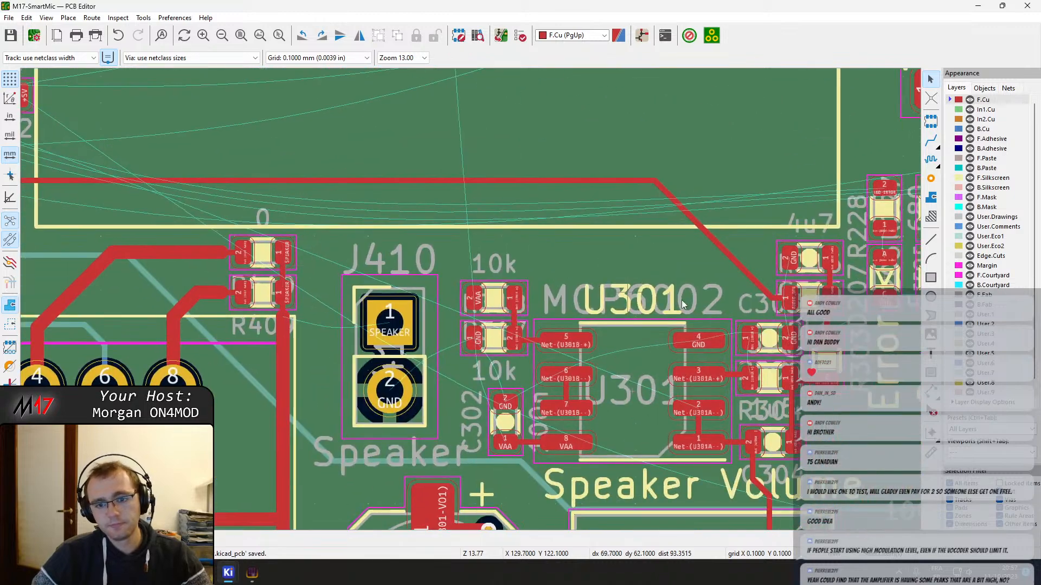
{"action": "scroll", "coordinate": [591, 374], "scroll_direction": "up", "scroll_amount": 1}
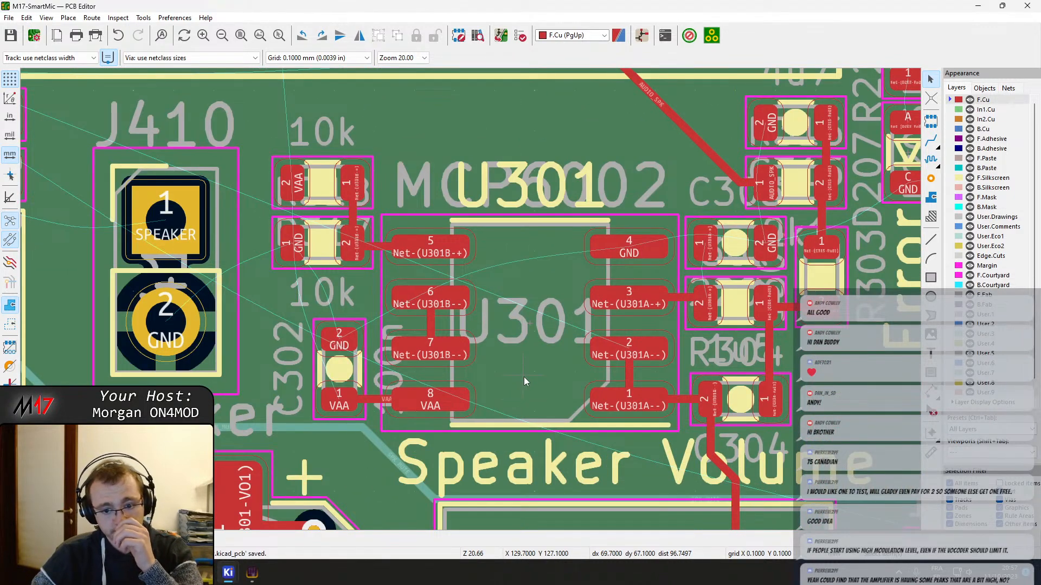
Examine the remaining connections of the passives beside U301 and the area around the status LEDs and power button
{"action": "scroll", "coordinate": [626, 342], "scroll_direction": "down", "scroll_amount": 6}
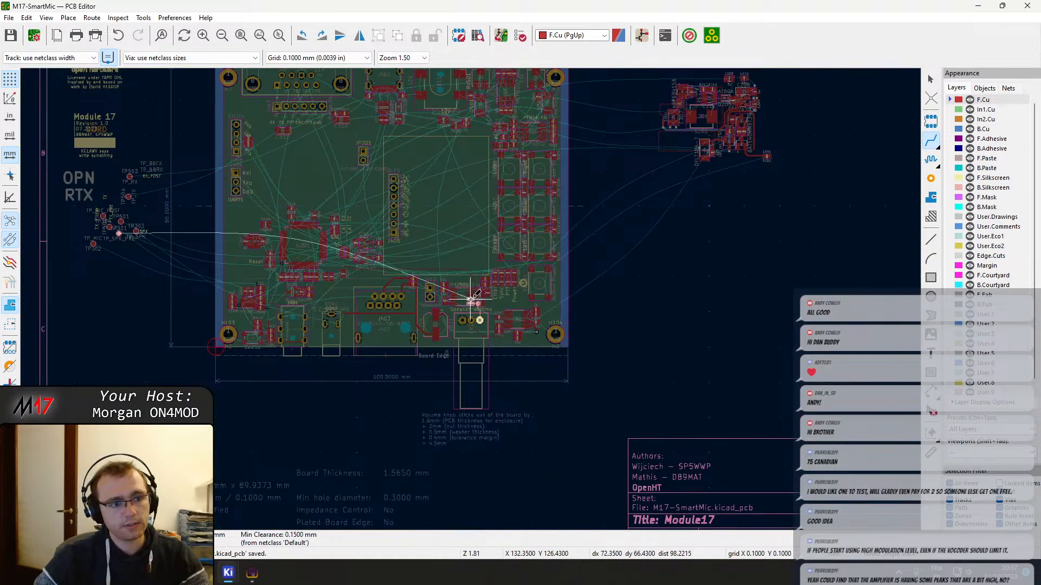
{"action": "key", "text": "Escape"}
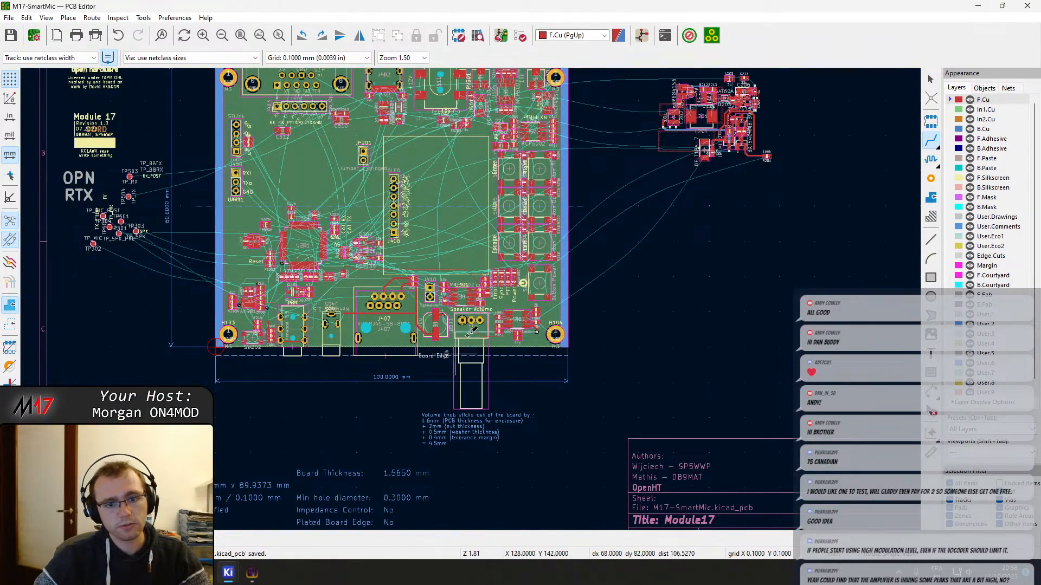
{"action": "scroll", "coordinate": [467, 335], "scroll_direction": "up", "scroll_amount": 5}
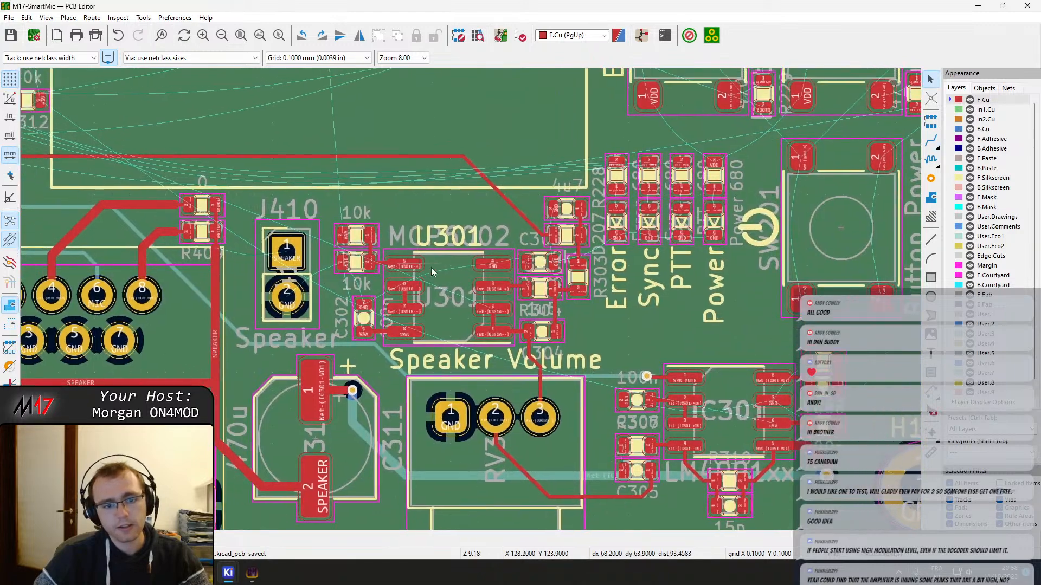
{"action": "scroll", "coordinate": [432, 272], "scroll_direction": "up", "scroll_amount": 3}
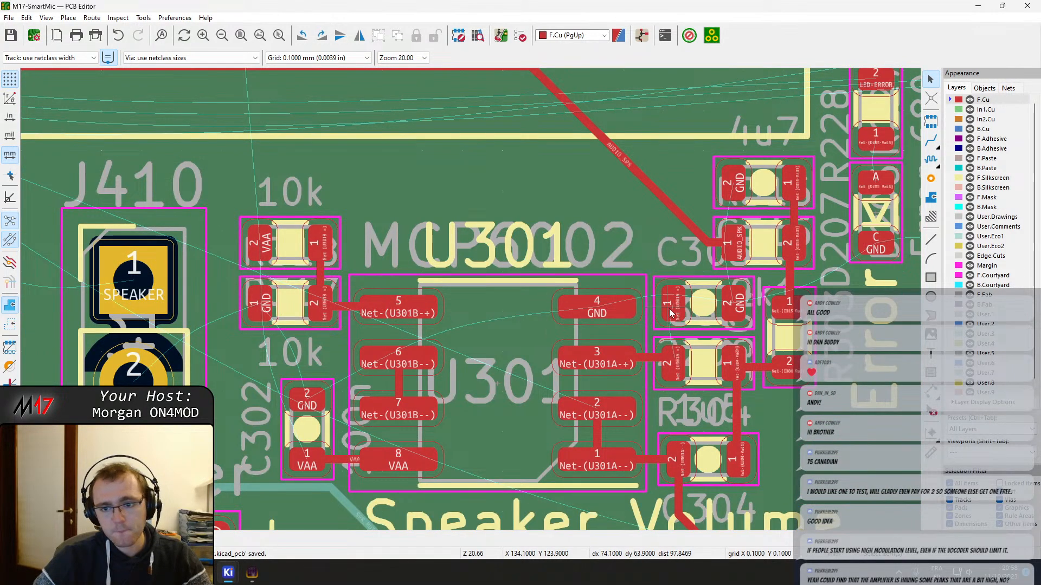
{"action": "scroll", "coordinate": [671, 314], "scroll_direction": "up", "scroll_amount": 6}
{"action": "scroll", "coordinate": [550, 313], "scroll_direction": "down", "scroll_amount": 5}
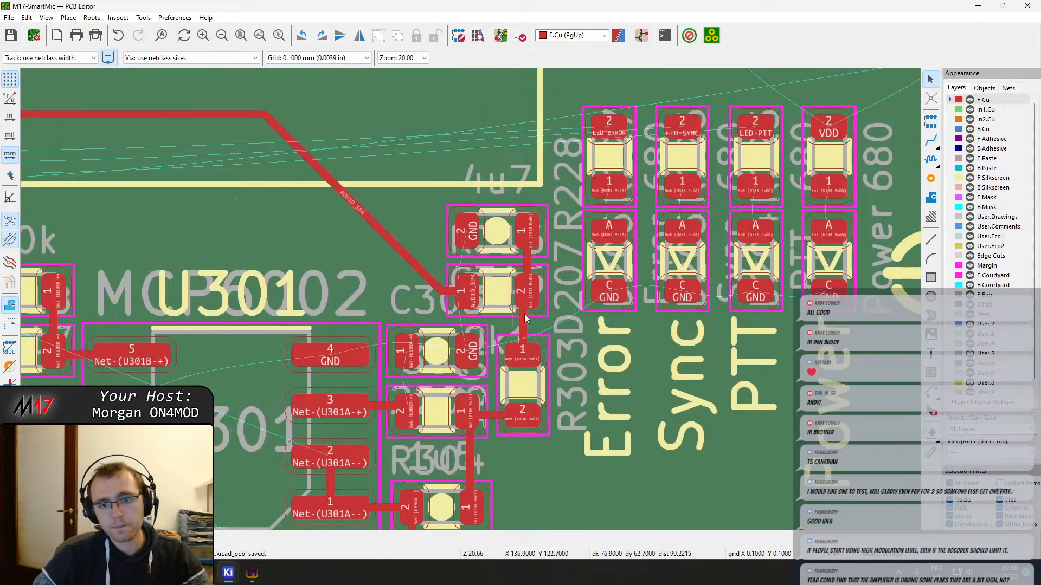
{"action": "middle_click_drag", "start_coordinate": [524, 314], "coordinate": [530, 319]}
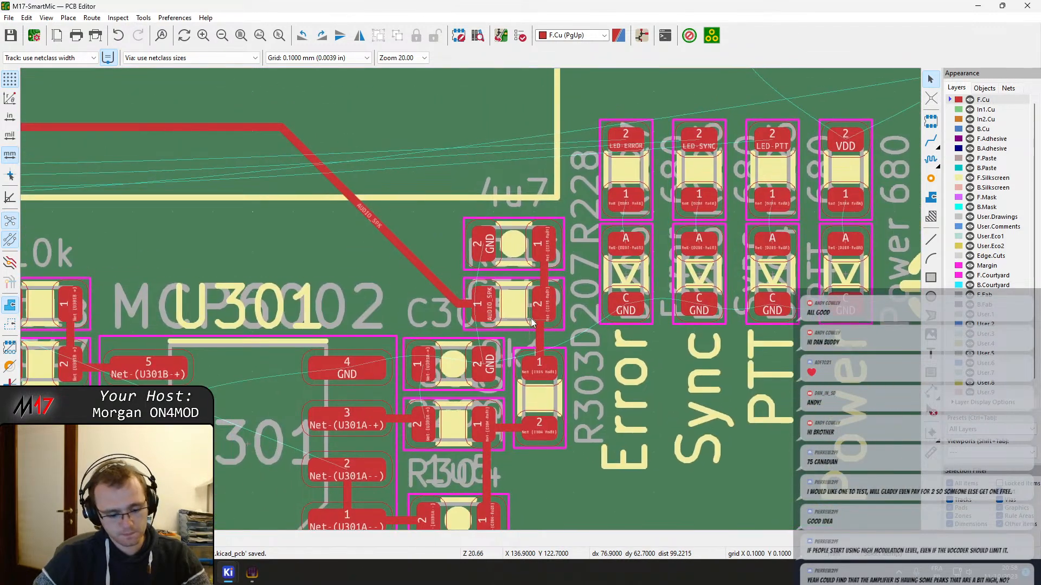
{"action": "scroll", "coordinate": [515, 250], "scroll_direction": "down", "scroll_amount": 1}
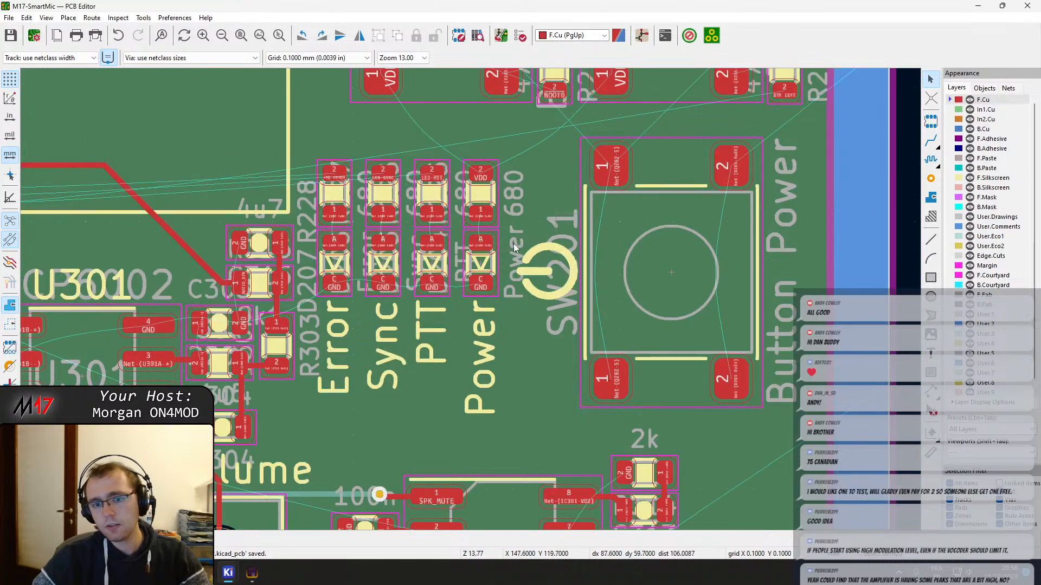
{"action": "scroll", "coordinate": [515, 250], "scroll_direction": "down", "scroll_amount": 2}
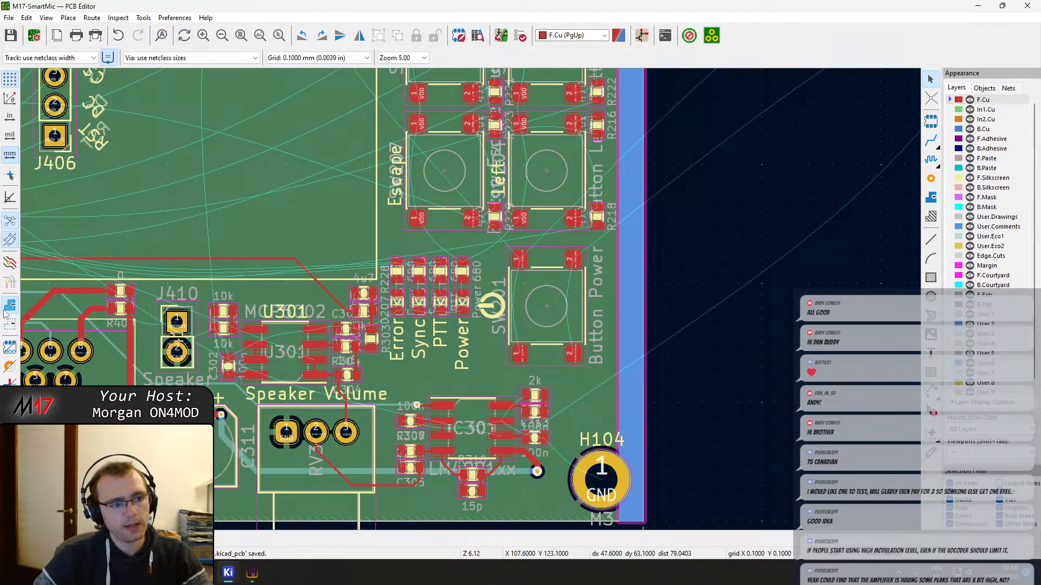
Start a filled copper zone on F.Cu at the board's lower-left corner and assign it to the GND net
{"action": "scroll", "coordinate": [529, 362], "scroll_direction": "down", "scroll_amount": 2}
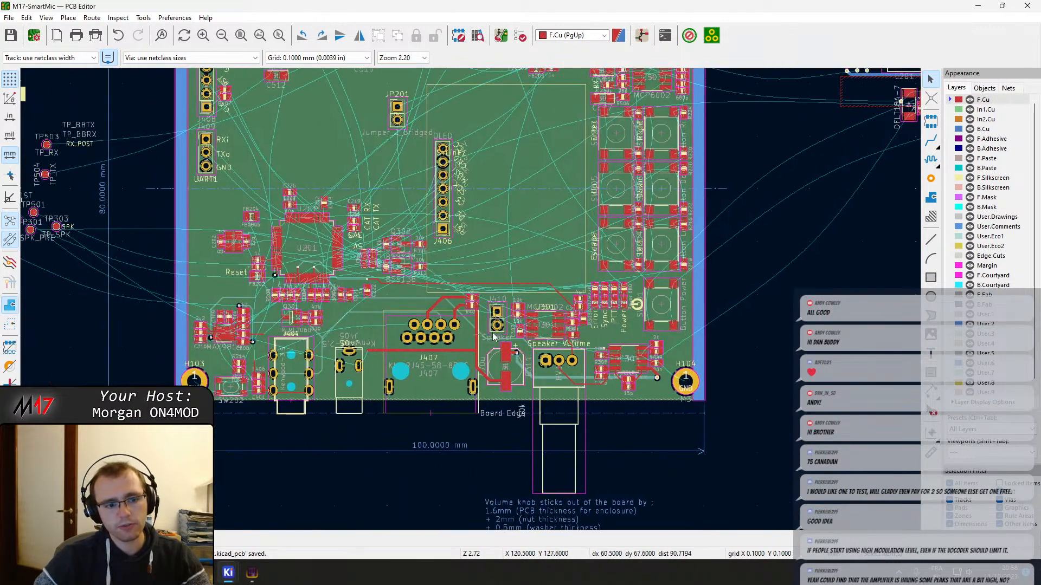
{"action": "left_click", "coordinate": [933, 198]}
{"action": "scroll", "coordinate": [239, 430], "scroll_direction": "up", "scroll_amount": 4}
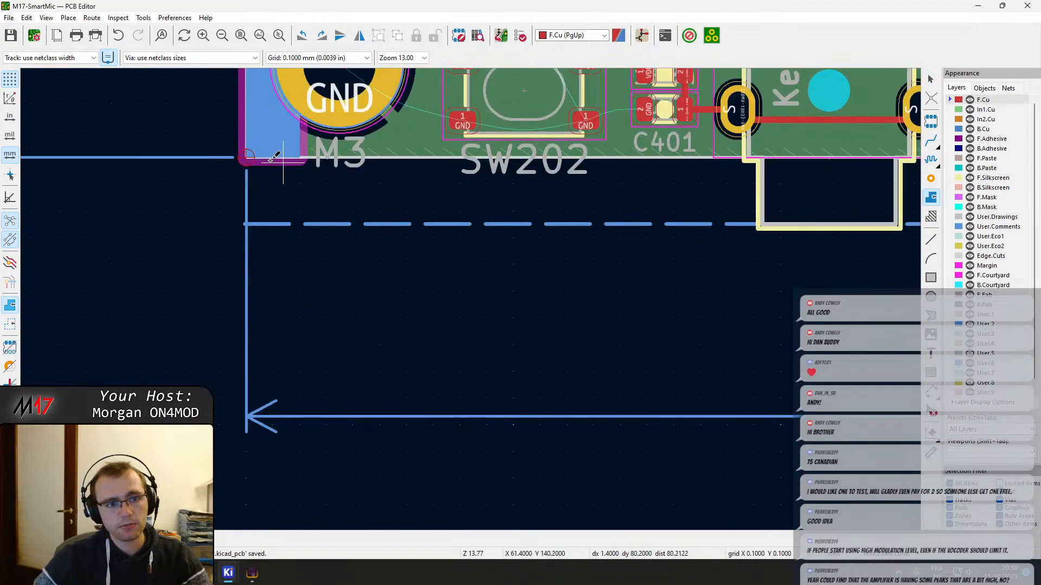
{"action": "scroll", "coordinate": [247, 156], "scroll_direction": "up", "scroll_amount": 4}
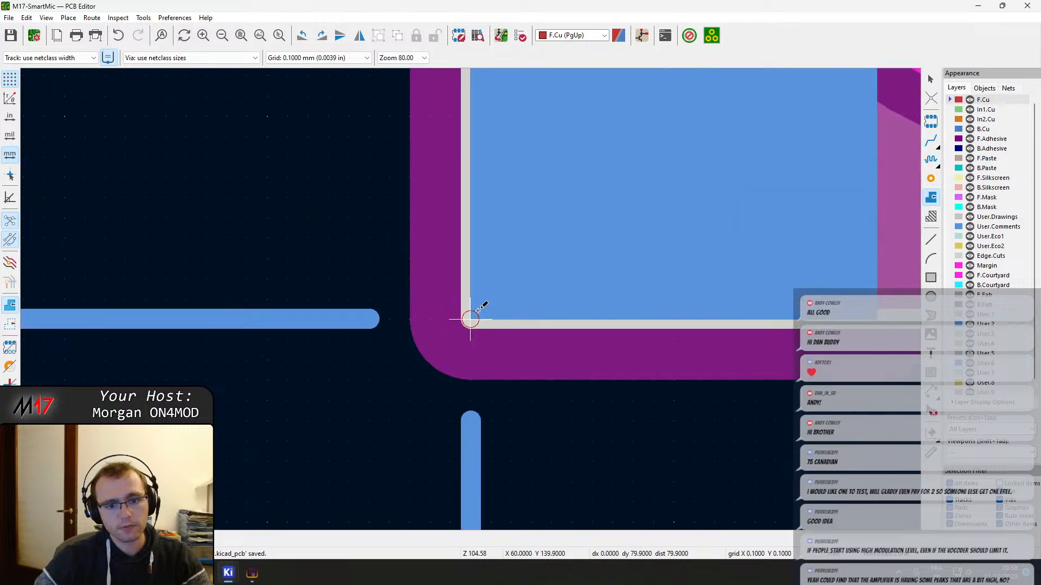
{"action": "left_click", "coordinate": [470, 320]}
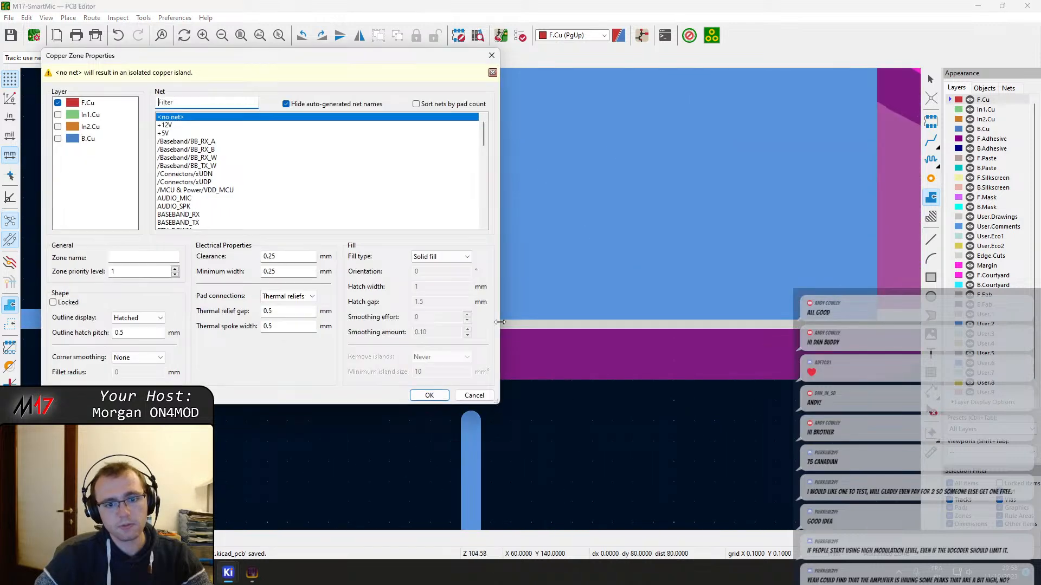
{"action": "type", "text": "gn"}
{"action": "left_click", "coordinate": [162, 126]}
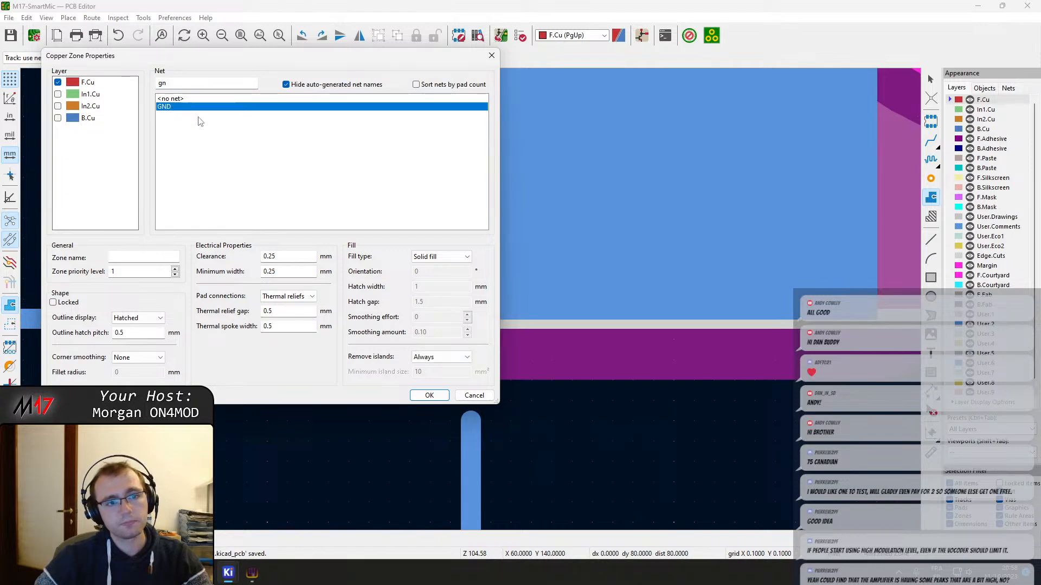
{"action": "left_click", "coordinate": [429, 395]}
Extend the GND zone outline to the board's upper-left corner and its upper-right corner at X 160, Y 60 mm
{"action": "scroll", "coordinate": [464, 309], "scroll_direction": "down", "scroll_amount": 15}
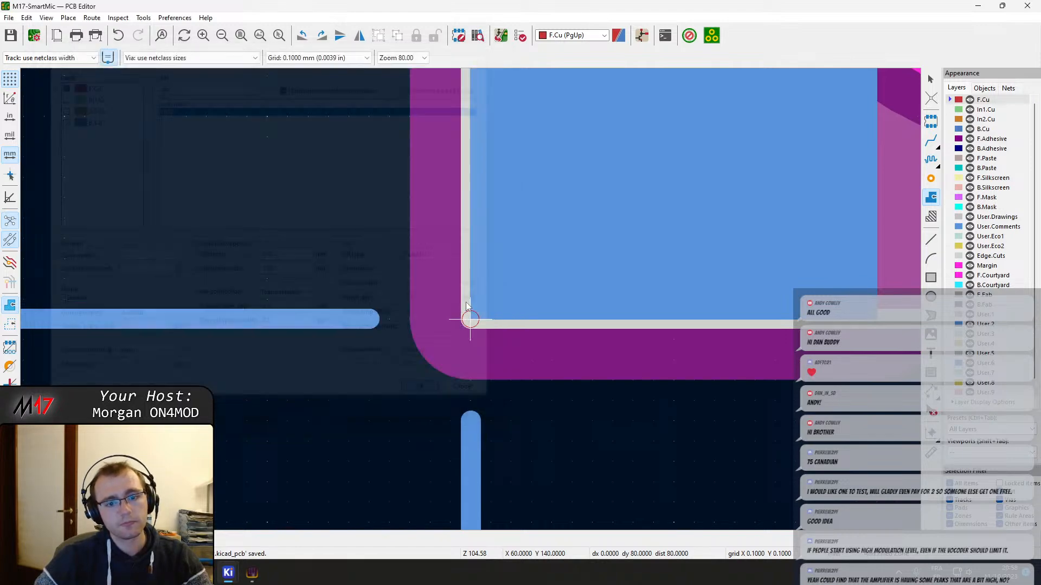
{"action": "scroll", "coordinate": [479, 227], "scroll_direction": "up", "scroll_amount": 10}
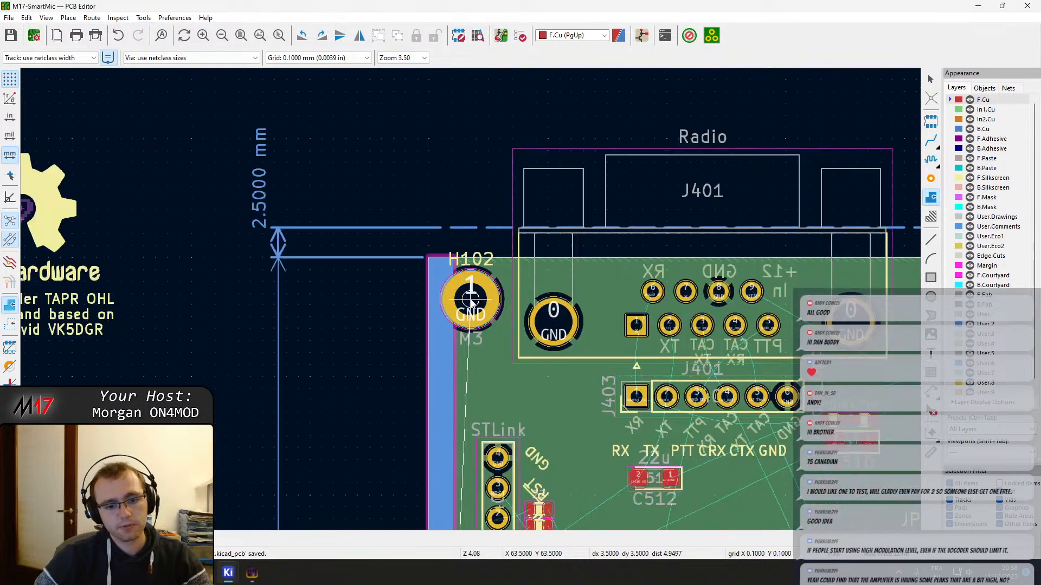
{"action": "scroll", "coordinate": [416, 170], "scroll_direction": "up", "scroll_amount": 4}
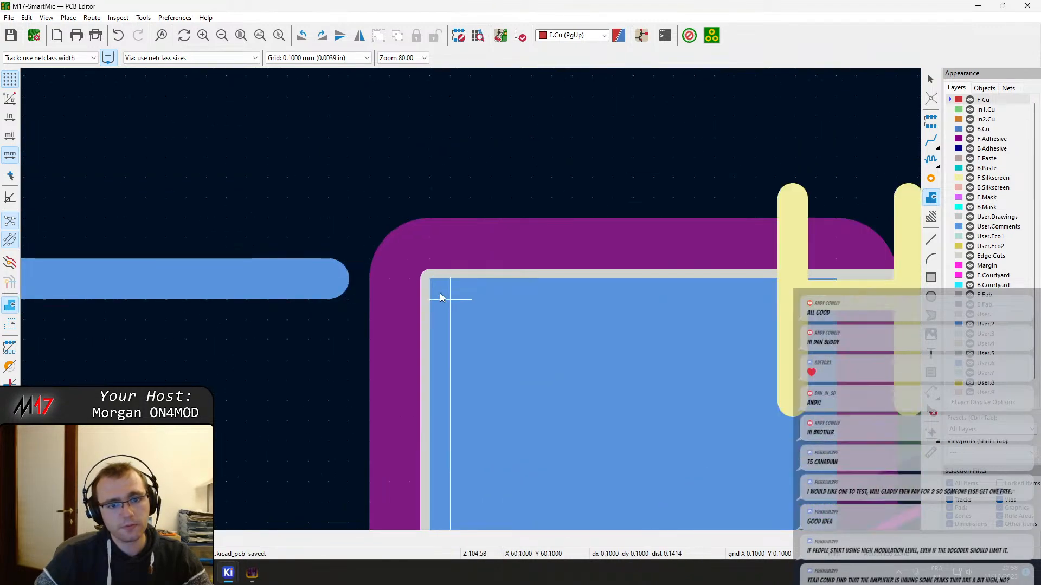
{"action": "scroll", "coordinate": [432, 282], "scroll_direction": "down", "scroll_amount": 6}
{"action": "scroll", "coordinate": [480, 305], "scroll_direction": "down", "scroll_amount": 5}
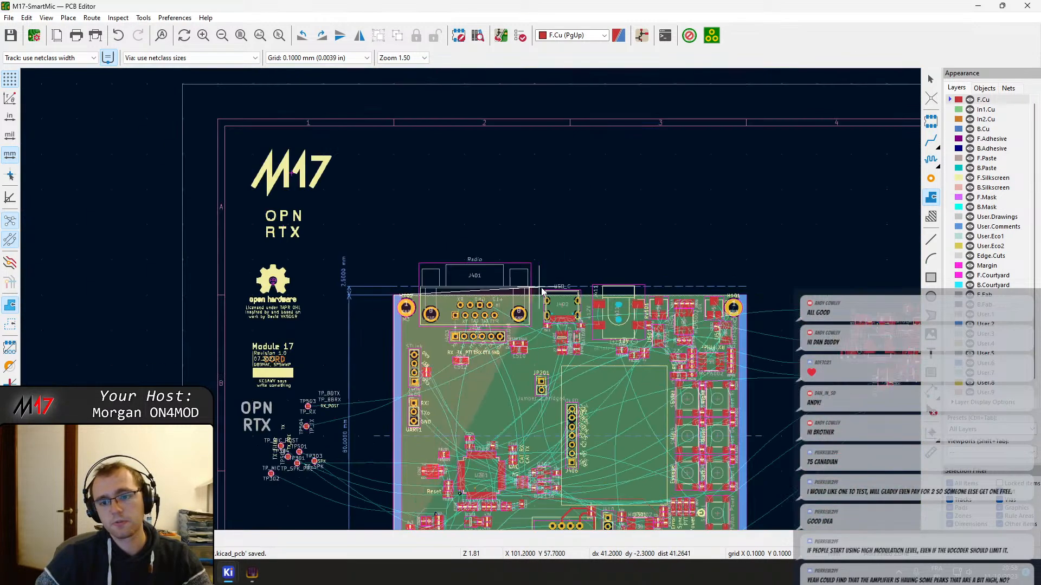
{"action": "scroll", "coordinate": [781, 296], "scroll_direction": "up", "scroll_amount": 5}
{"action": "scroll", "coordinate": [408, 316], "scroll_direction": "up", "scroll_amount": 5}
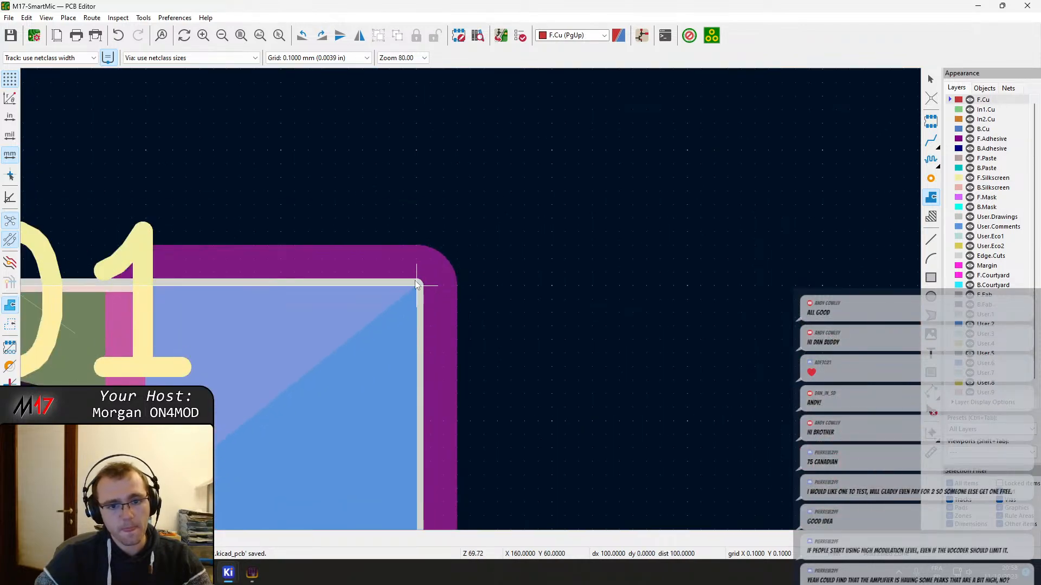
Continue the zone outline to the board's lower-right corner at X 160, Y 140 mm and close it at the lower-left corner
{"action": "scroll", "coordinate": [416, 283], "scroll_direction": "down", "scroll_amount": 5}
{"action": "scroll", "coordinate": [461, 380], "scroll_direction": "down", "scroll_amount": 3}
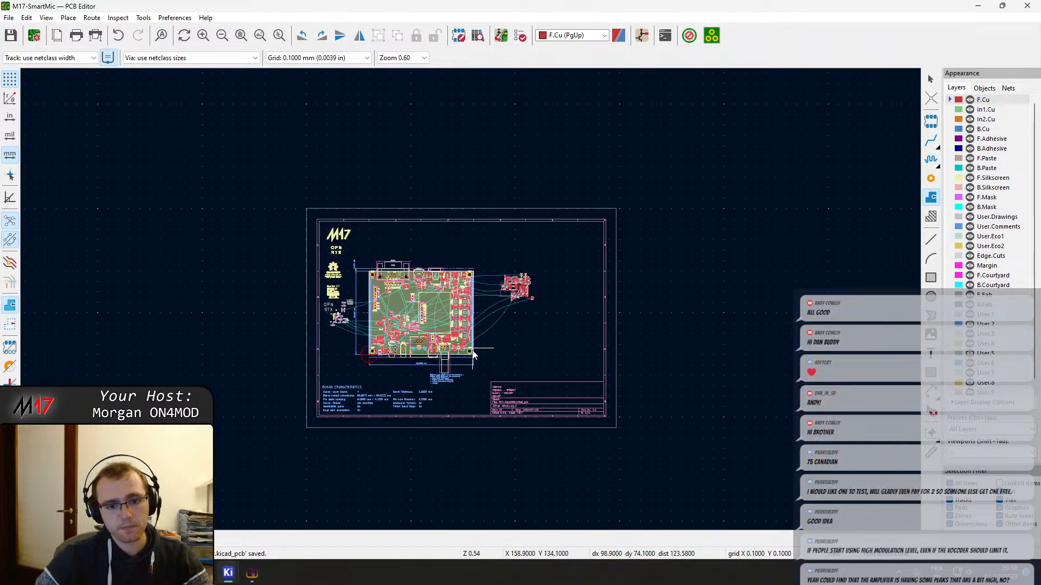
{"action": "scroll", "coordinate": [474, 368], "scroll_direction": "up", "scroll_amount": 4}
{"action": "scroll", "coordinate": [478, 284], "scroll_direction": "up", "scroll_amount": 8}
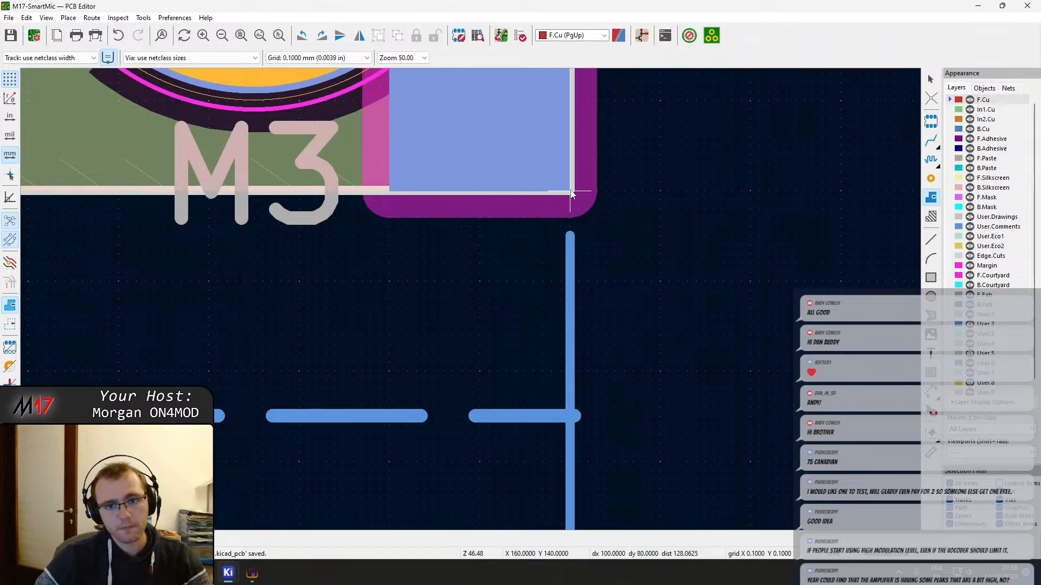
{"action": "scroll", "coordinate": [535, 266], "scroll_direction": "down", "scroll_amount": 4}
{"action": "scroll", "coordinate": [79, 312], "scroll_direction": "down", "scroll_amount": 1}
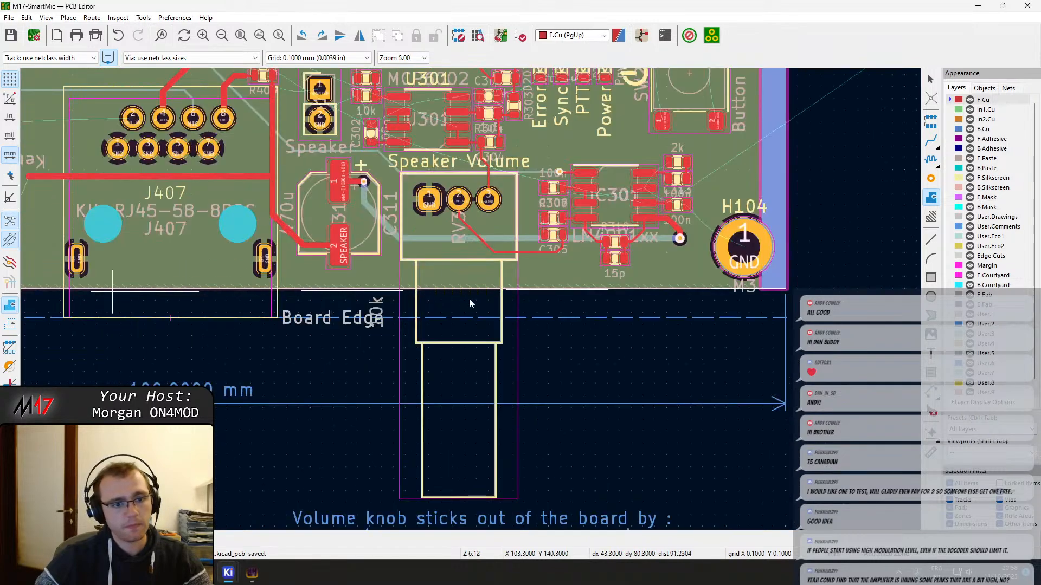
{"action": "scroll", "coordinate": [470, 298], "scroll_direction": "down", "scroll_amount": 2}
{"action": "scroll", "coordinate": [136, 278], "scroll_direction": "up", "scroll_amount": 1}
{"action": "scroll", "coordinate": [434, 307], "scroll_direction": "up", "scroll_amount": 8}
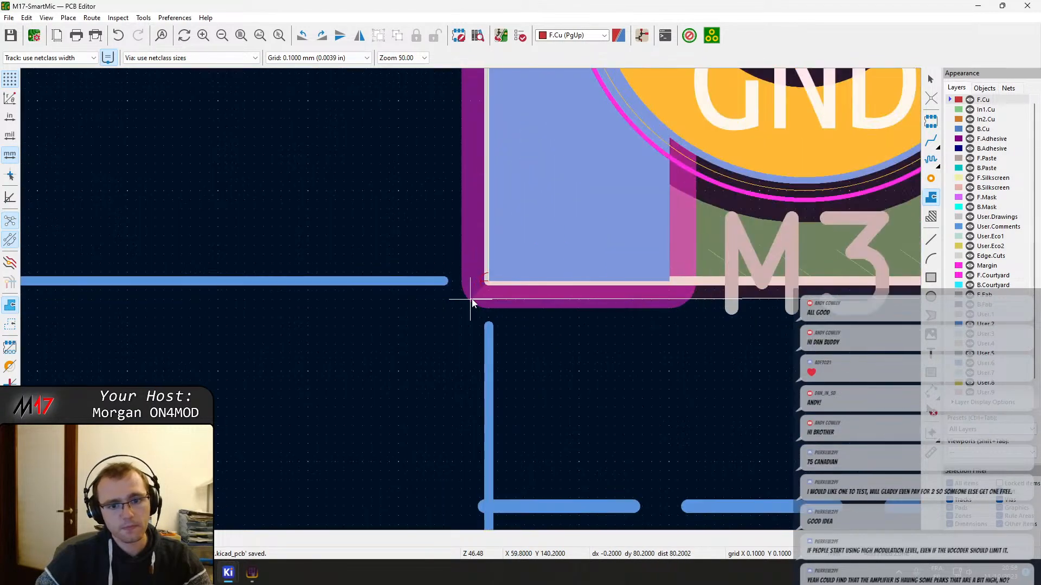
{"action": "left_click", "coordinate": [489, 281]}
{"action": "scroll", "coordinate": [606, 309], "scroll_direction": "down", "scroll_amount": 2}
{"action": "middle_click_drag", "start_coordinate": [471, 299], "coordinate": [325, 398]}
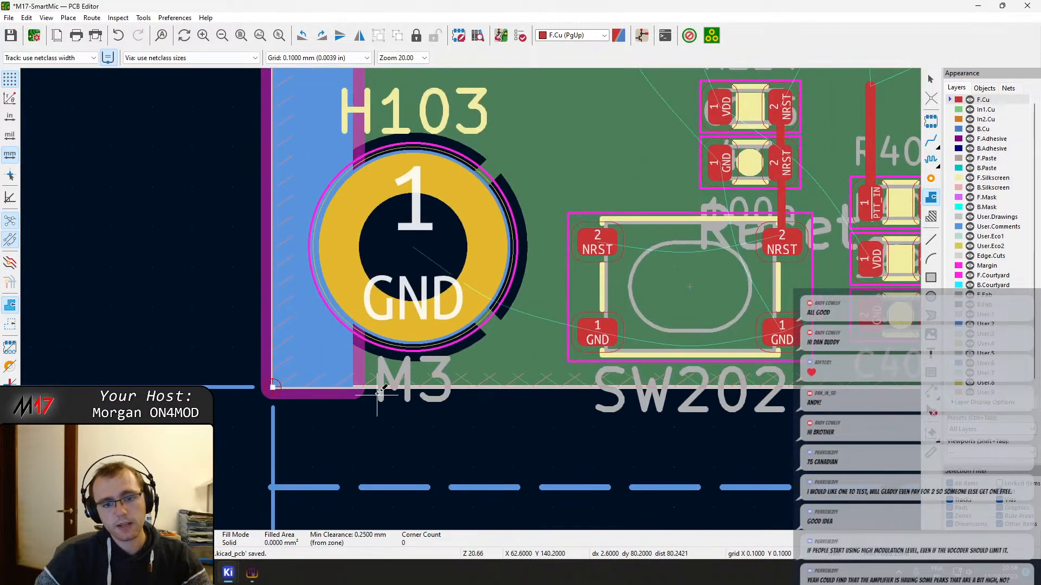
Fill all copper zones and check the F.Cu GND pour around the speaker amplifier
{"action": "key", "text": "e"}
{"action": "key", "text": "Return"}
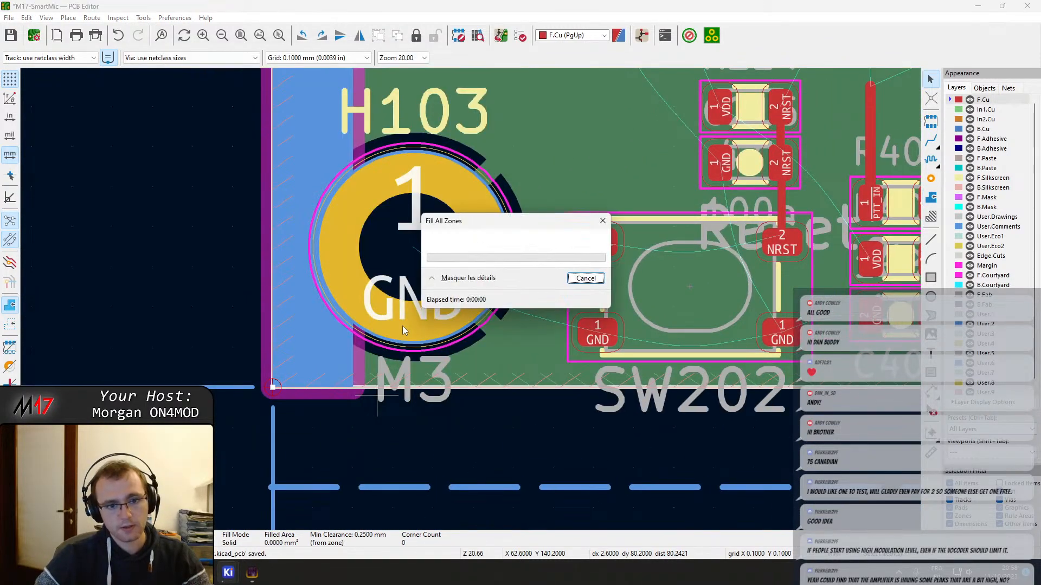
{"action": "scroll", "coordinate": [477, 301], "scroll_direction": "down", "scroll_amount": 2}
{"action": "key", "text": "Escape"}
{"action": "middle_click_drag", "start_coordinate": [647, 325], "coordinate": [65, 474]}
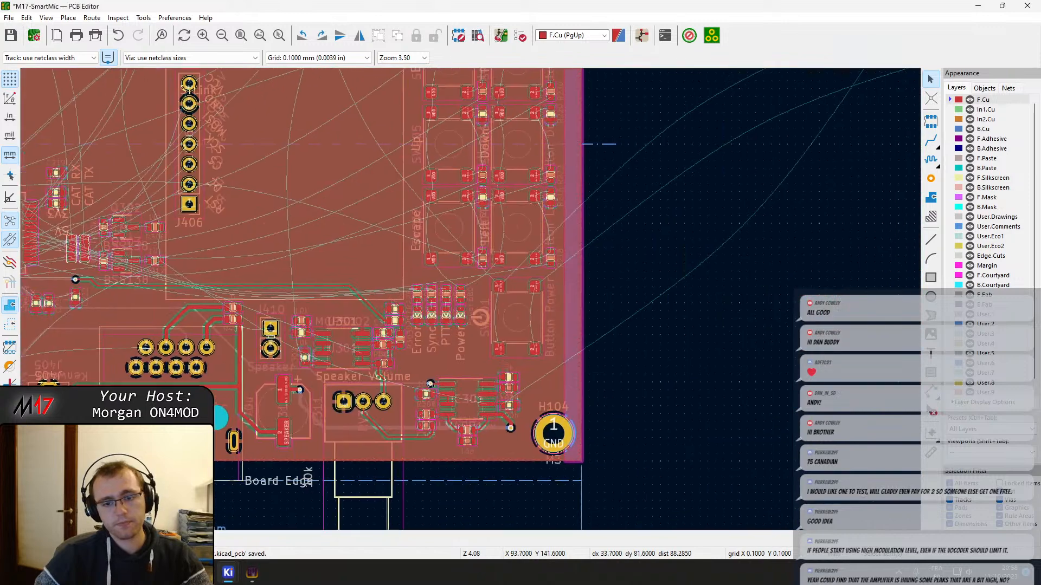
{"action": "scroll", "coordinate": [335, 404], "scroll_direction": "up", "scroll_amount": 2}
{"action": "middle_click_drag", "start_coordinate": [624, 293], "coordinate": [552, 315]}
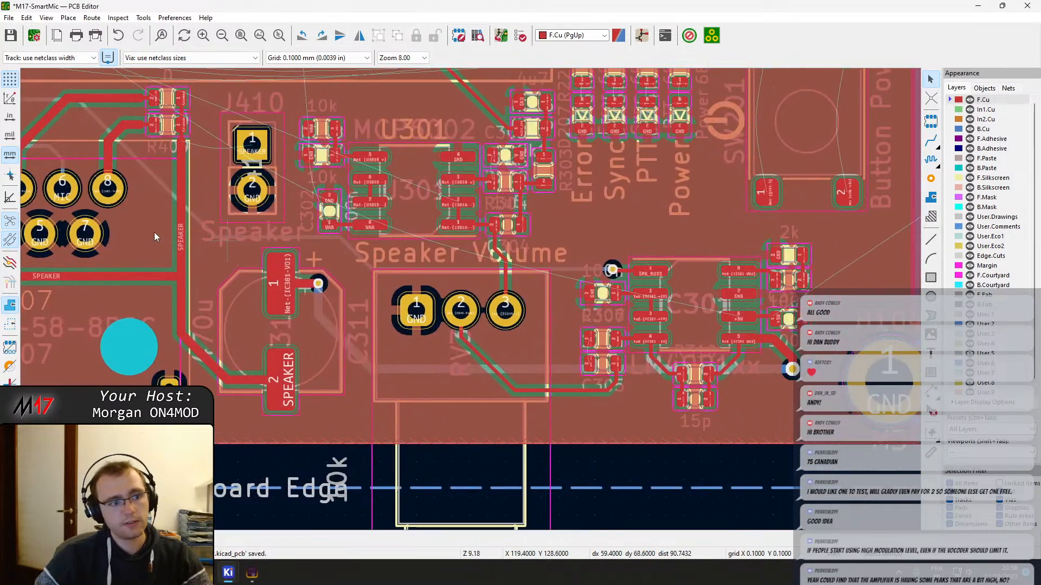
Display the zones as outlines only and save the board
{"action": "left_click", "coordinate": [10, 329]}
{"action": "middle_click_drag", "start_coordinate": [532, 396], "coordinate": [483, 393]}
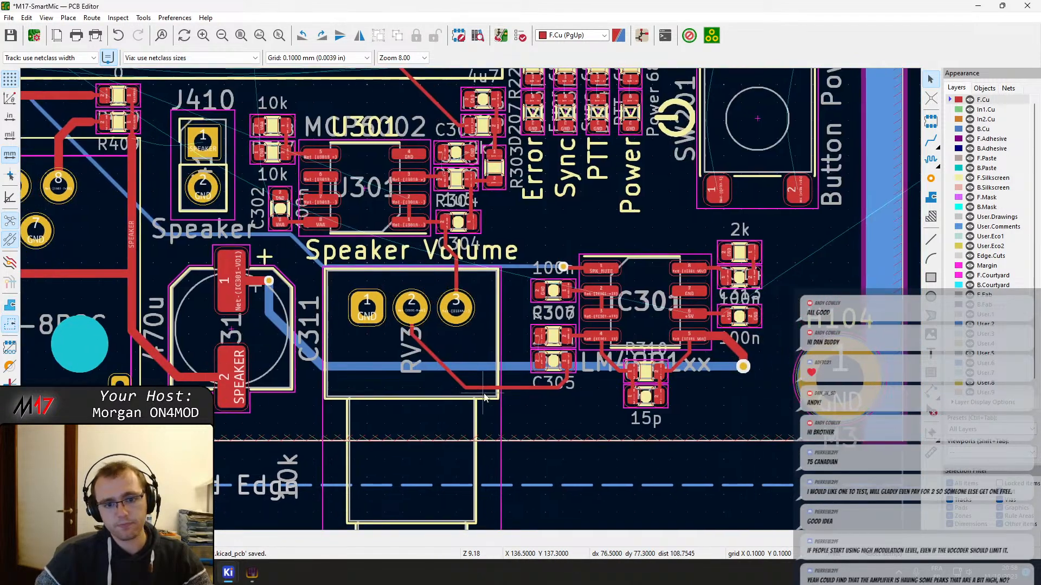
{"action": "key", "text": "ctrl+s"}
Examine the layout around IC301, the status LEDs, U301 and speaker header J410, across to J407 and J405
{"action": "scroll", "coordinate": [667, 310], "scroll_direction": "up", "scroll_amount": 2}
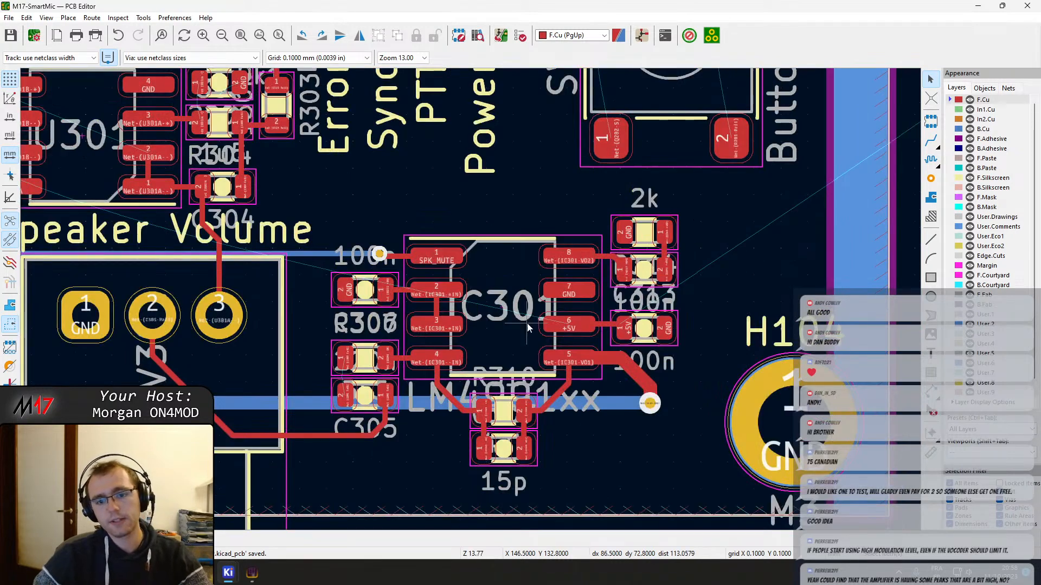
{"action": "scroll", "coordinate": [527, 323], "scroll_direction": "down", "scroll_amount": 2}
{"action": "scroll", "coordinate": [616, 260], "scroll_direction": "down", "scroll_amount": 2}
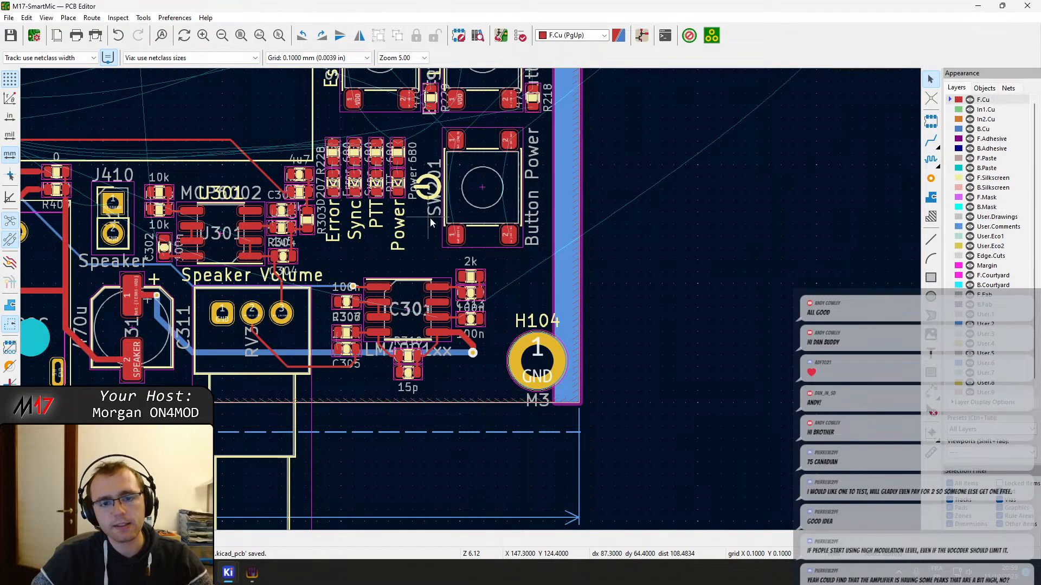
{"action": "middle_click_drag", "start_coordinate": [432, 222], "coordinate": [452, 332]}
{"action": "middle_click_drag", "start_coordinate": [401, 227], "coordinate": [690, 362]}
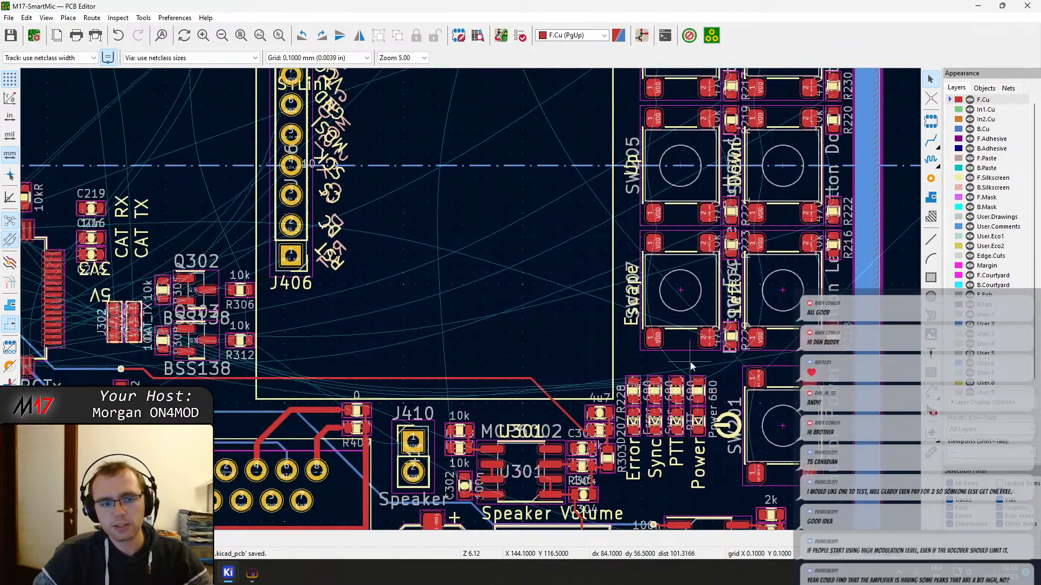
{"action": "middle_click_drag", "start_coordinate": [293, 332], "coordinate": [634, 323]}
{"action": "middle_click_drag", "start_coordinate": [688, 452], "coordinate": [377, 241]}
{"action": "scroll", "coordinate": [488, 230], "scroll_direction": "up", "scroll_amount": 4}
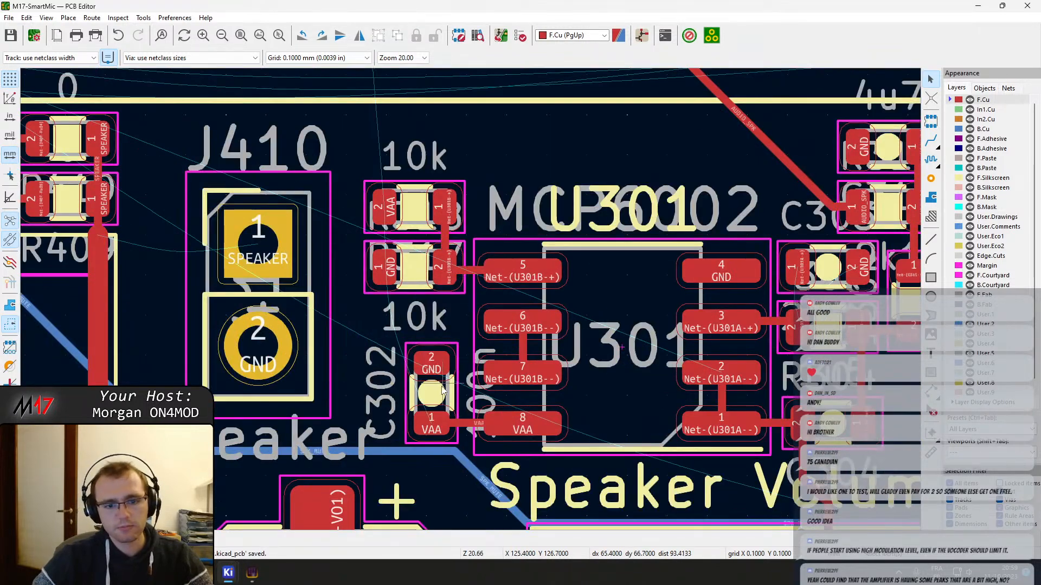
{"action": "middle_click_drag", "start_coordinate": [369, 379], "coordinate": [609, 368]}
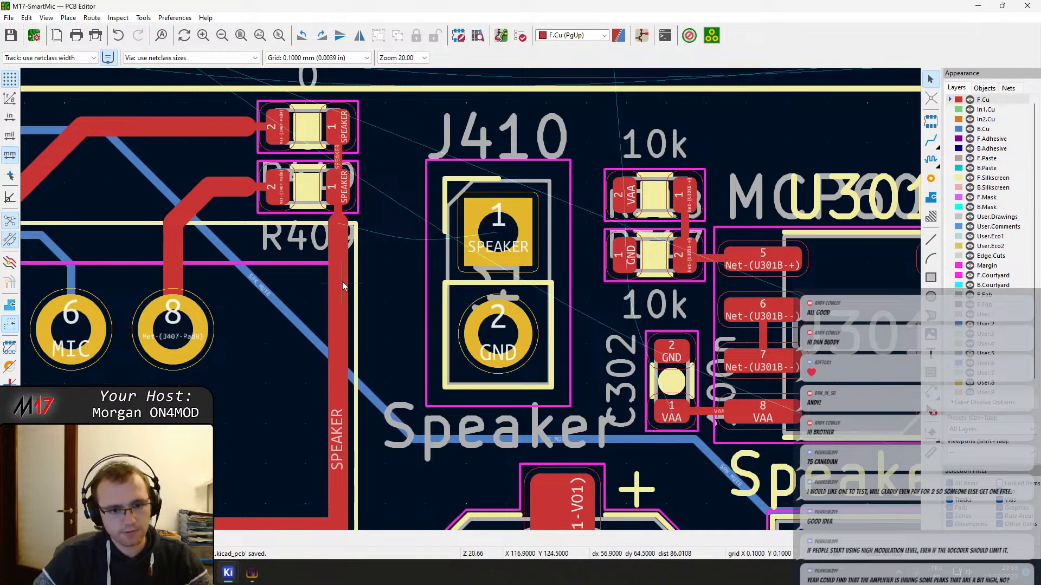
{"action": "scroll", "coordinate": [458, 323], "scroll_direction": "down", "scroll_amount": 2}
{"action": "middle_click_drag", "start_coordinate": [401, 383], "coordinate": [747, 295]}
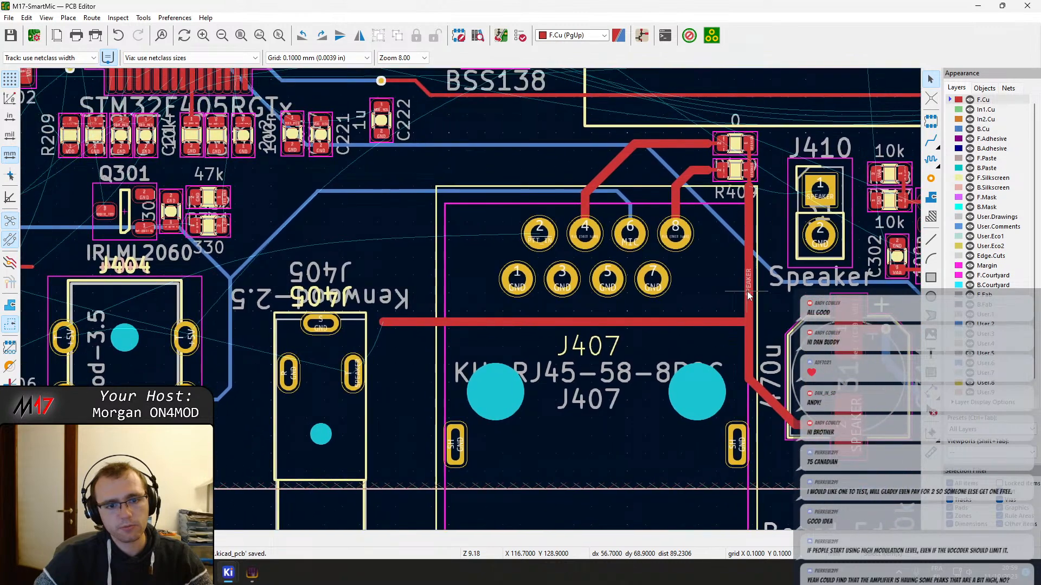
Move speaker header J410 to the free area above J405, between Q301 and J407, and rotate it to lie horizontally
{"action": "left_click", "coordinate": [824, 215]}
{"action": "left_click_drag", "start_coordinate": [824, 216], "coordinate": [364, 230]}
{"action": "key", "text": "r"}
{"action": "scroll", "coordinate": [282, 230], "scroll_direction": "up", "scroll_amount": 4}
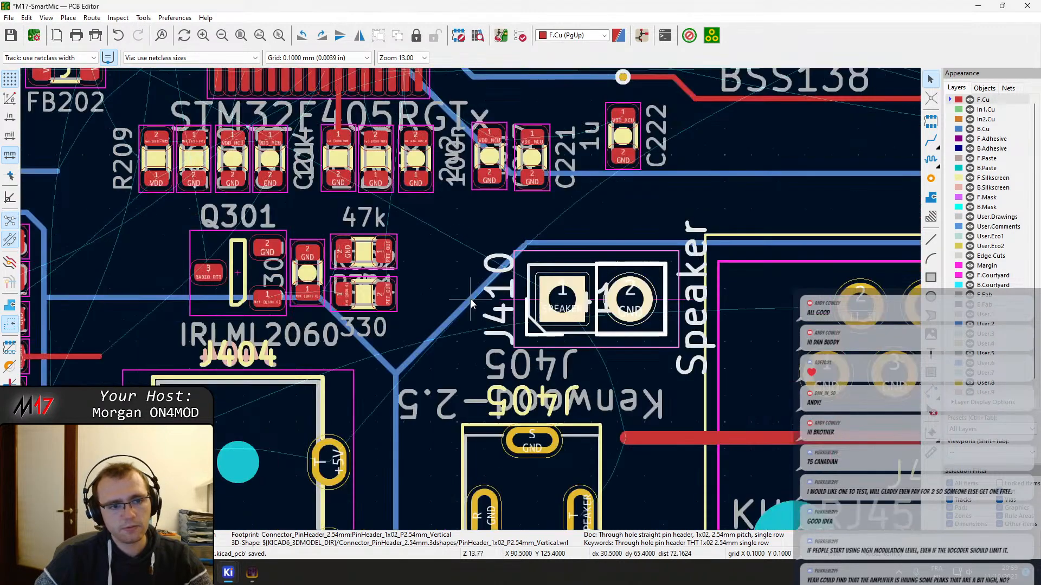
{"action": "left_click_drag", "start_coordinate": [471, 299], "coordinate": [447, 286]}
{"action": "key", "text": "ctrl+z"}
{"action": "left_click", "coordinate": [494, 275]}
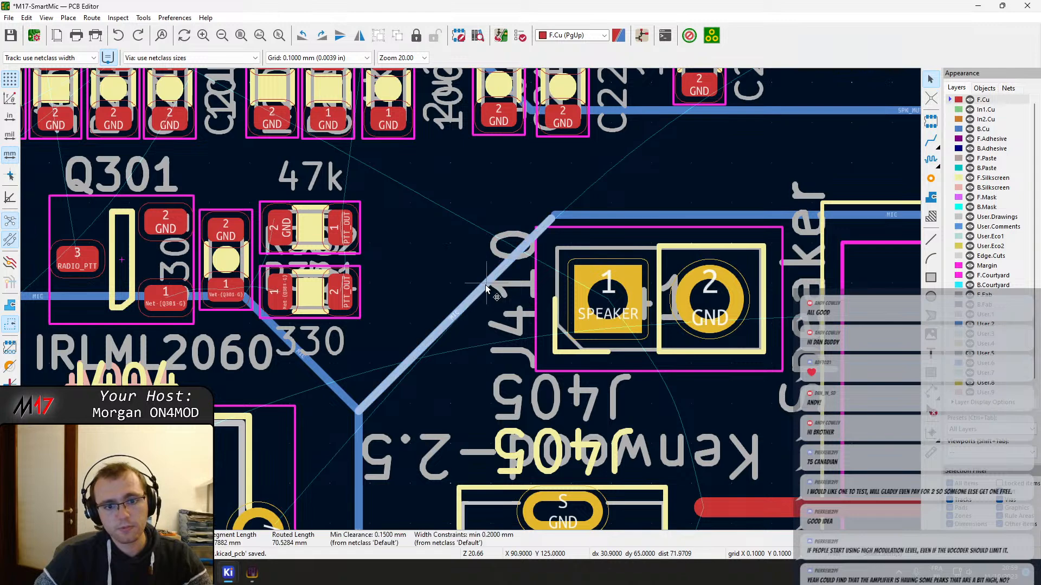
{"action": "key", "text": "e"}
{"action": "key", "text": "Escape"}
{"action": "scroll", "coordinate": [556, 216], "scroll_direction": "up", "scroll_amount": 6}
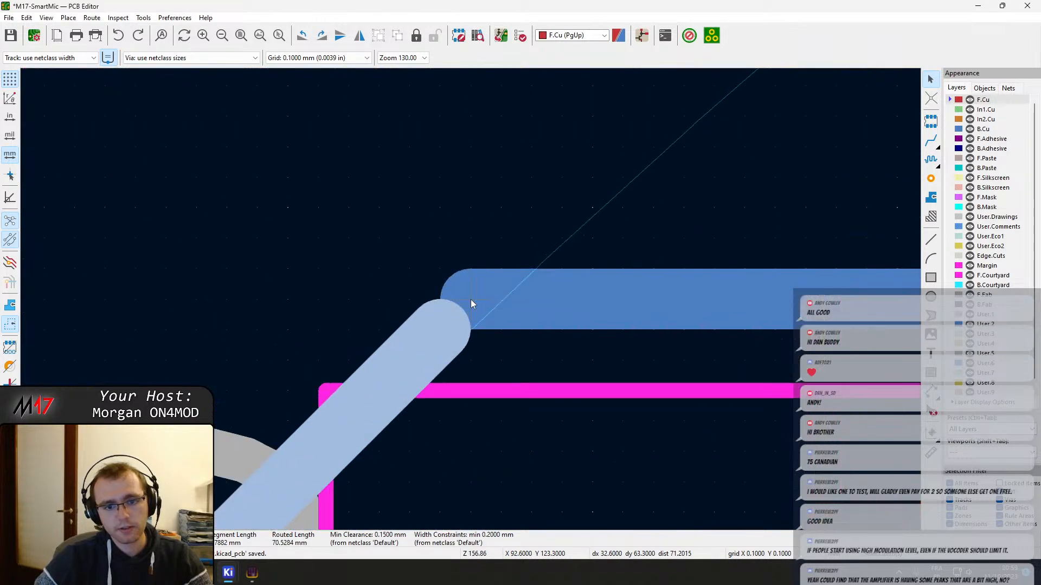
{"action": "key", "text": "x"}
{"action": "left_click", "coordinate": [440, 328]}
{"action": "scroll", "coordinate": [475, 296], "scroll_direction": "down", "scroll_amount": 6}
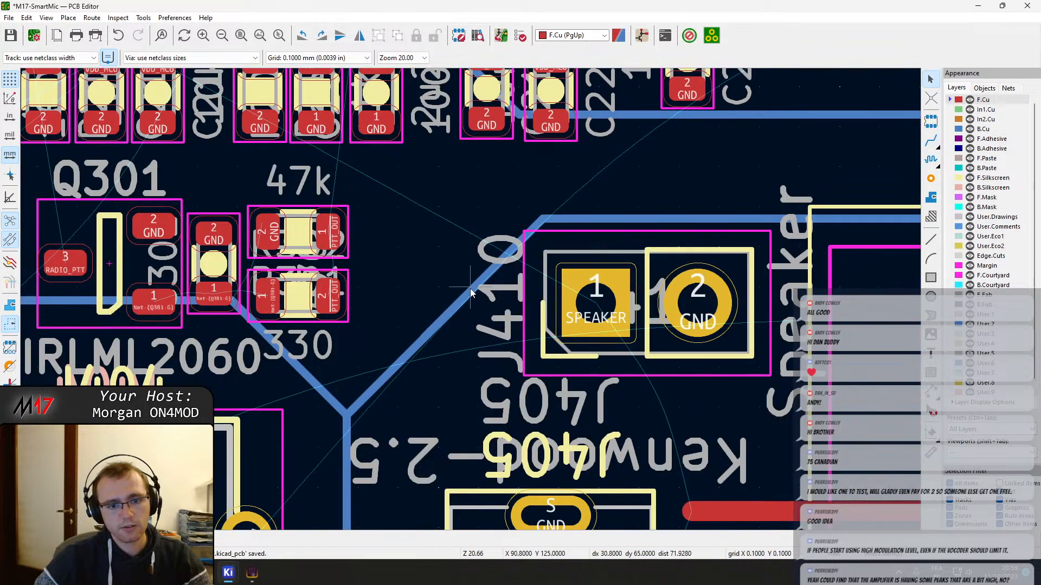
Shift the diagonal MIC track away from J410 and raise the diagonal MIC branch from Q301's side to the same junction
{"action": "left_click_drag", "start_coordinate": [458, 290], "coordinate": [428, 259]}
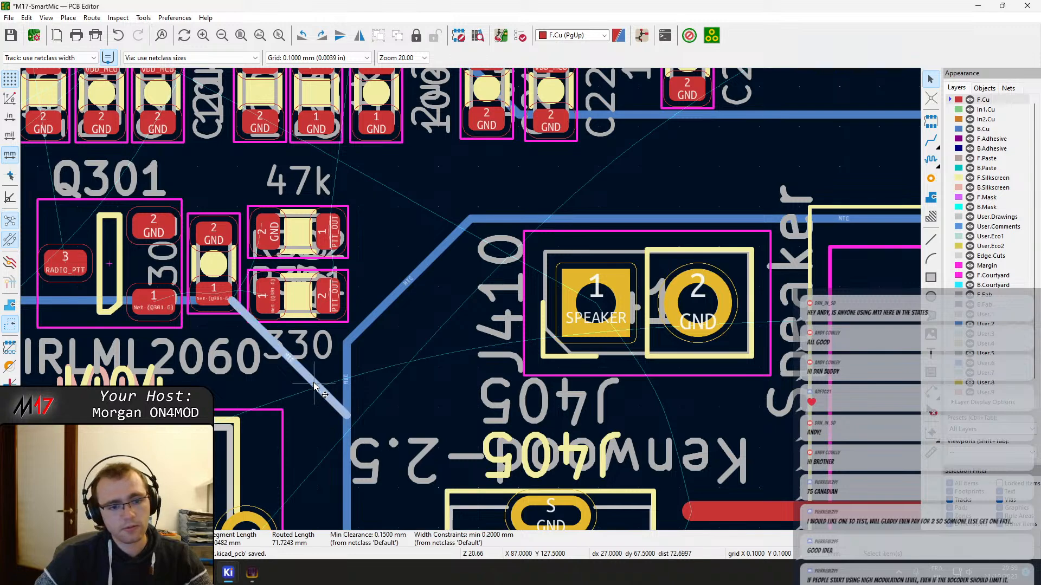
{"action": "left_click_drag", "start_coordinate": [322, 396], "coordinate": [347, 350]}
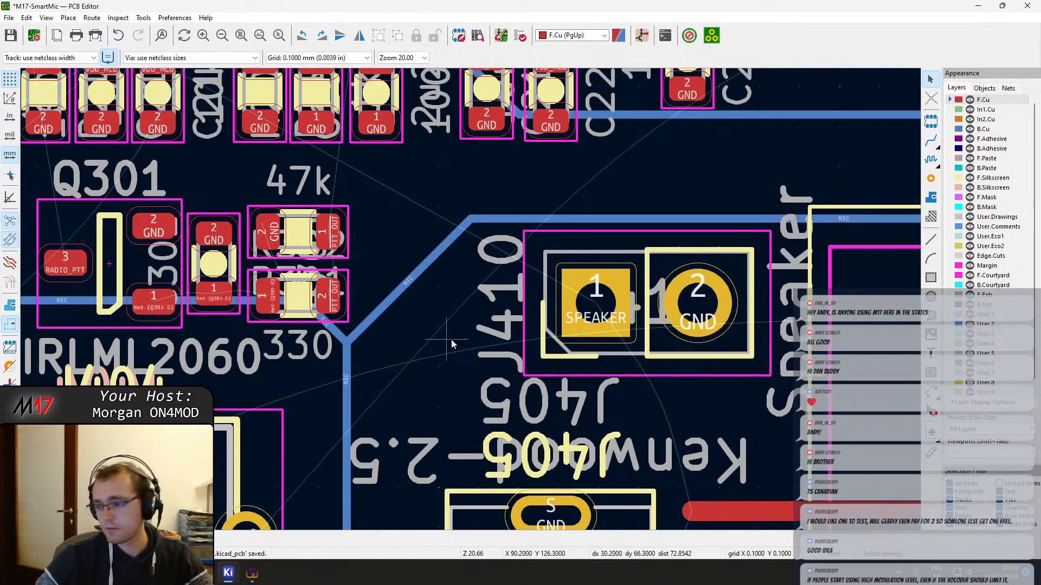
{"action": "middle_click_drag", "start_coordinate": [451, 339], "coordinate": [418, 323]}
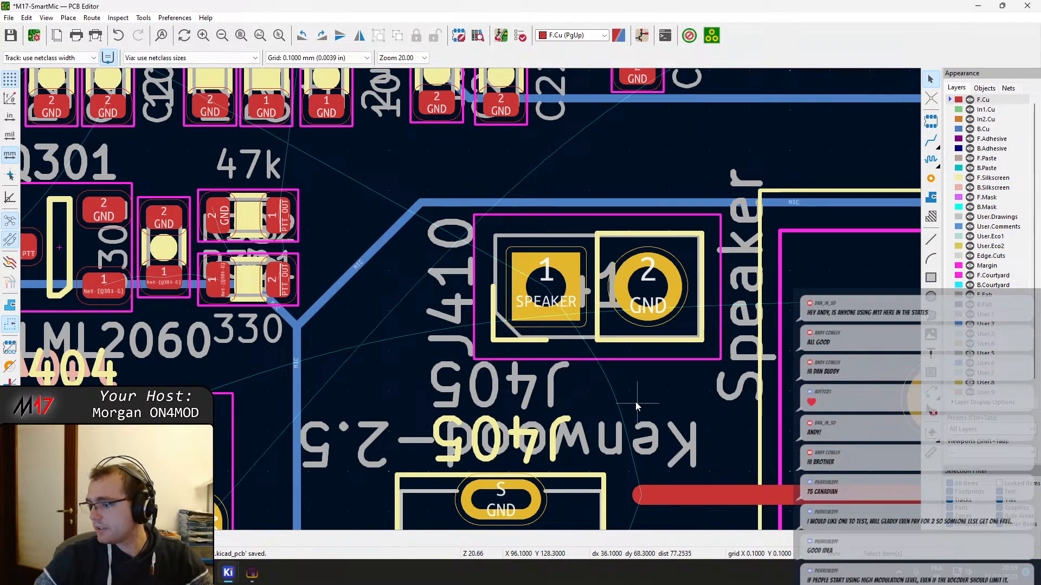
Move J410 about 1.1 mm left and 0.2 mm up, closer to the diagonal MIC track
{"action": "middle_click_drag", "start_coordinate": [598, 303], "coordinate": [439, 255]}
{"action": "left_click", "coordinate": [433, 244]}
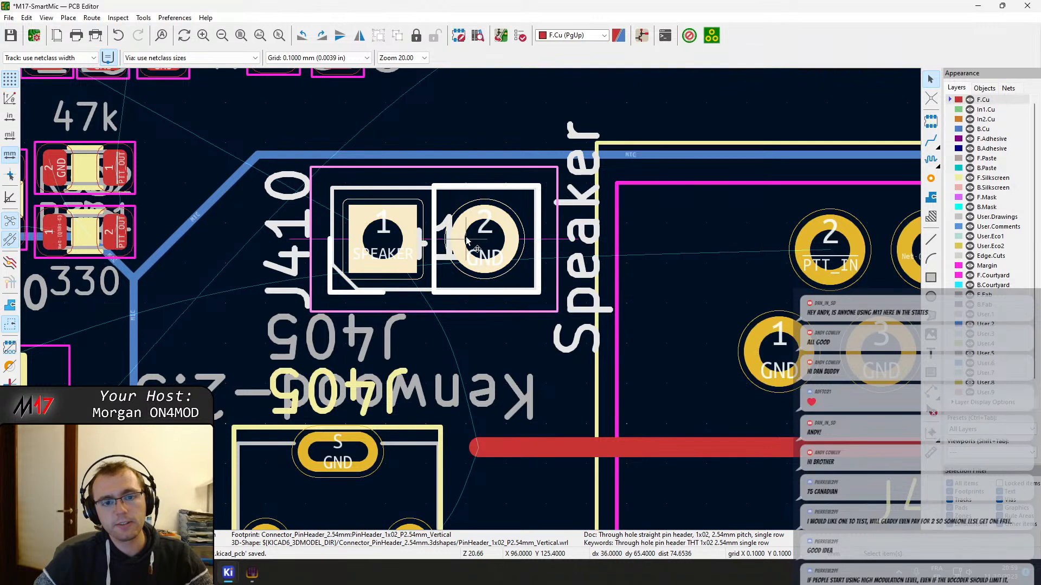
{"action": "key", "text": "m"}
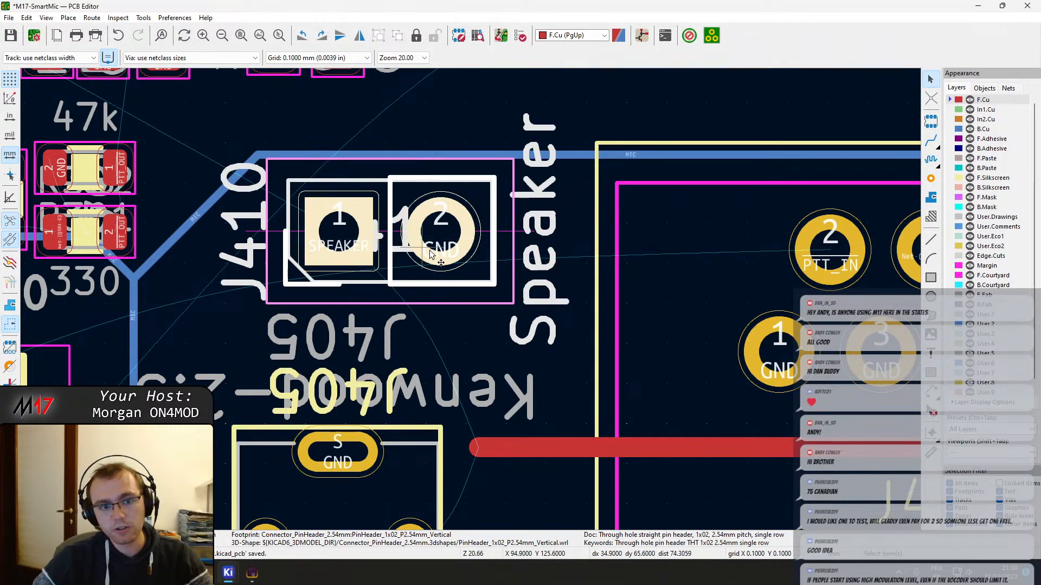
{"action": "middle_click_drag", "start_coordinate": [448, 305], "coordinate": [516, 95]}
{"action": "key", "text": "x"}
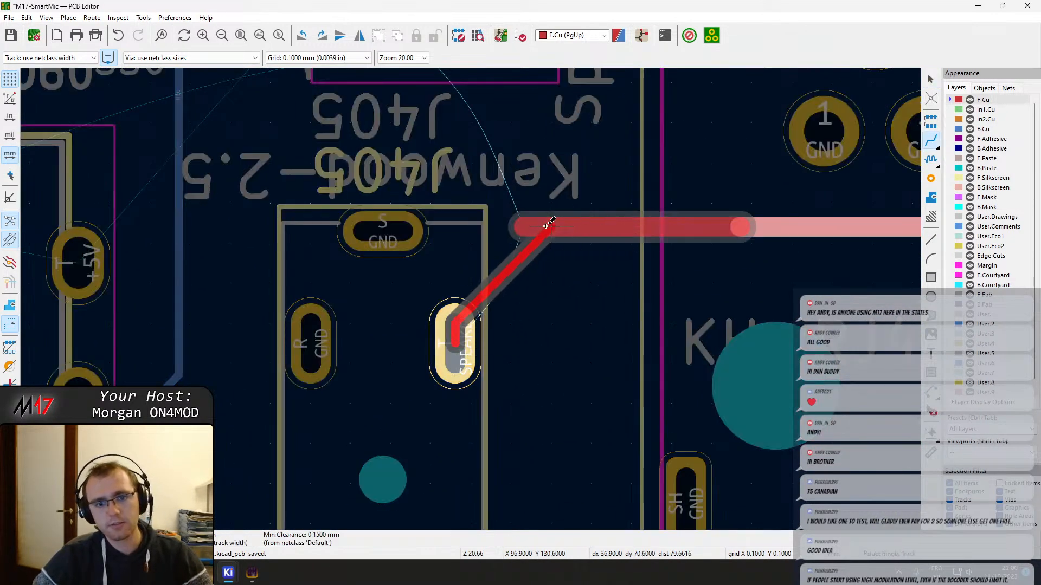
{"action": "left_click", "coordinate": [525, 228]}
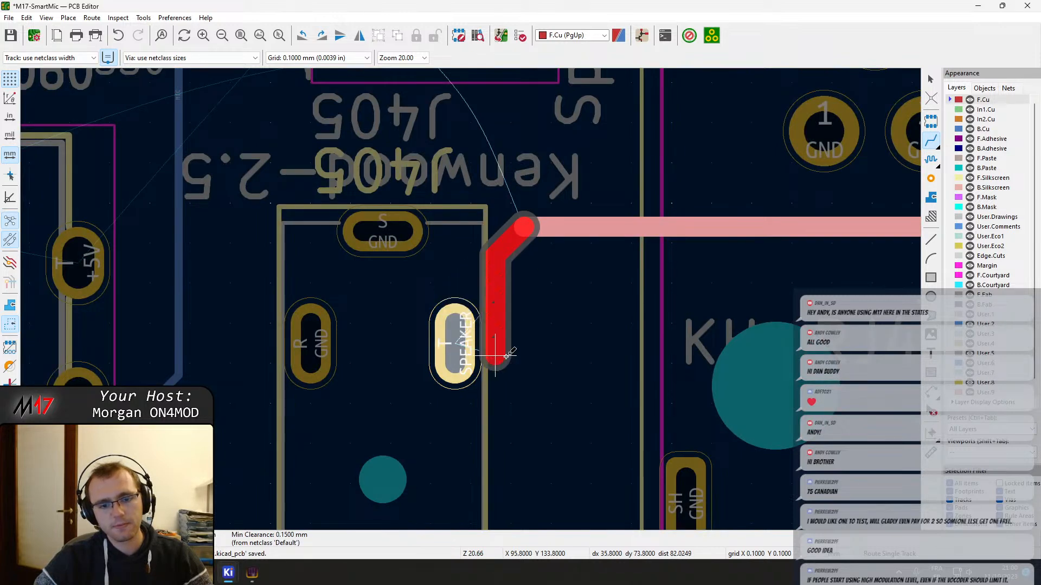
{"action": "key", "text": "Escape"}
{"action": "left_click", "coordinate": [532, 224]}
{"action": "key", "text": "Escape"}
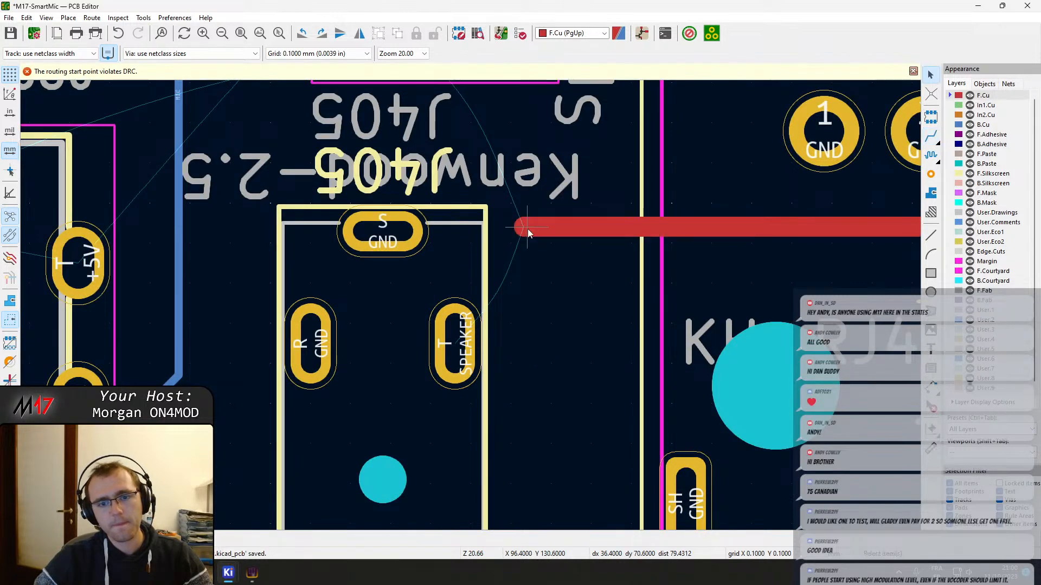
Stretch the free end of the horizontal SPEAKER track diagonally down to pad T of J405
{"action": "left_click", "coordinate": [528, 229]}
{"action": "key", "text": "d"}
Route a SPEAKER track on F.Cu from the bend near J405 diagonally up to pad 1 of J410
{"action": "key", "text": "x"}
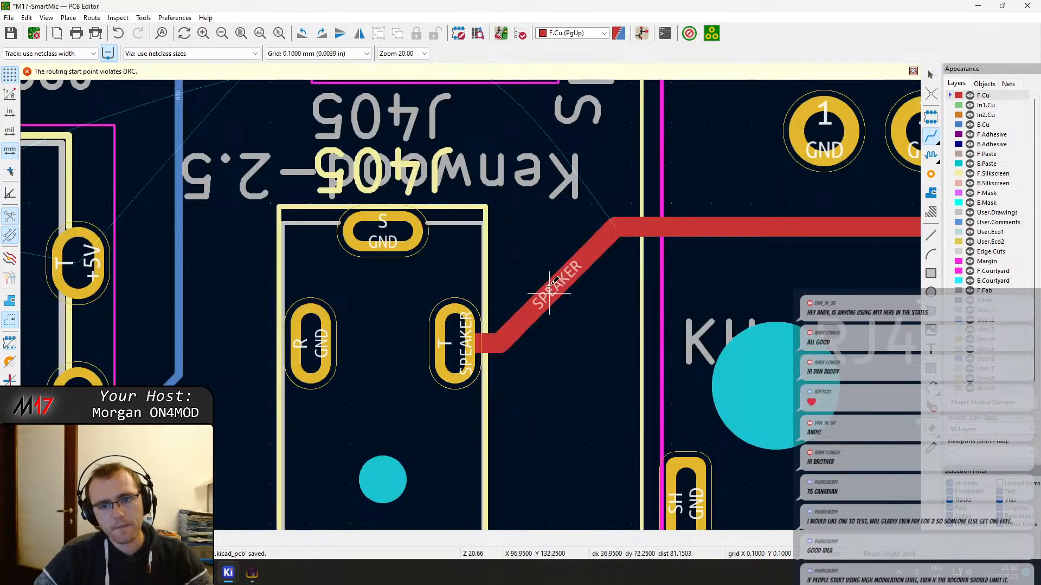
{"action": "left_click", "coordinate": [616, 226]}
{"action": "middle_click_drag", "start_coordinate": [527, 146], "coordinate": [557, 284]}
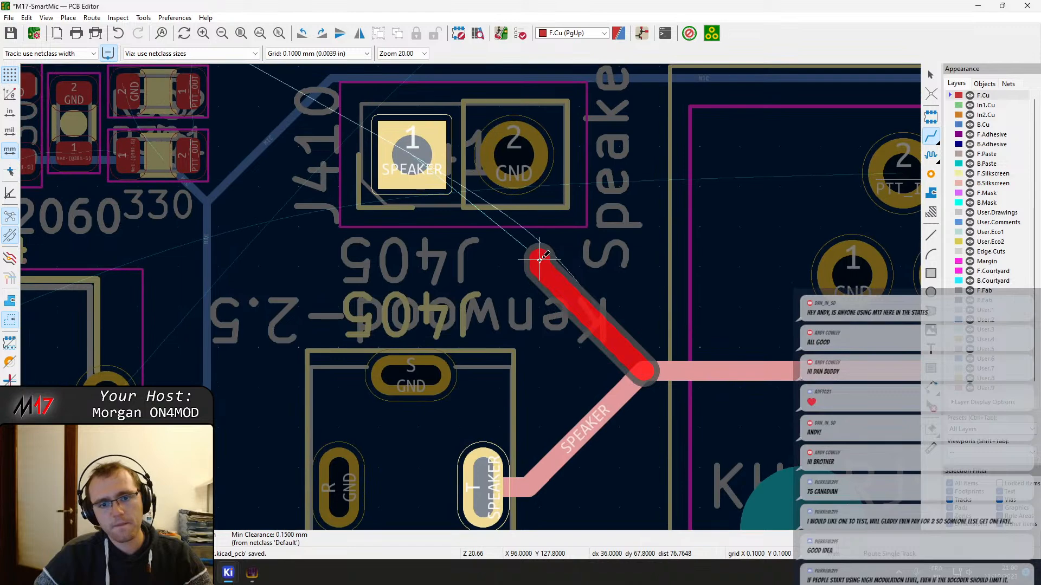
{"action": "left_click", "coordinate": [397, 186]}
{"action": "key", "text": "Escape"}
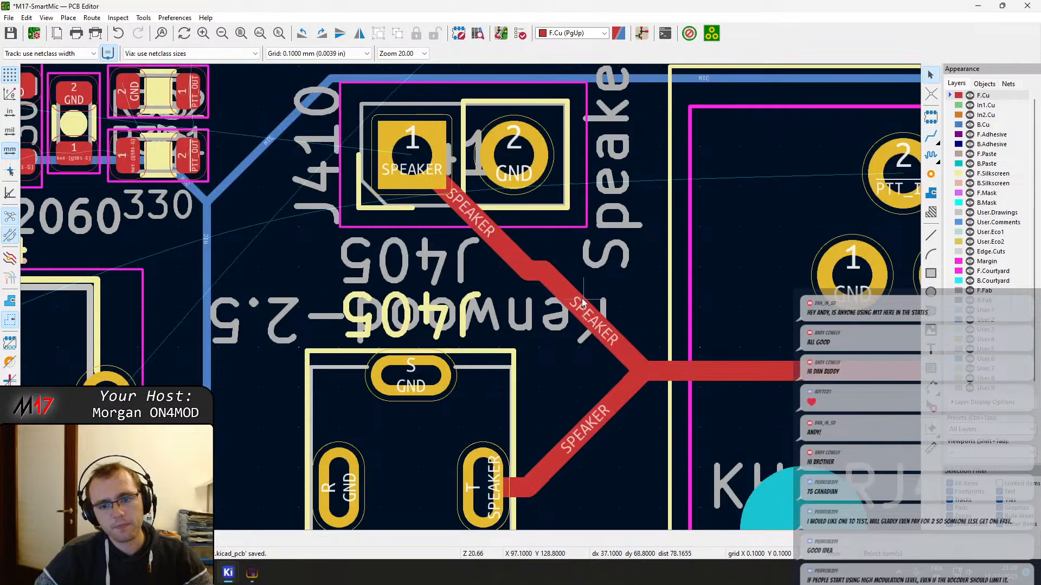
Straighten the SPEAKER diagonal from J410, shift the J405 branch so both join the horizontal track at one junction, and save the board
{"action": "left_click", "coordinate": [584, 306]}
{"action": "left_click_drag", "start_coordinate": [584, 306], "coordinate": [533, 277]}
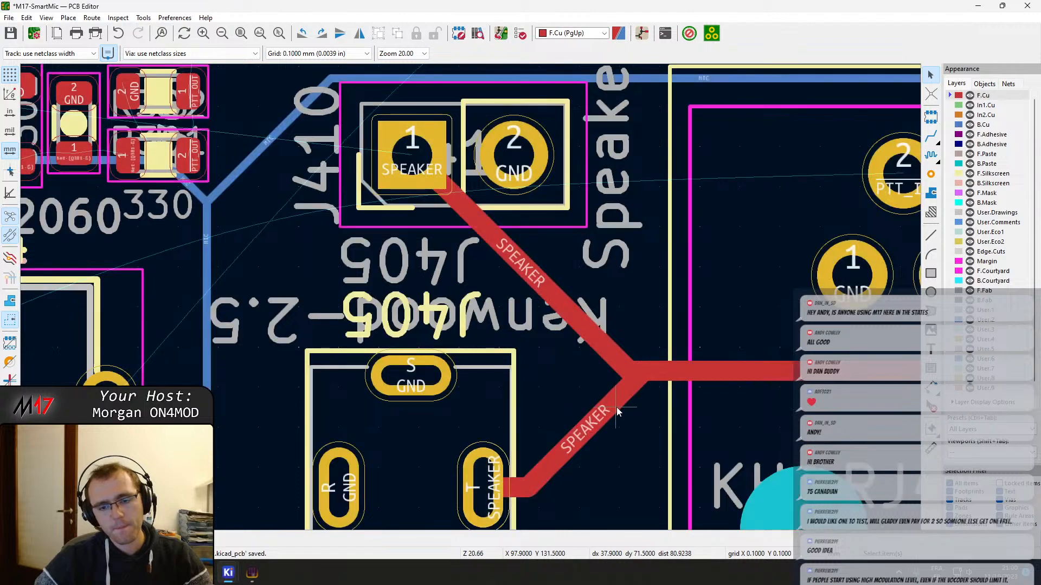
{"action": "left_click_drag", "start_coordinate": [617, 399], "coordinate": [632, 367]}
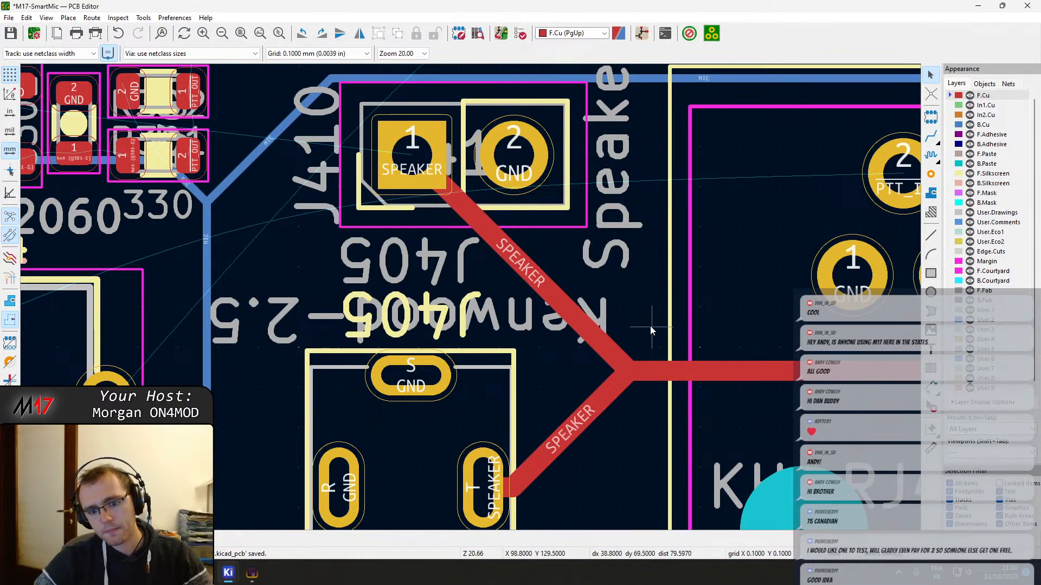
{"action": "scroll", "coordinate": [634, 377], "scroll_direction": "up", "scroll_amount": 5}
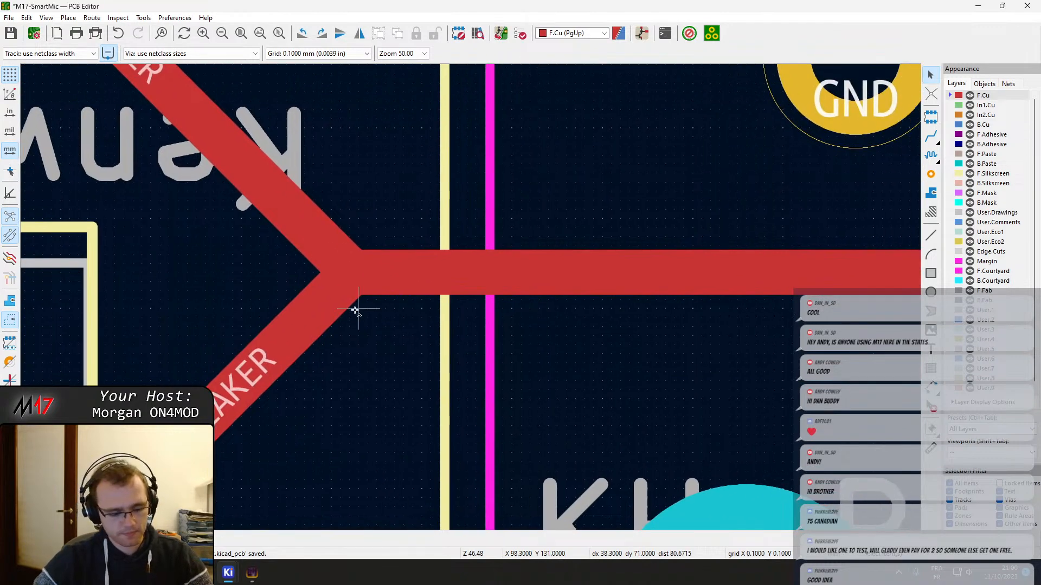
{"action": "scroll", "coordinate": [470, 297], "scroll_direction": "down", "scroll_amount": 7}
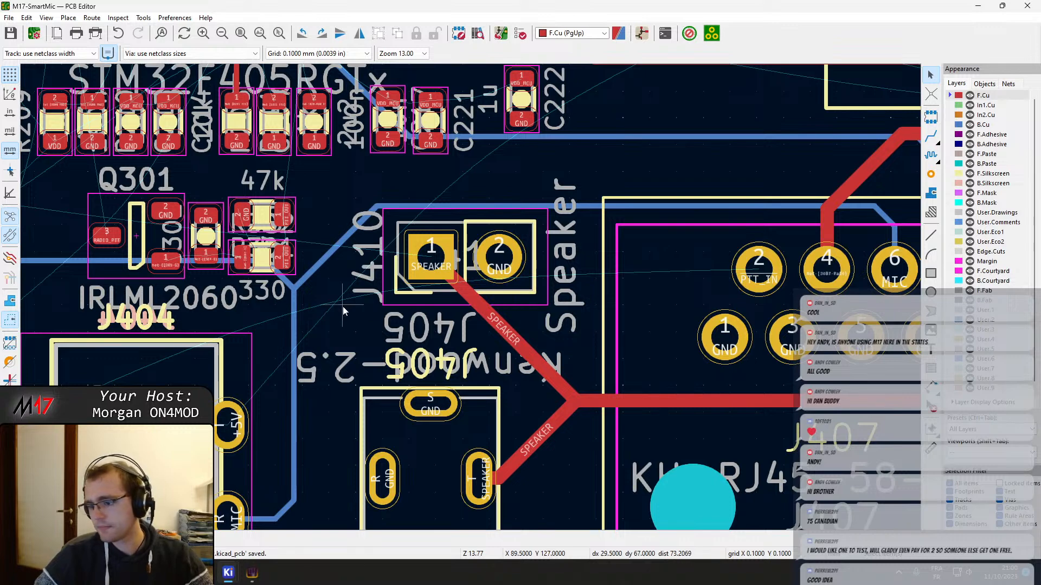
Examine the routed SPEAKER and amplifier tracks from J410 across J407 and C311 to the parts around IC301
{"action": "middle_click_drag", "start_coordinate": [347, 333], "coordinate": [420, 349]}
{"action": "middle_click_drag", "start_coordinate": [494, 367], "coordinate": [525, 191]}
{"action": "middle_click_drag", "start_coordinate": [689, 296], "coordinate": [276, 313]}
{"action": "scroll", "coordinate": [497, 320], "scroll_direction": "down", "scroll_amount": 2}
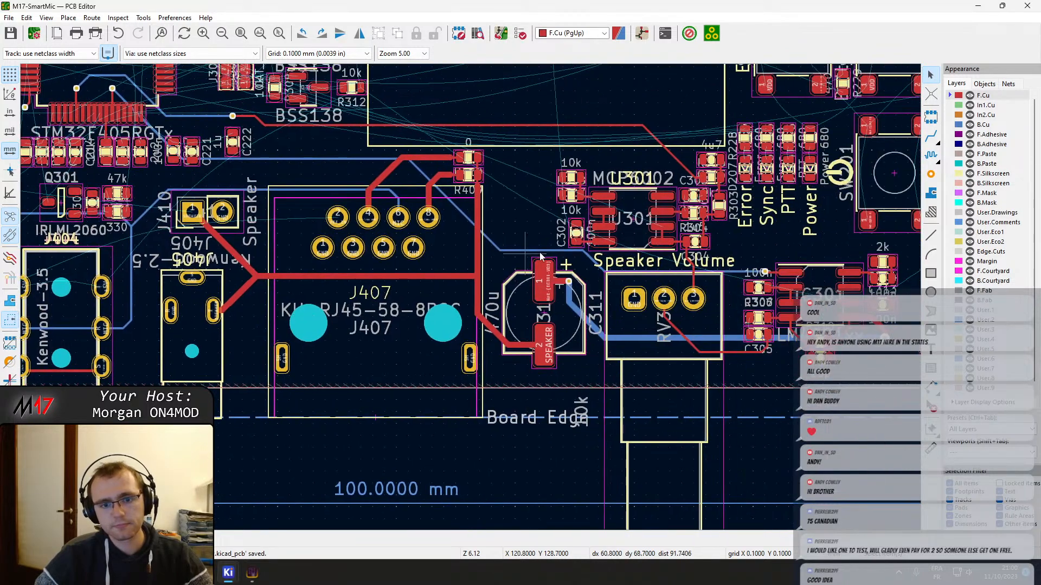
{"action": "middle_click_drag", "start_coordinate": [688, 237], "coordinate": [432, 298]}
{"action": "scroll", "coordinate": [569, 358], "scroll_direction": "up", "scroll_amount": 2}
{"action": "middle_click_drag", "start_coordinate": [569, 358], "coordinate": [485, 309]}
{"action": "scroll", "coordinate": [488, 311], "scroll_direction": "up", "scroll_amount": 1}
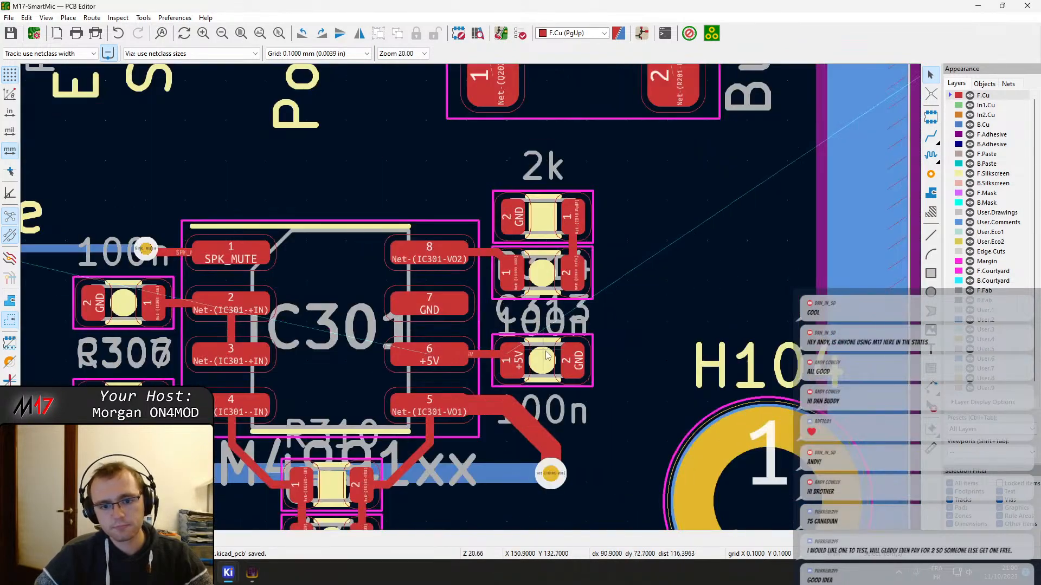
{"action": "scroll", "coordinate": [512, 353], "scroll_direction": "down", "scroll_amount": 1}
{"action": "middle_click_drag", "start_coordinate": [511, 353], "coordinate": [665, 284]}
Make In2.Cu the active layer and route F.Cu tracks from pad A of each of the four status LEDs to pad 1 of its resistor
{"action": "left_click", "coordinate": [986, 115]}
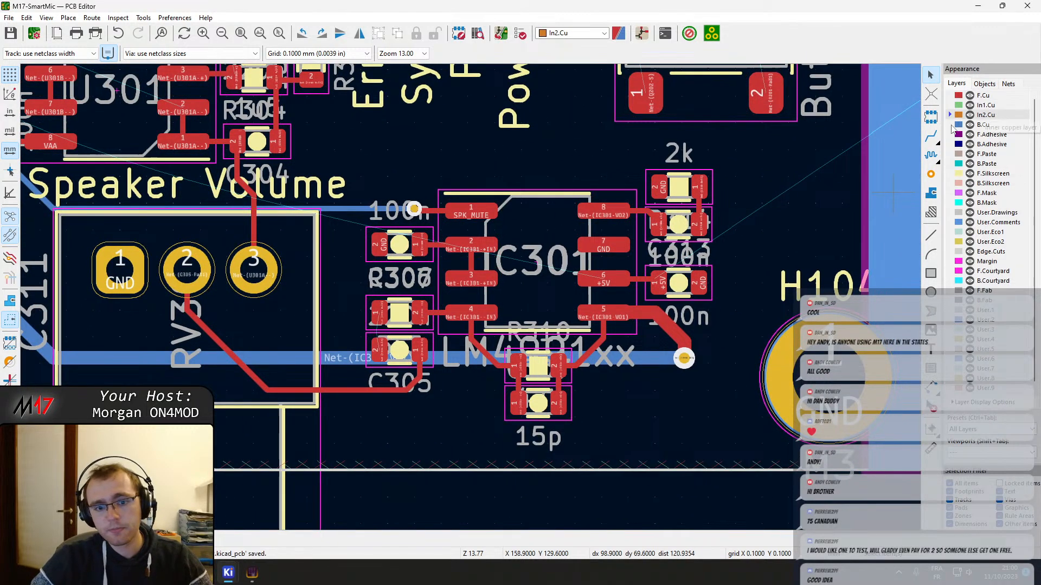
{"action": "middle_click_drag", "start_coordinate": [348, 151], "coordinate": [525, 373]}
{"action": "scroll", "coordinate": [471, 297], "scroll_direction": "up", "scroll_amount": 5}
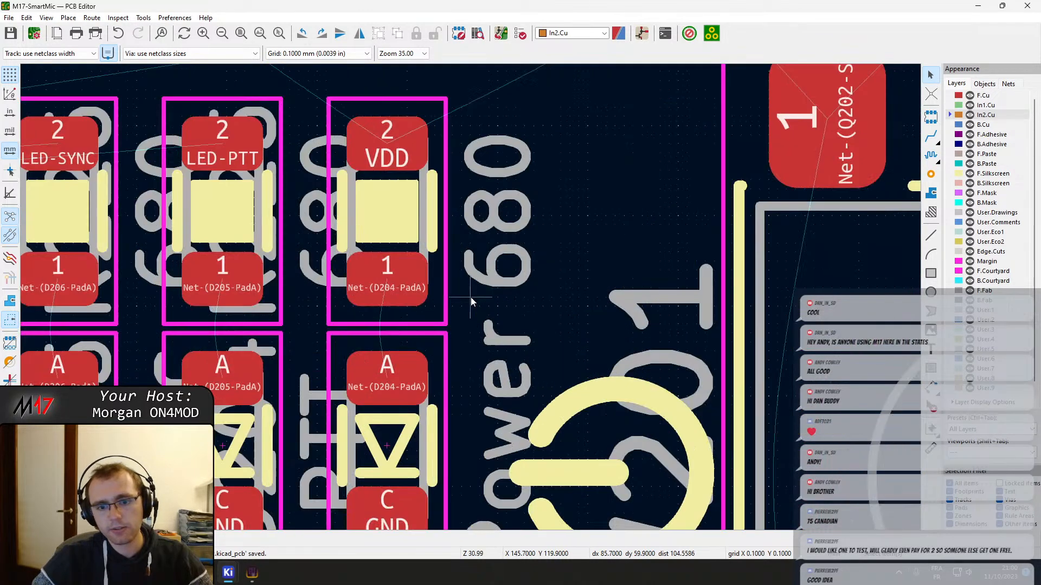
{"action": "scroll", "coordinate": [470, 301], "scroll_direction": "down", "scroll_amount": 2}
{"action": "middle_click_drag", "start_coordinate": [361, 303], "coordinate": [604, 261]}
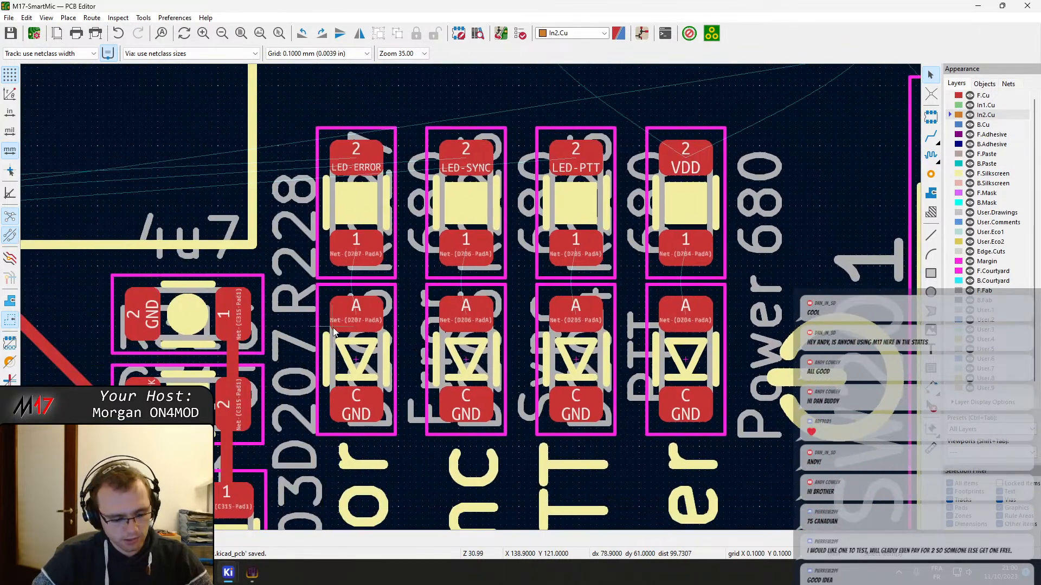
{"action": "key", "text": "x"}
{"action": "left_click", "coordinate": [353, 317]}
{"action": "left_click", "coordinate": [356, 247]}
{"action": "left_click", "coordinate": [466, 314]}
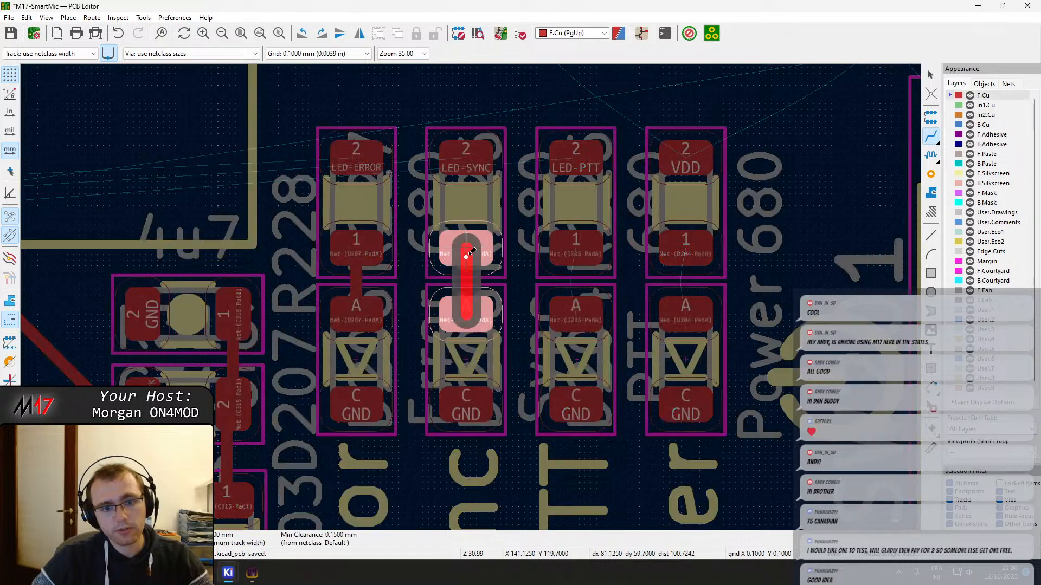
{"action": "left_click", "coordinate": [466, 252]}
{"action": "left_click", "coordinate": [576, 314]}
{"action": "left_click", "coordinate": [576, 252]}
{"action": "left_click", "coordinate": [685, 314]}
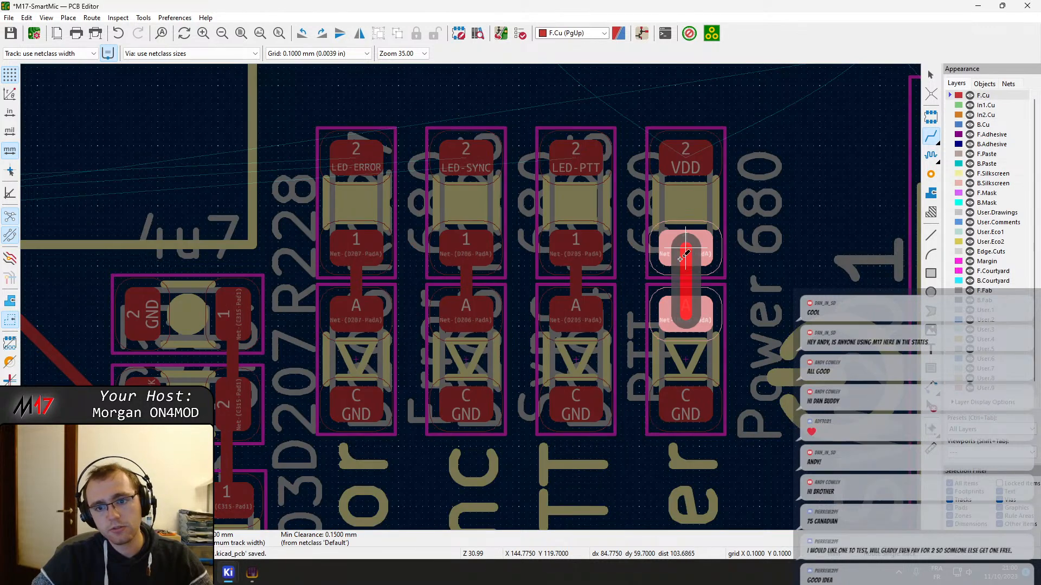
{"action": "left_click", "coordinate": [682, 258]}
{"action": "middle_click_drag", "start_coordinate": [420, 294], "coordinate": [507, 240]}
{"action": "middle_click_drag", "start_coordinate": [590, 210], "coordinate": [655, 381]}
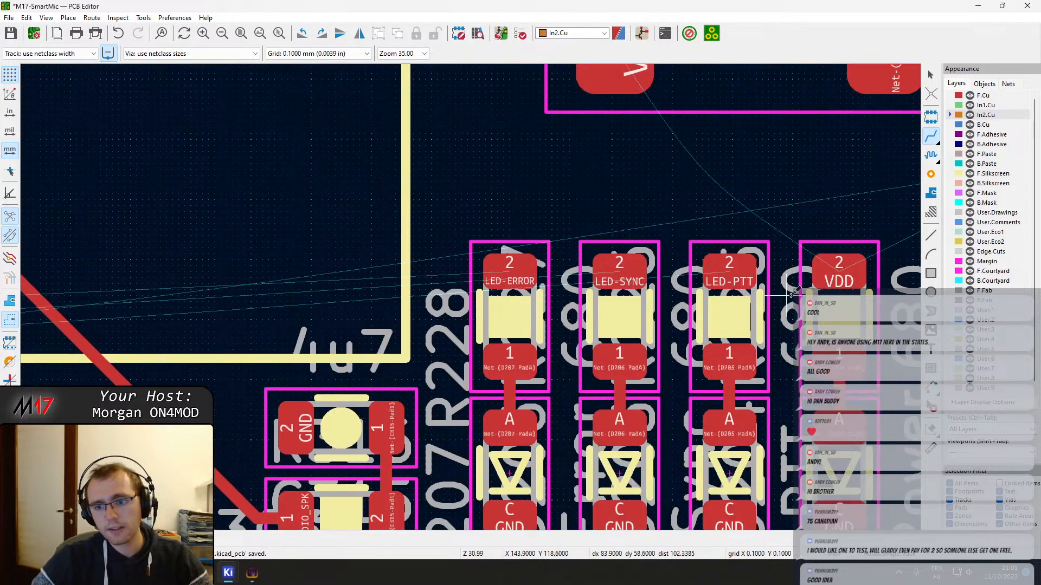
{"action": "scroll", "coordinate": [792, 294], "scroll_direction": "down", "scroll_amount": 5}
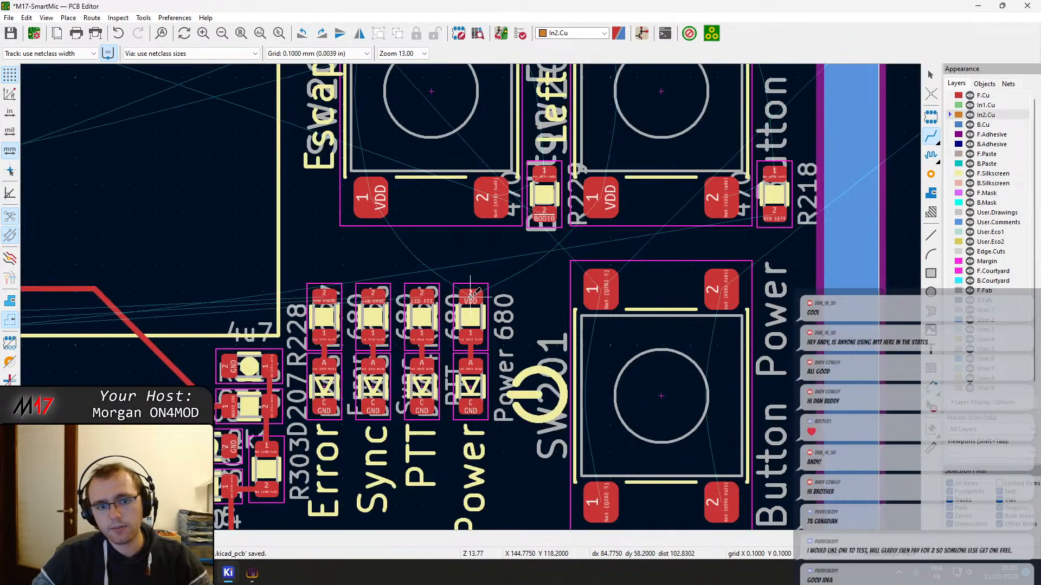
{"action": "scroll", "coordinate": [409, 253], "scroll_direction": "up", "scroll_amount": 5}
{"action": "left_click", "coordinate": [475, 288]}
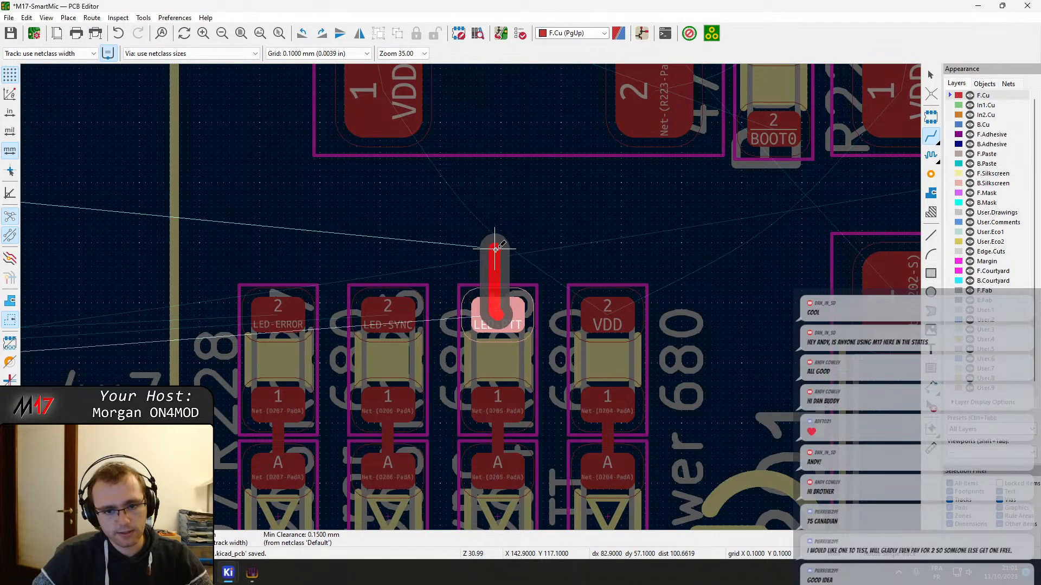
{"action": "scroll", "coordinate": [495, 249], "scroll_direction": "down", "scroll_amount": 7}
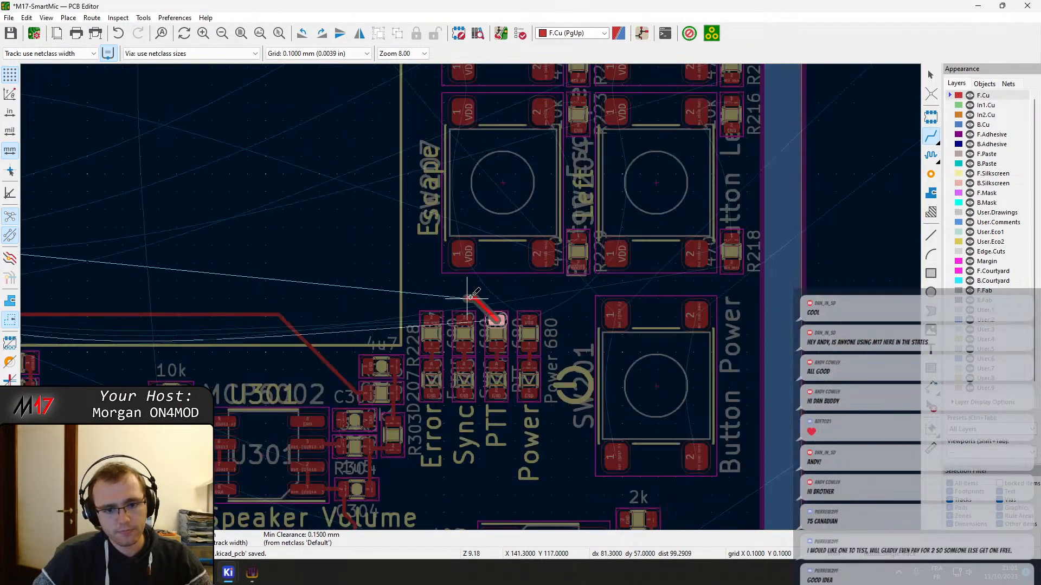
{"action": "scroll", "coordinate": [470, 297], "scroll_direction": "down", "scroll_amount": 6}
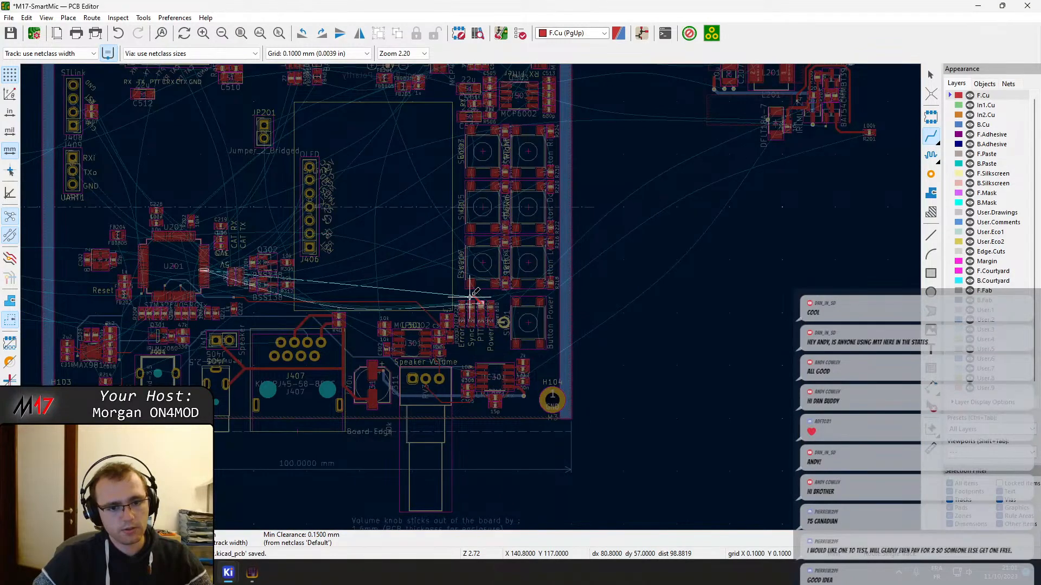
{"action": "key", "text": "Escape"}
Examine the remaining unrouted connections and existing tracks from U201 past the status LEDs and J407 to J404 and R406
{"action": "key", "text": "plus"}
{"action": "key", "text": "plus"}
{"action": "scroll", "coordinate": [117, 273], "scroll_direction": "up", "scroll_amount": 7}
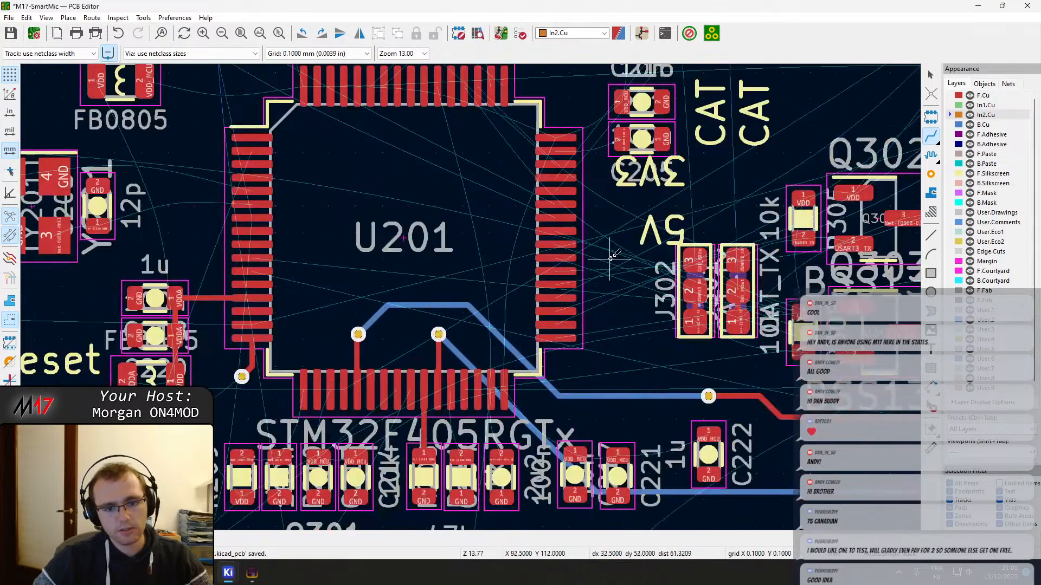
{"action": "middle_click_drag", "start_coordinate": [554, 378], "coordinate": [523, 236]}
{"action": "middle_click_drag", "start_coordinate": [900, 314], "coordinate": [476, 217]}
{"action": "scroll", "coordinate": [423, 412], "scroll_direction": "down", "scroll_amount": 2}
{"action": "middle_click_drag", "start_coordinate": [724, 371], "coordinate": [415, 290]}
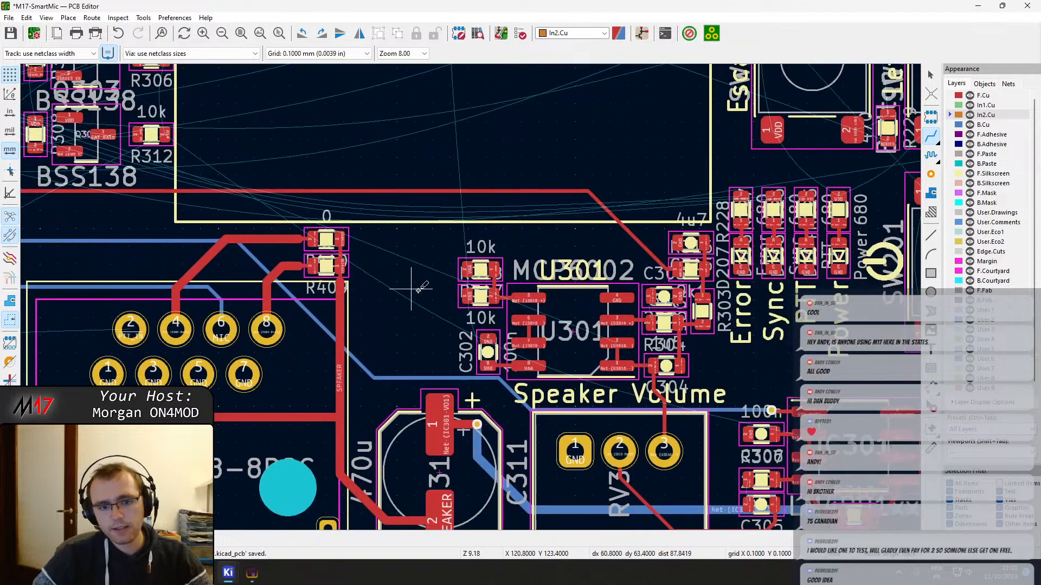
{"action": "scroll", "coordinate": [417, 290], "scroll_direction": "up", "scroll_amount": 4}
{"action": "scroll", "coordinate": [471, 296], "scroll_direction": "down", "scroll_amount": 6}
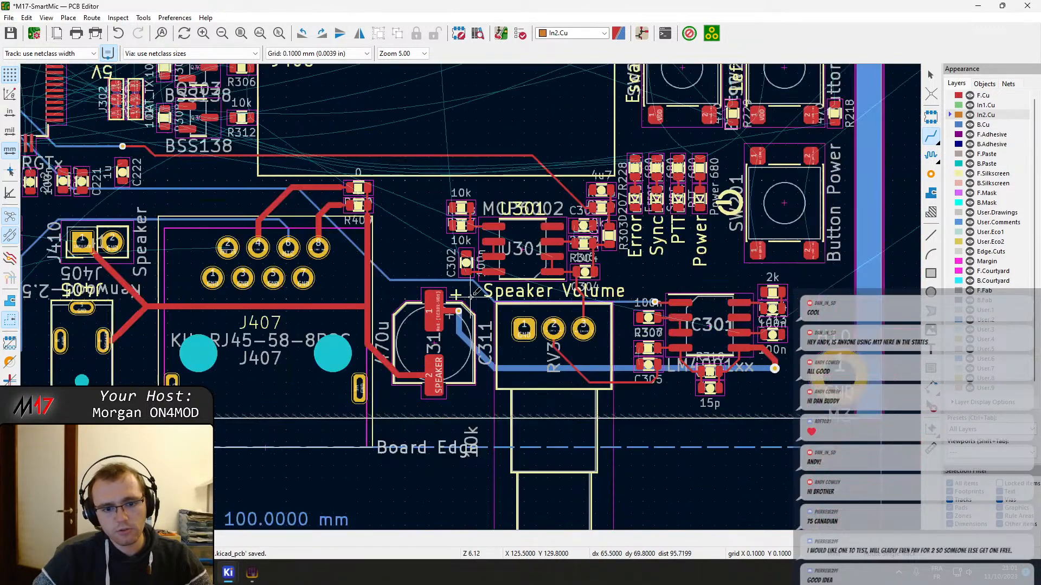
{"action": "middle_click_drag", "start_coordinate": [252, 275], "coordinate": [628, 295]}
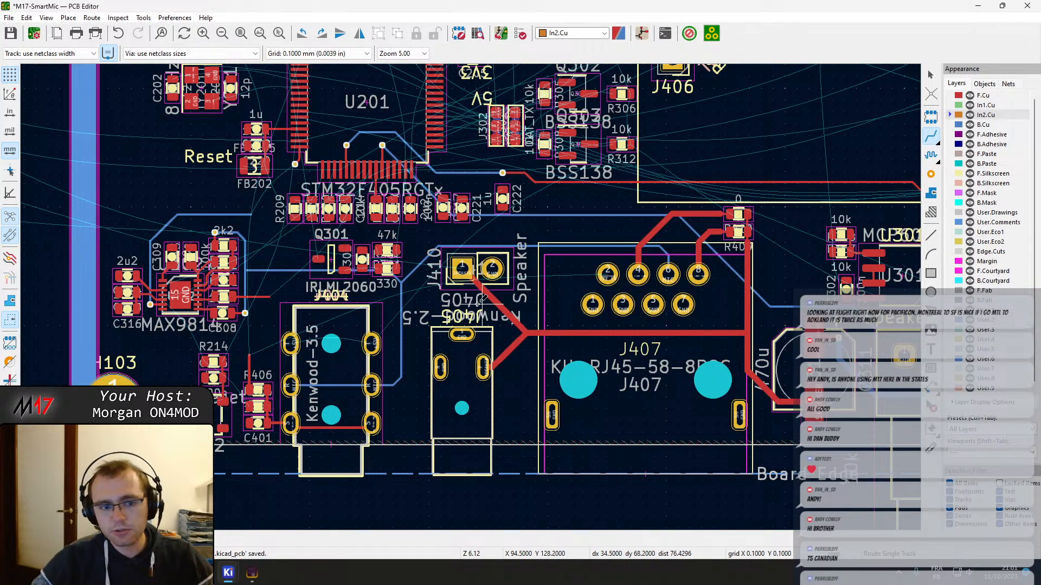
{"action": "scroll", "coordinate": [401, 347], "scroll_direction": "up", "scroll_amount": 4}
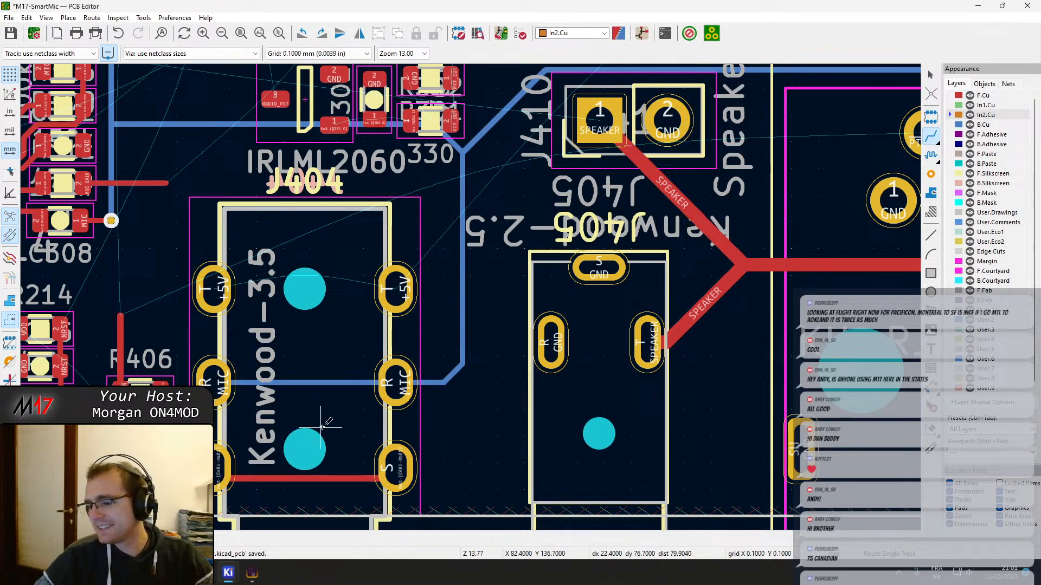
{"action": "middle_click_drag", "start_coordinate": [255, 404], "coordinate": [604, 374]}
{"action": "scroll", "coordinate": [477, 320], "scroll_direction": "up", "scroll_amount": 3}
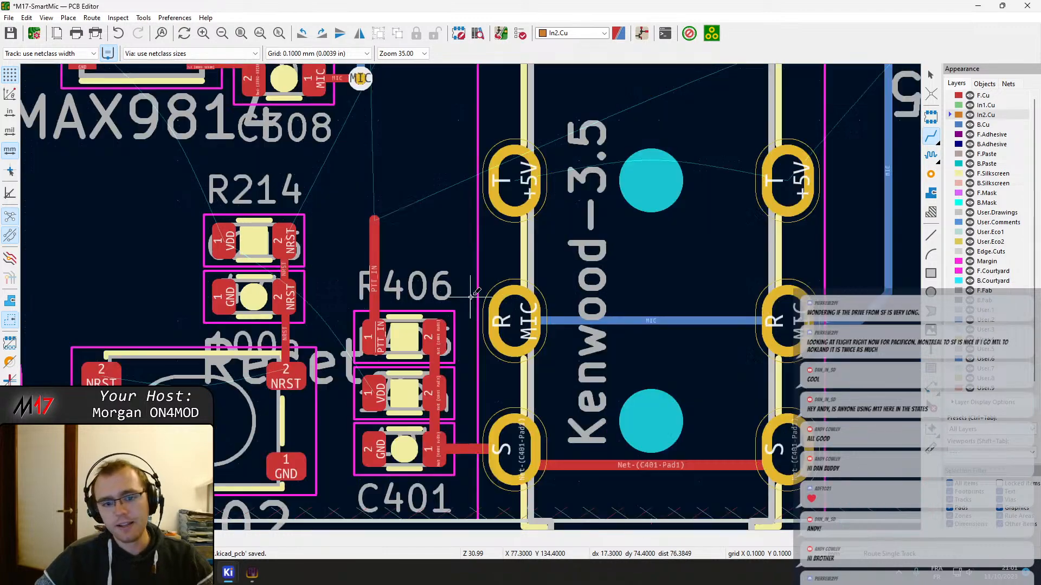
{"action": "scroll", "coordinate": [620, 321], "scroll_direction": "down", "scroll_amount": 2}
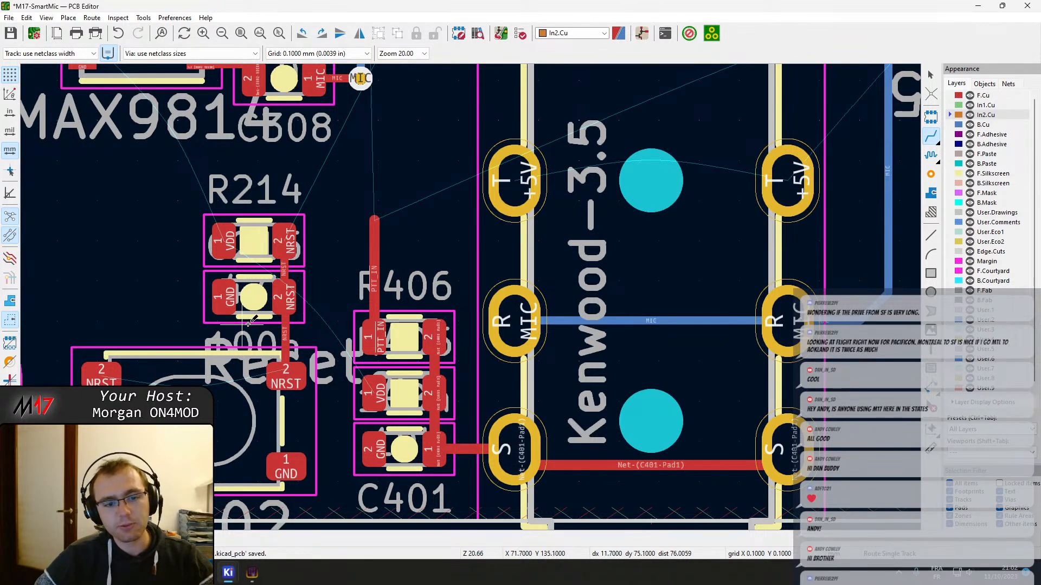
{"action": "middle_click_drag", "start_coordinate": [403, 210], "coordinate": [406, 286]}
{"action": "left_click", "coordinate": [378, 296]}
{"action": "scroll", "coordinate": [378, 296], "scroll_direction": "down", "scroll_amount": 8}
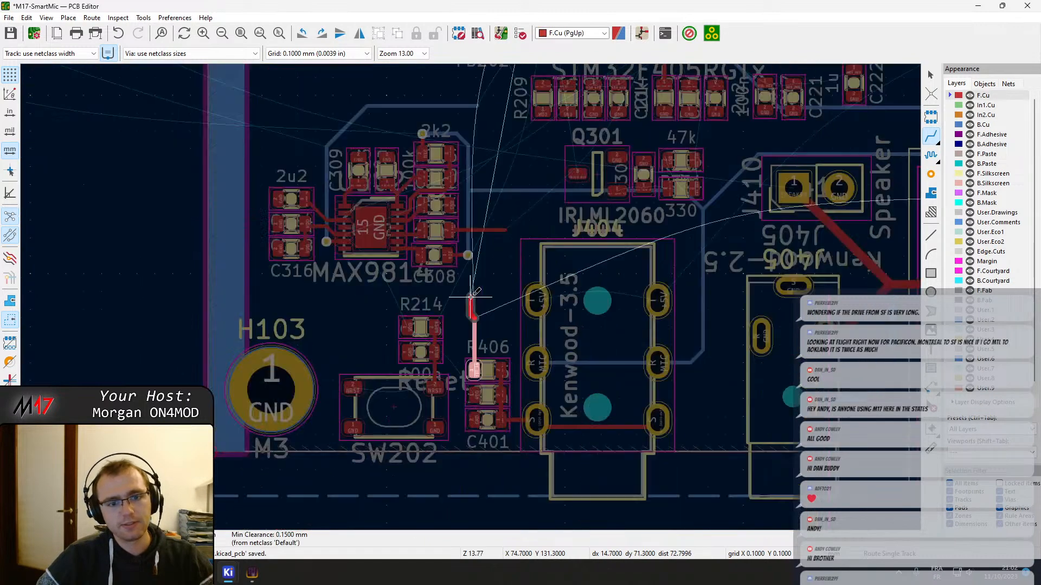
{"action": "scroll", "coordinate": [468, 307], "scroll_direction": "up", "scroll_amount": 6}
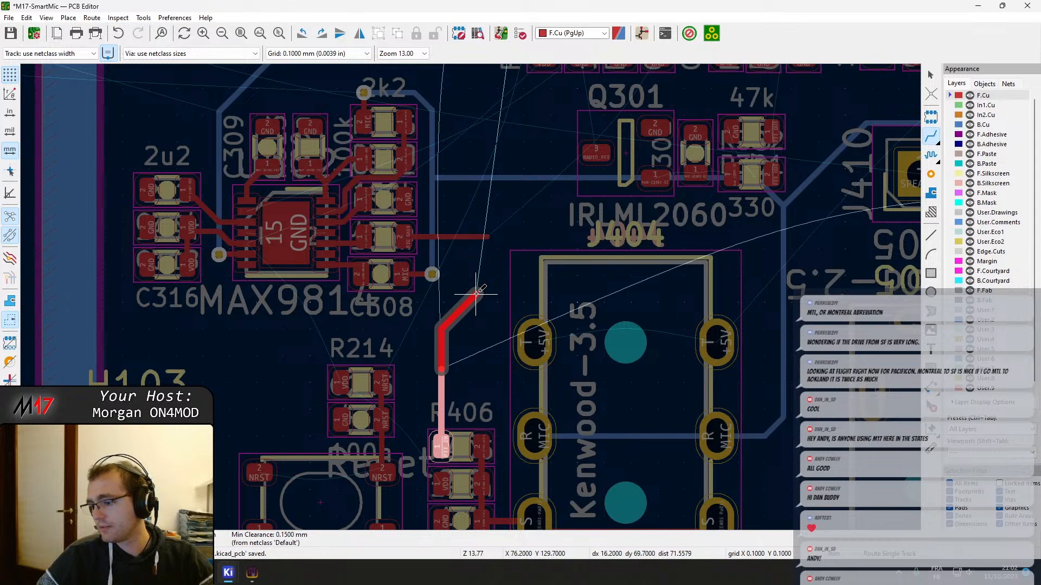
{"action": "key", "text": "Escape"}
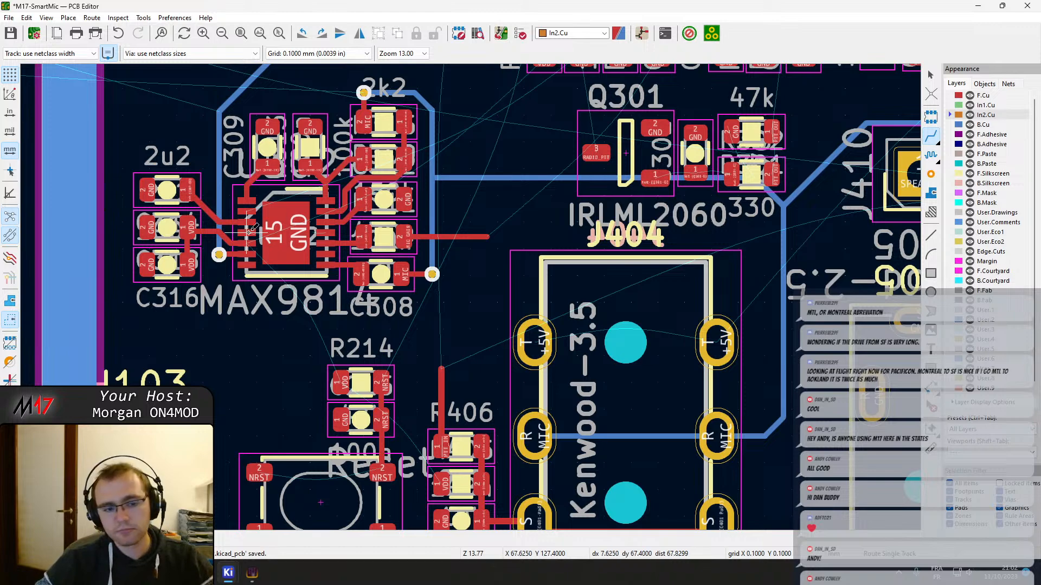
Examine the pins and tracks of the MAX9814 microphone amplifier and the routing between it and U201
{"action": "middle_click_drag", "start_coordinate": [285, 233], "coordinate": [376, 306]}
{"action": "scroll", "coordinate": [354, 328], "scroll_direction": "up", "scroll_amount": 4}
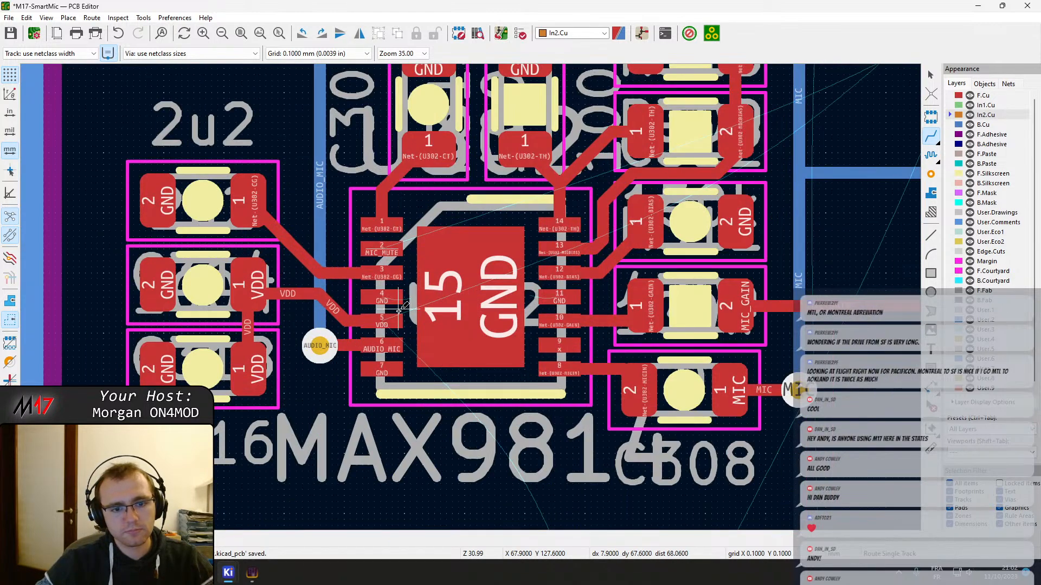
{"action": "scroll", "coordinate": [496, 252], "scroll_direction": "down", "scroll_amount": 7}
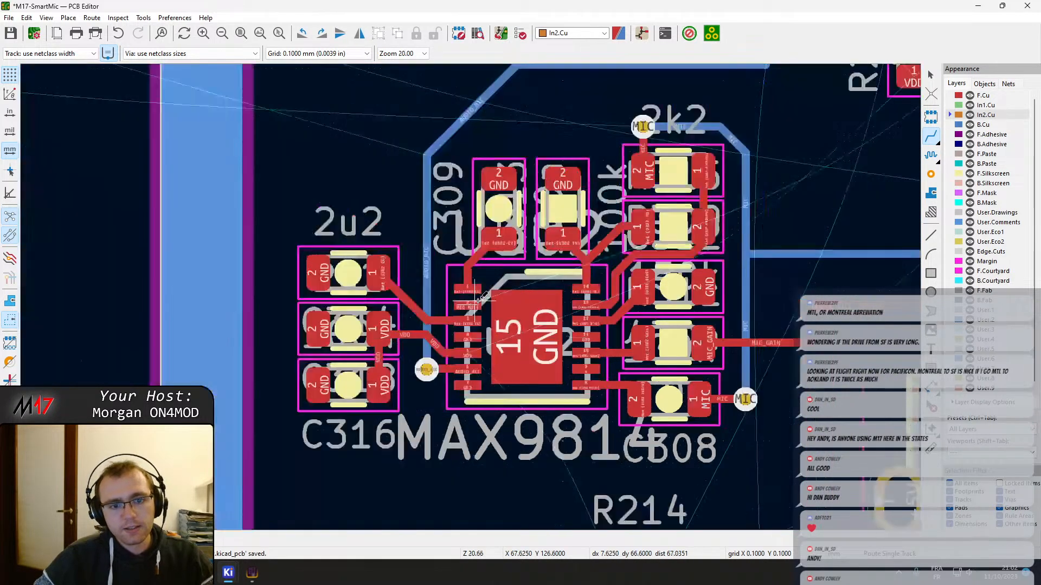
{"action": "scroll", "coordinate": [477, 298], "scroll_direction": "down", "scroll_amount": 2}
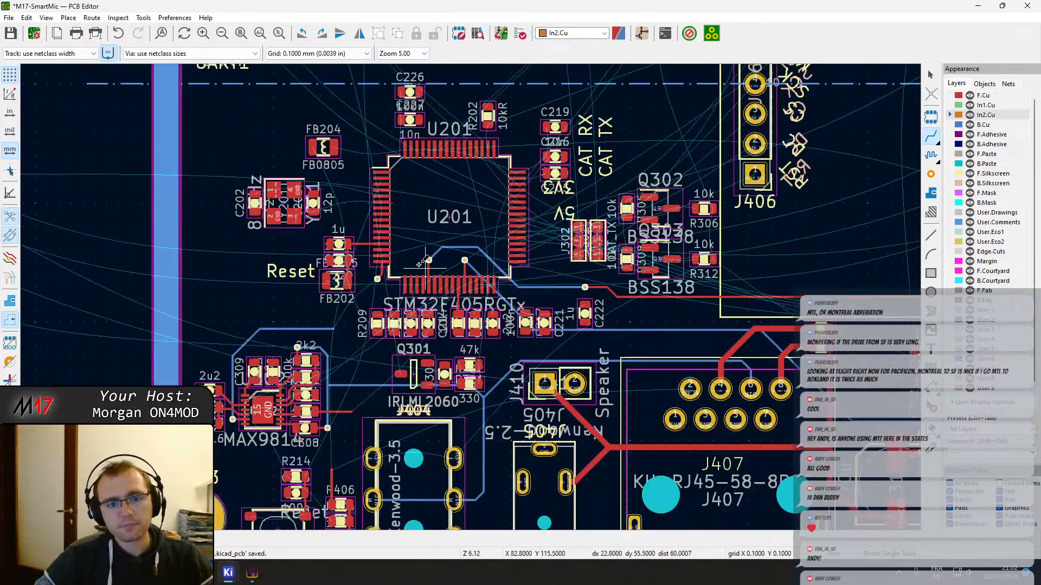
{"action": "scroll", "coordinate": [477, 295], "scroll_direction": "up", "scroll_amount": 11}
{"action": "key", "text": "Escape"}
Move capacitor C218 about 4 mm left, off the VDDA track, and move C220 up into its place opposite U201's pin 13
{"action": "middle_click_drag", "start_coordinate": [499, 261], "coordinate": [461, 329]}
{"action": "left_click", "coordinate": [321, 319]}
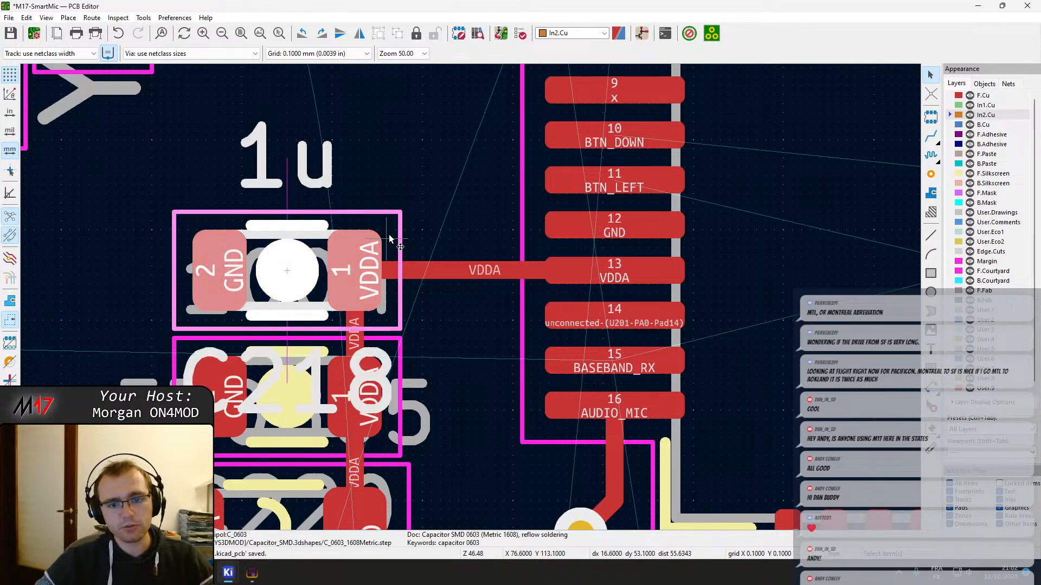
{"action": "scroll", "coordinate": [412, 260], "scroll_direction": "down", "scroll_amount": 2}
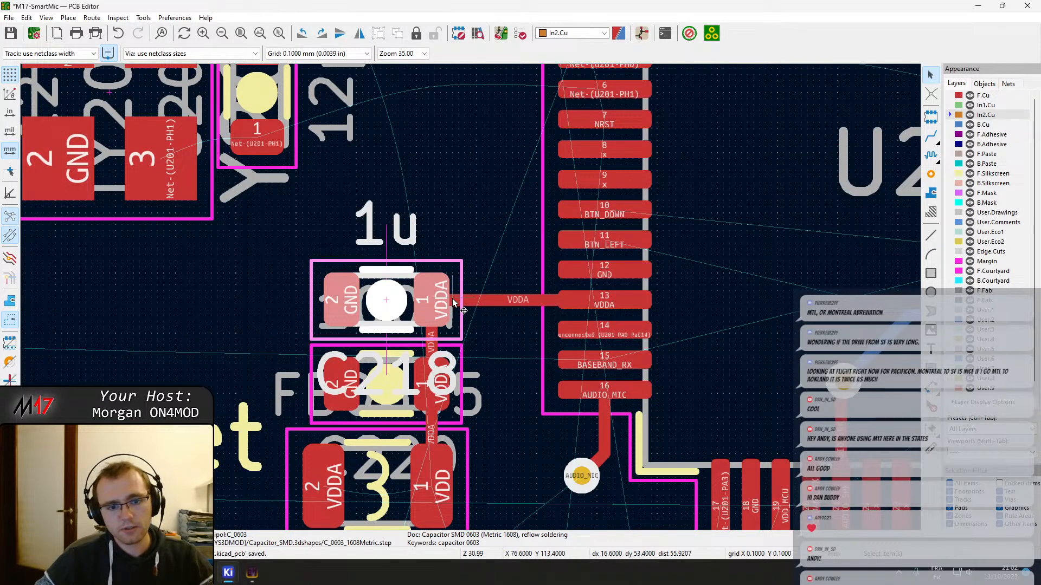
{"action": "left_click", "coordinate": [452, 361]}
{"action": "left_click", "coordinate": [455, 348]}
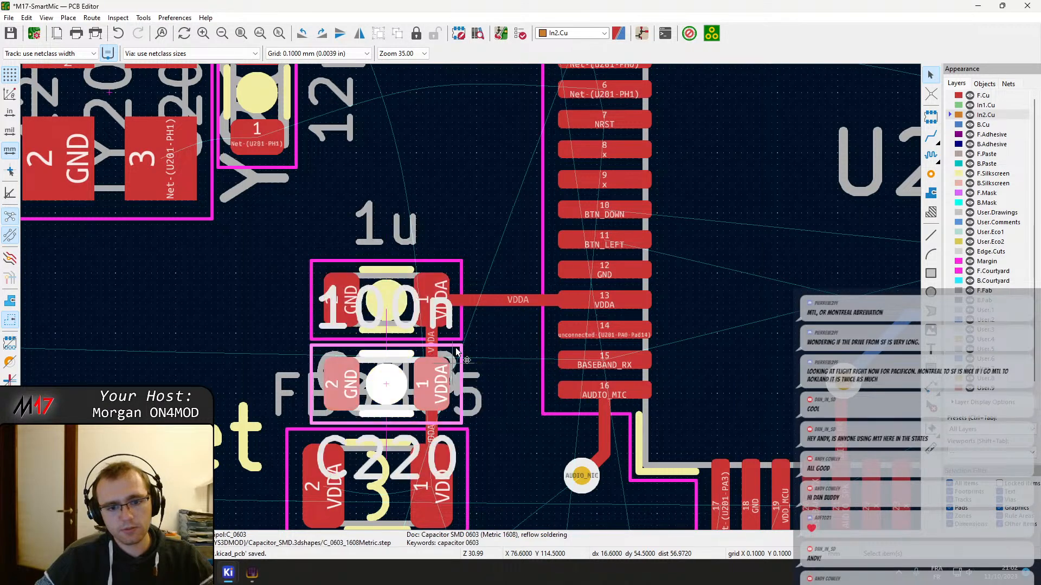
{"action": "left_click", "coordinate": [454, 338]}
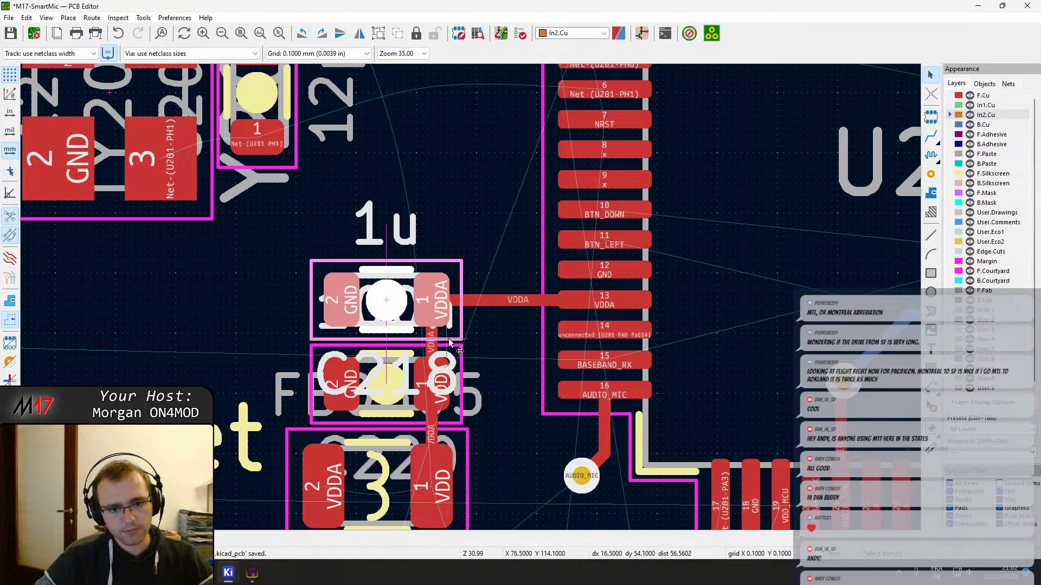
{"action": "left_click_drag", "start_coordinate": [456, 327], "coordinate": [218, 331]}
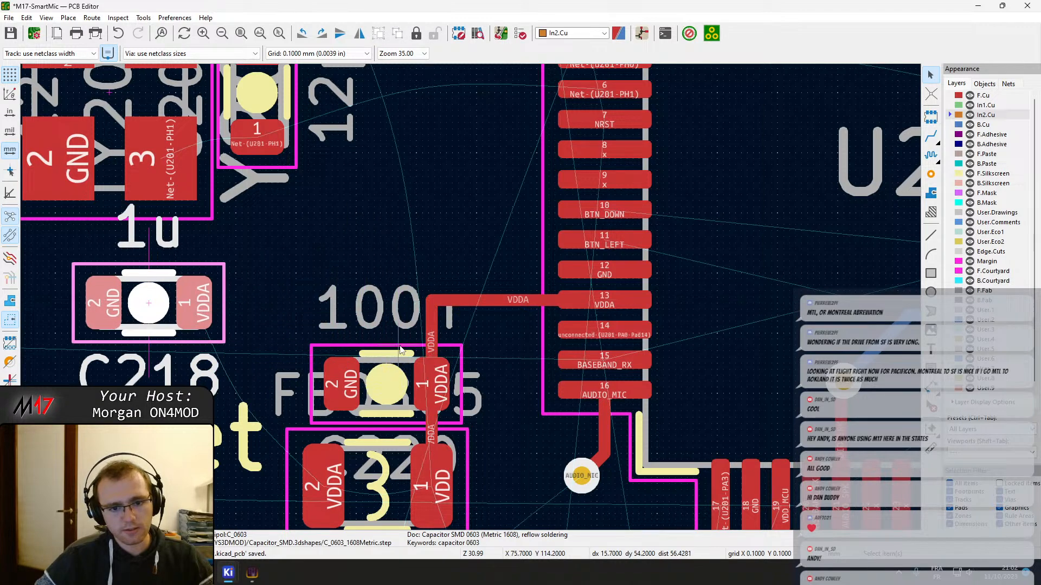
{"action": "left_click", "coordinate": [453, 362]}
{"action": "left_click_drag", "start_coordinate": [453, 362], "coordinate": [436, 307]}
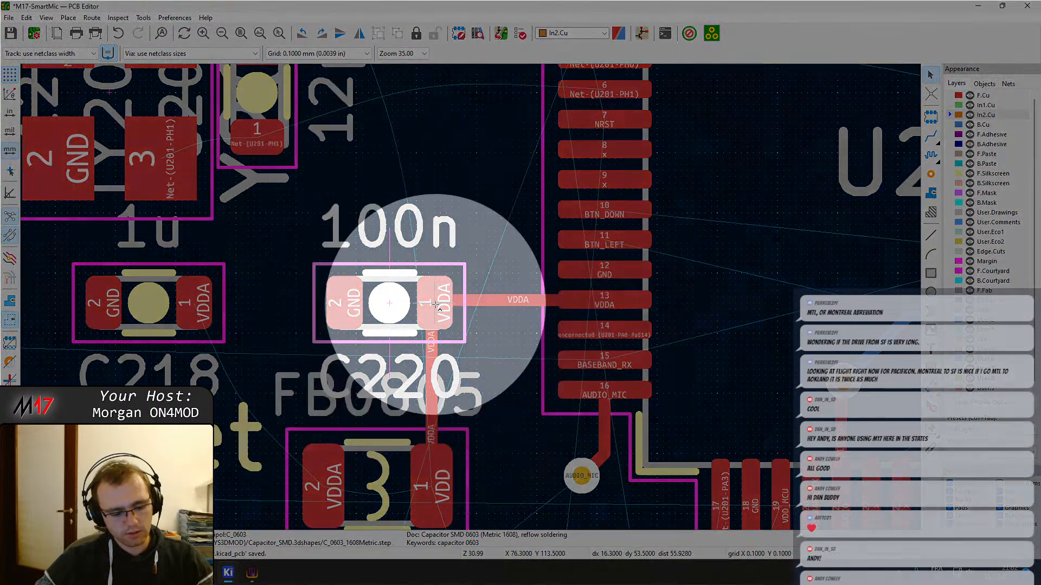
Undo the last moves of capacitors C218 and C220
{"action": "key", "text": "ctrl+z"}
{"action": "middle_click_drag", "start_coordinate": [499, 356], "coordinate": [452, 321]}
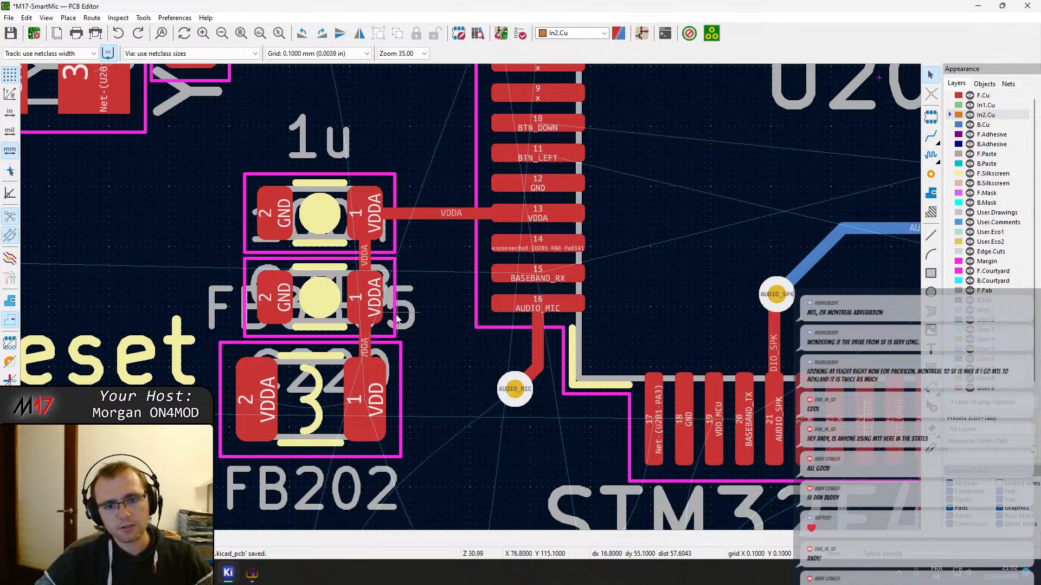
{"action": "middle_click_drag", "start_coordinate": [297, 253], "coordinate": [346, 259]}
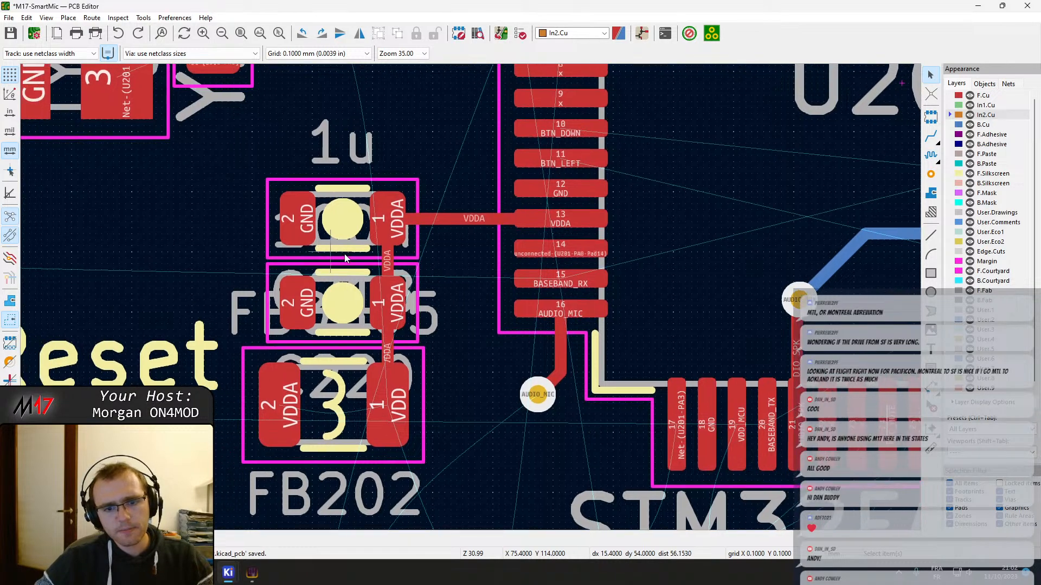
{"action": "key", "text": "x"}
{"action": "key", "text": "Escape"}
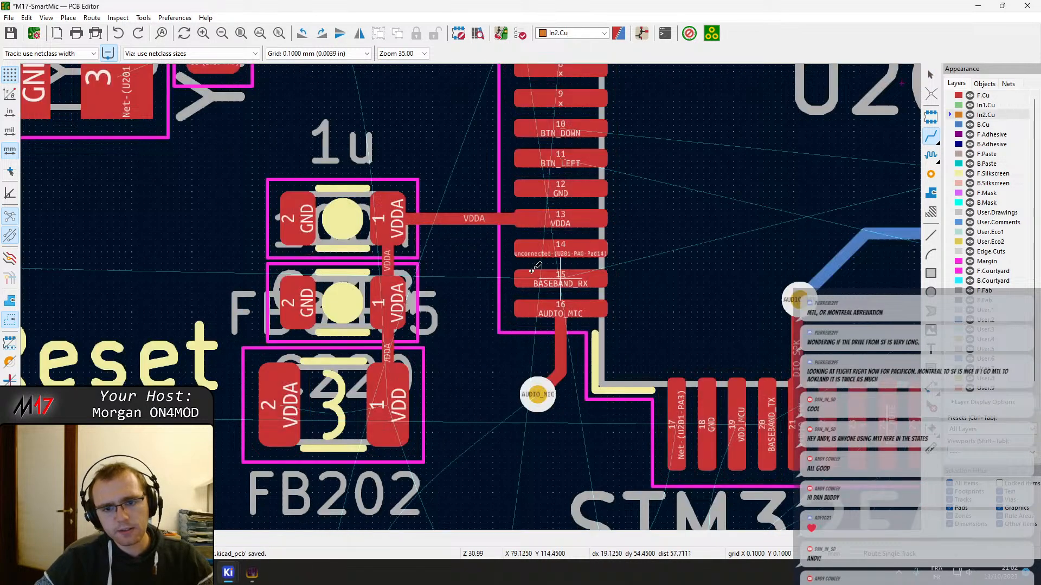
{"action": "left_click", "coordinate": [536, 271]}
{"action": "scroll", "coordinate": [547, 276], "scroll_direction": "down", "scroll_amount": 8}
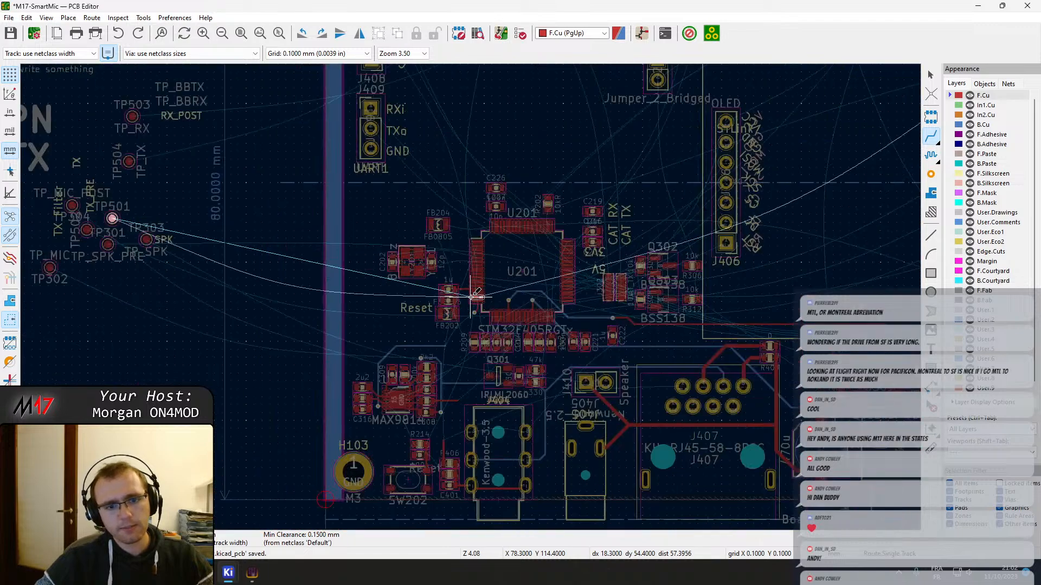
{"action": "scroll", "coordinate": [474, 295], "scroll_direction": "down", "scroll_amount": 6}
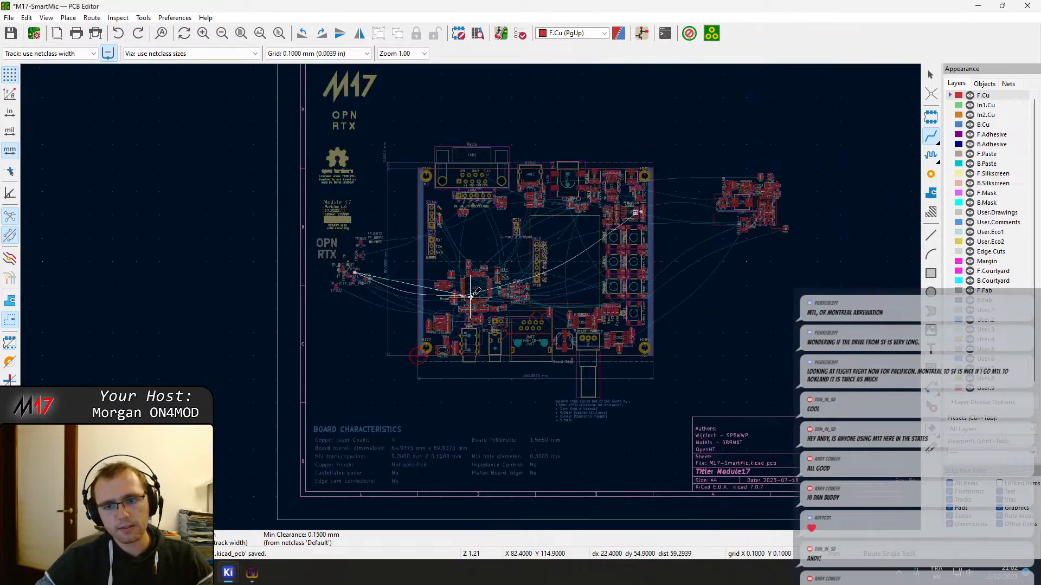
{"action": "scroll", "coordinate": [473, 294], "scroll_direction": "up", "scroll_amount": 4}
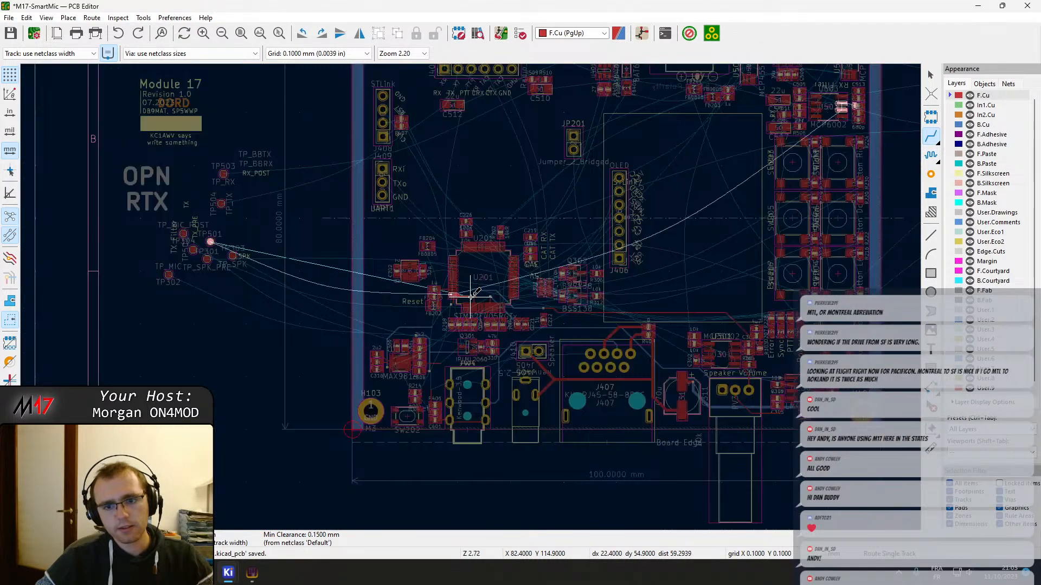
{"action": "key", "text": "Escape"}
{"action": "scroll", "coordinate": [471, 296], "scroll_direction": "up", "scroll_amount": 10}
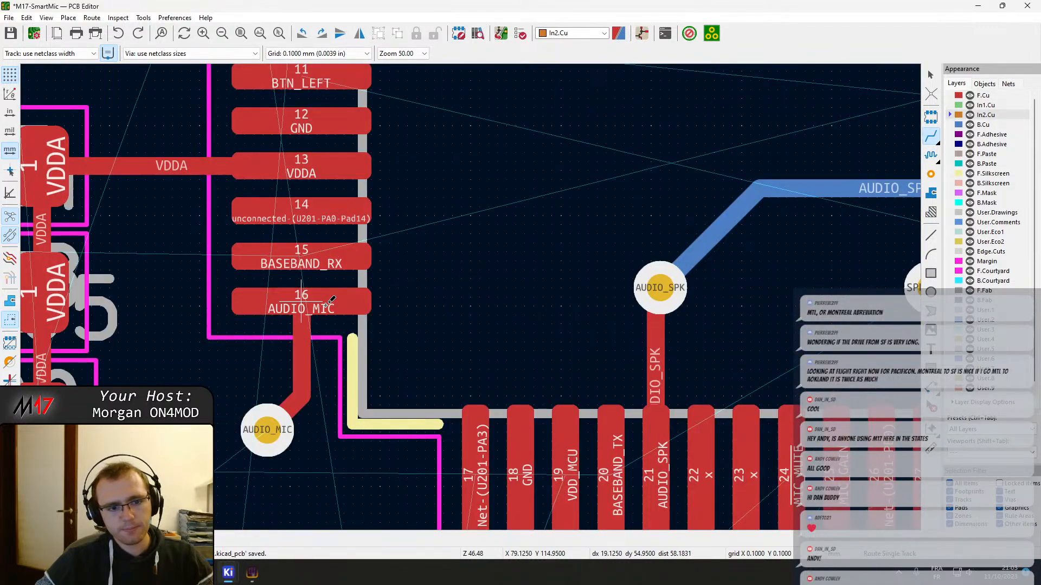
{"action": "left_click", "coordinate": [329, 302]}
{"action": "scroll", "coordinate": [329, 302], "scroll_direction": "down", "scroll_amount": 7}
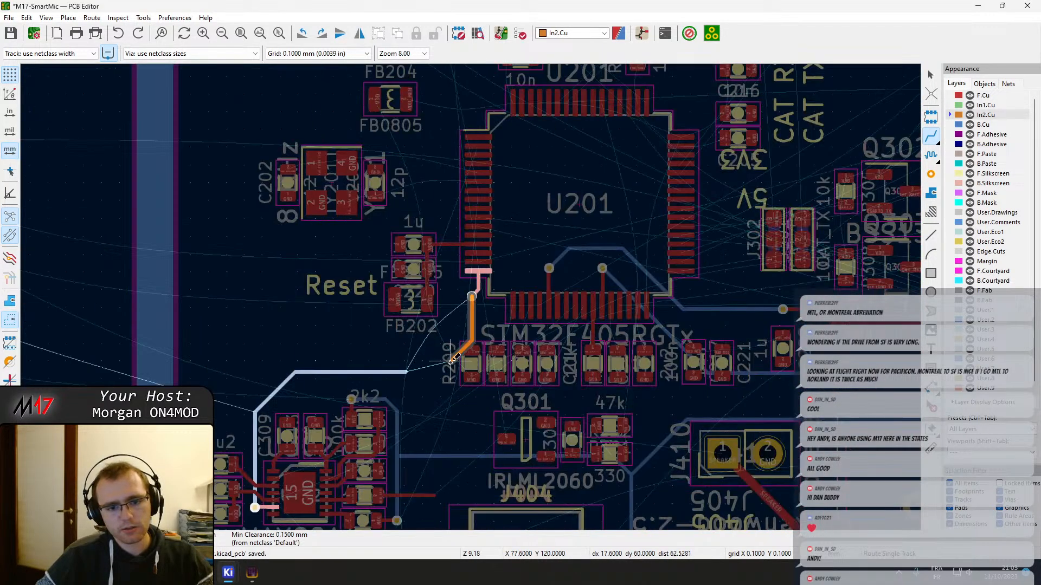
{"action": "scroll", "coordinate": [454, 359], "scroll_direction": "down", "scroll_amount": 5}
{"action": "scroll", "coordinate": [463, 283], "scroll_direction": "up", "scroll_amount": 7}
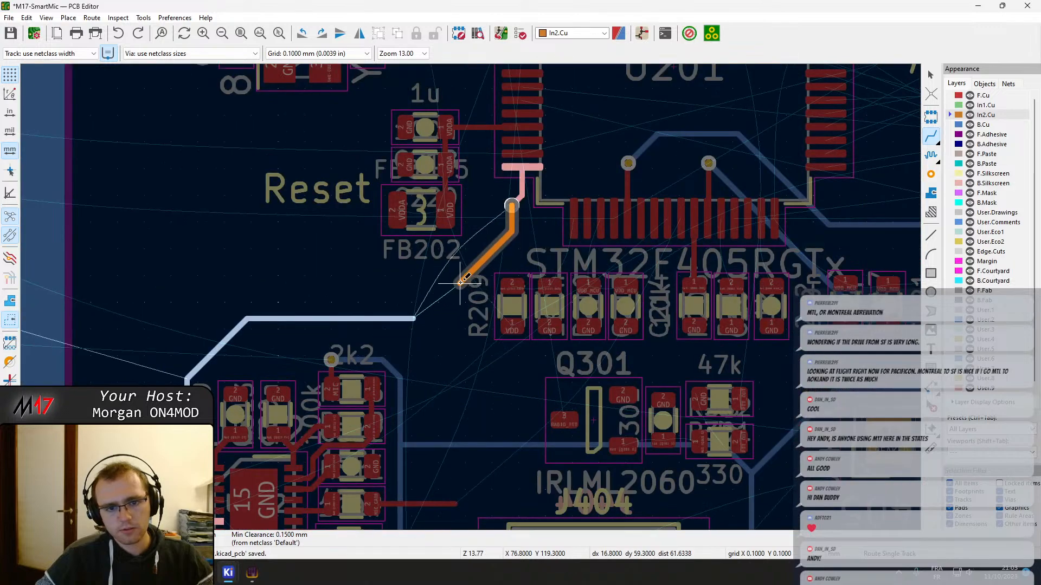
{"action": "key", "text": "Escape"}
{"action": "key", "text": "Escape"}
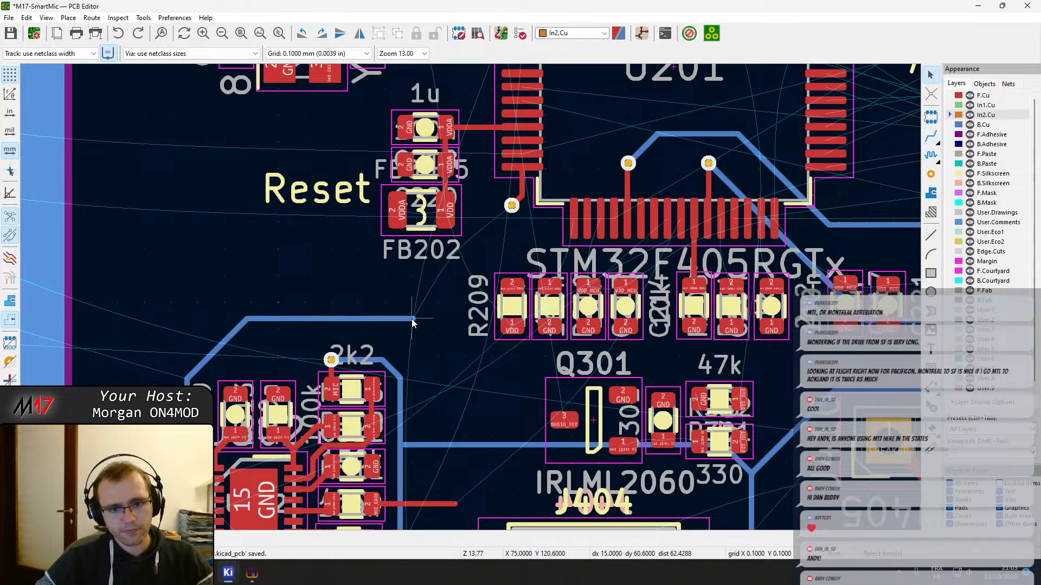
Route a B.Cu track from the open end of the AUDIO_MIC track to the via below U201's pin 16 and save the board
{"action": "key", "text": "x"}
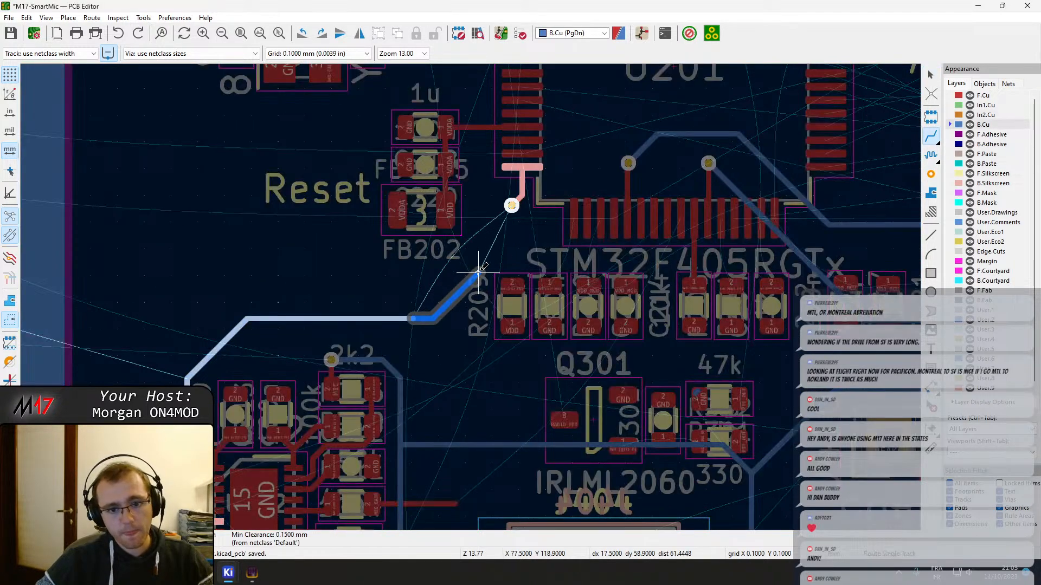
{"action": "left_click", "coordinate": [512, 206]}
{"action": "key", "text": "Escape"}
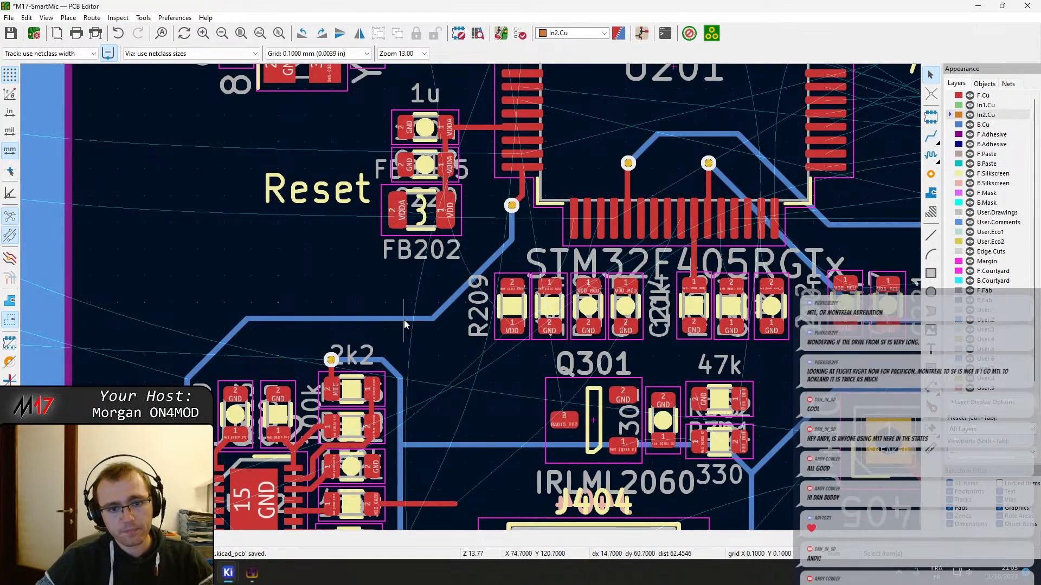
{"action": "key", "text": "ctrl+s"}
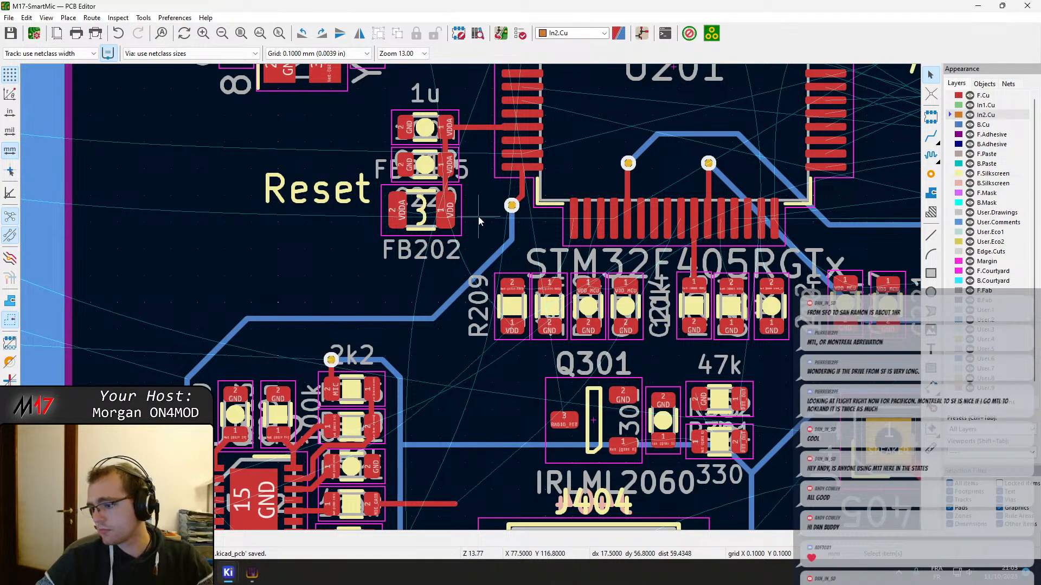
Move the "Reset" silkscreen text off the board, just below the RX_POST label near TP503
{"action": "scroll", "coordinate": [466, 238], "scroll_direction": "up", "scroll_amount": 3}
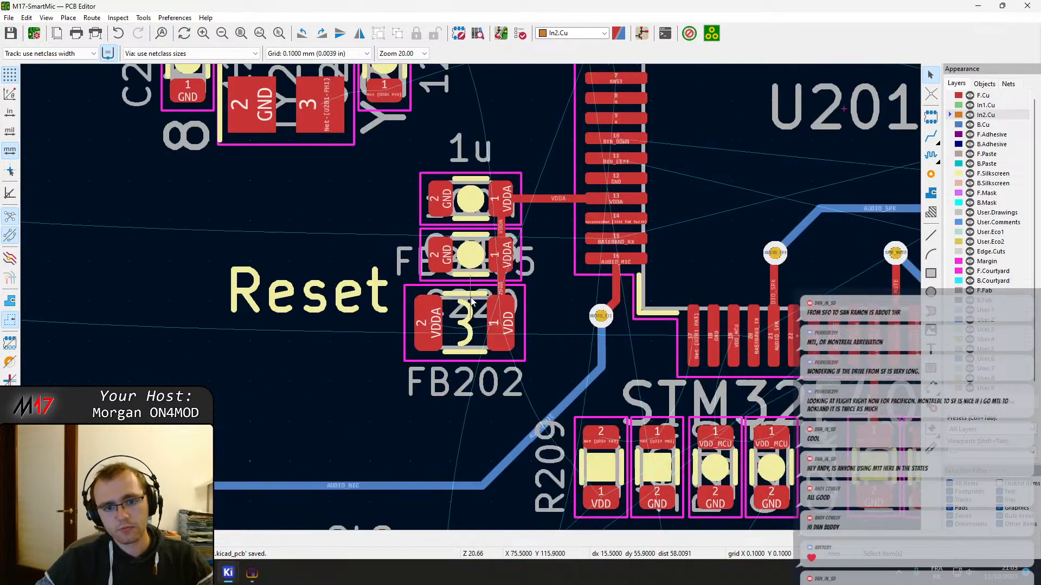
{"action": "left_click", "coordinate": [370, 301]}
{"action": "key", "text": "m"}
{"action": "scroll", "coordinate": [362, 304], "scroll_direction": "down", "scroll_amount": 6}
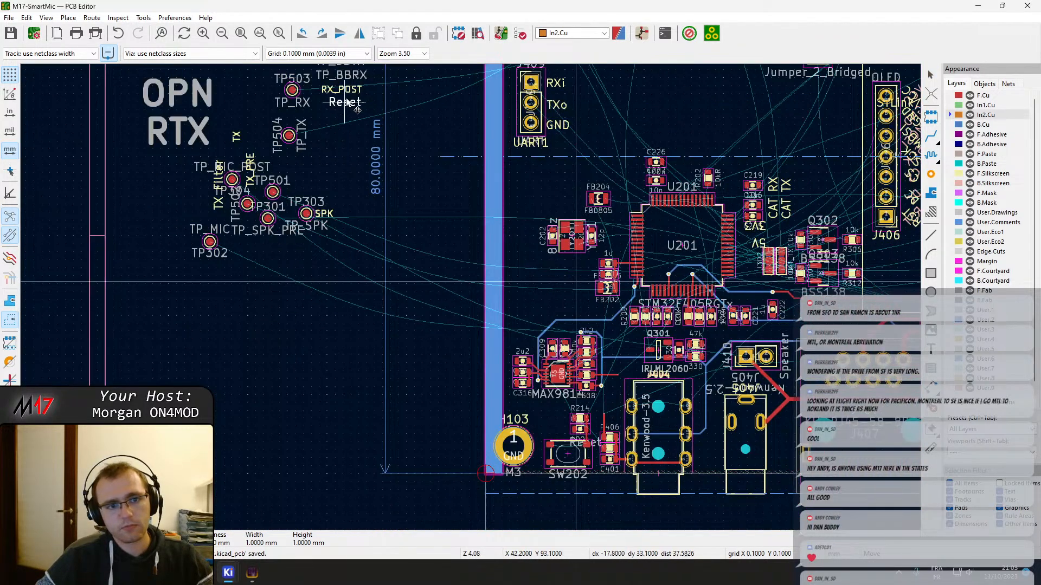
{"action": "left_click", "coordinate": [349, 96]}
Rotate ferrite bead FB202 by 180° and place it left of C218 and C220, below crystal Y201
{"action": "scroll", "coordinate": [626, 273], "scroll_direction": "up", "scroll_amount": 5}
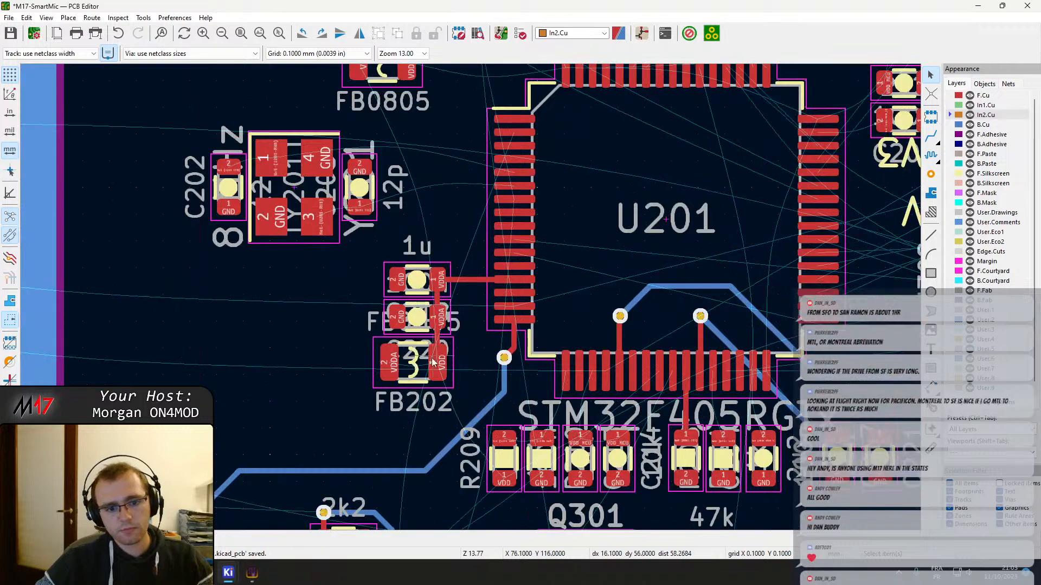
{"action": "left_click", "coordinate": [425, 374]}
{"action": "key", "text": "m"}
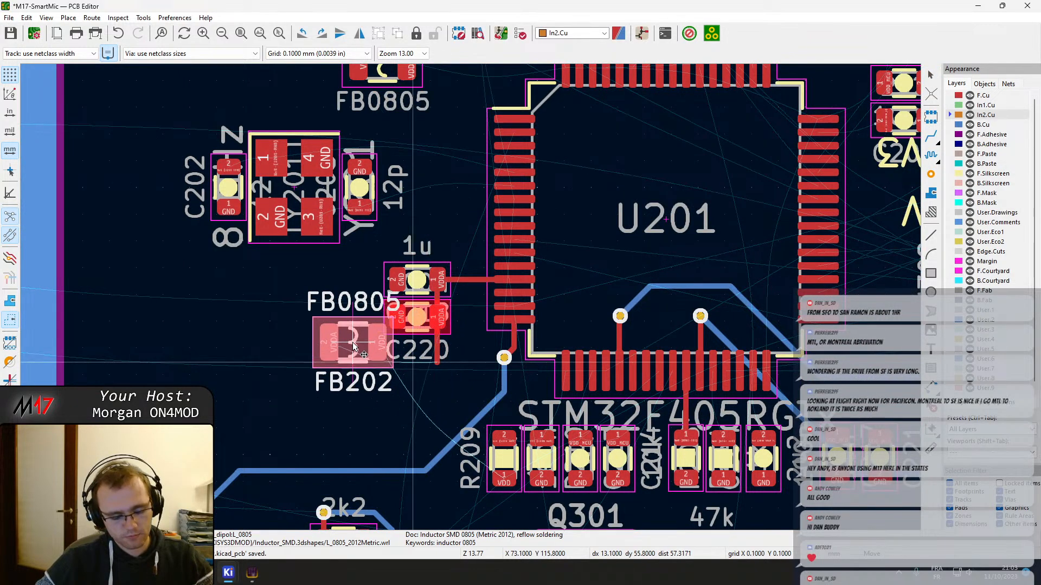
{"action": "key", "text": "r"}
{"action": "key", "text": "r"}
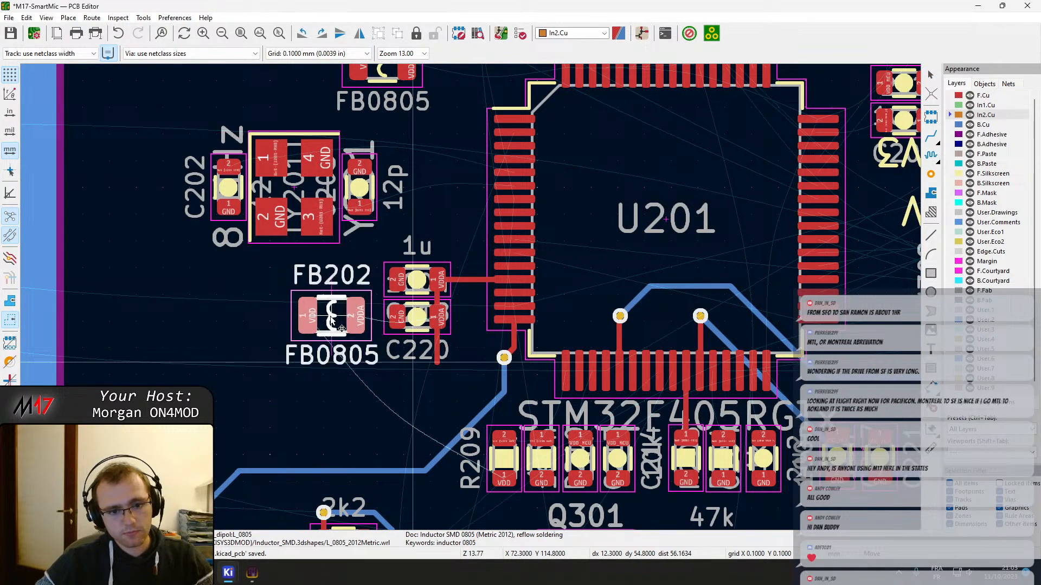
{"action": "left_click", "coordinate": [336, 315]}
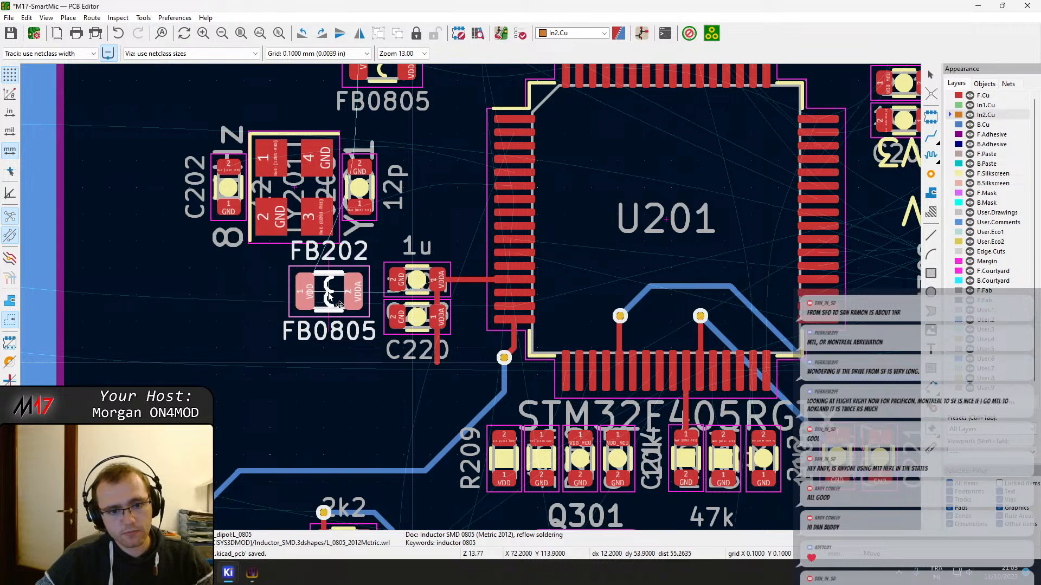
Rotate C220 and C218 by 90° counterclockwise, placing C220 beside the lower end of the VDDA track and C218 below FB202
{"action": "left_click", "coordinate": [426, 331]}
{"action": "key", "text": "m"}
{"action": "key", "text": "r"}
{"action": "left_click", "coordinate": [426, 360]}
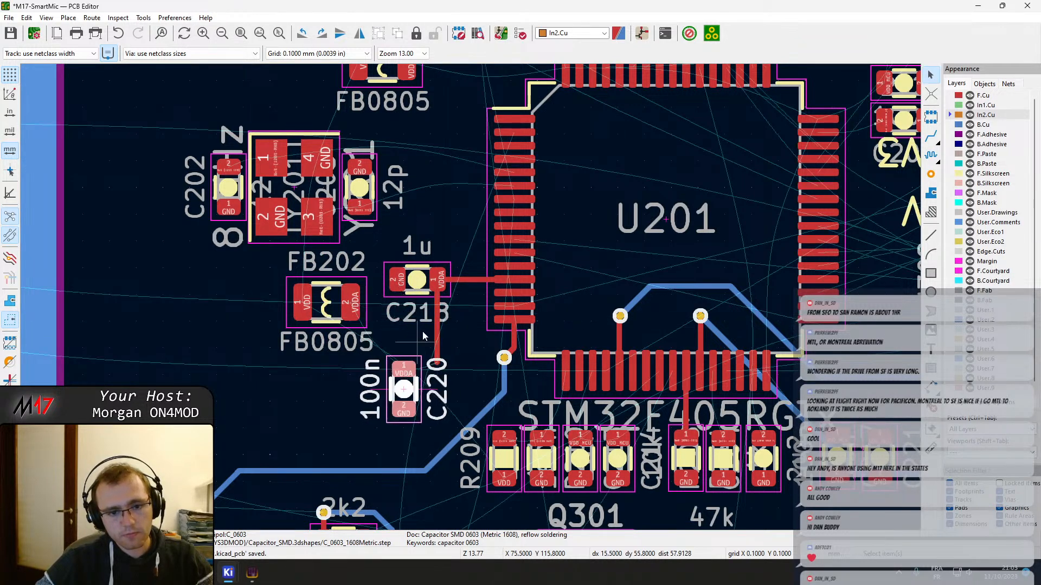
{"action": "left_click", "coordinate": [441, 298]}
{"action": "key", "text": "r"}
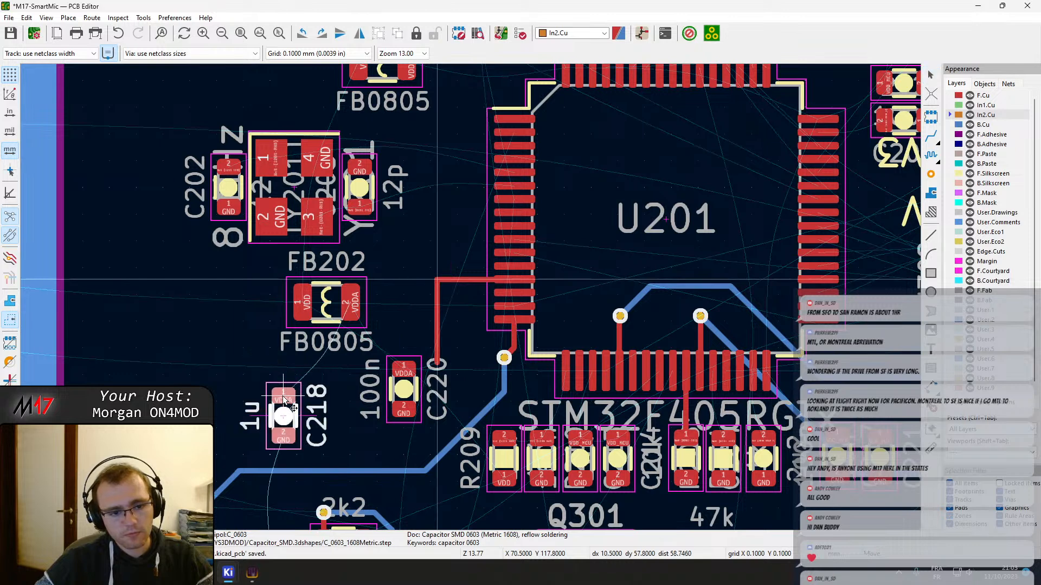
{"action": "left_click", "coordinate": [283, 401]}
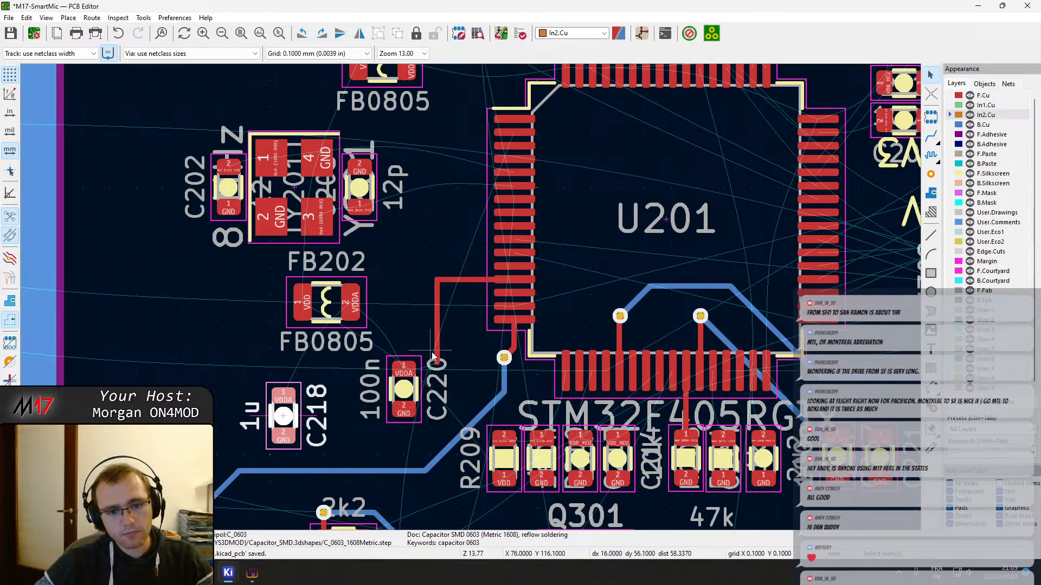
Delete the vertical VDDA track segments and place C220's pad 1 on the remaining horizontal track opposite U201's pin 13
{"action": "key", "text": "x"}
{"action": "key", "text": "Delete"}
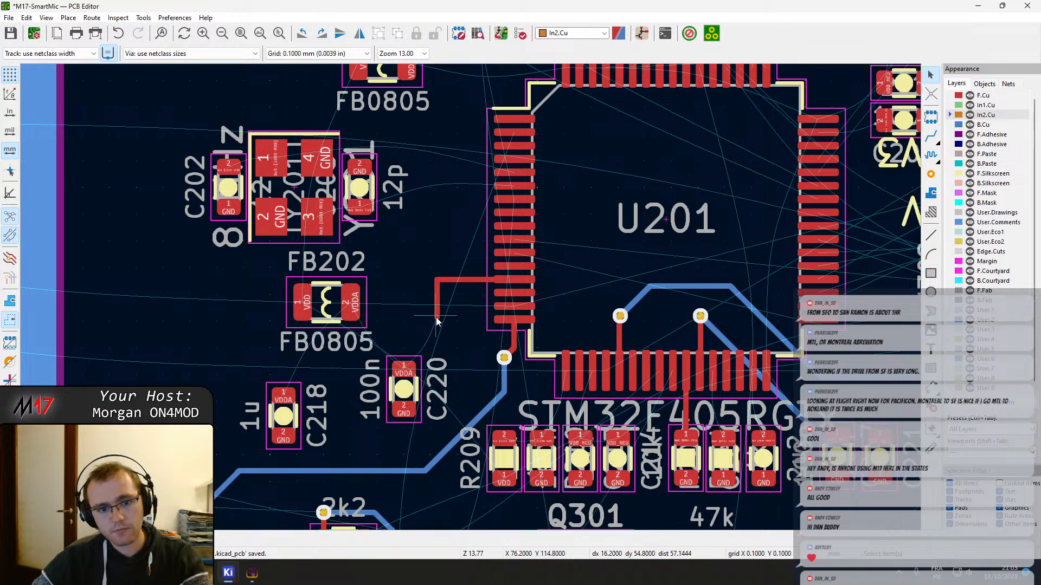
{"action": "key", "text": "Delete"}
{"action": "left_click", "coordinate": [409, 372]}
{"action": "left_click_drag", "start_coordinate": [409, 372], "coordinate": [450, 286]}
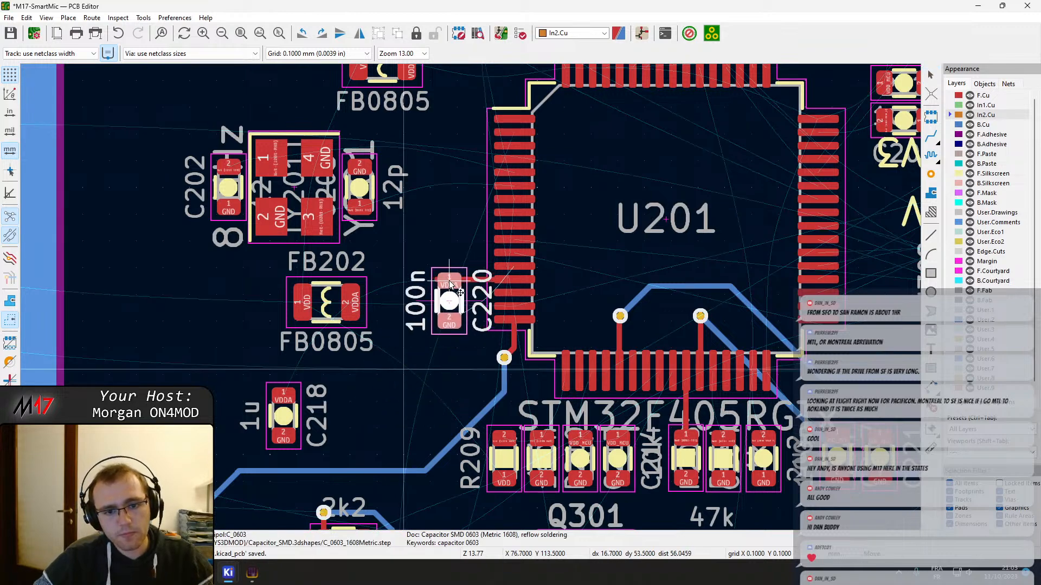
{"action": "left_click", "coordinate": [457, 283]}
Shift the horizontal VDDA track slightly upward to line it up with the centre of C220's pad 1
{"action": "scroll", "coordinate": [457, 283], "scroll_direction": "up", "scroll_amount": 5}
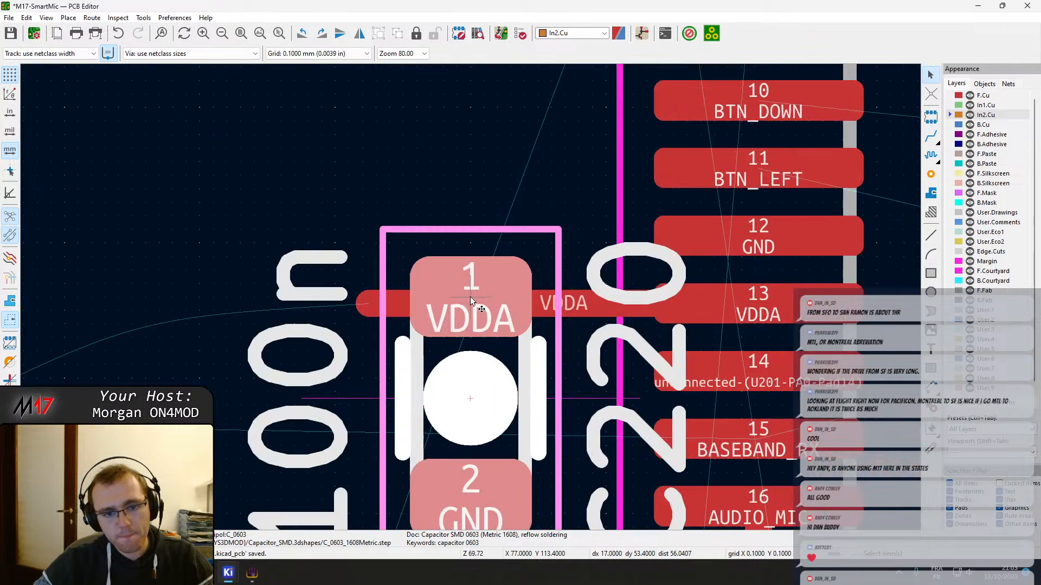
{"action": "left_click", "coordinate": [395, 307]}
{"action": "key", "text": "d"}
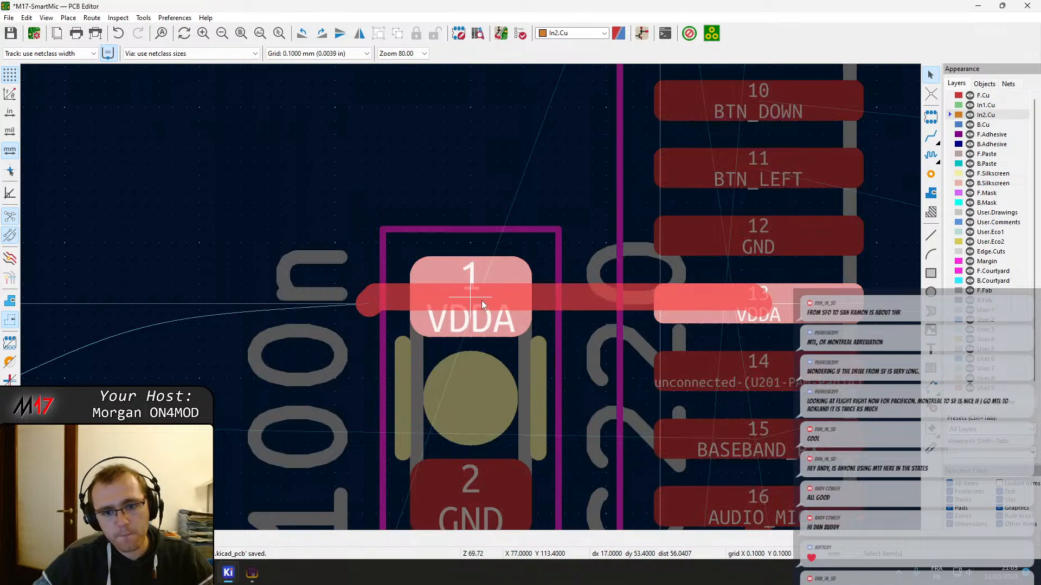
{"action": "left_click", "coordinate": [482, 301]}
{"action": "scroll", "coordinate": [770, 308], "scroll_direction": "down", "scroll_amount": 2}
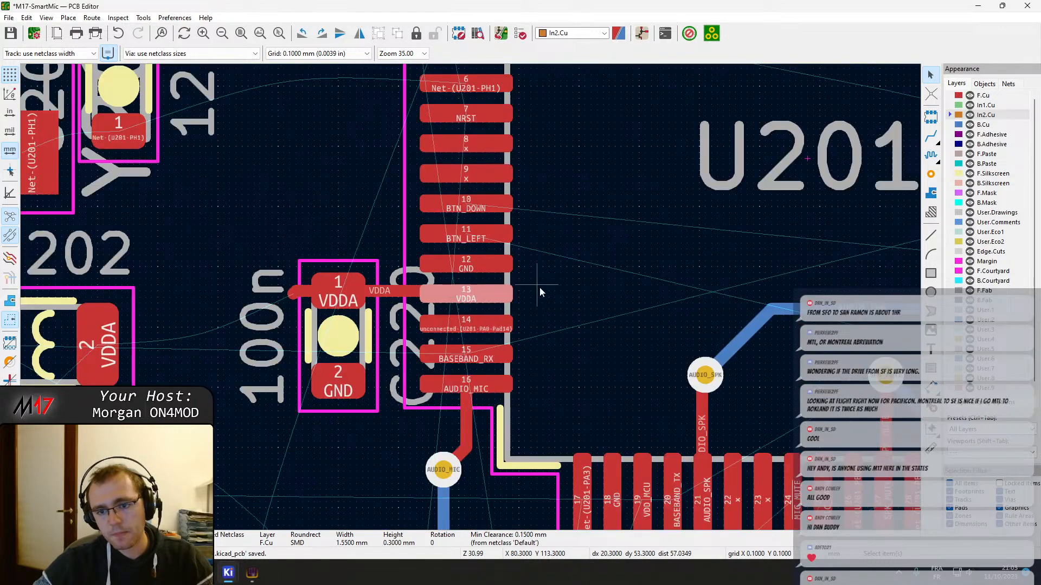
Set the grid to 0.0500 mm (0.0020 in)
{"action": "scroll", "coordinate": [539, 292], "scroll_direction": "down", "scroll_amount": 2}
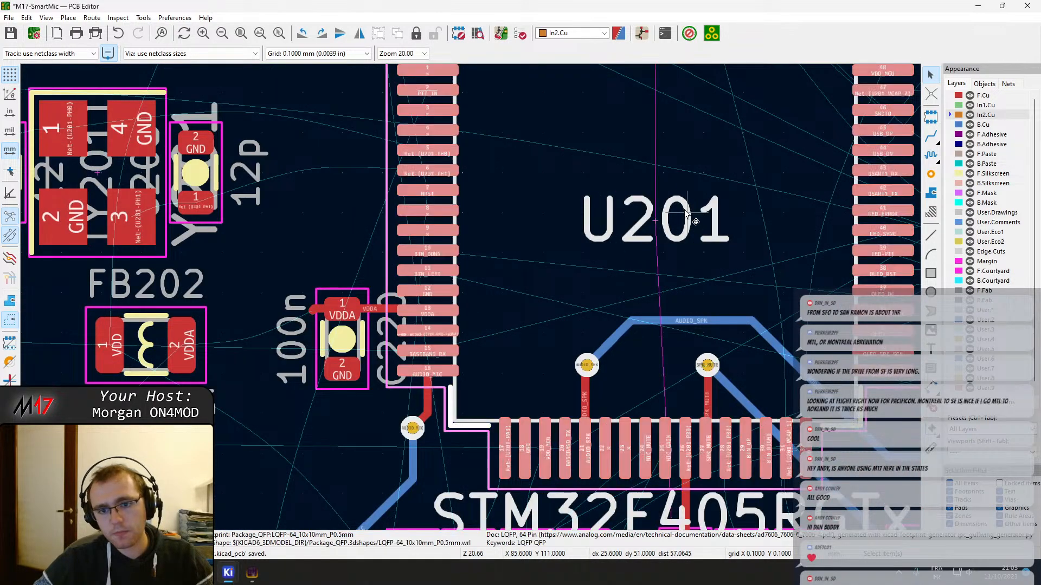
{"action": "scroll", "coordinate": [687, 211], "scroll_direction": "up", "scroll_amount": 5}
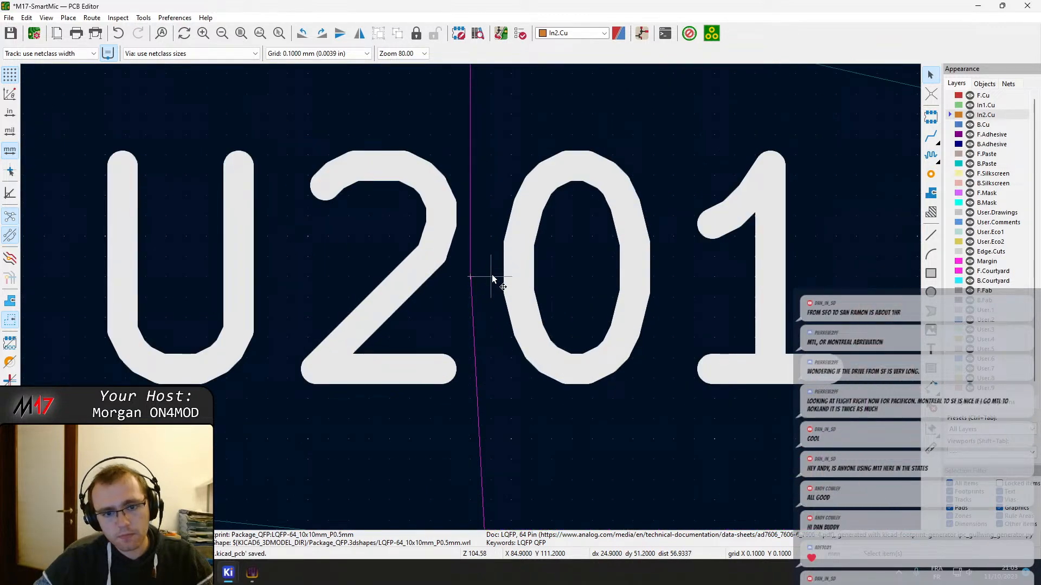
{"action": "scroll", "coordinate": [481, 468], "scroll_direction": "down", "scroll_amount": 2}
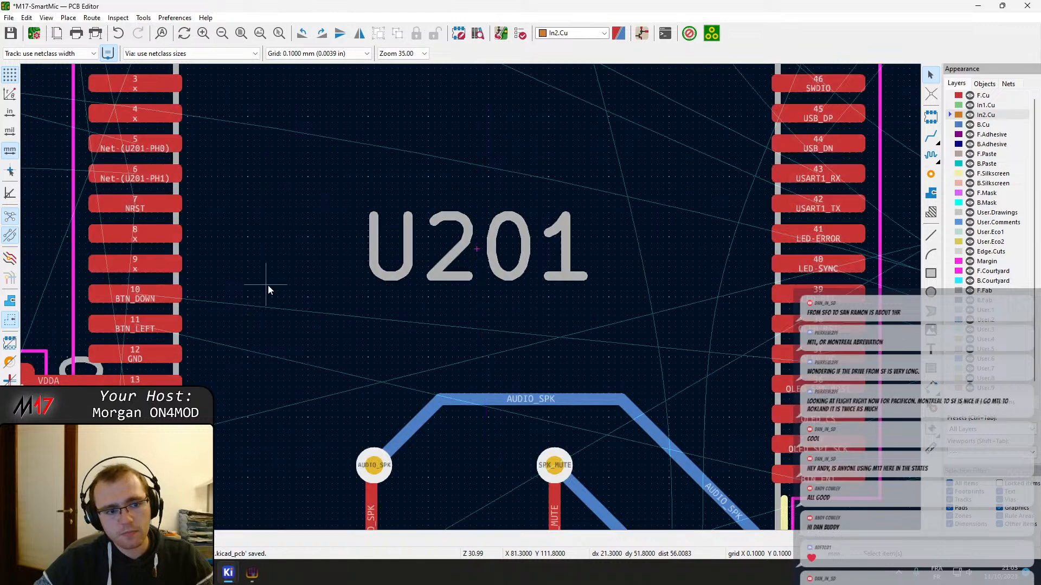
{"action": "scroll", "coordinate": [267, 285], "scroll_direction": "down", "scroll_amount": 2}
{"action": "scroll", "coordinate": [221, 360], "scroll_direction": "up", "scroll_amount": 4}
{"action": "scroll", "coordinate": [429, 238], "scroll_direction": "down", "scroll_amount": 1}
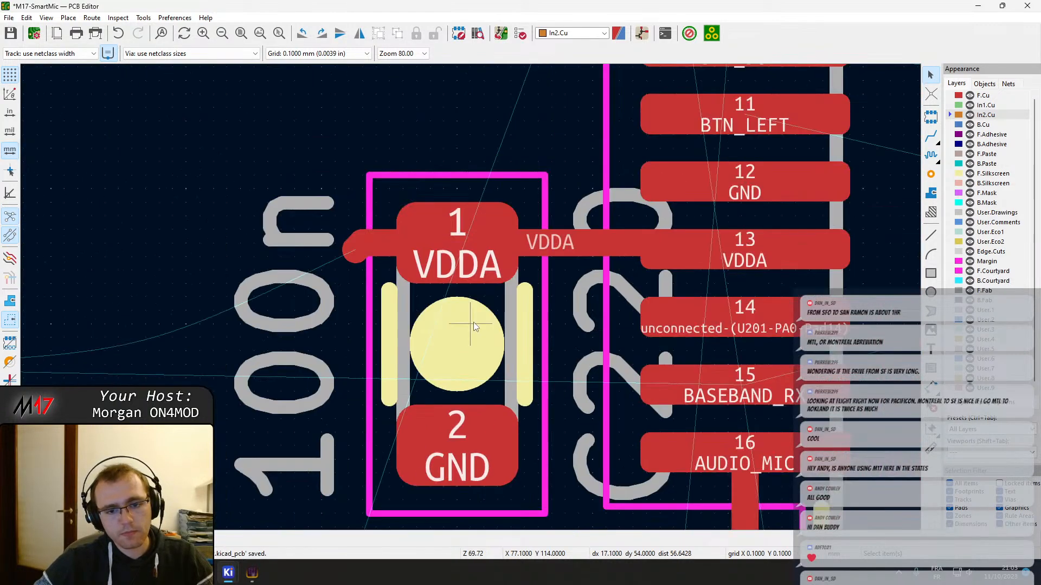
{"action": "right_click", "coordinate": [474, 322]}
{"action": "mouse_move", "coordinate": [542, 549]}
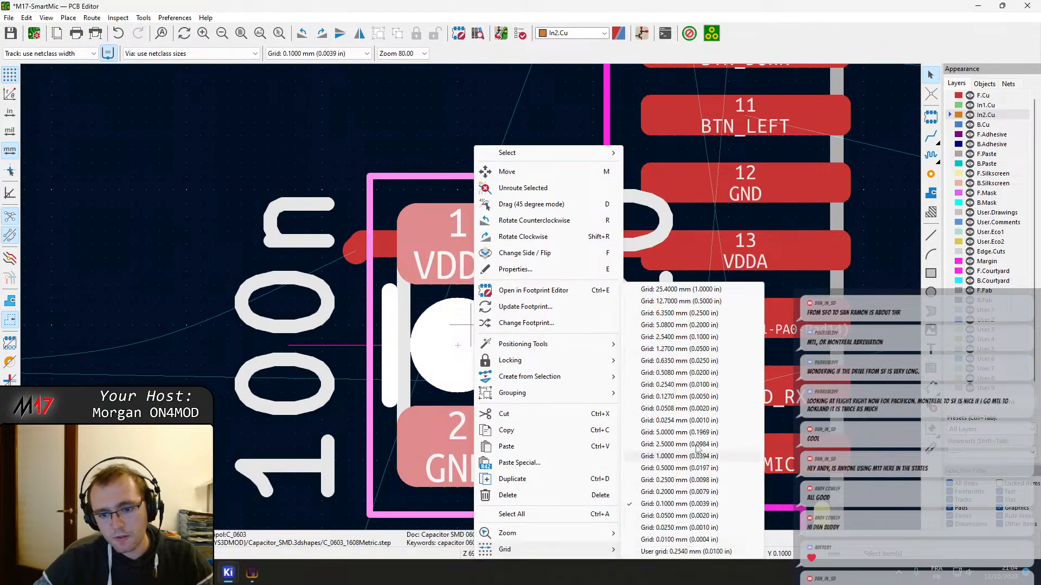
{"action": "left_click", "coordinate": [680, 516]}
{"action": "right_click", "coordinate": [411, 162]}
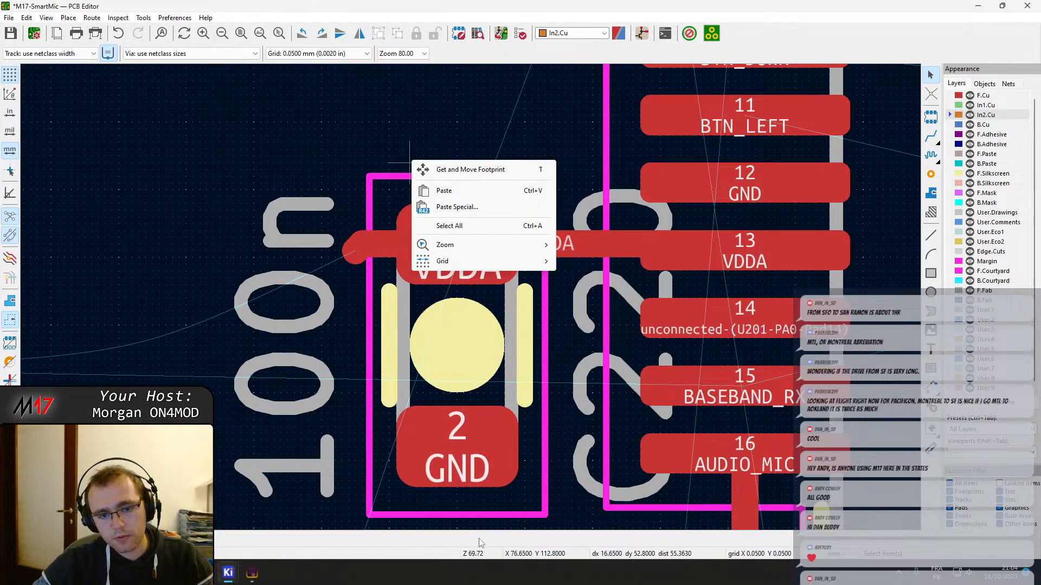
{"action": "mouse_move", "coordinate": [487, 261]}
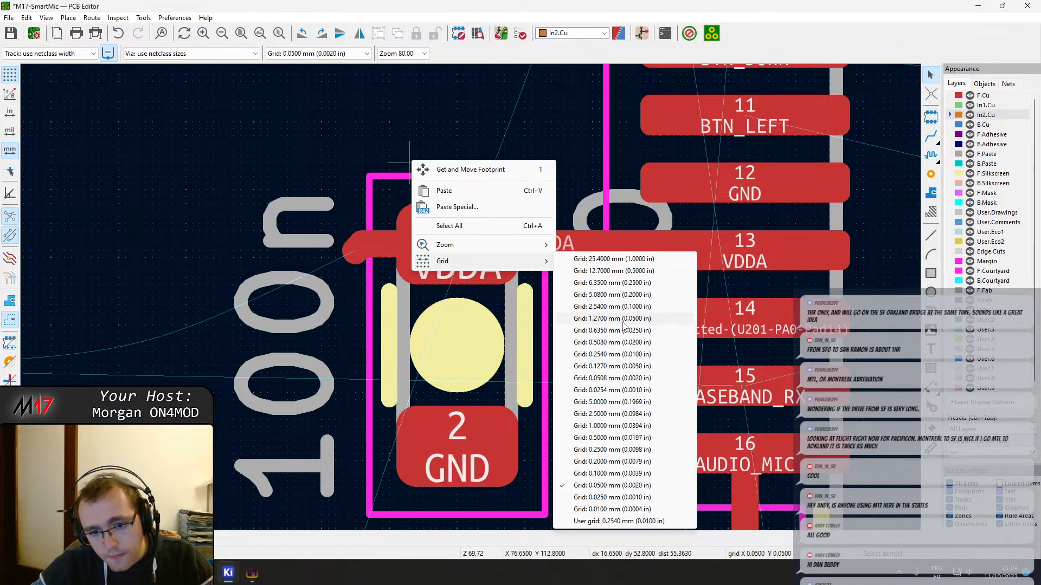
{"action": "left_click", "coordinate": [602, 484]}
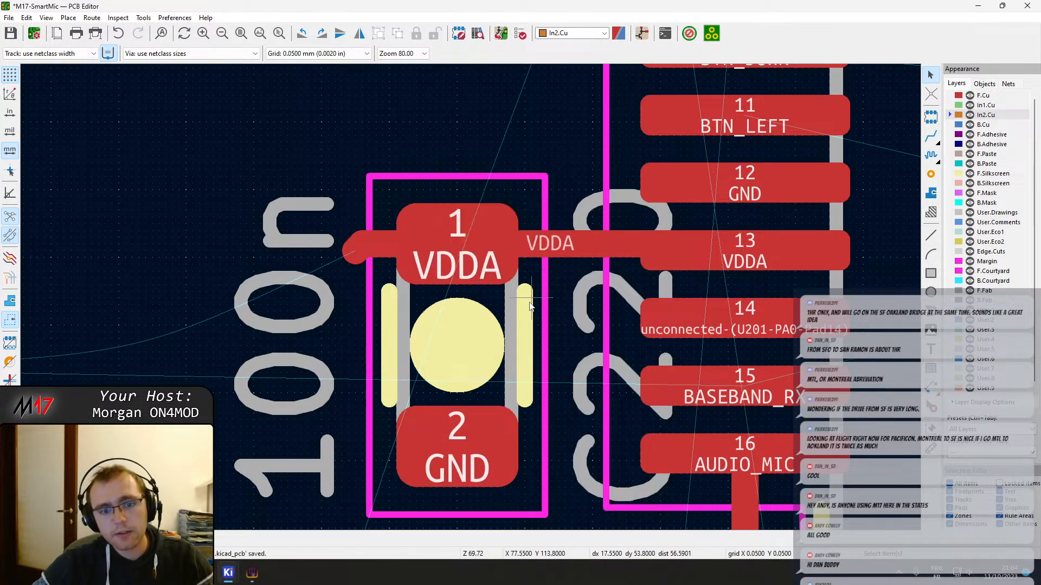
Nudge C220 slightly right and down so the centre of its pad 1 lines up with U201's pin 13
{"action": "left_click", "coordinate": [469, 278]}
{"action": "key", "text": "m"}
{"action": "left_click", "coordinate": [465, 249]}
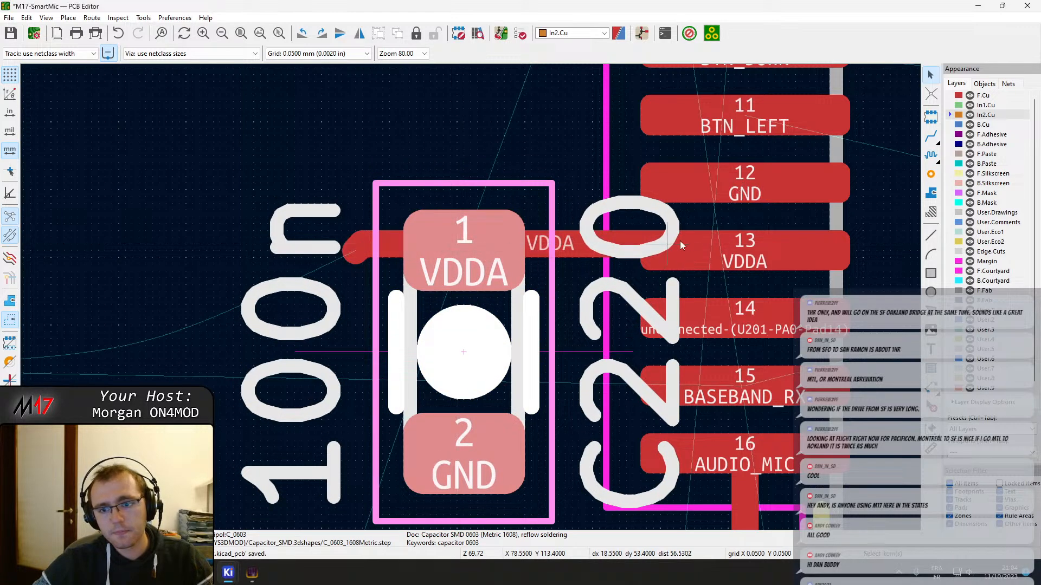
Shift the horizontal VDDA track onto the centreline of U201's pin 13 and shorten its free end to C220's pad 1
{"action": "left_click_drag", "start_coordinate": [594, 245], "coordinate": [600, 251]}
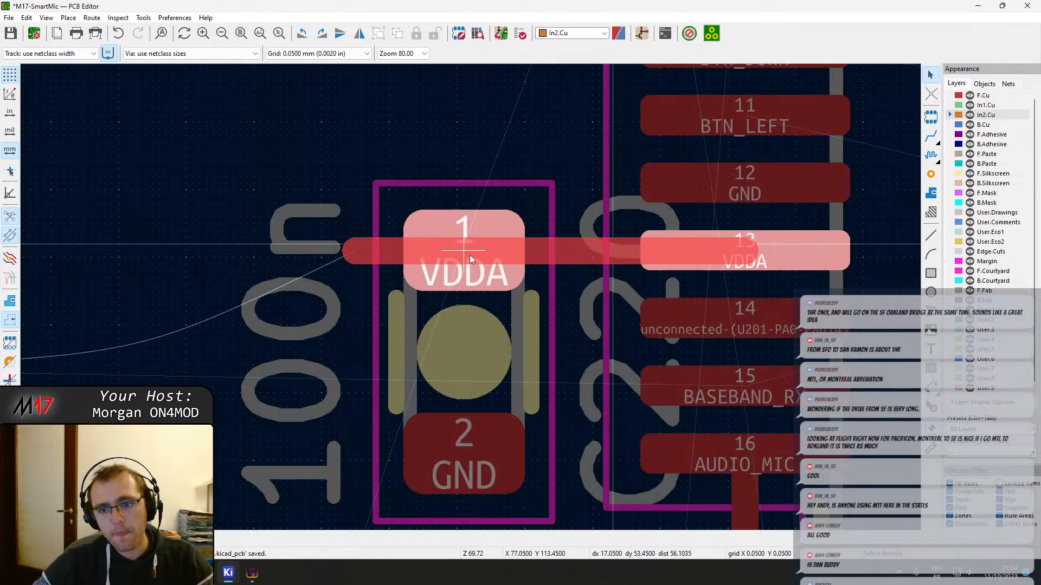
{"action": "left_click_drag", "start_coordinate": [470, 254], "coordinate": [469, 255]}
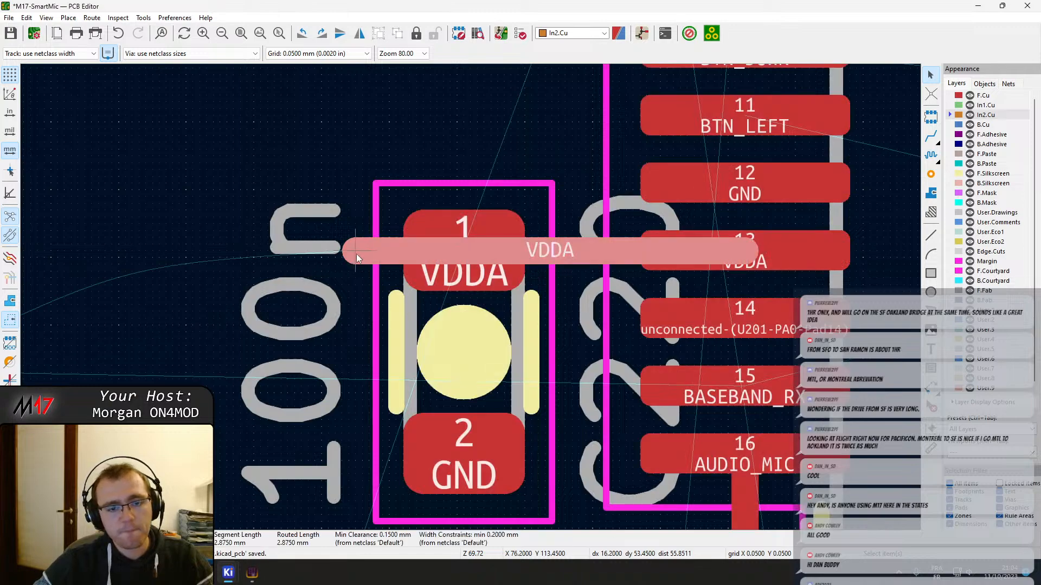
{"action": "left_click_drag", "start_coordinate": [355, 253], "coordinate": [441, 257]}
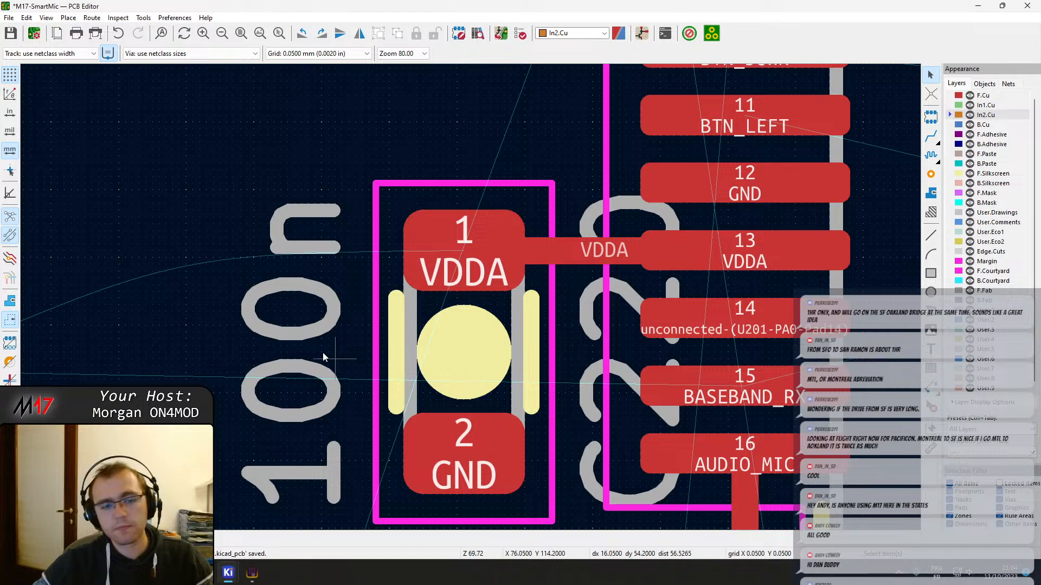
Move C218 directly left of C220, with the VDDA and GND pads of both capacitors at the same height
{"action": "scroll", "coordinate": [321, 353], "scroll_direction": "down", "scroll_amount": 1}
{"action": "middle_click_drag", "start_coordinate": [470, 297], "coordinate": [666, 299]}
{"action": "scroll", "coordinate": [666, 298], "scroll_direction": "down", "scroll_amount": 1}
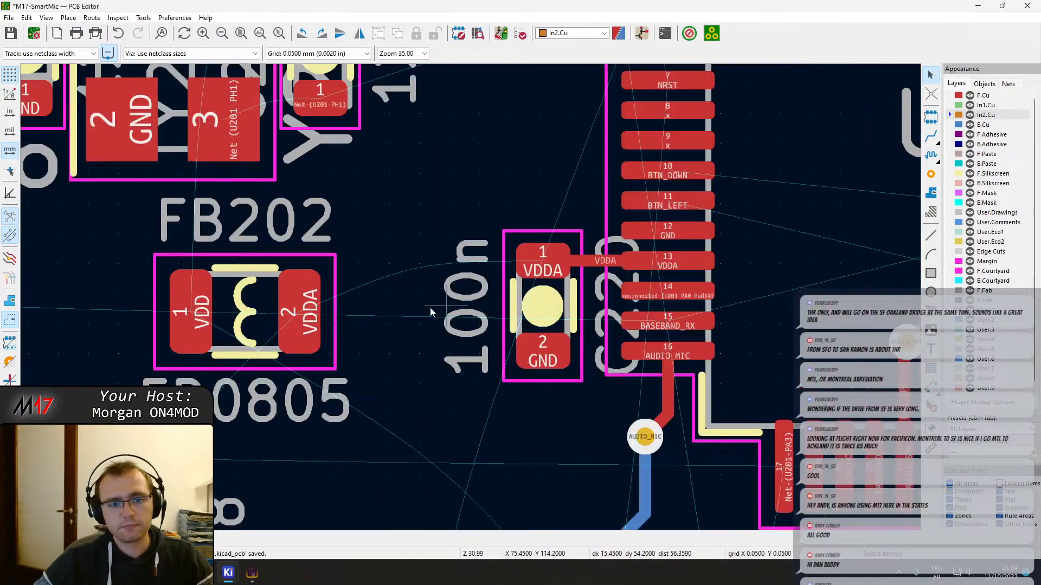
{"action": "middle_click_drag", "start_coordinate": [258, 504], "coordinate": [337, 386]}
{"action": "left_click", "coordinate": [233, 416]}
{"action": "key", "text": "m"}
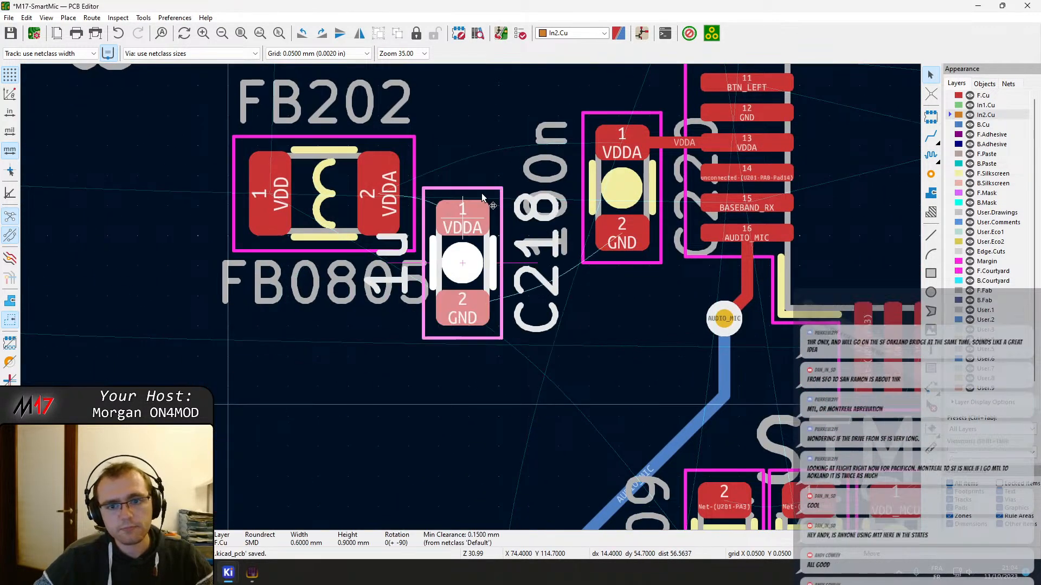
{"action": "left_click", "coordinate": [554, 123]}
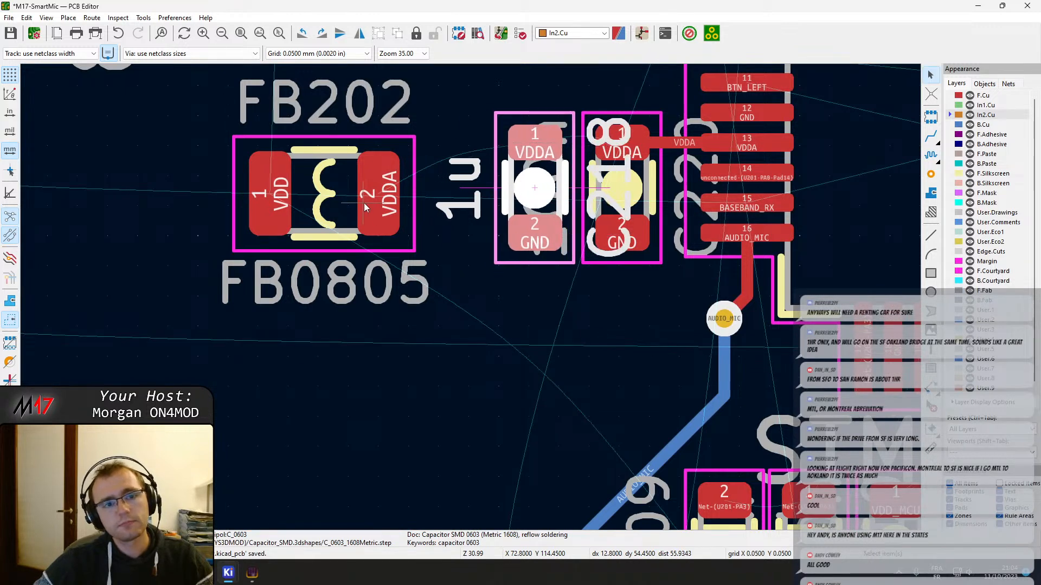
Move FB202 directly left of C218, with its VDDA pad level with C218's pad 1
{"action": "left_click", "coordinate": [364, 207]}
{"action": "key", "text": "m"}
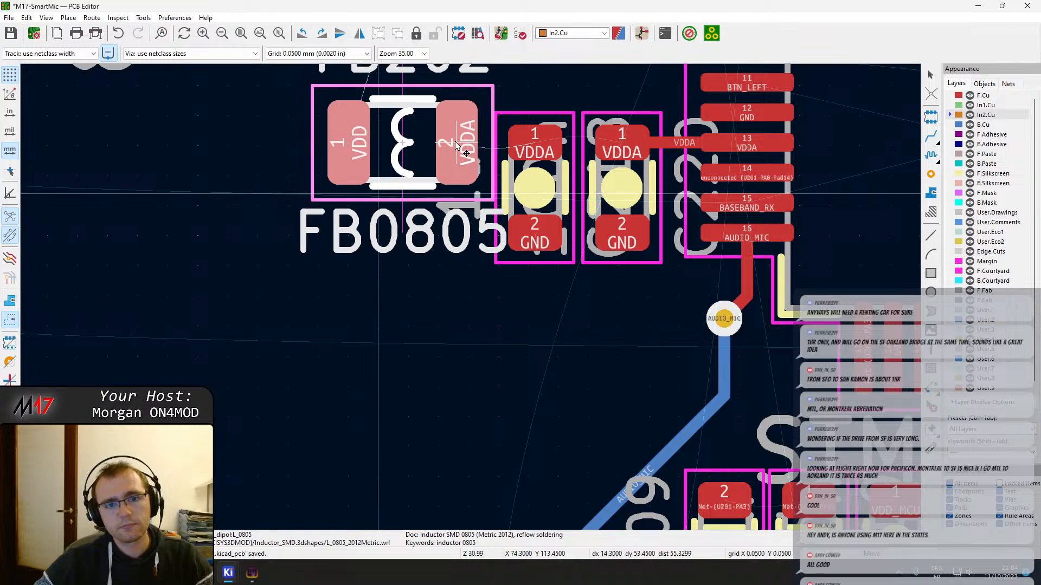
{"action": "left_click", "coordinate": [457, 145]}
Route the VDDA track from C220's pad 1 through C218's pad 1 to FB202's pad 2, and save the board
{"action": "key", "text": "x"}
{"action": "left_click", "coordinate": [535, 142]}
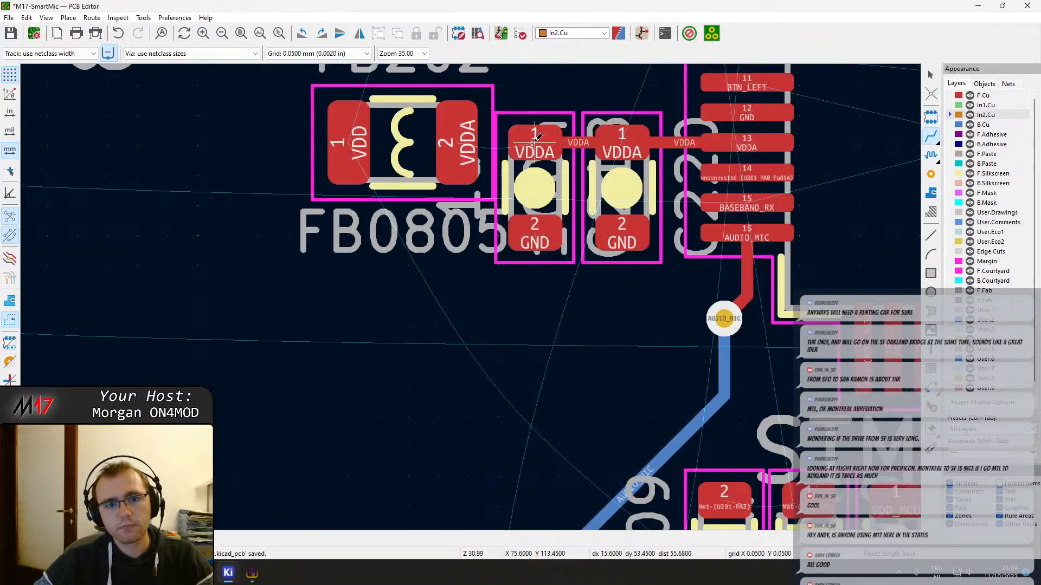
{"action": "left_click", "coordinate": [535, 142]}
{"action": "left_click", "coordinate": [463, 144]}
{"action": "scroll", "coordinate": [589, 226], "scroll_direction": "down", "scroll_amount": 3}
{"action": "middle_click_drag", "start_coordinate": [590, 226], "coordinate": [481, 378]}
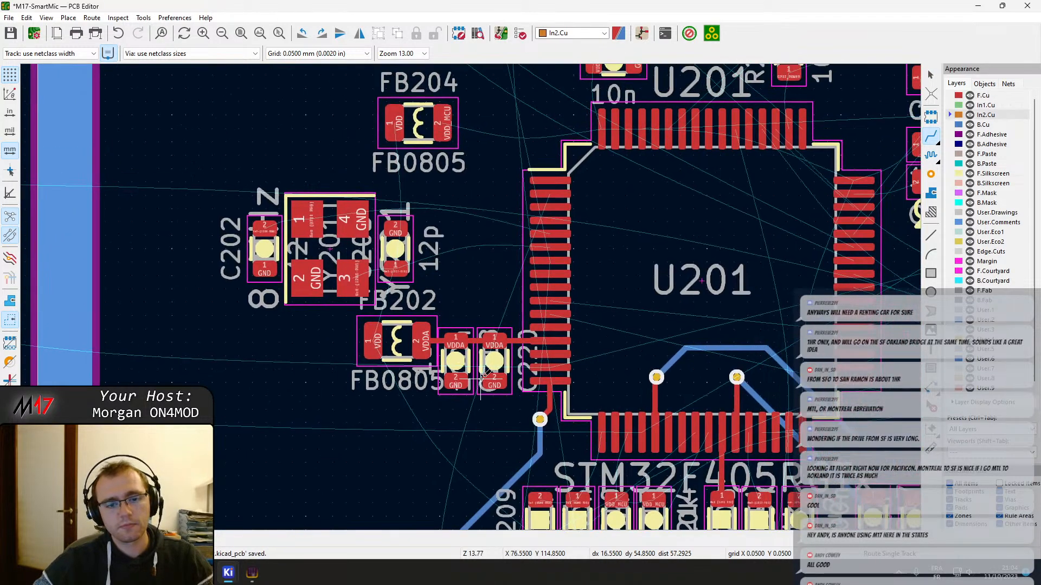
{"action": "key", "text": "ctrl+s"}
{"action": "key", "text": "Escape"}
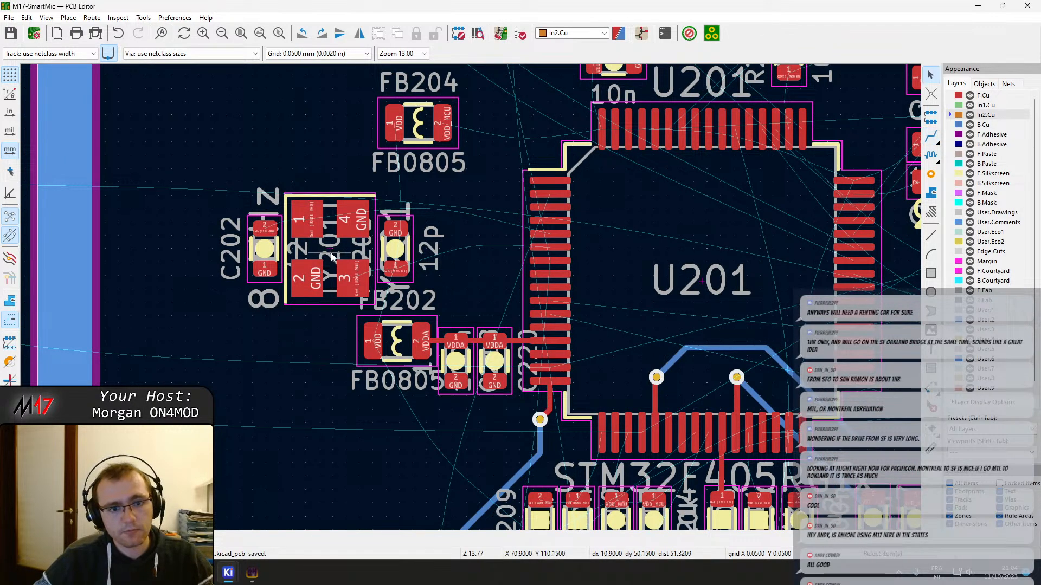
{"action": "scroll", "coordinate": [347, 238], "scroll_direction": "up", "scroll_amount": 2}
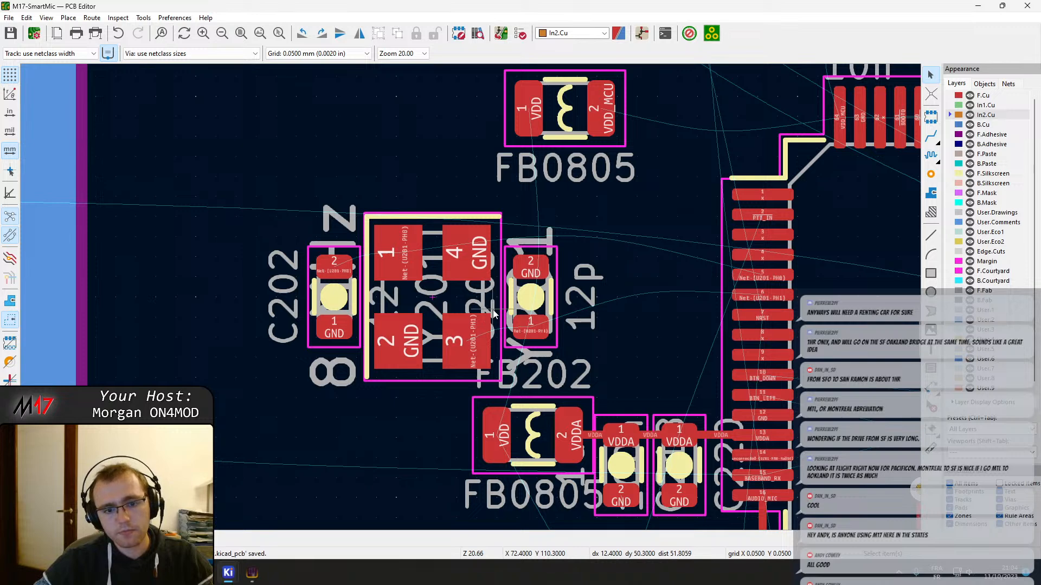
{"action": "left_click_drag", "start_coordinate": [227, 210], "coordinate": [623, 370]}
{"action": "key", "text": "m"}
{"action": "left_click", "coordinate": [530, 298]}
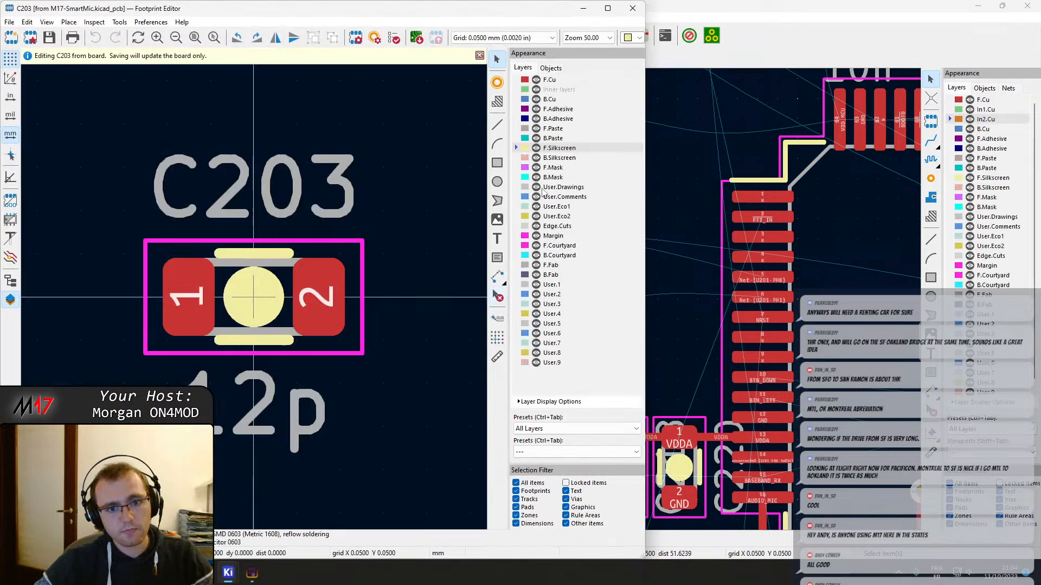
{"action": "left_click", "coordinate": [635, 6]}
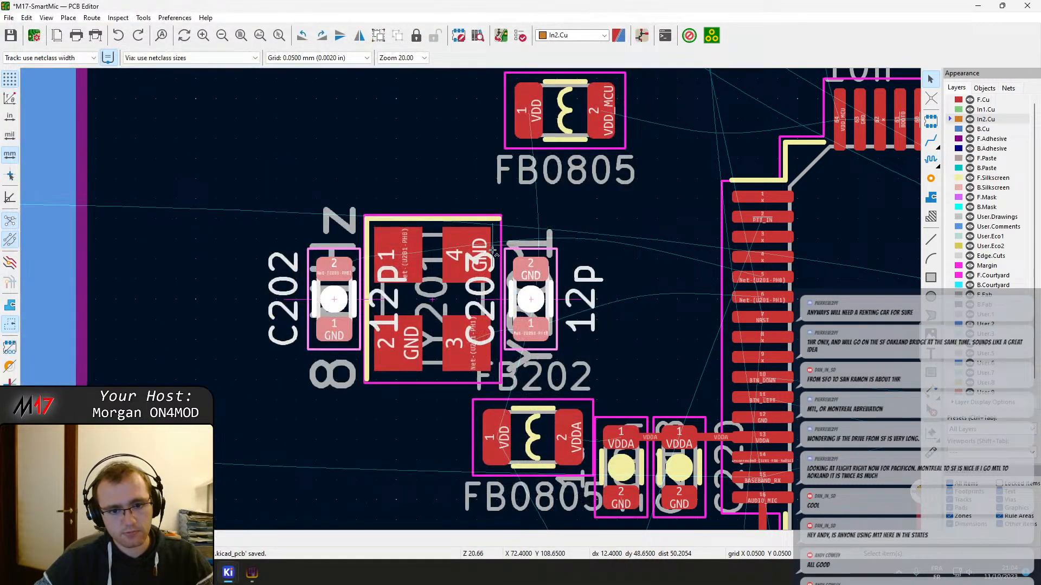
{"action": "key", "text": "Escape"}
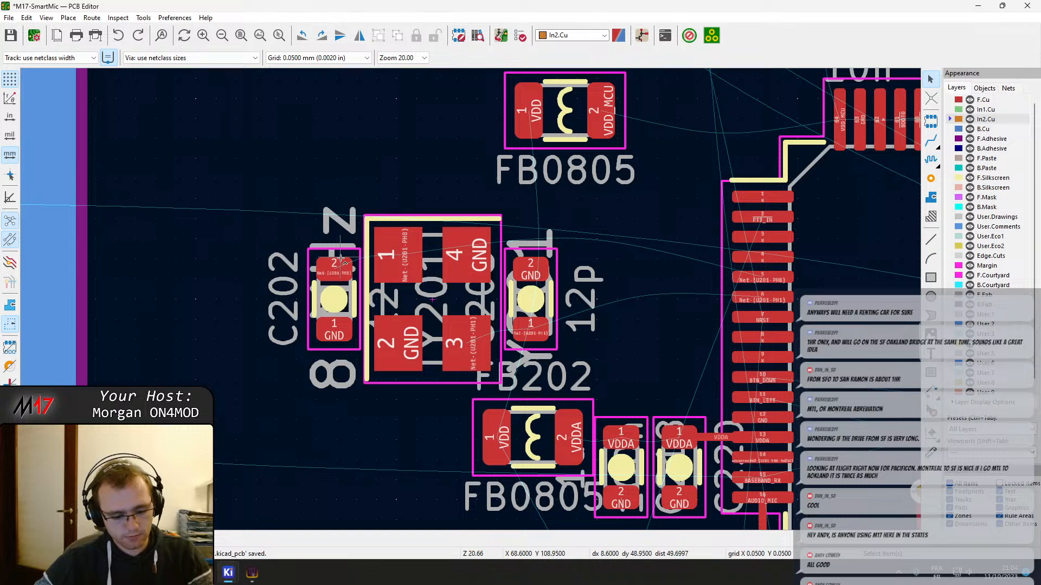
Move crystal Y201 together with load capacitors C202 and C203 further left, away from U201
{"action": "left_click_drag", "start_coordinate": [259, 183], "coordinate": [610, 402]}
{"action": "key", "text": "m"}
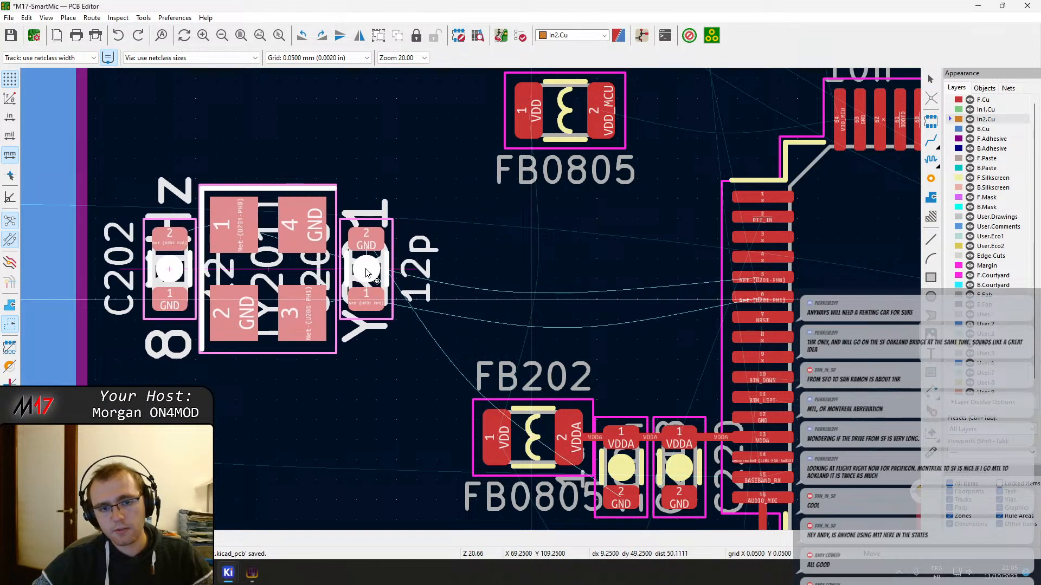
{"action": "left_click", "coordinate": [352, 274]}
Move ferrite bead FB204 above U201's upper left corner, to the left of C226 and C227
{"action": "middle_click_drag", "start_coordinate": [494, 270], "coordinate": [369, 342]}
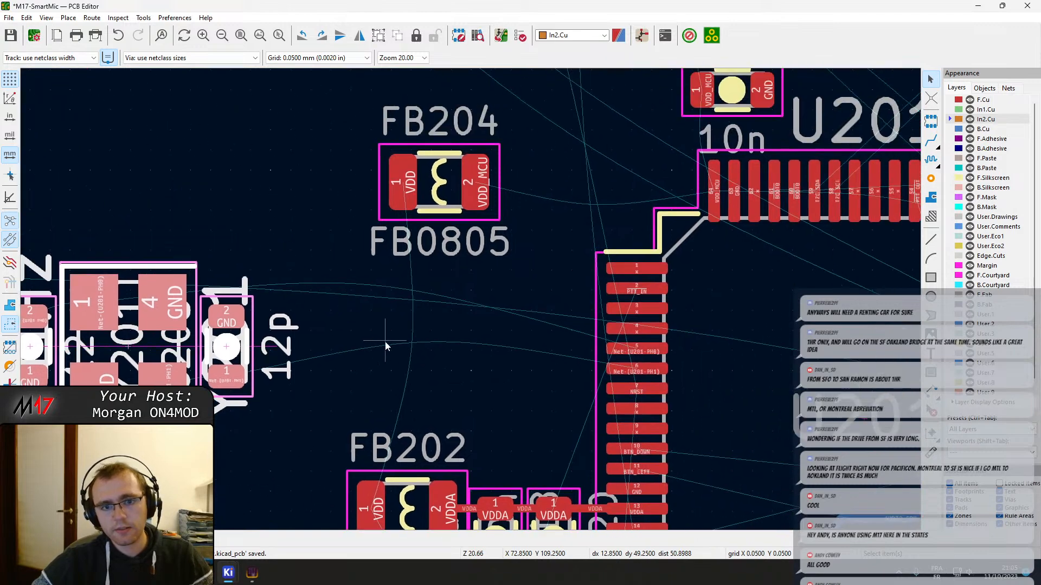
{"action": "left_click", "coordinate": [445, 182]}
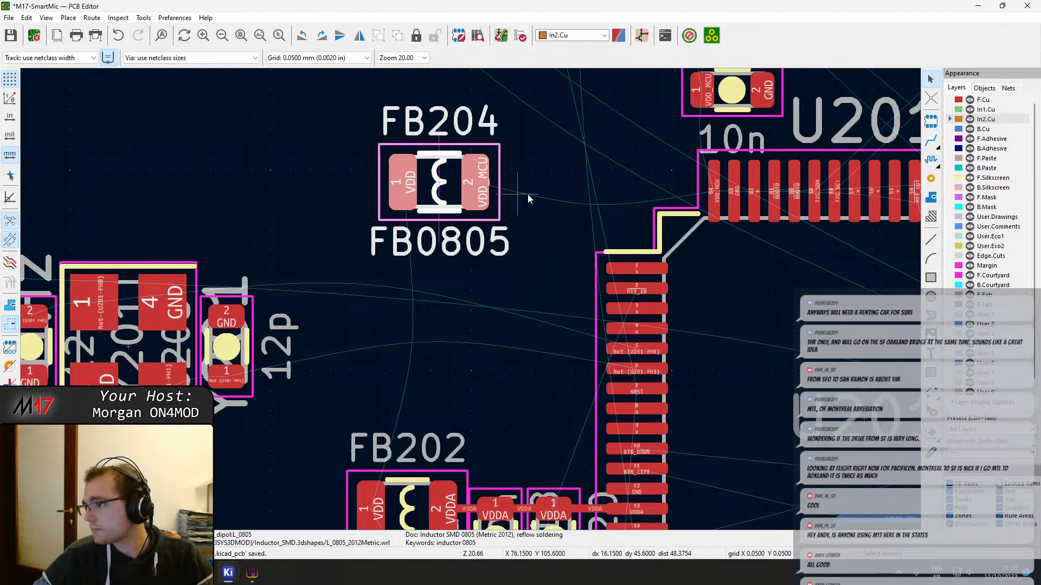
{"action": "middle_click_drag", "start_coordinate": [614, 203], "coordinate": [343, 325]}
{"action": "scroll", "coordinate": [542, 282], "scroll_direction": "up", "scroll_amount": 1}
{"action": "scroll", "coordinate": [512, 299], "scroll_direction": "down", "scroll_amount": 2}
{"action": "scroll", "coordinate": [457, 315], "scroll_direction": "down", "scroll_amount": 2}
{"action": "key", "text": "m"}
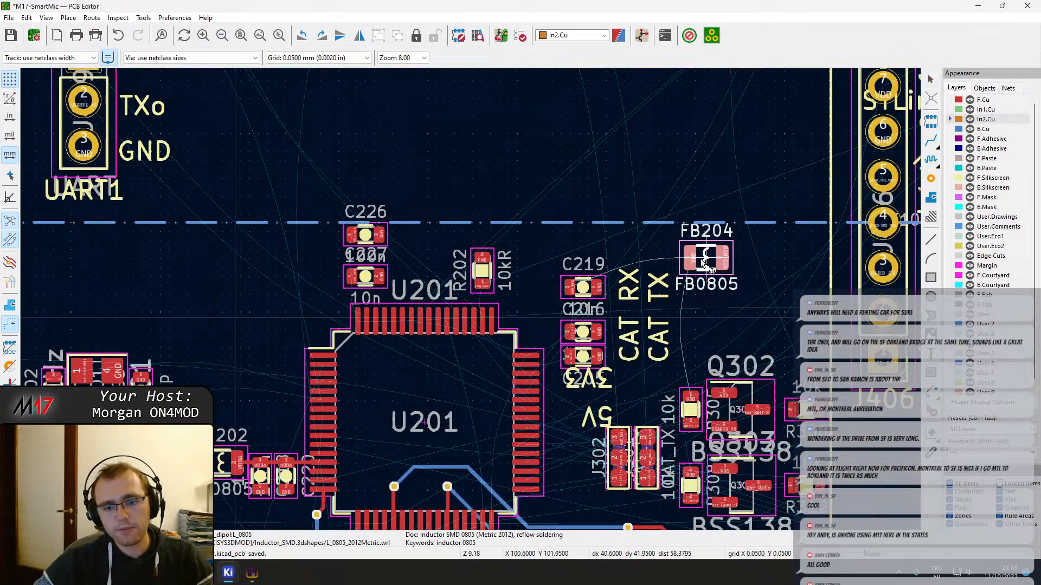
{"action": "scroll", "coordinate": [705, 264], "scroll_direction": "down", "scroll_amount": 3}
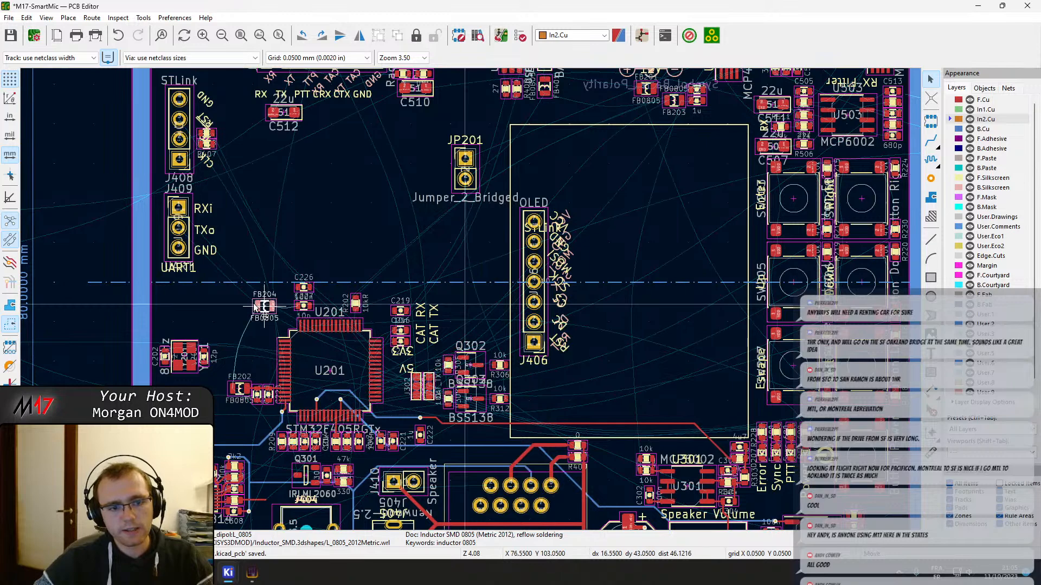
{"action": "left_click", "coordinate": [239, 304]}
Rotate C227 by 180° and move it left so its VDD_MCU pad sits above U201's pin 64
{"action": "scroll", "coordinate": [230, 314], "scroll_direction": "up", "scroll_amount": 5}
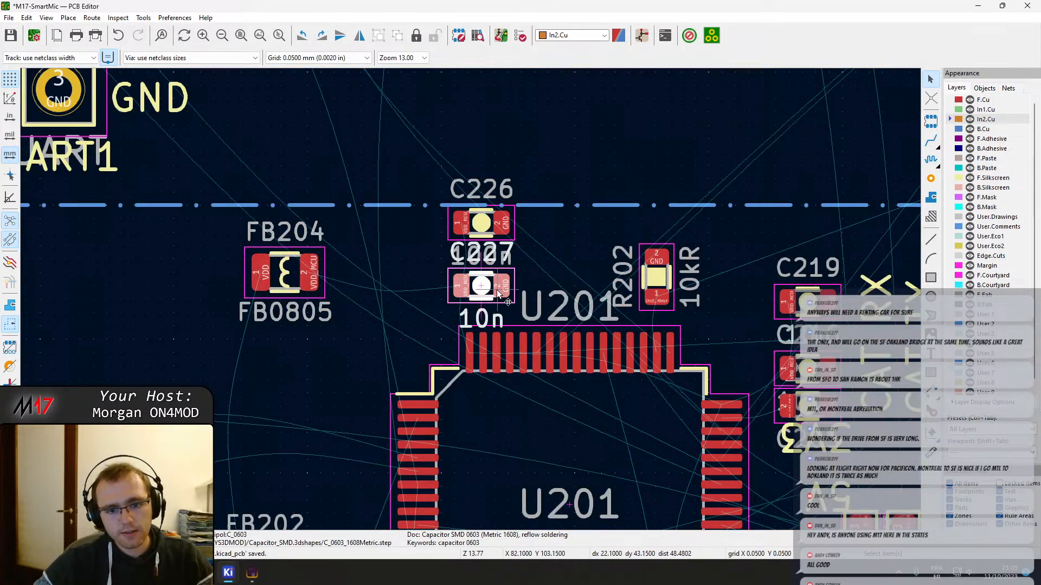
{"action": "scroll", "coordinate": [497, 293], "scroll_direction": "up", "scroll_amount": 5}
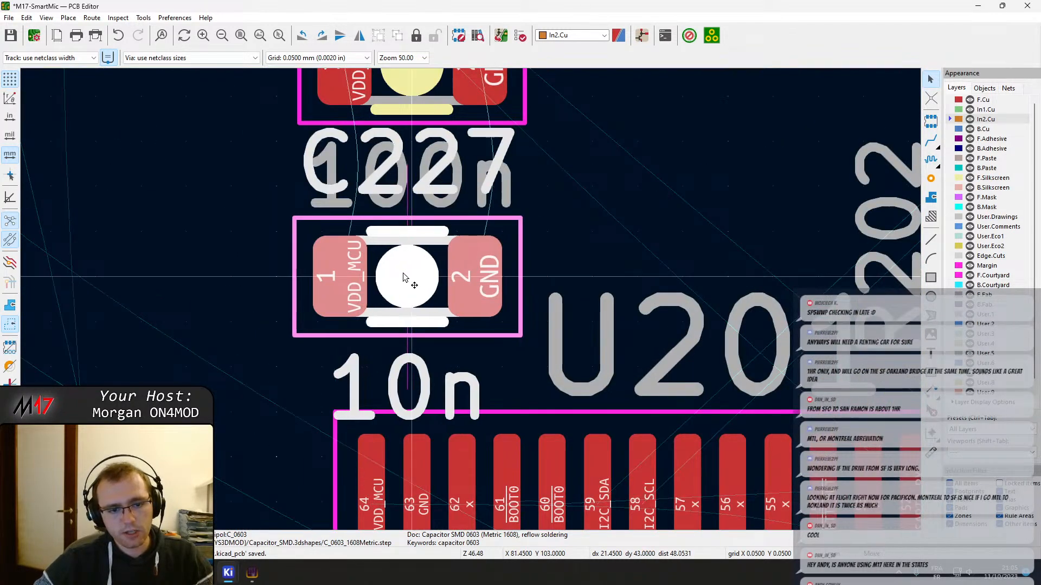
{"action": "key", "text": "r"}
{"action": "key", "text": "r"}
{"action": "left_click", "coordinate": [285, 273]}
{"action": "middle_click_drag", "start_coordinate": [411, 221], "coordinate": [443, 362]}
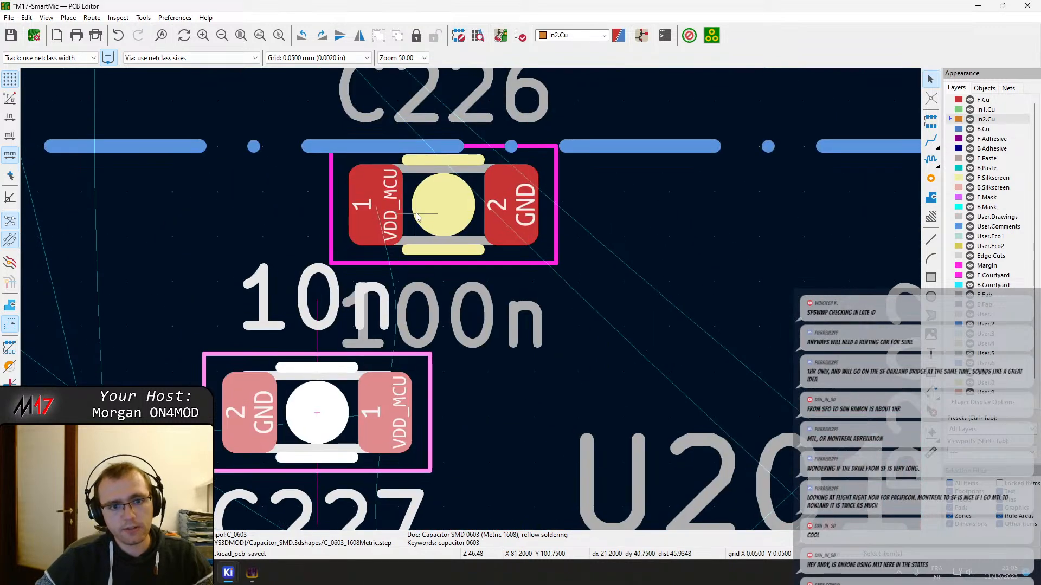
Rotate C226 by 180° and place it directly above C227 with the matching pads stacked
{"action": "left_click", "coordinate": [379, 209]}
{"action": "key", "text": "m"}
{"action": "key", "text": "r"}
{"action": "key", "text": "r"}
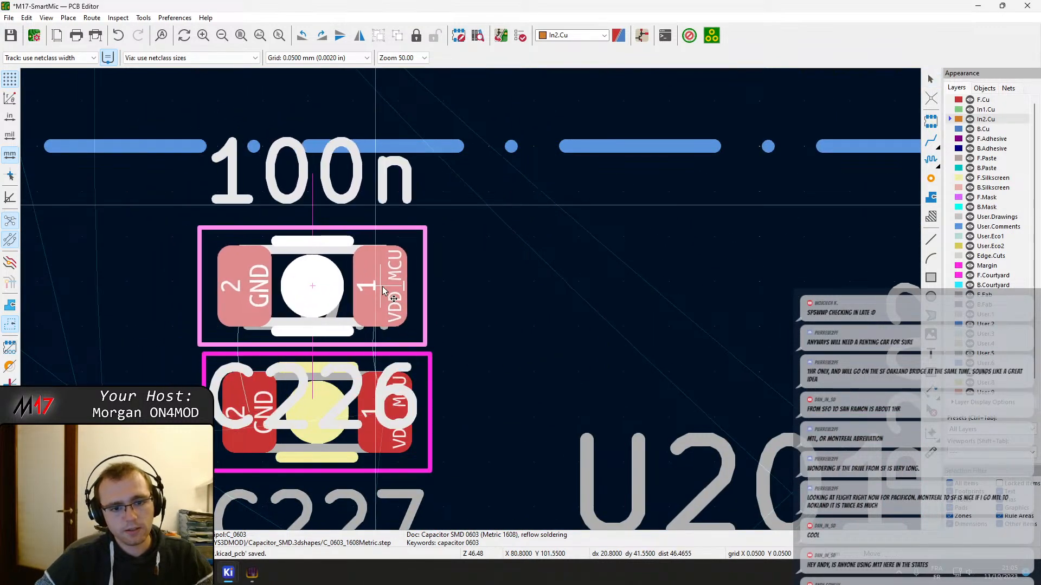
{"action": "left_click", "coordinate": [382, 291]}
Move C226 and C227 together so their VDD_MCU pads line up vertically with U201's pin 64
{"action": "middle_click_drag", "start_coordinate": [472, 500], "coordinate": [418, 315]}
{"action": "left_click", "coordinate": [339, 255]}
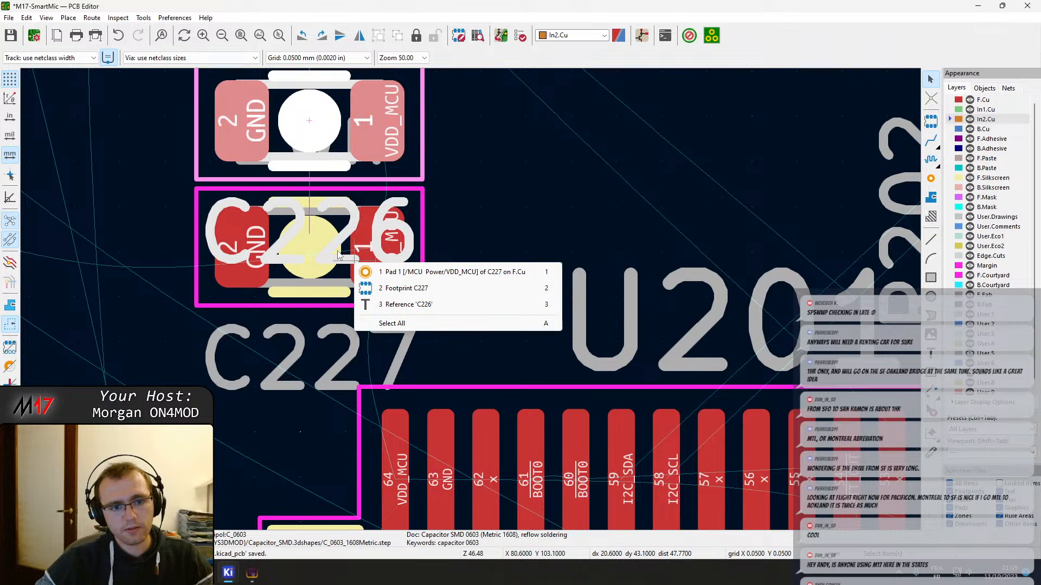
{"action": "key", "text": "Escape"}
{"action": "key", "text": "m"}
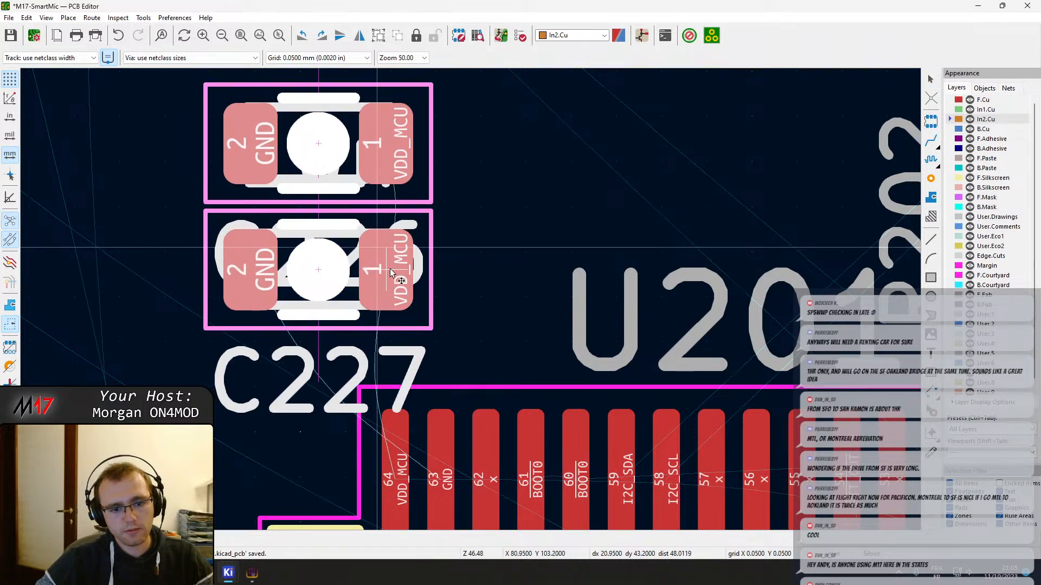
{"action": "key", "text": "Escape"}
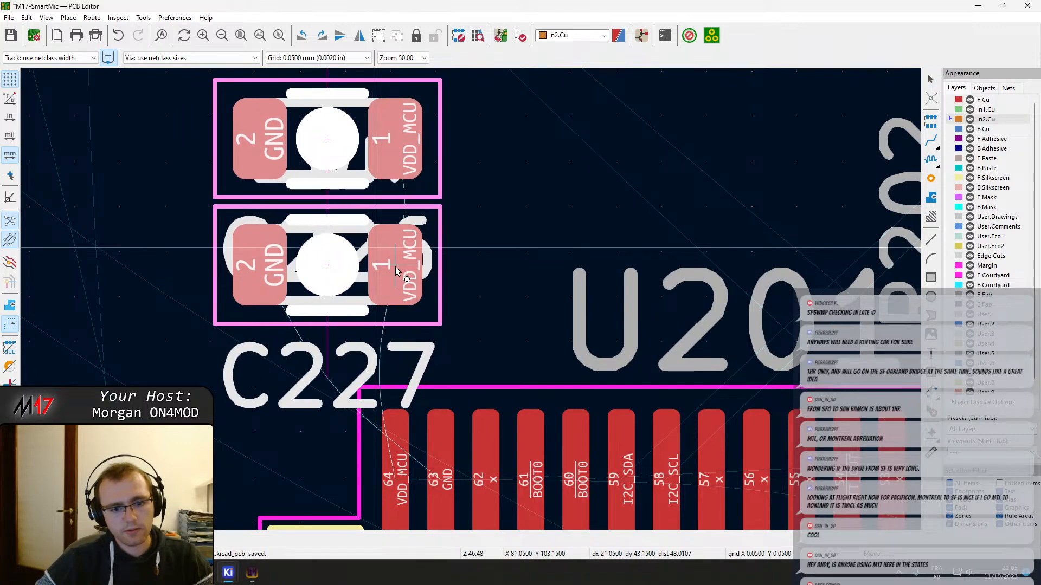
Route a 0.200 mm VDD_MCU track on F.Cu from U201's pin 64 through C227's pad 1 to C226's pad 1
{"action": "key", "text": "x"}
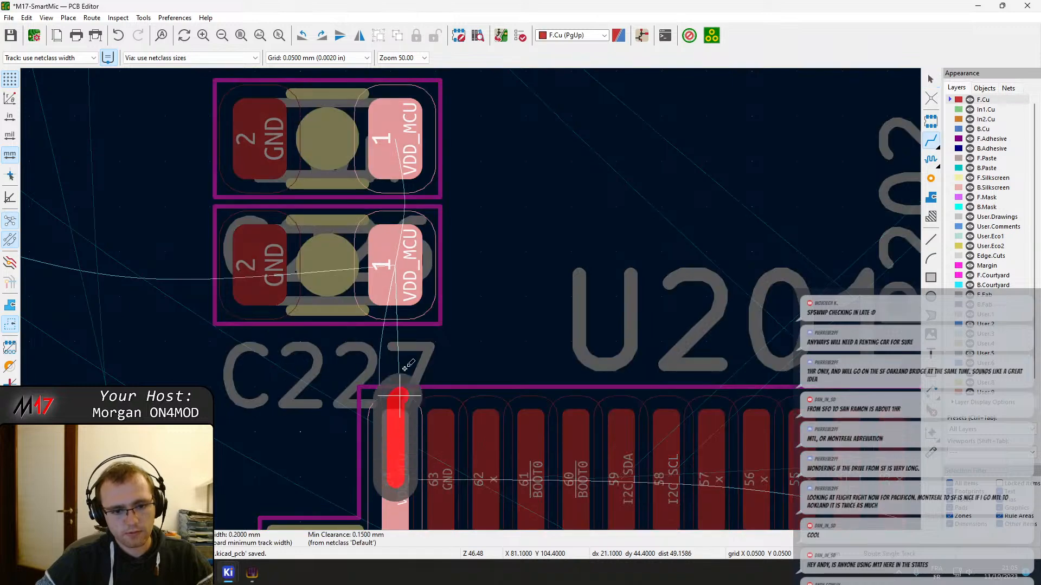
{"action": "left_click", "coordinate": [396, 269]}
{"action": "left_click", "coordinate": [396, 266]}
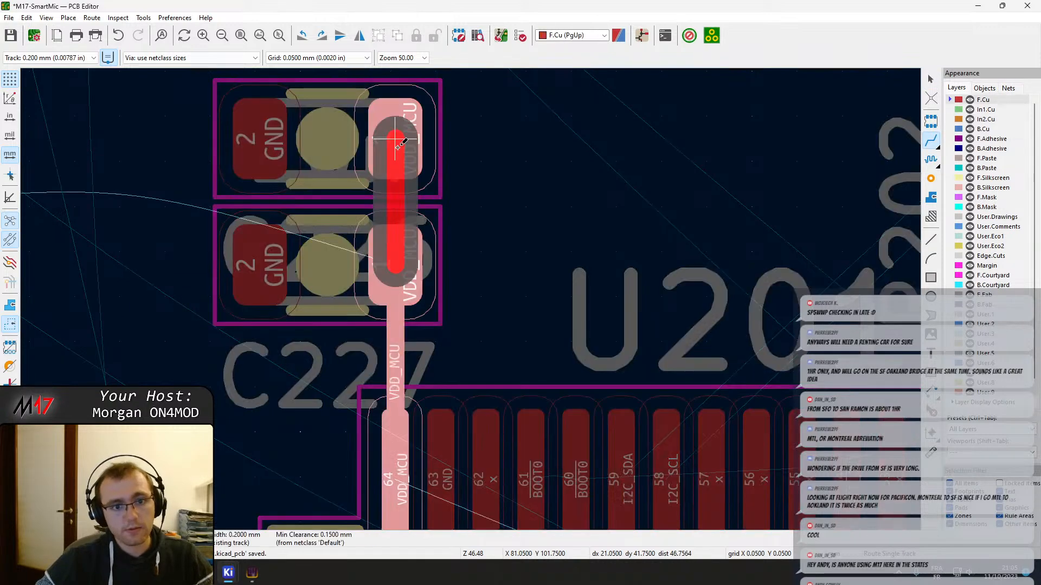
{"action": "left_click", "coordinate": [395, 139]}
{"action": "key", "text": "Escape"}
{"action": "middle_click_drag", "start_coordinate": [499, 355], "coordinate": [443, 285]}
{"action": "scroll", "coordinate": [408, 224], "scroll_direction": "down", "scroll_amount": 2}
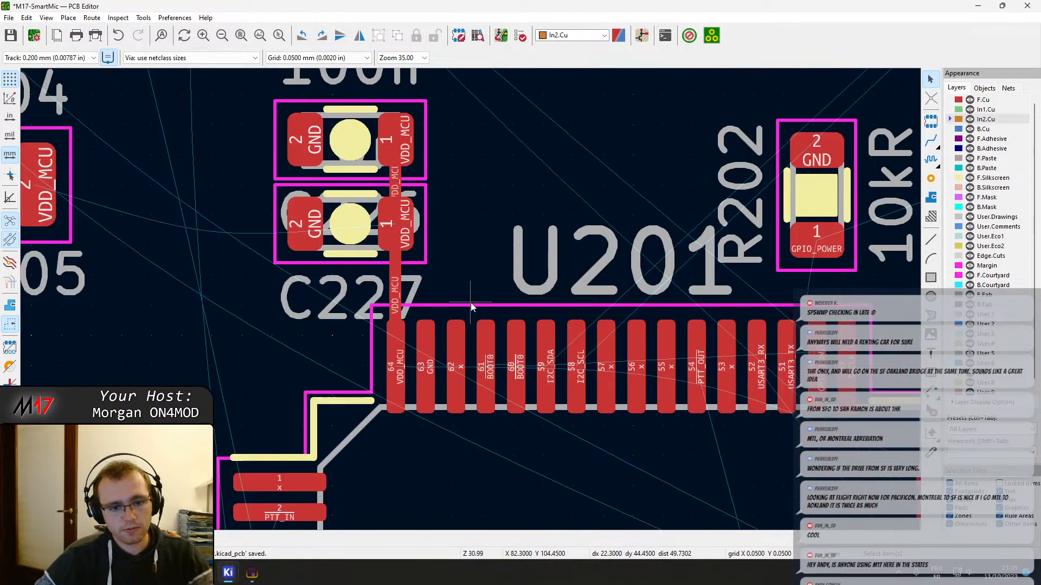
Trace U201's BOOT0 net from pin 61 across the board and examine the resistor it connects to beside the Escape button
{"action": "scroll", "coordinate": [430, 370], "scroll_direction": "right", "scroll_amount": 2, "text": "ctrl"}
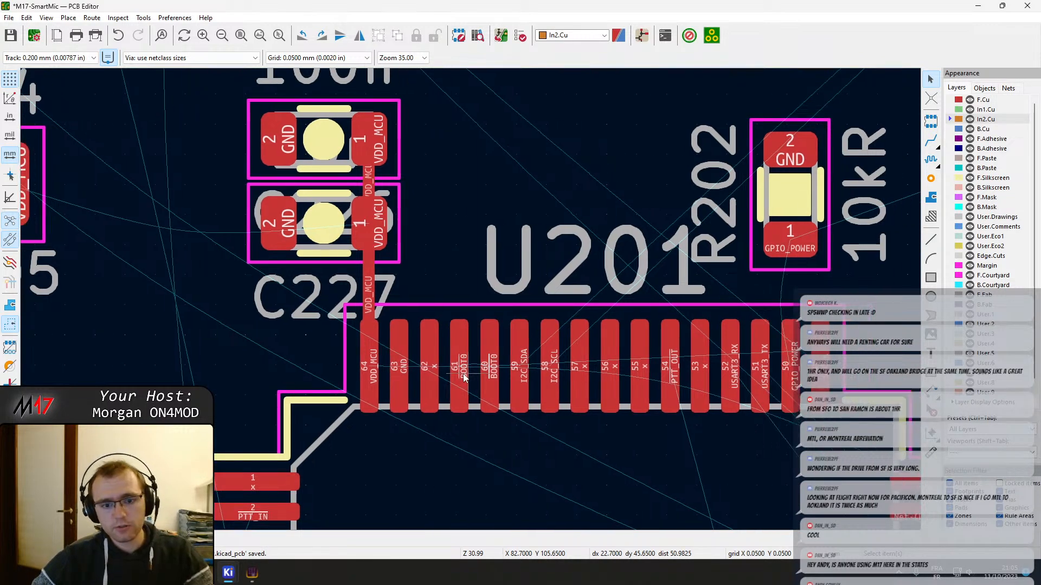
{"action": "key", "text": "x"}
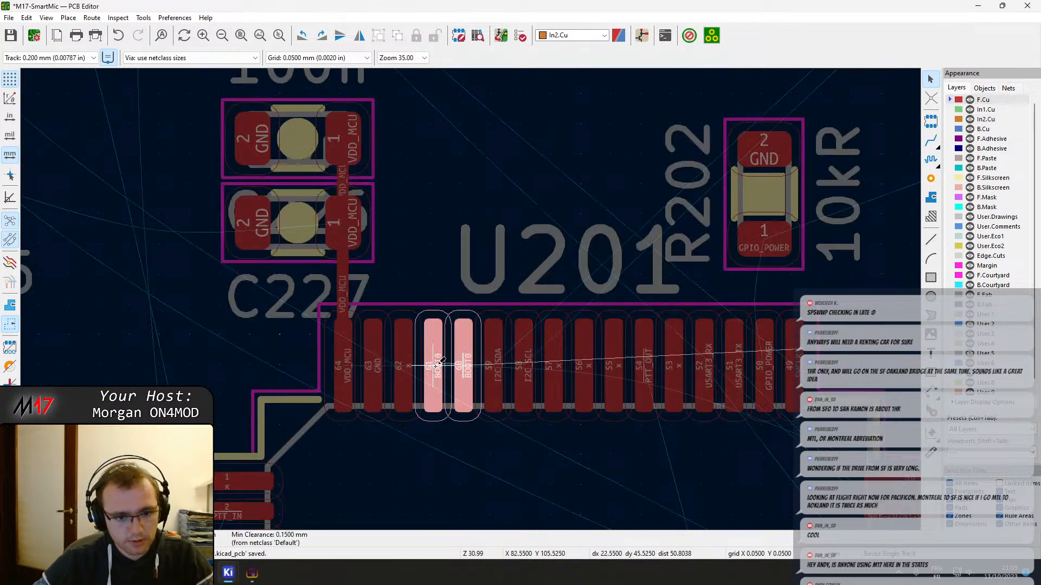
{"action": "scroll", "coordinate": [470, 298], "scroll_direction": "down", "scroll_amount": 12}
{"action": "scroll", "coordinate": [471, 298], "scroll_direction": "down", "scroll_amount": 1}
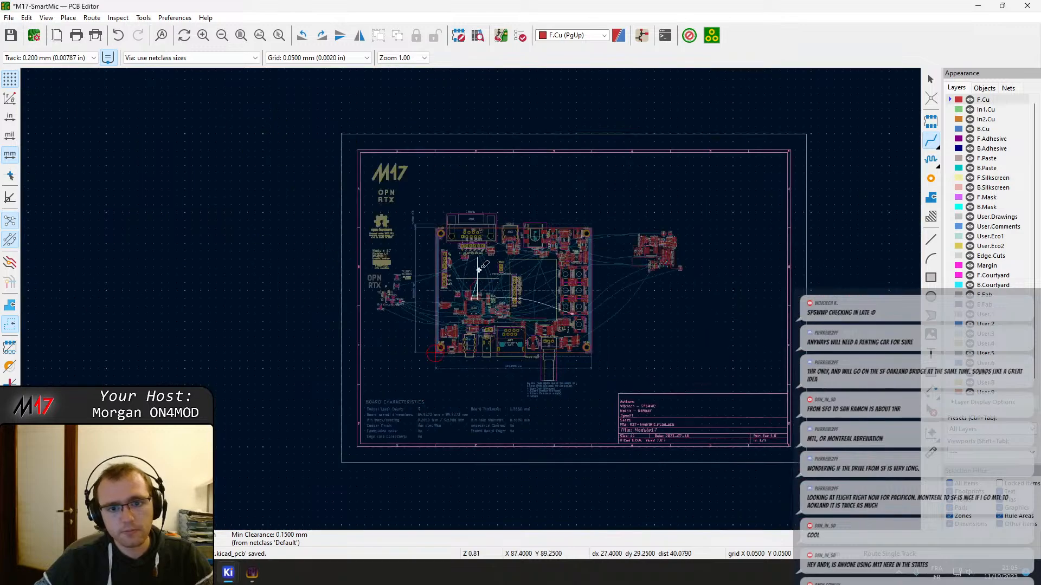
{"action": "scroll", "coordinate": [466, 291], "scroll_direction": "up", "scroll_amount": 3}
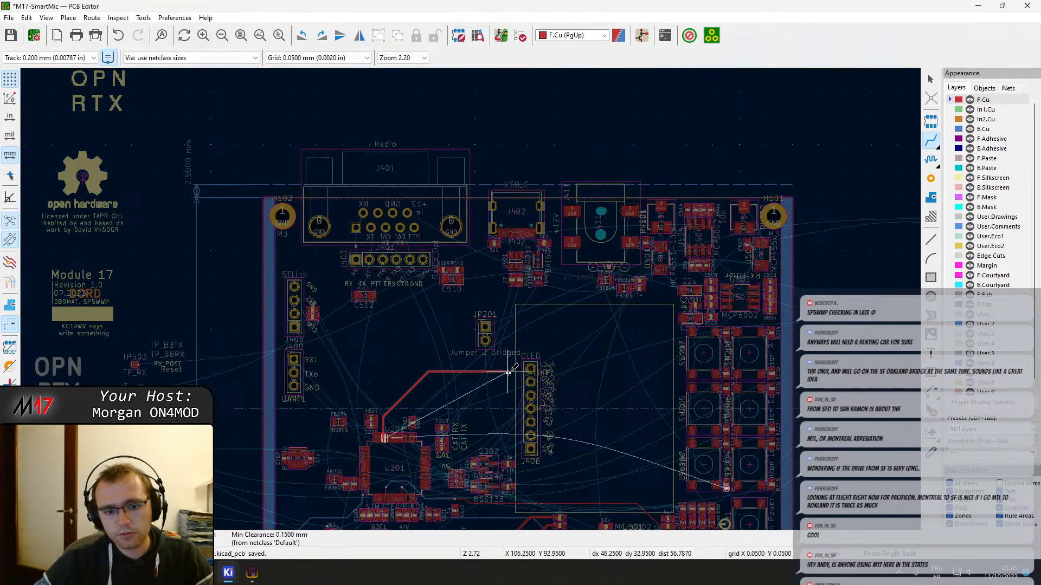
{"action": "key", "text": "F4"}
{"action": "scroll", "coordinate": [470, 298], "scroll_direction": "down", "scroll_amount": 3}
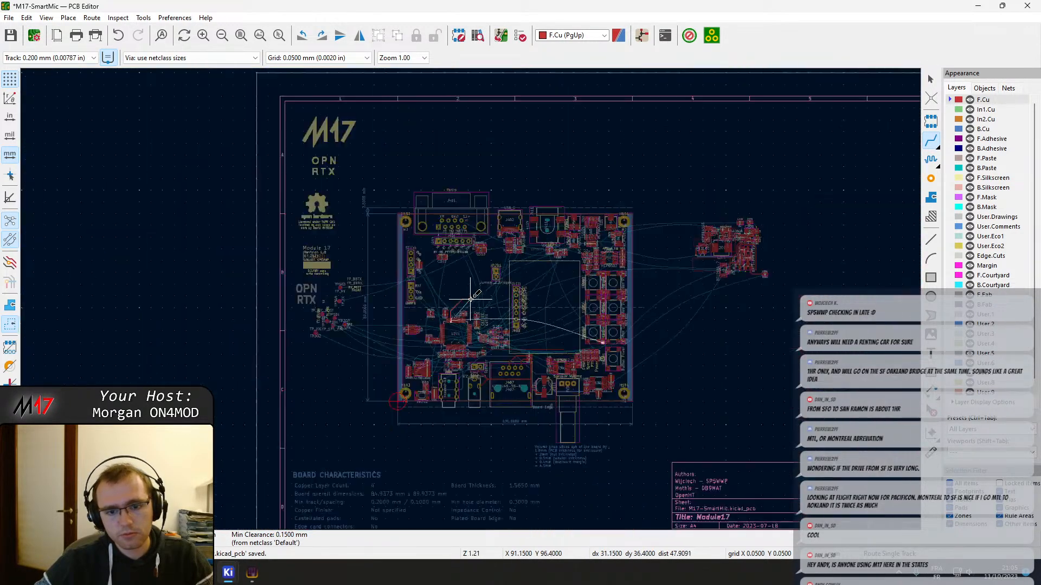
{"action": "scroll", "coordinate": [471, 298], "scroll_direction": "up", "scroll_amount": 3}
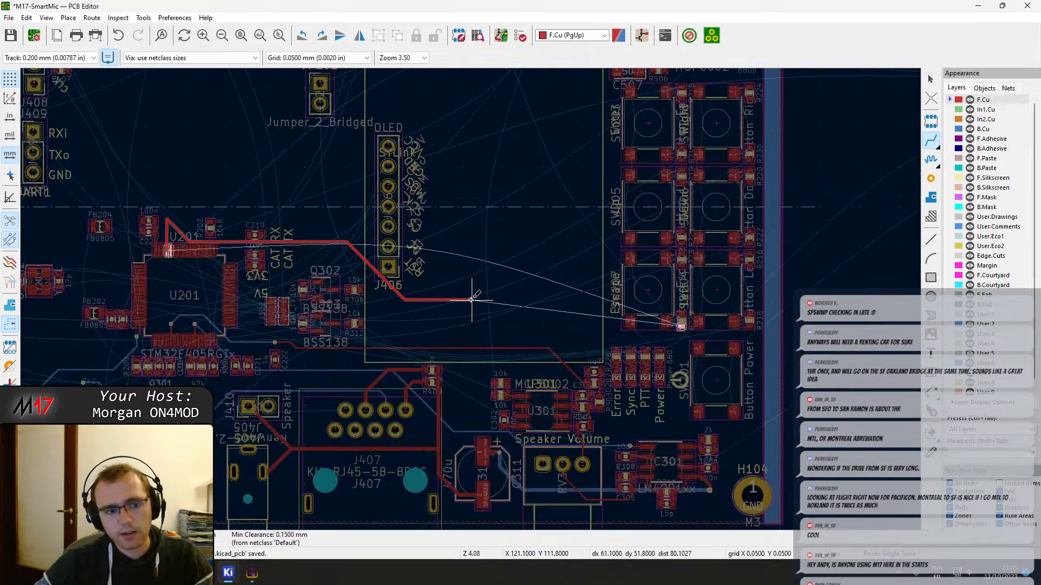
{"action": "key", "text": "Escape"}
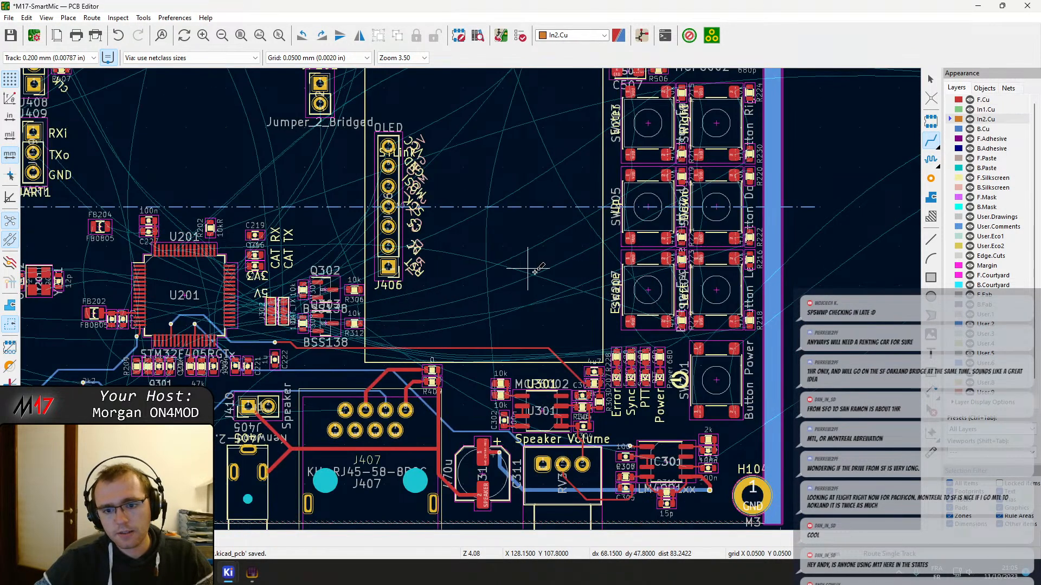
{"action": "key", "text": "Escape"}
{"action": "scroll", "coordinate": [674, 296], "scroll_direction": "up", "scroll_amount": 7}
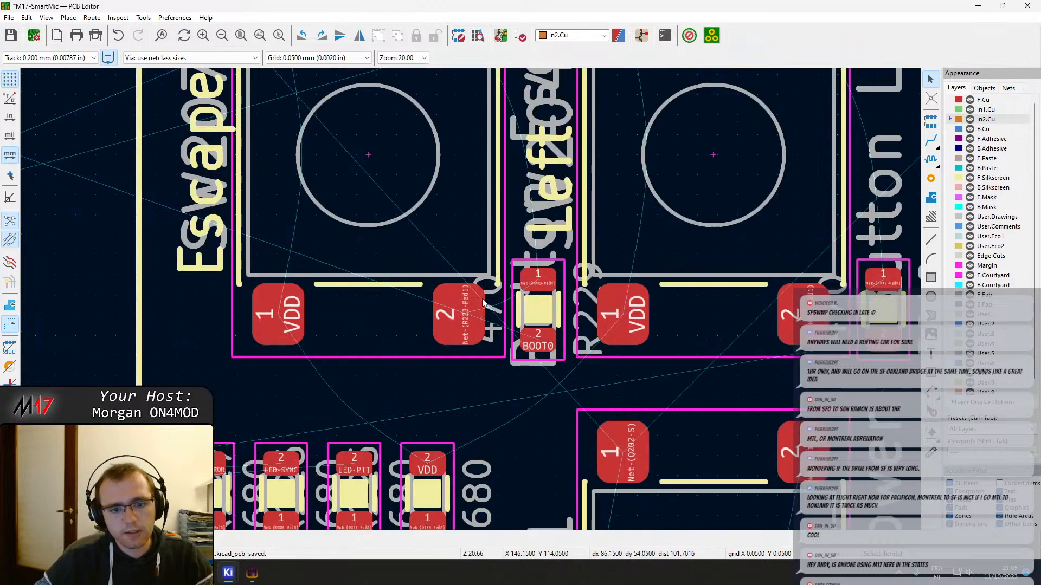
{"action": "scroll", "coordinate": [484, 302], "scroll_direction": "down", "scroll_amount": 5}
{"action": "scroll", "coordinate": [462, 287], "scroll_direction": "up", "scroll_amount": 1}
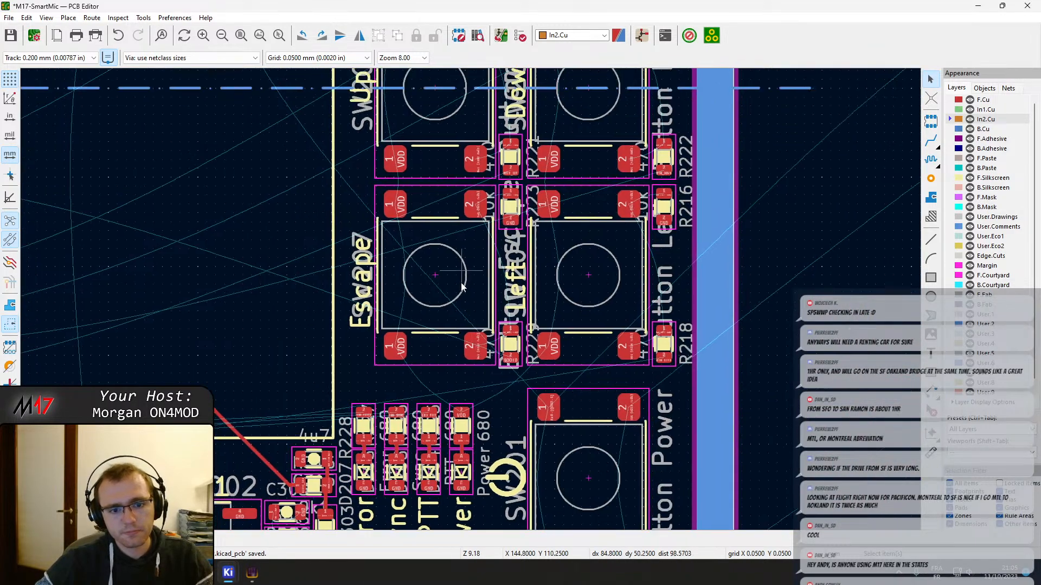
{"action": "middle_click_drag", "start_coordinate": [462, 287], "coordinate": [438, 346]}
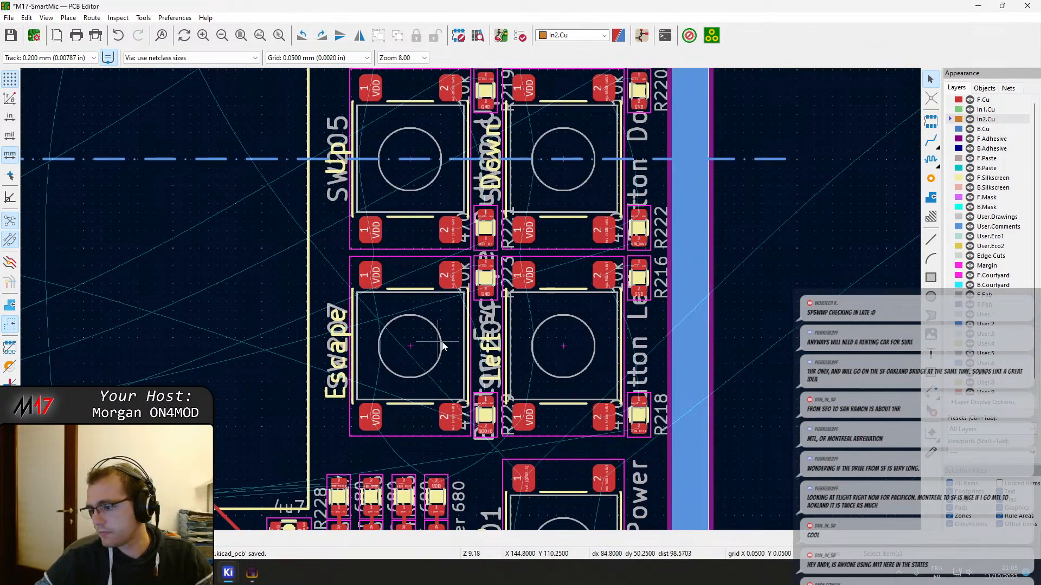
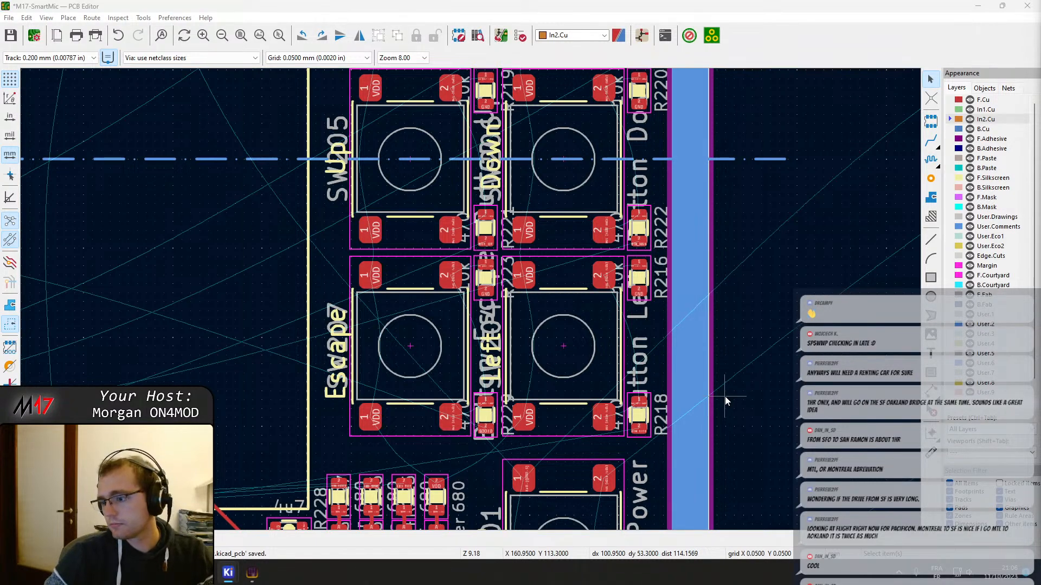
Route F.Cu tracks joining the facing VDD pads of the Enter and Up switches and of the Up and Escape switches
{"action": "middle_click_drag", "start_coordinate": [389, 302], "coordinate": [429, 371]}
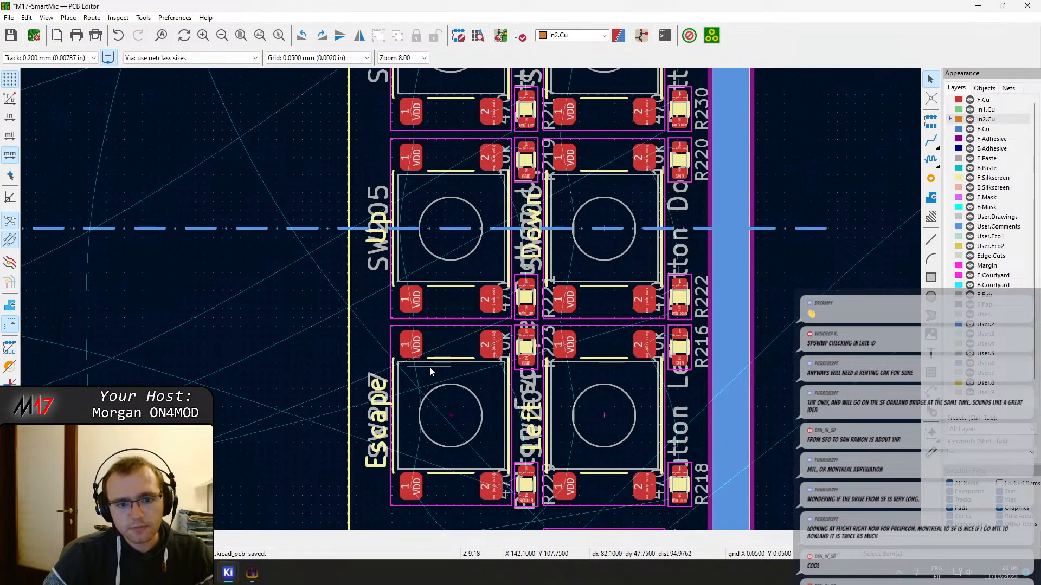
{"action": "middle_click_drag", "start_coordinate": [447, 323], "coordinate": [442, 461]}
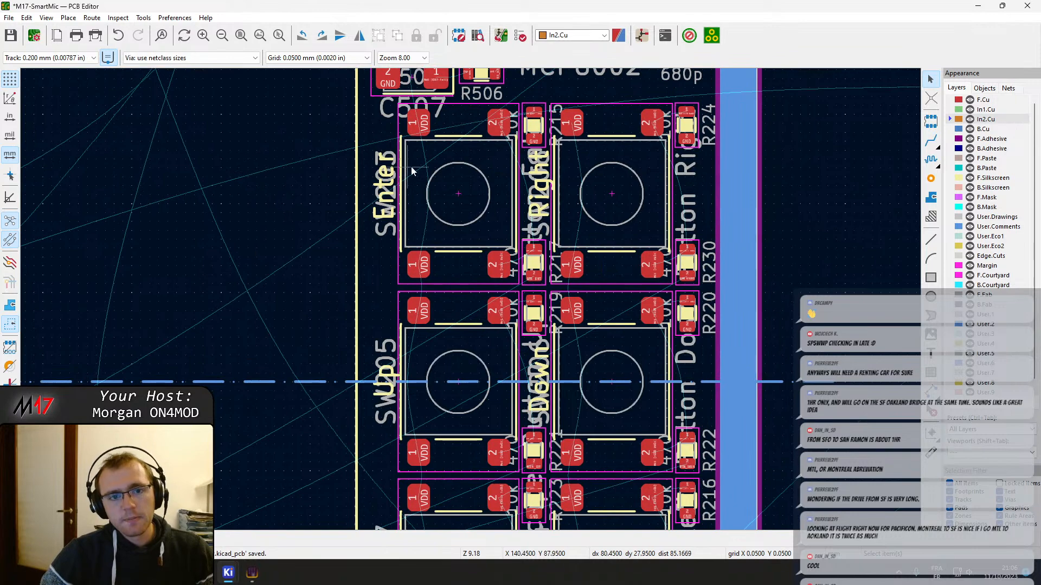
{"action": "middle_click_drag", "start_coordinate": [412, 171], "coordinate": [361, 209]}
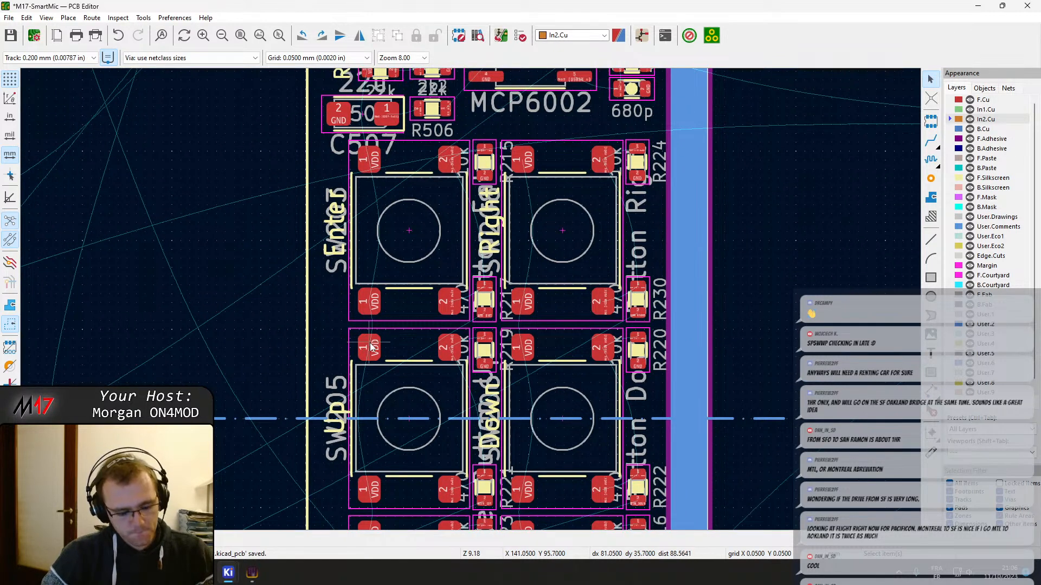
{"action": "key", "text": "Page_Up"}
{"action": "key", "text": "x"}
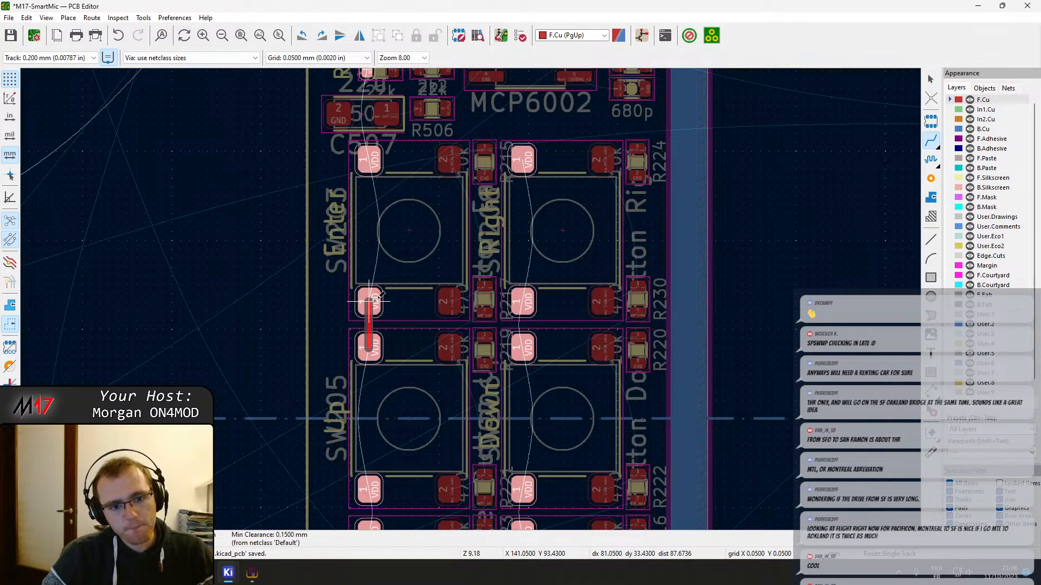
{"action": "left_click", "coordinate": [375, 301]}
{"action": "middle_click_drag", "start_coordinate": [370, 488], "coordinate": [363, 312]}
{"action": "left_click", "coordinate": [363, 358]}
{"action": "left_click", "coordinate": [363, 315]}
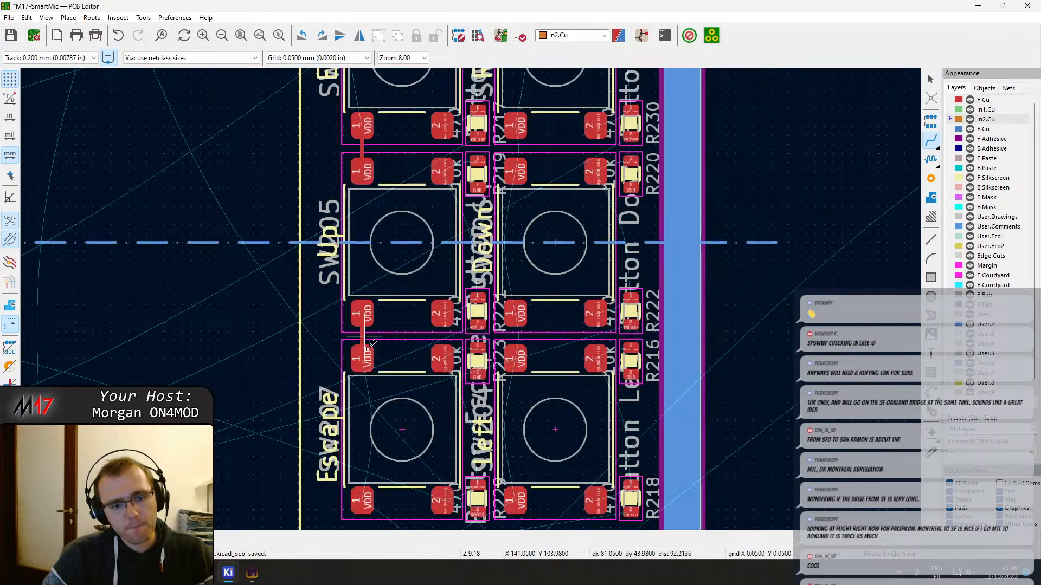
Route F.Cu tracks joining the facing VDD pads of the Left and Down switches and of the Down and Right switches
{"action": "middle_click_drag", "start_coordinate": [358, 476], "coordinate": [373, 365]}
{"action": "middle_click_drag", "start_coordinate": [525, 334], "coordinate": [428, 332]}
{"action": "left_click", "coordinate": [436, 250]}
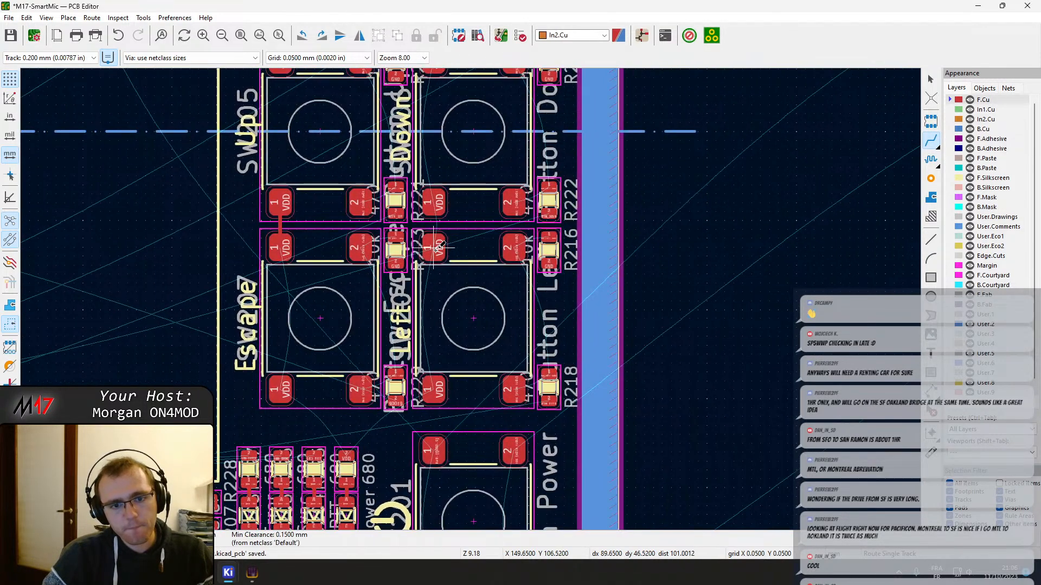
{"action": "left_click", "coordinate": [435, 201]}
{"action": "middle_click_drag", "start_coordinate": [433, 198], "coordinate": [434, 452]}
{"action": "left_click", "coordinate": [436, 315]}
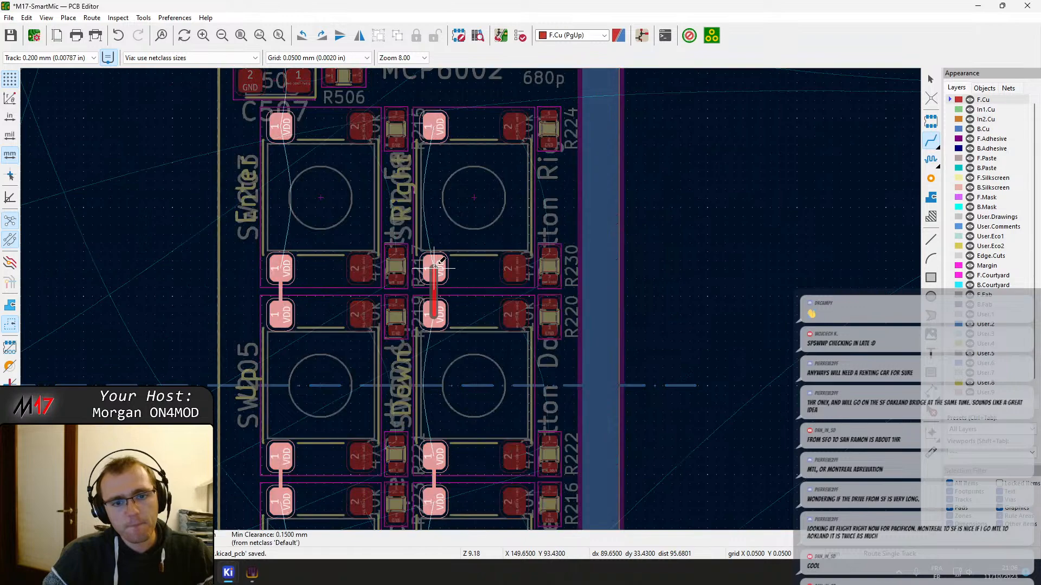
{"action": "left_click", "coordinate": [435, 267]}
Route an F.Cu track from the Enter switch's upper pad 2 to R215 pad 1 and shift its diagonal segment toward the switch pad
{"action": "middle_click_drag", "start_coordinate": [439, 189], "coordinate": [445, 304]}
{"action": "middle_click_drag", "start_coordinate": [368, 270], "coordinate": [399, 265]}
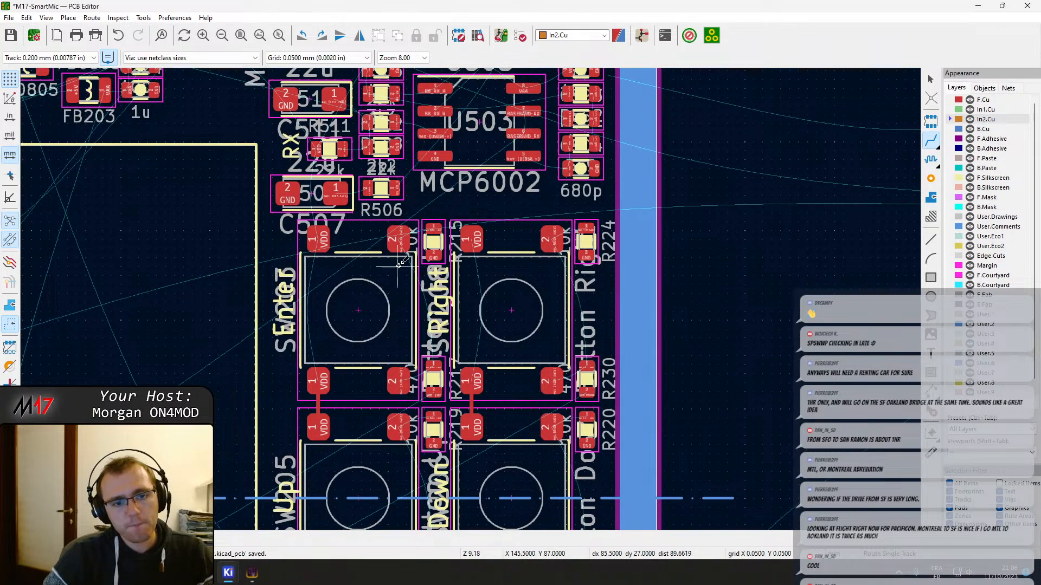
{"action": "scroll", "coordinate": [398, 266], "scroll_direction": "up", "scroll_amount": 3}
{"action": "left_click", "coordinate": [447, 275]}
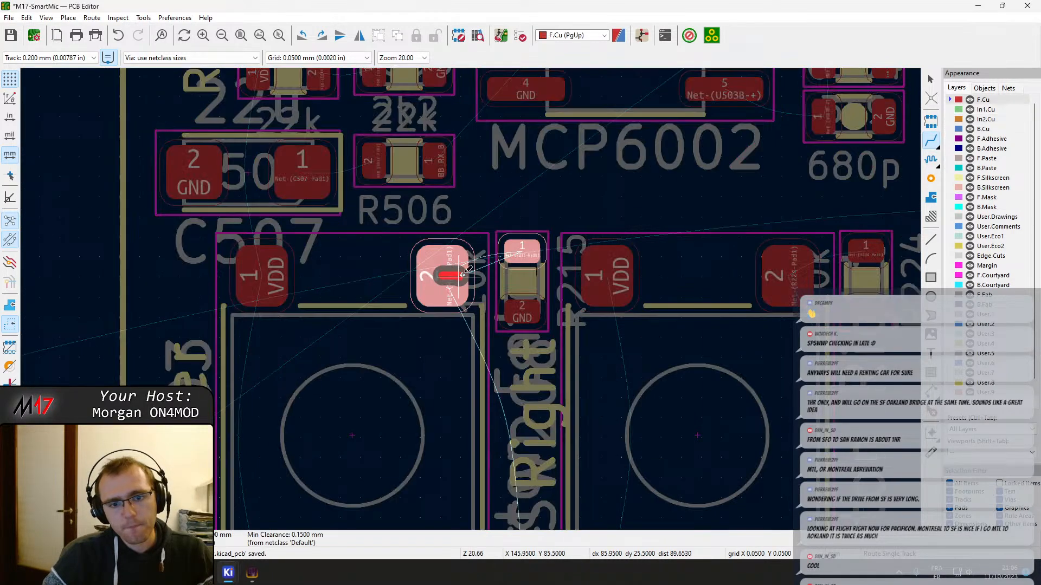
{"action": "left_click", "coordinate": [509, 251]}
{"action": "scroll", "coordinate": [488, 271], "scroll_direction": "up", "scroll_amount": 4}
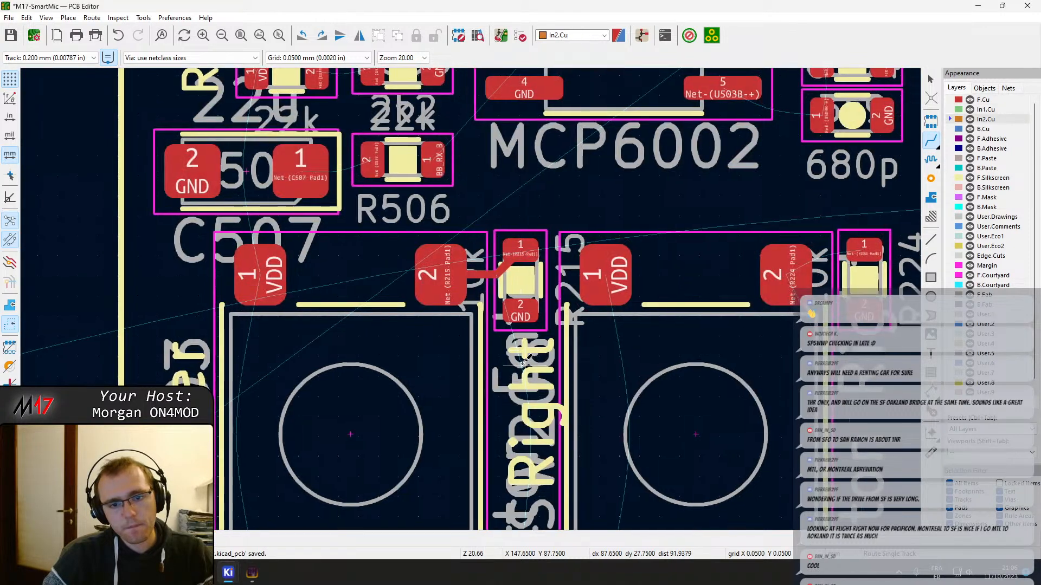
{"action": "key", "text": "Escape"}
{"action": "left_click", "coordinate": [470, 298]}
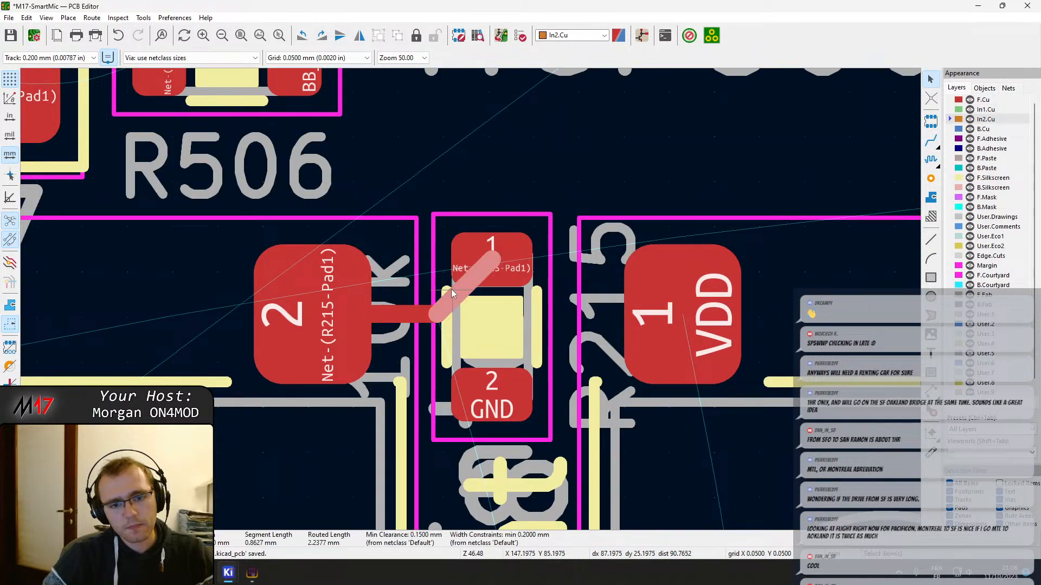
{"action": "key", "text": "d"}
{"action": "left_click", "coordinate": [444, 295]}
{"action": "scroll", "coordinate": [445, 295], "scroll_direction": "down", "scroll_amount": 7}
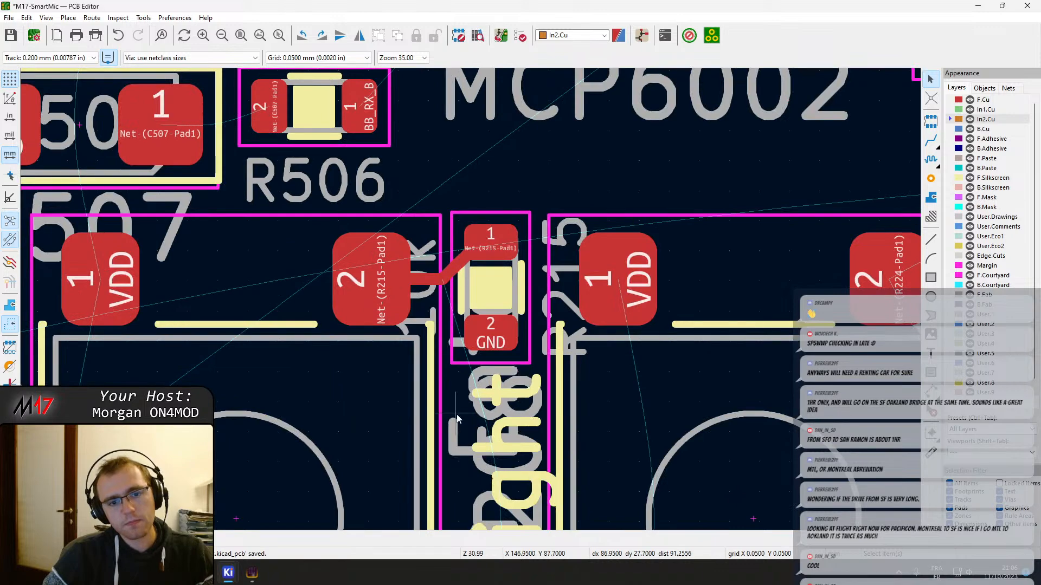
Route a track from the Enter switch's lower pad 2 to R217 pad 1 and shift its diagonal segment toward the switch pad
{"action": "scroll", "coordinate": [442, 400], "scroll_direction": "up", "scroll_amount": 2}
{"action": "key", "text": "x"}
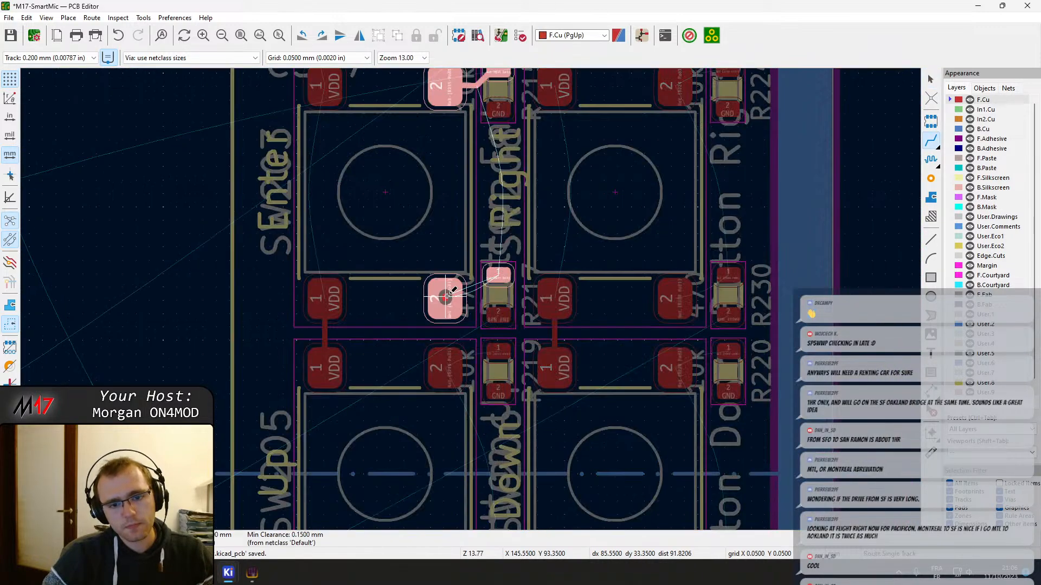
{"action": "scroll", "coordinate": [470, 297], "scroll_direction": "up", "scroll_amount": 5}
{"action": "key", "text": "Escape"}
{"action": "key", "text": "ctrl+a"}
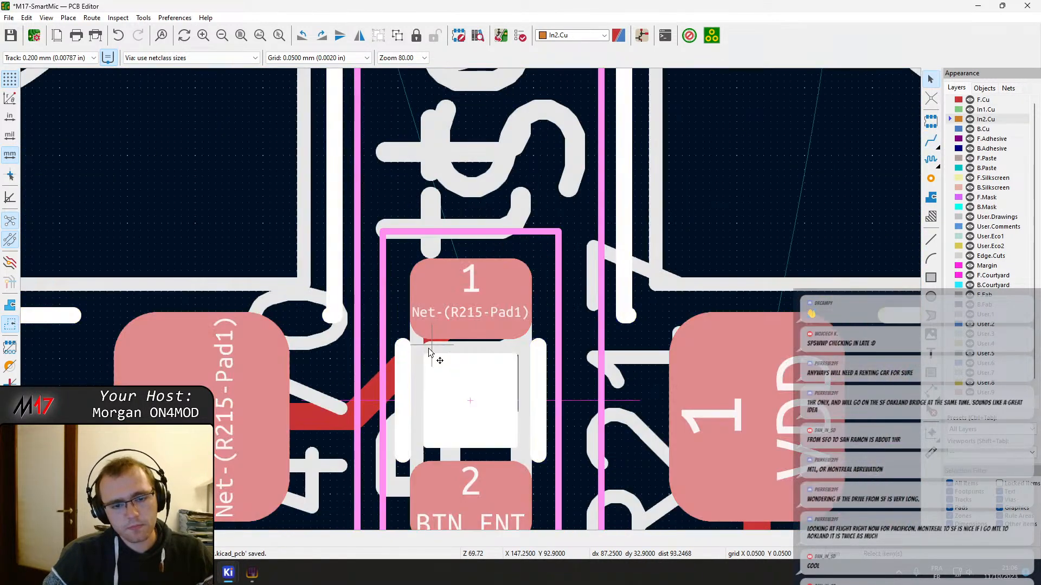
{"action": "key", "text": "Escape"}
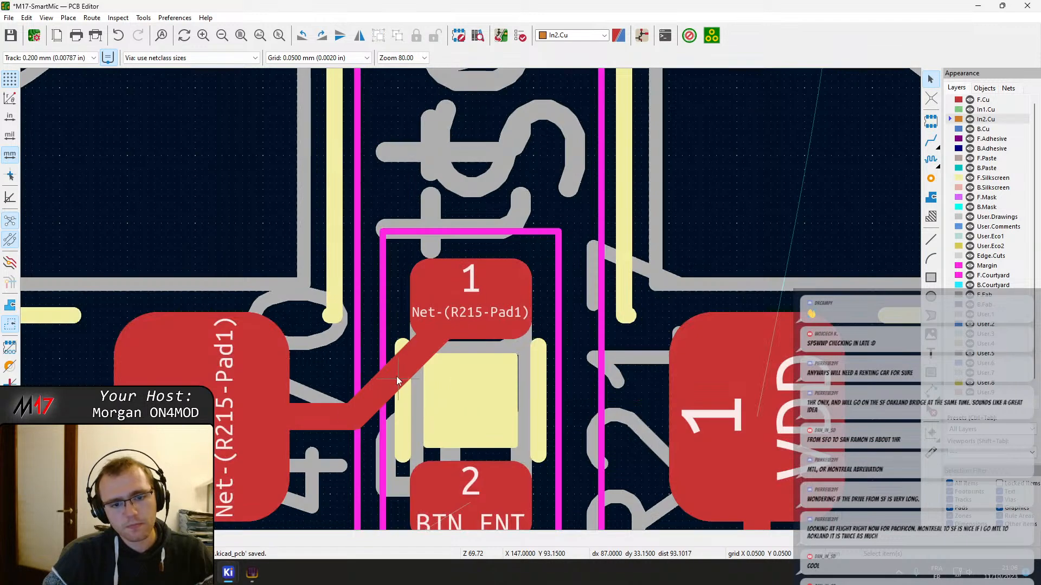
{"action": "key", "text": "x"}
{"action": "mouse_move", "coordinate": [396, 357]}
{"action": "left_mouse_down"}
{"action": "mouse_move", "coordinate": [446, 300]}
{"action": "mouse_move", "coordinate": [410, 348]}
{"action": "left_mouse_up"}
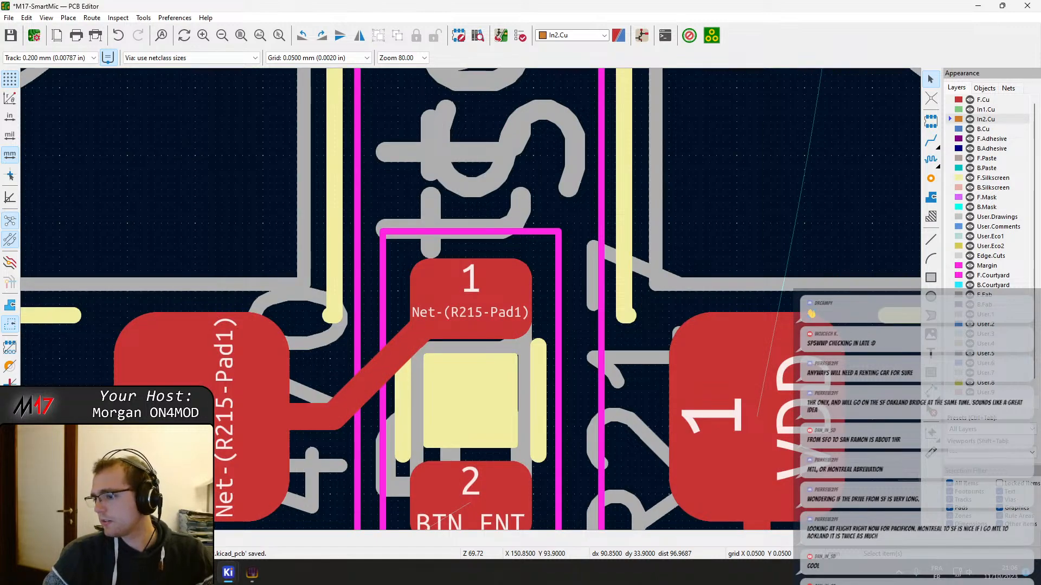
{"action": "key", "text": "super+d"}
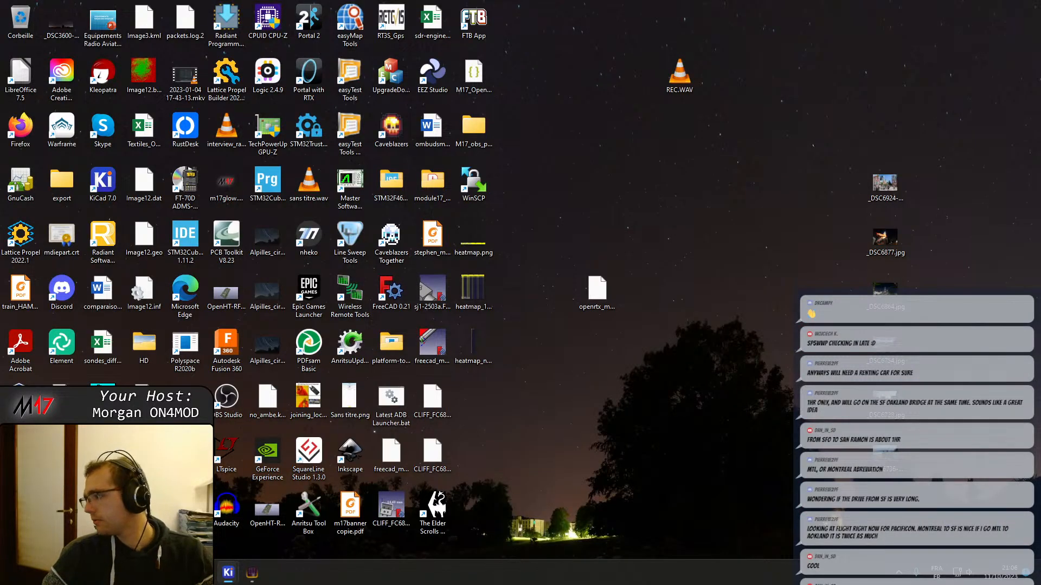
{"action": "key", "text": "super+d"}
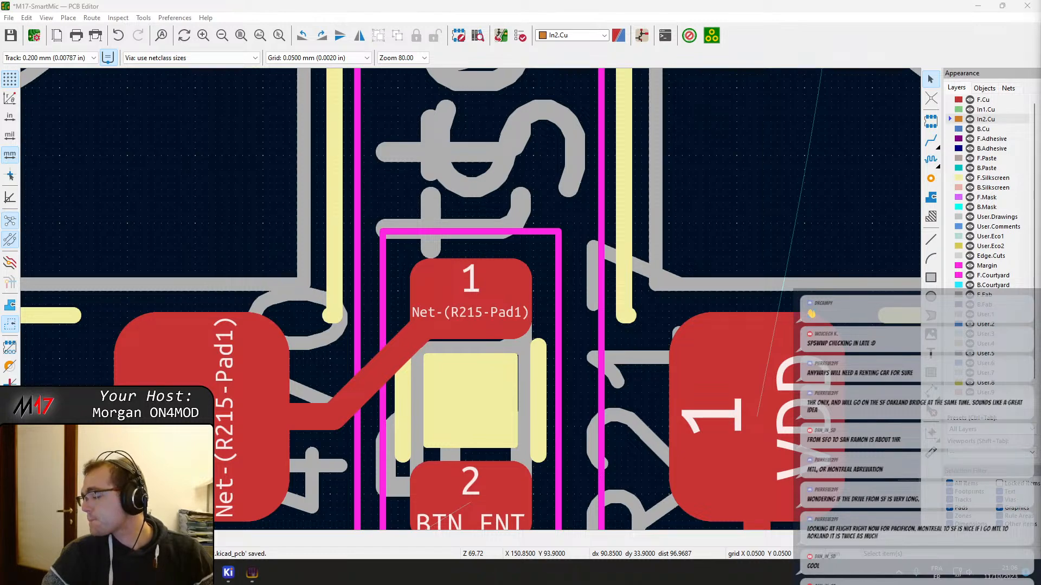
Route a track from the Up switch's upper pad 2 to R219 pad 1 and move its diagonal segment clear of the resistor body
{"action": "scroll", "coordinate": [560, 430], "scroll_direction": "down", "scroll_amount": 4}
{"action": "scroll", "coordinate": [517, 170], "scroll_direction": "up", "scroll_amount": 1}
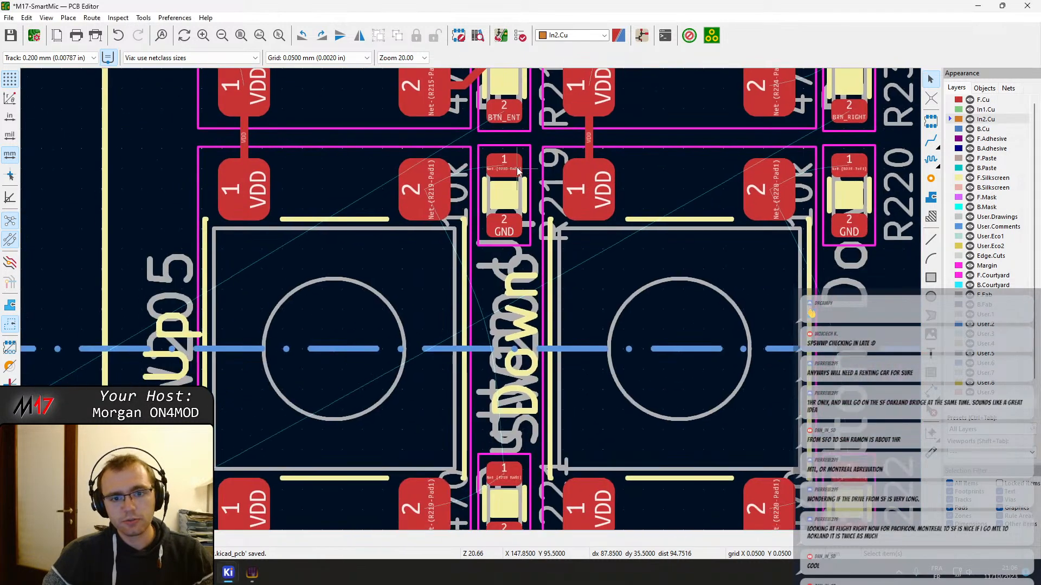
{"action": "left_click", "coordinate": [425, 198]}
{"action": "scroll", "coordinate": [494, 181], "scroll_direction": "up", "scroll_amount": 3}
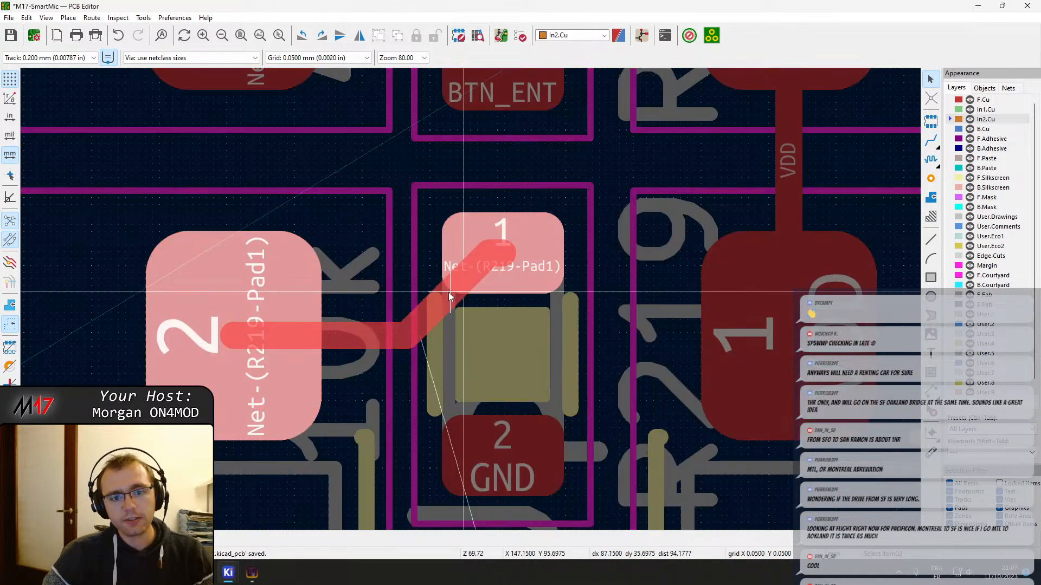
{"action": "left_click", "coordinate": [446, 294]}
Route a track from the Up switch's lower pad 2 to R221 pad 1 and move its diagonal segment toward the switch pad
{"action": "scroll", "coordinate": [431, 374], "scroll_direction": "down", "scroll_amount": 2}
{"action": "middle_click_drag", "start_coordinate": [424, 408], "coordinate": [473, 81]}
{"action": "middle_click_drag", "start_coordinate": [400, 515], "coordinate": [393, 331]}
{"action": "left_click", "coordinate": [392, 331]}
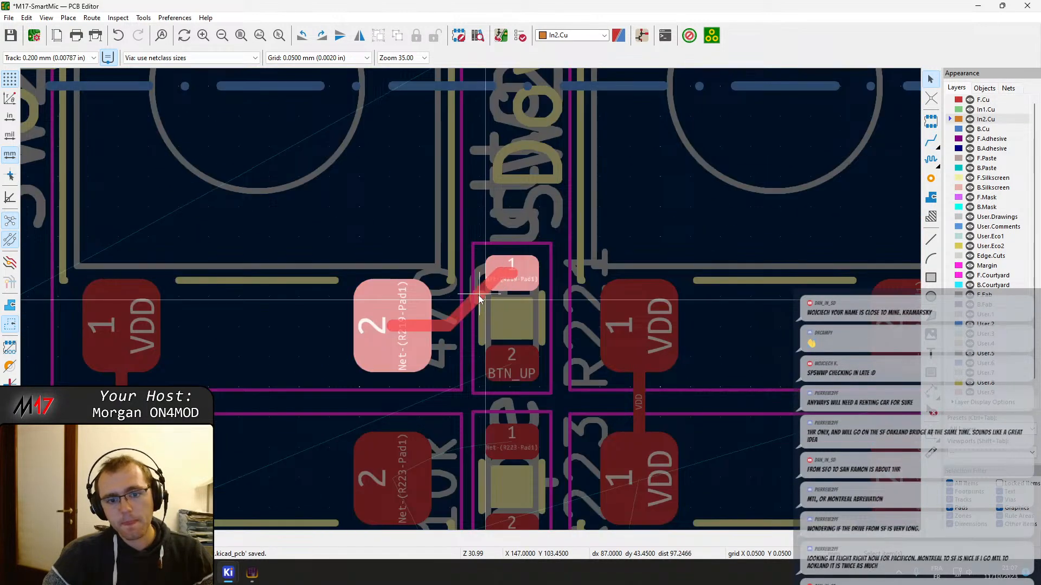
{"action": "left_click", "coordinate": [479, 296]}
Connect the Escape switch's upper pad 2 to R223 pad 1 with an F.Cu track and shift its diagonal segment toward the switch pad
{"action": "middle_click_drag", "start_coordinate": [502, 404], "coordinate": [507, 233]}
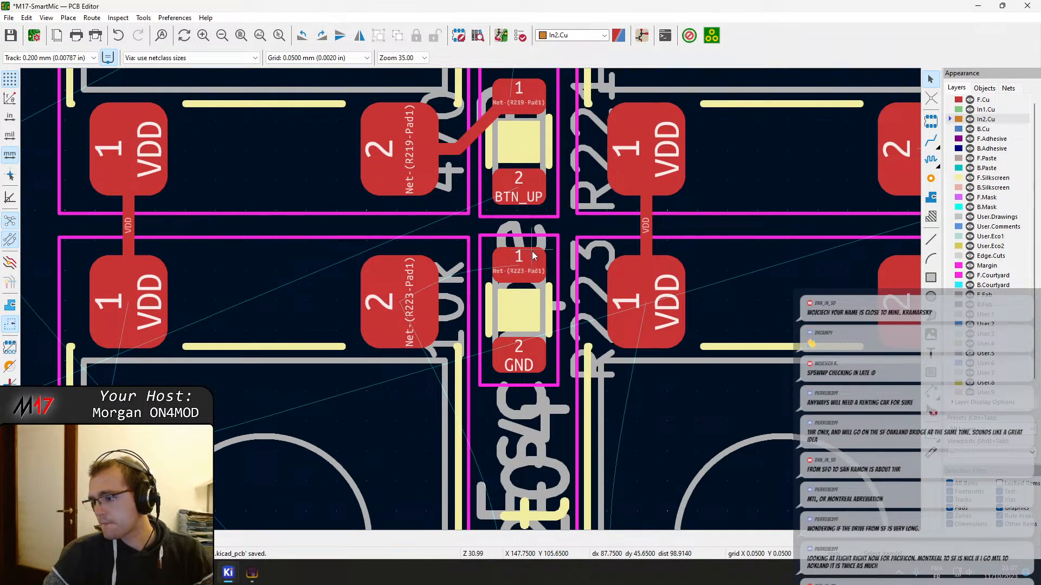
{"action": "key", "text": "x"}
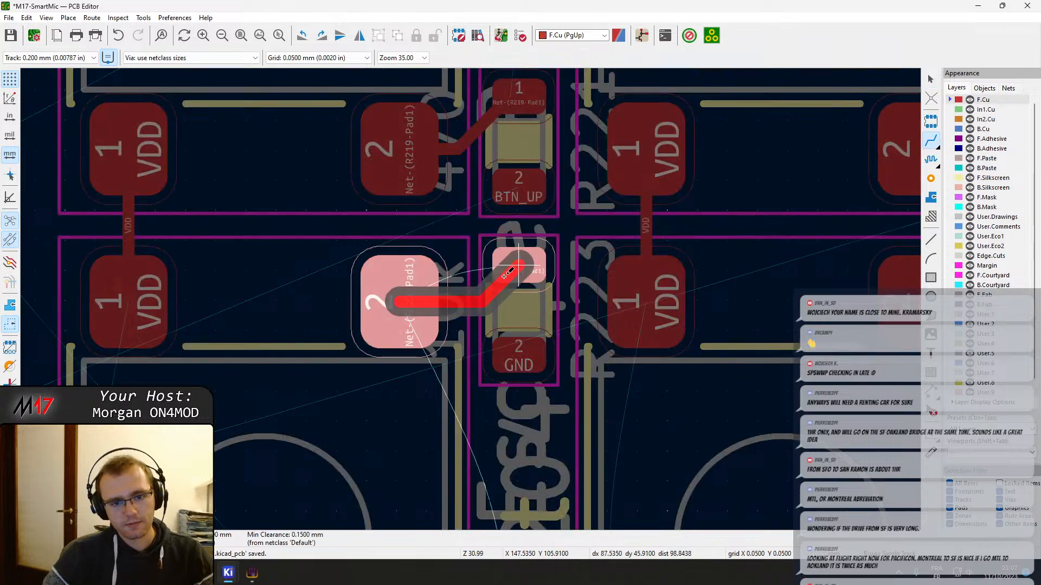
{"action": "left_click", "coordinate": [512, 284]}
{"action": "key", "text": "Escape"}
{"action": "left_click", "coordinate": [502, 287]}
{"action": "key", "text": "d"}
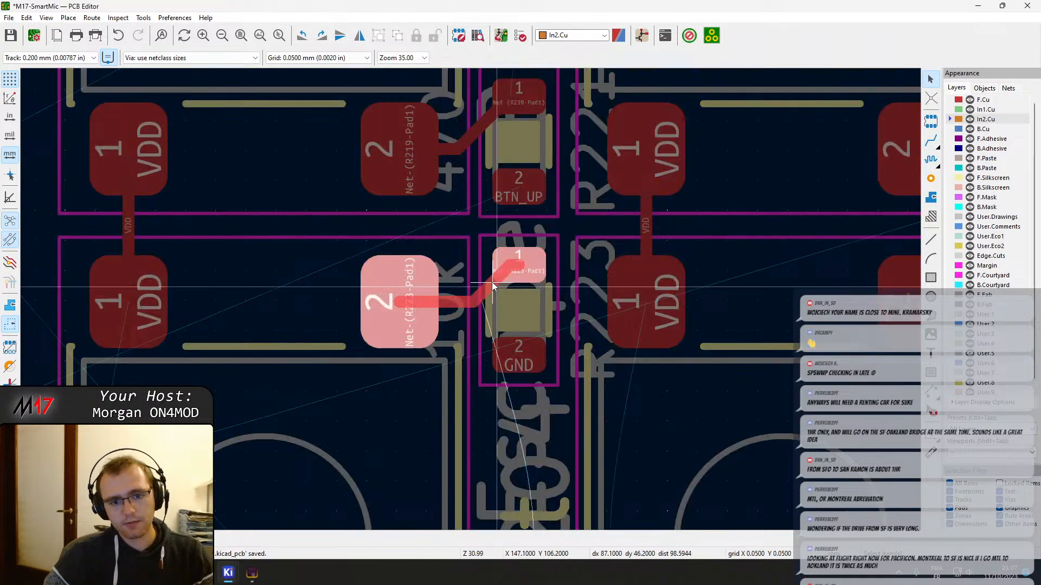
{"action": "left_click", "coordinate": [492, 287]}
Connect the Left switch's upper pad 2 to R216 pad 1 with an F.Cu track and shift its diagonal segment toward the switch pad
{"action": "scroll", "coordinate": [486, 358], "scroll_direction": "down", "scroll_amount": 1}
{"action": "middle_click_drag", "start_coordinate": [711, 255], "coordinate": [423, 281]}
{"action": "key", "text": "x"}
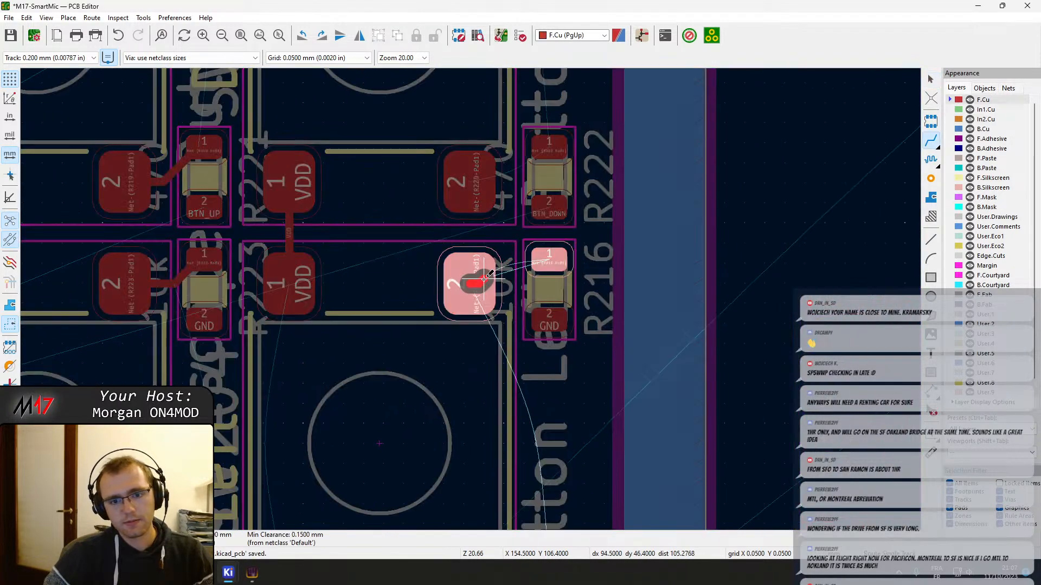
{"action": "left_click", "coordinate": [553, 259]}
{"action": "scroll", "coordinate": [553, 259], "scroll_direction": "up", "scroll_amount": 5}
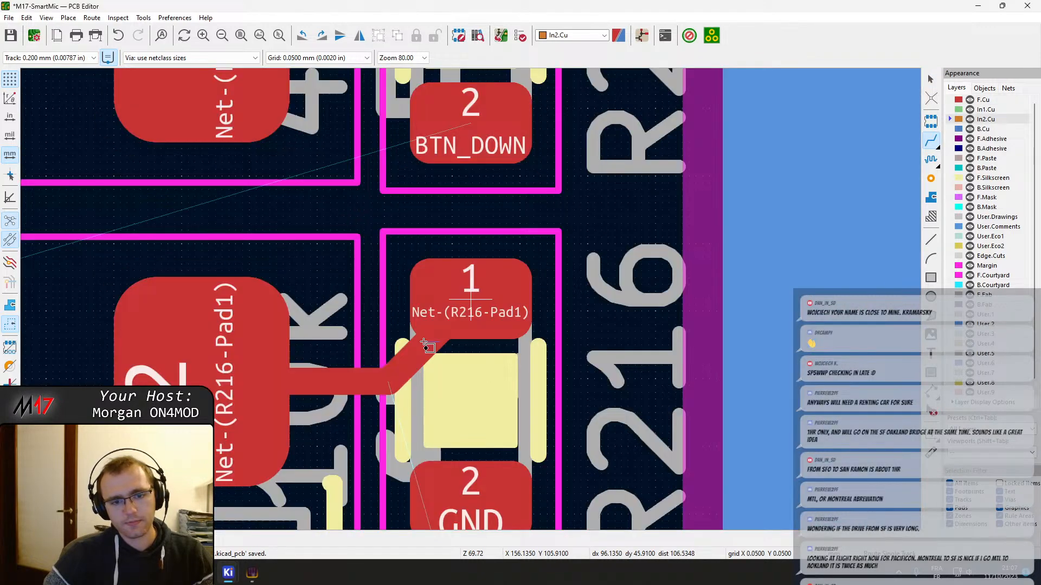
{"action": "key", "text": "Escape"}
{"action": "left_click", "coordinate": [425, 356]}
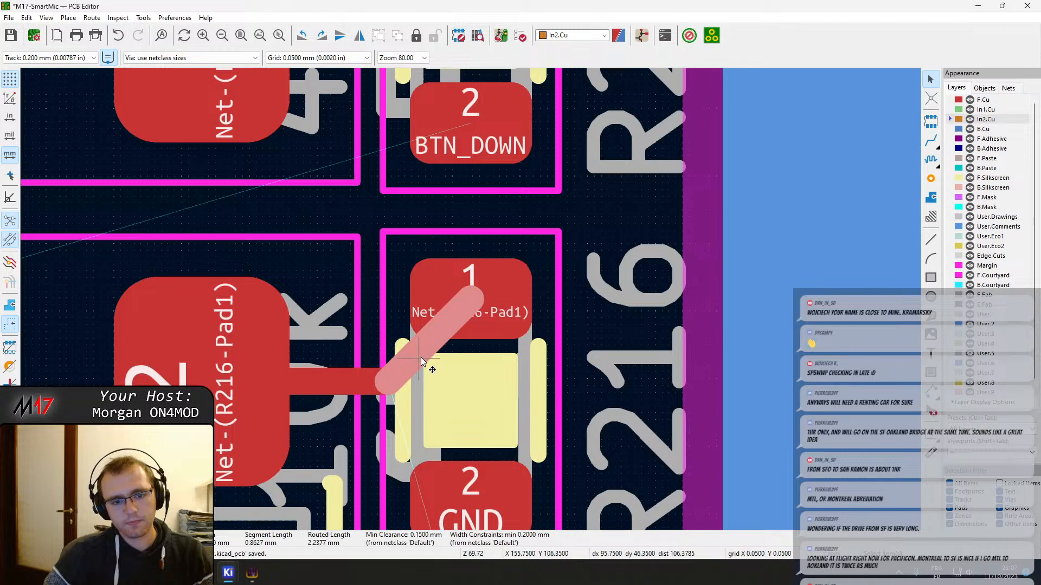
{"action": "left_click_drag", "start_coordinate": [422, 360], "coordinate": [401, 281]}
Route a track from the Down switch's lower pad 2 to R222 pad 1 and shift its diagonal segment toward the switch pad
{"action": "middle_click_drag", "start_coordinate": [401, 281], "coordinate": [420, 478]}
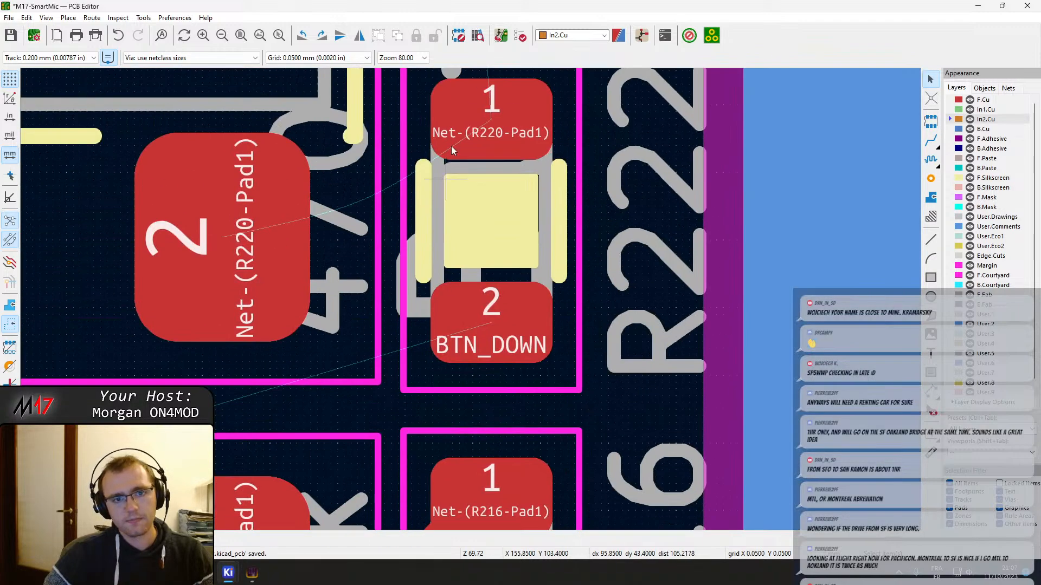
{"action": "key", "text": "x"}
{"action": "key", "text": "Escape"}
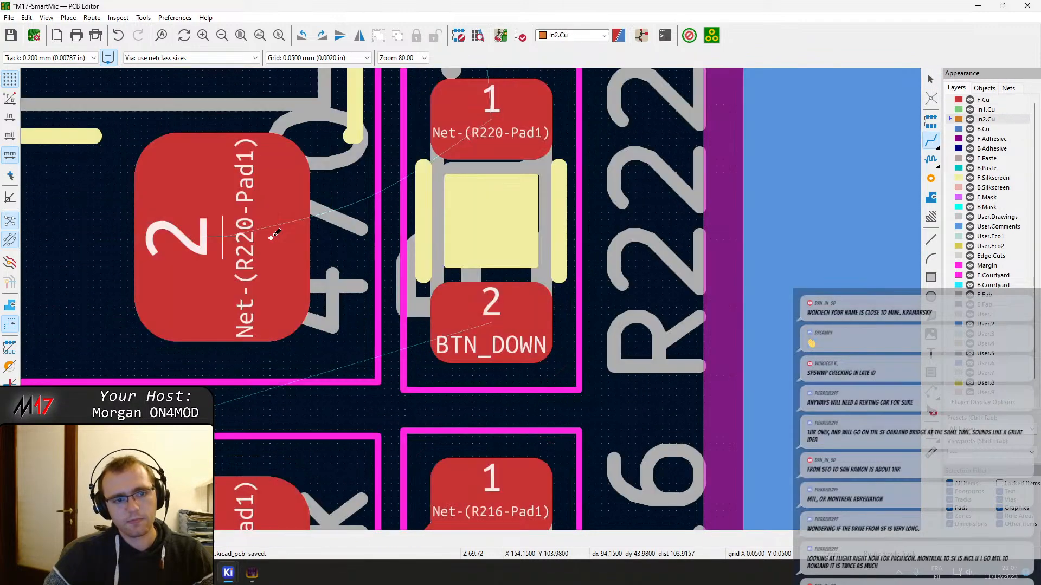
{"action": "key", "text": "x"}
{"action": "left_click", "coordinate": [436, 131]}
{"action": "key", "text": "Escape"}
{"action": "left_click", "coordinate": [427, 193]}
{"action": "left_click_drag", "start_coordinate": [429, 195], "coordinate": [406, 193]}
Route a track from the Down switch's upper pad 2 to R220 pad 1 and shift its diagonal segment toward the switch pad
{"action": "scroll", "coordinate": [462, 245], "scroll_direction": "down", "scroll_amount": 7}
{"action": "middle_click_drag", "start_coordinate": [460, 154], "coordinate": [459, 324]}
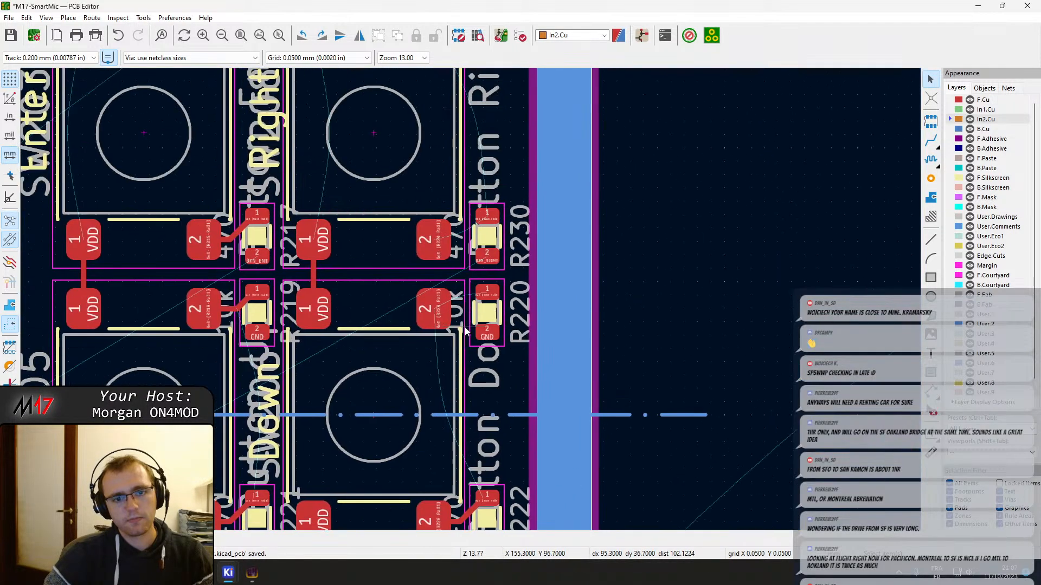
{"action": "scroll", "coordinate": [437, 315], "scroll_direction": "up", "scroll_amount": 5}
{"action": "key", "text": "x"}
{"action": "left_click", "coordinate": [596, 234]}
{"action": "key", "text": "Escape"}
{"action": "left_click", "coordinate": [561, 275]}
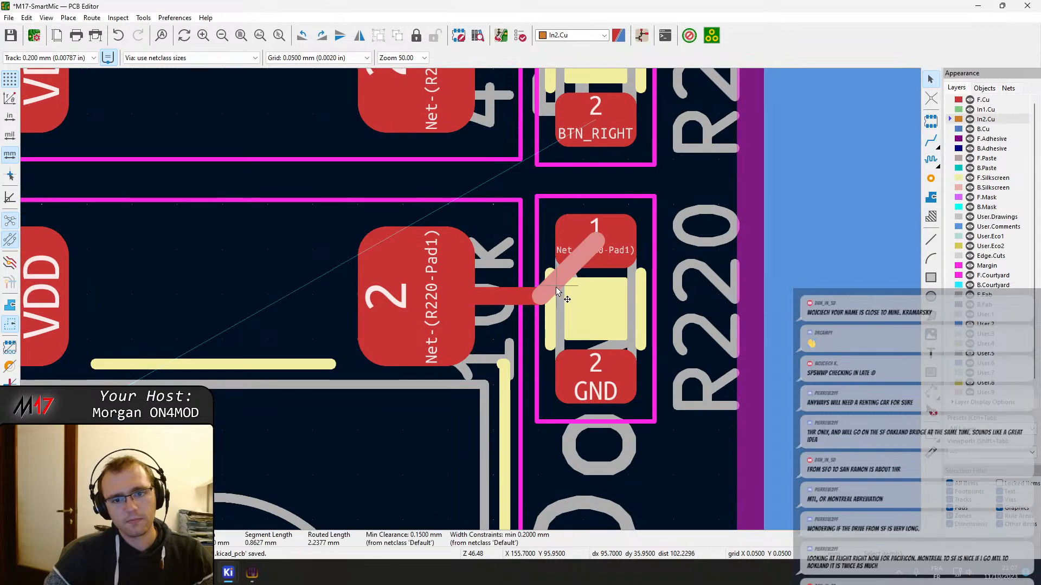
{"action": "left_click_drag", "start_coordinate": [555, 286], "coordinate": [544, 281]}
Route a track from the Right switch's lower pad 2 to R230 pad 1 and shift its diagonal segment toward the switch pad
{"action": "middle_click_drag", "start_coordinate": [537, 222], "coordinate": [463, 514]}
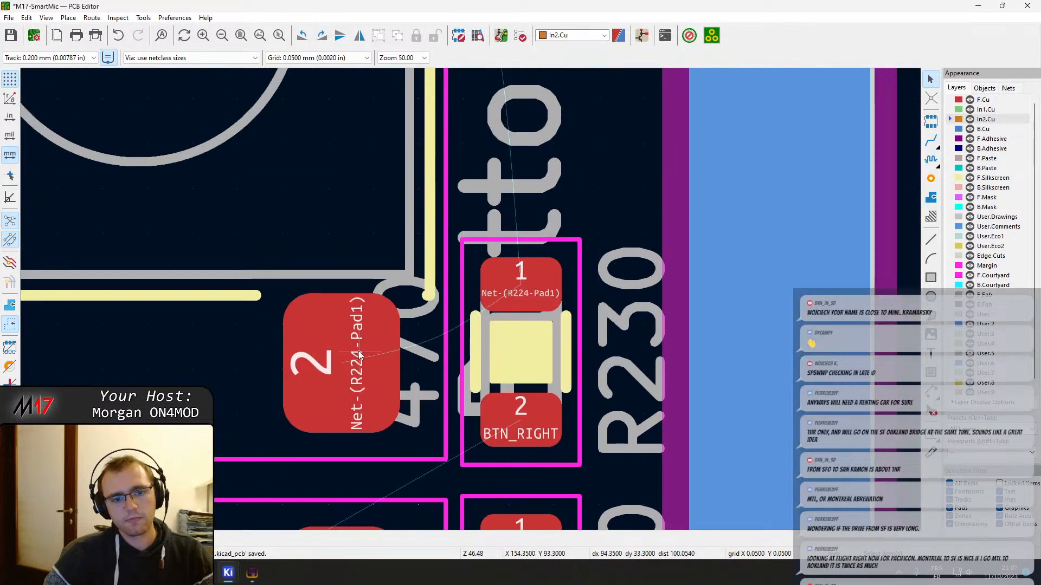
{"action": "key", "text": "x"}
{"action": "left_click", "coordinate": [510, 287]}
{"action": "key", "text": "Escape"}
{"action": "left_click", "coordinate": [481, 327]}
{"action": "left_click_drag", "start_coordinate": [481, 326], "coordinate": [468, 317]}
Route a track from the Right switch's upper pad 2 to R224 pad 1 and adjust its diagonal segment toward the switch pad
{"action": "scroll", "coordinate": [470, 299], "scroll_direction": "down", "scroll_amount": 5}
{"action": "middle_click_drag", "start_coordinate": [453, 265], "coordinate": [410, 374]}
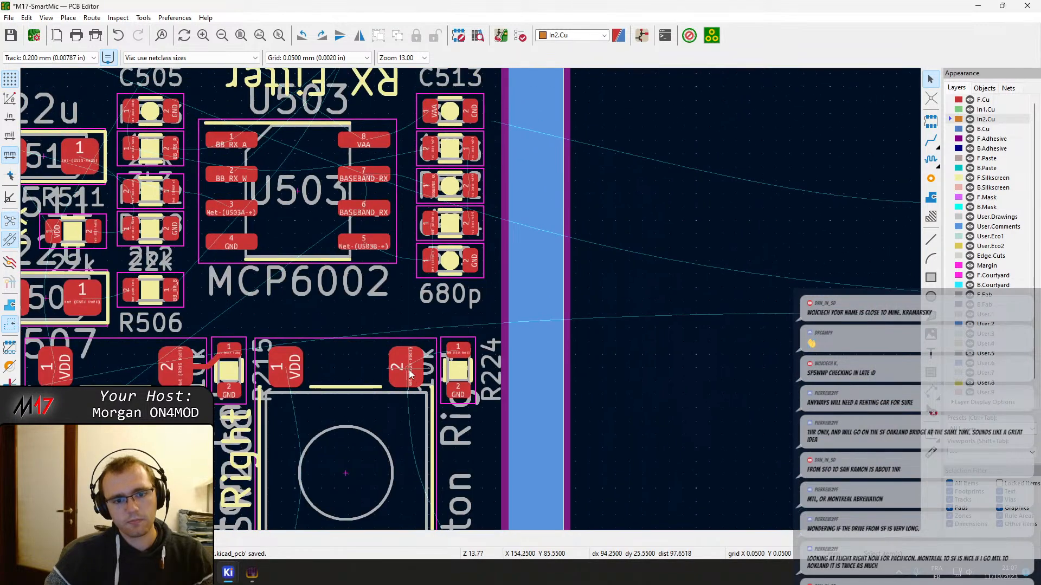
{"action": "key", "text": "x"}
{"action": "scroll", "coordinate": [458, 358], "scroll_direction": "up", "scroll_amount": 7}
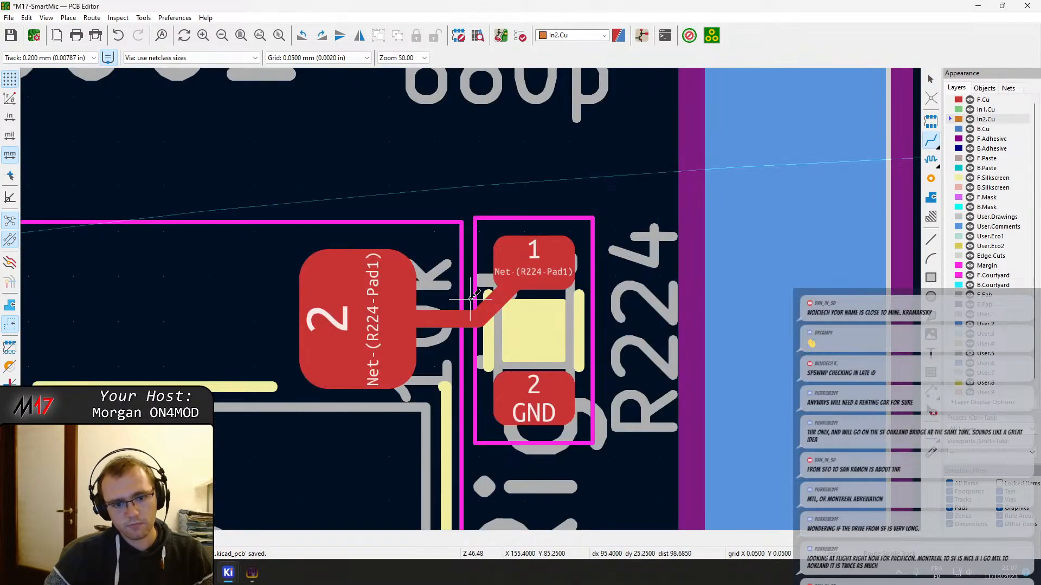
{"action": "left_click", "coordinate": [503, 300]}
{"action": "mouse_move", "coordinate": [503, 301]}
{"action": "left_mouse_down"}
{"action": "mouse_move", "coordinate": [486, 303]}
{"action": "mouse_move", "coordinate": [507, 290]}
{"action": "mouse_move", "coordinate": [493, 287]}
{"action": "left_mouse_up"}
{"action": "key", "text": "ctrl+z"}
{"action": "left_click", "coordinate": [517, 289]}
{"action": "scroll", "coordinate": [551, 307], "scroll_direction": "down", "scroll_amount": 2}
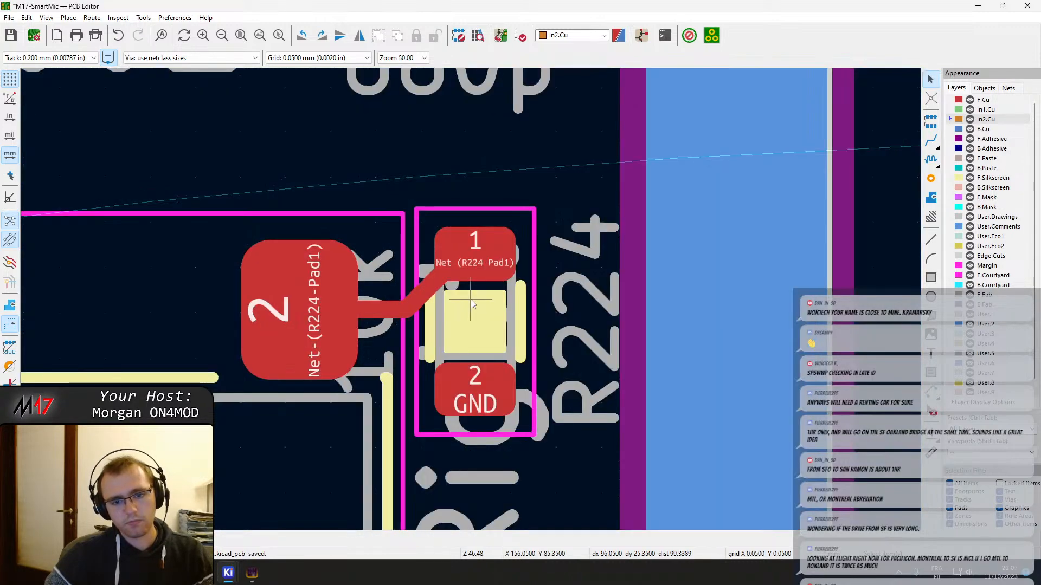
Save the board and route BTN_ENT from R217 pad 2 on F.Cu to a via between the Enter and Up switches
{"action": "key", "text": "ctrl+s"}
{"action": "scroll", "coordinate": [470, 300], "scroll_direction": "down", "scroll_amount": 4}
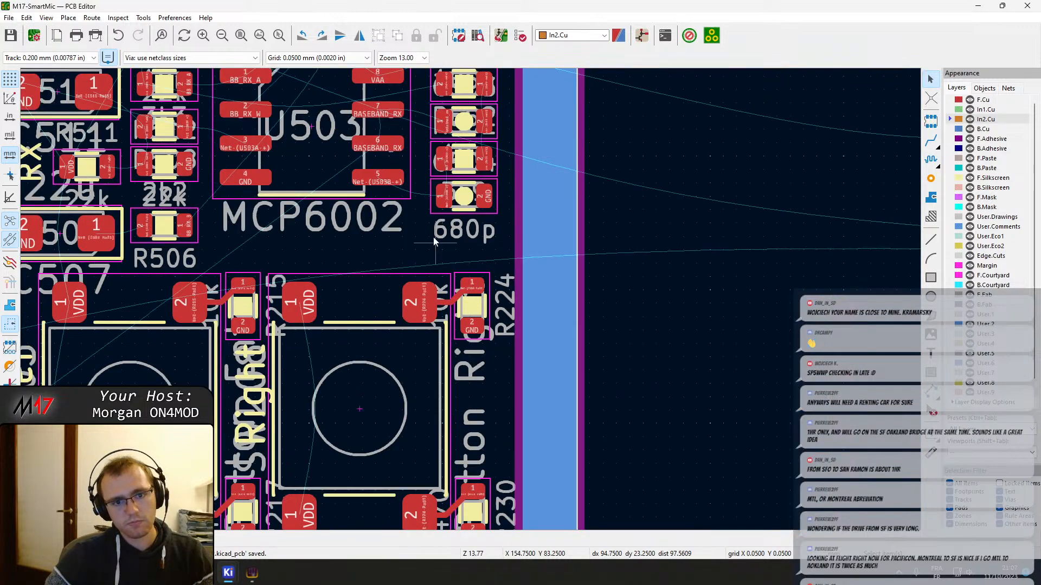
{"action": "middle_click_drag", "start_coordinate": [434, 239], "coordinate": [453, 209]}
{"action": "scroll", "coordinate": [470, 375], "scroll_direction": "down", "scroll_amount": 1}
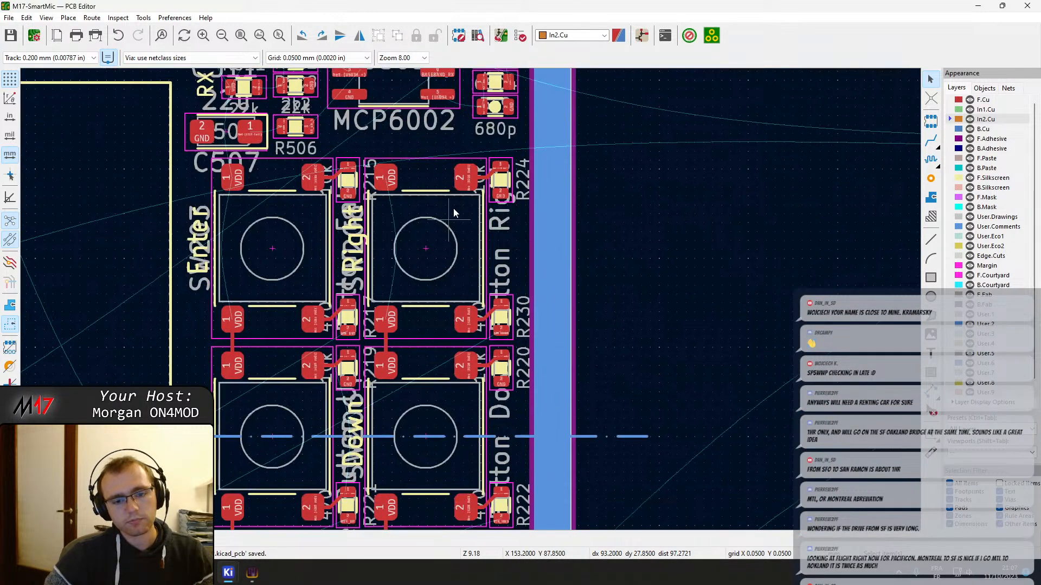
{"action": "middle_click_drag", "start_coordinate": [410, 391], "coordinate": [488, 324]}
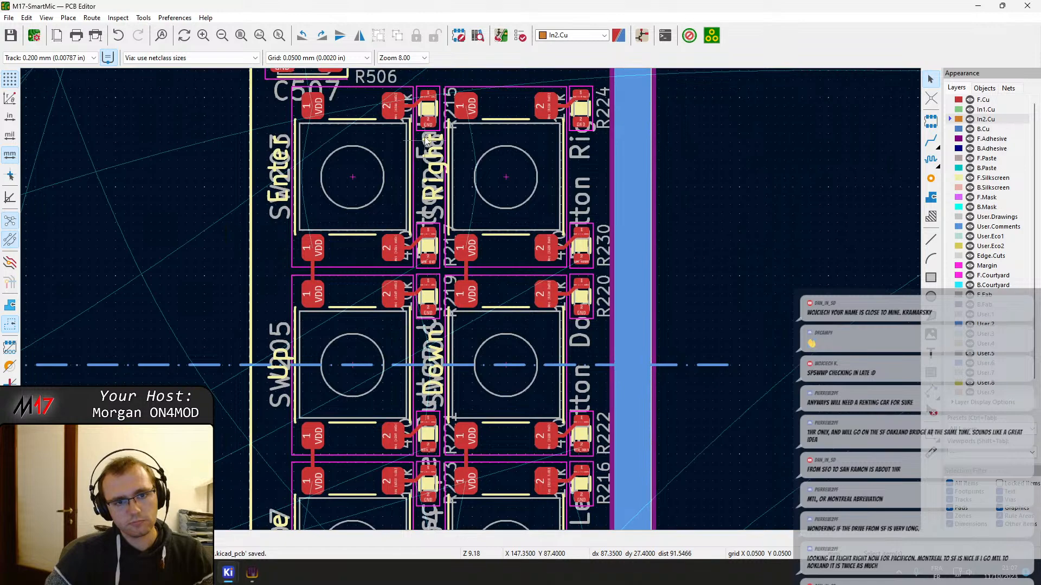
{"action": "middle_click_drag", "start_coordinate": [431, 135], "coordinate": [456, 277]}
{"action": "scroll", "coordinate": [431, 377], "scroll_direction": "up", "scroll_amount": 3}
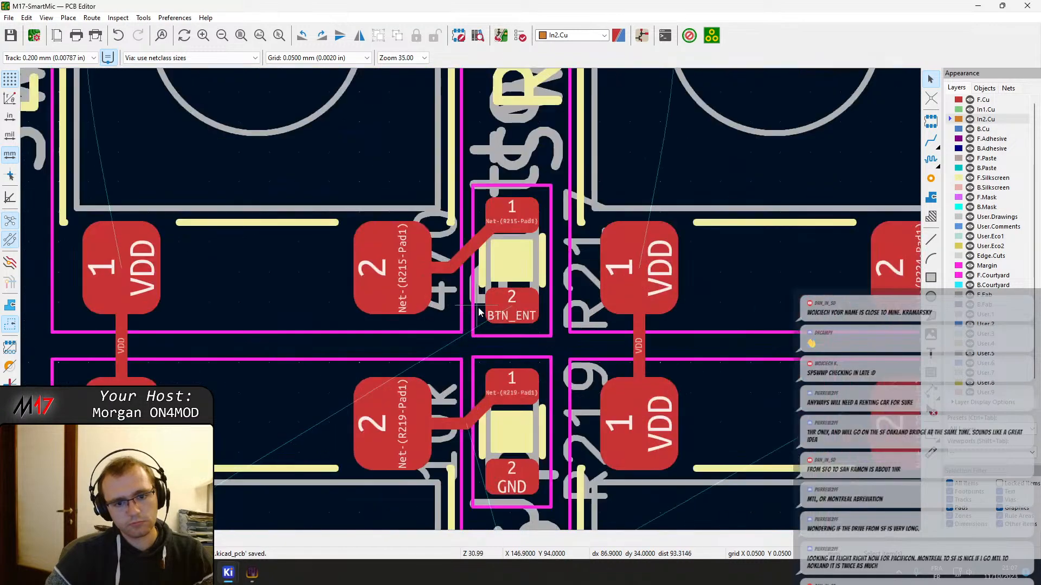
{"action": "key", "text": "x"}
{"action": "scroll", "coordinate": [479, 311], "scroll_direction": "down", "scroll_amount": 3}
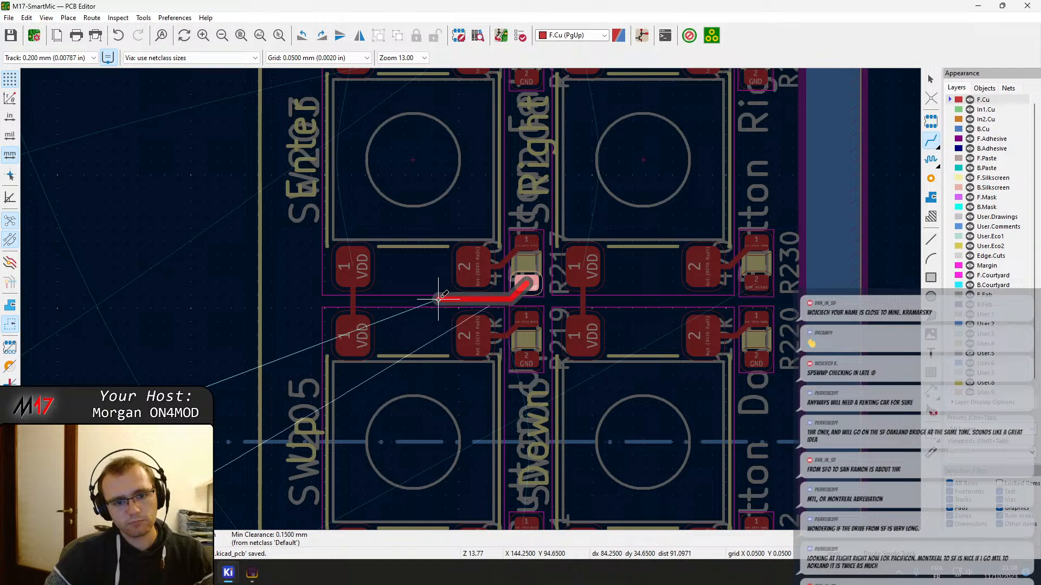
{"action": "scroll", "coordinate": [422, 300], "scroll_direction": "up", "scroll_amount": 3}
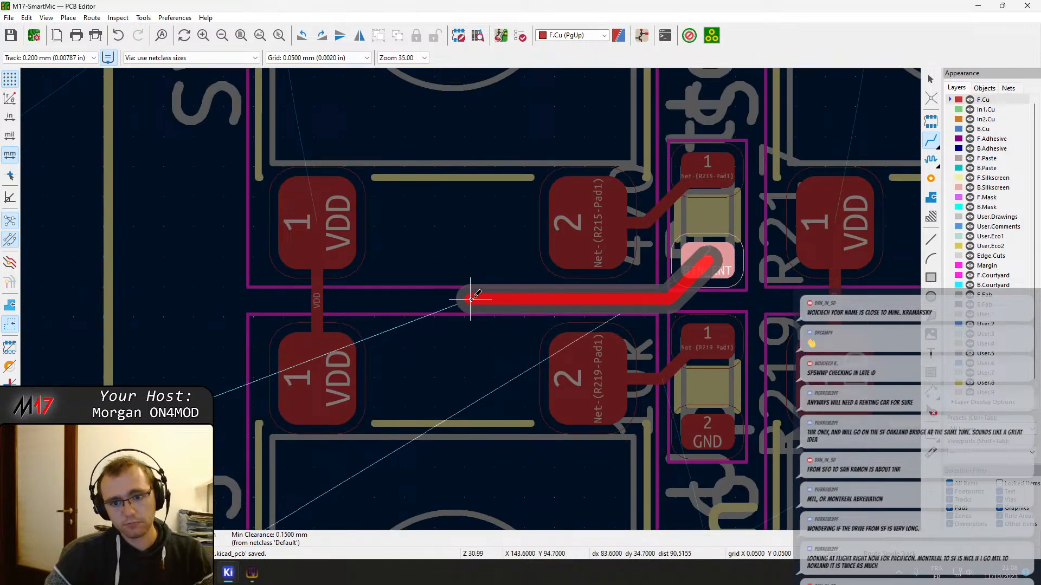
{"action": "key", "text": "v"}
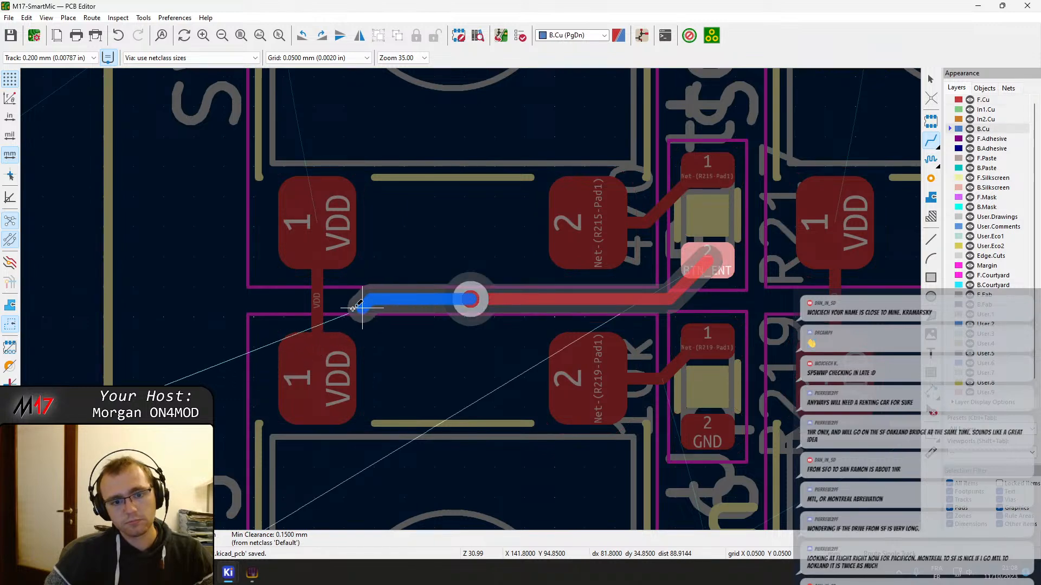
Continue BTN_ENT on B.Cu to a via beside U201's lower-right corner, and finish on F.Cu at the lowest pad of U201's right side
{"action": "scroll", "coordinate": [465, 287], "scroll_direction": "down", "scroll_amount": 5}
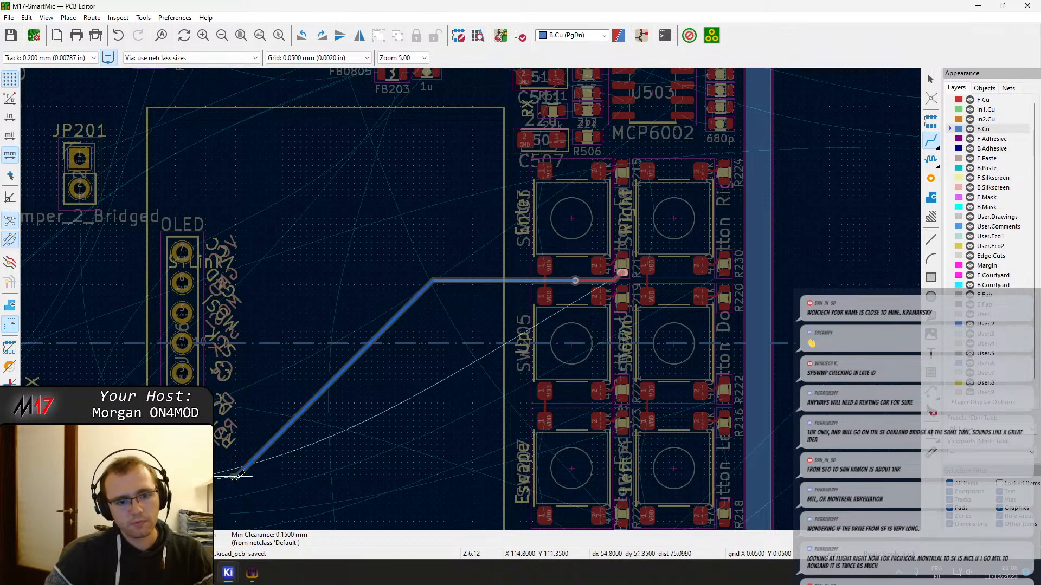
{"action": "middle_click_drag", "start_coordinate": [217, 491], "coordinate": [509, 321]}
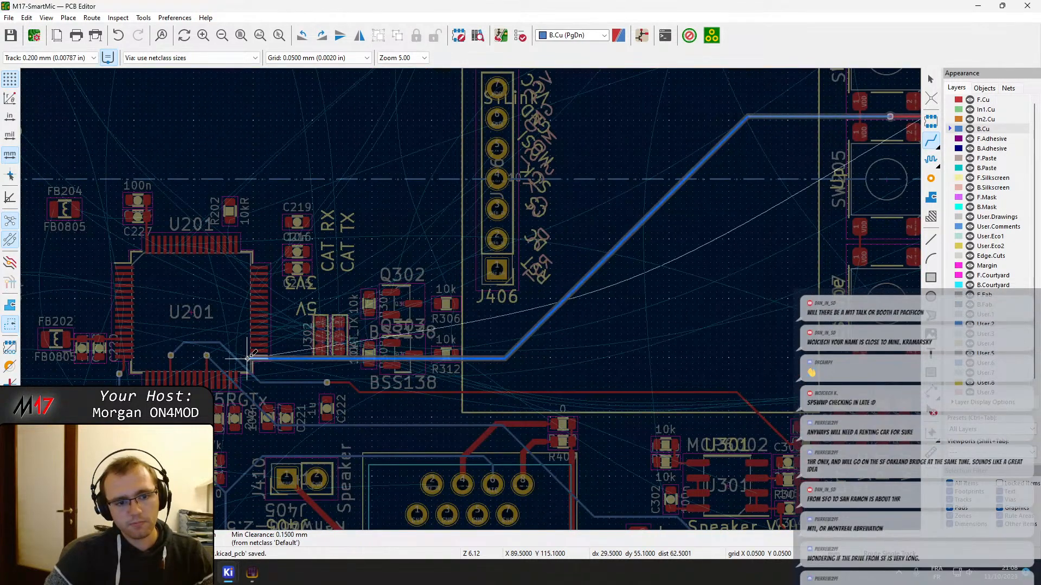
{"action": "scroll", "coordinate": [274, 368], "scroll_direction": "up", "scroll_amount": 3}
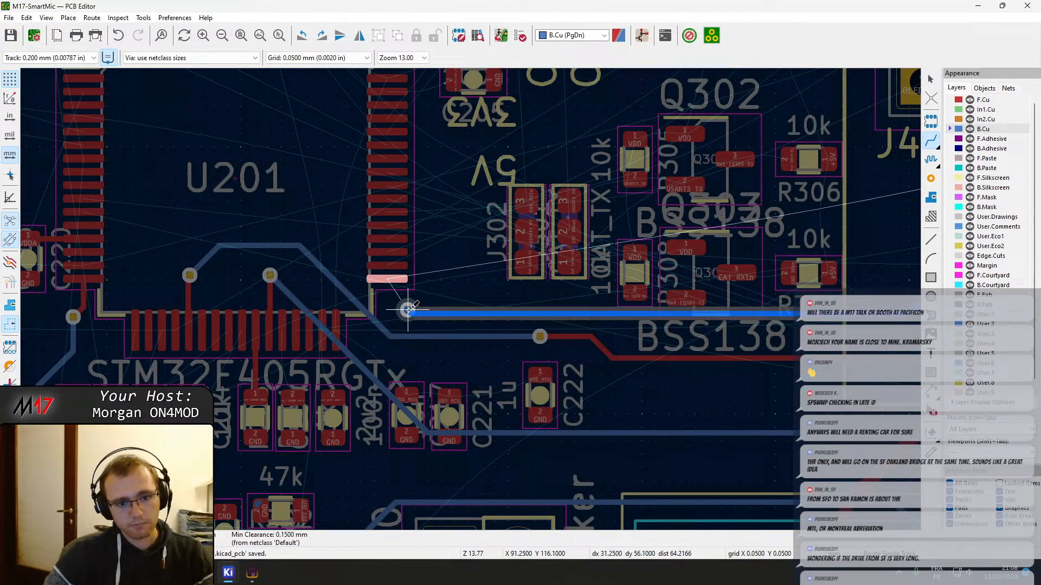
{"action": "key", "text": "v"}
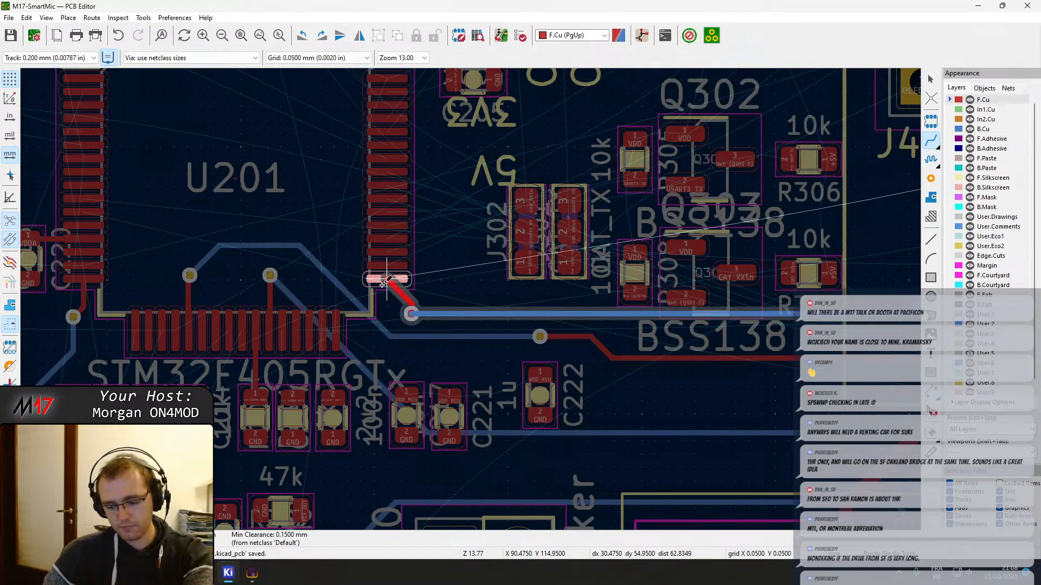
{"action": "left_click", "coordinate": [387, 279]}
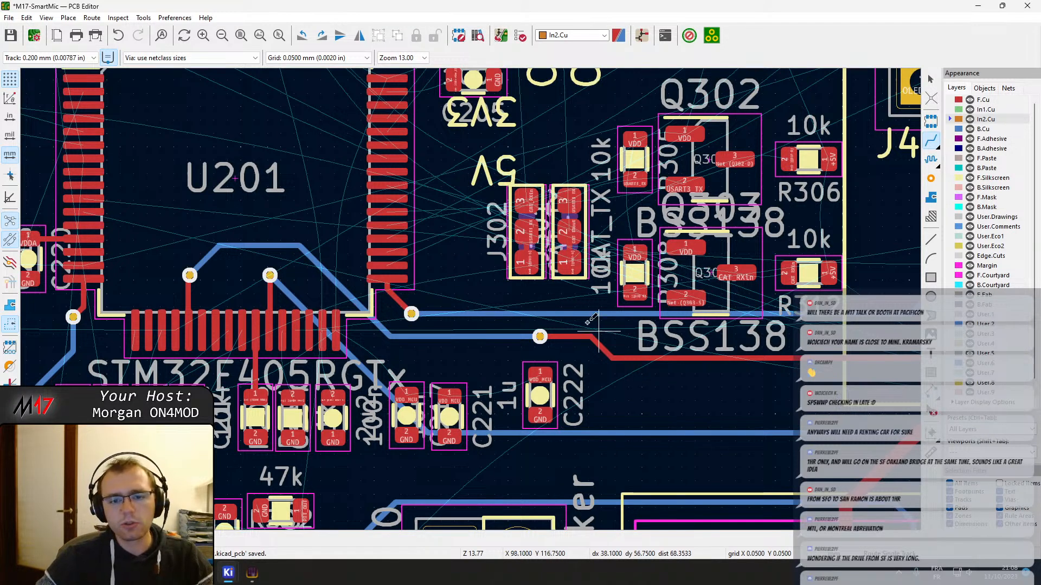
Route BTN_UP from R221 pad 2 on F.Cu to a via between the Up and Escape switches
{"action": "middle_click_drag", "start_coordinate": [687, 268], "coordinate": [309, 304]}
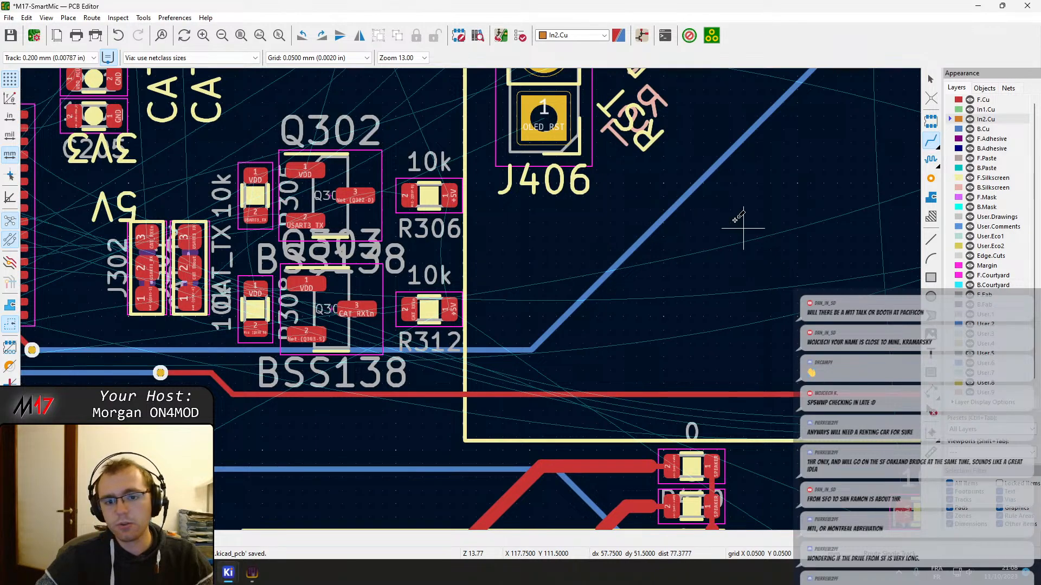
{"action": "middle_click_drag", "start_coordinate": [740, 220], "coordinate": [353, 365]}
{"action": "scroll", "coordinate": [542, 266], "scroll_direction": "down", "scroll_amount": 1}
{"action": "middle_click_drag", "start_coordinate": [660, 186], "coordinate": [297, 412]}
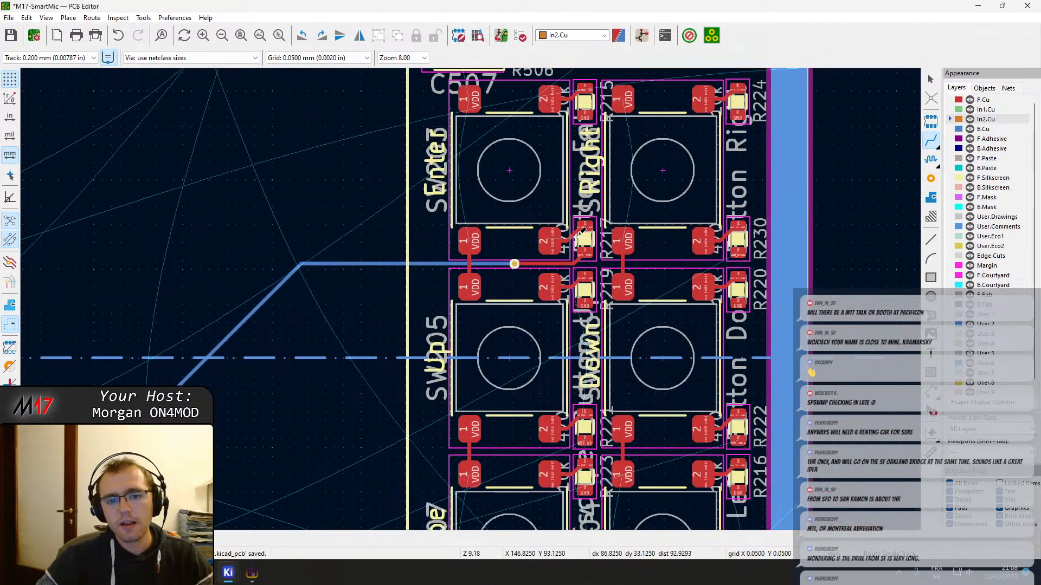
{"action": "middle_click_drag", "start_coordinate": [582, 235], "coordinate": [472, 296]}
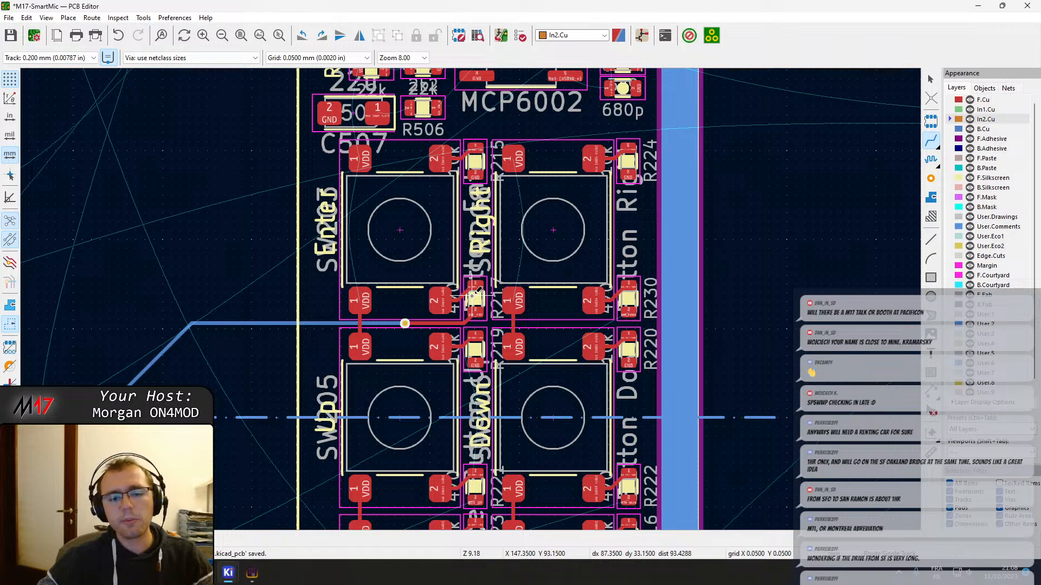
{"action": "middle_click_drag", "start_coordinate": [480, 432], "coordinate": [571, 286]}
{"action": "scroll", "coordinate": [565, 341], "scroll_direction": "up", "scroll_amount": 4}
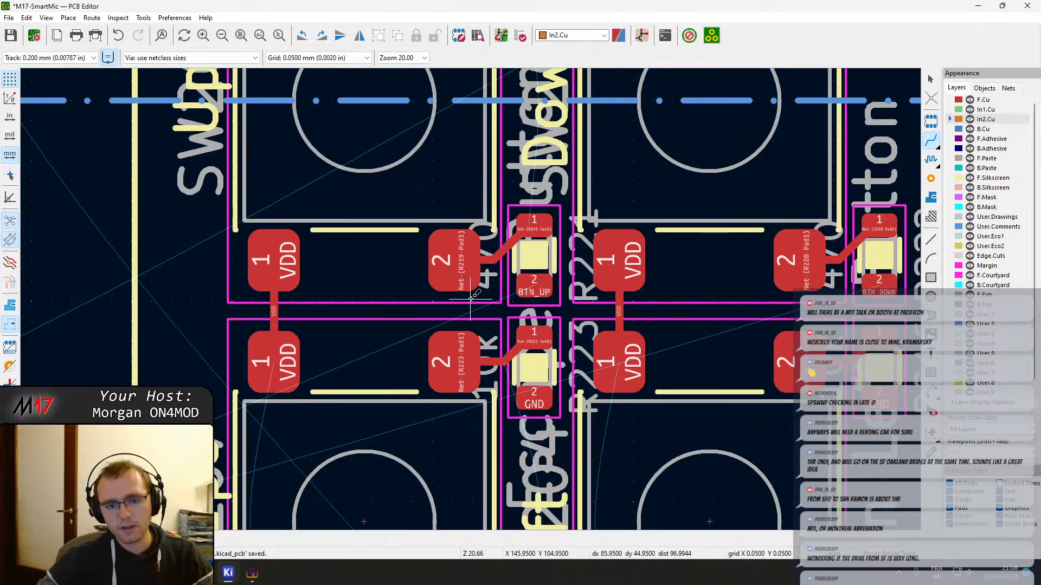
{"action": "left_click", "coordinate": [597, 285]}
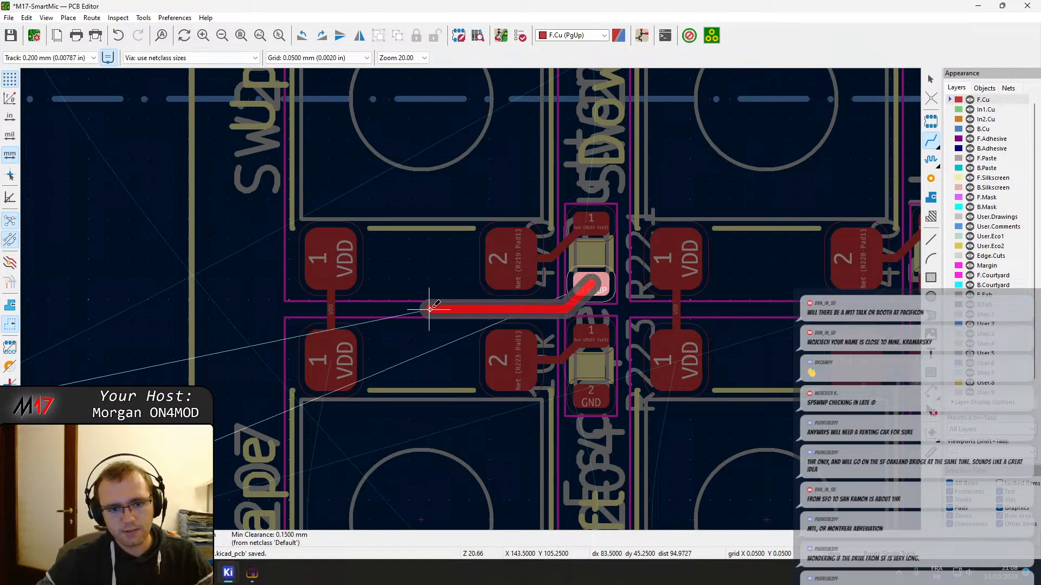
{"action": "scroll", "coordinate": [431, 307], "scroll_direction": "down", "scroll_amount": 4}
{"action": "middle_click_drag", "start_coordinate": [470, 305], "coordinate": [465, 321]}
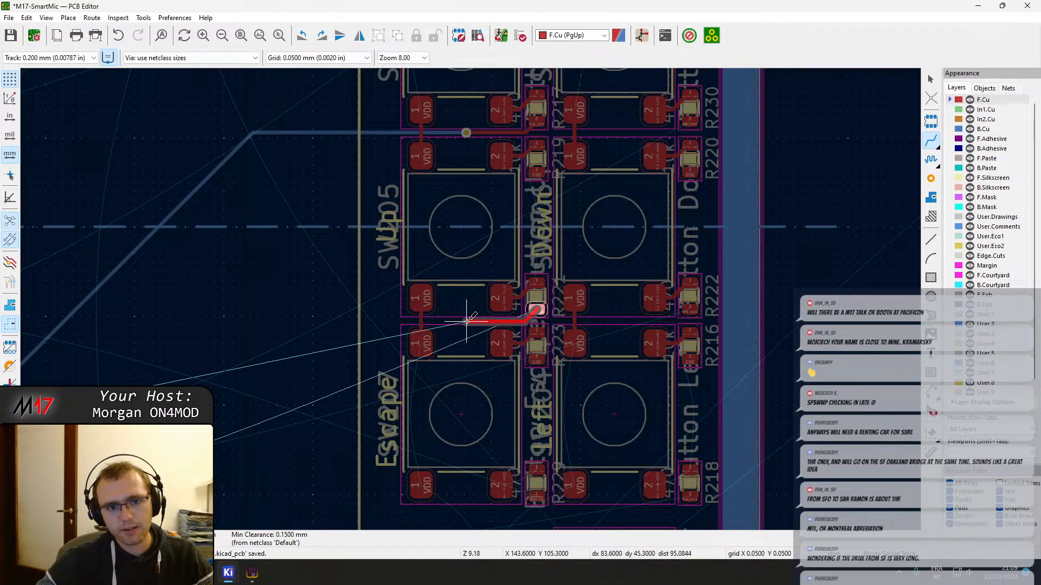
{"action": "scroll", "coordinate": [466, 321], "scroll_direction": "up", "scroll_amount": 8}
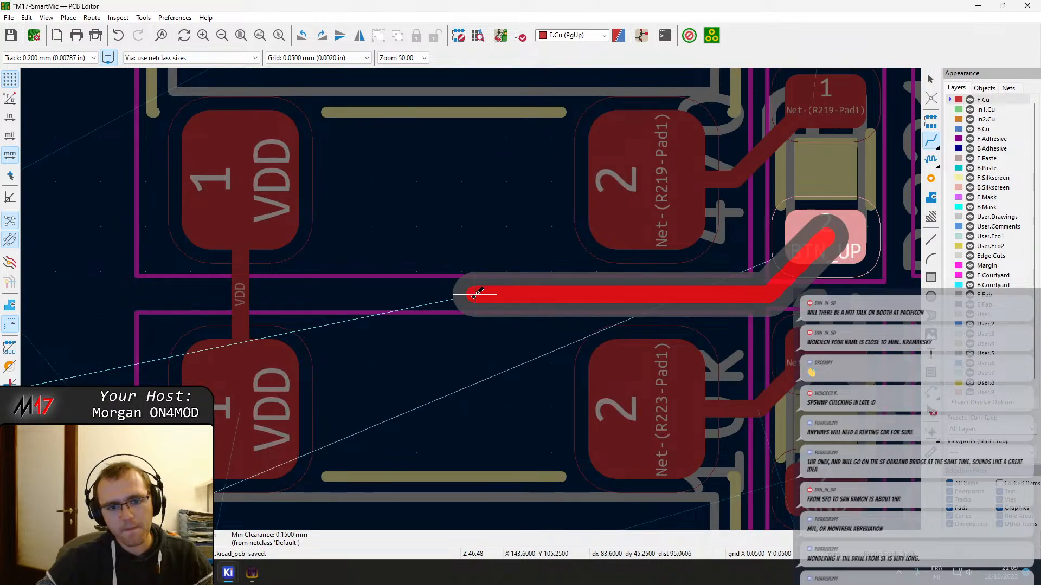
{"action": "key", "text": "v"}
{"action": "left_click", "coordinate": [474, 294]}
Continue BTN_UP on B.Cu diagonally alongside the BTN_ENT track and end it below J406
{"action": "scroll", "coordinate": [409, 295], "scroll_direction": "down", "scroll_amount": 10}
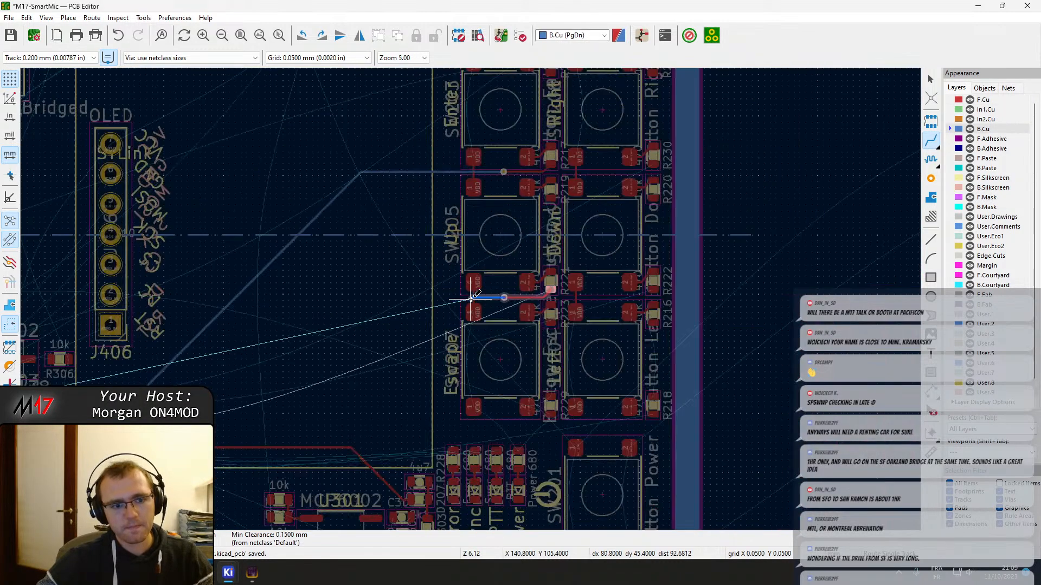
{"action": "middle_click_drag", "start_coordinate": [150, 401], "coordinate": [607, 336]}
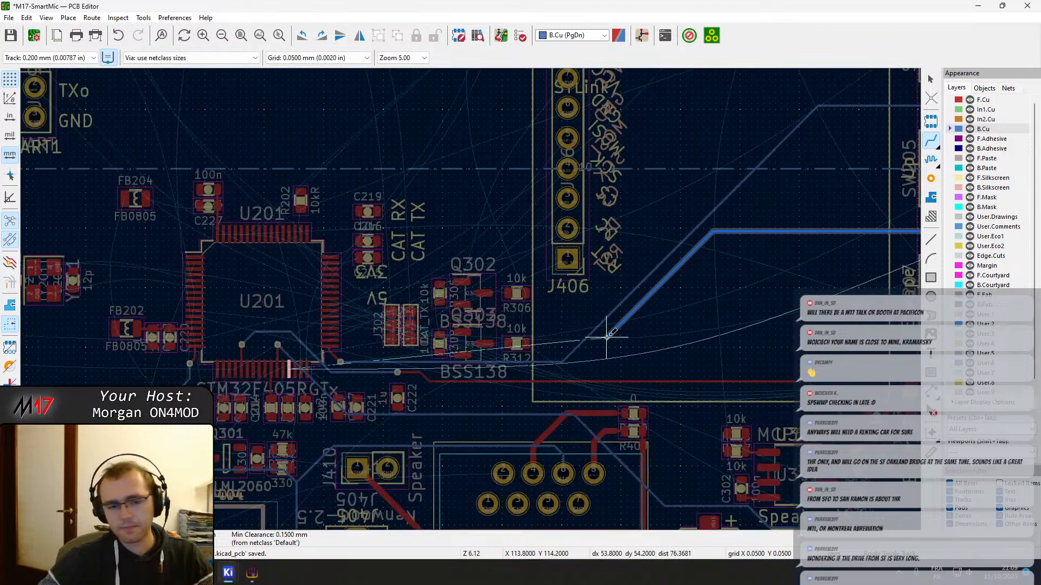
{"action": "left_click", "coordinate": [578, 356]}
{"action": "key", "text": "Escape"}
Route a track from the Escape switch's lower pad 2 to R229 pad 1 and shift its diagonal segment toward the switch pad
{"action": "key", "text": "minus"}
{"action": "middle_click_drag", "start_coordinate": [897, 215], "coordinate": [313, 310]}
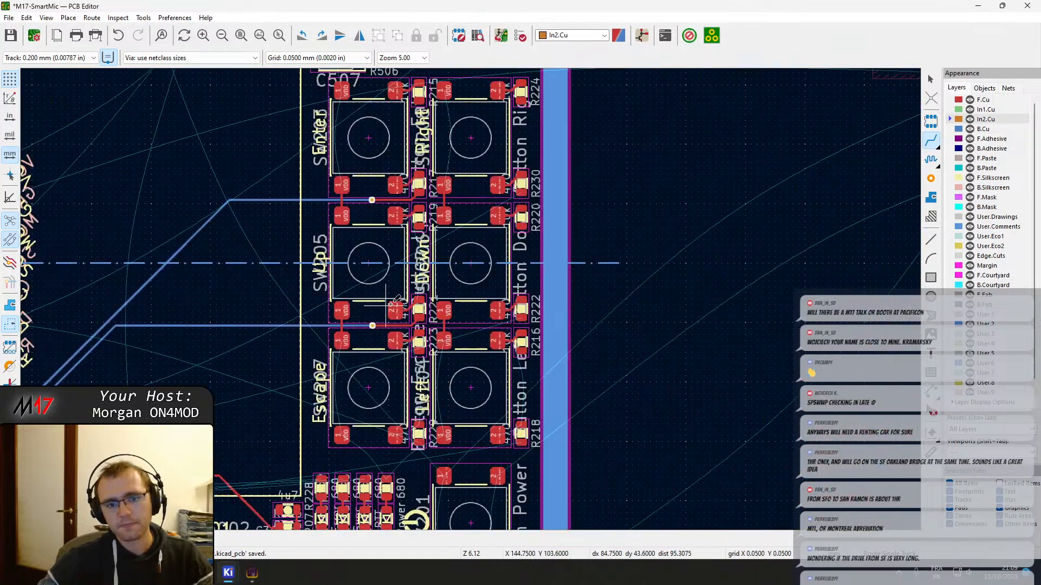
{"action": "scroll", "coordinate": [427, 309], "scroll_direction": "up", "scroll_amount": 1}
{"action": "middle_click_drag", "start_coordinate": [467, 444], "coordinate": [488, 335]}
{"action": "scroll", "coordinate": [470, 376], "scroll_direction": "up", "scroll_amount": 3}
{"action": "middle_click_drag", "start_coordinate": [470, 376], "coordinate": [466, 304]}
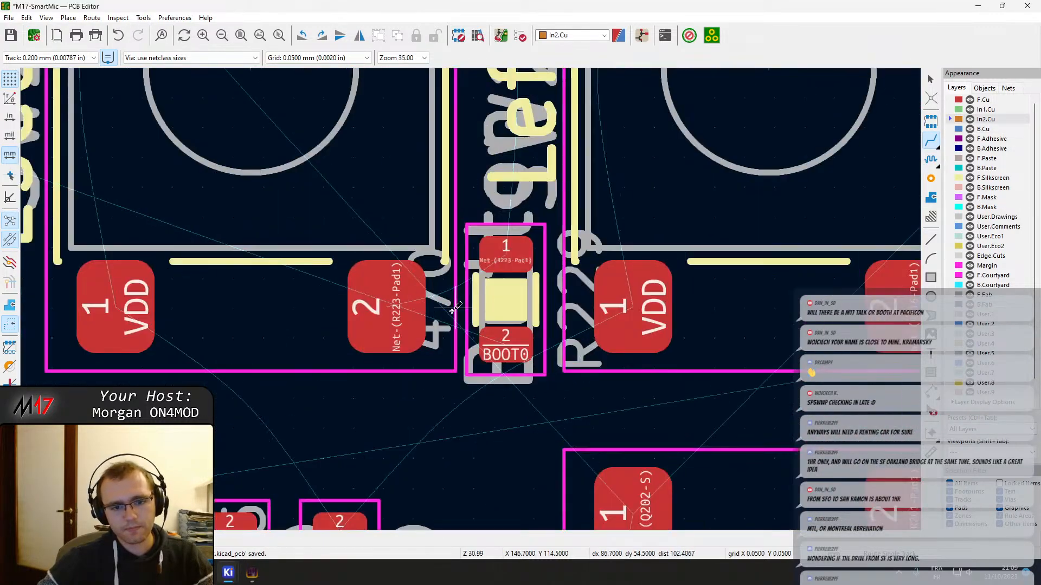
{"action": "left_click", "coordinate": [394, 305]}
{"action": "left_click", "coordinate": [504, 253]}
{"action": "key", "text": "Escape"}
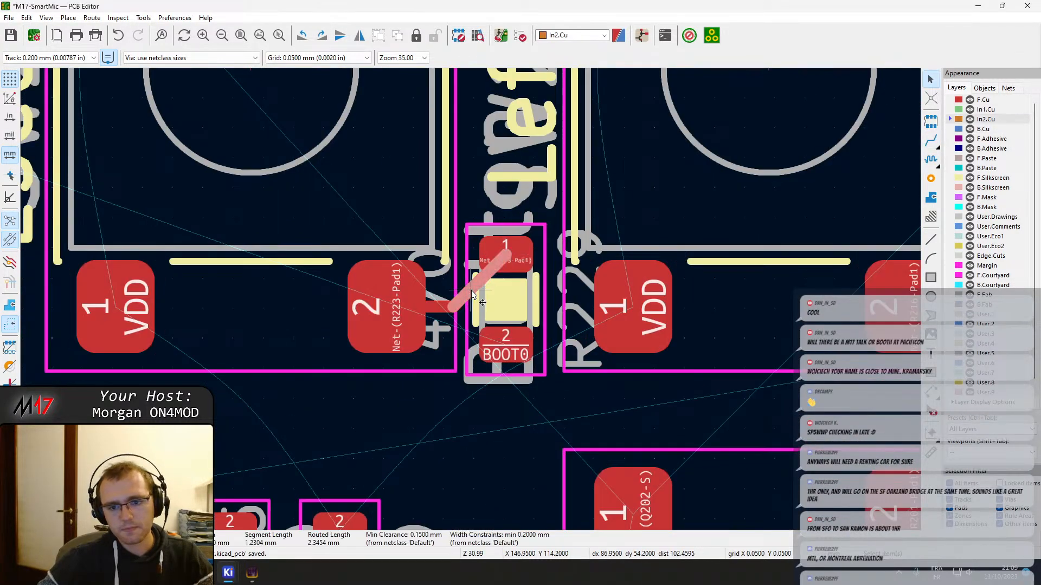
{"action": "scroll", "coordinate": [471, 292], "scroll_direction": "up", "scroll_amount": 3}
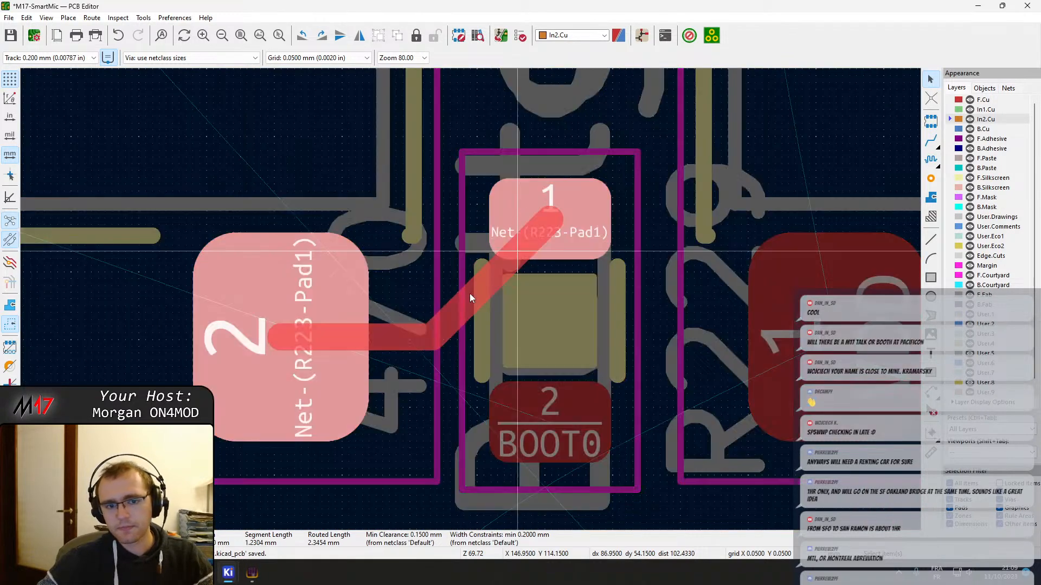
Route a track from the Left switch's lower pad 2 to R218 pad 1 and shift its diagonal segment toward the switch pad
{"action": "scroll", "coordinate": [473, 293], "scroll_direction": "down", "scroll_amount": 5}
{"action": "middle_click_drag", "start_coordinate": [582, 296], "coordinate": [293, 331]}
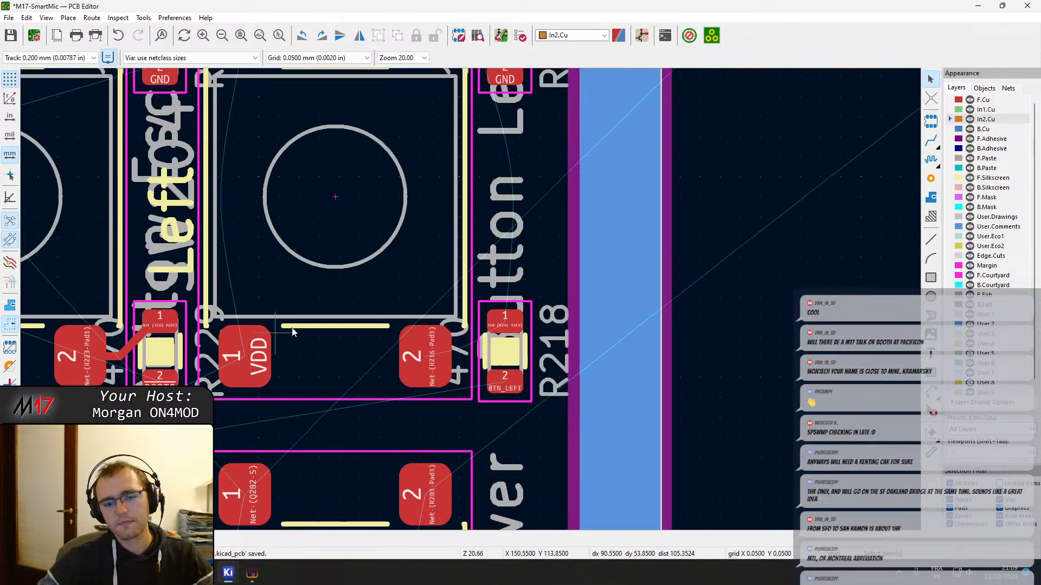
{"action": "left_click", "coordinate": [425, 362]}
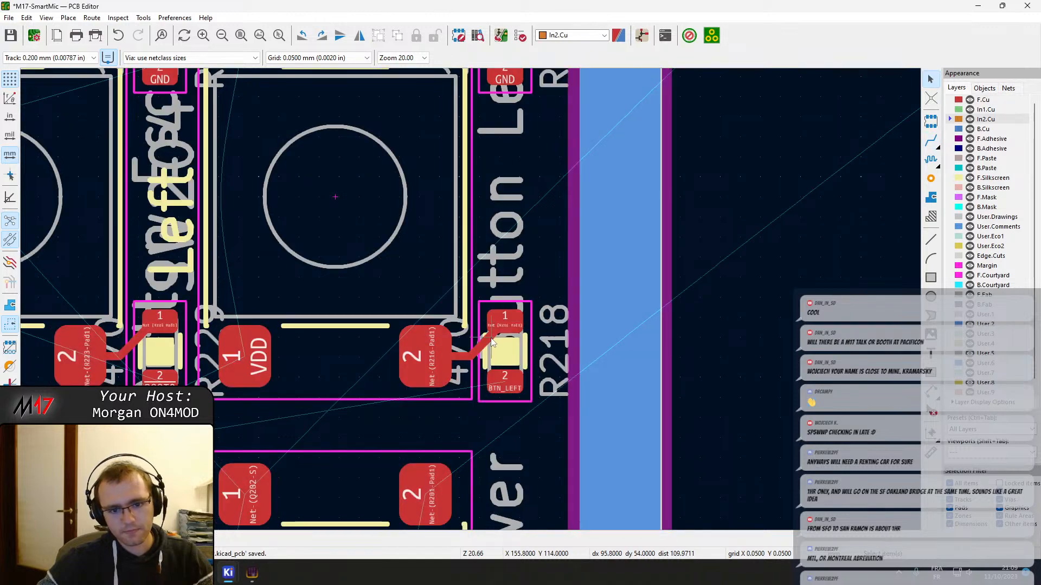
{"action": "scroll", "coordinate": [485, 344], "scroll_direction": "up", "scroll_amount": 3}
{"action": "left_click_drag", "start_coordinate": [441, 324], "coordinate": [425, 320]}
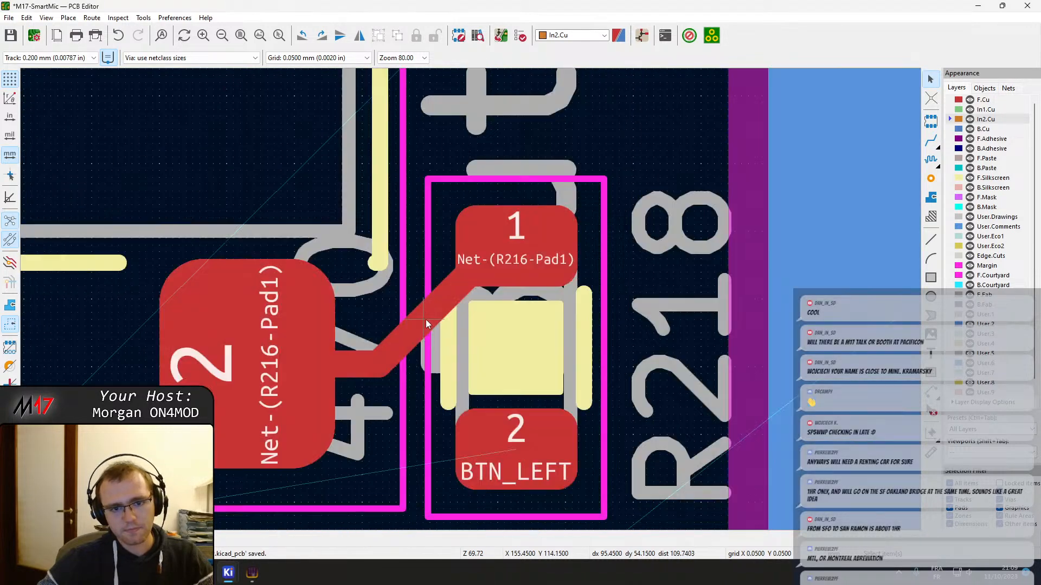
Connect the two number 2 pads of power switch SW201 with a straight vertical track on F.Cu
{"action": "scroll", "coordinate": [499, 265], "scroll_direction": "down", "scroll_amount": 2}
{"action": "middle_click_drag", "start_coordinate": [432, 469], "coordinate": [522, 268]}
{"action": "scroll", "coordinate": [523, 268], "scroll_direction": "down", "scroll_amount": 5}
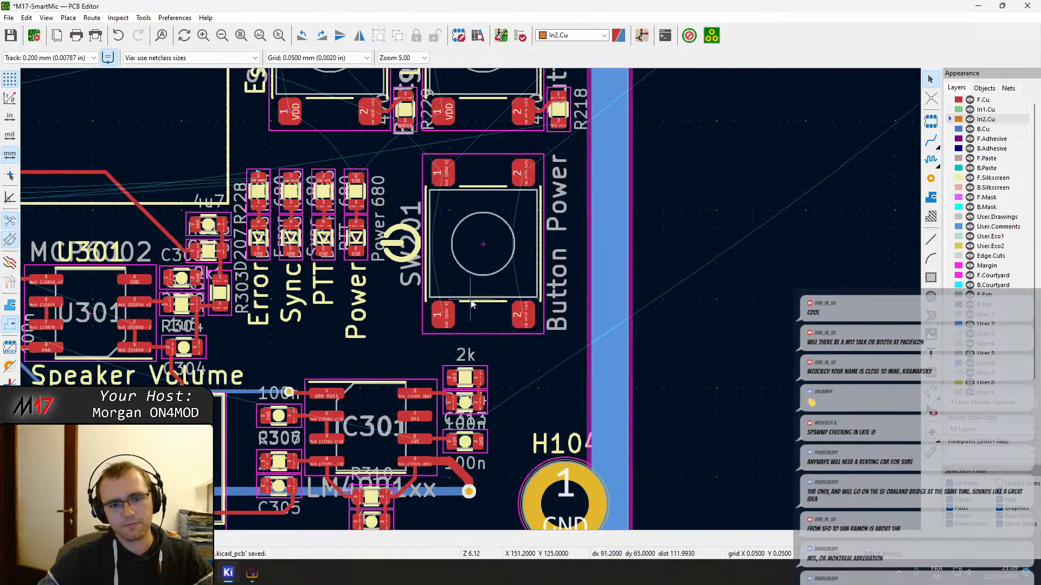
{"action": "middle_click_drag", "start_coordinate": [470, 258], "coordinate": [491, 325]}
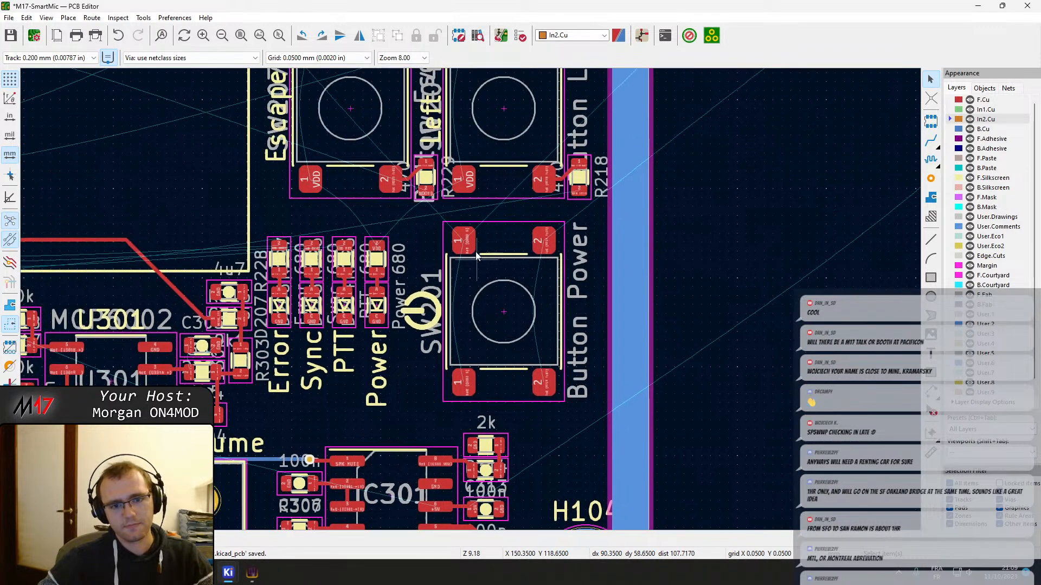
{"action": "scroll", "coordinate": [471, 299], "scroll_direction": "up", "scroll_amount": 2}
{"action": "scroll", "coordinate": [471, 301], "scroll_direction": "down", "scroll_amount": 2}
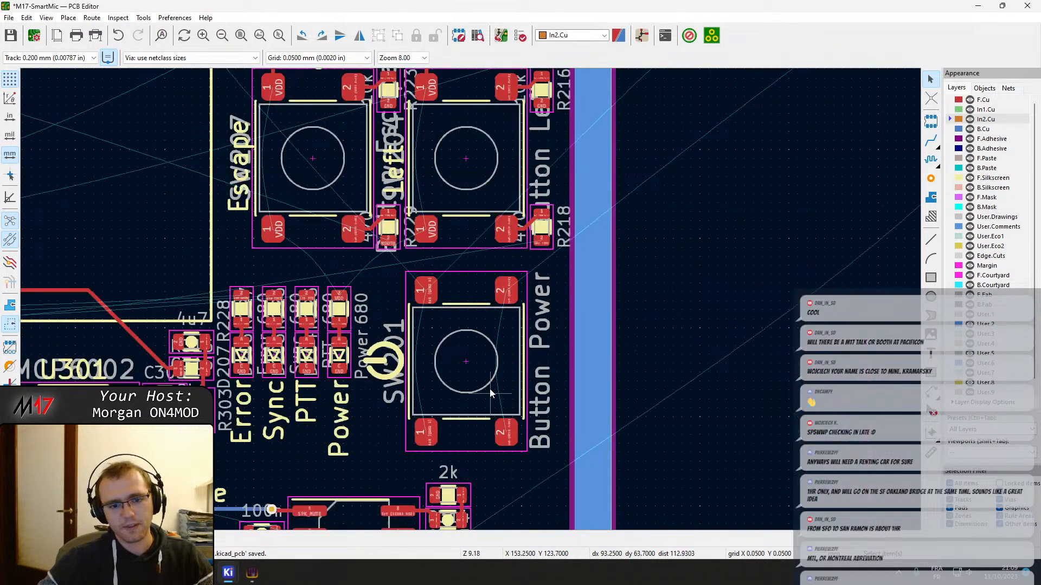
{"action": "left_click", "coordinate": [473, 361]}
{"action": "scroll", "coordinate": [472, 359], "scroll_direction": "down", "scroll_amount": 1}
{"action": "key", "text": "x"}
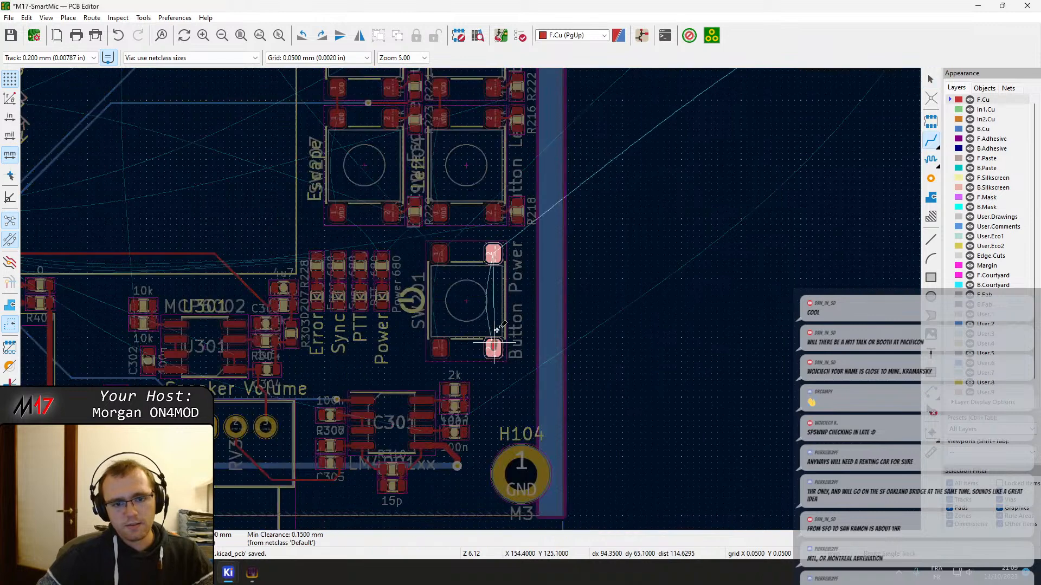
{"action": "scroll", "coordinate": [493, 253], "scroll_direction": "up", "scroll_amount": 6}
{"action": "scroll", "coordinate": [438, 221], "scroll_direction": "down", "scroll_amount": 2}
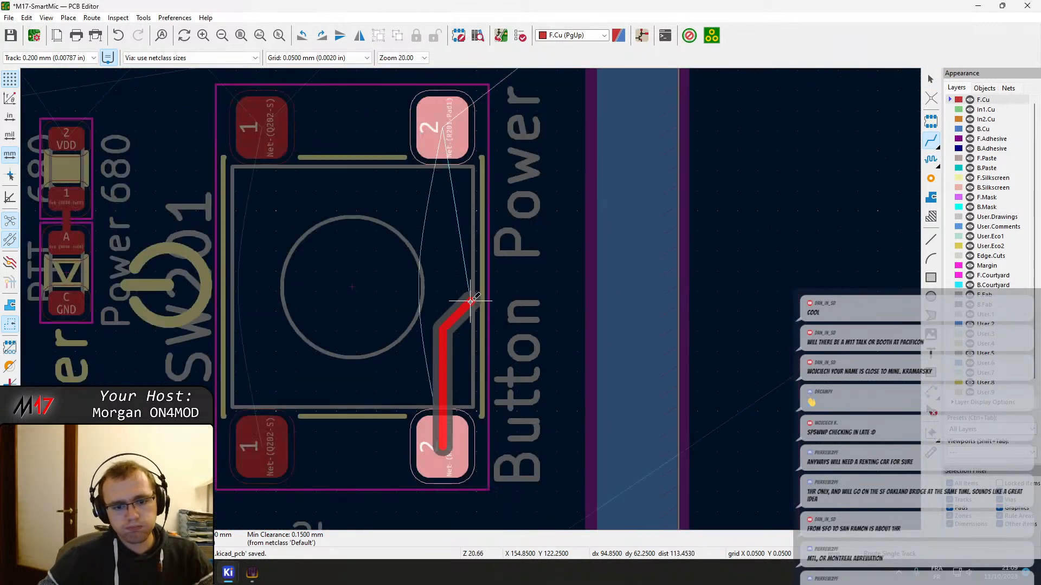
{"action": "left_click", "coordinate": [440, 128]}
Connect the two number 1 pads of power switch SW201 with a straight vertical track on F.Cu
{"action": "left_click", "coordinate": [261, 440]}
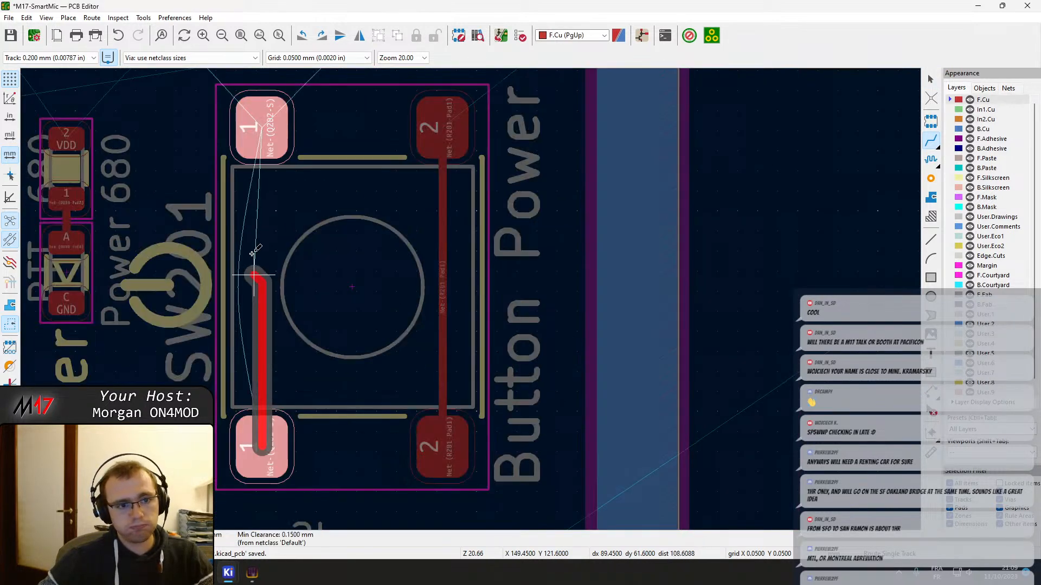
{"action": "left_click", "coordinate": [244, 126]}
{"action": "key", "text": "Escape"}
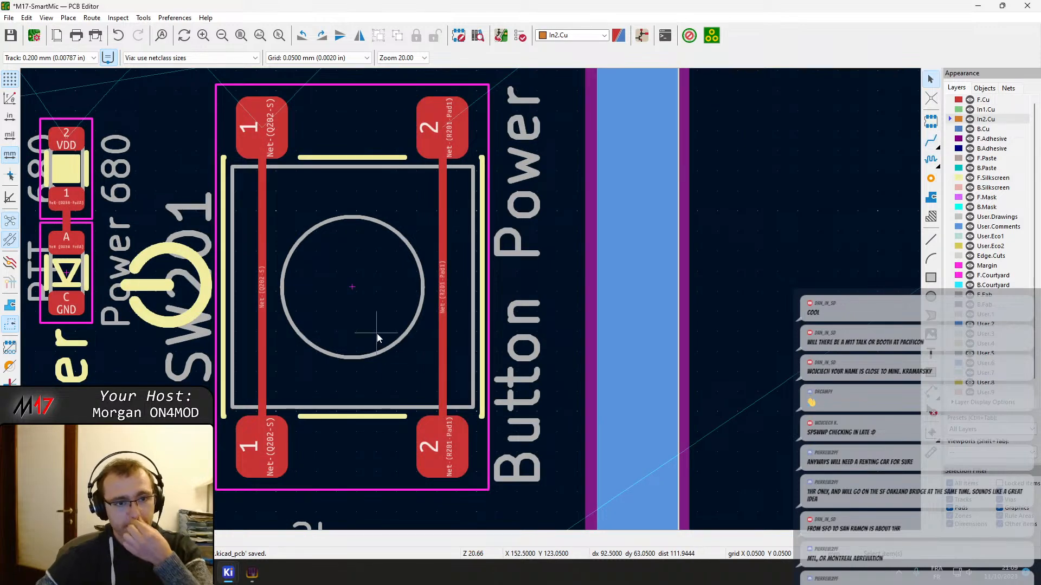
Examine the overall board layout and the routing around the push buttons
{"action": "scroll", "coordinate": [302, 289], "scroll_direction": "down", "scroll_amount": 6}
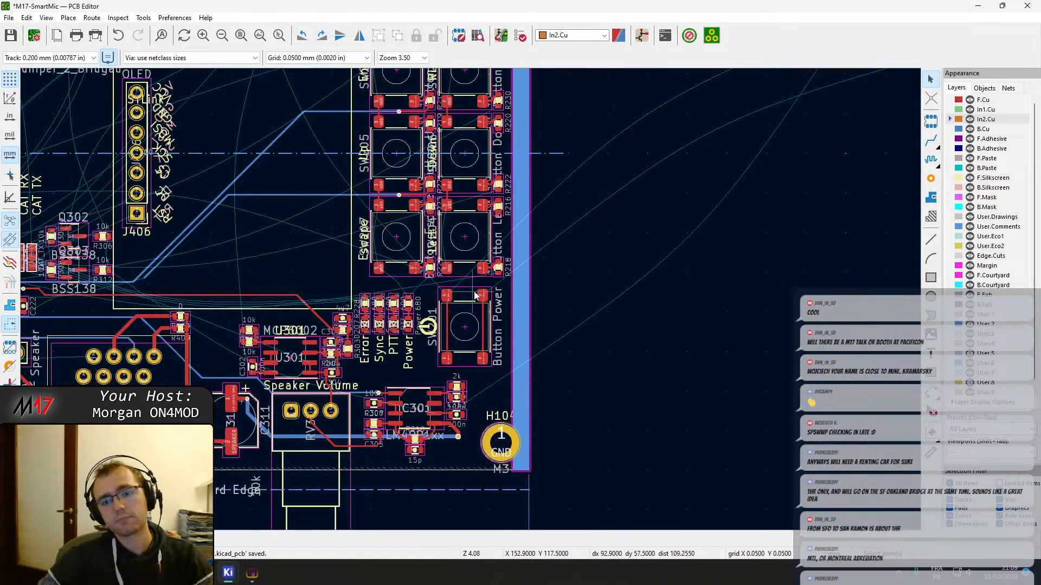
{"action": "scroll", "coordinate": [509, 277], "scroll_direction": "down", "scroll_amount": 3}
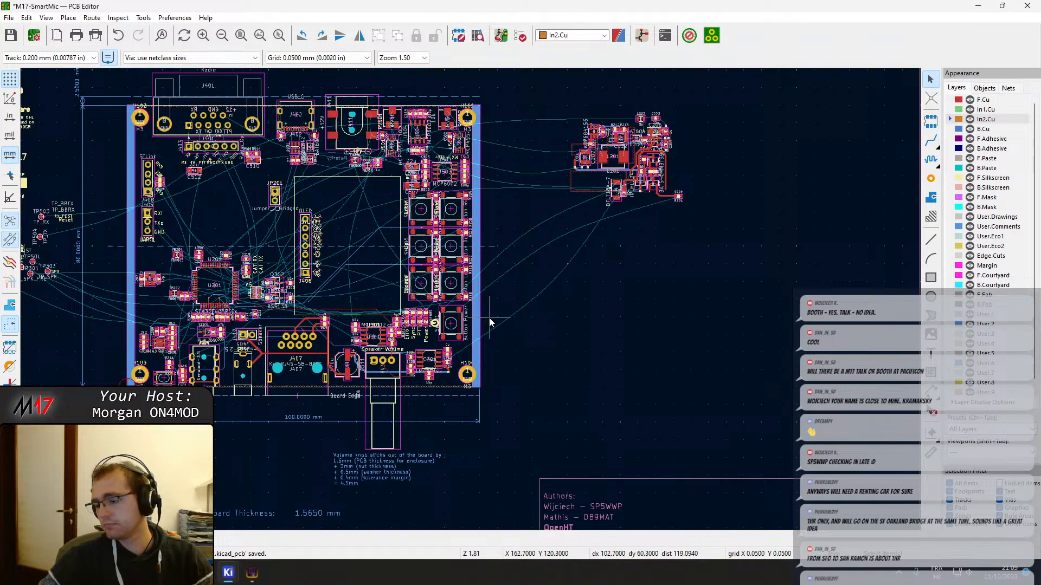
{"action": "middle_click_drag", "start_coordinate": [293, 266], "coordinate": [388, 264]}
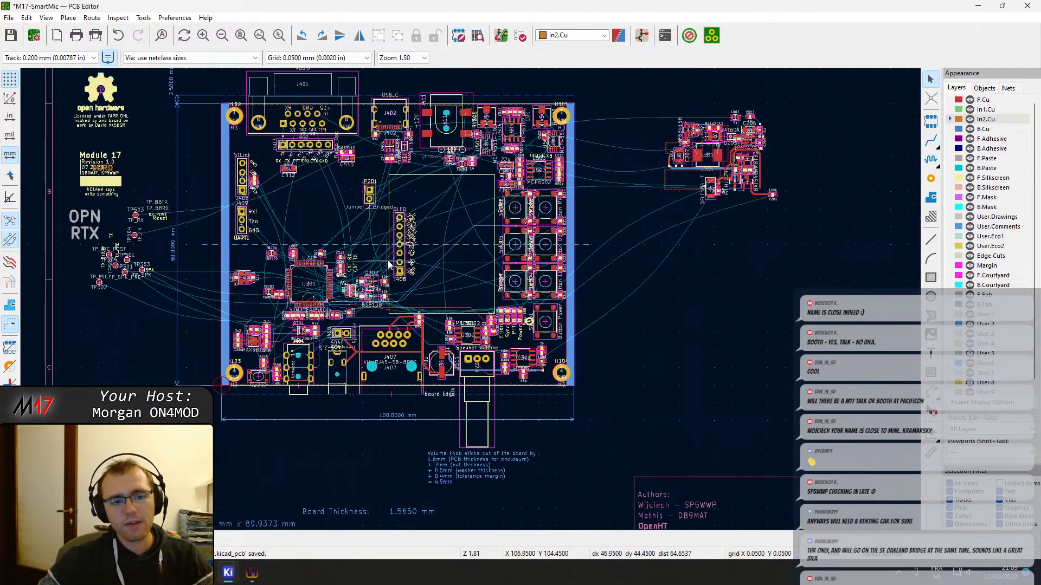
{"action": "scroll", "coordinate": [441, 362], "scroll_direction": "up", "scroll_amount": 2}
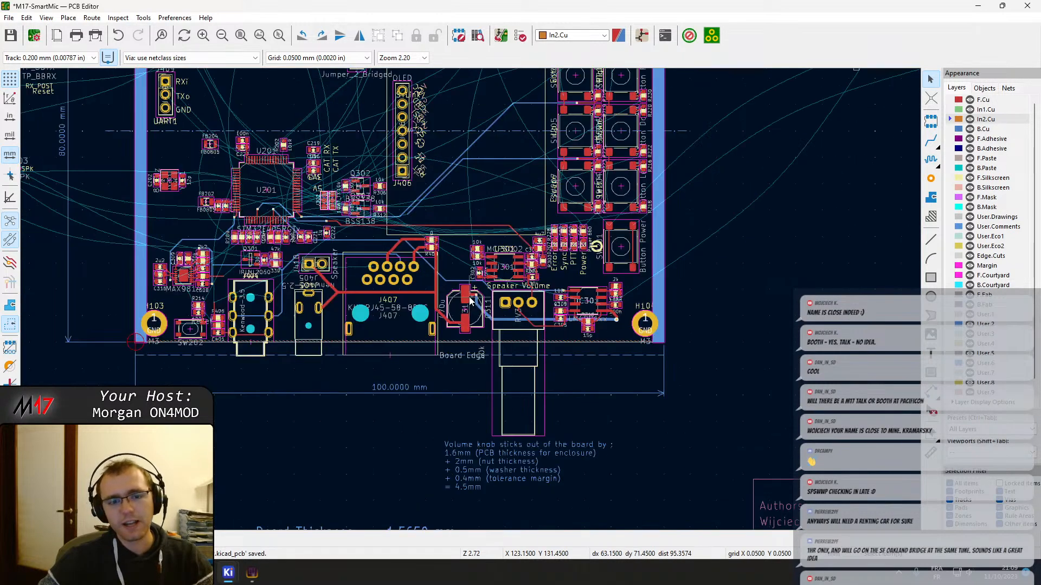
{"action": "middle_click_drag", "start_coordinate": [532, 240], "coordinate": [345, 322]}
{"action": "scroll", "coordinate": [316, 255], "scroll_direction": "up", "scroll_amount": 3}
{"action": "middle_click_drag", "start_coordinate": [674, 270], "coordinate": [615, 307]}
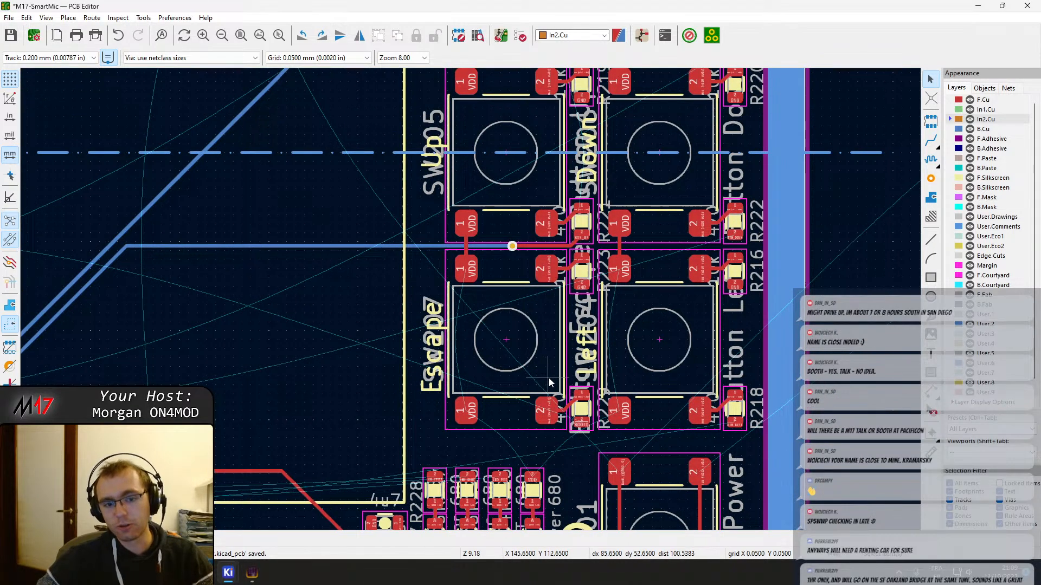
{"action": "middle_click_drag", "start_coordinate": [506, 324], "coordinate": [353, 375]}
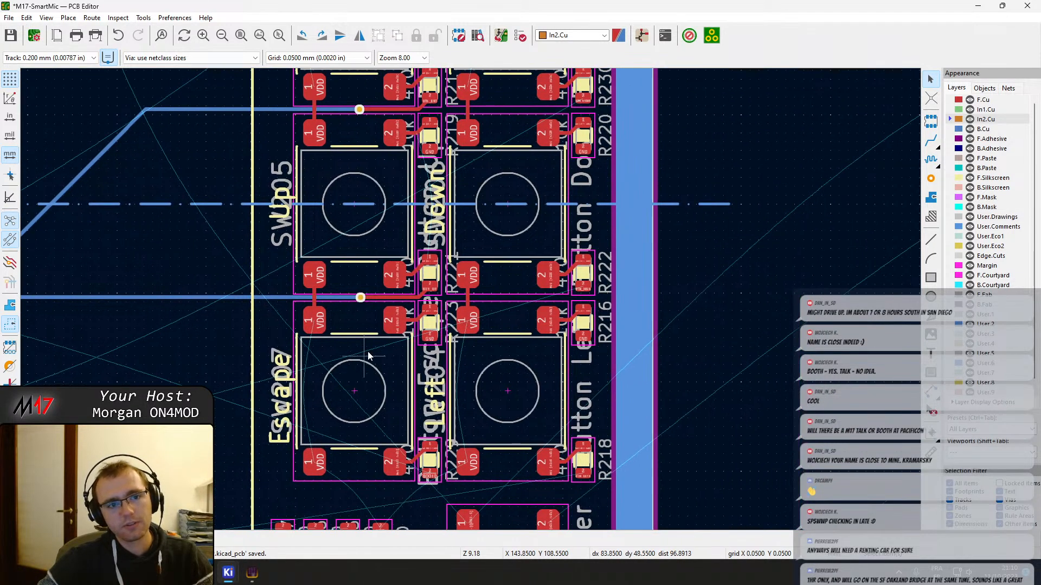
{"action": "middle_click_drag", "start_coordinate": [396, 337], "coordinate": [341, 345]}
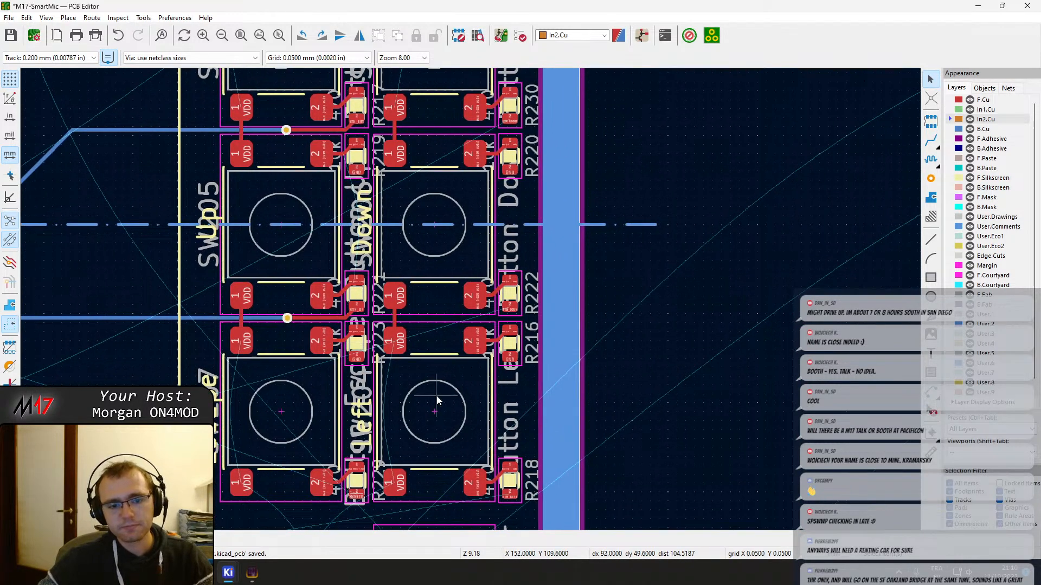
Route BOOT0 from R229 pad 2 on F.Cu, add a via beside it, and continue on B.Cu toward U201, ending near J406
{"action": "scroll", "coordinate": [437, 396], "scroll_direction": "up", "scroll_amount": 5}
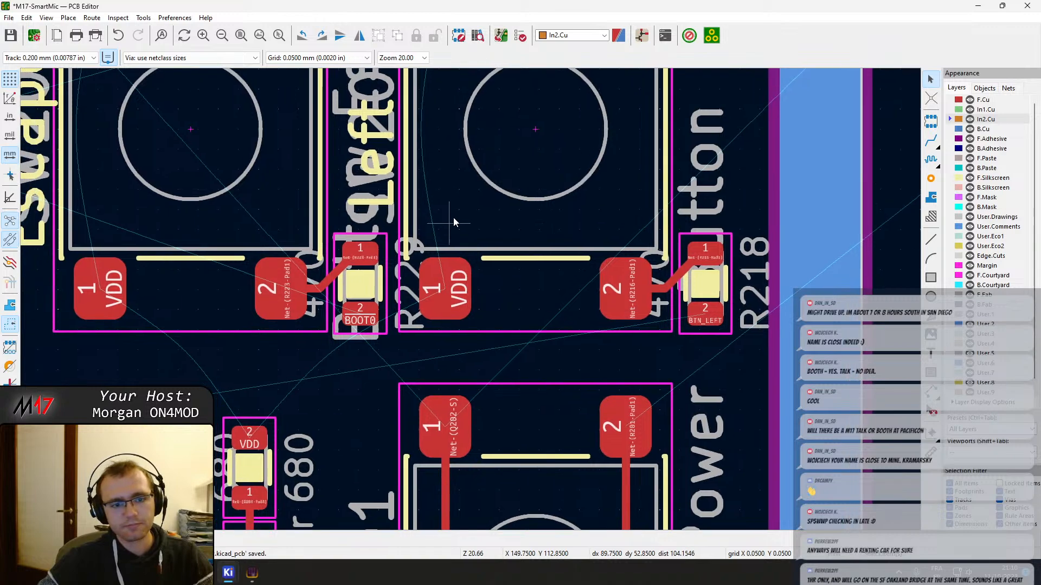
{"action": "middle_click_drag", "start_coordinate": [454, 219], "coordinate": [461, 176]}
{"action": "key", "text": "x"}
{"action": "scroll", "coordinate": [345, 321], "scroll_direction": "down", "scroll_amount": 3}
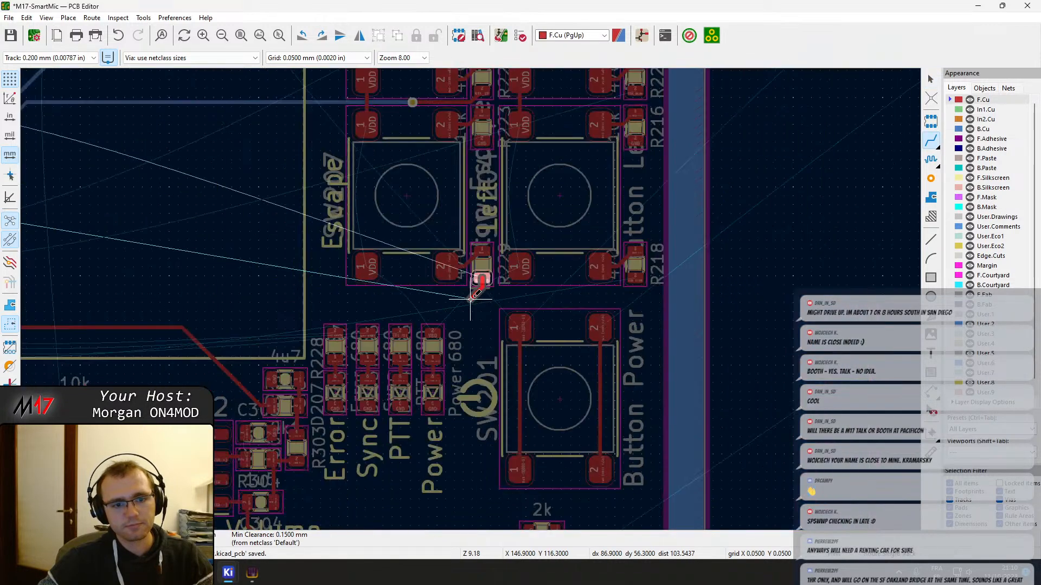
{"action": "scroll", "coordinate": [470, 298], "scroll_direction": "down", "scroll_amount": 2}
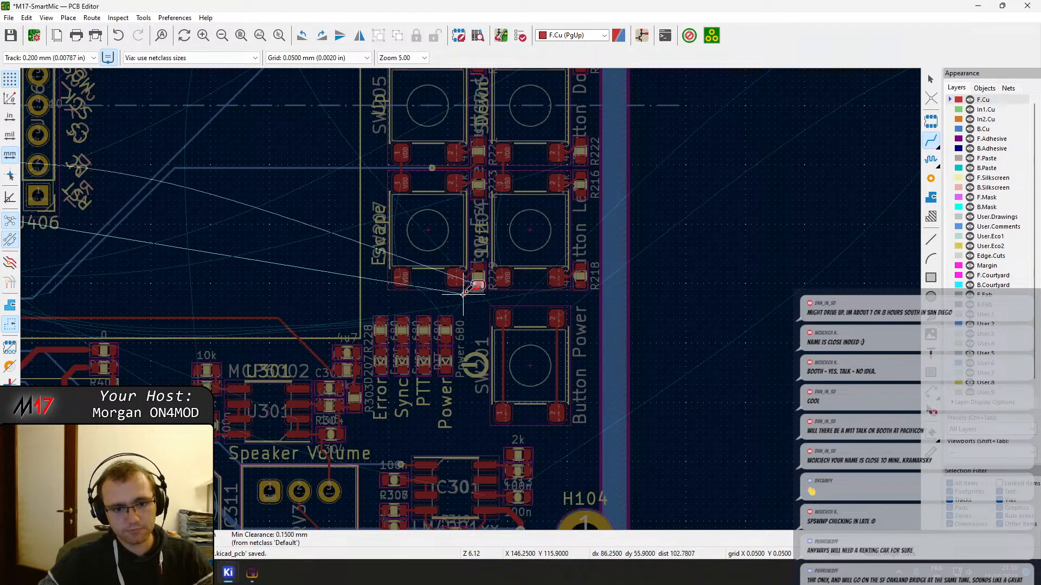
{"action": "scroll", "coordinate": [464, 295], "scroll_direction": "up", "scroll_amount": 6}
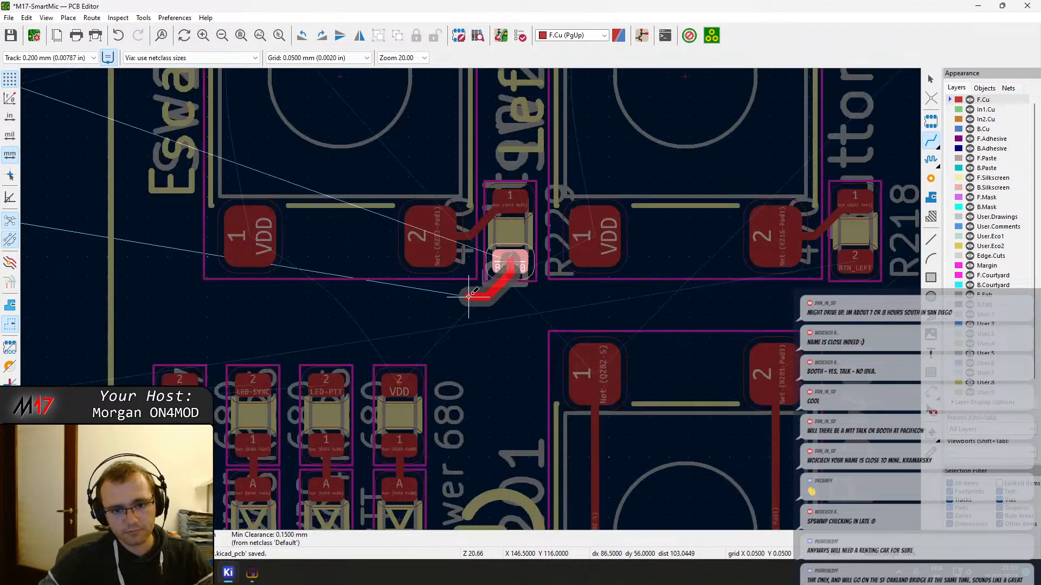
{"action": "key", "text": "v"}
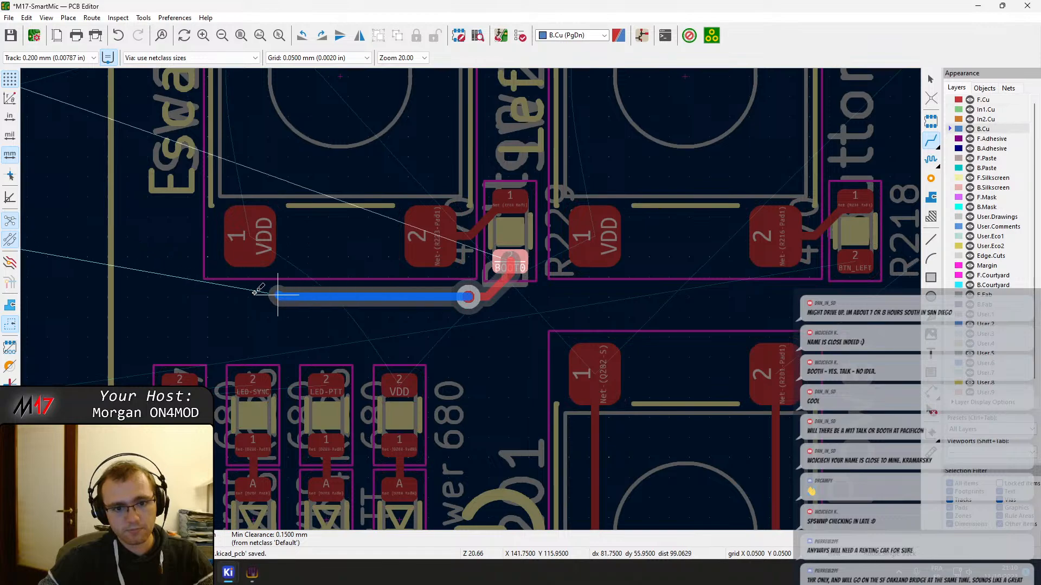
{"action": "scroll", "coordinate": [267, 295], "scroll_direction": "down", "scroll_amount": 4}
{"action": "scroll", "coordinate": [431, 301], "scroll_direction": "up", "scroll_amount": 1}
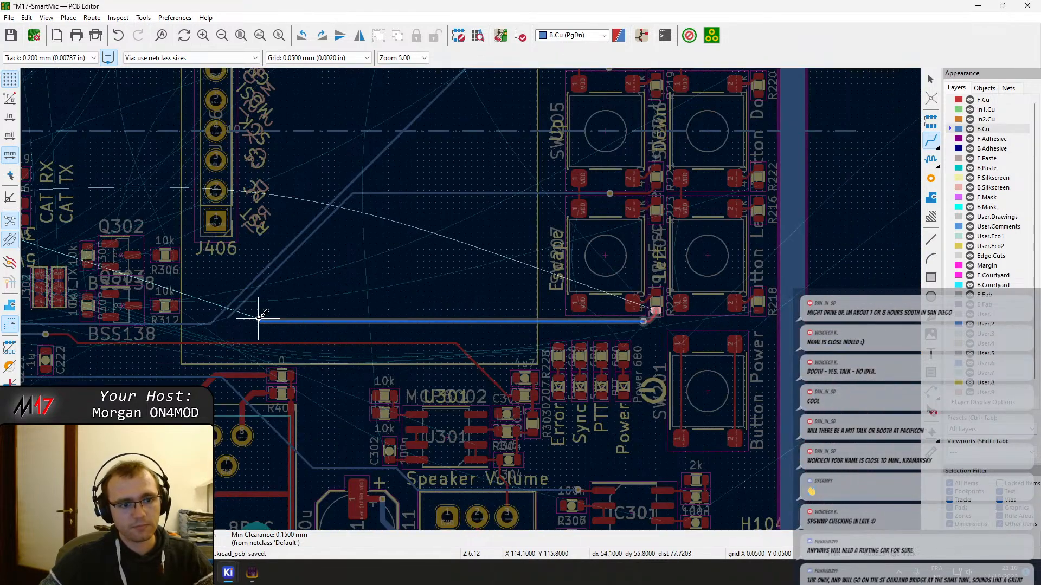
{"action": "scroll", "coordinate": [202, 314], "scroll_direction": "down", "scroll_amount": 1}
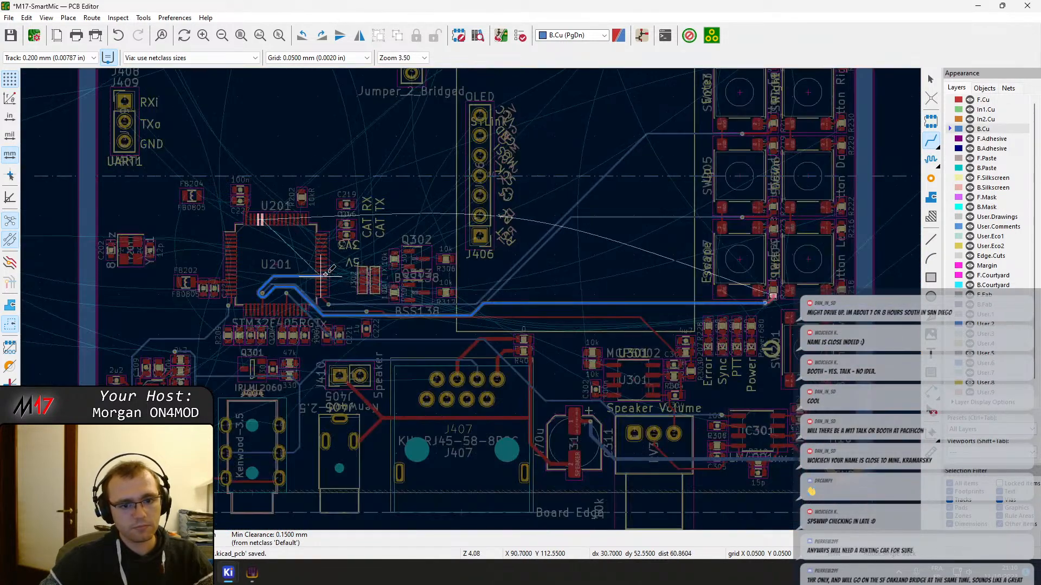
{"action": "scroll", "coordinate": [516, 309], "scroll_direction": "up", "scroll_amount": 2}
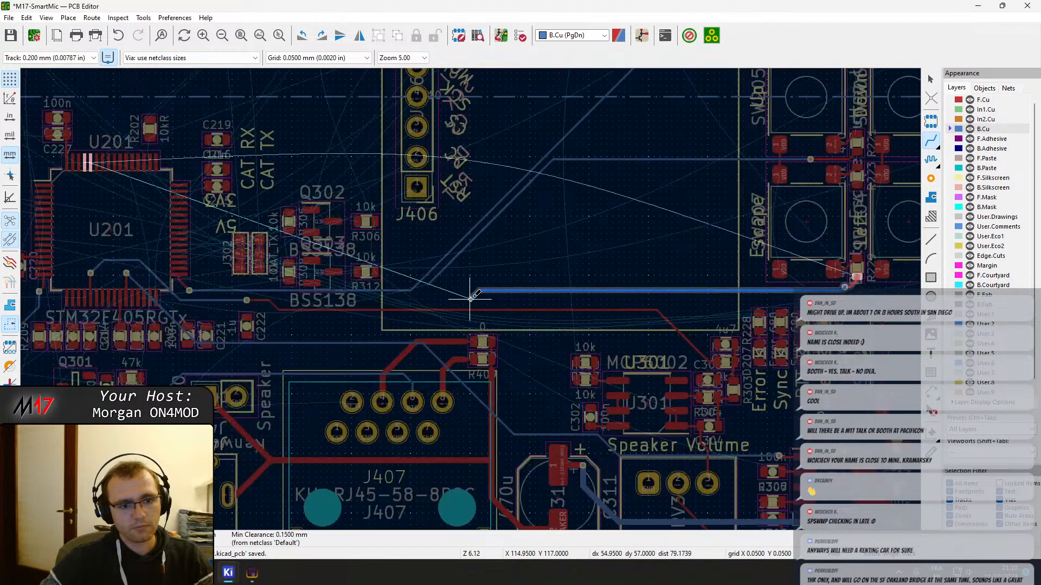
{"action": "scroll", "coordinate": [470, 298], "scroll_direction": "down", "scroll_amount": 2}
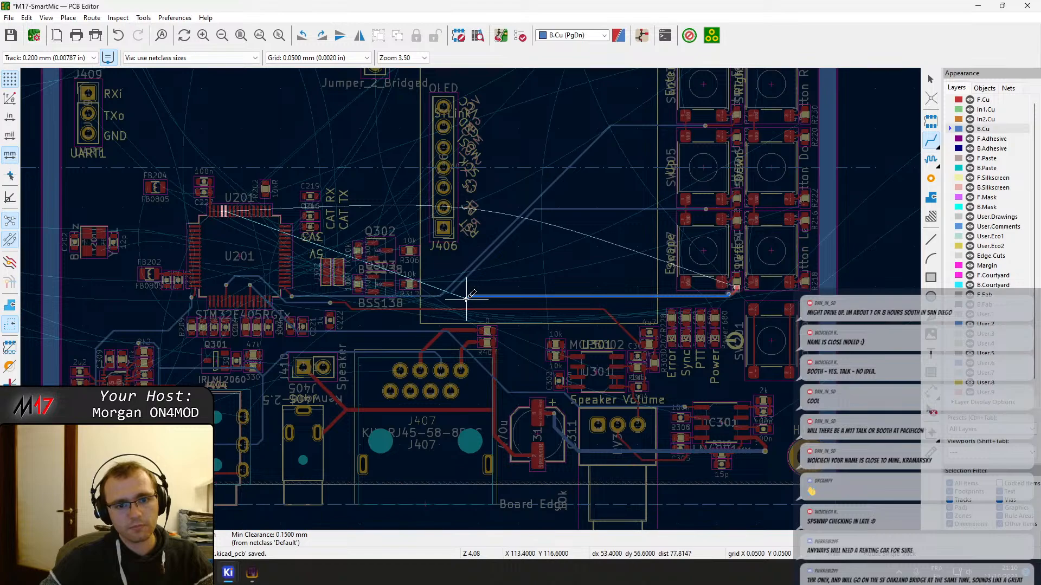
{"action": "key", "text": "minus"}
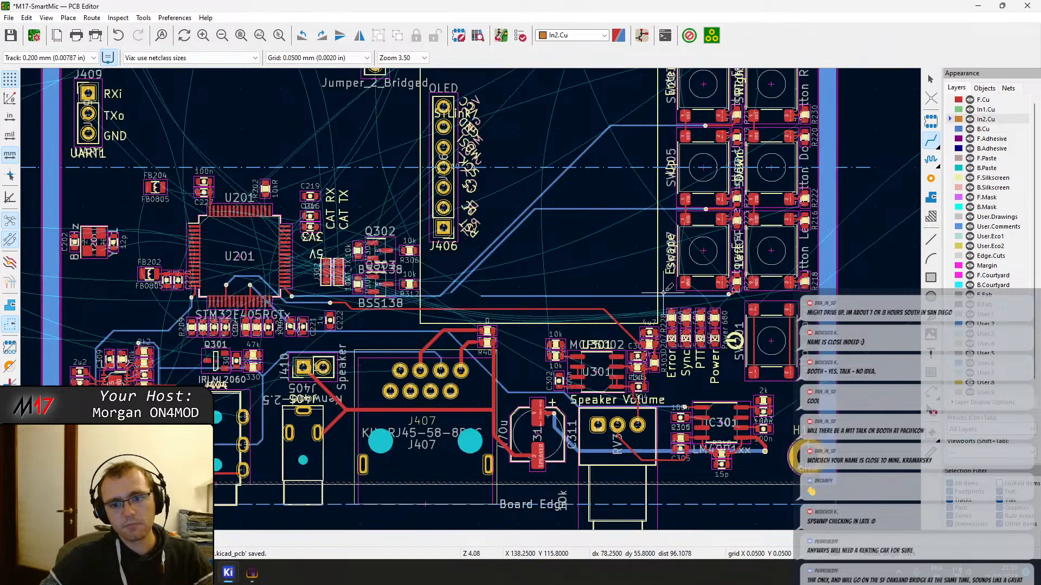
{"action": "scroll", "coordinate": [481, 296], "scroll_direction": "up", "scroll_amount": 3}
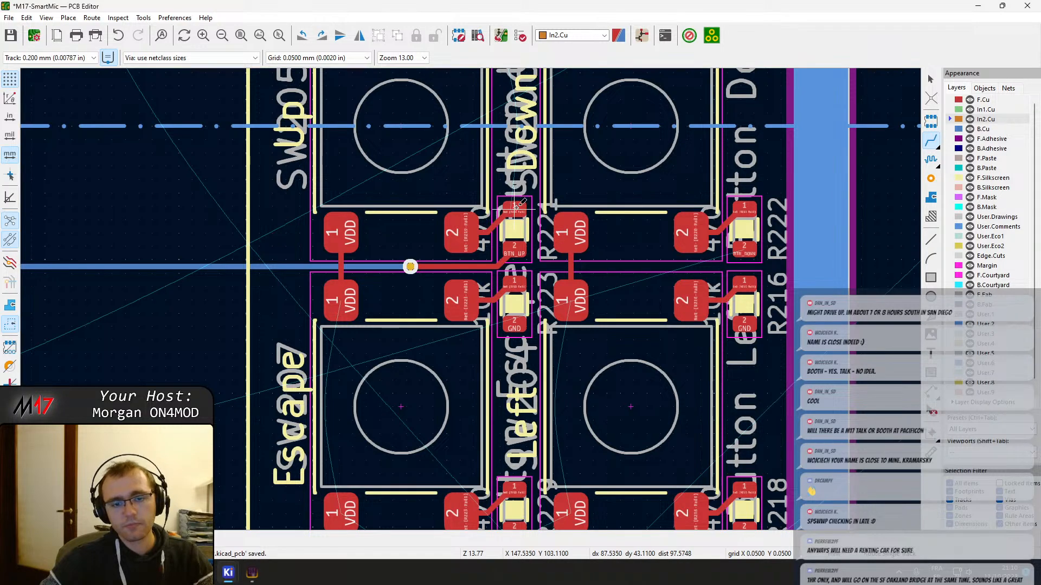
{"action": "left_click", "coordinate": [516, 207]}
{"action": "scroll", "coordinate": [514, 160], "scroll_direction": "down", "scroll_amount": 2}
{"action": "middle_click_drag", "start_coordinate": [468, 304], "coordinate": [457, 387]}
{"action": "scroll", "coordinate": [458, 386], "scroll_direction": "up", "scroll_amount": 2}
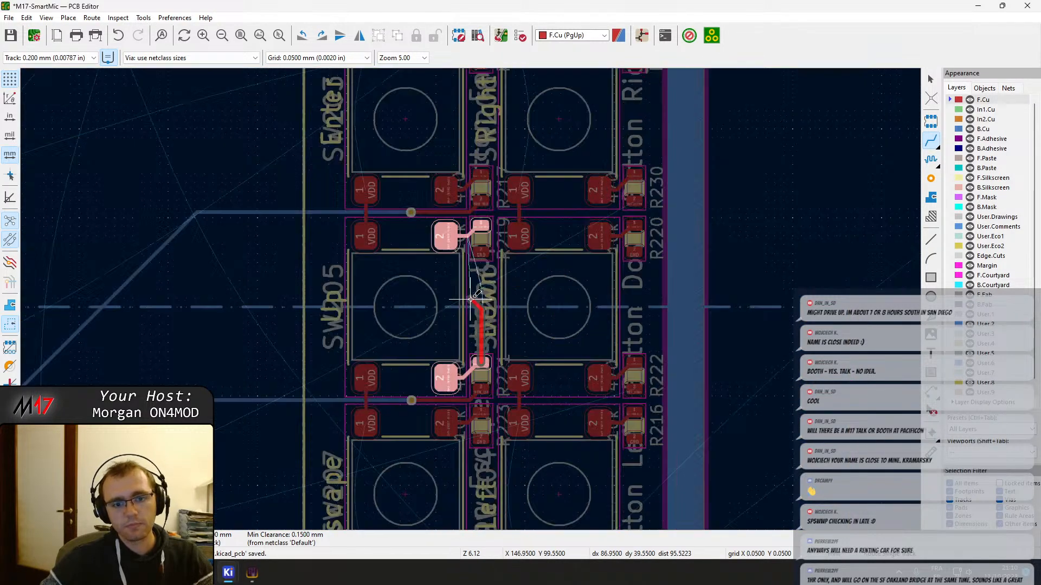
{"action": "key", "text": "Escape"}
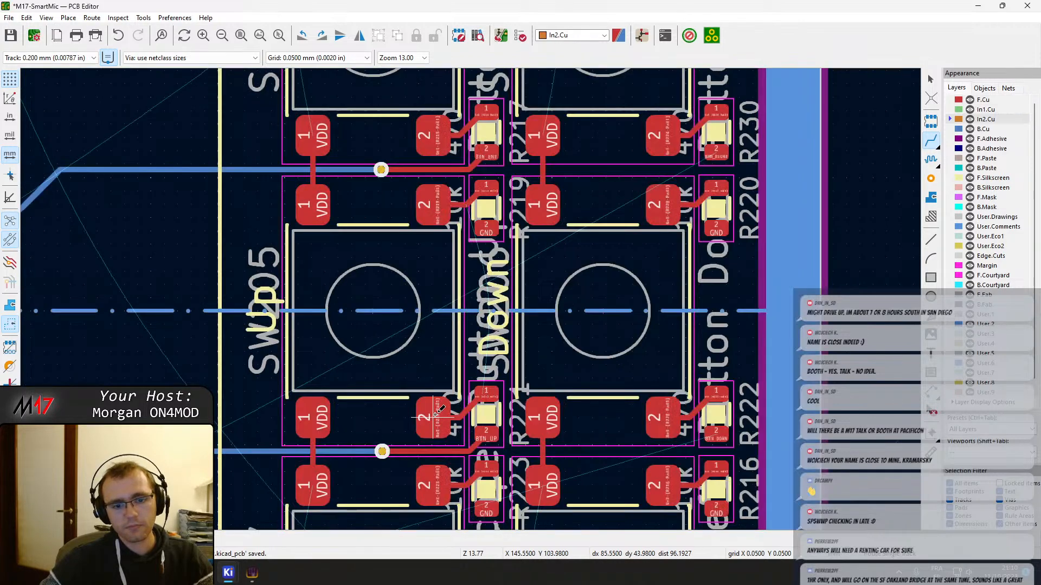
Connect the Up switch's two number 2 pads and its two VDD pads with straight vertical tracks
{"action": "left_click", "coordinate": [437, 410]}
{"action": "left_click", "coordinate": [432, 211]}
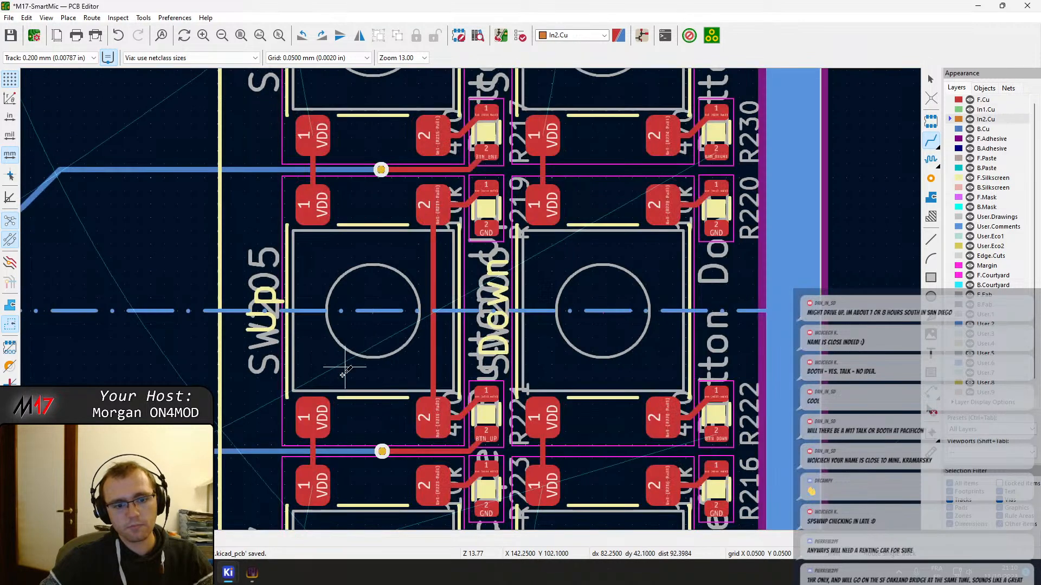
{"action": "left_click", "coordinate": [313, 417]}
{"action": "left_click", "coordinate": [313, 206]}
Connect the Enter switch's two number 2 pads and its two VDD pads with straight vertical tracks
{"action": "middle_click_drag", "start_coordinate": [473, 161], "coordinate": [477, 264]}
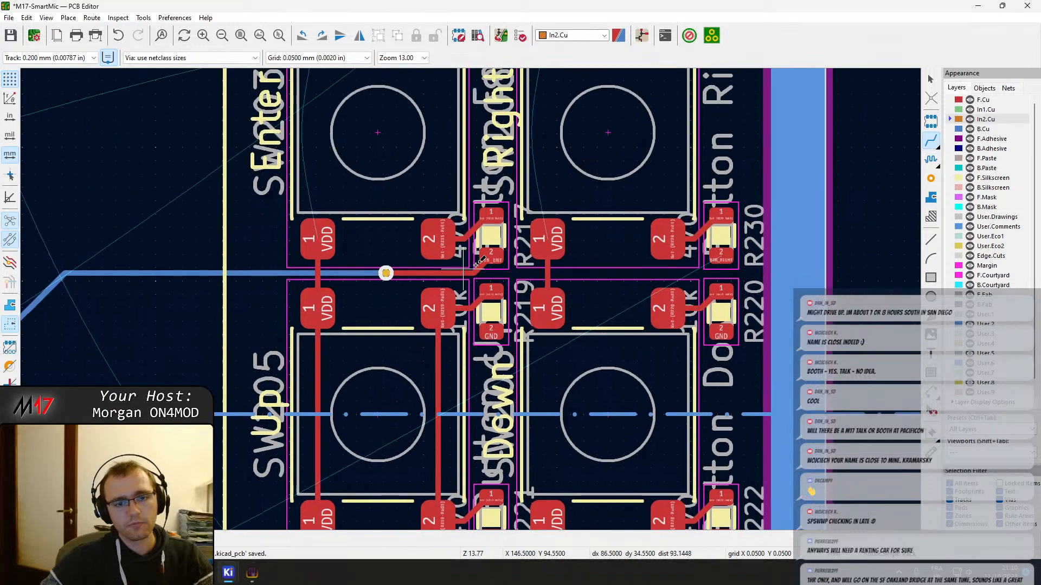
{"action": "left_click", "coordinate": [434, 239]}
{"action": "middle_click_drag", "start_coordinate": [431, 165], "coordinate": [452, 401]}
{"action": "left_click", "coordinate": [453, 254]}
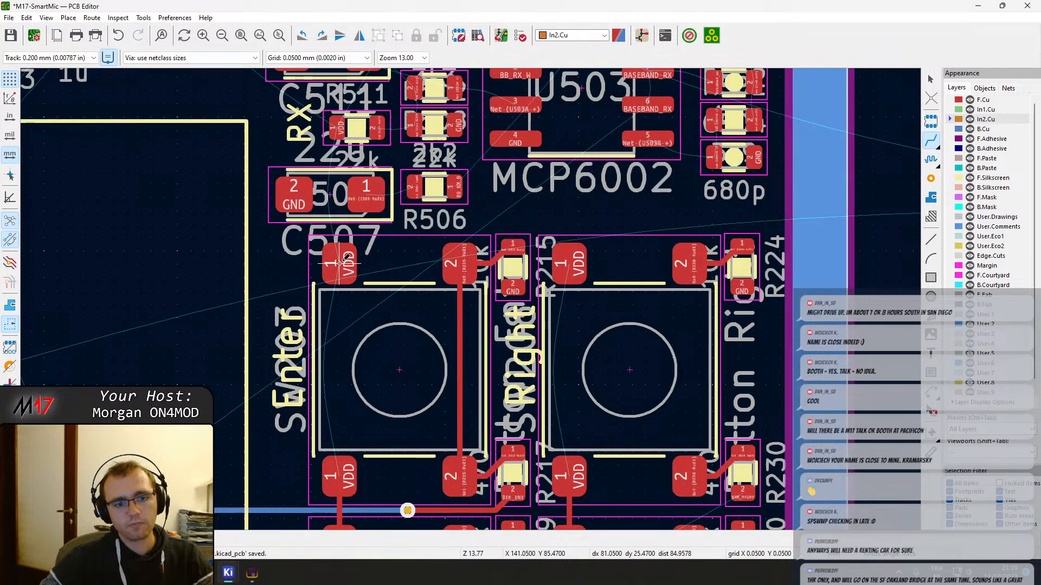
Connect the Right switch's two VDD pads and its two number 2 pads with straight vertical tracks
{"action": "left_click", "coordinate": [569, 263]}
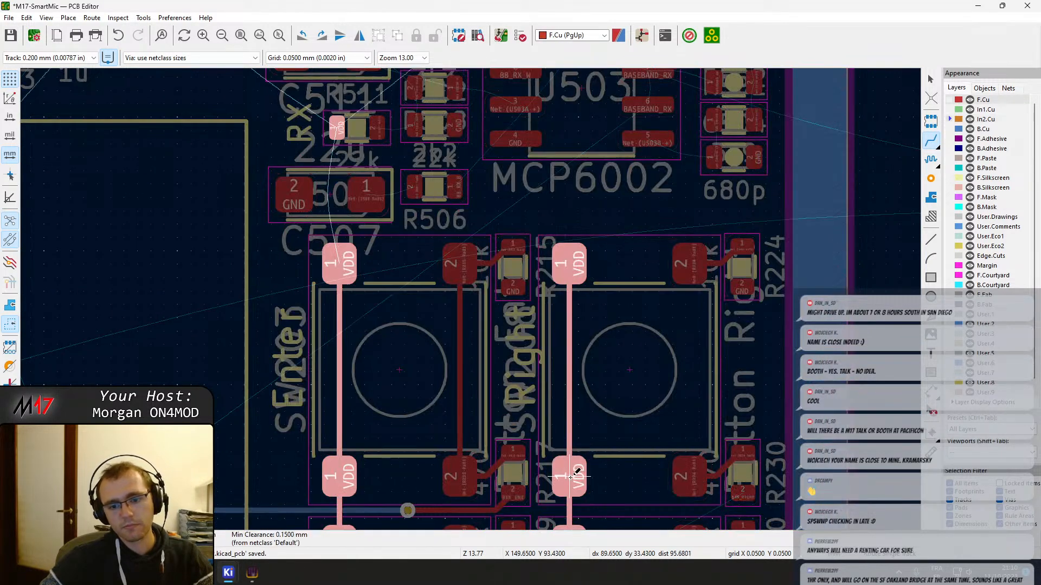
{"action": "left_click", "coordinate": [570, 473]}
{"action": "left_click", "coordinate": [692, 472]}
{"action": "left_click", "coordinate": [690, 265]}
Connect the Down switch's two number 2 pads and its two VDD pads with straight vertical tracks
{"action": "middle_click_drag", "start_coordinate": [644, 373], "coordinate": [552, 91]}
{"action": "left_click", "coordinate": [599, 264]}
{"action": "left_click", "coordinate": [600, 480]}
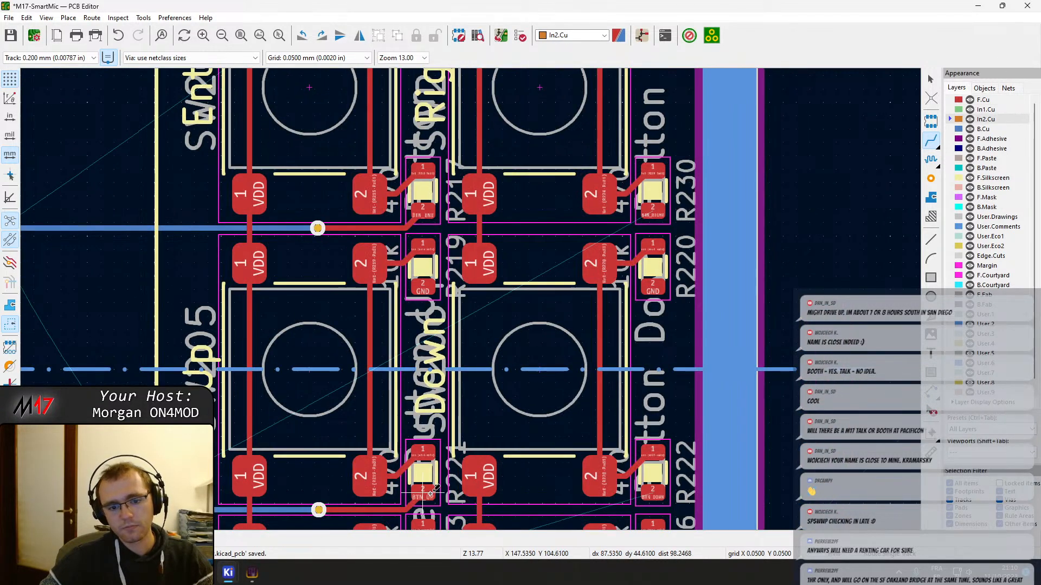
{"action": "middle_click_drag", "start_coordinate": [502, 309], "coordinate": [518, 210]}
{"action": "left_click", "coordinate": [494, 166]}
{"action": "left_click", "coordinate": [500, 379]}
Connect the Left switch's two VDD pads and its two number 2 pads with straight vertical tracks
{"action": "middle_click_drag", "start_coordinate": [497, 440], "coordinate": [522, 147]}
{"action": "left_click", "coordinate": [520, 152]}
{"action": "left_click", "coordinate": [523, 368]}
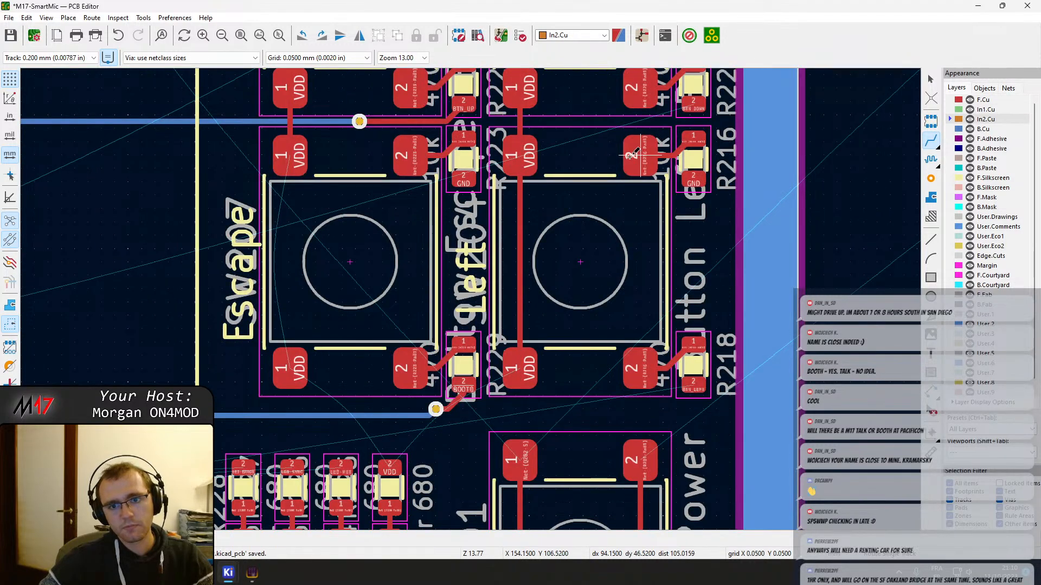
{"action": "left_click", "coordinate": [641, 154]}
{"action": "left_click", "coordinate": [641, 368]}
Connect the Escape switch's two VDD pads with a straight vertical track and save the board
{"action": "left_click", "coordinate": [288, 143]}
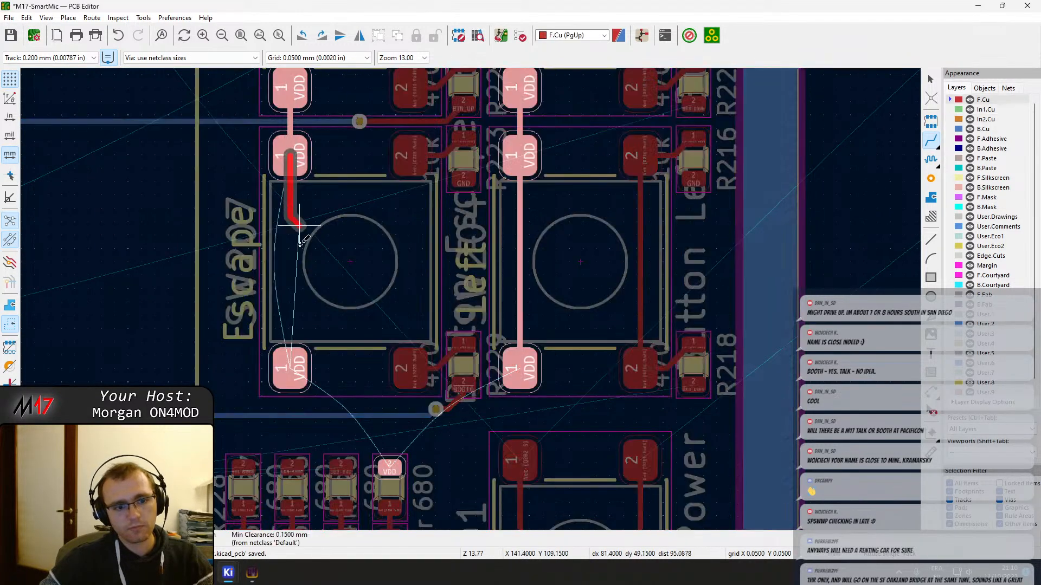
{"action": "left_click", "coordinate": [298, 360]}
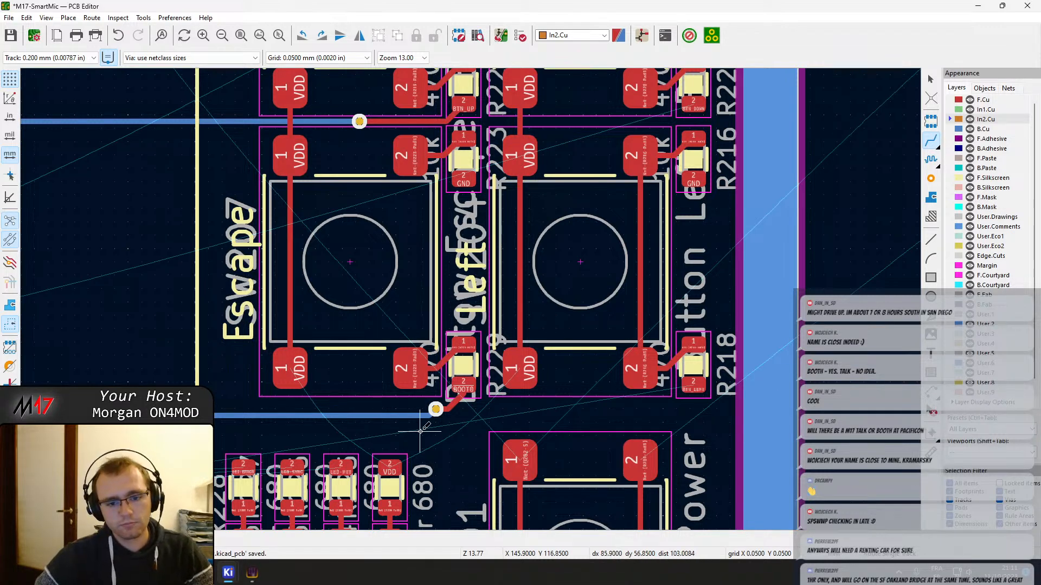
{"action": "middle_click_drag", "start_coordinate": [479, 450], "coordinate": [406, 341]}
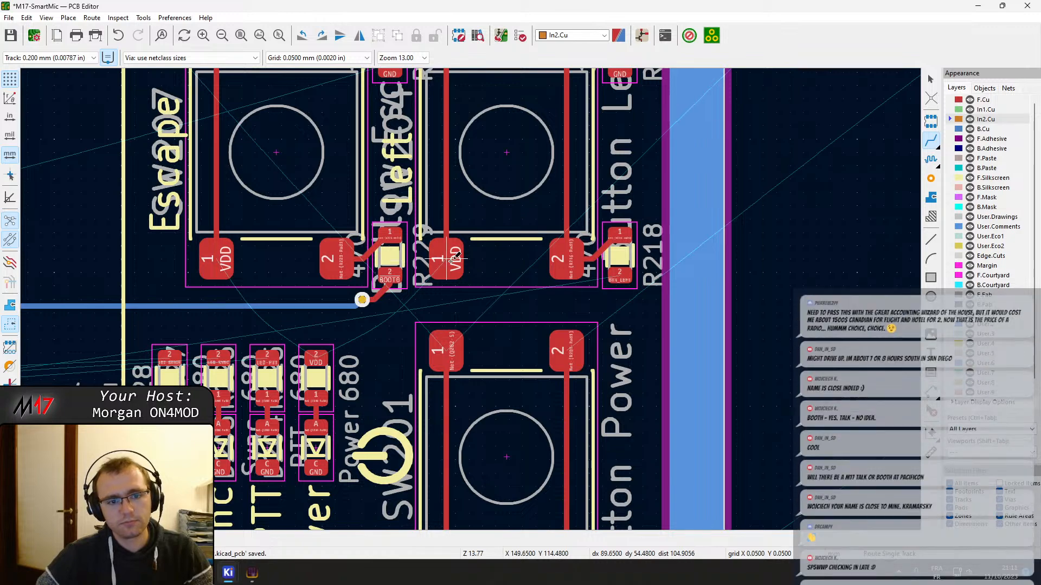
{"action": "middle_click_drag", "start_coordinate": [627, 273], "coordinate": [484, 361]}
{"action": "scroll", "coordinate": [484, 360], "scroll_direction": "down", "scroll_amount": 7}
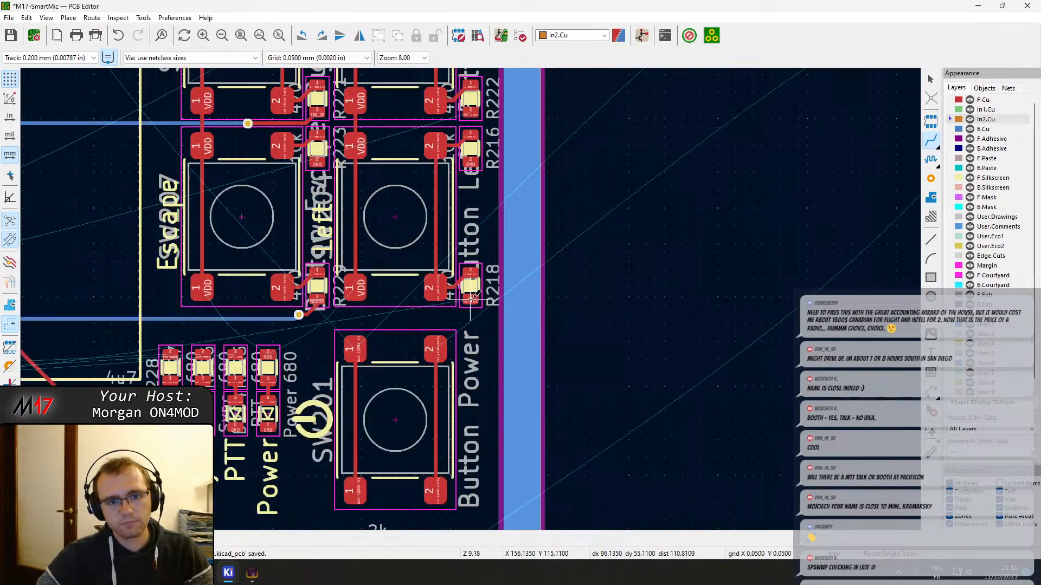
{"action": "key", "text": "ctrl+s"}
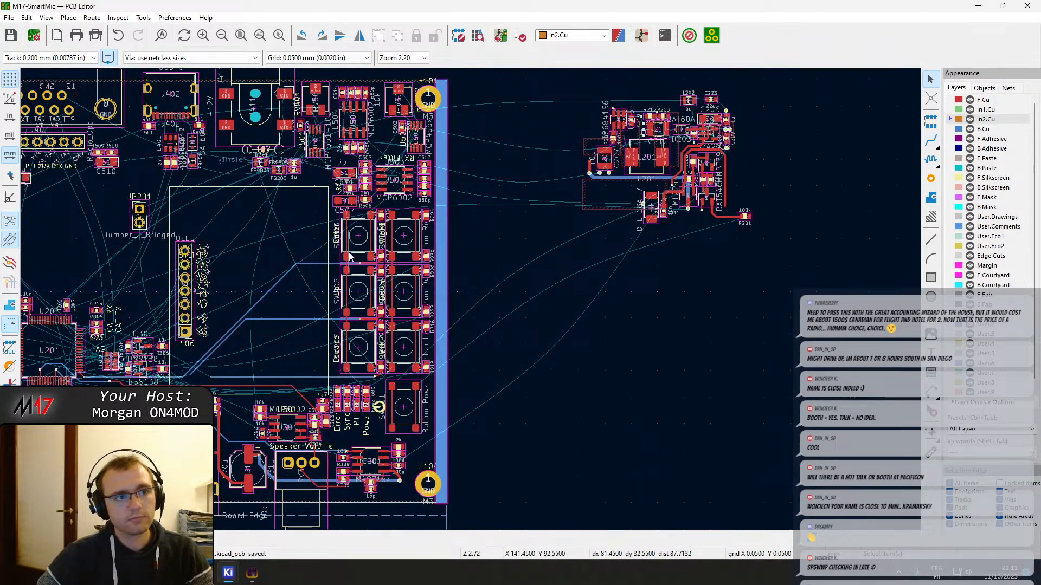
Route BTN_RIGHT from R230's pad 2 on F.Cu through a via, then on B.Cu alongside the BTN_ENT track to just above BTN_UP
{"action": "scroll", "coordinate": [346, 247], "scroll_direction": "up", "scroll_amount": 3}
{"action": "scroll", "coordinate": [471, 304], "scroll_direction": "up", "scroll_amount": 1}
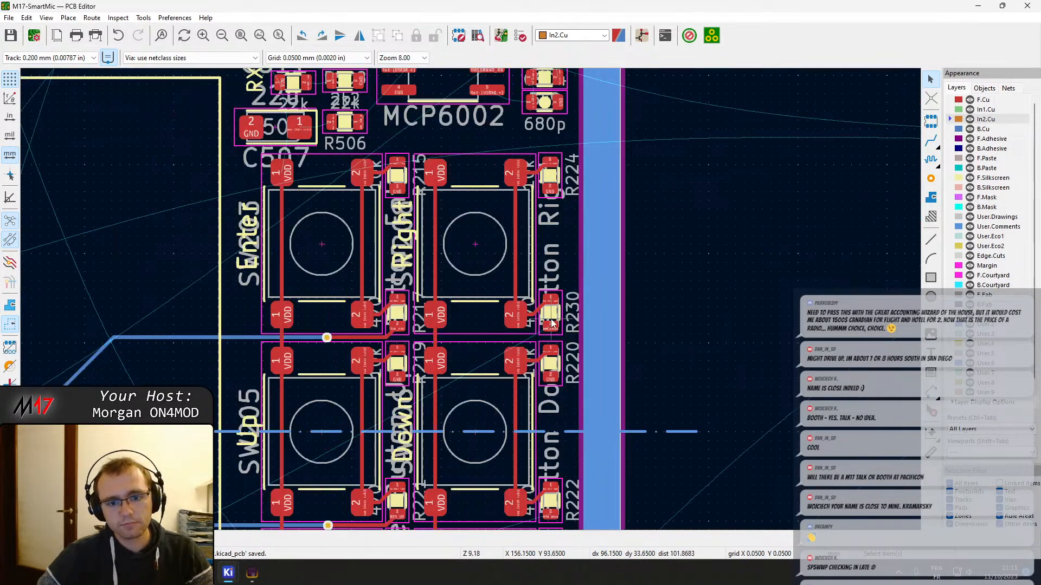
{"action": "key", "text": "x"}
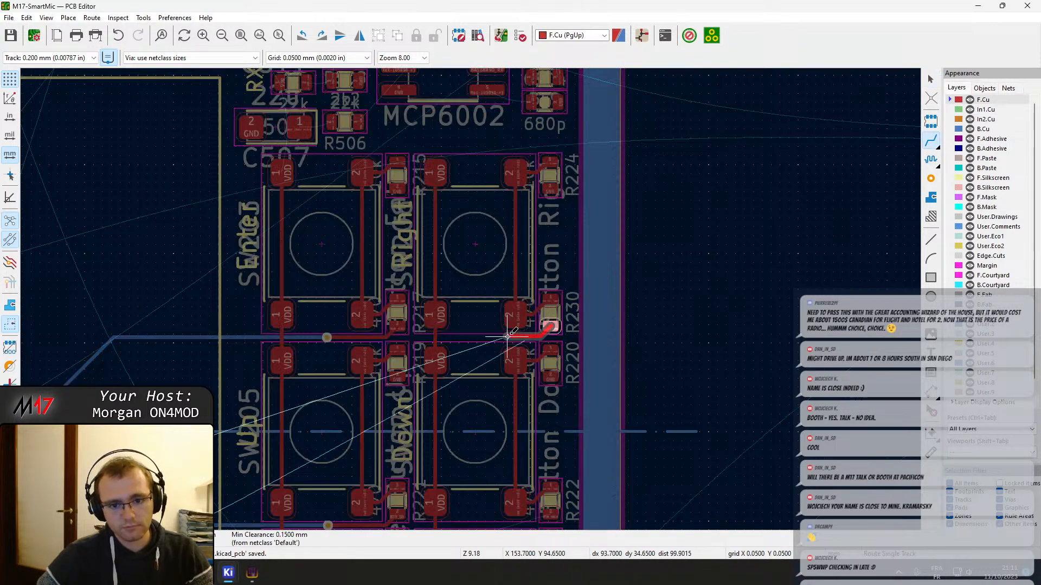
{"action": "scroll", "coordinate": [530, 343], "scroll_direction": "up", "scroll_amount": 4}
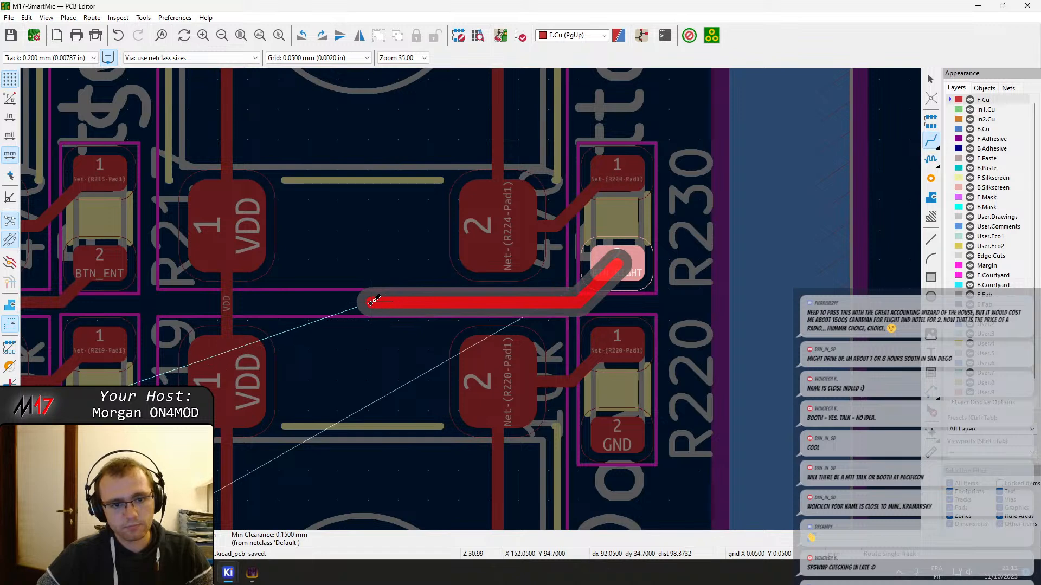
{"action": "key", "text": "v"}
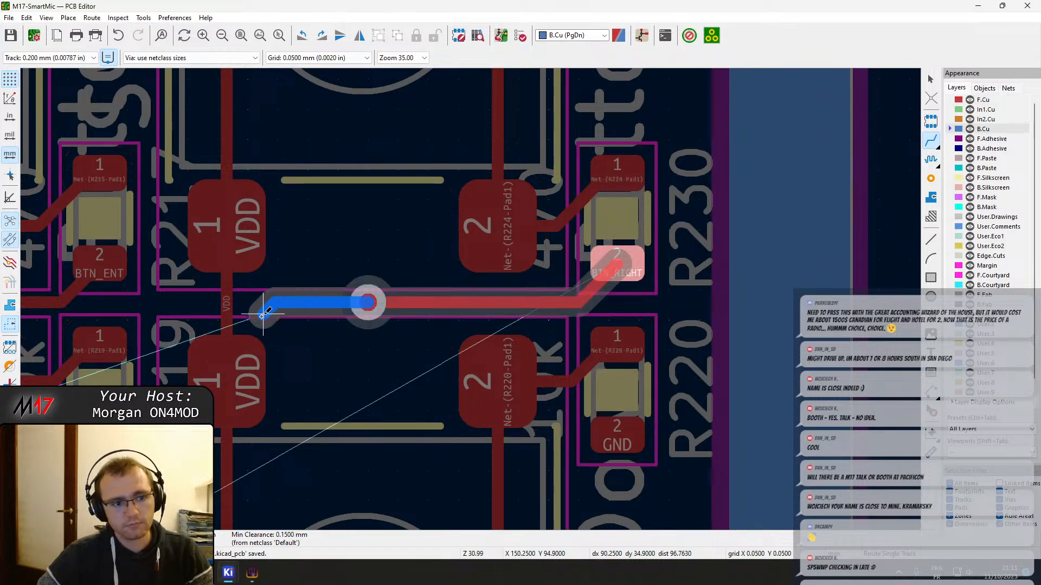
{"action": "scroll", "coordinate": [469, 295], "scroll_direction": "down", "scroll_amount": 3}
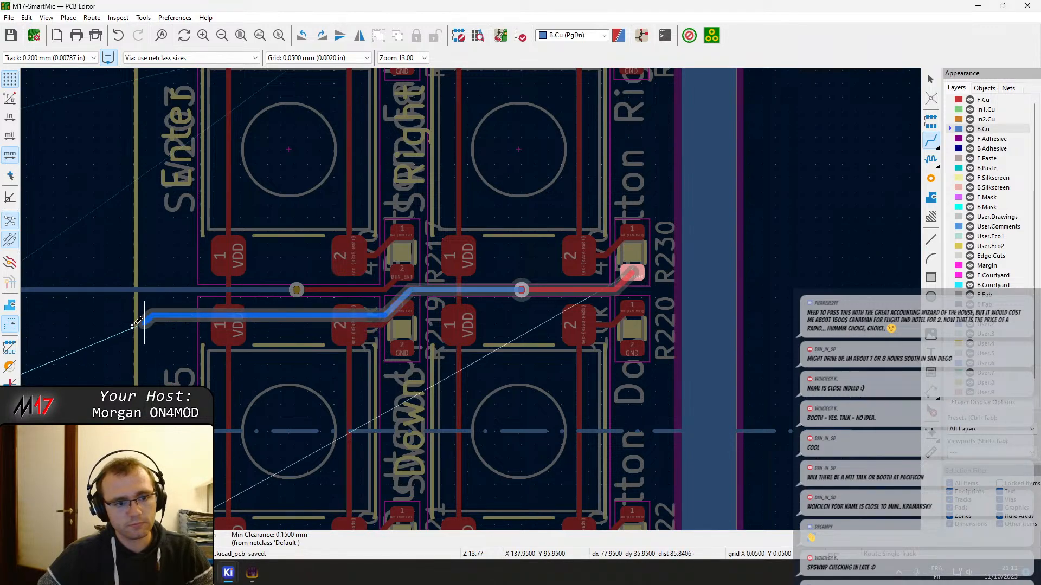
{"action": "middle_click_drag", "start_coordinate": [99, 326], "coordinate": [543, 258]}
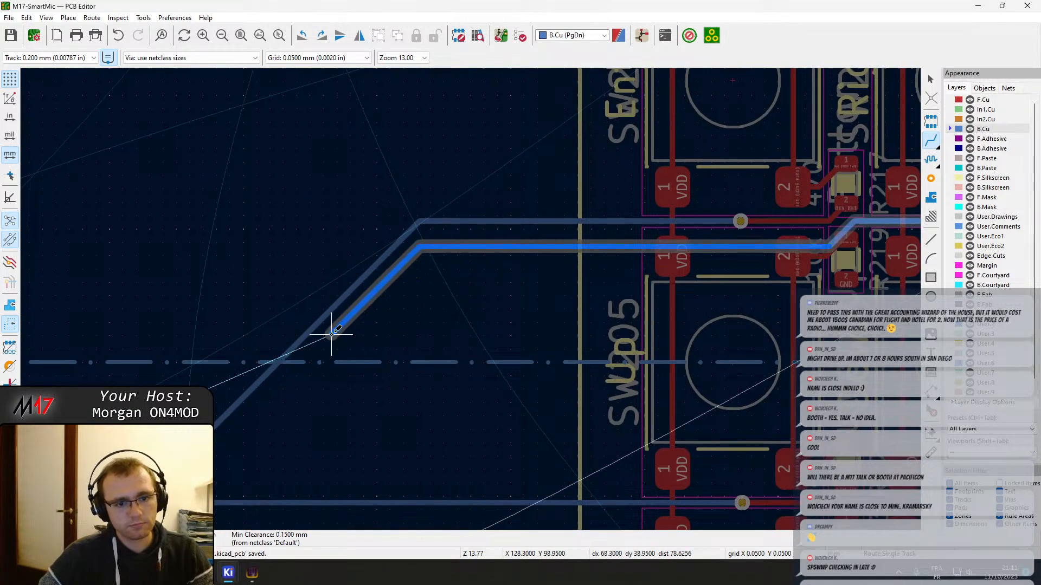
{"action": "middle_click_drag", "start_coordinate": [263, 436], "coordinate": [401, 232]}
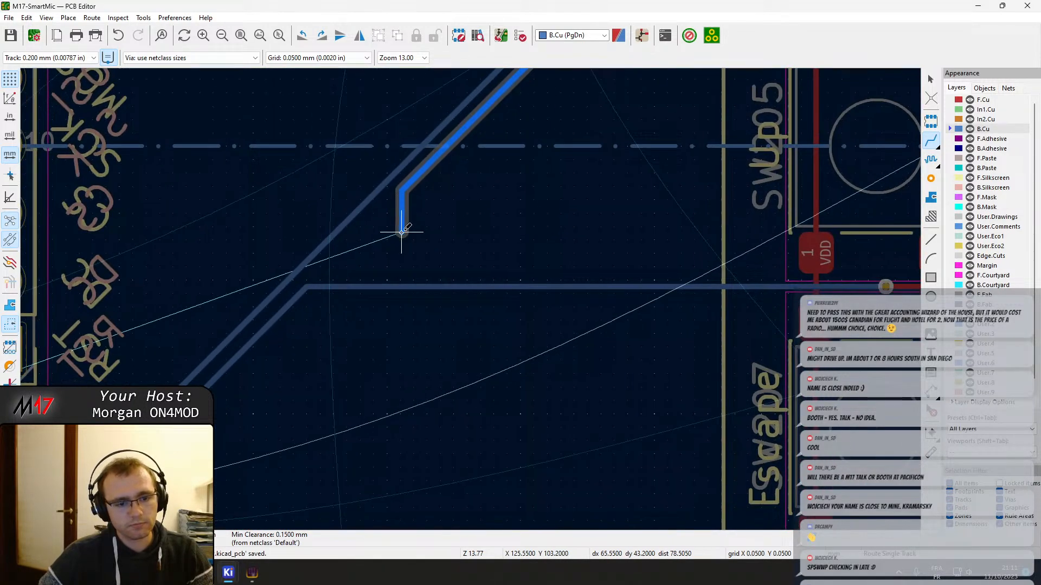
{"action": "left_click", "coordinate": [332, 260]}
{"action": "key", "text": "Escape"}
Examine the button tracks between the switches and U201, the Power switch area and the overall board layout
{"action": "scroll", "coordinate": [471, 295], "scroll_direction": "up", "scroll_amount": 2}
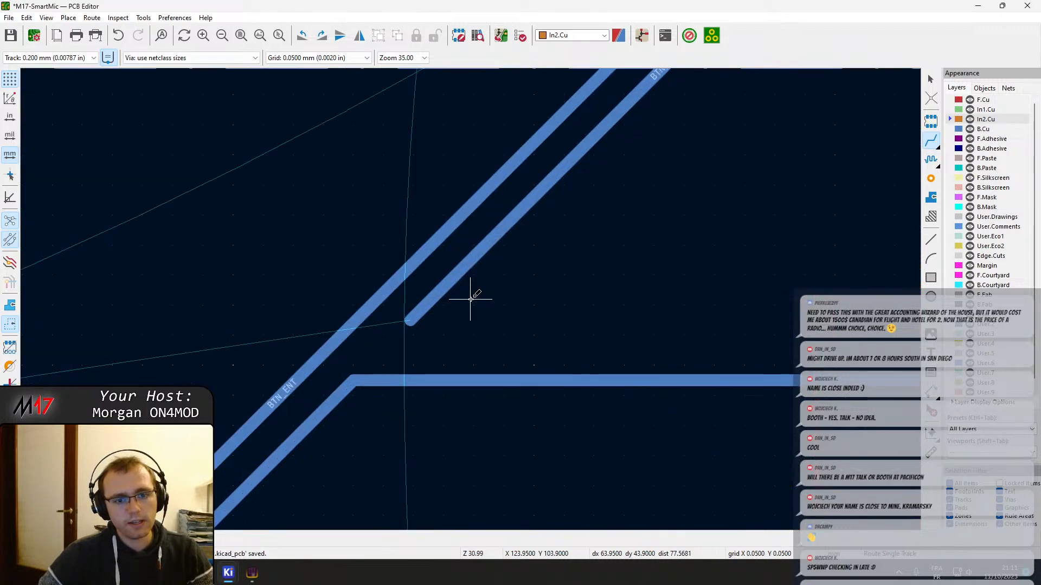
{"action": "scroll", "coordinate": [472, 294], "scroll_direction": "down", "scroll_amount": 8}
{"action": "scroll", "coordinate": [472, 295], "scroll_direction": "up", "scroll_amount": 5}
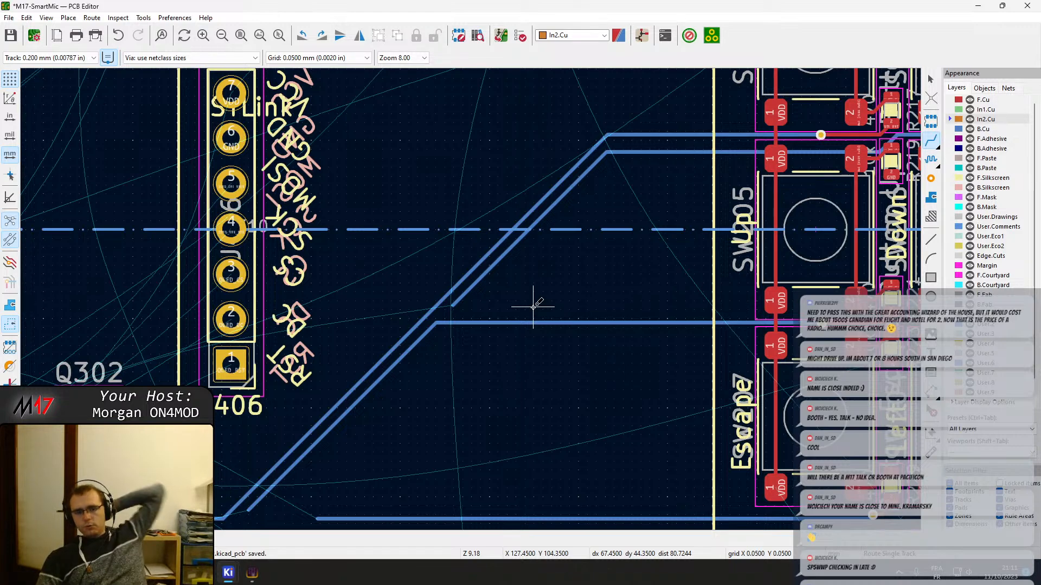
{"action": "scroll", "coordinate": [538, 302], "scroll_direction": "down", "scroll_amount": 5}
{"action": "middle_click_drag", "start_coordinate": [337, 347], "coordinate": [439, 327]}
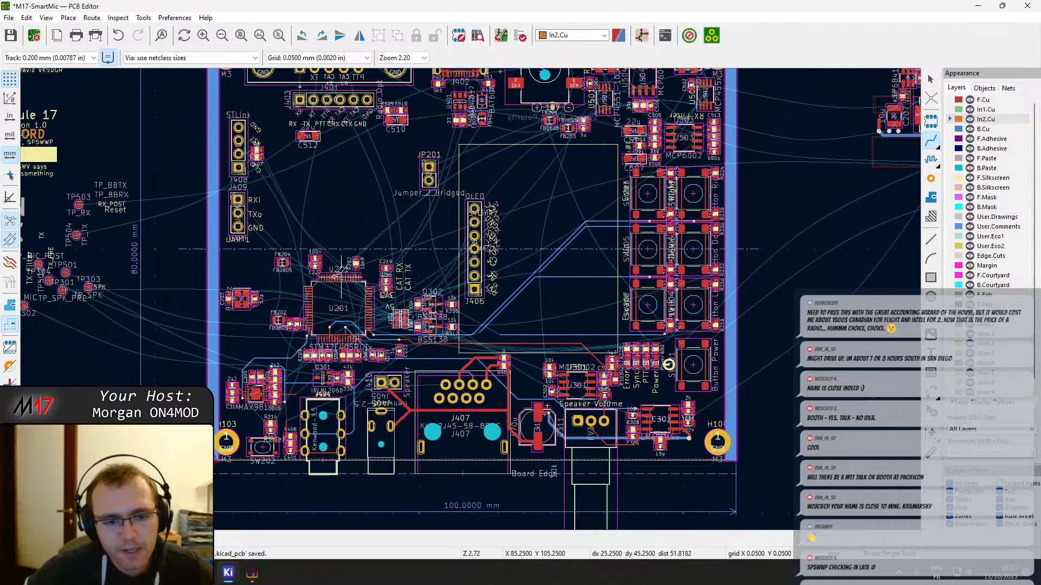
{"action": "scroll", "coordinate": [615, 252], "scroll_direction": "up", "scroll_amount": 5}
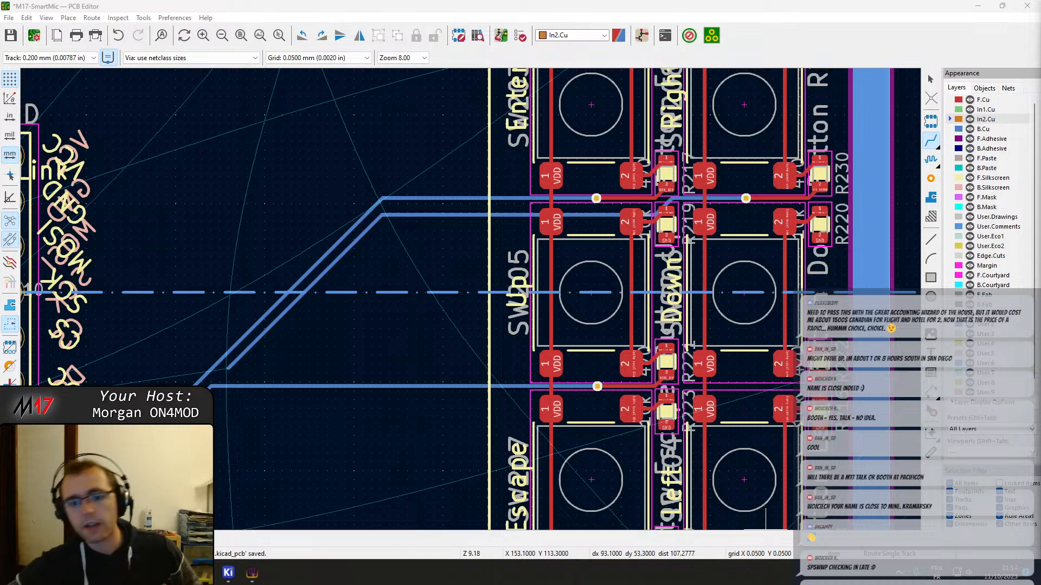
{"action": "scroll", "coordinate": [441, 327], "scroll_direction": "down", "scroll_amount": 3}
{"action": "middle_click_drag", "start_coordinate": [442, 328], "coordinate": [655, 202]}
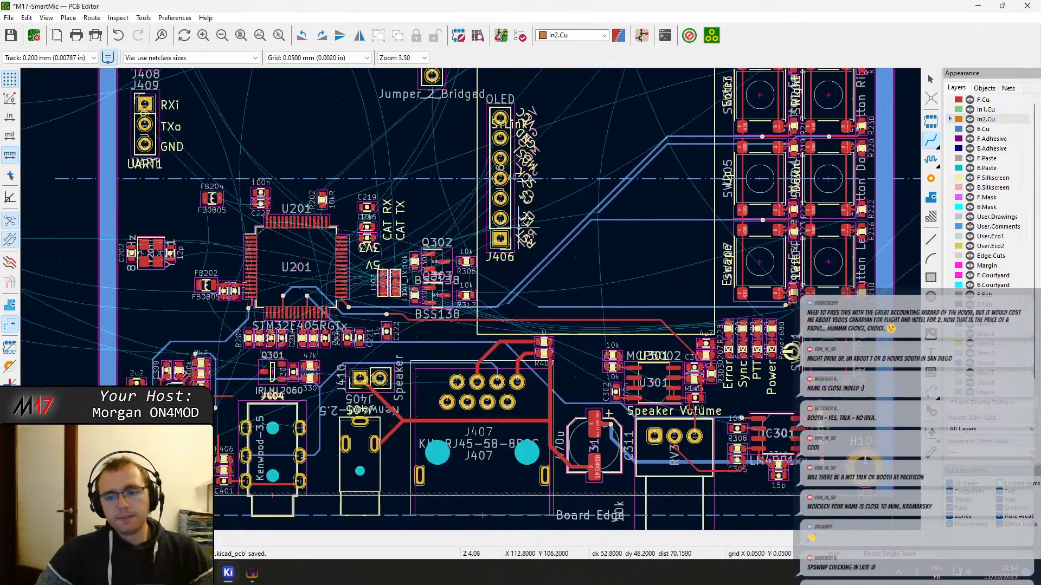
{"action": "scroll", "coordinate": [747, 202], "scroll_direction": "up", "scroll_amount": 1}
{"action": "scroll", "coordinate": [556, 414], "scroll_direction": "up", "scroll_amount": 1}
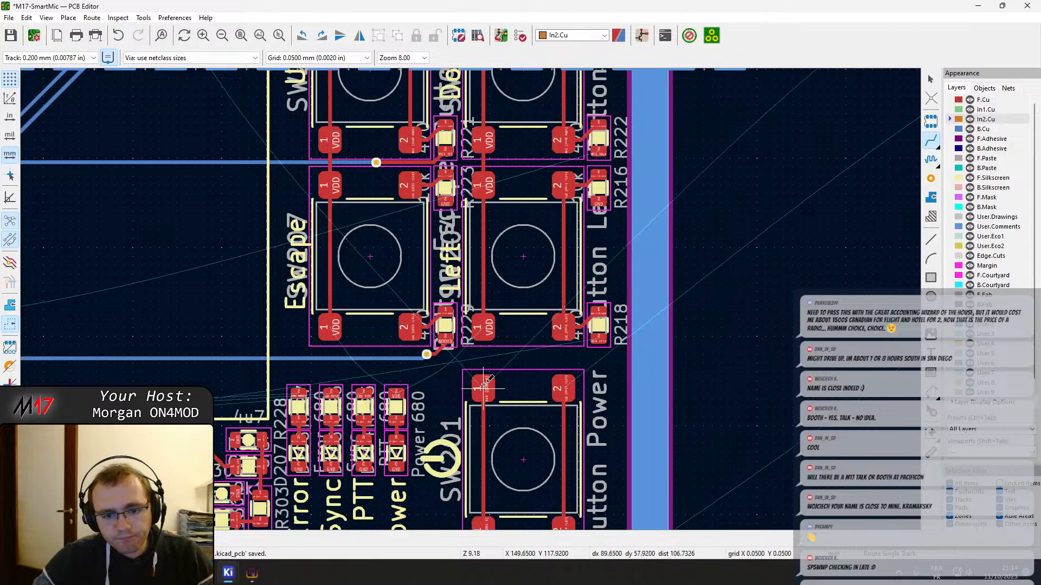
{"action": "scroll", "coordinate": [506, 388], "scroll_direction": "down", "scroll_amount": 2}
{"action": "middle_click_drag", "start_coordinate": [460, 225], "coordinate": [438, 301]}
{"action": "scroll", "coordinate": [511, 394], "scroll_direction": "up", "scroll_amount": 1}
{"action": "scroll", "coordinate": [444, 312], "scroll_direction": "down", "scroll_amount": 3}
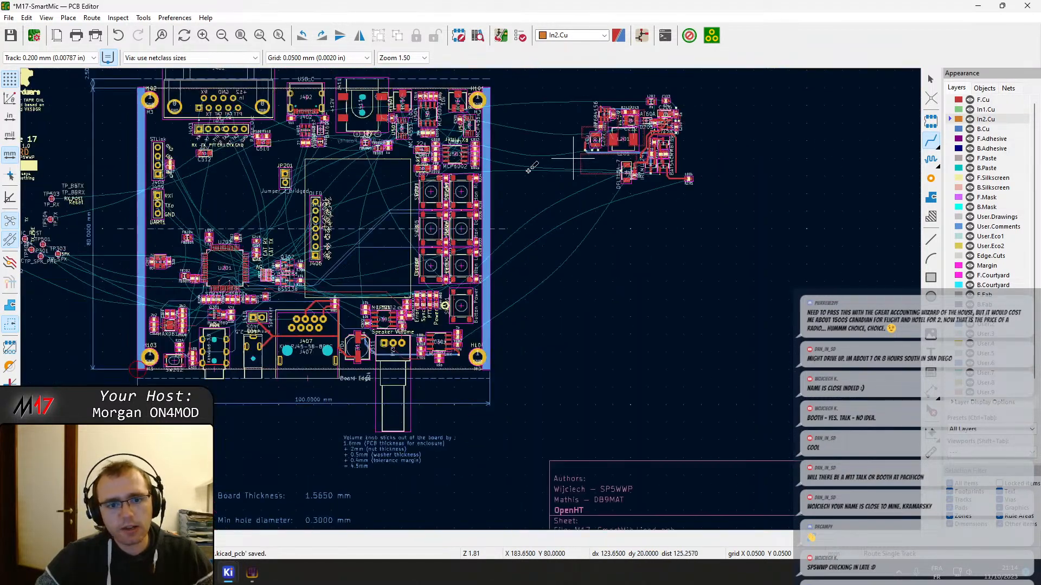
Inspect the pad nets of ferrite bead FB201 below the 12V connector and leave the routing tool
{"action": "scroll", "coordinate": [352, 228], "scroll_direction": "up", "scroll_amount": 5}
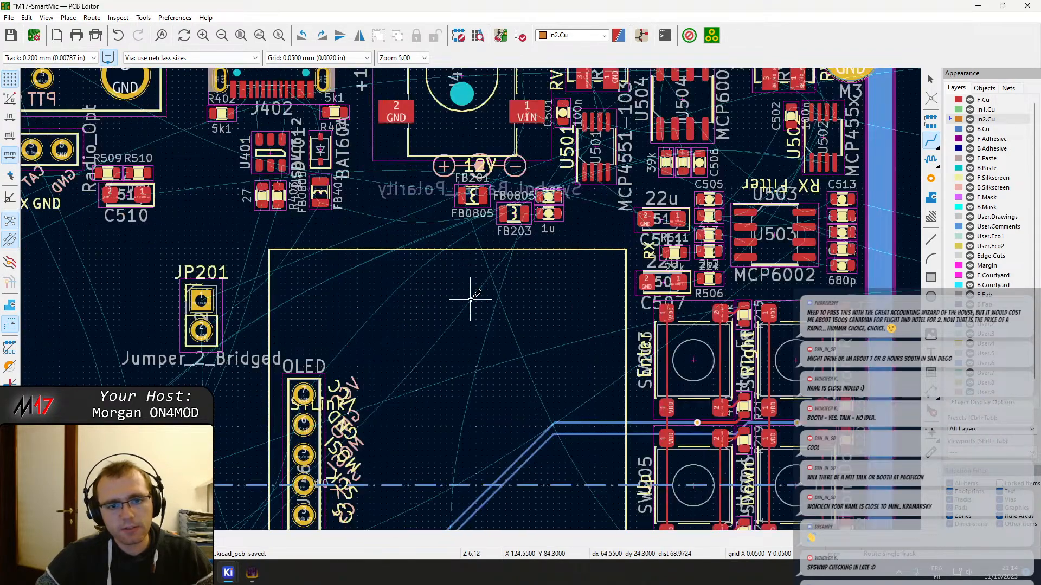
{"action": "scroll", "coordinate": [471, 299], "scroll_direction": "up", "scroll_amount": 1}
{"action": "scroll", "coordinate": [473, 298], "scroll_direction": "down", "scroll_amount": 1}
{"action": "scroll", "coordinate": [481, 293], "scroll_direction": "up", "scroll_amount": 1}
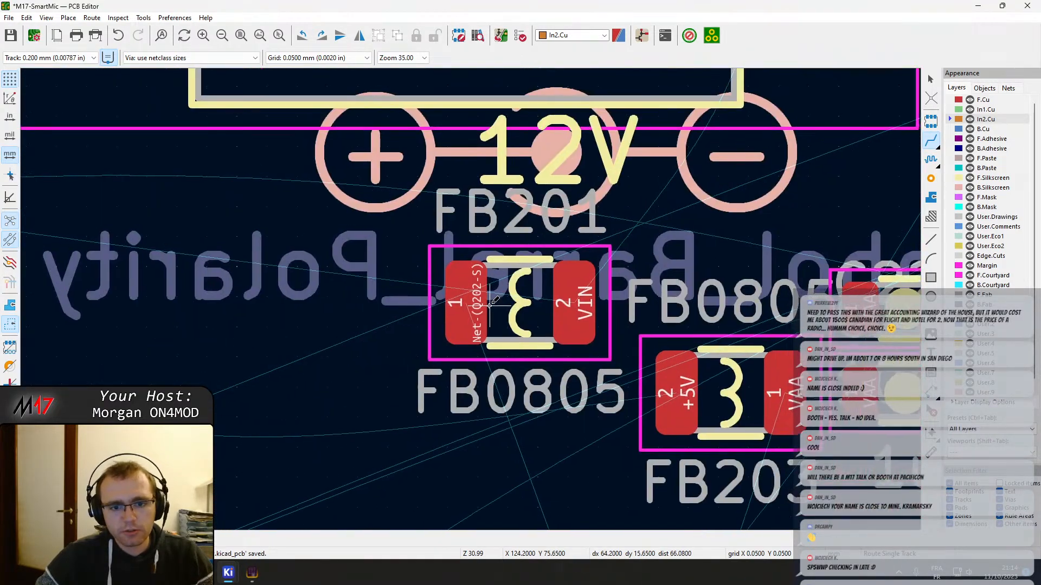
{"action": "scroll", "coordinate": [479, 296], "scroll_direction": "down", "scroll_amount": 1}
{"action": "scroll", "coordinate": [485, 306], "scroll_direction": "down", "scroll_amount": 4}
{"action": "middle_click_drag", "start_coordinate": [528, 383], "coordinate": [281, 284]}
{"action": "key", "text": "Escape"}
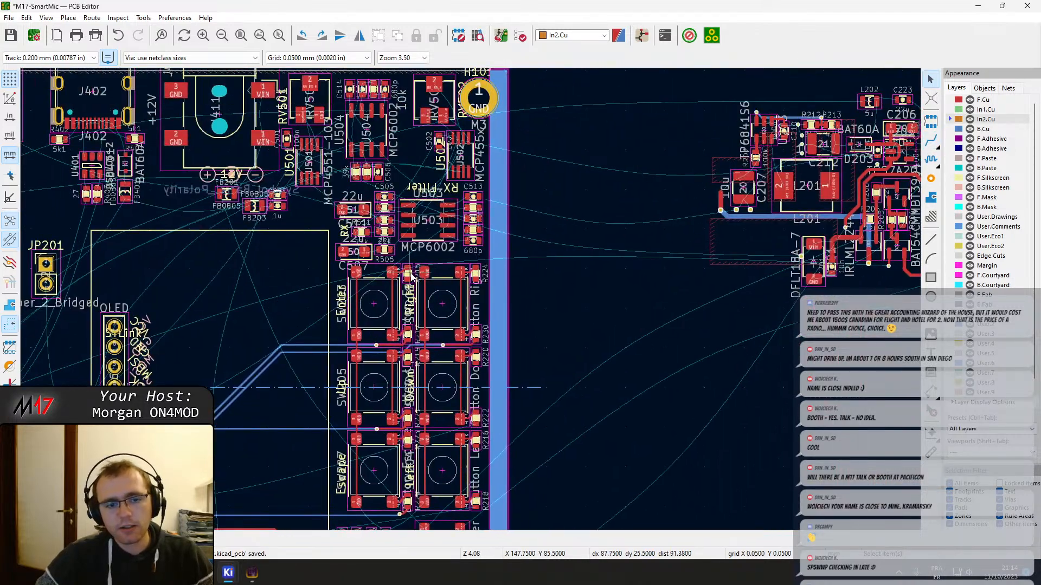
Route BTN_DOWN from R222's pad 2 on F.Cu to a via and on B.Cu up to the Up switch's resistor column
{"action": "middle_click_drag", "start_coordinate": [435, 293], "coordinate": [561, 260]}
{"action": "scroll", "coordinate": [561, 262], "scroll_direction": "up", "scroll_amount": 6}
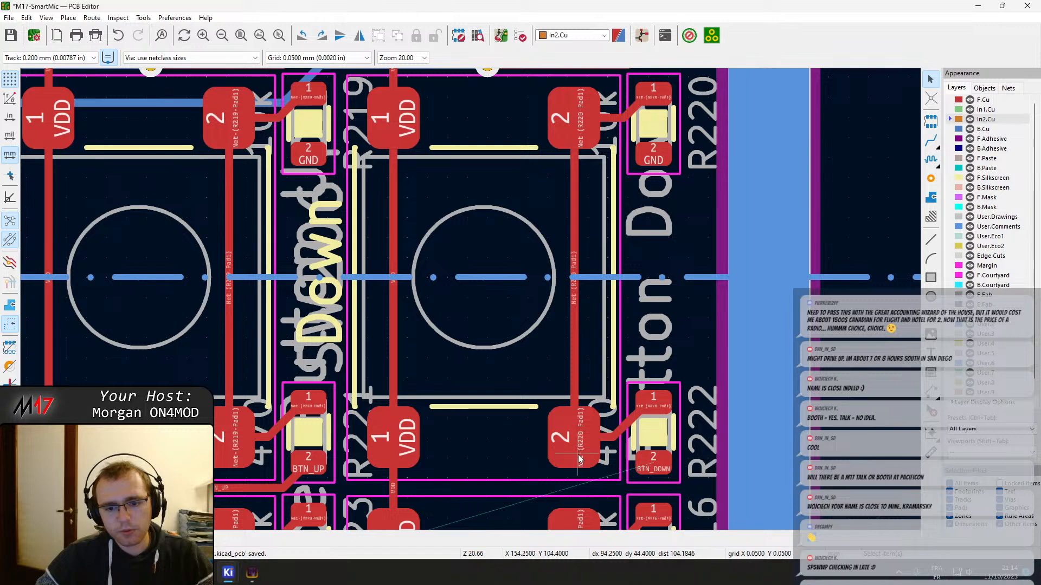
{"action": "middle_click_drag", "start_coordinate": [590, 448], "coordinate": [569, 193]}
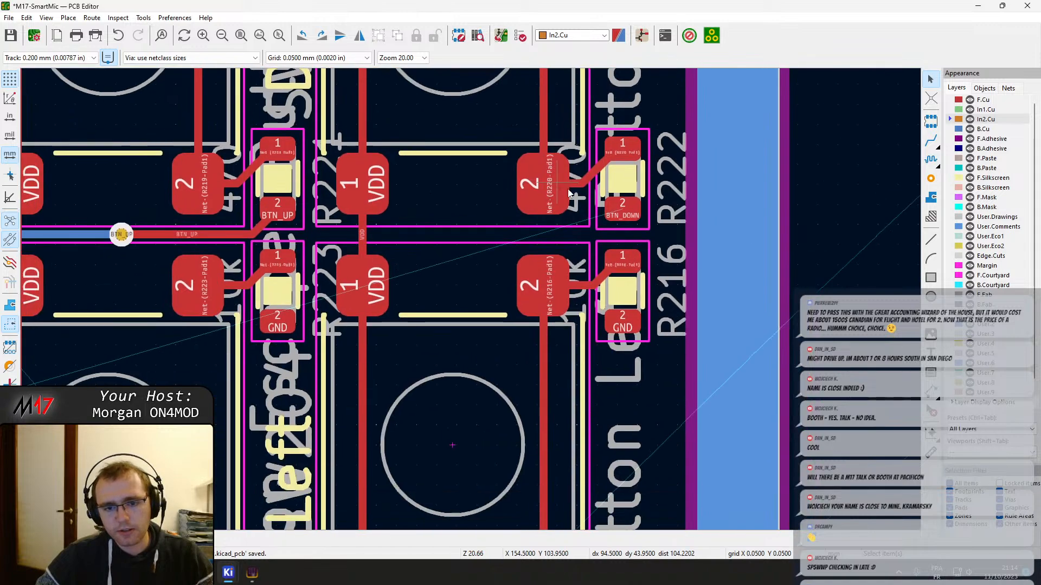
{"action": "key", "text": "x"}
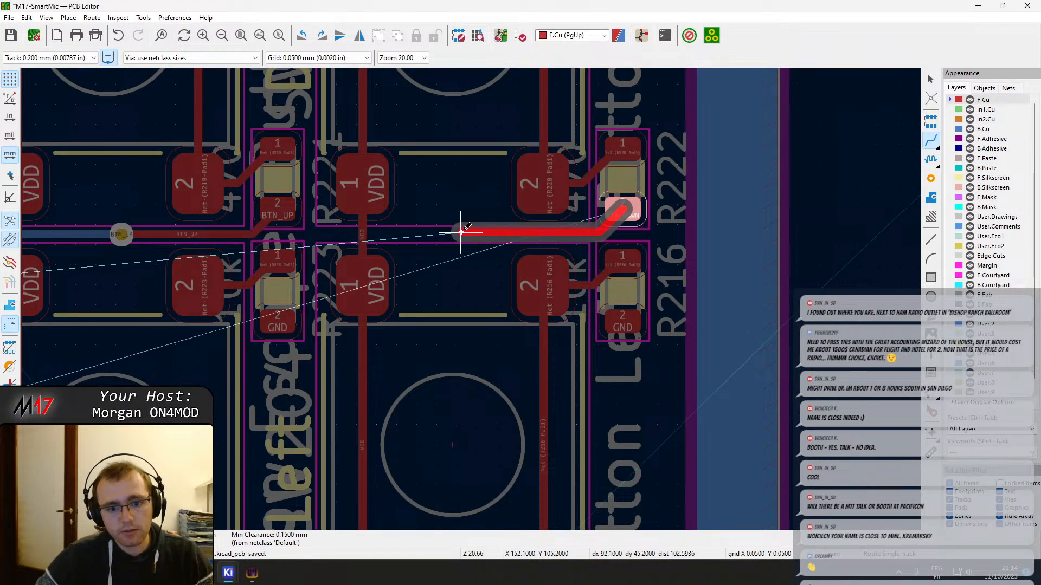
{"action": "key", "text": "v"}
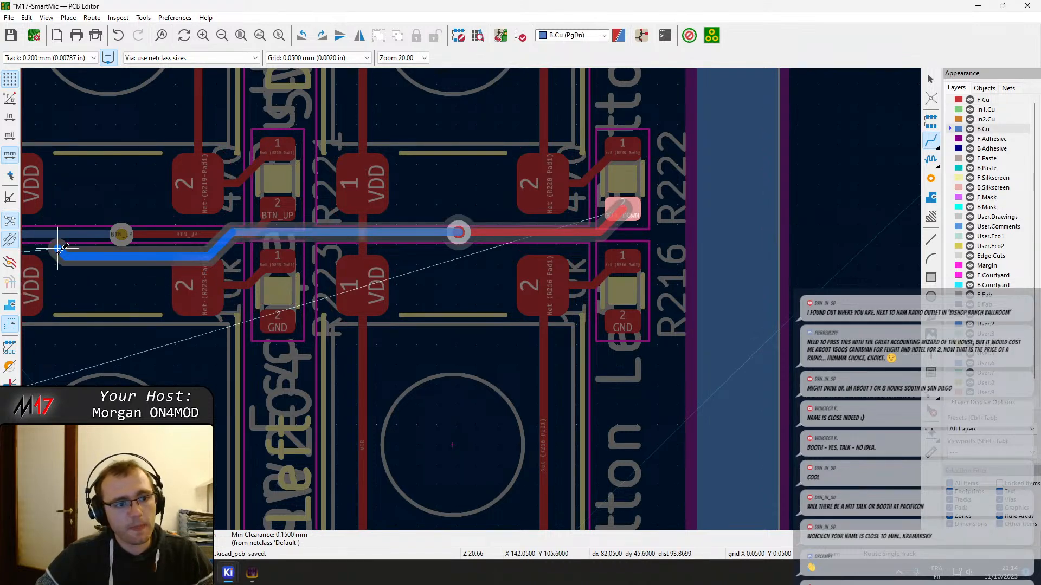
{"action": "middle_click_drag", "start_coordinate": [56, 256], "coordinate": [490, 262]}
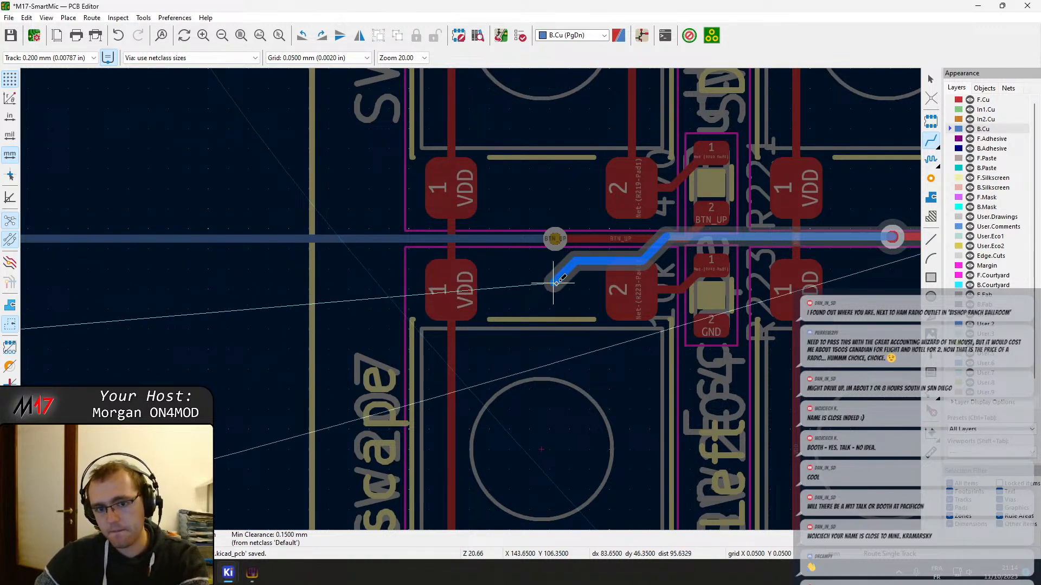
{"action": "key", "text": "Escape"}
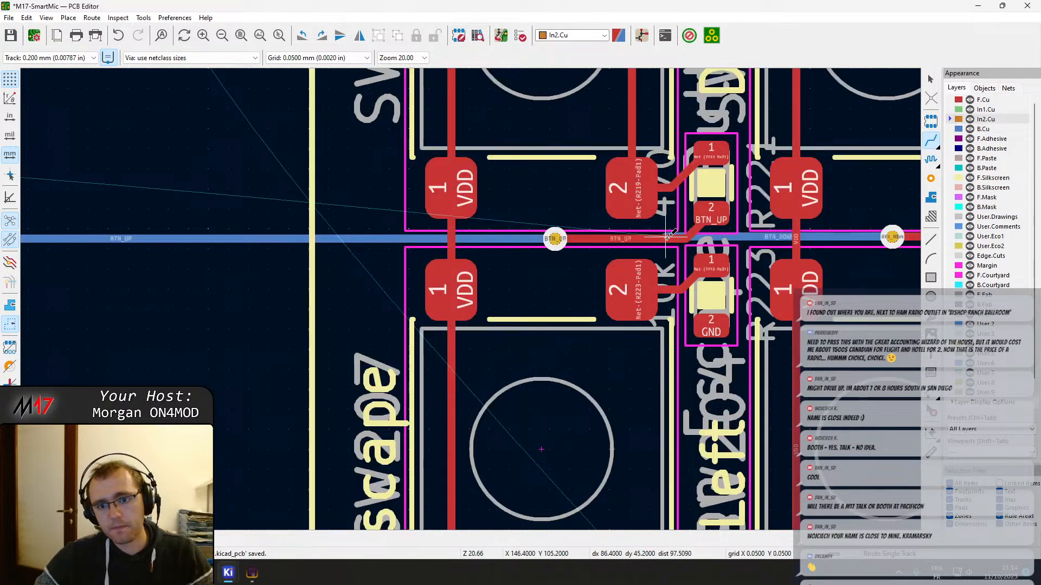
Extend the BTN_DOWN track on B.Cu, stepping below BTN_UP and running parallel to it until near the diagonal tracks
{"action": "scroll", "coordinate": [669, 236], "scroll_direction": "up", "scroll_amount": 2}
{"action": "scroll", "coordinate": [471, 298], "scroll_direction": "down", "scroll_amount": 1}
{"action": "key", "text": "Page_Up"}
{"action": "key", "text": "Escape"}
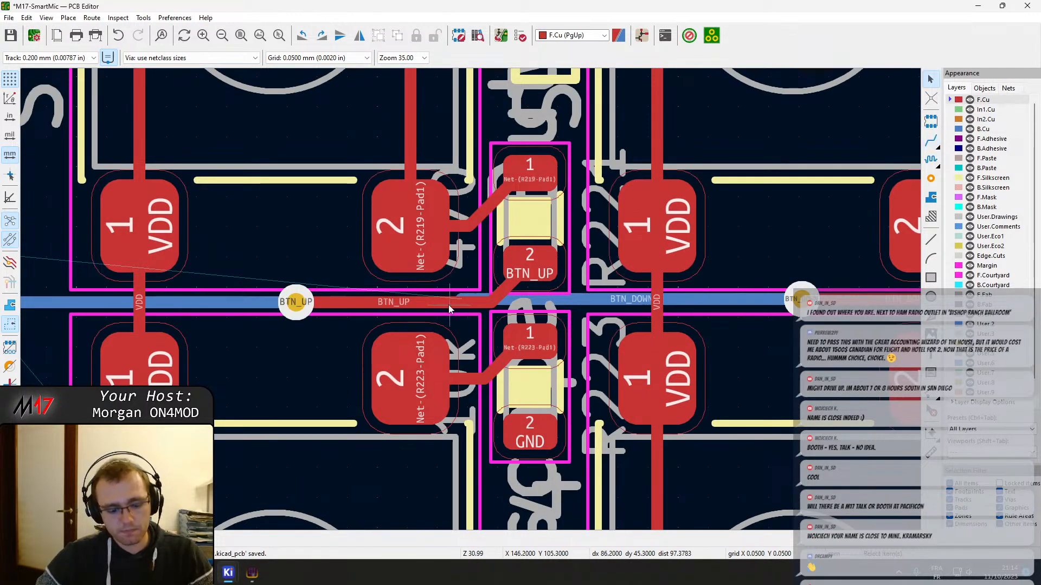
{"action": "key", "text": "Page_Down"}
{"action": "key", "text": "x"}
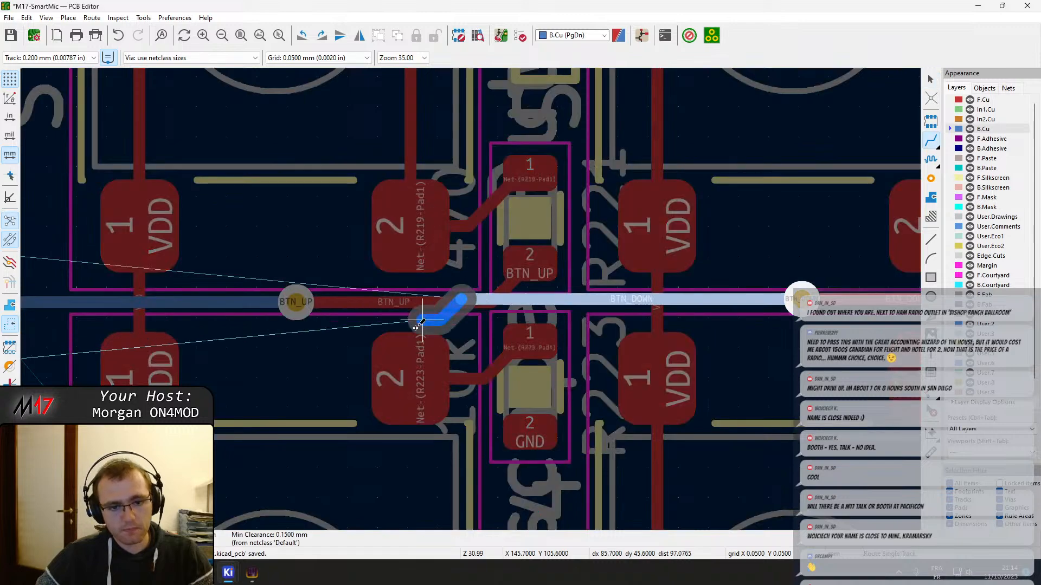
{"action": "scroll", "coordinate": [272, 334], "scroll_direction": "down", "scroll_amount": 3}
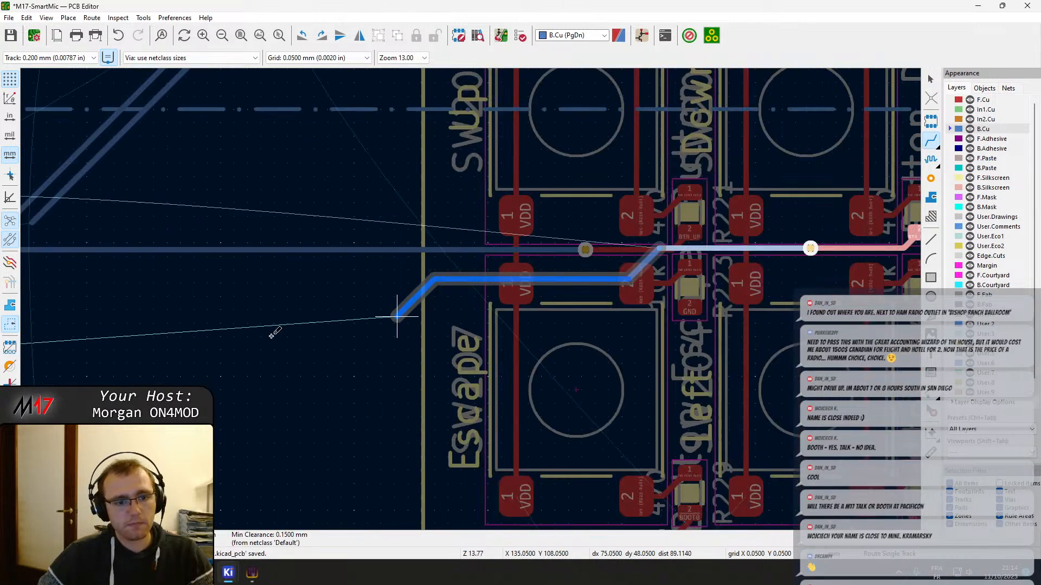
{"action": "scroll", "coordinate": [274, 333], "scroll_direction": "down", "scroll_amount": 3}
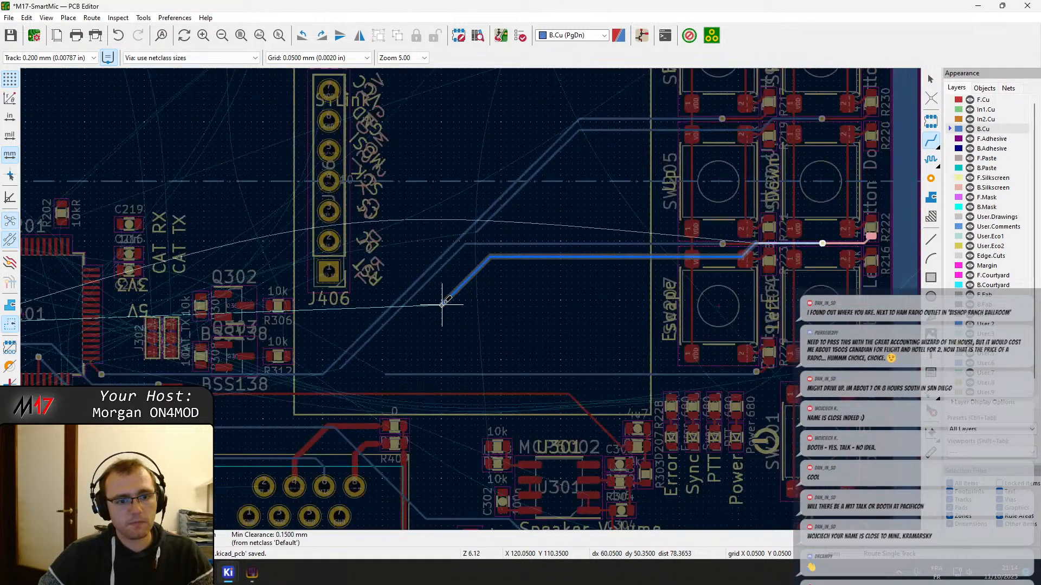
{"action": "left_click", "coordinate": [404, 321]}
{"action": "key", "text": "Escape"}
{"action": "key", "text": "Escape"}
Resume routing from the open end of the BTN_RIGHT track on B.Cu and set the interactive router mode to Shove
{"action": "scroll", "coordinate": [417, 281], "scroll_direction": "up", "scroll_amount": 3}
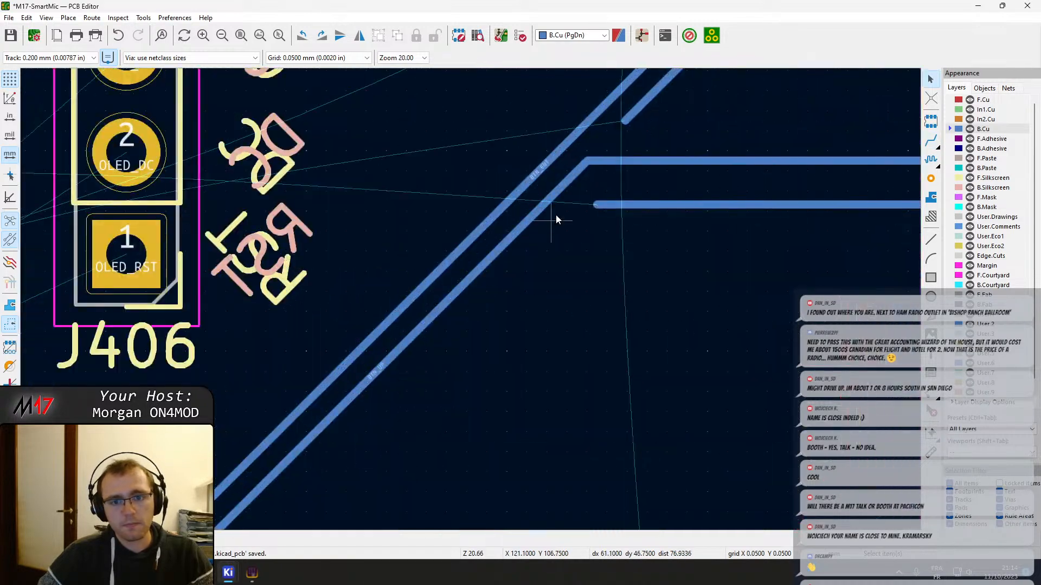
{"action": "key", "text": "x"}
{"action": "right_click", "coordinate": [574, 140]}
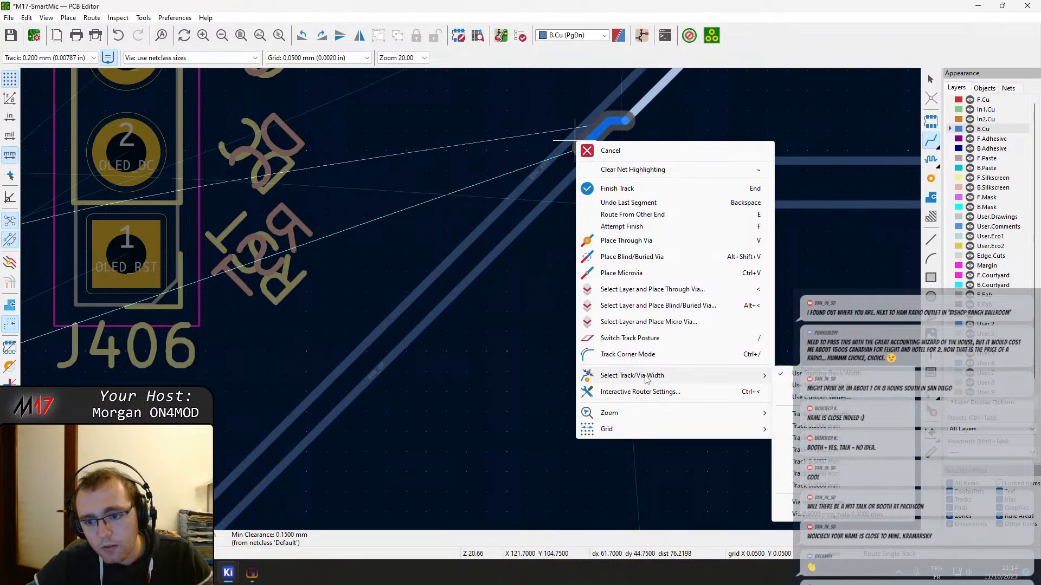
{"action": "left_click", "coordinate": [639, 391]}
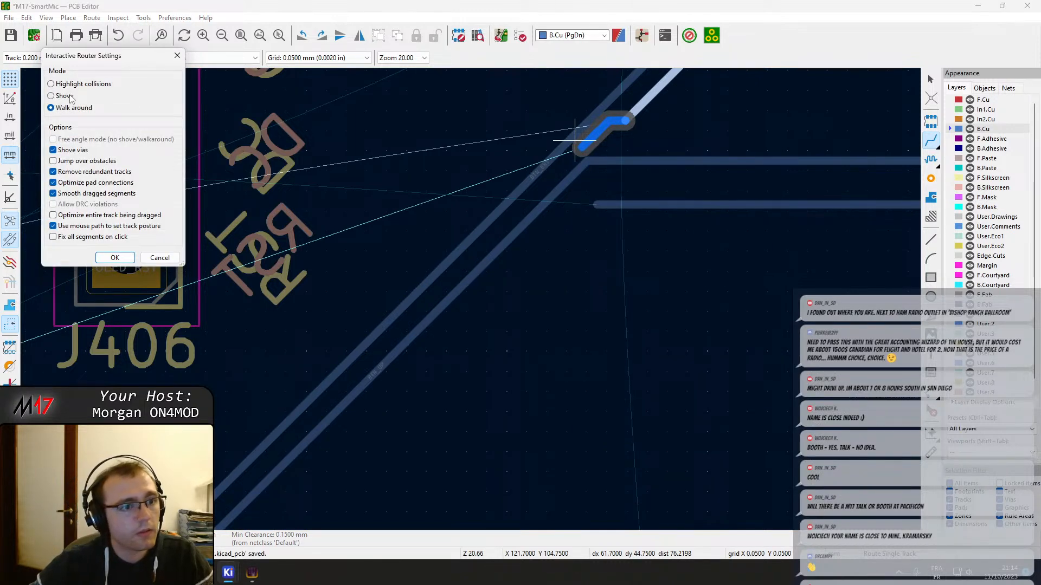
{"action": "left_click", "coordinate": [115, 258]}
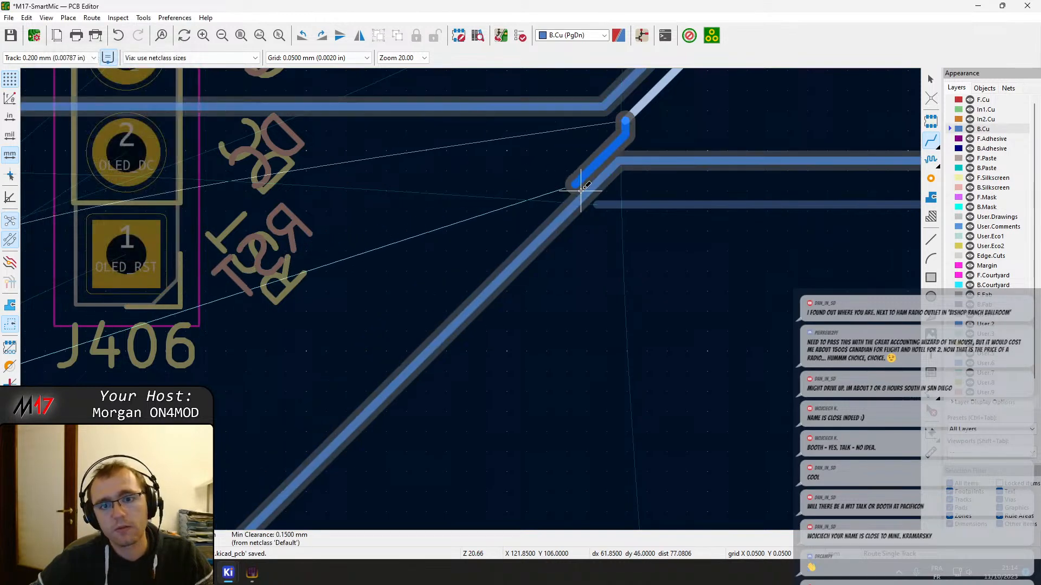
Route BTN_RIGHT diagonally between the BTN_ENT and BTN_UP tracks on B.Cu and delete the short horizontal stub at BTN_UP's end
{"action": "left_click", "coordinate": [634, 119]}
{"action": "left_click", "coordinate": [633, 120]}
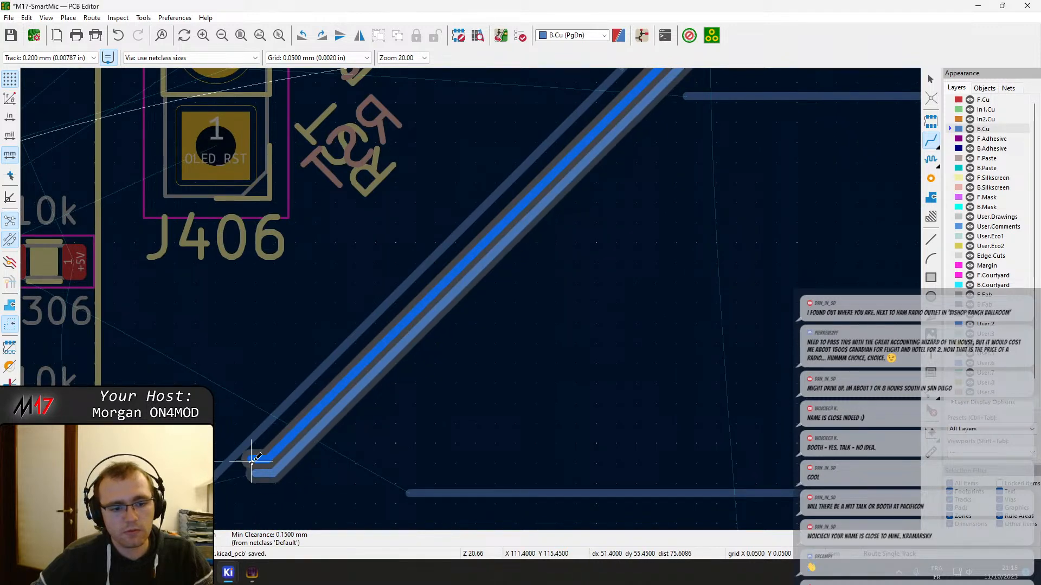
{"action": "left_click", "coordinate": [253, 461]}
{"action": "key", "text": "Escape"}
{"action": "key", "text": "Escape"}
{"action": "left_click", "coordinate": [258, 478]}
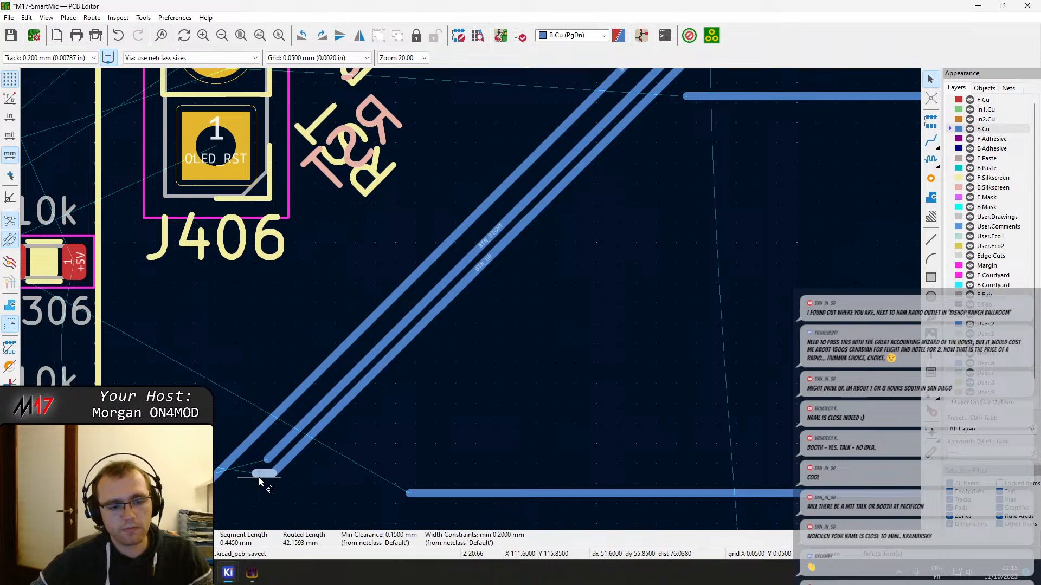
{"action": "key", "text": "Delete"}
Route BTN_LEFT from R218's pad 2 on F.Cu to a via between the Left and Power switches, continuing on B.Cu
{"action": "scroll", "coordinate": [433, 416], "scroll_direction": "down", "scroll_amount": 1}
{"action": "middle_click_drag", "start_coordinate": [593, 158], "coordinate": [378, 360]}
{"action": "middle_click_drag", "start_coordinate": [593, 177], "coordinate": [453, 282]}
{"action": "scroll", "coordinate": [453, 282], "scroll_direction": "down", "scroll_amount": 1}
{"action": "middle_click_drag", "start_coordinate": [603, 271], "coordinate": [452, 76]}
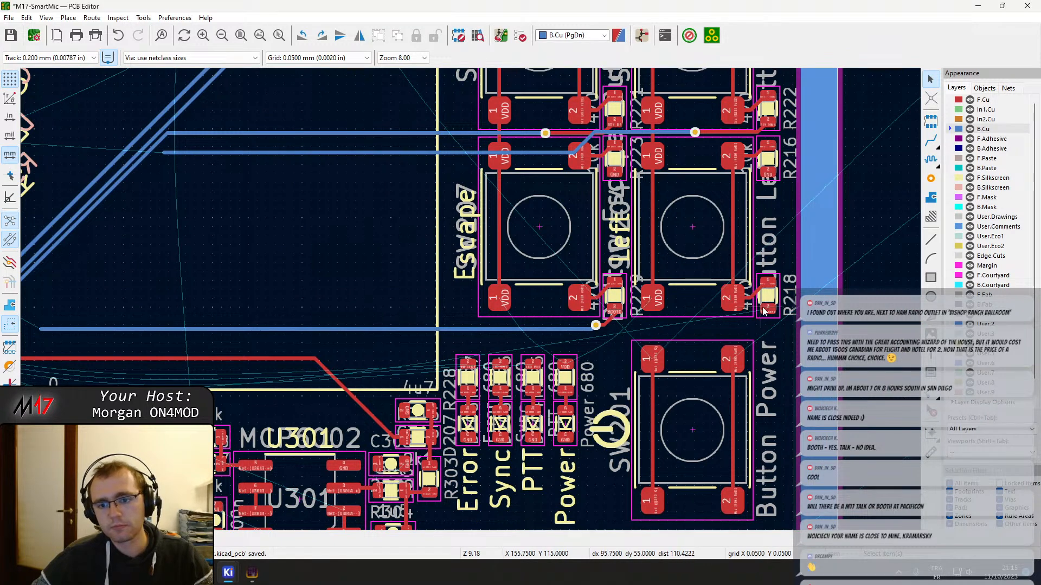
{"action": "scroll", "coordinate": [762, 310], "scroll_direction": "up", "scroll_amount": 2}
{"action": "key", "text": "x"}
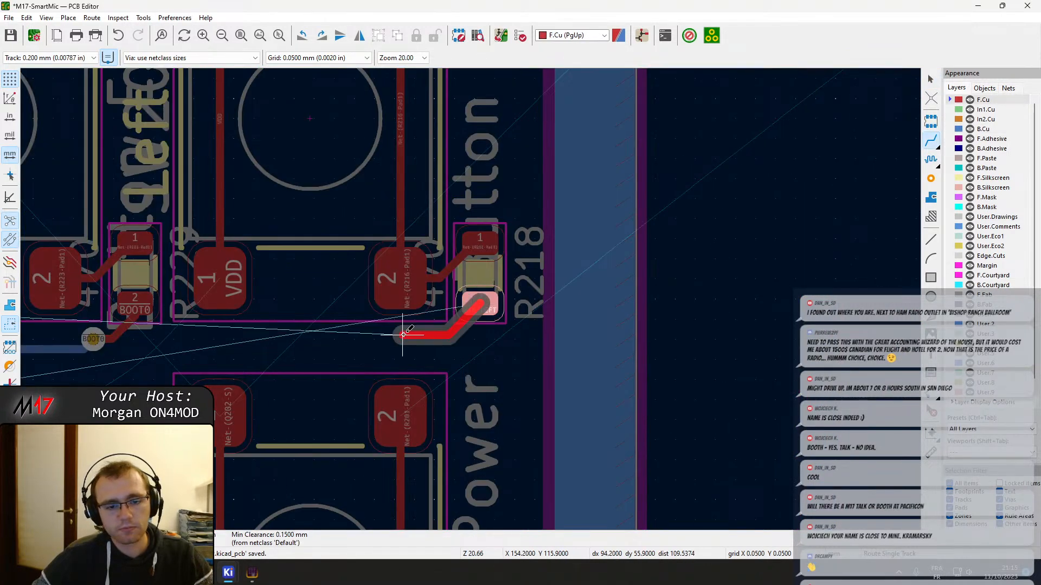
{"action": "key", "text": "v"}
{"action": "left_click", "coordinate": [311, 333]}
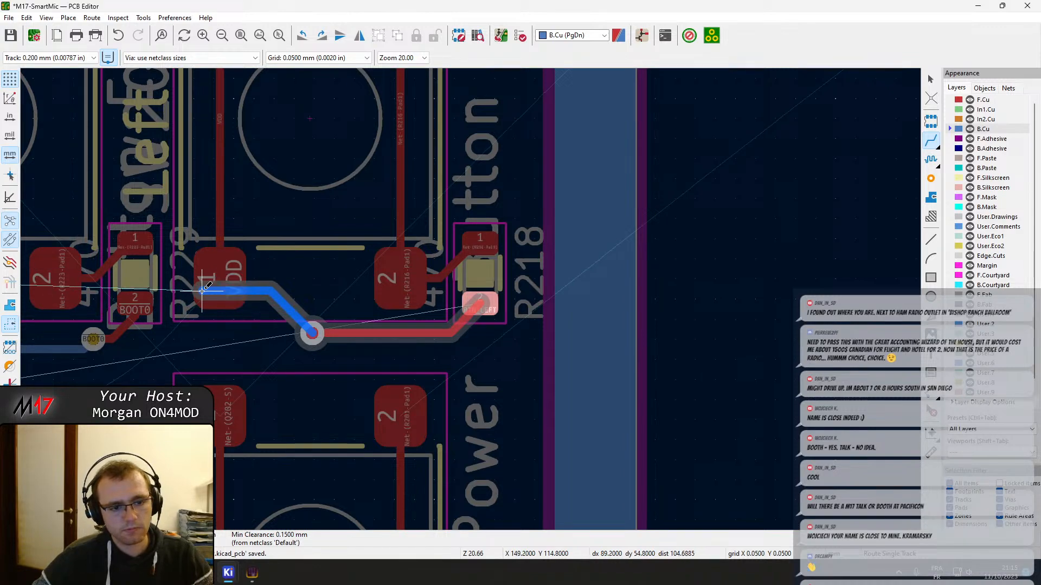
Extend the BTN_LEFT track on B.Cu parallel above the BOOT0 track and end it with a short diagonal beside the BTN_UP track
{"action": "scroll", "coordinate": [205, 288], "scroll_direction": "down", "scroll_amount": 4}
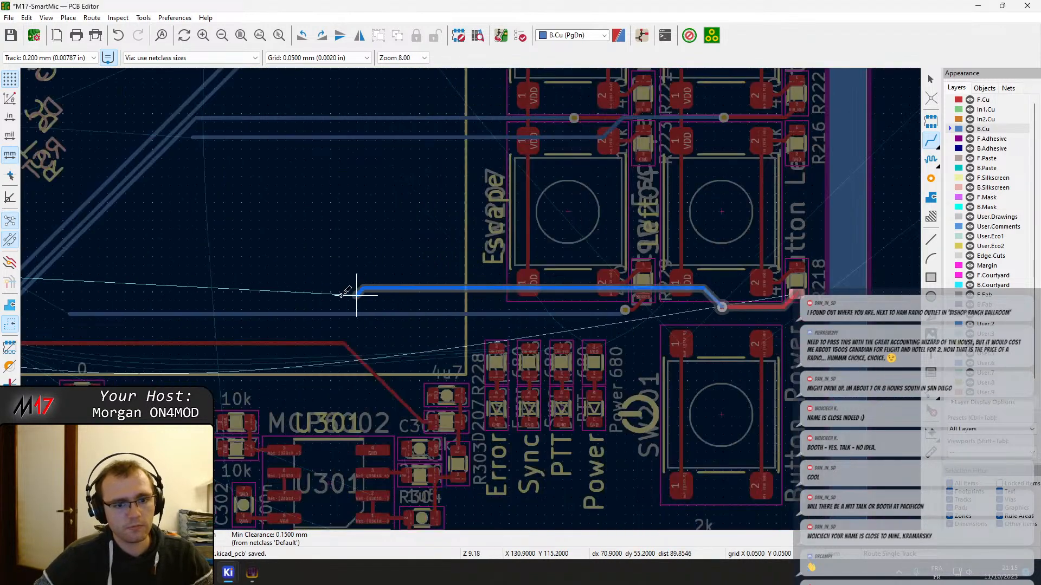
{"action": "middle_click_drag", "start_coordinate": [501, 256], "coordinate": [539, 256]}
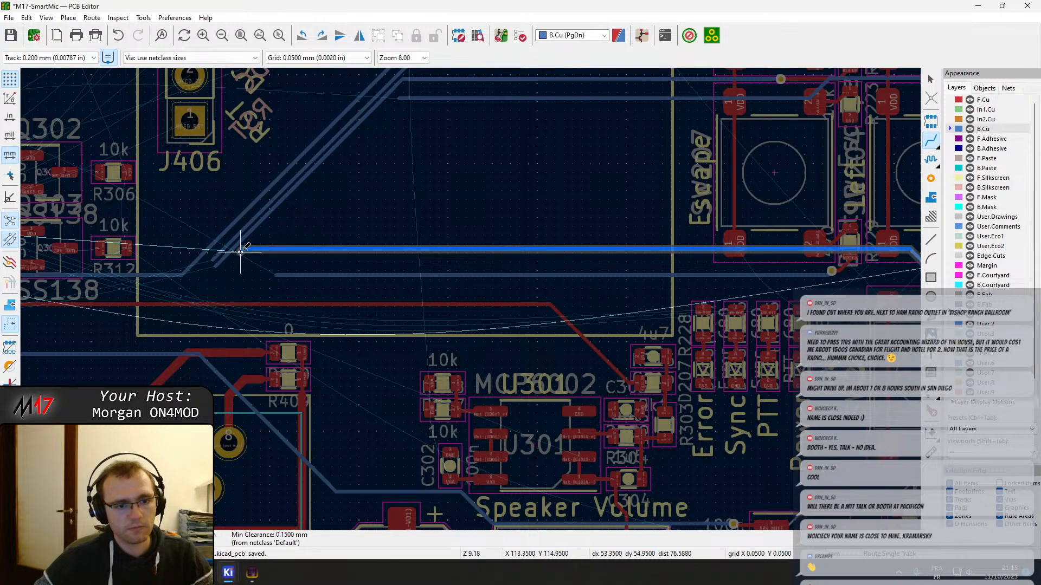
{"action": "left_click", "coordinate": [232, 268]}
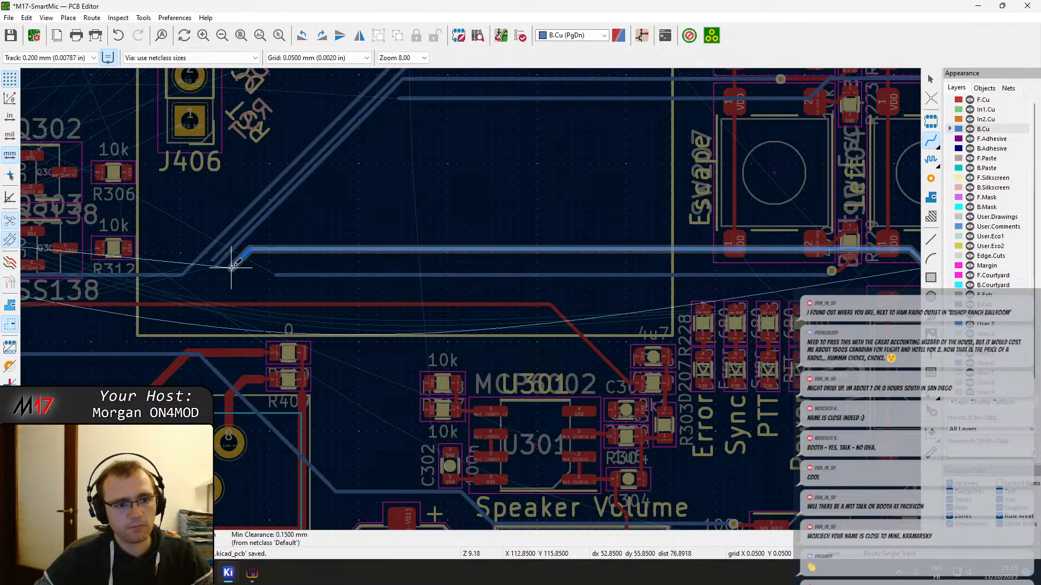
{"action": "key", "text": "Escape"}
{"action": "key", "text": "Escape"}
{"action": "scroll", "coordinate": [471, 299], "scroll_direction": "down", "scroll_amount": 5}
{"action": "scroll", "coordinate": [472, 304], "scroll_direction": "up", "scroll_amount": 5}
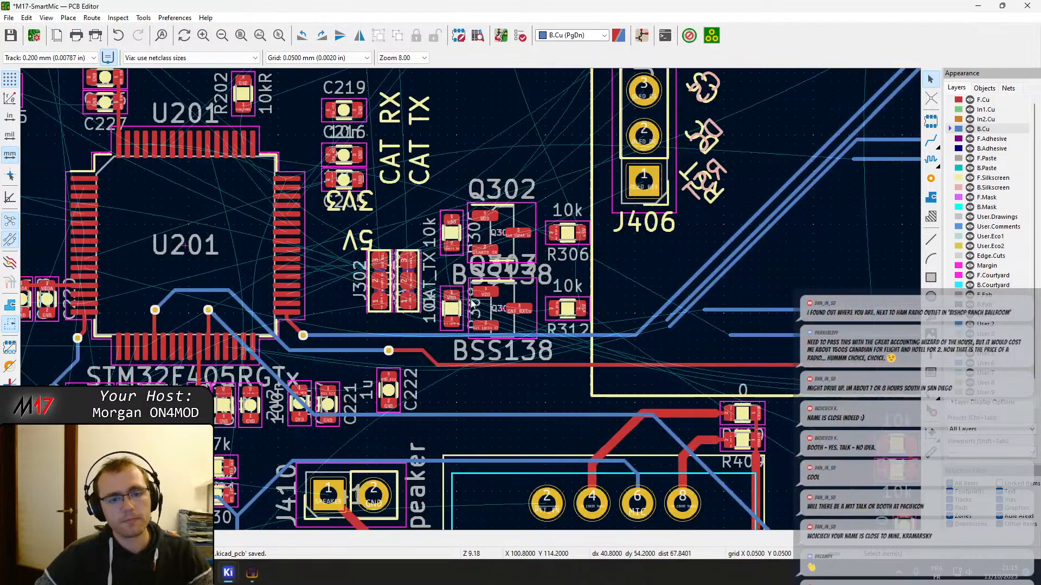
{"action": "scroll", "coordinate": [411, 276], "scroll_direction": "up", "scroll_amount": 5}
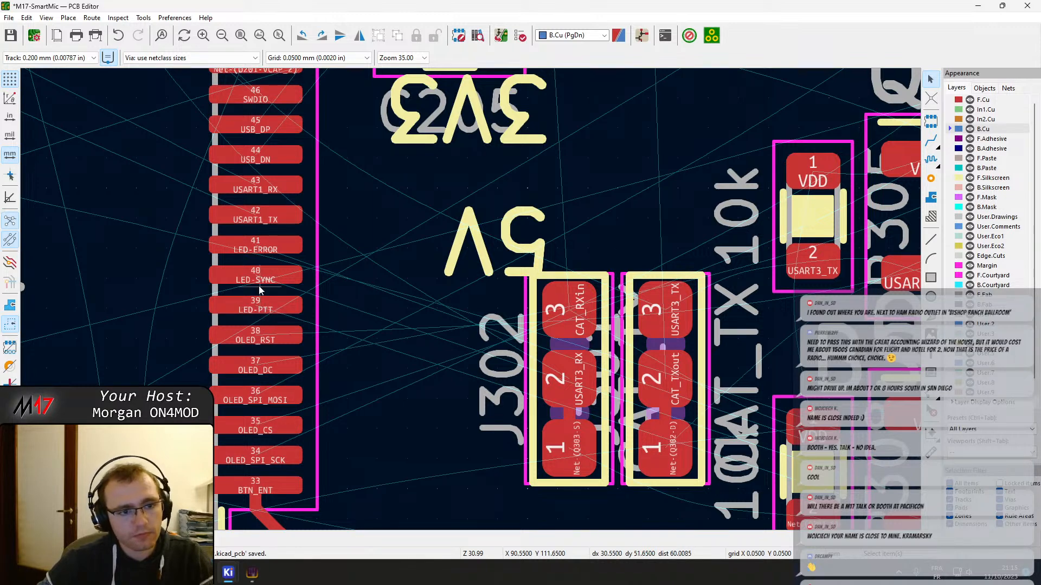
{"action": "scroll", "coordinate": [262, 250], "scroll_direction": "down", "scroll_amount": 2}
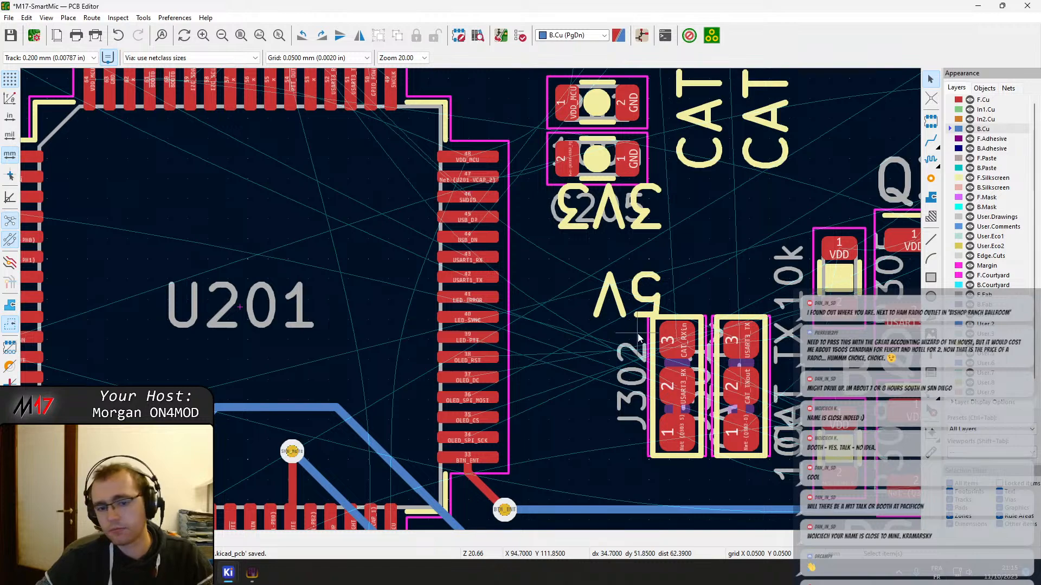
{"action": "left_click", "coordinate": [676, 368]}
{"action": "left_click_drag", "start_coordinate": [676, 368], "coordinate": [665, 313]}
{"action": "middle_click_drag", "start_coordinate": [718, 346], "coordinate": [479, 325]}
{"action": "key", "text": "ctrl+z"}
Move U201 together with its surrounding capacitors, resistors, ferrite beads, J302 jumper pair, vias and short tracks about 5 mm to the left
{"action": "scroll", "coordinate": [479, 326], "scroll_direction": "down", "scroll_amount": 6}
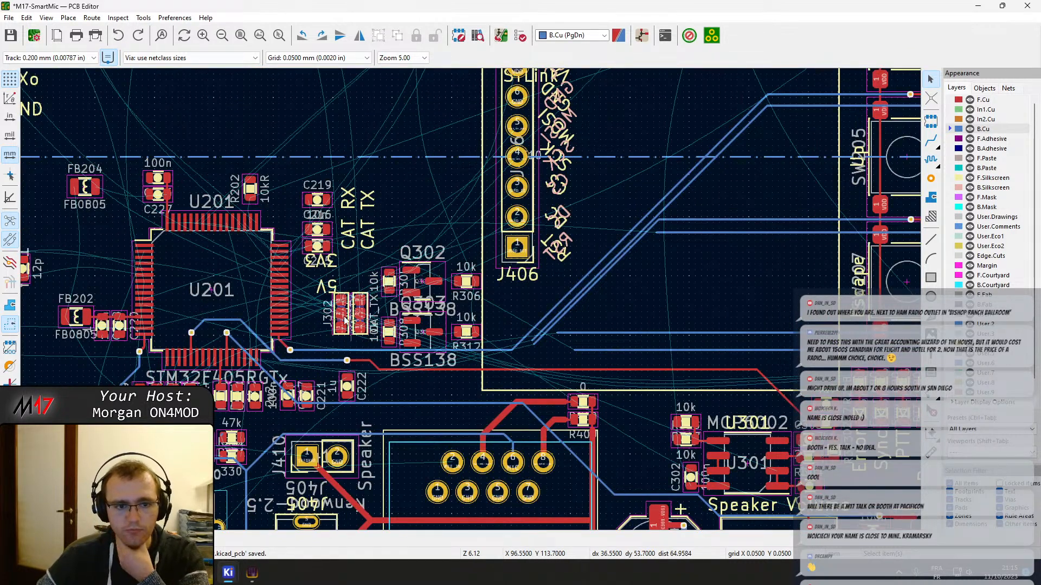
{"action": "middle_click_drag", "start_coordinate": [345, 320], "coordinate": [517, 282]}
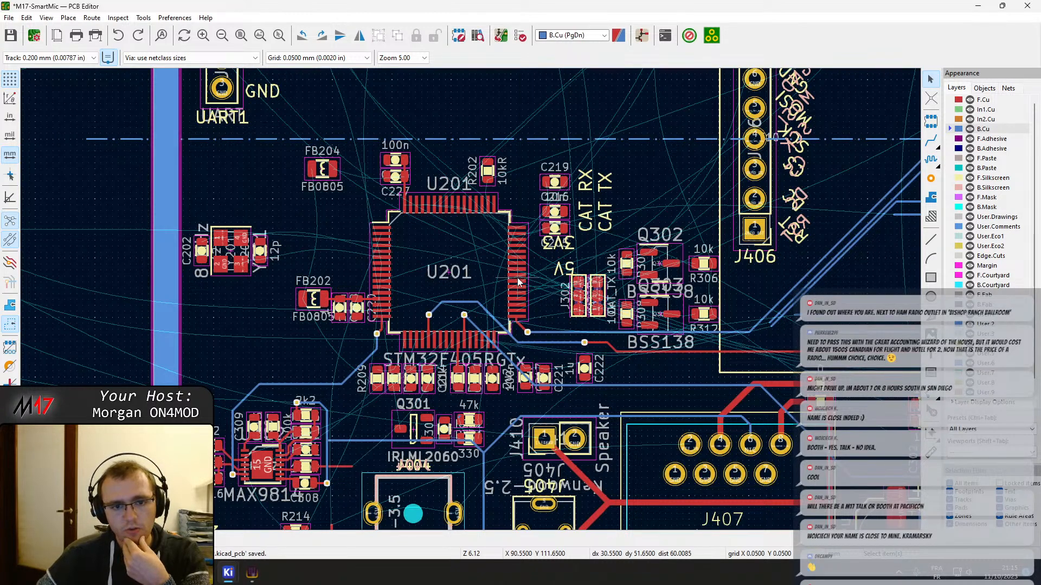
{"action": "scroll", "coordinate": [518, 282], "scroll_direction": "down", "scroll_amount": 4}
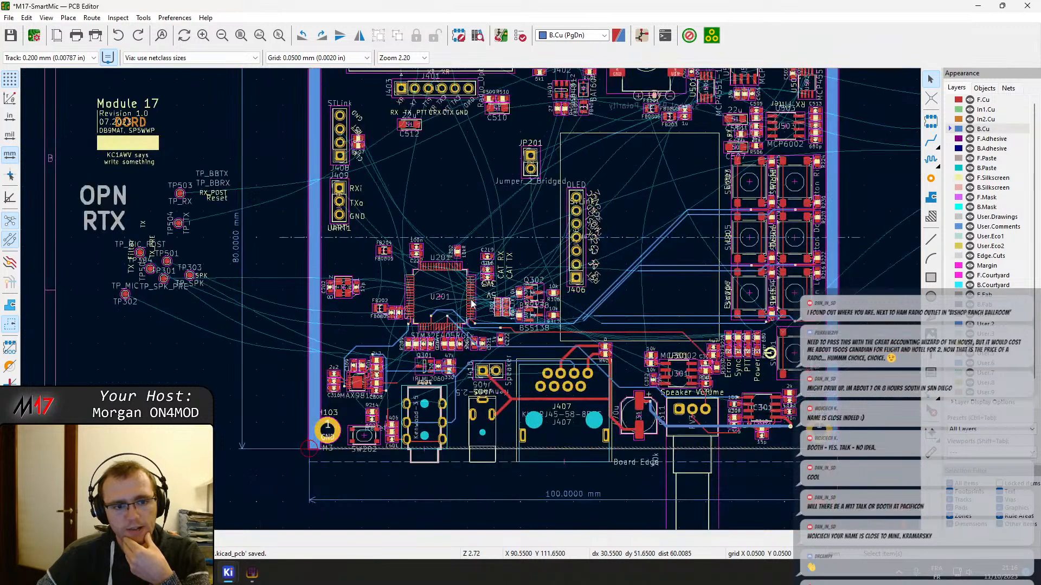
{"action": "scroll", "coordinate": [471, 304], "scroll_direction": "up", "scroll_amount": 2}
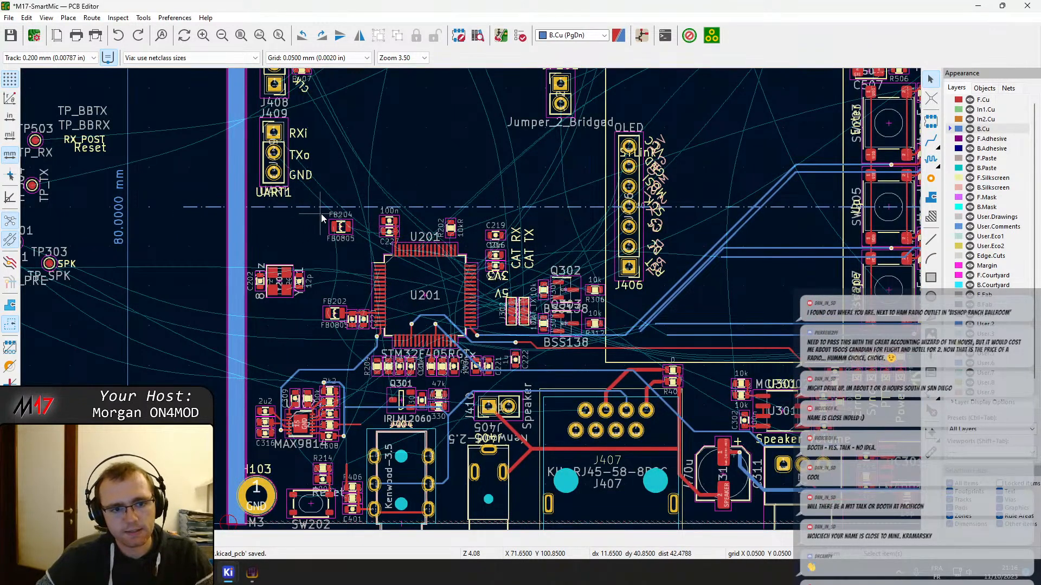
{"action": "left_click_drag", "start_coordinate": [321, 213], "coordinate": [533, 375]}
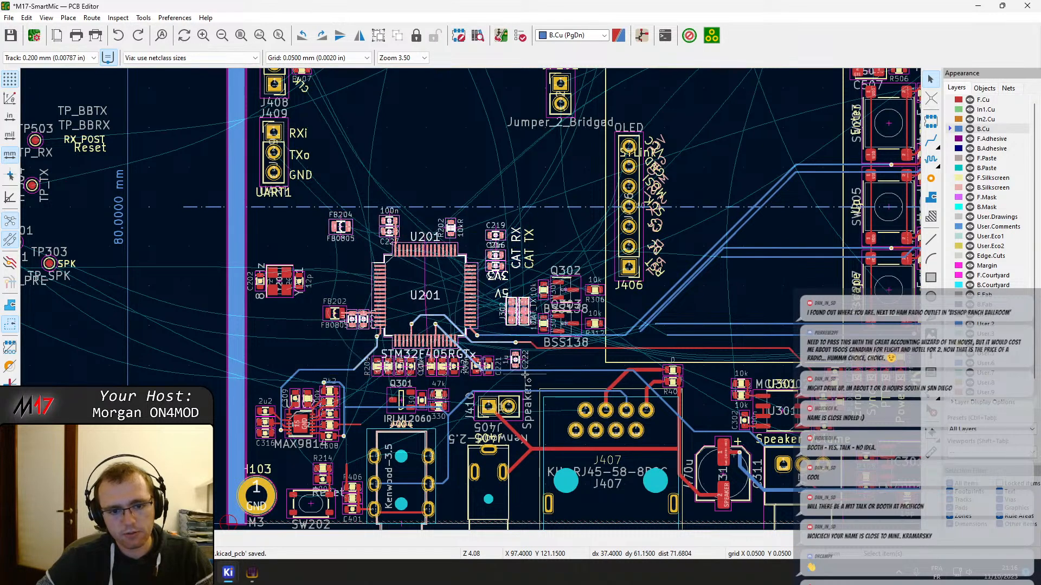
{"action": "left_click_drag", "start_coordinate": [319, 301], "coordinate": [504, 386], "text": "shift"}
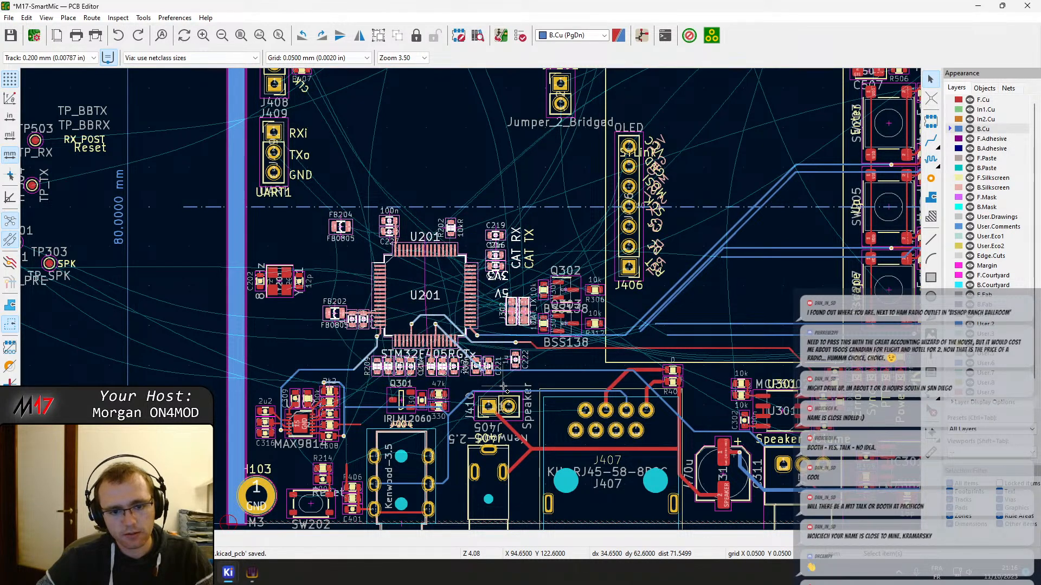
{"action": "right_click", "coordinate": [425, 333]}
{"action": "left_click", "coordinate": [458, 175]}
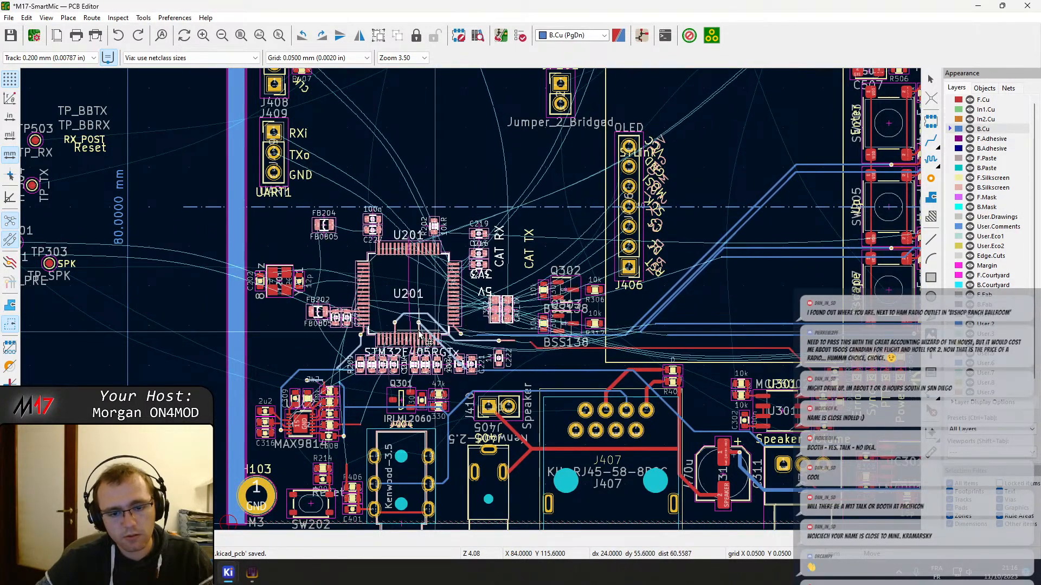
{"action": "scroll", "coordinate": [420, 335], "scroll_direction": "up", "scroll_amount": 2}
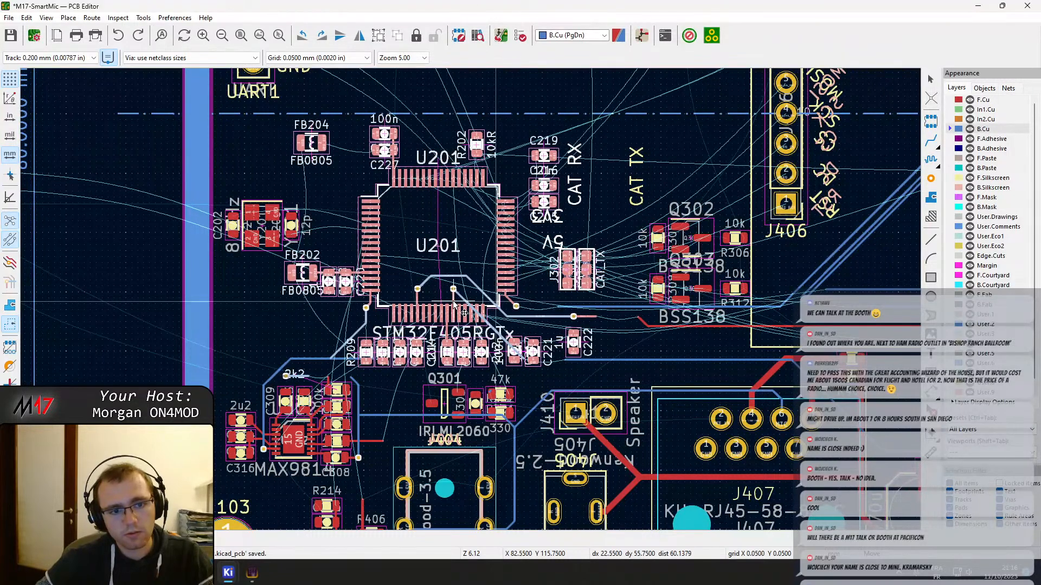
{"action": "scroll", "coordinate": [453, 304], "scroll_direction": "up", "scroll_amount": 3}
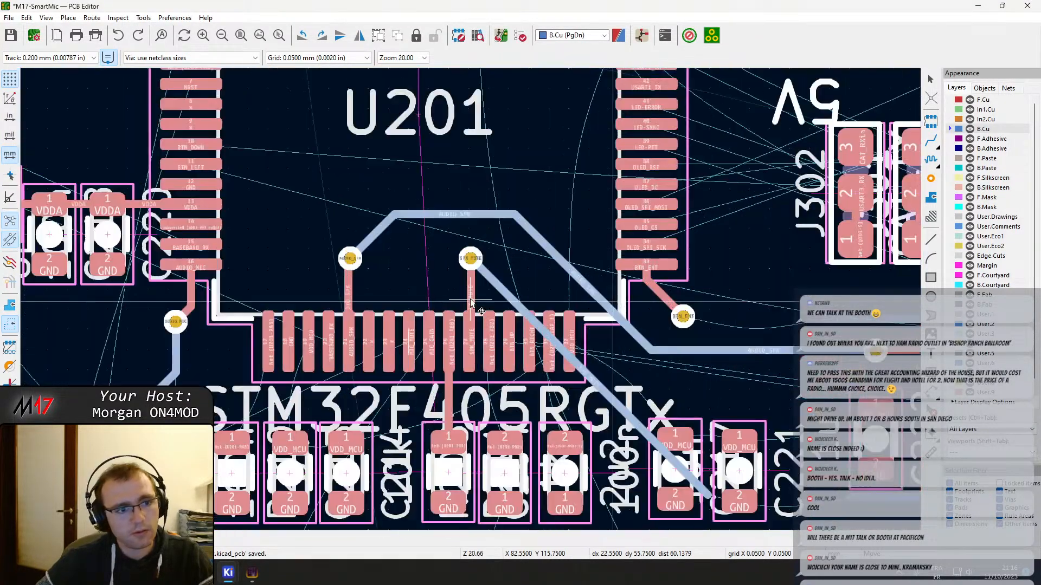
{"action": "scroll", "coordinate": [470, 301], "scroll_direction": "down", "scroll_amount": 2}
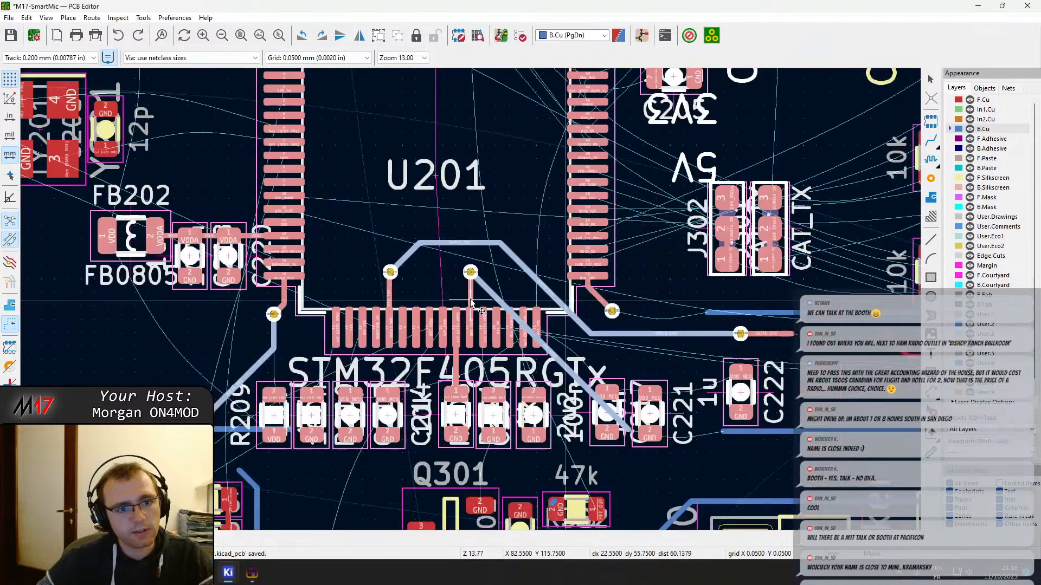
{"action": "scroll", "coordinate": [470, 300], "scroll_direction": "down", "scroll_amount": 2}
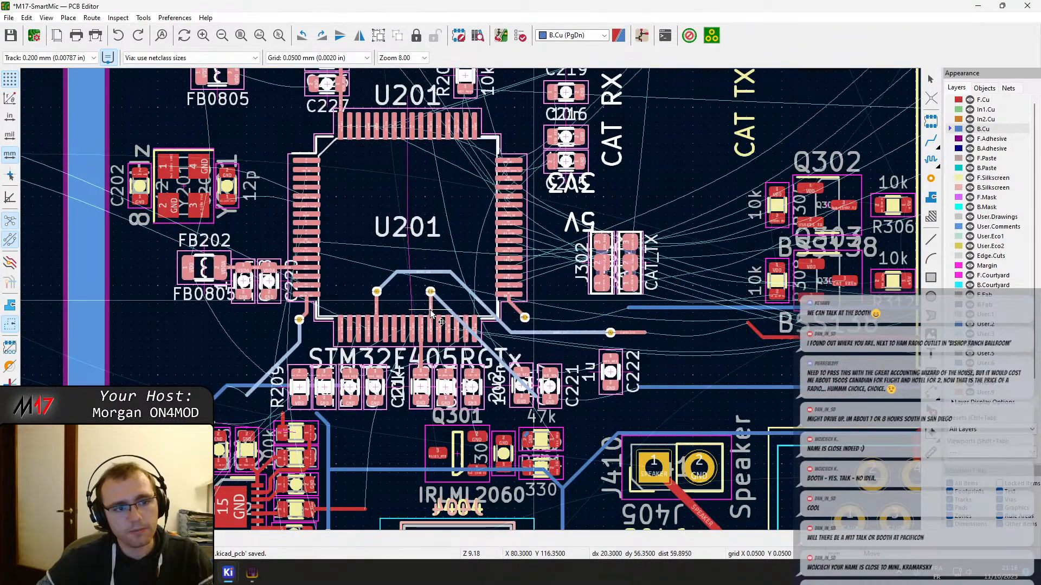
{"action": "left_click", "coordinate": [439, 308]}
{"action": "left_click", "coordinate": [353, 431]}
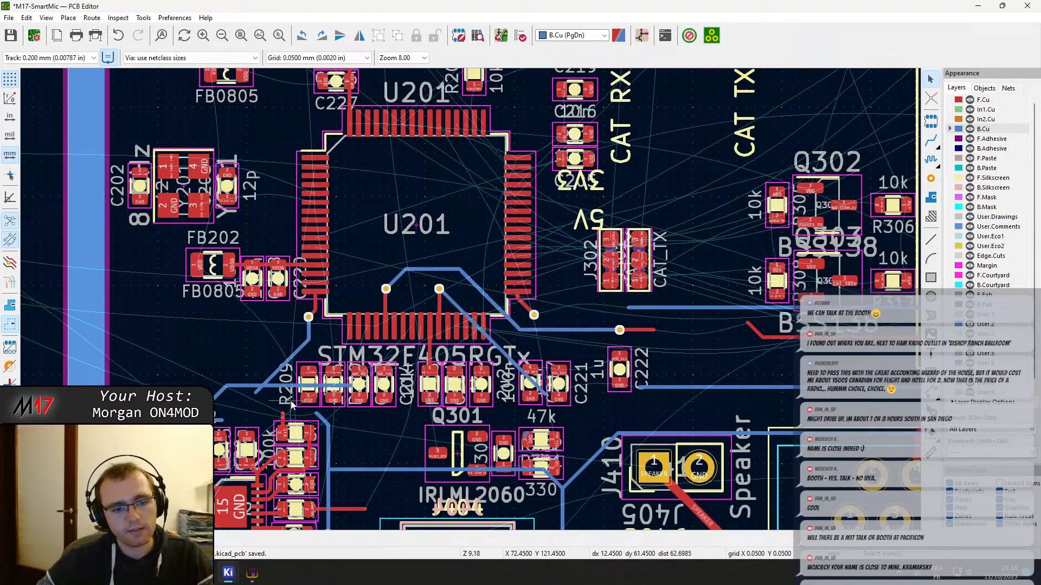
Delete the leftover AUDIO_MIC track pieces on B.Cu and their via above C309 near the MAX9814
{"action": "middle_click_drag", "start_coordinate": [287, 385], "coordinate": [329, 390]}
{"action": "left_click", "coordinate": [329, 390]}
{"action": "left_click", "coordinate": [317, 391]}
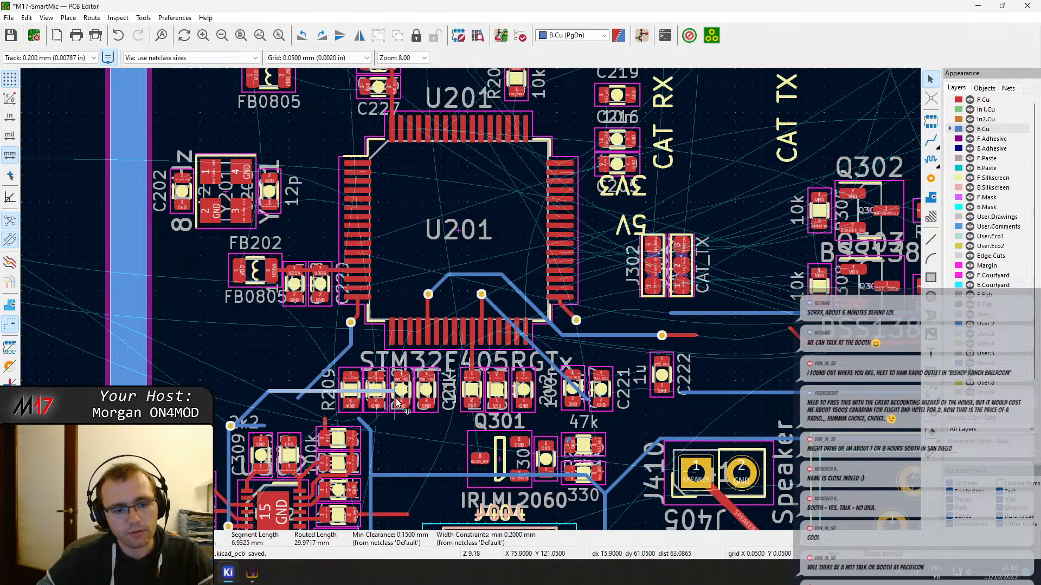
{"action": "left_click_drag", "start_coordinate": [392, 393], "coordinate": [366, 320]}
{"action": "scroll", "coordinate": [296, 401], "scroll_direction": "up", "scroll_amount": 5}
{"action": "left_click", "coordinate": [311, 337]}
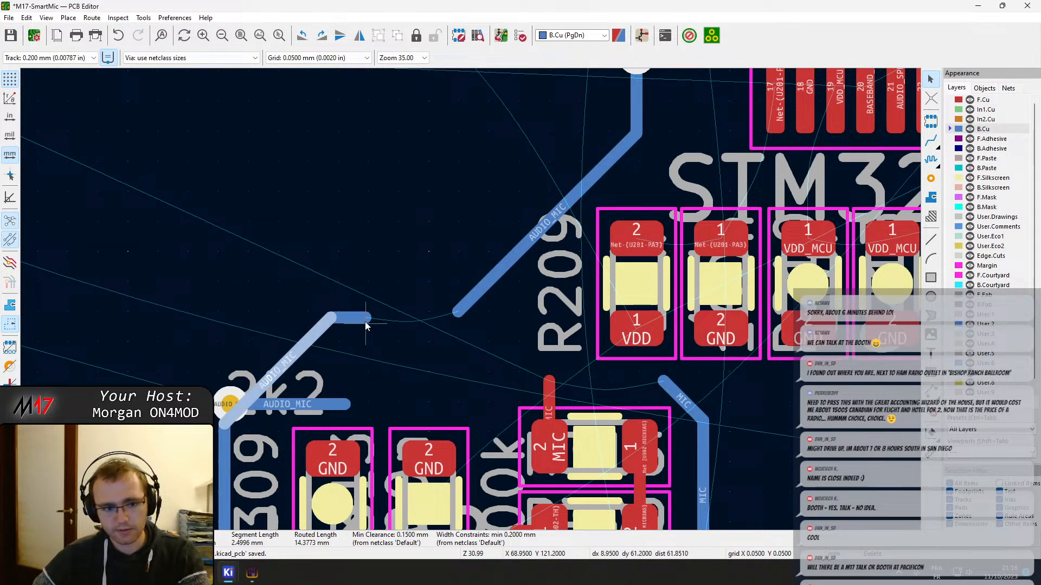
{"action": "key", "text": "Delete"}
{"action": "left_click", "coordinate": [338, 403]}
{"action": "key", "text": "Delete"}
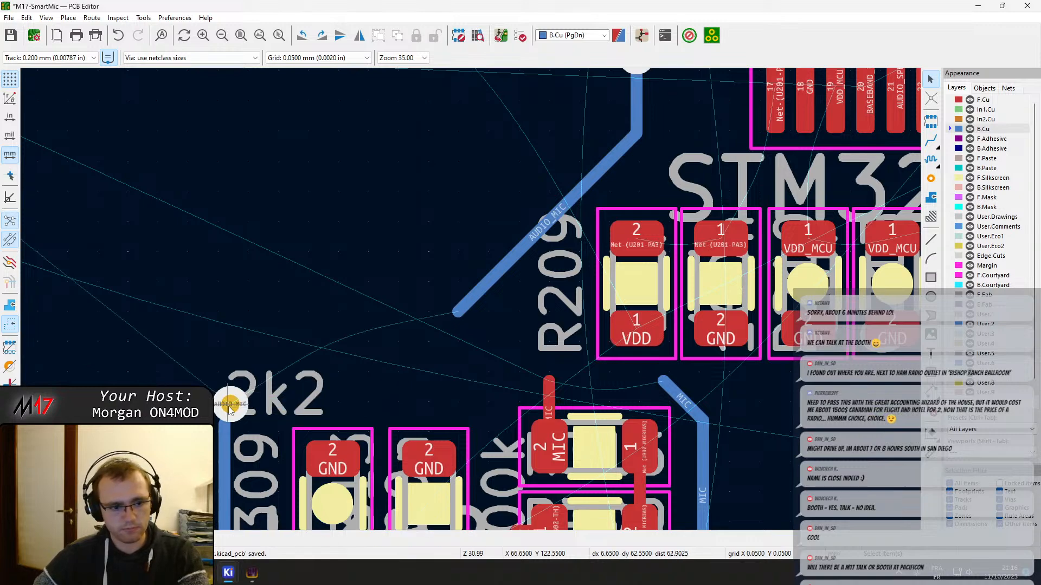
{"action": "left_click", "coordinate": [231, 404]}
{"action": "key", "text": "Delete"}
Route AUDIO_MIC on B.Cu from the open end of the vertical track beside C309 diagonally to the via at U201
{"action": "scroll", "coordinate": [263, 423], "scroll_direction": "down", "scroll_amount": 3}
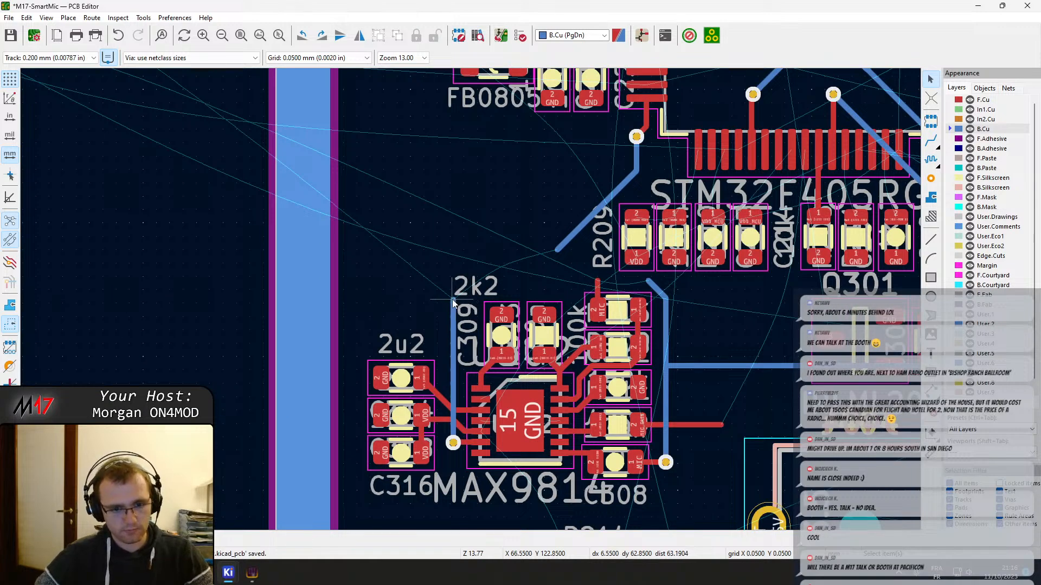
{"action": "key", "text": "x"}
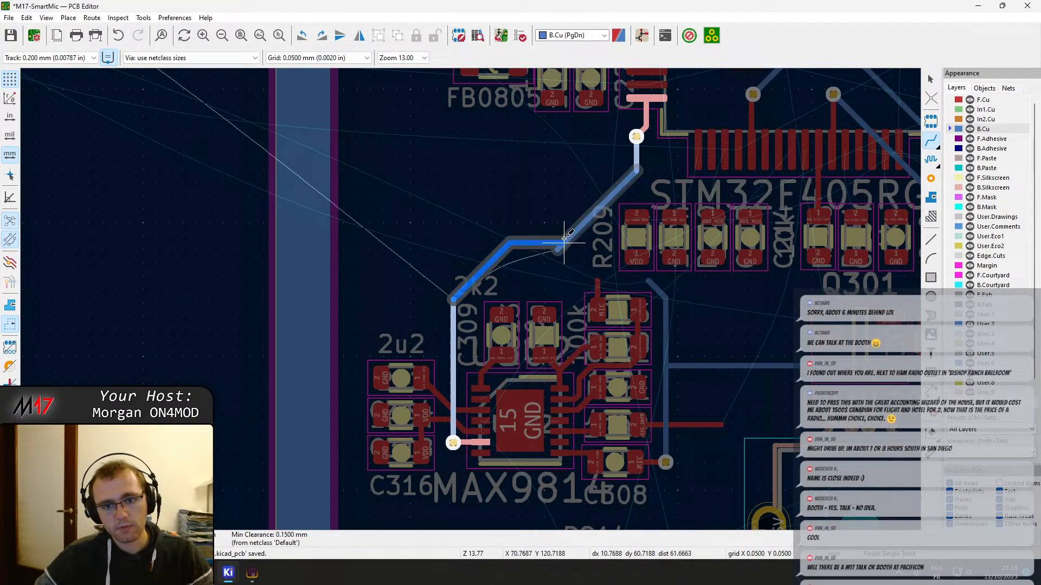
{"action": "left_click", "coordinate": [637, 136]}
{"action": "key", "text": "Escape"}
Delete the old vertical and diagonal AUDIO_MIC segments below the via at U201
{"action": "left_click", "coordinate": [636, 159]}
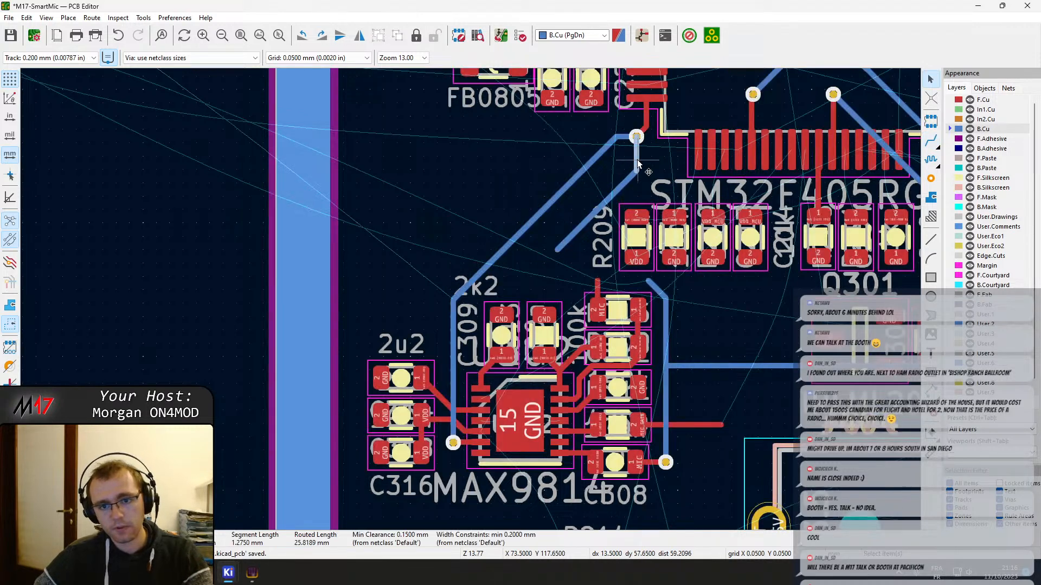
{"action": "key", "text": "Delete"}
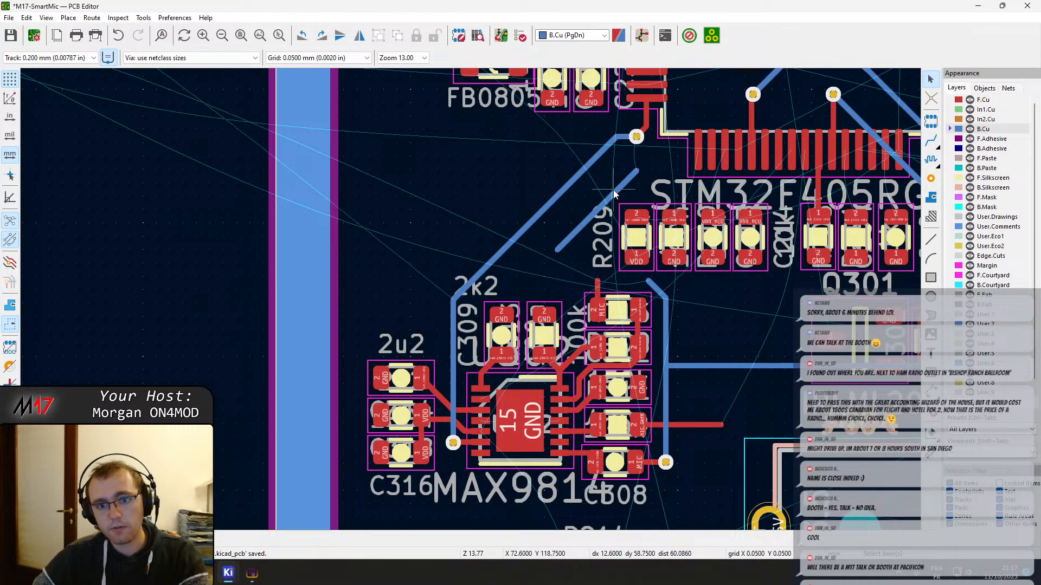
{"action": "left_click", "coordinate": [614, 193]}
{"action": "key", "text": "Delete"}
Reconnect SPK_MUTE on B.Cu from the diagonal's end near C221 to the horizontal track and straighten the kink at the joint
{"action": "middle_click_drag", "start_coordinate": [687, 314], "coordinate": [581, 294]}
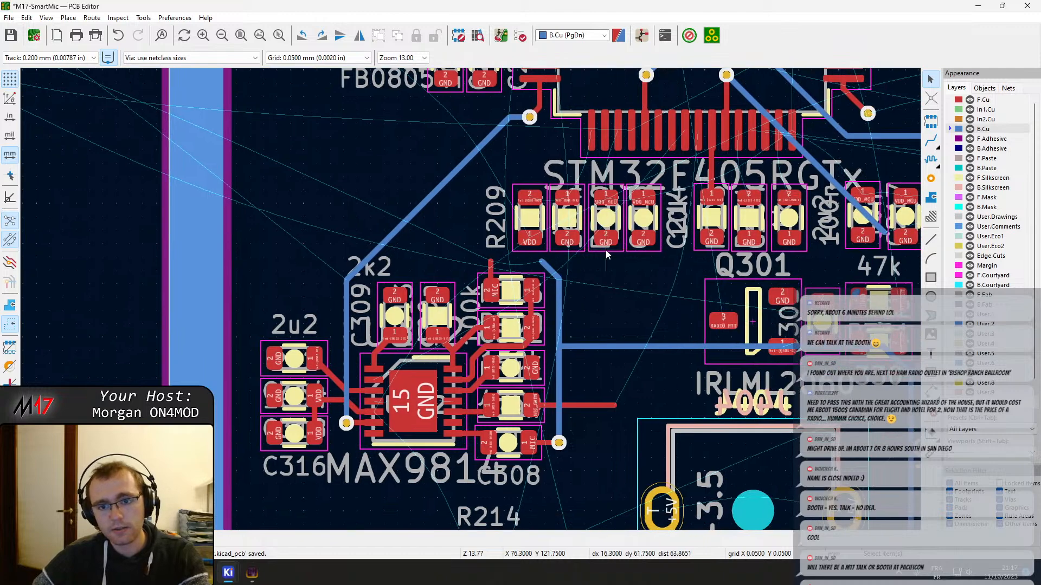
{"action": "middle_click_drag", "start_coordinate": [606, 255], "coordinate": [340, 267]}
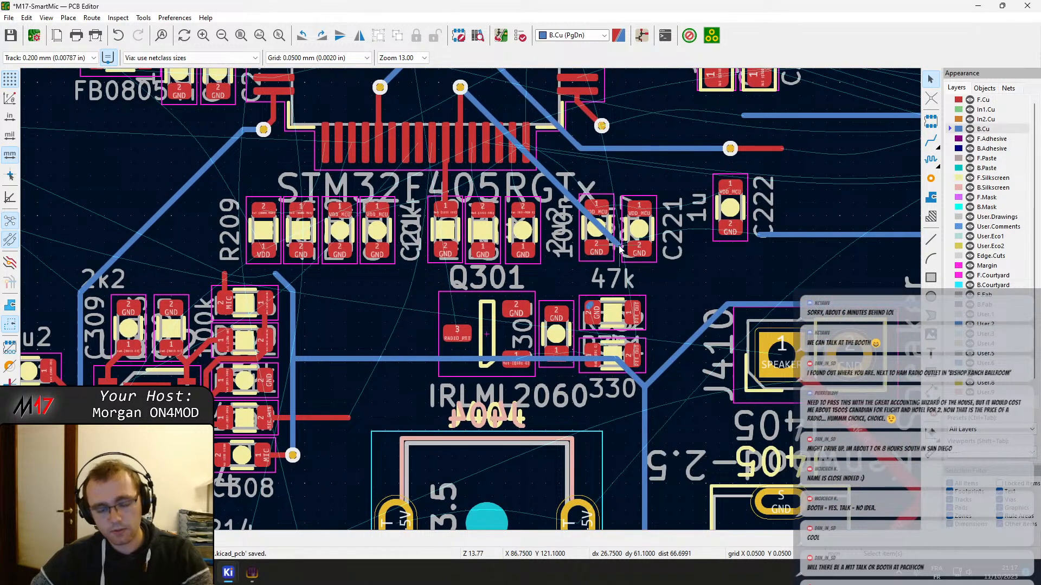
{"action": "key", "text": "x"}
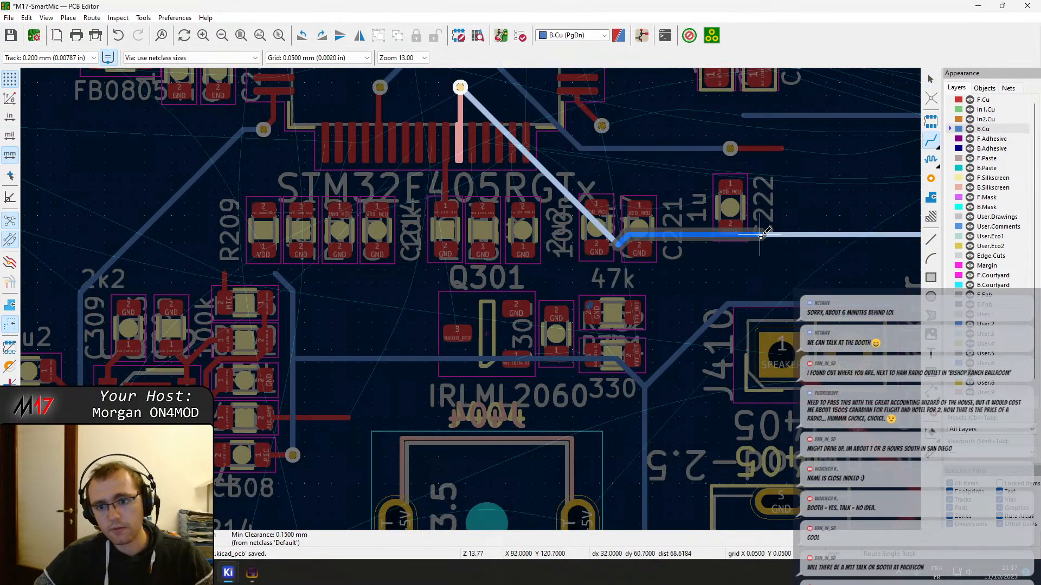
{"action": "left_click", "coordinate": [761, 235]}
{"action": "key", "text": "Escape"}
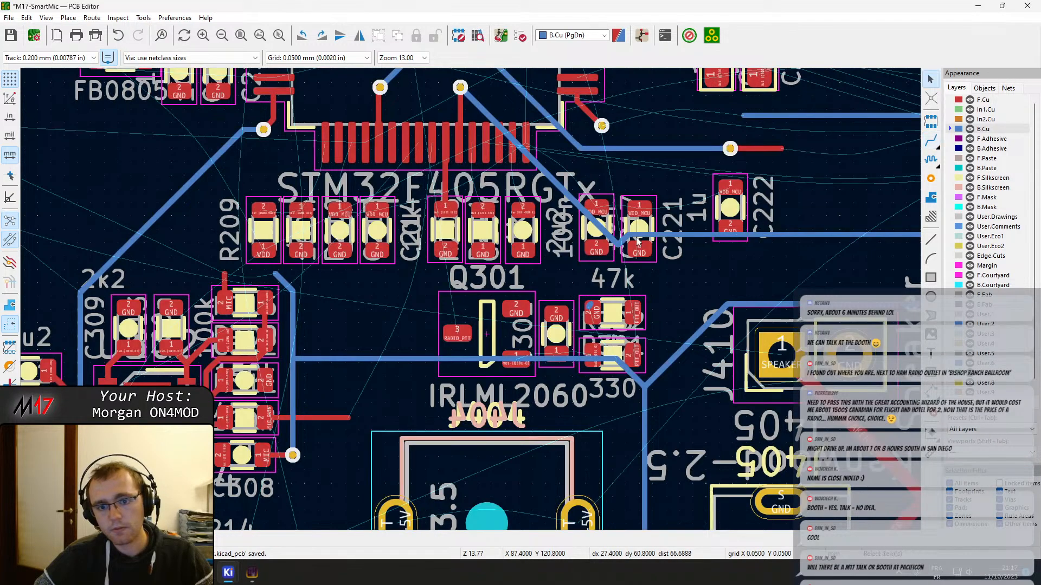
{"action": "scroll", "coordinate": [636, 236], "scroll_direction": "up", "scroll_amount": 5}
{"action": "left_click_drag", "start_coordinate": [423, 307], "coordinate": [371, 288]}
Reconnect BTN_ENT on B.Cu from the open end of the horizontal track below J302 to the via at U201's pin 33
{"action": "scroll", "coordinate": [488, 303], "scroll_direction": "down", "scroll_amount": 2}
{"action": "middle_click_drag", "start_coordinate": [509, 235], "coordinate": [496, 354]}
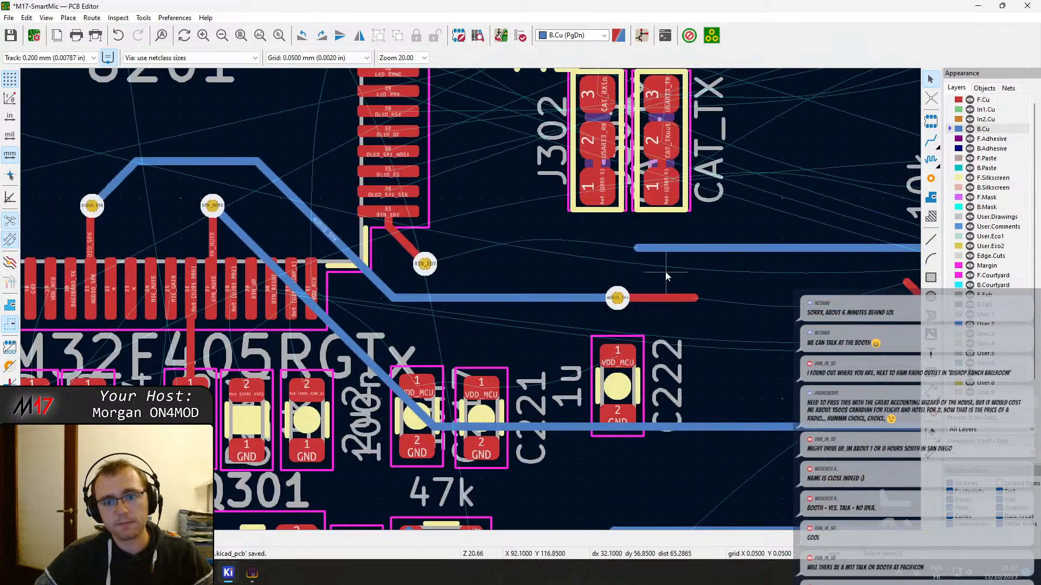
{"action": "middle_click_drag", "start_coordinate": [665, 271], "coordinate": [561, 292]}
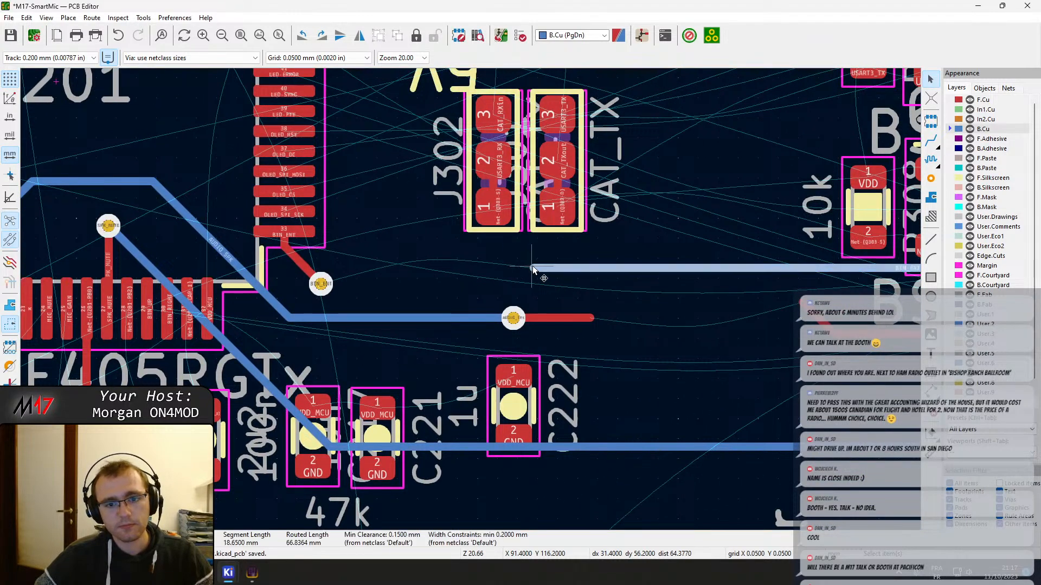
{"action": "key", "text": "x"}
{"action": "left_click", "coordinate": [325, 282]}
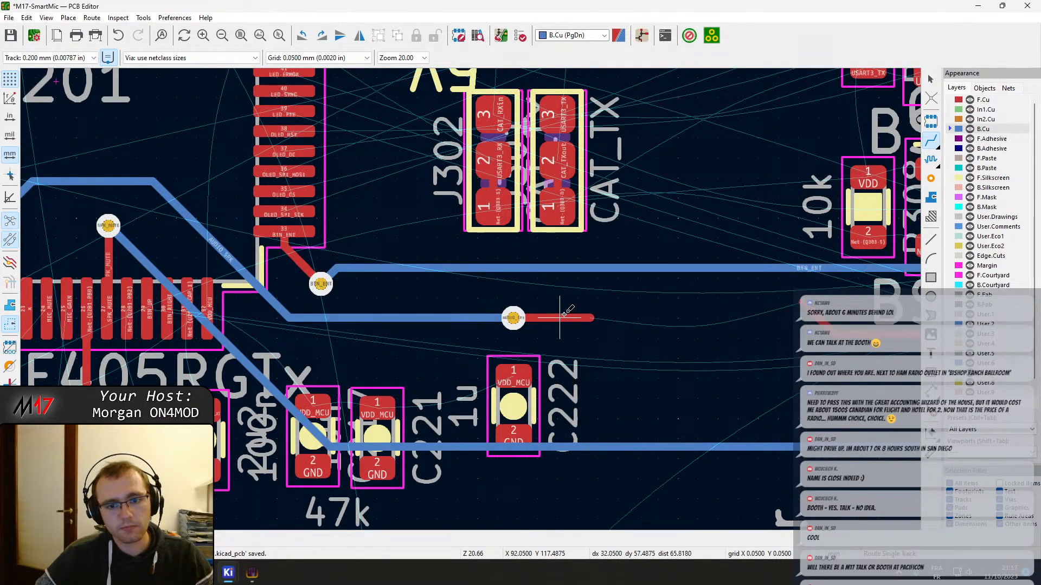
Reconnect AUDIO_SPK on F.Cu from the via above C222 to the open end of the track below BSS138
{"action": "left_click", "coordinate": [513, 319]}
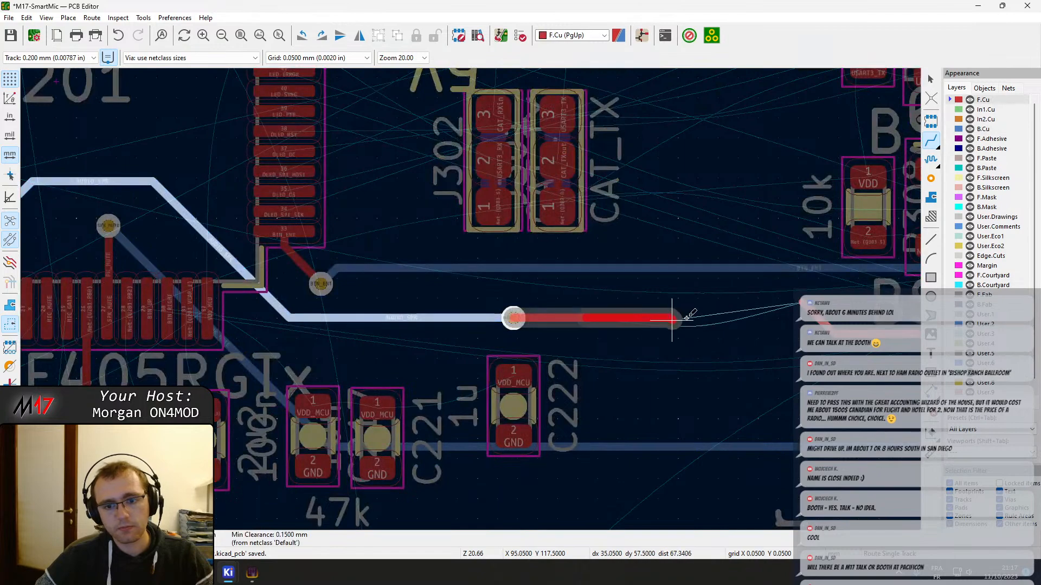
{"action": "left_click", "coordinate": [837, 331]}
{"action": "key", "text": "Escape"}
{"action": "left_click", "coordinate": [802, 306]}
{"action": "key", "text": "Delete"}
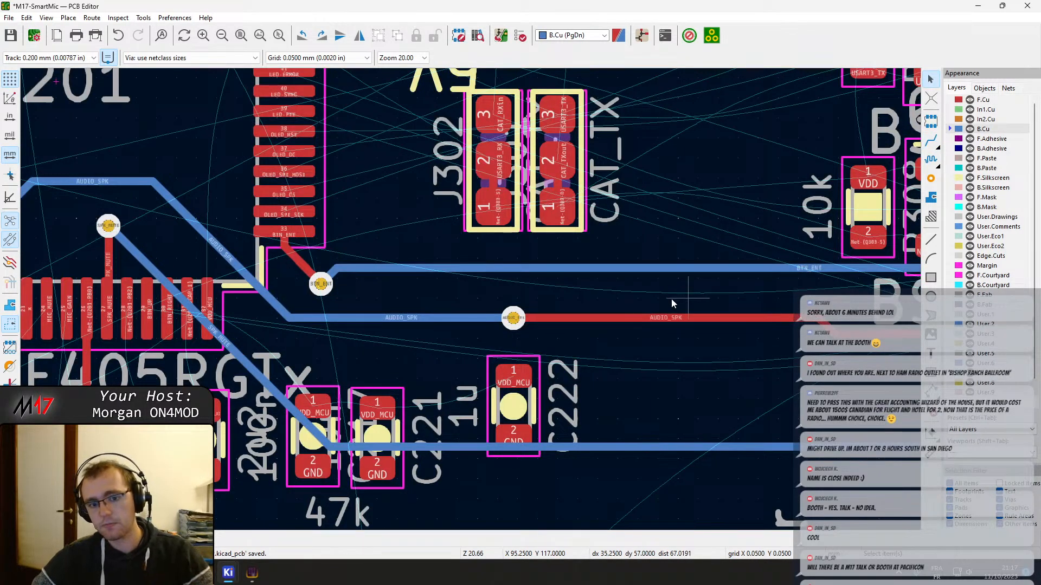
Shift the AUDIO_SPK via above C222 slightly to the right along its horizontal track
{"action": "scroll", "coordinate": [563, 317], "scroll_direction": "down", "scroll_amount": 3}
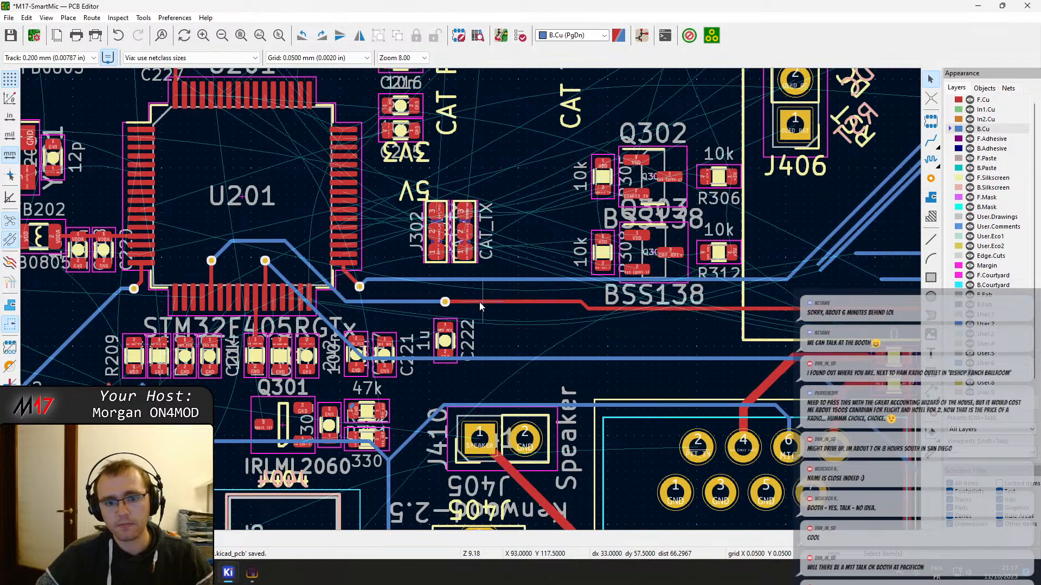
{"action": "scroll", "coordinate": [480, 301], "scroll_direction": "up", "scroll_amount": 3}
{"action": "left_click", "coordinate": [491, 300]}
{"action": "left_click_drag", "start_coordinate": [385, 298], "coordinate": [403, 304]}
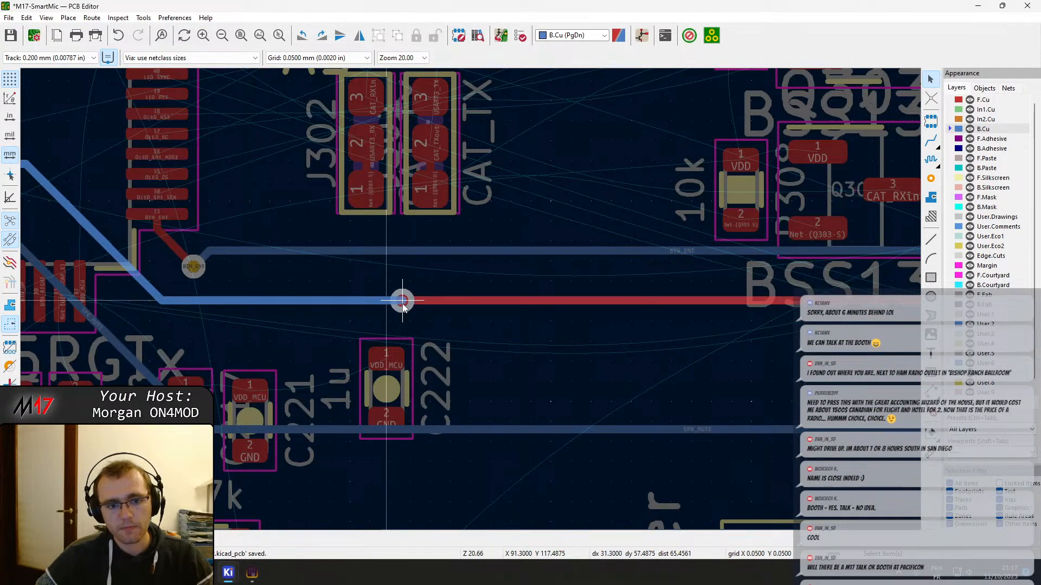
{"action": "scroll", "coordinate": [402, 304], "scroll_direction": "down", "scroll_amount": 3}
{"action": "scroll", "coordinate": [471, 303], "scroll_direction": "up", "scroll_amount": 1}
{"action": "scroll", "coordinate": [471, 299], "scroll_direction": "up", "scroll_amount": 3}
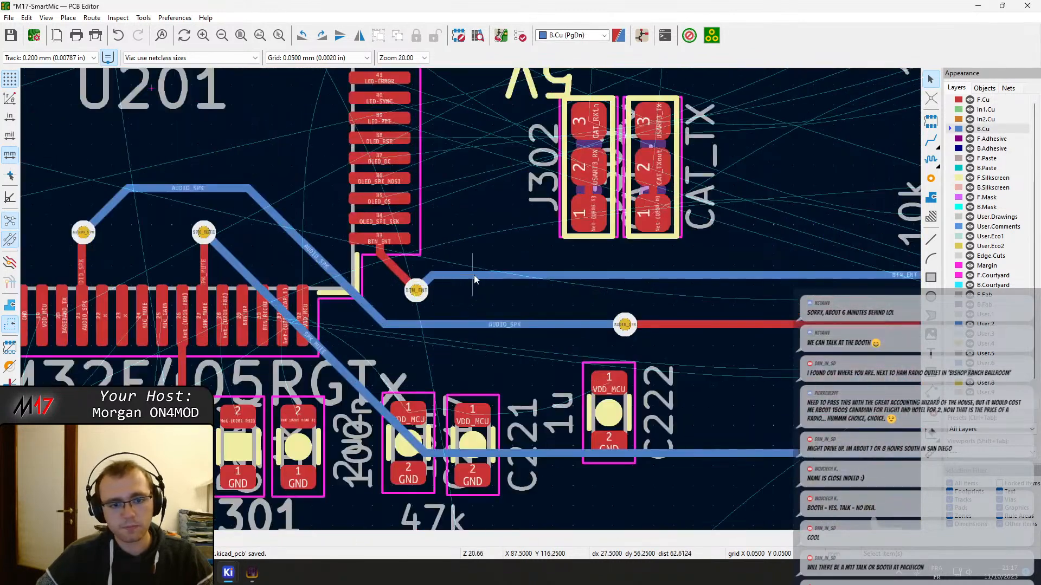
Move the BTN_ENT via closer to U201's pin 33, in line with its horizontal B.Cu track
{"action": "left_click", "coordinate": [418, 293]}
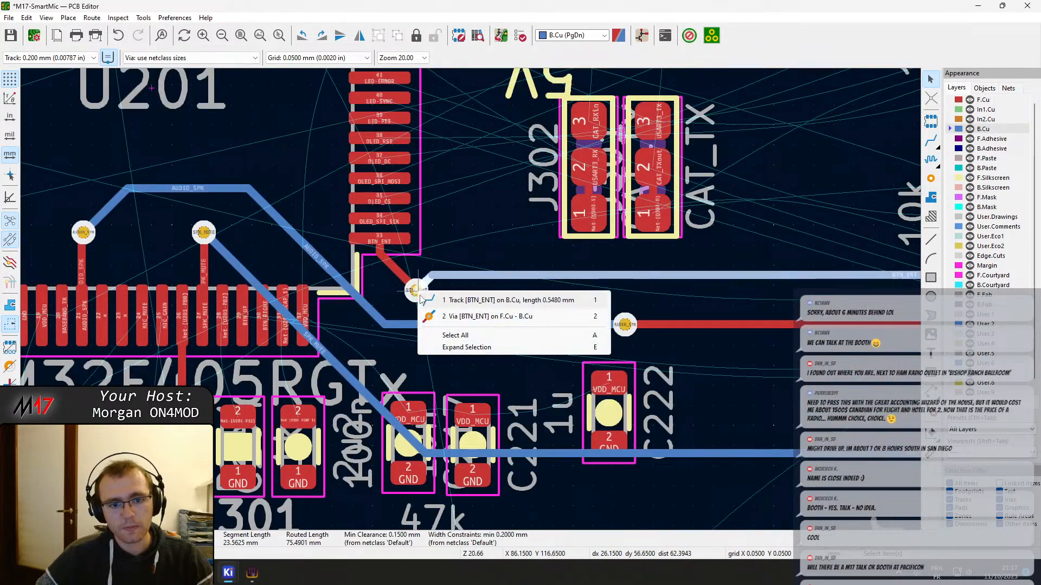
{"action": "left_click", "coordinate": [441, 315]}
{"action": "left_click_drag", "start_coordinate": [417, 293], "coordinate": [396, 276]}
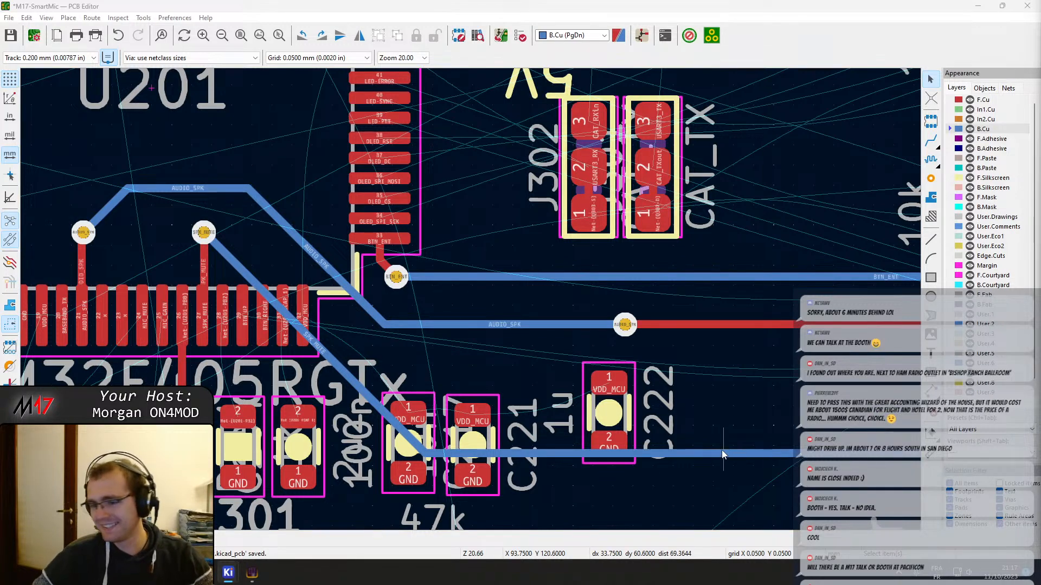
{"action": "scroll", "coordinate": [720, 450], "scroll_direction": "down", "scroll_amount": 2}
{"action": "scroll", "coordinate": [359, 239], "scroll_direction": "up", "scroll_amount": 6}
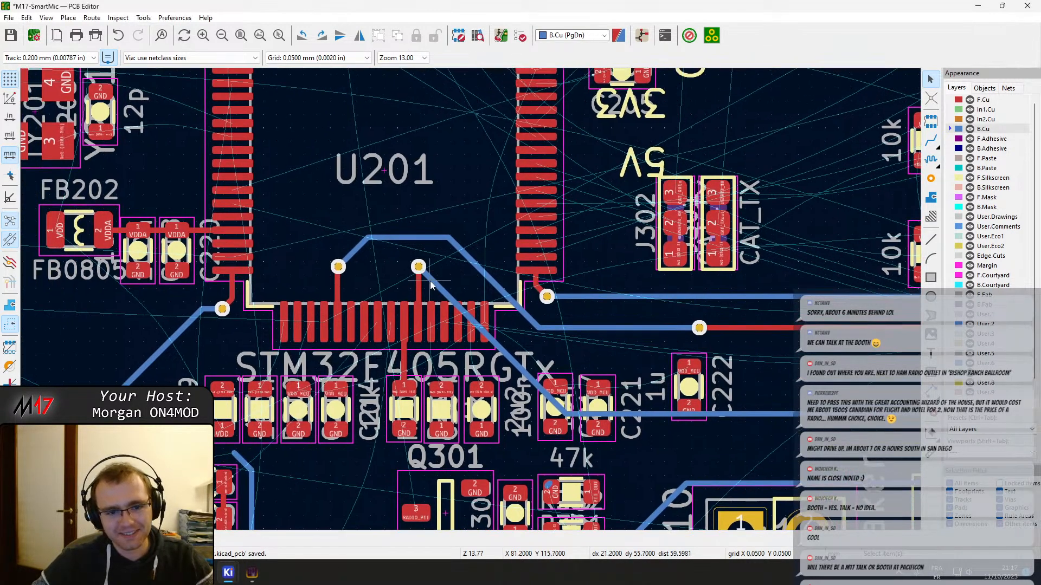
{"action": "scroll", "coordinate": [449, 368], "scroll_direction": "down", "scroll_amount": 2}
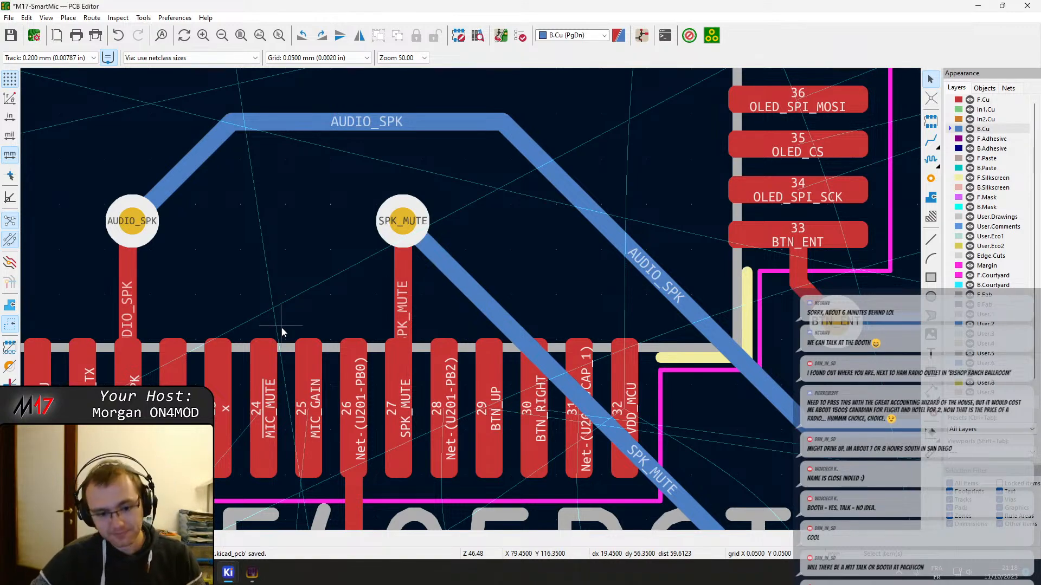
{"action": "scroll", "coordinate": [322, 383], "scroll_direction": "down", "scroll_amount": 2}
{"action": "middle_click_drag", "start_coordinate": [468, 182], "coordinate": [612, 351]}
{"action": "scroll", "coordinate": [378, 374], "scroll_direction": "up", "scroll_amount": 3}
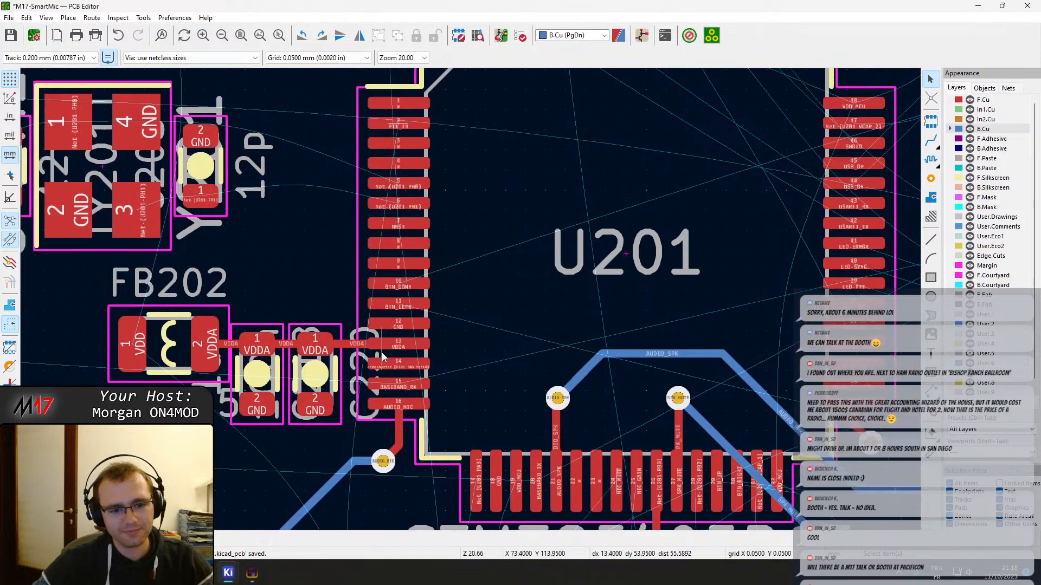
{"action": "key", "text": "x"}
{"action": "scroll", "coordinate": [516, 329], "scroll_direction": "down", "scroll_amount": 4}
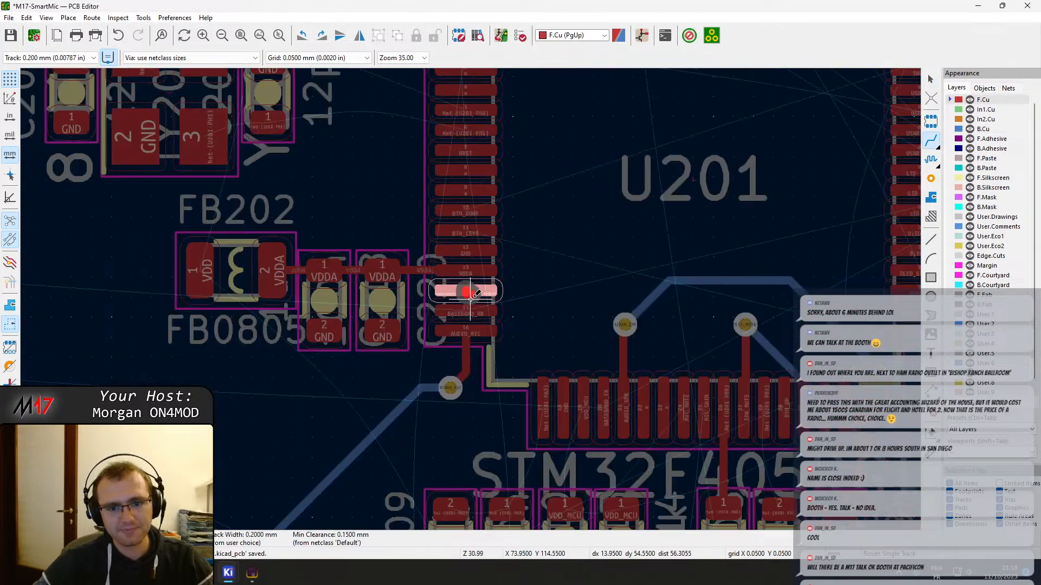
{"action": "key", "text": "Escape"}
Route BTN_LEFT on F.Cu from U201's pin 11 straight left and end it with a via above the VDDA capacitors
{"action": "scroll", "coordinate": [470, 299], "scroll_direction": "up", "scroll_amount": 3}
{"action": "scroll", "coordinate": [471, 299], "scroll_direction": "up", "scroll_amount": 2}
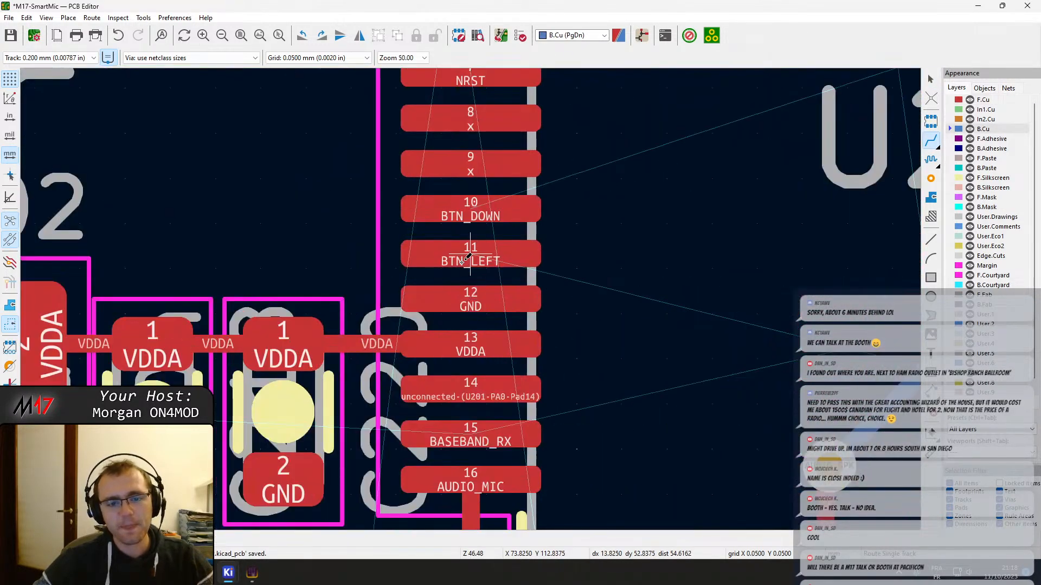
{"action": "key", "text": "x"}
{"action": "scroll", "coordinate": [604, 258], "scroll_direction": "down", "scroll_amount": 5}
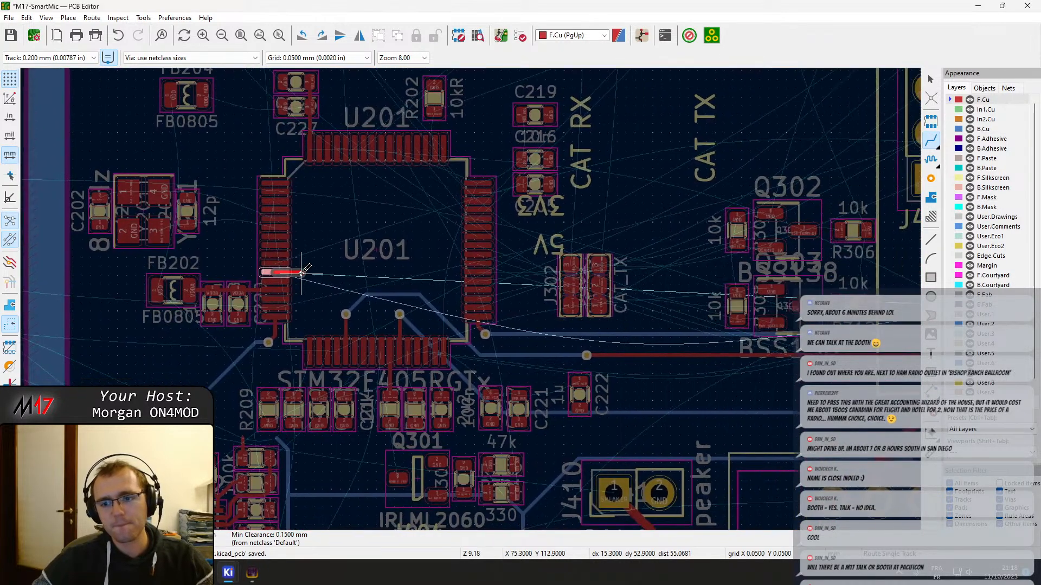
{"action": "scroll", "coordinate": [370, 285], "scroll_direction": "up", "scroll_amount": 6}
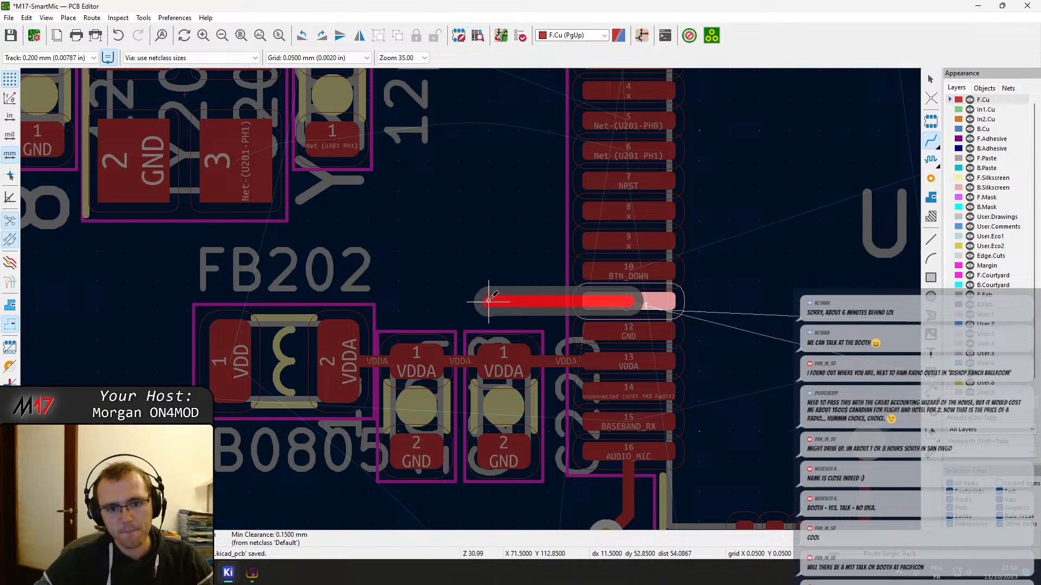
{"action": "key", "text": "v"}
{"action": "left_click", "coordinate": [489, 301]}
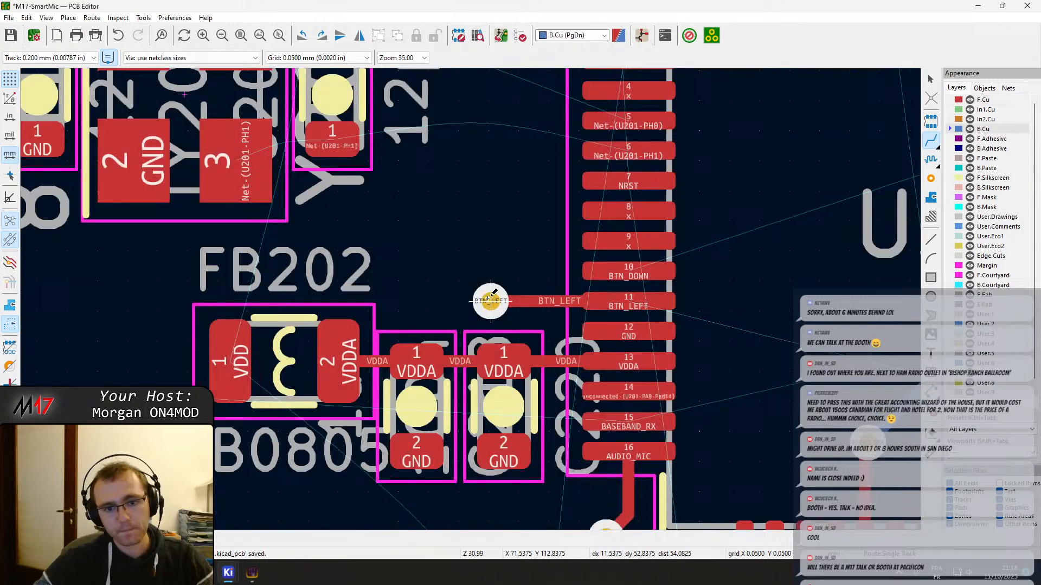
Route BTN_DOWN on F.Cu from U201's pin 10 with a jog up and left, ending in a via beside the BTN_LEFT via
{"action": "left_click", "coordinate": [623, 271]}
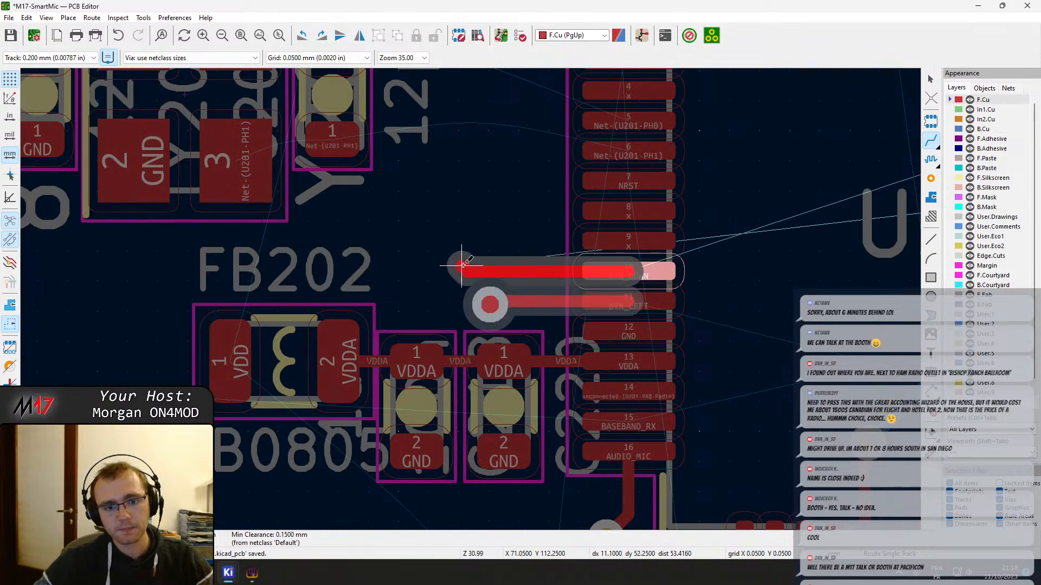
{"action": "key", "text": "Escape"}
{"action": "left_click", "coordinate": [629, 267]}
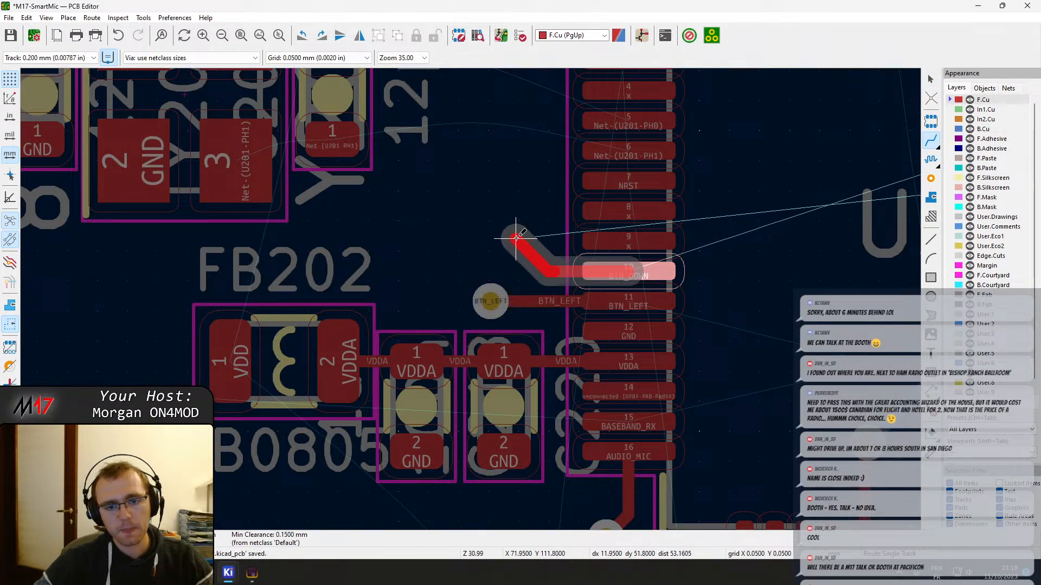
{"action": "key", "text": "v"}
{"action": "left_click", "coordinate": [435, 248]}
{"action": "key", "text": "Escape"}
Connect crystal Y201's pad 3 to pad 1 of the adjacent 12p capacitor and its pad 1 to C202's pad 2 on F.Cu
{"action": "scroll", "coordinate": [533, 206], "scroll_direction": "up", "scroll_amount": 1}
{"action": "middle_click_drag", "start_coordinate": [111, 241], "coordinate": [255, 311]}
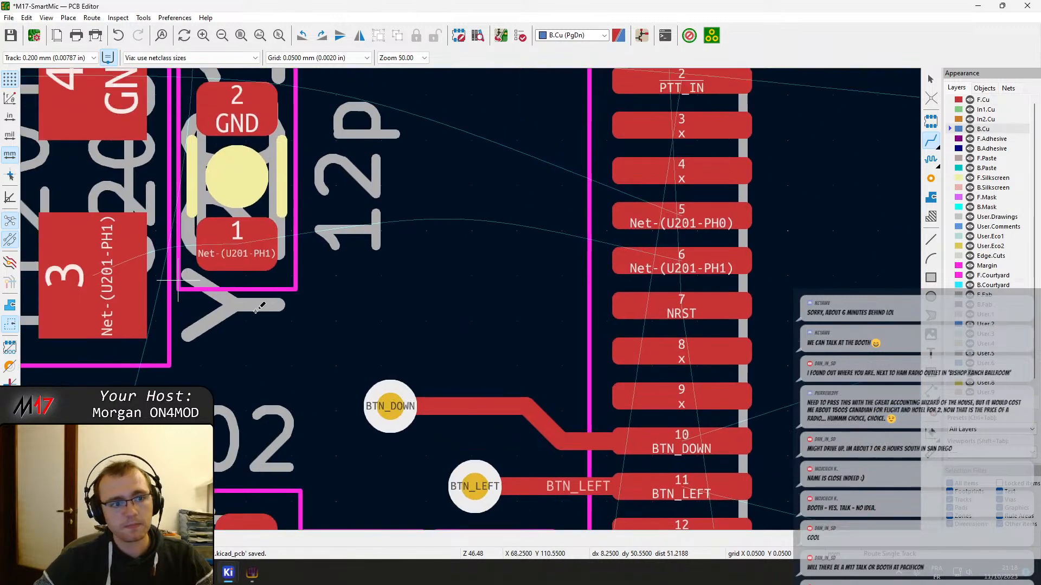
{"action": "scroll", "coordinate": [255, 310], "scroll_direction": "down", "scroll_amount": 1}
{"action": "left_click", "coordinate": [417, 284]}
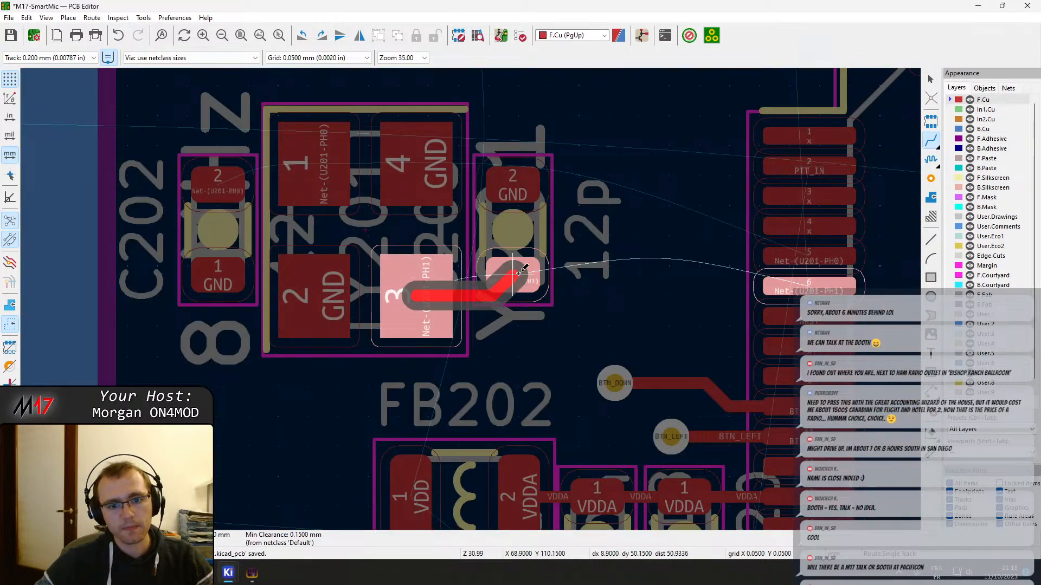
{"action": "left_click", "coordinate": [519, 272]}
{"action": "left_click", "coordinate": [314, 163]}
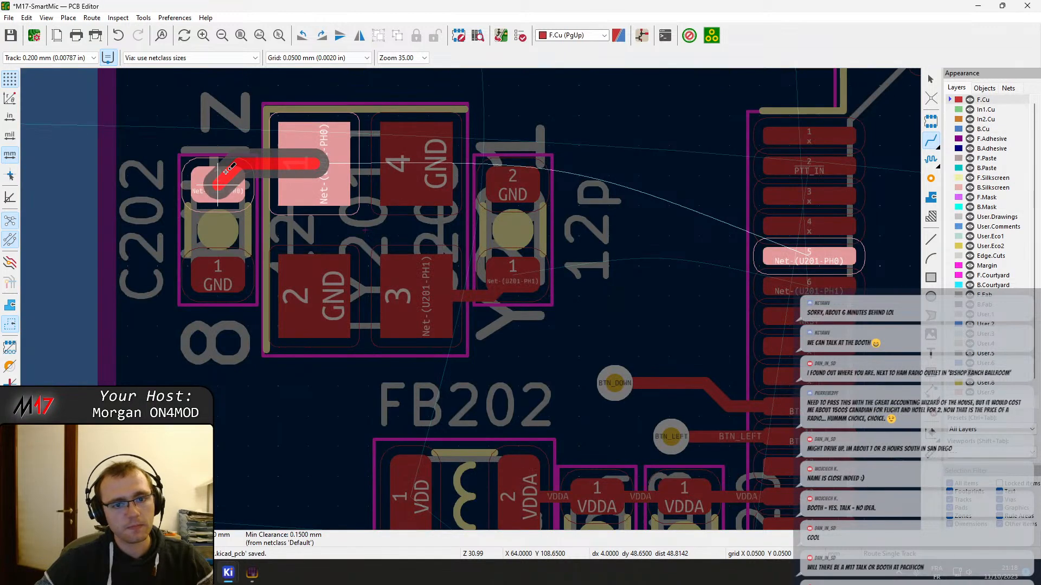
{"action": "left_click", "coordinate": [226, 172]}
Route Net-(U201-PH0) on F.Cu from Y201's pad 1 over the top of pad 4 to U201's pin 5
{"action": "middle_click_drag", "start_coordinate": [354, 135], "coordinate": [297, 228]}
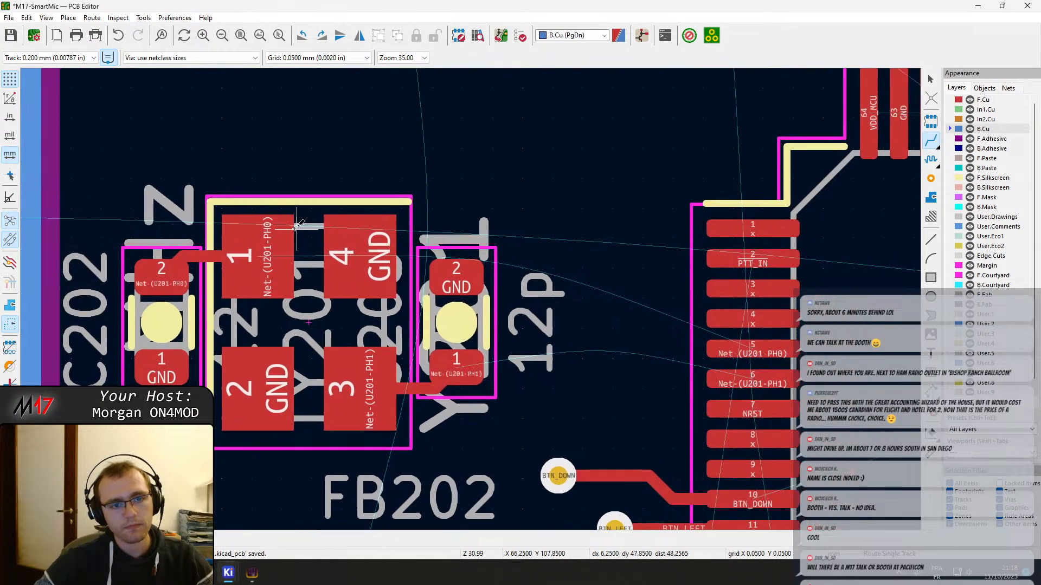
{"action": "left_click", "coordinate": [259, 256]}
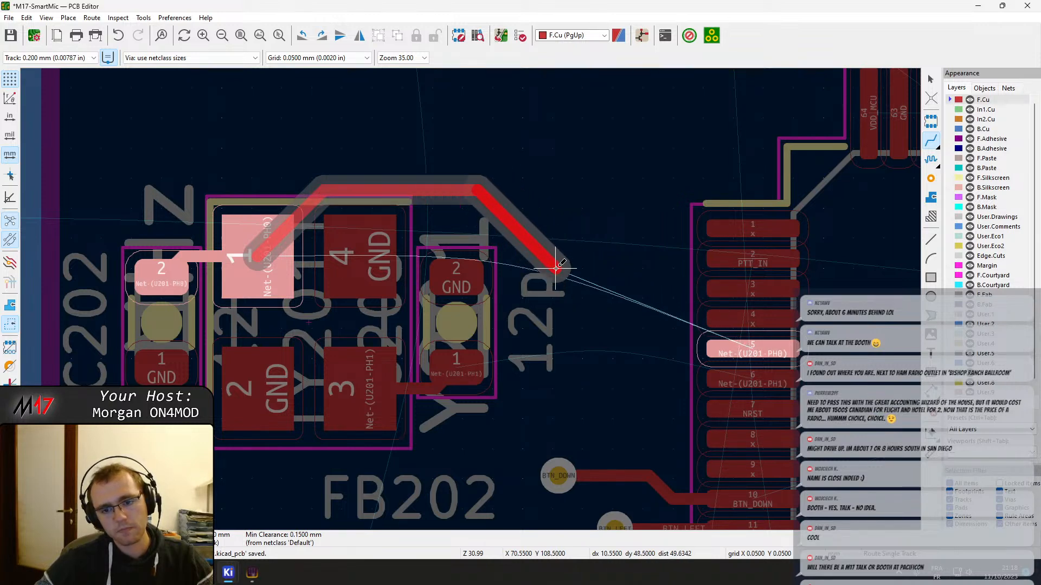
{"action": "left_click", "coordinate": [740, 362]}
{"action": "key", "text": "Page_Down"}
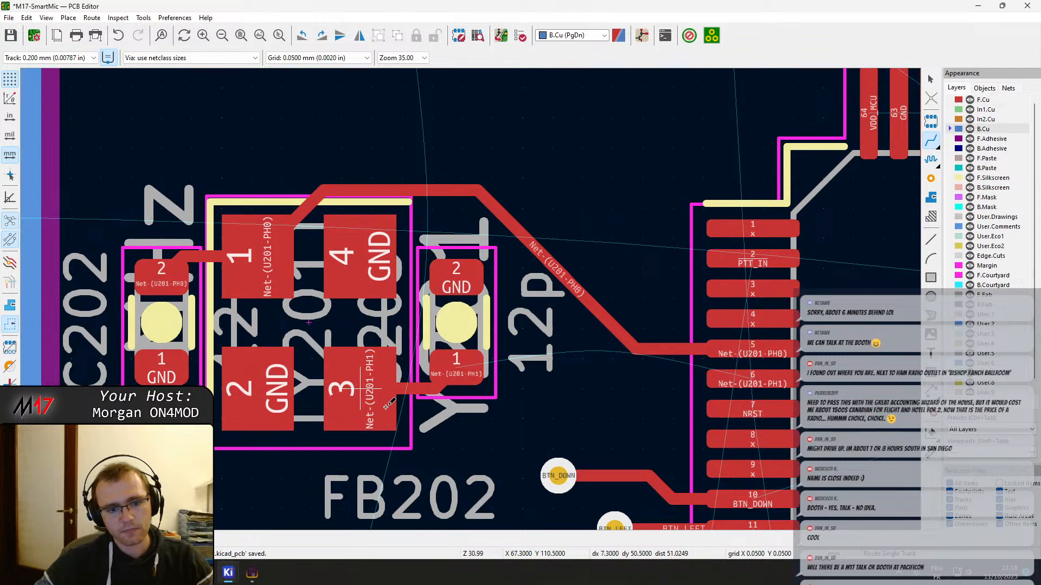
Route Net-(U201-PH1) on F.Cu from pad 1 of the 12p capacitor beside Y201 to U201's pin 6
{"action": "left_click", "coordinate": [469, 370]}
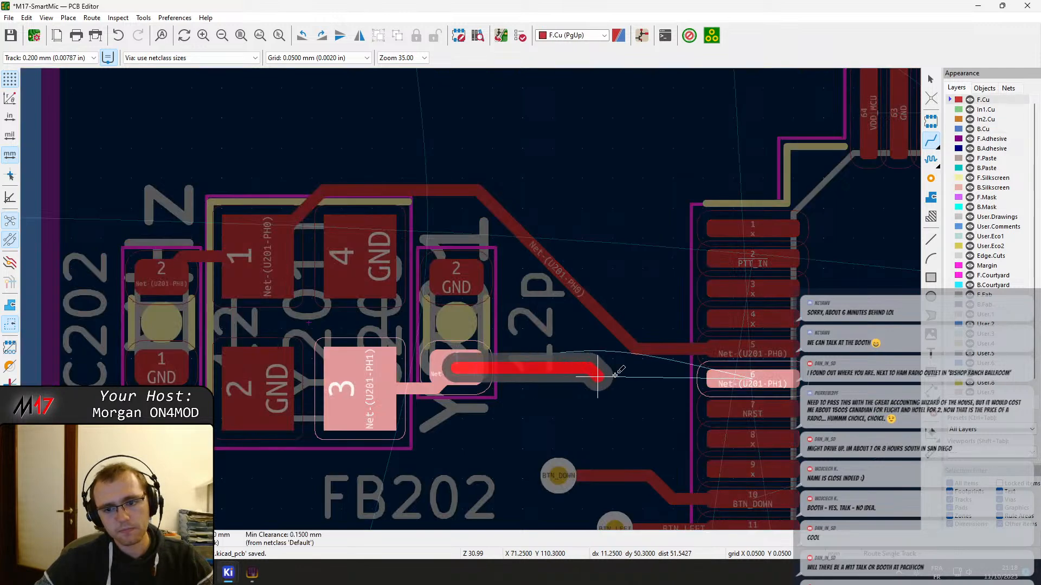
{"action": "left_click", "coordinate": [721, 371]}
{"action": "middle_click_drag", "start_coordinate": [573, 339], "coordinate": [524, 336]}
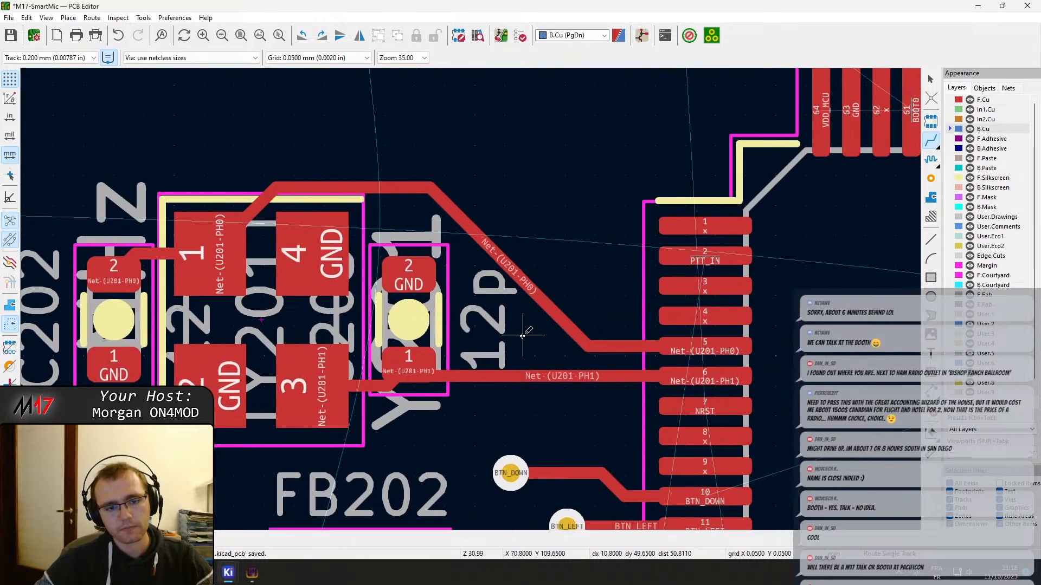
{"action": "key", "text": "Escape"}
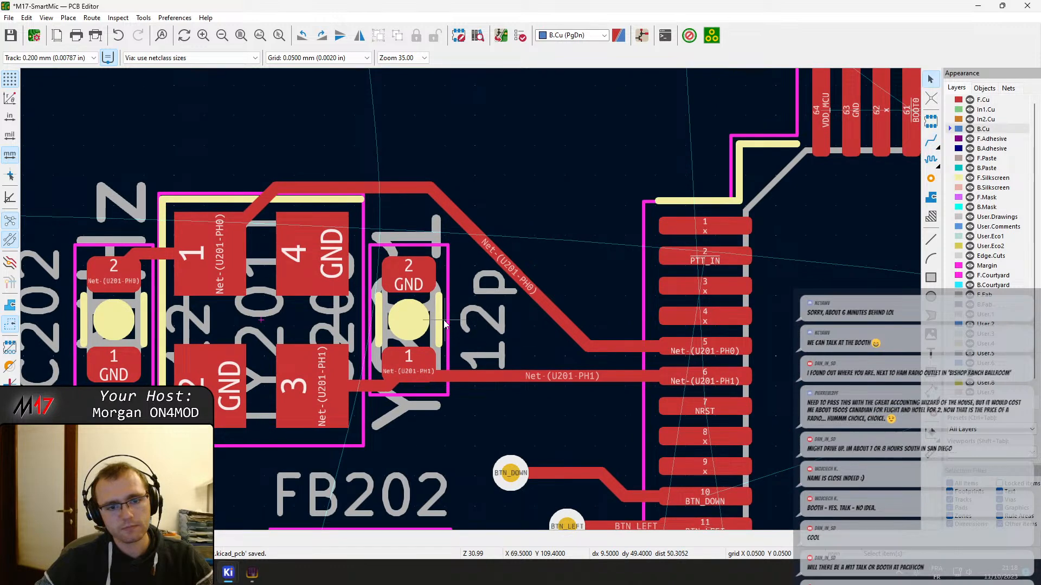
Move the Net-(U201-PH0) track's horizontal segment farther above Y201 and its diagonal segment closer to U201
{"action": "left_click", "coordinate": [369, 189]}
{"action": "left_click", "coordinate": [260, 209]}
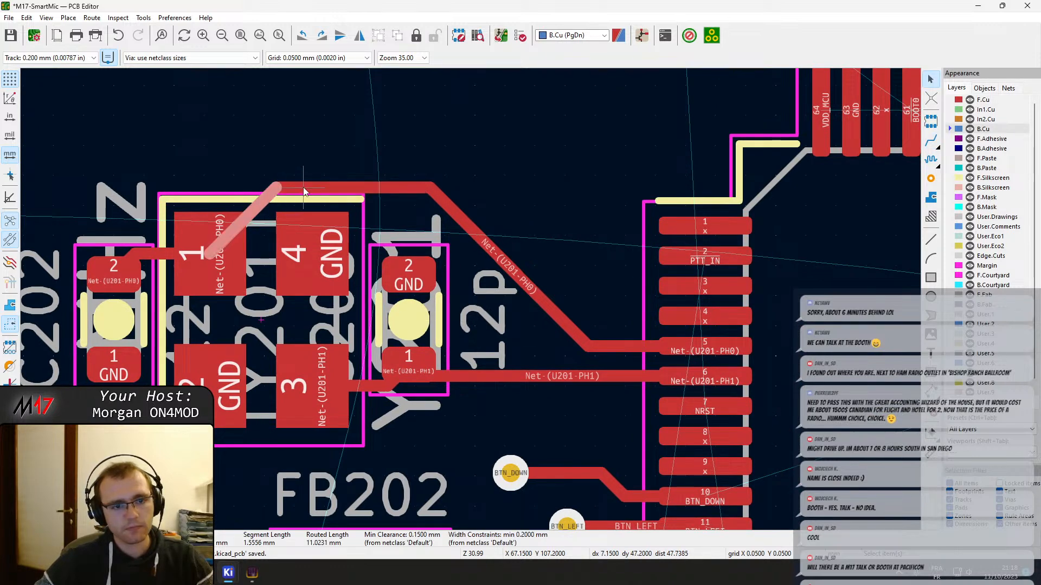
{"action": "left_click_drag", "start_coordinate": [305, 191], "coordinate": [368, 166]}
{"action": "left_click", "coordinate": [492, 261]}
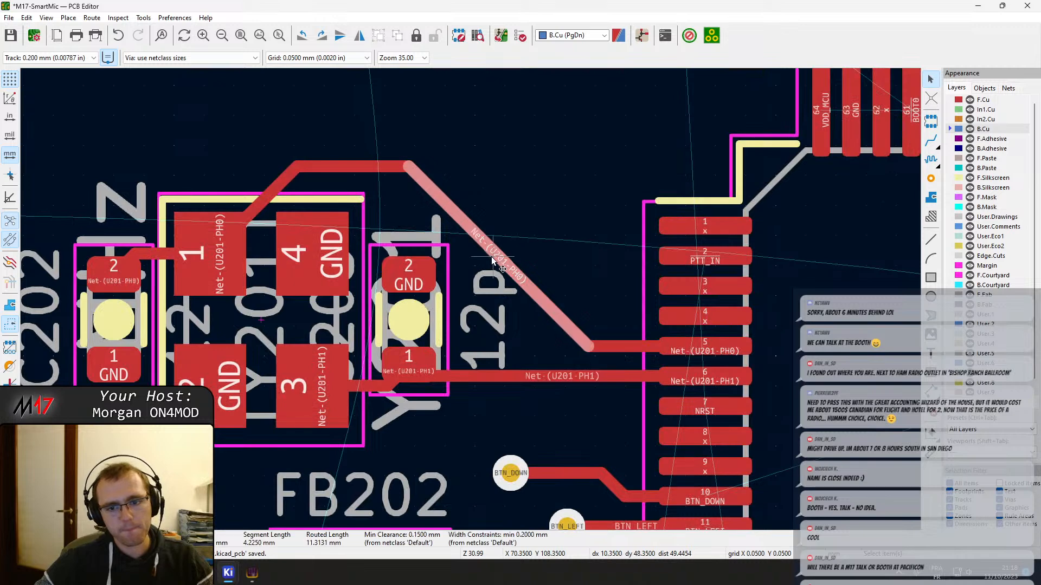
{"action": "left_click_drag", "start_coordinate": [493, 260], "coordinate": [625, 326]}
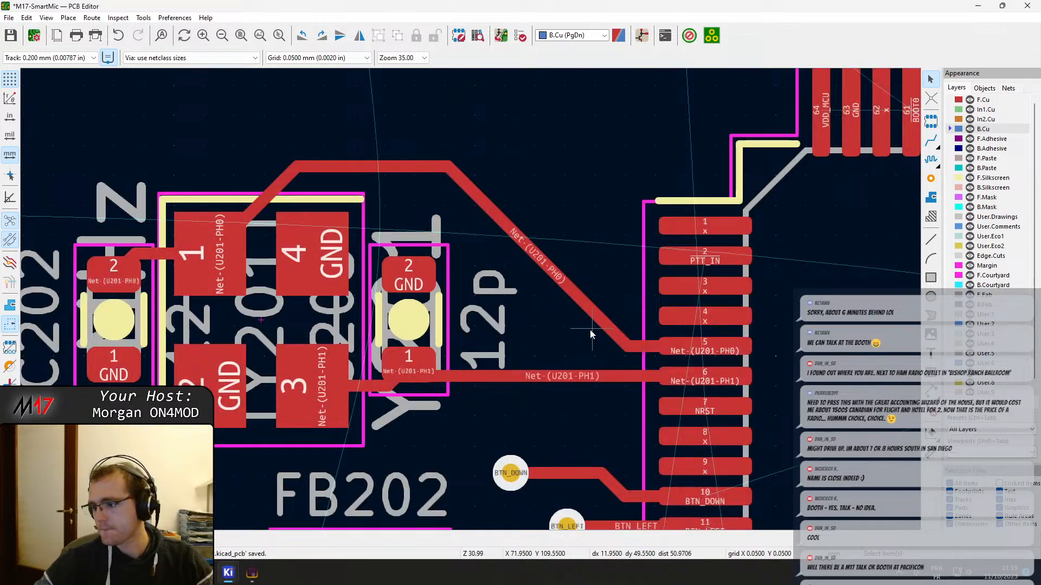
Route PTT_IN on F.Cu from U201's pin 2 to a new via above the pin, between Y201 and C227
{"action": "middle_click_drag", "start_coordinate": [432, 329], "coordinate": [578, 303]}
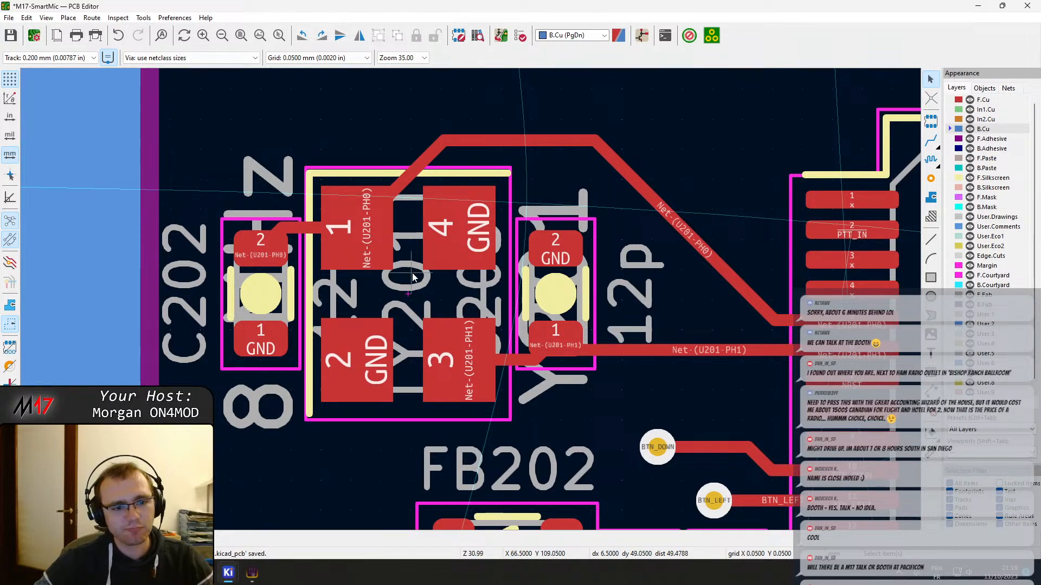
{"action": "middle_click_drag", "start_coordinate": [557, 296], "coordinate": [427, 267]}
{"action": "middle_click_drag", "start_coordinate": [805, 231], "coordinate": [544, 224]}
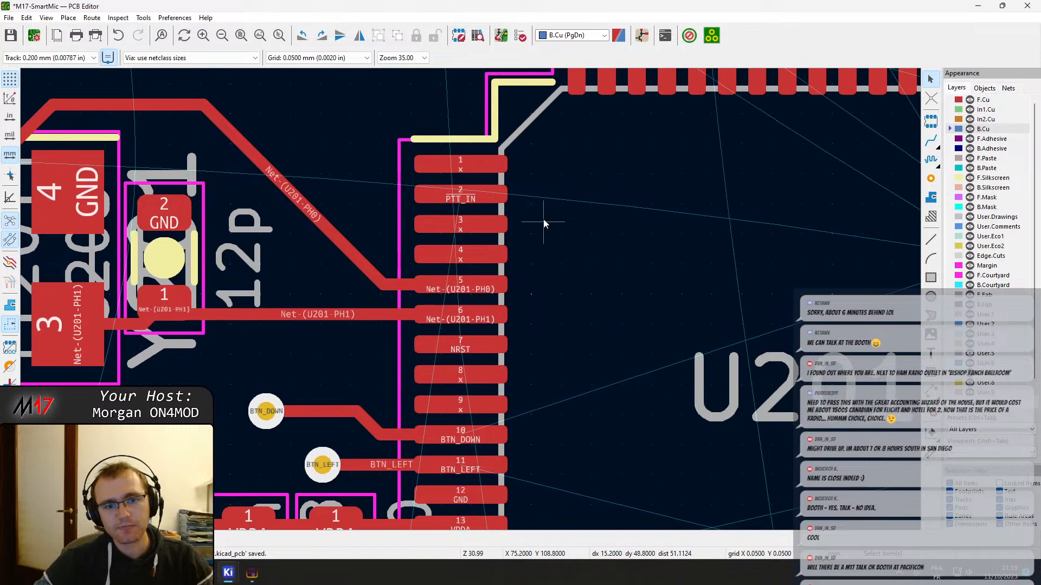
{"action": "key", "text": "x"}
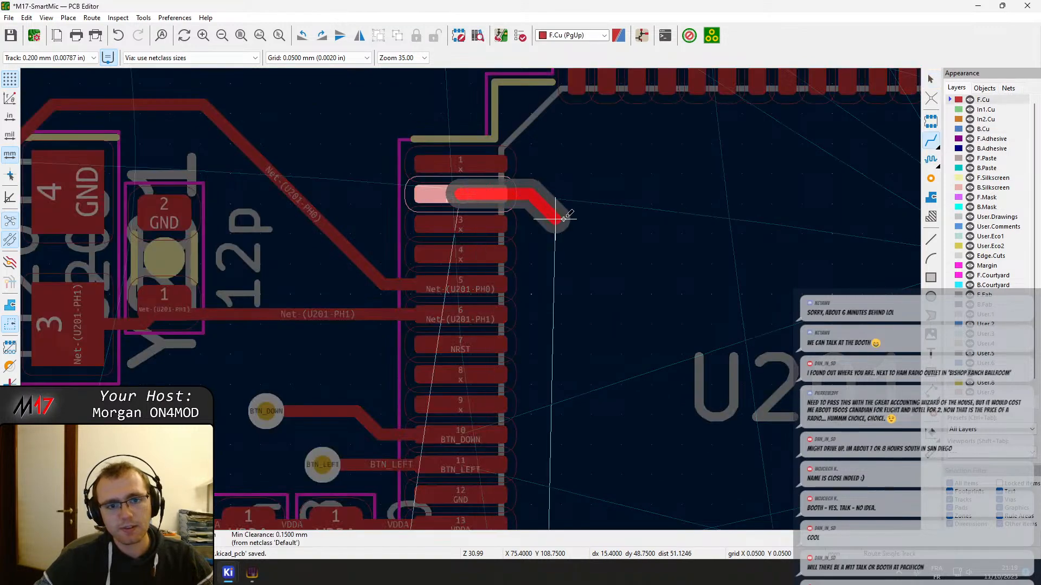
{"action": "scroll", "coordinate": [465, 302], "scroll_direction": "down", "scroll_amount": 10}
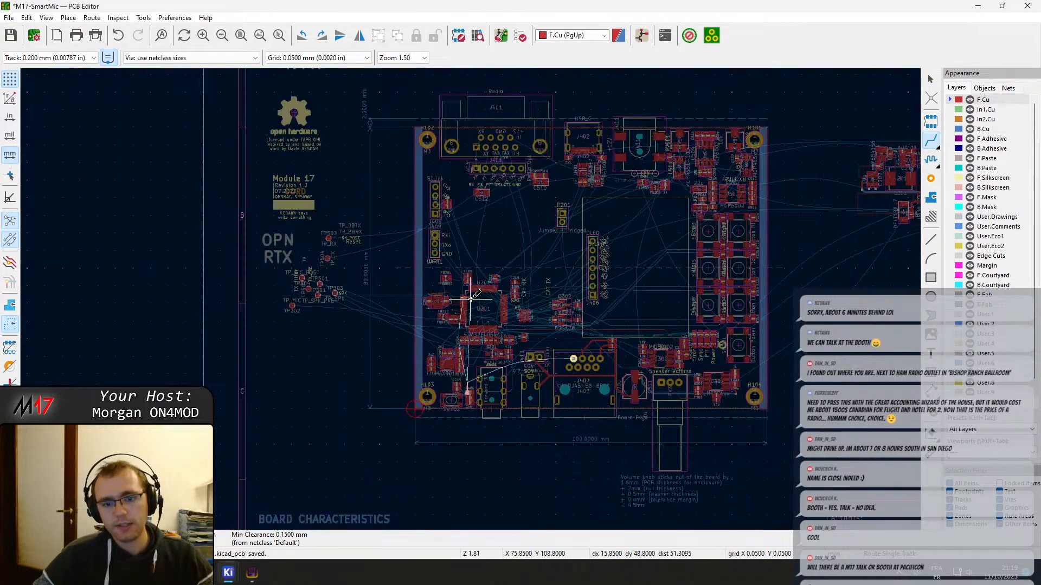
{"action": "scroll", "coordinate": [470, 299], "scroll_direction": "down", "scroll_amount": 3}
{"action": "scroll", "coordinate": [471, 299], "scroll_direction": "up", "scroll_amount": 3}
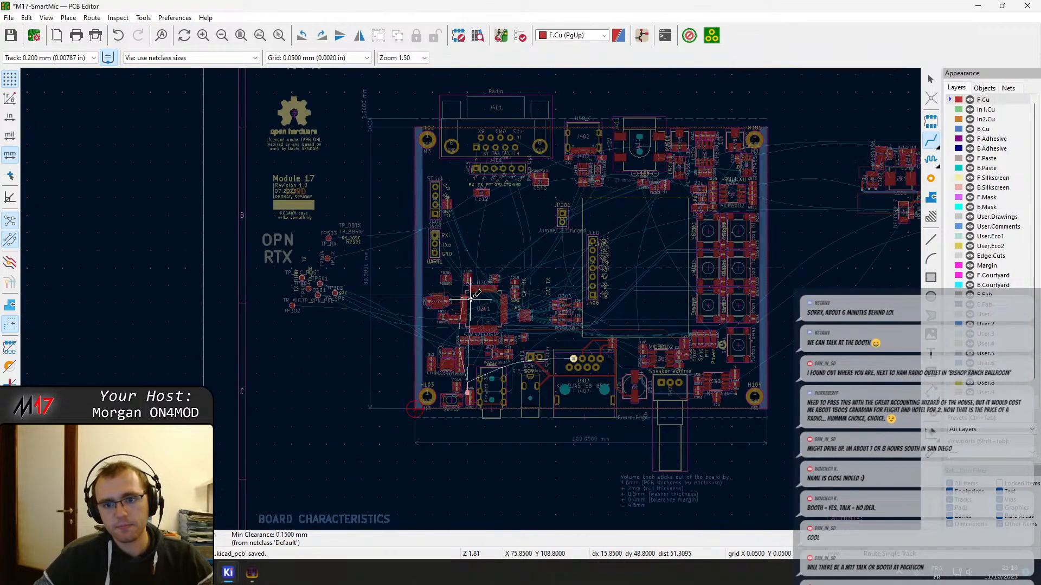
{"action": "middle_click_drag", "start_coordinate": [378, 323], "coordinate": [280, 339]}
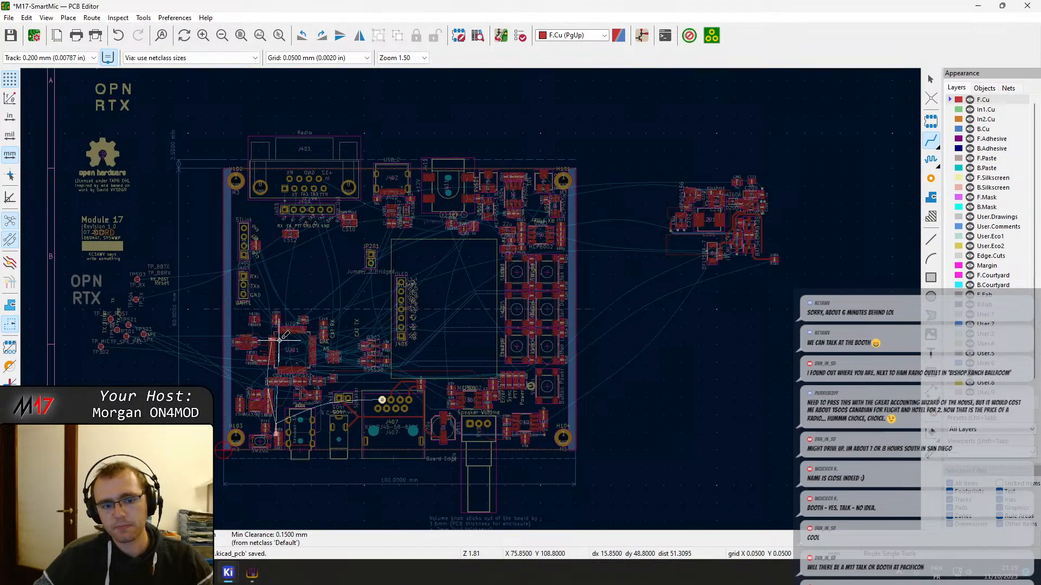
{"action": "scroll", "coordinate": [280, 340], "scroll_direction": "up", "scroll_amount": 3}
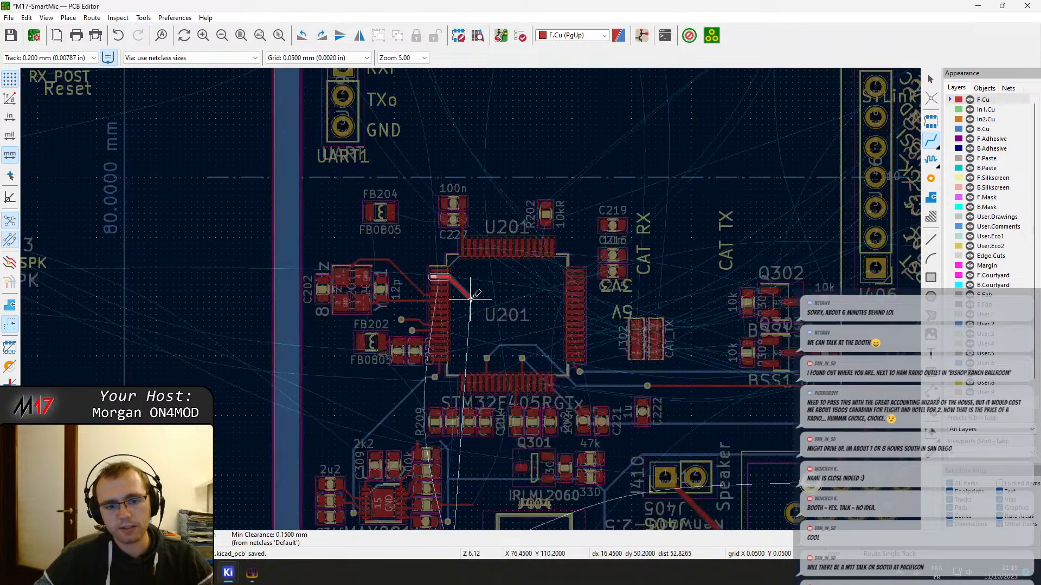
{"action": "middle_click_drag", "start_coordinate": [471, 299], "coordinate": [488, 126]}
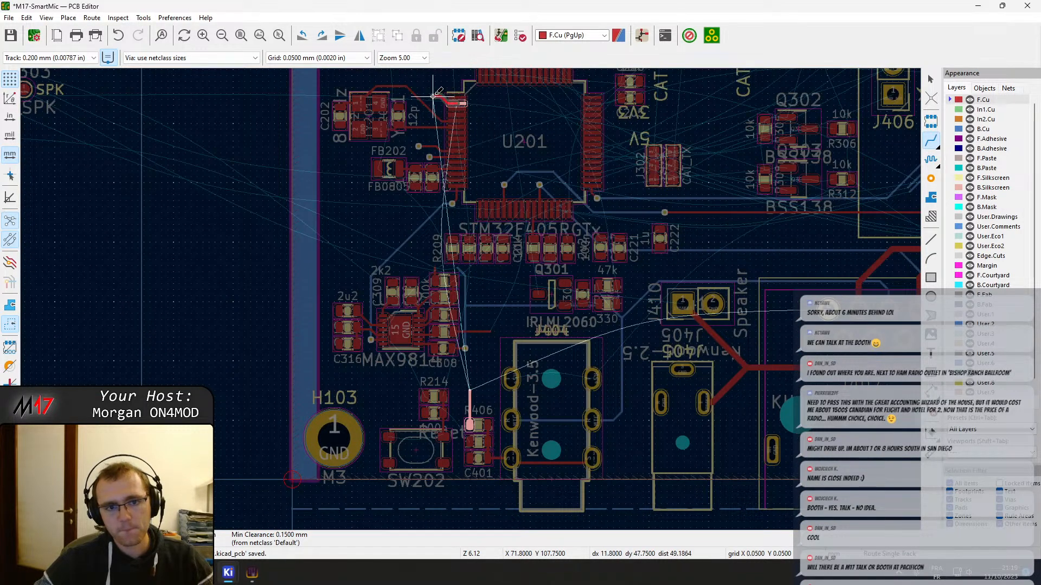
{"action": "middle_click_drag", "start_coordinate": [429, 80], "coordinate": [423, 172]}
{"action": "scroll", "coordinate": [423, 173], "scroll_direction": "up", "scroll_amount": 5}
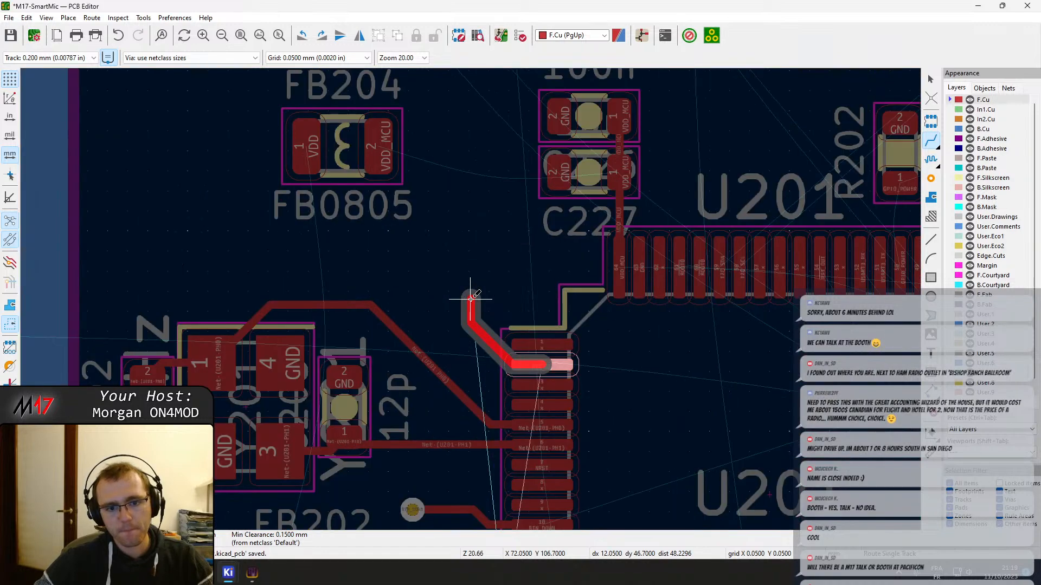
{"action": "key", "text": "v"}
{"action": "left_click", "coordinate": [466, 297]}
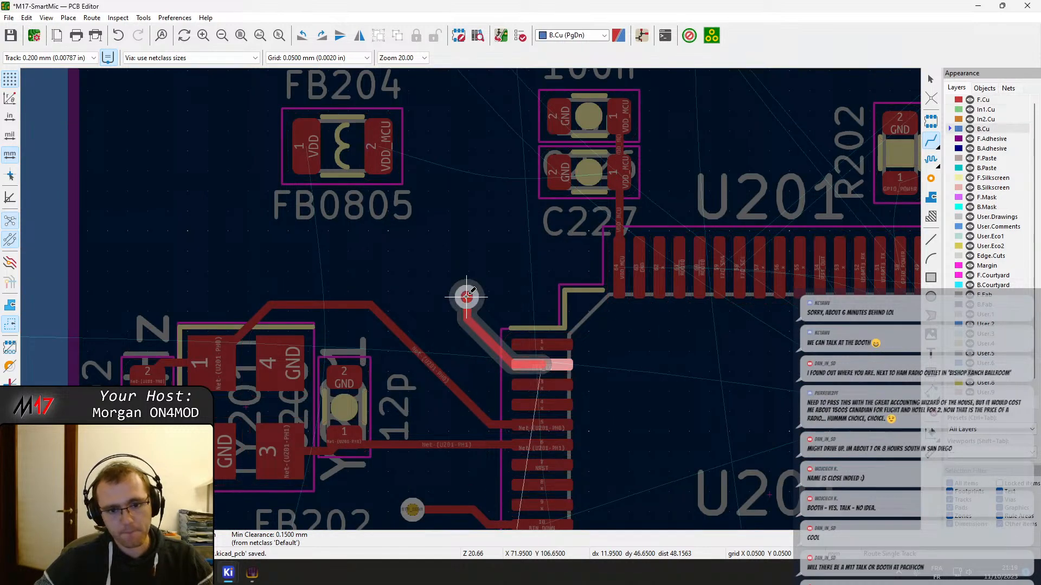
Continue PTT_IN on B.Cu from the via down past the VDDA capacitors to just short of the AUDIO_MIC track, leaving no via at its end
{"action": "middle_click_drag", "start_coordinate": [478, 497], "coordinate": [484, 208]}
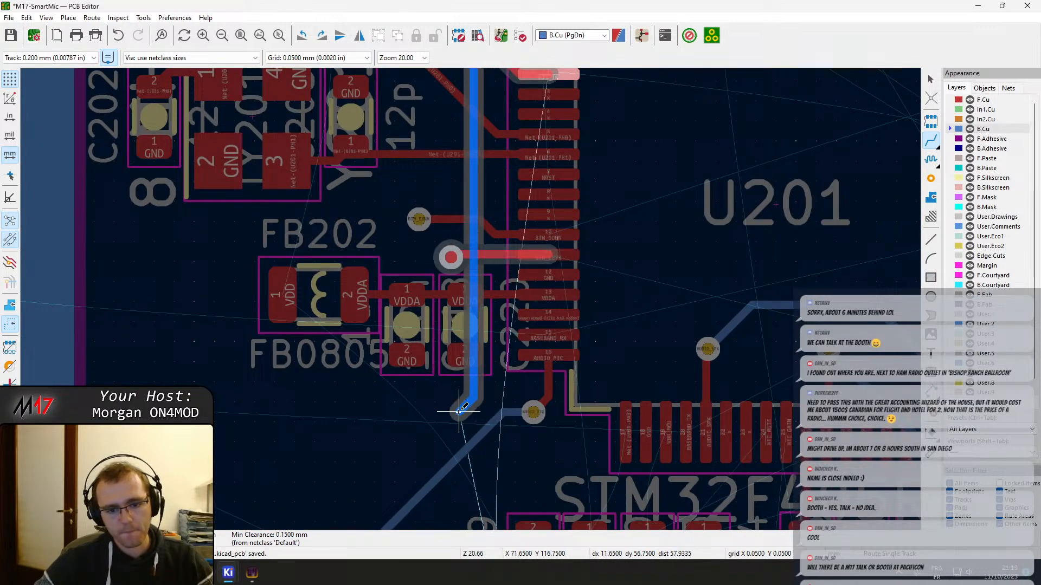
{"action": "left_click", "coordinate": [442, 414]}
{"action": "key", "text": "v"}
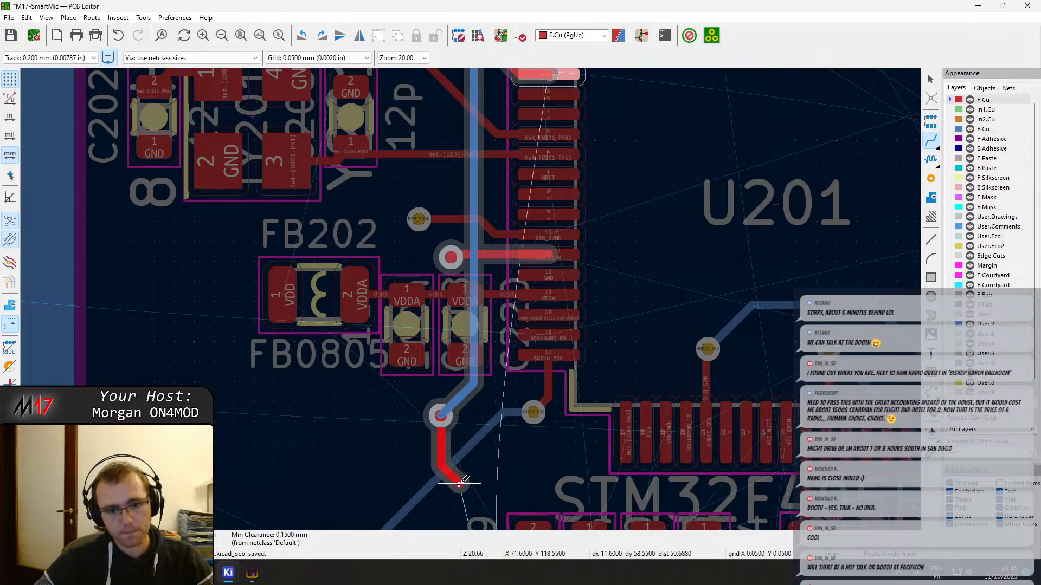
{"action": "scroll", "coordinate": [472, 297], "scroll_direction": "down", "scroll_amount": 5}
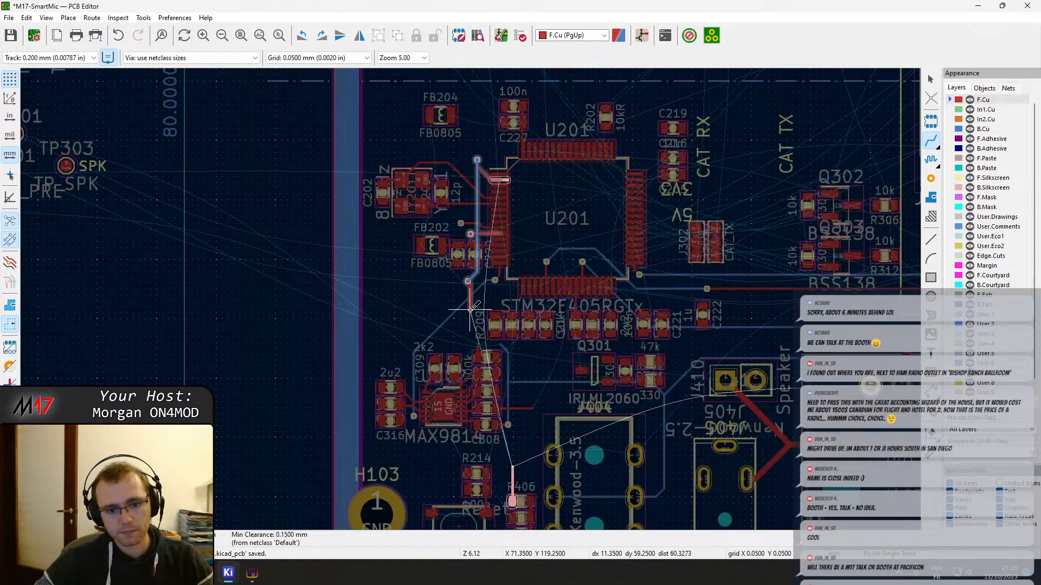
{"action": "scroll", "coordinate": [470, 310], "scroll_direction": "up", "scroll_amount": 5}
{"action": "key", "text": "Escape"}
{"action": "key", "text": "Escape"}
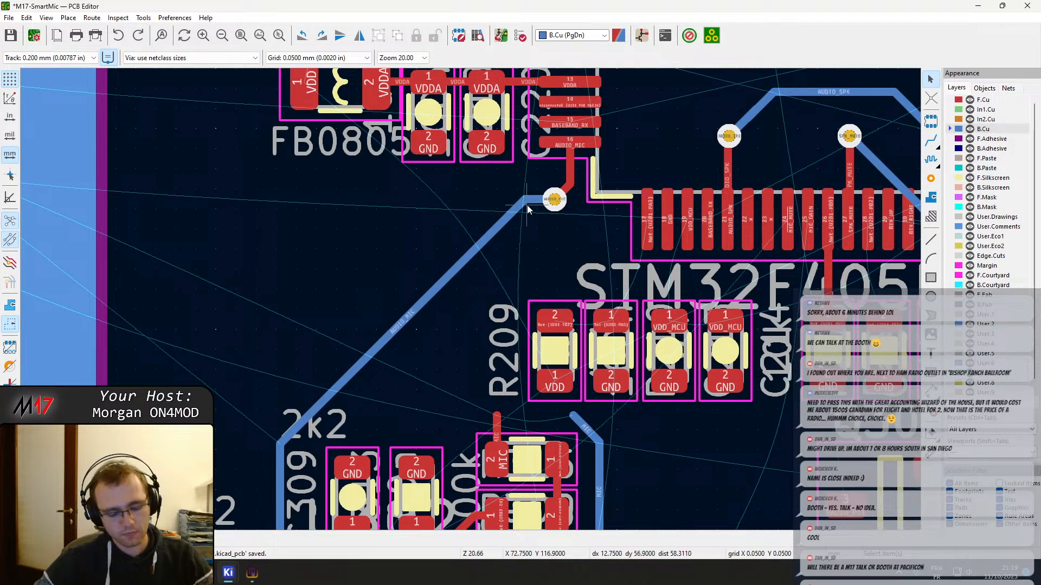
{"action": "left_click", "coordinate": [462, 203]}
{"action": "key", "text": "Delete"}
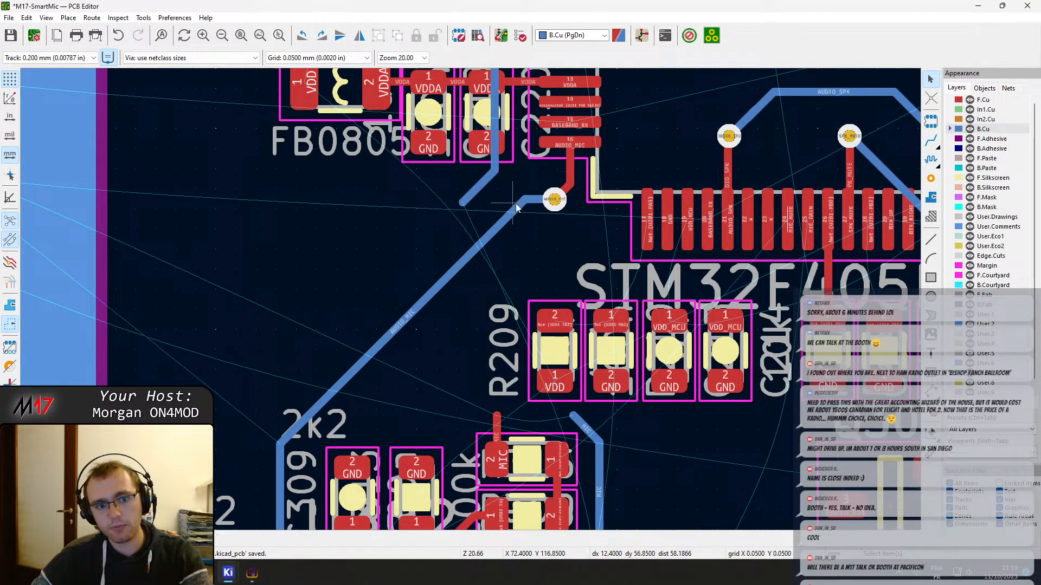
{"action": "left_click_drag", "start_coordinate": [554, 213], "coordinate": [429, 208]}
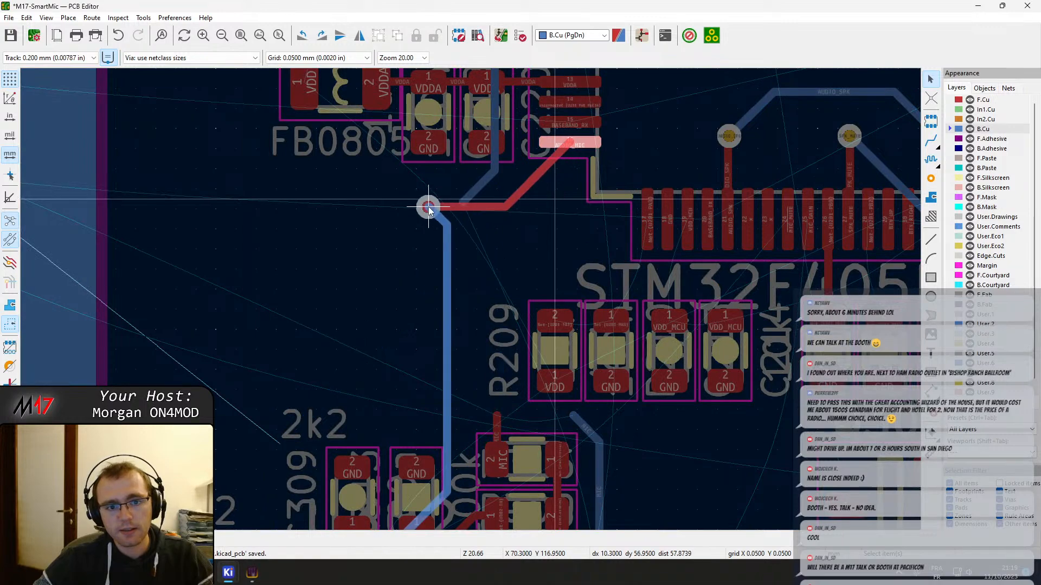
{"action": "key", "text": "Escape"}
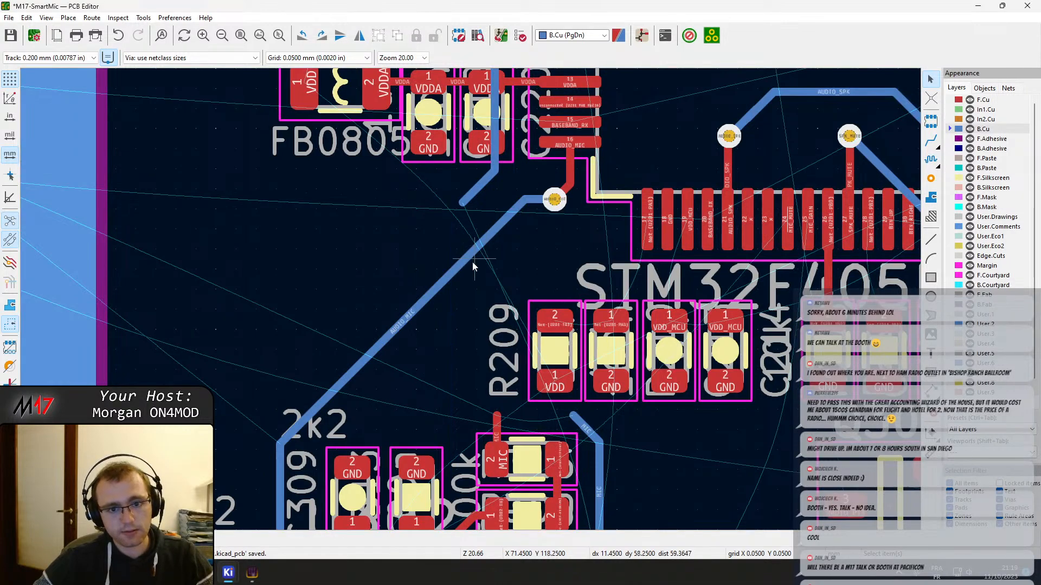
{"action": "left_click", "coordinate": [449, 282]}
{"action": "scroll", "coordinate": [470, 298], "scroll_direction": "down", "scroll_amount": 3}
{"action": "scroll", "coordinate": [470, 298], "scroll_direction": "up", "scroll_amount": 3}
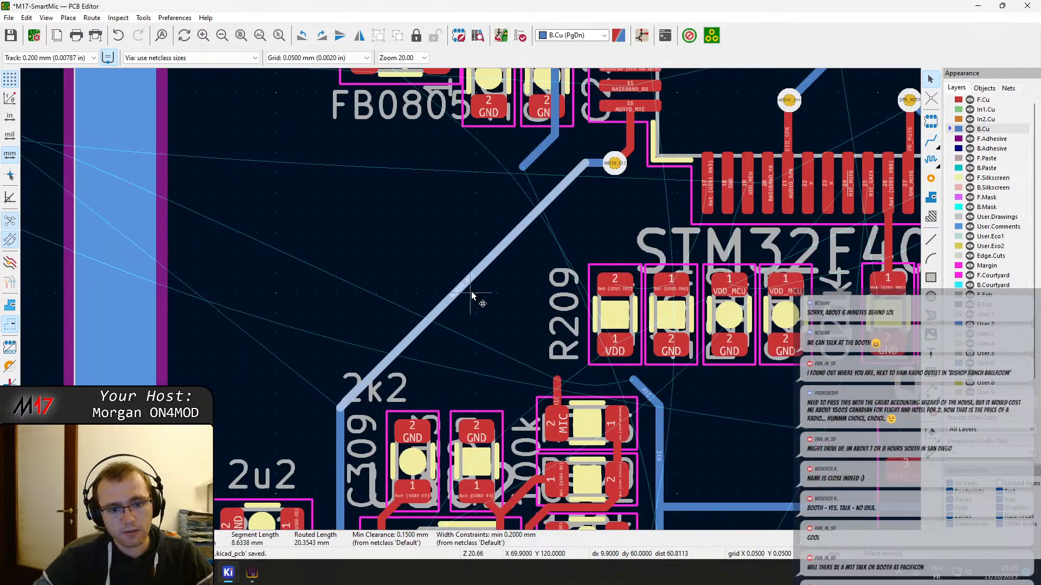
{"action": "mouse_move", "coordinate": [479, 264]}
{"action": "left_mouse_down"}
{"action": "mouse_move", "coordinate": [393, 230]}
{"action": "mouse_move", "coordinate": [460, 257]}
{"action": "left_mouse_up"}
{"action": "key", "text": "Escape"}
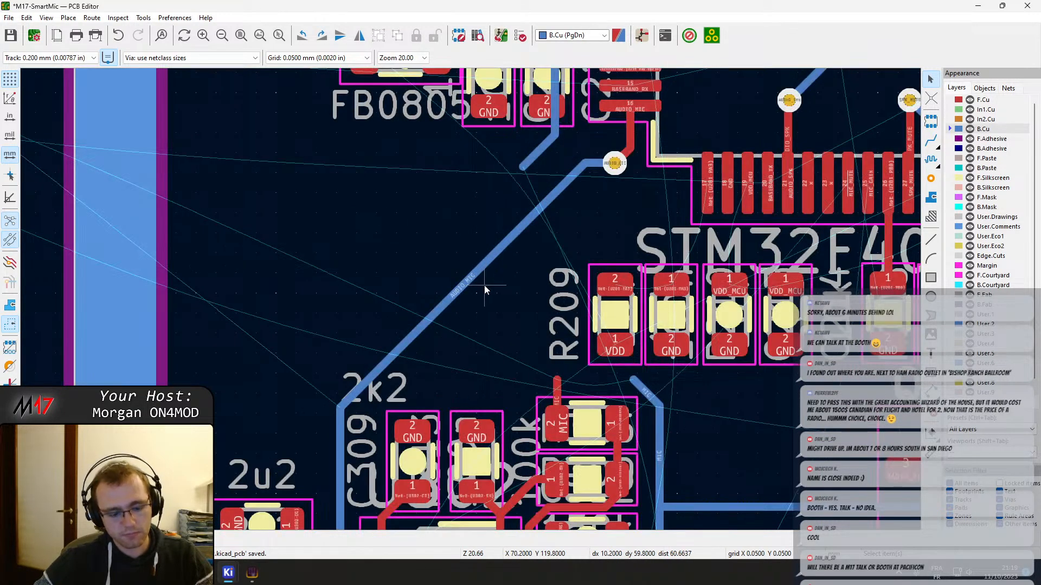
{"action": "right_click", "coordinate": [440, 226]}
{"action": "key", "text": "Escape"}
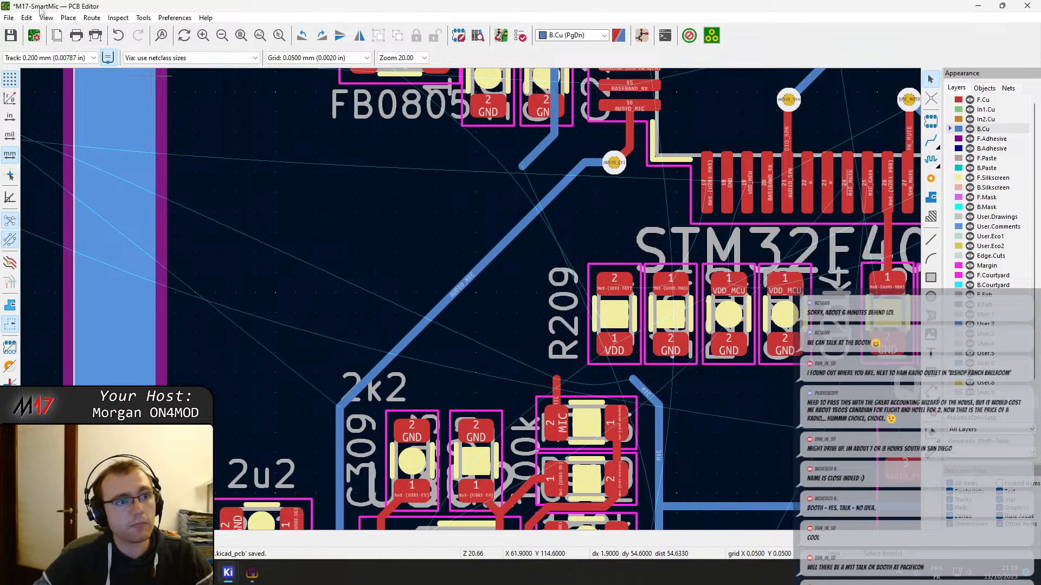
Review the interactive router's mode and options, accepting them with Shove mode selected
{"action": "left_click", "coordinate": [118, 18]}
{"action": "mouse_move", "coordinate": [48, 22]}
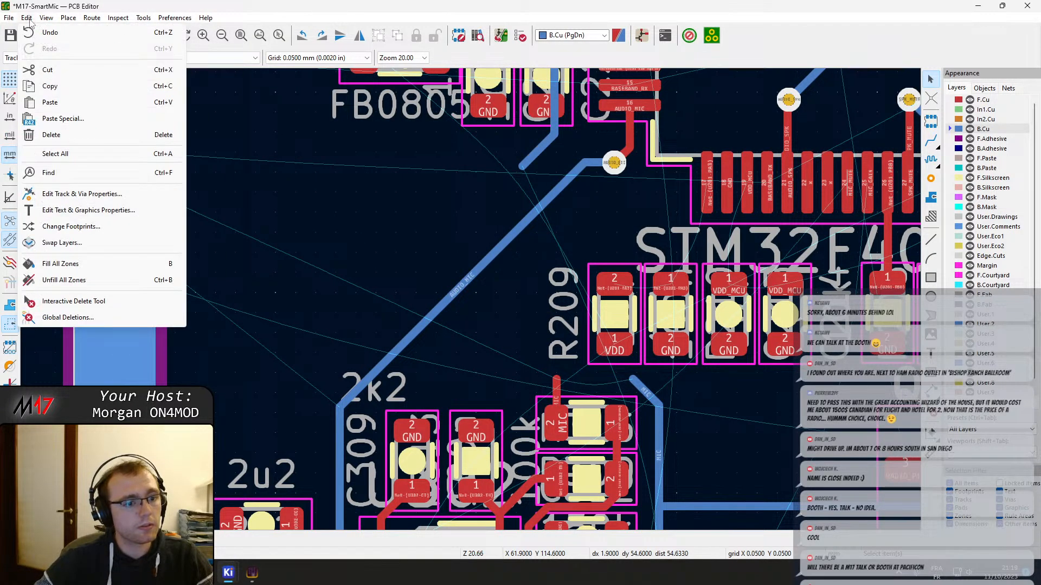
{"action": "mouse_move", "coordinate": [78, 24]}
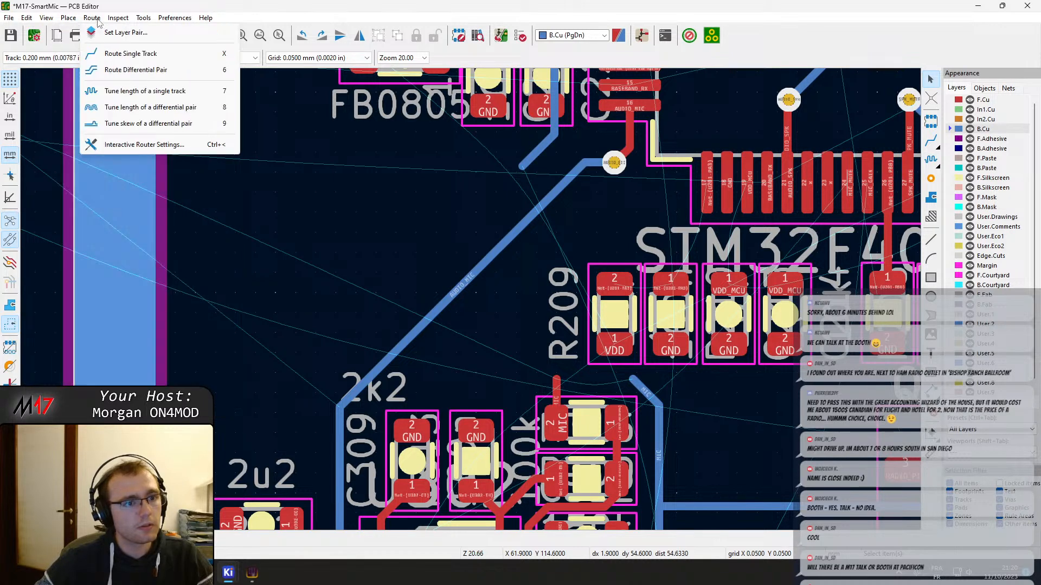
{"action": "left_click", "coordinate": [144, 144]}
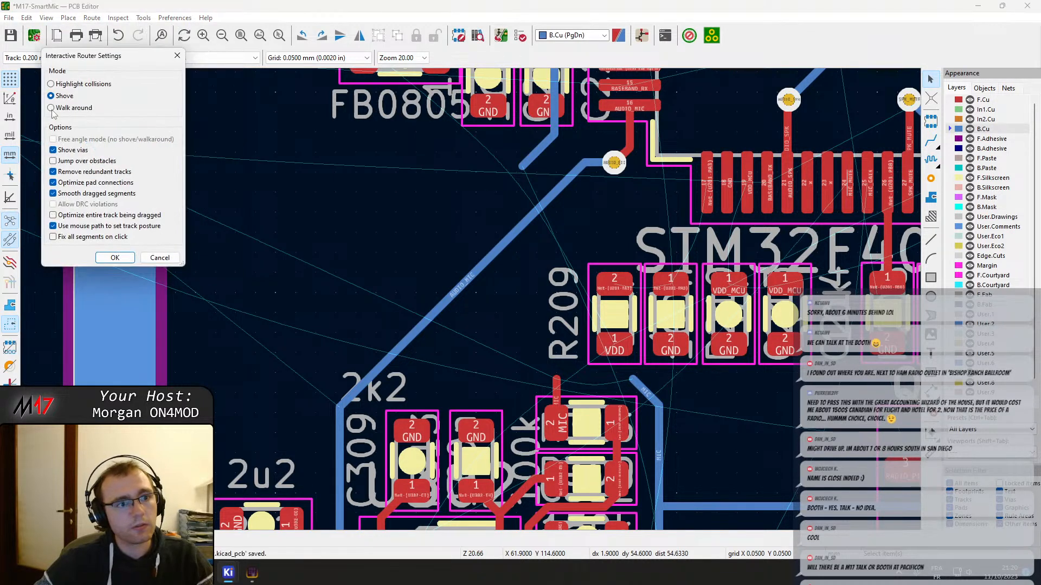
{"action": "left_click", "coordinate": [115, 257]}
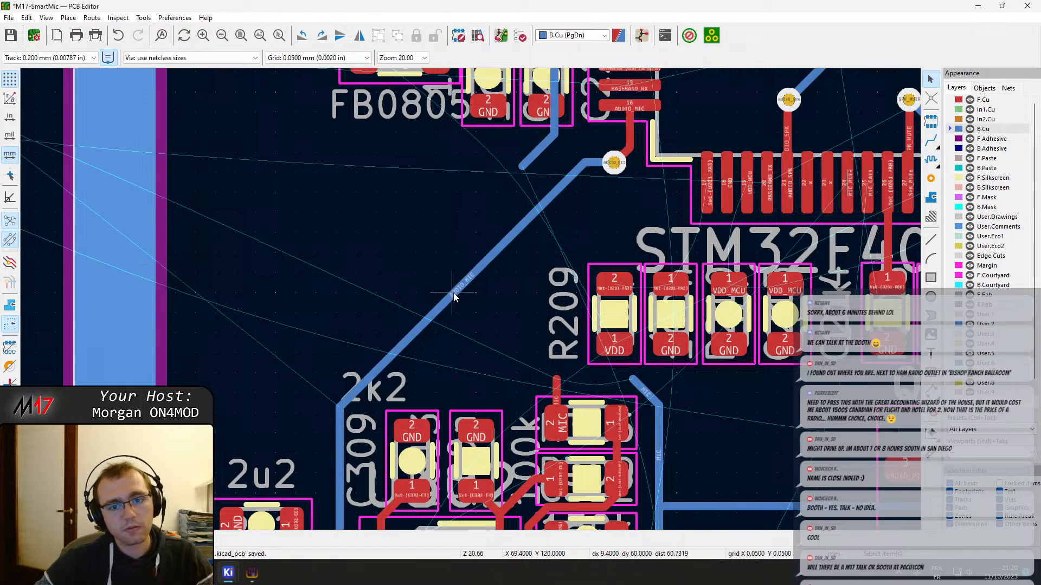
Shift the AUDIO_MIC track's B.Cu diagonal outward and move its via away from U201, past the end of the PTT_IN track
{"action": "left_click", "coordinate": [428, 292]}
{"action": "left_click_drag", "start_coordinate": [427, 291], "coordinate": [349, 243]}
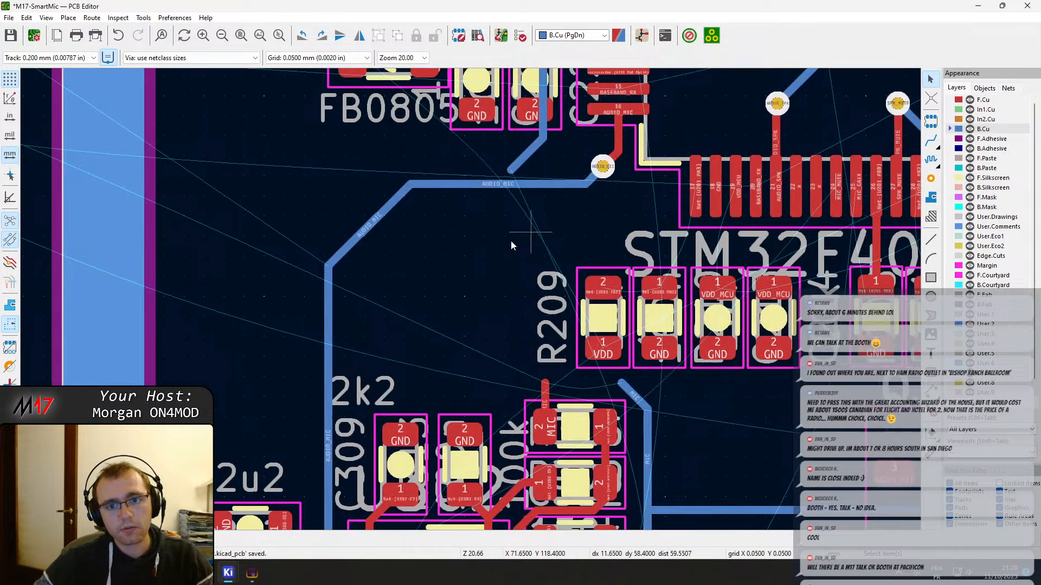
{"action": "middle_click_drag", "start_coordinate": [585, 150], "coordinate": [424, 203]}
{"action": "left_click", "coordinate": [376, 204]}
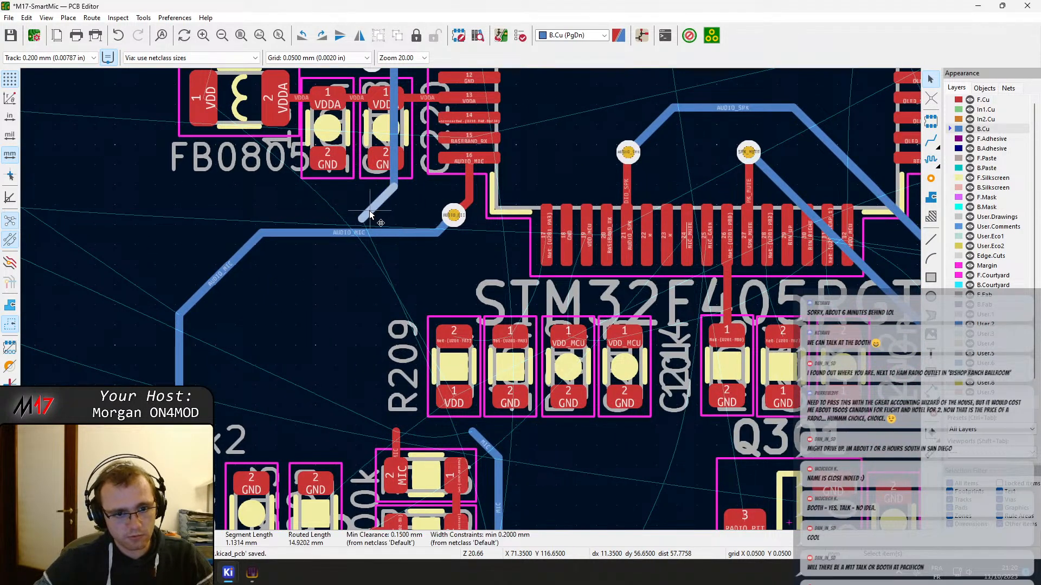
{"action": "left_click", "coordinate": [453, 216]}
{"action": "left_click", "coordinate": [485, 245]}
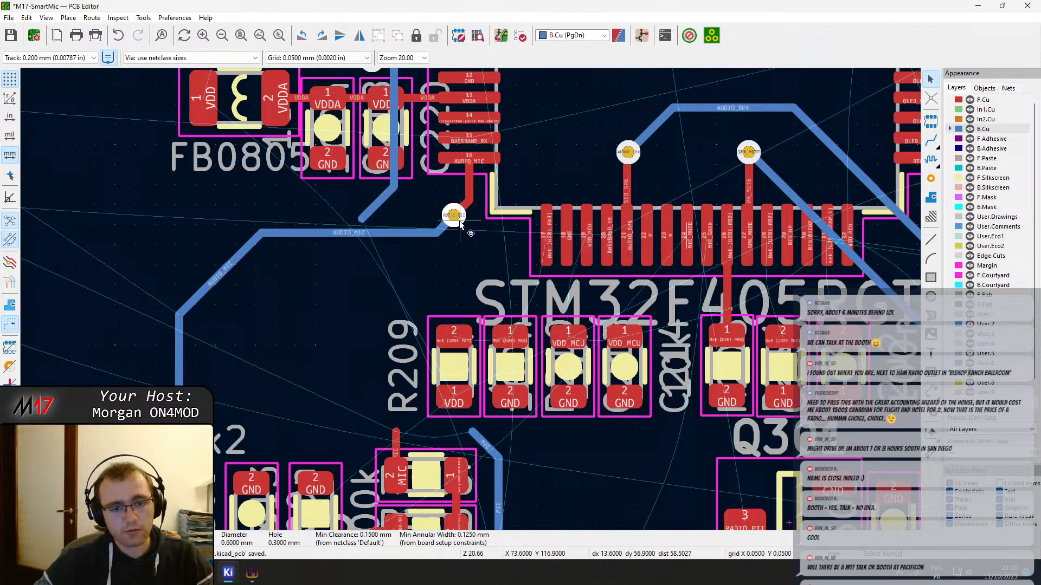
{"action": "left_click_drag", "start_coordinate": [453, 216], "coordinate": [297, 233]}
Route PTT_IN on B.Cu from its open end past the MAX9814 to a via above R406, and join the F.Cu track to R406's pad 1
{"action": "key", "text": "x"}
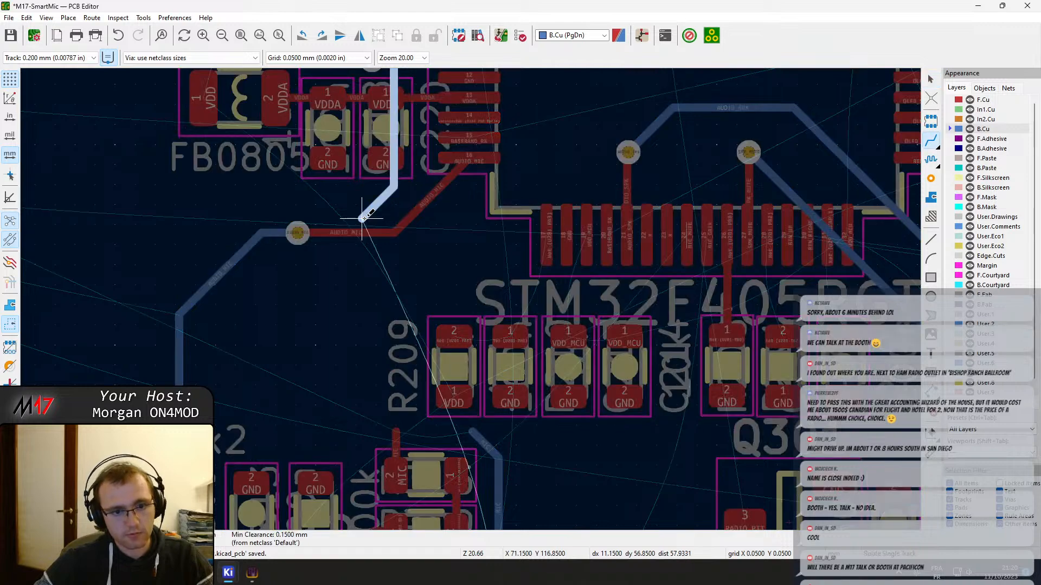
{"action": "middle_click_drag", "start_coordinate": [365, 401], "coordinate": [367, 128]}
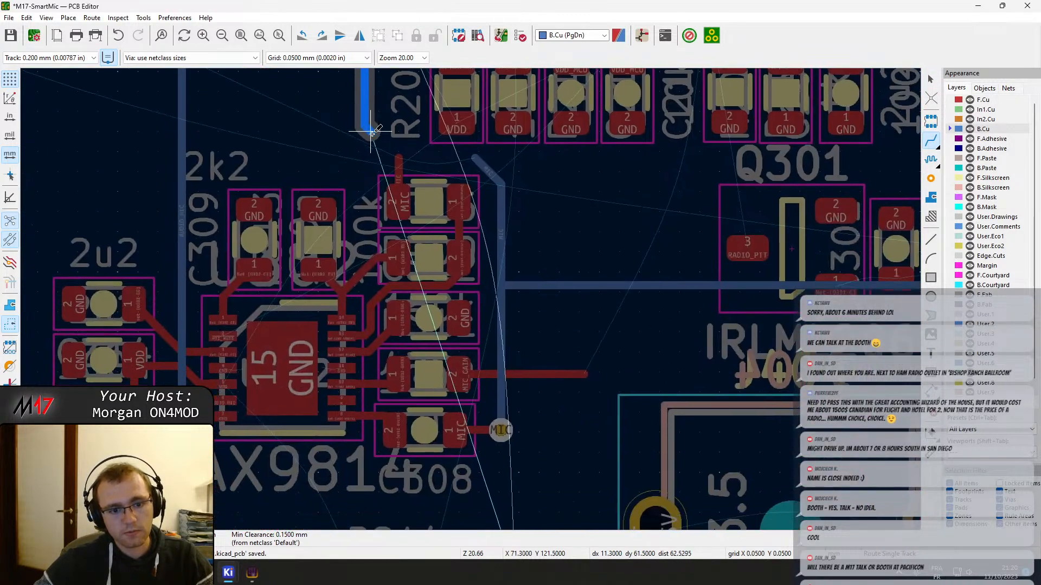
{"action": "middle_click_drag", "start_coordinate": [398, 457], "coordinate": [399, 209]}
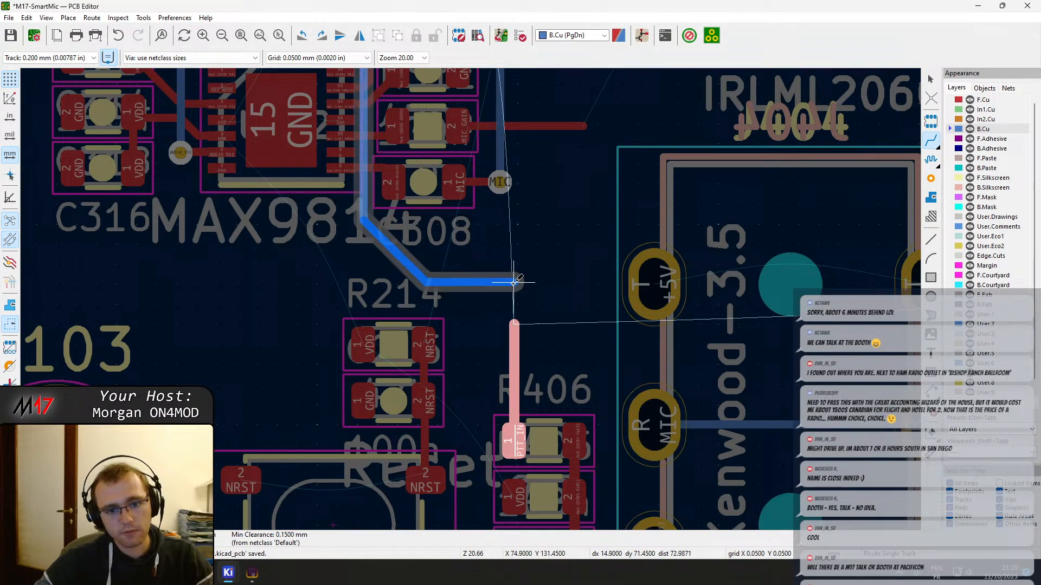
{"action": "key", "text": "v"}
{"action": "left_click", "coordinate": [514, 348]}
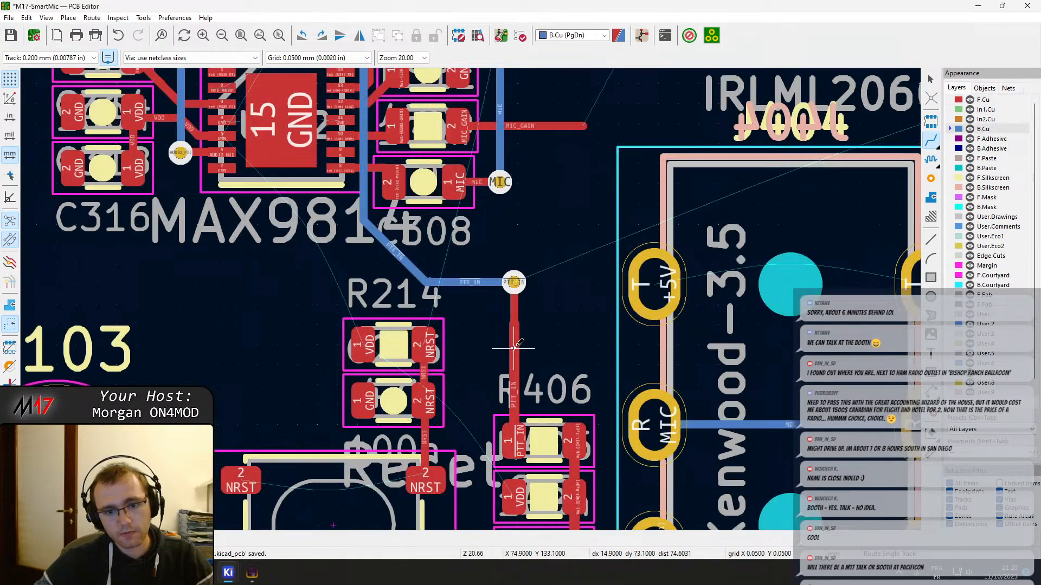
{"action": "scroll", "coordinate": [526, 306], "scroll_direction": "up", "scroll_amount": 3}
{"action": "key", "text": "Escape"}
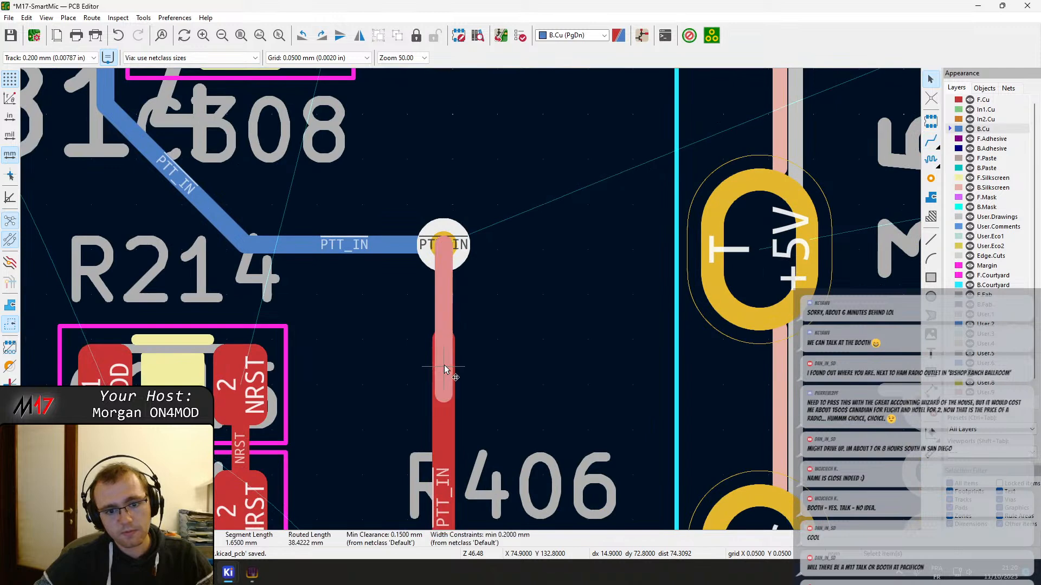
Delete the wider old PTT_IN track segments on F.Cu between the new via and R406's pad 1
{"action": "left_click", "coordinate": [444, 366]}
{"action": "left_click", "coordinate": [439, 424]}
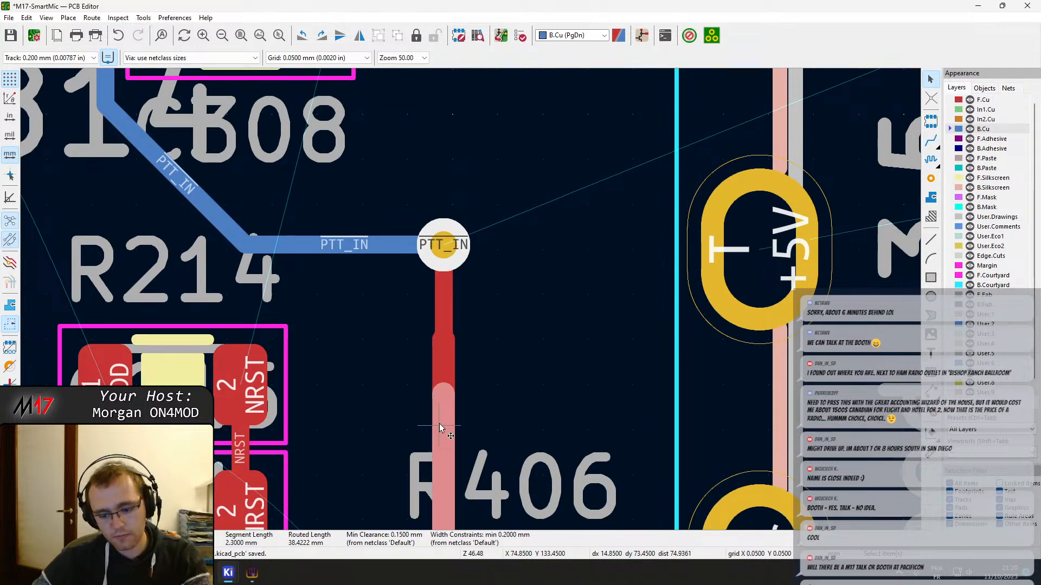
{"action": "key", "text": "e"}
{"action": "key", "text": "Escape"}
{"action": "key", "text": "Delete"}
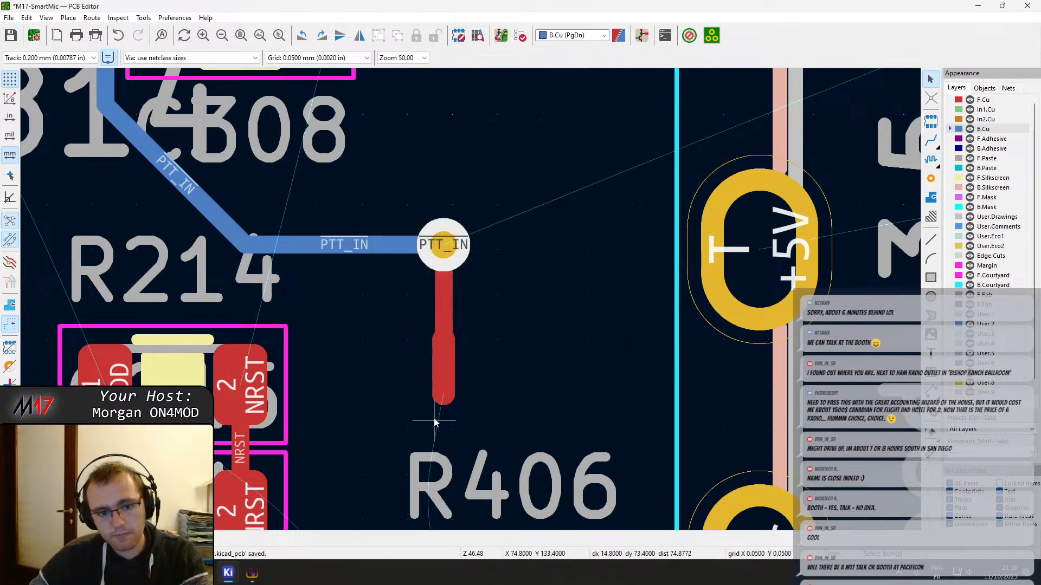
{"action": "left_click", "coordinate": [442, 327]}
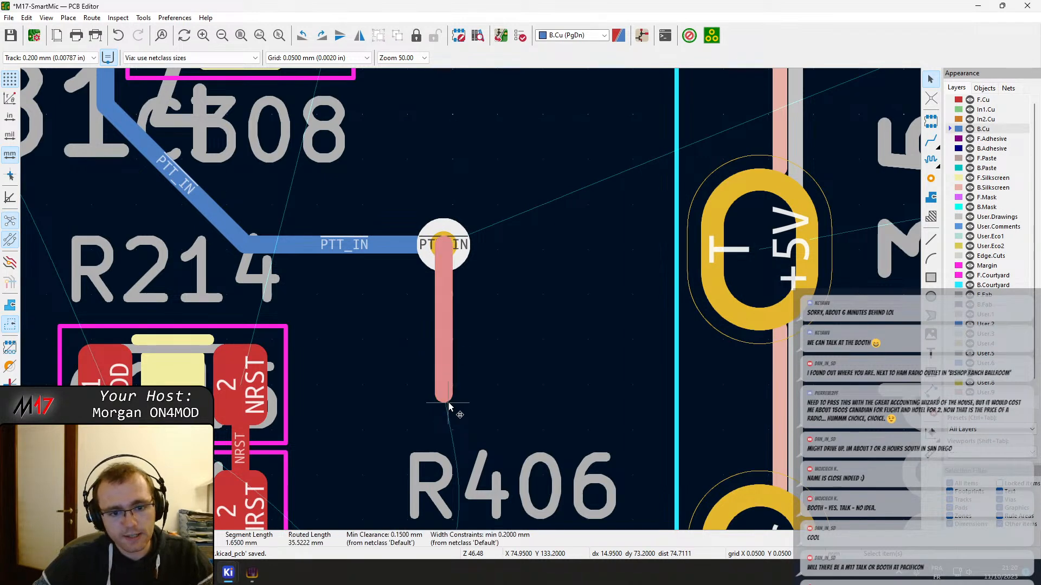
Extend the PTT_IN track on F.Cu from its open end below the via to pad 1 of R406
{"action": "scroll", "coordinate": [448, 403], "scroll_direction": "down", "scroll_amount": 1}
{"action": "key", "text": "x"}
{"action": "key", "text": "Escape"}
{"action": "key", "text": "Escape"}
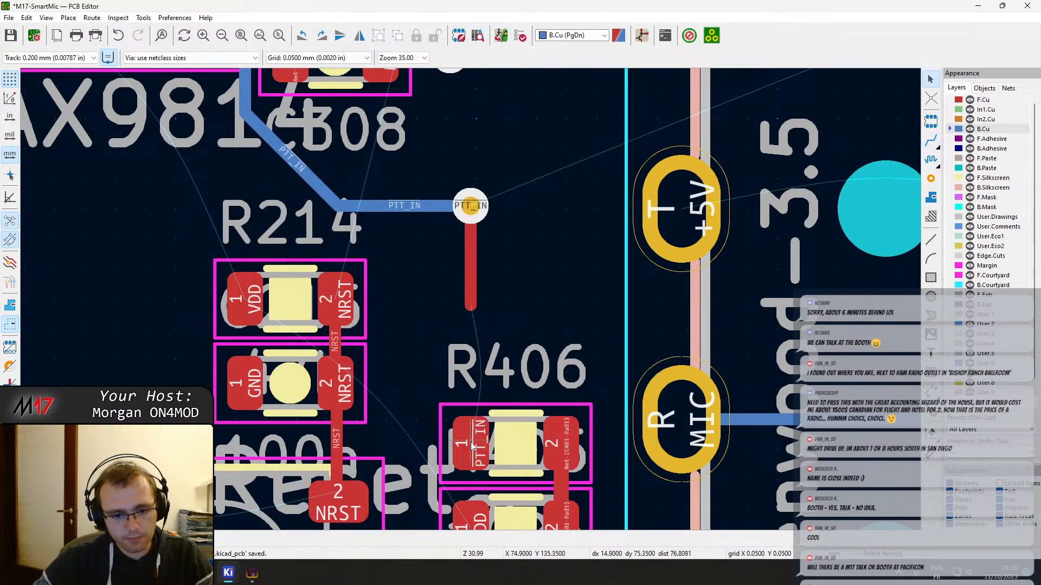
{"action": "key", "text": "x"}
{"action": "left_click", "coordinate": [472, 307]}
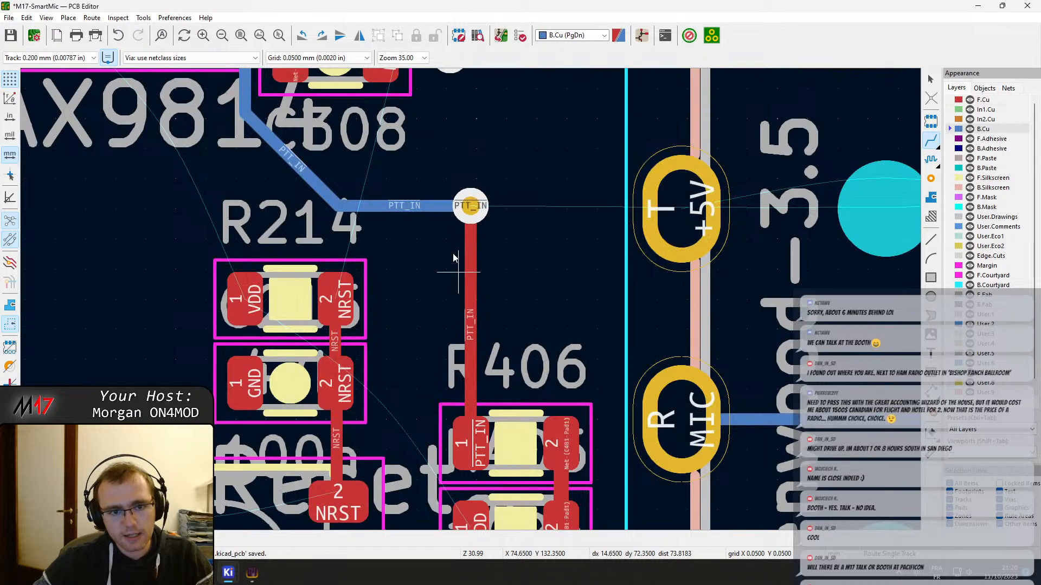
Check the track properties of the PTT_IN segment above R406 without changing them, and save the board
{"action": "left_click", "coordinate": [473, 280]}
{"action": "key", "text": "e"}
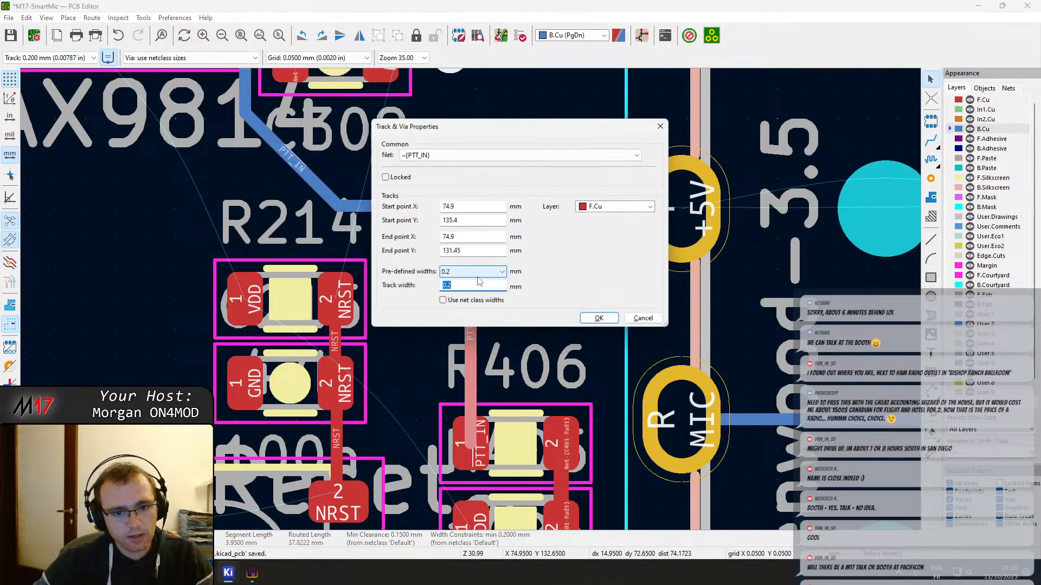
{"action": "key", "text": "Escape"}
{"action": "key", "text": "Escape"}
{"action": "key", "text": "ctrl+s"}
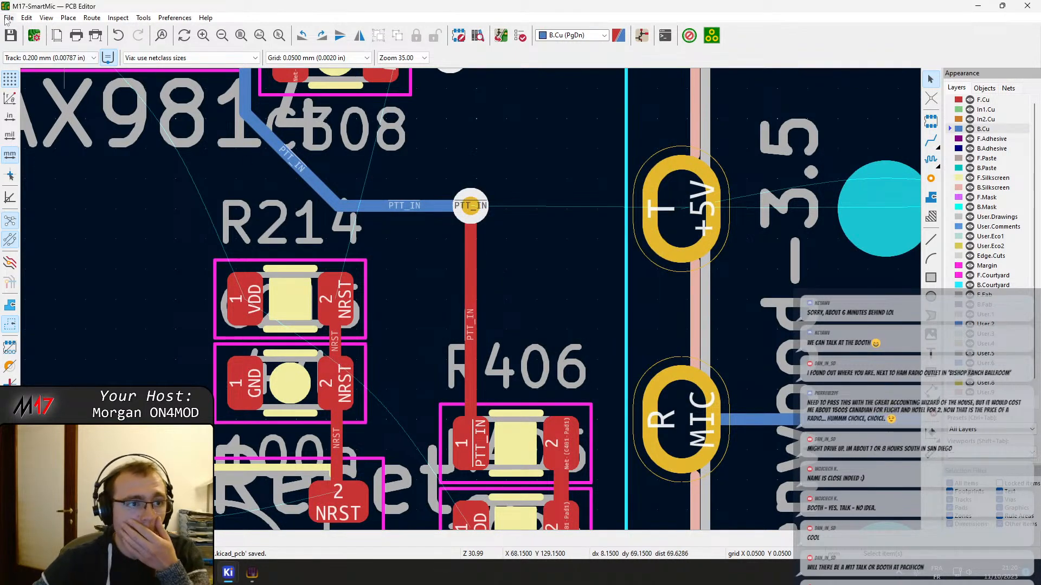
Route an F.Cu track between the two NRST pads of SW202
{"action": "scroll", "coordinate": [638, 416], "scroll_direction": "down", "scroll_amount": 2}
{"action": "middle_click_drag", "start_coordinate": [605, 390], "coordinate": [489, 296]}
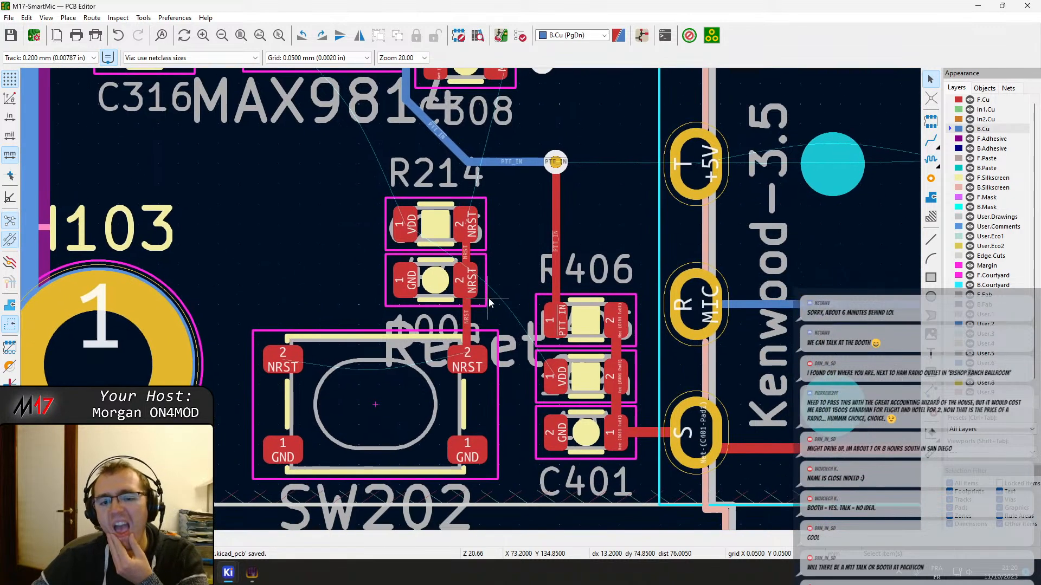
{"action": "key", "text": "x"}
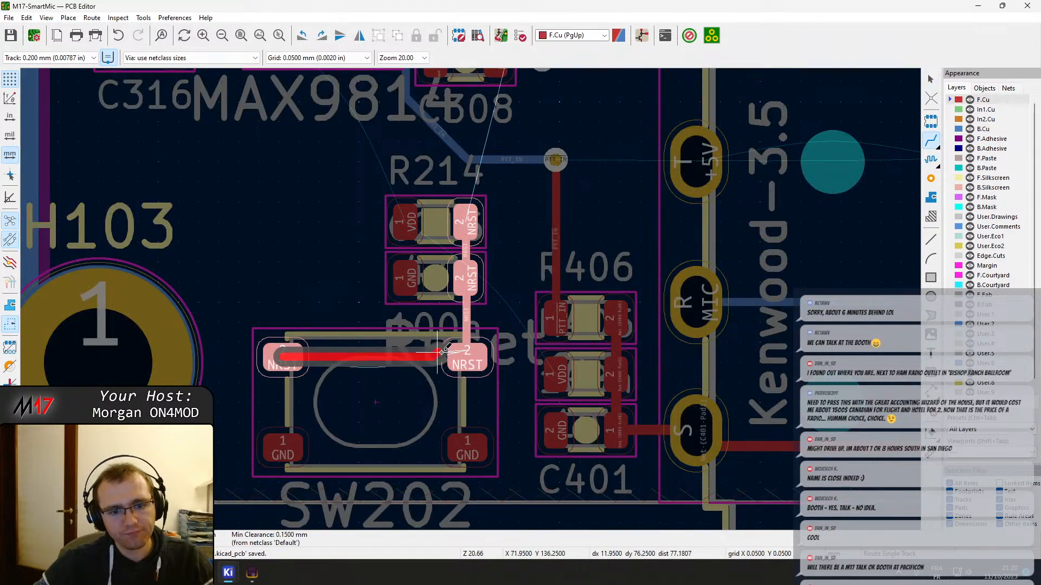
{"action": "left_click", "coordinate": [466, 357]}
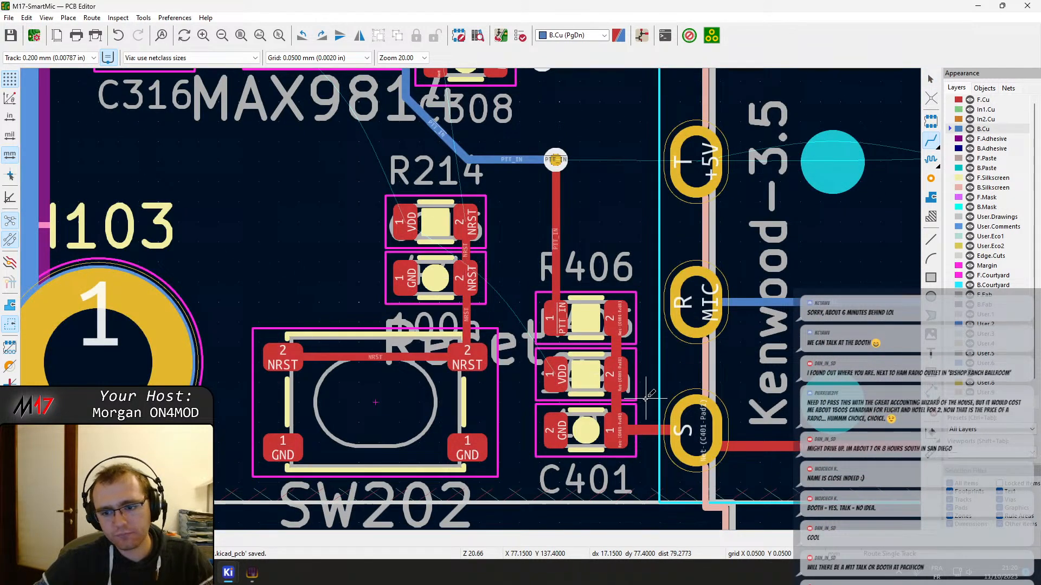
Review the net classes, pre-defined sizes and constraints in Board Setup, and leave it without changes
{"action": "middle_click_drag", "start_coordinate": [550, 339], "coordinate": [231, 292]}
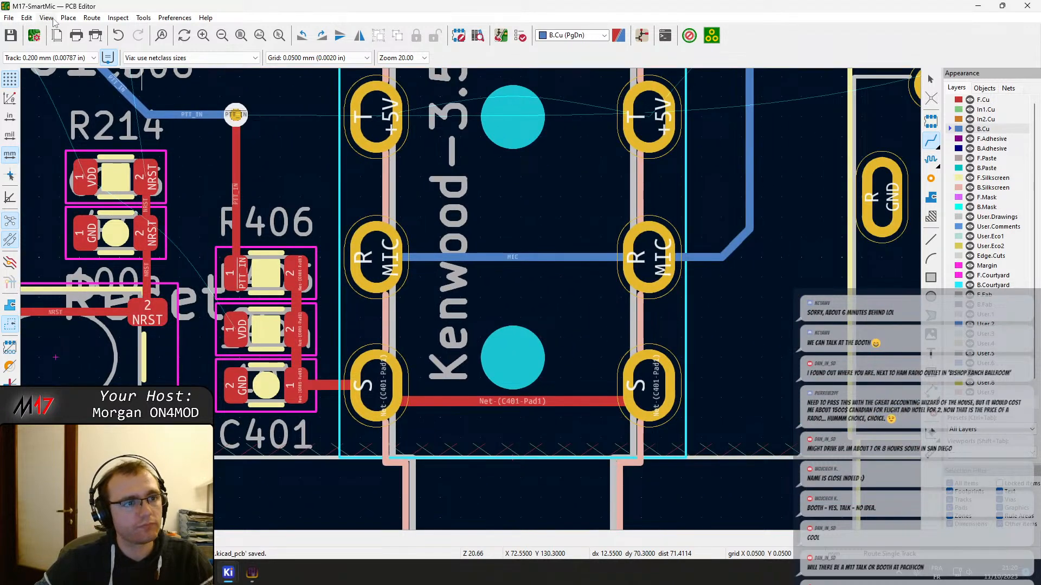
{"action": "left_click", "coordinate": [34, 35]}
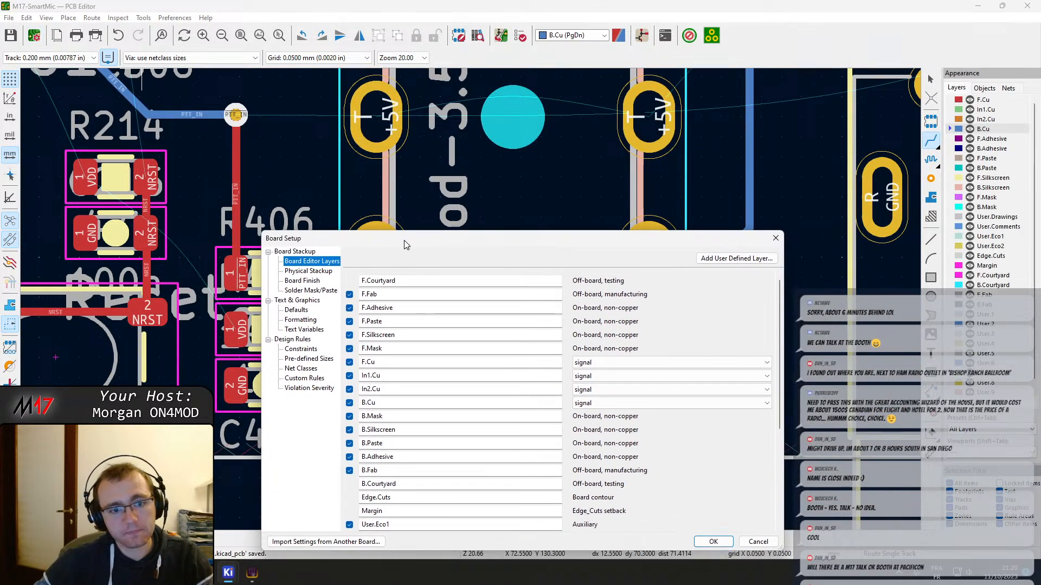
{"action": "left_click_drag", "start_coordinate": [403, 245], "coordinate": [373, 147]}
{"action": "left_click", "coordinate": [268, 273]}
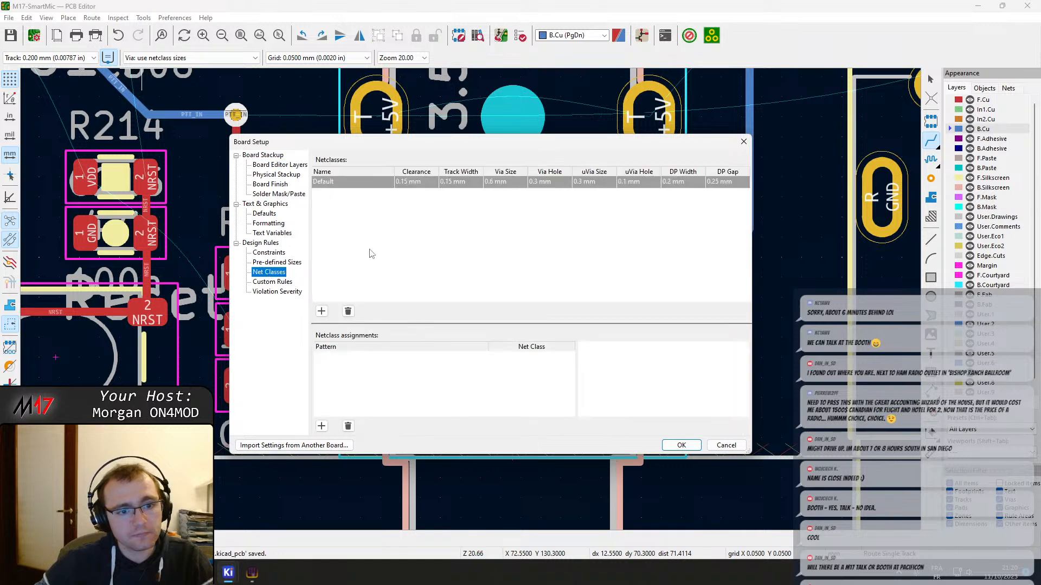
{"action": "left_click", "coordinate": [283, 263]}
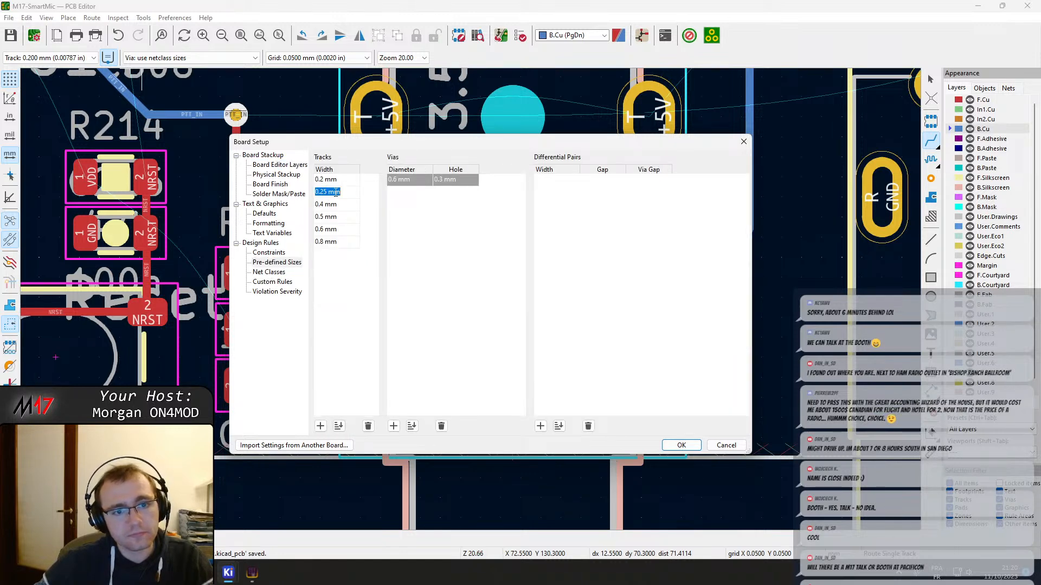
{"action": "left_click", "coordinate": [332, 179]}
{"action": "left_click", "coordinate": [279, 253]}
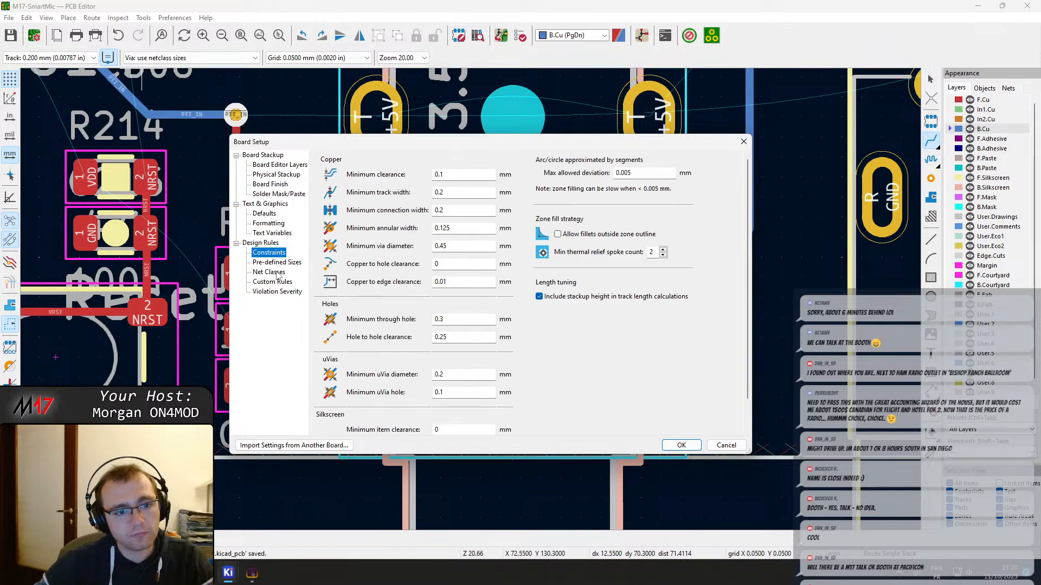
{"action": "left_click", "coordinate": [276, 272]}
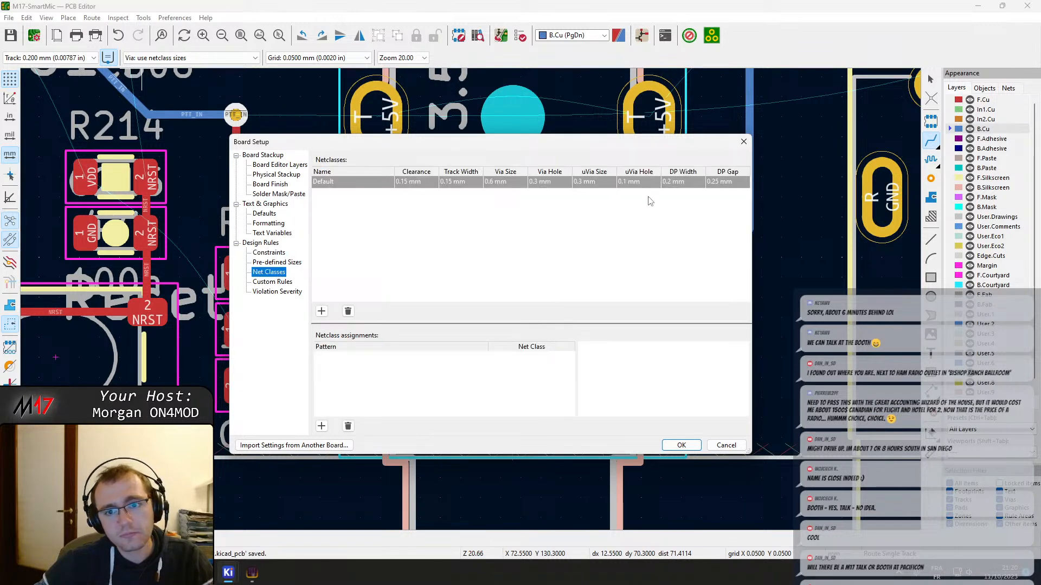
{"action": "left_click", "coordinate": [270, 263]}
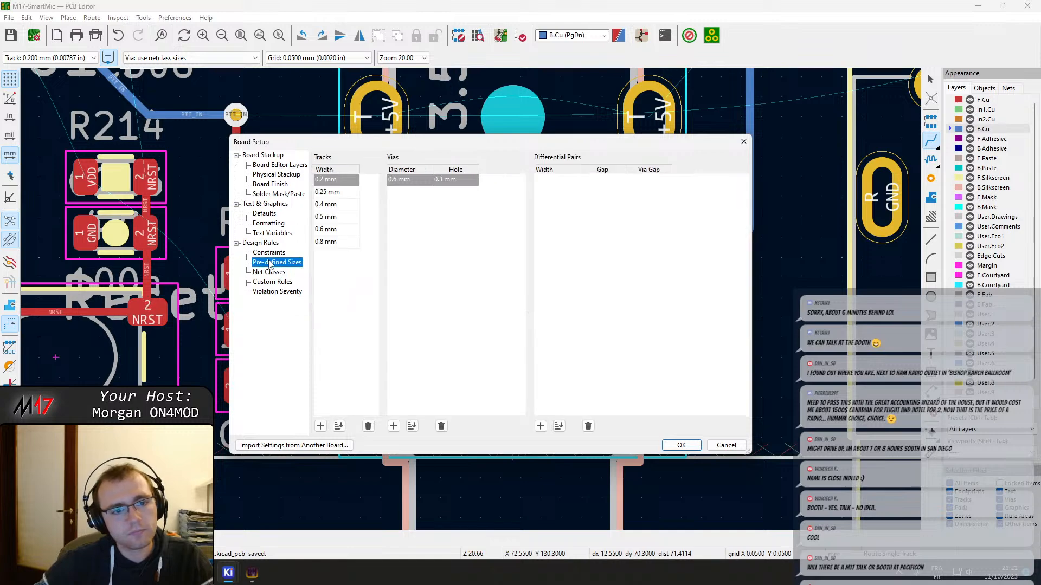
{"action": "key", "text": "Escape"}
Set new tracks to use the netclass width, keeping vias at netclass sizes
{"action": "scroll", "coordinate": [505, 237], "scroll_direction": "down", "scroll_amount": 4}
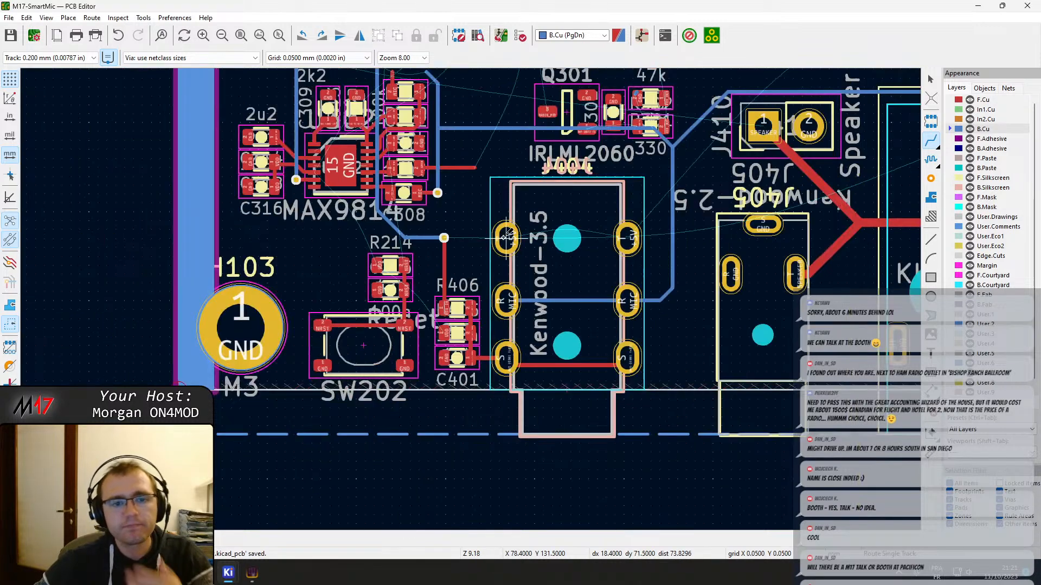
{"action": "middle_click_drag", "start_coordinate": [505, 237], "coordinate": [484, 247]}
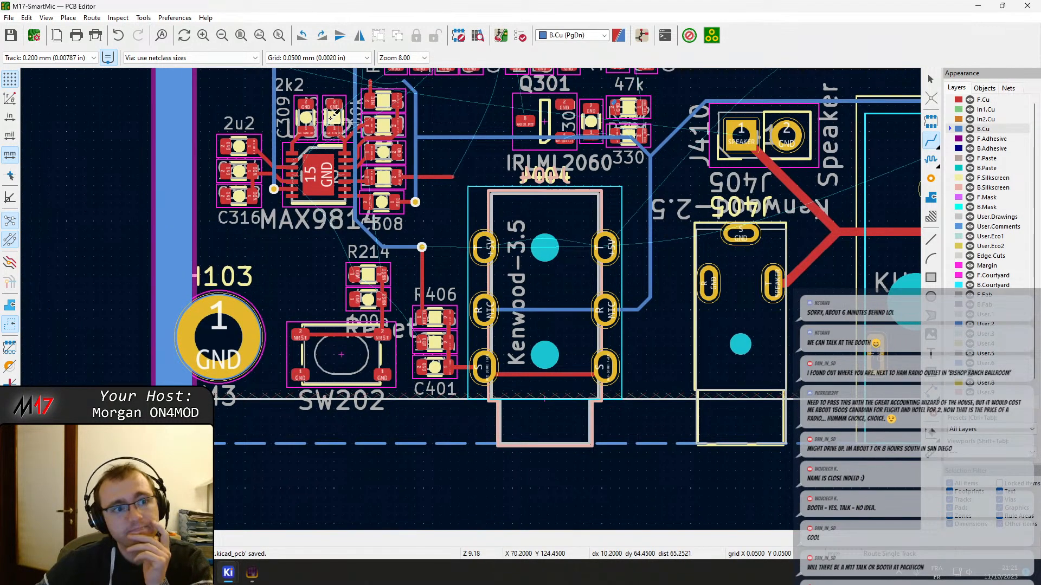
{"action": "left_click", "coordinate": [168, 58]}
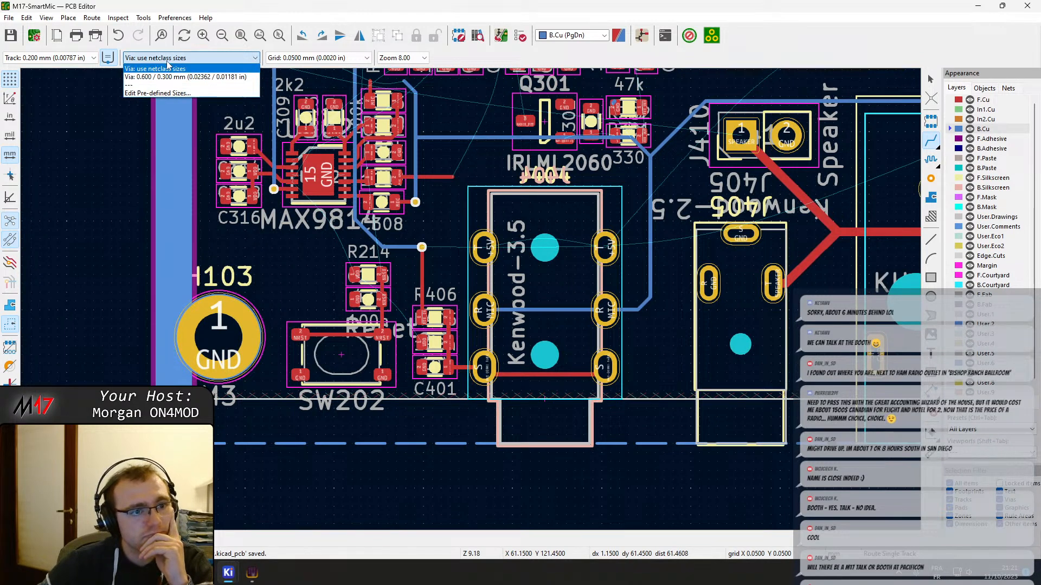
{"action": "left_click", "coordinate": [175, 69]}
{"action": "left_click", "coordinate": [72, 58]}
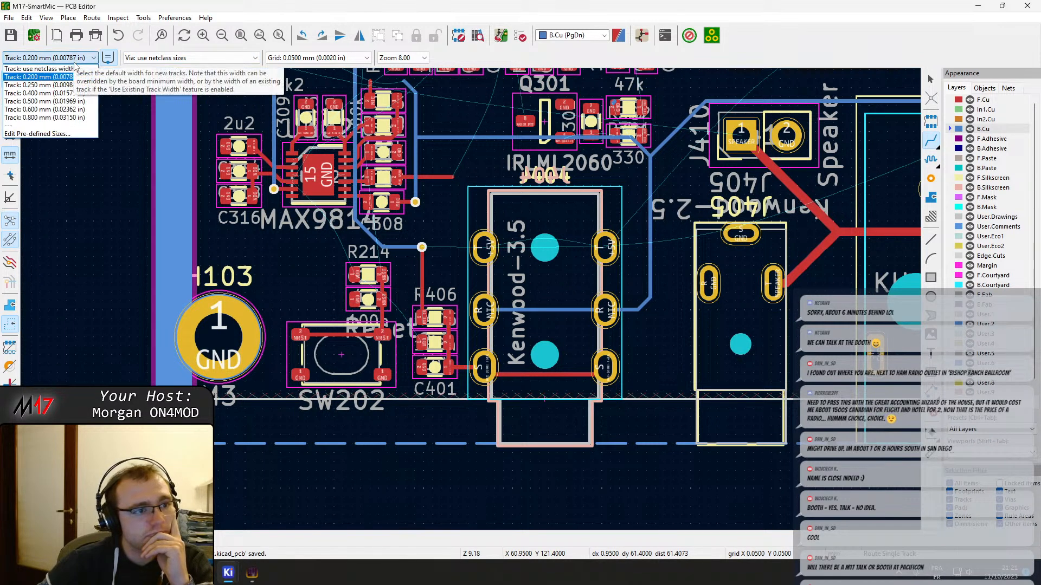
{"action": "left_click", "coordinate": [72, 69]}
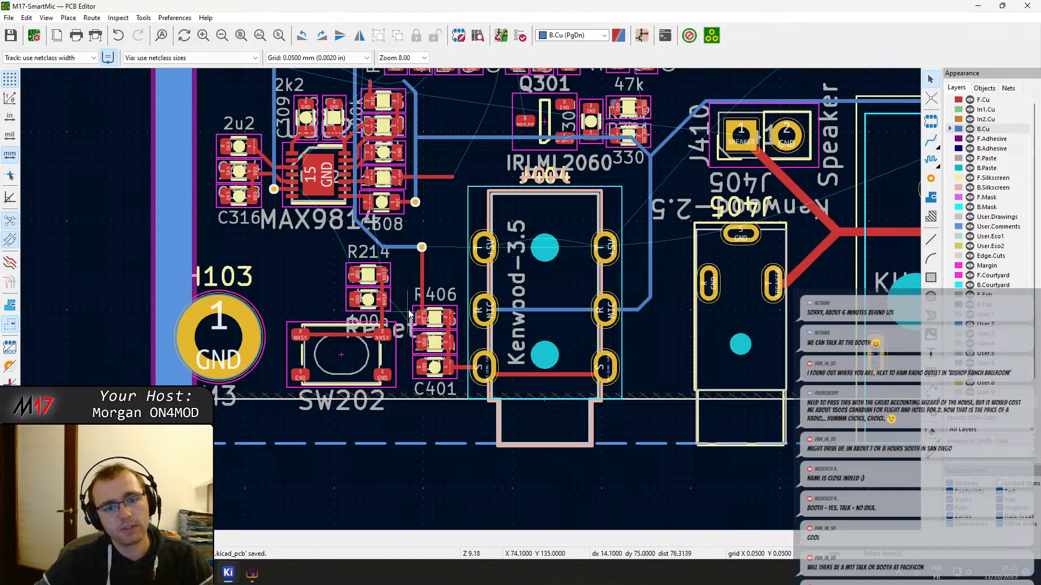
{"action": "scroll", "coordinate": [410, 289], "scroll_direction": "up", "scroll_amount": 5}
{"action": "scroll", "coordinate": [445, 314], "scroll_direction": "up", "scroll_amount": 4}
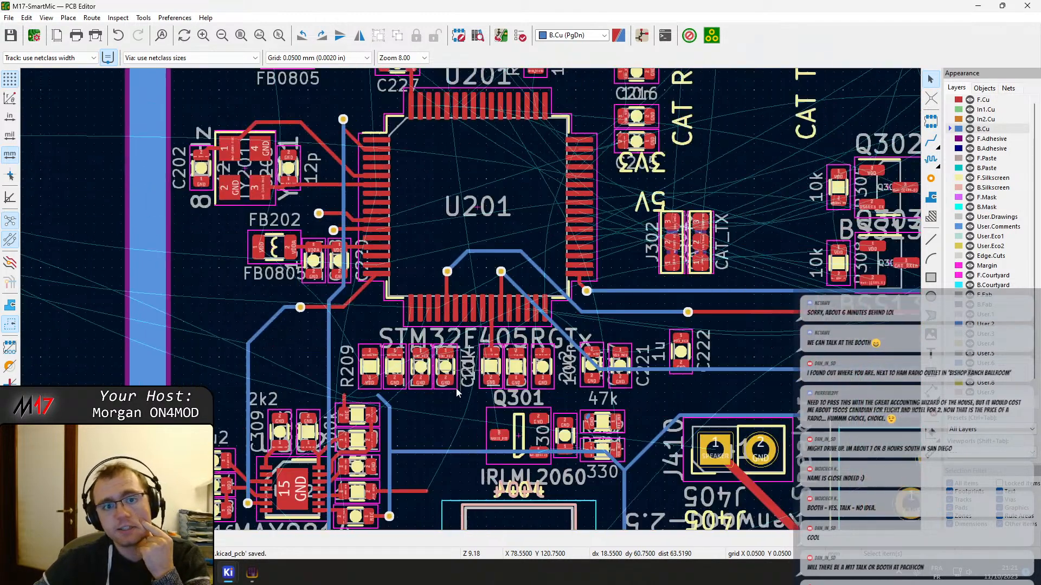
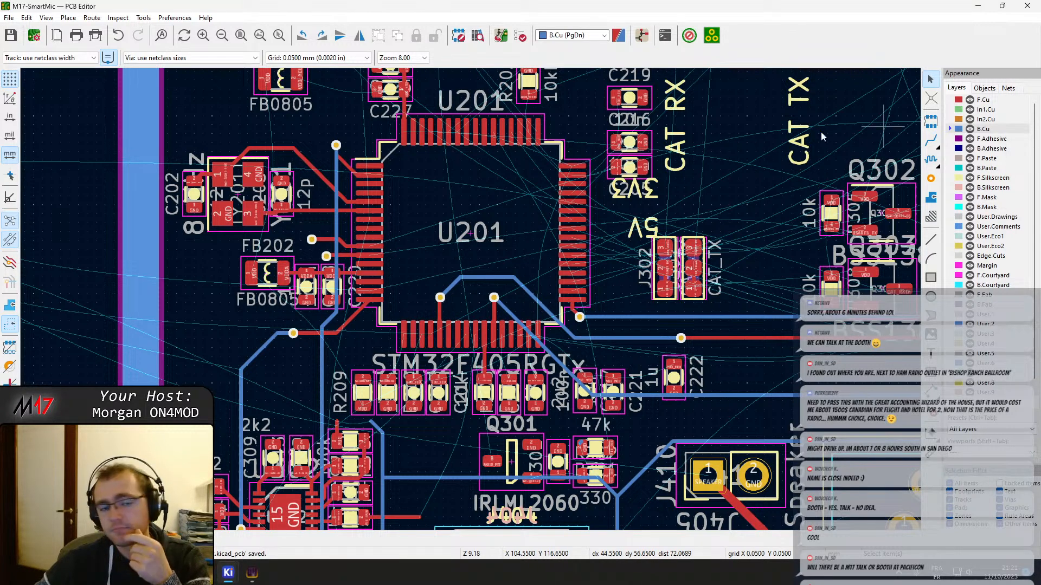
Select all the tracks on the board
{"action": "scroll", "coordinate": [640, 312], "scroll_direction": "right", "scroll_amount": 6}
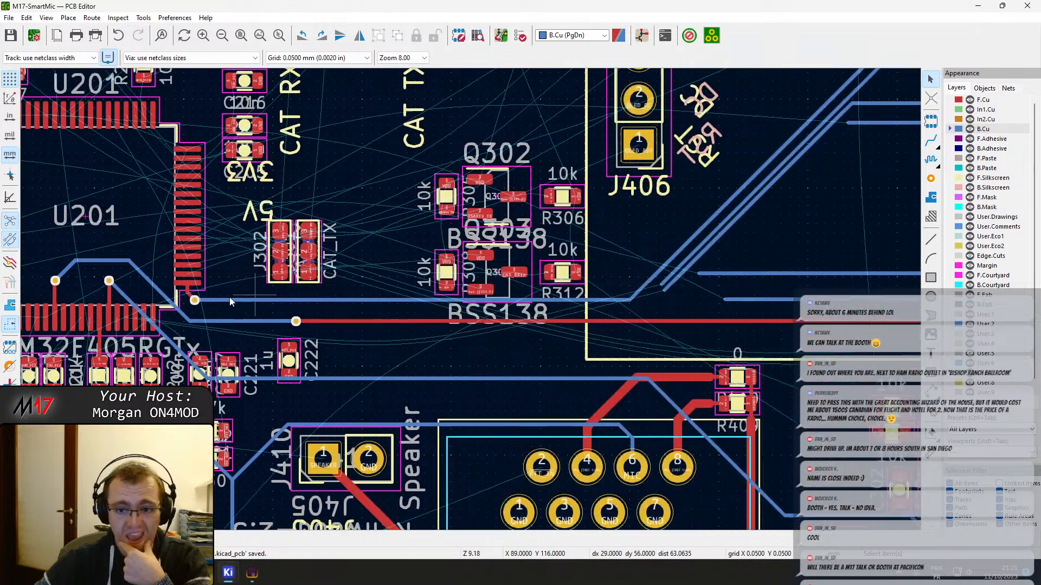
{"action": "right_click", "coordinate": [660, 254]}
{"action": "key", "text": "Escape"}
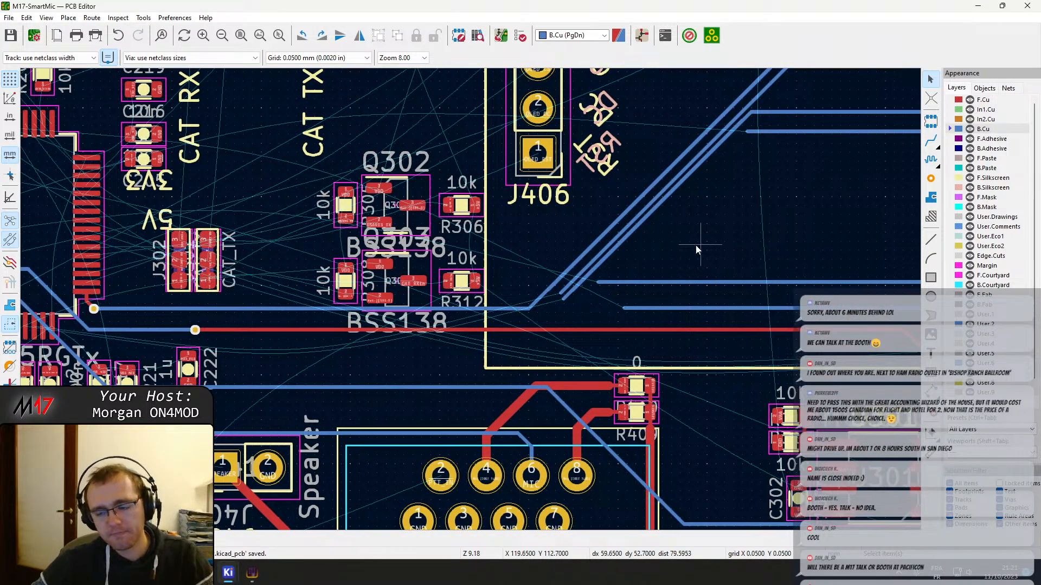
{"action": "scroll", "coordinate": [695, 245], "scroll_direction": "right", "scroll_amount": 3}
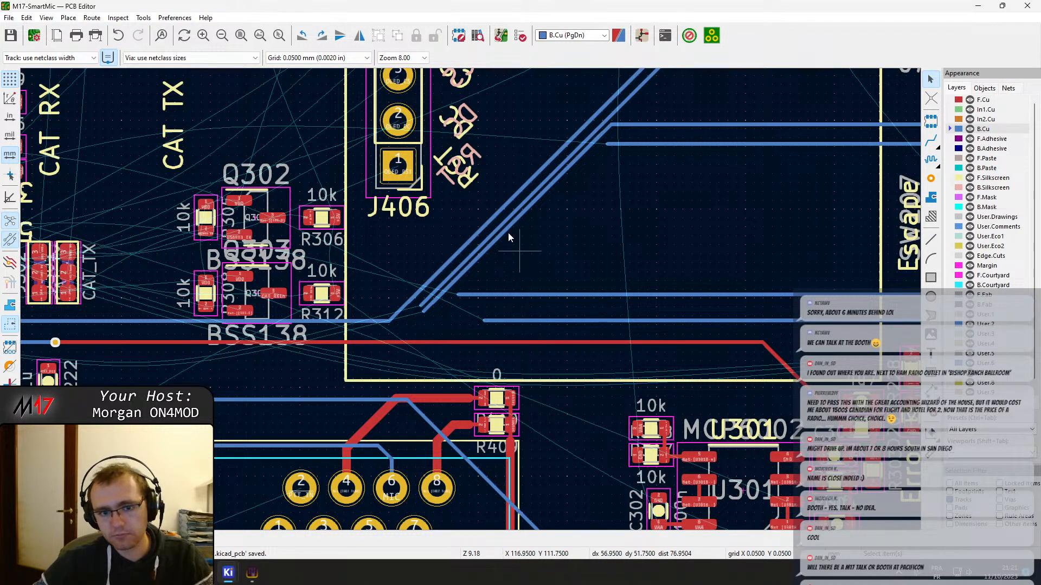
{"action": "left_click_drag", "start_coordinate": [548, 257], "coordinate": [481, 205]}
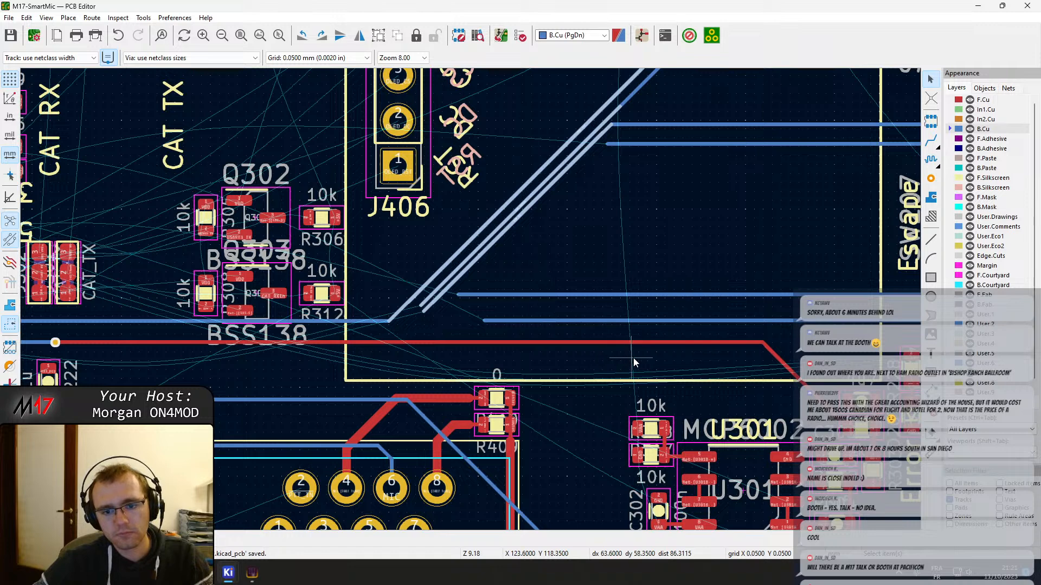
{"action": "key", "text": "ctrl+a"}
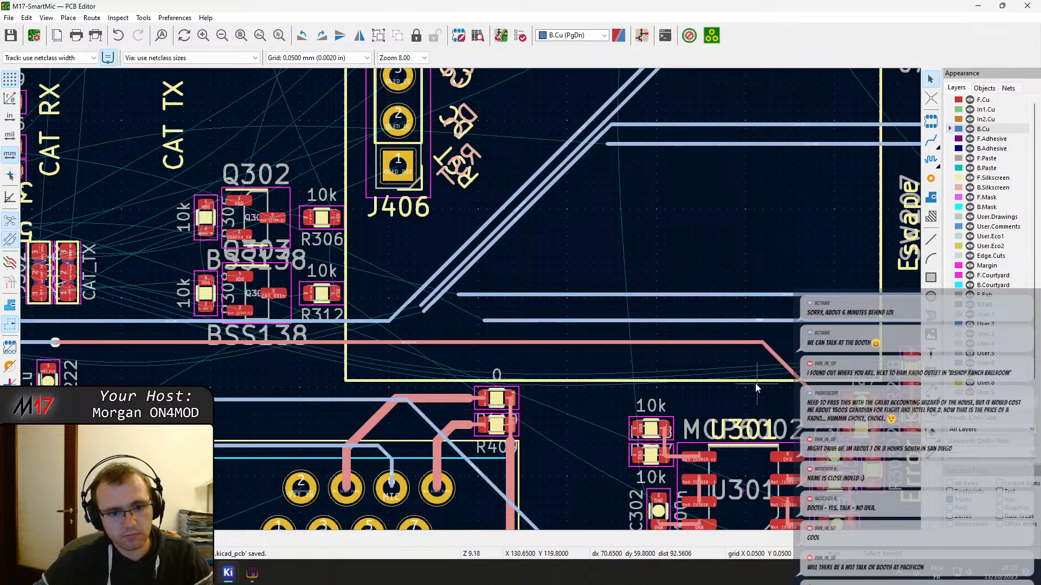
With all tracks selected, remove the wide Net-(IC301-VO1) track segments between IC301 and C311 from the selection
{"action": "scroll", "coordinate": [543, 417], "scroll_direction": "down", "scroll_amount": 2}
{"action": "middle_click_drag", "start_coordinate": [542, 416], "coordinate": [460, 187]}
{"action": "middle_click_drag", "start_coordinate": [591, 161], "coordinate": [524, 230]}
{"action": "left_click", "coordinate": [571, 414], "text": "ctrl+shift"}
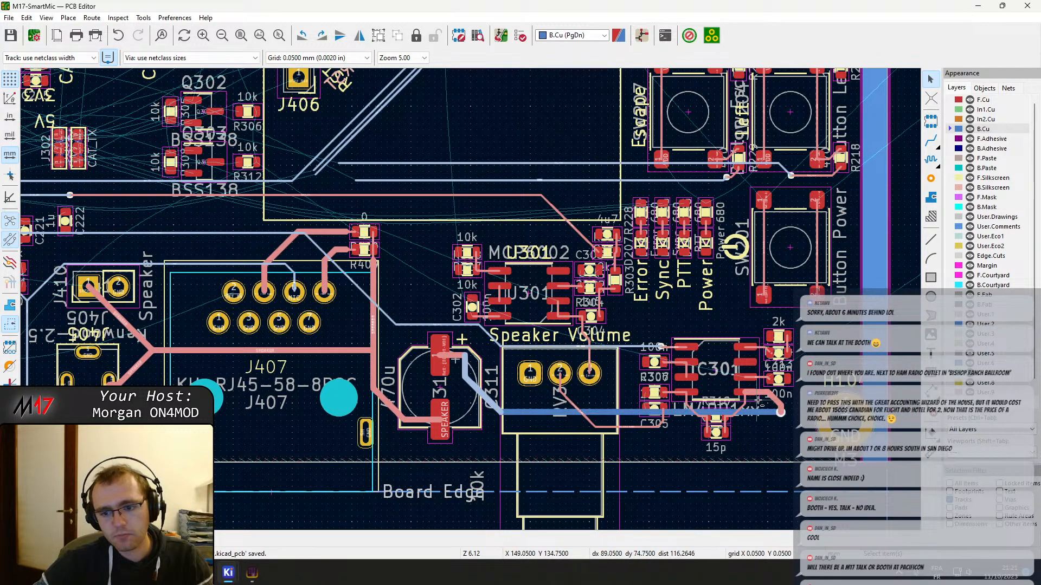
{"action": "left_click_drag", "start_coordinate": [792, 430], "coordinate": [714, 366], "text": "ctrl+shift"}
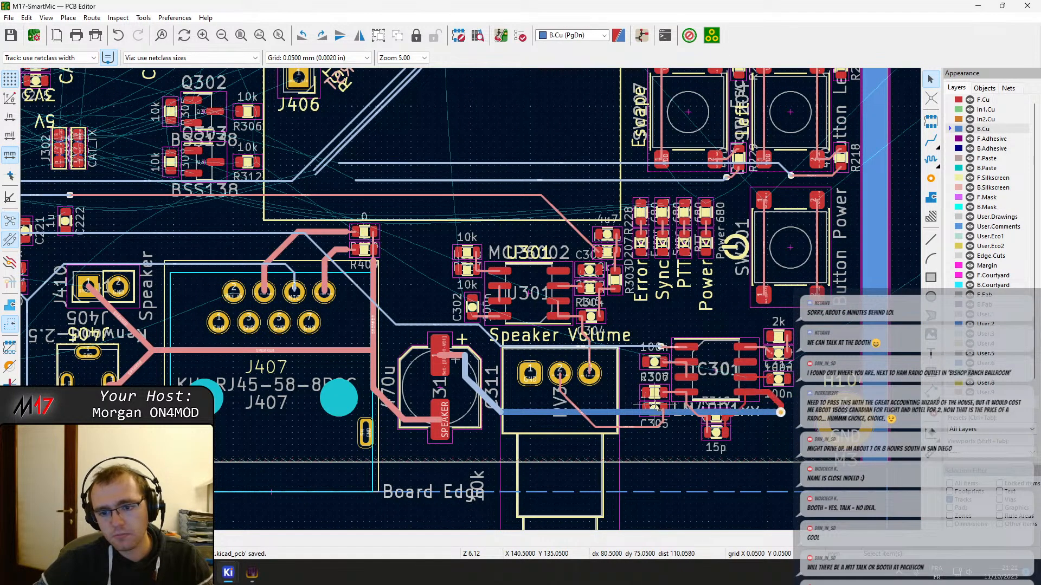
{"action": "scroll", "coordinate": [721, 426], "scroll_direction": "up", "scroll_amount": 4, "text": "shift"}
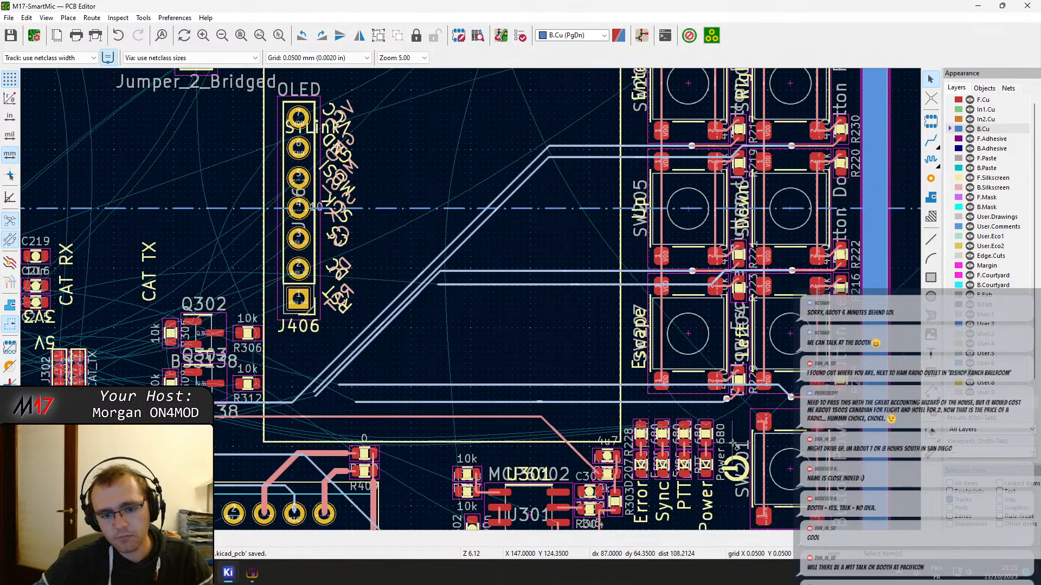
{"action": "scroll", "coordinate": [721, 444], "scroll_direction": "down", "scroll_amount": 4, "text": "shift"}
{"action": "key", "text": "ctrl+a"}
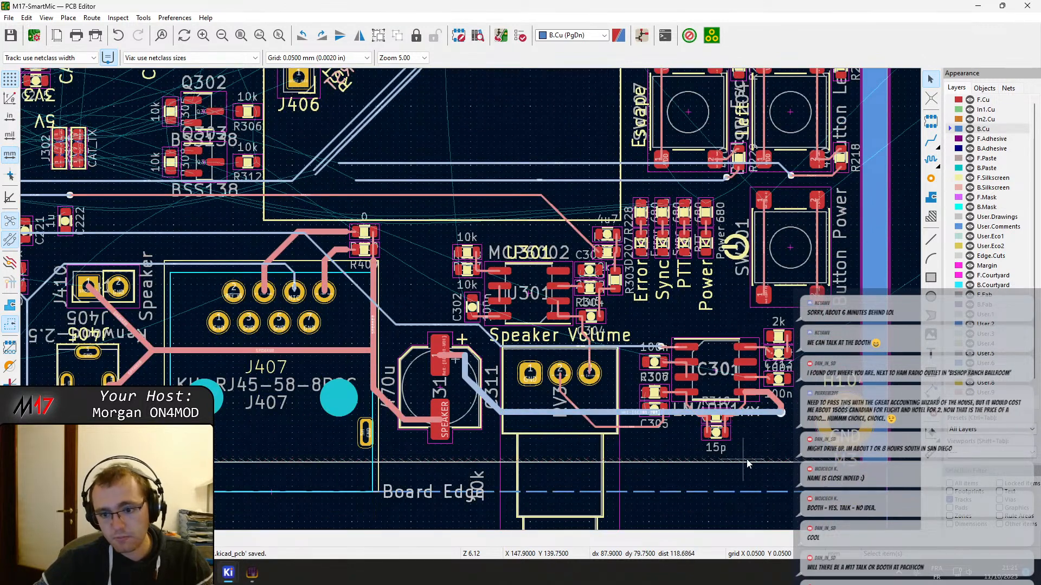
{"action": "left_click", "coordinate": [779, 413], "text": "ctrl+shift"}
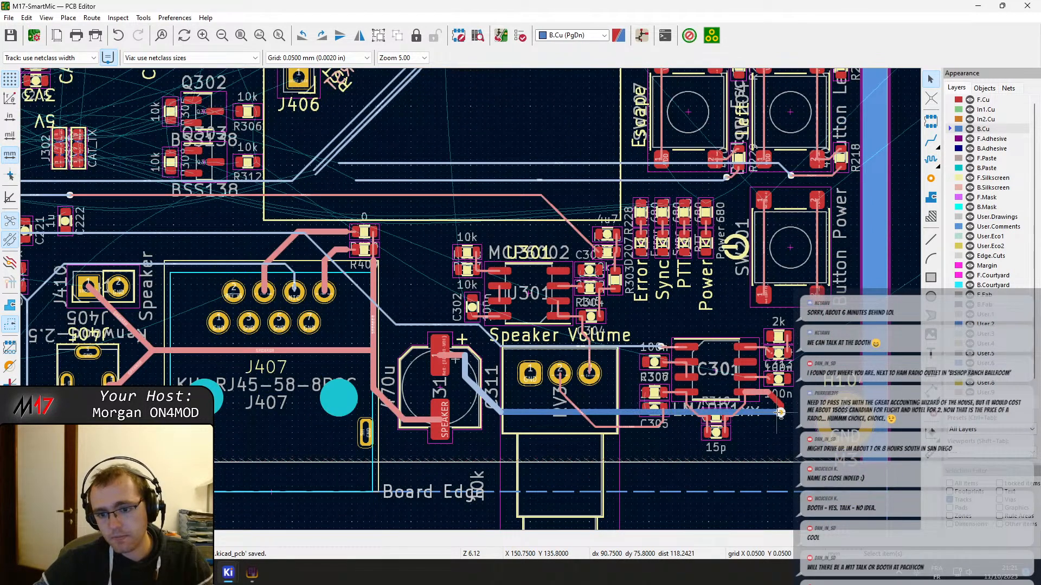
{"action": "left_click", "coordinate": [767, 394], "text": "ctrl+shift"}
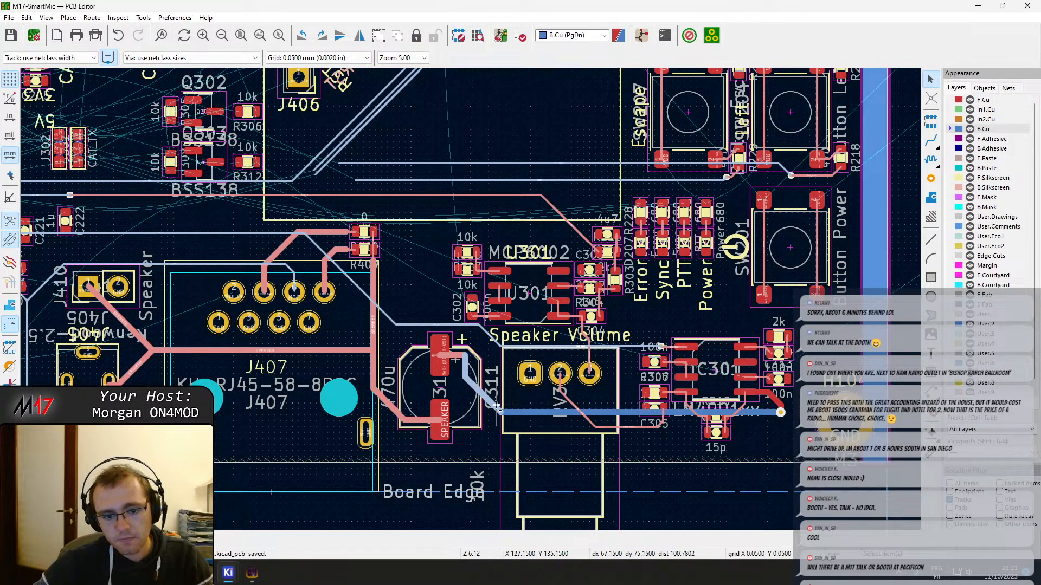
{"action": "left_click", "coordinate": [457, 343], "text": "ctrl+shift"}
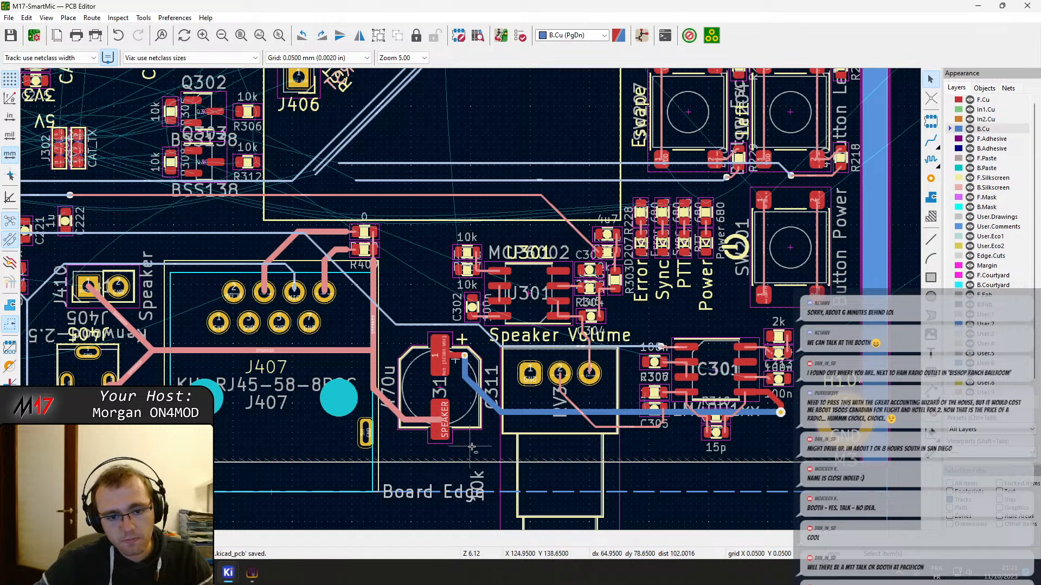
Remove the wide SPEAKER tracks around J410, J405 and C311 and the thick tracks from J407 pads 4 and 8 from the selection
{"action": "left_click", "coordinate": [366, 340], "text": "ctrl+shift"}
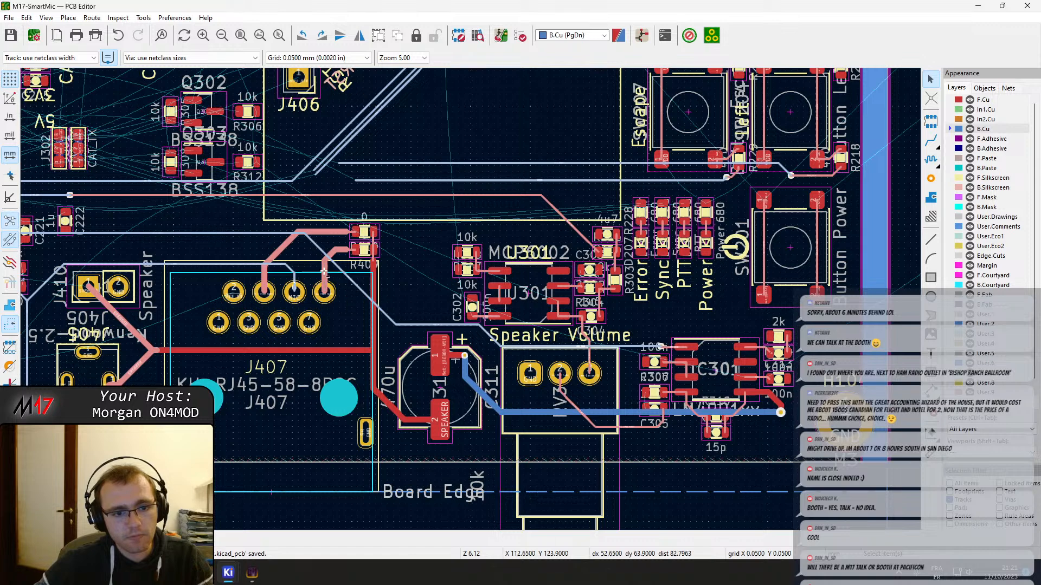
{"action": "left_click", "coordinate": [335, 248]}
{"action": "left_click", "coordinate": [344, 256]}
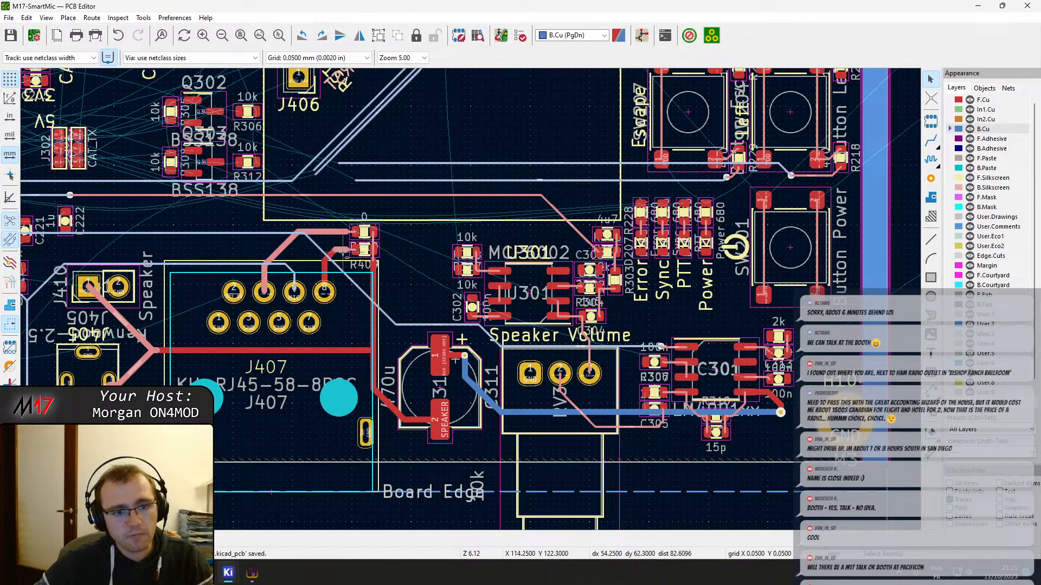
{"action": "key", "text": "Escape"}
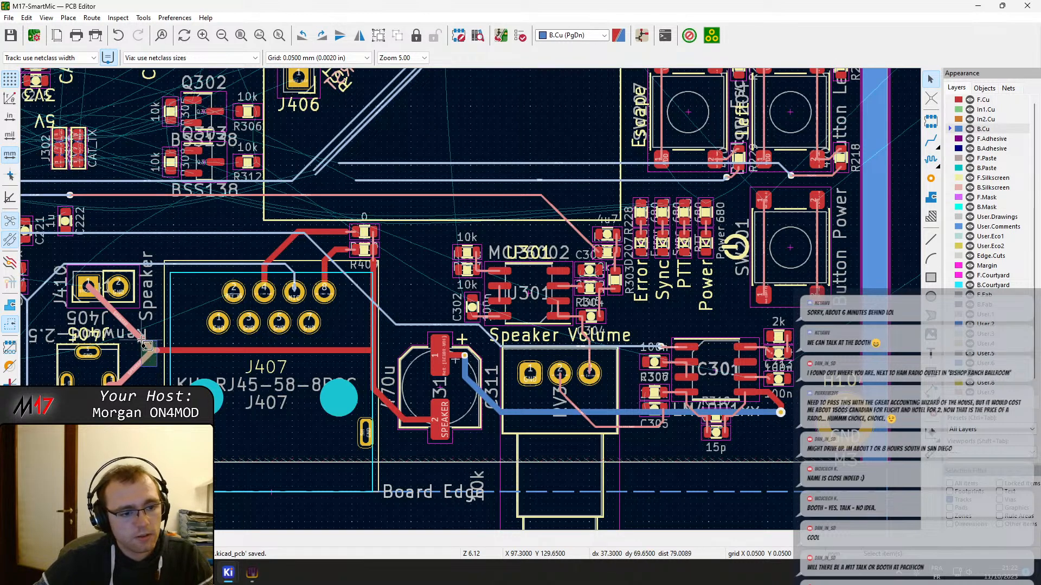
{"action": "scroll", "coordinate": [108, 384], "scroll_direction": "up", "scroll_amount": 4}
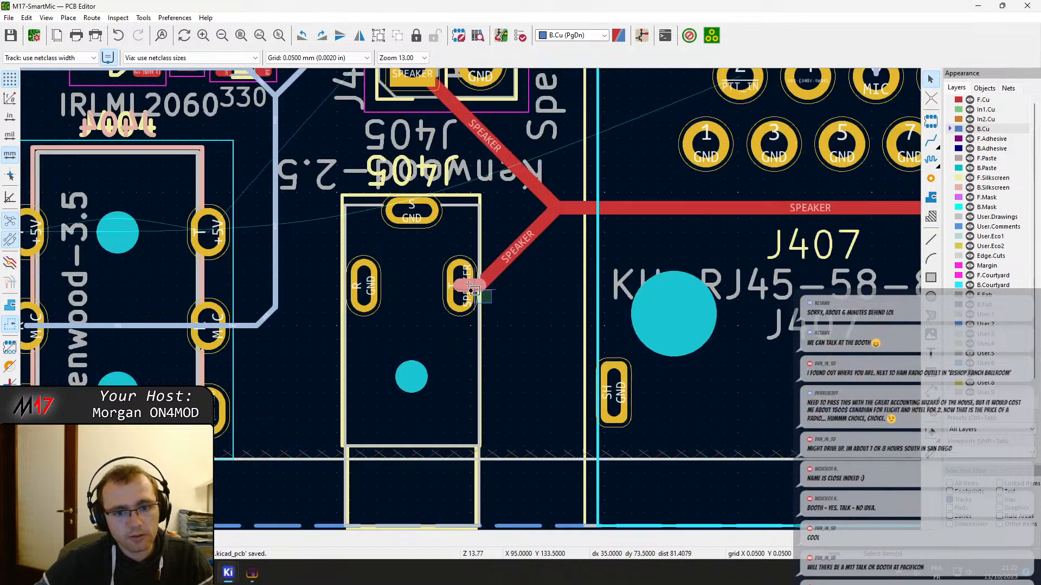
{"action": "key", "text": "Escape"}
{"action": "middle_click_drag", "start_coordinate": [428, 114], "coordinate": [508, 287]}
{"action": "scroll", "coordinate": [370, 373], "scroll_direction": "down", "scroll_amount": 3}
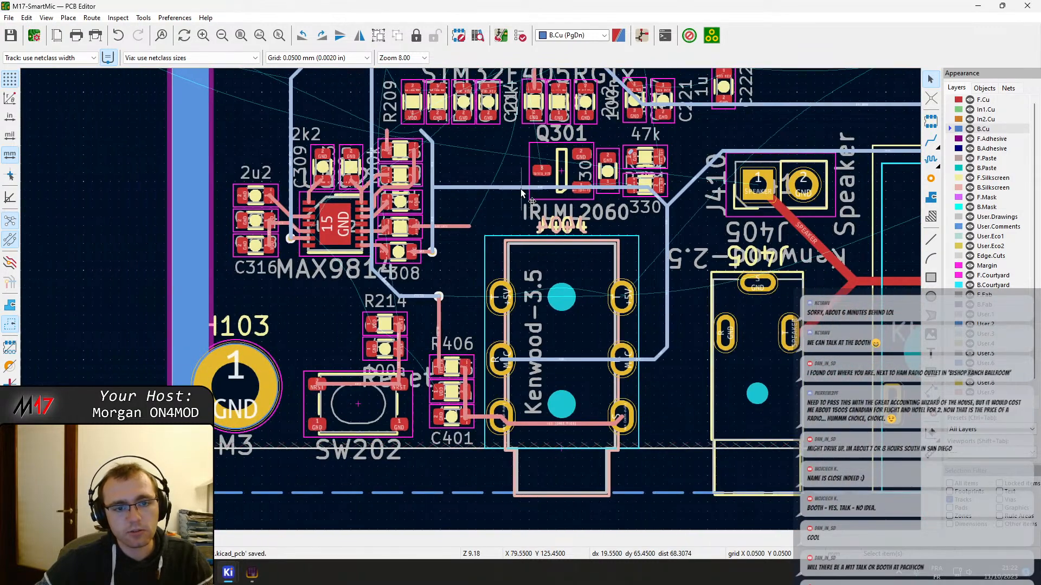
Examine the track selection across the whole board, including the off-board circuit, for wide tracks that should keep their width
{"action": "middle_click_drag", "start_coordinate": [525, 185], "coordinate": [480, 365]}
{"action": "middle_click_drag", "start_coordinate": [733, 216], "coordinate": [383, 305]}
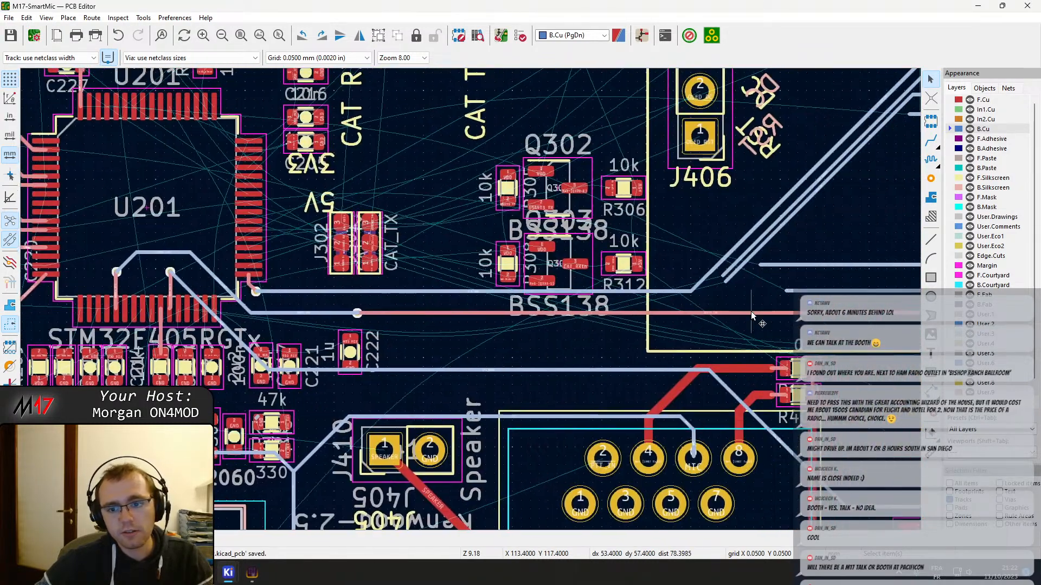
{"action": "middle_click_drag", "start_coordinate": [753, 313], "coordinate": [283, 256]}
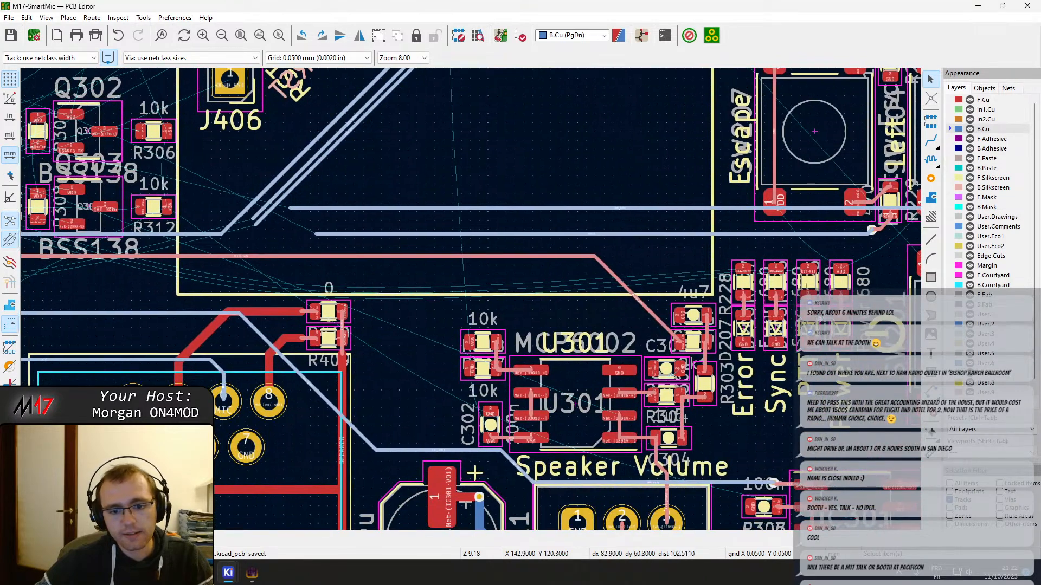
{"action": "middle_click_drag", "start_coordinate": [823, 315], "coordinate": [542, 274]}
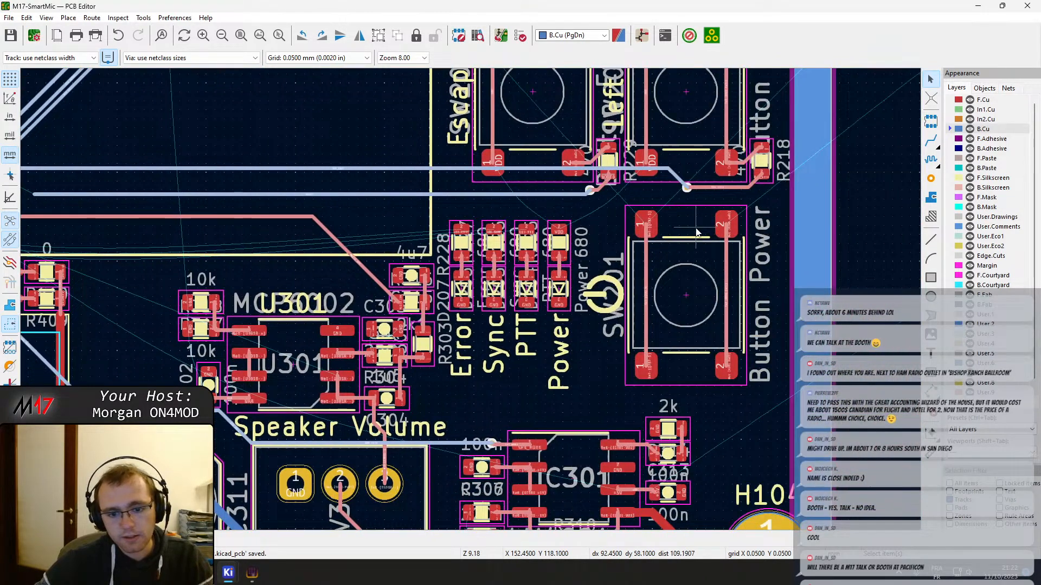
{"action": "scroll", "coordinate": [477, 303], "scroll_direction": "down", "scroll_amount": 6}
{"action": "scroll", "coordinate": [484, 346], "scroll_direction": "up", "scroll_amount": 8}
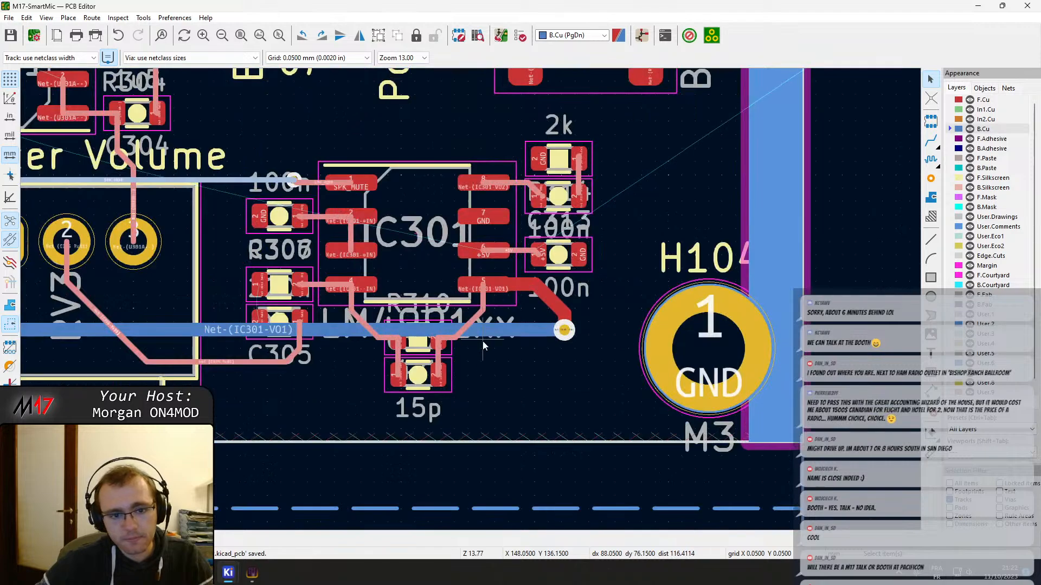
{"action": "scroll", "coordinate": [292, 356], "scroll_direction": "down", "scroll_amount": 8}
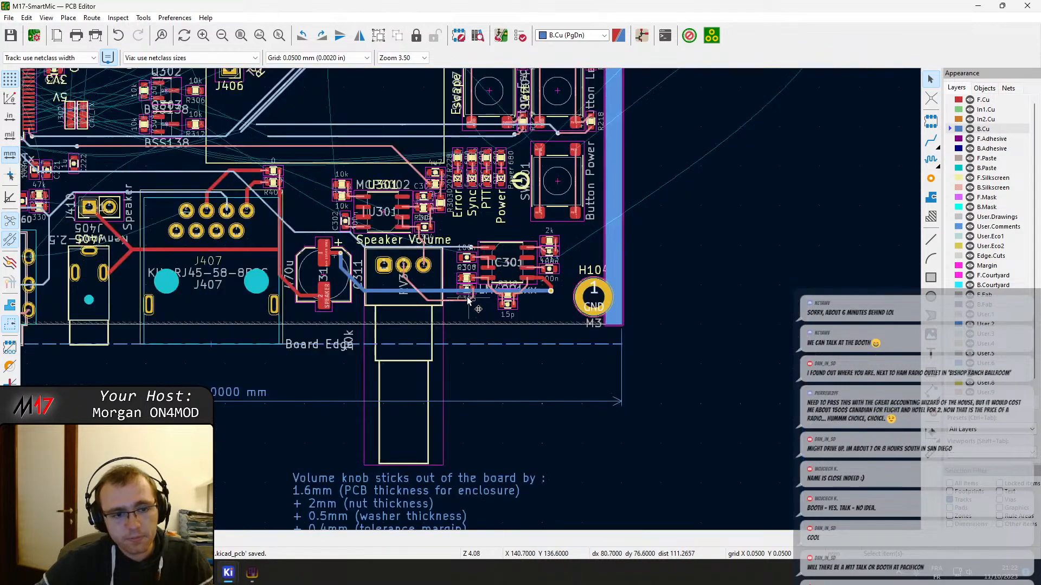
{"action": "middle_click_drag", "start_coordinate": [482, 332], "coordinate": [631, 336]}
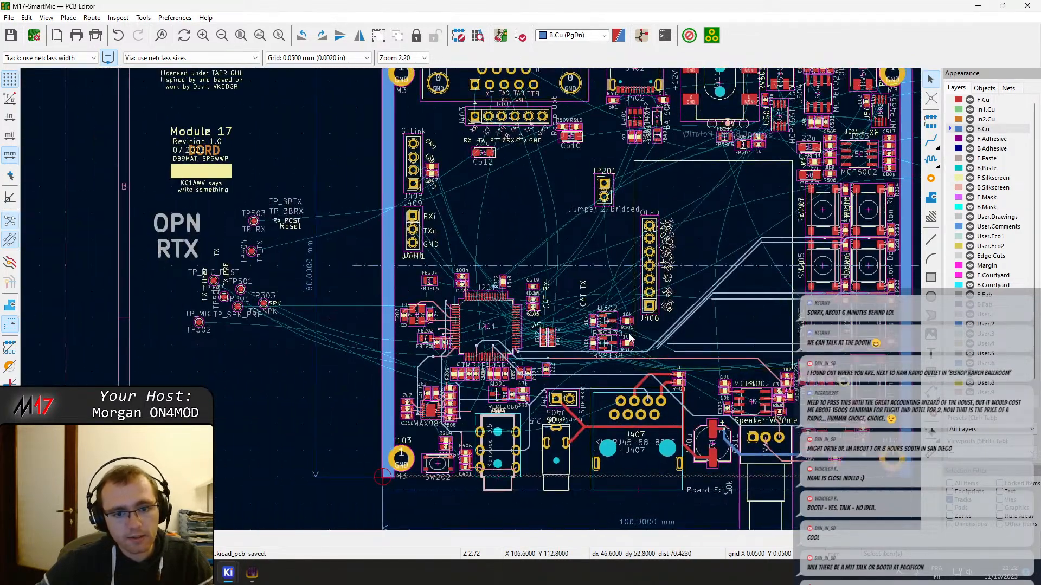
{"action": "scroll", "coordinate": [372, 444], "scroll_direction": "up", "scroll_amount": 3}
{"action": "middle_click_drag", "start_coordinate": [606, 397], "coordinate": [339, 505]}
{"action": "scroll", "coordinate": [600, 171], "scroll_direction": "down", "scroll_amount": 3}
{"action": "middle_click_drag", "start_coordinate": [579, 379], "coordinate": [205, 329]}
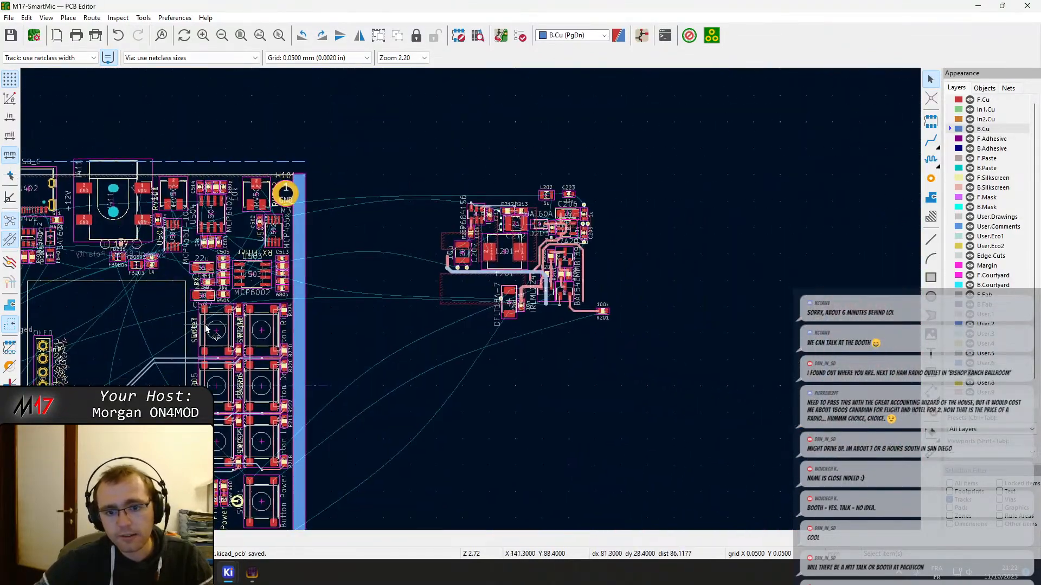
{"action": "left_click_drag", "start_coordinate": [597, 365], "coordinate": [359, 157]}
{"action": "middle_click_drag", "start_coordinate": [296, 354], "coordinate": [646, 309]}
{"action": "middle_click_drag", "start_coordinate": [323, 434], "coordinate": [385, 241]}
Set the selected tracks to use net class widths in Track & Via Properties, and save the board
{"action": "right_click", "coordinate": [350, 209]}
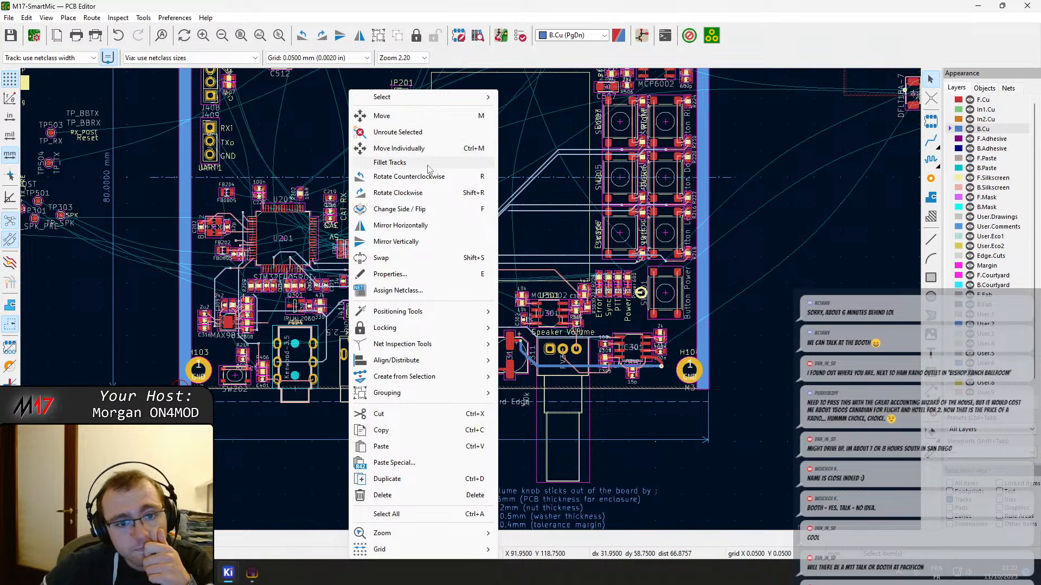
{"action": "left_click", "coordinate": [409, 278]}
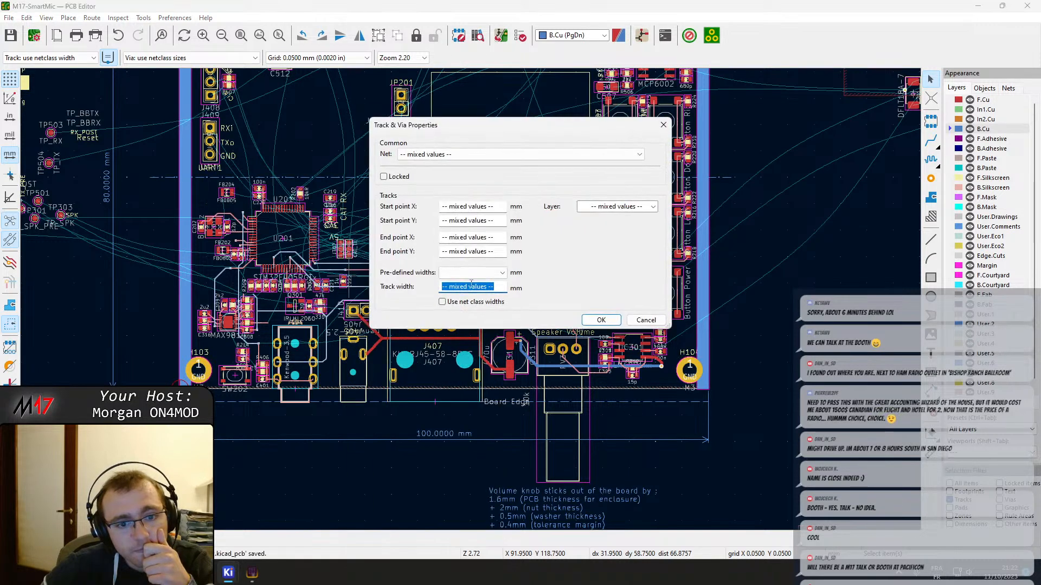
{"action": "left_click", "coordinate": [497, 274]}
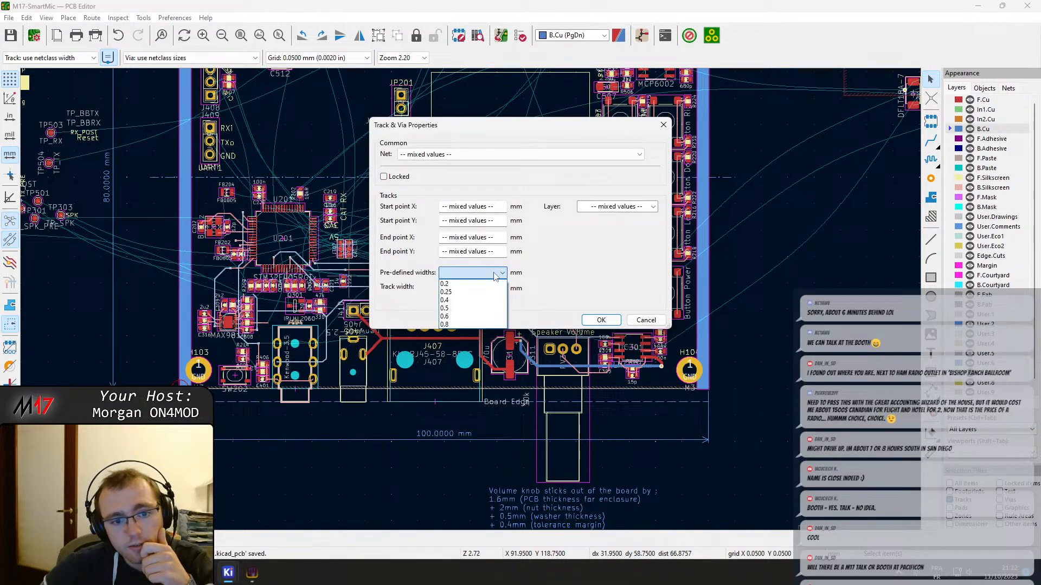
{"action": "left_click", "coordinate": [494, 275]}
{"action": "left_click", "coordinate": [472, 285]}
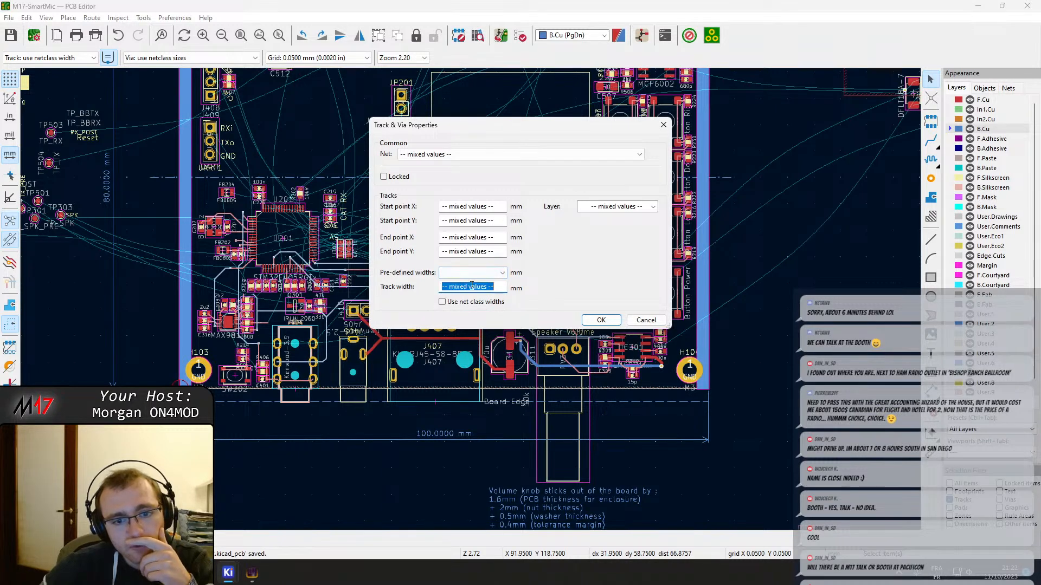
{"action": "left_click", "coordinate": [500, 303]}
{"action": "left_click", "coordinate": [599, 320]}
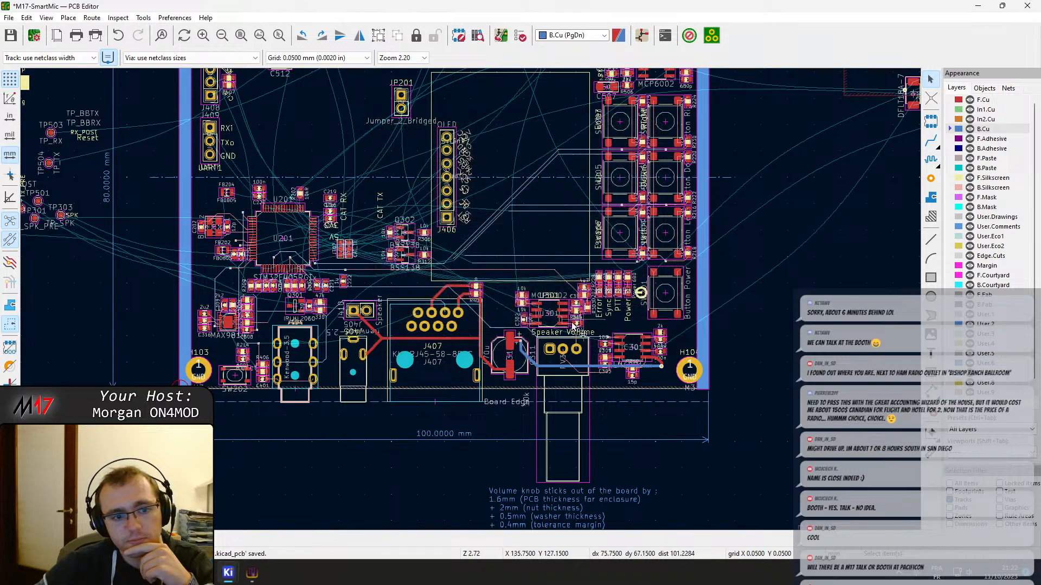
{"action": "scroll", "coordinate": [470, 299], "scroll_direction": "up", "scroll_amount": 5}
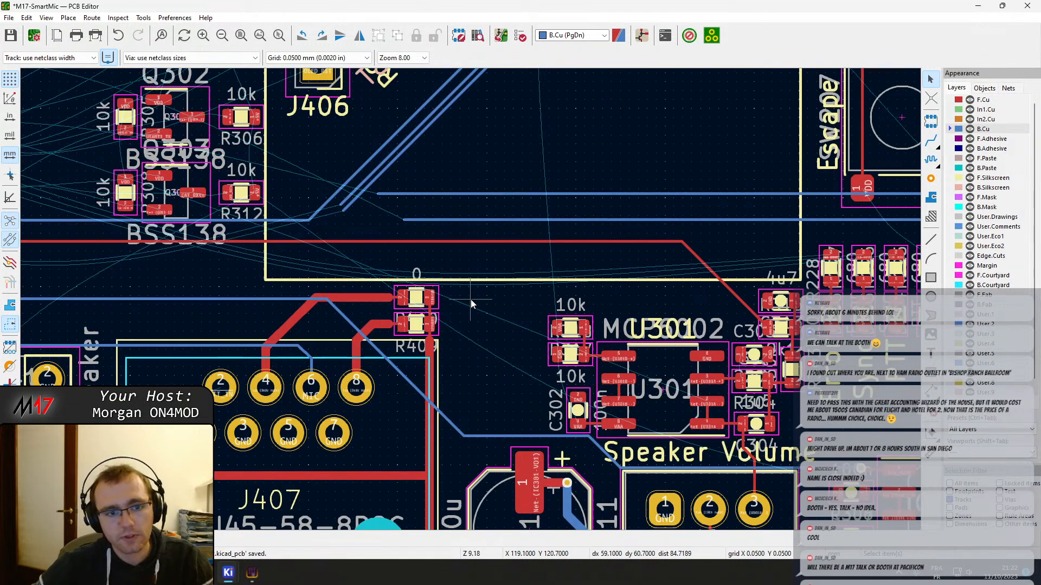
{"action": "key", "text": "ctrl+s"}
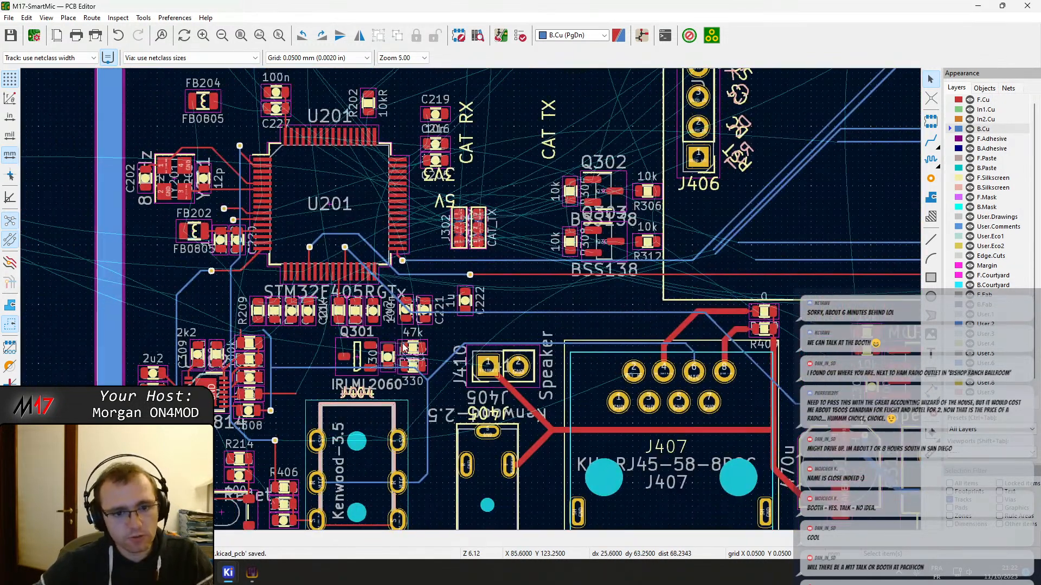
Examine the updated tracks below U201 and around U301, IC301 and the Speaker Volume potentiometer
{"action": "scroll", "coordinate": [471, 303], "scroll_direction": "up", "scroll_amount": 8}
{"action": "scroll", "coordinate": [471, 303], "scroll_direction": "down", "scroll_amount": 3}
{"action": "scroll", "coordinate": [471, 304], "scroll_direction": "down", "scroll_amount": 3}
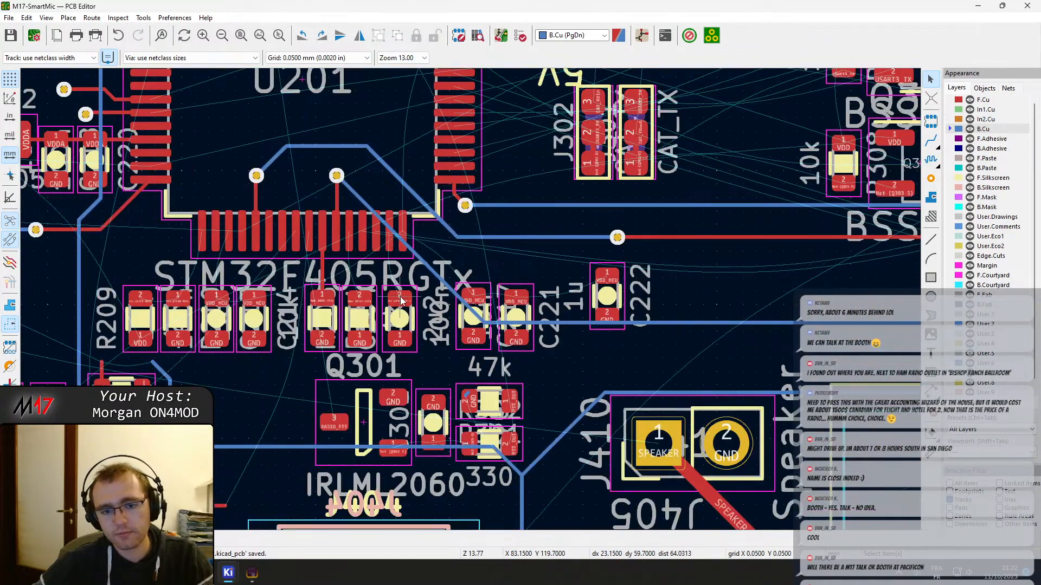
{"action": "scroll", "coordinate": [372, 271], "scroll_direction": "up", "scroll_amount": 2}
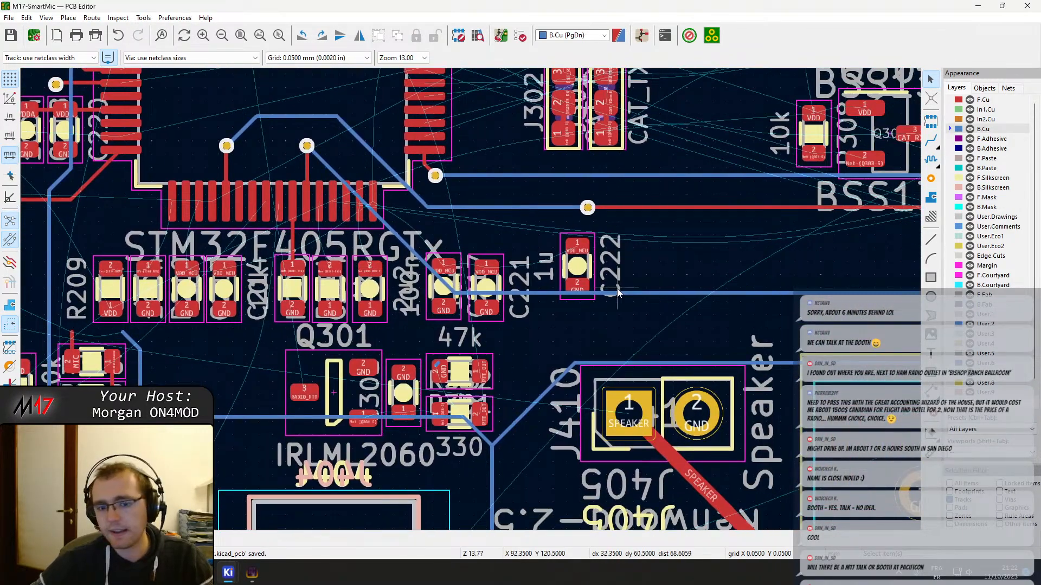
{"action": "scroll", "coordinate": [857, 369], "scroll_direction": "down", "scroll_amount": 2}
{"action": "middle_click_drag", "start_coordinate": [869, 375], "coordinate": [117, 276]}
{"action": "scroll", "coordinate": [530, 324], "scroll_direction": "up", "scroll_amount": 2}
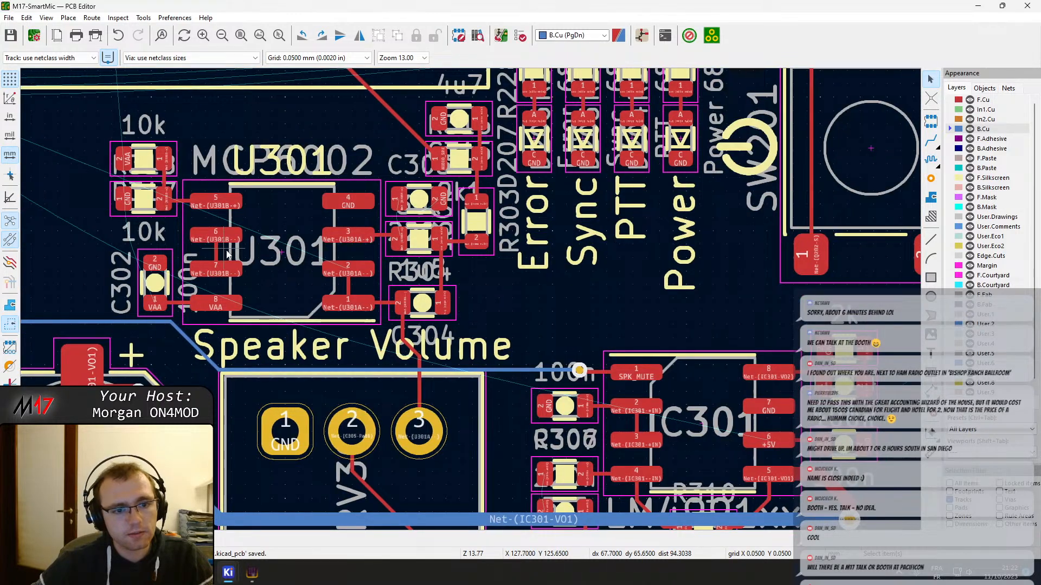
{"action": "scroll", "coordinate": [206, 246], "scroll_direction": "down", "scroll_amount": 2}
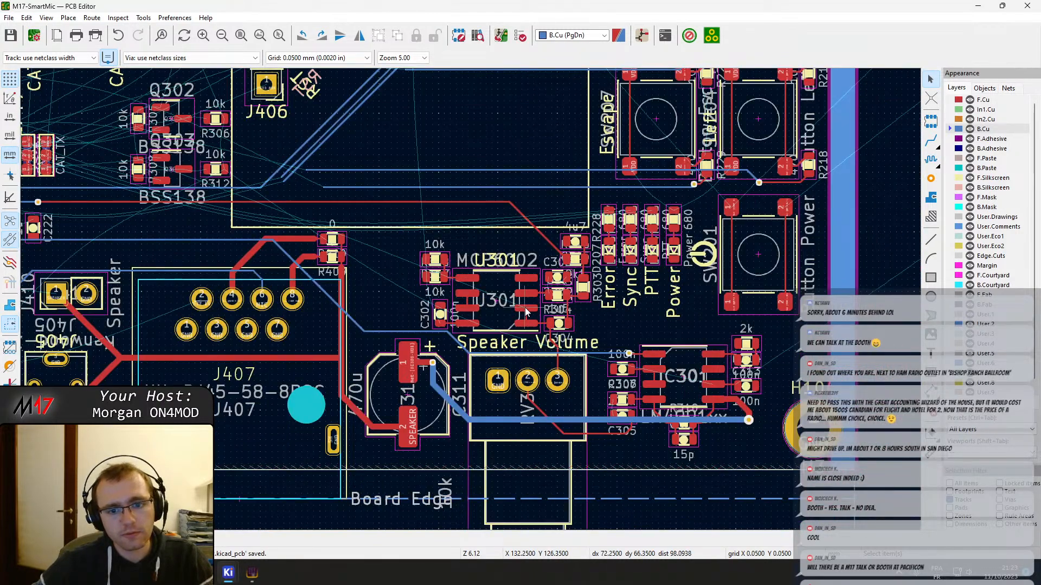
{"action": "key", "text": "x"}
{"action": "scroll", "coordinate": [477, 293], "scroll_direction": "down", "scroll_amount": 3}
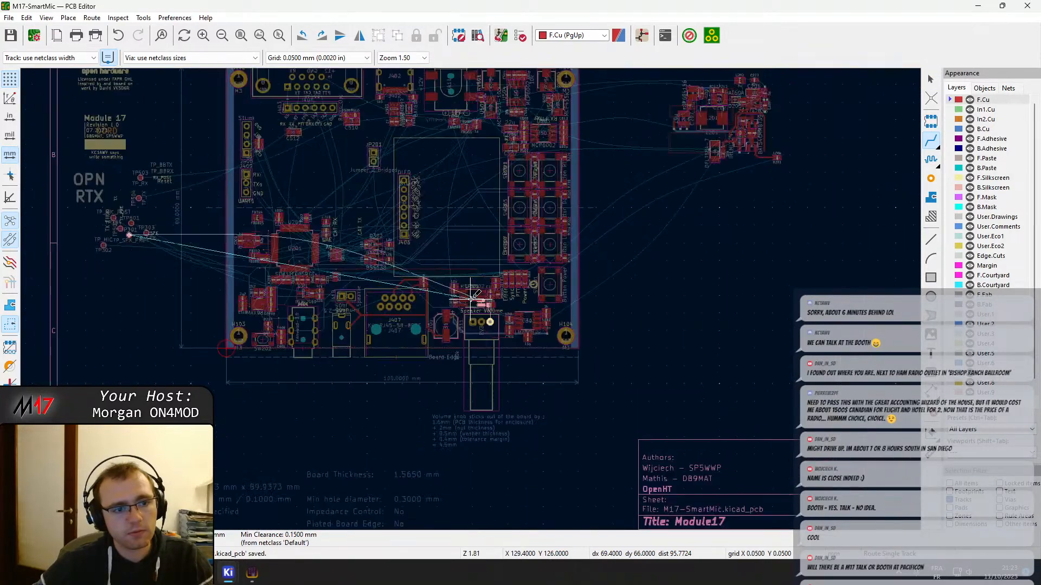
{"action": "scroll", "coordinate": [471, 297], "scroll_direction": "up", "scroll_amount": 1}
{"action": "key", "text": "Escape"}
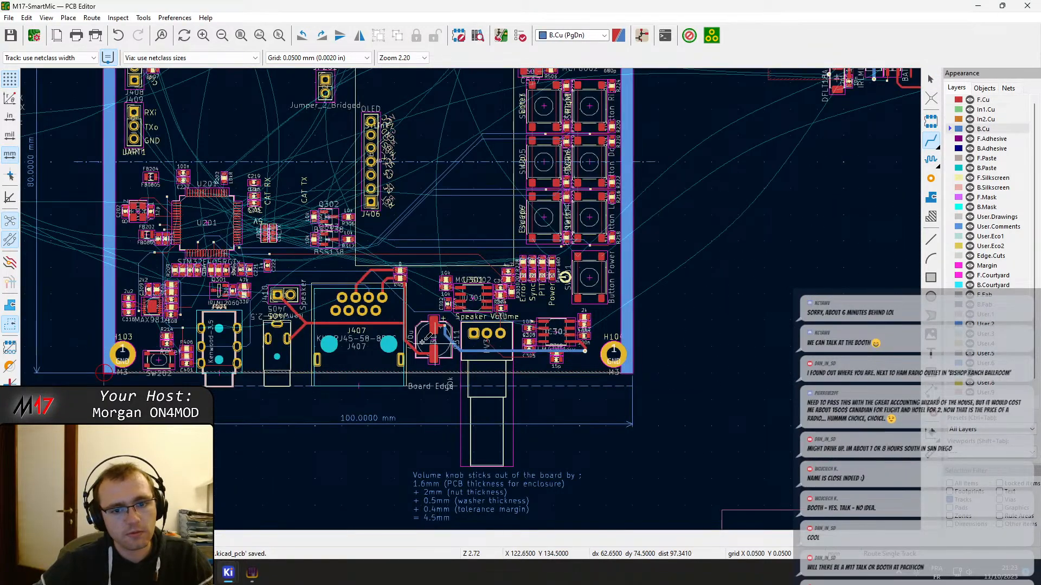
{"action": "key", "text": "Escape"}
Re-enable all item types in the selection filter and move test point TP302 below the other off-board test points
{"action": "middle_click_drag", "start_coordinate": [310, 324], "coordinate": [612, 350]}
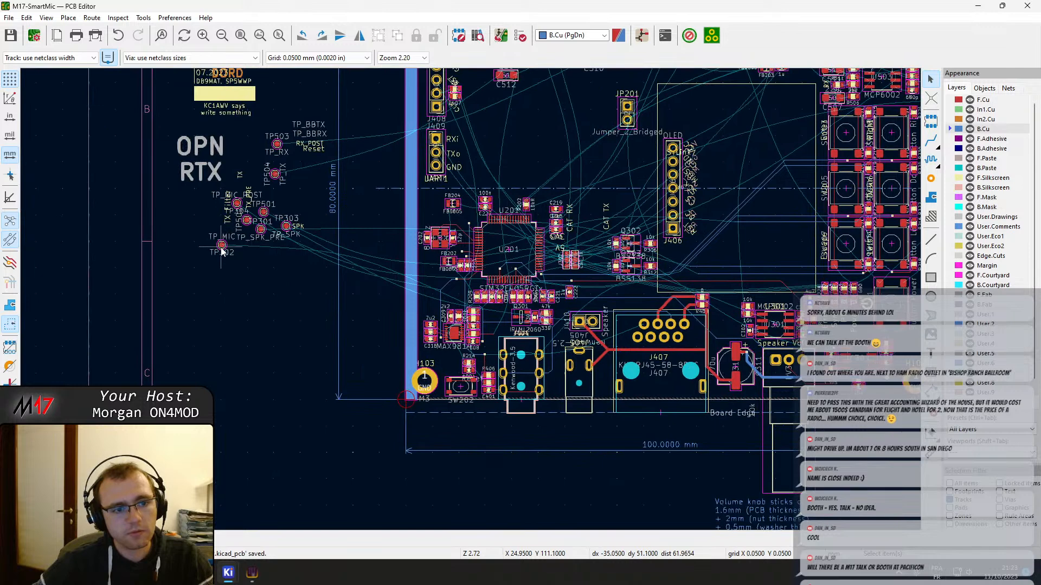
{"action": "left_click_drag", "start_coordinate": [237, 275], "coordinate": [202, 231]}
{"action": "left_click", "coordinate": [967, 484]}
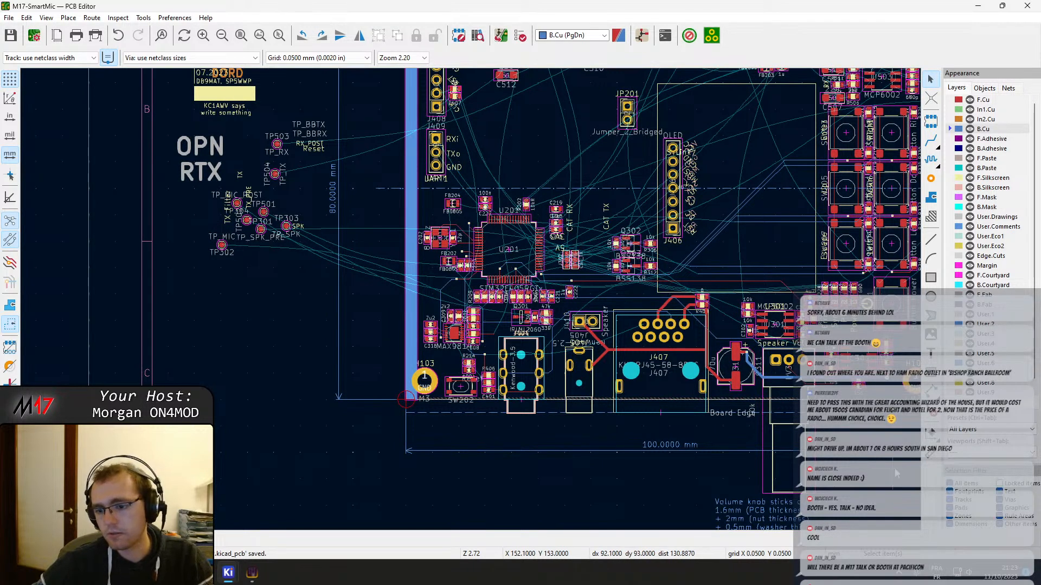
{"action": "left_click", "coordinate": [224, 246]}
{"action": "key", "text": "m"}
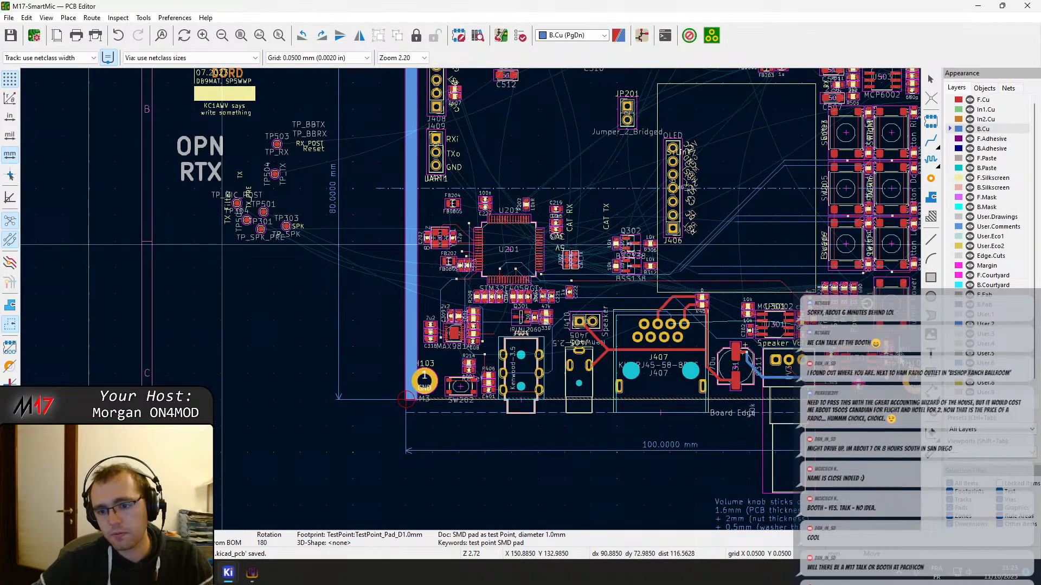
{"action": "key", "text": "Escape"}
{"action": "left_click", "coordinate": [242, 320]}
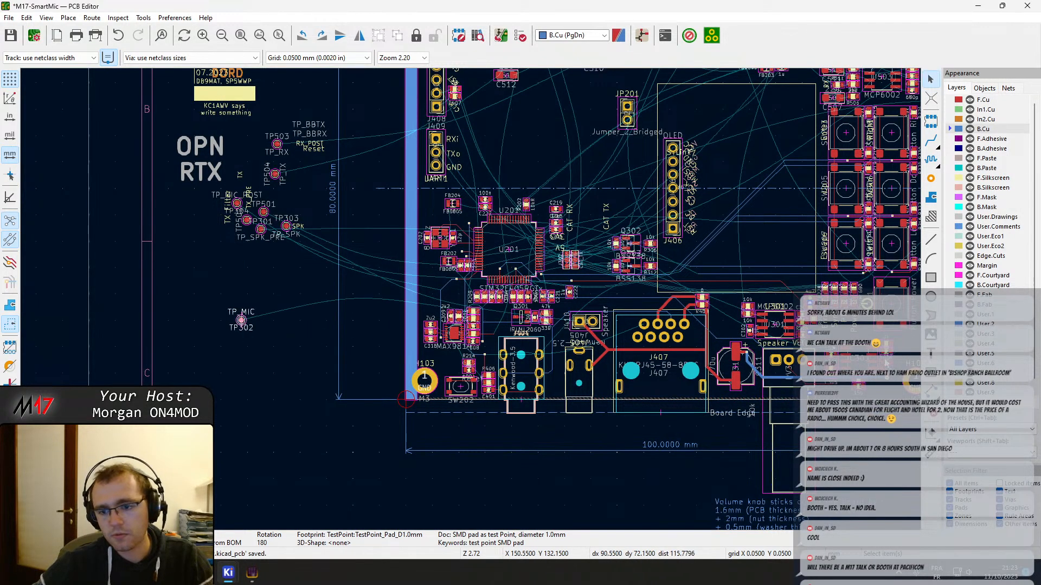
Trace the unrouted connection from U301 to its test point and move TP301 next to TP302
{"action": "scroll", "coordinate": [878, 358], "scroll_direction": "up", "scroll_amount": 2}
{"action": "scroll", "coordinate": [396, 309], "scroll_direction": "up", "scroll_amount": 5}
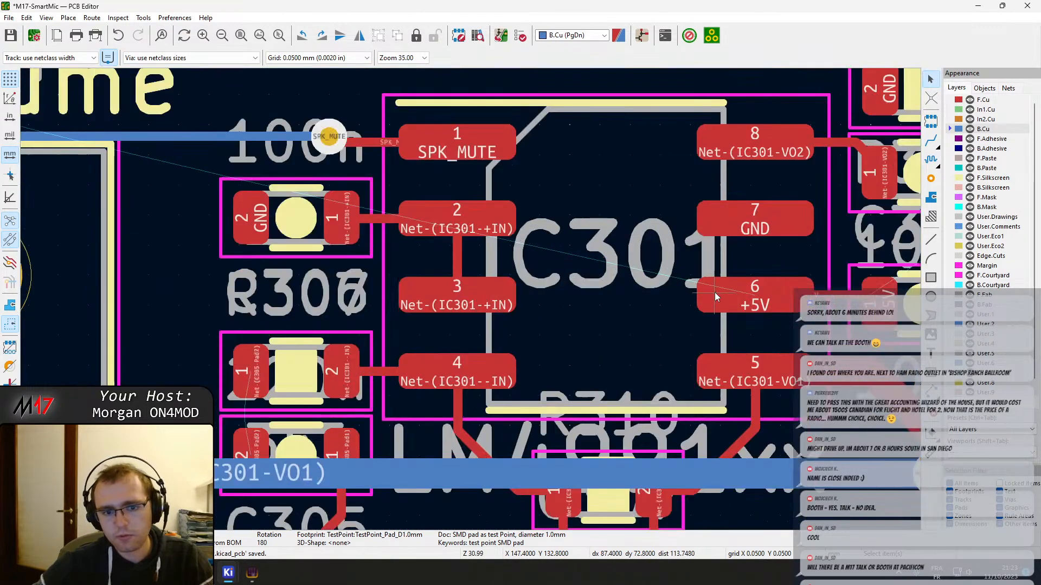
{"action": "scroll", "coordinate": [396, 252], "scroll_direction": "down", "scroll_amount": 3}
{"action": "middle_click_drag", "start_coordinate": [366, 317], "coordinate": [485, 459]}
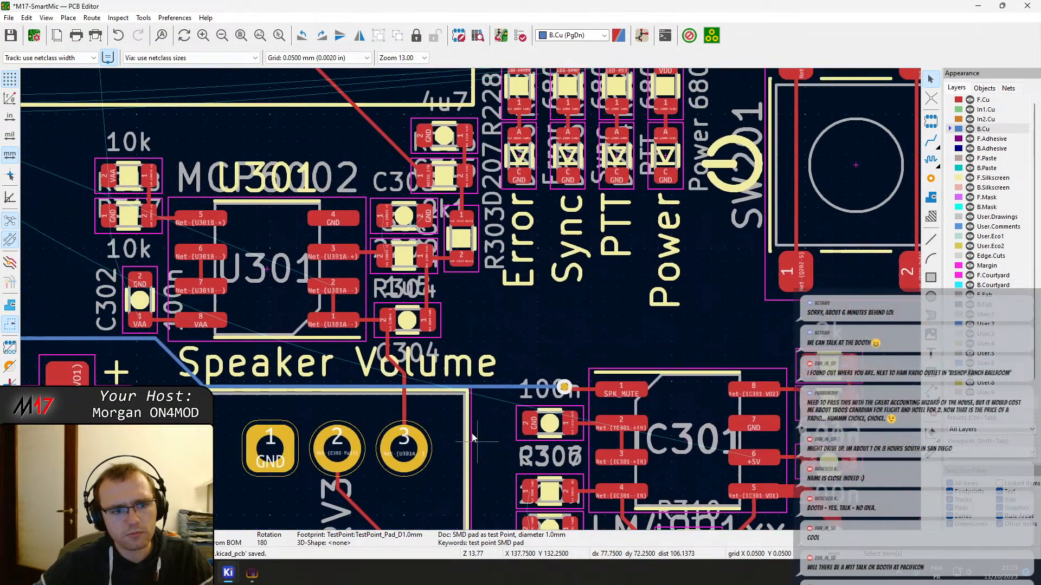
{"action": "scroll", "coordinate": [477, 296], "scroll_direction": "down", "scroll_amount": 9}
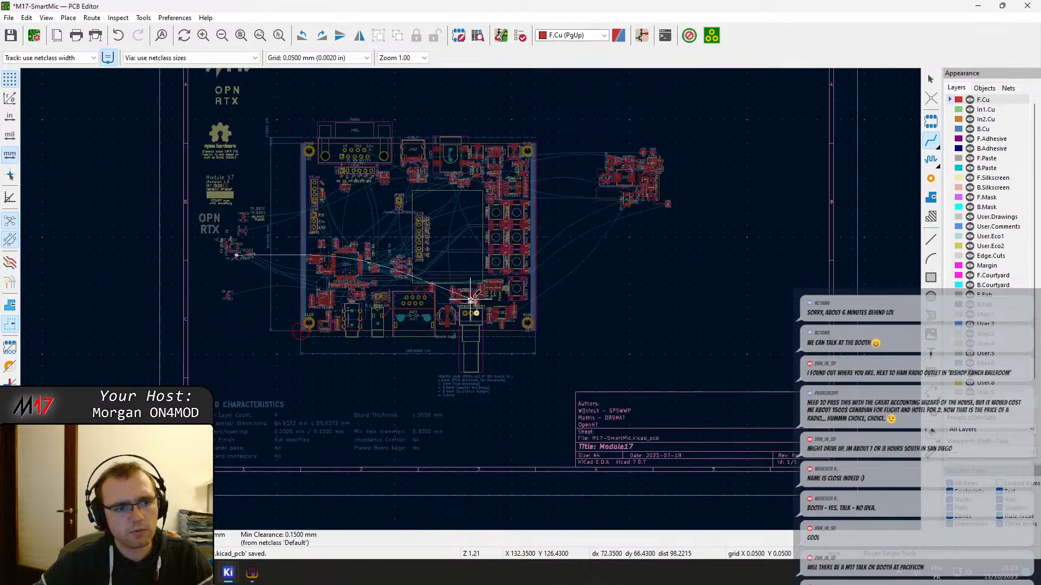
{"action": "key", "text": "x"}
{"action": "scroll", "coordinate": [477, 293], "scroll_direction": "up", "scroll_amount": 8}
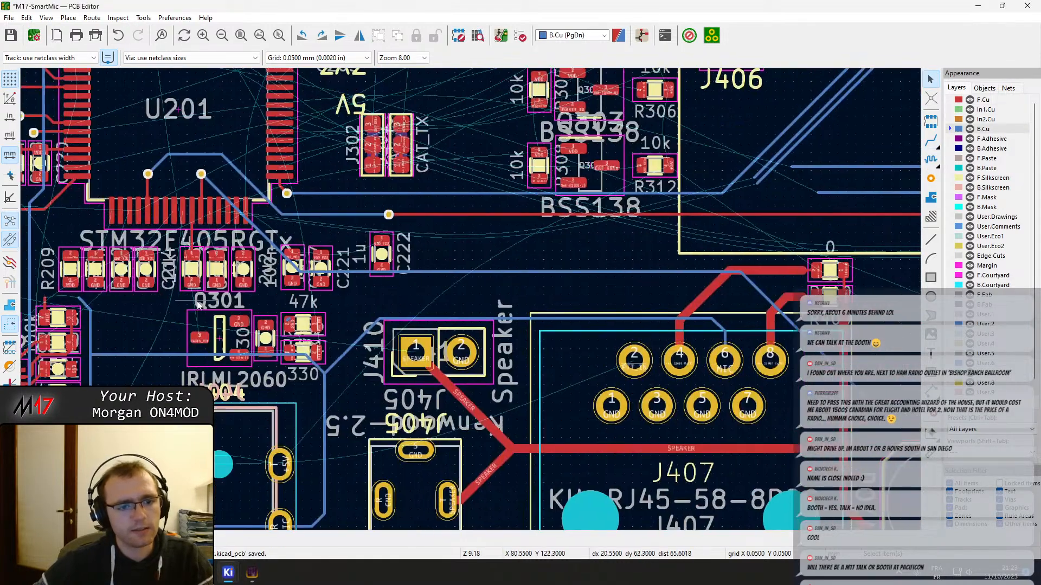
{"action": "scroll", "coordinate": [198, 305], "scroll_direction": "down", "scroll_amount": 2}
{"action": "middle_click_drag", "start_coordinate": [198, 305], "coordinate": [538, 300]}
Move TP301 and TP302 together to just below the board edge, beside the Speaker Volume potentiometer
{"action": "left_click_drag", "start_coordinate": [188, 391], "coordinate": [130, 296]}
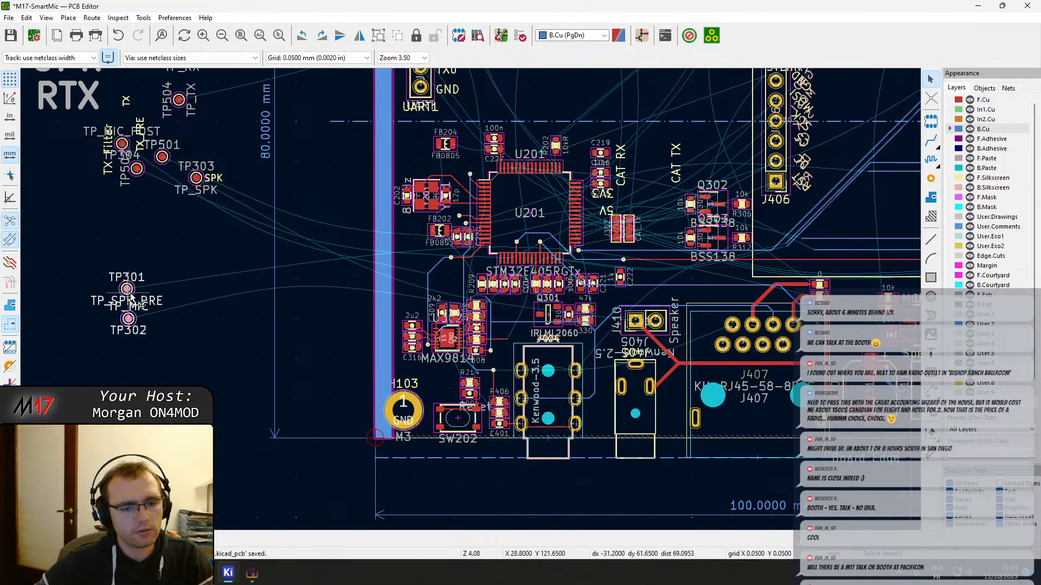
{"action": "key", "text": "m"}
{"action": "middle_click_drag", "start_coordinate": [496, 324], "coordinate": [22, 260]}
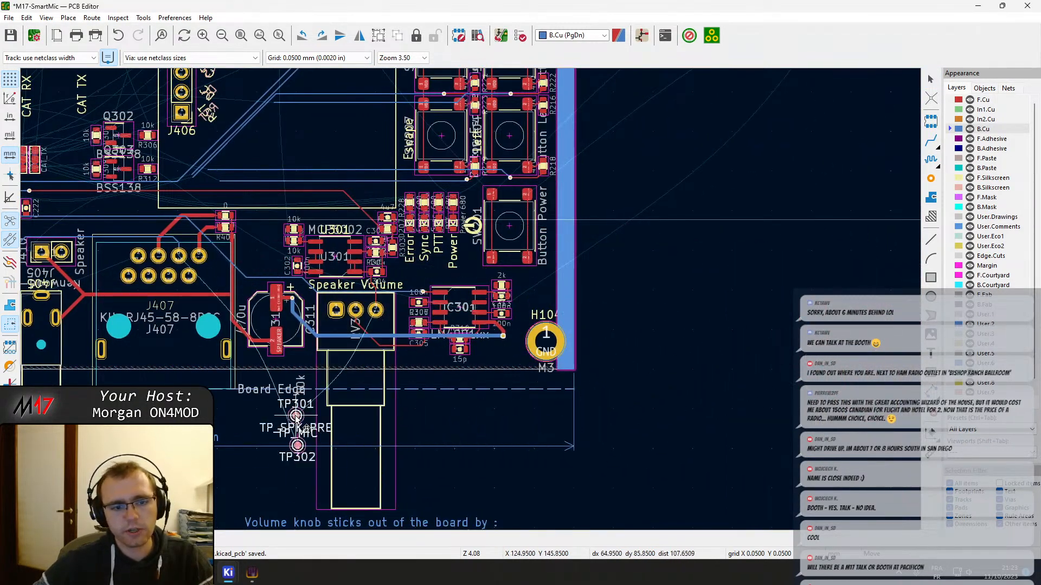
{"action": "left_click", "coordinate": [261, 434]}
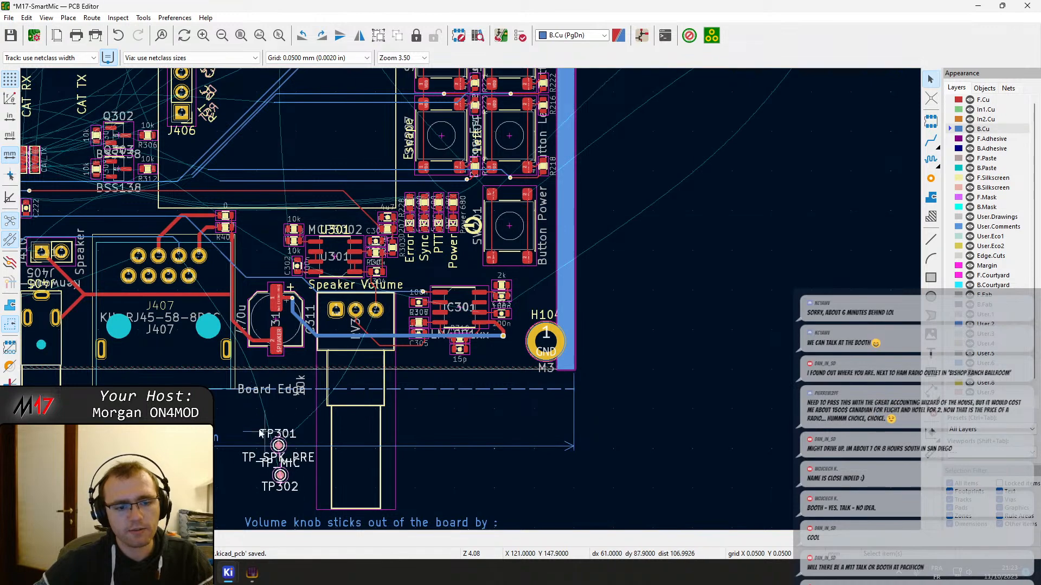
Examine the remaining unrouted connections across the board, the off-board circuit and the status LED resistors
{"action": "left_click_drag", "start_coordinate": [217, 403], "coordinate": [324, 464]}
{"action": "middle_click_drag", "start_coordinate": [115, 308], "coordinate": [325, 392]}
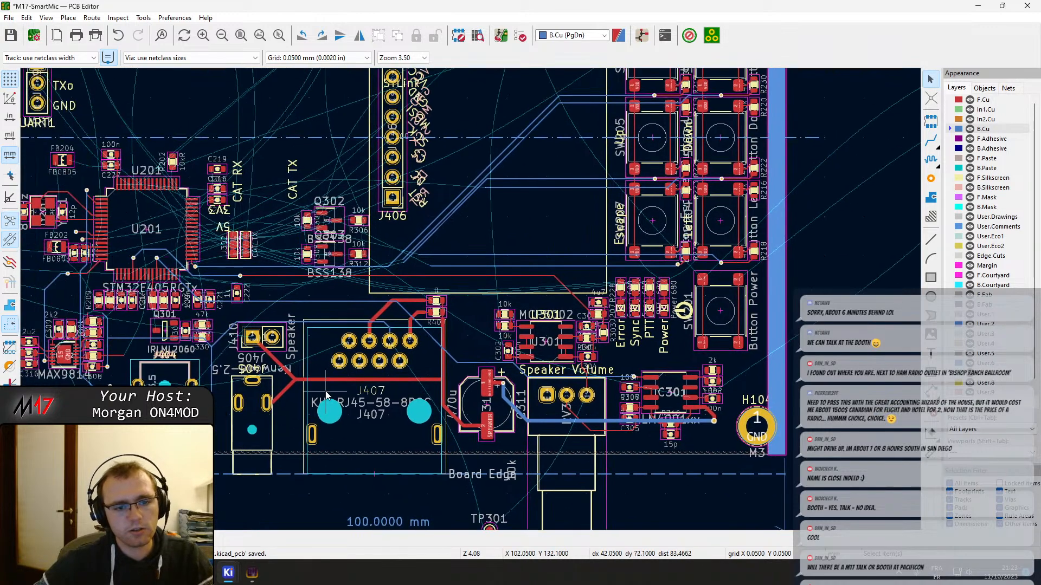
{"action": "middle_click_drag", "start_coordinate": [649, 236], "coordinate": [381, 210]}
{"action": "scroll", "coordinate": [476, 302], "scroll_direction": "up", "scroll_amount": 4}
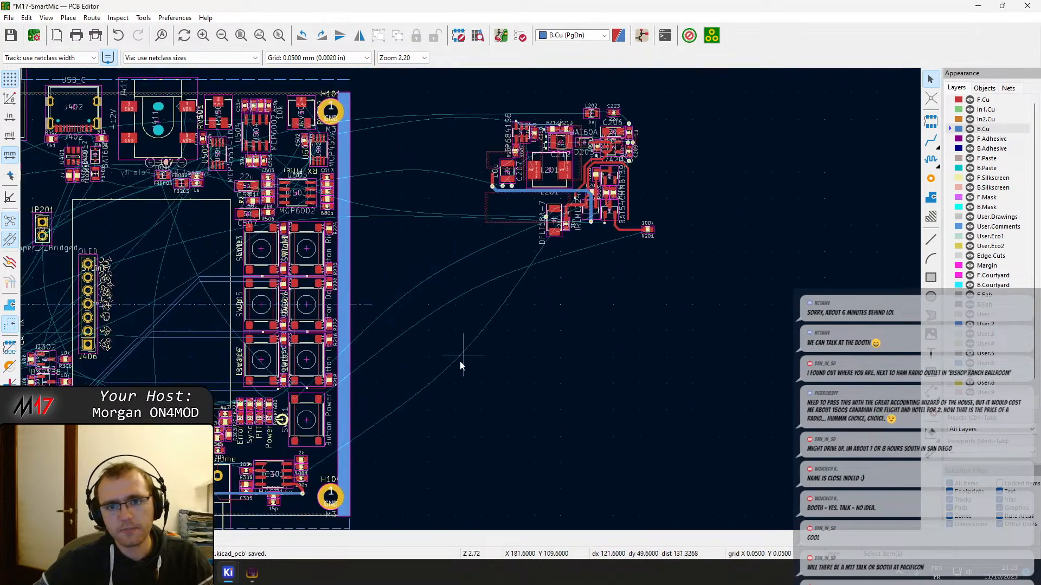
{"action": "middle_click_drag", "start_coordinate": [245, 300], "coordinate": [358, 308]}
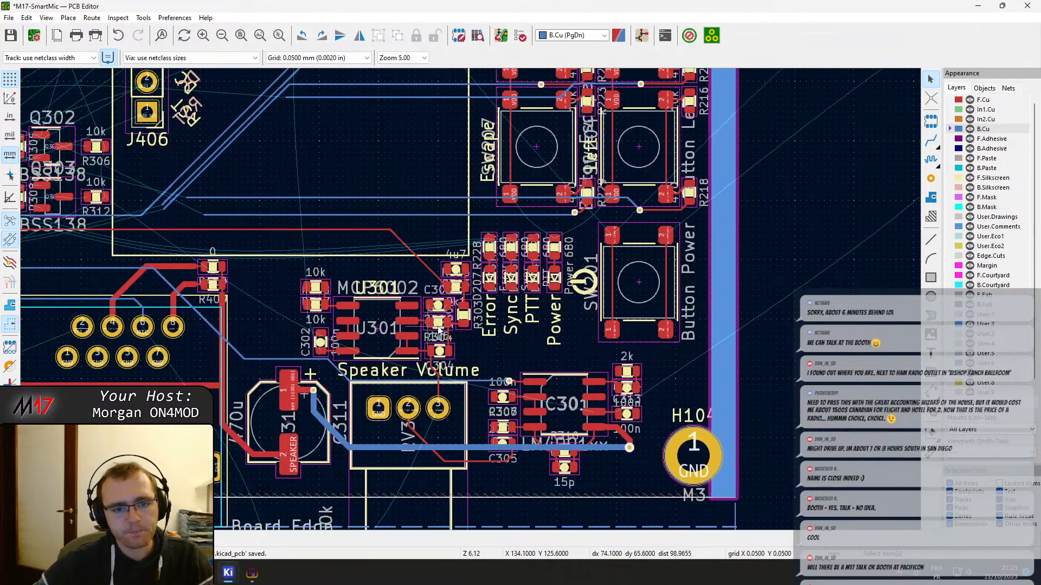
{"action": "scroll", "coordinate": [358, 308], "scroll_direction": "up", "scroll_amount": 2}
{"action": "middle_click_drag", "start_coordinate": [499, 210], "coordinate": [281, 411]}
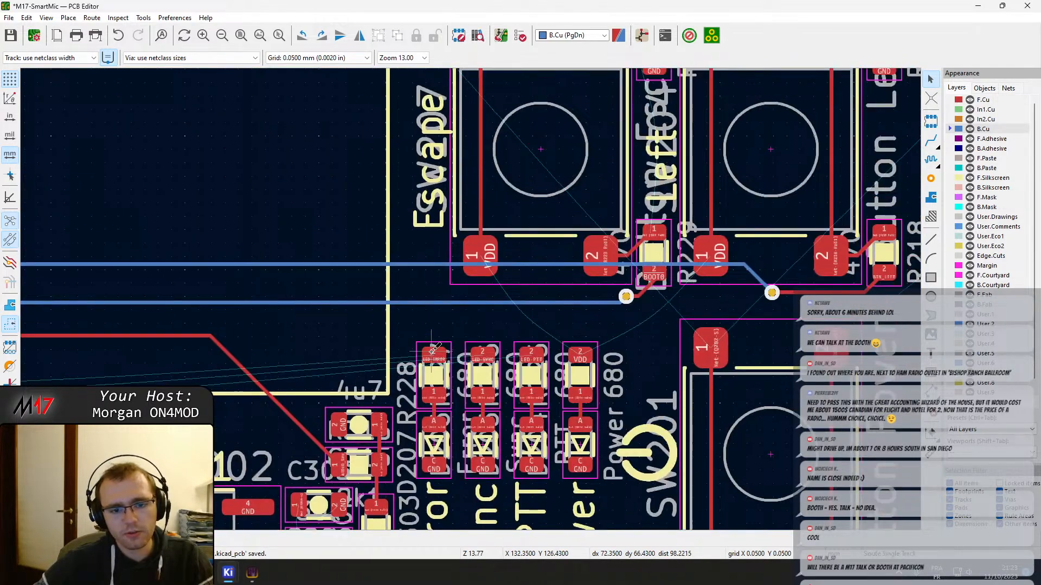
{"action": "left_click", "coordinate": [432, 351]}
{"action": "key", "text": "Escape"}
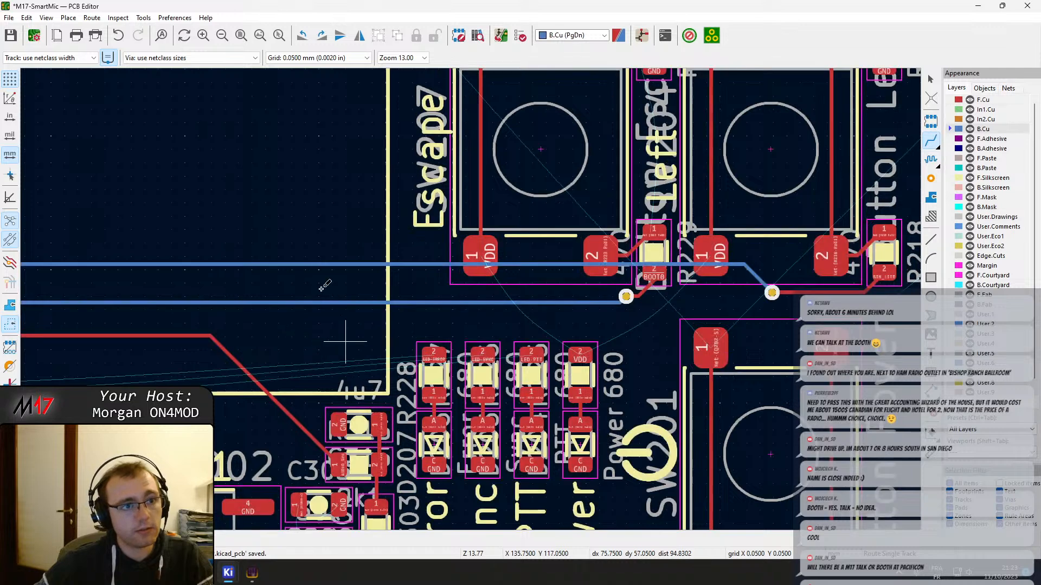
{"action": "key", "text": "Escape"}
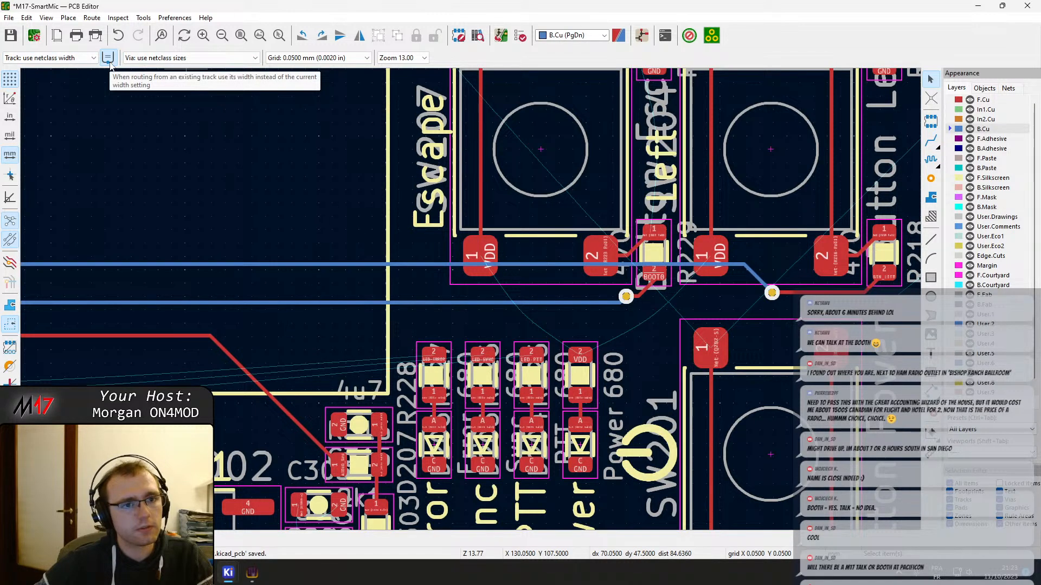
Route a horizontal F.Cu test track about 1.15 mm long from the LED-ERROR pad of R228
{"action": "scroll", "coordinate": [609, 409], "scroll_direction": "up", "scroll_amount": 3}
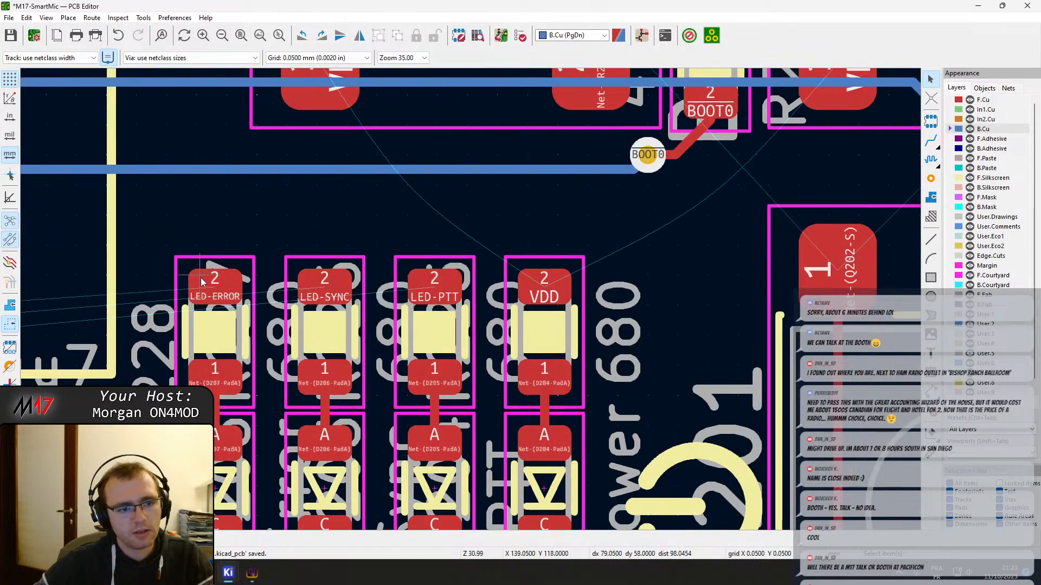
{"action": "key", "text": "x"}
{"action": "key", "text": "Escape"}
{"action": "key", "text": "Escape"}
{"action": "key", "text": "Page_Down"}
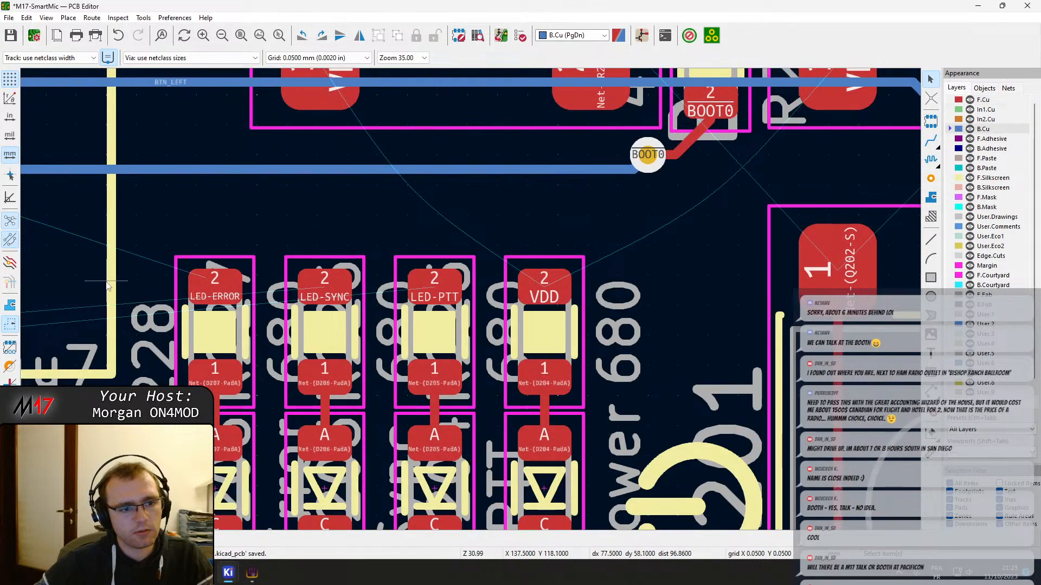
{"action": "key", "text": "x"}
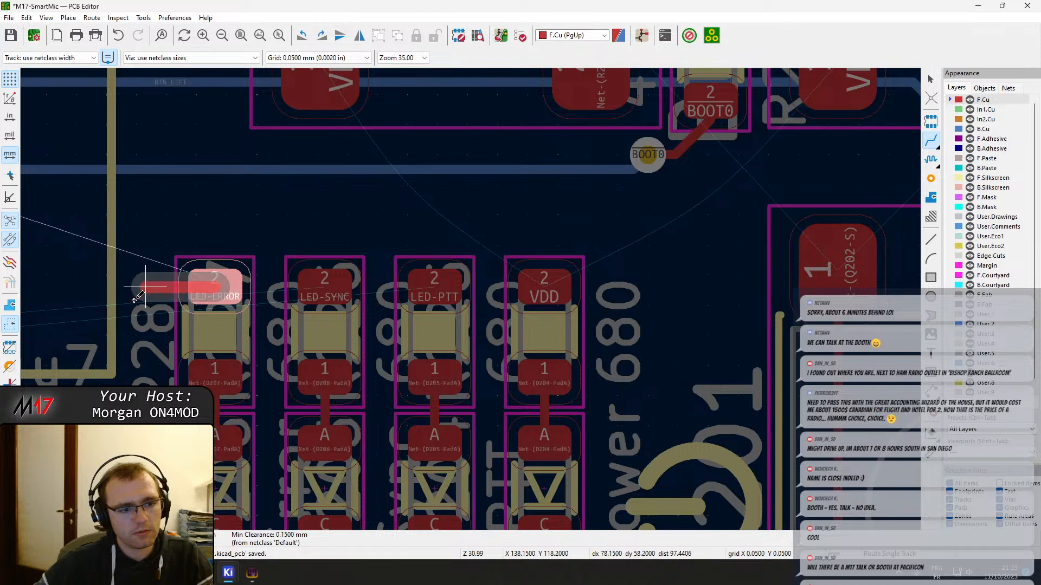
{"action": "key", "text": "Escape"}
{"action": "left_click", "coordinate": [152, 291]}
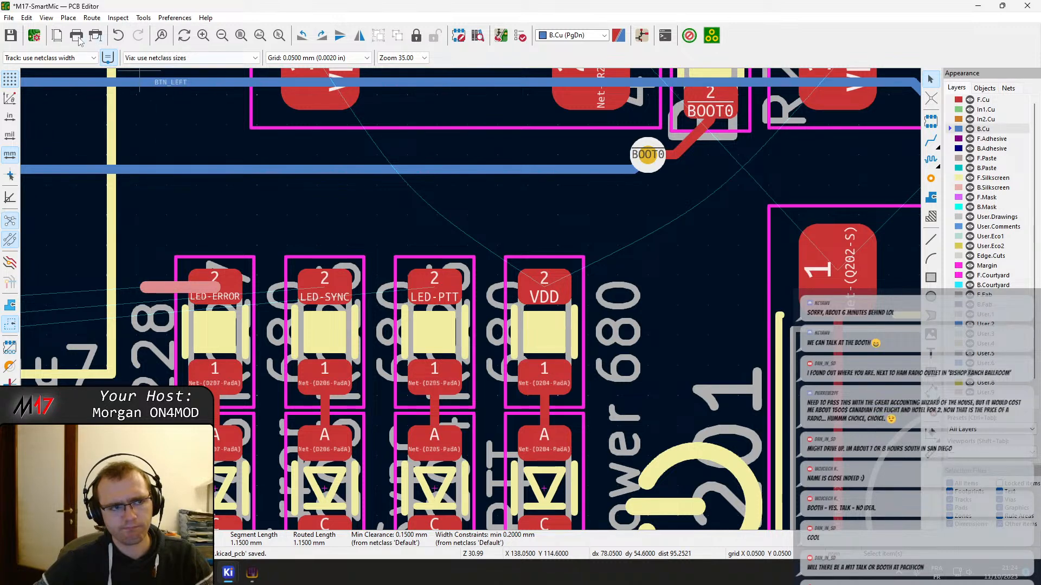
Compare the LED-ERROR test track with the BOOT0 track and check its width in Track & Via Properties
{"action": "left_click", "coordinate": [265, 171]}
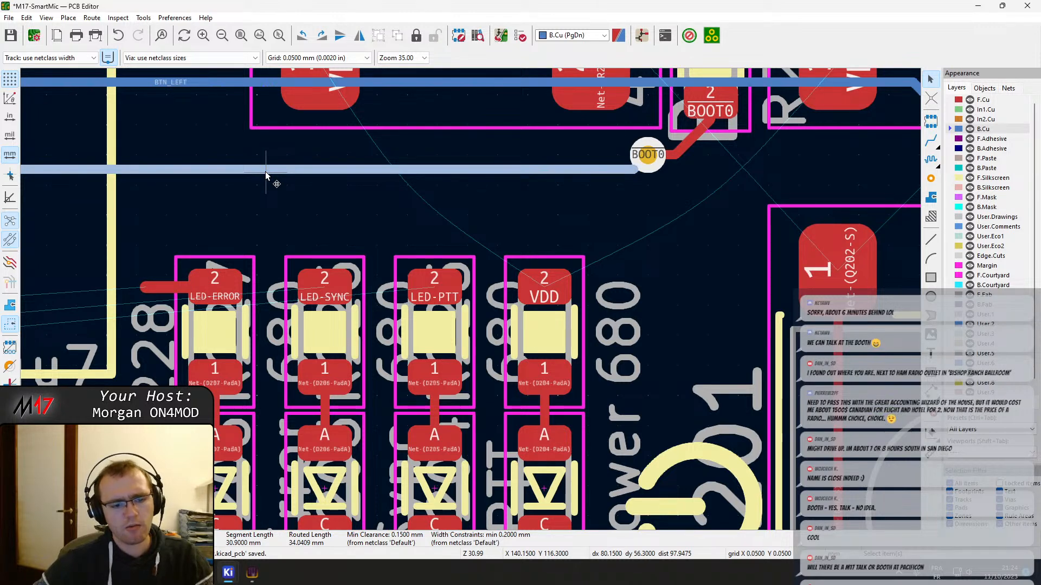
{"action": "double_click", "coordinate": [161, 282]}
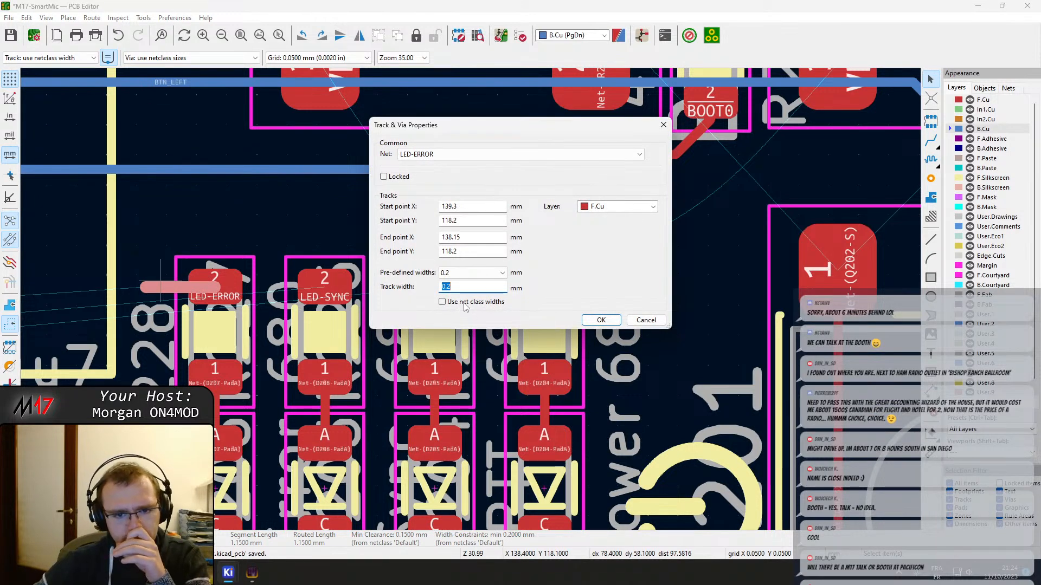
{"action": "key", "text": "Escape"}
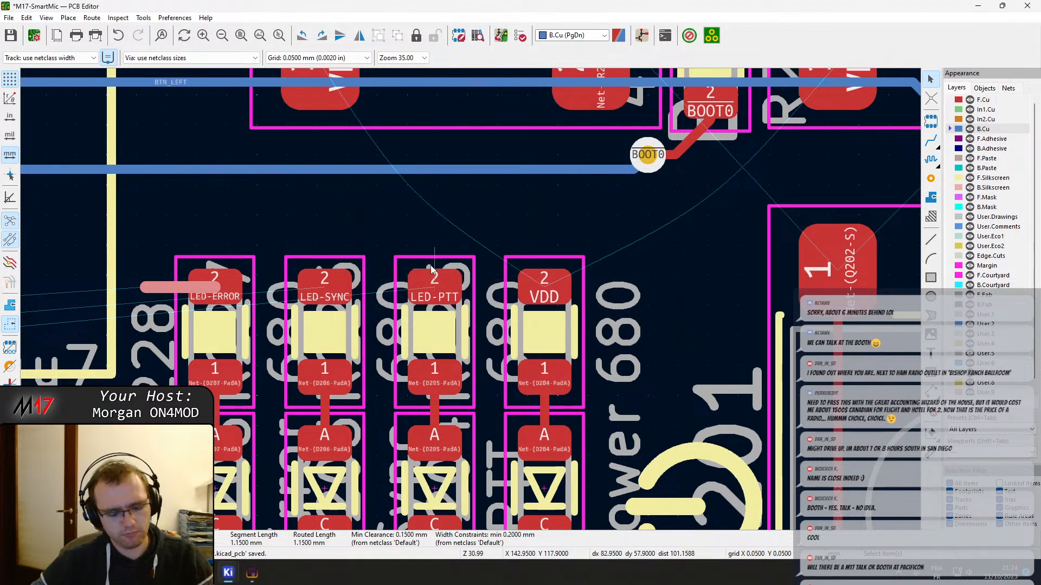
Set the router to use net class values instead of the starting track width, and abandon the trial track above the LEDs
{"action": "key", "text": "x"}
{"action": "right_click", "coordinate": [308, 229]}
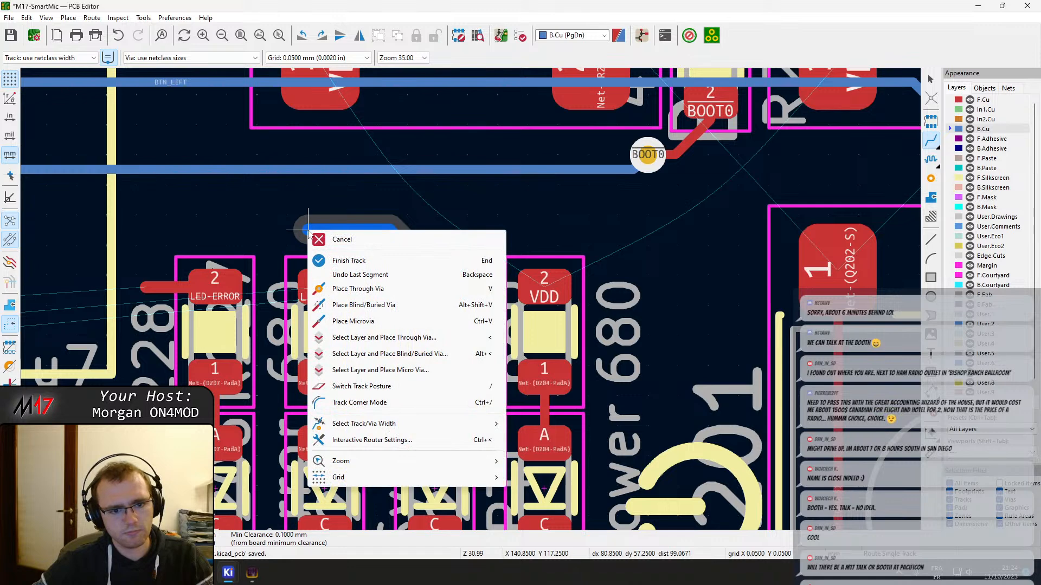
{"action": "mouse_move", "coordinate": [394, 428]}
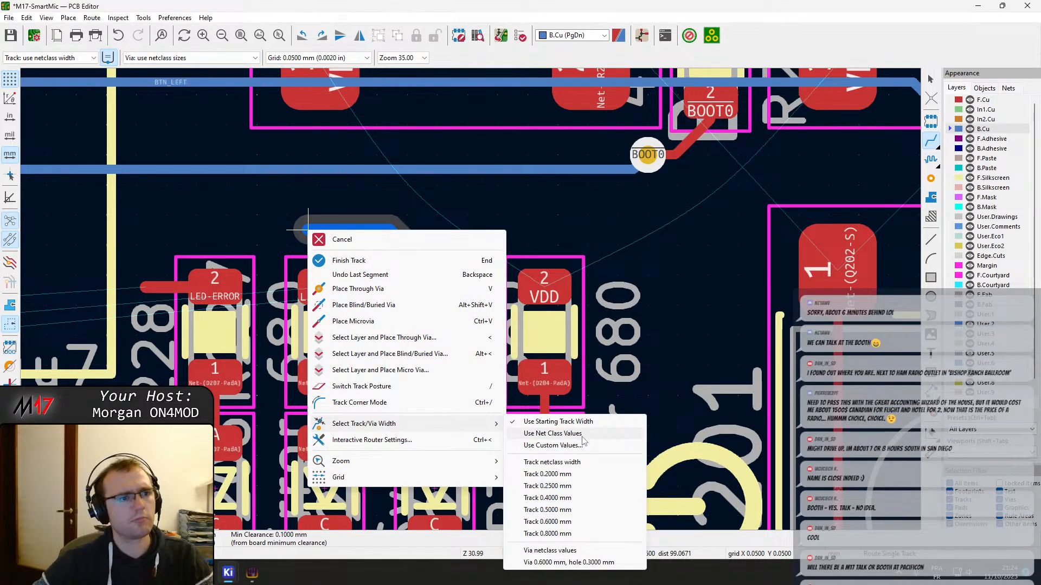
{"action": "left_click", "coordinate": [582, 433]}
{"action": "key", "text": "Escape"}
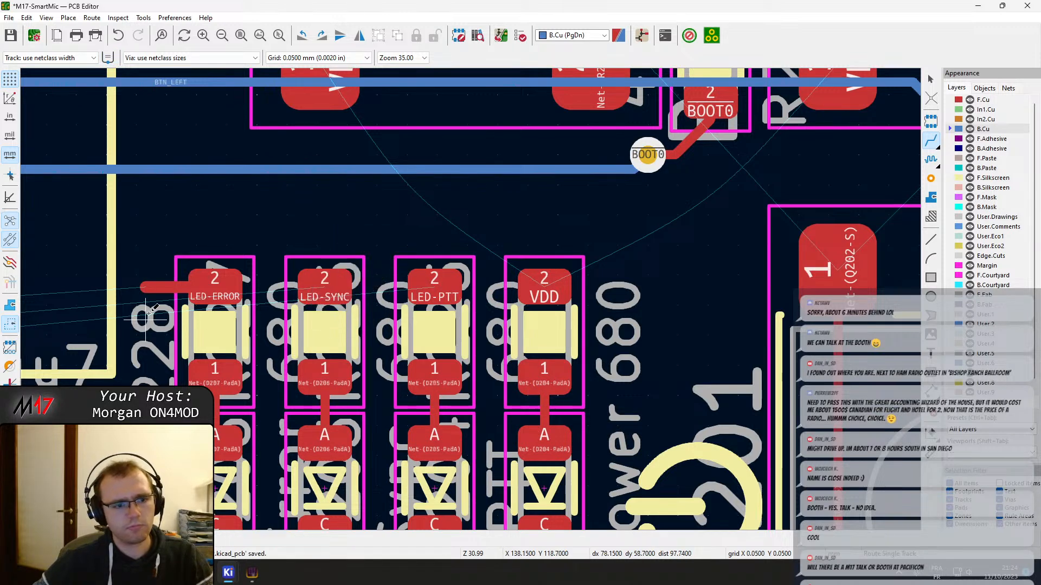
Delete the short horizontal LED-ERROR test track at R228
{"action": "key", "text": "Escape"}
{"action": "left_click", "coordinate": [173, 290]}
{"action": "key", "text": "Delete"}
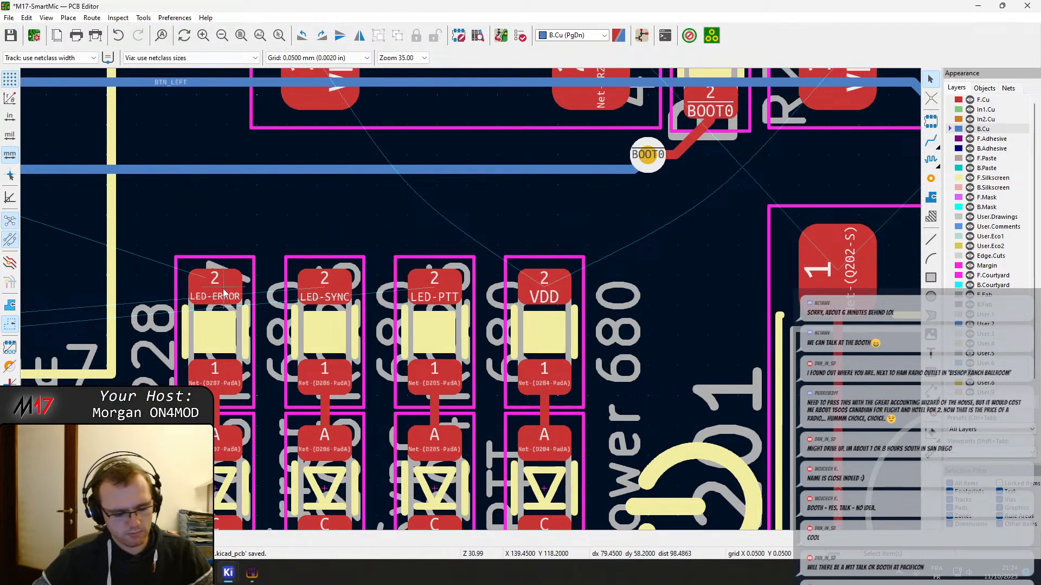
Route a short F.Cu test track diagonally away from R228's LED-ERROR pad and check its width in Track & Via Properties
{"action": "key", "text": "x"}
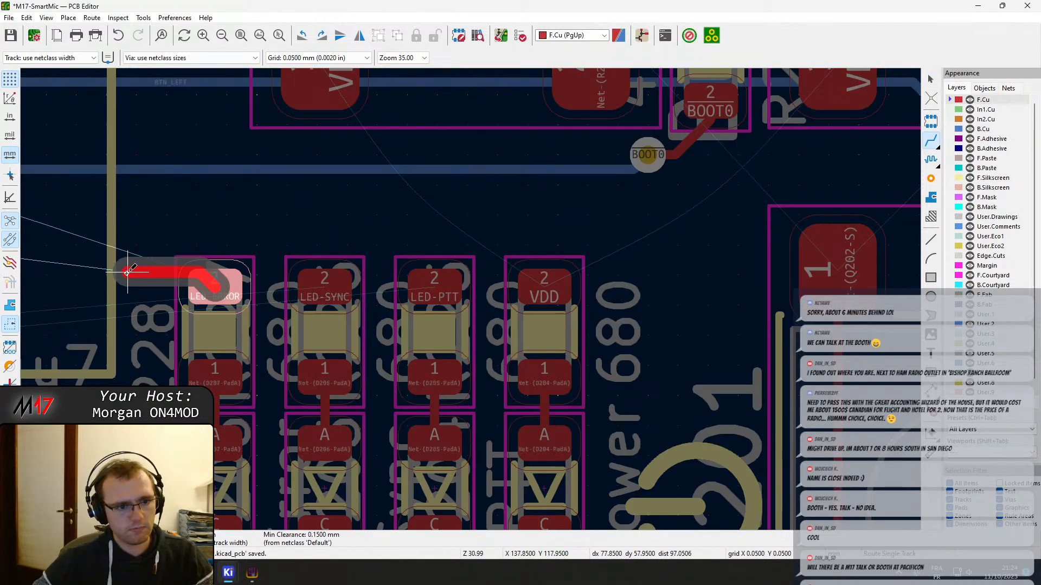
{"action": "left_click", "coordinate": [161, 215]}
{"action": "key", "text": "Escape"}
{"action": "key", "text": "Escape"}
{"action": "double_click", "coordinate": [170, 230]}
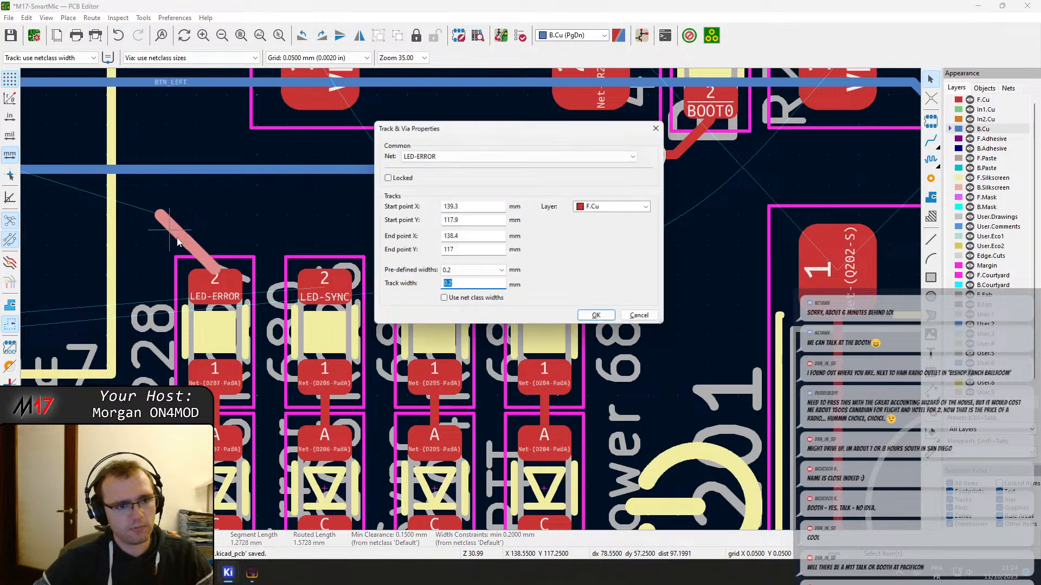
{"action": "key", "text": "Escape"}
{"action": "key", "text": "Escape"}
Delete the diagonal LED-ERROR test track and its leftover 0.3 mm F.Cu segment at R228's pad 2, saving the board
{"action": "left_click", "coordinate": [203, 250]}
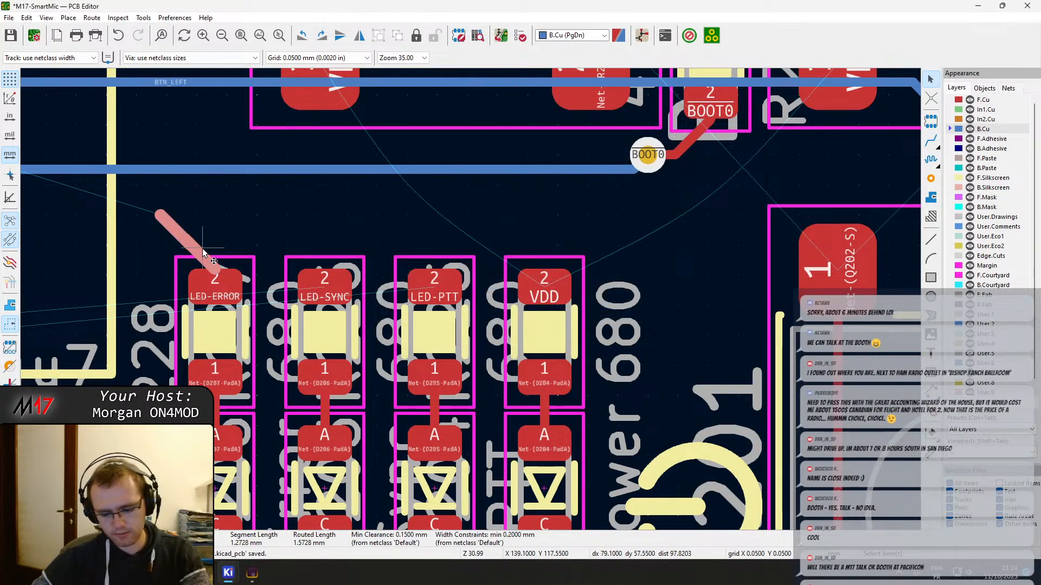
{"action": "key", "text": "Delete"}
{"action": "left_click", "coordinate": [211, 266]}
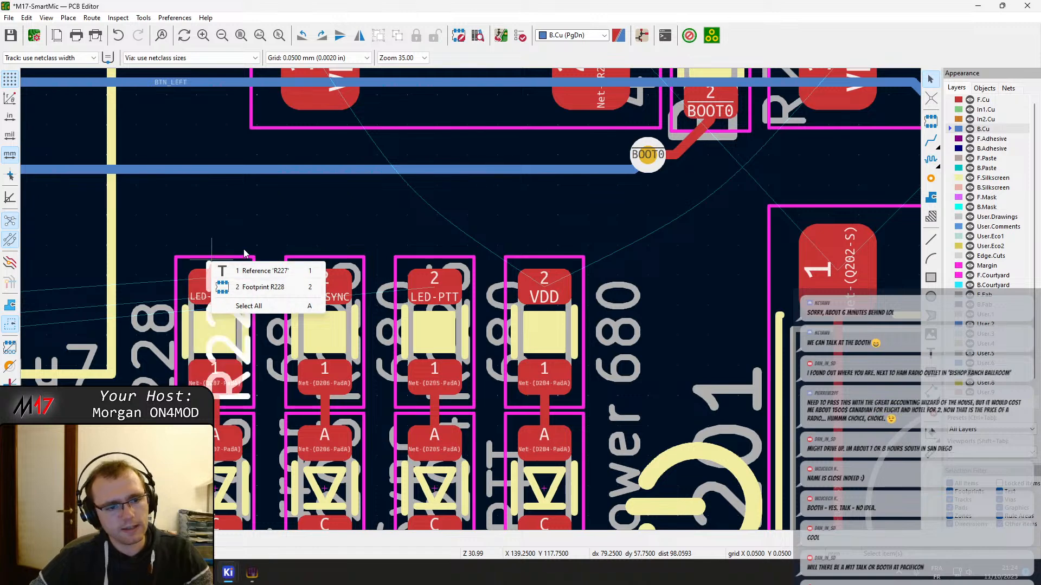
{"action": "key", "text": "Escape"}
{"action": "key", "text": "ctrl+s"}
{"action": "left_click", "coordinate": [214, 267]}
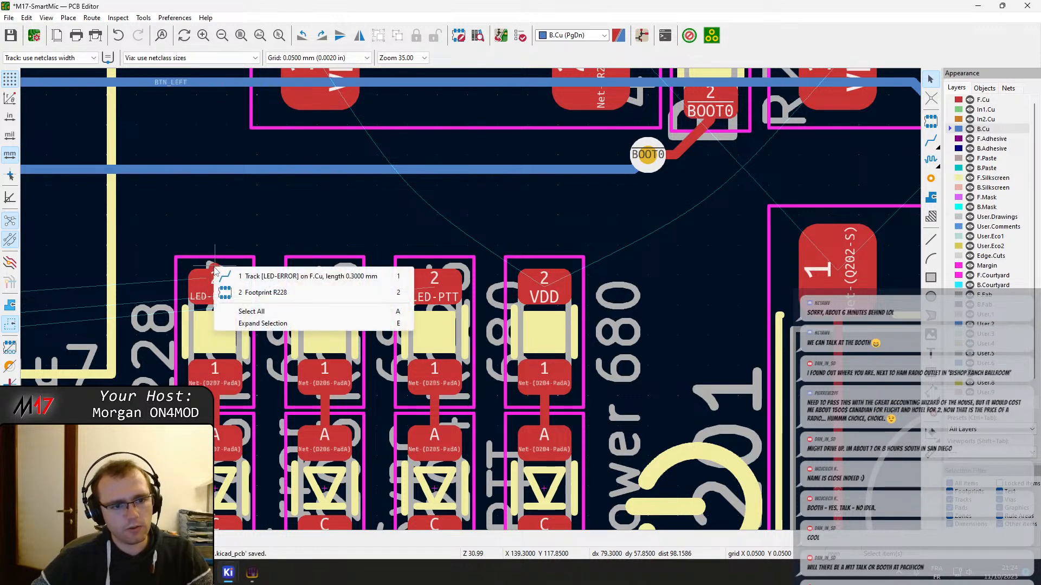
{"action": "left_click", "coordinate": [240, 276]}
{"action": "key", "text": "Delete"}
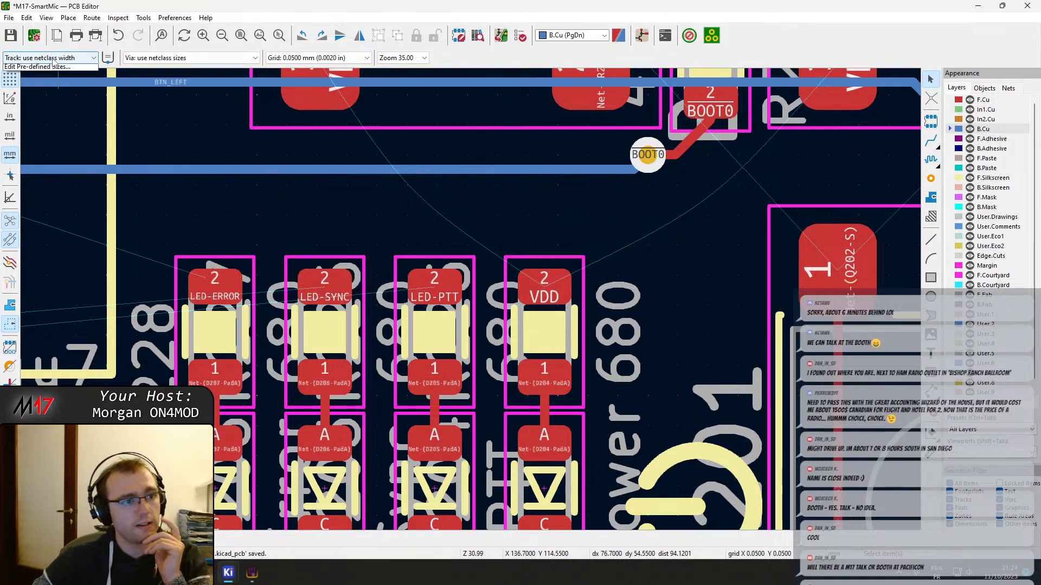
Reselect net class sizes for tracks and vias, and enable routing with the starting track's width
{"action": "left_click", "coordinate": [51, 57]}
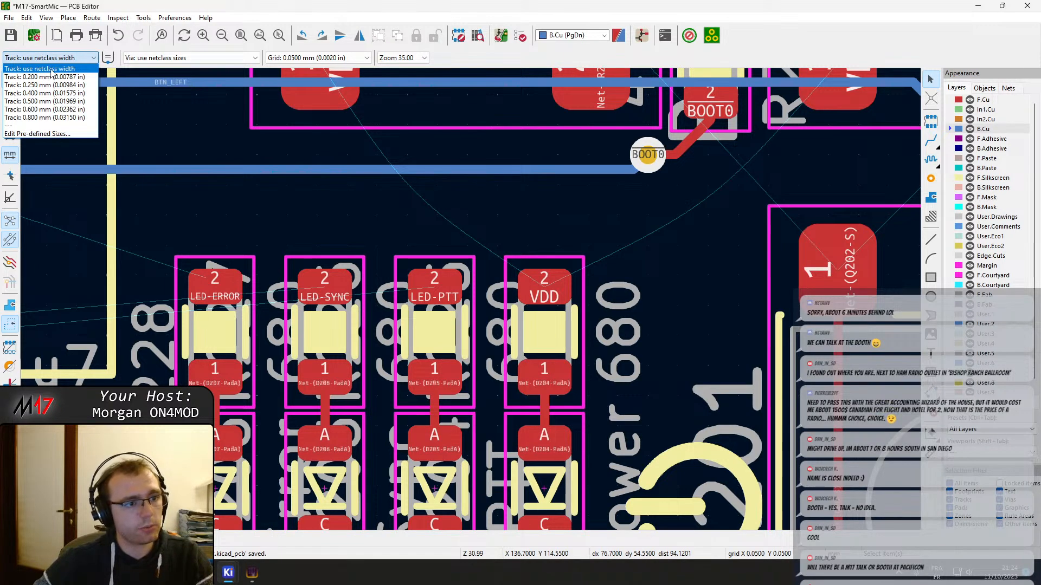
{"action": "left_click", "coordinate": [52, 70]}
{"action": "left_click", "coordinate": [179, 59]}
{"action": "left_click", "coordinate": [177, 67]}
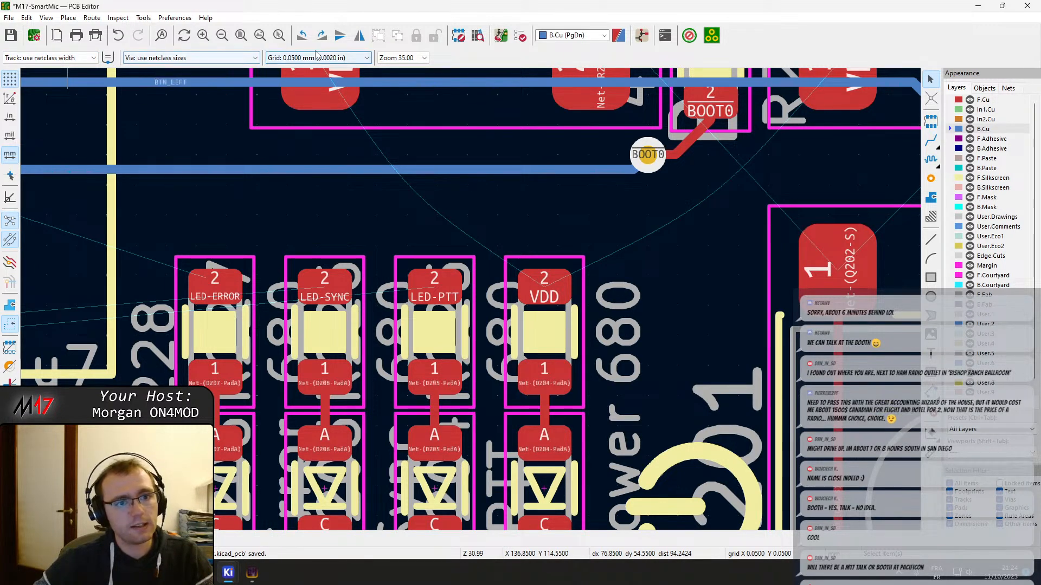
{"action": "left_click", "coordinate": [112, 62]}
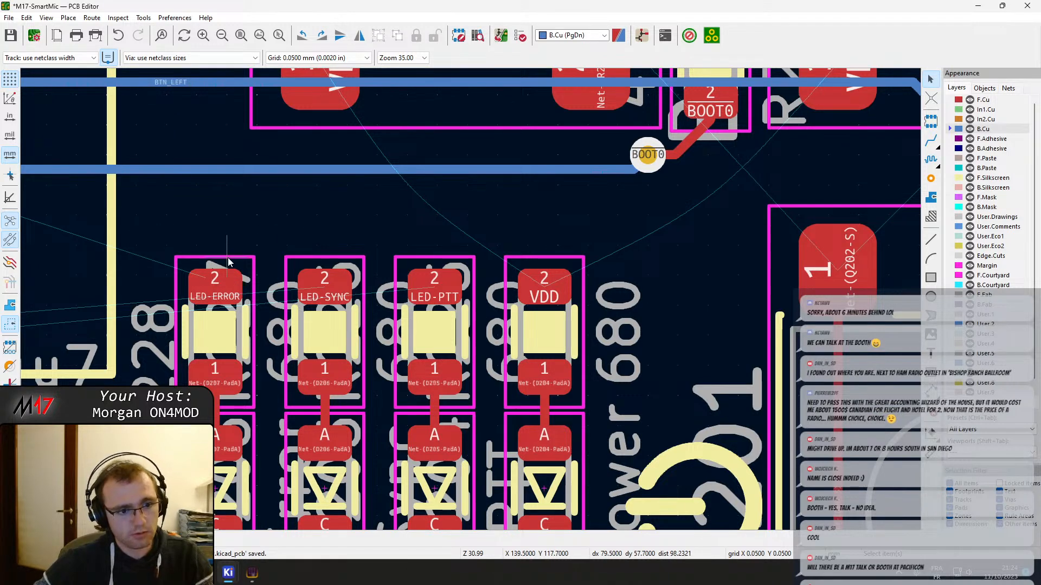
Try the net class width and net class values on trial F.Cu tracks from R228's LED-ERROR pad, abandoning the trials
{"action": "key", "text": "x"}
{"action": "right_click", "coordinate": [170, 205]}
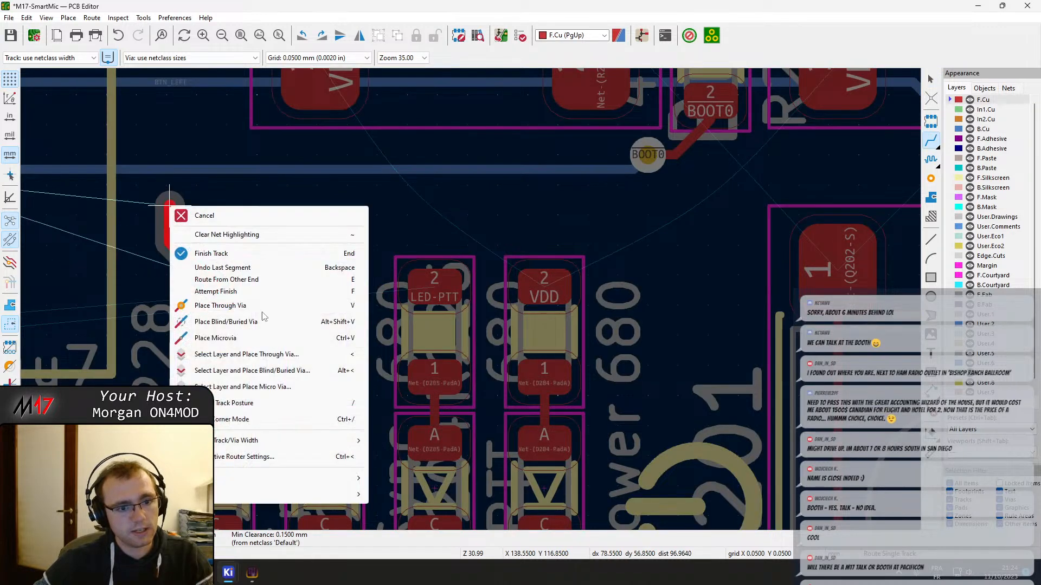
{"action": "mouse_move", "coordinate": [223, 445]}
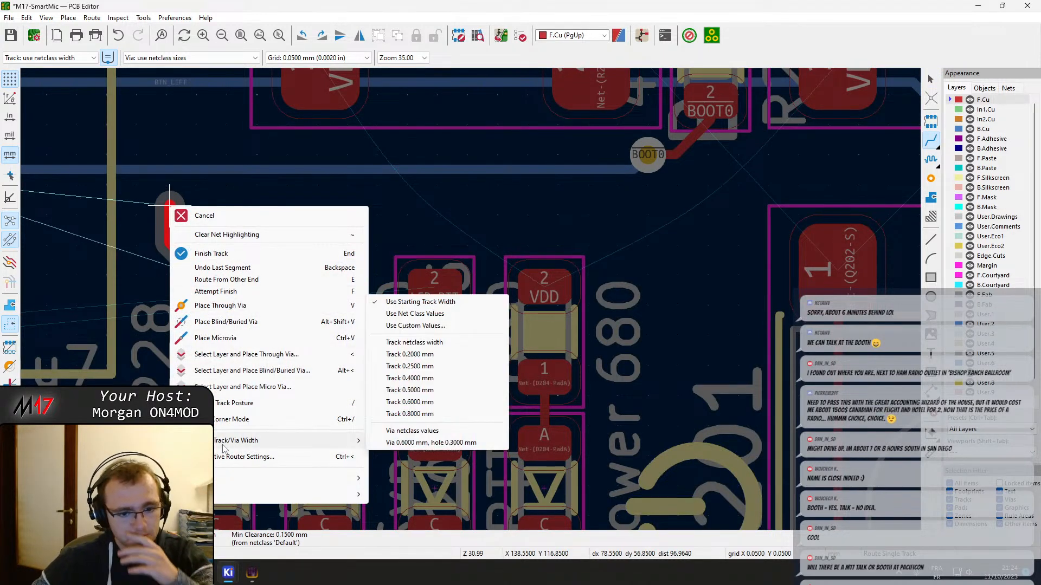
{"action": "left_click", "coordinate": [414, 342]}
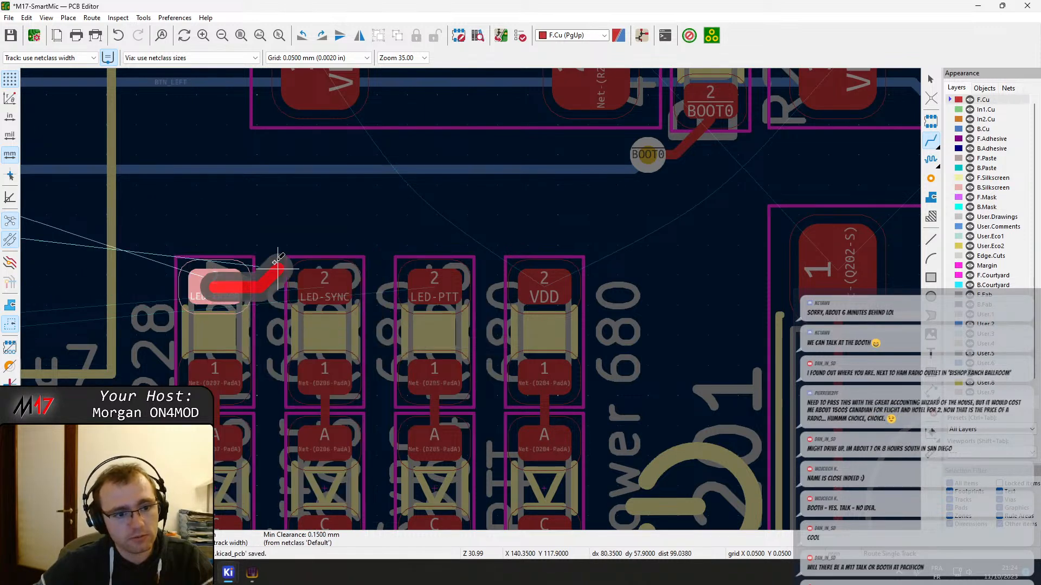
{"action": "right_click", "coordinate": [215, 236]}
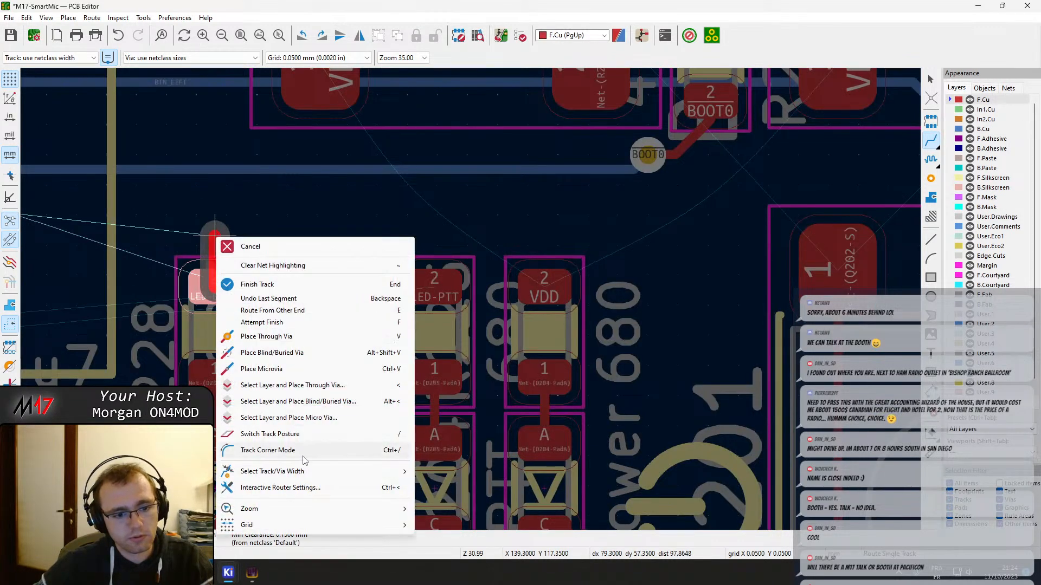
{"action": "mouse_move", "coordinate": [285, 474]}
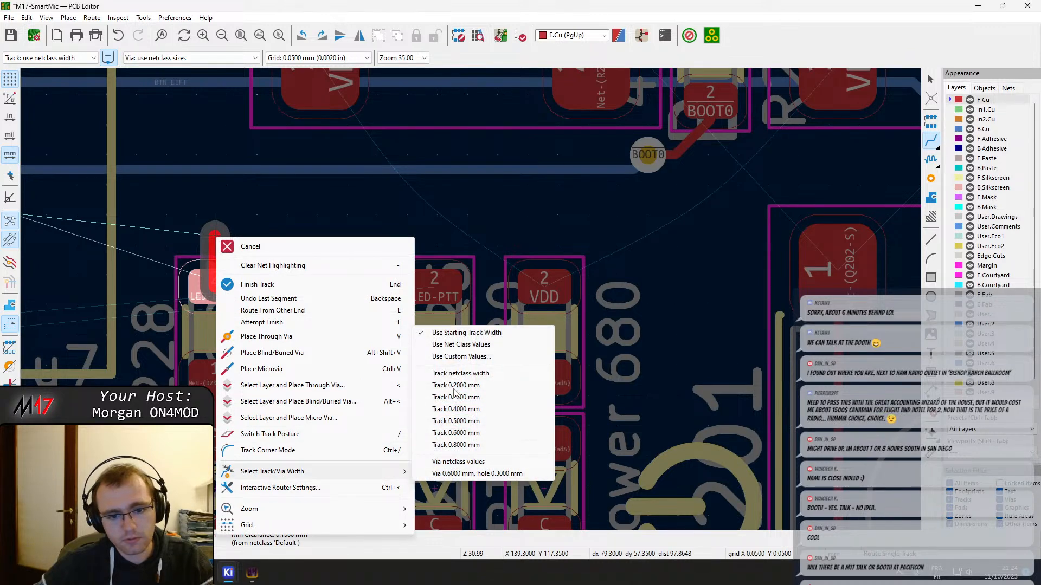
{"action": "left_click", "coordinate": [486, 344]}
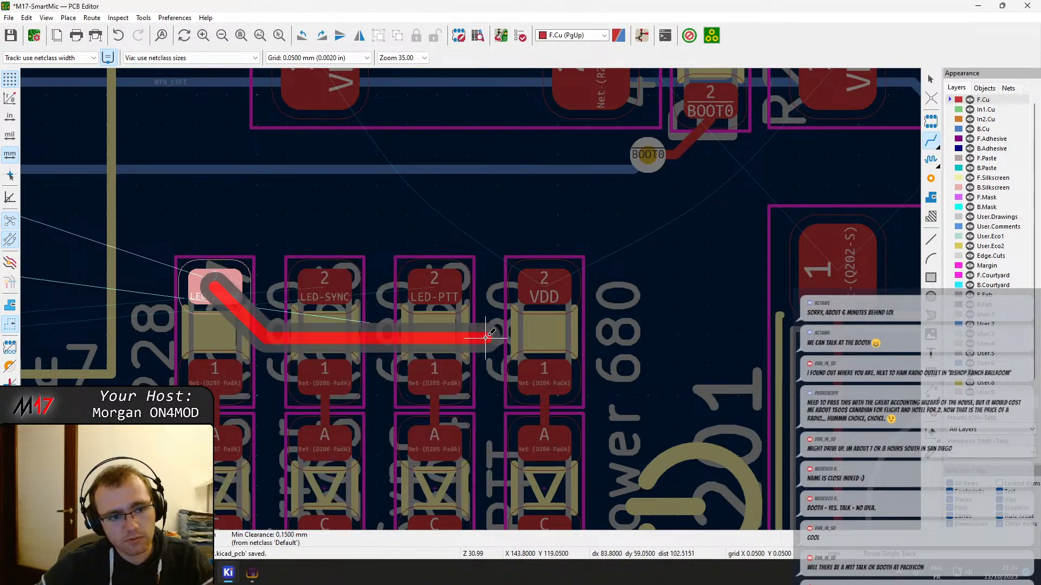
{"action": "right_click", "coordinate": [203, 219]}
{"action": "left_click", "coordinate": [228, 226]}
{"action": "key", "text": "Escape"}
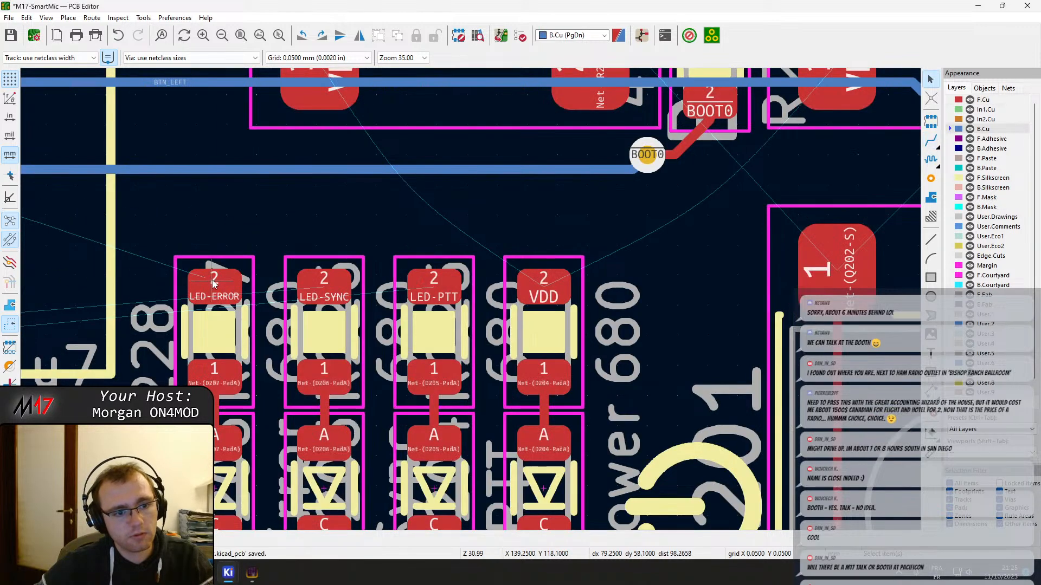
Check the custom track and via dimensions on a trial LED-ERROR track, and abandon the dialog and track
{"action": "key", "text": "x"}
{"action": "right_click", "coordinate": [208, 234]}
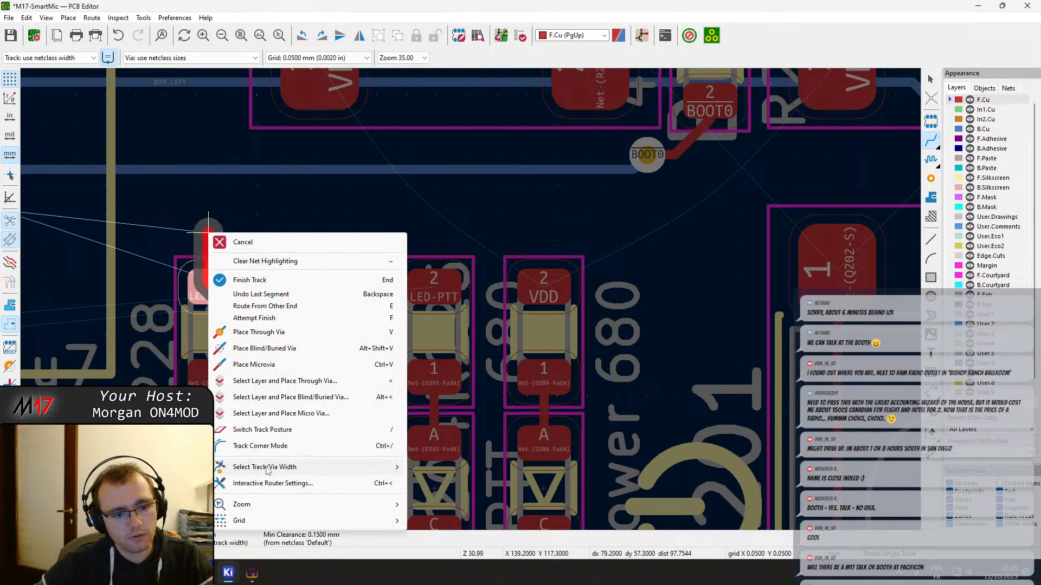
{"action": "mouse_move", "coordinate": [304, 467]}
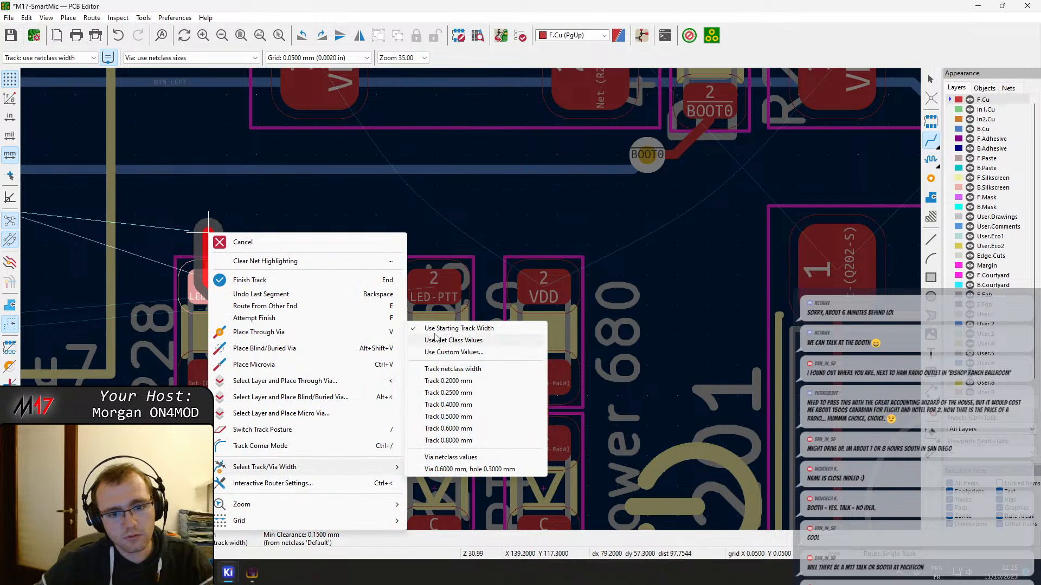
{"action": "left_click", "coordinate": [466, 352]}
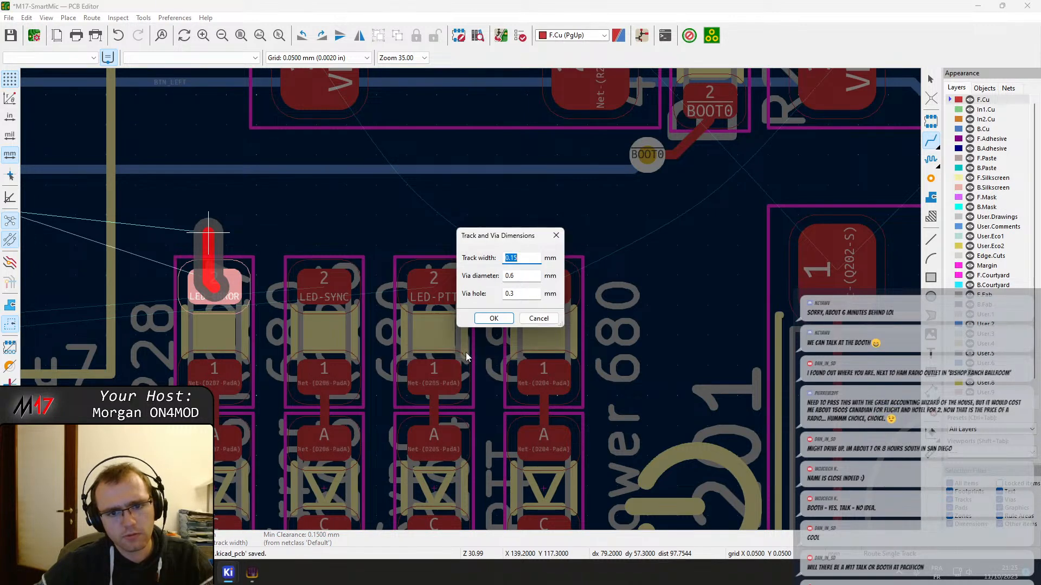
{"action": "key", "text": "Escape"}
{"action": "key", "text": "v"}
{"action": "key", "text": "Escape"}
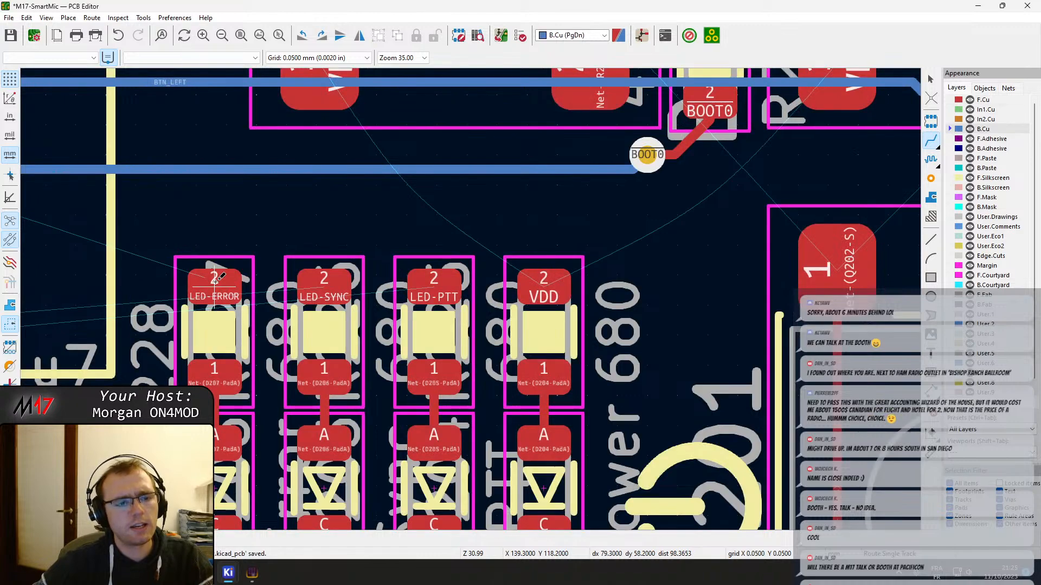
Leave the single-track router and save the board
{"action": "right_click", "coordinate": [214, 286]}
{"action": "key", "text": "Escape"}
{"action": "key", "text": "Escape"}
{"action": "key", "text": "ctrl+s"}
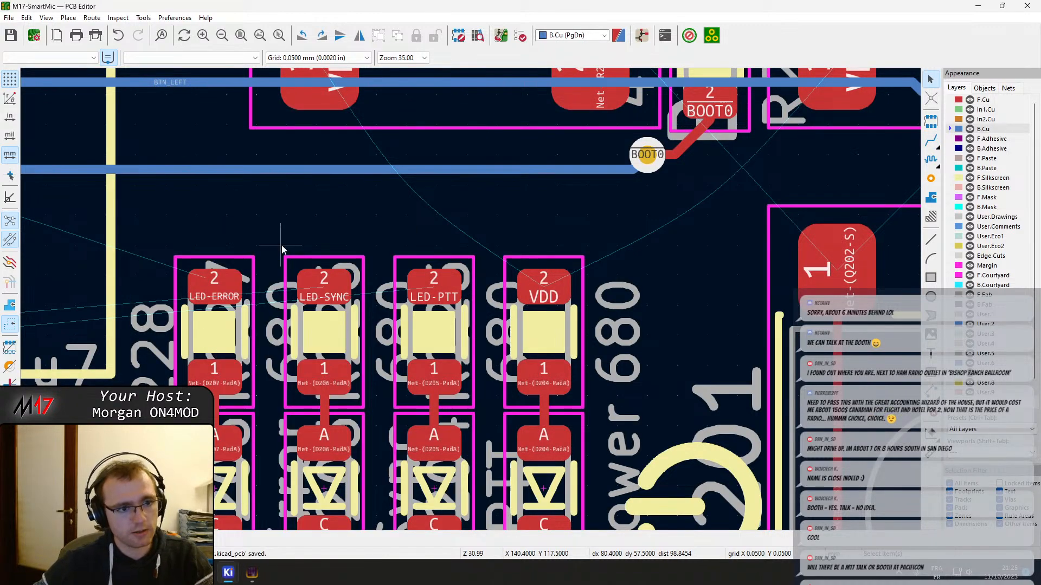
Switch the router from custom values to net class values on a trial LED-ERROR track, and abandon the track
{"action": "key", "text": "x"}
{"action": "right_click", "coordinate": [190, 206]}
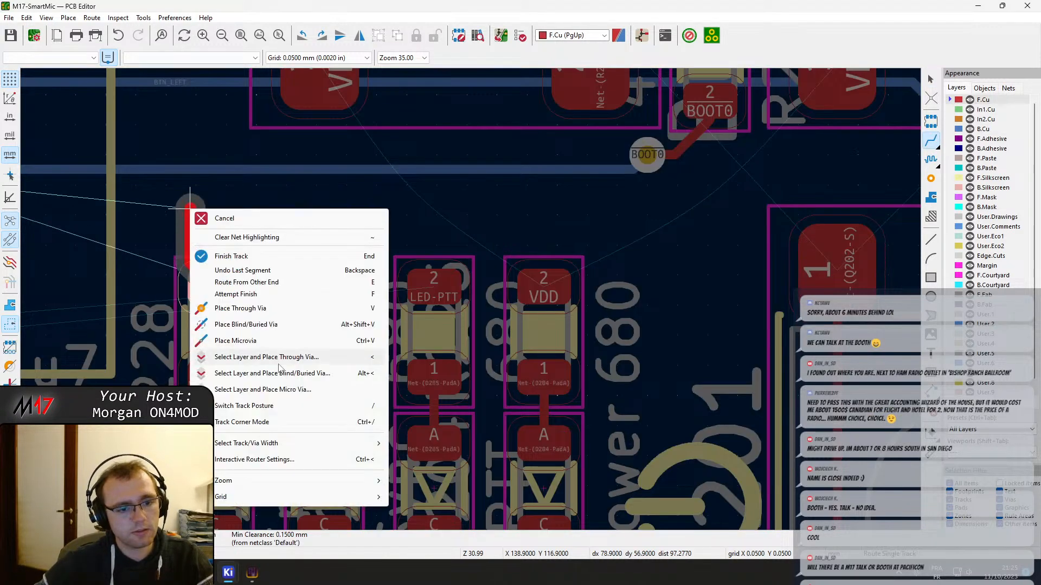
{"action": "mouse_move", "coordinate": [275, 445]}
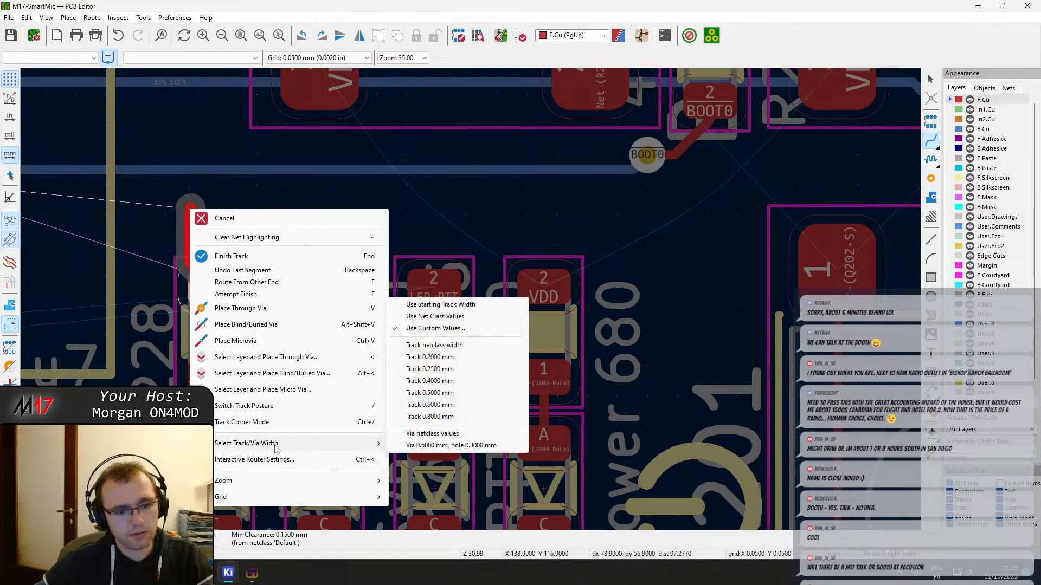
{"action": "left_click", "coordinate": [435, 317]}
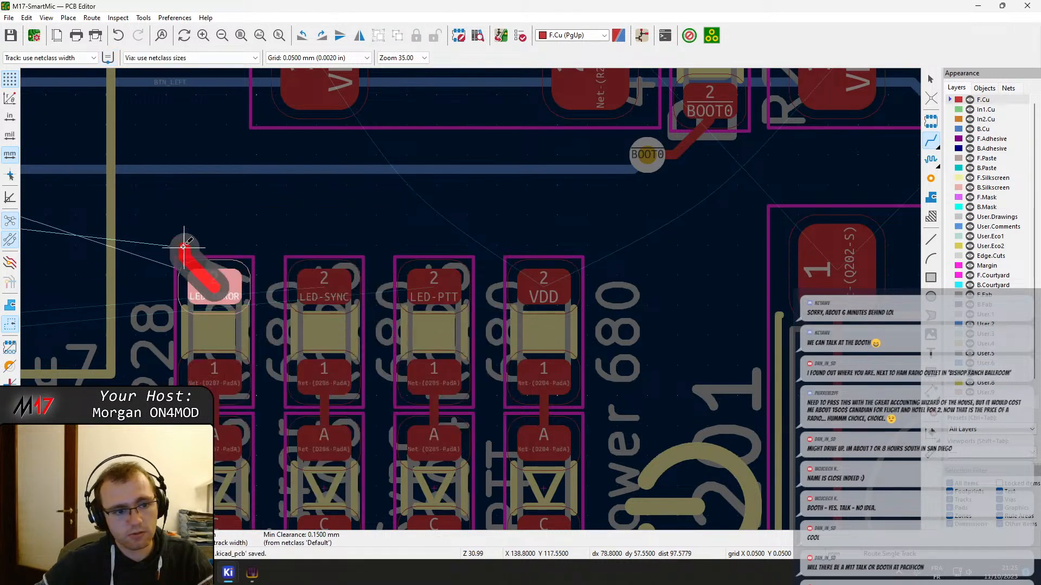
{"action": "right_click", "coordinate": [157, 221]}
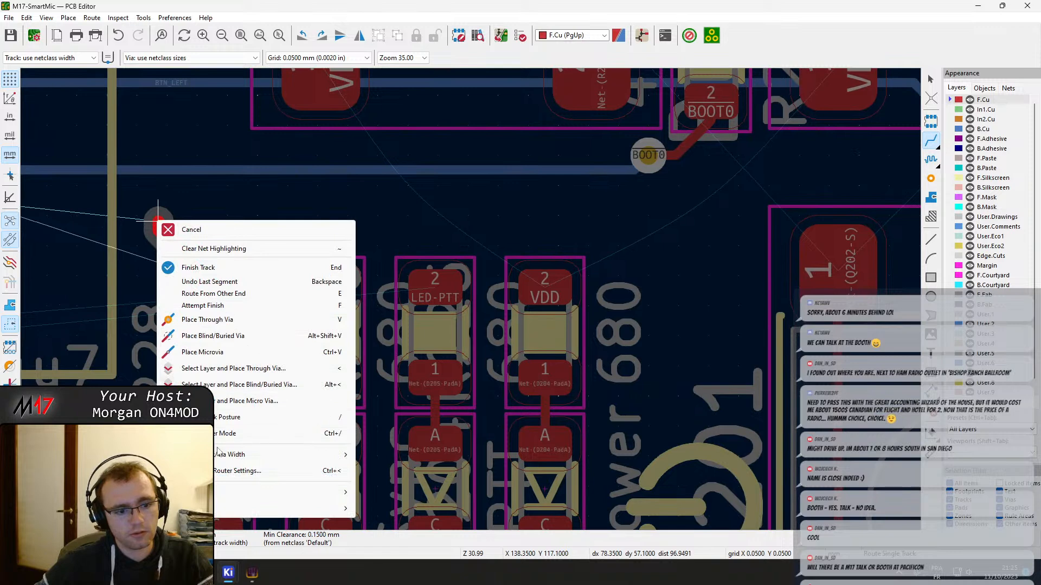
{"action": "mouse_move", "coordinate": [276, 454]}
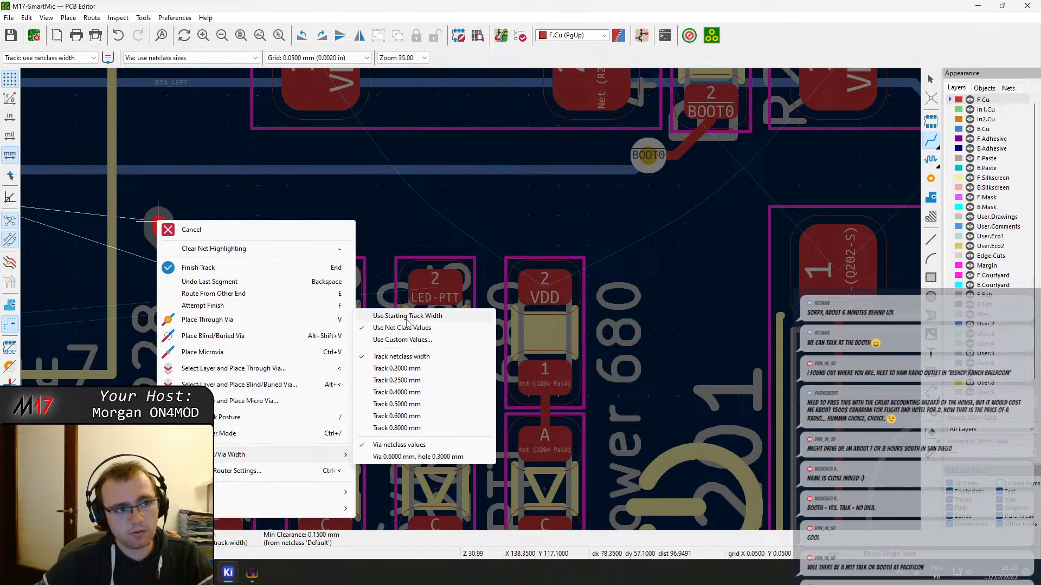
{"action": "left_click", "coordinate": [406, 320]}
{"action": "key", "text": "Escape"}
{"action": "key", "text": "Escape"}
{"action": "left_click", "coordinate": [206, 287]}
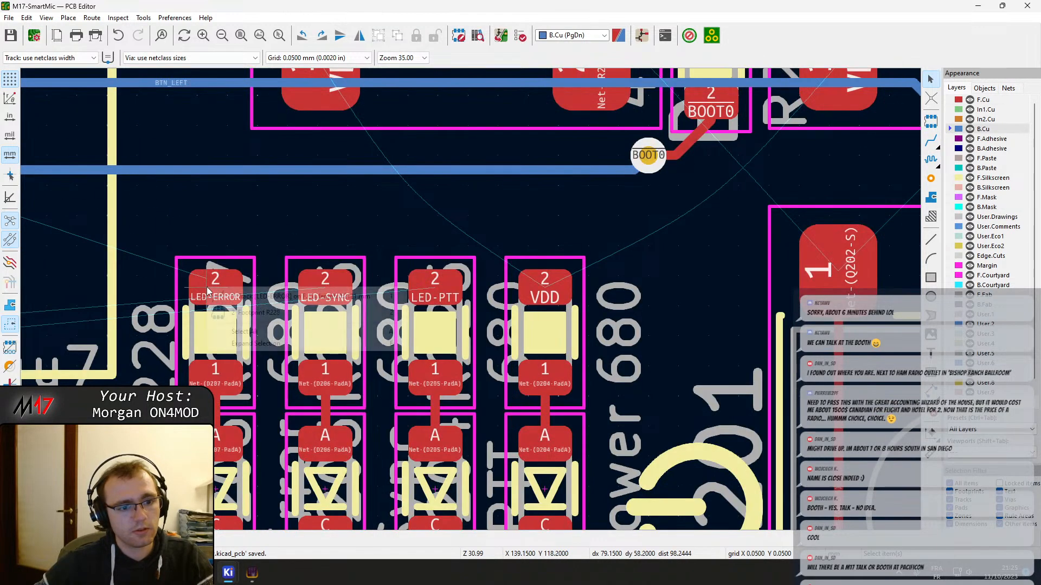
{"action": "left_click", "coordinate": [207, 288]}
{"action": "left_click", "coordinate": [151, 119]}
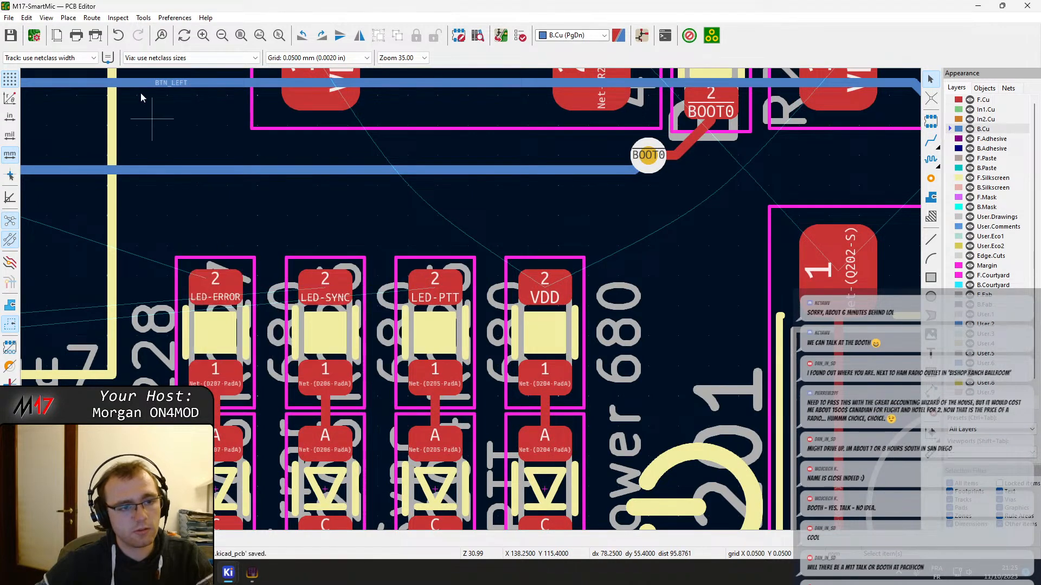
After reviewing the net classes and pre-defined sizes in Board Setup, set the minimum track width constraint to 0.15 mm and save
{"action": "left_click", "coordinate": [35, 35]}
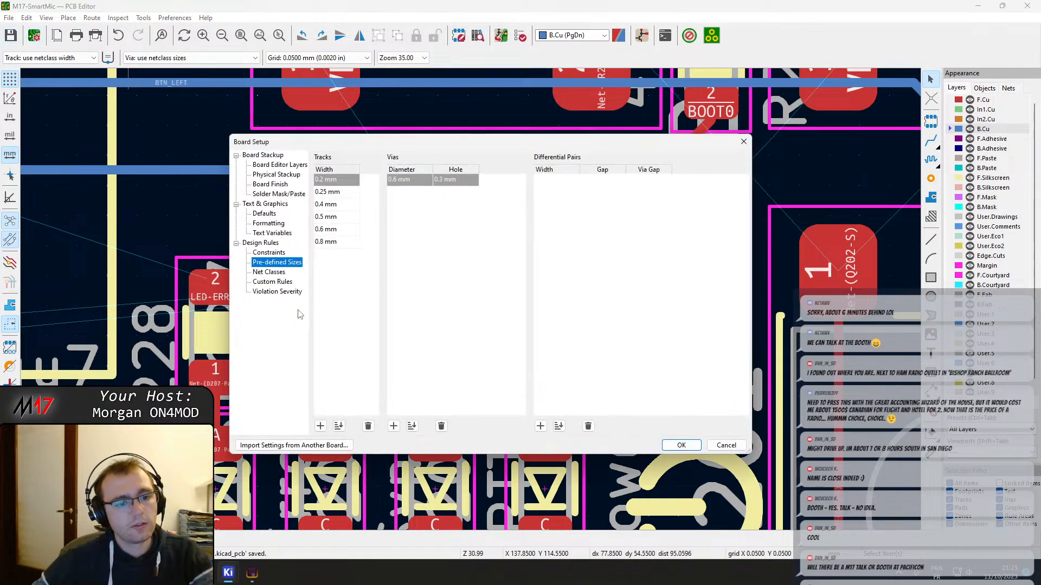
{"action": "left_click", "coordinate": [286, 272]}
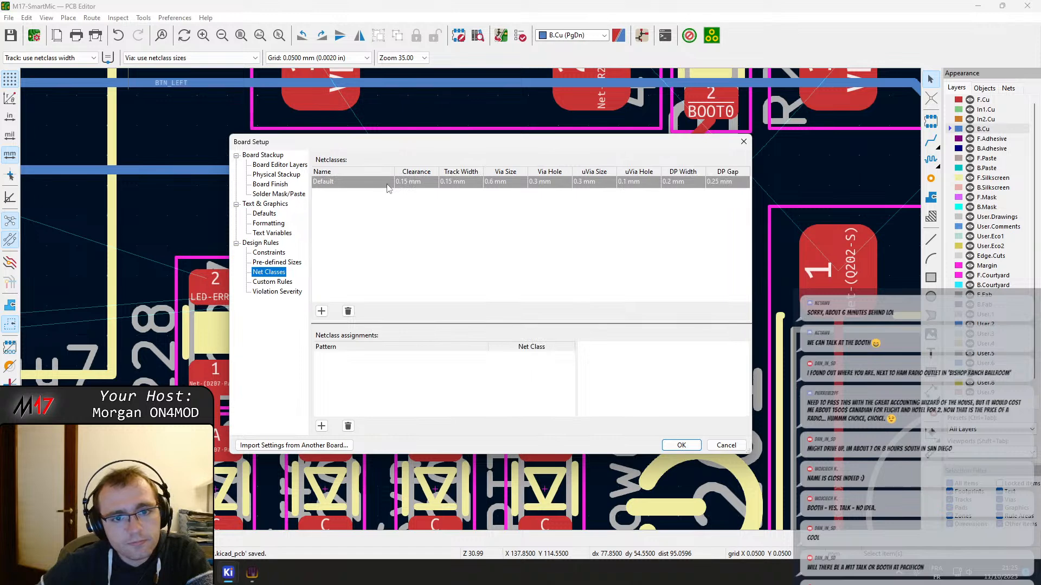
{"action": "left_click", "coordinate": [463, 183]}
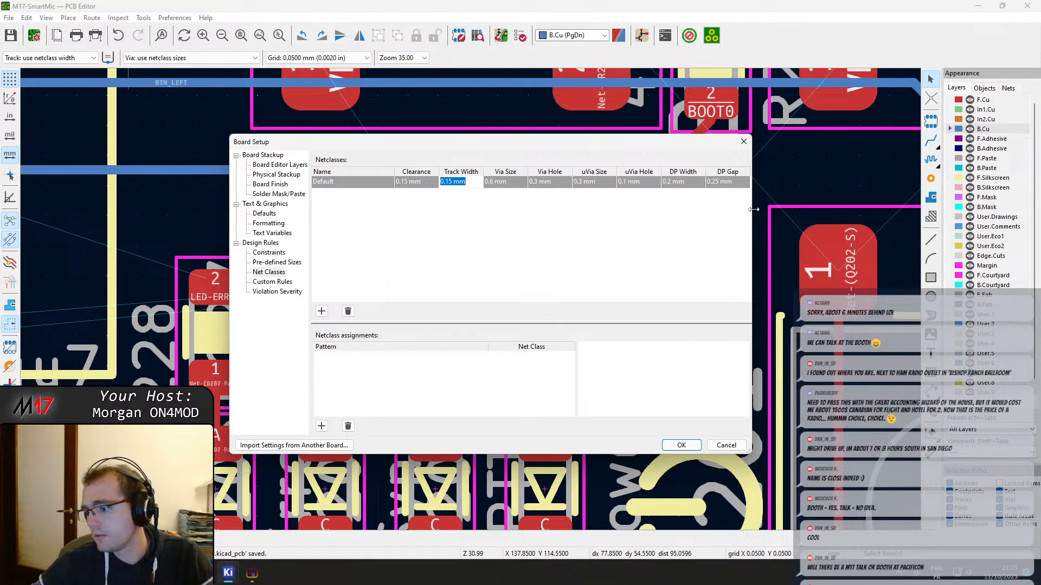
{"action": "left_click_drag", "start_coordinate": [754, 210], "coordinate": [826, 210]}
{"action": "left_click", "coordinate": [548, 234]}
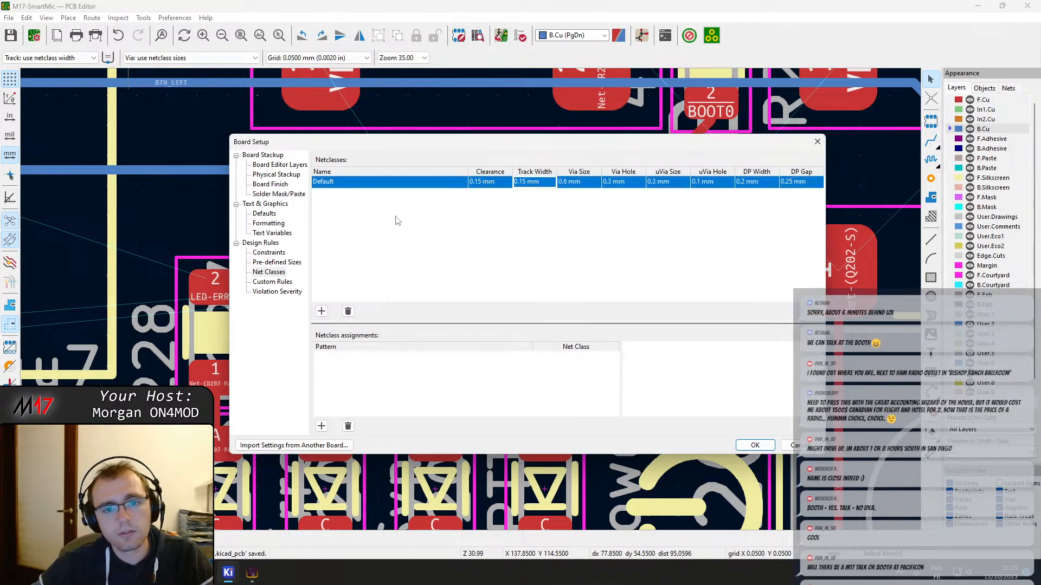
{"action": "left_click", "coordinate": [275, 262]}
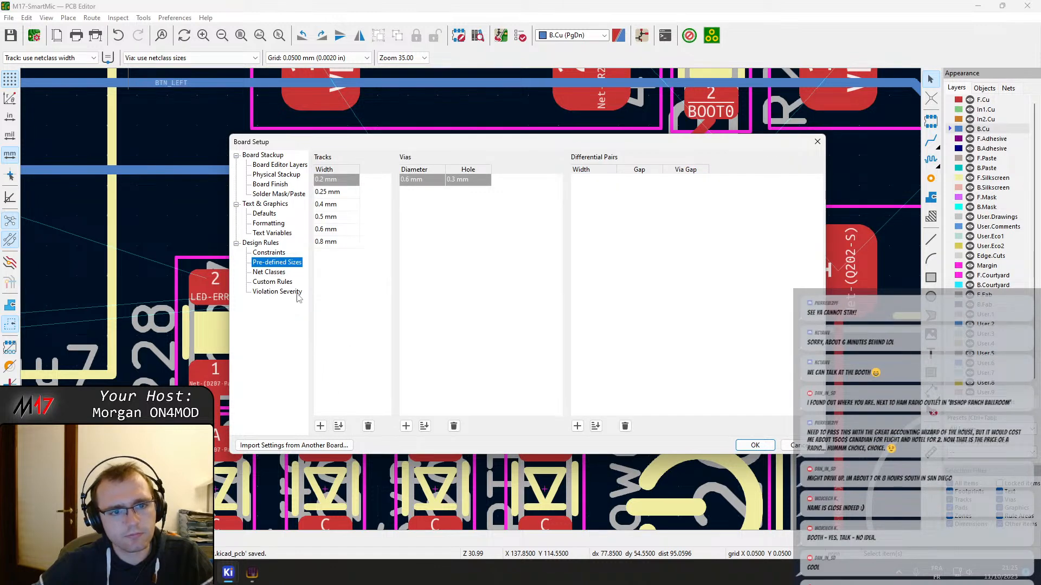
{"action": "left_click", "coordinate": [269, 253]}
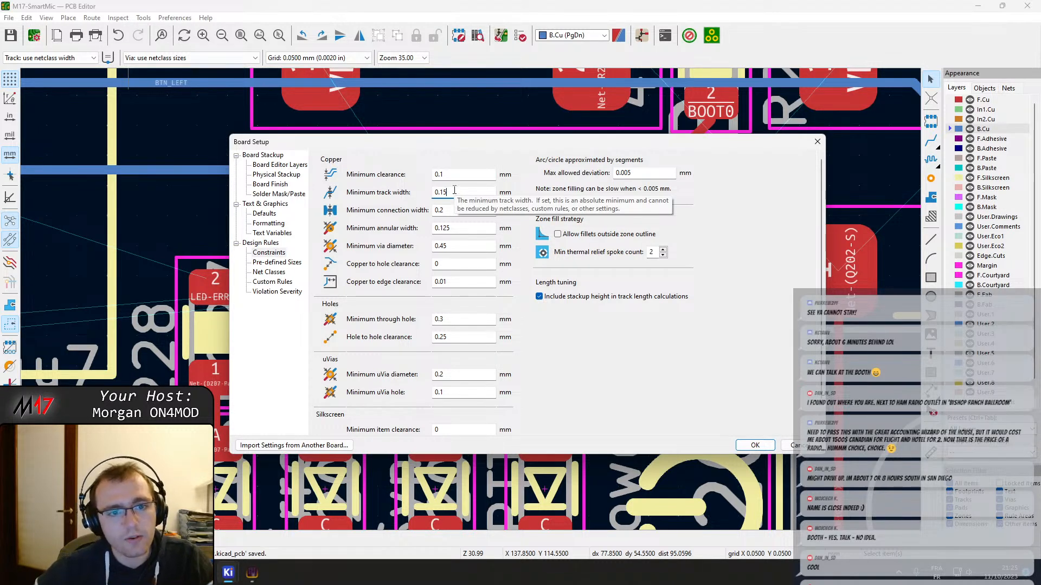
{"action": "left_click", "coordinate": [755, 445]}
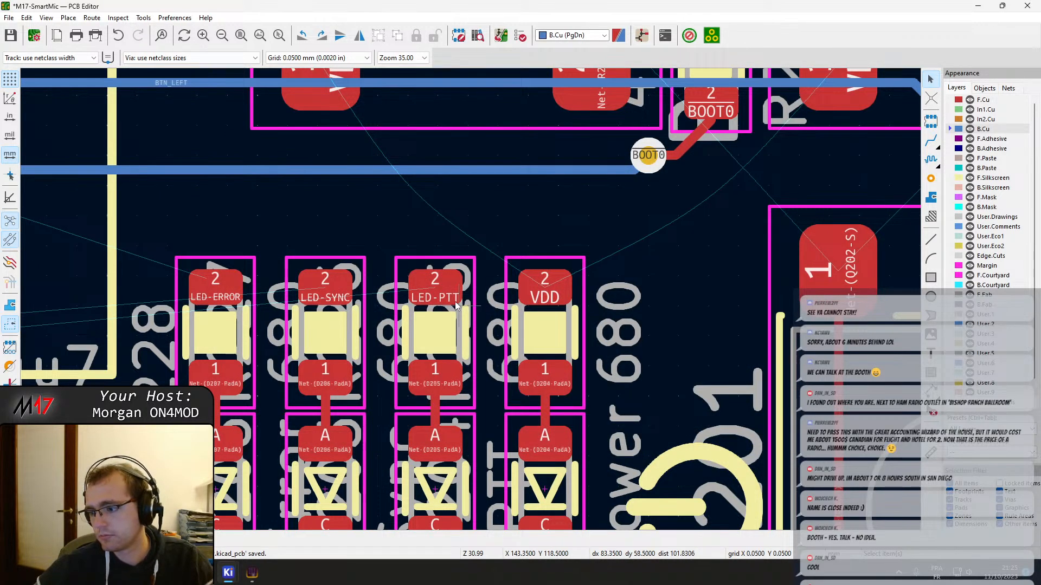
{"action": "key", "text": "ctrl+s"}
{"action": "middle_click_drag", "start_coordinate": [263, 246], "coordinate": [496, 287]}
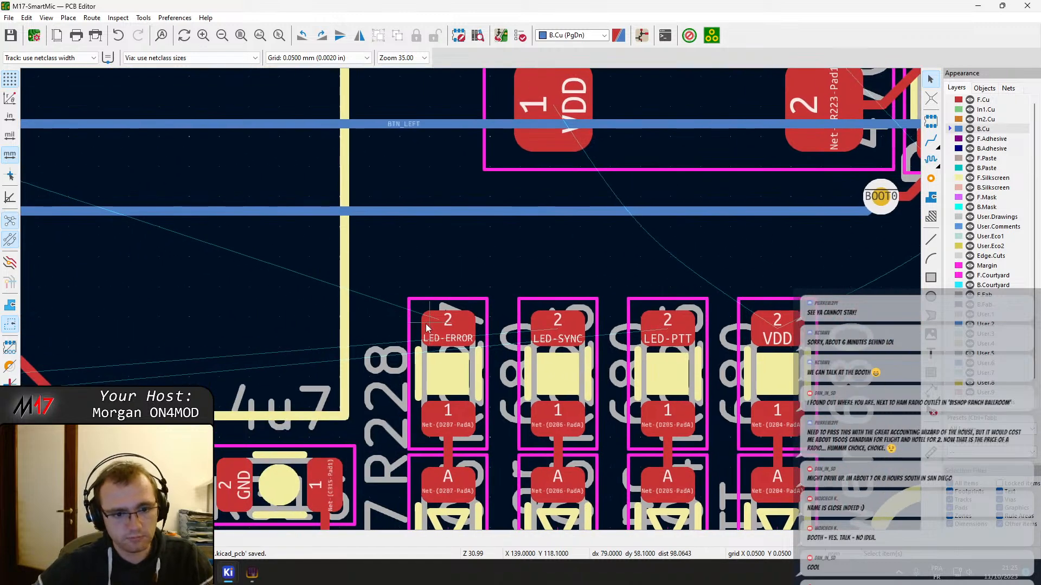
{"action": "key", "text": "x"}
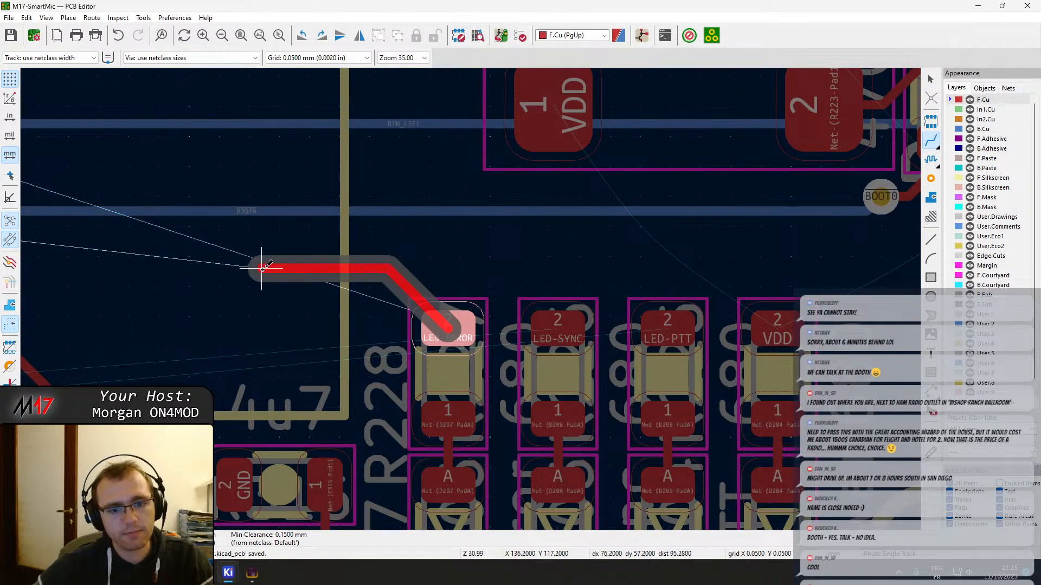
{"action": "key", "text": "Escape"}
{"action": "key", "text": "Page_Down"}
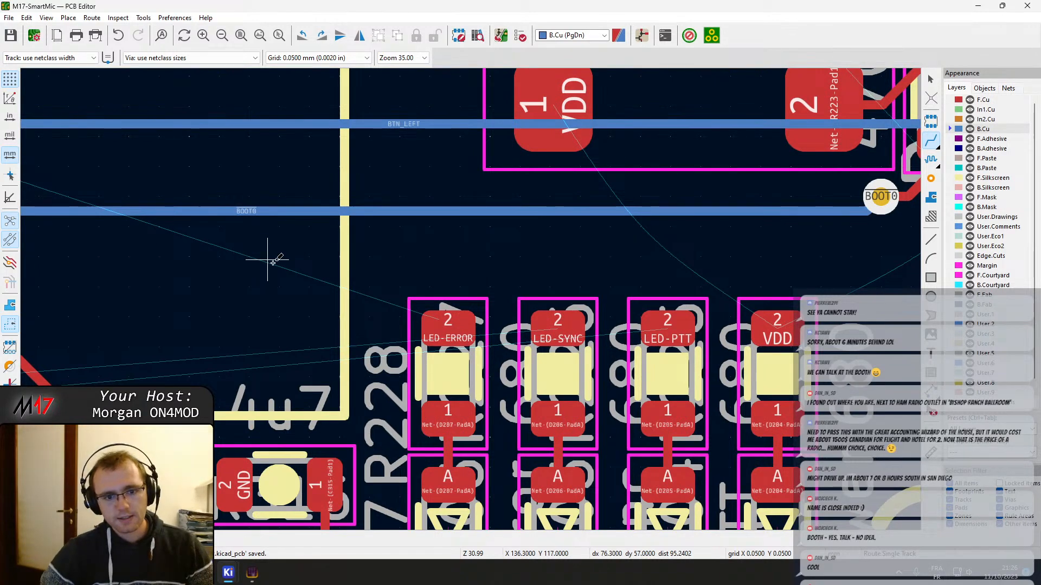
{"action": "scroll", "coordinate": [271, 262], "scroll_direction": "down", "scroll_amount": 6}
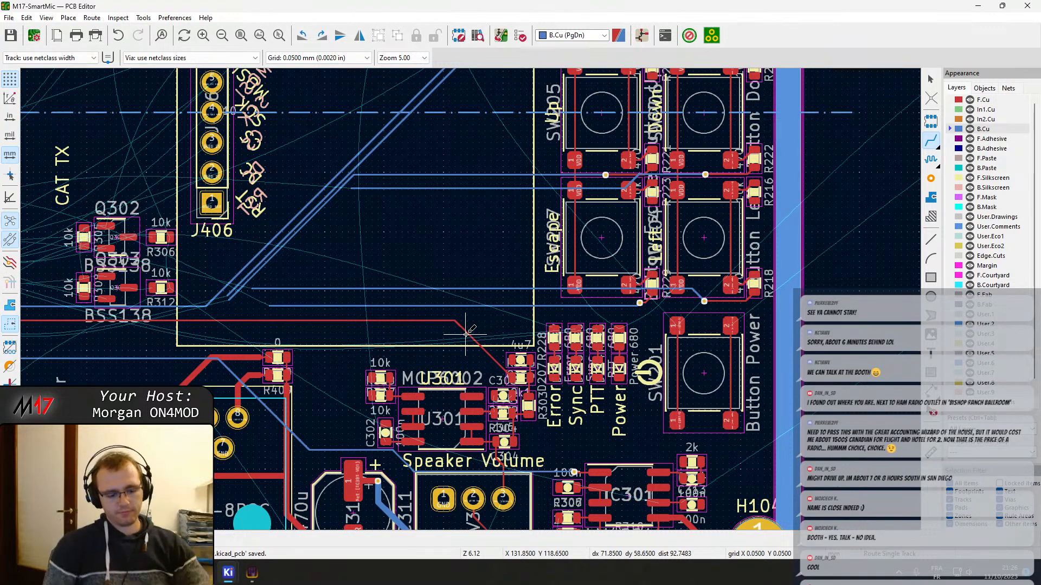
{"action": "scroll", "coordinate": [450, 266], "scroll_direction": "up", "scroll_amount": 4}
{"action": "middle_click_drag", "start_coordinate": [493, 279], "coordinate": [320, 176]}
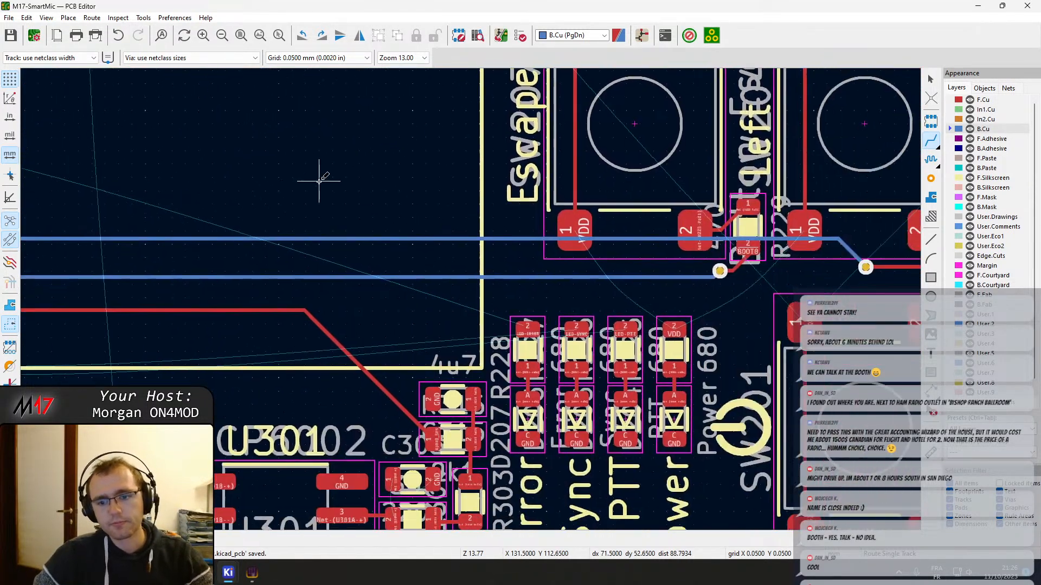
{"action": "key", "text": "Escape"}
{"action": "middle_click_drag", "start_coordinate": [540, 324], "coordinate": [512, 309]}
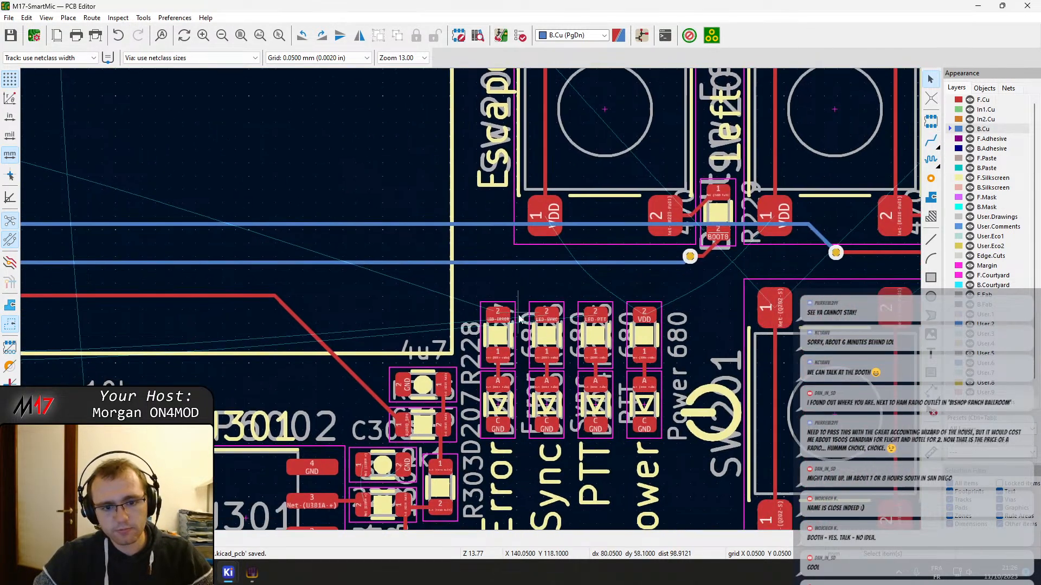
{"action": "key", "text": "x"}
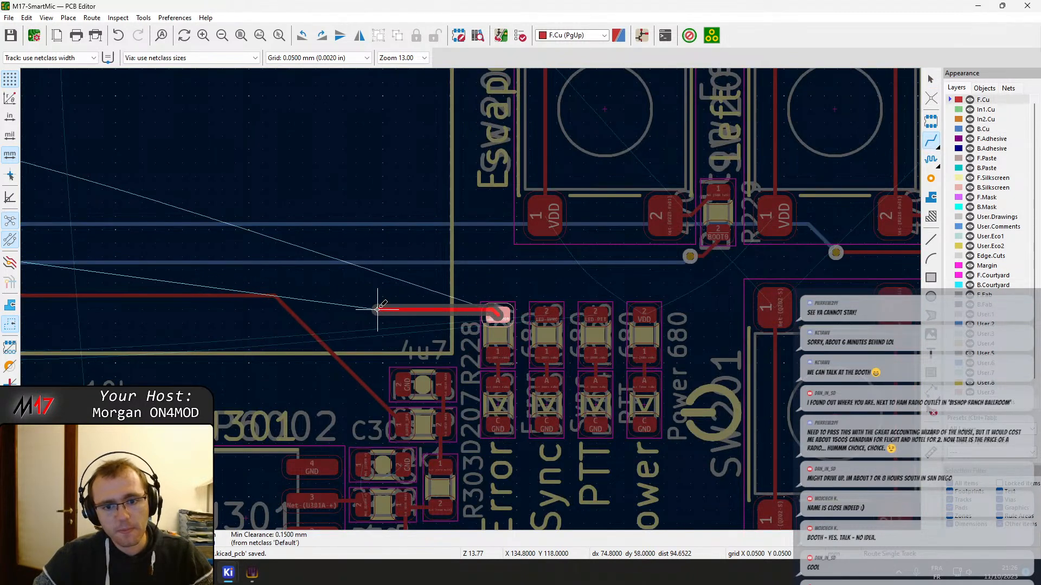
{"action": "scroll", "coordinate": [375, 308], "scroll_direction": "down", "scroll_amount": 3}
{"action": "middle_click_drag", "start_coordinate": [379, 306], "coordinate": [553, 197]}
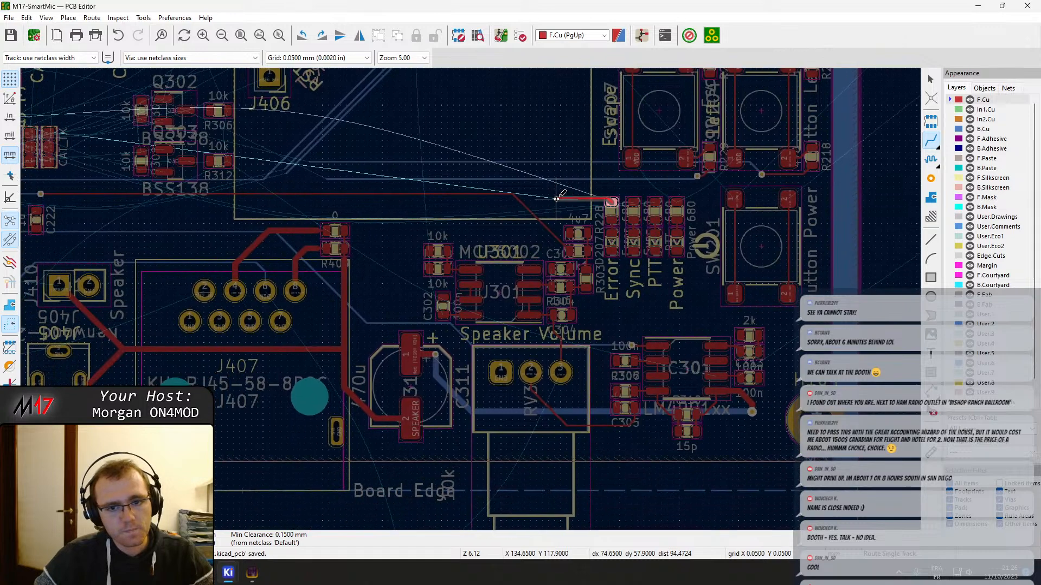
{"action": "key", "text": "Escape"}
{"action": "key", "text": "Escape"}
Drag the long horizontal AUDIO_SPK track segment down, keeping 45-degree corners, to open a channel below the BTN_LEFT and BOOT0 tracks
{"action": "middle_click_drag", "start_coordinate": [360, 225], "coordinate": [422, 238]}
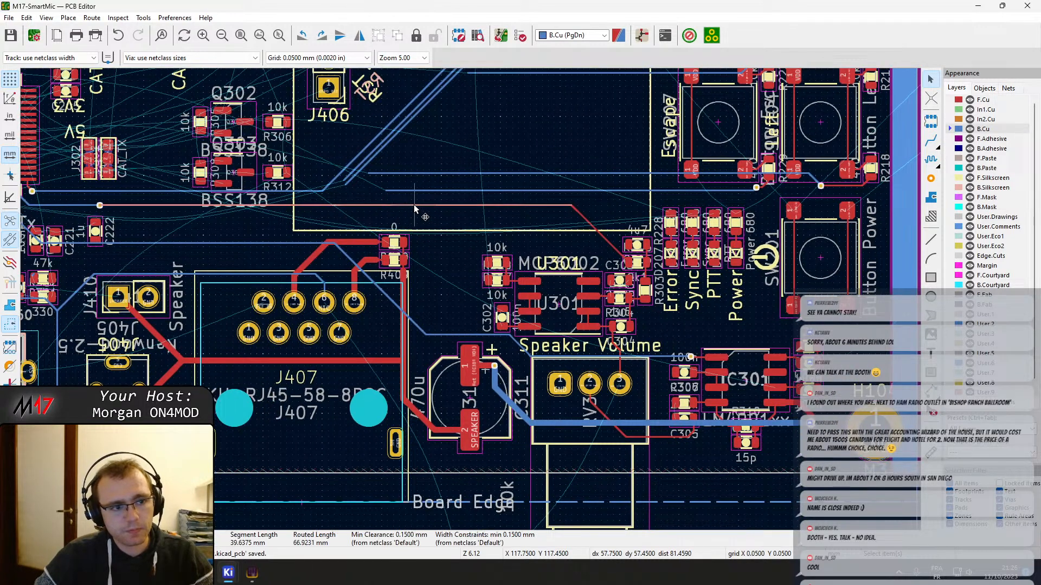
{"action": "key", "text": "d"}
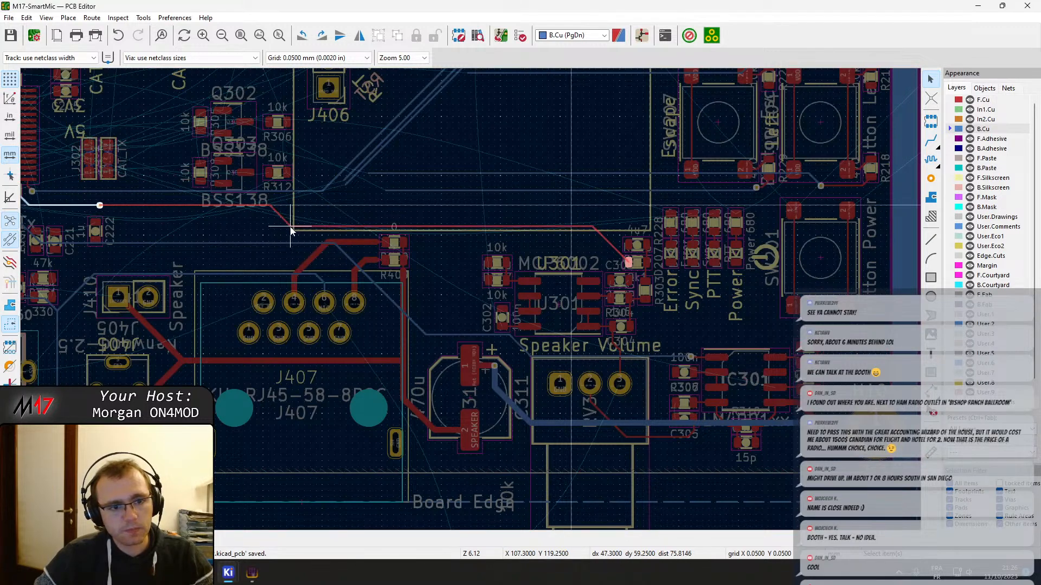
{"action": "left_click", "coordinate": [141, 226]}
Route the LED-ERROR track on F.Cu from its LED resistor pad, running above the AUDIO_SPK track and ending below the Q303 transistor
{"action": "middle_click_drag", "start_coordinate": [591, 214], "coordinate": [473, 228]}
{"action": "scroll", "coordinate": [541, 225], "scroll_direction": "up", "scroll_amount": 2}
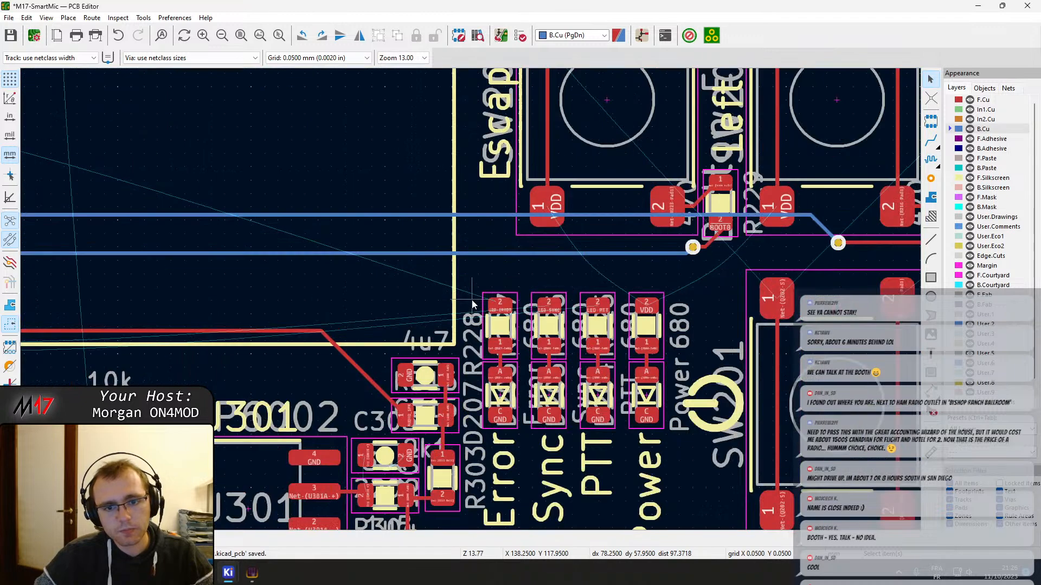
{"action": "key", "text": "x"}
{"action": "middle_click_drag", "start_coordinate": [136, 284], "coordinate": [412, 298]}
{"action": "middle_click_drag", "start_coordinate": [166, 306], "coordinate": [399, 326]}
{"action": "middle_click_drag", "start_coordinate": [105, 342], "coordinate": [434, 341]}
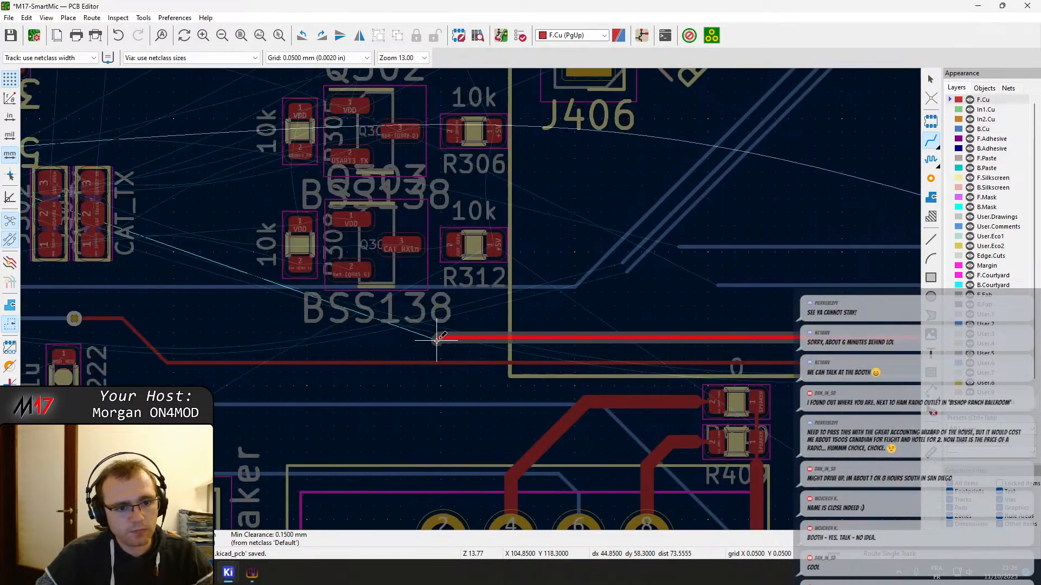
{"action": "left_click", "coordinate": [211, 337]}
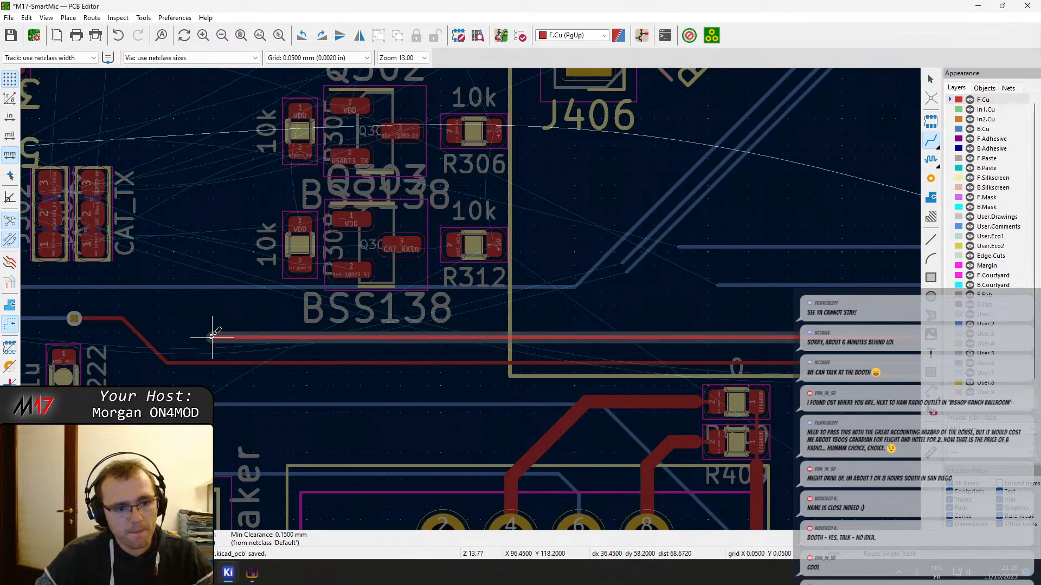
{"action": "key", "text": "Escape"}
{"action": "key", "text": "Page_Down"}
Route the LED-SYNC track on F.Cu from its resistor pad, parallel to and just above the LED-ERROR track, ending below Q303
{"action": "scroll", "coordinate": [622, 328], "scroll_direction": "down", "scroll_amount": 1}
{"action": "middle_click_drag", "start_coordinate": [775, 325], "coordinate": [623, 296]}
{"action": "middle_click_drag", "start_coordinate": [836, 302], "coordinate": [327, 302]}
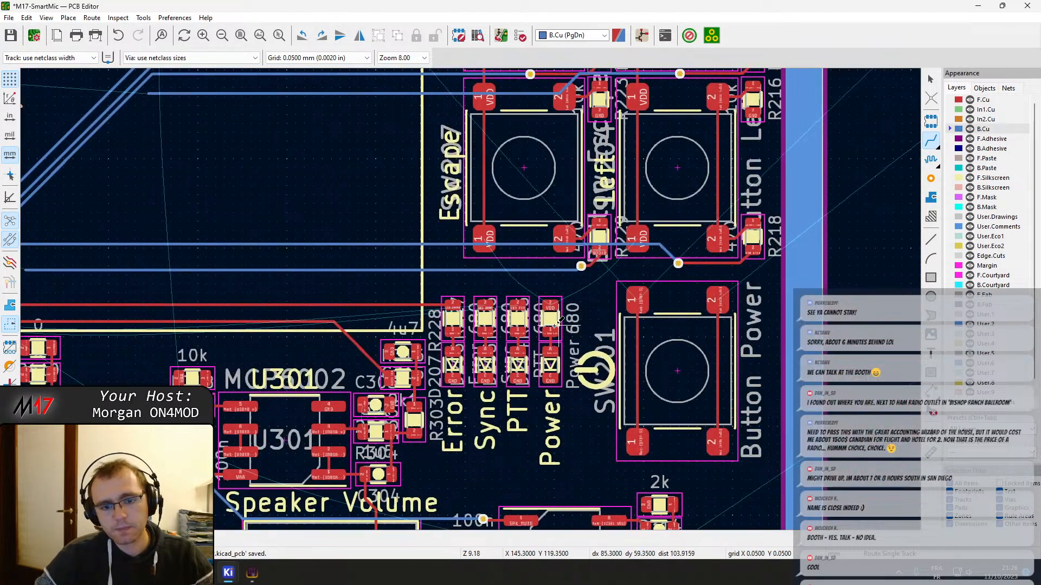
{"action": "left_click", "coordinate": [485, 304]}
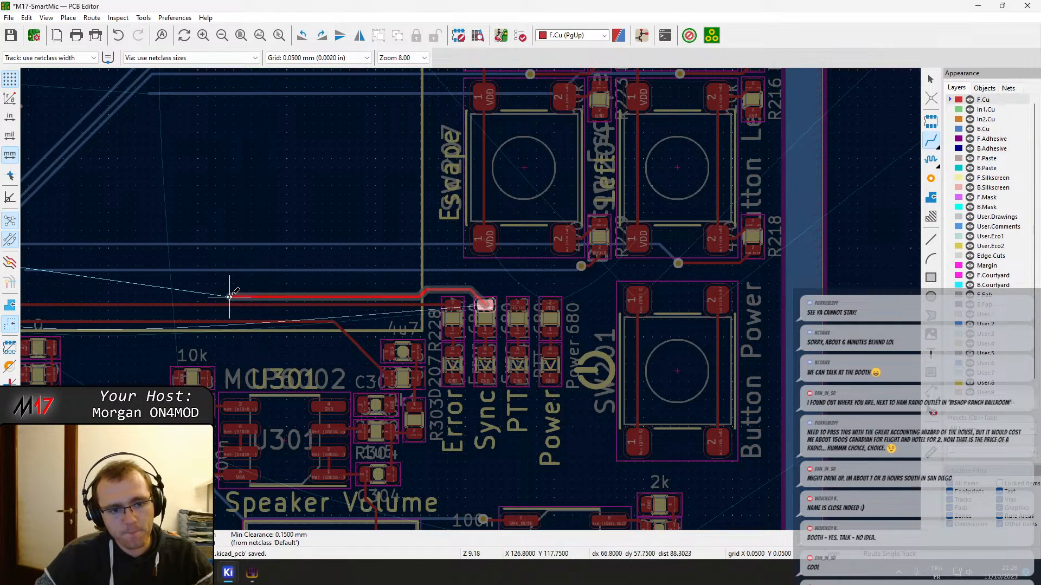
{"action": "middle_click_drag", "start_coordinate": [184, 292], "coordinate": [542, 297]}
{"action": "middle_click_drag", "start_coordinate": [164, 300], "coordinate": [397, 320]}
{"action": "key", "text": "Page_Down"}
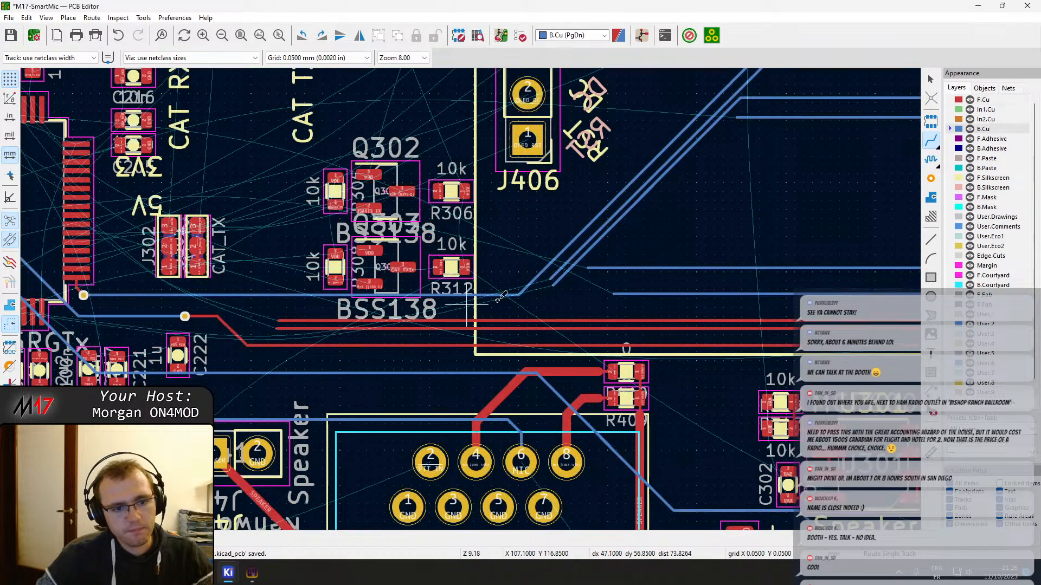
Route the LED-PTT track on F.Cu from its resistor pad, alongside the LED-SYNC track, to the microcontroller's LED-PTT pin
{"action": "scroll", "coordinate": [472, 297], "scroll_direction": "up", "scroll_amount": 3}
{"action": "key", "text": "Page_Up"}
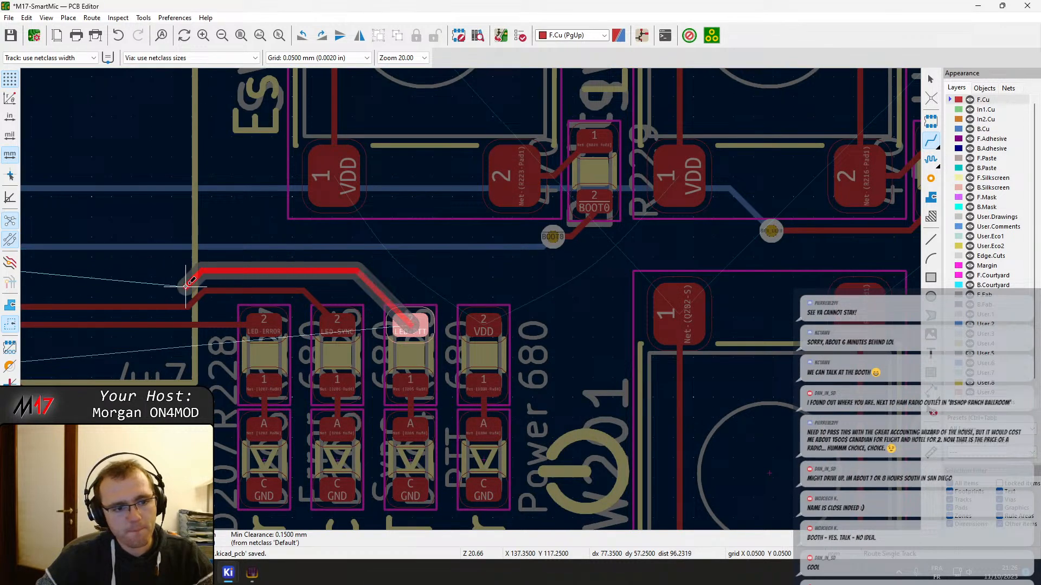
{"action": "middle_click_drag", "start_coordinate": [81, 284], "coordinate": [328, 314]}
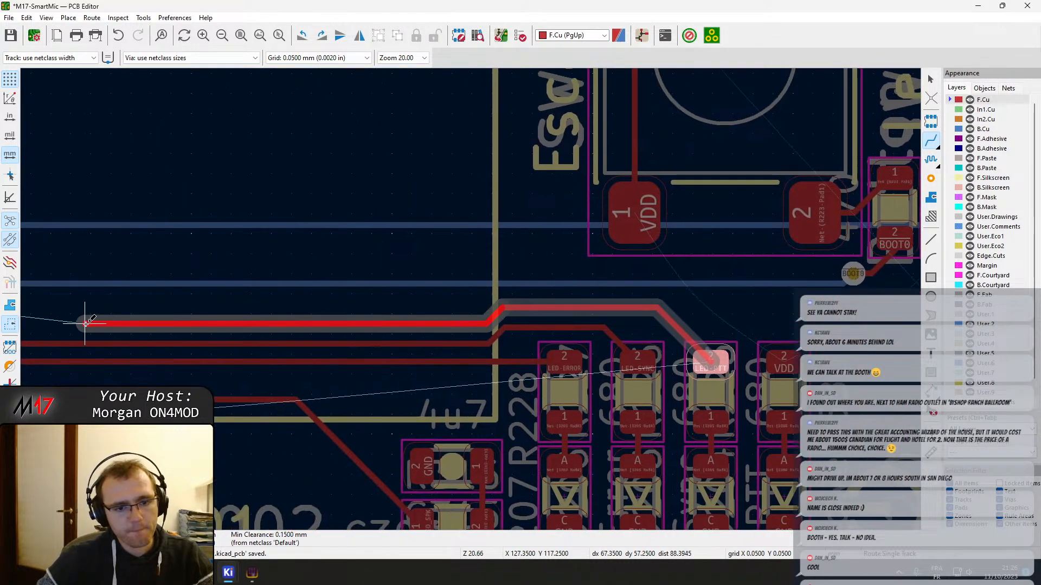
{"action": "middle_click_drag", "start_coordinate": [88, 321], "coordinate": [658, 347]}
{"action": "middle_click_drag", "start_coordinate": [86, 337], "coordinate": [548, 349]}
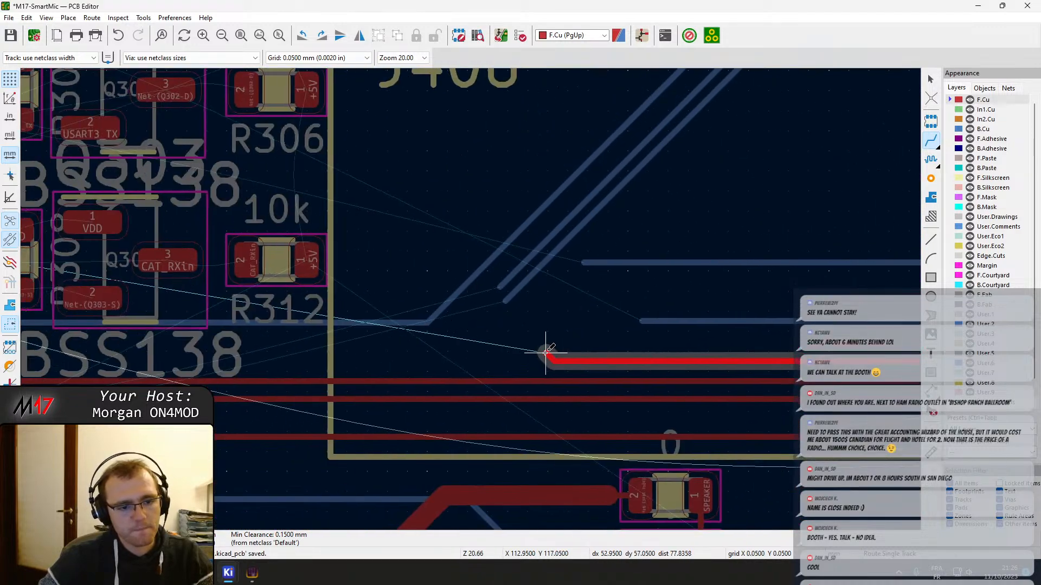
{"action": "middle_click_drag", "start_coordinate": [95, 359], "coordinate": [686, 340]}
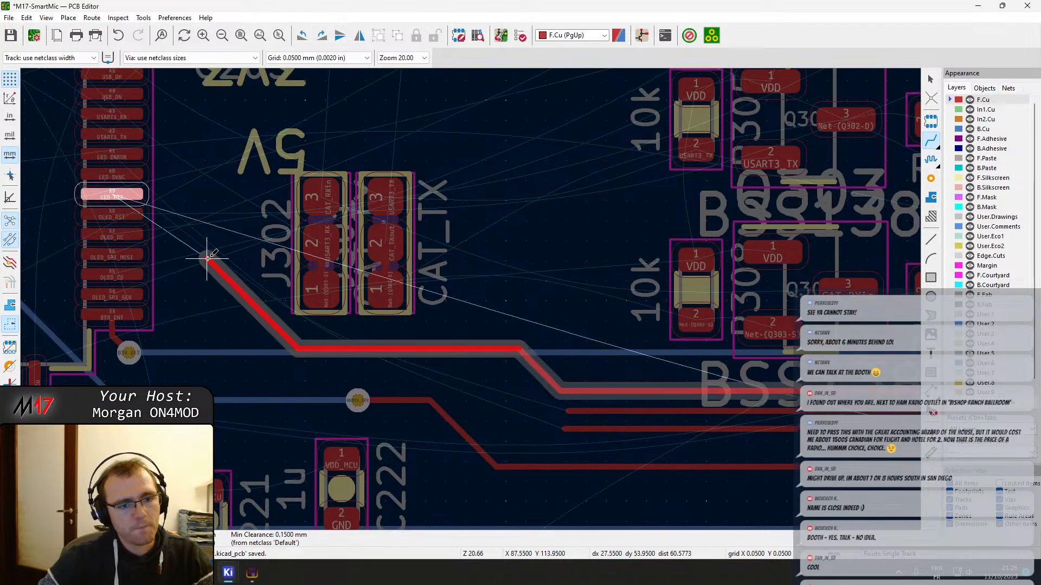
{"action": "left_click", "coordinate": [139, 195]}
{"action": "key", "text": "Escape"}
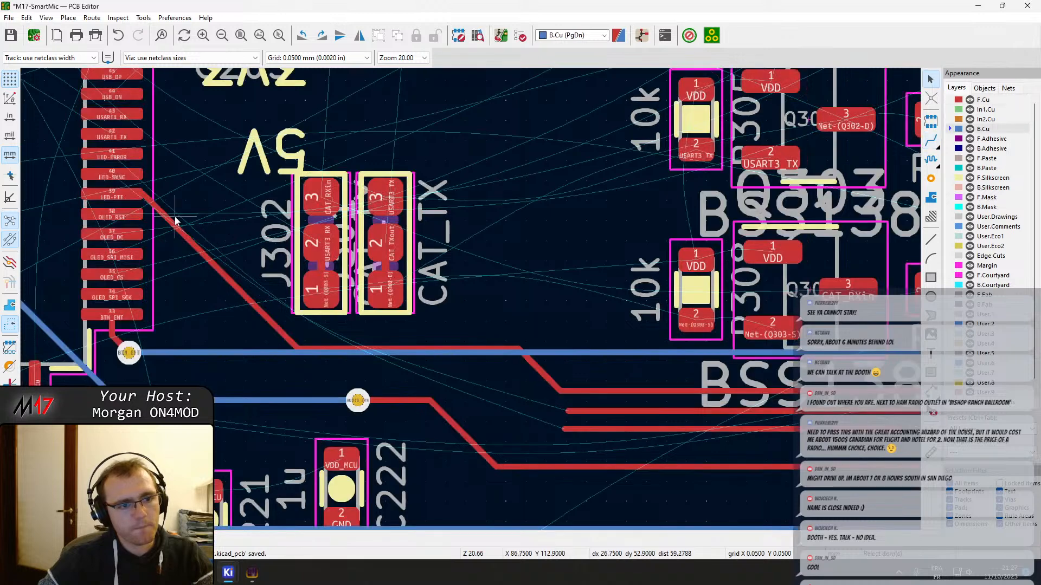
Move the J302 and adjacent CAT_TX solder jumpers together away from the microcontroller, close to the 10k resistors beside the BSS138 transistors
{"action": "key", "text": "Page_Down"}
{"action": "left_click", "coordinate": [382, 218]}
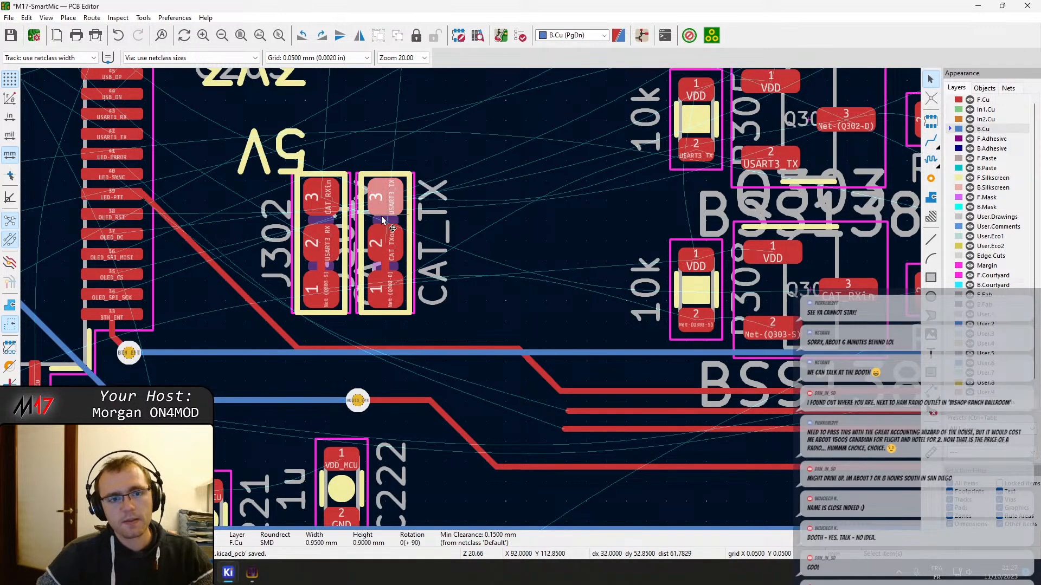
{"action": "left_click", "coordinate": [328, 221]}
{"action": "left_click", "coordinate": [383, 221], "text": "shift"}
{"action": "key", "text": "m"}
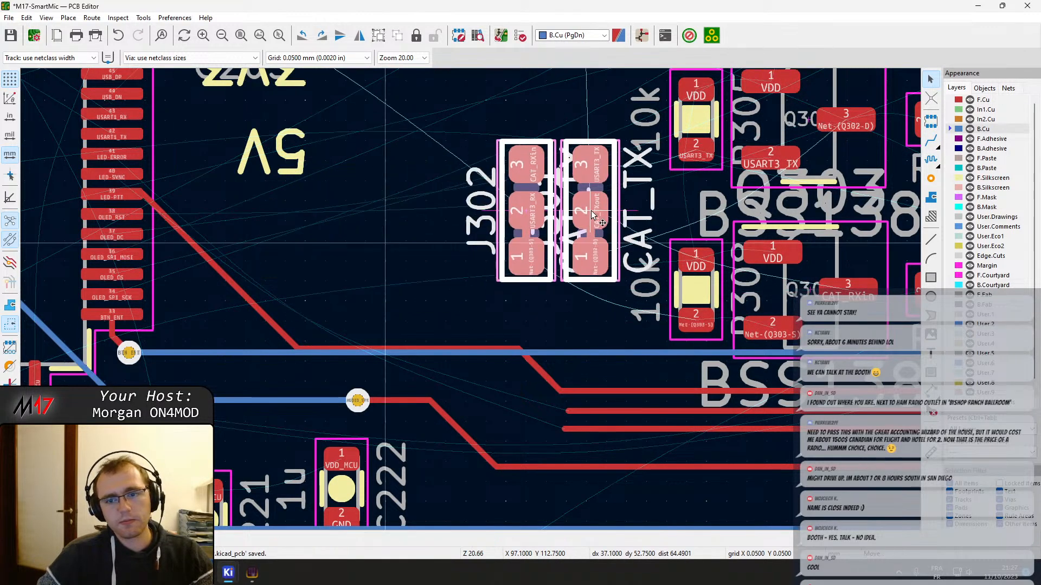
{"action": "middle_click_drag", "start_coordinate": [591, 211], "coordinate": [493, 254]}
{"action": "left_click", "coordinate": [490, 228]}
Reshape the LED-PTT track near the microcontroller by shifting its diagonal away from the pins and raising its horizontal segment
{"action": "left_click", "coordinate": [439, 343]}
{"action": "middle_click_drag", "start_coordinate": [325, 376], "coordinate": [510, 333]}
{"action": "left_click_drag", "start_coordinate": [281, 261], "coordinate": [267, 232]}
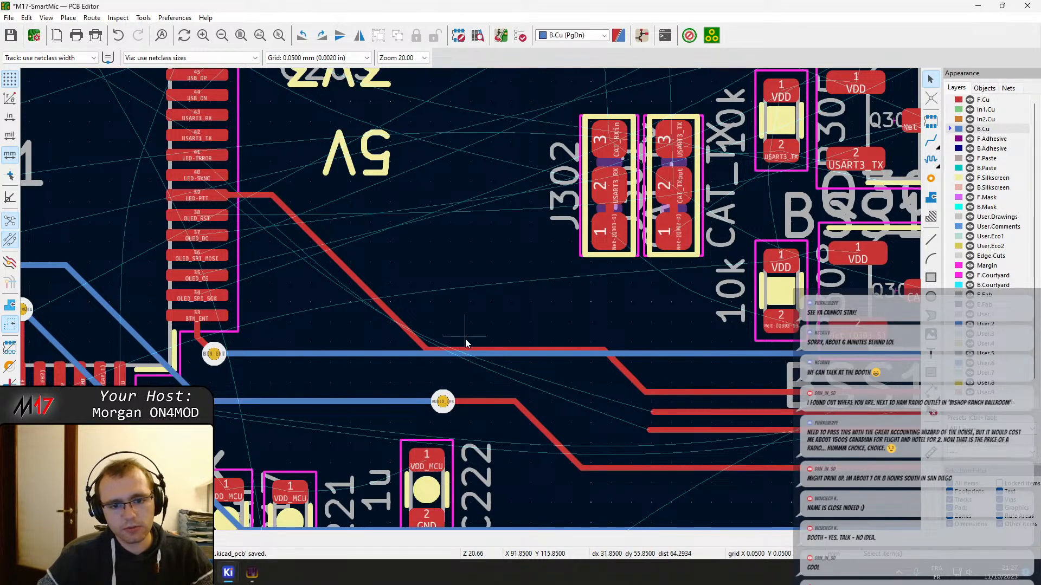
{"action": "left_click_drag", "start_coordinate": [477, 354], "coordinate": [396, 285]}
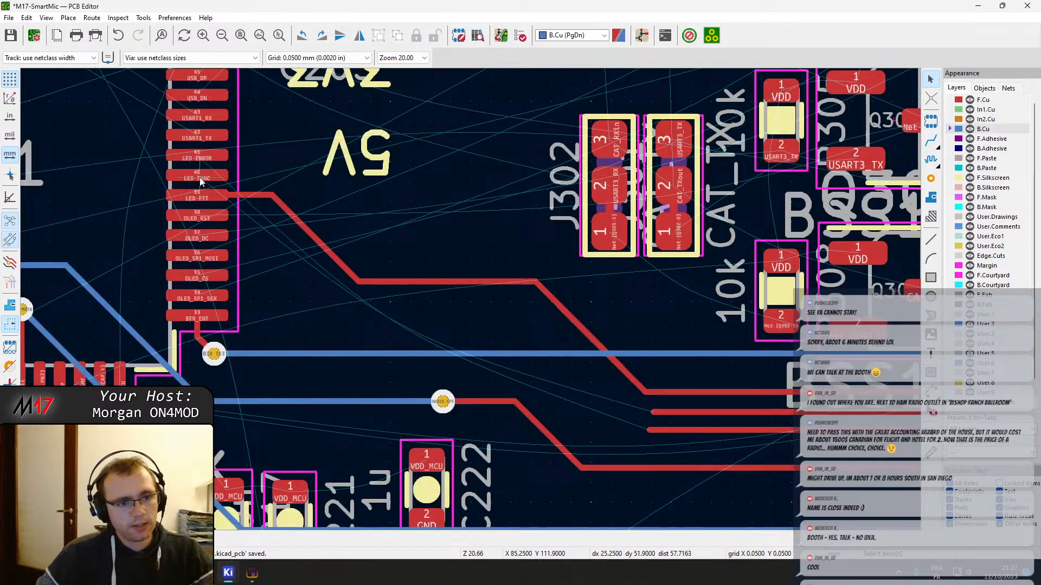
Abandon a trial LED-SYNC track at the microcontroller and examine the placement of the LEDs, resistors and labels beside the power button
{"action": "key", "text": "x"}
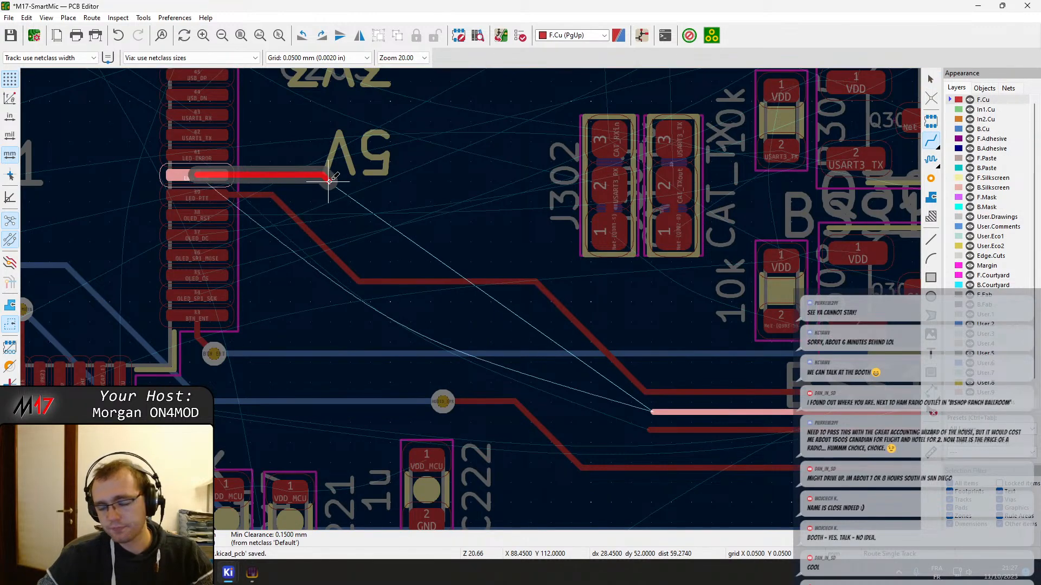
{"action": "key", "text": "Escape"}
{"action": "scroll", "coordinate": [483, 325], "scroll_direction": "down", "scroll_amount": 3}
{"action": "middle_click_drag", "start_coordinate": [742, 346], "coordinate": [546, 242]}
{"action": "scroll", "coordinate": [466, 280], "scroll_direction": "up", "scroll_amount": 5}
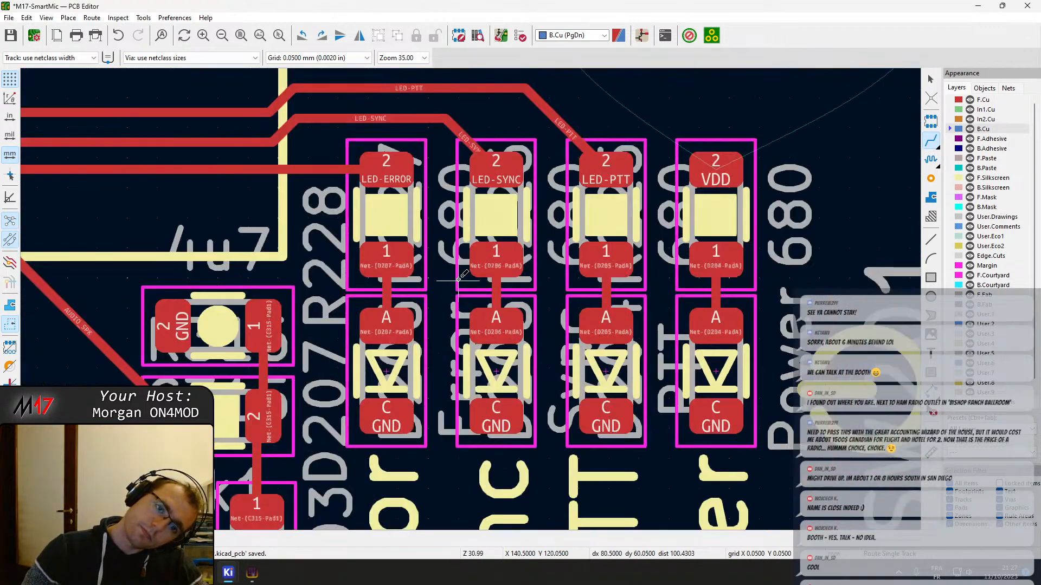
{"action": "middle_click_drag", "start_coordinate": [536, 289], "coordinate": [549, 345]}
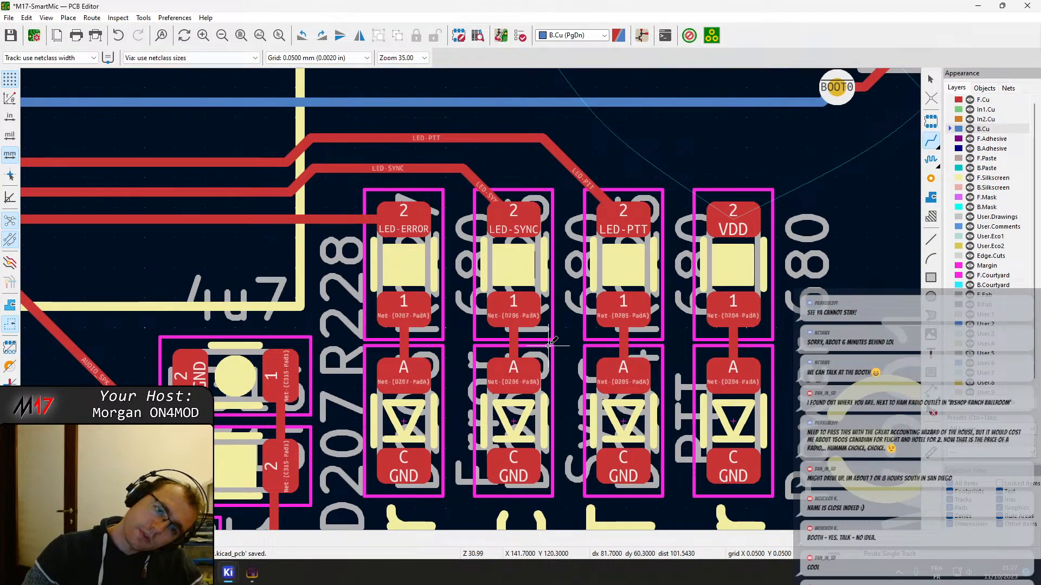
{"action": "scroll", "coordinate": [455, 293], "scroll_direction": "down", "scroll_amount": 5}
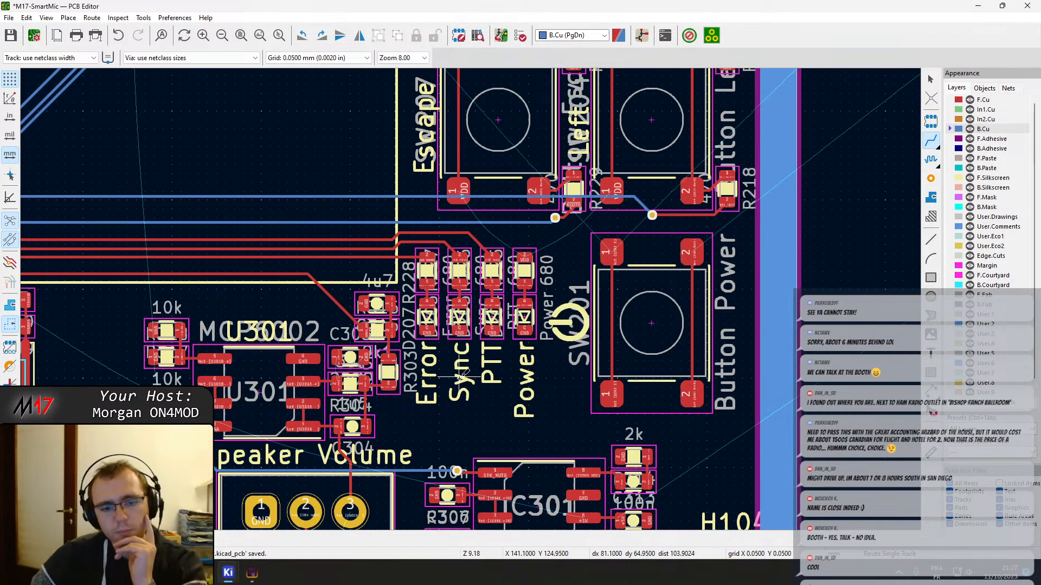
{"action": "scroll", "coordinate": [460, 378], "scroll_direction": "up", "scroll_amount": 3}
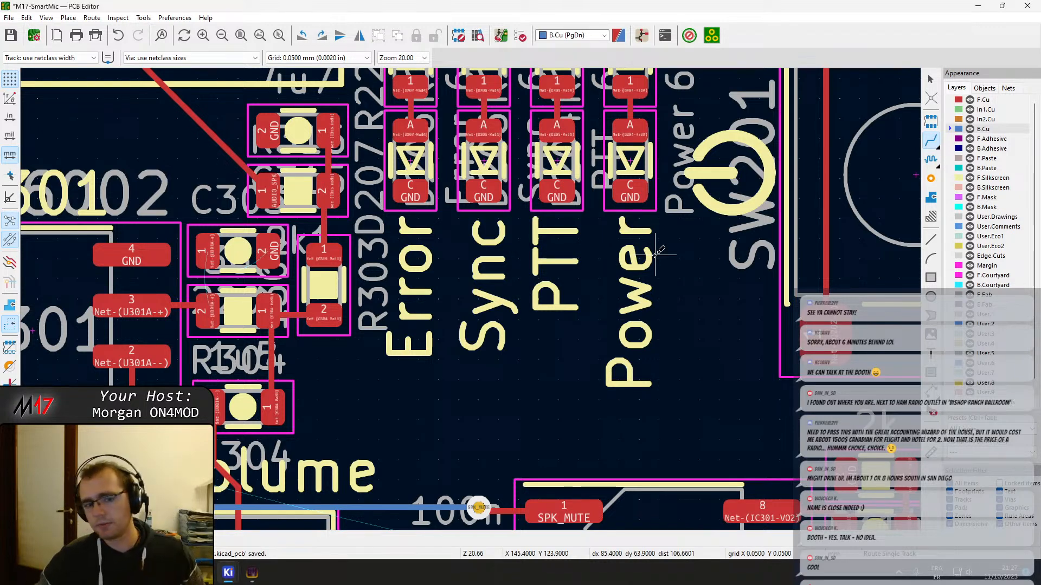
{"action": "scroll", "coordinate": [656, 254], "scroll_direction": "down", "scroll_amount": 2}
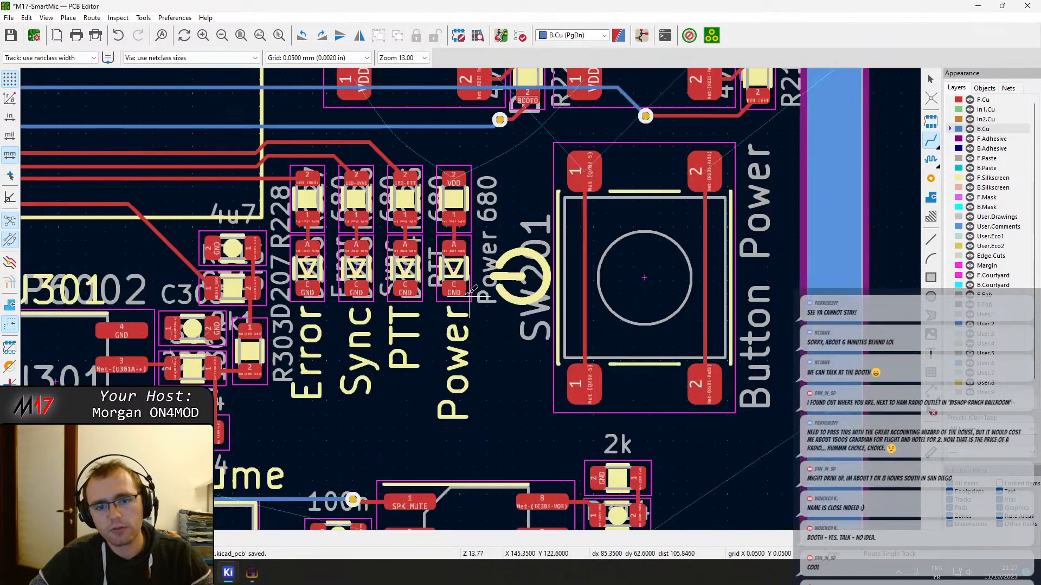
Delete the diagonal LED-SYNC and LED-PTT track segments that enter their LED resistor pads
{"action": "scroll", "coordinate": [470, 293], "scroll_direction": "up", "scroll_amount": 4}
{"action": "left_click", "coordinate": [584, 330]}
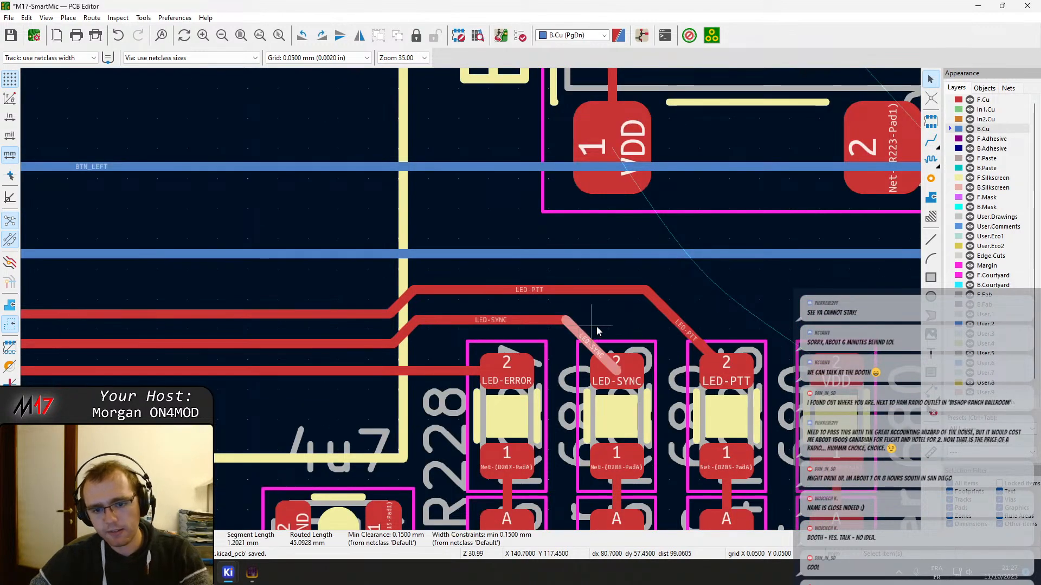
{"action": "key", "text": "Delete"}
{"action": "left_click", "coordinate": [685, 328]}
{"action": "key", "text": "Delete"}
Break the LED-ERROR track short of its resistor and remove the piece that reaches the pad
{"action": "left_click", "coordinate": [475, 371]}
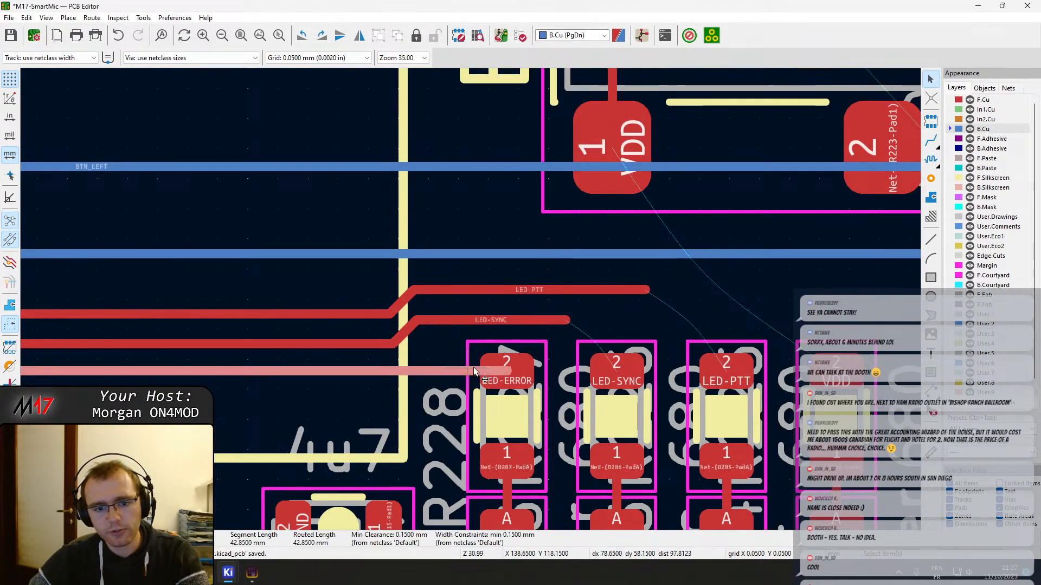
{"action": "right_click", "coordinate": [353, 370]}
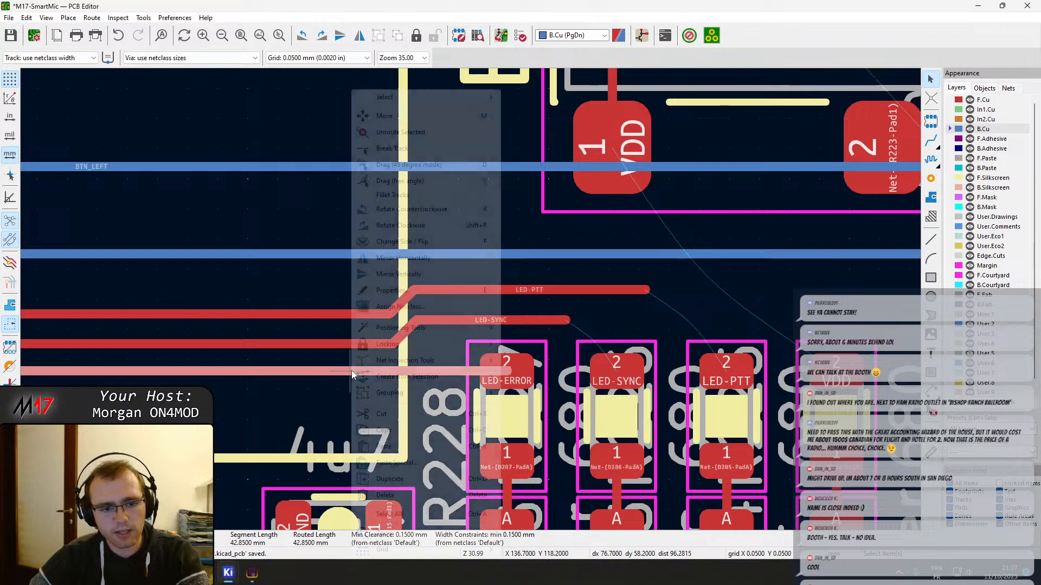
{"action": "left_click", "coordinate": [397, 148]}
{"action": "scroll", "coordinate": [485, 386], "scroll_direction": "down", "scroll_amount": 4}
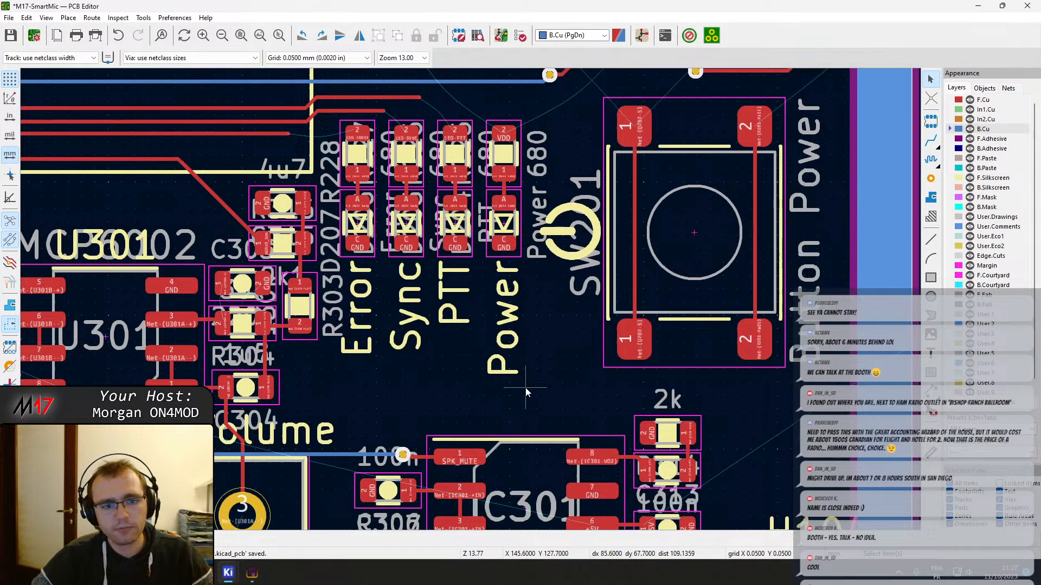
Check the centre-to-centre spacing between the Power LED and the neighbouring PTT LED
{"action": "scroll", "coordinate": [504, 215], "scroll_direction": "up", "scroll_amount": 5}
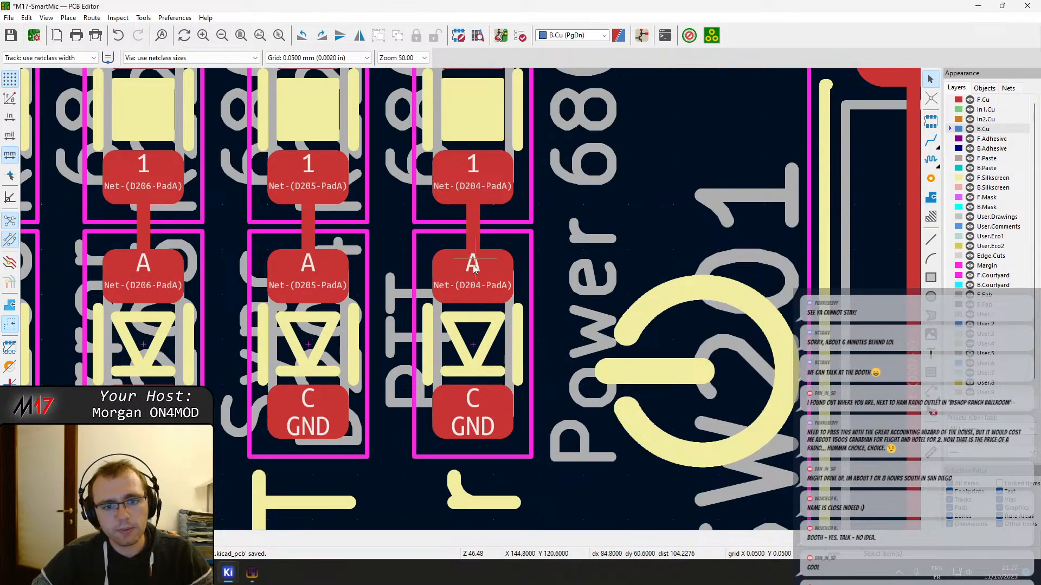
{"action": "left_click", "coordinate": [478, 339]}
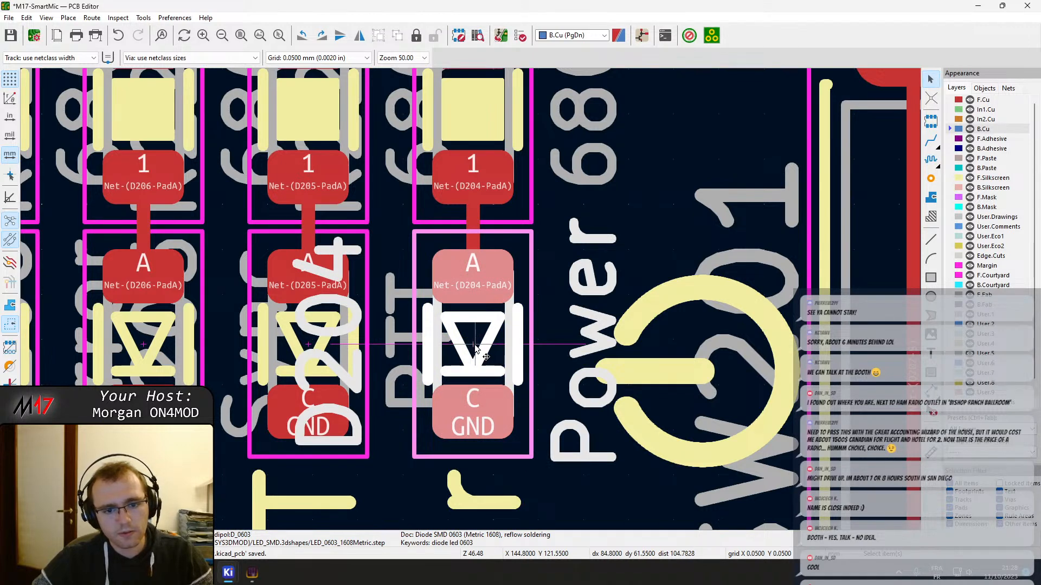
{"action": "key", "text": "Escape"}
{"action": "scroll", "coordinate": [474, 346], "scroll_direction": "down", "scroll_amount": 1}
{"action": "scroll", "coordinate": [469, 300], "scroll_direction": "up", "scroll_amount": 2}
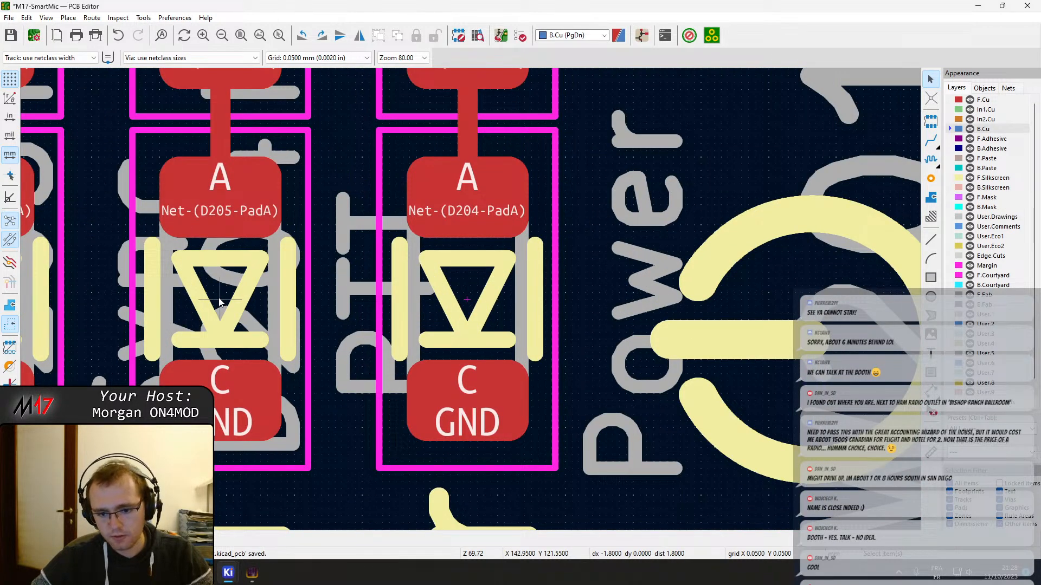
{"action": "scroll", "coordinate": [219, 302], "scroll_direction": "down", "scroll_amount": 4}
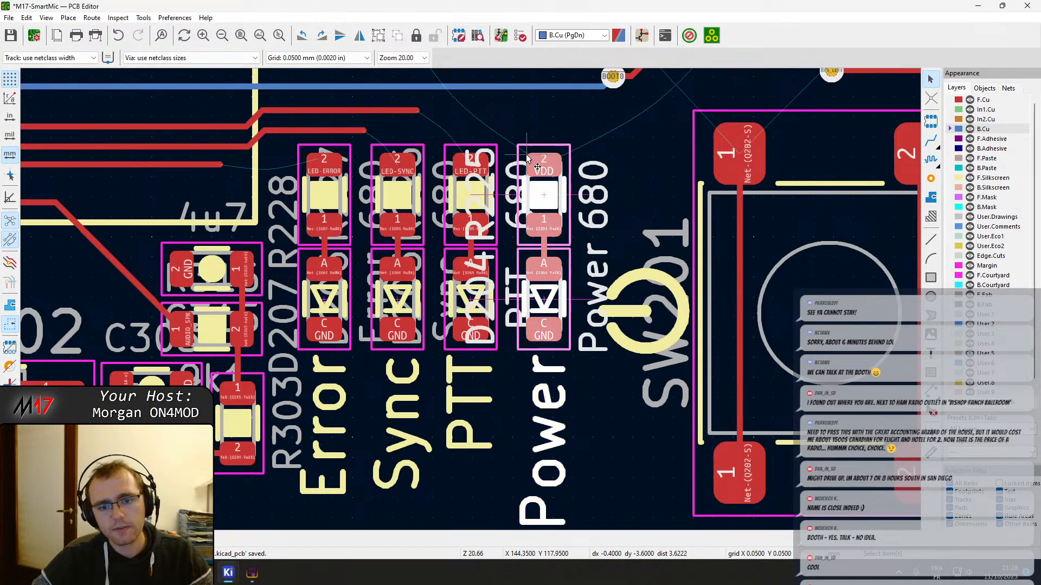
Try moving the Power LED, its resistor, connecting track and silkscreen label together off the board beyond the power button
{"action": "left_click_drag", "start_coordinate": [519, 116], "coordinate": [564, 422]}
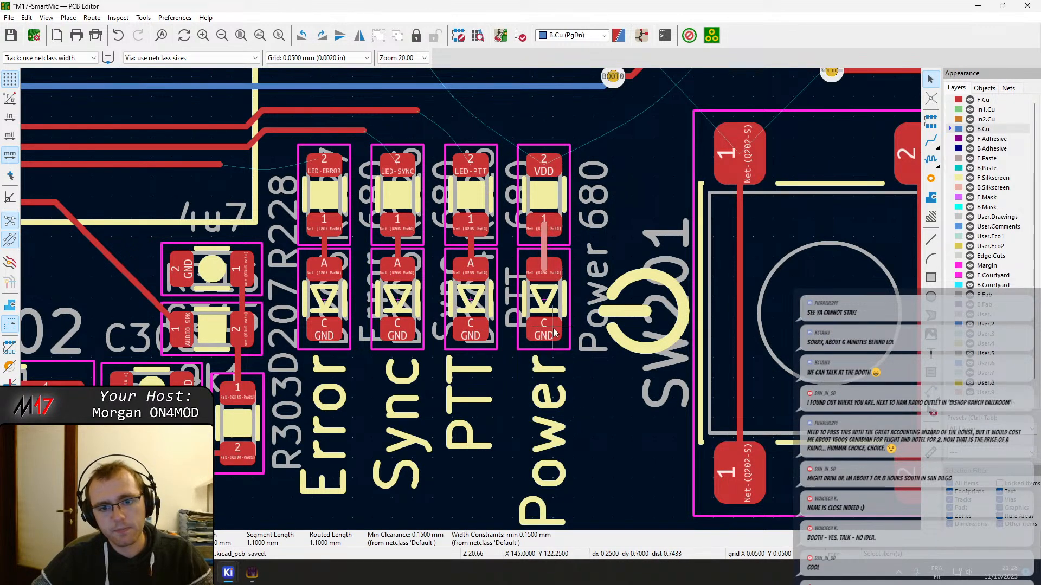
{"action": "left_click_drag", "start_coordinate": [515, 130], "coordinate": [582, 531]}
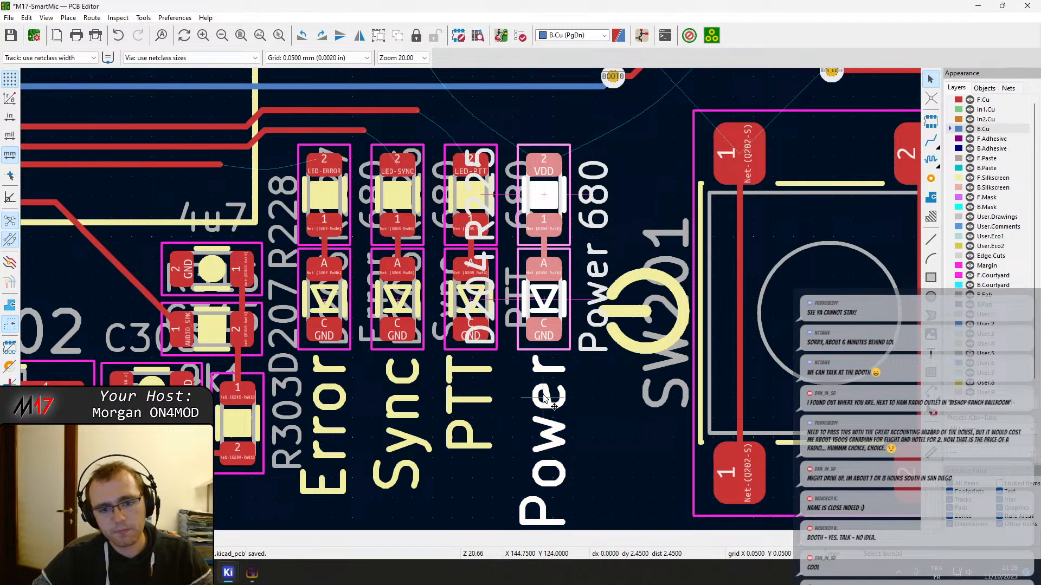
{"action": "key", "text": "m"}
{"action": "scroll", "coordinate": [499, 349], "scroll_direction": "down", "scroll_amount": 5}
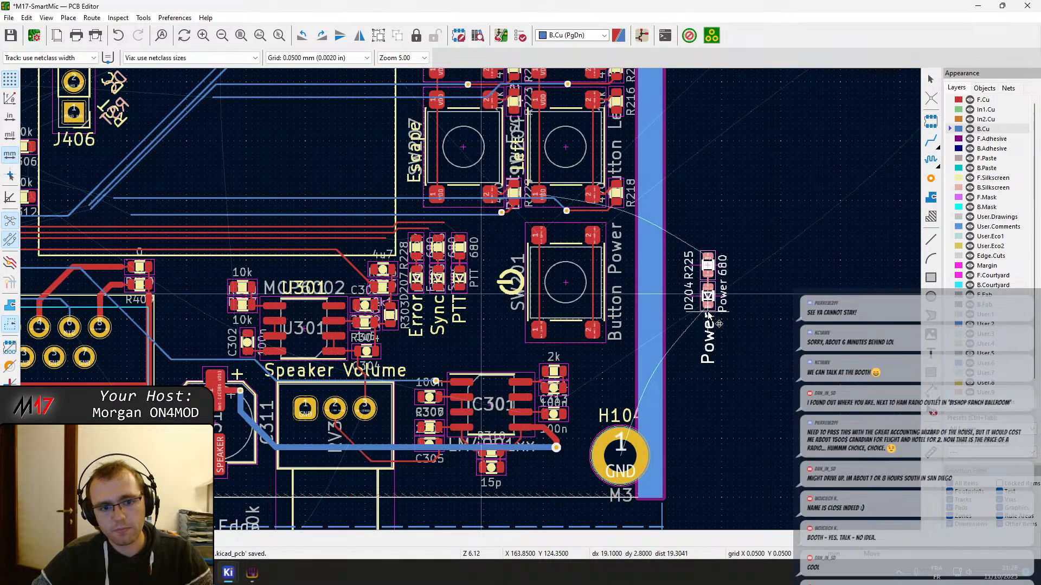
{"action": "left_click", "coordinate": [709, 317]}
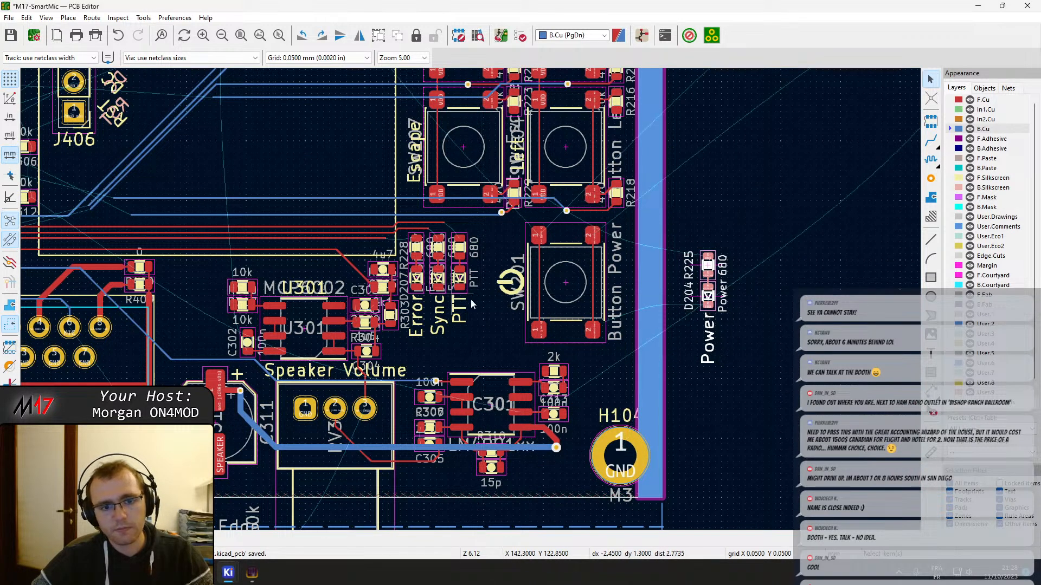
Try moving the PTT LED, its resistor, track and label outside the board beside the displaced Power group
{"action": "scroll", "coordinate": [471, 305], "scroll_direction": "up", "scroll_amount": 2}
{"action": "left_click", "coordinate": [470, 204]}
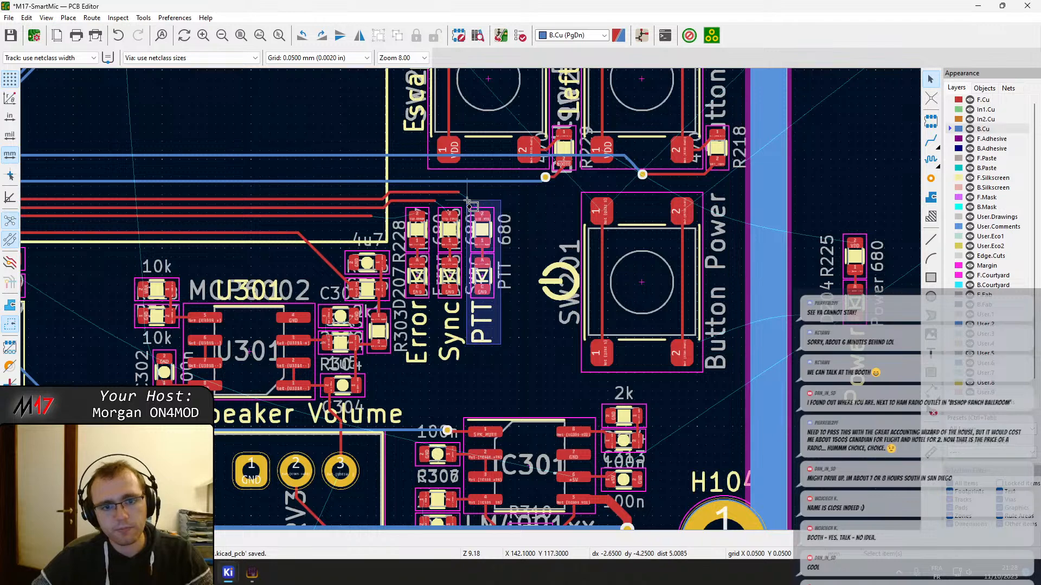
{"action": "left_click", "coordinate": [482, 243]}
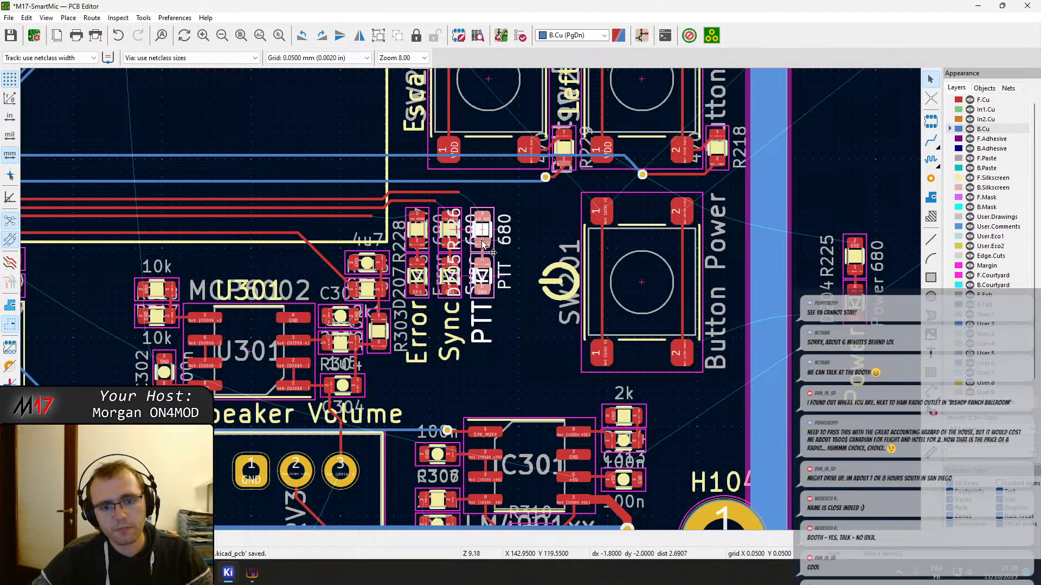
{"action": "key", "text": "m"}
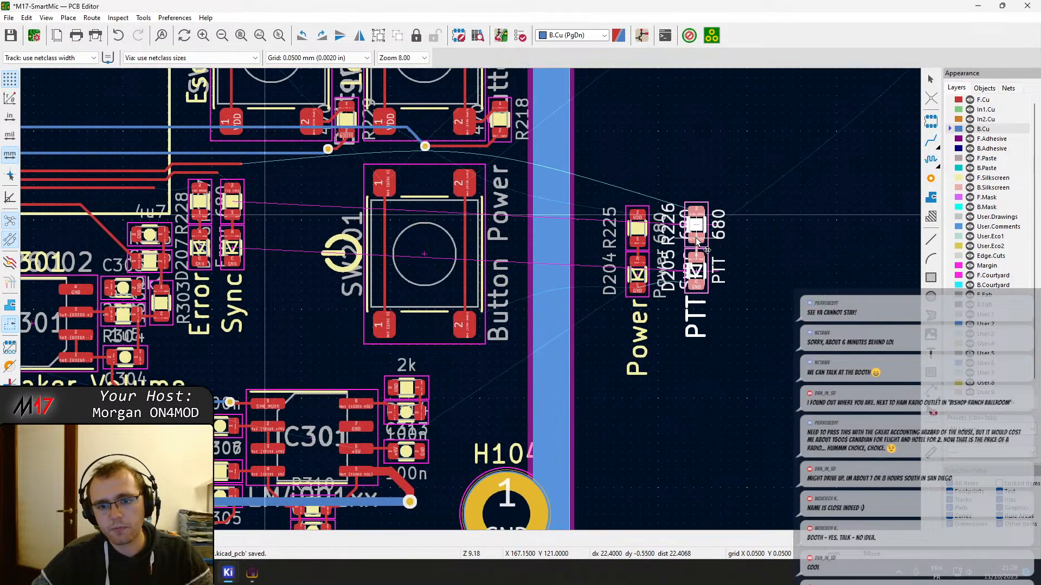
{"action": "left_click", "coordinate": [699, 246]}
Try moving the Sync LED, its resistor, track and label outside the board beside the PTT group
{"action": "left_click", "coordinate": [227, 188]}
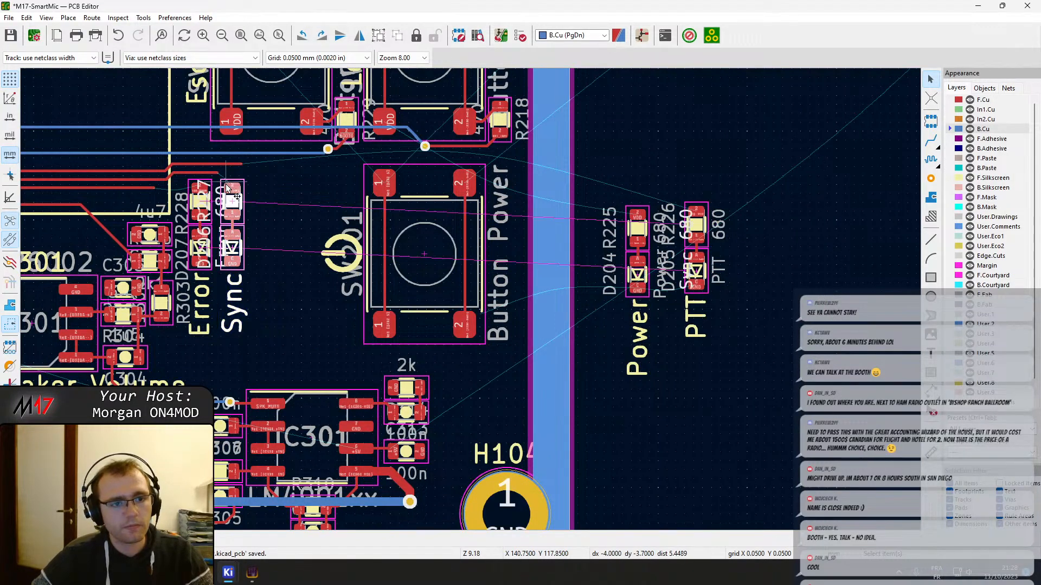
{"action": "key", "text": "m"}
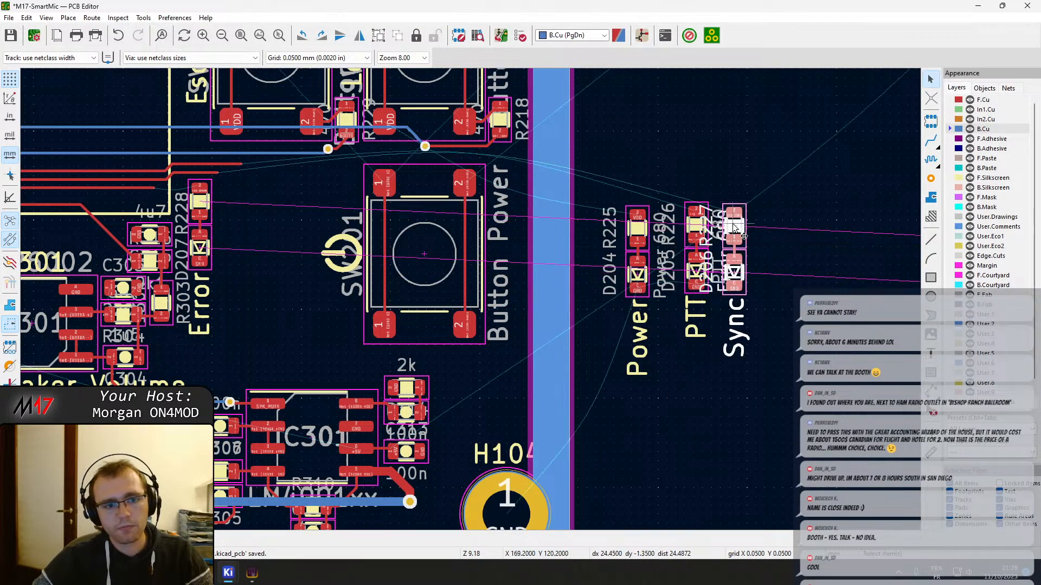
{"action": "key", "text": "ctrl+z"}
{"action": "left_click", "coordinate": [307, 285]}
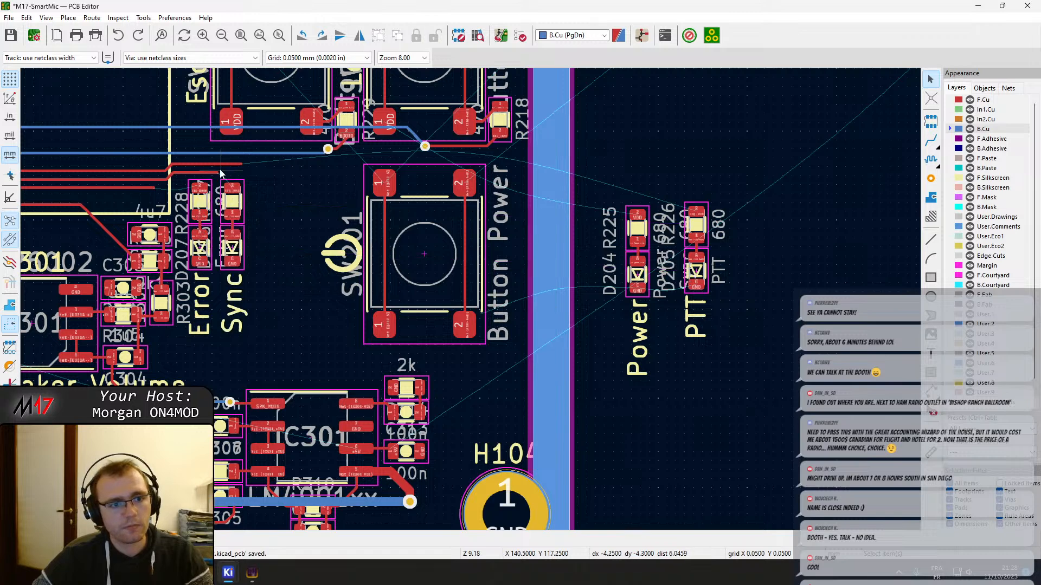
{"action": "left_click_drag", "start_coordinate": [218, 179], "coordinate": [283, 341]}
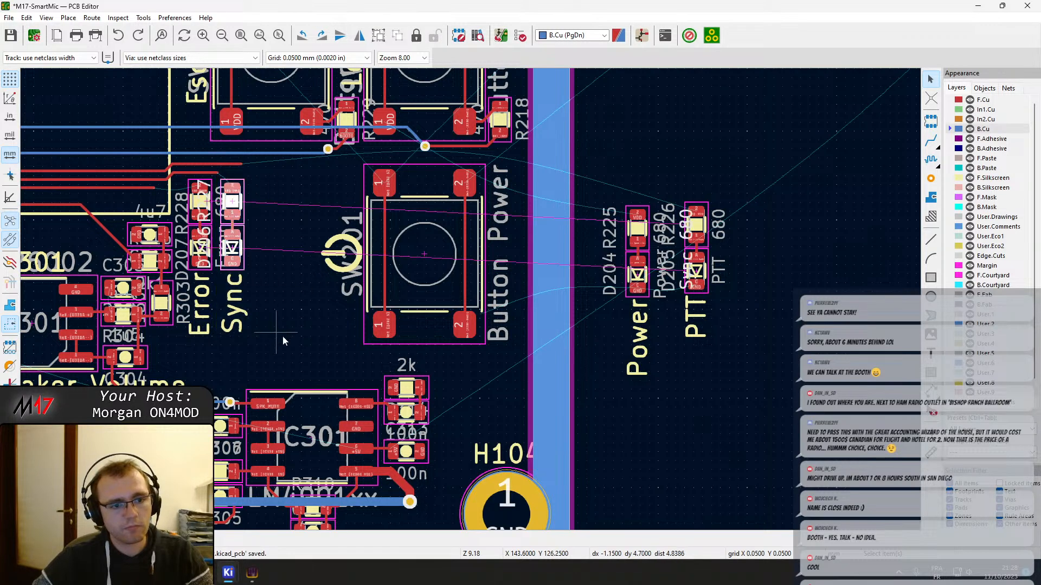
{"action": "key", "text": "m"}
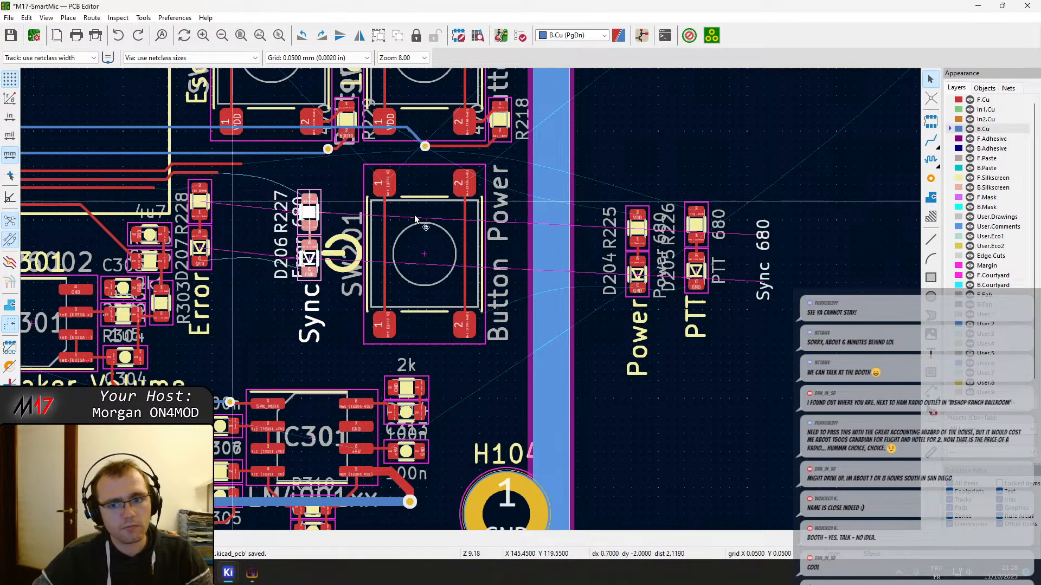
{"action": "middle_click_drag", "start_coordinate": [757, 210], "coordinate": [710, 220]}
Undo the trial moves of the Sync, PTT and Power LED groups
{"action": "key", "text": "ctrl+z"}
{"action": "key", "text": "ctrl+z"}
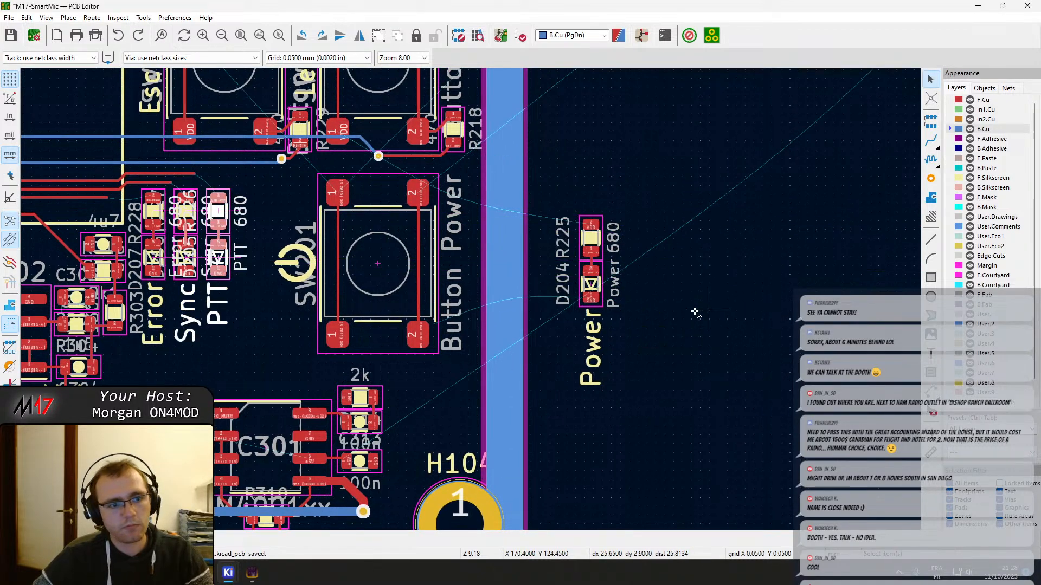
{"action": "key", "text": "ctrl+z"}
Move the Power LED, its resistor, connecting track and label into the empty area outside the board edge beside the power button
{"action": "scroll", "coordinate": [219, 203], "scroll_direction": "up", "scroll_amount": 3}
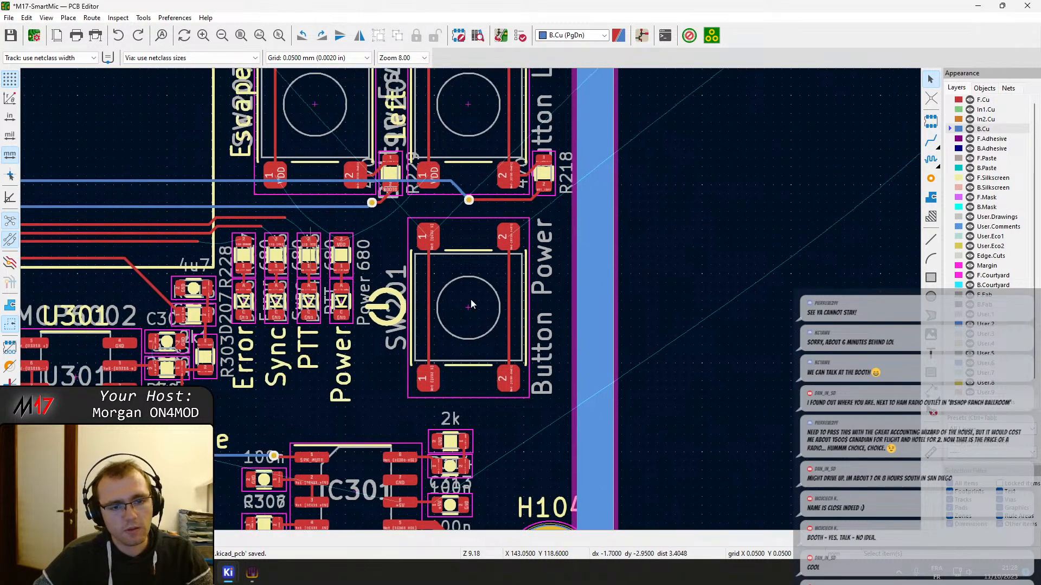
{"action": "middle_click_drag", "start_coordinate": [512, 255], "coordinate": [527, 145]}
{"action": "left_click_drag", "start_coordinate": [518, 143], "coordinate": [597, 418]}
{"action": "left_click", "coordinate": [602, 401]}
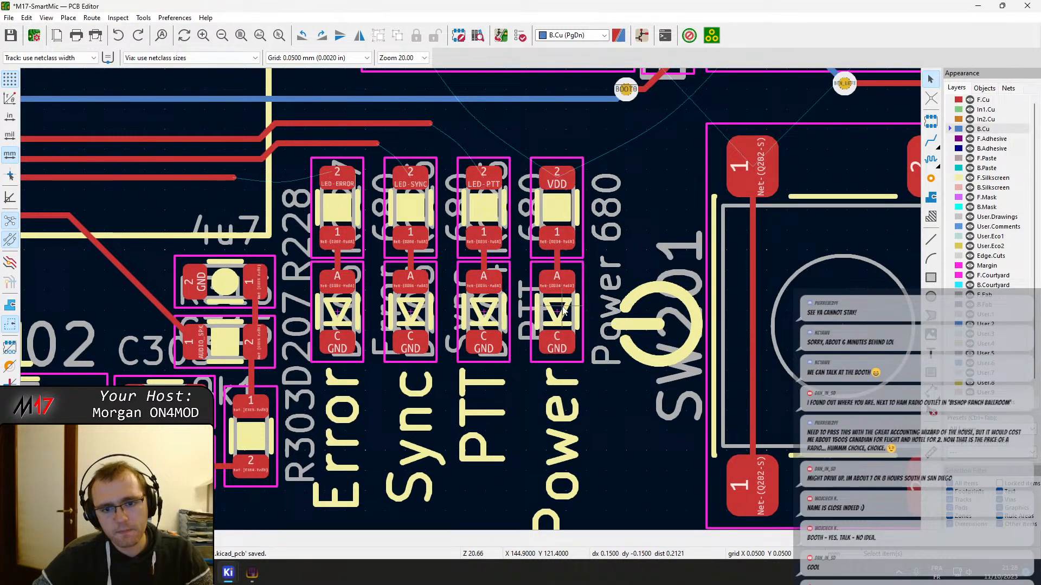
{"action": "left_click", "coordinate": [557, 308]}
{"action": "left_click", "coordinate": [574, 214], "text": "shift"}
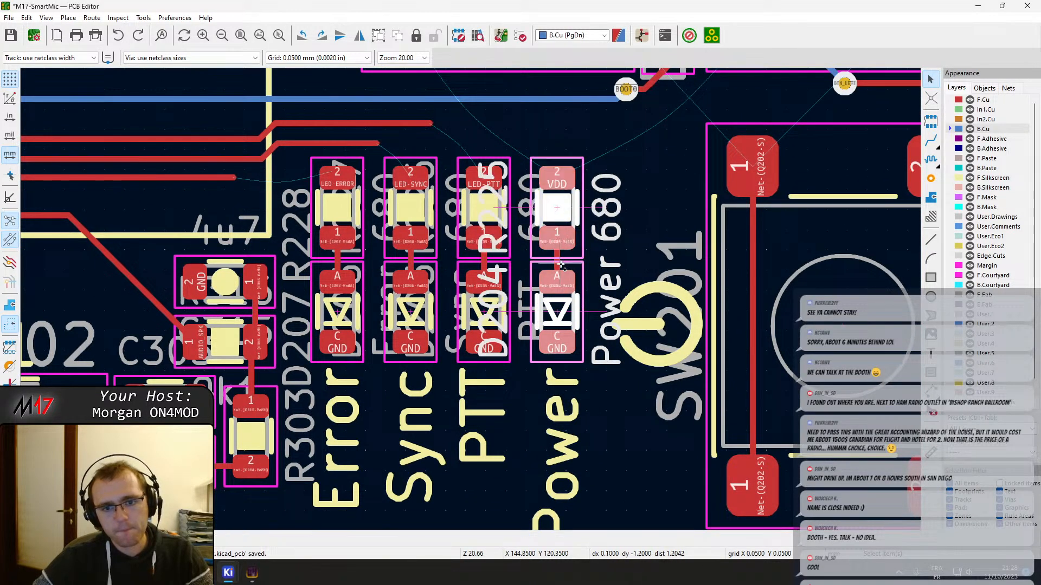
{"action": "left_click", "coordinate": [563, 382], "text": "shift"}
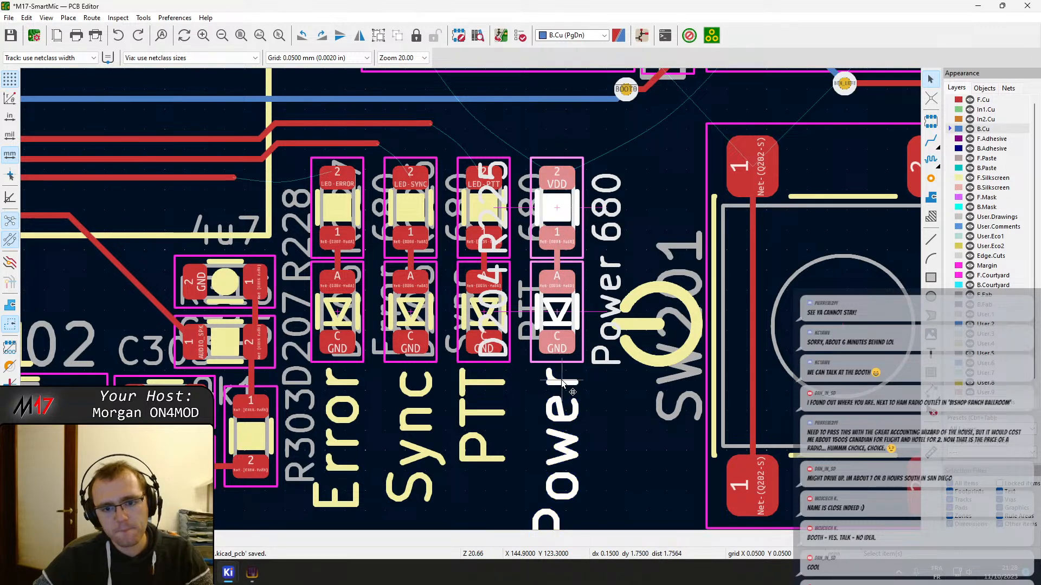
{"action": "key", "text": "m"}
{"action": "scroll", "coordinate": [570, 317], "scroll_direction": "down", "scroll_amount": 6}
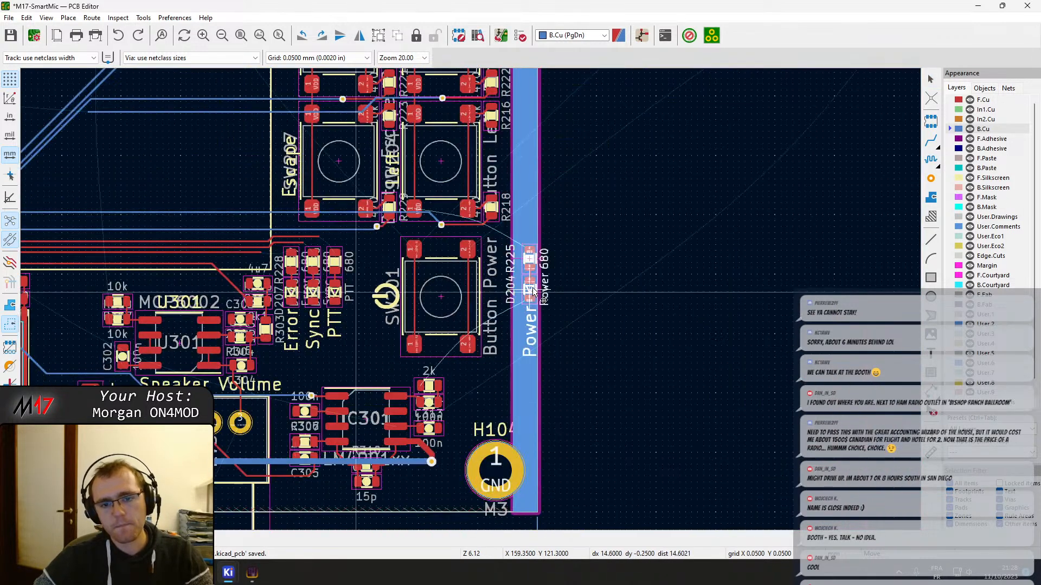
{"action": "left_click", "coordinate": [627, 323]}
Move the PTT LED, its resistor, connecting track and label outside the board beside the Power group
{"action": "scroll", "coordinate": [529, 263], "scroll_direction": "up", "scroll_amount": 6}
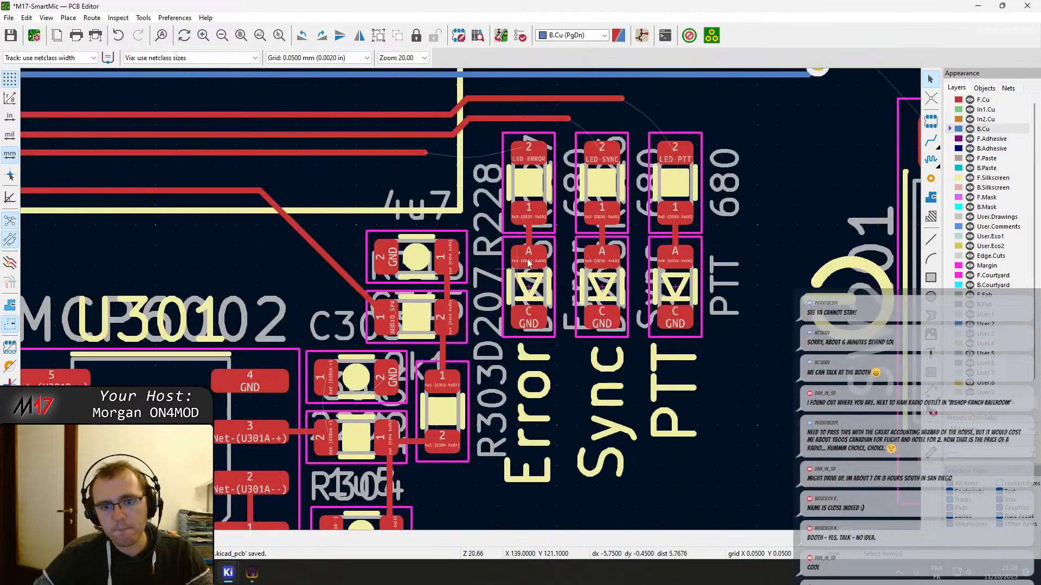
{"action": "left_click", "coordinate": [677, 229]}
{"action": "left_click", "coordinate": [682, 240], "text": "shift"}
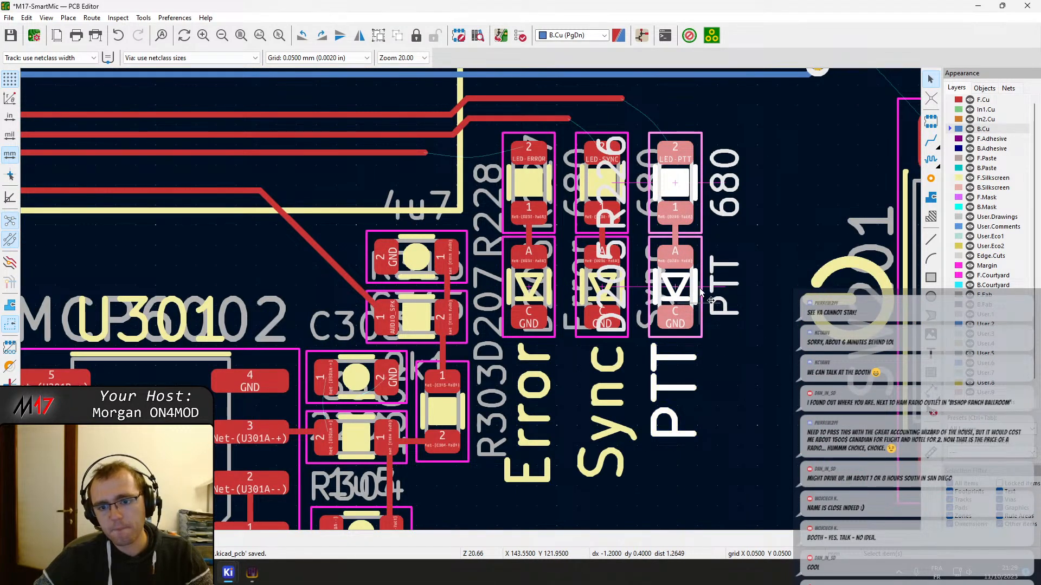
{"action": "key", "text": "m"}
{"action": "scroll", "coordinate": [732, 296], "scroll_direction": "down", "scroll_amount": 6}
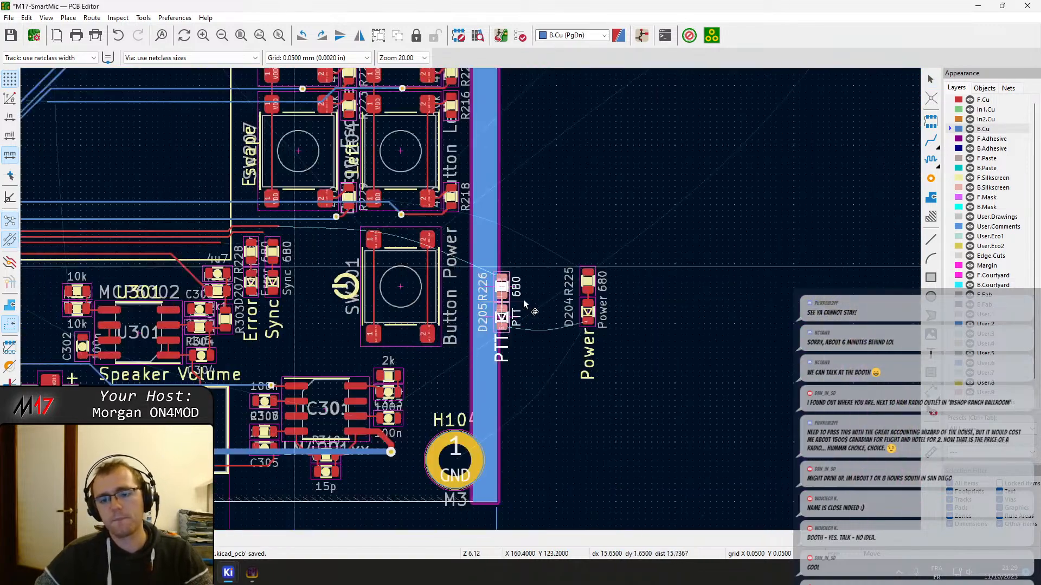
{"action": "left_click", "coordinate": [622, 302]}
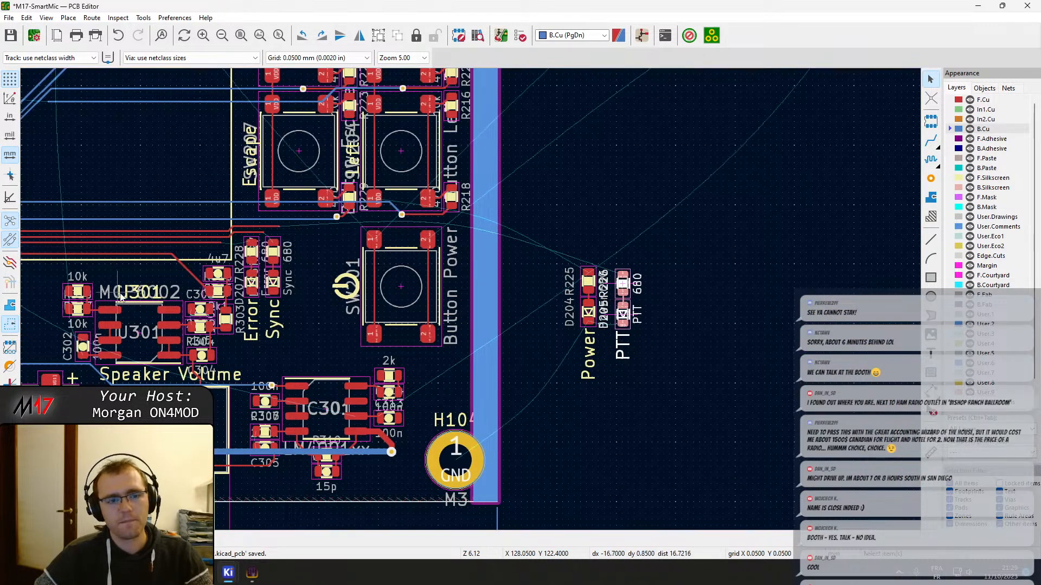
Move the Sync LED with resistor R227, its connecting track and label outside the board beyond the PTT group
{"action": "middle_click_drag", "start_coordinate": [116, 287], "coordinate": [482, 323]}
{"action": "middle_click_drag", "start_coordinate": [134, 246], "coordinate": [449, 319]}
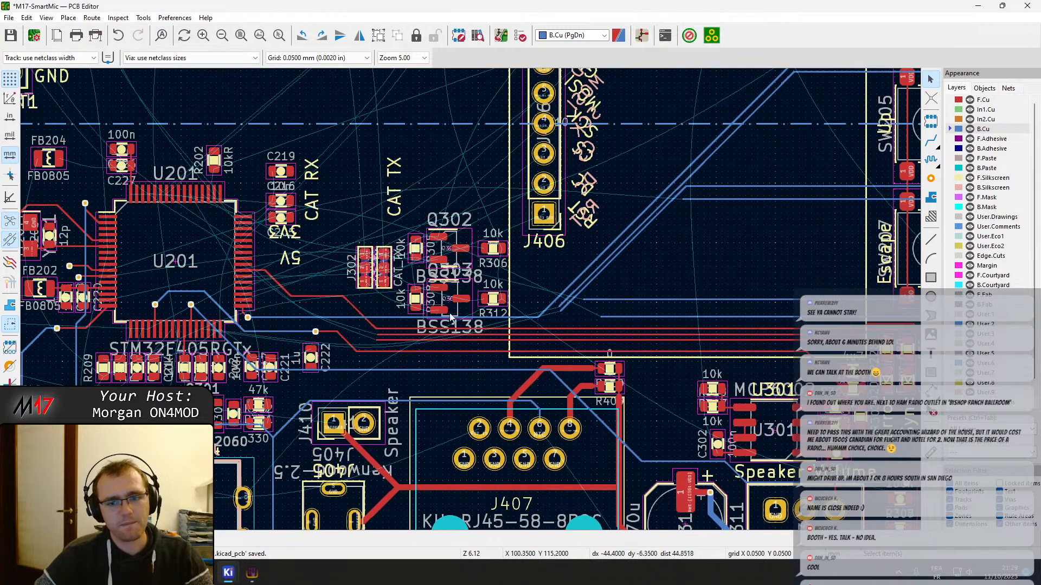
{"action": "scroll", "coordinate": [675, 367], "scroll_direction": "up", "scroll_amount": 5}
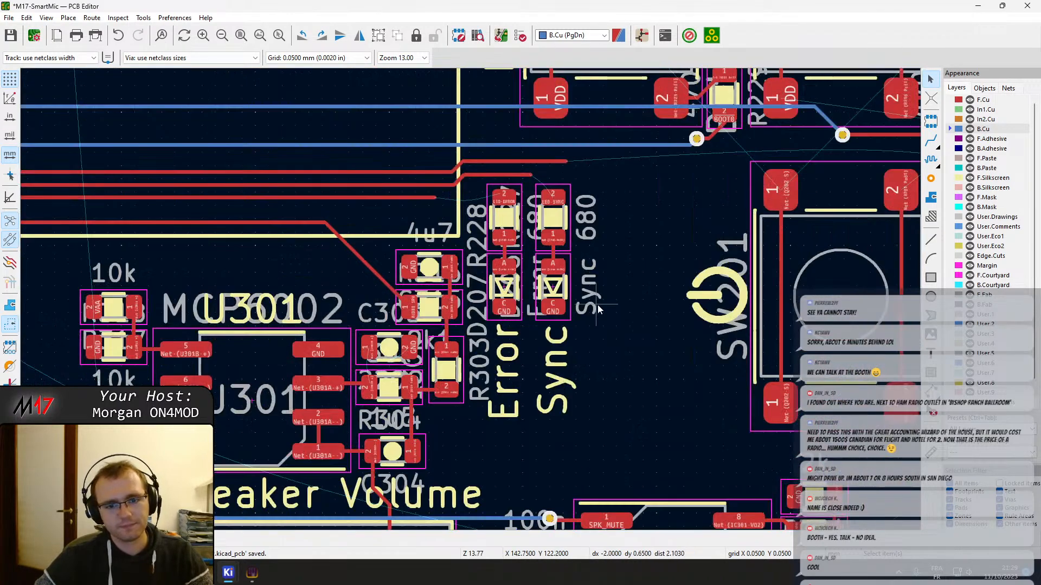
{"action": "left_click", "coordinate": [554, 246]}
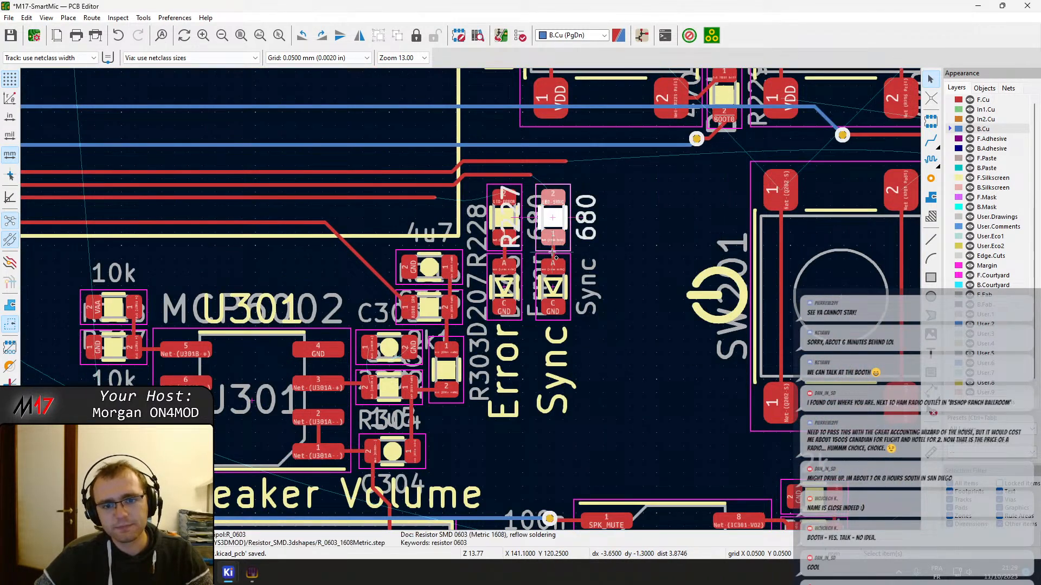
{"action": "left_click", "coordinate": [553, 293], "text": "shift"}
{"action": "left_click", "coordinate": [564, 346], "text": "shift"}
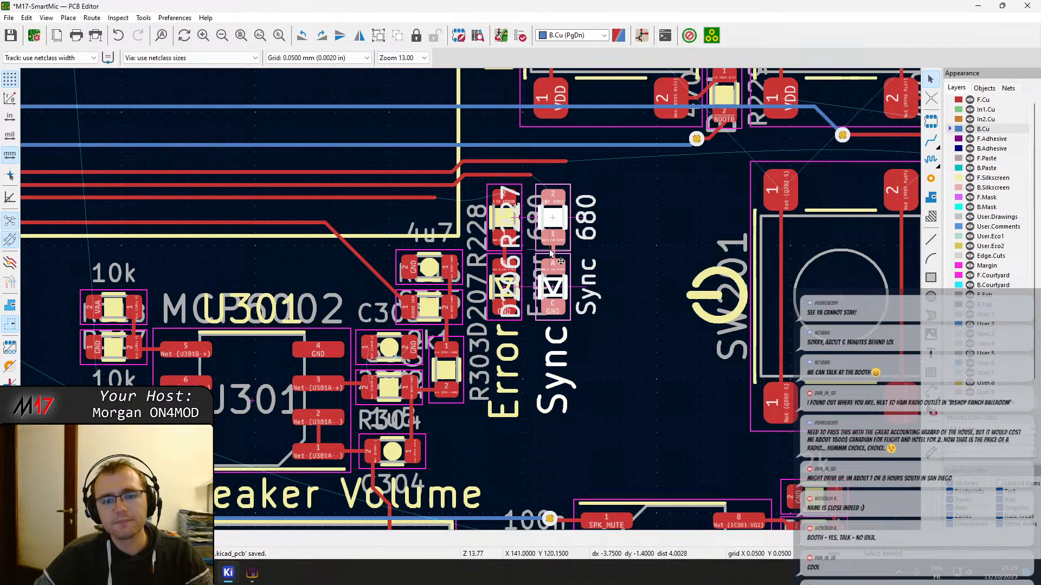
{"action": "key", "text": "m"}
{"action": "scroll", "coordinate": [889, 301], "scroll_direction": "down", "scroll_amount": 2}
{"action": "left_click", "coordinate": [719, 307]}
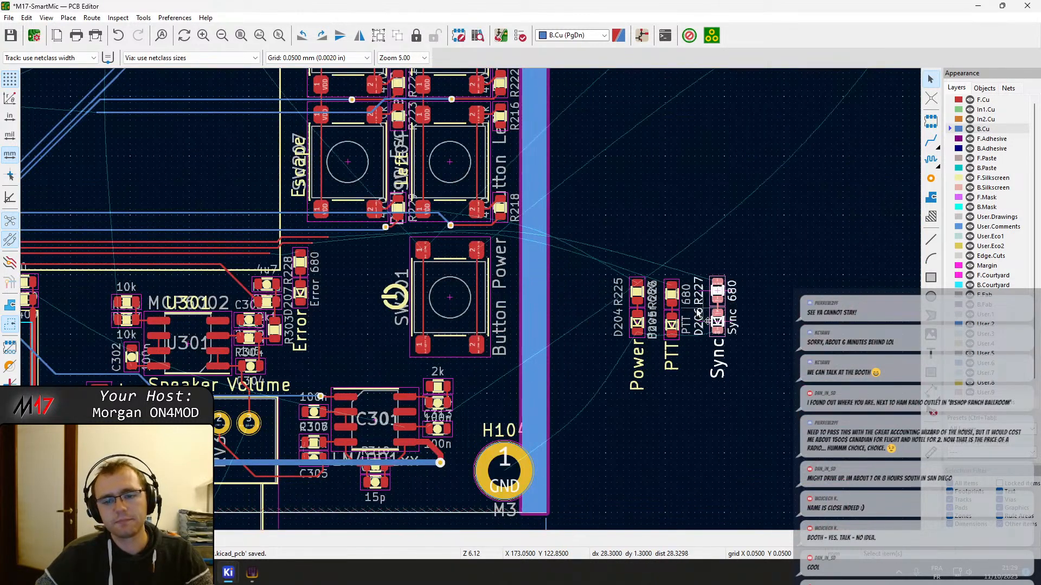
Move the PTT LED, resistor R226, connecting track and label directly beside the Power group, level with its parts, outside the board
{"action": "scroll", "coordinate": [690, 305], "scroll_direction": "up", "scroll_amount": 5}
{"action": "middle_click_drag", "start_coordinate": [286, 295], "coordinate": [389, 282]}
{"action": "scroll", "coordinate": [389, 281], "scroll_direction": "up", "scroll_amount": 2}
{"action": "scroll", "coordinate": [464, 252], "scroll_direction": "down", "scroll_amount": 3}
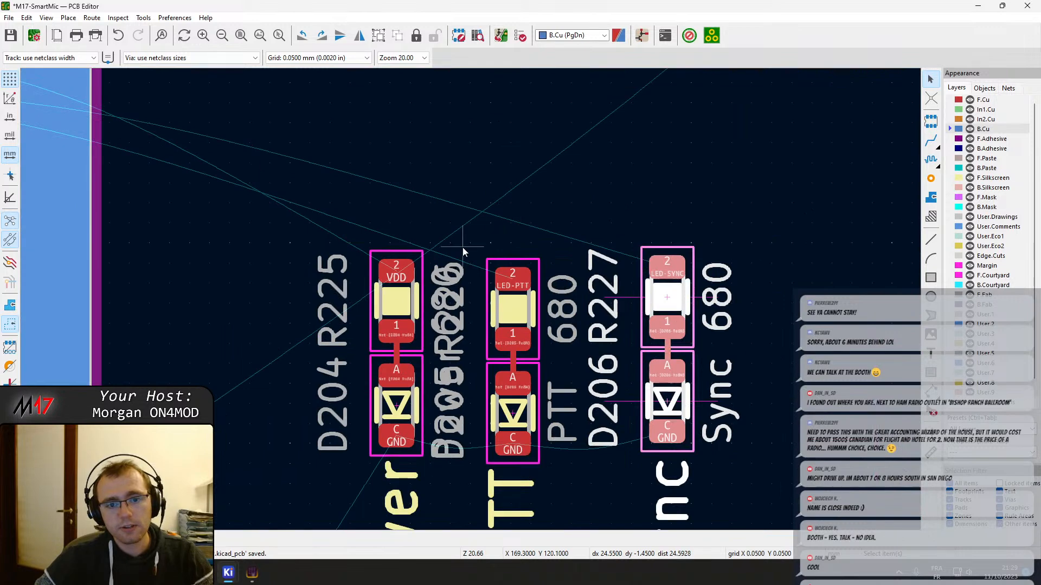
{"action": "left_click_drag", "start_coordinate": [465, 248], "coordinate": [499, 276]}
{"action": "middle_click_drag", "start_coordinate": [509, 414], "coordinate": [499, 276]}
{"action": "left_click_drag", "start_coordinate": [499, 276], "coordinate": [562, 434]}
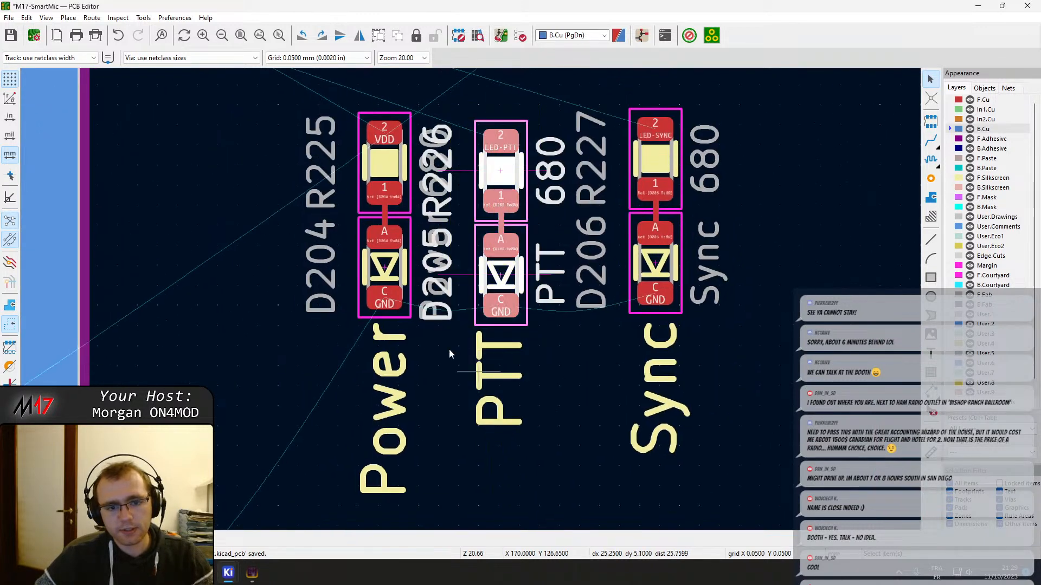
{"action": "key", "text": "ctrl+z"}
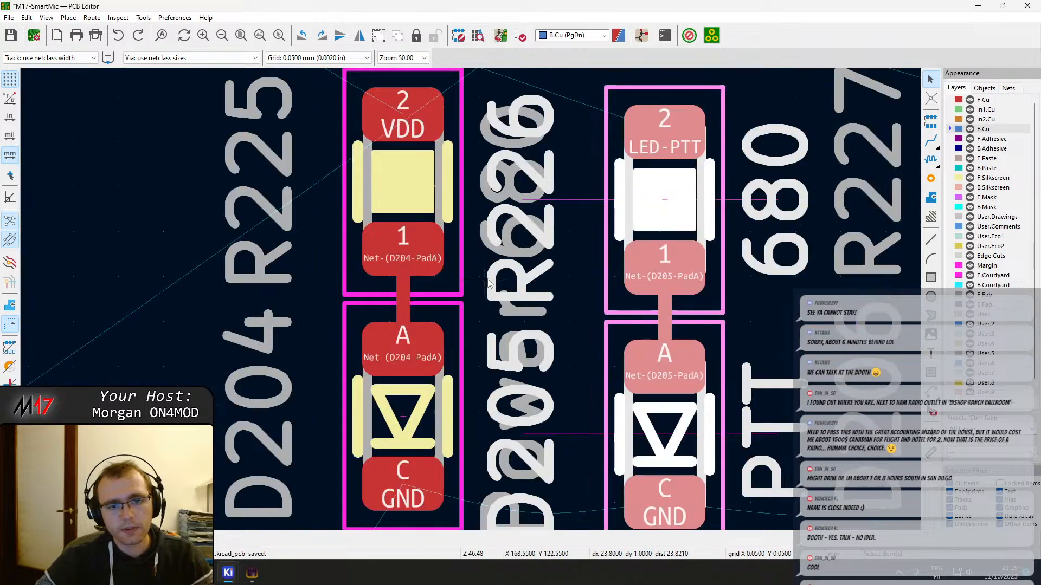
{"action": "scroll", "coordinate": [370, 148], "scroll_direction": "up", "scroll_amount": 3}
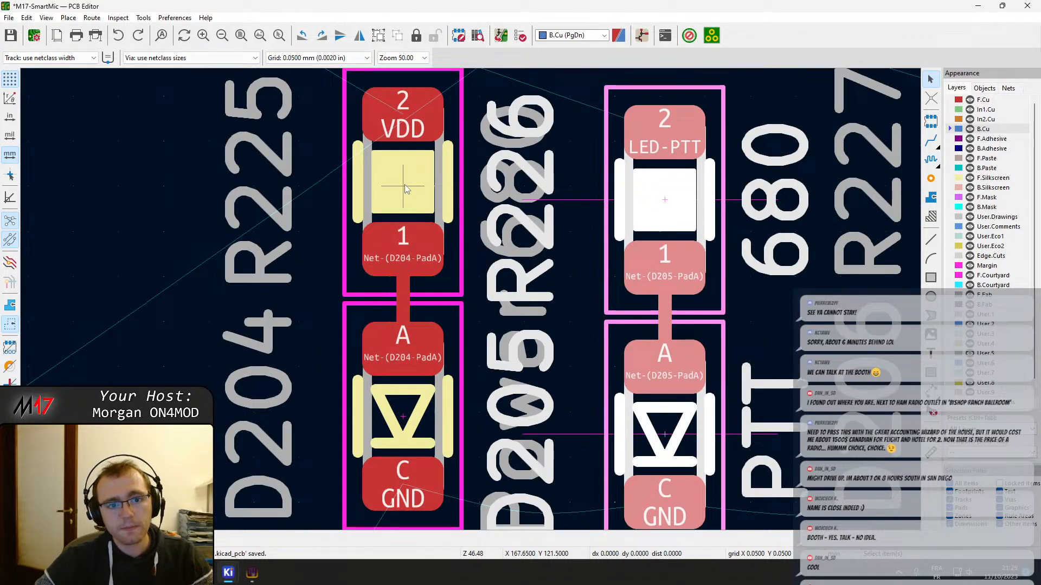
{"action": "left_click_drag", "start_coordinate": [669, 202], "coordinate": [690, 413]}
{"action": "scroll", "coordinate": [565, 188], "scroll_direction": "down", "scroll_amount": 3}
{"action": "left_click", "coordinate": [610, 322], "text": "shift"}
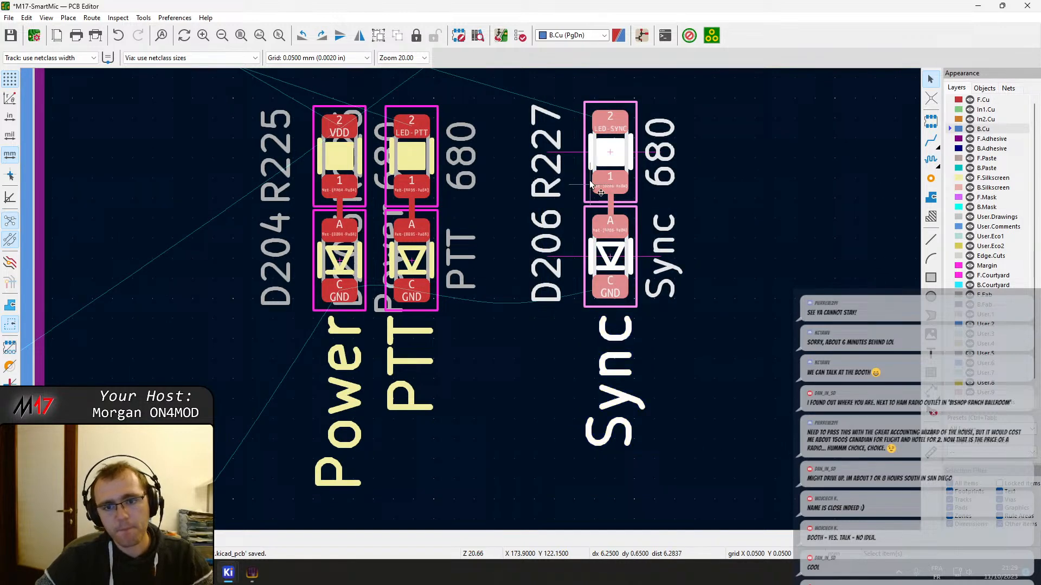
Move the Sync LED, resistor R227, connecting track and label directly beside the PTT group, level with its parts
{"action": "left_click_drag", "start_coordinate": [608, 162], "coordinate": [493, 309]}
{"action": "scroll", "coordinate": [465, 160], "scroll_direction": "up", "scroll_amount": 1}
{"action": "left_click", "coordinate": [493, 305]}
{"action": "scroll", "coordinate": [495, 288], "scroll_direction": "down", "scroll_amount": 5}
Move the Error LED, resistor R228, connecting track and label horizontally toward the power button by an exact multiple of 1.8 mm
{"action": "middle_click_drag", "start_coordinate": [267, 268], "coordinate": [585, 332]}
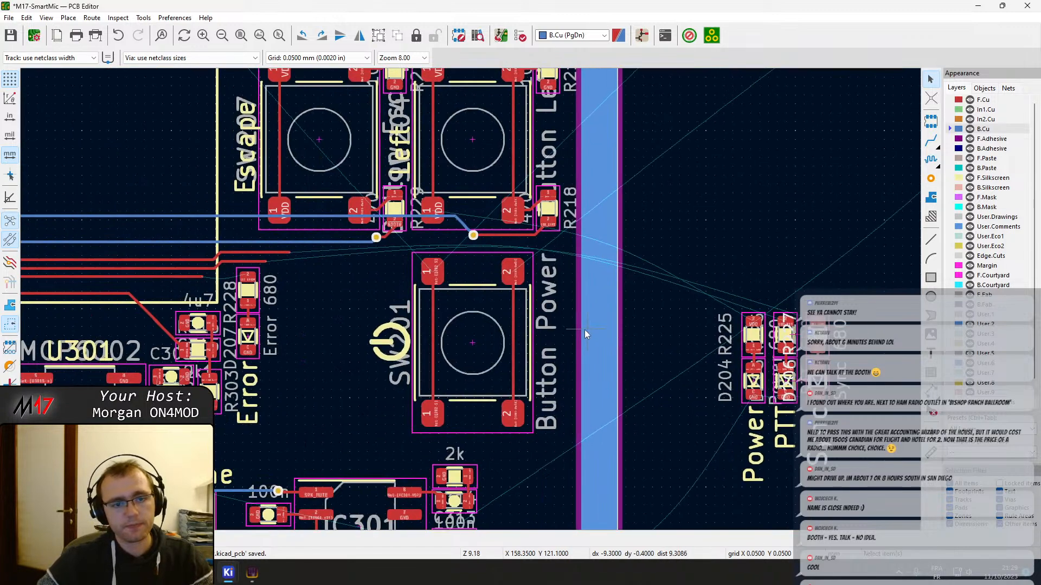
{"action": "middle_click_drag", "start_coordinate": [280, 289], "coordinate": [467, 311]}
{"action": "scroll", "coordinate": [467, 312], "scroll_direction": "up", "scroll_amount": 4}
{"action": "left_click", "coordinate": [448, 239]}
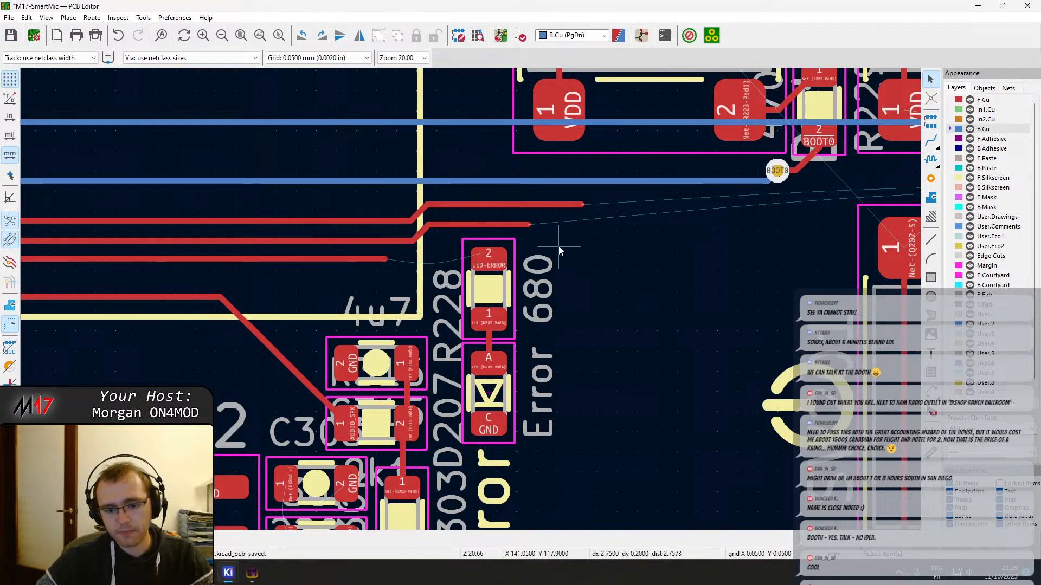
{"action": "left_click_drag", "start_coordinate": [456, 237], "coordinate": [535, 410]}
{"action": "middle_click_drag", "start_coordinate": [540, 507], "coordinate": [535, 410]}
{"action": "left_click_drag", "start_coordinate": [535, 409], "coordinate": [534, 408]}
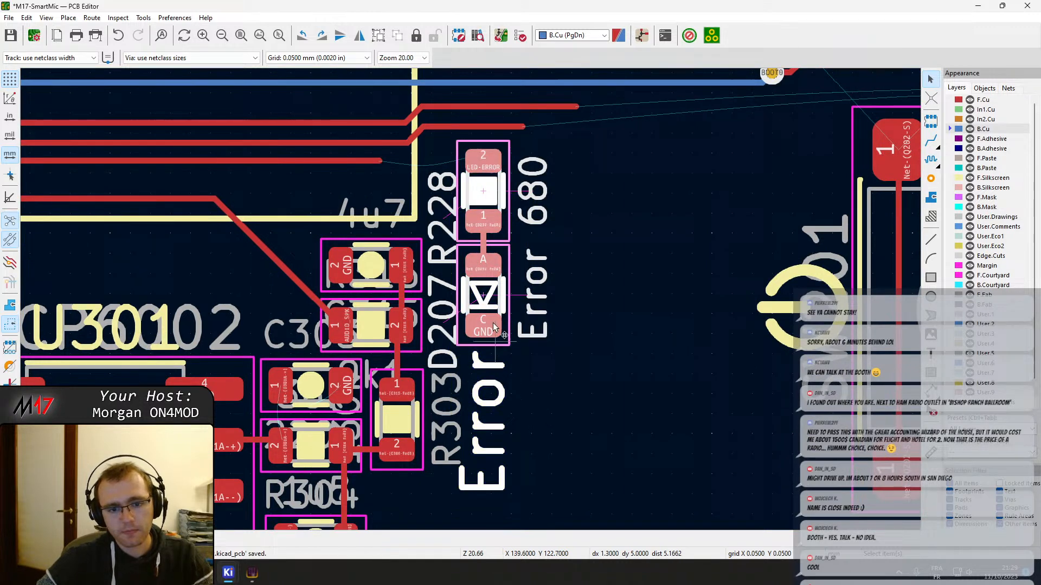
{"action": "right_click", "coordinate": [493, 323]}
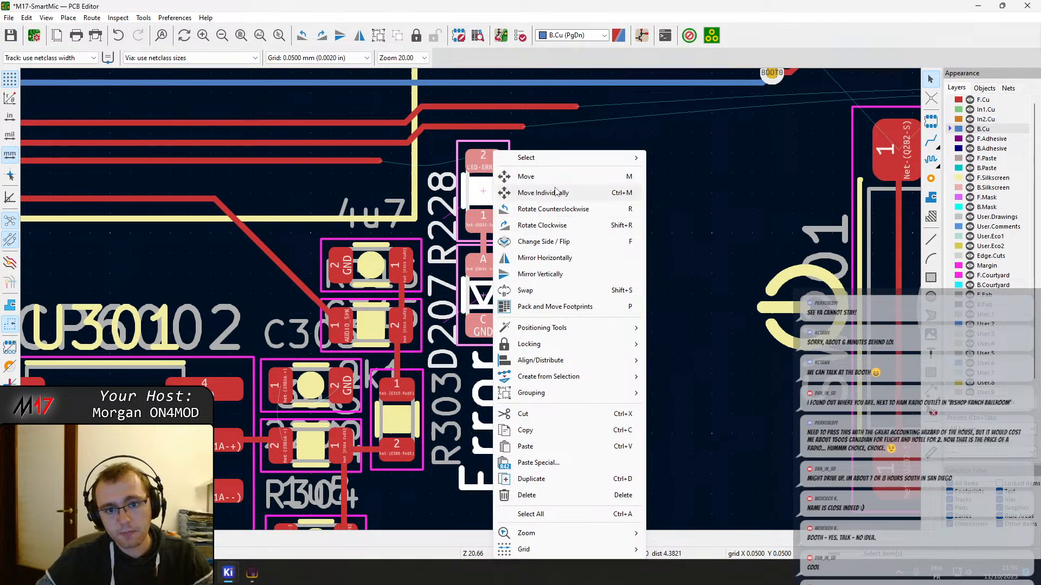
{"action": "mouse_move", "coordinate": [548, 327]}
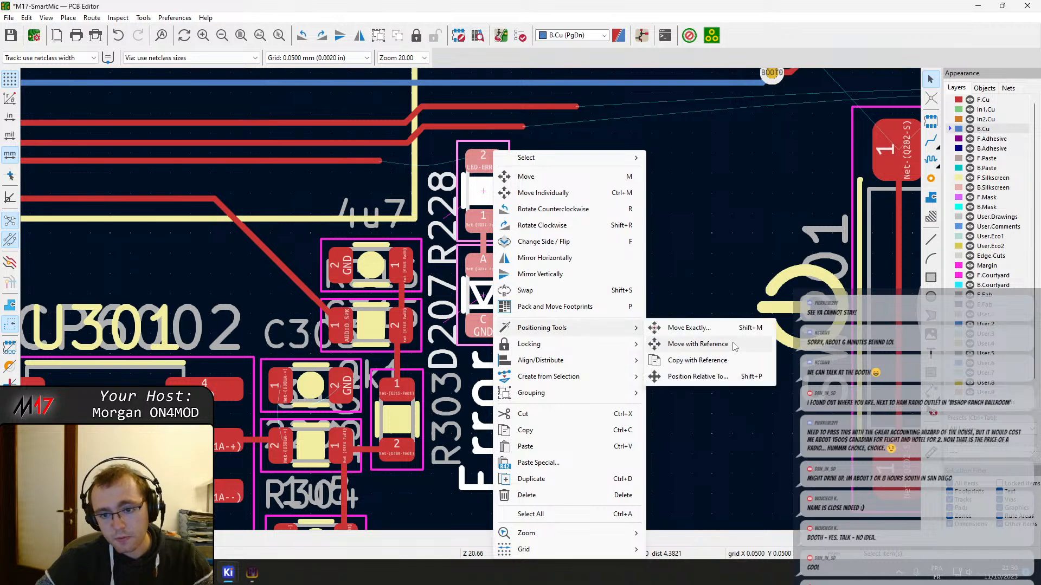
{"action": "left_click", "coordinate": [704, 328]}
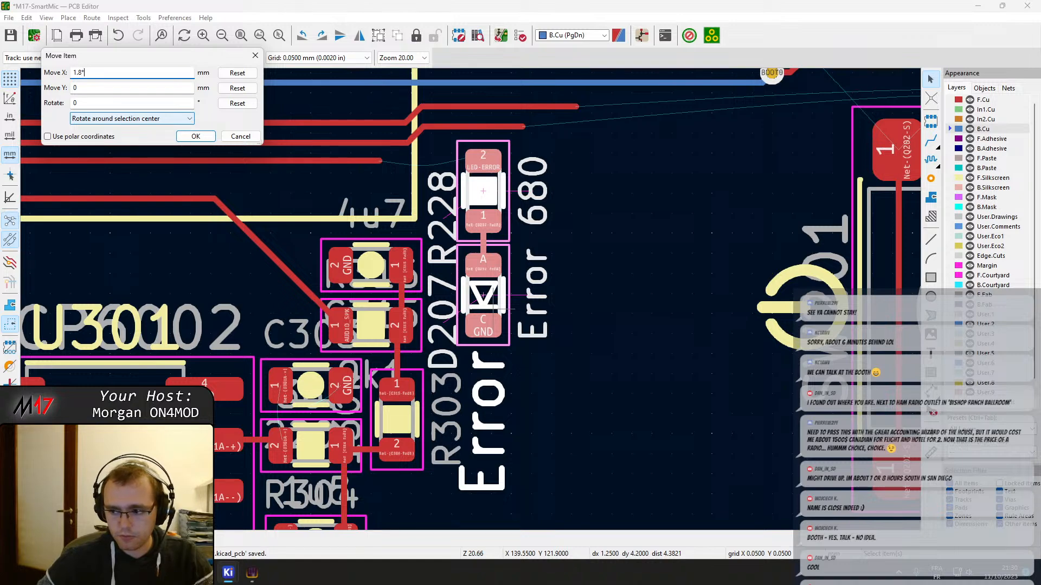
{"action": "key", "text": "Return"}
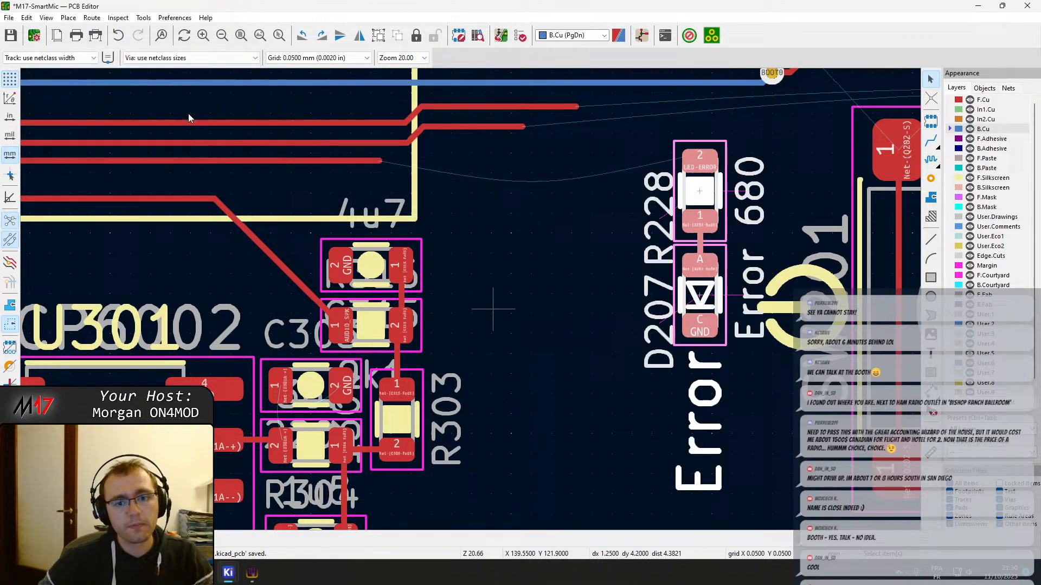
Move the Power, PTT and Sync LED groups together back onto the board, in one row beside the Error group
{"action": "scroll", "coordinate": [592, 318], "scroll_direction": "down", "scroll_amount": 6}
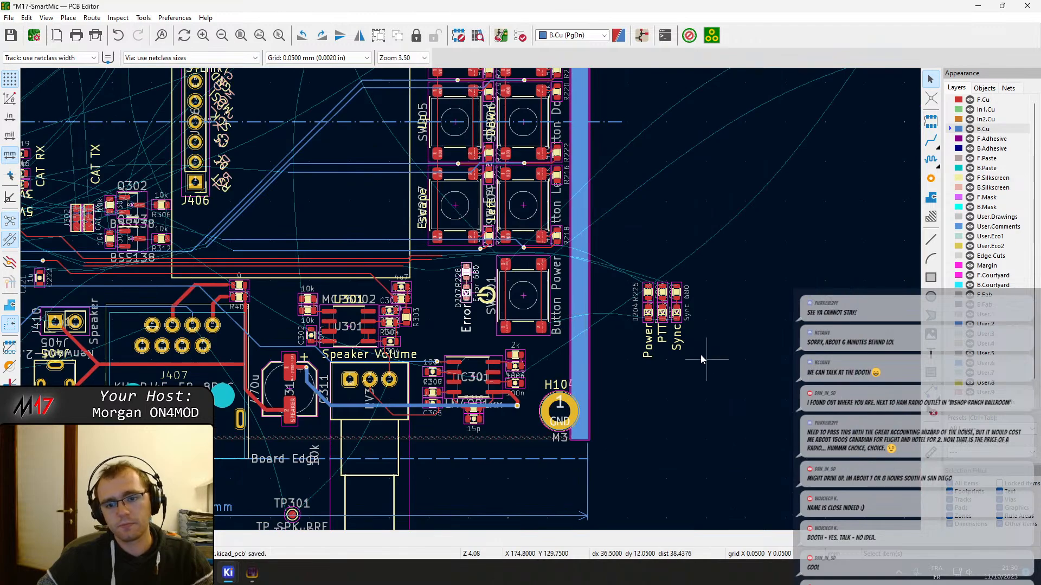
{"action": "left_click_drag", "start_coordinate": [632, 261], "coordinate": [729, 420]}
{"action": "scroll", "coordinate": [671, 288], "scroll_direction": "up", "scroll_amount": 3}
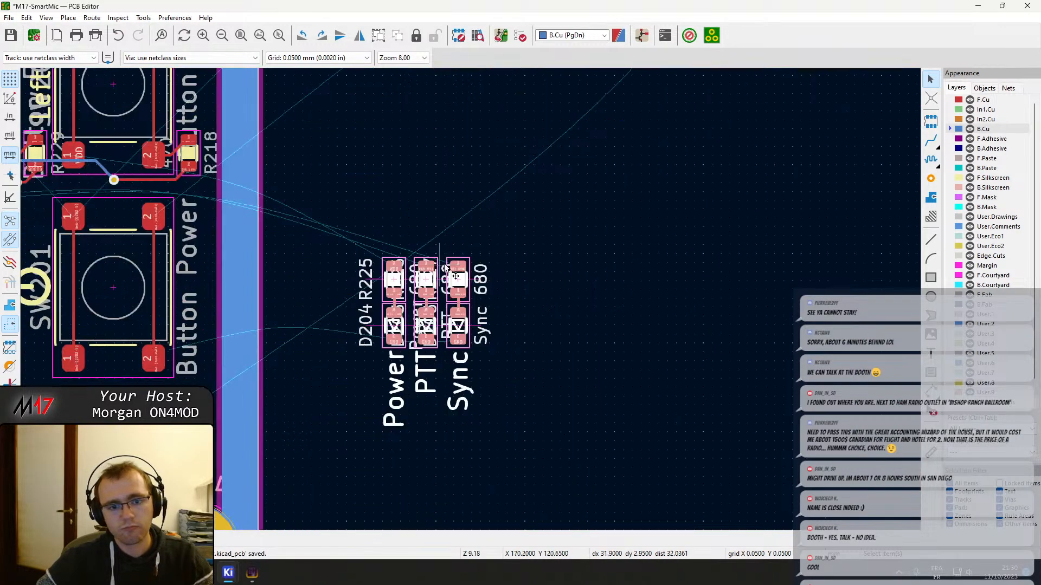
{"action": "left_click_drag", "start_coordinate": [462, 269], "coordinate": [232, 240]}
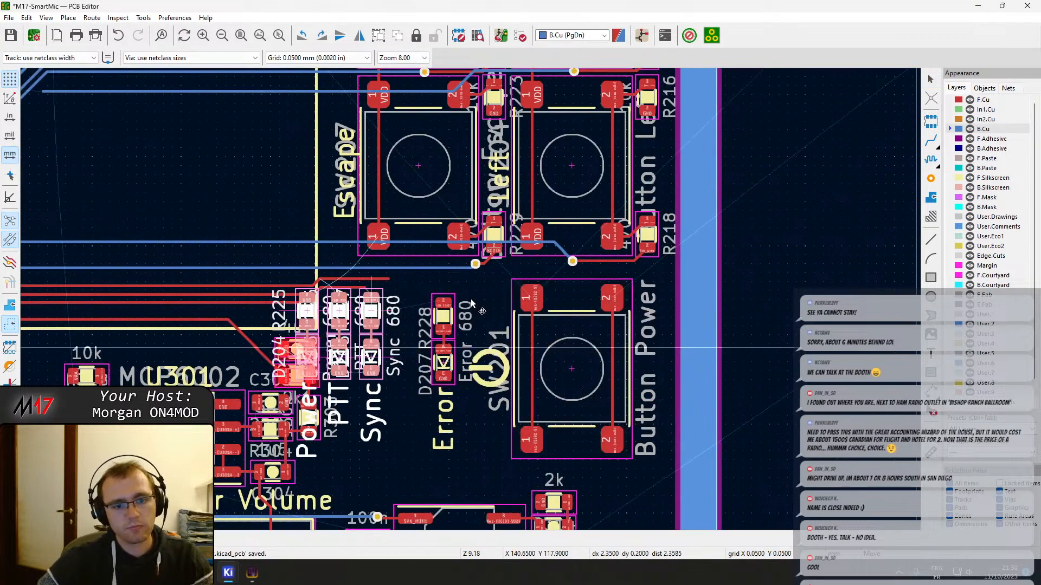
{"action": "scroll", "coordinate": [341, 297], "scroll_direction": "up", "scroll_amount": 3}
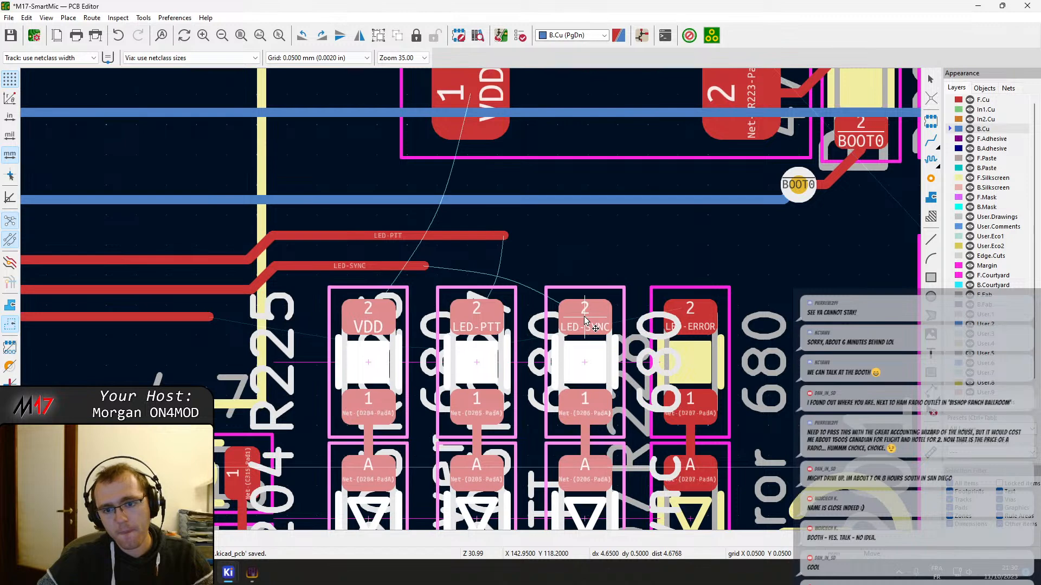
{"action": "scroll", "coordinate": [585, 321], "scroll_direction": "up", "scroll_amount": 2}
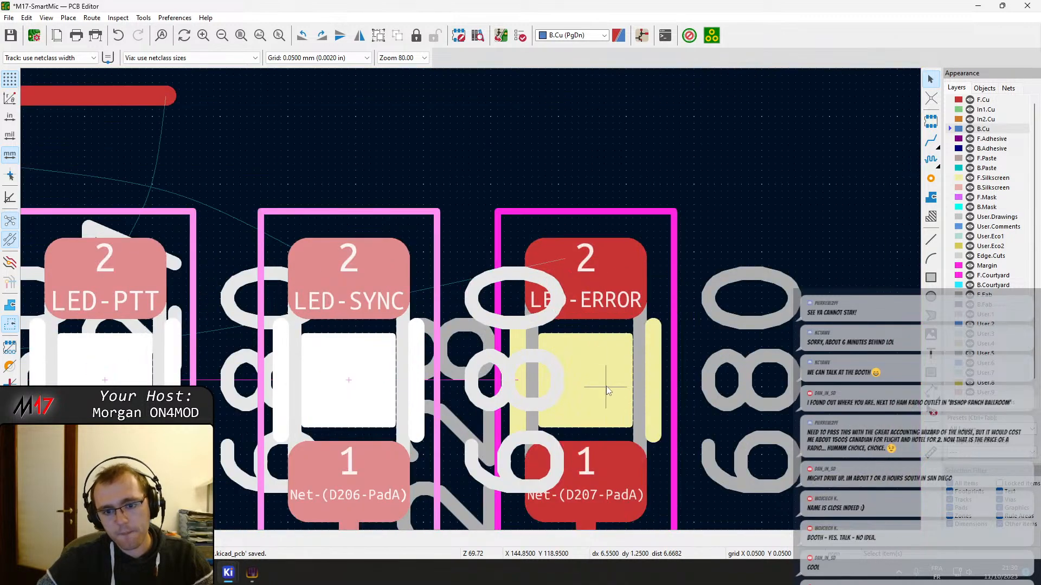
Check the Sync-to-Error resistor spacing, nudge the Power, PTT and Sync groups slightly away from the Error group, and save the board
{"action": "left_click", "coordinate": [582, 384]}
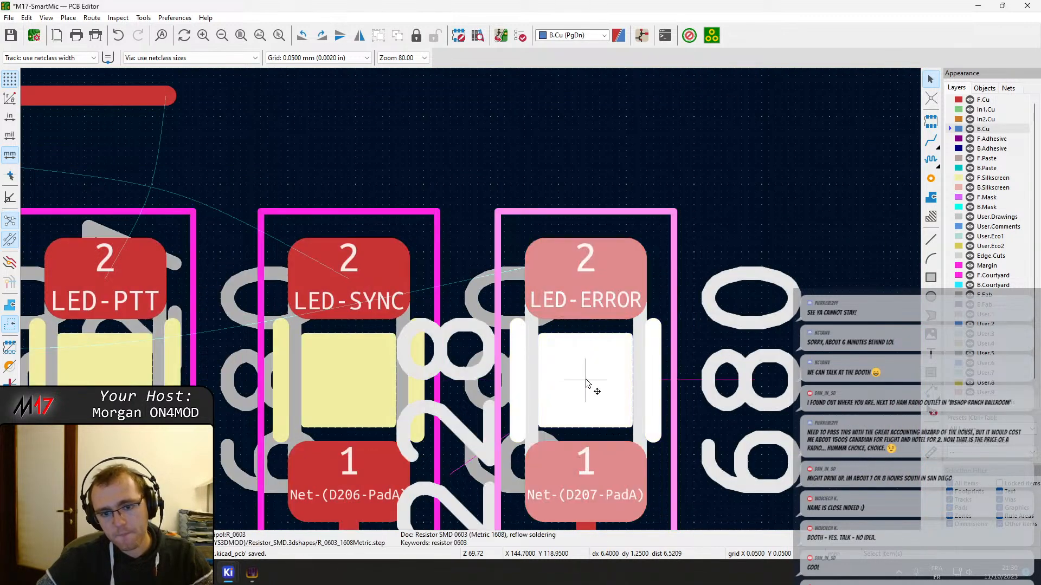
{"action": "left_click", "coordinate": [349, 391]}
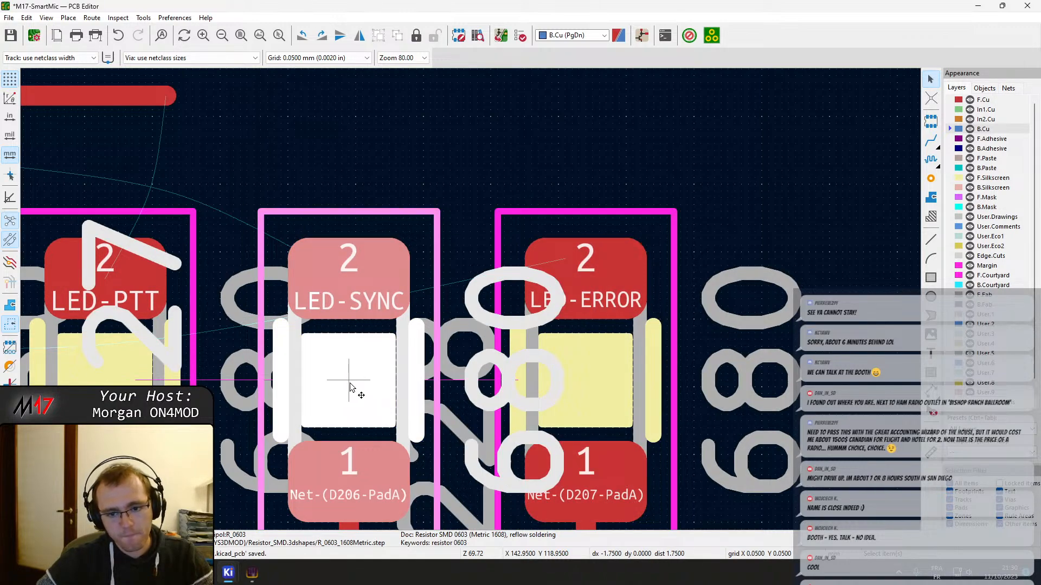
{"action": "scroll", "coordinate": [350, 386], "scroll_direction": "down", "scroll_amount": 7}
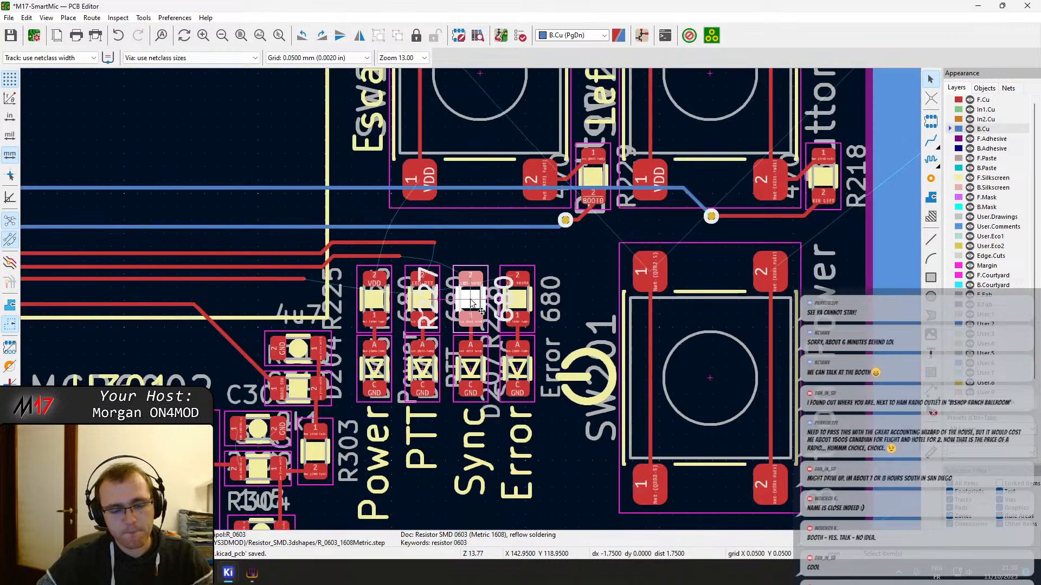
{"action": "left_click_drag", "start_coordinate": [349, 267], "coordinate": [492, 460]}
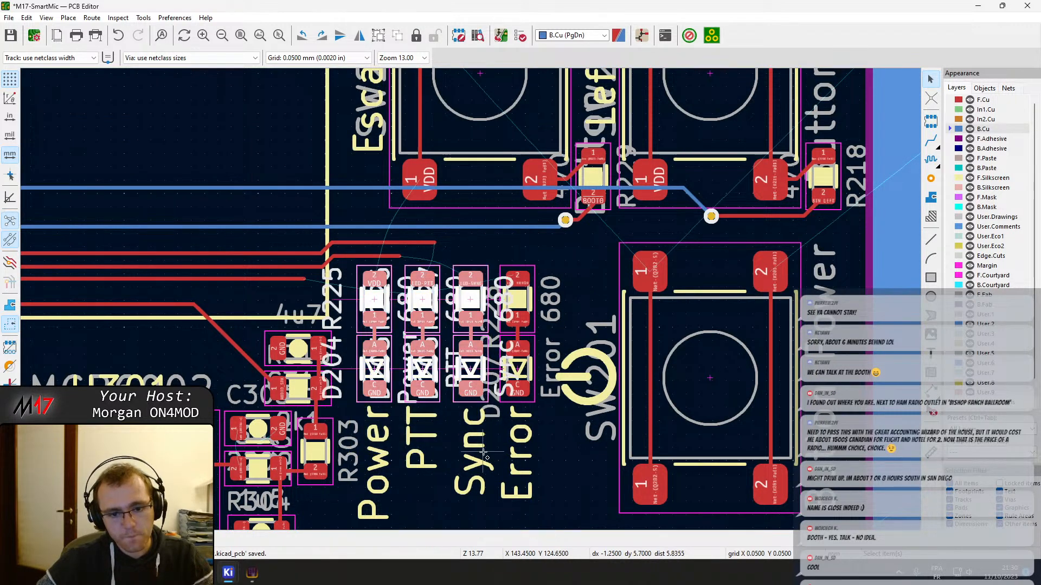
{"action": "left_click", "coordinate": [483, 452], "text": "shift"}
{"action": "left_click", "coordinate": [421, 438], "text": "shift"}
{"action": "left_click", "coordinate": [379, 433], "text": "shift"}
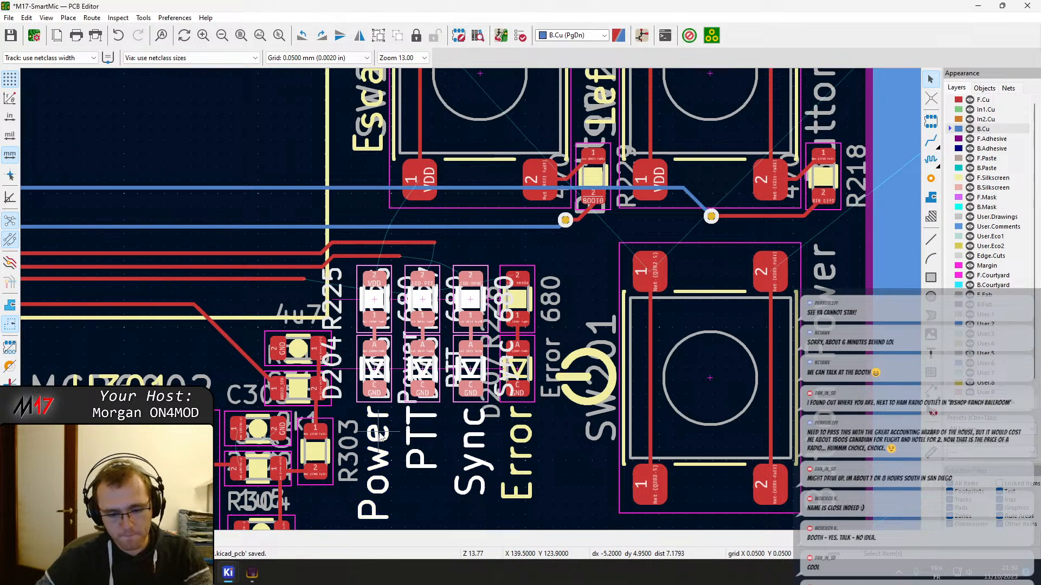
{"action": "key", "text": "m"}
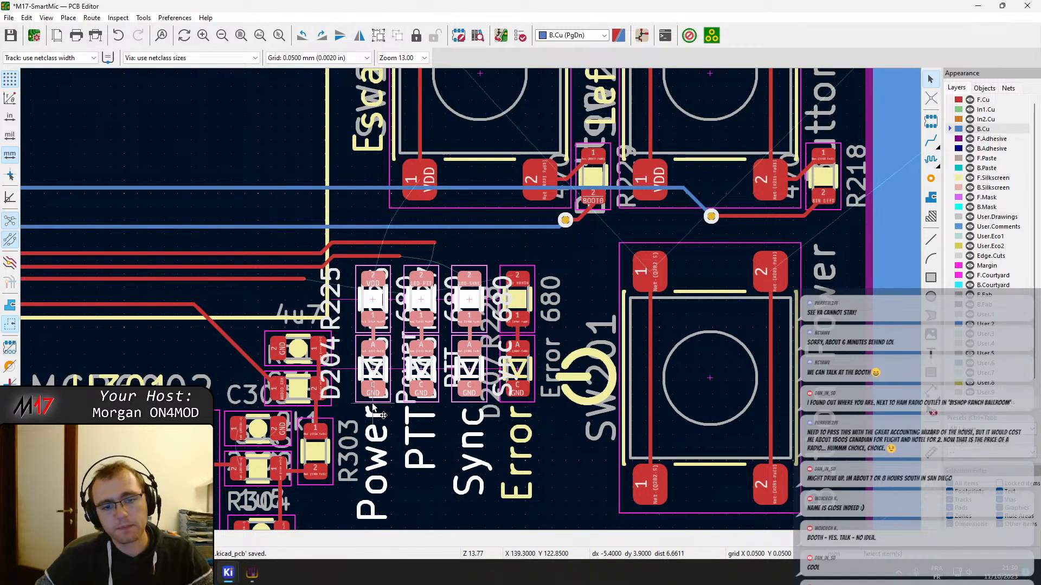
{"action": "left_click", "coordinate": [378, 400]}
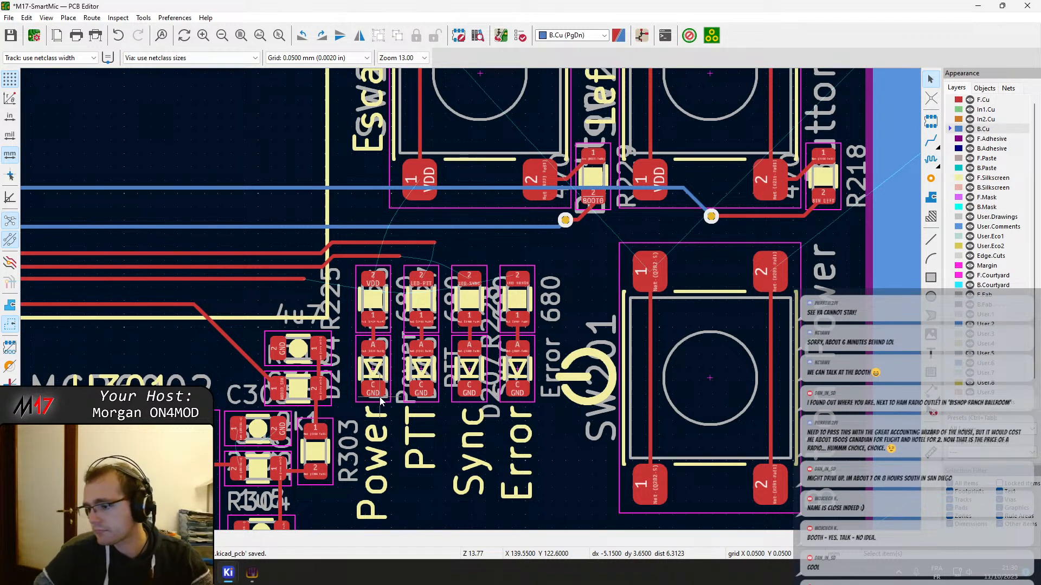
{"action": "key", "text": "ctrl+s"}
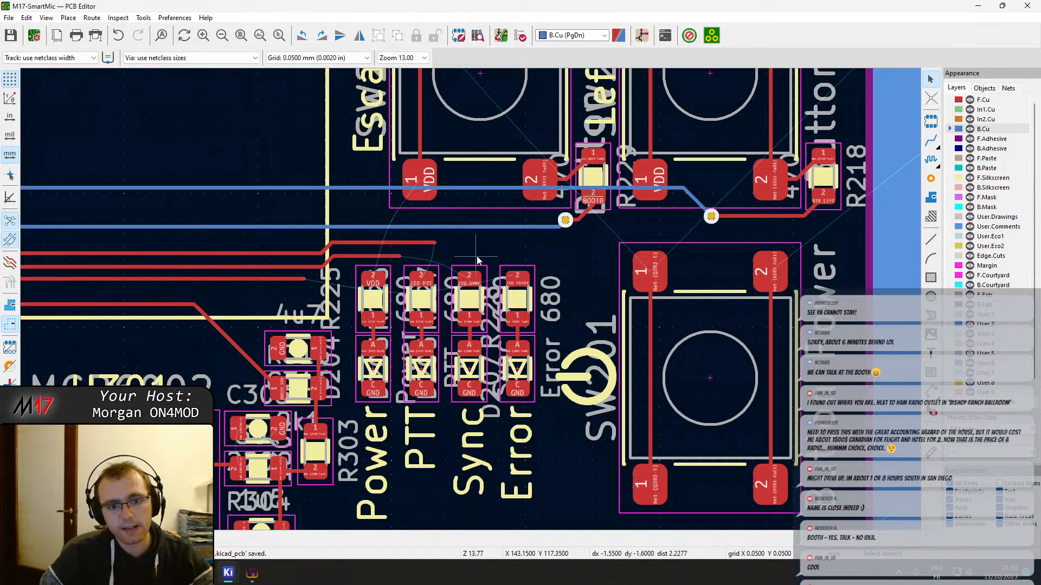
{"action": "scroll", "coordinate": [450, 254], "scroll_direction": "up", "scroll_amount": 4}
{"action": "key", "text": "x"}
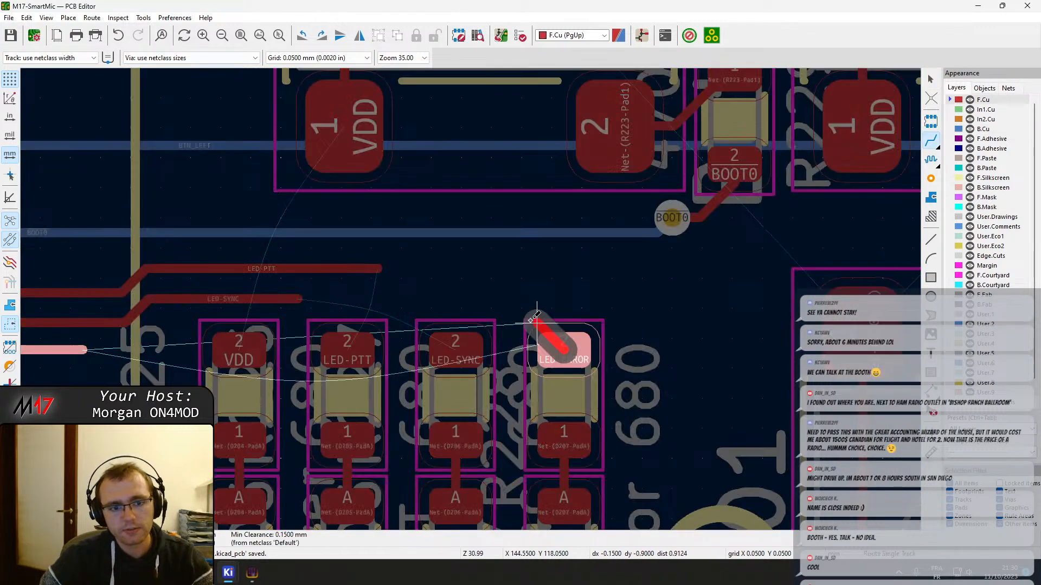
{"action": "key", "text": "Escape"}
Delete the short LED-PTT track segment leaving microcontroller pin 39
{"action": "middle_click_drag", "start_coordinate": [113, 347], "coordinate": [408, 307]}
{"action": "scroll", "coordinate": [407, 307], "scroll_direction": "down", "scroll_amount": 5}
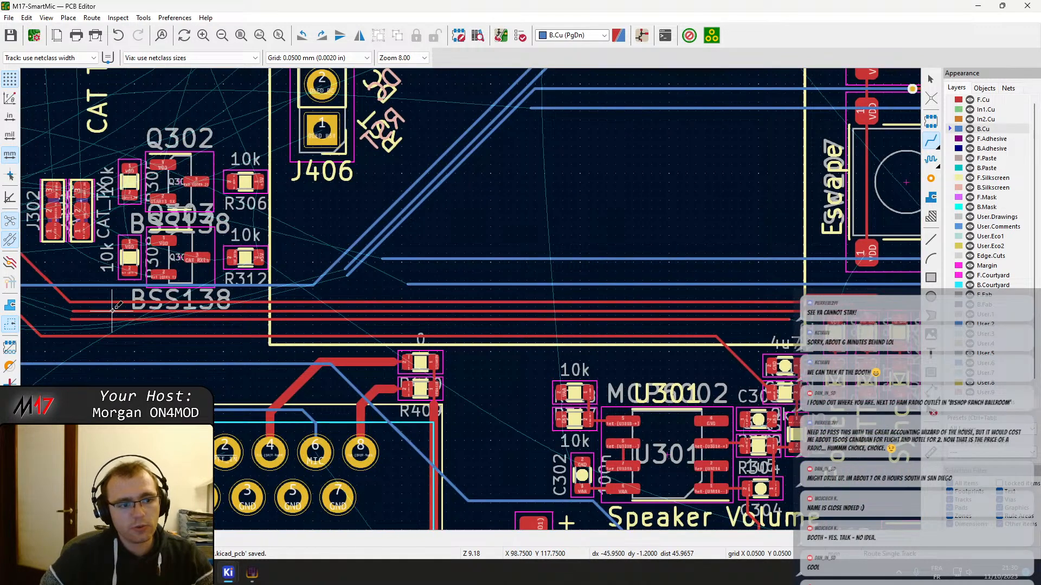
{"action": "middle_click_drag", "start_coordinate": [112, 309], "coordinate": [317, 326]}
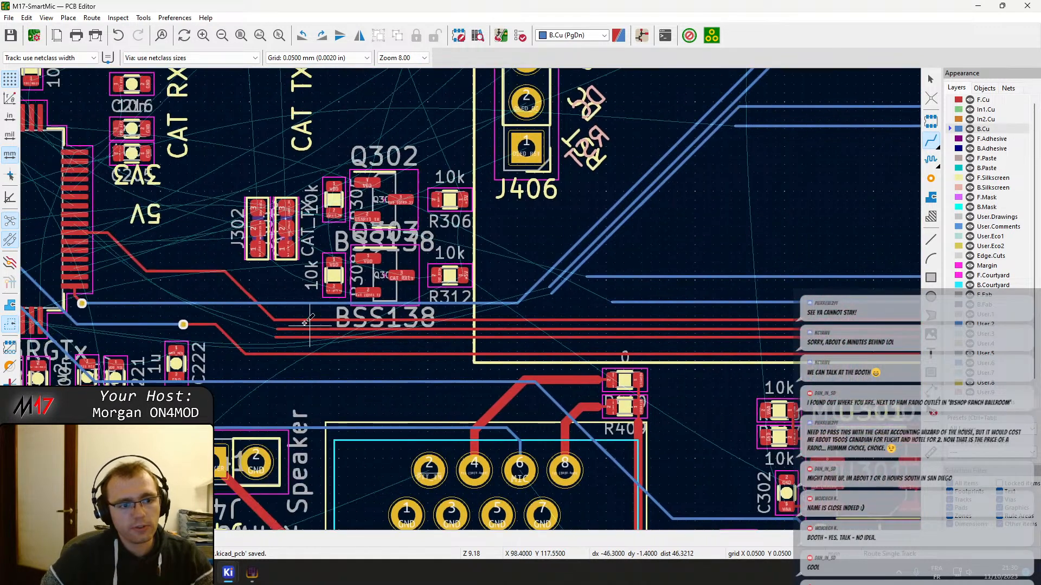
{"action": "scroll", "coordinate": [466, 317], "scroll_direction": "up", "scroll_amount": 7}
{"action": "left_click", "coordinate": [460, 324]}
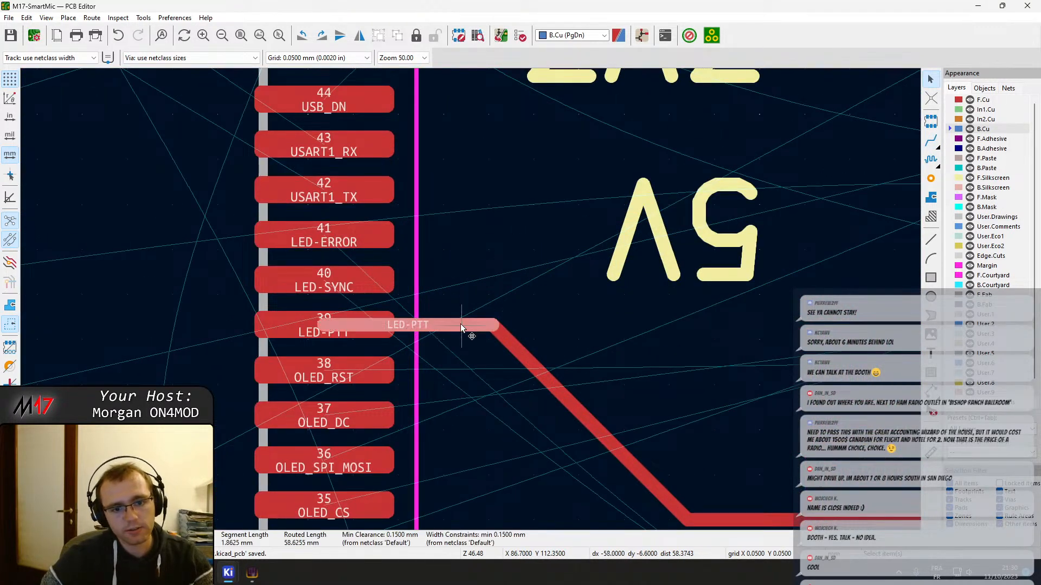
{"action": "key", "text": "Delete"}
Delete the long LED-ERROR track that runs toward the status LEDs
{"action": "scroll", "coordinate": [515, 350], "scroll_direction": "down", "scroll_amount": 1}
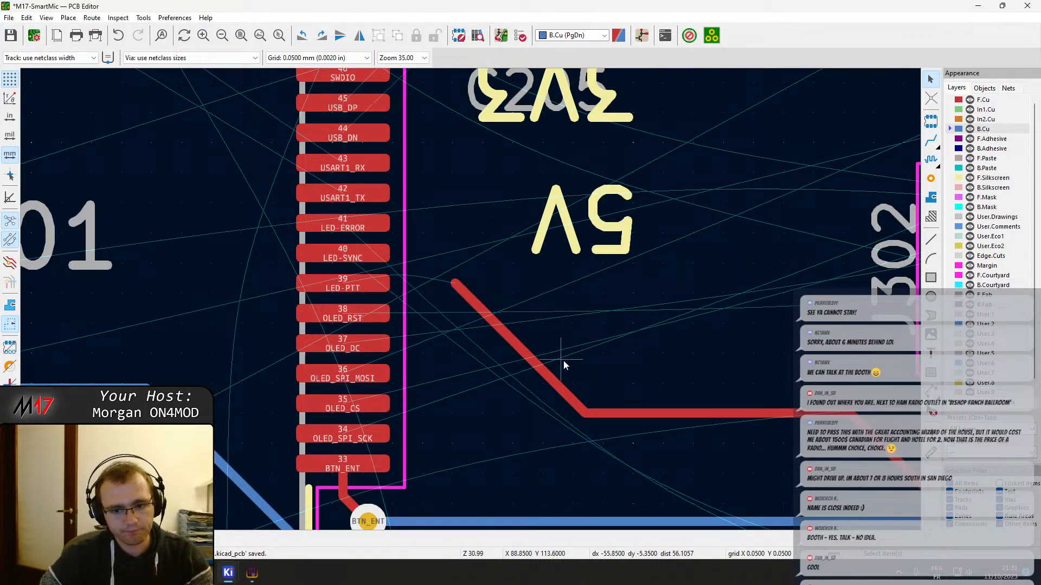
{"action": "middle_click_drag", "start_coordinate": [757, 442], "coordinate": [495, 310]}
{"action": "middle_click_drag", "start_coordinate": [678, 411], "coordinate": [289, 267]}
{"action": "scroll", "coordinate": [288, 267], "scroll_direction": "down", "scroll_amount": 2}
{"action": "middle_click_drag", "start_coordinate": [846, 298], "coordinate": [240, 242]}
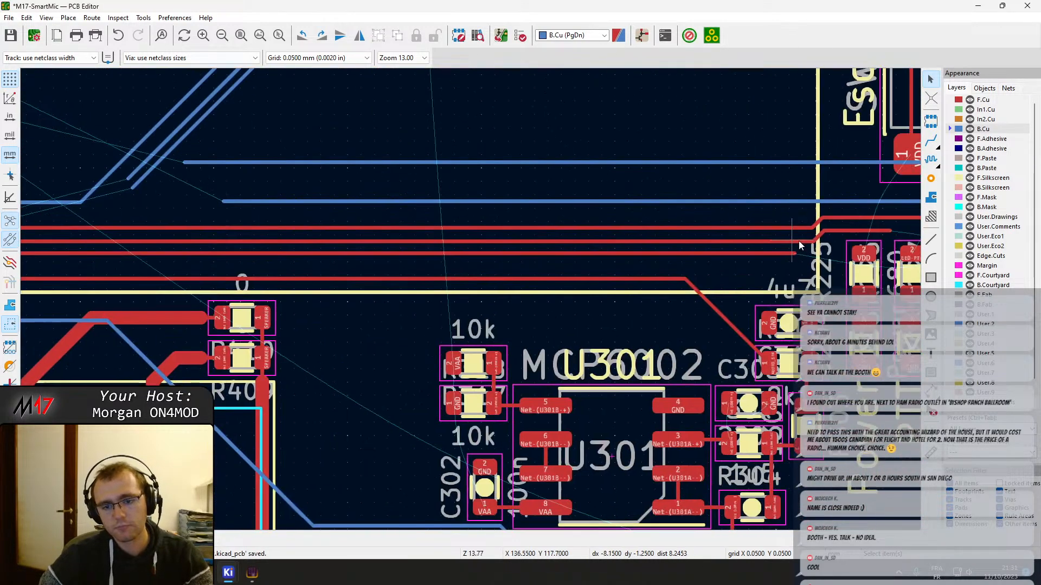
{"action": "scroll", "coordinate": [806, 244], "scroll_direction": "up", "scroll_amount": 4}
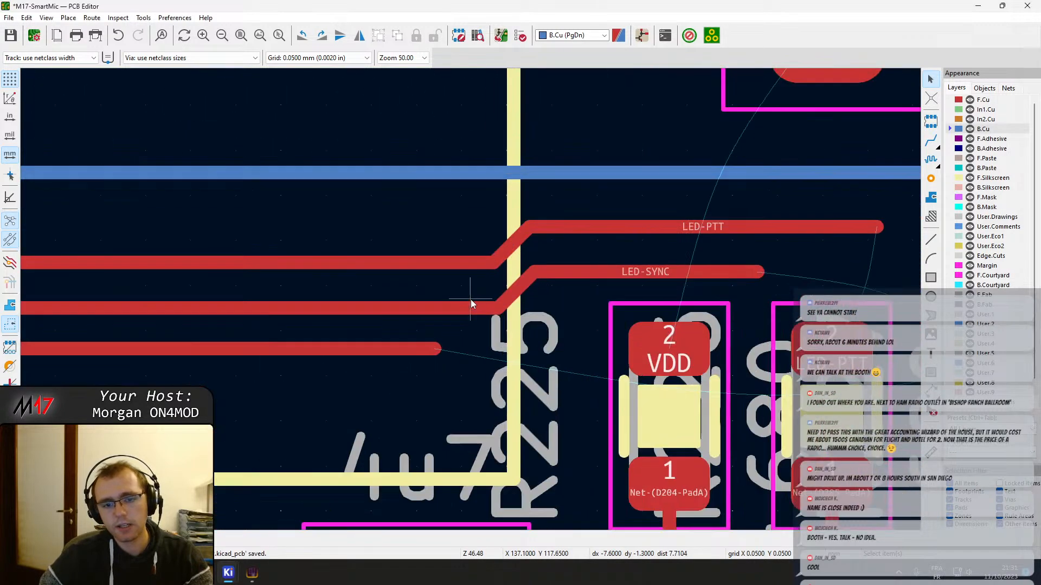
{"action": "left_click", "coordinate": [394, 350]}
{"action": "key", "text": "Delete"}
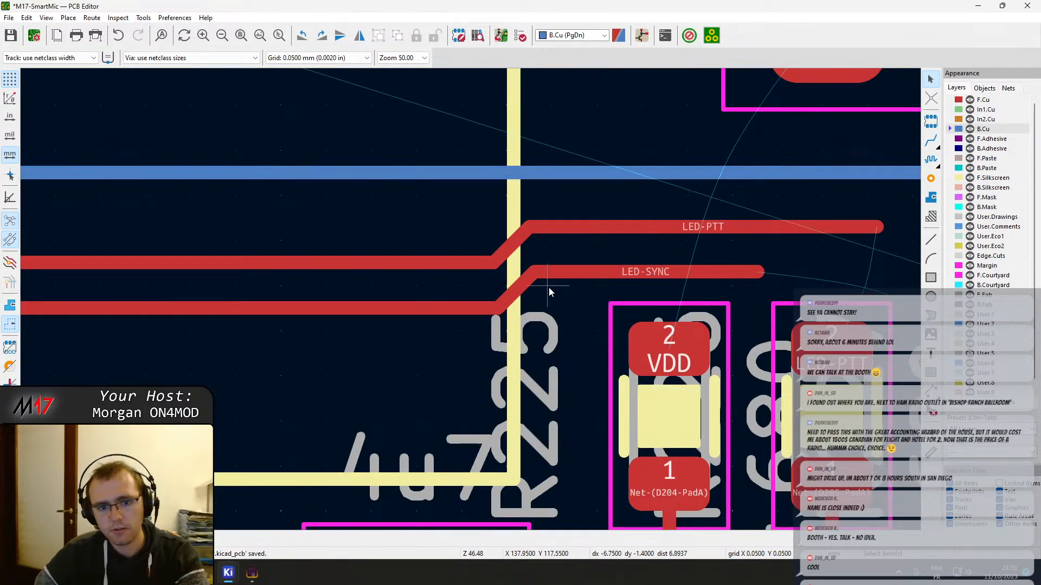
Delete the remaining LED-PTT and LED-SYNC tracks near the status LED resistors, including their angled and straight end segments
{"action": "key", "text": "Delete"}
{"action": "key", "text": "Delete"}
{"action": "key", "text": "Delete"}
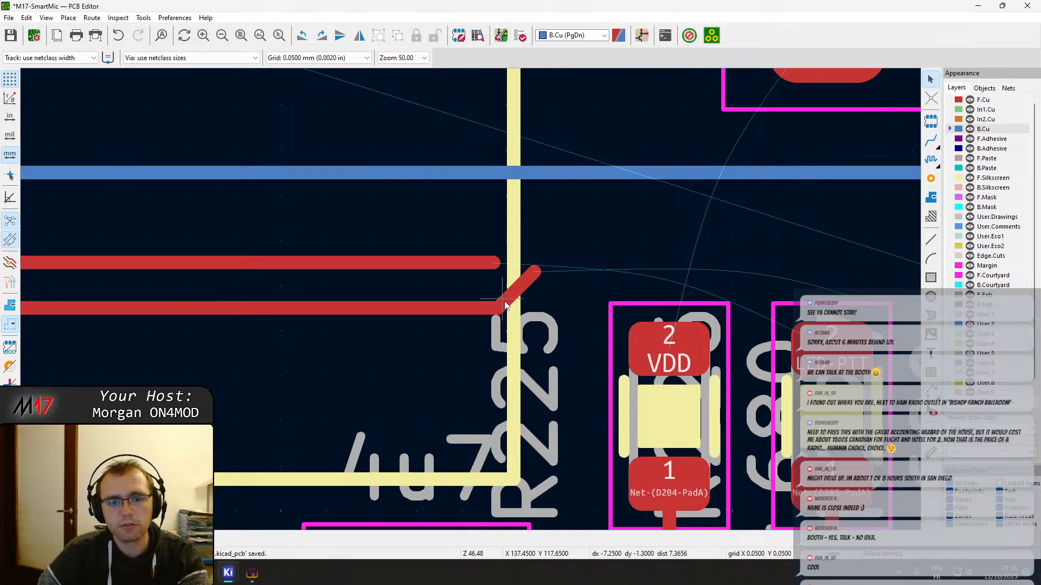
{"action": "key", "text": "Delete"}
{"action": "key", "text": "Delete"}
{"action": "key", "text": "Delete"}
{"action": "middle_click_drag", "start_coordinate": [704, 288], "coordinate": [353, 324]}
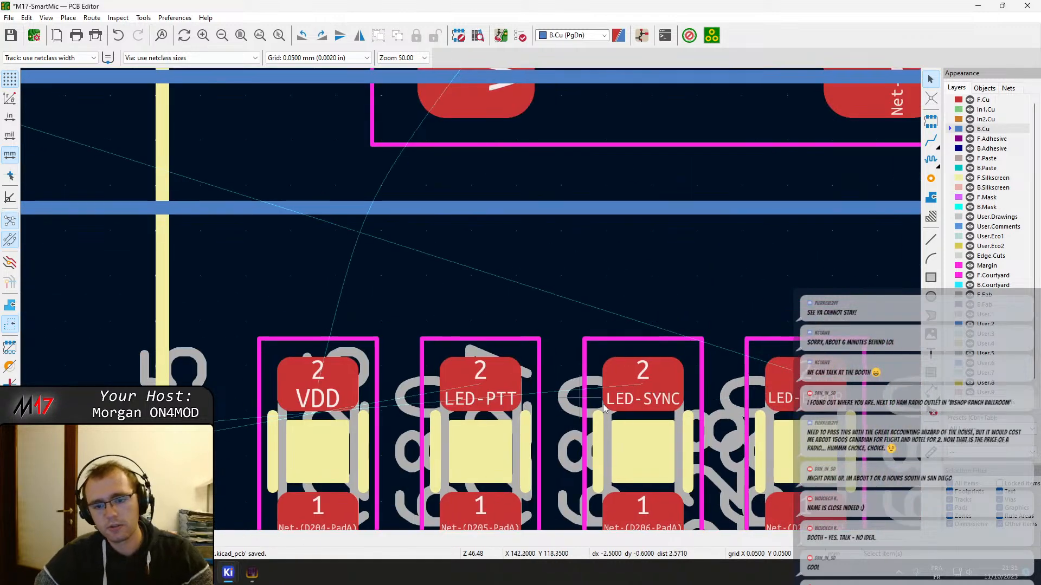
Route the LED-ERROR track on F.Cu from the Error LED's 680 resistor to microcontroller pin 41
{"action": "key", "text": "x"}
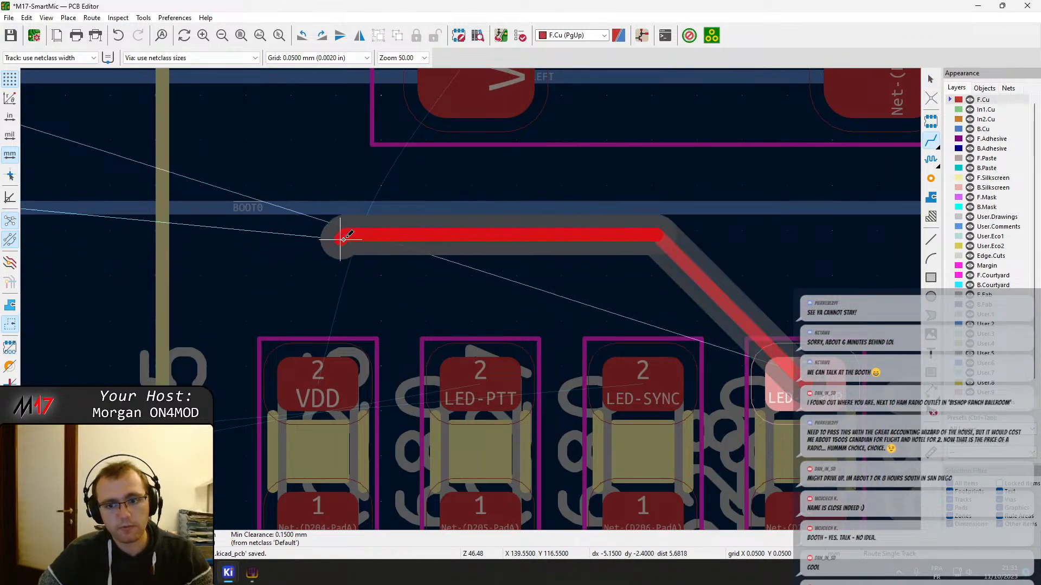
{"action": "scroll", "coordinate": [70, 239], "scroll_direction": "down", "scroll_amount": 5}
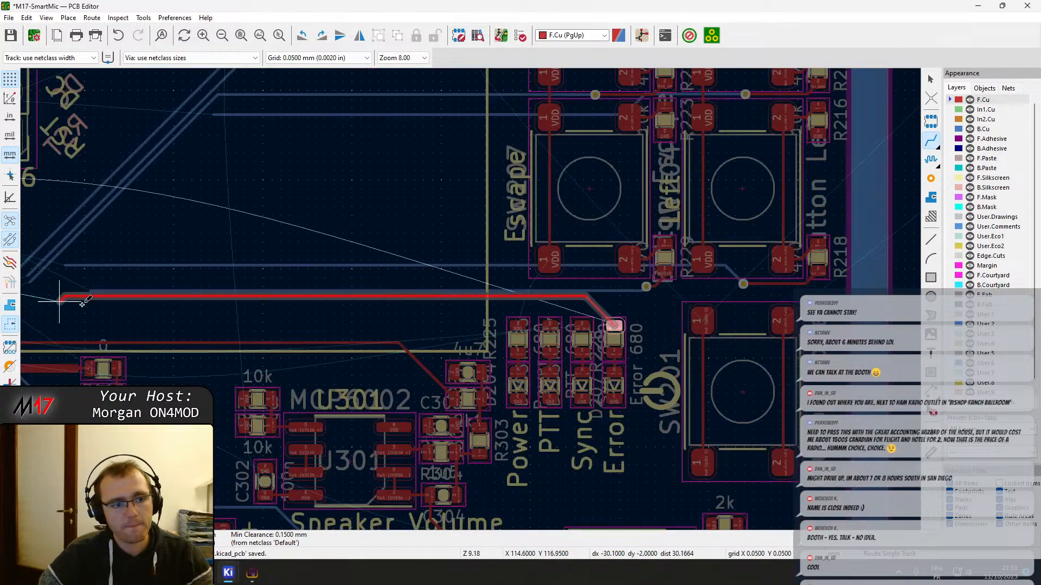
{"action": "middle_click_drag", "start_coordinate": [209, 291], "coordinate": [725, 304]}
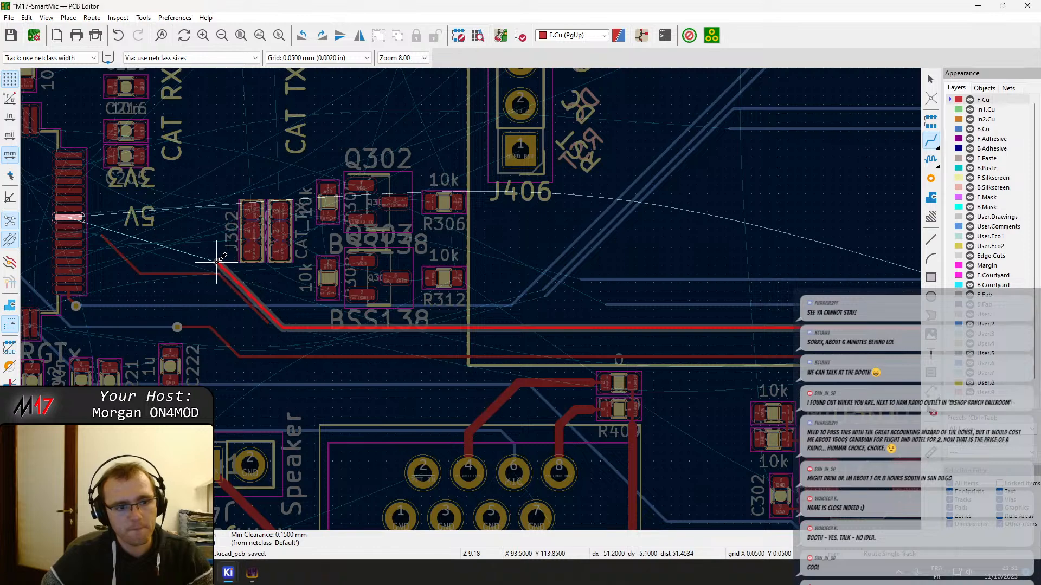
{"action": "left_click", "coordinate": [69, 218]}
{"action": "key", "text": "Escape"}
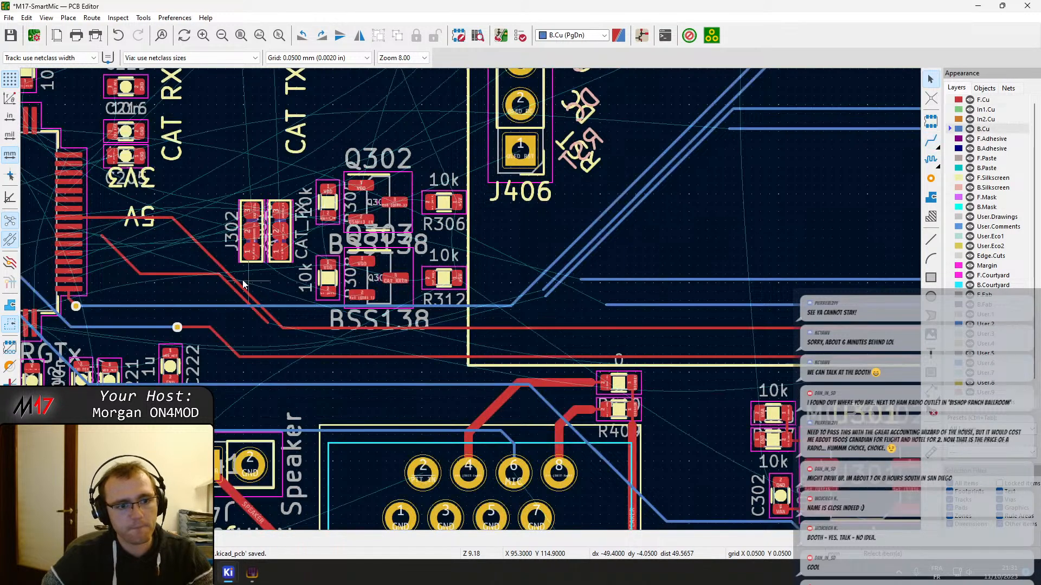
Delete the leftover angled and horizontal LED-PTT track segments beside the microcontroller
{"action": "scroll", "coordinate": [136, 257], "scroll_direction": "up", "scroll_amount": 4}
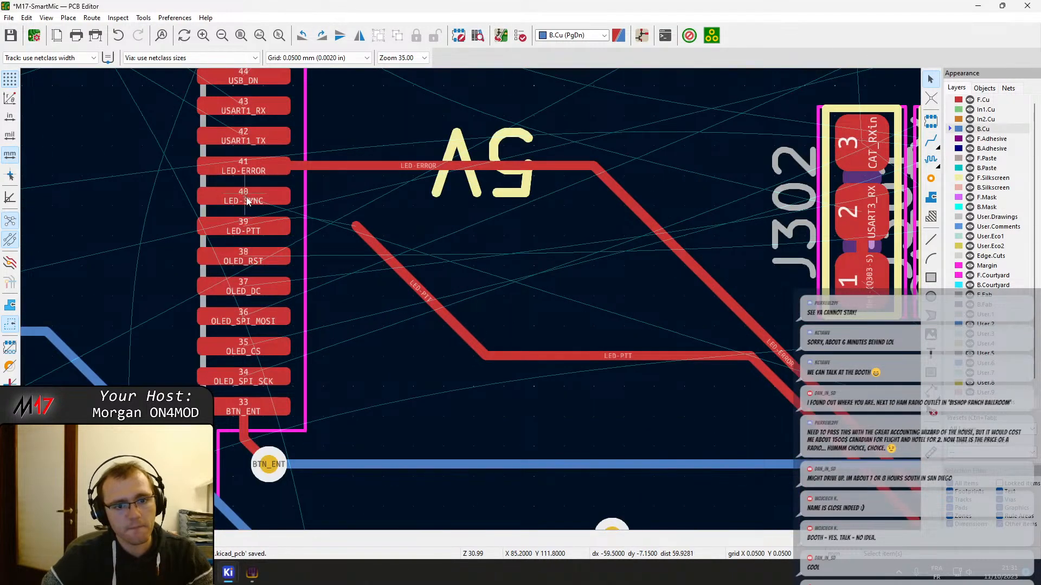
{"action": "left_click", "coordinate": [389, 268]}
{"action": "key", "text": "Delete"}
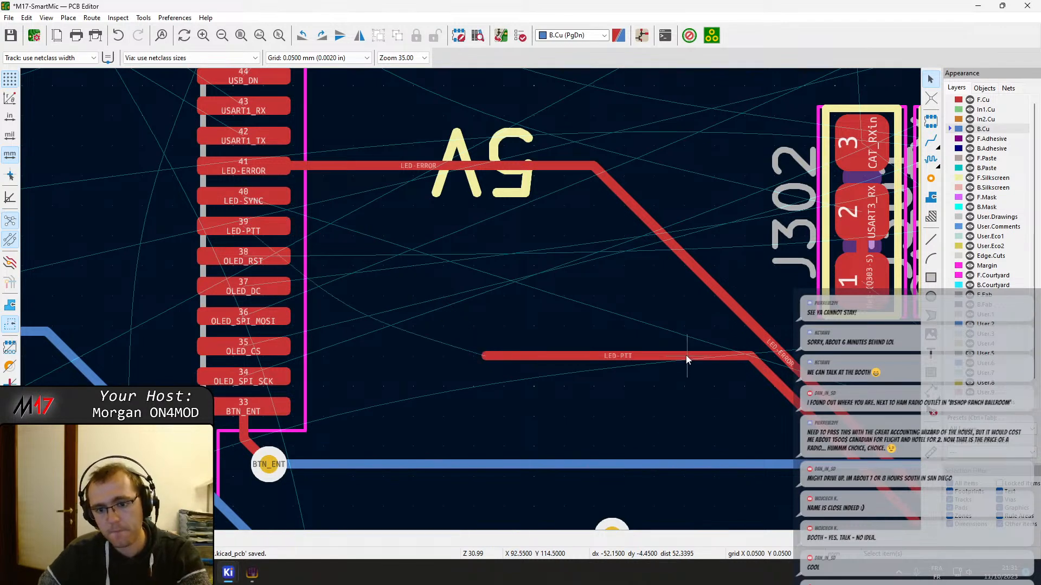
{"action": "left_click", "coordinate": [685, 356]}
{"action": "key", "text": "Delete"}
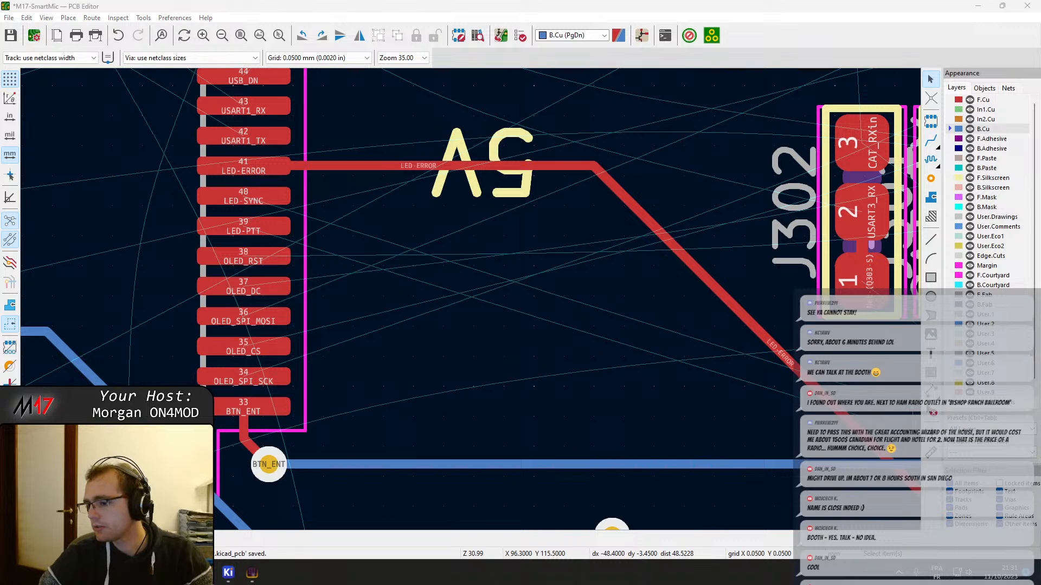
{"action": "key", "text": "super+d"}
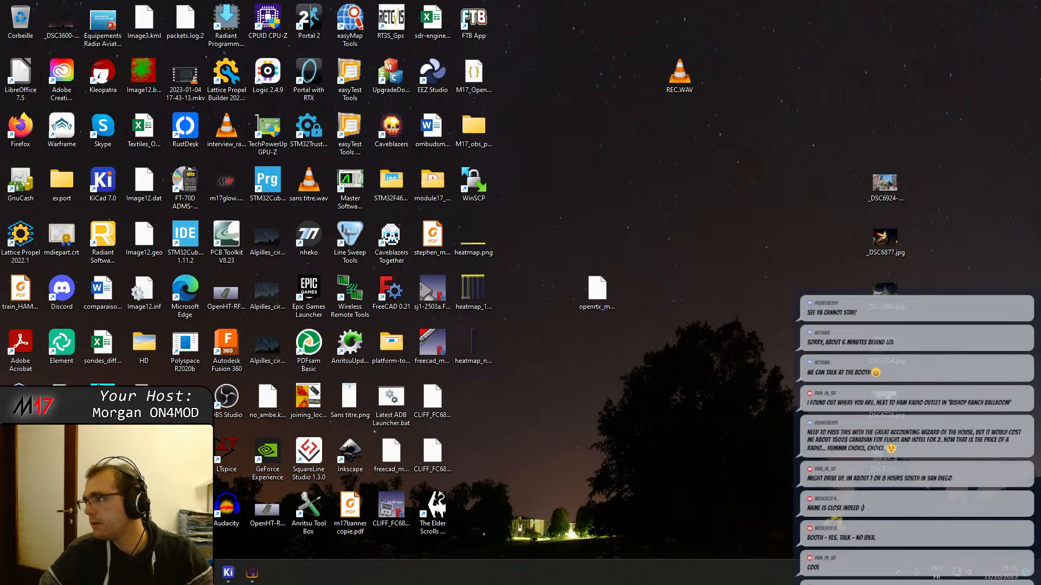
{"action": "key", "text": "super+d"}
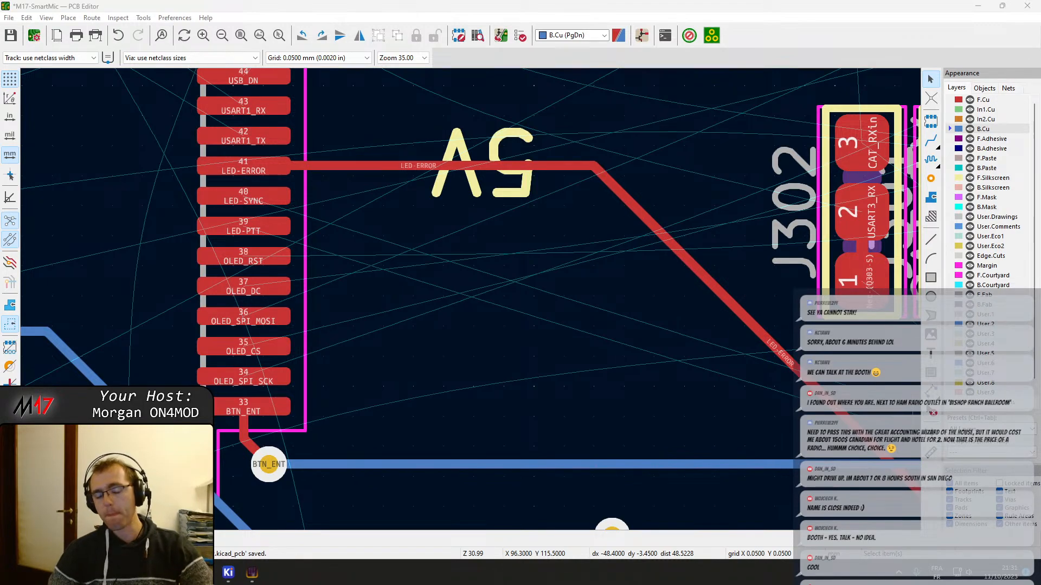
Drag the LED-ERROR track straight alongside the BOOT0 track, flattening its bump above the LED resistors and adjusting its bend near the microcontroller
{"action": "scroll", "coordinate": [560, 332], "scroll_direction": "down", "scroll_amount": 6}
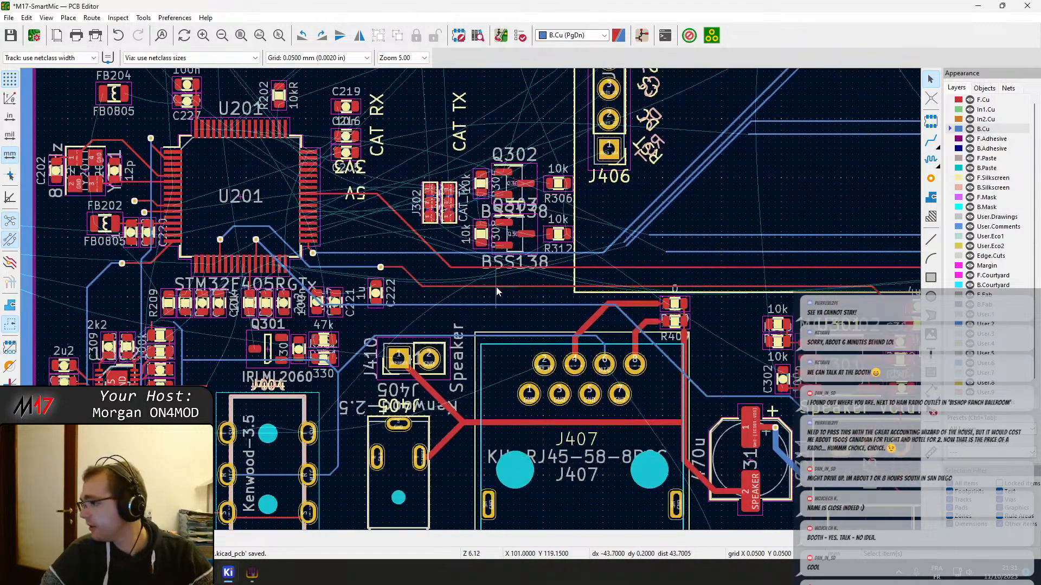
{"action": "middle_click_drag", "start_coordinate": [731, 320], "coordinate": [271, 200]}
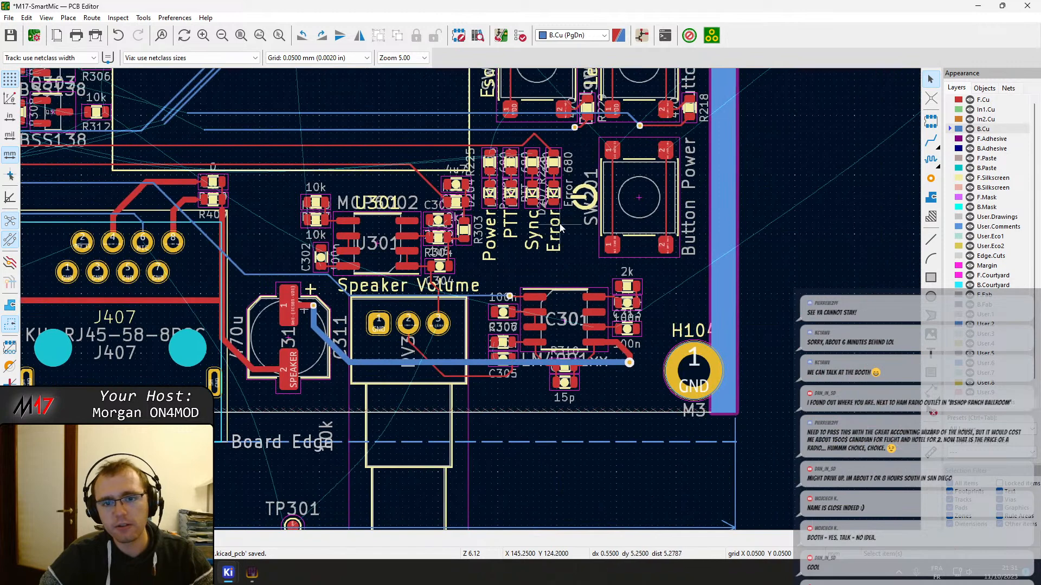
{"action": "middle_click_drag", "start_coordinate": [539, 145], "coordinate": [550, 242]}
{"action": "scroll", "coordinate": [550, 245], "scroll_direction": "up", "scroll_amount": 5}
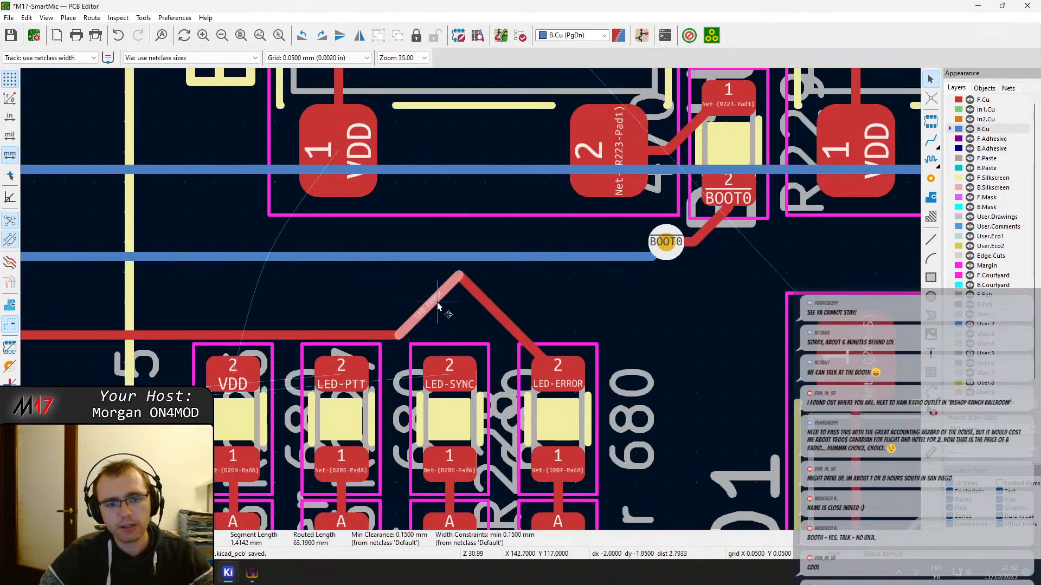
{"action": "left_click_drag", "start_coordinate": [437, 301], "coordinate": [187, 267]}
{"action": "middle_click_drag", "start_coordinate": [168, 266], "coordinate": [634, 309]}
{"action": "scroll", "coordinate": [473, 297], "scroll_direction": "down", "scroll_amount": 3}
{"action": "left_click_drag", "start_coordinate": [634, 308], "coordinate": [98, 316]}
{"action": "middle_click_drag", "start_coordinate": [98, 316], "coordinate": [362, 317]}
{"action": "left_click_drag", "start_coordinate": [361, 318], "coordinate": [68, 310]}
{"action": "middle_click_drag", "start_coordinate": [63, 307], "coordinate": [371, 338]}
{"action": "left_click_drag", "start_coordinate": [371, 338], "coordinate": [326, 333]}
{"action": "left_click", "coordinate": [326, 334]}
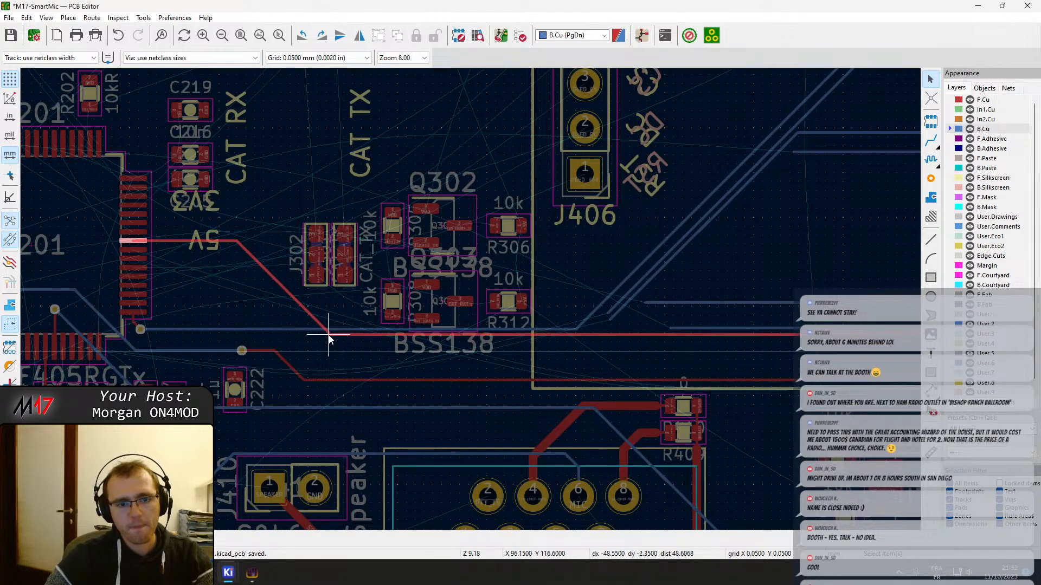
Route the LED-SYNC track on F.Cu from the Sync resistor to microcontroller pin 40 and straighten the small kink in the adjacent LED-ERROR bend
{"action": "scroll", "coordinate": [548, 352], "scroll_direction": "down", "scroll_amount": 4}
{"action": "scroll", "coordinate": [639, 338], "scroll_direction": "up", "scroll_amount": 4}
{"action": "key", "text": "x"}
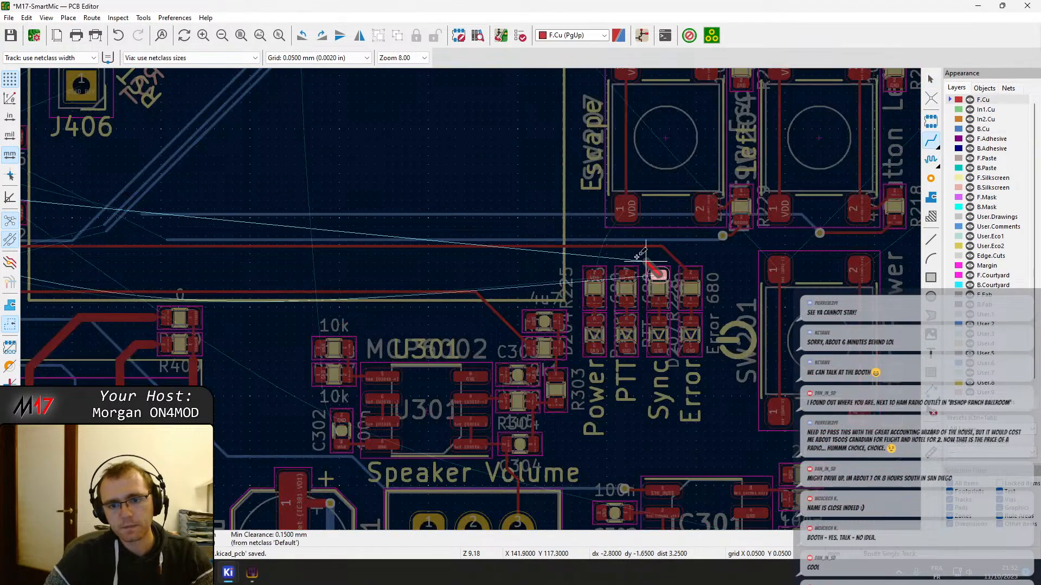
{"action": "middle_click_drag", "start_coordinate": [136, 249], "coordinate": [659, 299]}
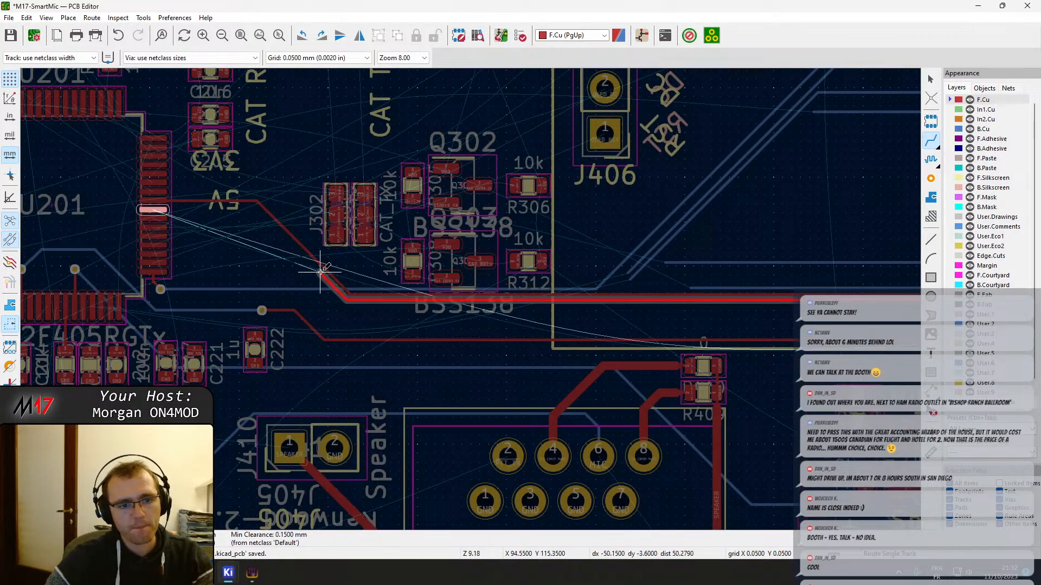
{"action": "left_click", "coordinate": [152, 210]}
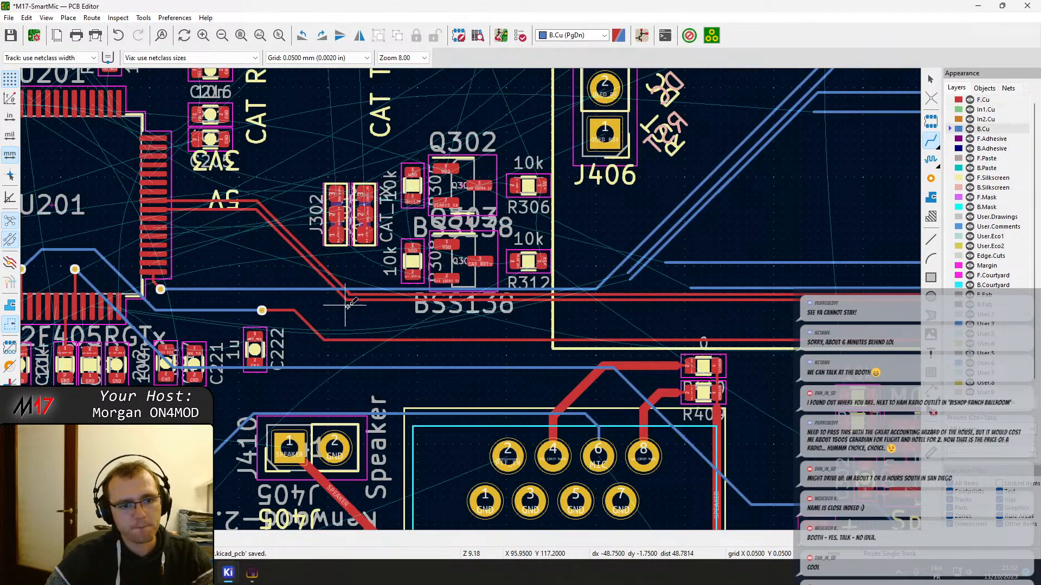
{"action": "key", "text": "Escape"}
{"action": "scroll", "coordinate": [359, 299], "scroll_direction": "up", "scroll_amount": 4}
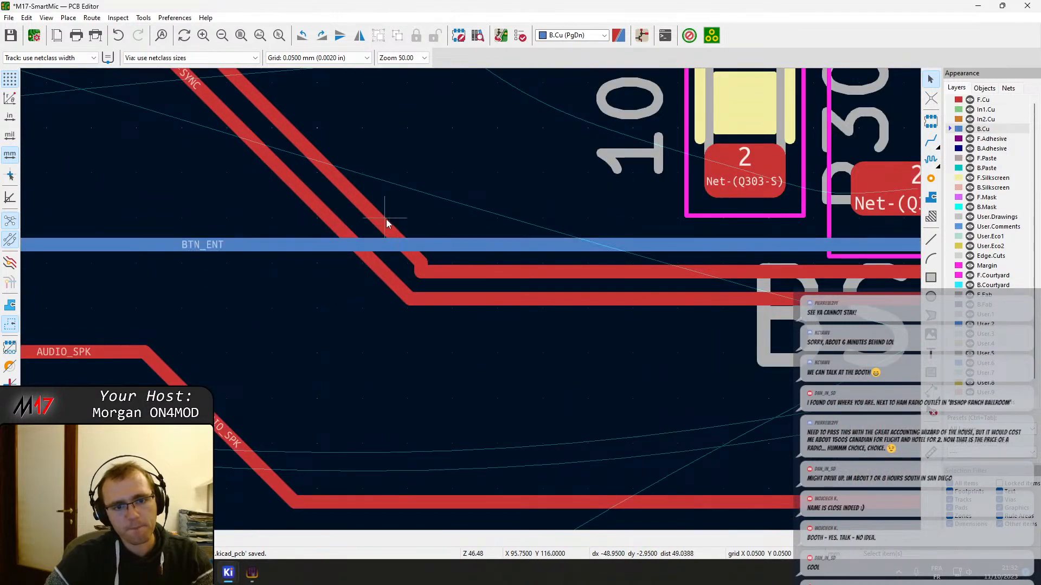
{"action": "key", "text": "x"}
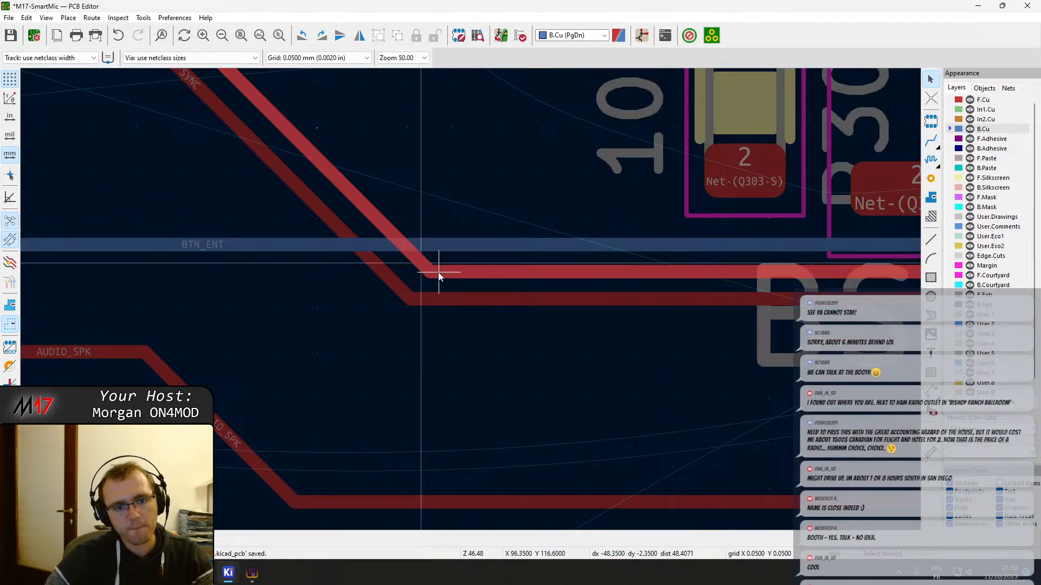
Route the LED-PTT track on F.Cu from the PTT resistor to microcontroller pin 39, parallel to the other LED tracks
{"action": "scroll", "coordinate": [437, 274], "scroll_direction": "down", "scroll_amount": 5}
{"action": "scroll", "coordinate": [627, 361], "scroll_direction": "down", "scroll_amount": 2}
{"action": "middle_click_drag", "start_coordinate": [693, 307], "coordinate": [377, 282]}
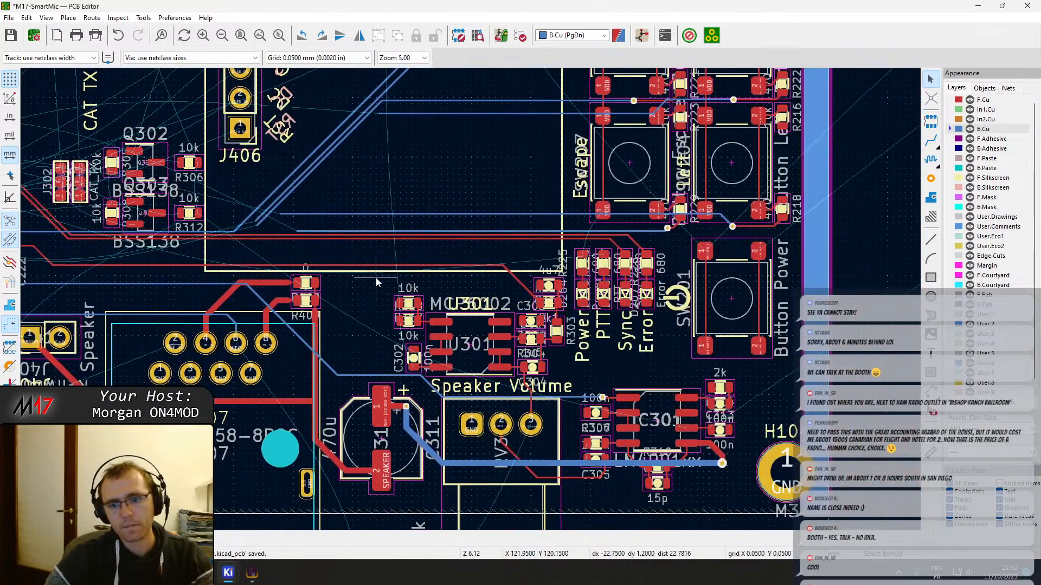
{"action": "scroll", "coordinate": [596, 264], "scroll_direction": "up", "scroll_amount": 2}
{"action": "key", "text": "x"}
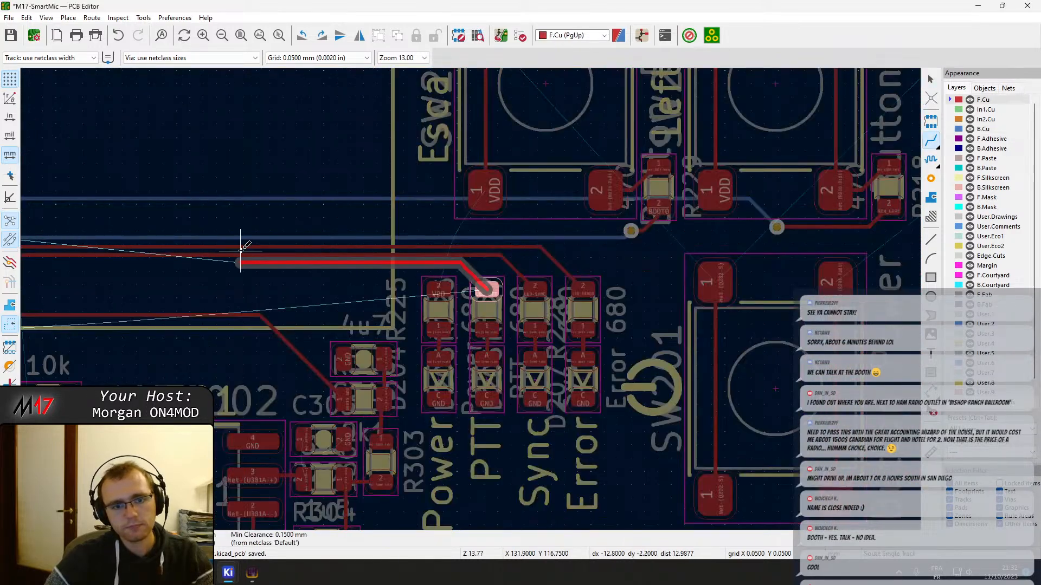
{"action": "scroll", "coordinate": [471, 298], "scroll_direction": "down", "scroll_amount": 5}
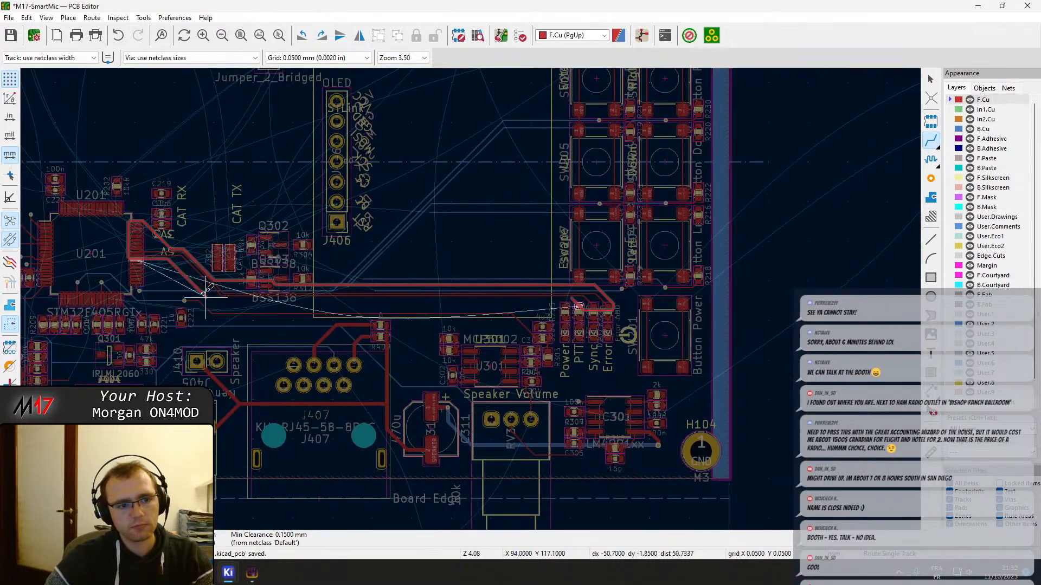
{"action": "scroll", "coordinate": [198, 282], "scroll_direction": "up", "scroll_amount": 5}
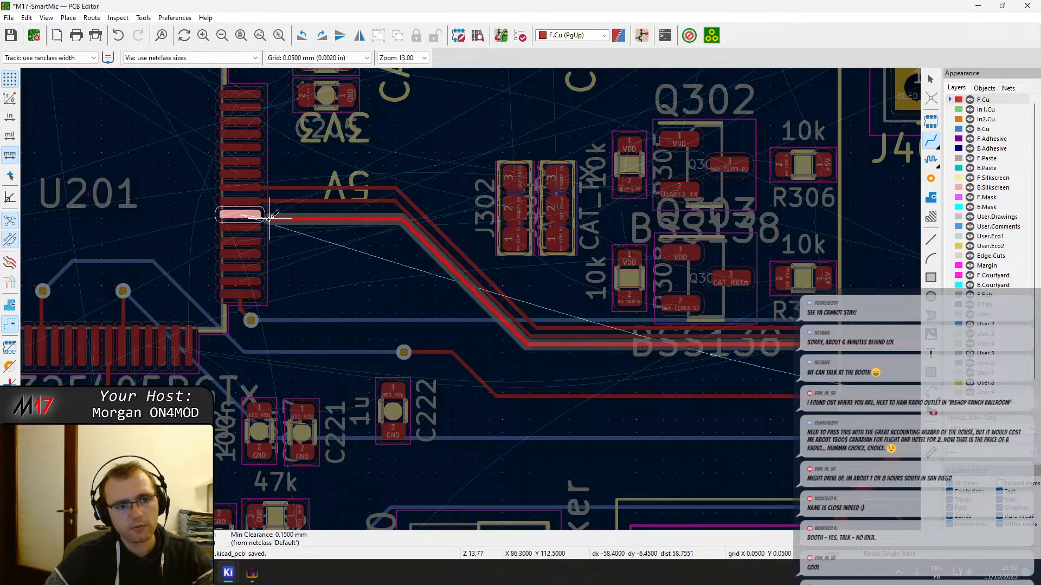
{"action": "left_click", "coordinate": [250, 217]}
{"action": "middle_click_drag", "start_coordinate": [639, 329], "coordinate": [479, 302]}
{"action": "scroll", "coordinate": [479, 303], "scroll_direction": "down", "scroll_amount": 3}
{"action": "middle_click_drag", "start_coordinate": [901, 335], "coordinate": [533, 309]}
{"action": "left_click", "coordinate": [578, 295]}
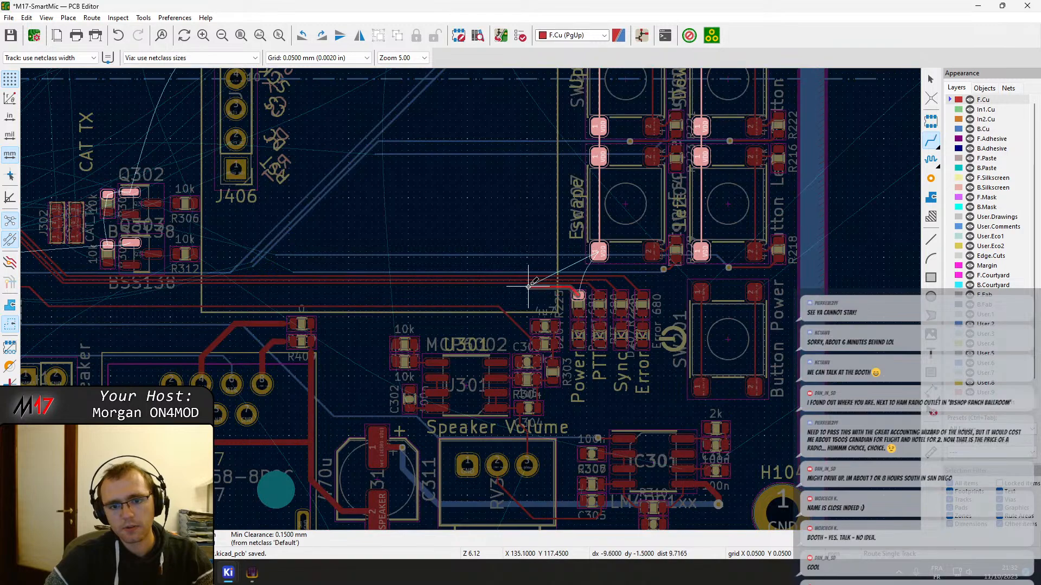
{"action": "middle_click_drag", "start_coordinate": [130, 288], "coordinate": [819, 297]}
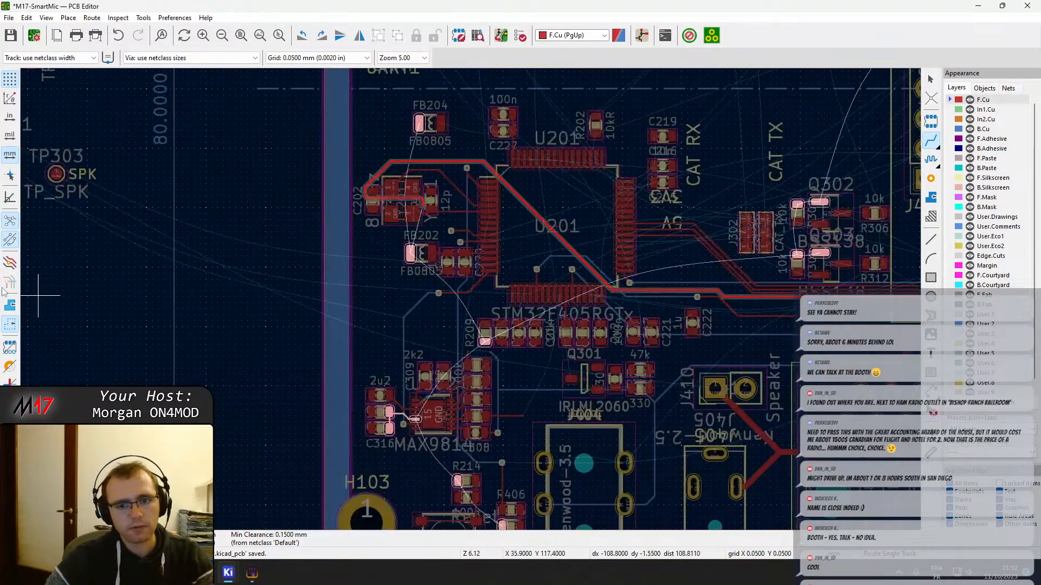
{"action": "scroll", "coordinate": [717, 268], "scroll_direction": "up", "scroll_amount": 4}
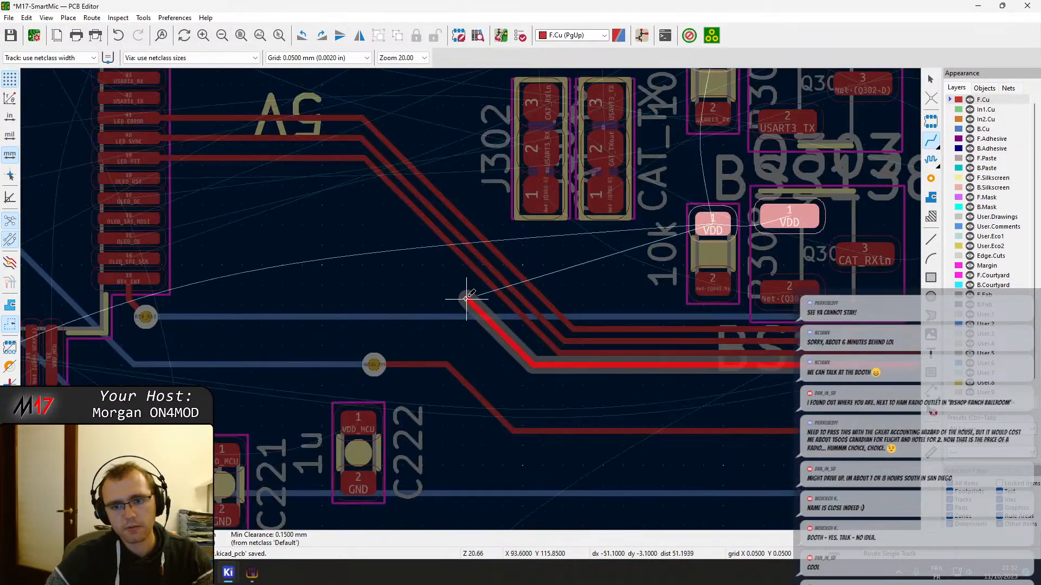
{"action": "scroll", "coordinate": [471, 300], "scroll_direction": "down", "scroll_amount": 4}
{"action": "key", "text": "Escape"}
{"action": "key", "text": "Escape"}
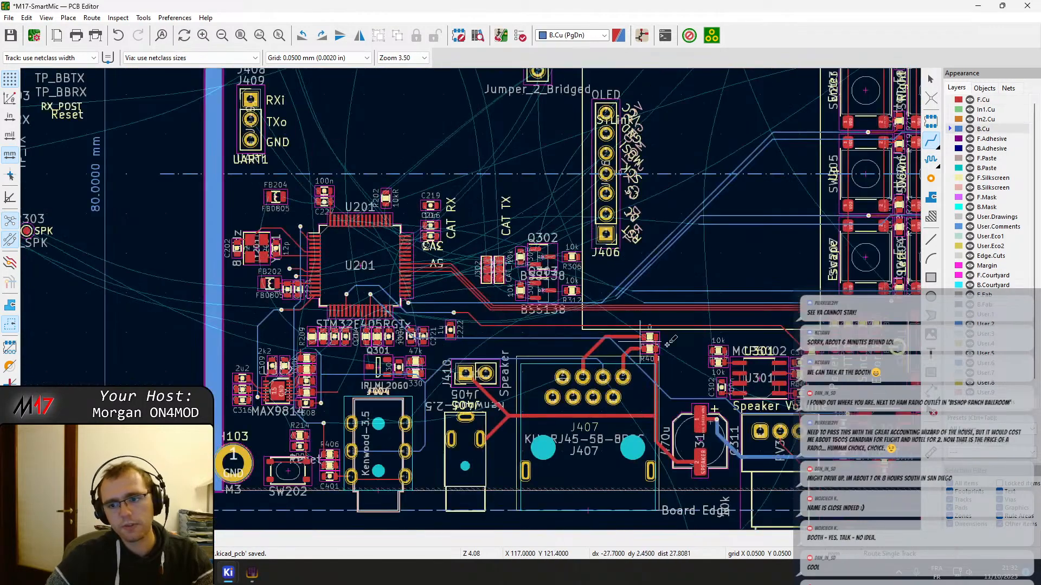
Move the CAT level-shifter group (J302 and its neighbouring jumper, Q302, Q303 and their four 10k resistors) slightly up and left, away from the LED tracks
{"action": "middle_click_drag", "start_coordinate": [867, 328], "coordinate": [542, 342]}
{"action": "scroll", "coordinate": [548, 342], "scroll_direction": "up", "scroll_amount": 4}
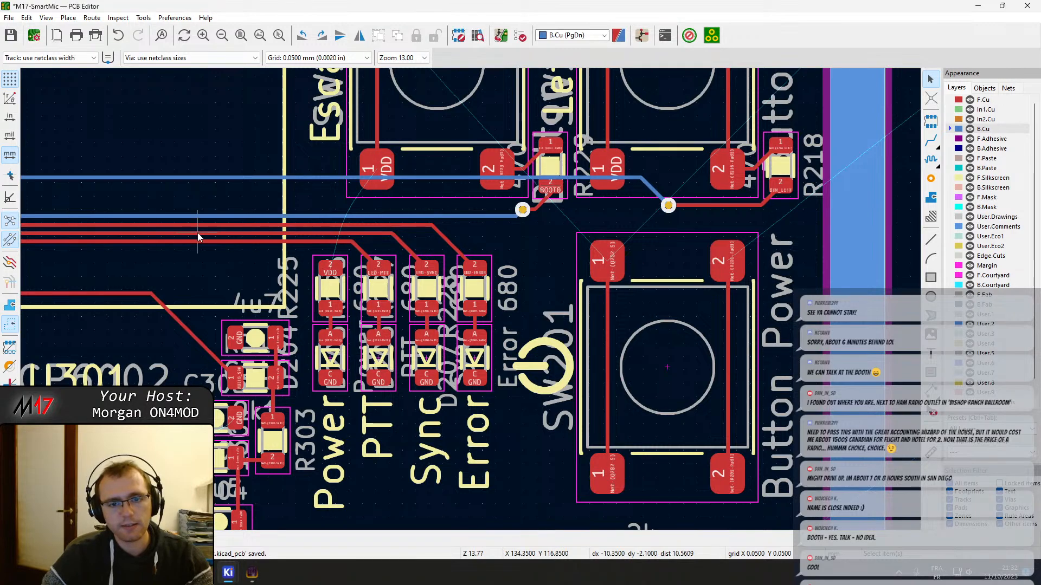
{"action": "scroll", "coordinate": [470, 304], "scroll_direction": "down", "scroll_amount": 2}
{"action": "middle_click_drag", "start_coordinate": [408, 288], "coordinate": [641, 305]}
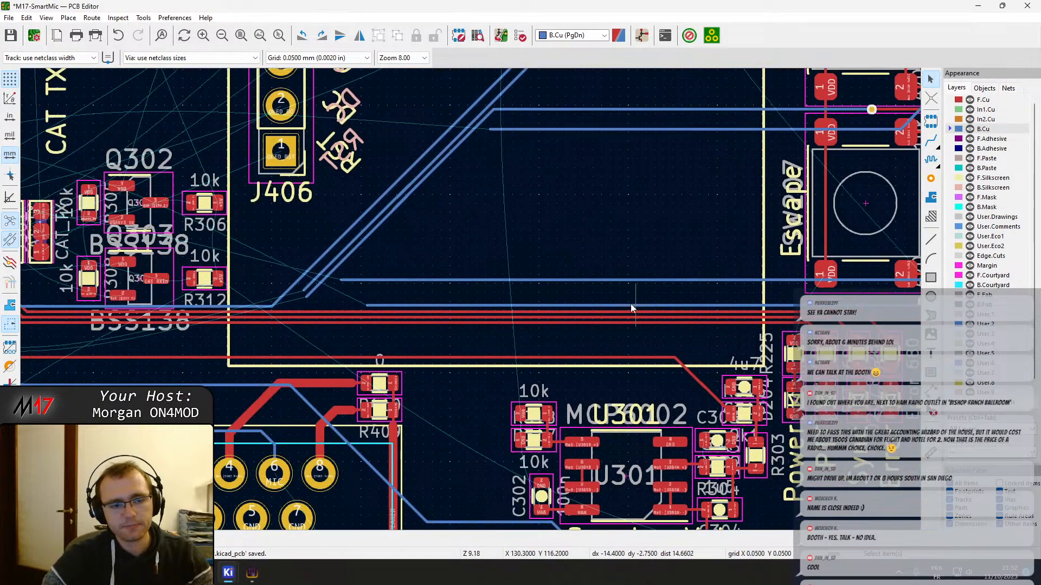
{"action": "middle_click_drag", "start_coordinate": [286, 295], "coordinate": [783, 338]}
{"action": "middle_click_drag", "start_coordinate": [617, 304], "coordinate": [462, 305]}
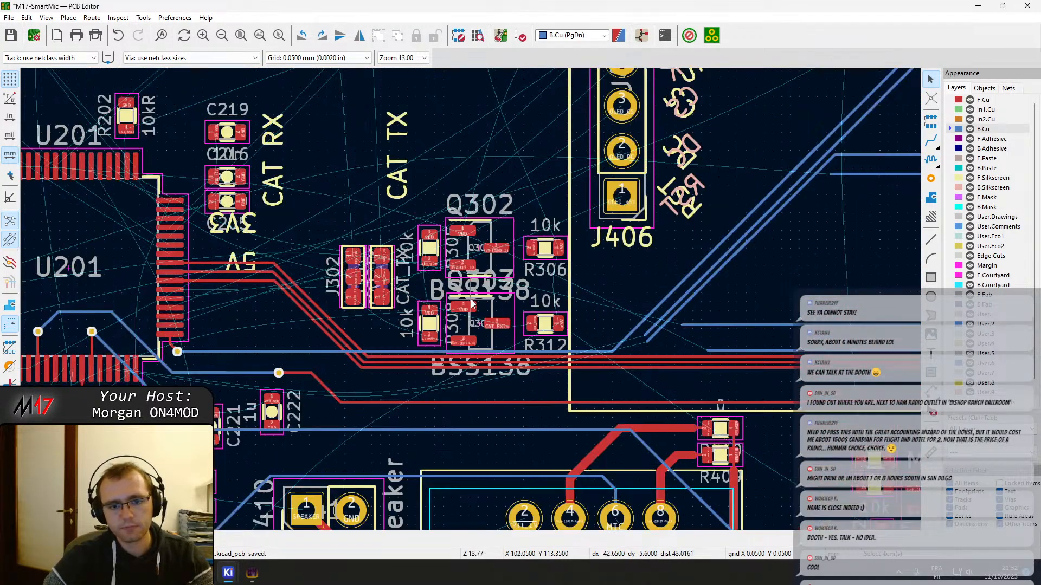
{"action": "left_click_drag", "start_coordinate": [322, 208], "coordinate": [534, 329]}
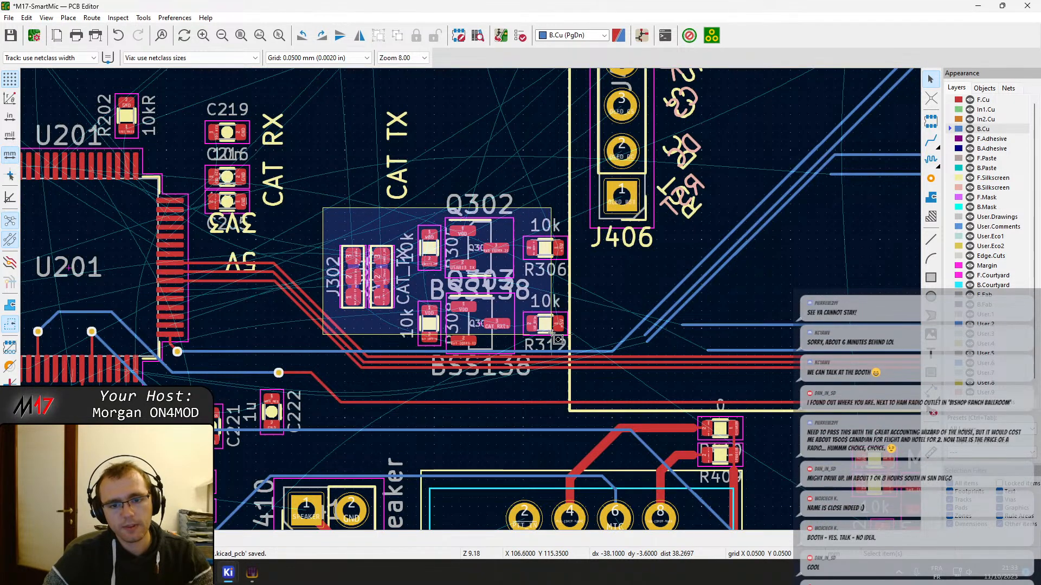
{"action": "left_click", "coordinate": [475, 318], "text": "shift"}
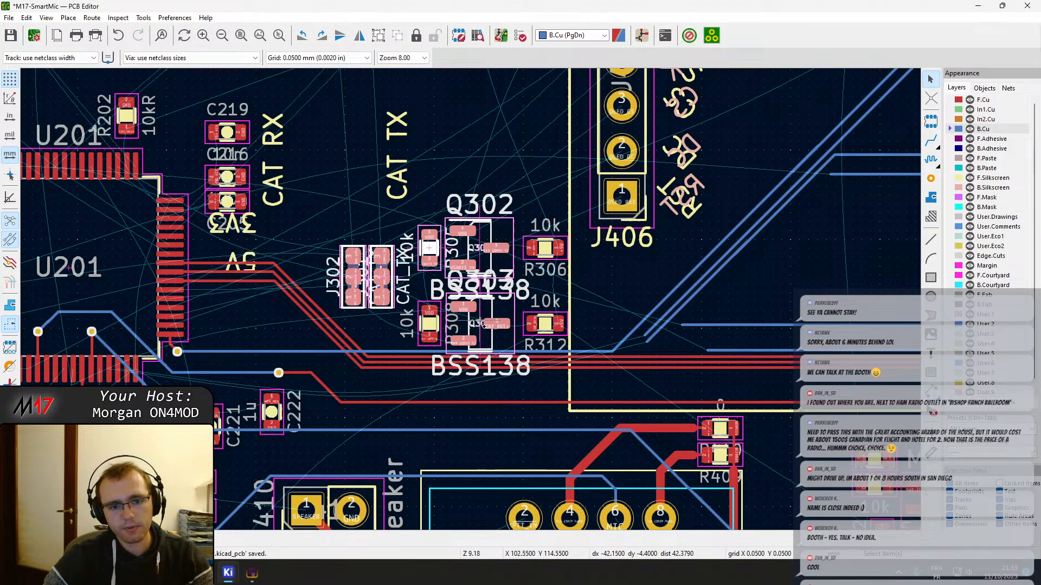
{"action": "left_click", "coordinate": [435, 324], "text": "shift"}
{"action": "left_click", "coordinate": [545, 324], "text": "shift"}
{"action": "left_click", "coordinate": [545, 248], "text": "shift"}
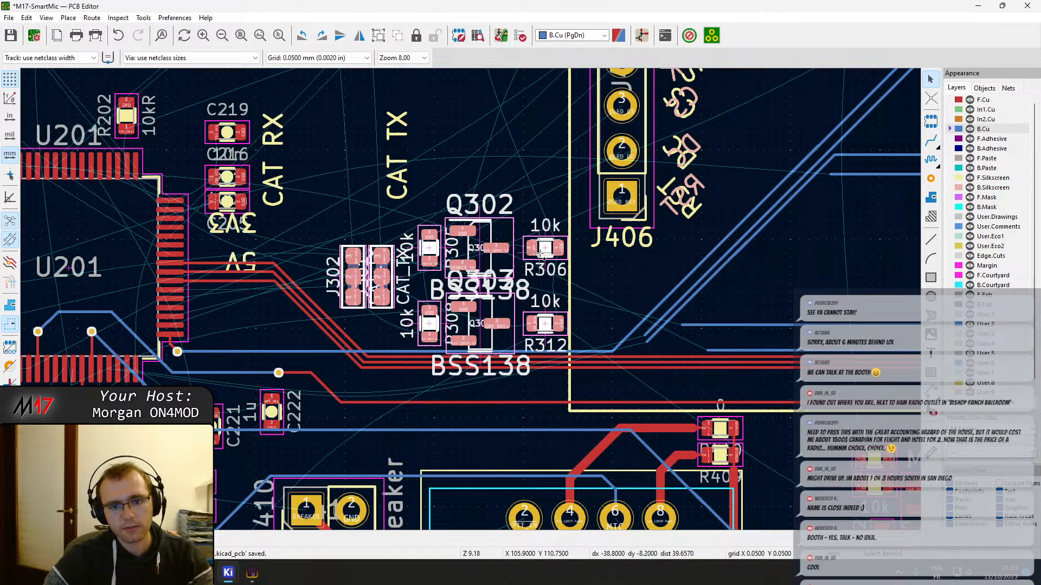
{"action": "key", "text": "m"}
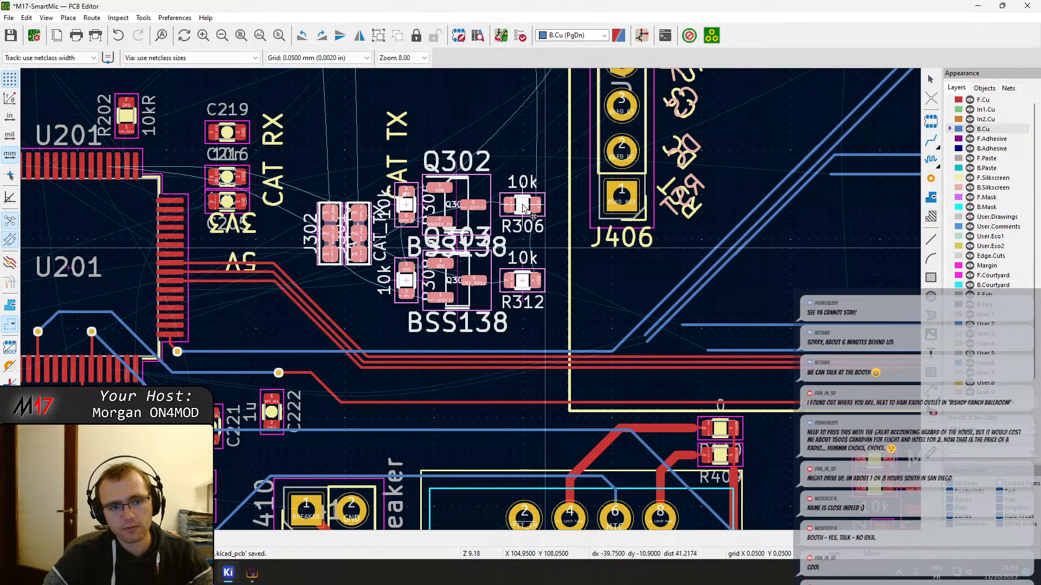
{"action": "left_click", "coordinate": [523, 208]}
{"action": "key", "text": "Page_Up"}
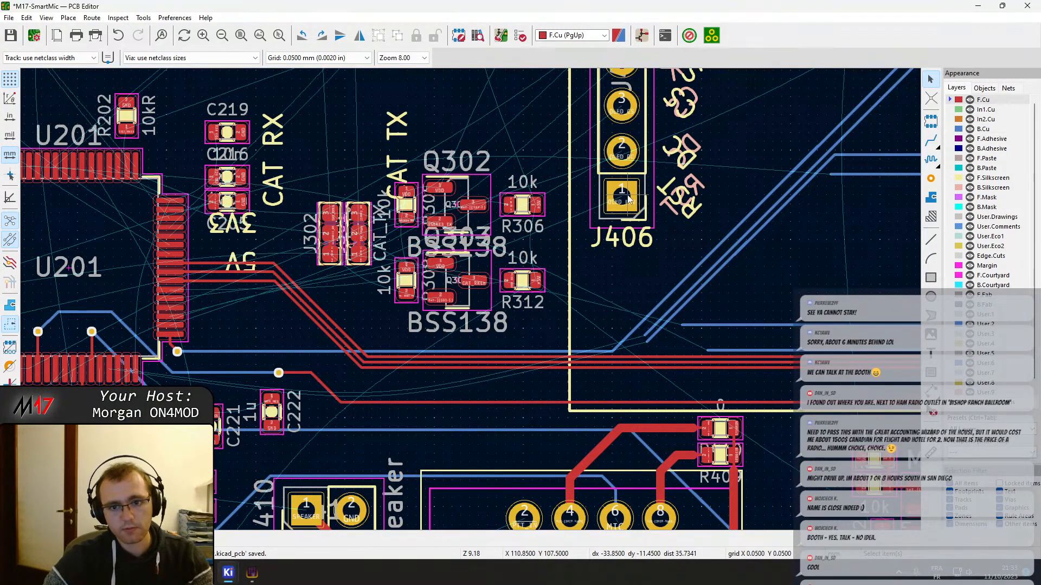
{"action": "key", "text": "x"}
{"action": "key", "text": "Escape"}
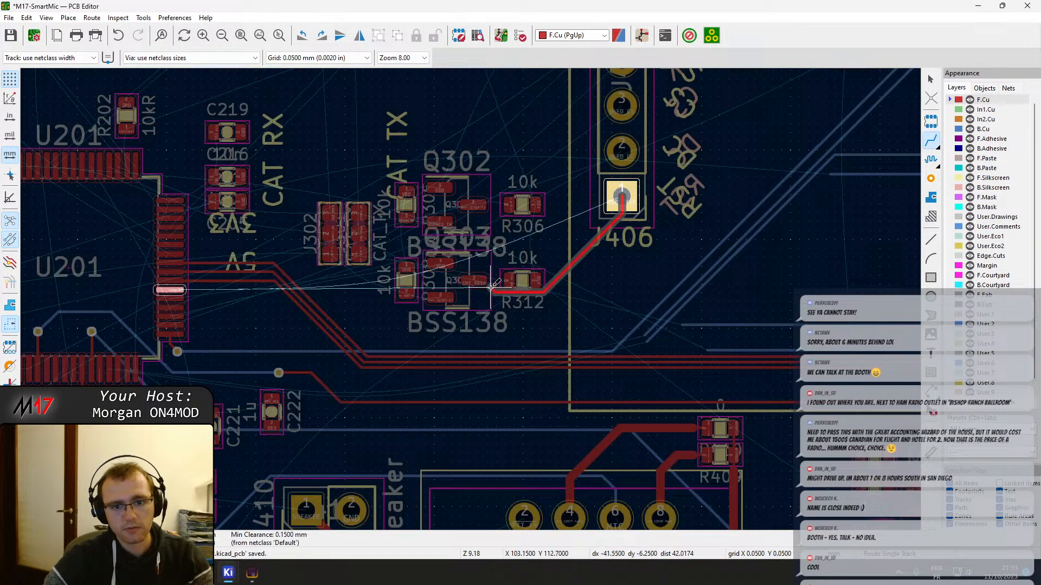
Route the OLED_RST track on B.Cu from J406 pin 1 to a via beside the microcontroller, then on F.Cu to pin 38
{"action": "key", "text": "Page_Down"}
{"action": "left_click", "coordinate": [644, 188]}
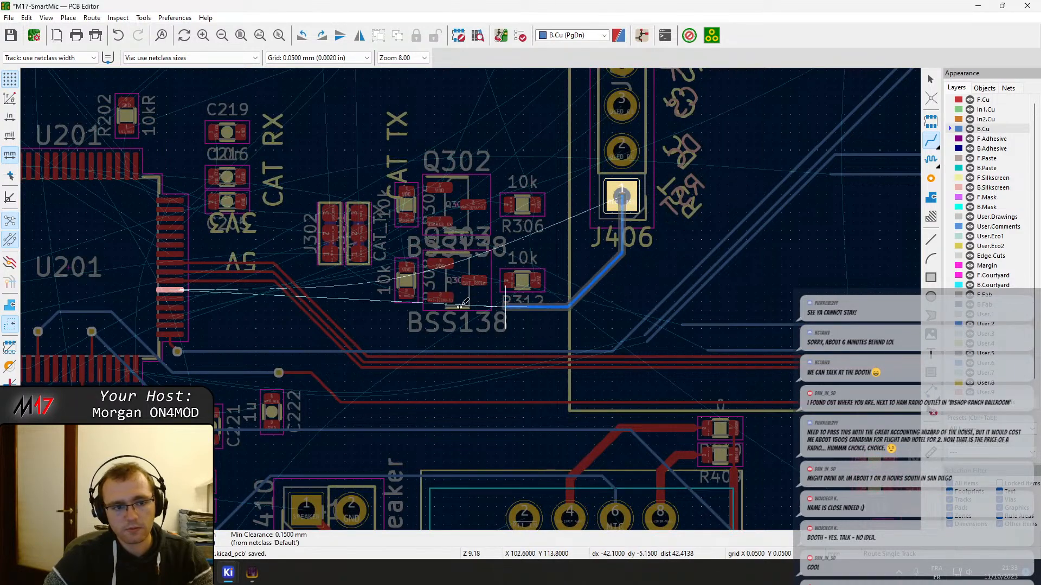
{"action": "scroll", "coordinate": [178, 291], "scroll_direction": "up", "scroll_amount": 6}
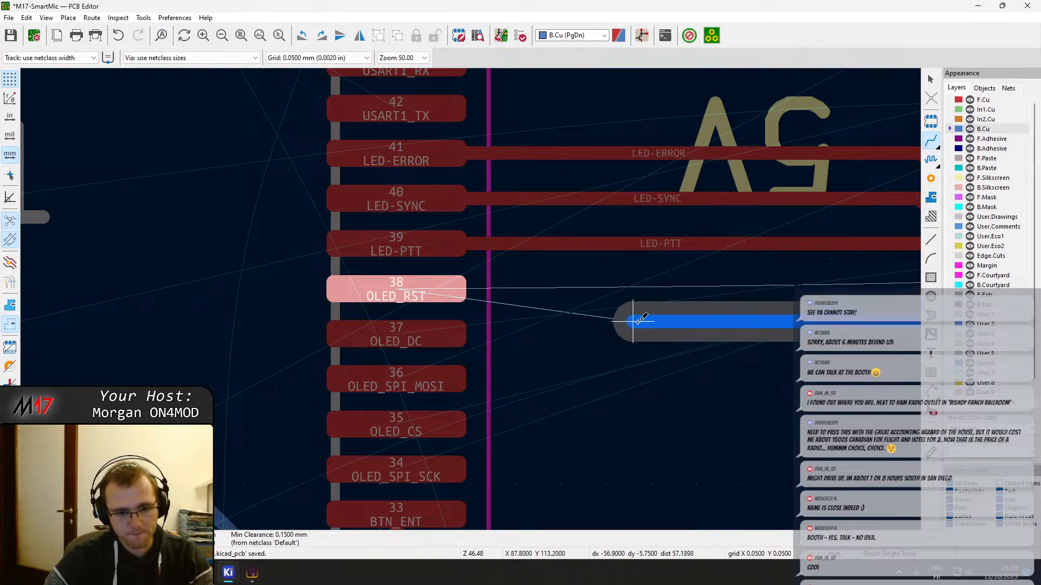
{"action": "key", "text": "v"}
{"action": "left_click", "coordinate": [670, 326]}
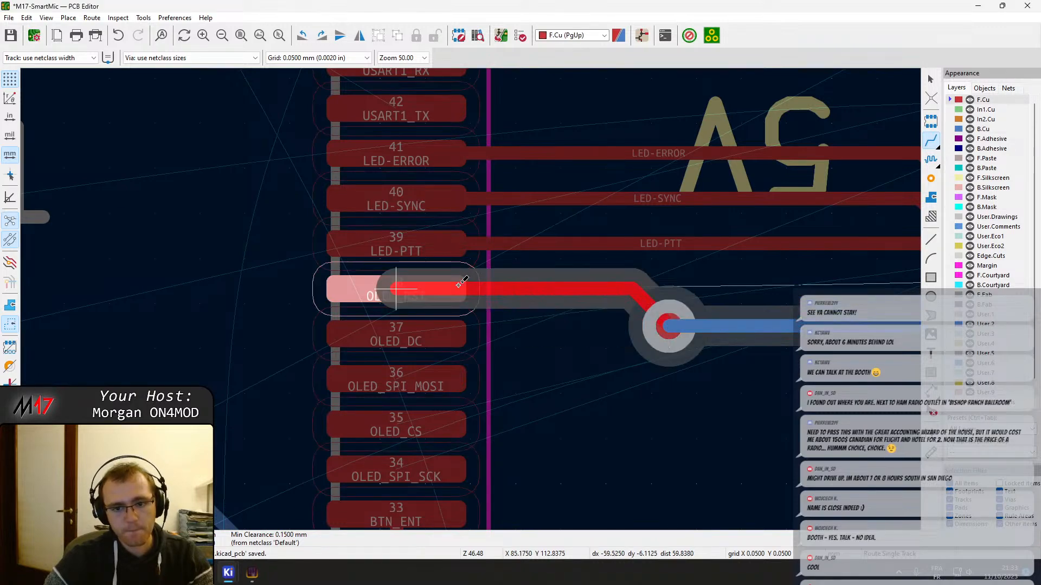
{"action": "left_click", "coordinate": [452, 288]}
Start the OLED_DC track on F.Cu from microcontroller pin 37, heading out below the OLED_RST via
{"action": "scroll", "coordinate": [723, 316], "scroll_direction": "down", "scroll_amount": 3}
{"action": "middle_click_drag", "start_coordinate": [715, 305], "coordinate": [283, 293]}
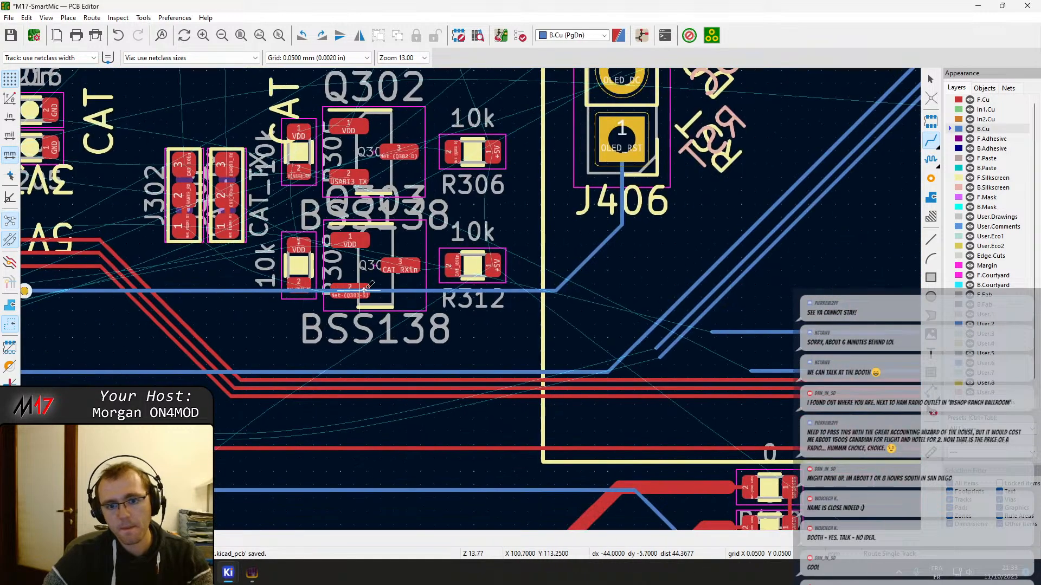
{"action": "scroll", "coordinate": [217, 307], "scroll_direction": "down", "scroll_amount": 1}
{"action": "middle_click_drag", "start_coordinate": [444, 300], "coordinate": [680, 314]}
{"action": "scroll", "coordinate": [681, 313], "scroll_direction": "up", "scroll_amount": 4}
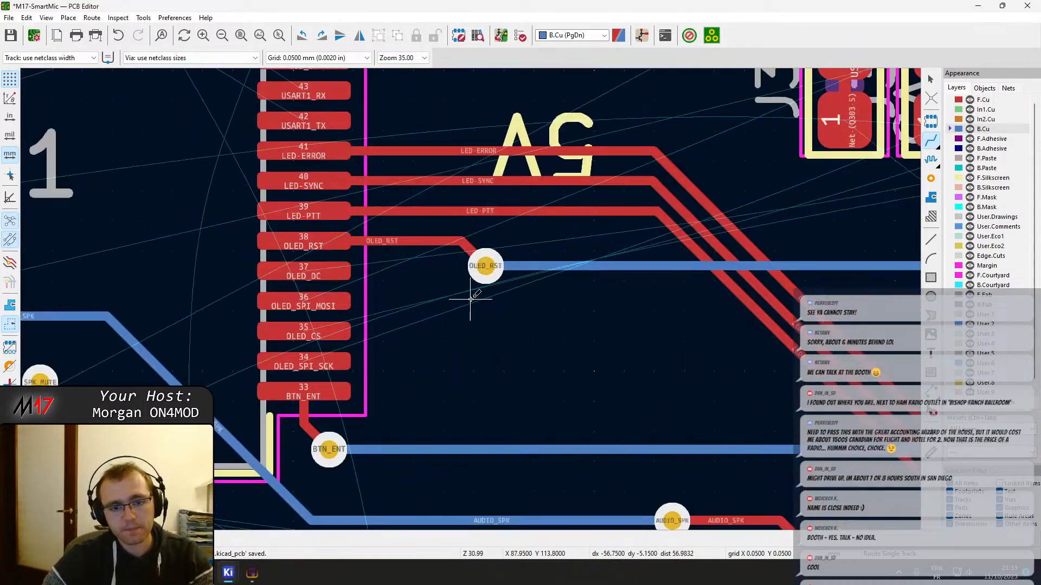
{"action": "left_click", "coordinate": [316, 269]}
{"action": "scroll", "coordinate": [424, 293], "scroll_direction": "down", "scroll_amount": 5}
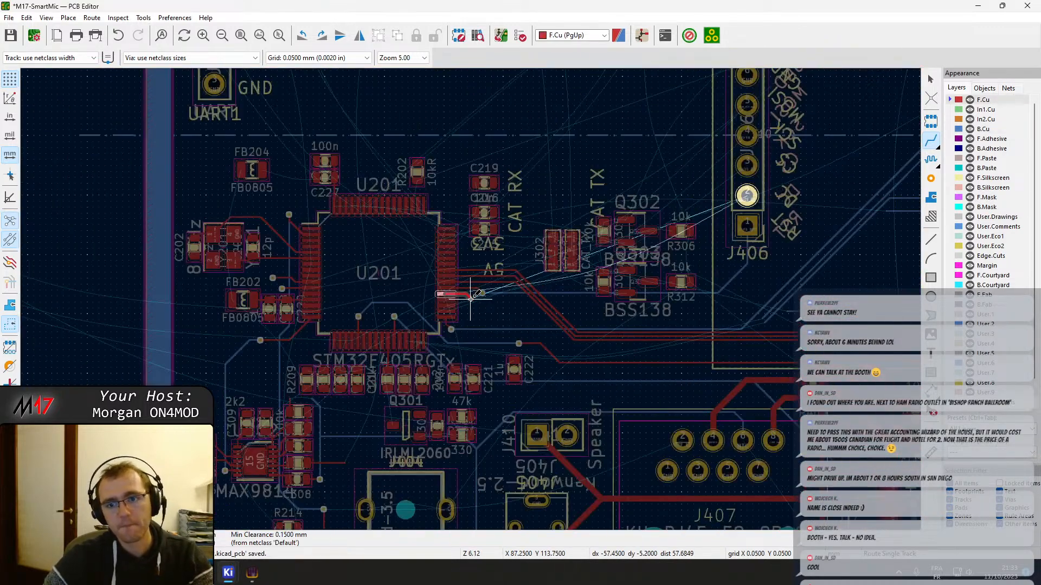
{"action": "scroll", "coordinate": [475, 298], "scroll_direction": "up", "scroll_amount": 1}
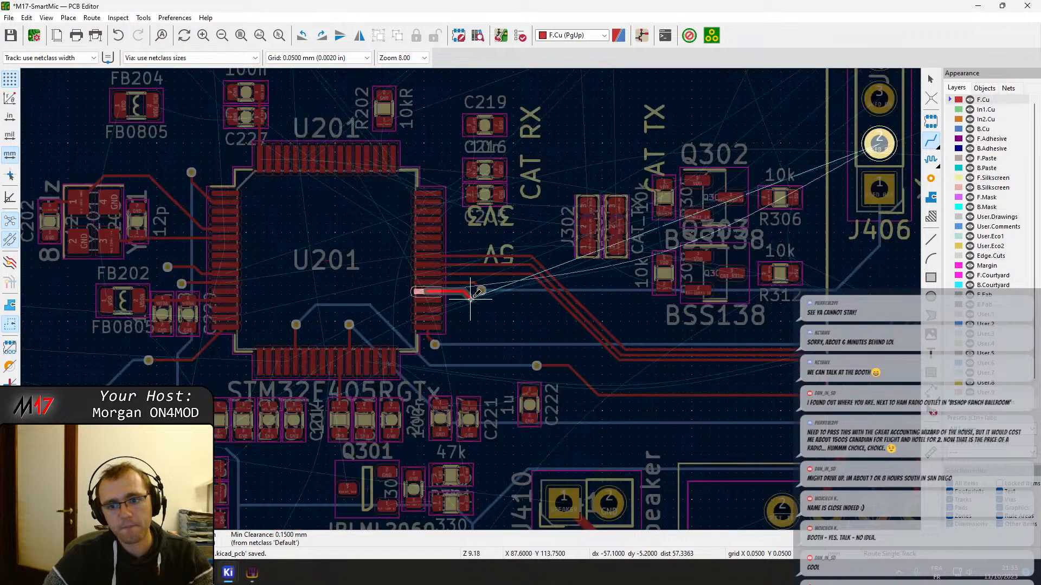
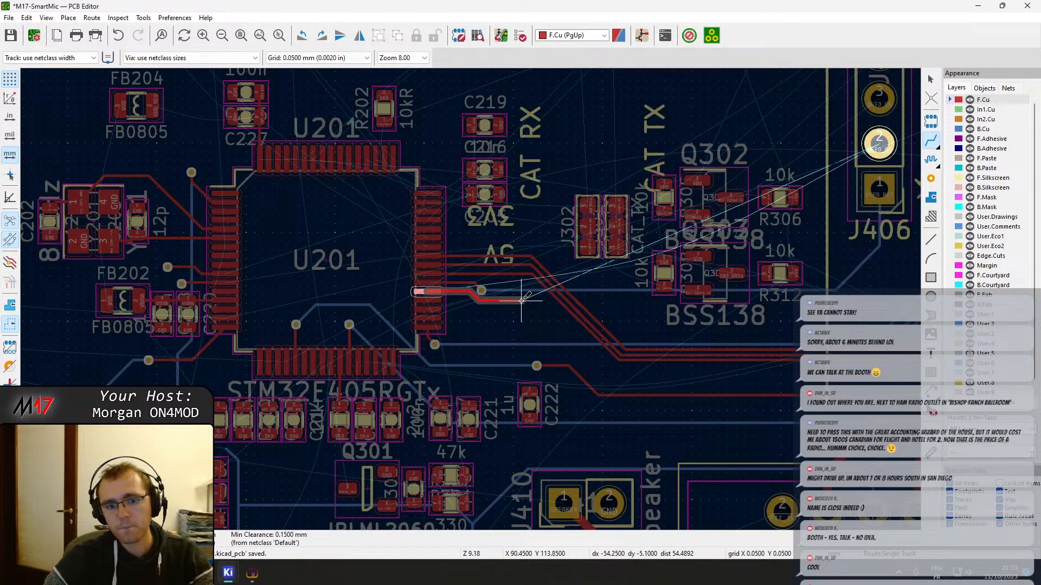
Finish the OLED_DC track with a via near the microcontroller and a B.Cu run to J406 pin 2
{"action": "key", "text": "v"}
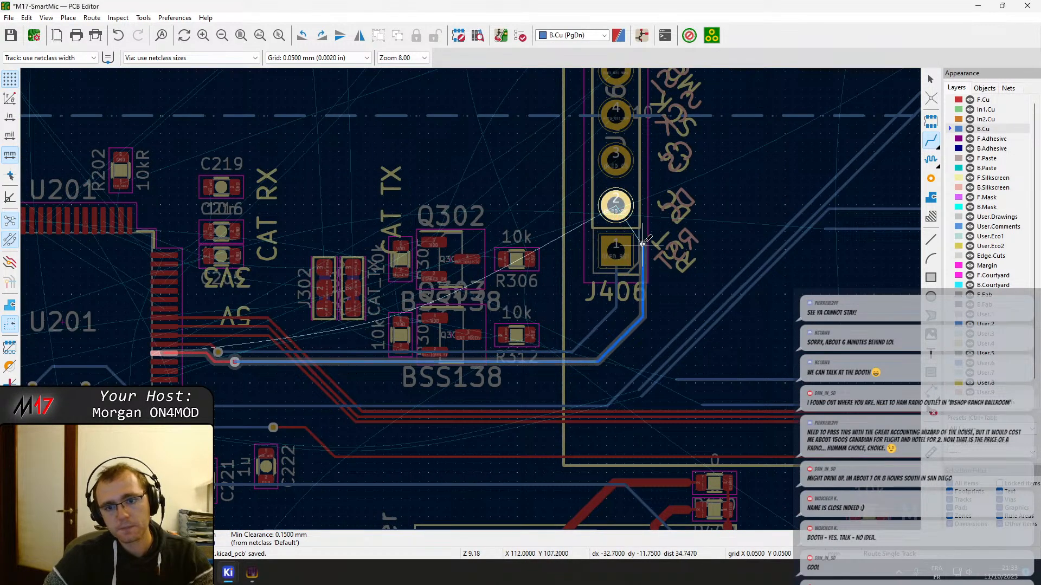
{"action": "left_click", "coordinate": [617, 205]}
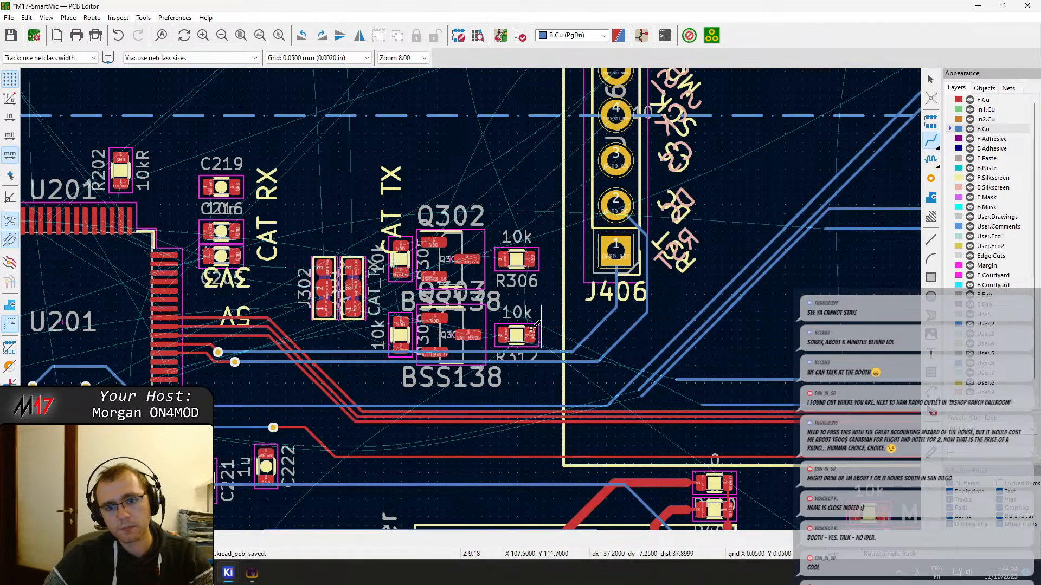
{"action": "left_click", "coordinate": [622, 159]}
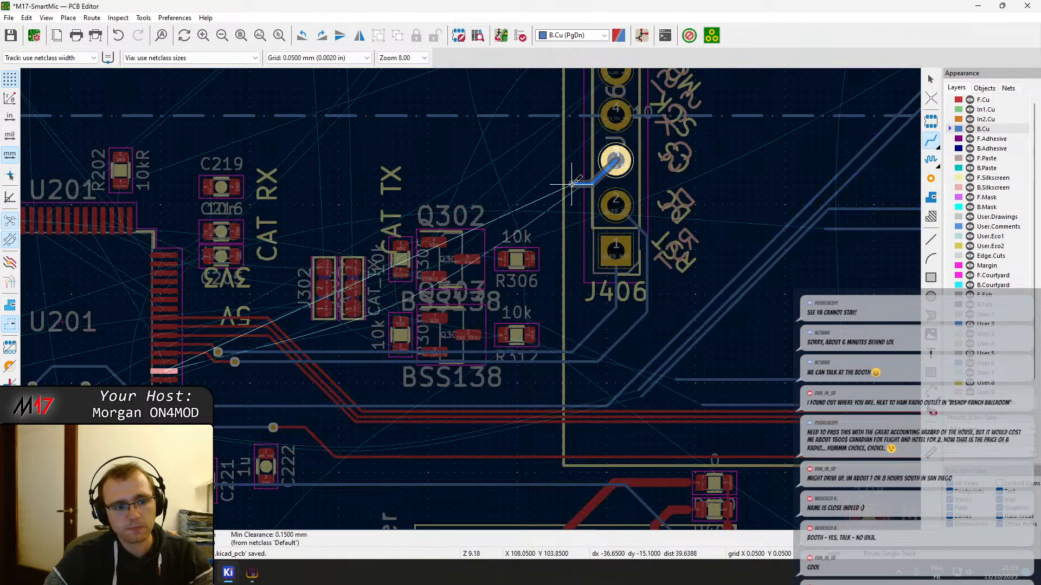
{"action": "key", "text": "Escape"}
Start the OLED_SPI_MOSI track on F.Cu from microcontroller pin 36, heading out below the OLED_DC via
{"action": "scroll", "coordinate": [301, 337], "scroll_direction": "up", "scroll_amount": 3}
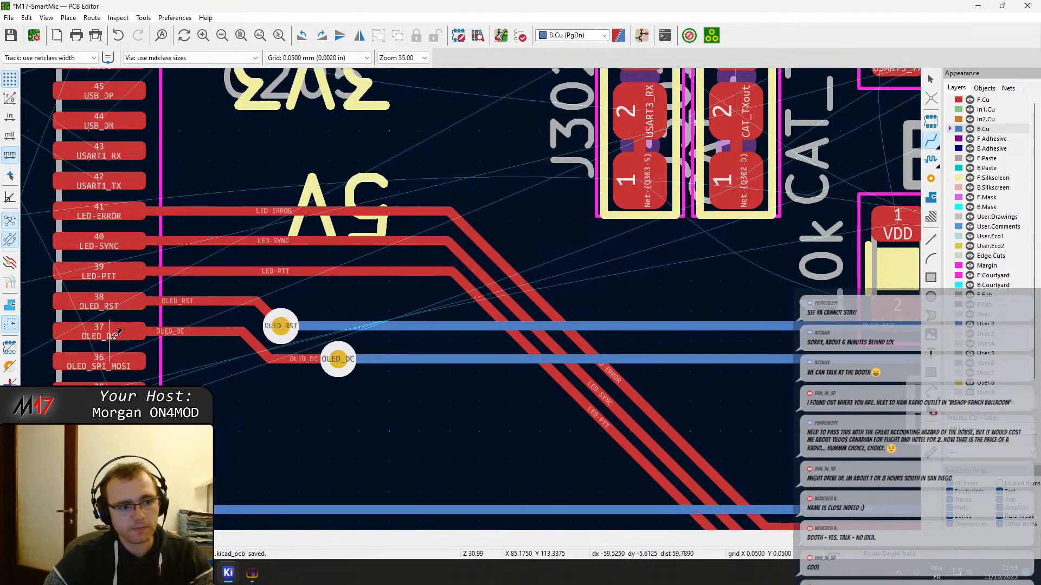
{"action": "middle_click_drag", "start_coordinate": [155, 337], "coordinate": [402, 261]}
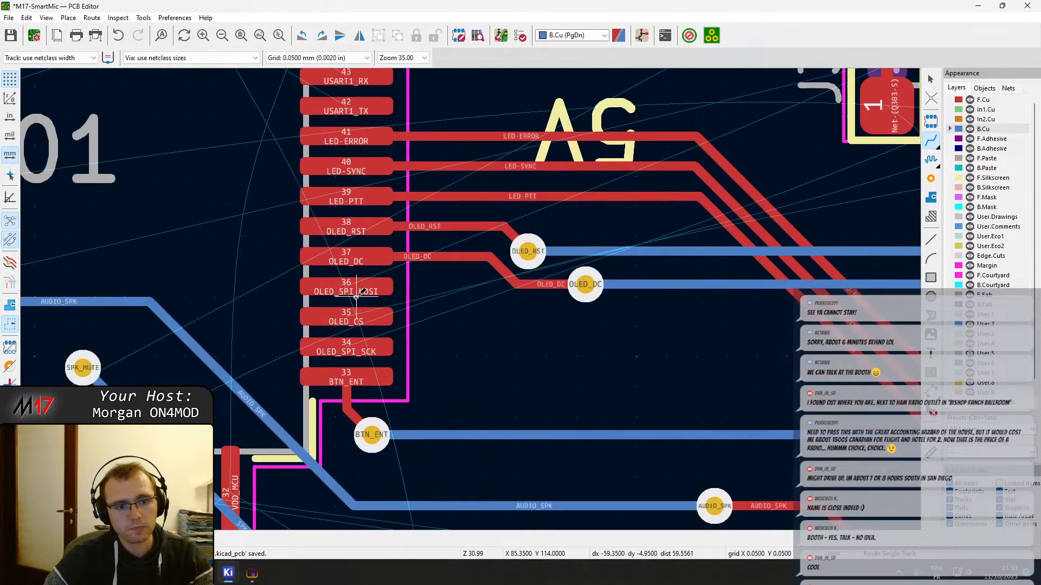
{"action": "left_click", "coordinate": [353, 291]}
{"action": "scroll", "coordinate": [465, 295], "scroll_direction": "down", "scroll_amount": 3}
{"action": "scroll", "coordinate": [464, 295], "scroll_direction": "up", "scroll_amount": 5}
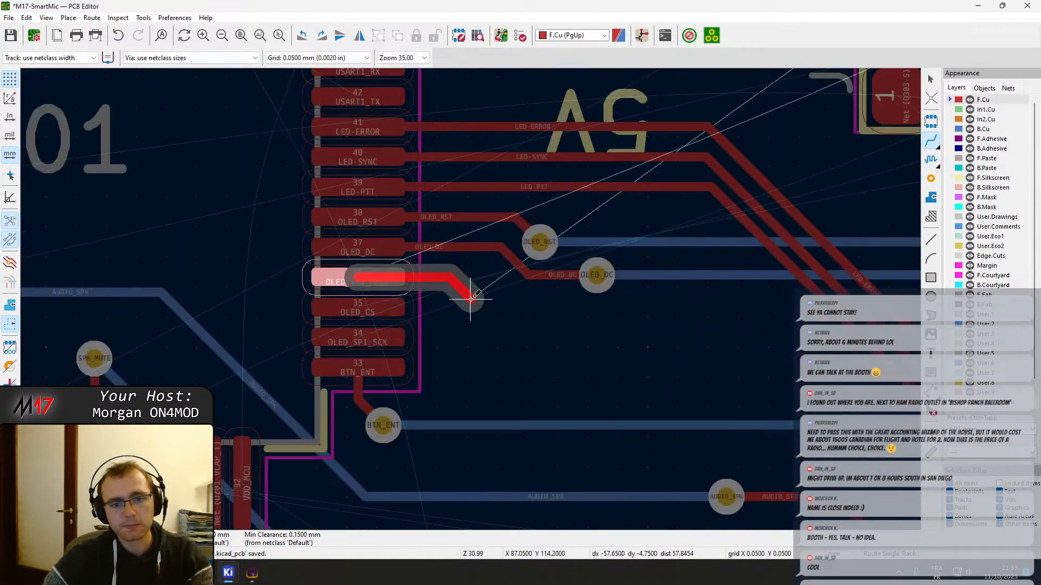
{"action": "scroll", "coordinate": [470, 298], "scroll_direction": "down", "scroll_amount": 5}
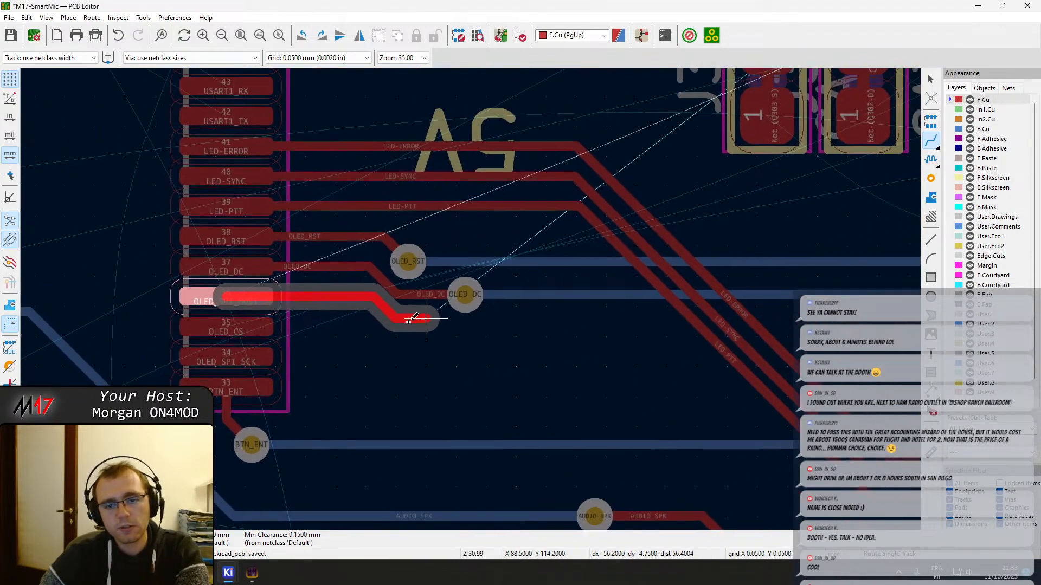
{"action": "scroll", "coordinate": [535, 298], "scroll_direction": "down", "scroll_amount": 4}
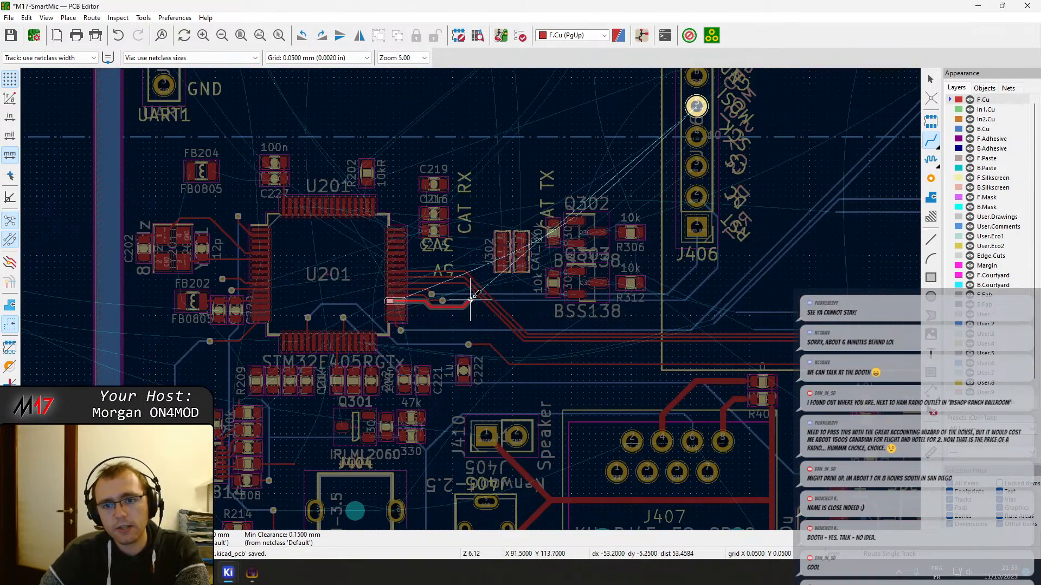
{"action": "scroll", "coordinate": [472, 300], "scroll_direction": "up", "scroll_amount": 5}
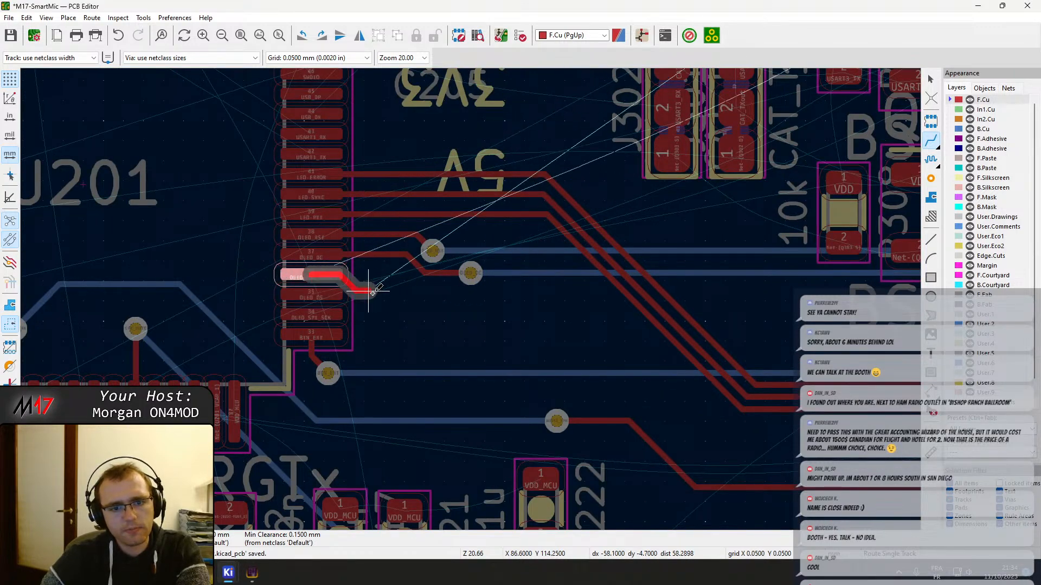
{"action": "scroll", "coordinate": [479, 307], "scroll_direction": "down", "scroll_amount": 2}
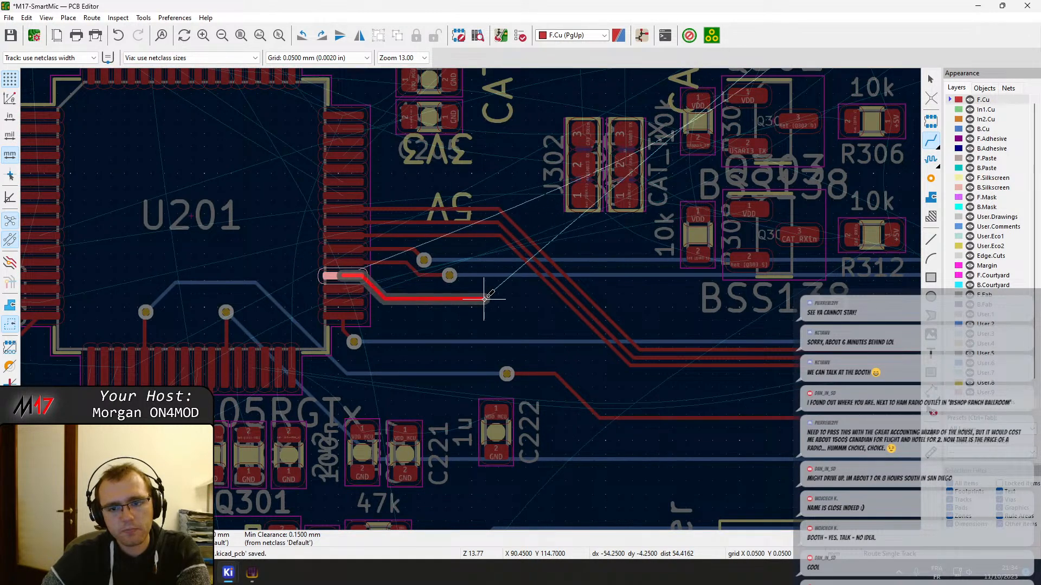
{"action": "scroll", "coordinate": [472, 298], "scroll_direction": "down", "scroll_amount": 4}
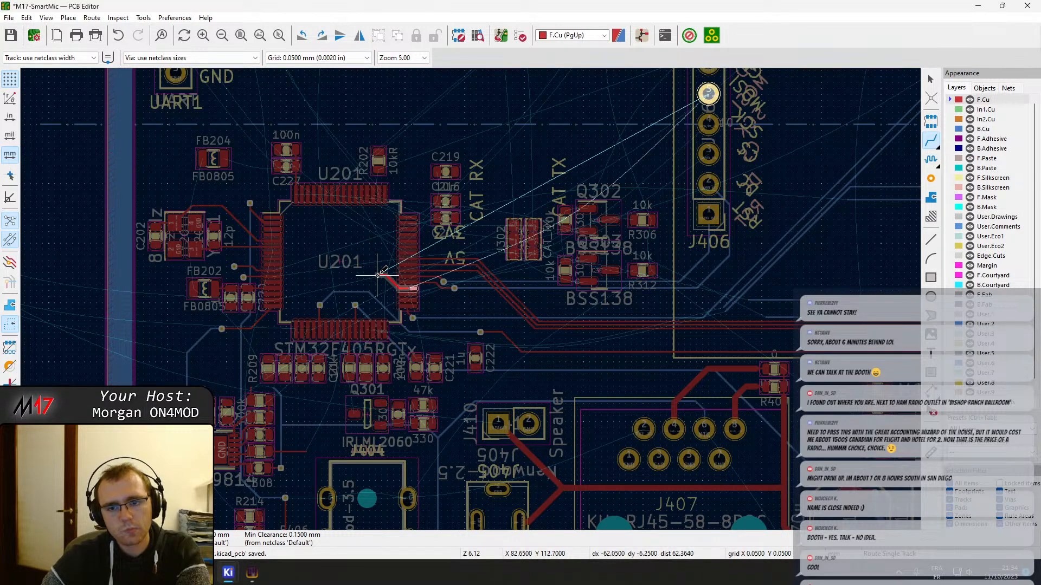
{"action": "scroll", "coordinate": [378, 276], "scroll_direction": "up", "scroll_amount": 2}
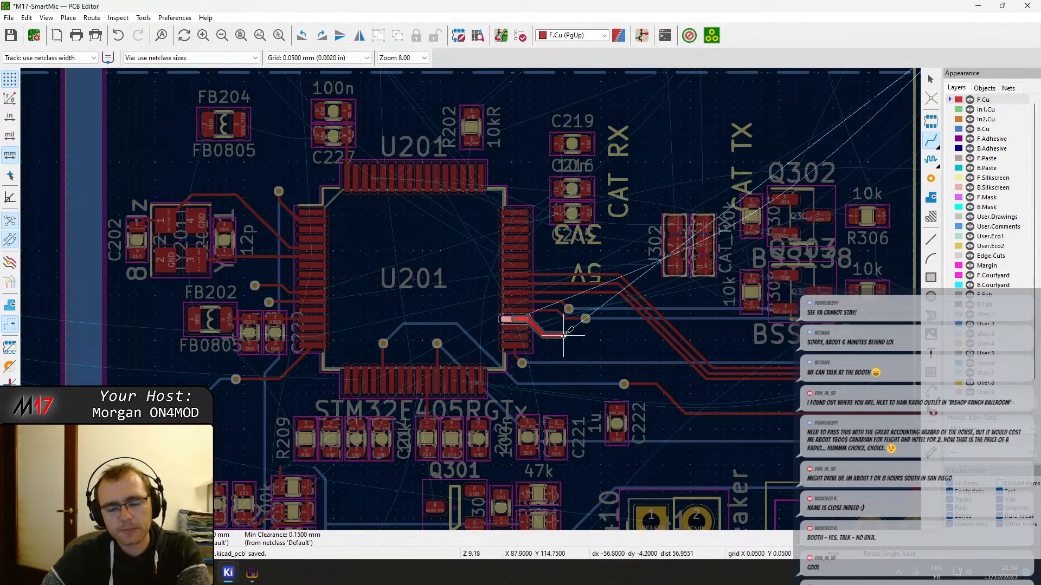
{"action": "left_click", "coordinate": [613, 335]}
{"action": "key", "text": "Escape"}
{"action": "key", "text": "Escape"}
Move the CAT level-shifter group (J302, its neighbouring jumper, Q302, Q303 and their four 10k resistors) further up, away from the OLED tracks
{"action": "middle_click_drag", "start_coordinate": [868, 283], "coordinate": [633, 294]}
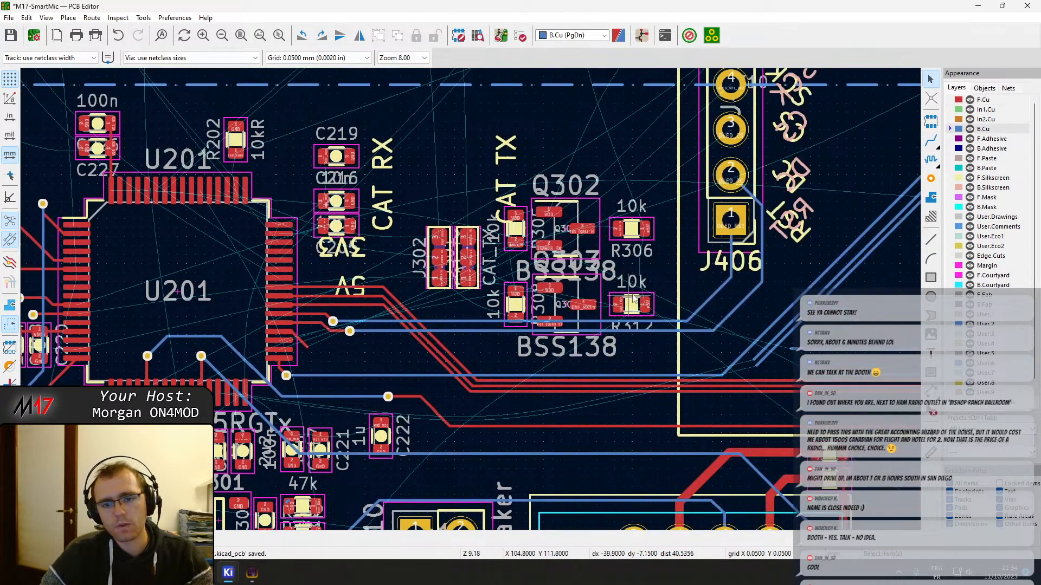
{"action": "left_click_drag", "start_coordinate": [416, 174], "coordinate": [666, 345]}
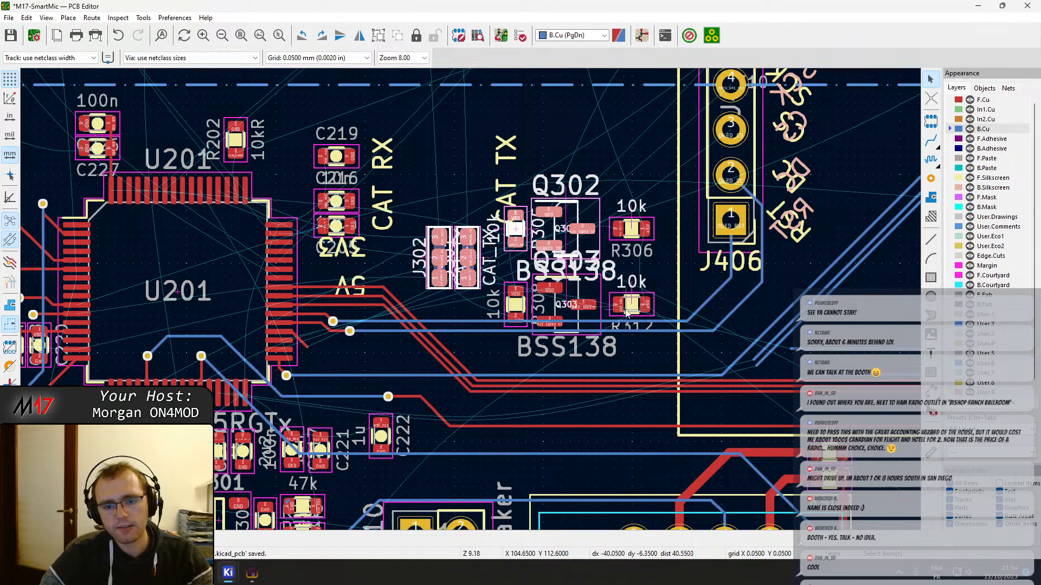
{"action": "left_click_drag", "start_coordinate": [555, 305], "coordinate": [568, 293]}
{"action": "key", "text": "ctrl+z"}
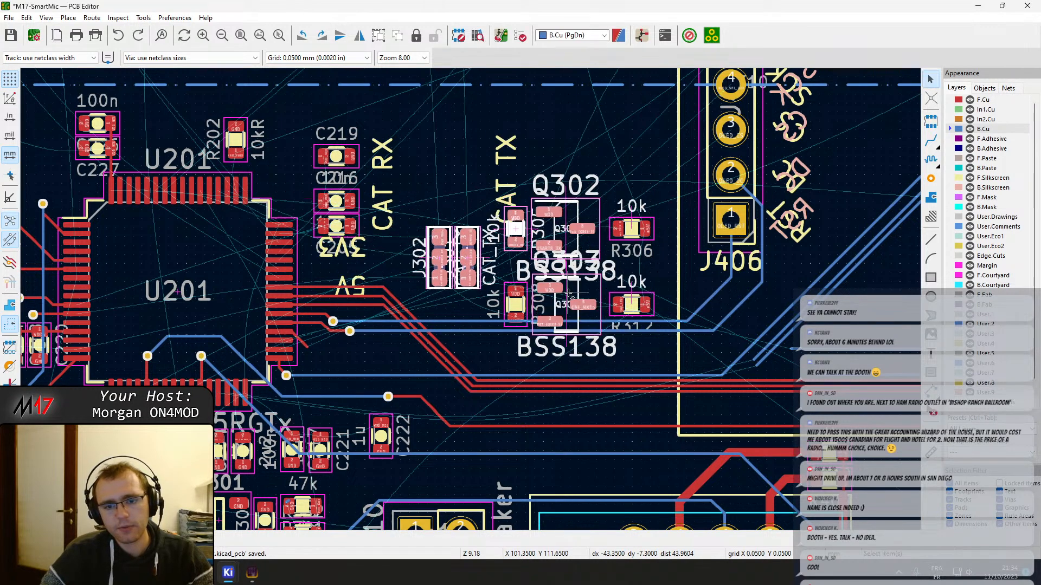
{"action": "left_click", "coordinate": [633, 237], "text": "shift"}
{"action": "left_click", "coordinate": [633, 305], "text": "shift"}
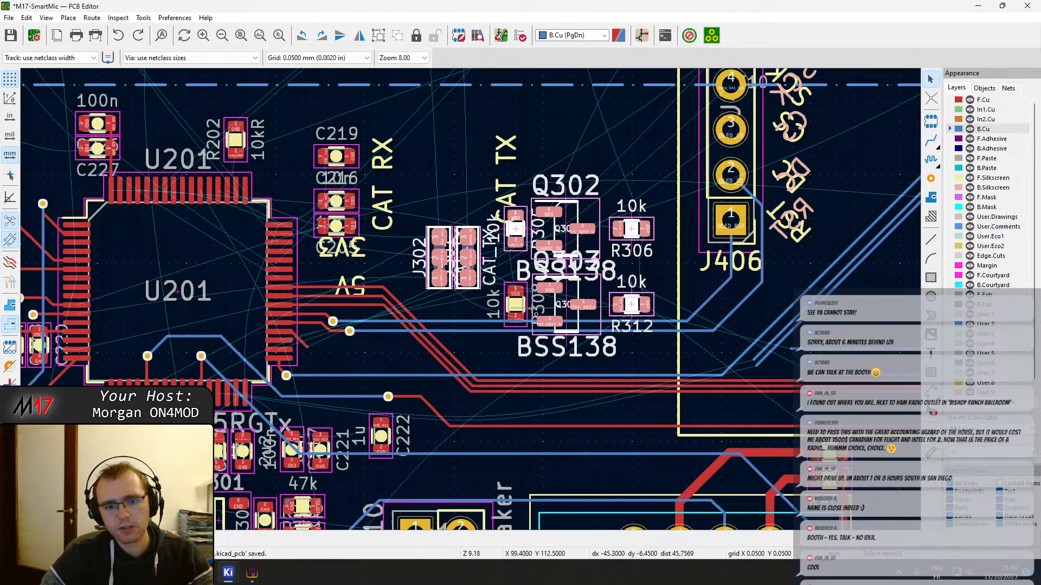
{"action": "left_click", "coordinate": [522, 306], "text": "shift"}
{"action": "left_click_drag", "start_coordinate": [569, 295], "coordinate": [566, 268]}
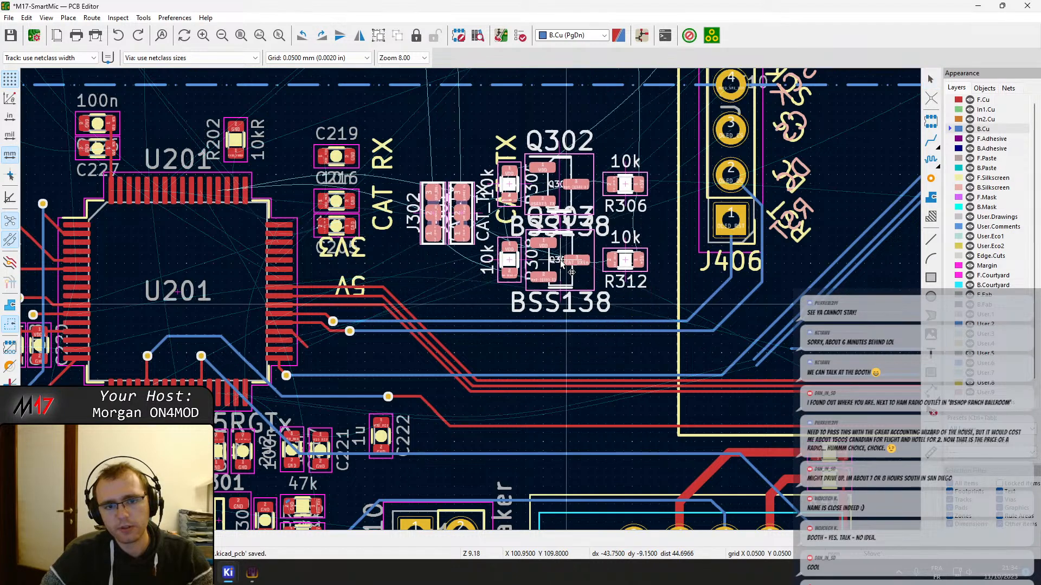
Move the CAT RX and CAT TX silkscreen labels off the board, below the test points beside it, and save the board
{"action": "left_click", "coordinate": [497, 154]}
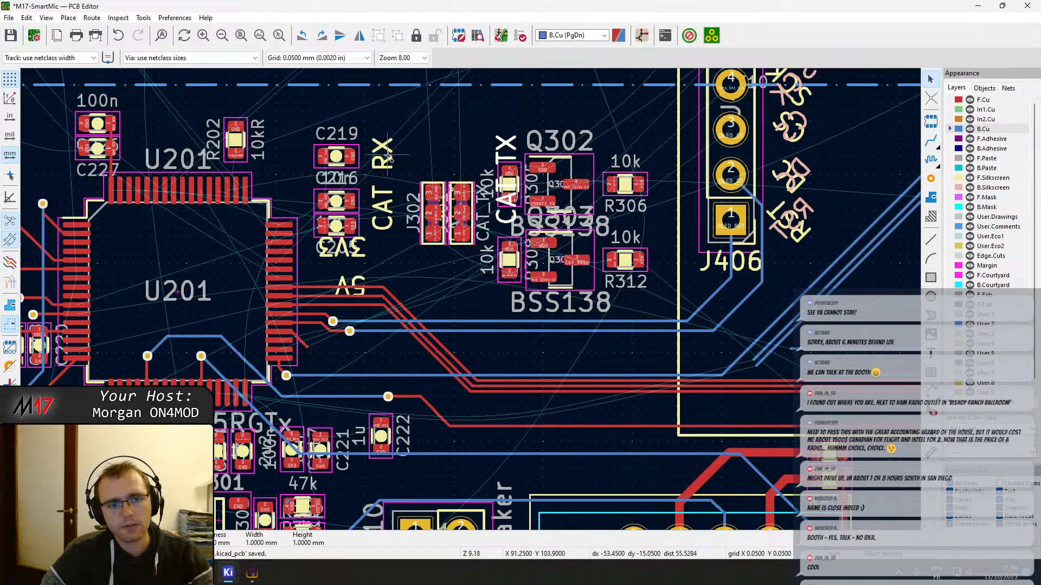
{"action": "scroll", "coordinate": [389, 158], "scroll_direction": "down", "scroll_amount": 5}
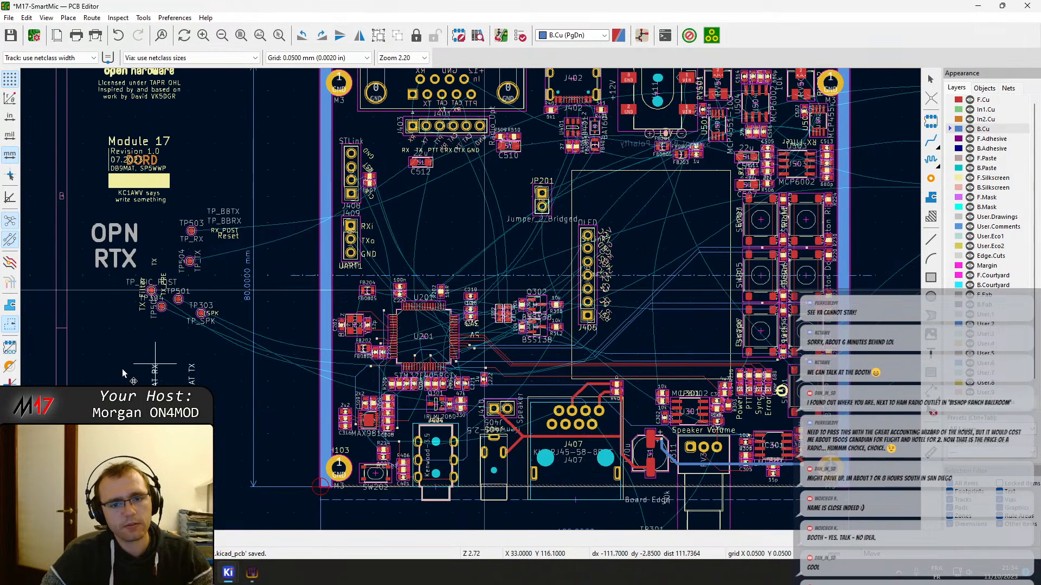
{"action": "left_click", "coordinate": [132, 327]}
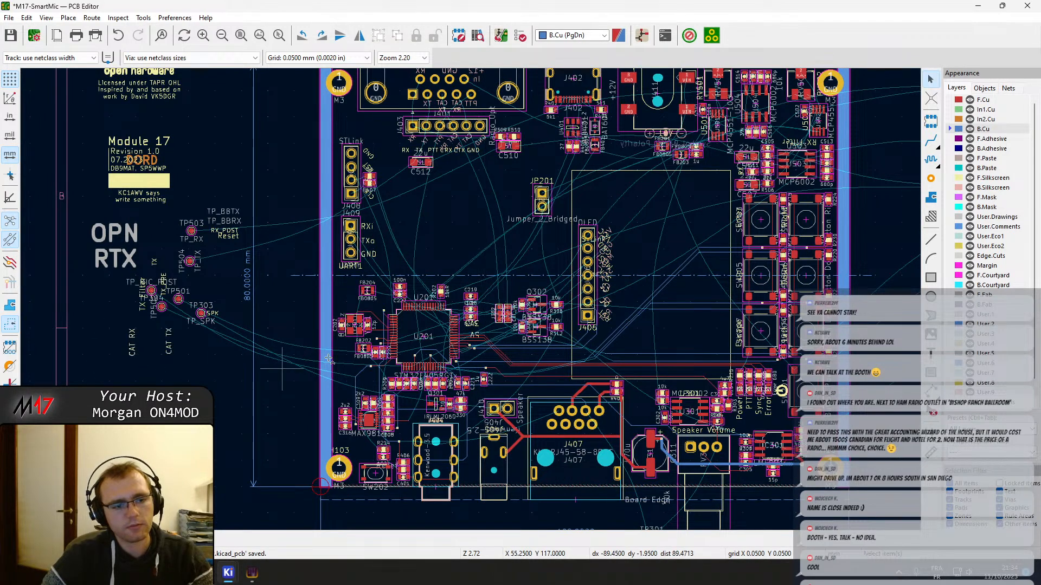
{"action": "key", "text": "ctrl+s"}
Route F.Cu tracks from Q303 pin 3 to R312 pad 2 and from Q302 pin 3 to R306 pad 2
{"action": "scroll", "coordinate": [563, 306], "scroll_direction": "up", "scroll_amount": 5}
{"action": "key", "text": "x"}
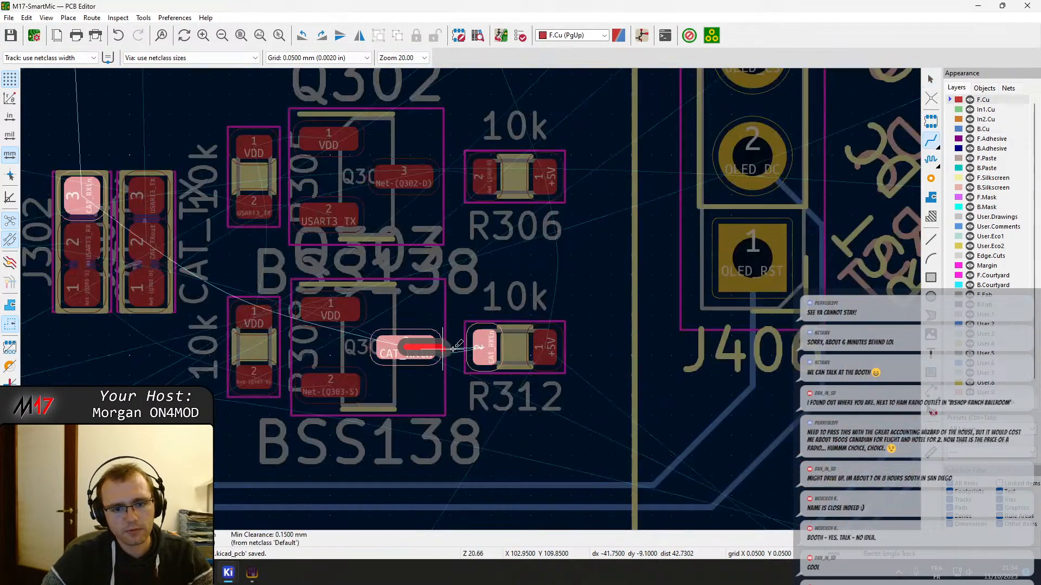
{"action": "left_click", "coordinate": [482, 347]}
{"action": "left_click", "coordinate": [407, 178]}
{"action": "left_click", "coordinate": [482, 177]}
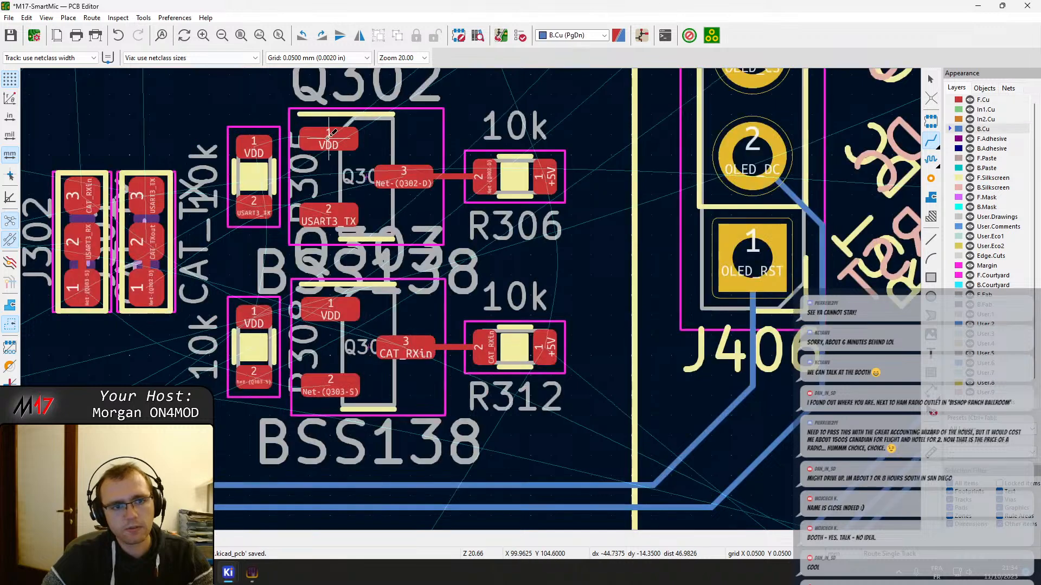
Connect Q302's VDD and USART3_TX pins on F.Cu to the matching pads of its adjacent 10k resistor
{"action": "left_click", "coordinate": [330, 136]}
{"action": "left_click", "coordinate": [254, 142]}
{"action": "left_click", "coordinate": [253, 206]}
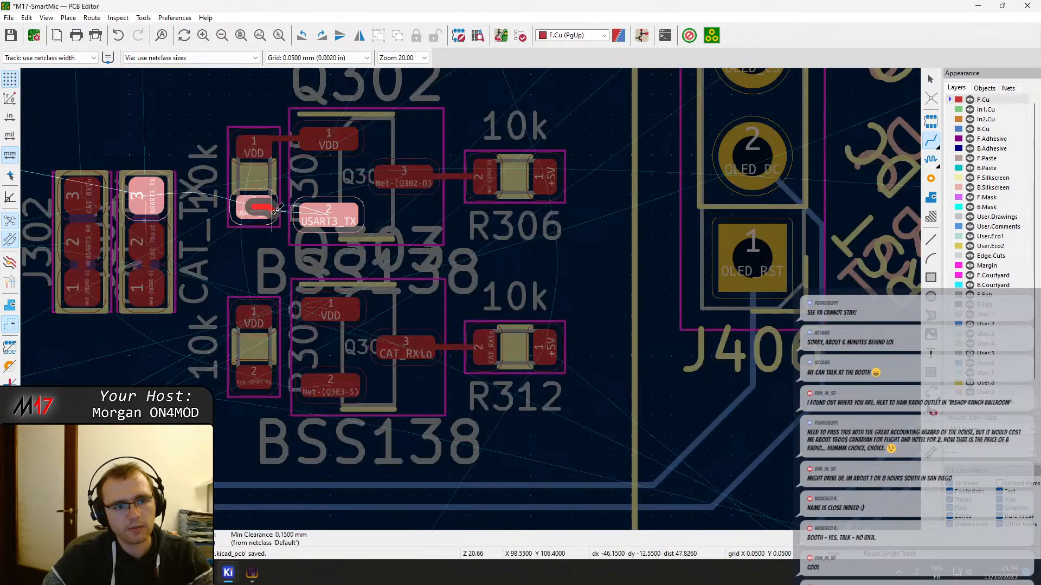
{"action": "left_click", "coordinate": [329, 212]}
{"action": "key", "text": "Escape"}
Shift the USART3_TX and VDD tracks beside Q302 slightly down so each joins its pads in a straight line
{"action": "scroll", "coordinate": [300, 197], "scroll_direction": "up", "scroll_amount": 3}
{"action": "left_click", "coordinate": [426, 326]}
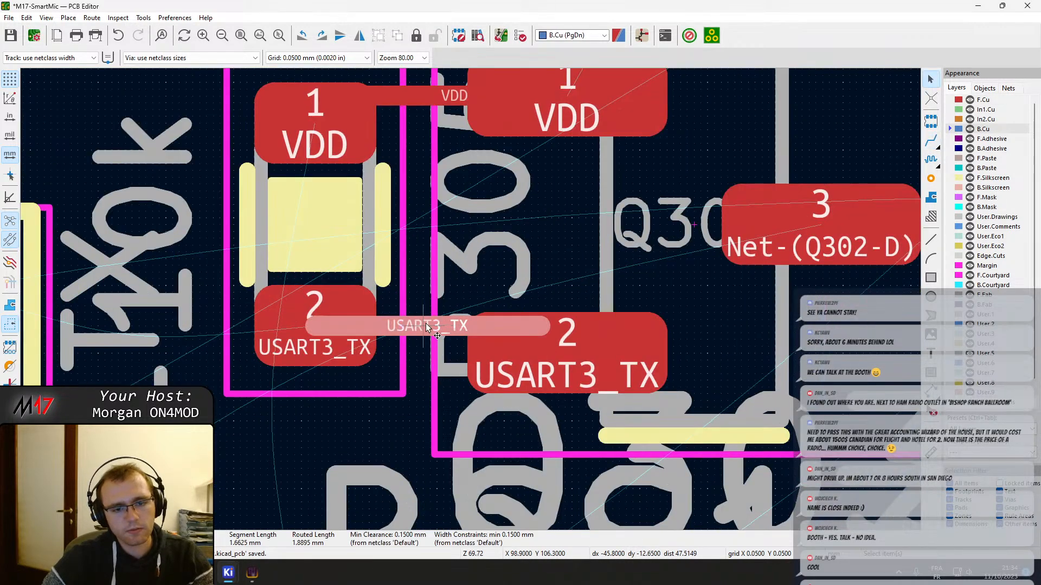
{"action": "left_click_drag", "start_coordinate": [425, 327], "coordinate": [424, 341]}
{"action": "left_click", "coordinate": [405, 98]}
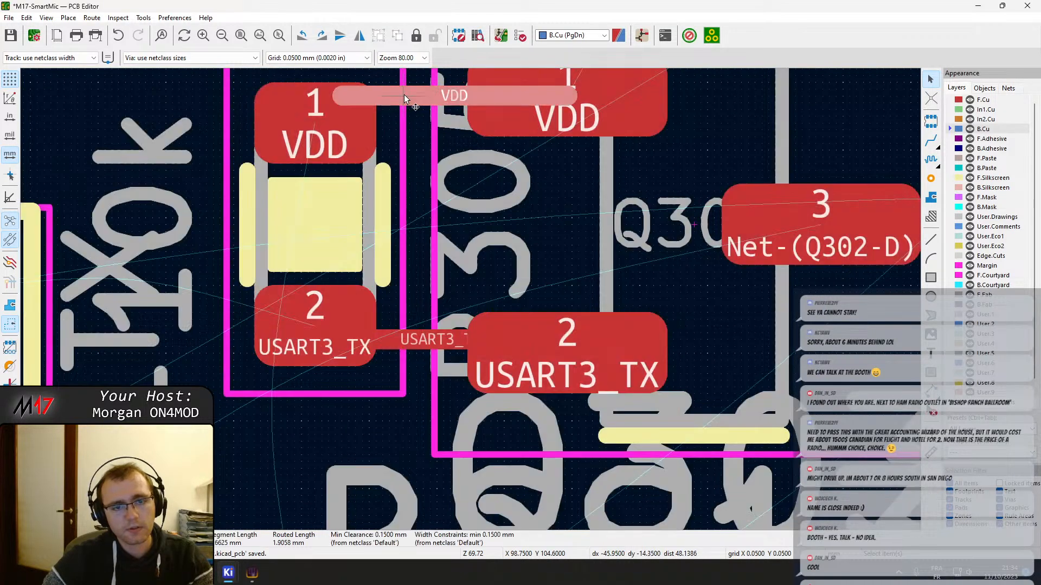
{"action": "left_click_drag", "start_coordinate": [404, 95], "coordinate": [407, 108]}
{"action": "scroll", "coordinate": [550, 515], "scroll_direction": "down", "scroll_amount": 1}
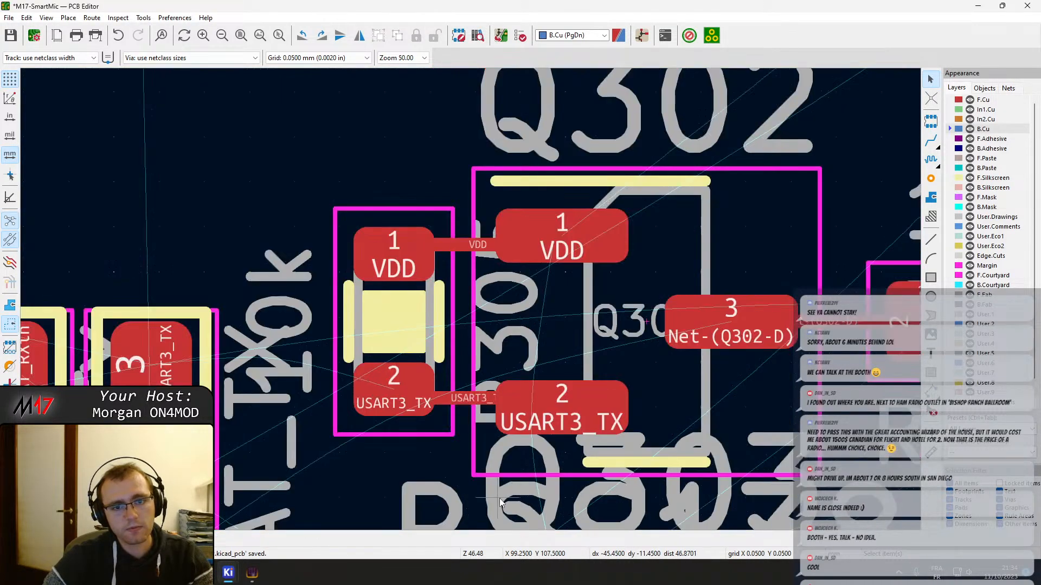
Route the VDD track on F.Cu between Q303 pin 1 and its adjacent 10k resistor, and shift it into a straight line
{"action": "middle_click_drag", "start_coordinate": [500, 499], "coordinate": [466, 218]}
{"action": "key", "text": "x"}
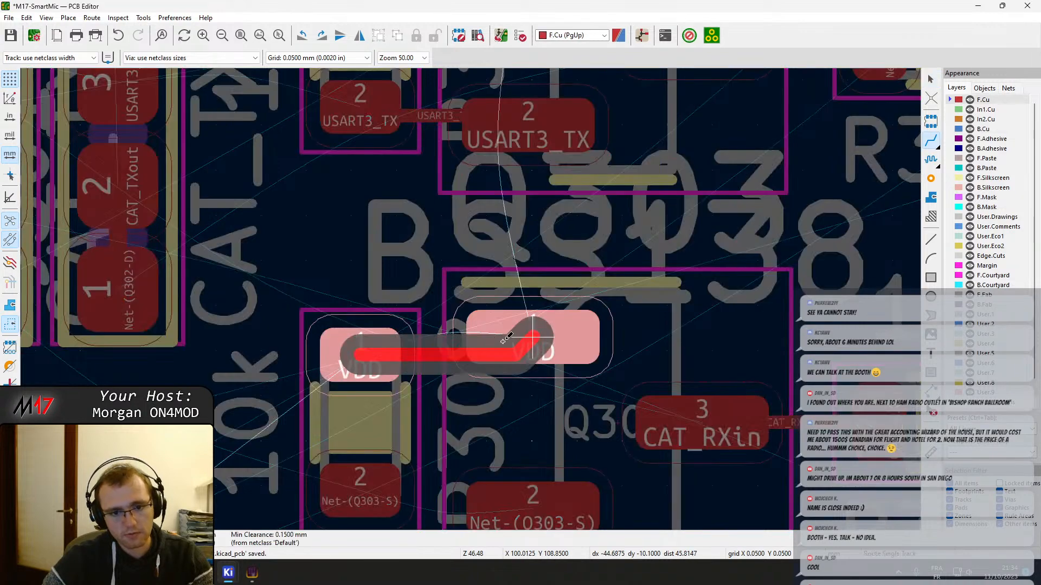
{"action": "left_click", "coordinate": [510, 339]}
{"action": "key", "text": "Escape"}
{"action": "left_click", "coordinate": [419, 356]}
{"action": "left_click_drag", "start_coordinate": [419, 356], "coordinate": [406, 348]}
Route the Net-(Q303-S) track on F.Cu from the 10k resistor's pad 2 to Q303 pin 2, and shift it slightly down
{"action": "middle_click_drag", "start_coordinate": [377, 468], "coordinate": [360, 350]}
{"action": "key", "text": "x"}
{"action": "left_click", "coordinate": [501, 390]}
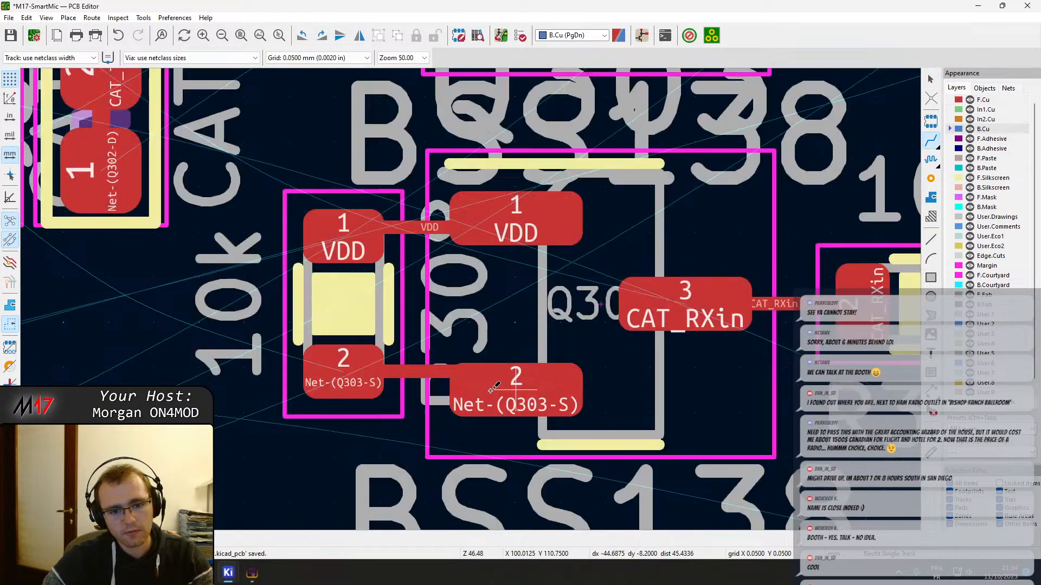
{"action": "key", "text": "Escape"}
{"action": "left_click", "coordinate": [440, 373]}
{"action": "left_click_drag", "start_coordinate": [440, 373], "coordinate": [424, 381]}
{"action": "scroll", "coordinate": [428, 380], "scroll_direction": "down", "scroll_amount": 6}
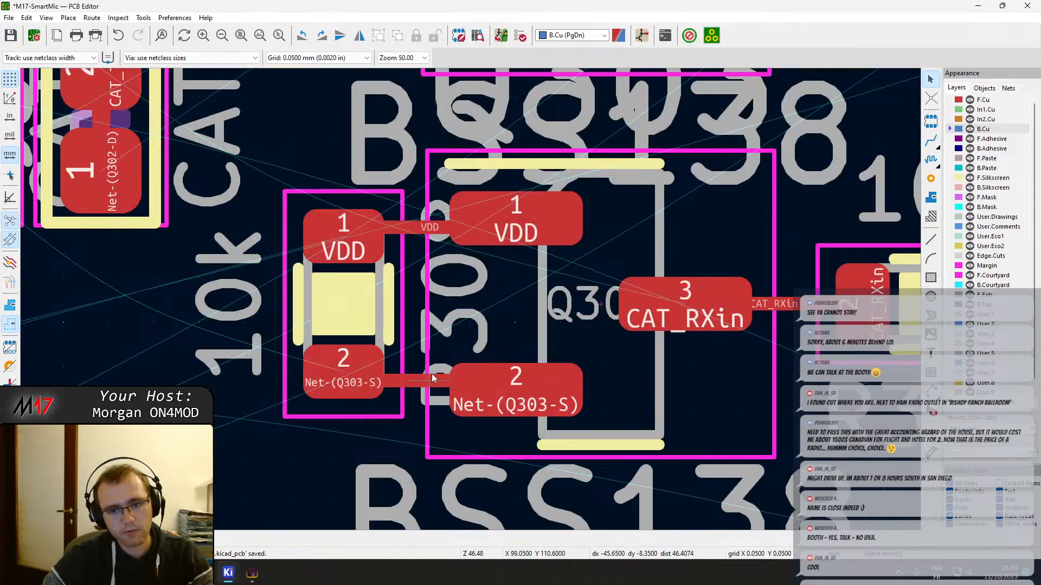
{"action": "scroll", "coordinate": [459, 243], "scroll_direction": "up", "scroll_amount": 2}
{"action": "middle_click_drag", "start_coordinate": [626, 268], "coordinate": [470, 297]}
{"action": "key", "text": "x"}
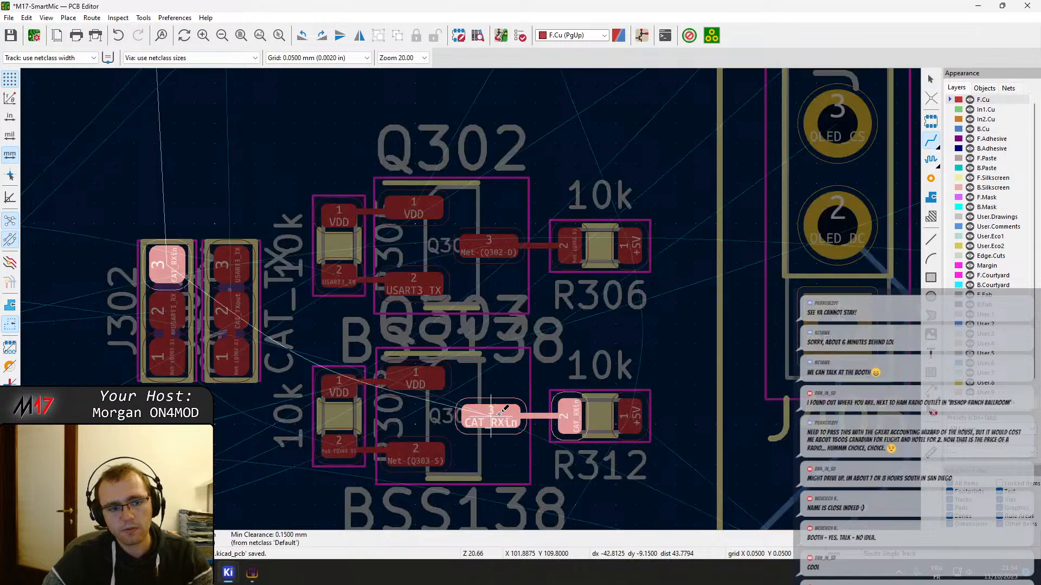
{"action": "key", "text": "Page_Down"}
{"action": "key", "text": "Escape"}
{"action": "key", "text": "Escape"}
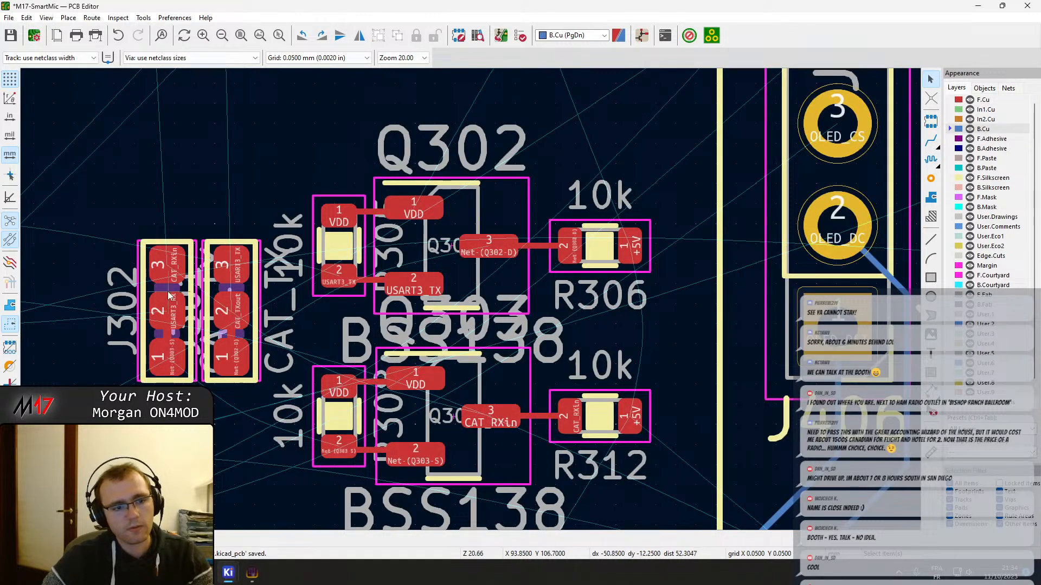
Route the USART3_TX track on F.Cu from pad 3 of the jumper beside J302 to pad 2 of Q302's 10k resistor
{"action": "key", "text": "x"}
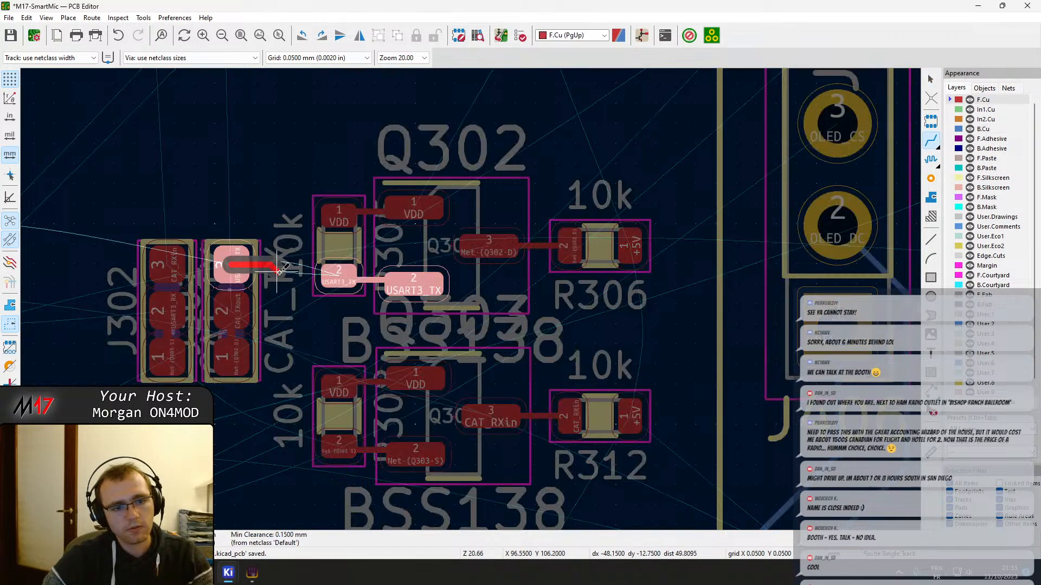
{"action": "left_click", "coordinate": [336, 274]}
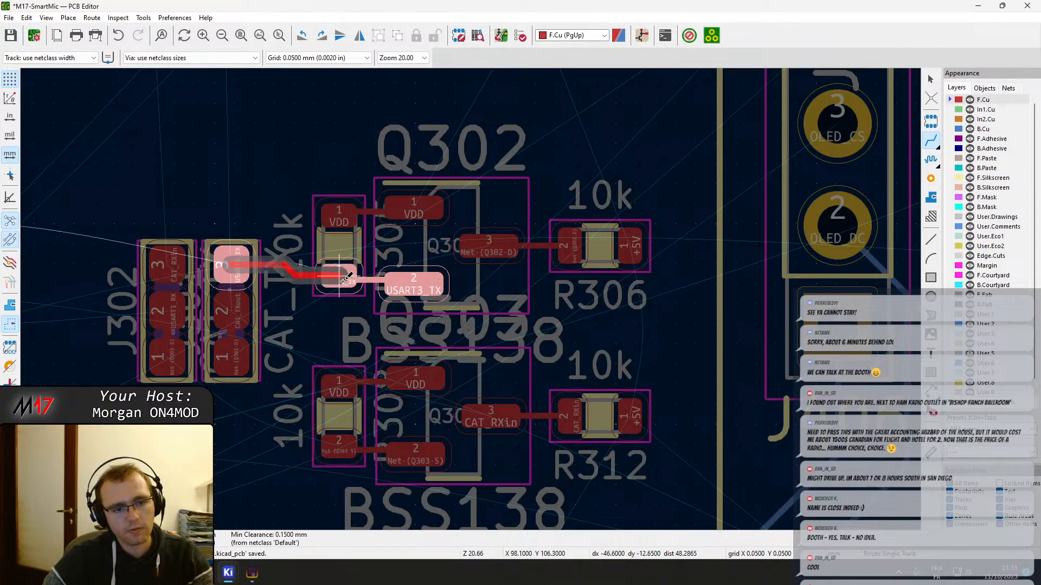
{"action": "key", "text": "Page_Down"}
Route the Net-(Q302-D) track on F.Cu from pad 1 of jumper J301 to Q302 pin 3
{"action": "left_click", "coordinate": [245, 310]}
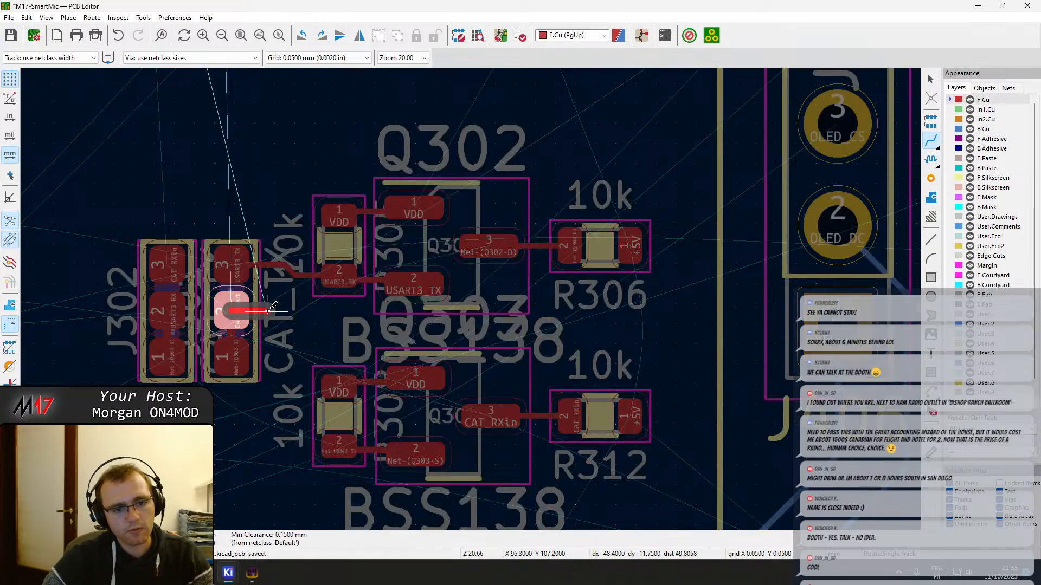
{"action": "scroll", "coordinate": [245, 310], "scroll_direction": "down", "scroll_amount": 10}
{"action": "scroll", "coordinate": [470, 298], "scroll_direction": "up", "scroll_amount": 4}
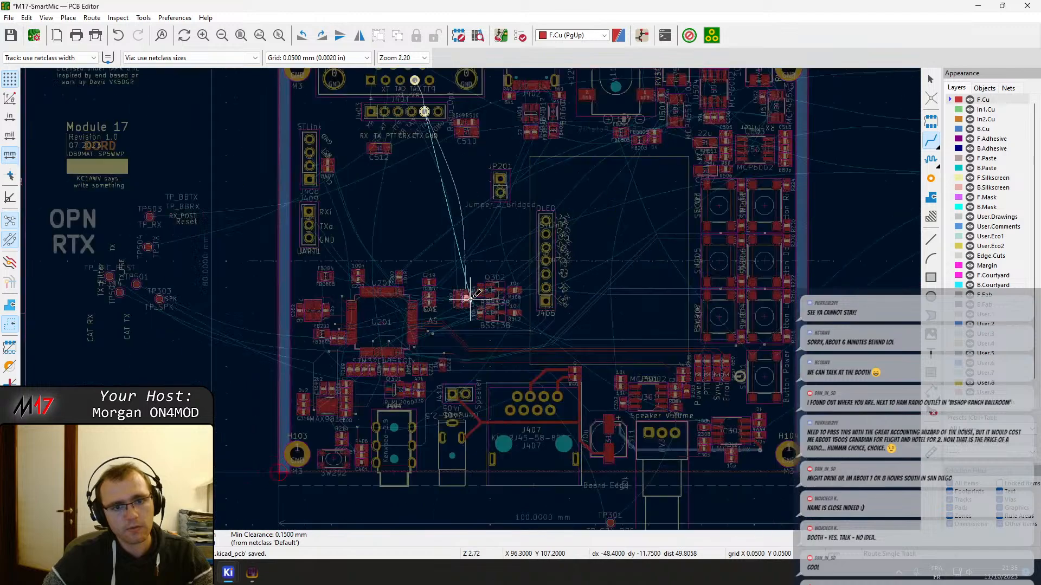
{"action": "scroll", "coordinate": [470, 298], "scroll_direction": "down", "scroll_amount": 6}
{"action": "scroll", "coordinate": [470, 298], "scroll_direction": "up", "scroll_amount": 5}
{"action": "scroll", "coordinate": [471, 298], "scroll_direction": "up", "scroll_amount": 6}
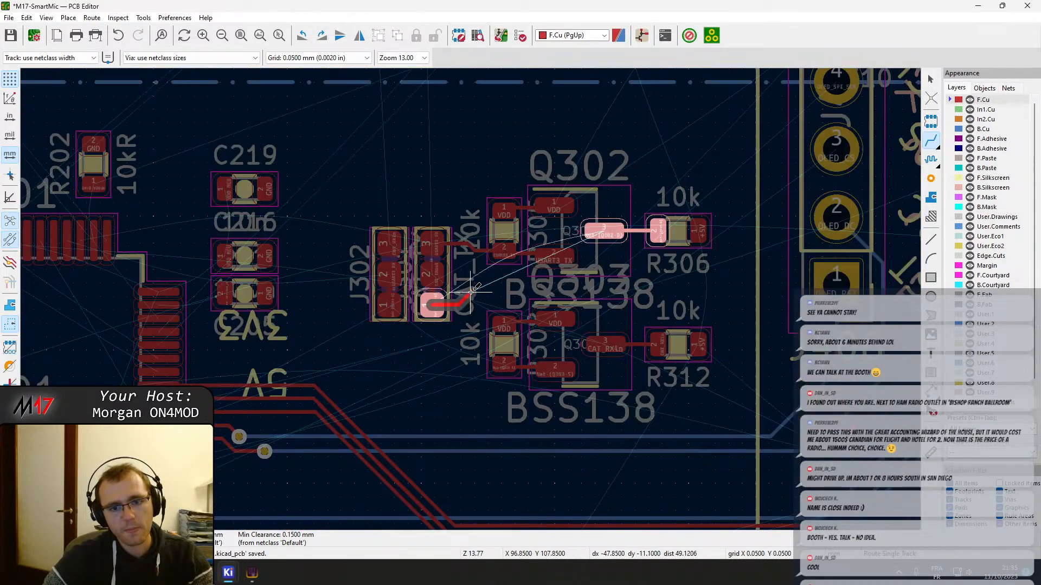
{"action": "left_click", "coordinate": [604, 232]}
{"action": "key", "text": "Page_Down"}
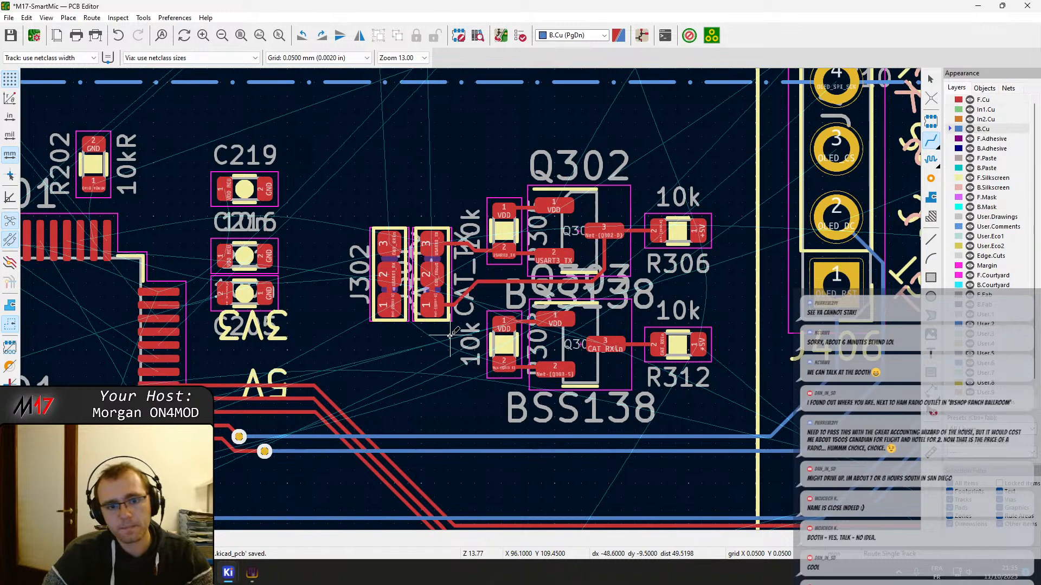
Route the Net-(Q303-S) track on F.Cu from J302 pad 1 to pad 2 of Q303's 10k resistor
{"action": "left_click", "coordinate": [405, 308]}
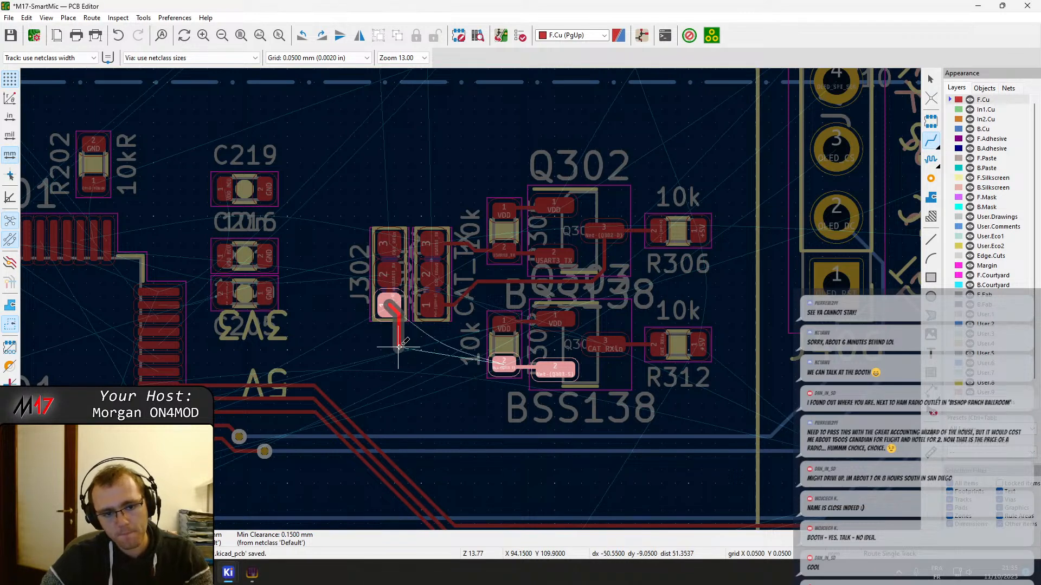
{"action": "left_click", "coordinate": [502, 365]}
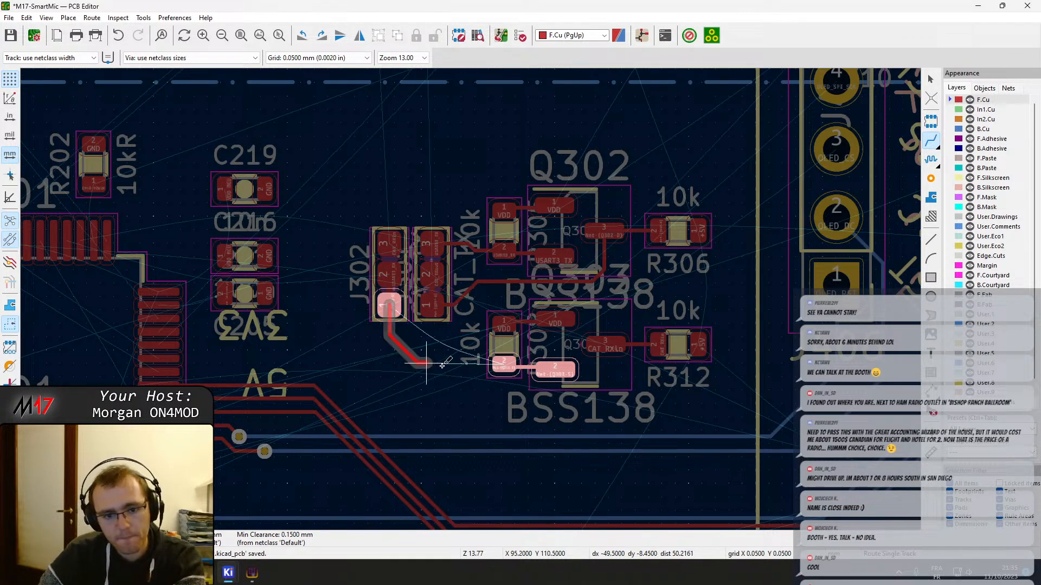
{"action": "key", "text": "Page_Down"}
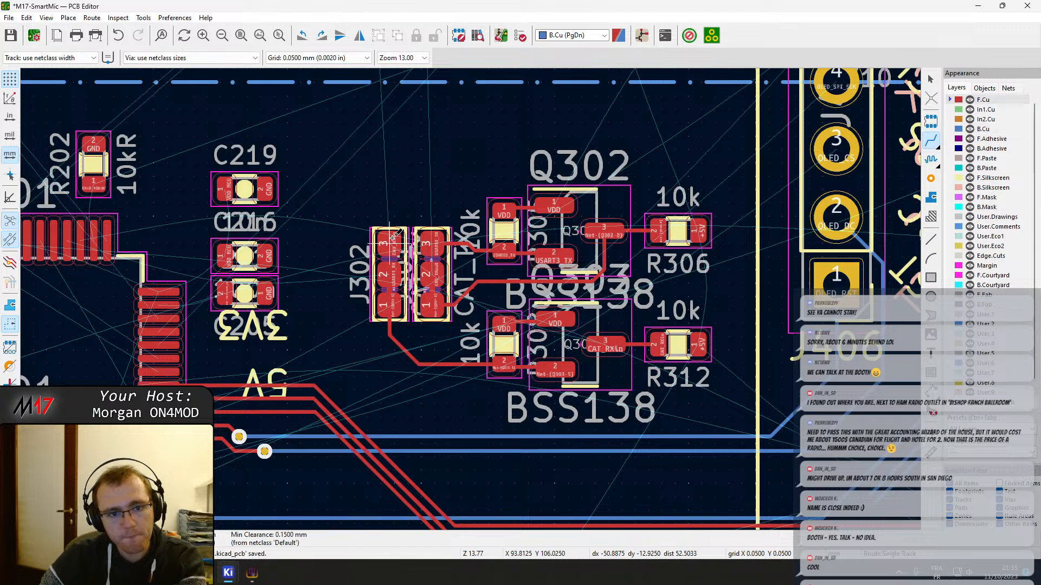
Route the USART3_RX track on F.Cu from J302 pad 2 over C219 and around R202 to U201 pin 52
{"action": "left_click", "coordinate": [391, 240]}
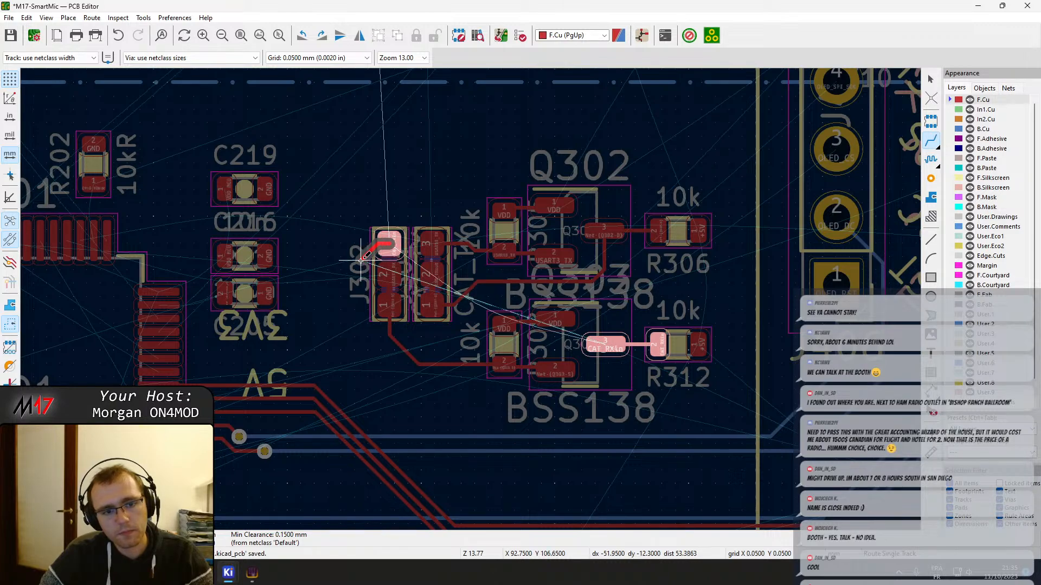
{"action": "scroll", "coordinate": [365, 257], "scroll_direction": "down", "scroll_amount": 8}
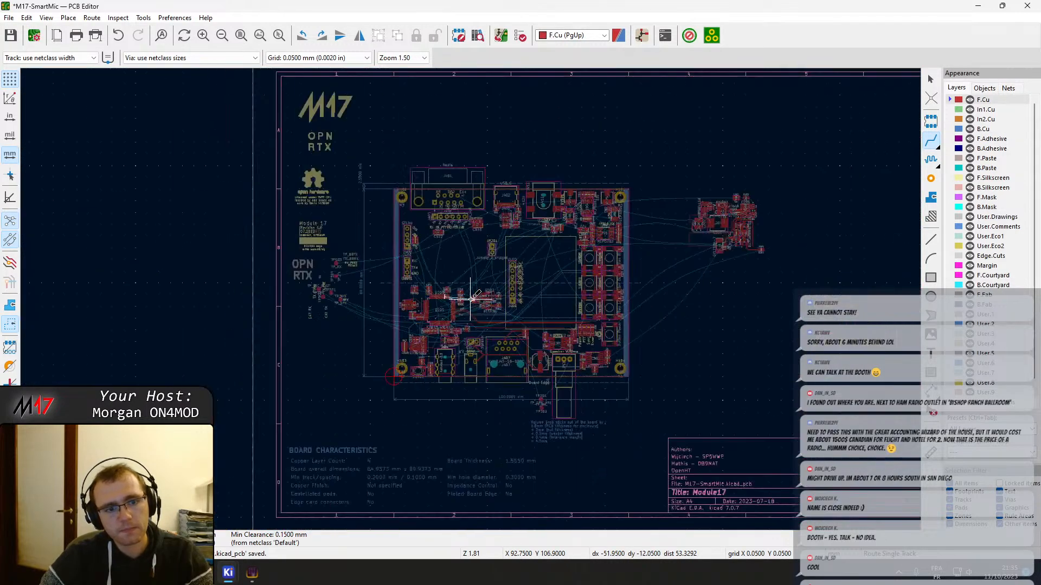
{"action": "scroll", "coordinate": [470, 298], "scroll_direction": "up", "scroll_amount": 10}
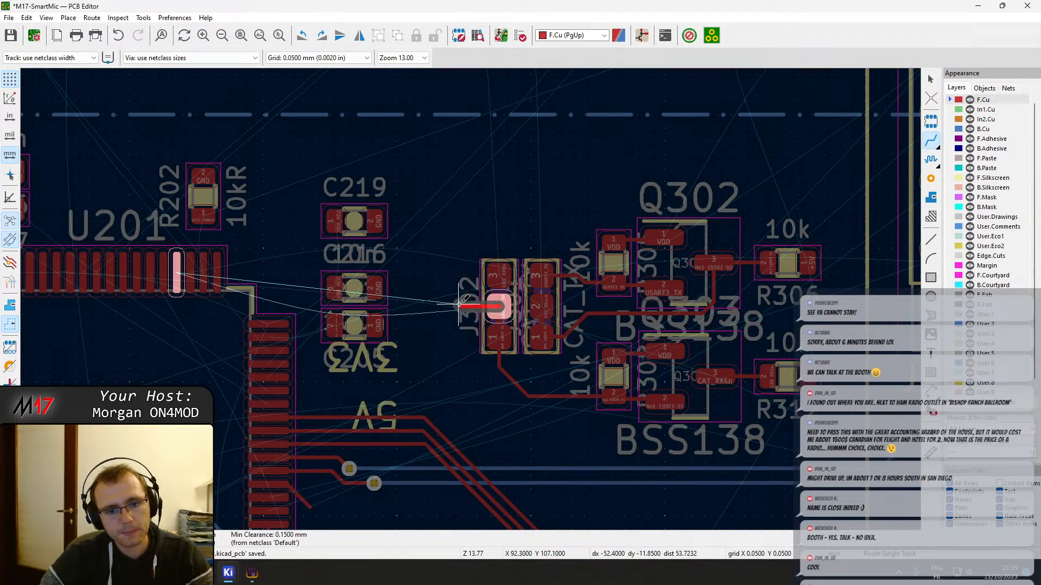
{"action": "scroll", "coordinate": [476, 305], "scroll_direction": "up", "scroll_amount": 6}
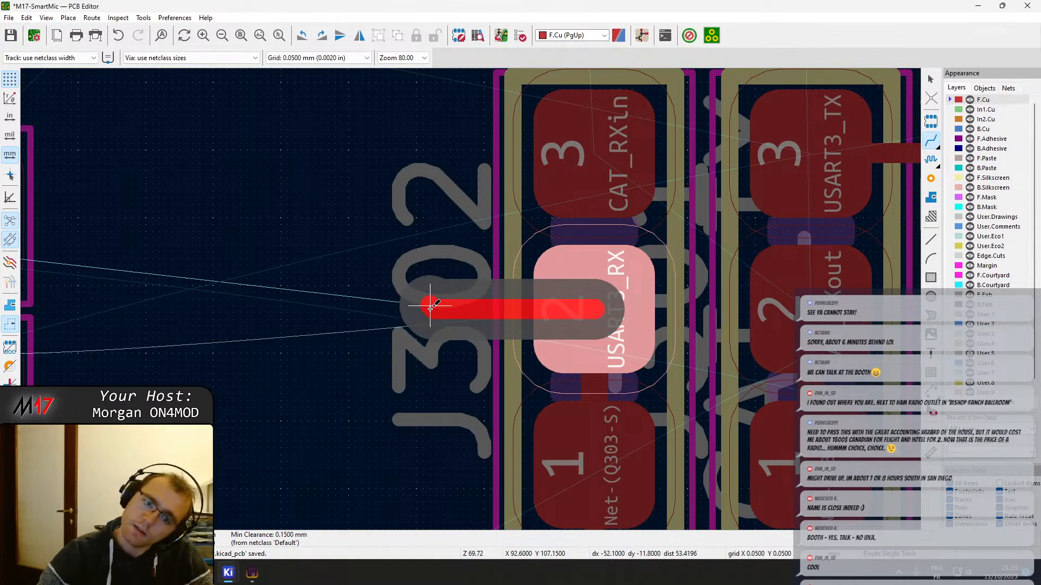
{"action": "scroll", "coordinate": [430, 307], "scroll_direction": "down", "scroll_amount": 6}
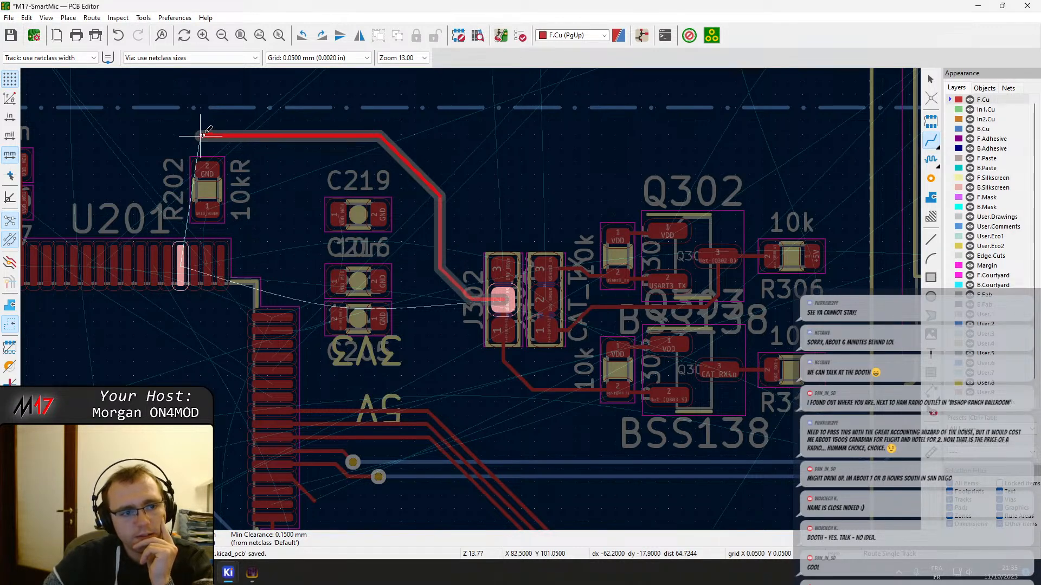
{"action": "left_click", "coordinate": [181, 155]}
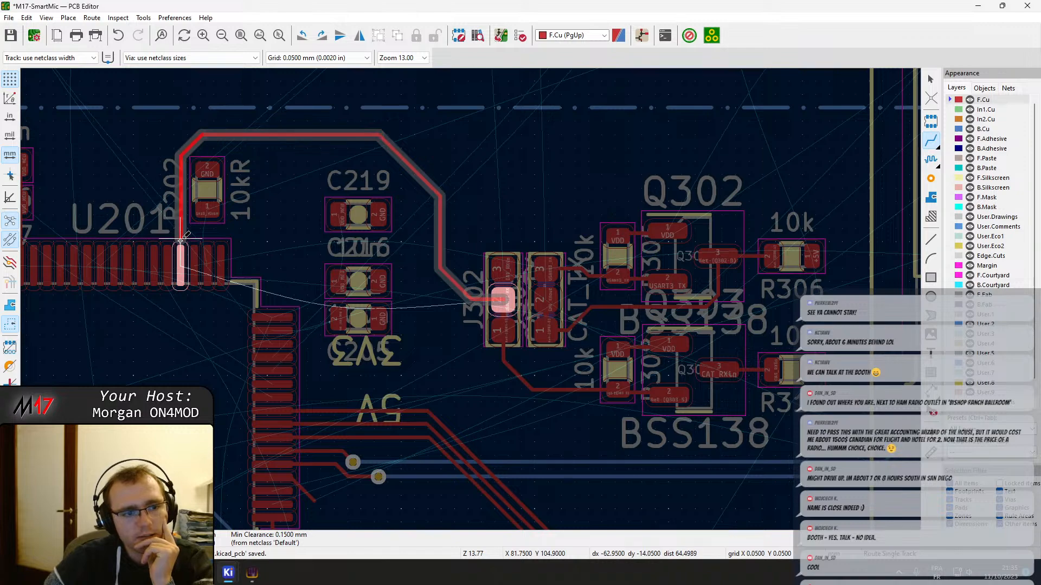
{"action": "left_click", "coordinate": [180, 266]}
{"action": "key", "text": "Escape"}
Move resistor R202 away from U201 to the off-board component cluster, just below the 100k resistor R201
{"action": "middle_click_drag", "start_coordinate": [216, 227], "coordinate": [247, 245]}
{"action": "scroll", "coordinate": [246, 250], "scroll_direction": "up", "scroll_amount": 5}
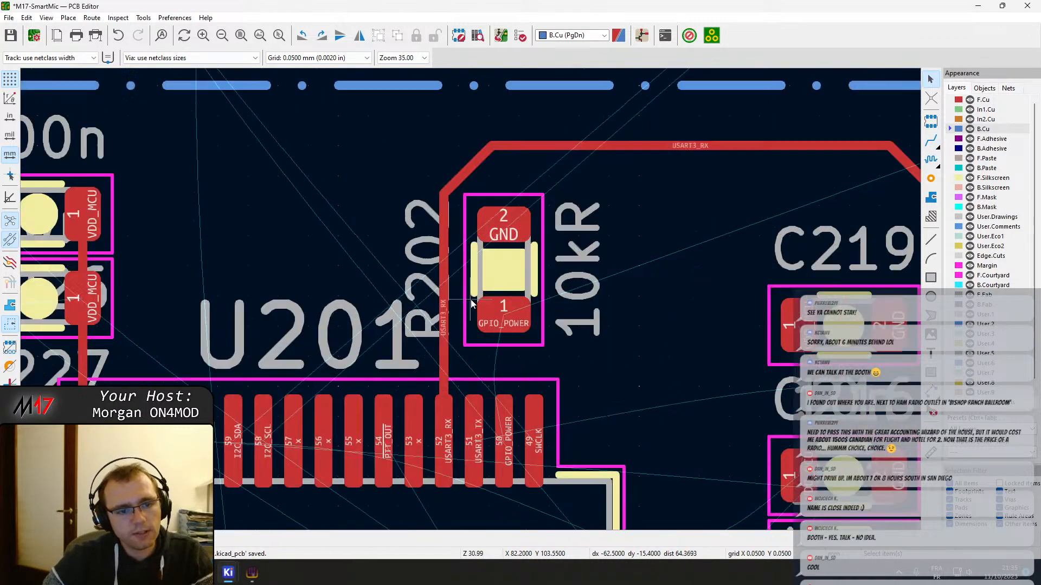
{"action": "scroll", "coordinate": [474, 304], "scroll_direction": "down", "scroll_amount": 7}
{"action": "left_click", "coordinate": [481, 295]}
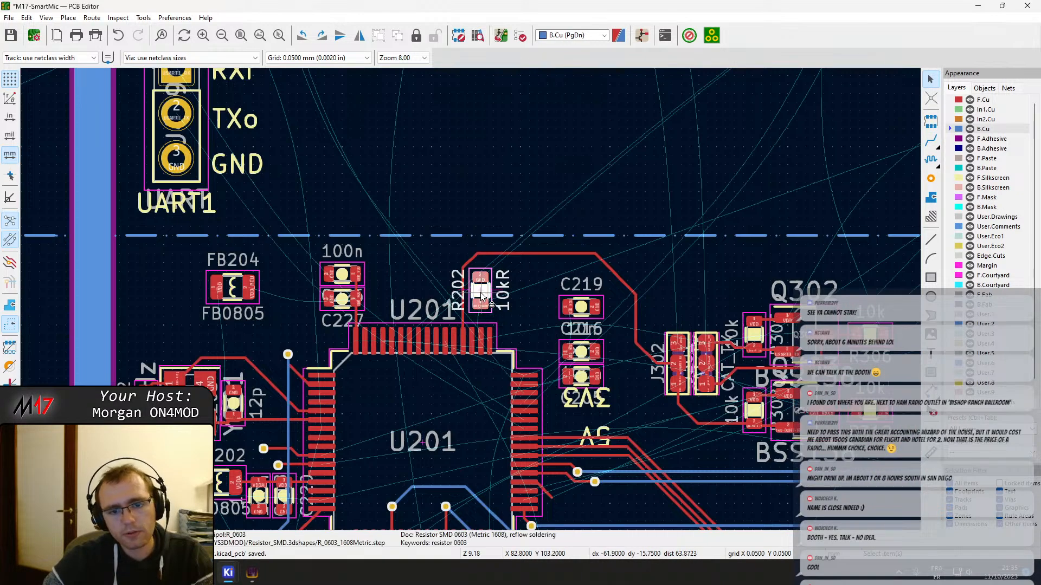
{"action": "scroll", "coordinate": [484, 299], "scroll_direction": "down", "scroll_amount": 5}
{"action": "scroll", "coordinate": [479, 307], "scroll_direction": "up", "scroll_amount": 5}
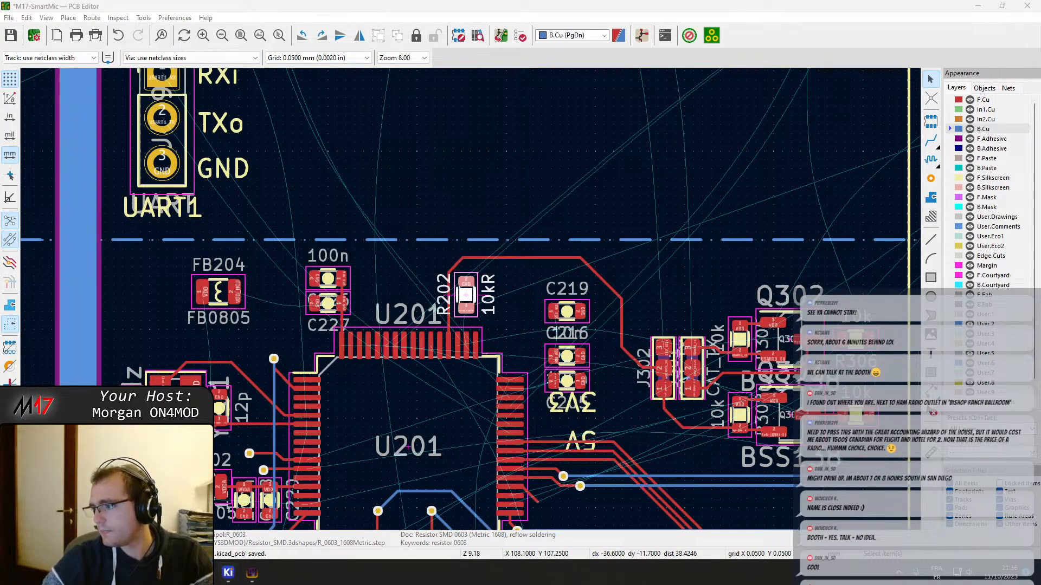
{"action": "scroll", "coordinate": [502, 324], "scroll_direction": "up", "scroll_amount": 5}
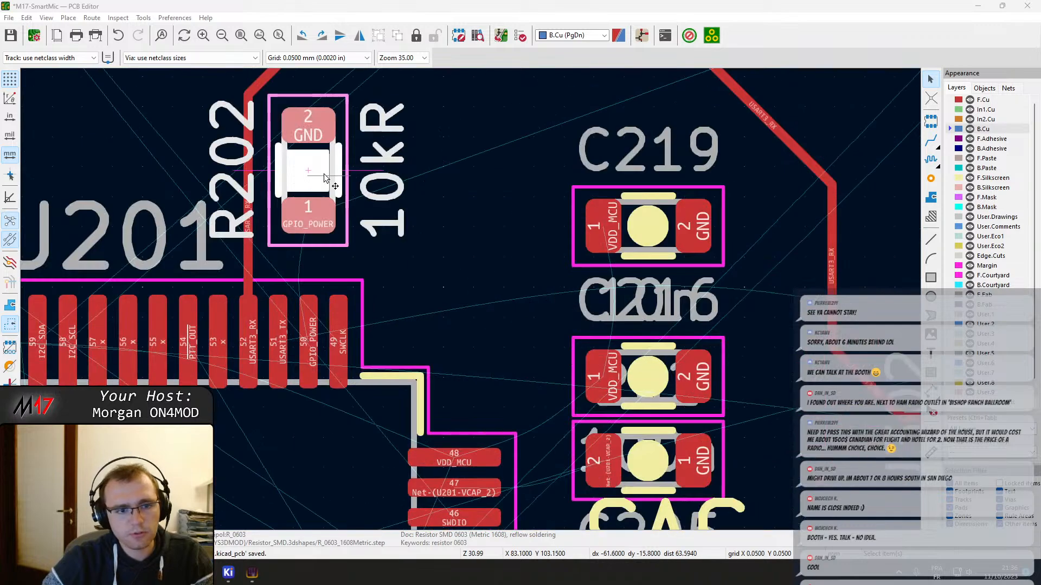
{"action": "scroll", "coordinate": [310, 172], "scroll_direction": "down", "scroll_amount": 5}
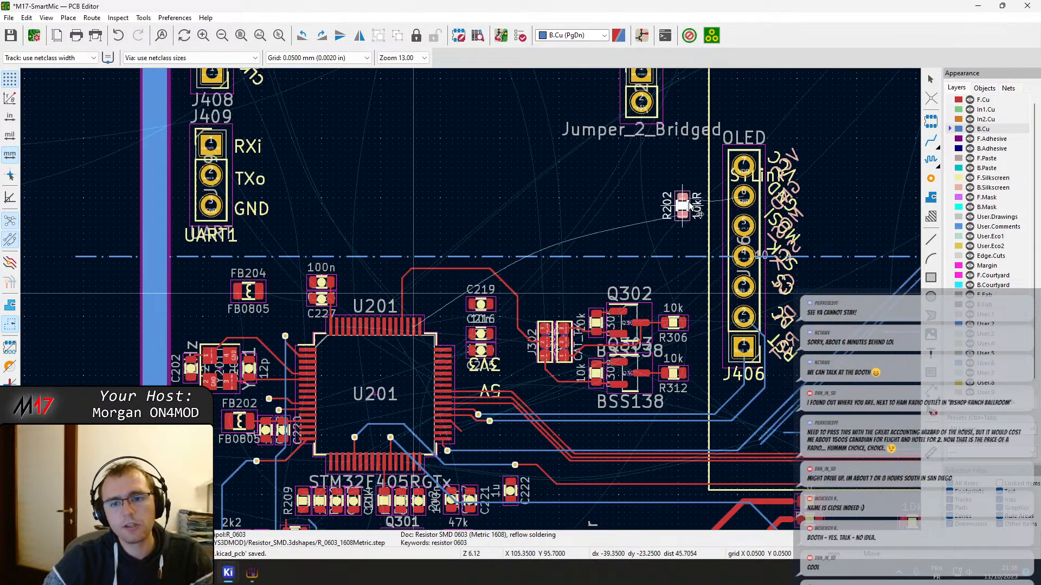
{"action": "scroll", "coordinate": [553, 285], "scroll_direction": "up", "scroll_amount": 7}
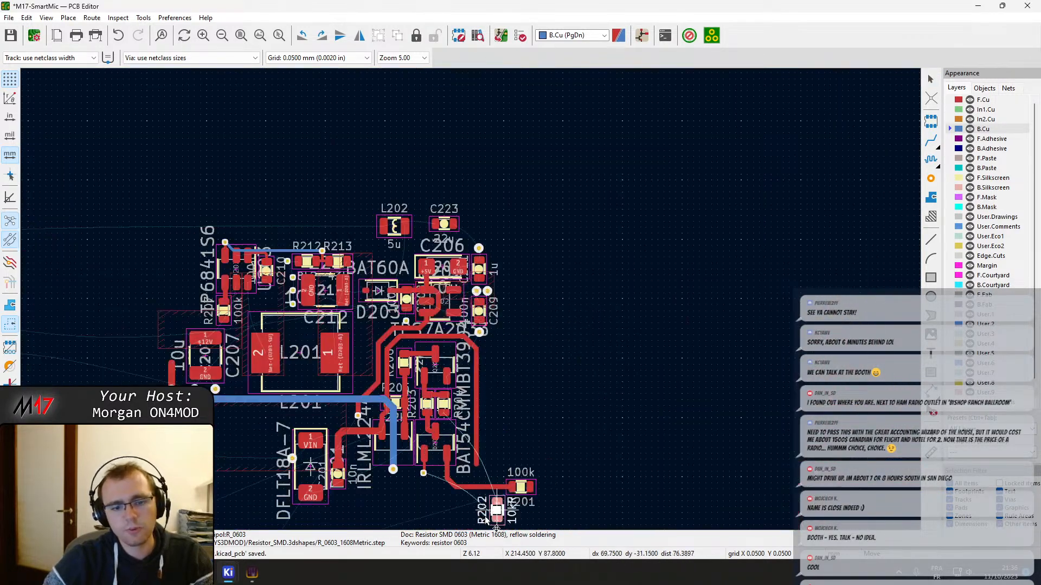
{"action": "scroll", "coordinate": [408, 508], "scroll_direction": "down", "scroll_amount": 6}
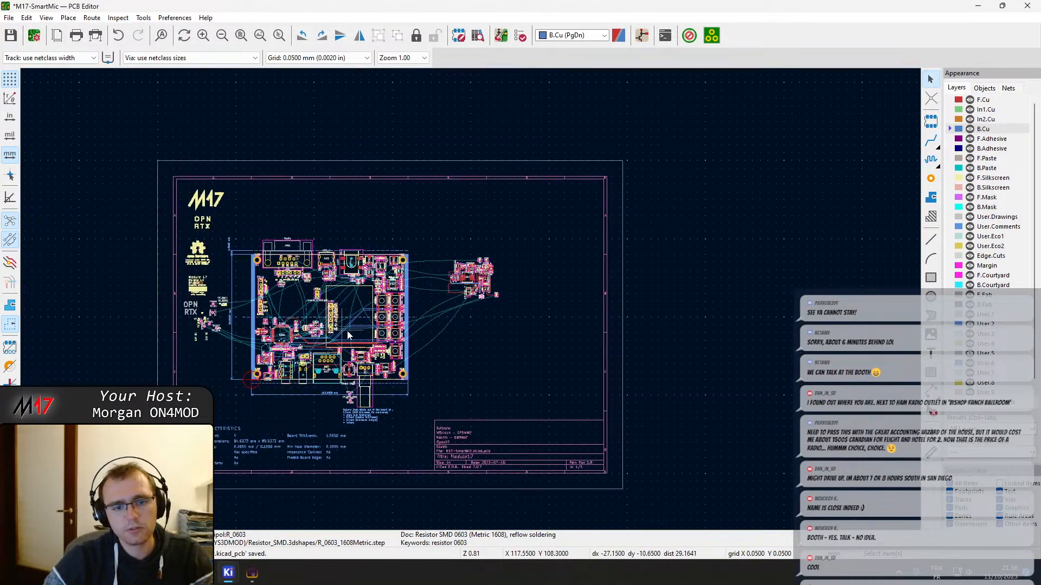
{"action": "scroll", "coordinate": [401, 337], "scroll_direction": "up", "scroll_amount": 7}
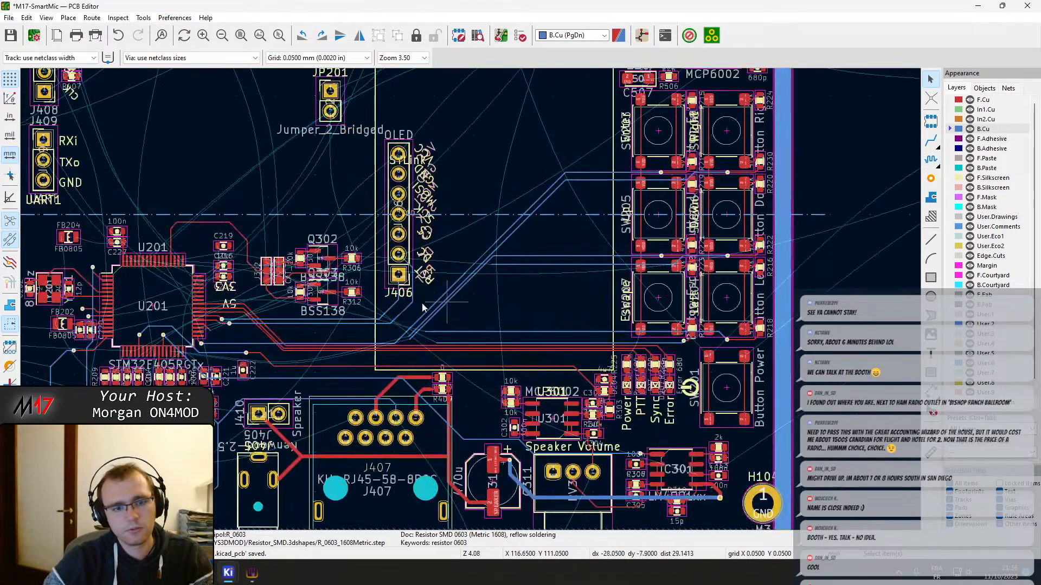
{"action": "scroll", "coordinate": [513, 329], "scroll_direction": "up", "scroll_amount": 7}
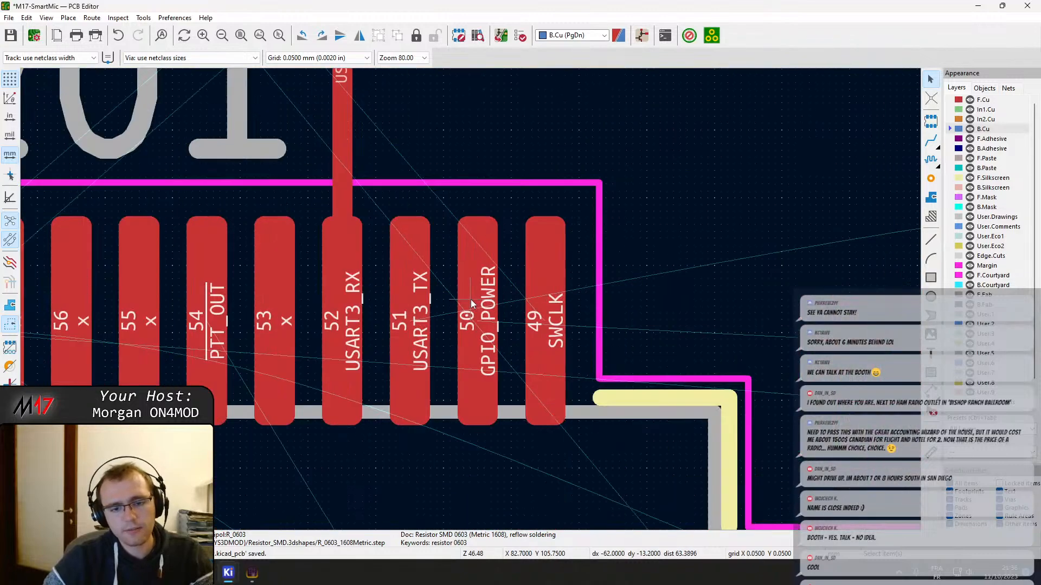
{"action": "key", "text": "x"}
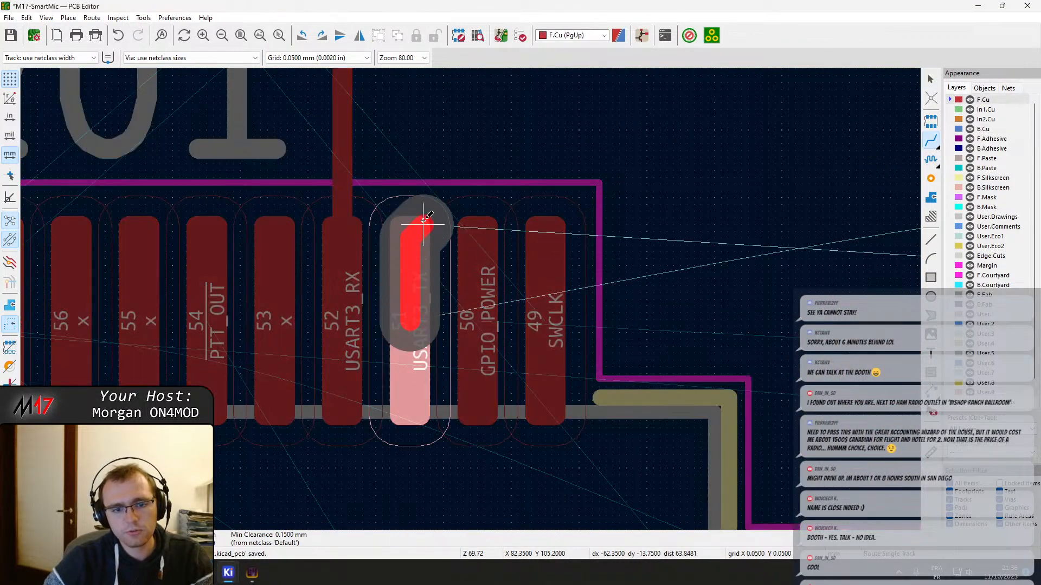
{"action": "scroll", "coordinate": [423, 216], "scroll_direction": "down", "scroll_amount": 7}
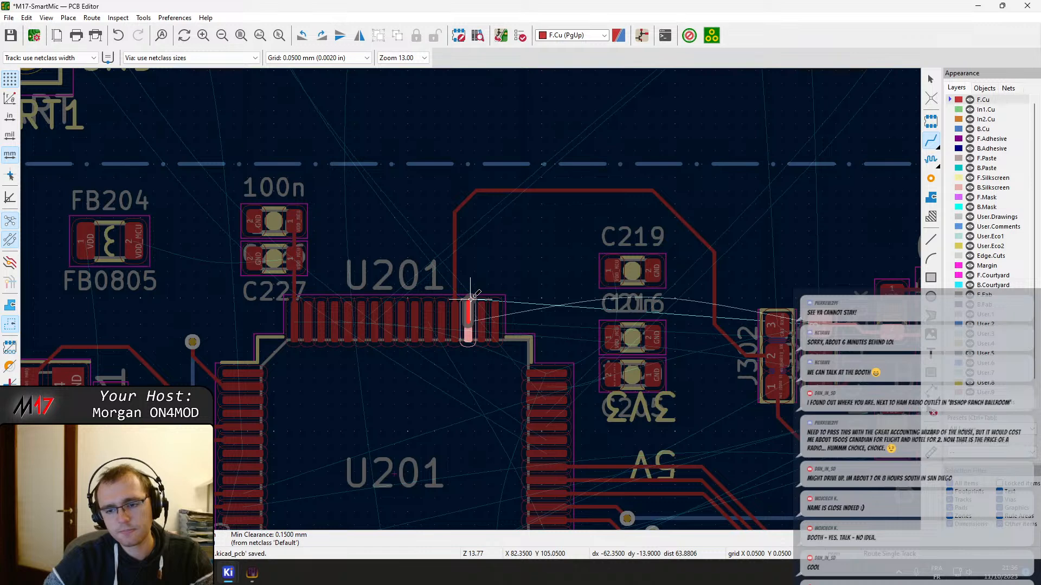
{"action": "middle_click_drag", "start_coordinate": [471, 296], "coordinate": [220, 268]}
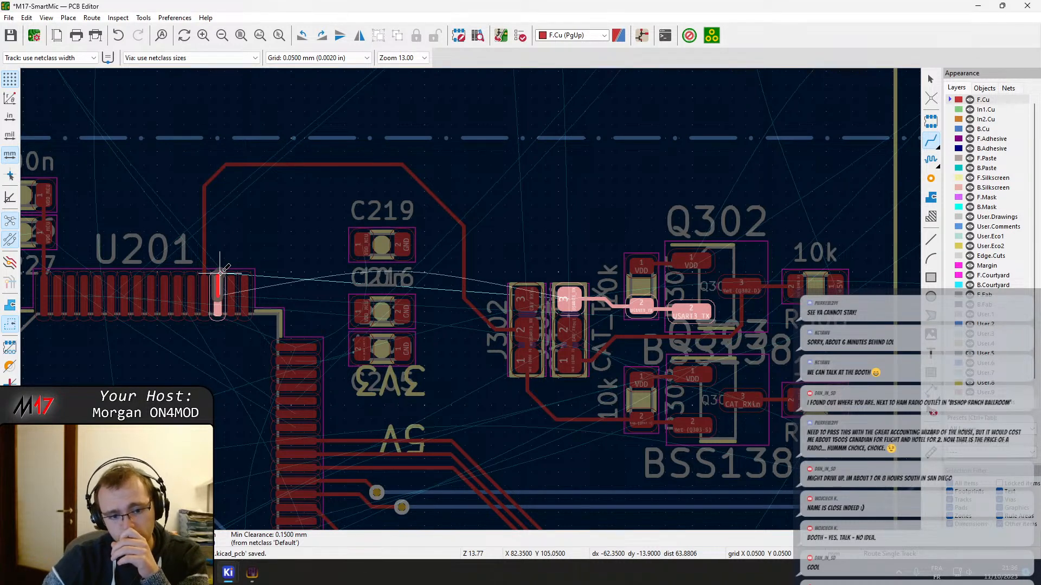
{"action": "key", "text": "Escape"}
{"action": "key", "text": "Page_Down"}
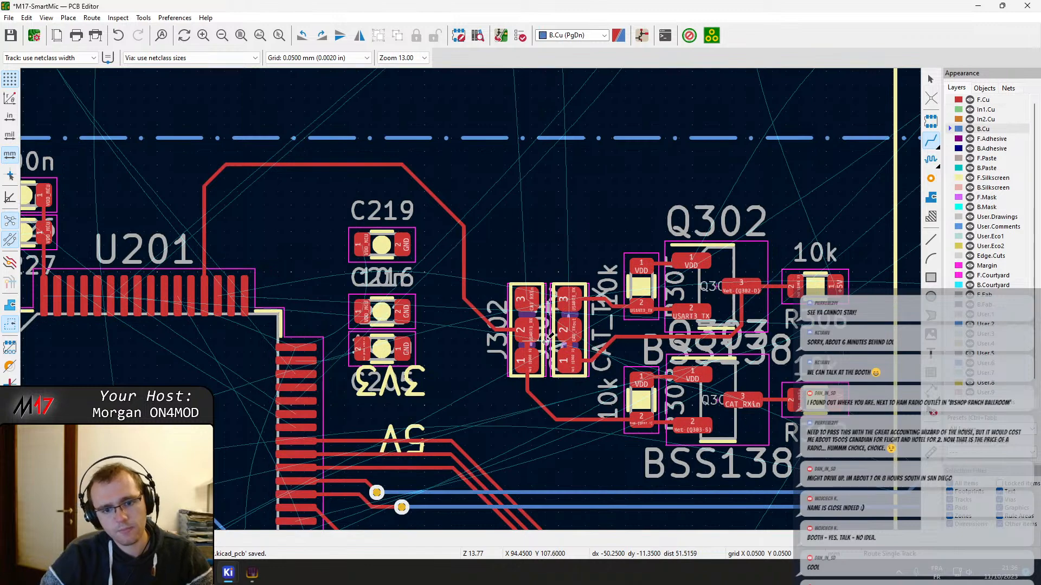
{"action": "key", "text": "Escape"}
Delete the USART3_RX track segments between J302 pad 2 and the diagonal section beside C219
{"action": "left_click", "coordinate": [501, 339]}
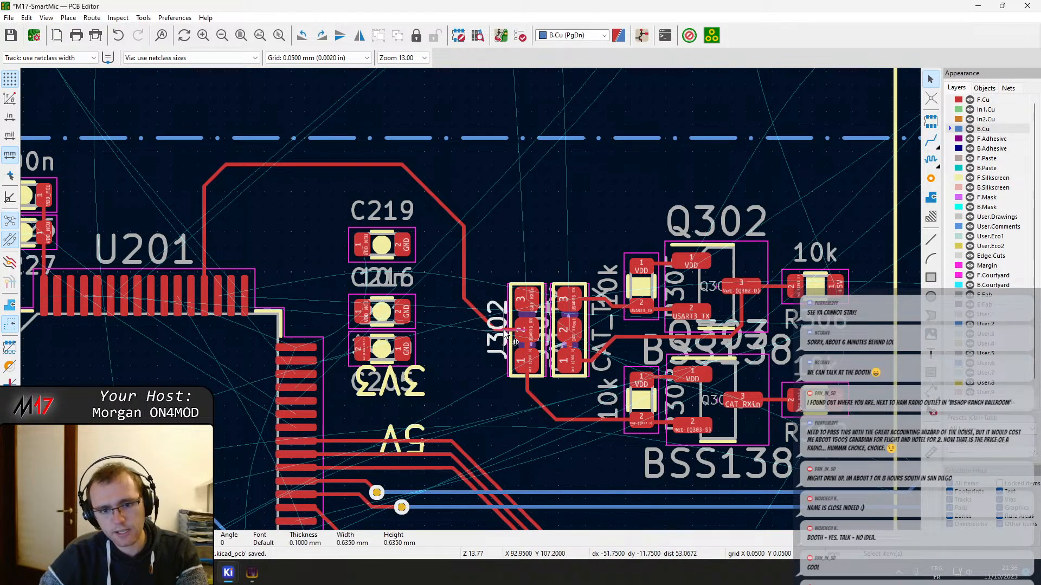
{"action": "scroll", "coordinate": [503, 329], "scroll_direction": "up", "scroll_amount": 5}
{"action": "left_click", "coordinate": [470, 298]}
{"action": "key", "text": "Delete"}
{"action": "left_click", "coordinate": [414, 277]}
{"action": "key", "text": "Delete"}
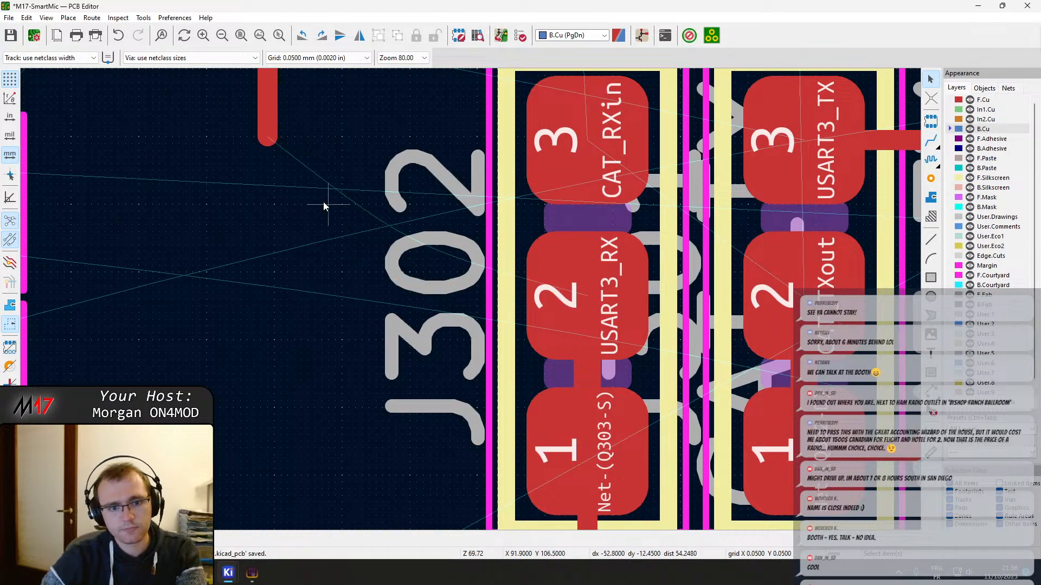
{"action": "left_click", "coordinate": [267, 116]}
{"action": "key", "text": "Delete"}
{"action": "scroll", "coordinate": [292, 157], "scroll_direction": "down", "scroll_amount": 3}
{"action": "middle_click_drag", "start_coordinate": [684, 438], "coordinate": [444, 387]}
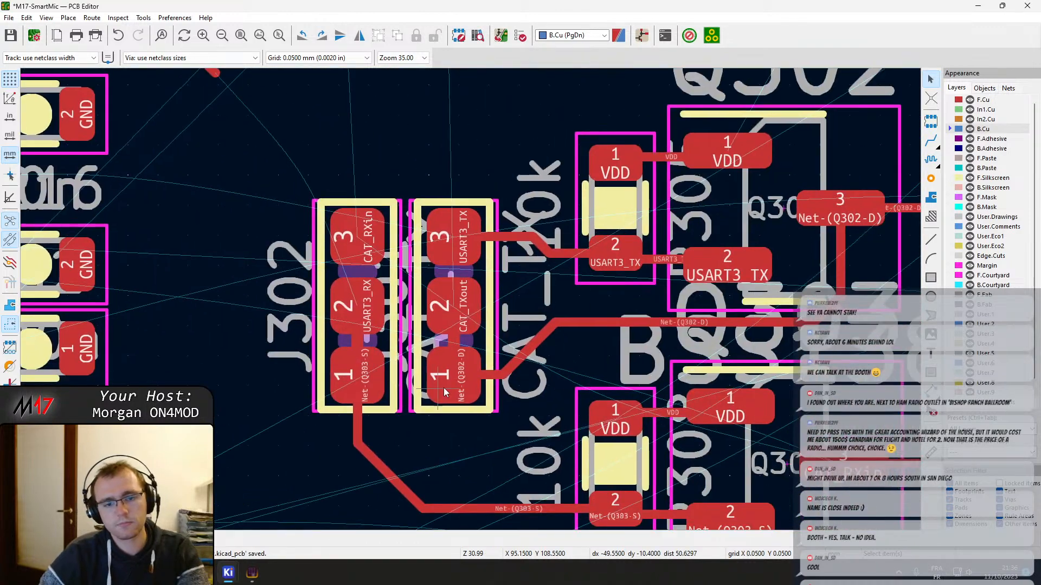
{"action": "left_click", "coordinate": [479, 274]}
{"action": "key", "text": "m"}
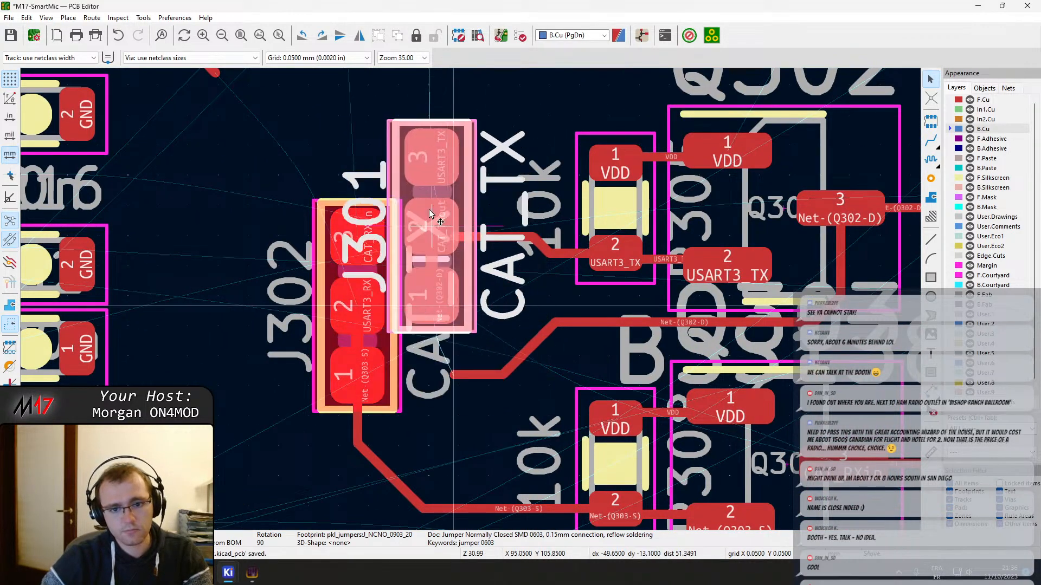
{"action": "middle_click_drag", "start_coordinate": [409, 146], "coordinate": [470, 301]}
{"action": "scroll", "coordinate": [469, 301], "scroll_direction": "down", "scroll_amount": 2}
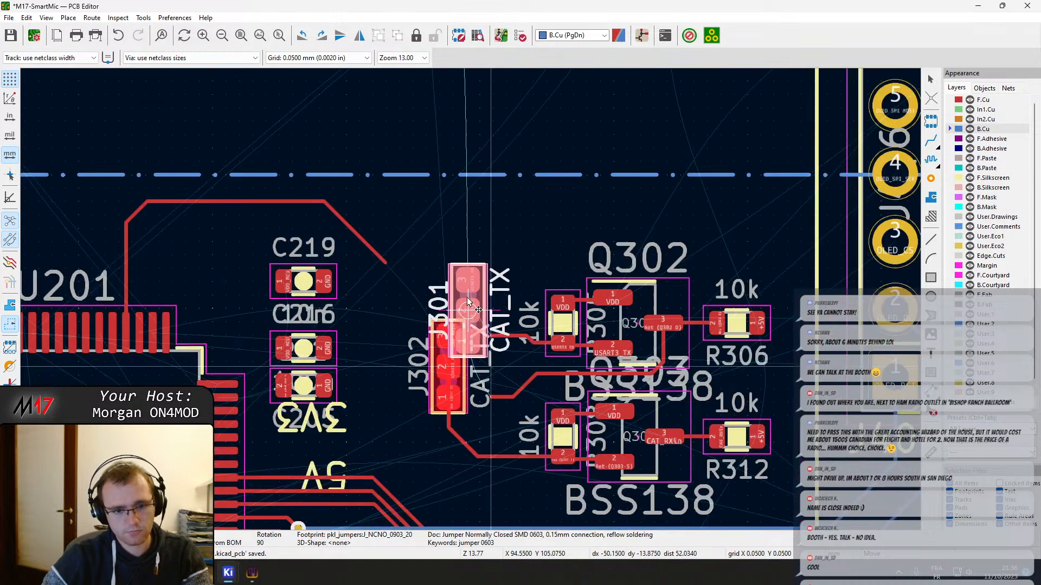
{"action": "key", "text": "Escape"}
{"action": "key", "text": "t"}
{"action": "key", "text": "Escape"}
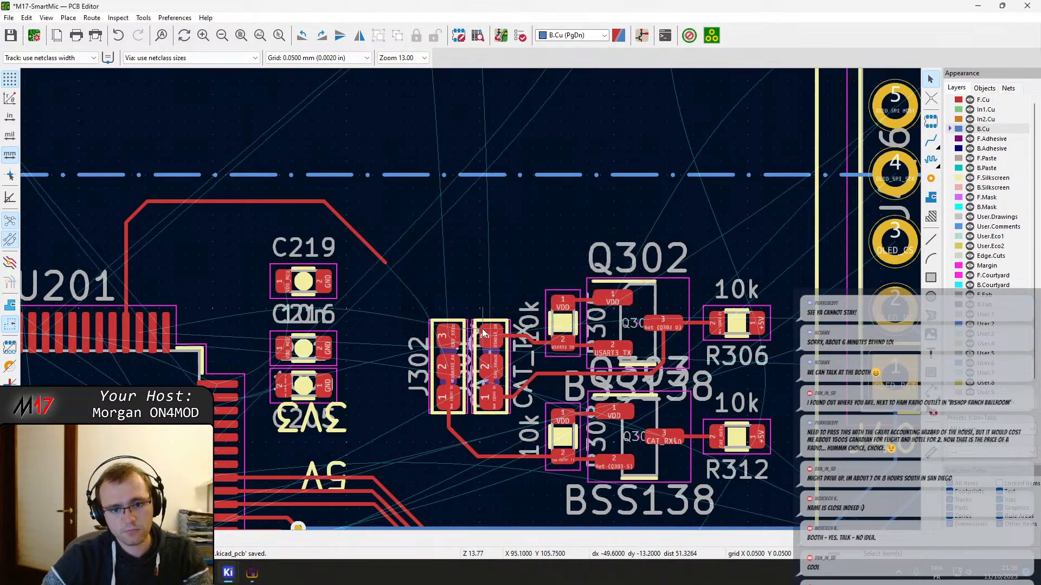
Rotate jumper J301 to 180 degrees and place it horizontally just above J302
{"action": "left_click", "coordinate": [504, 361]}
{"action": "key", "text": "m"}
{"action": "key", "text": "r"}
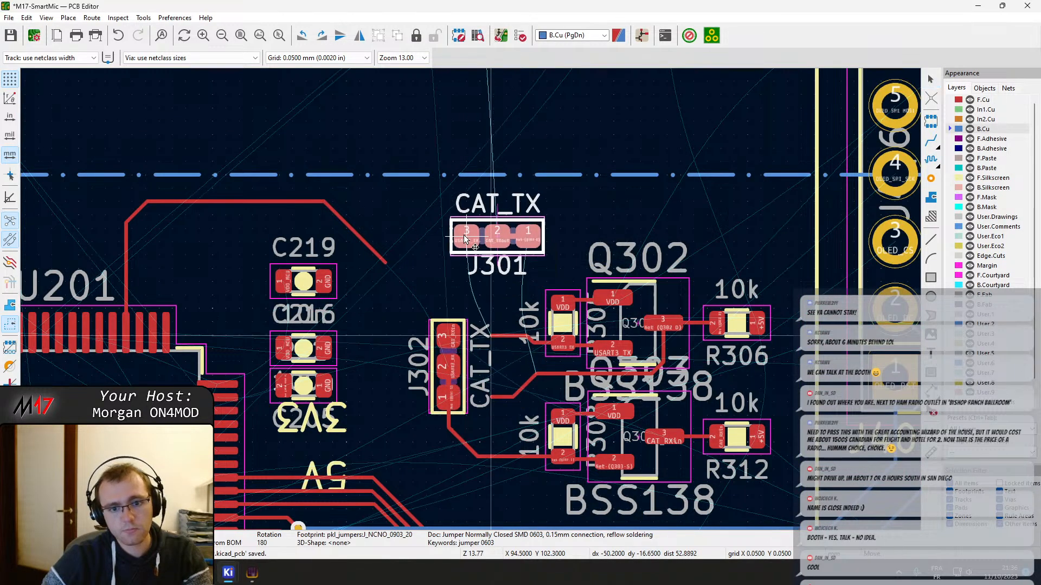
{"action": "left_click", "coordinate": [439, 264]}
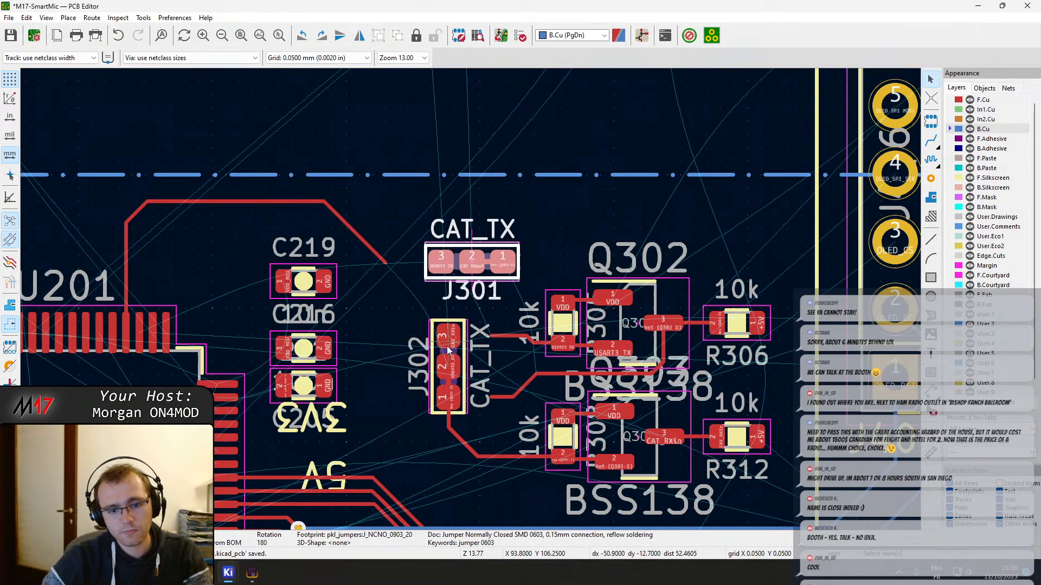
Rotate jumper J302 to 0 degrees and place it horizontally below J301, just beside the capacitor column
{"action": "left_click", "coordinate": [458, 384]}
{"action": "key", "text": "m"}
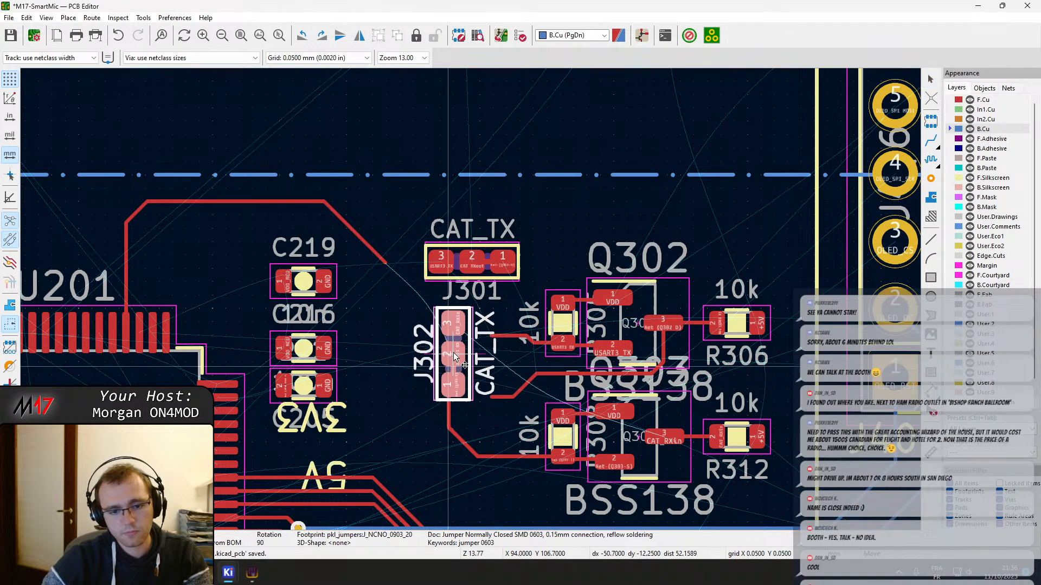
{"action": "key", "text": "r"}
{"action": "key", "text": "r"}
{"action": "key", "text": "r"}
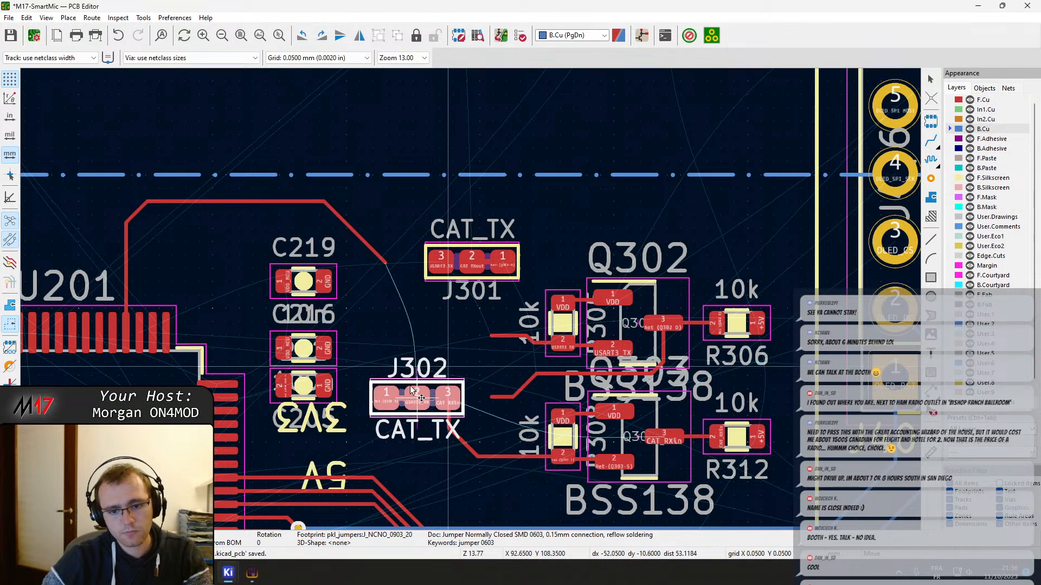
{"action": "left_click", "coordinate": [403, 357]}
Delete the leftover F.Cu track segments between J302's former position and the 10k resistors of Q302 and Q303
{"action": "left_click", "coordinate": [532, 348]}
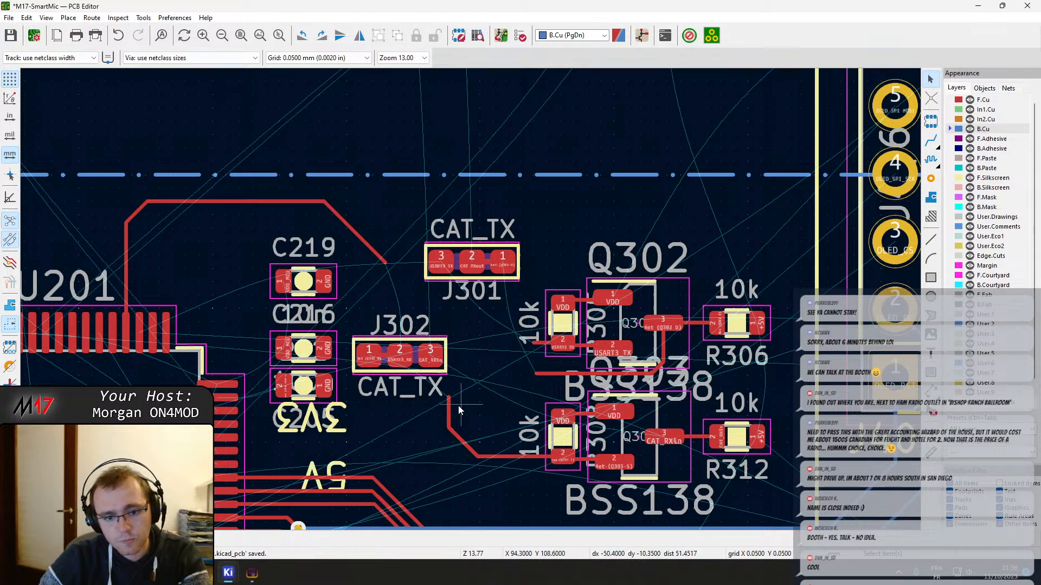
{"action": "left_click_drag", "start_coordinate": [469, 448], "coordinate": [469, 449]}
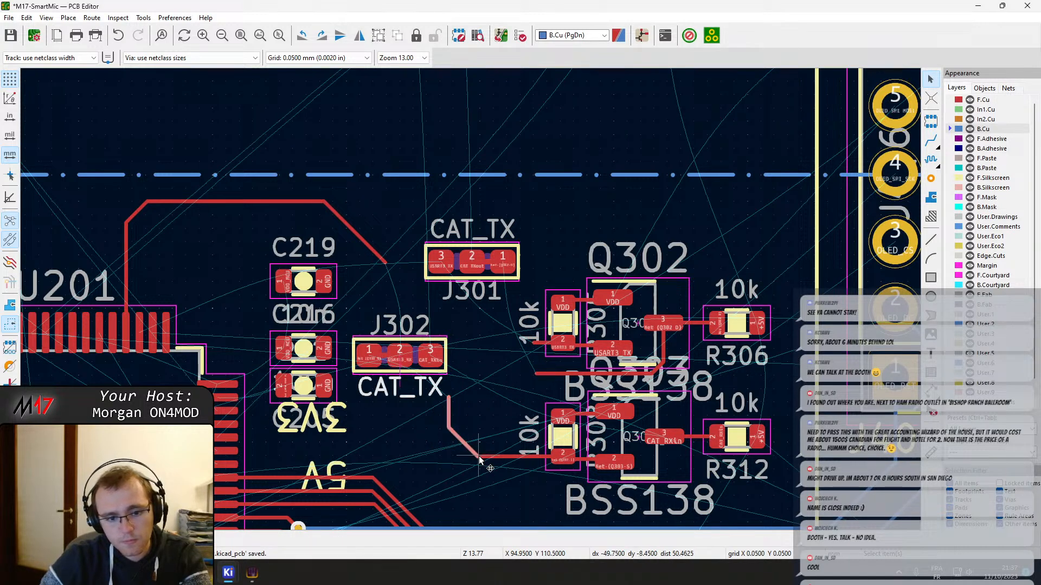
{"action": "left_click", "coordinate": [478, 457]}
{"action": "left_click", "coordinate": [483, 465]}
{"action": "key", "text": "Escape"}
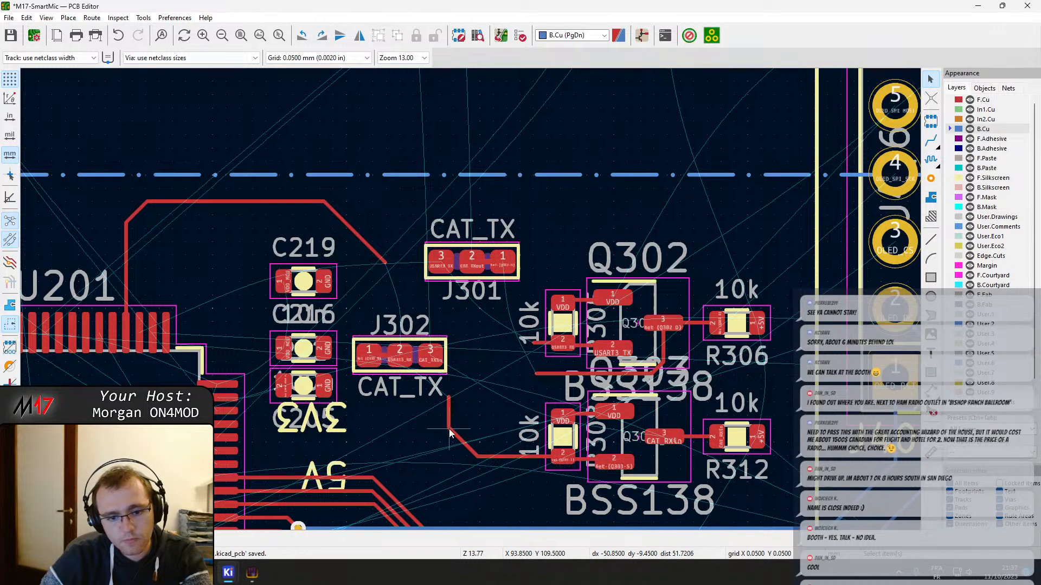
{"action": "left_click_drag", "start_coordinate": [475, 444], "coordinate": [441, 419]}
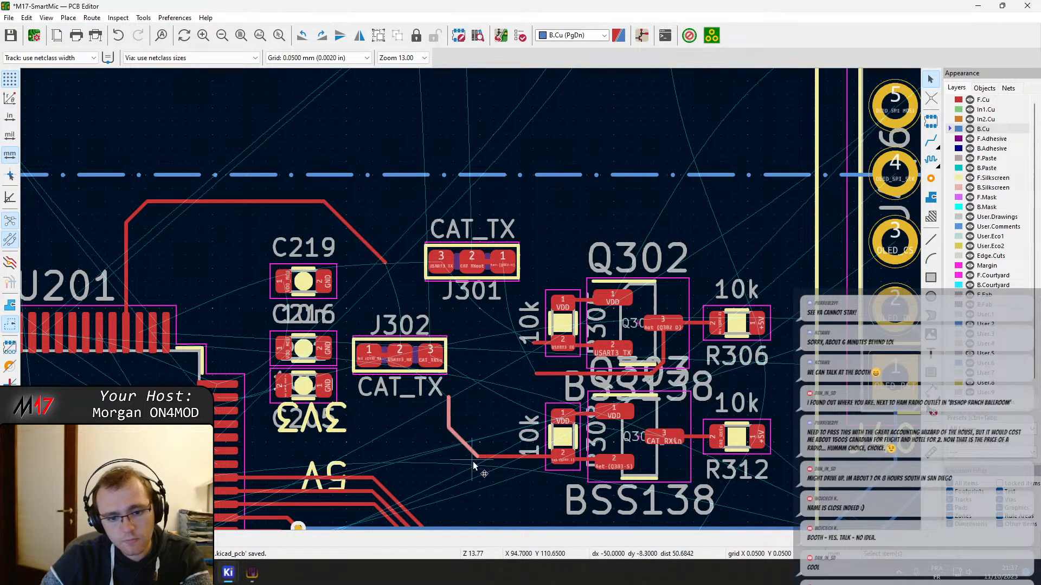
{"action": "key", "text": "Delete"}
{"action": "left_click_drag", "start_coordinate": [494, 474], "coordinate": [469, 439]}
{"action": "key", "text": "Delete"}
Move Q303 together with its two 10k resistors and connecting tracks farther down, away from Q302
{"action": "middle_click_drag", "start_coordinate": [748, 494], "coordinate": [660, 472]}
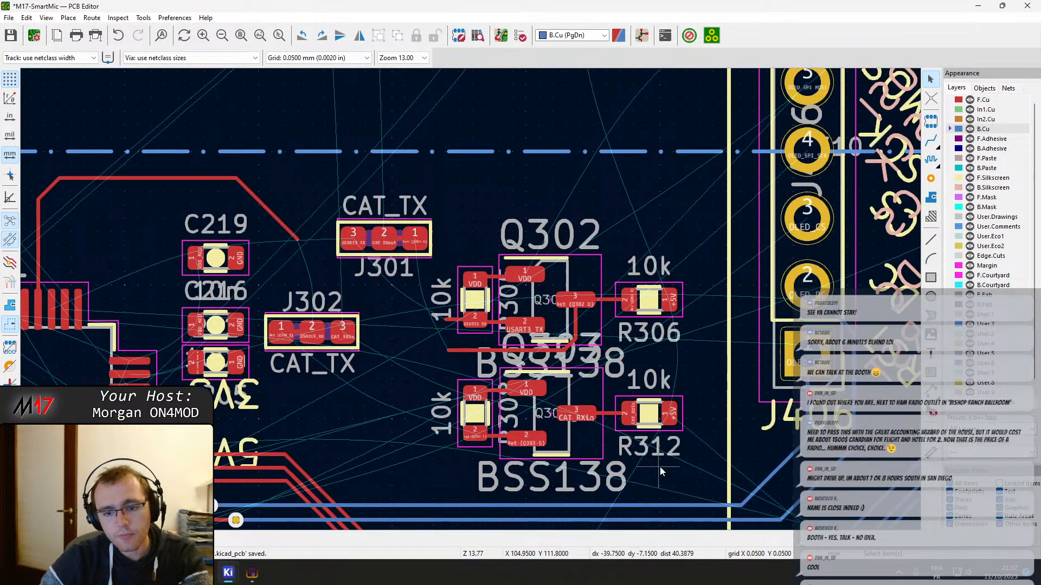
{"action": "left_click_drag", "start_coordinate": [688, 476], "coordinate": [395, 364]}
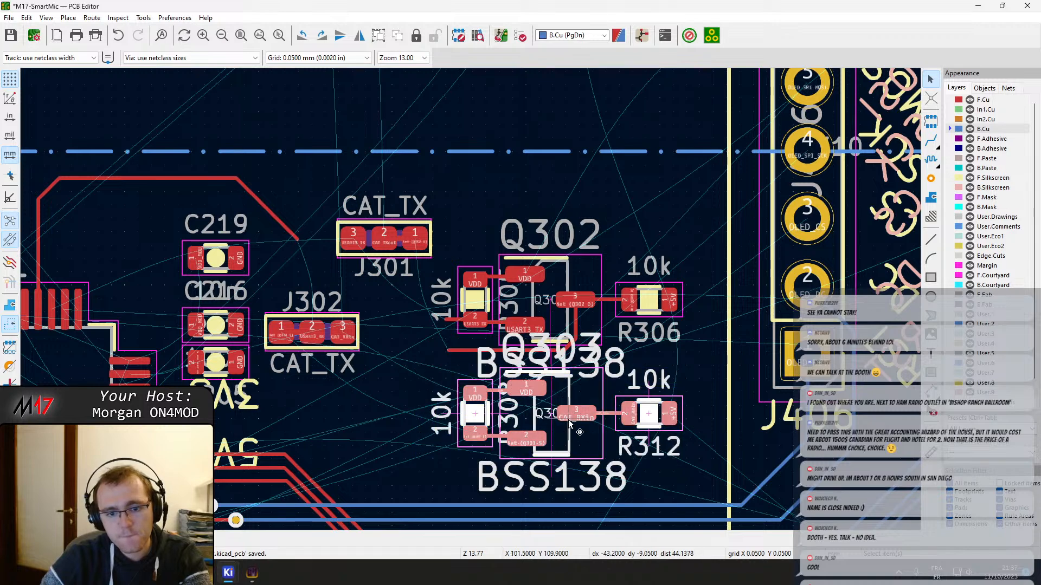
{"action": "key", "text": "m"}
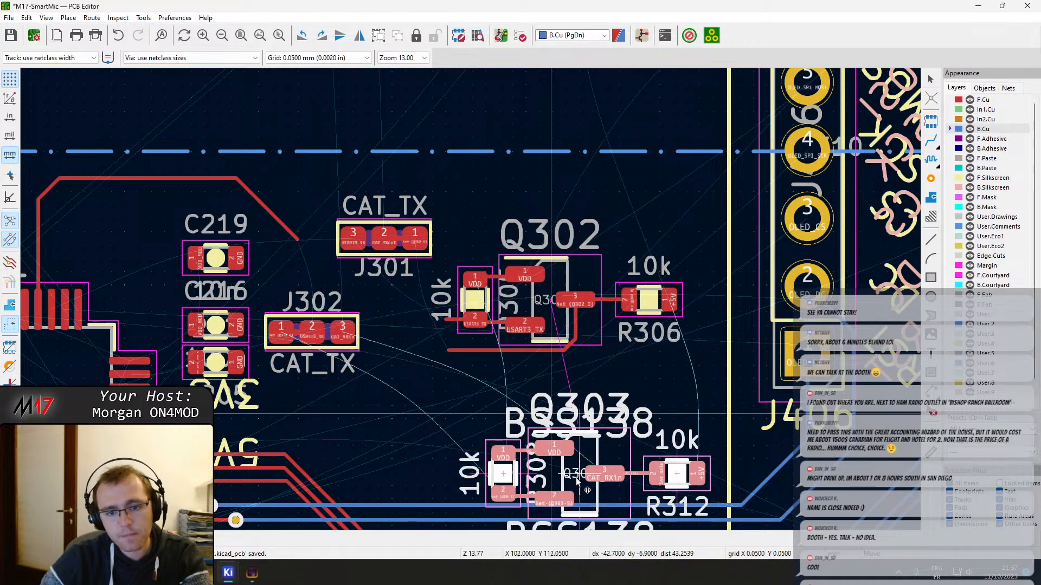
Move the Q303 reference label to just above its BSS138 text, and place Q302's BSS138 value label above Q302
{"action": "left_click", "coordinate": [554, 394]}
{"action": "key", "text": "m"}
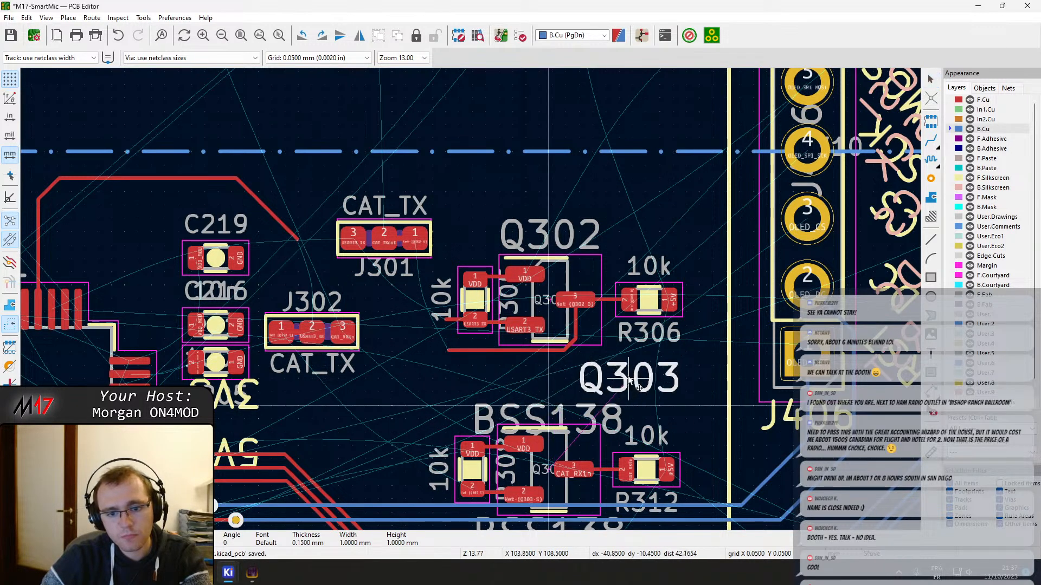
{"action": "left_click", "coordinate": [533, 385]}
{"action": "left_click", "coordinate": [559, 407]}
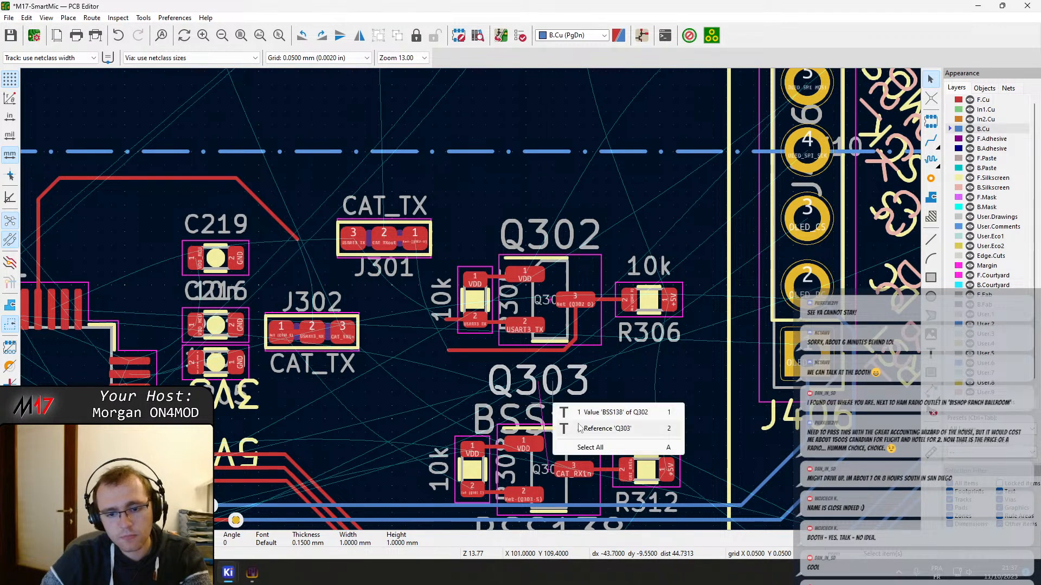
{"action": "left_click", "coordinate": [591, 413]}
{"action": "key", "text": "m"}
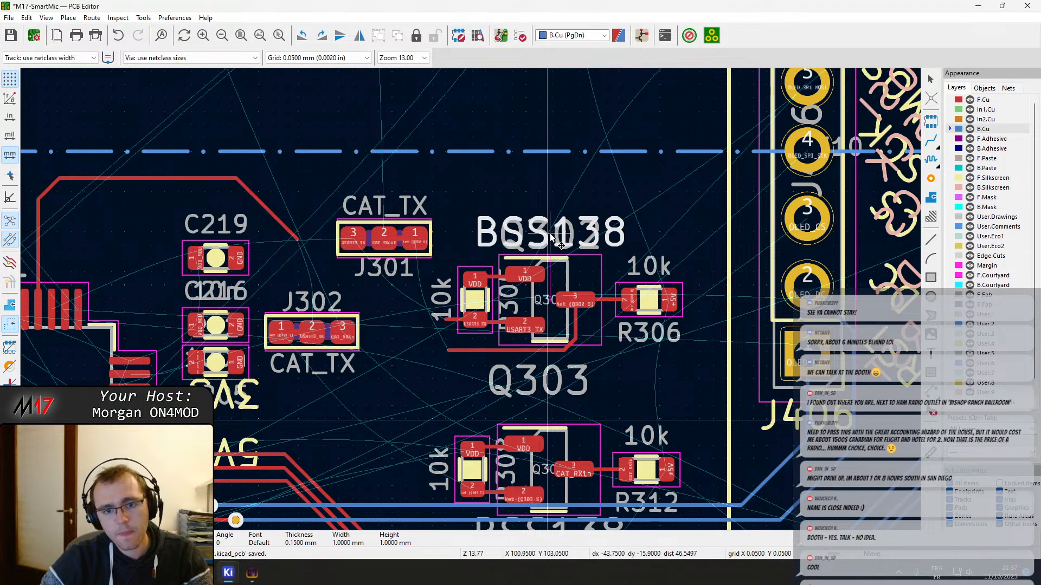
{"action": "left_click", "coordinate": [549, 239]}
Hide the BSS138 value text of both Q302 and Q303 in their footprint properties
{"action": "double_click", "coordinate": [574, 274]}
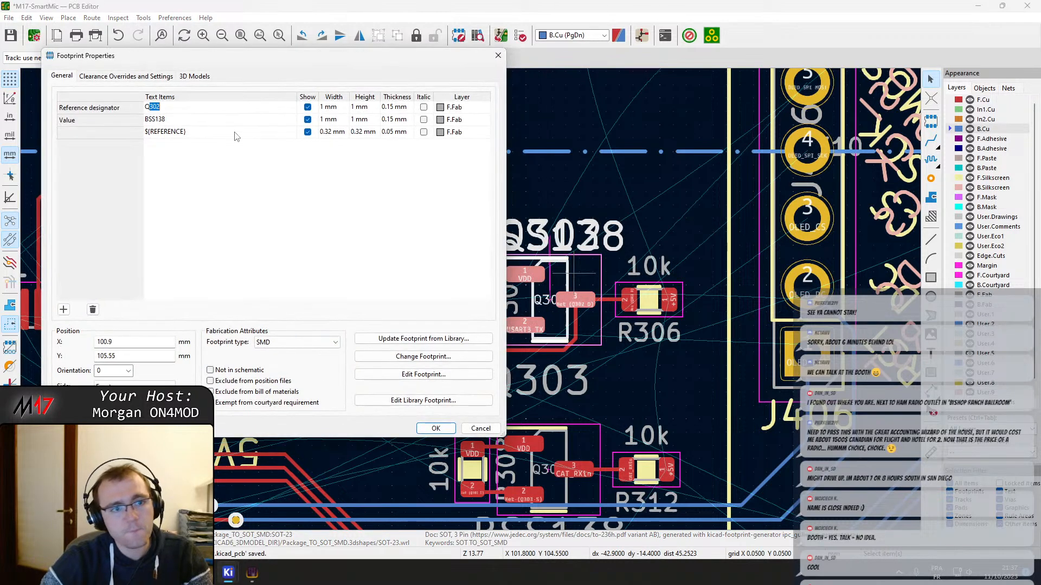
{"action": "left_click", "coordinate": [308, 119]}
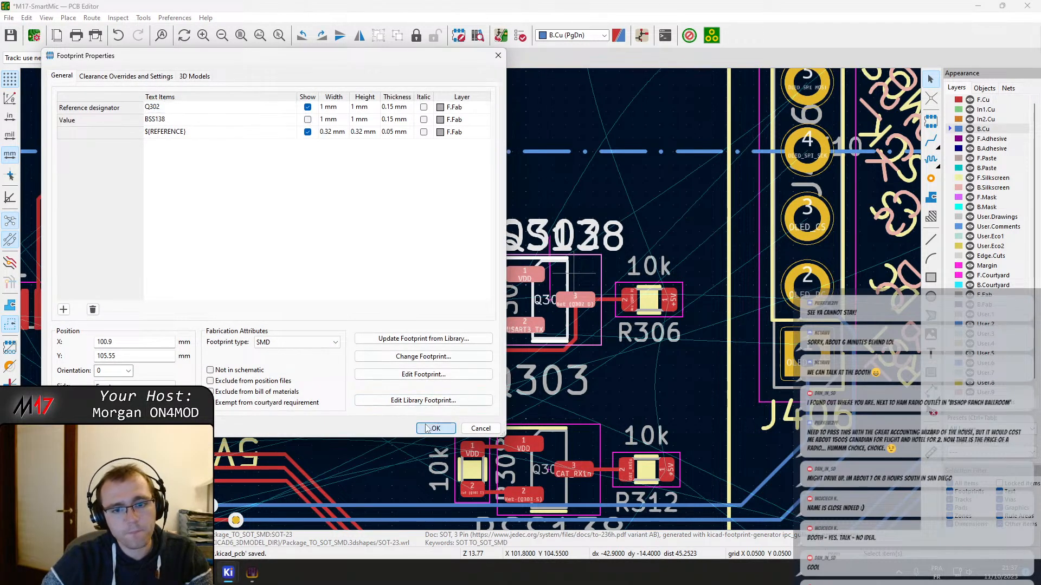
{"action": "left_click", "coordinate": [436, 428]}
{"action": "double_click", "coordinate": [594, 444]}
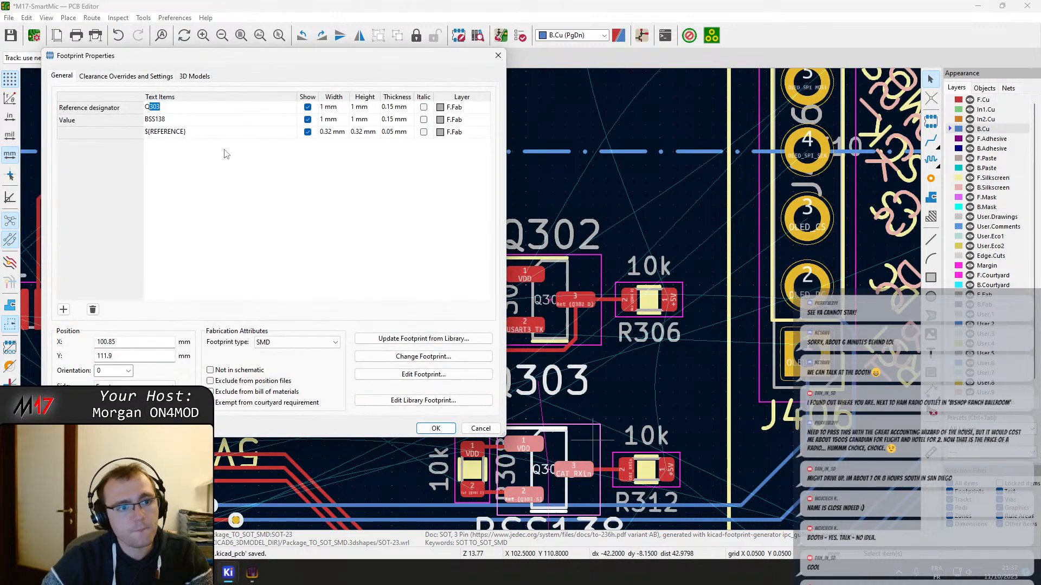
{"action": "left_click", "coordinate": [308, 120]}
{"action": "left_click", "coordinate": [435, 428]}
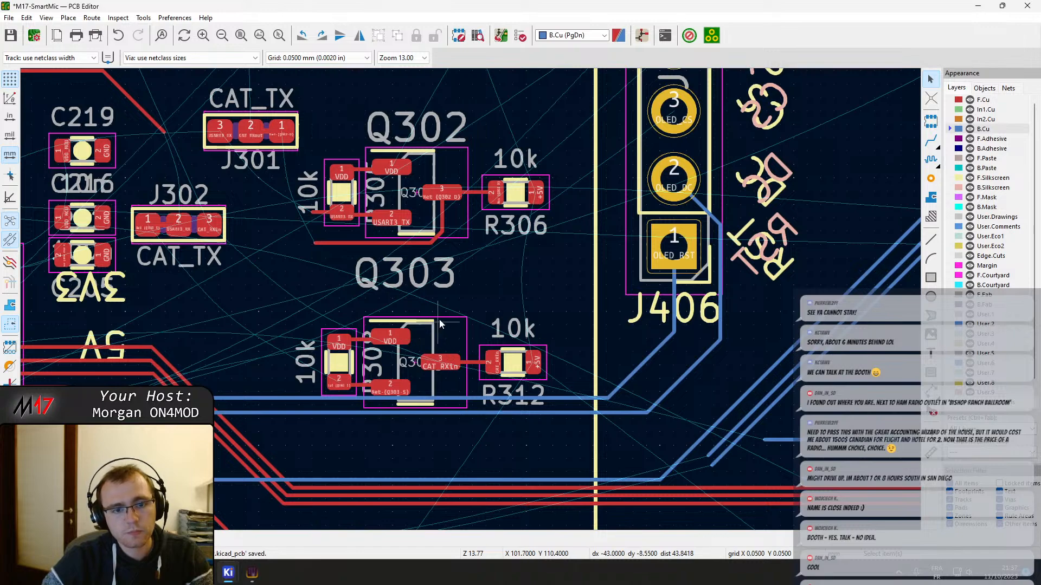
Hide the small ${REFERENCE} text of Q303 in its footprint properties
{"action": "double_click", "coordinate": [429, 333]}
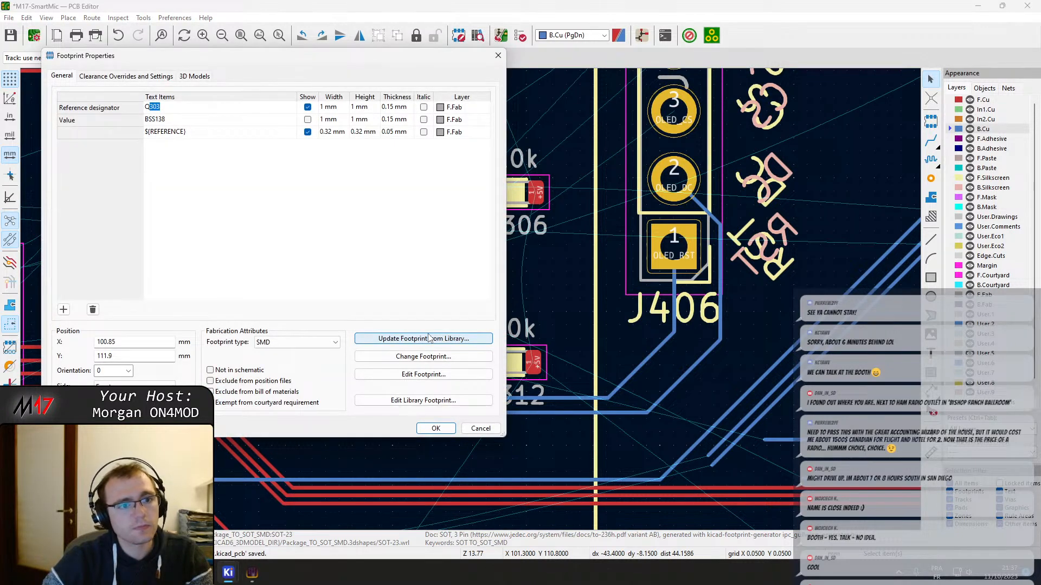
{"action": "left_click", "coordinate": [307, 132]}
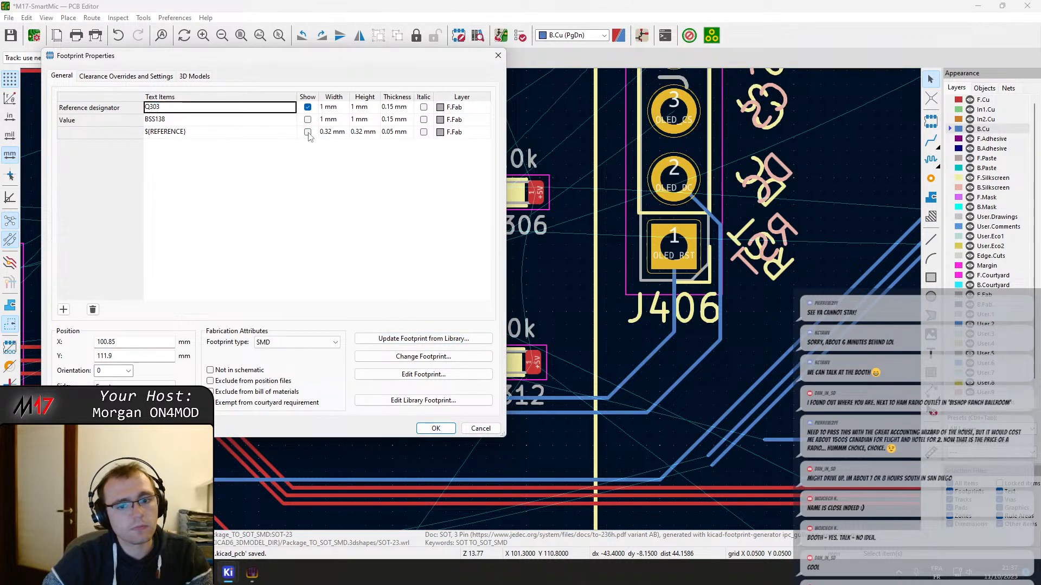
{"action": "left_click_drag", "start_coordinate": [328, 60], "coordinate": [841, 72]}
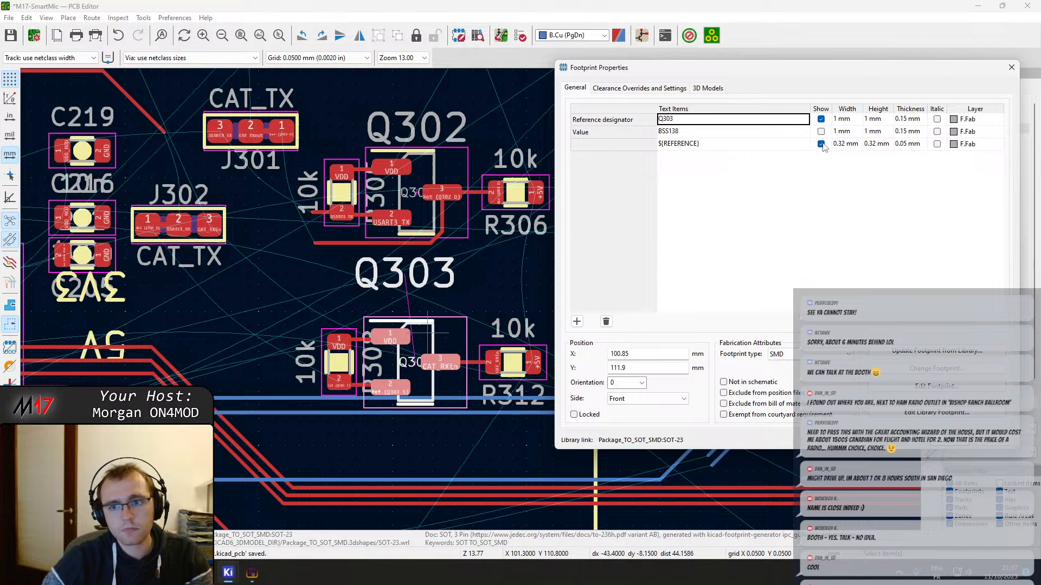
{"action": "left_click", "coordinate": [952, 445]}
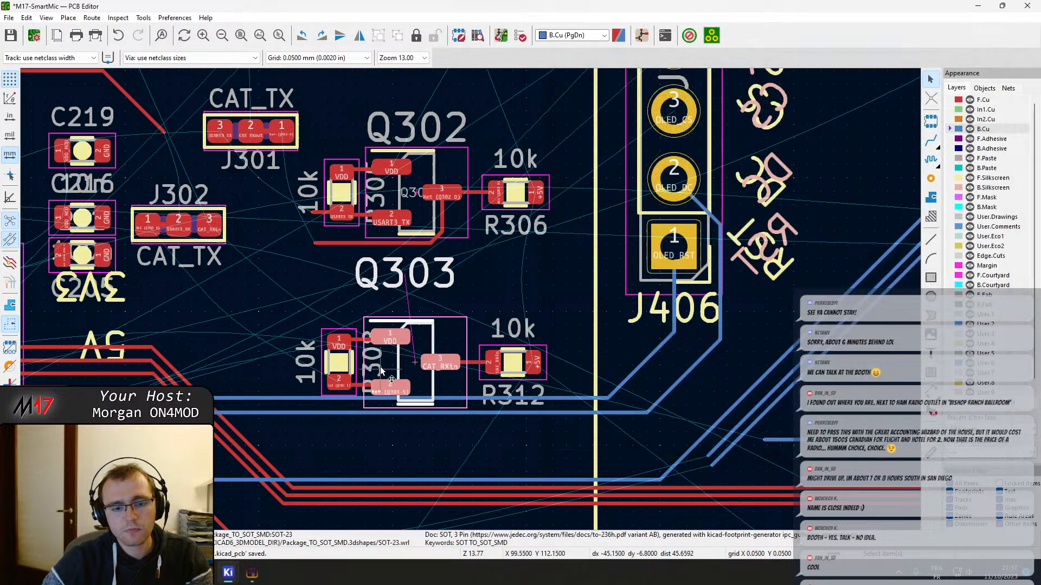
Show the ${REFERENCE} text of Q303 again in its footprint properties
{"action": "double_click", "coordinate": [437, 348]}
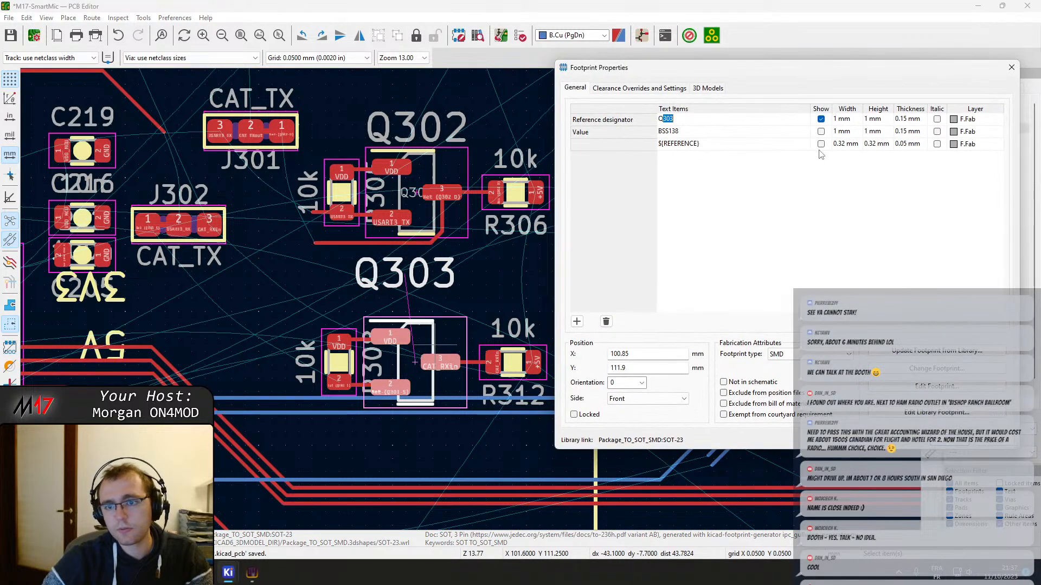
{"action": "left_click", "coordinate": [820, 144]}
{"action": "key", "text": "Return"}
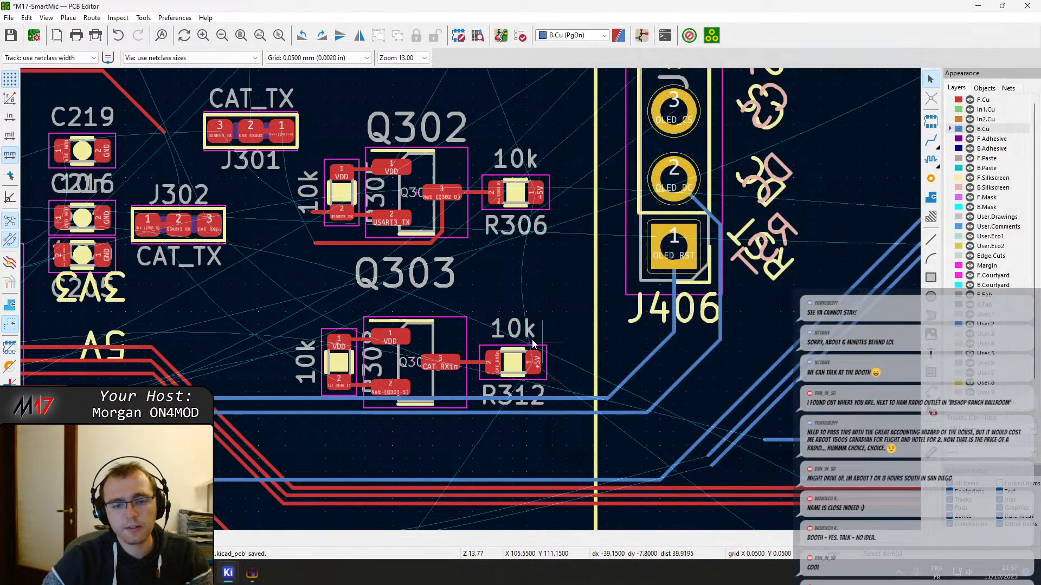
Swap the Q302 and Q303 groups, placing Q303 with its 10k resistors and tracks directly above the Q302 group
{"action": "scroll", "coordinate": [504, 310], "scroll_direction": "down", "scroll_amount": 2}
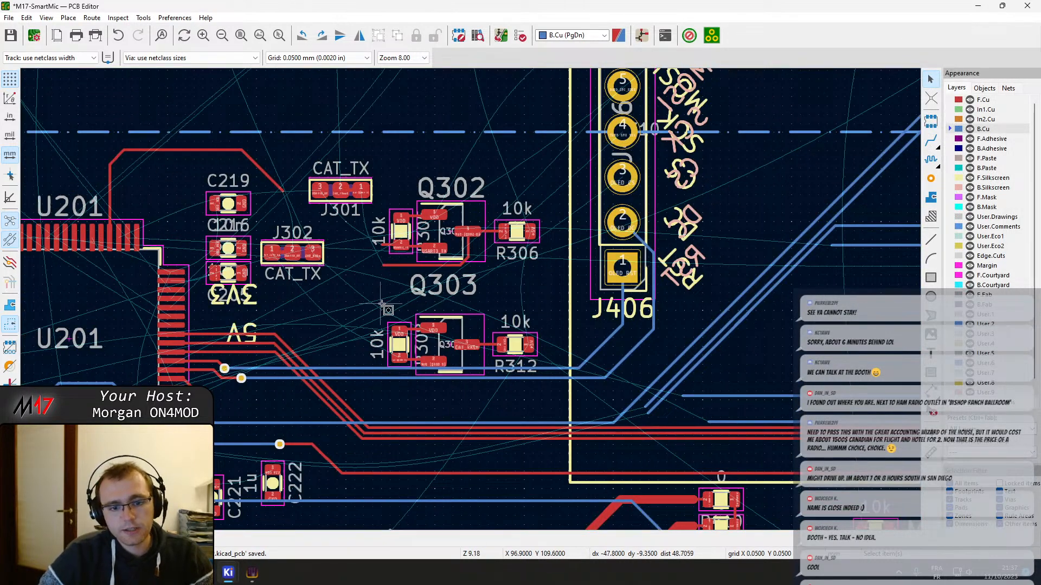
{"action": "left_click_drag", "start_coordinate": [383, 304], "coordinate": [554, 400]}
{"action": "left_click_drag", "start_coordinate": [443, 333], "coordinate": [466, 169]}
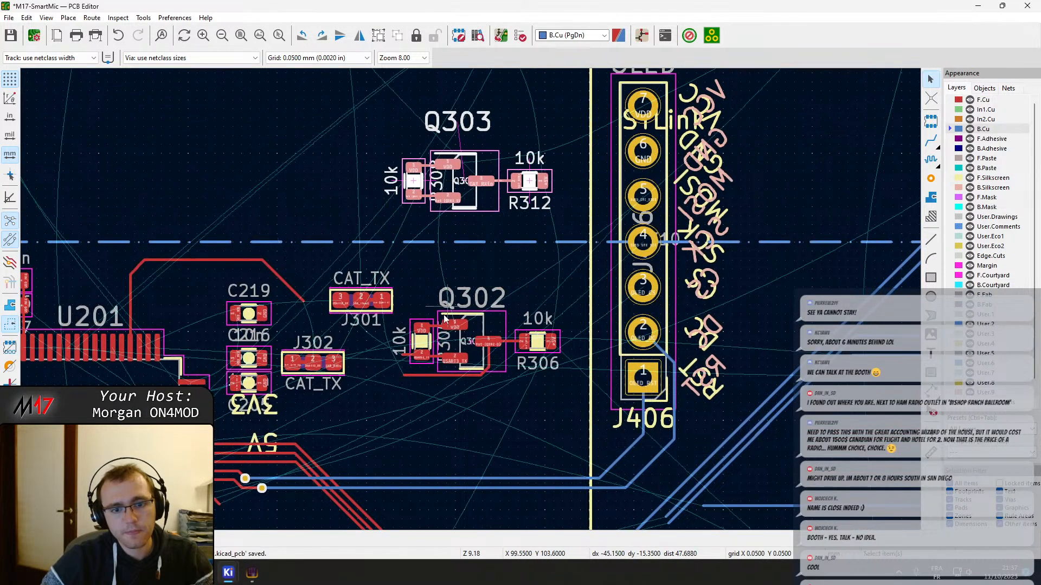
{"action": "left_click_drag", "start_coordinate": [399, 298], "coordinate": [591, 423]}
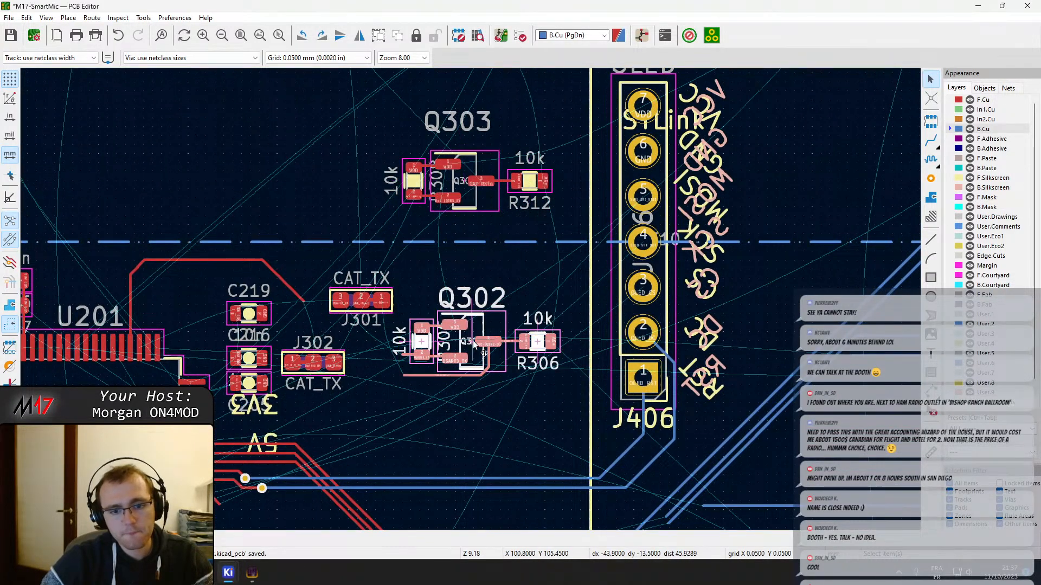
{"action": "left_click_drag", "start_coordinate": [472, 341], "coordinate": [467, 410]}
{"action": "mouse_move", "coordinate": [373, 133]}
{"action": "left_mouse_down"}
{"action": "mouse_move", "coordinate": [500, 208]}
{"action": "mouse_move", "coordinate": [573, 212]}
{"action": "left_mouse_up"}
{"action": "left_click_drag", "start_coordinate": [473, 192], "coordinate": [477, 353]}
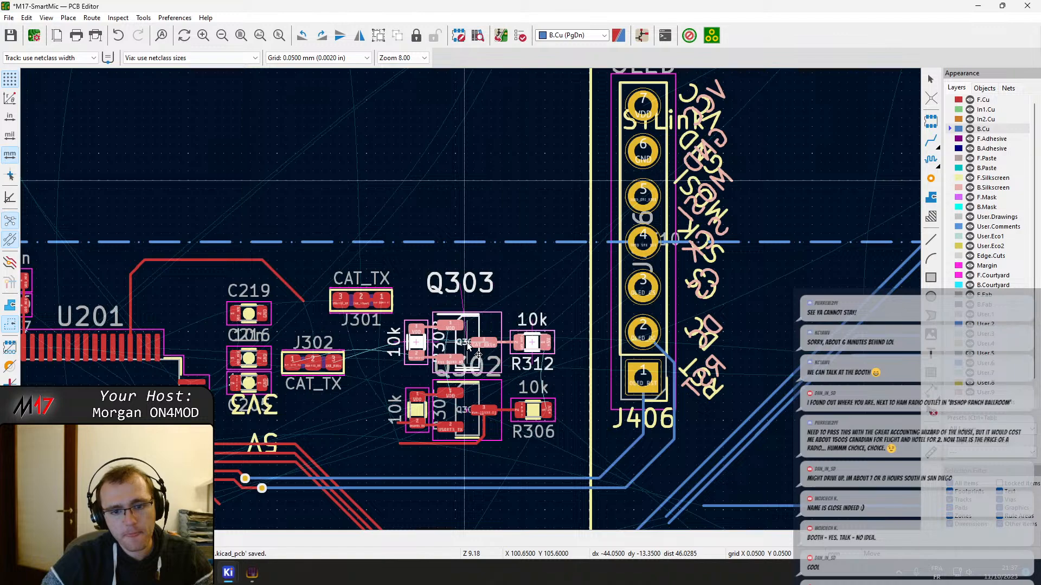
{"action": "scroll", "coordinate": [477, 353], "scroll_direction": "up", "scroll_amount": 5}
{"action": "scroll", "coordinate": [456, 391], "scroll_direction": "down", "scroll_amount": 3, "text": "shift"}
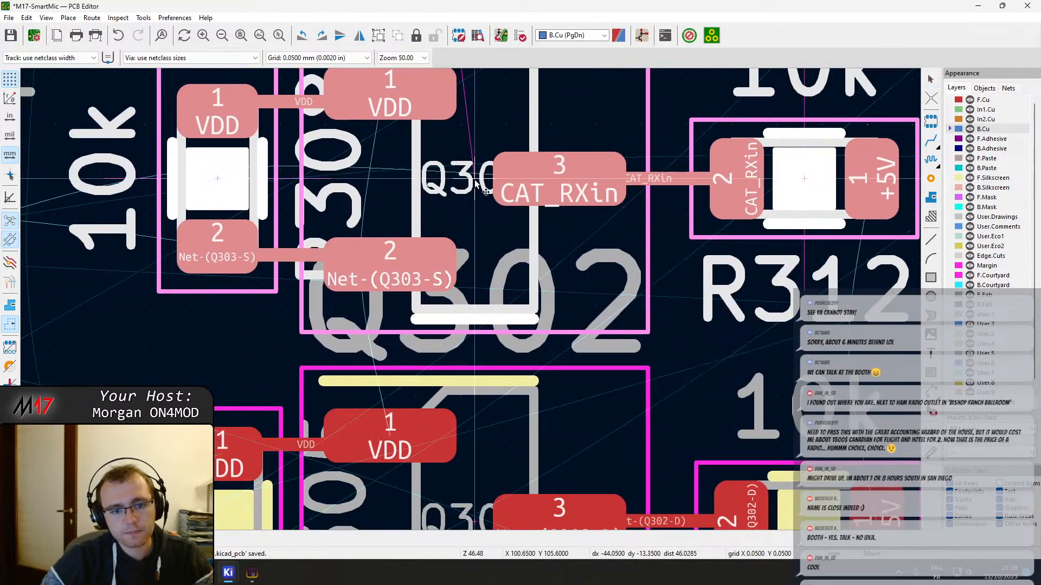
{"action": "scroll", "coordinate": [579, 290], "scroll_direction": "down", "scroll_amount": 1}
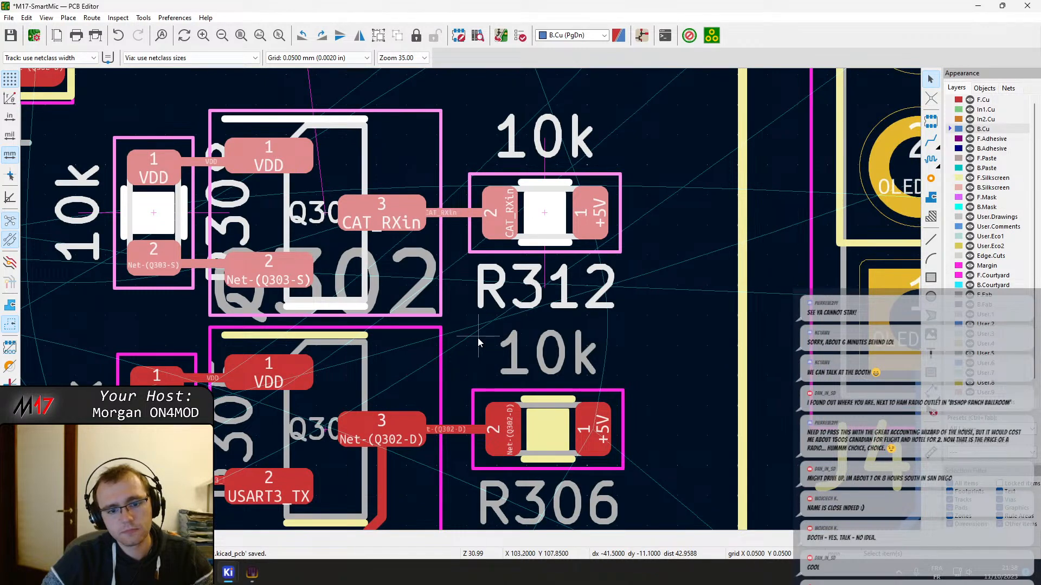
Move jumper J302 up next to Q303's VDD-side 10k resistor and place J301 directly below it, aligned
{"action": "scroll", "coordinate": [477, 337], "scroll_direction": "down", "scroll_amount": 2}
{"action": "middle_click_drag", "start_coordinate": [278, 283], "coordinate": [394, 305]}
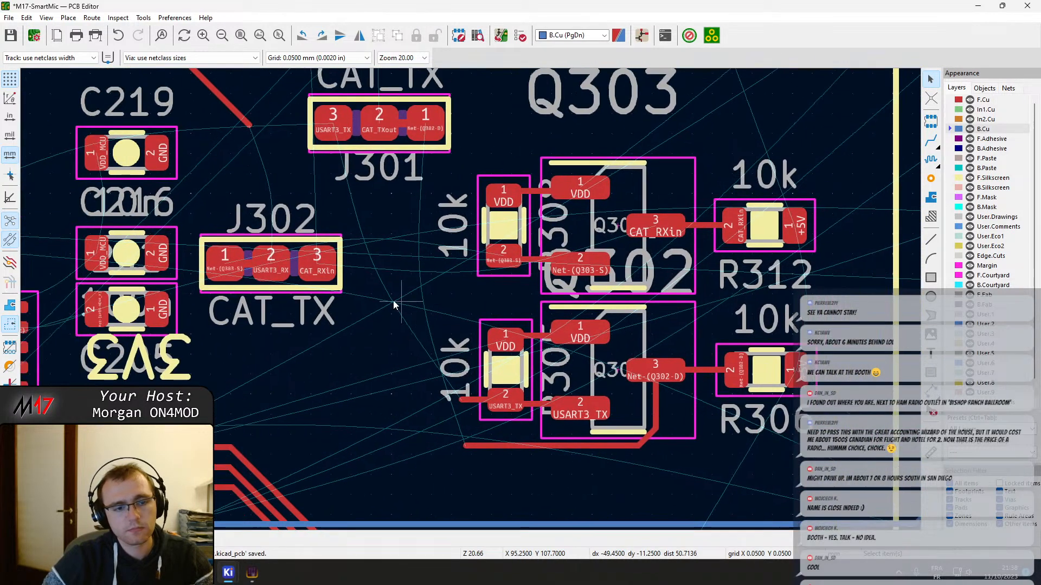
{"action": "double_click", "coordinate": [298, 282]}
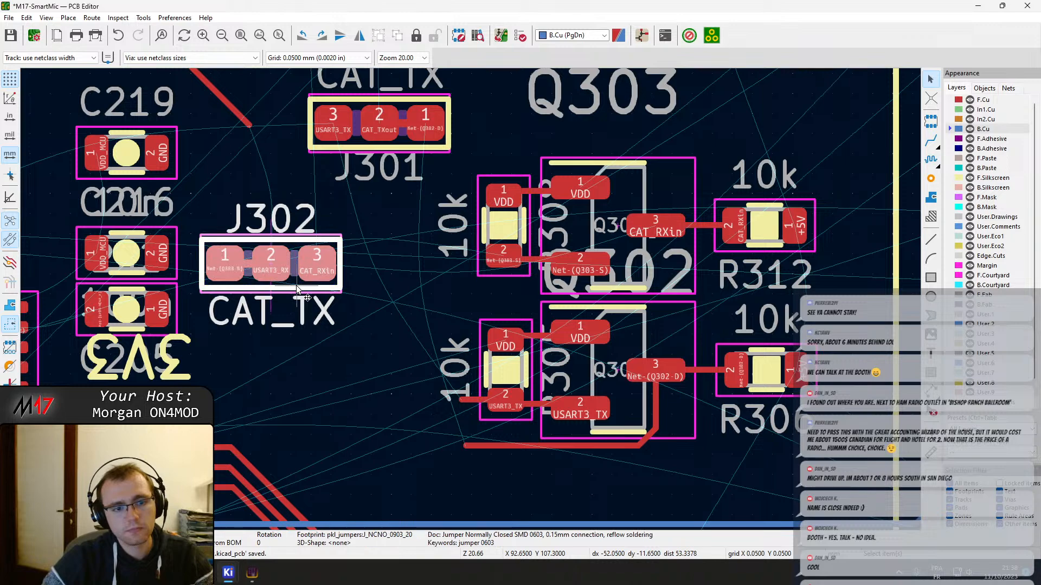
{"action": "key", "text": "Escape"}
{"action": "key", "text": "Escape"}
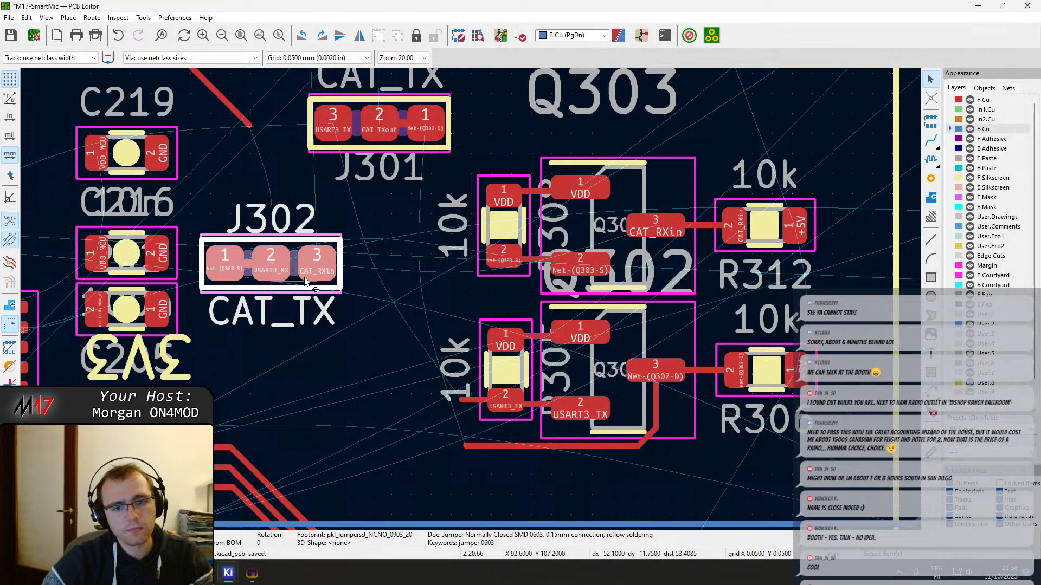
{"action": "left_click_drag", "start_coordinate": [321, 267], "coordinate": [404, 204]}
{"action": "middle_click_drag", "start_coordinate": [404, 204], "coordinate": [416, 217]}
{"action": "left_click", "coordinate": [461, 154]}
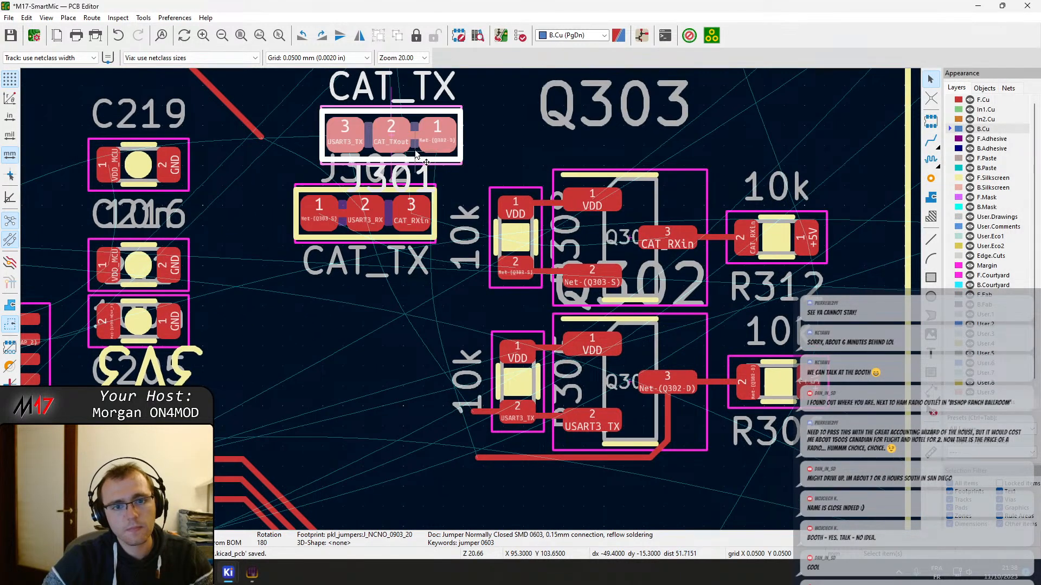
{"action": "left_click_drag", "start_coordinate": [416, 155], "coordinate": [411, 306]}
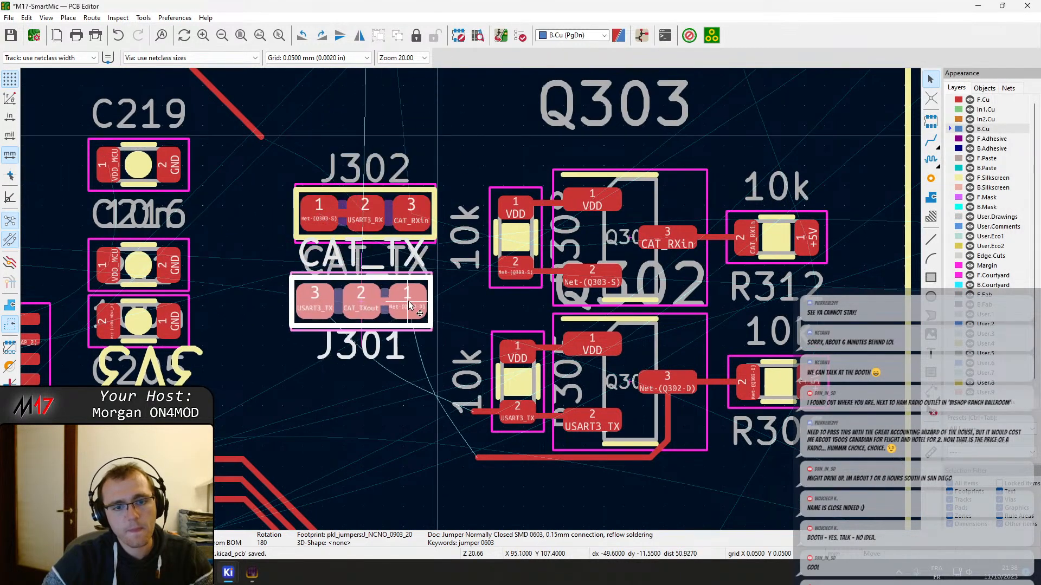
Open J302's footprint properties to check its reference and value text
{"action": "left_click", "coordinate": [383, 240]}
{"action": "double_click", "coordinate": [382, 206]}
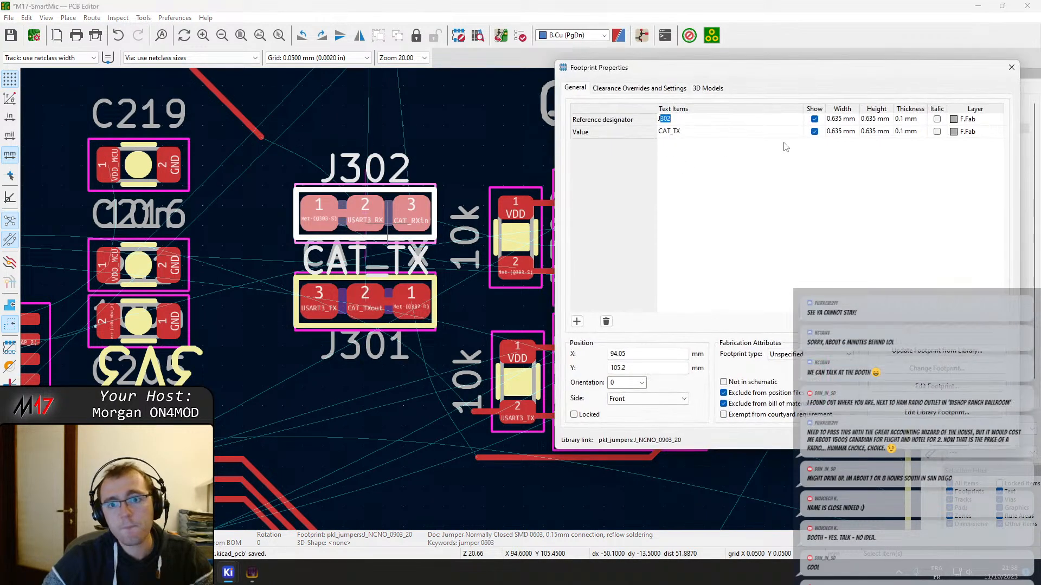
{"action": "key", "text": "Escape"}
{"action": "key", "text": "Escape"}
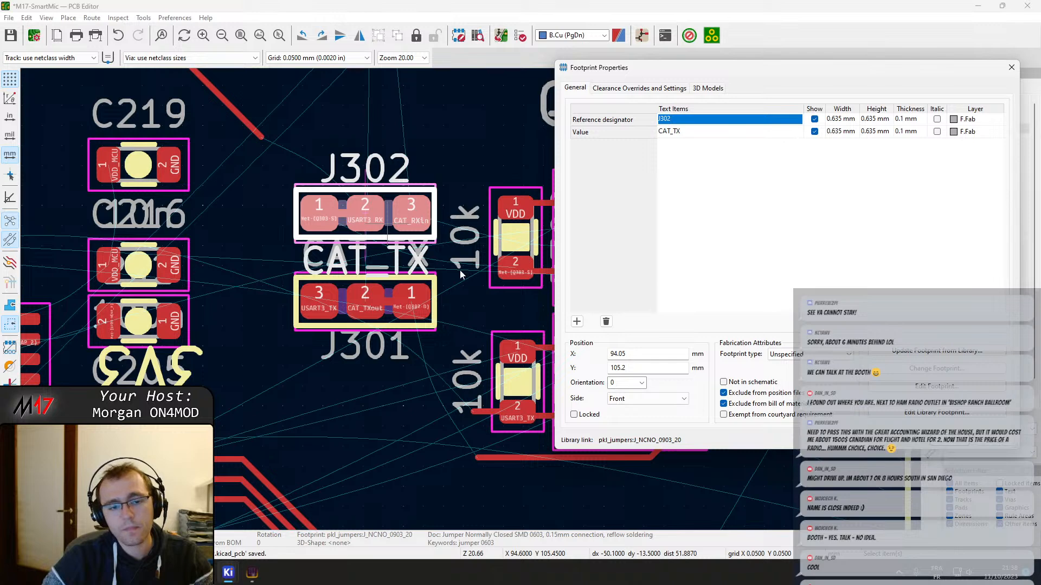
Move J301's CAT_TX value text from between the two jumpers to below the J301 reference
{"action": "middle_click_drag", "start_coordinate": [432, 246], "coordinate": [470, 300]}
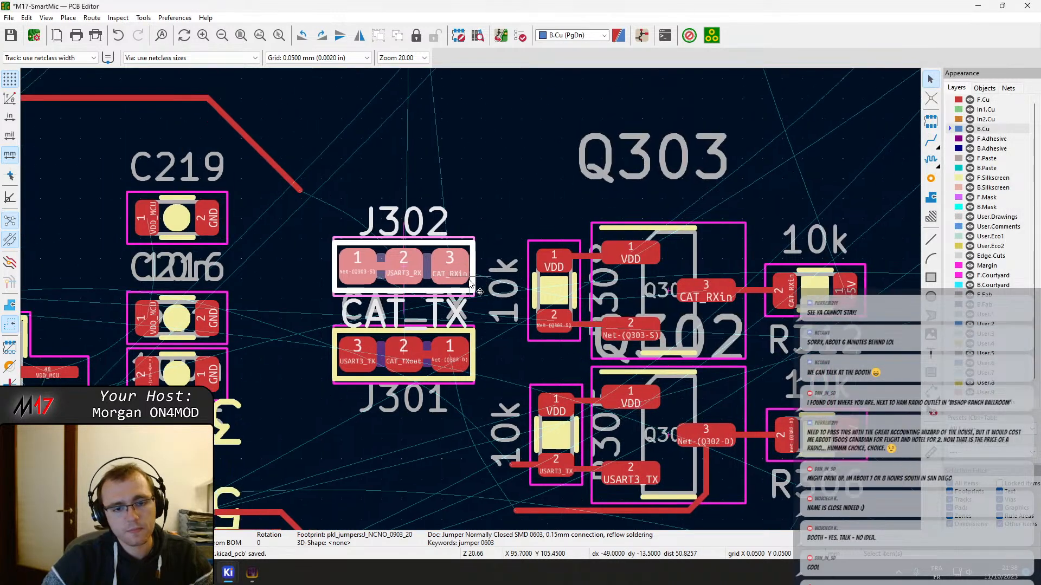
{"action": "left_click", "coordinate": [454, 321]}
{"action": "left_click", "coordinate": [456, 309]}
{"action": "left_click", "coordinate": [395, 310]}
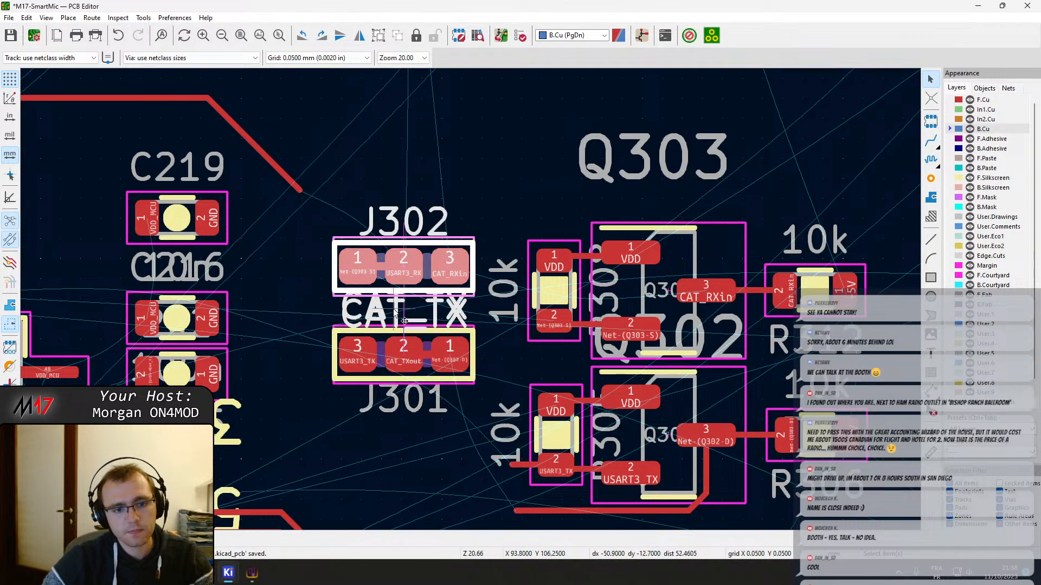
{"action": "left_click", "coordinate": [395, 310]}
{"action": "left_click", "coordinate": [415, 319]}
{"action": "key", "text": "m"}
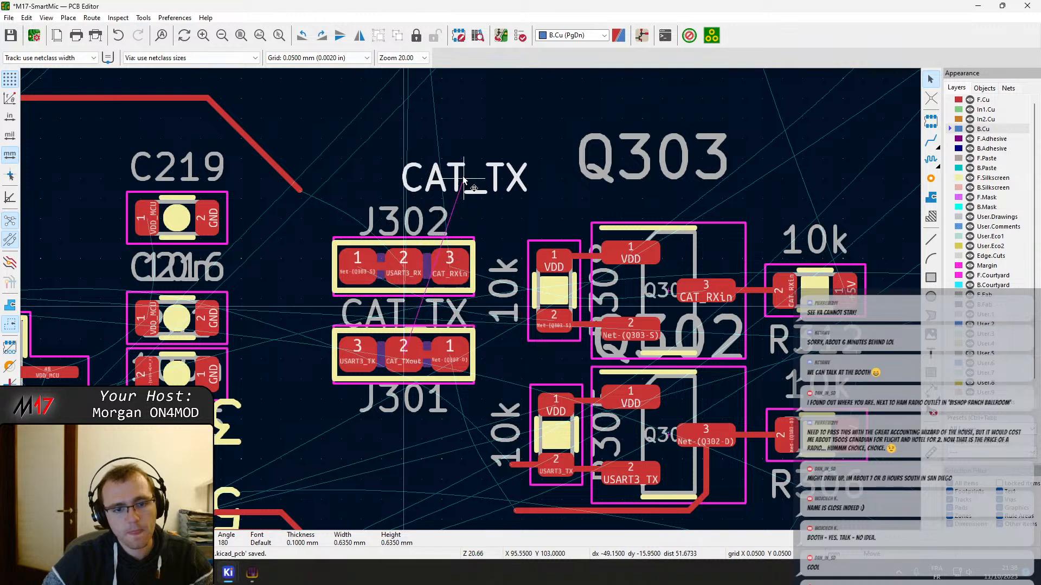
{"action": "left_click", "coordinate": [393, 448]}
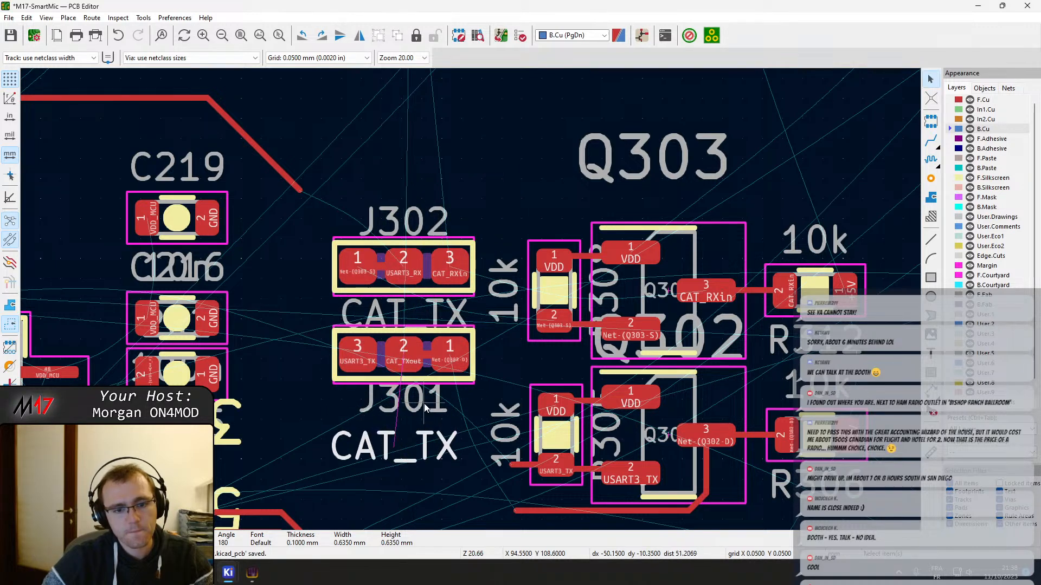
Place J301's CAT_TX value text to the left of J301, level with its pads
{"action": "left_click", "coordinate": [412, 406]}
{"action": "key", "text": "m"}
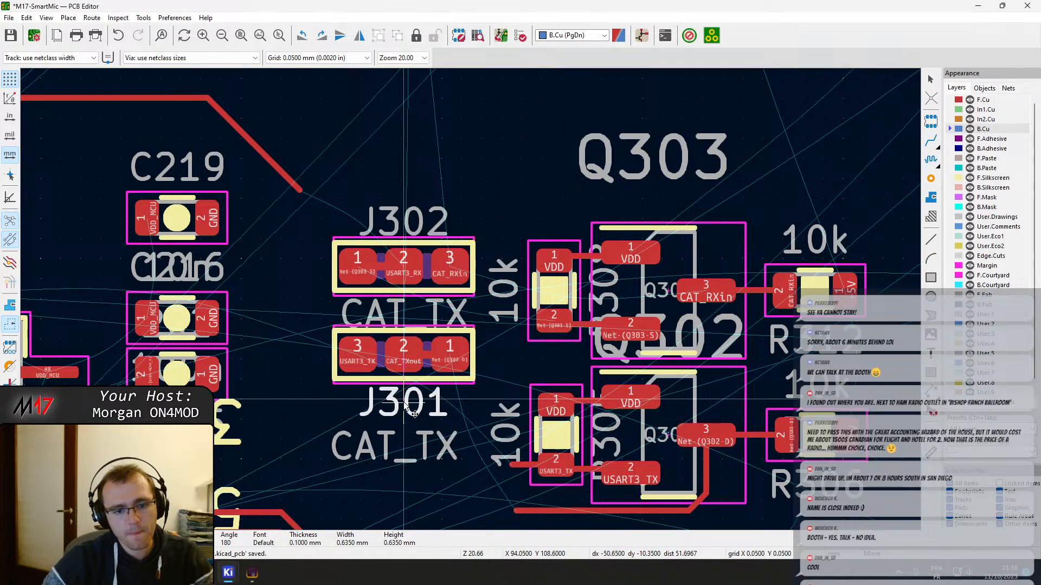
{"action": "scroll", "coordinate": [406, 377], "scroll_direction": "up", "scroll_amount": 5}
{"action": "left_click", "coordinate": [471, 300]}
{"action": "left_click", "coordinate": [542, 437]}
{"action": "key", "text": "m"}
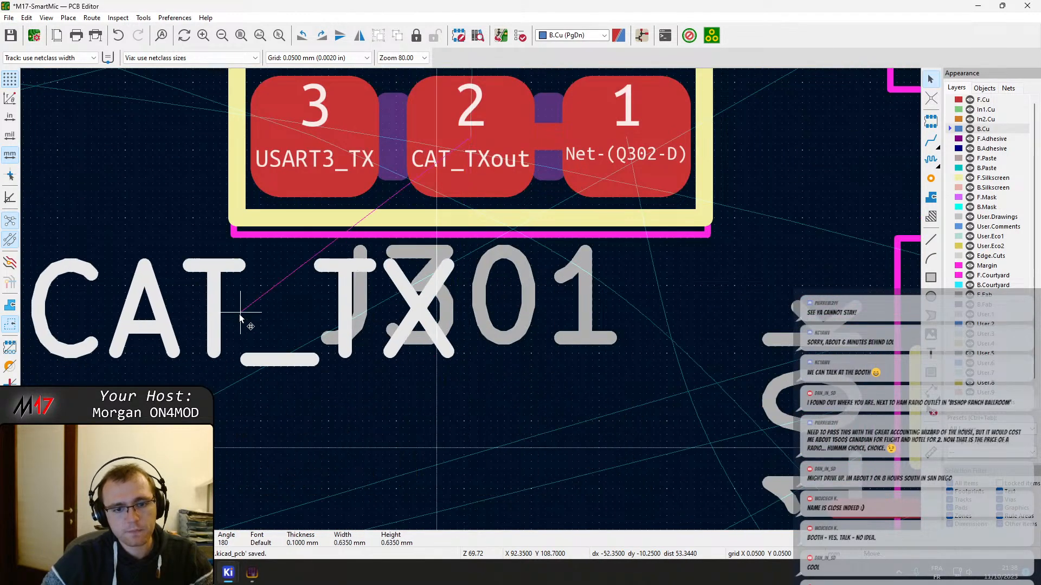
{"action": "middle_click_drag", "start_coordinate": [228, 314], "coordinate": [592, 562]}
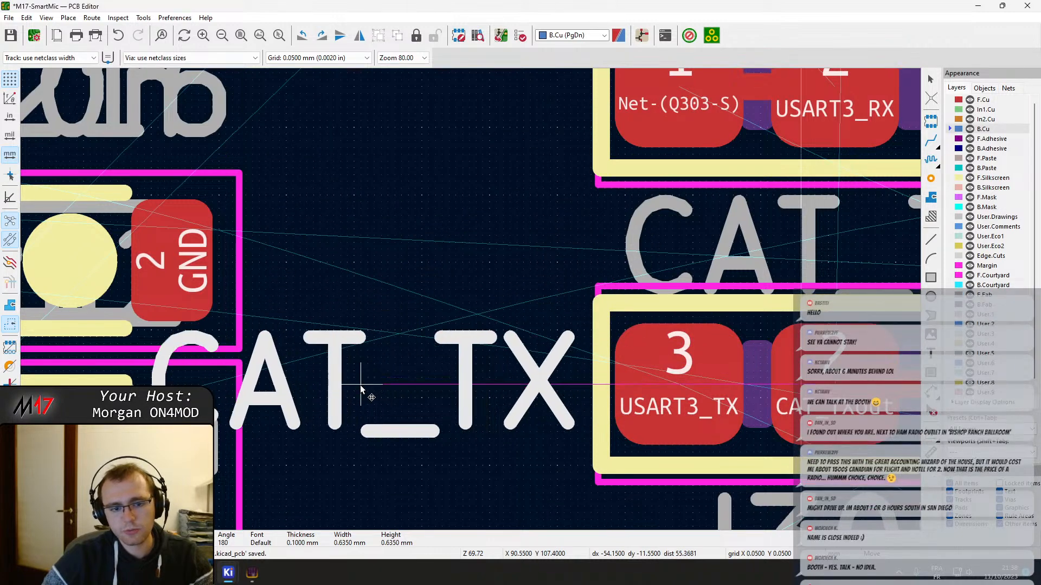
{"action": "left_click", "coordinate": [361, 384]}
Move J302's value text out from between the jumpers to the left of J302, level with its pads
{"action": "middle_click_drag", "start_coordinate": [615, 386], "coordinate": [511, 471]}
{"action": "left_click", "coordinate": [767, 304]}
{"action": "key", "text": "m"}
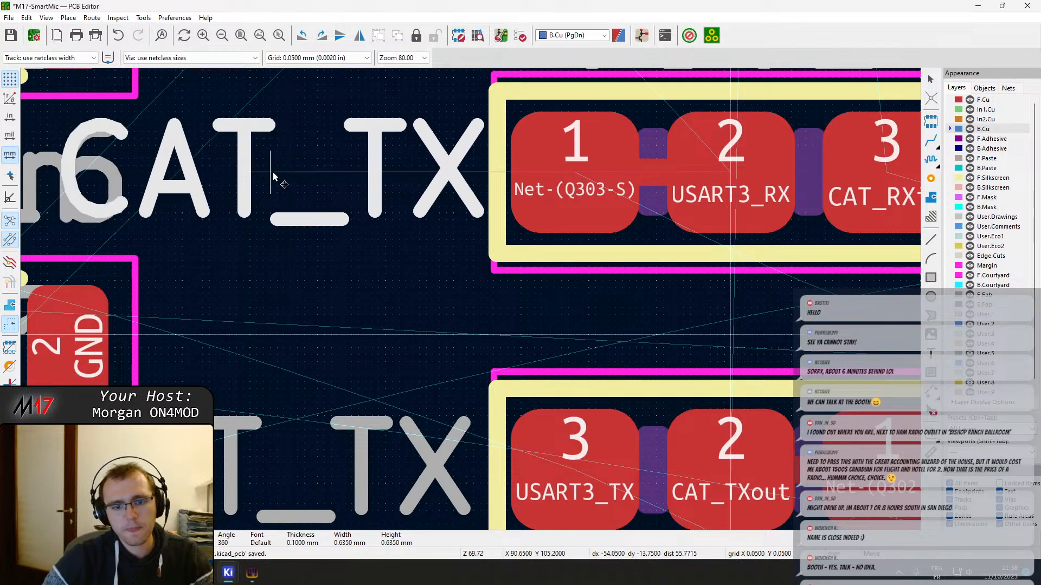
{"action": "scroll", "coordinate": [274, 176], "scroll_direction": "down", "scroll_amount": 3}
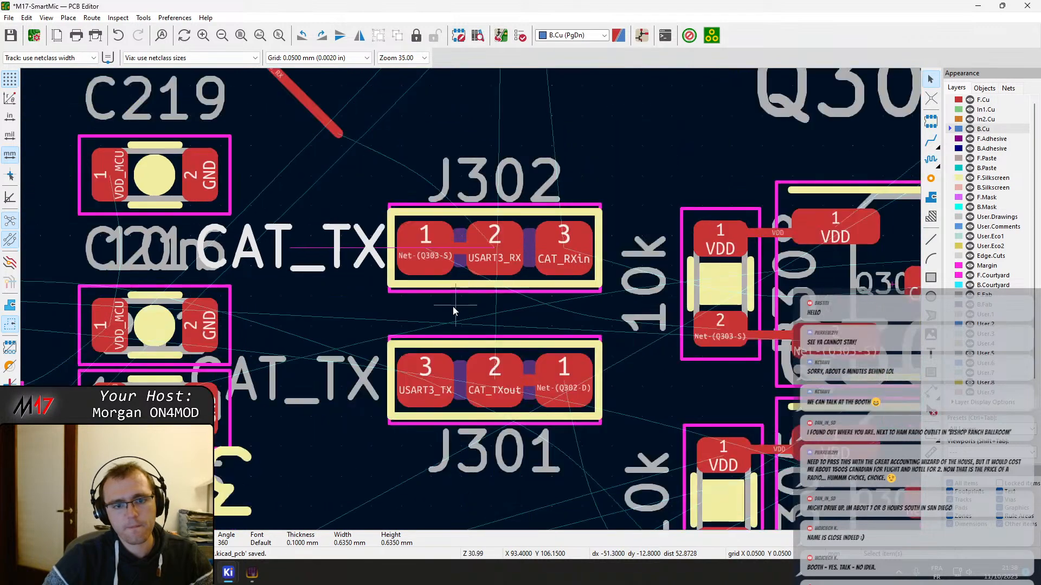
{"action": "left_click", "coordinate": [342, 407]}
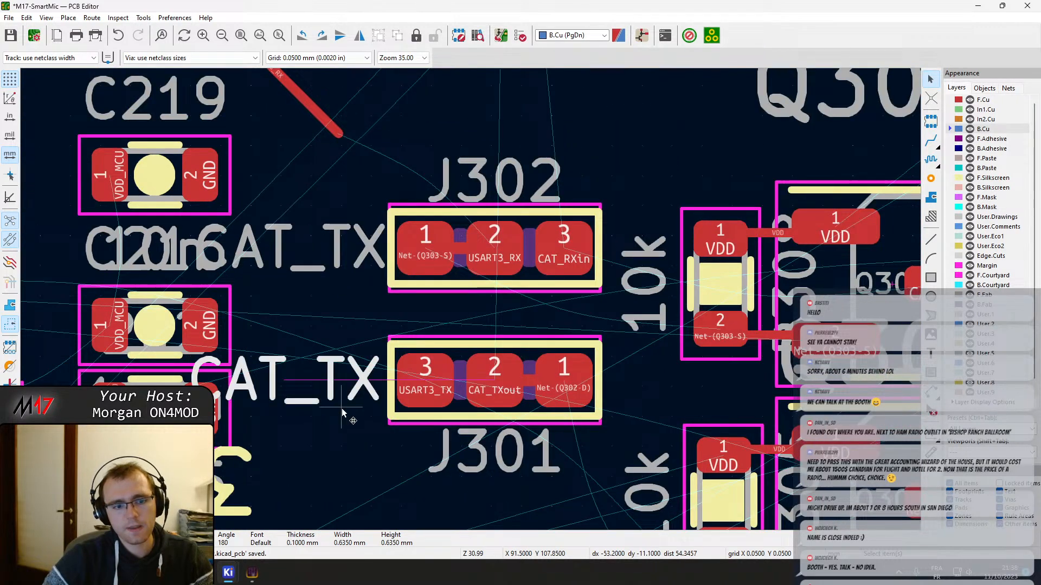
Check the value text in the footprint properties of J302 and J301
{"action": "double_click", "coordinate": [463, 282]}
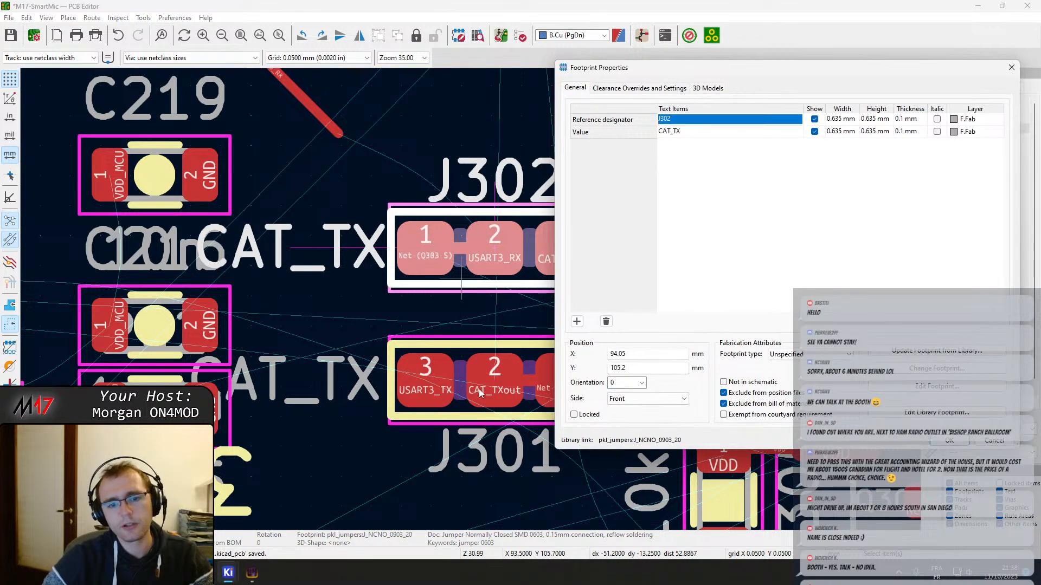
{"action": "key", "text": "Escape"}
{"action": "double_click", "coordinate": [464, 410]}
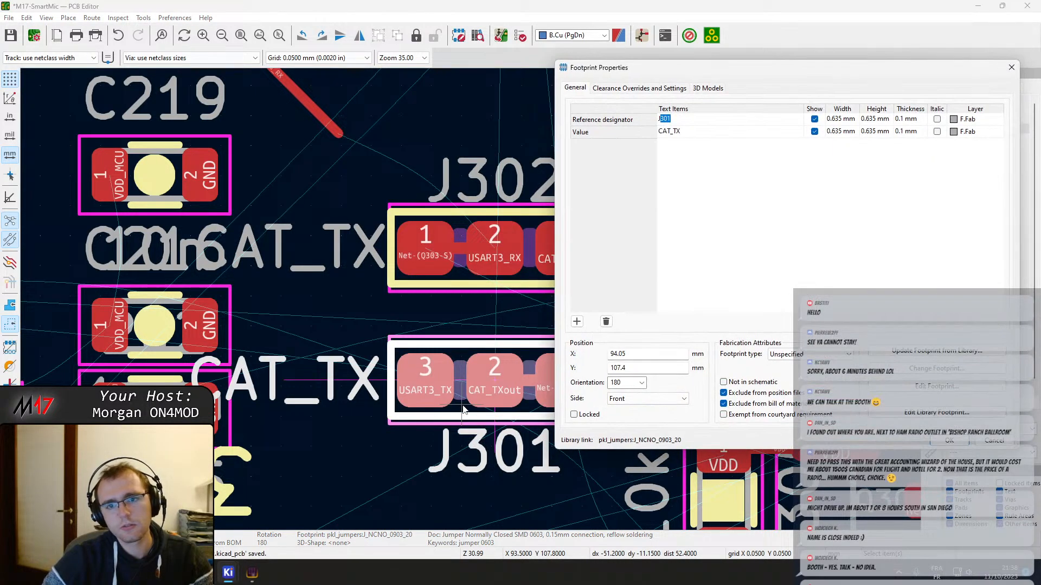
{"action": "key", "text": "Escape"}
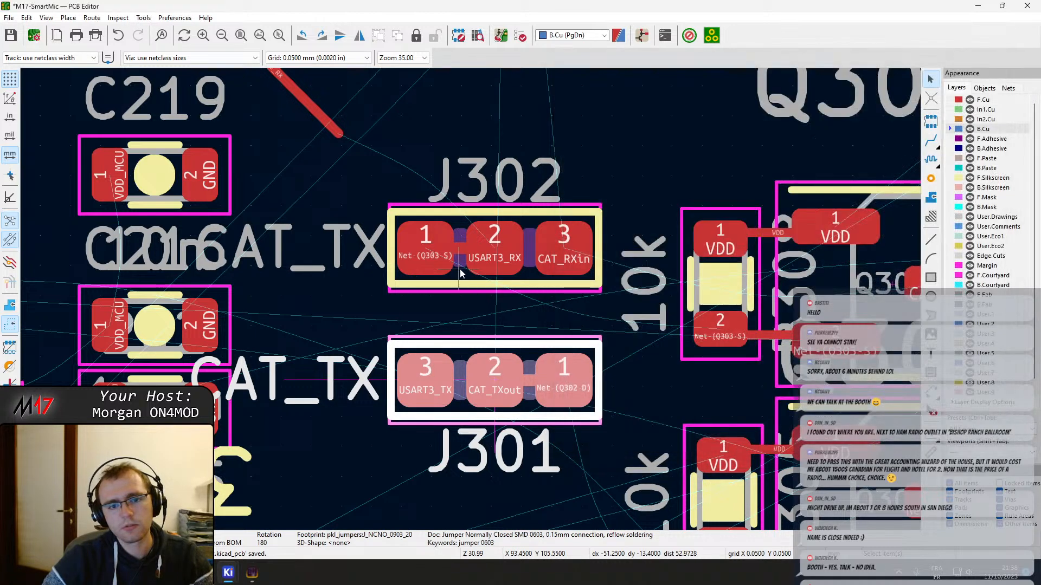
Change jumper J302's value to CAT_RX in the schematic
{"action": "left_click", "coordinate": [463, 277]}
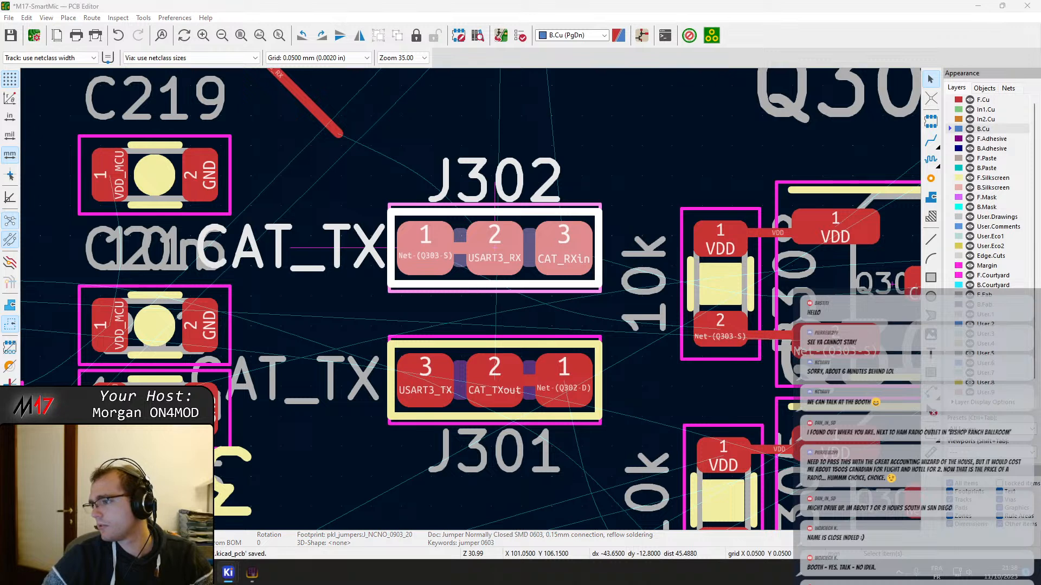
{"action": "key", "text": "v"}
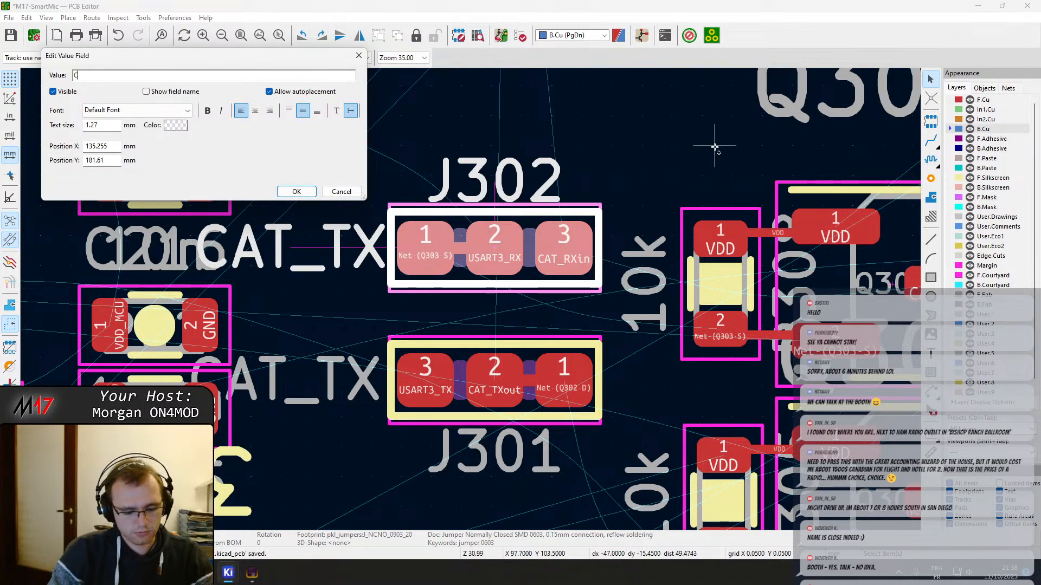
{"action": "type", "text": "CAT_RX"}
{"action": "key", "text": "Return"}
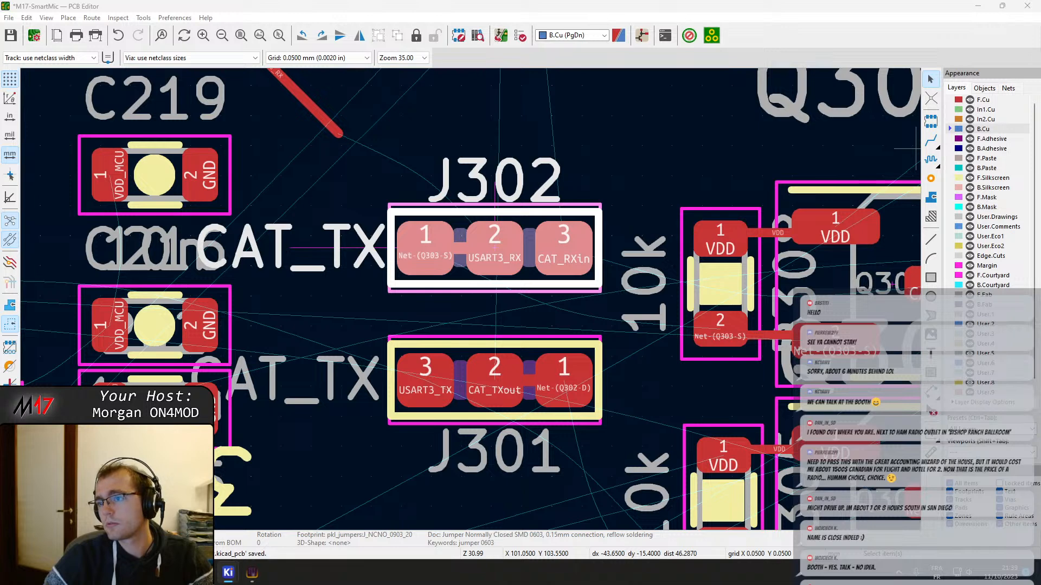
Plot all schematic pages to PDF and update the PCB from the schematic
{"action": "left_click", "coordinate": [440, 298]}
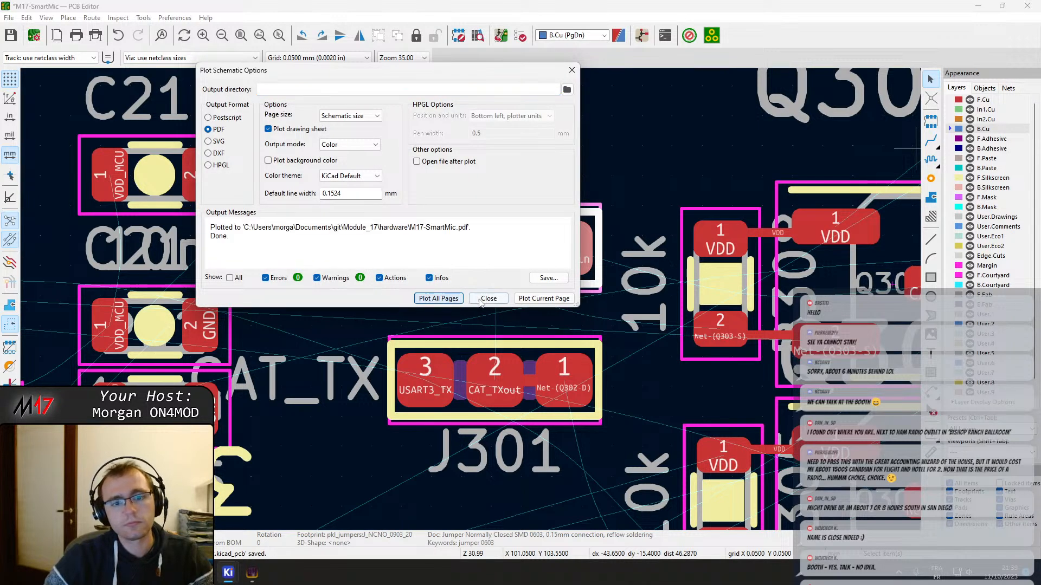
{"action": "left_click", "coordinate": [489, 298]}
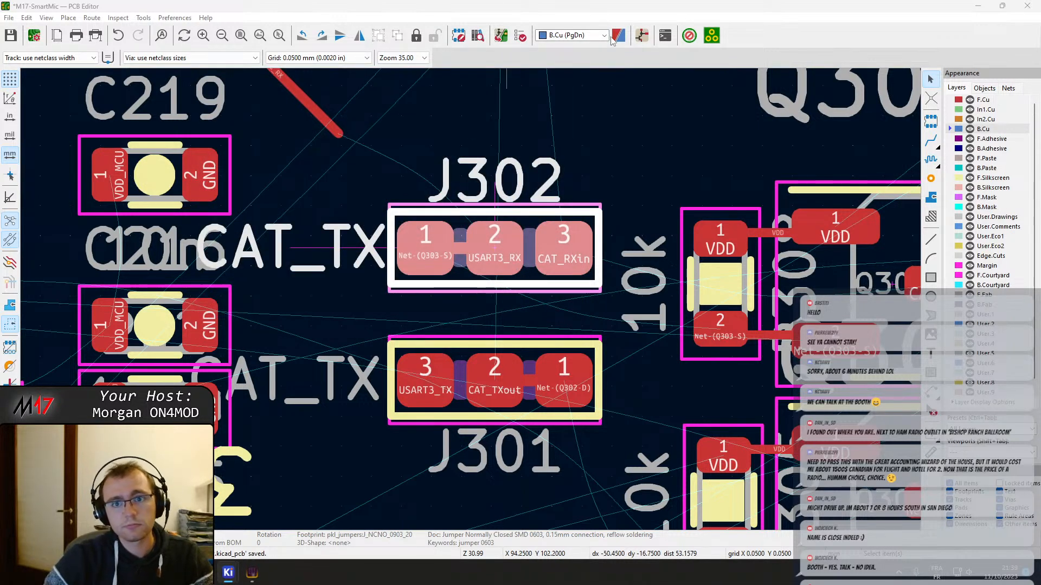
{"action": "left_click", "coordinate": [501, 35]}
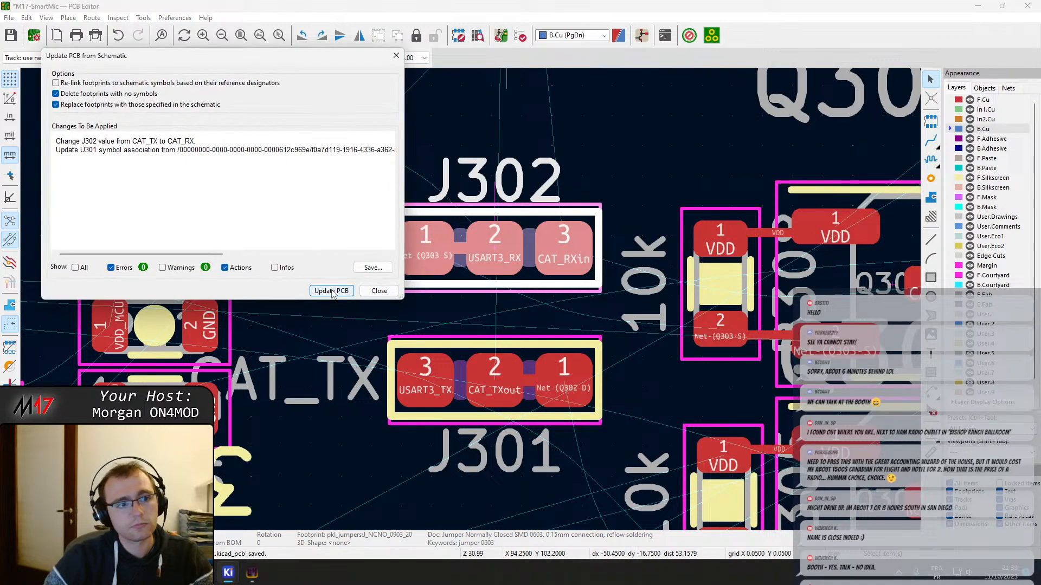
{"action": "left_click", "coordinate": [328, 291]}
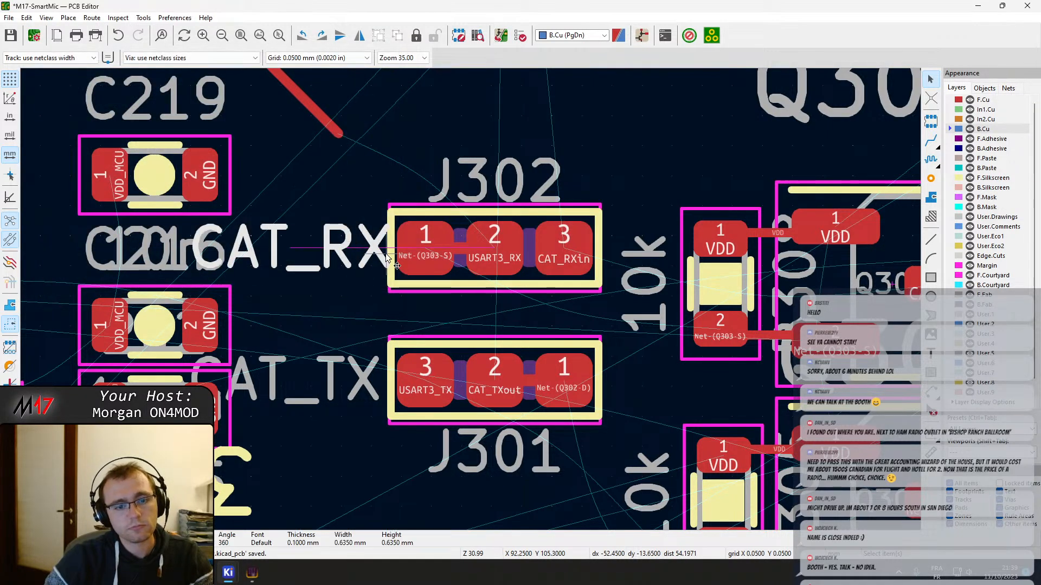
Shift J302 slightly toward Q303's VDD-side 10k resistor and place J301 beside Q302's VDD-side 10k resistor
{"action": "middle_click_drag", "start_coordinate": [410, 276], "coordinate": [313, 263]}
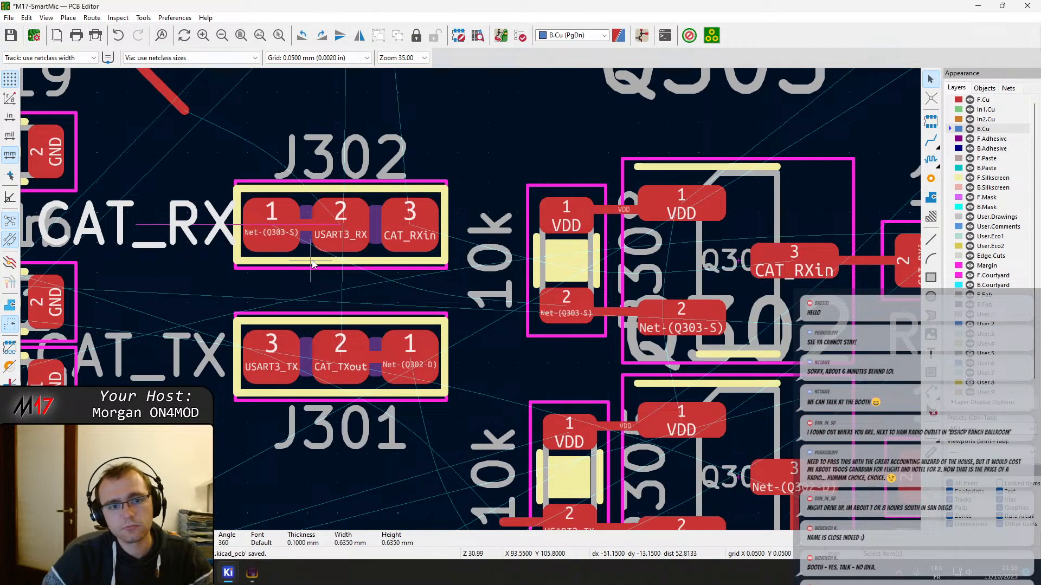
{"action": "left_click", "coordinate": [378, 253]}
{"action": "key", "text": "m"}
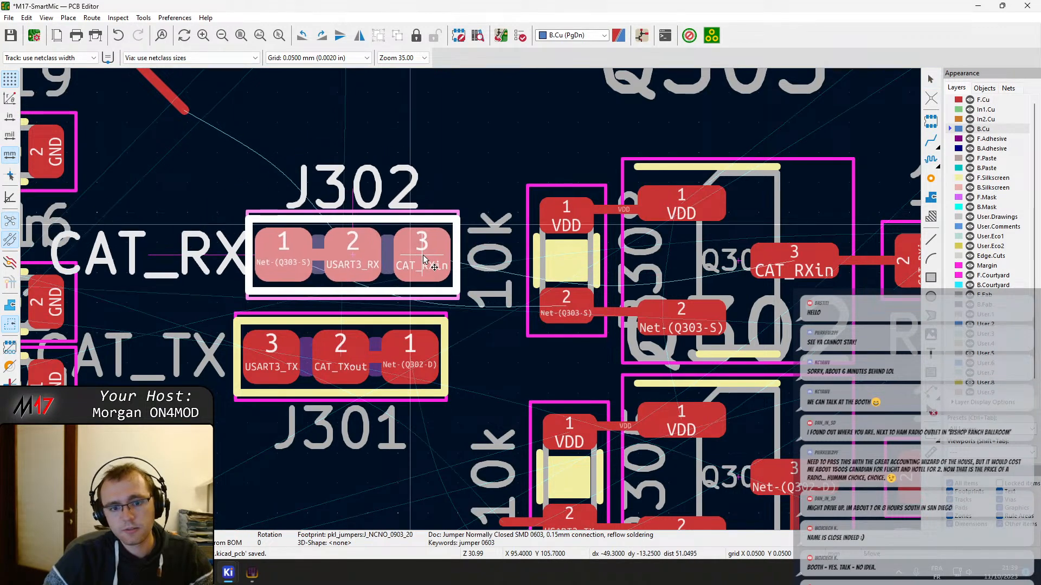
{"action": "left_click", "coordinate": [426, 261]}
{"action": "middle_click_drag", "start_coordinate": [425, 376], "coordinate": [317, 290]}
{"action": "left_click", "coordinate": [274, 301]}
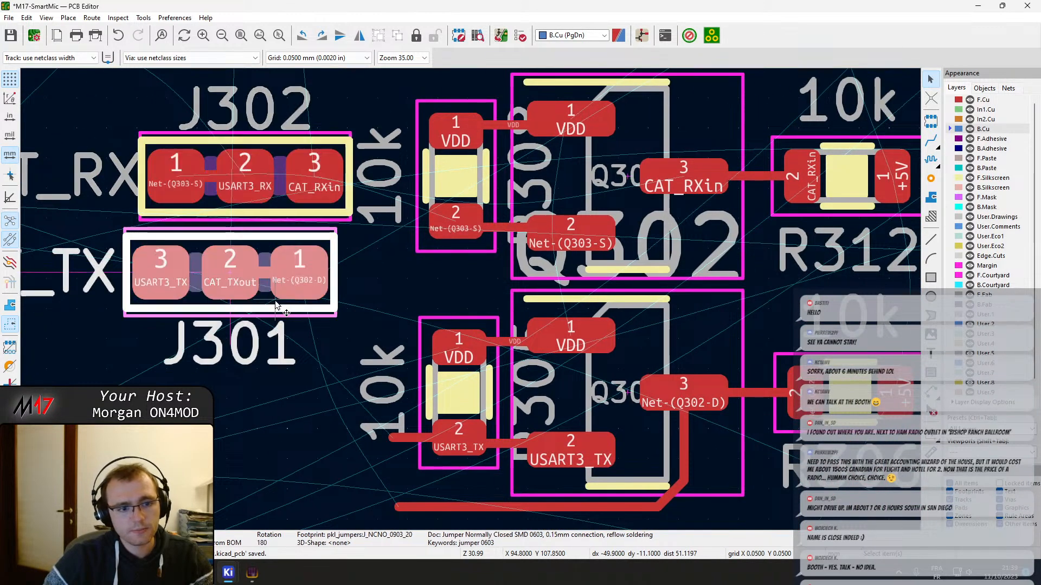
{"action": "key", "text": "m"}
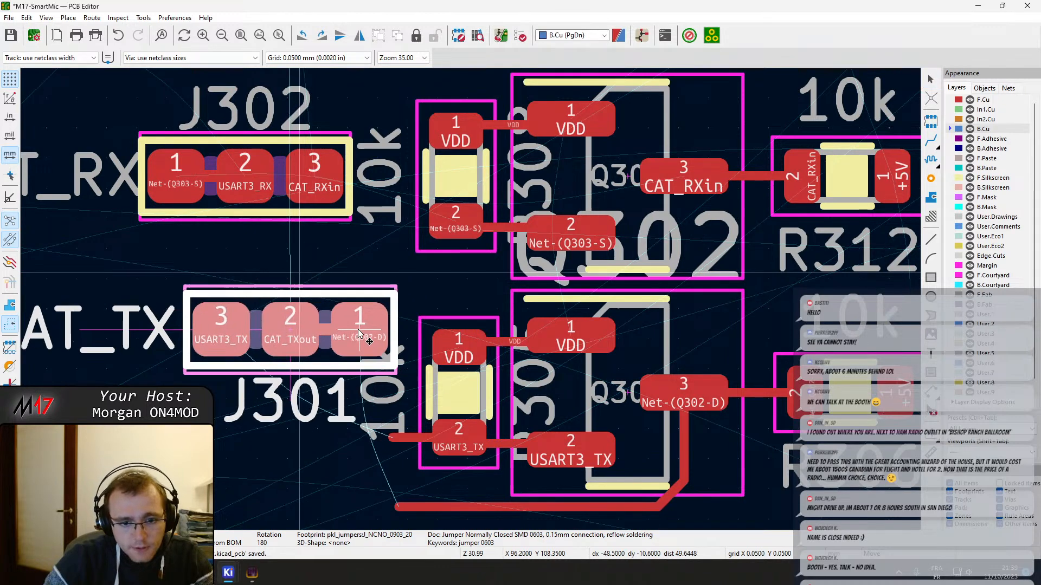
{"action": "left_click", "coordinate": [354, 338]}
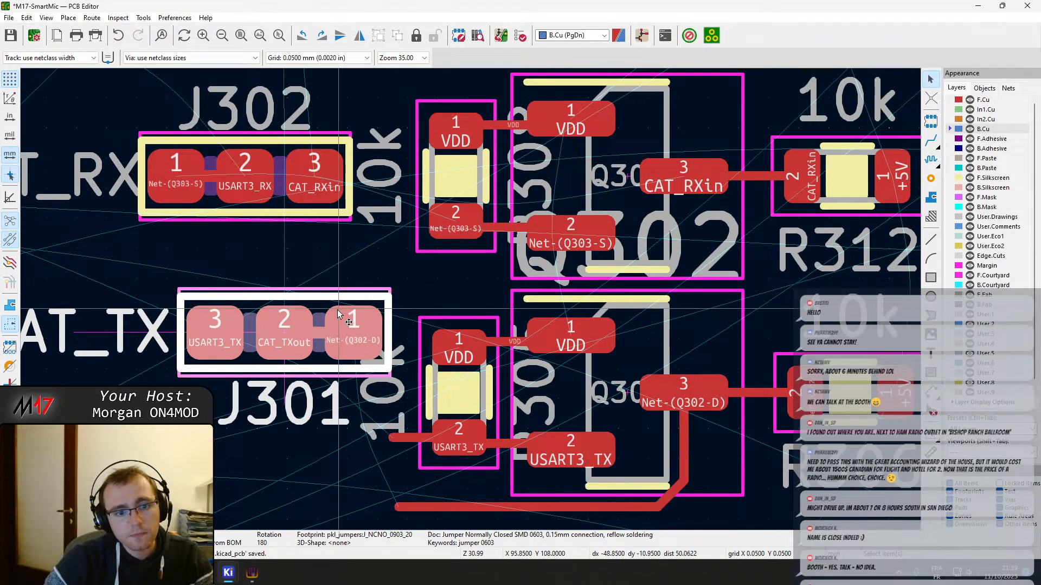
{"action": "key", "text": "m"}
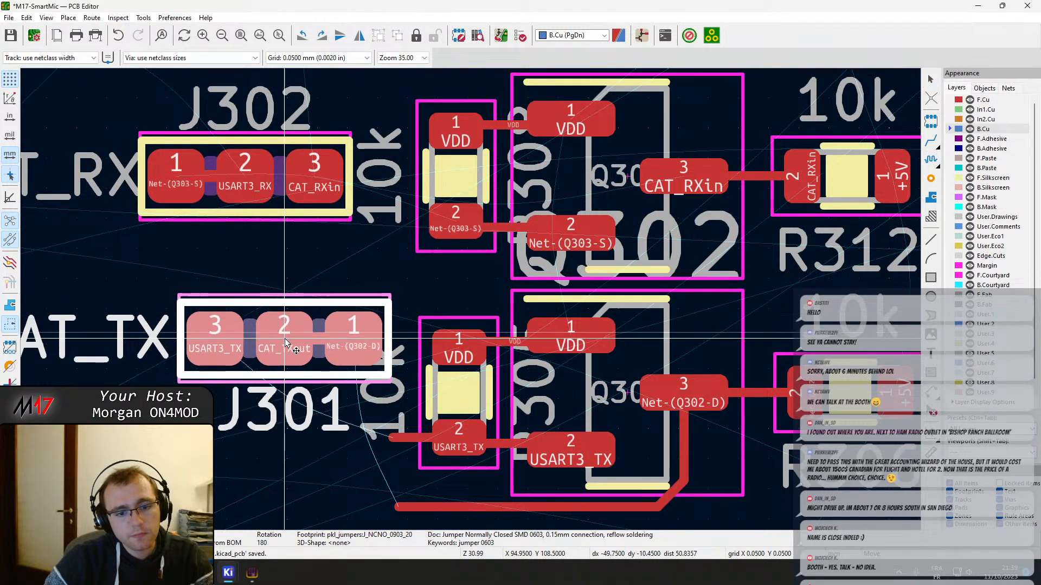
{"action": "left_click", "coordinate": [288, 337]}
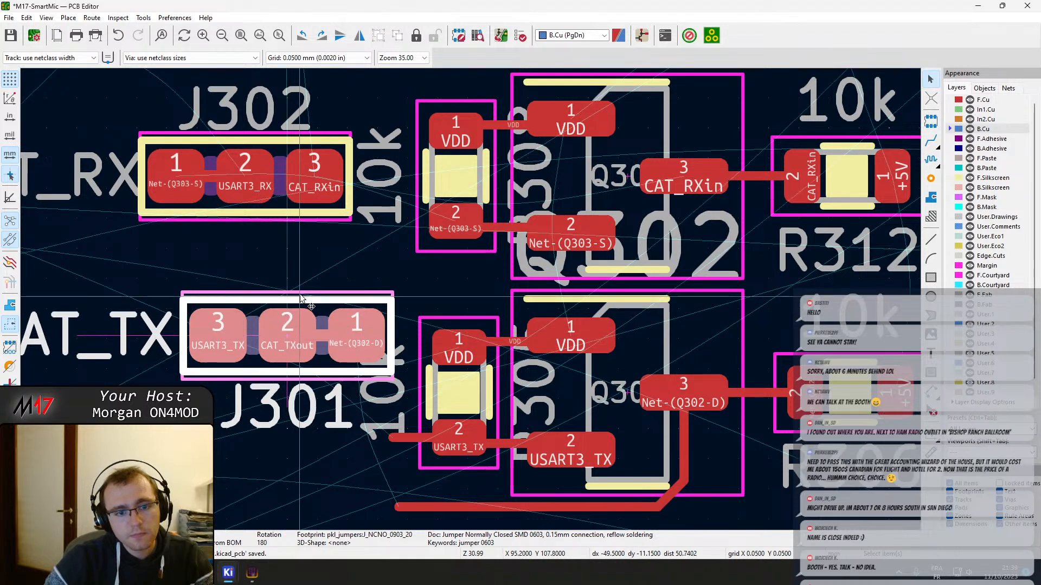
Move J302 down directly above J301, with their pads aligned and only a small gap between their courtyards
{"action": "left_click", "coordinate": [316, 178]}
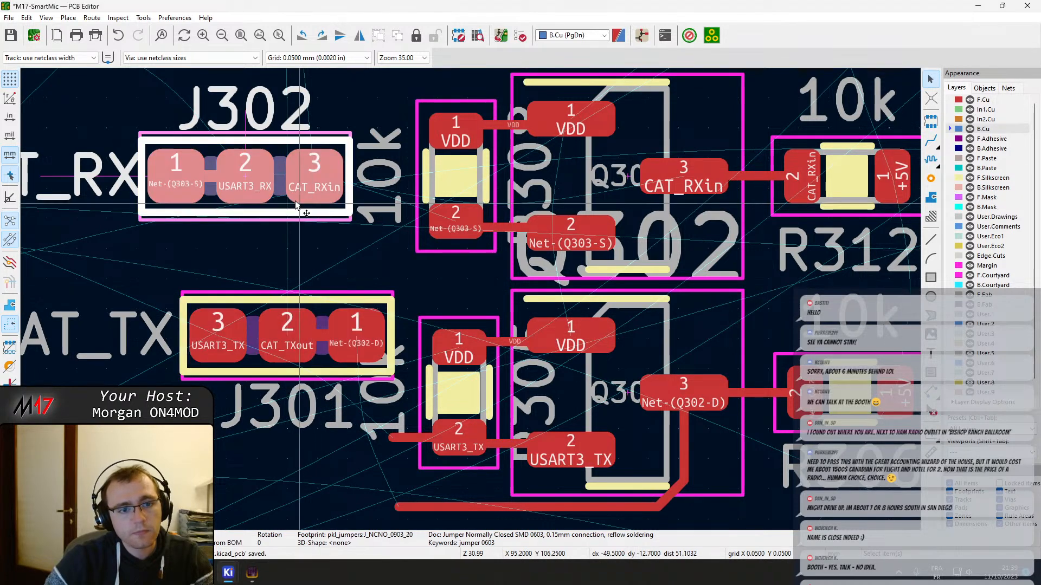
{"action": "key", "text": "m"}
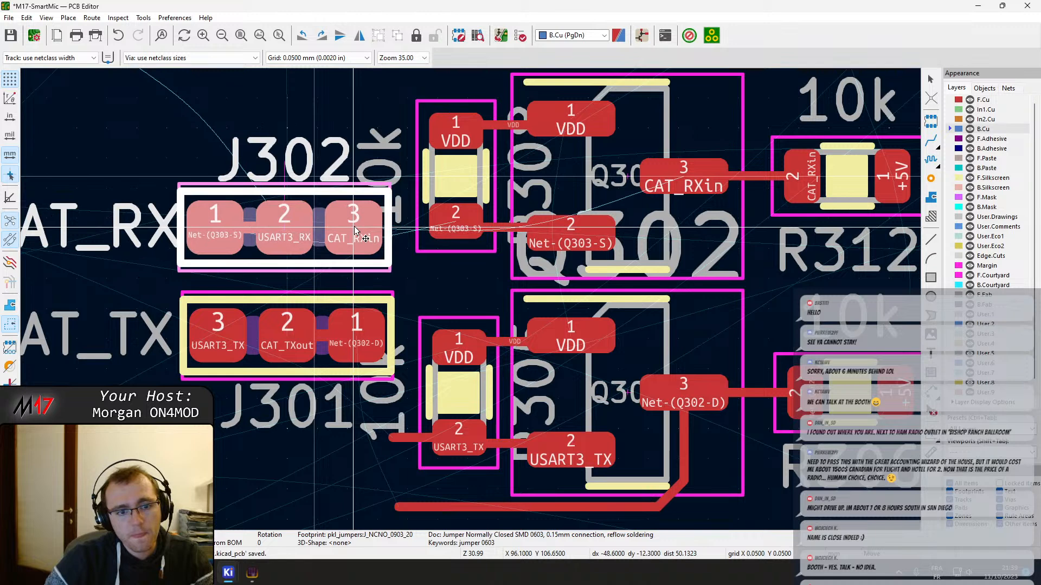
{"action": "left_click", "coordinate": [357, 236]}
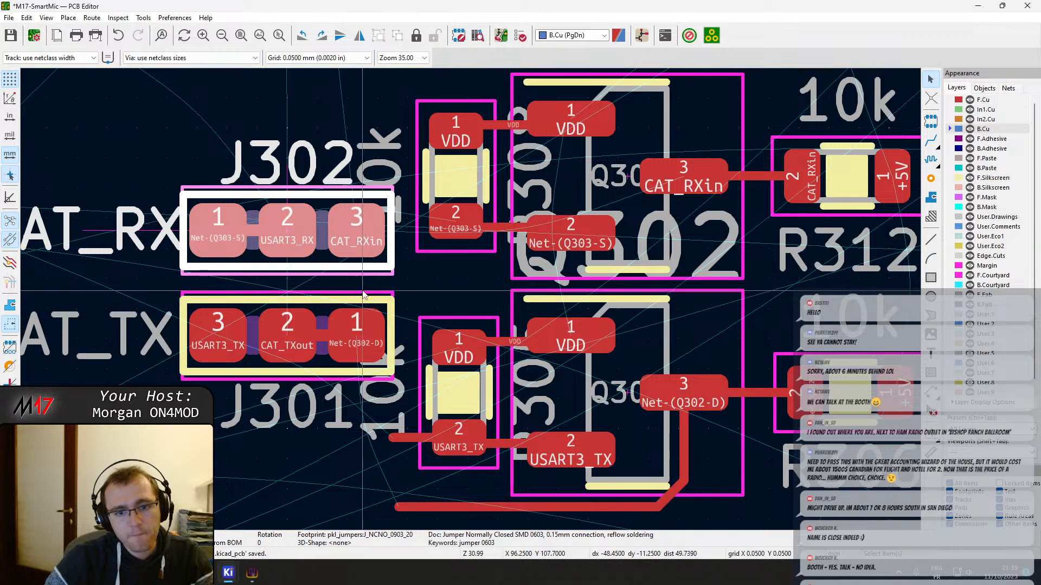
{"action": "left_click", "coordinate": [374, 254]}
{"action": "left_click", "coordinate": [343, 262]}
{"action": "key", "text": "m"}
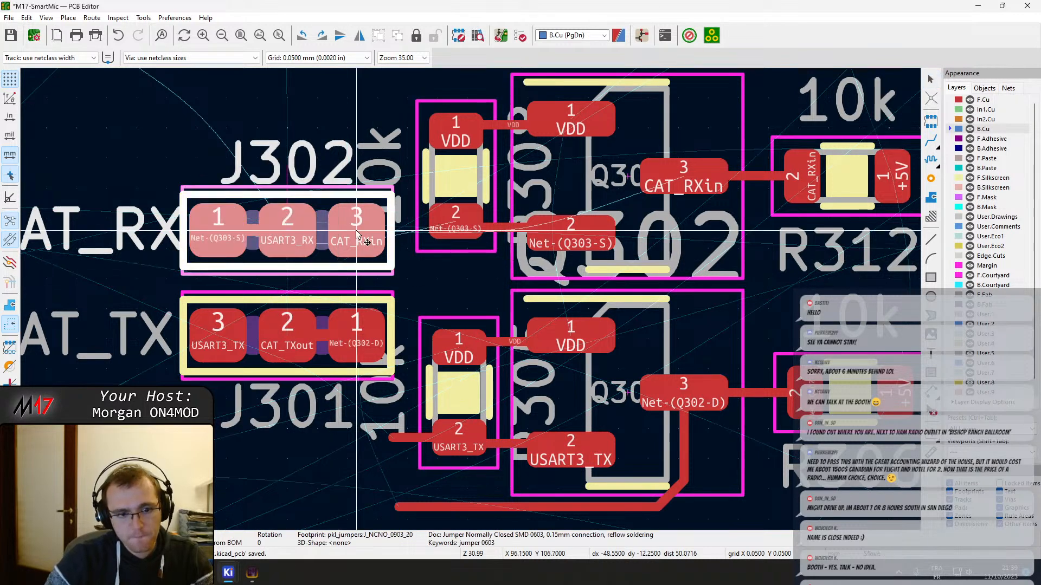
{"action": "left_click", "coordinate": [356, 237]}
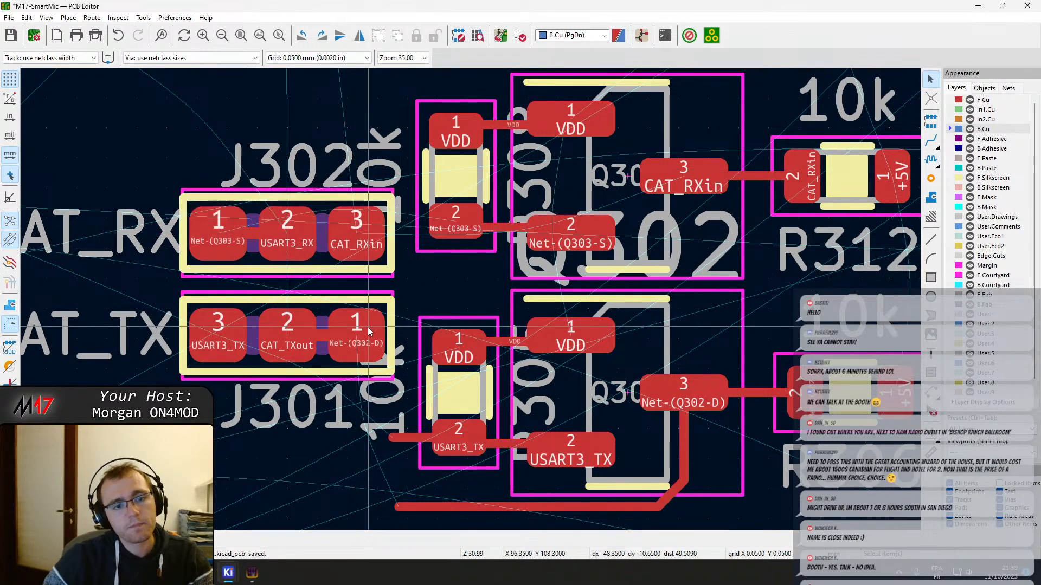
Shift J302 and J301 together slightly to the left, away from the VDD-side 10k resistors
{"action": "middle_click_drag", "start_coordinate": [356, 278], "coordinate": [446, 278]}
{"action": "left_click", "coordinate": [336, 264]}
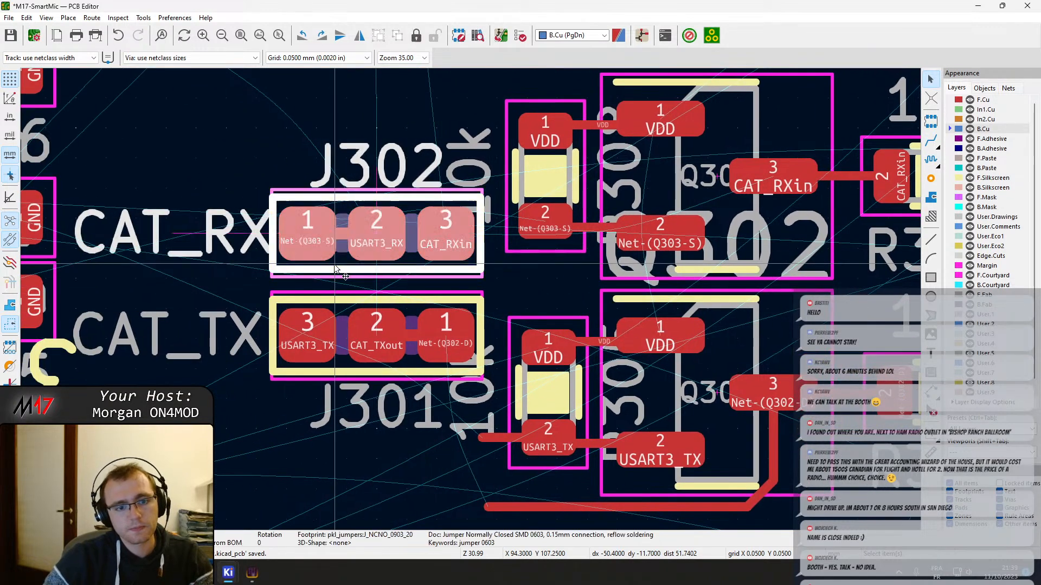
{"action": "left_click", "coordinate": [344, 317], "text": "shift"}
{"action": "key", "text": "m"}
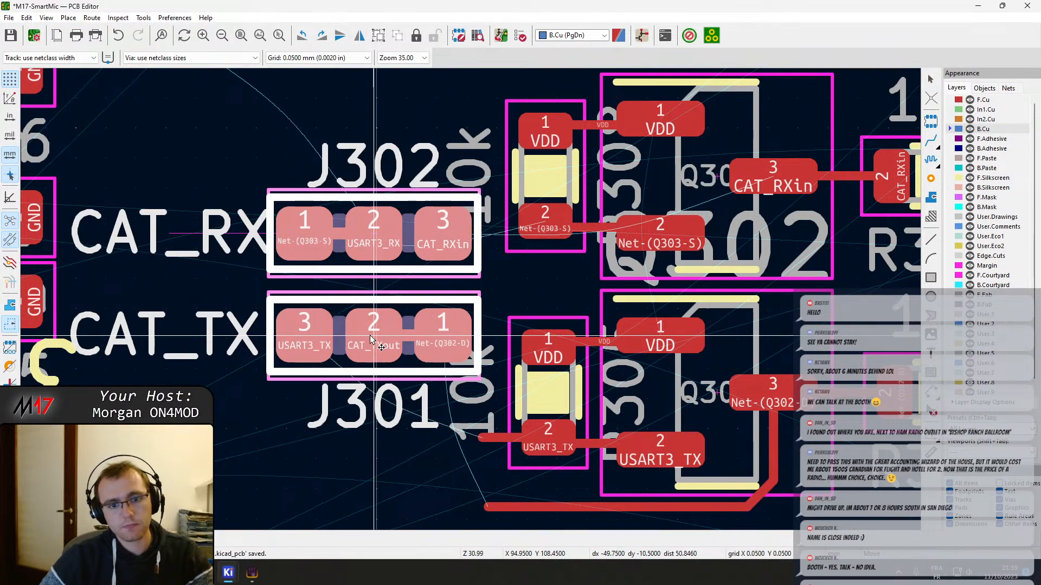
{"action": "left_click", "coordinate": [355, 339]}
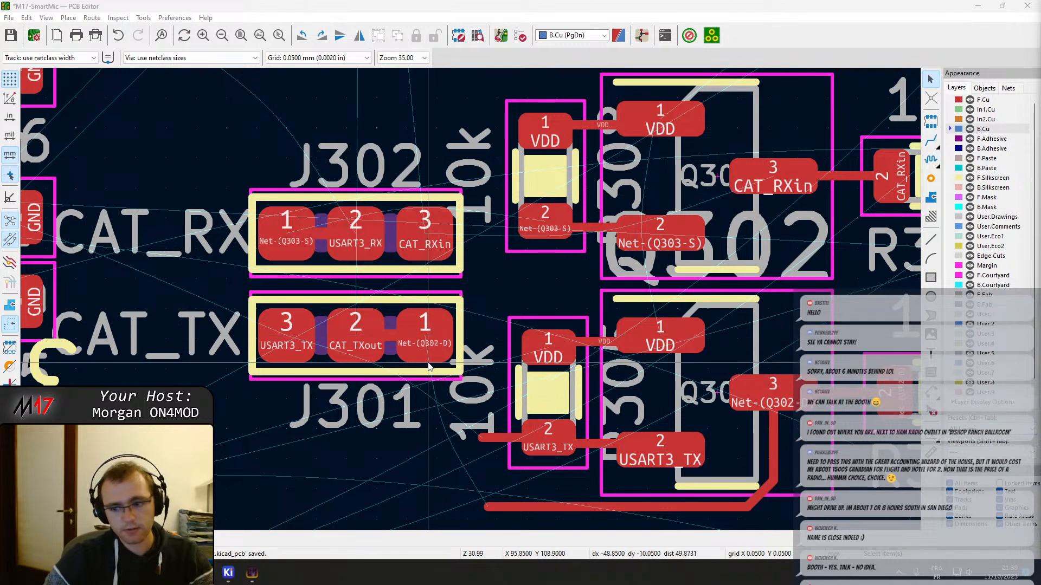
Route J301 pad 1 to the open end of the Net-(Q302-D) track on F.Cu
{"action": "key", "text": "x"}
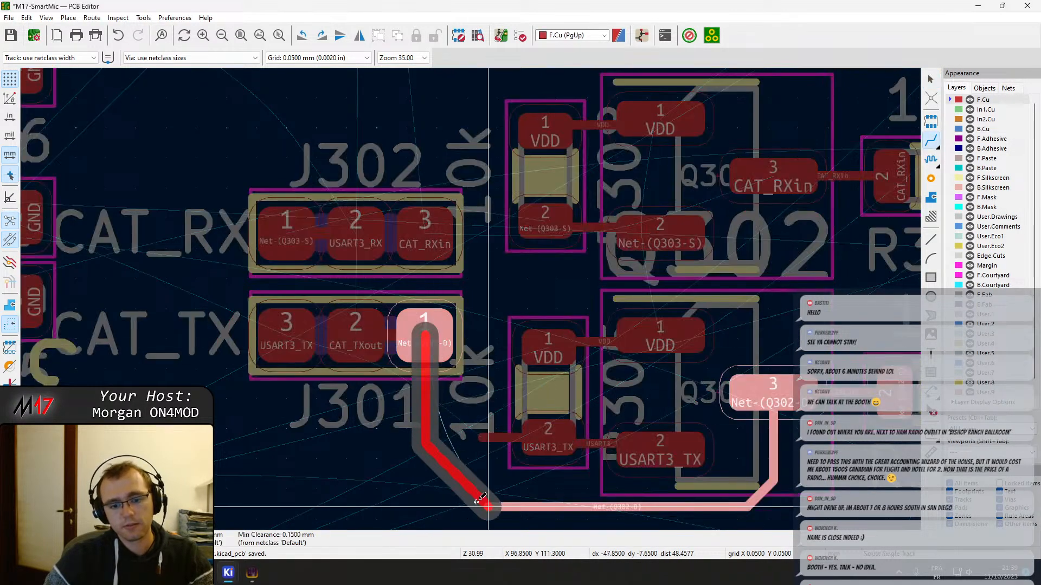
{"action": "scroll", "coordinate": [485, 503], "scroll_direction": "down", "scroll_amount": 4}
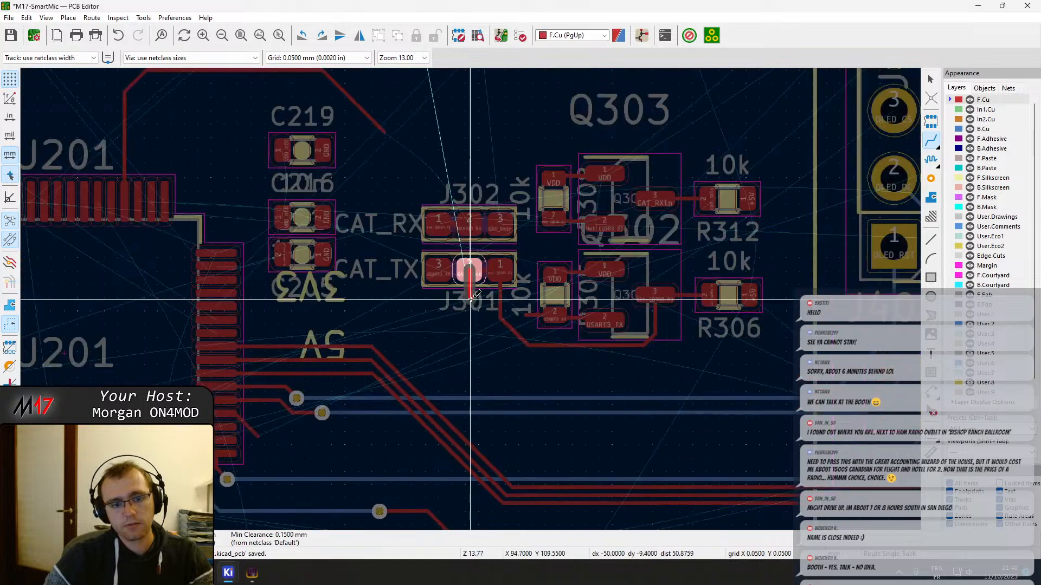
{"action": "key", "text": "Escape"}
Route USART3_TX on F.Cu from J301 pad 3 up around C219 to its pin along U201's upper edge
{"action": "key", "text": "x"}
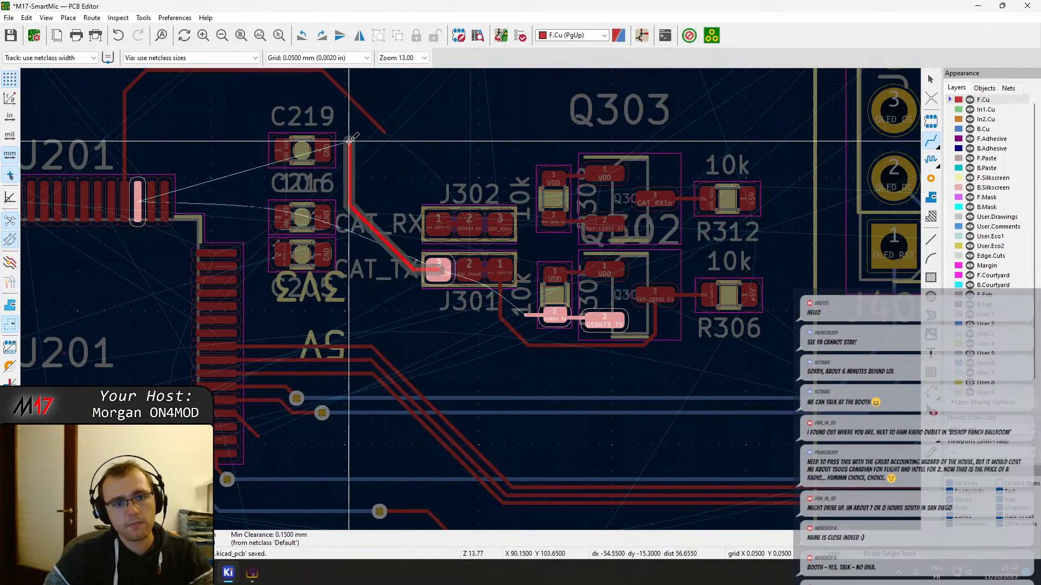
{"action": "left_click", "coordinate": [328, 93]}
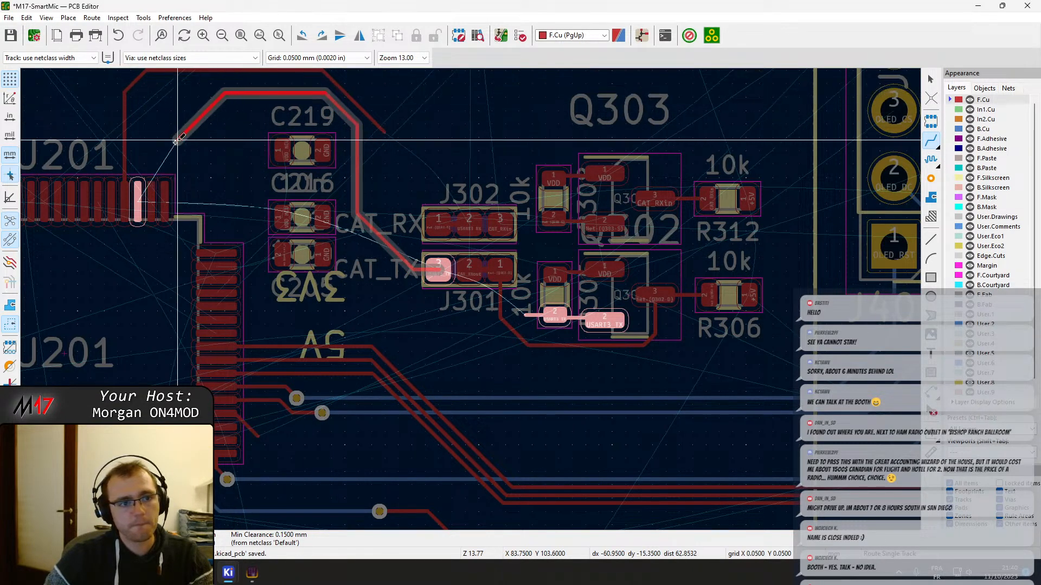
{"action": "left_click", "coordinate": [138, 186]}
{"action": "key", "text": "Page_Down"}
Extend the open USART3_RX track from U201 diagonally down to J302 pad 2 on F.Cu
{"action": "left_click", "coordinate": [383, 130]}
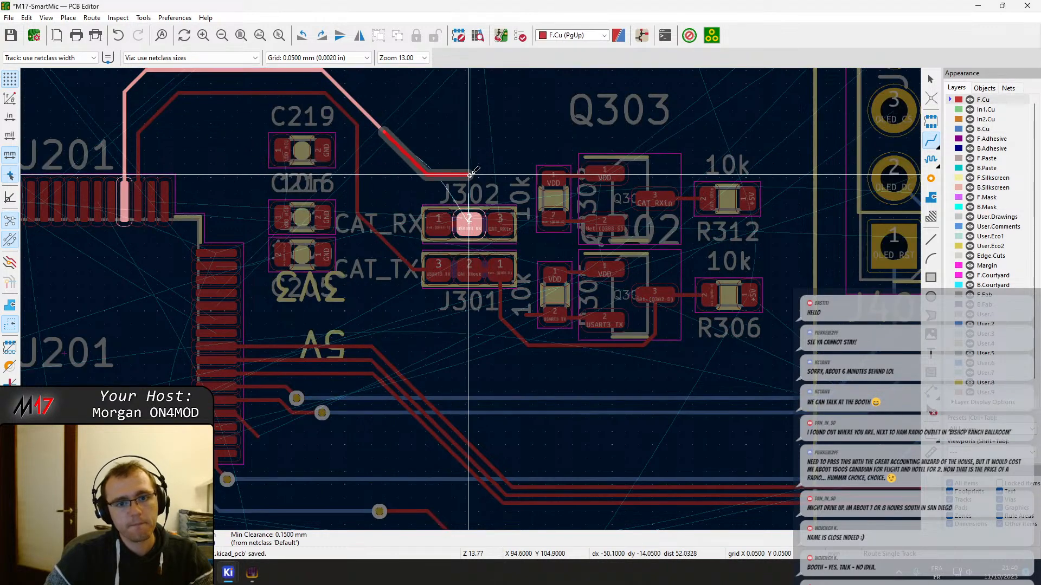
{"action": "key", "text": "Escape"}
{"action": "left_click", "coordinate": [474, 219]}
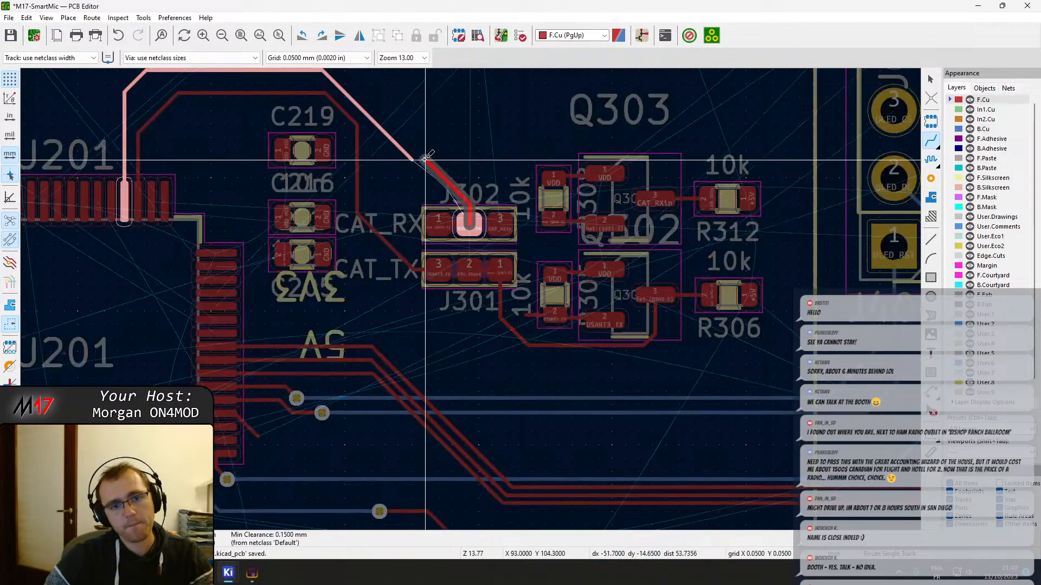
{"action": "left_click", "coordinate": [412, 159]}
{"action": "key", "text": "Escape"}
Inspect the routing and remaining ratsnest lines around J301, J302, Q303 and U201
{"action": "scroll", "coordinate": [472, 304], "scroll_direction": "up", "scroll_amount": 5}
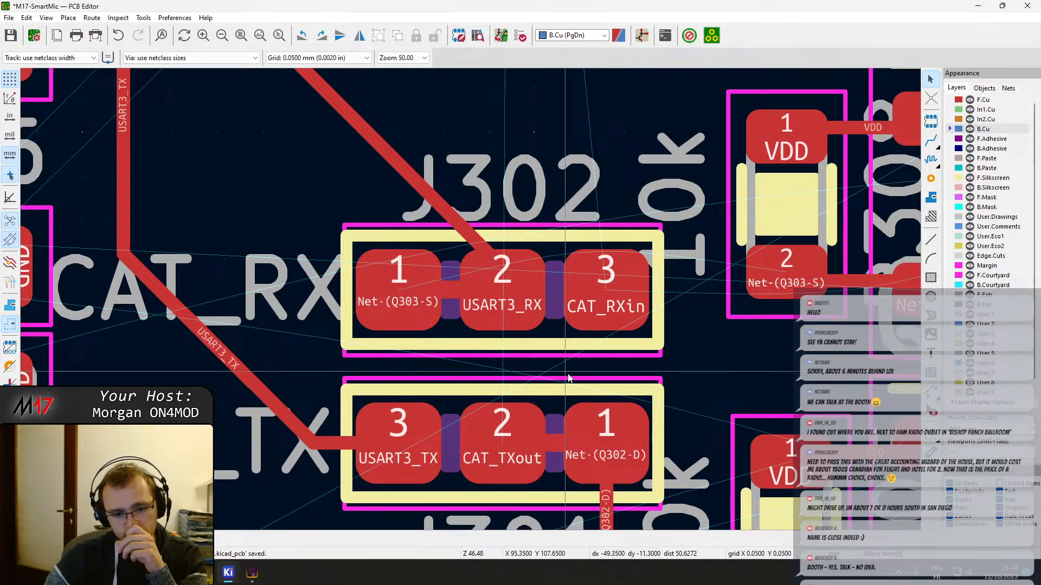
{"action": "scroll", "coordinate": [568, 378], "scroll_direction": "down", "scroll_amount": 4}
{"action": "scroll", "coordinate": [472, 303], "scroll_direction": "up", "scroll_amount": 3}
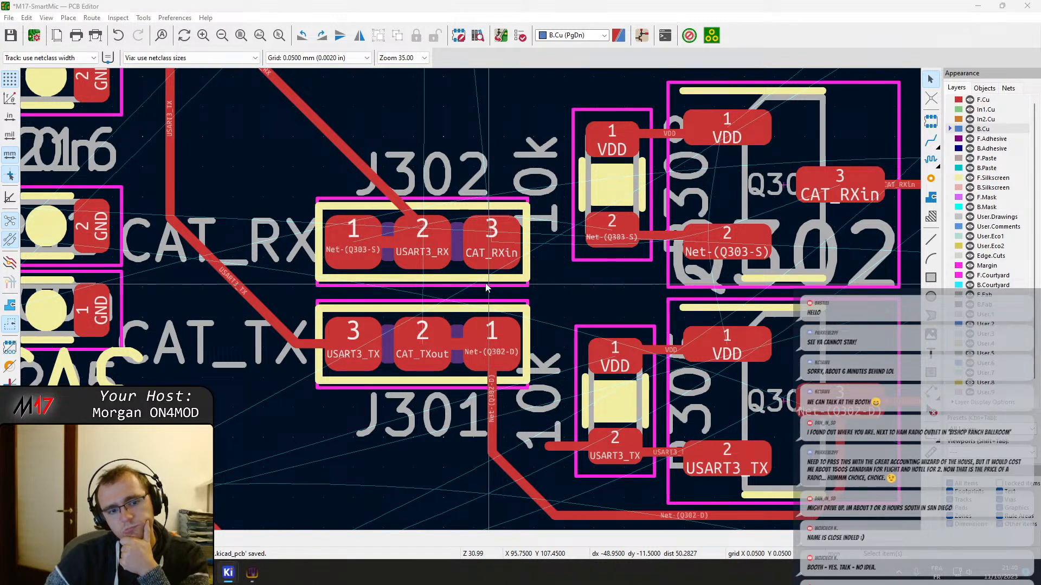
{"action": "scroll", "coordinate": [486, 288], "scroll_direction": "down", "scroll_amount": 4}
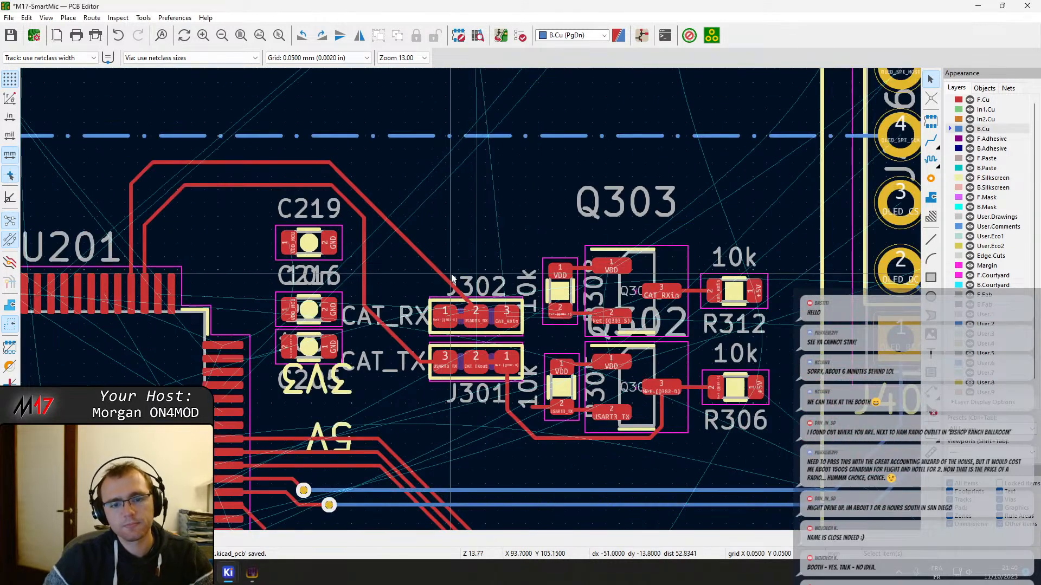
{"action": "scroll", "coordinate": [451, 277], "scroll_direction": "up", "scroll_amount": 4}
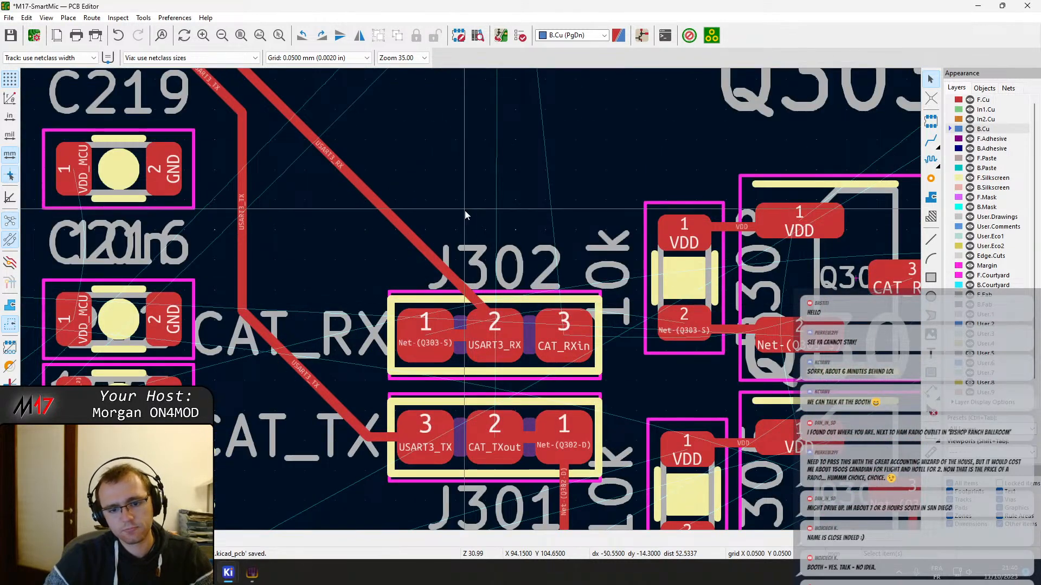
{"action": "middle_click_drag", "start_coordinate": [465, 211], "coordinate": [452, 362]}
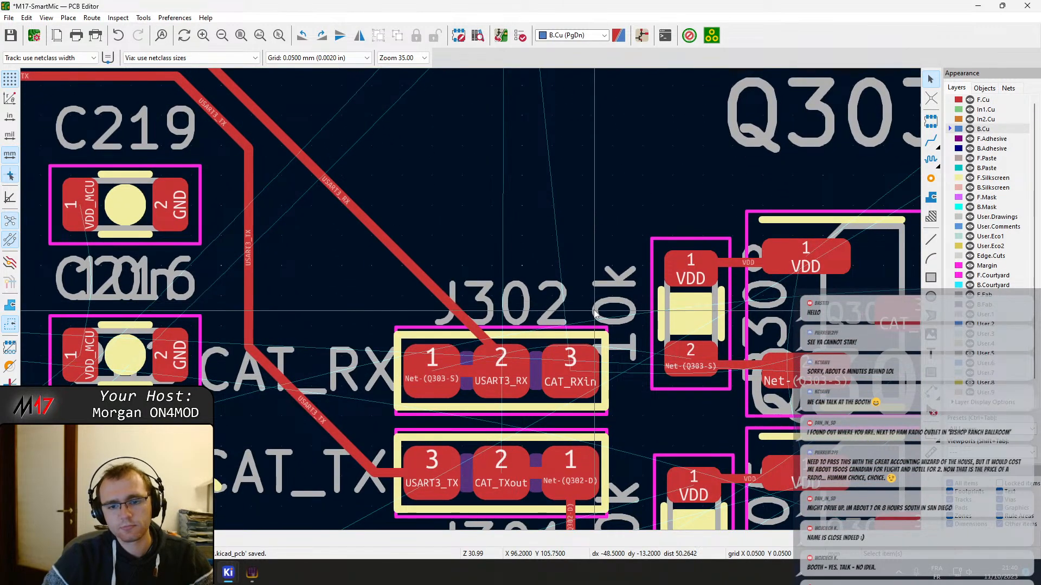
{"action": "scroll", "coordinate": [471, 303], "scroll_direction": "down", "scroll_amount": 4}
{"action": "middle_click_drag", "start_coordinate": [444, 251], "coordinate": [476, 318]}
{"action": "scroll", "coordinate": [453, 266], "scroll_direction": "down", "scroll_amount": 4}
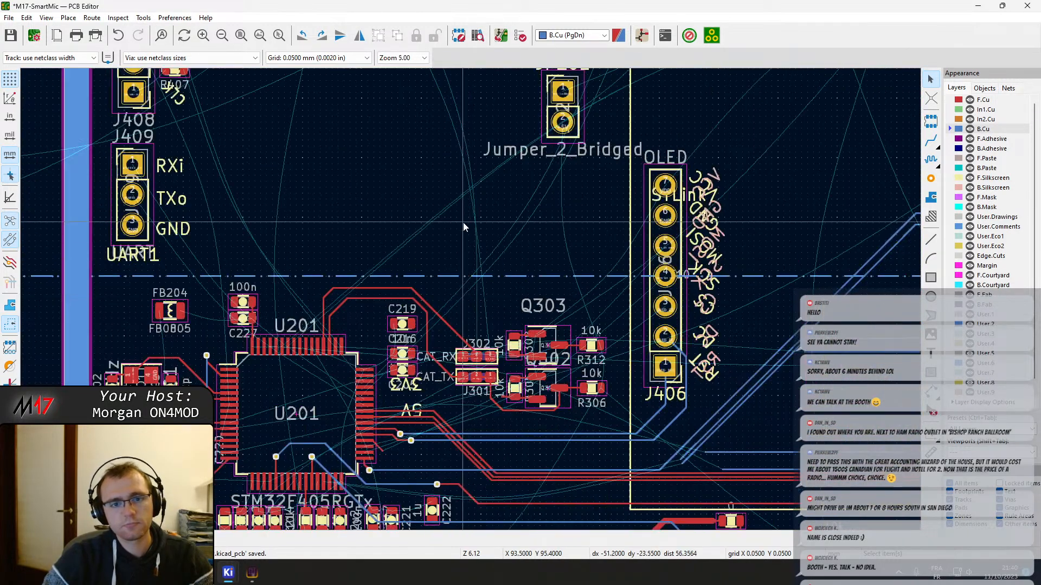
Route CAT_RXin on F.Cu from J302 pad 3 between the two transistors up to Q303 pad 3, and save the board
{"action": "scroll", "coordinate": [453, 366], "scroll_direction": "up", "scroll_amount": 4}
{"action": "key", "text": "x"}
{"action": "left_click", "coordinate": [556, 267]}
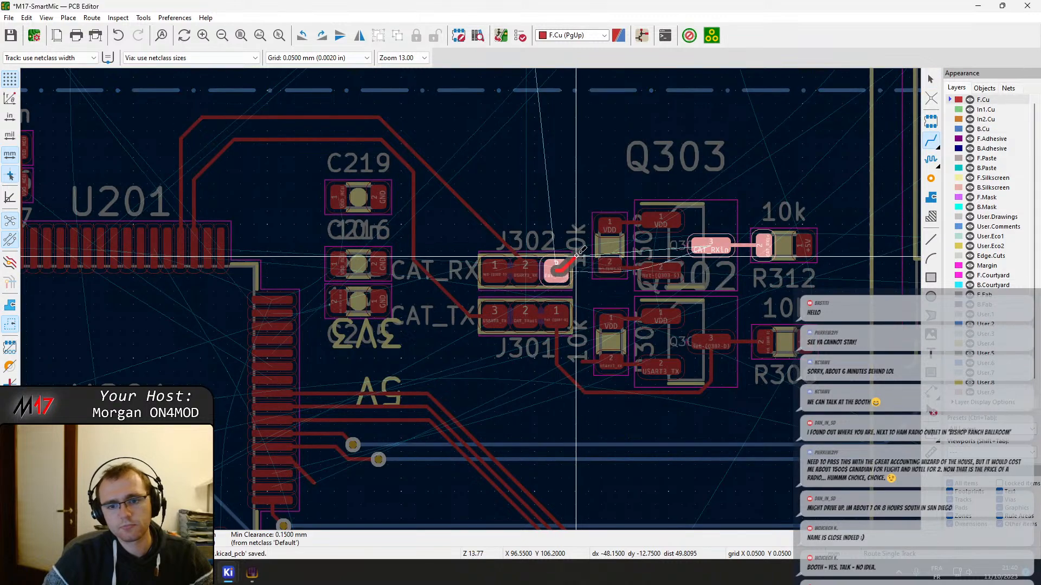
{"action": "middle_click_drag", "start_coordinate": [564, 254], "coordinate": [402, 272]}
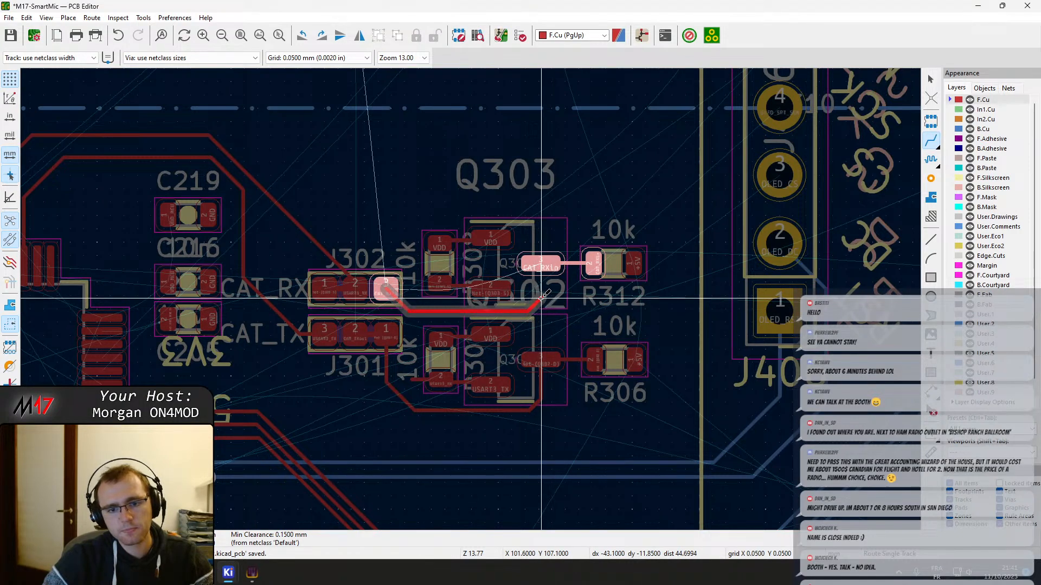
{"action": "scroll", "coordinate": [541, 298], "scroll_direction": "up", "scroll_amount": 5}
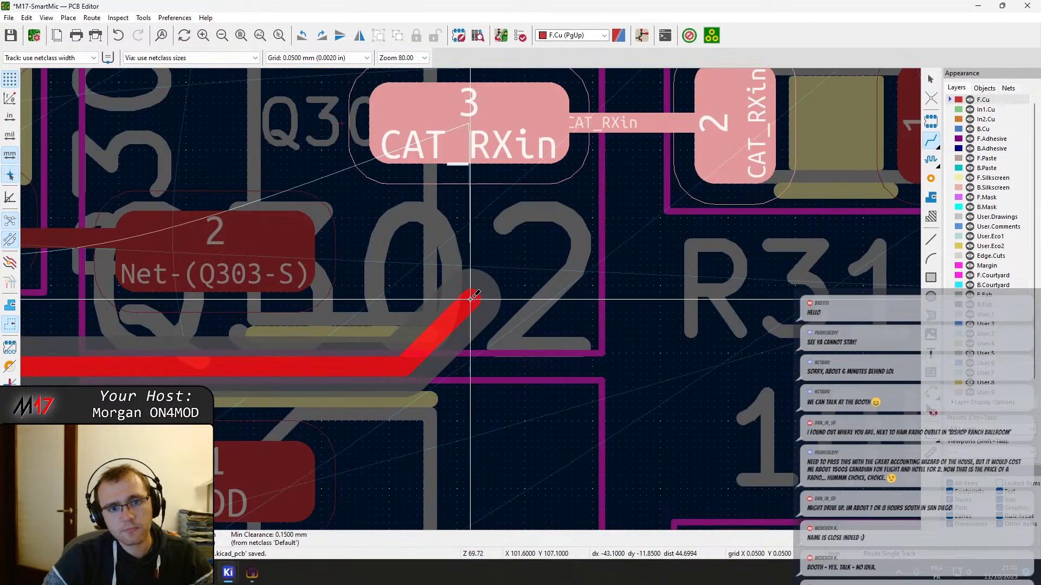
{"action": "left_click", "coordinate": [469, 298]}
{"action": "left_click", "coordinate": [469, 124]}
{"action": "scroll", "coordinate": [409, 251], "scroll_direction": "down", "scroll_amount": 4}
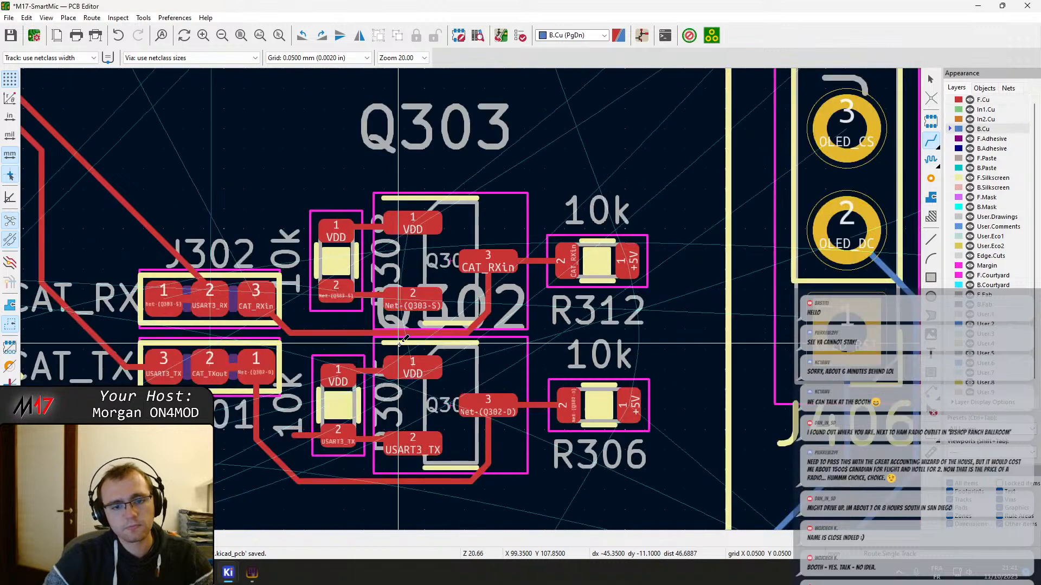
{"action": "middle_click_drag", "start_coordinate": [399, 344], "coordinate": [448, 325]}
{"action": "key", "text": "Escape"}
{"action": "key", "text": "ctrl+s"}
Shift the horizontal Net-(Q302-D) track segment slightly up, closer to Q302's courtyard
{"action": "scroll", "coordinate": [485, 445], "scroll_direction": "up", "scroll_amount": 1}
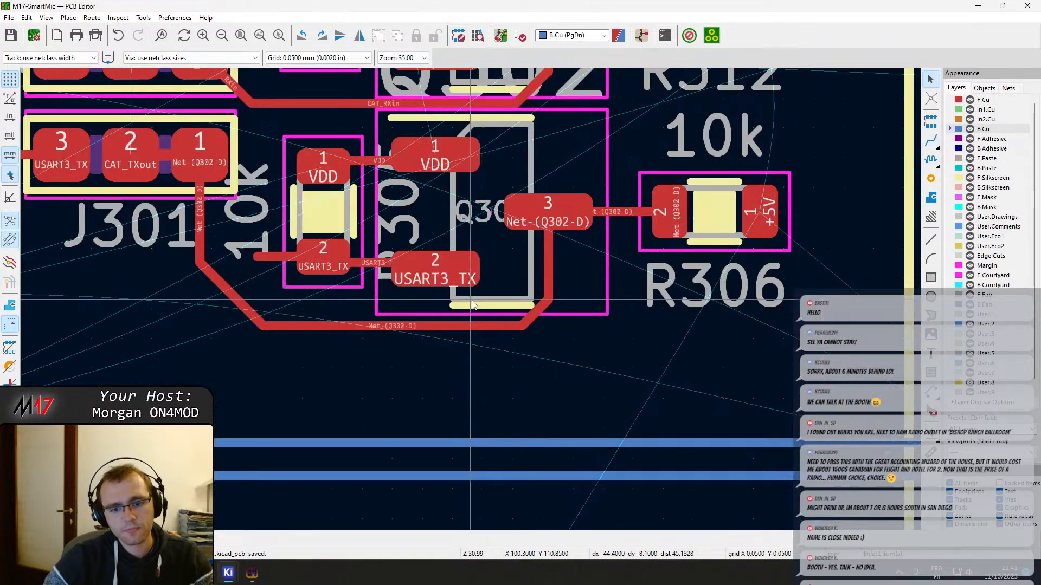
{"action": "left_click", "coordinate": [477, 327]}
{"action": "left_click_drag", "start_coordinate": [477, 326], "coordinate": [484, 321]}
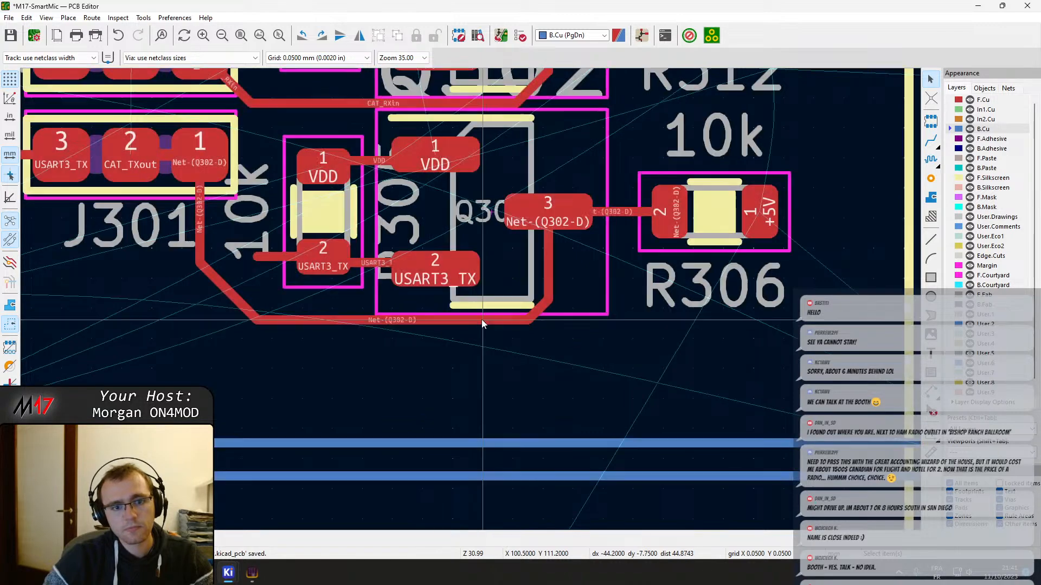
{"action": "middle_click_drag", "start_coordinate": [355, 208], "coordinate": [494, 341]}
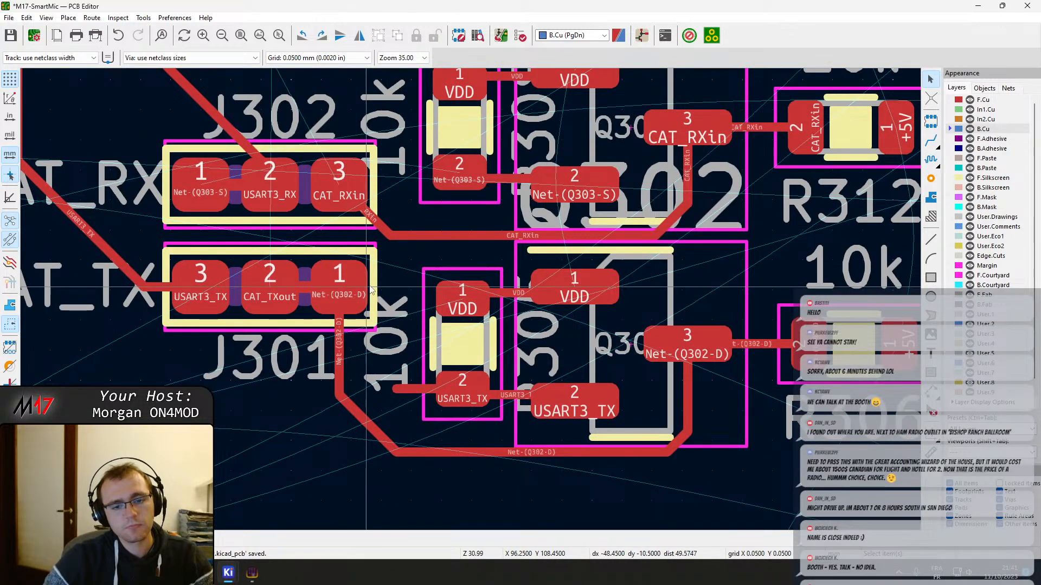
{"action": "key", "text": "x"}
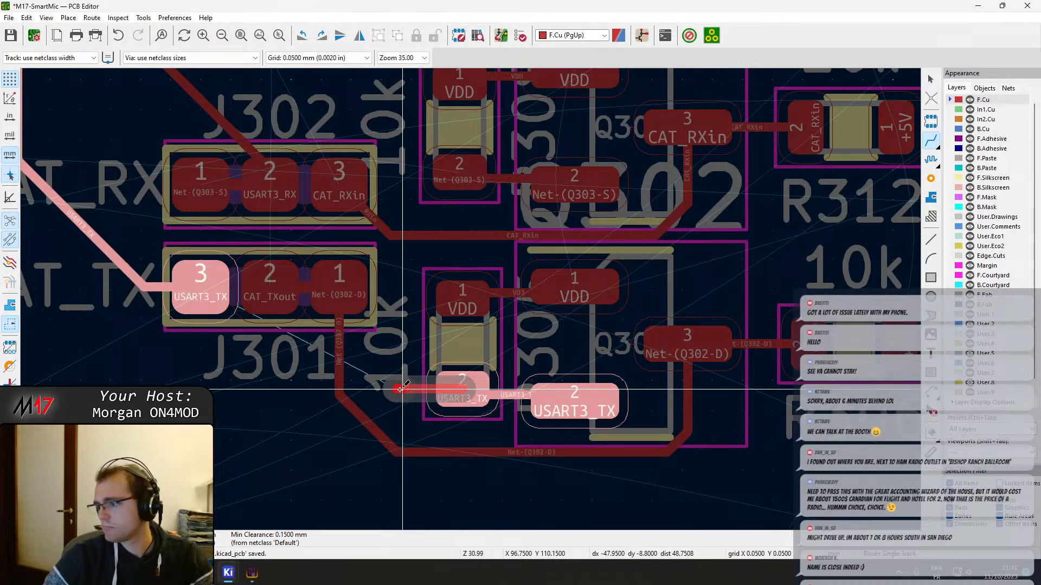
{"action": "key", "text": "Escape"}
{"action": "key", "text": "Escape"}
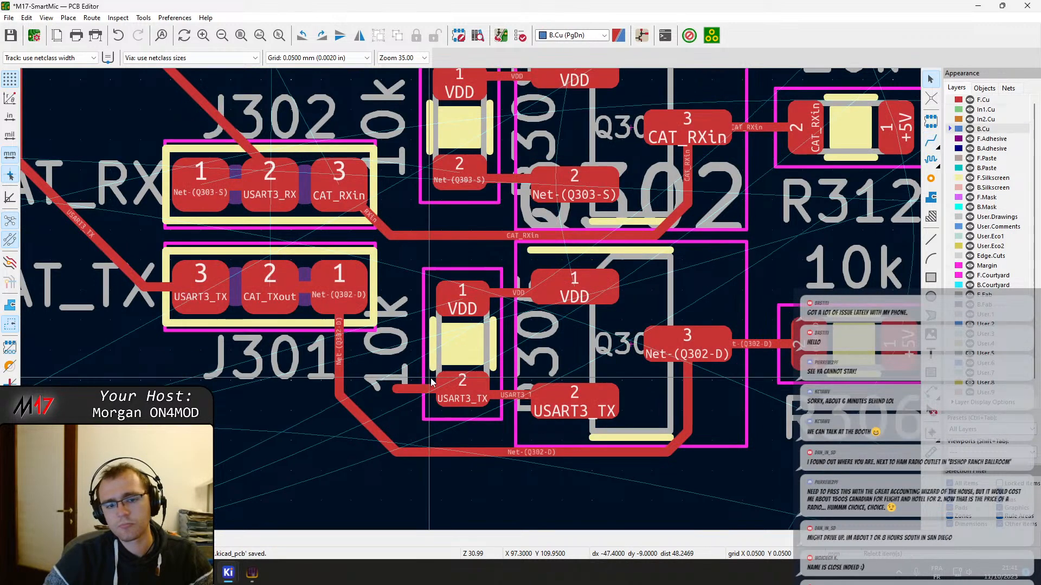
Delete the leftover USART3_TX track stub beside pad 2 of Q302's VDD-side 10k resistor
{"action": "left_click", "coordinate": [479, 388]}
{"action": "scroll", "coordinate": [470, 301], "scroll_direction": "down", "scroll_amount": 3}
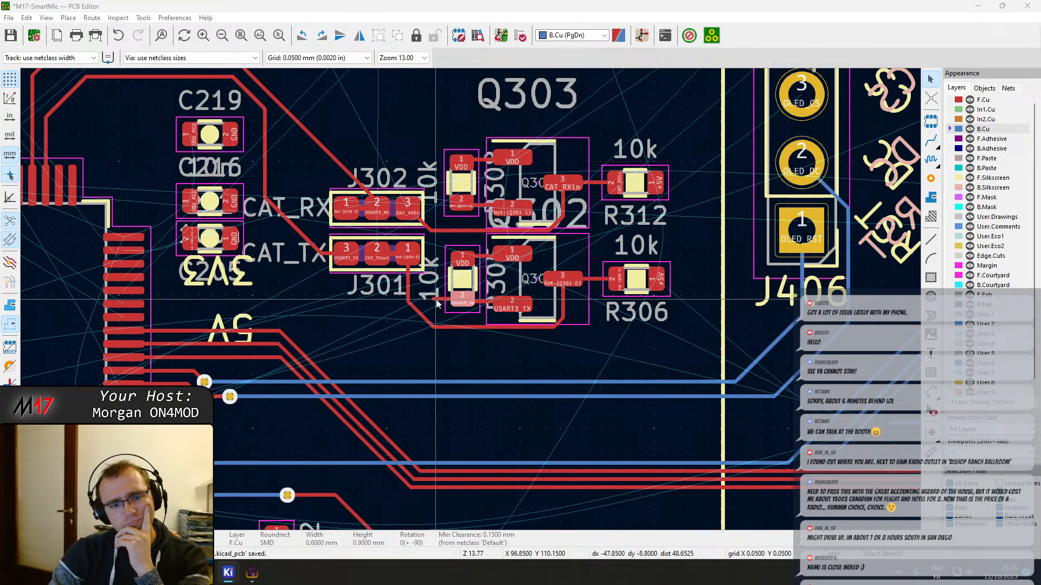
{"action": "scroll", "coordinate": [437, 303], "scroll_direction": "up", "scroll_amount": 4}
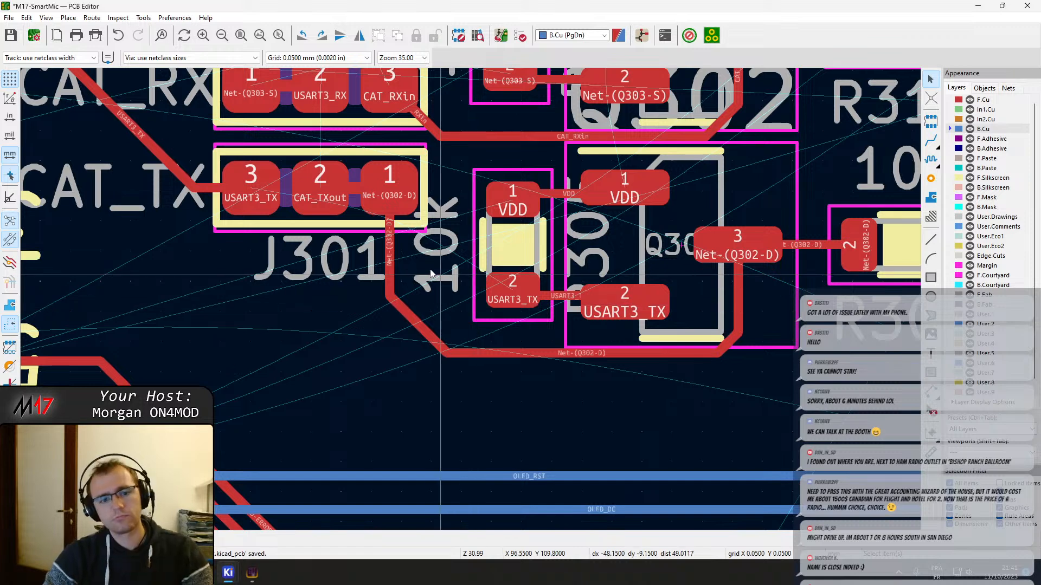
Route USART3_TX from pad 2 of Q302's VDD-side 10k resistor through the gap between J302 and J301 to J301 pad 3
{"action": "middle_click_drag", "start_coordinate": [428, 269], "coordinate": [514, 323]}
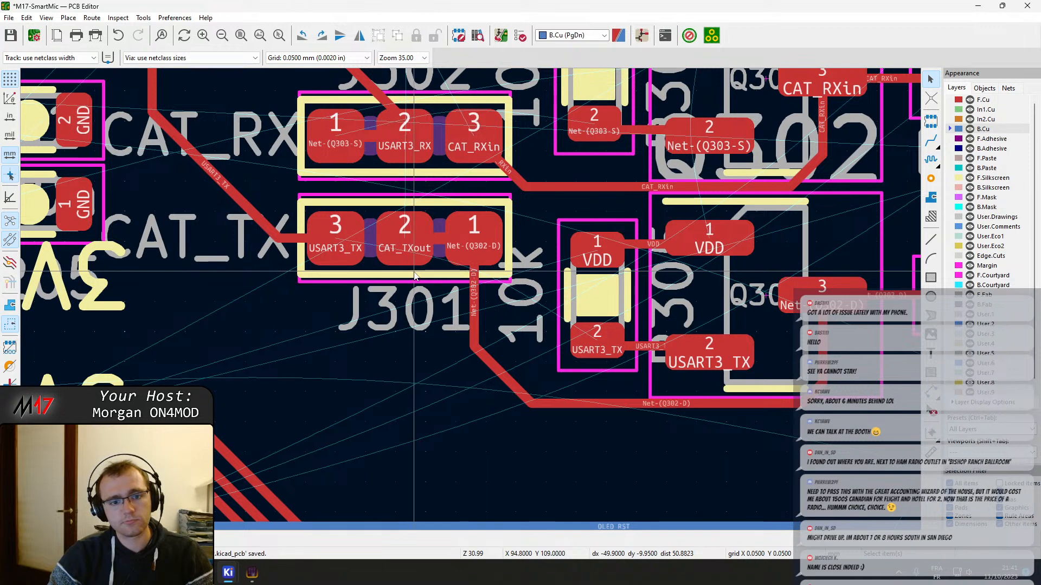
{"action": "key", "text": "x"}
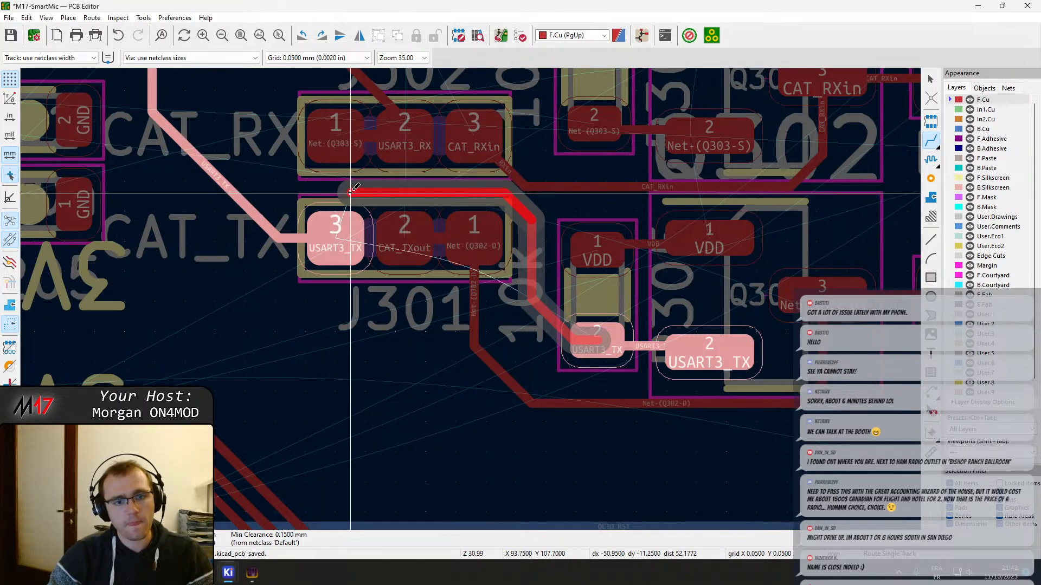
{"action": "left_click", "coordinate": [340, 229]}
{"action": "key", "text": "Page_Down"}
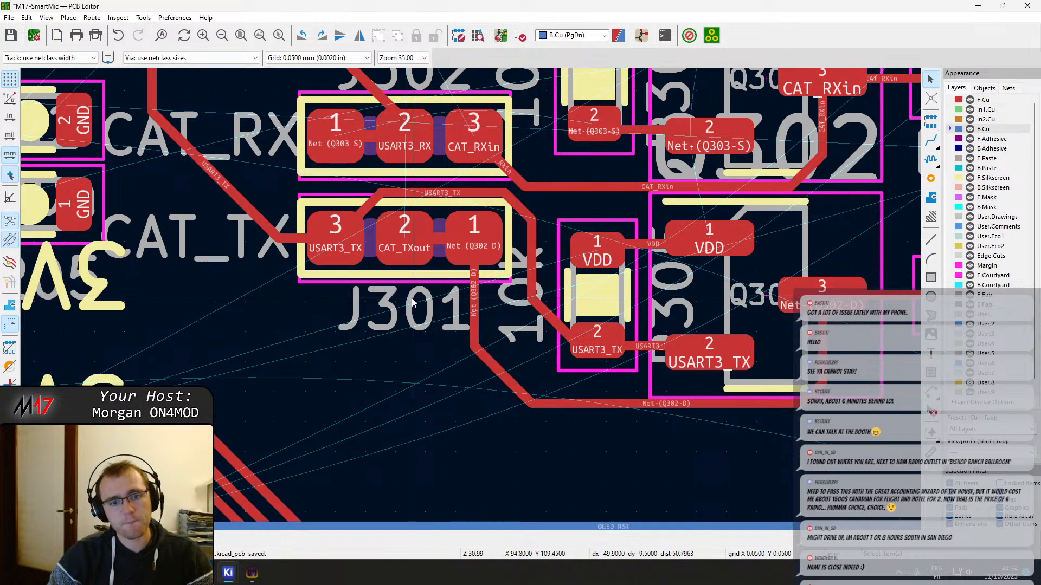
Move J301 slightly down to widen the gap below J302 around the USART3_TX track
{"action": "left_click", "coordinate": [368, 264]}
{"action": "key", "text": "m"}
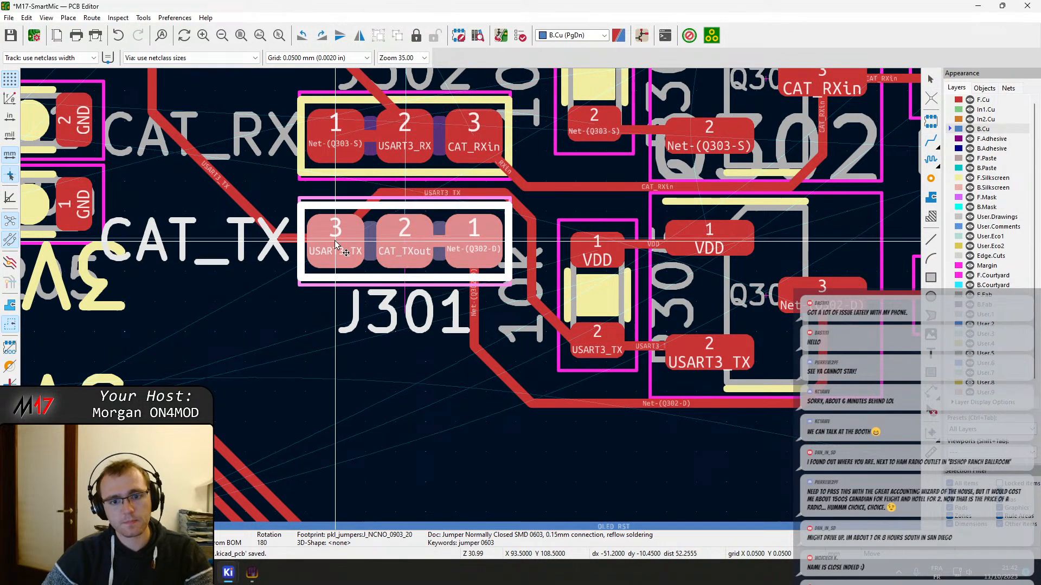
{"action": "left_click", "coordinate": [335, 250]}
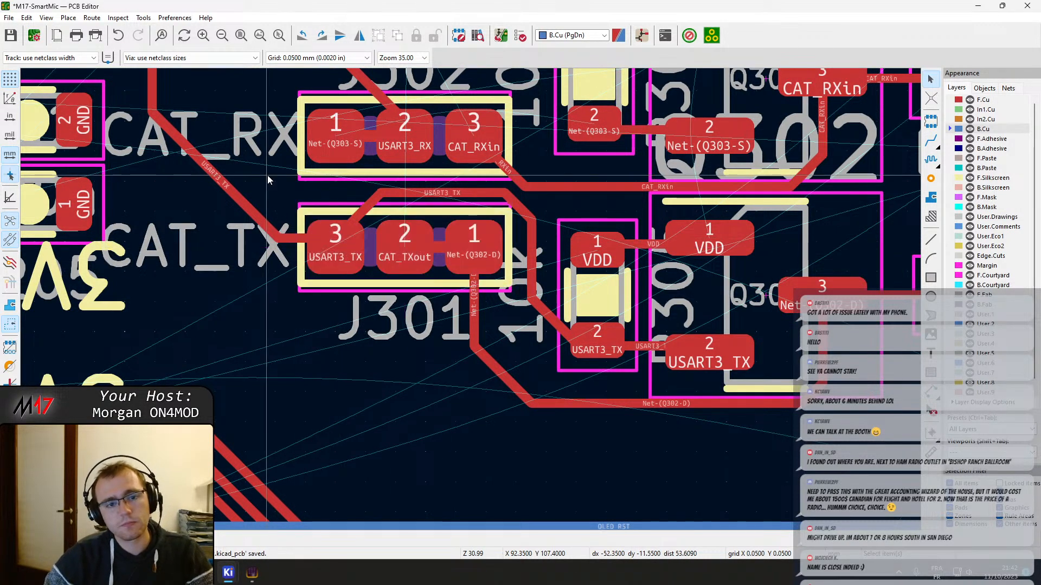
Tighten the USART3_TX track around J301 by shifting its horizontal, diagonal and vertical segments closer to the jumper
{"action": "left_click", "coordinate": [434, 201]}
{"action": "key", "text": "d"}
{"action": "left_click", "coordinate": [441, 201]}
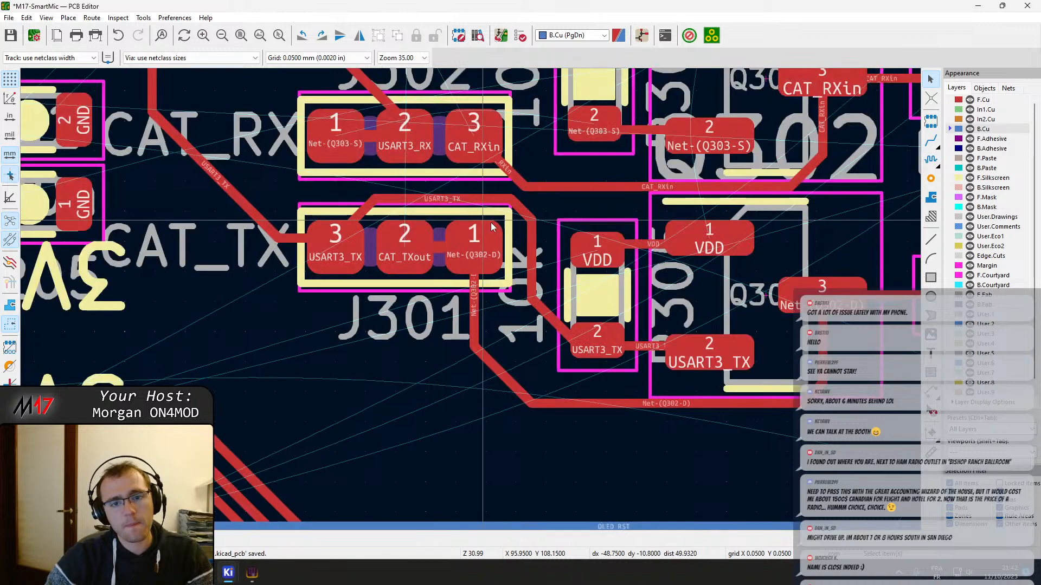
{"action": "left_click", "coordinate": [524, 214]}
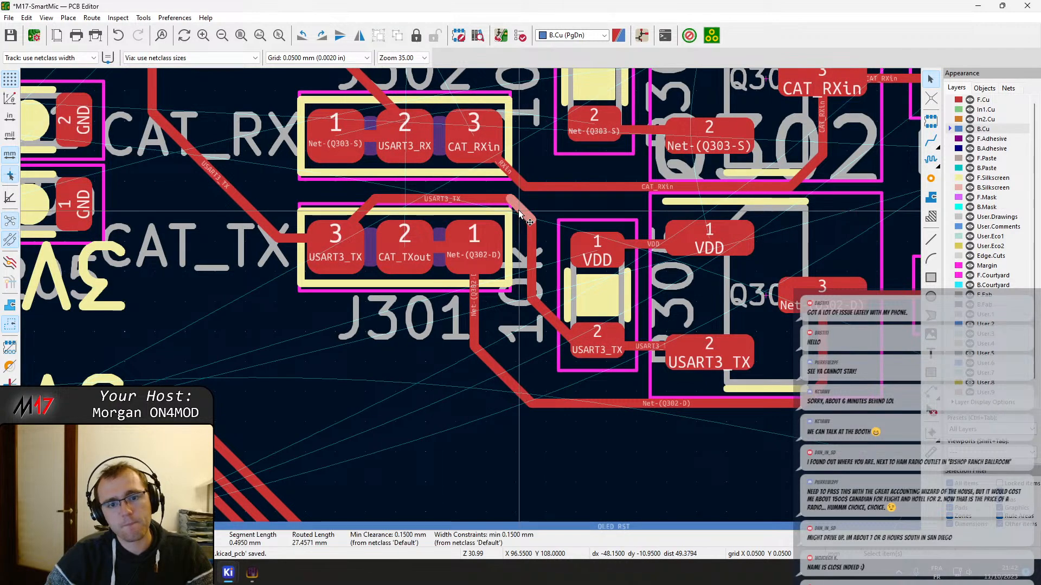
{"action": "key", "text": "d"}
{"action": "left_click", "coordinate": [516, 214]}
{"action": "left_click", "coordinate": [531, 250]}
{"action": "key", "text": "d"}
{"action": "left_click", "coordinate": [525, 250]}
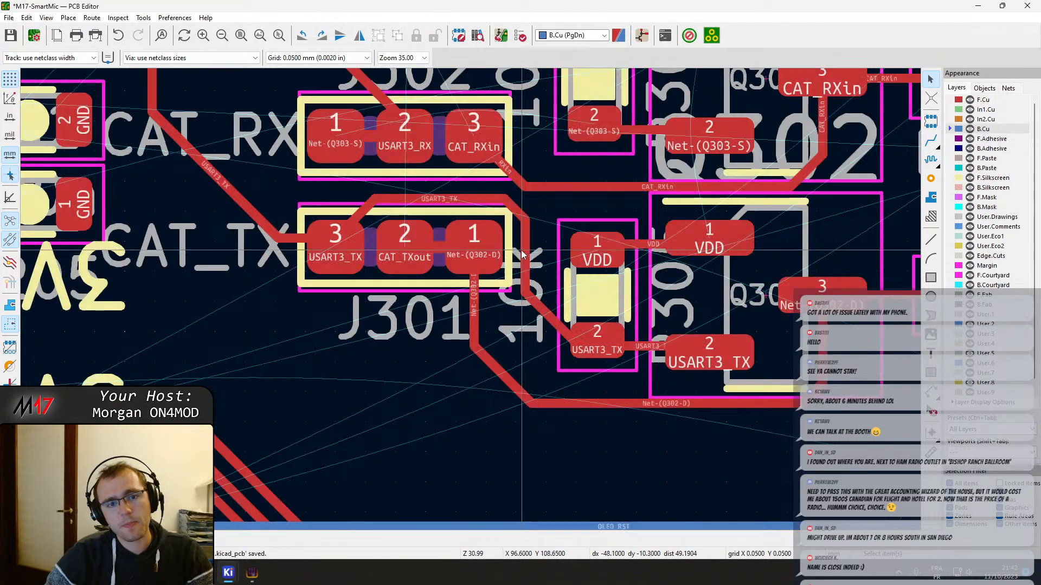
{"action": "middle_click_drag", "start_coordinate": [521, 252], "coordinate": [522, 429]}
{"action": "key", "text": "x"}
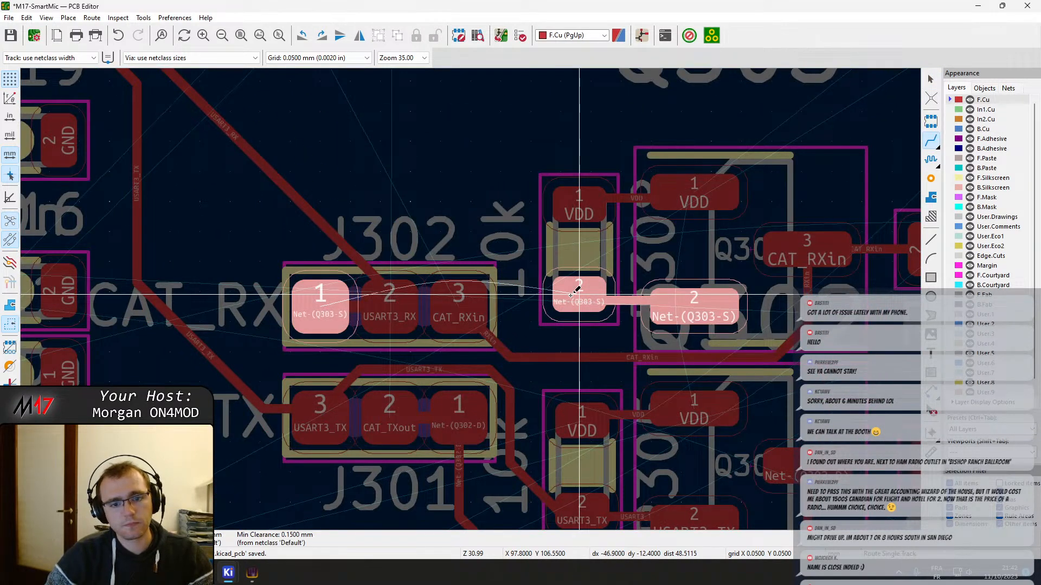
{"action": "scroll", "coordinate": [572, 291], "scroll_direction": "down", "scroll_amount": 2}
{"action": "scroll", "coordinate": [470, 297], "scroll_direction": "up", "scroll_amount": 2}
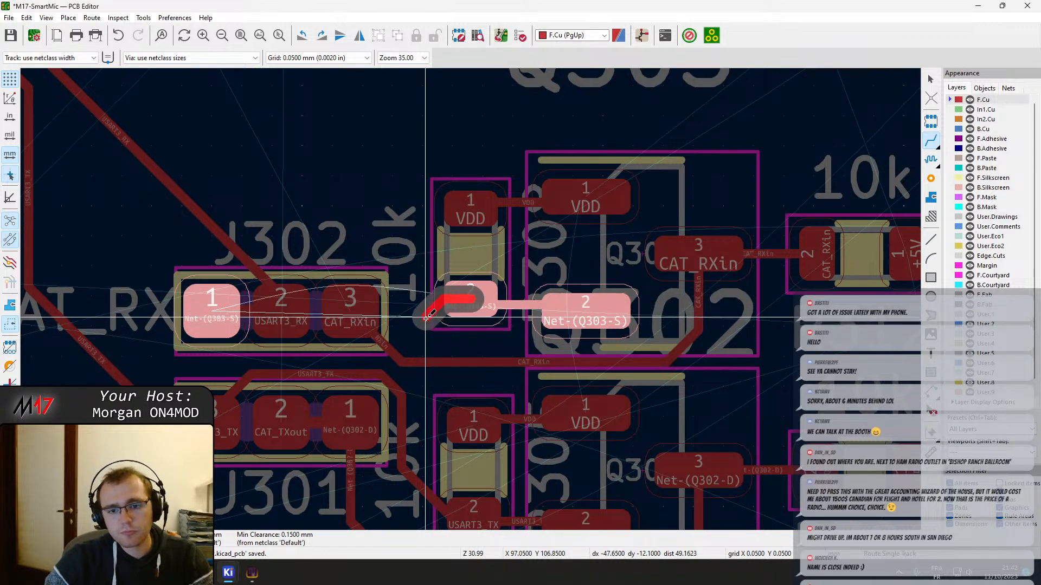
{"action": "key", "text": "Escape"}
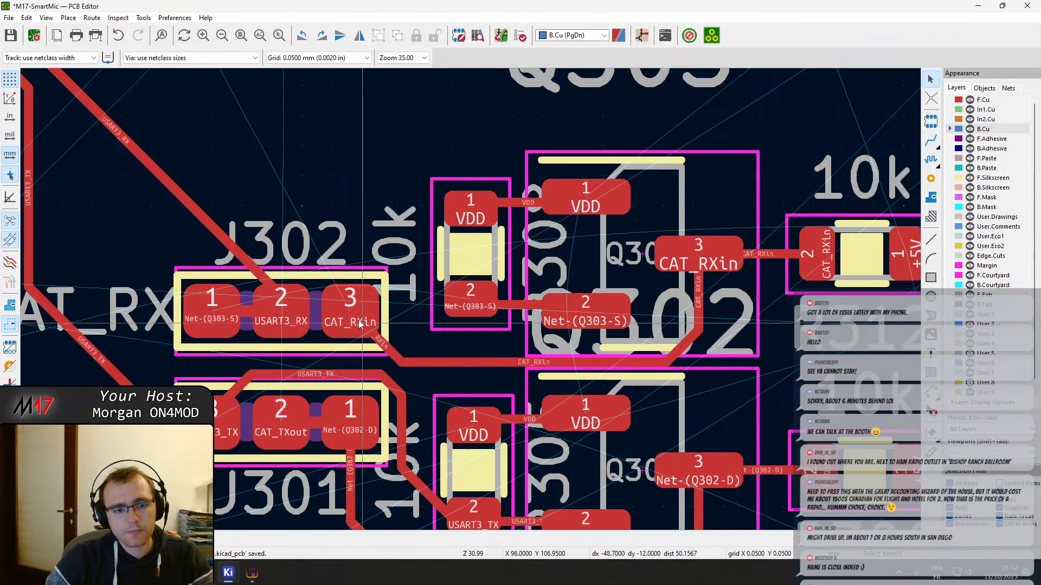
Reroute CAT_RXin from J302 pad 3 around the top of Q303 to its pad 3, and route Net-(Q303-S) from the 10k resistor's pad 2 beneath J302 to pad 1
{"action": "left_click", "coordinate": [350, 306]}
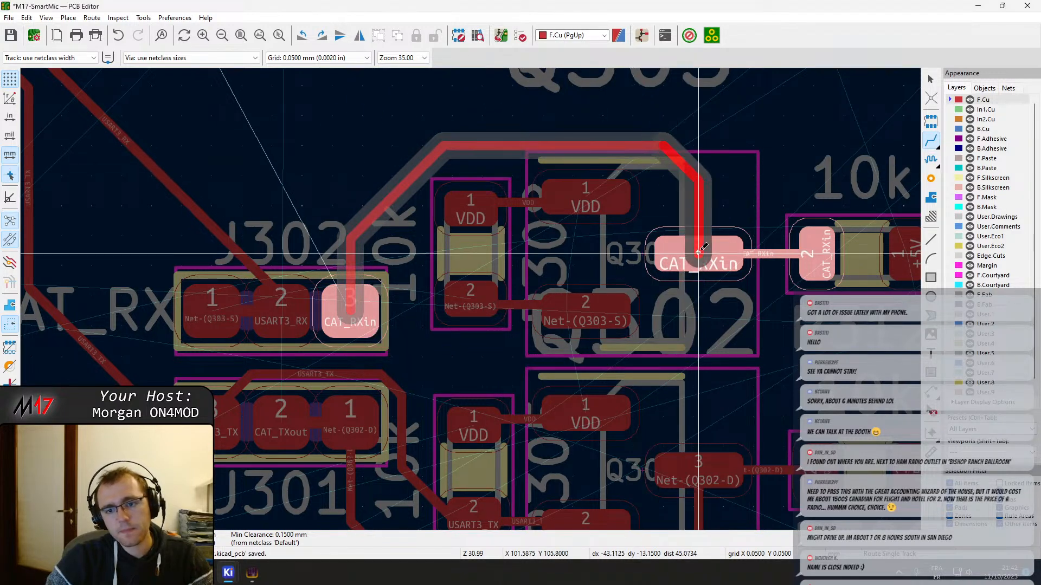
{"action": "left_click", "coordinate": [699, 250]}
{"action": "left_click", "coordinate": [468, 299]}
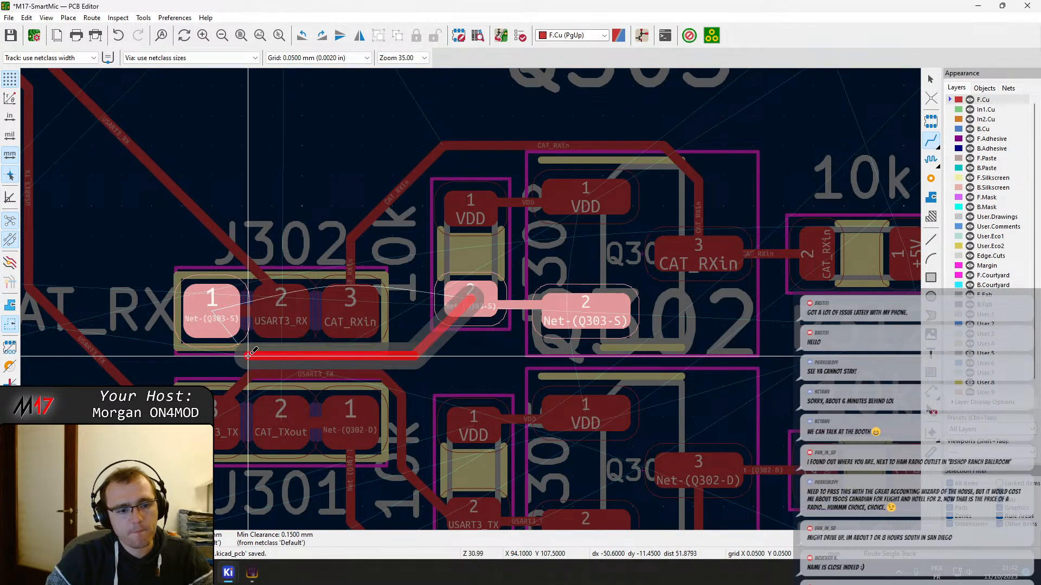
{"action": "left_click", "coordinate": [205, 316]}
{"action": "key", "text": "Page_Down"}
{"action": "scroll", "coordinate": [252, 355], "scroll_direction": "up", "scroll_amount": 3}
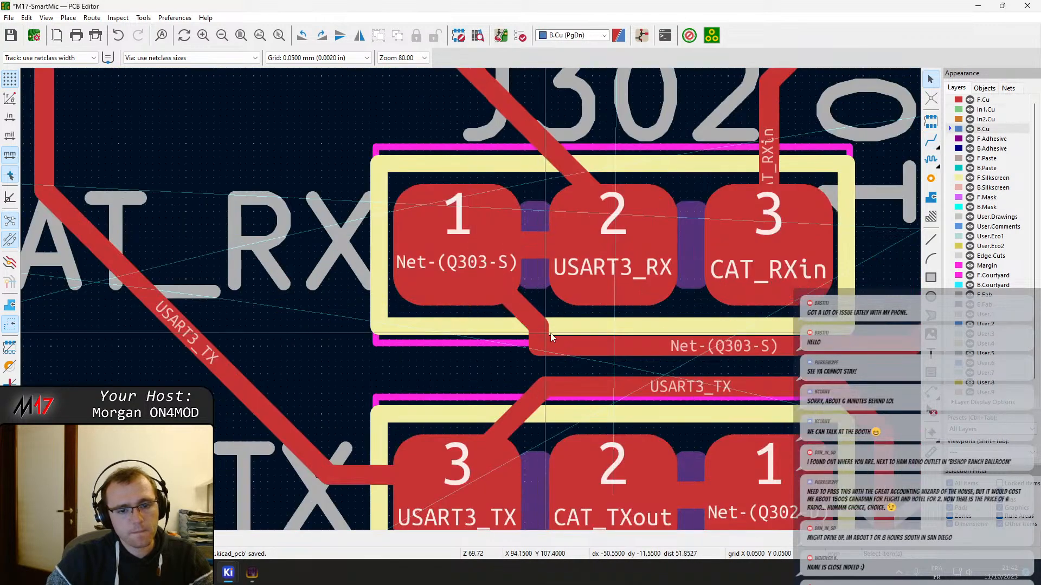
Straighten the short vertical jog in the Net-(Q303-S) track just below J302 into one clean diagonal
{"action": "left_click", "coordinate": [543, 333]}
{"action": "left_click", "coordinate": [560, 352]}
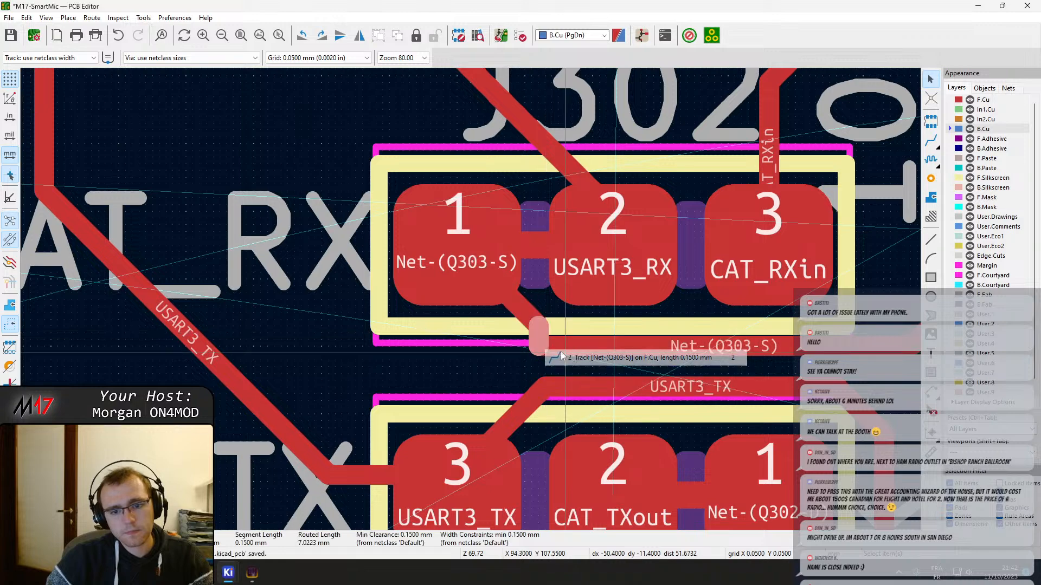
{"action": "key", "text": "d"}
{"action": "scroll", "coordinate": [542, 325], "scroll_direction": "down", "scroll_amount": 2}
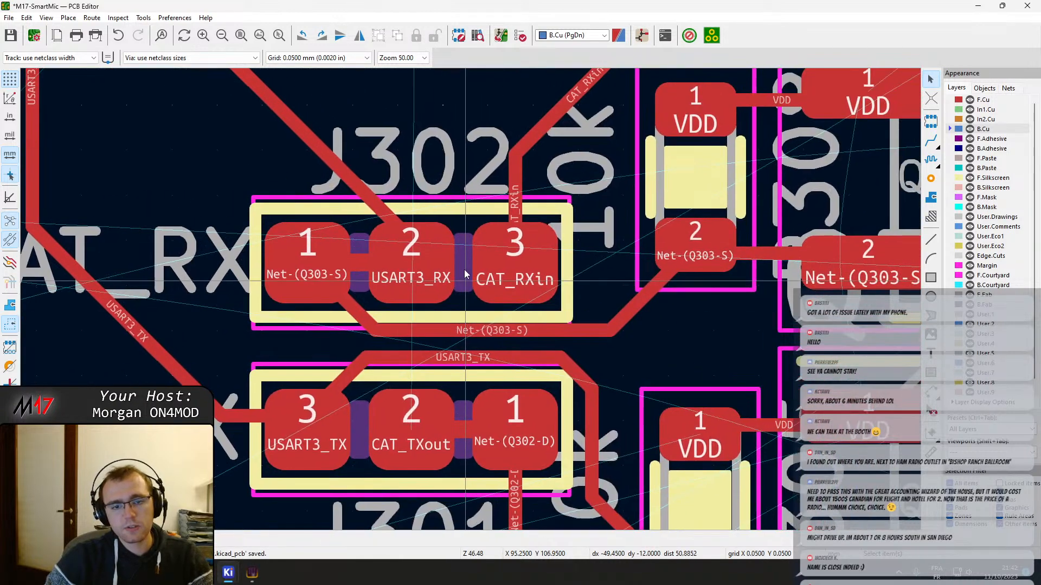
Move jumper J302 up by about 0.25 mm to widen the gap to J301
{"action": "left_click", "coordinate": [463, 224]}
{"action": "key", "text": "m"}
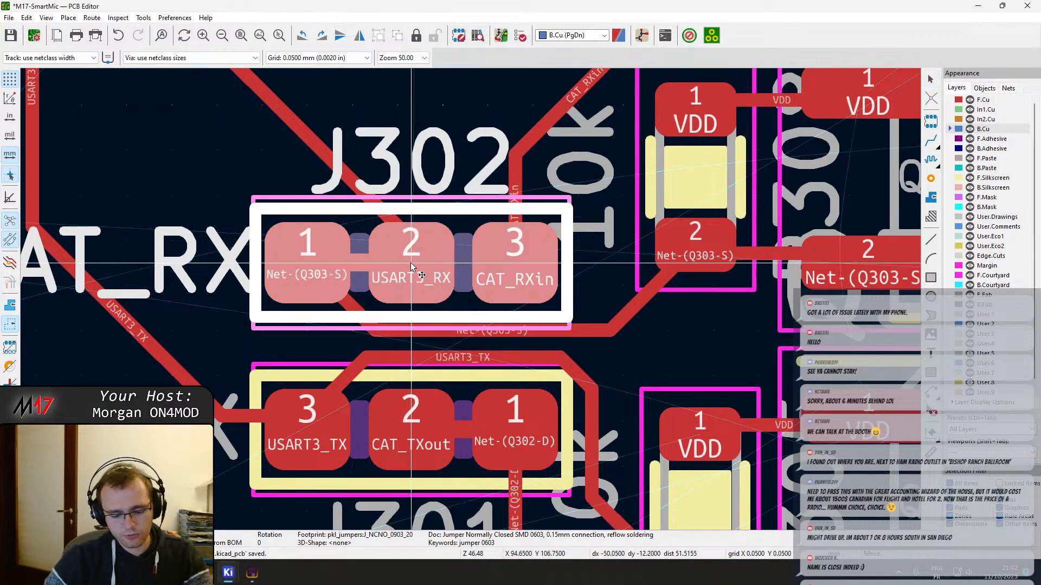
{"action": "key", "text": "Up"}
{"action": "key", "text": "Up"}
{"action": "key", "text": "Up"}
{"action": "key", "text": "Up"}
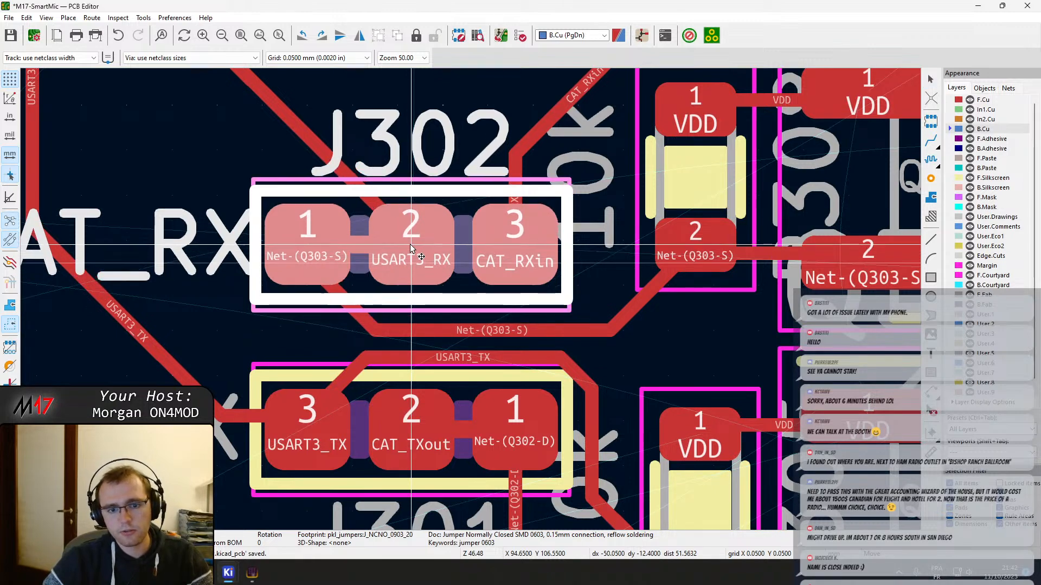
{"action": "key", "text": "Up"}
{"action": "left_click", "coordinate": [410, 241]}
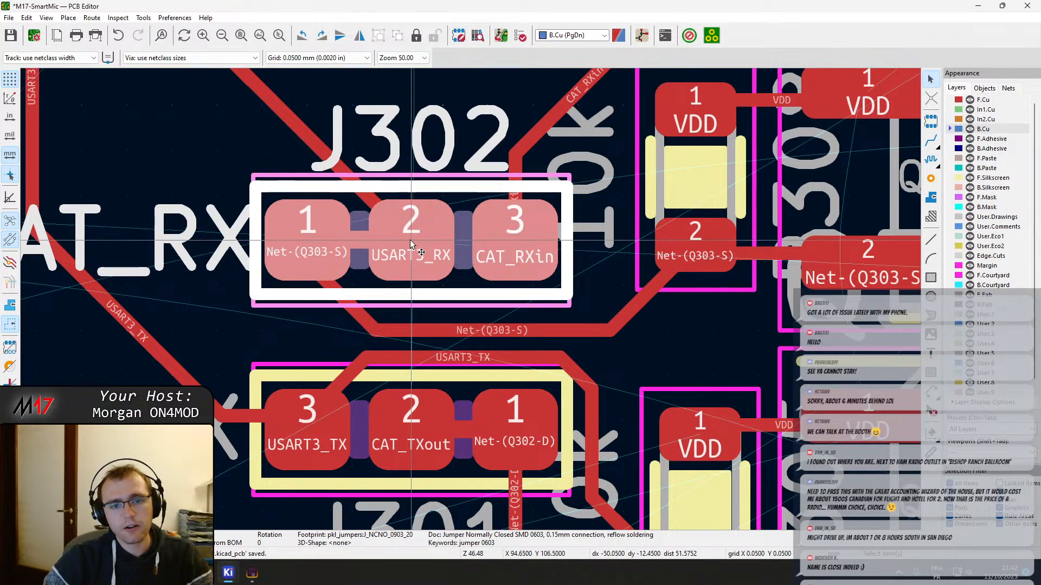
Redraw the Net-(Q303-S) track's end into J302 pad 1 and shift its horizontal segment up closer to J302
{"action": "scroll", "coordinate": [512, 339], "scroll_direction": "down", "scroll_amount": 3}
{"action": "scroll", "coordinate": [462, 342], "scroll_direction": "up", "scroll_amount": 3}
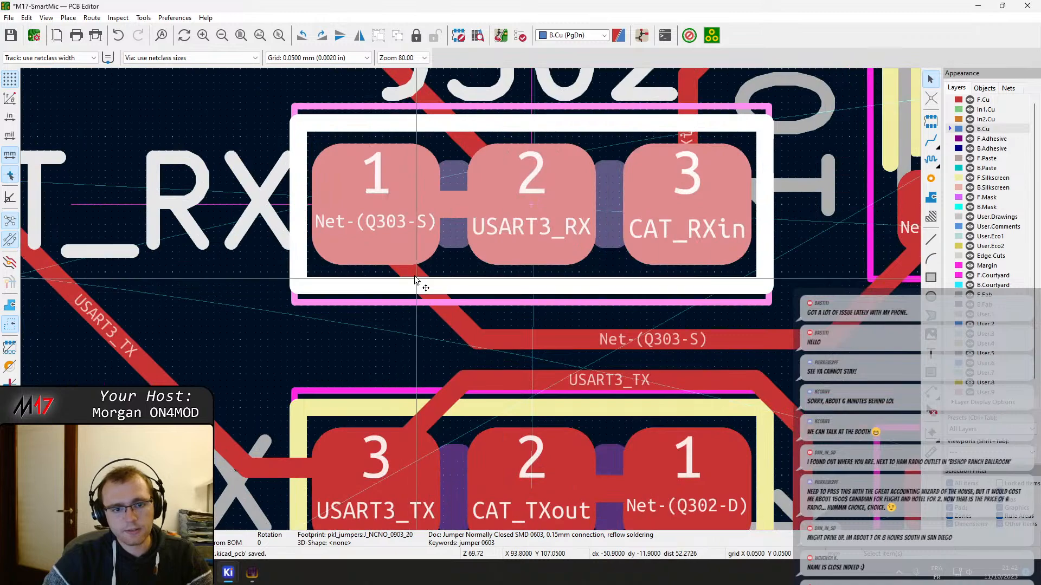
{"action": "key", "text": "x"}
{"action": "left_click_drag", "start_coordinate": [412, 249], "coordinate": [374, 205]}
{"action": "middle_click_drag", "start_coordinate": [656, 333], "coordinate": [508, 325]}
{"action": "left_click", "coordinate": [522, 332]}
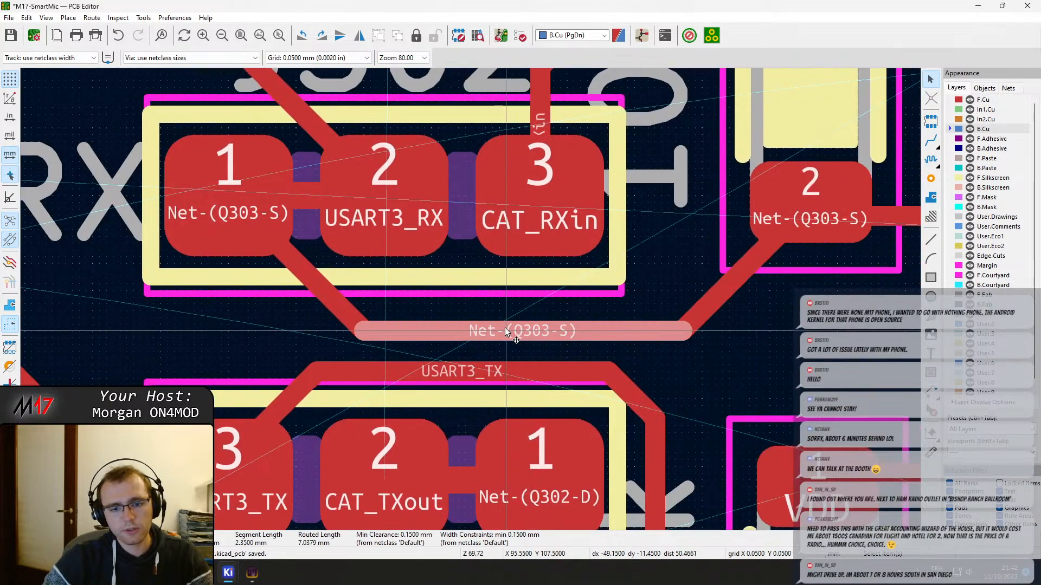
{"action": "left_click_drag", "start_coordinate": [505, 328], "coordinate": [535, 306]}
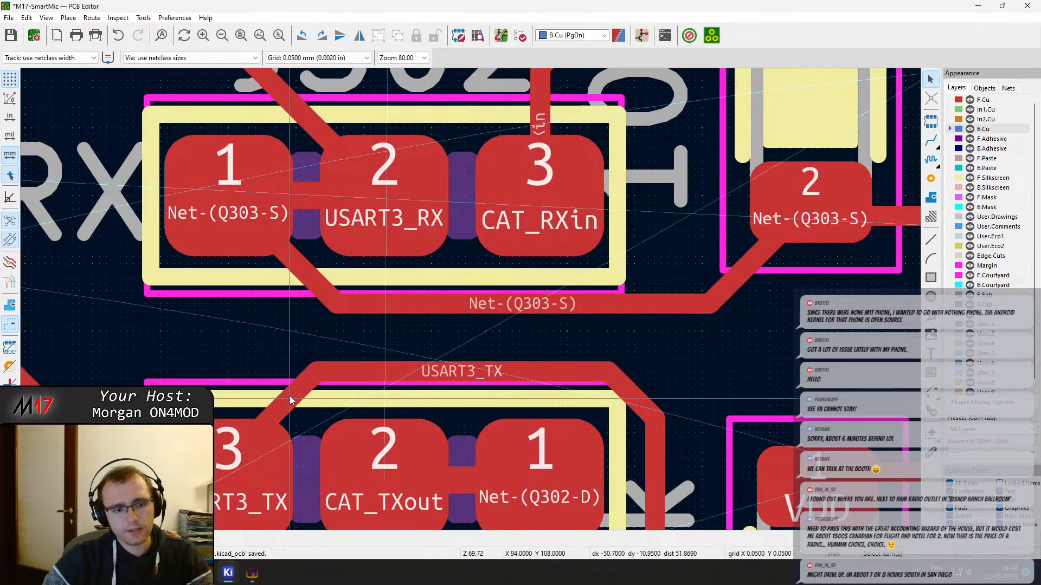
Adjust the USART3_TX track's diagonal at J301 pad 3 for a cleaner pad entry
{"action": "key", "text": "x"}
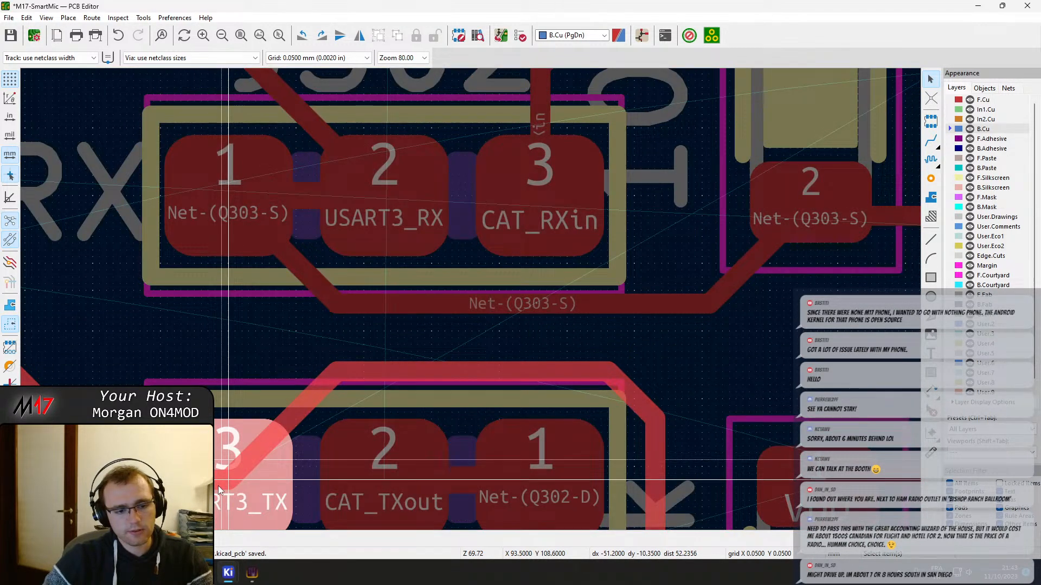
{"action": "left_click_drag", "start_coordinate": [218, 486], "coordinate": [219, 485]}
{"action": "left_click_drag", "start_coordinate": [285, 414], "coordinate": [239, 476]}
{"action": "middle_click_drag", "start_coordinate": [431, 391], "coordinate": [312, 410]}
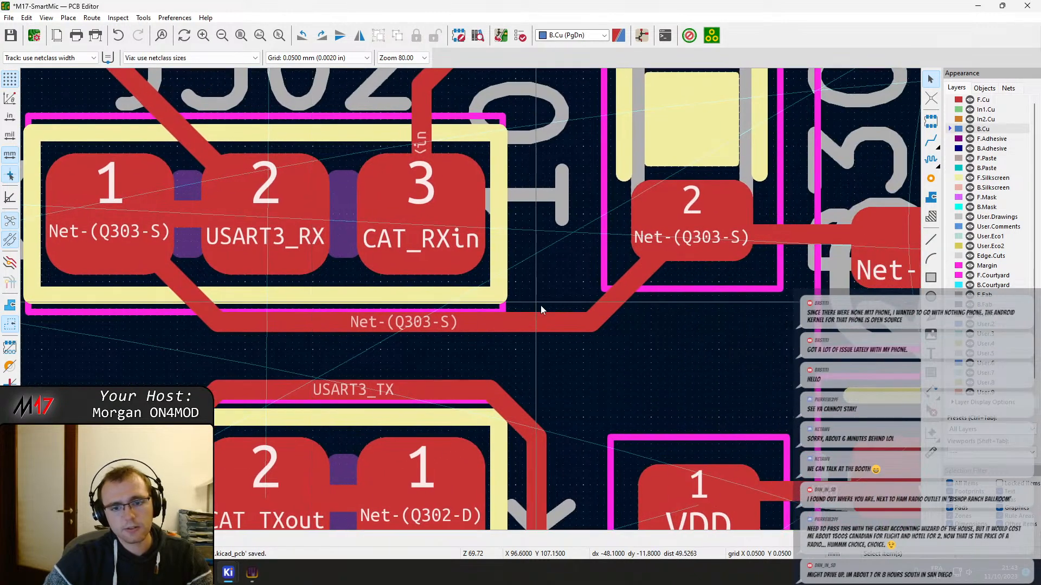
Shift the Net-(Q303-S) diagonal beside the 10k resistor's pad 2 toward J302 and nudge its horizontal segment closer to the jumper
{"action": "left_click", "coordinate": [630, 289]}
{"action": "left_click_drag", "start_coordinate": [630, 287], "coordinate": [527, 285]}
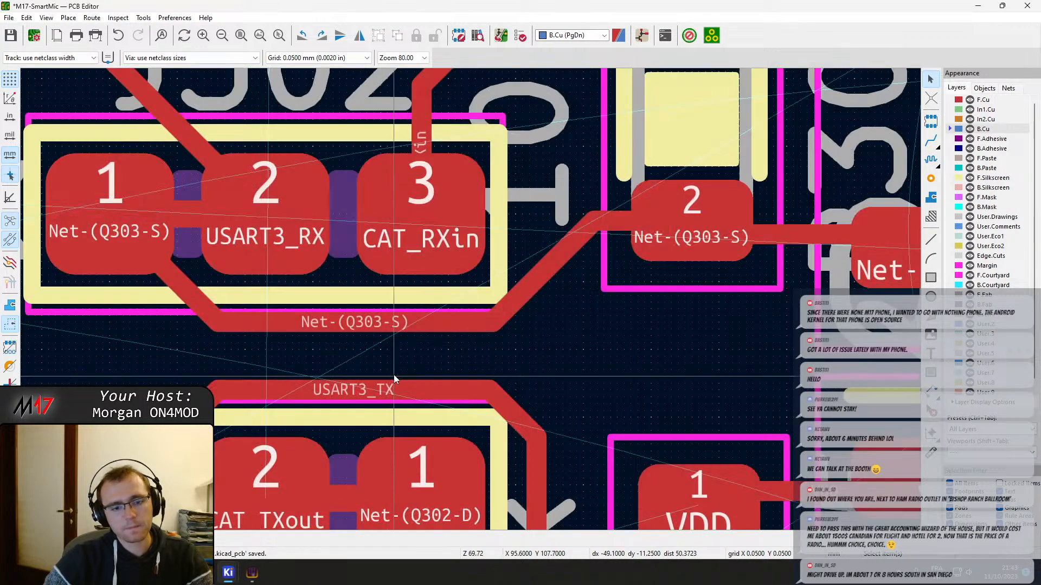
{"action": "left_click", "coordinate": [385, 324]}
{"action": "left_click_drag", "start_coordinate": [384, 324], "coordinate": [389, 317]}
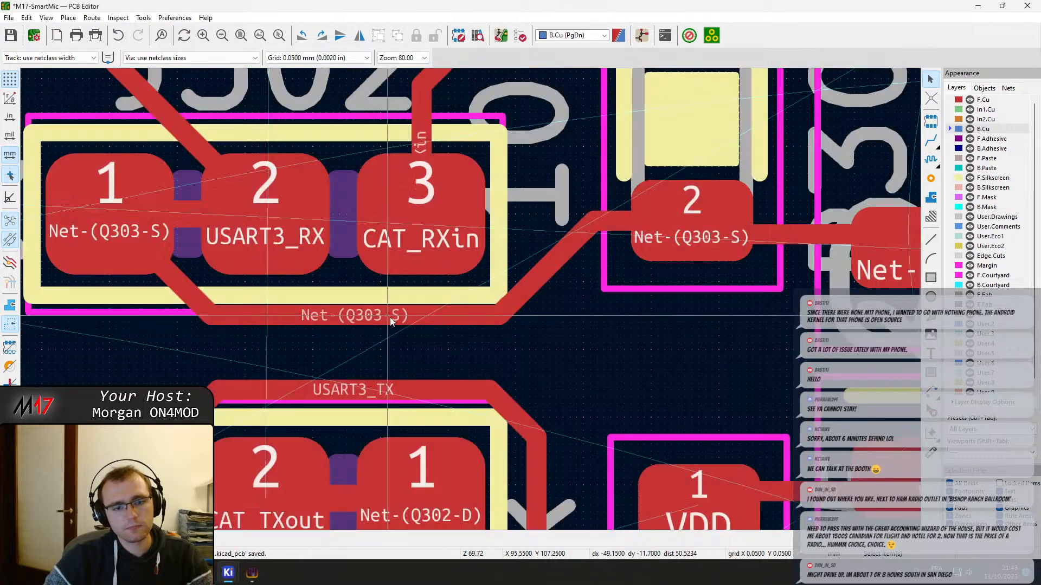
{"action": "left_click", "coordinate": [379, 389]}
{"action": "left_click_drag", "start_coordinate": [379, 389], "coordinate": [416, 371]}
{"action": "scroll", "coordinate": [416, 370], "scroll_direction": "down", "scroll_amount": 4}
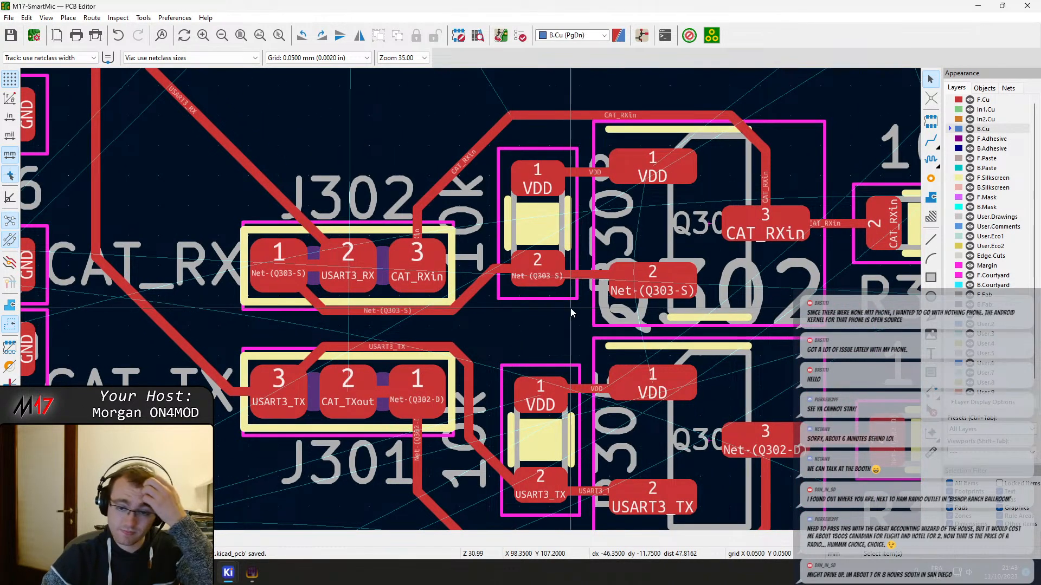
Shift the USART3_RX diagonal so the track enters J302 pad 2 vertically from above
{"action": "middle_click_drag", "start_coordinate": [318, 239], "coordinate": [377, 278]}
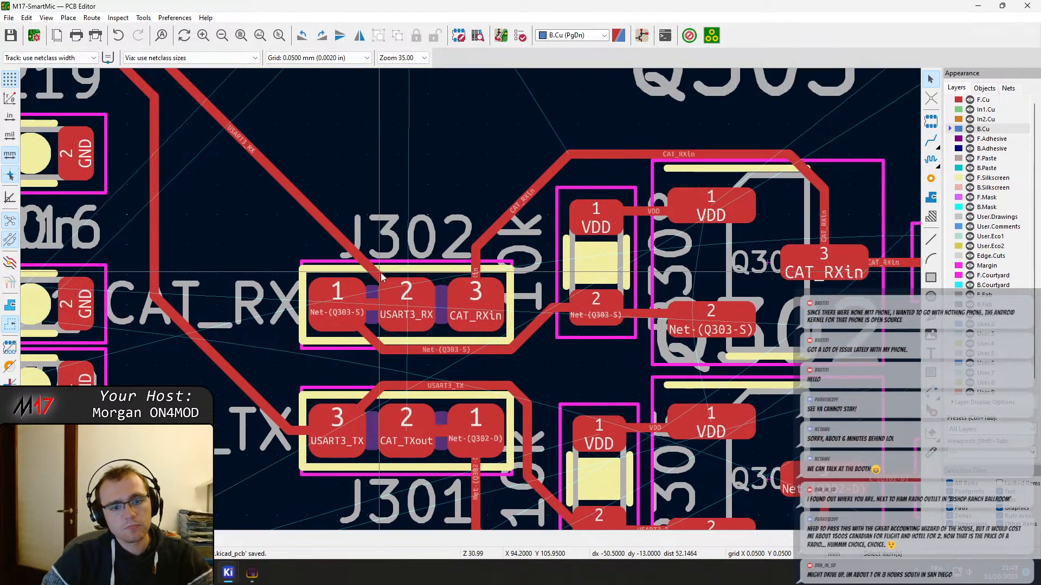
{"action": "left_click", "coordinate": [378, 278]}
{"action": "left_click_drag", "start_coordinate": [368, 269], "coordinate": [407, 254]}
Check the CAT_RXin, VDD and Net-(Q303-S) connections around J302 and Q303 for anything left unrouted
{"action": "key", "text": "x"}
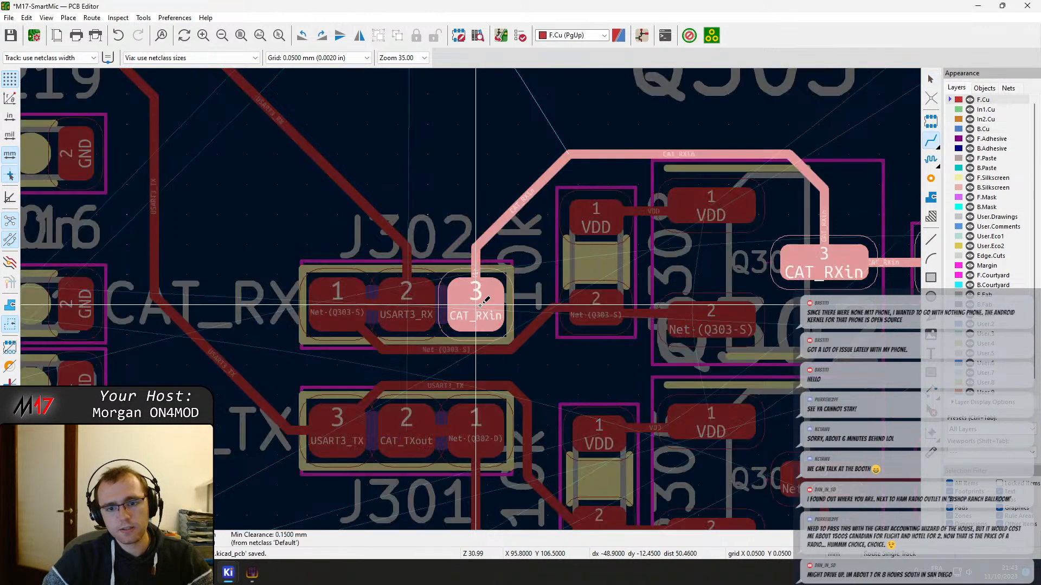
{"action": "key", "text": "Escape"}
{"action": "left_click", "coordinate": [711, 207]}
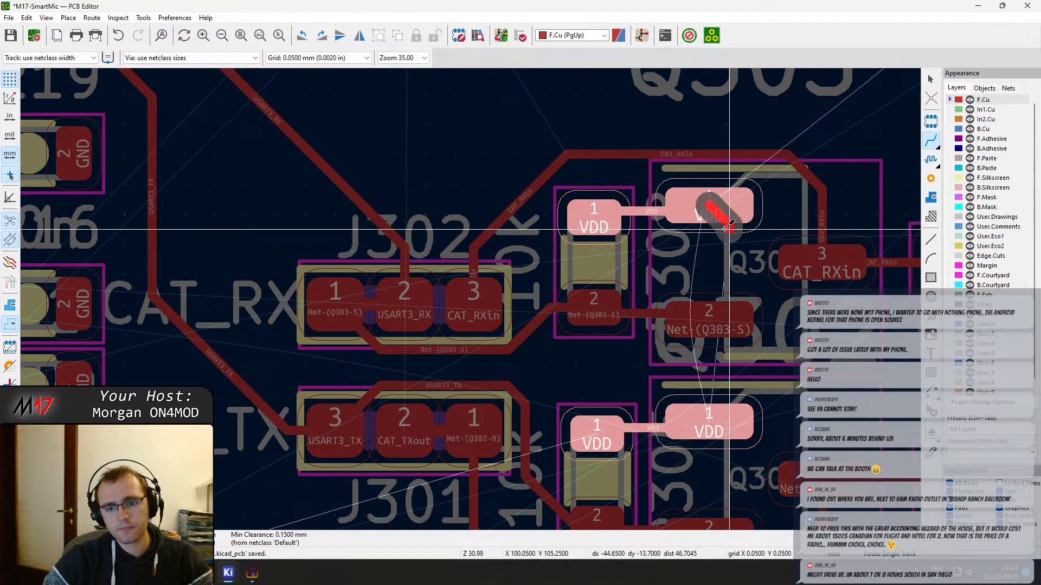
{"action": "middle_click_drag", "start_coordinate": [729, 227], "coordinate": [583, 203]}
{"action": "key", "text": "Escape"}
{"action": "left_click", "coordinate": [566, 286]}
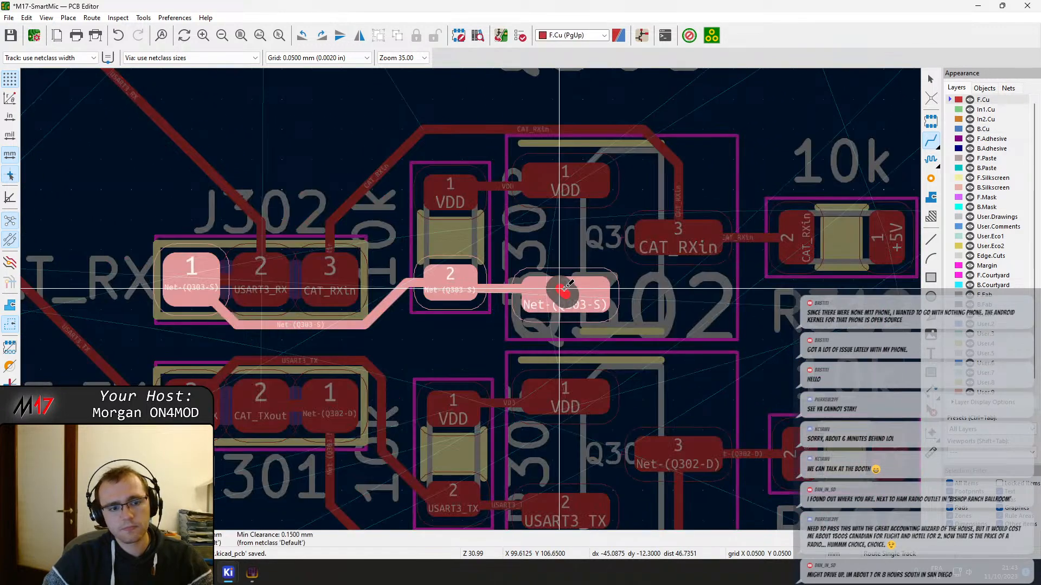
{"action": "key", "text": "Escape"}
{"action": "left_click", "coordinate": [667, 235]}
{"action": "scroll", "coordinate": [665, 236], "scroll_direction": "down", "scroll_amount": 1}
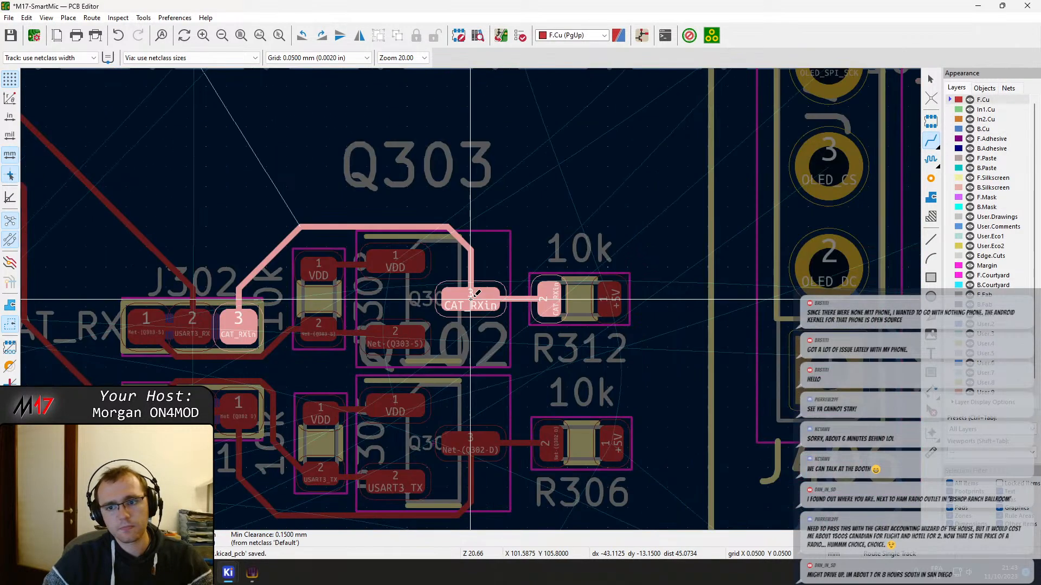
{"action": "key", "text": "Escape"}
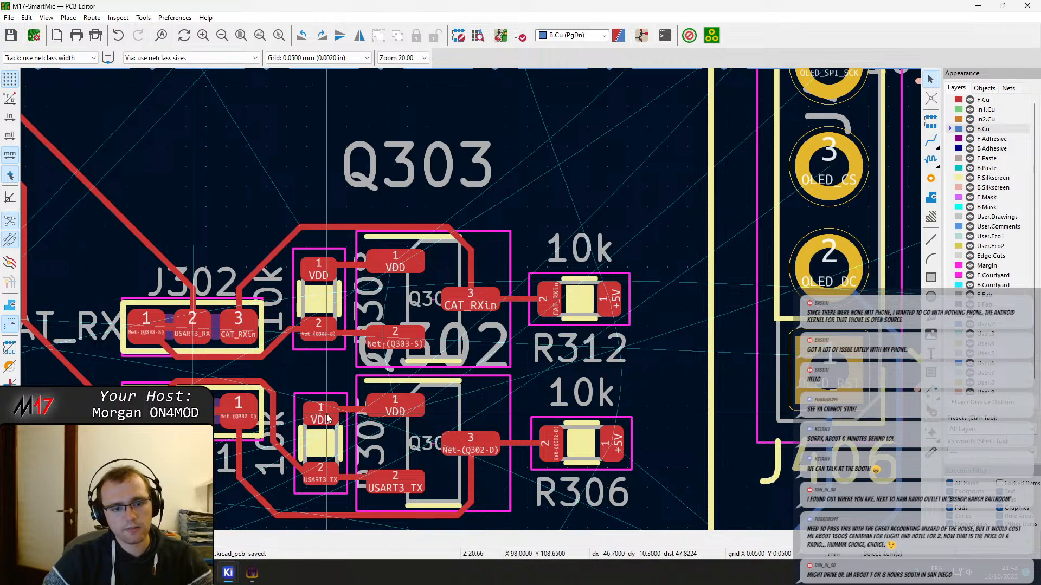
{"action": "middle_click_drag", "start_coordinate": [332, 396], "coordinate": [600, 373]}
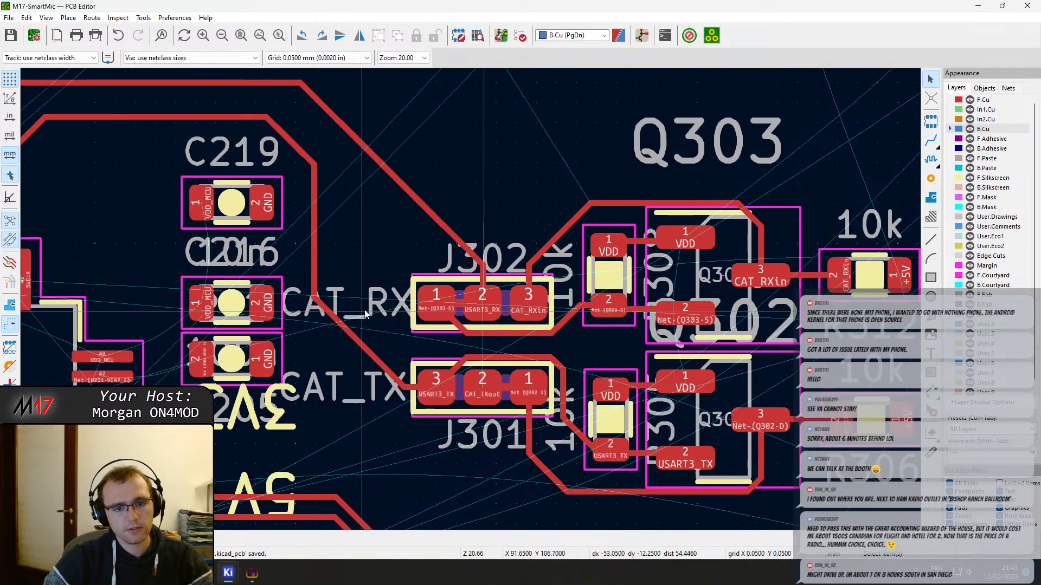
{"action": "middle_click_drag", "start_coordinate": [388, 305], "coordinate": [616, 372]}
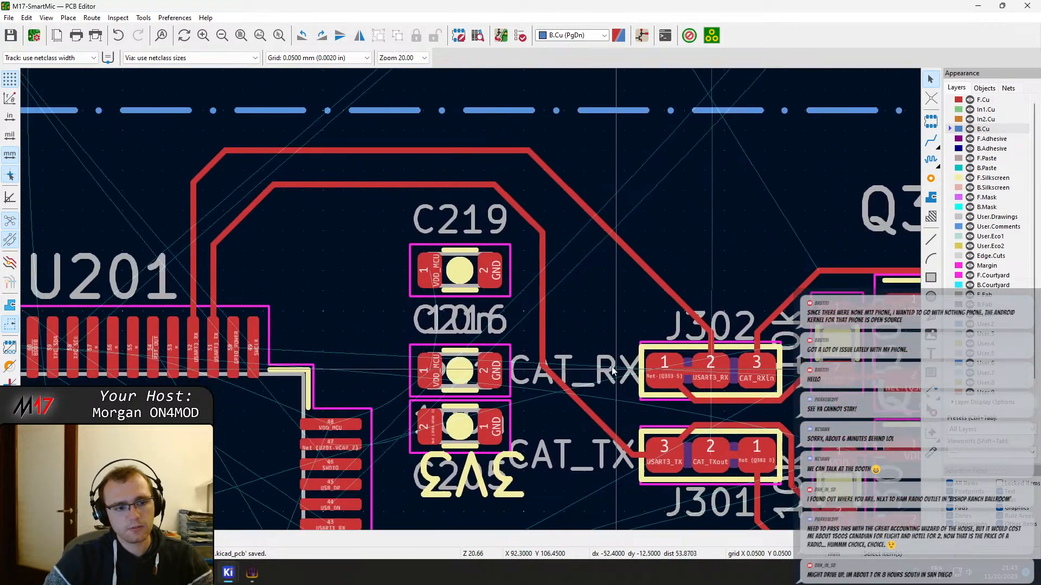
Examine the unrouted pins at U201's upper-right corner, including SWCLK pin 49 and VDD_MCU pin 48, and where their nets lead
{"action": "key", "text": "x"}
{"action": "left_click", "coordinate": [252, 345]}
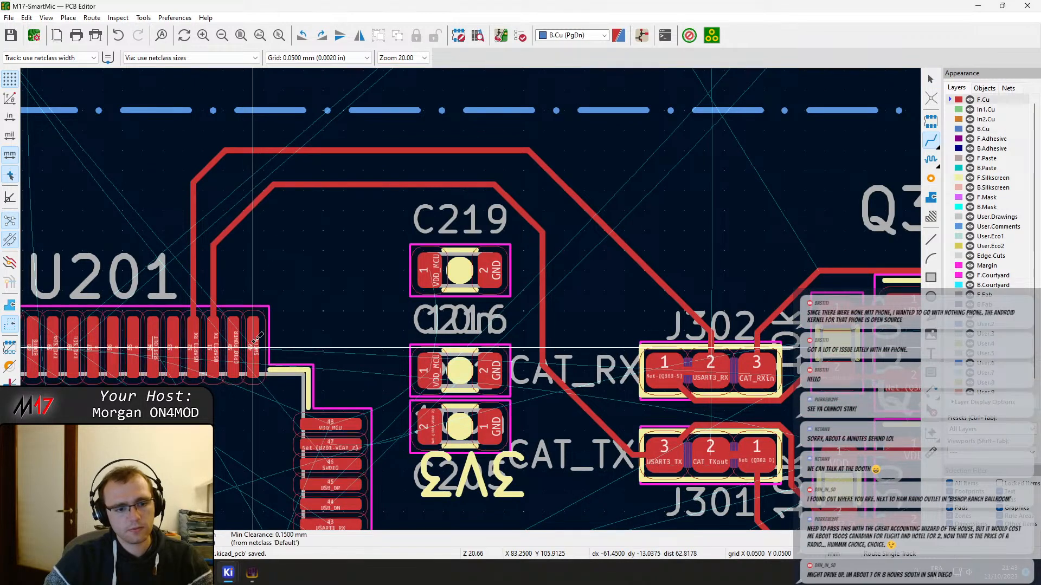
{"action": "scroll", "coordinate": [252, 344], "scroll_direction": "down", "scroll_amount": 8}
{"action": "scroll", "coordinate": [470, 294], "scroll_direction": "up", "scroll_amount": 5}
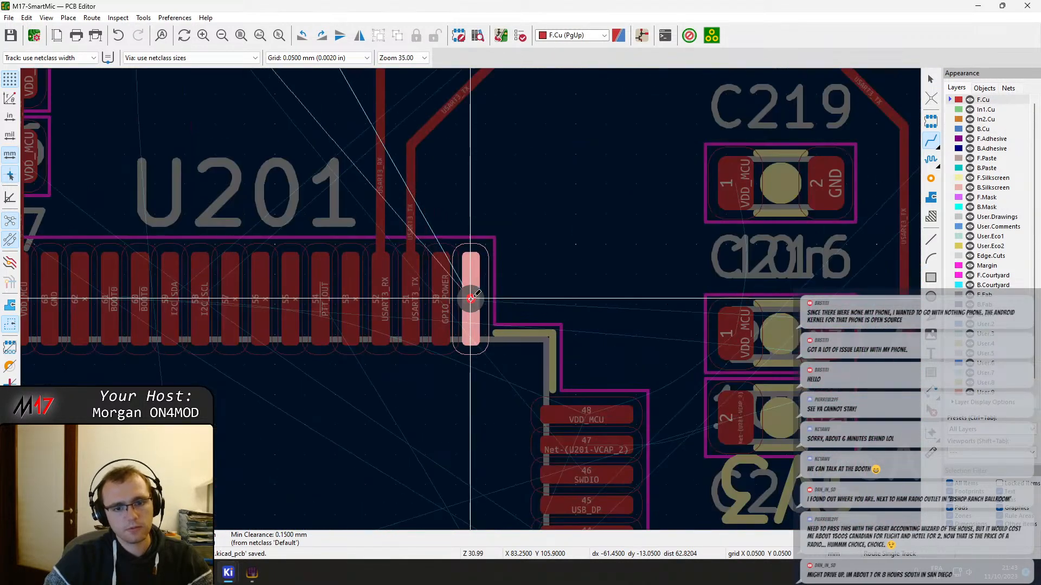
{"action": "scroll", "coordinate": [471, 295], "scroll_direction": "down", "scroll_amount": 1}
{"action": "scroll", "coordinate": [470, 294], "scroll_direction": "up", "scroll_amount": 4}
{"action": "key", "text": "Page_Down"}
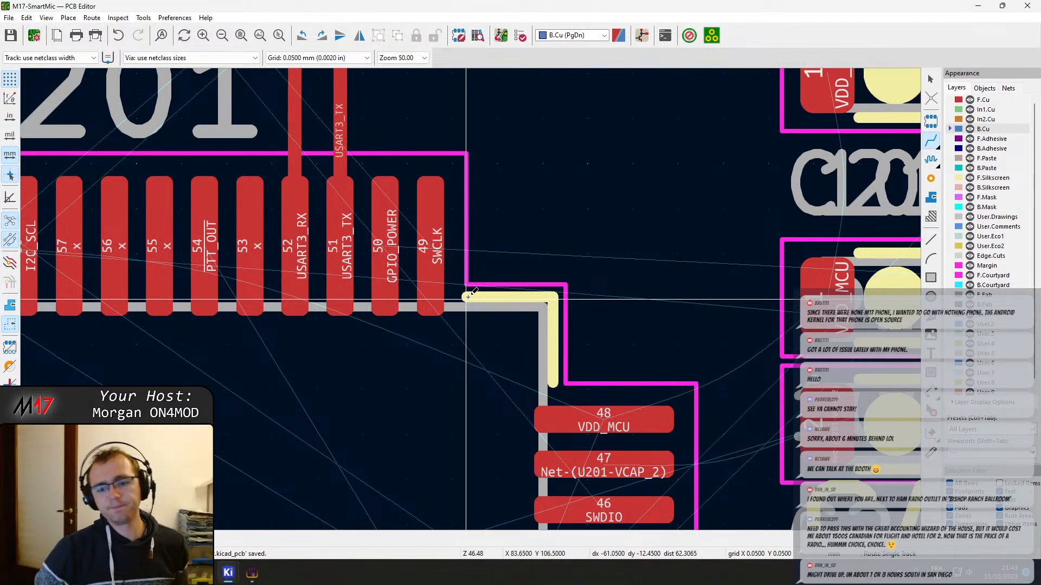
{"action": "scroll", "coordinate": [470, 294], "scroll_direction": "down", "scroll_amount": 4}
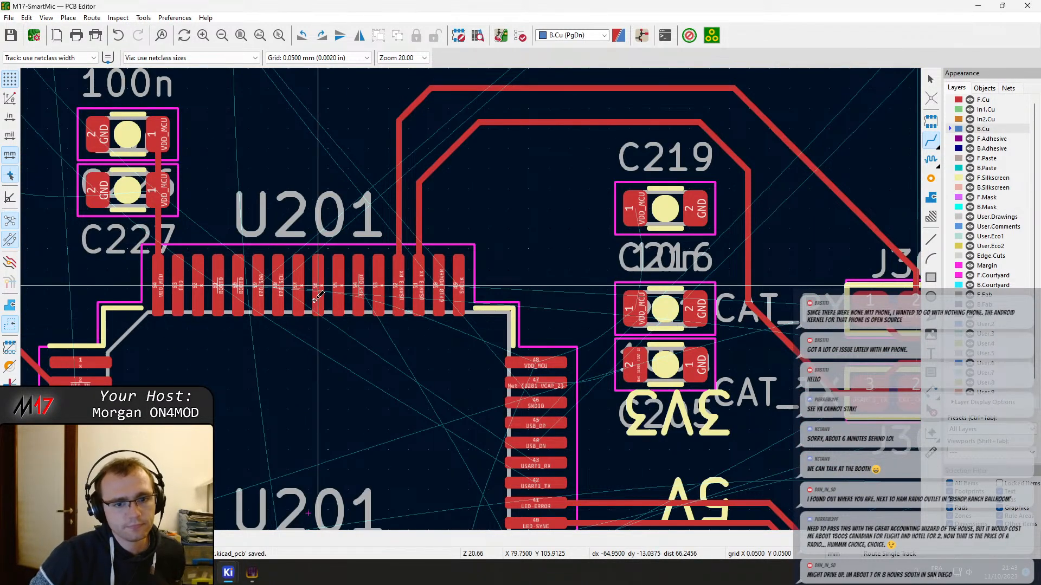
{"action": "scroll", "coordinate": [316, 292], "scroll_direction": "down", "scroll_amount": 4}
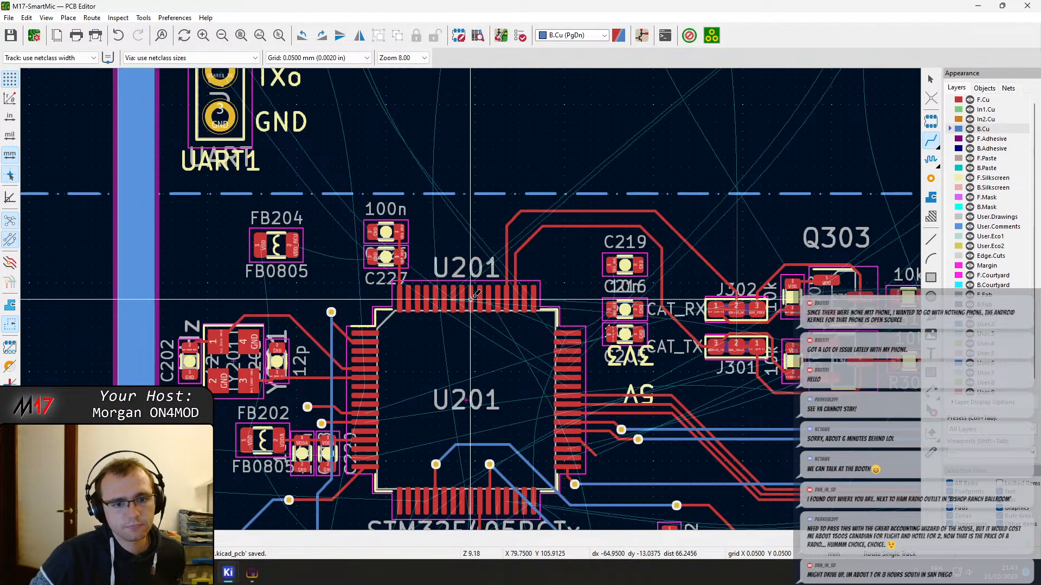
{"action": "middle_click_drag", "start_coordinate": [275, 172], "coordinate": [449, 253]}
{"action": "scroll", "coordinate": [440, 248], "scroll_direction": "down", "scroll_amount": 1}
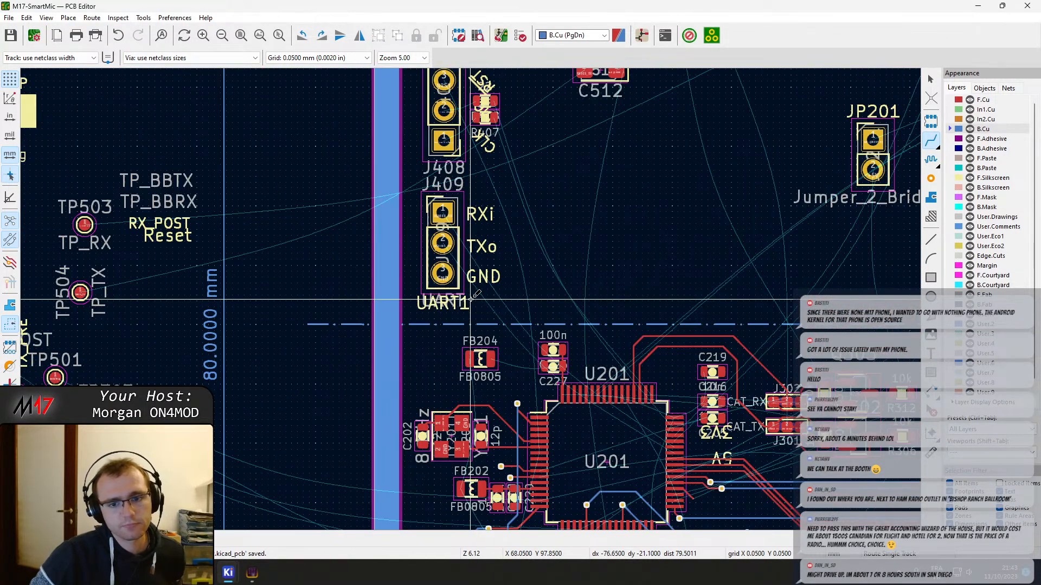
{"action": "scroll", "coordinate": [476, 298], "scroll_direction": "up", "scroll_amount": 2}
{"action": "scroll", "coordinate": [496, 302], "scroll_direction": "down", "scroll_amount": 1}
{"action": "middle_click_drag", "start_coordinate": [547, 342], "coordinate": [398, 96]}
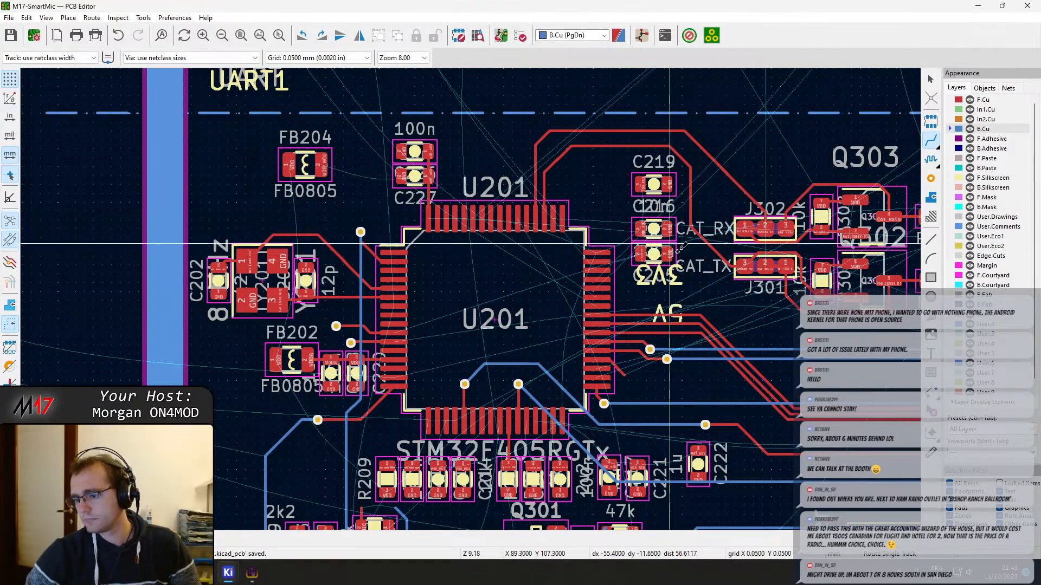
{"action": "scroll", "coordinate": [599, 250], "scroll_direction": "up", "scroll_amount": 5}
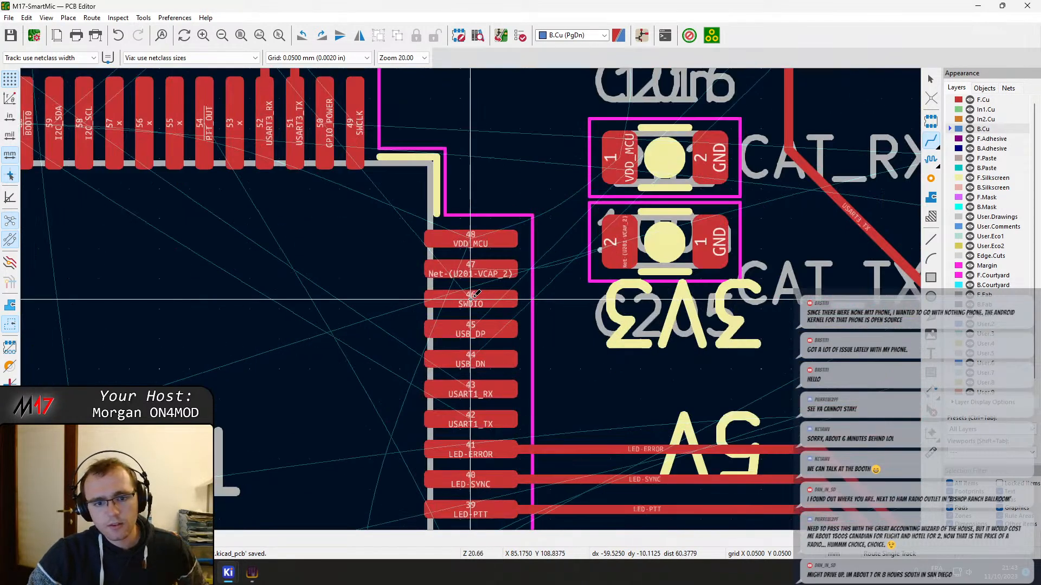
{"action": "left_click", "coordinate": [495, 236]}
{"action": "key", "text": "Escape"}
{"action": "key", "text": "Escape"}
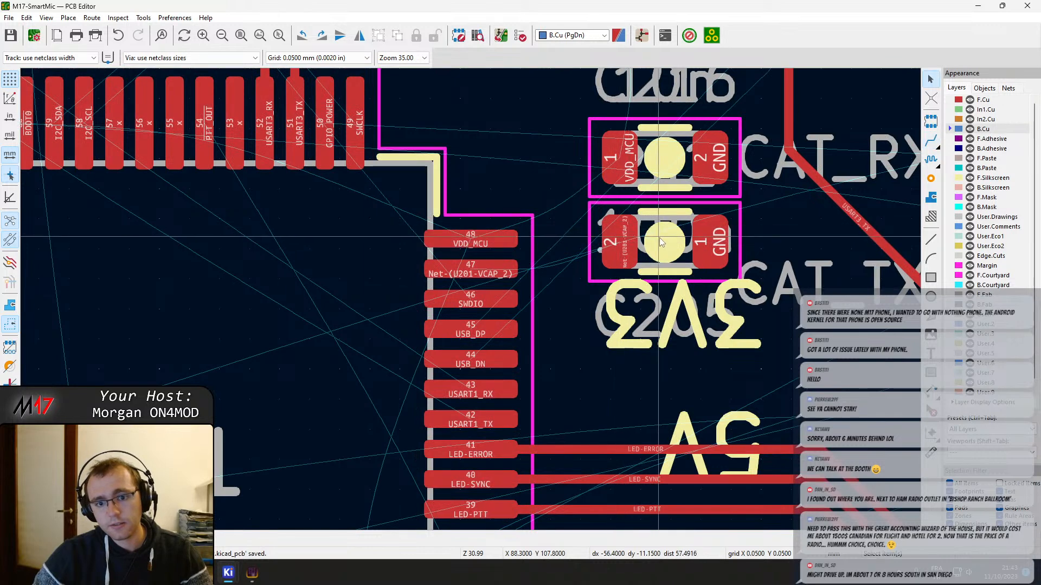
Shift capacitor C205 slightly down to face pin 47 and route Net-(U201-VCAP_2) from U201 pin 47 to its pad 2
{"action": "left_click", "coordinate": [661, 242]}
{"action": "left_click", "coordinate": [651, 263]}
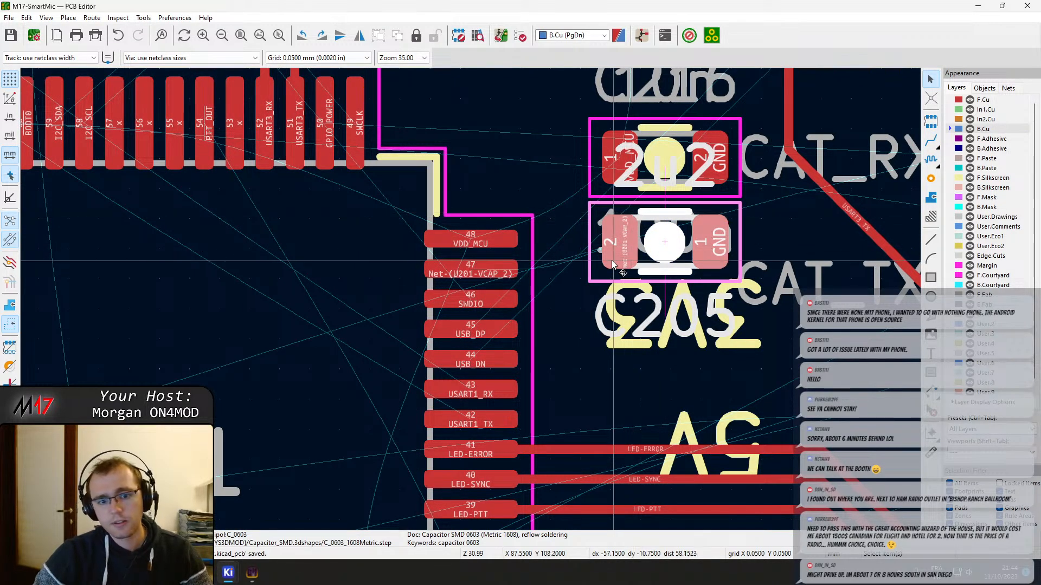
{"action": "key", "text": "m"}
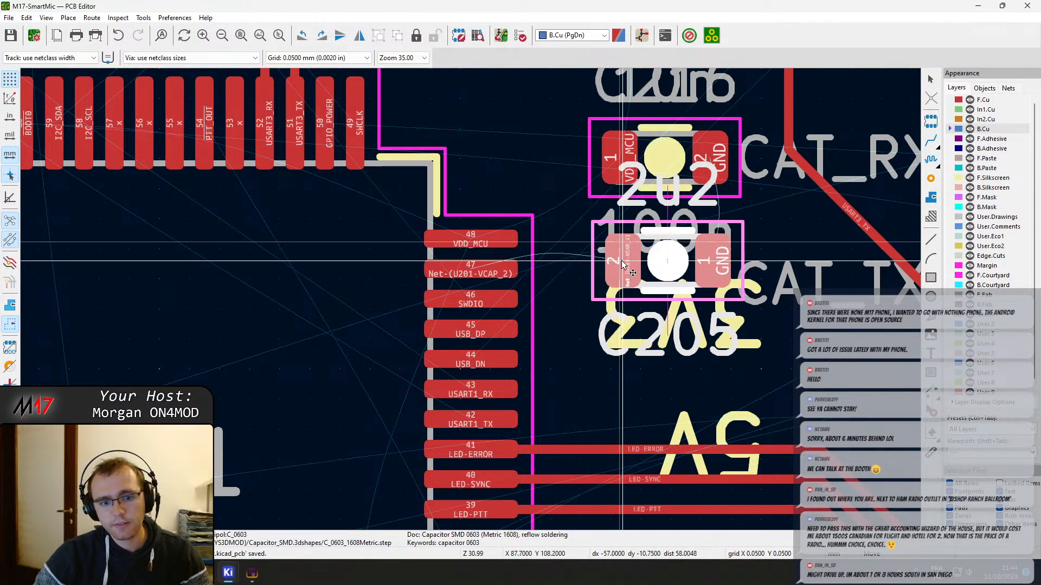
{"action": "left_click", "coordinate": [622, 261]}
{"action": "key", "text": "x"}
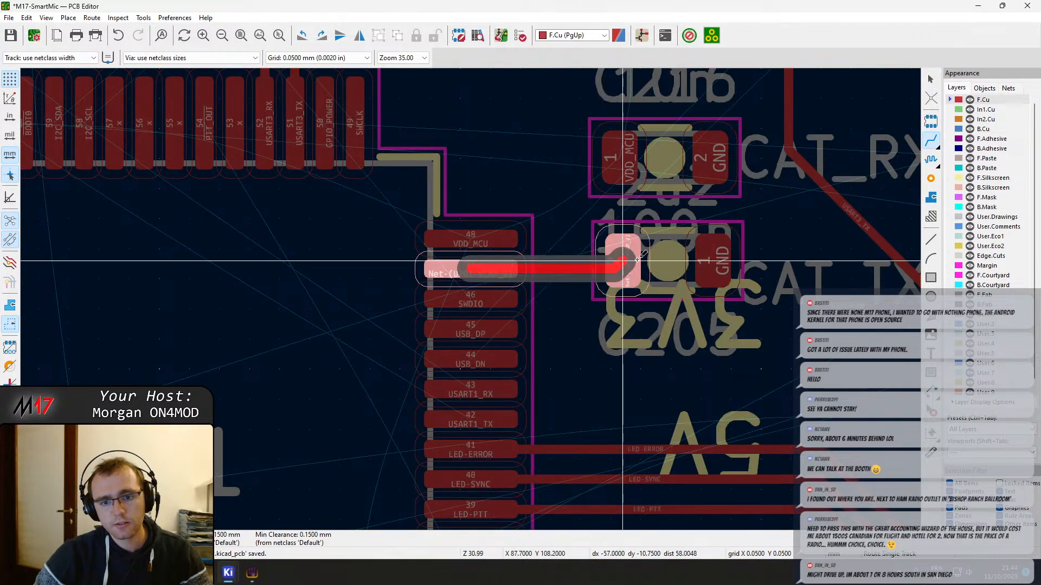
{"action": "left_click", "coordinate": [632, 261]}
{"action": "key", "text": "Escape"}
Place the 10n capacitor C219 just above U201 pin 48 beside C205, and stack the 100n capacitor C216 directly above it
{"action": "middle_click_drag", "start_coordinate": [644, 155], "coordinate": [583, 271]}
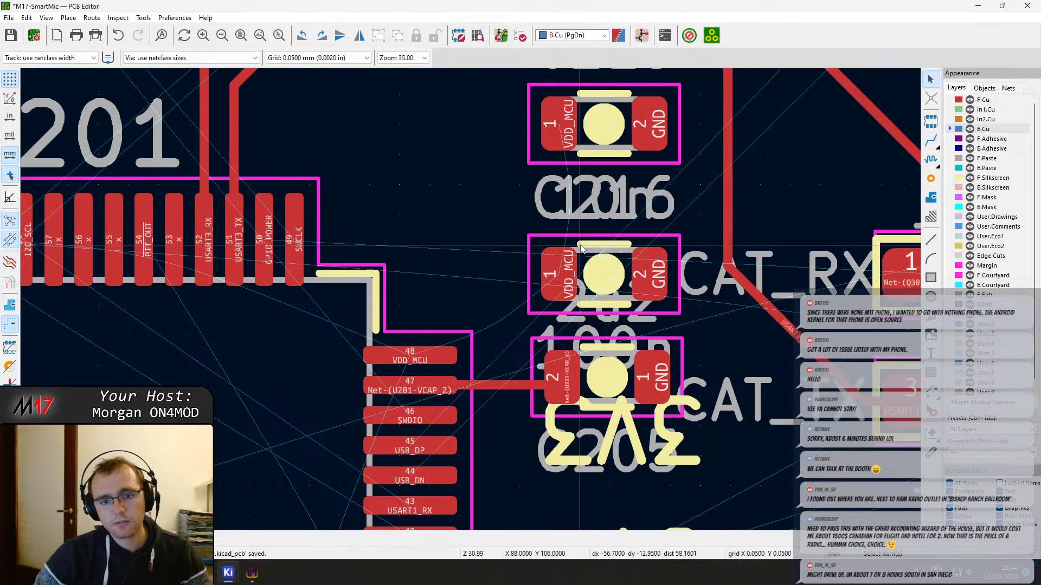
{"action": "left_click", "coordinate": [544, 254]}
{"action": "left_click_drag", "start_coordinate": [543, 254], "coordinate": [400, 113]}
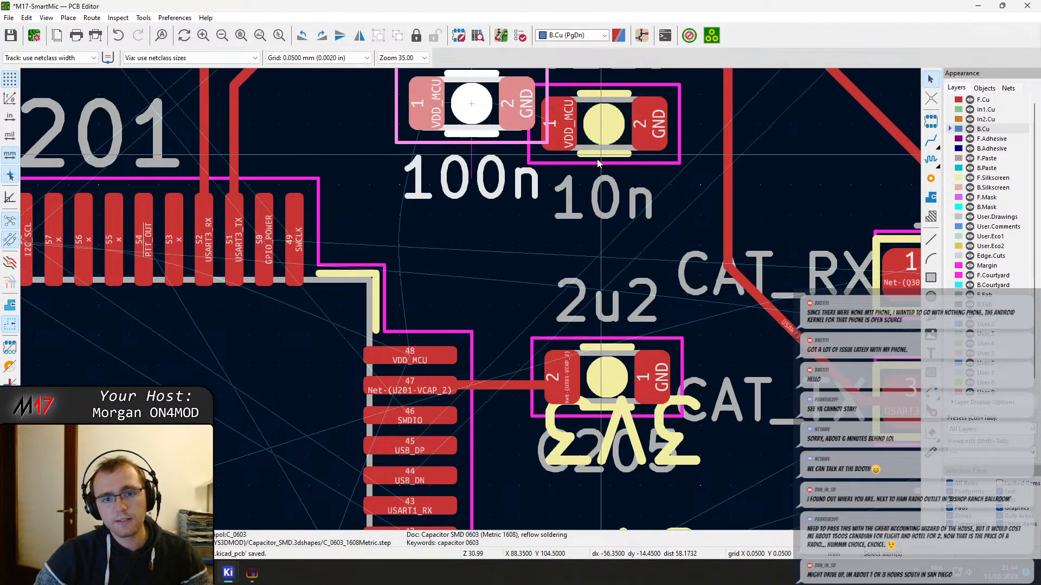
{"action": "left_click", "coordinate": [557, 157]}
{"action": "left_click_drag", "start_coordinate": [557, 156], "coordinate": [480, 278]}
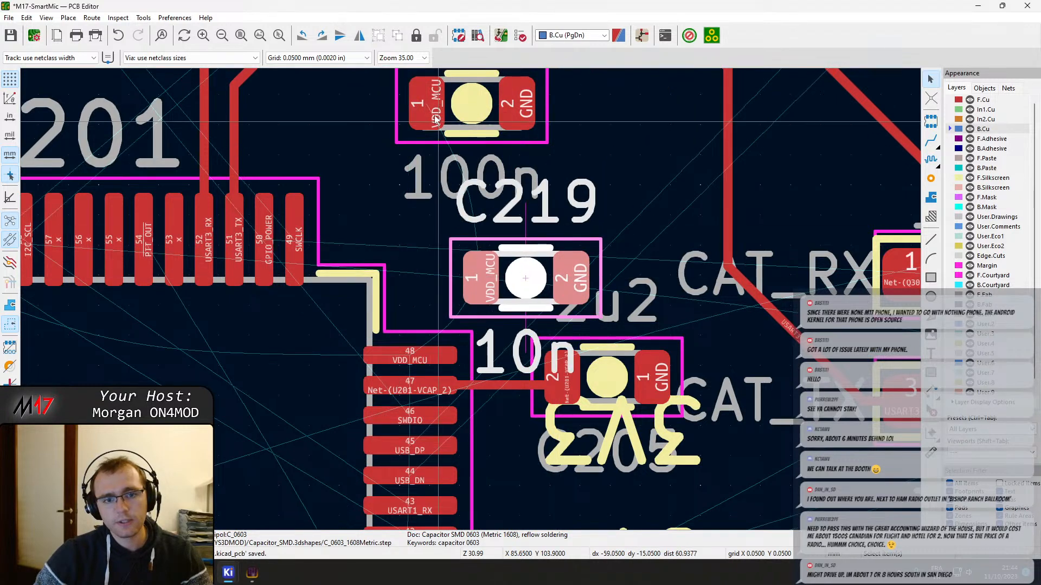
{"action": "left_click_drag", "start_coordinate": [427, 104], "coordinate": [483, 195]}
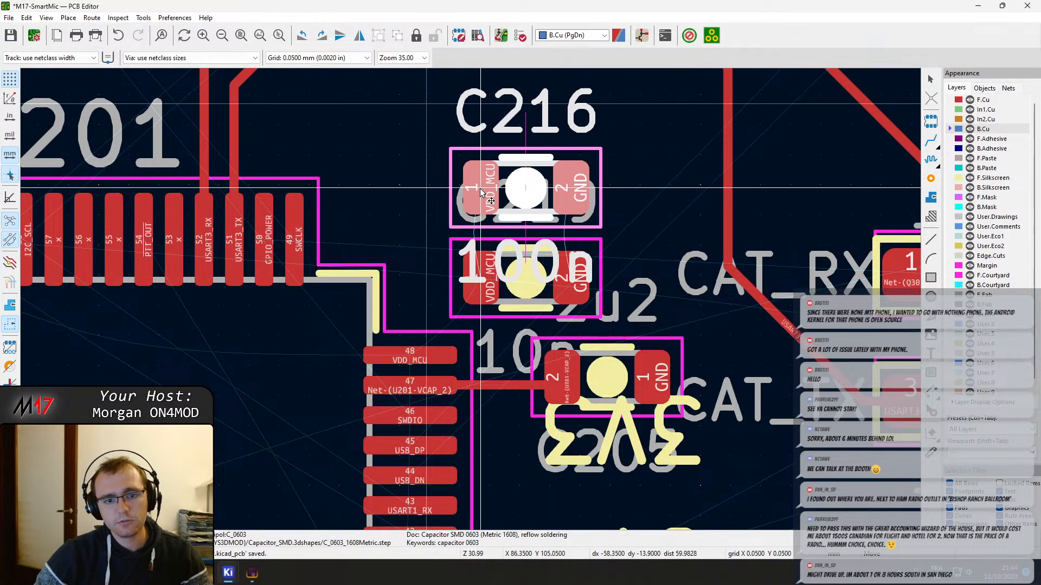
Route VDD_MCU on F.Cu from U201 pin 48 through C219 pad 1 to C216 pad 1 and save the board
{"action": "key", "text": "x"}
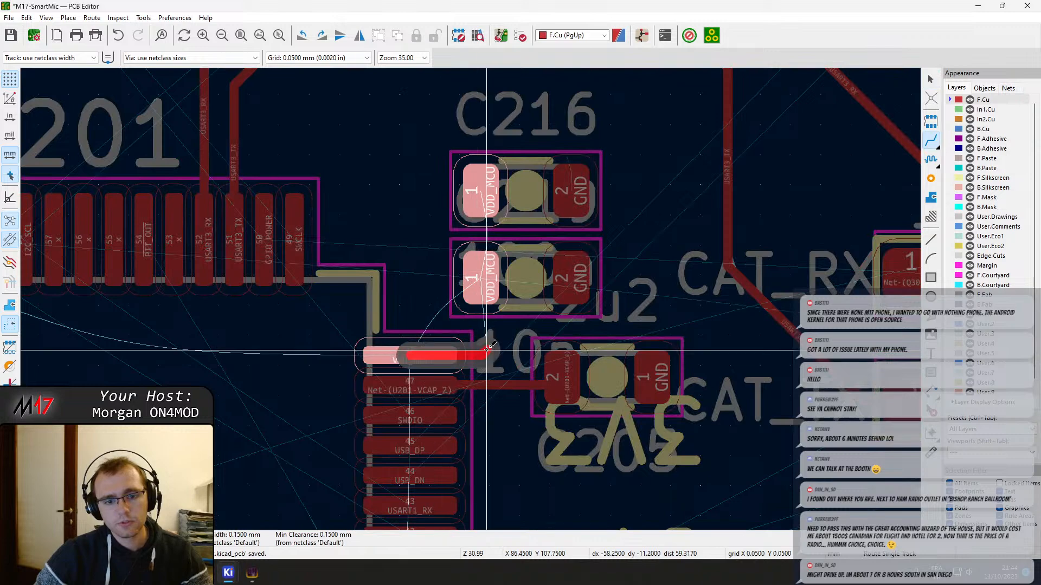
{"action": "left_click", "coordinate": [484, 283]}
{"action": "left_click", "coordinate": [484, 283]}
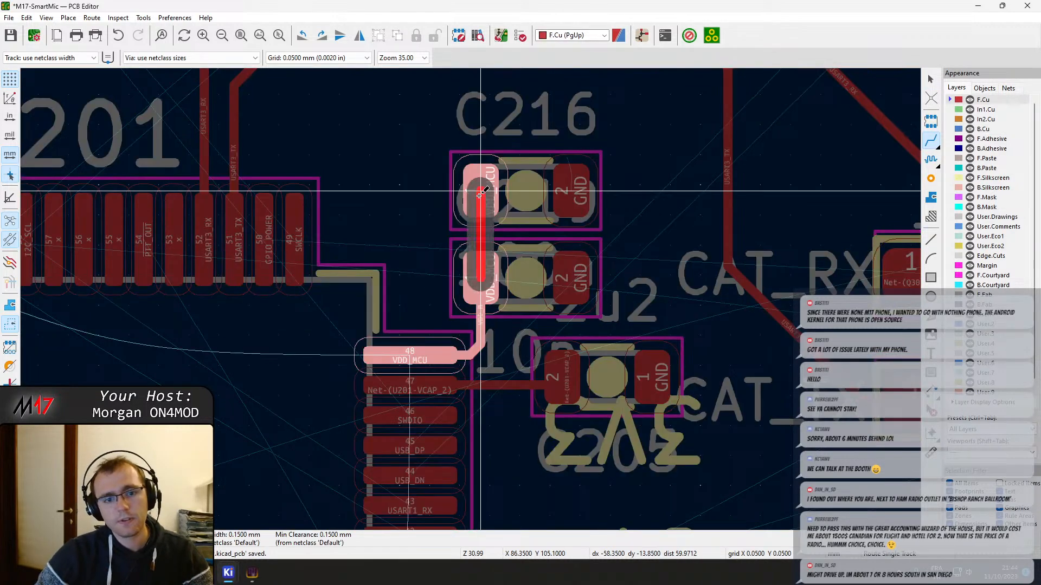
{"action": "left_click", "coordinate": [489, 204]}
{"action": "key", "text": "Page_Down"}
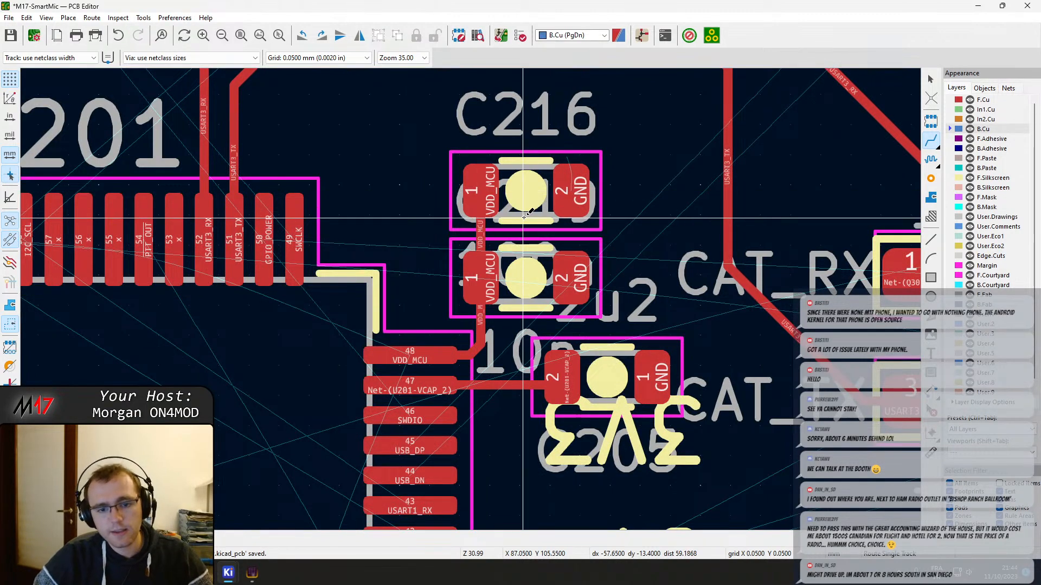
{"action": "key", "text": "ctrl+s"}
{"action": "key", "text": "Escape"}
Examine U201's unrouted SWDIO, USB and USART1 pins and where their nets lead among the board's connectors and the CAT circuit
{"action": "middle_click_drag", "start_coordinate": [547, 261], "coordinate": [592, 174]}
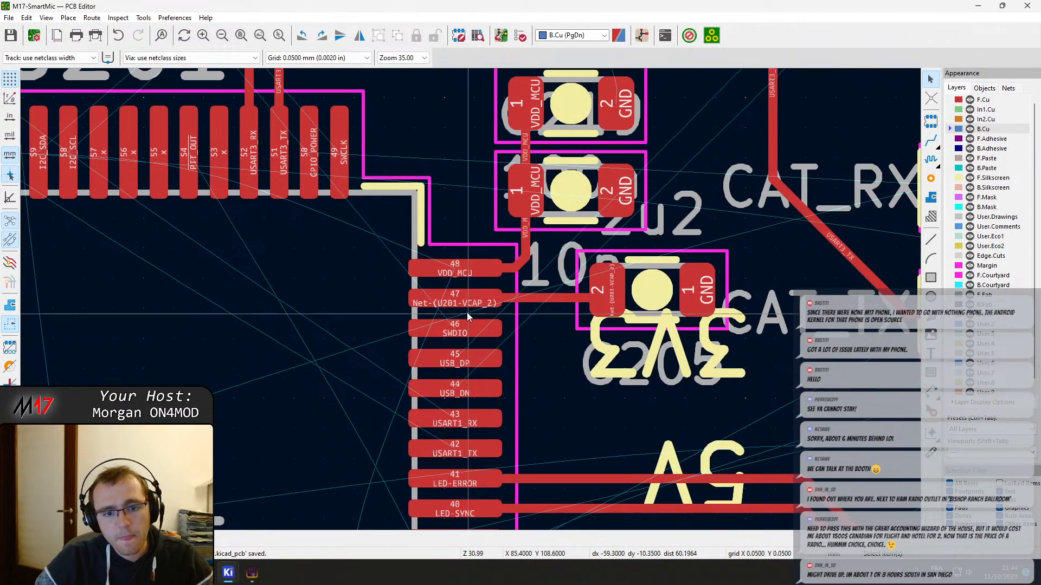
{"action": "scroll", "coordinate": [455, 275], "scroll_direction": "down", "scroll_amount": 3}
{"action": "scroll", "coordinate": [437, 274], "scroll_direction": "up", "scroll_amount": 2}
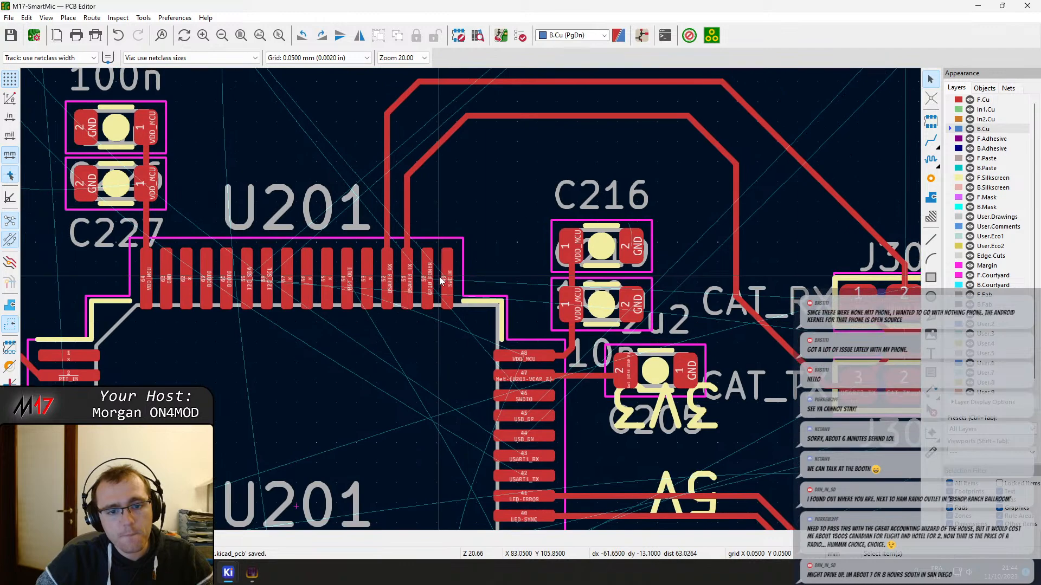
{"action": "scroll", "coordinate": [436, 274], "scroll_direction": "up", "scroll_amount": 3}
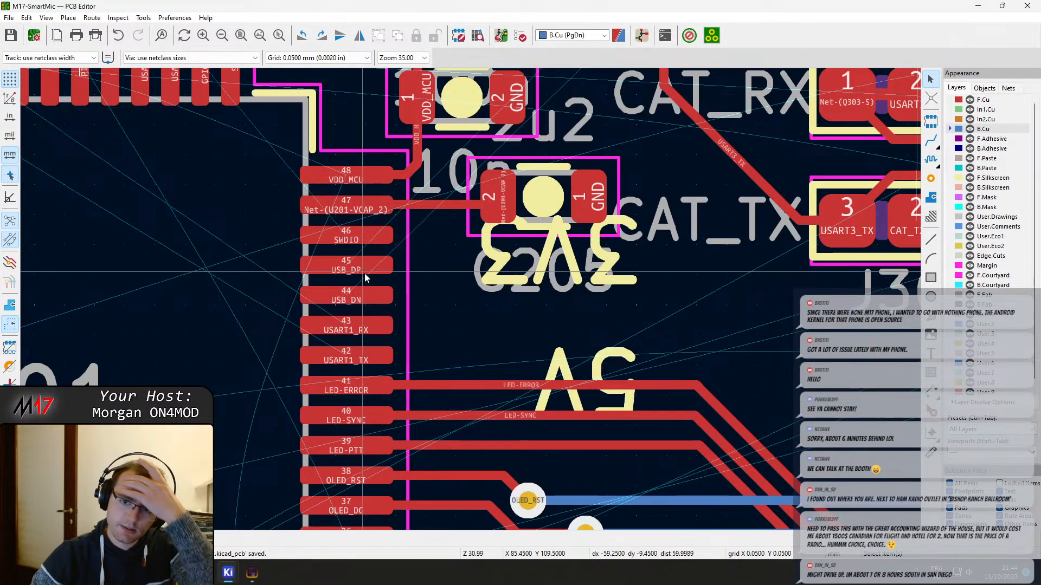
{"action": "scroll", "coordinate": [365, 274], "scroll_direction": "down", "scroll_amount": 8}
{"action": "scroll", "coordinate": [569, 292], "scroll_direction": "down", "scroll_amount": 2}
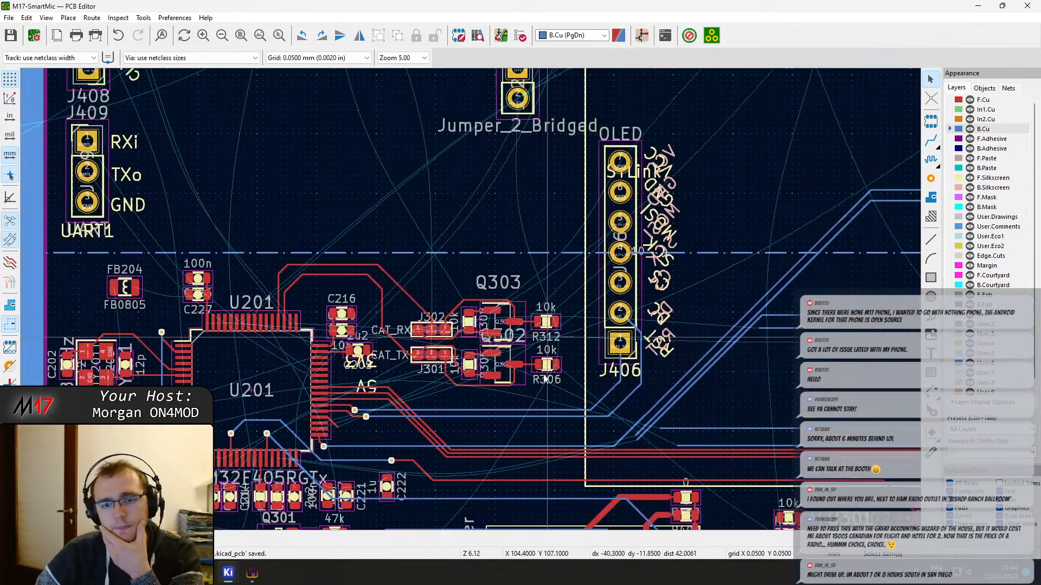
{"action": "middle_click_drag", "start_coordinate": [661, 162], "coordinate": [551, 336]}
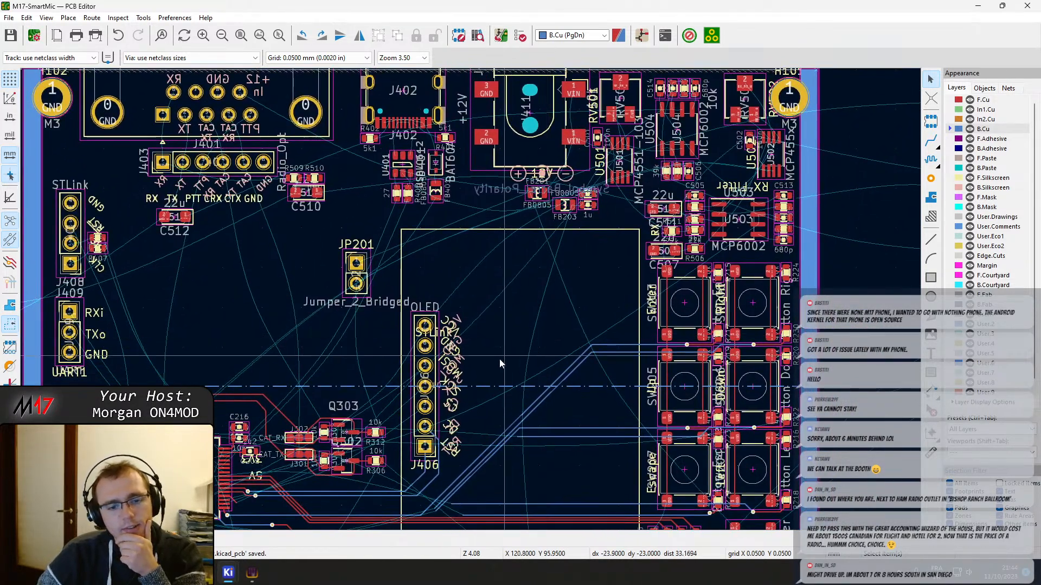
{"action": "scroll", "coordinate": [366, 420], "scroll_direction": "up", "scroll_amount": 5}
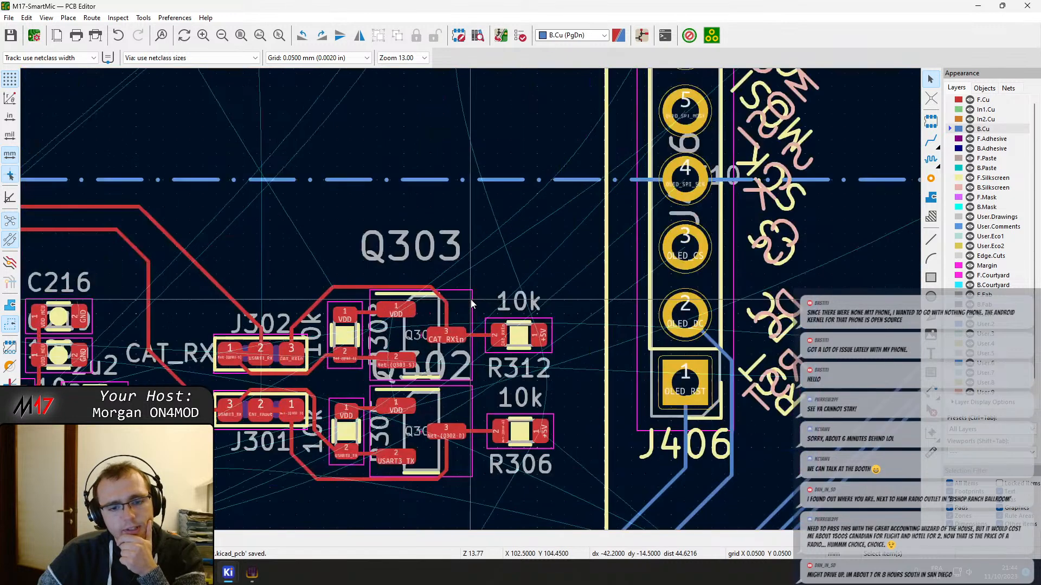
{"action": "middle_click_drag", "start_coordinate": [470, 299], "coordinate": [549, 164]}
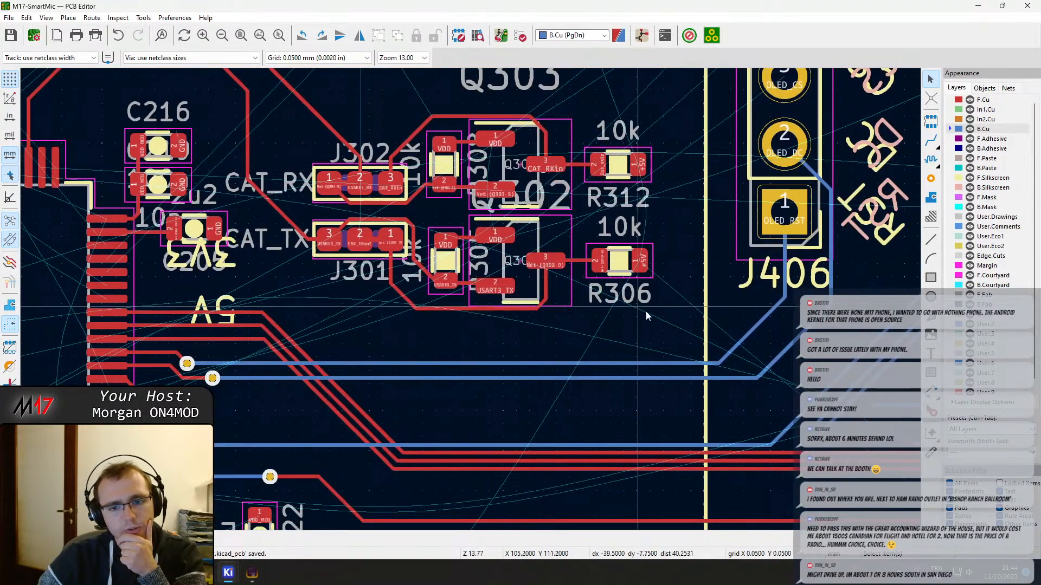
{"action": "left_click_drag", "start_coordinate": [677, 327], "coordinate": [453, 186]}
{"action": "middle_click_drag", "start_coordinate": [393, 119], "coordinate": [455, 192]}
{"action": "left_click_drag", "start_coordinate": [453, 186], "coordinate": [391, 150]}
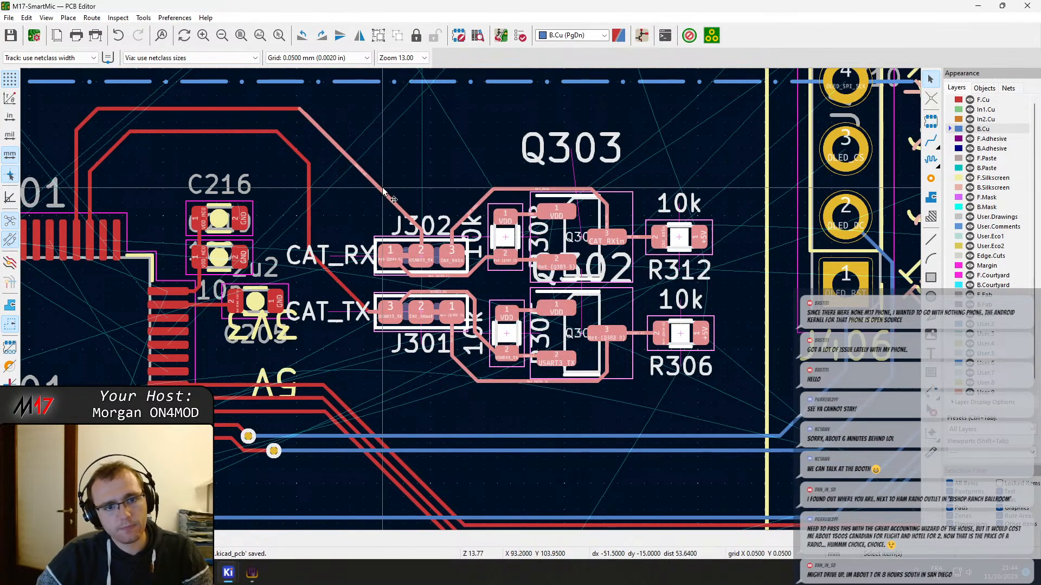
{"action": "key", "text": "Escape"}
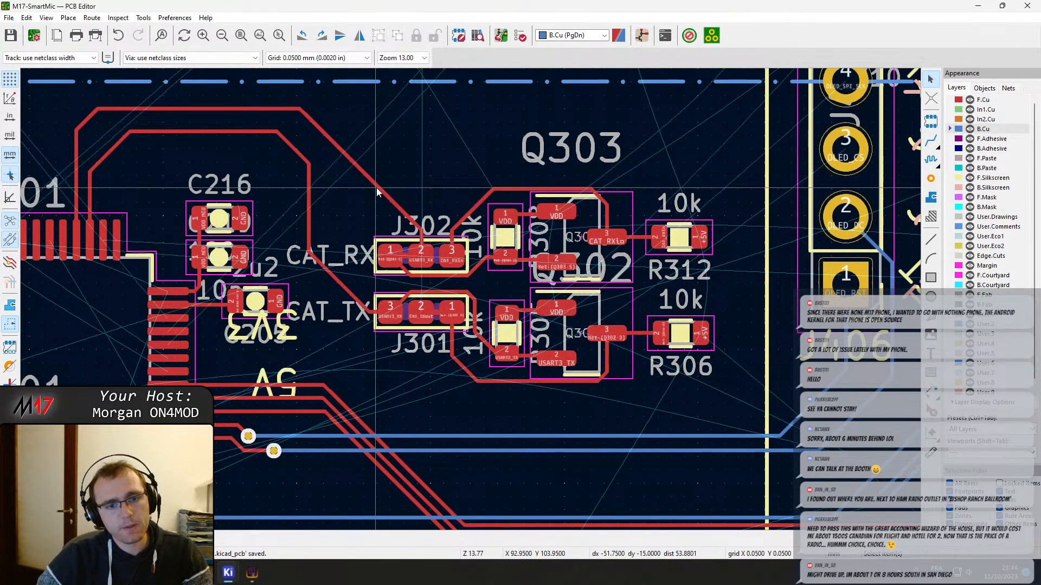
Delete the diagonal USART3_RX and USART3_TX segments before J302 and J301, and move the whole CAT level-shifter block up and toward U201
{"action": "left_click", "coordinate": [376, 187]}
{"action": "key", "text": "Delete"}
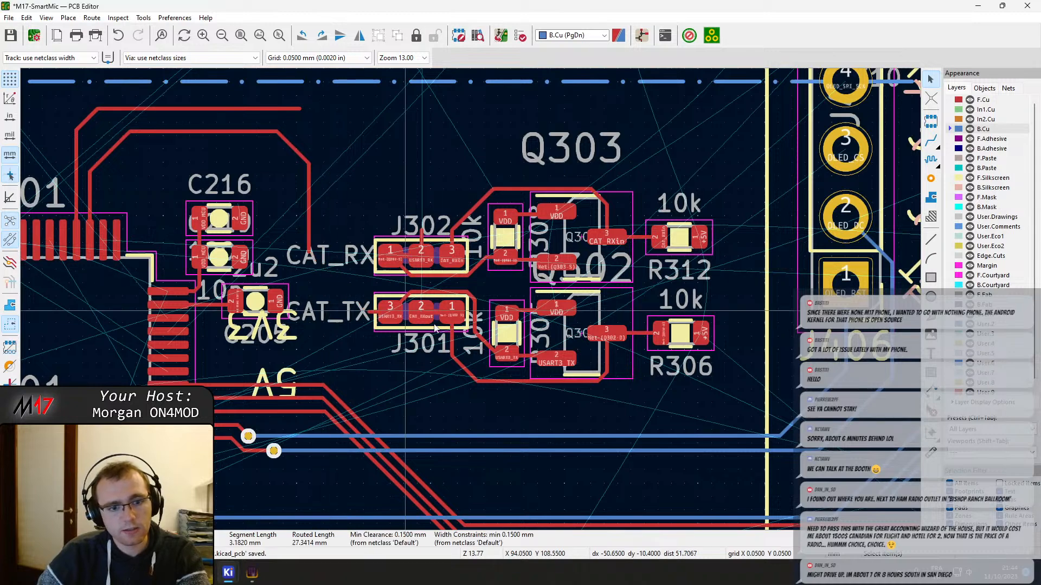
{"action": "left_click_drag", "start_coordinate": [761, 398], "coordinate": [384, 135]}
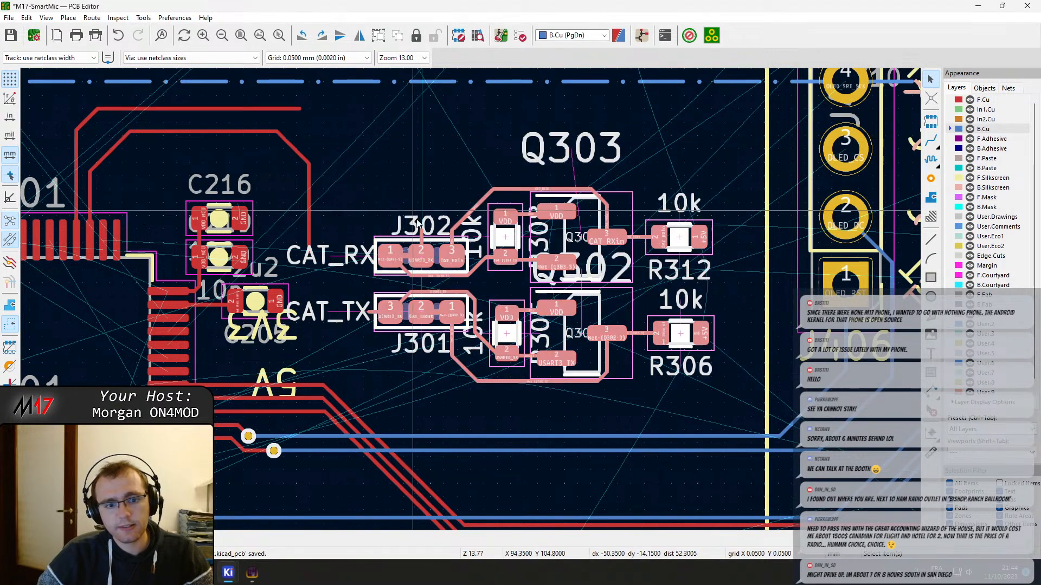
{"action": "left_click_drag", "start_coordinate": [426, 288], "coordinate": [397, 254]}
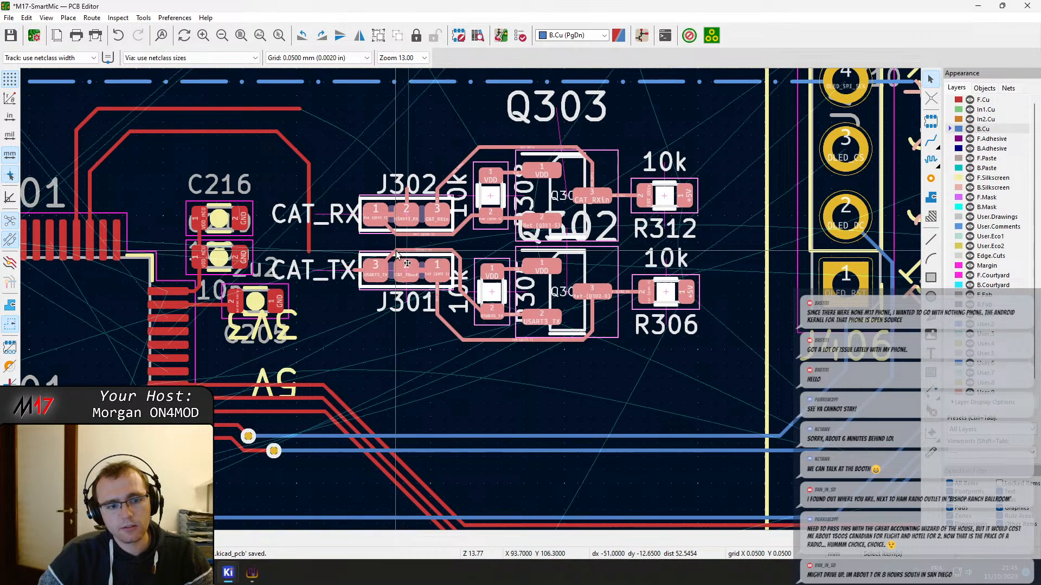
{"action": "key", "text": "Escape"}
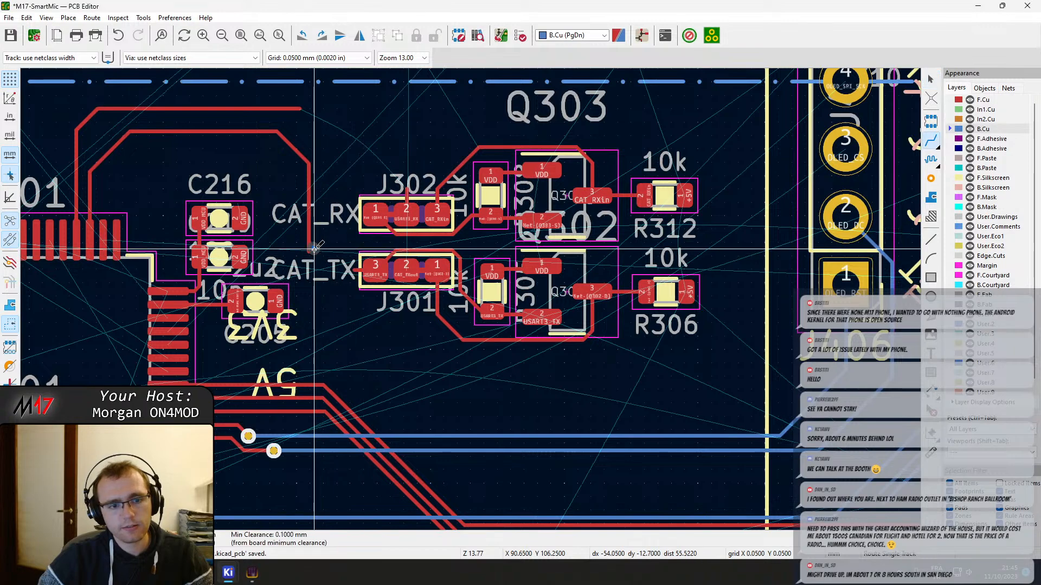
Route USART3_TX on F.Cu from J301 pad 3 to the open end of the vertical track coming from U201
{"action": "key", "text": "x"}
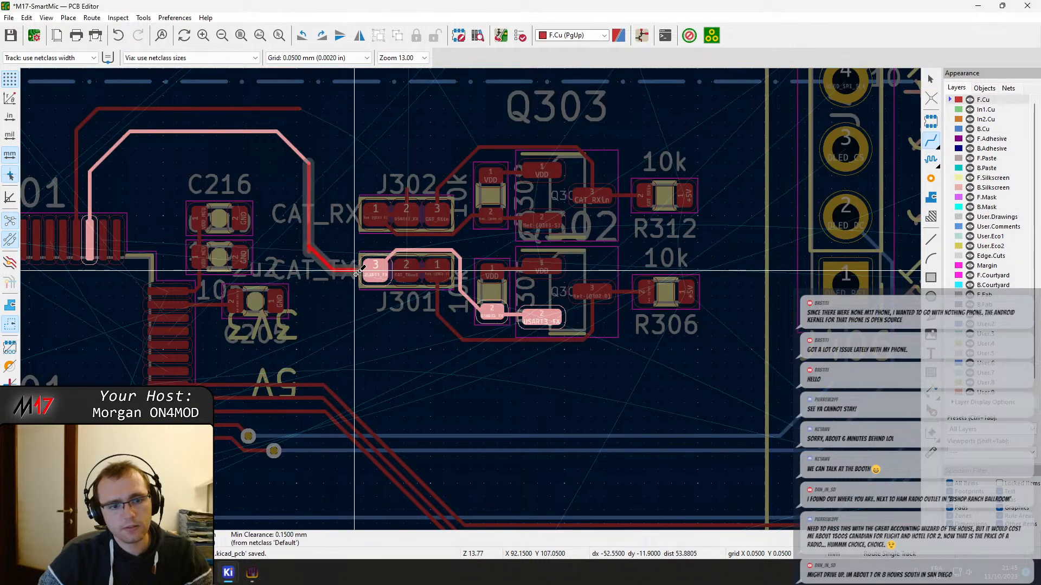
{"action": "key", "text": "Escape"}
{"action": "left_click", "coordinate": [374, 270]}
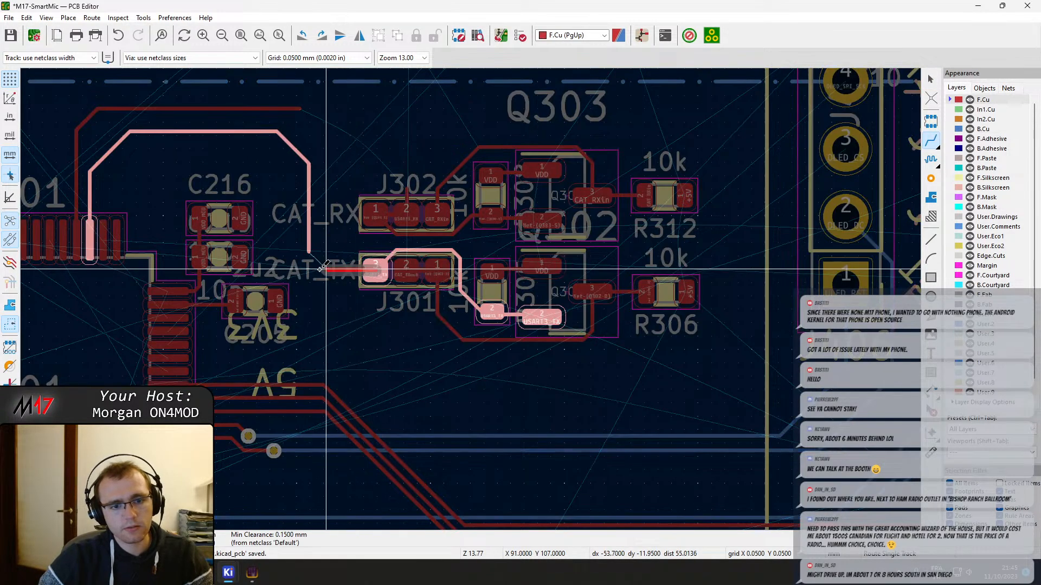
{"action": "scroll", "coordinate": [323, 265], "scroll_direction": "up", "scroll_amount": 6}
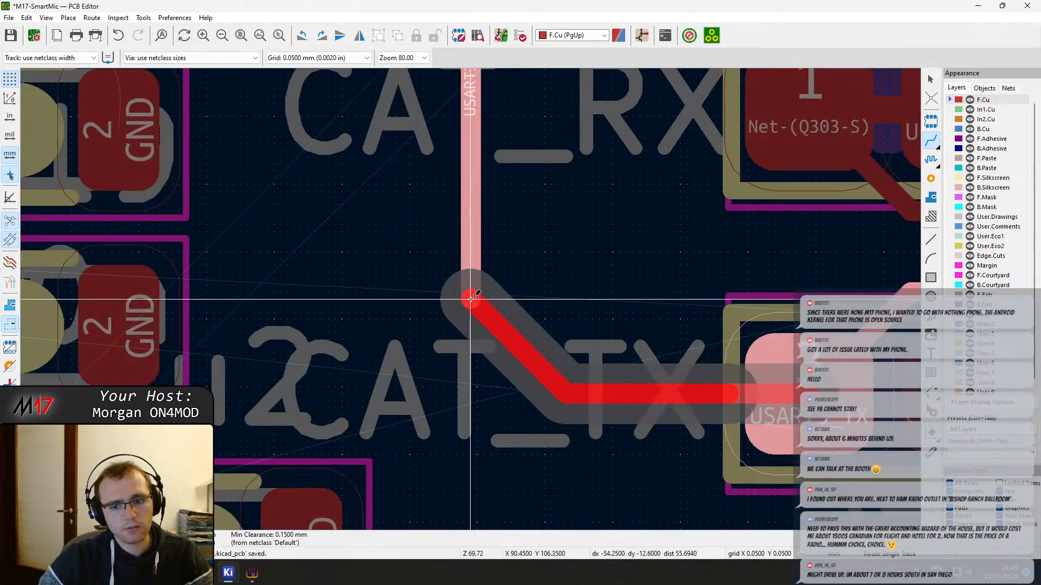
{"action": "left_click", "coordinate": [470, 298]}
Reconnect the open USART3_RX track end to the short stub above J302 pad 2 with a diagonal on F.Cu, and save the board
{"action": "scroll", "coordinate": [470, 298], "scroll_direction": "down", "scroll_amount": 3}
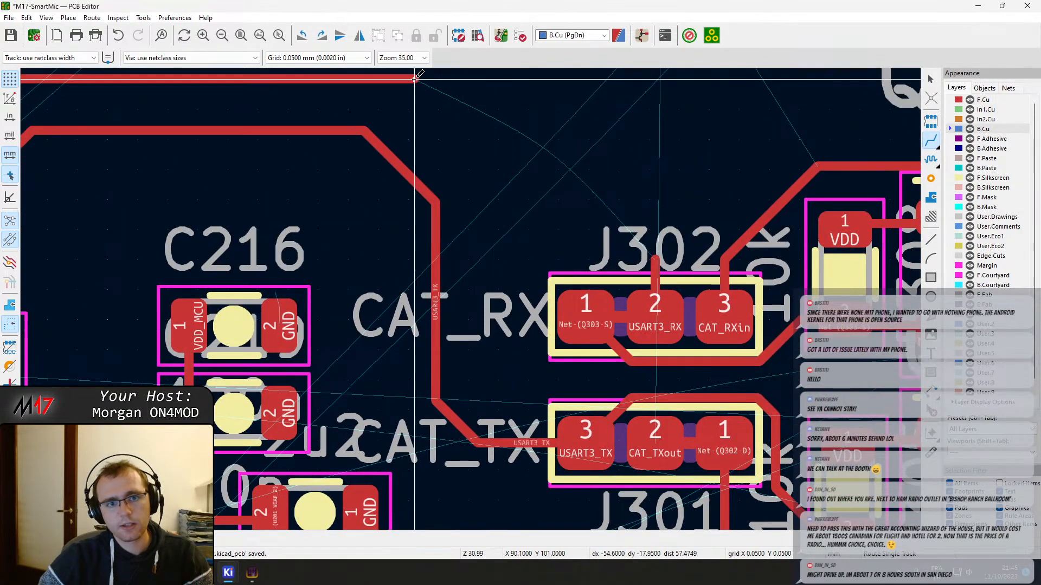
{"action": "left_click", "coordinate": [414, 79]}
{"action": "key", "text": "slash"}
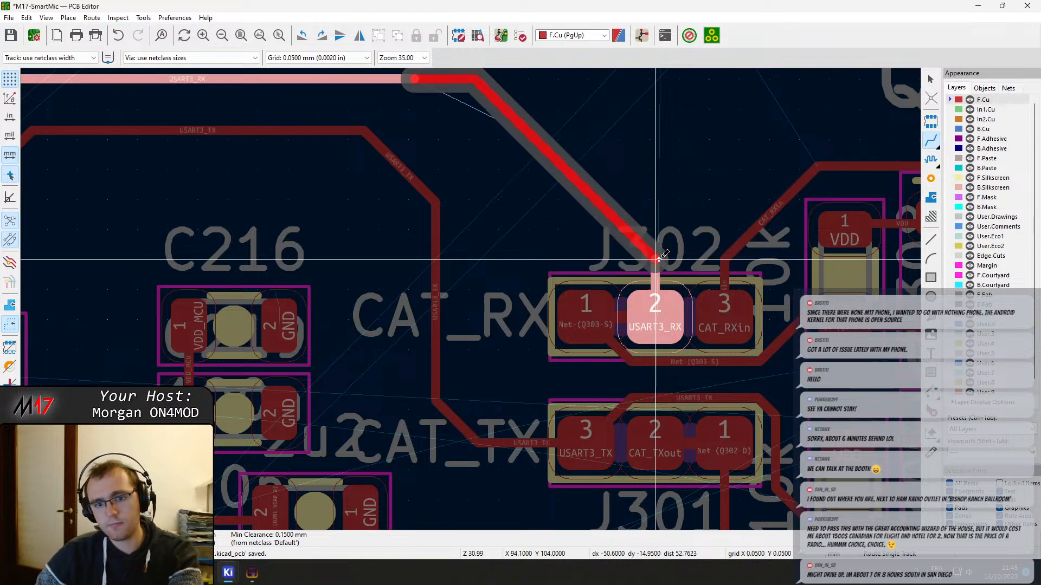
{"action": "left_click", "coordinate": [657, 258]}
{"action": "middle_click_drag", "start_coordinate": [557, 226], "coordinate": [534, 238]}
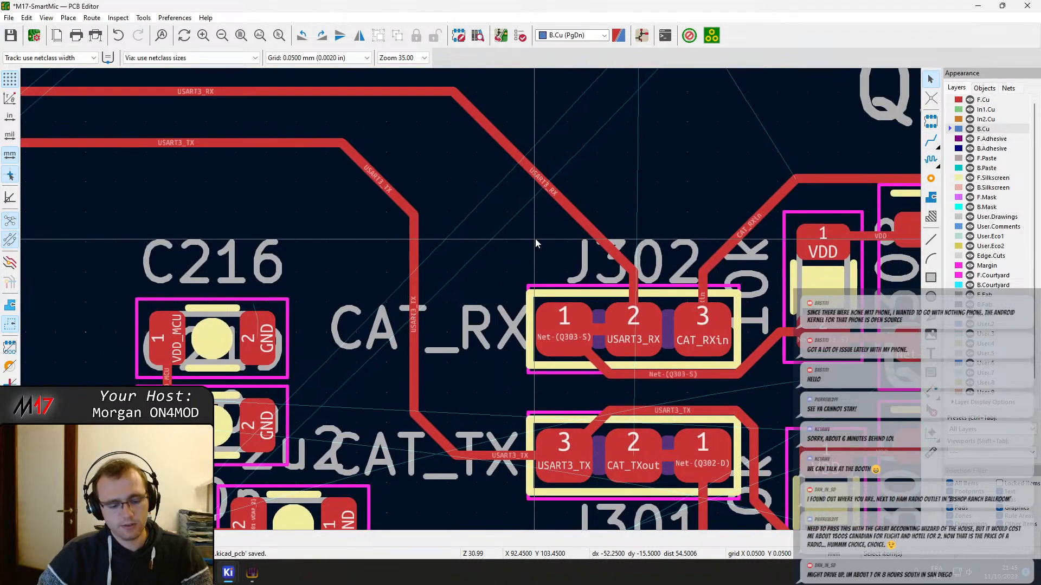
{"action": "key", "text": "ctrl+s"}
Switch the interactive router from walkaround to shove mode
{"action": "scroll", "coordinate": [535, 239], "scroll_direction": "down", "scroll_amount": 4}
{"action": "scroll", "coordinate": [470, 310], "scroll_direction": "up", "scroll_amount": 6}
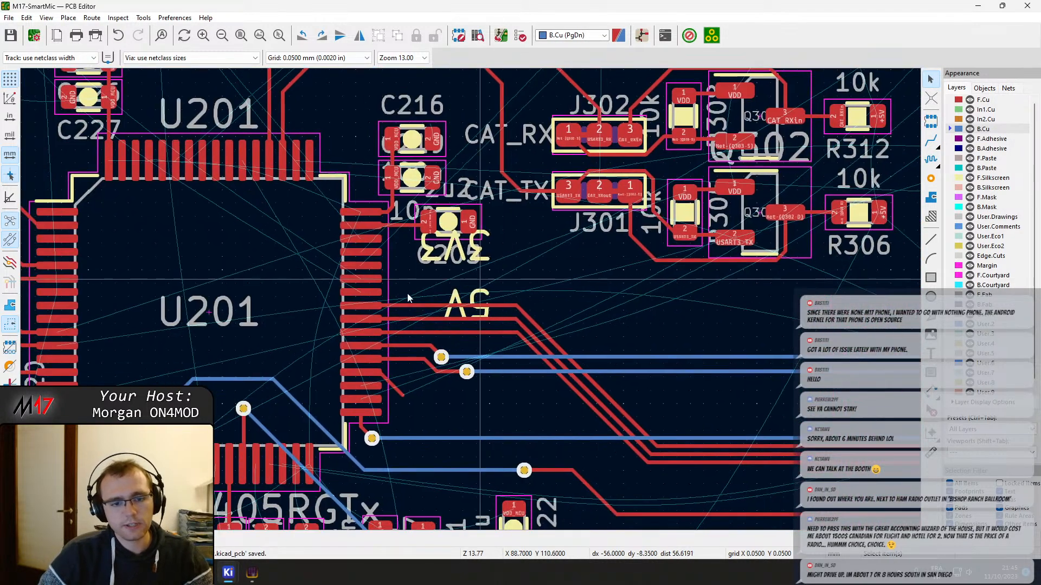
{"action": "key", "text": "x"}
{"action": "key", "text": "Escape"}
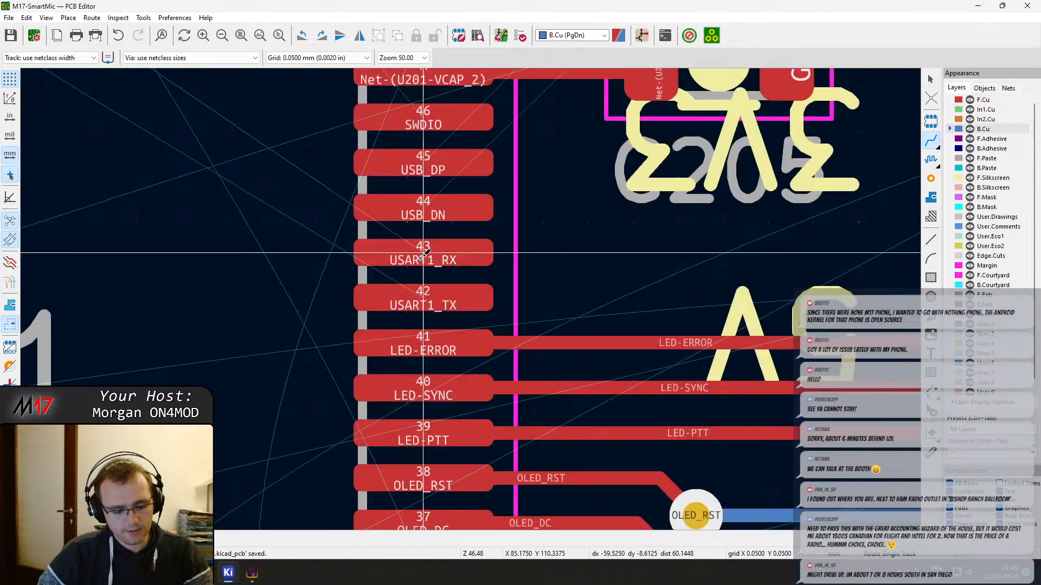
{"action": "key", "text": "Escape"}
{"action": "right_click", "coordinate": [936, 149]}
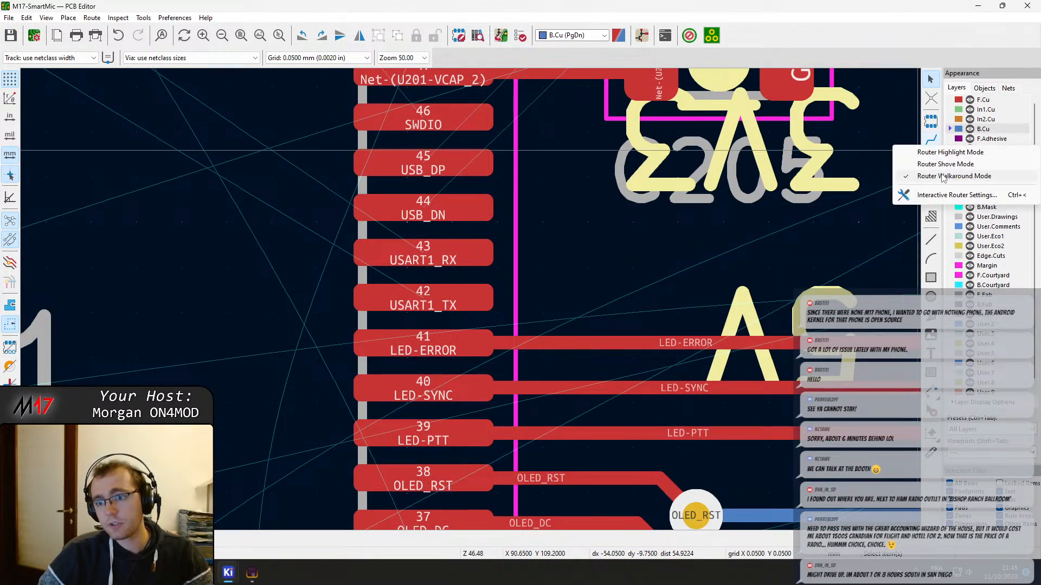
{"action": "left_click", "coordinate": [945, 164]}
Save the board and try to start a differential pair at U201 pad 43 (USART1_RX)
{"action": "key", "text": "ctrl+s"}
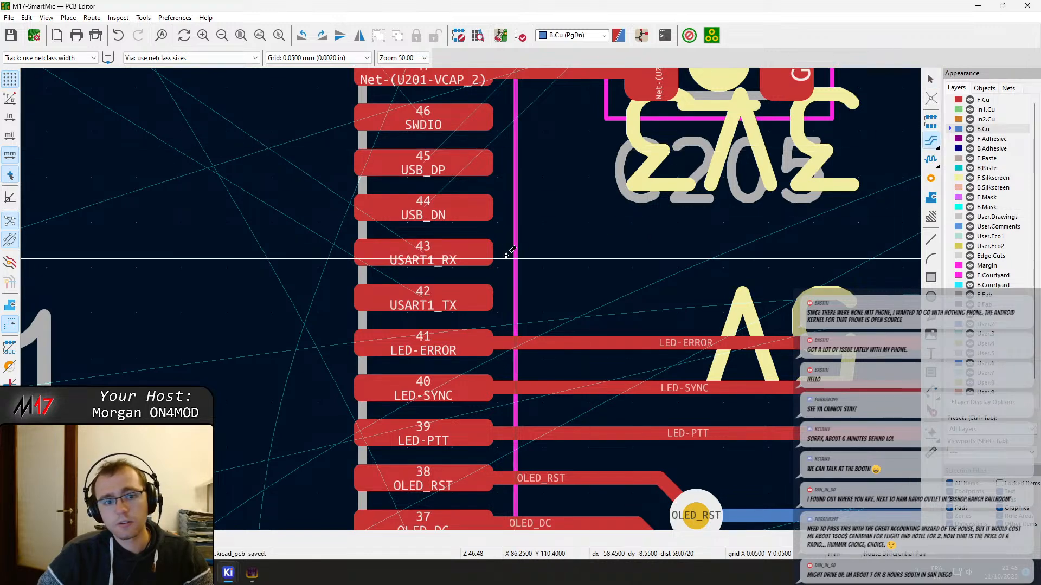
{"action": "left_click", "coordinate": [478, 253]}
{"action": "key", "text": "Escape"}
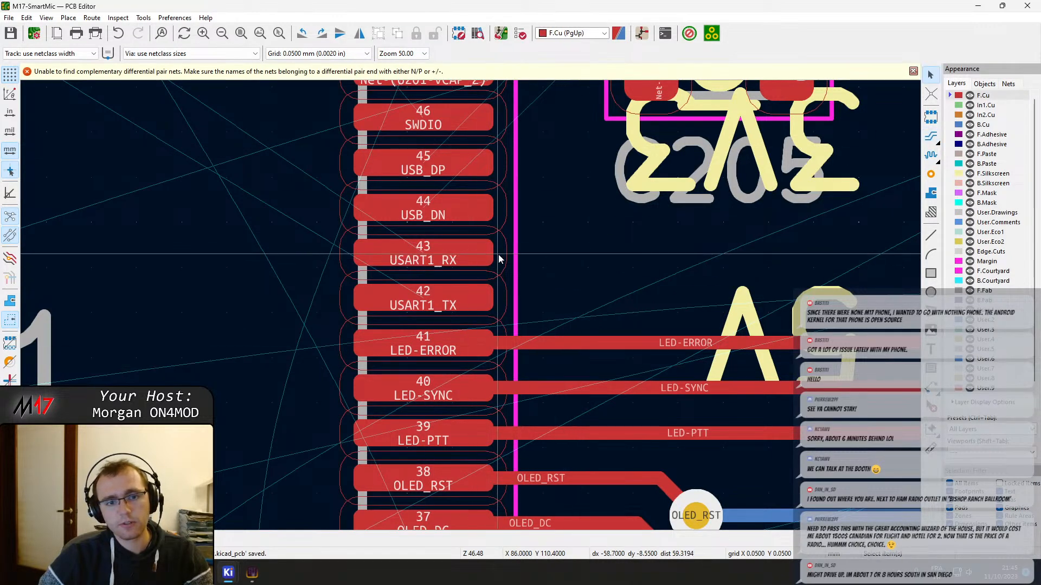
Start the USB_DP/USB_DN differential pair on F.Cu at U201 pads 45 and 44, and lay its first horizontal stretch toward J301
{"action": "left_click", "coordinate": [441, 167]}
{"action": "left_click", "coordinate": [931, 135]}
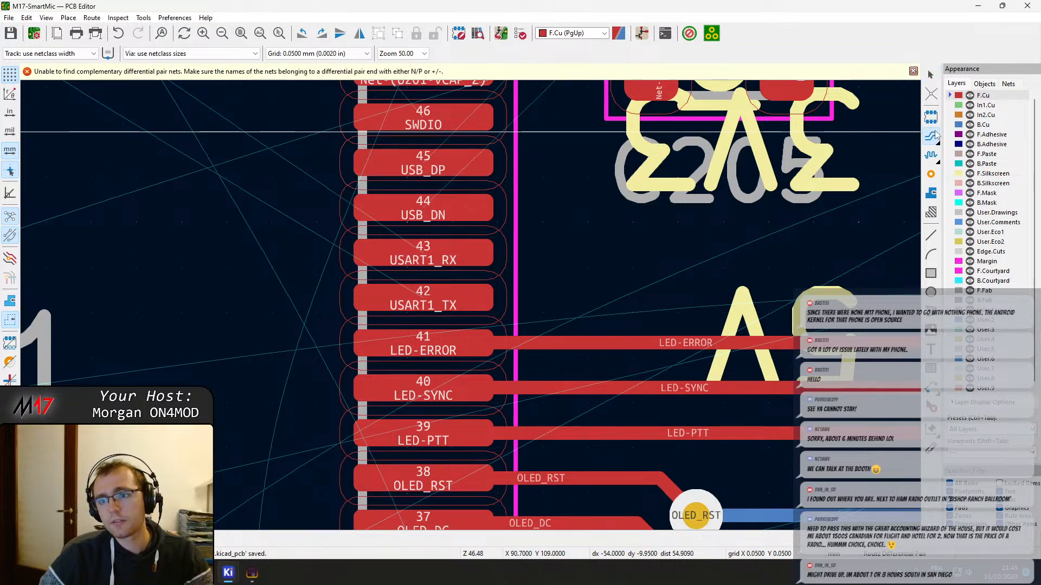
{"action": "left_click", "coordinate": [422, 162]}
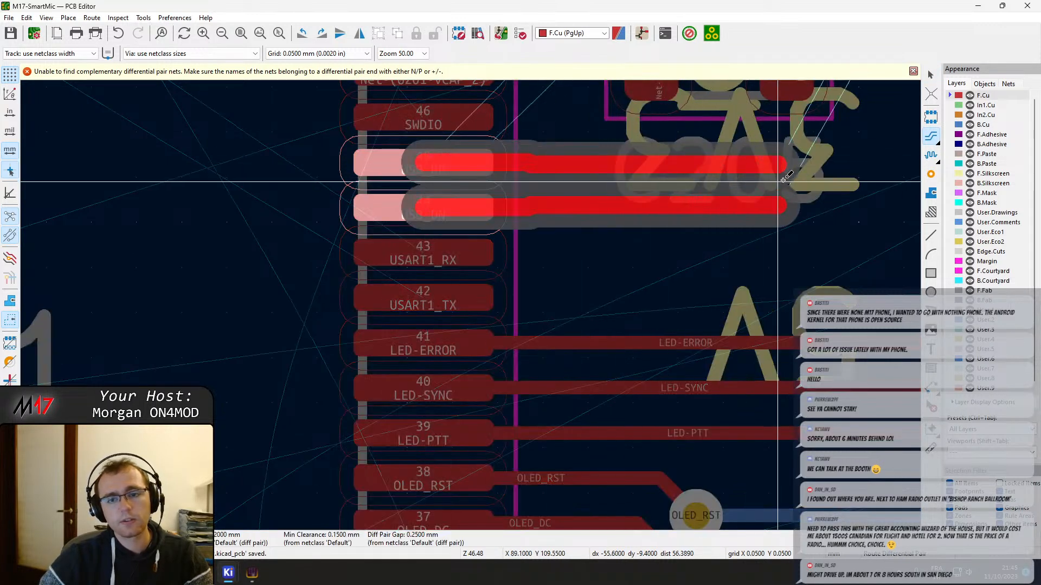
{"action": "scroll", "coordinate": [704, 179], "scroll_direction": "down", "scroll_amount": 2}
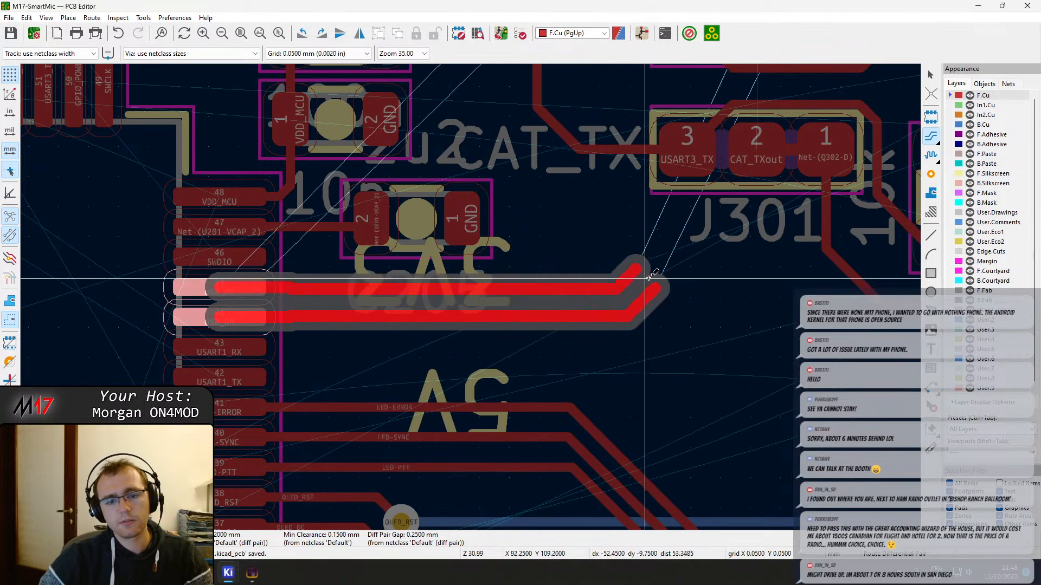
{"action": "left_click", "coordinate": [692, 357]}
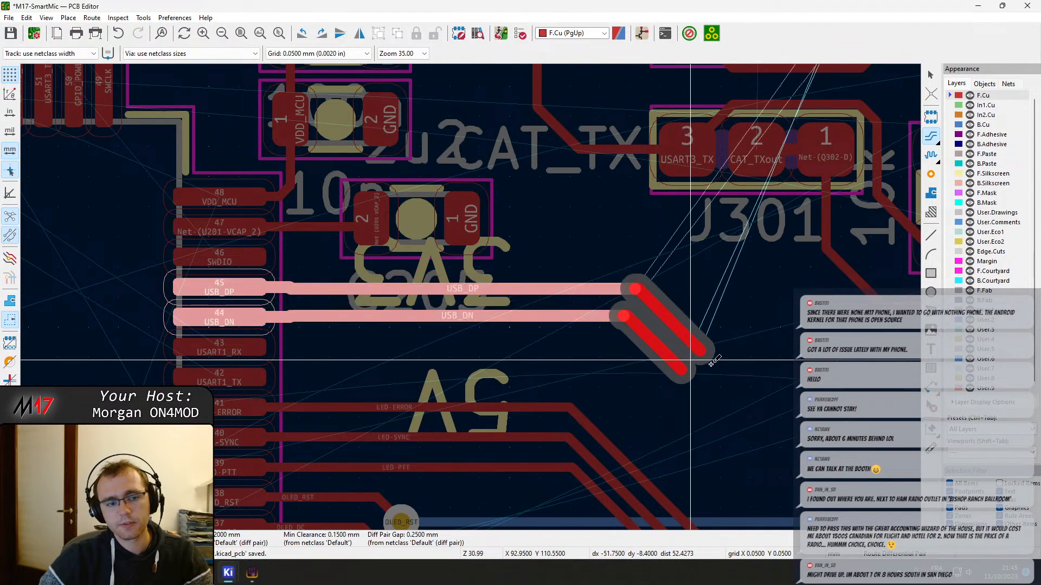
Continue the USB pair diagonally down, horizontally beneath J301 and R306, and diagonally up into the gap beside J406
{"action": "scroll", "coordinate": [596, 331], "scroll_direction": "down", "scroll_amount": 4}
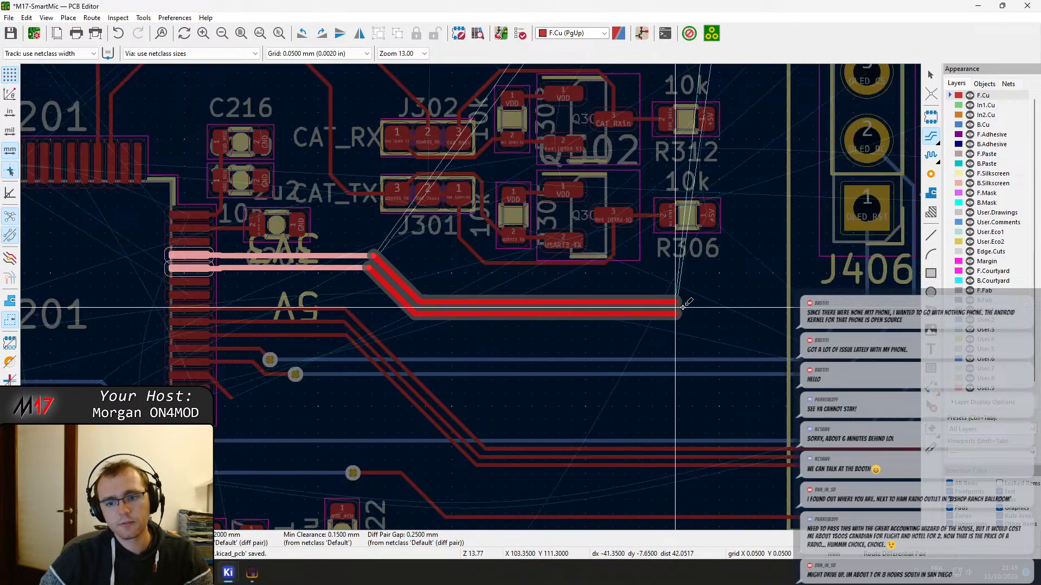
{"action": "scroll", "coordinate": [620, 300], "scroll_direction": "down", "scroll_amount": 6}
{"action": "scroll", "coordinate": [471, 297], "scroll_direction": "down", "scroll_amount": 1}
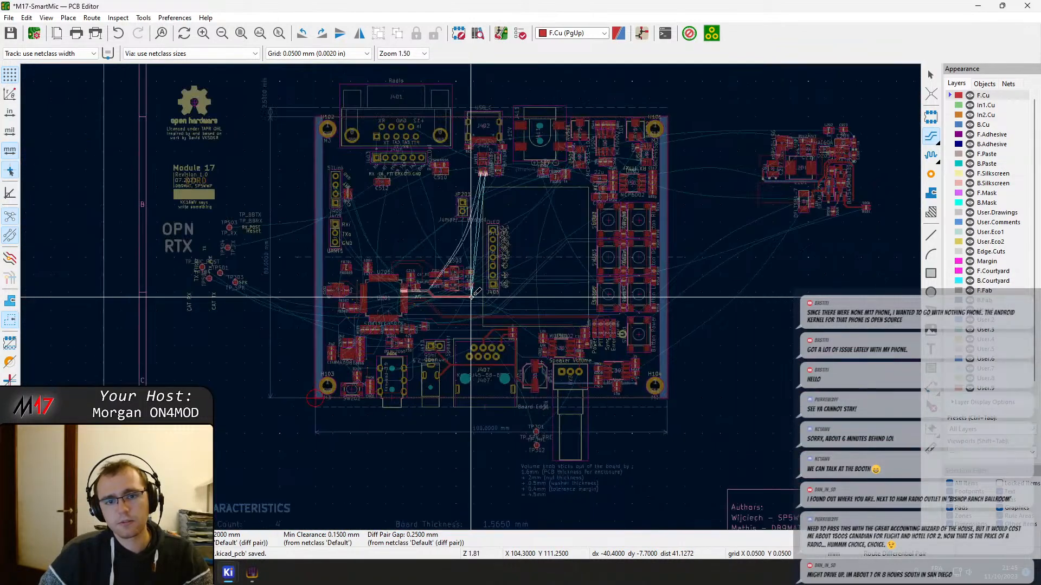
{"action": "scroll", "coordinate": [471, 297], "scroll_direction": "up", "scroll_amount": 5}
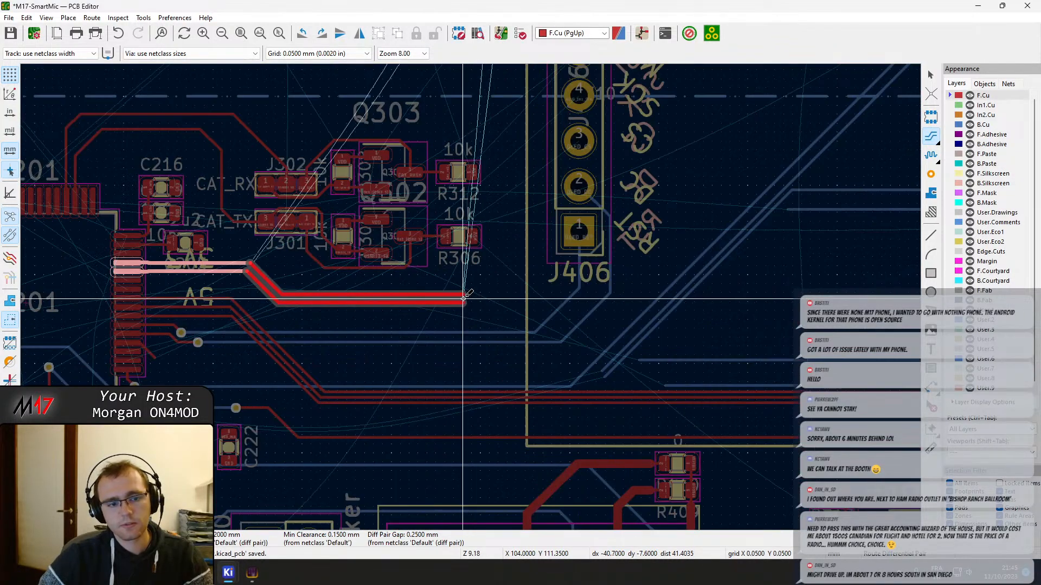
{"action": "left_click", "coordinate": [485, 298]}
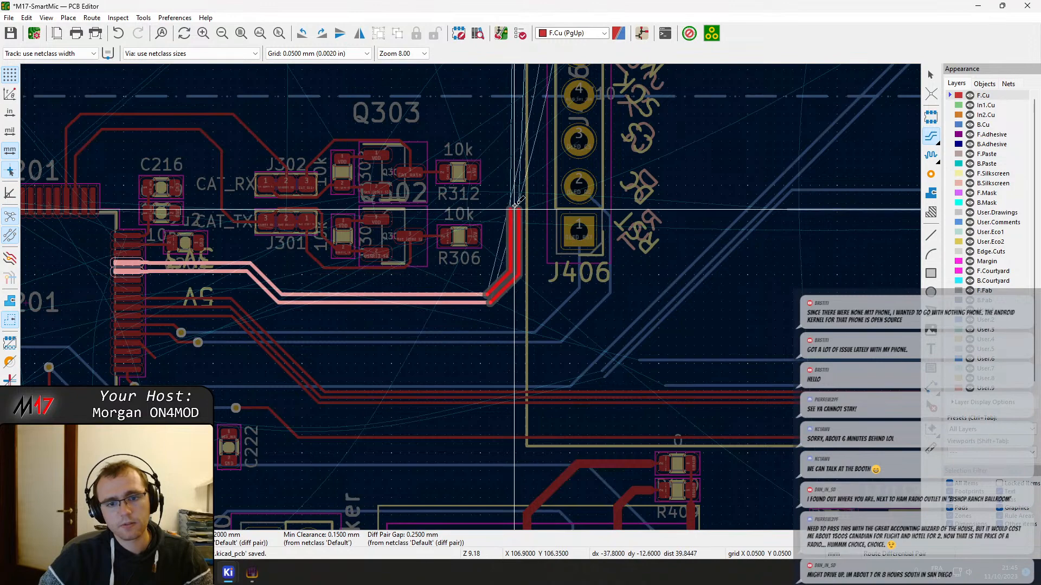
{"action": "left_click", "coordinate": [517, 176]}
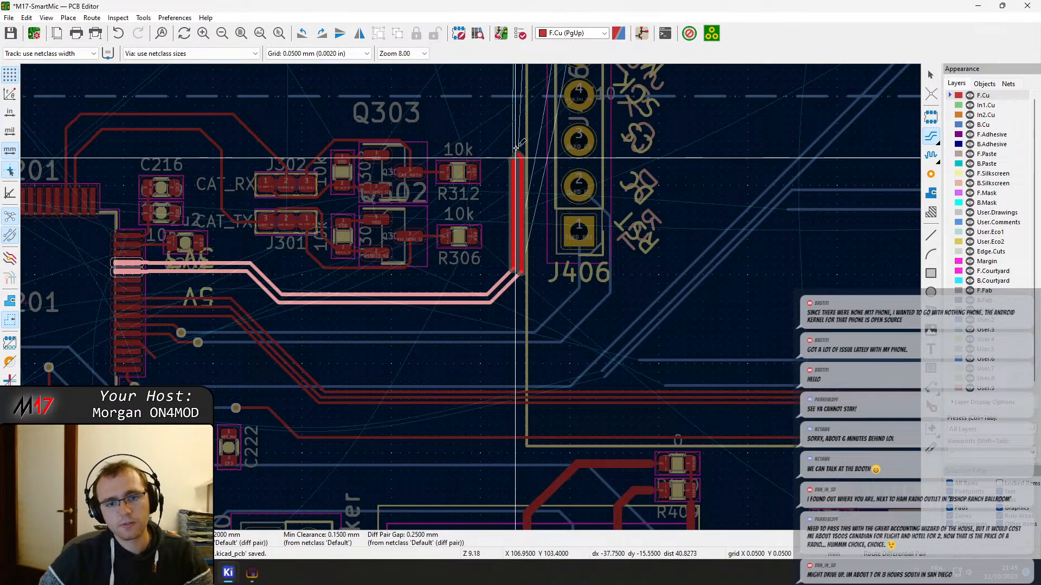
Run the USB pair vertically past JP201 and end it on pad 2 of resistors R404 (USB_DP) and R403 (USB_DN)
{"action": "middle_click_drag", "start_coordinate": [517, 116], "coordinate": [502, 400]}
{"action": "middle_click_drag", "start_coordinate": [508, 152], "coordinate": [512, 420]}
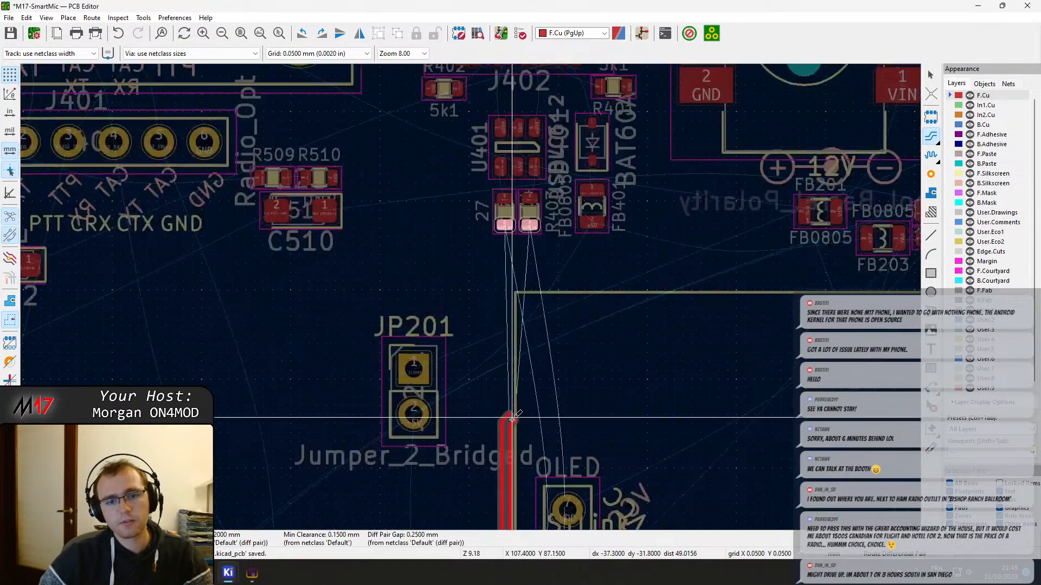
{"action": "scroll", "coordinate": [521, 276], "scroll_direction": "up", "scroll_amount": 3}
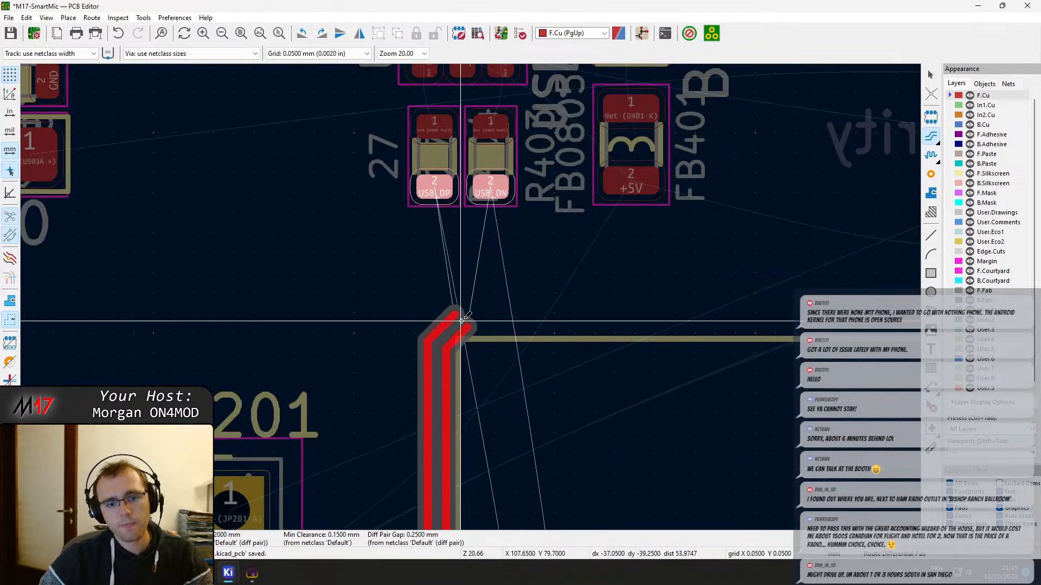
{"action": "left_click", "coordinate": [457, 327]}
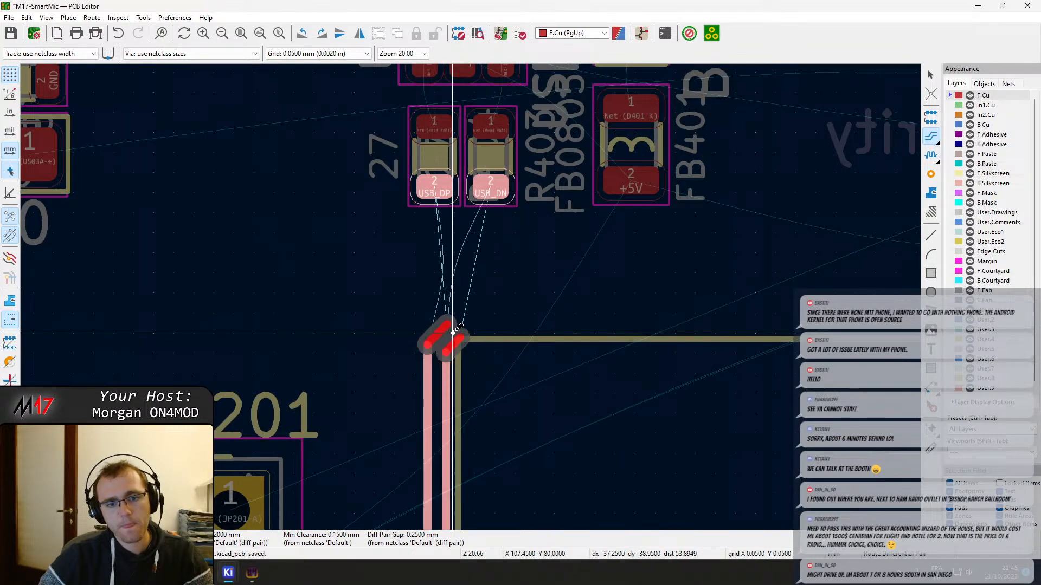
{"action": "left_click", "coordinate": [459, 197]}
Route single F.Cu tracks from pad 1 of R404 to U401 pad 4 and from pad 1 of R403 to U401 pad 6
{"action": "left_click", "coordinate": [440, 129]}
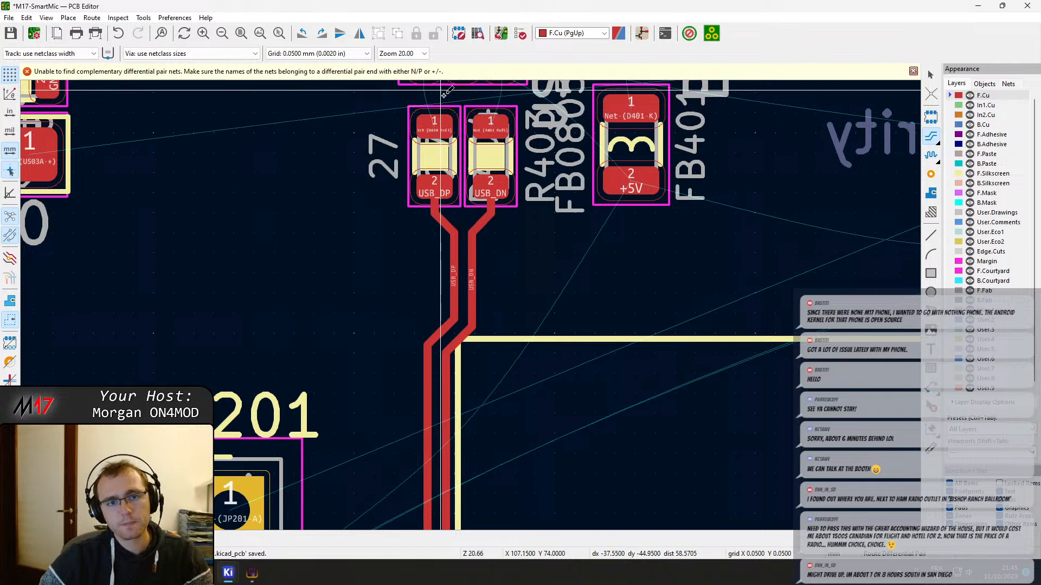
{"action": "middle_click_drag", "start_coordinate": [440, 129], "coordinate": [425, 298]}
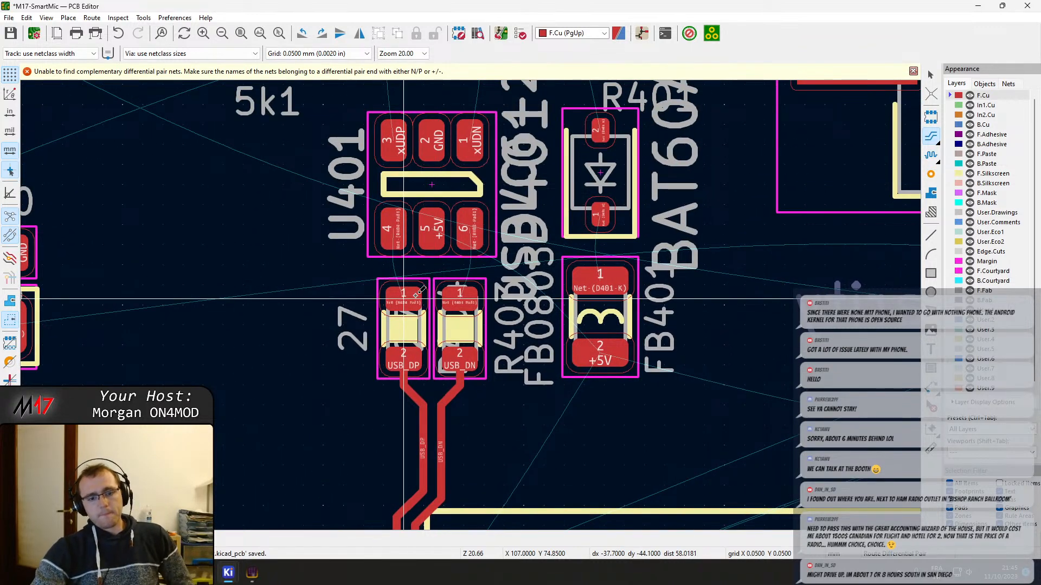
{"action": "scroll", "coordinate": [414, 301], "scroll_direction": "up", "scroll_amount": 5}
{"action": "key", "text": "x"}
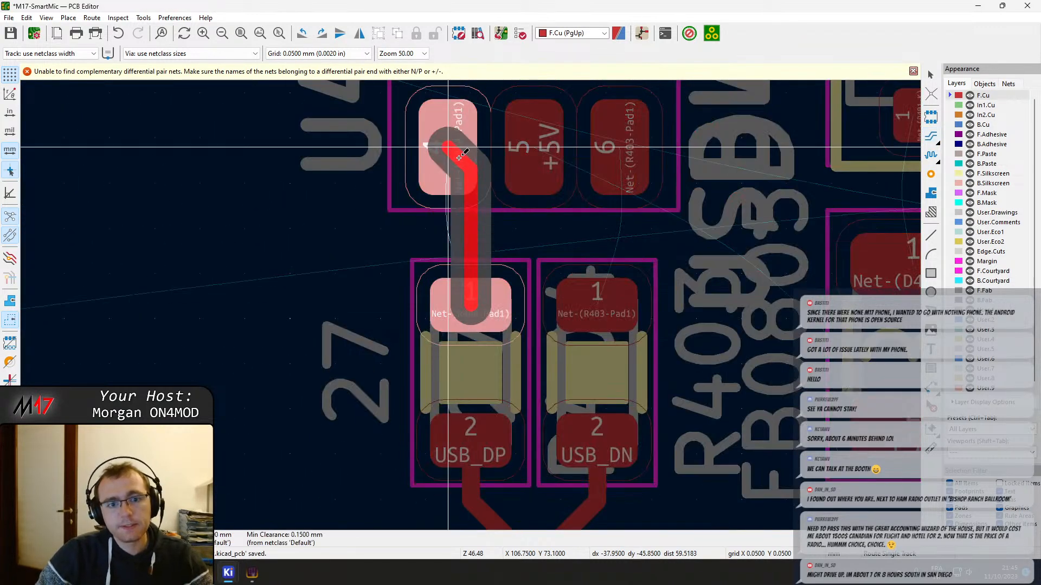
{"action": "left_click", "coordinate": [457, 155]}
{"action": "left_click", "coordinate": [596, 298]}
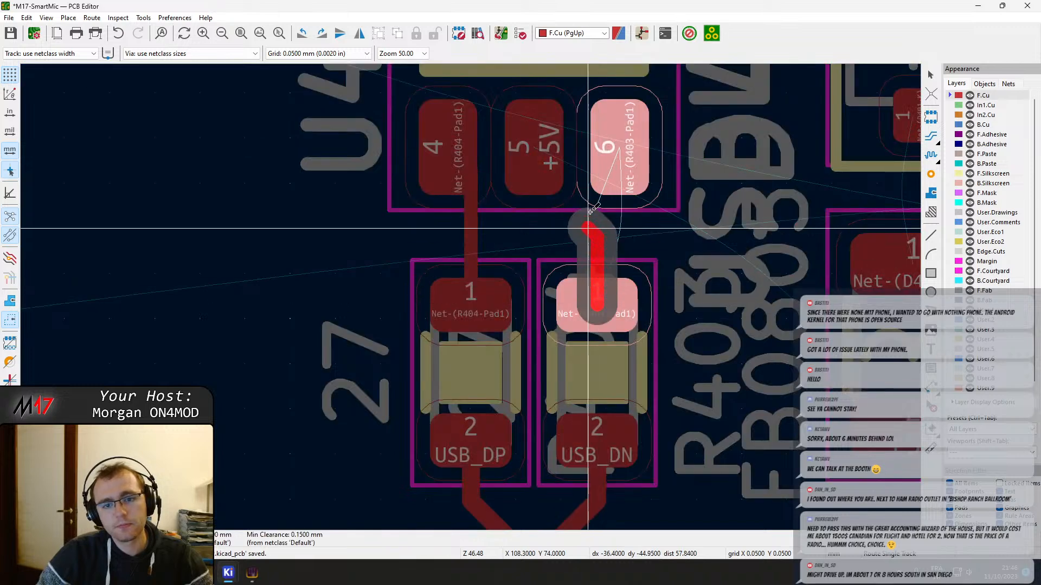
{"action": "left_click", "coordinate": [602, 160]}
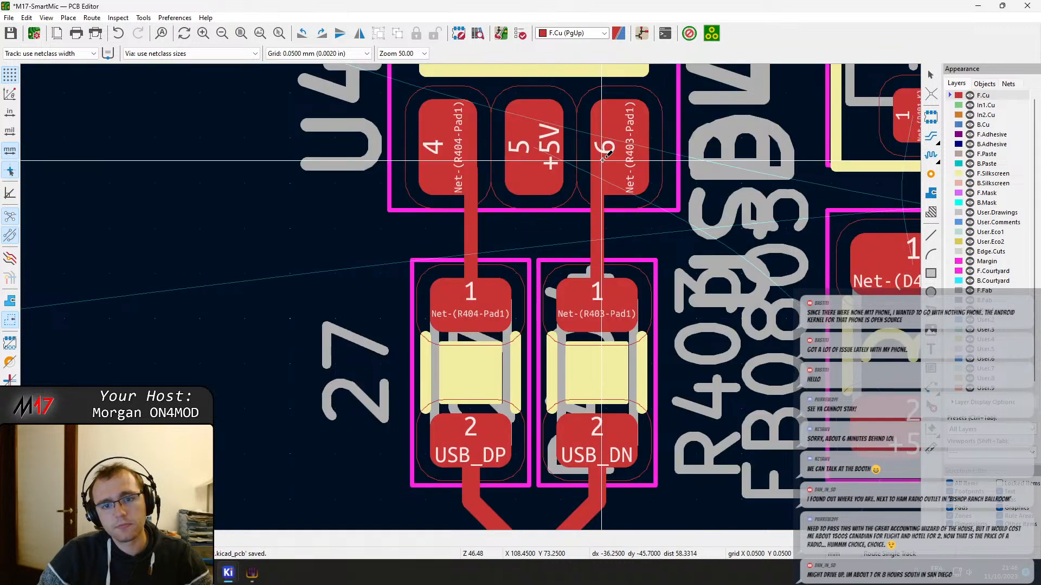
Route the xUDP/xUDN differential pair from U401 pads 3 and 1, converging toward J402, and leave the ends open after the diagonals
{"action": "middle_click_drag", "start_coordinate": [603, 161], "coordinate": [554, 341]}
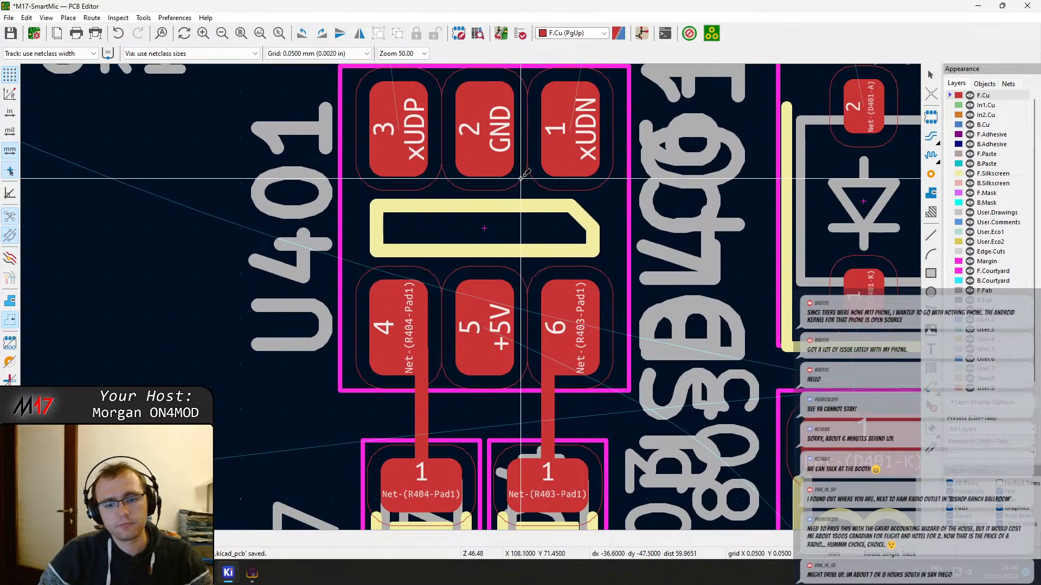
{"action": "scroll", "coordinate": [536, 287], "scroll_direction": "down", "scroll_amount": 2}
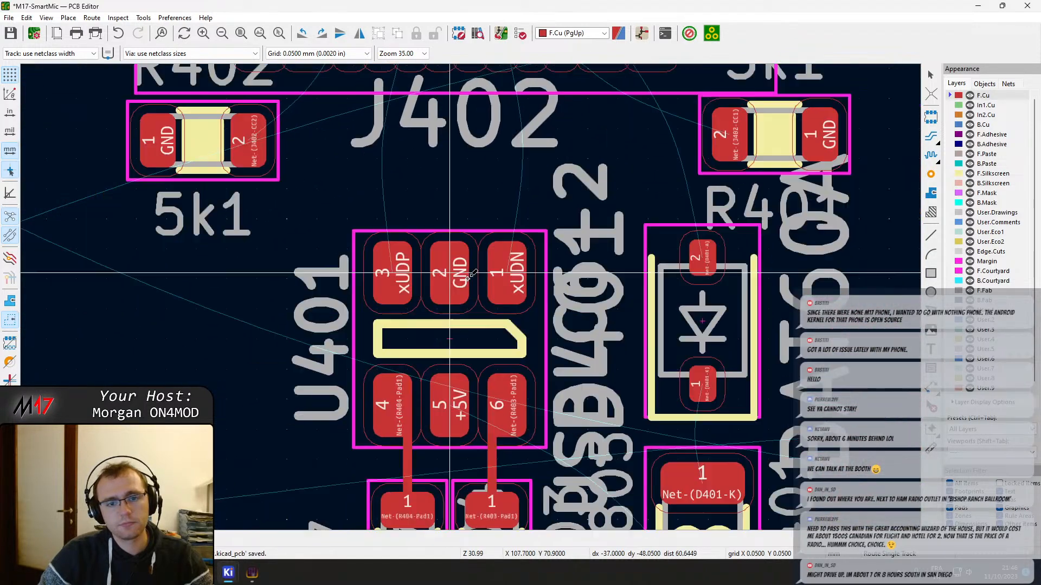
{"action": "middle_click_drag", "start_coordinate": [469, 275], "coordinate": [428, 370]}
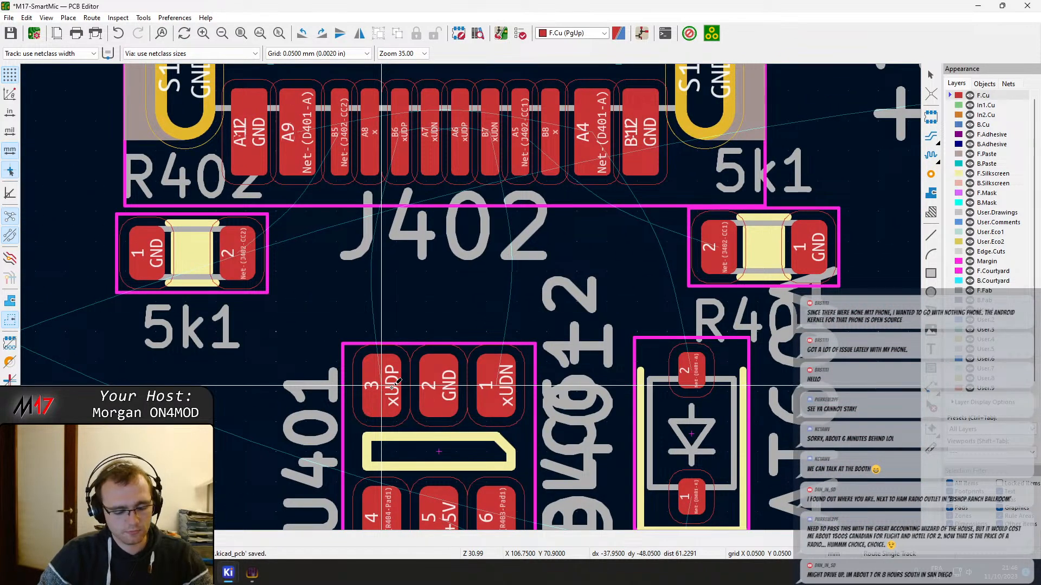
{"action": "left_click", "coordinate": [930, 136]}
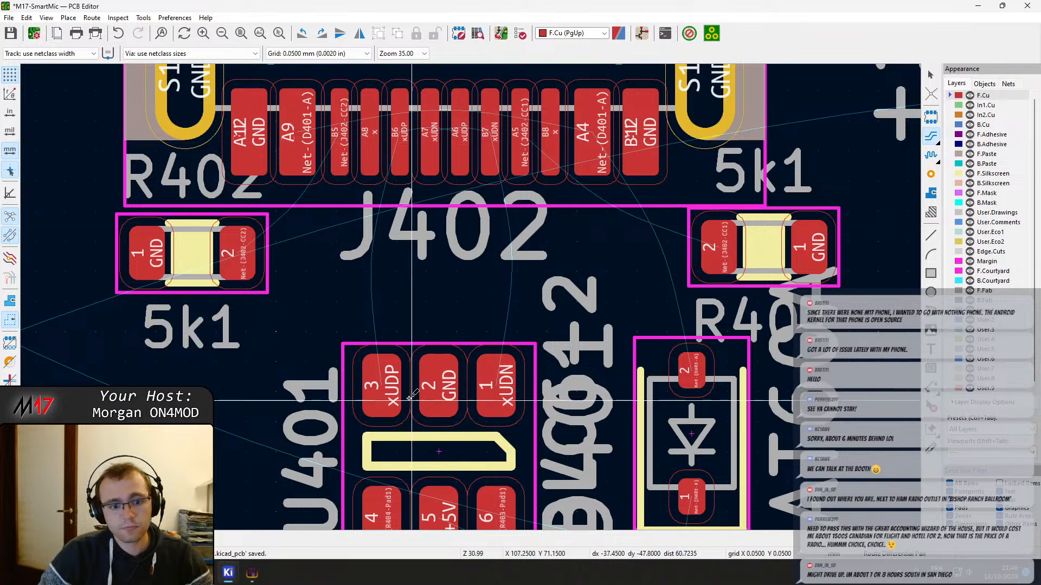
{"action": "left_click", "coordinate": [496, 386]}
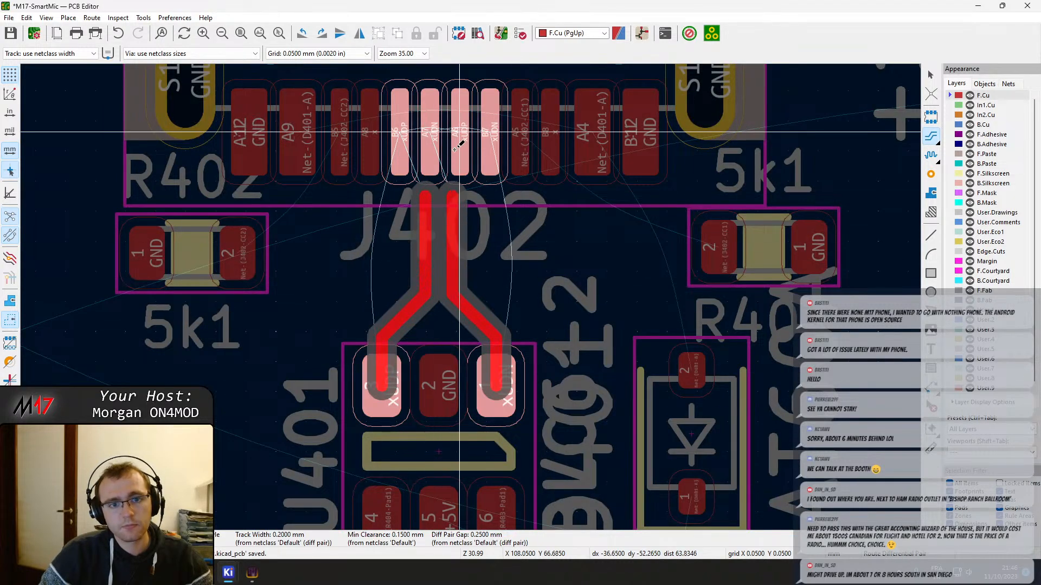
{"action": "left_click", "coordinate": [449, 217]}
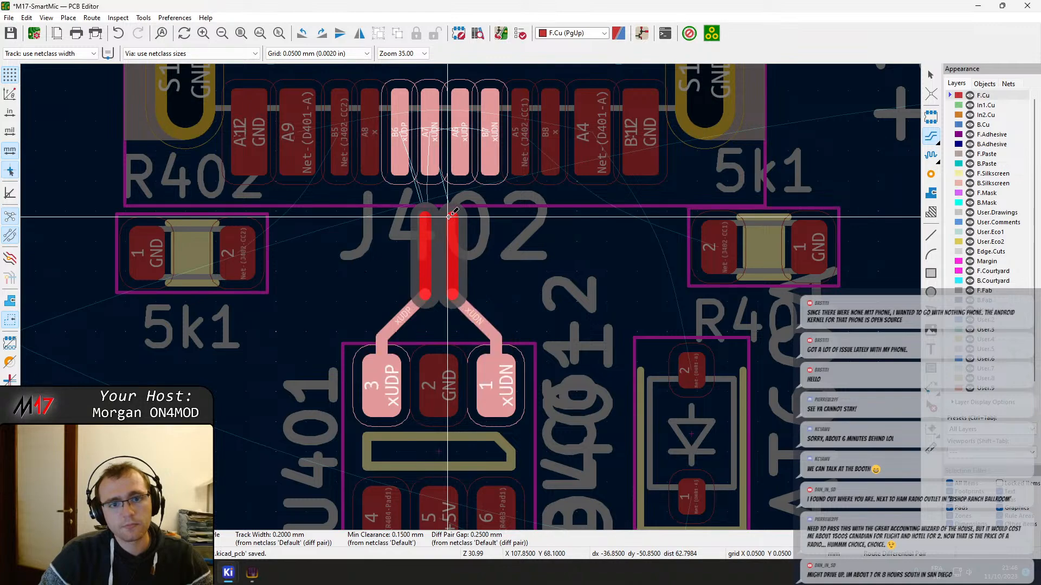
{"action": "key", "text": "Escape"}
{"action": "key", "text": "Escape"}
Start a single xUDP track on F.Cu from J402 pad B6
{"action": "middle_click_drag", "start_coordinate": [457, 180], "coordinate": [423, 299]}
{"action": "key", "text": "x"}
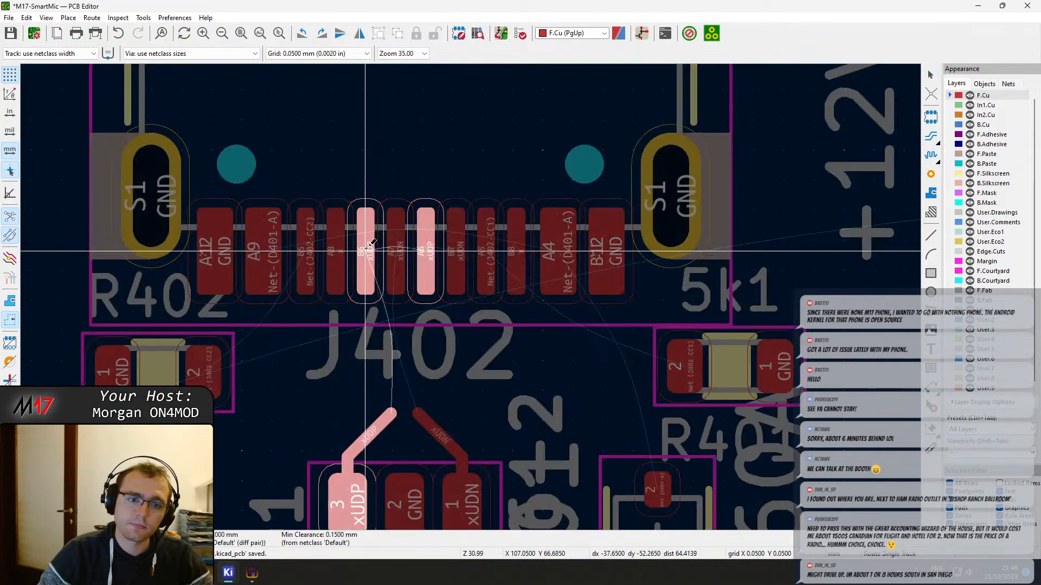
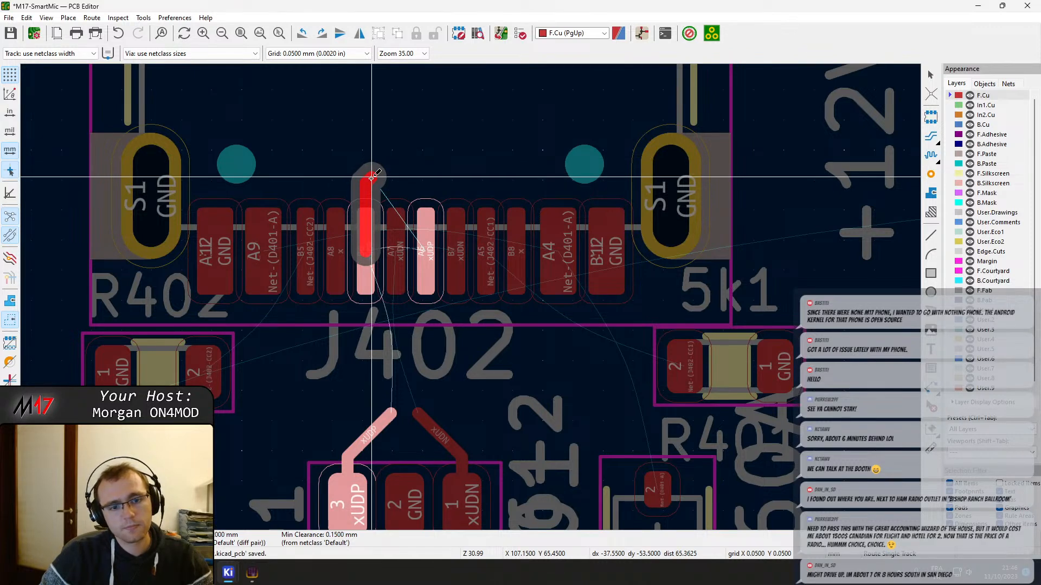
Finish the xUDP track as a bridge around pad A7, joining J402 pads B6 and A6 on F.Cu
{"action": "left_click", "coordinate": [371, 177]}
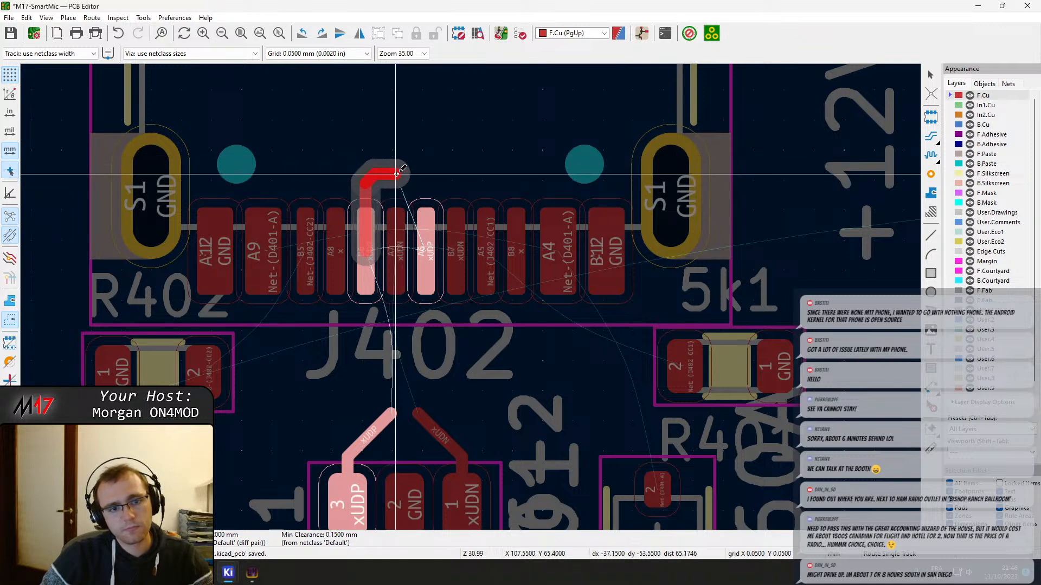
{"action": "left_click", "coordinate": [426, 230]}
{"action": "key", "text": "Escape"}
Shift the horizontal segment of the xUDP bridge slightly closer to the J402 pads
{"action": "scroll", "coordinate": [416, 195], "scroll_direction": "up", "scroll_amount": 3}
{"action": "left_click", "coordinate": [413, 265]}
{"action": "key", "text": "d"}
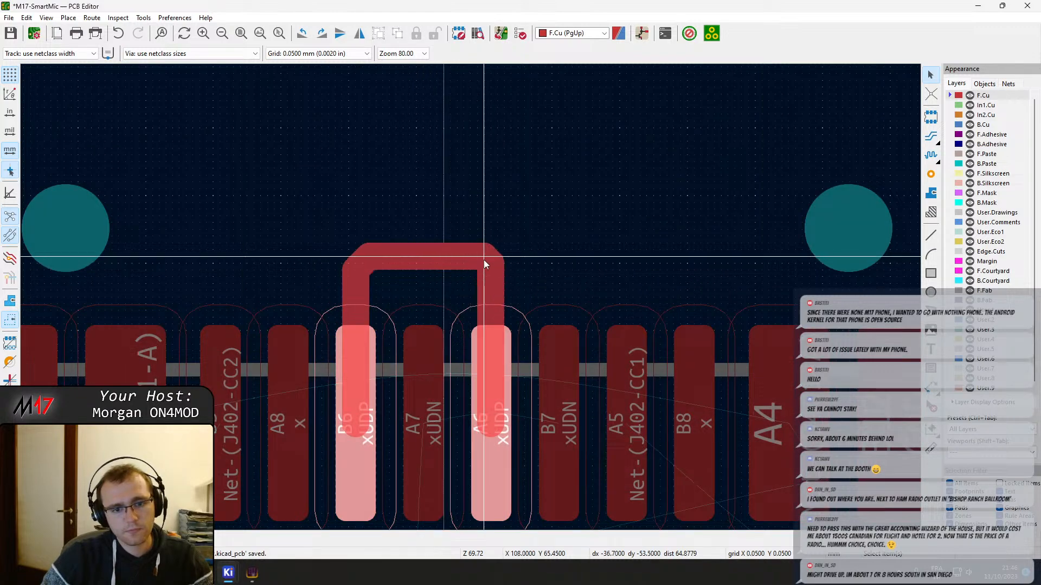
{"action": "left_click", "coordinate": [480, 262]}
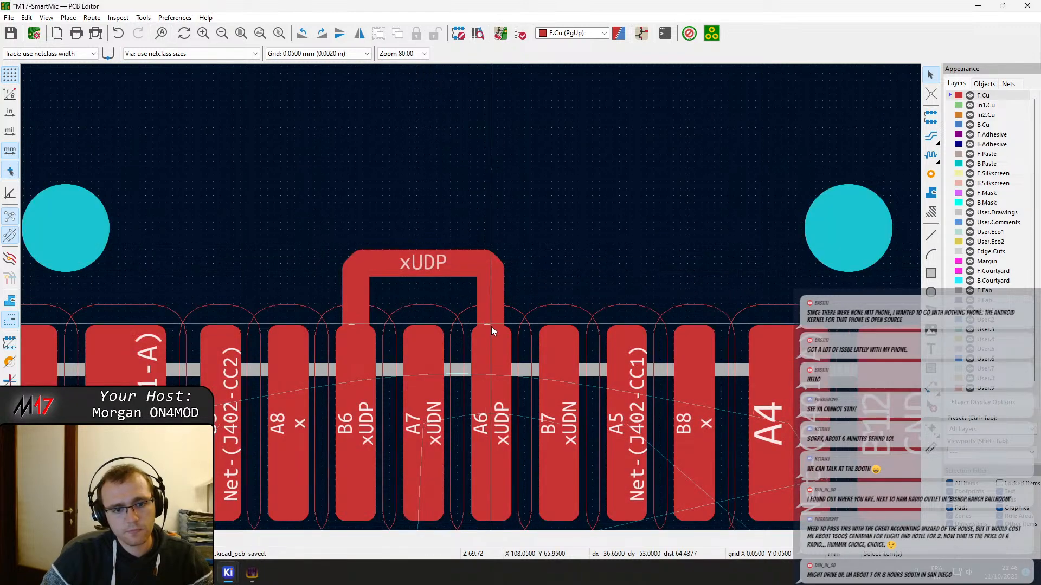
{"action": "middle_click_drag", "start_coordinate": [469, 312], "coordinate": [391, 188]}
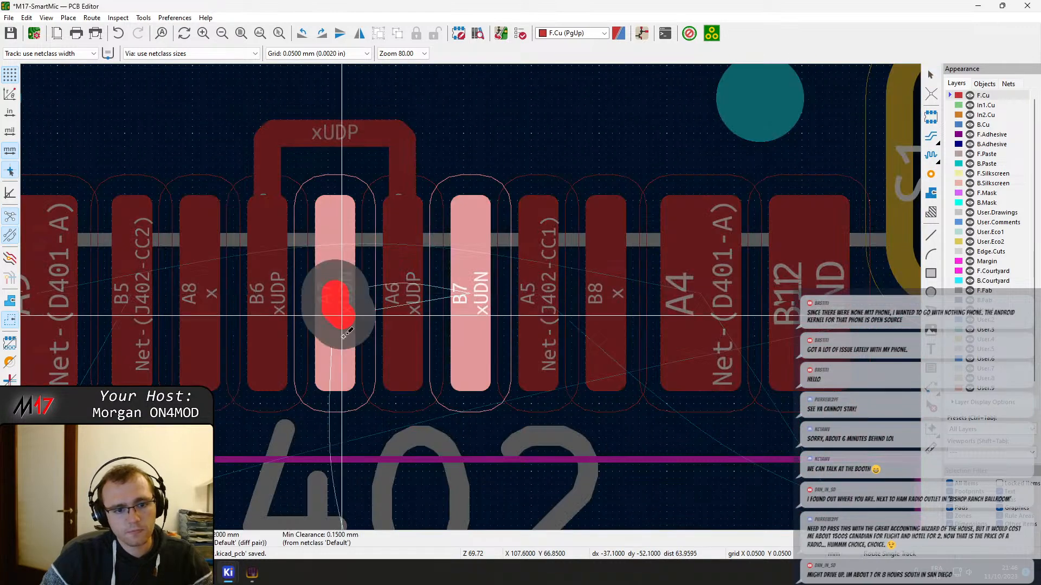
Enlarge the chamfers at both corners of the xUDP bridge by moving its short diagonal segments inward
{"action": "left_click", "coordinate": [265, 133]}
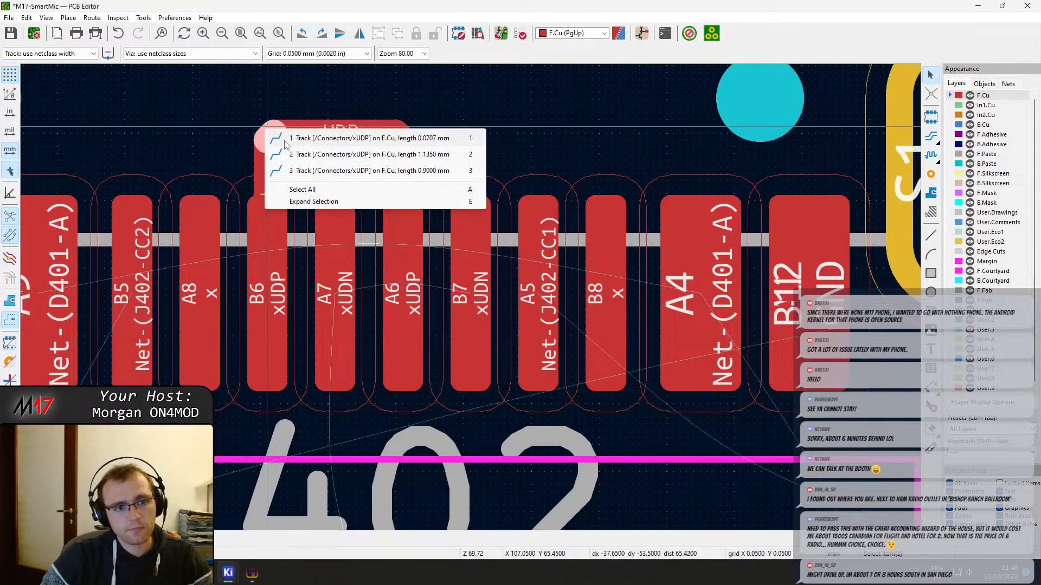
{"action": "left_click", "coordinate": [285, 142]}
{"action": "key", "text": "d"}
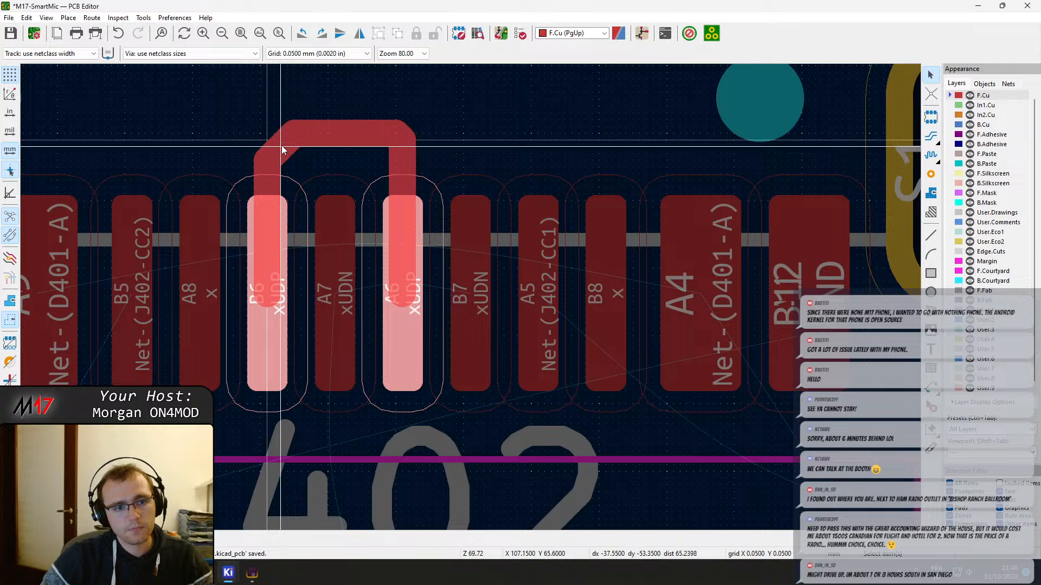
{"action": "left_click", "coordinate": [282, 145]}
{"action": "left_click", "coordinate": [412, 132]}
{"action": "left_click", "coordinate": [428, 139]}
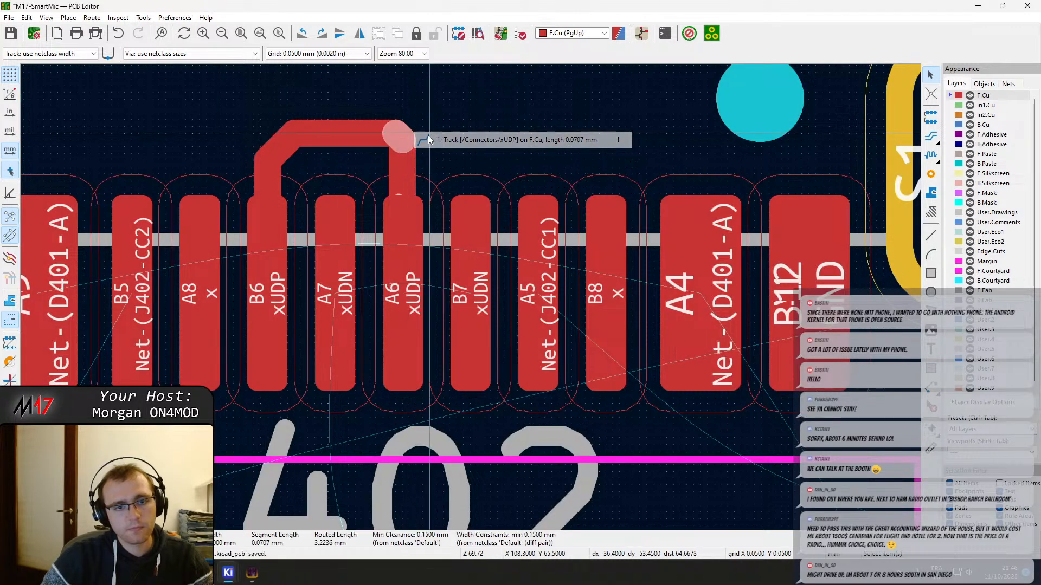
{"action": "key", "text": "d"}
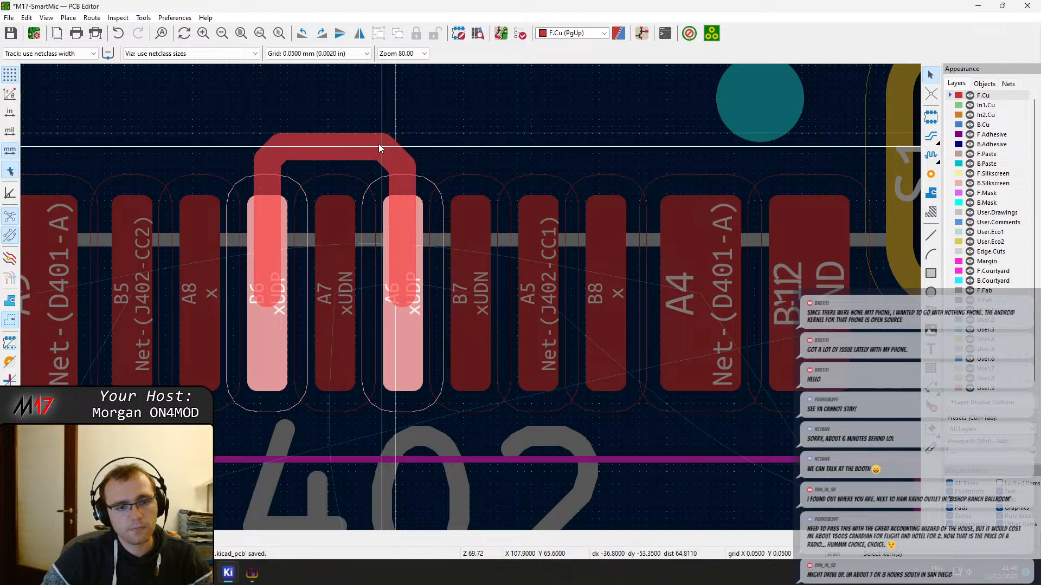
{"action": "left_click", "coordinate": [382, 142]}
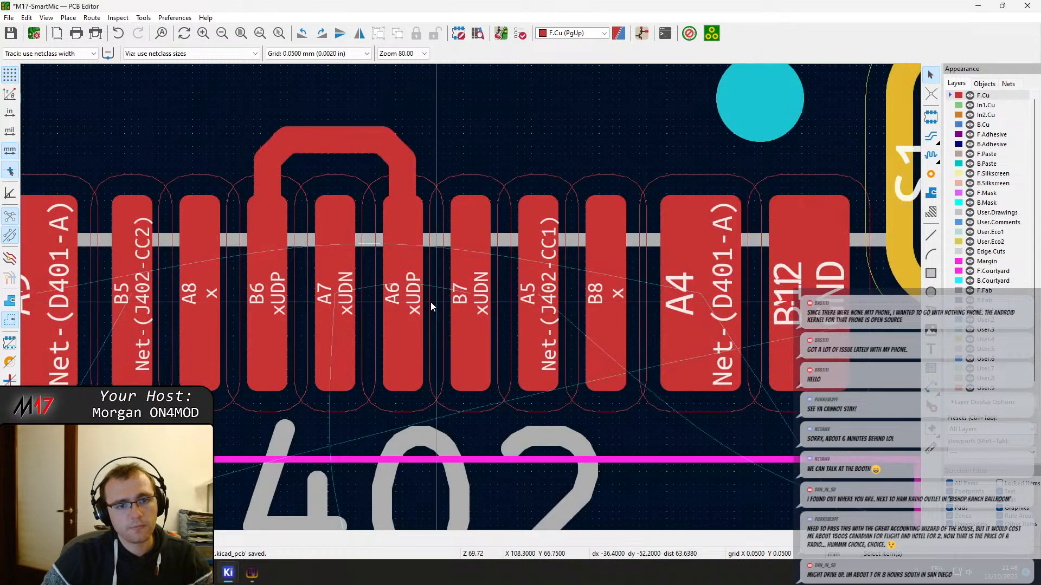
Route an xUDN track on F.Cu from J402 pad A7 around the U401-side end of pad A6 to pad B7
{"action": "middle_click_drag", "start_coordinate": [430, 305], "coordinate": [375, 216]}
{"action": "key", "text": "x"}
{"action": "left_click", "coordinate": [280, 214]}
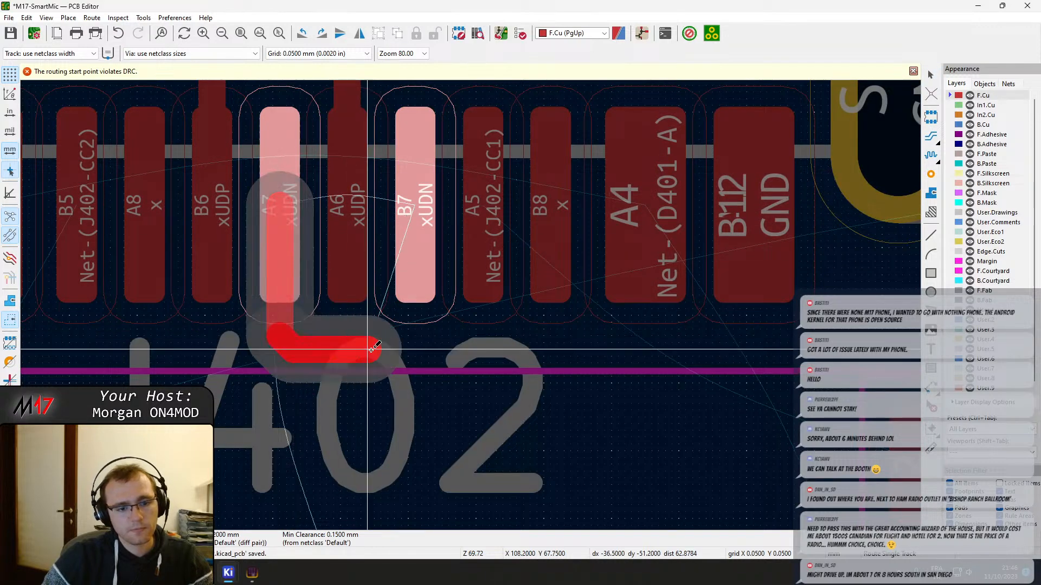
{"action": "left_click", "coordinate": [416, 278]}
{"action": "key", "text": "Escape"}
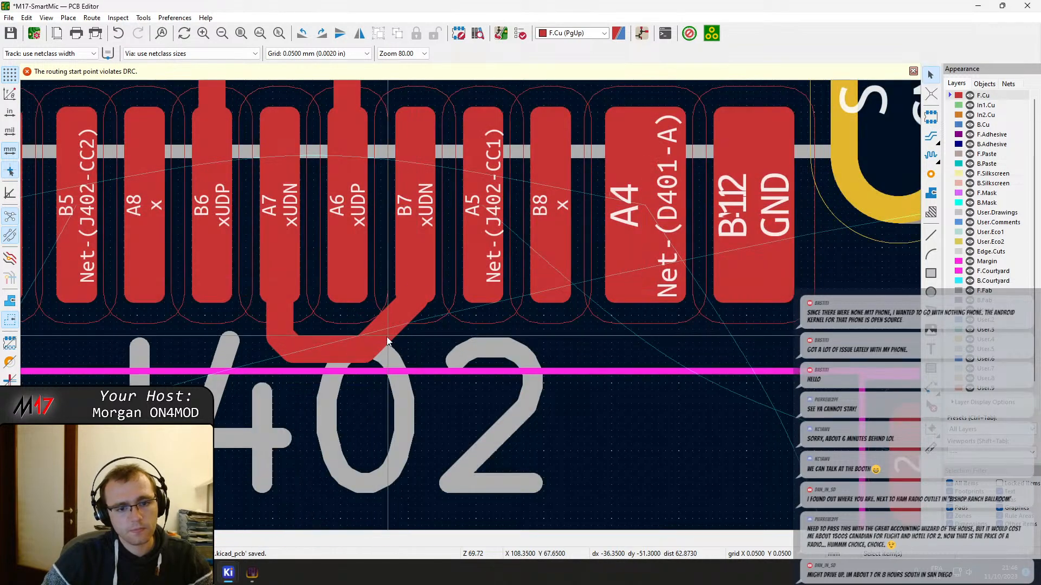
Reshape the xUDN bridge with a short chamfer at the B7 corner and adjust the diagonal at the A7 corner
{"action": "left_click_drag", "start_coordinate": [389, 326], "coordinate": [408, 350]}
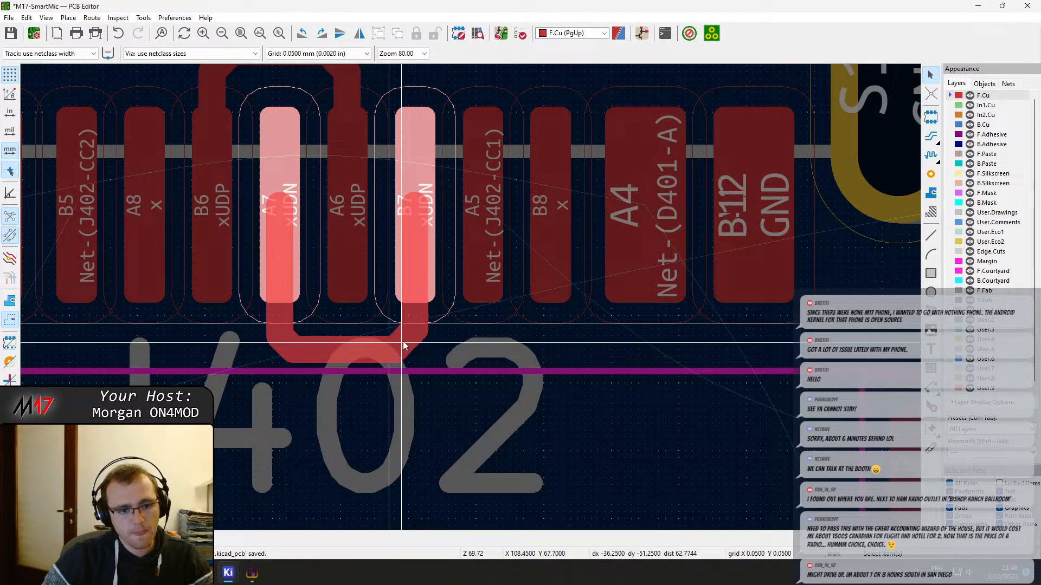
{"action": "left_click_drag", "start_coordinate": [402, 342], "coordinate": [401, 342]}
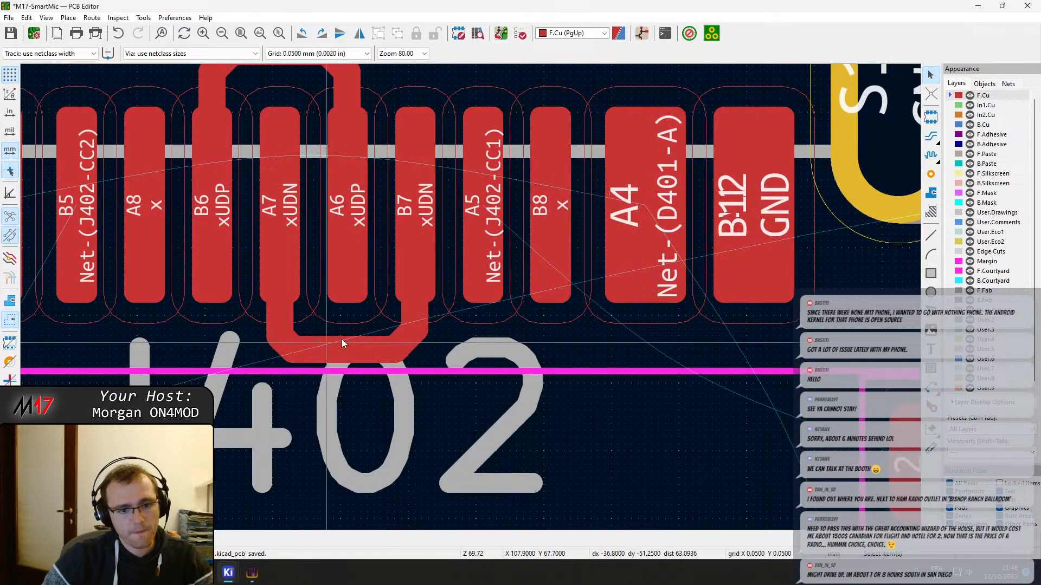
{"action": "left_click", "coordinate": [281, 347]}
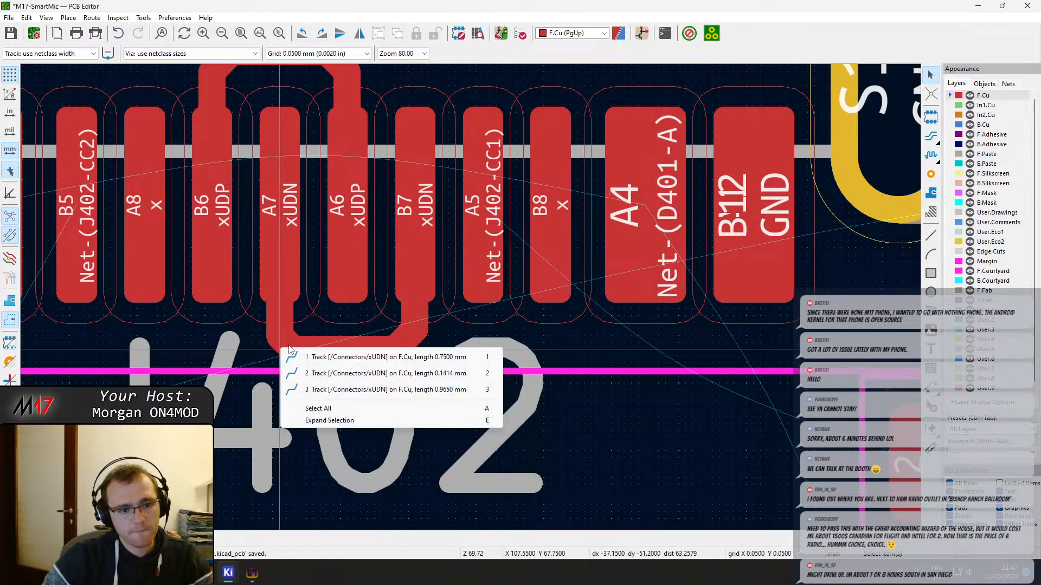
{"action": "left_click", "coordinate": [317, 374]}
{"action": "left_click_drag", "start_coordinate": [288, 336], "coordinate": [289, 337]}
{"action": "middle_click_drag", "start_coordinate": [326, 349], "coordinate": [450, 301]}
{"action": "key", "text": "x"}
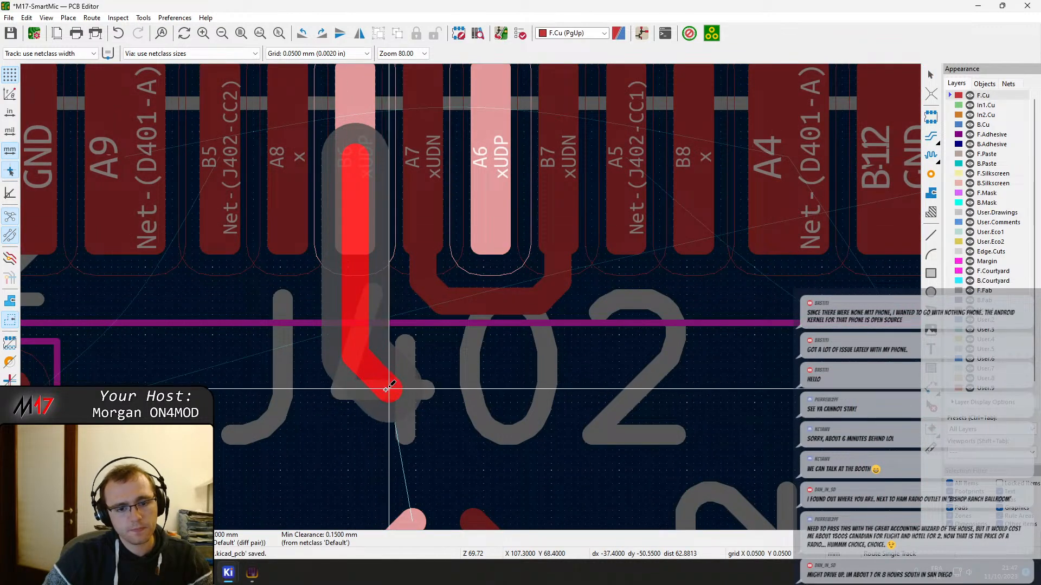
{"action": "key", "text": "Escape"}
{"action": "middle_click_drag", "start_coordinate": [417, 455], "coordinate": [406, 375]}
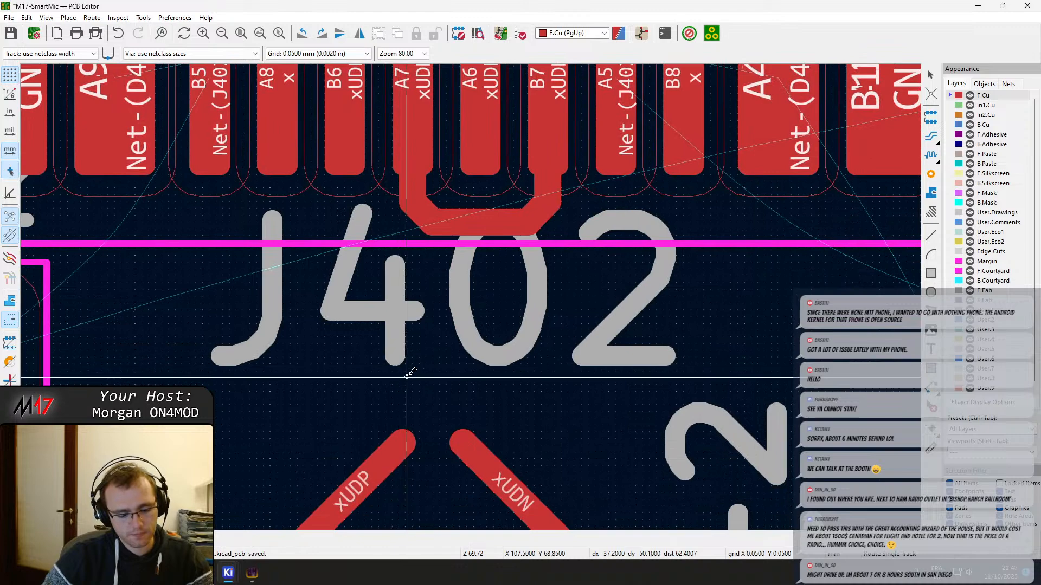
{"action": "left_click", "coordinate": [931, 140]}
{"action": "left_click", "coordinate": [401, 437]}
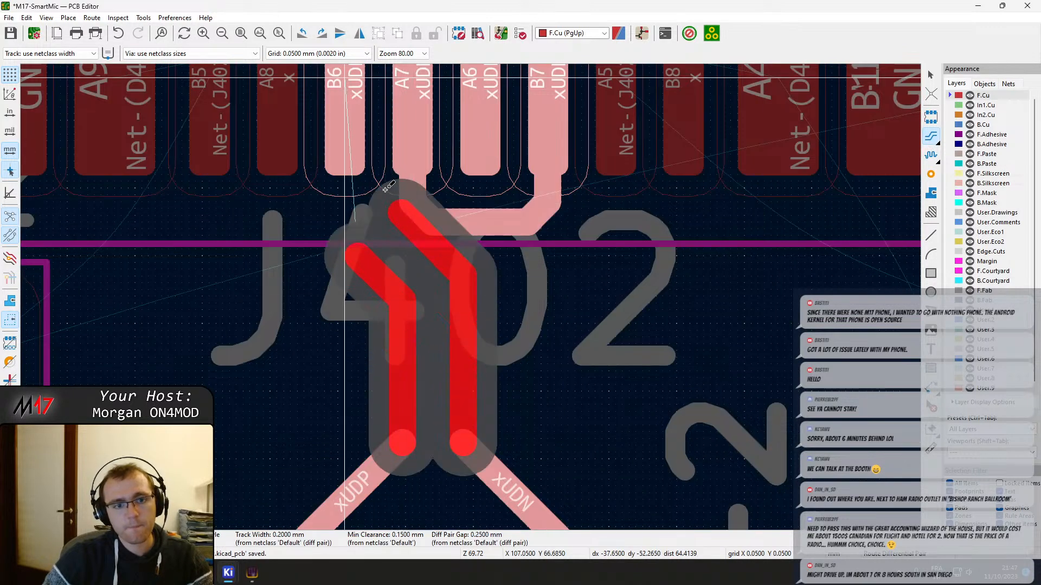
{"action": "key", "text": "Escape"}
Route single F.Cu tracks from J402 pad B6 to the open xUDP diagonal and from the open xUDN diagonal to the A7–B7 bridge
{"action": "key", "text": "x"}
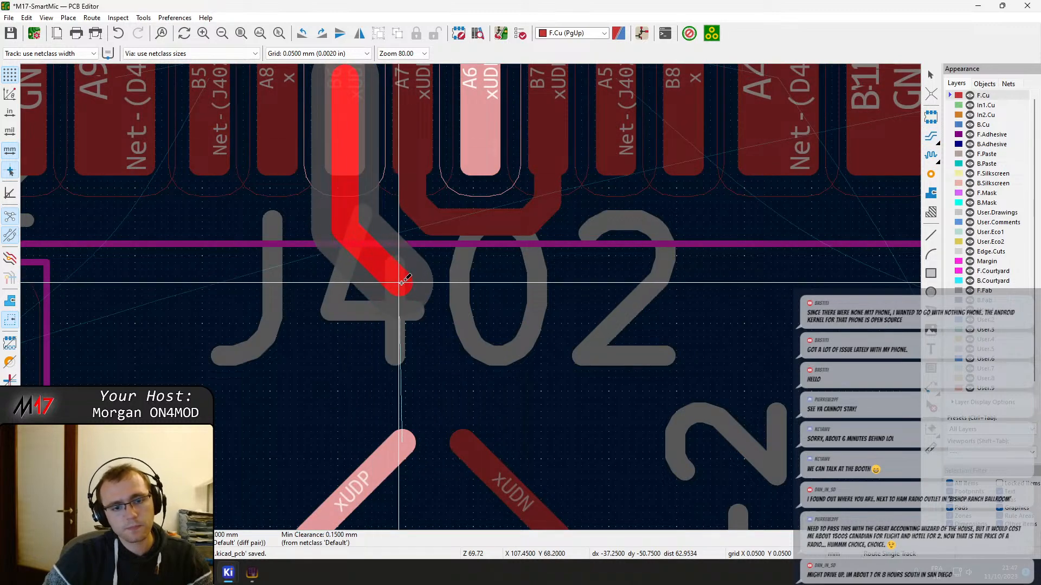
{"action": "left_click", "coordinate": [402, 437]}
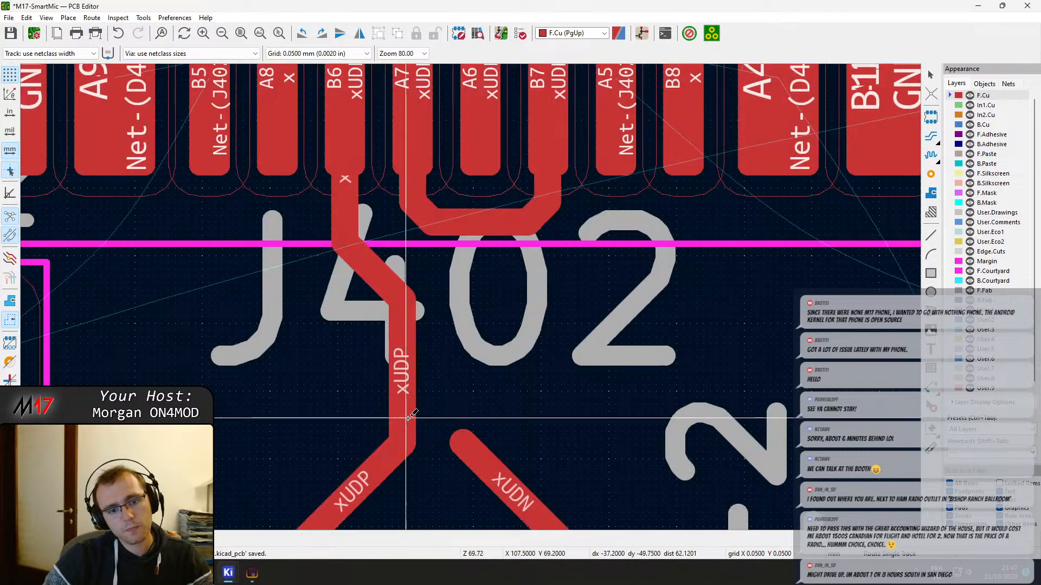
{"action": "left_click", "coordinate": [459, 439]}
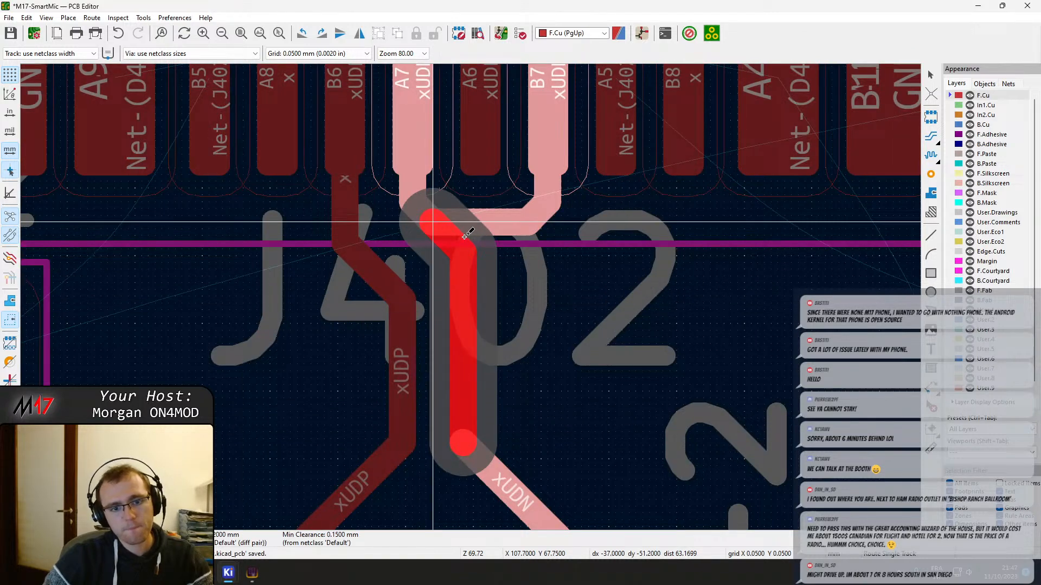
{"action": "left_click", "coordinate": [432, 222]}
{"action": "key", "text": "Escape"}
Shift the vertical xUDP and xUDN runs toward pad B6's side, moving xUDP's jog closer to U401 and dropping xUDN straight from its bridge
{"action": "middle_click_drag", "start_coordinate": [463, 349], "coordinate": [506, 346]}
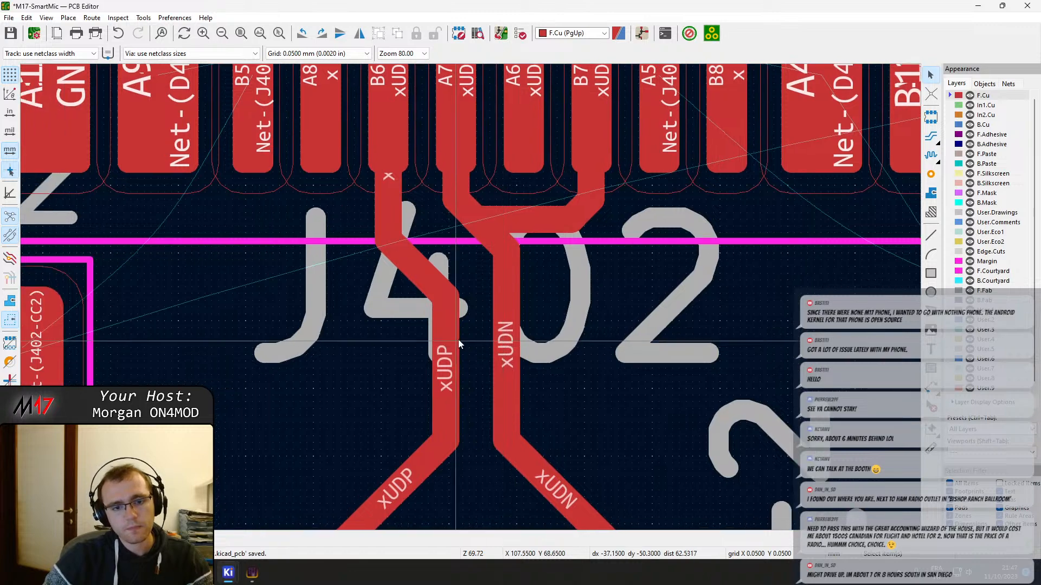
{"action": "left_click_drag", "start_coordinate": [457, 339], "coordinate": [414, 356]}
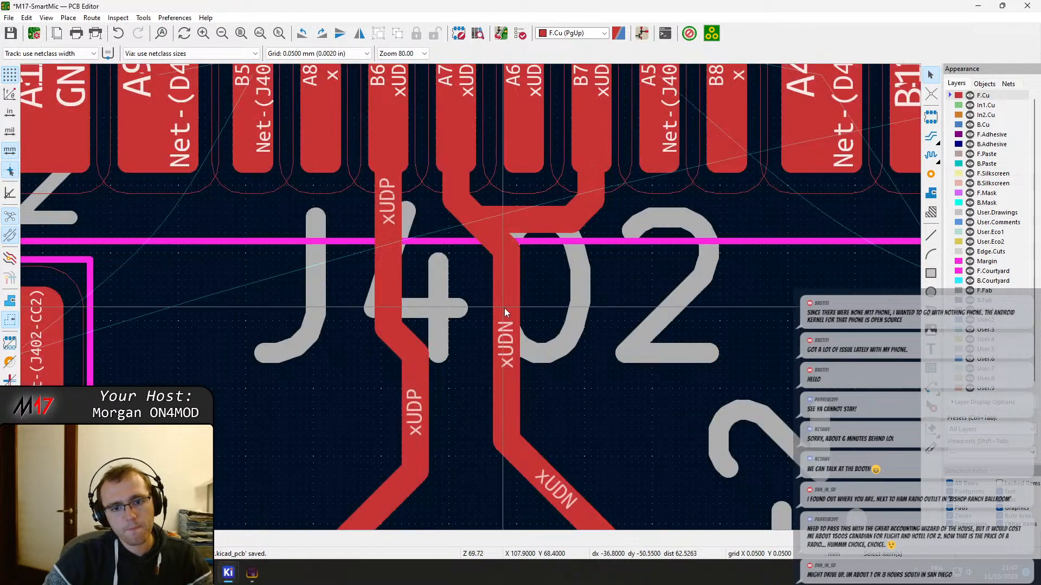
{"action": "left_click_drag", "start_coordinate": [505, 312], "coordinate": [480, 325]}
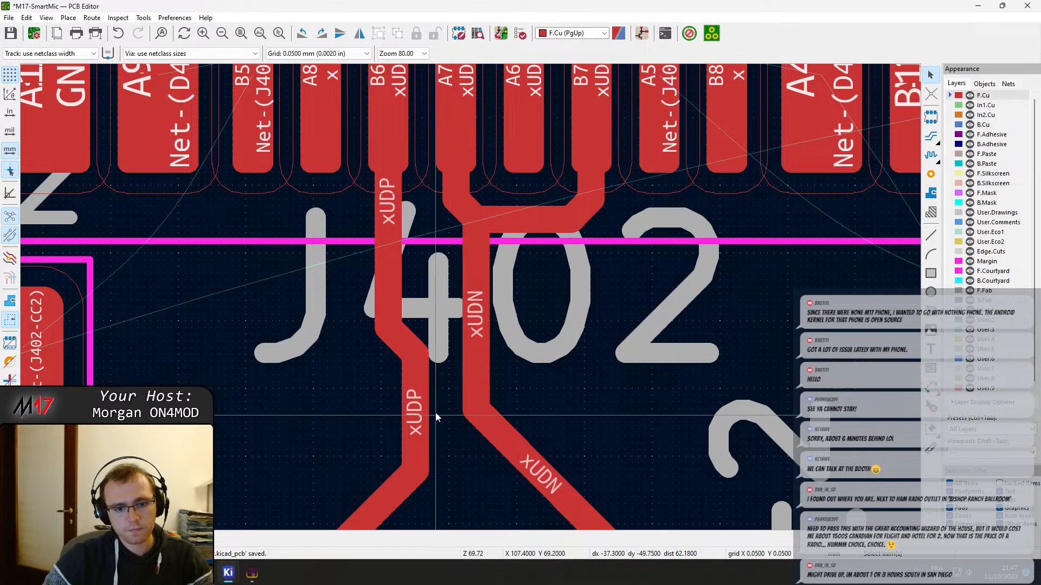
Examine the USB routing from J402 through U401, R403 and R404, and follow it back to the pins of U201
{"action": "scroll", "coordinate": [470, 297], "scroll_direction": "down", "scroll_amount": 3}
{"action": "left_click_drag", "start_coordinate": [451, 310], "coordinate": [451, 281]}
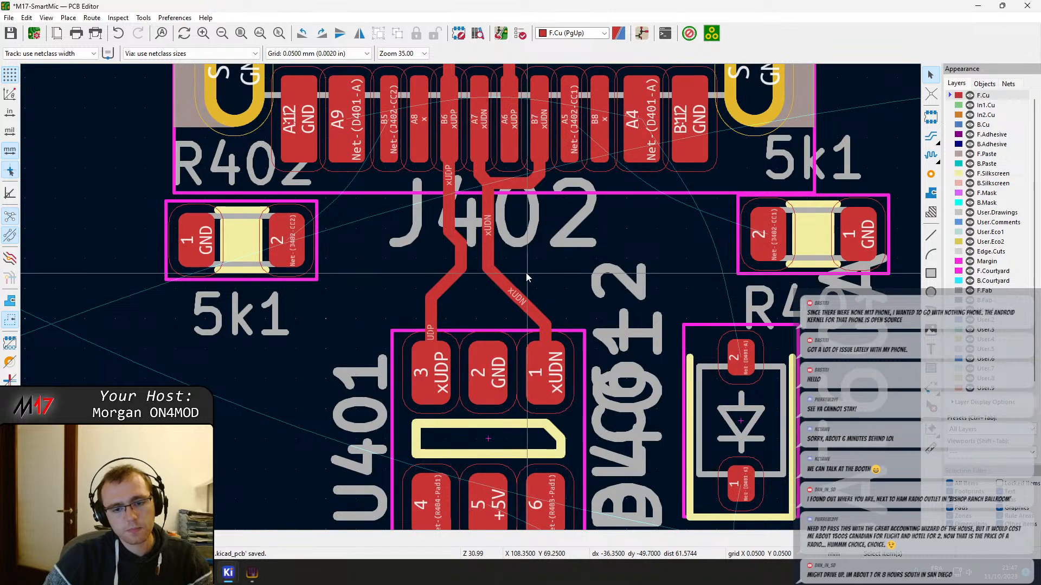
{"action": "middle_click_drag", "start_coordinate": [548, 262], "coordinate": [510, 292]}
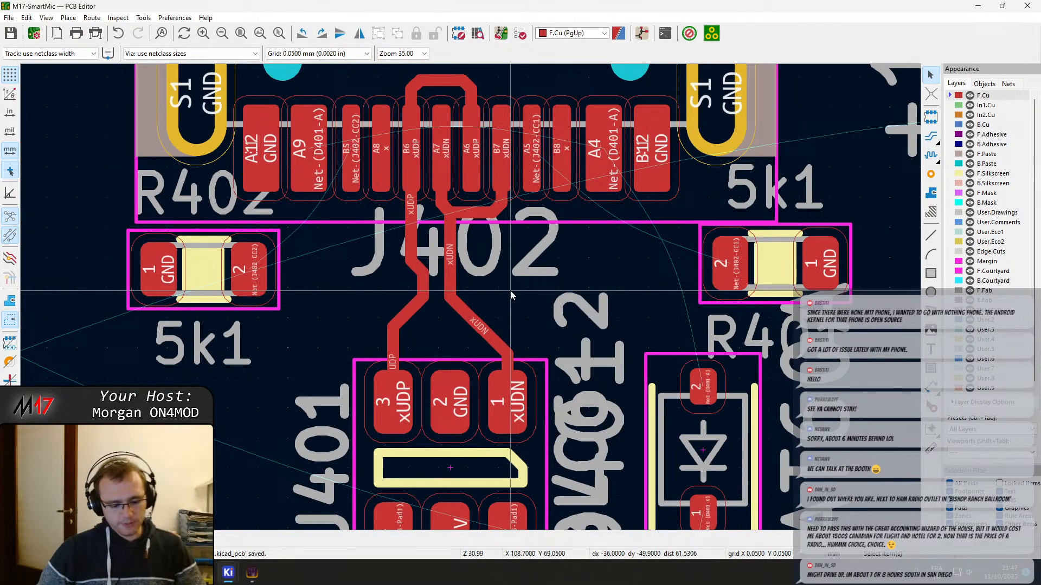
{"action": "scroll", "coordinate": [510, 296], "scroll_direction": "down", "scroll_amount": 4}
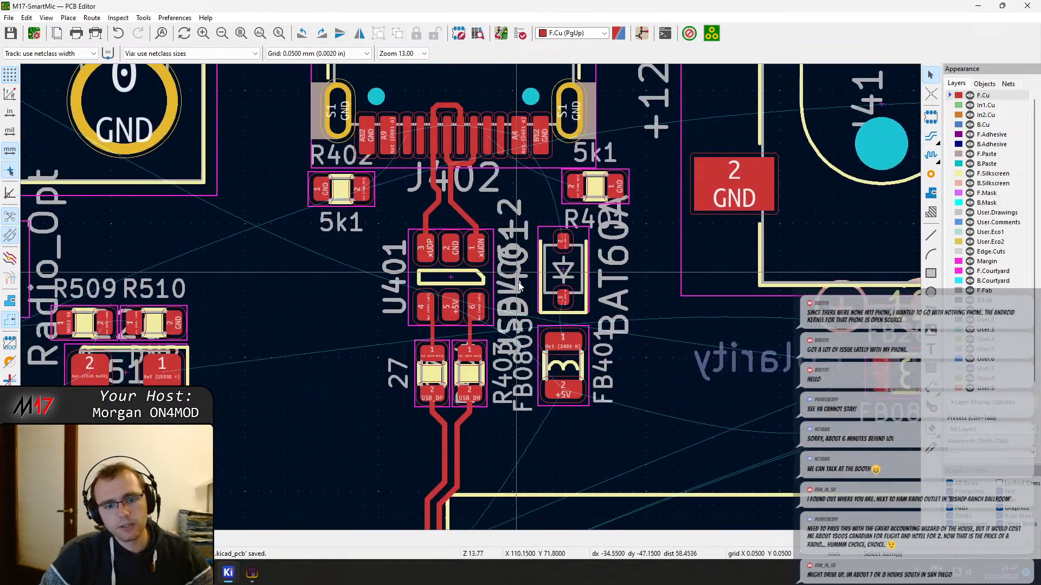
{"action": "scroll", "coordinate": [440, 296], "scroll_direction": "up", "scroll_amount": 2}
{"action": "middle_click_drag", "start_coordinate": [521, 224], "coordinate": [513, 398]}
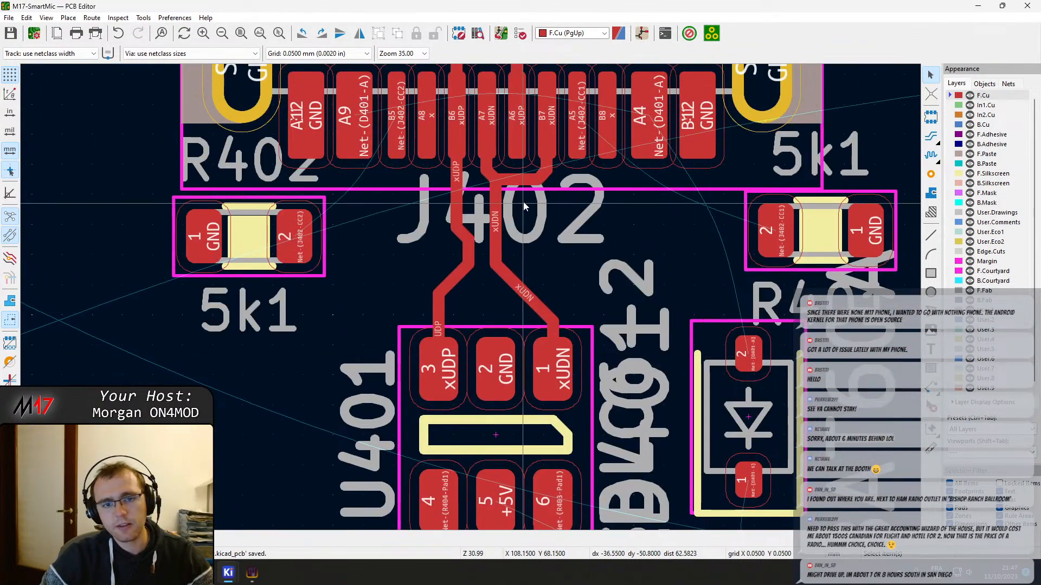
{"action": "middle_click_drag", "start_coordinate": [531, 169], "coordinate": [488, 64]}
{"action": "scroll", "coordinate": [471, 299], "scroll_direction": "down", "scroll_amount": 2}
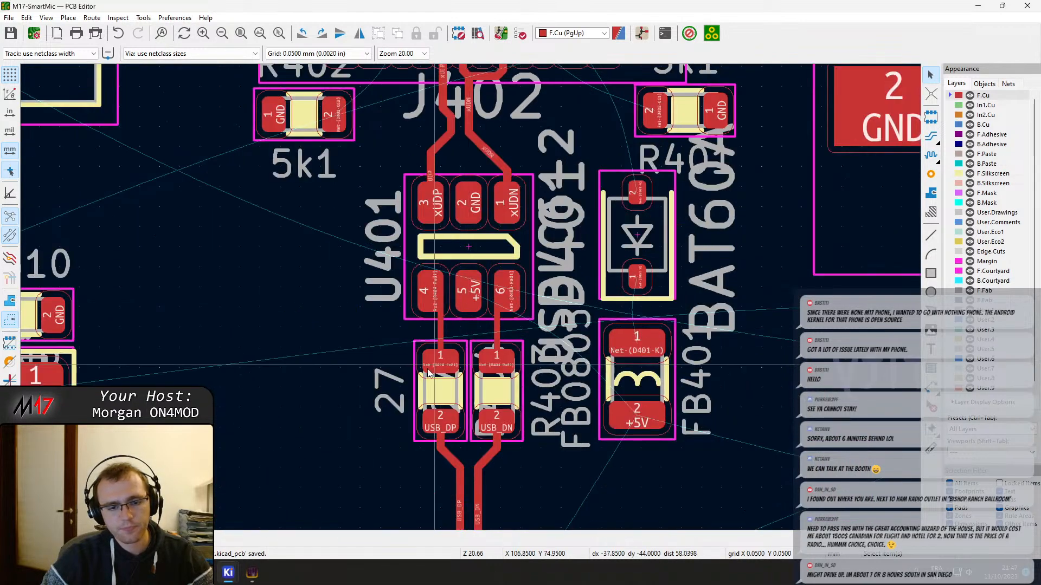
{"action": "middle_click_drag", "start_coordinate": [326, 390], "coordinate": [614, 509]}
{"action": "middle_click_drag", "start_coordinate": [727, 322], "coordinate": [485, 382]}
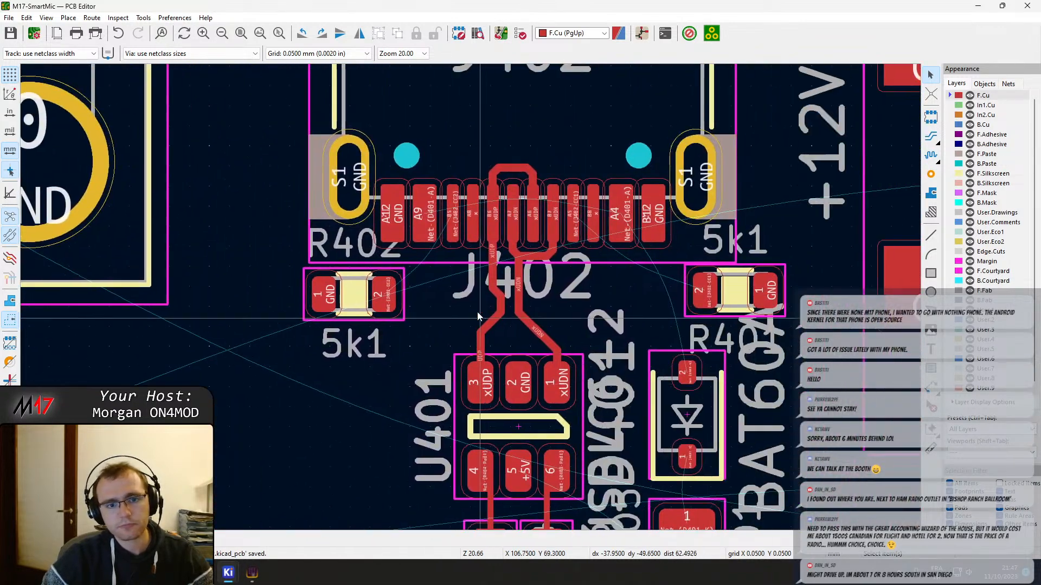
{"action": "left_click", "coordinate": [353, 294]}
{"action": "middle_click_drag", "start_coordinate": [606, 278], "coordinate": [489, 300]}
{"action": "left_click", "coordinate": [490, 311]}
{"action": "scroll", "coordinate": [491, 344], "scroll_direction": "down", "scroll_amount": 2}
{"action": "middle_click_drag", "start_coordinate": [428, 450], "coordinate": [479, 276]}
{"action": "scroll", "coordinate": [473, 347], "scroll_direction": "down", "scroll_amount": 3}
{"action": "scroll", "coordinate": [427, 417], "scroll_direction": "up", "scroll_amount": 4}
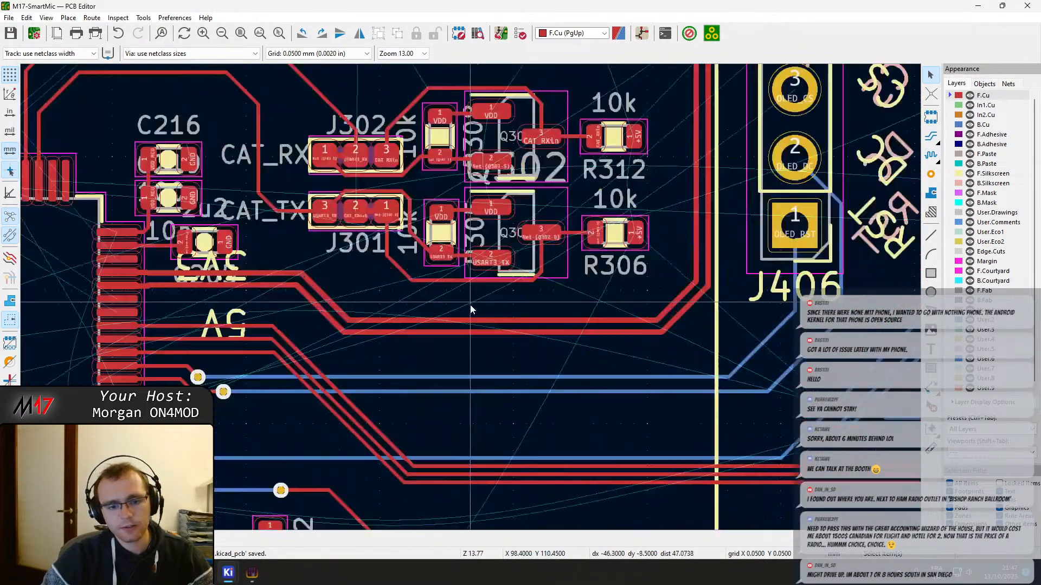
{"action": "scroll", "coordinate": [472, 308], "scroll_direction": "up", "scroll_amount": 4}
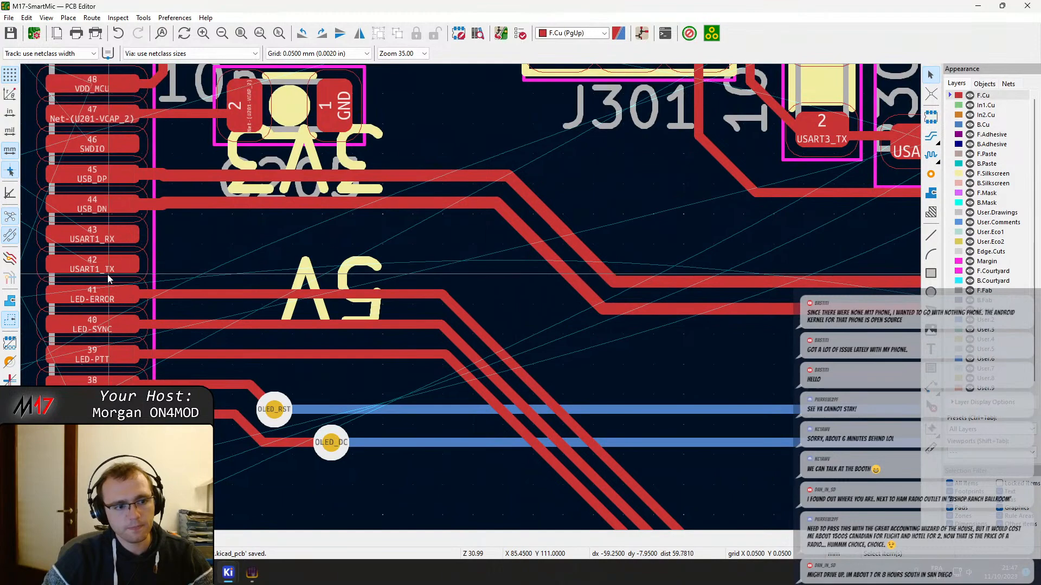
{"action": "middle_click_drag", "start_coordinate": [108, 279], "coordinate": [251, 161]}
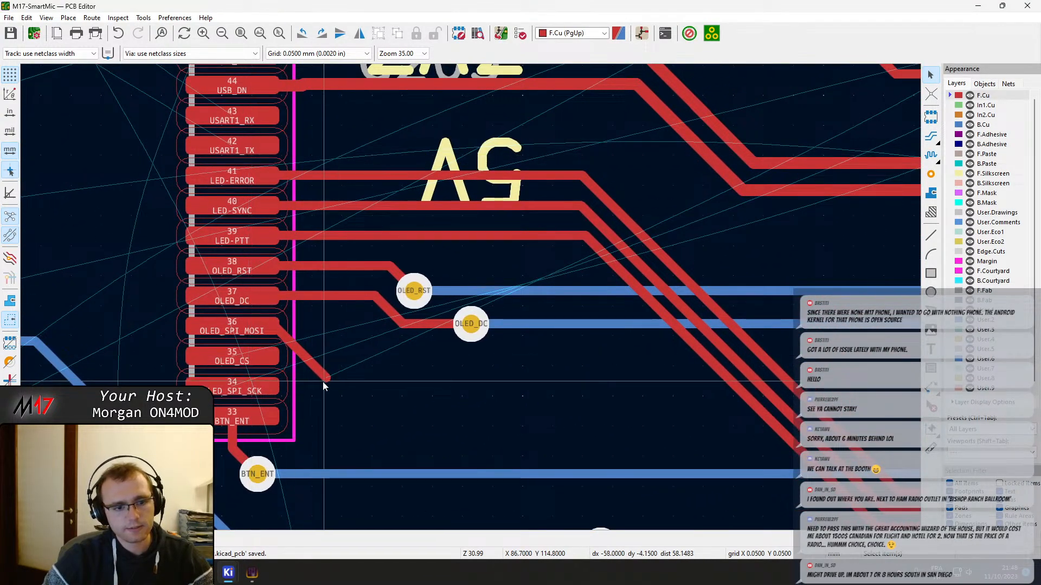
{"action": "key", "text": "x"}
{"action": "scroll", "coordinate": [603, 371], "scroll_direction": "down", "scroll_amount": 9}
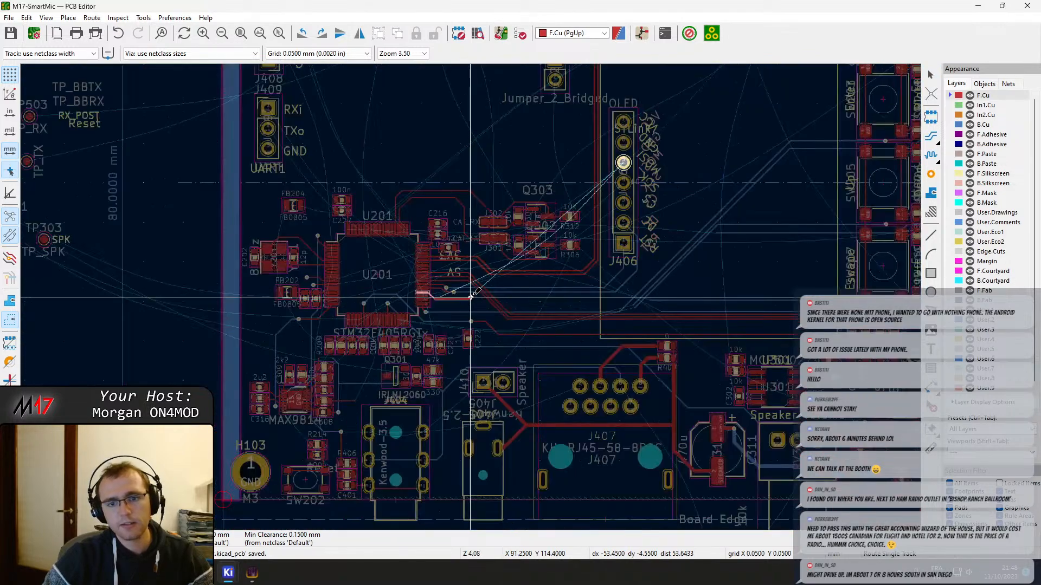
{"action": "scroll", "coordinate": [471, 295], "scroll_direction": "up", "scroll_amount": 7}
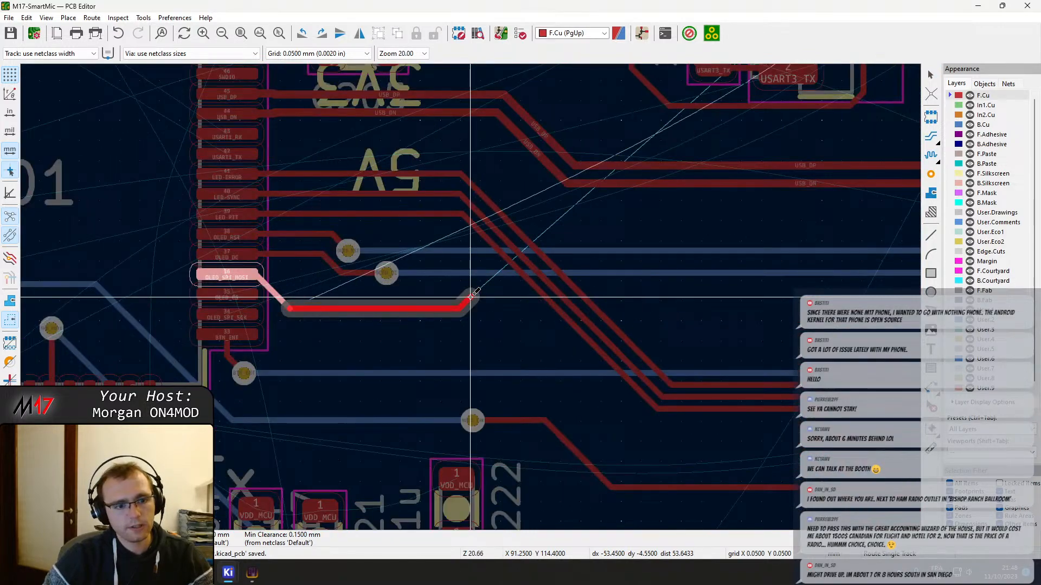
{"action": "key", "text": "Escape"}
{"action": "key", "text": "Escape"}
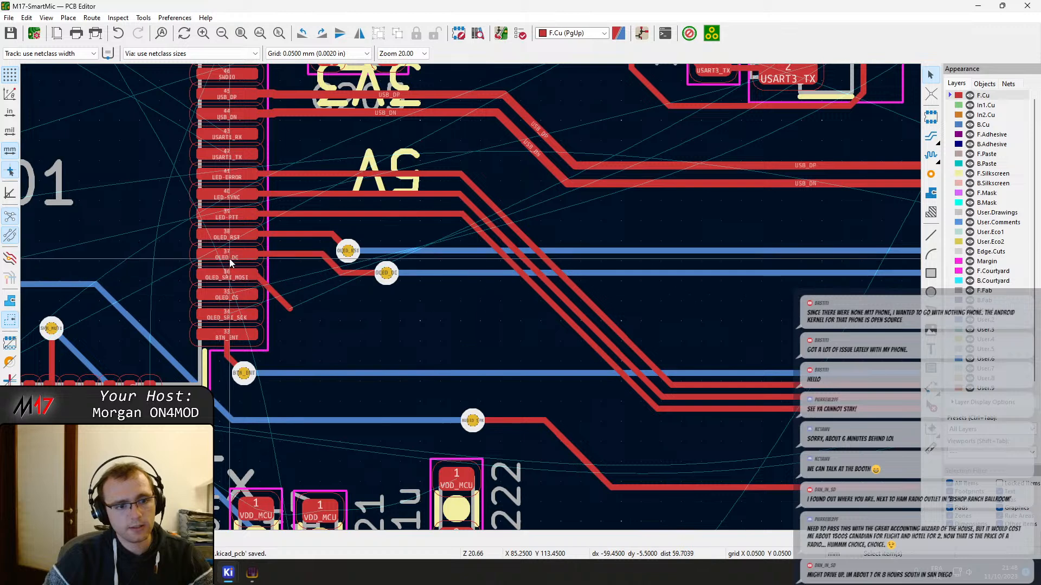
Reshape the OLED_SPI_MOSI stub at U201 pin 36 to leave the pad horizontally before its short diagonal
{"action": "scroll", "coordinate": [246, 222], "scroll_direction": "up", "scroll_amount": 2}
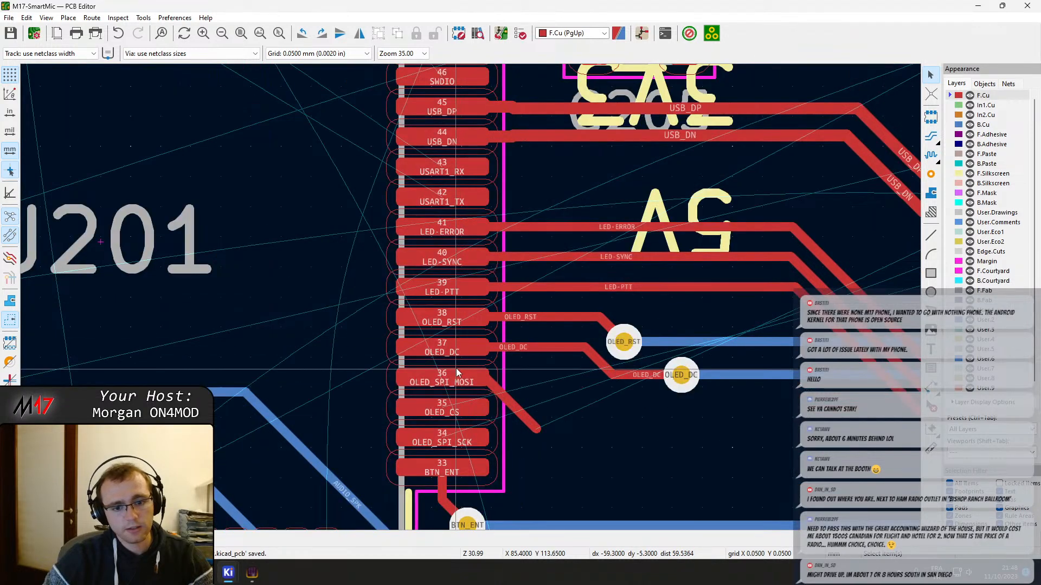
{"action": "left_click", "coordinate": [466, 412]}
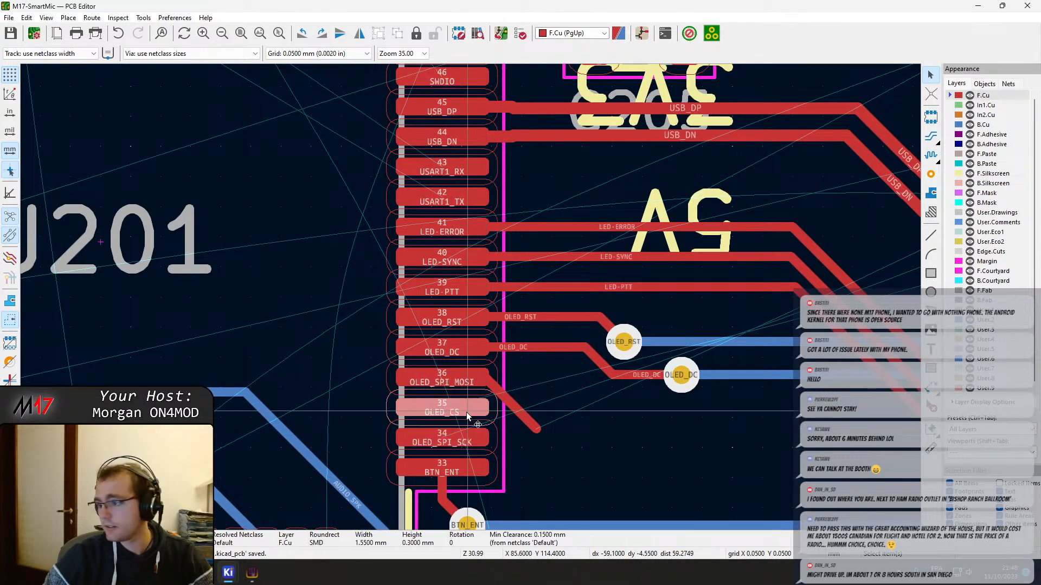
{"action": "left_click", "coordinate": [529, 419]}
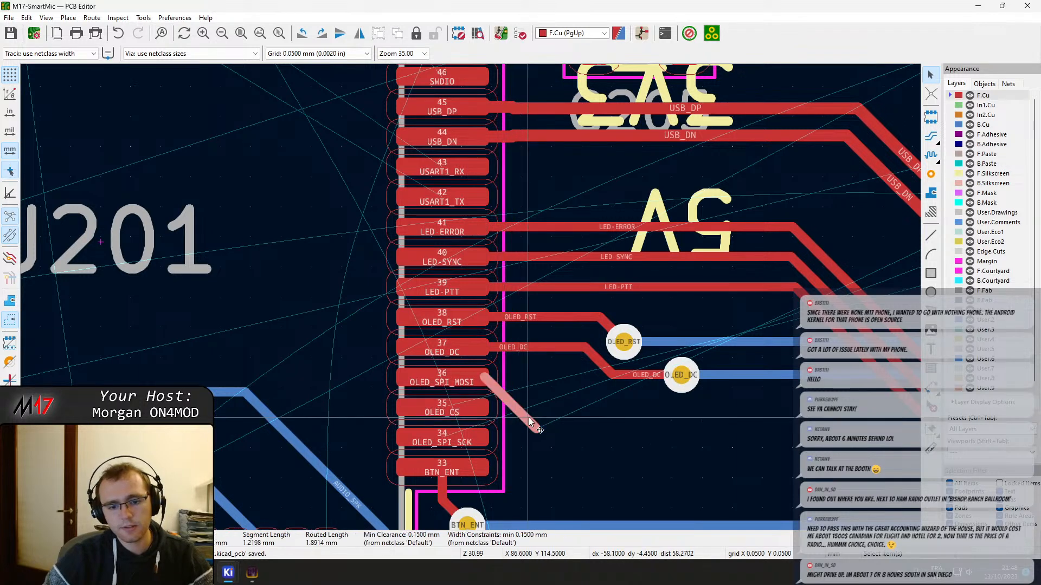
{"action": "key", "text": "d"}
{"action": "left_click", "coordinate": [569, 406]}
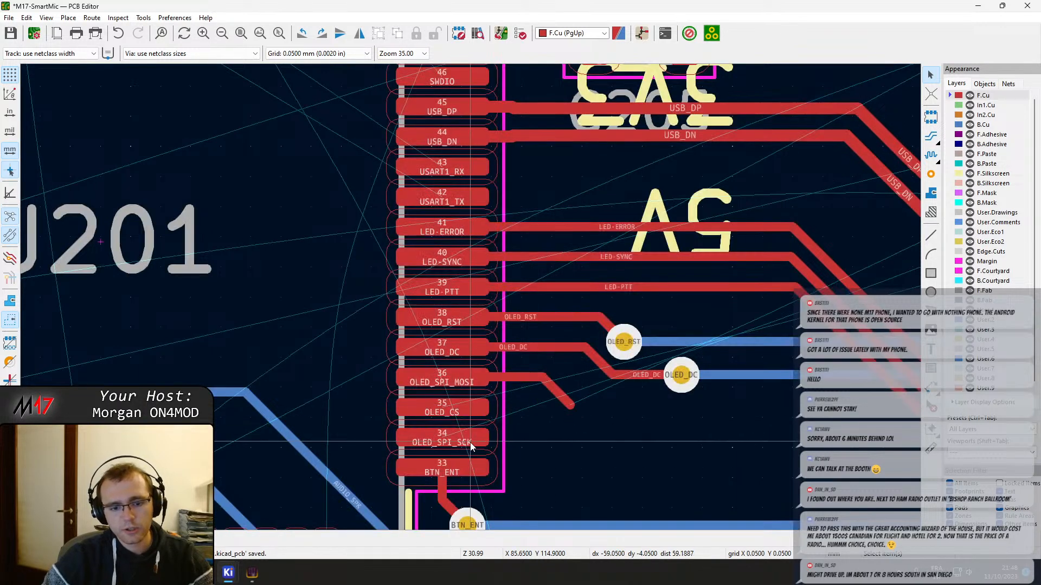
{"action": "key", "text": "x"}
{"action": "key", "text": "Escape"}
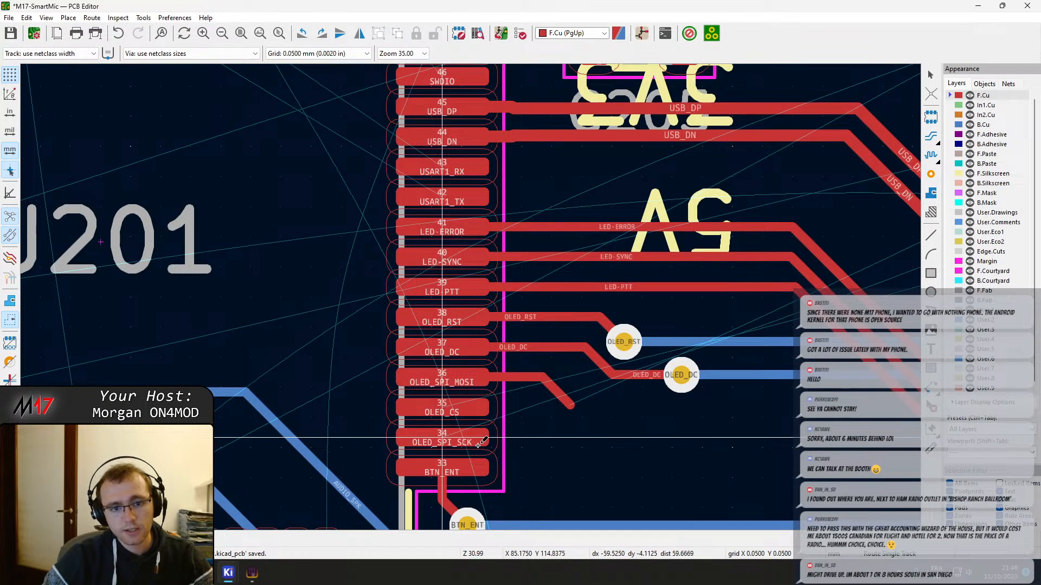
{"action": "key", "text": "Escape"}
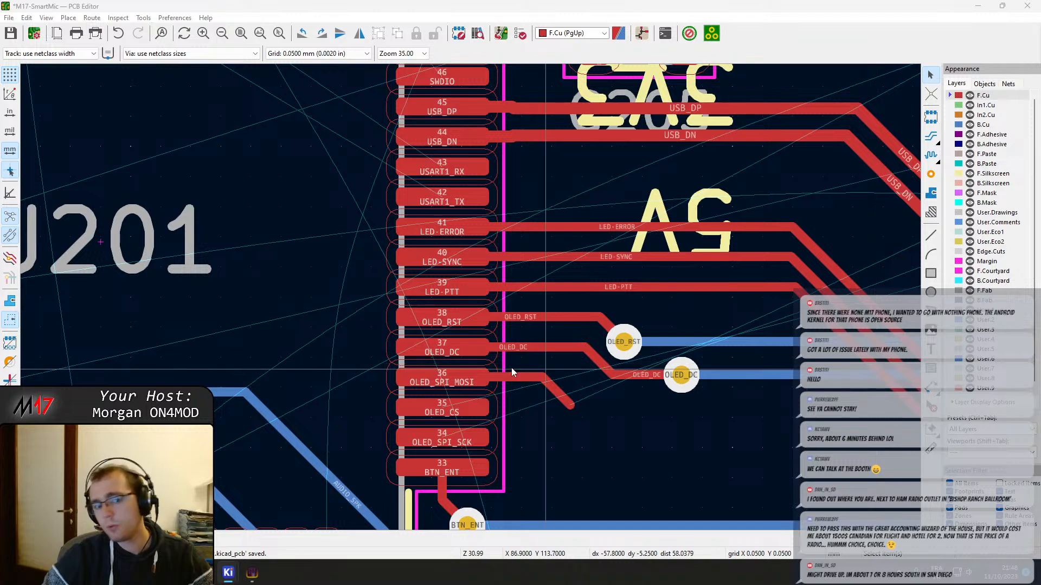
{"action": "middle_click_drag", "start_coordinate": [566, 401], "coordinate": [400, 329]}
{"action": "key", "text": "x"}
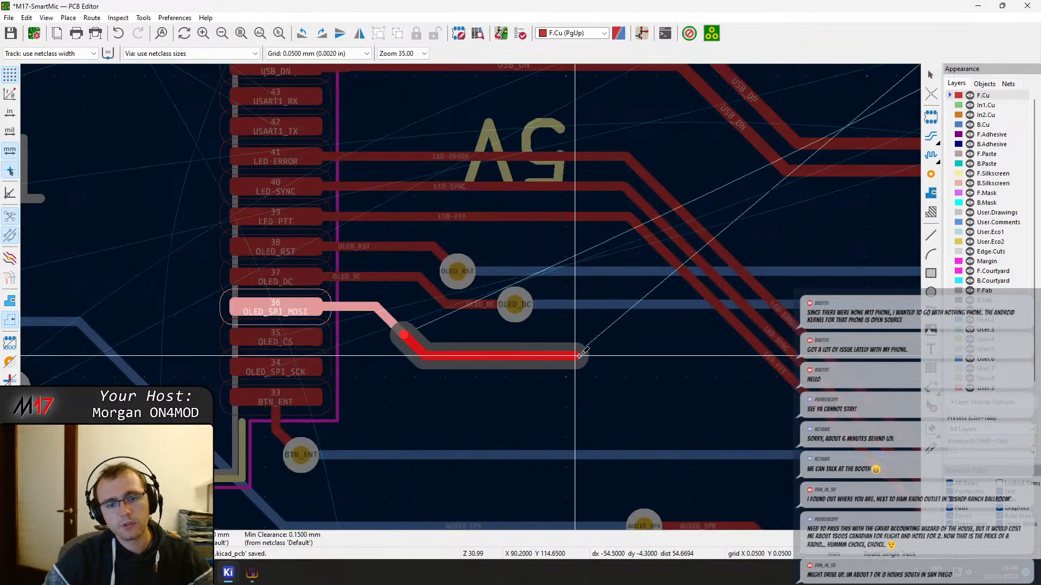
{"action": "scroll", "coordinate": [300, 457], "scroll_direction": "down", "scroll_amount": 5}
{"action": "scroll", "coordinate": [300, 456], "scroll_direction": "down", "scroll_amount": 3}
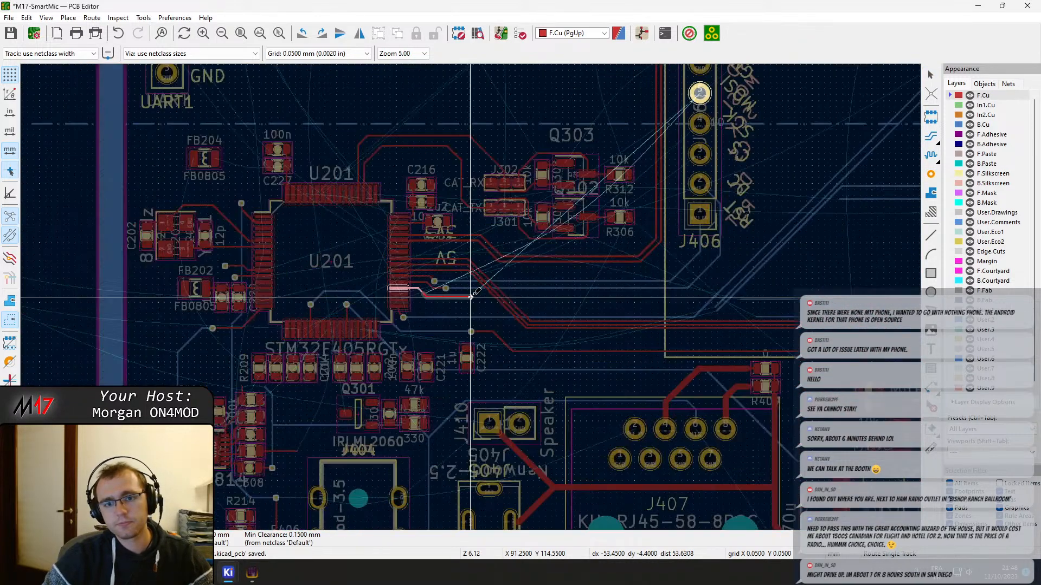
{"action": "scroll", "coordinate": [470, 297], "scroll_direction": "up", "scroll_amount": 3}
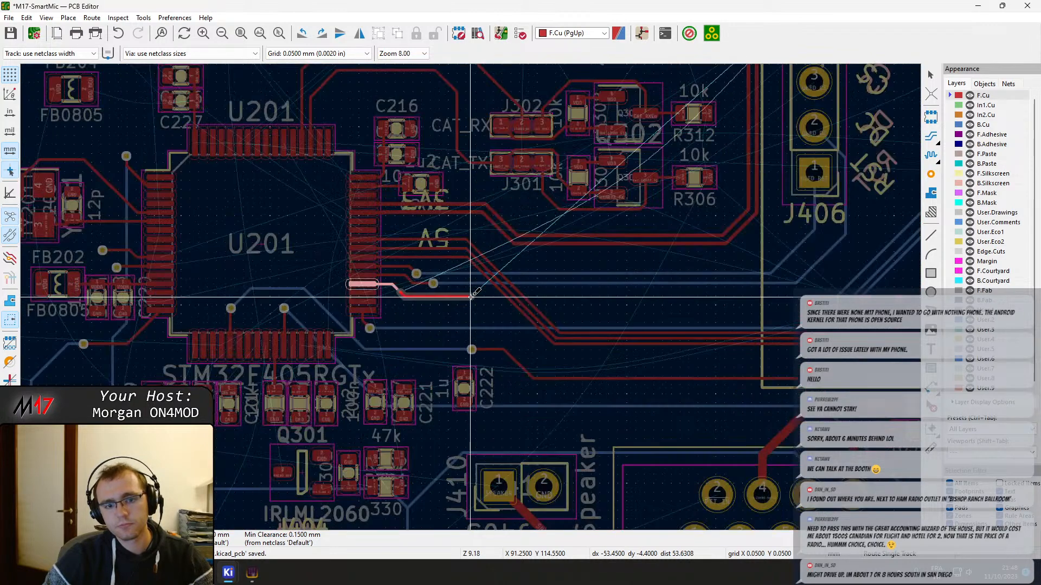
{"action": "key", "text": "Escape"}
{"action": "key", "text": "Escape"}
From the LED-ERROR track's lower corner, route a short F.Cu stub to a new via and a short B.Cu diagonal back towards U201
{"action": "middle_click_drag", "start_coordinate": [524, 307], "coordinate": [431, 291]}
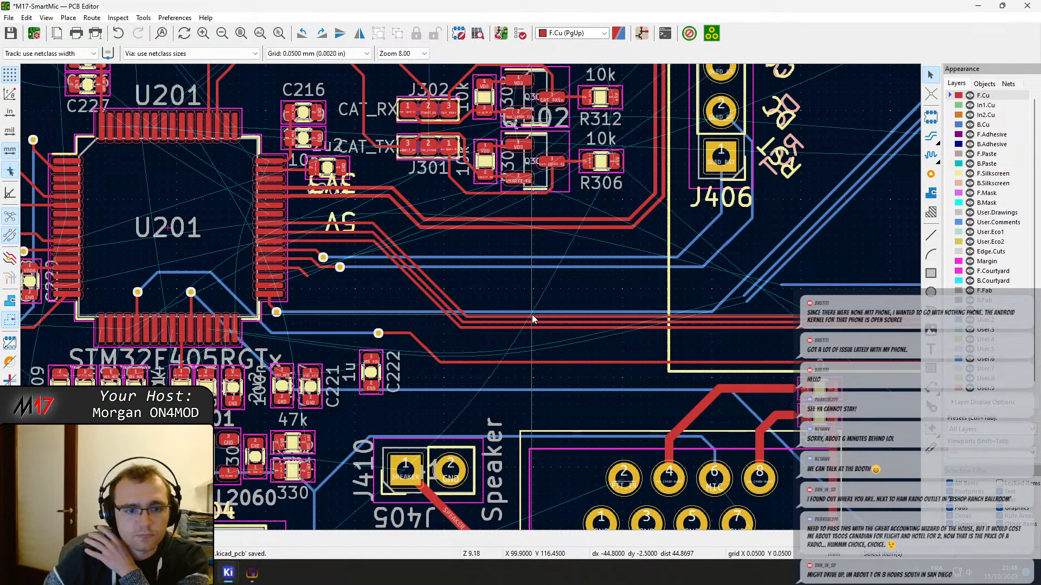
{"action": "scroll", "coordinate": [469, 302], "scroll_direction": "up", "scroll_amount": 3}
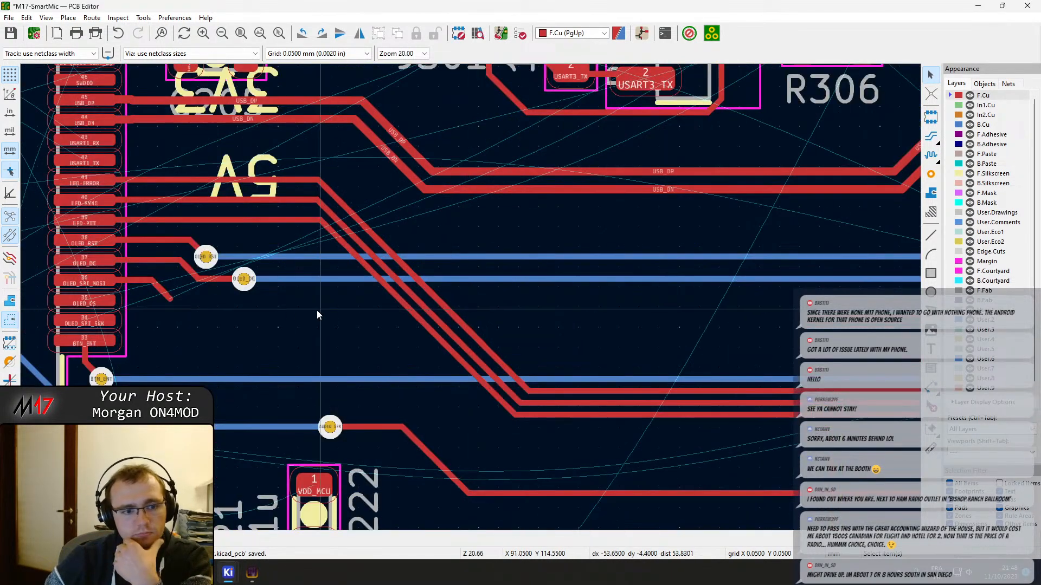
{"action": "scroll", "coordinate": [470, 302], "scroll_direction": "up", "scroll_amount": 3}
{"action": "scroll", "coordinate": [471, 302], "scroll_direction": "down", "scroll_amount": 4}
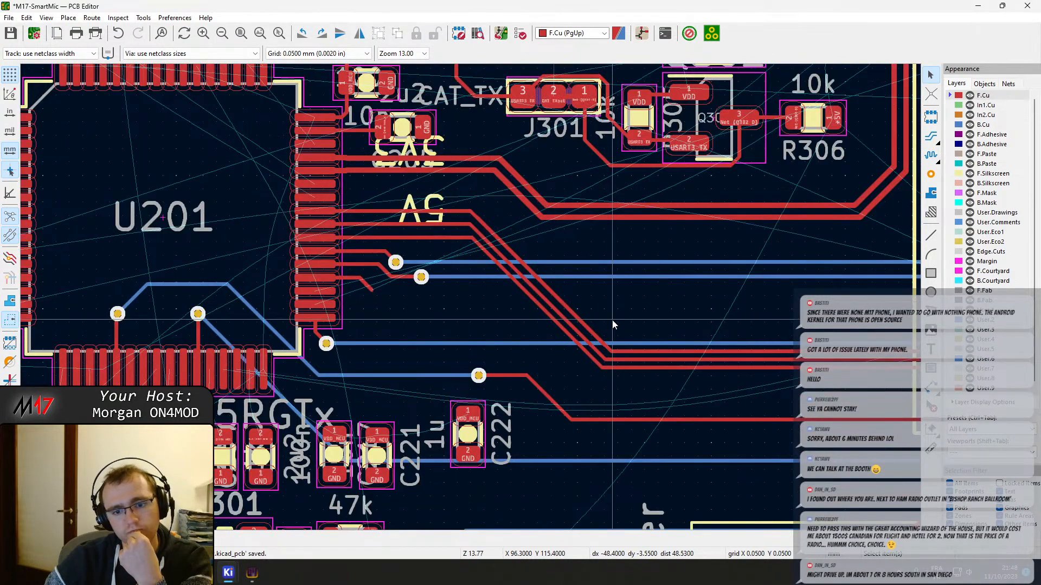
{"action": "scroll", "coordinate": [470, 297], "scroll_direction": "up", "scroll_amount": 2}
{"action": "scroll", "coordinate": [470, 297], "scroll_direction": "down", "scroll_amount": 1}
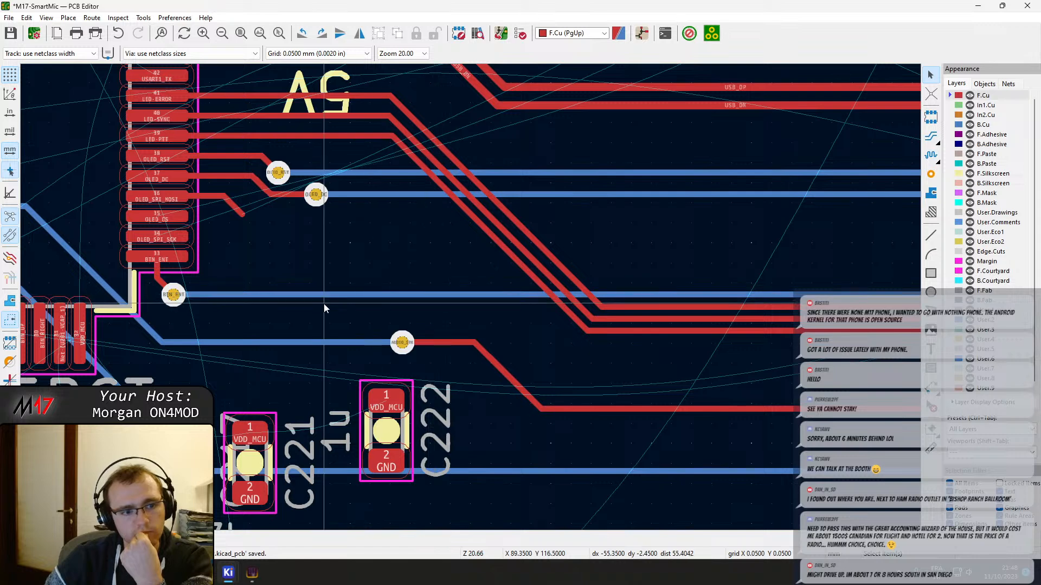
{"action": "middle_click_drag", "start_coordinate": [652, 311], "coordinate": [397, 341]}
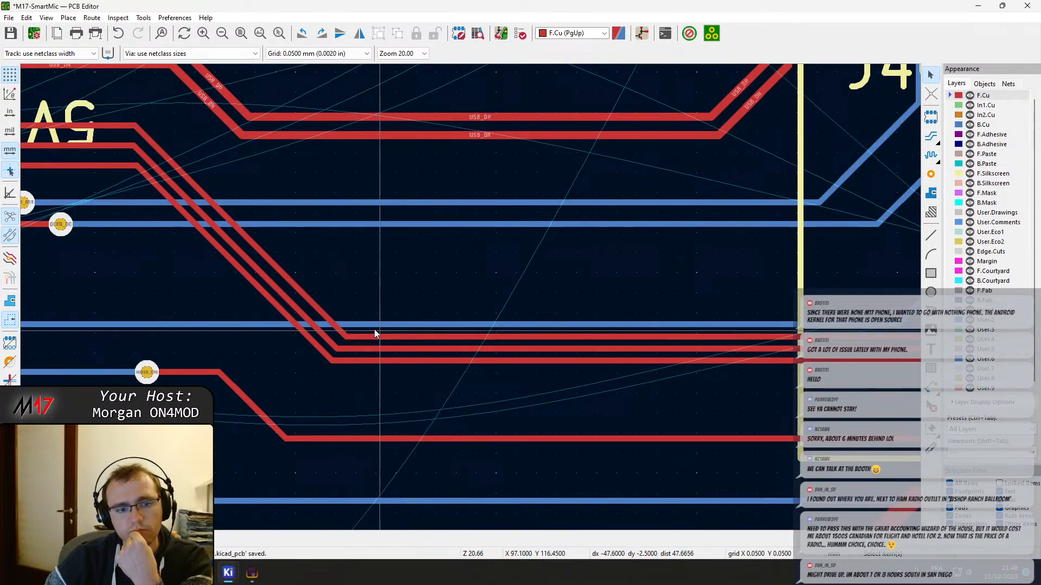
{"action": "key", "text": "x"}
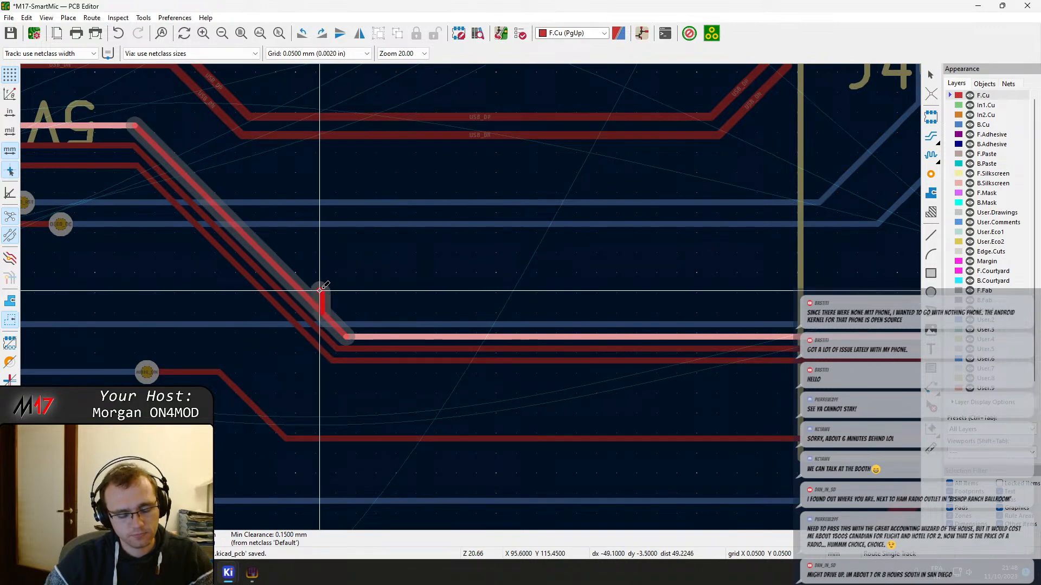
{"action": "scroll", "coordinate": [320, 290], "scroll_direction": "up", "scroll_amount": 5}
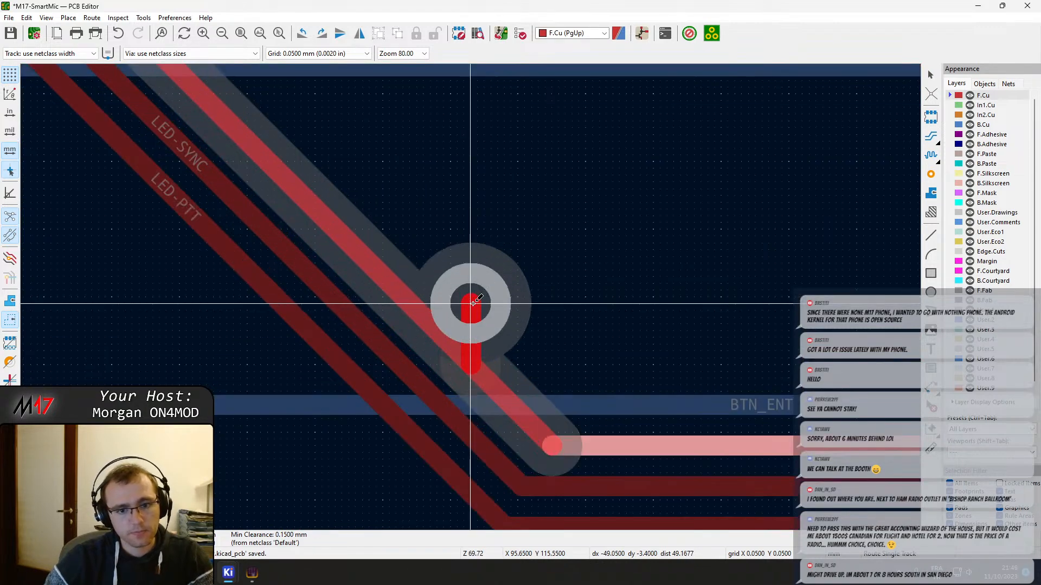
{"action": "left_click", "coordinate": [472, 304]}
{"action": "middle_click_drag", "start_coordinate": [190, 106], "coordinate": [640, 383]}
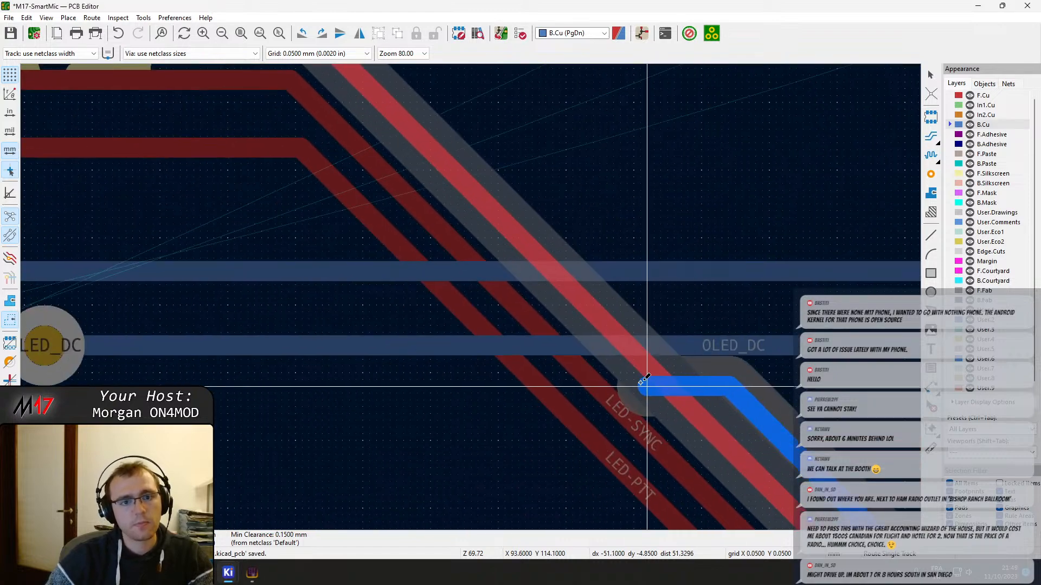
{"action": "scroll", "coordinate": [643, 381], "scroll_direction": "down", "scroll_amount": 2}
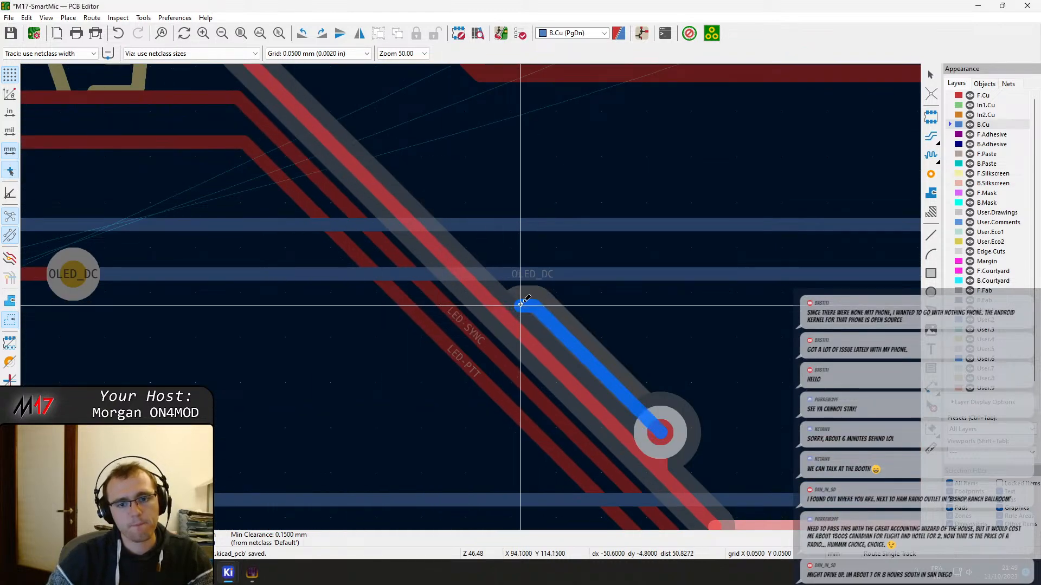
{"action": "left_click", "coordinate": [558, 331]}
{"action": "key", "text": "Escape"}
{"action": "key", "text": "Escape"}
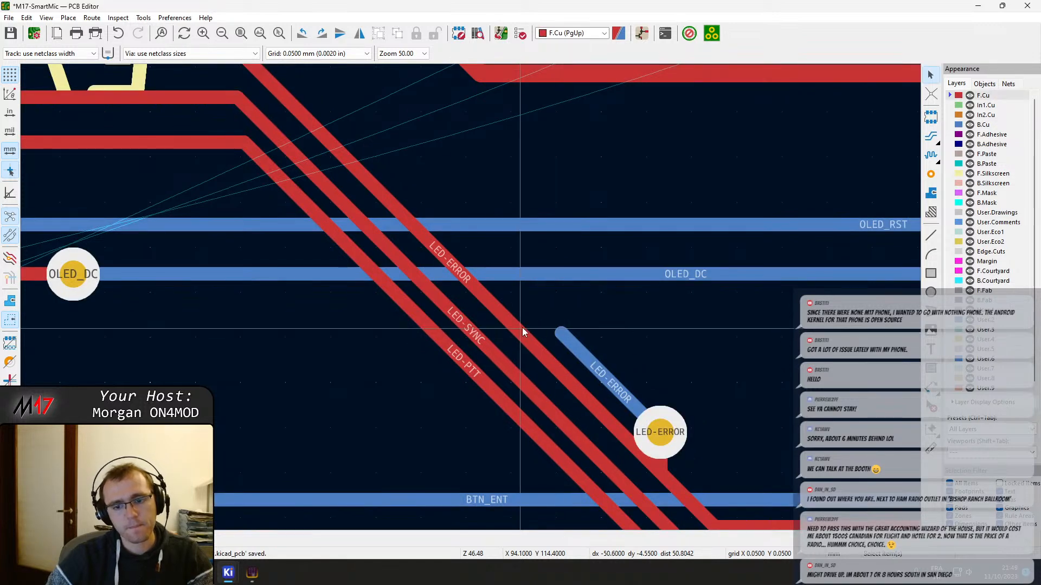
Delete the long F.Cu diagonal segments of the LED-ERROR, LED-SYNC and LED-PTT tracks
{"action": "left_click", "coordinate": [522, 328]}
{"action": "key", "text": "Delete"}
{"action": "scroll", "coordinate": [470, 297], "scroll_direction": "down", "scroll_amount": 3}
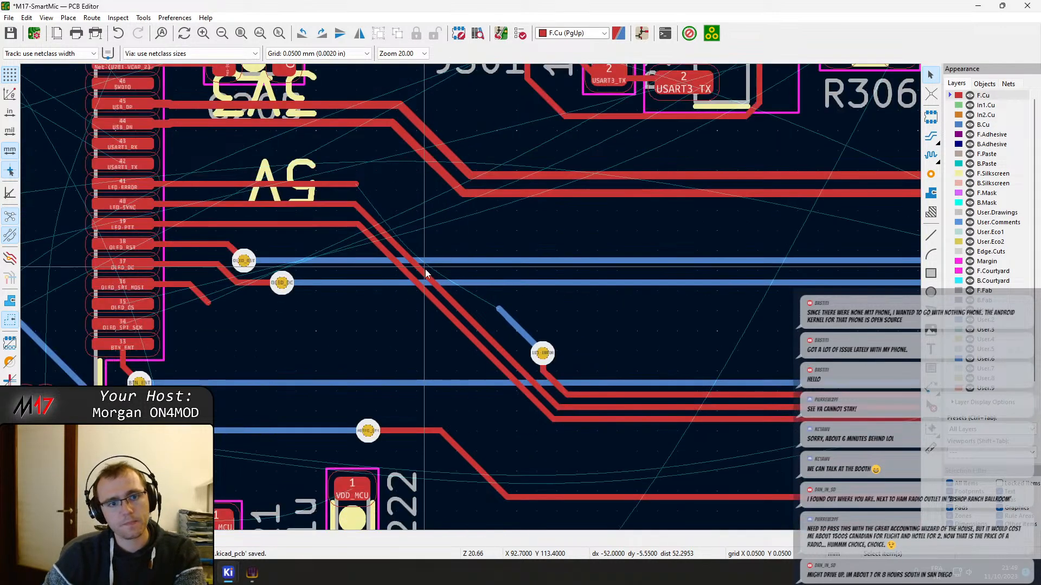
{"action": "left_click", "coordinate": [450, 309]}
{"action": "key", "text": "Delete"}
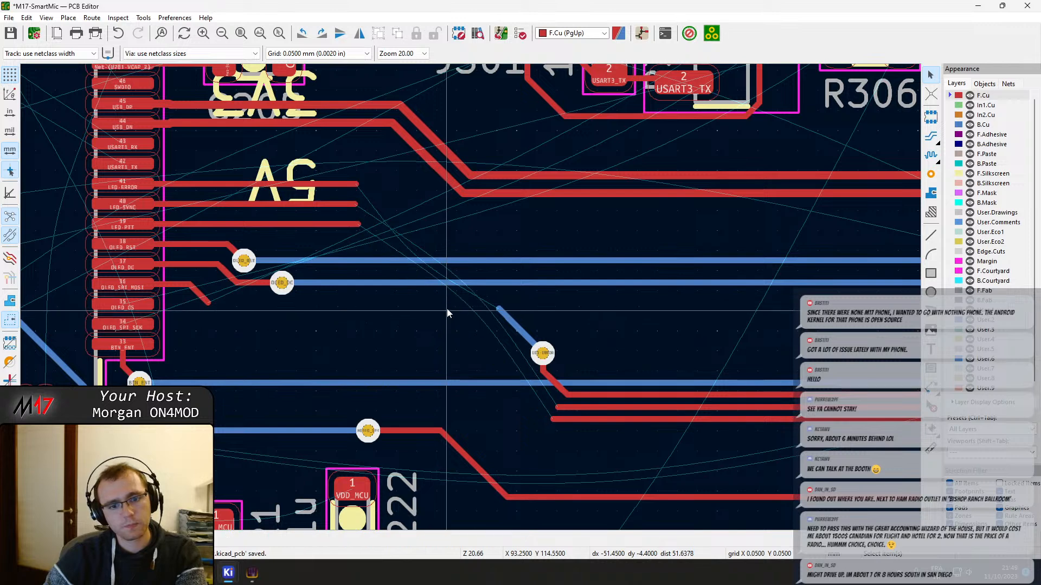
{"action": "left_click", "coordinate": [403, 265]}
Delete the OLED_RST and OLED_DC vias near U201 along with the long horizontal B.Cu segments running from them
{"action": "left_click", "coordinate": [243, 260]}
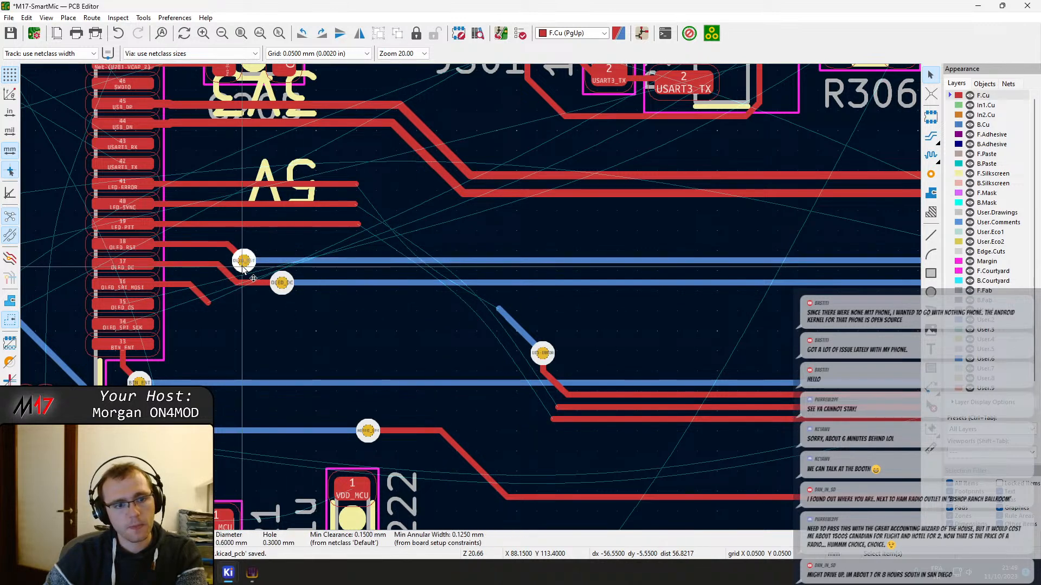
{"action": "key", "text": "Delete"}
{"action": "key", "text": "Delete"}
{"action": "left_click", "coordinate": [281, 261]}
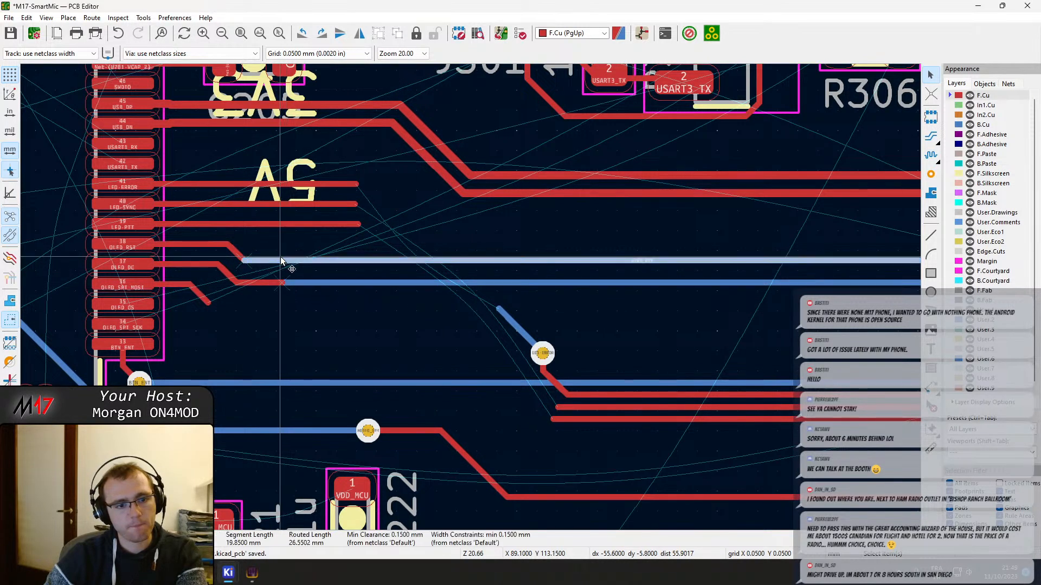
{"action": "key", "text": "Delete"}
{"action": "left_click", "coordinate": [303, 283]}
{"action": "key", "text": "Delete"}
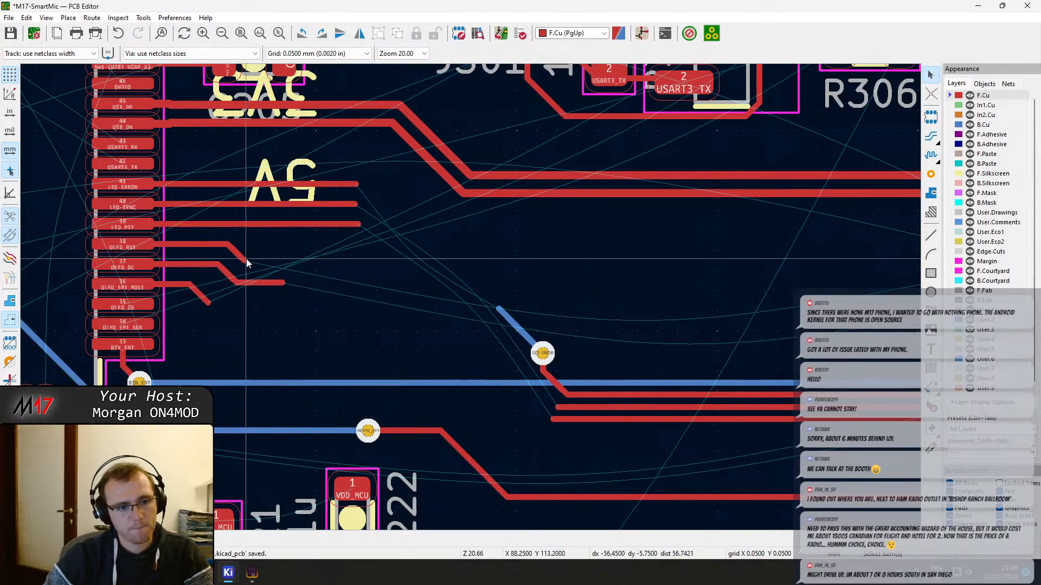
Extend the OLED_RST and OLED_DC stubs as long, parallel horizontal tracks on F.Cu, ending at about X 99.8 mm
{"action": "key", "text": "x"}
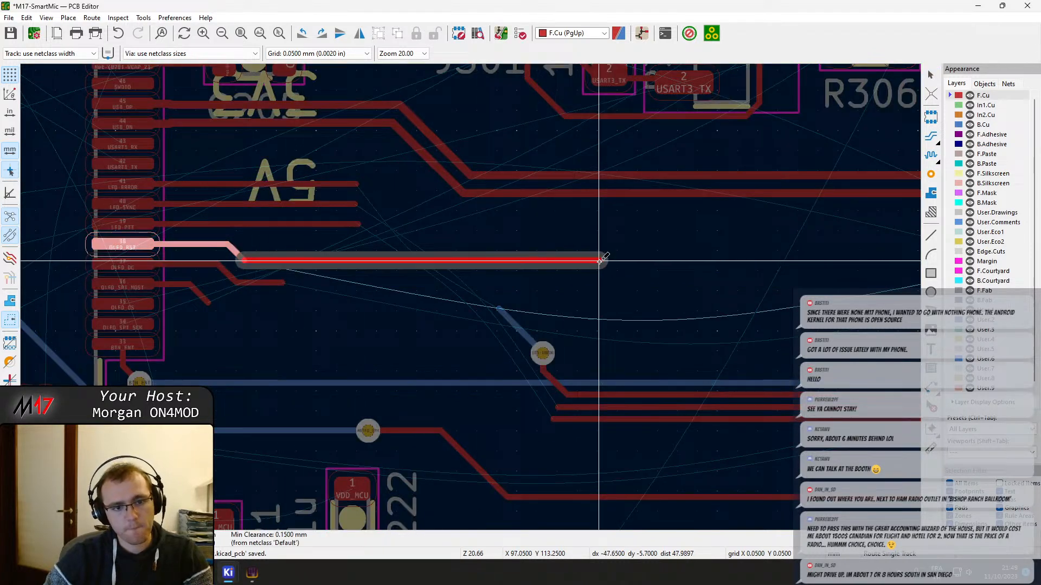
{"action": "left_click", "coordinate": [710, 260]}
{"action": "key", "text": "Escape"}
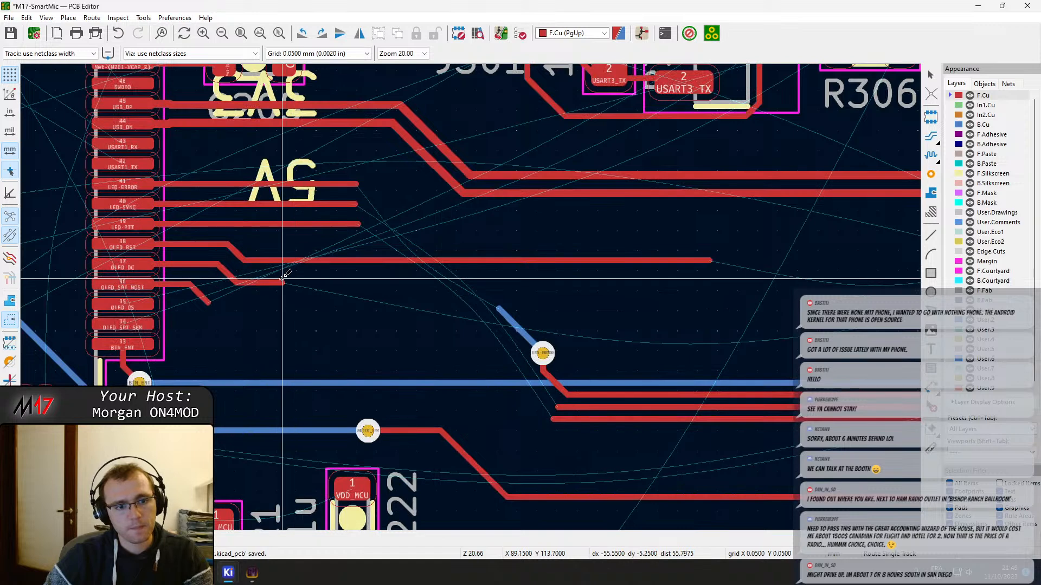
{"action": "key", "text": "x"}
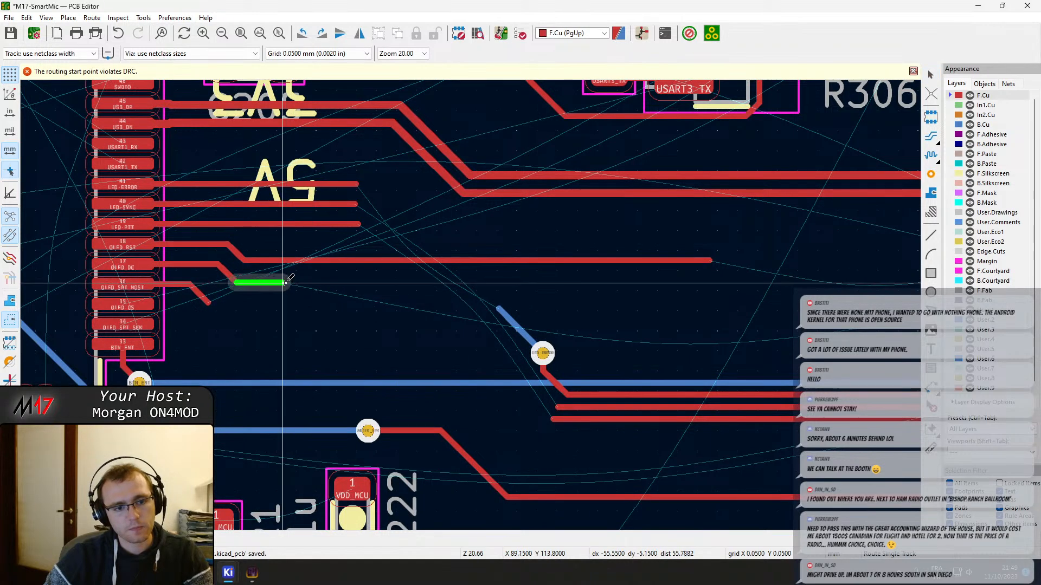
{"action": "left_click", "coordinate": [282, 284]}
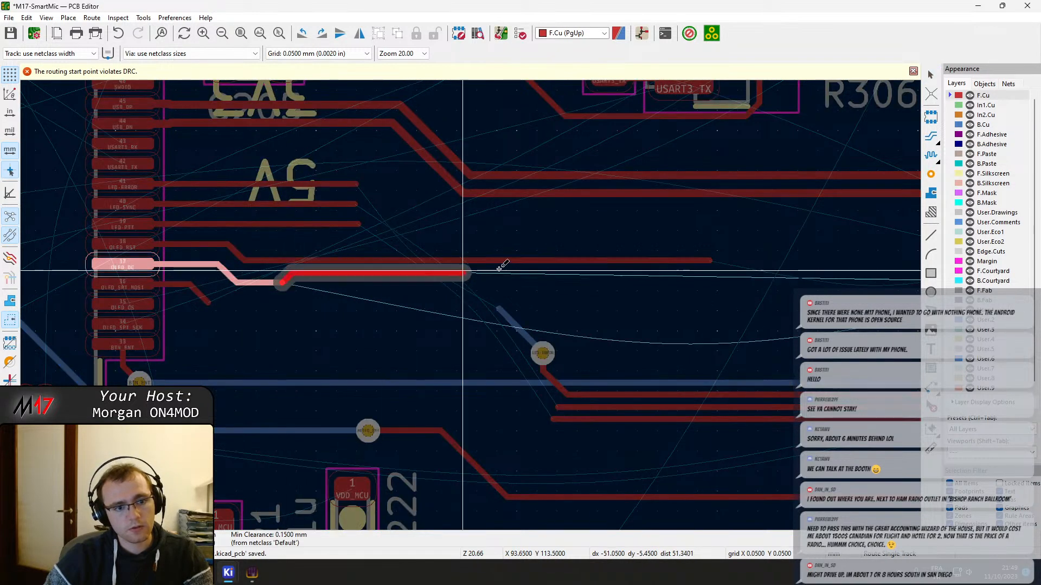
{"action": "left_click", "coordinate": [711, 282]}
{"action": "key", "text": "Escape"}
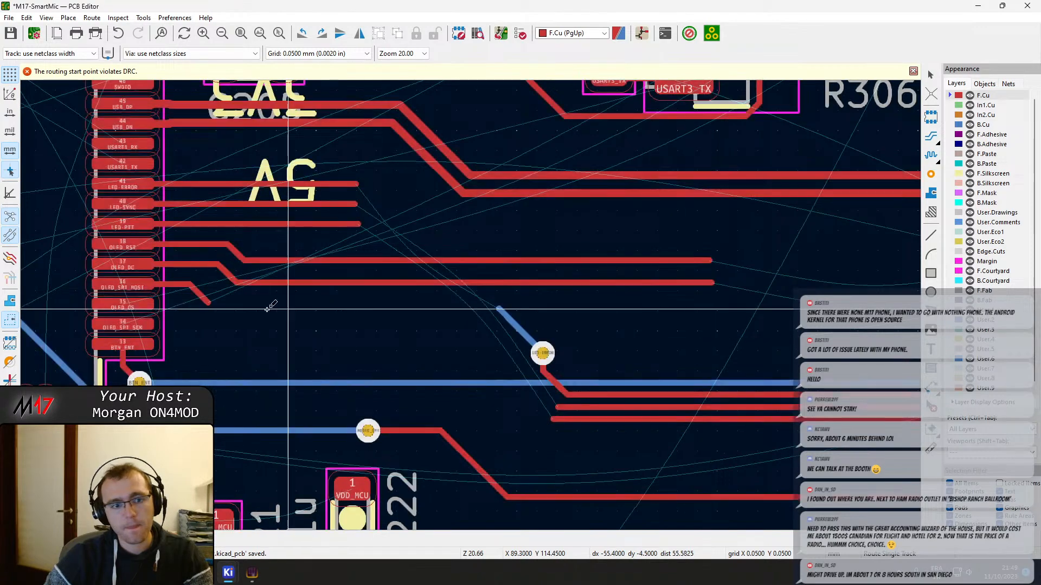
Route OLED_SPI_MOSI from its stub and OLED_CS from pin 35 as horizontal F.Cu tracks parallel to the OLED_DC track
{"action": "left_click", "coordinate": [207, 300]}
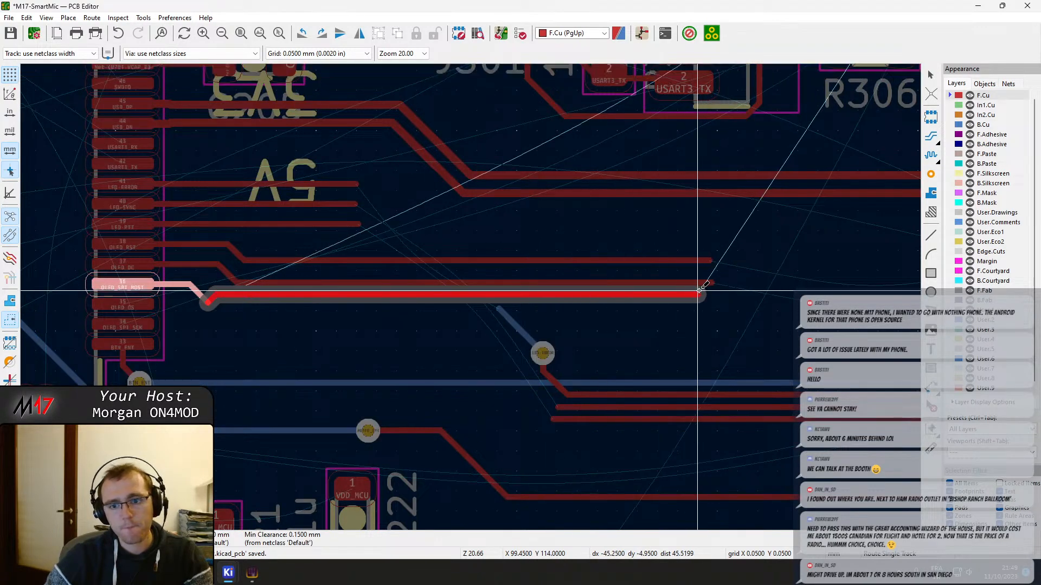
{"action": "key", "text": "Escape"}
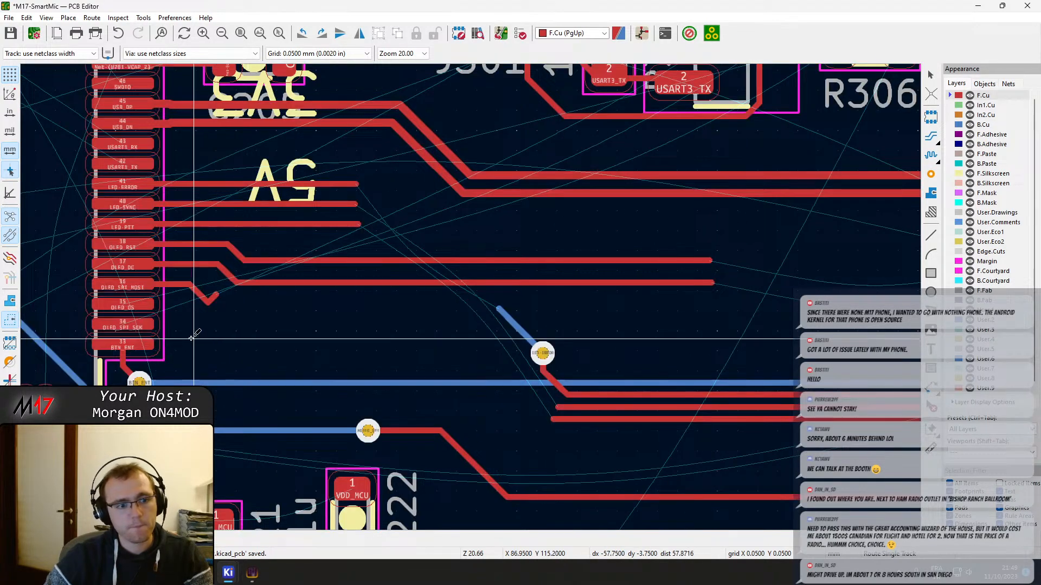
{"action": "left_click", "coordinate": [211, 298]}
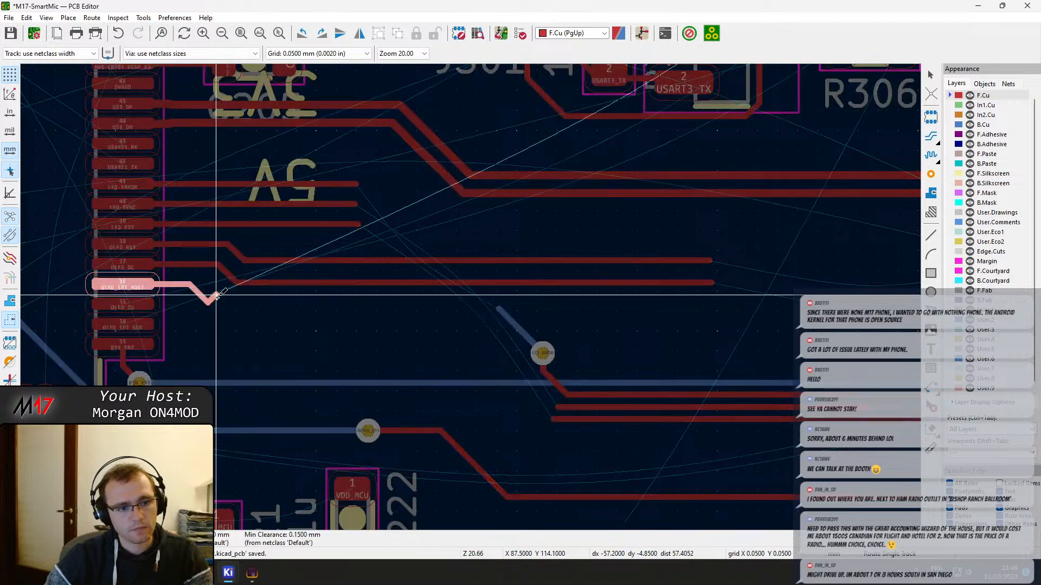
{"action": "double_click", "coordinate": [690, 288]}
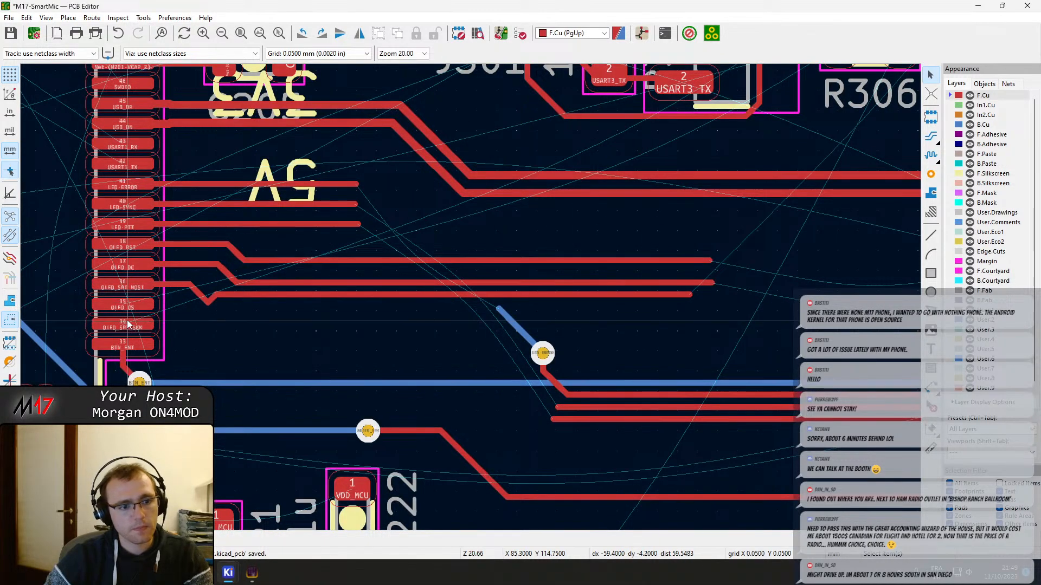
{"action": "left_click", "coordinate": [125, 305]}
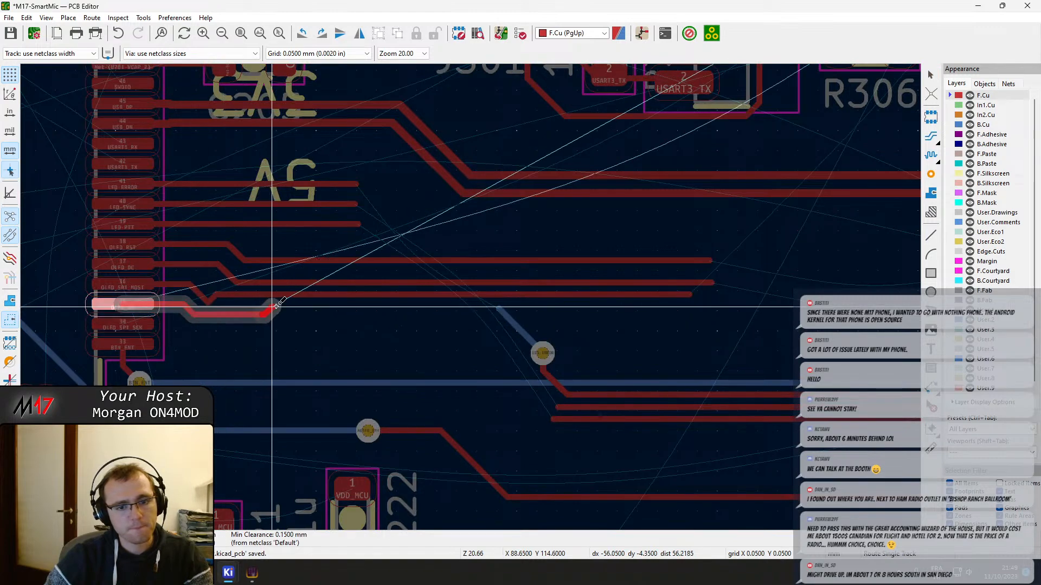
{"action": "double_click", "coordinate": [688, 314]}
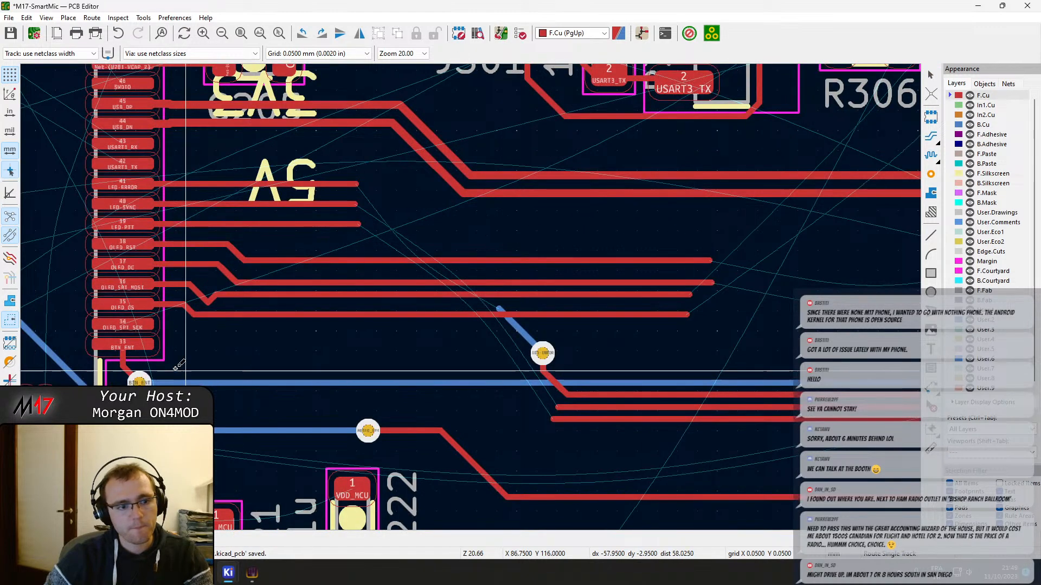
Route OLED_SPI_SCK from pin 34 of U201 as a long horizontal F.Cu track parallel to the OLED_CS track
{"action": "left_click", "coordinate": [129, 325]}
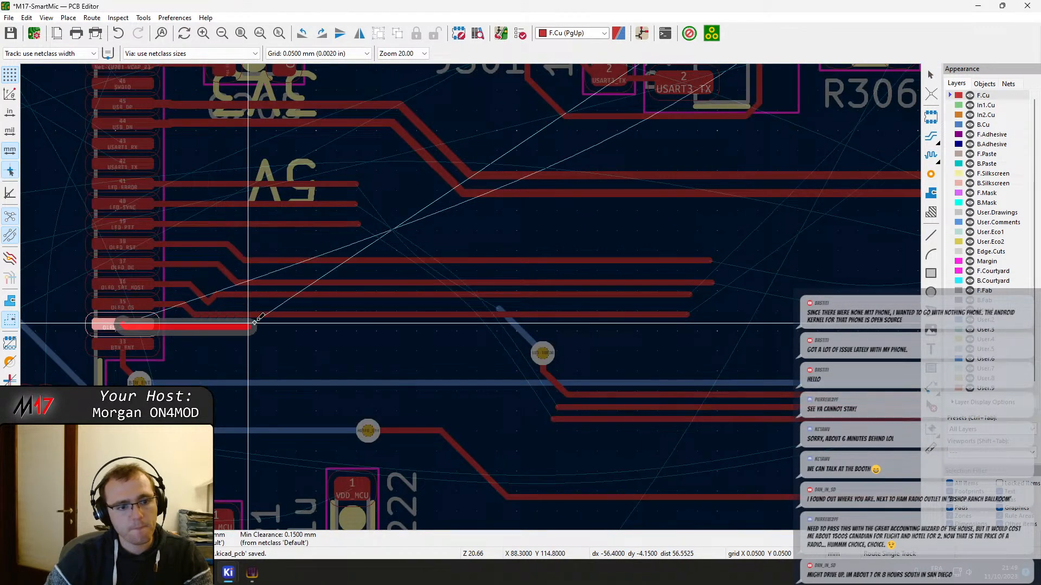
{"action": "double_click", "coordinate": [672, 326]}
{"action": "scroll", "coordinate": [669, 326], "scroll_direction": "up", "scroll_amount": 2}
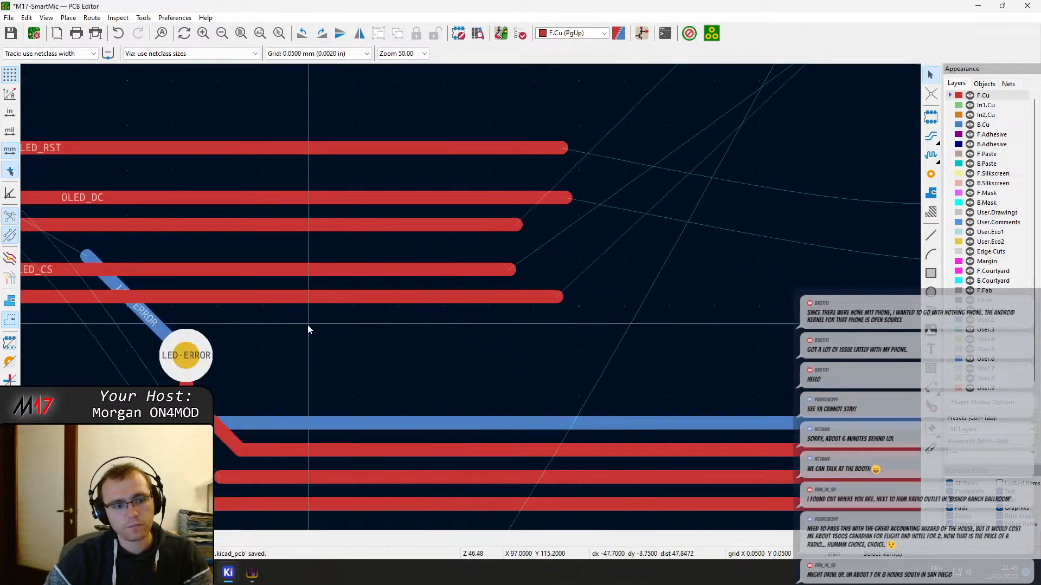
{"action": "scroll", "coordinate": [307, 330], "scroll_direction": "down", "scroll_amount": 3}
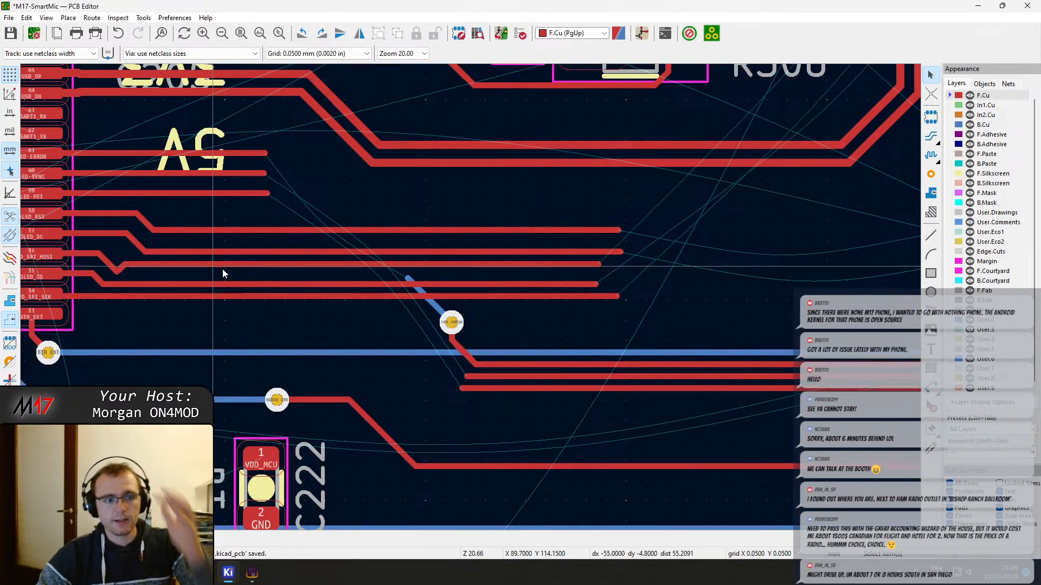
Drag the OLED_SPI_MOSI bend near pin 36 so the track steps diagonally straight into its horizontal run without a dip
{"action": "scroll", "coordinate": [222, 269], "scroll_direction": "up", "scroll_amount": 2}
{"action": "left_click", "coordinate": [362, 330]}
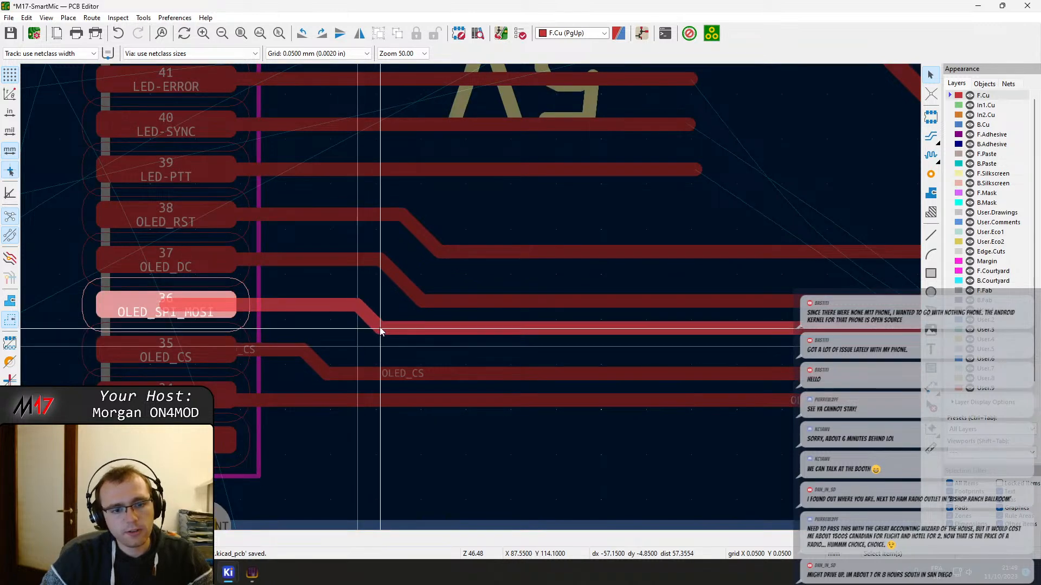
{"action": "left_click_drag", "start_coordinate": [380, 328], "coordinate": [381, 328]}
{"action": "middle_click_drag", "start_coordinate": [506, 299], "coordinate": [412, 306]}
{"action": "left_click_drag", "start_coordinate": [224, 366], "coordinate": [249, 362]}
{"action": "middle_click_drag", "start_coordinate": [371, 303], "coordinate": [287, 320]}
{"action": "middle_click_drag", "start_coordinate": [590, 289], "coordinate": [257, 311]}
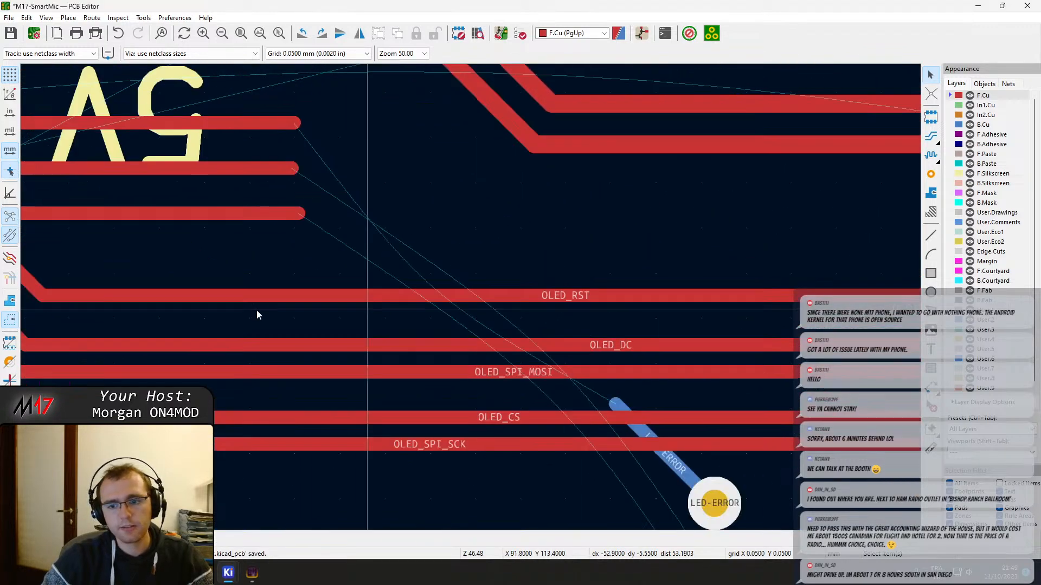
{"action": "scroll", "coordinate": [466, 304], "scroll_direction": "down", "scroll_amount": 3}
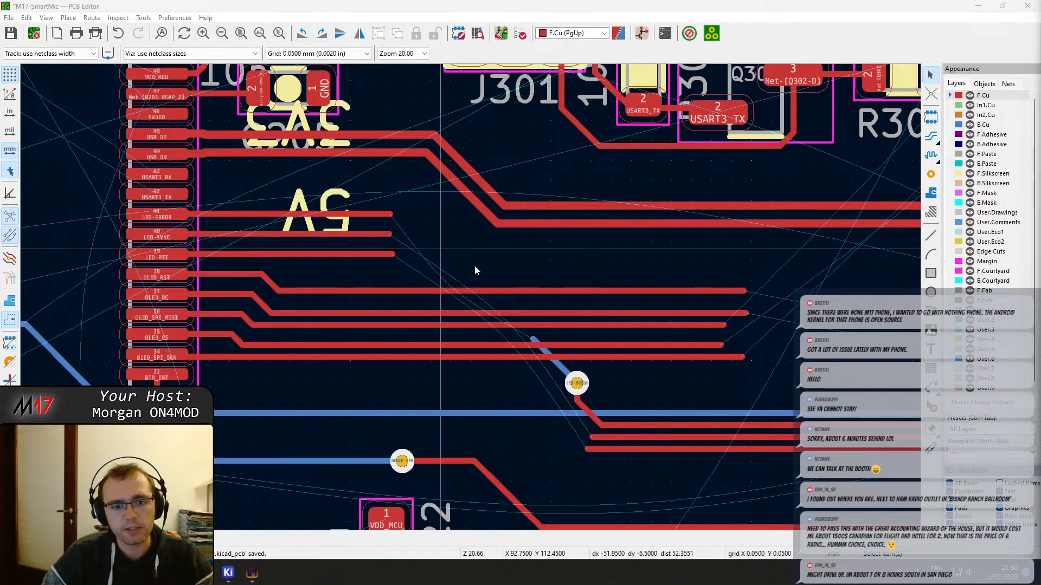
Extend the lower LED-SYNC F.Cu track diagonally across BTN_ENT and end it with a via at X 94.8, Y 115.75 mm
{"action": "middle_click_drag", "start_coordinate": [549, 326], "coordinate": [513, 304]}
{"action": "key", "text": "x"}
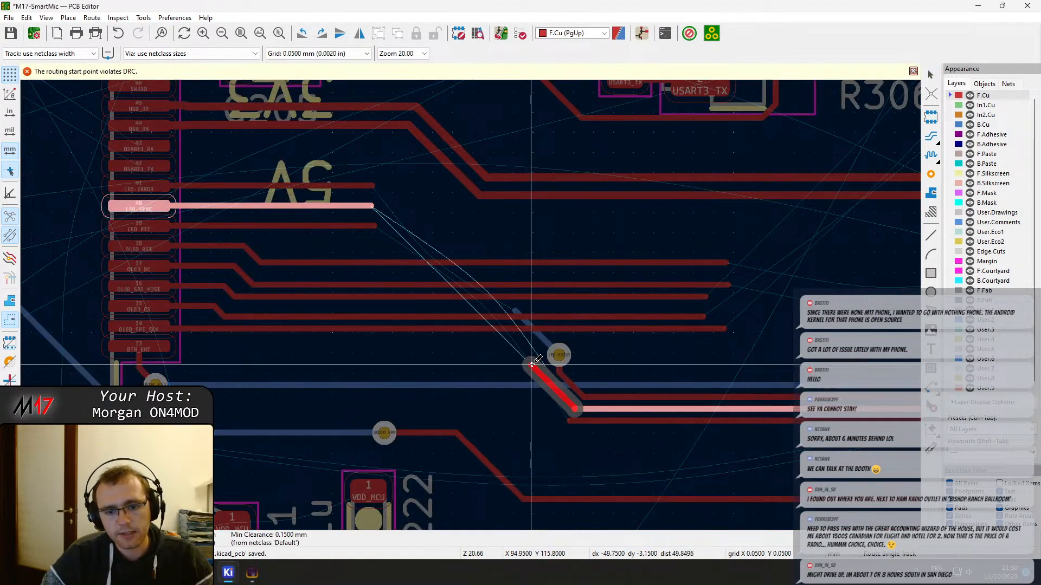
{"action": "scroll", "coordinate": [532, 365], "scroll_direction": "up", "scroll_amount": 3}
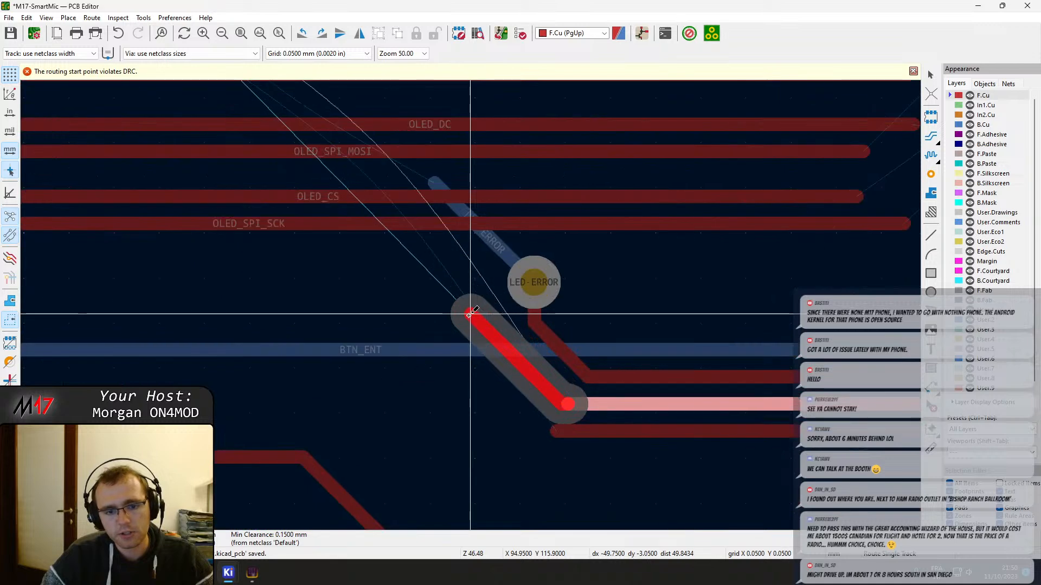
{"action": "key", "text": "Escape"}
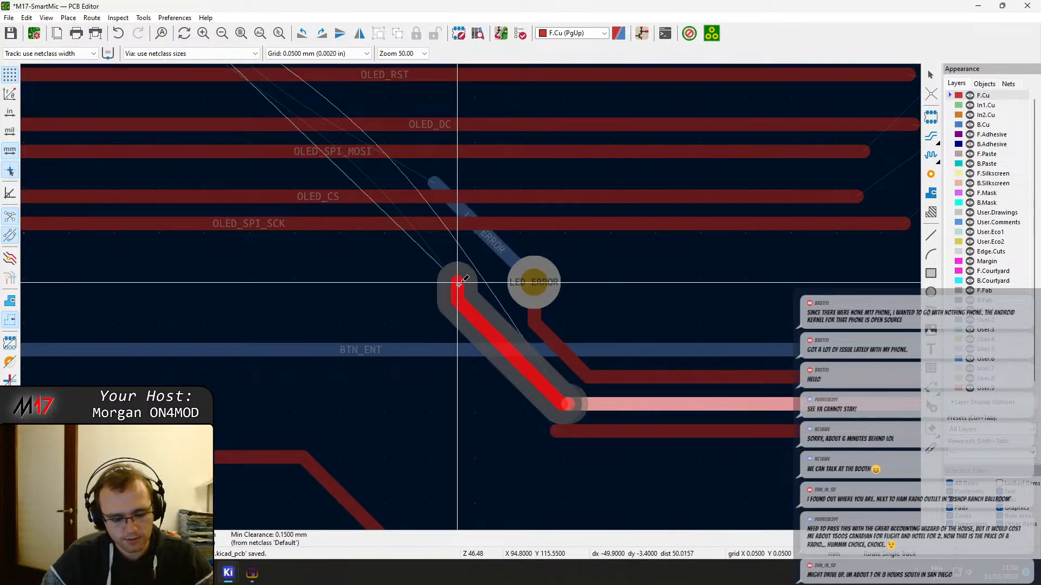
{"action": "key", "text": "v"}
{"action": "left_click", "coordinate": [459, 283]}
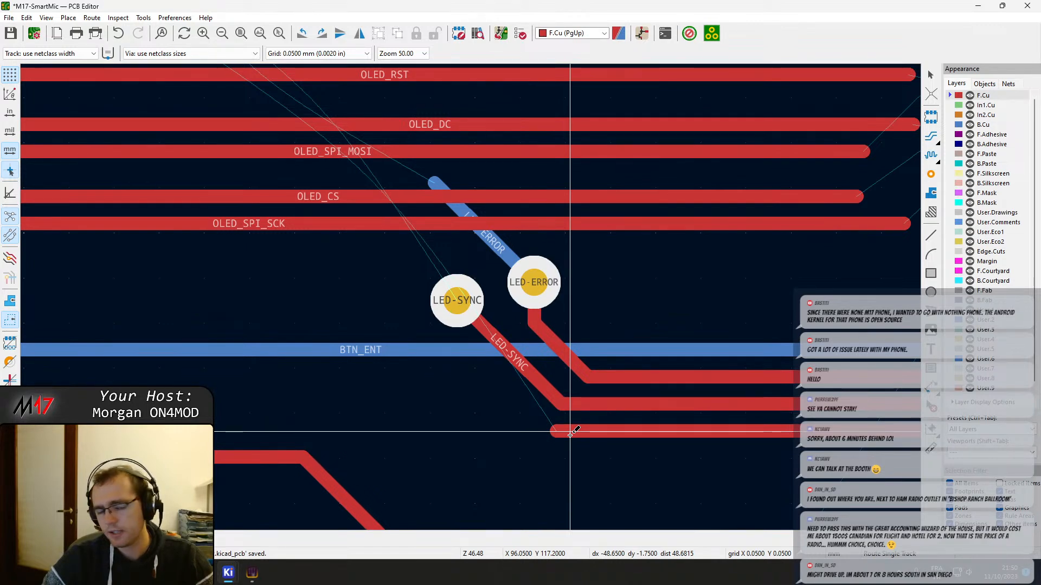
Extend the lower LED-PTT F.Cu track diagonally across BTN_ENT and end it with a via at X 93.6, Y 115.75 mm
{"action": "left_click", "coordinate": [558, 432]}
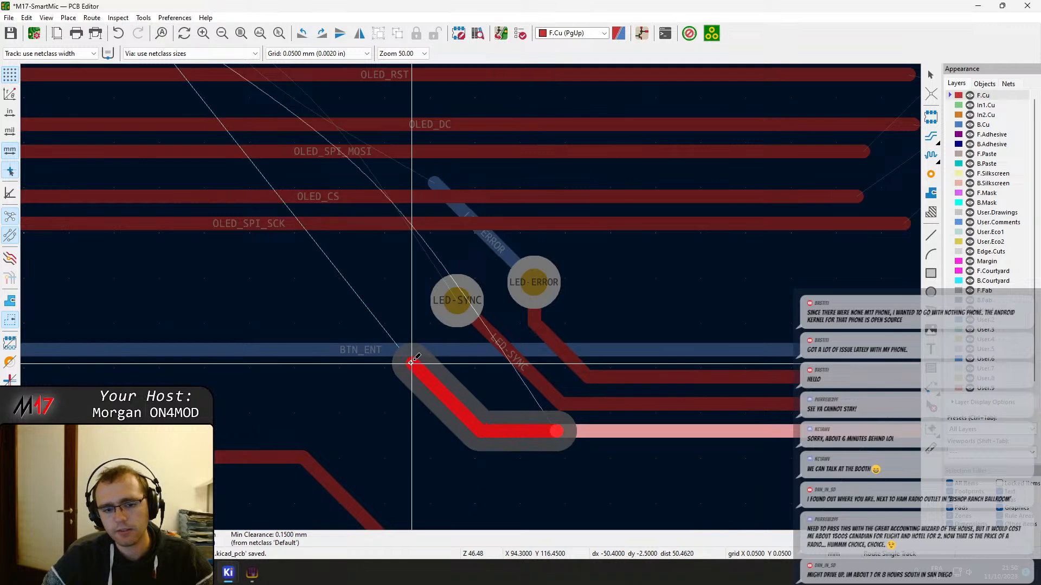
{"action": "left_click", "coordinate": [348, 299]}
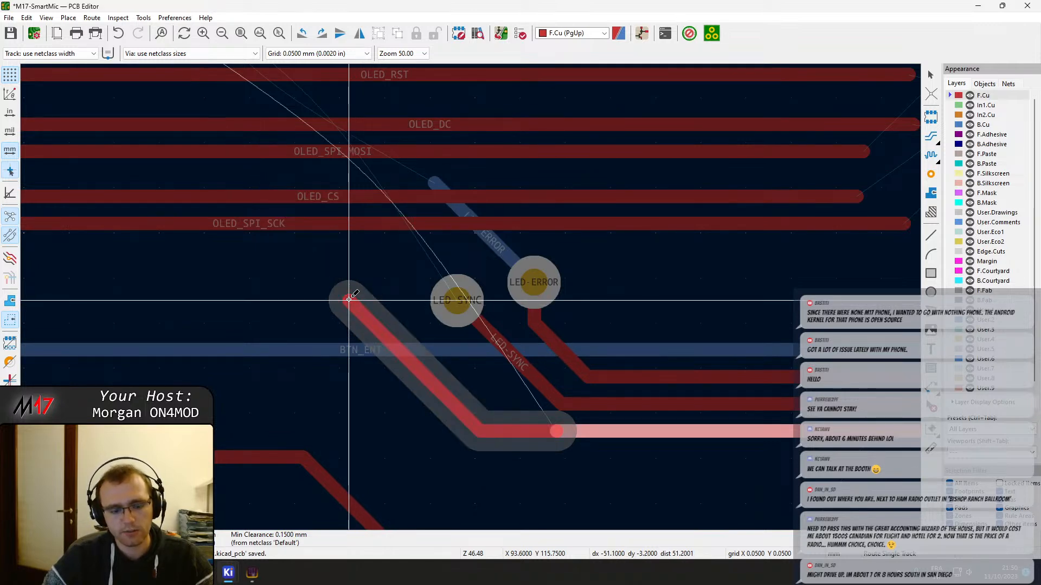
{"action": "left_click", "coordinate": [349, 300]}
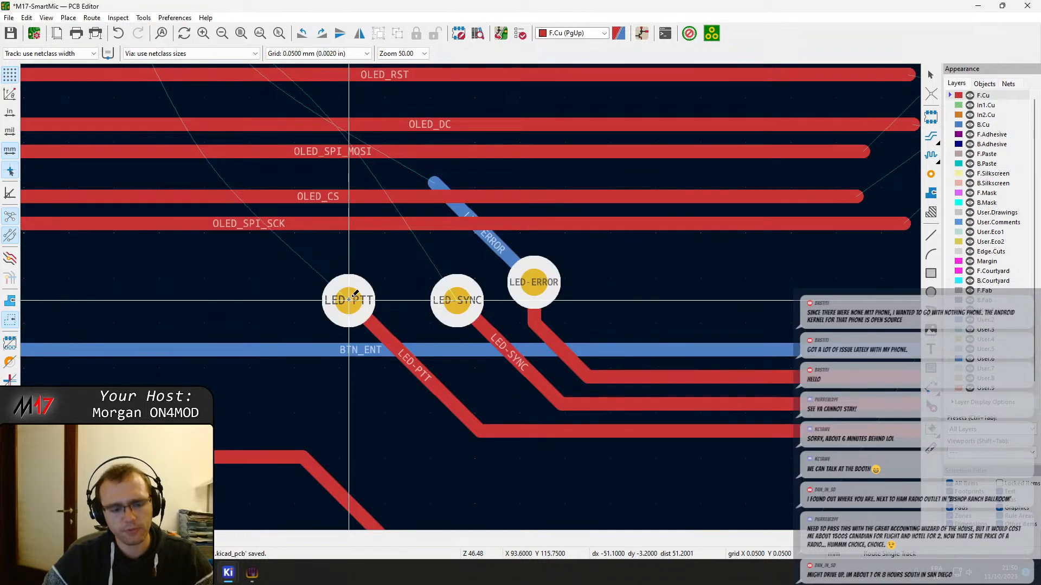
{"action": "left_click", "coordinate": [349, 299]}
{"action": "scroll", "coordinate": [273, 244], "scroll_direction": "down", "scroll_amount": 1}
{"action": "key", "text": "Escape"}
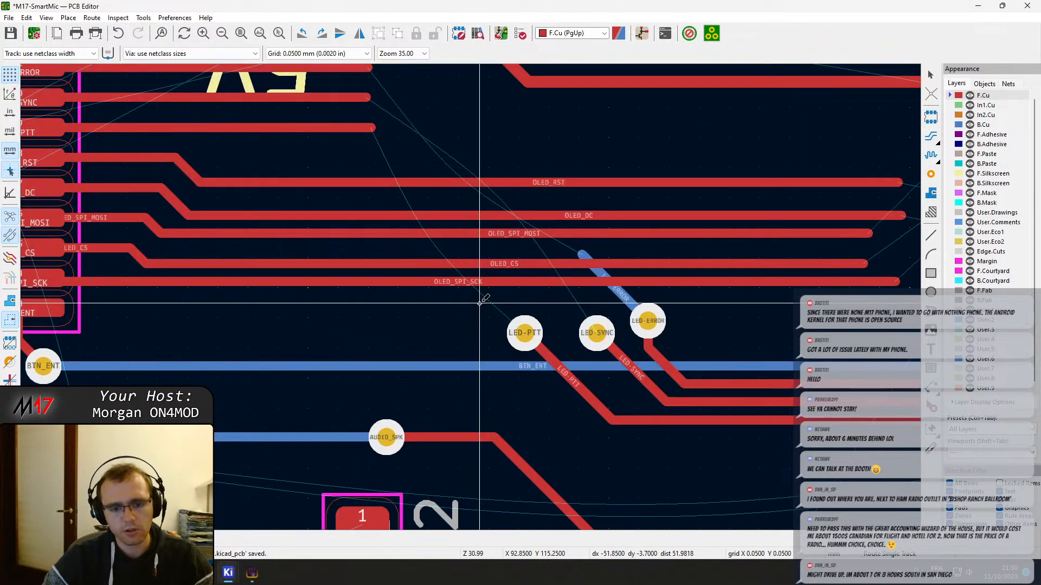
Route LED-PTT on B.Cu across the OLED tracks to a via at X 91.6, Y 112.35 mm and join it to its F.Cu stub
{"action": "key", "text": "Page_Down"}
{"action": "left_click", "coordinate": [530, 329]}
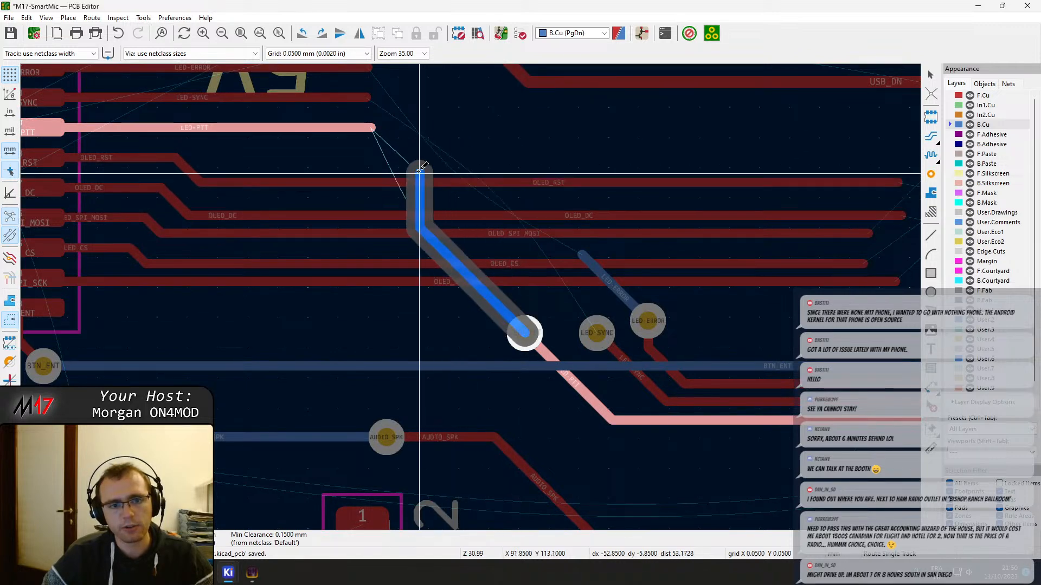
{"action": "left_click", "coordinate": [404, 129]}
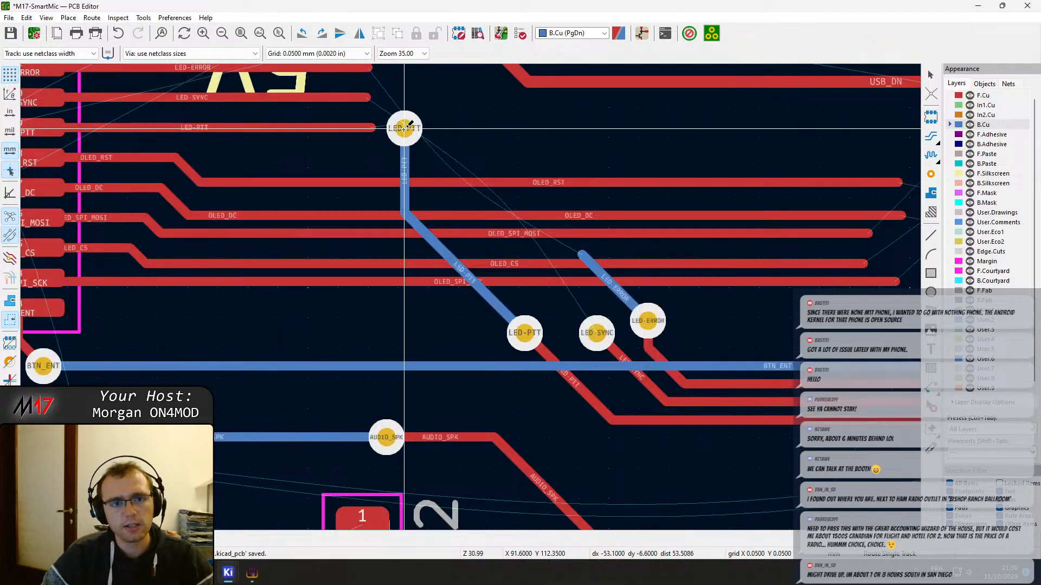
{"action": "left_click", "coordinate": [376, 128]}
{"action": "left_click", "coordinate": [417, 129]}
Extend the LED-SYNC stub from U201 on F.Cu and end it with a via at about X 92.1, Y 111.8 mm
{"action": "middle_click_drag", "start_coordinate": [428, 112], "coordinate": [397, 226]}
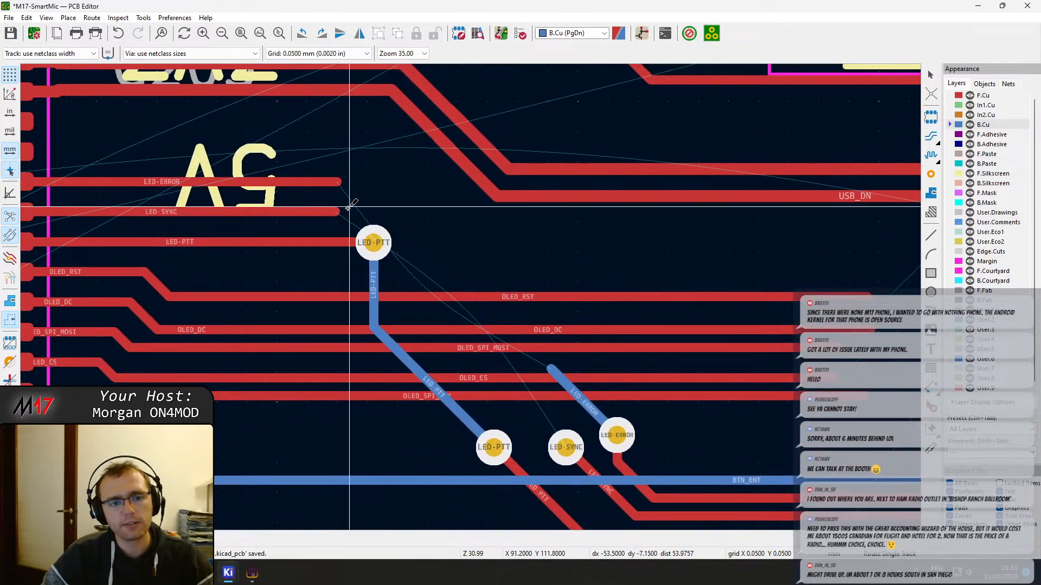
{"action": "left_click", "coordinate": [337, 212]}
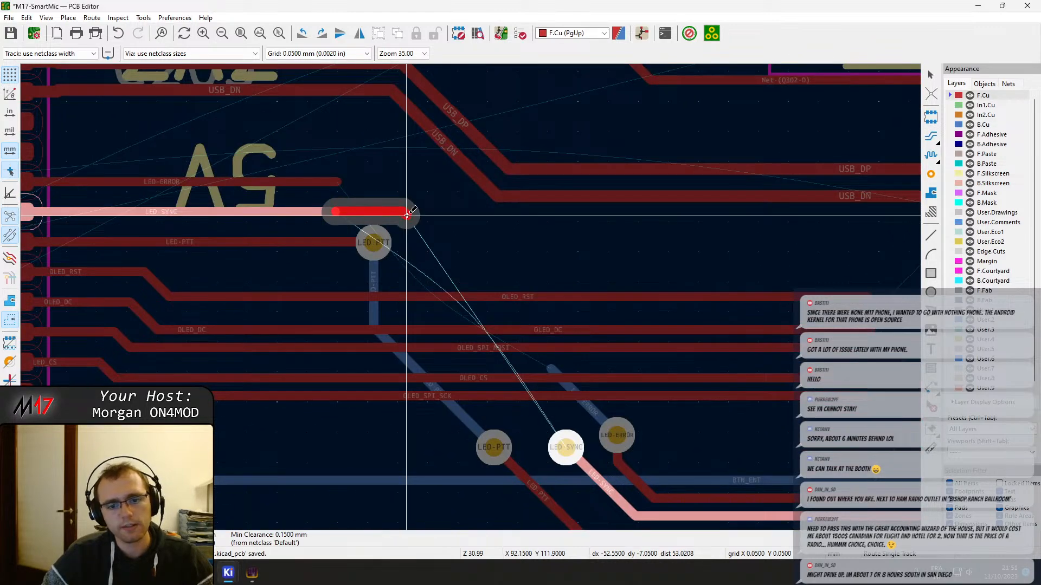
{"action": "left_click", "coordinate": [407, 215]}
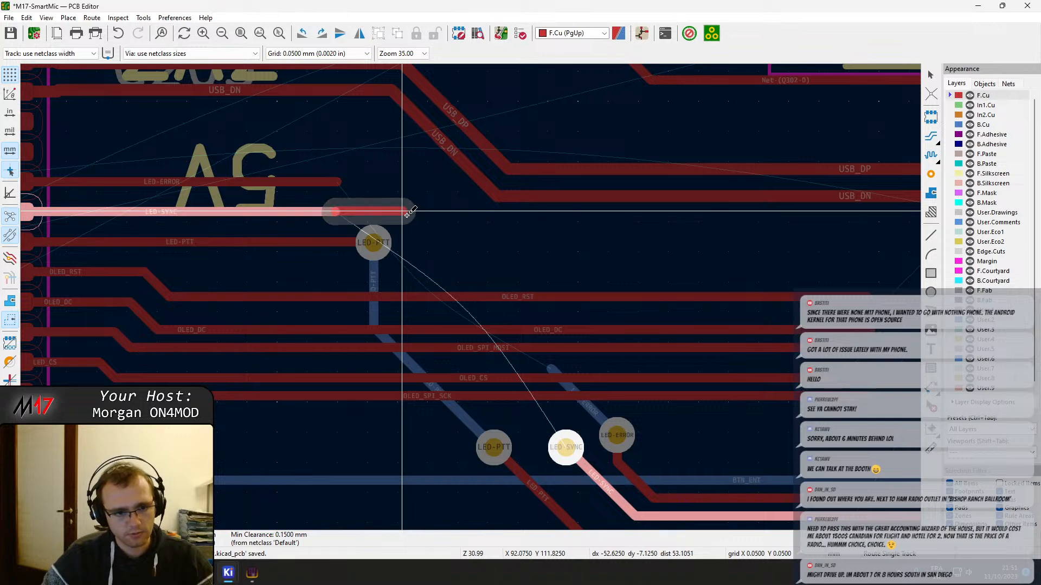
{"action": "left_click", "coordinate": [407, 211]}
{"action": "scroll", "coordinate": [412, 239], "scroll_direction": "up", "scroll_amount": 2}
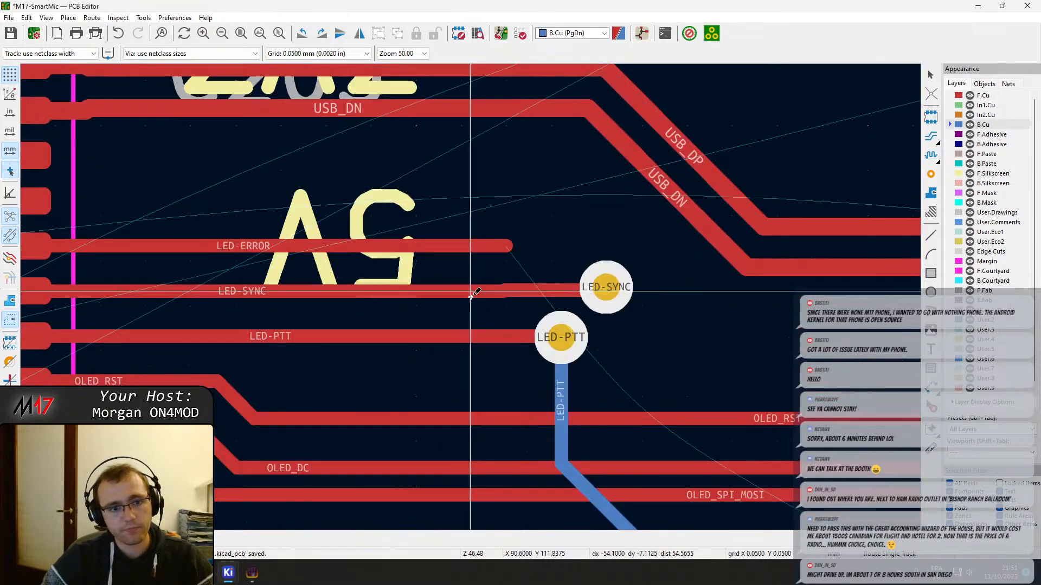
Drag the upper LED-PTT via with its attached tracks to X 91.35, Y 112.7 mm
{"action": "left_click", "coordinate": [557, 342]}
{"action": "left_click", "coordinate": [574, 352]}
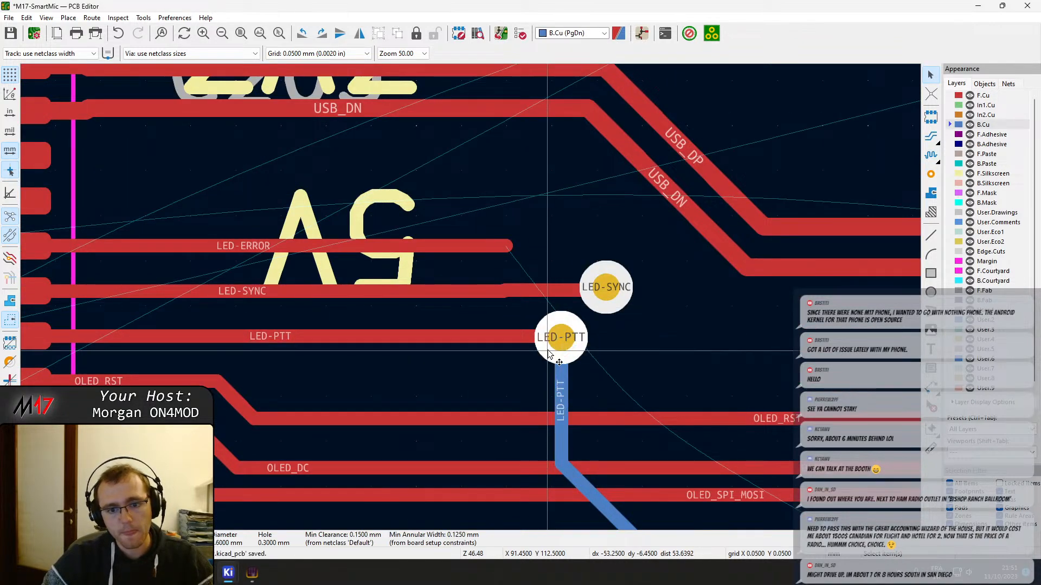
{"action": "key", "text": "d"}
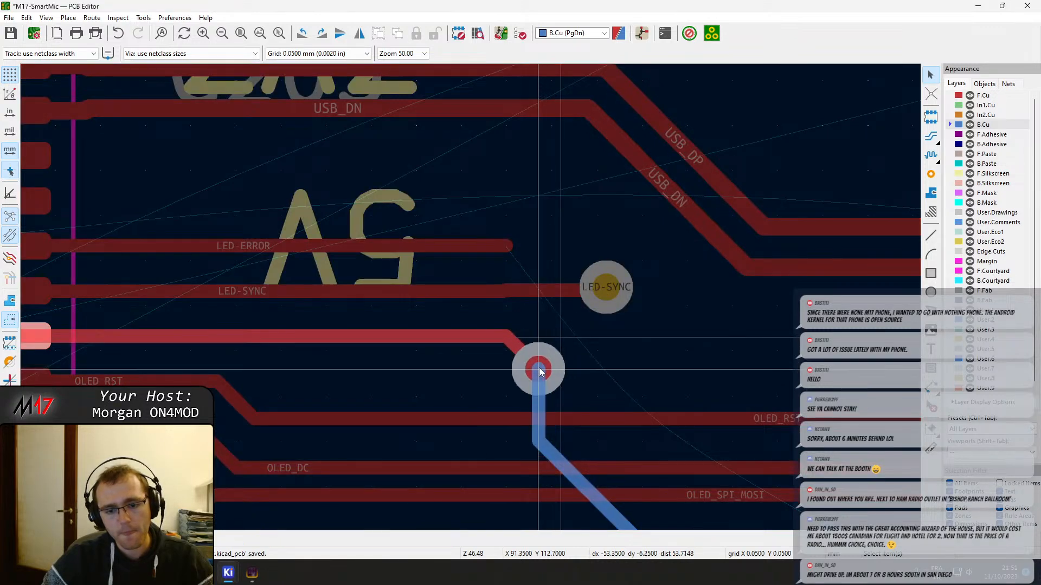
{"action": "left_click", "coordinate": [539, 368]}
Drag the LED-SYNC F.Cu segment before its upper via into line with the rest of the stub
{"action": "left_click", "coordinate": [599, 306]}
{"action": "left_click", "coordinate": [529, 294]}
{"action": "key", "text": "d"}
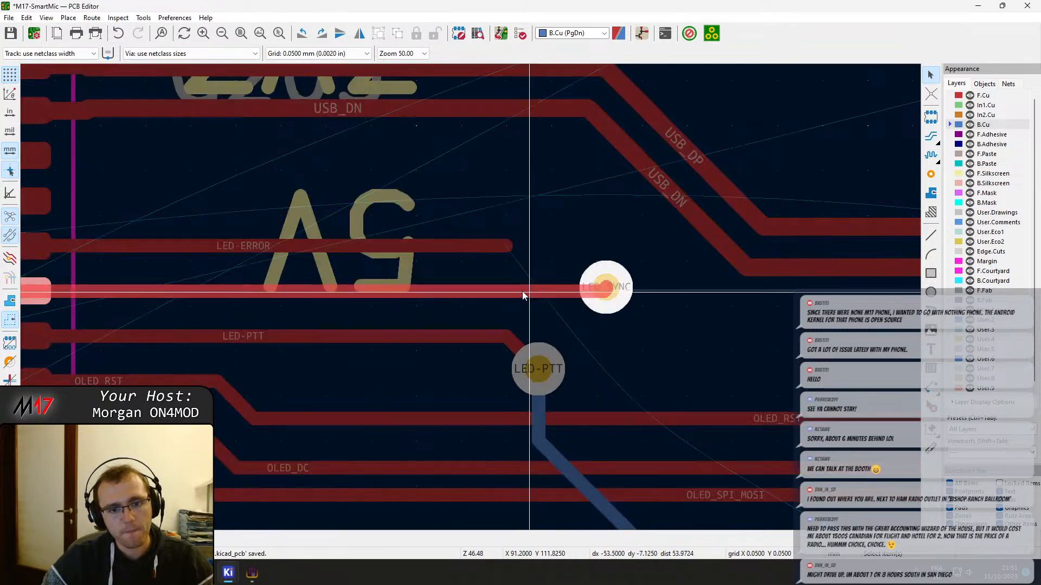
{"action": "left_click", "coordinate": [508, 295]}
Drag the upper LED-SYNC via to X 92.2, Y 112.25 mm and reshape its F.Cu track to enter the via diagonally
{"action": "left_click", "coordinate": [606, 301]}
{"action": "key", "text": "d"}
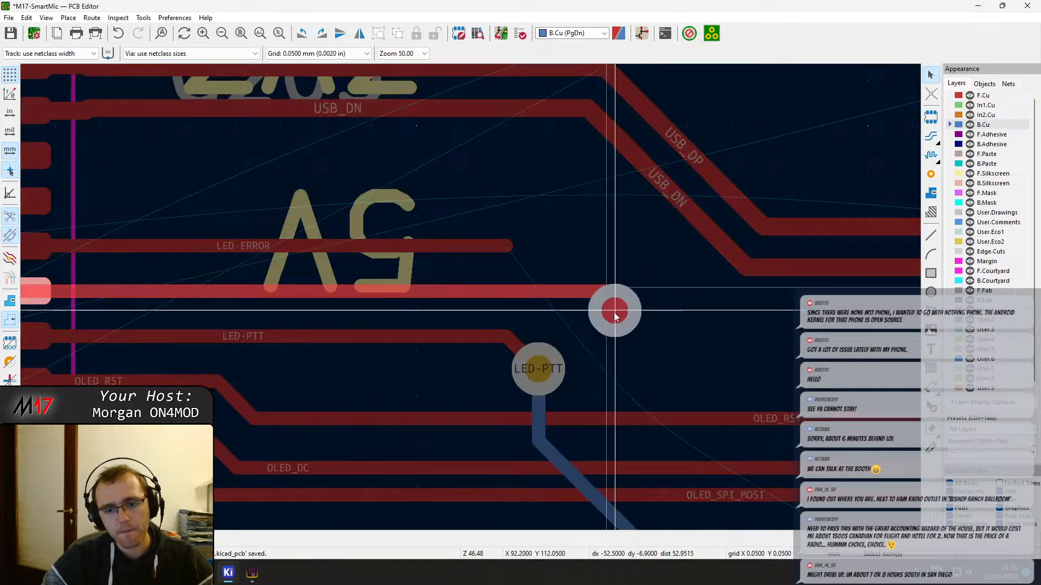
{"action": "left_click", "coordinate": [613, 329]}
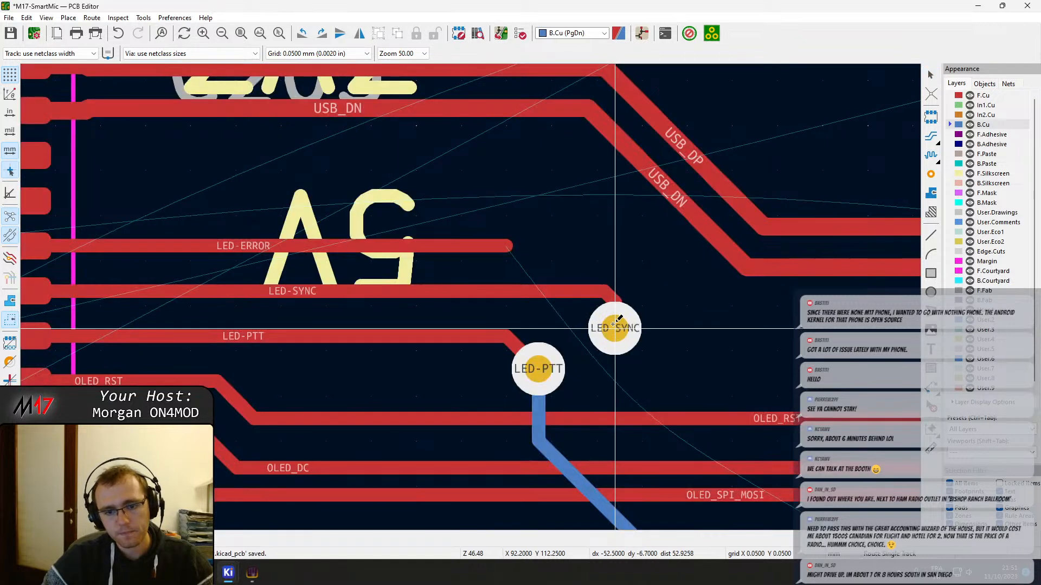
{"action": "left_click", "coordinate": [610, 297]}
{"action": "left_click", "coordinate": [620, 320]}
{"action": "key", "text": "d"}
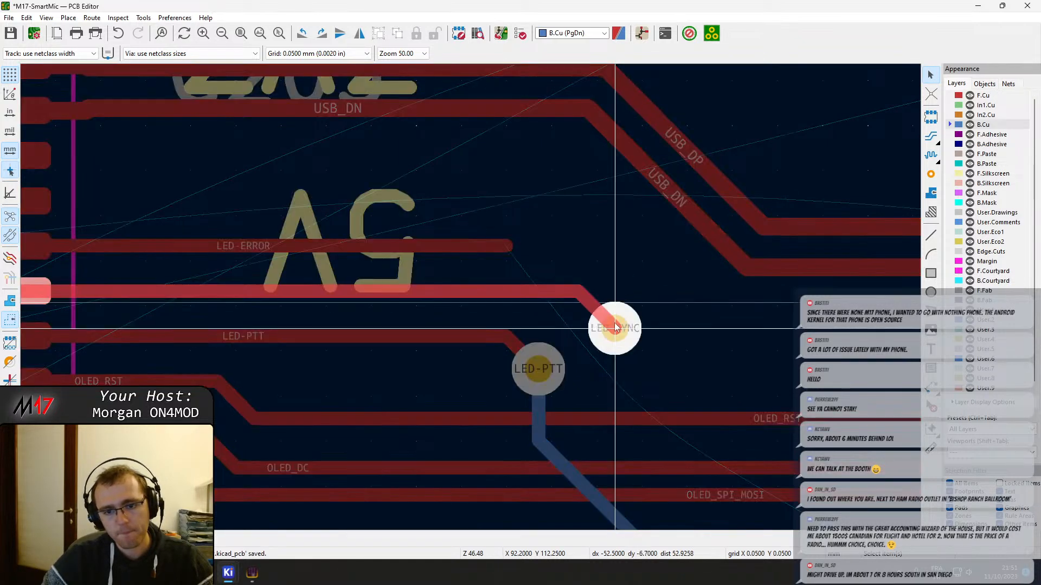
{"action": "left_click", "coordinate": [614, 327]}
Route LED-SYNC on B.Cu from its upper via across the OLED tracks to its lower via, parallel to LED-PTT
{"action": "key", "text": "x"}
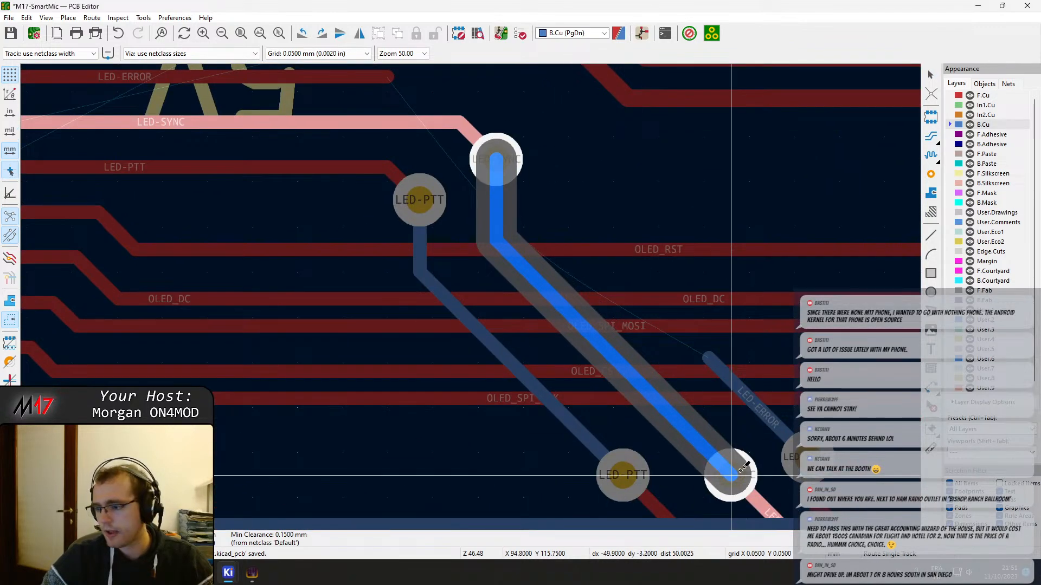
{"action": "left_click", "coordinate": [740, 469]}
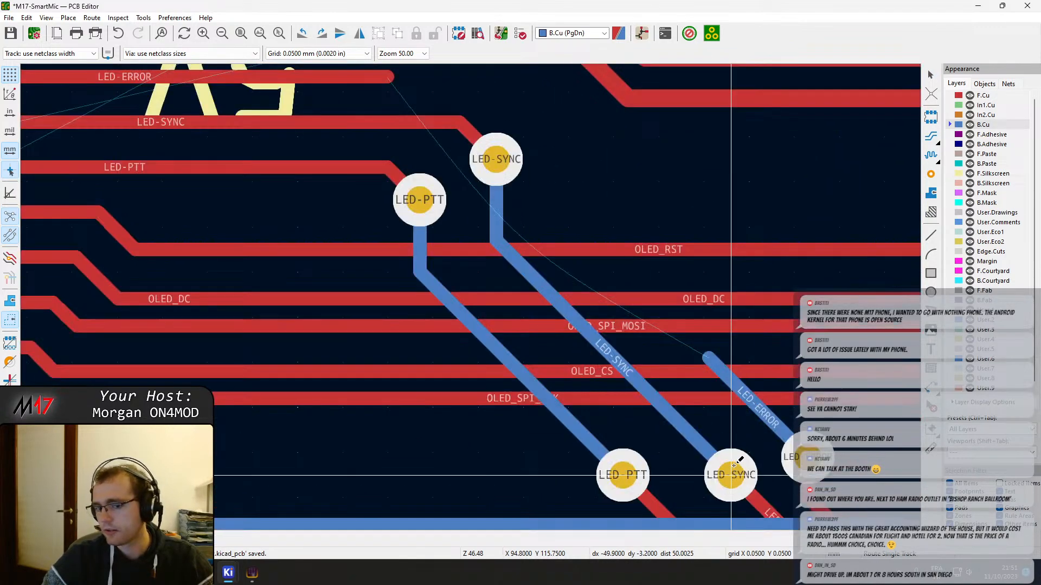
{"action": "scroll", "coordinate": [583, 210], "scroll_direction": "down", "scroll_amount": 2}
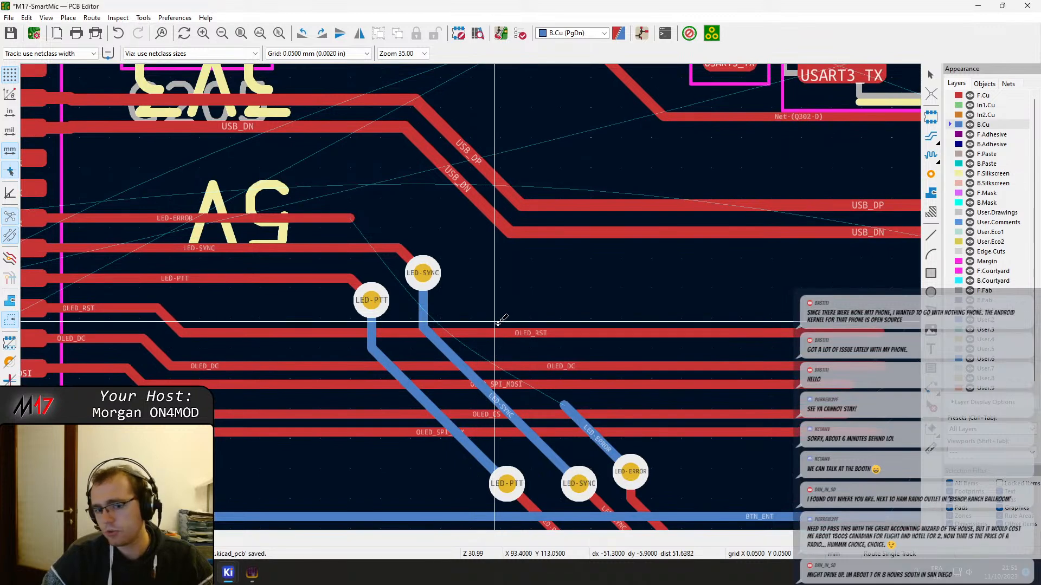
Extend the LED-ERROR B.Cu track to a via at X 93.25, Y 112.35 mm and connect it on F.Cu to its stub
{"action": "left_click", "coordinate": [564, 406]}
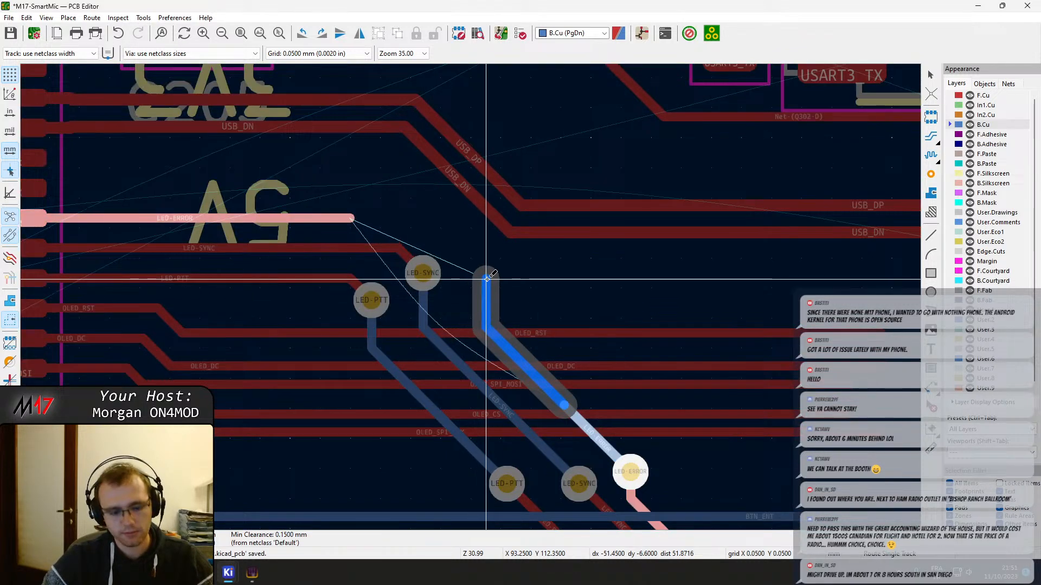
{"action": "key", "text": "v"}
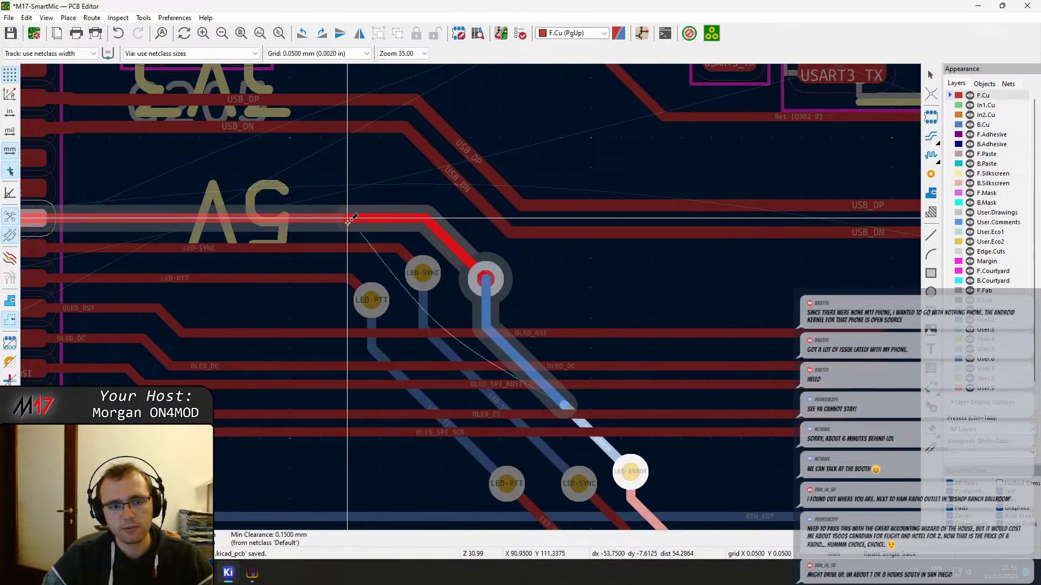
{"action": "left_click", "coordinate": [349, 219]}
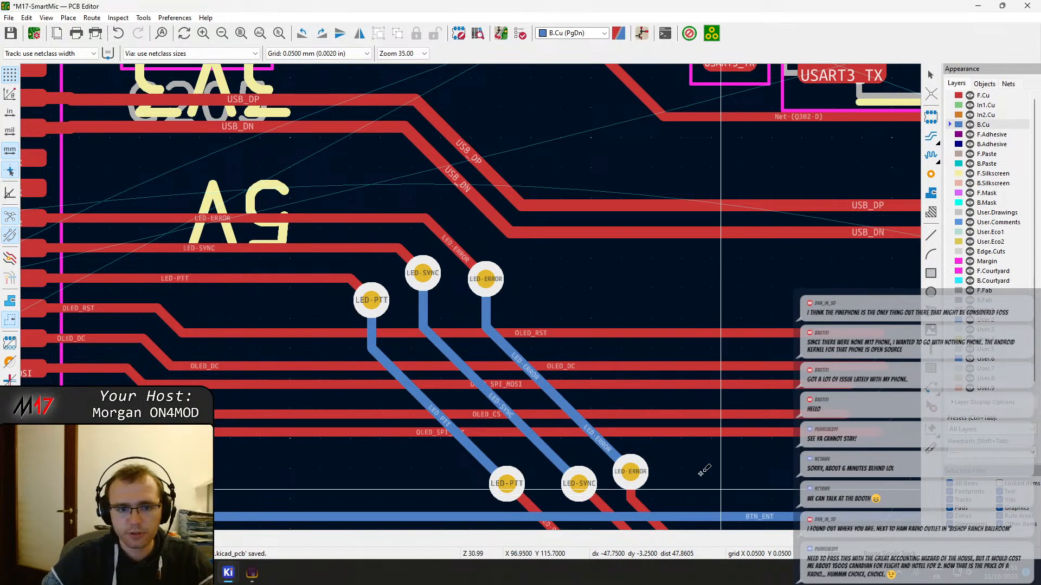
Drag the diagonal F.Cu segment below the lower LED-ERROR via so it runs straight into the via
{"action": "middle_click_drag", "start_coordinate": [395, 324], "coordinate": [310, 223]}
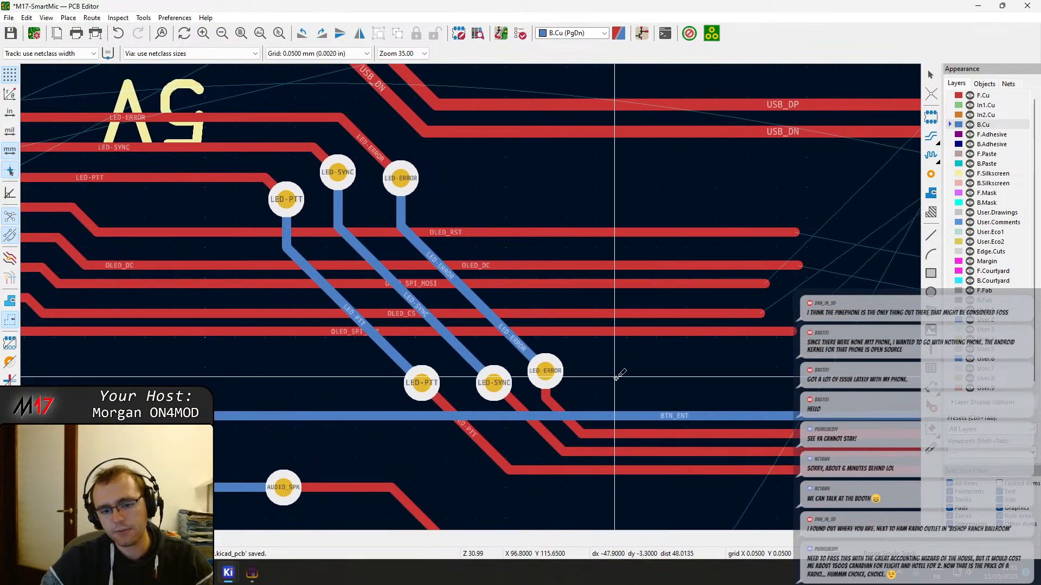
{"action": "scroll", "coordinate": [588, 388], "scroll_direction": "up", "scroll_amount": 1}
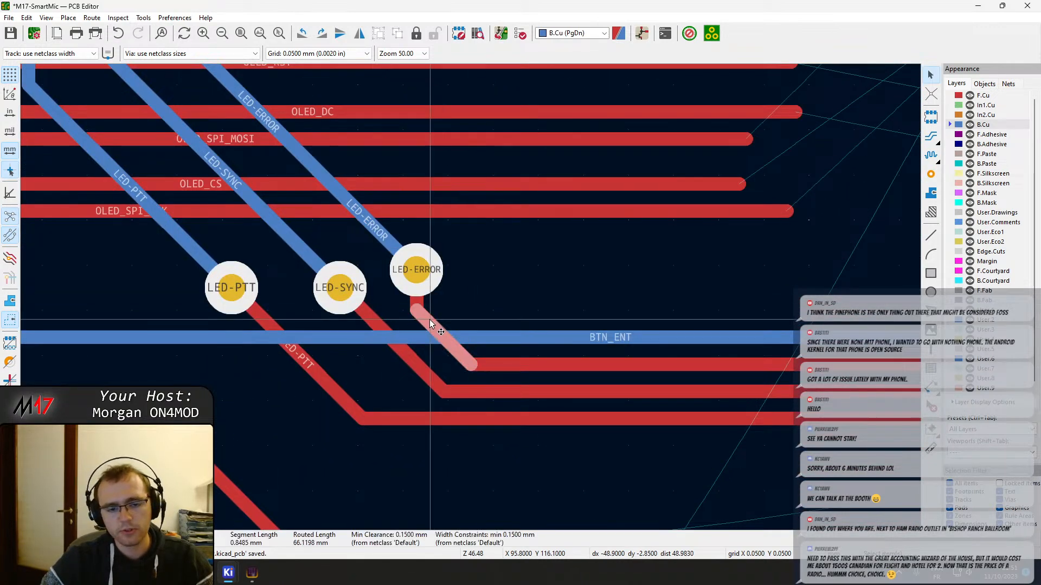
{"action": "mouse_move", "coordinate": [432, 324]}
{"action": "left_mouse_down"}
{"action": "mouse_move", "coordinate": [447, 309]}
{"action": "mouse_move", "coordinate": [434, 324]}
{"action": "left_mouse_up"}
{"action": "scroll", "coordinate": [469, 324], "scroll_direction": "down", "scroll_amount": 5}
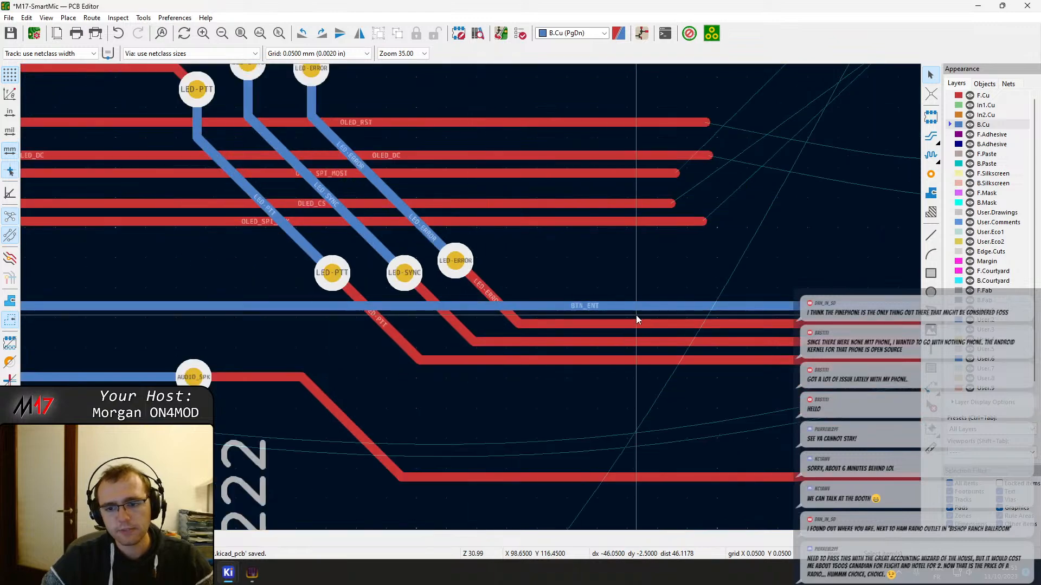
Route OLED_RST on F.Cu from its open track end below the USB pair to pad 1 of J406
{"action": "middle_click_drag", "start_coordinate": [537, 287], "coordinate": [520, 348]}
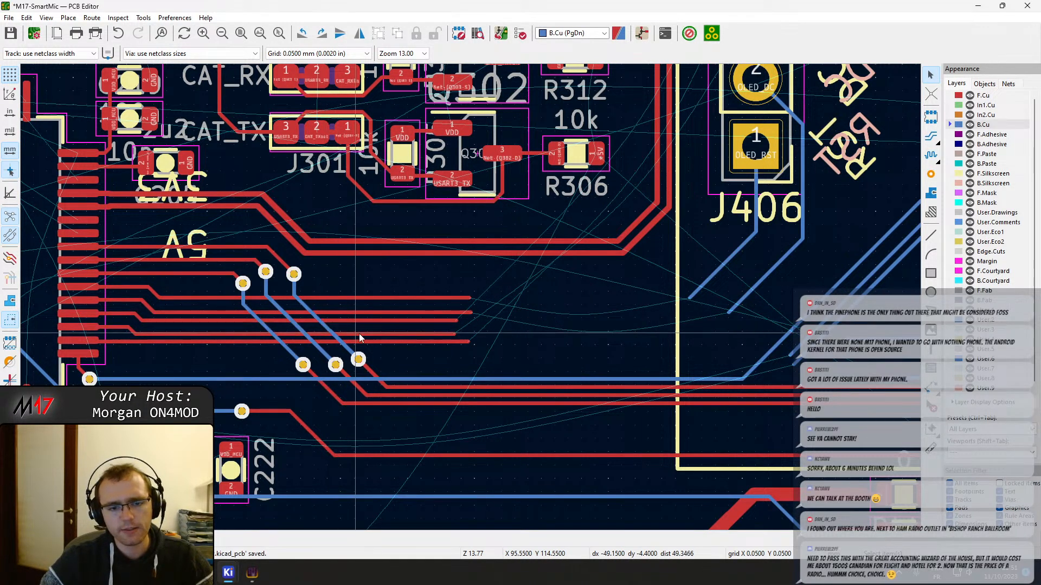
{"action": "scroll", "coordinate": [282, 324], "scroll_direction": "up", "scroll_amount": 5}
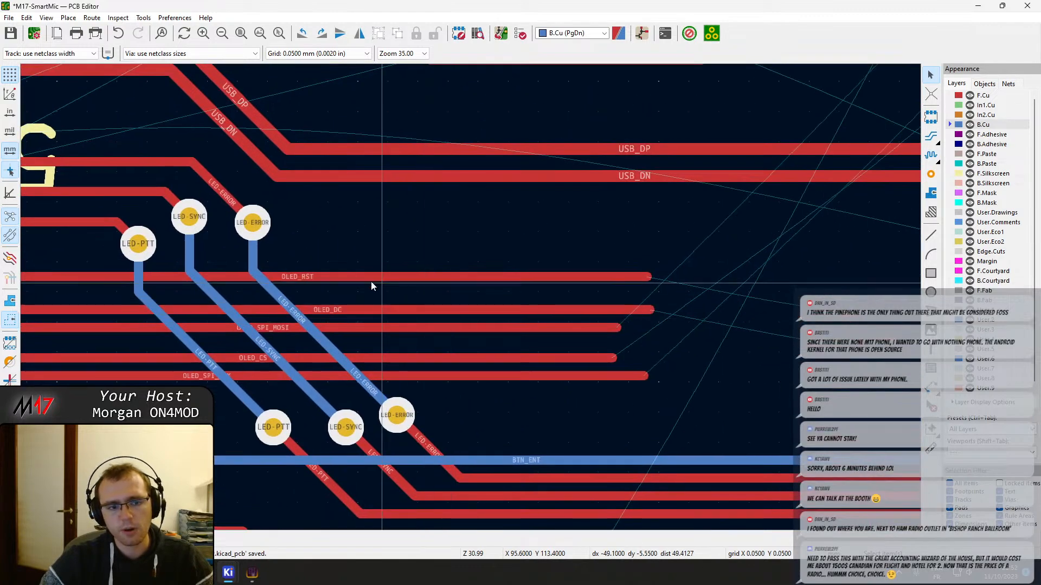
{"action": "scroll", "coordinate": [662, 318], "scroll_direction": "down", "scroll_amount": 4}
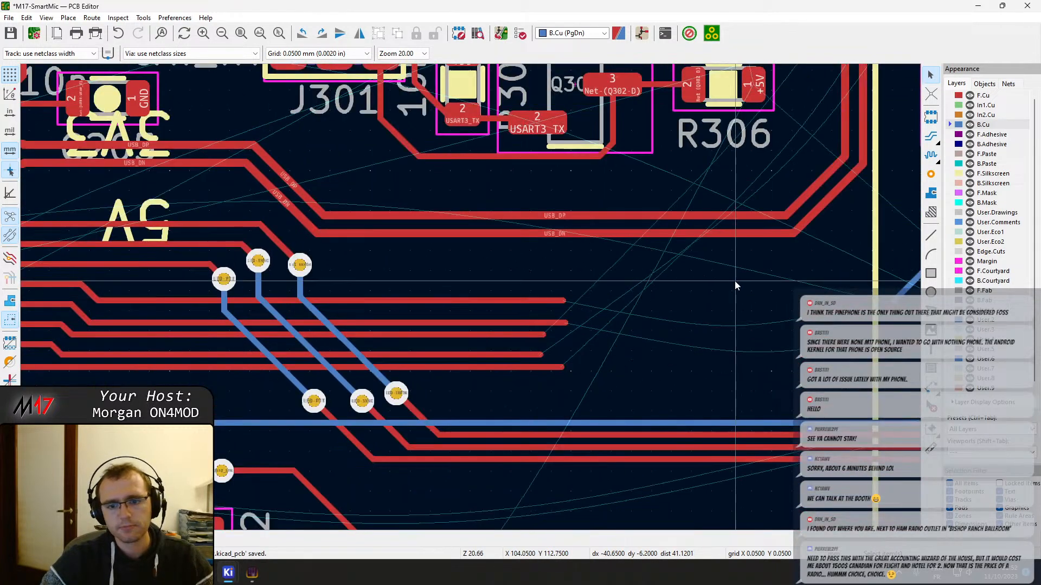
{"action": "middle_click_drag", "start_coordinate": [533, 294], "coordinate": [403, 310]}
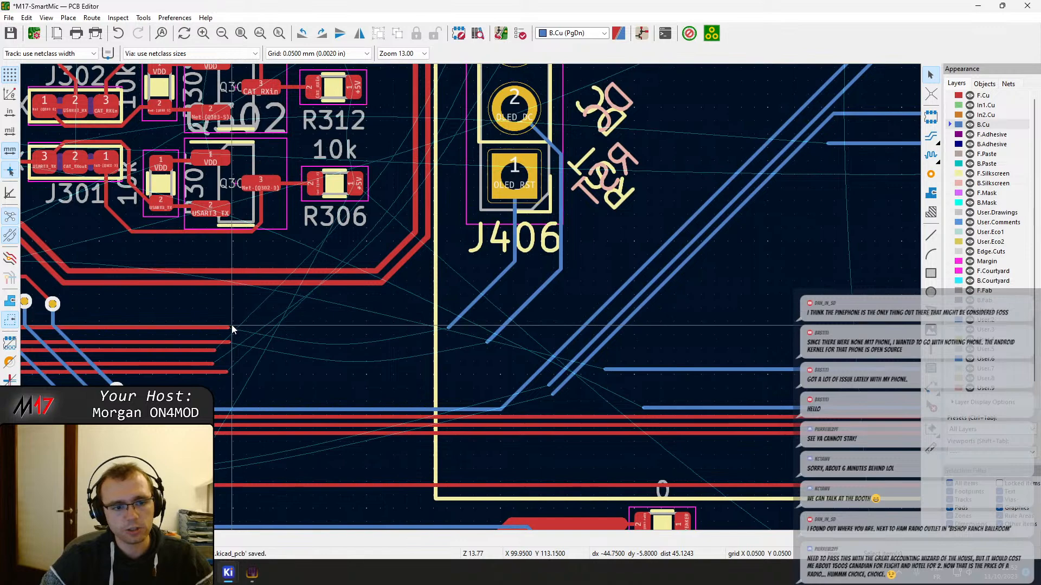
{"action": "key", "text": "x"}
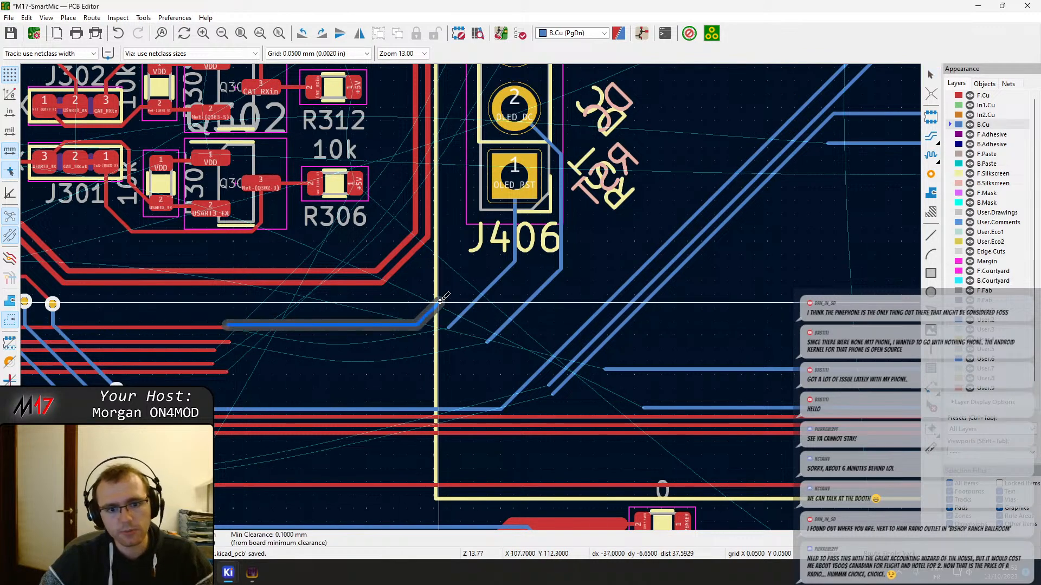
{"action": "left_click", "coordinate": [228, 327]}
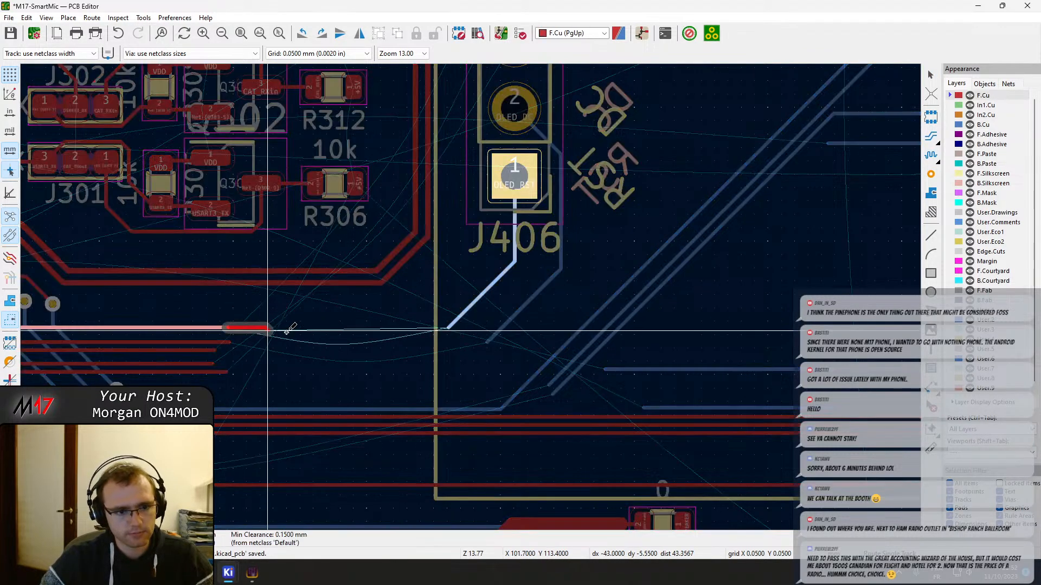
{"action": "left_click", "coordinate": [515, 177]}
{"action": "key", "text": "Escape"}
Delete the redundant B.Cu OLED_RST track below pad 1 of J406
{"action": "scroll", "coordinate": [520, 263], "scroll_direction": "up", "scroll_amount": 3}
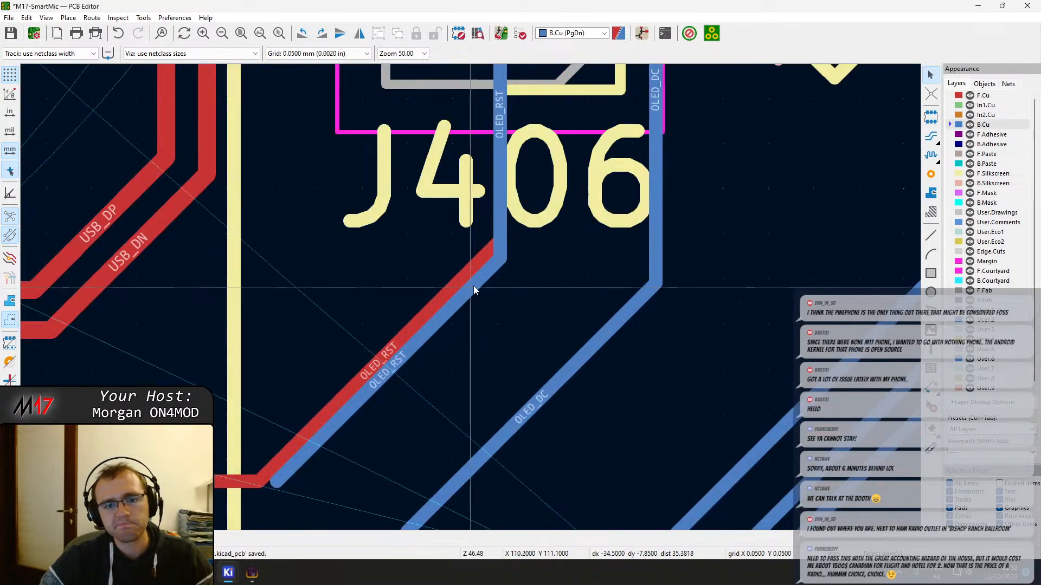
{"action": "left_click", "coordinate": [495, 237]}
{"action": "key", "text": "Delete"}
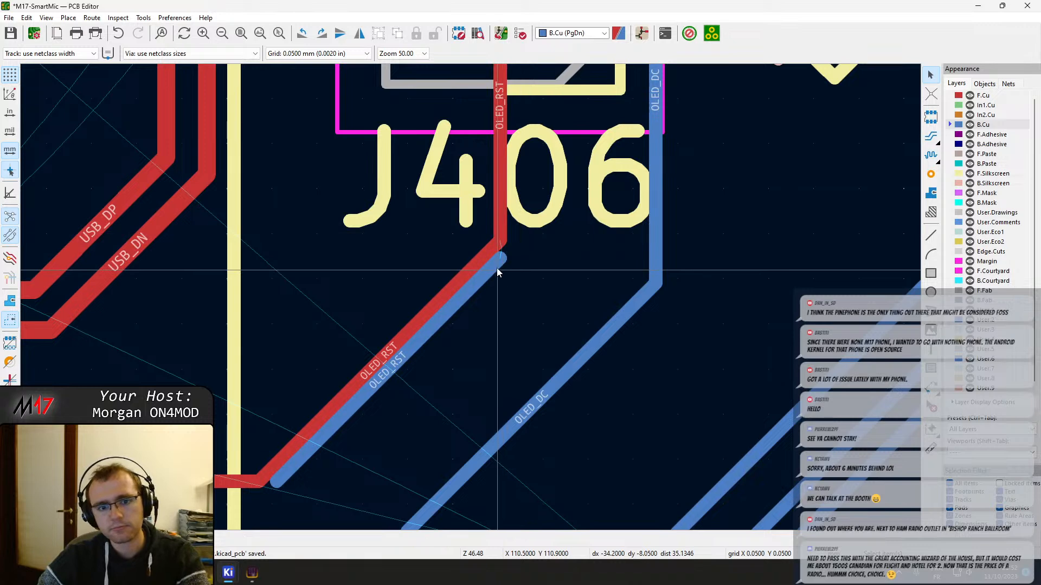
Route OLED_DC on F.Cu alongside OLED_RST and around pad 1 to pad 2 of J406
{"action": "scroll", "coordinate": [487, 274], "scroll_direction": "down", "scroll_amount": 2}
{"action": "scroll", "coordinate": [592, 292], "scroll_direction": "down", "scroll_amount": 2}
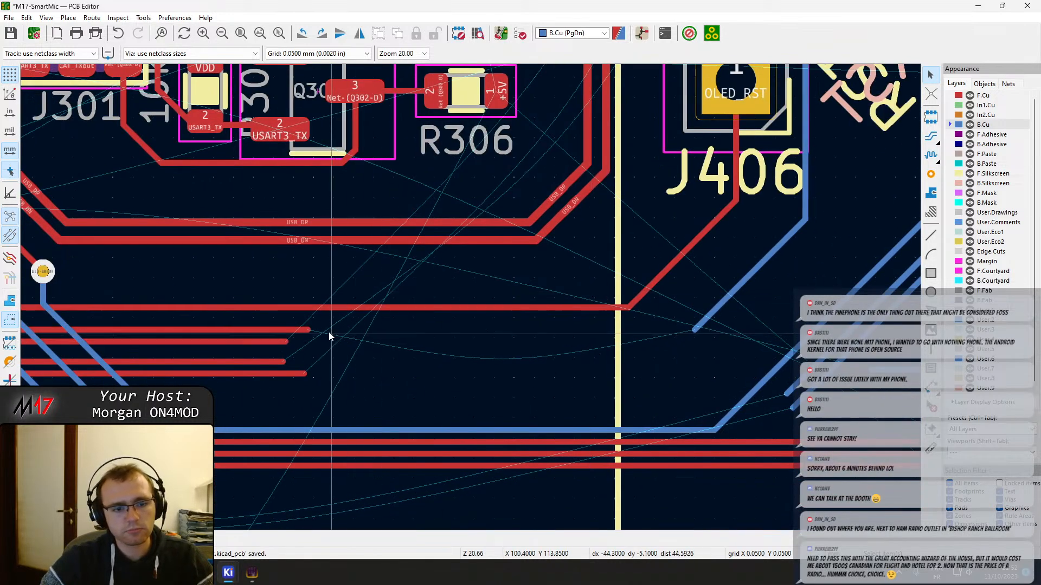
{"action": "key", "text": "x"}
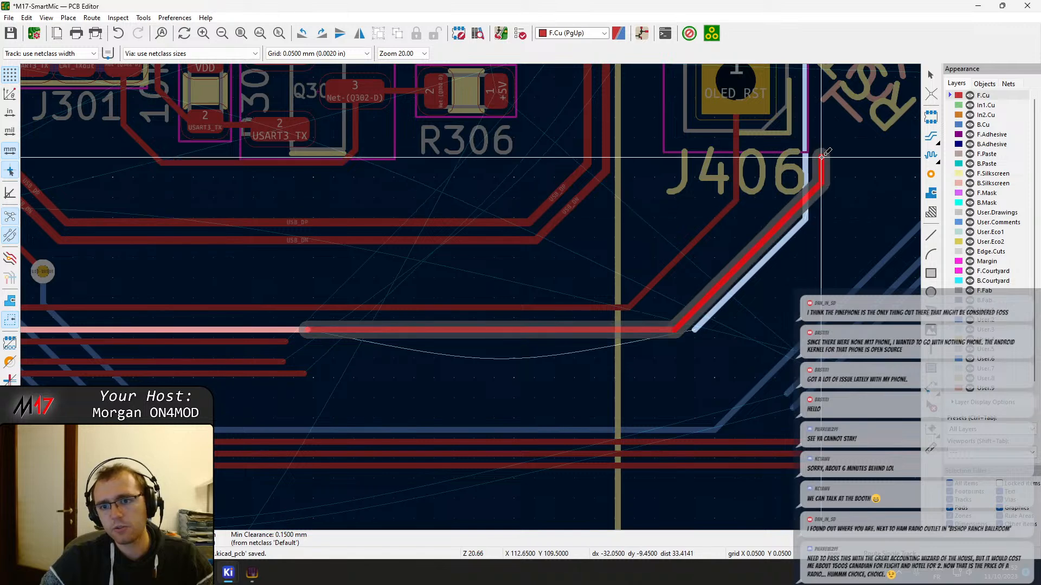
{"action": "middle_click_drag", "start_coordinate": [820, 159], "coordinate": [742, 362]}
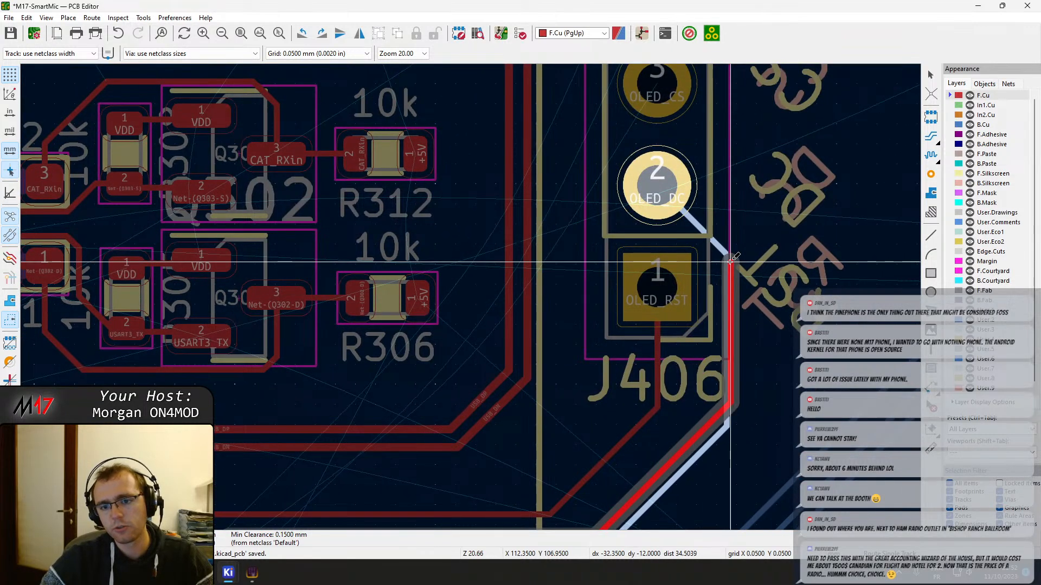
{"action": "left_click", "coordinate": [656, 185]}
Delete the redundant B.Cu OLED_DC segments running from pad 2 of J406 to their open diagonal end
{"action": "left_click", "coordinate": [719, 251]}
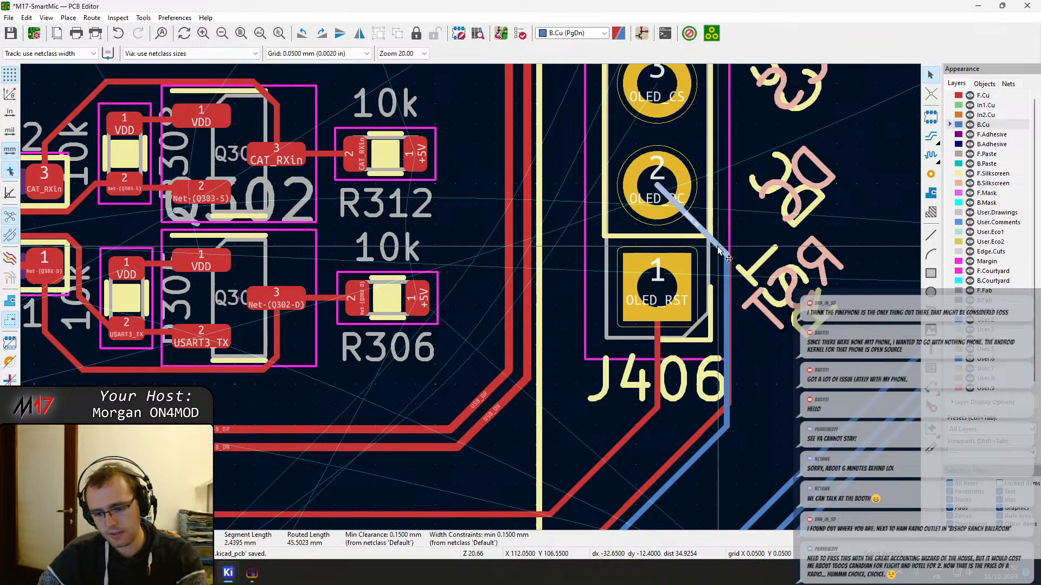
{"action": "key", "text": "Delete"}
{"action": "left_click", "coordinate": [727, 266]}
{"action": "key", "text": "Delete"}
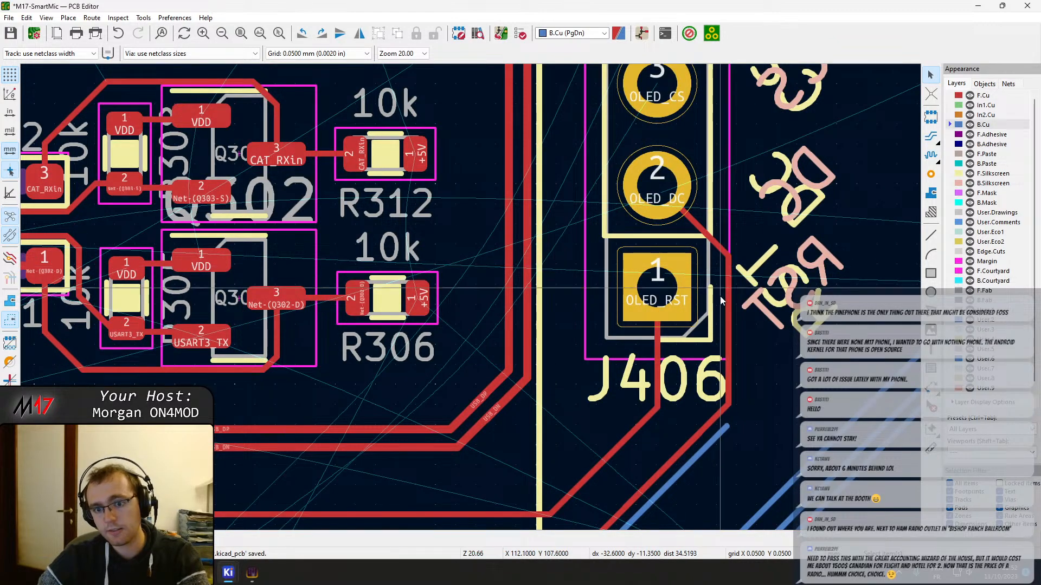
{"action": "left_click", "coordinate": [710, 441]}
{"action": "key", "text": "Delete"}
Route OLED_SPI_MOSI on F.Cu parallel to OLED_DC and past pads 1 to 4 to pad 5 of J406
{"action": "middle_click_drag", "start_coordinate": [711, 450], "coordinate": [742, 285]}
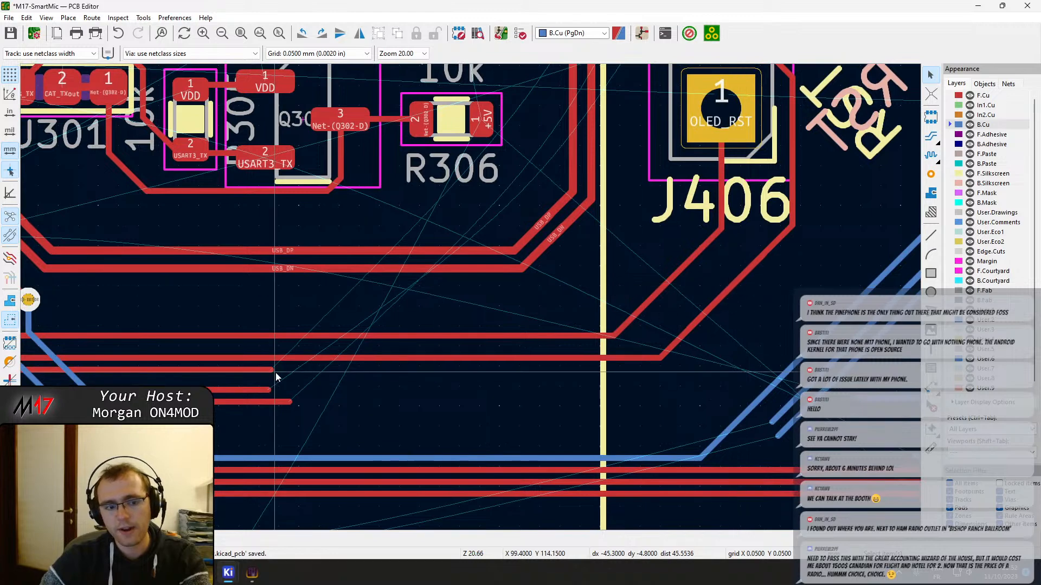
{"action": "key", "text": "x"}
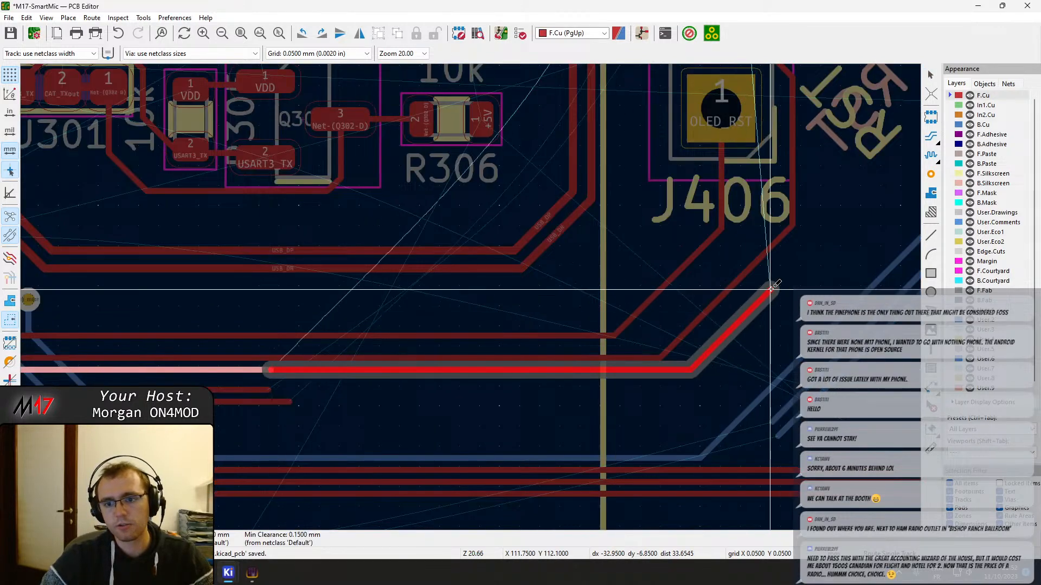
{"action": "mouse_move", "coordinate": [774, 288]}
{"action": "middle_mouse_down"}
{"action": "mouse_move", "coordinate": [673, 395]}
{"action": "mouse_move", "coordinate": [619, 436]}
{"action": "middle_mouse_up"}
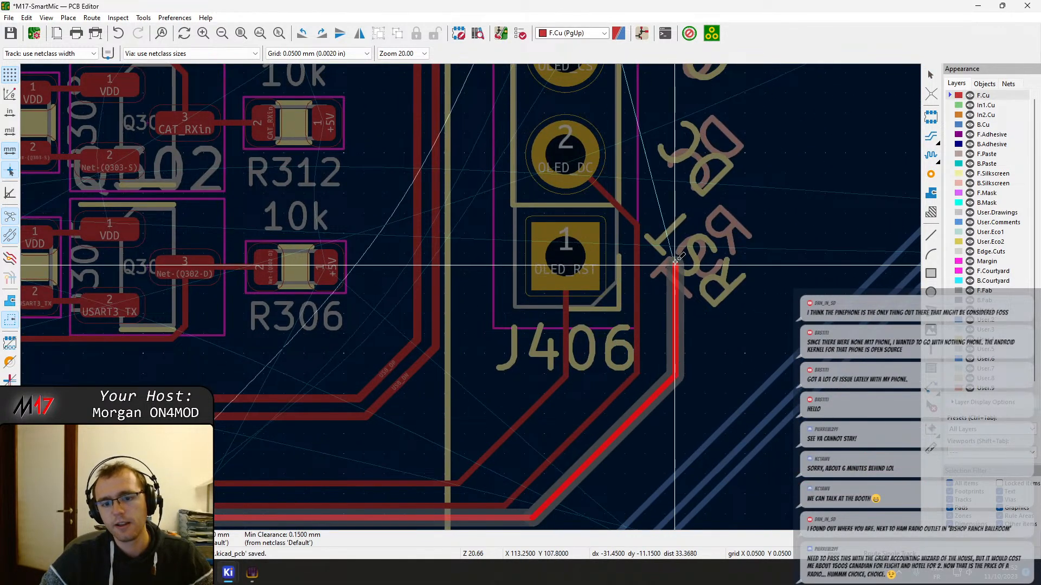
{"action": "middle_click_drag", "start_coordinate": [657, 129], "coordinate": [642, 392]}
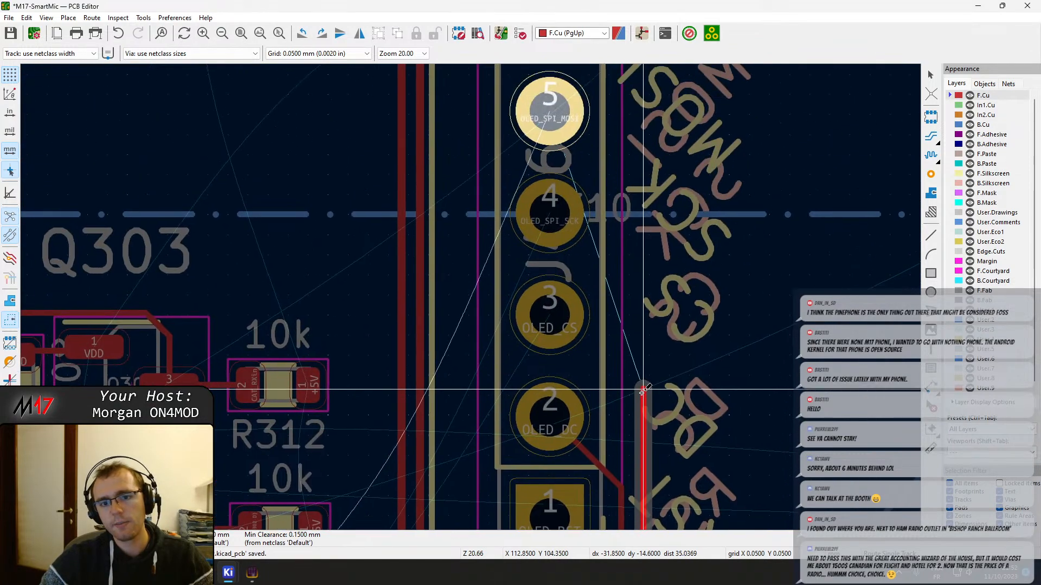
{"action": "scroll", "coordinate": [645, 174], "scroll_direction": "down", "scroll_amount": 3}
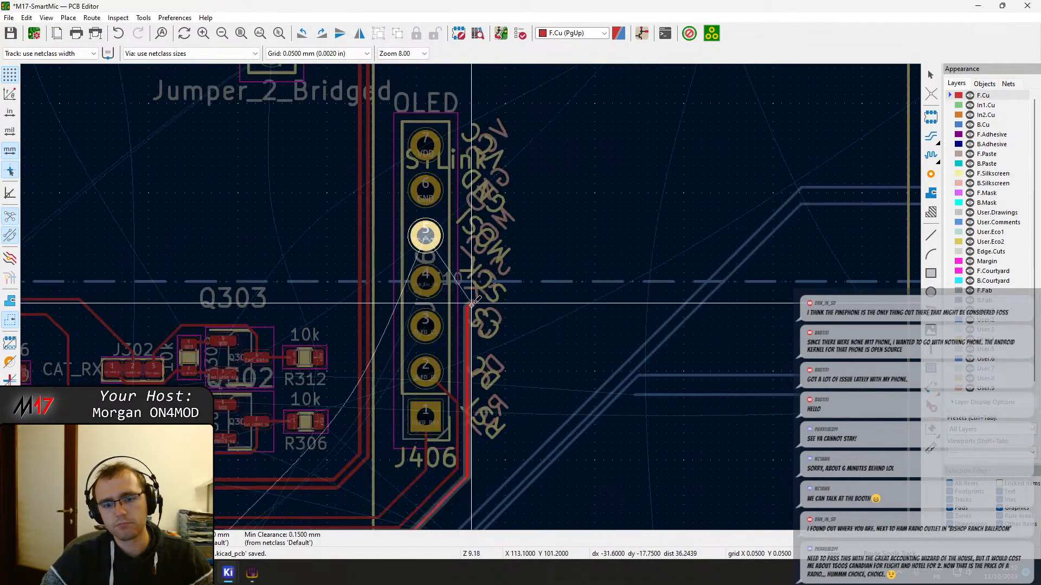
{"action": "mouse_move", "coordinate": [472, 381]}
{"action": "middle_mouse_down"}
{"action": "mouse_move", "coordinate": [500, 308]}
{"action": "mouse_move", "coordinate": [560, 265]}
{"action": "mouse_move", "coordinate": [664, 231]}
{"action": "mouse_move", "coordinate": [558, 328]}
{"action": "middle_mouse_up"}
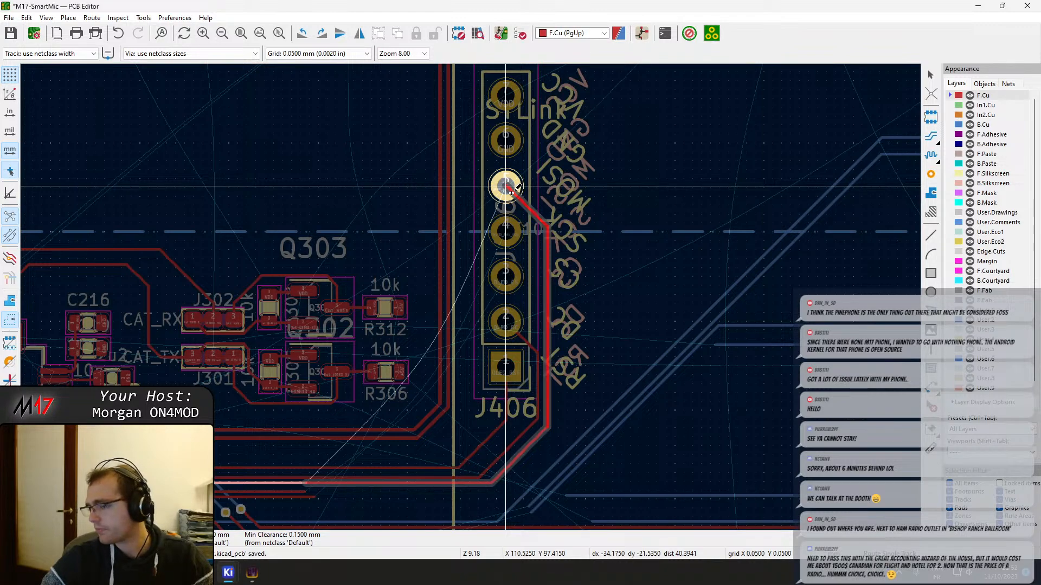
{"action": "left_click", "coordinate": [511, 192]}
Route OLED_CS on F.Cu from its open end, outside OLED_SPI_MOSI, to X 114.25, Y 102.5 mm level with pad 3 of J406
{"action": "key", "text": "Page_Down"}
{"action": "middle_click_drag", "start_coordinate": [468, 417], "coordinate": [541, 293]}
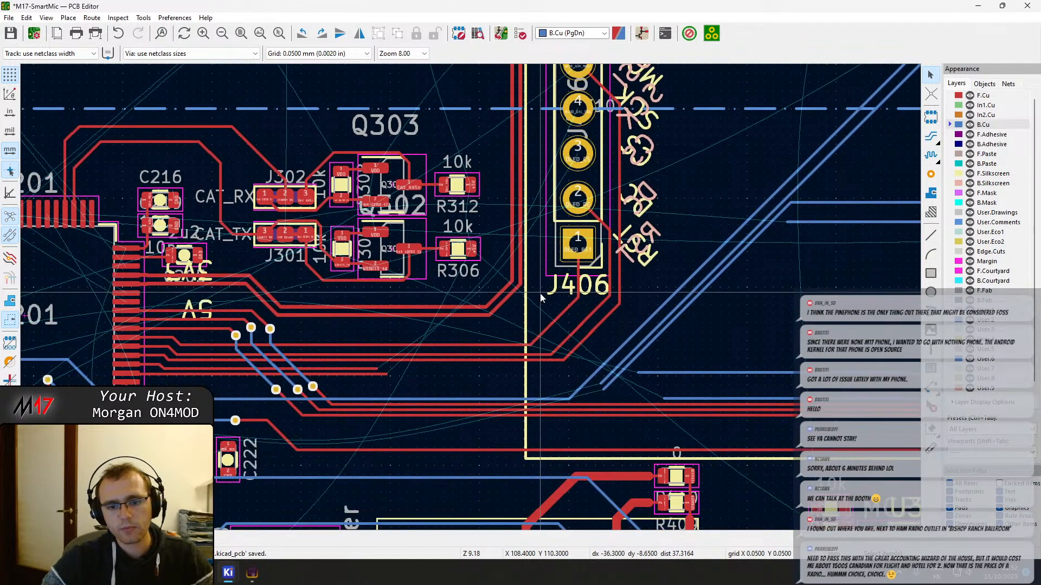
{"action": "scroll", "coordinate": [368, 364], "scroll_direction": "up", "scroll_amount": 3}
{"action": "scroll", "coordinate": [489, 316], "scroll_direction": "up", "scroll_amount": 2}
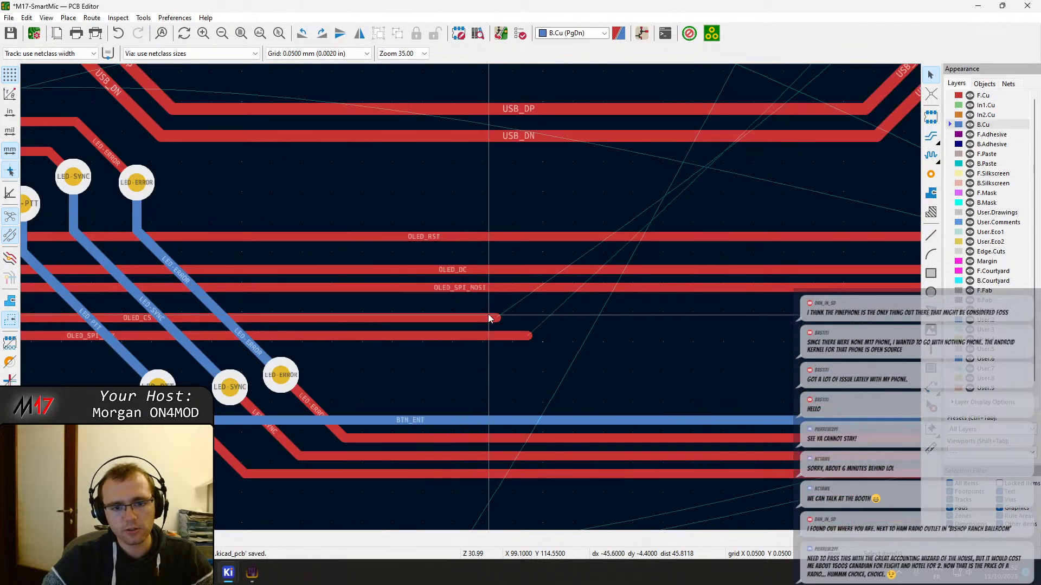
{"action": "scroll", "coordinate": [493, 319], "scroll_direction": "down", "scroll_amount": 2}
{"action": "middle_click_drag", "start_coordinate": [470, 297], "coordinate": [499, 337]}
{"action": "key", "text": "x"}
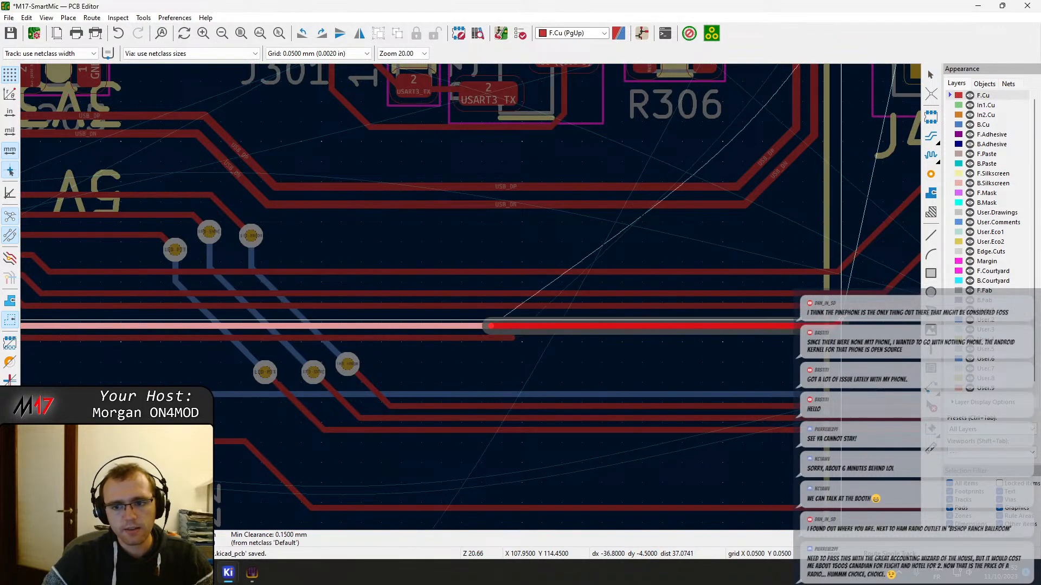
{"action": "middle_click_drag", "start_coordinate": [819, 318], "coordinate": [411, 371]}
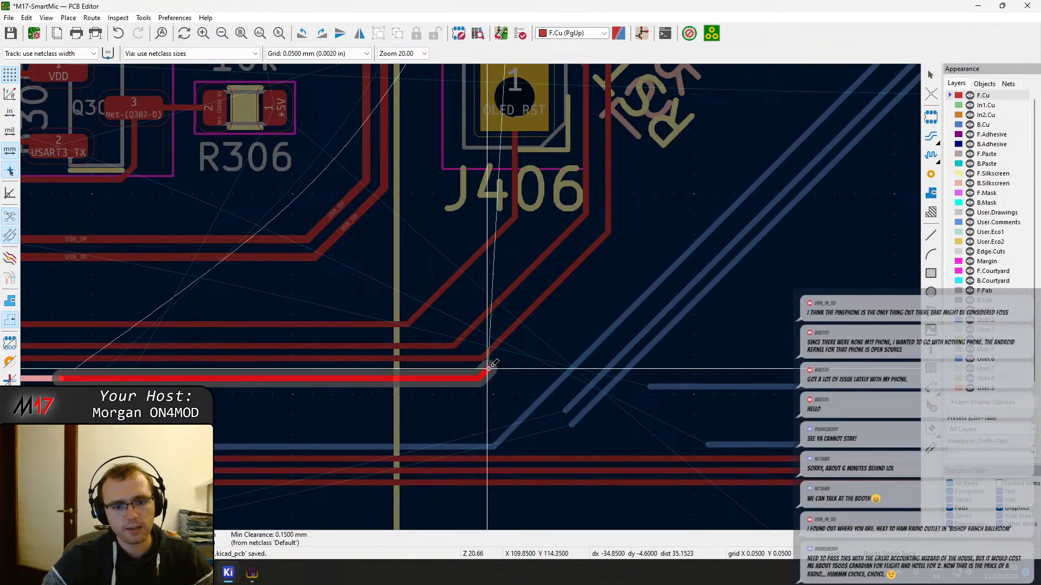
{"action": "scroll", "coordinate": [512, 370], "scroll_direction": "down", "scroll_amount": 5}
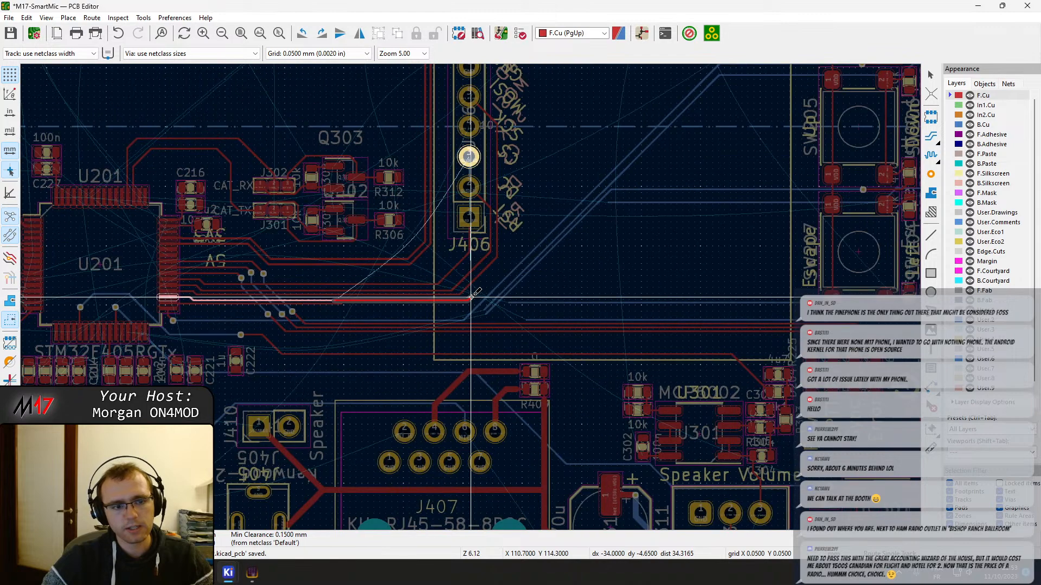
{"action": "middle_click_drag", "start_coordinate": [480, 304], "coordinate": [464, 324]}
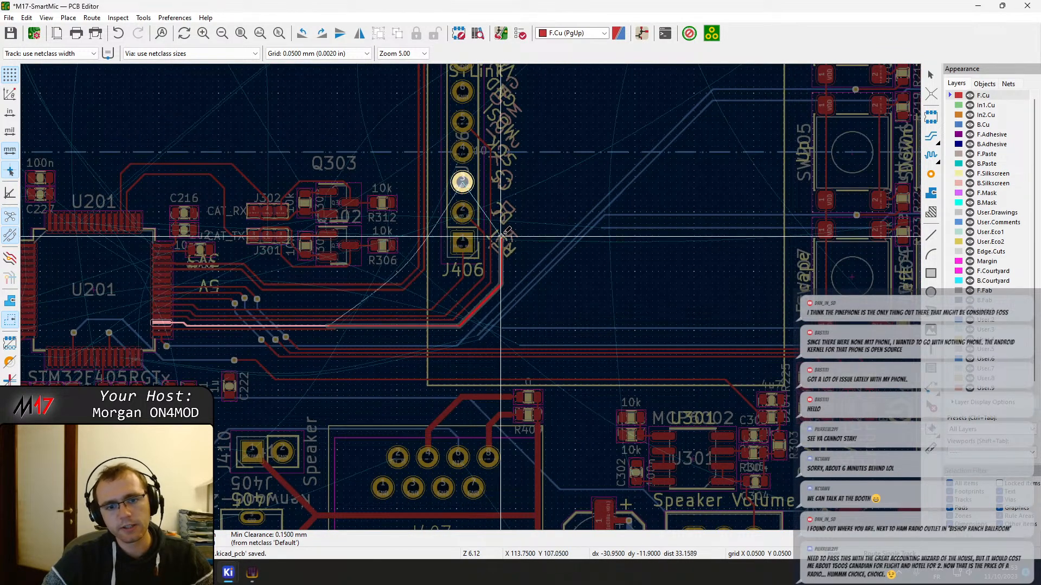
{"action": "scroll", "coordinate": [502, 188], "scroll_direction": "up", "scroll_amount": 5}
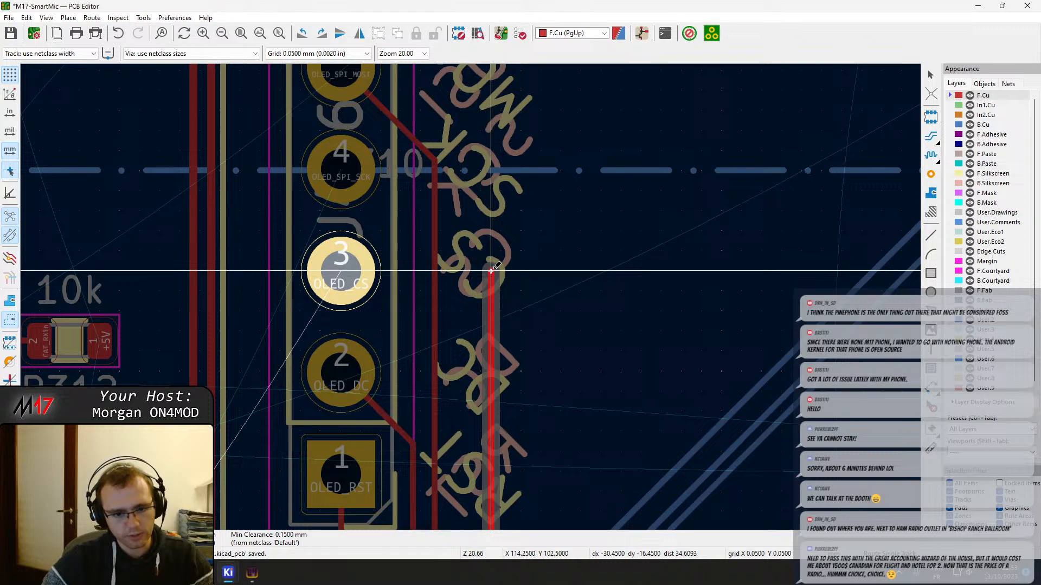
Place a via at the OLED_CS track end and connect it straight across on B.Cu to pad 3 of J406
{"action": "key", "text": "v"}
{"action": "left_click", "coordinate": [491, 270]}
{"action": "left_click", "coordinate": [339, 271]}
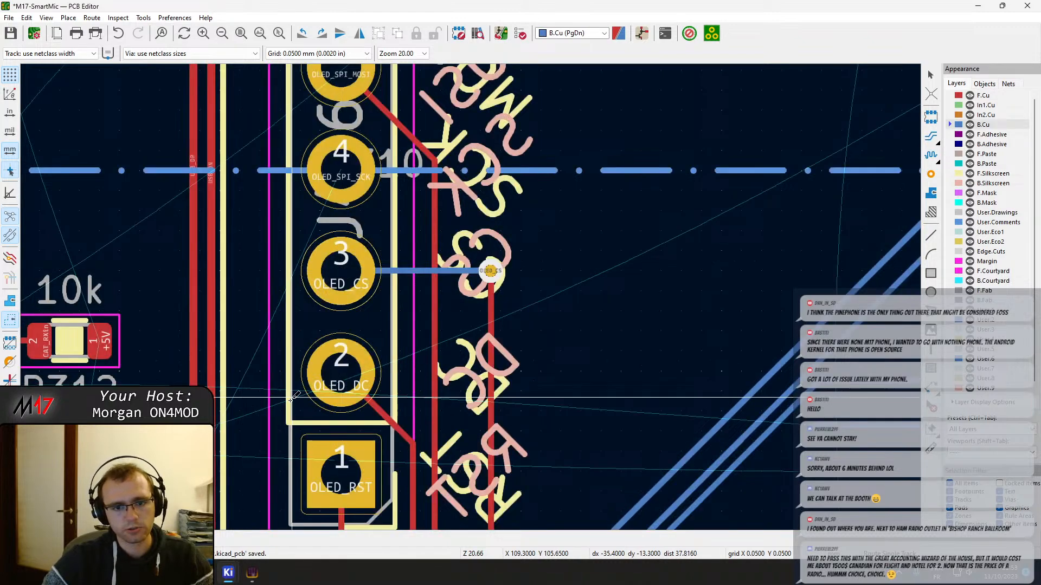
Route OLED_SPI_SCK on F.Cu outside OLED_CS and up along X 115.15 mm, ending it open between the heights of J406 pads 3 and 4
{"action": "middle_click_drag", "start_coordinate": [290, 400], "coordinate": [380, 107]}
{"action": "middle_click_drag", "start_coordinate": [236, 359], "coordinate": [688, 164]}
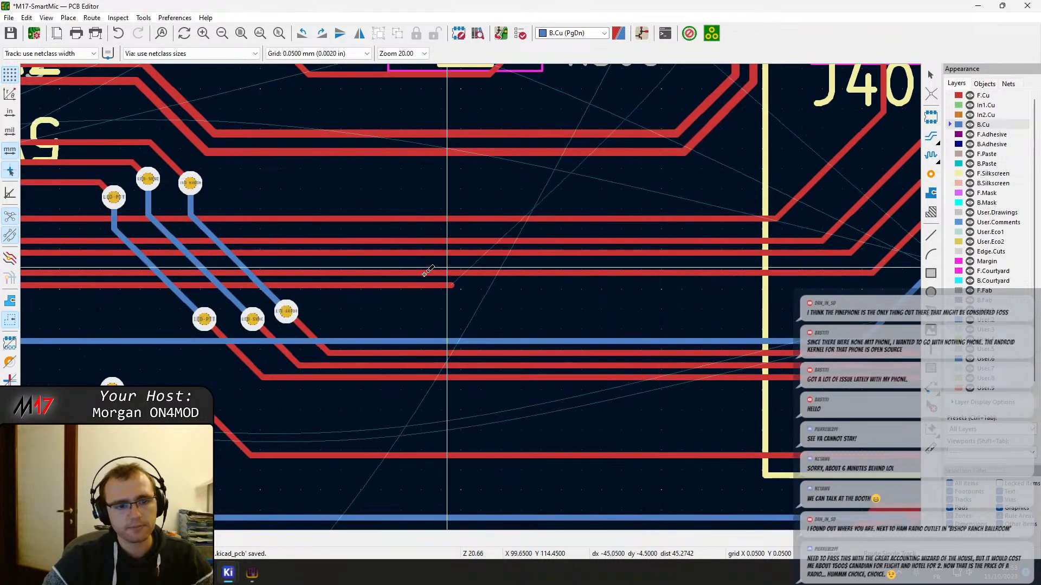
{"action": "left_click", "coordinate": [452, 283]}
{"action": "middle_click_drag", "start_coordinate": [391, 240], "coordinate": [396, 372]}
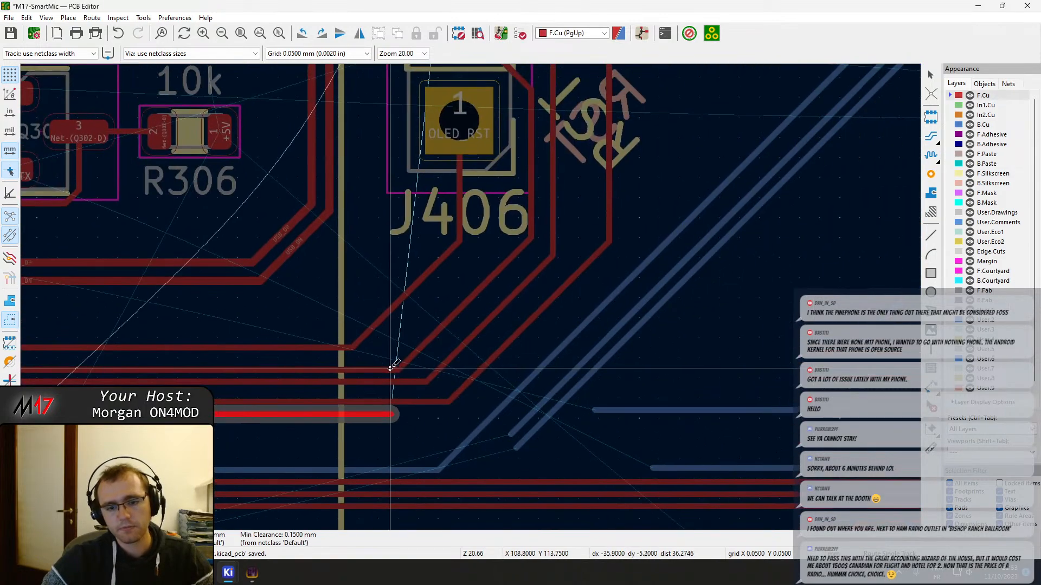
{"action": "left_click", "coordinate": [645, 223]}
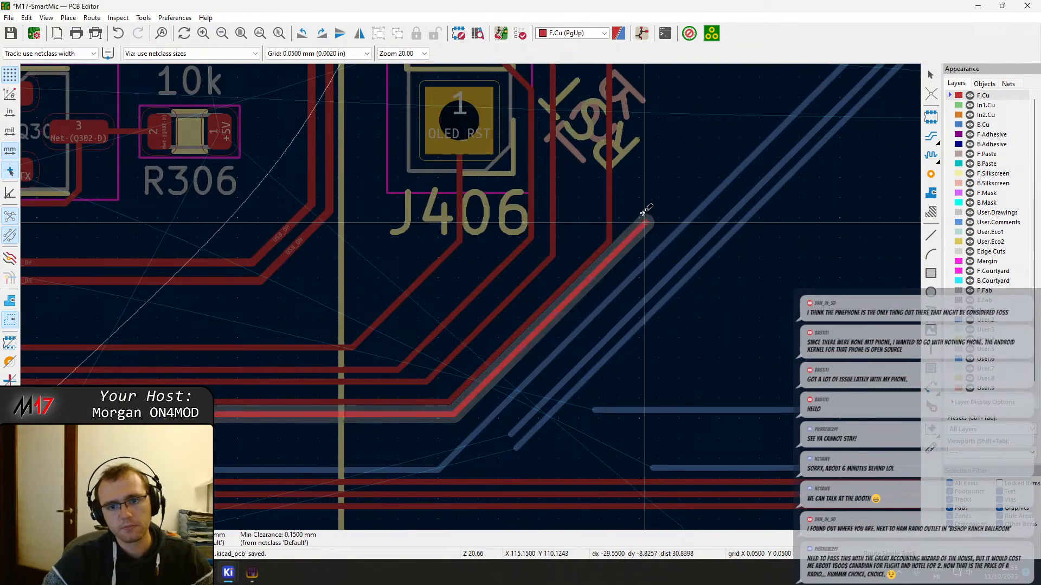
{"action": "middle_click_drag", "start_coordinate": [637, 134], "coordinate": [636, 324]}
{"action": "middle_click_drag", "start_coordinate": [630, 136], "coordinate": [654, 324]}
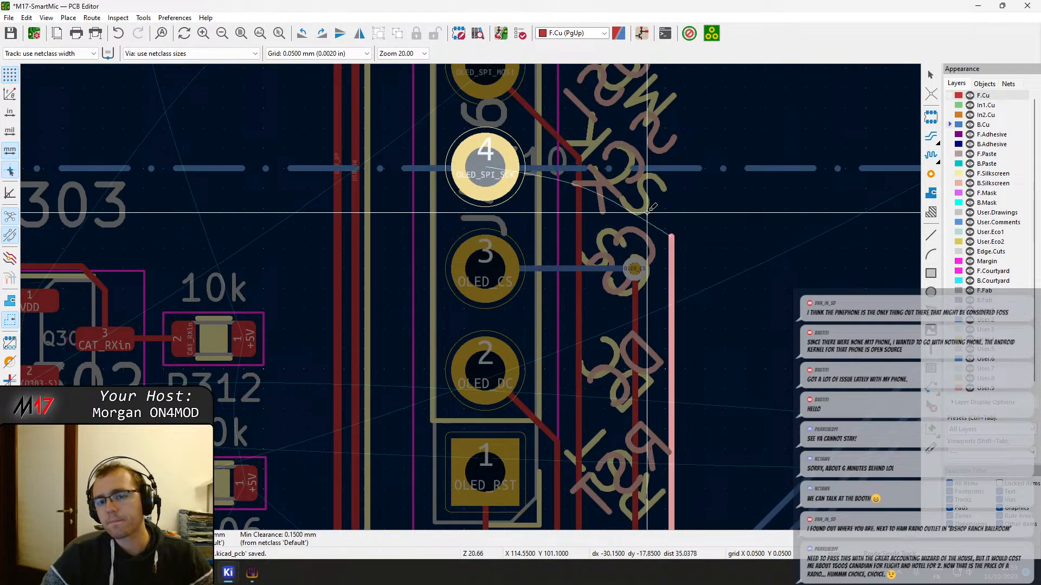
{"action": "key", "text": "Escape"}
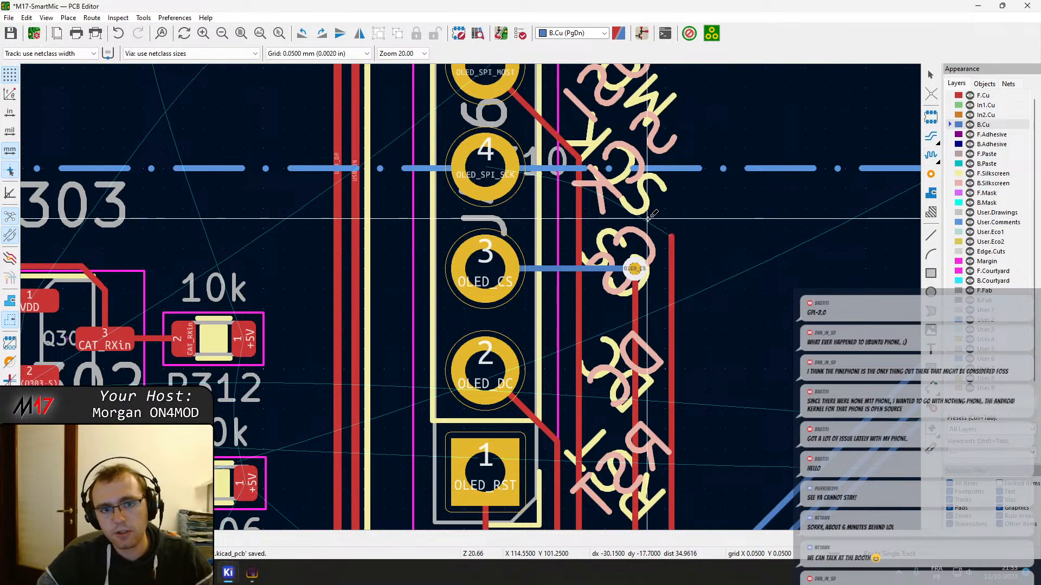
{"action": "scroll", "coordinate": [658, 292], "scroll_direction": "up", "scroll_amount": 3}
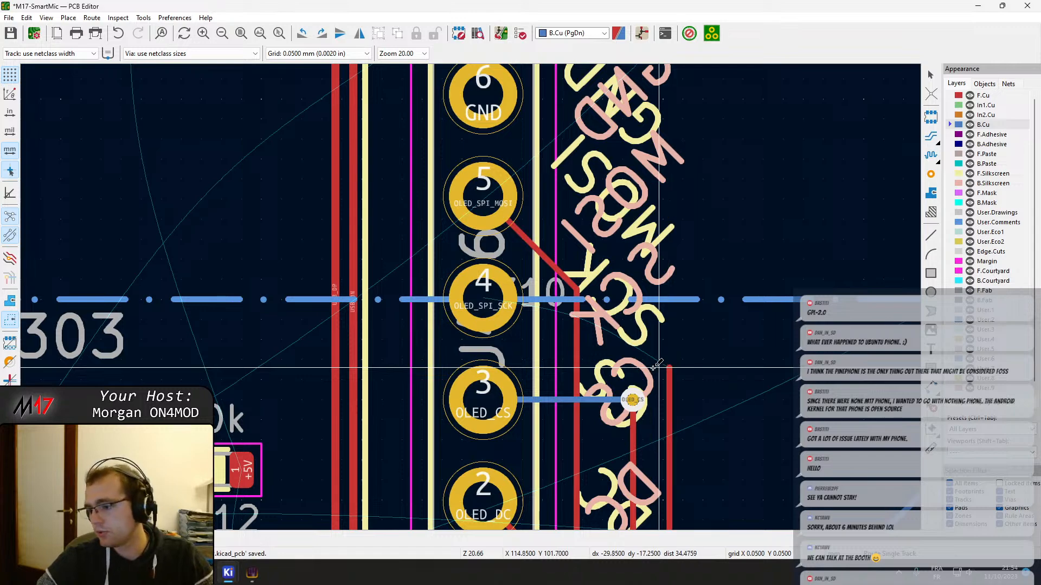
{"action": "scroll", "coordinate": [483, 275], "scroll_direction": "down", "scroll_amount": 5}
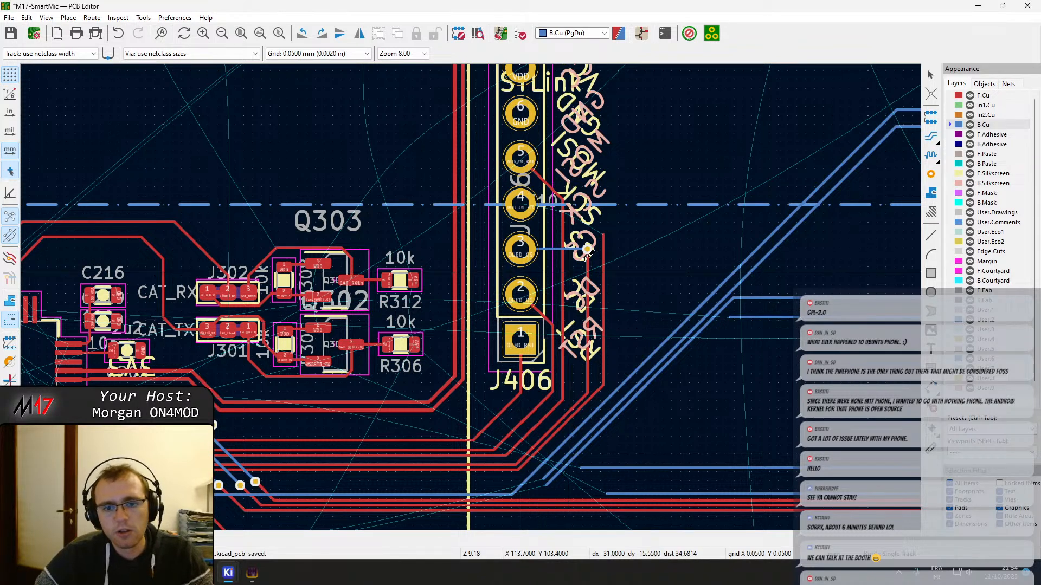
{"action": "middle_click_drag", "start_coordinate": [565, 224], "coordinate": [558, 276]}
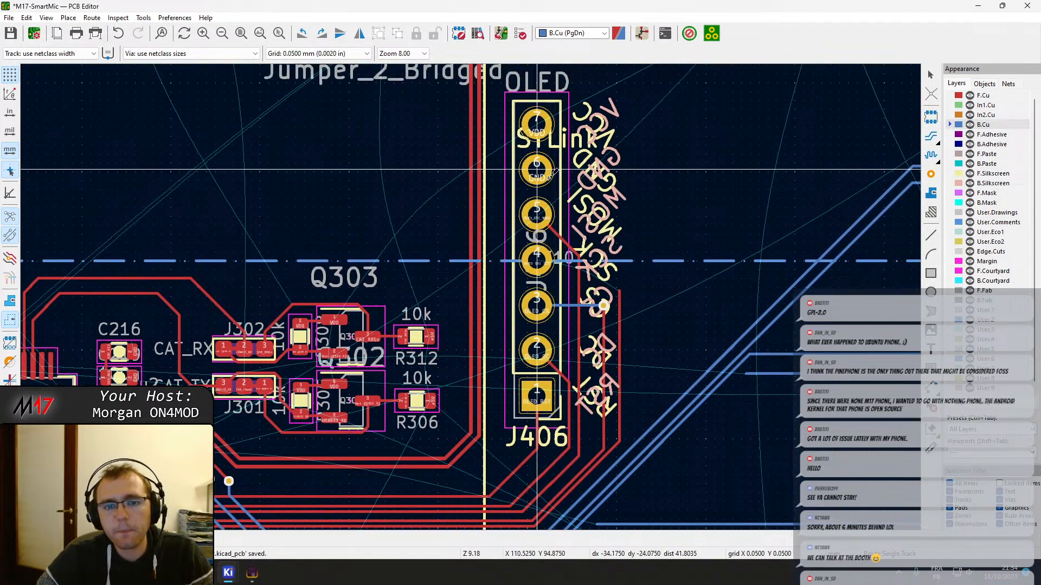
Route OLED_SPI_SCK from J406 pad 4 on B.Cu to a via just above the OLED_CS via, join the open F.Cu track, and save the board
{"action": "left_click", "coordinate": [536, 261]}
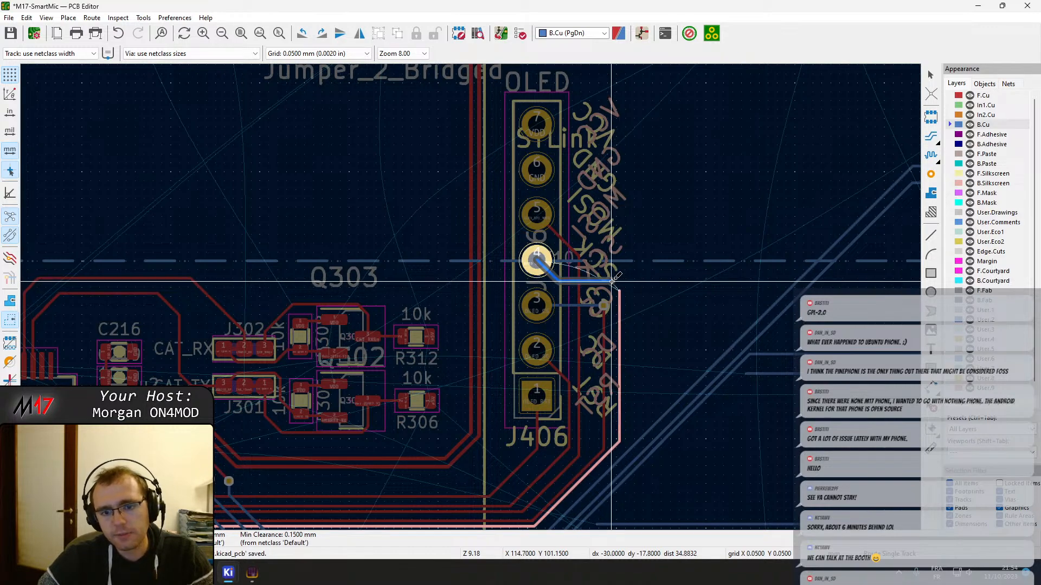
{"action": "scroll", "coordinate": [616, 281], "scroll_direction": "up", "scroll_amount": 5}
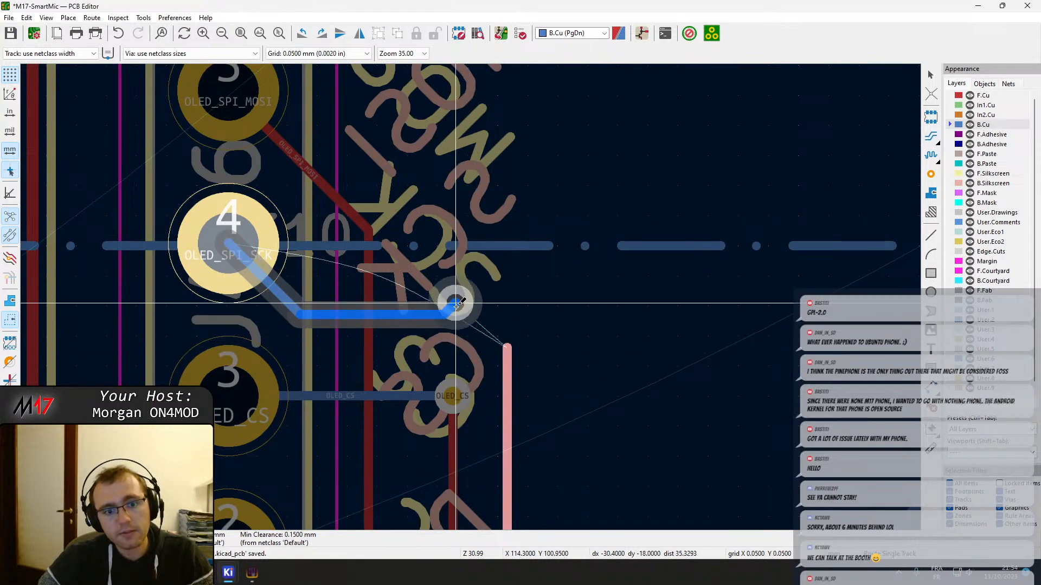
{"action": "double_click", "coordinate": [459, 313]}
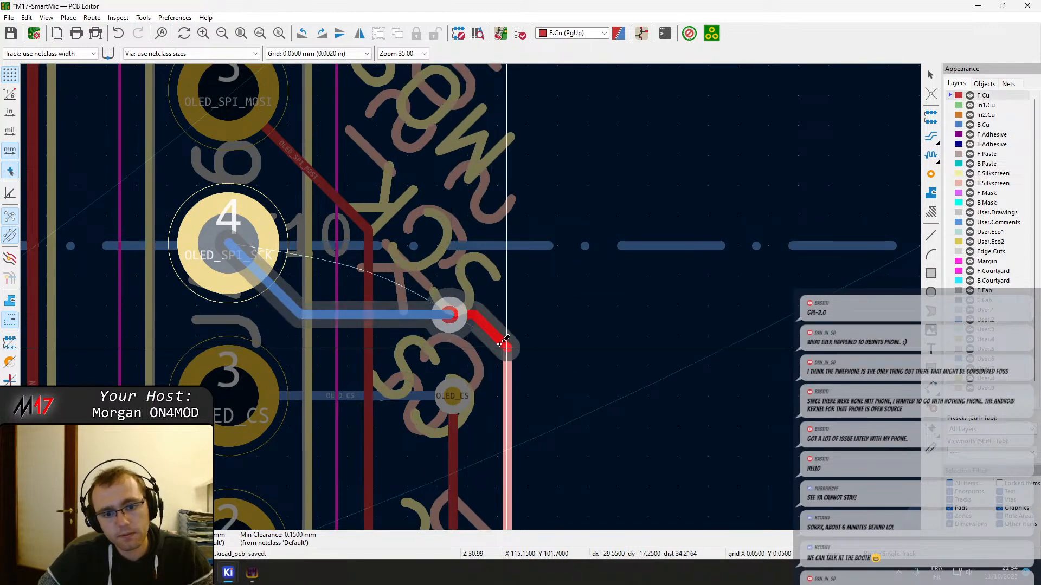
{"action": "scroll", "coordinate": [459, 313], "scroll_direction": "down", "scroll_amount": 3}
{"action": "middle_click_drag", "start_coordinate": [355, 317], "coordinate": [490, 309]}
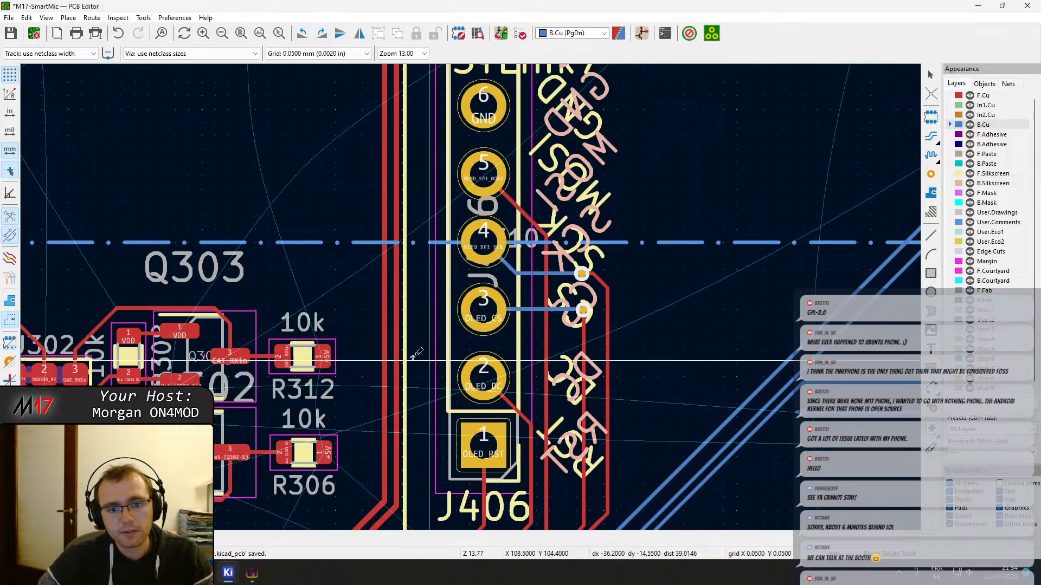
{"action": "middle_click_drag", "start_coordinate": [353, 321], "coordinate": [446, 344]}
{"action": "scroll", "coordinate": [605, 154], "scroll_direction": "down", "scroll_amount": 5}
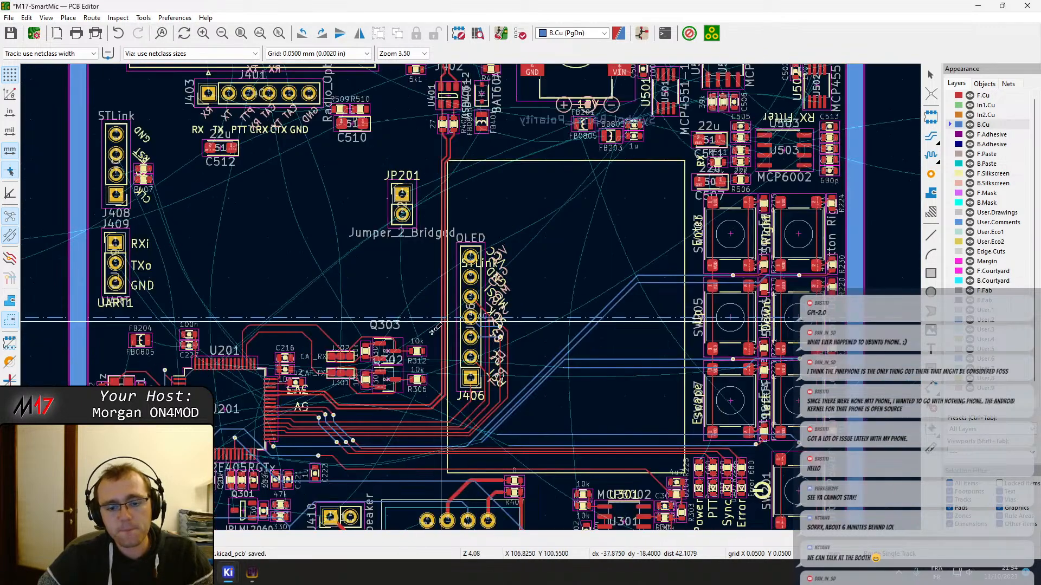
{"action": "key", "text": "ctrl+s"}
{"action": "key", "text": "Escape"}
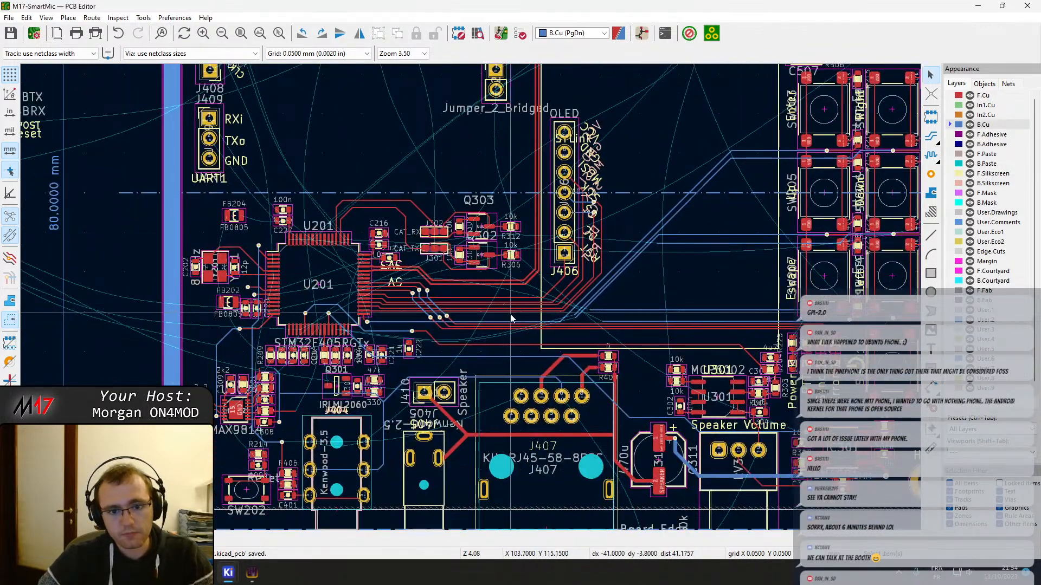
{"action": "scroll", "coordinate": [454, 307], "scroll_direction": "up", "scroll_amount": 10}
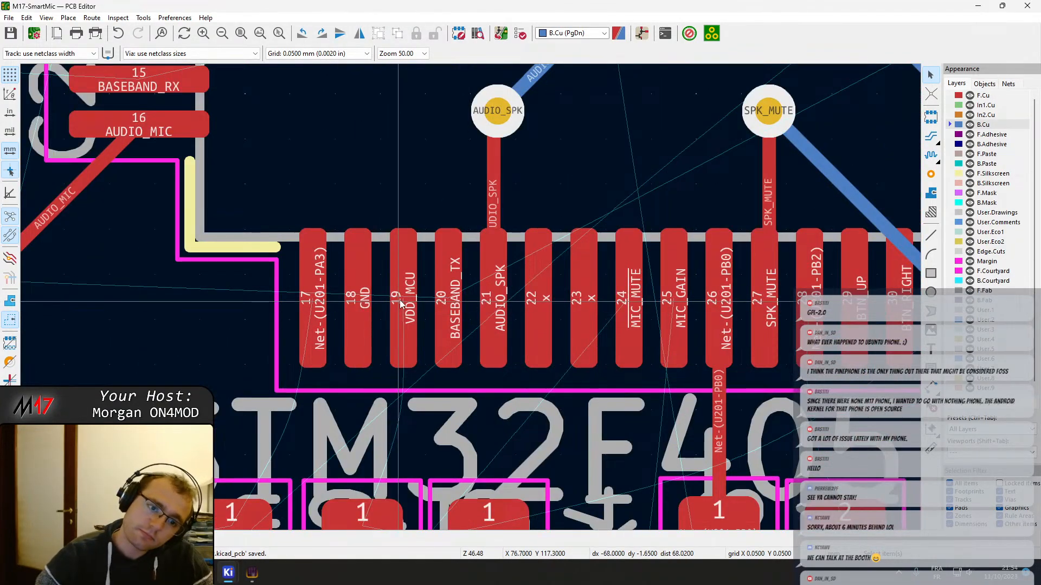
{"action": "key", "text": "x"}
{"action": "scroll", "coordinate": [315, 275], "scroll_direction": "down", "scroll_amount": 17}
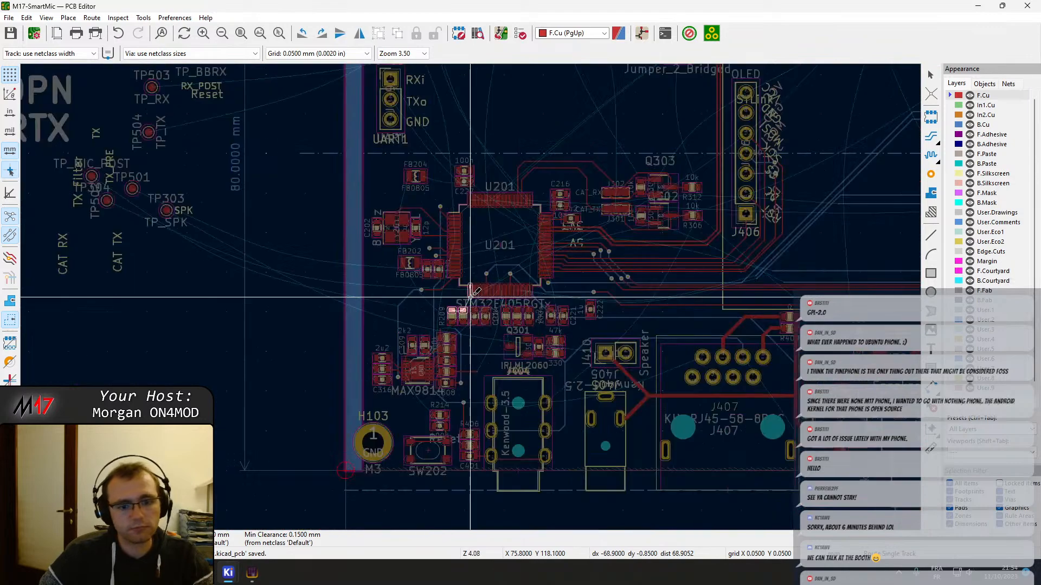
{"action": "scroll", "coordinate": [470, 296], "scroll_direction": "up", "scroll_amount": 15}
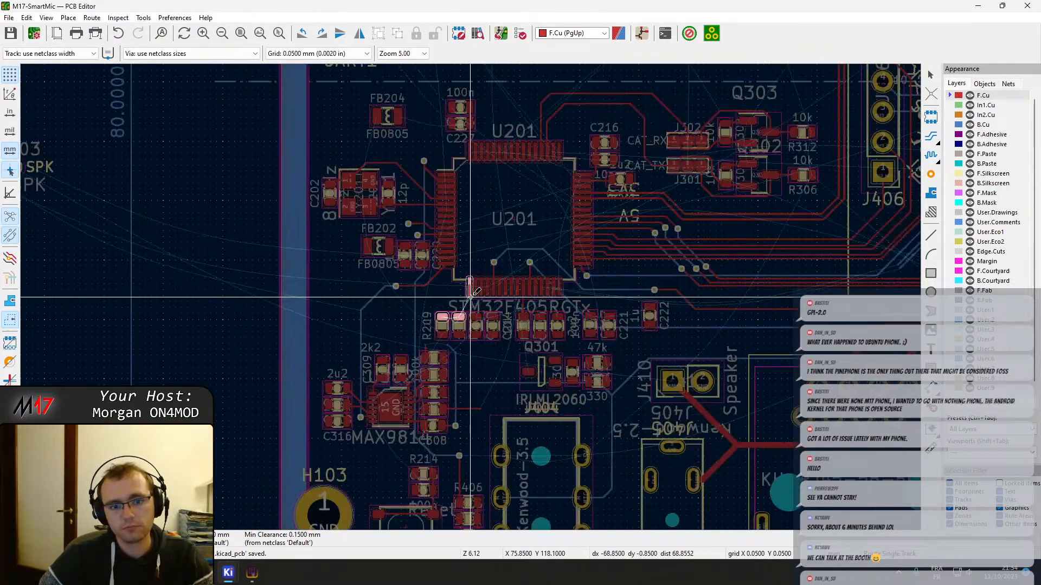
{"action": "key", "text": "Escape"}
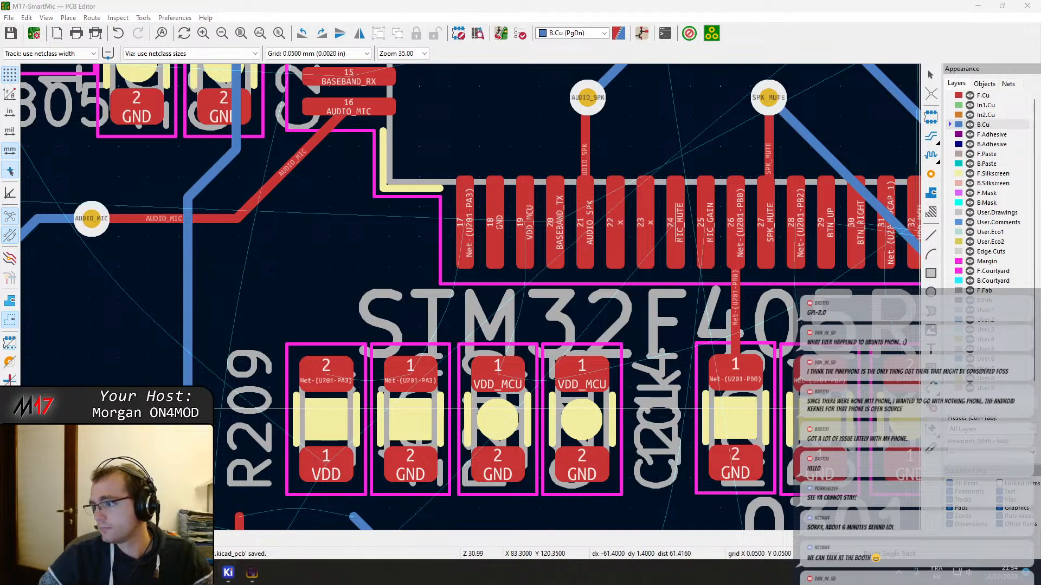
{"action": "left_click", "coordinate": [469, 250]}
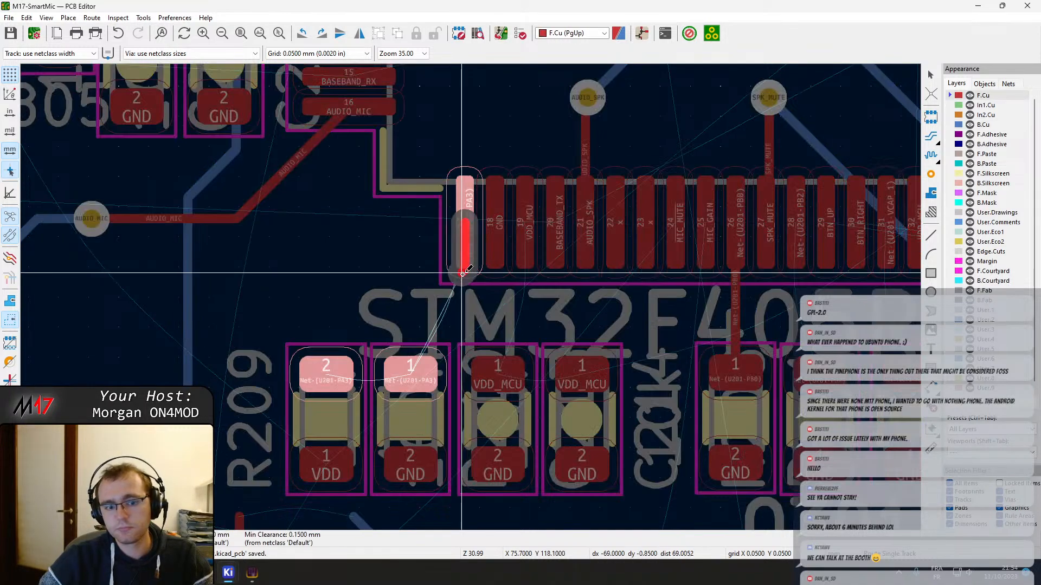
{"action": "key", "text": "Escape"}
Route Net-(U201-PA3) on F.Cu, joining R210 pad 1 to R209 pad 2 and continuing from R210 pad 1 up to U201 pin 17
{"action": "left_click", "coordinate": [411, 401]}
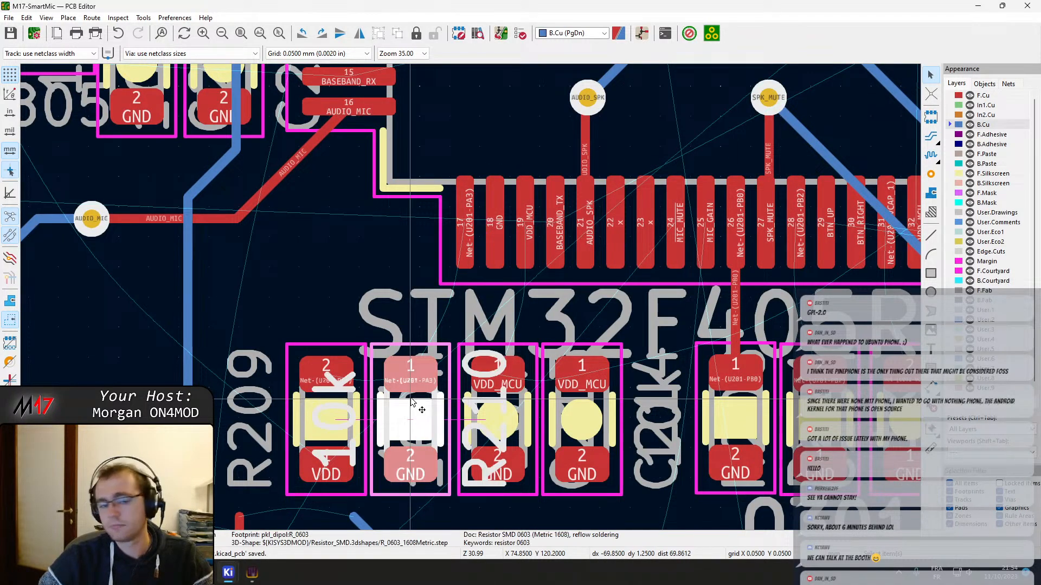
{"action": "key", "text": "x"}
{"action": "left_click", "coordinate": [401, 371]}
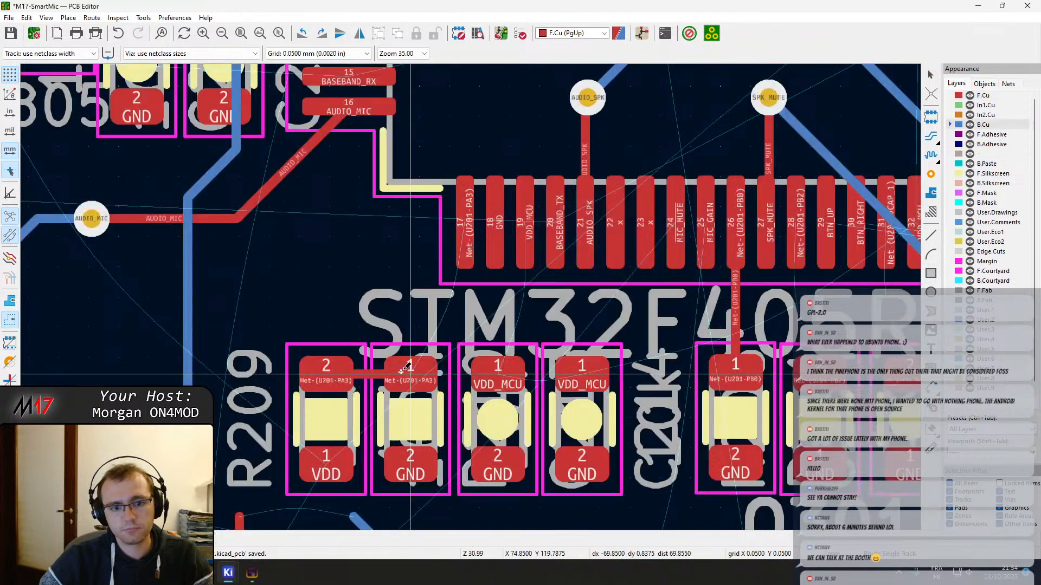
{"action": "left_click", "coordinate": [401, 372]}
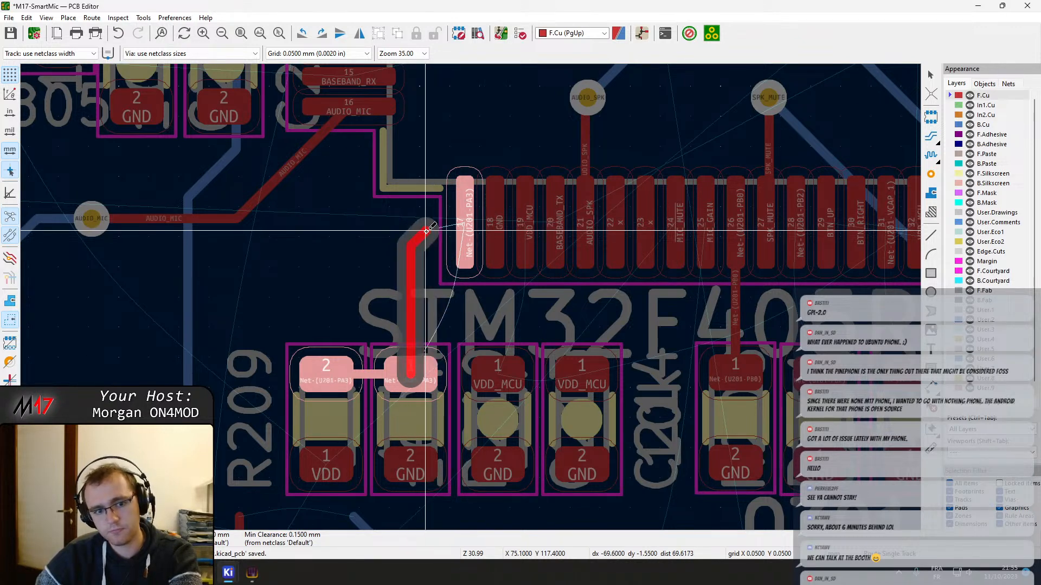
{"action": "left_click", "coordinate": [459, 222]}
{"action": "key", "text": "Page_Down"}
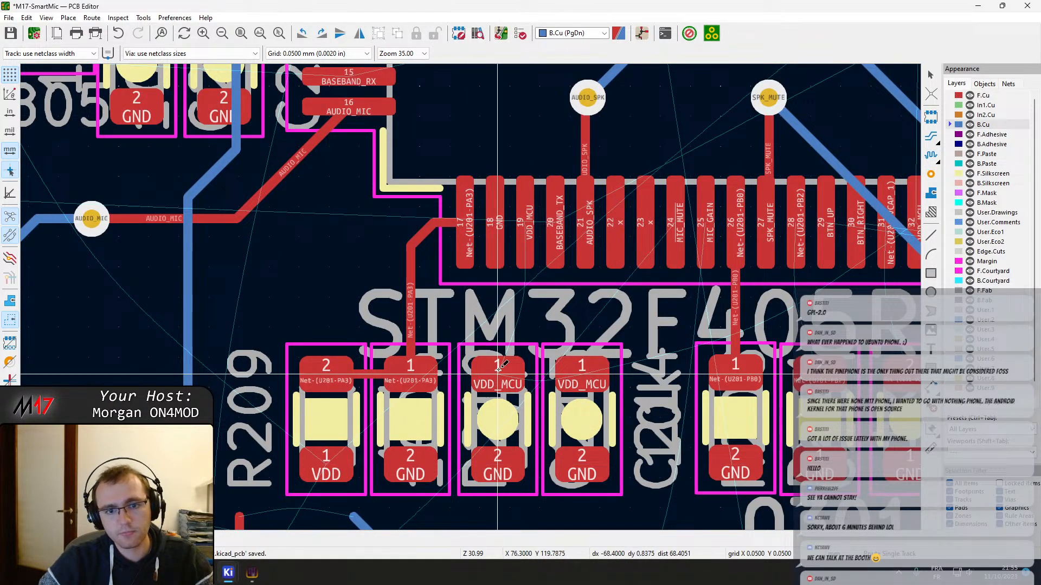
Route VDD_MCU on F.Cu from U201 pin 19 to pad 1 of both capacitors beside R210, and save the board
{"action": "middle_click_drag", "start_coordinate": [515, 365], "coordinate": [447, 375]}
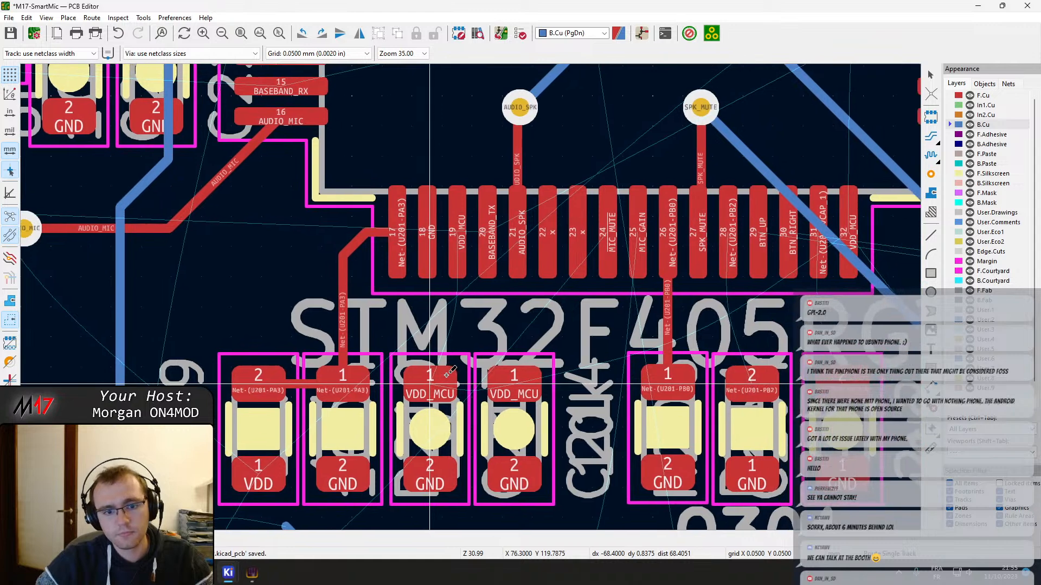
{"action": "left_click", "coordinate": [447, 374]}
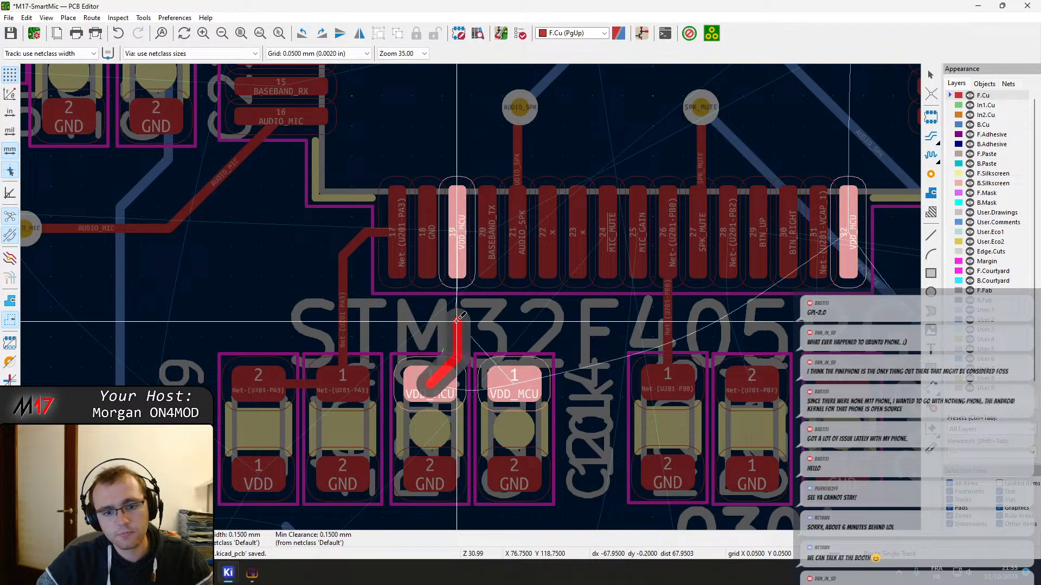
{"action": "left_click", "coordinate": [460, 282]}
{"action": "left_click", "coordinate": [514, 384]}
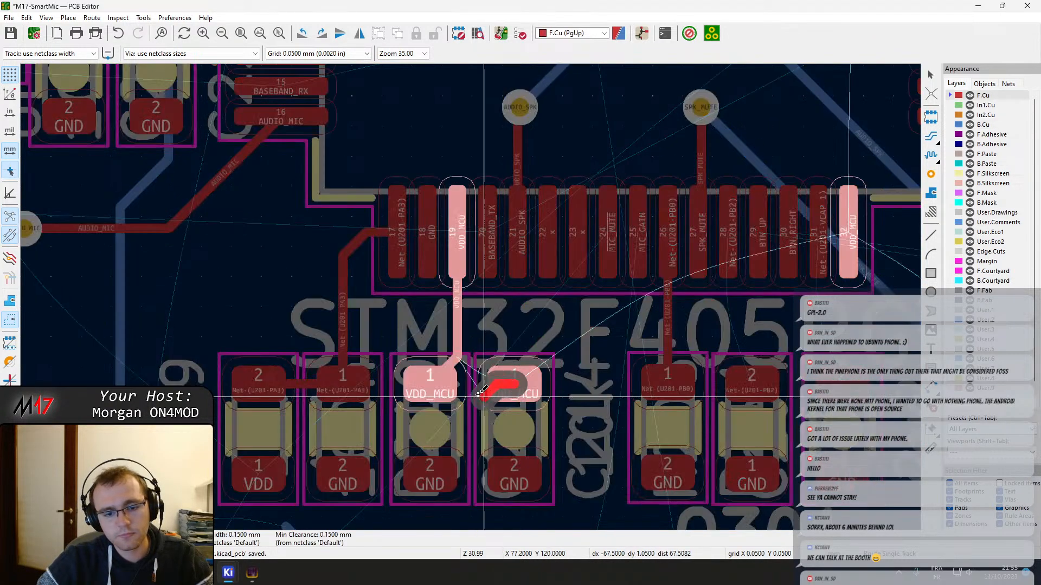
{"action": "left_click", "coordinate": [430, 388]}
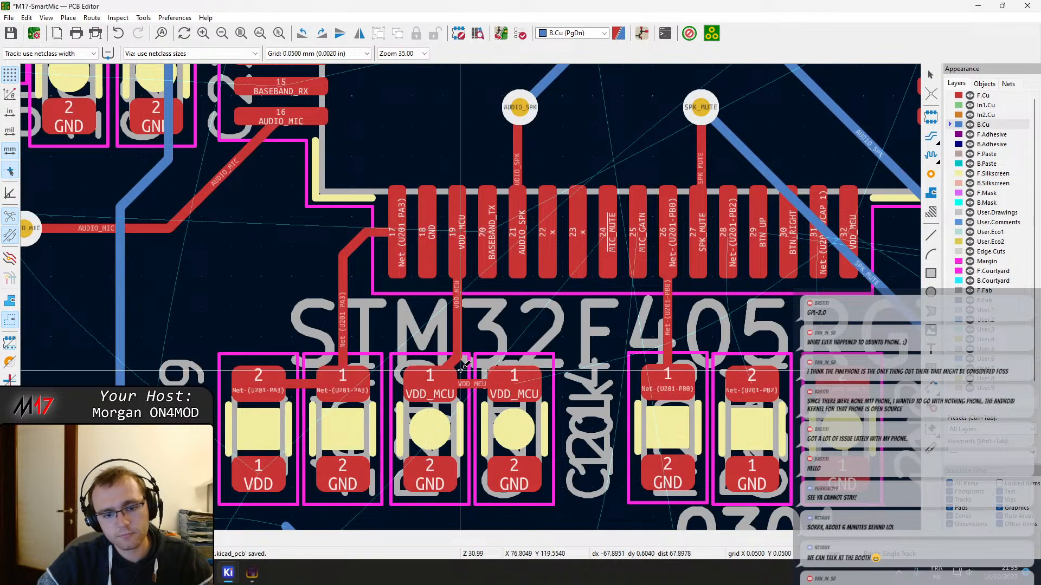
{"action": "key", "text": "ctrl+s"}
{"action": "left_click", "coordinate": [461, 378]}
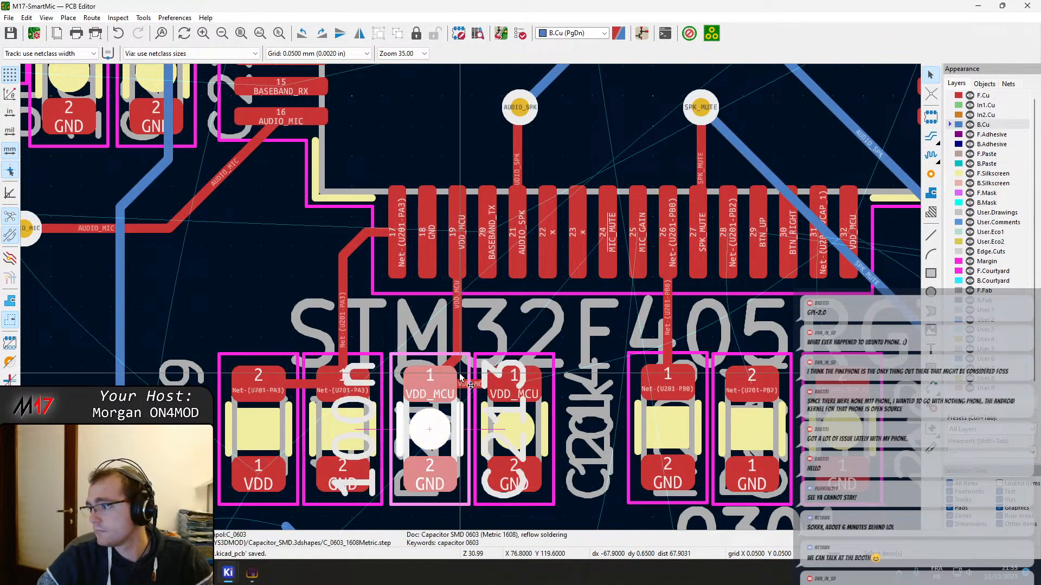
{"action": "left_click", "coordinate": [549, 390]}
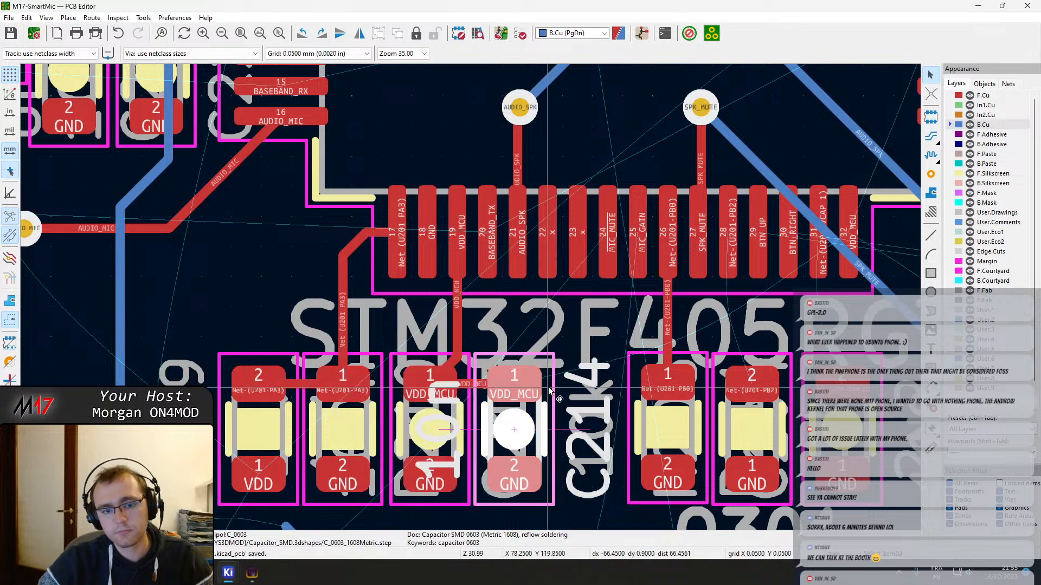
{"action": "middle_click_drag", "start_coordinate": [580, 361], "coordinate": [481, 337]}
{"action": "left_click", "coordinate": [536, 342]}
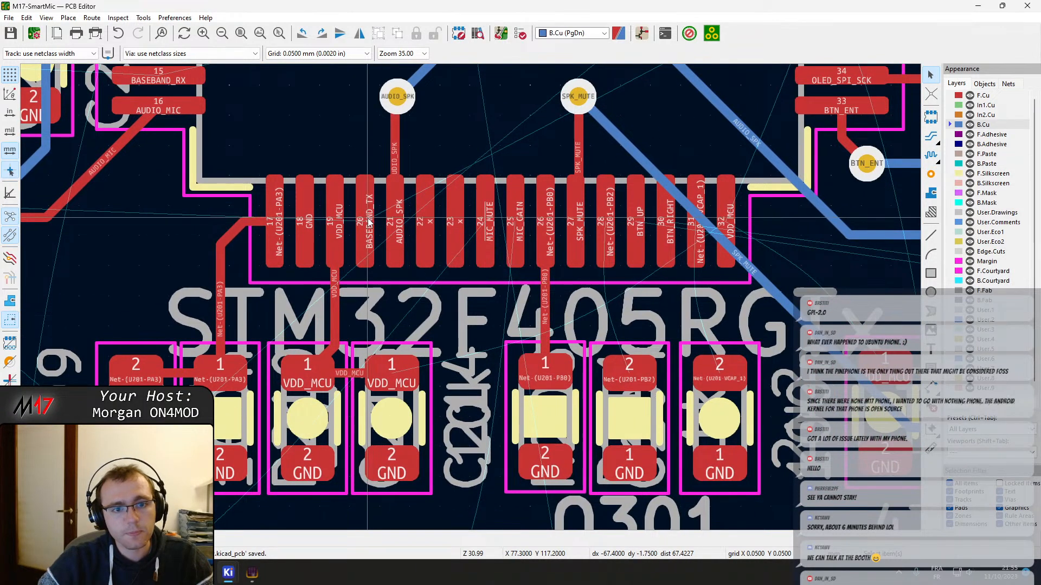
{"action": "key", "text": "x"}
{"action": "scroll", "coordinate": [366, 187], "scroll_direction": "down", "scroll_amount": 10}
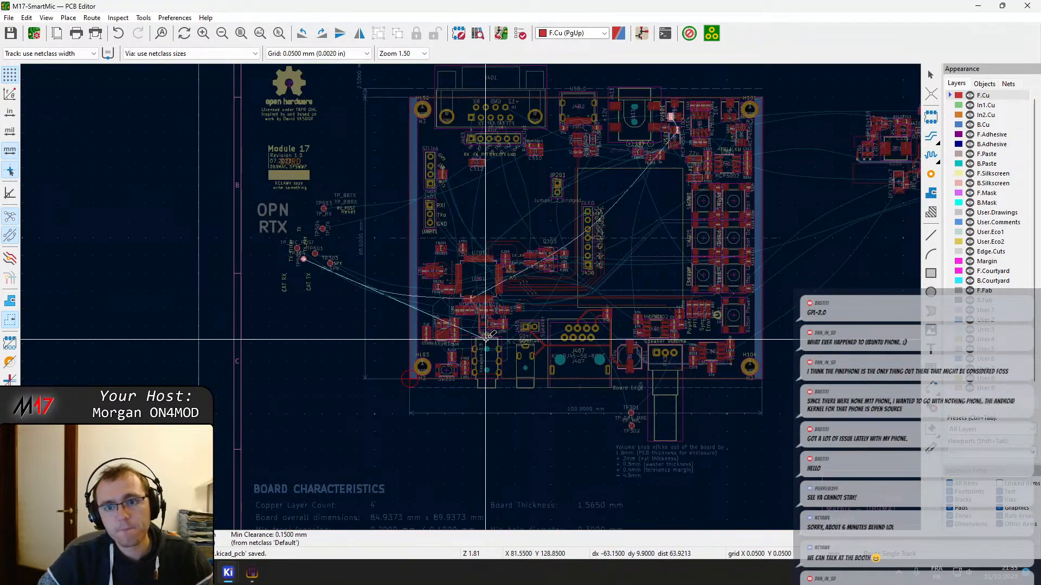
{"action": "scroll", "coordinate": [476, 302], "scroll_direction": "up", "scroll_amount": 5}
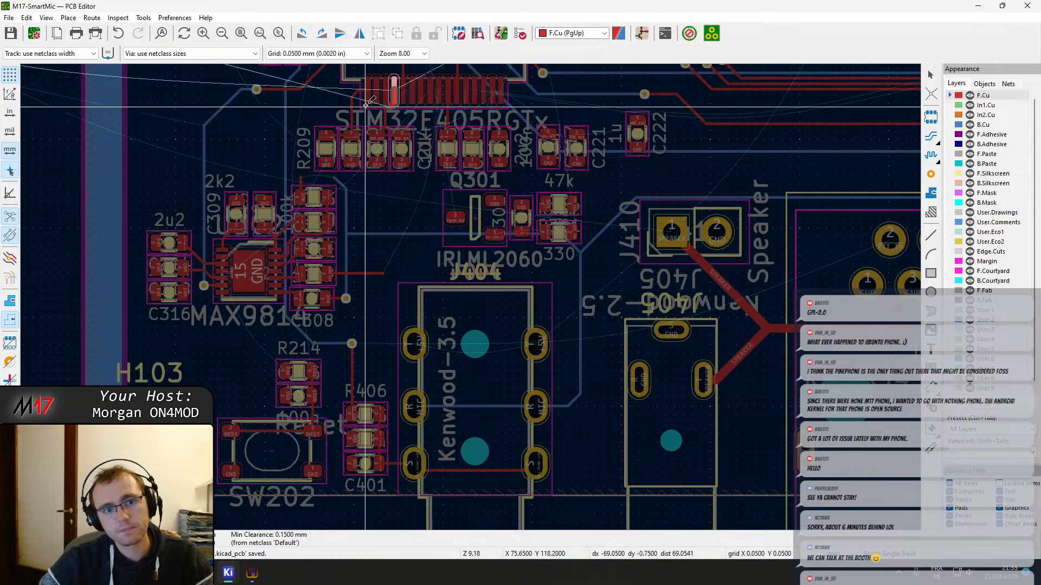
{"action": "middle_click_drag", "start_coordinate": [397, 97], "coordinate": [393, 369]}
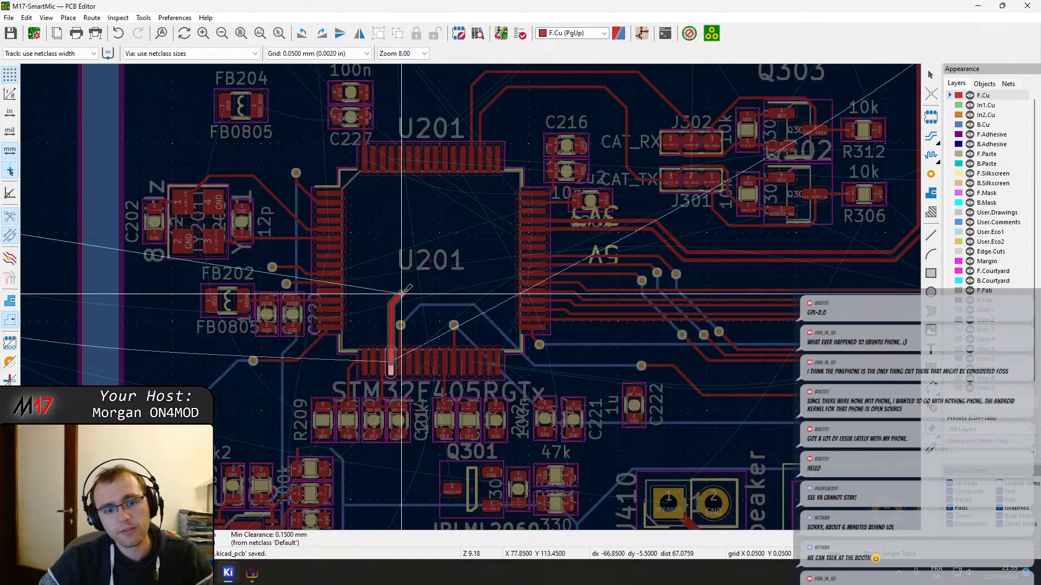
{"action": "scroll", "coordinate": [419, 267], "scroll_direction": "down", "scroll_amount": 6}
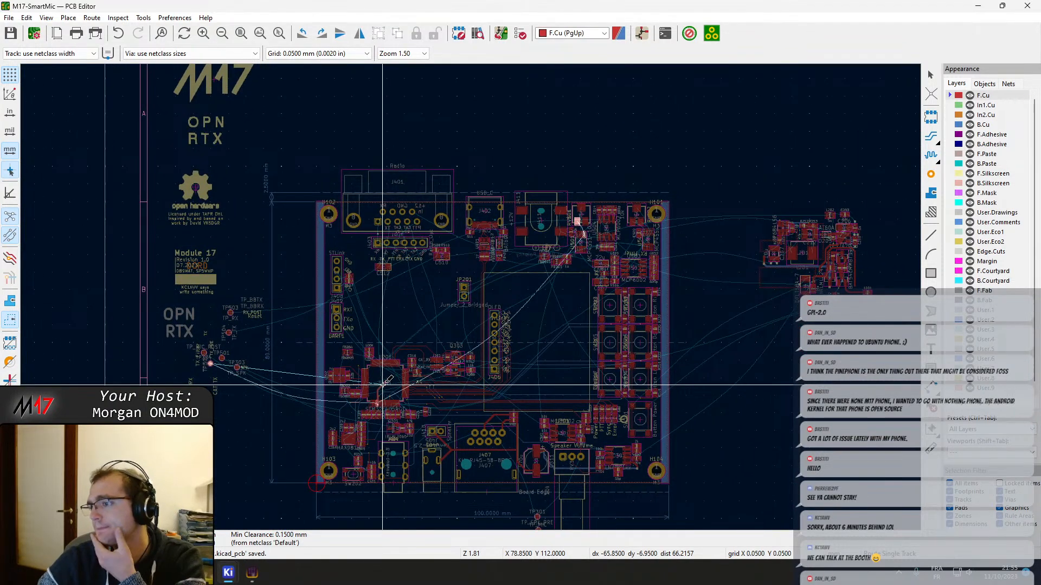
{"action": "scroll", "coordinate": [471, 296], "scroll_direction": "up", "scroll_amount": 3}
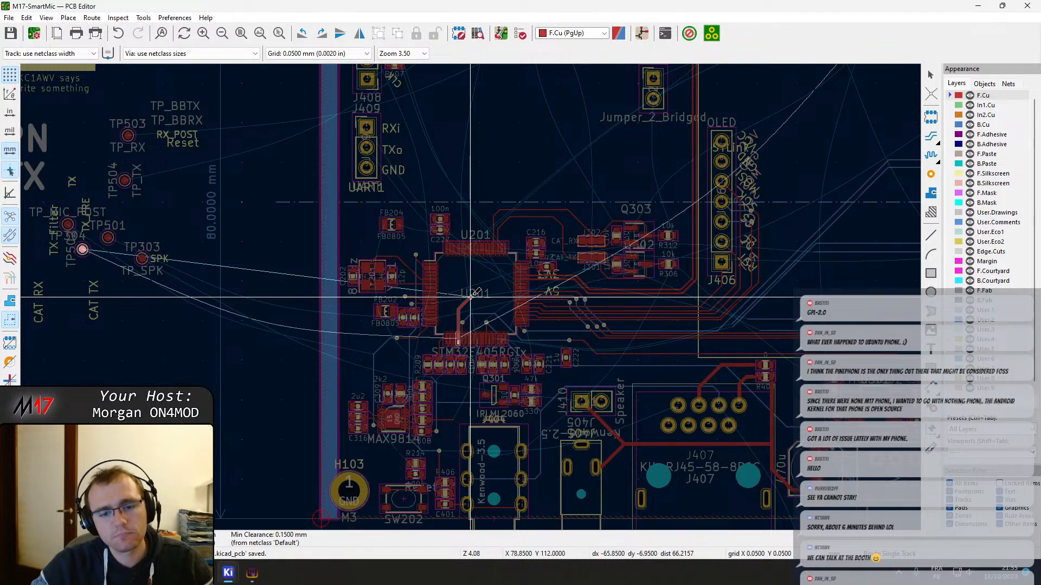
{"action": "scroll", "coordinate": [471, 297], "scroll_direction": "up", "scroll_amount": 6}
{"action": "scroll", "coordinate": [470, 297], "scroll_direction": "down", "scroll_amount": 3}
{"action": "scroll", "coordinate": [465, 300], "scroll_direction": "up", "scroll_amount": 5}
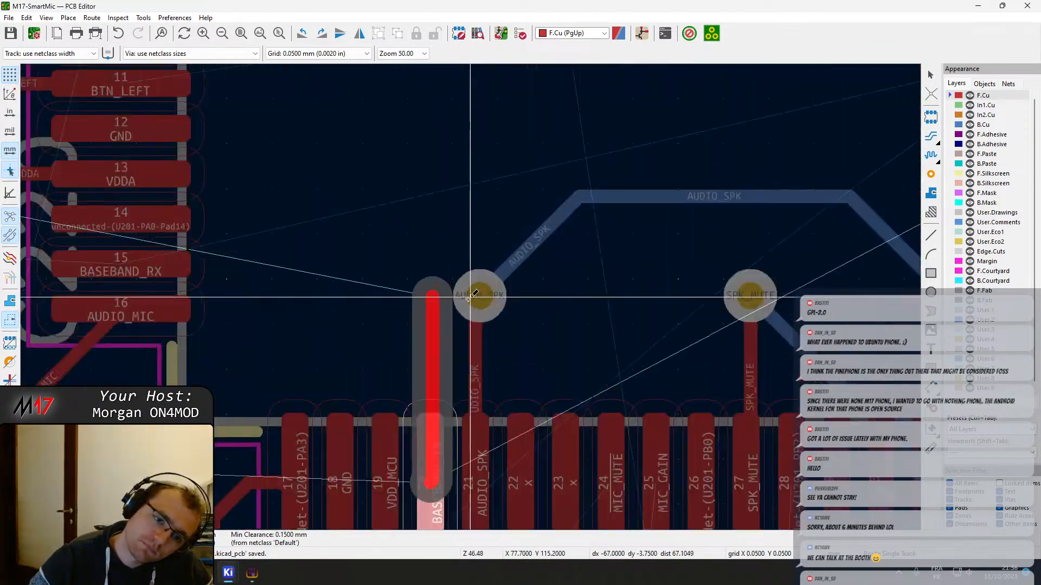
{"action": "key", "text": "Escape"}
{"action": "key", "text": "Escape"}
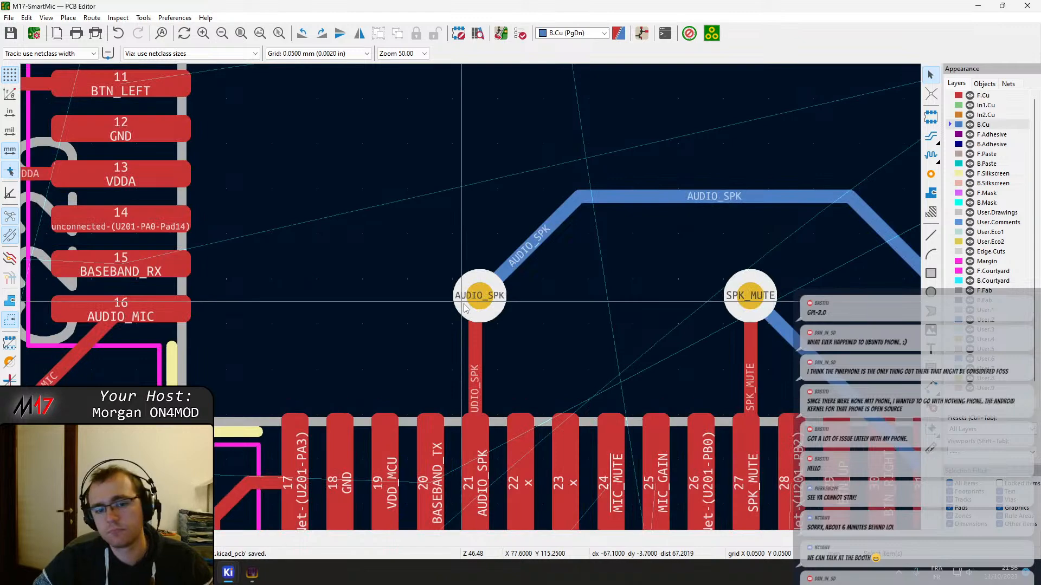
Select U201 pin 20 (BASEBAND_TX) and examine the filter circuits around U501 to U504 and the connectors along the board's upper edge
{"action": "scroll", "coordinate": [456, 343], "scroll_direction": "down", "scroll_amount": 2}
{"action": "left_click", "coordinate": [450, 375]}
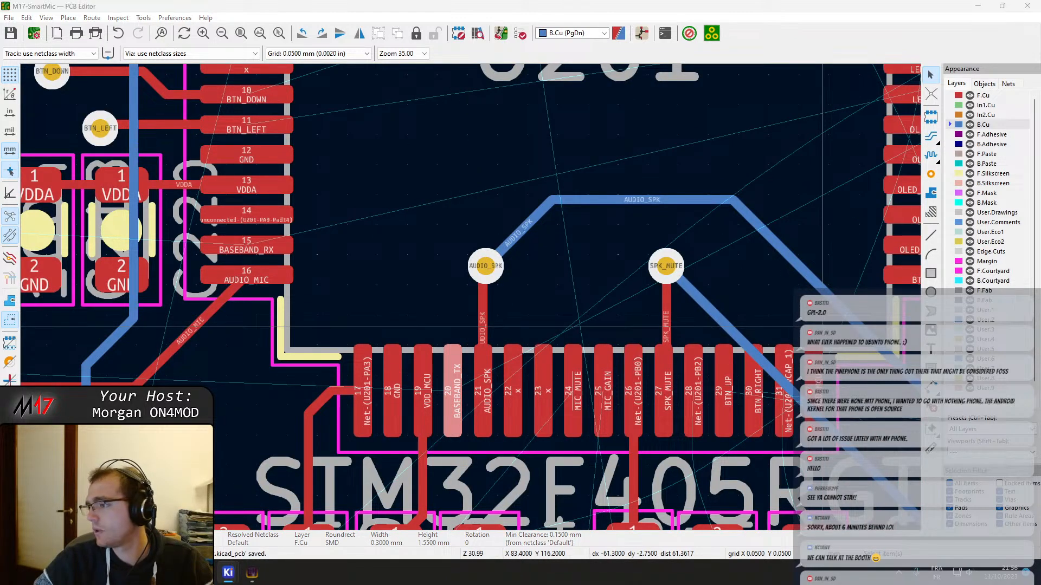
{"action": "scroll", "coordinate": [500, 284], "scroll_direction": "down", "scroll_amount": 12}
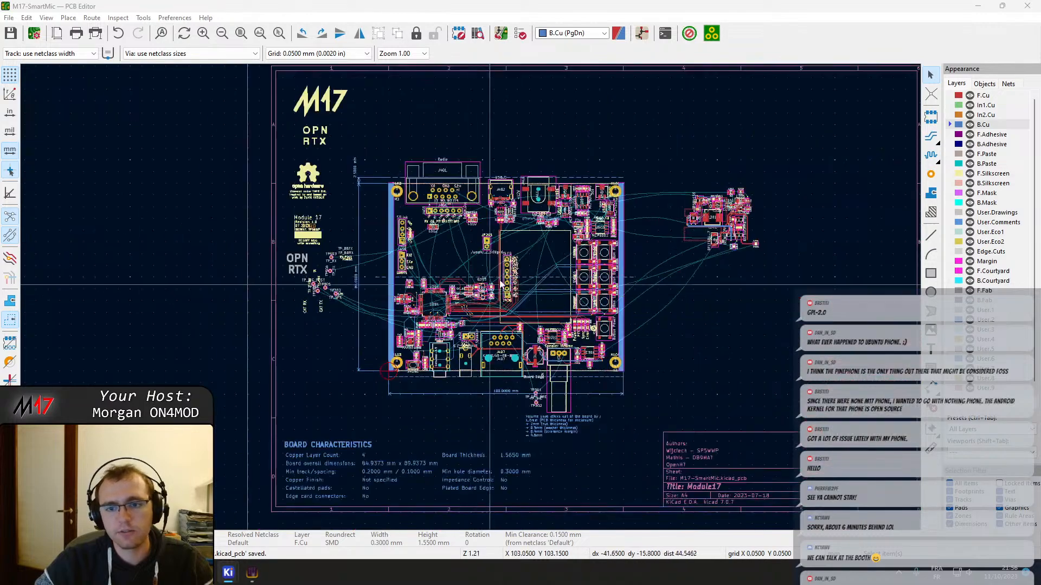
{"action": "scroll", "coordinate": [629, 203], "scroll_direction": "up", "scroll_amount": 7}
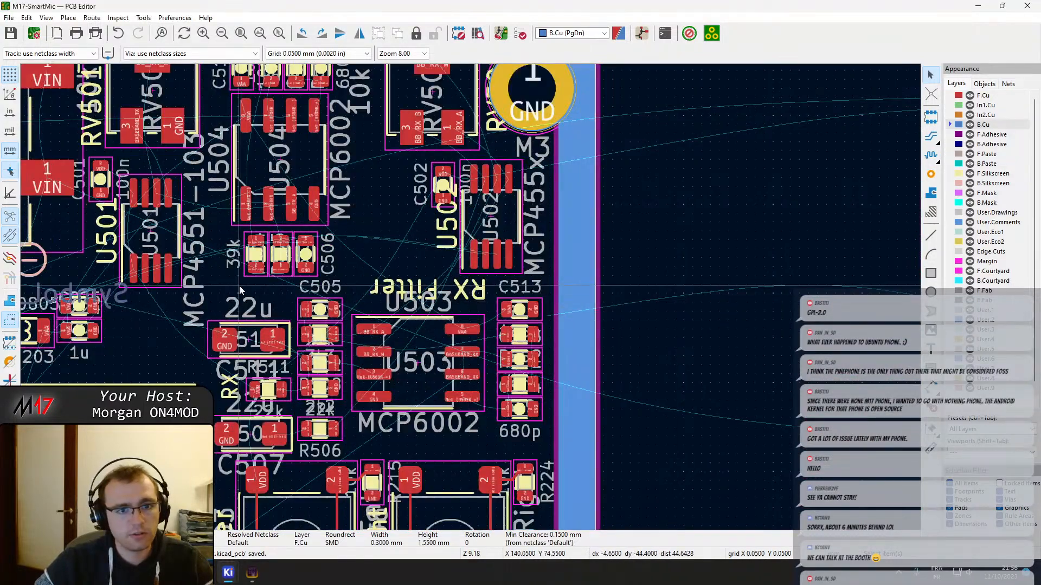
{"action": "middle_click_drag", "start_coordinate": [239, 287], "coordinate": [540, 300]}
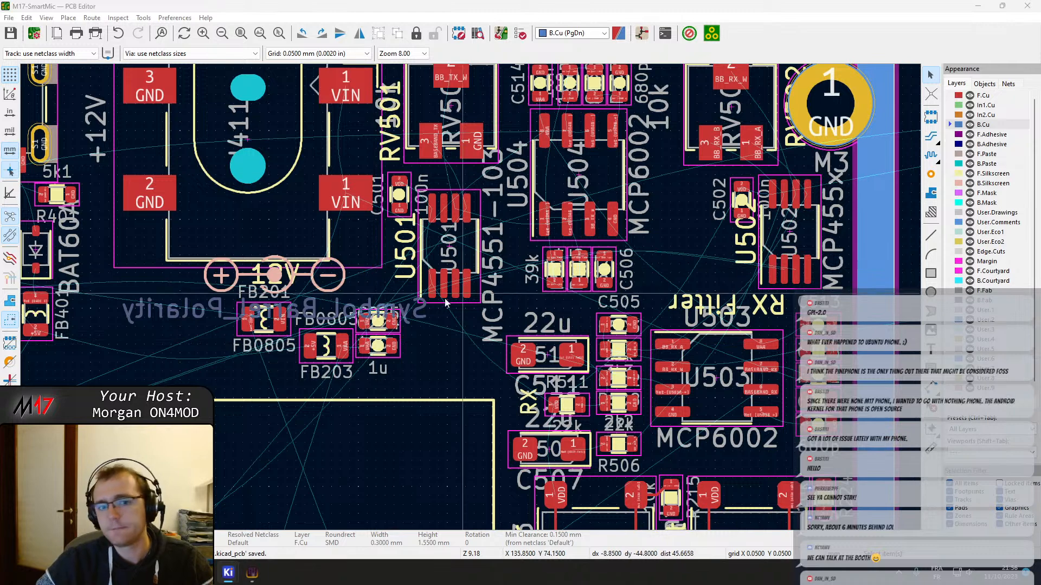
{"action": "middle_click_drag", "start_coordinate": [312, 274], "coordinate": [422, 372]}
{"action": "middle_click_drag", "start_coordinate": [703, 344], "coordinate": [479, 363]}
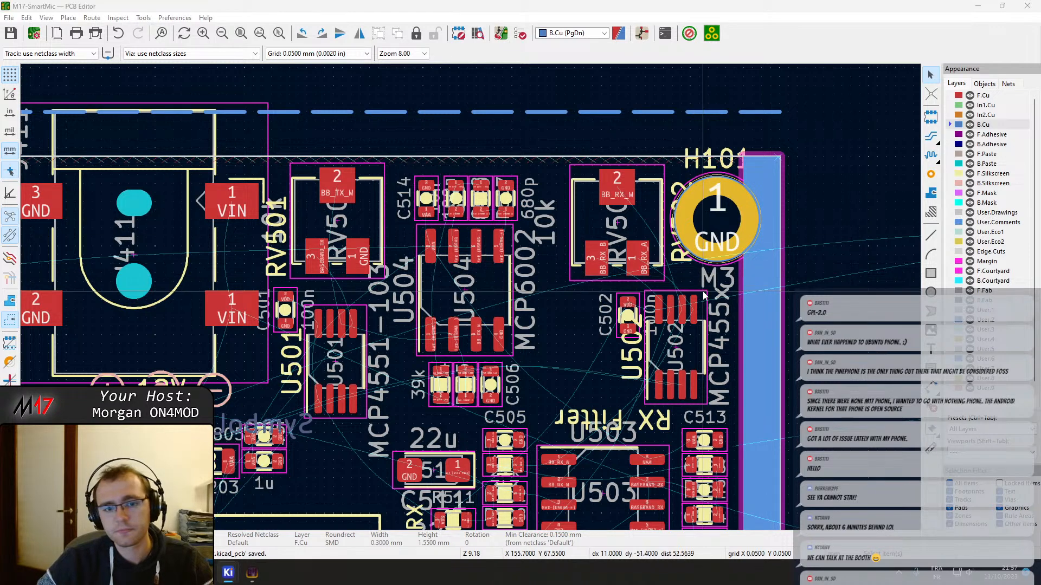
{"action": "scroll", "coordinate": [385, 312], "scroll_direction": "down", "scroll_amount": 3}
{"action": "mouse_move", "coordinate": [386, 313]}
{"action": "middle_mouse_down"}
{"action": "mouse_move", "coordinate": [502, 288]}
{"action": "mouse_move", "coordinate": [401, 309]}
{"action": "middle_mouse_up"}
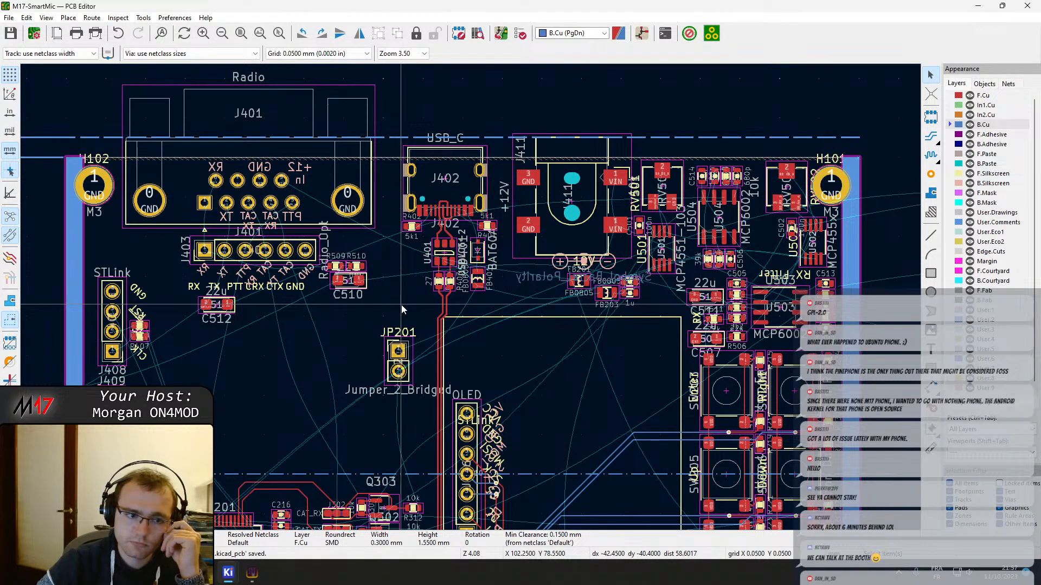
Try moving the Radio connector J401 over to mounting hole H101, and return it to its original place
{"action": "scroll", "coordinate": [401, 304], "scroll_direction": "down", "scroll_amount": 2}
{"action": "scroll", "coordinate": [522, 363], "scroll_direction": "down", "scroll_amount": 1}
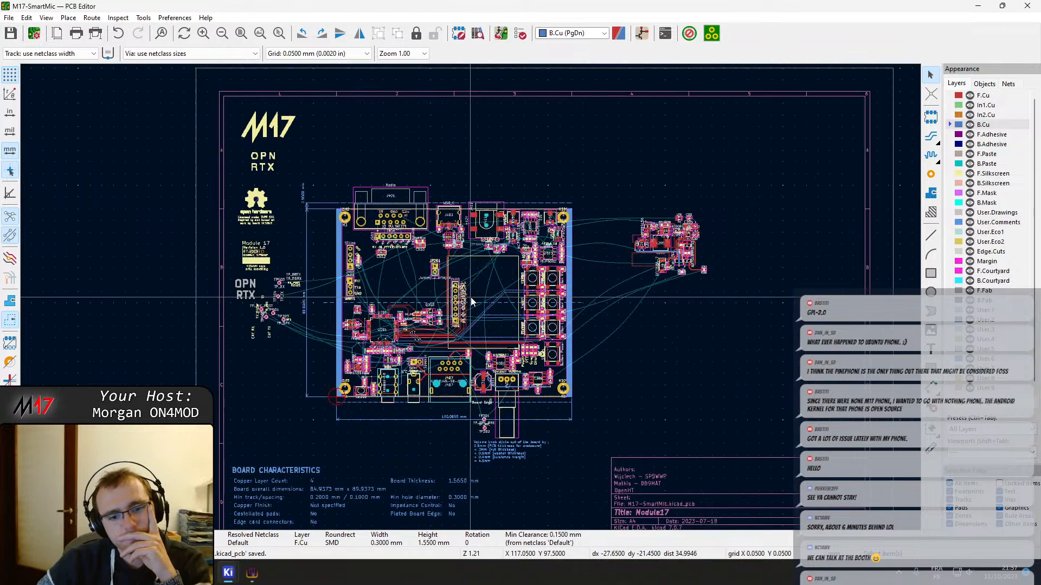
{"action": "scroll", "coordinate": [471, 297], "scroll_direction": "up", "scroll_amount": 1}
{"action": "scroll", "coordinate": [470, 297], "scroll_direction": "up", "scroll_amount": 1}
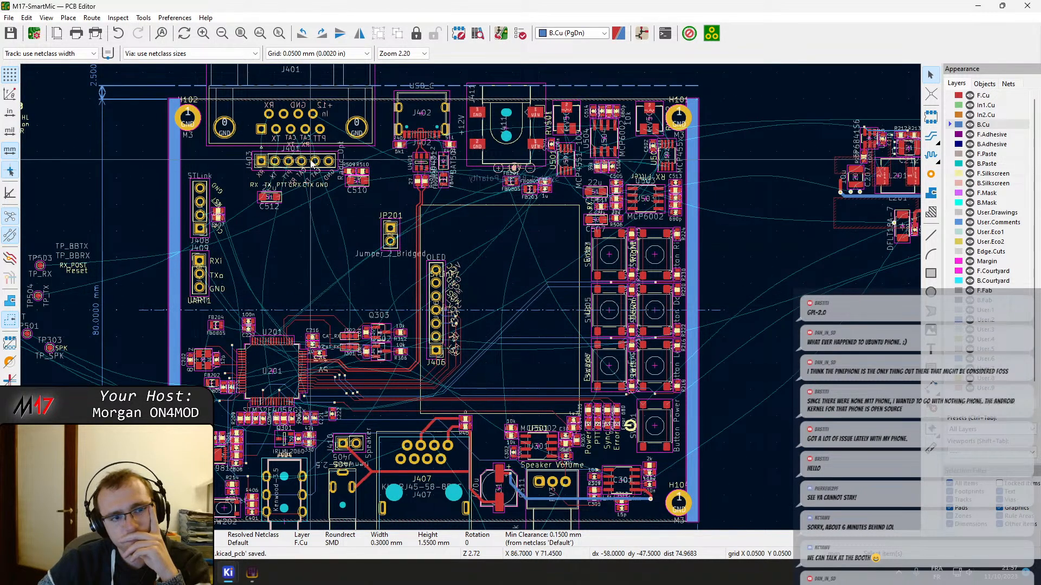
{"action": "scroll", "coordinate": [334, 240], "scroll_direction": "up", "scroll_amount": 1}
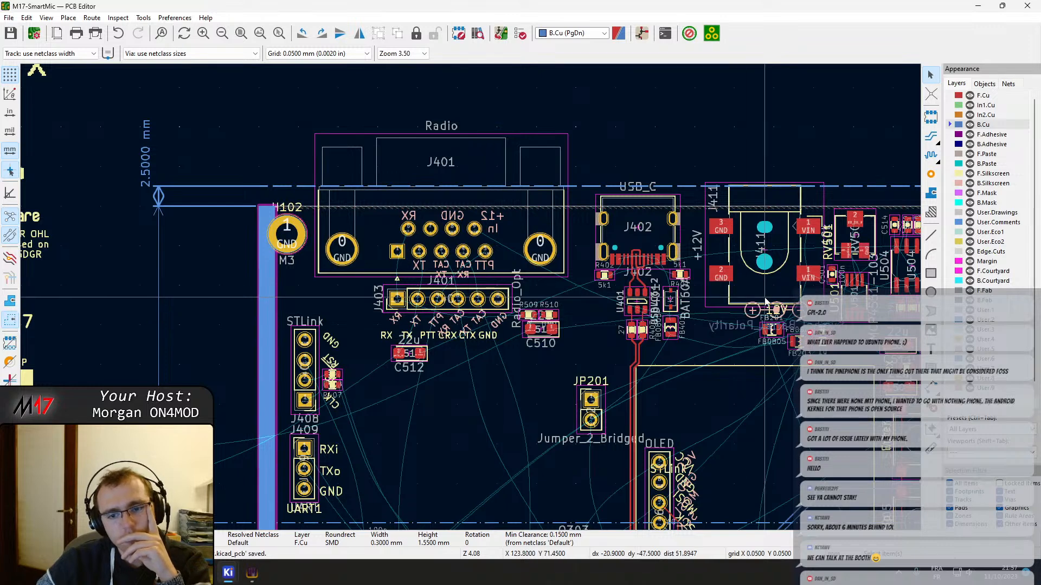
{"action": "middle_click_drag", "start_coordinate": [672, 294], "coordinate": [415, 299]}
{"action": "left_click", "coordinate": [225, 186]}
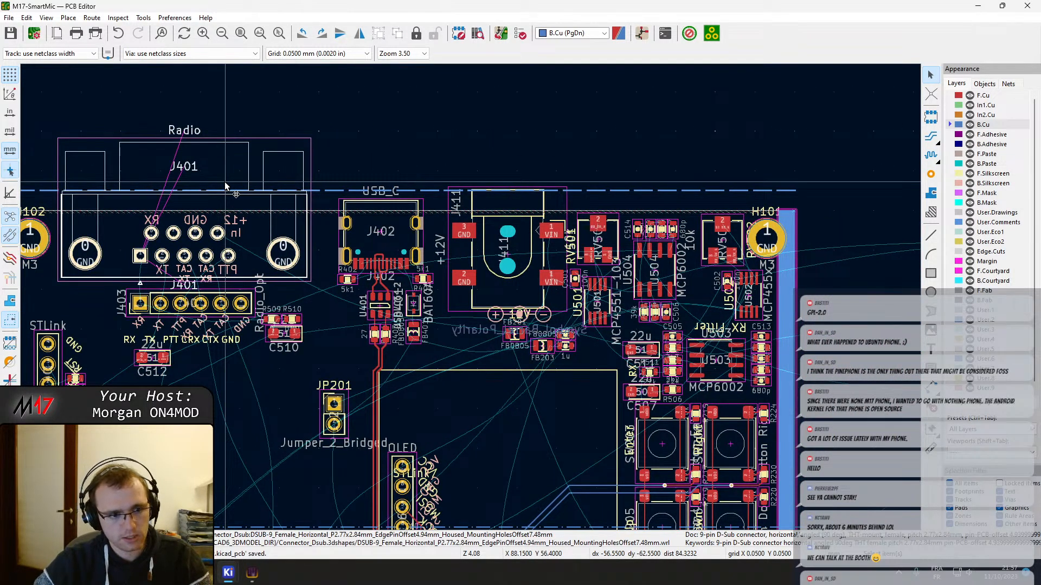
{"action": "key", "text": "m"}
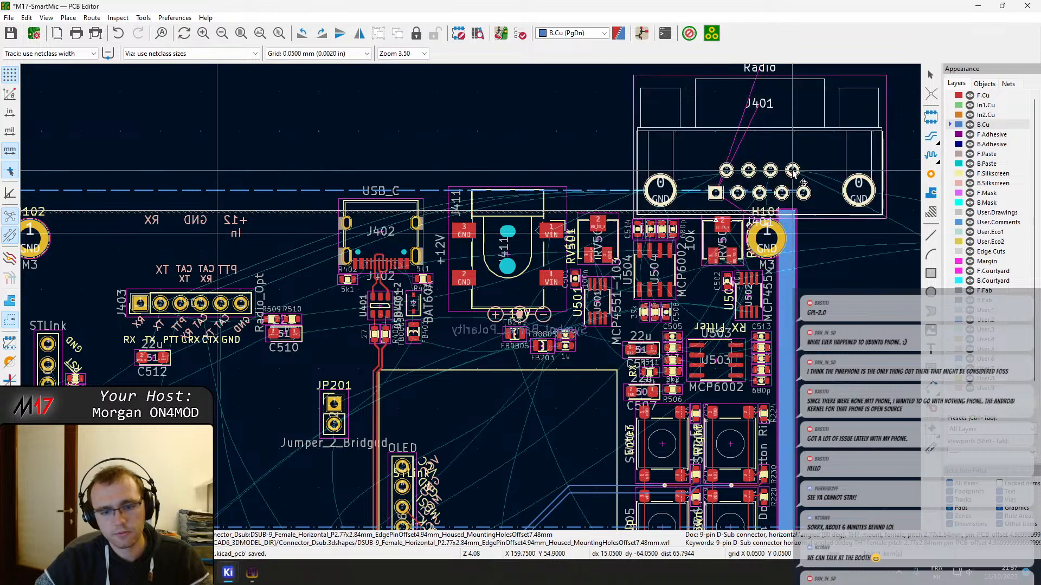
{"action": "left_click", "coordinate": [217, 233]}
{"action": "scroll", "coordinate": [137, 307], "scroll_direction": "up", "scroll_amount": 5}
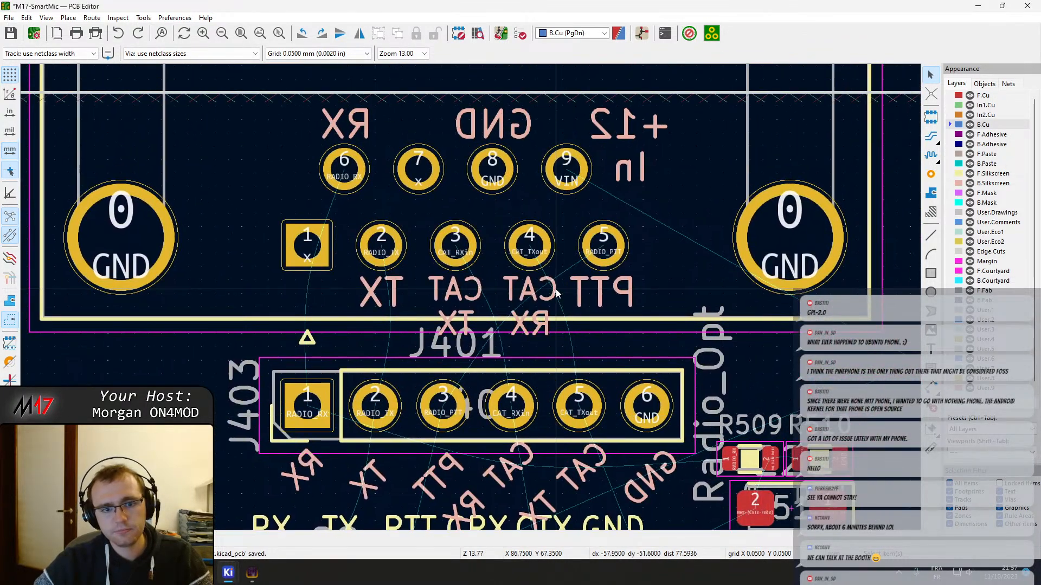
{"action": "left_click", "coordinate": [386, 249]}
{"action": "scroll", "coordinate": [471, 296], "scroll_direction": "down", "scroll_amount": 8}
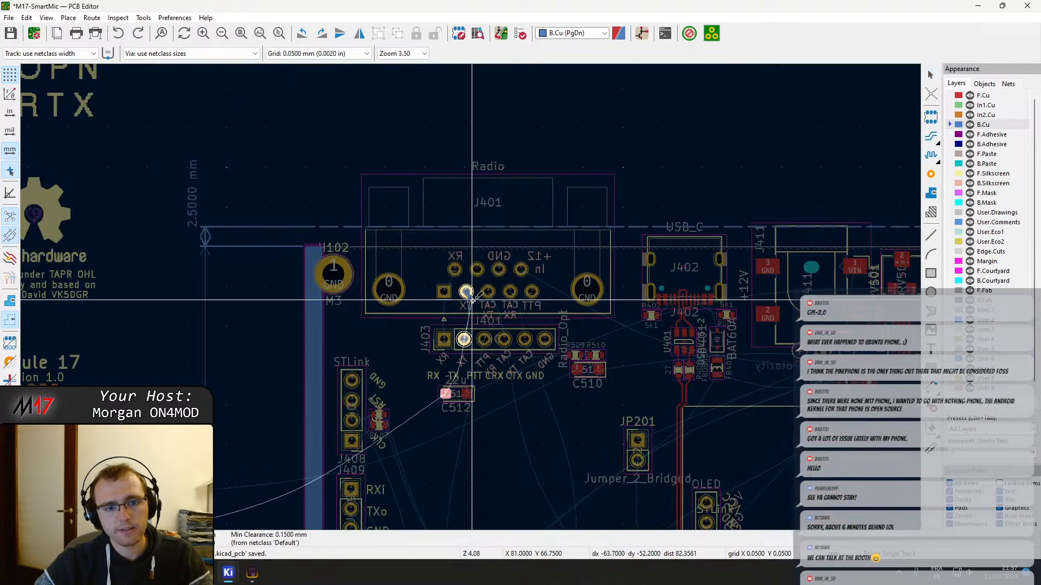
{"action": "scroll", "coordinate": [471, 295], "scroll_direction": "down", "scroll_amount": 3}
{"action": "scroll", "coordinate": [488, 372], "scroll_direction": "up", "scroll_amount": 2}
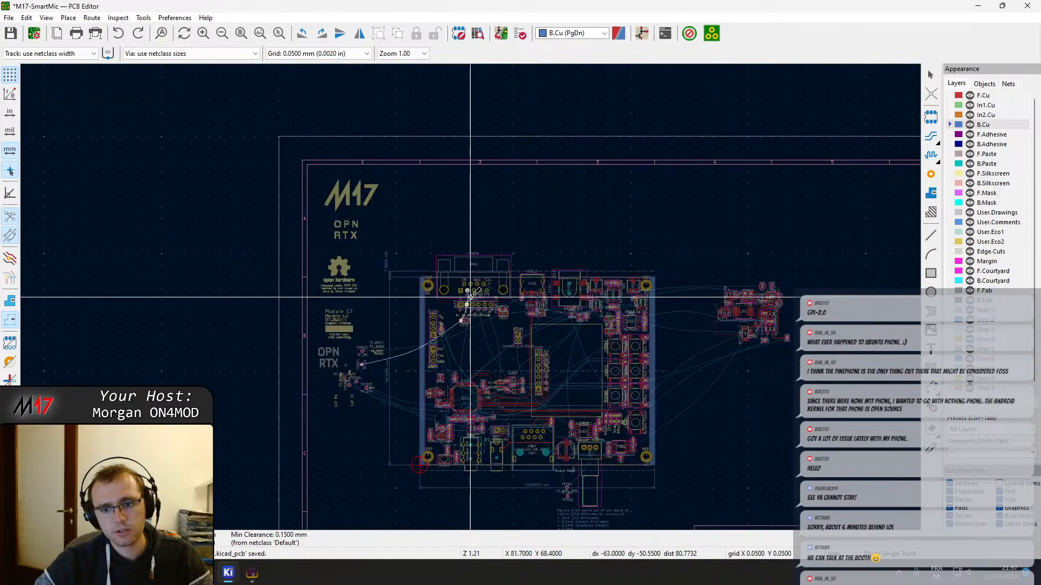
{"action": "scroll", "coordinate": [488, 372], "scroll_direction": "up", "scroll_amount": 3}
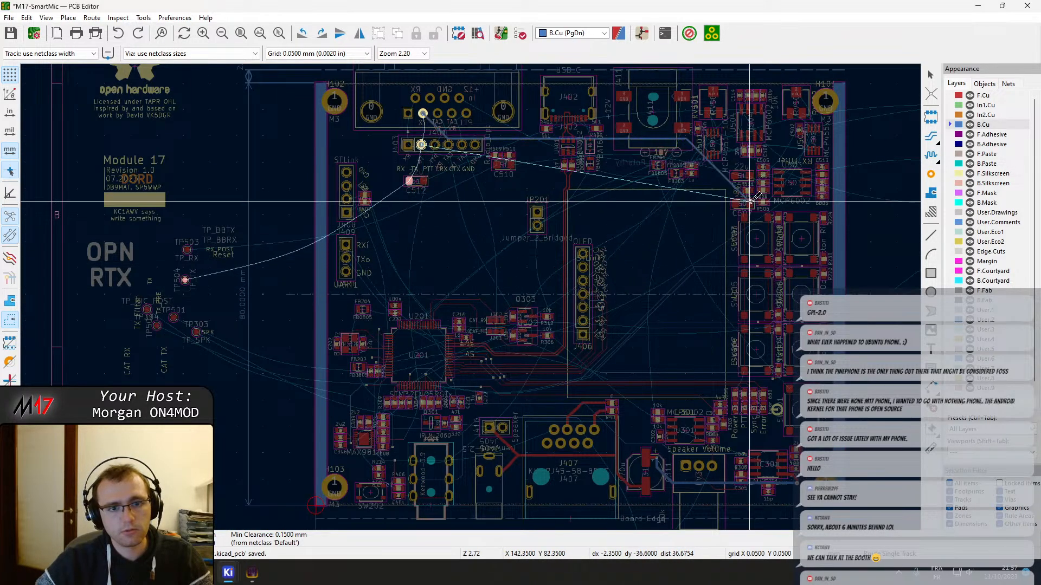
{"action": "middle_click_drag", "start_coordinate": [842, 185], "coordinate": [174, 287]}
{"action": "scroll", "coordinate": [174, 287], "scroll_direction": "up", "scroll_amount": 1}
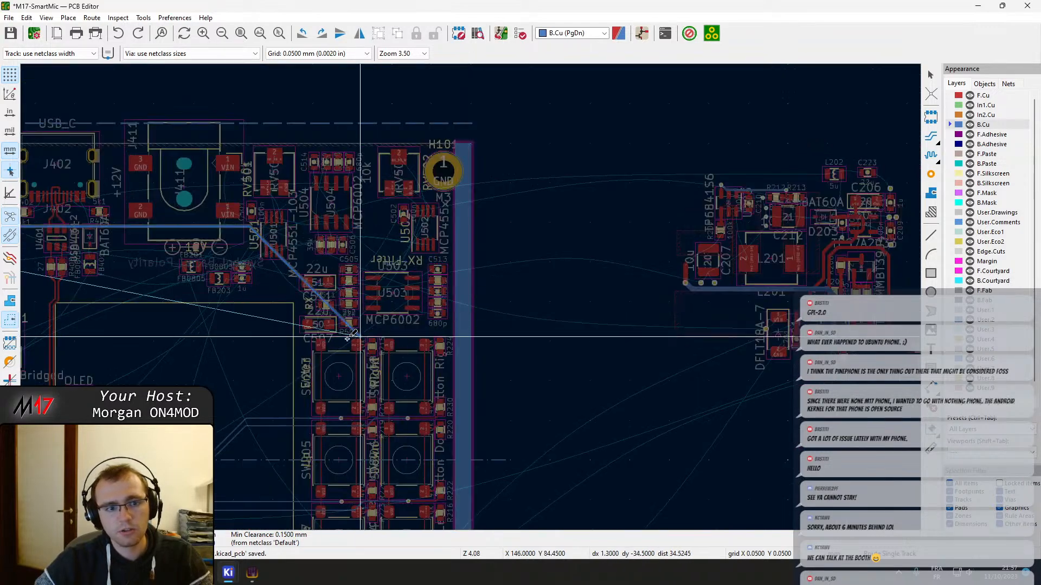
{"action": "middle_click_drag", "start_coordinate": [163, 354], "coordinate": [663, 406]}
{"action": "scroll", "coordinate": [270, 338], "scroll_direction": "up", "scroll_amount": 3}
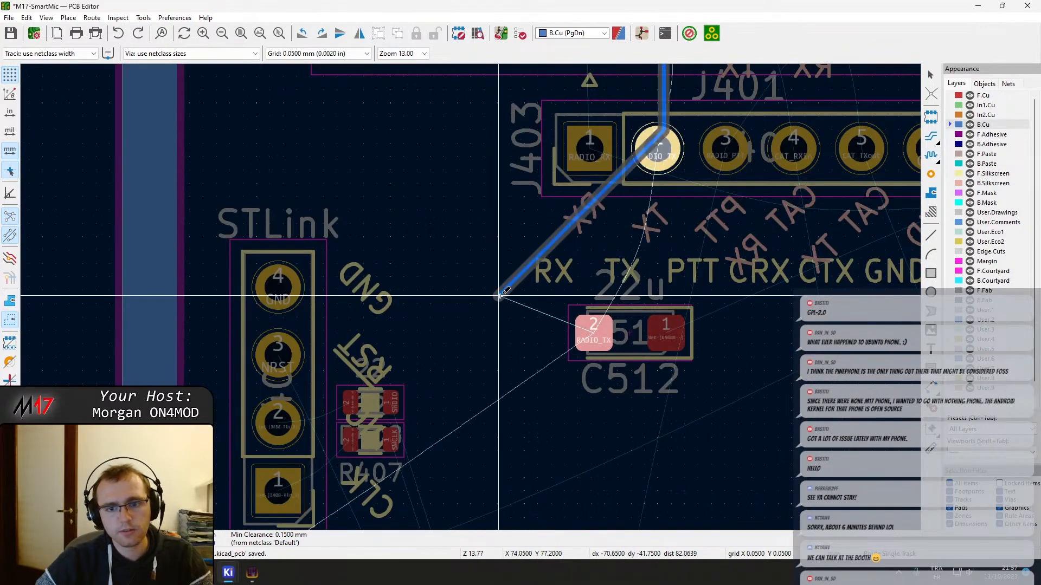
{"action": "key", "text": "Escape"}
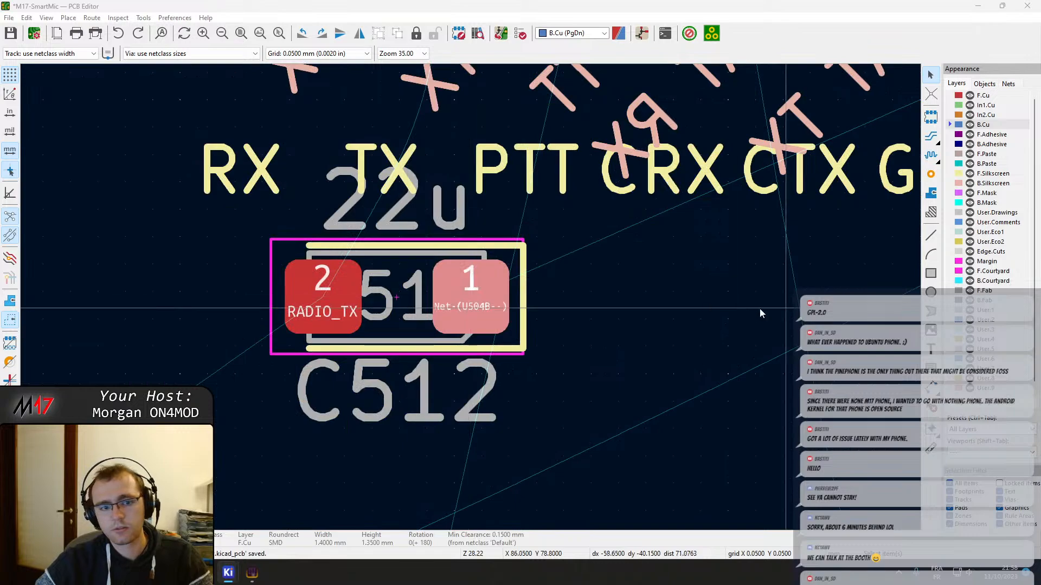
{"action": "scroll", "coordinate": [505, 331], "scroll_direction": "down", "scroll_amount": 4}
{"action": "scroll", "coordinate": [471, 299], "scroll_direction": "down", "scroll_amount": 5}
{"action": "scroll", "coordinate": [461, 309], "scroll_direction": "up", "scroll_amount": 4}
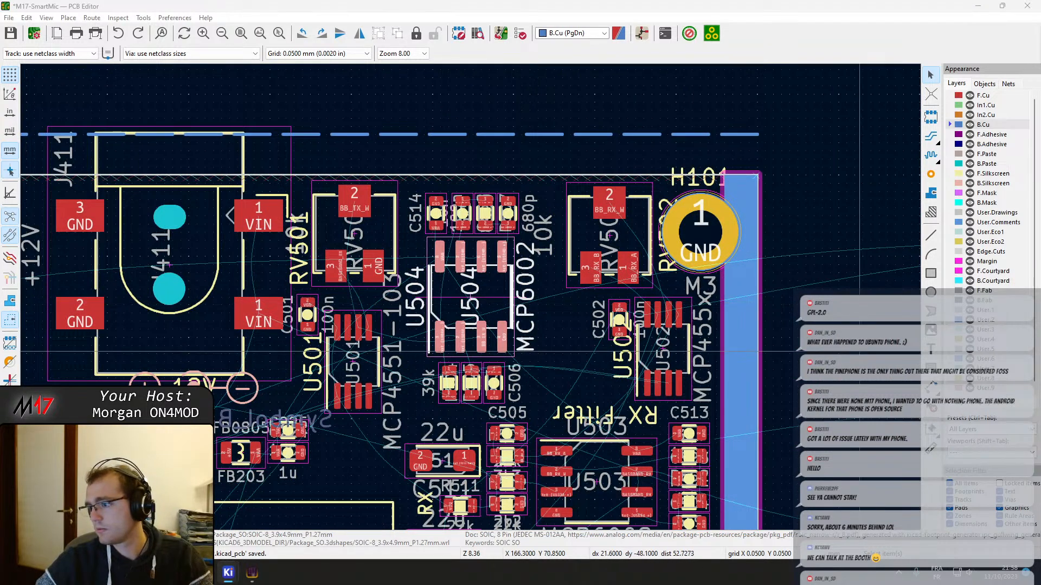
{"action": "scroll", "coordinate": [459, 256], "scroll_direction": "up", "scroll_amount": 2}
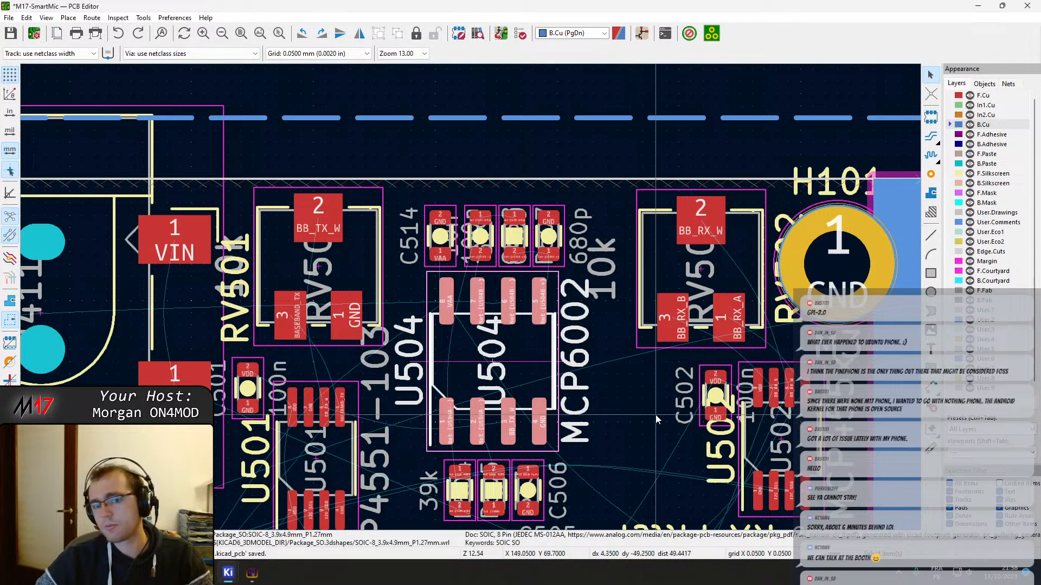
{"action": "left_click", "coordinate": [647, 382]}
{"action": "key", "text": "x"}
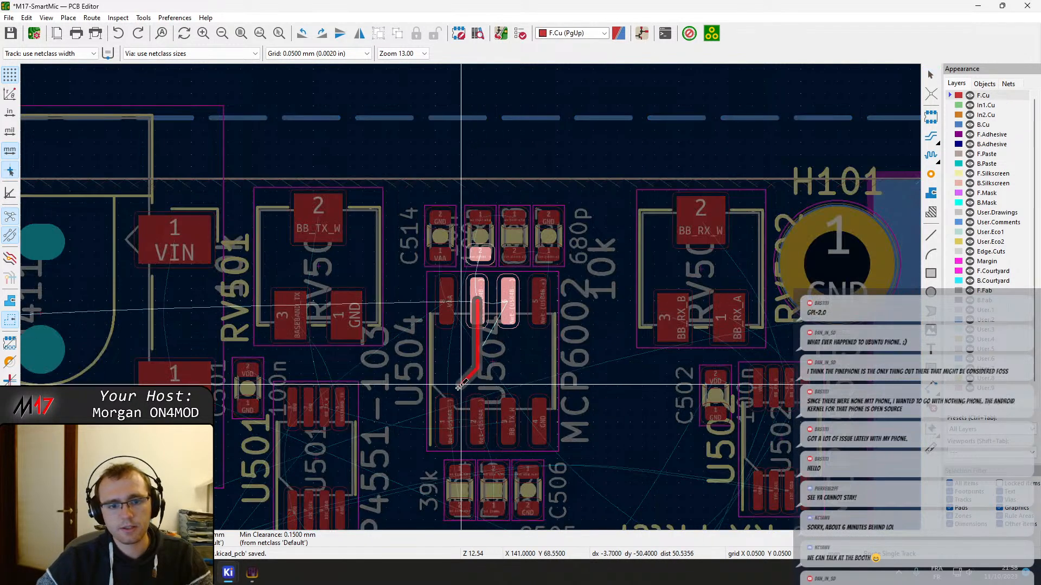
{"action": "scroll", "coordinate": [464, 283], "scroll_direction": "down", "scroll_amount": 3}
{"action": "scroll", "coordinate": [461, 285], "scroll_direction": "down", "scroll_amount": 3}
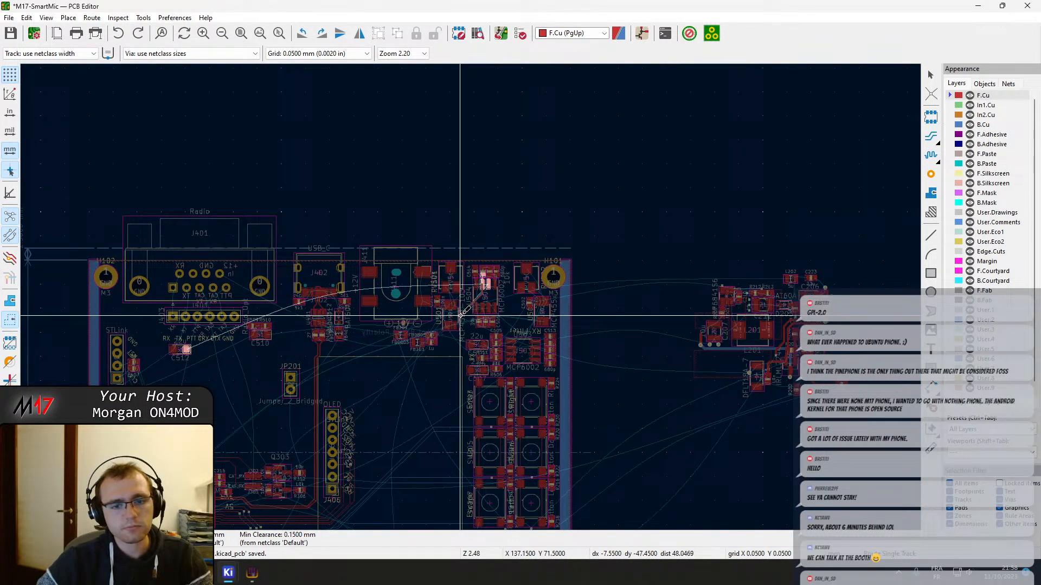
{"action": "key", "text": "Escape"}
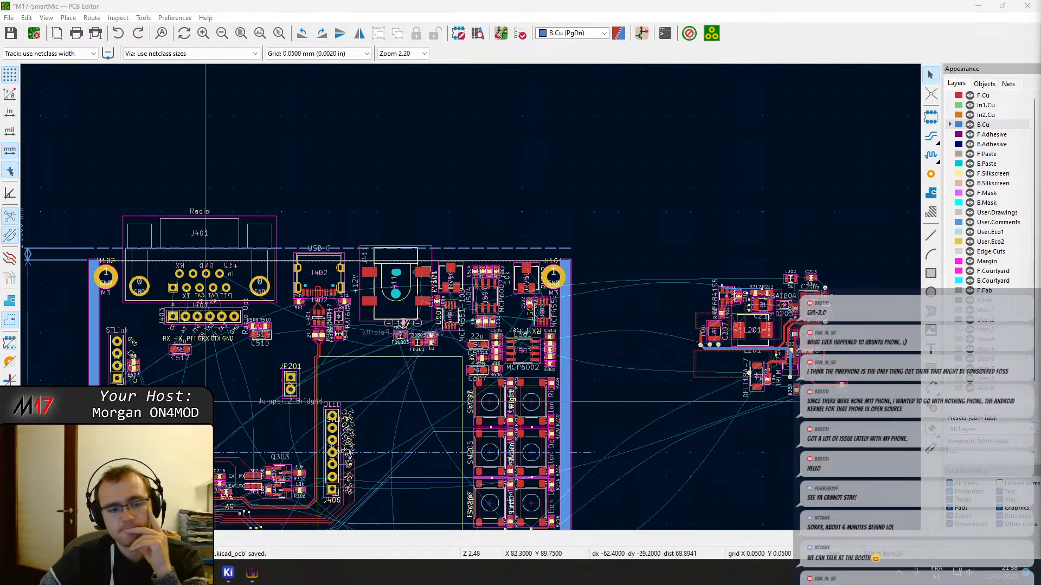
Examine the open connections around U201's pins and the area between it, the J402 and J411 connectors, and the U501 to U504 filters
{"action": "middle_click_drag", "start_coordinate": [186, 356], "coordinate": [277, 248]}
{"action": "scroll", "coordinate": [310, 329], "scroll_direction": "up", "scroll_amount": 10}
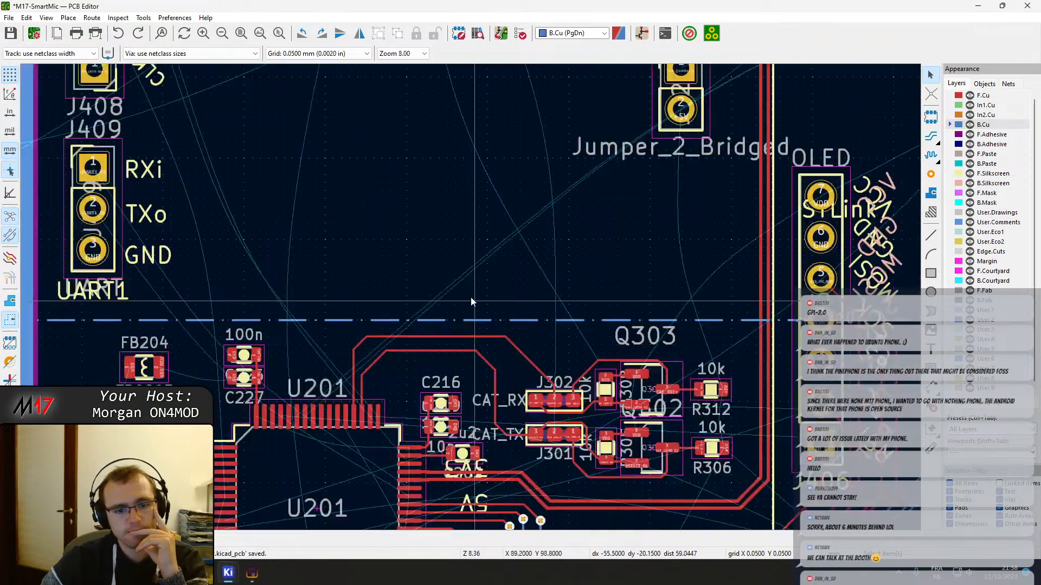
{"action": "middle_click_drag", "start_coordinate": [495, 261], "coordinate": [653, 193]}
{"action": "scroll", "coordinate": [389, 328], "scroll_direction": "down", "scroll_amount": 8}
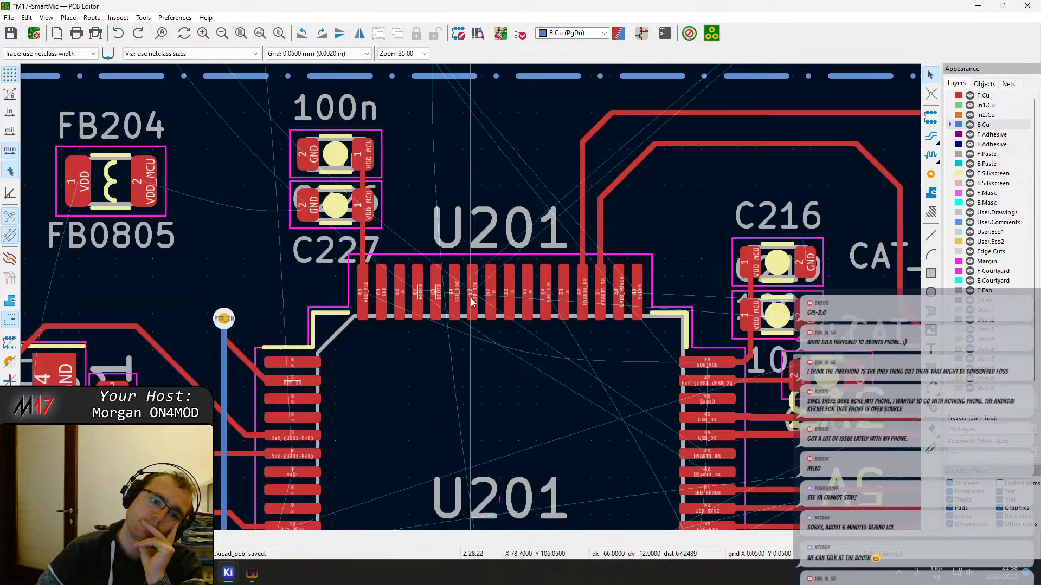
{"action": "middle_click_drag", "start_coordinate": [636, 132], "coordinate": [246, 449]}
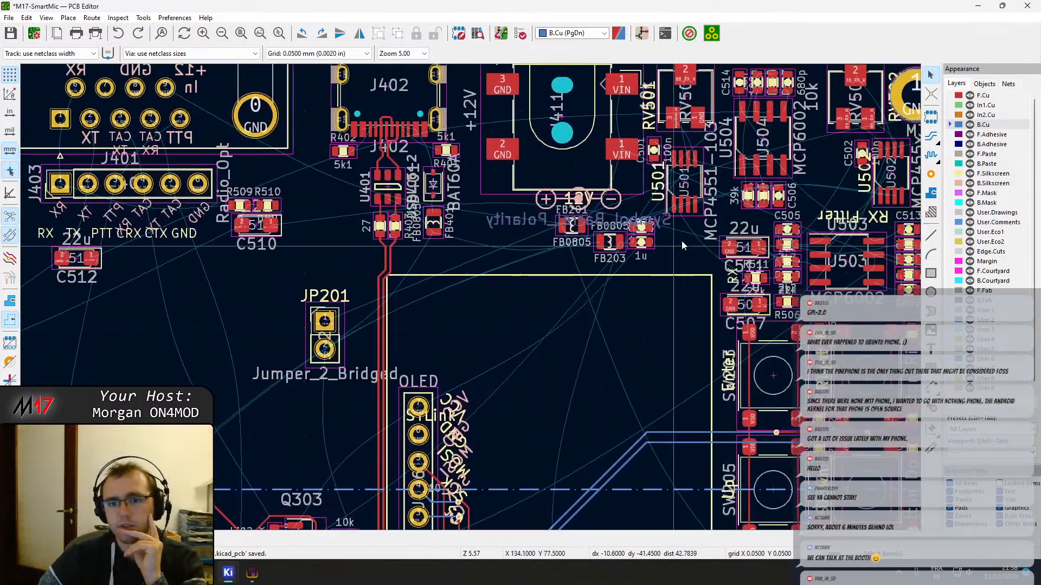
{"action": "middle_click_drag", "start_coordinate": [685, 237], "coordinate": [705, 179]}
{"action": "middle_click_drag", "start_coordinate": [211, 334], "coordinate": [577, 150]}
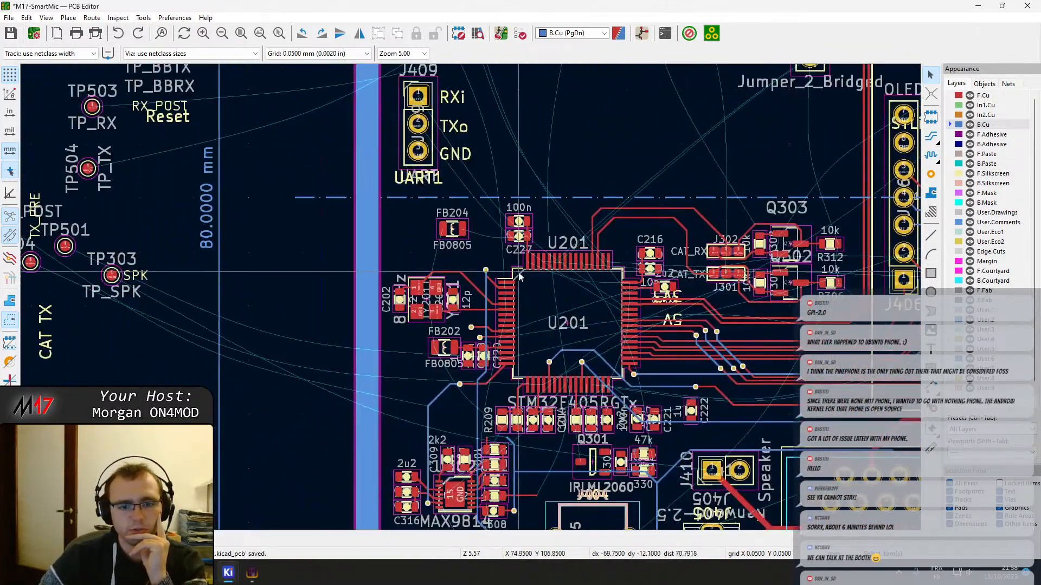
{"action": "scroll", "coordinate": [540, 258], "scroll_direction": "up", "scroll_amount": 3}
{"action": "scroll", "coordinate": [454, 281], "scroll_direction": "down", "scroll_amount": 2}
Continue the open MIC_GAIN track on F.Cu from the resistor pad beside the MAX9814 up to U201 pin 25
{"action": "middle_click_drag", "start_coordinate": [457, 370], "coordinate": [426, 146]}
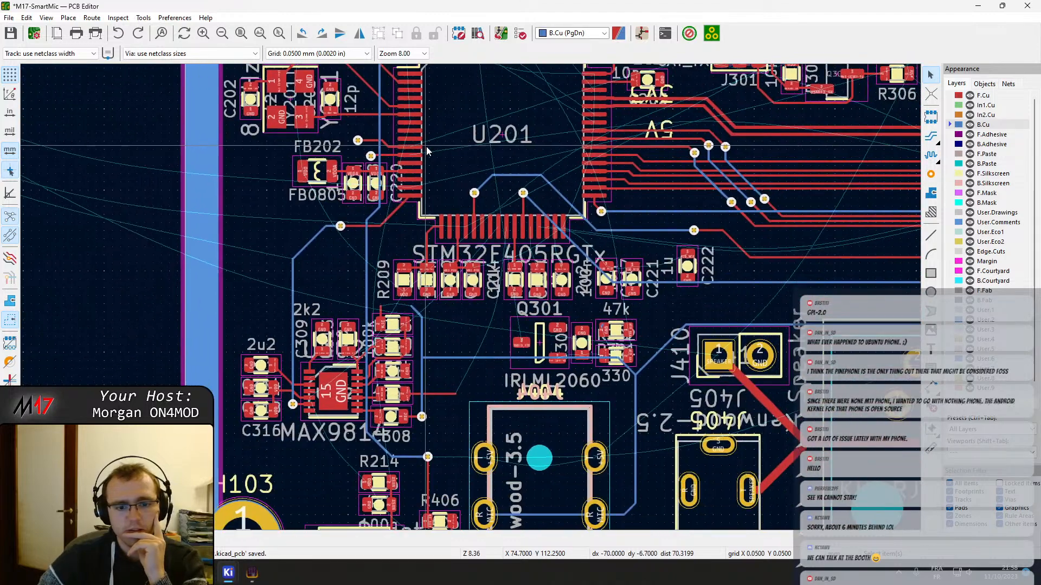
{"action": "scroll", "coordinate": [471, 297], "scroll_direction": "up", "scroll_amount": 5}
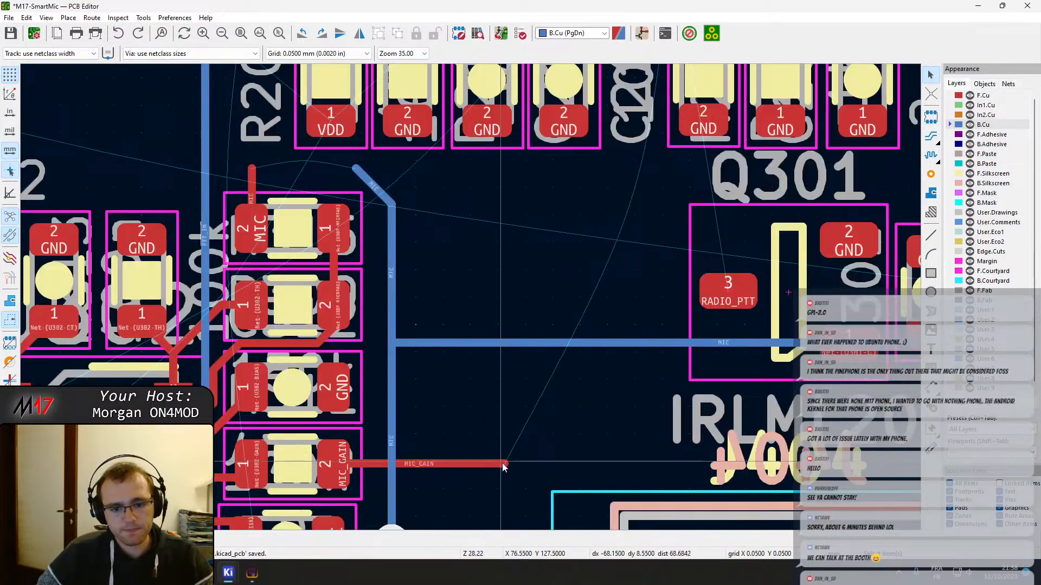
{"action": "key", "text": "Page_Up"}
{"action": "scroll", "coordinate": [627, 260], "scroll_direction": "down", "scroll_amount": 4}
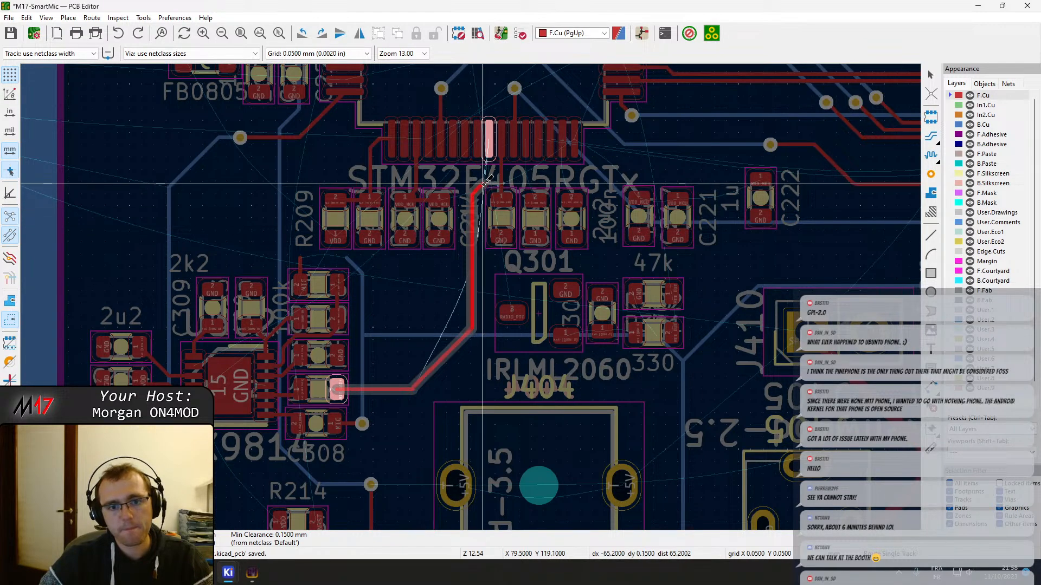
{"action": "scroll", "coordinate": [473, 229], "scroll_direction": "up", "scroll_amount": 4}
{"action": "left_click", "coordinate": [491, 214]}
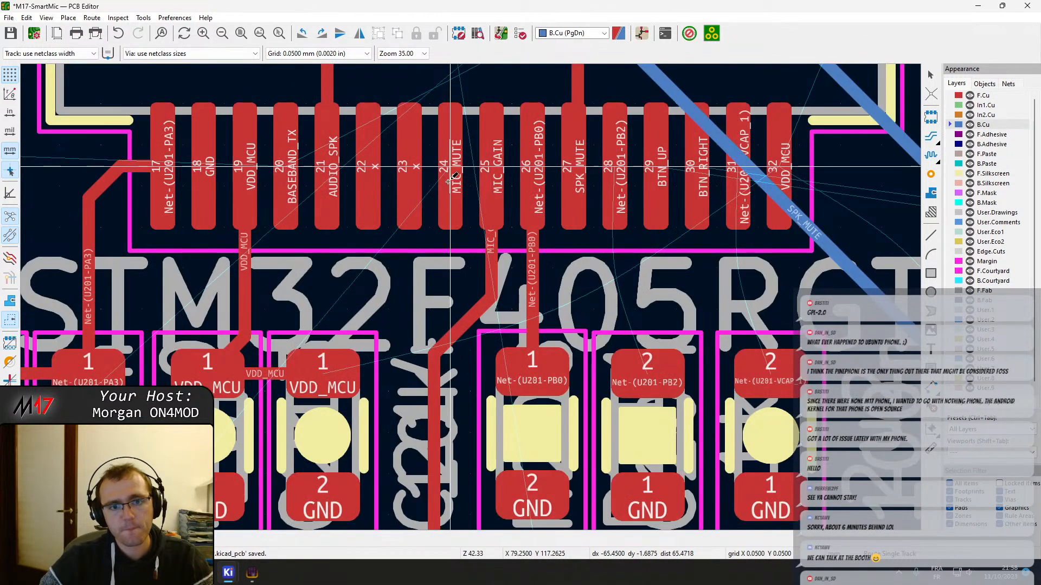
Route MIC_MUTE on F.Cu from U201 pin 24 down alongside the MIC_GAIN track, leaving it open at the diagonal bend beside Q301
{"action": "left_click", "coordinate": [450, 179]}
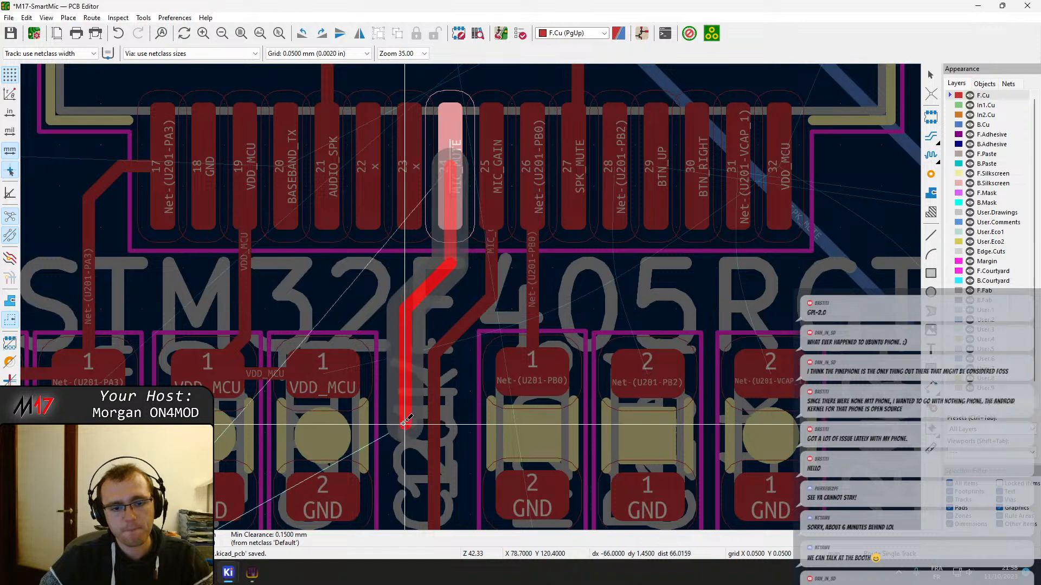
{"action": "middle_click_drag", "start_coordinate": [408, 508], "coordinate": [432, 239]}
{"action": "scroll", "coordinate": [419, 413], "scroll_direction": "down", "scroll_amount": 3}
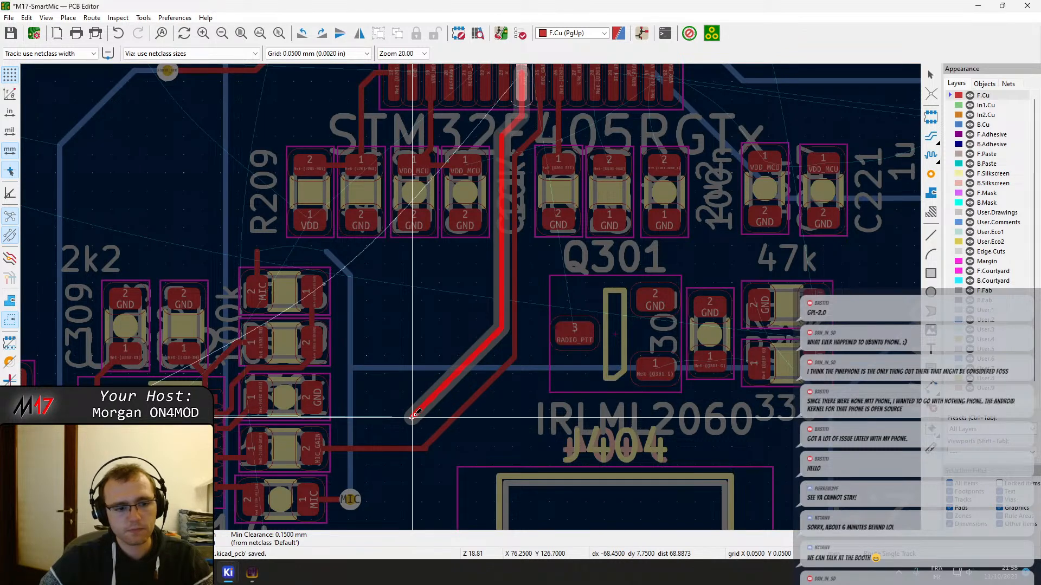
{"action": "key", "text": "Escape"}
Clean up the small stub at the lower corner of the MIC_GAIN track
{"action": "key", "text": "Page_Down"}
{"action": "scroll", "coordinate": [417, 424], "scroll_direction": "up", "scroll_amount": 3}
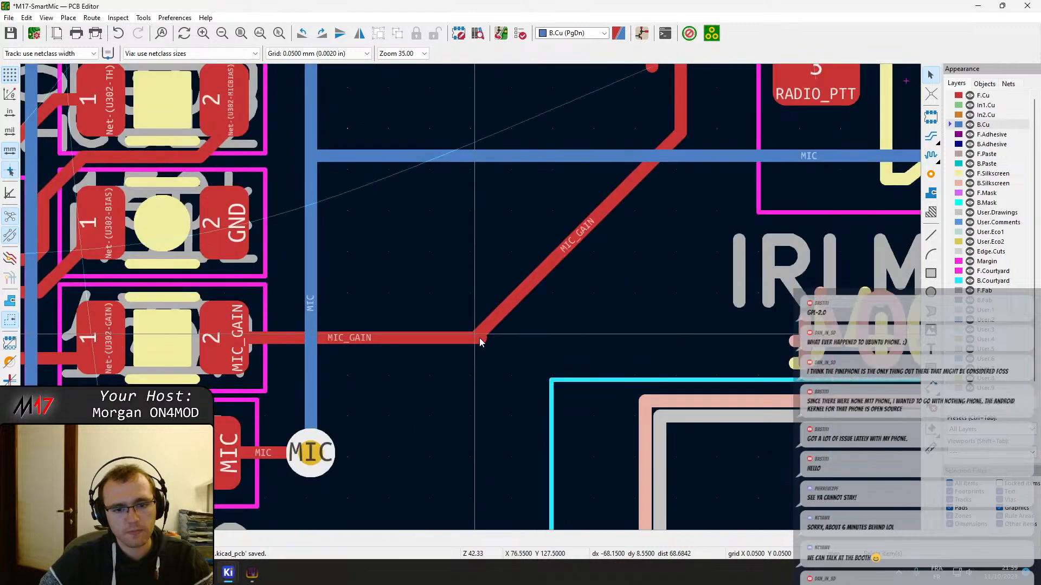
{"action": "left_click", "coordinate": [475, 341]}
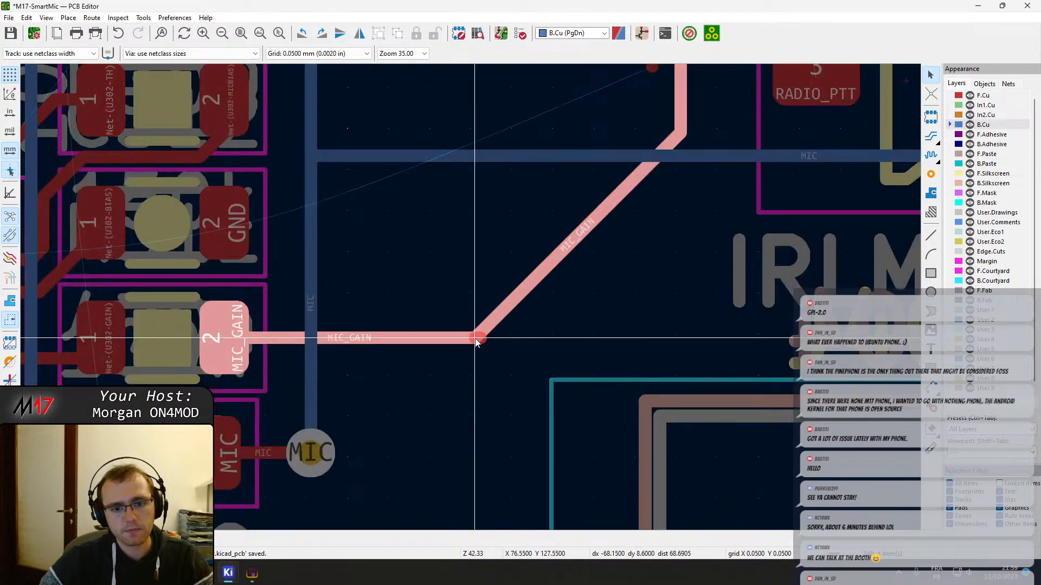
{"action": "key", "text": "Escape"}
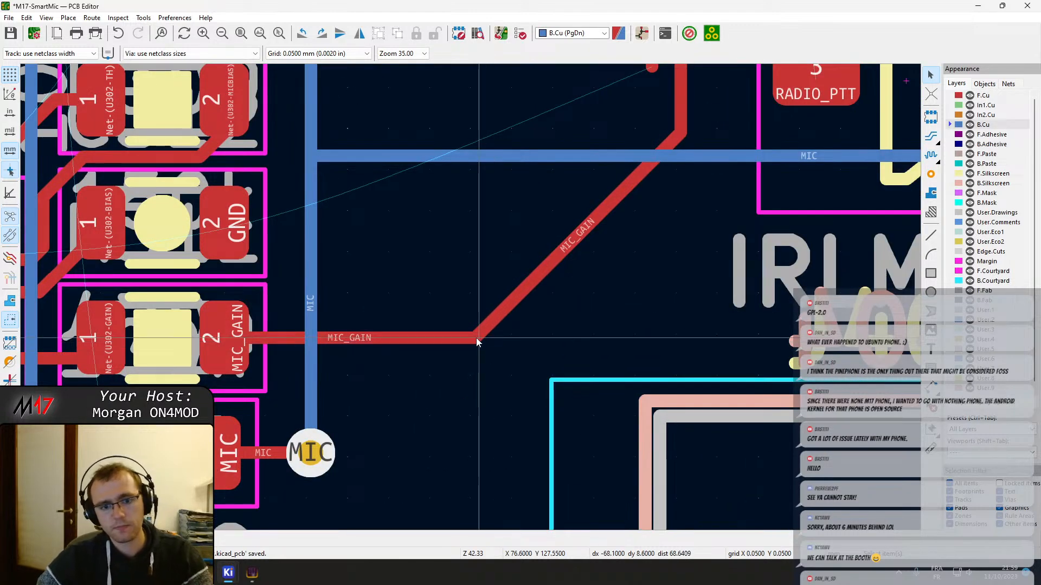
Try routing MIC_MUTE on F.Cu from U302 pin 2 up to a via beside the 2u2 label, and undo it
{"action": "scroll", "coordinate": [476, 337], "scroll_direction": "down", "scroll_amount": 3}
{"action": "scroll", "coordinate": [441, 282], "scroll_direction": "up", "scroll_amount": 6}
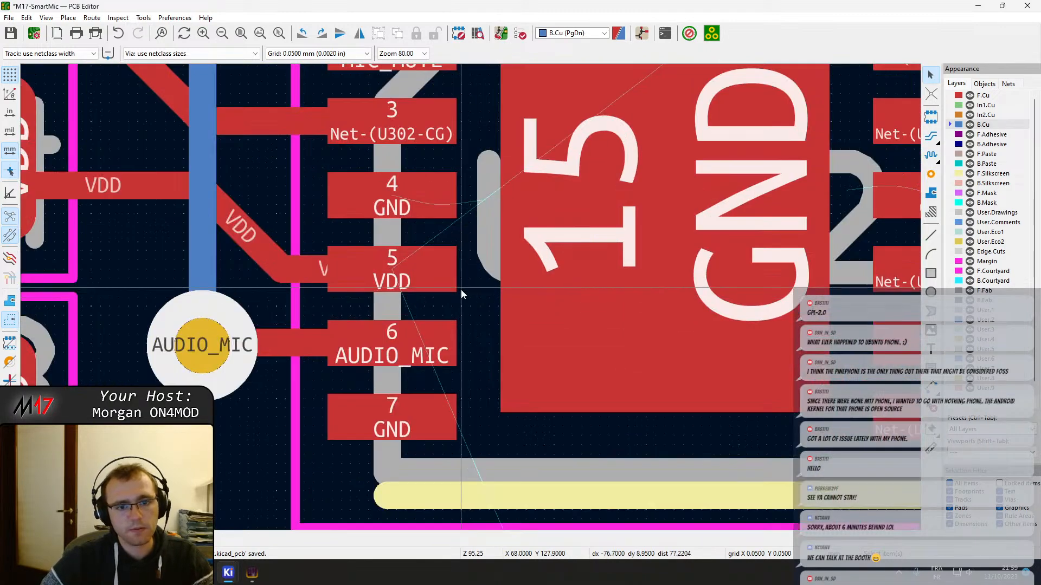
{"action": "scroll", "coordinate": [471, 297], "scroll_direction": "down", "scroll_amount": 3}
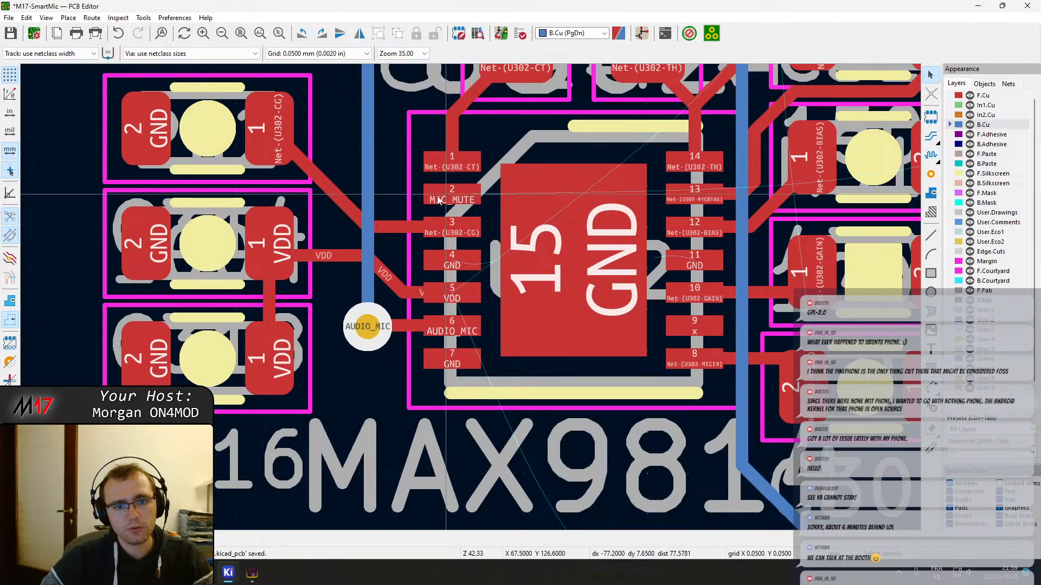
{"action": "scroll", "coordinate": [438, 200], "scroll_direction": "up", "scroll_amount": 2}
{"action": "key", "text": "x"}
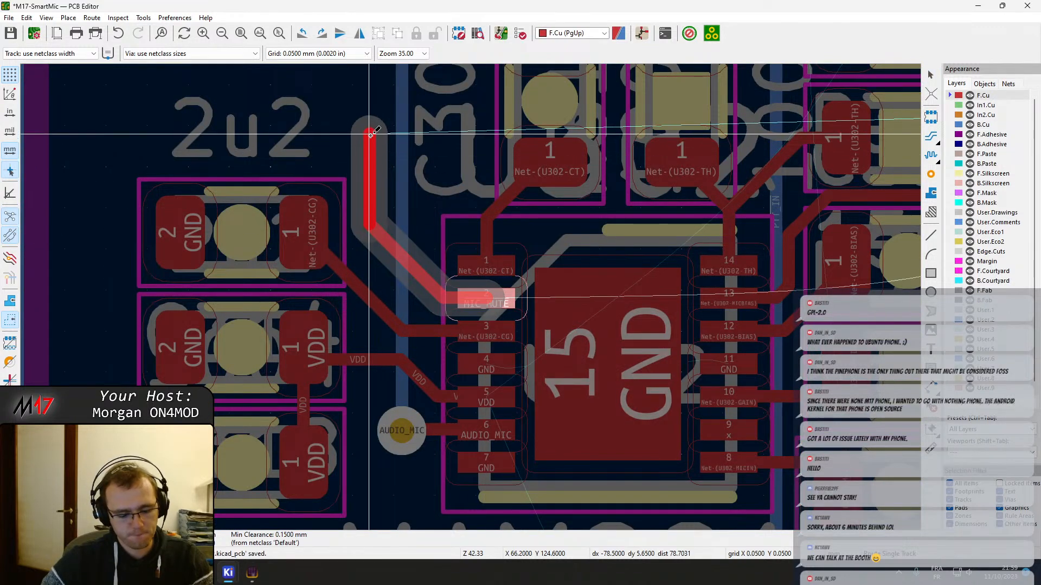
{"action": "key", "text": "v"}
{"action": "double_click", "coordinate": [371, 134]}
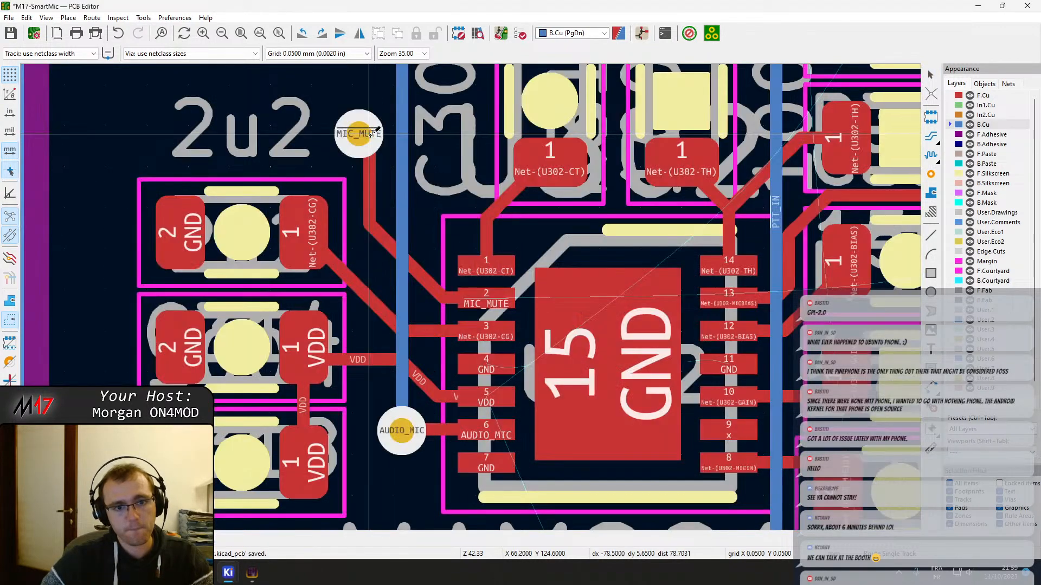
{"action": "key", "text": "ctrl+z"}
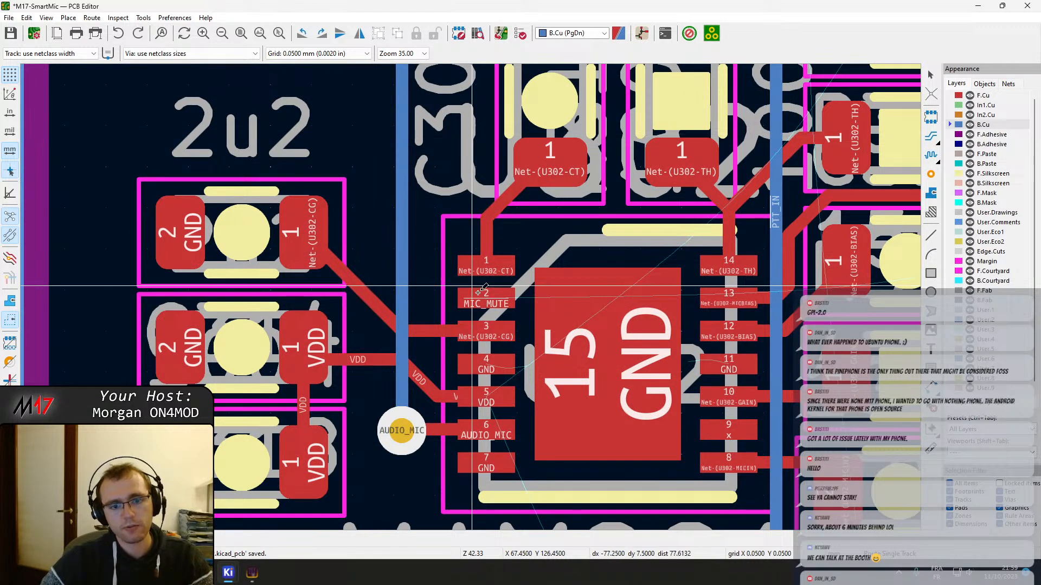
Route MIC_MUTE on F.Cu from U302 pin 2 up past the 2k2 label and across below R209 to the open MIC_MUTE track from U201
{"action": "key", "text": "x"}
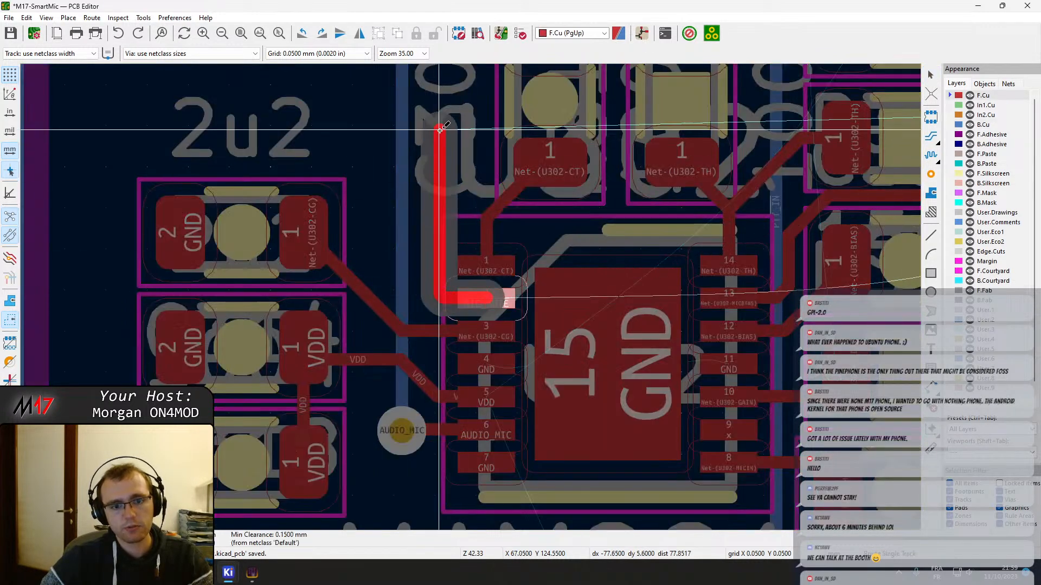
{"action": "middle_click_drag", "start_coordinate": [439, 113], "coordinate": [417, 279]}
{"action": "left_click", "coordinate": [418, 237]}
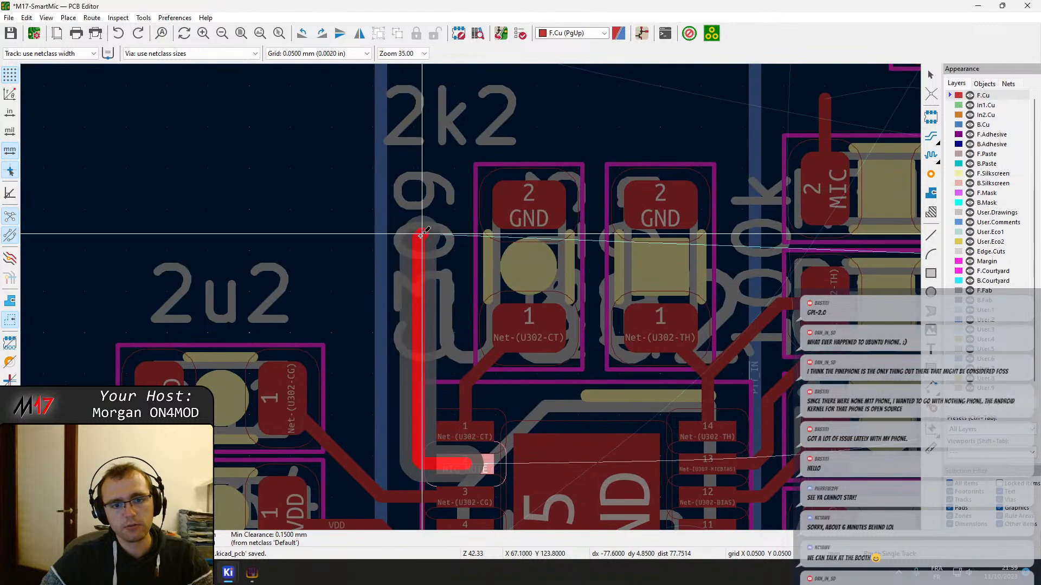
{"action": "scroll", "coordinate": [460, 102], "scroll_direction": "down", "scroll_amount": 4}
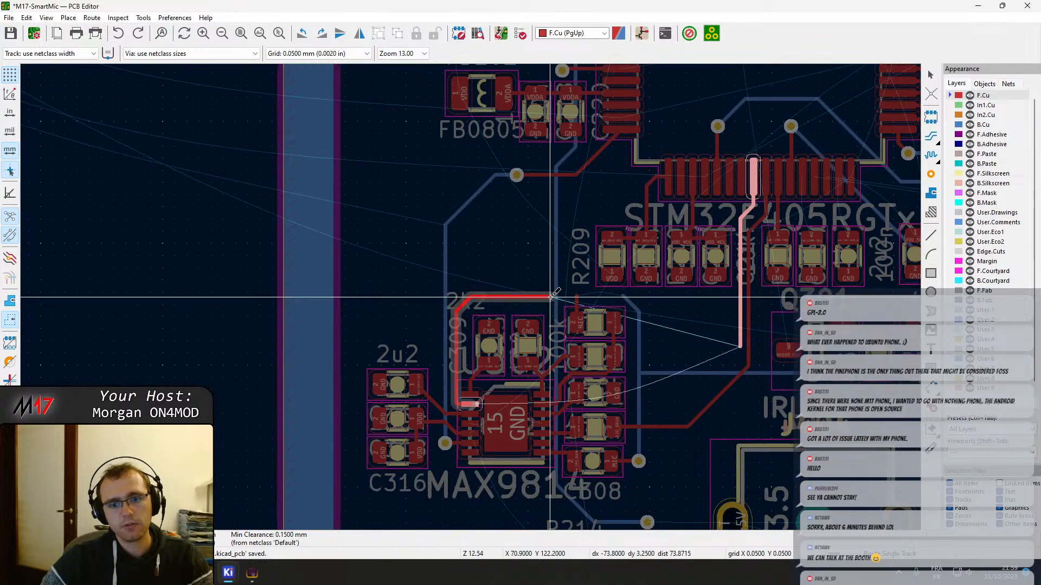
{"action": "scroll", "coordinate": [551, 296], "scroll_direction": "up", "scroll_amount": 4}
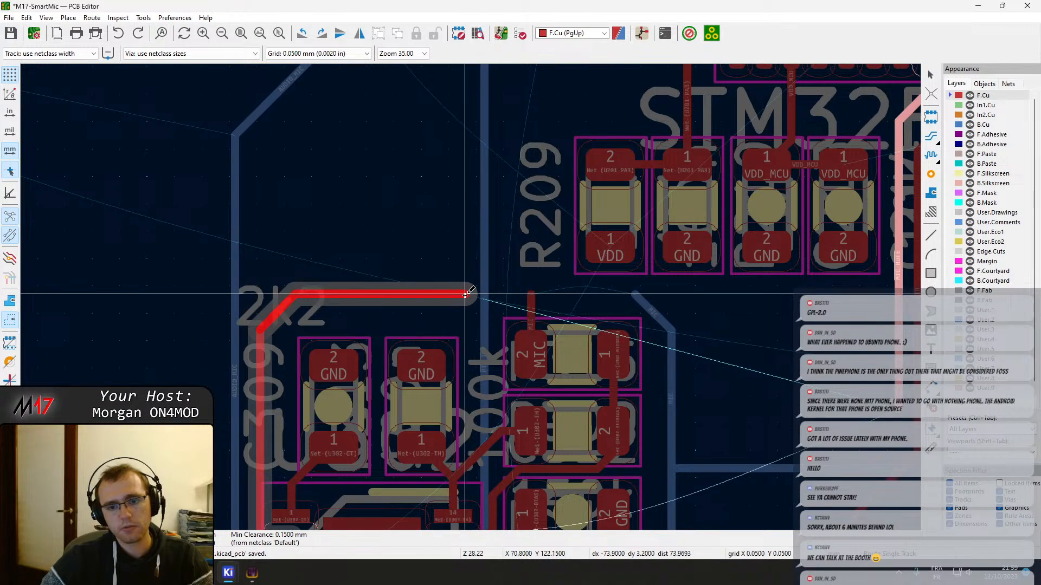
{"action": "scroll", "coordinate": [465, 294], "scroll_direction": "down", "scroll_amount": 4}
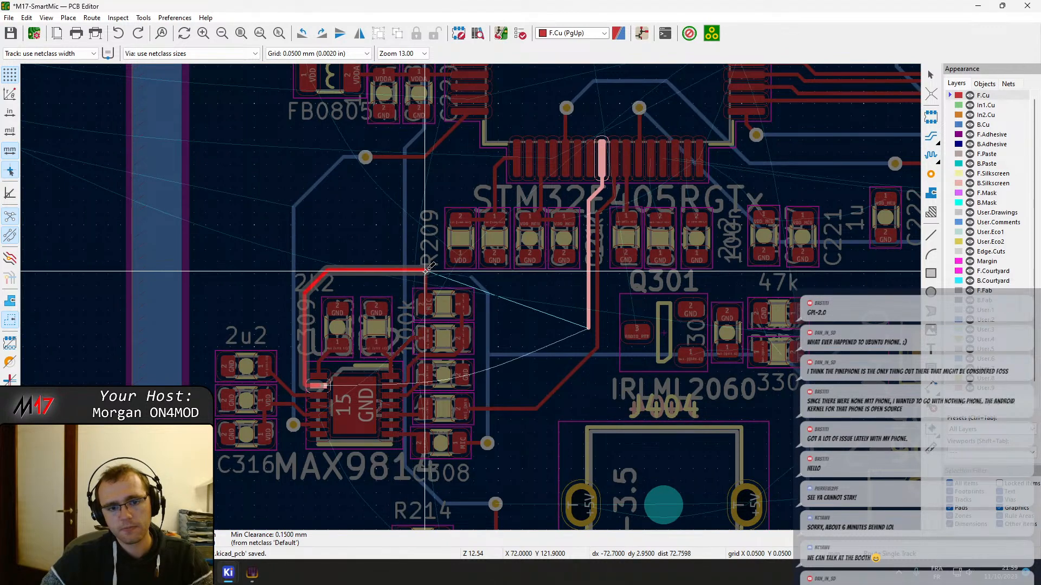
{"action": "scroll", "coordinate": [398, 275], "scroll_direction": "up", "scroll_amount": 4}
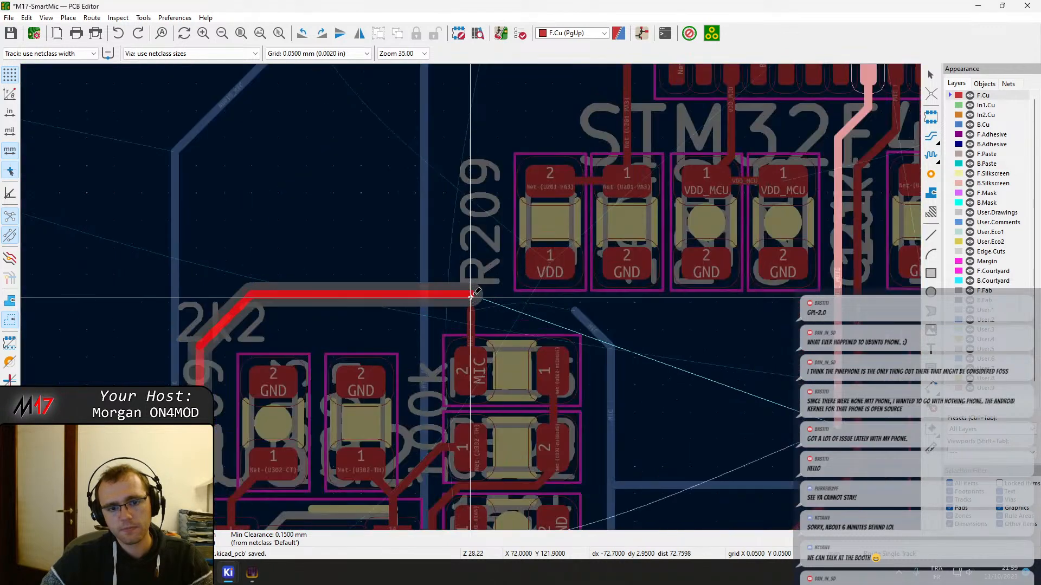
{"action": "left_click", "coordinate": [836, 284]}
{"action": "key", "text": "Escape"}
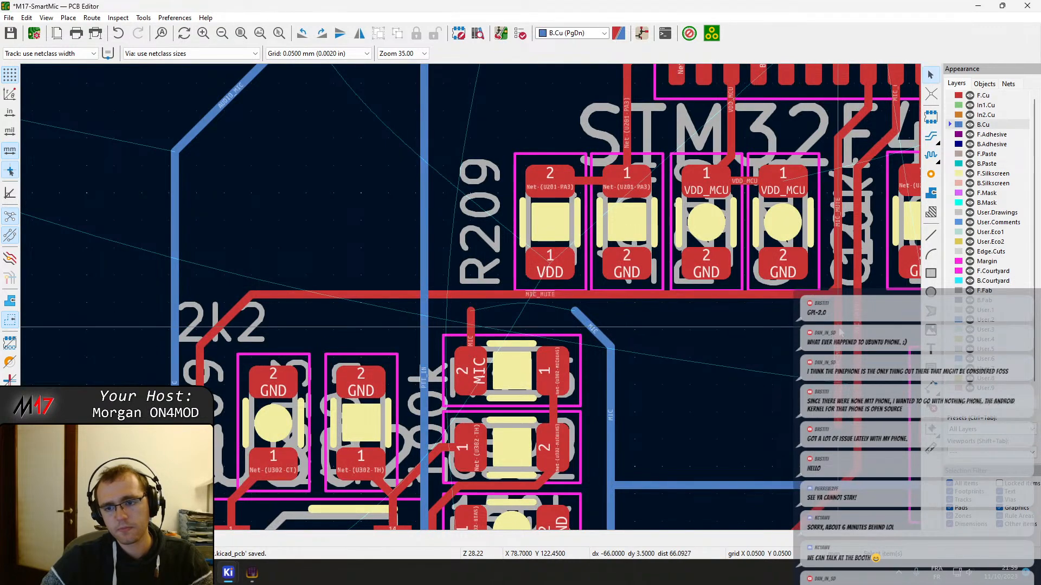
{"action": "left_click", "coordinate": [839, 329]}
Replace the short MIC stub with an F.Cu track from pad 2 around the resistor column, ending open just above the MIC_GAIN track
{"action": "left_click", "coordinate": [475, 322]}
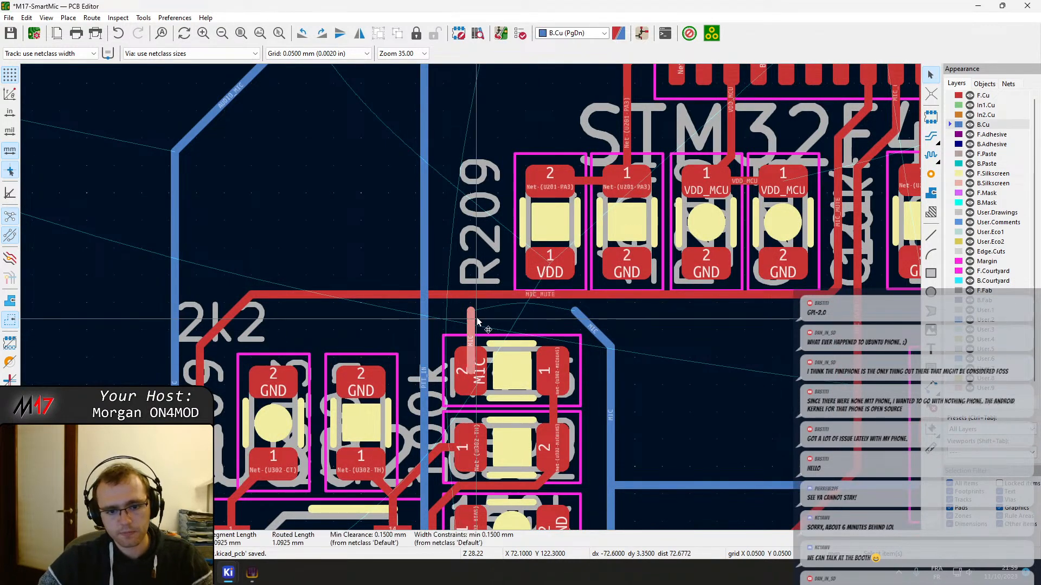
{"action": "key", "text": "x"}
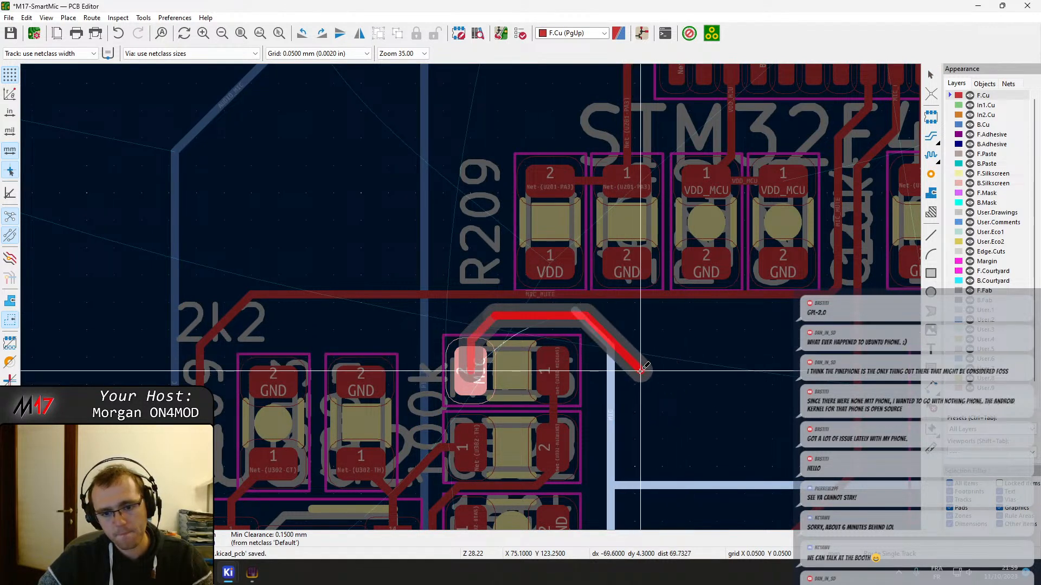
{"action": "middle_click_drag", "start_coordinate": [624, 484], "coordinate": [634, 272]}
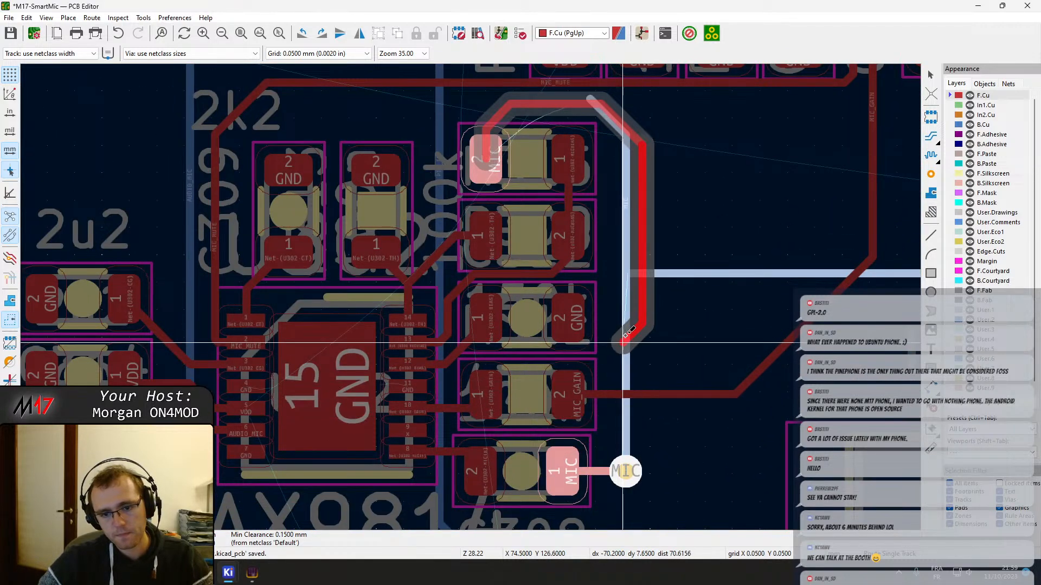
{"action": "left_click", "coordinate": [642, 373]}
{"action": "key", "text": "Escape"}
{"action": "key", "text": "Escape"}
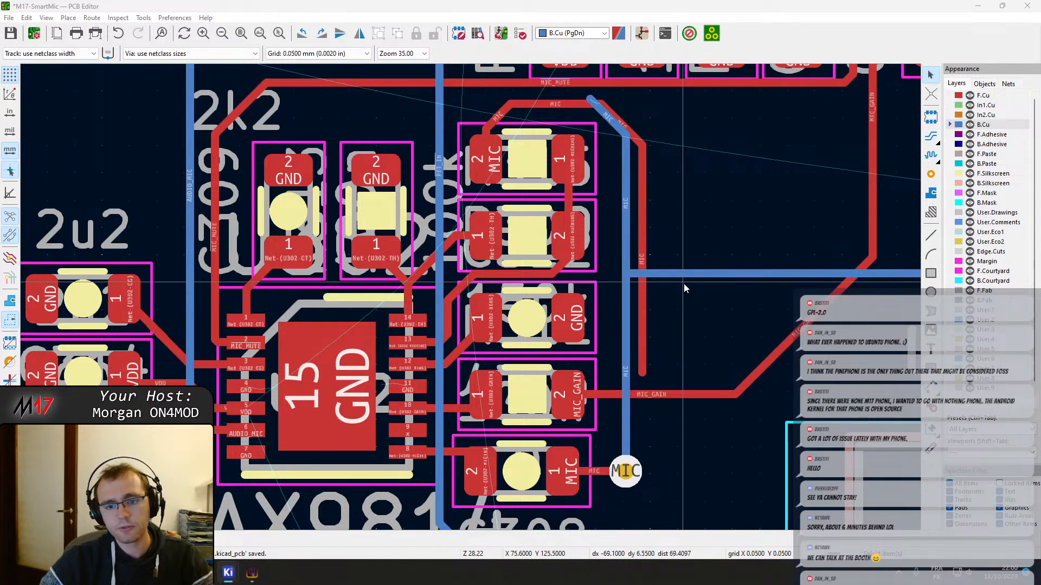
Delete the horizontal MIC_GAIN segment on F.Cu, the lower vertical MIC segment on B.Cu and the MIC via beside C308
{"action": "middle_click_drag", "start_coordinate": [669, 310], "coordinate": [591, 297]}
{"action": "left_click", "coordinate": [560, 382]}
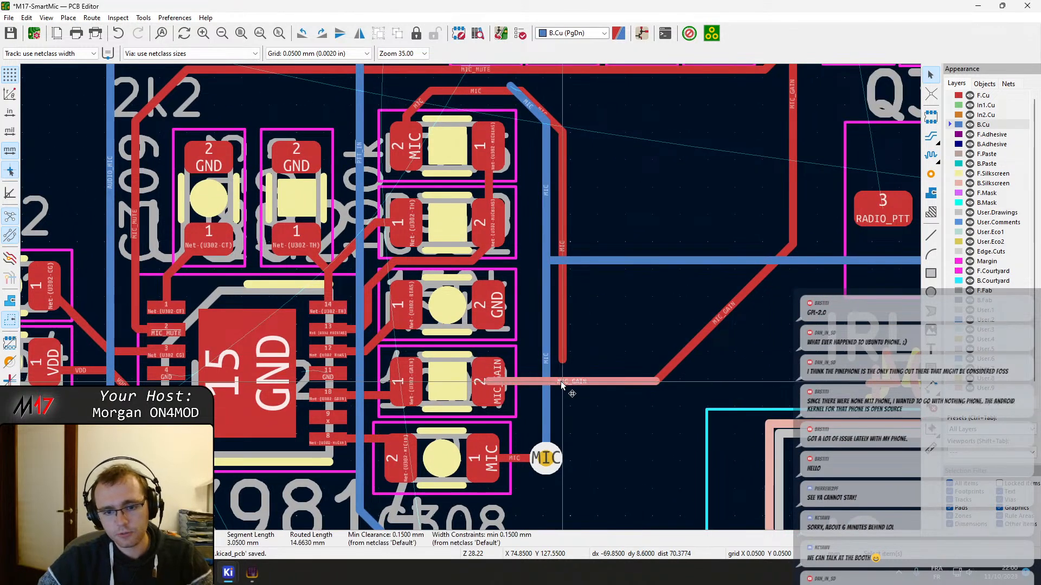
{"action": "key", "text": "Delete"}
{"action": "left_click", "coordinate": [548, 391]}
{"action": "key", "text": "Delete"}
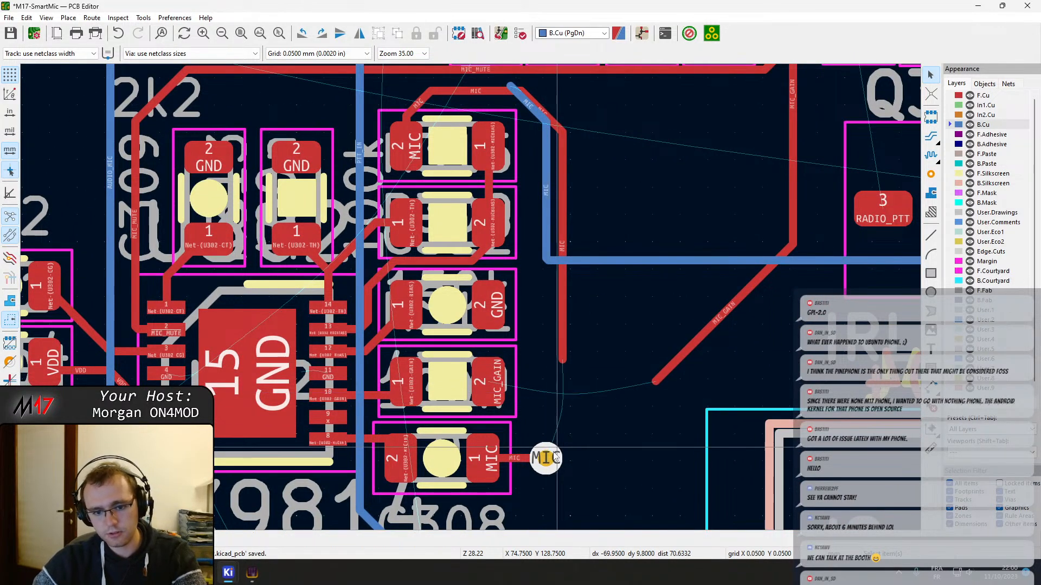
{"action": "left_click", "coordinate": [549, 458]}
{"action": "key", "text": "Delete"}
Complete the MIC track on F.Cu down to the C308 pad 1 stub and reshape its diagonal corner closer to the pad
{"action": "key", "text": "x"}
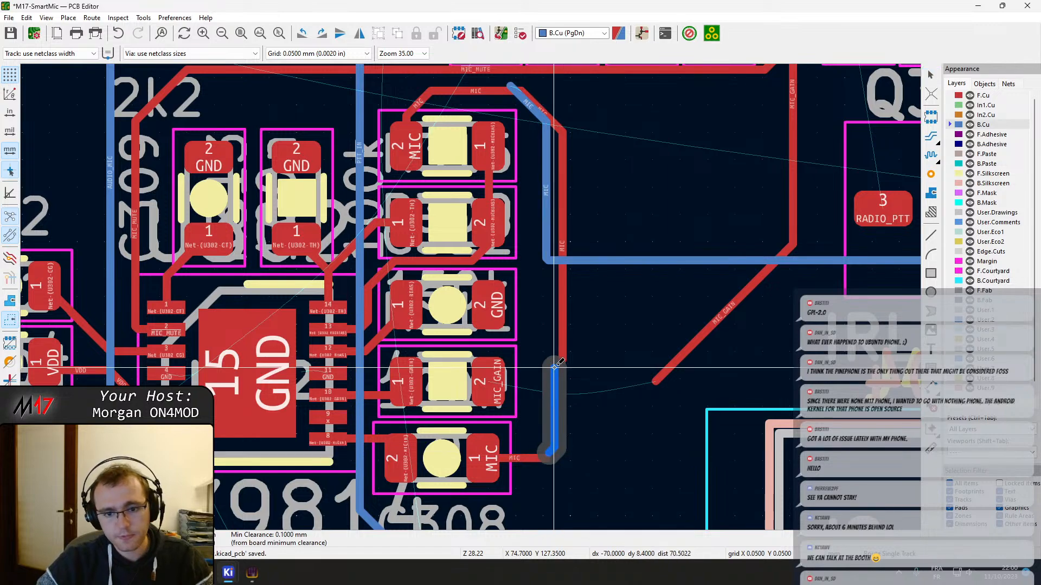
{"action": "left_click", "coordinate": [560, 362]}
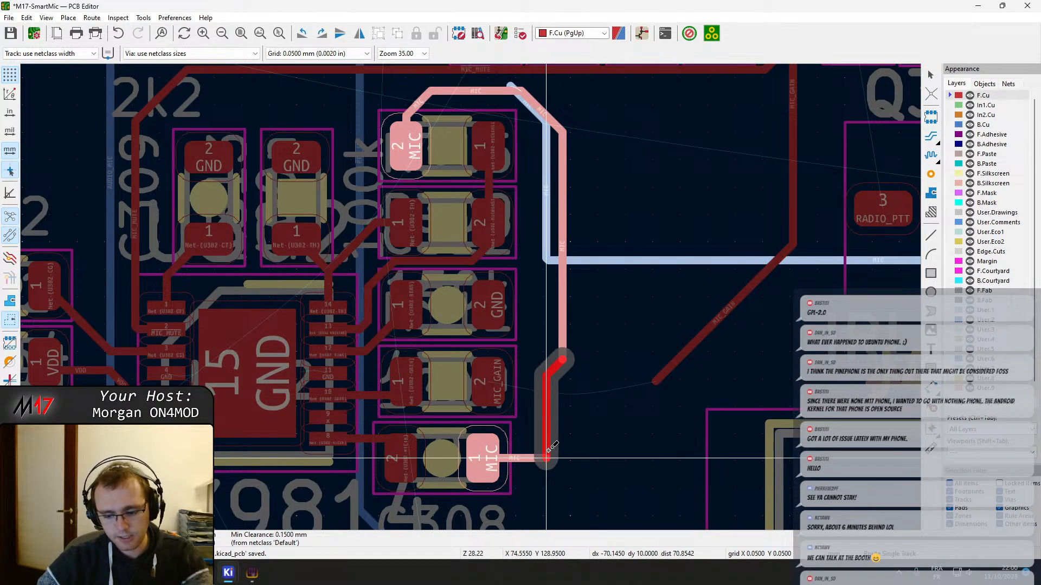
{"action": "key", "text": "/"}
{"action": "left_click", "coordinate": [548, 452]}
{"action": "key", "text": "Escape"}
{"action": "left_click", "coordinate": [548, 452]}
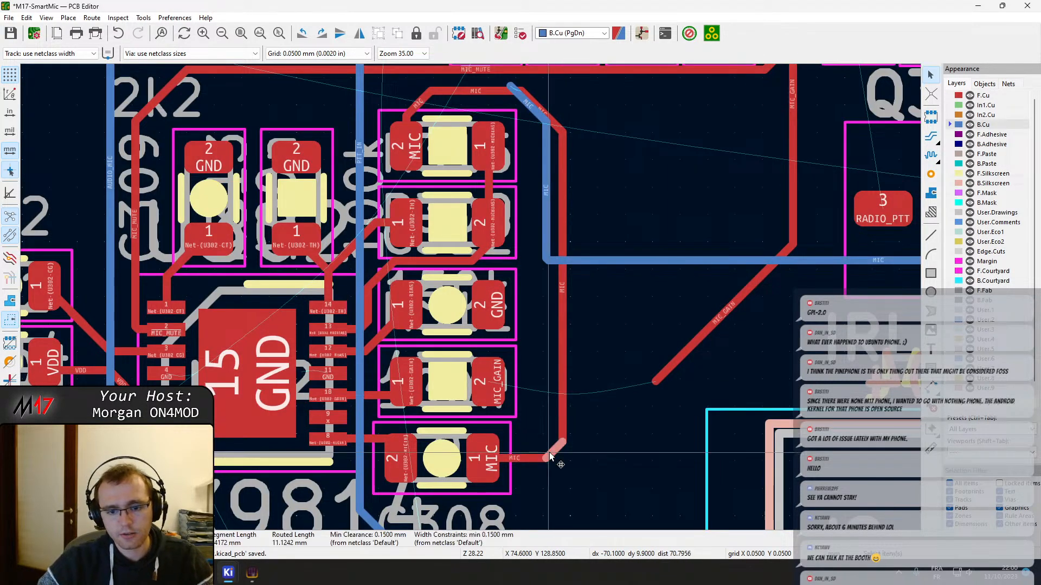
{"action": "left_click_drag", "start_coordinate": [551, 451], "coordinate": [530, 449]}
Route MIC_GAIN from its resistor pad through a via and across under the MIC track on B.Cu to a via on the diagonal MIC_GAIN track
{"action": "middle_click_drag", "start_coordinate": [598, 309], "coordinate": [591, 323]}
{"action": "key", "text": "x"}
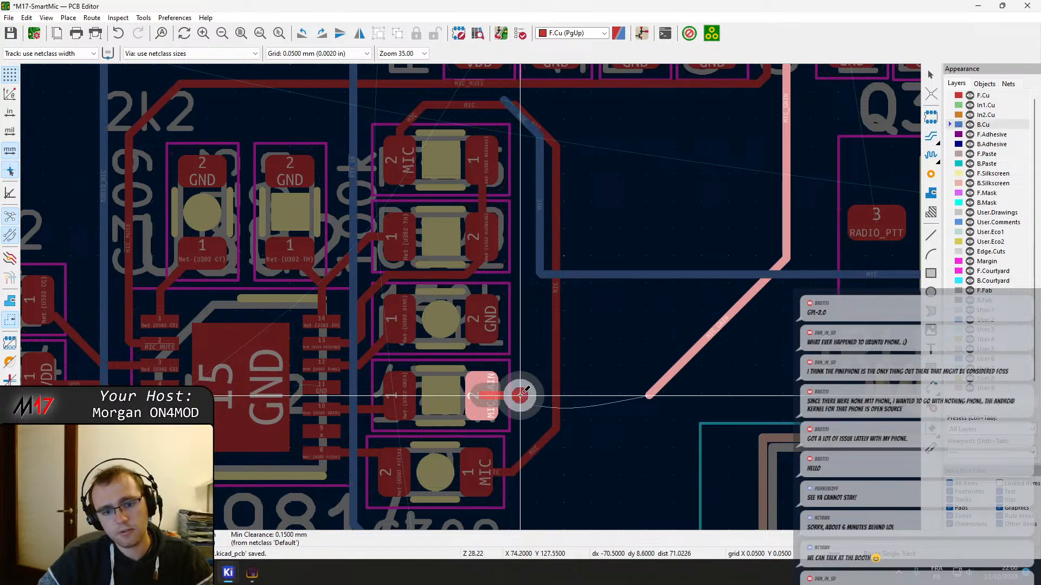
{"action": "key", "text": "Page_Down"}
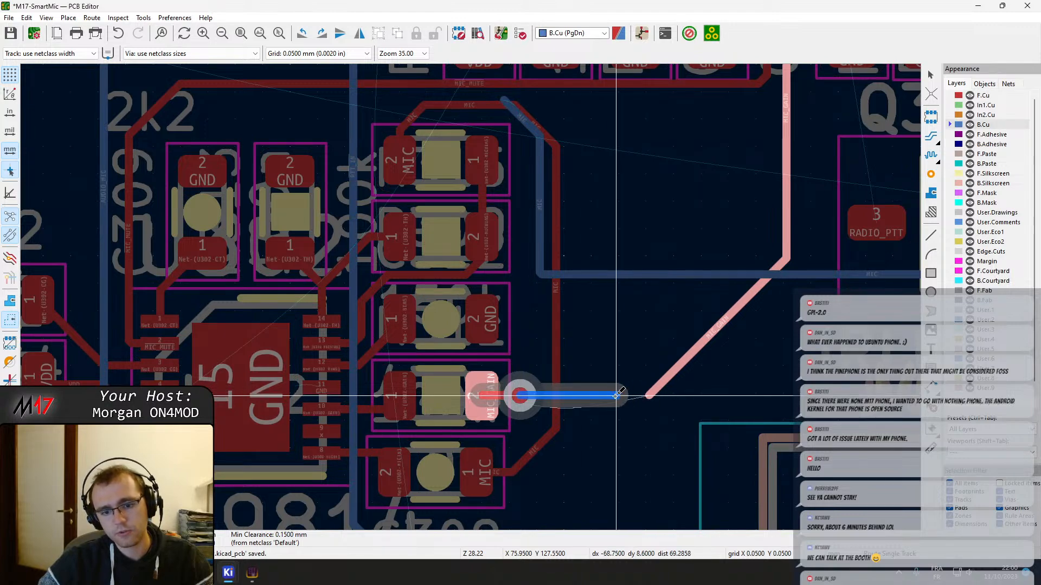
{"action": "scroll", "coordinate": [617, 395], "scroll_direction": "down", "scroll_amount": 4}
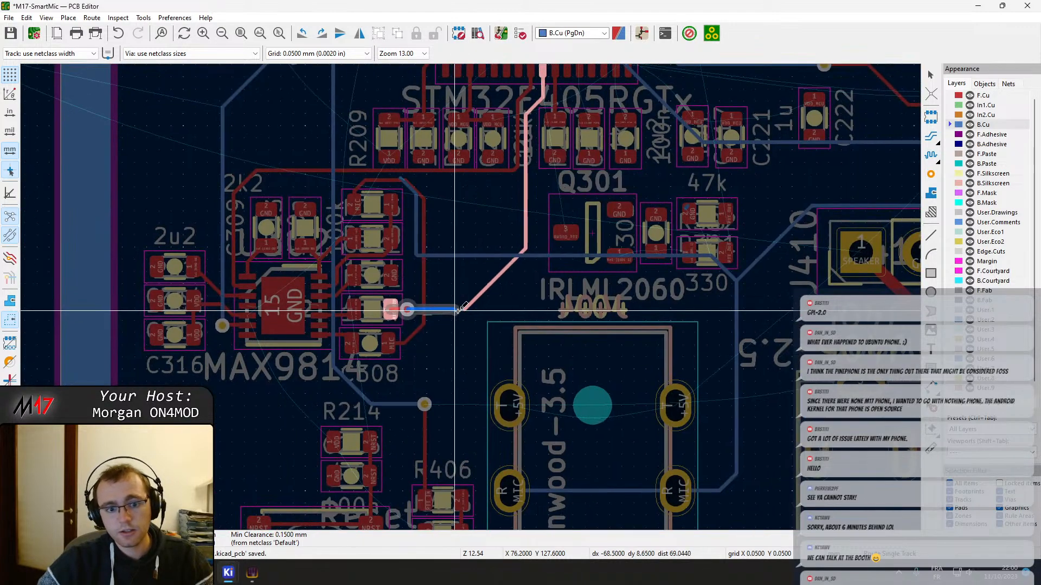
{"action": "scroll", "coordinate": [477, 301], "scroll_direction": "up", "scroll_amount": 4}
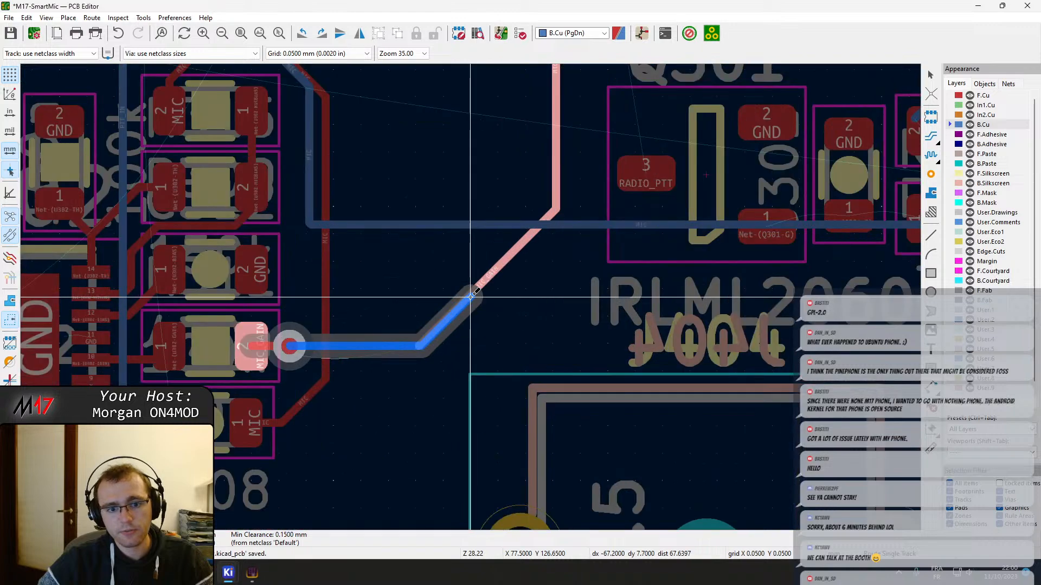
{"action": "left_click", "coordinate": [468, 297]}
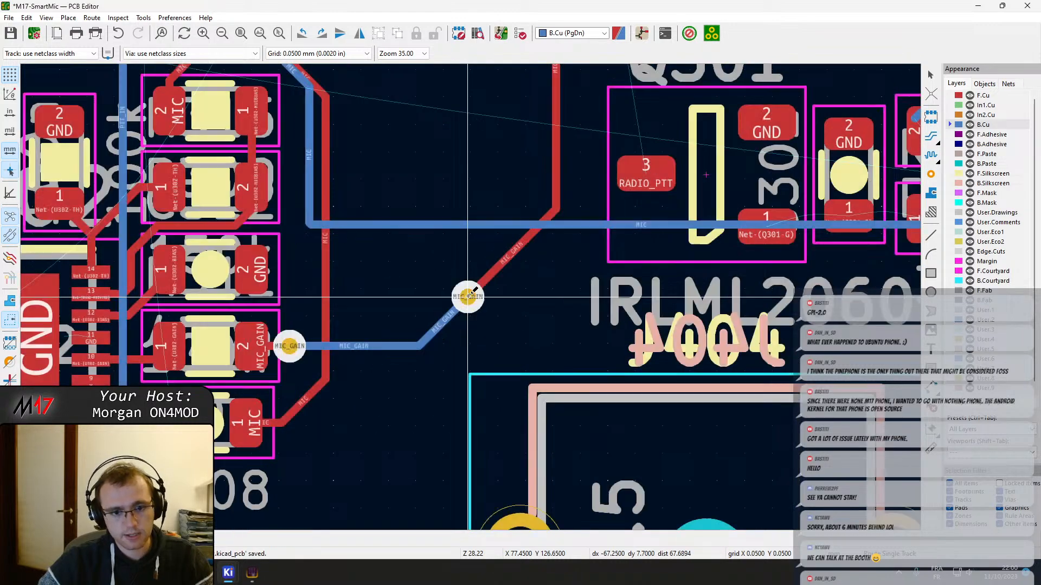
Shift the vertical MIC track away from the MIC_GAIN via and move its lower diagonal outward to match
{"action": "left_click", "coordinate": [325, 318]}
{"action": "key", "text": "e"}
{"action": "key", "text": "Escape"}
{"action": "key", "text": "d"}
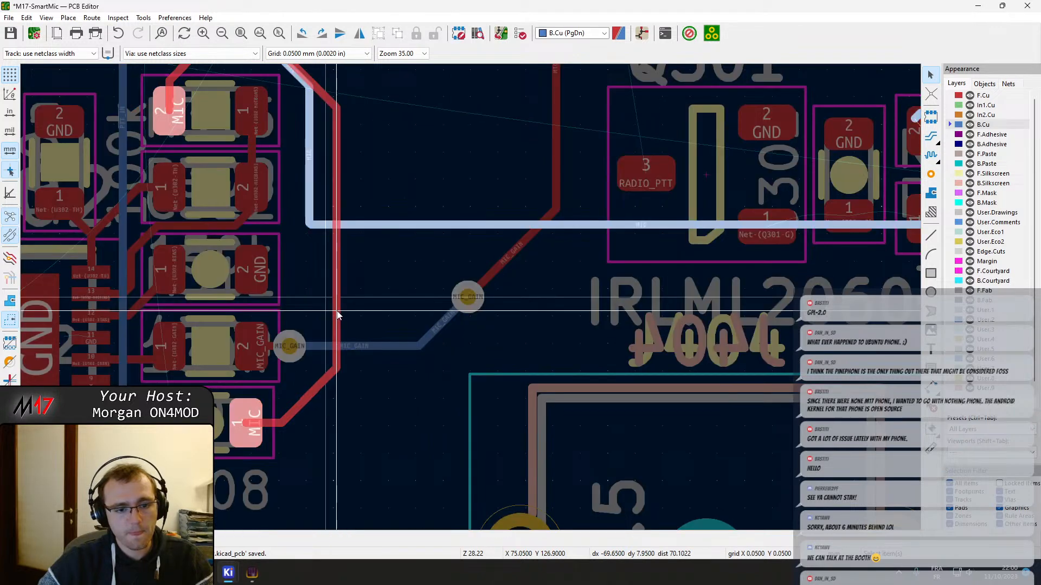
{"action": "left_click", "coordinate": [337, 312]}
{"action": "left_click", "coordinate": [310, 392]}
{"action": "key", "text": "d"}
{"action": "left_click", "coordinate": [317, 400]}
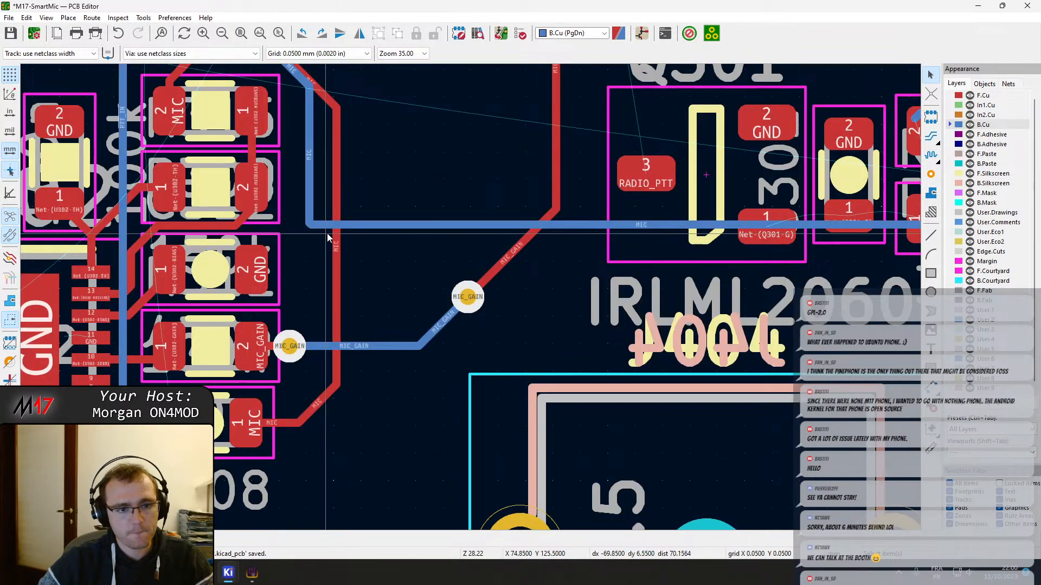
Move the upper diagonal of the MIC track outward beside the B.Cu MIC track and save the board
{"action": "middle_click_drag", "start_coordinate": [323, 121], "coordinate": [372, 306]}
{"action": "left_click", "coordinate": [370, 274]}
{"action": "key", "text": "d"}
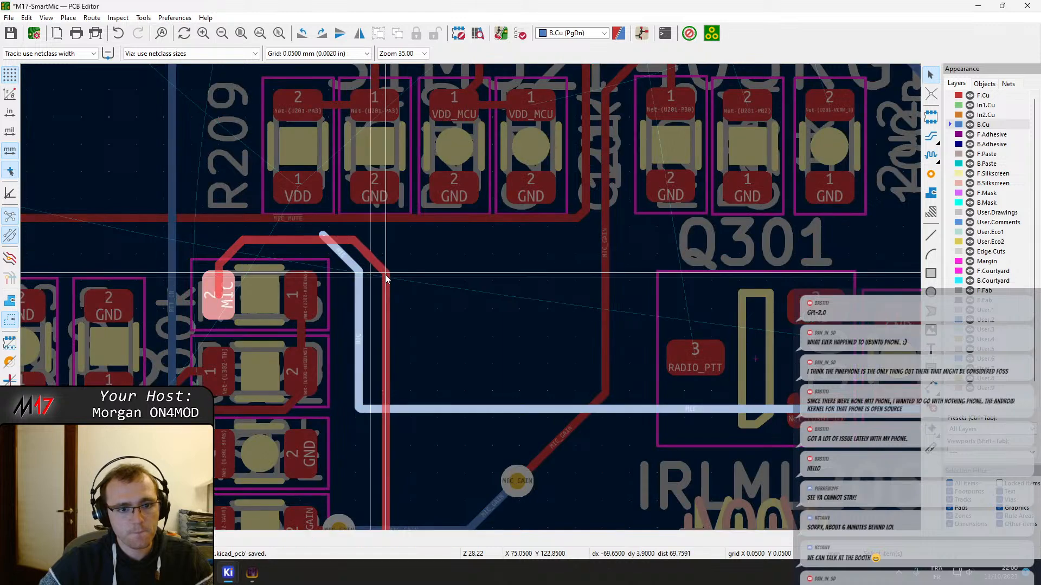
{"action": "left_click", "coordinate": [386, 274]}
{"action": "middle_click_drag", "start_coordinate": [335, 382], "coordinate": [402, 286]}
{"action": "key", "text": "ctrl+s"}
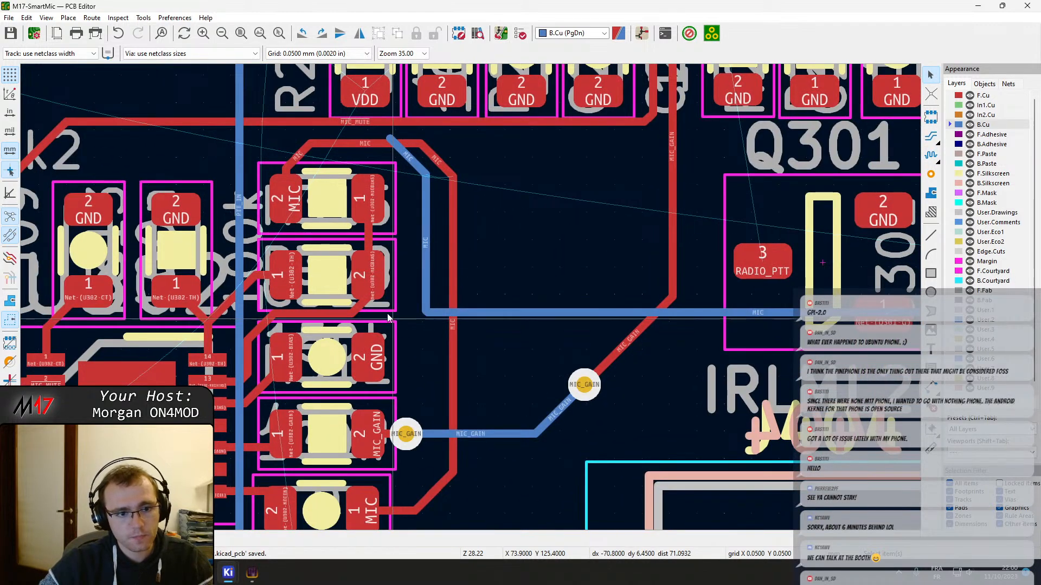
Start an NRST track on F.Cu from R214 pad 2 and place a via at the R214 label
{"action": "middle_click_drag", "start_coordinate": [269, 300], "coordinate": [413, 274]}
{"action": "middle_click_drag", "start_coordinate": [424, 469], "coordinate": [434, 188]}
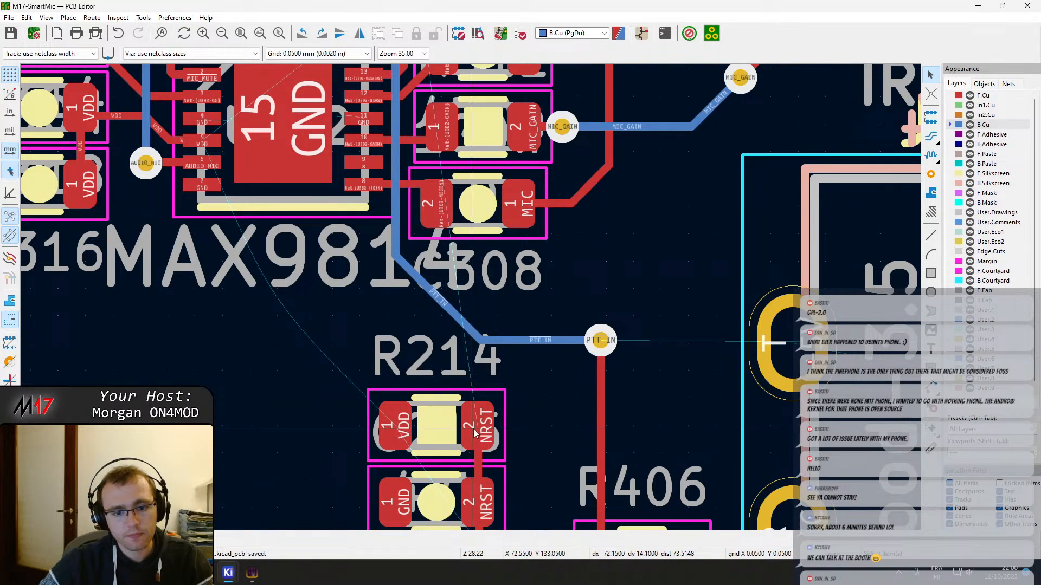
{"action": "scroll", "coordinate": [473, 428], "scroll_direction": "down", "scroll_amount": 4}
{"action": "left_click", "coordinate": [473, 297]}
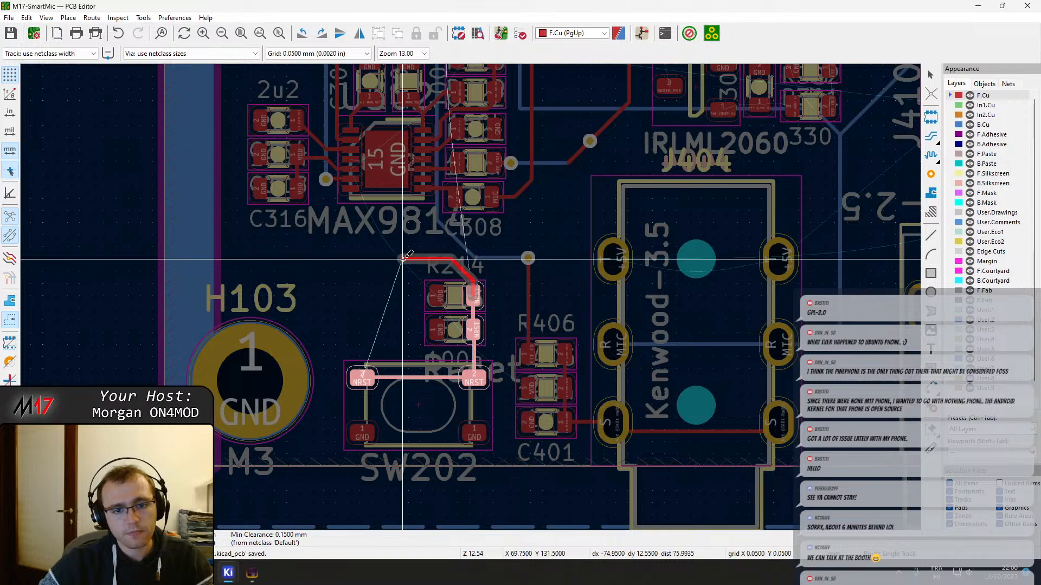
{"action": "key", "text": "Escape"}
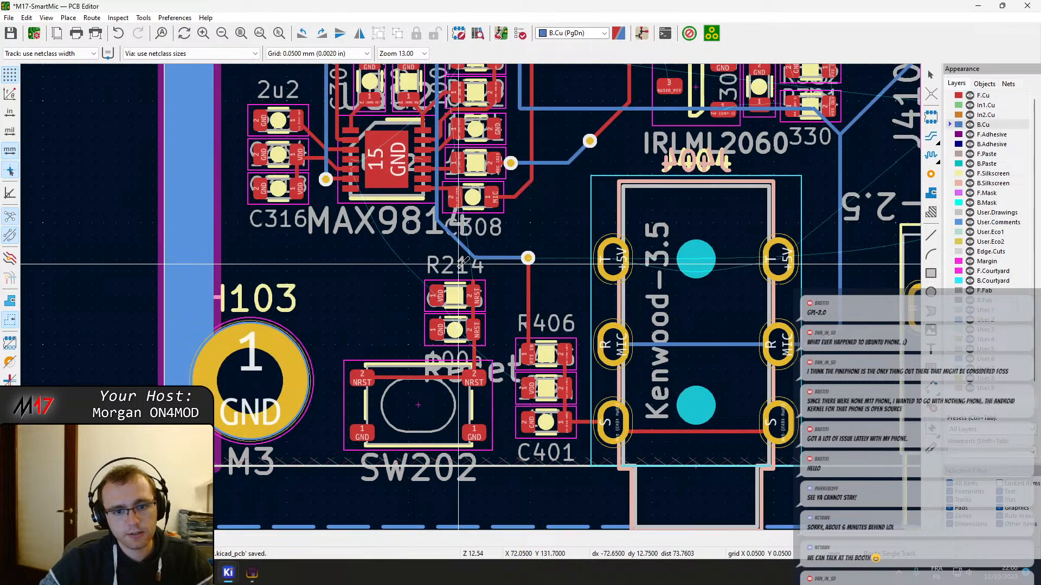
{"action": "scroll", "coordinate": [460, 267], "scroll_direction": "up", "scroll_amount": 2}
{"action": "left_click", "coordinate": [501, 344]}
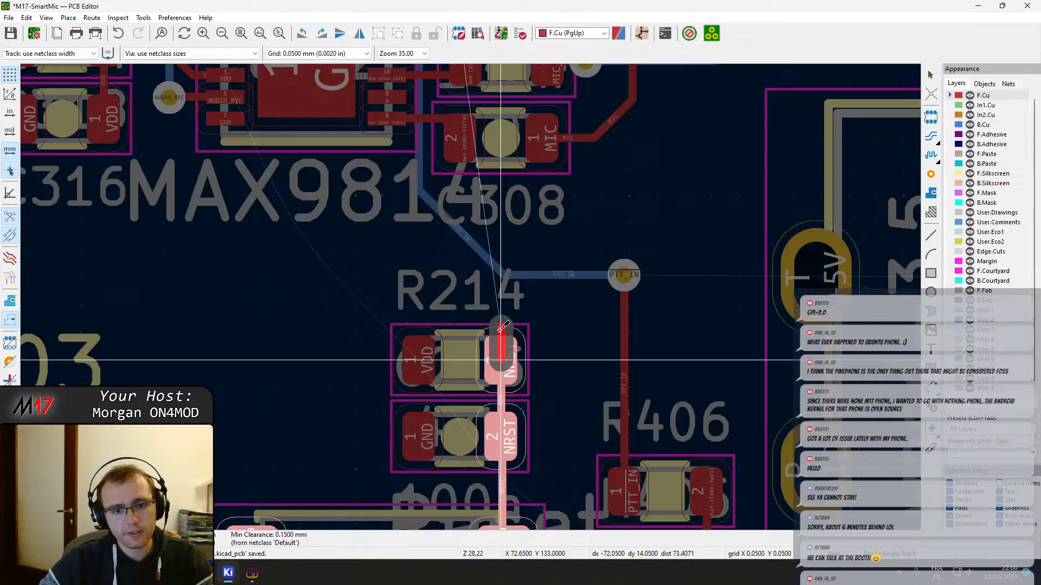
{"action": "left_click", "coordinate": [410, 291]}
Route NRST on B.Cu around C316 and up along the board edge to a via below the crystal, finishing on F.Cu at U201's NRST pin
{"action": "scroll", "coordinate": [410, 291], "scroll_direction": "down", "scroll_amount": 2}
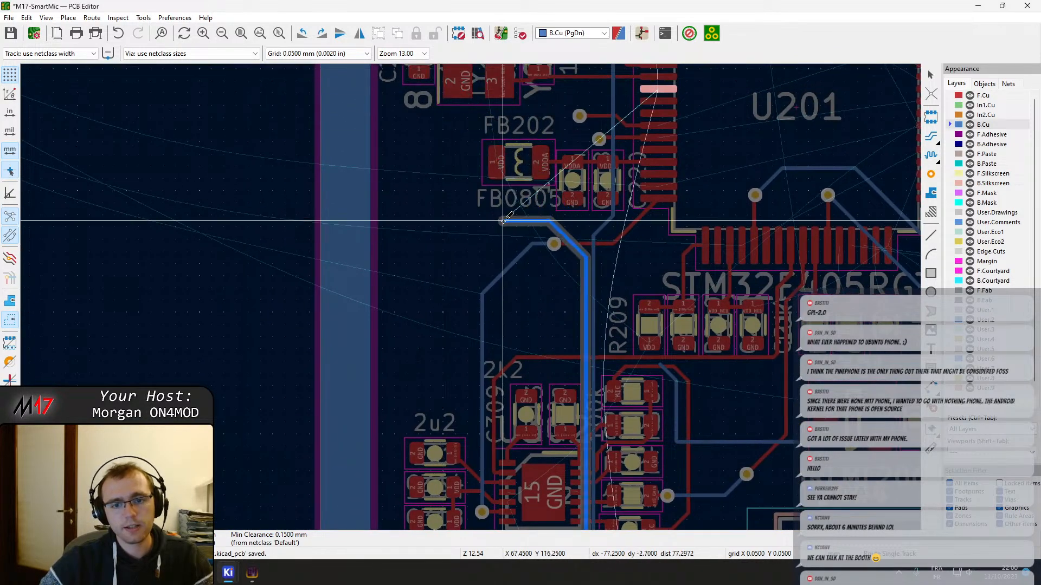
{"action": "scroll", "coordinate": [418, 222], "scroll_direction": "down", "scroll_amount": 2}
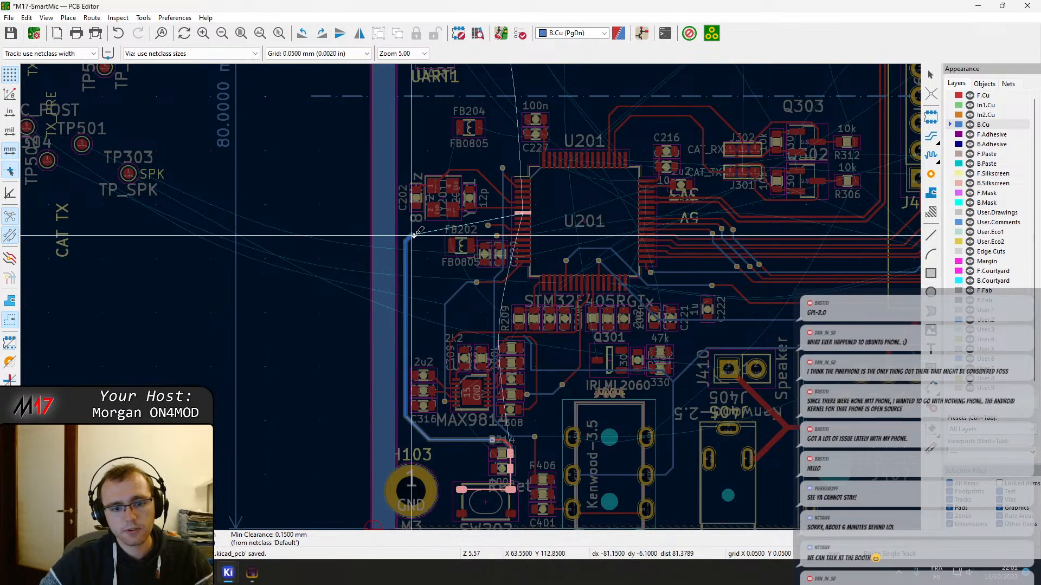
{"action": "scroll", "coordinate": [426, 239], "scroll_direction": "up", "scroll_amount": 3}
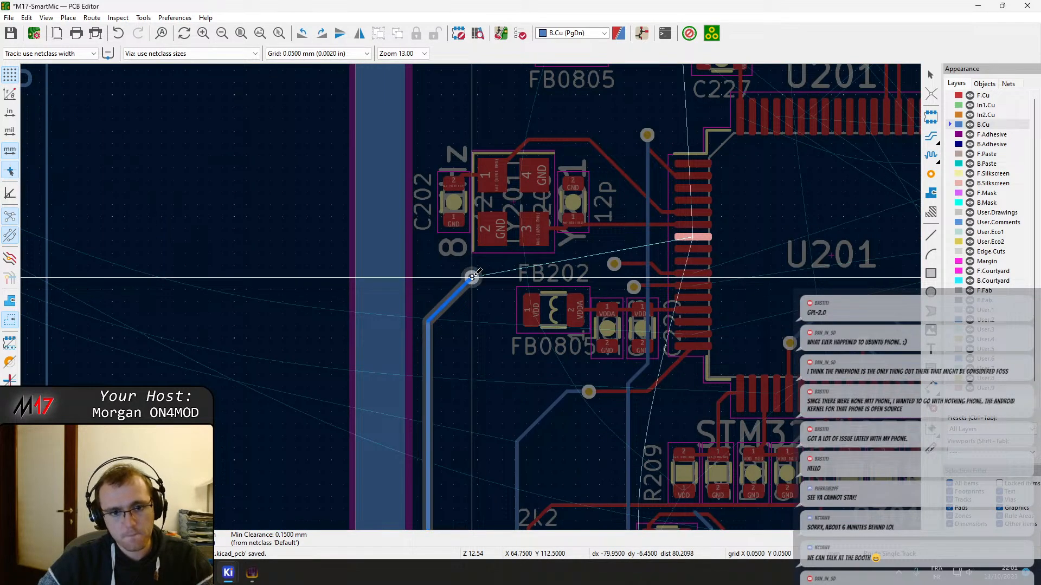
{"action": "key", "text": "Page_Up"}
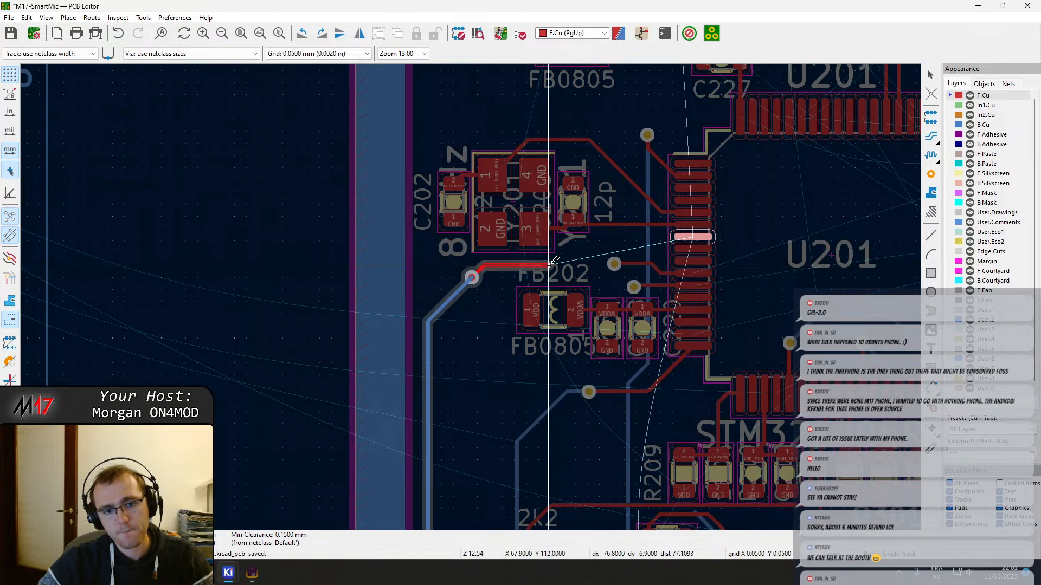
{"action": "left_click", "coordinate": [693, 237]}
{"action": "key", "text": "Escape"}
{"action": "scroll", "coordinate": [488, 347], "scroll_direction": "down", "scroll_amount": 3}
{"action": "scroll", "coordinate": [417, 400], "scroll_direction": "up", "scroll_amount": 4}
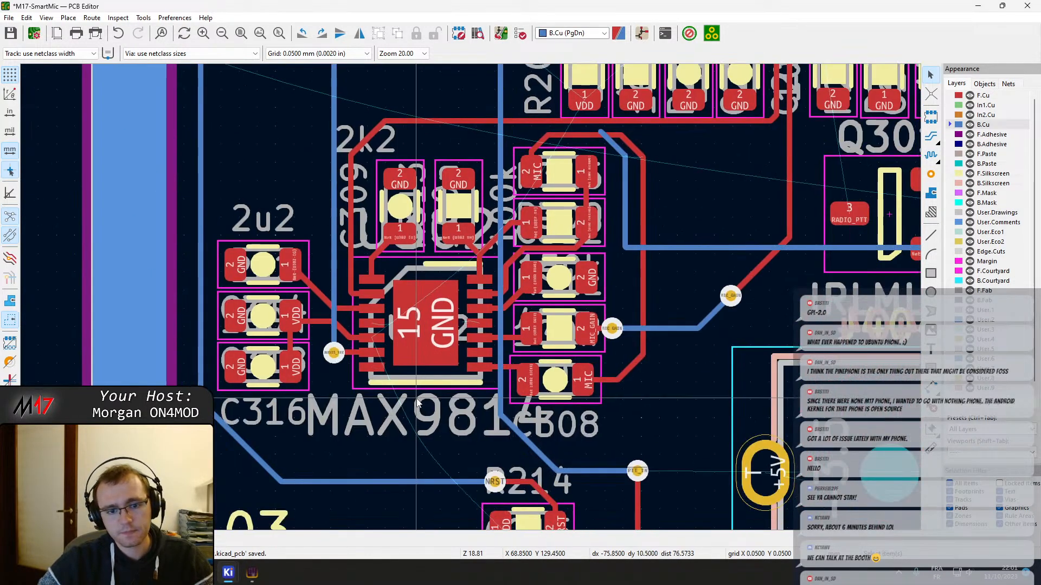
{"action": "scroll", "coordinate": [250, 332], "scroll_direction": "up", "scroll_amount": 2}
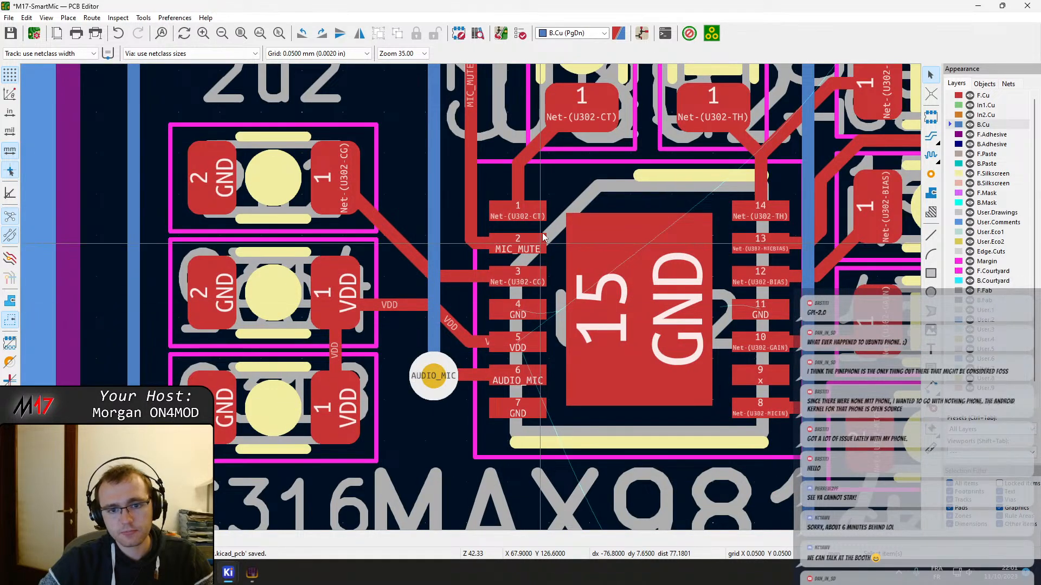
Move the AUDIO_MIC via outward from U302 pin 6, shift its vertical B.Cu track into line, and save the board
{"action": "scroll", "coordinate": [483, 334], "scroll_direction": "up", "scroll_amount": 2}
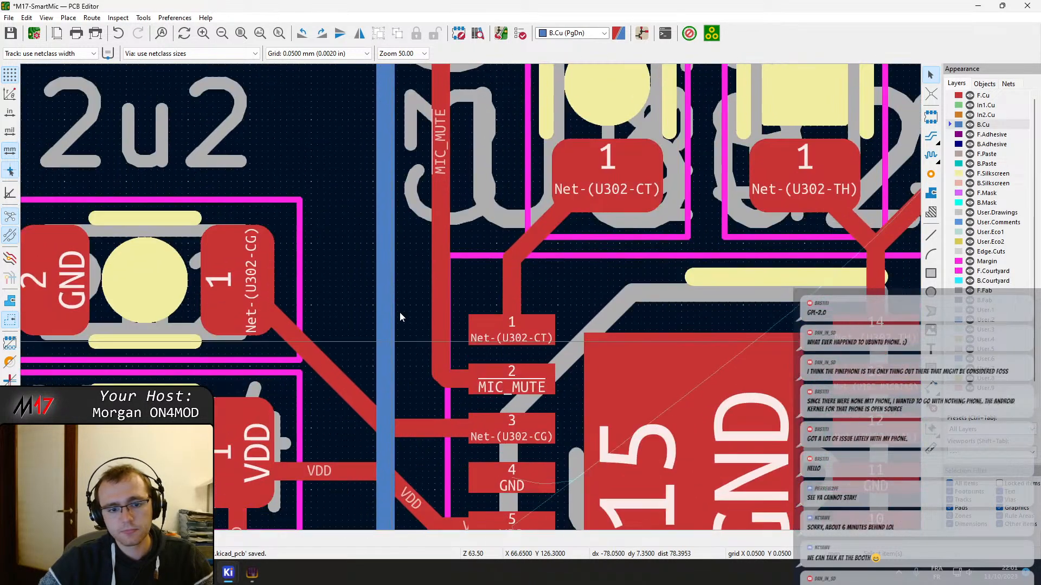
{"action": "scroll", "coordinate": [483, 325], "scroll_direction": "down", "scroll_amount": 2}
{"action": "left_click", "coordinate": [499, 344]}
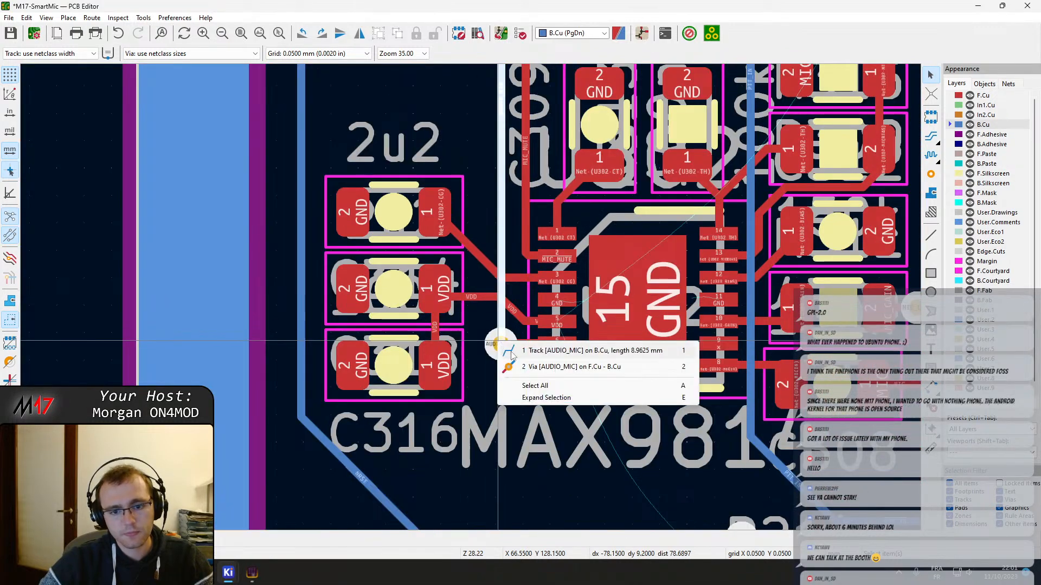
{"action": "left_click", "coordinate": [525, 369]}
{"action": "left_click_drag", "start_coordinate": [500, 345], "coordinate": [484, 343]}
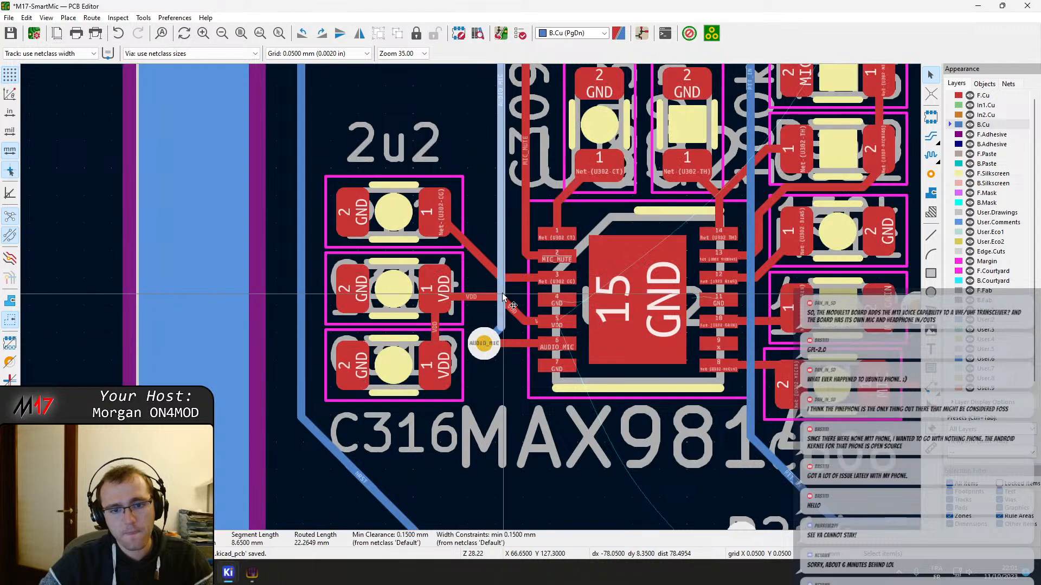
{"action": "left_click_drag", "start_coordinate": [500, 293], "coordinate": [481, 341]}
{"action": "scroll", "coordinate": [477, 320], "scroll_direction": "down", "scroll_amount": 5}
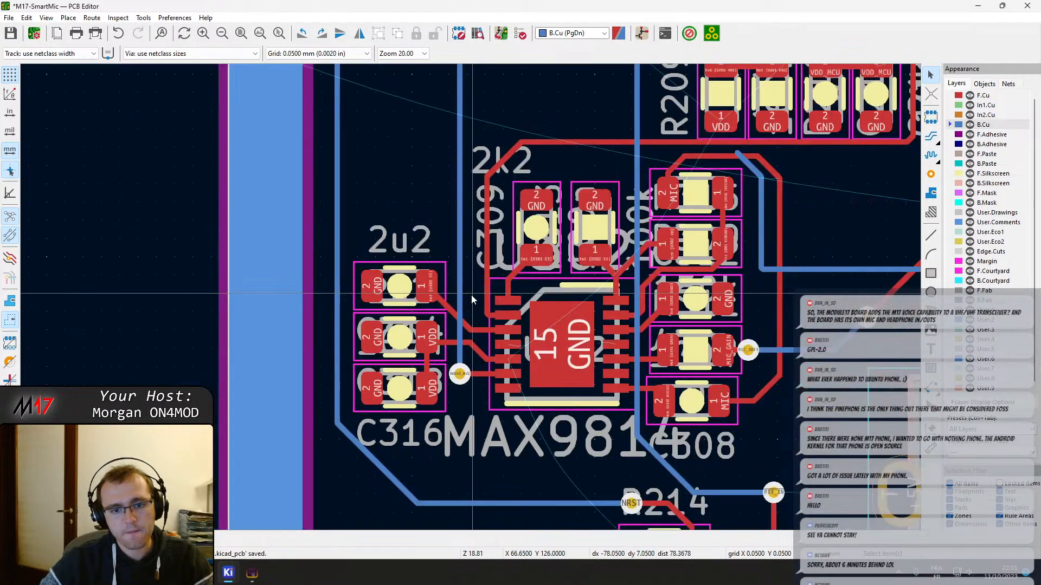
{"action": "scroll", "coordinate": [583, 368], "scroll_direction": "up", "scroll_amount": 2, "text": "shift"}
{"action": "scroll", "coordinate": [583, 369], "scroll_direction": "down", "scroll_amount": 3}
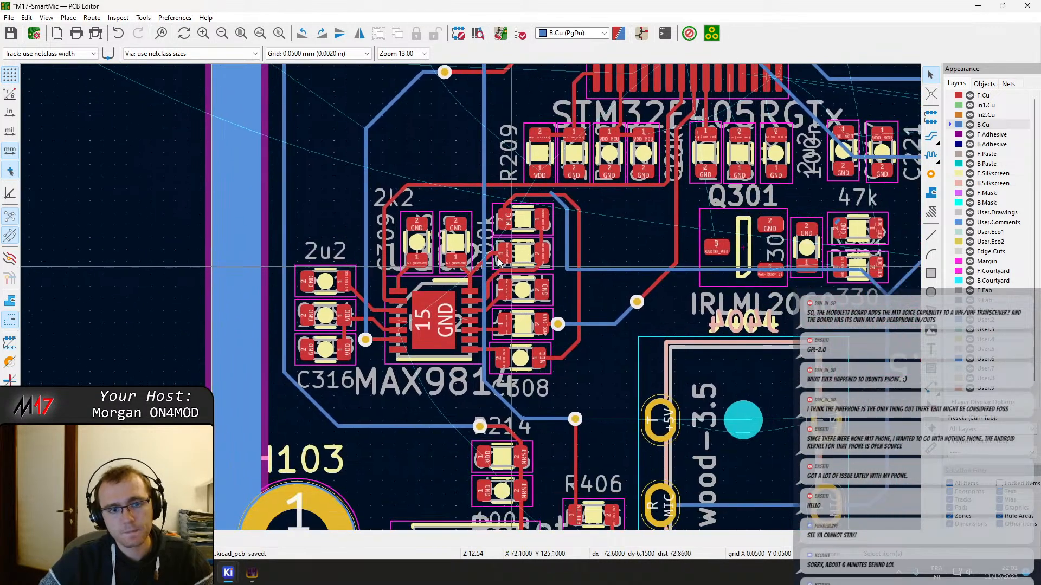
Examine the tracks around the MAX9814 and the space between its MIC pad and connector J404
{"action": "scroll", "coordinate": [480, 416], "scroll_direction": "up", "scroll_amount": 5}
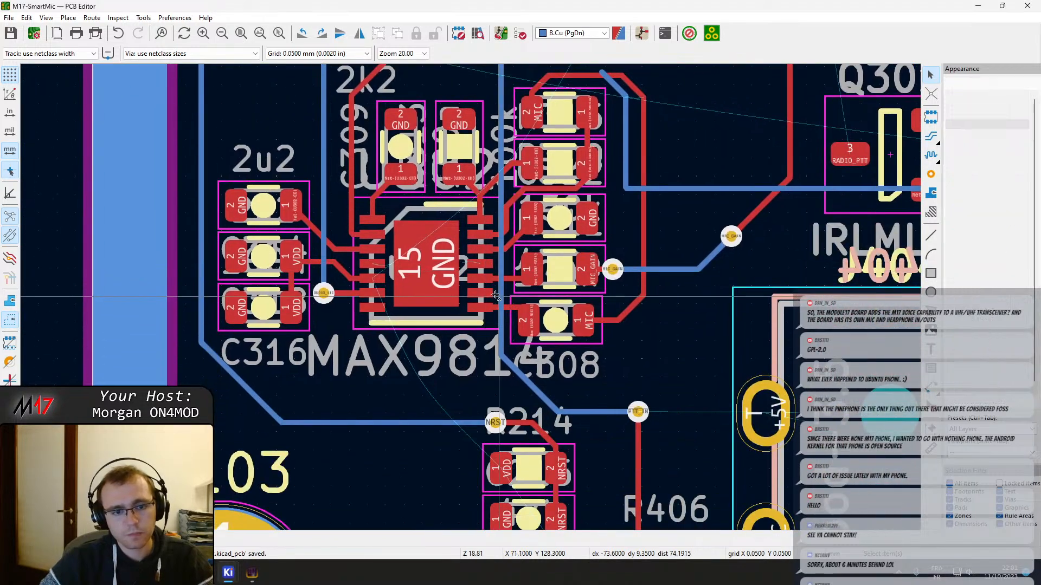
{"action": "scroll", "coordinate": [471, 297], "scroll_direction": "up", "scroll_amount": 3}
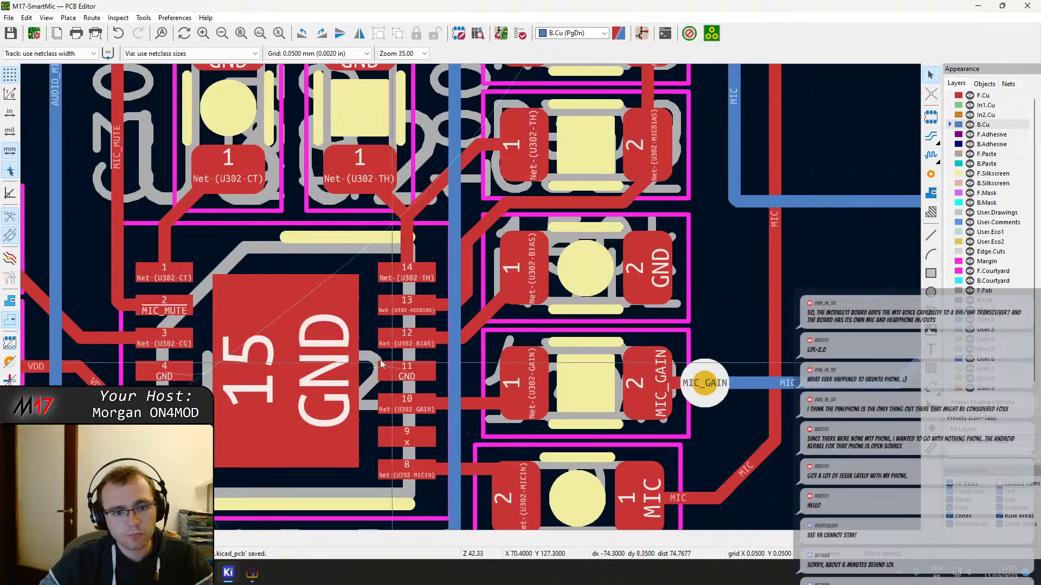
{"action": "middle_click_drag", "start_coordinate": [326, 214], "coordinate": [393, 376]}
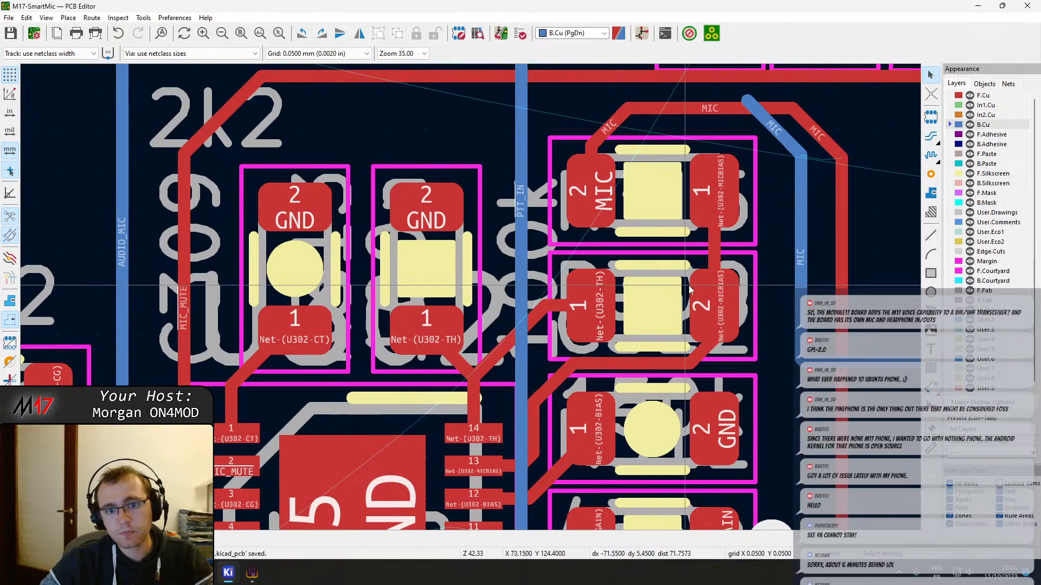
{"action": "scroll", "coordinate": [701, 280], "scroll_direction": "down", "scroll_amount": 4}
{"action": "scroll", "coordinate": [476, 305], "scroll_direction": "up", "scroll_amount": 1}
{"action": "scroll", "coordinate": [476, 305], "scroll_direction": "down", "scroll_amount": 1}
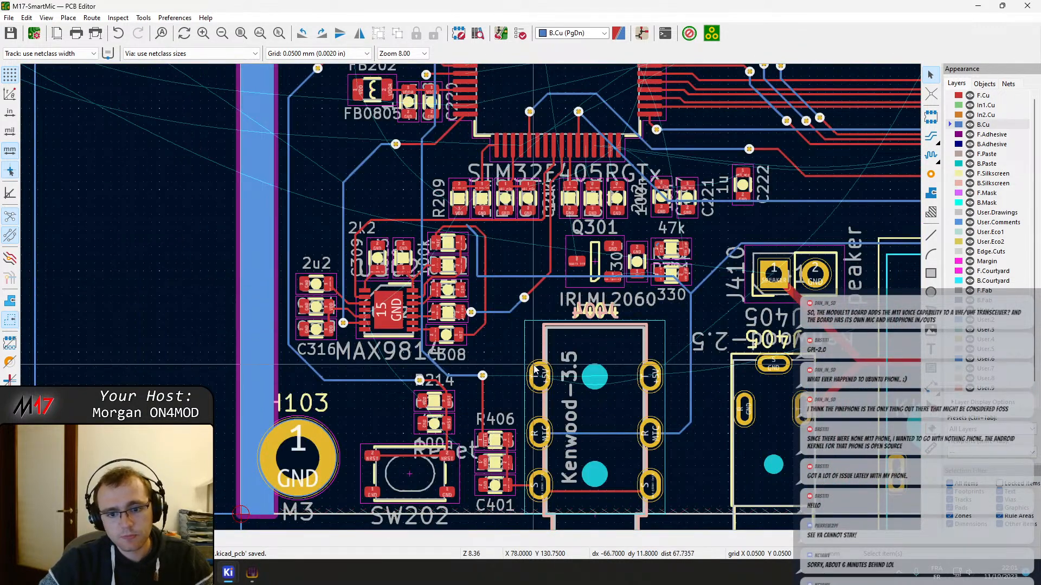
{"action": "scroll", "coordinate": [494, 332], "scroll_direction": "up", "scroll_amount": 3}
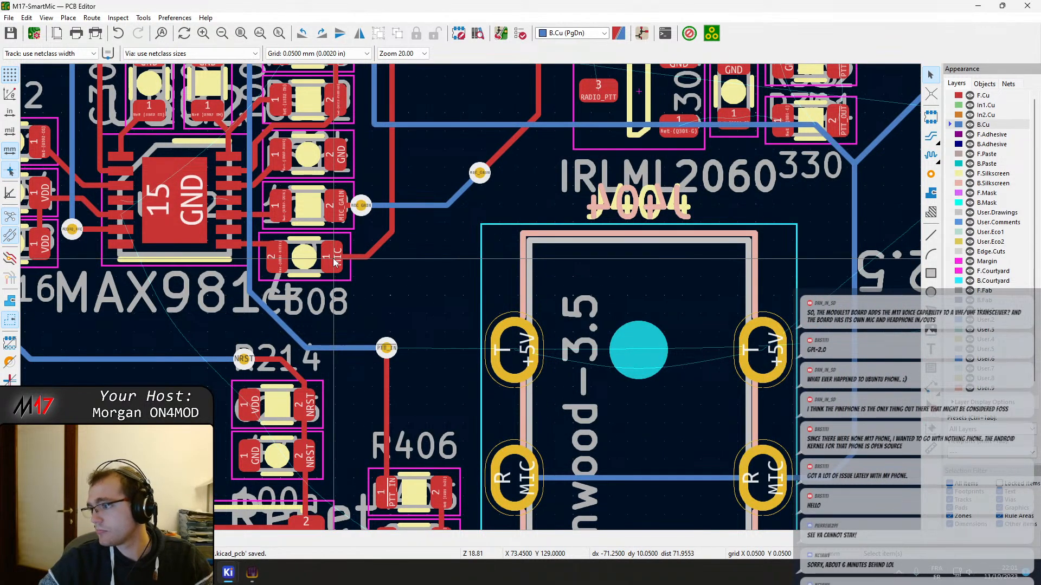
{"action": "key", "text": "x"}
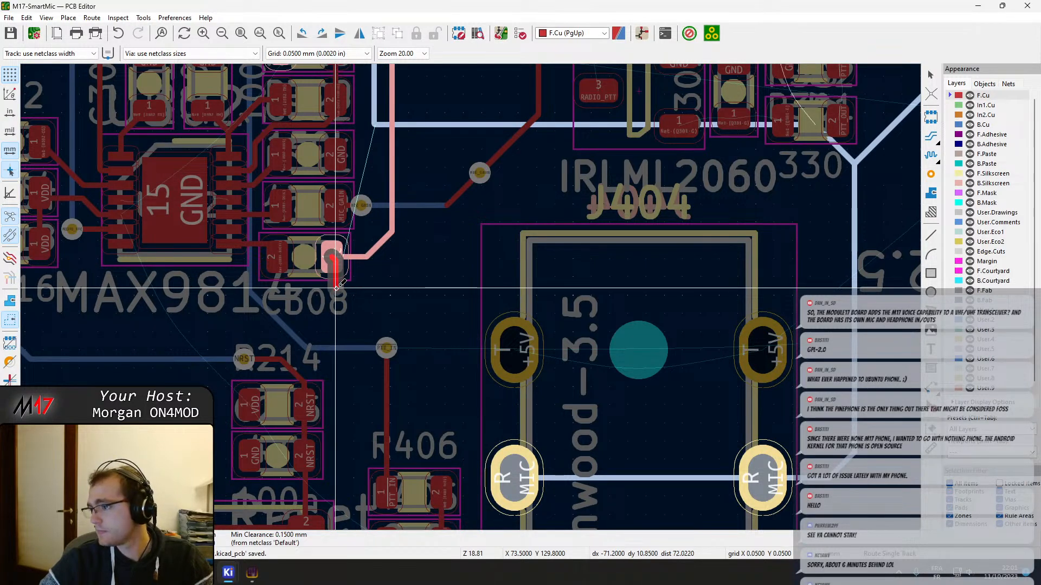
{"action": "key", "text": "Escape"}
{"action": "key", "text": "Escape"}
{"action": "double_click", "coordinate": [378, 245]}
{"action": "key", "text": "Escape"}
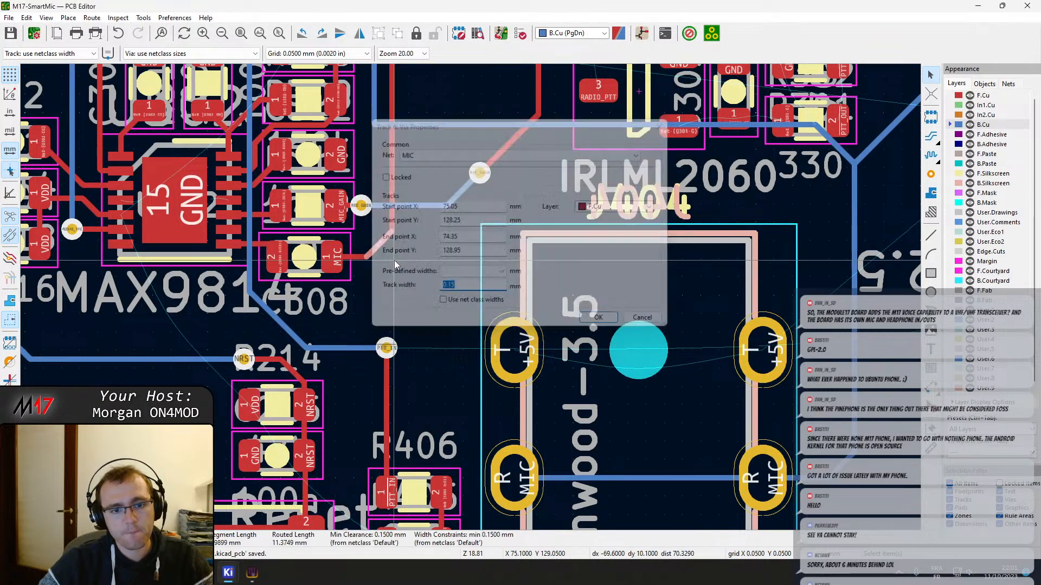
Square off the MIC track corner beside C308 and route MIC on F.Cu from there to J404's nearest R pad
{"action": "left_click_drag", "start_coordinate": [375, 247], "coordinate": [399, 267]}
{"action": "key", "text": "x"}
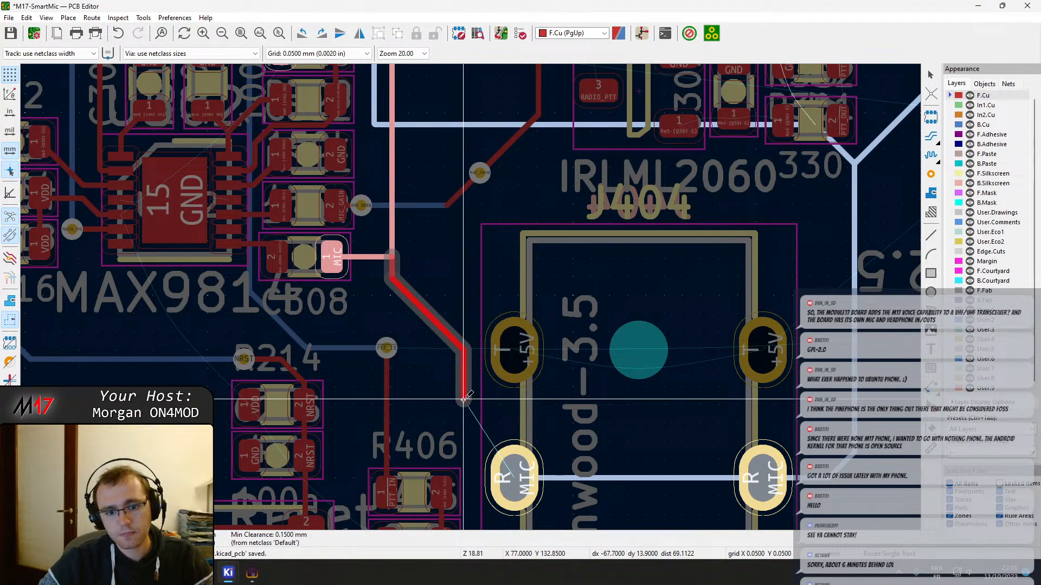
{"action": "left_click", "coordinate": [514, 476]}
{"action": "scroll", "coordinate": [514, 478], "scroll_direction": "down", "scroll_amount": 2}
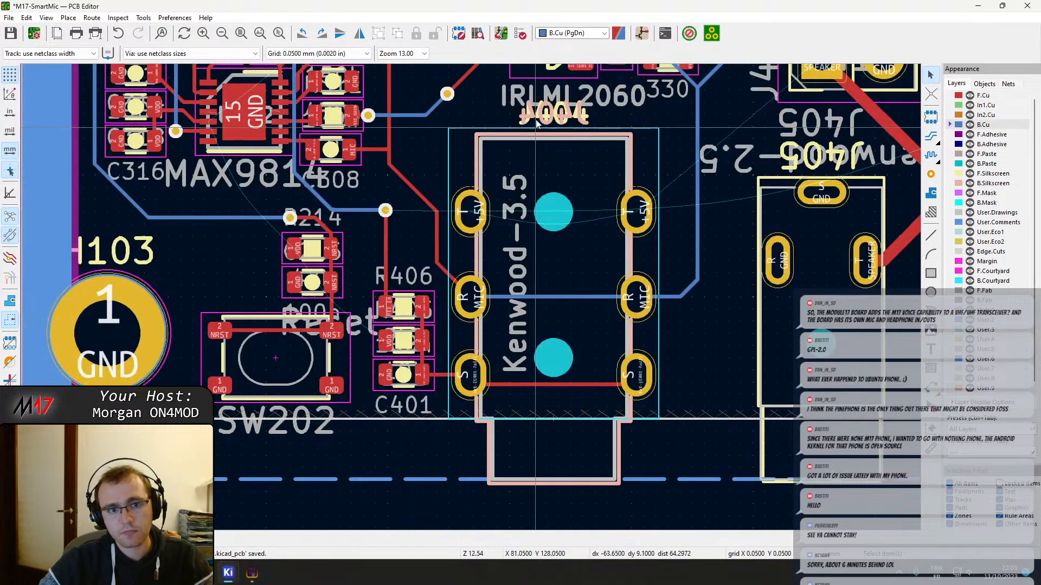
Delete the diagonal and vertical B.Cu MIC segments beside the upper F.Cu MIC track
{"action": "middle_click_drag", "start_coordinate": [537, 124], "coordinate": [551, 233]}
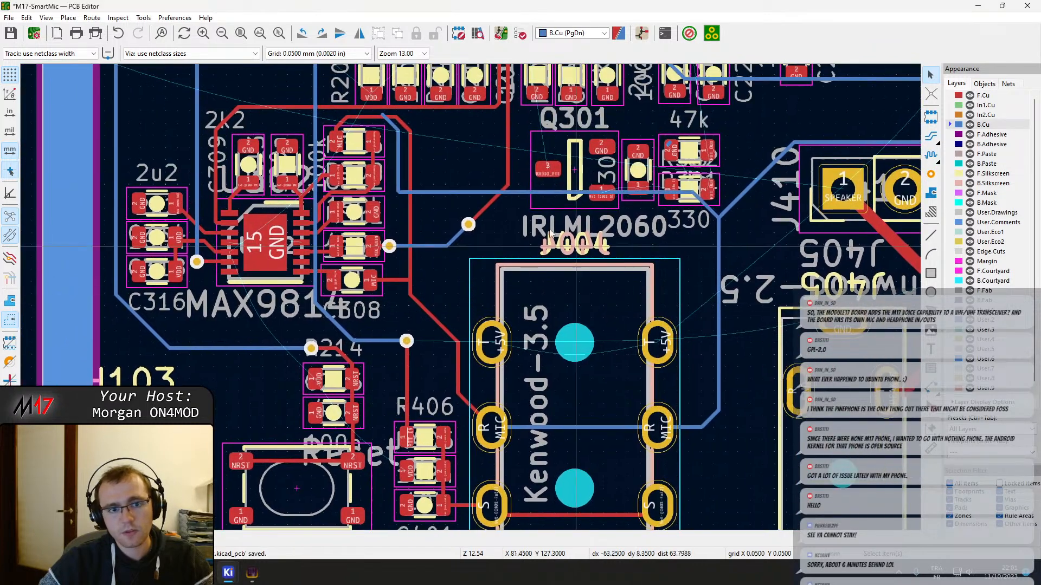
{"action": "scroll", "coordinate": [550, 233], "scroll_direction": "up", "scroll_amount": 4}
{"action": "left_click", "coordinate": [364, 243]}
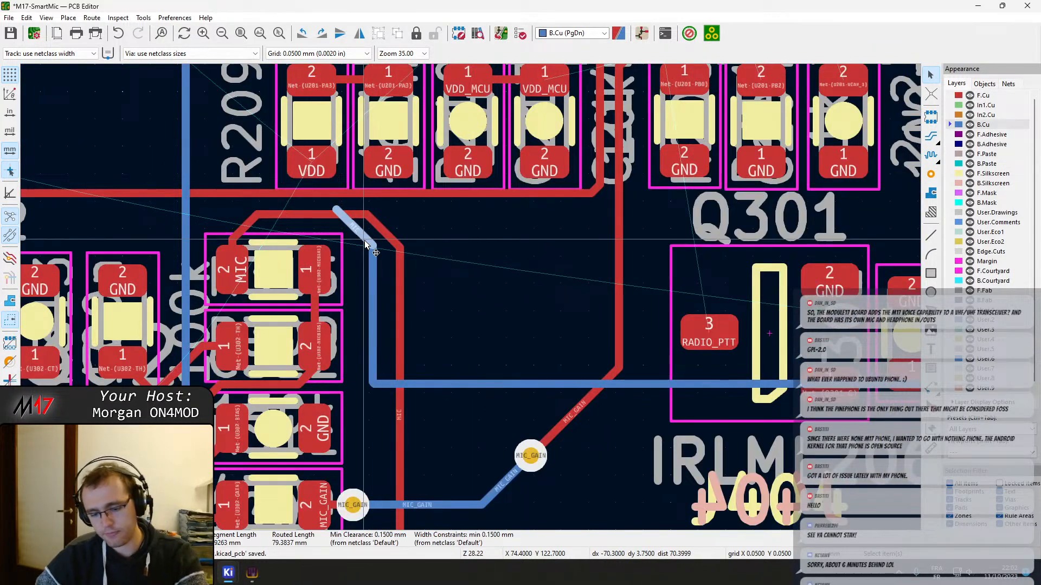
{"action": "key", "text": "Delete"}
{"action": "left_click", "coordinate": [374, 277]}
{"action": "key", "text": "Delete"}
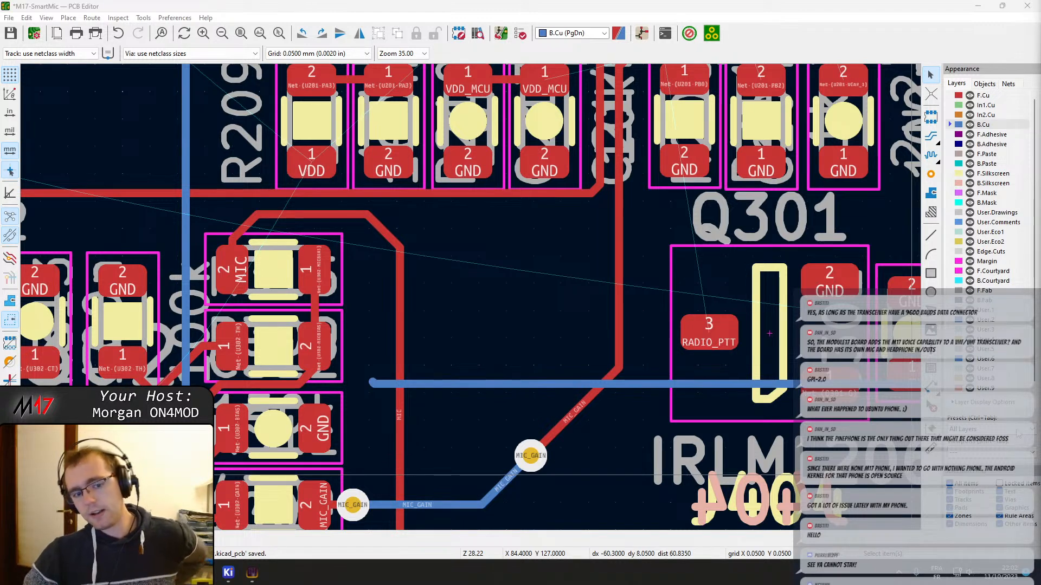
Examine the routing around J404, R406 and the reset switch, and the B.Cu MIC track towards J410
{"action": "scroll", "coordinate": [469, 325], "scroll_direction": "down", "scroll_amount": 3}
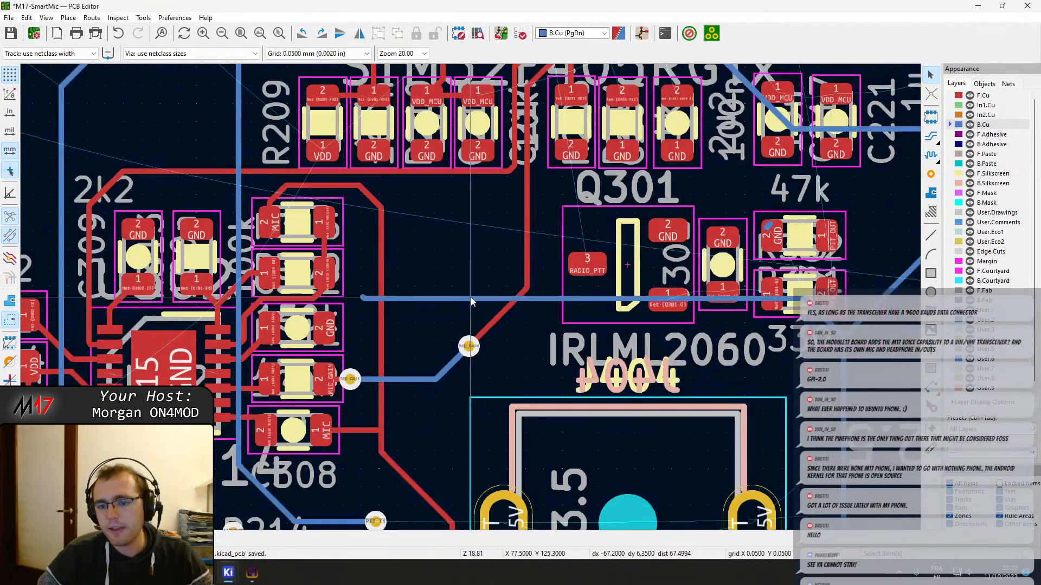
{"action": "middle_click_drag", "start_coordinate": [552, 289], "coordinate": [484, 229]}
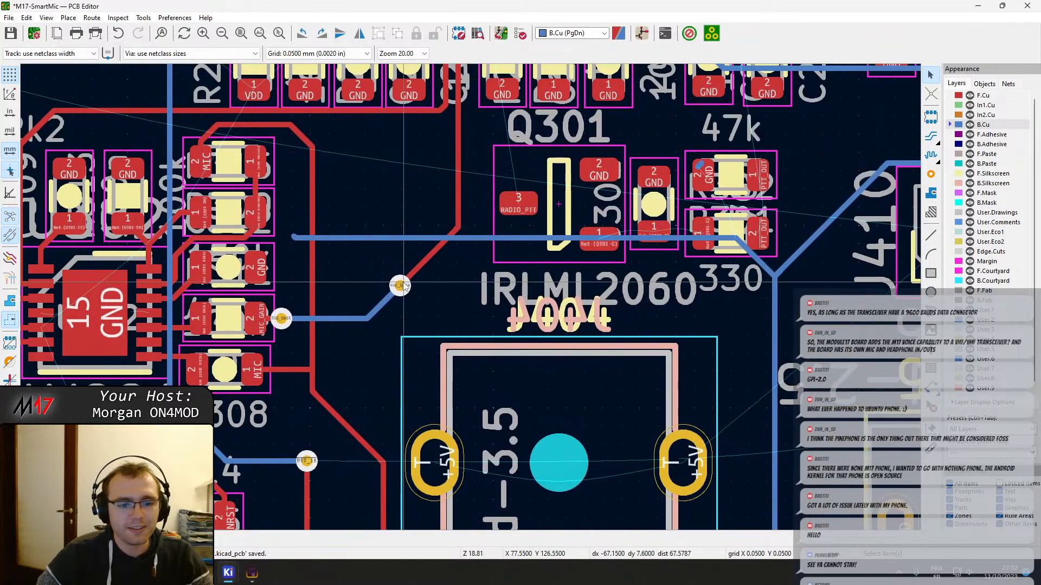
{"action": "middle_click_drag", "start_coordinate": [404, 287], "coordinate": [512, 190]}
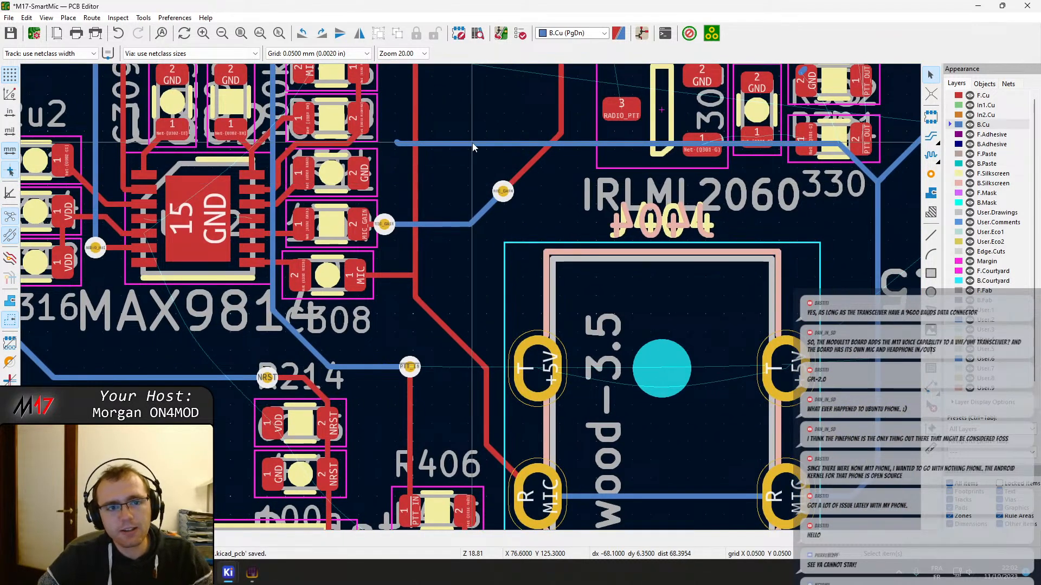
{"action": "middle_click_drag", "start_coordinate": [420, 120], "coordinate": [660, 68]}
{"action": "middle_click_drag", "start_coordinate": [609, 245], "coordinate": [511, 102]}
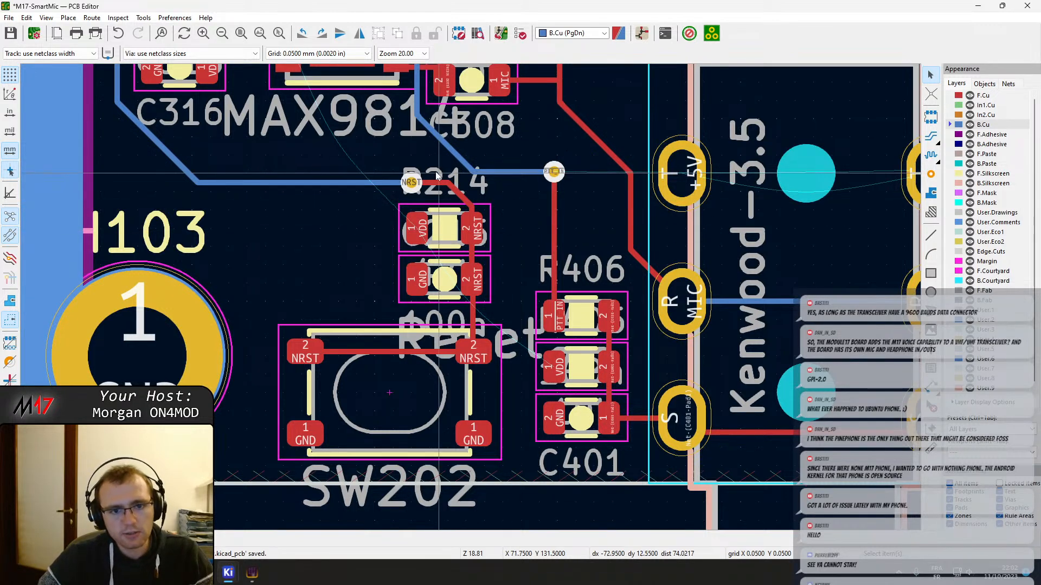
{"action": "middle_click_drag", "start_coordinate": [416, 172], "coordinate": [552, 431]}
{"action": "middle_click_drag", "start_coordinate": [450, 317], "coordinate": [421, 301]}
{"action": "middle_click_drag", "start_coordinate": [637, 448], "coordinate": [391, 309]}
{"action": "scroll", "coordinate": [449, 334], "scroll_direction": "up", "scroll_amount": 1}
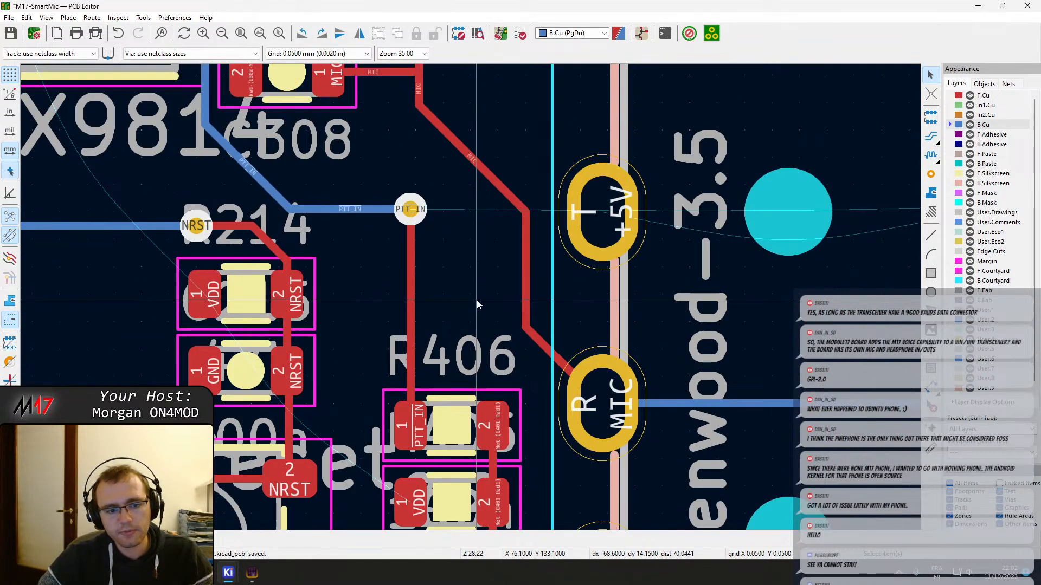
{"action": "scroll", "coordinate": [471, 297], "scroll_direction": "down", "scroll_amount": 1}
{"action": "middle_click_drag", "start_coordinate": [375, 363], "coordinate": [419, 396]}
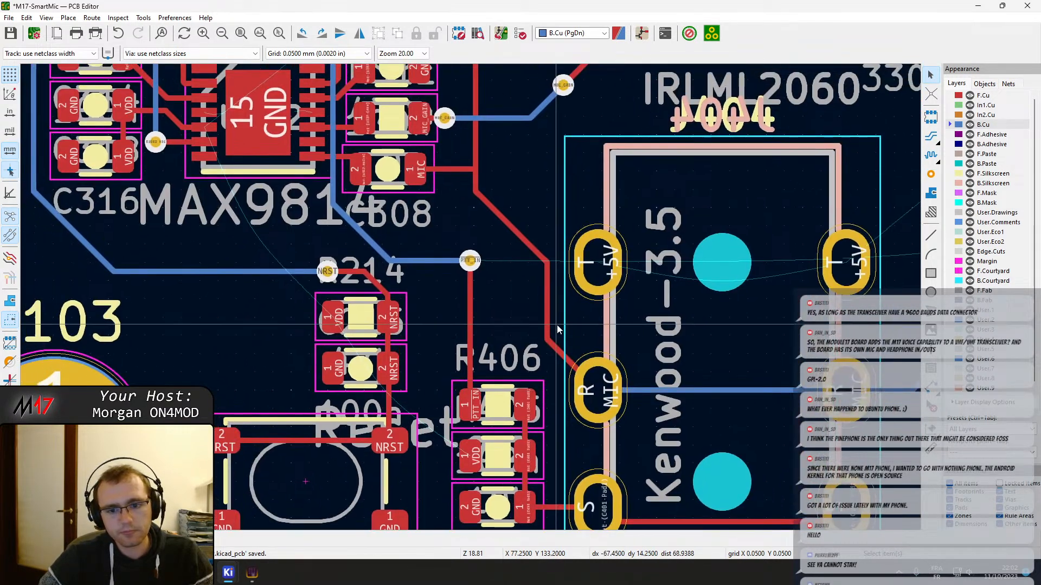
{"action": "middle_click_drag", "start_coordinate": [526, 329], "coordinate": [281, 331]}
{"action": "scroll", "coordinate": [473, 296], "scroll_direction": "down", "scroll_amount": 1}
{"action": "middle_click_drag", "start_coordinate": [508, 279], "coordinate": [548, 318]}
{"action": "scroll", "coordinate": [549, 318], "scroll_direction": "down", "scroll_amount": 1}
{"action": "scroll", "coordinate": [645, 190], "scroll_direction": "up", "scroll_amount": 1}
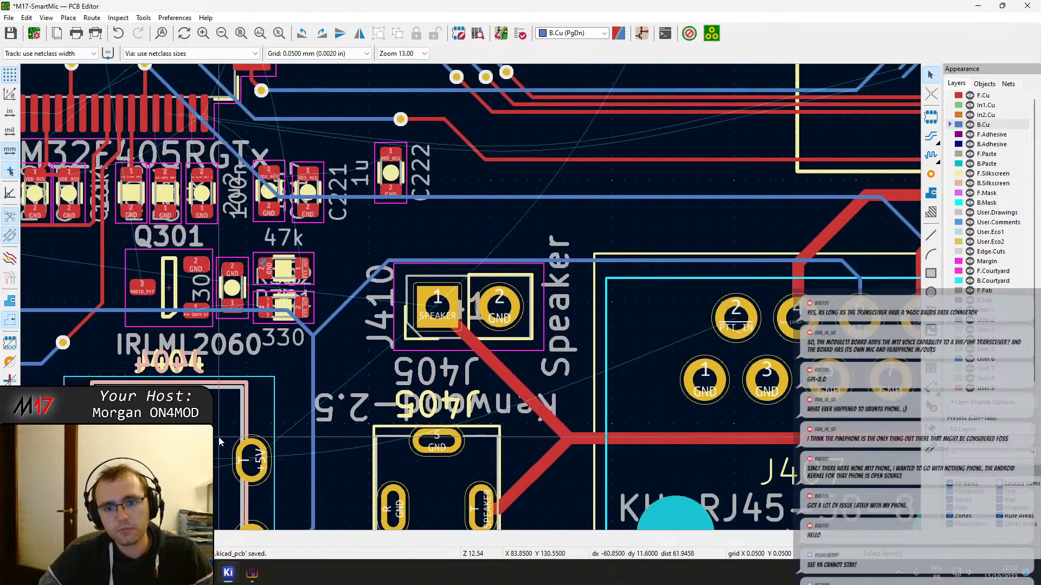
Delete the leftover horizontal B.Cu MIC track under Q301 and its short diagonal near the 330 resistor
{"action": "scroll", "coordinate": [309, 385], "scroll_direction": "down", "scroll_amount": 1}
{"action": "scroll", "coordinate": [470, 297], "scroll_direction": "up", "scroll_amount": 1}
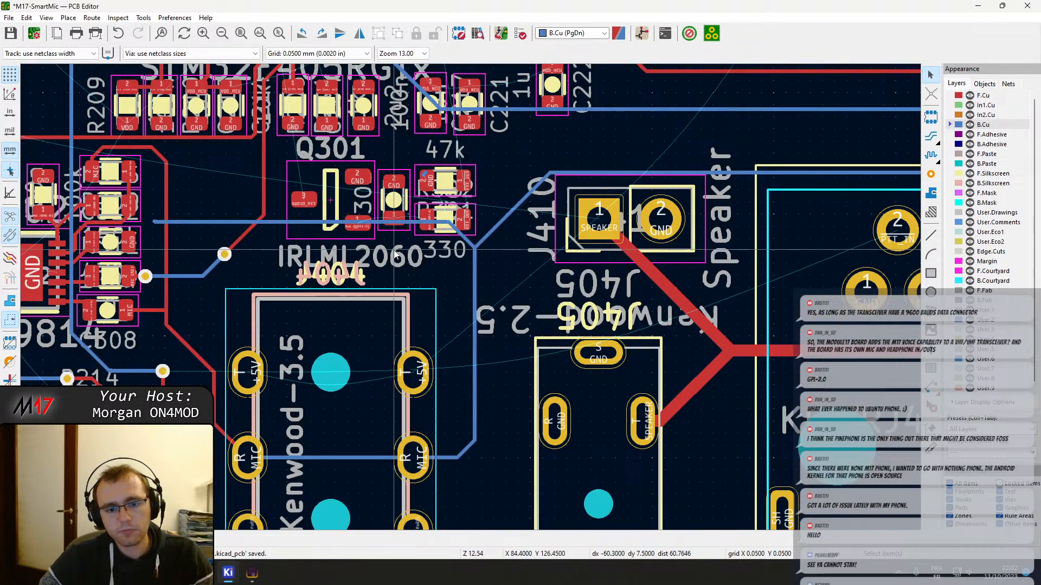
{"action": "middle_click_drag", "start_coordinate": [394, 250], "coordinate": [439, 279]}
{"action": "left_click", "coordinate": [322, 259]}
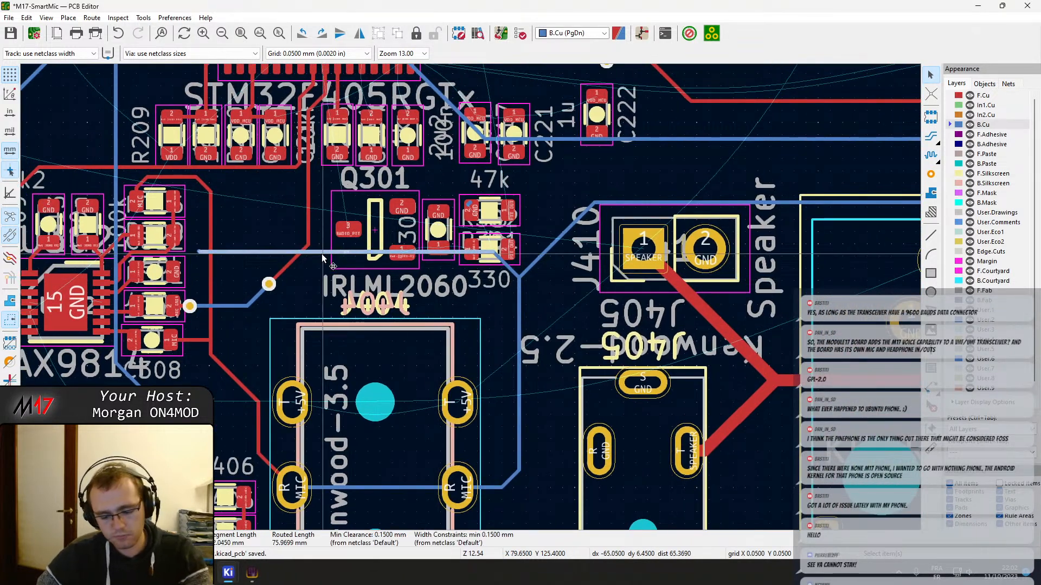
{"action": "key", "text": "Delete"}
{"action": "left_click", "coordinate": [507, 265]}
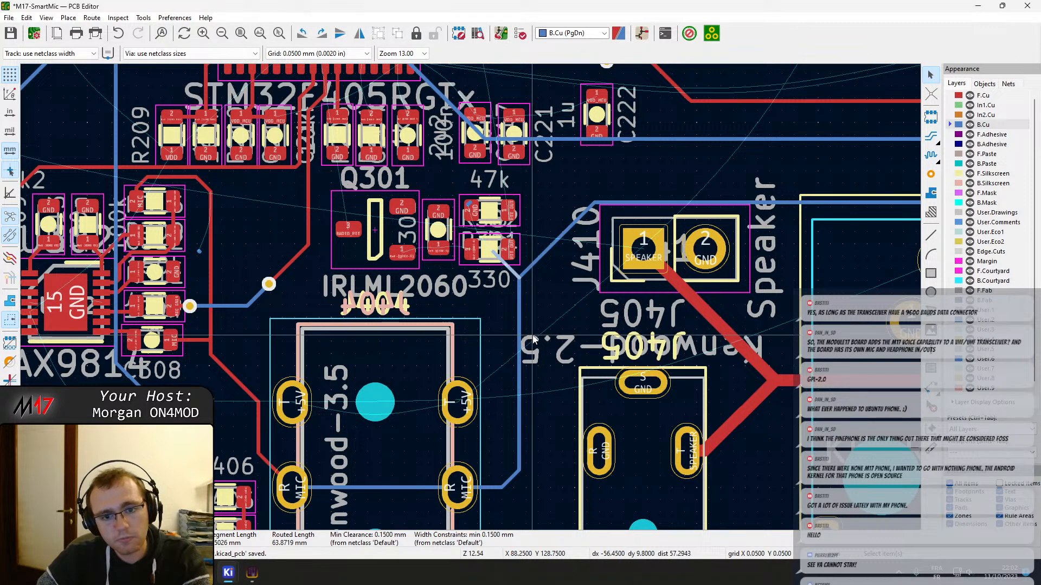
{"action": "key", "text": "Delete"}
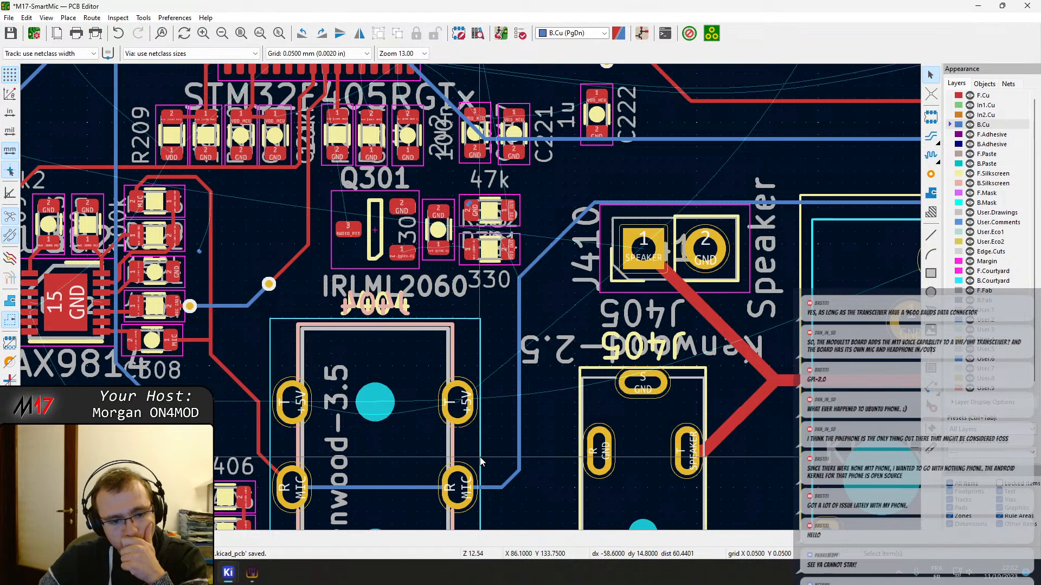
{"action": "middle_click_drag", "start_coordinate": [297, 498], "coordinate": [404, 396]}
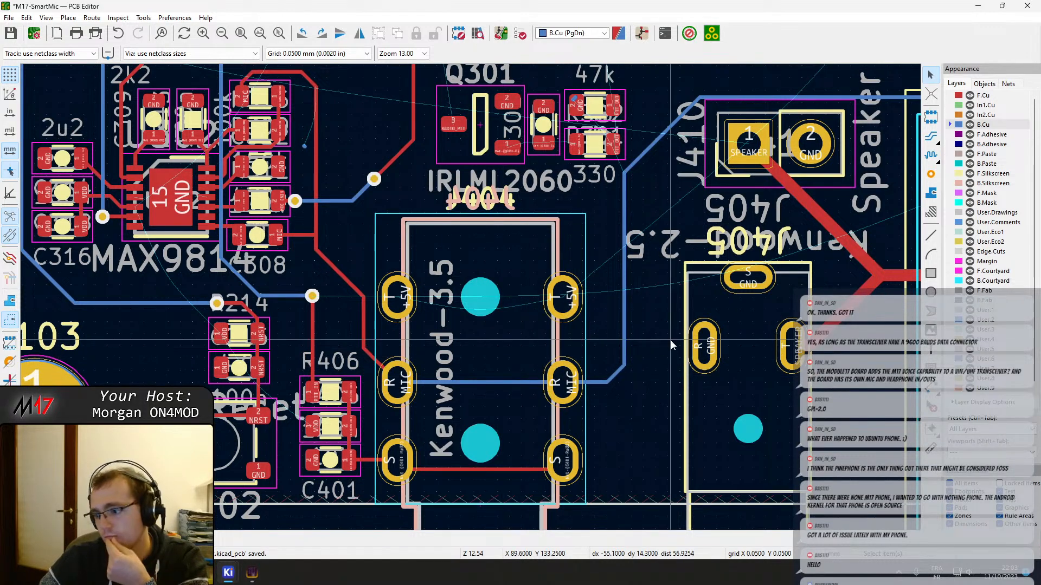
{"action": "scroll", "coordinate": [759, 236], "scroll_direction": "down", "scroll_amount": 2}
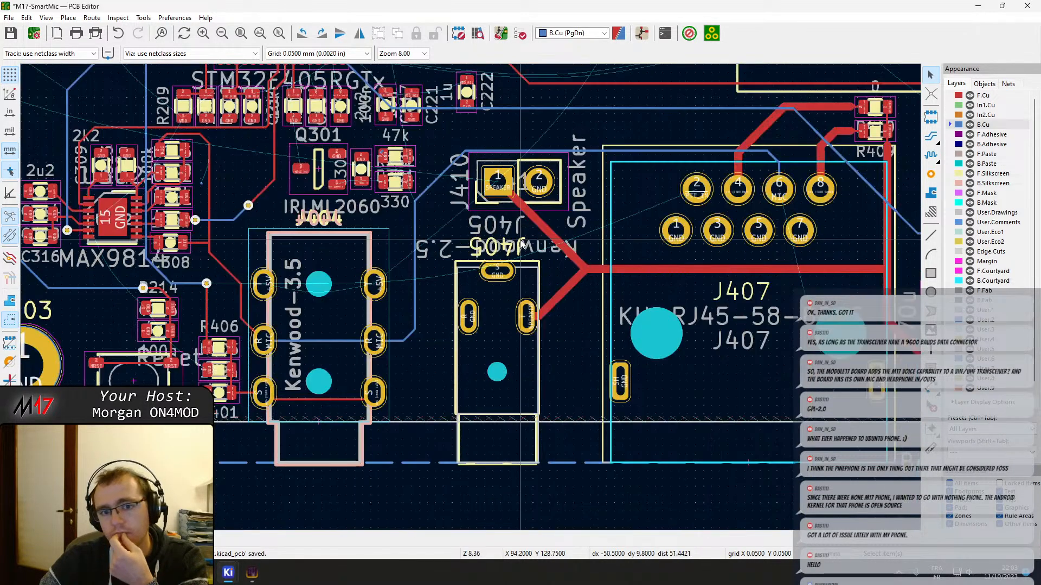
{"action": "middle_click_drag", "start_coordinate": [428, 310], "coordinate": [434, 314]}
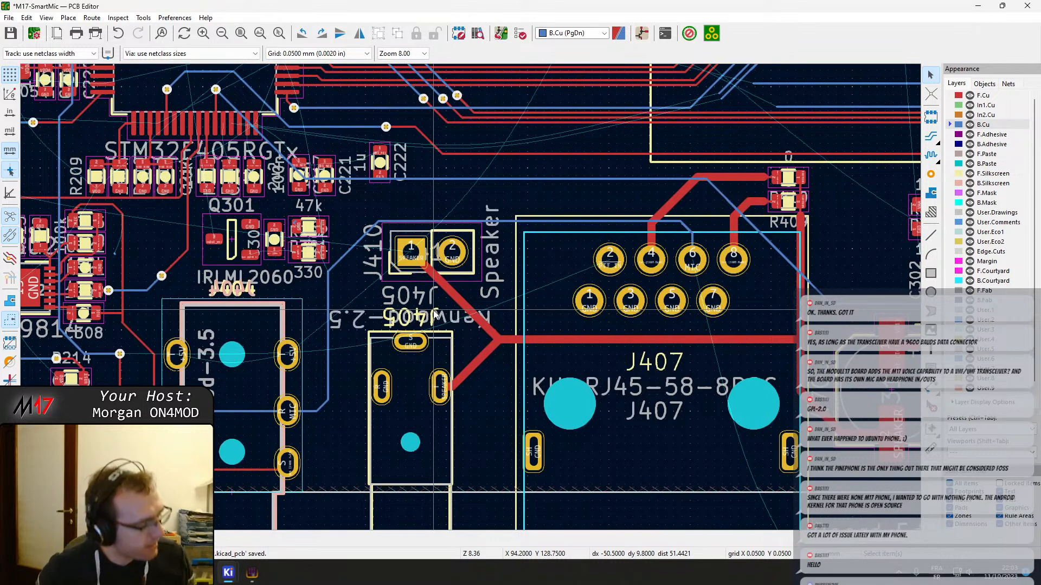
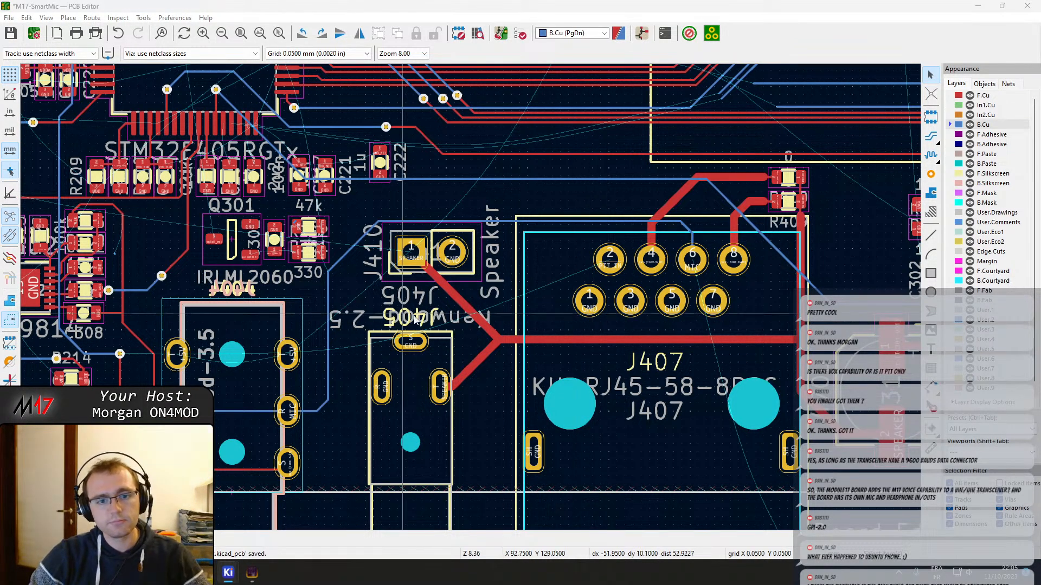
Inspect the routing around the MAX9814 amplifier and save the board
{"action": "middle_click_drag", "start_coordinate": [413, 293], "coordinate": [531, 277]}
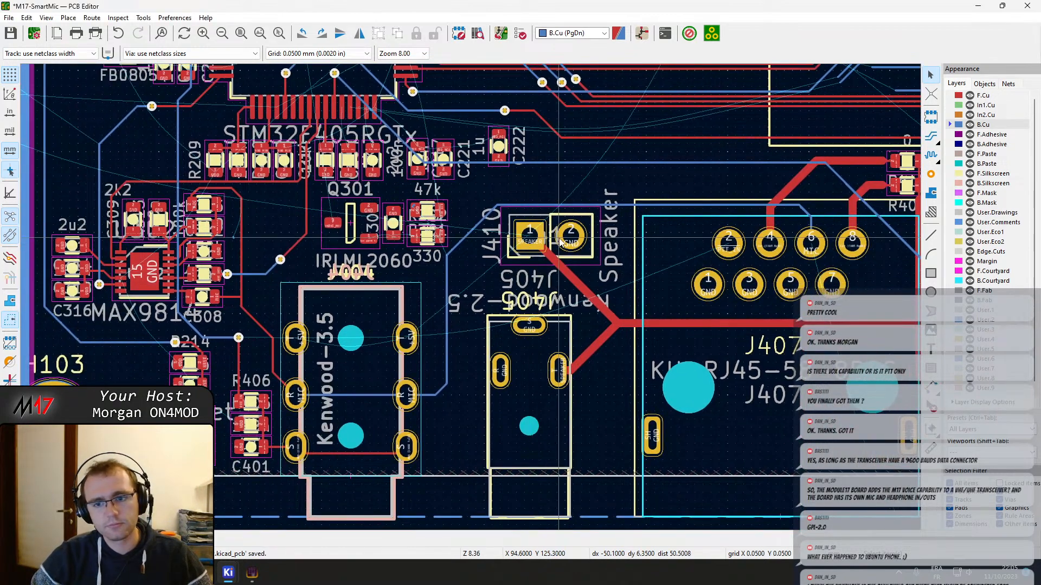
{"action": "middle_click_drag", "start_coordinate": [323, 272], "coordinate": [330, 275]}
{"action": "scroll", "coordinate": [331, 277], "scroll_direction": "up", "scroll_amount": 5}
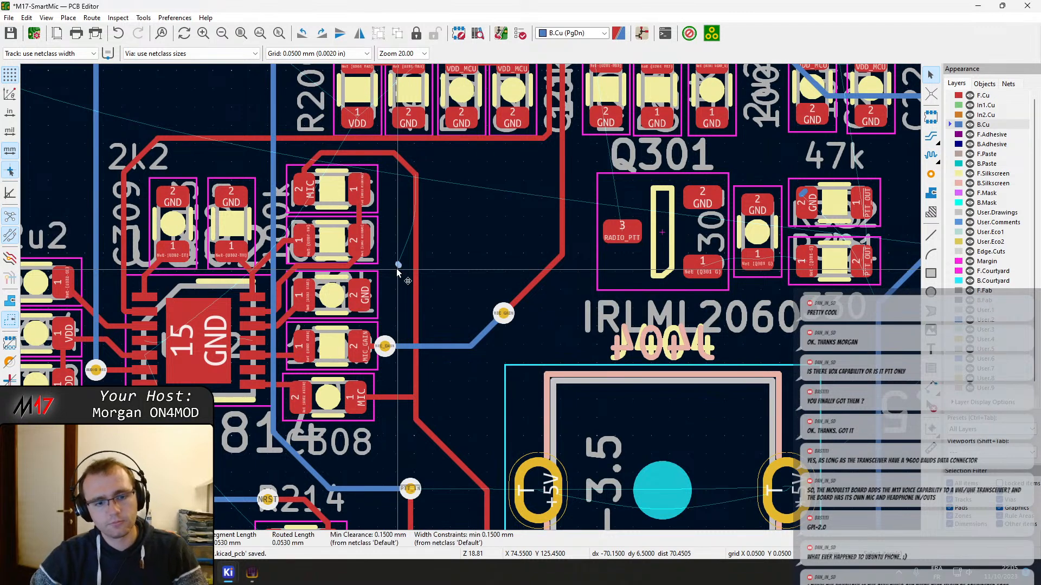
{"action": "key", "text": "ctrl+s"}
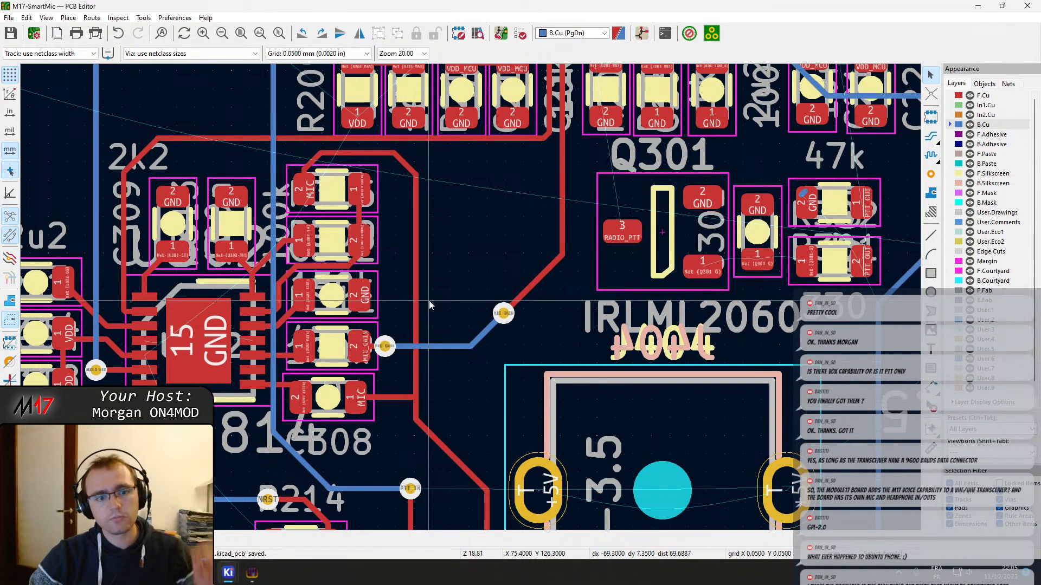
Route the PB2 net on F.Cu from pin 28 of U201 to pad 2 of the resistor directly below
{"action": "middle_click_drag", "start_coordinate": [384, 316], "coordinate": [442, 304]}
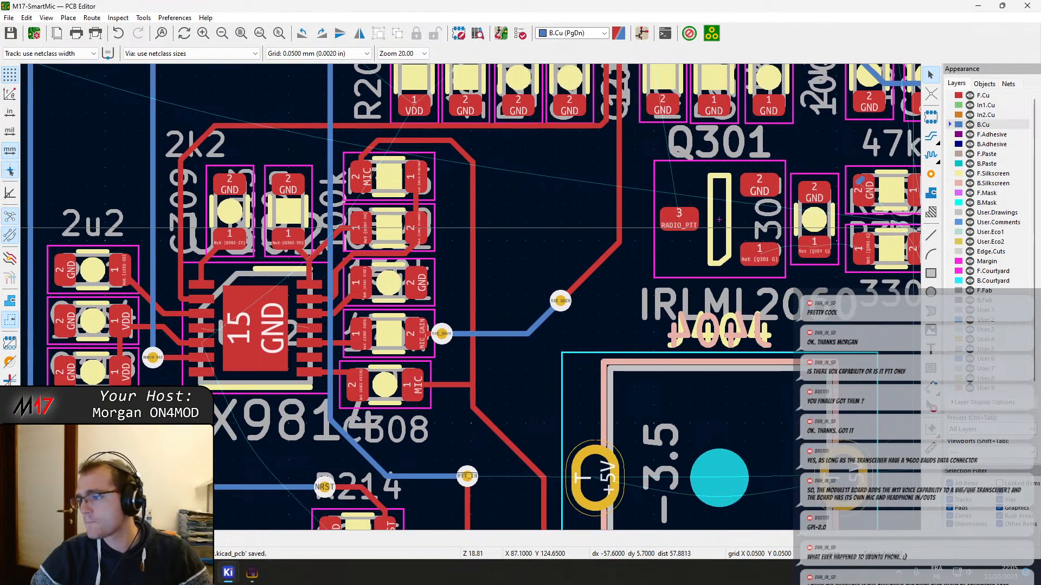
{"action": "middle_click_drag", "start_coordinate": [437, 106], "coordinate": [524, 228]}
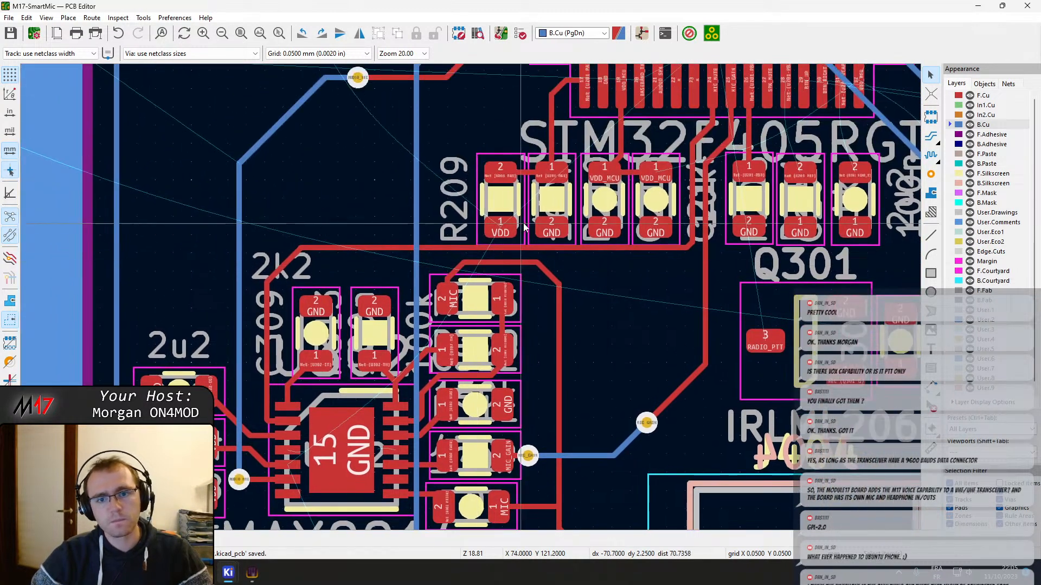
{"action": "middle_click_drag", "start_coordinate": [655, 179], "coordinate": [471, 277]}
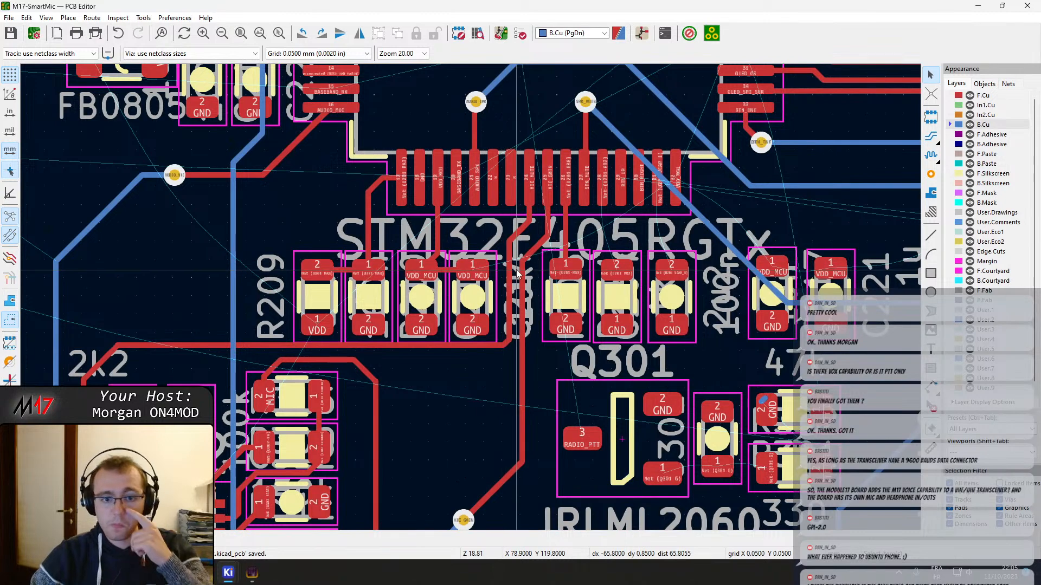
{"action": "scroll", "coordinate": [544, 195], "scroll_direction": "up", "scroll_amount": 2}
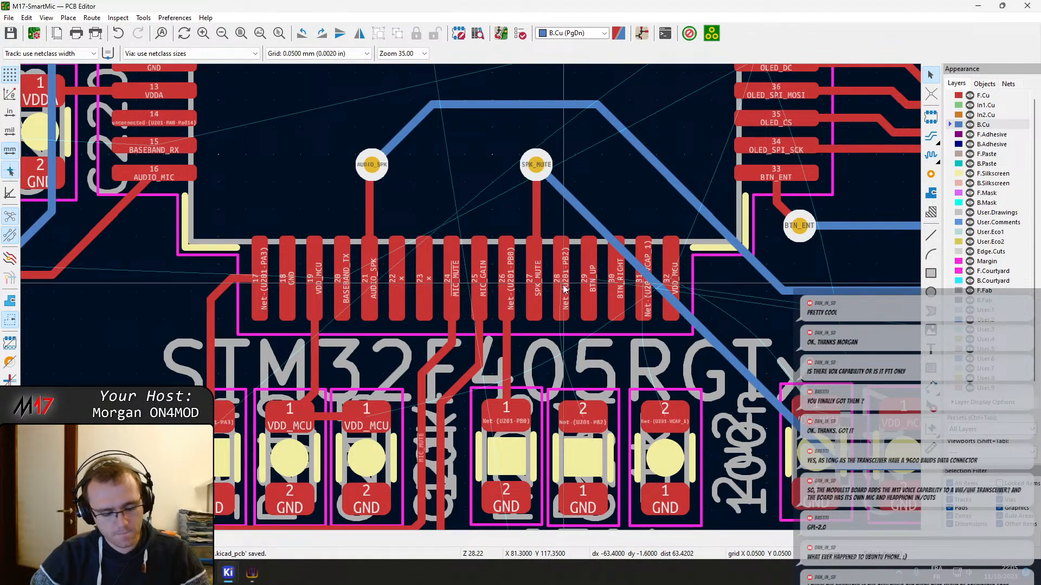
{"action": "key", "text": "x"}
{"action": "key", "text": "Escape"}
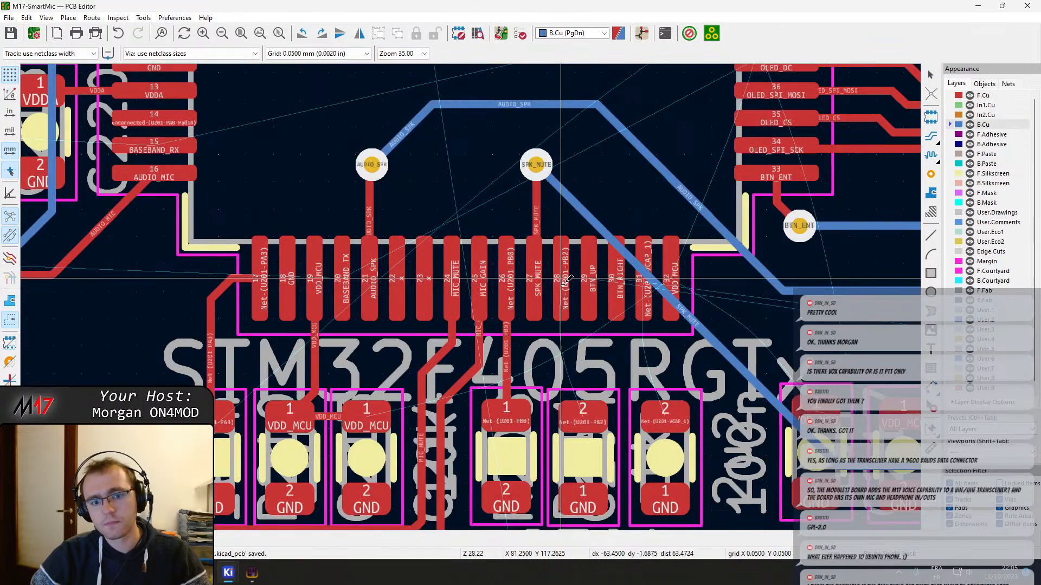
{"action": "key", "text": "x"}
{"action": "key", "text": "Escape"}
{"action": "left_click", "coordinate": [587, 421]}
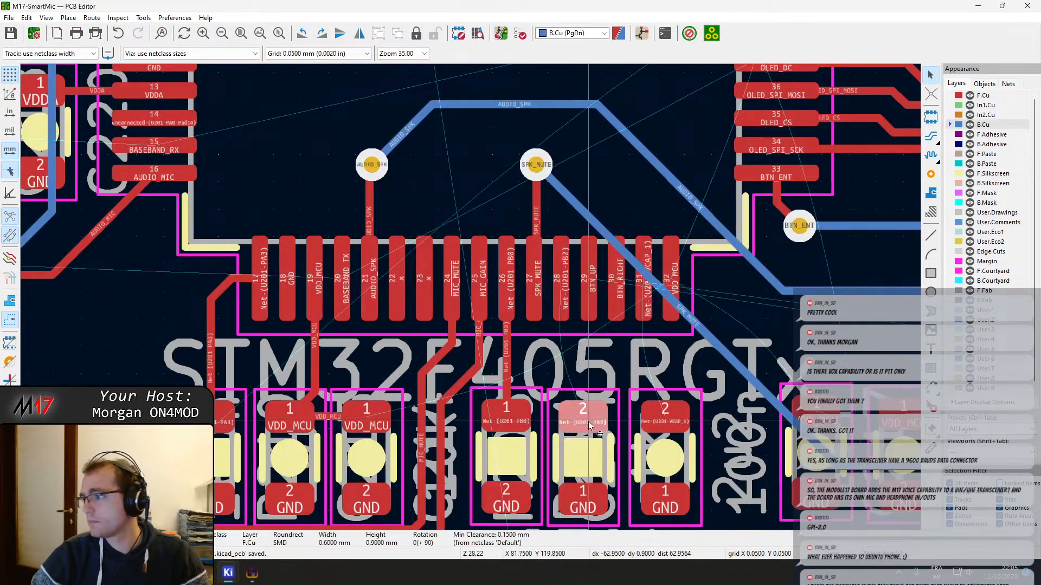
{"action": "scroll", "coordinate": [589, 421], "scroll_direction": "down", "scroll_amount": 1}
{"action": "scroll", "coordinate": [471, 297], "scroll_direction": "up", "scroll_amount": 1}
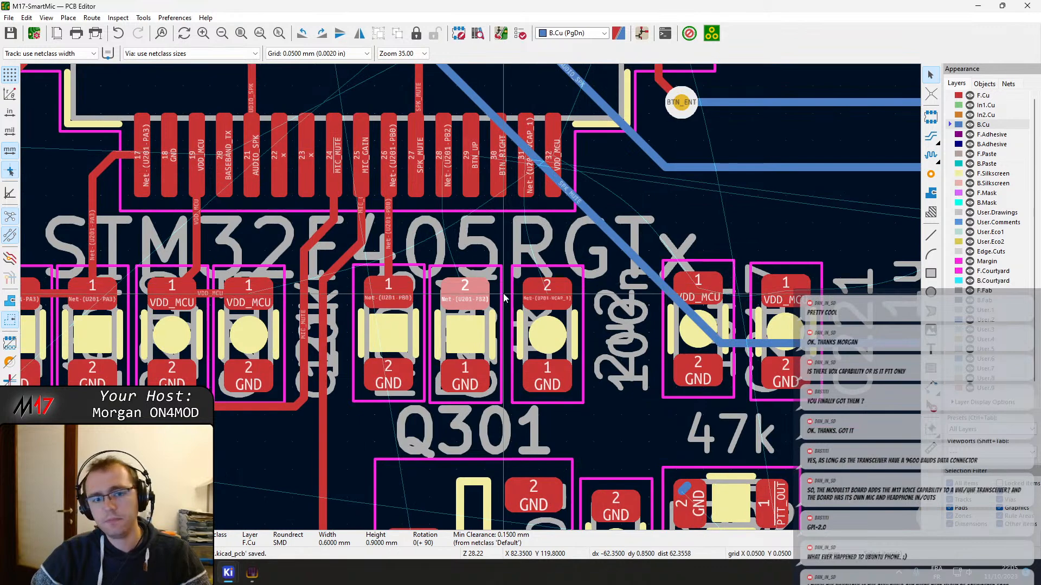
{"action": "key", "text": "x"}
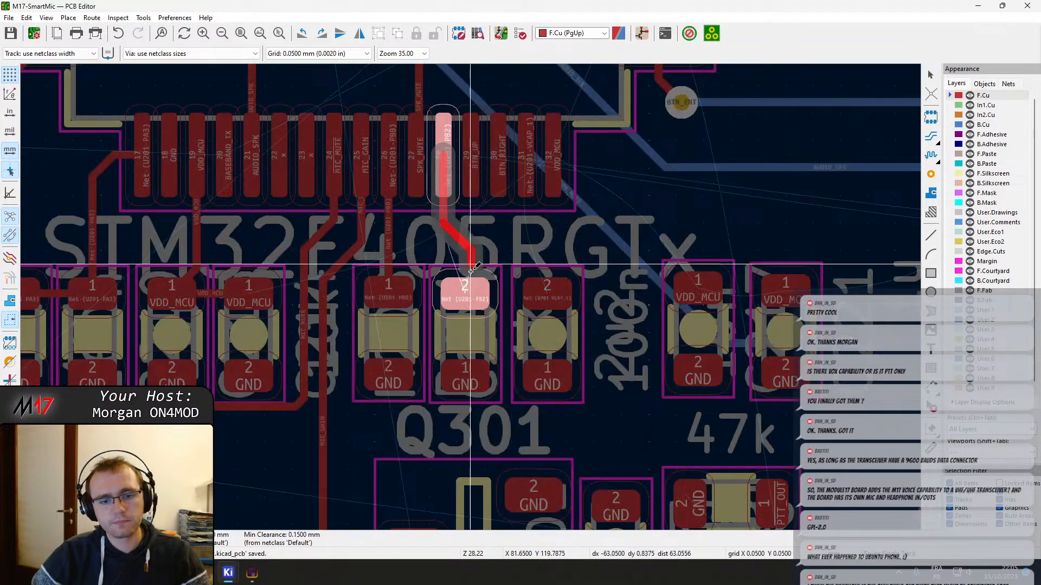
{"action": "left_click", "coordinate": [475, 152]}
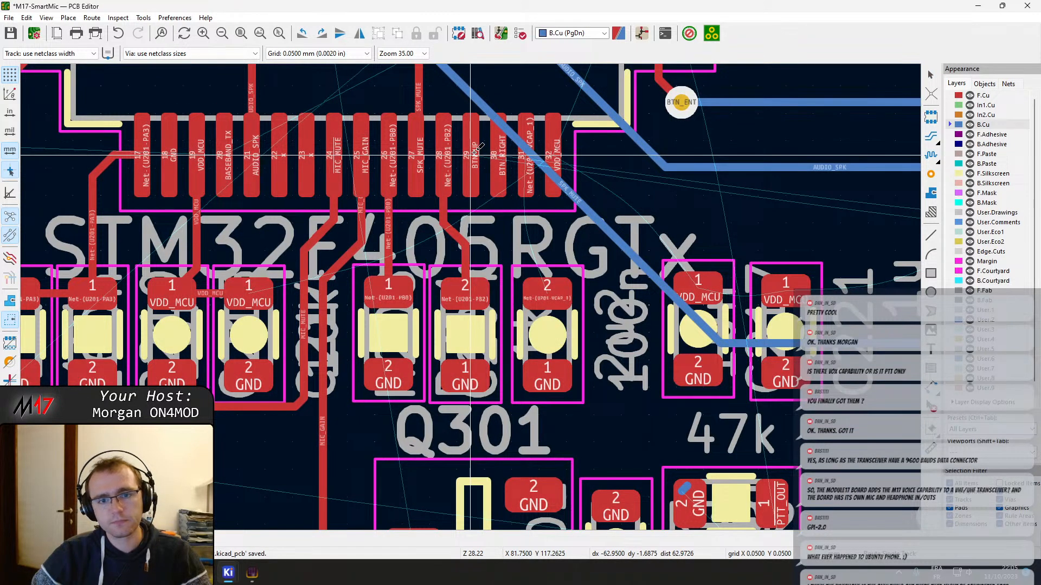
Route the VCAP_1 net on F.Cu between pin 31 of U201 and pad 2 of the capacitor below it
{"action": "key", "text": "x"}
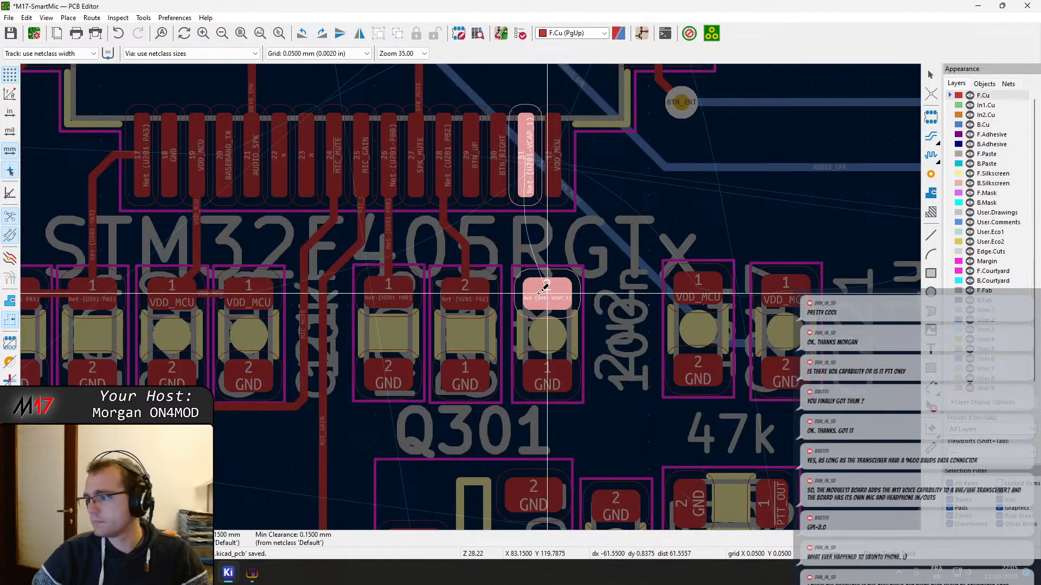
{"action": "key", "text": "Escape"}
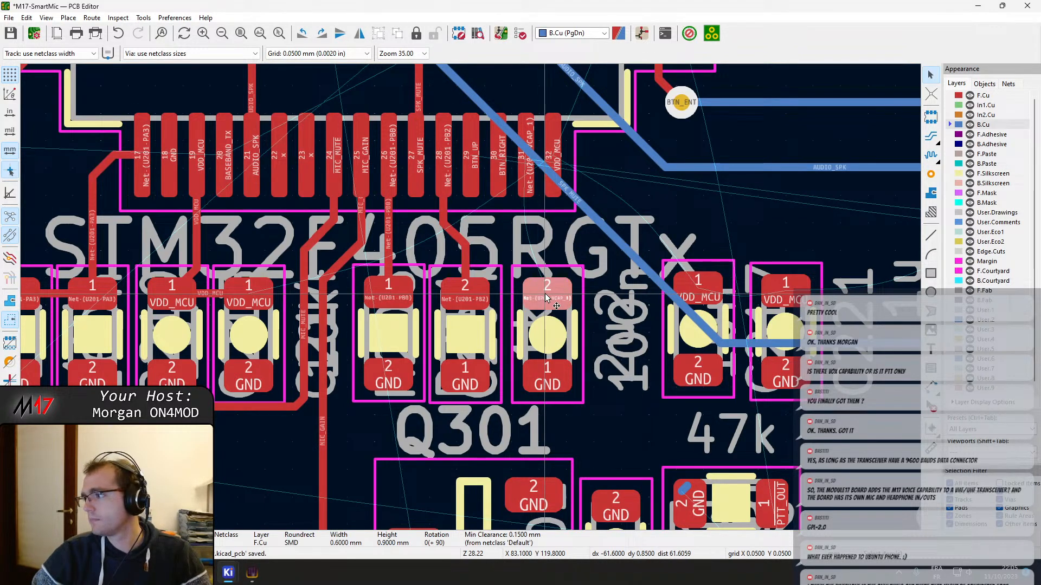
{"action": "key", "text": "x"}
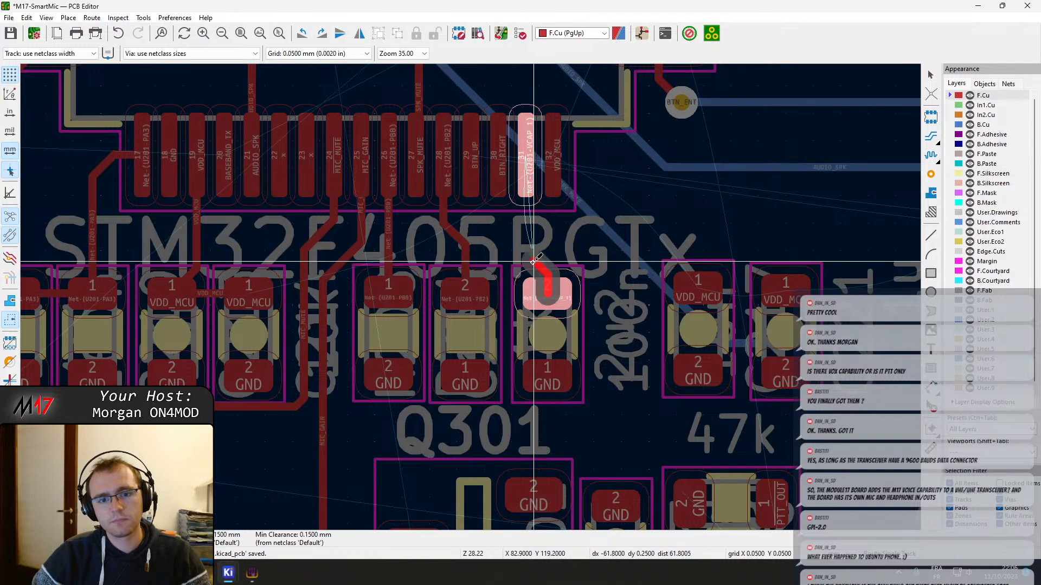
{"action": "left_click", "coordinate": [531, 191]}
Reroute the SPK_MUTE track on B.Cu so it leaves its via horizontally before running diagonally alongside the AUDIO_SPK track
{"action": "scroll", "coordinate": [494, 285], "scroll_direction": "up", "scroll_amount": 5, "text": "shift"}
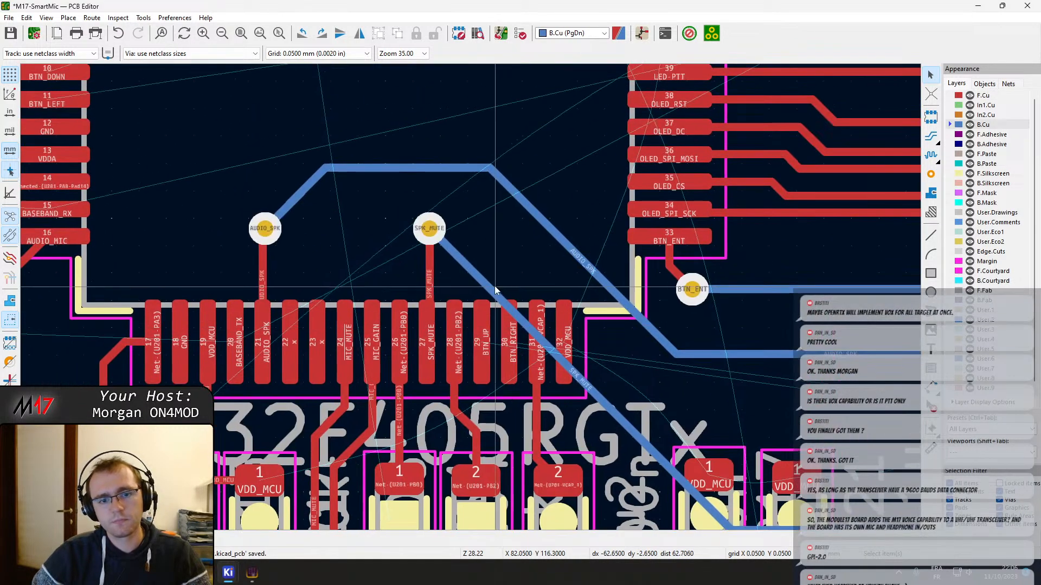
{"action": "scroll", "coordinate": [568, 280], "scroll_direction": "down", "scroll_amount": 2}
{"action": "scroll", "coordinate": [460, 286], "scroll_direction": "up", "scroll_amount": 1}
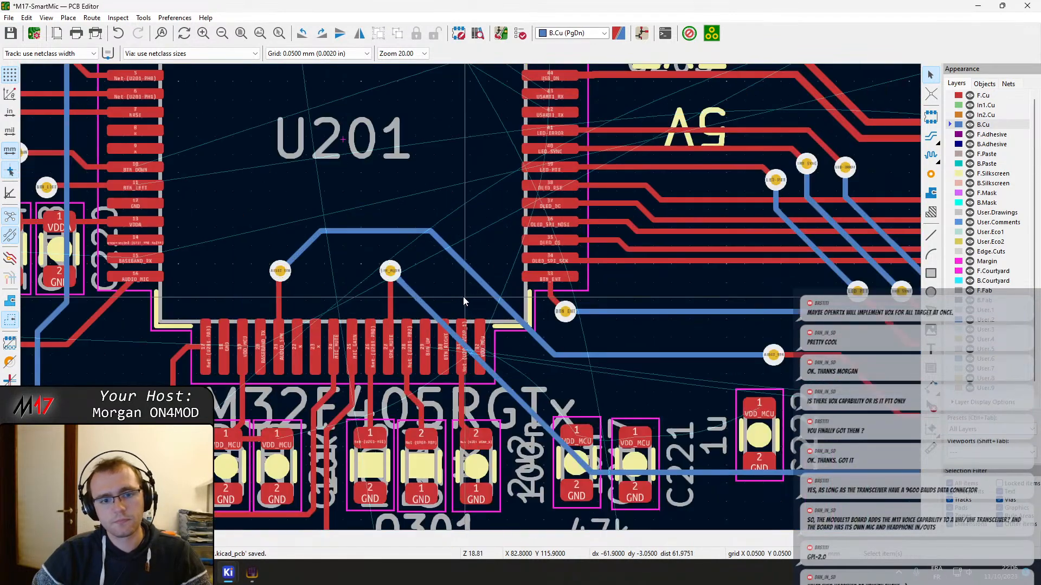
{"action": "key", "text": "x"}
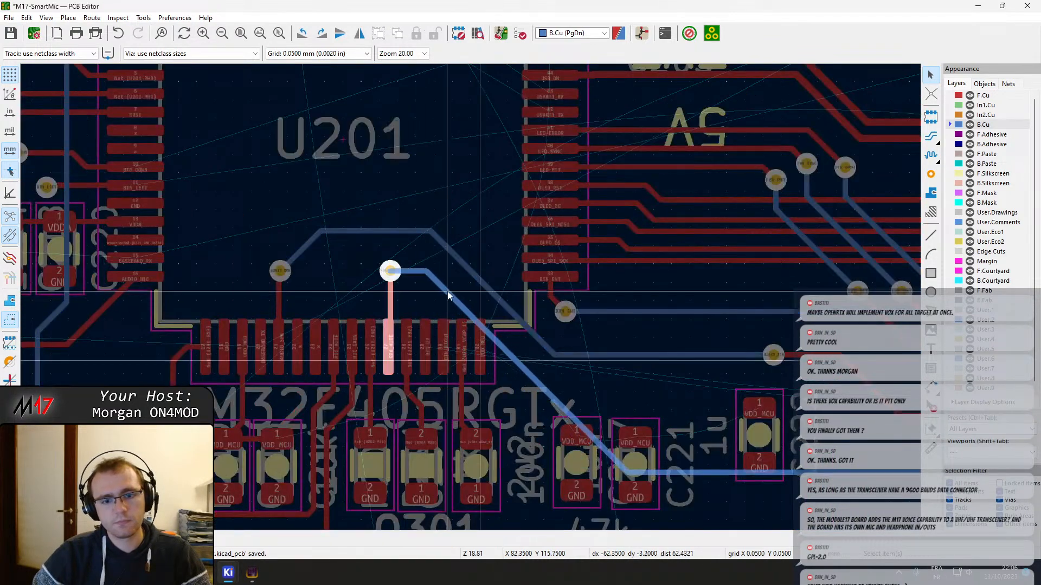
{"action": "left_click", "coordinate": [448, 296]}
Route BTN_UP from pin 29 of U201 on F.Cu to a via just inside the chip outline
{"action": "scroll", "coordinate": [454, 385], "scroll_direction": "up", "scroll_amount": 3}
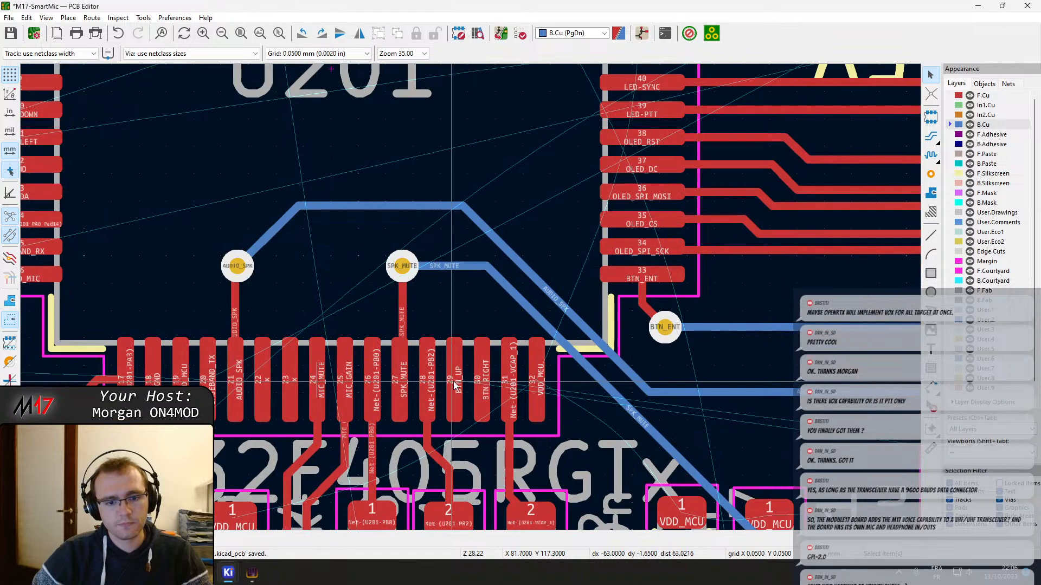
{"action": "key", "text": "x"}
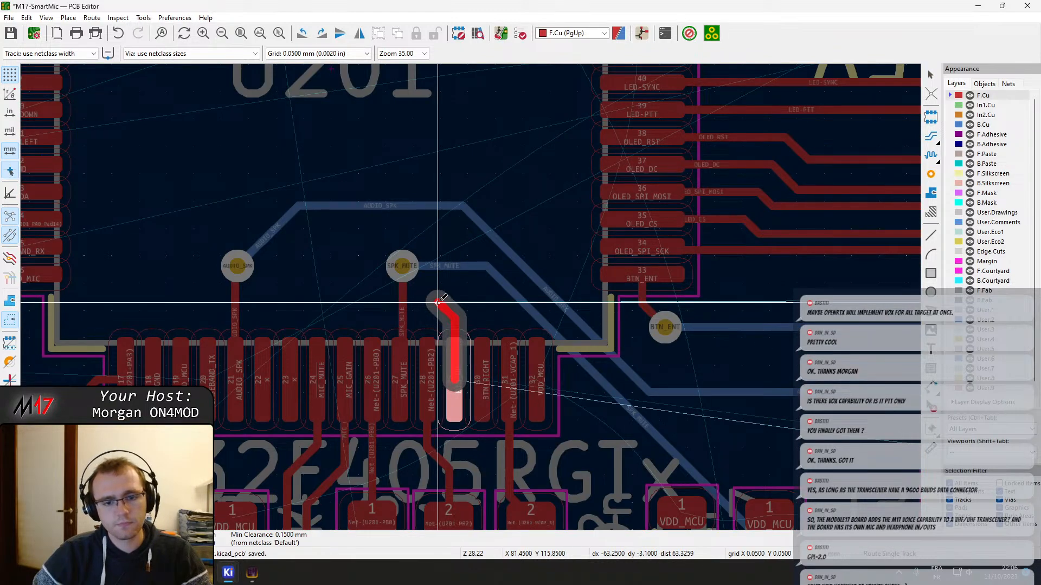
{"action": "key", "text": "v"}
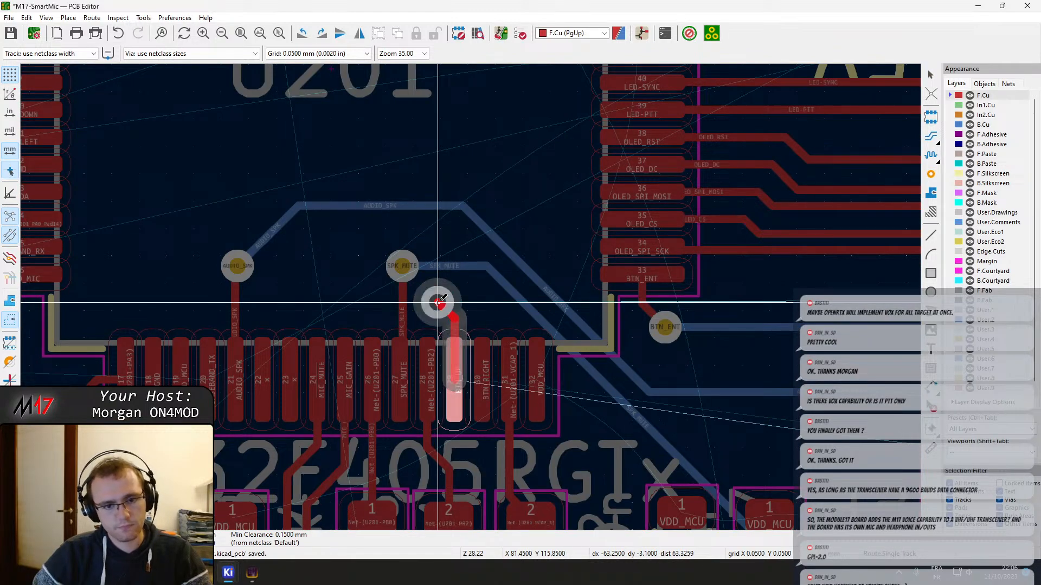
{"action": "scroll", "coordinate": [469, 347], "scroll_direction": "down", "scroll_amount": 7}
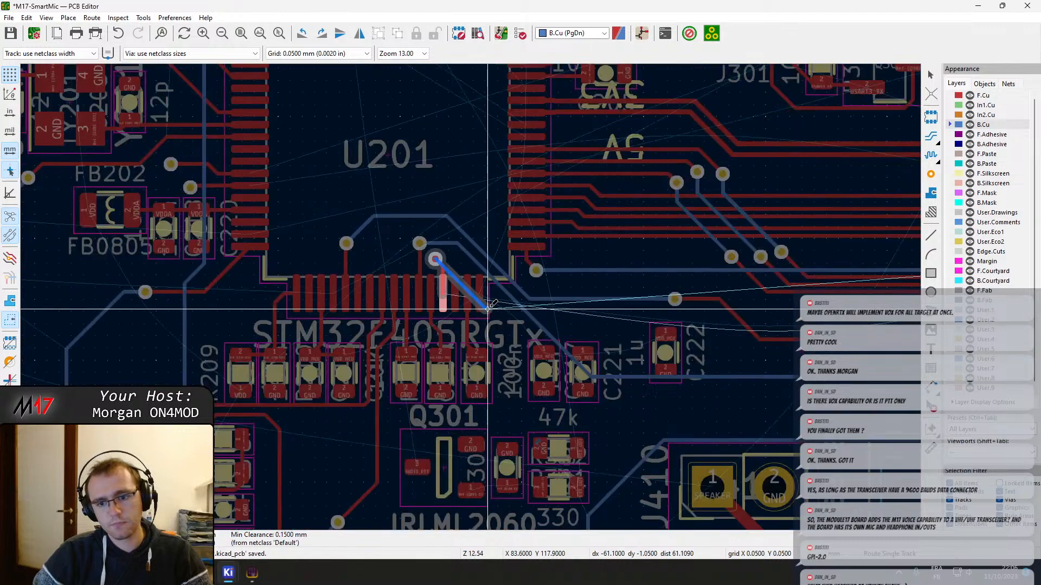
{"action": "scroll", "coordinate": [475, 297], "scroll_direction": "up", "scroll_amount": 4}
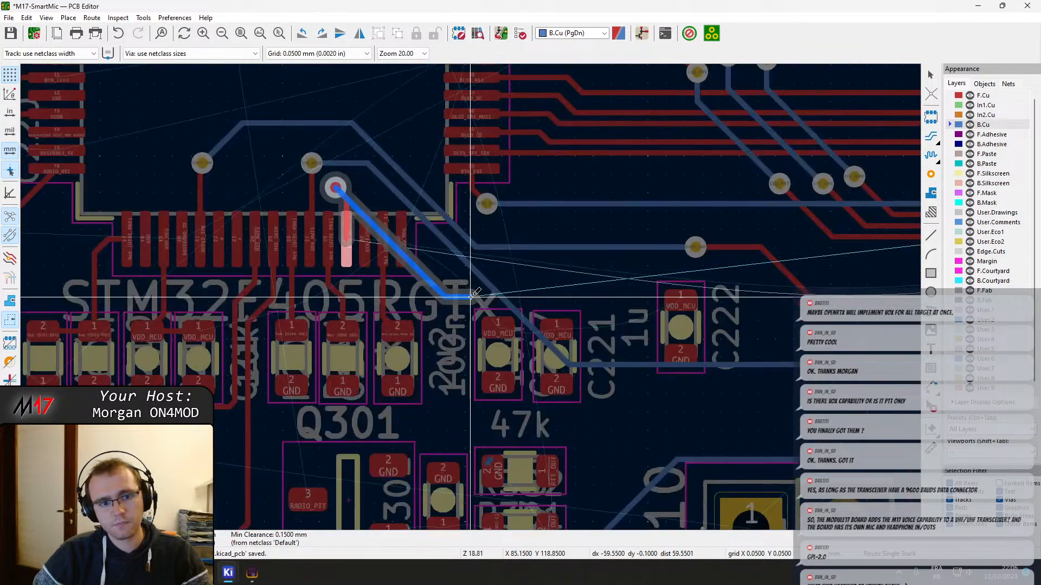
{"action": "scroll", "coordinate": [475, 298], "scroll_direction": "up", "scroll_amount": 4}
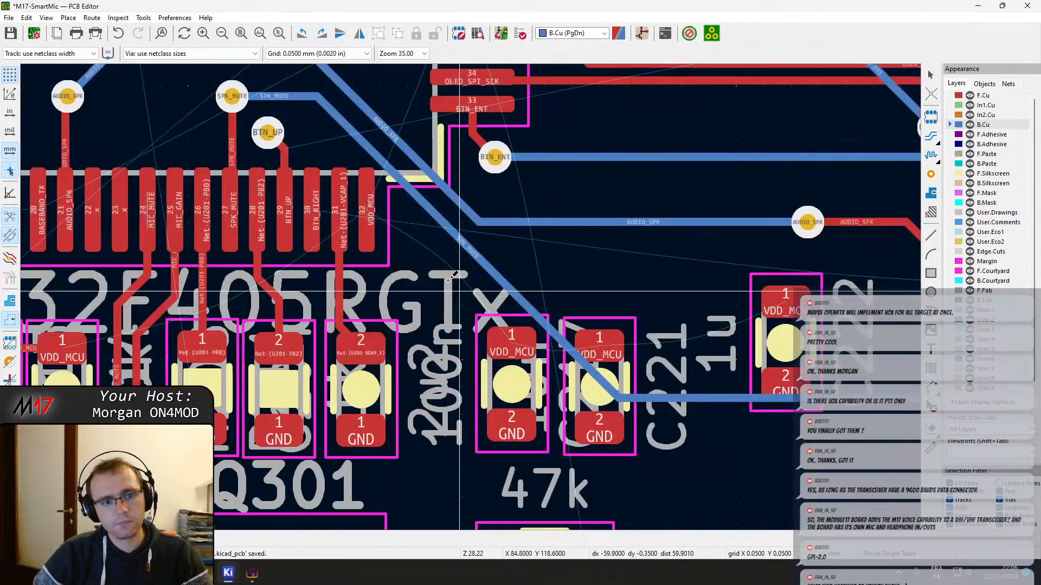
Route BTN_RIGHT from pin 30 of U201 straight up on F.Cu to a via beside the BTN_UP via
{"action": "left_click", "coordinate": [313, 209]}
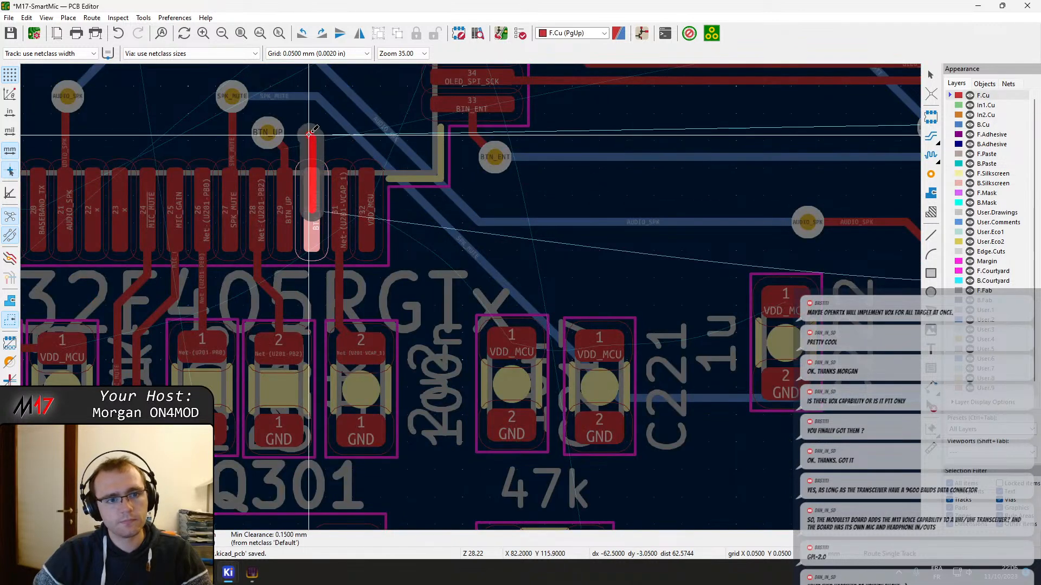
{"action": "key", "text": "v"}
{"action": "left_click", "coordinate": [312, 135]}
{"action": "key", "text": "Escape"}
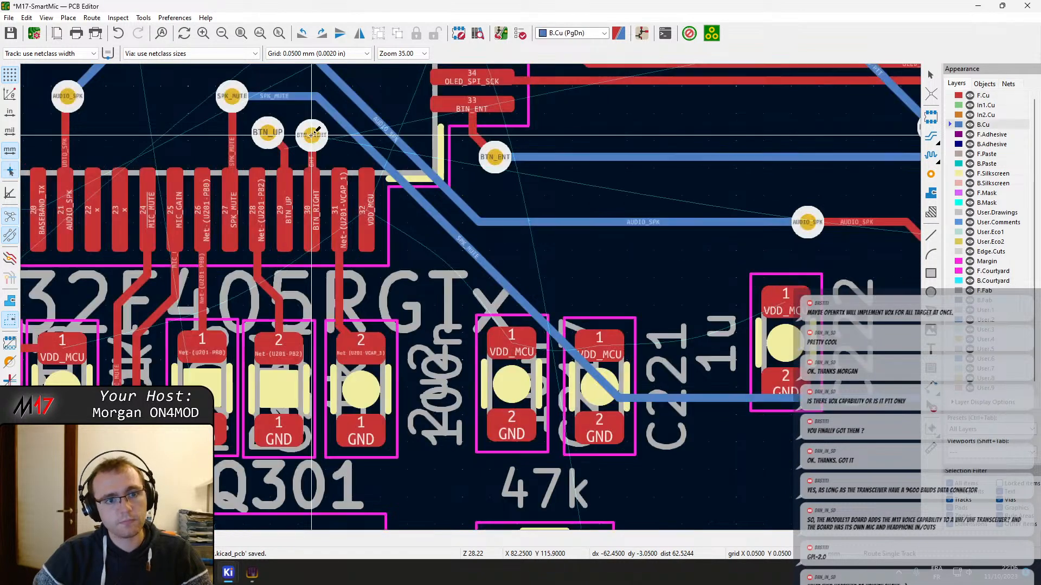
{"action": "key", "text": "Escape"}
Check the properties of the BTN_RIGHT via without changing them and save the board
{"action": "middle_click_drag", "start_coordinate": [316, 143], "coordinate": [378, 260]}
{"action": "left_click", "coordinate": [400, 300]}
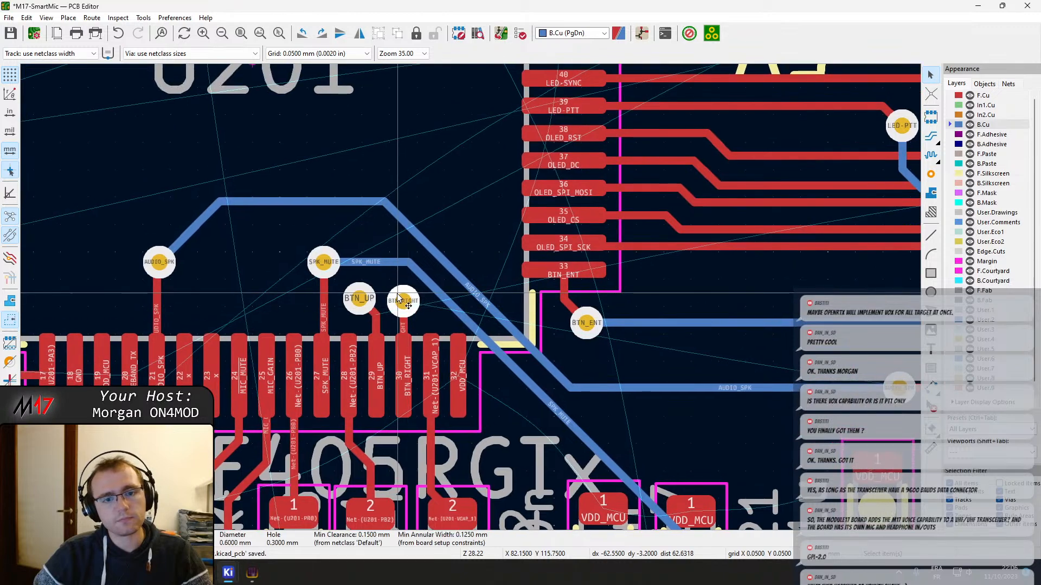
{"action": "double_click", "coordinate": [399, 300]}
{"action": "key", "text": "Escape"}
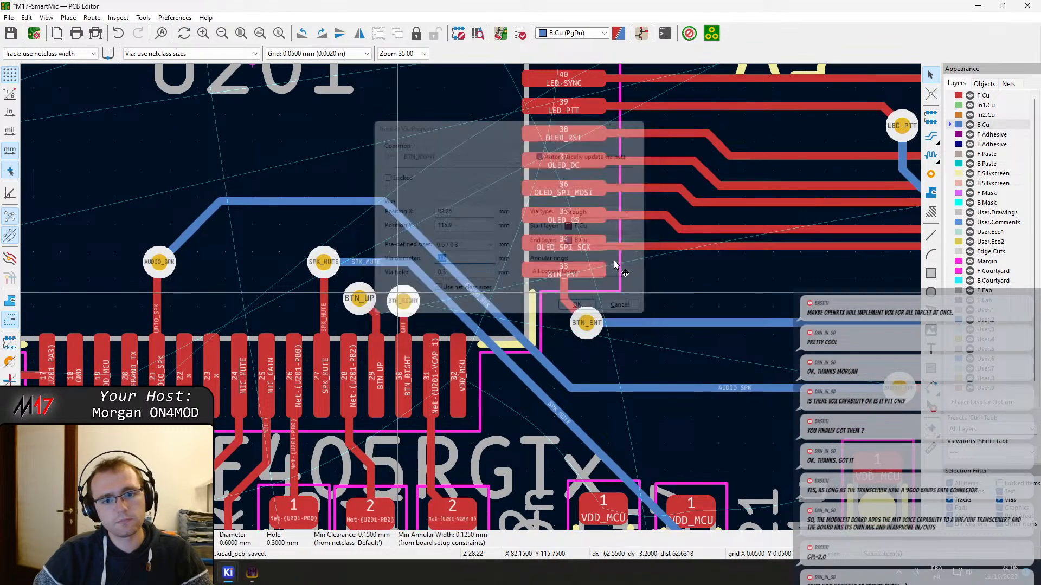
{"action": "key", "text": "ctrl+s"}
Reroute the SPK_MUTE track on B.Cu straight down from its via, passing beneath the BTN_UP and BTN_RIGHT vias
{"action": "scroll", "coordinate": [517, 255], "scroll_direction": "down", "scroll_amount": 3}
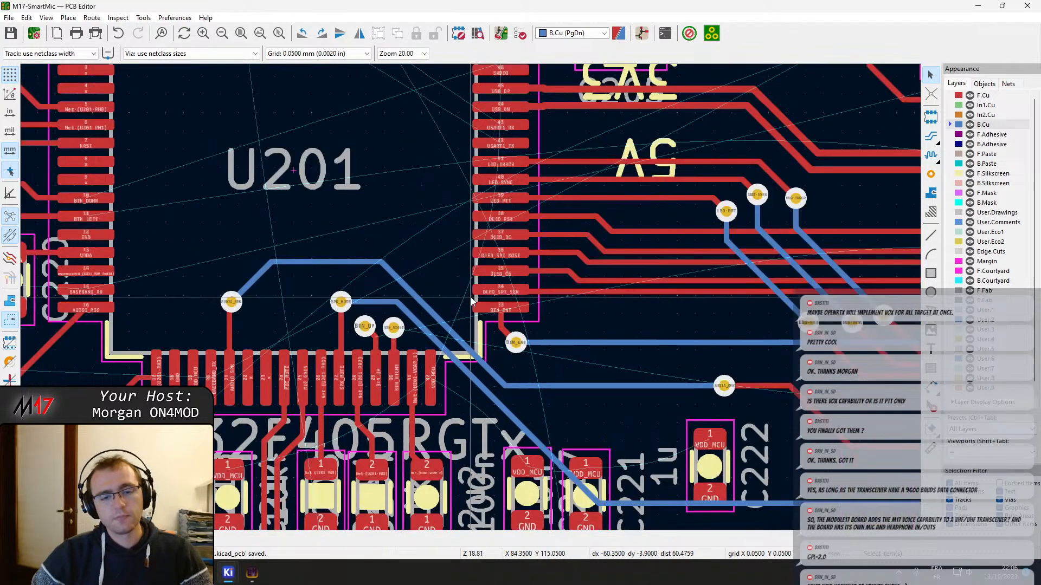
{"action": "middle_click_drag", "start_coordinate": [509, 294], "coordinate": [478, 288]}
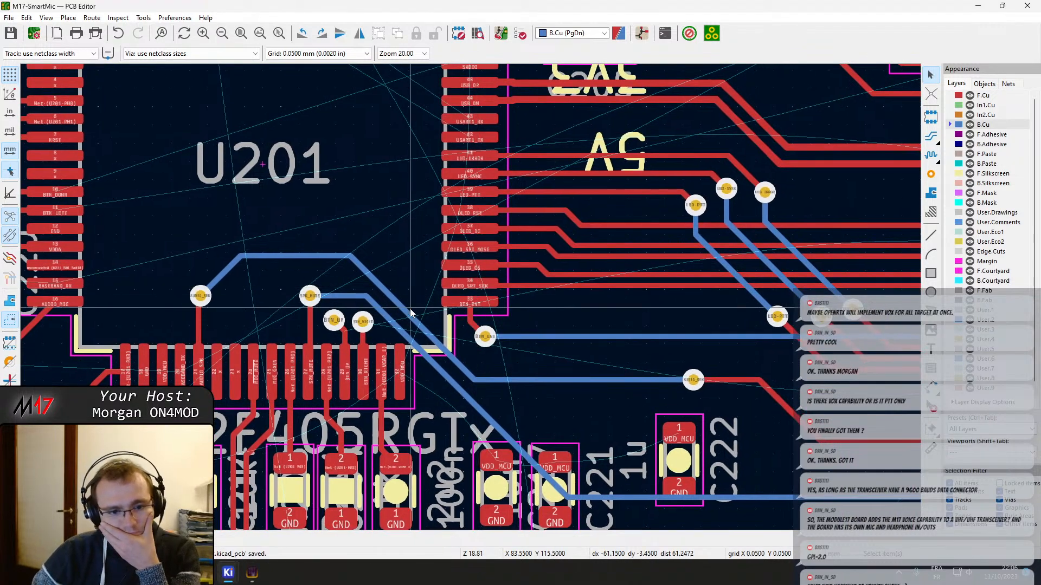
{"action": "key", "text": "x"}
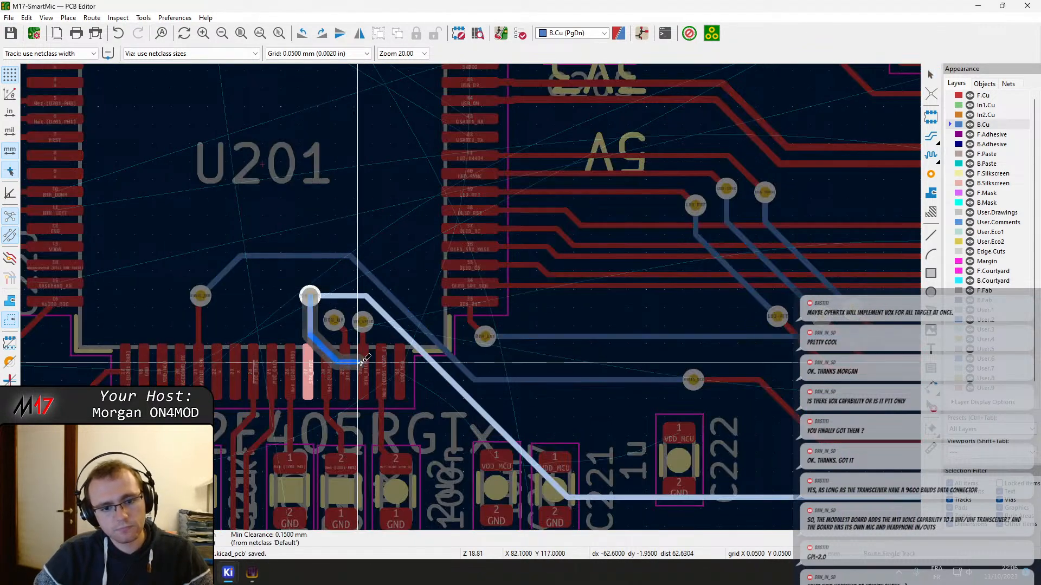
{"action": "left_click", "coordinate": [489, 431]}
Route BTN_RIGHT on B.Cu from its via below the AUDIO_SPK track to the existing diagonal track end near J406
{"action": "scroll", "coordinate": [490, 431], "scroll_direction": "down", "scroll_amount": 1}
{"action": "key", "text": "x"}
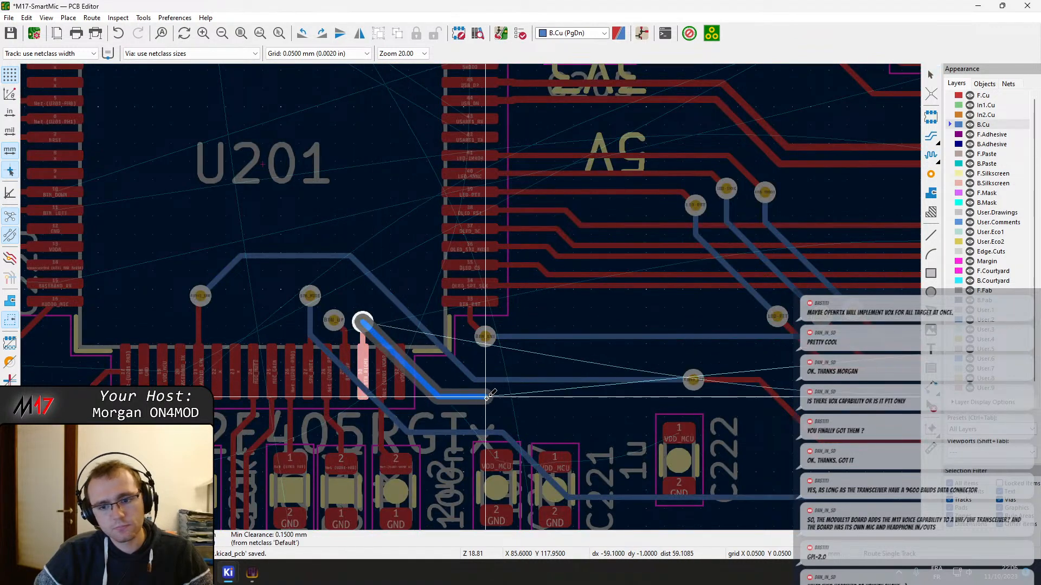
{"action": "scroll", "coordinate": [483, 297], "scroll_direction": "down", "scroll_amount": 1}
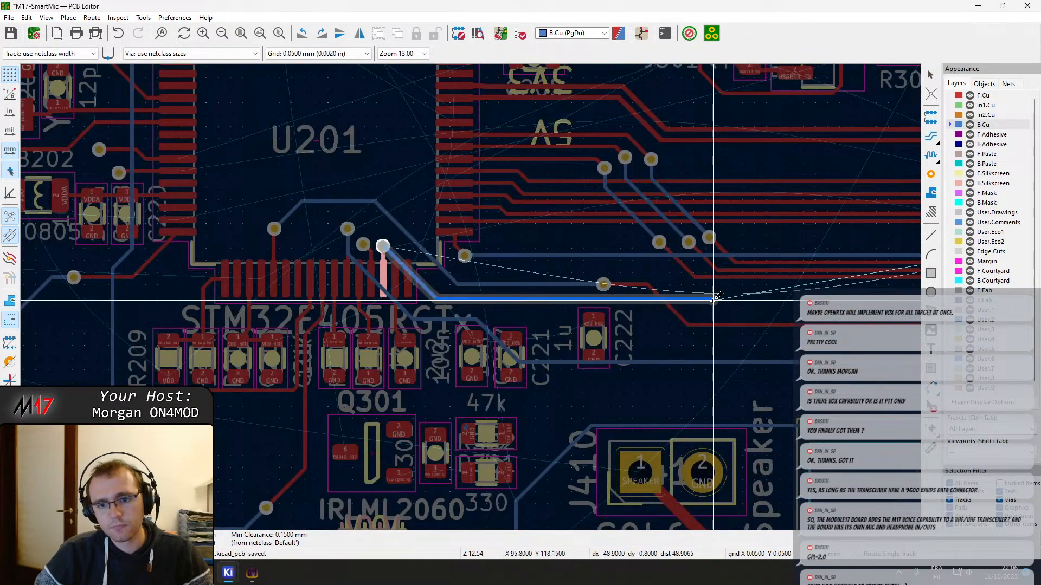
{"action": "middle_click_drag", "start_coordinate": [711, 301], "coordinate": [462, 335]}
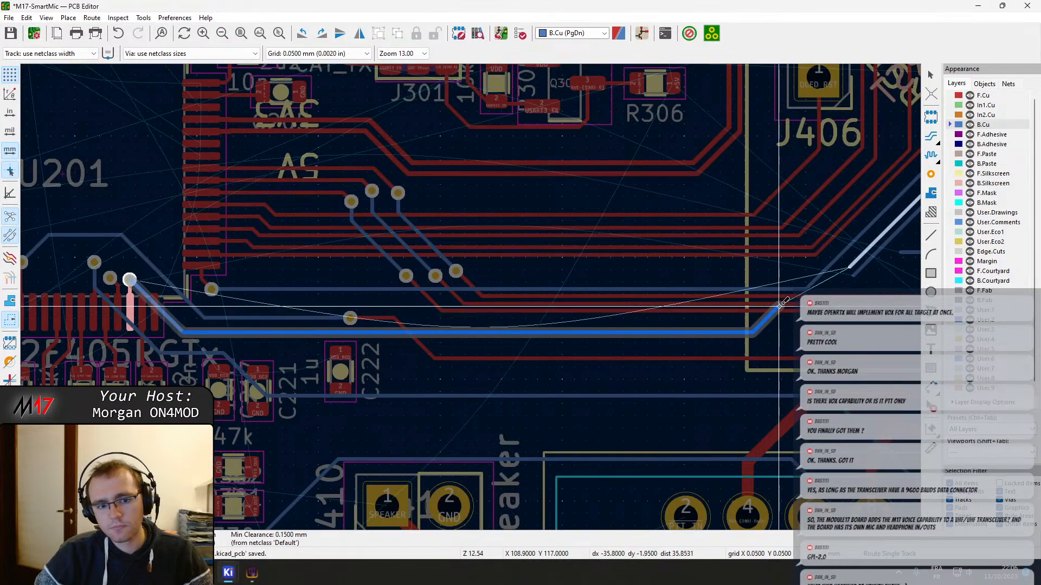
{"action": "left_click", "coordinate": [850, 267]}
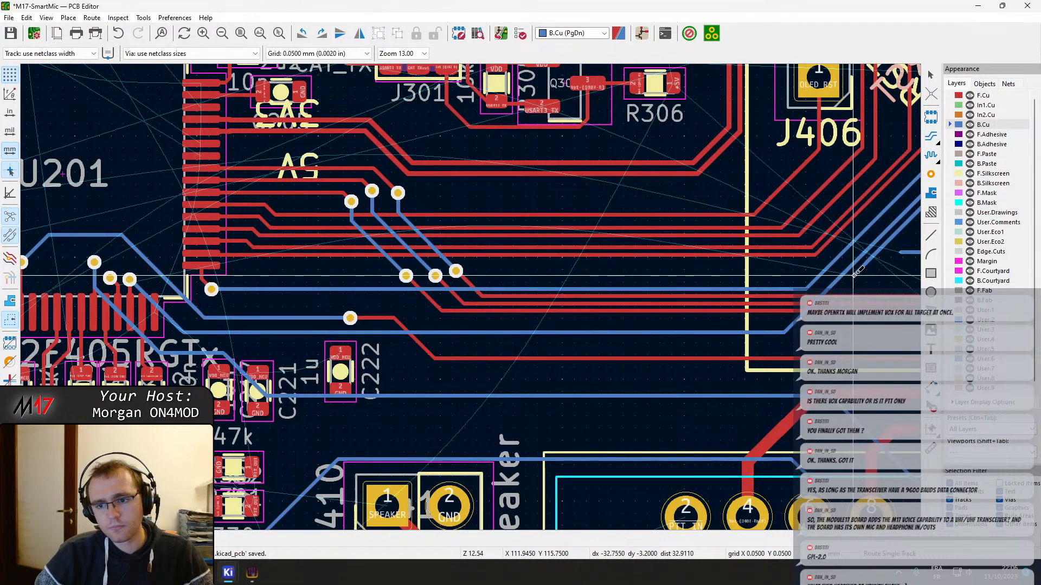
Route BTN_UP on B.Cu from the diagonal track end near J406 to its via at U201
{"action": "left_click", "coordinate": [853, 276]}
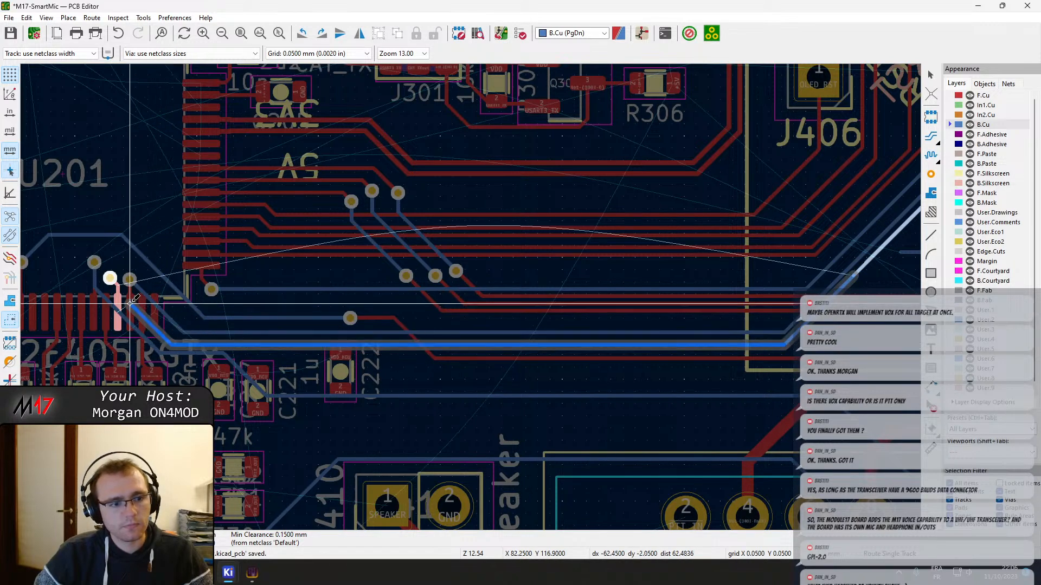
{"action": "left_click", "coordinate": [110, 278]}
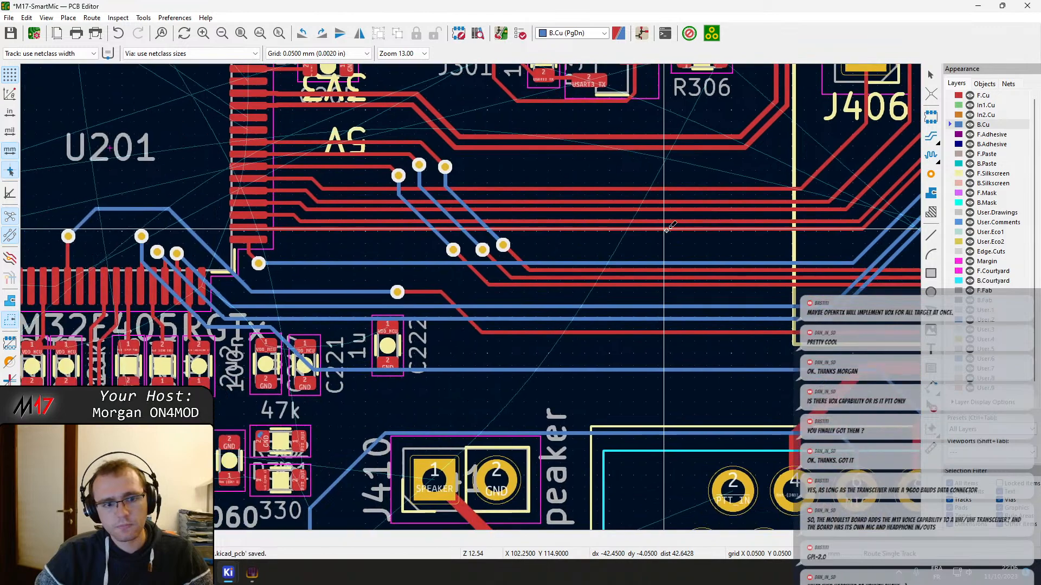
{"action": "middle_click_drag", "start_coordinate": [667, 229], "coordinate": [670, 230]}
{"action": "key", "text": "Escape"}
Inspect the lower pins of U201 and trace where the RADIO_PTT connection of Q301 leads
{"action": "middle_click_drag", "start_coordinate": [348, 175], "coordinate": [645, 265]}
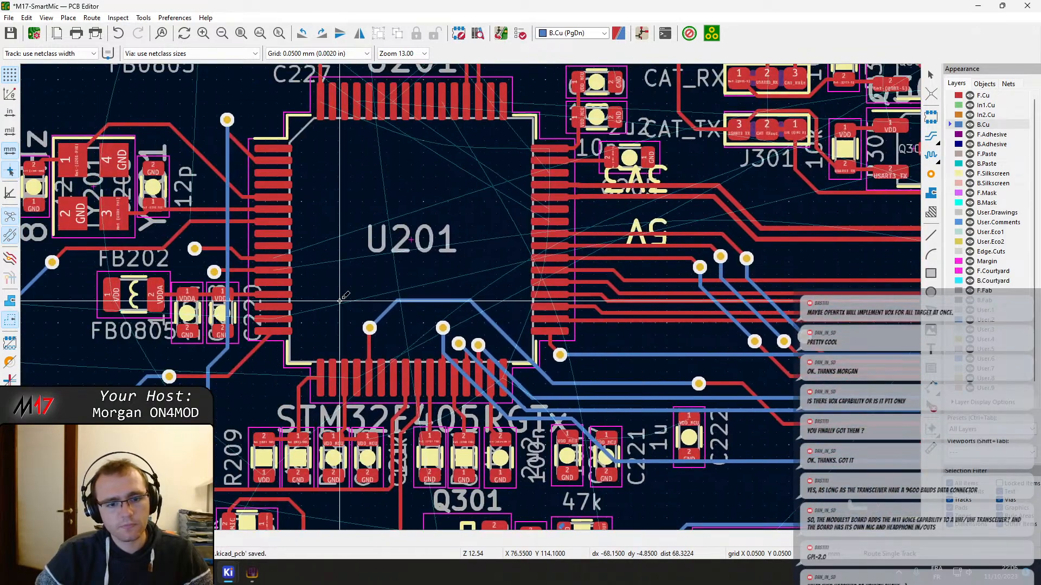
{"action": "scroll", "coordinate": [314, 401], "scroll_direction": "up", "scroll_amount": 2}
{"action": "middle_click_drag", "start_coordinate": [577, 423], "coordinate": [543, 224]}
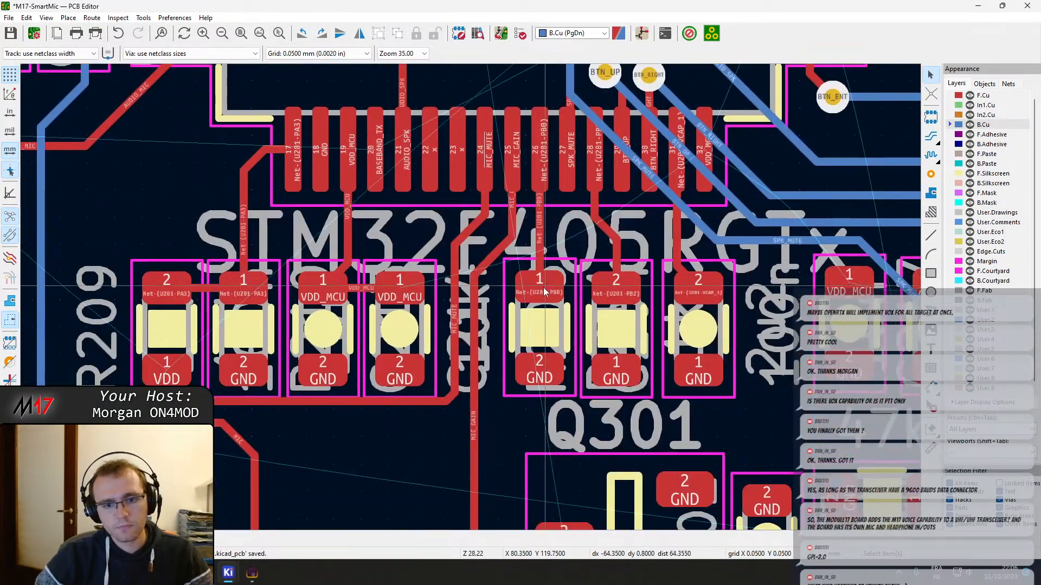
{"action": "scroll", "coordinate": [543, 287], "scroll_direction": "down", "scroll_amount": 1}
{"action": "scroll", "coordinate": [485, 453], "scroll_direction": "down", "scroll_amount": 7}
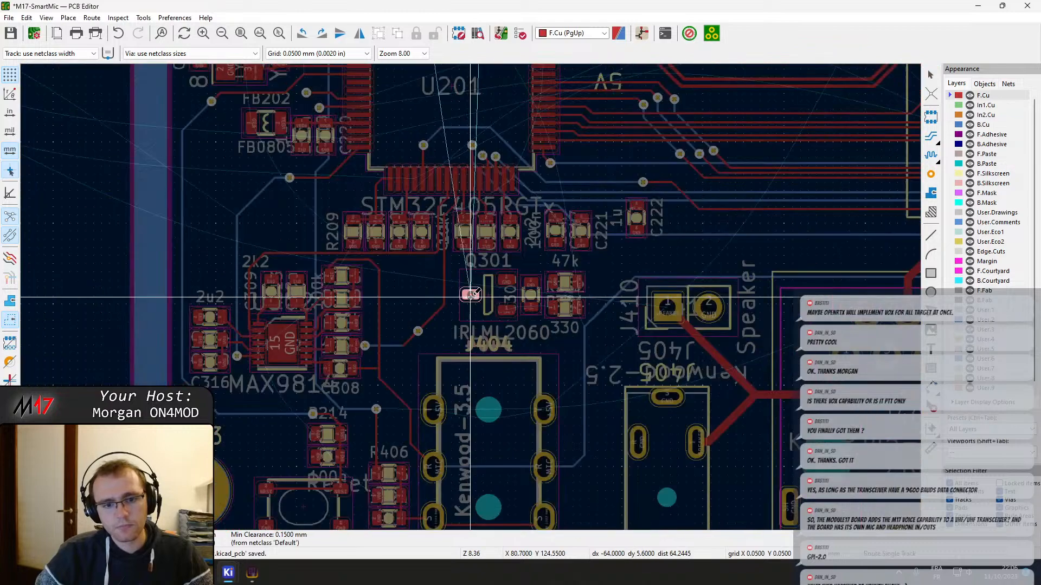
{"action": "middle_click_drag", "start_coordinate": [499, 524], "coordinate": [489, 429]}
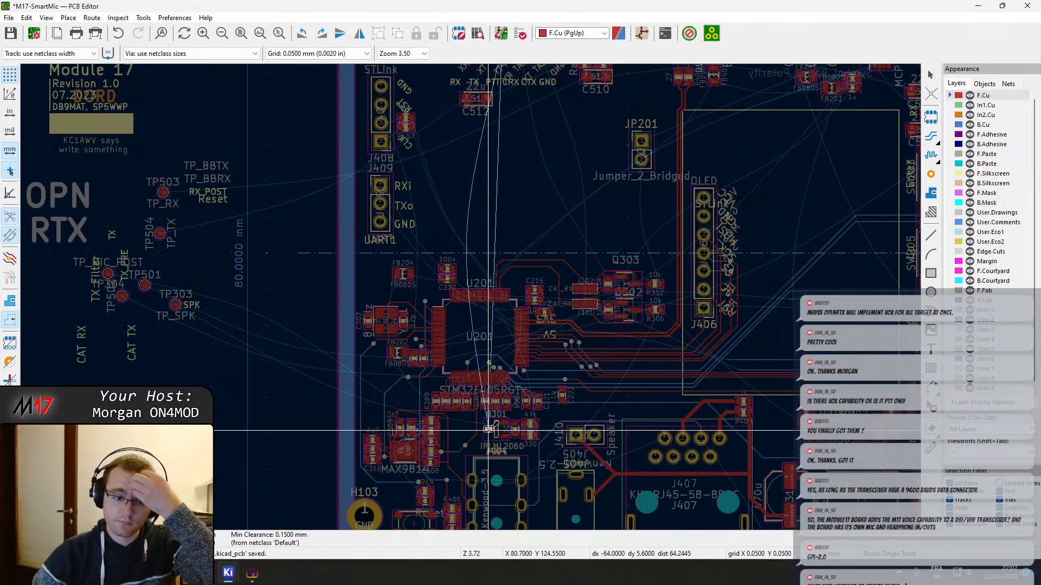
{"action": "key", "text": "Page_Down"}
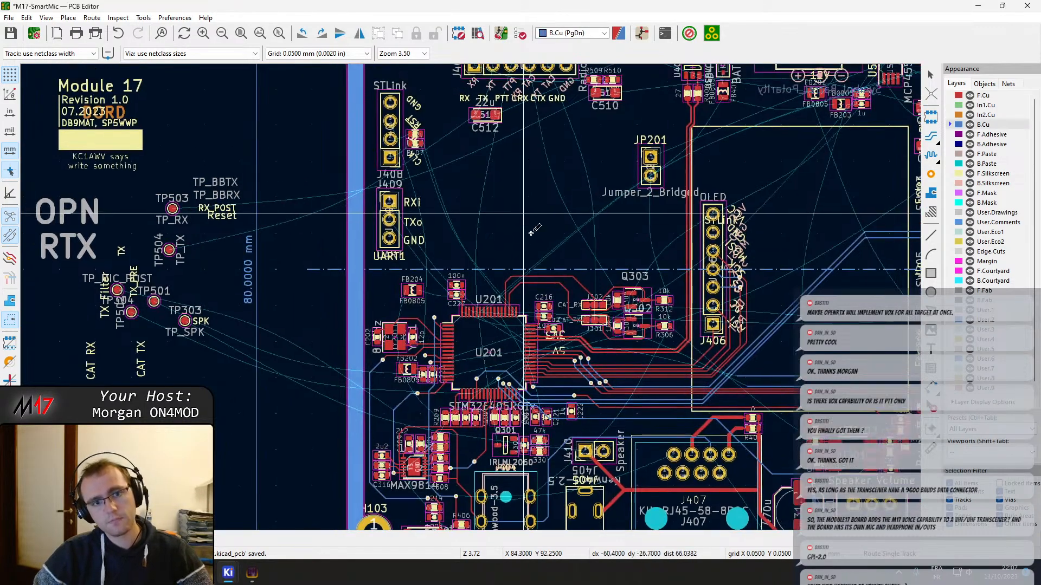
{"action": "middle_click_drag", "start_coordinate": [531, 233], "coordinate": [540, 403]}
{"action": "scroll", "coordinate": [543, 254], "scroll_direction": "up", "scroll_amount": 3}
{"action": "key", "text": "Escape"}
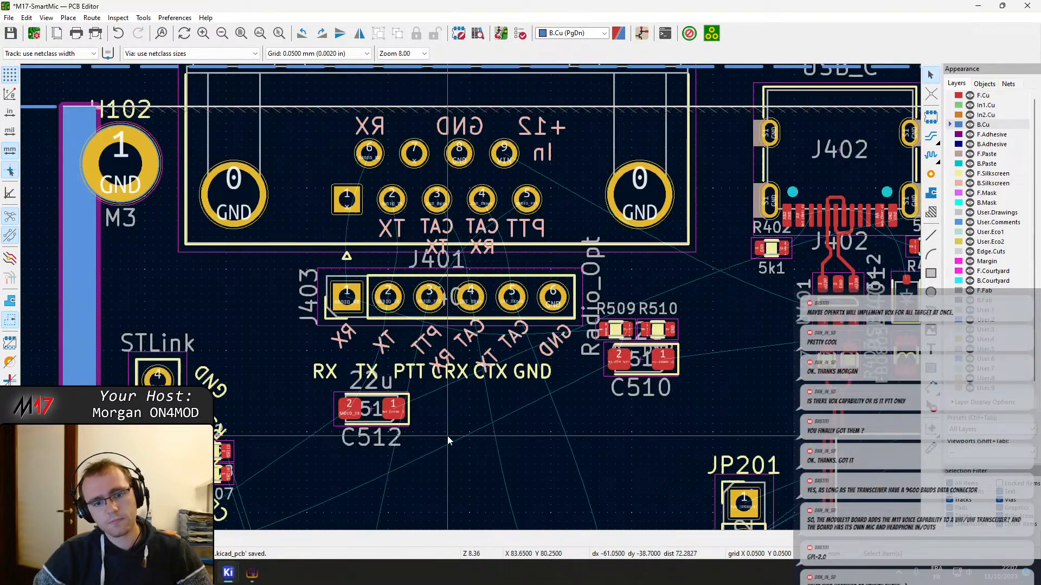
{"action": "middle_click_drag", "start_coordinate": [447, 440], "coordinate": [529, 176]}
{"action": "scroll", "coordinate": [529, 177], "scroll_direction": "down", "scroll_amount": 1}
{"action": "middle_click_drag", "start_coordinate": [470, 331], "coordinate": [555, 475]}
{"action": "scroll", "coordinate": [501, 419], "scroll_direction": "up", "scroll_amount": 2}
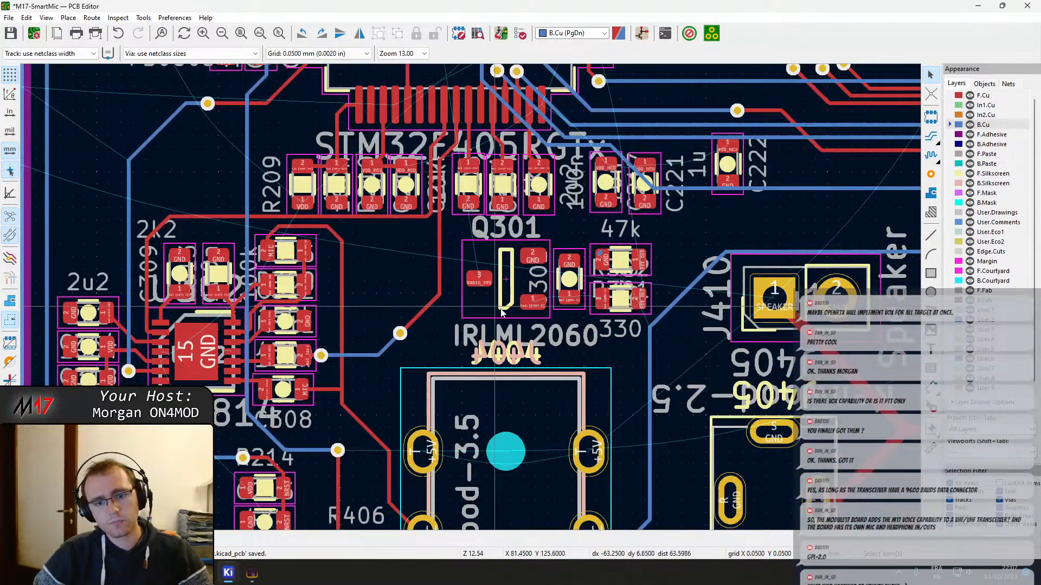
Examine Q301 and its surroundings and trace where the PTT_OUT connection of the neighbouring resistors leads
{"action": "left_click", "coordinate": [536, 282]}
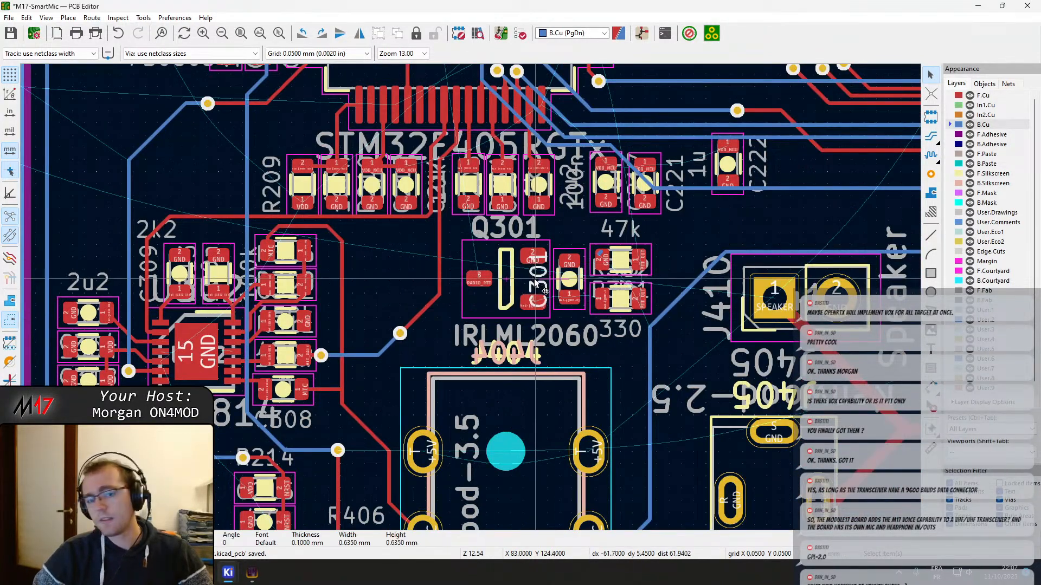
{"action": "left_click", "coordinate": [504, 277]}
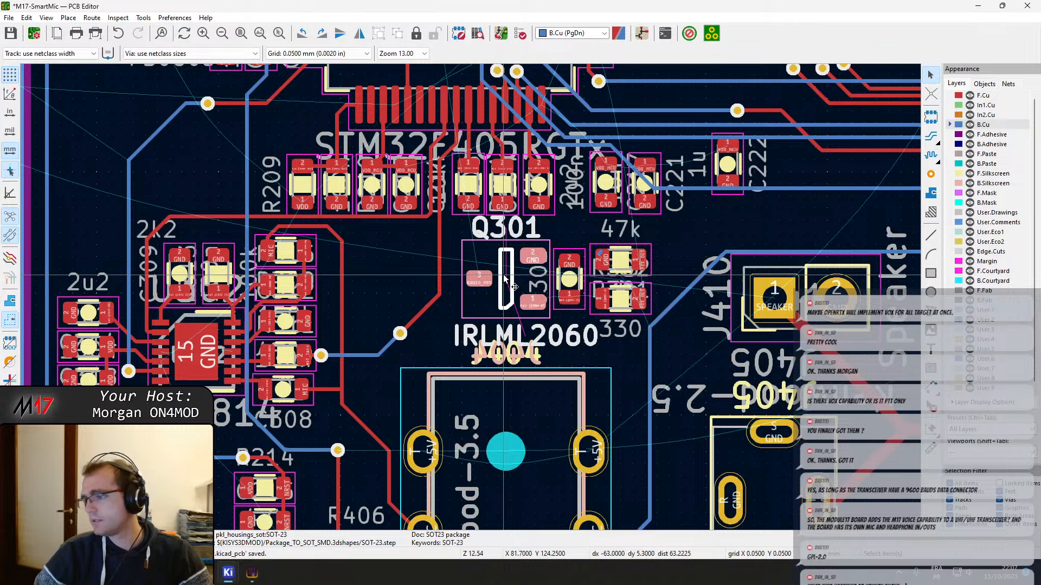
{"action": "scroll", "coordinate": [504, 278], "scroll_direction": "down", "scroll_amount": 1}
{"action": "scroll", "coordinate": [470, 301], "scroll_direction": "down", "scroll_amount": 1}
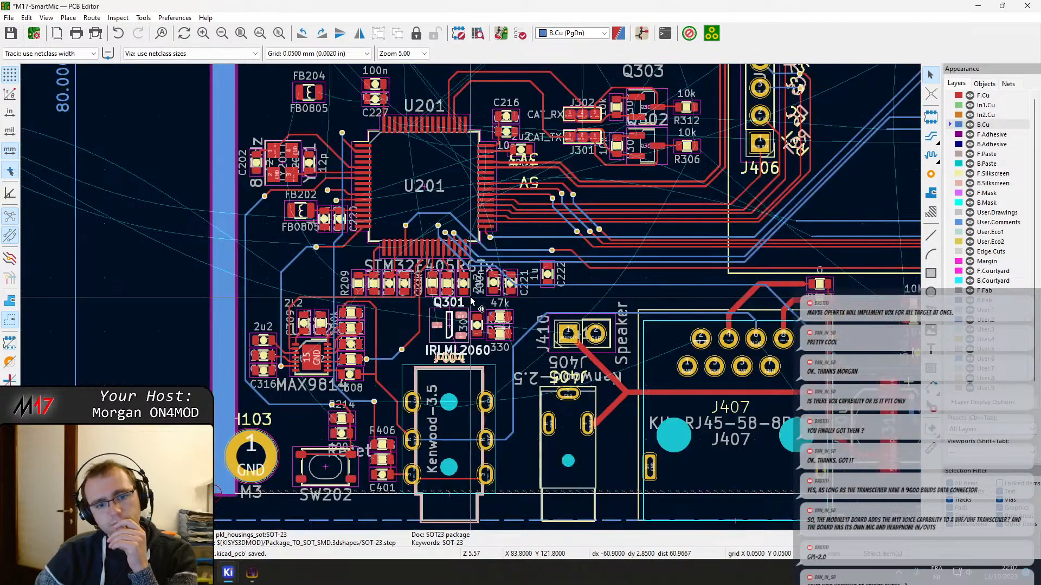
{"action": "middle_click_drag", "start_coordinate": [470, 274], "coordinate": [481, 306]}
{"action": "scroll", "coordinate": [453, 391], "scroll_direction": "up", "scroll_amount": 2}
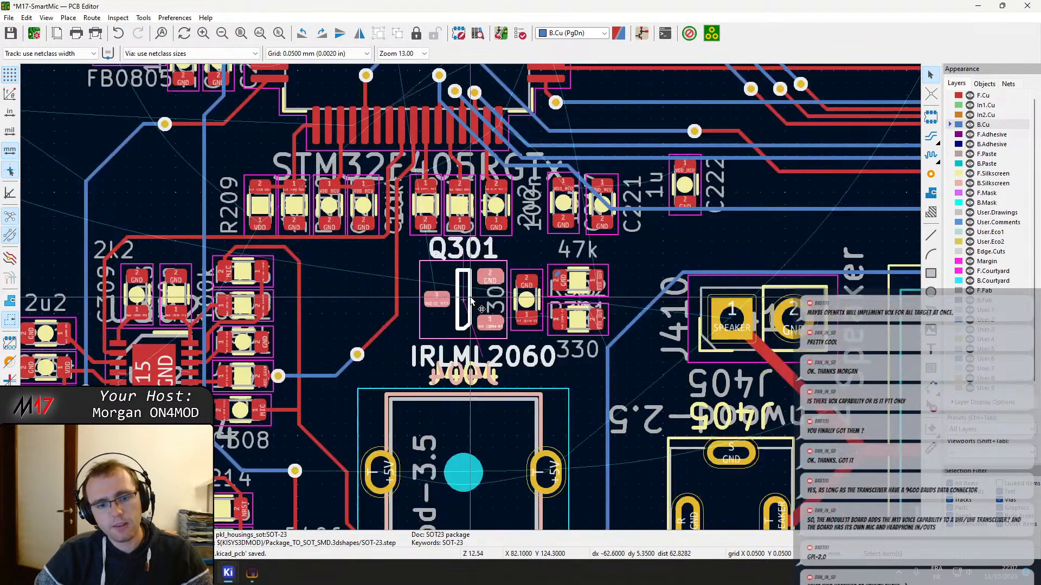
{"action": "scroll", "coordinate": [597, 294], "scroll_direction": "up", "scroll_amount": 2}
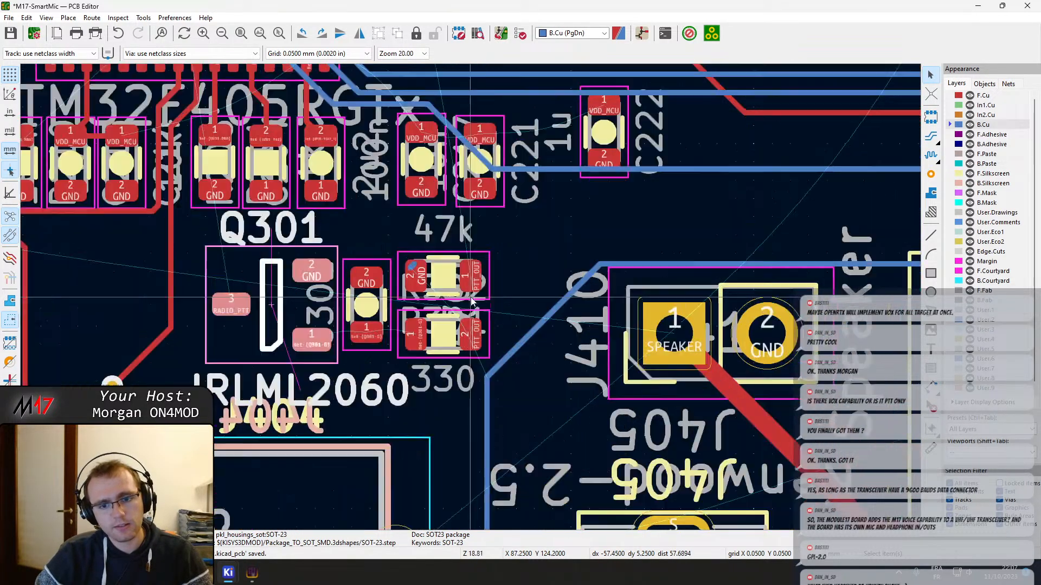
{"action": "key", "text": "x"}
{"action": "scroll", "coordinate": [473, 347], "scroll_direction": "down", "scroll_amount": 6}
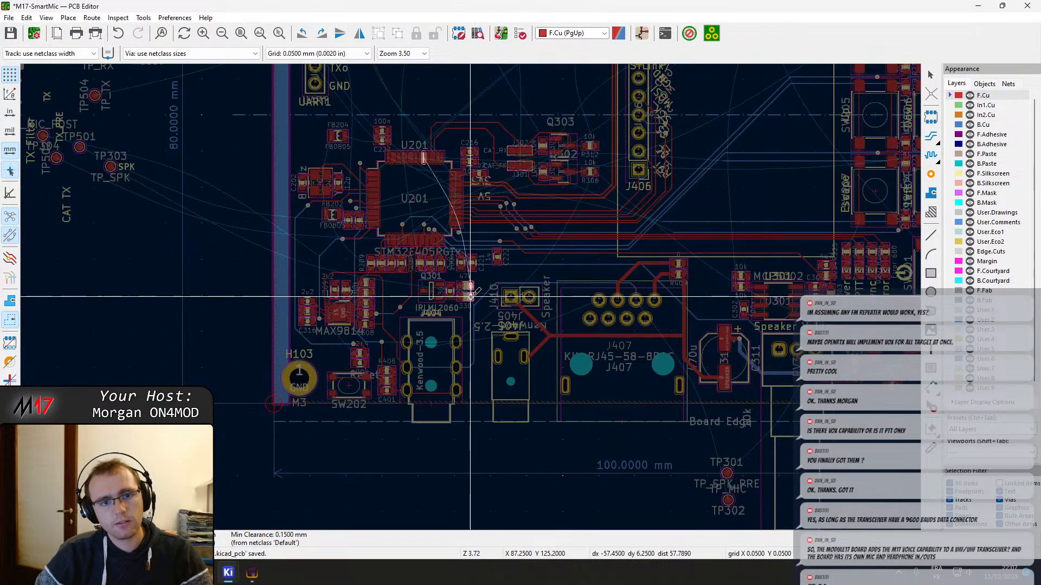
{"action": "scroll", "coordinate": [470, 297], "scroll_direction": "up", "scroll_amount": 2}
{"action": "key", "text": "Escape"}
{"action": "key", "text": "Escape"}
{"action": "key", "text": "Page_Down"}
{"action": "left_click_drag", "start_coordinate": [467, 318], "coordinate": [402, 266]}
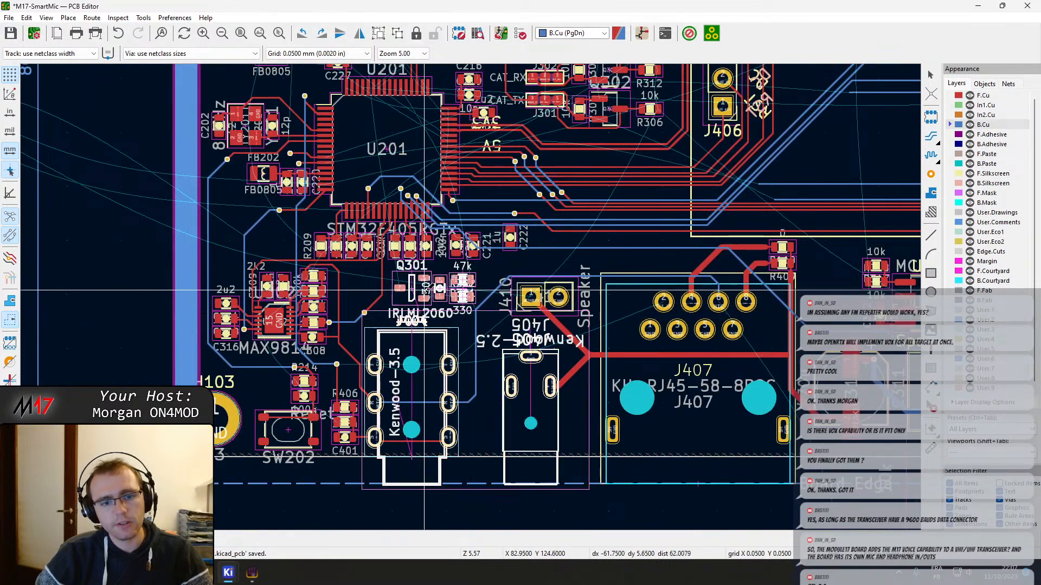
{"action": "key", "text": "x"}
{"action": "scroll", "coordinate": [421, 291], "scroll_direction": "up", "scroll_amount": 4}
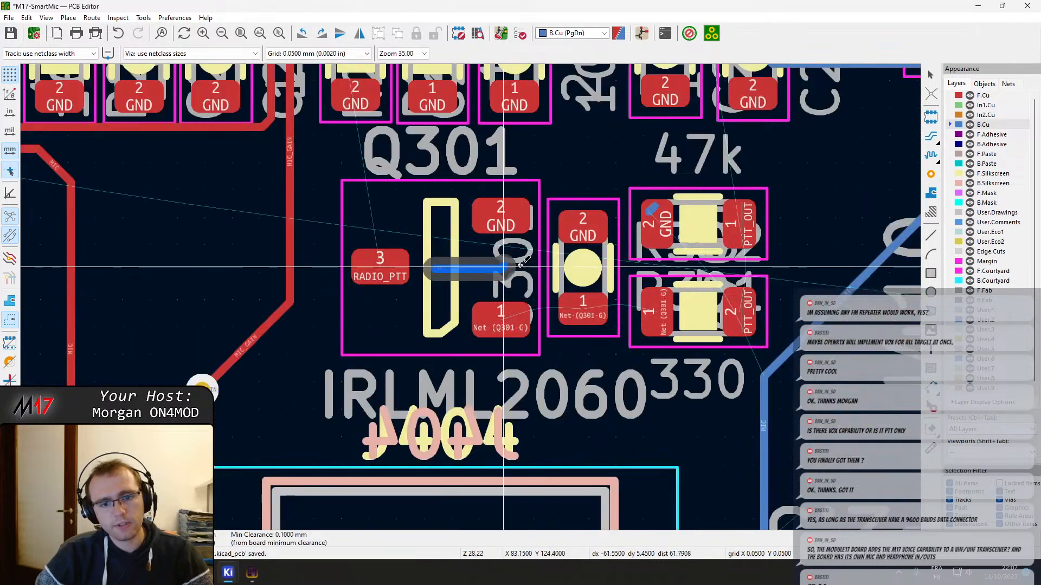
{"action": "key", "text": "Escape"}
Move Q301 with its capacitor and the 47k and 330 resistors above U201, and delete the stray B.Cu track segment left behind
{"action": "left_click", "coordinate": [444, 262]}
{"action": "left_click", "coordinate": [579, 248], "text": "shift"}
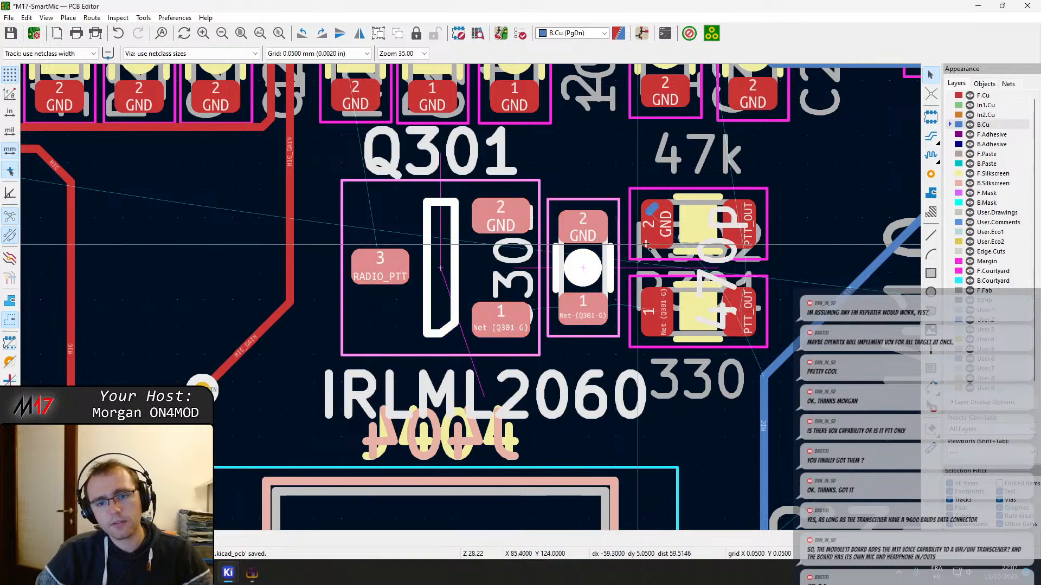
{"action": "left_click", "coordinate": [681, 234], "text": "shift"}
{"action": "left_click", "coordinate": [692, 318], "text": "shift"}
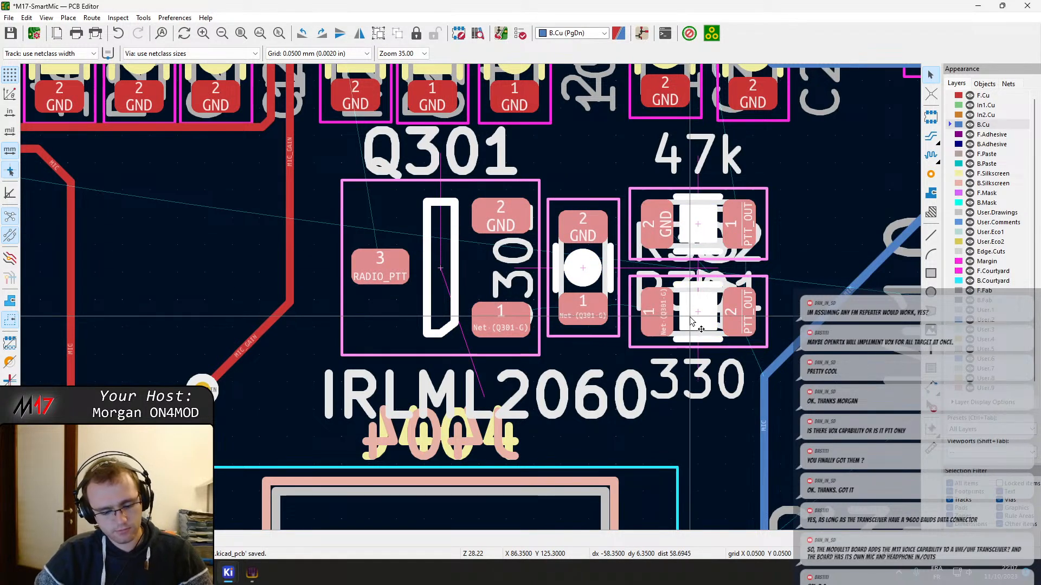
{"action": "key", "text": "m"}
{"action": "scroll", "coordinate": [618, 253], "scroll_direction": "down", "scroll_amount": 3}
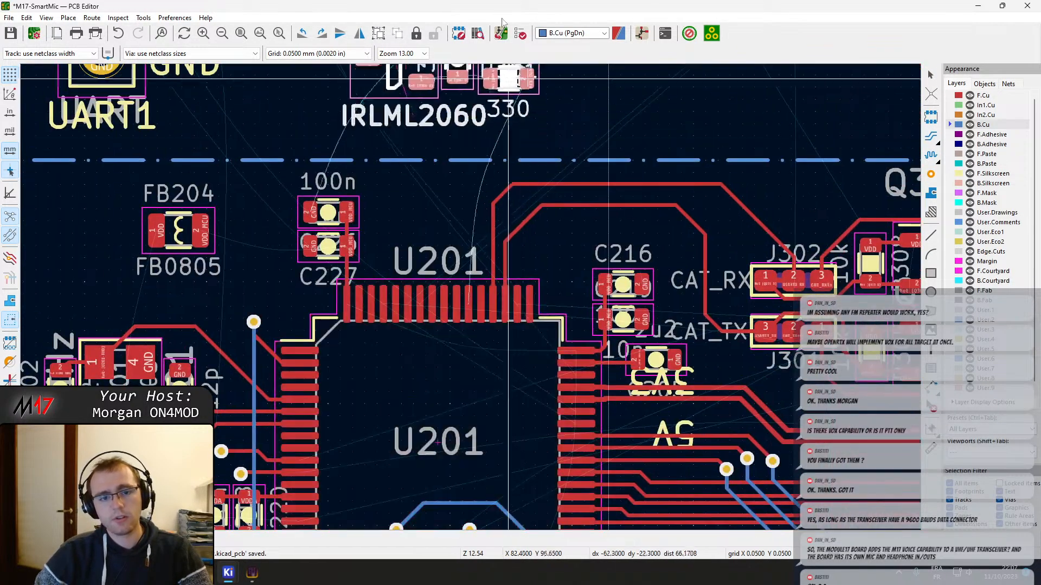
{"action": "scroll", "coordinate": [364, 200], "scroll_direction": "down", "scroll_amount": 3}
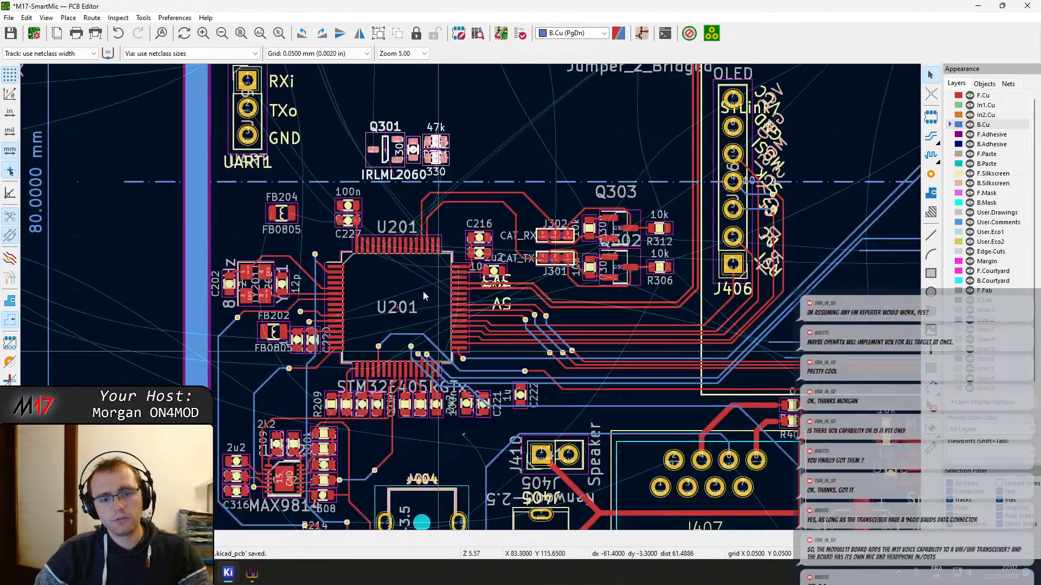
{"action": "scroll", "coordinate": [422, 290], "scroll_direction": "up", "scroll_amount": 3}
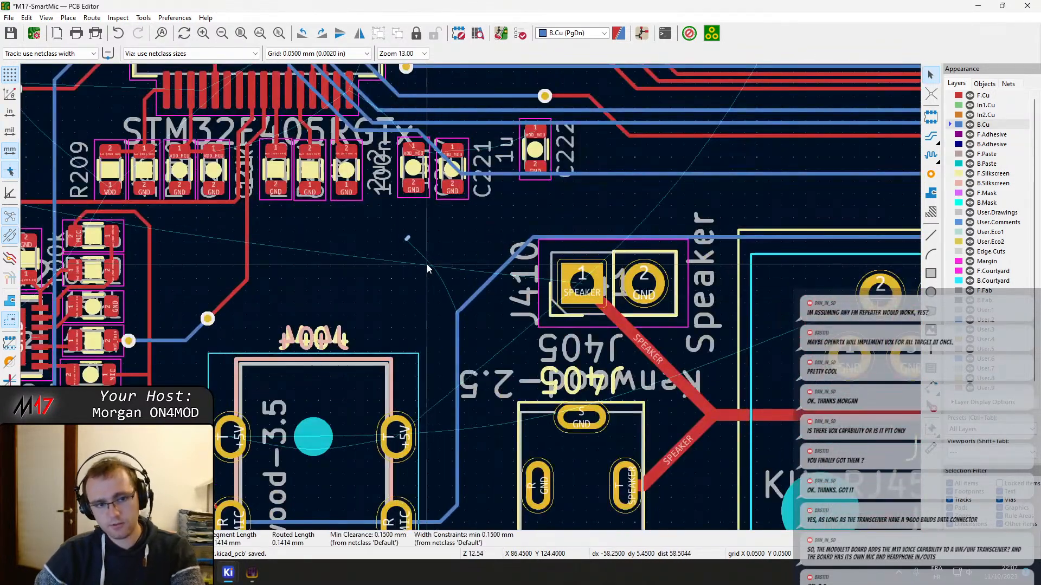
{"action": "key", "text": "Delete"}
Review the unrouted connections around U201, from the freed area near J404 up to the moved Q301 group and J403
{"action": "middle_click_drag", "start_coordinate": [347, 233], "coordinate": [469, 279]}
{"action": "scroll", "coordinate": [460, 282], "scroll_direction": "up", "scroll_amount": 3}
{"action": "scroll", "coordinate": [467, 293], "scroll_direction": "down", "scroll_amount": 3}
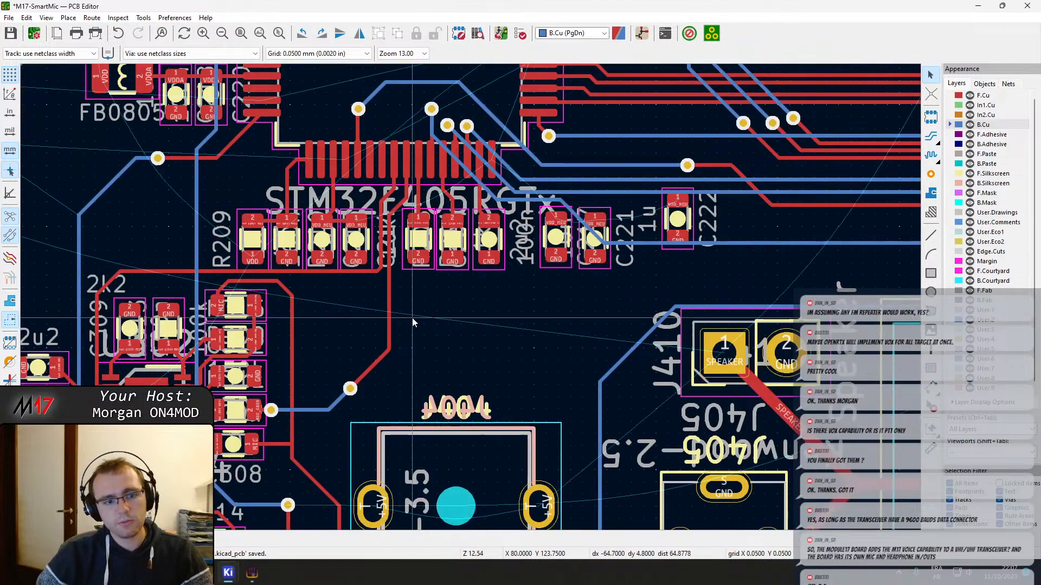
{"action": "middle_click_drag", "start_coordinate": [390, 350], "coordinate": [515, 252]}
{"action": "scroll", "coordinate": [515, 252], "scroll_direction": "down", "scroll_amount": 2}
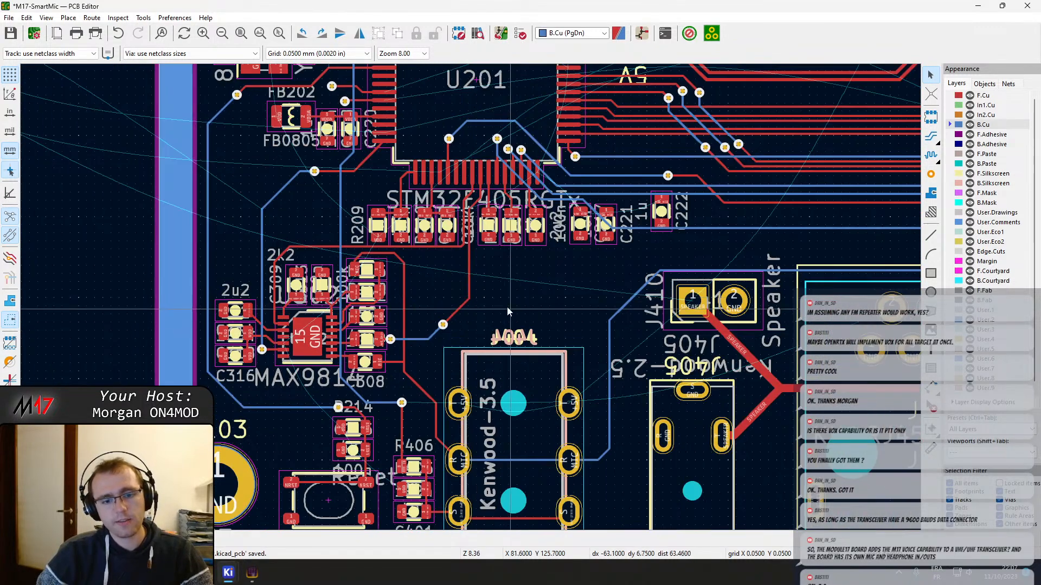
{"action": "middle_click_drag", "start_coordinate": [483, 295], "coordinate": [464, 374]}
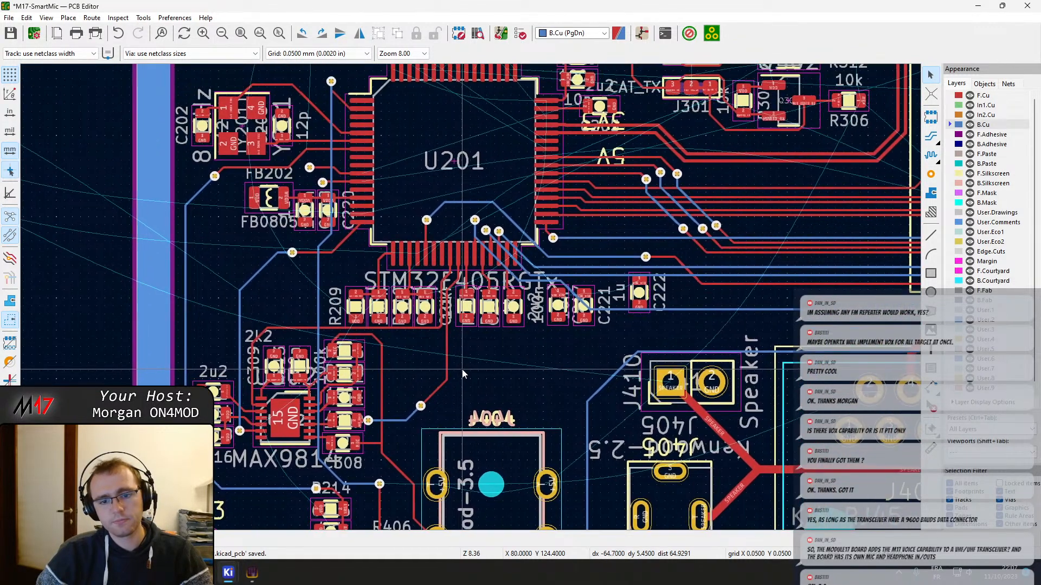
{"action": "scroll", "coordinate": [473, 291], "scroll_direction": "down", "scroll_amount": 1}
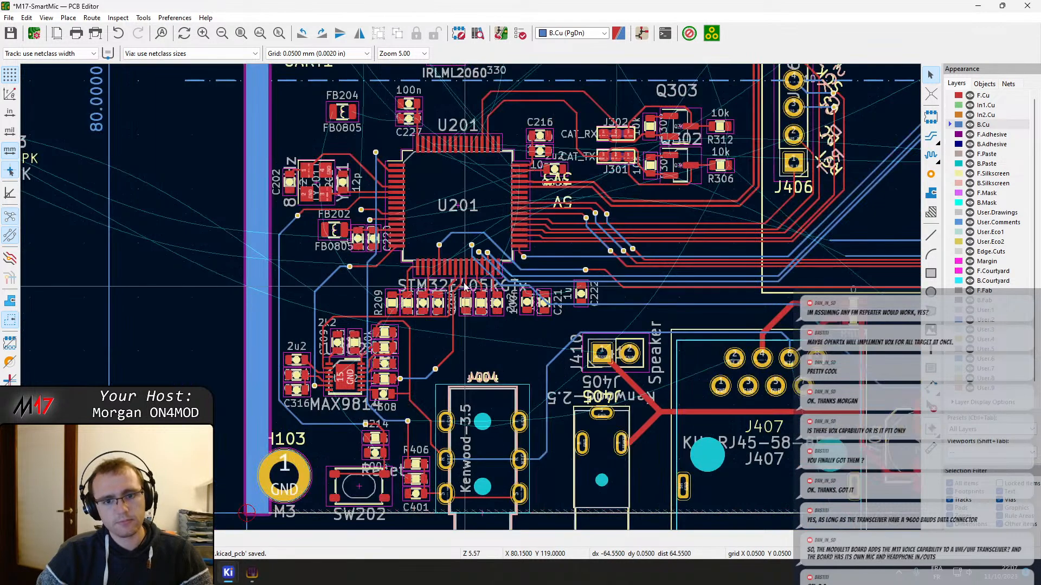
{"action": "middle_click_drag", "start_coordinate": [469, 131], "coordinate": [476, 340]}
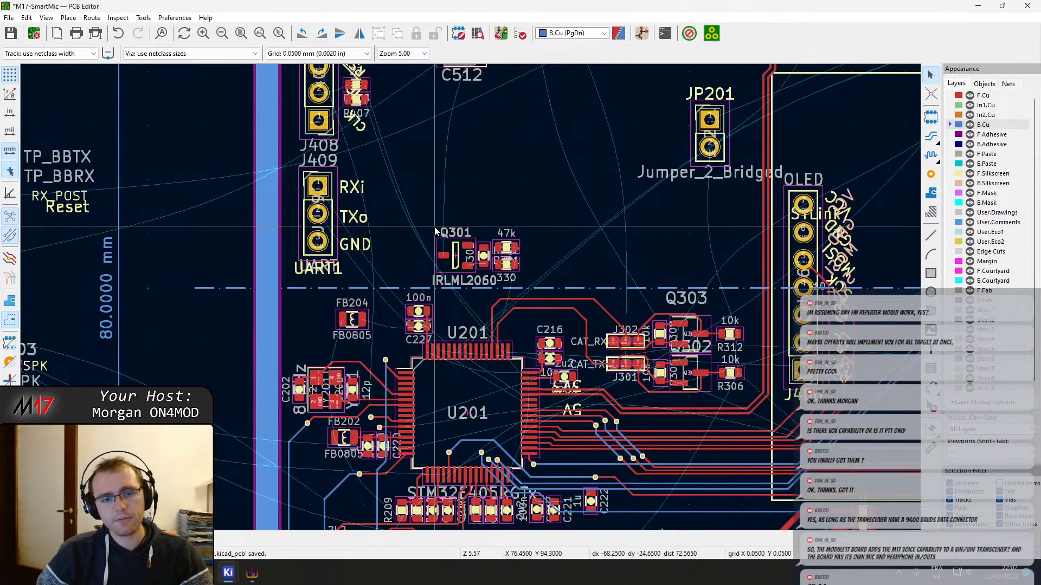
{"action": "scroll", "coordinate": [465, 217], "scroll_direction": "down", "scroll_amount": 1}
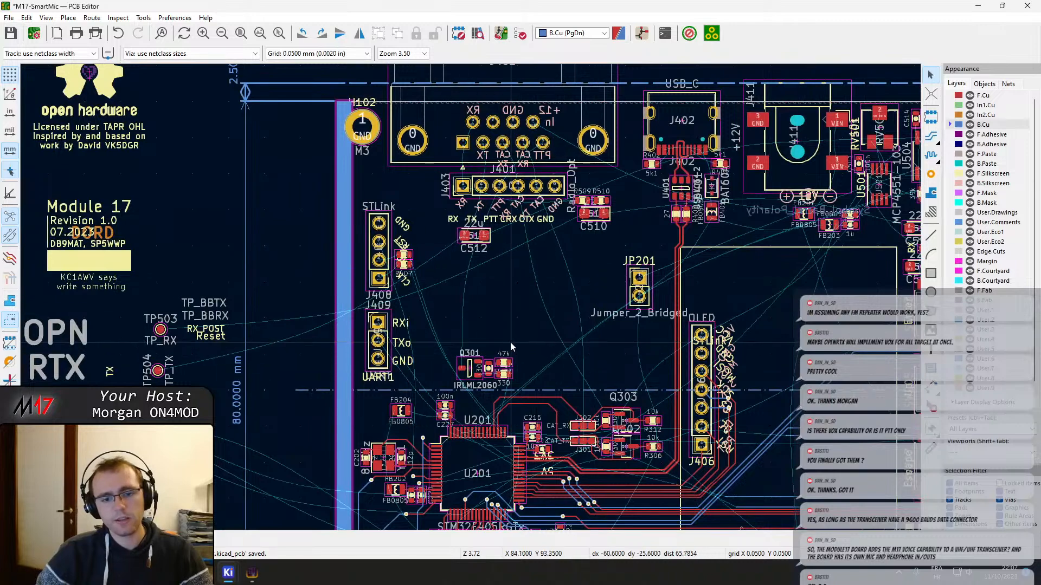
Connect the BOOT0 pins 61 and 60 of U201 with a short F.Cu track
{"action": "scroll", "coordinate": [463, 414], "scroll_direction": "up", "scroll_amount": 5}
{"action": "scroll", "coordinate": [470, 297], "scroll_direction": "up", "scroll_amount": 1}
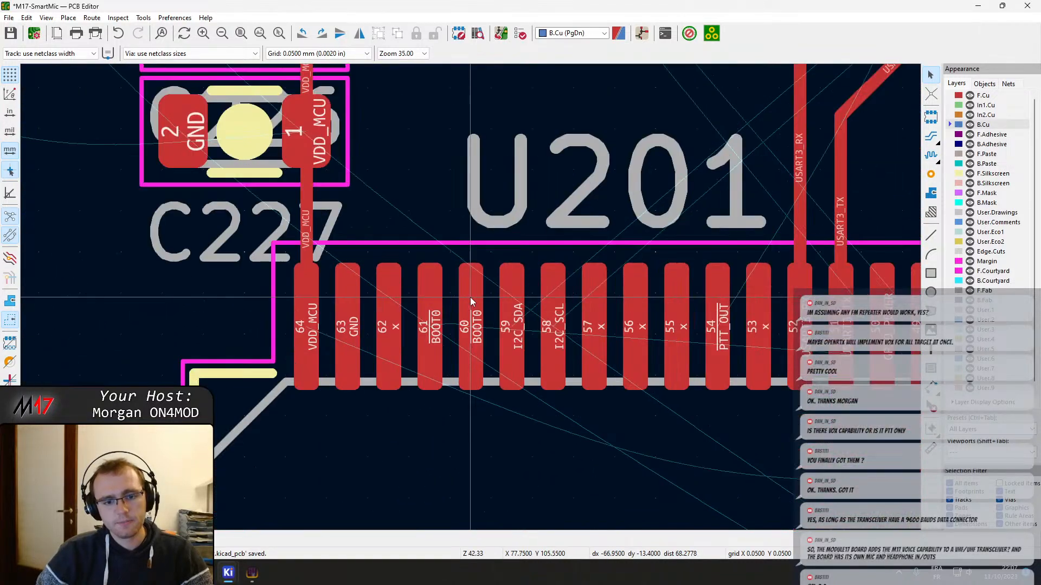
{"action": "key", "text": "x"}
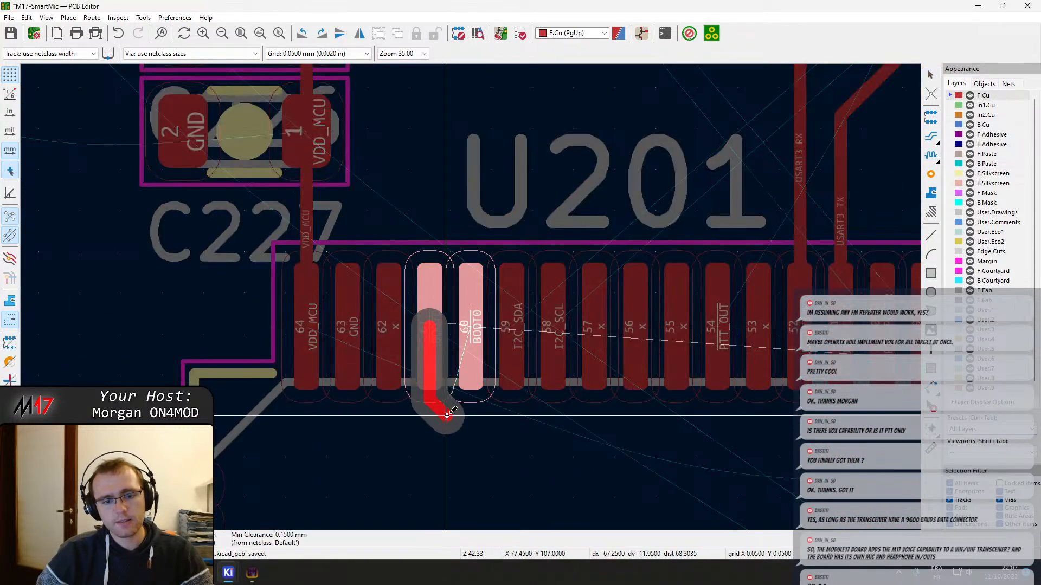
{"action": "left_click", "coordinate": [466, 354]}
Route BOOT0 from pin 60 of U201 inwards on F.Cu to a via, and add a short B.Cu track from that via
{"action": "left_click", "coordinate": [467, 325]}
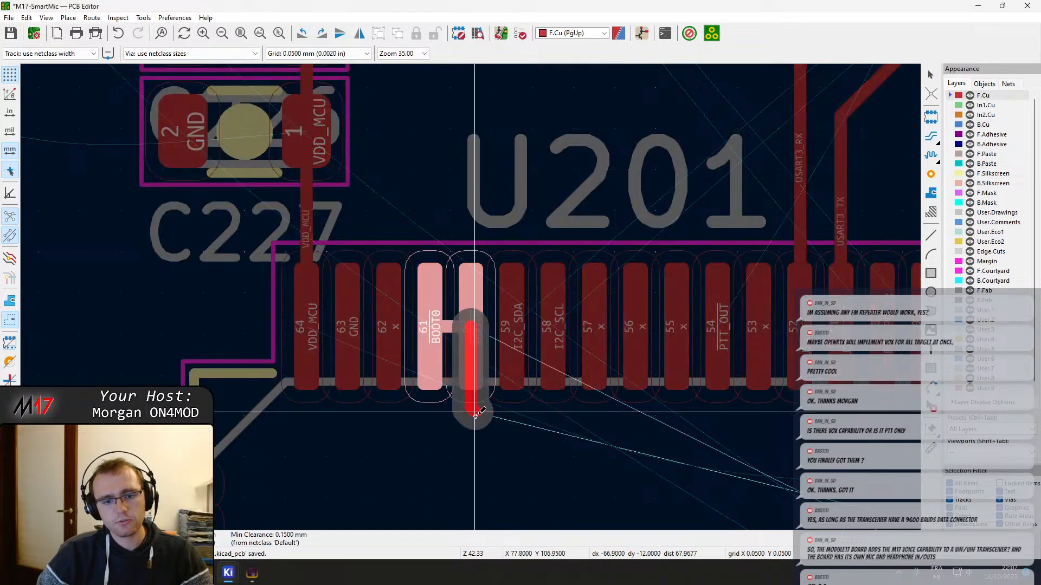
{"action": "scroll", "coordinate": [483, 455], "scroll_direction": "down", "scroll_amount": 3}
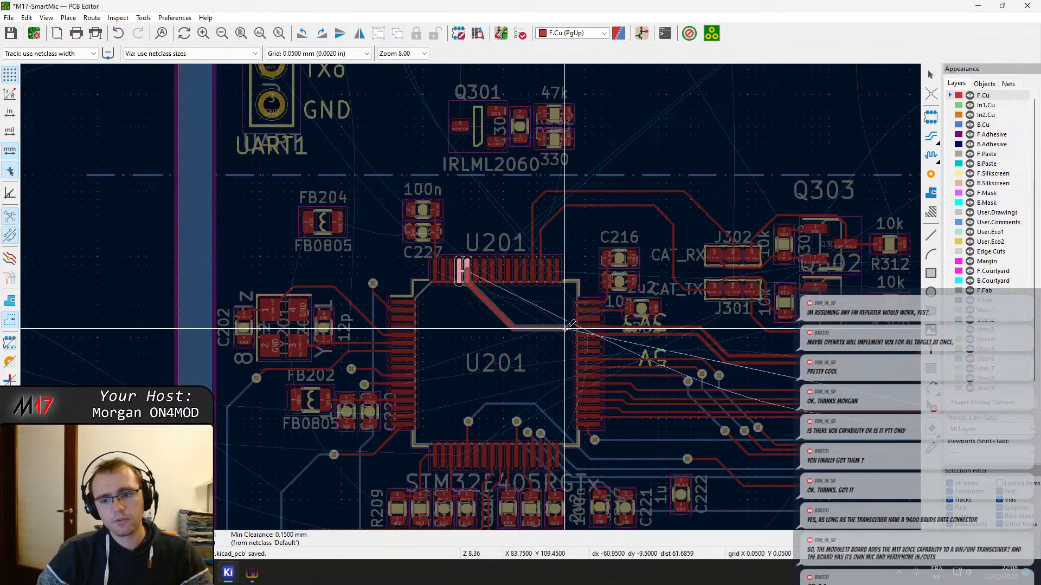
{"action": "scroll", "coordinate": [477, 297], "scroll_direction": "down", "scroll_amount": 2}
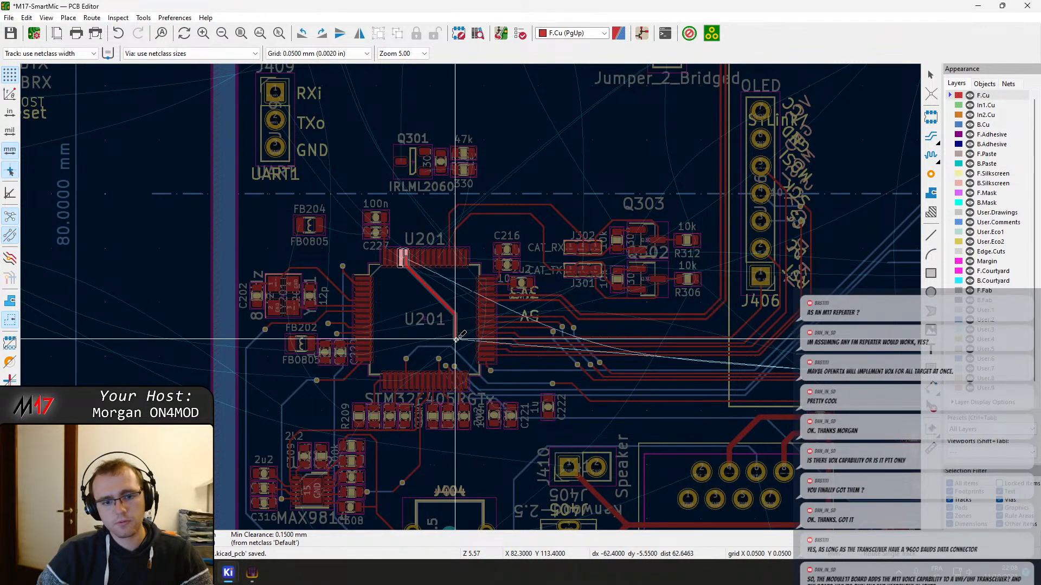
{"action": "scroll", "coordinate": [455, 338], "scroll_direction": "up", "scroll_amount": 8}
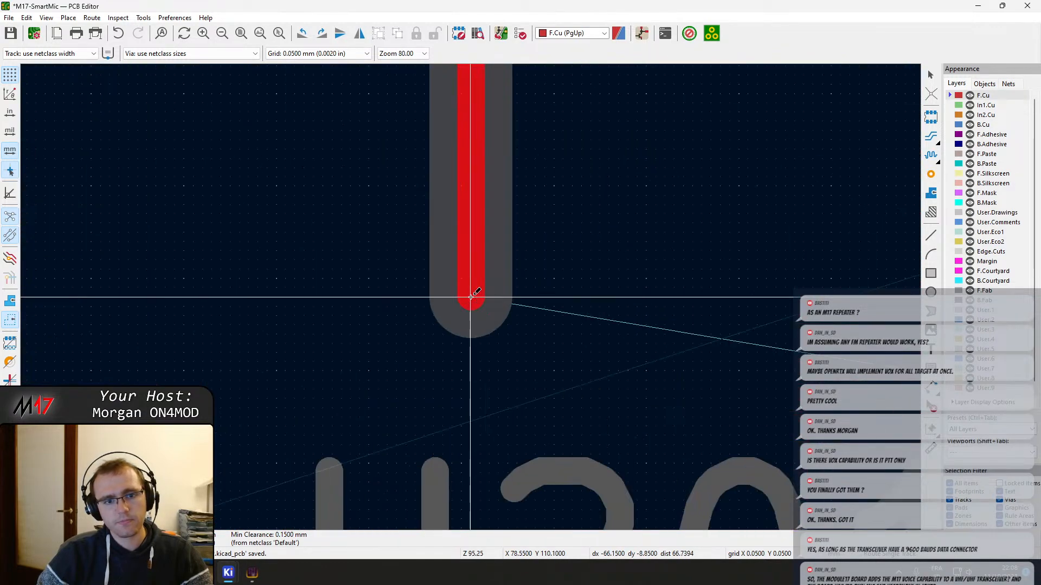
{"action": "scroll", "coordinate": [471, 297], "scroll_direction": "down", "scroll_amount": 3}
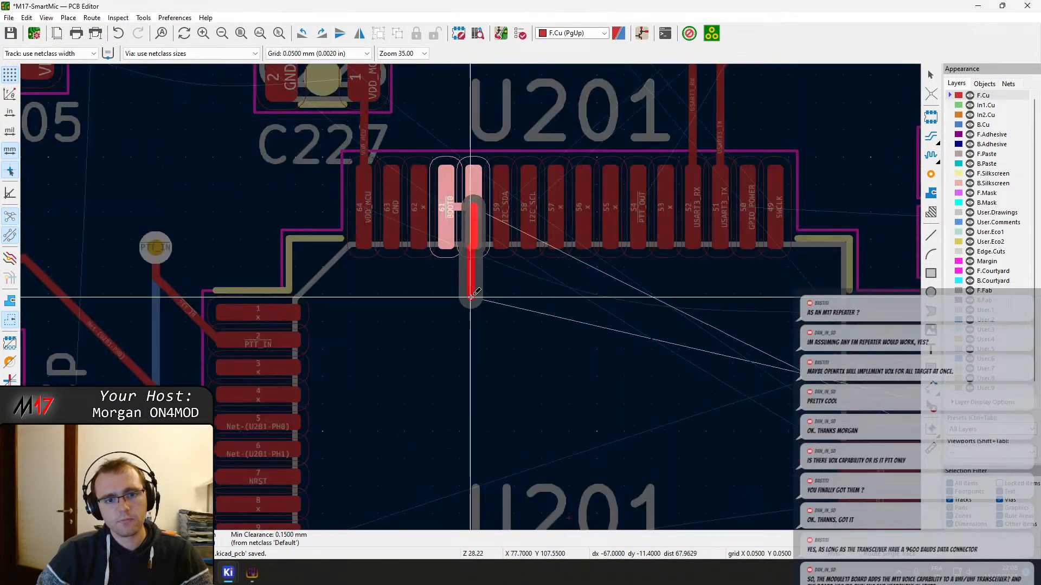
{"action": "scroll", "coordinate": [470, 297], "scroll_direction": "up", "scroll_amount": 1}
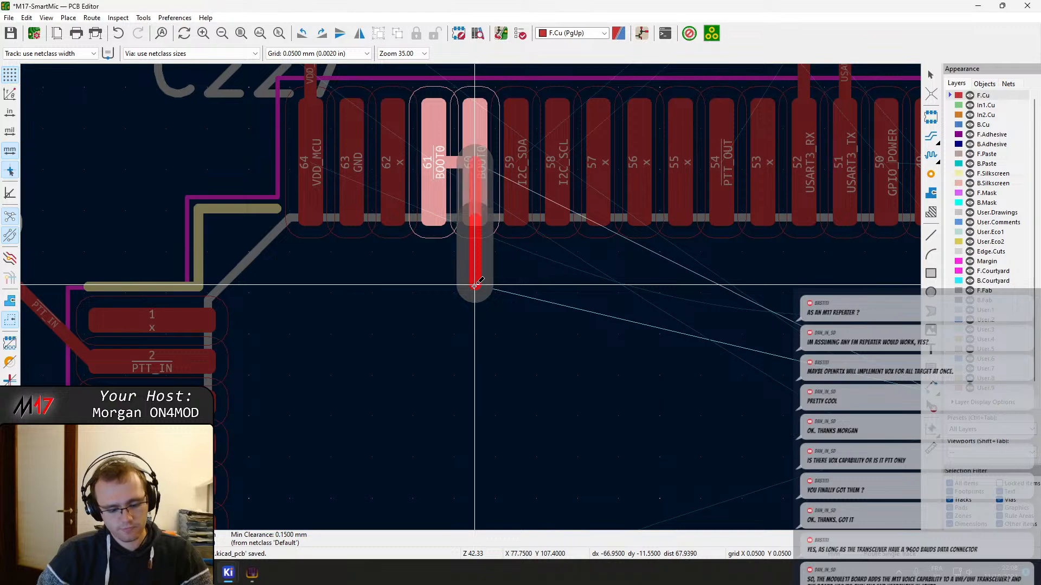
{"action": "key", "text": "v"}
{"action": "scroll", "coordinate": [573, 411], "scroll_direction": "down", "scroll_amount": 1}
{"action": "middle_click_drag", "start_coordinate": [476, 305], "coordinate": [291, 128]}
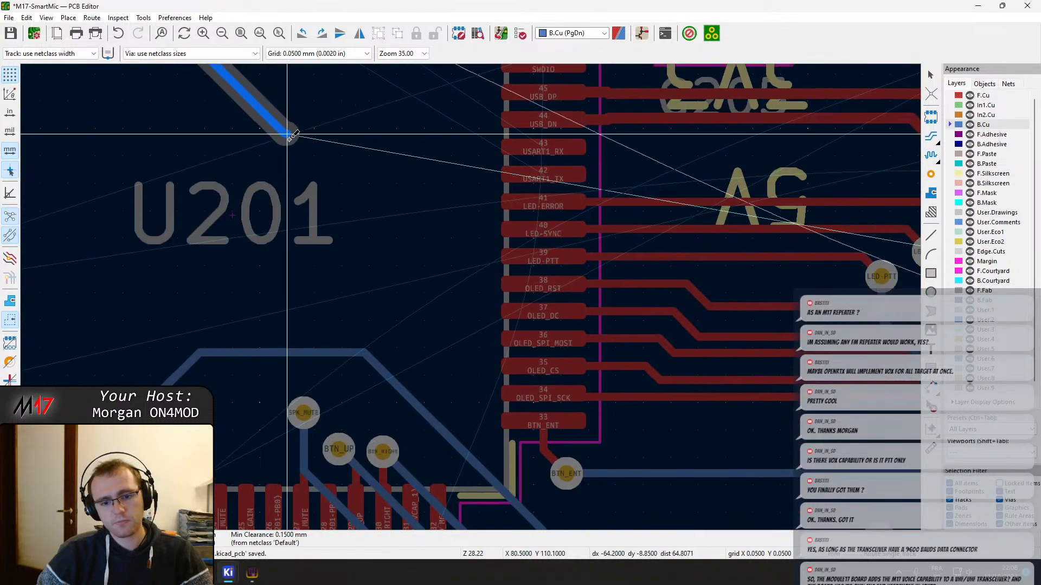
{"action": "key", "text": "Escape"}
{"action": "key", "text": "Escape"}
Move the BTN_ENT via away from U201's corner with its tracks attached, and reshape the F.Cu track leaving pin 33
{"action": "middle_click_drag", "start_coordinate": [451, 407], "coordinate": [374, 91]}
{"action": "left_click", "coordinate": [405, 155]}
{"action": "left_click_drag", "start_coordinate": [405, 156], "coordinate": [382, 159]}
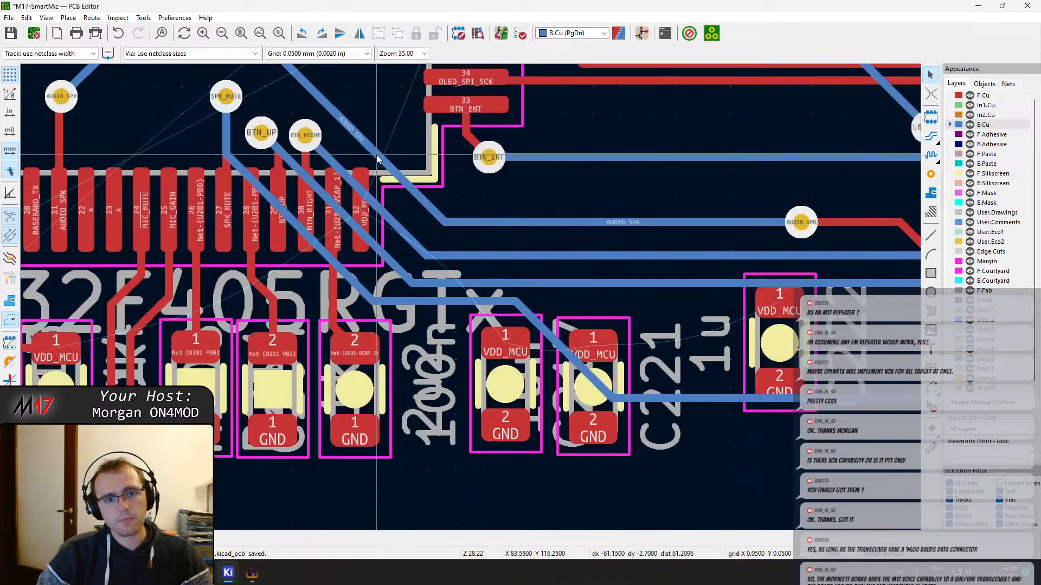
{"action": "middle_click_drag", "start_coordinate": [484, 125], "coordinate": [432, 236]}
{"action": "key", "text": "d"}
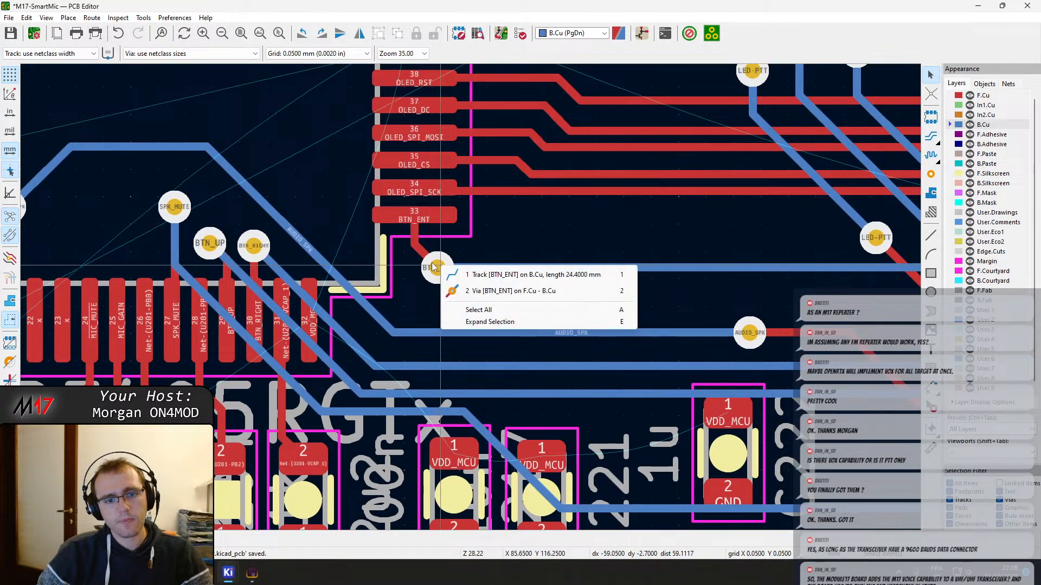
{"action": "left_click", "coordinate": [472, 293]}
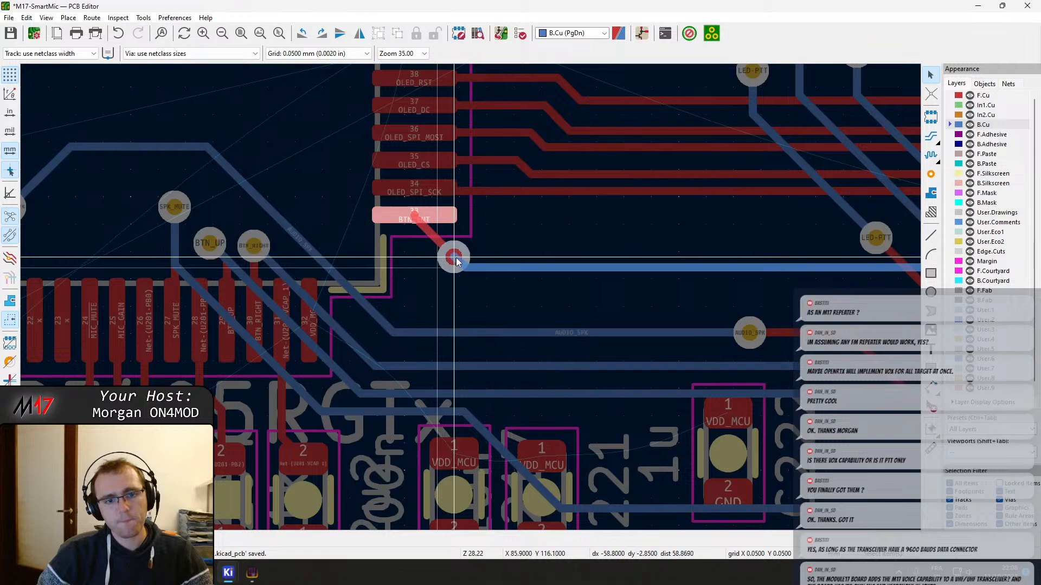
{"action": "left_click", "coordinate": [500, 237]}
{"action": "left_click_drag", "start_coordinate": [463, 239], "coordinate": [432, 213]}
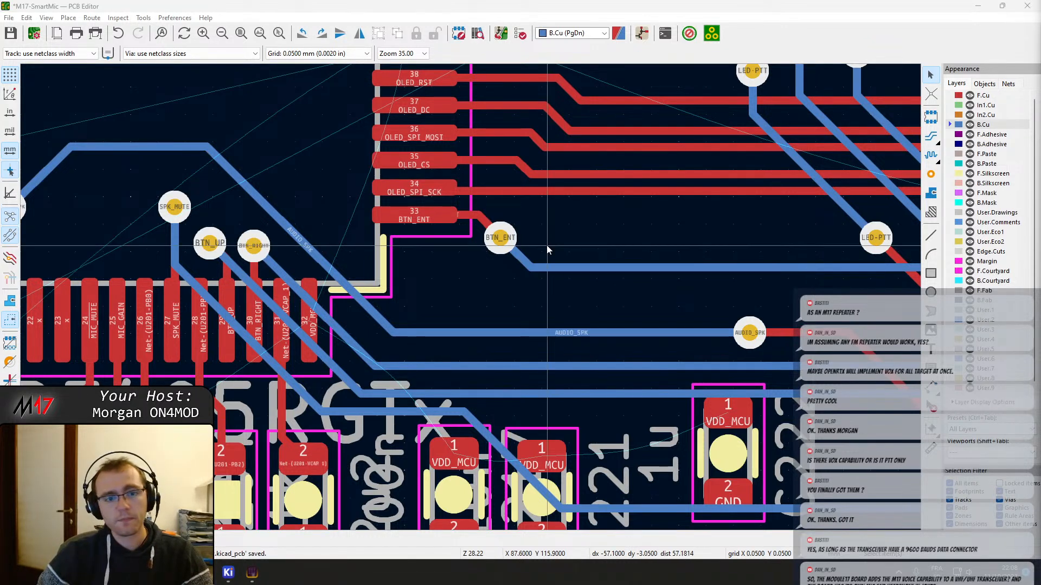
Extend the BOOT0 B.Cu track diagonally across U201 and horizontally below the BTN_ENT track towards J406
{"action": "scroll", "coordinate": [547, 244], "scroll_direction": "down", "scroll_amount": 3}
{"action": "middle_click_drag", "start_coordinate": [372, 230], "coordinate": [485, 439]}
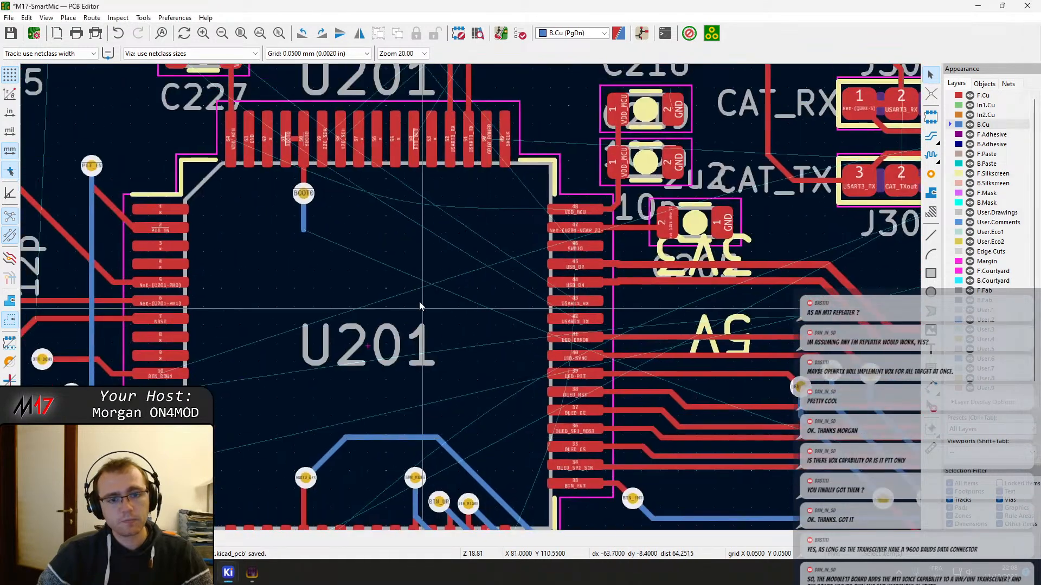
{"action": "key", "text": "x"}
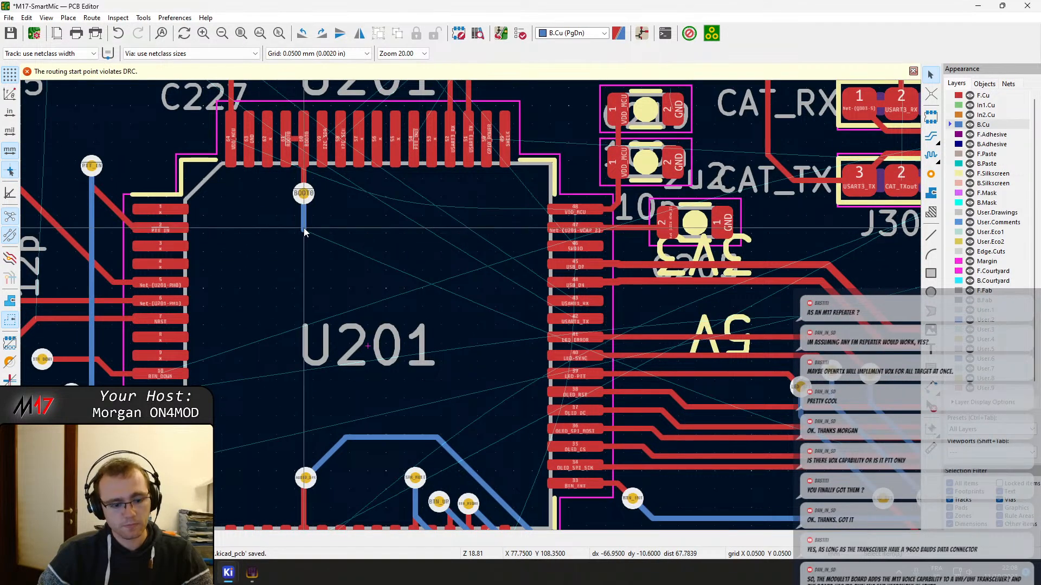
{"action": "left_click", "coordinate": [304, 228]}
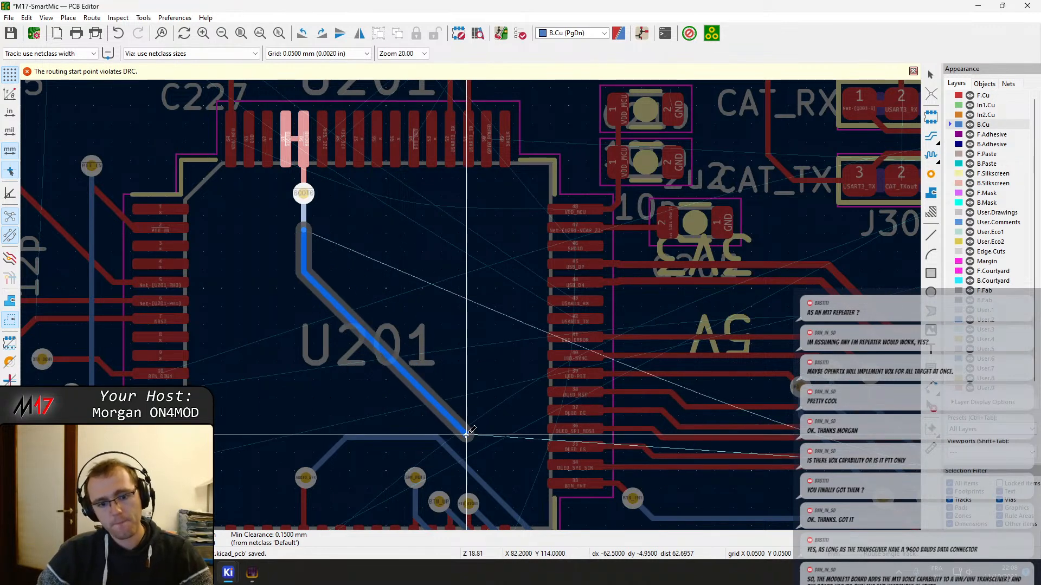
{"action": "middle_click_drag", "start_coordinate": [554, 504], "coordinate": [466, 374]}
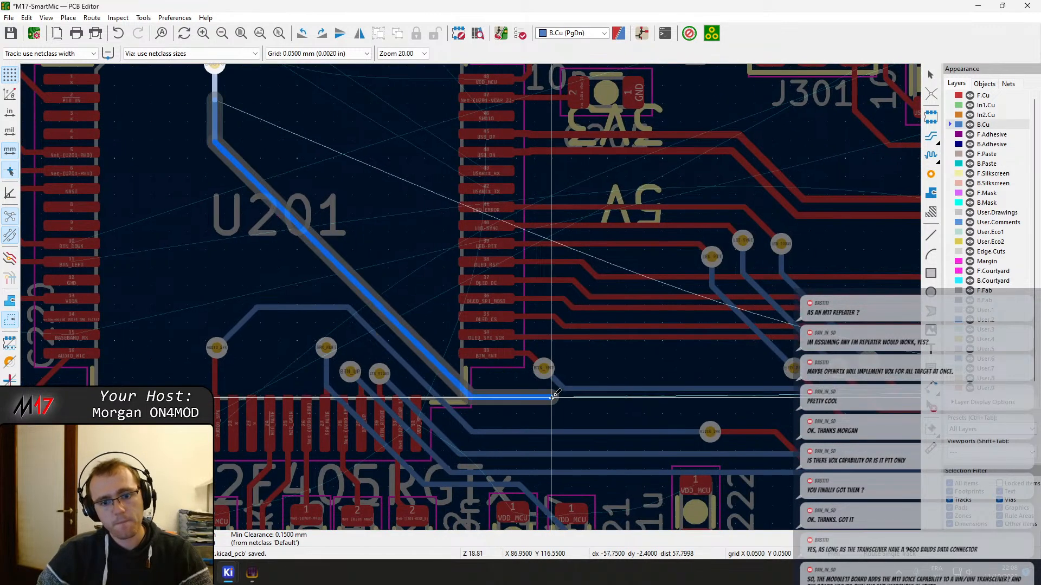
{"action": "middle_click_drag", "start_coordinate": [618, 418], "coordinate": [330, 359]}
{"action": "left_click", "coordinate": [329, 359]}
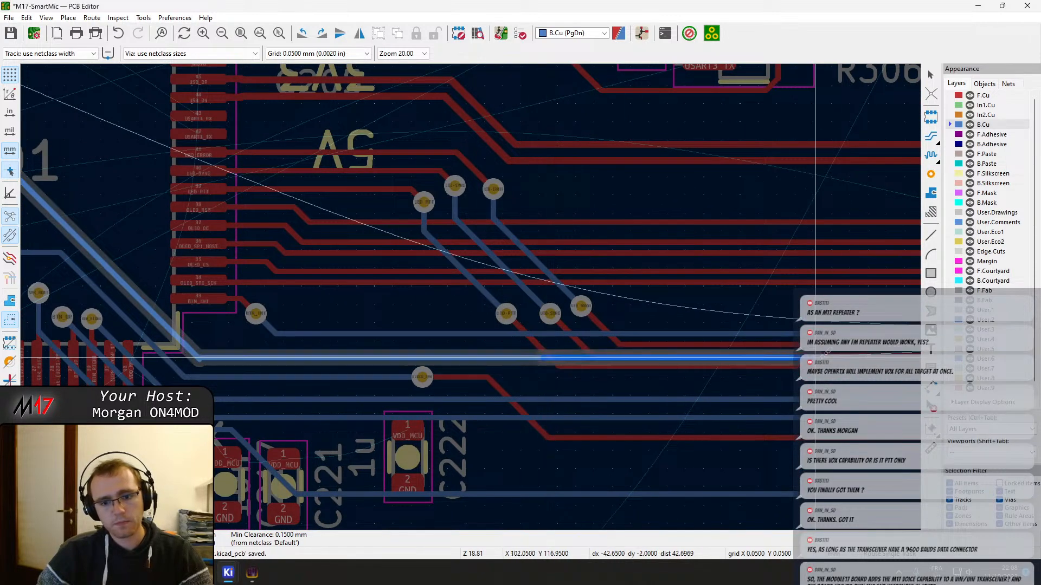
{"action": "middle_click_drag", "start_coordinate": [832, 354], "coordinate": [347, 389]}
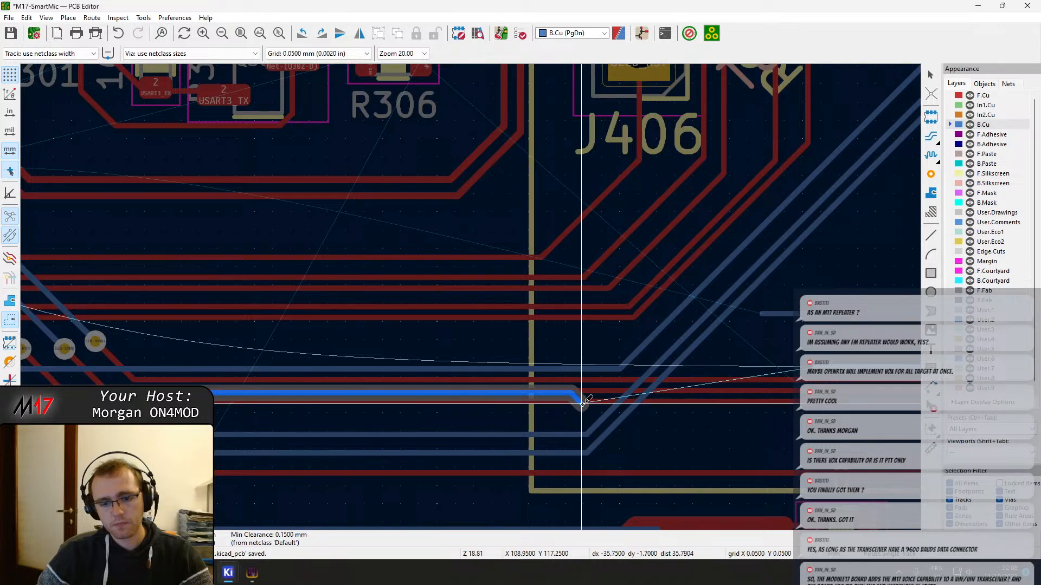
{"action": "scroll", "coordinate": [582, 403], "scroll_direction": "down", "scroll_amount": 1}
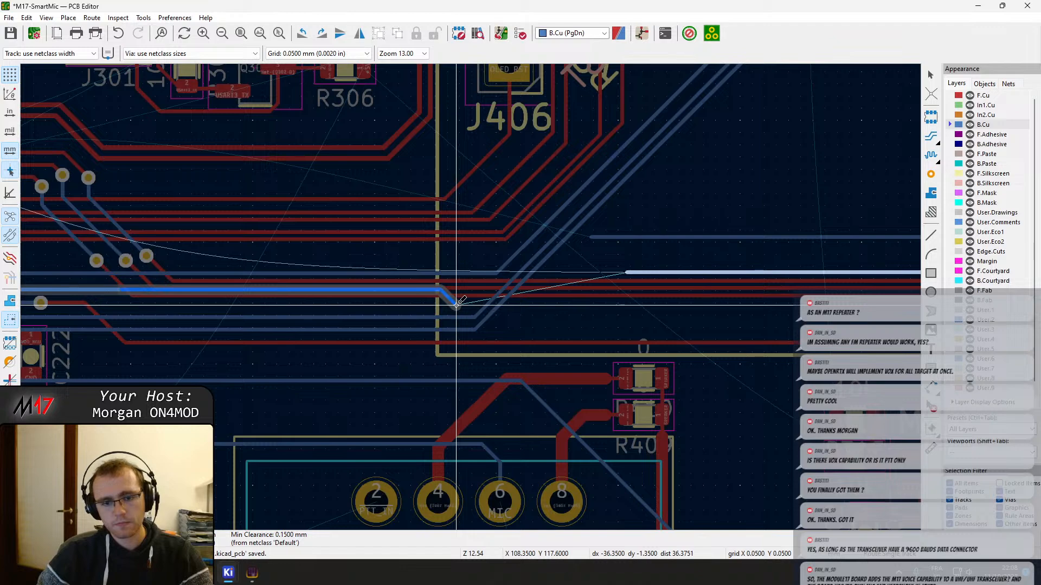
{"action": "scroll", "coordinate": [456, 305], "scroll_direction": "down", "scroll_amount": 1}
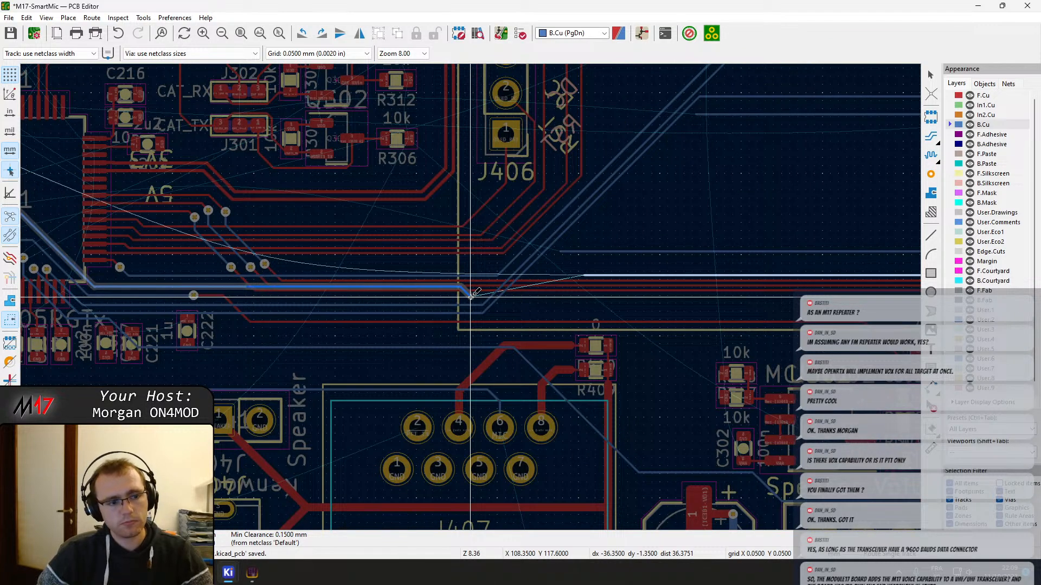
{"action": "key", "text": "Escape"}
Delete the horizontal BOOT0 B.Cu segment between the AUDIO_SPK and BTN_ENT tracks
{"action": "middle_click_drag", "start_coordinate": [108, 287], "coordinate": [405, 279]}
{"action": "scroll", "coordinate": [407, 277], "scroll_direction": "up", "scroll_amount": 5}
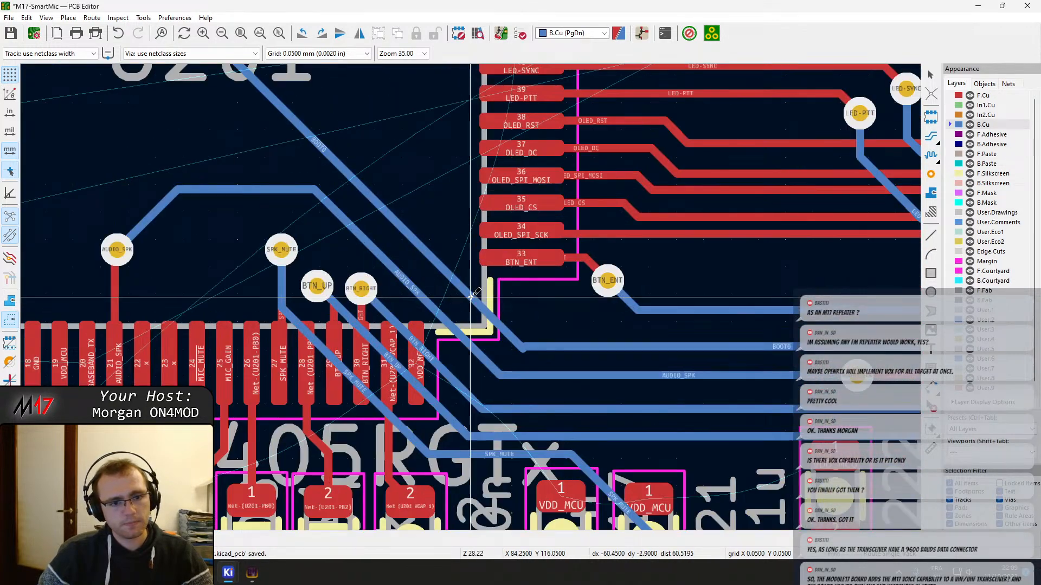
{"action": "left_click", "coordinate": [519, 350]}
{"action": "left_click", "coordinate": [542, 346]}
{"action": "left_click", "coordinate": [542, 346]}
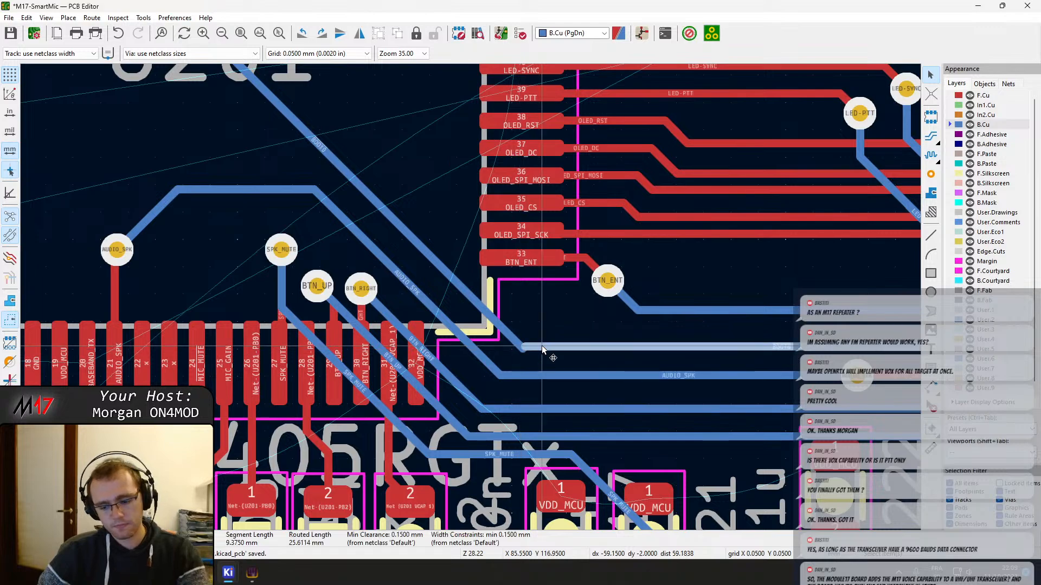
Examine the F.Cu and B.Cu tracks between U201 and J406 for a path for the BOOT0 connection
{"action": "scroll", "coordinate": [542, 346], "scroll_direction": "down", "scroll_amount": 2}
{"action": "scroll", "coordinate": [657, 331], "scroll_direction": "down", "scroll_amount": 3}
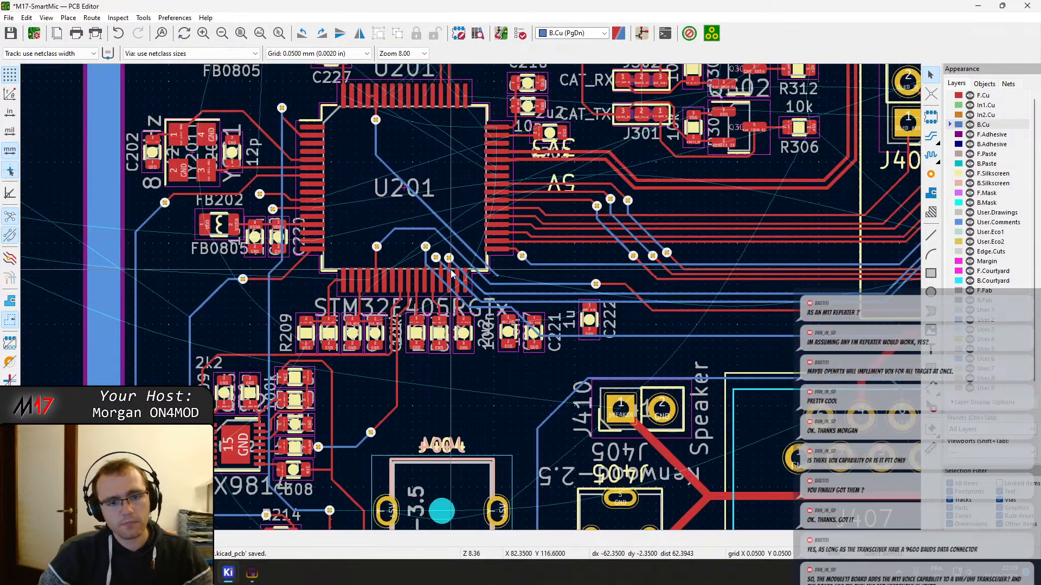
{"action": "middle_click_drag", "start_coordinate": [777, 280], "coordinate": [214, 225]}
{"action": "scroll", "coordinate": [212, 227], "scroll_direction": "up", "scroll_amount": 1}
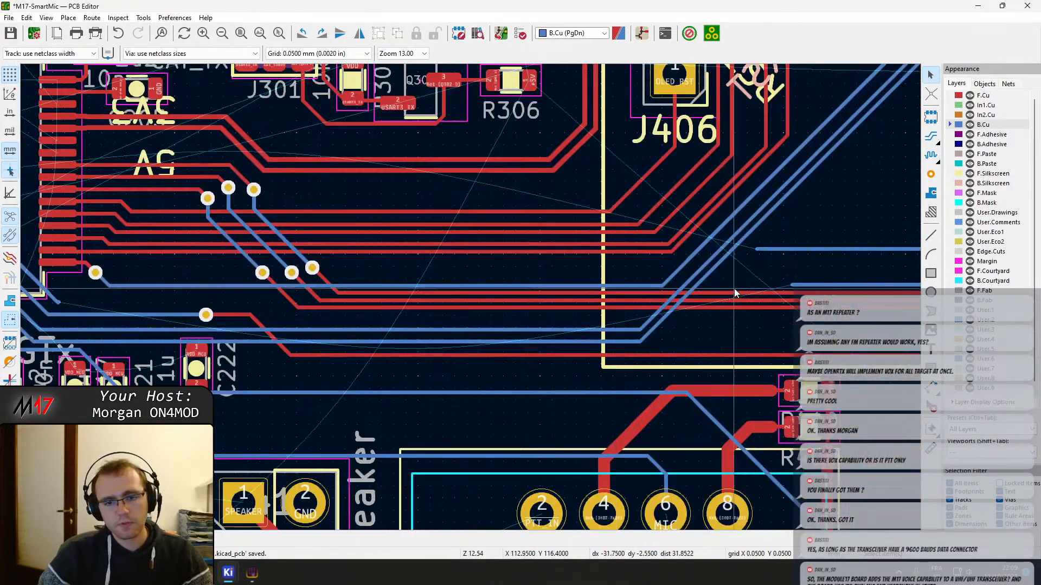
{"action": "scroll", "coordinate": [759, 290], "scroll_direction": "up", "scroll_amount": 1}
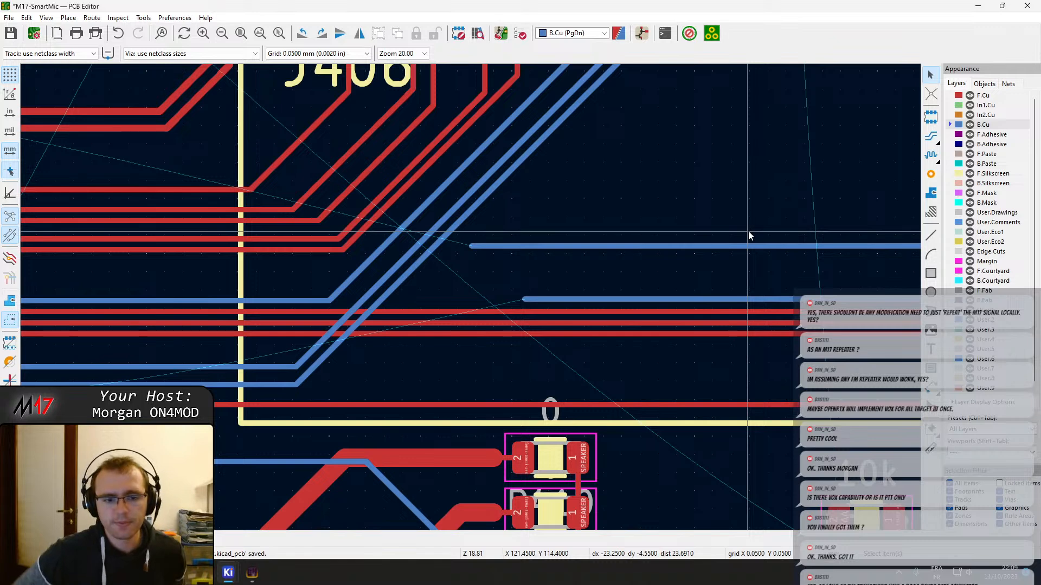
{"action": "scroll", "coordinate": [470, 297], "scroll_direction": "down", "scroll_amount": 3}
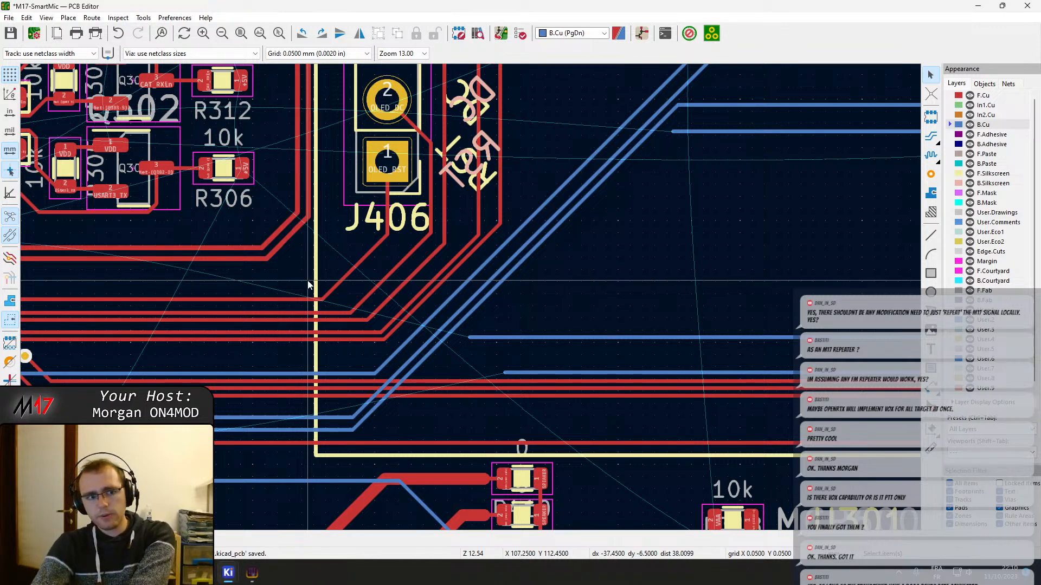
{"action": "middle_click_drag", "start_coordinate": [419, 373], "coordinate": [678, 323]}
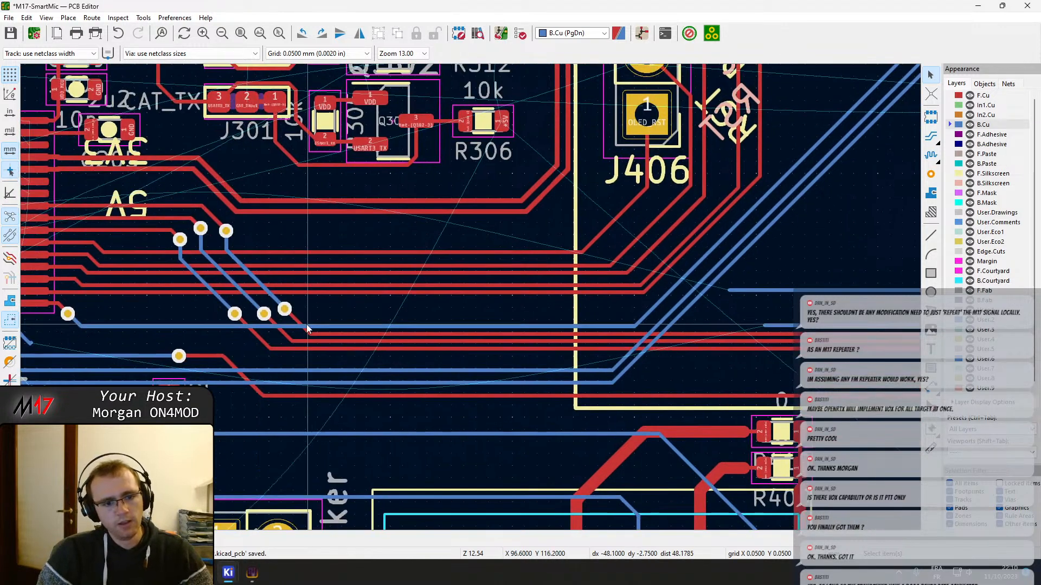
{"action": "middle_click_drag", "start_coordinate": [202, 326], "coordinate": [526, 334]}
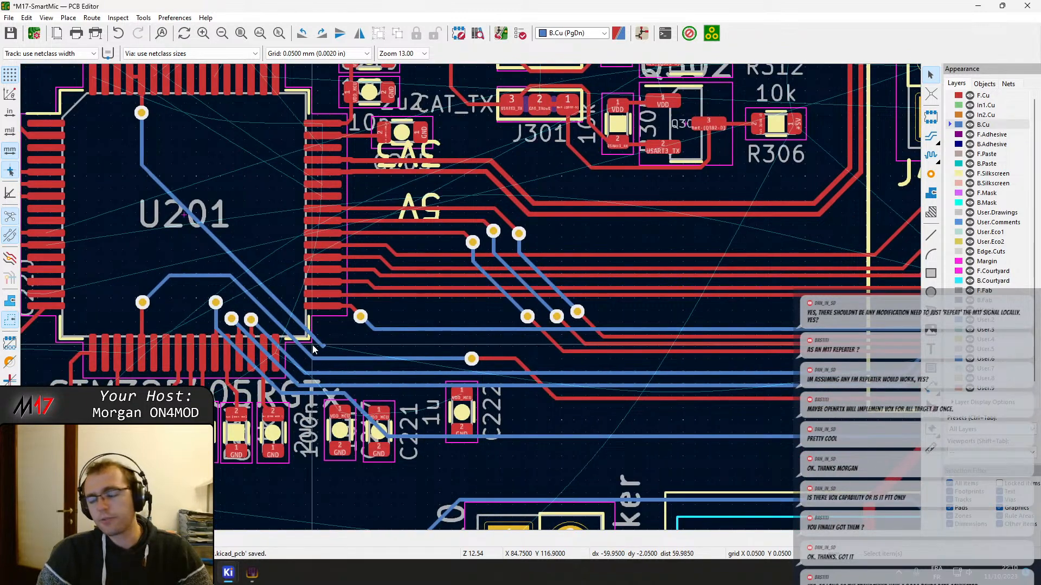
Delete the tiny leftover segment at the end of the diagonal BOOT0 track near U201's corner
{"action": "scroll", "coordinate": [324, 353], "scroll_direction": "up", "scroll_amount": 4}
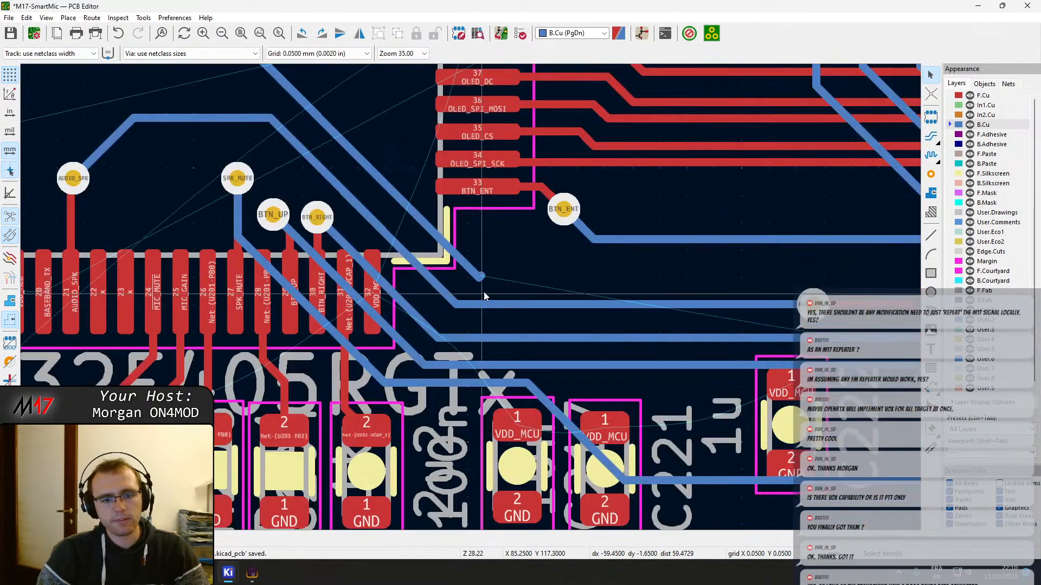
{"action": "left_click", "coordinate": [482, 273]}
{"action": "key", "text": "Delete"}
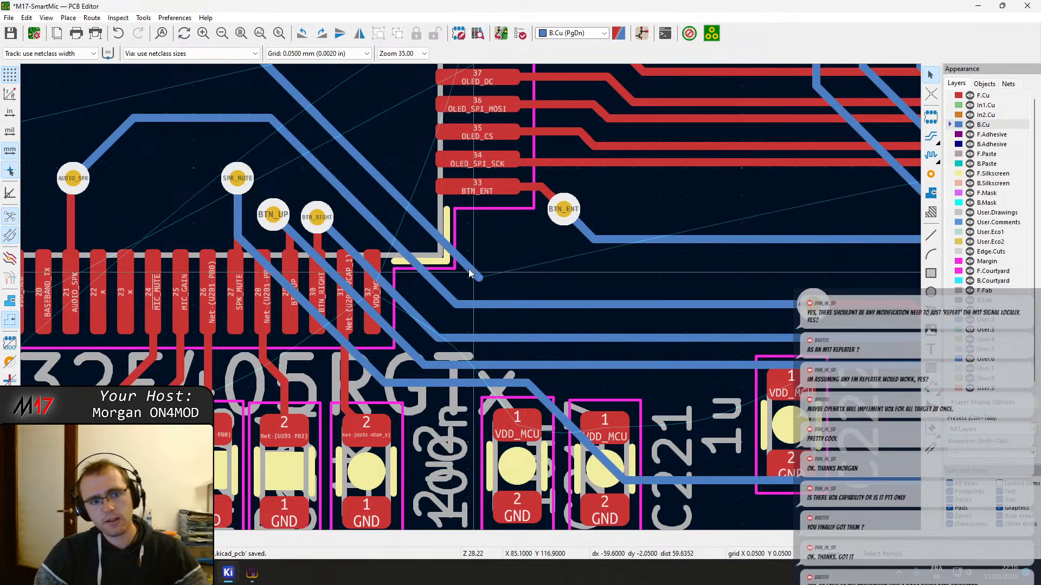
Move the AUDIO_SPK via above the SPK_MUTE via inside U201, keeping its F.Cu and B.Cu tracks attached
{"action": "middle_click_drag", "start_coordinate": [333, 204], "coordinate": [498, 245]}
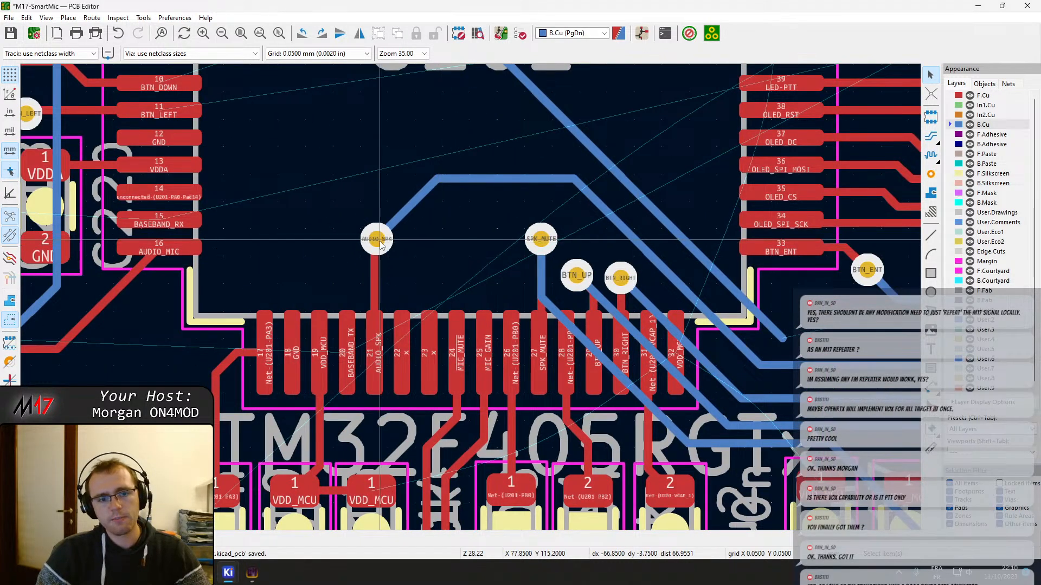
{"action": "key", "text": "d"}
{"action": "left_click", "coordinate": [396, 265]}
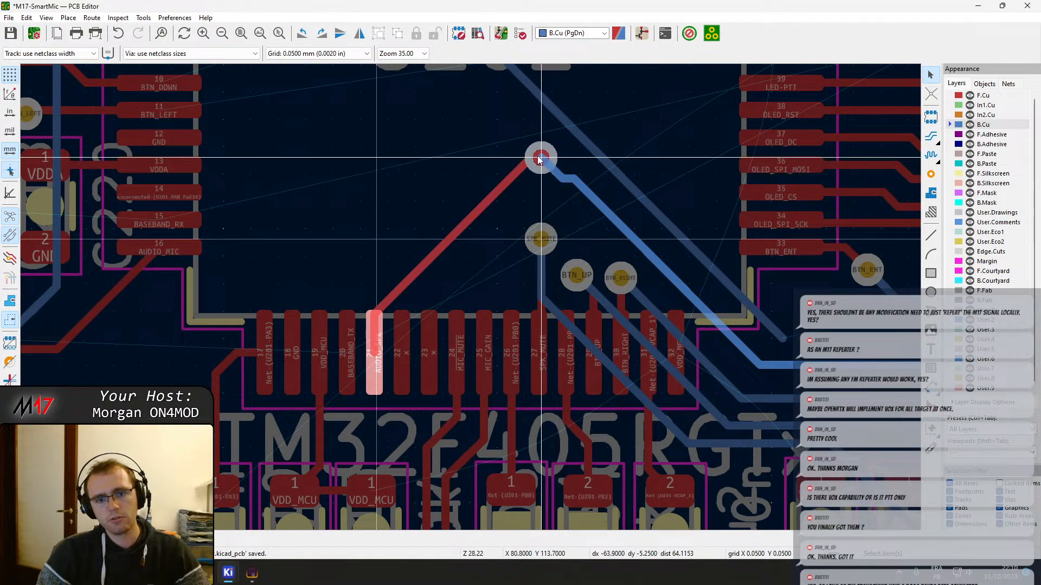
{"action": "left_click", "coordinate": [535, 156]}
{"action": "left_click", "coordinate": [551, 174]}
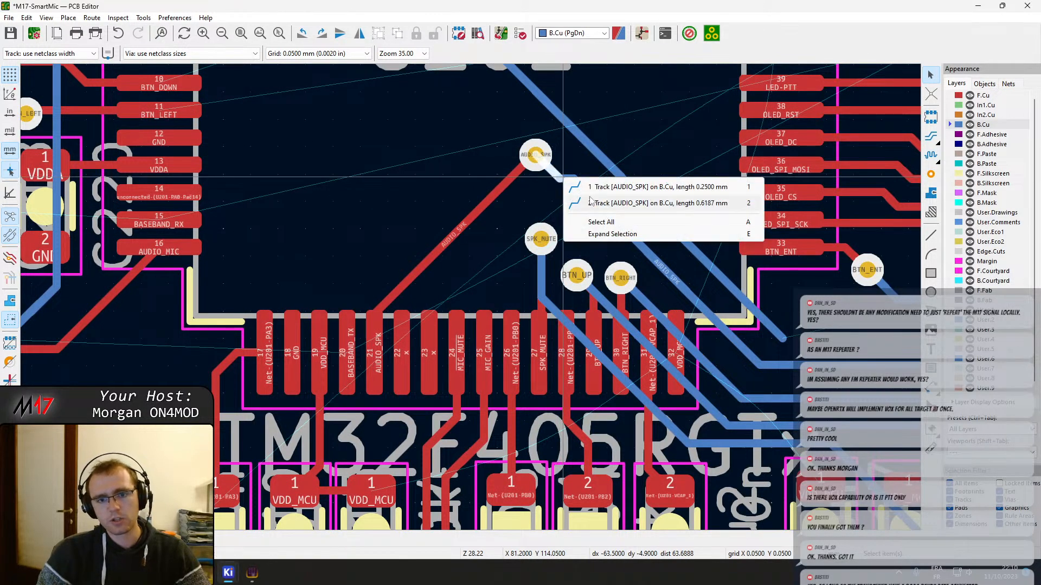
{"action": "left_click", "coordinate": [591, 204]}
{"action": "left_click", "coordinate": [538, 158]}
Reshape the F.Cu AUDIO_SPK track to leave pin 21 vertically, bend diagonally and reach its via horizontally
{"action": "left_click", "coordinate": [426, 263]}
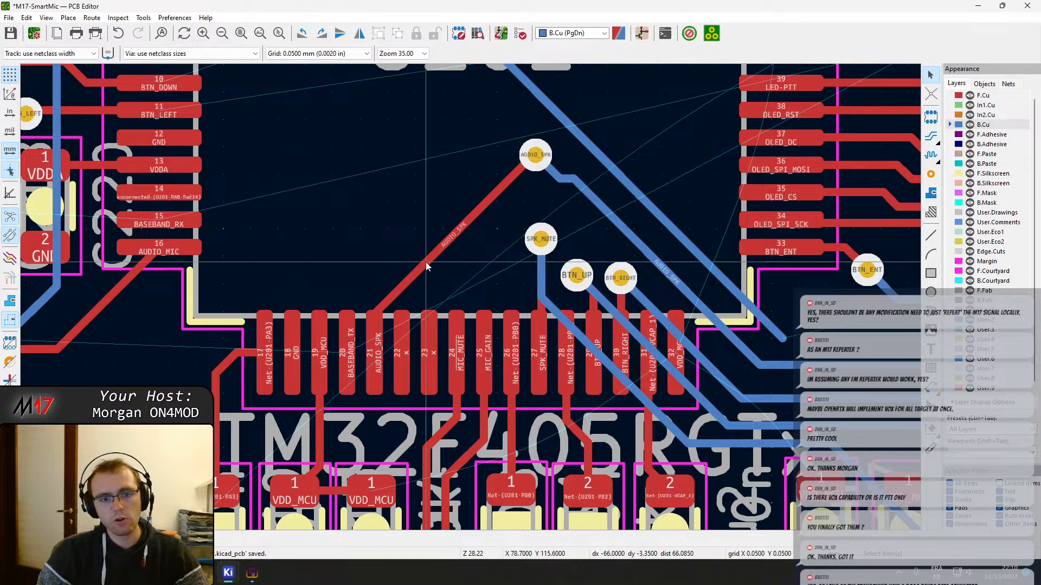
{"action": "left_click_drag", "start_coordinate": [425, 262], "coordinate": [383, 219]}
{"action": "middle_click_drag", "start_coordinate": [489, 205], "coordinate": [425, 226]}
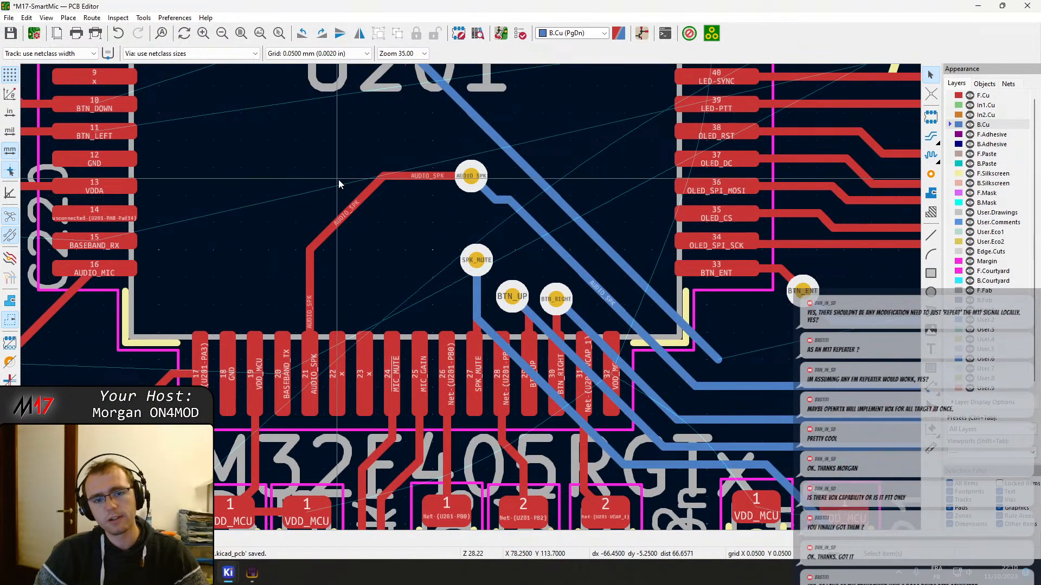
{"action": "middle_click_drag", "start_coordinate": [464, 181], "coordinate": [350, 208]}
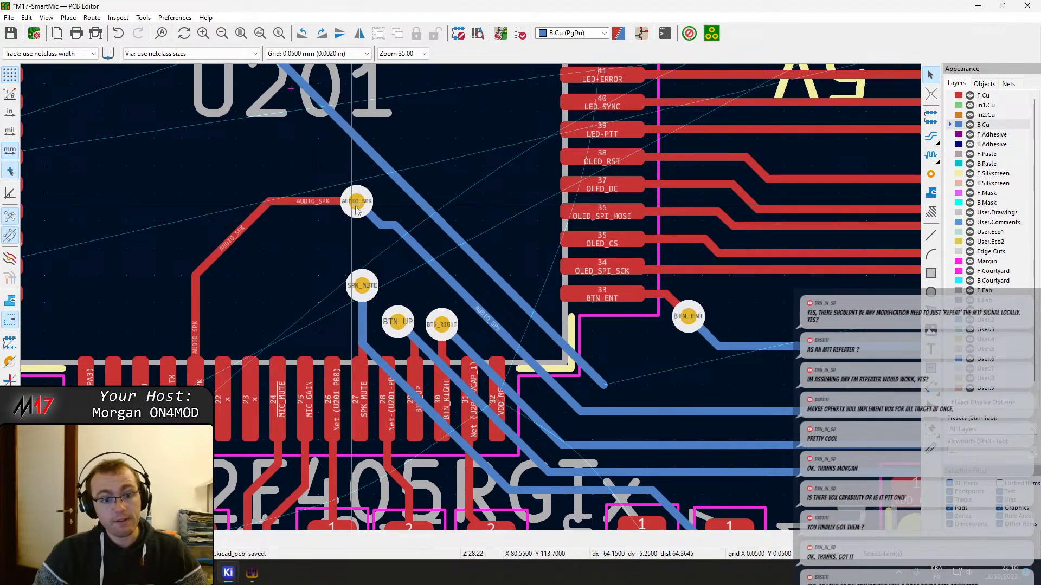
Examine the B.Cu tracks between U201 and J406 and the BTN_DOWN and BTN_LEFT vias for possible routing paths
{"action": "middle_click_drag", "start_coordinate": [437, 333], "coordinate": [395, 309]}
{"action": "middle_click_drag", "start_coordinate": [334, 196], "coordinate": [580, 299]}
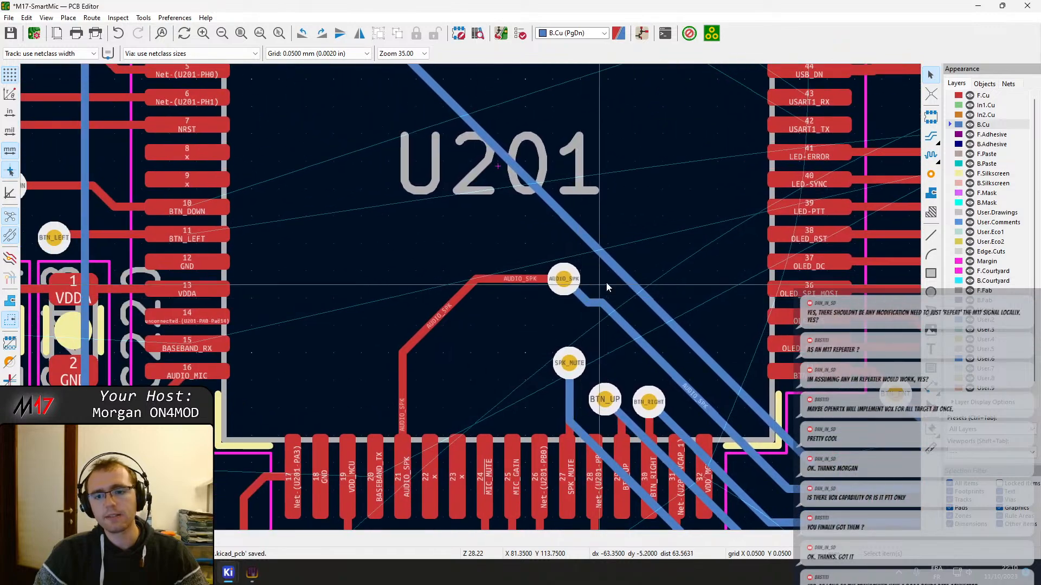
{"action": "middle_click_drag", "start_coordinate": [626, 353], "coordinate": [223, 109]}
{"action": "scroll", "coordinate": [889, 252], "scroll_direction": "down", "scroll_amount": 1}
{"action": "middle_click_drag", "start_coordinate": [889, 252], "coordinate": [69, 263]}
{"action": "middle_click_drag", "start_coordinate": [599, 278], "coordinate": [312, 325]}
{"action": "key", "text": "x"}
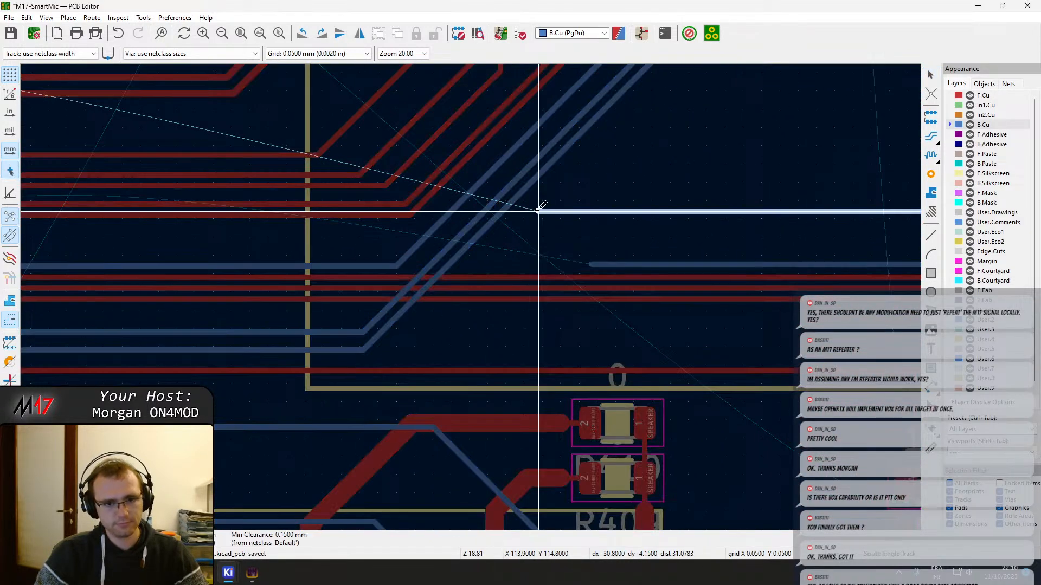
{"action": "scroll", "coordinate": [553, 261], "scroll_direction": "down", "scroll_amount": 4}
{"action": "scroll", "coordinate": [572, 284], "scroll_direction": "up", "scroll_amount": 6}
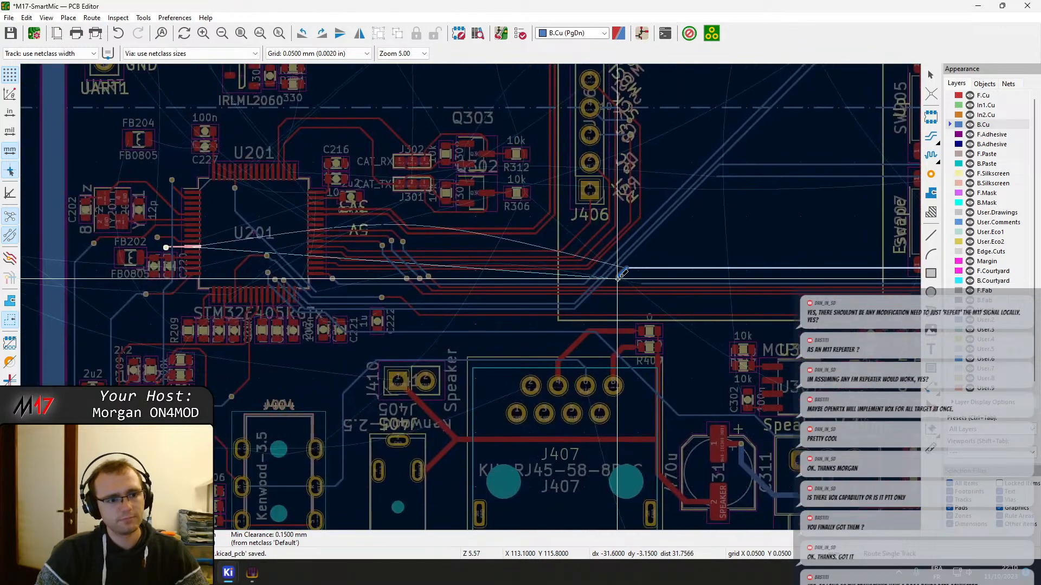
{"action": "middle_click_drag", "start_coordinate": [148, 328], "coordinate": [311, 318]}
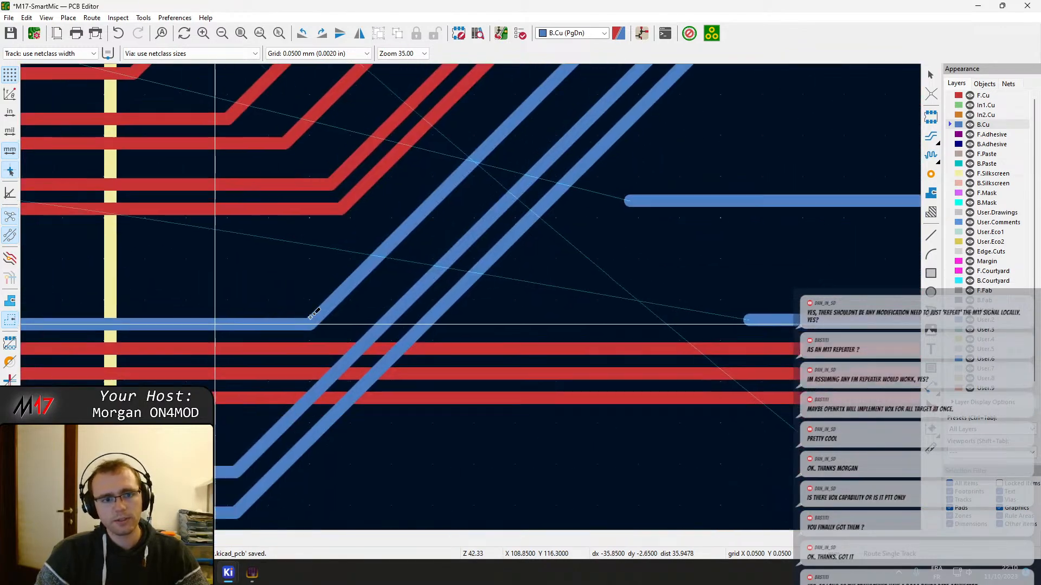
{"action": "scroll", "coordinate": [311, 318], "scroll_direction": "down", "scroll_amount": 5}
{"action": "scroll", "coordinate": [46, 249], "scroll_direction": "up", "scroll_amount": 4}
{"action": "scroll", "coordinate": [477, 293], "scroll_direction": "up", "scroll_amount": 2}
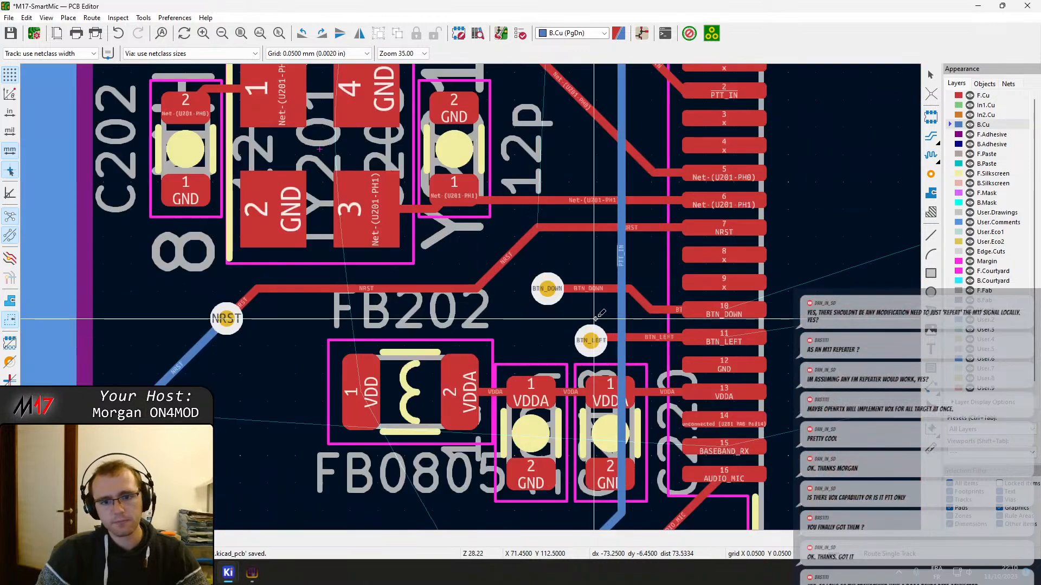
{"action": "left_click", "coordinate": [548, 291]}
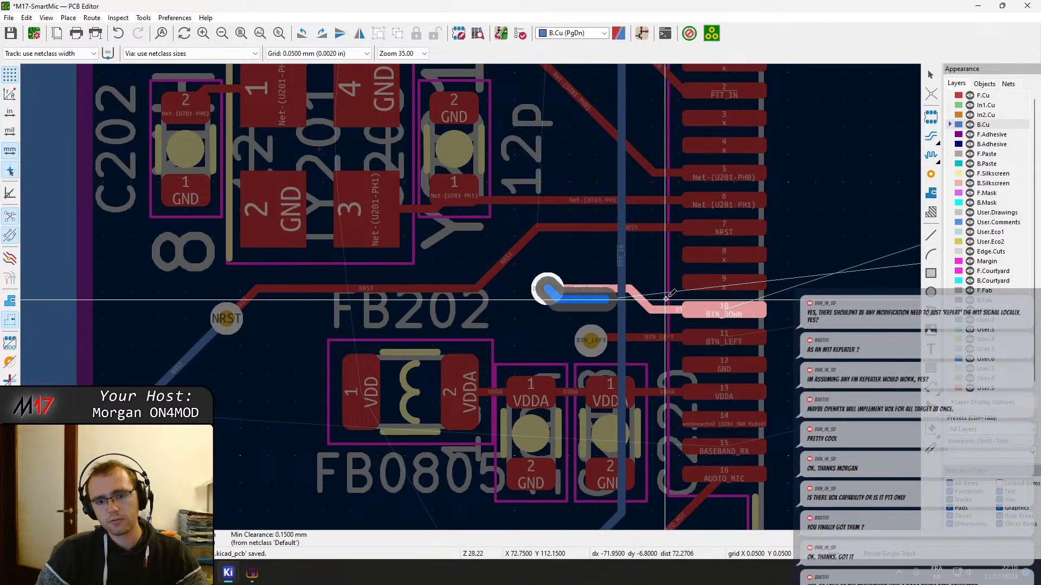
{"action": "key", "text": "Escape"}
{"action": "middle_click_drag", "start_coordinate": [656, 310], "coordinate": [507, 319]}
{"action": "key", "text": "Escape"}
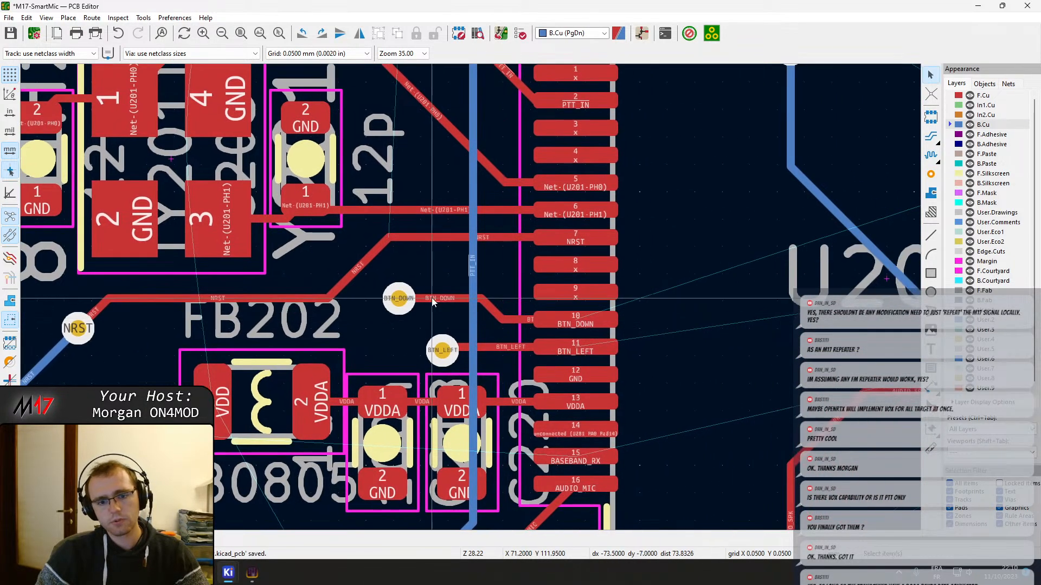
Move the BTN_DOWN via across the PTT_IN track to sit close to U201 pin 10, keeping its F.Cu track attached
{"action": "left_click", "coordinate": [401, 299]}
{"action": "key", "text": "d"}
{"action": "left_click", "coordinate": [506, 301]}
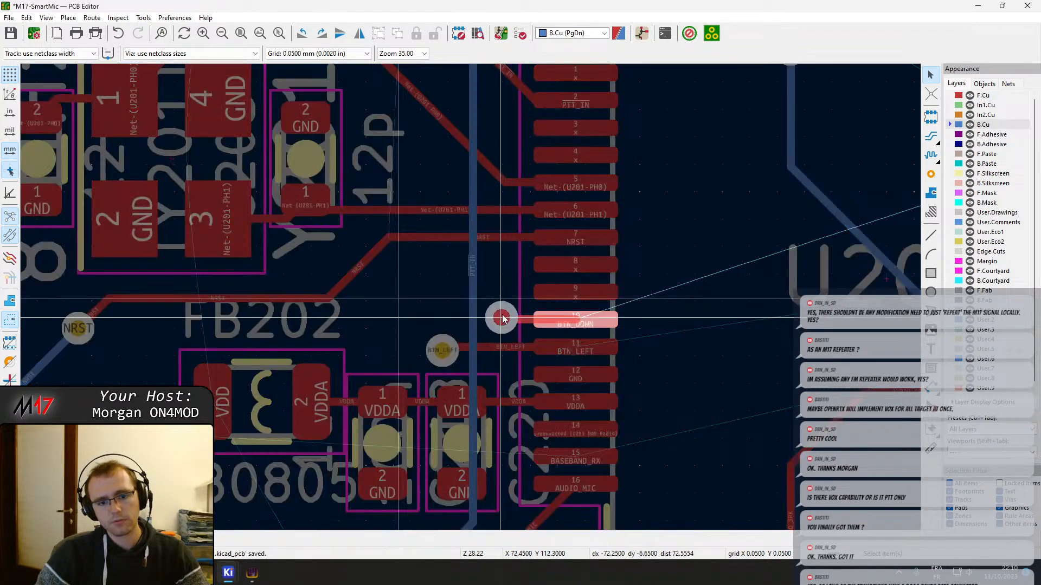
Shift the vertical B.Cu PTT_IN track away from U201, past the far side of the BTN_LEFT via
{"action": "scroll", "coordinate": [499, 302], "scroll_direction": "down", "scroll_amount": 2}
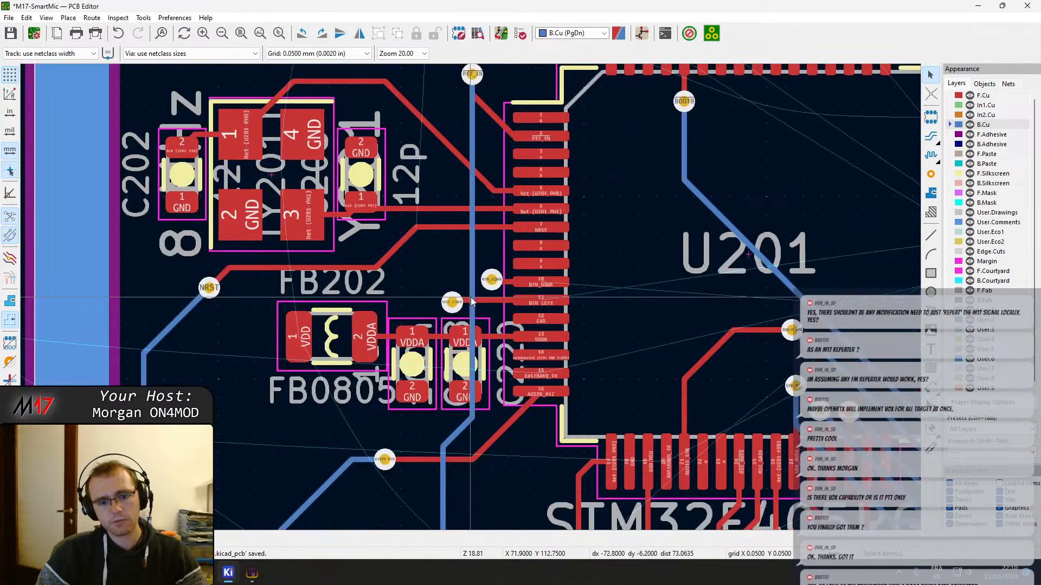
{"action": "left_click", "coordinate": [471, 298]}
{"action": "key", "text": "d"}
{"action": "left_click", "coordinate": [433, 299]}
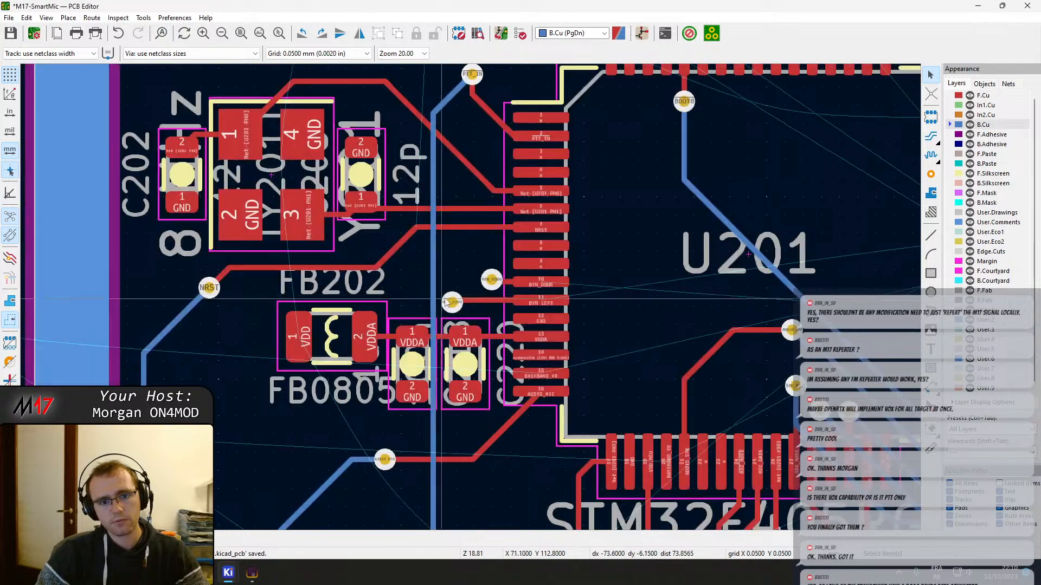
Align the BTN_DOWN and BTN_LEFT vias one above the other between the PTT_IN track and U201's pins 10 and 11
{"action": "left_click", "coordinate": [491, 279]}
{"action": "key", "text": "d"}
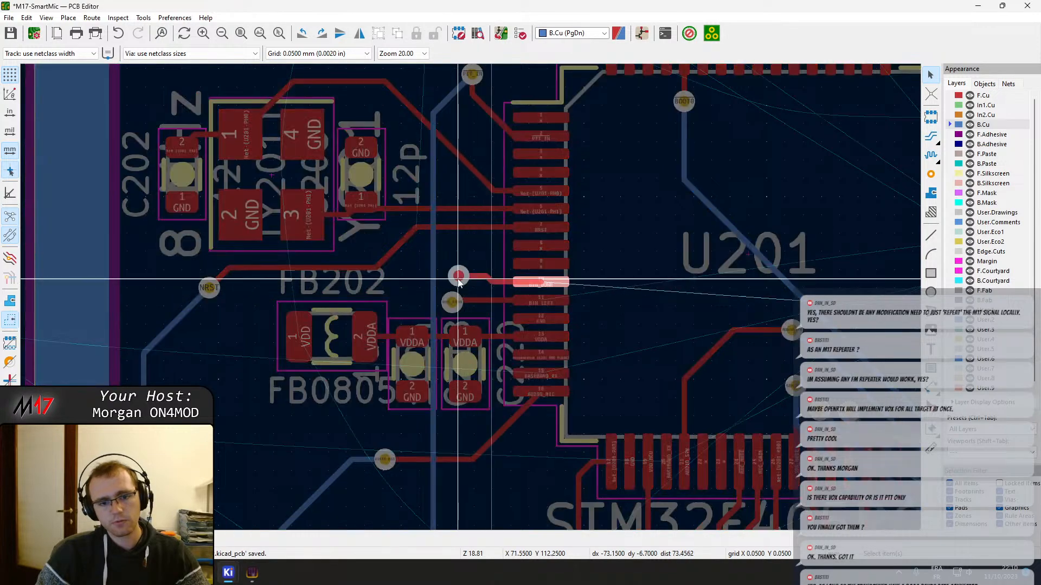
{"action": "left_click", "coordinate": [463, 271]}
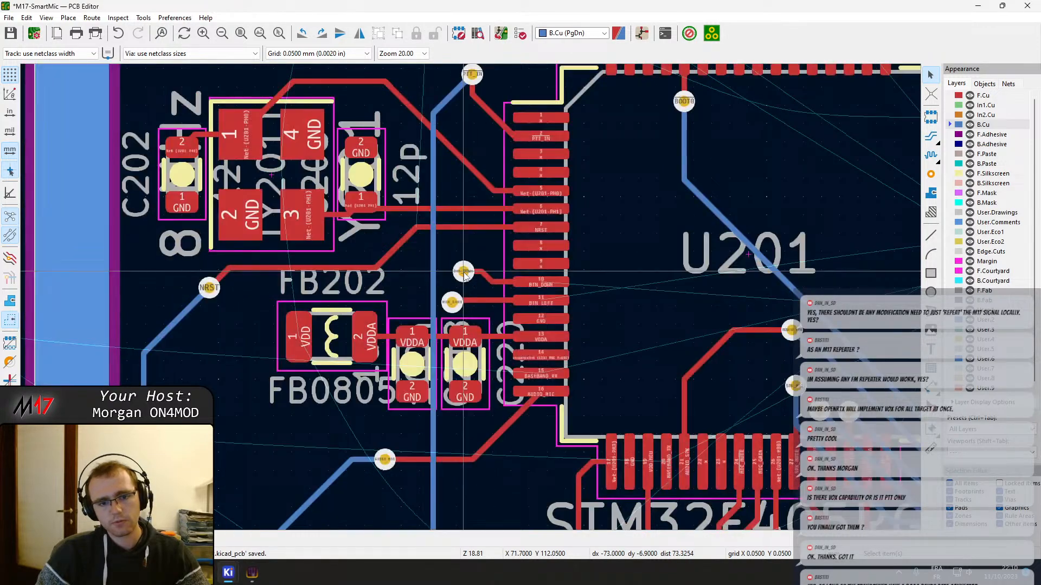
{"action": "left_click", "coordinate": [453, 302]}
{"action": "key", "text": "d"}
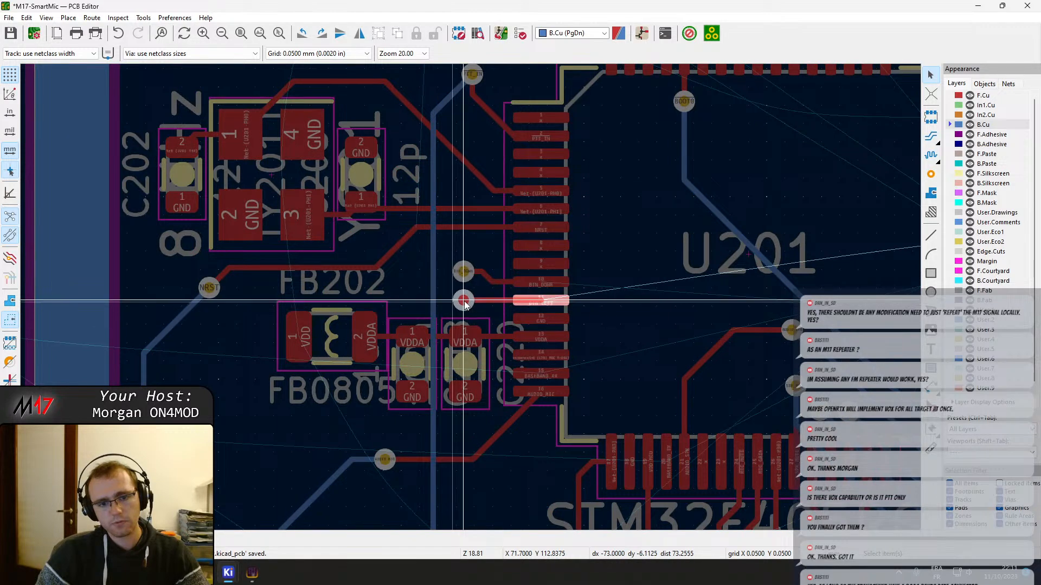
{"action": "left_click", "coordinate": [463, 301]}
Route B.Cu tracks from the BTN_LEFT and BTN_DOWN vias horizontally beneath U201's pads, each ending in a short downward diagonal inside the chip outline
{"action": "key", "text": "x"}
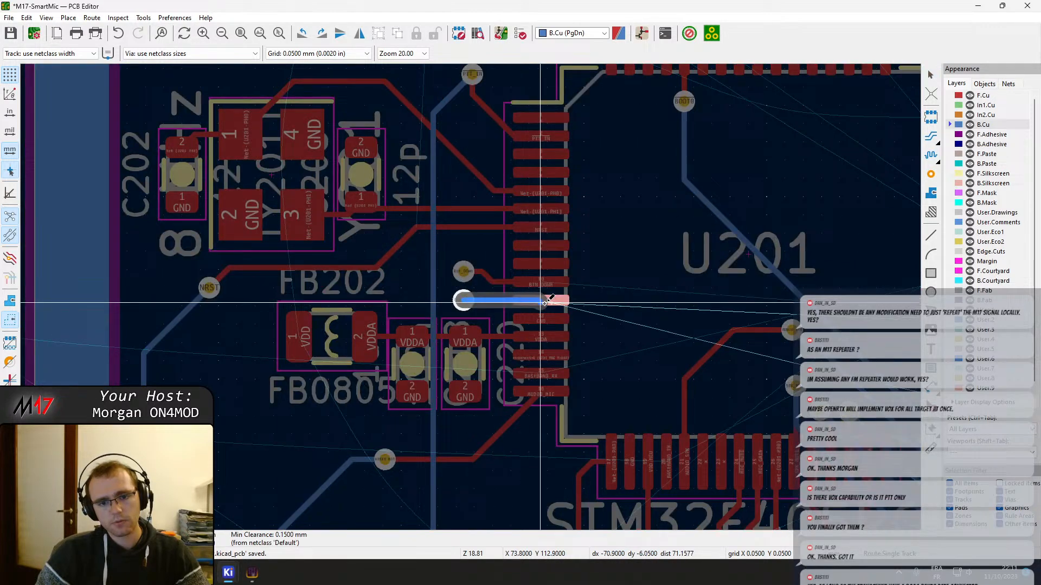
{"action": "left_click", "coordinate": [592, 323]}
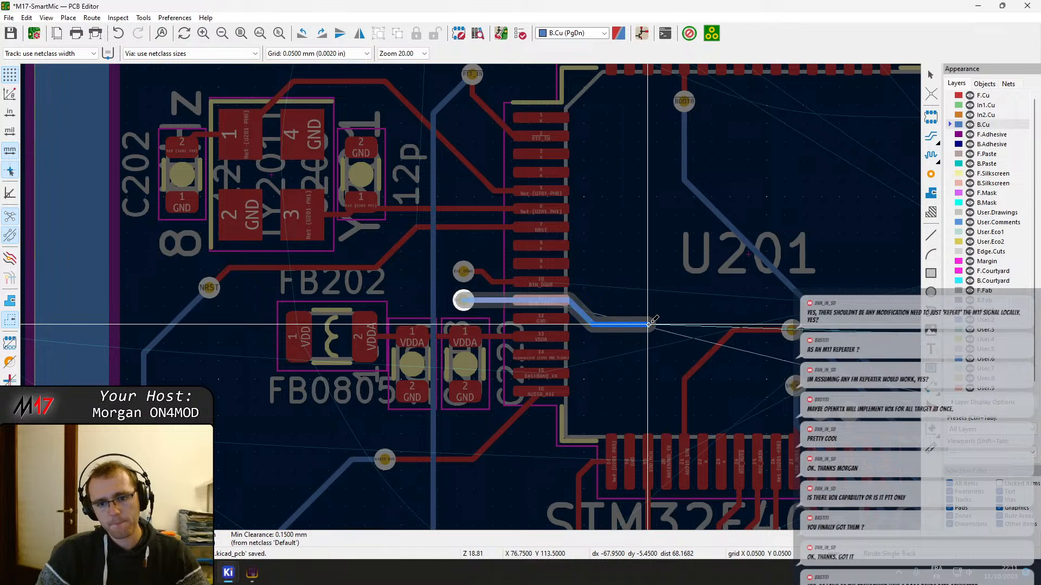
{"action": "key", "text": "Escape"}
{"action": "key", "text": "x"}
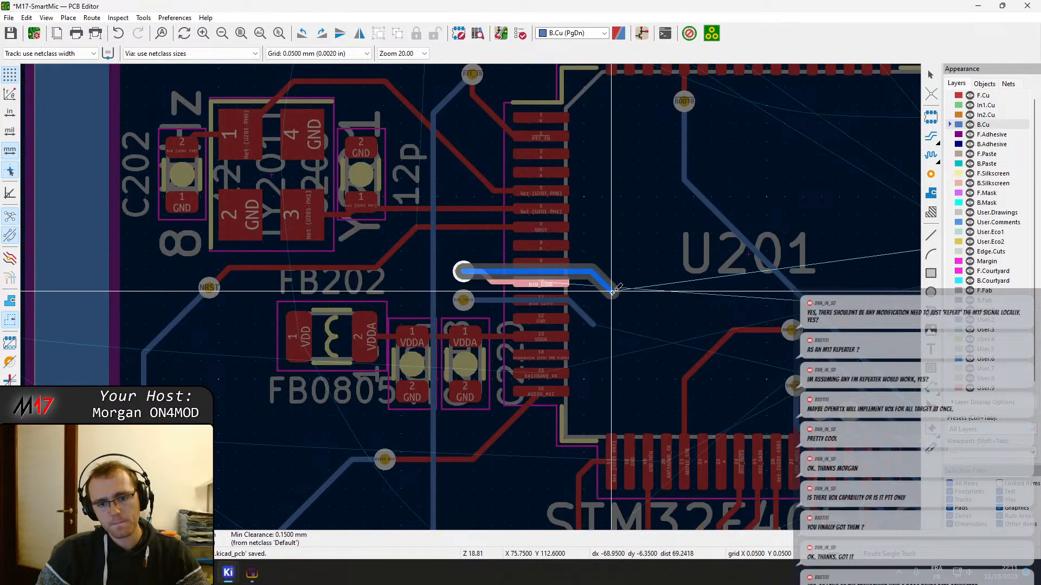
{"action": "key", "text": "Escape"}
{"action": "middle_click_drag", "start_coordinate": [772, 344], "coordinate": [385, 297]}
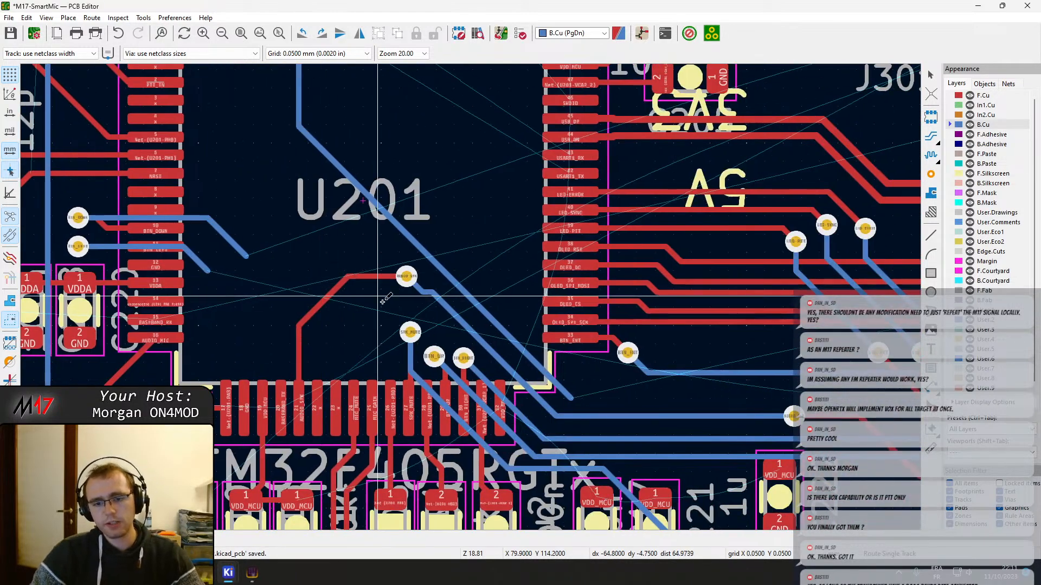
{"action": "scroll", "coordinate": [421, 326], "scroll_direction": "down", "scroll_amount": 1}
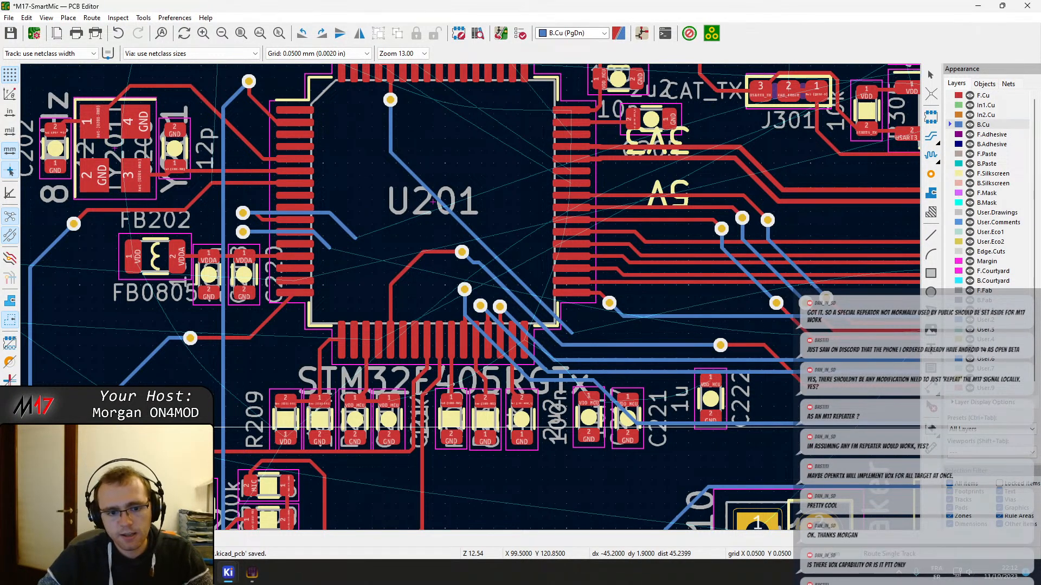
{"action": "scroll", "coordinate": [478, 330], "scroll_direction": "up", "scroll_amount": 2}
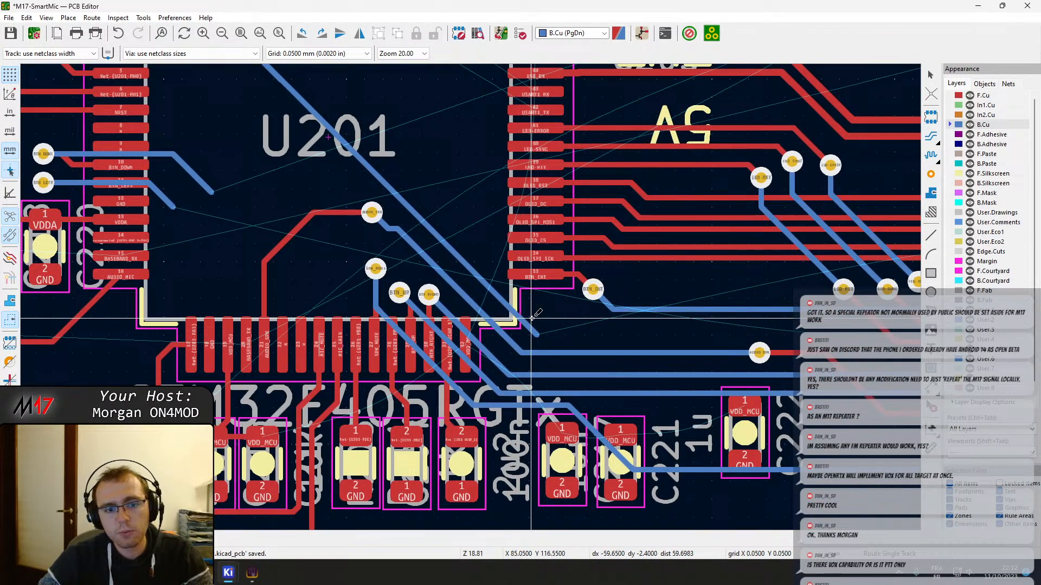
{"action": "scroll", "coordinate": [532, 317], "scroll_direction": "down", "scroll_amount": 3}
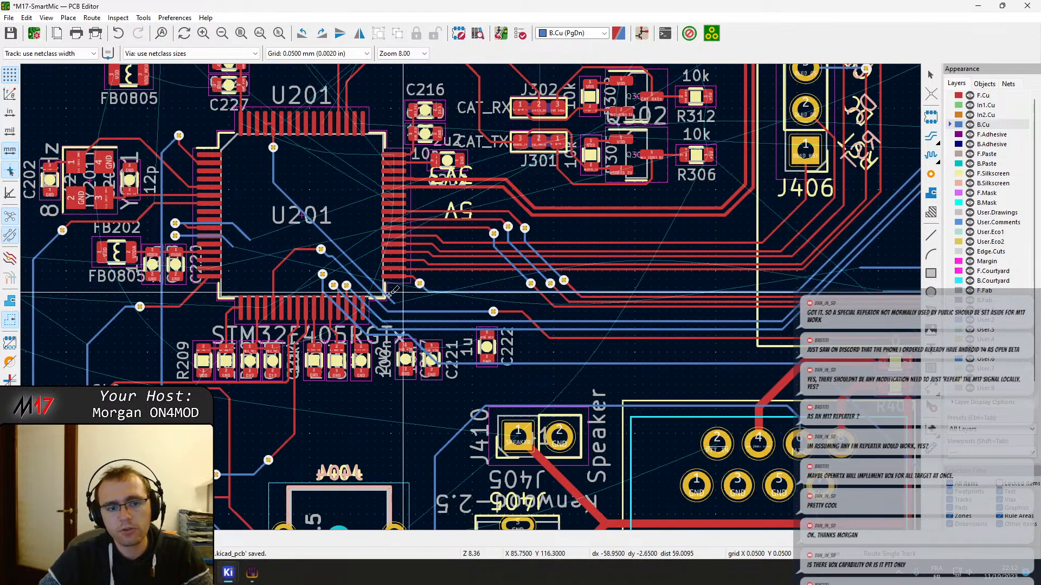
{"action": "middle_click_drag", "start_coordinate": [622, 282], "coordinate": [549, 270]}
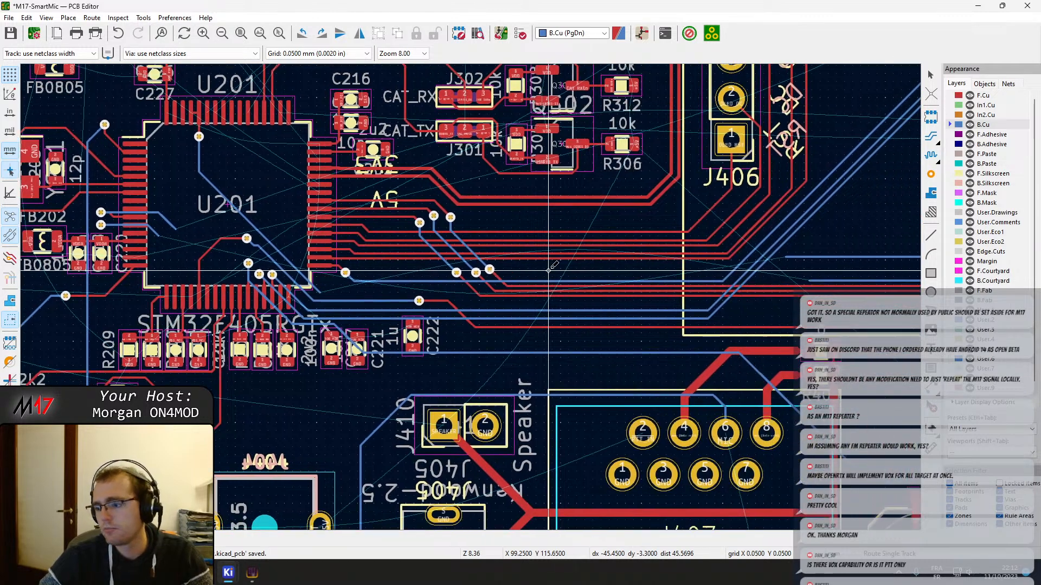
{"action": "left_click", "coordinate": [319, 292]}
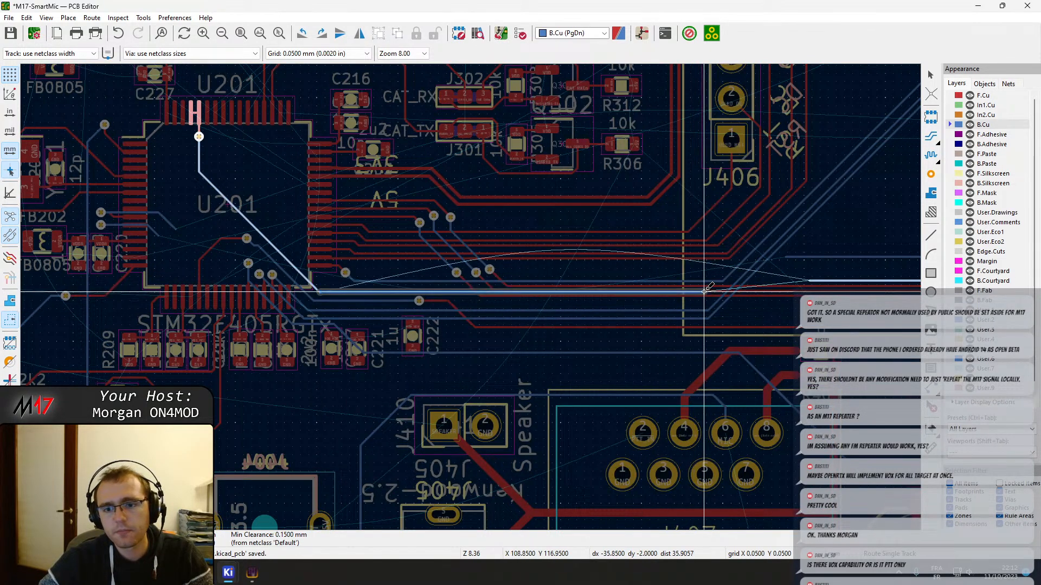
{"action": "key", "text": "Escape"}
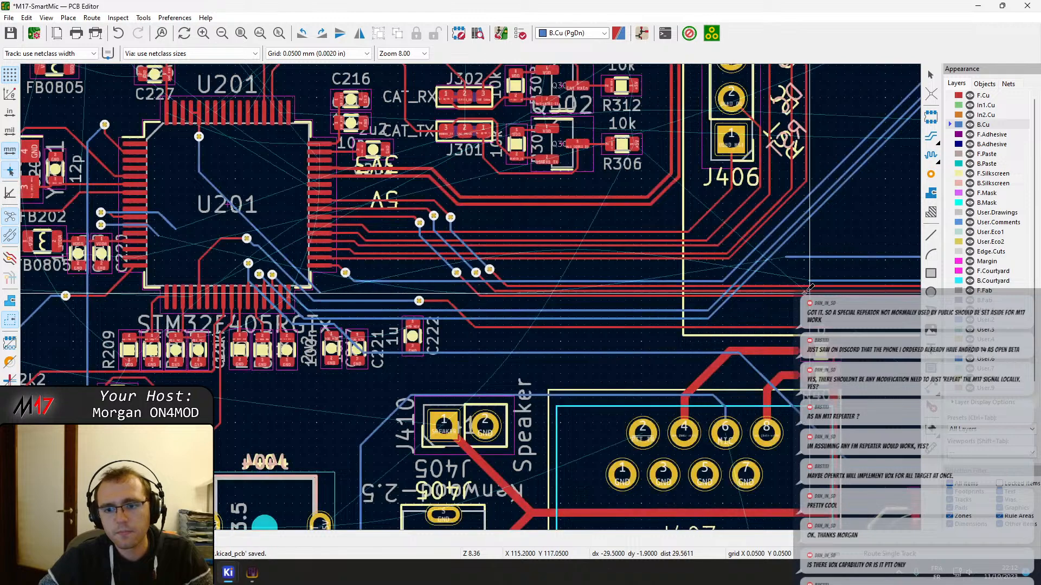
{"action": "scroll", "coordinate": [686, 293], "scroll_direction": "up", "scroll_amount": 2}
{"action": "key", "text": "Escape"}
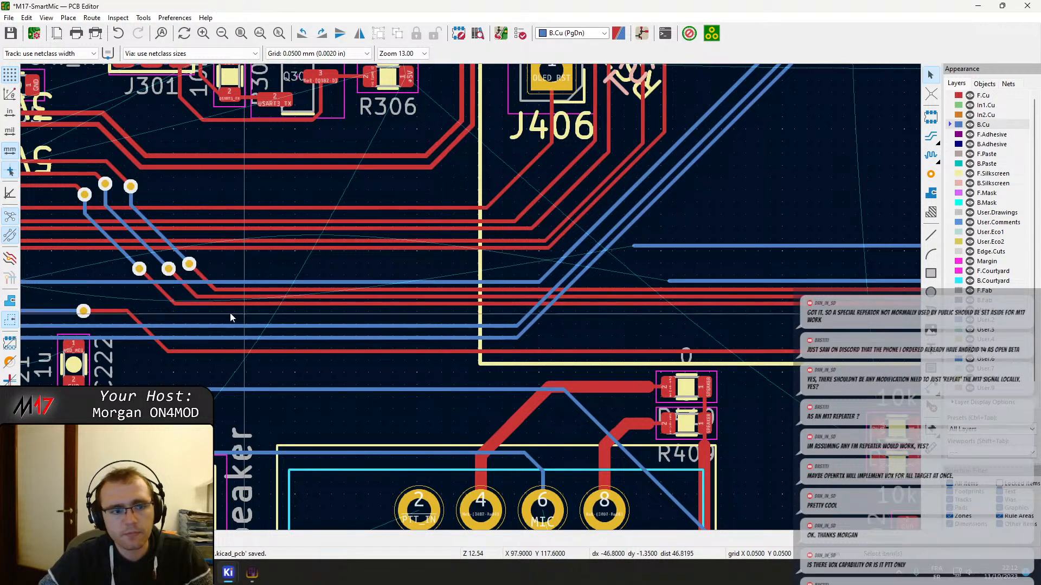
Move the BTN_RIGHT via slightly away from the BTN_UP via, keeping its F.Cu and B.Cu tracks attached
{"action": "middle_click_drag", "start_coordinate": [194, 311], "coordinate": [578, 292]}
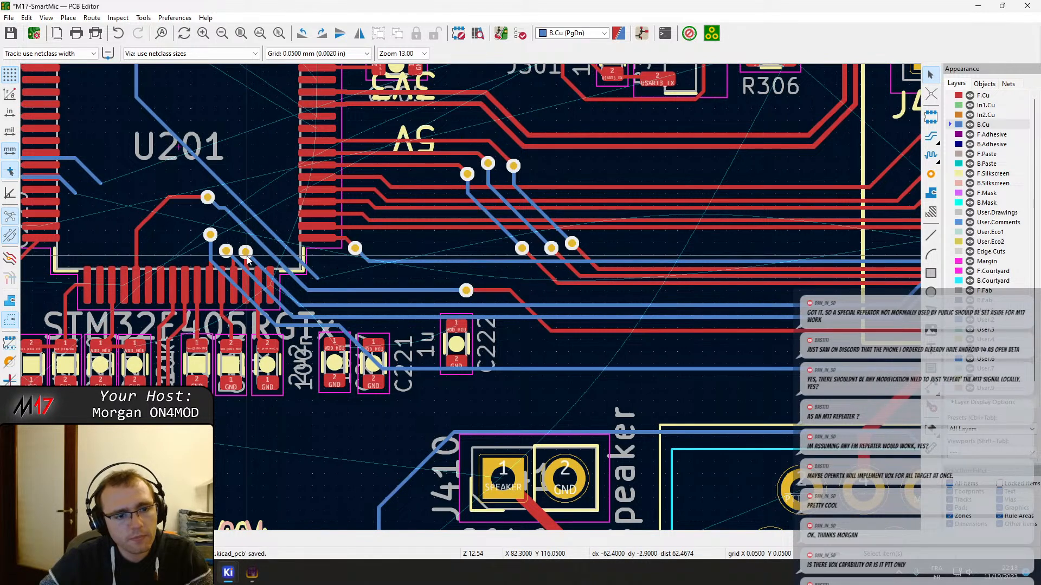
{"action": "scroll", "coordinate": [260, 252], "scroll_direction": "up", "scroll_amount": 3}
{"action": "left_click", "coordinate": [454, 314]}
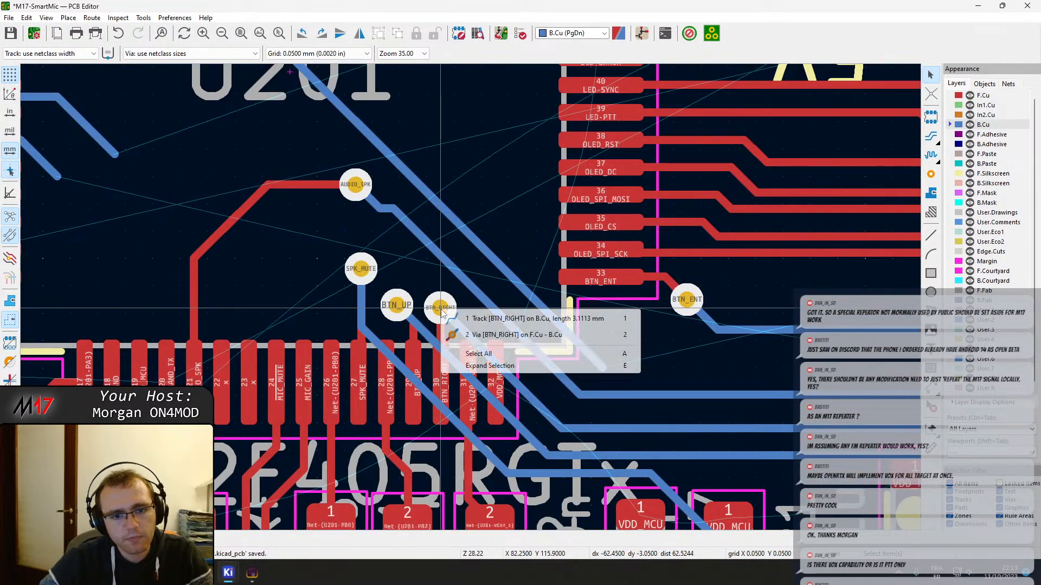
{"action": "left_click", "coordinate": [476, 335]}
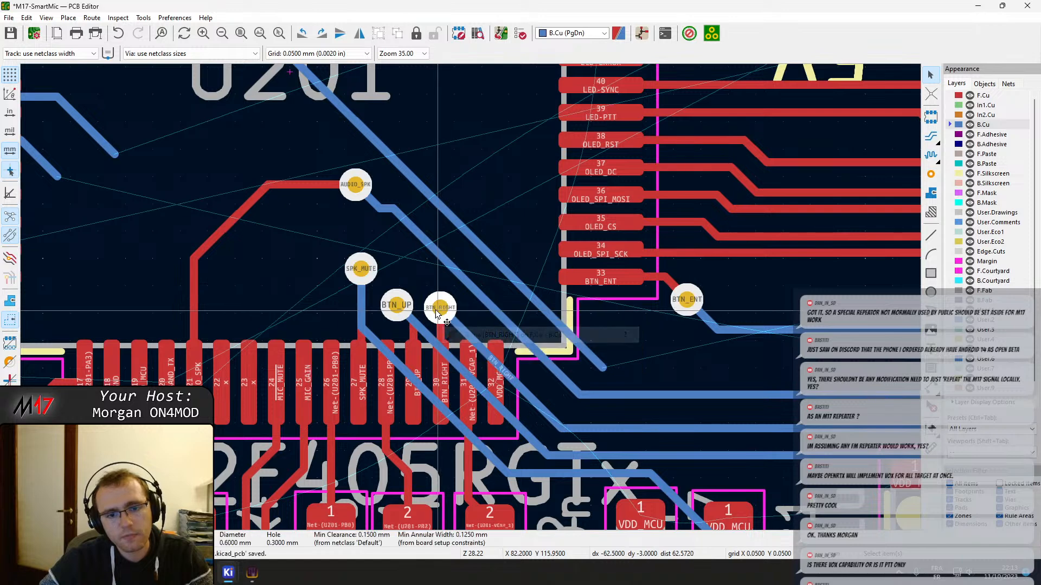
{"action": "key", "text": "Escape"}
Delete the long diagonal B.Cu segment of the AUDIO_SPK track running beside BOOT0
{"action": "left_click", "coordinate": [503, 273]}
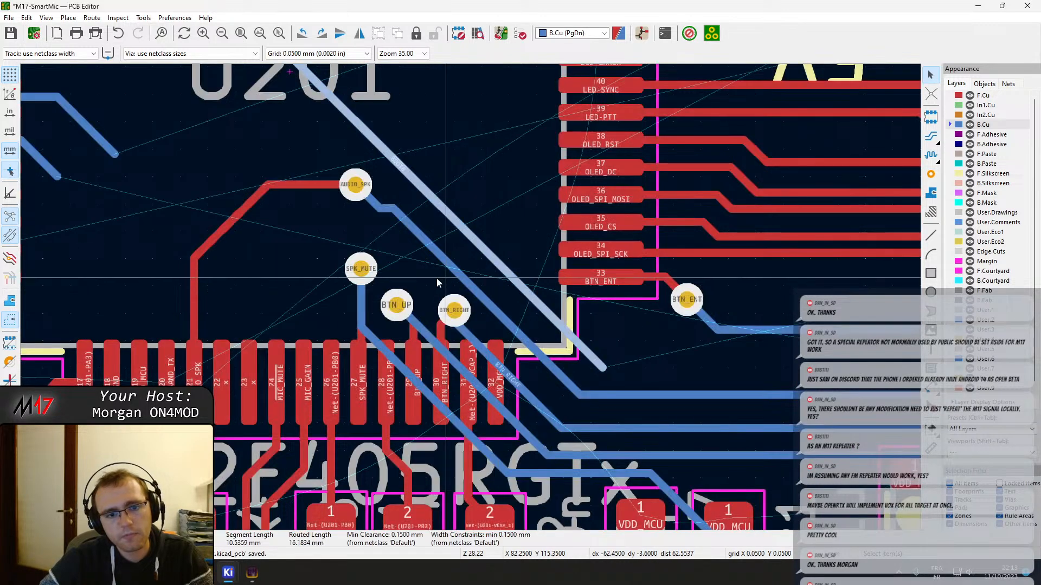
{"action": "left_click", "coordinate": [451, 263]}
{"action": "key", "text": "Delete"}
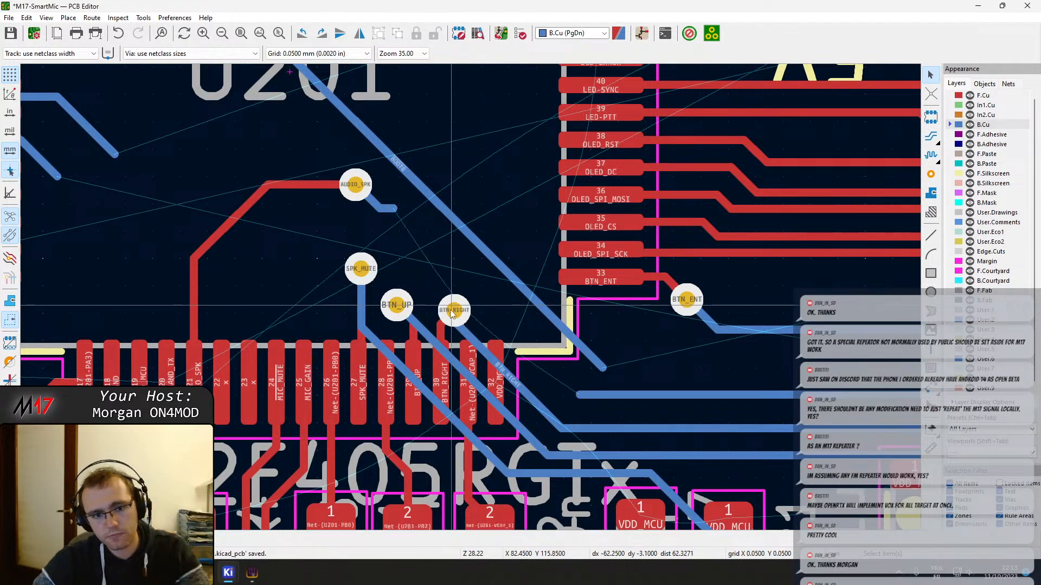
Add a short horizontal B.Cu track from the BTN_RIGHT via and pull BOOT0's loose end back inside U201's corner with a horizontal tail
{"action": "key", "text": "x"}
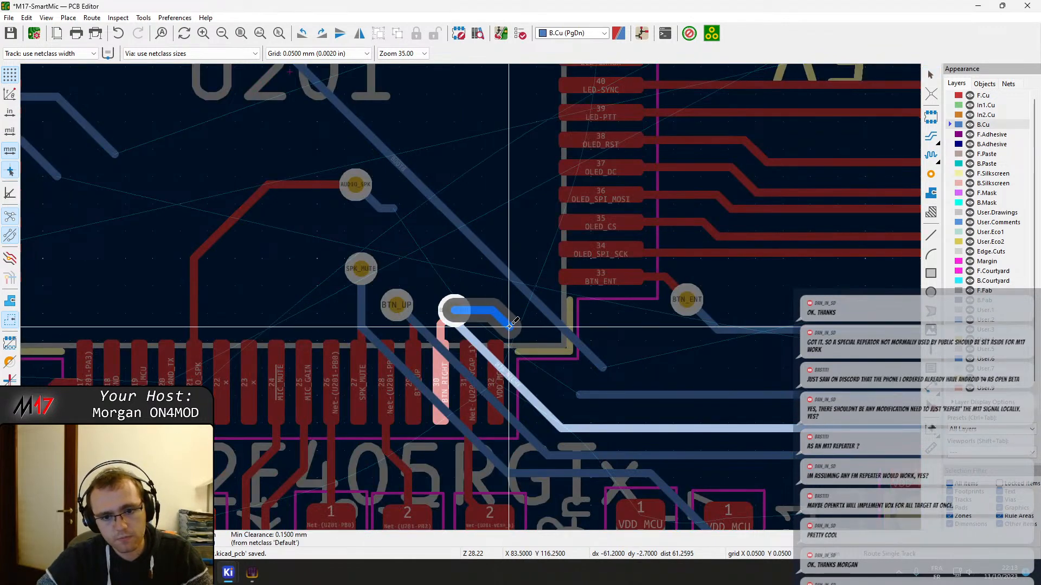
{"action": "key", "text": "Escape"}
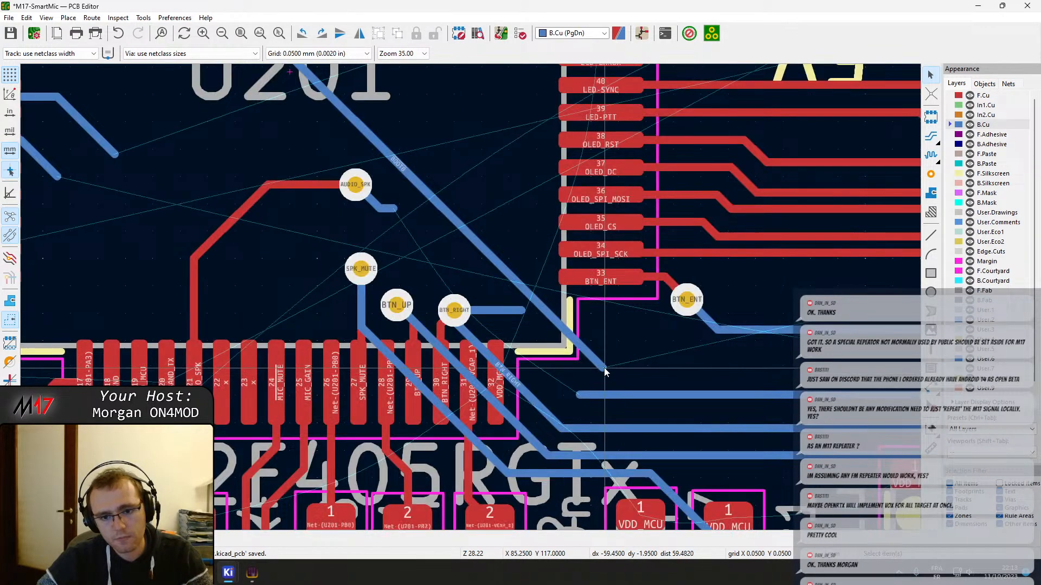
{"action": "left_click", "coordinate": [605, 371]}
{"action": "left_click_drag", "start_coordinate": [604, 370], "coordinate": [544, 314]}
Route BTN_RIGHT on B.Cu from its new stub diagonally past U201's corner, then horizontally above AUDIO_SPK and down onto its existing track
{"action": "key", "text": "x"}
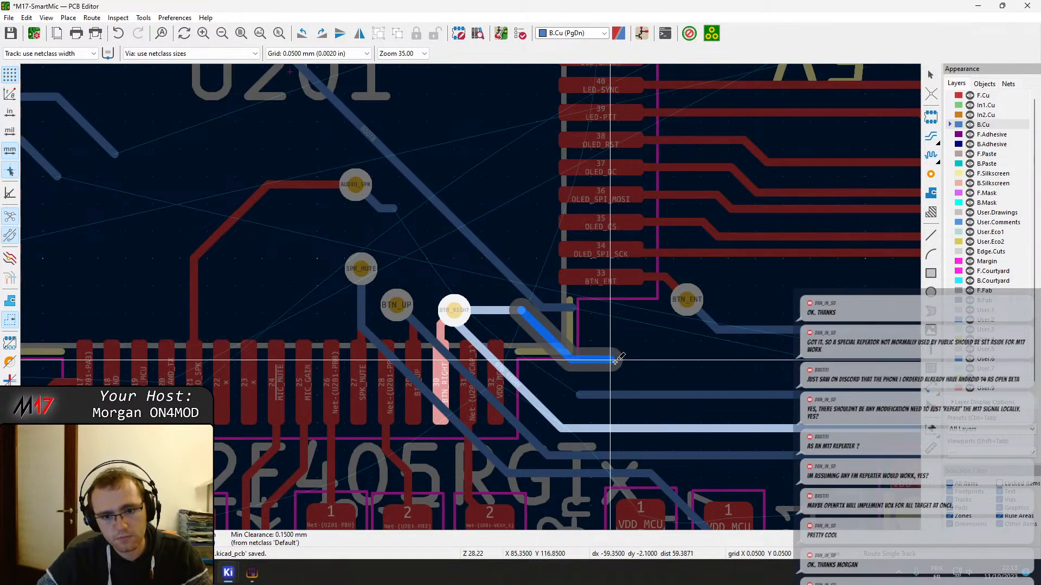
{"action": "middle_click_drag", "start_coordinate": [746, 350], "coordinate": [334, 327]}
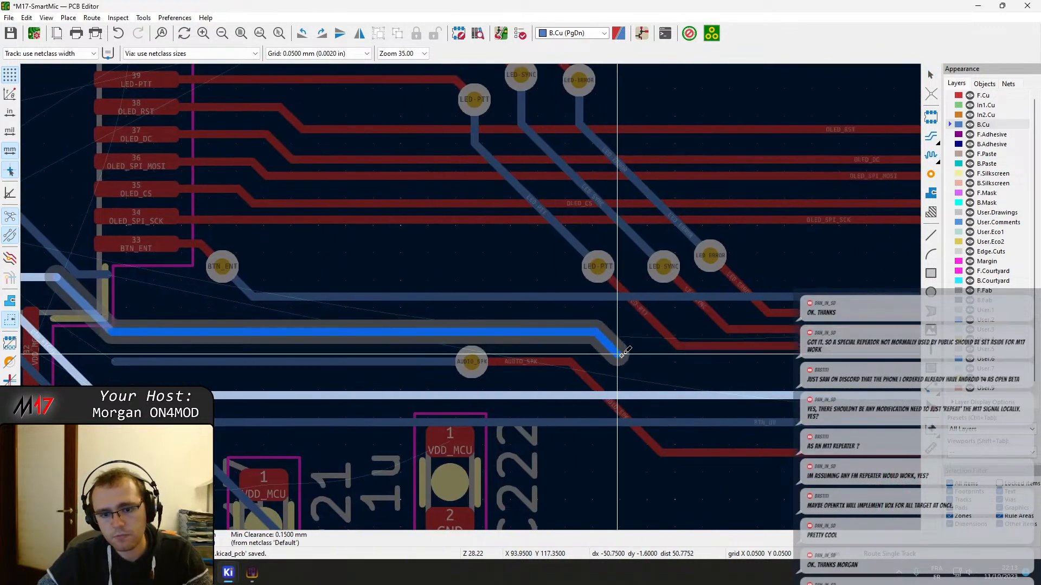
{"action": "left_click", "coordinate": [660, 388]}
{"action": "key", "text": "Escape"}
Start AUDIO_SPK's B.Cu track with a short diagonal from its stub and shift the BTN_RIGHT via slightly away from the BTN_UP via
{"action": "middle_click_drag", "start_coordinate": [331, 369], "coordinate": [551, 359]}
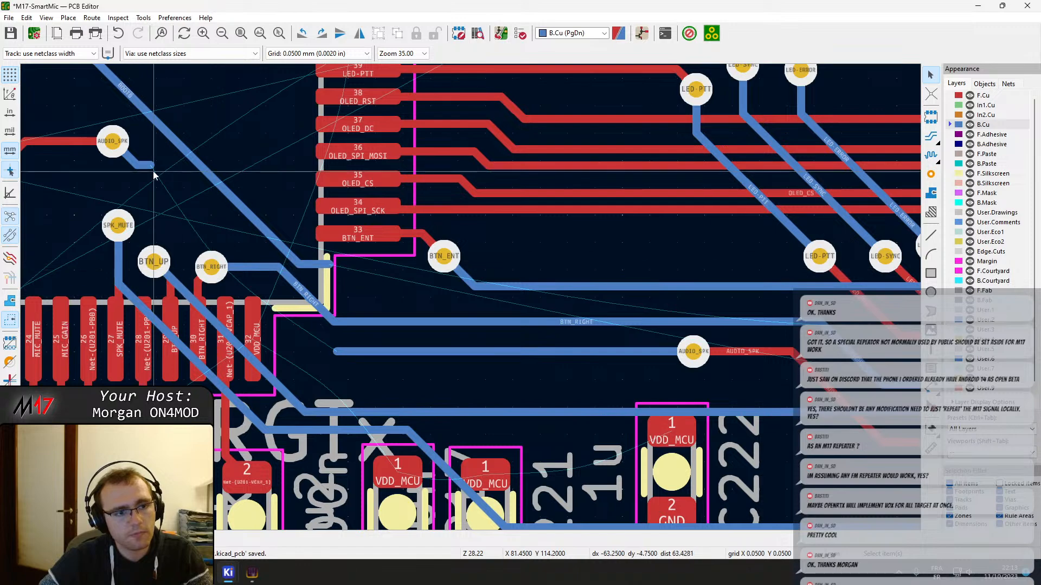
{"action": "key", "text": "x"}
{"action": "key", "text": "Escape"}
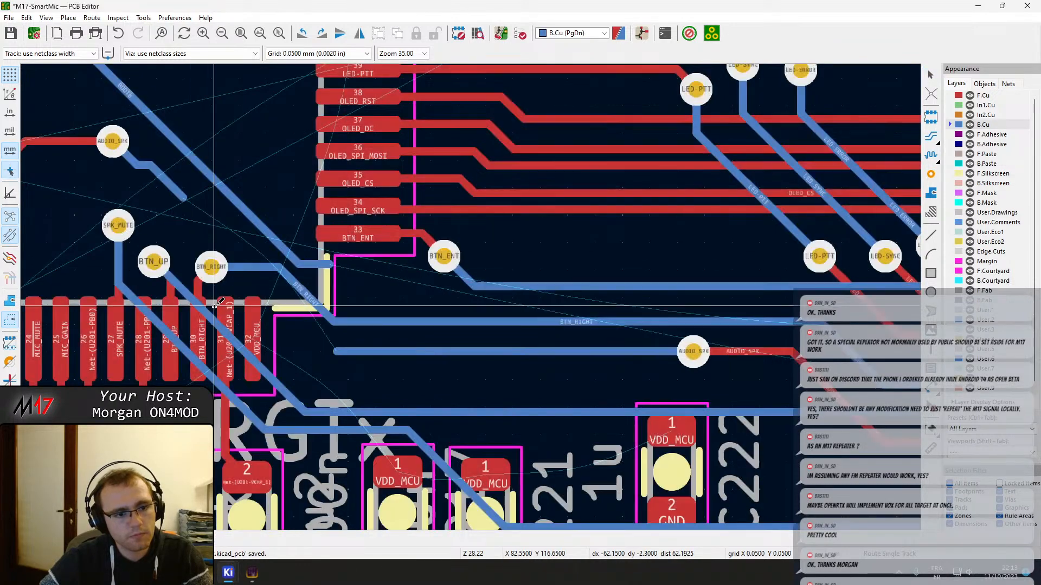
{"action": "left_click", "coordinate": [212, 270]}
{"action": "left_click", "coordinate": [222, 291]}
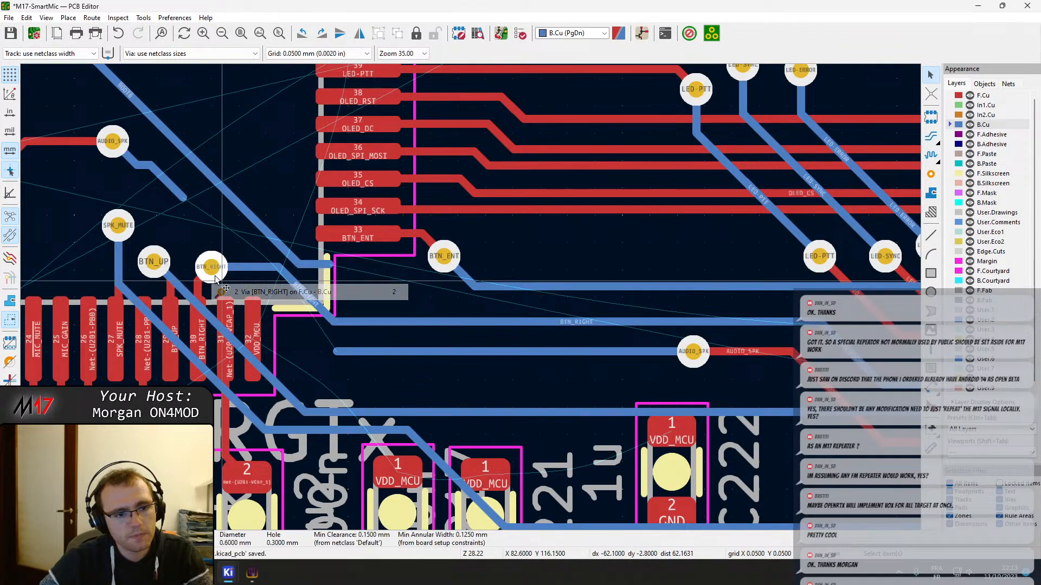
{"action": "left_click_drag", "start_coordinate": [212, 265], "coordinate": [222, 253]}
Route AUDIO_SPK on B.Cu between the BTN_UP and BTN_RIGHT vias to its horizontal track, and move its far via back beside U201's corner
{"action": "key", "text": "x"}
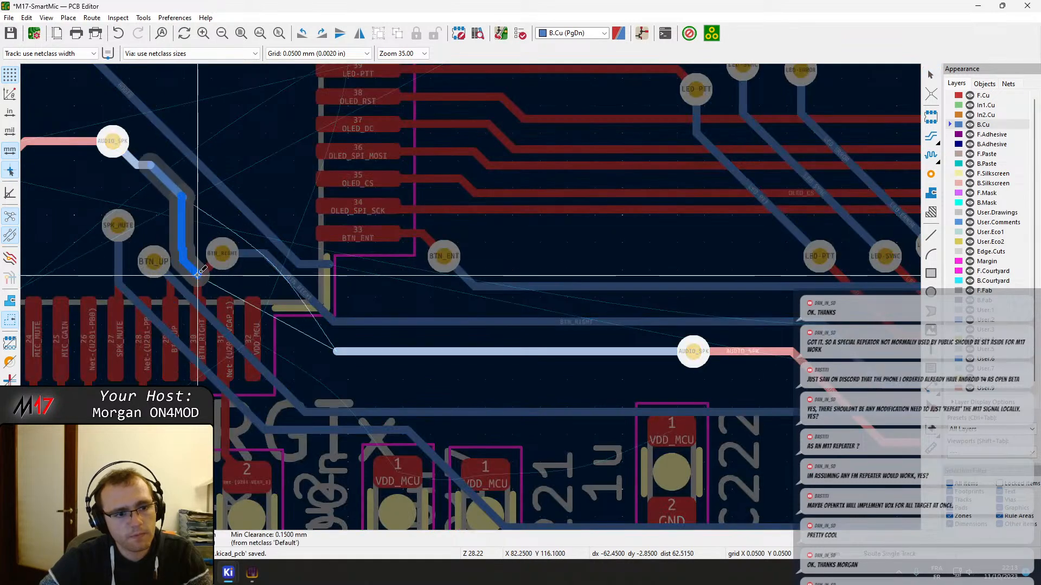
{"action": "left_click", "coordinate": [355, 357]}
{"action": "key", "text": "Escape"}
{"action": "scroll", "coordinate": [587, 378], "scroll_direction": "down", "scroll_amount": 1}
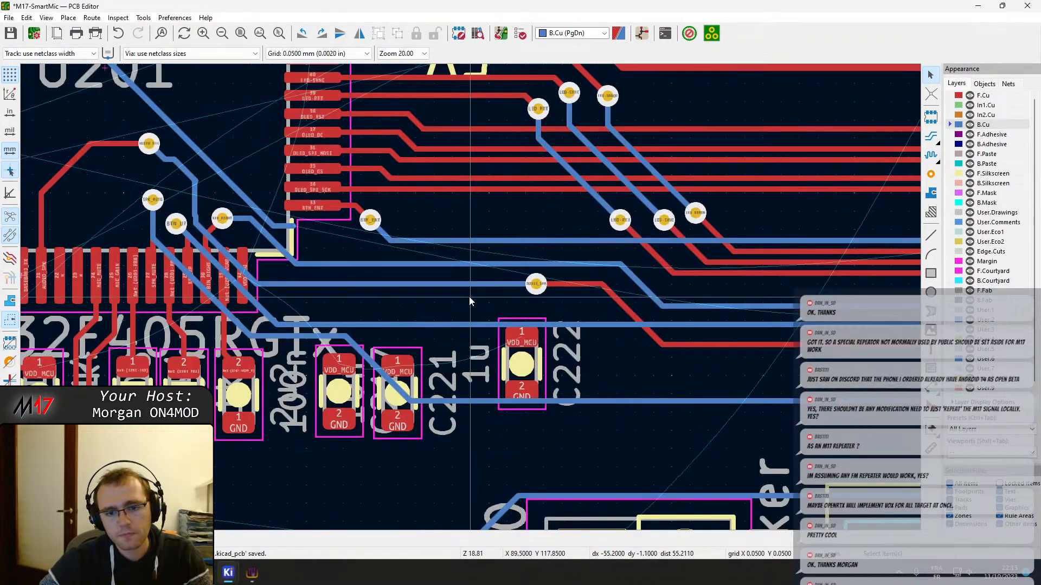
{"action": "middle_click_drag", "start_coordinate": [421, 308], "coordinate": [414, 315]}
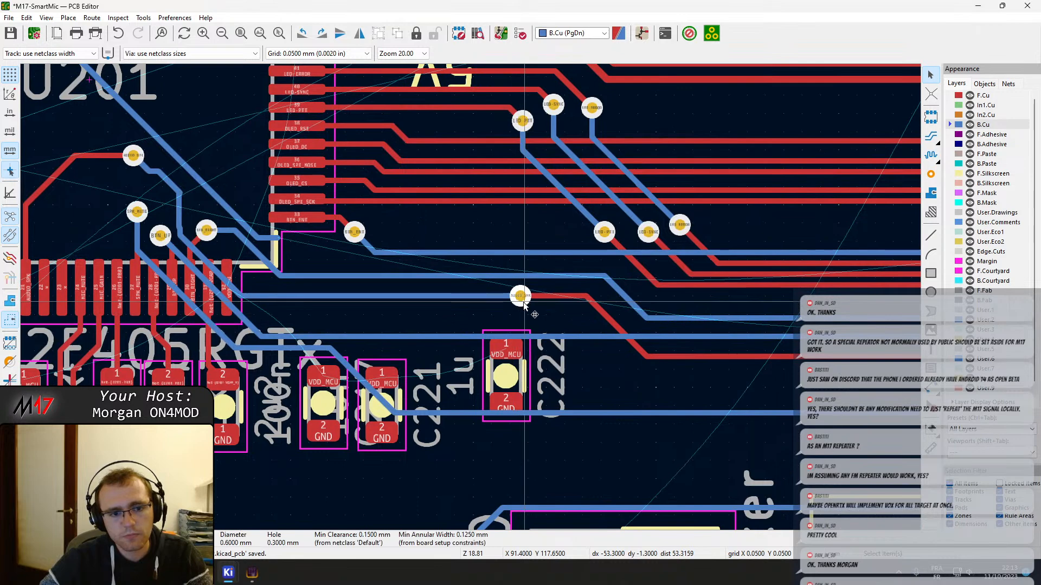
{"action": "left_click_drag", "start_coordinate": [516, 301], "coordinate": [269, 296]}
Shift SPK_MUTE's horizontal B.Cu run up past C221 and C222 so it runs just below the BTN_UP track
{"action": "middle_click_drag", "start_coordinate": [286, 334], "coordinate": [347, 343]}
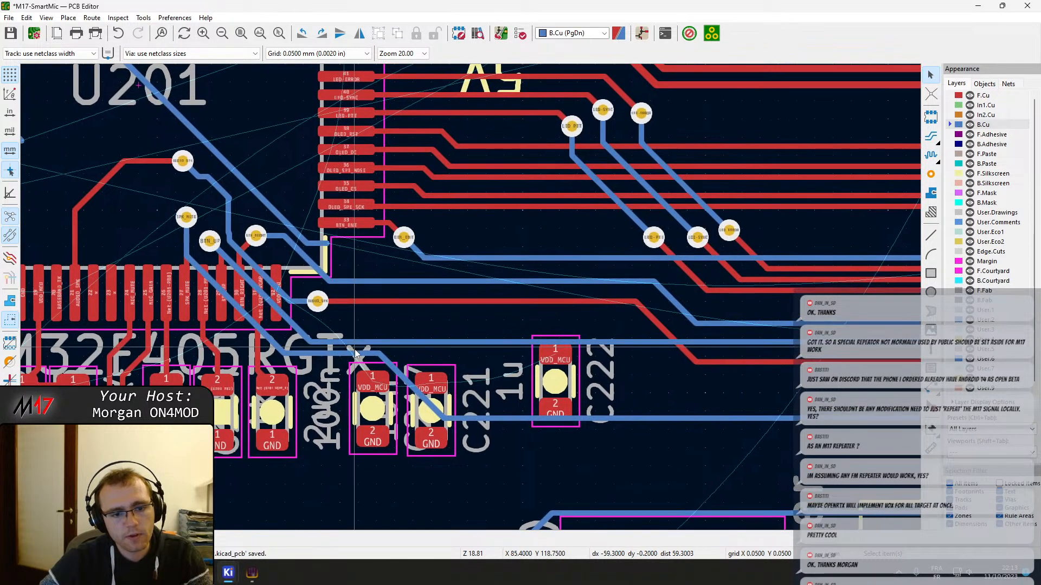
{"action": "left_click", "coordinate": [332, 354]}
{"action": "left_click", "coordinate": [329, 353]}
{"action": "left_click_drag", "start_coordinate": [333, 353], "coordinate": [337, 362]}
{"action": "left_click", "coordinate": [478, 418]}
{"action": "left_click_drag", "start_coordinate": [478, 421], "coordinate": [390, 371]}
{"action": "scroll", "coordinate": [691, 390], "scroll_direction": "down", "scroll_amount": 1}
Shift the horizontal B.Cu segments of BTN_RIGHT and BTN_UP up towards the BTN_ENT track, ahead of their diagonals beside J406
{"action": "middle_click_drag", "start_coordinate": [691, 391], "coordinate": [569, 345]}
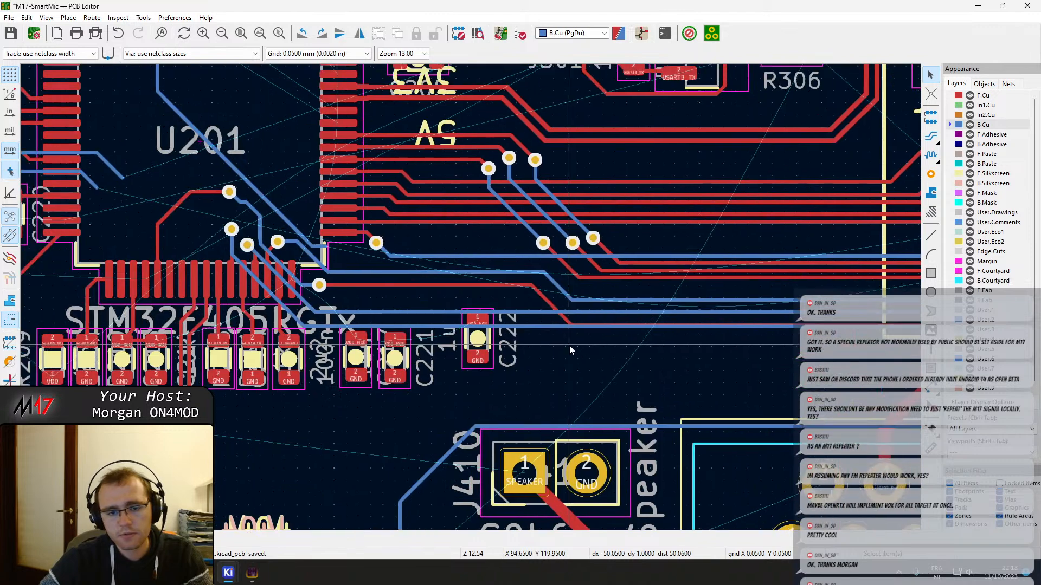
{"action": "scroll", "coordinate": [570, 346], "scroll_direction": "up", "scroll_amount": 1}
{"action": "scroll", "coordinate": [515, 288], "scroll_direction": "down", "scroll_amount": 1}
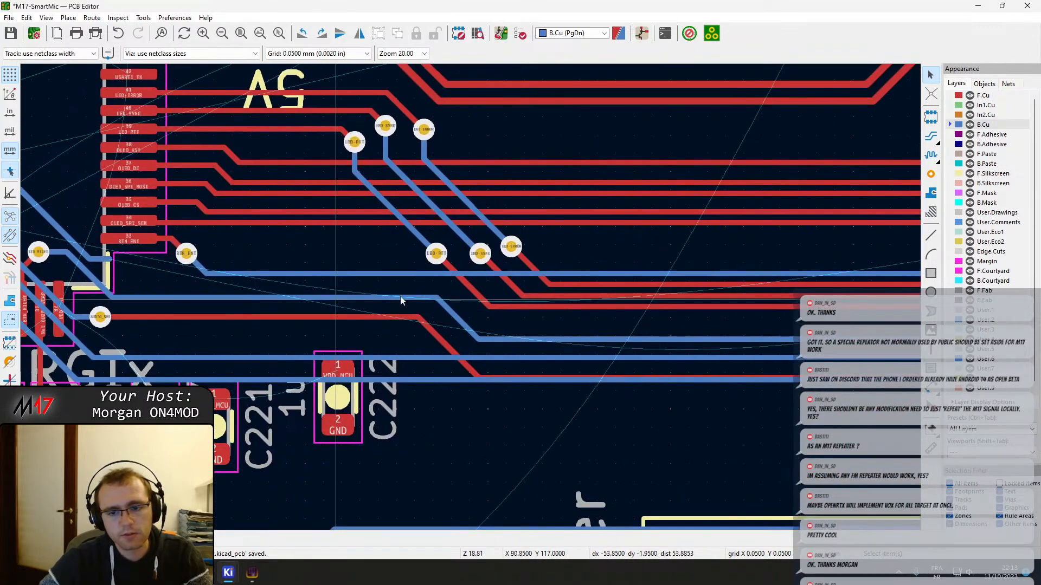
{"action": "middle_click_drag", "start_coordinate": [691, 305], "coordinate": [470, 326]}
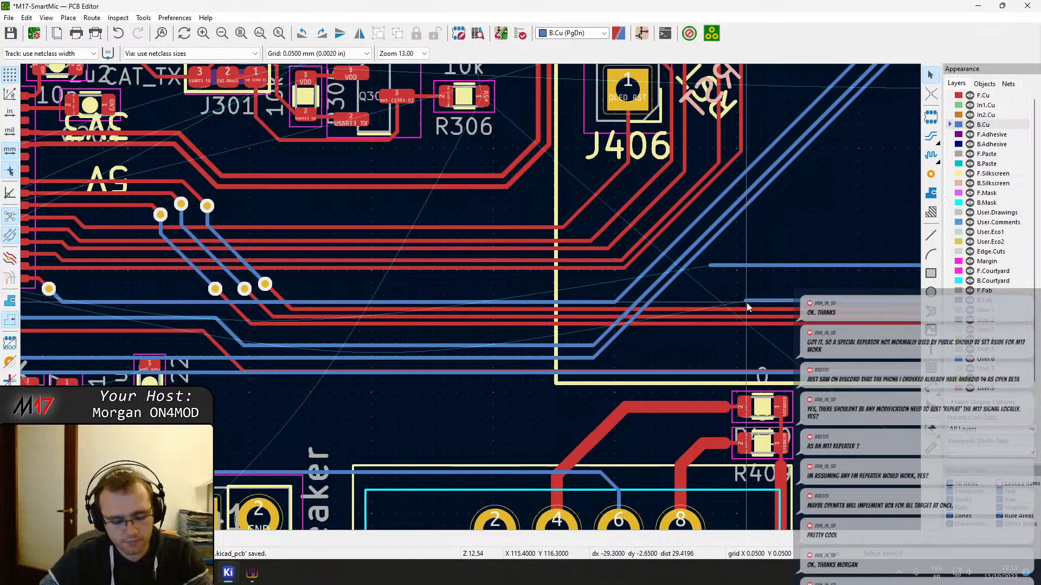
{"action": "left_click", "coordinate": [531, 345]}
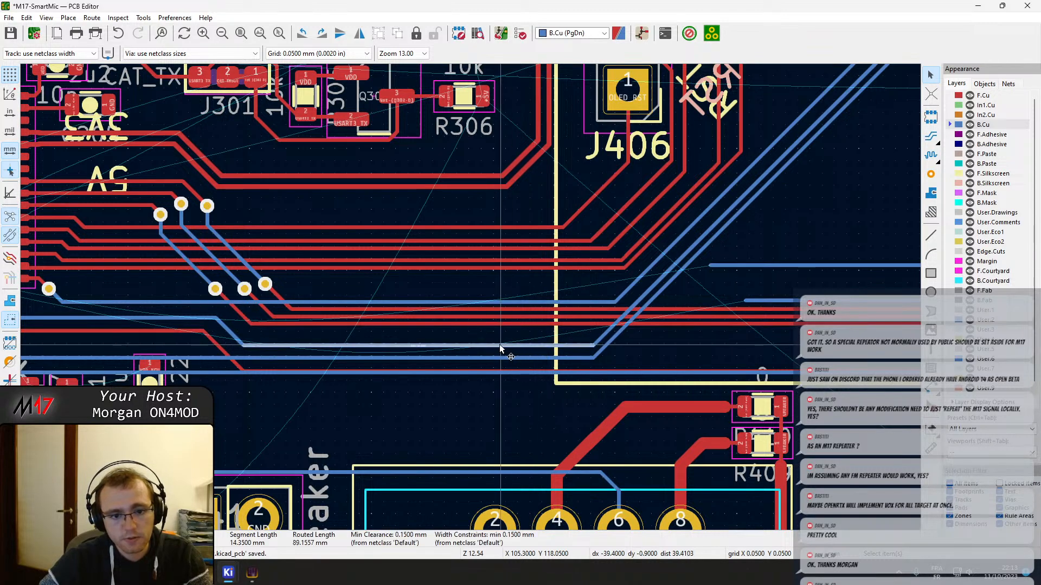
{"action": "left_click_drag", "start_coordinate": [503, 346], "coordinate": [505, 314]}
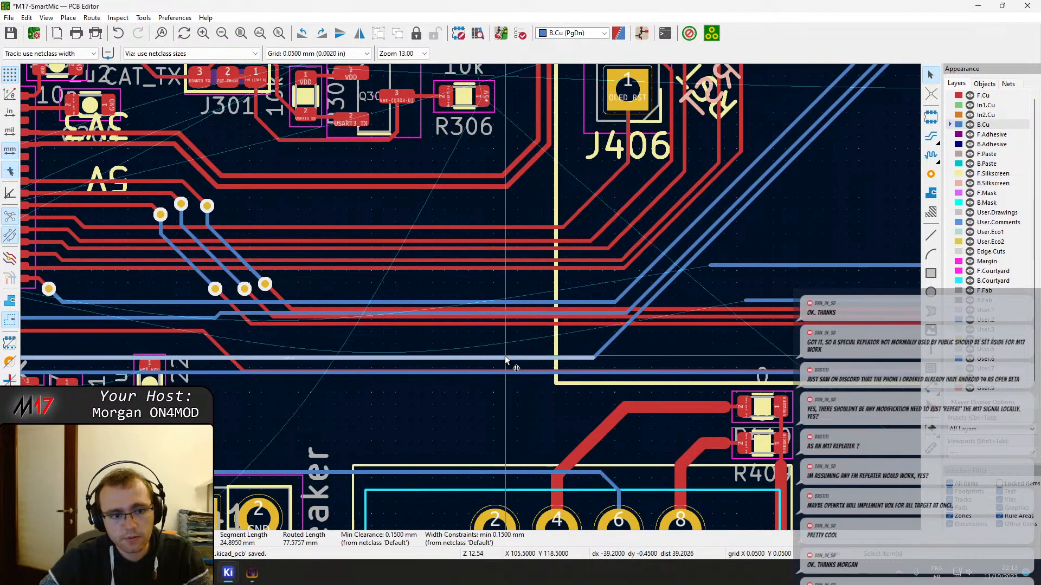
{"action": "left_click_drag", "start_coordinate": [502, 357], "coordinate": [511, 341]}
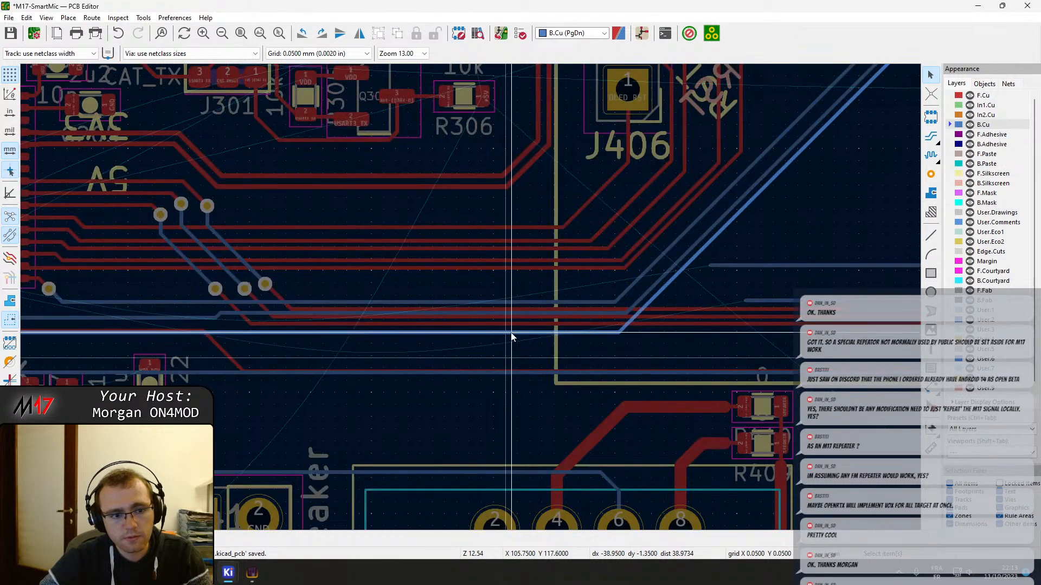
Route BTN_DOWN on B.Cu from its loose end beyond J406 along the button diagonals, then horizontally below BTN_UP to U201's corner
{"action": "scroll", "coordinate": [461, 341], "scroll_direction": "down", "scroll_amount": 3}
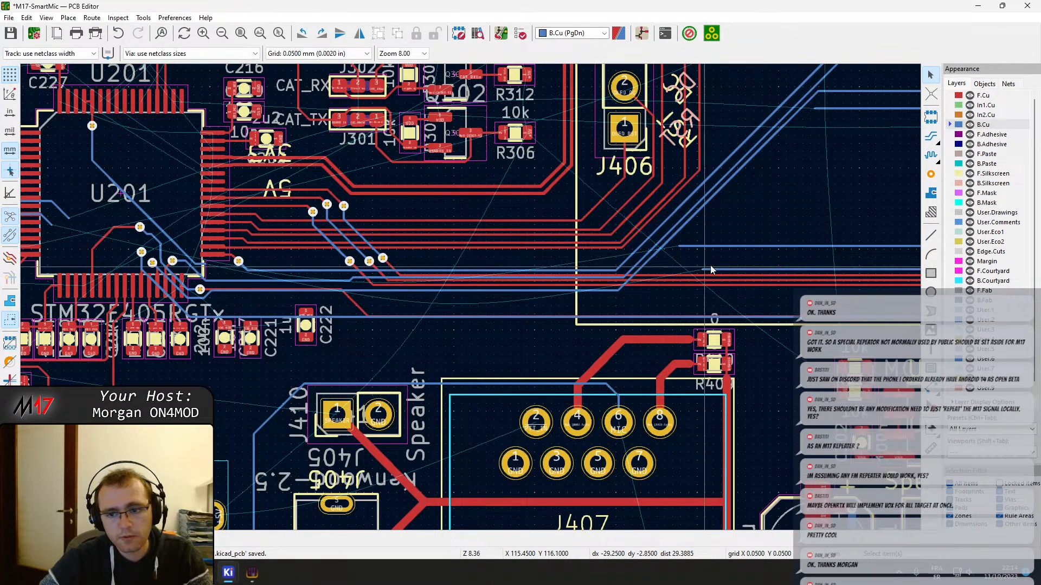
{"action": "key", "text": "x"}
{"action": "key", "text": "Escape"}
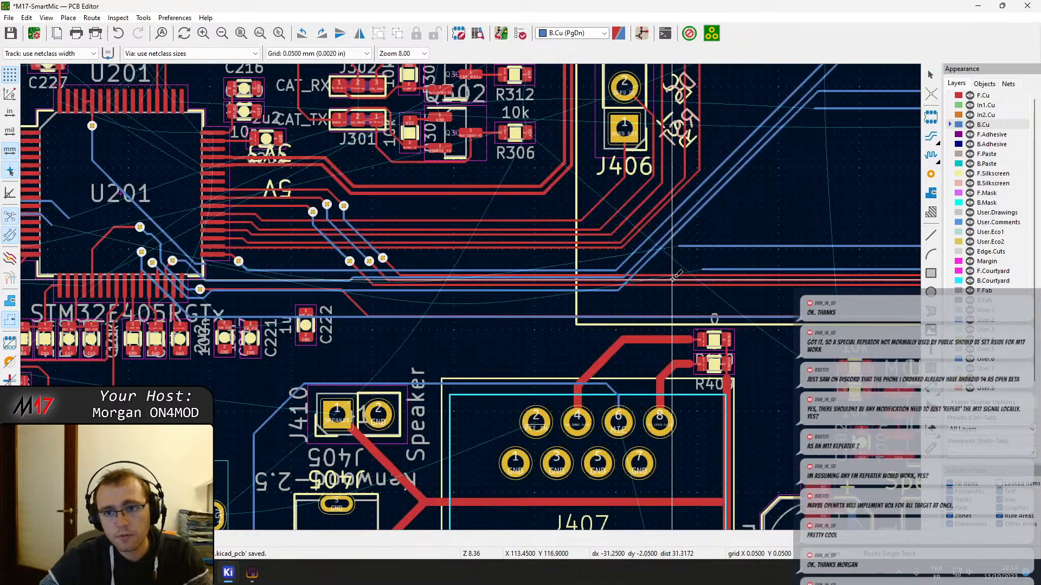
{"action": "left_click", "coordinate": [817, 108]}
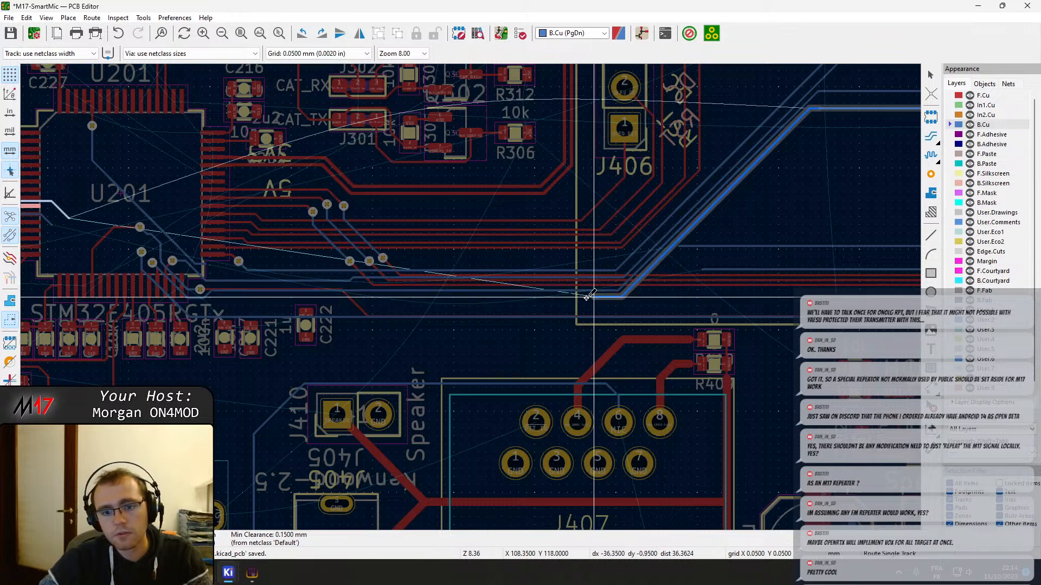
{"action": "left_click", "coordinate": [217, 298]}
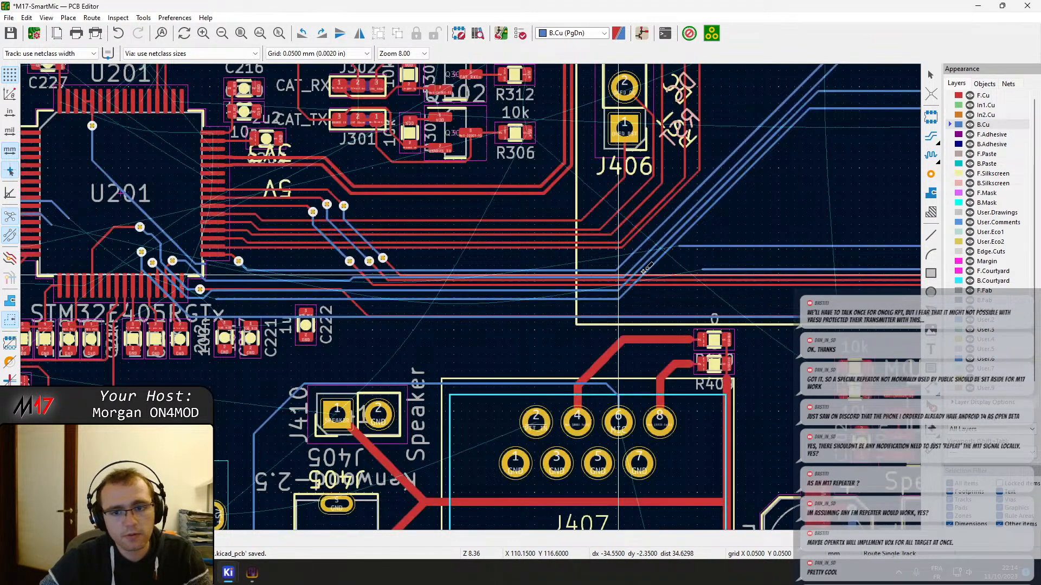
Route the upper of the two remaining loose B.Cu tracks beyond J406 diagonally, then horizontally beneath BTN_DOWN to U201's corner
{"action": "left_click", "coordinate": [680, 247]}
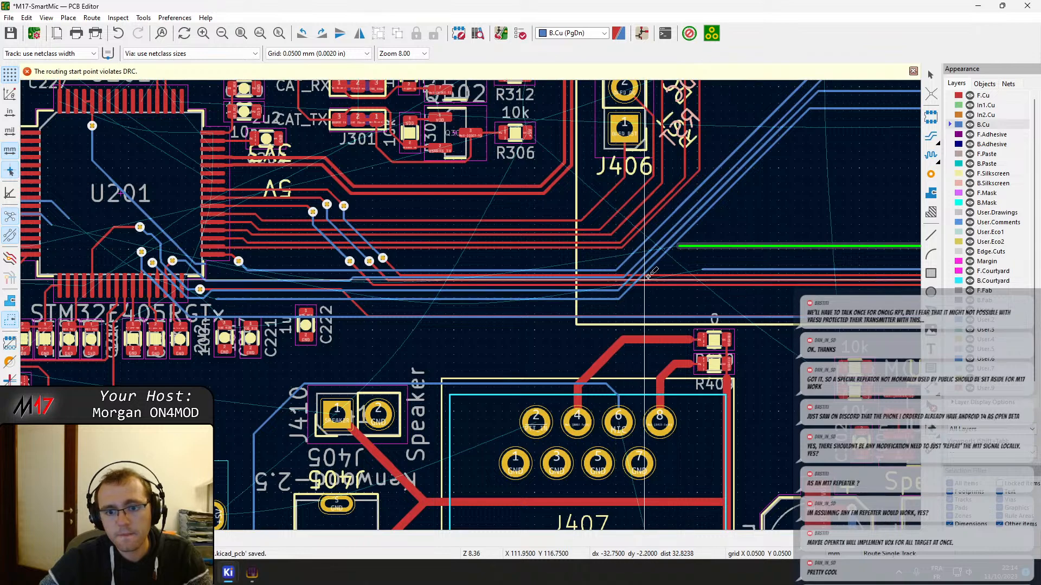
{"action": "left_click", "coordinate": [680, 249]}
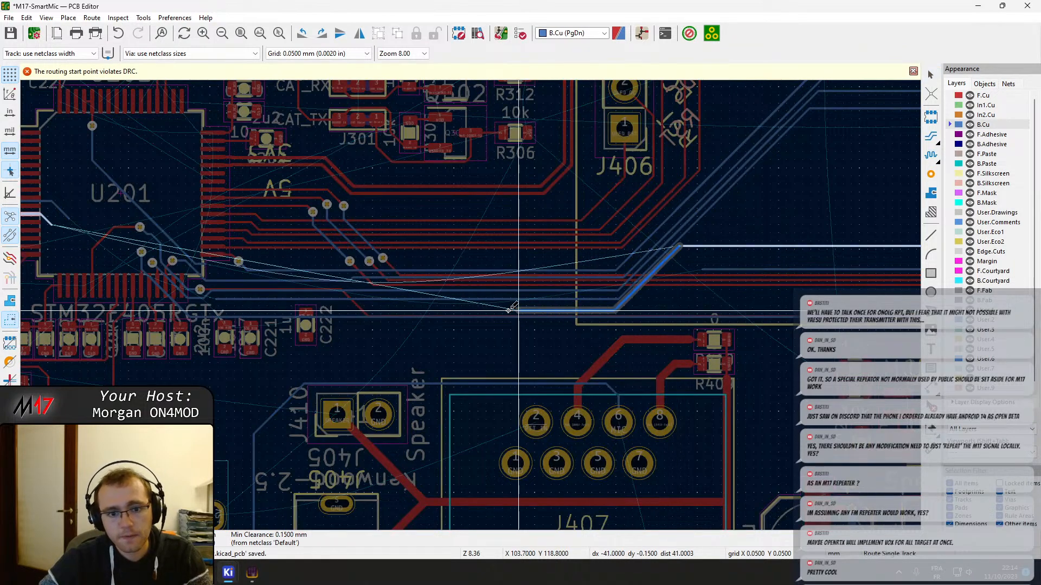
{"action": "left_click", "coordinate": [219, 303]}
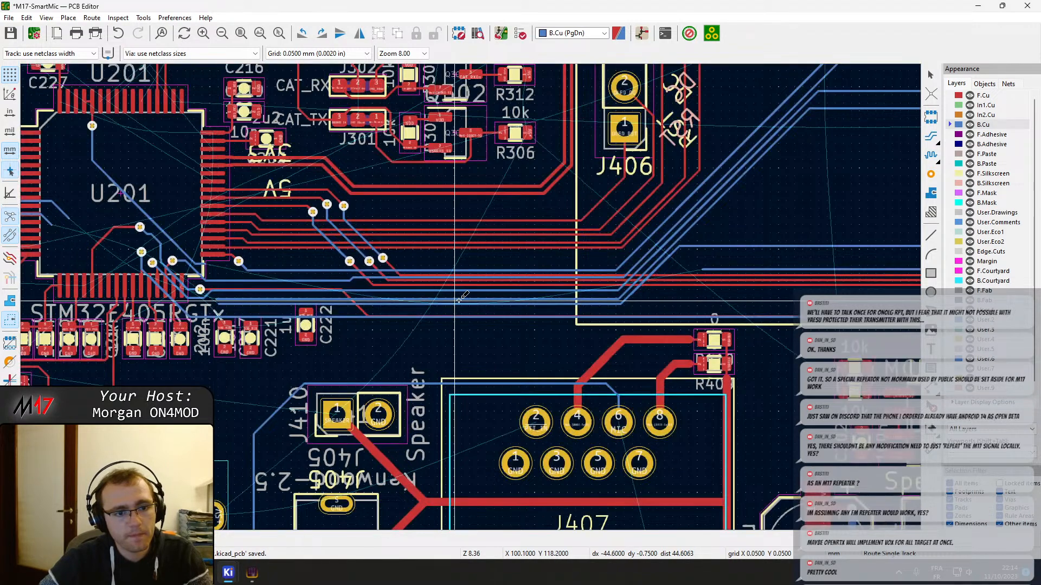
Route BOOT0 on B.Cu from its loose end above R409 diagonally, then horizontally just above SPK_MUTE to U201's corner
{"action": "left_click", "coordinate": [704, 268]}
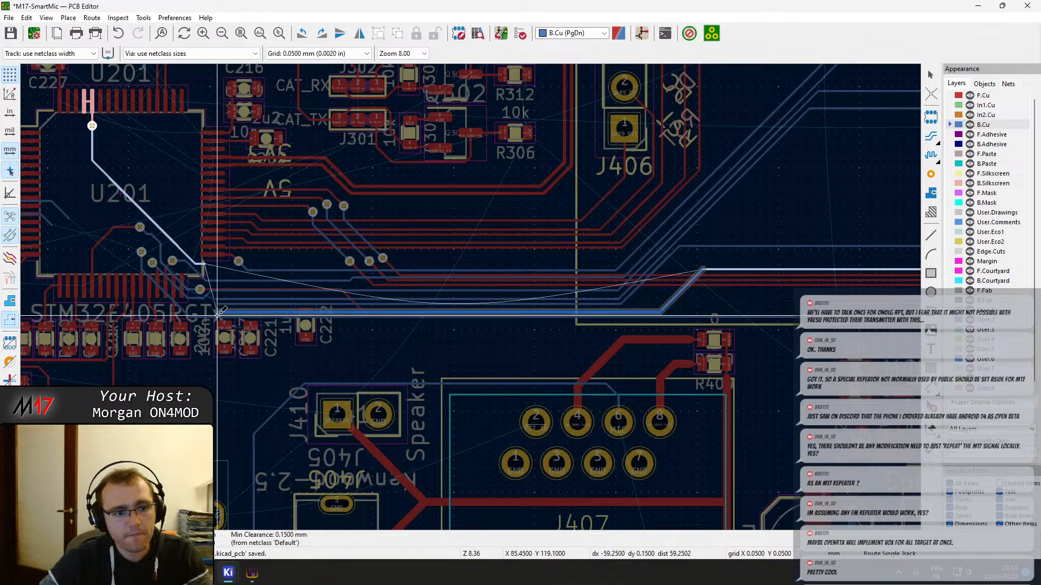
{"action": "scroll", "coordinate": [217, 308], "scroll_direction": "up", "scroll_amount": 3}
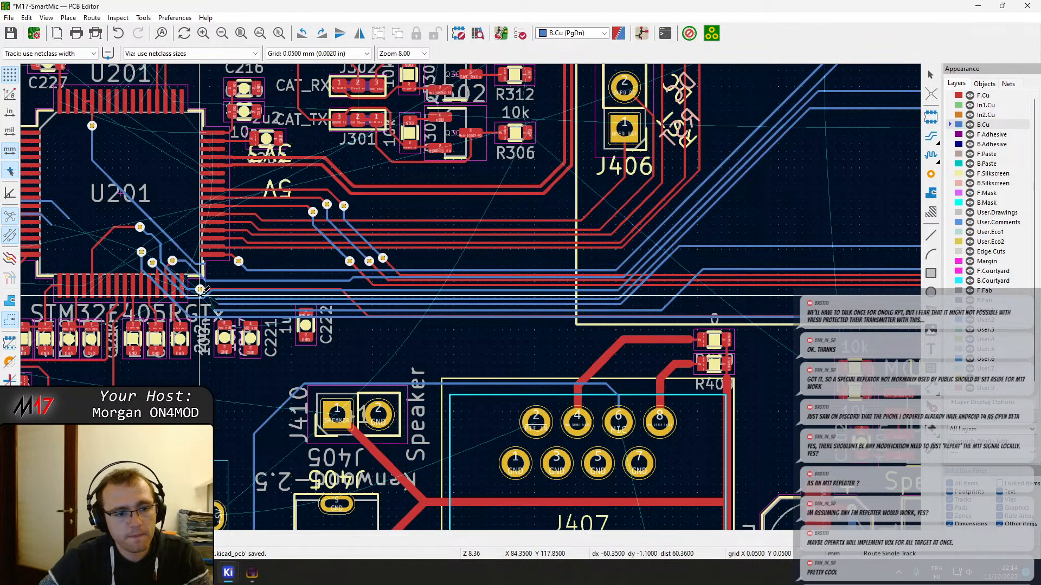
{"action": "middle_click_drag", "start_coordinate": [481, 218], "coordinate": [431, 347]}
{"action": "key", "text": "Escape"}
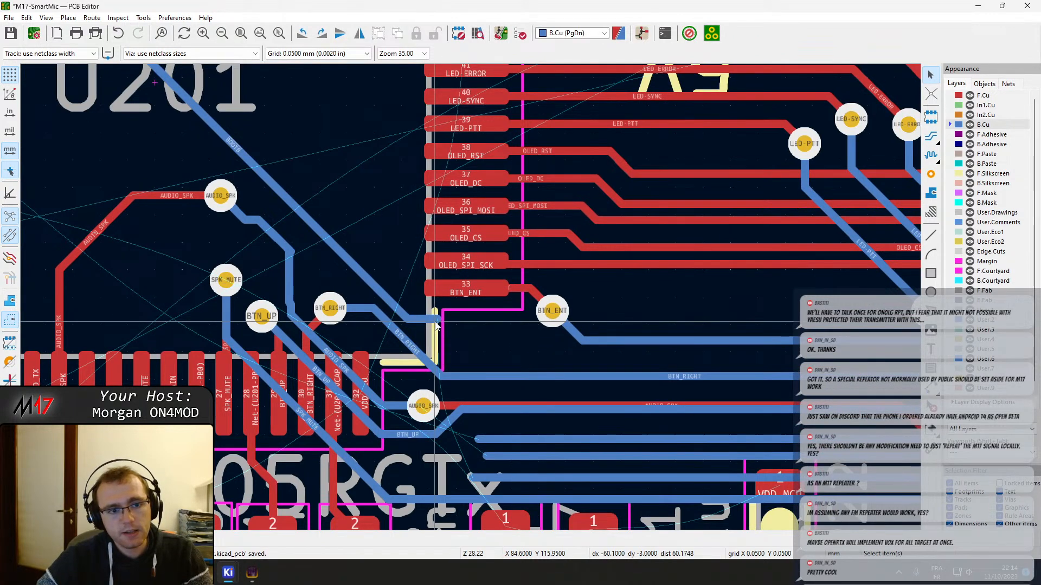
Straighten AUDIO_SPK's B.Cu track into one diagonal from its upper via and delete the leftover stub at the bend
{"action": "left_click", "coordinate": [435, 321]}
{"action": "middle_click_drag", "start_coordinate": [208, 242], "coordinate": [355, 226]}
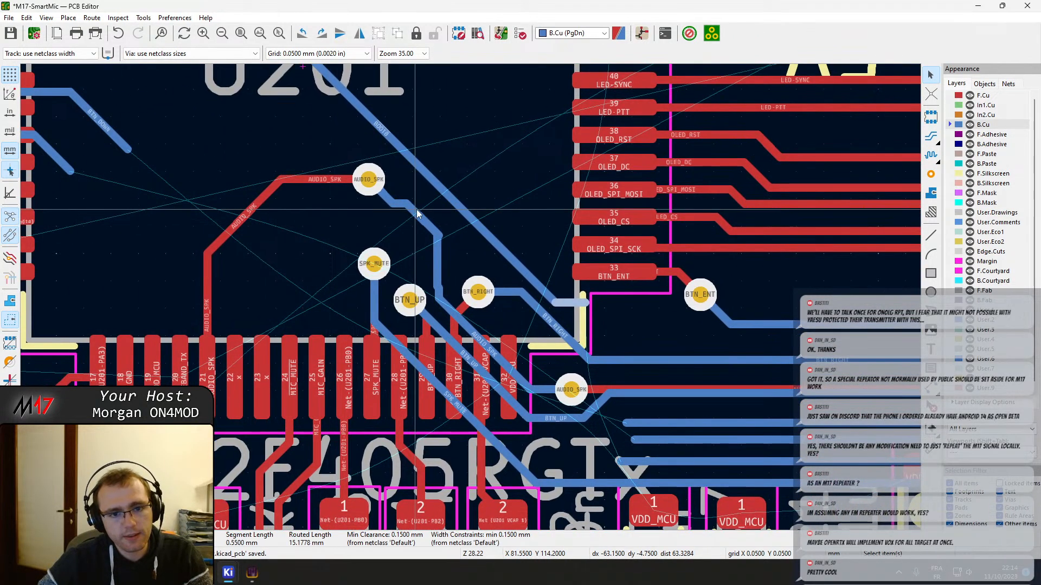
{"action": "left_click_drag", "start_coordinate": [417, 209], "coordinate": [439, 298]}
{"action": "left_click", "coordinate": [438, 231]}
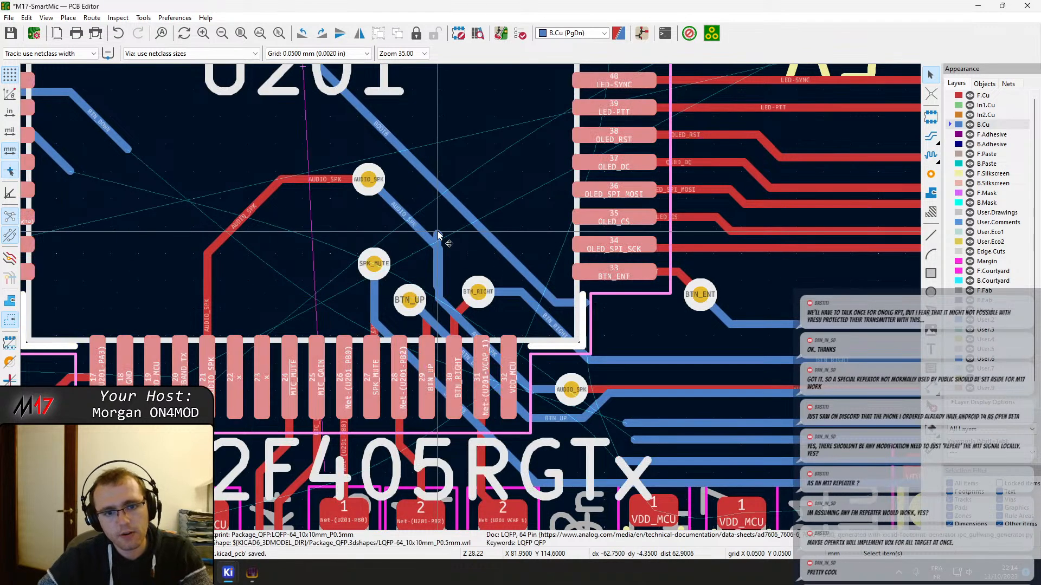
{"action": "left_click", "coordinate": [437, 232]}
{"action": "left_click", "coordinate": [460, 239]}
{"action": "key", "text": "Delete"}
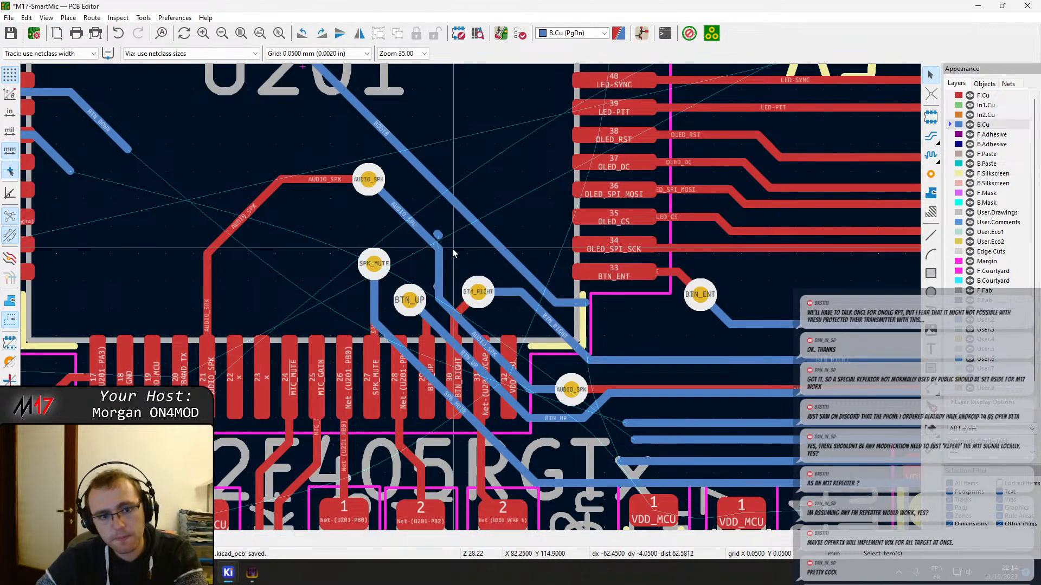
{"action": "left_click", "coordinate": [438, 234]}
{"action": "key", "text": "Delete"}
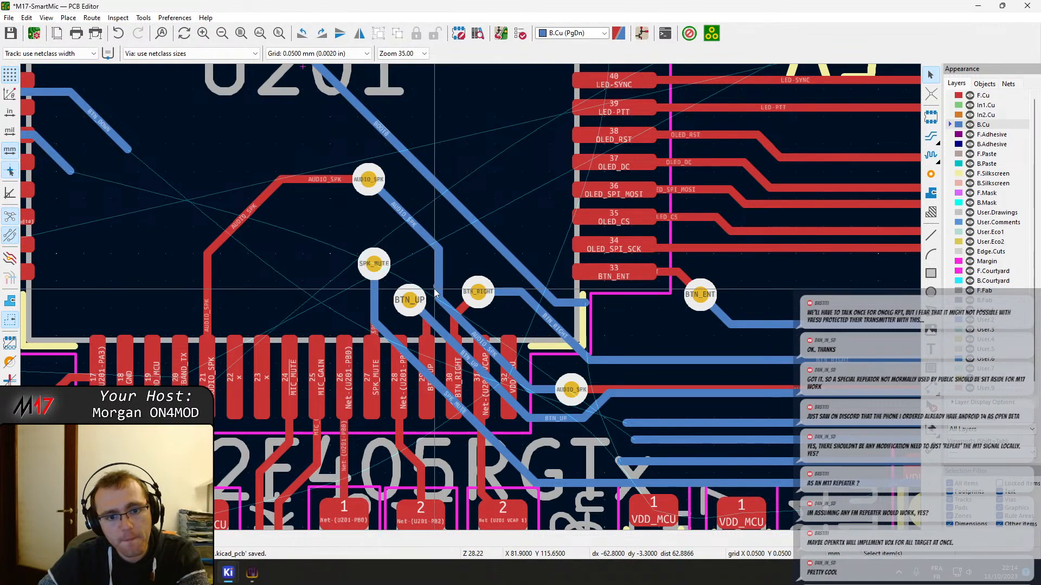
{"action": "key", "text": "Delete"}
Delete BOOT0's short horizontal B.Cu tail and the long diagonal segment inside U201
{"action": "middle_click_drag", "start_coordinate": [588, 281], "coordinate": [502, 257]}
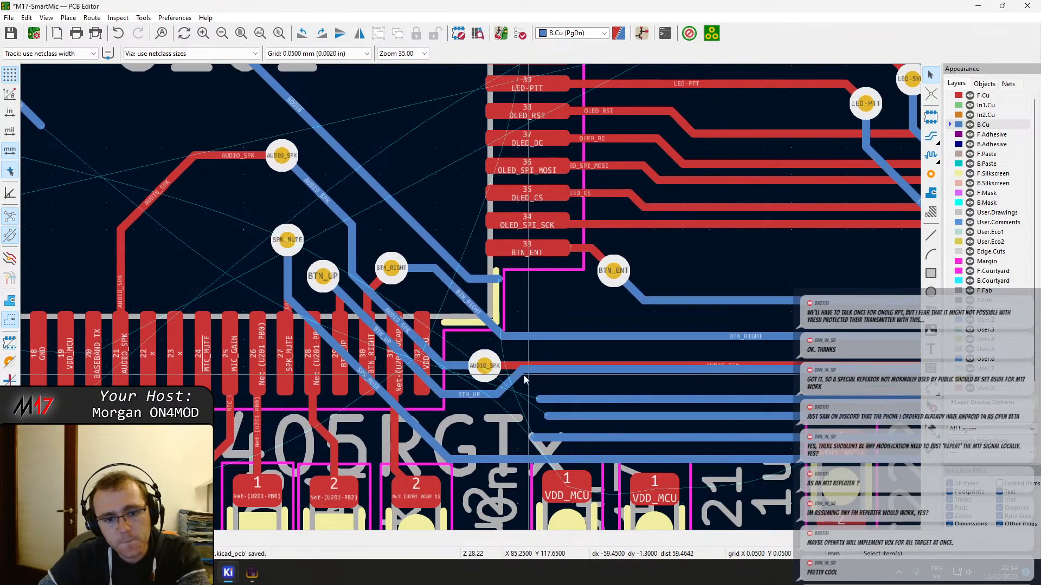
{"action": "left_click", "coordinate": [487, 278]}
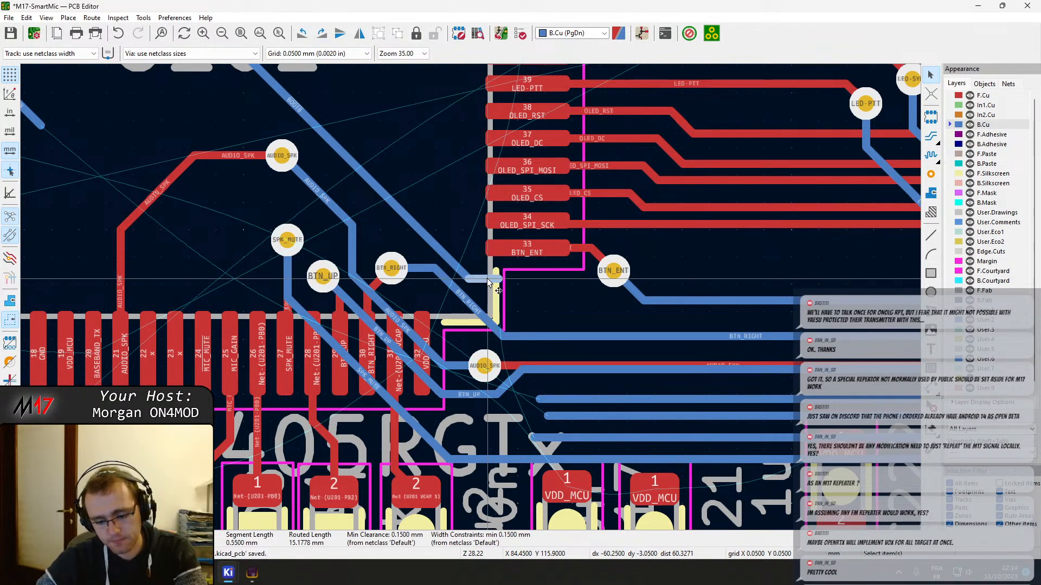
{"action": "key", "text": "Delete"}
{"action": "left_click", "coordinate": [456, 266]}
{"action": "key", "text": "Delete"}
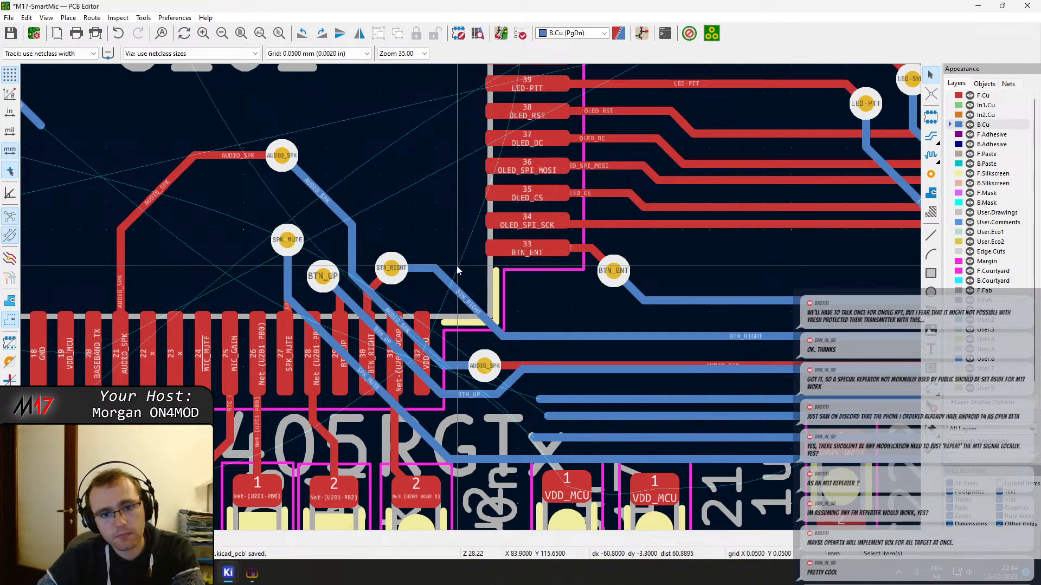
Move the BTN_RIGHT via further inside U201 with its tracks attached, and reshape its B.Cu track into one long diagonal under pins 33-36
{"action": "left_click", "coordinate": [391, 257]}
{"action": "key", "text": "d"}
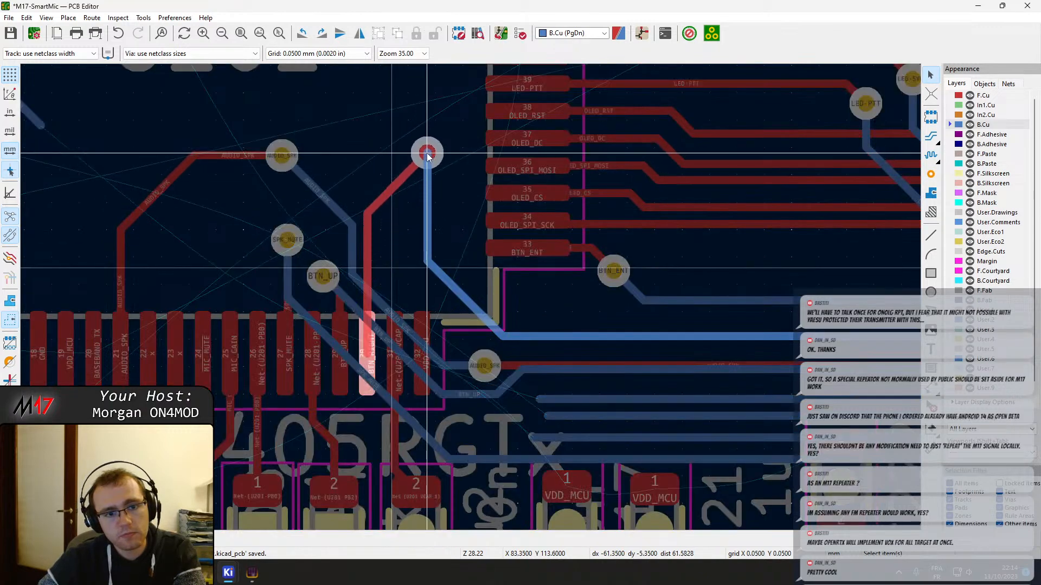
{"action": "left_click", "coordinate": [427, 152]}
{"action": "left_click_drag", "start_coordinate": [428, 216], "coordinate": [632, 330]}
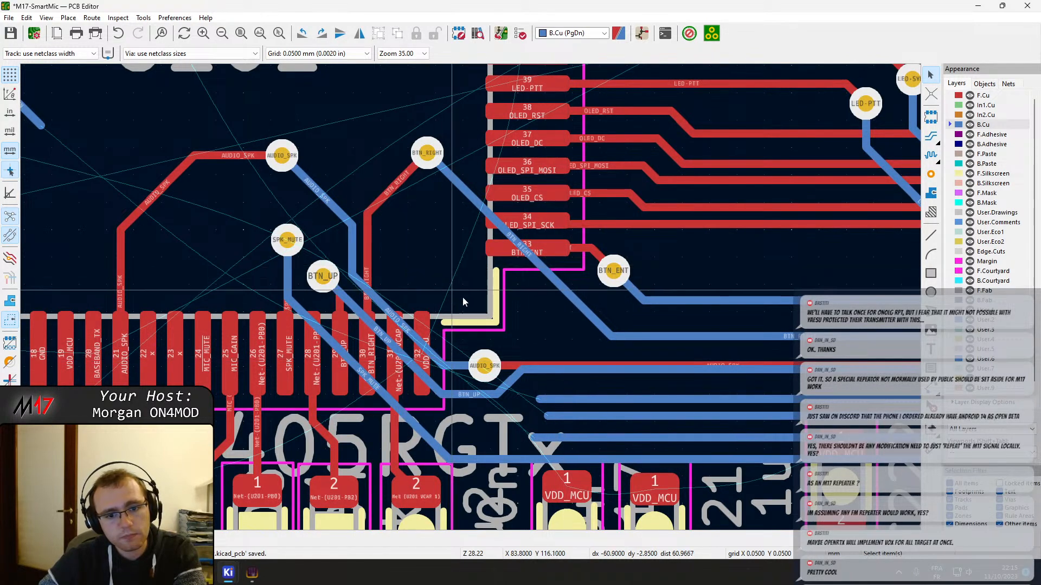
Route BTN_UP from its horizontal B.Cu track diagonally to a new via beside BTN_RIGHT's inside U201, continuing on F.Cu to pin 29
{"action": "scroll", "coordinate": [470, 298], "scroll_direction": "down", "scroll_amount": 3}
{"action": "middle_click_drag", "start_coordinate": [396, 319], "coordinate": [357, 321]}
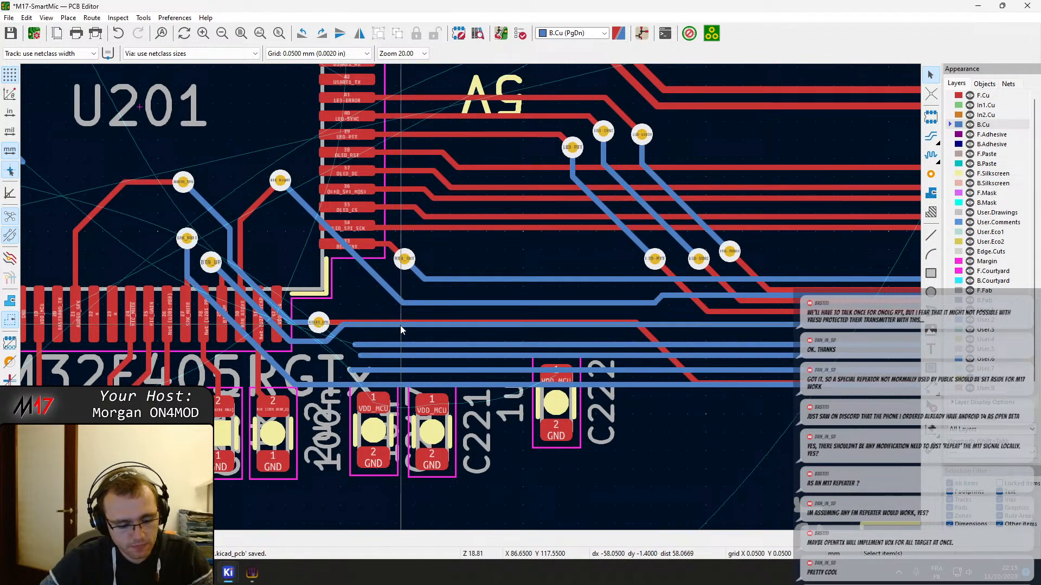
{"action": "key", "text": "x"}
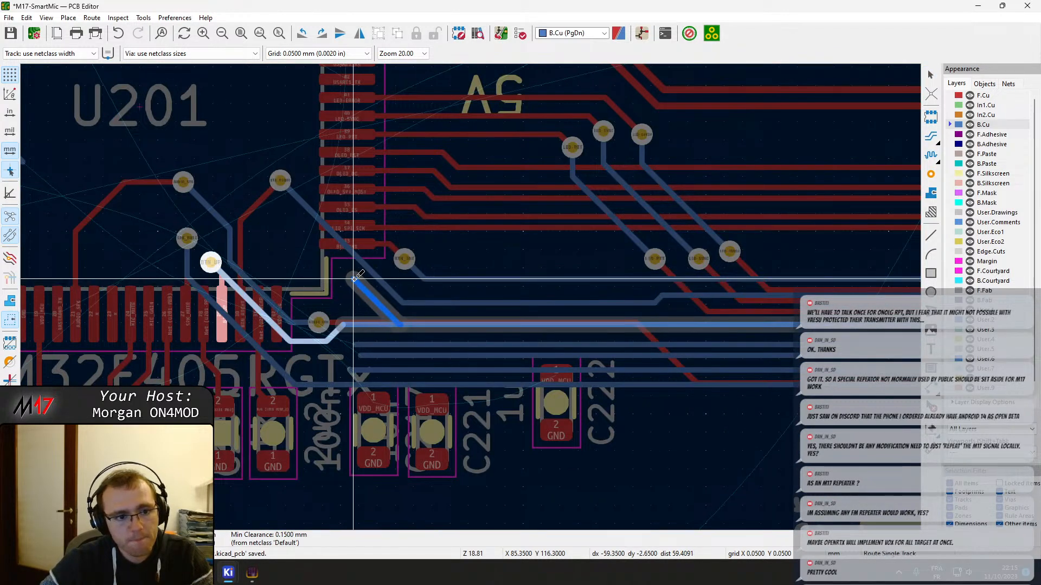
{"action": "left_click", "coordinate": [355, 278]}
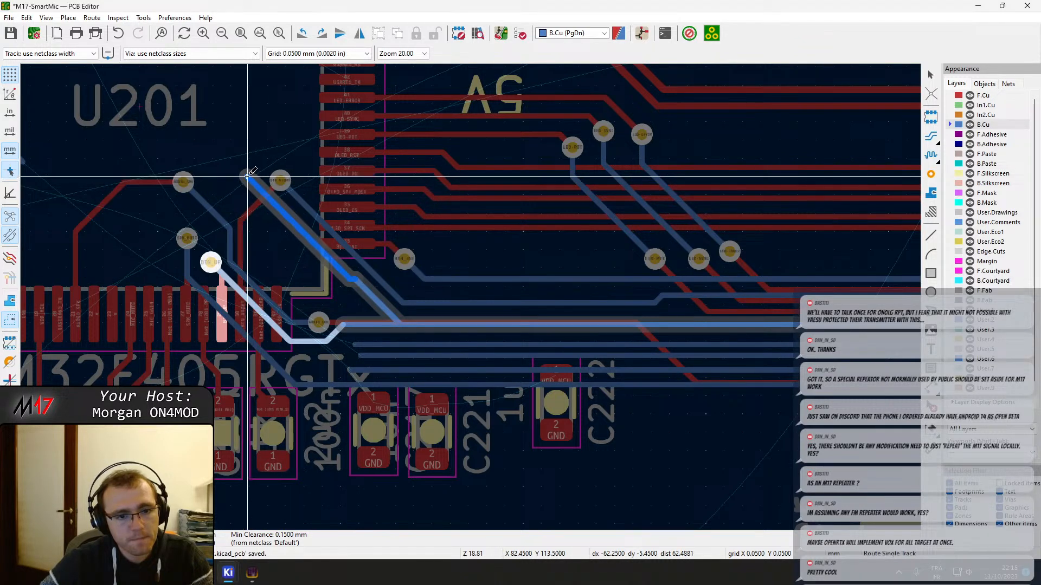
{"action": "key", "text": "v"}
{"action": "left_click", "coordinate": [244, 174]}
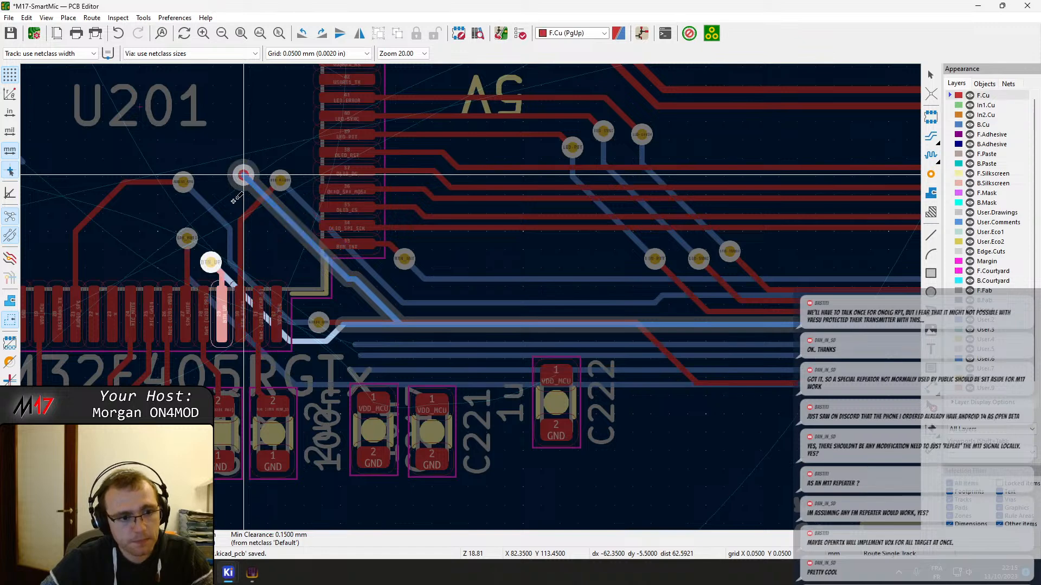
{"action": "left_click", "coordinate": [222, 320]}
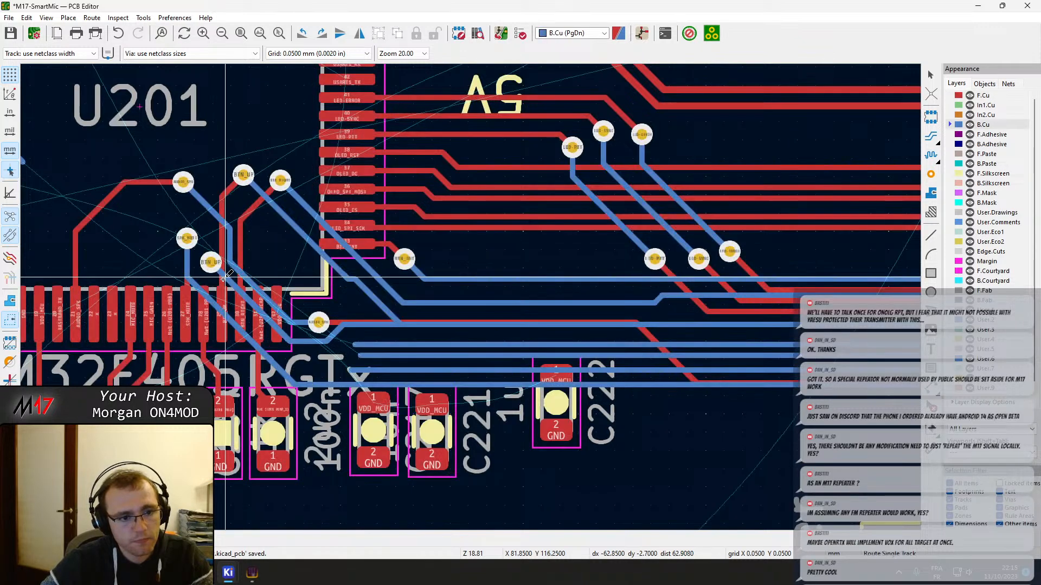
{"action": "key", "text": "Escape"}
Delete the old BTN_UP via near pin 29 and its leftover B.Cu track
{"action": "left_click", "coordinate": [211, 264]}
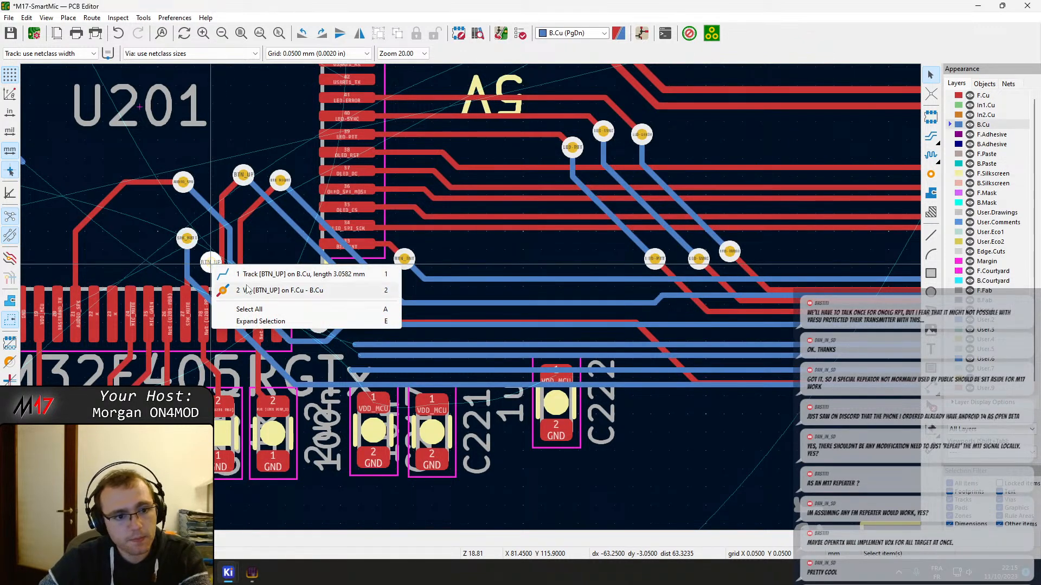
{"action": "left_click", "coordinate": [230, 291]}
{"action": "key", "text": "Delete"}
{"action": "left_click", "coordinate": [215, 268]}
{"action": "key", "text": "Delete"}
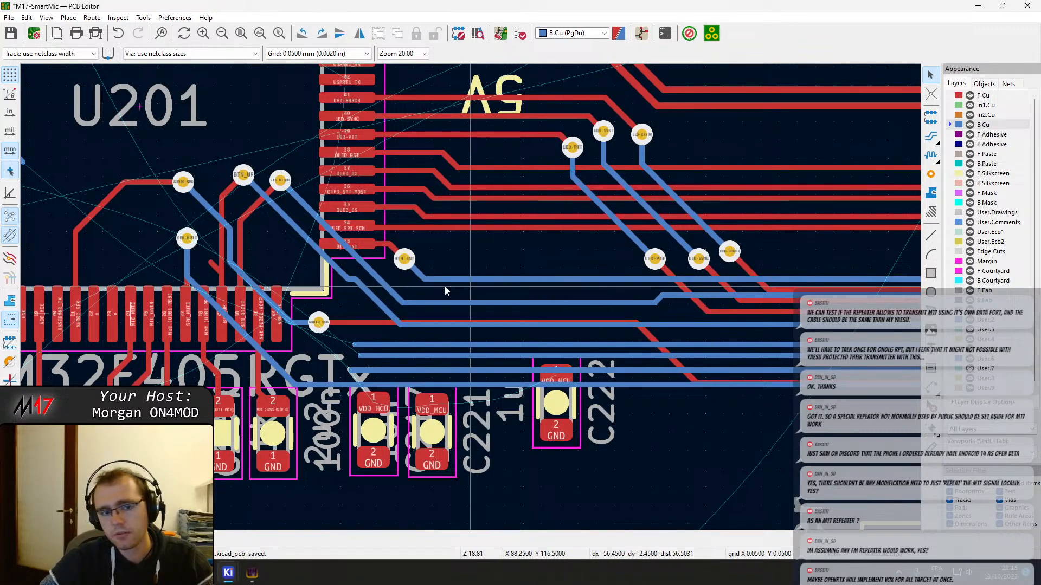
Straighten BTN_UP's B.Cu track into one continuous diagonal down to its horizontal run
{"action": "middle_click_drag", "start_coordinate": [389, 287], "coordinate": [462, 300]}
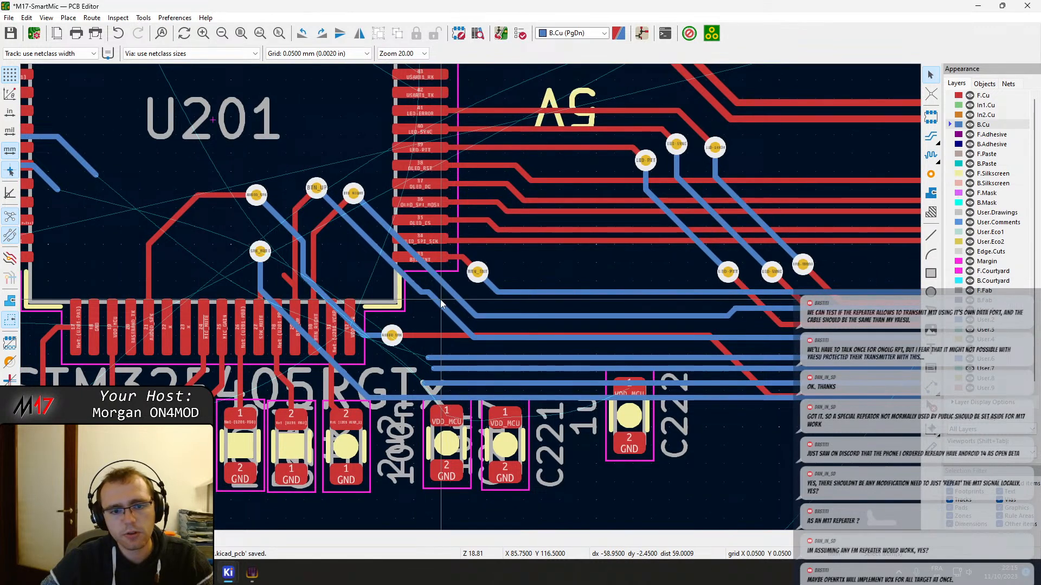
{"action": "key", "text": "grave"}
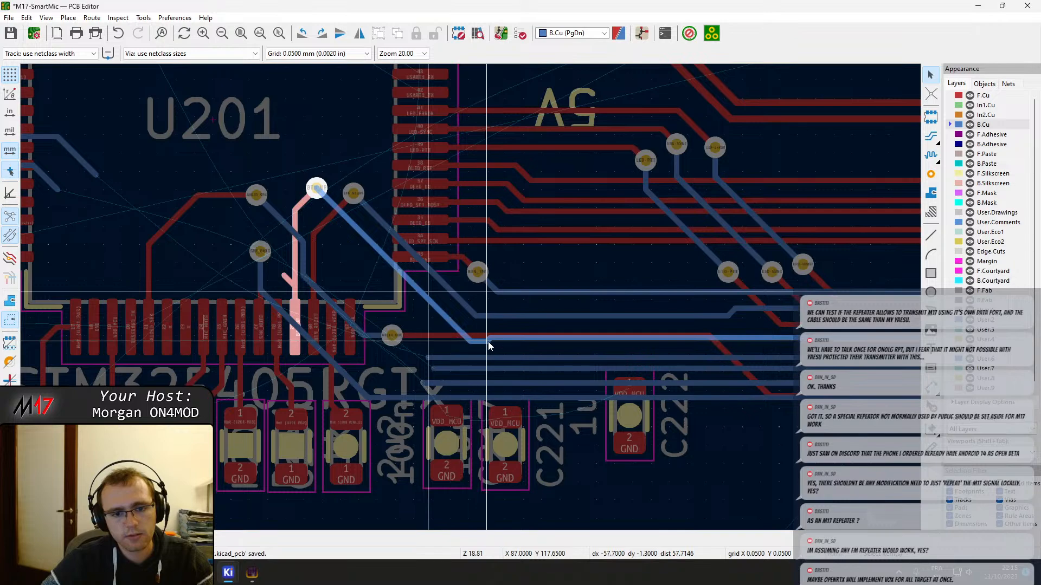
{"action": "key", "text": "grave"}
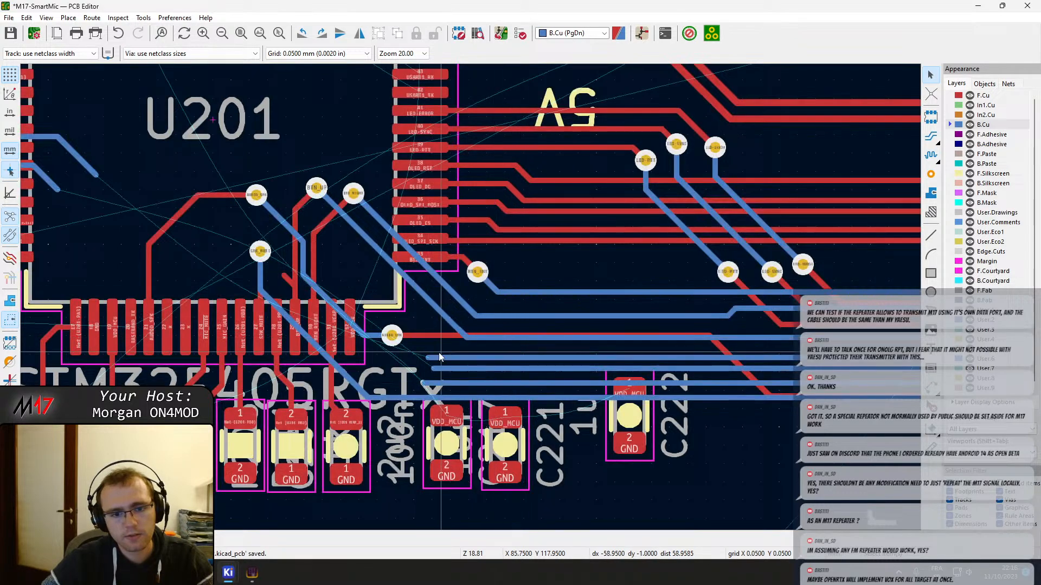
Route BTN_DOWN on B.Cu diagonally alongside BTN_UP and horizontally across U201 to its existing track, then delete the leftover stub at the bend
{"action": "key", "text": "x"}
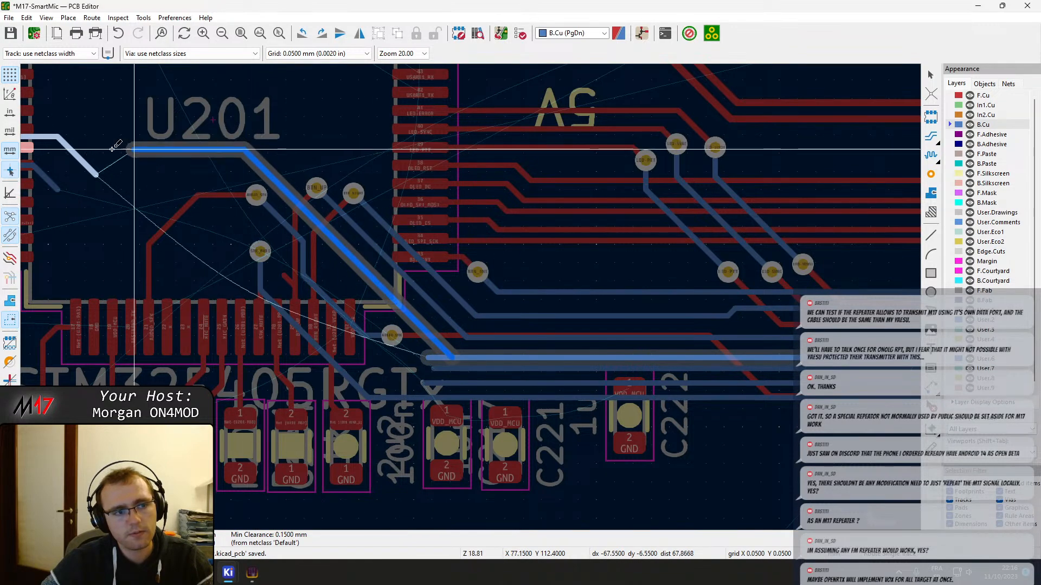
{"action": "left_click", "coordinate": [59, 141]}
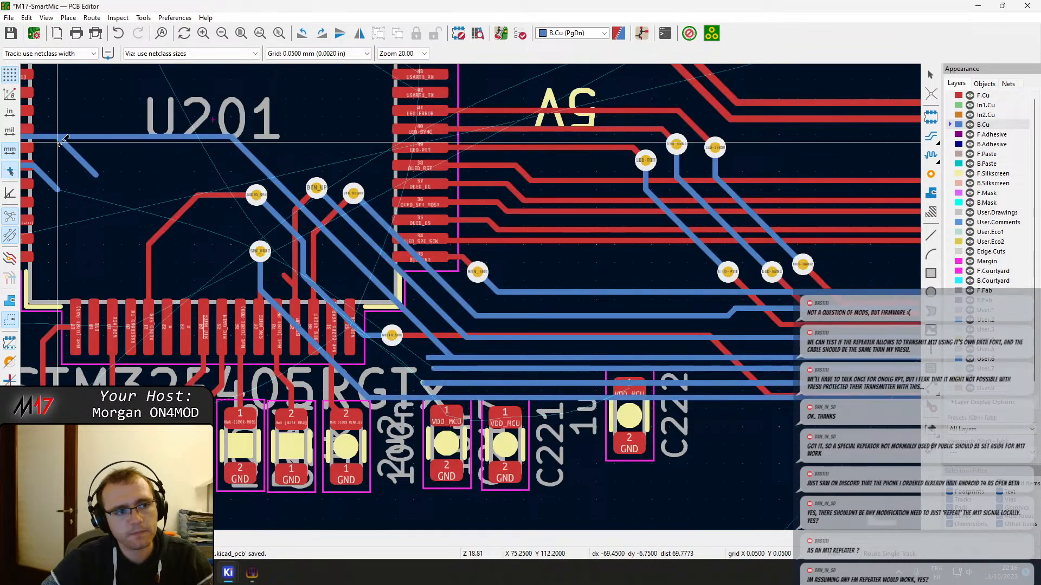
{"action": "key", "text": "Escape"}
{"action": "key", "text": "Escape"}
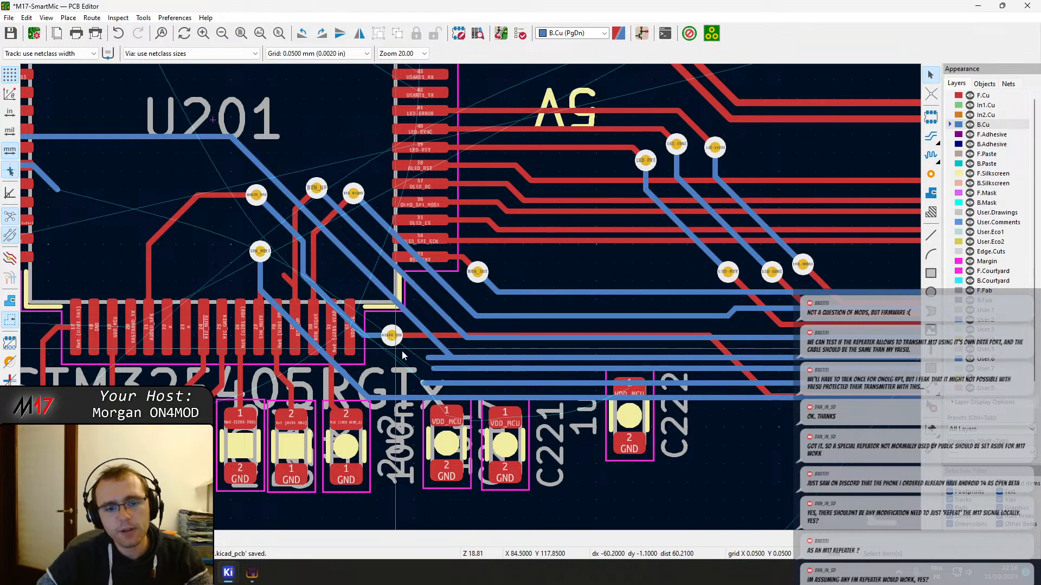
{"action": "left_click", "coordinate": [435, 359]}
{"action": "key", "text": "Delete"}
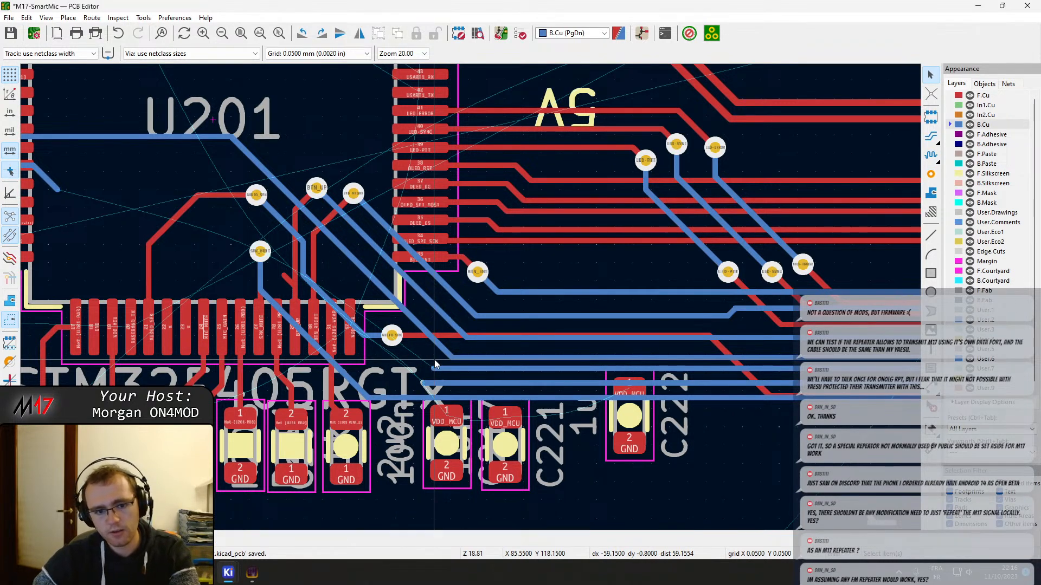
Extend BTN_LEFT horizontally on B.Cu across U201 below BTN_DOWN and delete its old short diagonal segment
{"action": "middle_click_drag", "start_coordinate": [380, 338], "coordinate": [554, 359]}
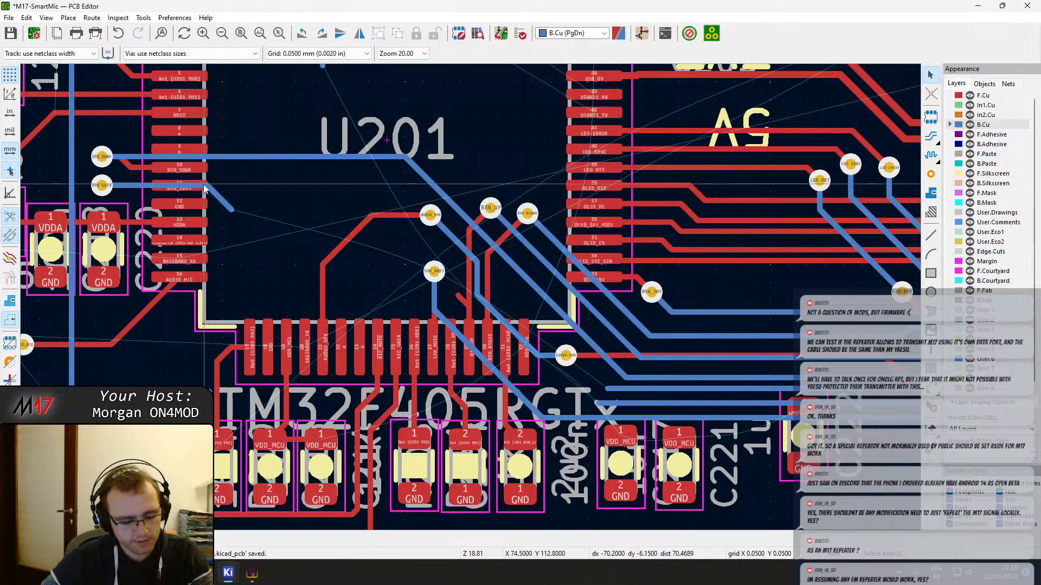
{"action": "key", "text": "x"}
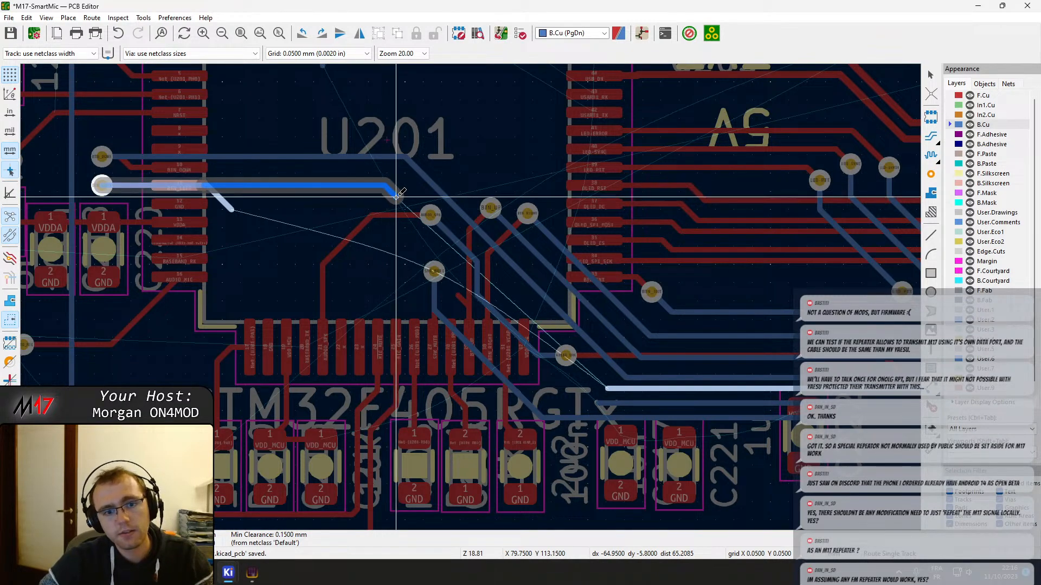
{"action": "key", "text": "Escape"}
{"action": "key", "text": "Escape"}
{"action": "left_click", "coordinate": [232, 209]}
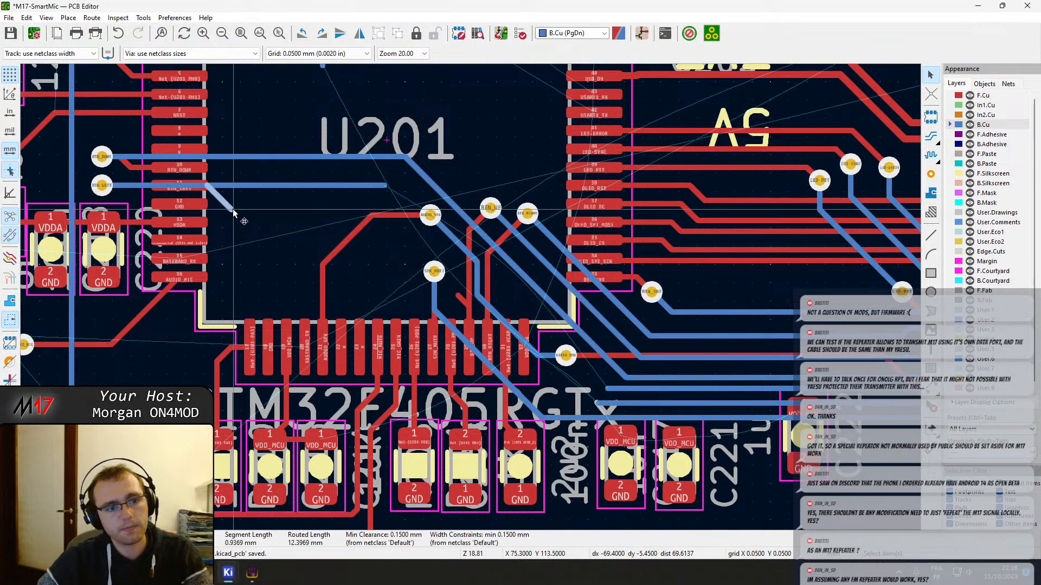
{"action": "key", "text": "Delete"}
Move the upper AUDIO_SPK via towards pin 21 and the SPK_MUTE via closer to U201's lower pins, keeping their tracks attached
{"action": "left_click", "coordinate": [434, 219]}
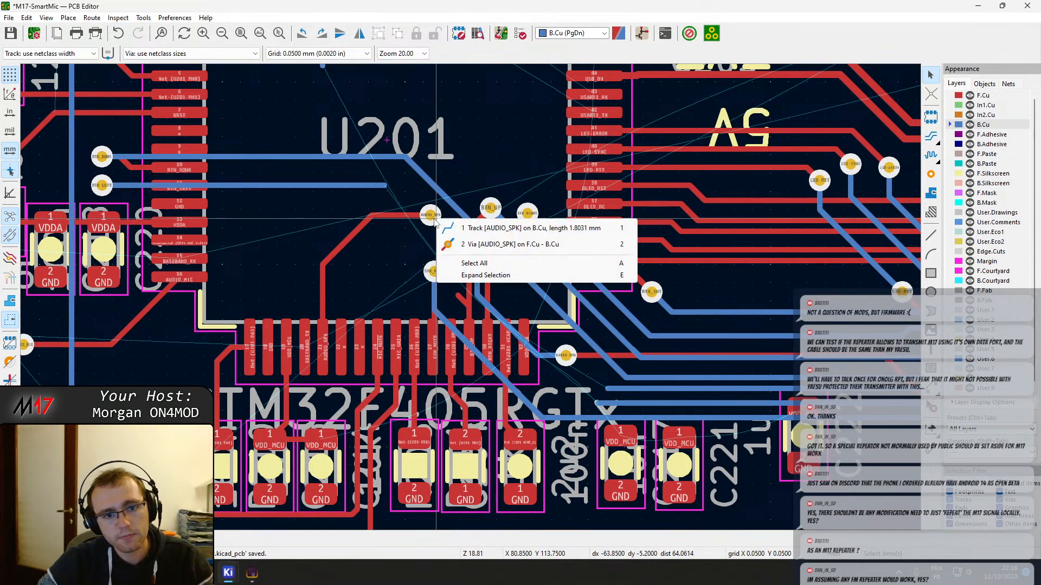
{"action": "left_click", "coordinate": [468, 250]}
{"action": "left_click_drag", "start_coordinate": [435, 220], "coordinate": [343, 233]}
{"action": "left_click_drag", "start_coordinate": [434, 272], "coordinate": [410, 297]}
{"action": "double_click", "coordinate": [440, 264]}
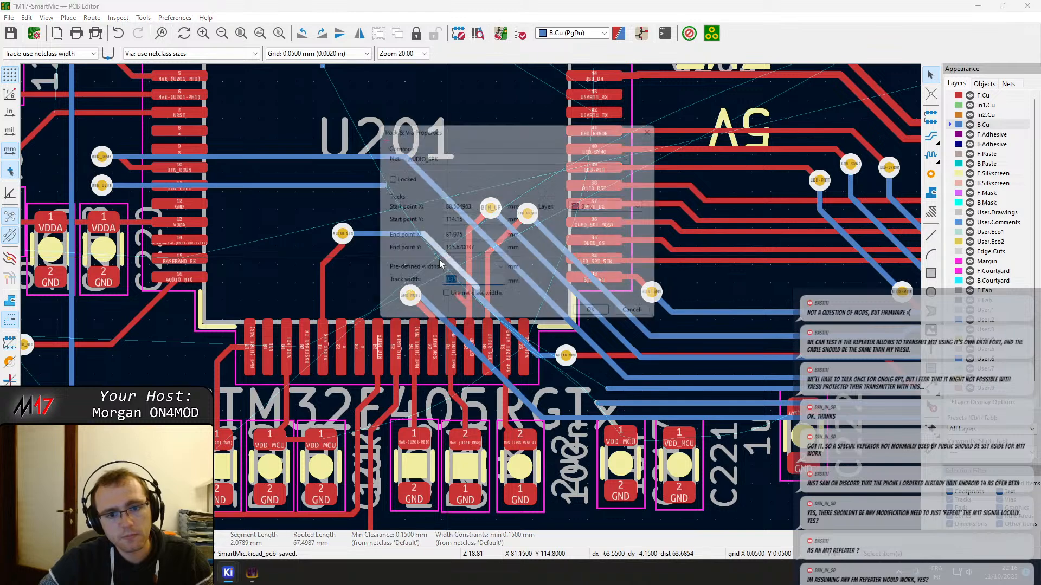
{"action": "key", "text": "Escape"}
Reshape AUDIO_SPK's B.Cu track into a single diagonal close to SPK_MUTE and delete the leftover stub at its old bend
{"action": "left_click_drag", "start_coordinate": [501, 317], "coordinate": [506, 332]}
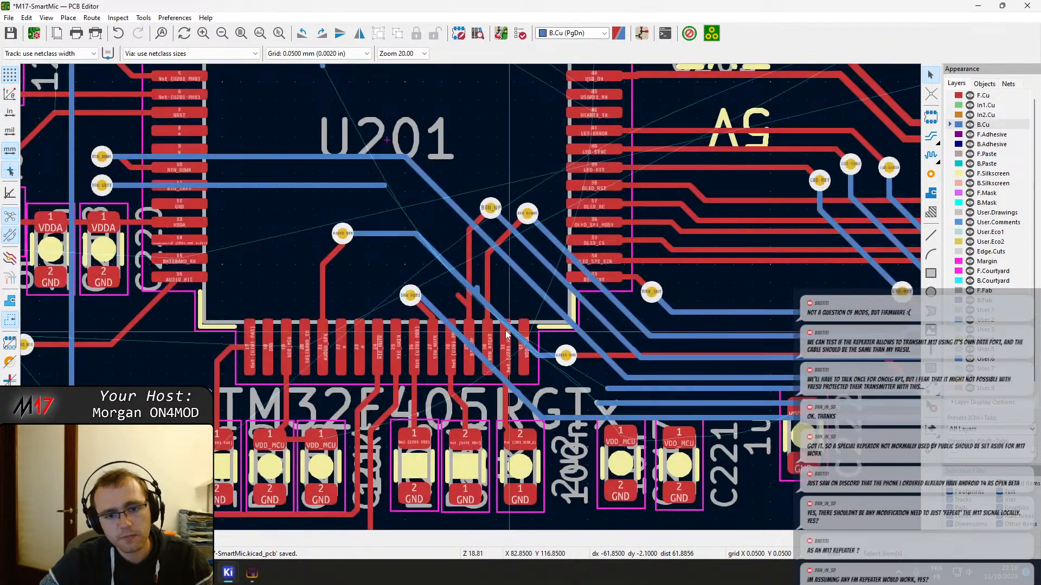
{"action": "left_click", "coordinate": [478, 293]}
{"action": "key", "text": "Delete"}
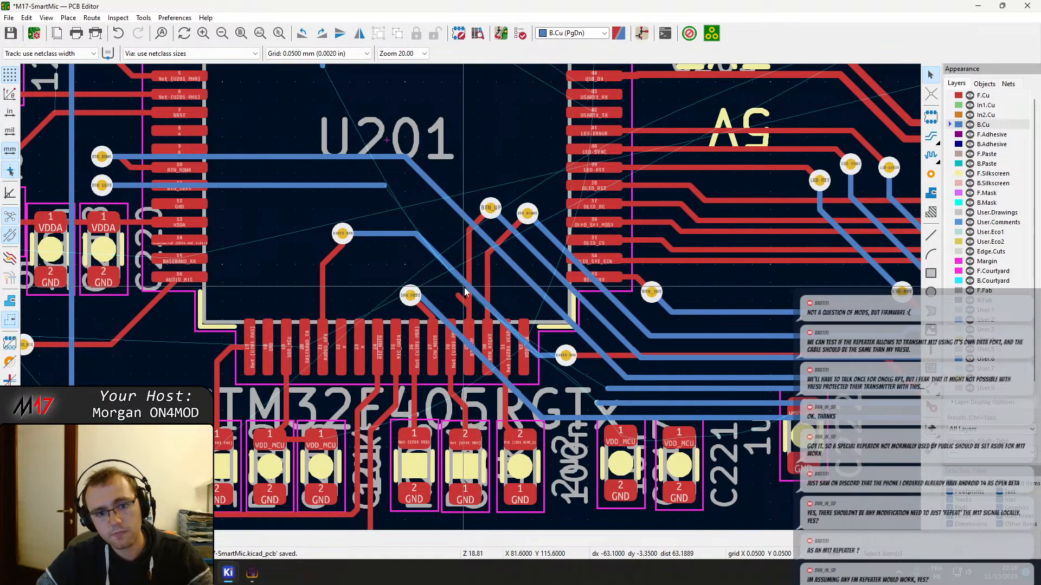
{"action": "left_click", "coordinate": [441, 265]}
{"action": "left_click_drag", "start_coordinate": [442, 265], "coordinate": [426, 264]}
{"action": "left_click", "coordinate": [482, 300]}
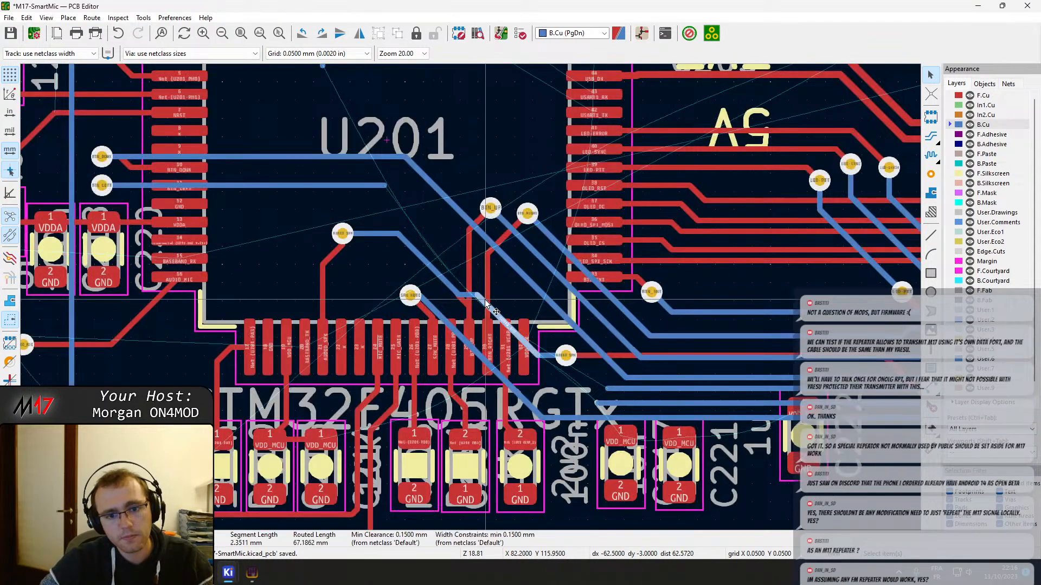
{"action": "left_click_drag", "start_coordinate": [482, 299], "coordinate": [445, 285]}
{"action": "left_click", "coordinate": [459, 288]}
{"action": "left_click", "coordinate": [452, 288]}
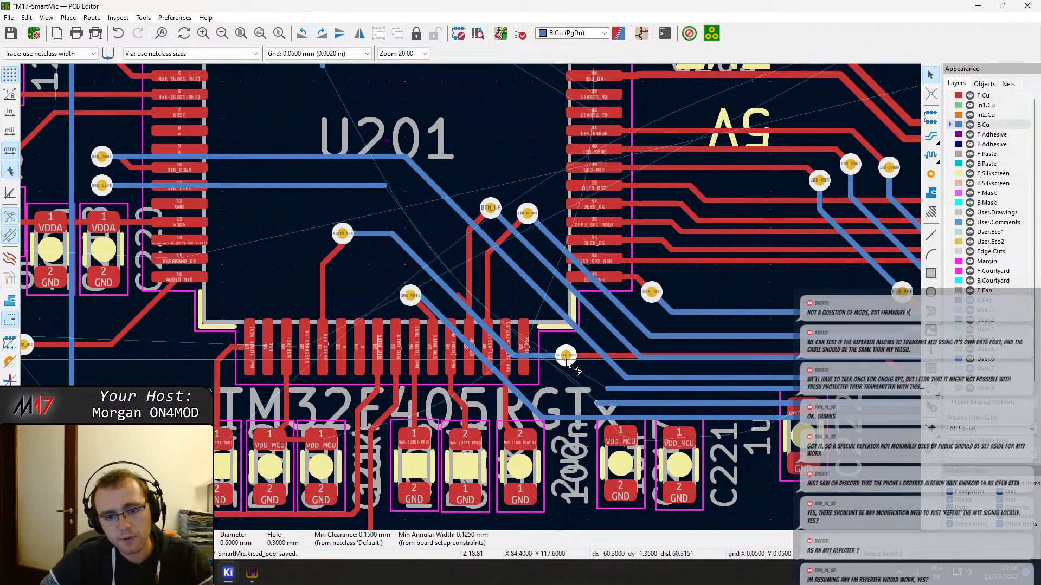
Move the lower AUDIO_SPK via further below U201's corner and join BTN_LEFT's two loose B.Cu ends with a diagonal beside BTN_DOWN
{"action": "left_click_drag", "start_coordinate": [565, 355], "coordinate": [554, 388]}
{"action": "key", "text": "x"}
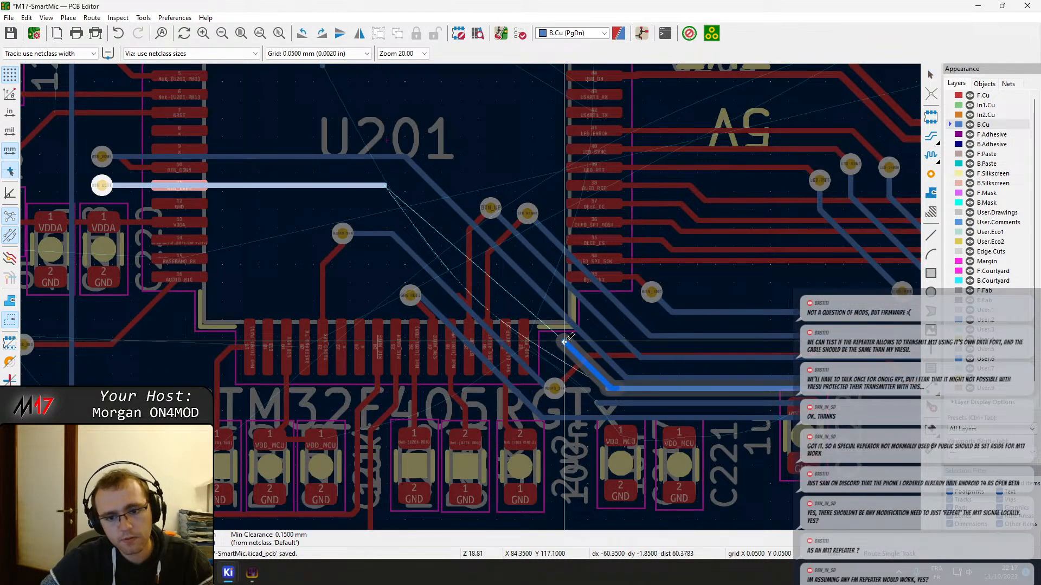
{"action": "left_click", "coordinate": [387, 186]}
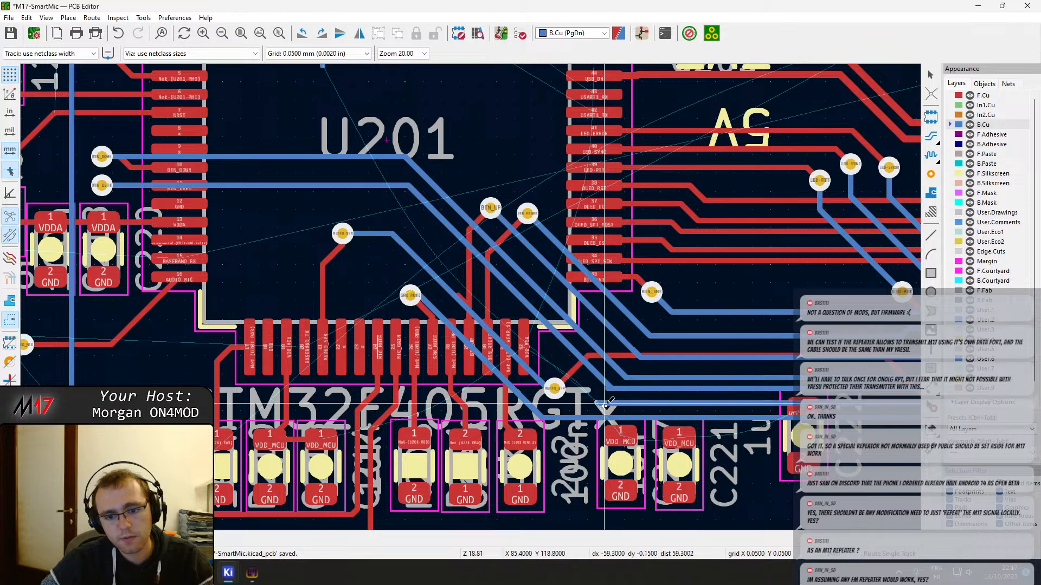
Route BOOT0 on B.Cu beside BTN_LEFT to a new via inside U201 and on F.Cu to pin 60, removing its old via and B.Cu track
{"action": "key", "text": "x"}
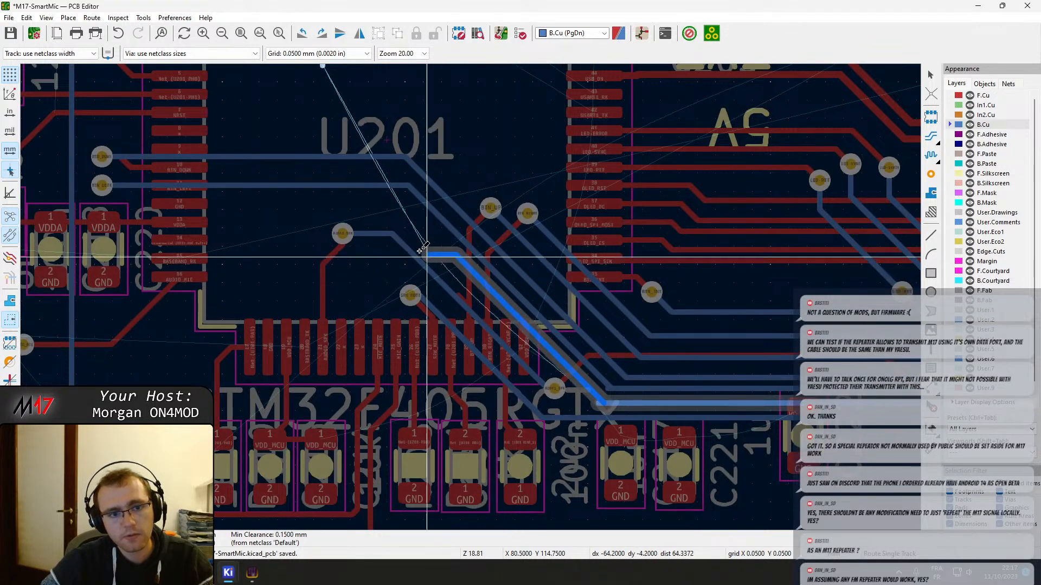
{"action": "scroll", "coordinate": [372, 213], "scroll_direction": "down", "scroll_amount": 2}
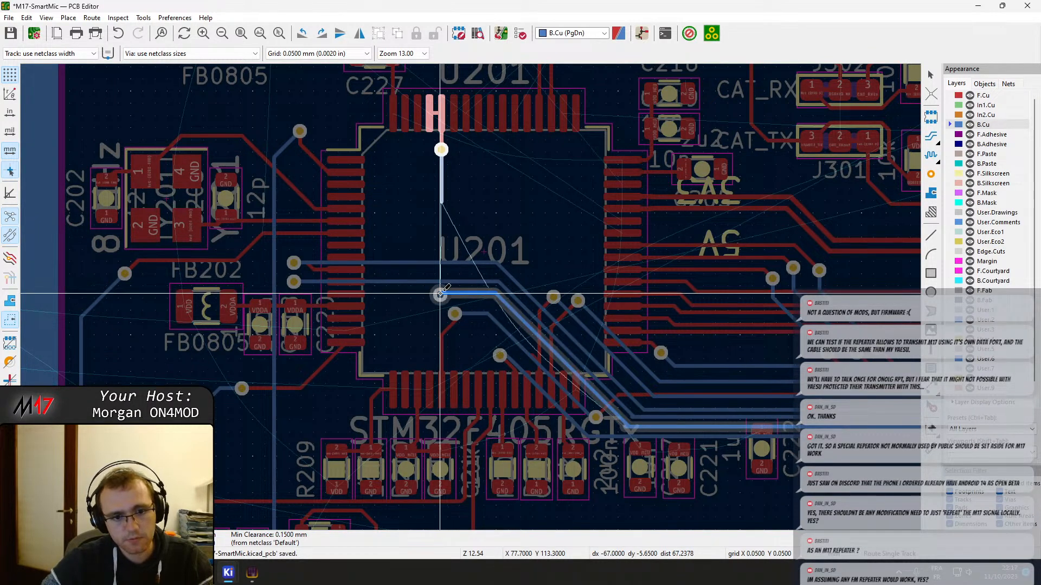
{"action": "left_click", "coordinate": [440, 293]}
{"action": "left_click", "coordinate": [442, 122]}
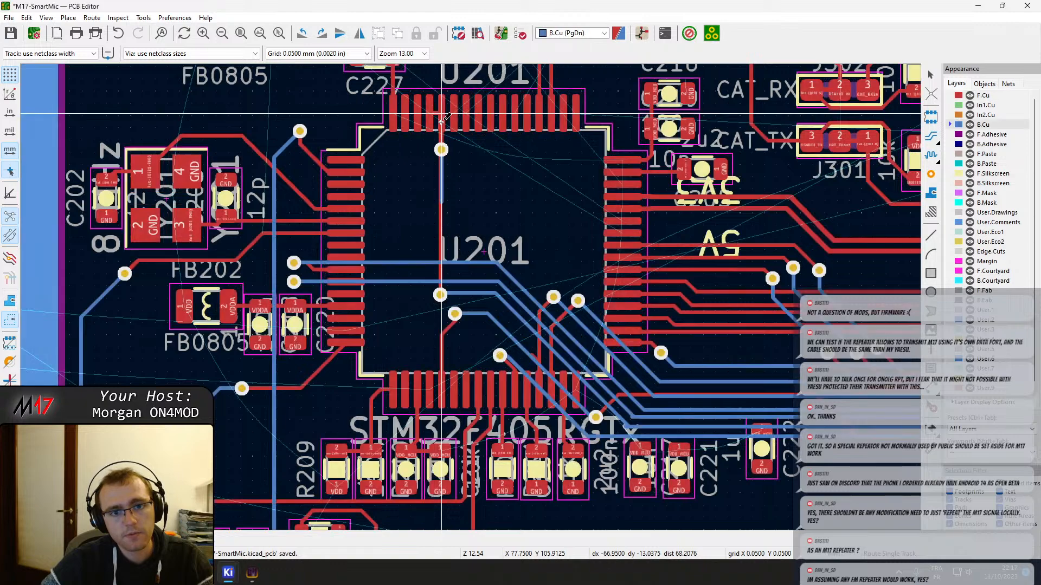
{"action": "scroll", "coordinate": [431, 286], "scroll_direction": "up", "scroll_amount": 3}
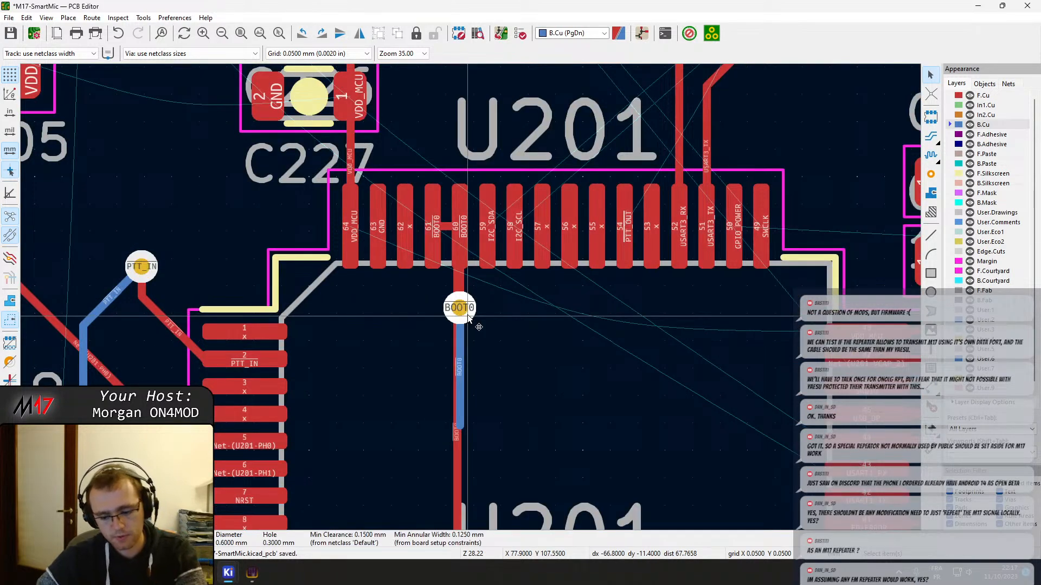
{"action": "scroll", "coordinate": [509, 446], "scroll_direction": "down", "scroll_amount": 4}
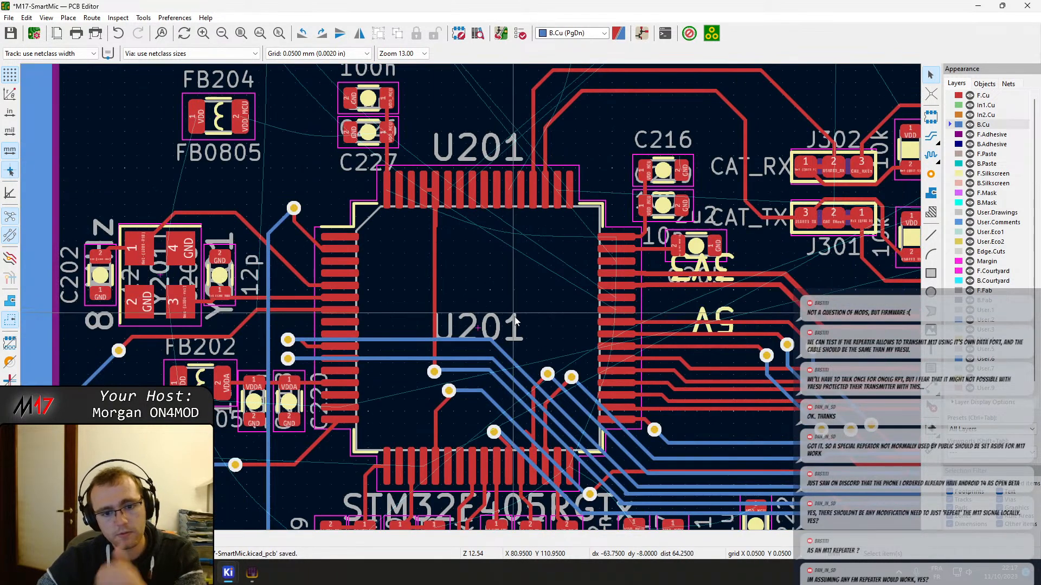
Delete BTN_LEFT's leftover B.Cu stub at the bend outside U201's lower corner
{"action": "scroll", "coordinate": [519, 330], "scroll_direction": "up", "scroll_amount": 1}
{"action": "scroll", "coordinate": [520, 369], "scroll_direction": "down", "scroll_amount": 1}
{"action": "scroll", "coordinate": [464, 275], "scroll_direction": "up", "scroll_amount": 1}
{"action": "scroll", "coordinate": [480, 306], "scroll_direction": "down", "scroll_amount": 1}
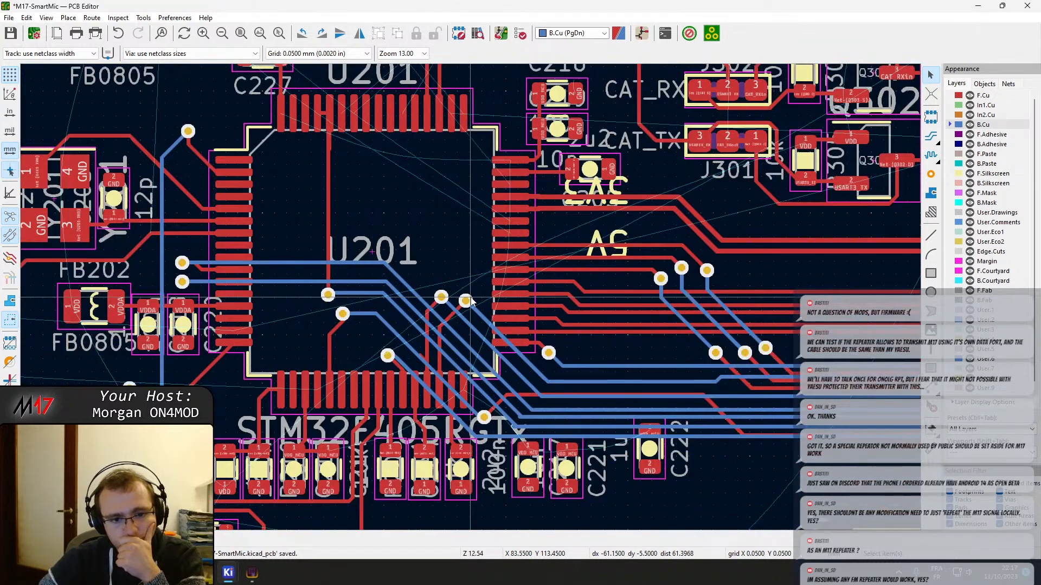
{"action": "scroll", "coordinate": [530, 406], "scroll_direction": "up", "scroll_amount": 4}
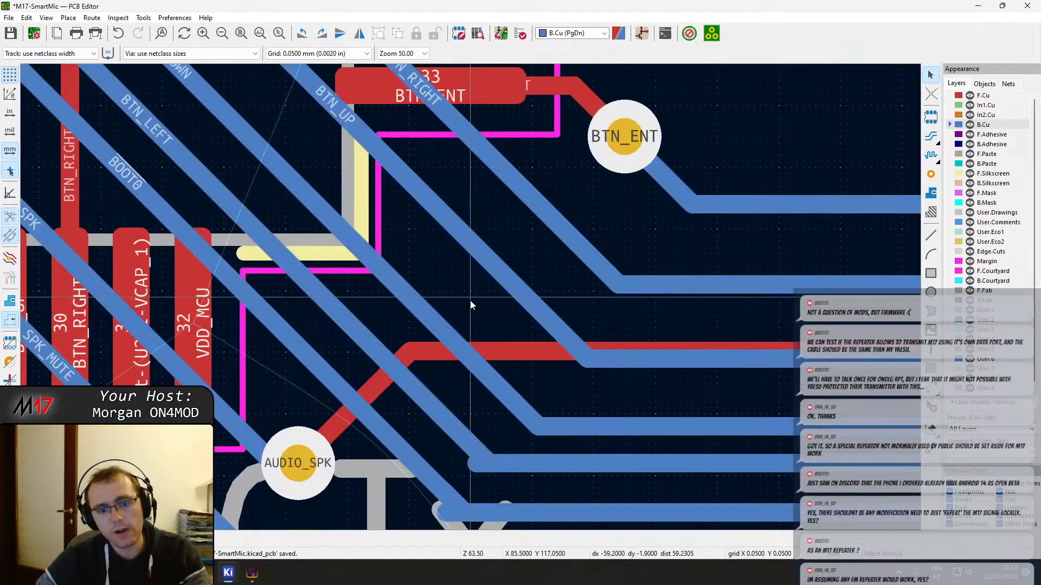
{"action": "left_click", "coordinate": [483, 462]}
{"action": "left_click", "coordinate": [467, 493]}
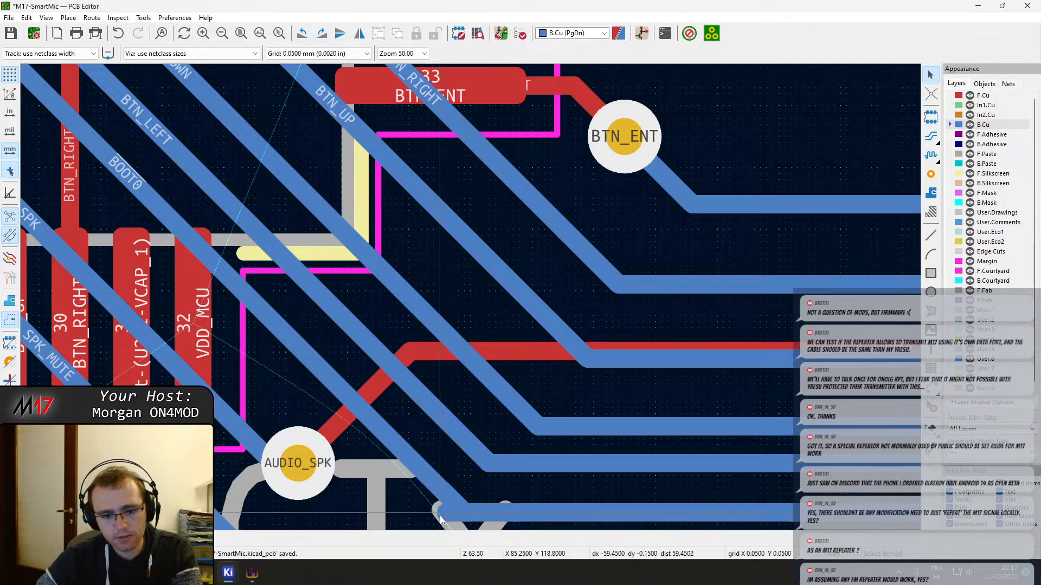
{"action": "scroll", "coordinate": [415, 521], "scroll_direction": "down", "scroll_amount": 2}
{"action": "scroll", "coordinate": [467, 301], "scroll_direction": "down", "scroll_amount": 2}
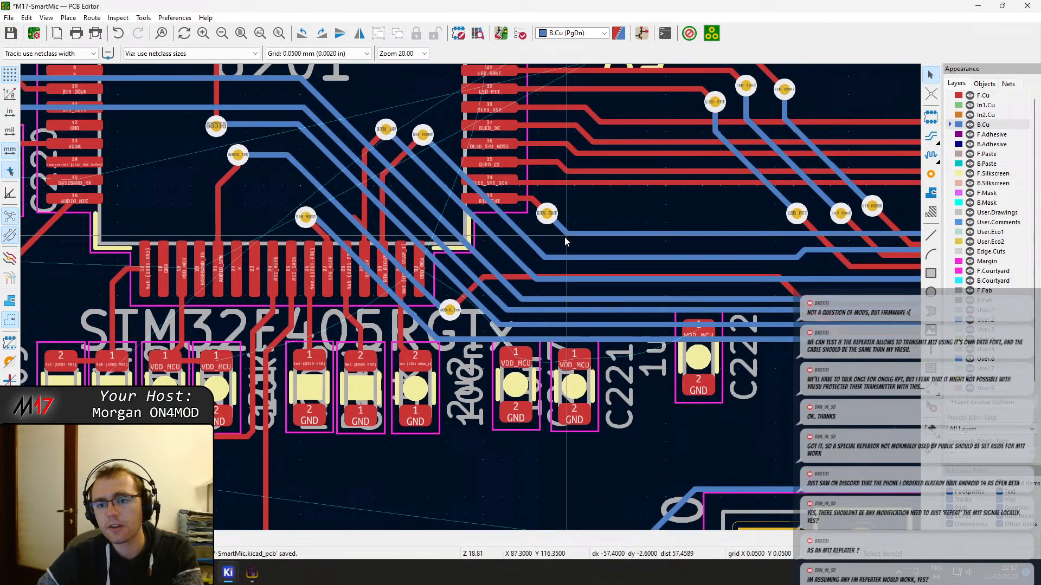
{"action": "middle_click_drag", "start_coordinate": [564, 236], "coordinate": [425, 267]}
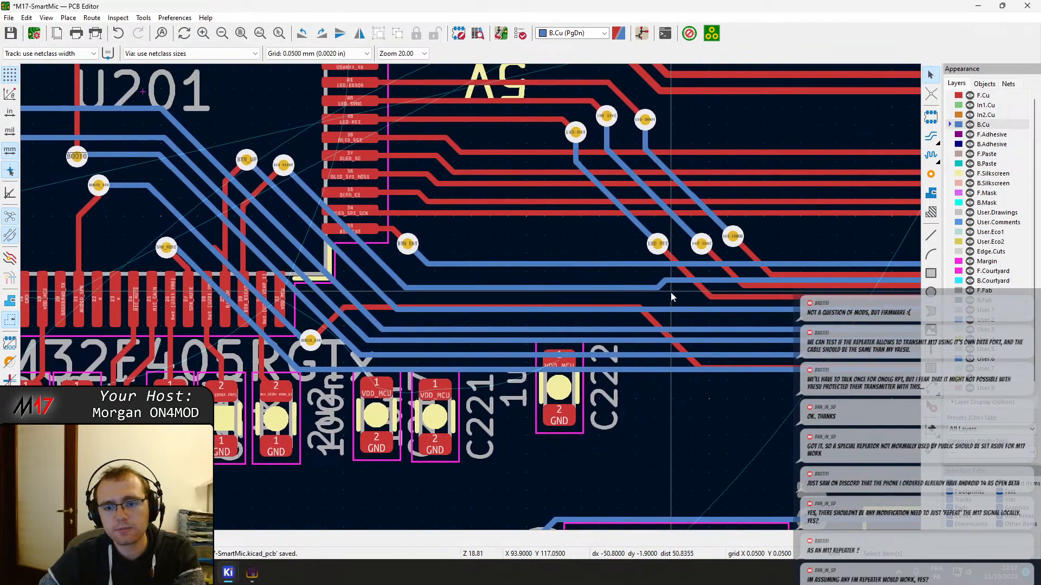
{"action": "middle_click_drag", "start_coordinate": [671, 297], "coordinate": [615, 349]}
{"action": "scroll", "coordinate": [615, 349], "scroll_direction": "down", "scroll_amount": 2}
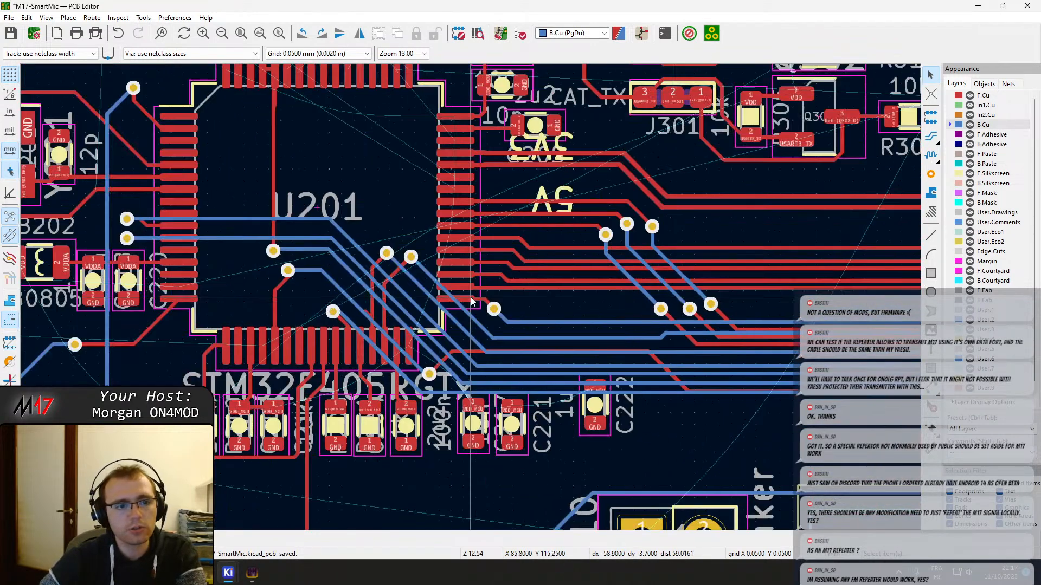
{"action": "scroll", "coordinate": [471, 302], "scroll_direction": "up", "scroll_amount": 5}
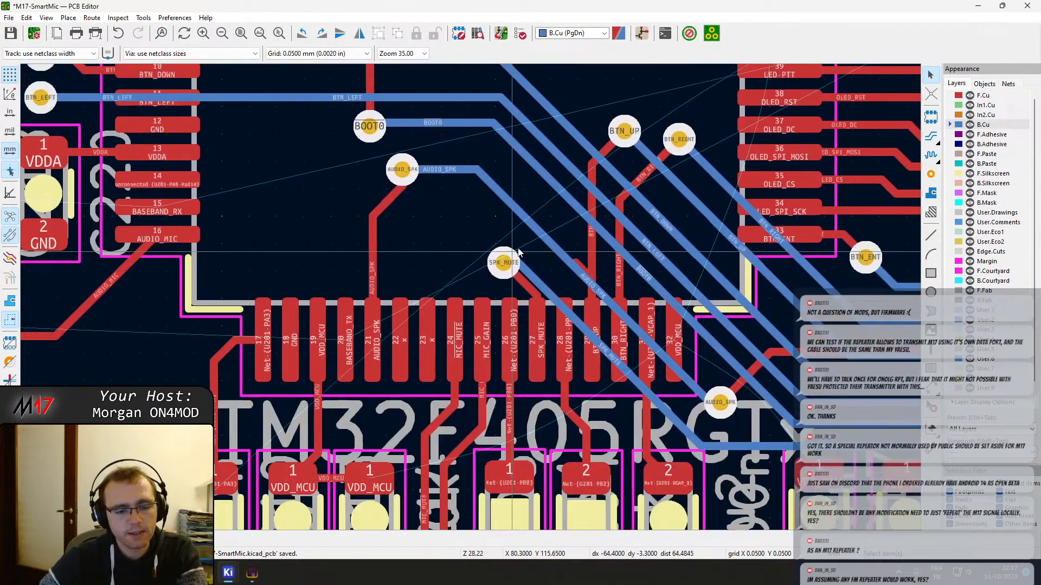
{"action": "middle_click_drag", "start_coordinate": [518, 253], "coordinate": [527, 245]}
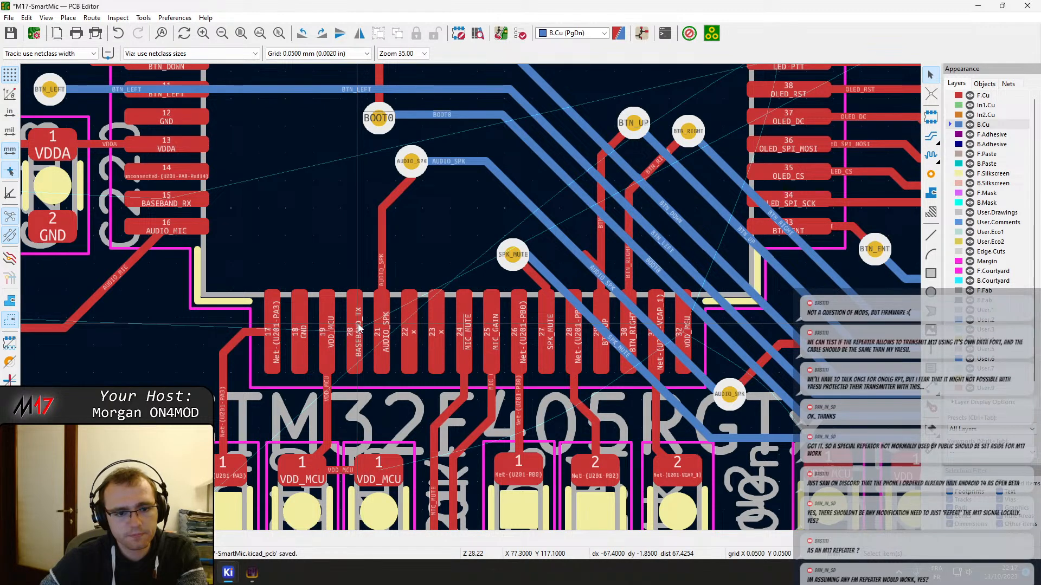
{"action": "scroll", "coordinate": [357, 327], "scroll_direction": "down", "scroll_amount": 5}
{"action": "scroll", "coordinate": [470, 297], "scroll_direction": "down", "scroll_amount": 10}
{"action": "key", "text": "x"}
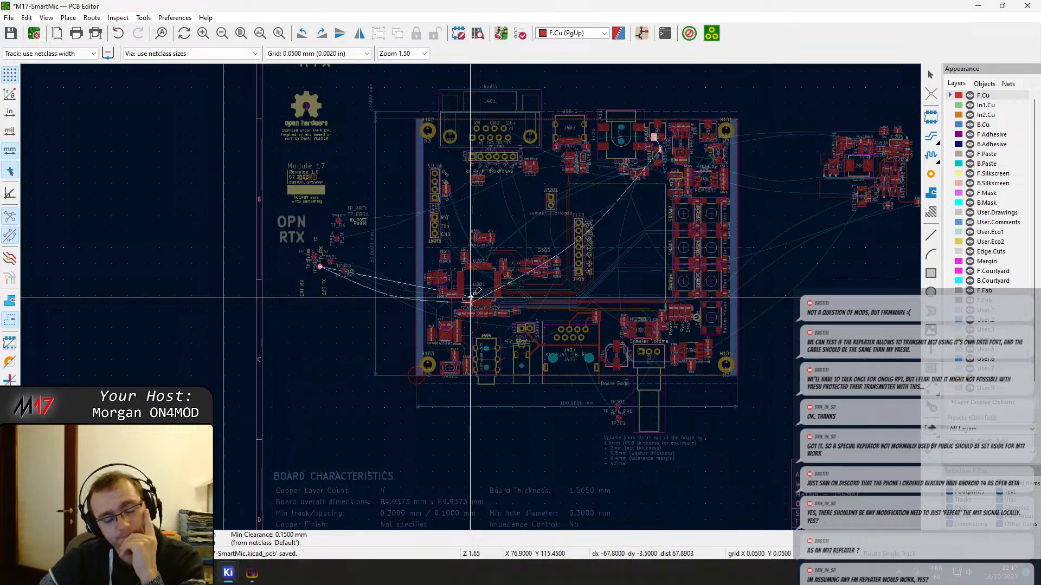
{"action": "scroll", "coordinate": [470, 298], "scroll_direction": "up", "scroll_amount": 10}
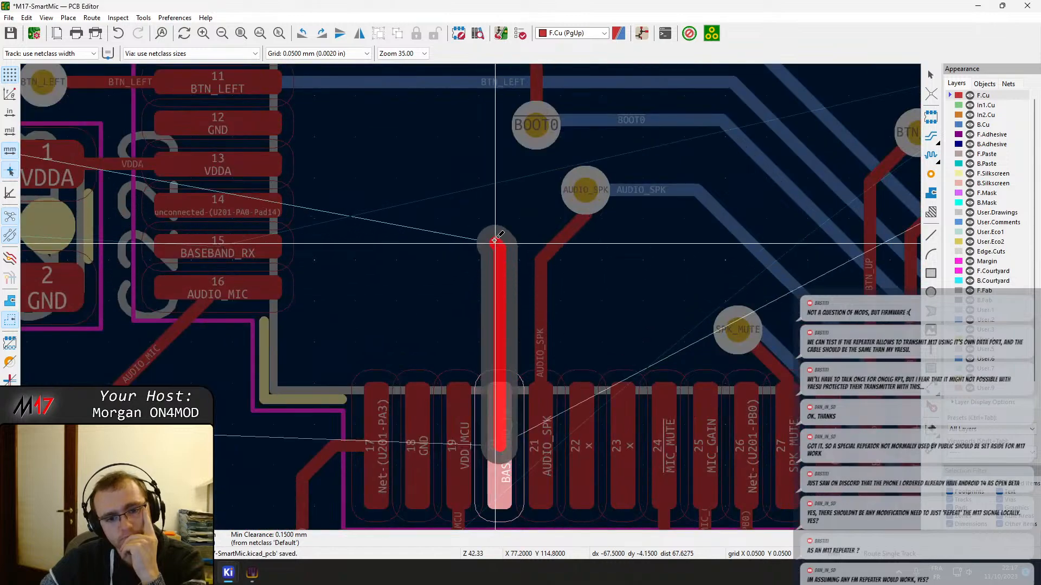
{"action": "scroll", "coordinate": [504, 194], "scroll_direction": "down", "scroll_amount": 3}
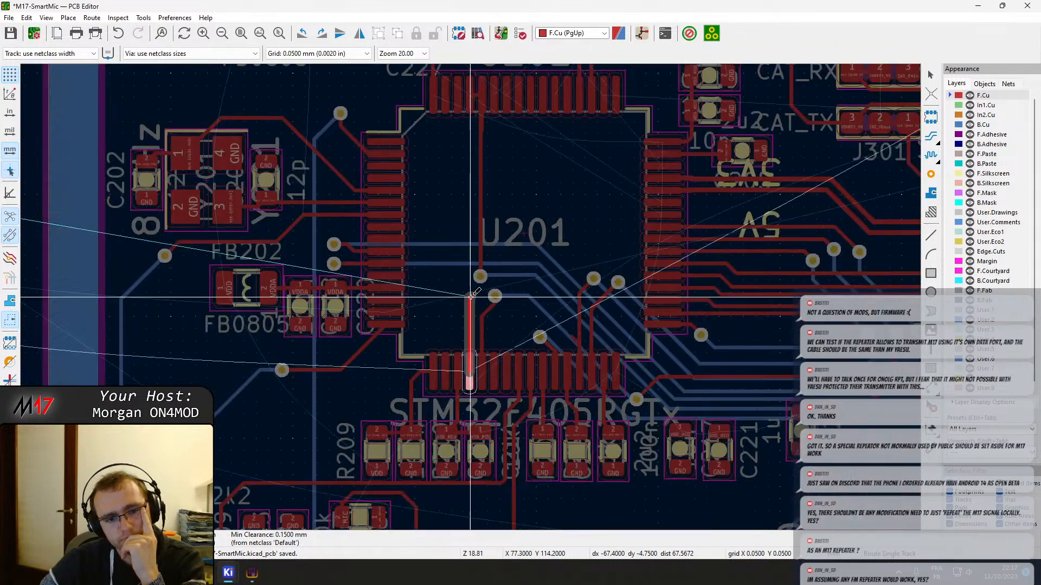
{"action": "key", "text": "Escape"}
Examine the remaining unrouted connections around U201, the J401 and J402 connectors, the speaker circuit and J407's PTT_IN pad
{"action": "key", "text": "Page_Down"}
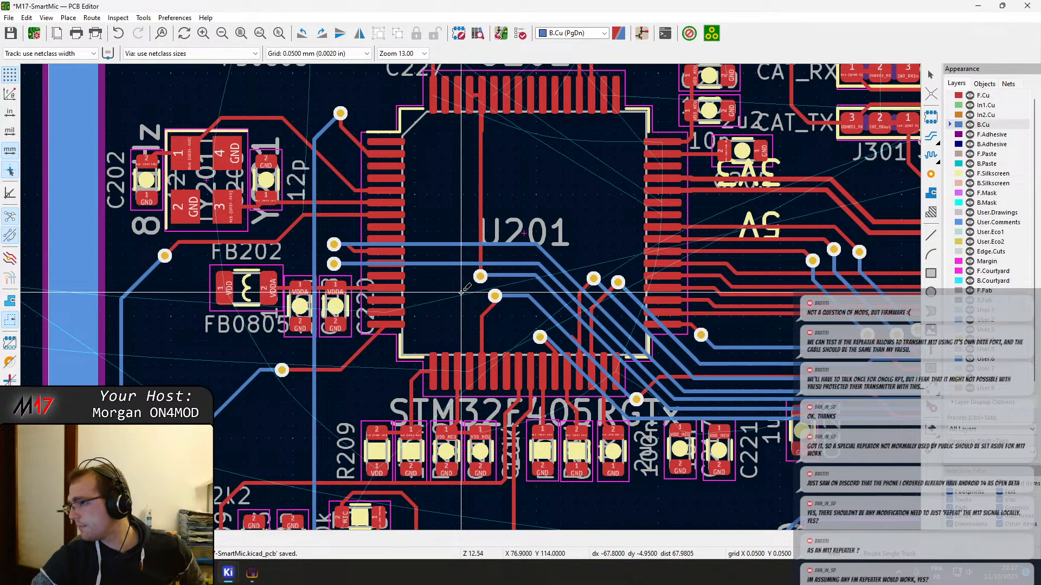
{"action": "middle_click_drag", "start_coordinate": [537, 204], "coordinate": [347, 343]}
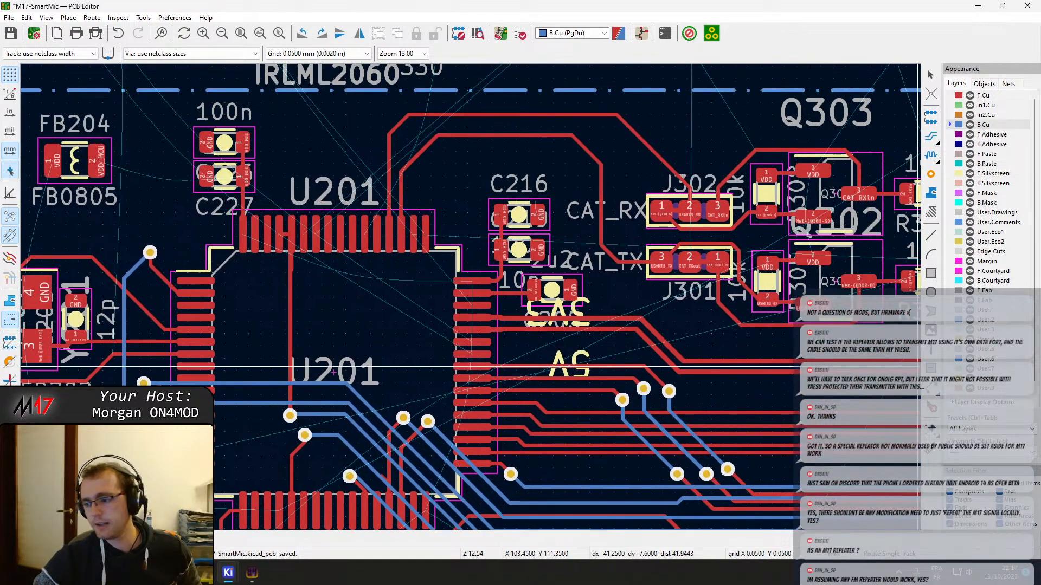
{"action": "scroll", "coordinate": [465, 438], "scroll_direction": "down", "scroll_amount": 5}
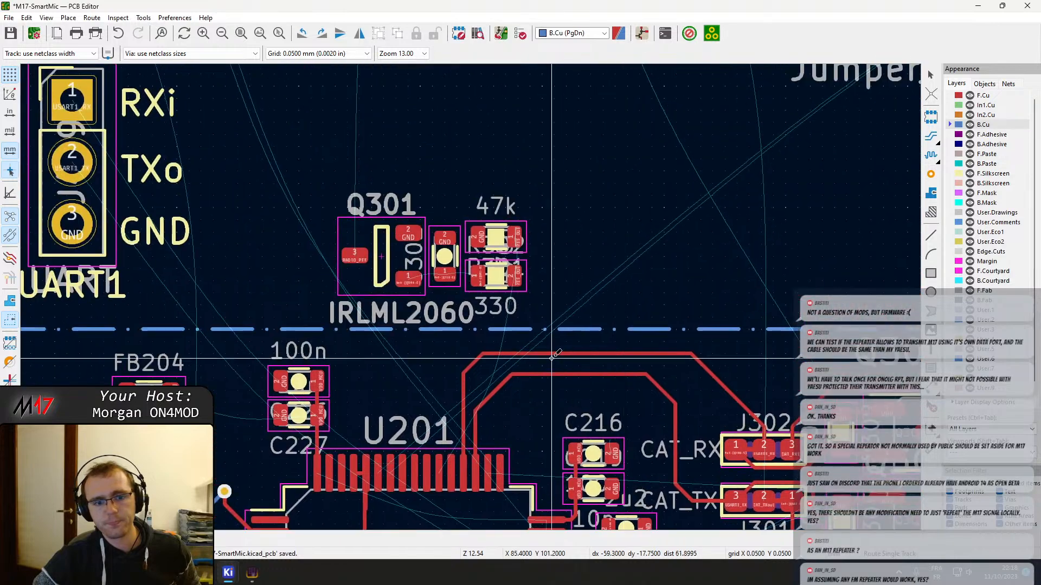
{"action": "scroll", "coordinate": [534, 213], "scroll_direction": "down", "scroll_amount": 4}
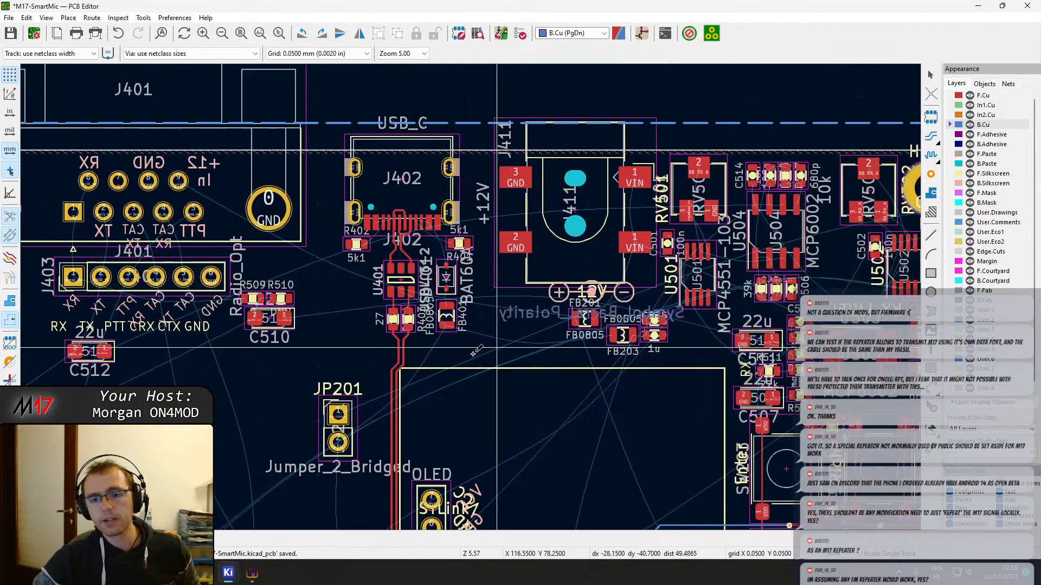
{"action": "middle_click_drag", "start_coordinate": [455, 327], "coordinate": [259, 297]}
{"action": "middle_click_drag", "start_coordinate": [124, 395], "coordinate": [385, 153]}
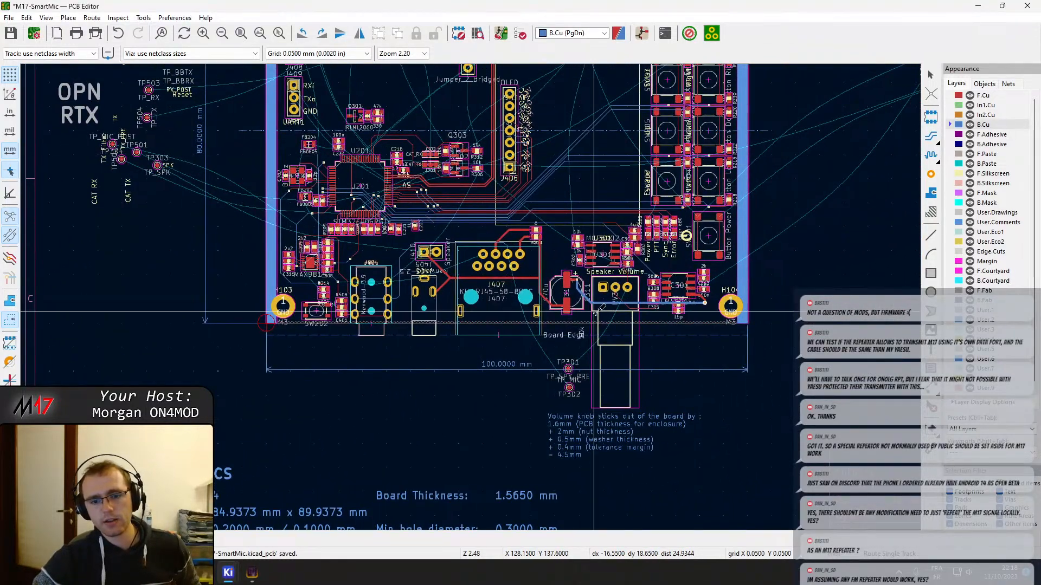
{"action": "scroll", "coordinate": [596, 314], "scroll_direction": "down", "scroll_amount": 2}
{"action": "scroll", "coordinate": [473, 295], "scroll_direction": "up", "scroll_amount": 5}
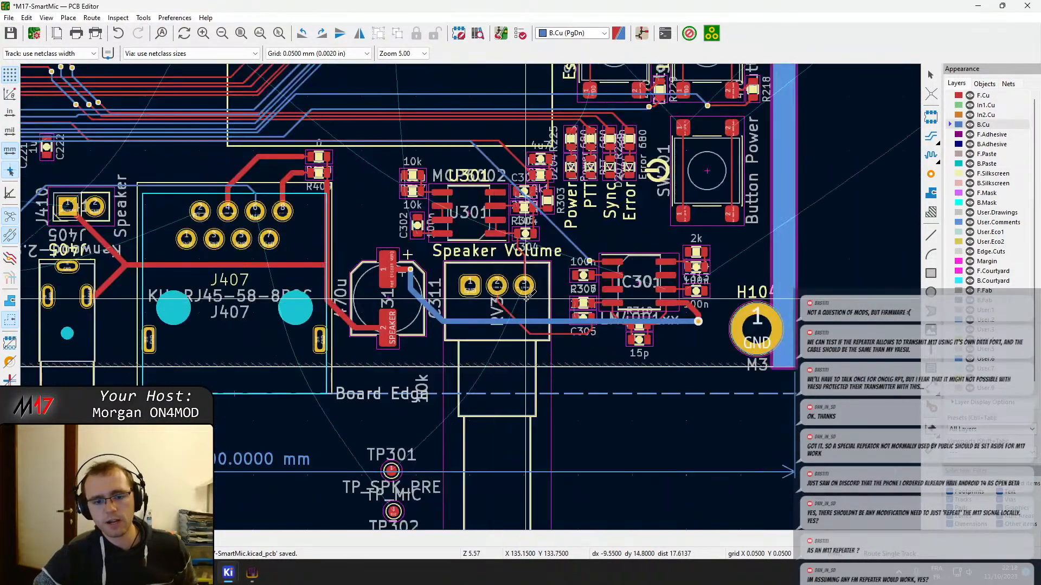
{"action": "scroll", "coordinate": [302, 315], "scroll_direction": "up", "scroll_amount": 6}
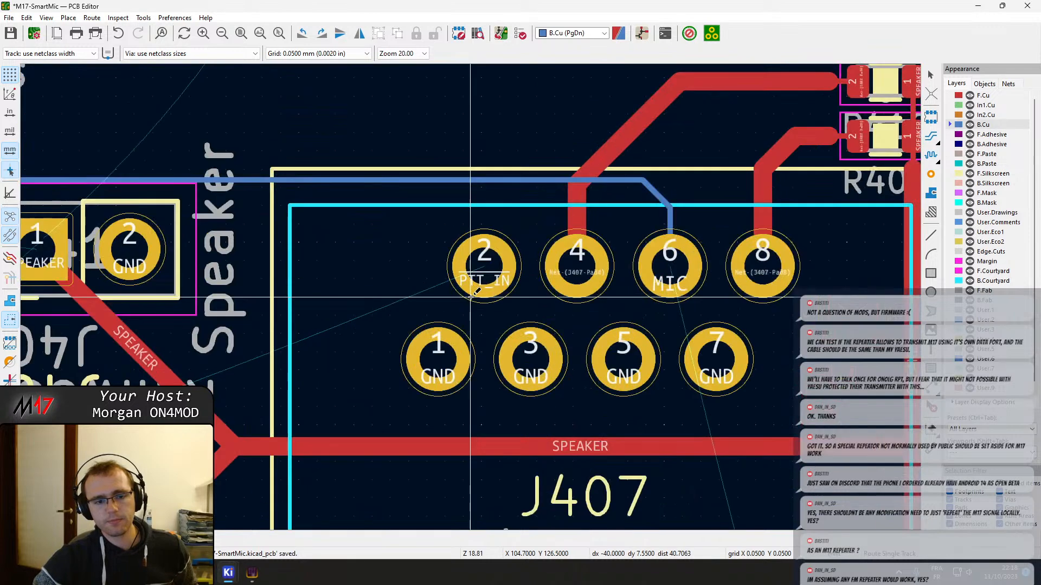
{"action": "scroll", "coordinate": [480, 303], "scroll_direction": "down", "scroll_amount": 4}
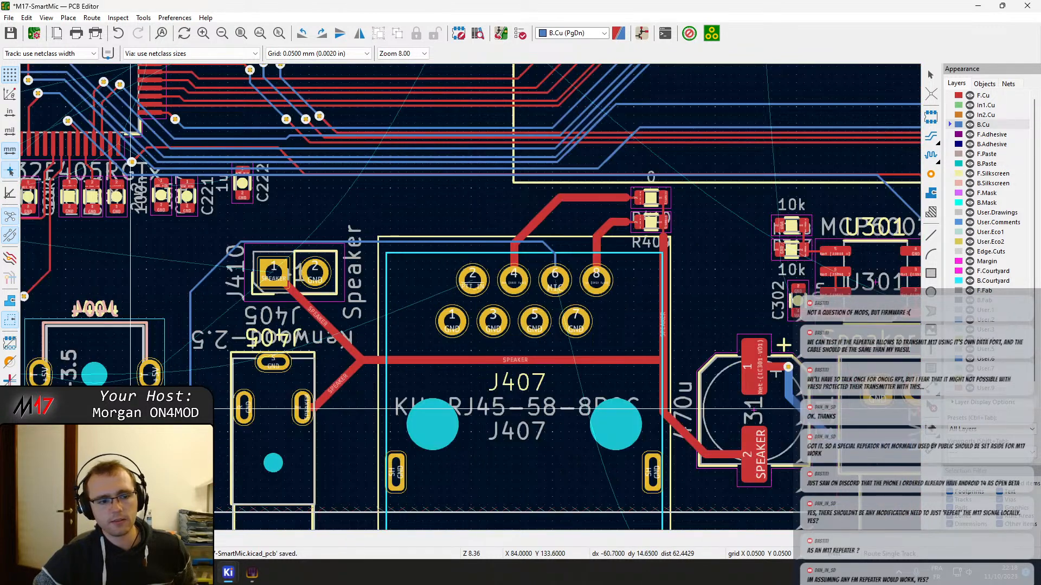
{"action": "left_click", "coordinate": [473, 280]}
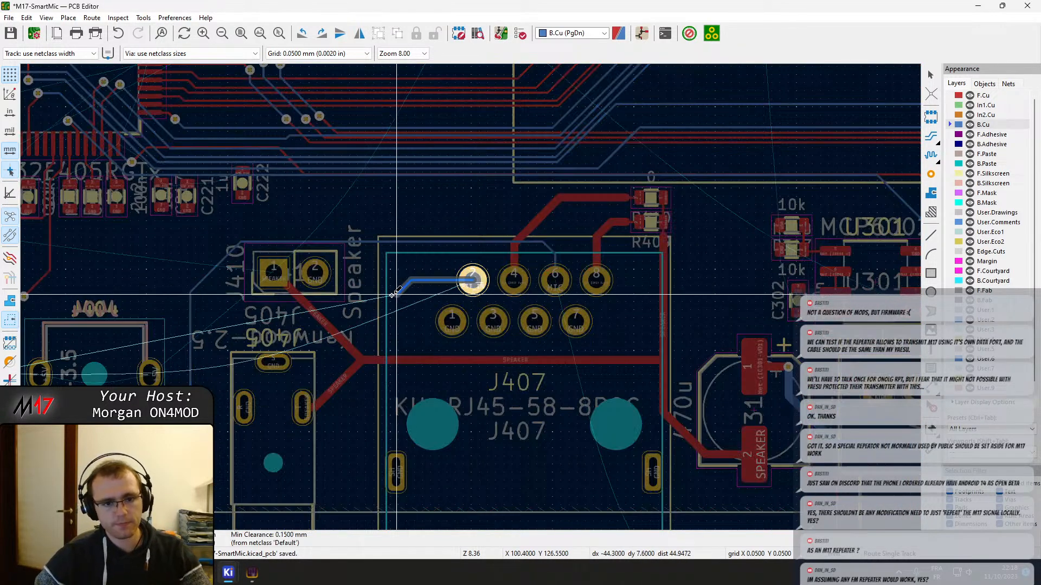
{"action": "scroll", "coordinate": [472, 280], "scroll_direction": "down", "scroll_amount": 2}
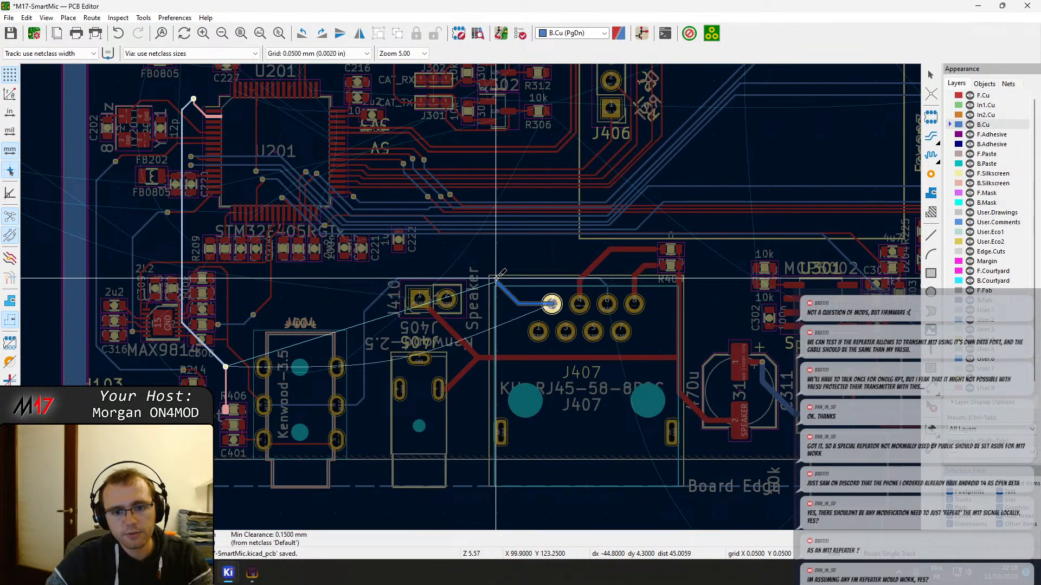
{"action": "key", "text": "Escape"}
Route PTT_IN from J407 pin 2 on F.Cu to a via beside J404, link it on B.Cu to the via above R406, and save
{"action": "key", "text": "Page_Up"}
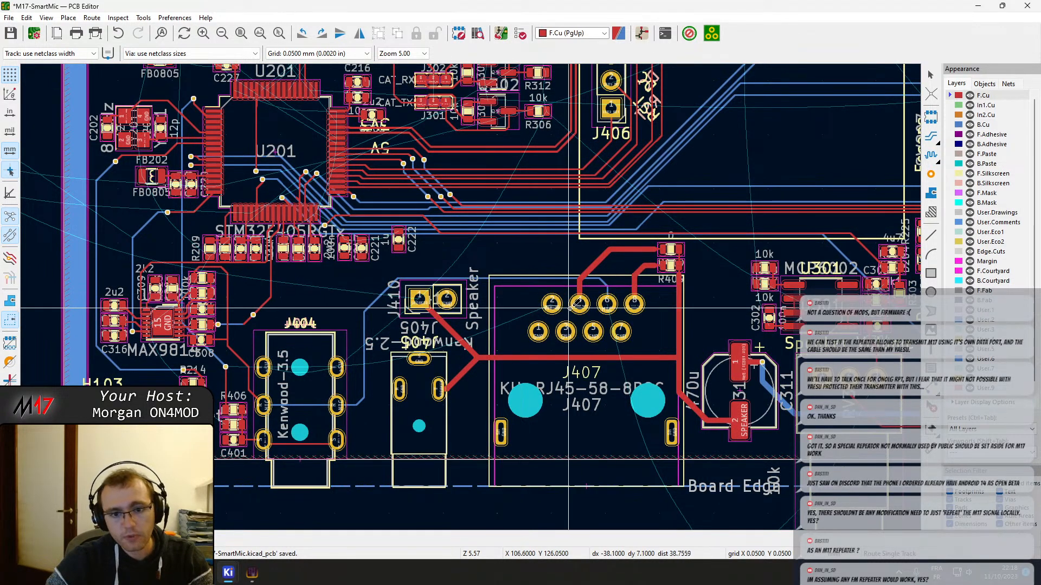
{"action": "left_click", "coordinate": [551, 303]}
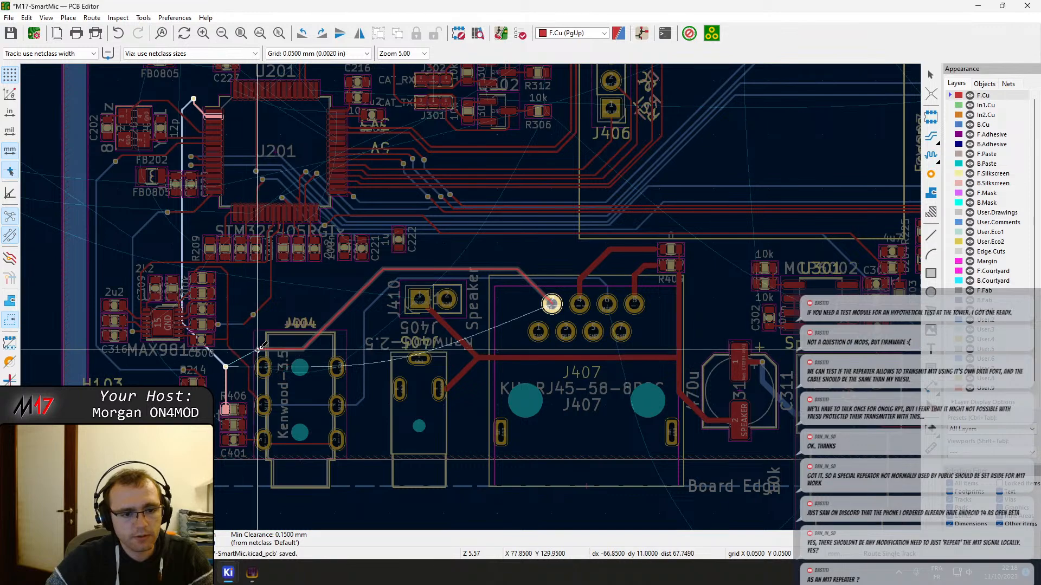
{"action": "scroll", "coordinate": [260, 348], "scroll_direction": "up", "scroll_amount": 3}
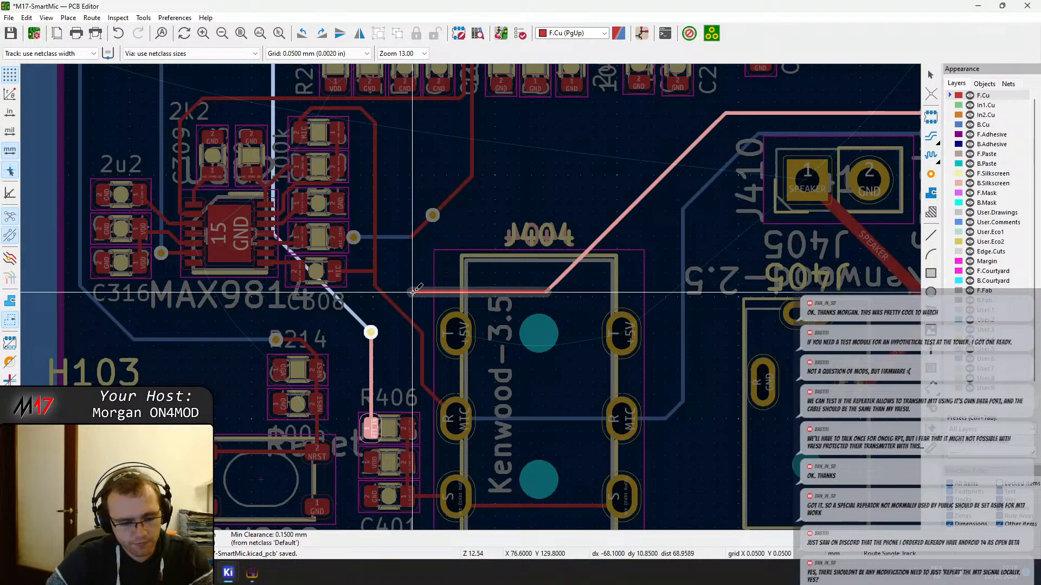
{"action": "left_click", "coordinate": [412, 292]}
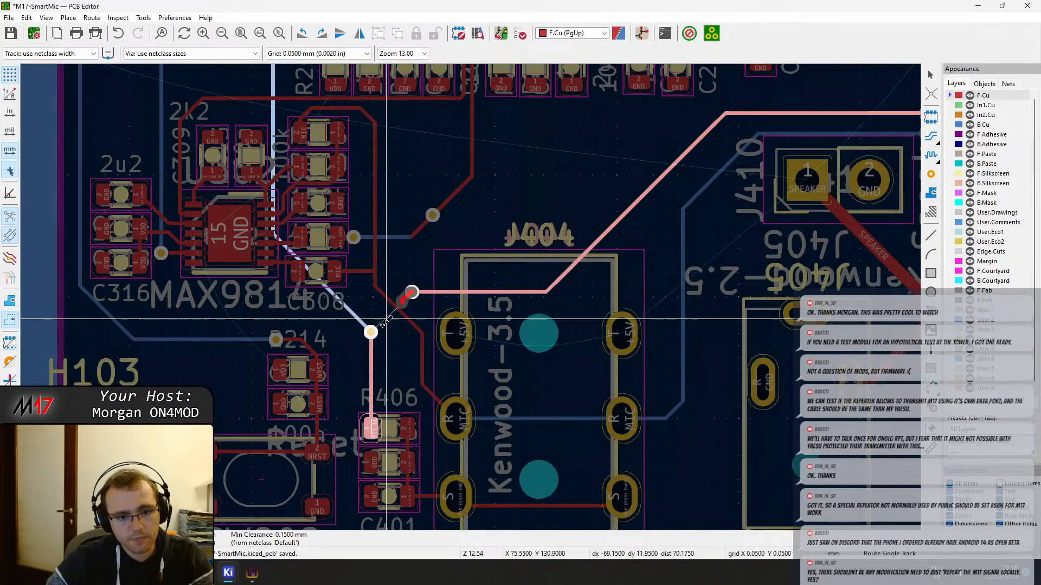
{"action": "key", "text": "v"}
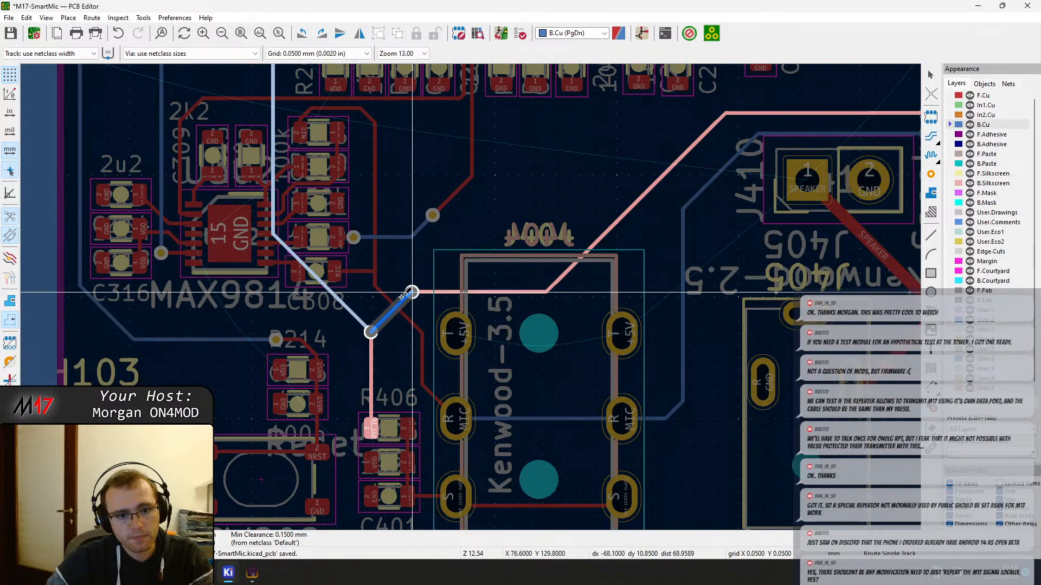
{"action": "left_click", "coordinate": [410, 293]}
{"action": "middle_click_drag", "start_coordinate": [625, 207], "coordinate": [516, 246]}
{"action": "key", "text": "ctrl+s"}
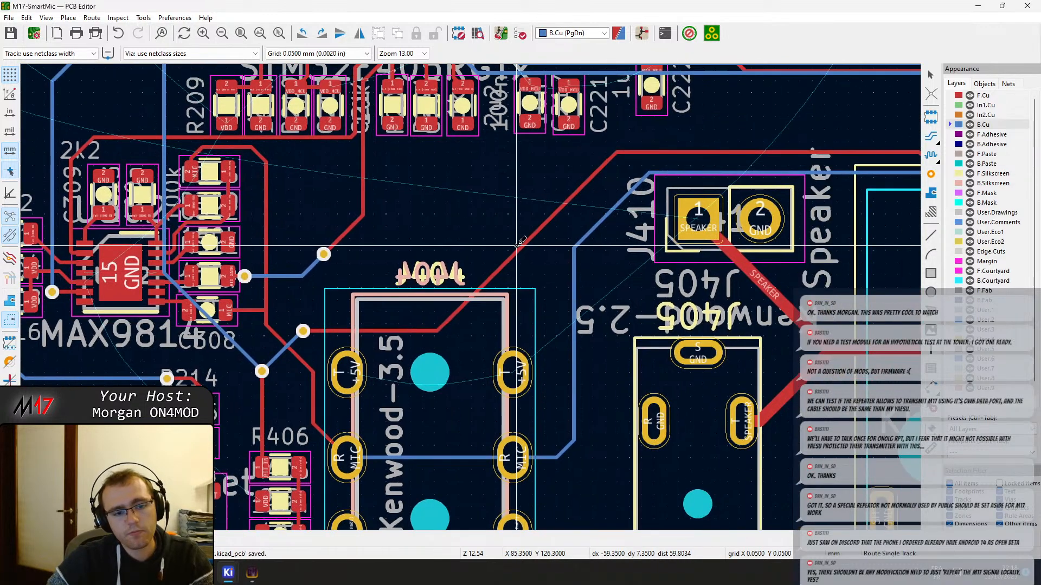
Review the routing around J407 and U201 and the open connections up to connectors J401, J402 and J403
{"action": "scroll", "coordinate": [516, 245], "scroll_direction": "down", "scroll_amount": 4}
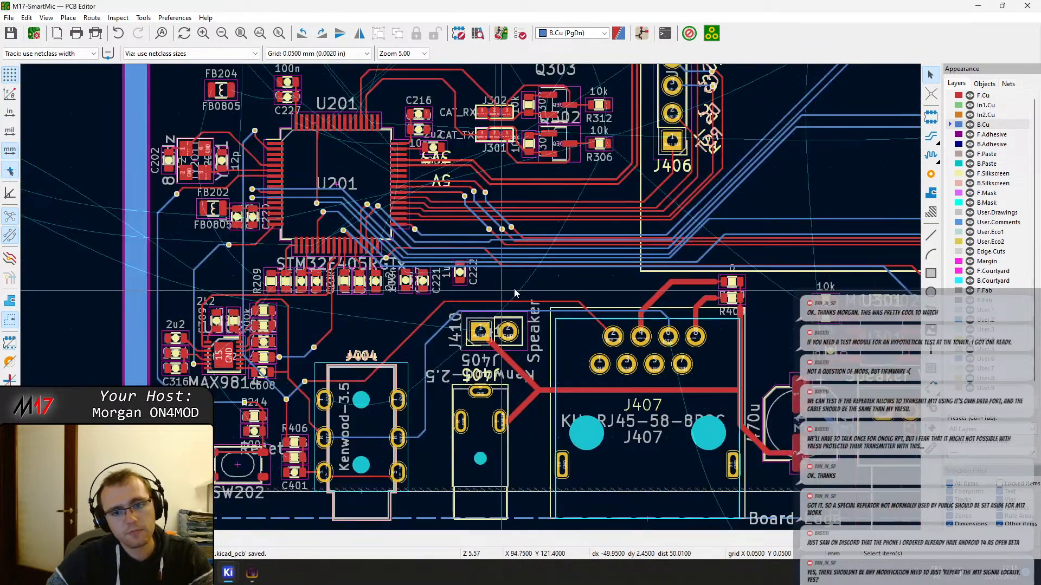
{"action": "middle_click_drag", "start_coordinate": [599, 292], "coordinate": [465, 304]}
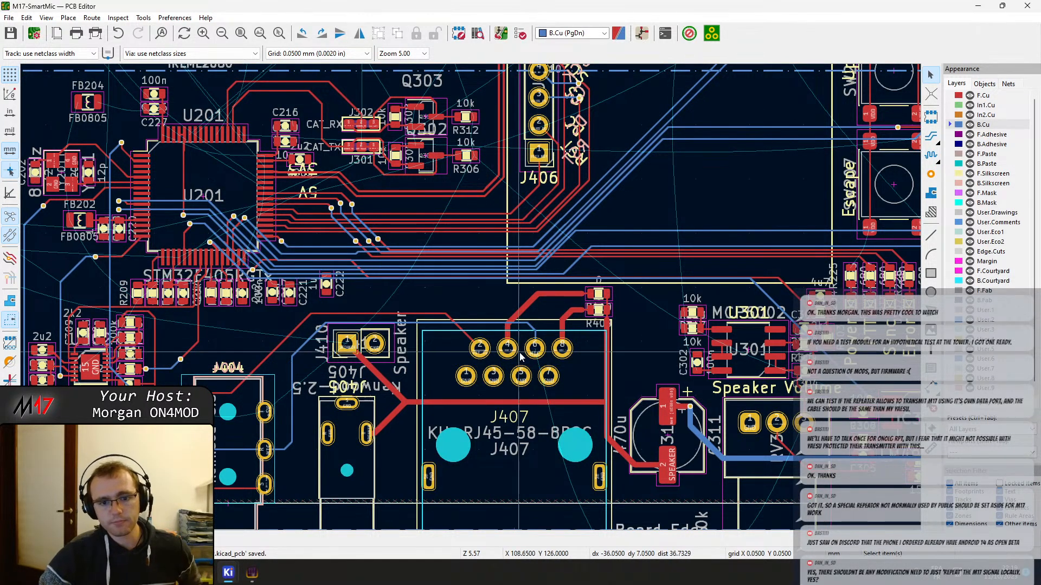
{"action": "scroll", "coordinate": [539, 310], "scroll_direction": "up", "scroll_amount": 2}
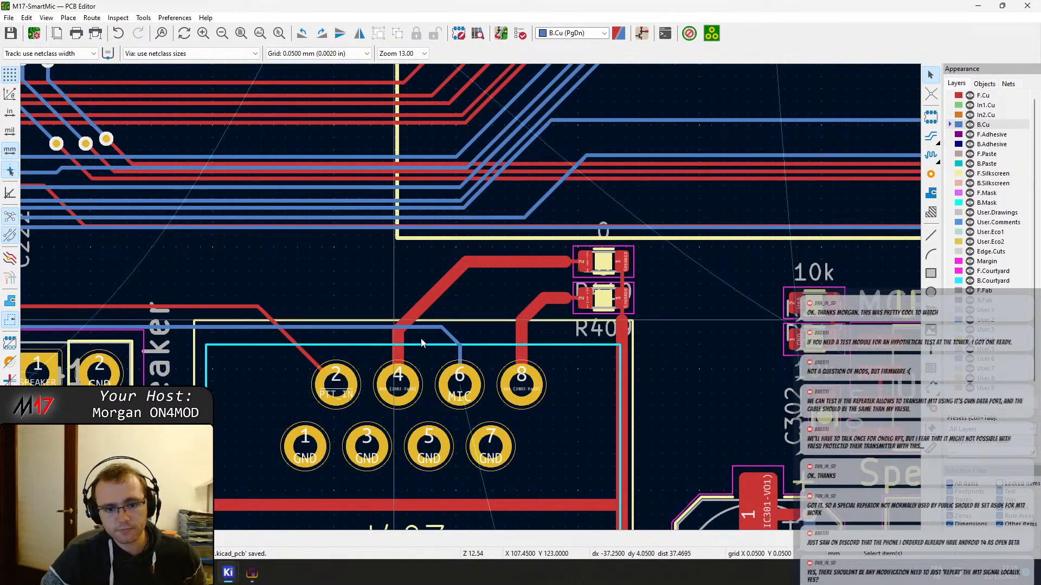
{"action": "middle_click_drag", "start_coordinate": [462, 364], "coordinate": [608, 325]}
{"action": "scroll", "coordinate": [411, 208], "scroll_direction": "down", "scroll_amount": 3}
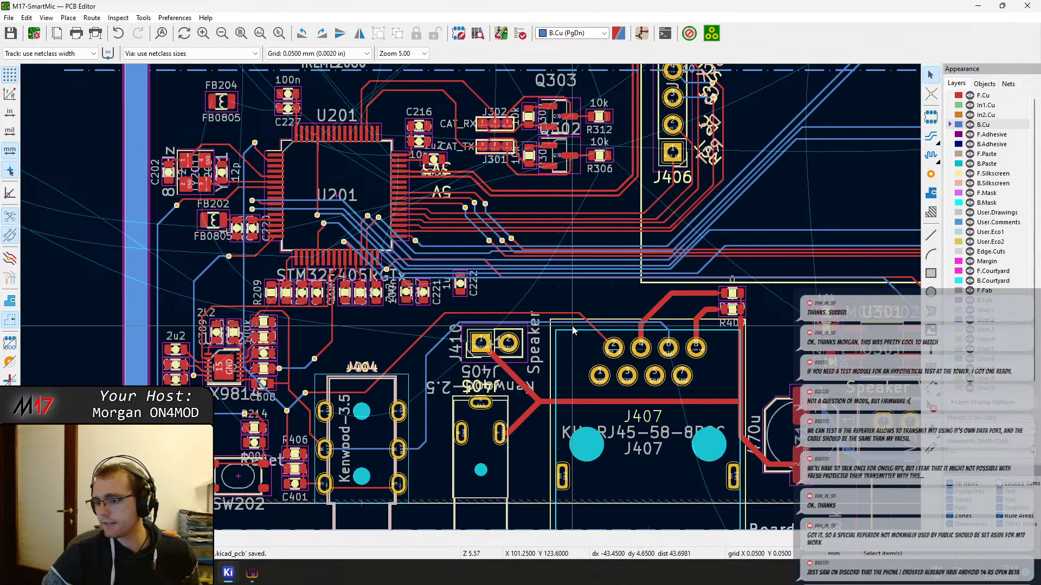
{"action": "middle_click_drag", "start_coordinate": [523, 229], "coordinate": [551, 249]}
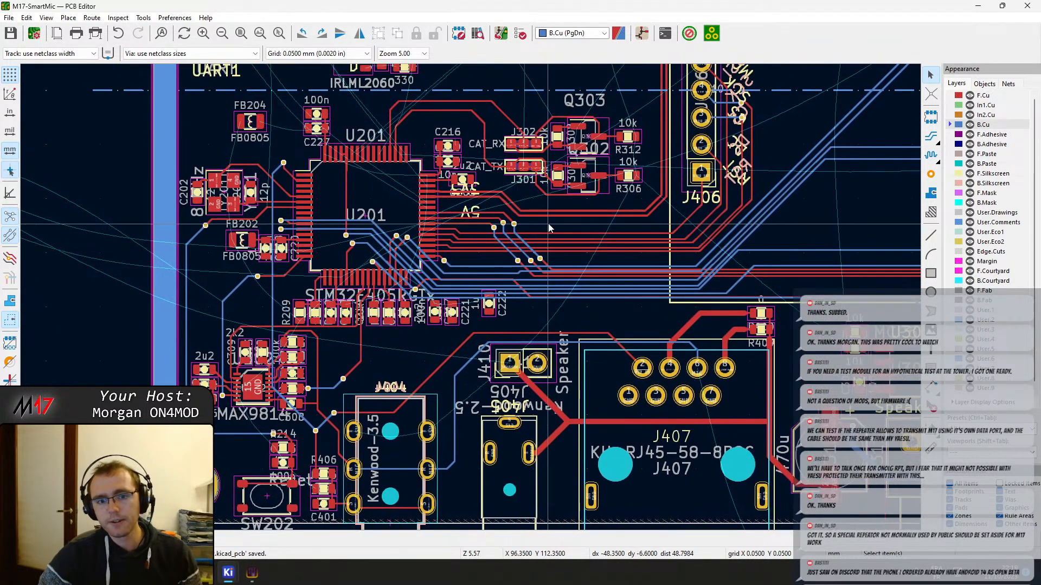
{"action": "middle_click_drag", "start_coordinate": [493, 191], "coordinate": [583, 302]}
{"action": "middle_click_drag", "start_coordinate": [662, 182], "coordinate": [645, 453]}
{"action": "scroll", "coordinate": [528, 212], "scroll_direction": "down", "scroll_amount": 2}
{"action": "middle_click_drag", "start_coordinate": [529, 212], "coordinate": [471, 305]}
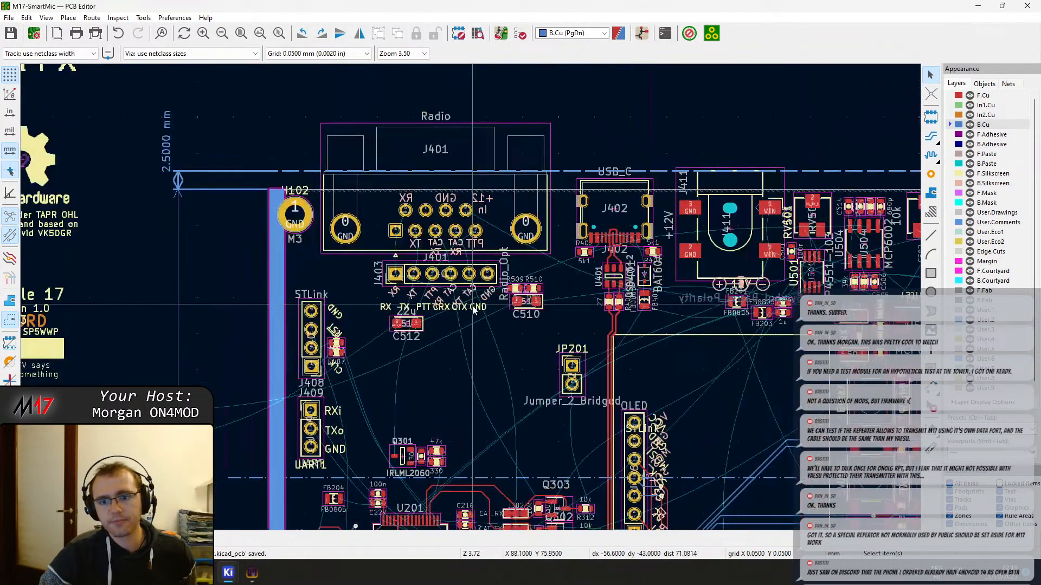
{"action": "middle_click_drag", "start_coordinate": [551, 379], "coordinate": [493, 299]}
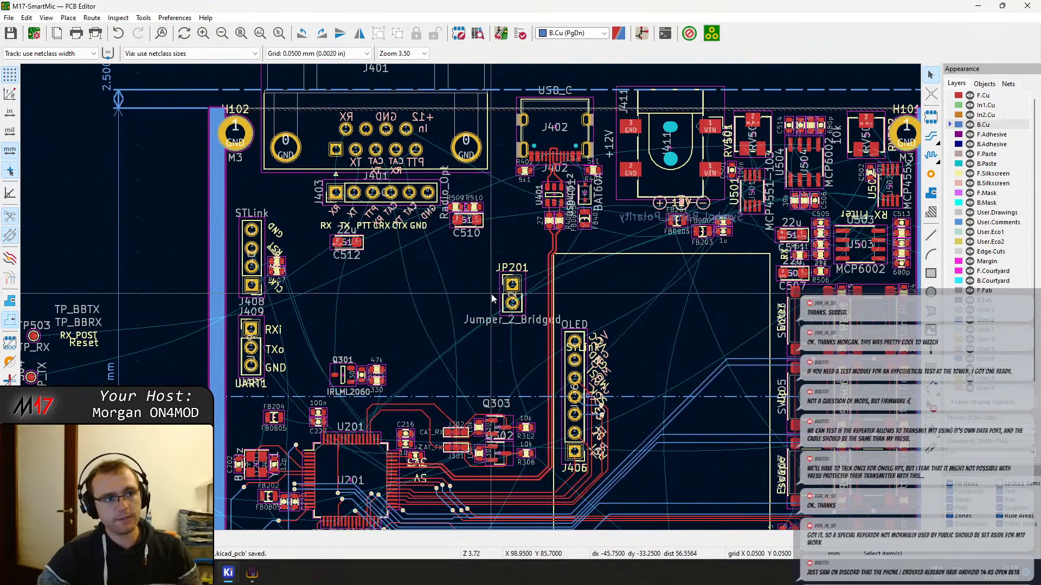
Close the PCB Editor and the SpeedCrunch calculator, leaving the M17-SmartMic project window open
{"action": "left_click", "coordinate": [1028, 6]}
{"action": "left_click", "coordinate": [1020, 10]}
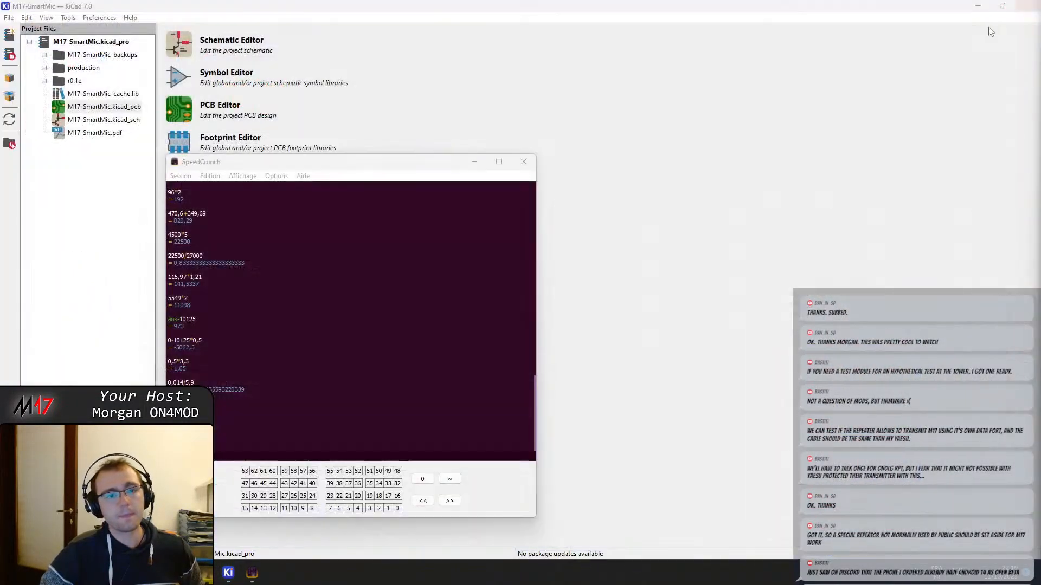
{"action": "left_click", "coordinate": [523, 161]}
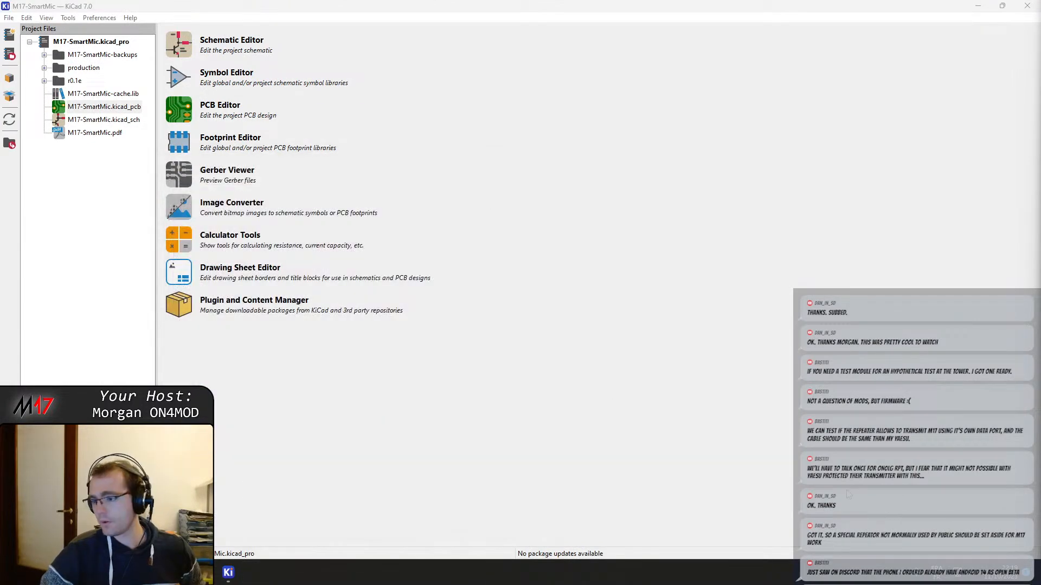
{"action": "left_click", "coordinate": [585, 325]}
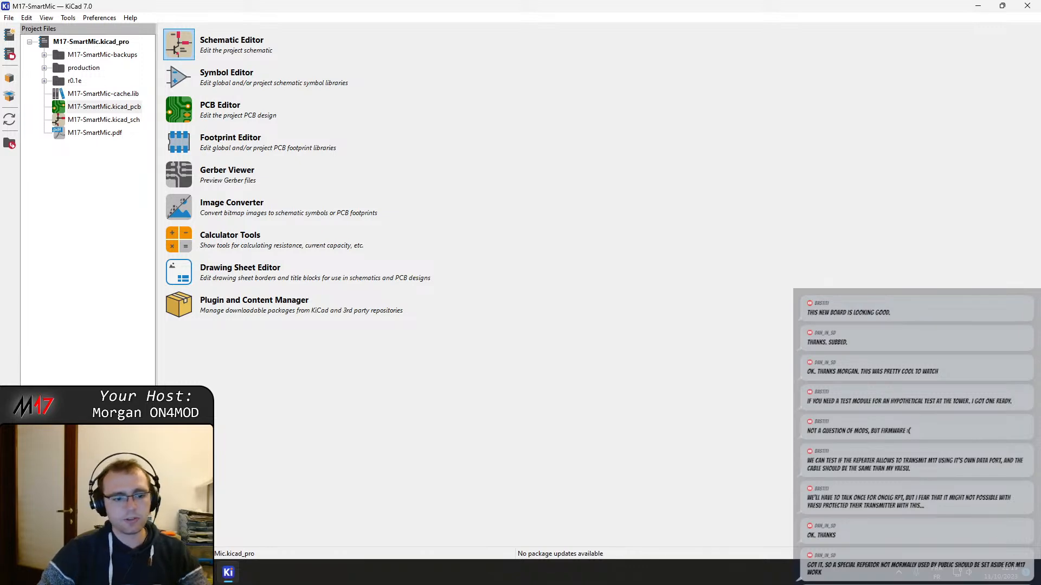
Switch to Firefox, search Google for "pacificon," in a new tab, and open the Pacificon 2023 website
{"action": "key", "text": "alt+Tab"}
{"action": "left_click", "coordinate": [393, 5]}
{"action": "type", "text": "pa"}
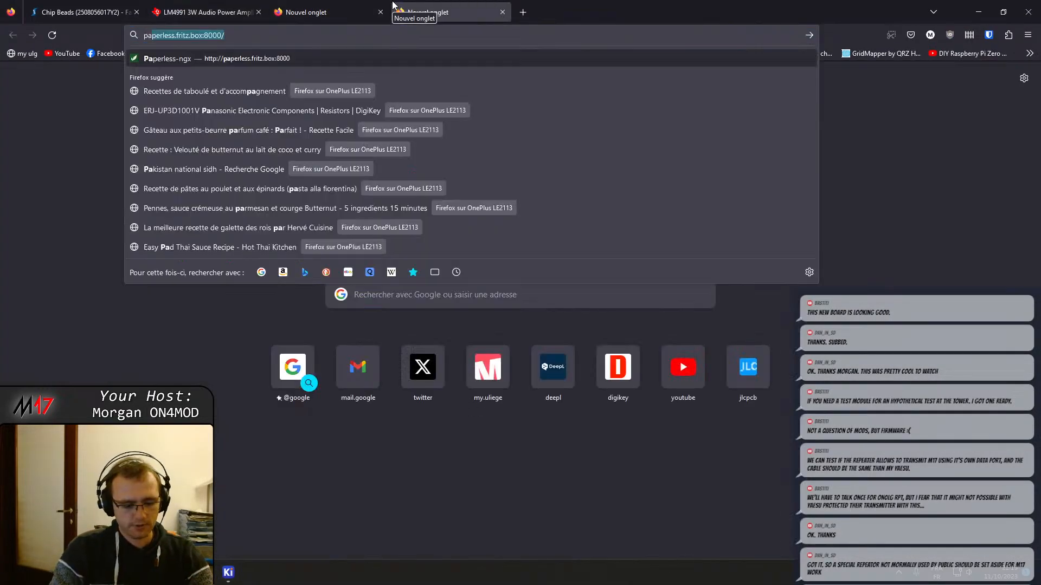
{"action": "type", "text": "cificon,"}
{"action": "key", "text": "Return"}
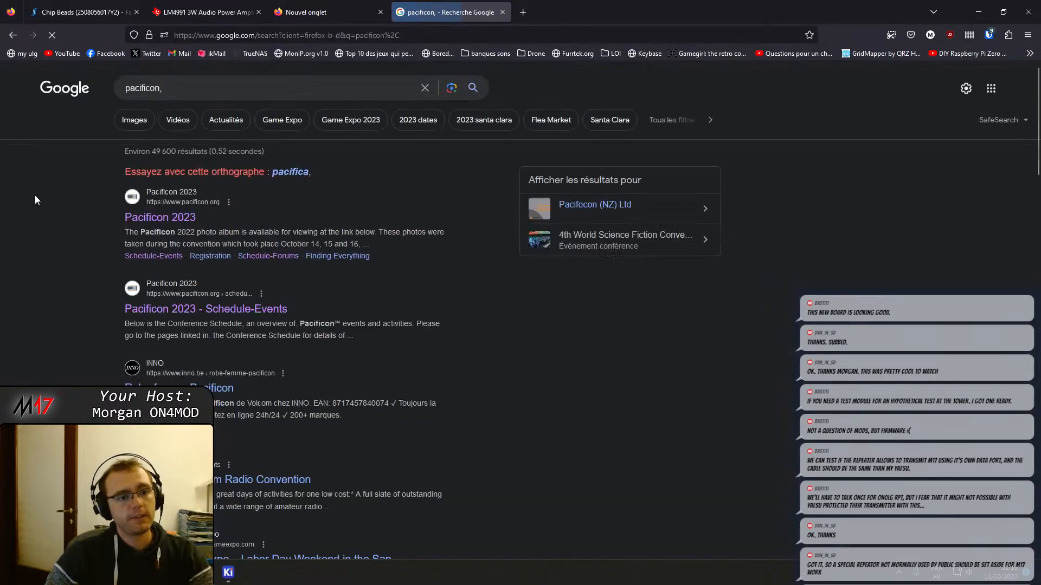
{"action": "left_click", "coordinate": [132, 221]}
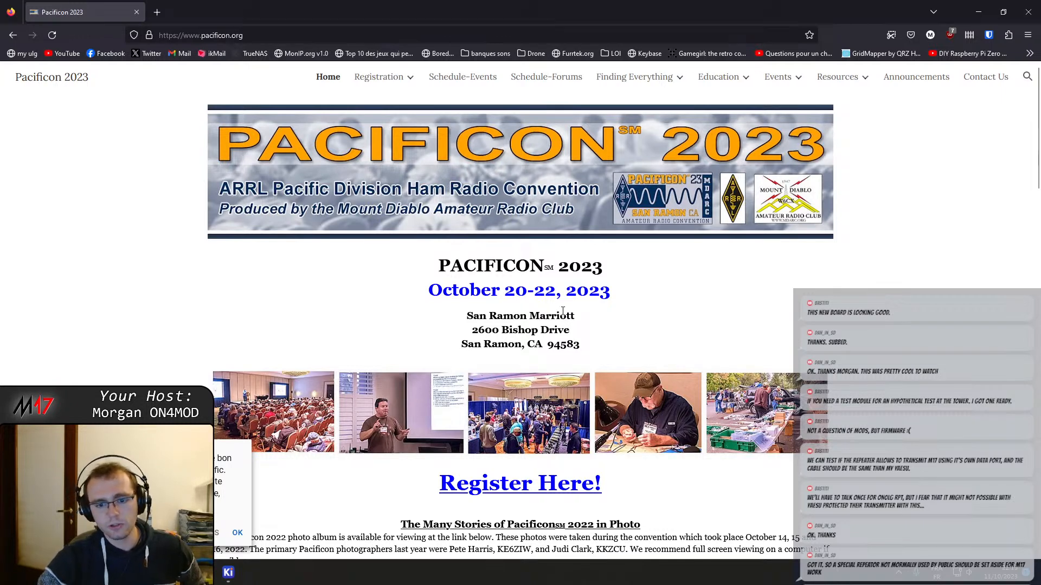
Read through the Pacificon 2023 home page, covering the convention's dates and venue, its list of activities and the announcements
{"action": "scroll", "coordinate": [563, 311], "scroll_direction": "down", "scroll_amount": 2}
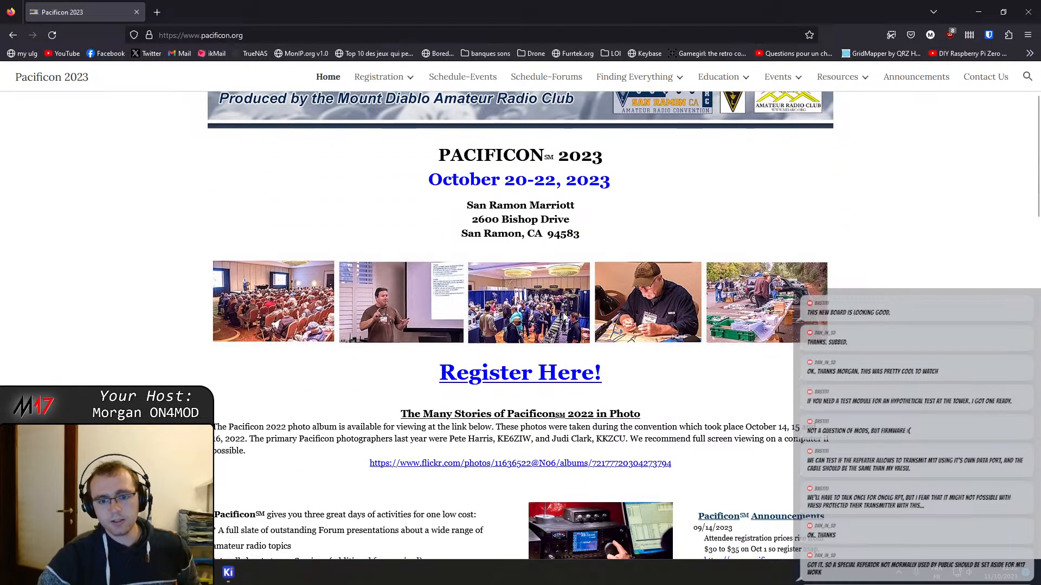
{"action": "scroll", "coordinate": [564, 317], "scroll_direction": "down", "scroll_amount": 4}
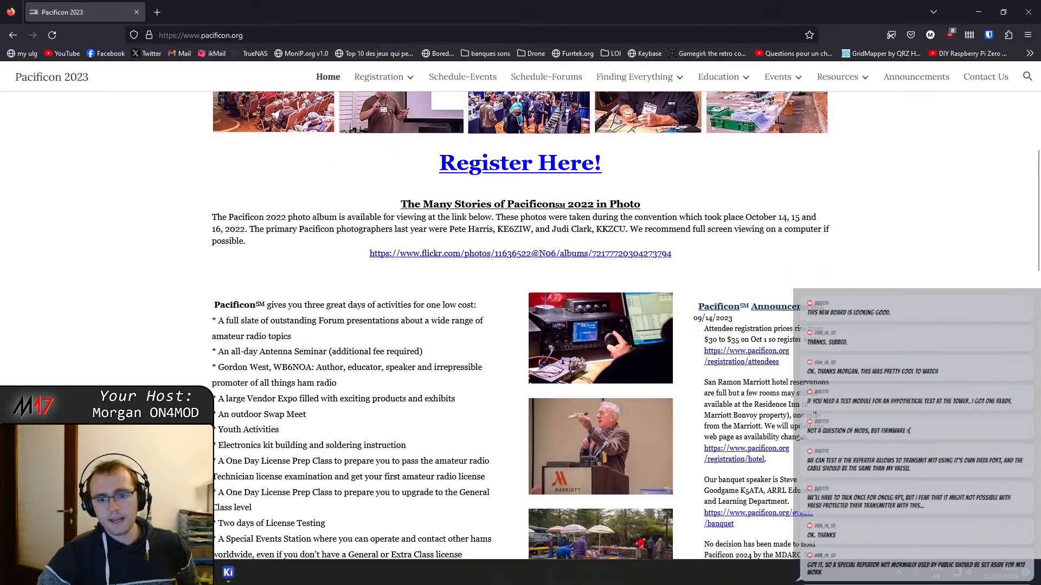
{"action": "scroll", "coordinate": [564, 312], "scroll_direction": "down", "scroll_amount": 3}
{"action": "scroll", "coordinate": [564, 317], "scroll_direction": "down", "scroll_amount": 3}
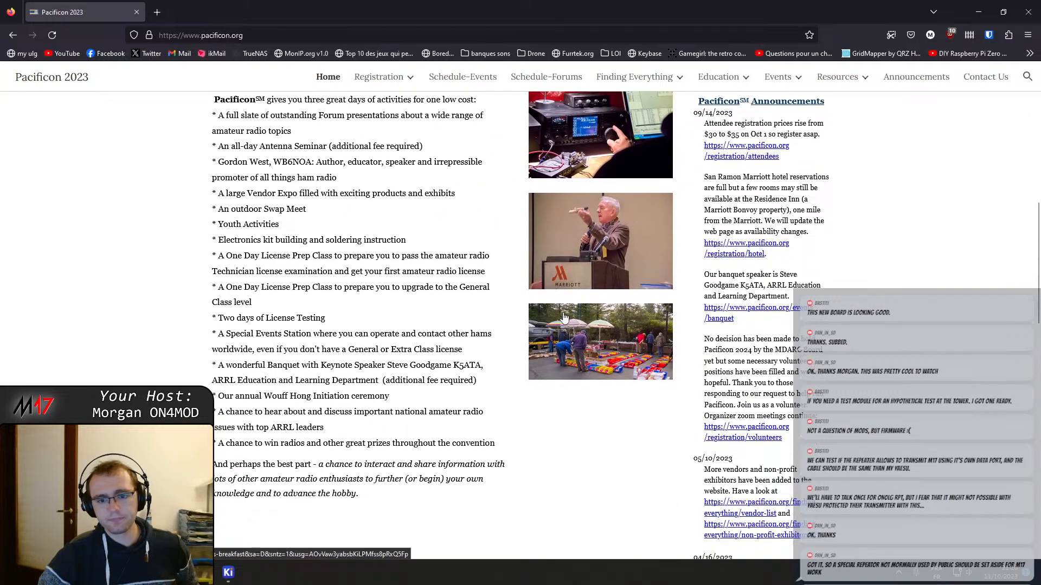
{"action": "scroll", "coordinate": [564, 317], "scroll_direction": "up", "scroll_amount": 7}
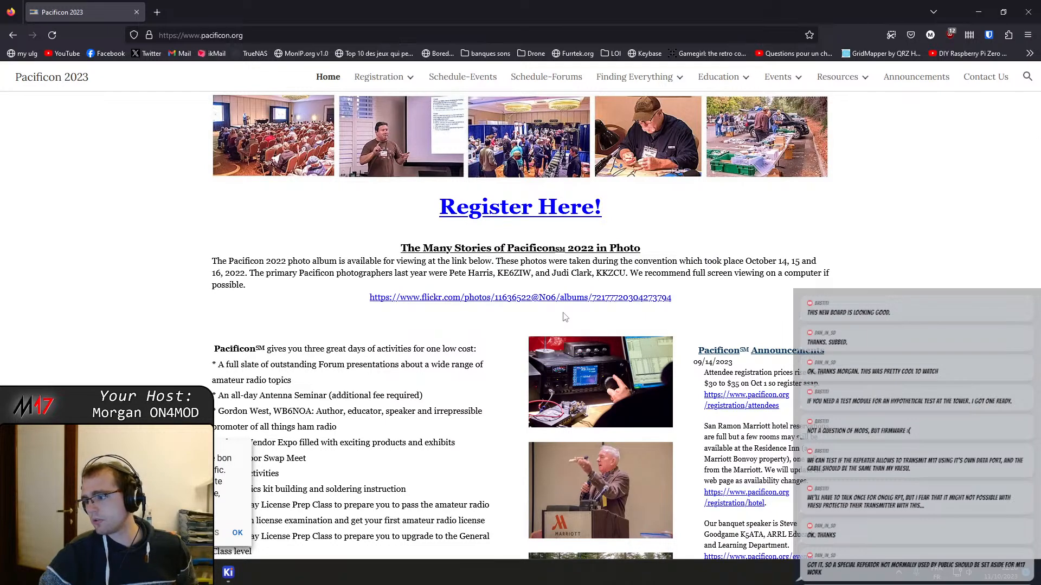
{"action": "scroll", "coordinate": [564, 317], "scroll_direction": "up", "scroll_amount": 3}
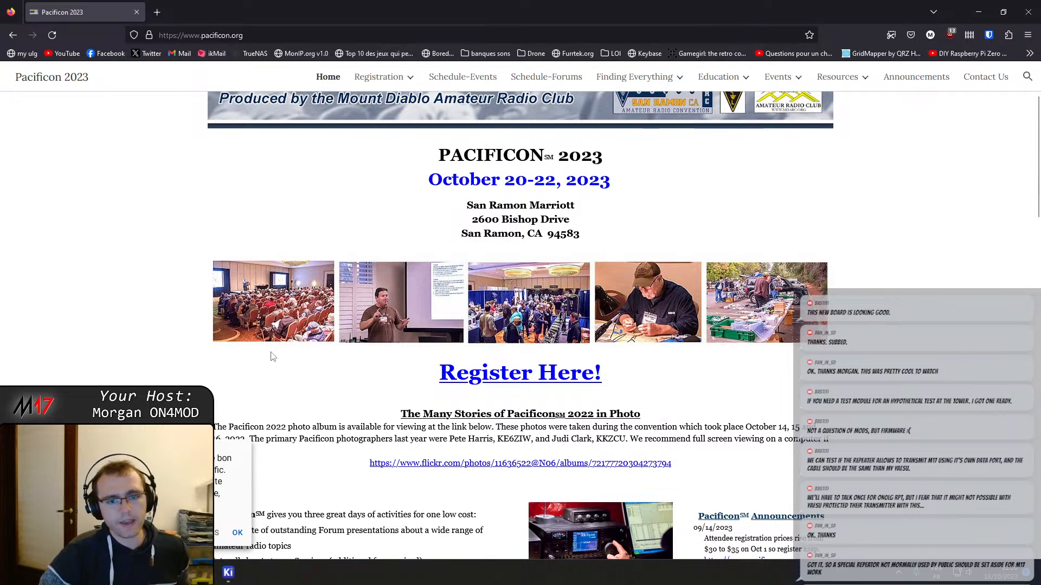
{"action": "scroll", "coordinate": [272, 357], "scroll_direction": "up", "scroll_amount": 2}
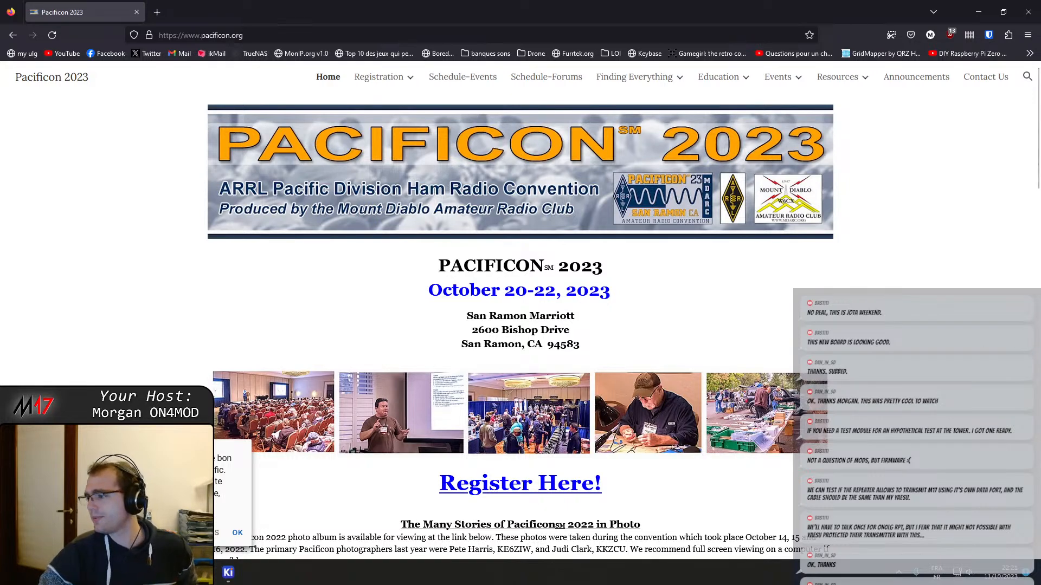
{"action": "scroll", "coordinate": [525, 332], "scroll_direction": "down", "scroll_amount": 10}
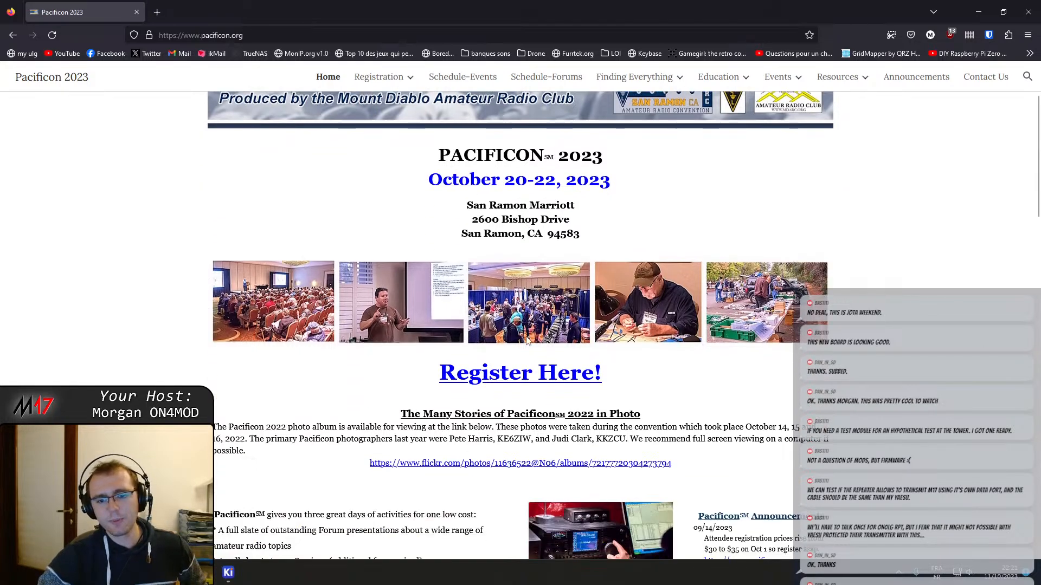